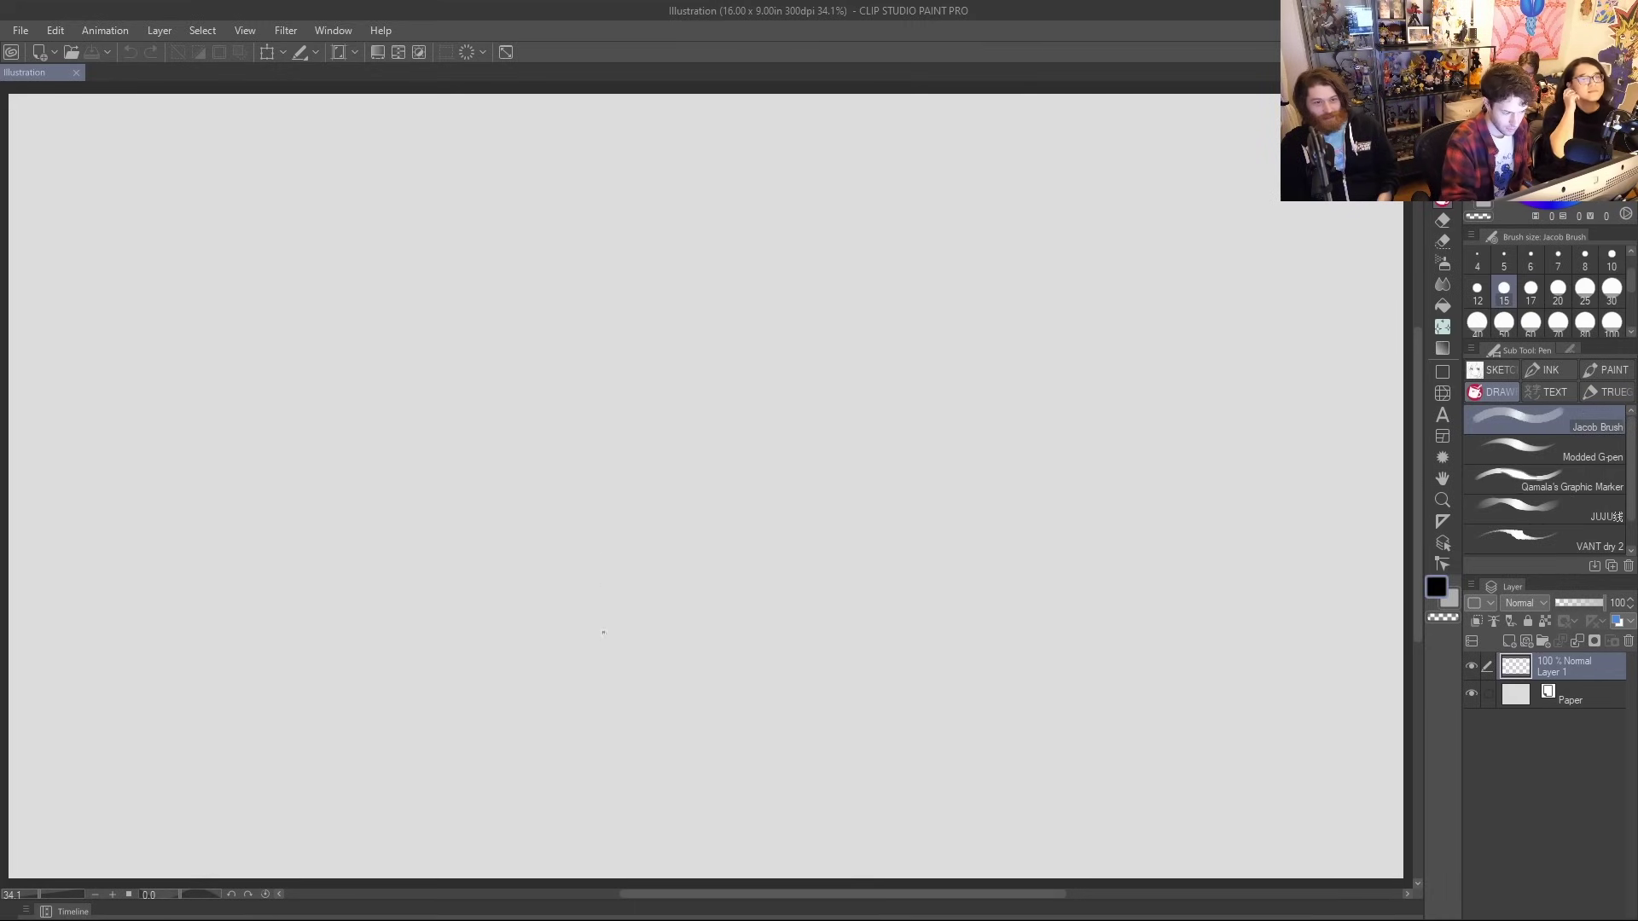
Sketch the outline of a tilted mug with a rounded rim, two straight sides and a curved base
left_click_drag(607, 673, 421, 402)
key("ctrl+z")
left_click_drag(592, 688, 490, 508)
mouse_move(445, 412)
left_mouse_down()
mouse_move(431, 372)
mouse_move(460, 315)
mouse_move(804, 224)
left_mouse_up()
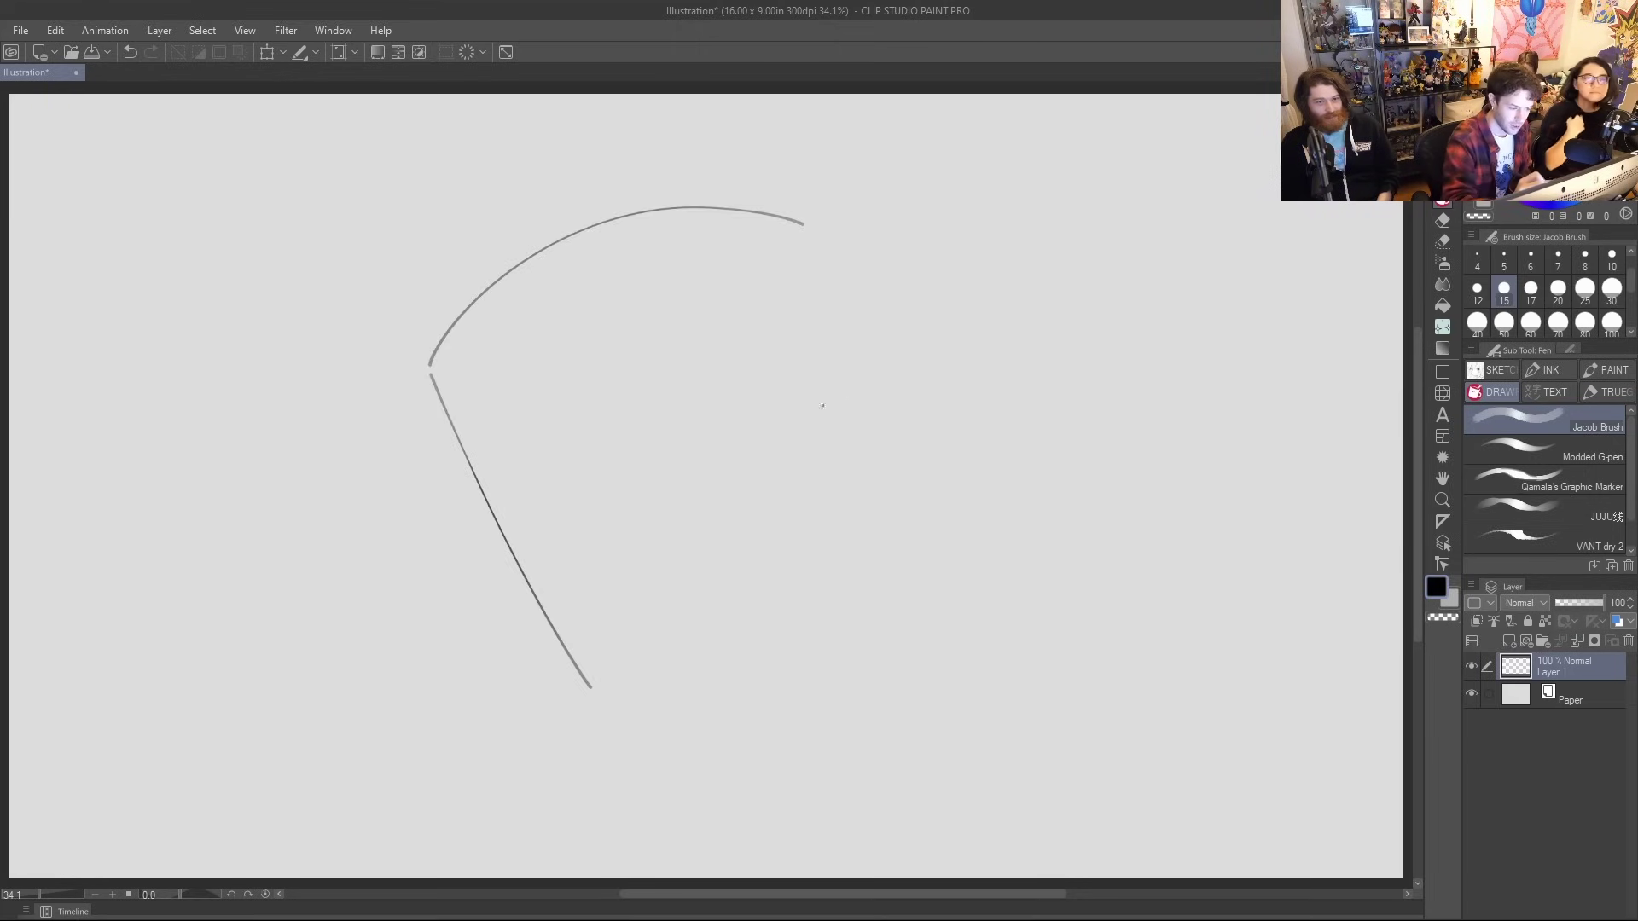
mouse_move(585, 686)
left_mouse_down()
mouse_move(742, 727)
mouse_move(904, 591)
left_mouse_up()
left_click_drag(810, 226, 911, 587)
key("ctrl+z")
left_click_drag(806, 224, 903, 567)
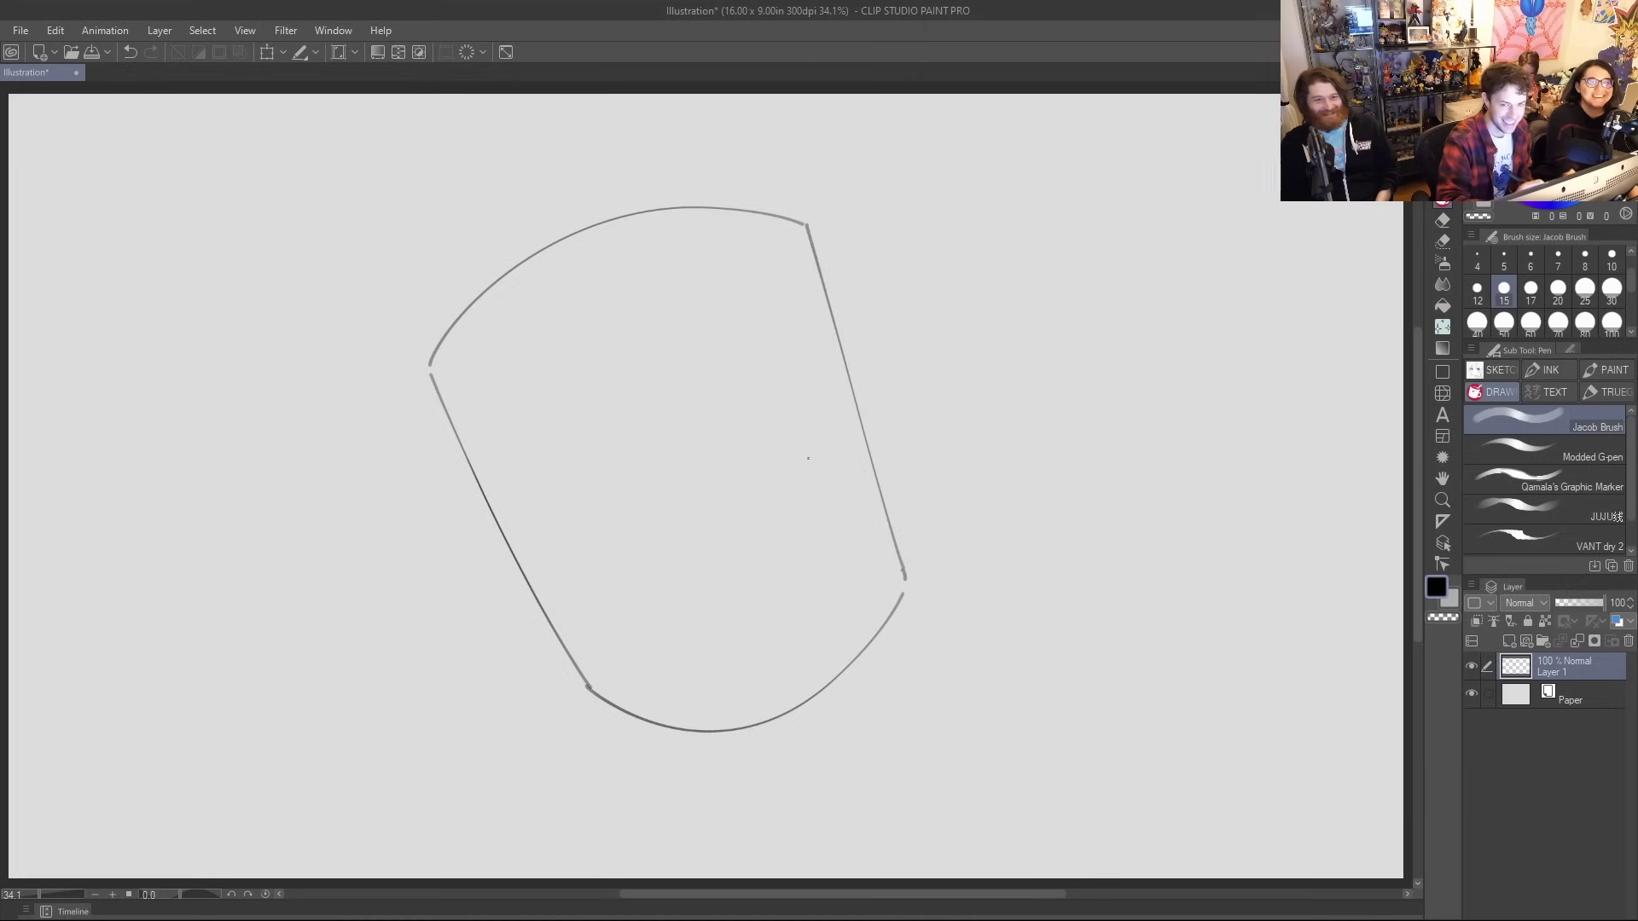
Draw a double-lined curved handle on the mug's right side and the front curve of its rim
mouse_move(830, 306)
left_mouse_down()
mouse_move(996, 351)
mouse_move(891, 520)
left_mouse_up()
mouse_move(851, 371)
left_mouse_down()
mouse_move(939, 358)
mouse_move(861, 465)
left_mouse_up()
key("ctrl+z")
mouse_move(847, 365)
left_mouse_down()
mouse_move(888, 338)
mouse_move(875, 462)
left_mouse_up()
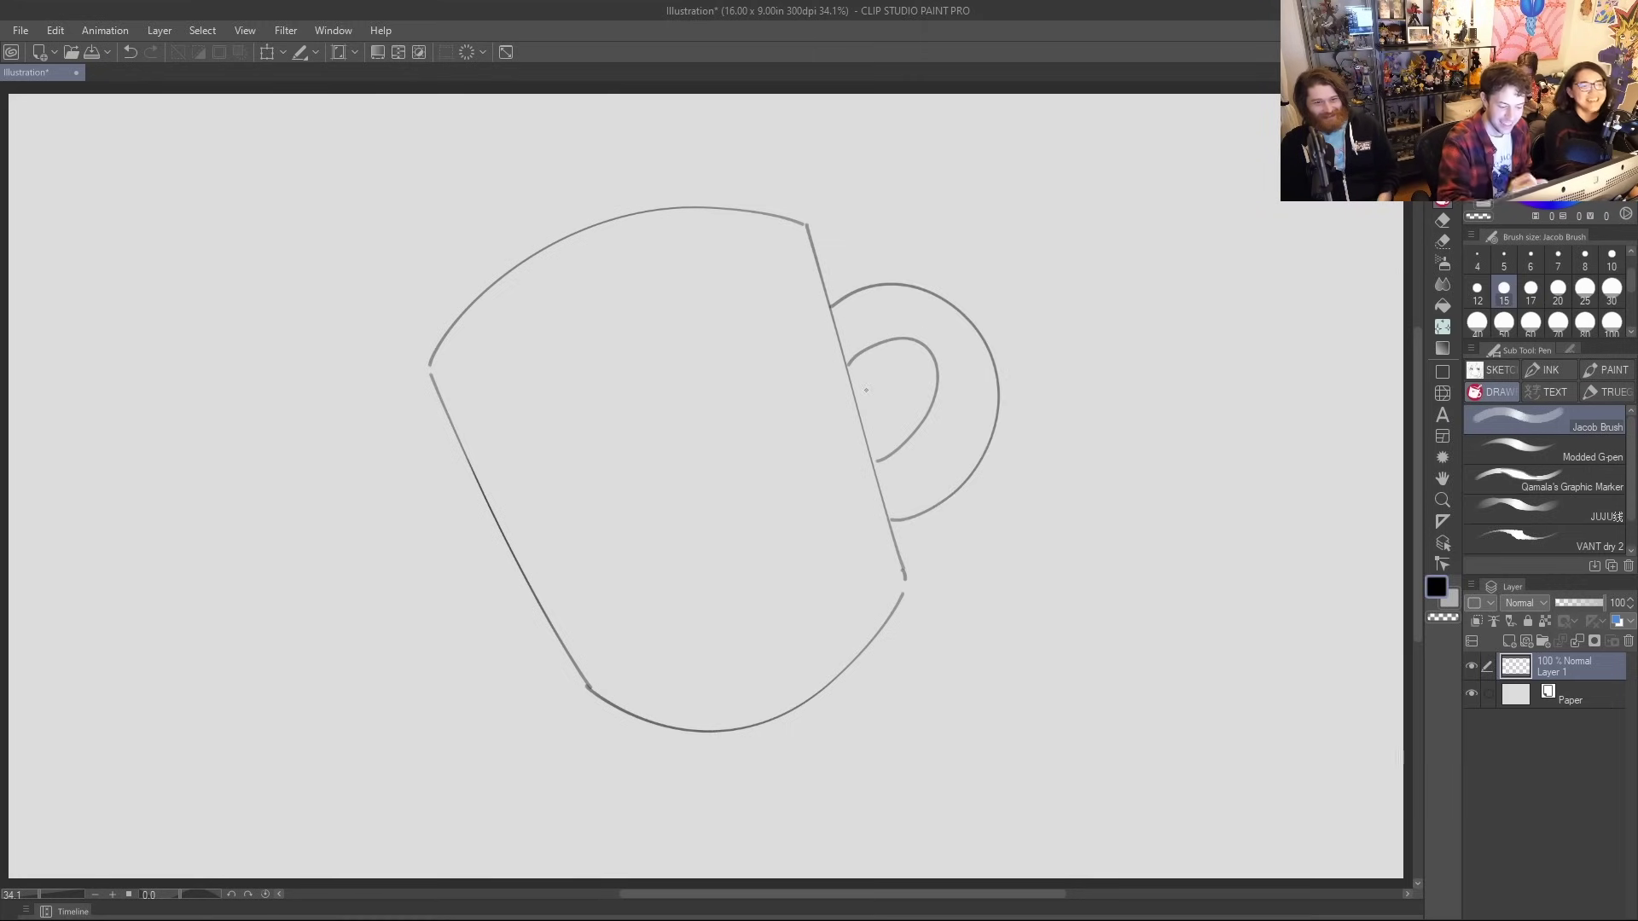
key("ctrl+z")
mouse_move(847, 362)
left_mouse_down()
mouse_move(898, 336)
mouse_move(888, 465)
left_mouse_up()
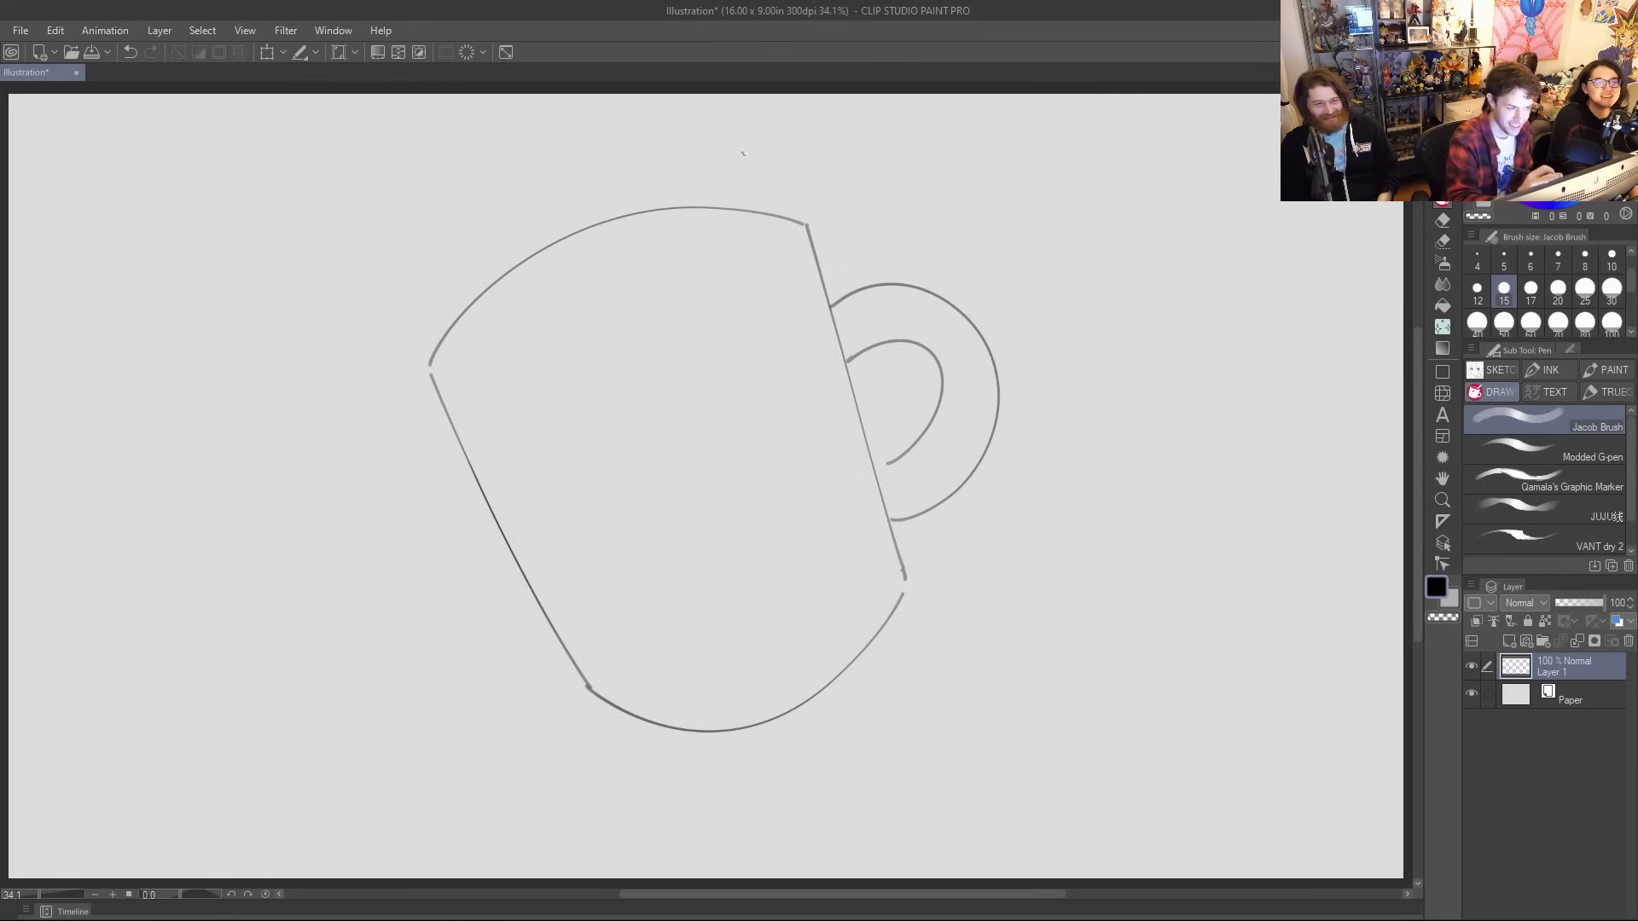
mouse_move(796, 248)
left_mouse_down()
mouse_move(704, 338)
mouse_move(468, 386)
left_mouse_up()
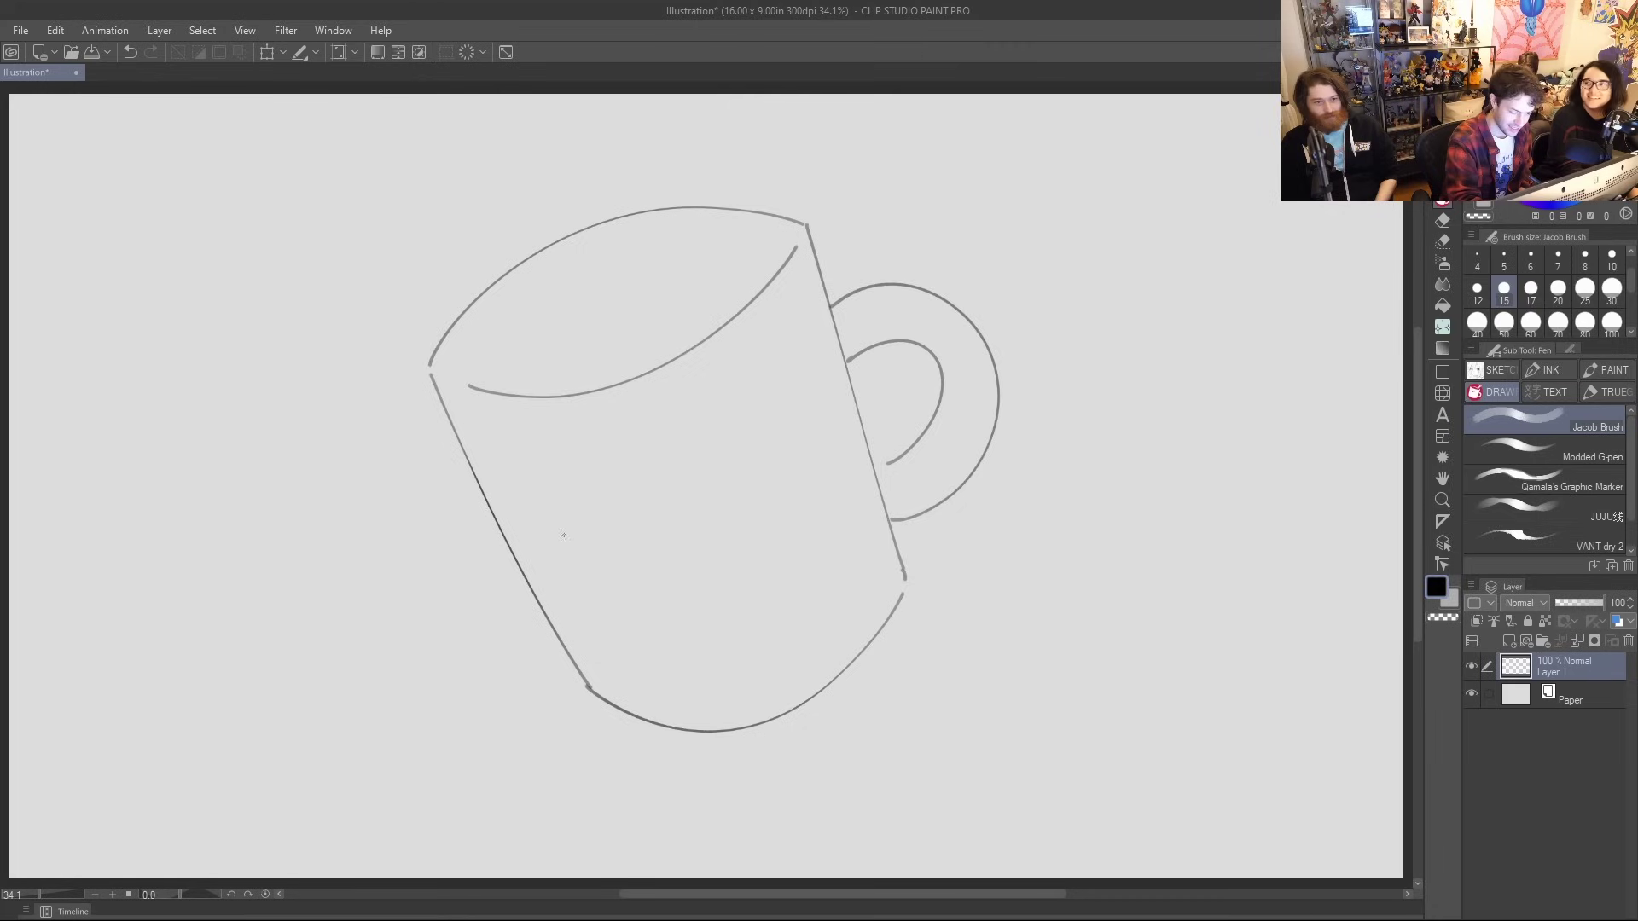
Sketch a pointed nose with a curved brow line, overlapping the mug's lower left side
mouse_move(539, 491)
left_mouse_down()
mouse_move(586, 534)
mouse_move(522, 641)
mouse_move(634, 642)
left_mouse_up()
key("ctrl+z")
left_click_drag(515, 641, 652, 640)
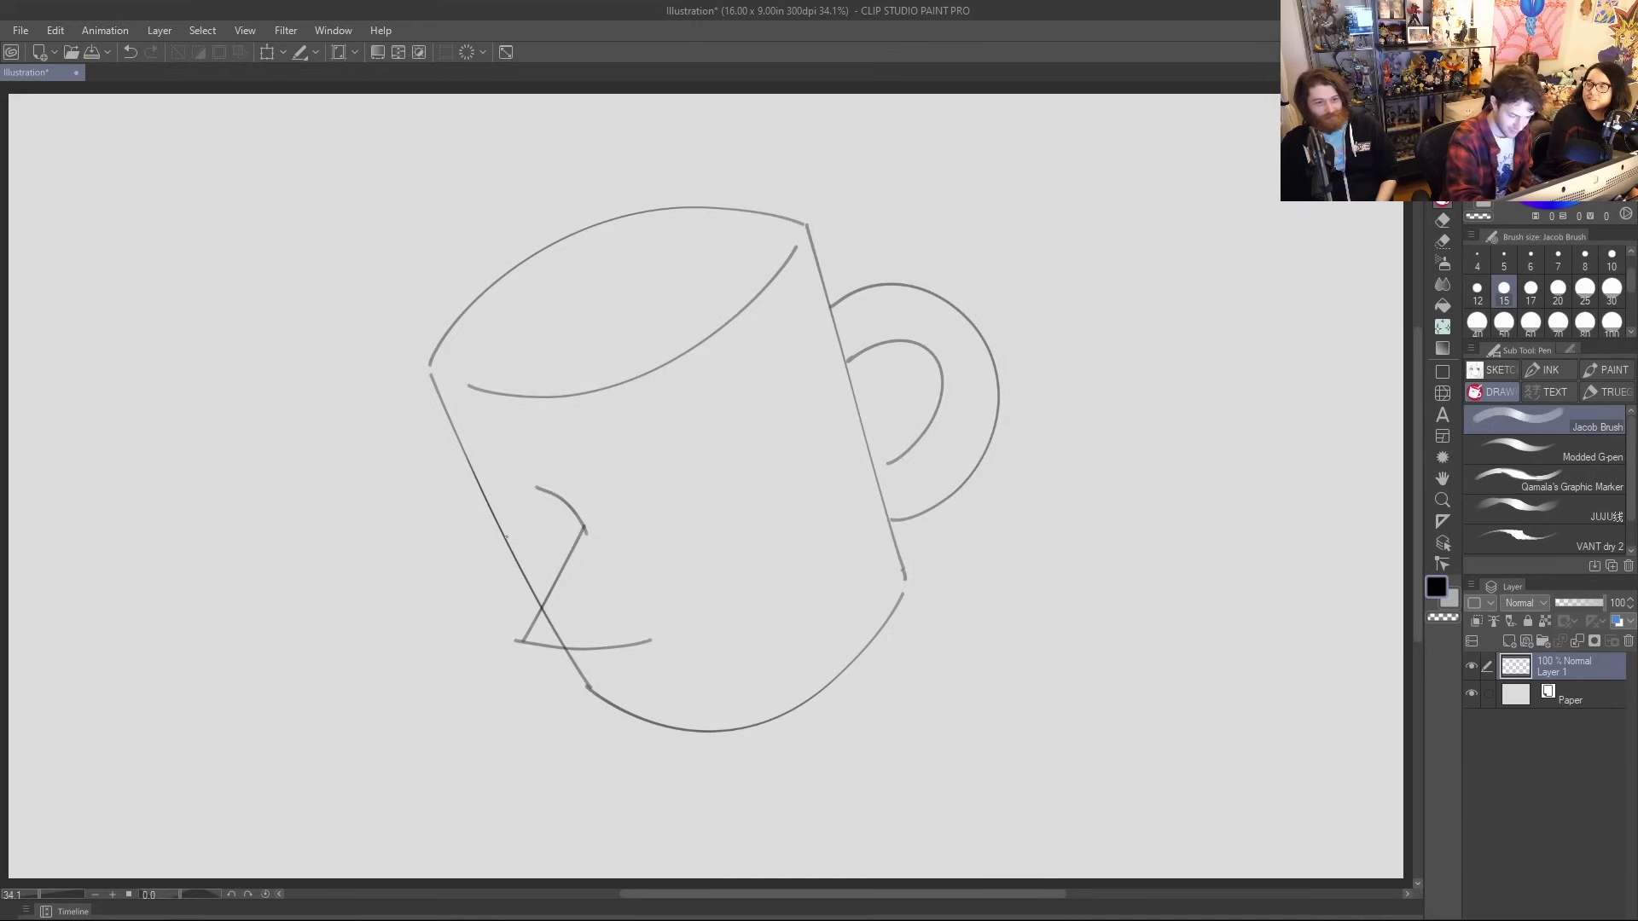
Draw slanted eyelid lines and lower eye contours for both of the mug's eyes
mouse_move(501, 540)
left_mouse_down()
mouse_move(570, 543)
mouse_move(590, 522)
left_mouse_up()
key("ctrl+z")
key("ctrl+z")
mouse_move(490, 523)
left_mouse_down()
mouse_move(585, 530)
mouse_move(805, 453)
left_mouse_up()
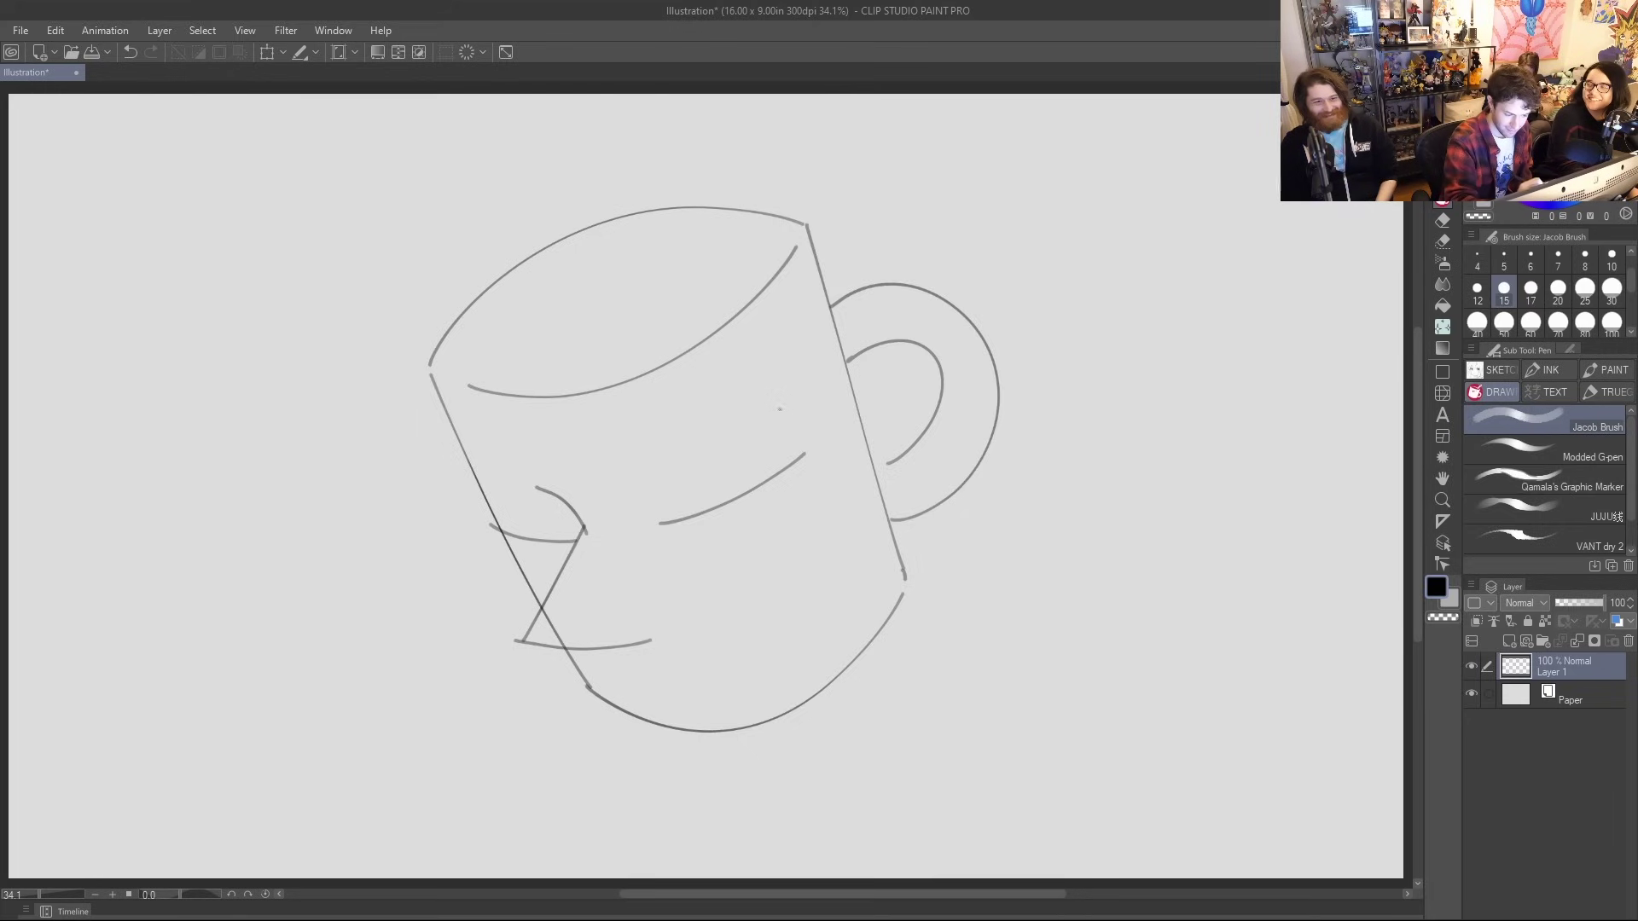
left_click_drag(499, 534, 548, 572)
mouse_move(659, 531)
left_mouse_down()
mouse_move(730, 553)
mouse_move(721, 537)
mouse_move(806, 455)
left_mouse_up()
key("ctrl+z")
key("ctrl+z")
left_click_drag(772, 522, 805, 466)
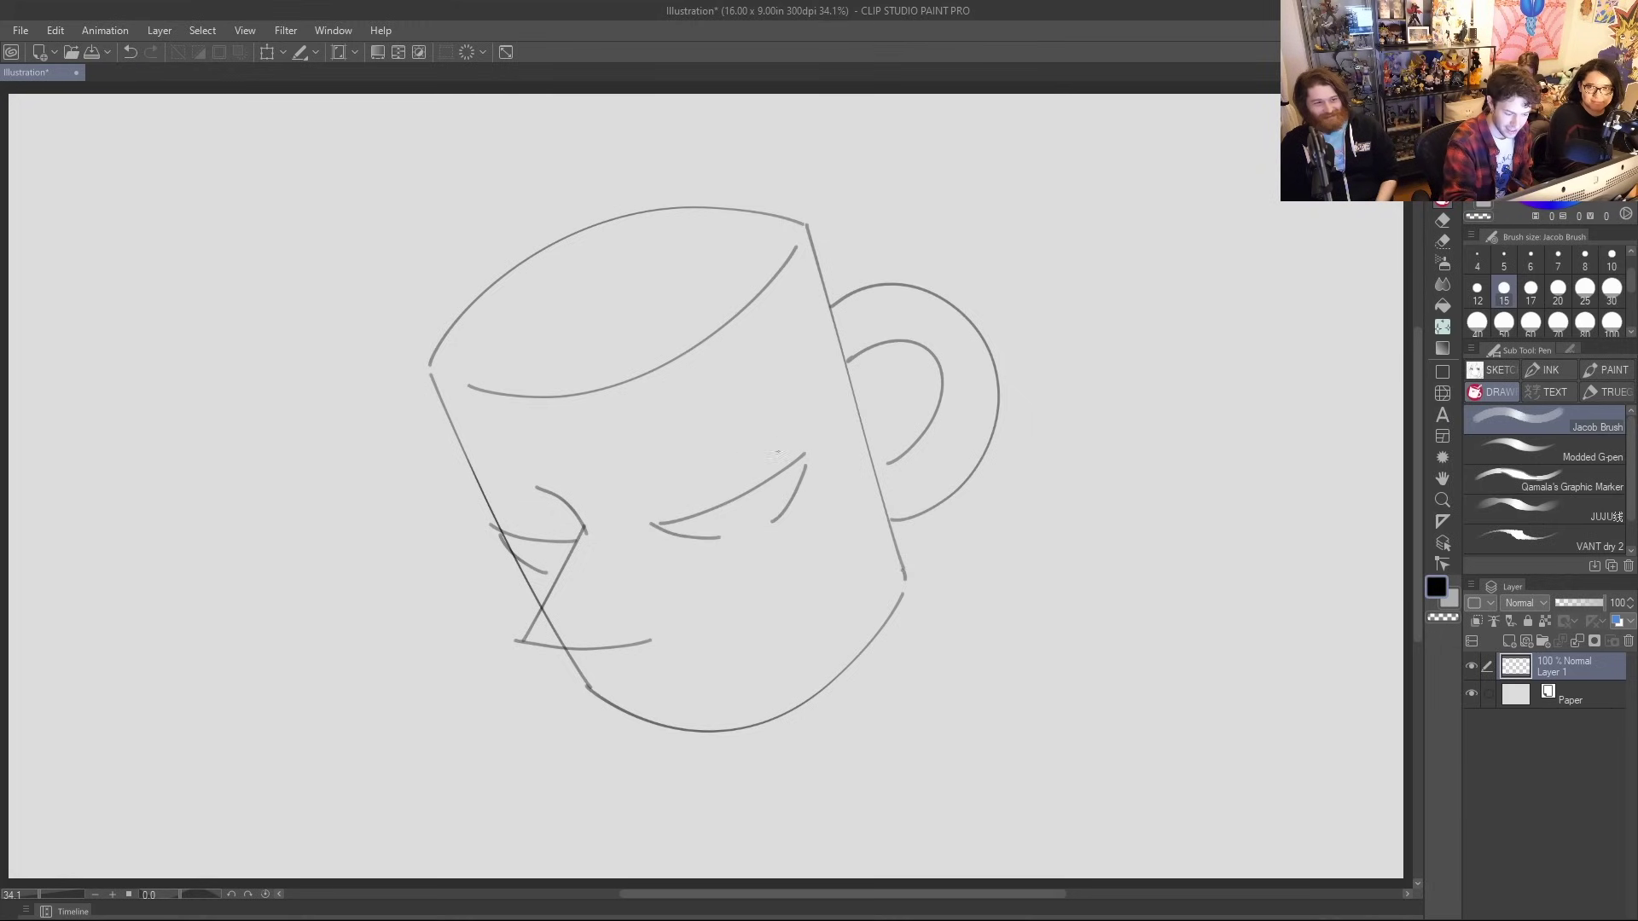
Add the upper contour strokes at the outer and inner eye corners and a small dark pupil in each eye
left_click_drag(493, 527, 523, 485)
left_click_drag(654, 523, 674, 470)
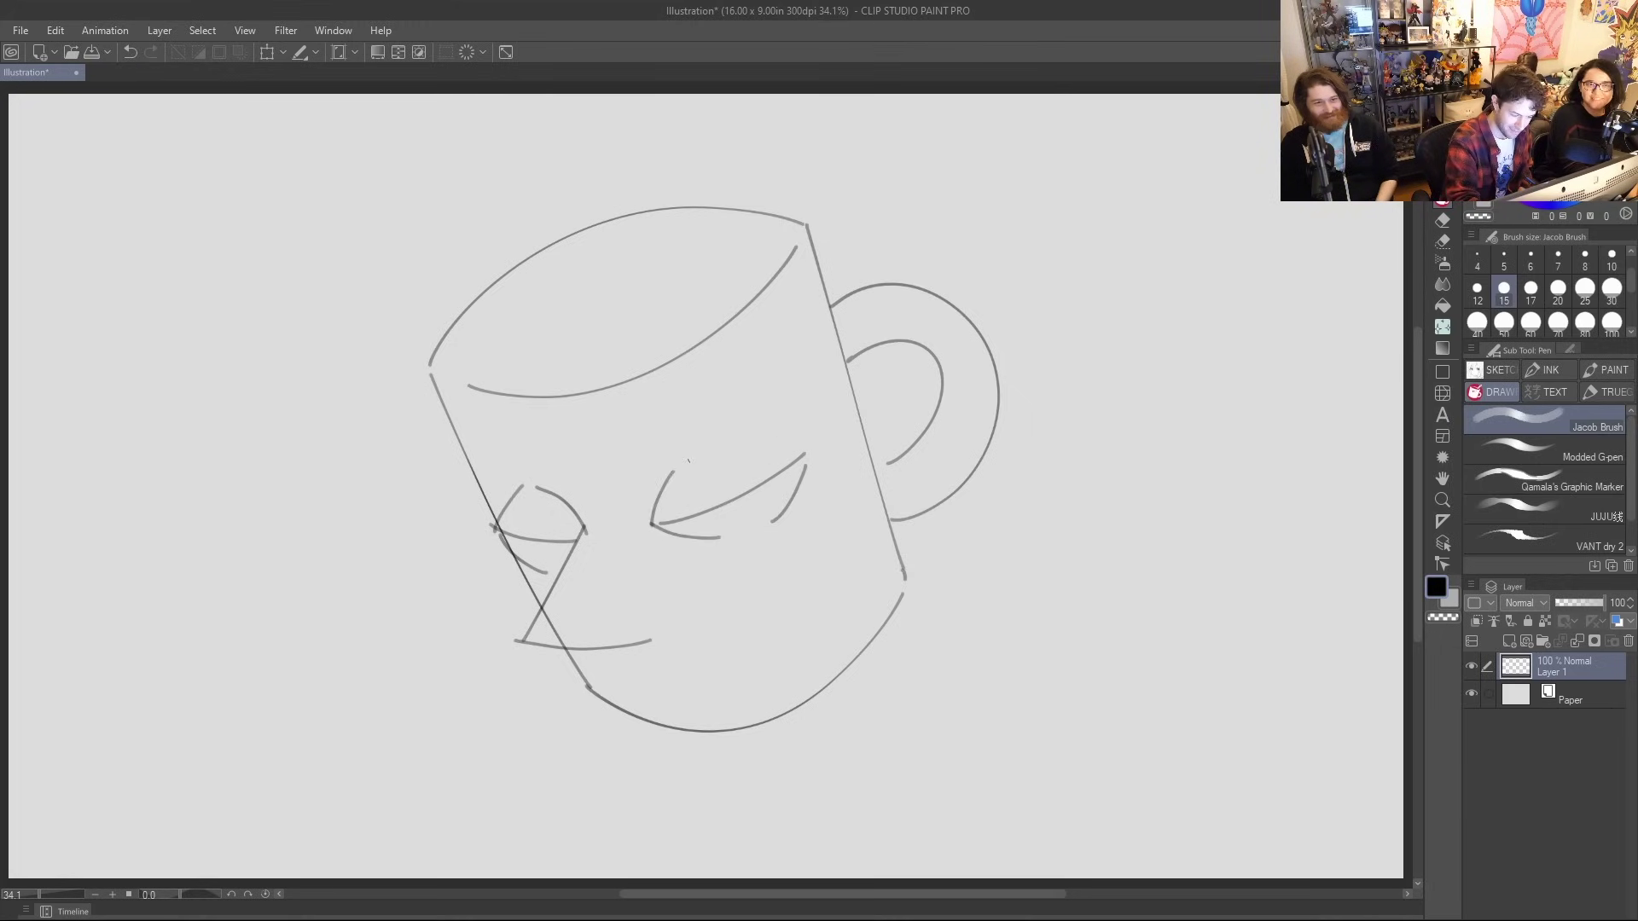
left_click_drag(550, 546, 555, 545)
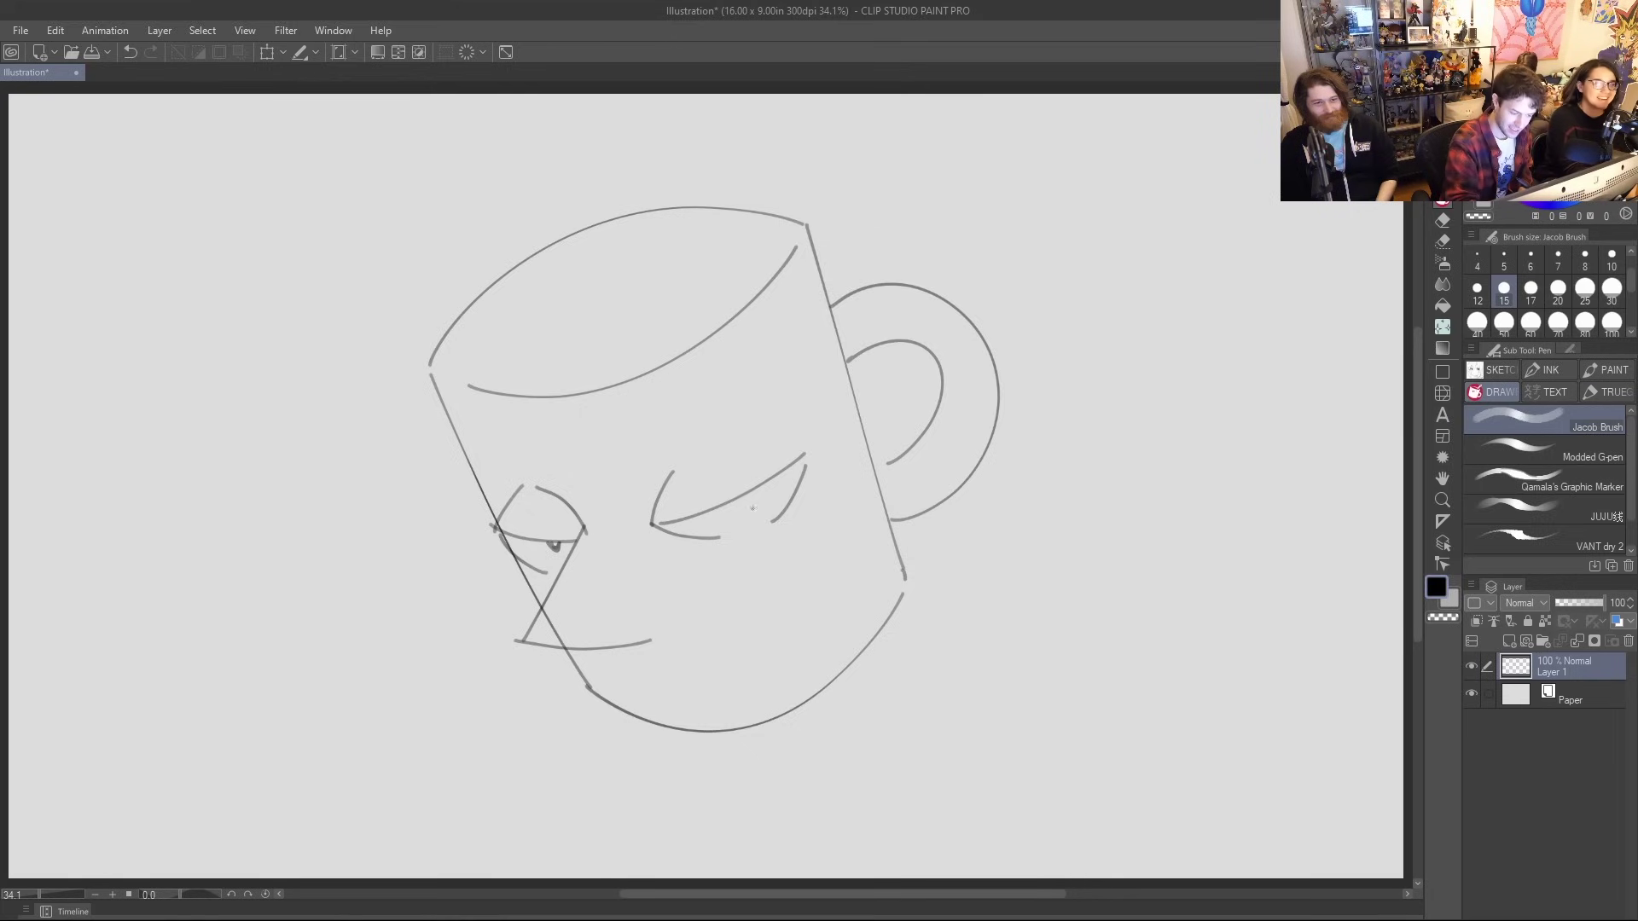
left_click_drag(764, 483, 764, 488)
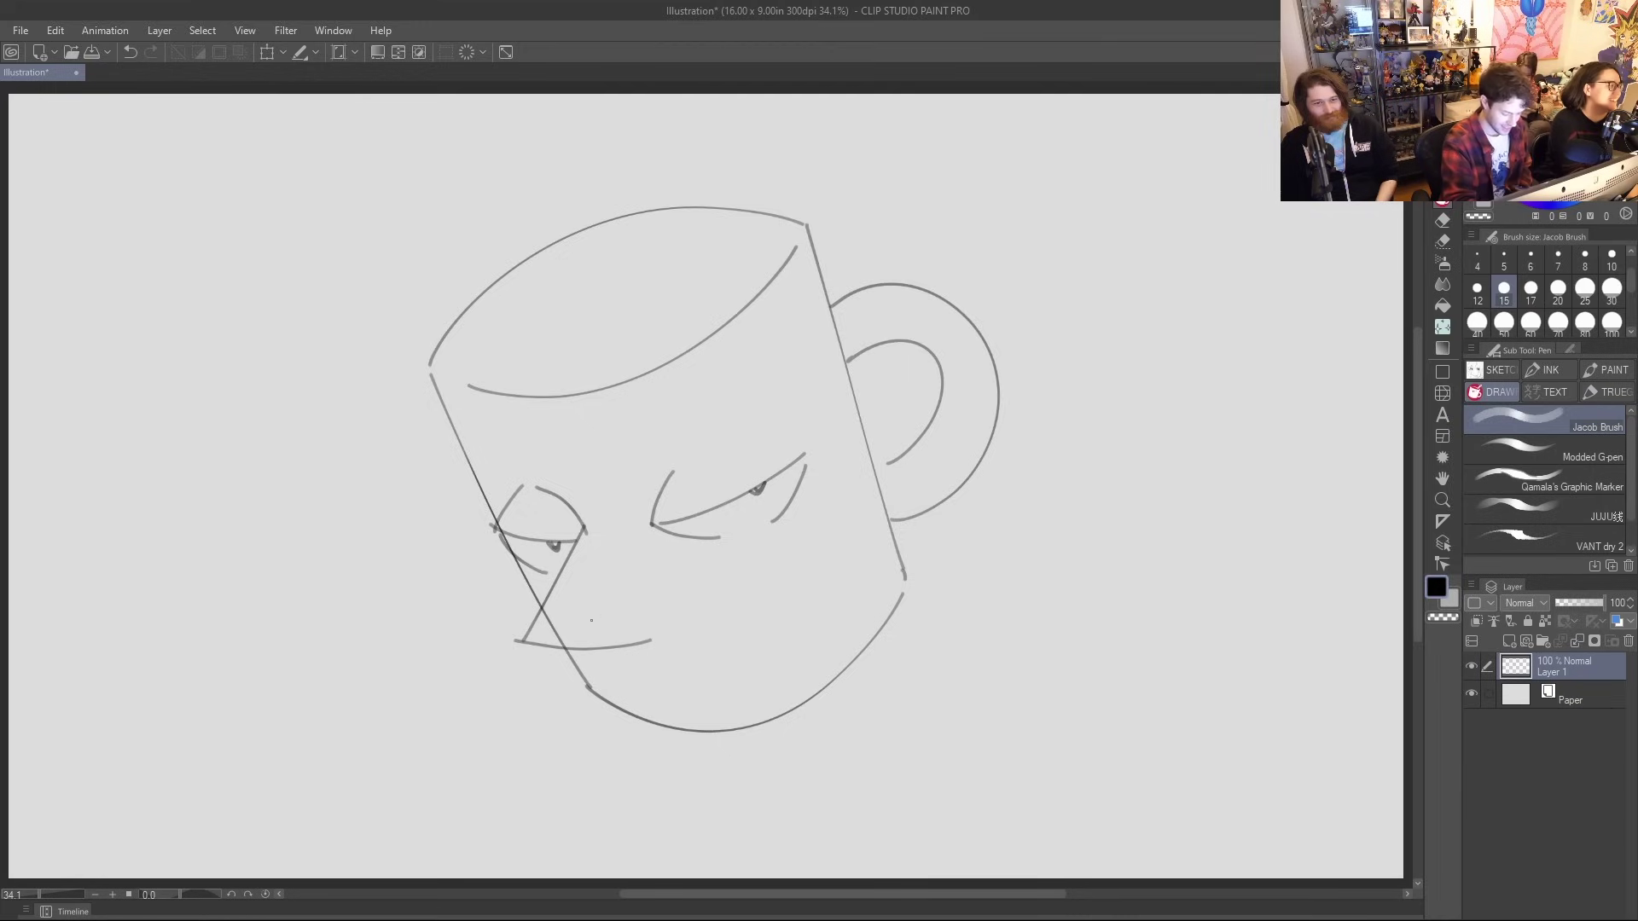
Erase the mug outline crossing the pointed nose and draw a small nostril line at its right end
key("e")
left_click_drag(543, 616, 565, 641)
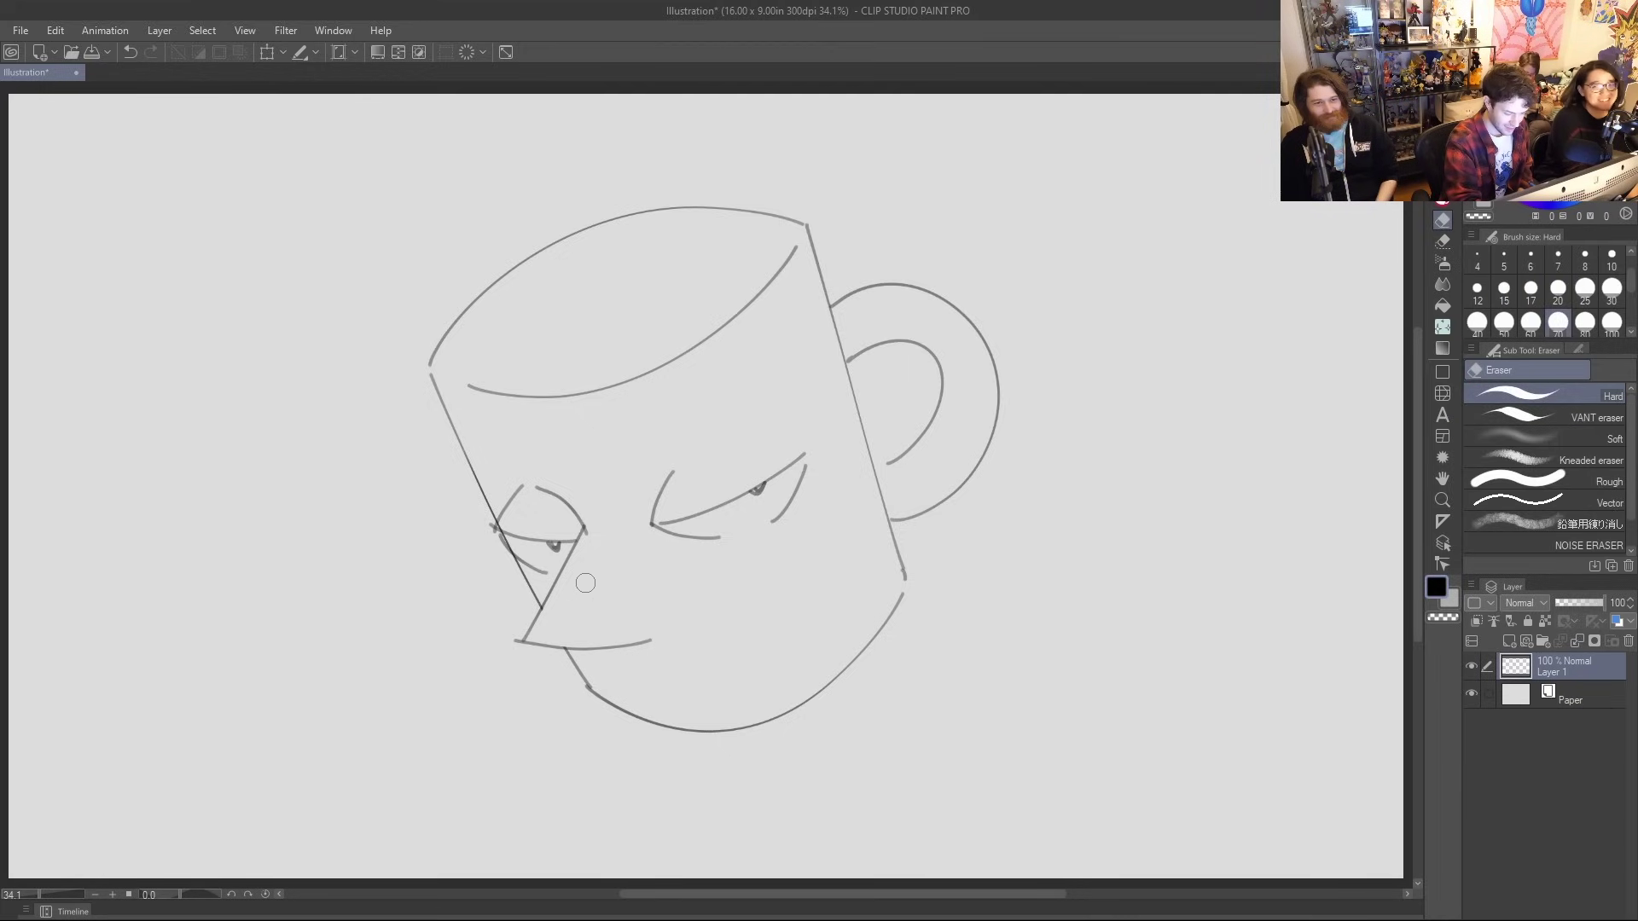
key("p")
left_click_drag(630, 633, 675, 627)
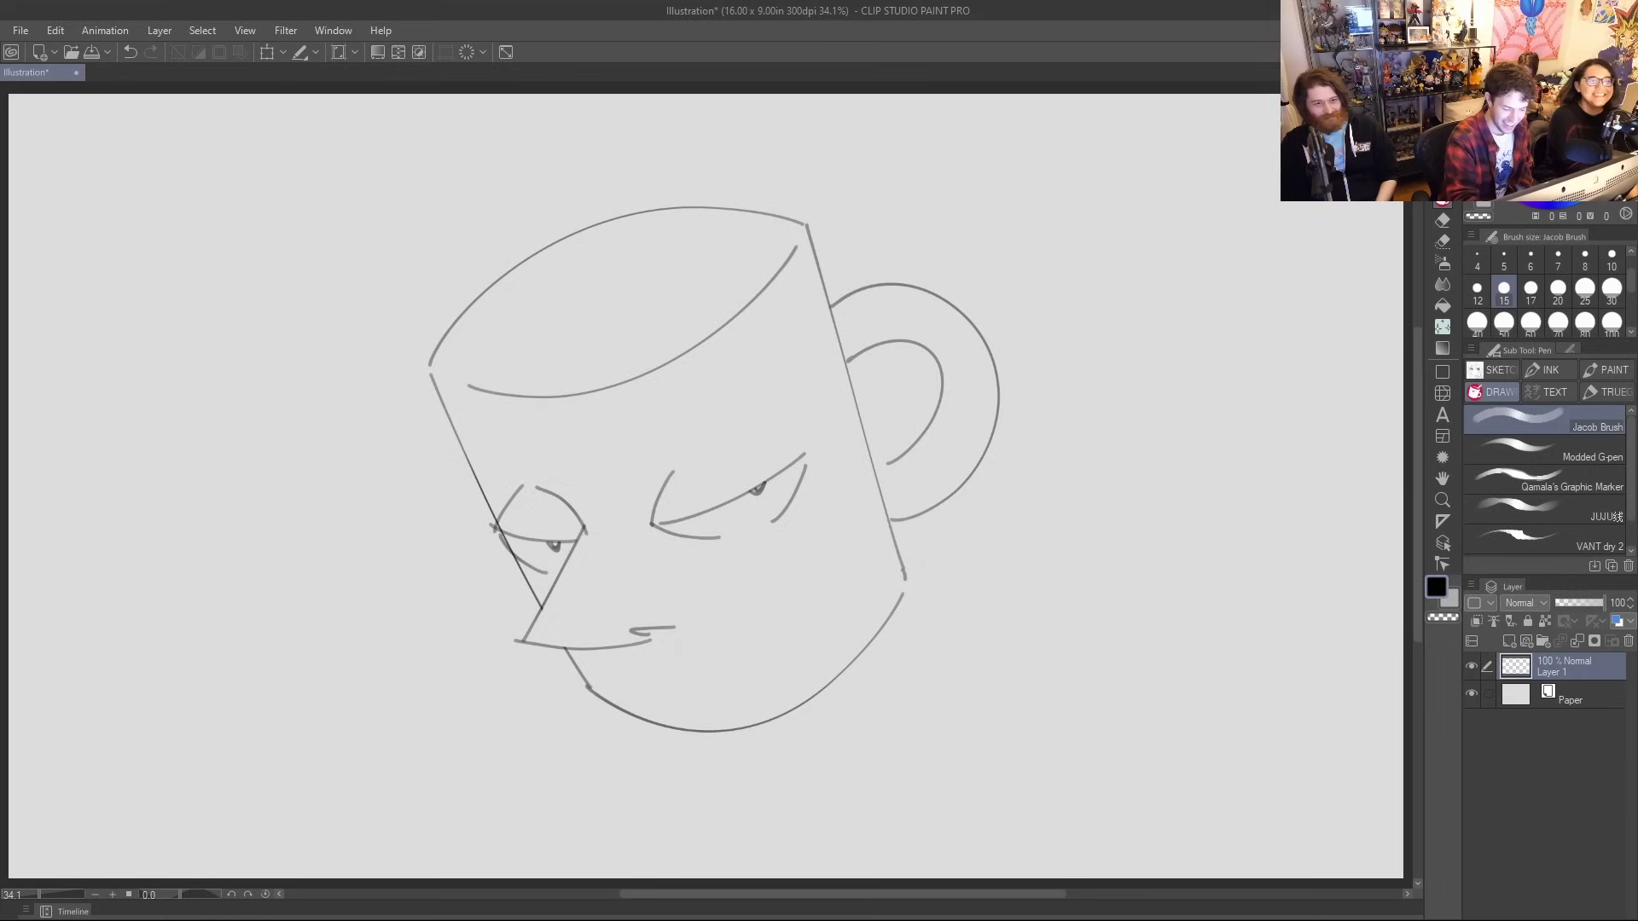
Draw angry slanted eyebrows above both eyes, and add lower-lid creases and a short vertical lip line beneath the nose
mouse_move(600, 481)
left_mouse_down()
mouse_move(625, 490)
mouse_move(793, 396)
left_mouse_up()
left_click_drag(644, 492, 815, 401)
mouse_move(561, 493)
left_mouse_down()
mouse_move(542, 458)
mouse_move(537, 474)
mouse_move(455, 439)
mouse_move(553, 487)
mouse_move(529, 488)
mouse_move(475, 473)
left_mouse_up()
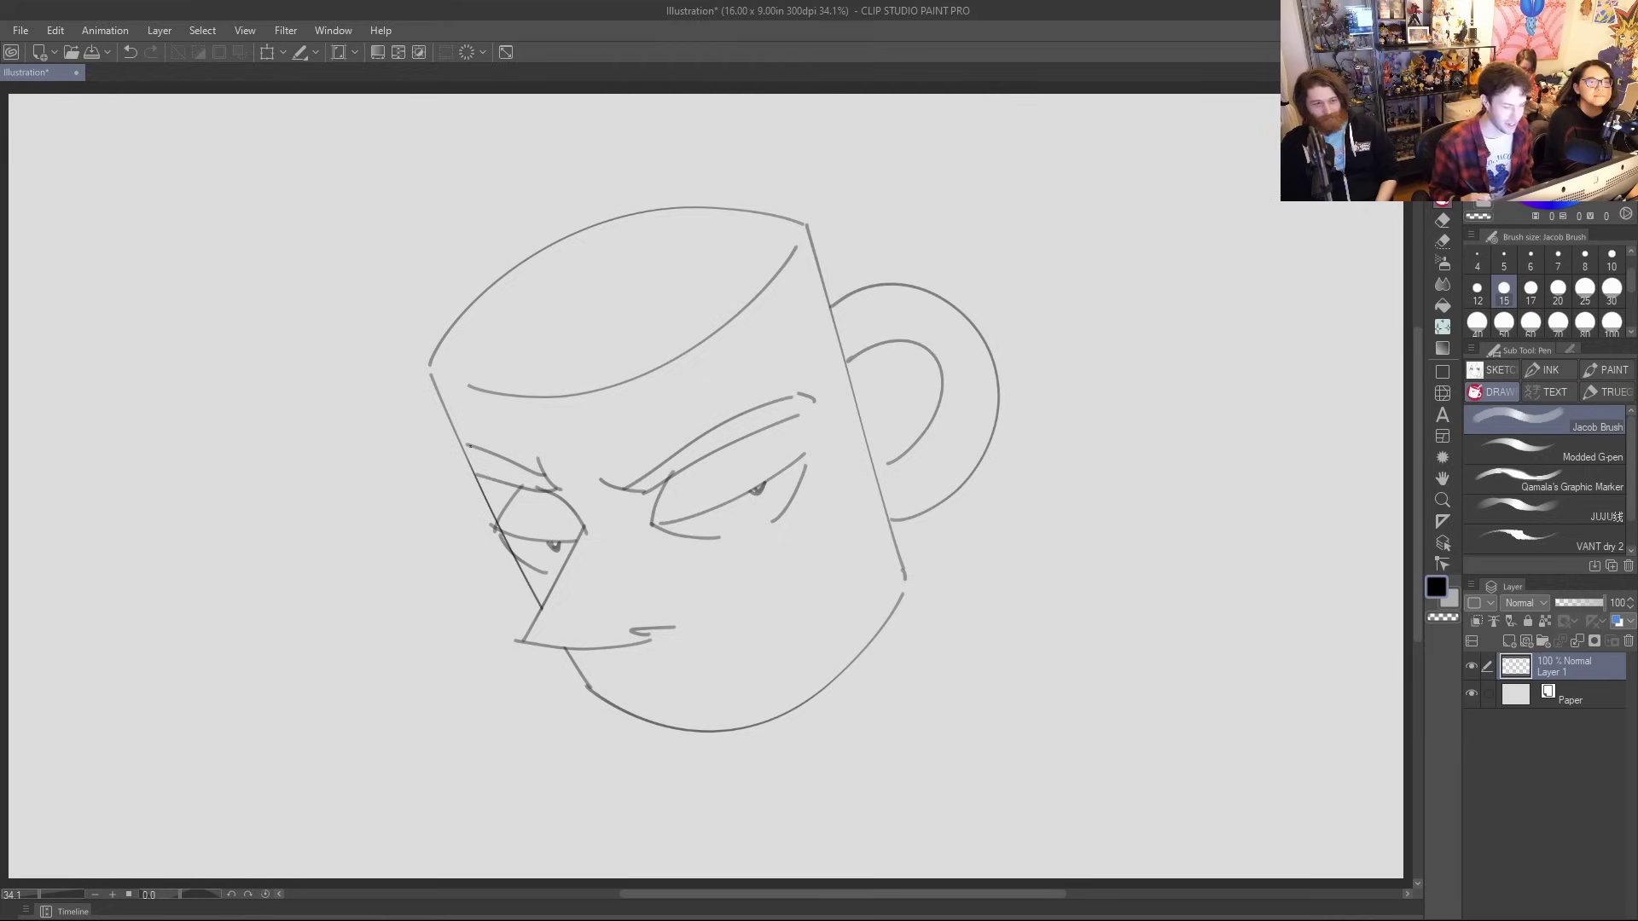
mouse_move(651, 524)
left_mouse_down()
mouse_move(708, 560)
mouse_move(765, 523)
left_mouse_up()
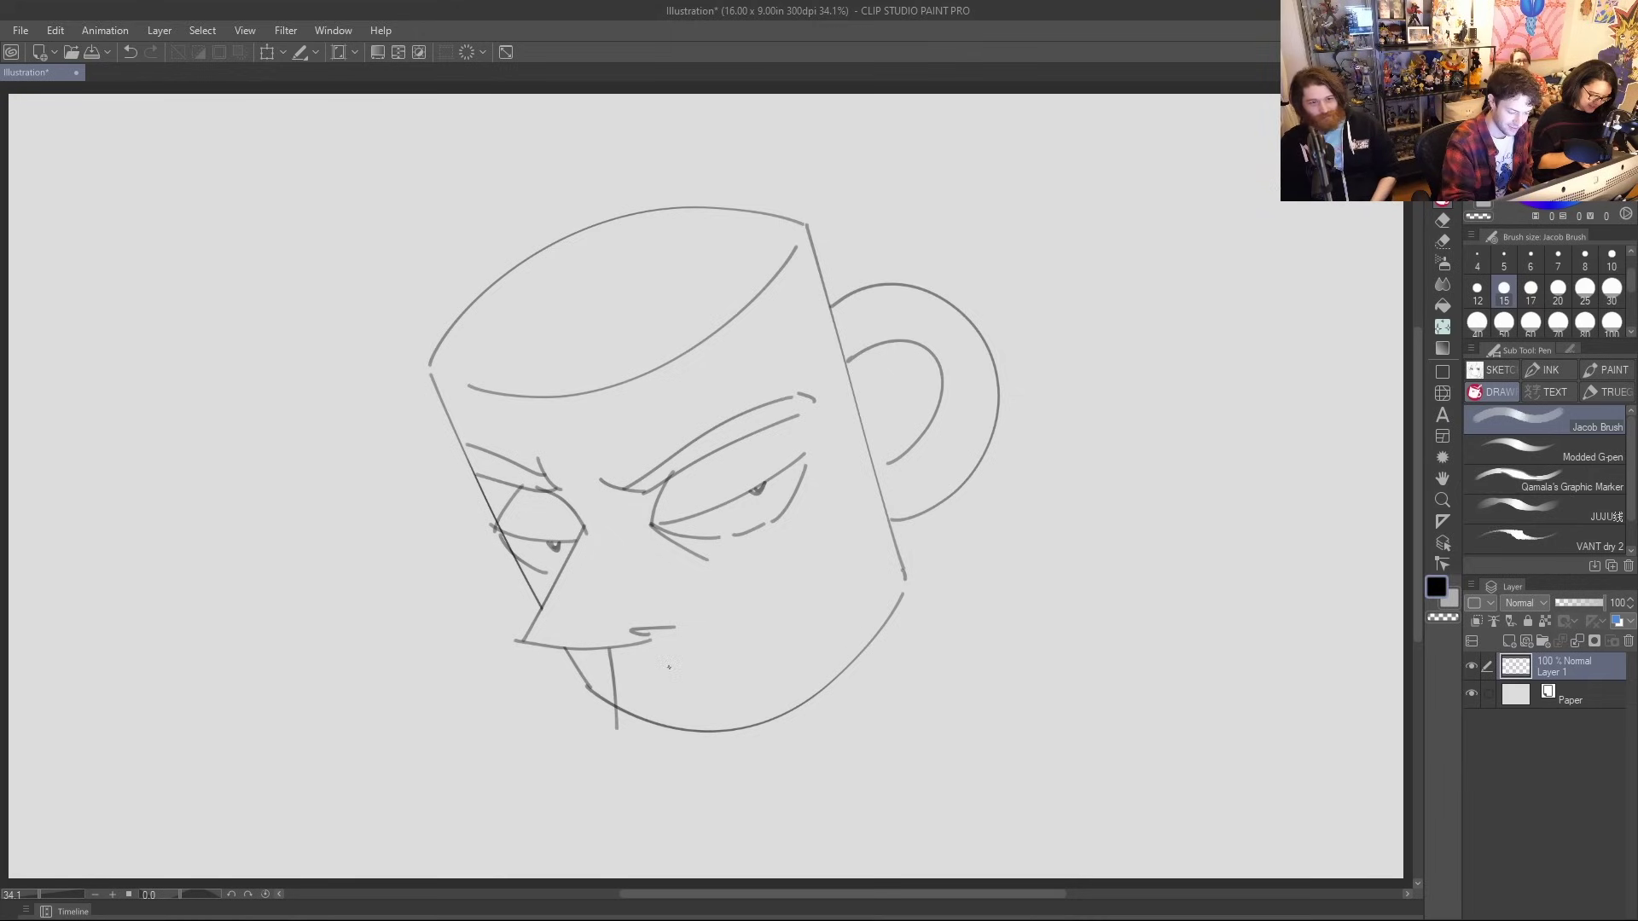
Draw a protruding curved upper lip below the nose and erase the part of the mug's base crossing it
mouse_move(609, 650)
left_mouse_down()
mouse_move(703, 741)
mouse_move(772, 695)
left_mouse_up()
key("ctrl+z")
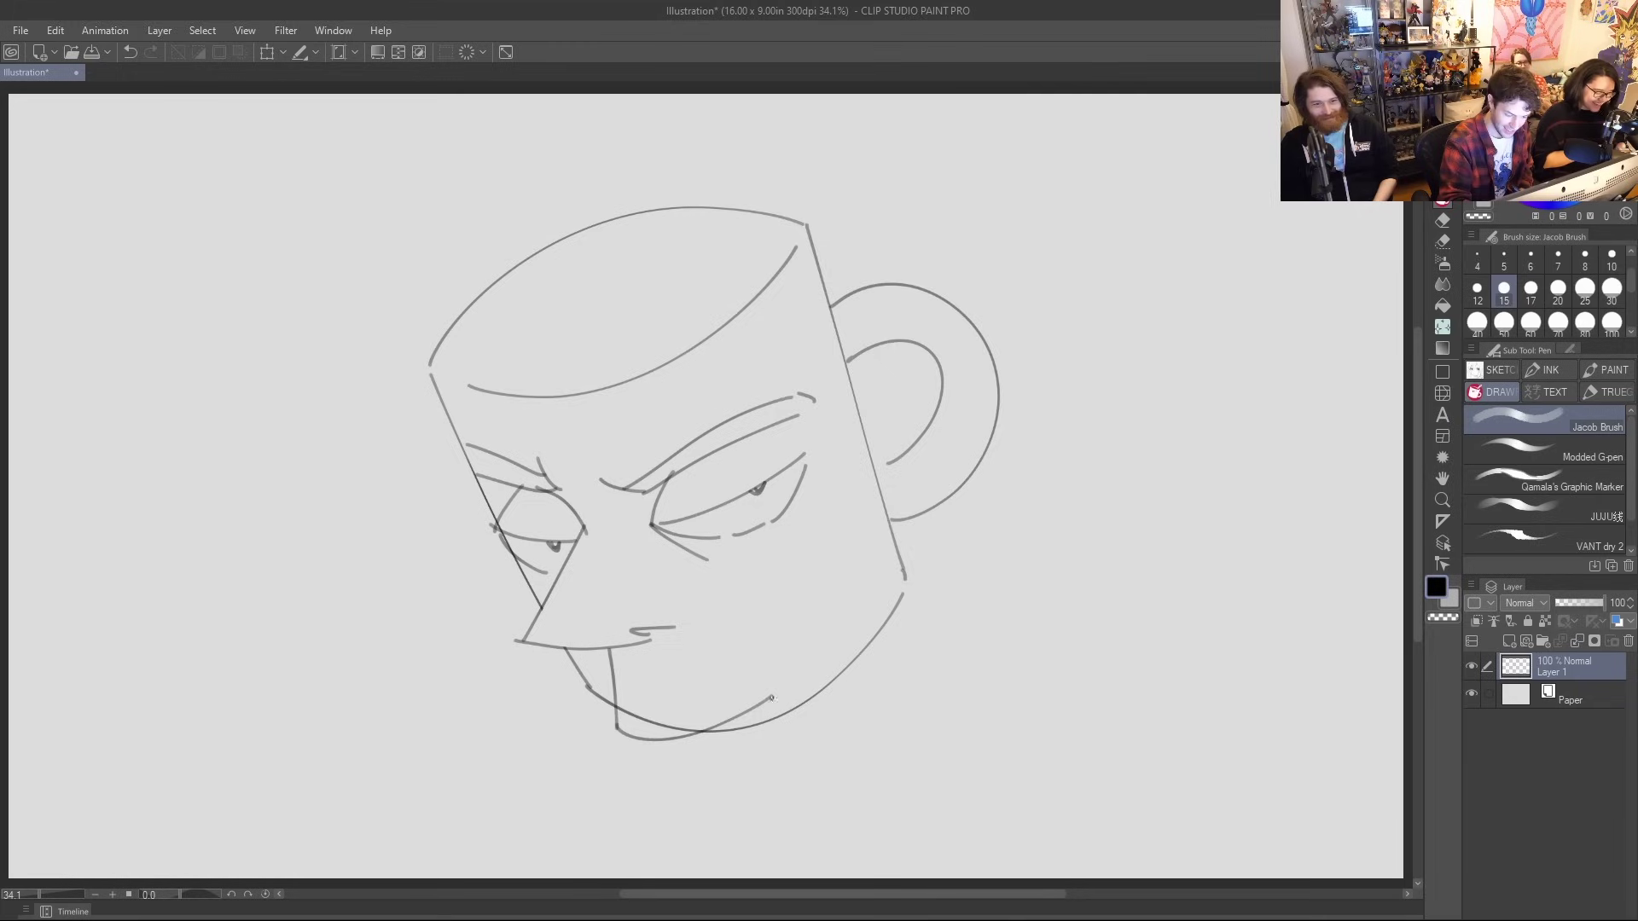
key("e")
left_click_drag(638, 722, 606, 716)
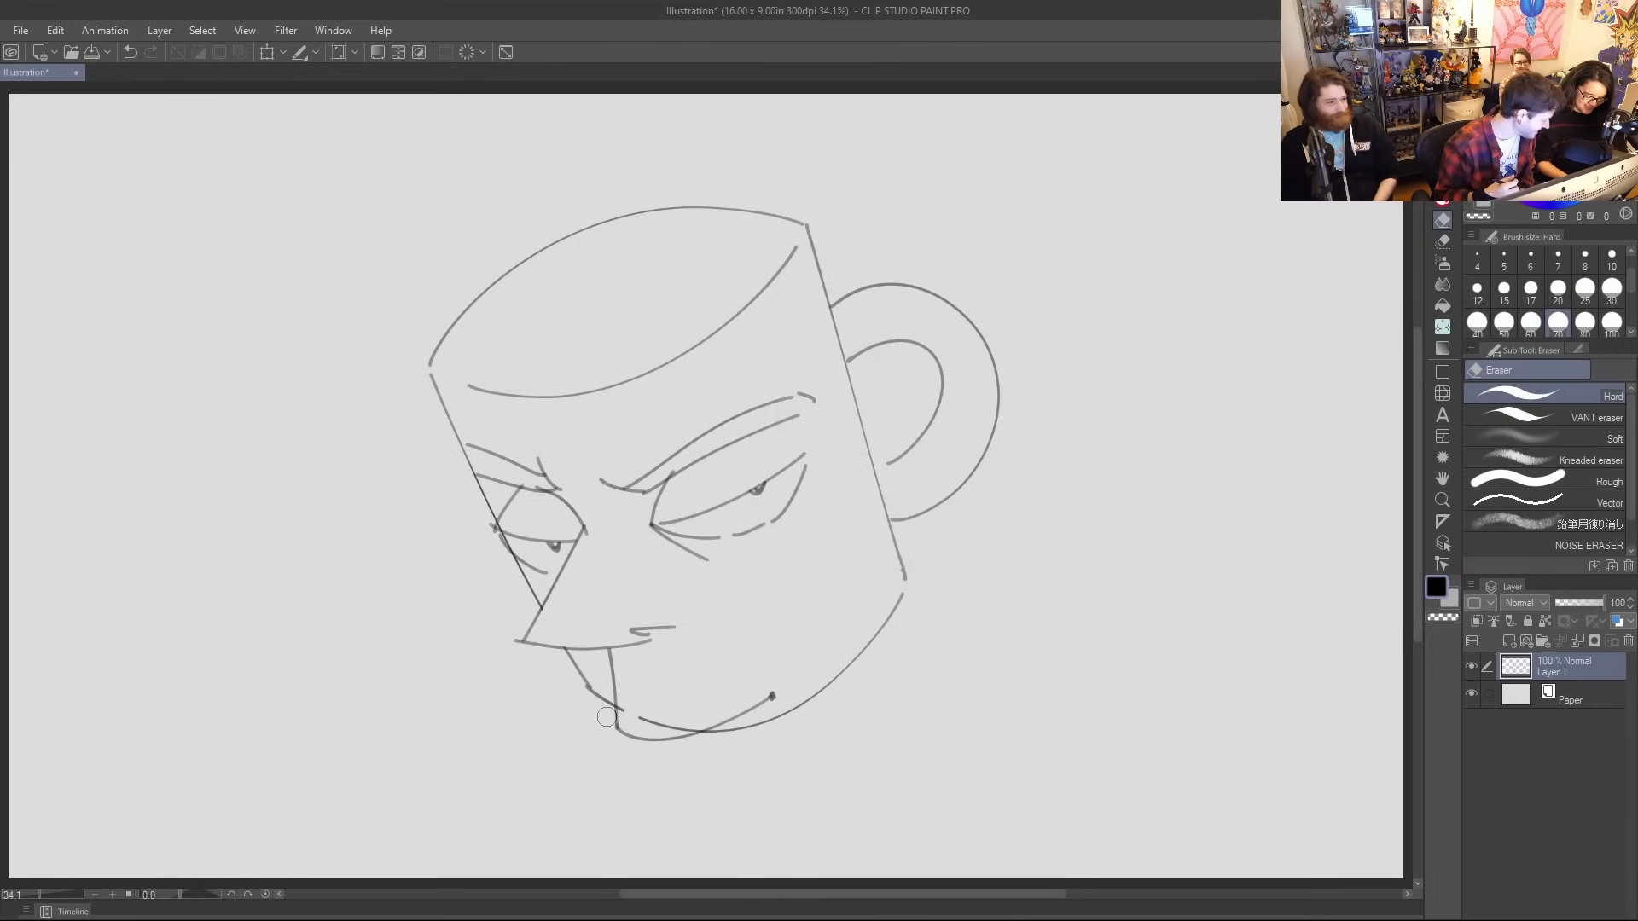
key("ctrl+z")
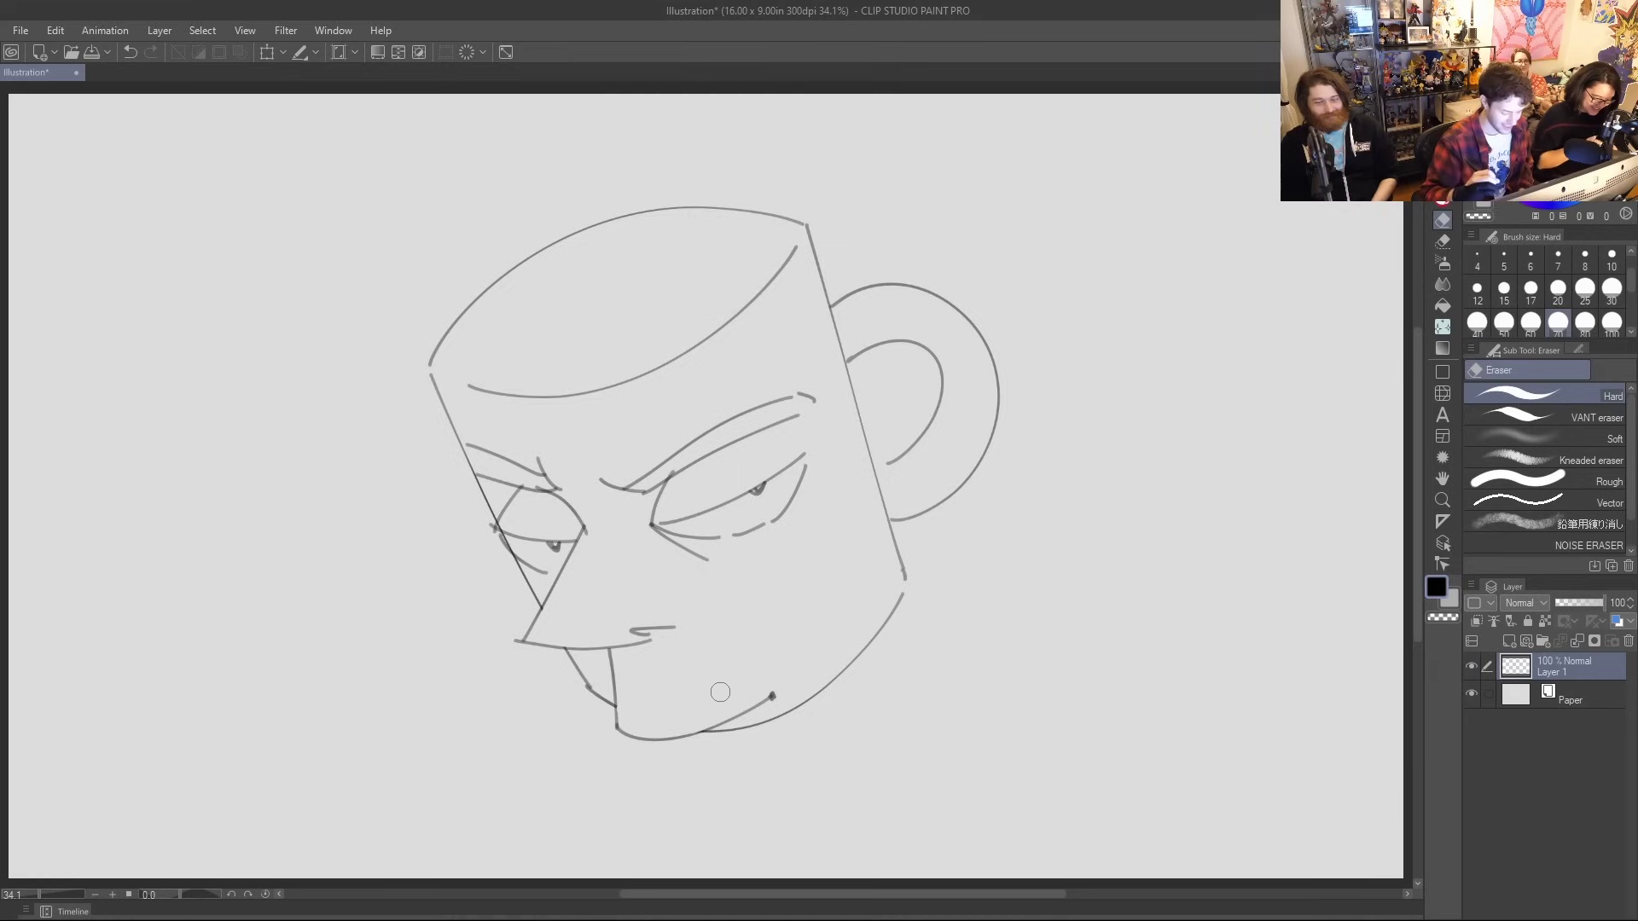
key("p")
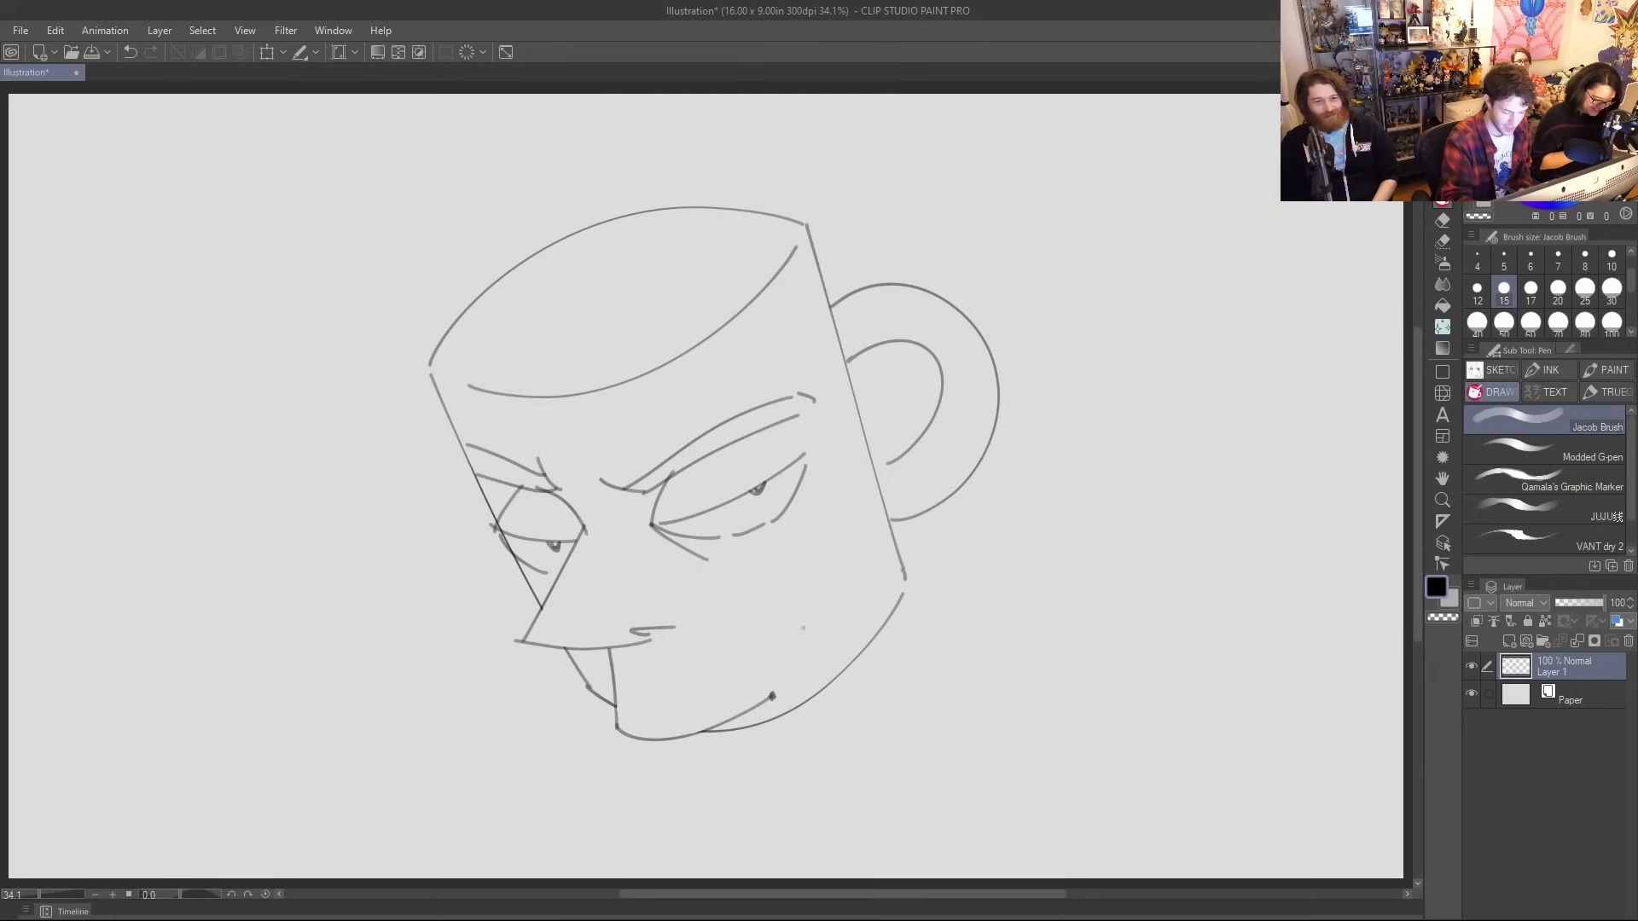
left_click_drag(680, 740, 766, 750)
key("ctrl+z")
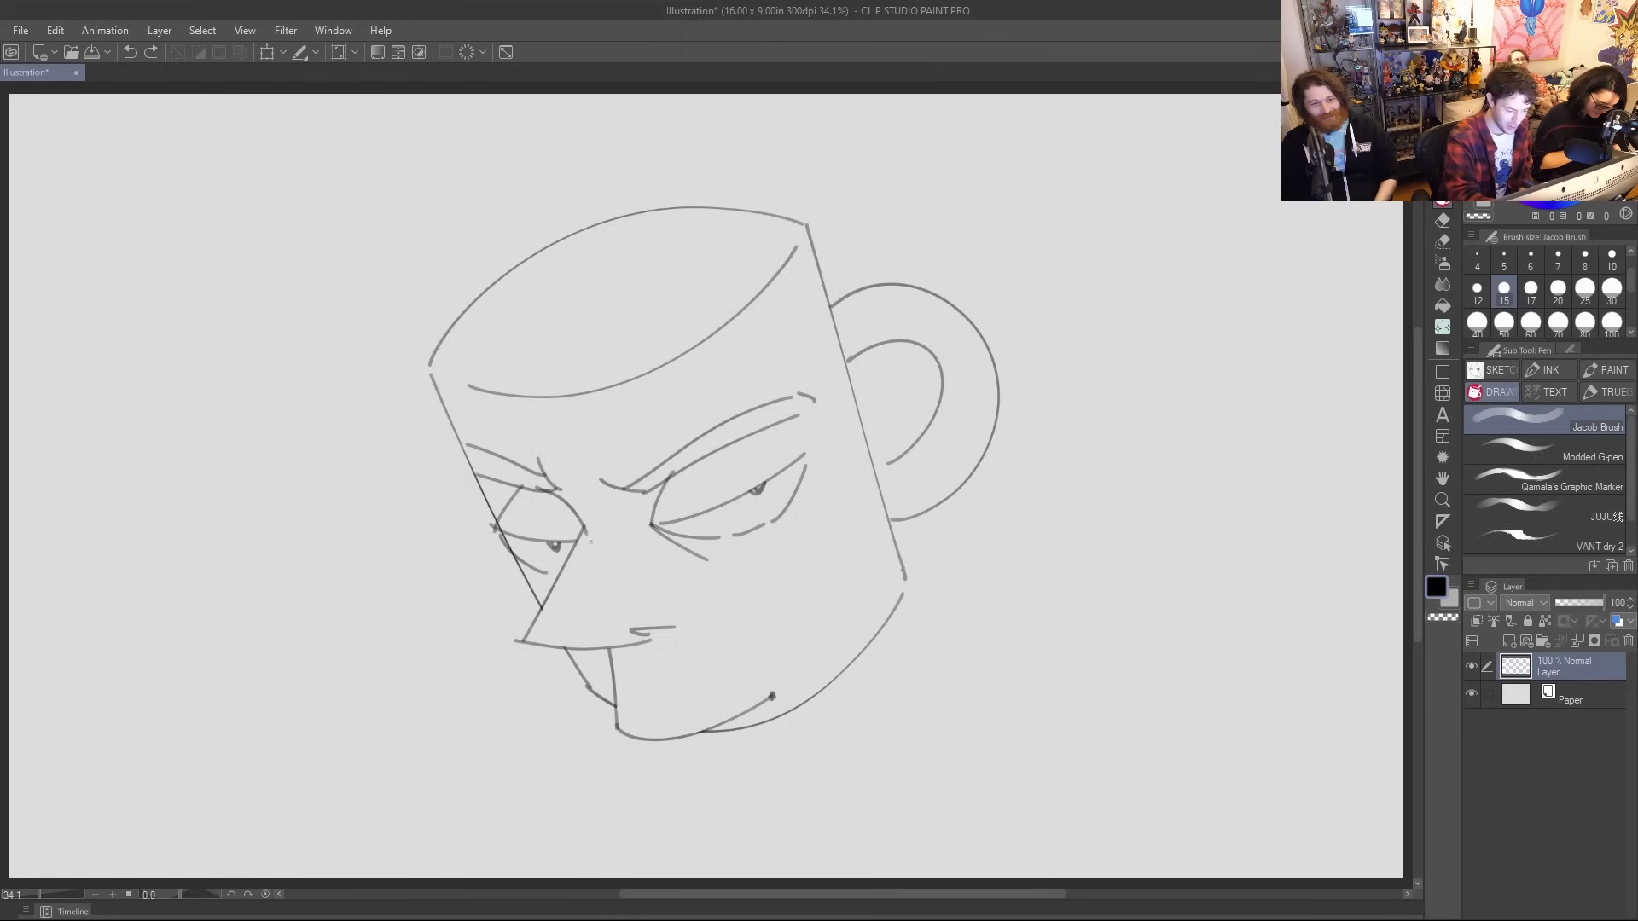
Replace the pointed nose with a long, rounded drooping nose, erasing the old nose lines and joining the bridge
mouse_move(585, 530)
left_mouse_down()
mouse_move(503, 656)
mouse_move(510, 767)
mouse_move(568, 747)
mouse_move(650, 632)
left_mouse_up()
key("e")
mouse_move(531, 640)
left_mouse_down()
mouse_move(584, 591)
mouse_move(567, 691)
mouse_move(589, 693)
mouse_move(627, 616)
mouse_move(632, 640)
left_mouse_up()
left_click_drag(519, 648, 538, 610)
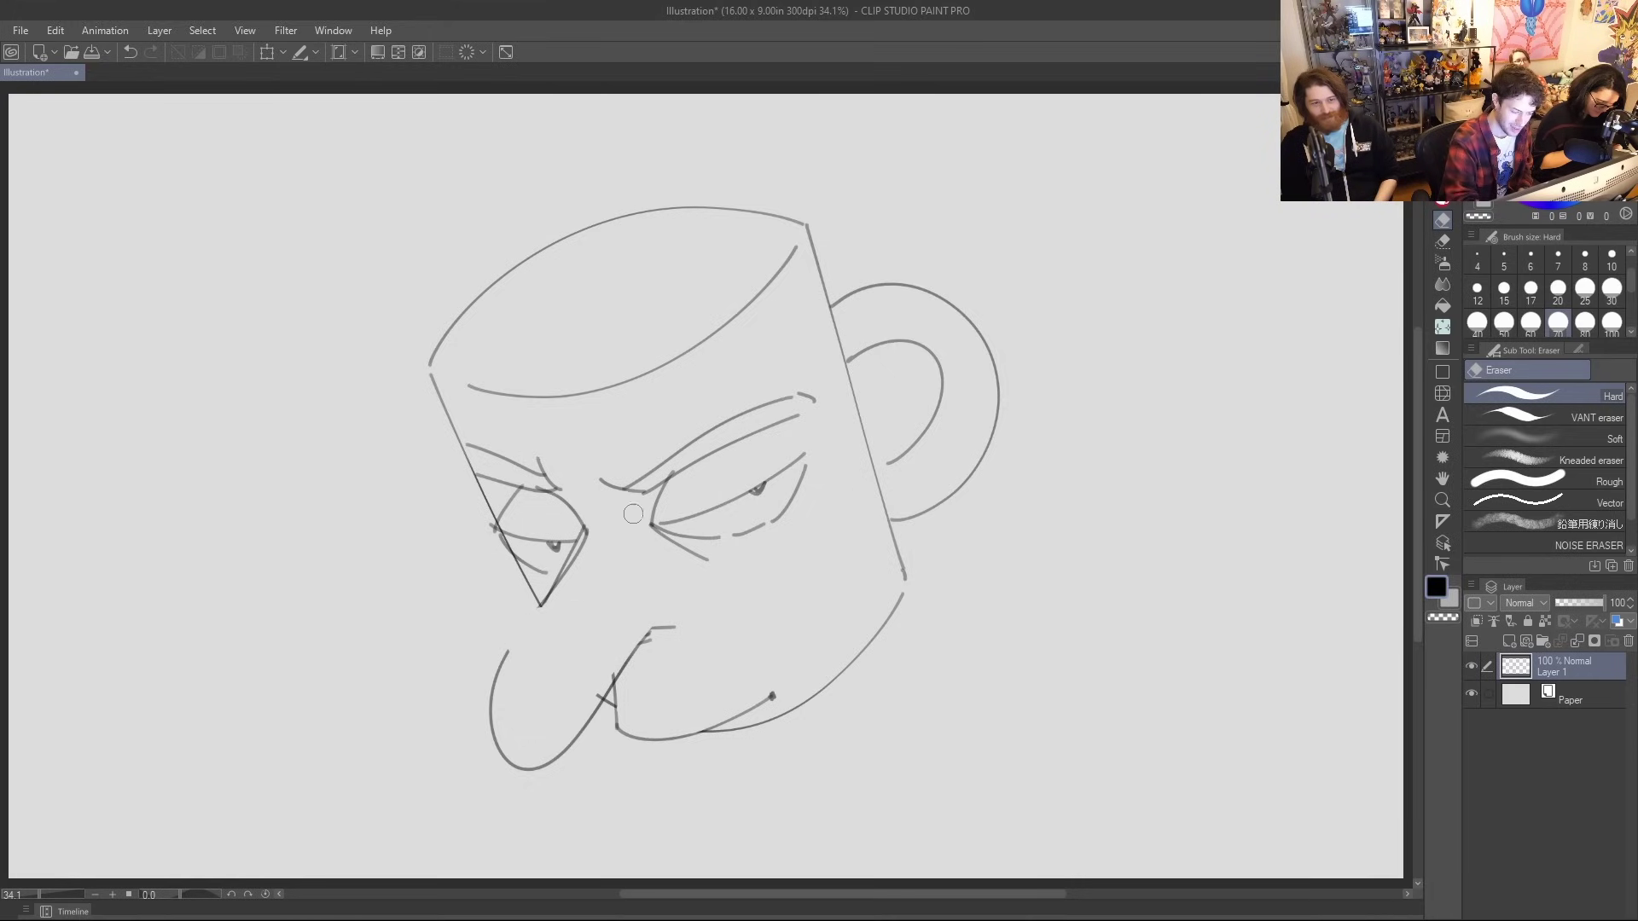
key("p")
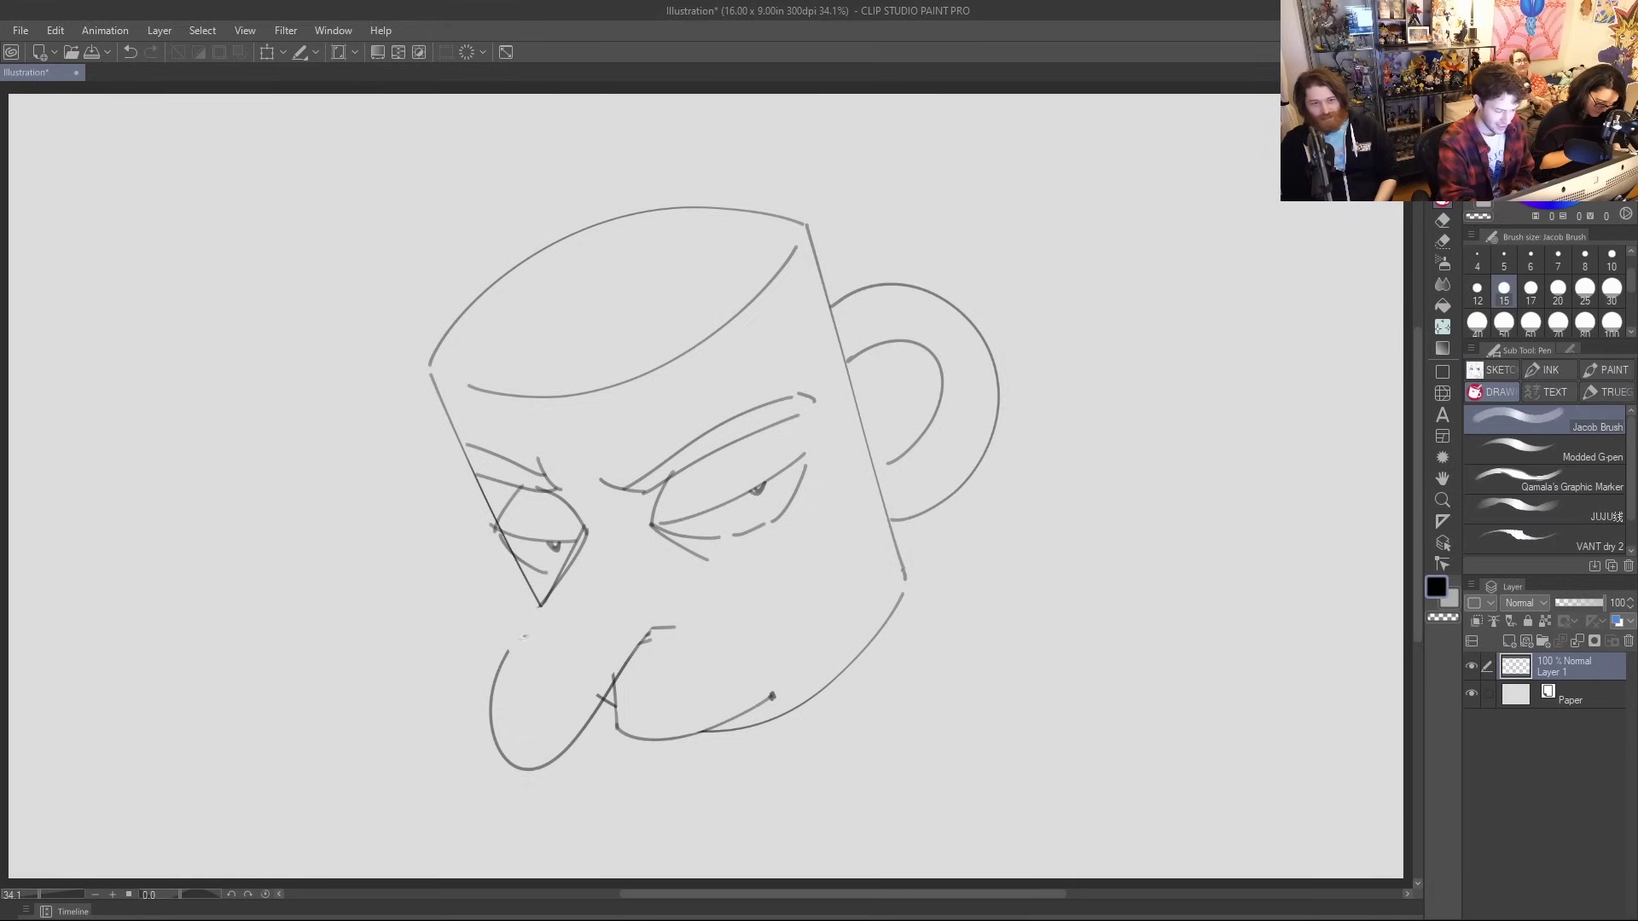
left_click_drag(559, 585, 510, 648)
mouse_move(652, 629)
left_mouse_down()
mouse_move(700, 617)
mouse_move(665, 626)
left_mouse_up()
key("ctrl+z")
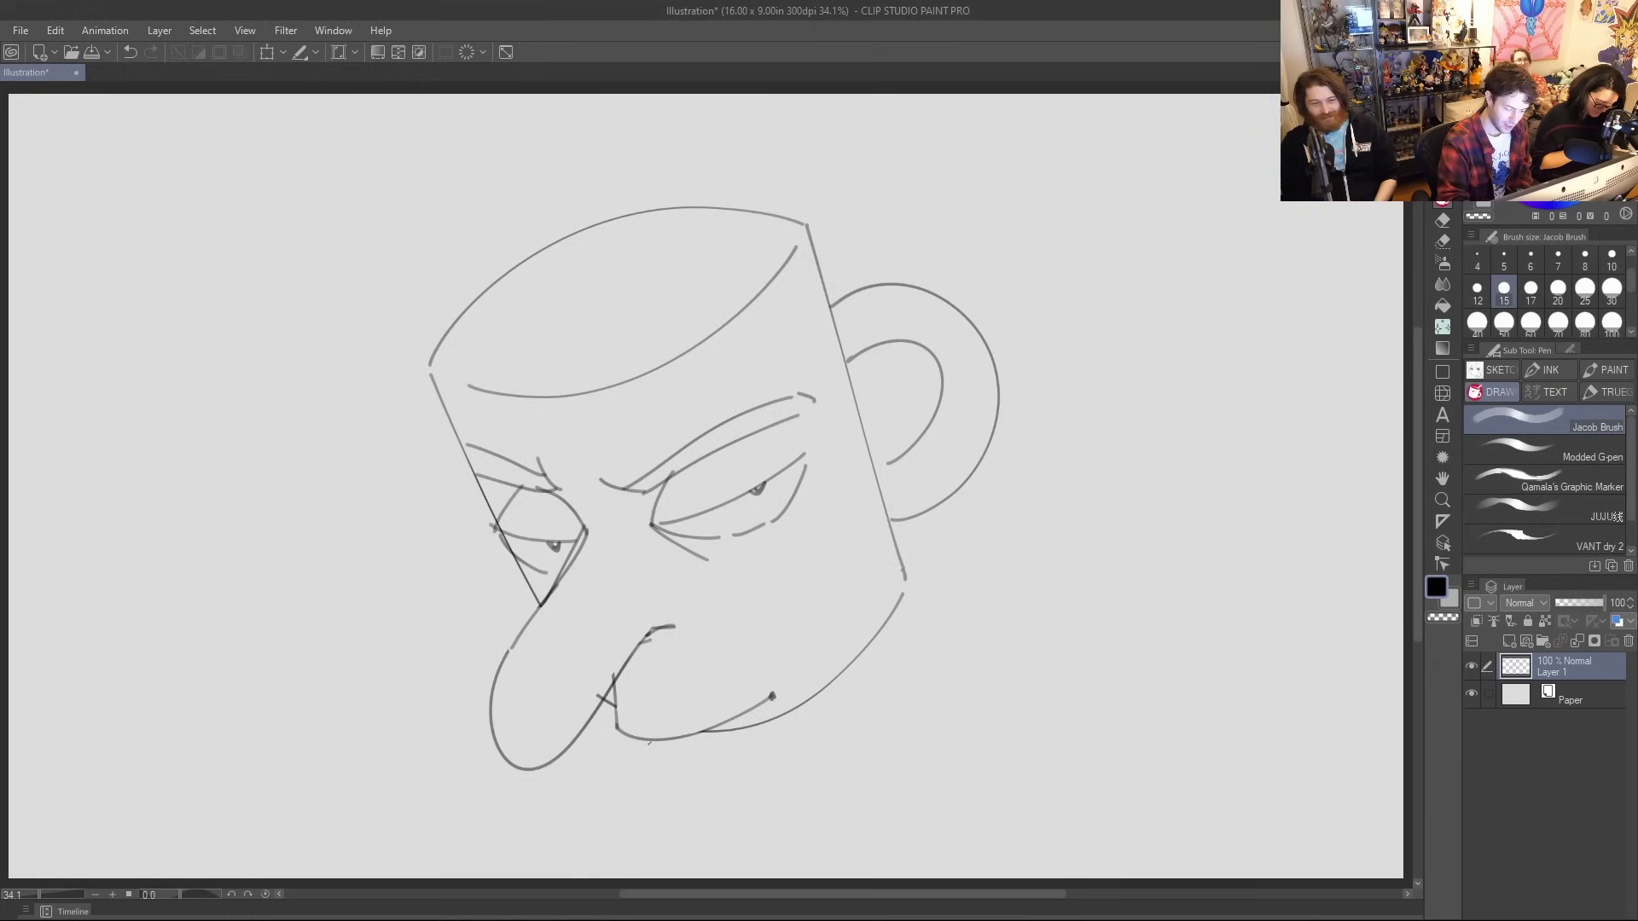
Erase the leftover base line under the lip and draw a row of small rounded teeth there
key("e")
left_click_drag(700, 734, 771, 697)
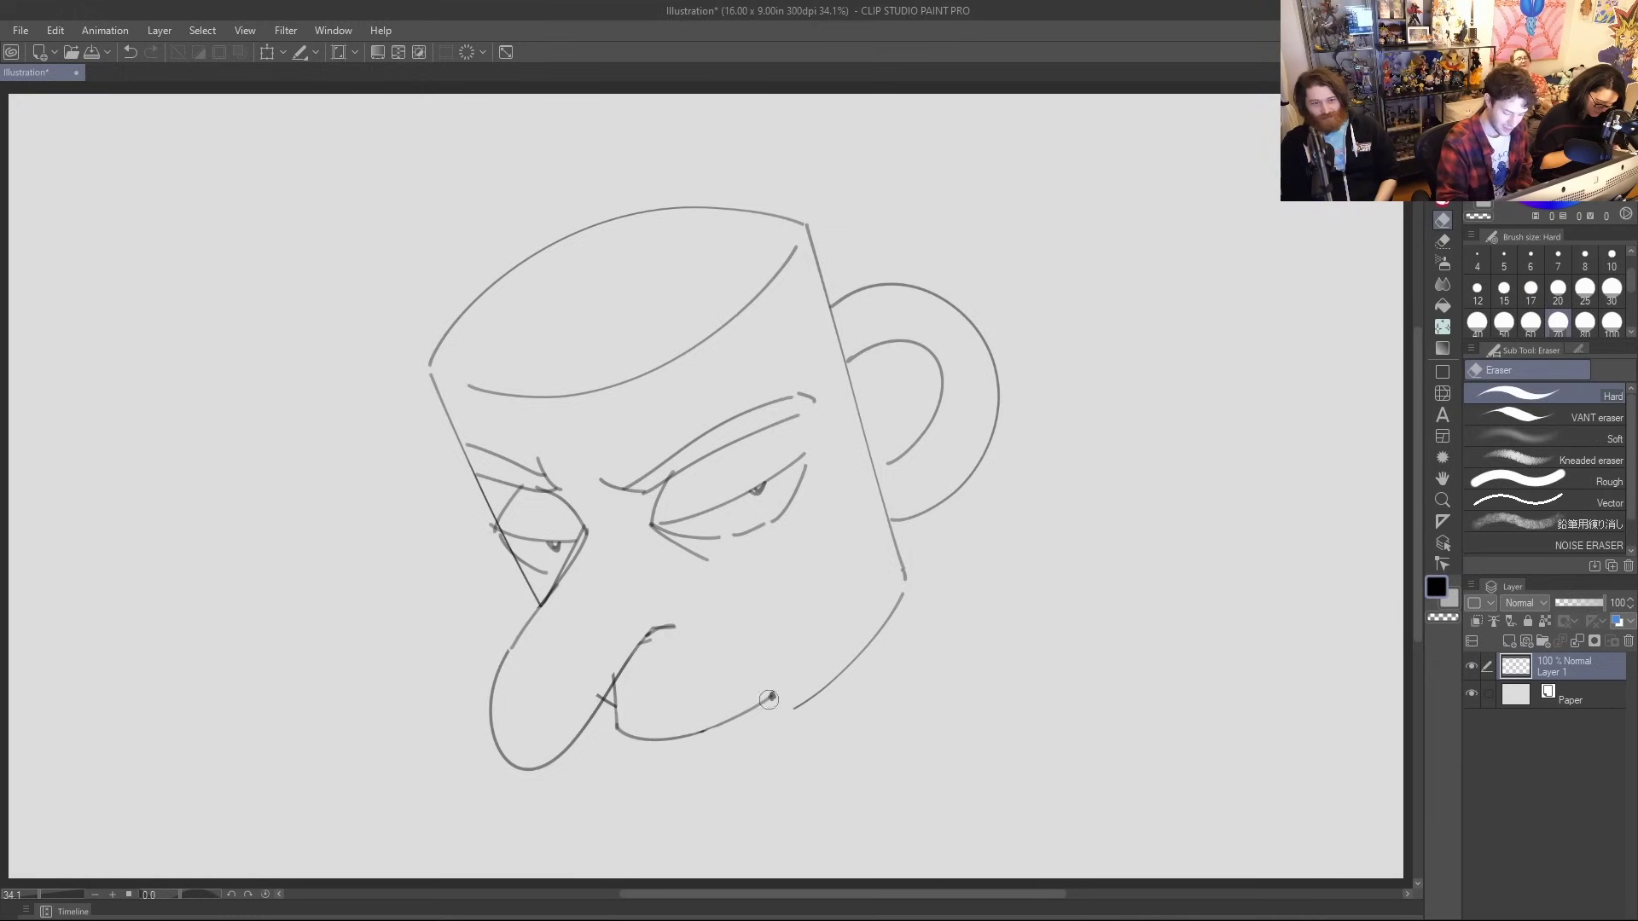
key("p")
mouse_move(636, 739)
left_mouse_down()
mouse_move(686, 749)
mouse_move(754, 714)
left_mouse_up()
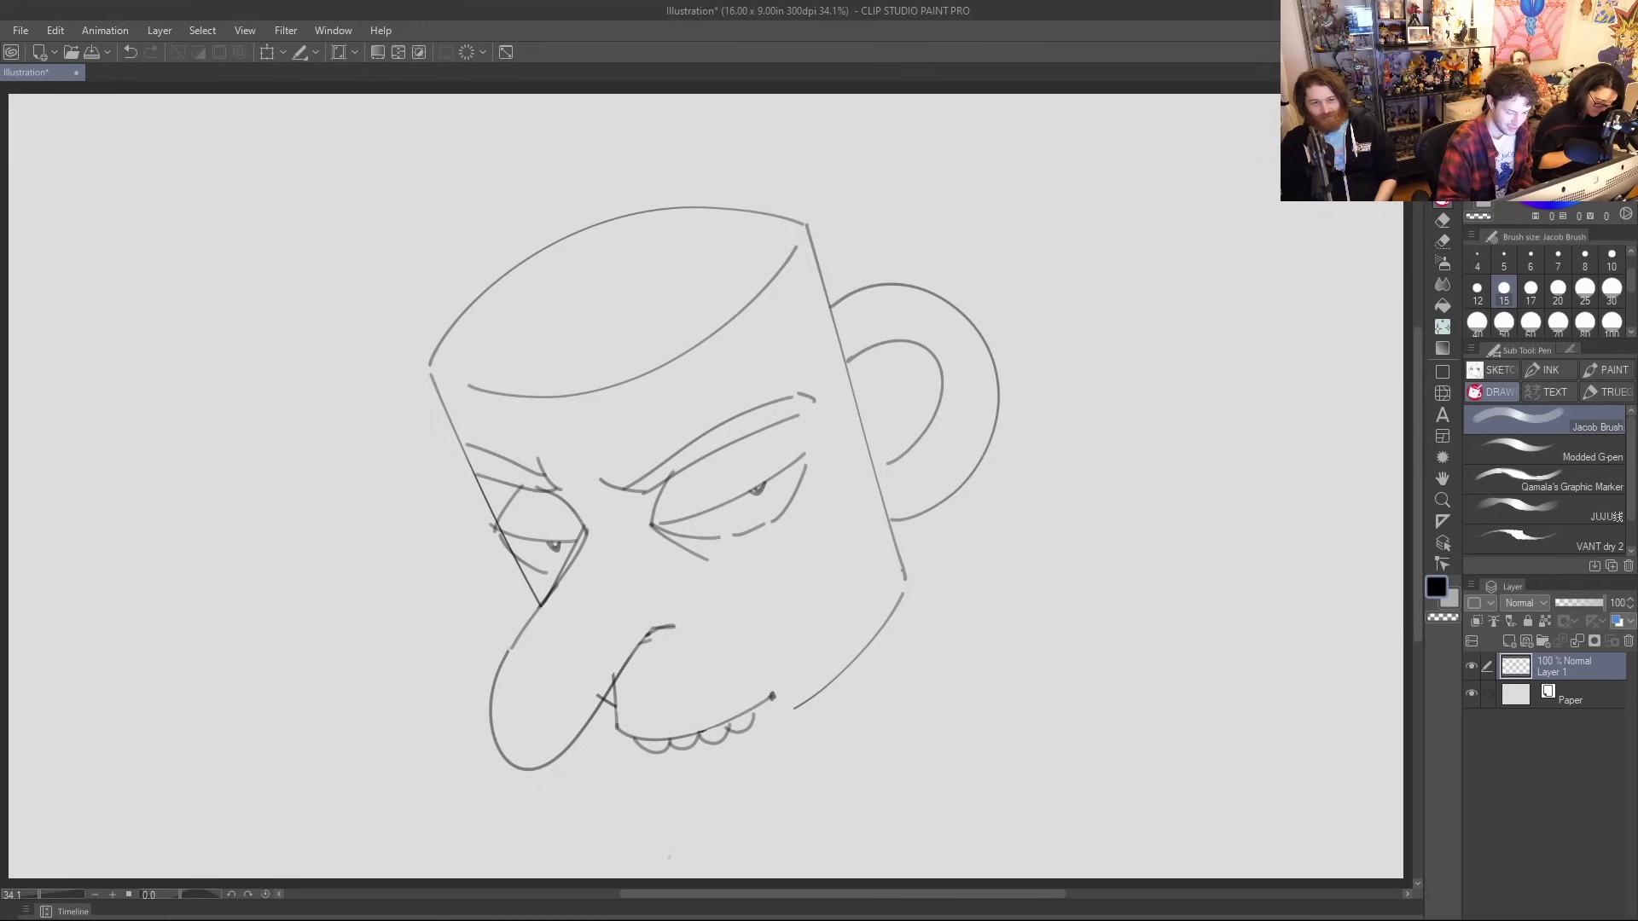
Sketch a pair of hands with fingers pressed together below the mug's mouth
left_click_drag(657, 863, 624, 805)
key("ctrl+z")
mouse_move(660, 874)
left_mouse_down()
mouse_move(615, 802)
mouse_move(646, 828)
mouse_move(623, 798)
mouse_move(657, 826)
mouse_move(638, 799)
mouse_move(673, 824)
mouse_move(665, 803)
mouse_move(690, 834)
mouse_move(640, 870)
mouse_move(633, 856)
mouse_move(697, 847)
mouse_move(722, 874)
left_mouse_up()
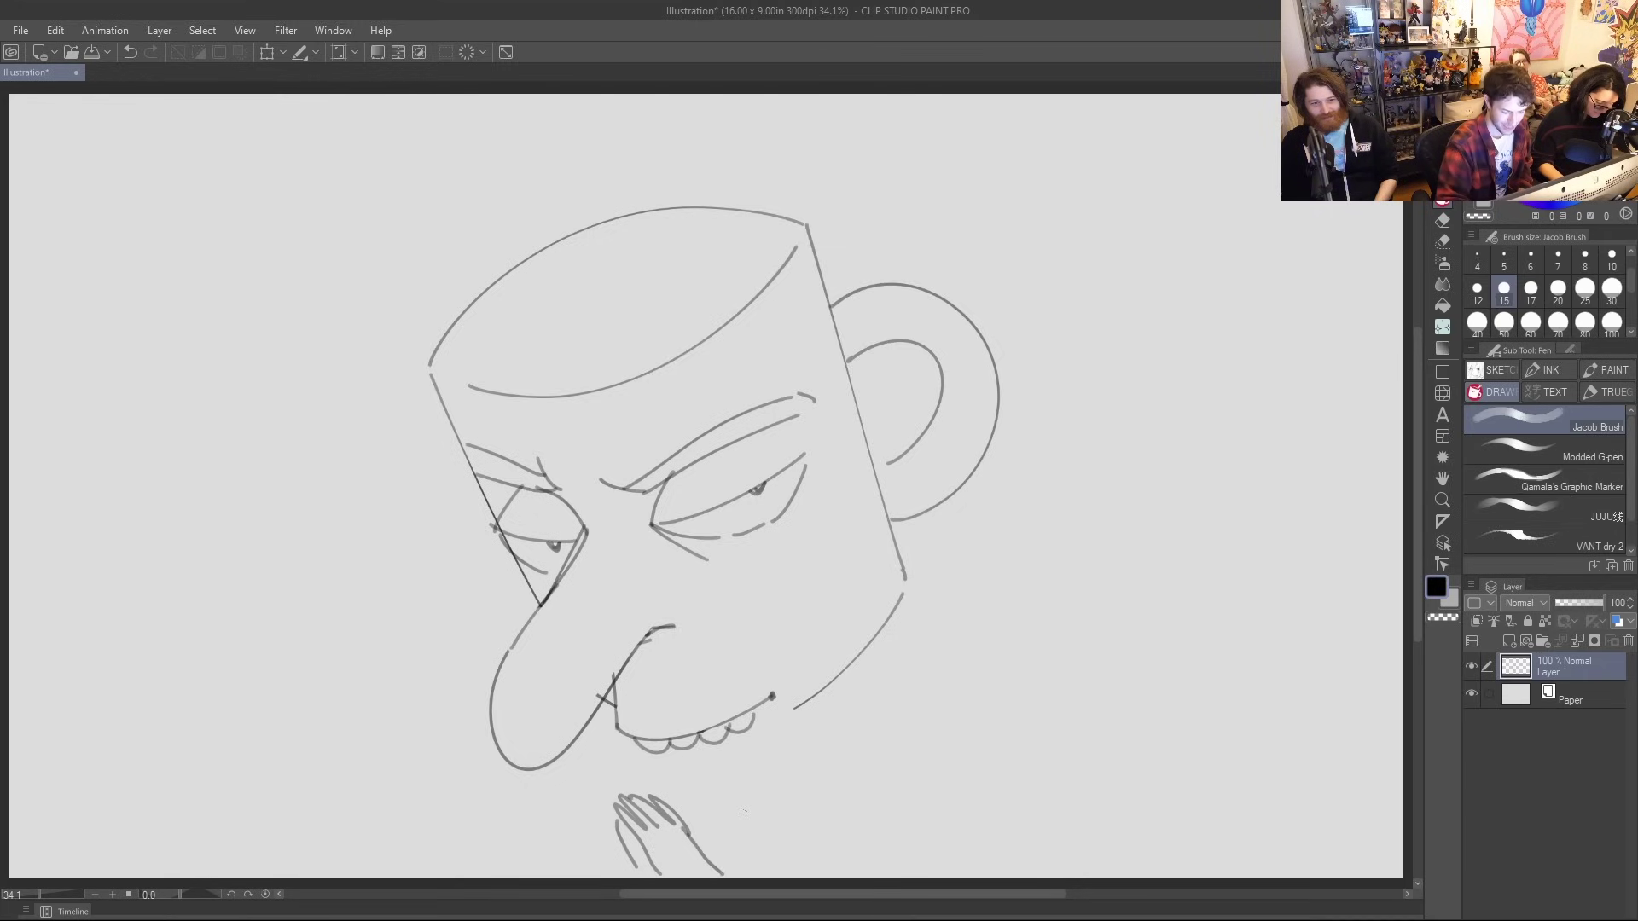
key("ctrl+z")
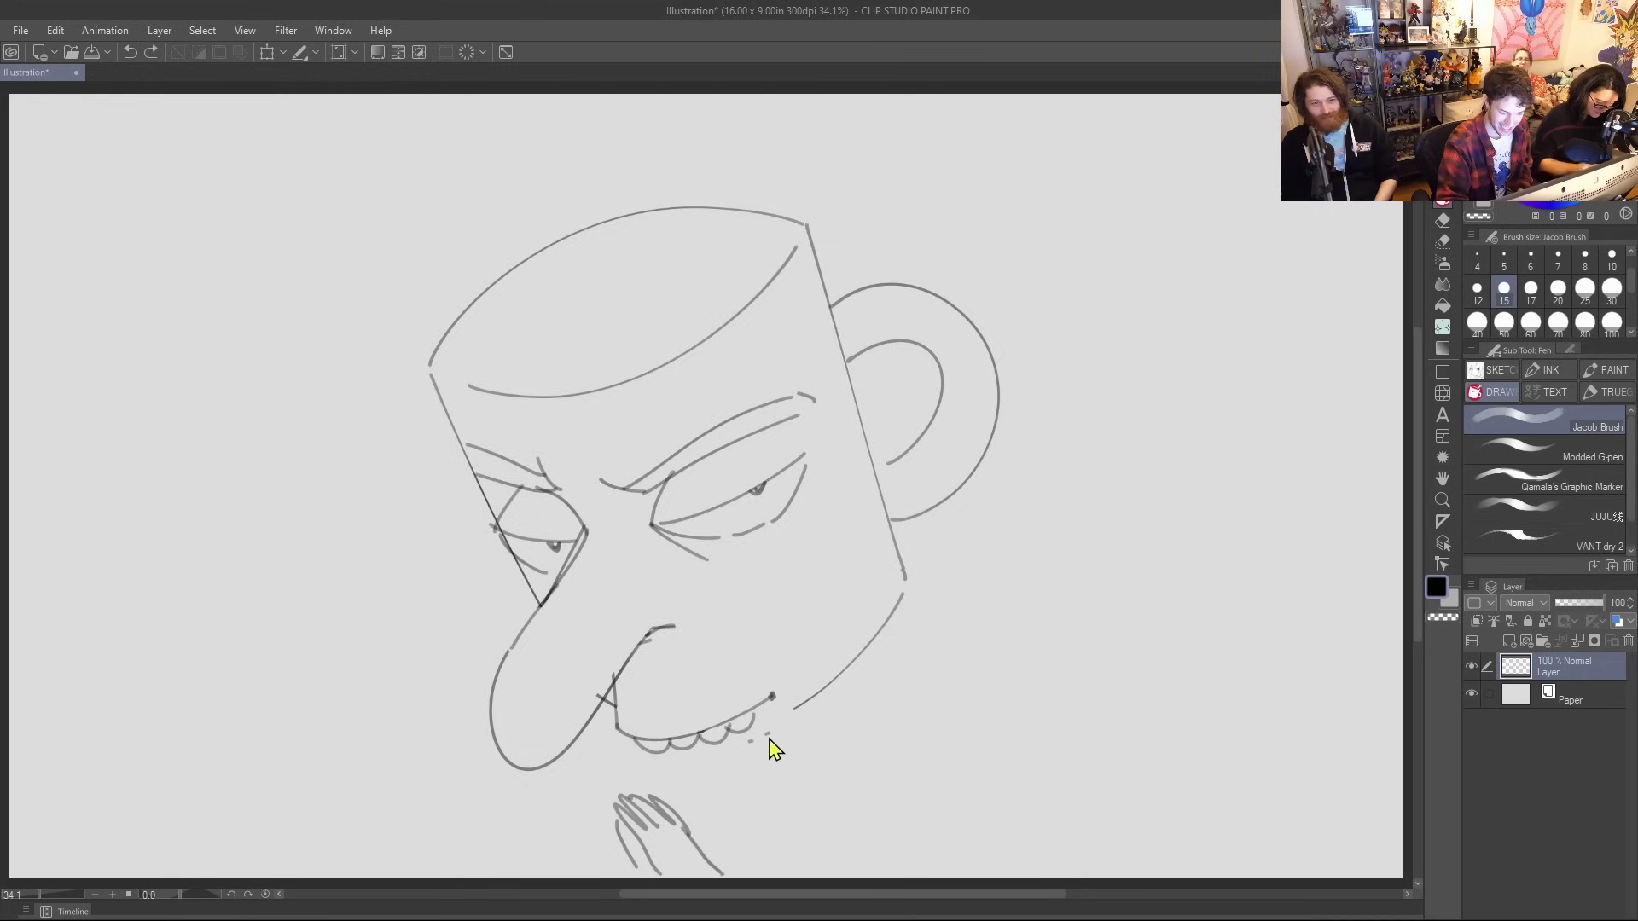
Draw a thin neck, sloping shoulders and a bare torso with arm and chest lines beneath the mug head
mouse_move(743, 739)
left_mouse_down()
mouse_move(767, 767)
mouse_move(812, 753)
mouse_move(704, 782)
mouse_move(713, 844)
left_mouse_up()
mouse_move(809, 752)
left_mouse_down()
mouse_move(861, 761)
mouse_move(923, 822)
mouse_move(934, 870)
left_mouse_up()
left_click_drag(866, 823, 874, 871)
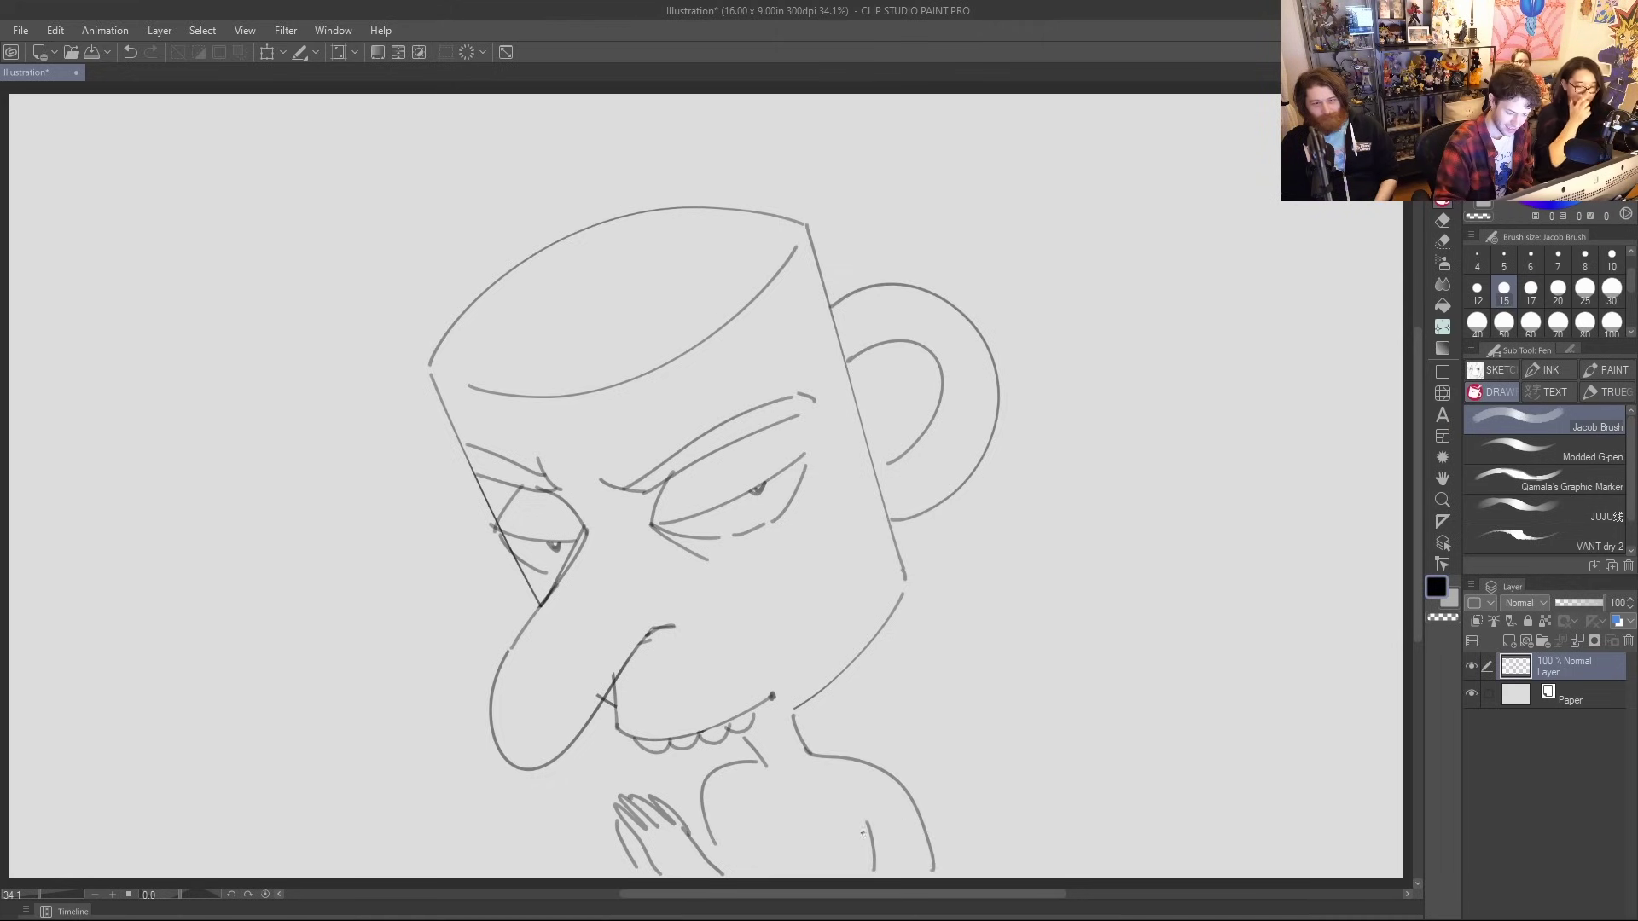
left_click_drag(734, 809, 746, 870)
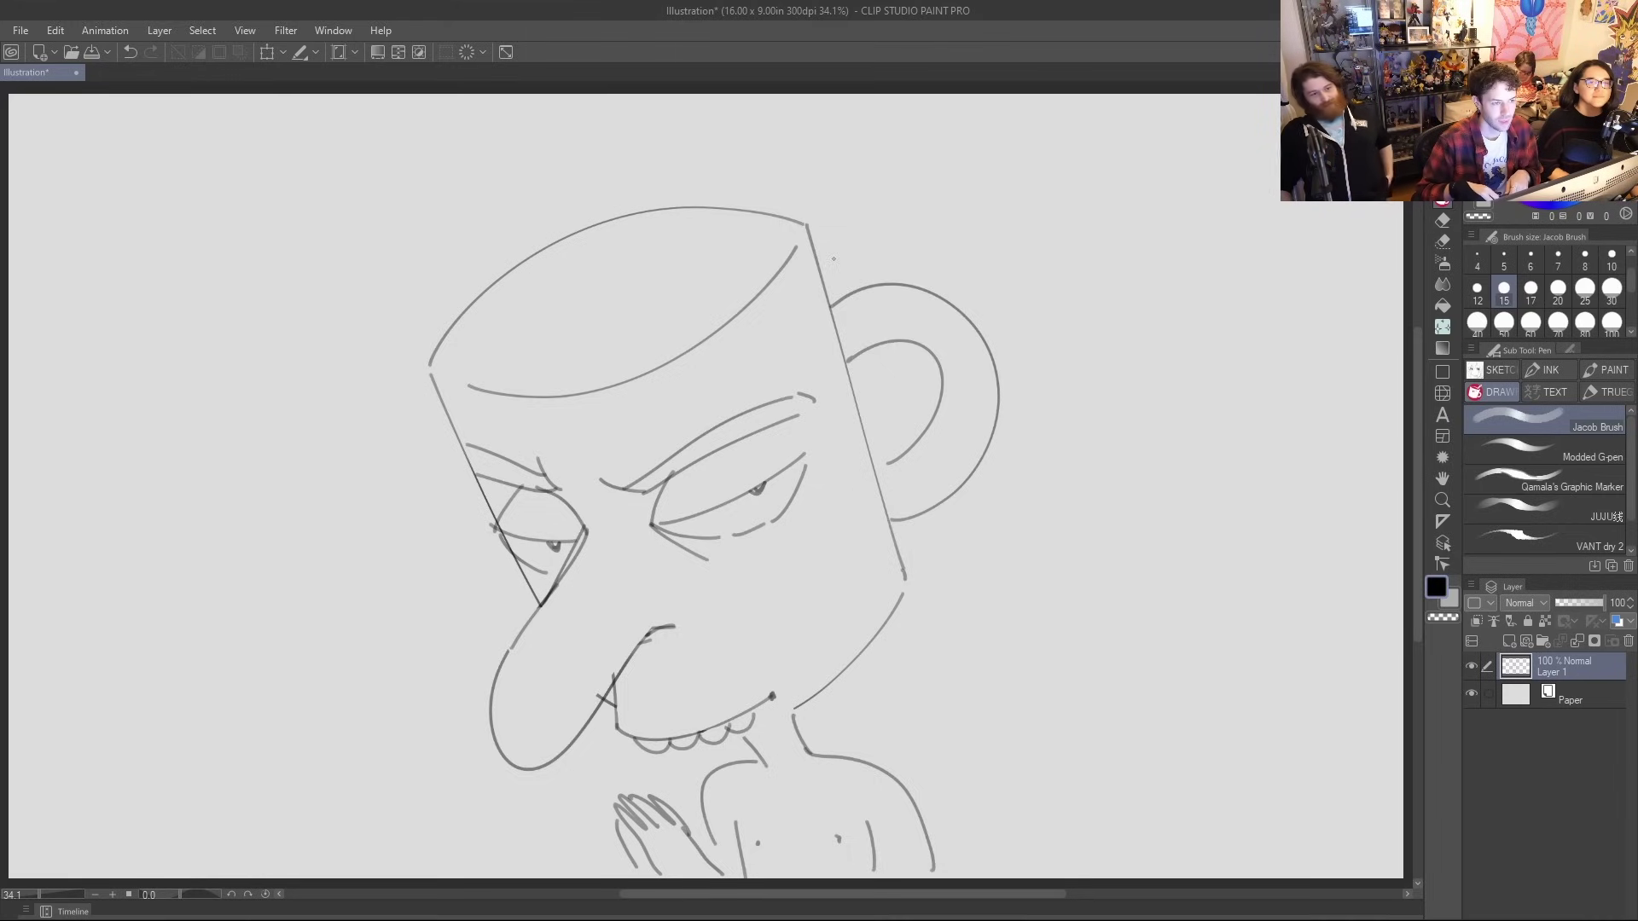
Hide the mug sketch's layer and draw a large circle near the canvas centre on a new layer above it
left_click(1471, 670)
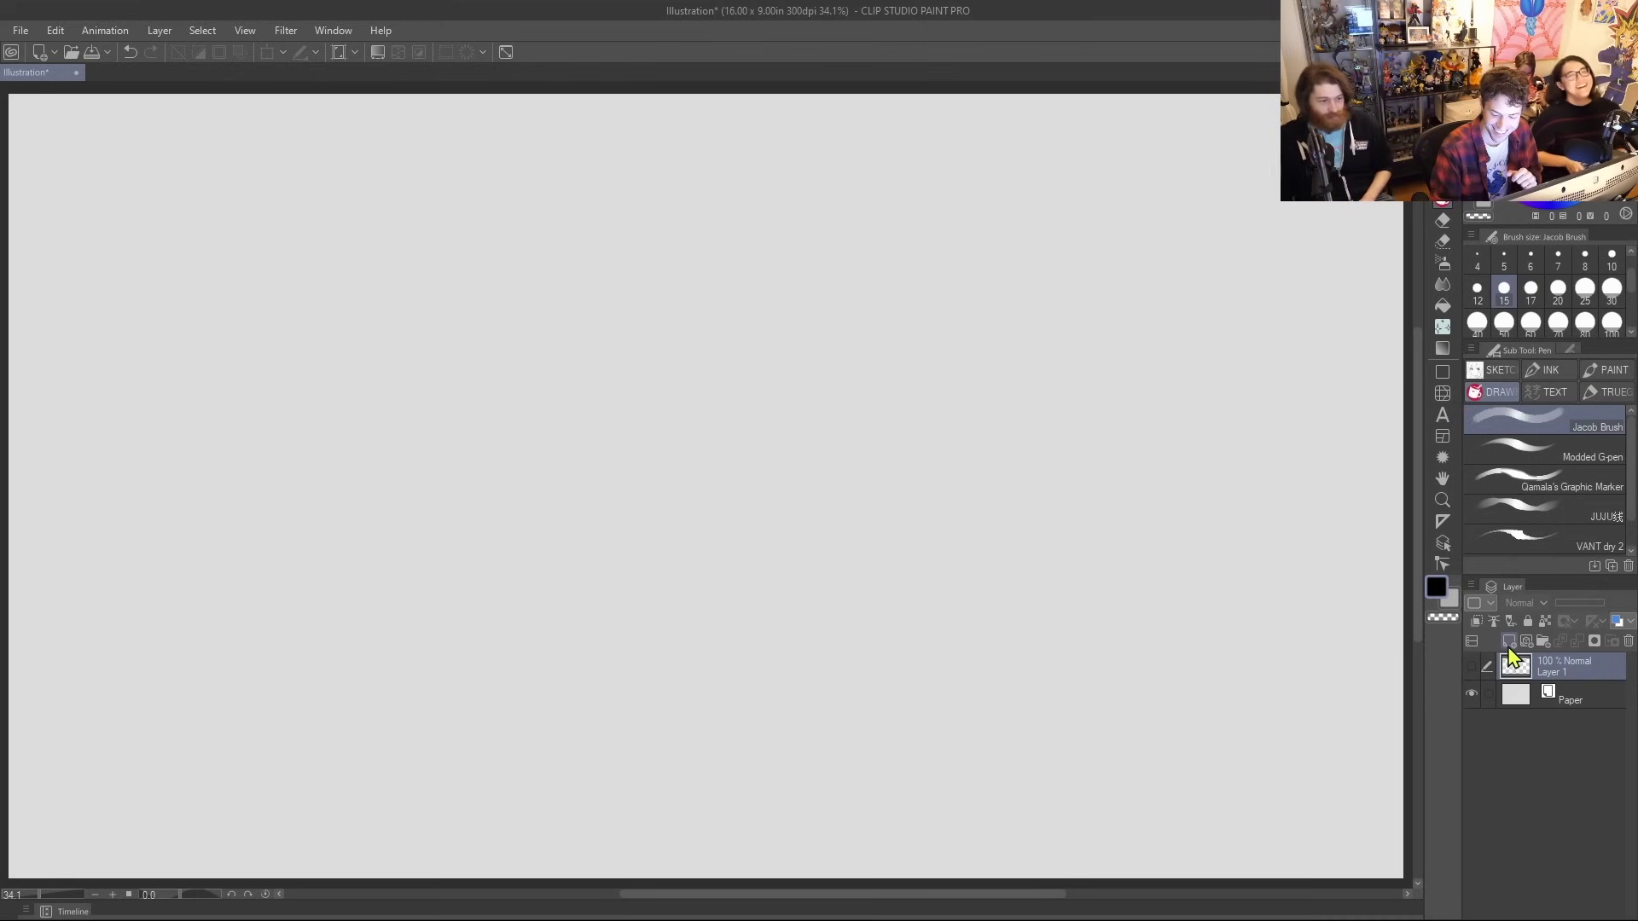
left_click(1509, 642)
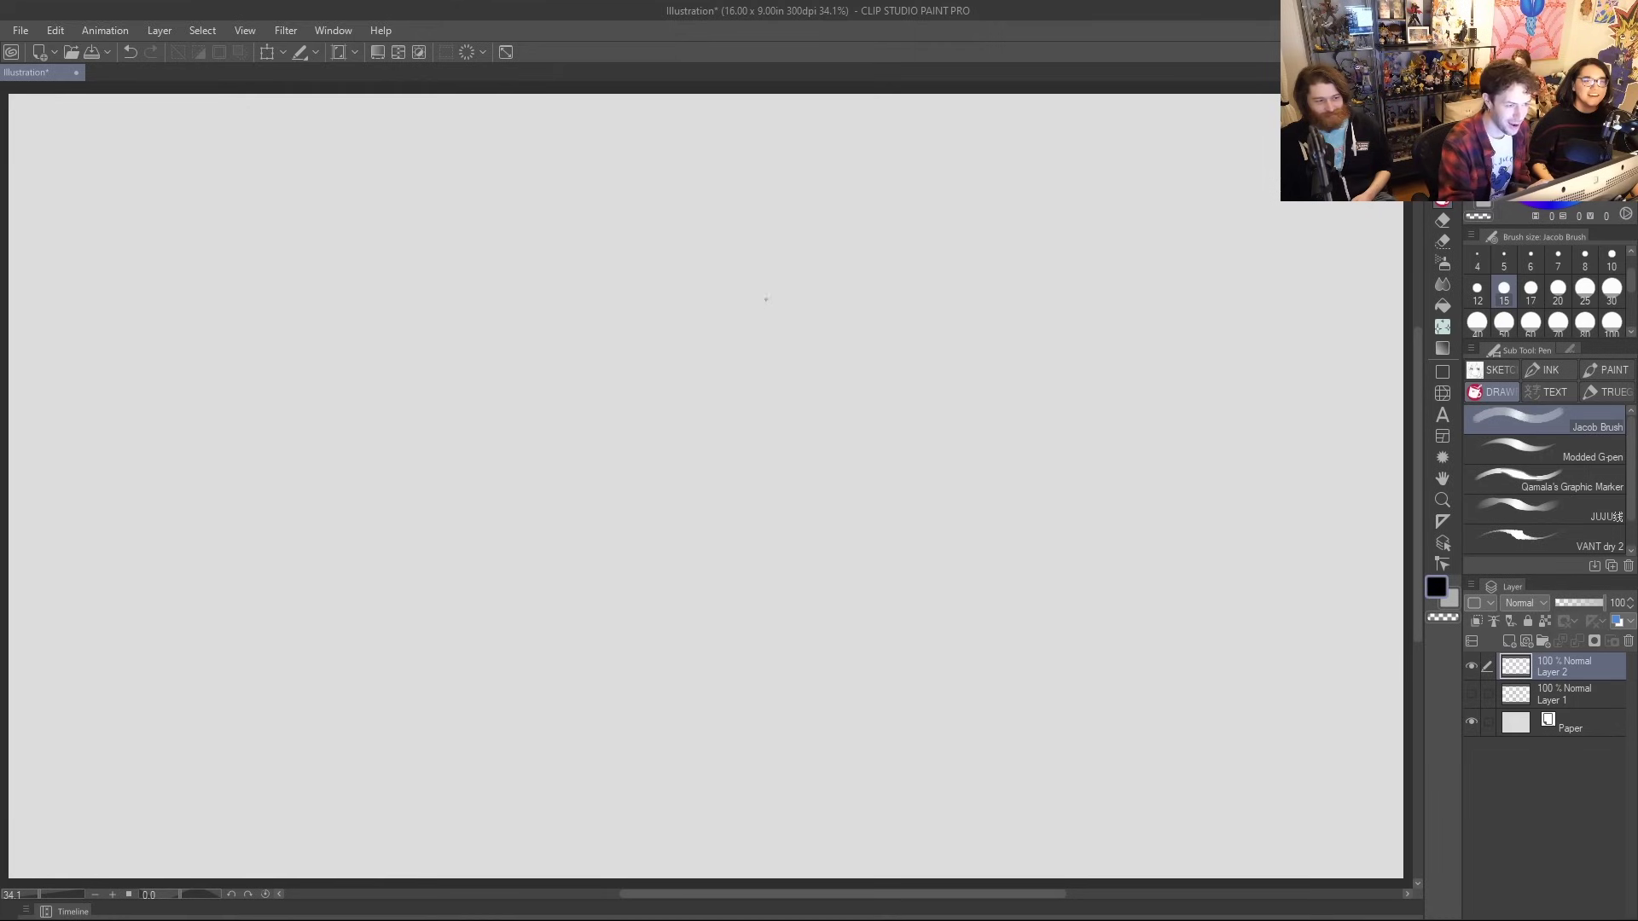
mouse_move(713, 315)
left_mouse_down()
mouse_move(734, 449)
mouse_move(864, 434)
mouse_move(783, 586)
mouse_move(830, 536)
mouse_move(1007, 488)
mouse_move(994, 384)
left_mouse_up()
key("ctrl+z")
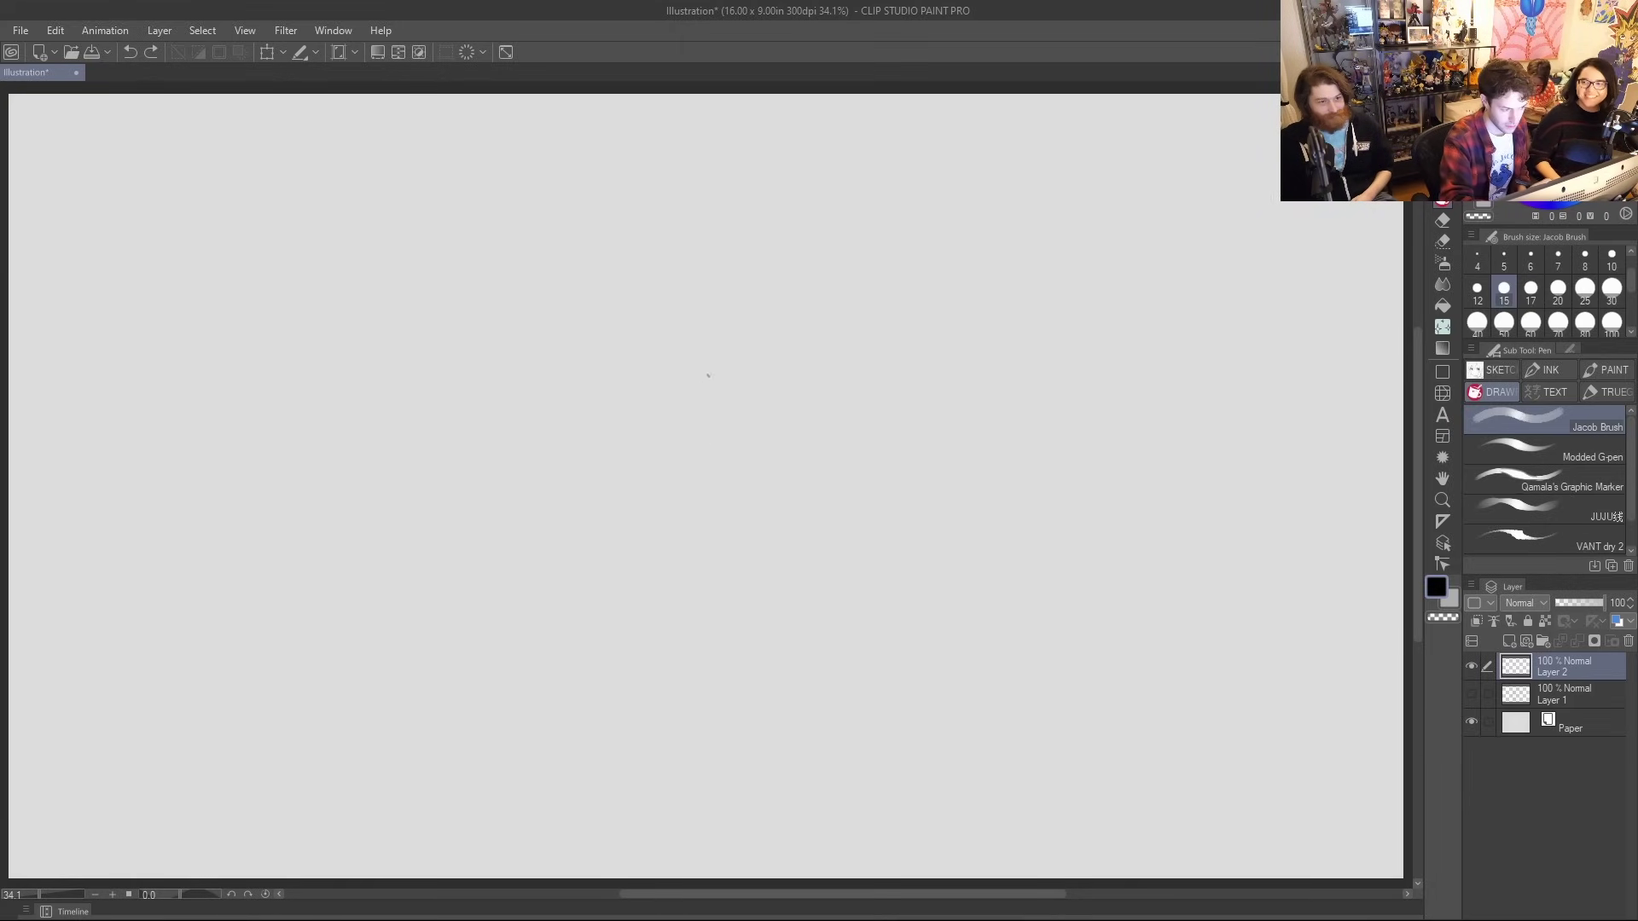
mouse_move(721, 505)
left_mouse_down()
mouse_move(555, 384)
mouse_move(764, 293)
mouse_move(734, 500)
mouse_move(583, 341)
left_mouse_up()
key("ctrl+z")
mouse_move(729, 520)
left_mouse_down()
mouse_move(575, 484)
mouse_move(761, 292)
mouse_move(708, 535)
left_mouse_up()
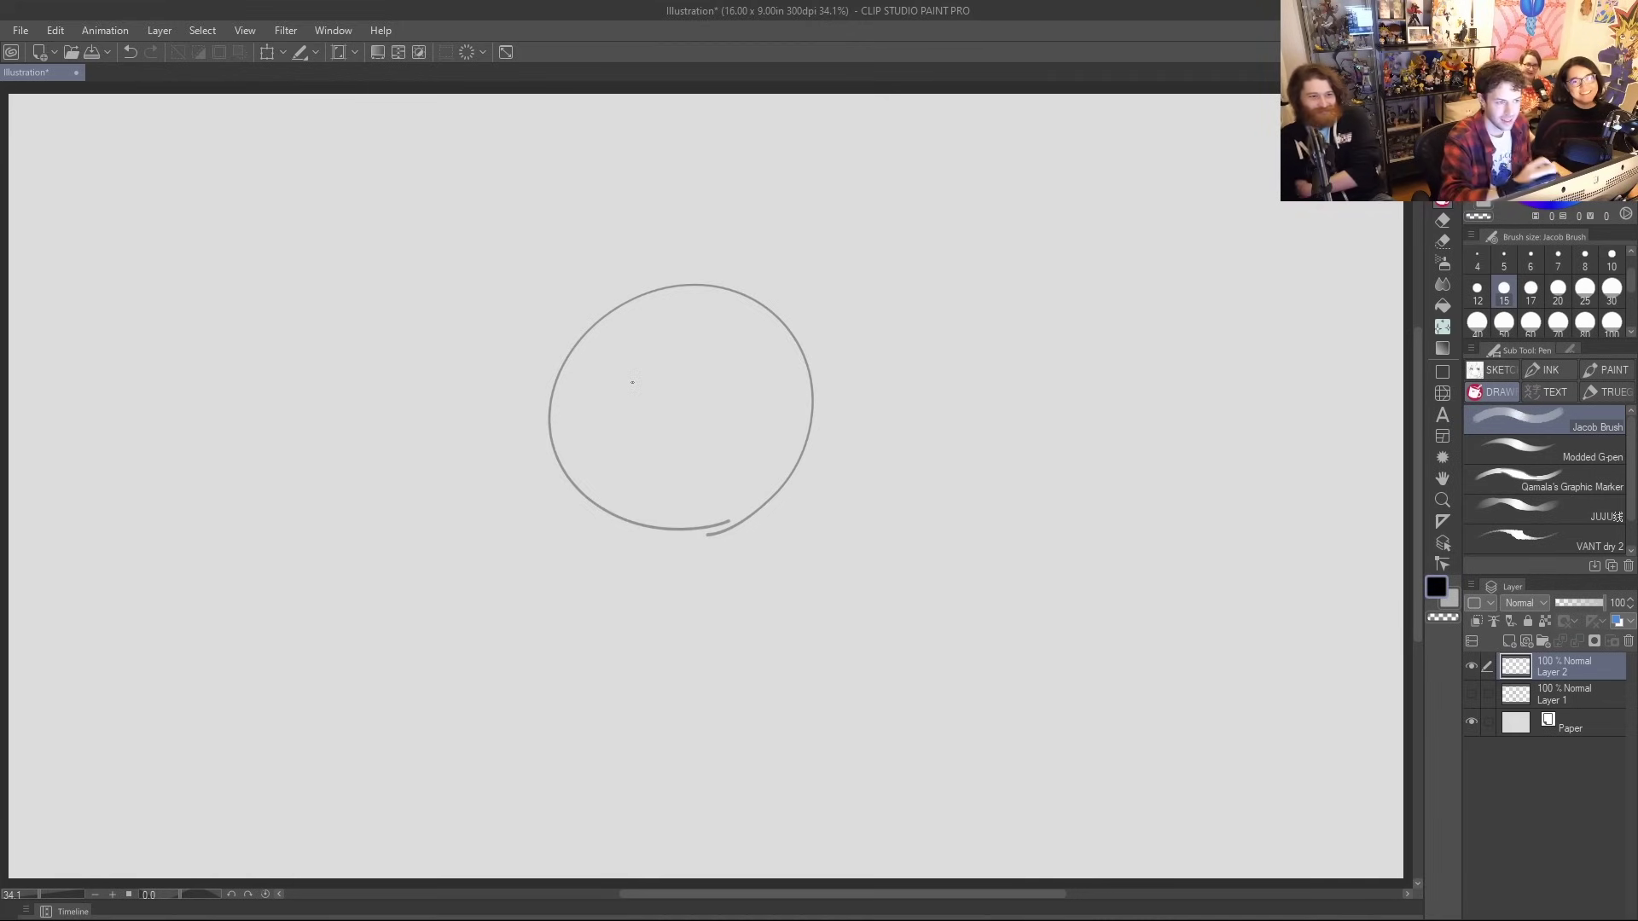
Draw a smaller upright oval overlapping the upper left edge of the large circle
left_click_drag(627, 418, 620, 367)
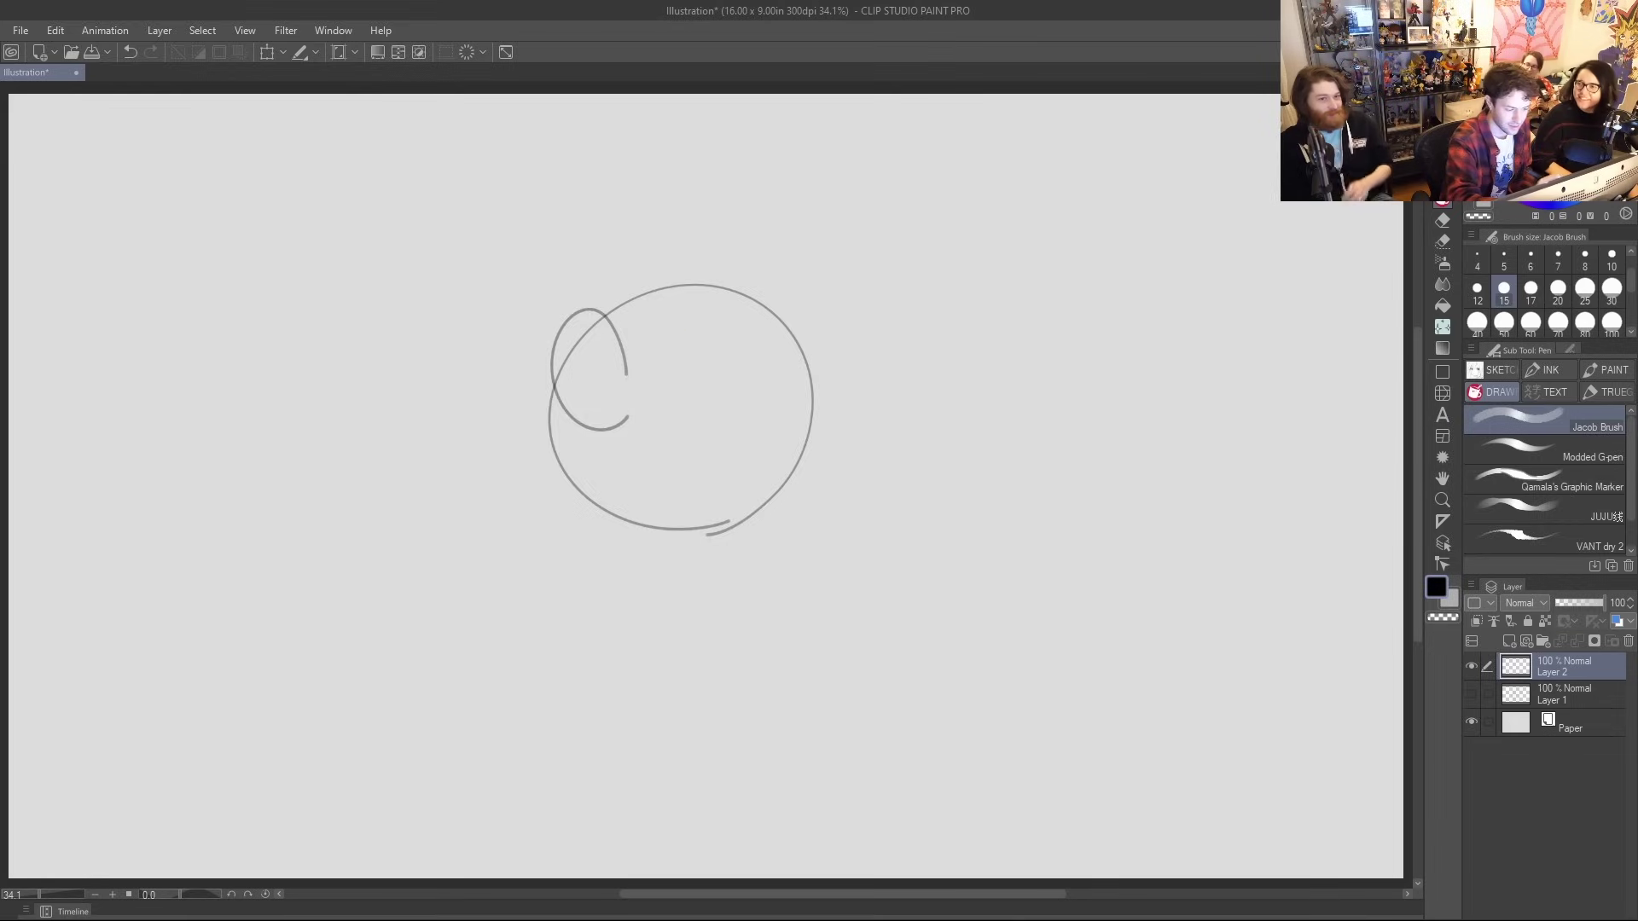
key("ctrl+z")
mouse_move(620, 431)
left_mouse_down()
mouse_move(561, 422)
mouse_move(626, 406)
left_mouse_up()
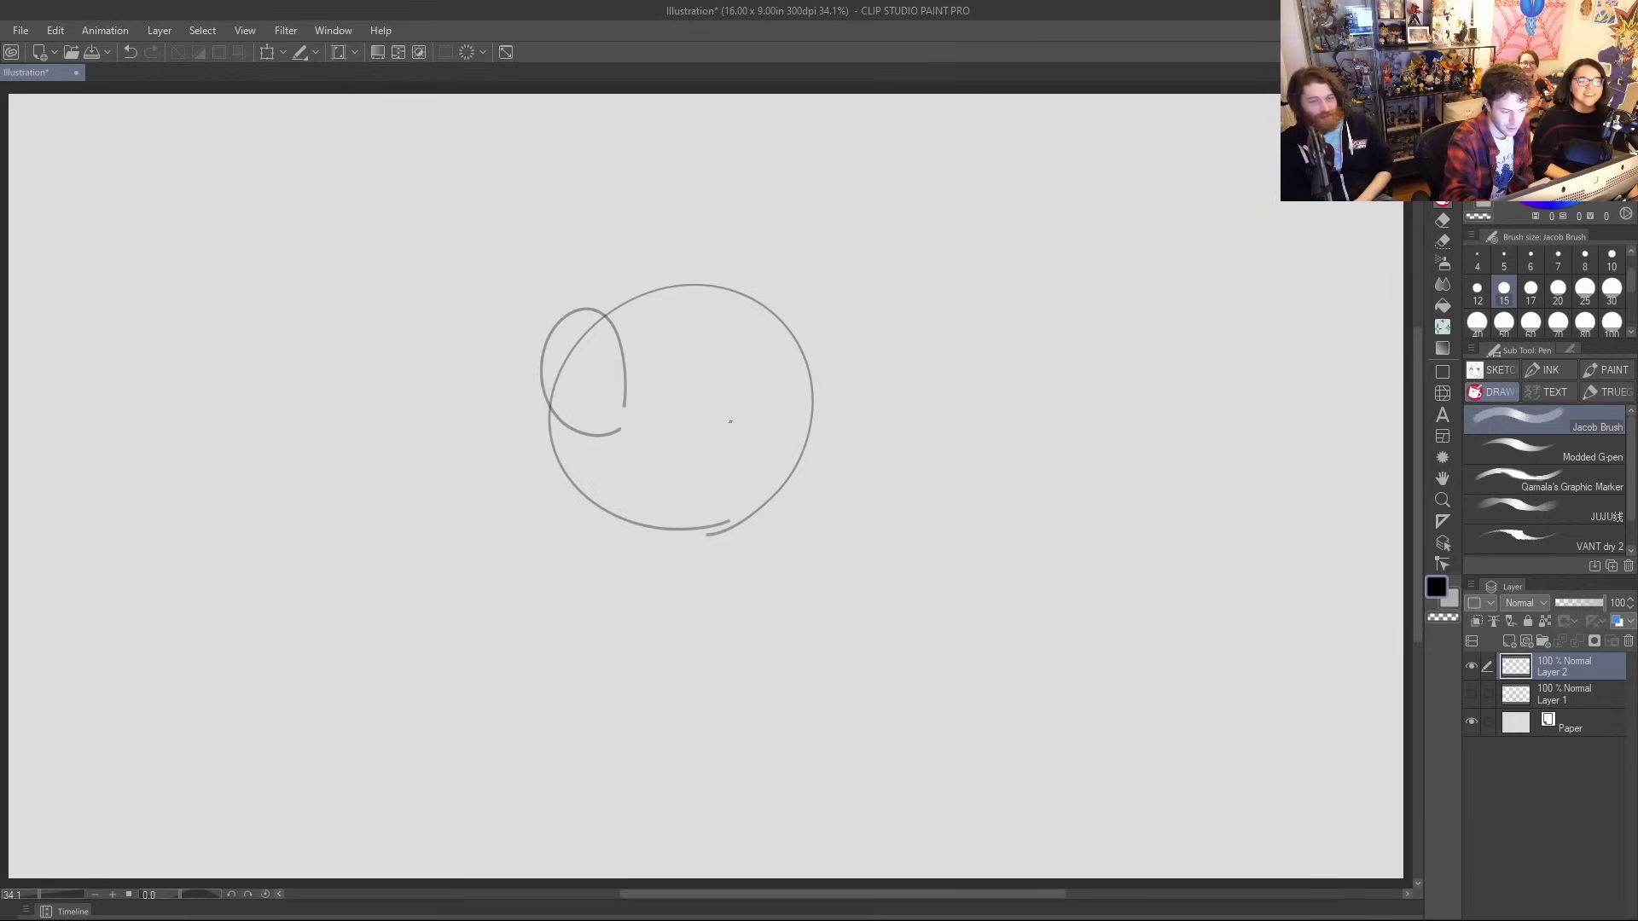
Complete the pair of oval eyes with small pupils, erasing the circle's line that crosses the first eye
mouse_move(747, 426)
left_mouse_down()
mouse_move(669, 388)
mouse_move(696, 311)
mouse_move(757, 330)
mouse_move(752, 427)
left_mouse_up()
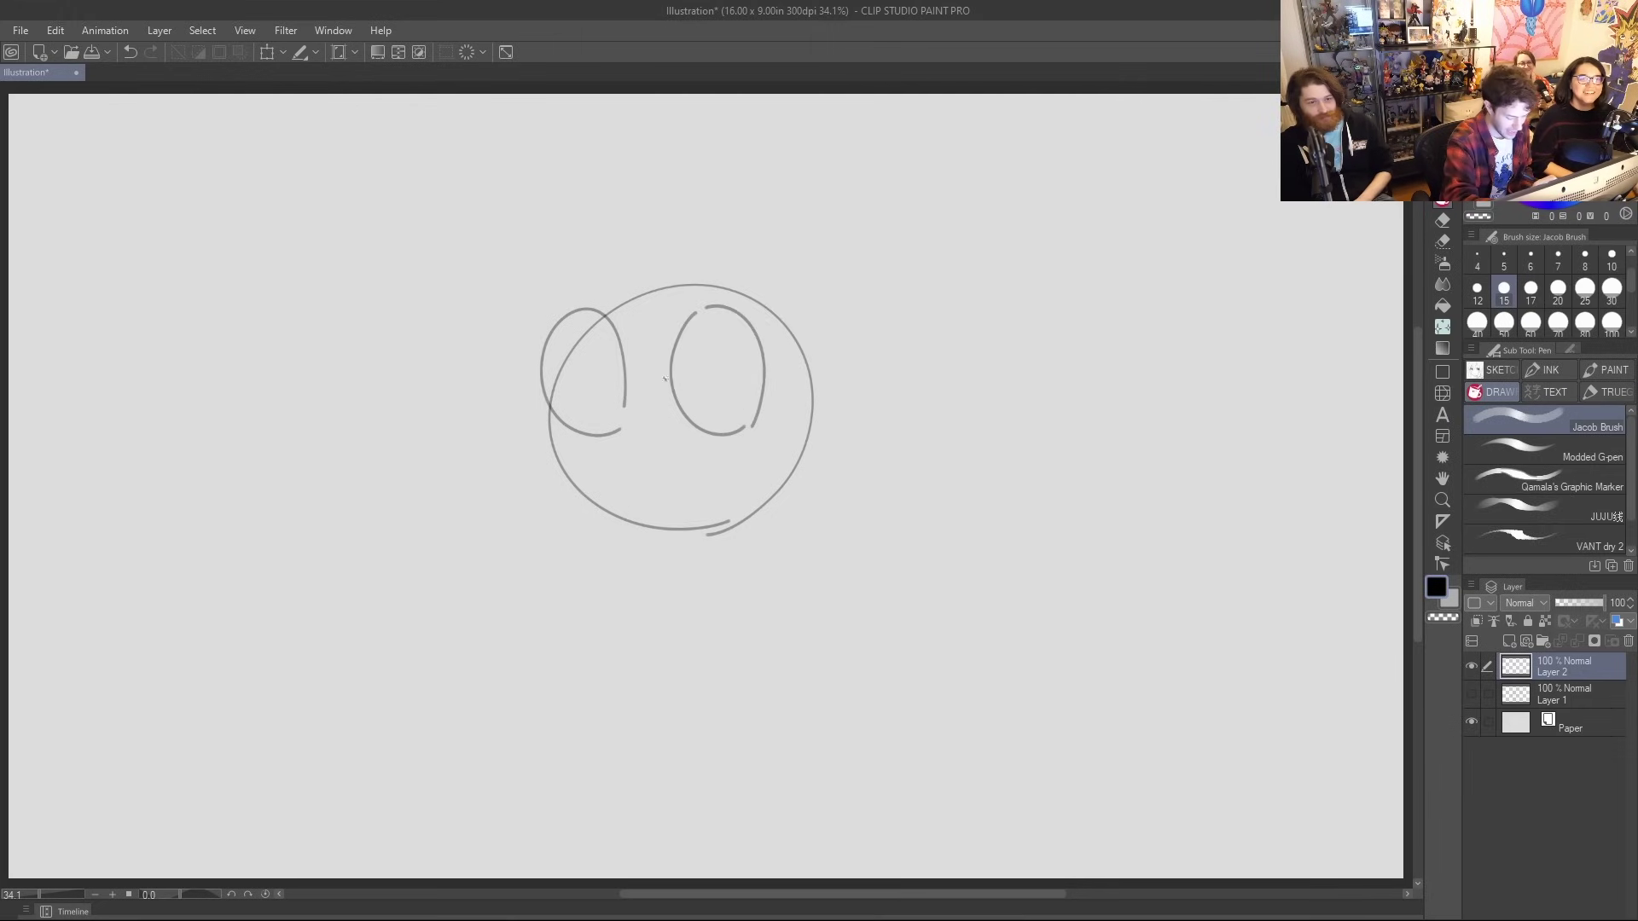
key("e")
mouse_move(556, 408)
left_mouse_down()
mouse_move(581, 331)
mouse_move(603, 324)
left_mouse_up()
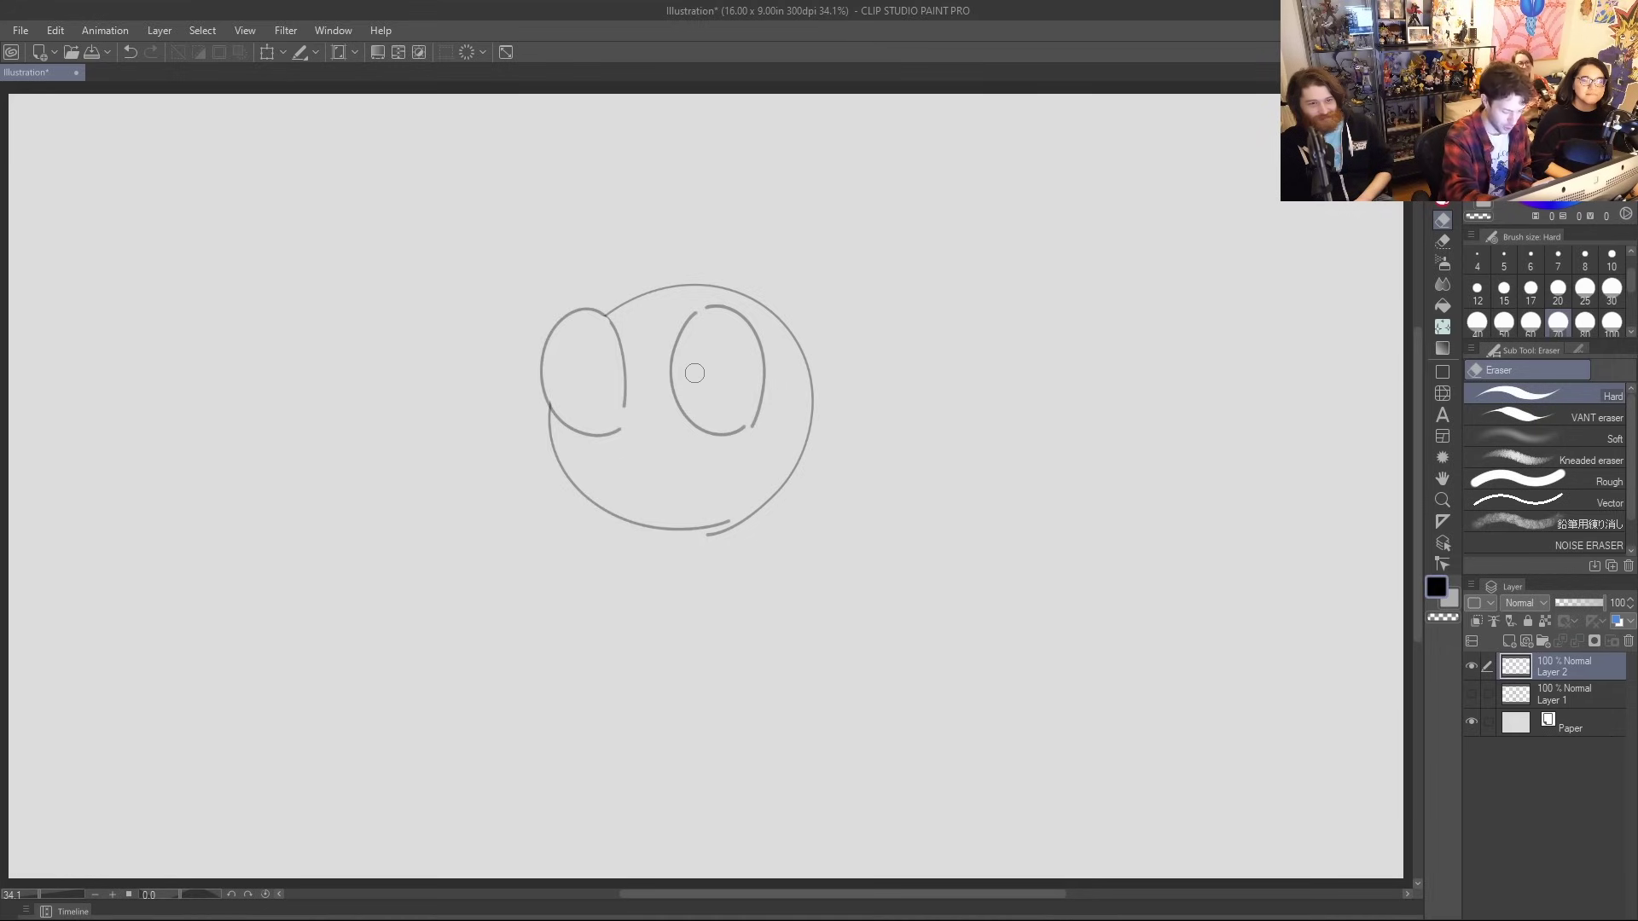
key("p")
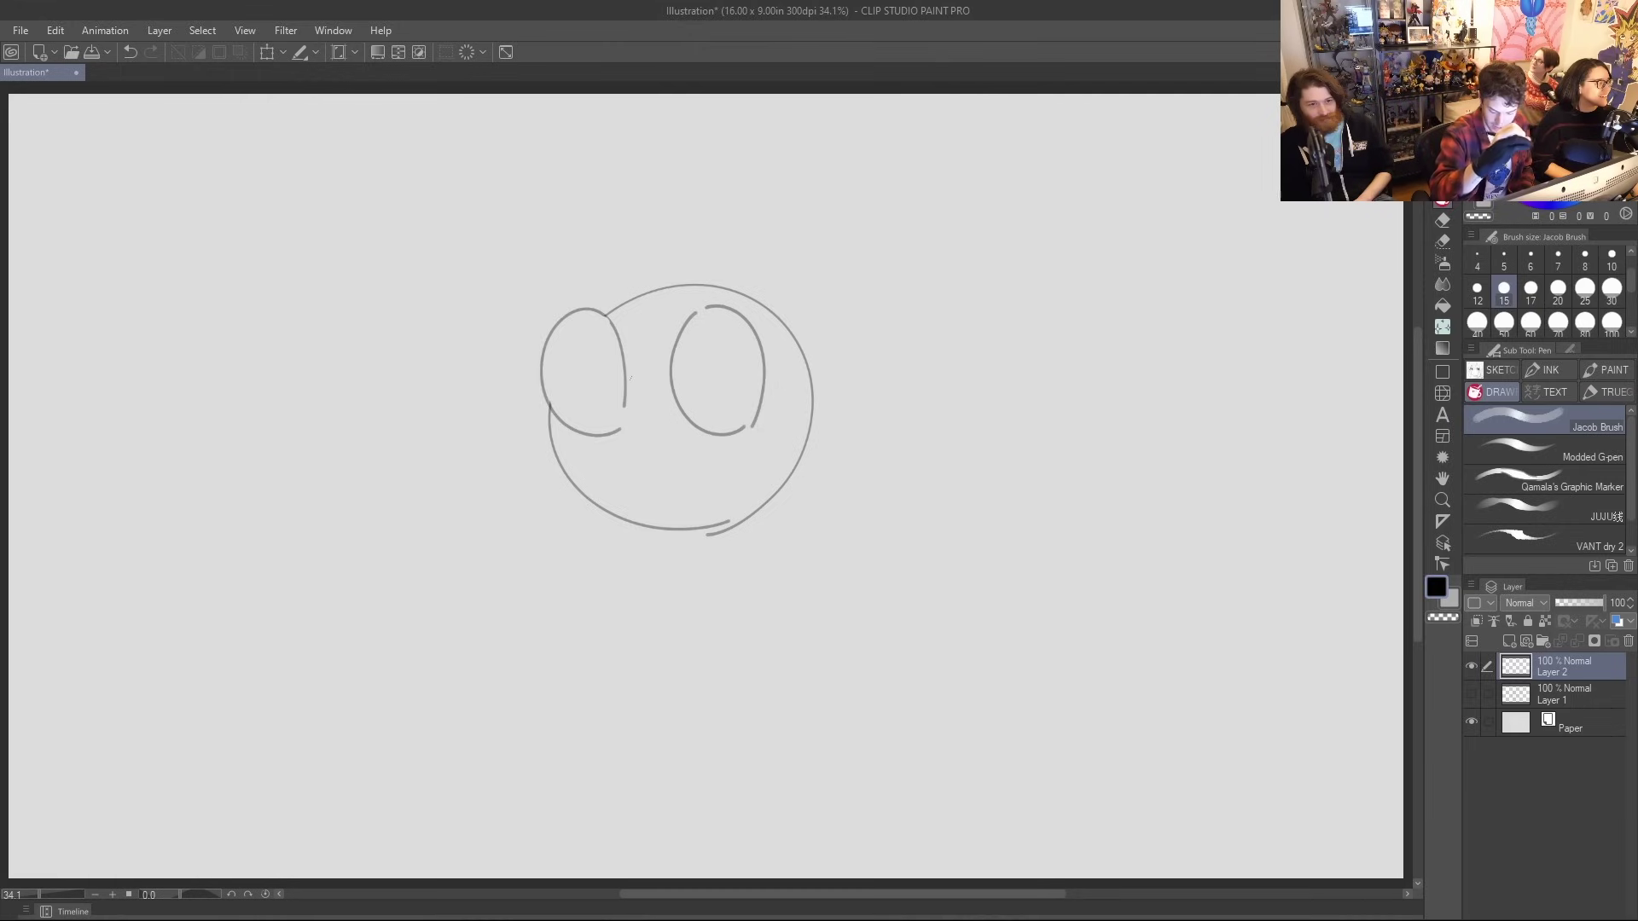
left_click_drag(604, 362, 601, 339)
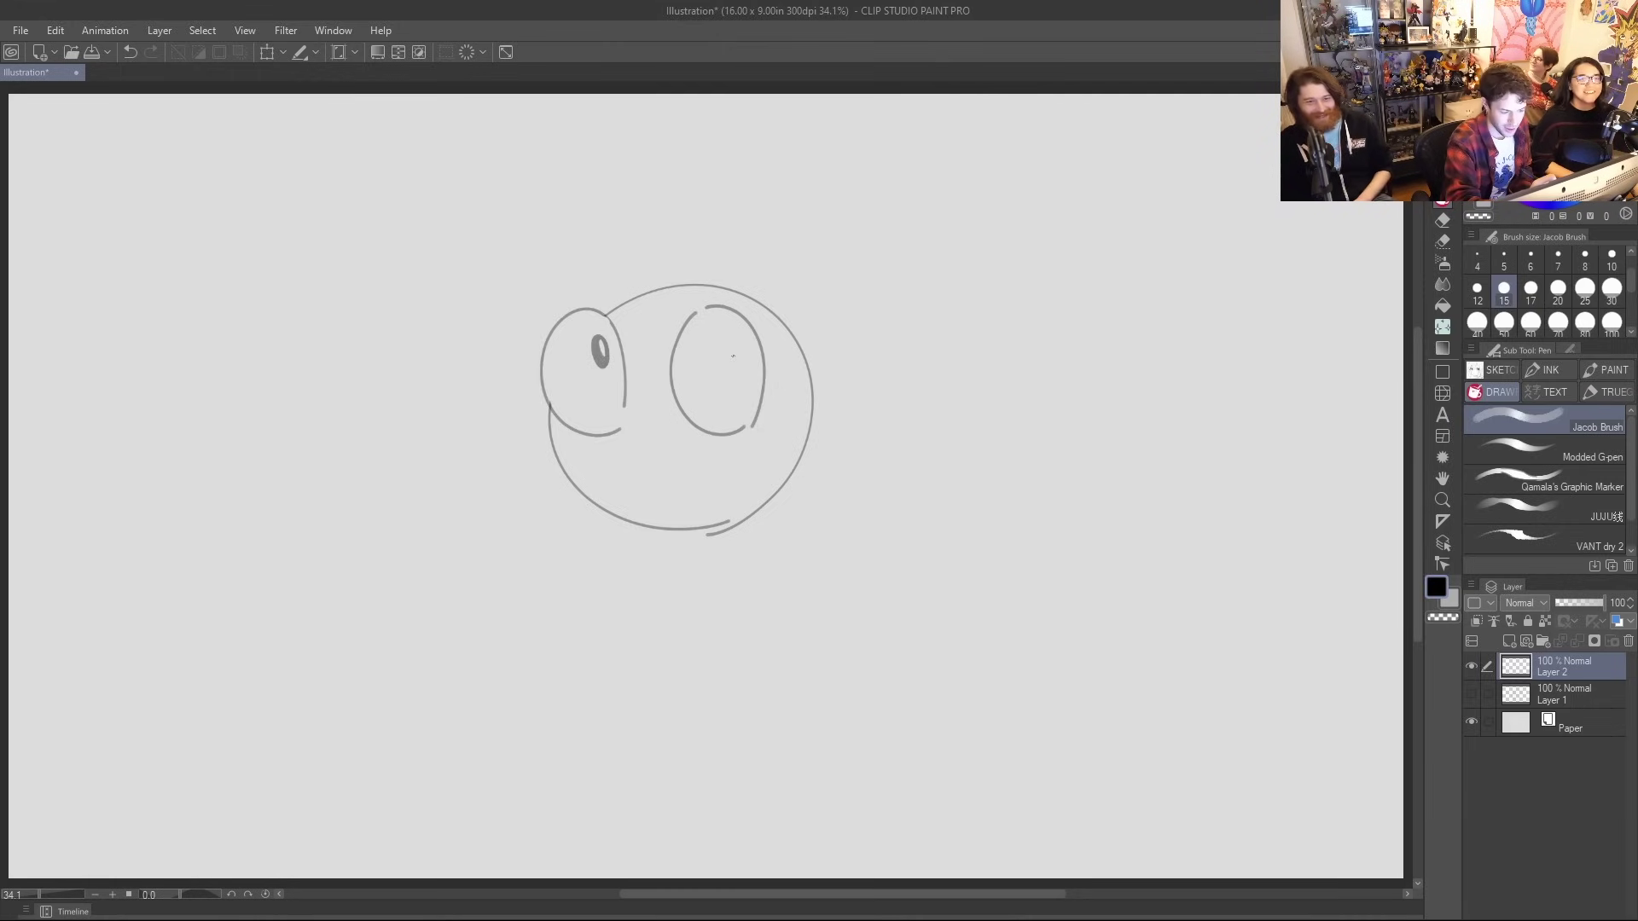
left_click_drag(731, 355, 726, 334)
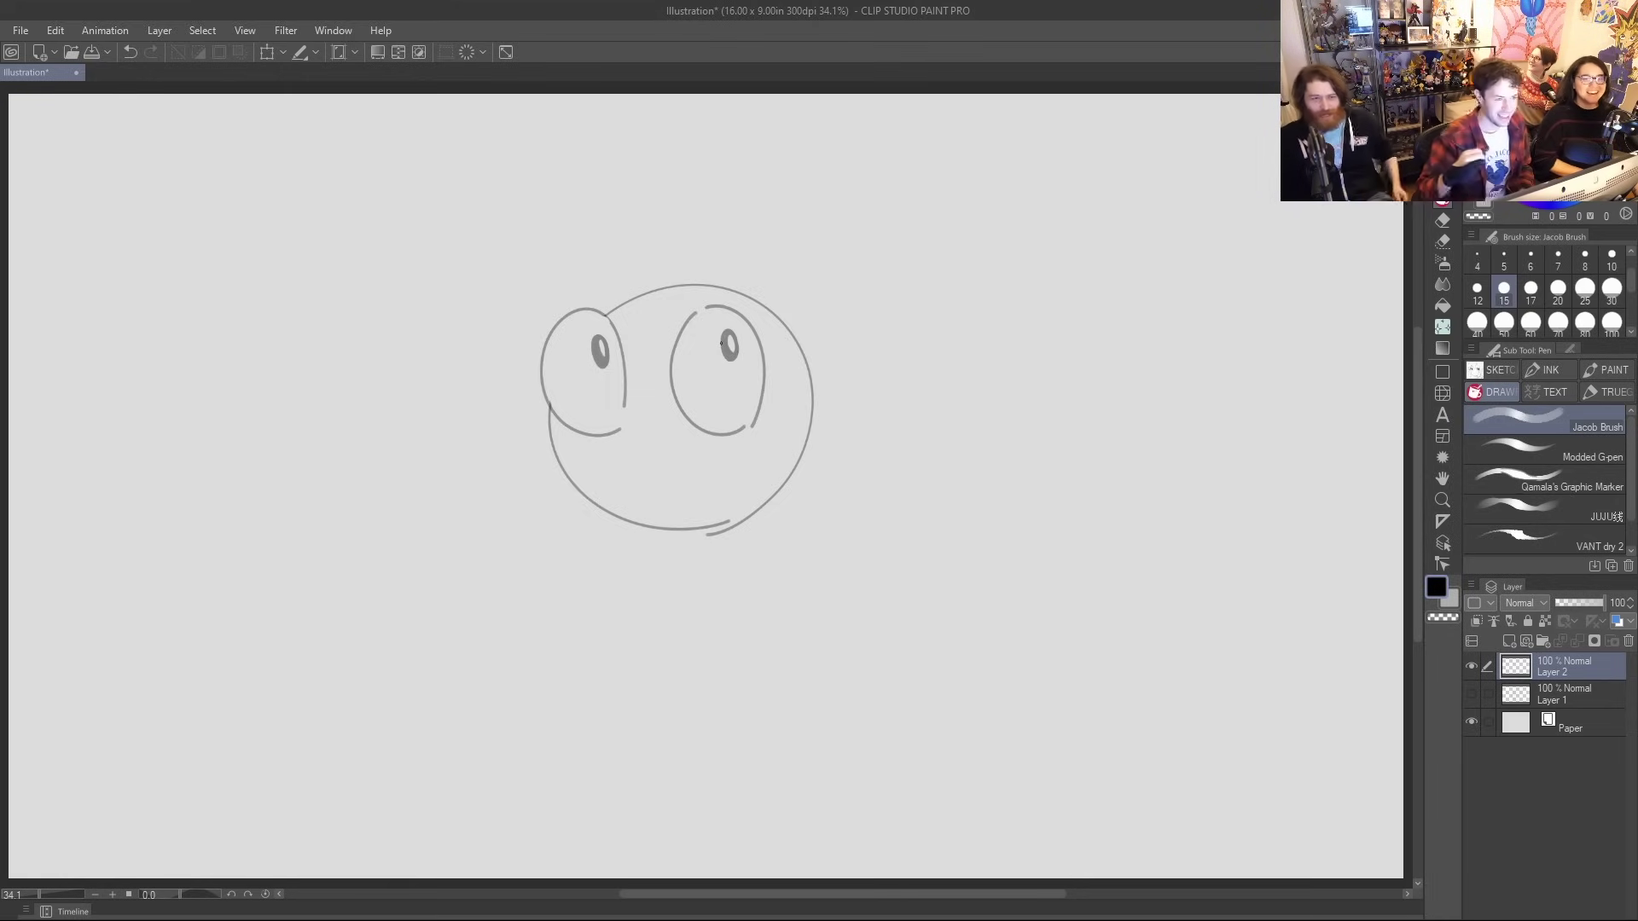
Draw curved bag lines under both eyes and short worried brows above them
left_click_drag(674, 394, 725, 461)
key("ctrl+z")
left_click_drag(676, 396, 725, 445)
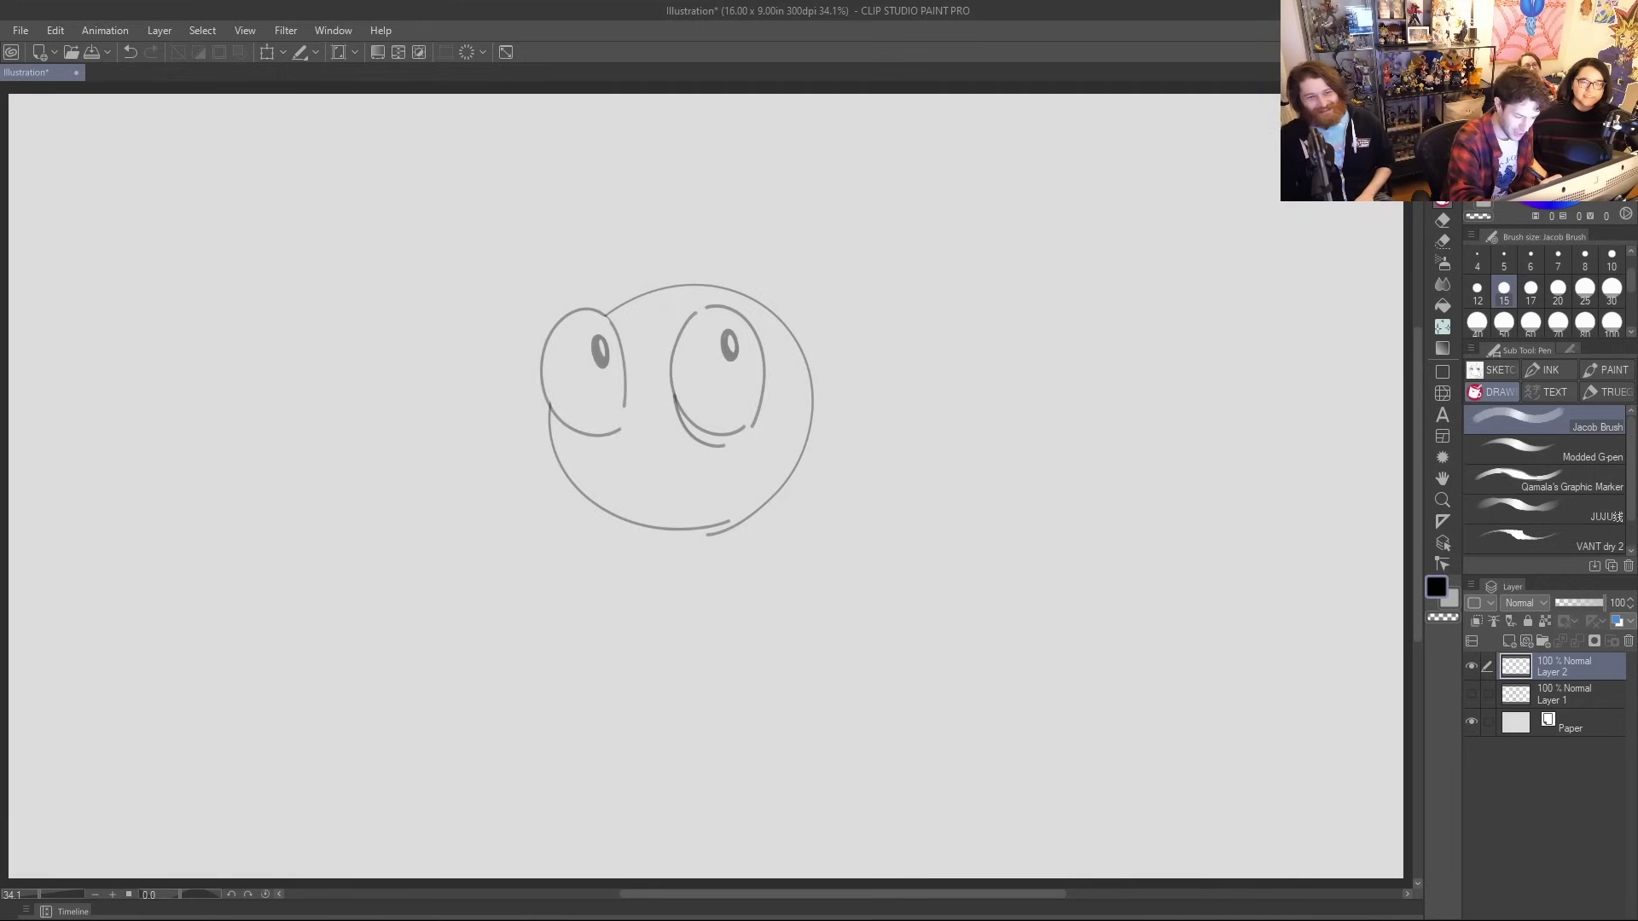
mouse_move(618, 431)
left_mouse_down()
mouse_move(574, 451)
mouse_move(627, 429)
left_mouse_up()
key("ctrl+z")
left_click_drag(624, 437, 587, 453)
key("ctrl+z")
key("ctrl+z")
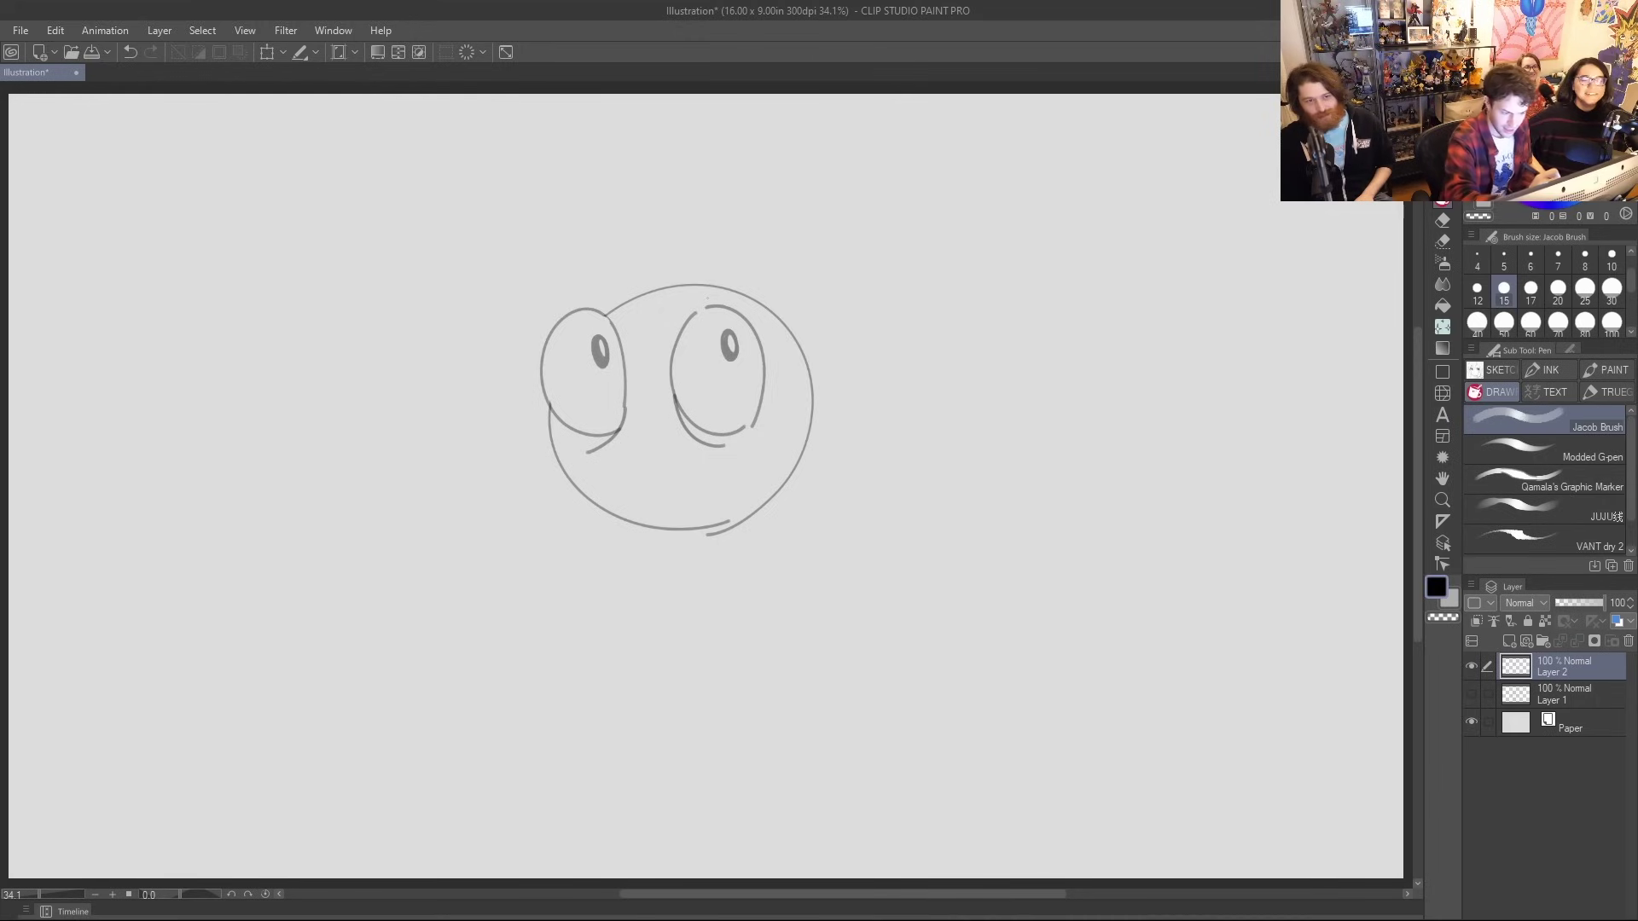
left_click_drag(708, 291, 751, 314)
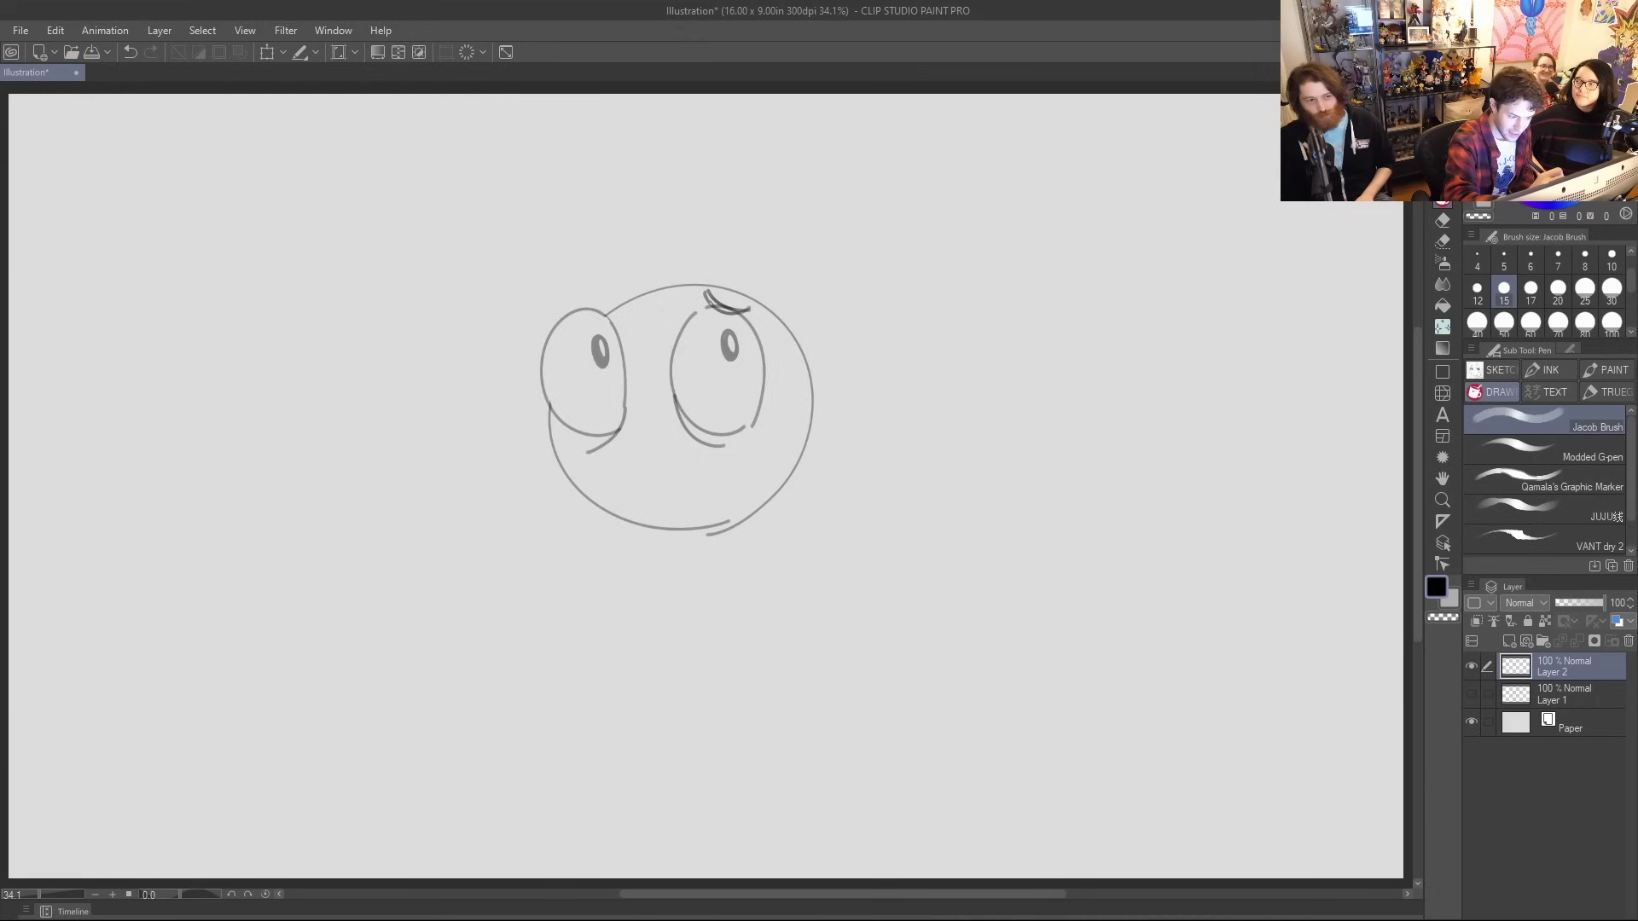
left_click_drag(554, 307, 598, 296)
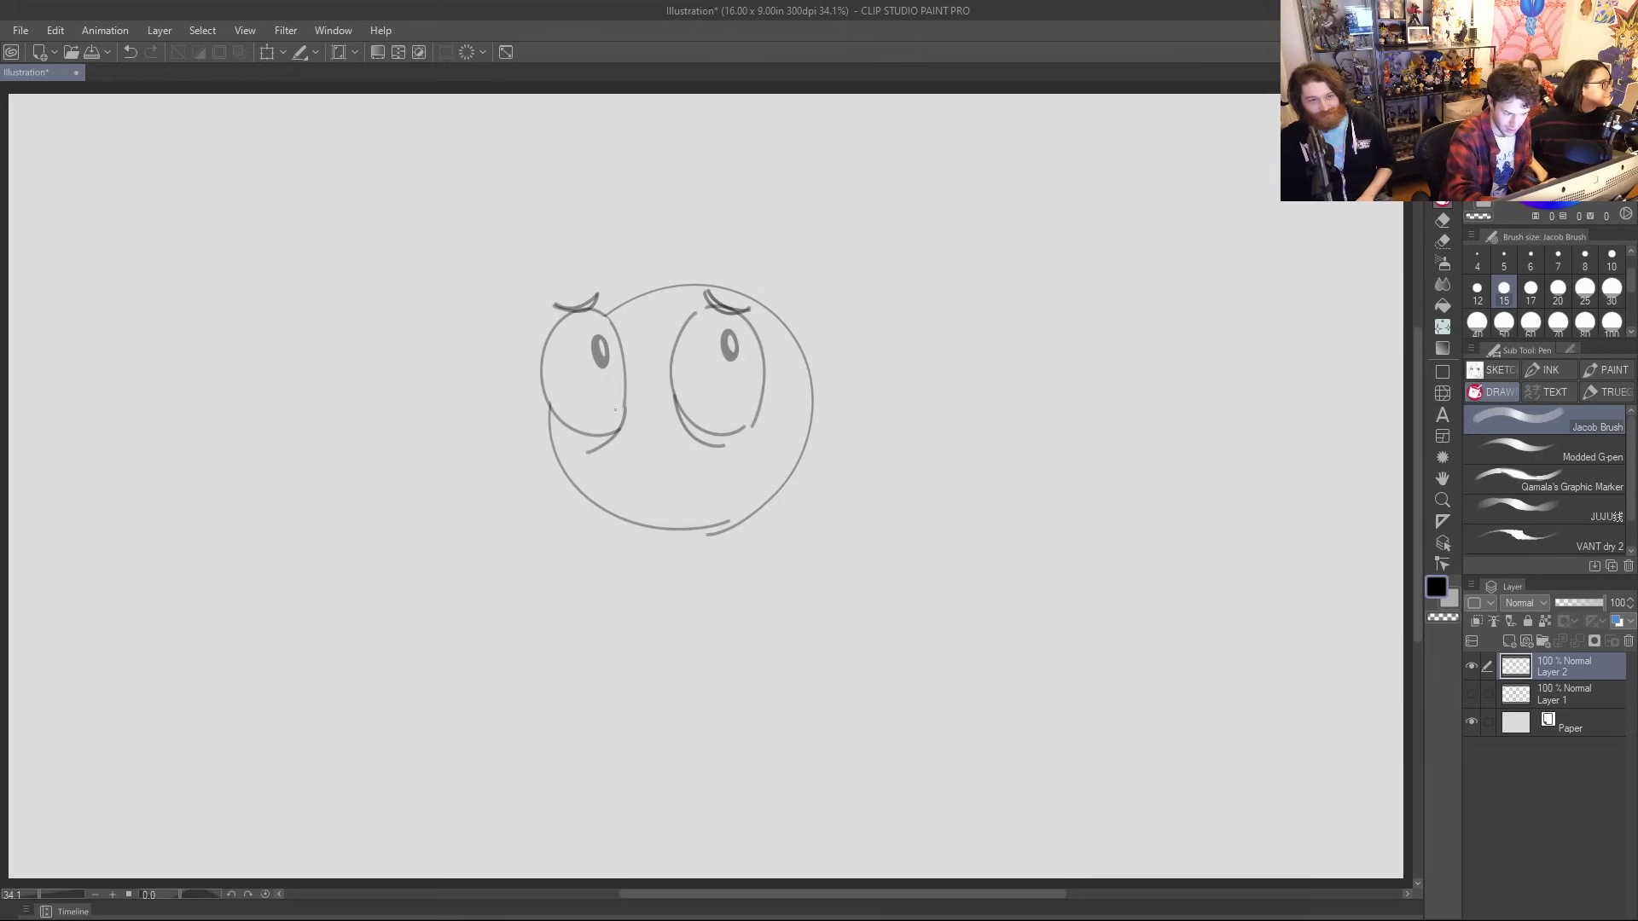
Draw a large rounded nose below the eyes with a small nostril curve, and erase the lower part of the circle
mouse_move(623, 443)
left_mouse_down()
mouse_move(550, 458)
mouse_move(586, 534)
left_mouse_up()
key("ctrl+z")
key("ctrl+z")
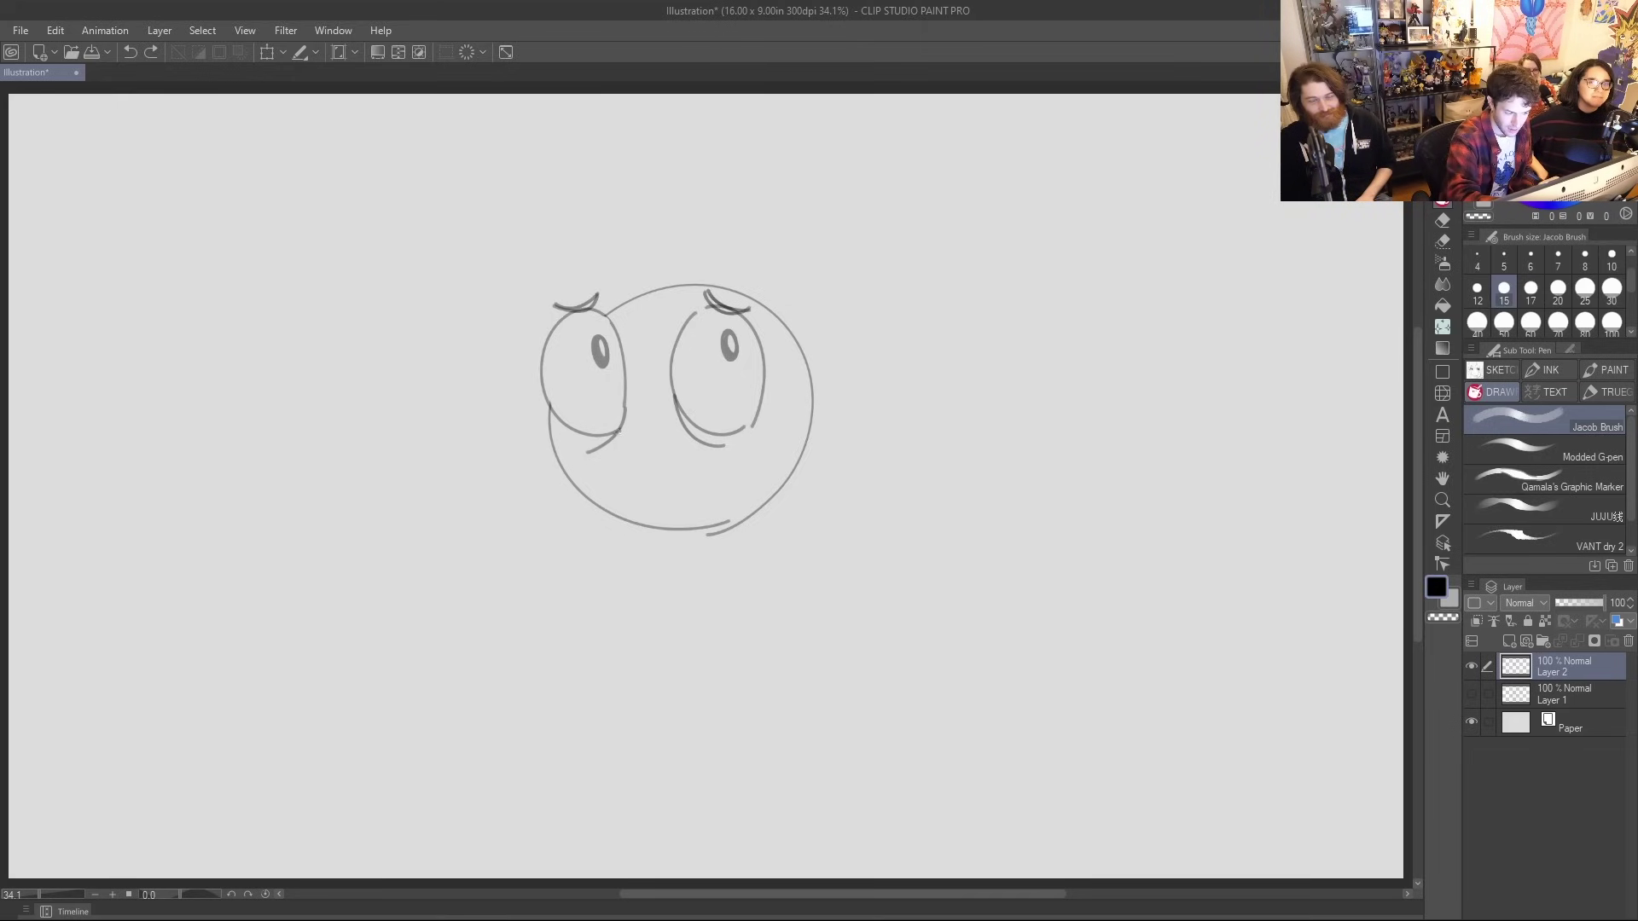
left_click_drag(619, 449, 604, 550)
key("e")
mouse_move(565, 479)
left_mouse_down()
mouse_move(654, 527)
mouse_move(753, 505)
left_mouse_up()
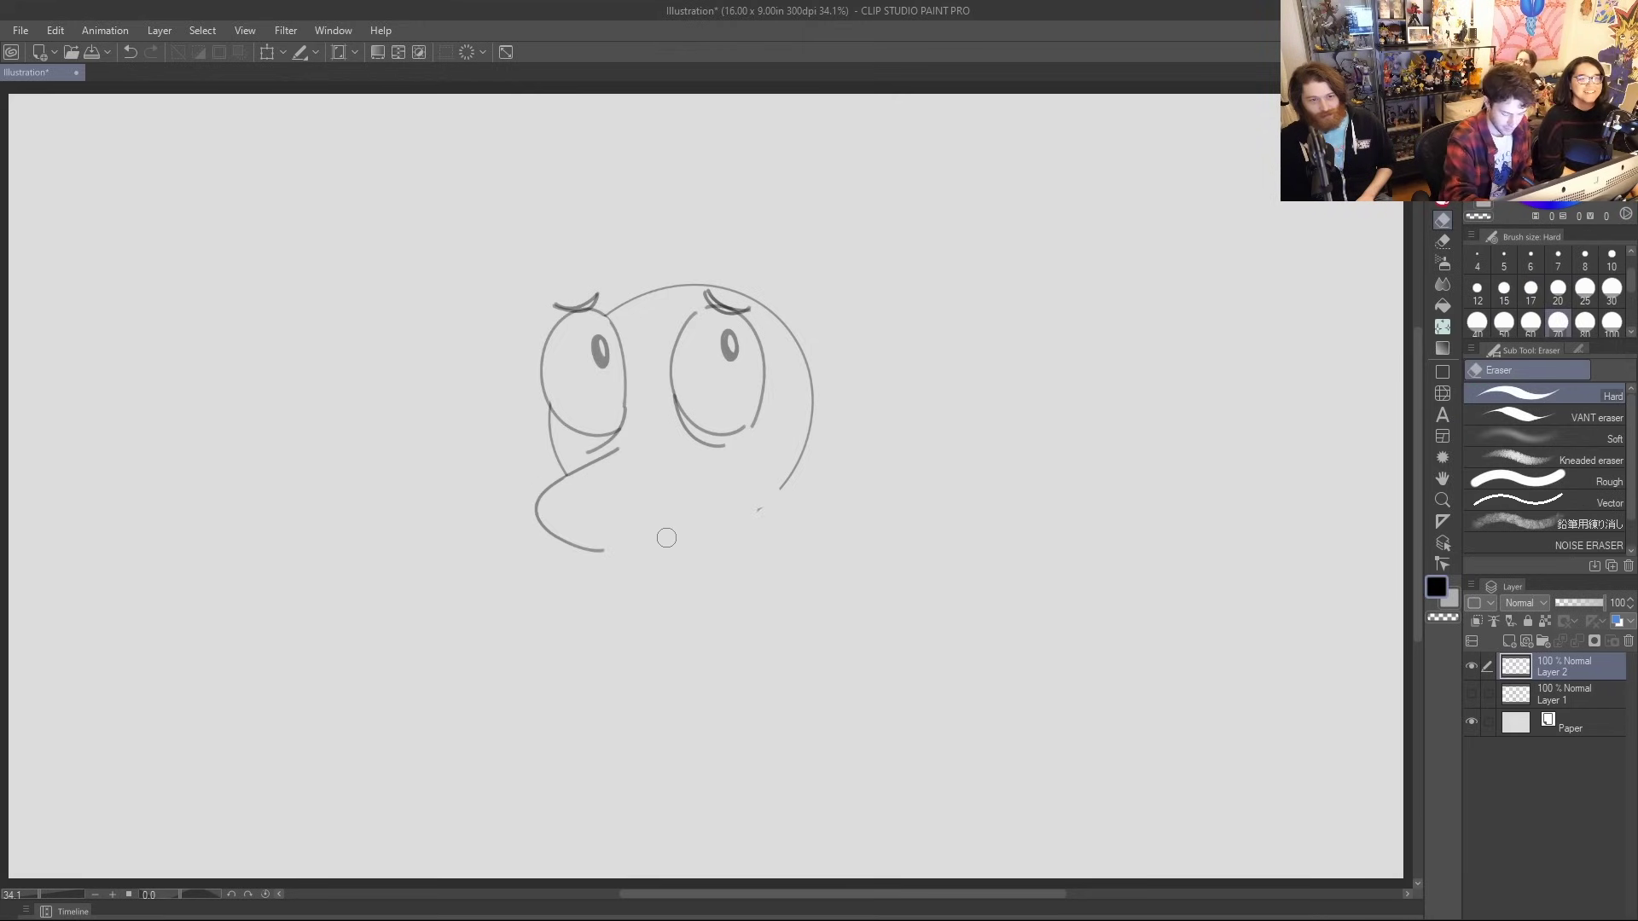
key("p")
left_click_drag(636, 542, 676, 523)
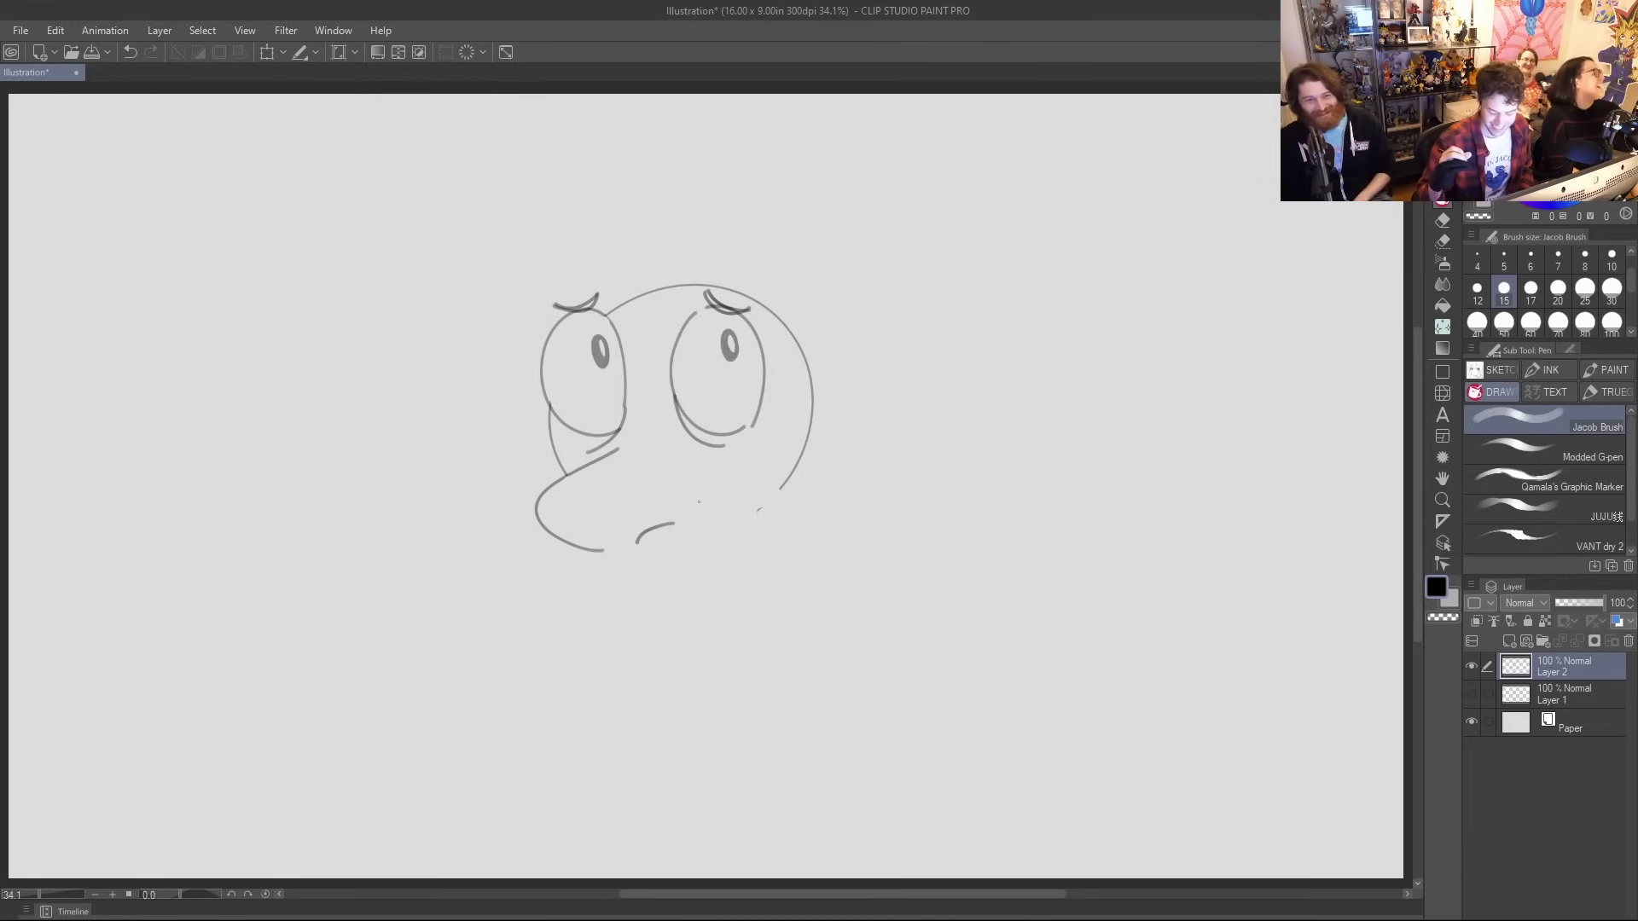
Erase the circle remnant beside the nose and draw a bulging cheek outline curving from the left eye around under the nose
key("e")
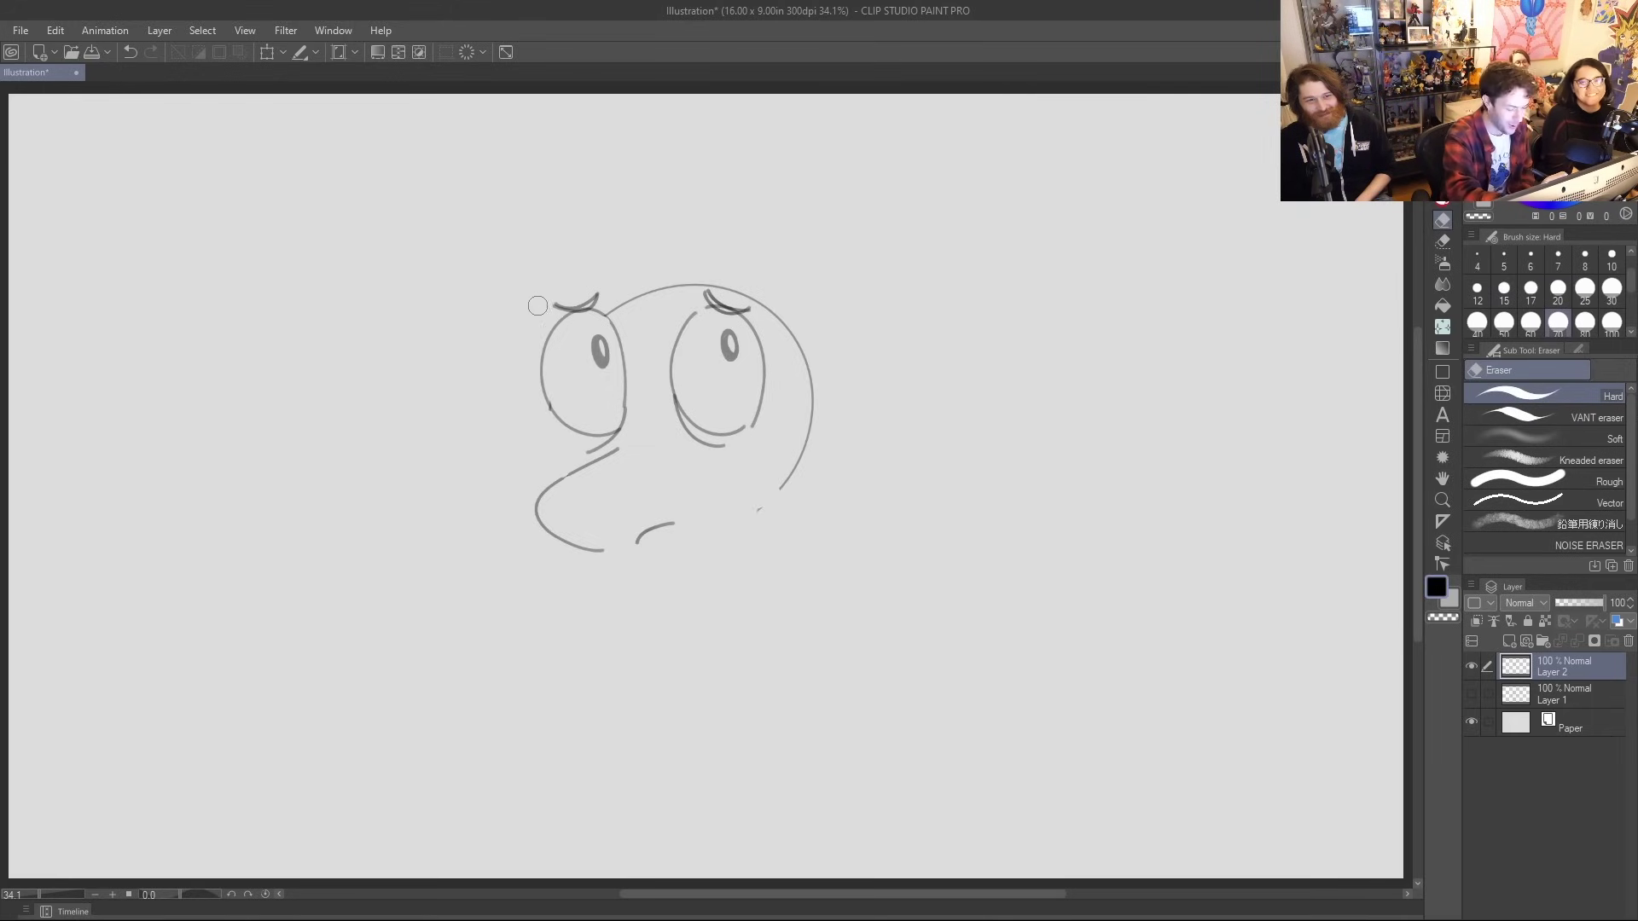
key("p")
mouse_move(547, 403)
left_mouse_down()
mouse_move(510, 478)
mouse_move(561, 588)
left_mouse_up()
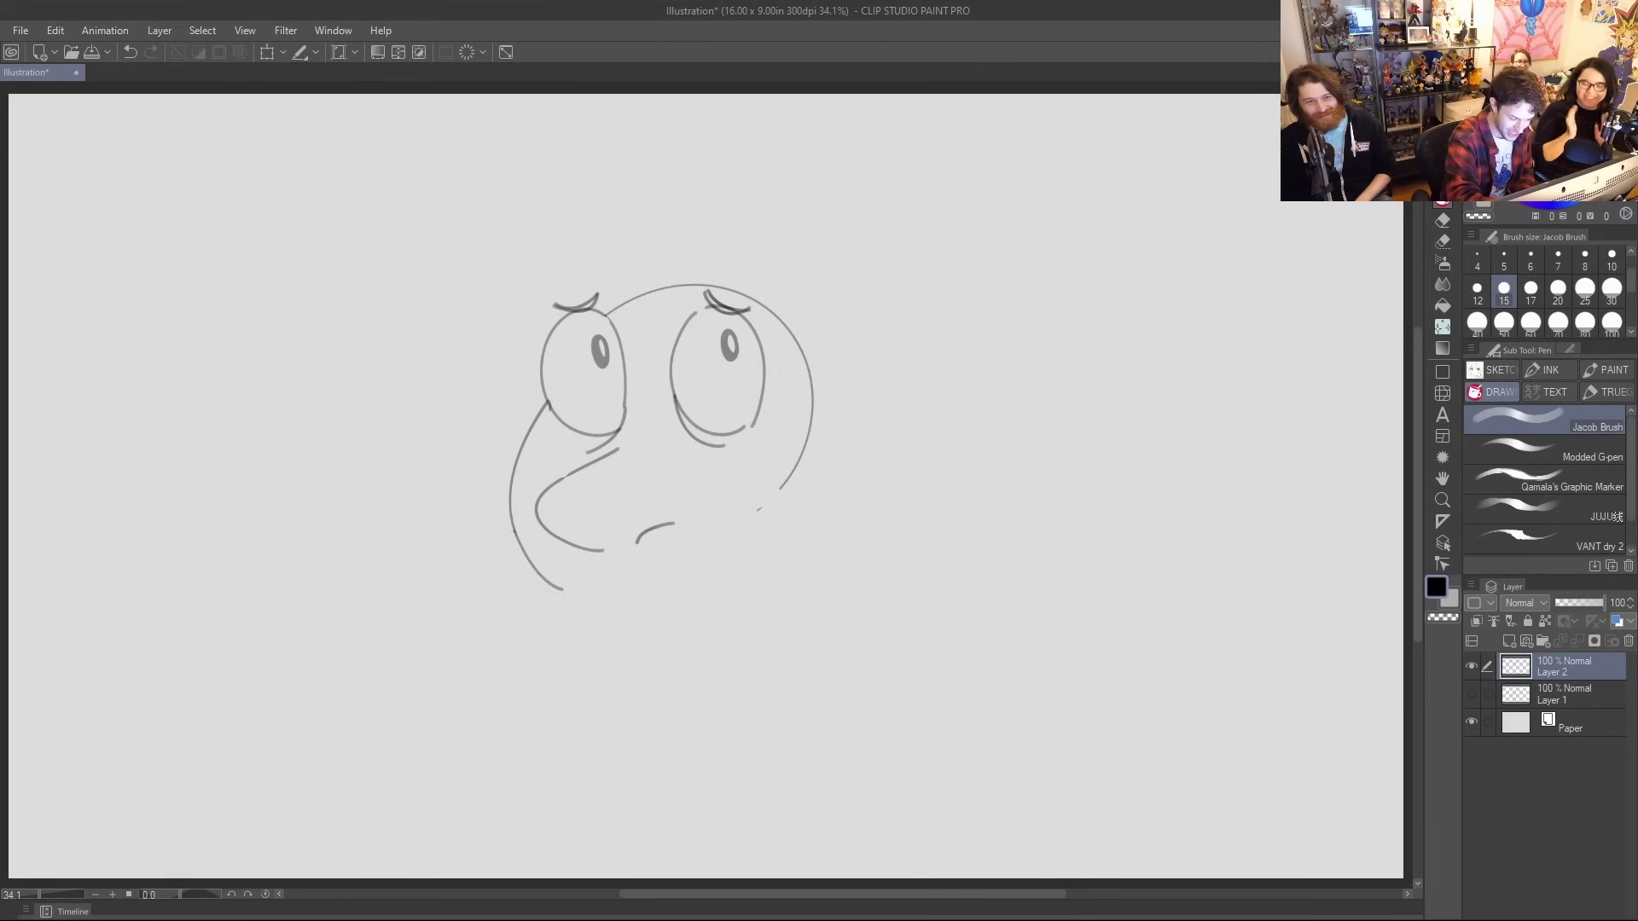
left_click_drag(514, 531, 635, 618)
key("ctrl+z")
left_click_drag(511, 512, 642, 626)
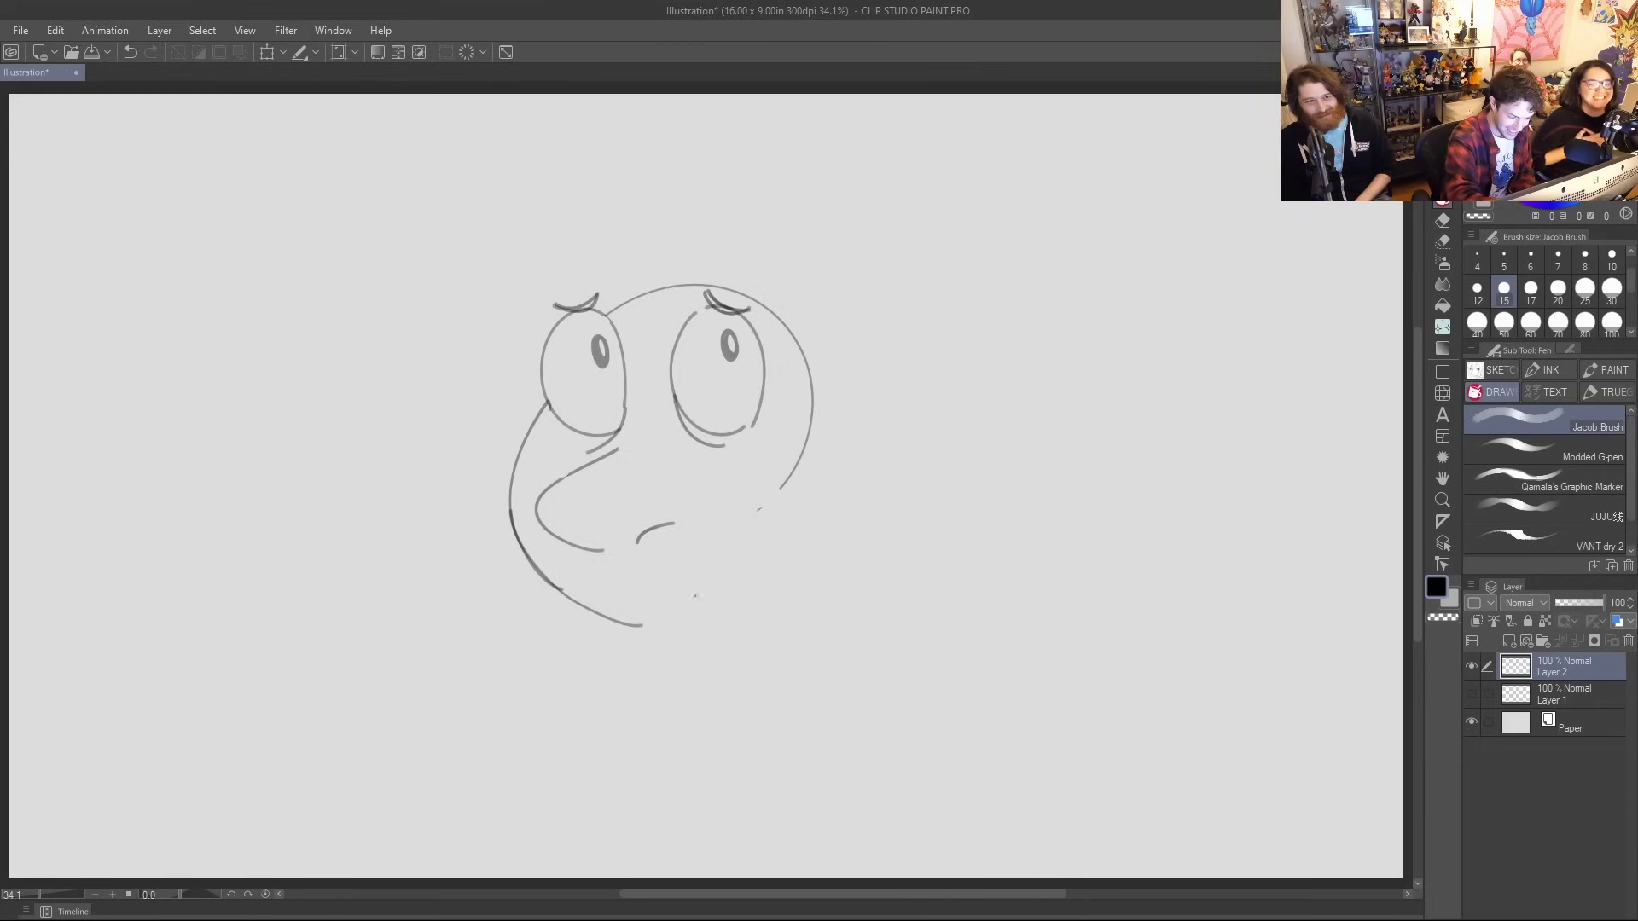
key("ctrl+z")
left_click_drag(520, 543, 631, 626)
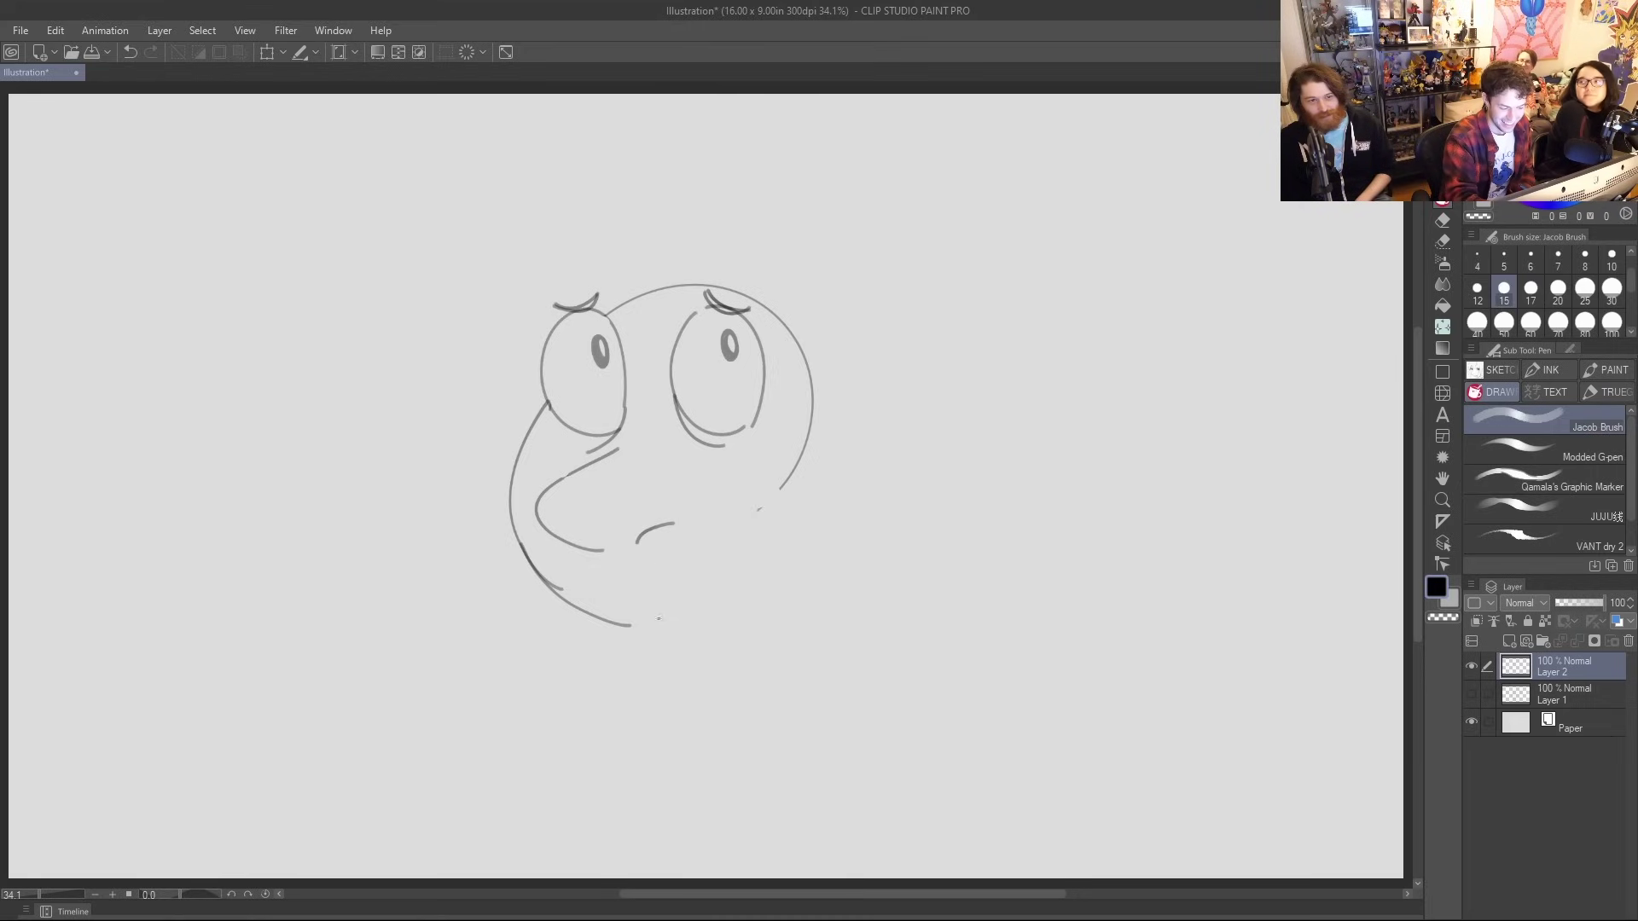
Erase the right side of the circle, draw a long jaw curve rising from the chin, and try an ear beside it
key("e")
left_click_drag(776, 475, 773, 311)
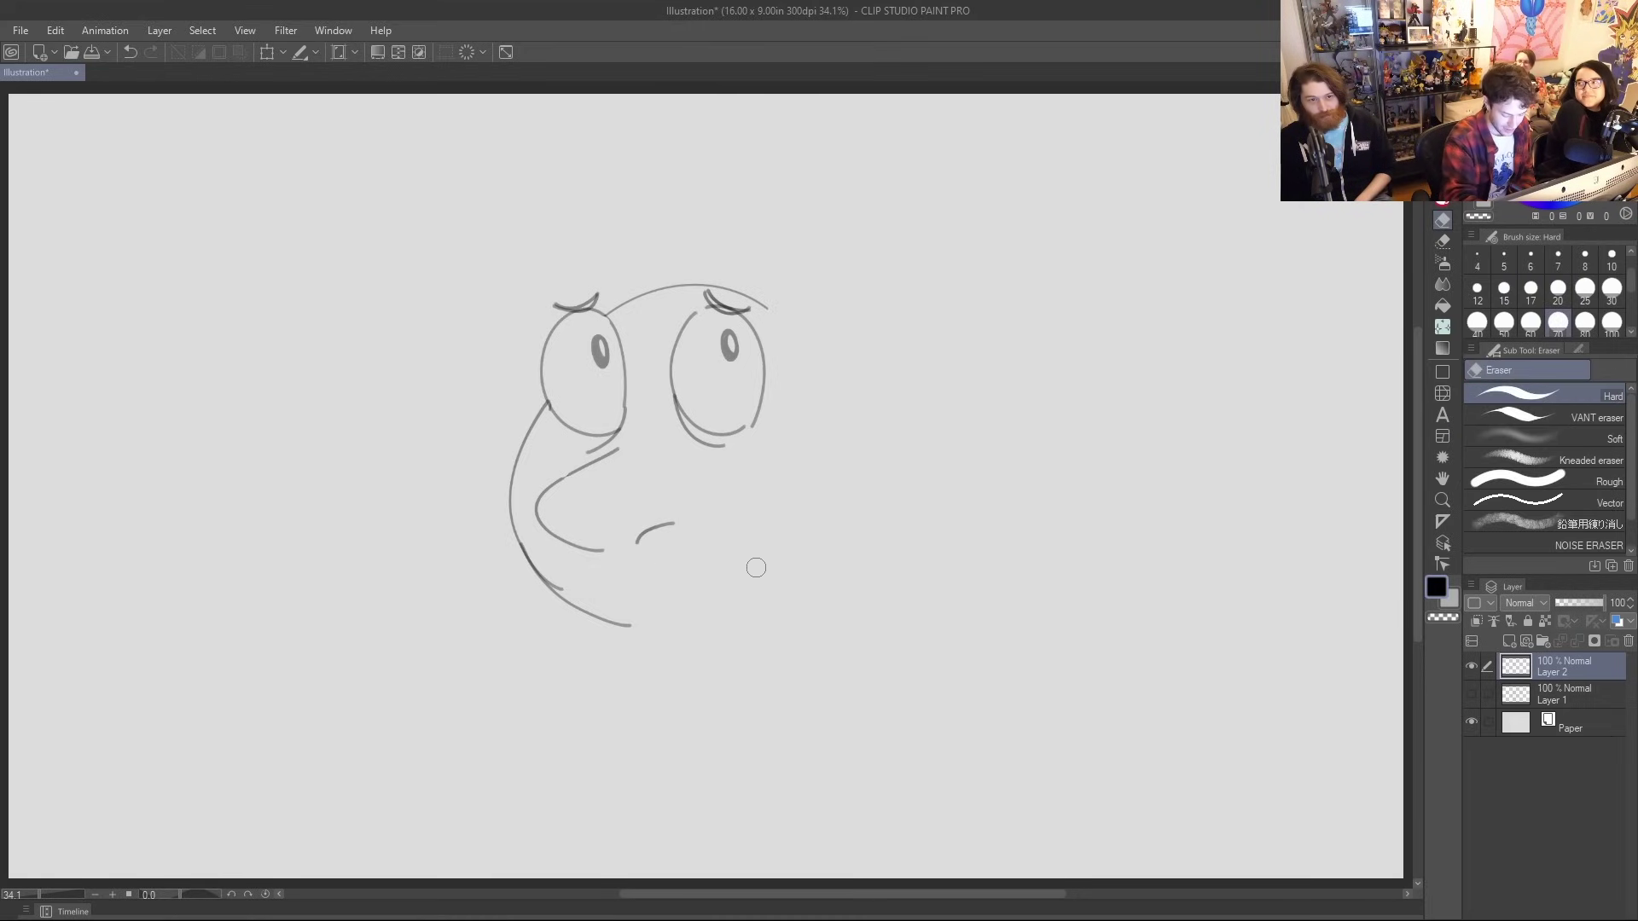
key("p")
left_click_drag(646, 632, 839, 466)
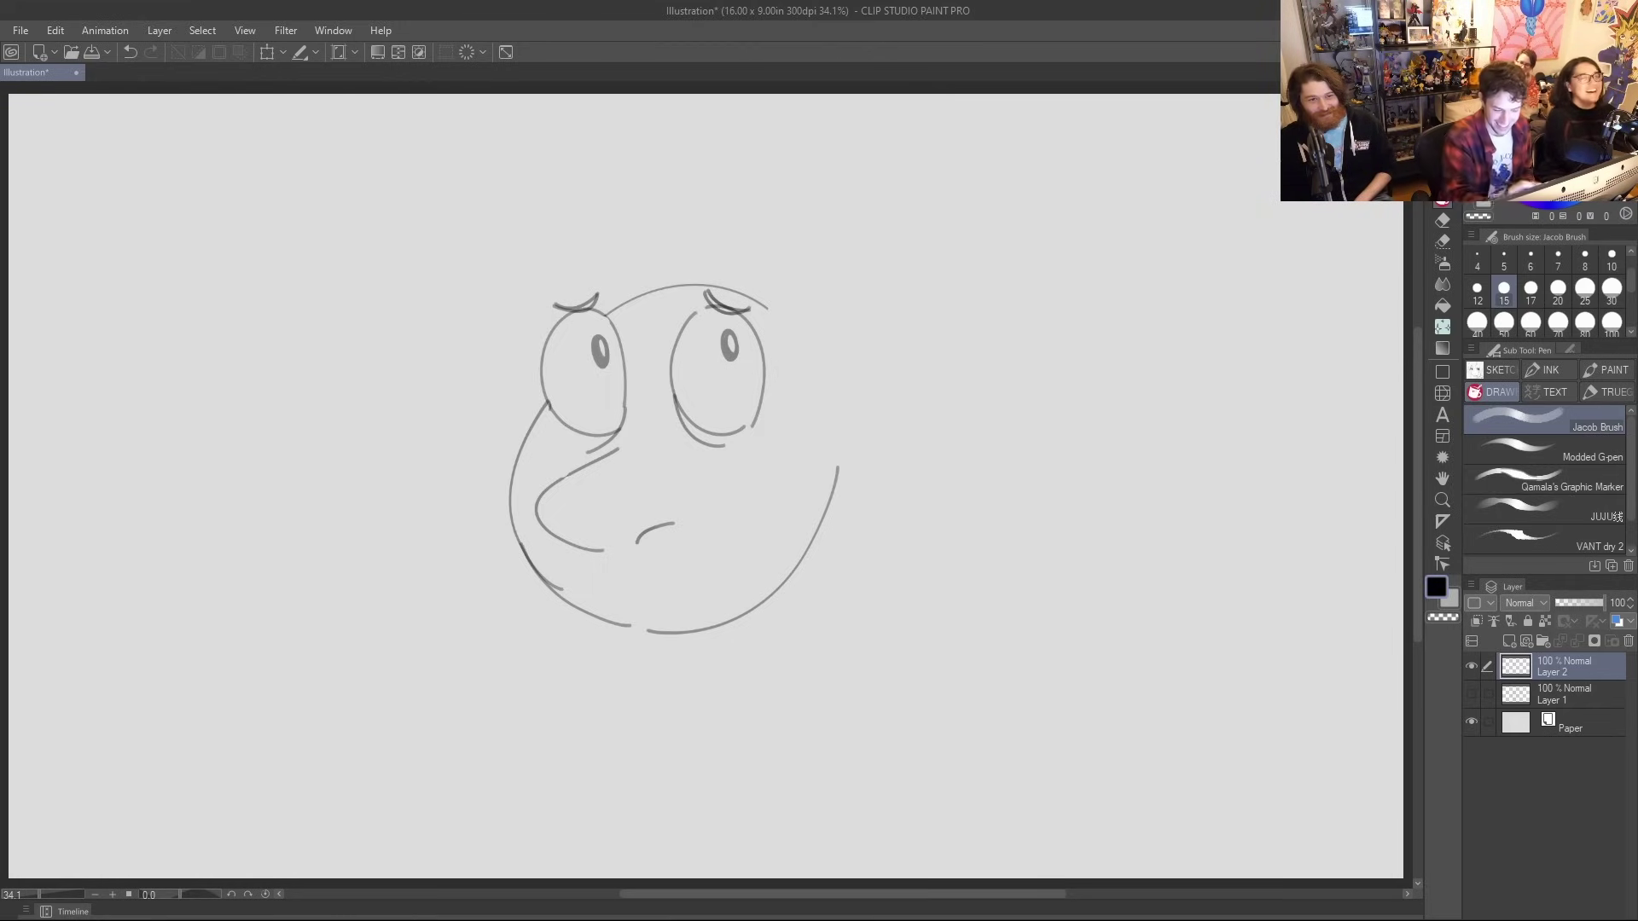
left_click_drag(834, 396, 835, 503)
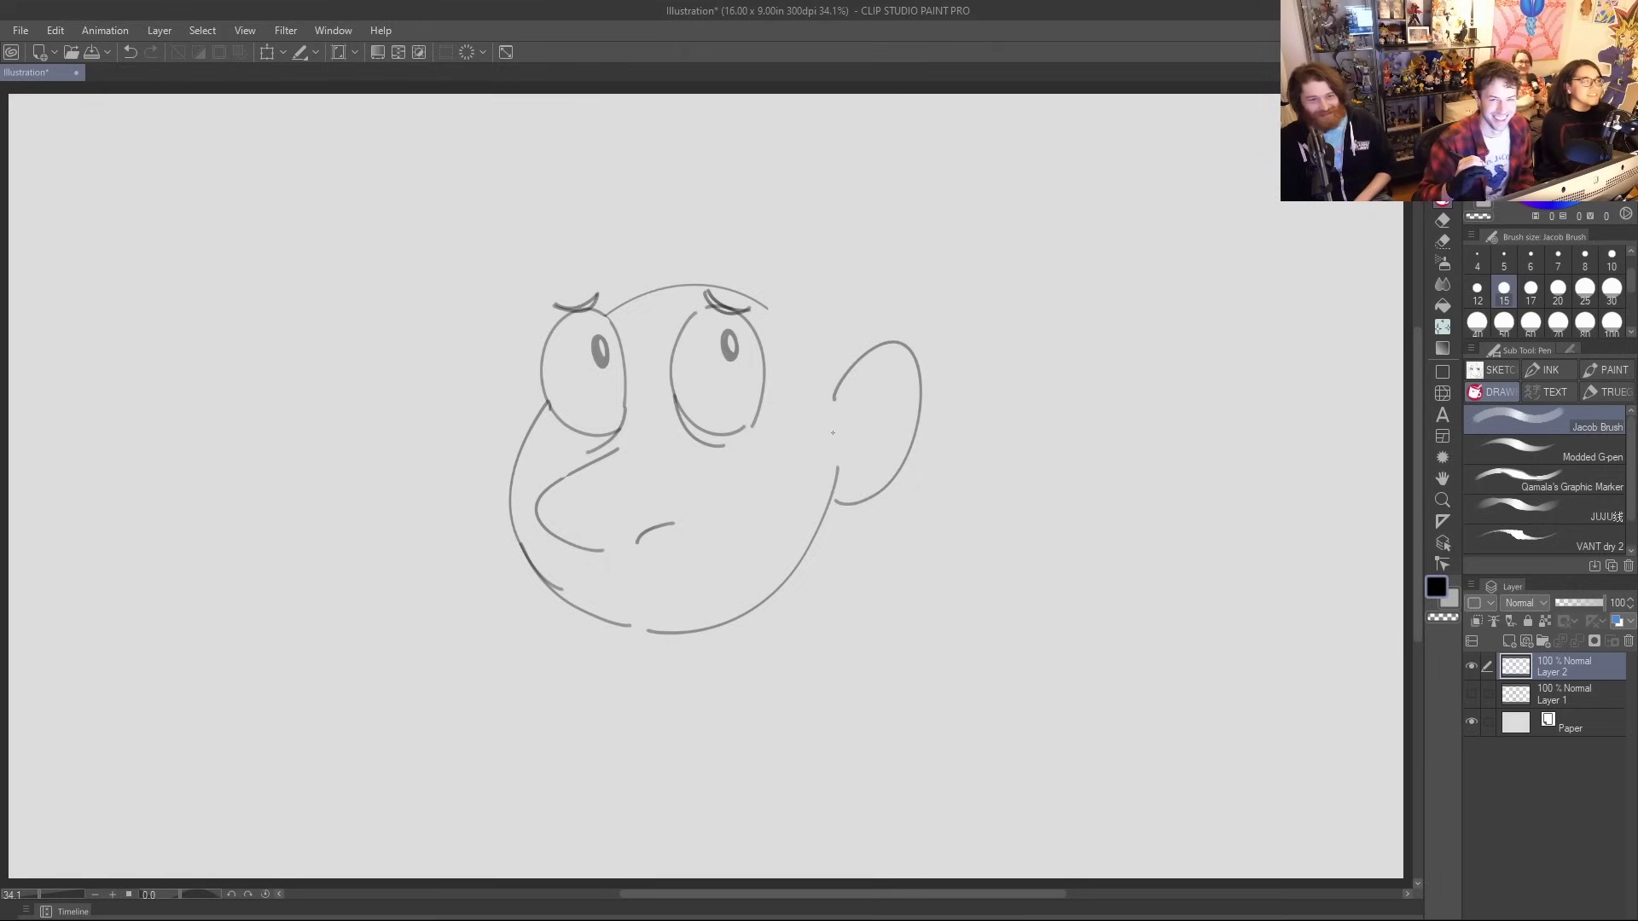
key("ctrl+z")
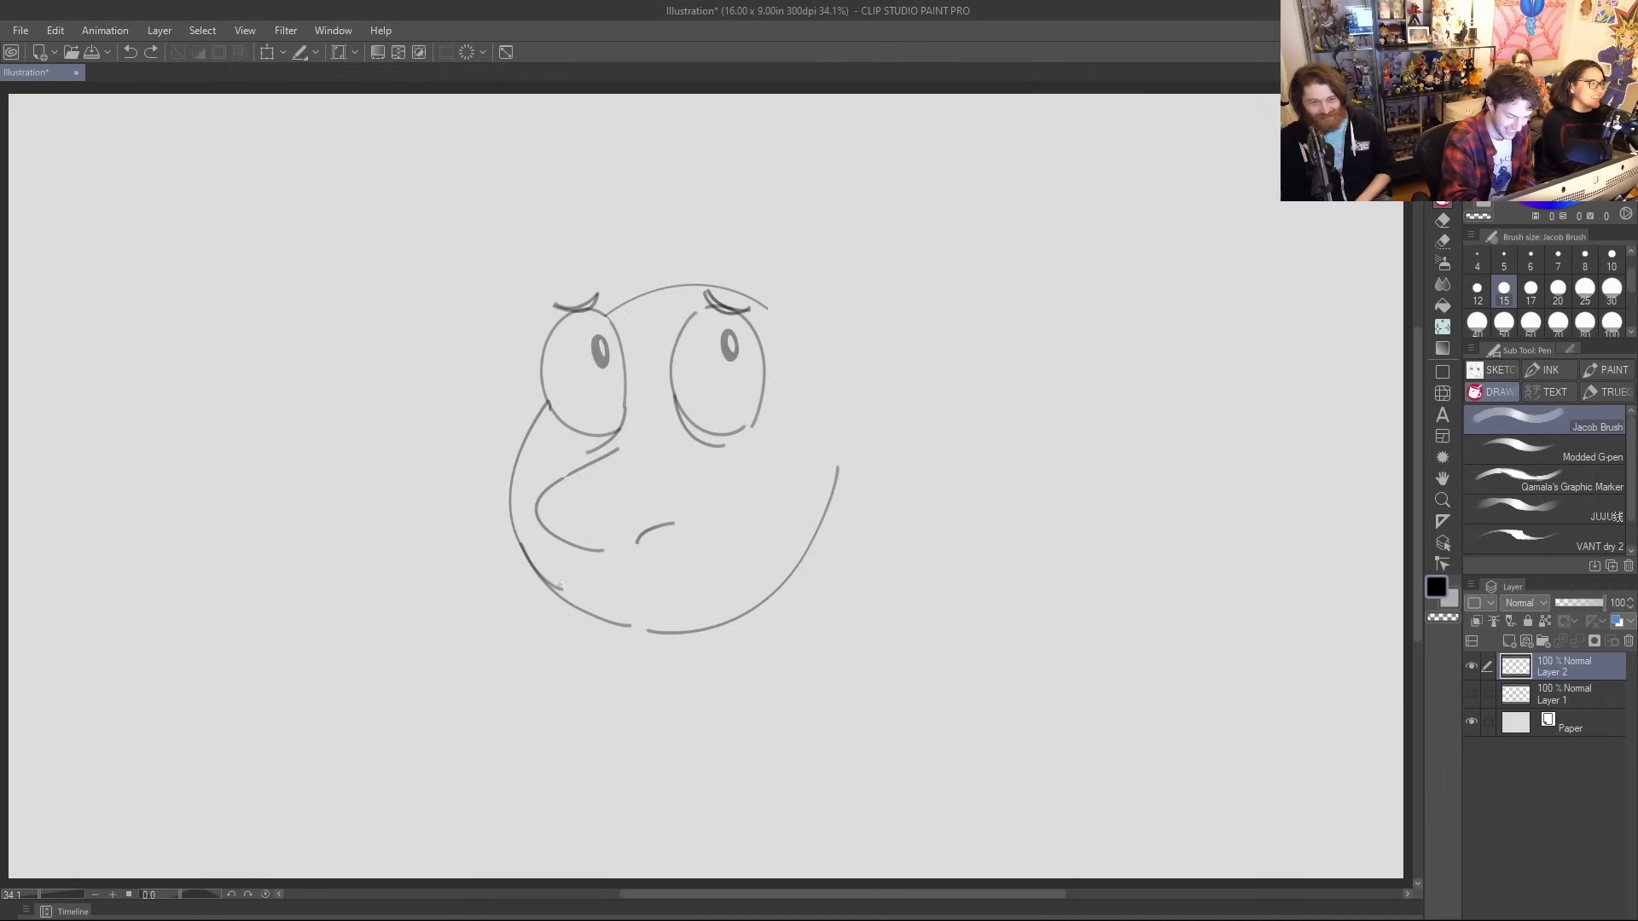
Draw a wavy upper lip line from the cheek across below the nose and close the mouth with a lower lip curve
left_click_drag(519, 544, 536, 573)
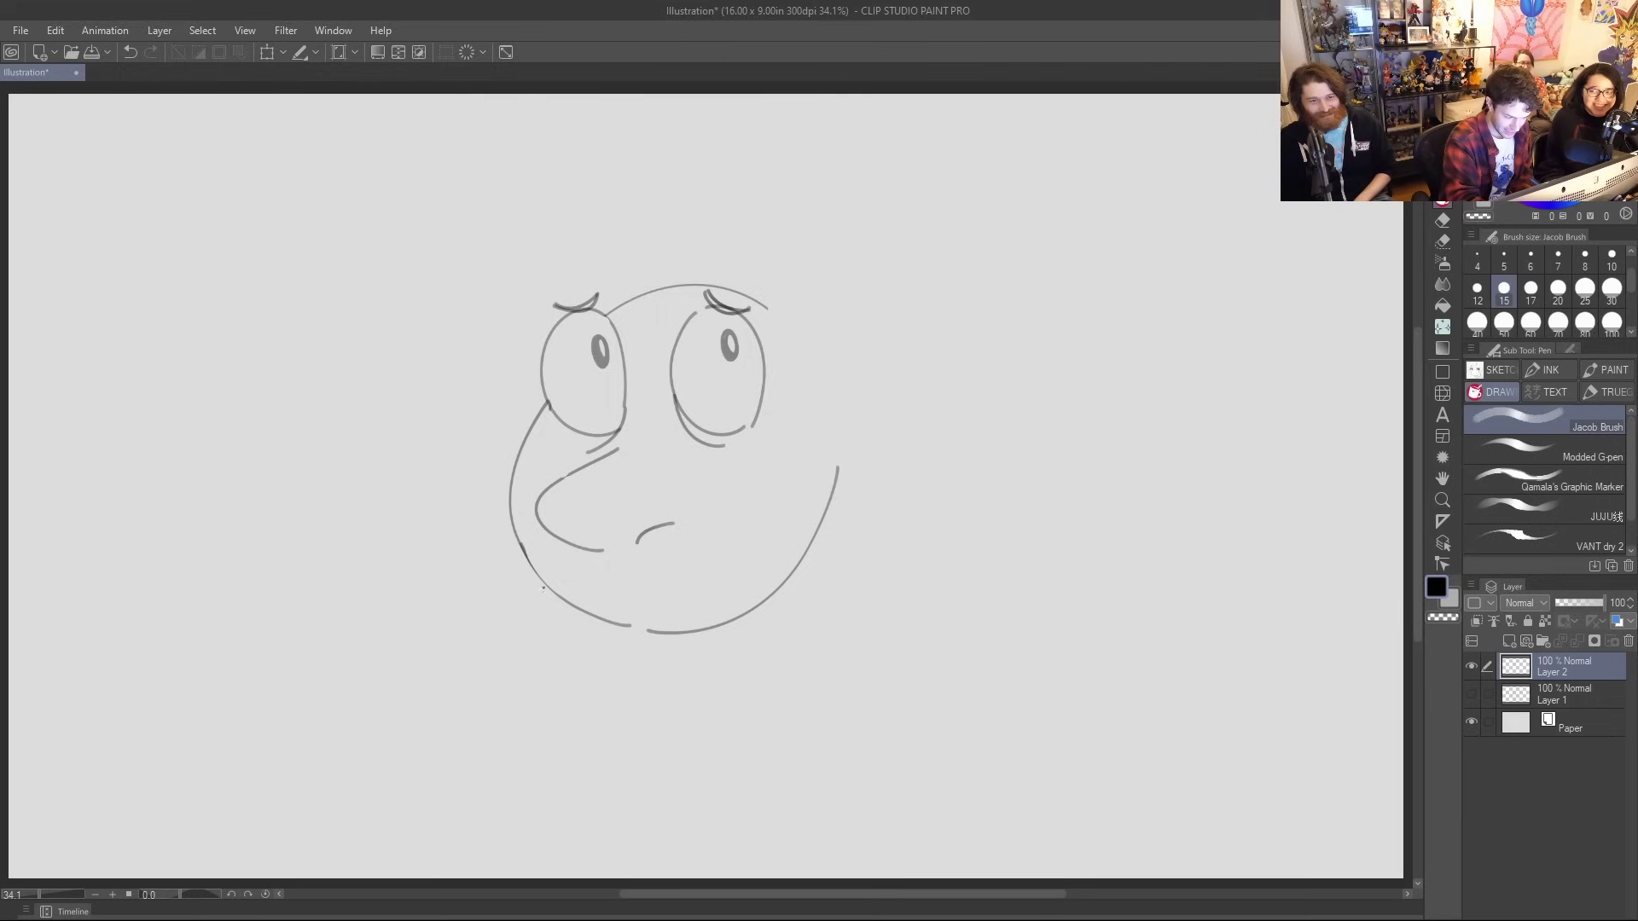
mouse_move(522, 554)
left_mouse_down()
mouse_move(570, 588)
mouse_move(726, 543)
mouse_move(818, 584)
left_mouse_up()
key("ctrl+z")
mouse_move(735, 538)
left_mouse_down()
mouse_move(792, 545)
mouse_move(817, 570)
left_mouse_up()
key("ctrl+z")
mouse_move(727, 541)
left_mouse_down()
mouse_move(819, 563)
mouse_move(742, 607)
mouse_move(606, 610)
left_mouse_up()
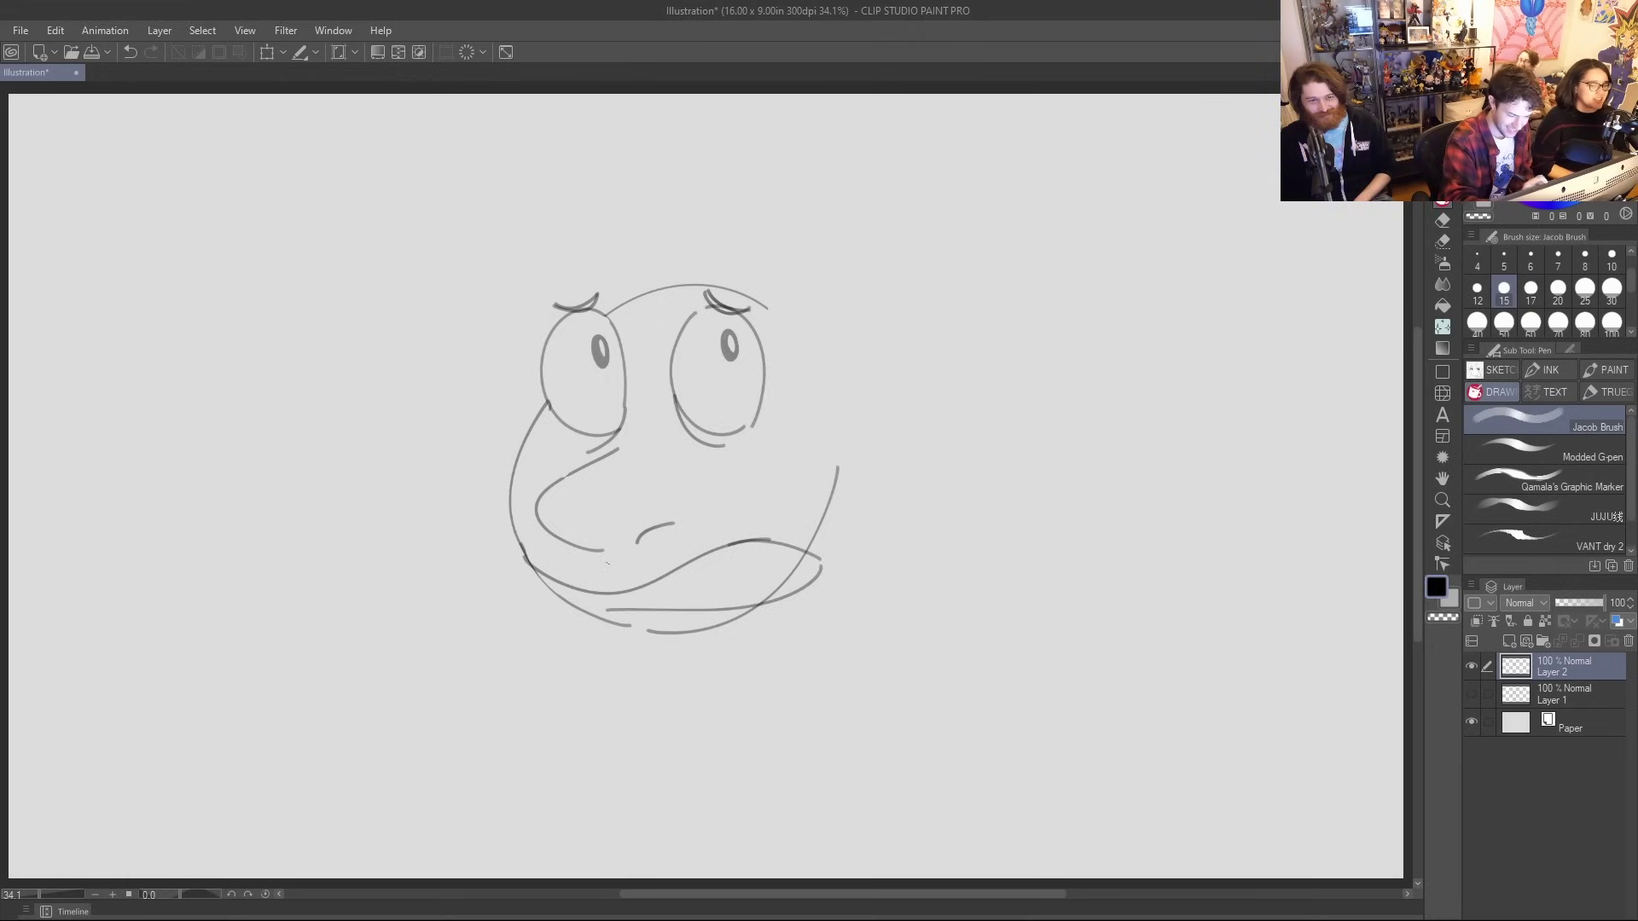
Erase the old jaw curve that crosses and surrounds the mouth
key("e")
mouse_move(798, 558)
left_mouse_down()
mouse_move(739, 620)
mouse_move(648, 633)
mouse_move(546, 589)
left_mouse_up()
left_click_drag(810, 540, 834, 457)
key("p")
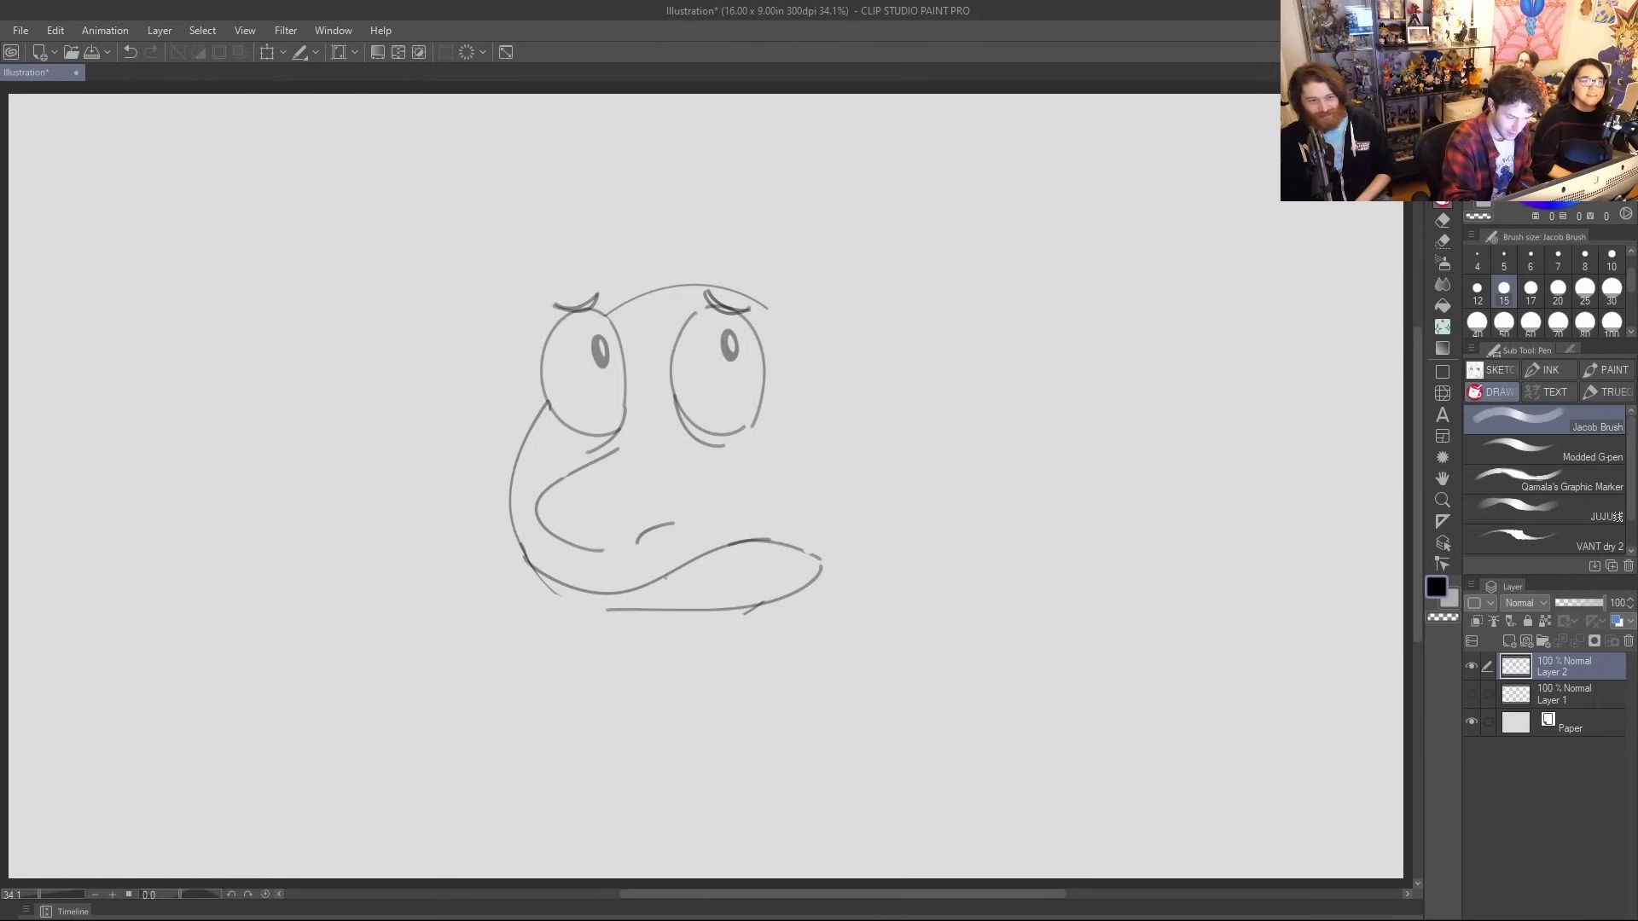
Draw two rounded teeth hanging from the raised right half of the upper lip
mouse_move(668, 574)
left_mouse_down()
mouse_move(717, 594)
mouse_move(695, 598)
mouse_move(737, 549)
mouse_move(772, 602)
left_mouse_up()
key("ctrl+z")
key("ctrl+z")
key("ctrl+z")
mouse_move(731, 546)
left_mouse_down()
mouse_move(730, 585)
mouse_move(791, 549)
left_mouse_up()
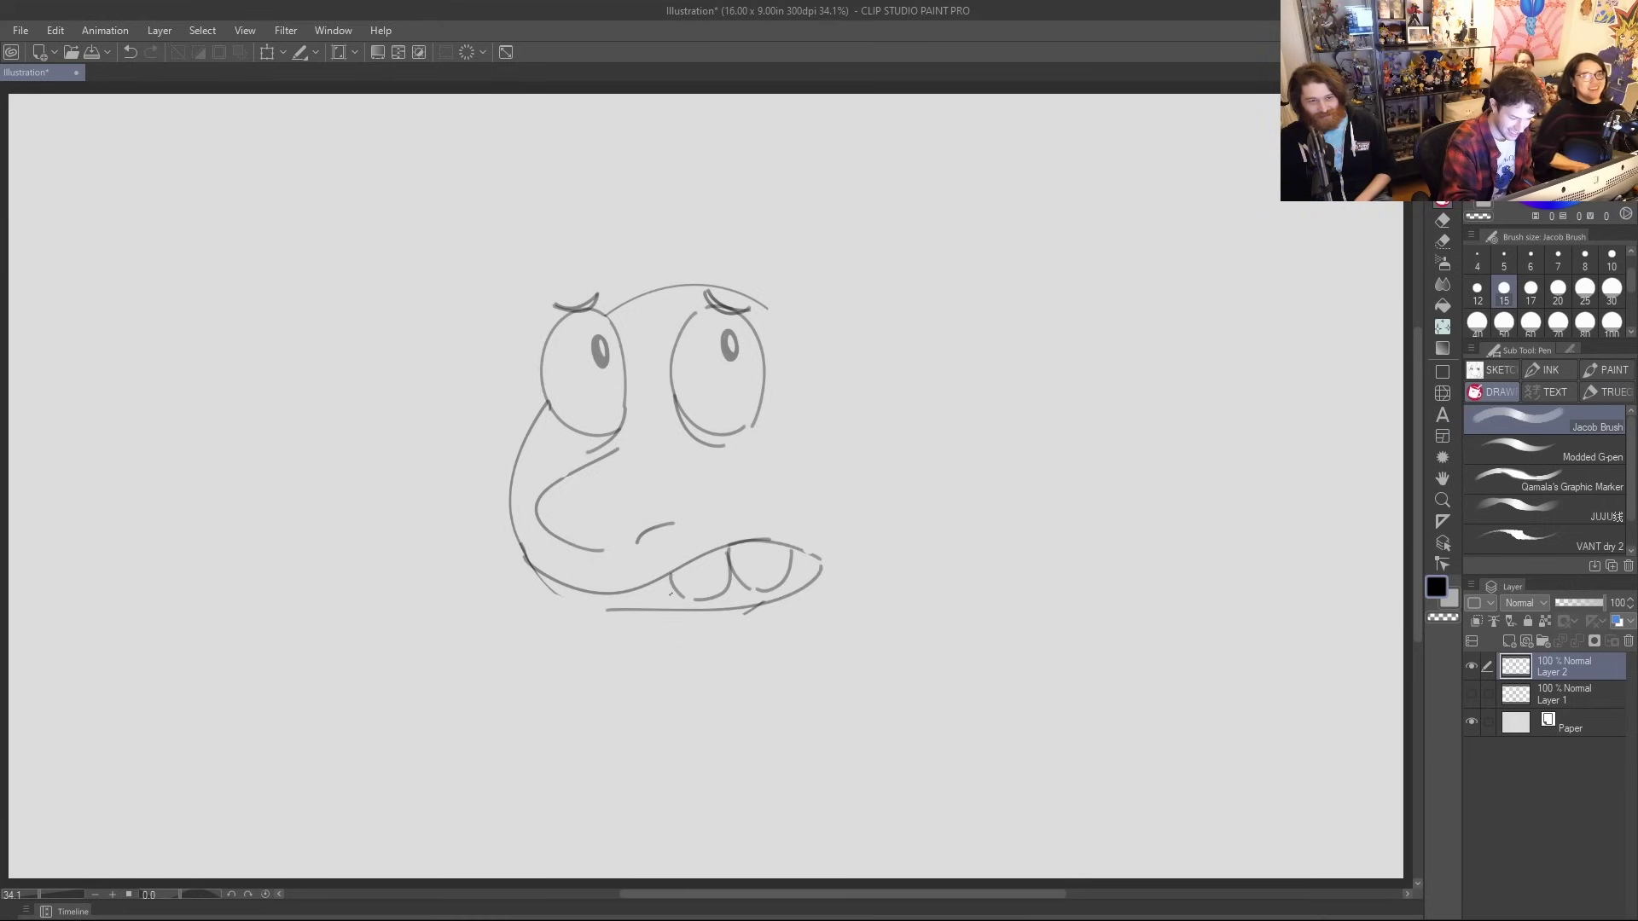
Erase the lower lip line and add two more rounded teeth under the left half of the upper lip
key("e")
mouse_move(597, 610)
left_mouse_down()
mouse_move(747, 613)
mouse_move(826, 569)
left_mouse_up()
left_click_drag(648, 609, 708, 608)
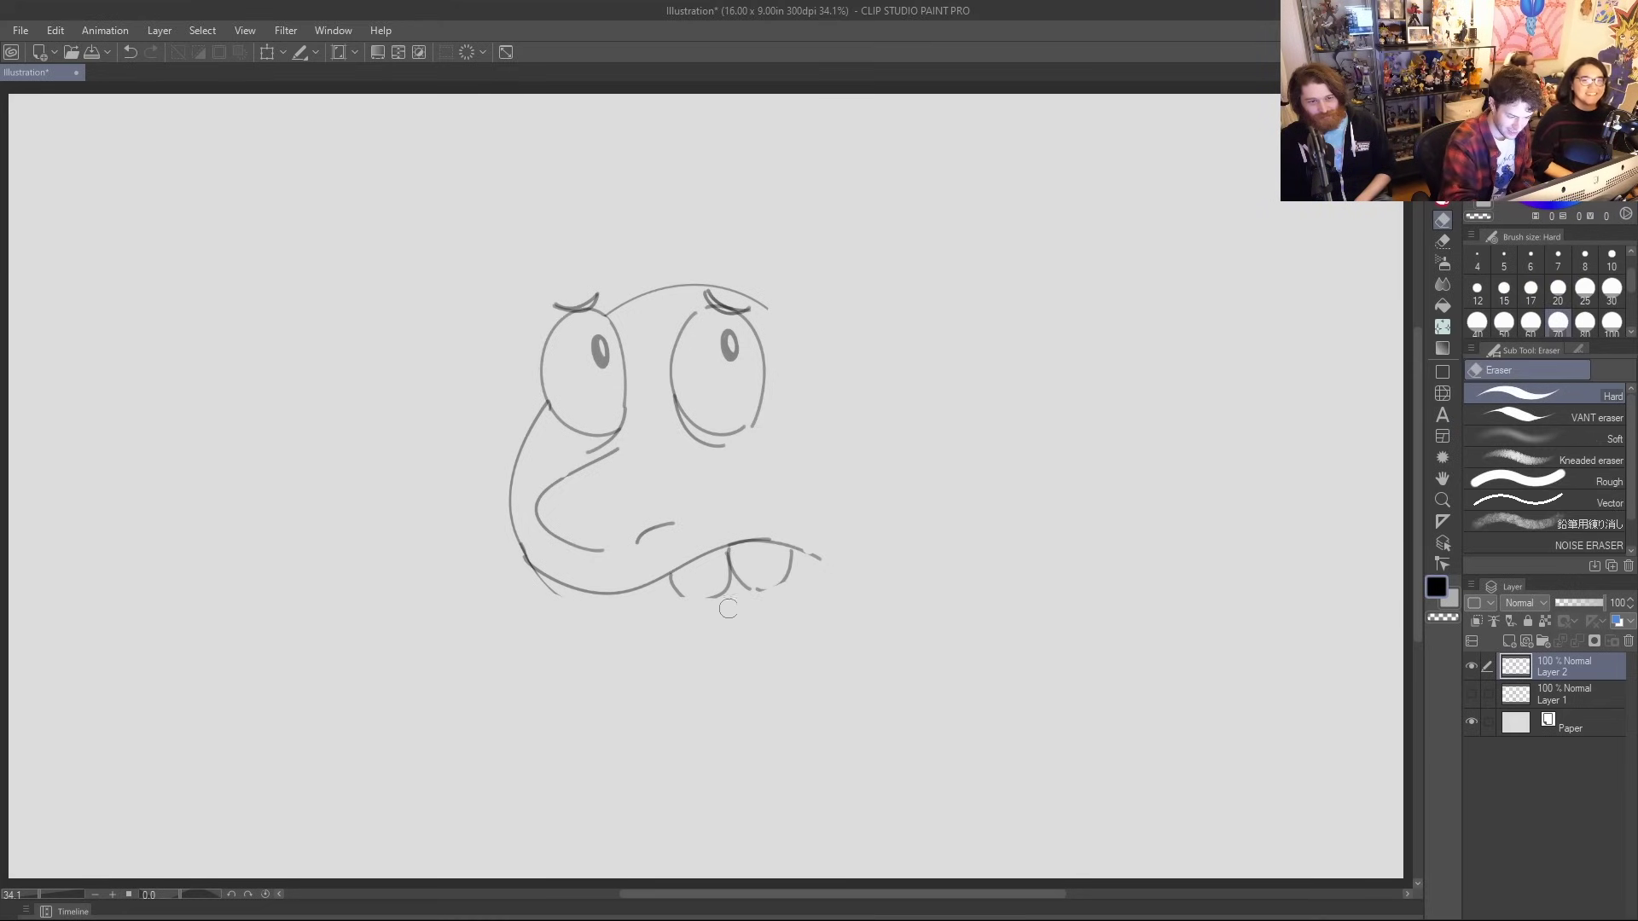
key("p")
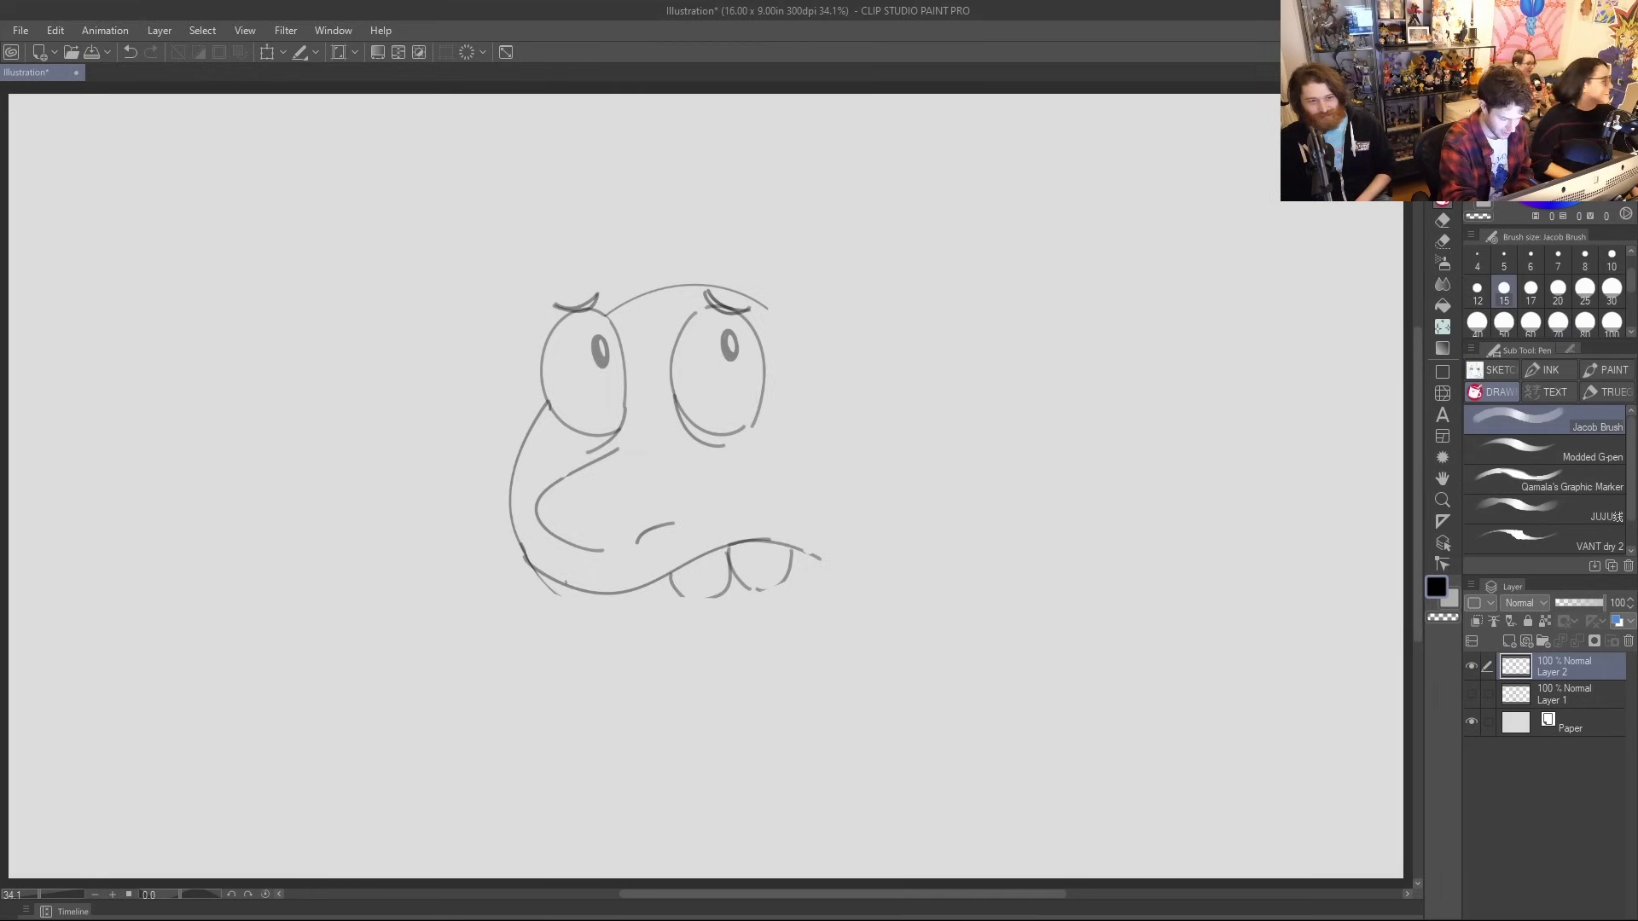
mouse_move(611, 608)
left_mouse_down()
mouse_move(674, 618)
mouse_move(568, 607)
mouse_move(554, 584)
left_mouse_up()
key("ctrl+z")
key("ctrl+z")
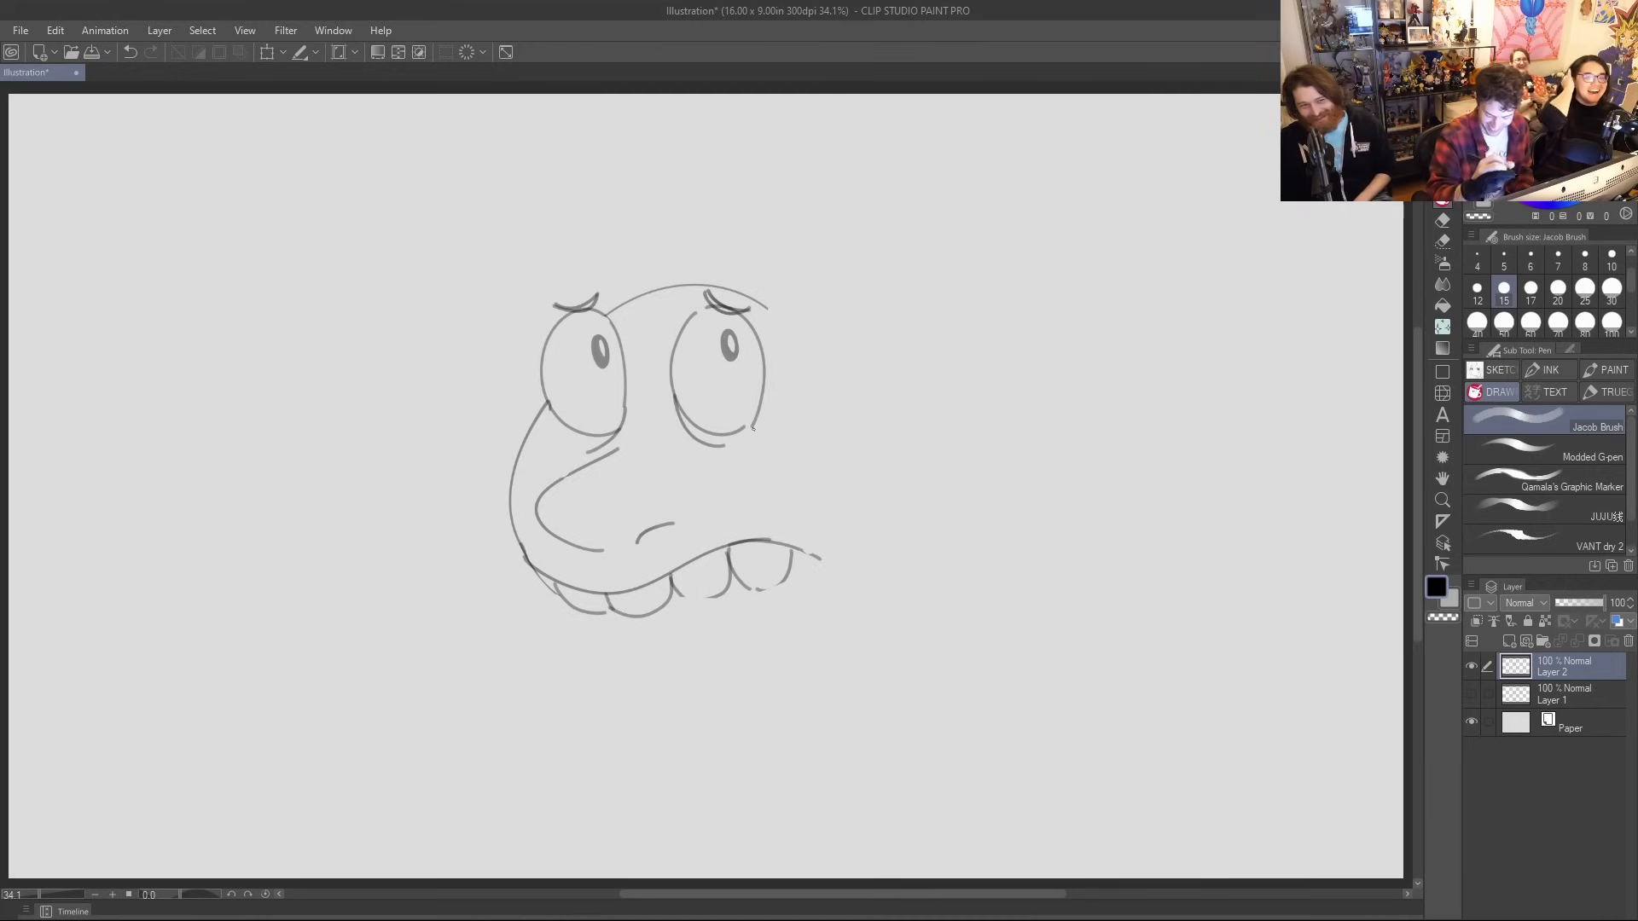
Draw a dark shaded oval inside the rightmost tooth
left_click_drag(755, 540, 770, 565)
key("ctrl+z")
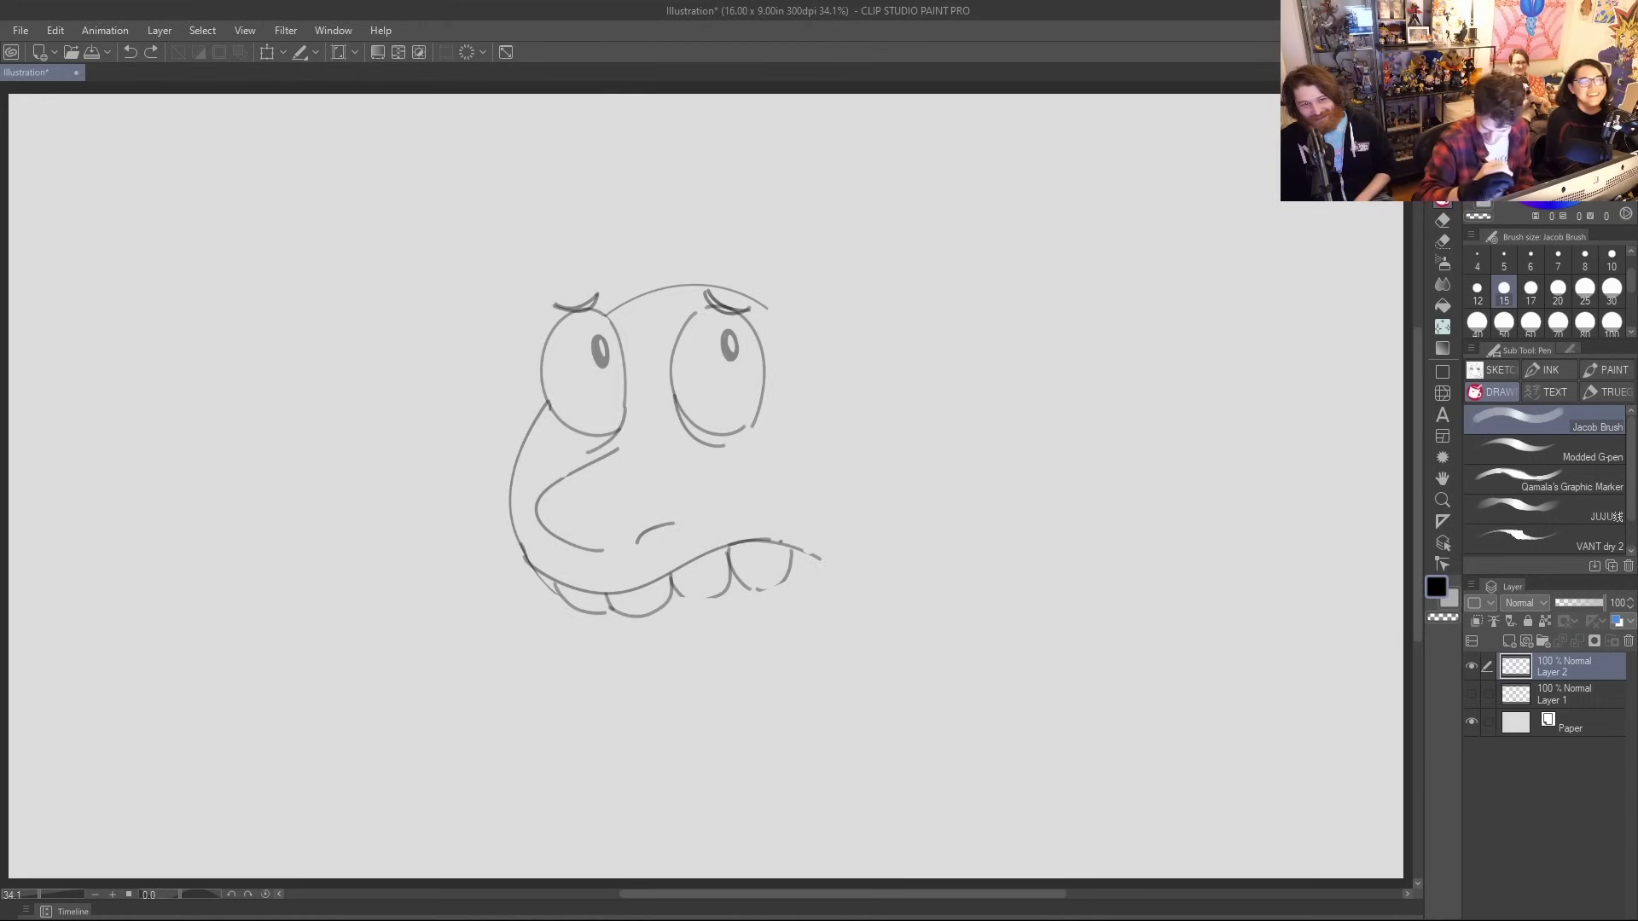
mouse_move(756, 541)
left_mouse_down()
mouse_move(776, 585)
mouse_move(762, 554)
left_mouse_up()
key("ctrl+z")
key("ctrl+z")
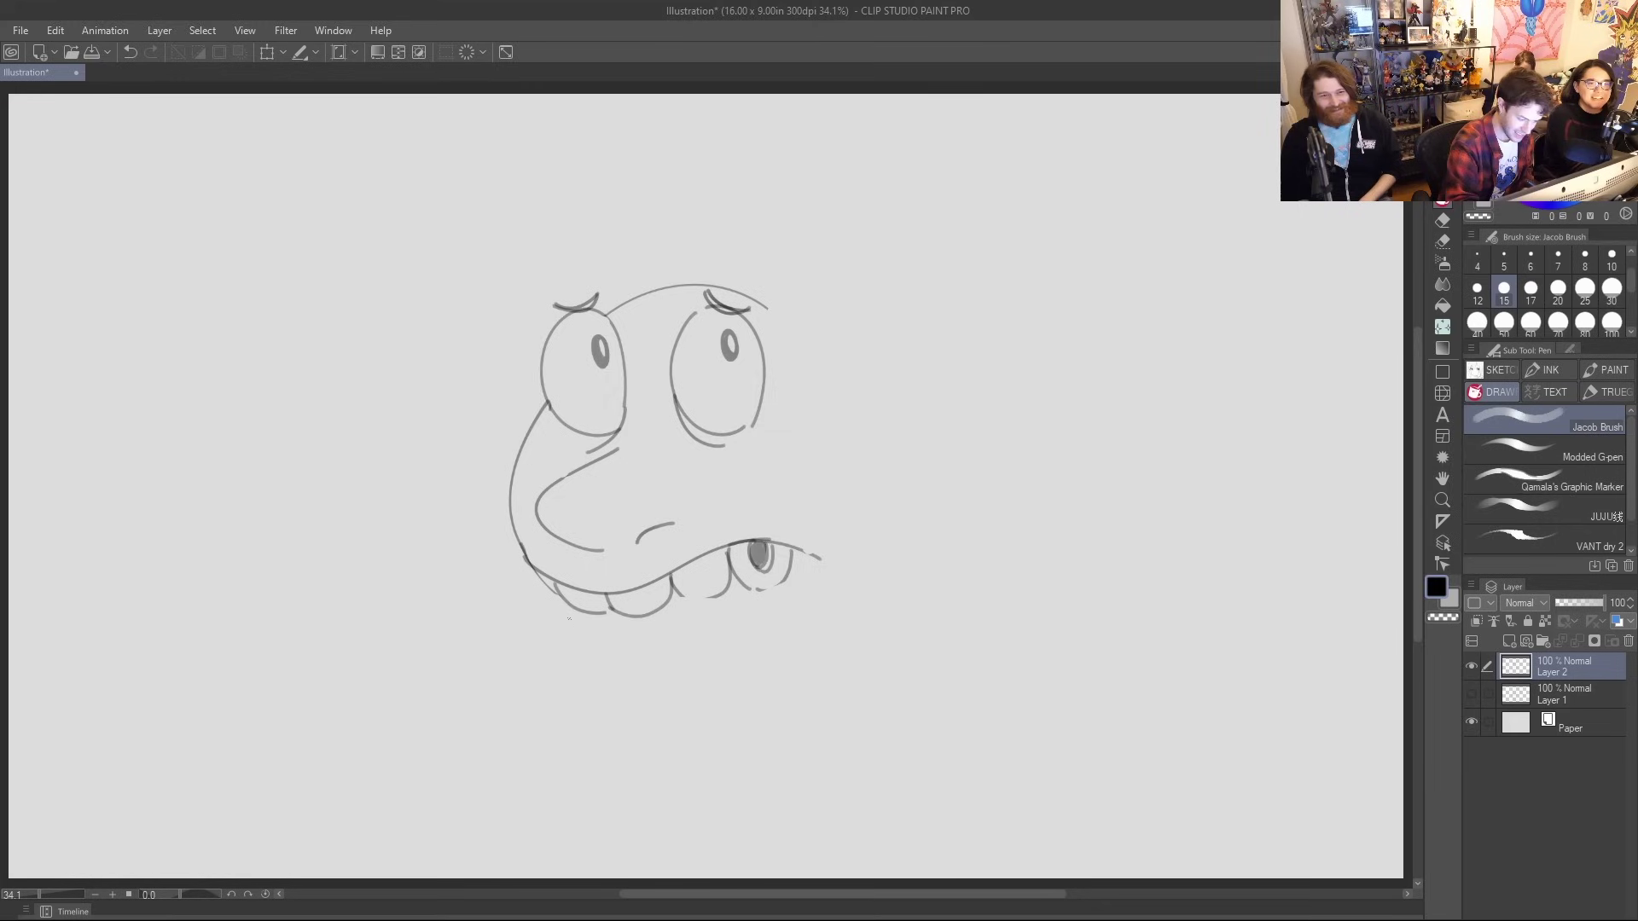
Draw a curved lower jaw line starting at the left cheek and running beneath the left teeth
left_click_drag(510, 502, 546, 572)
key("ctrl+z")
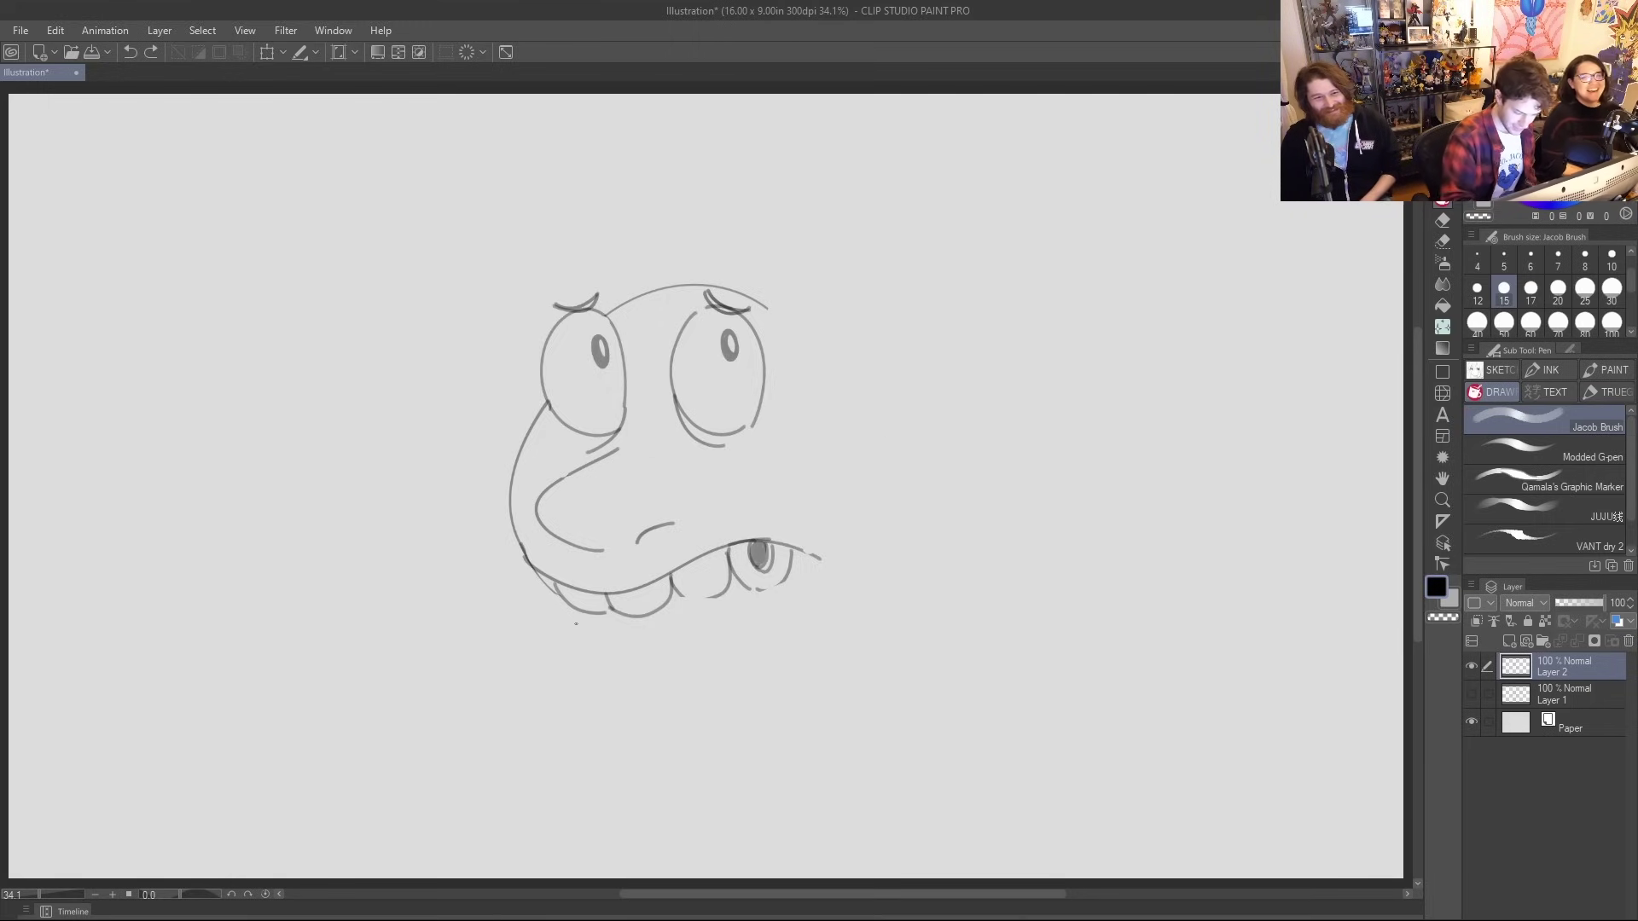
left_click_drag(563, 611, 608, 642)
key("ctrl+z")
mouse_move(564, 603)
left_mouse_down()
mouse_move(584, 635)
mouse_move(653, 644)
left_mouse_up()
key("ctrl+z")
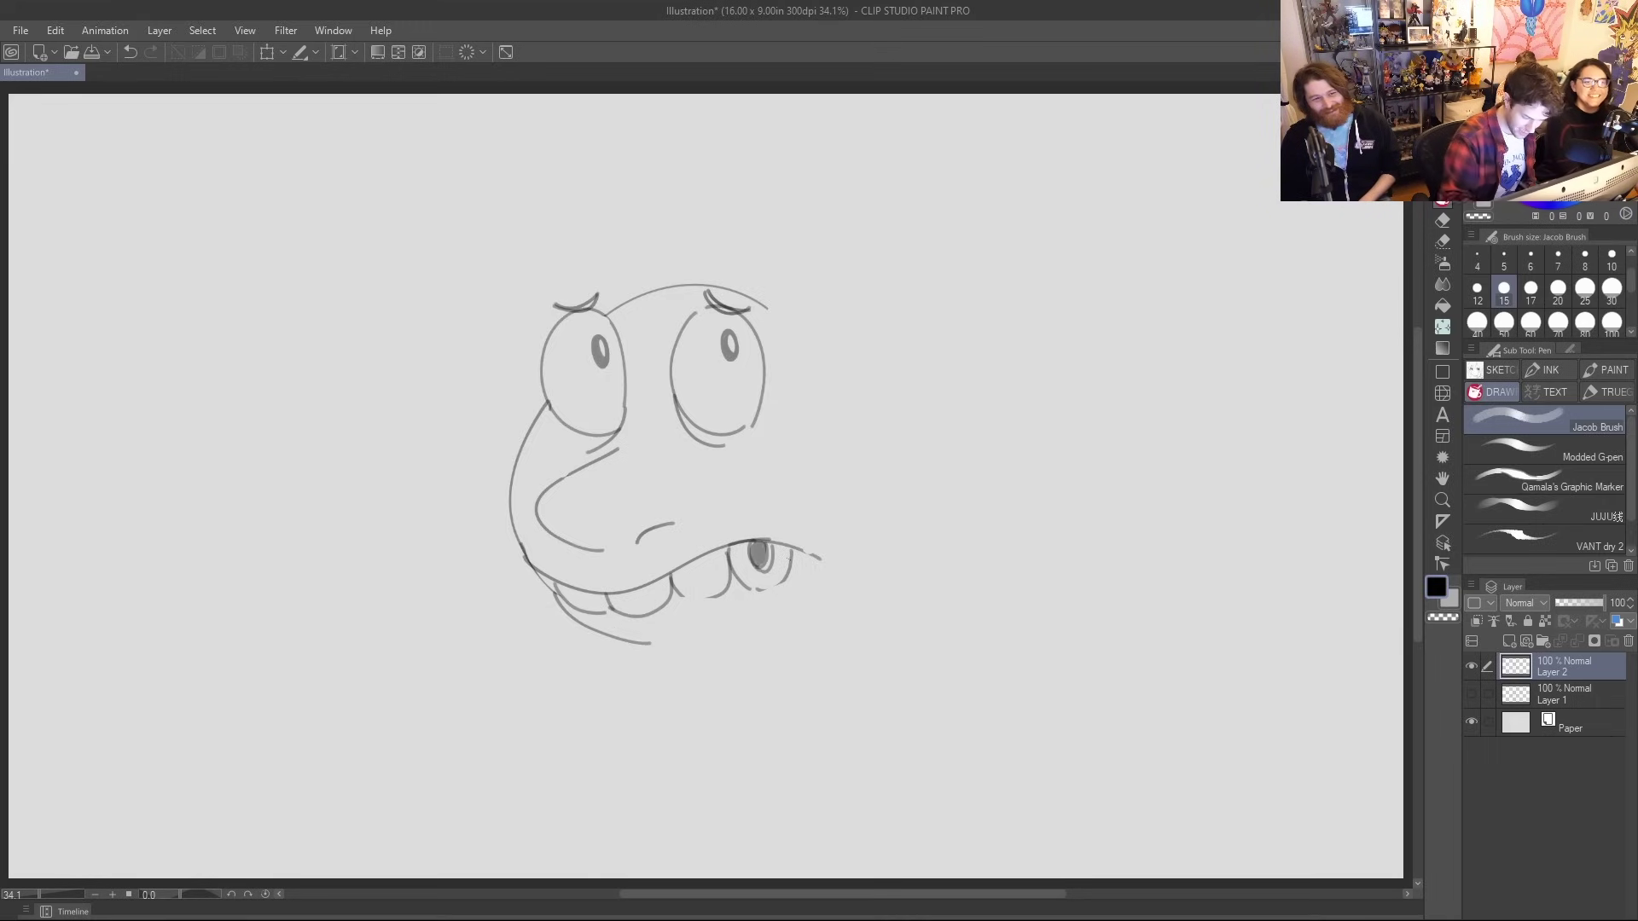
key("ctrl+z")
key("ctrl+y")
key("ctrl+z")
key("ctrl+y")
Draw a curled crease at the right mouth corner and continue the chin curve beneath the mouth toward it
mouse_move(658, 640)
left_mouse_down()
mouse_move(742, 650)
mouse_move(834, 599)
mouse_move(844, 550)
mouse_move(808, 543)
left_mouse_up()
key("ctrl+z")
key("ctrl+z")
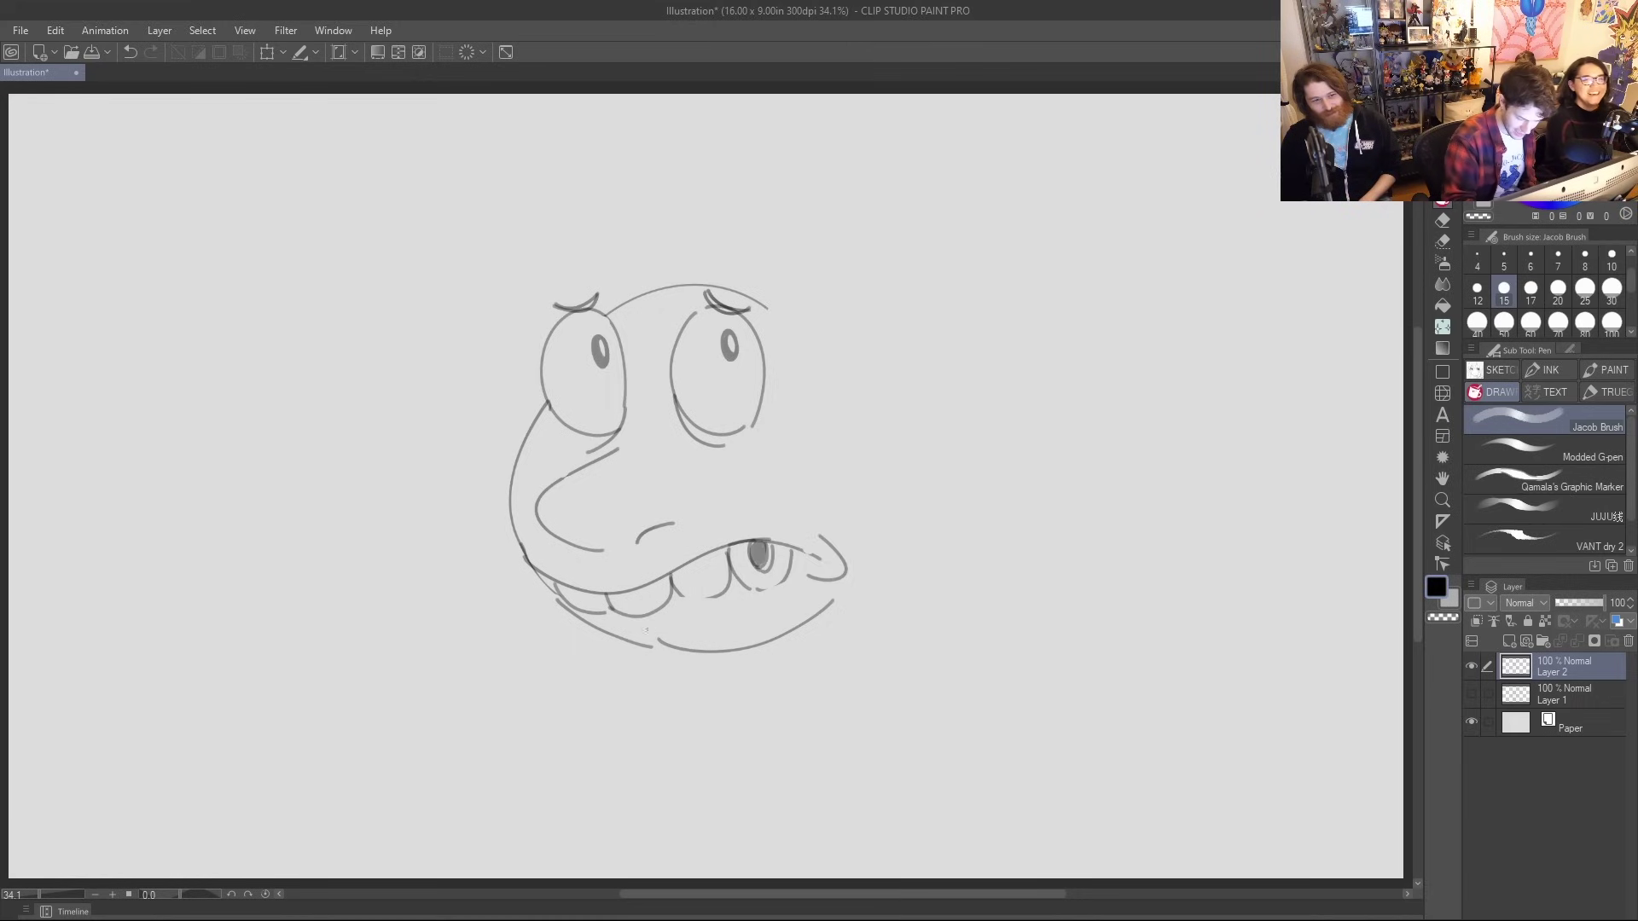
key("e")
mouse_move(653, 640)
left_mouse_down()
mouse_move(689, 649)
mouse_move(834, 603)
left_mouse_up()
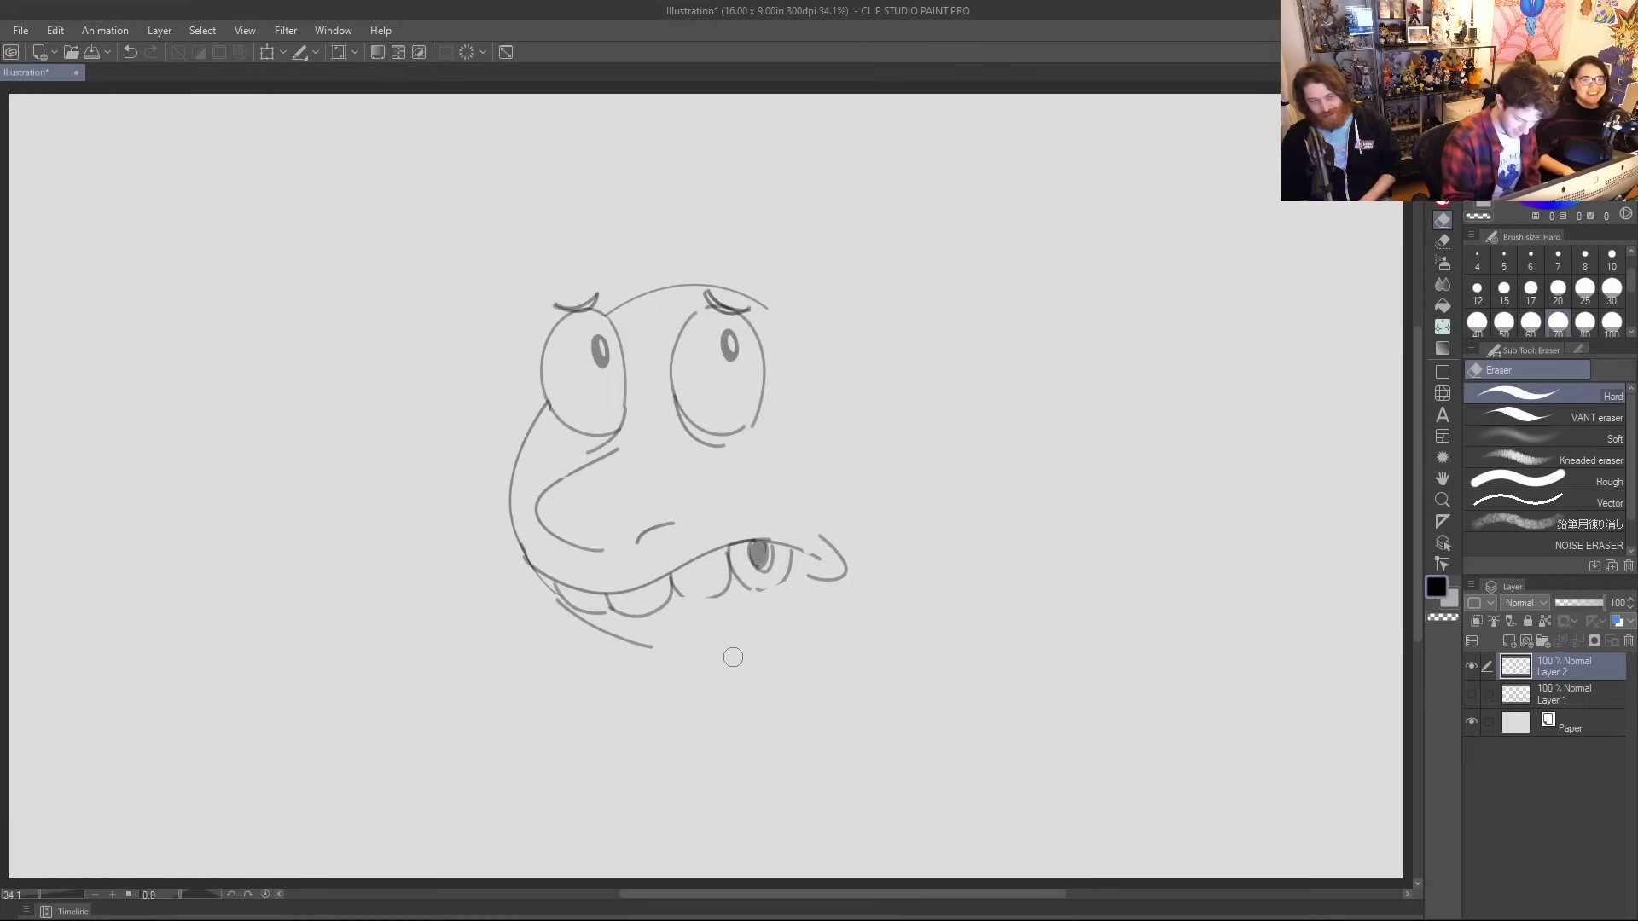
key("p")
mouse_move(664, 647)
left_mouse_down()
mouse_move(783, 632)
mouse_move(832, 596)
left_mouse_up()
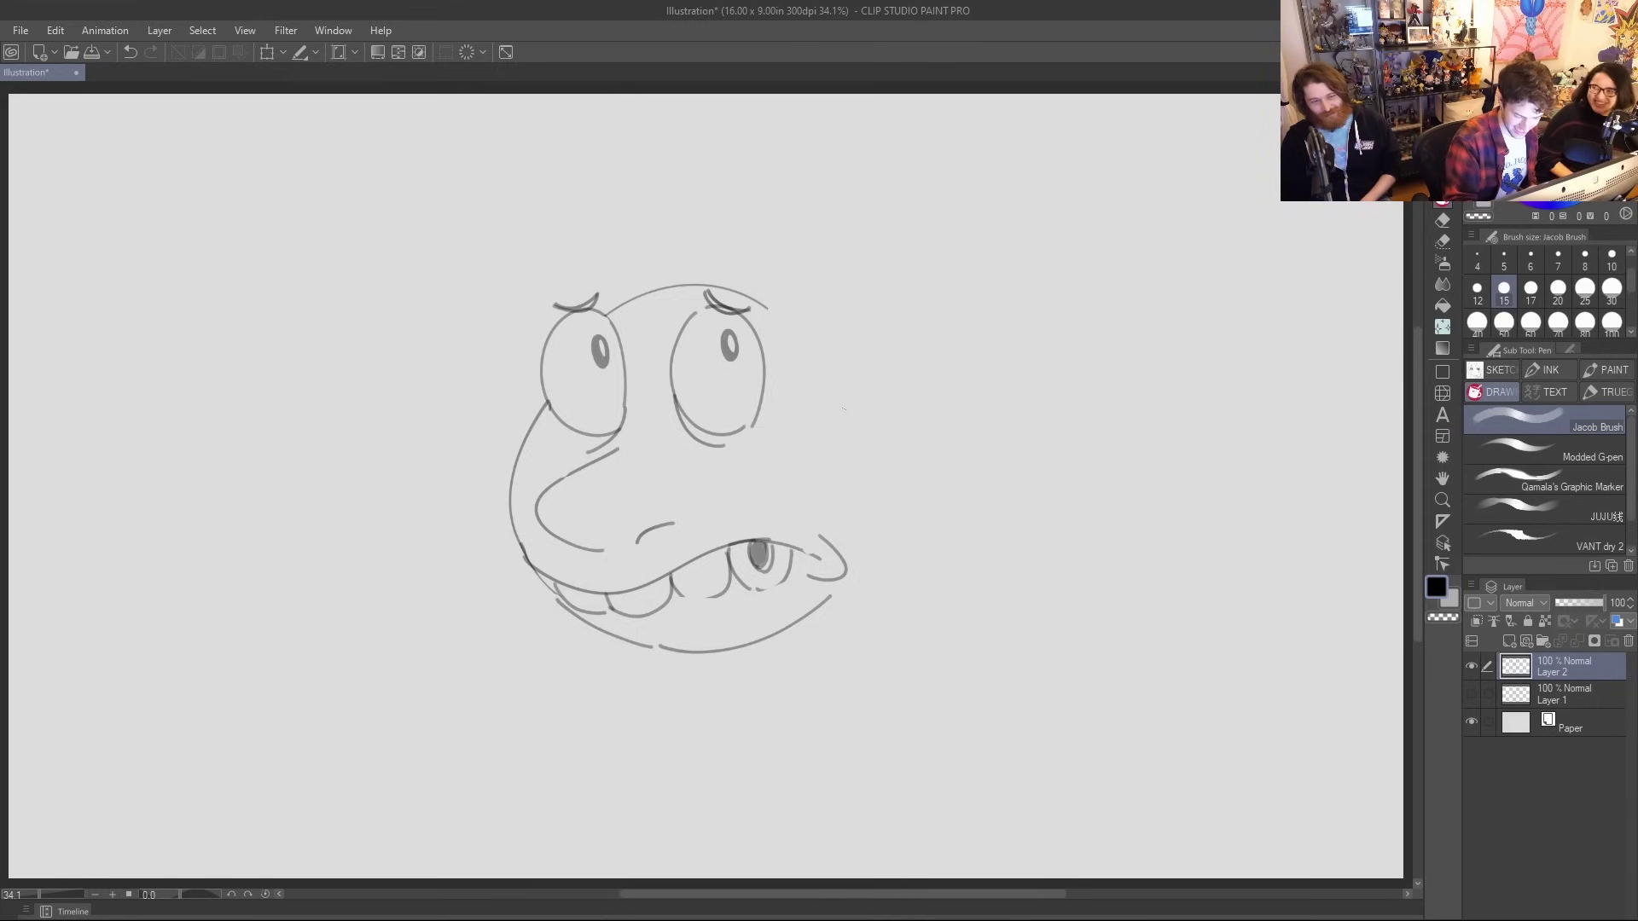
Draw a large rounded ear with inner fold lines to the right of the face
mouse_move(841, 423)
left_mouse_down()
mouse_move(939, 445)
mouse_move(850, 495)
left_mouse_up()
left_click_drag(942, 411, 849, 458)
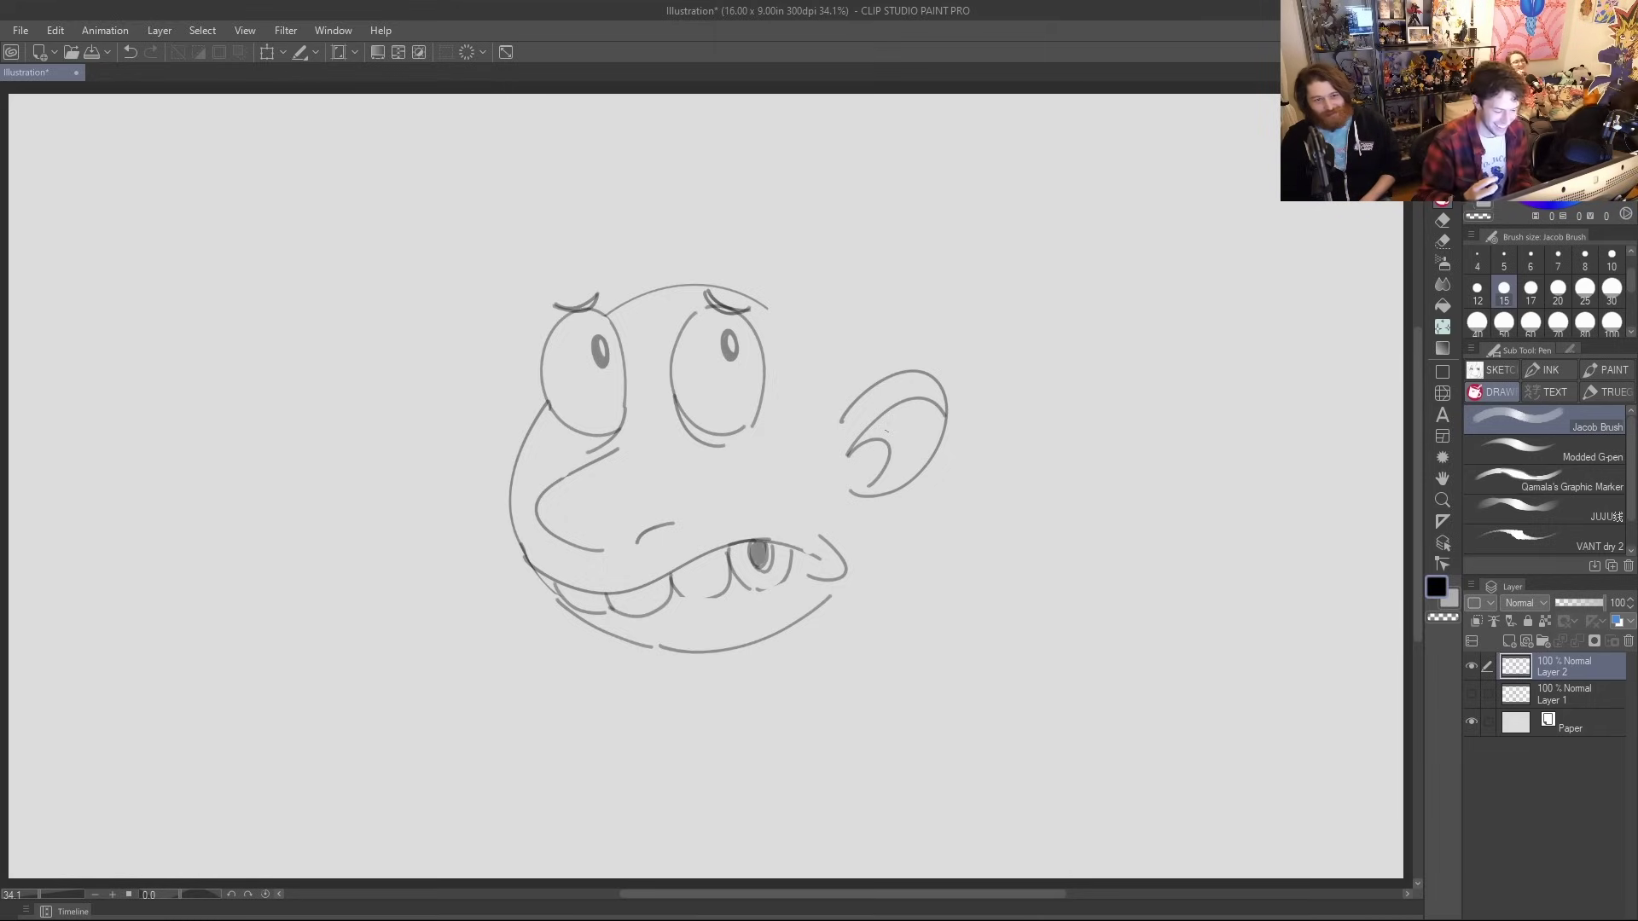
Erase the construction circle's arc across the forehead between and above the two eyes
key("e")
mouse_move(772, 309)
left_mouse_down()
mouse_move(693, 284)
mouse_move(610, 311)
left_mouse_up()
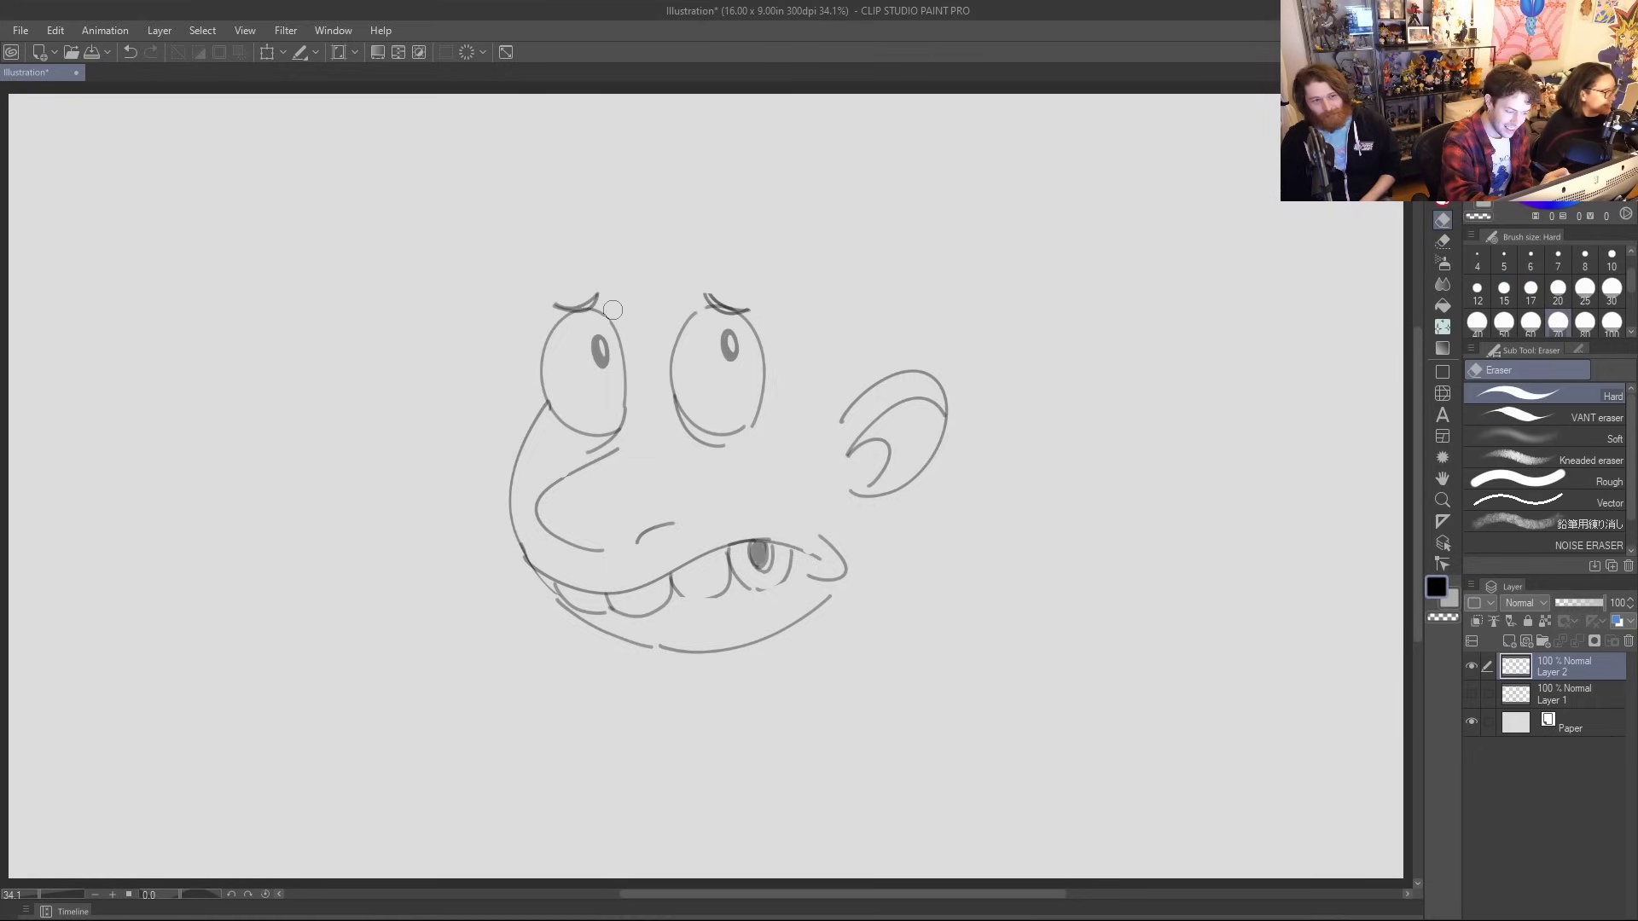
Lasso the ear, move it slightly farther right from the face, and clear the selection
key("m")
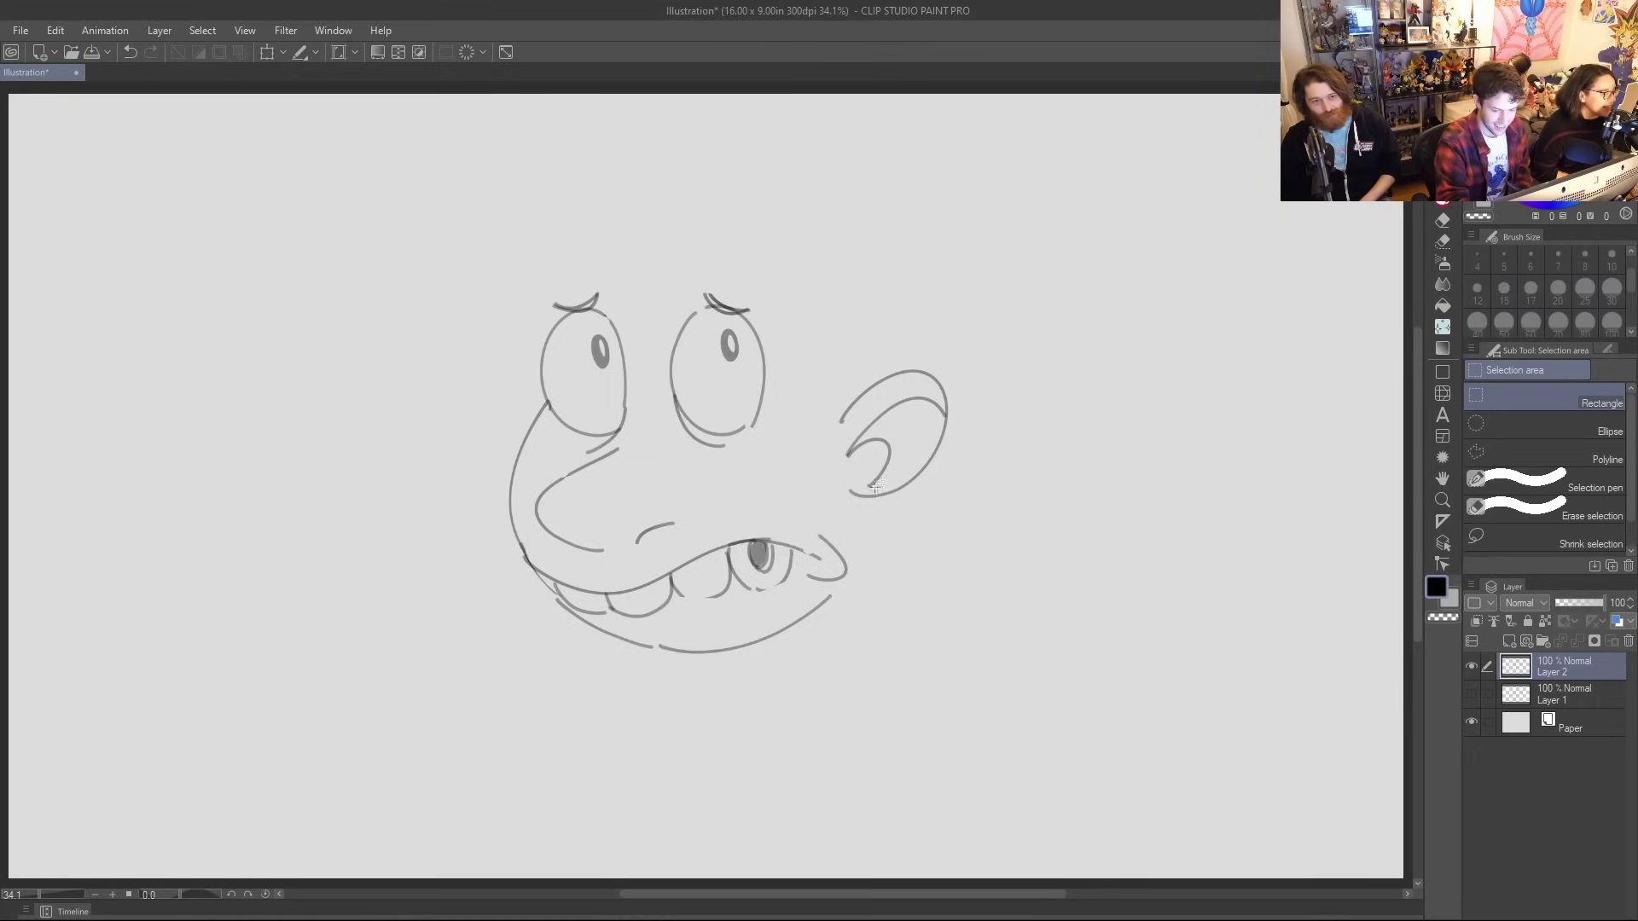
key("m")
mouse_move(896, 508)
left_mouse_down()
mouse_move(807, 435)
mouse_move(938, 504)
left_mouse_up()
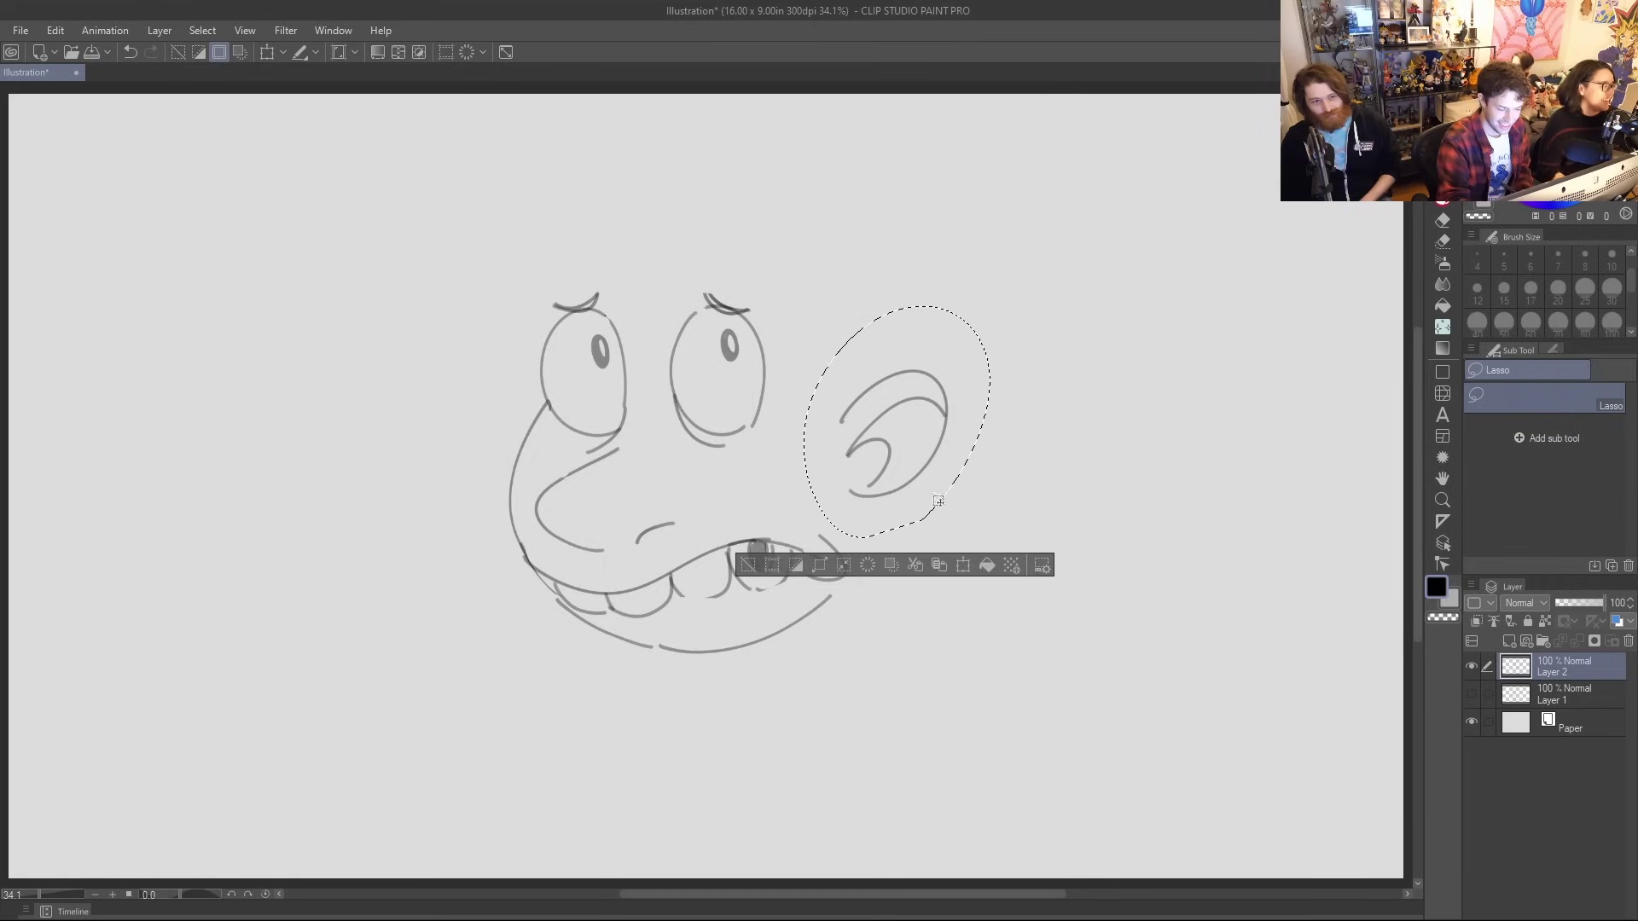
left_click(964, 565)
mouse_move(939, 430)
left_mouse_down()
mouse_move(973, 416)
mouse_move(962, 430)
left_mouse_up()
left_click(870, 567)
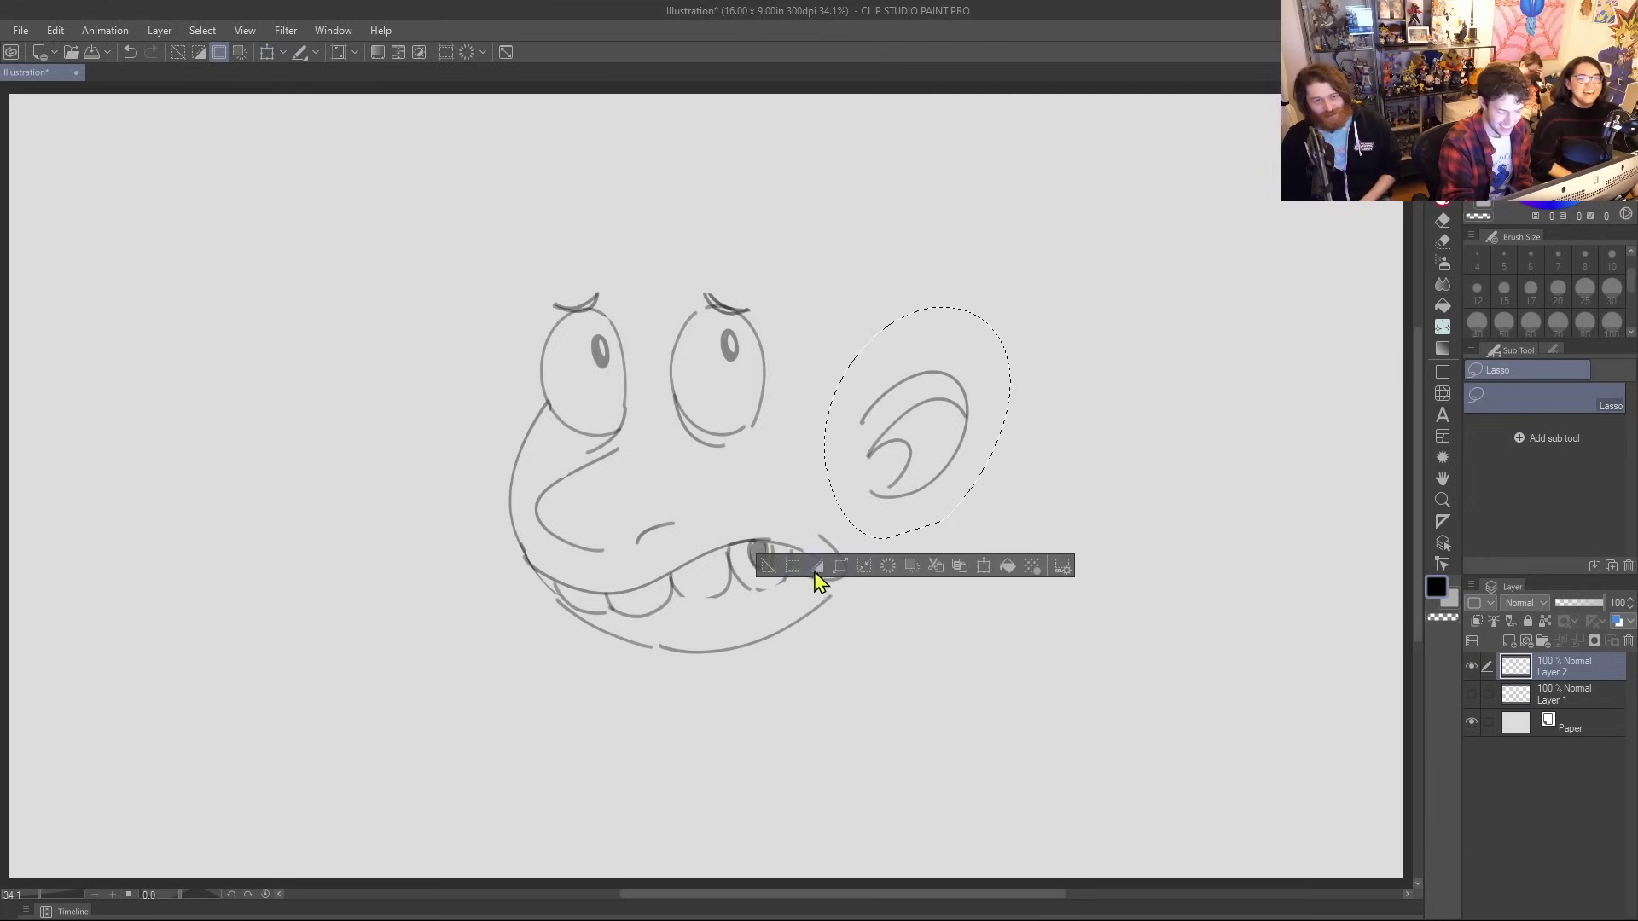
left_click(768, 556)
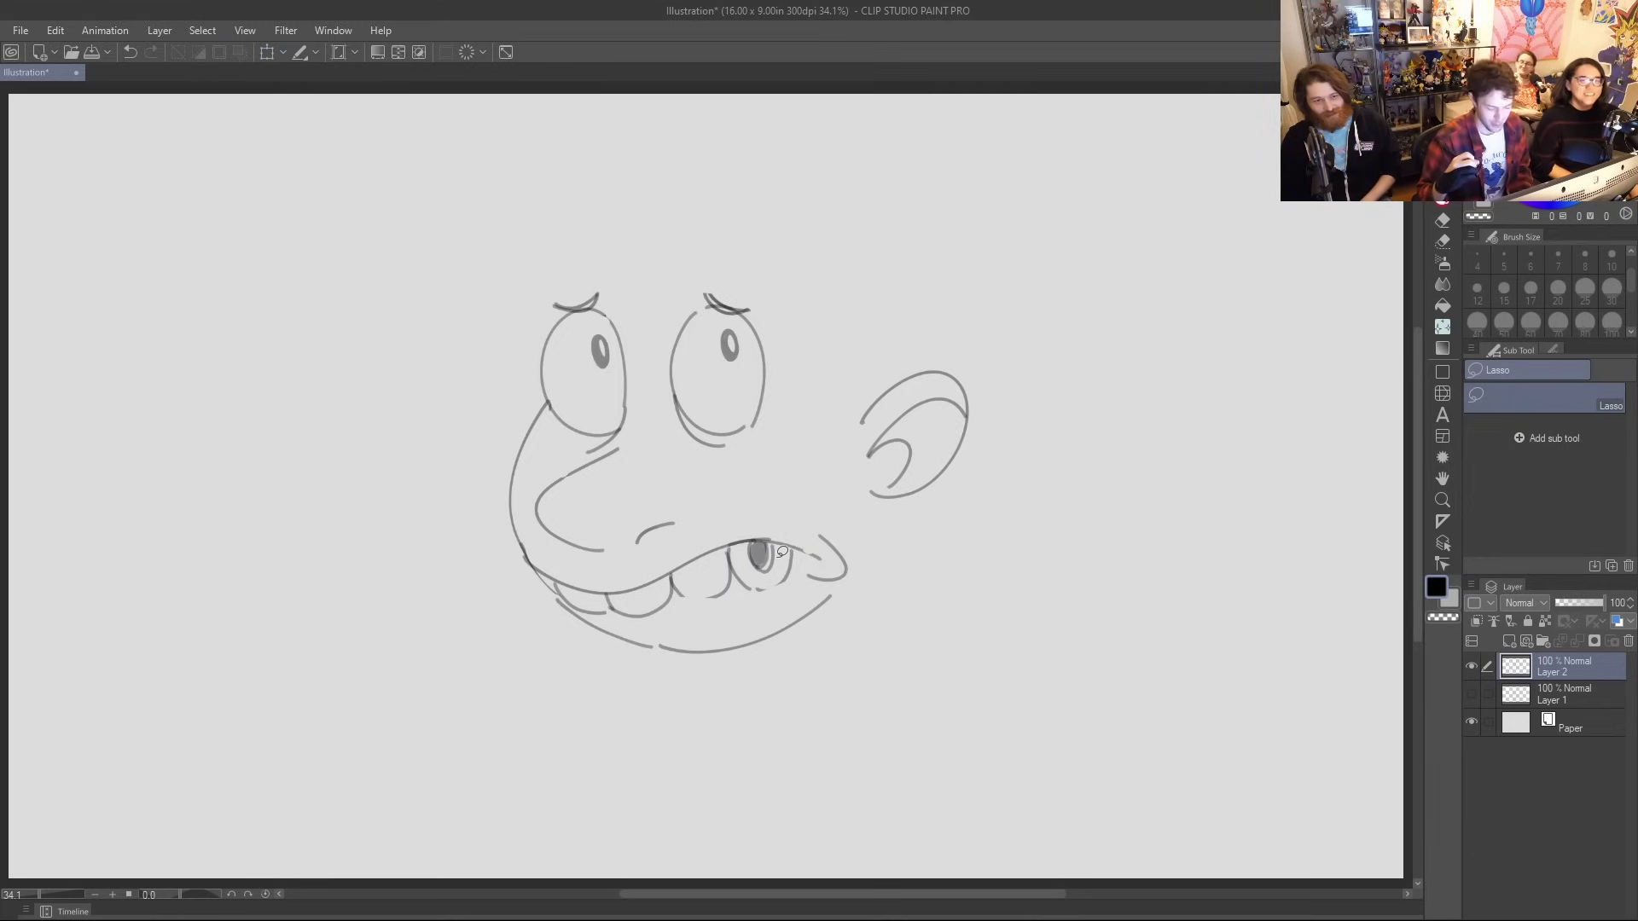
Draw a short jaw line from the bottom of the ear down toward the right mouth corner
key("p")
left_click_drag(872, 495, 847, 546)
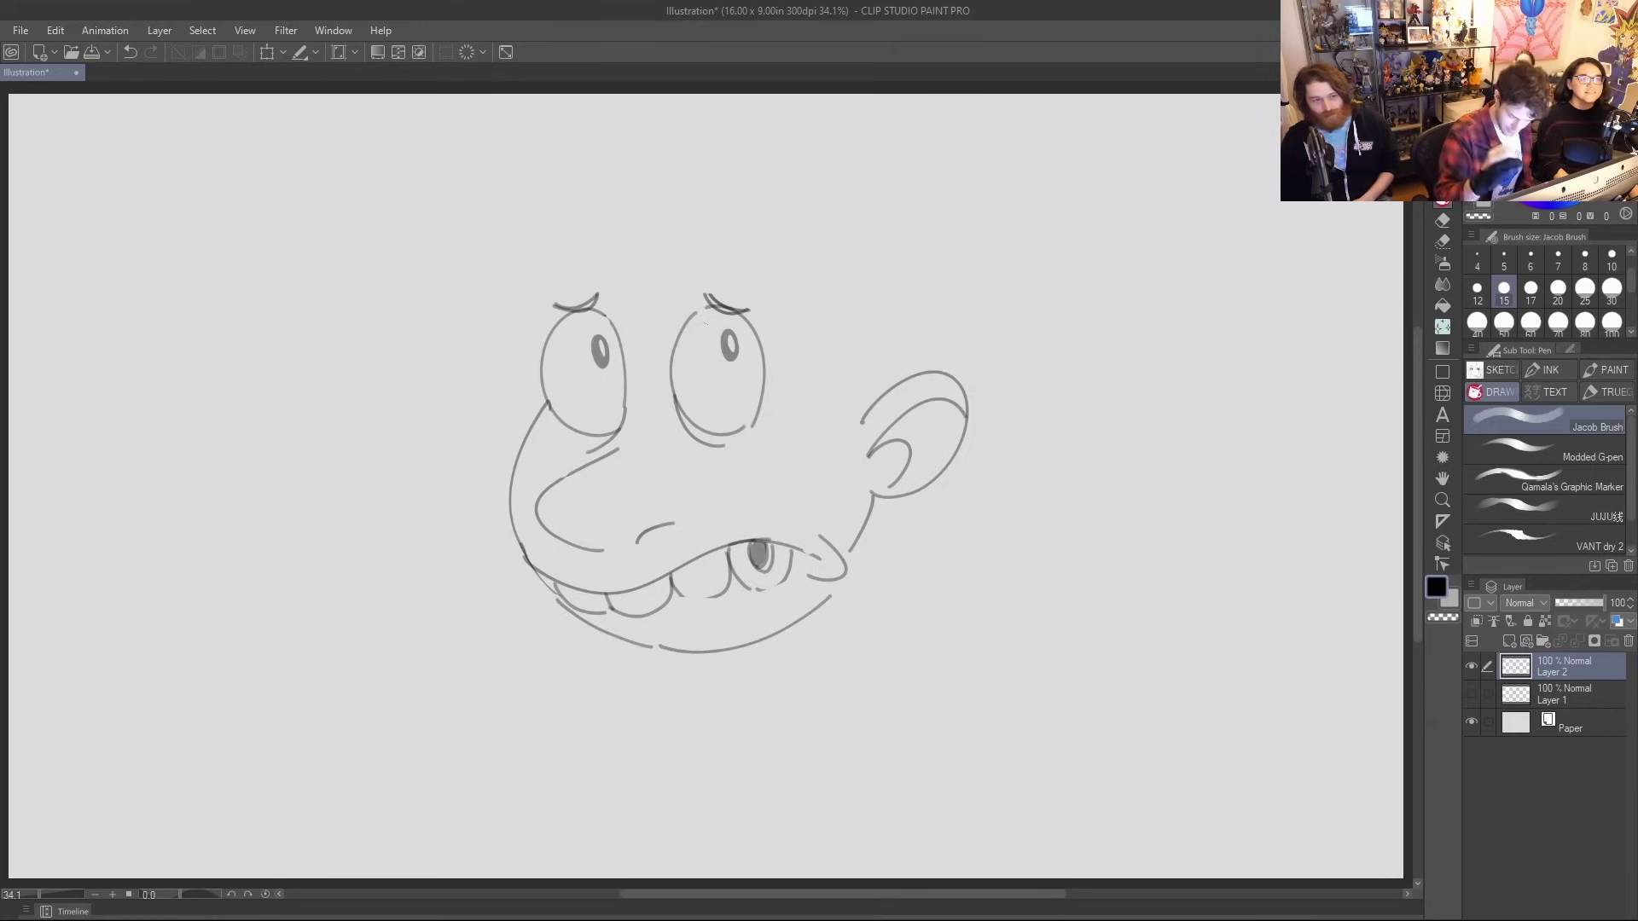
left_click_drag(490, 500, 525, 510)
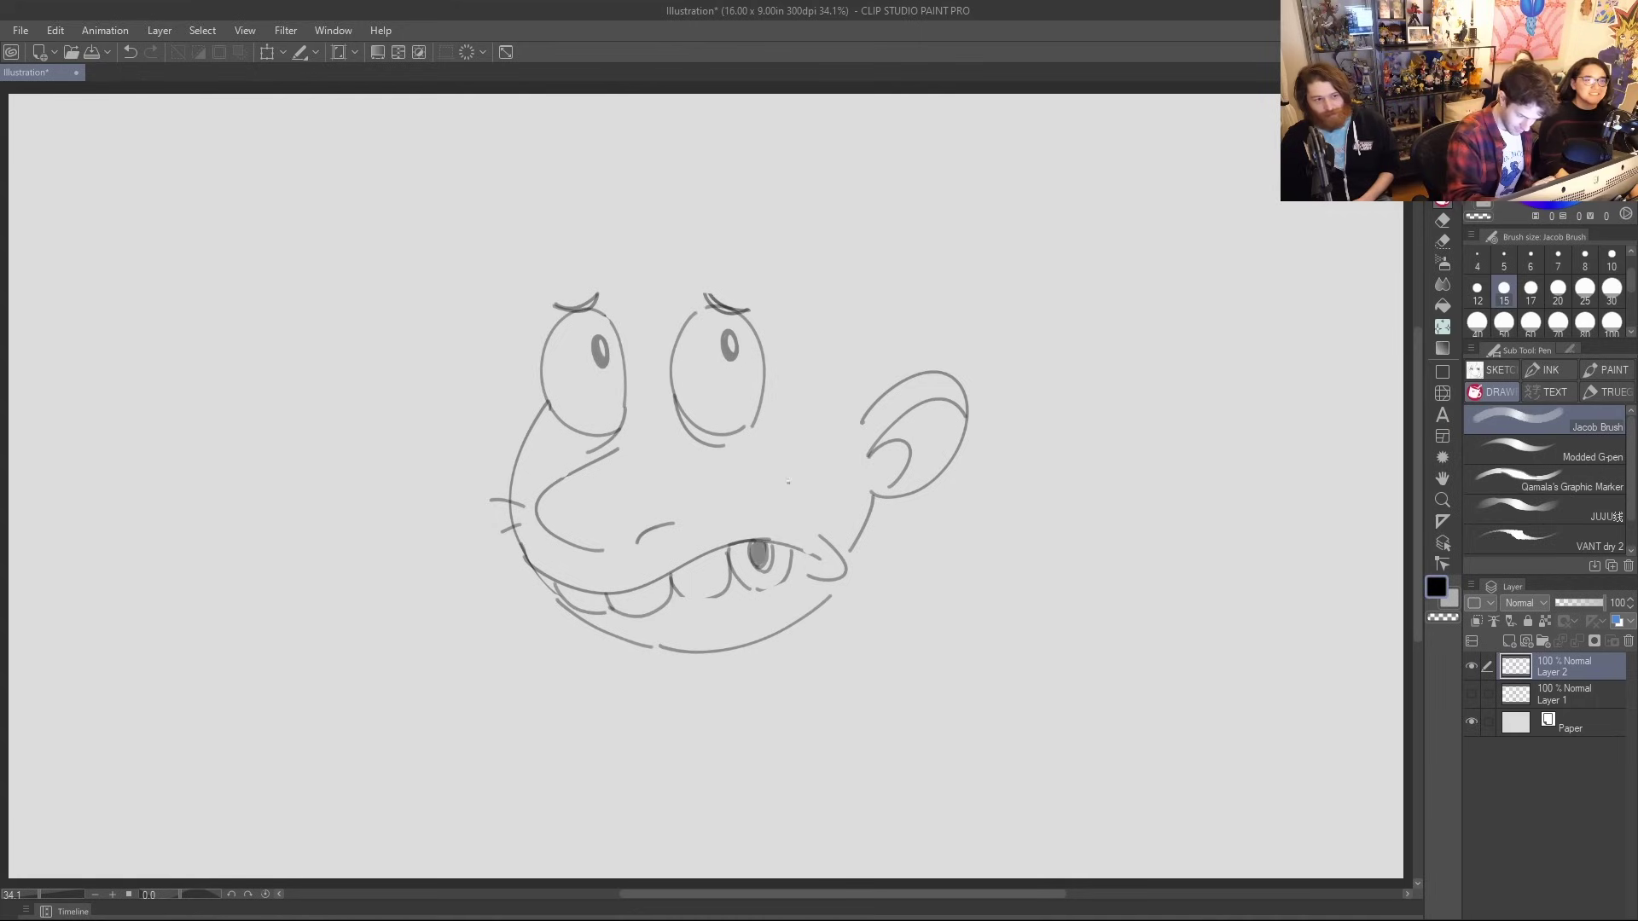
key("ctrl+z")
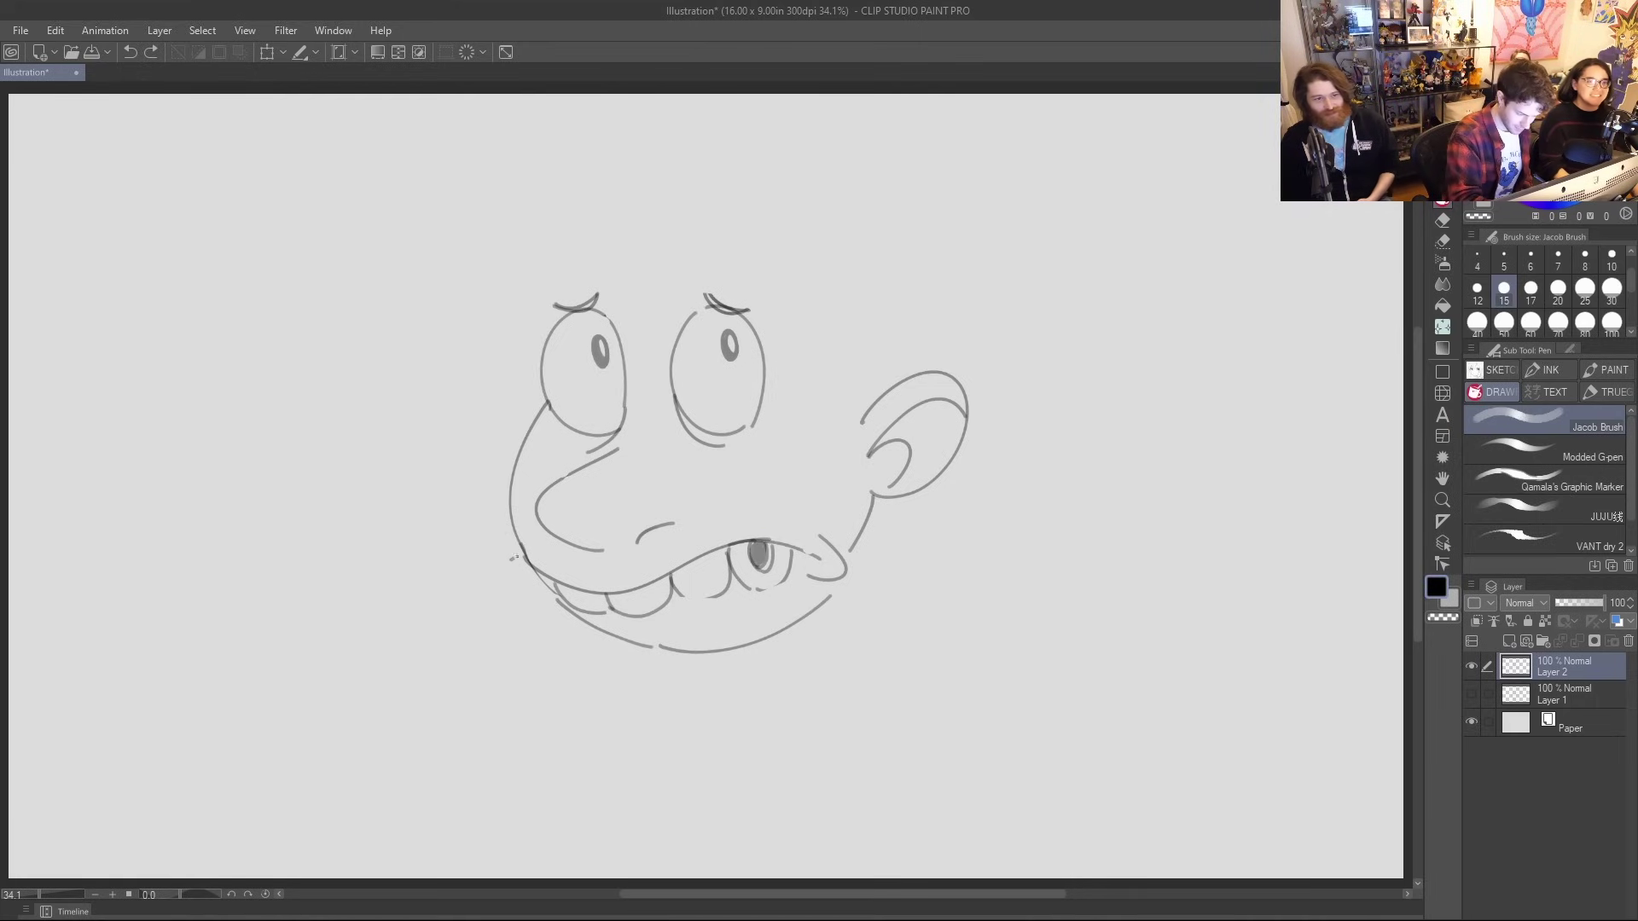
key("ctrl+z")
Add short stubble marks at the left mouth corner, above the rightmost tooth and on the chin
left_click_drag(519, 559, 556, 554)
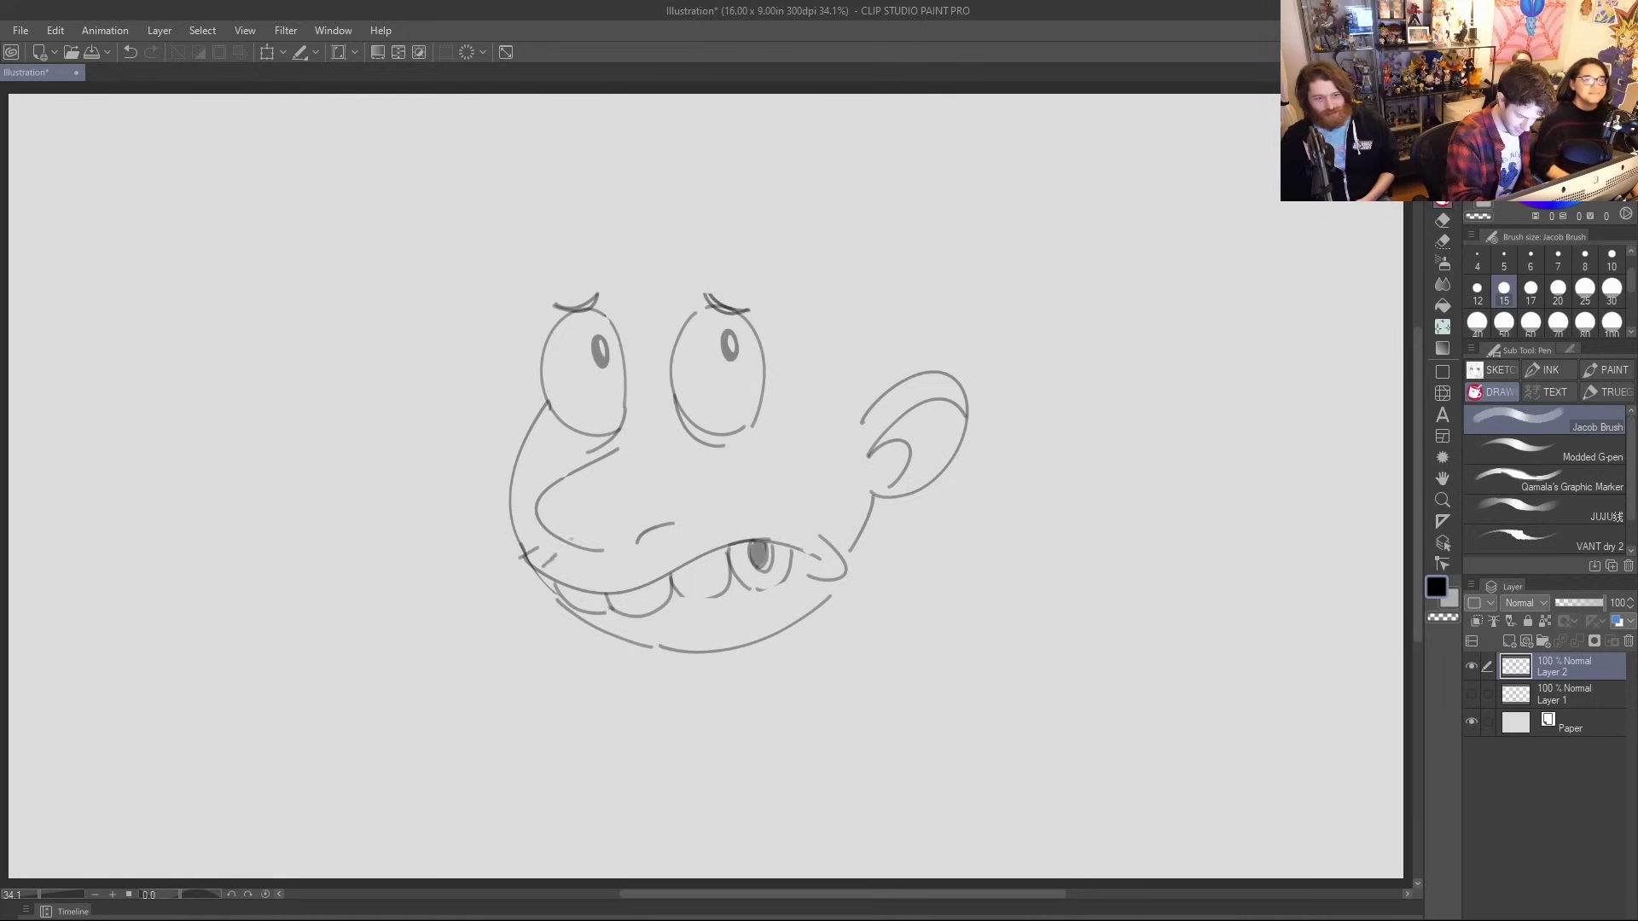
left_click_drag(756, 518, 782, 524)
left_click_drag(657, 650, 663, 633)
left_click_drag(680, 655, 677, 636)
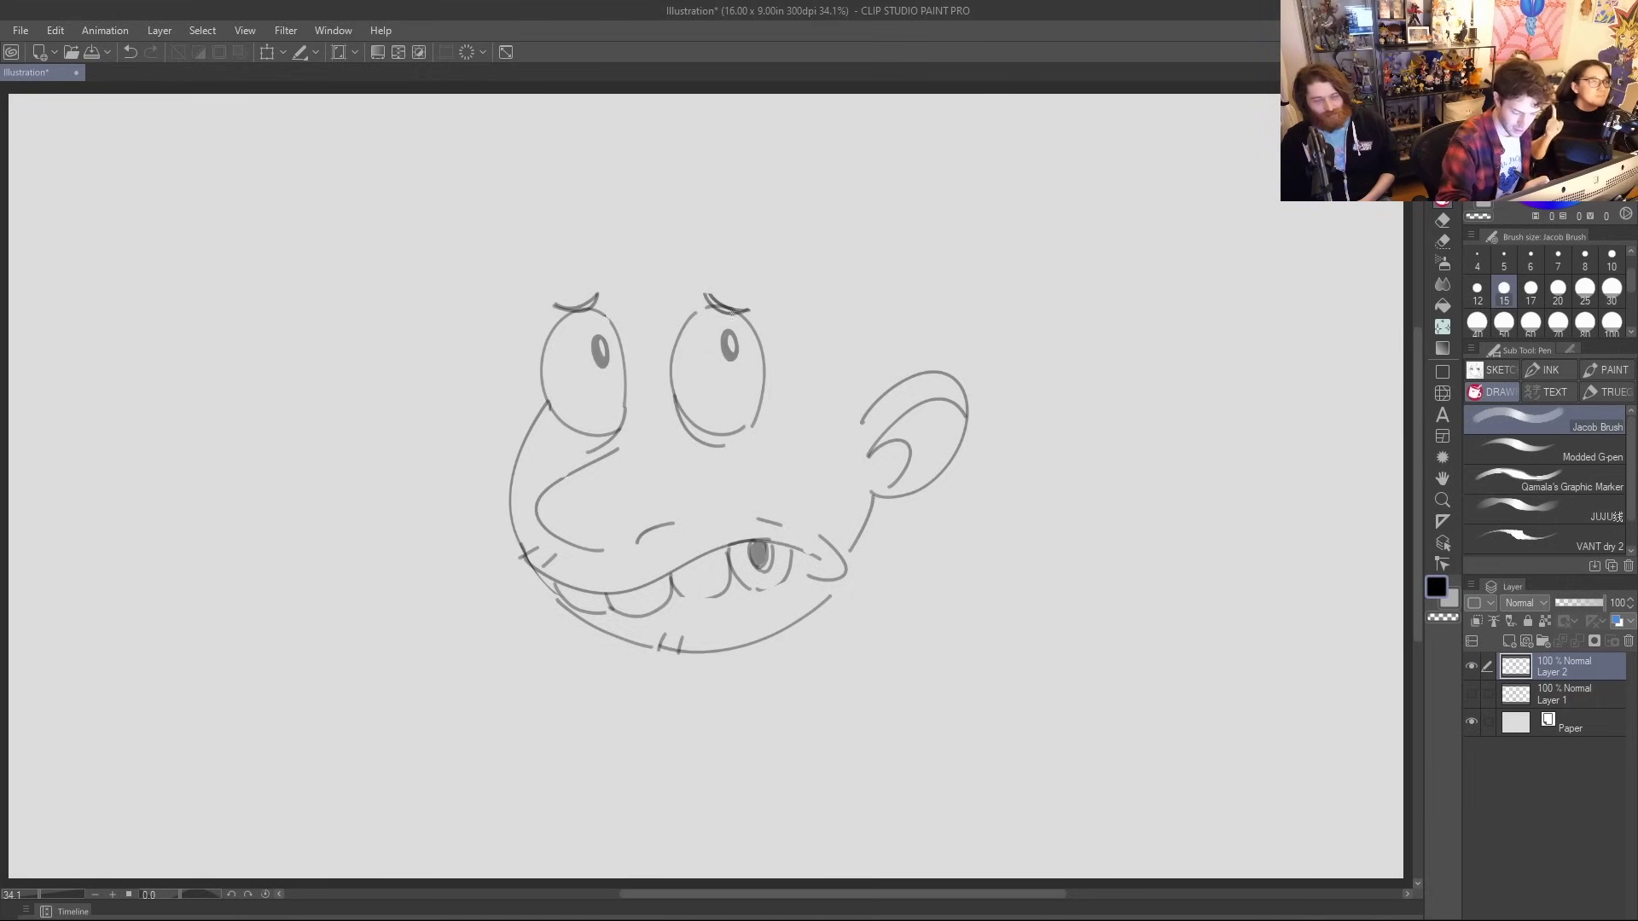
mouse_move(635, 229)
left_mouse_down()
mouse_move(668, 414)
mouse_move(663, 245)
left_mouse_up()
key("ctrl+z")
key("ctrl+z")
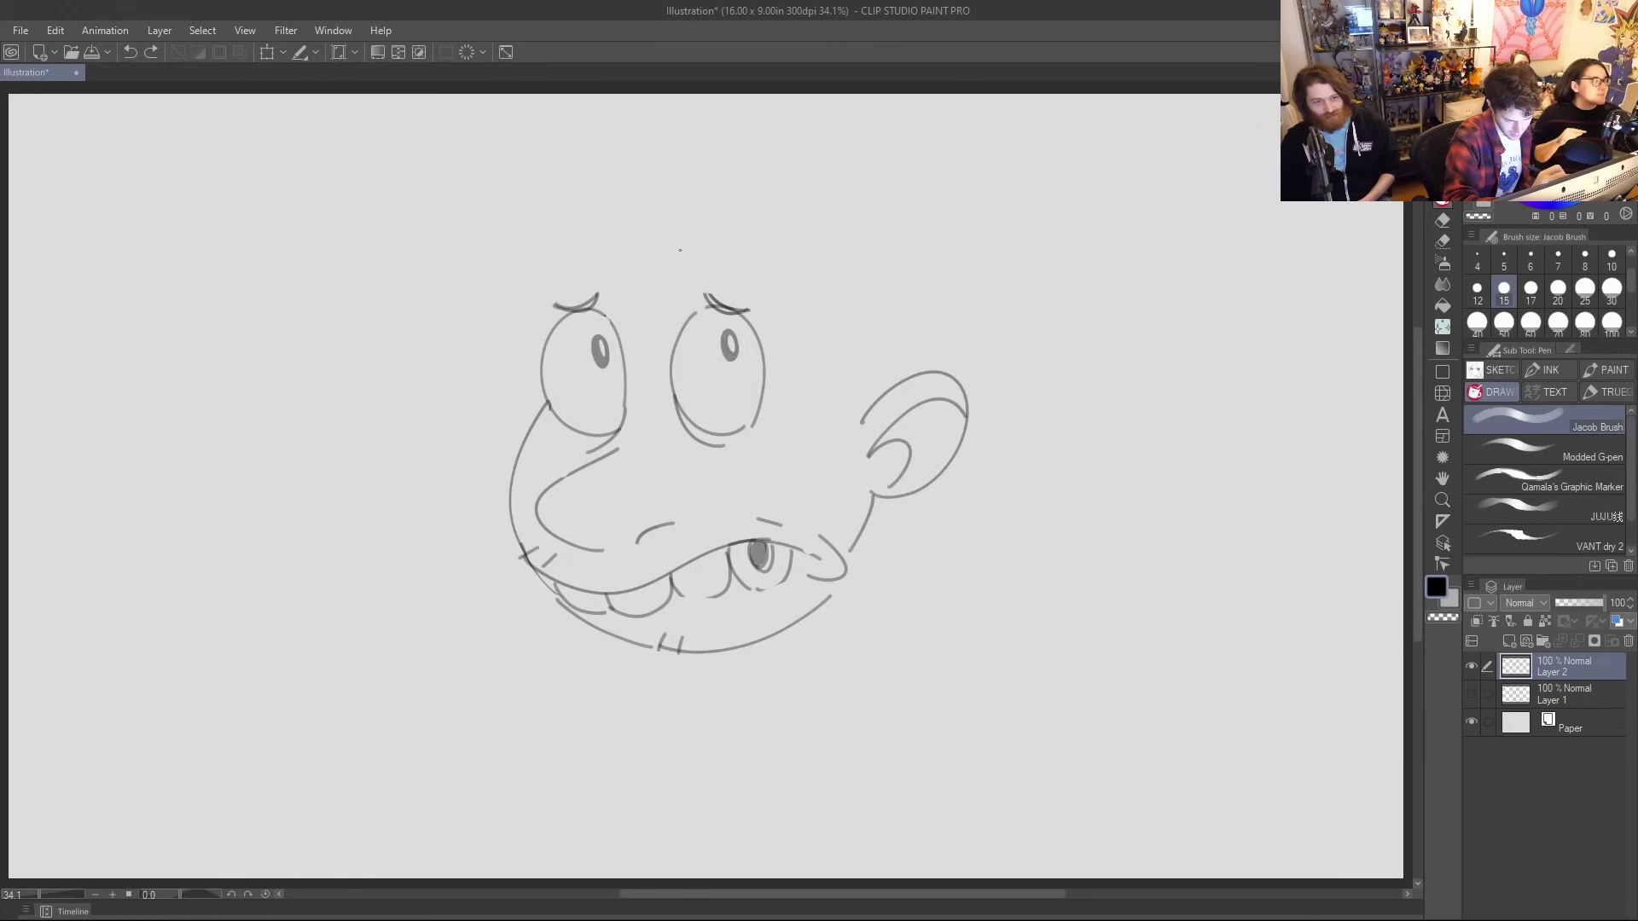
Draw a pointed hair lock hanging between the eyes, with the hairline beside it and a second lock sweeping over the right brow
left_click_drag(652, 224, 633, 232)
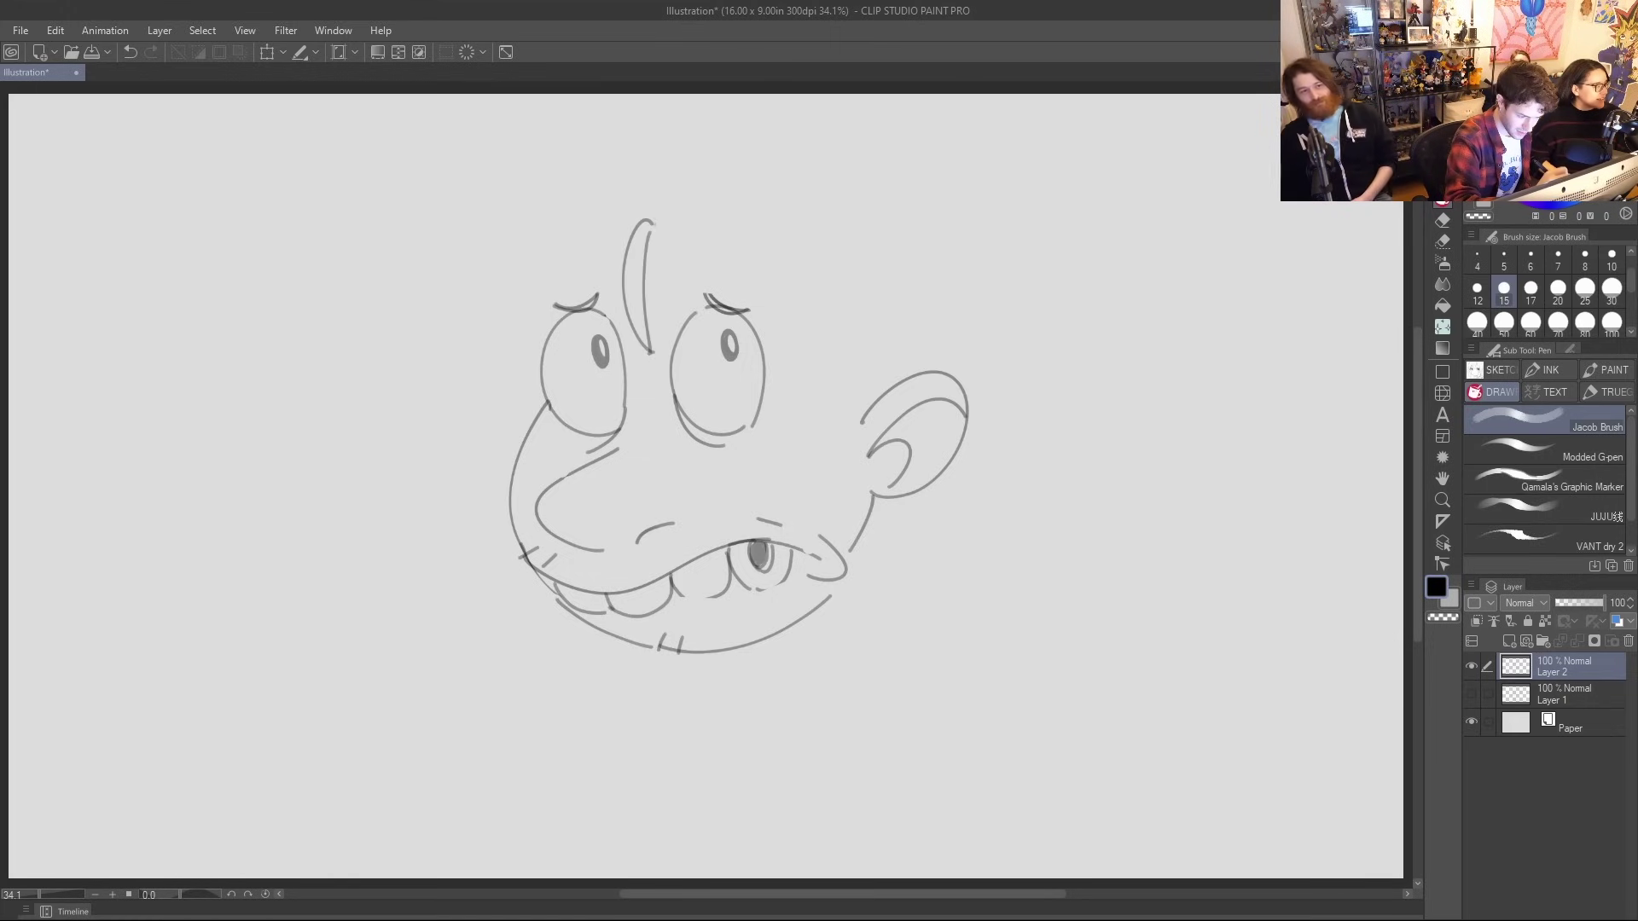
left_click_drag(580, 295, 641, 223)
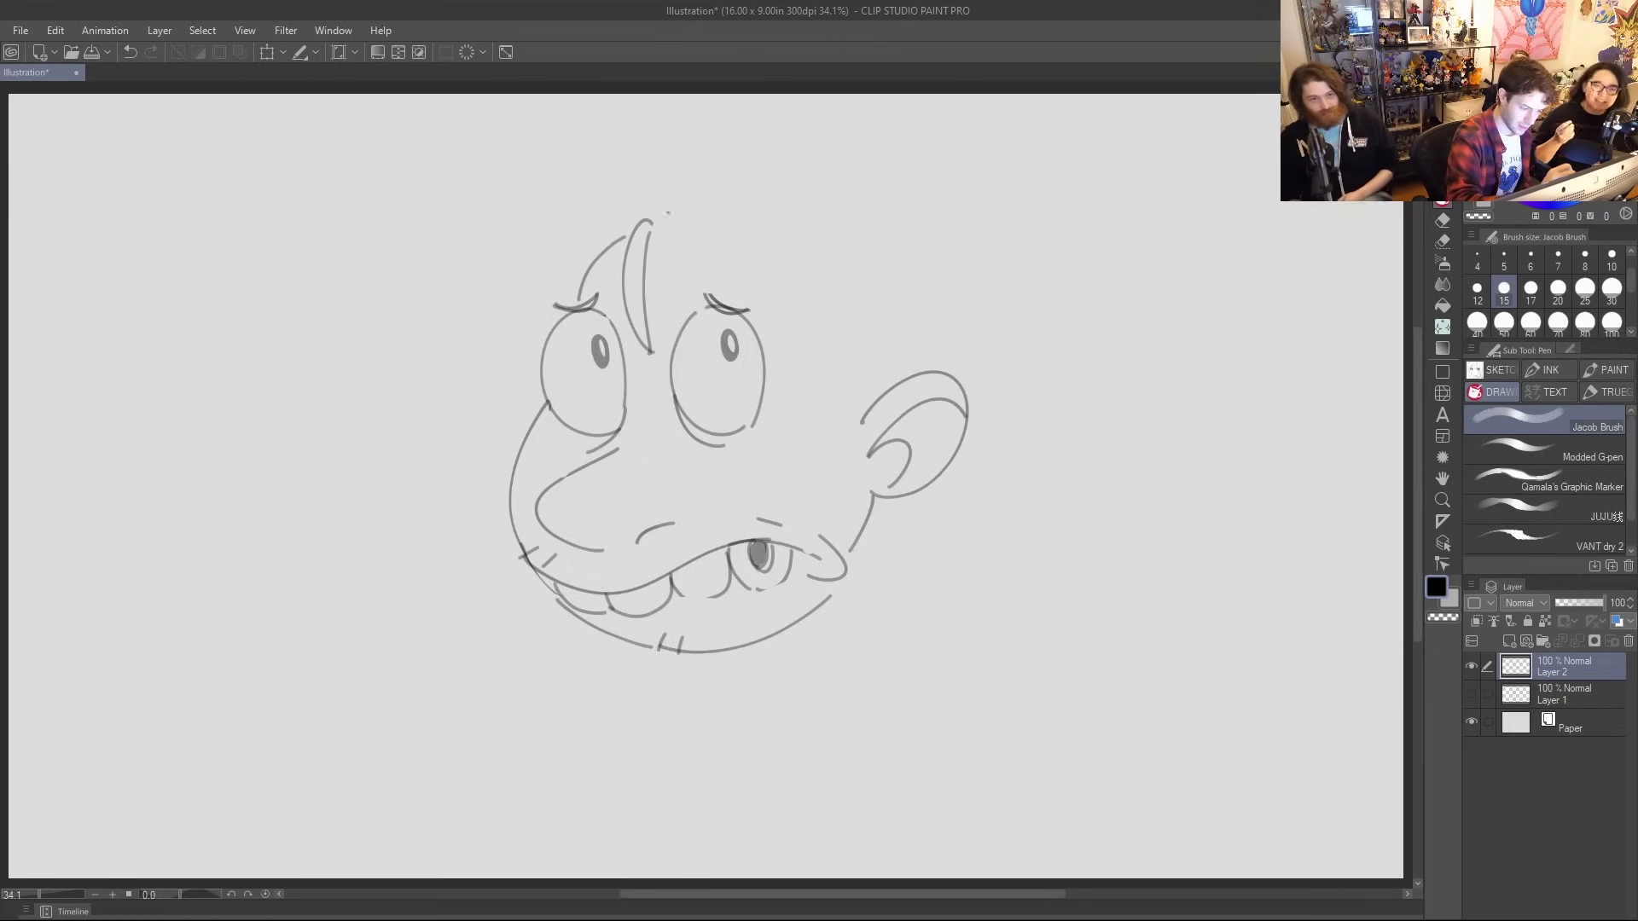
left_click_drag(647, 229, 776, 285)
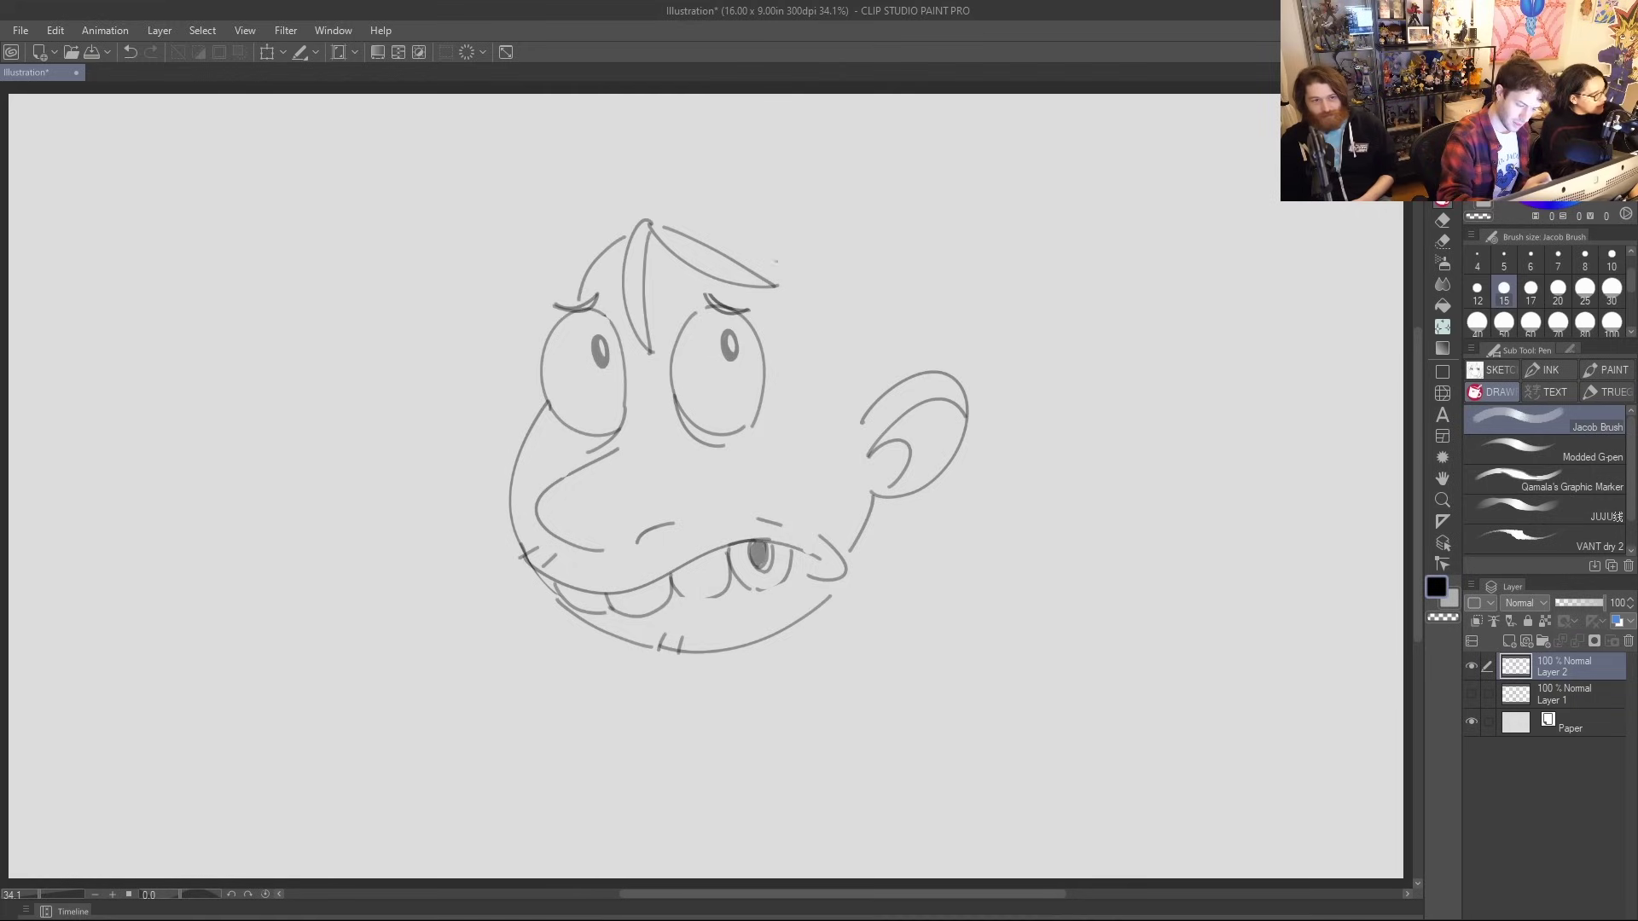
Draw an upper hair lock flicking to the right and curve the side hairline down to the front of the ear
left_click_drag(676, 229, 878, 335)
key("ctrl+z")
mouse_move(691, 245)
left_mouse_down()
mouse_move(781, 248)
mouse_move(824, 221)
left_mouse_up()
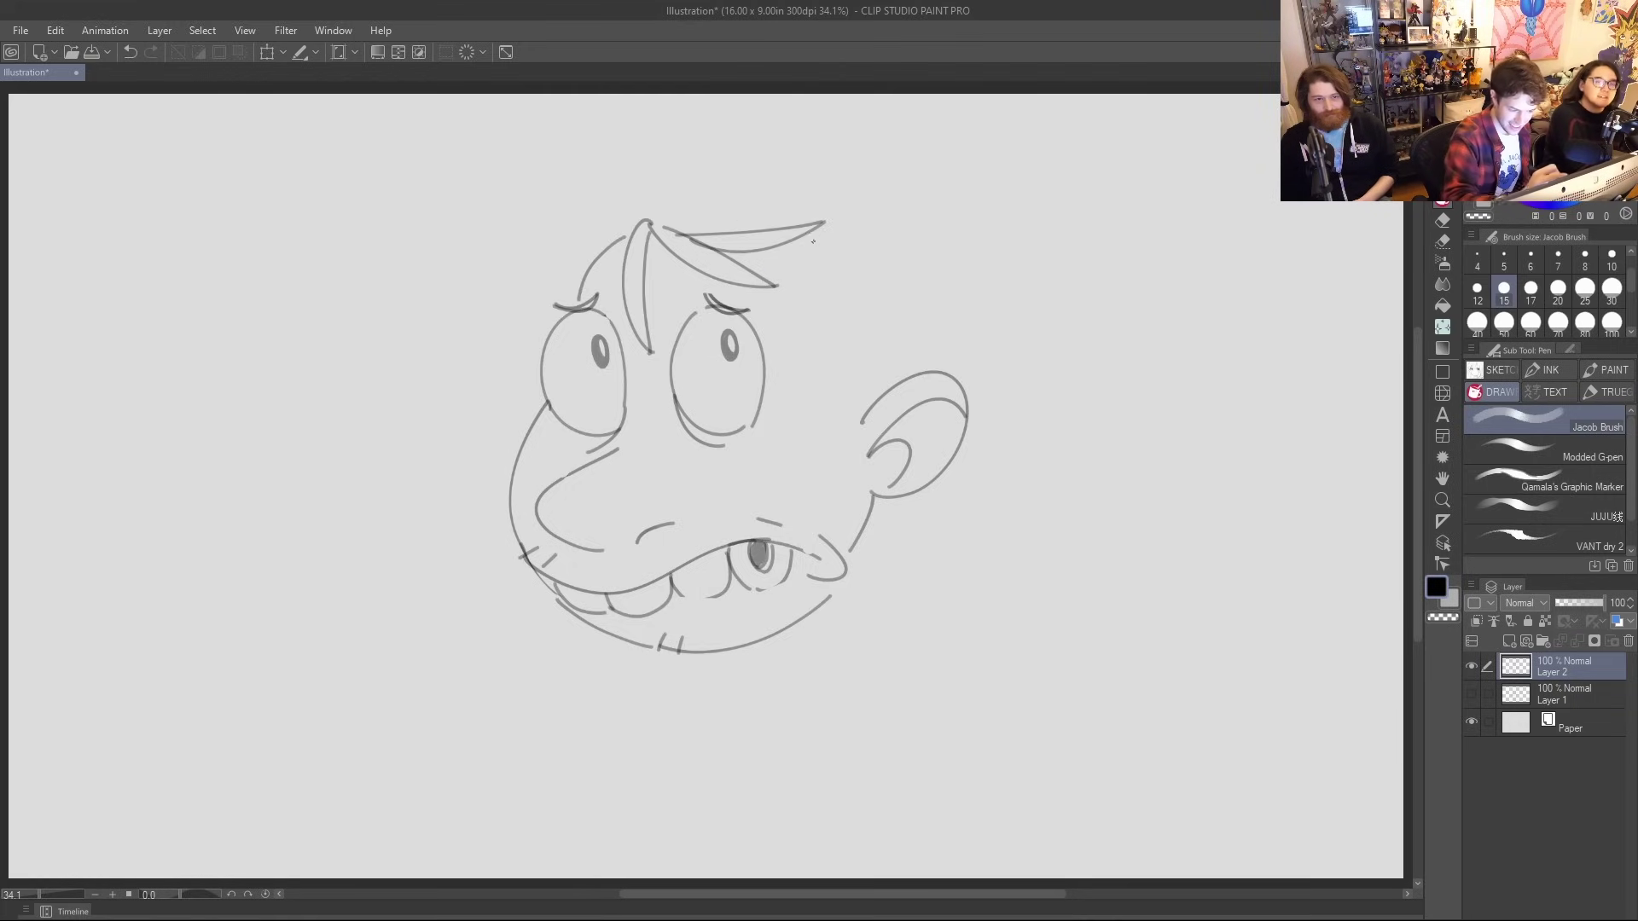
left_click_drag(790, 240, 846, 295)
mouse_move(781, 246)
left_mouse_down()
mouse_move(836, 298)
mouse_move(844, 421)
left_mouse_up()
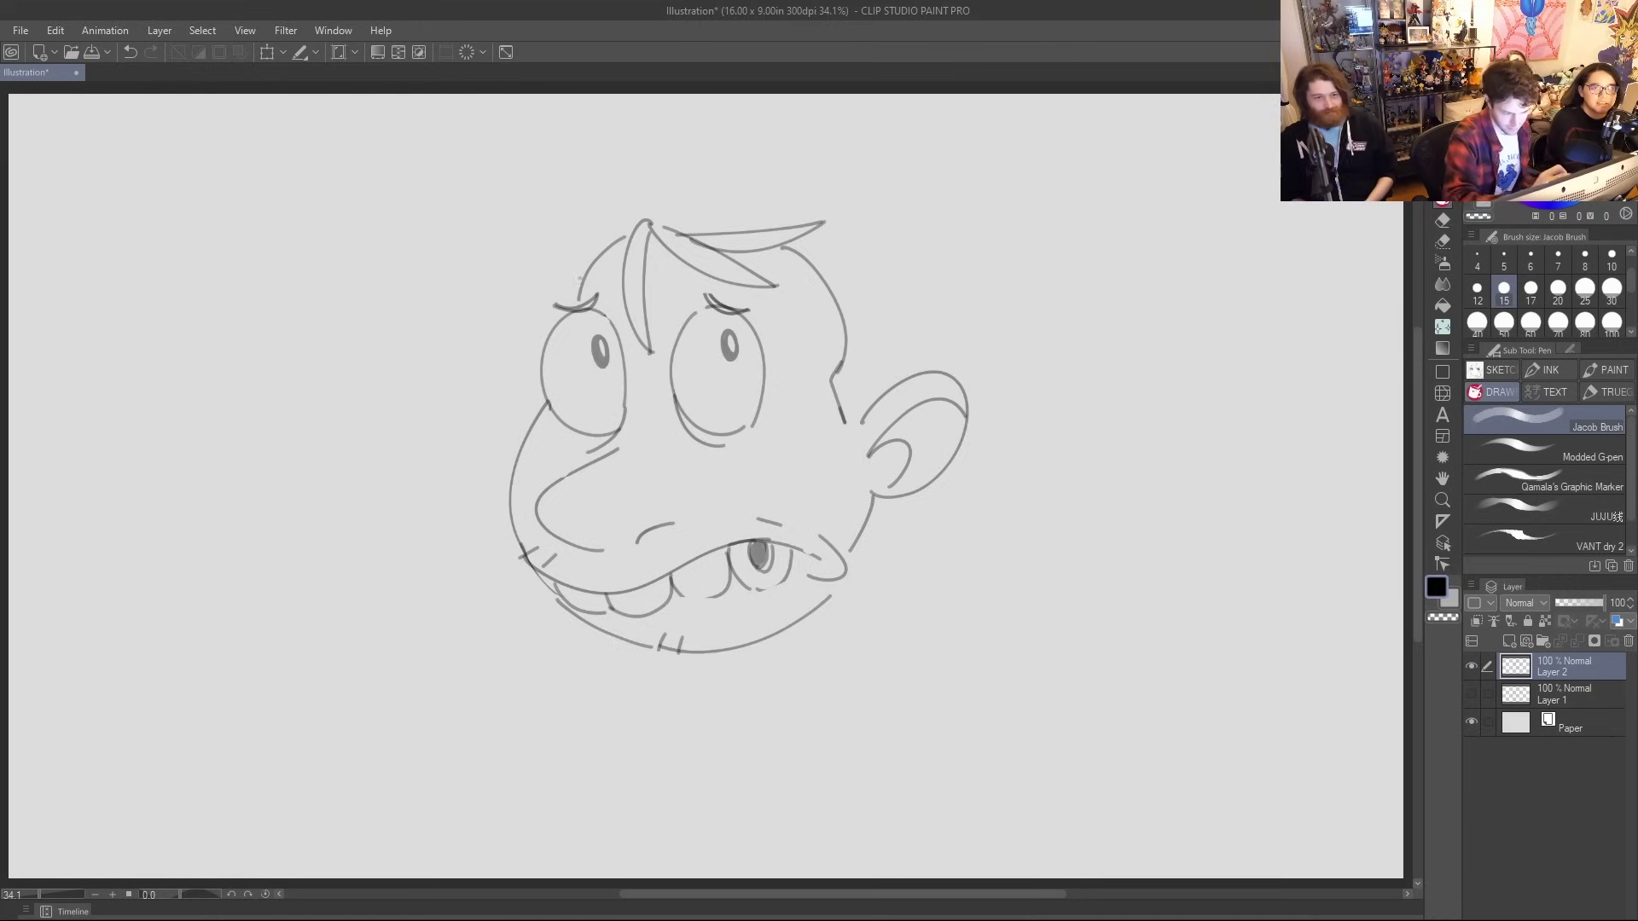
Draw the outer hair outline over the crown, with a pointed flick at the back and a curve down to the ear
left_click_drag(640, 192, 576, 294)
mouse_move(672, 187)
left_mouse_down()
mouse_move(813, 185)
mouse_move(934, 238)
mouse_move(921, 250)
mouse_move(939, 290)
left_mouse_up()
key("ctrl+z")
mouse_move(896, 226)
left_mouse_down()
mouse_move(959, 257)
mouse_move(900, 240)
mouse_move(979, 307)
left_mouse_up()
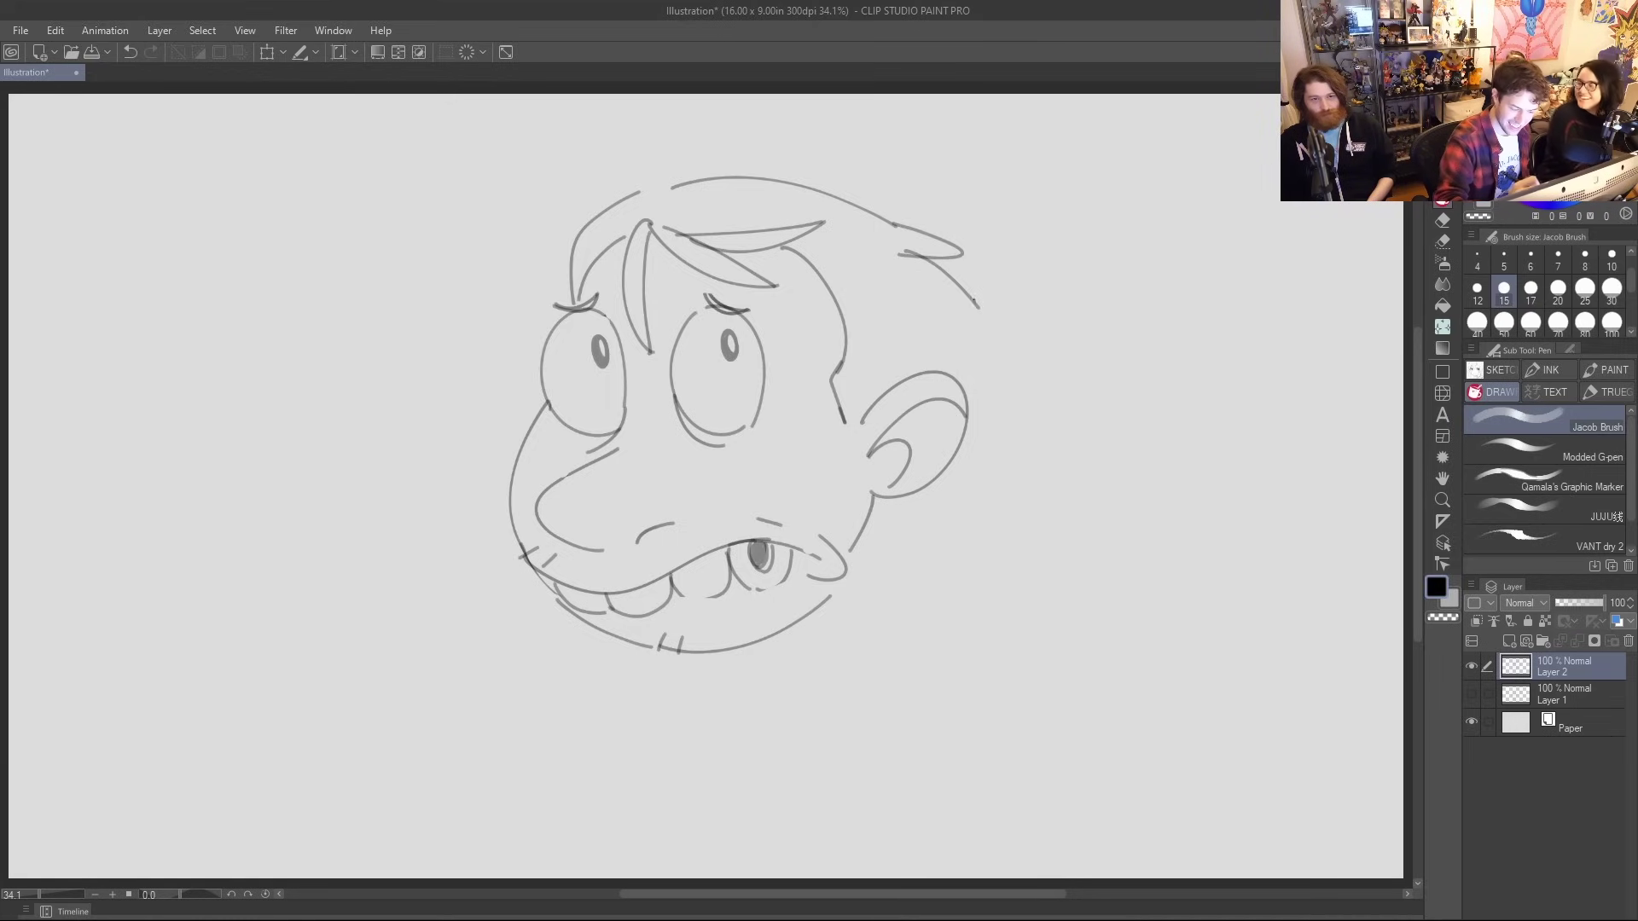
mouse_move(907, 253)
left_mouse_down()
mouse_move(981, 323)
mouse_move(977, 358)
left_mouse_up()
key("ctrl+z")
key("ctrl+z")
left_click_drag(909, 258, 962, 367)
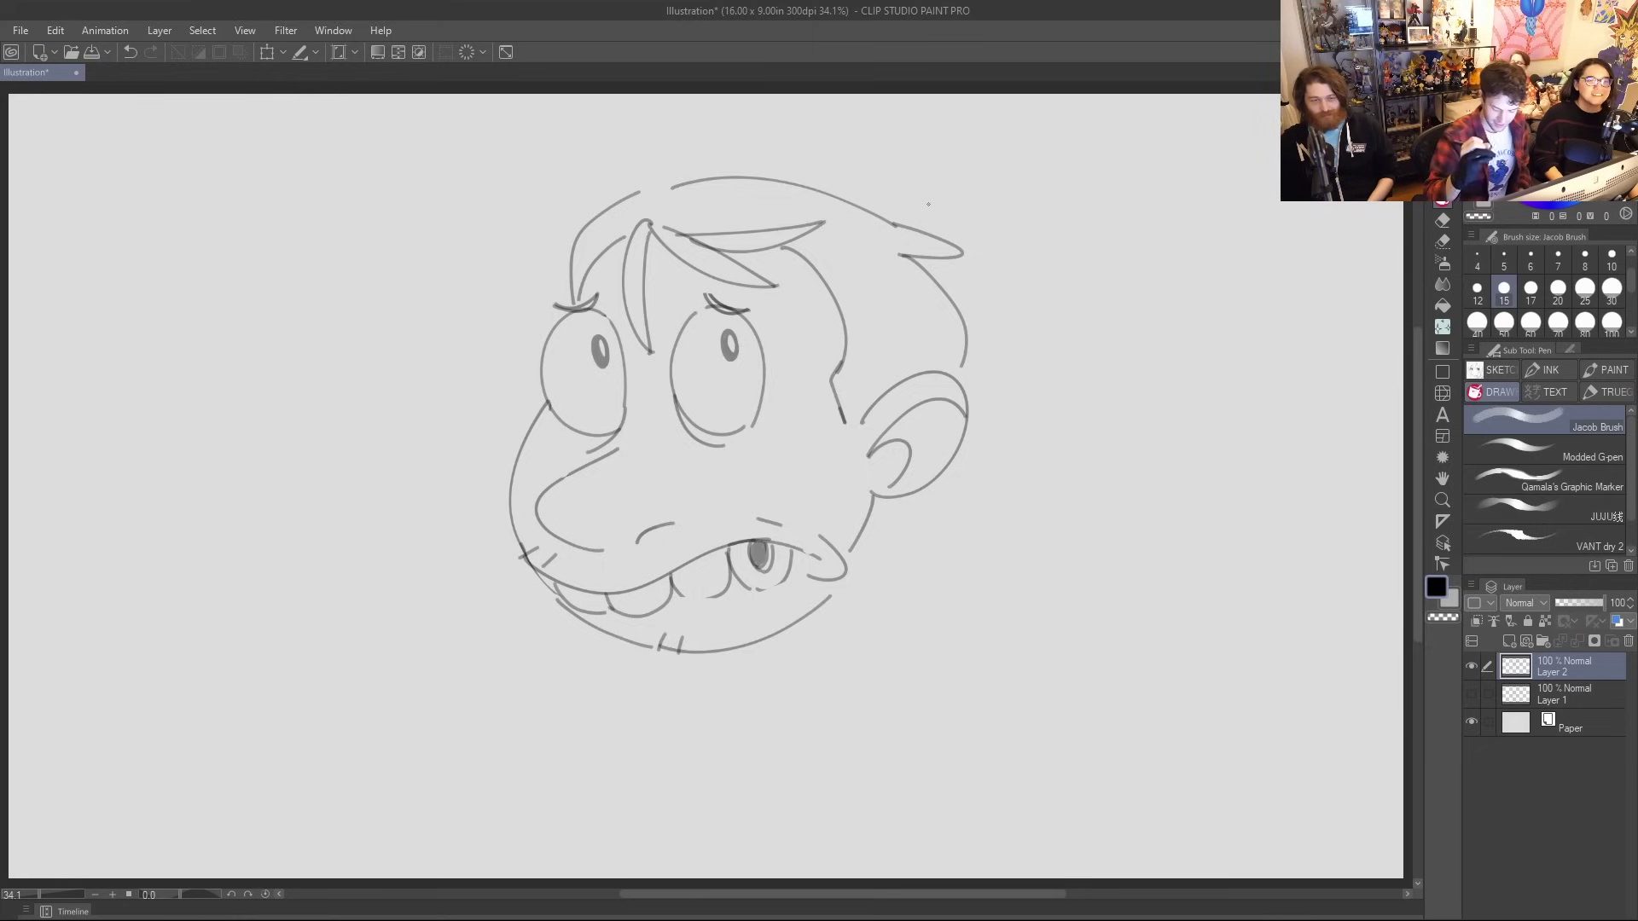
Draw short neck lines running down from the ear and from beneath the chin
left_click_drag(872, 495, 897, 536)
left_click_drag(690, 653, 752, 667)
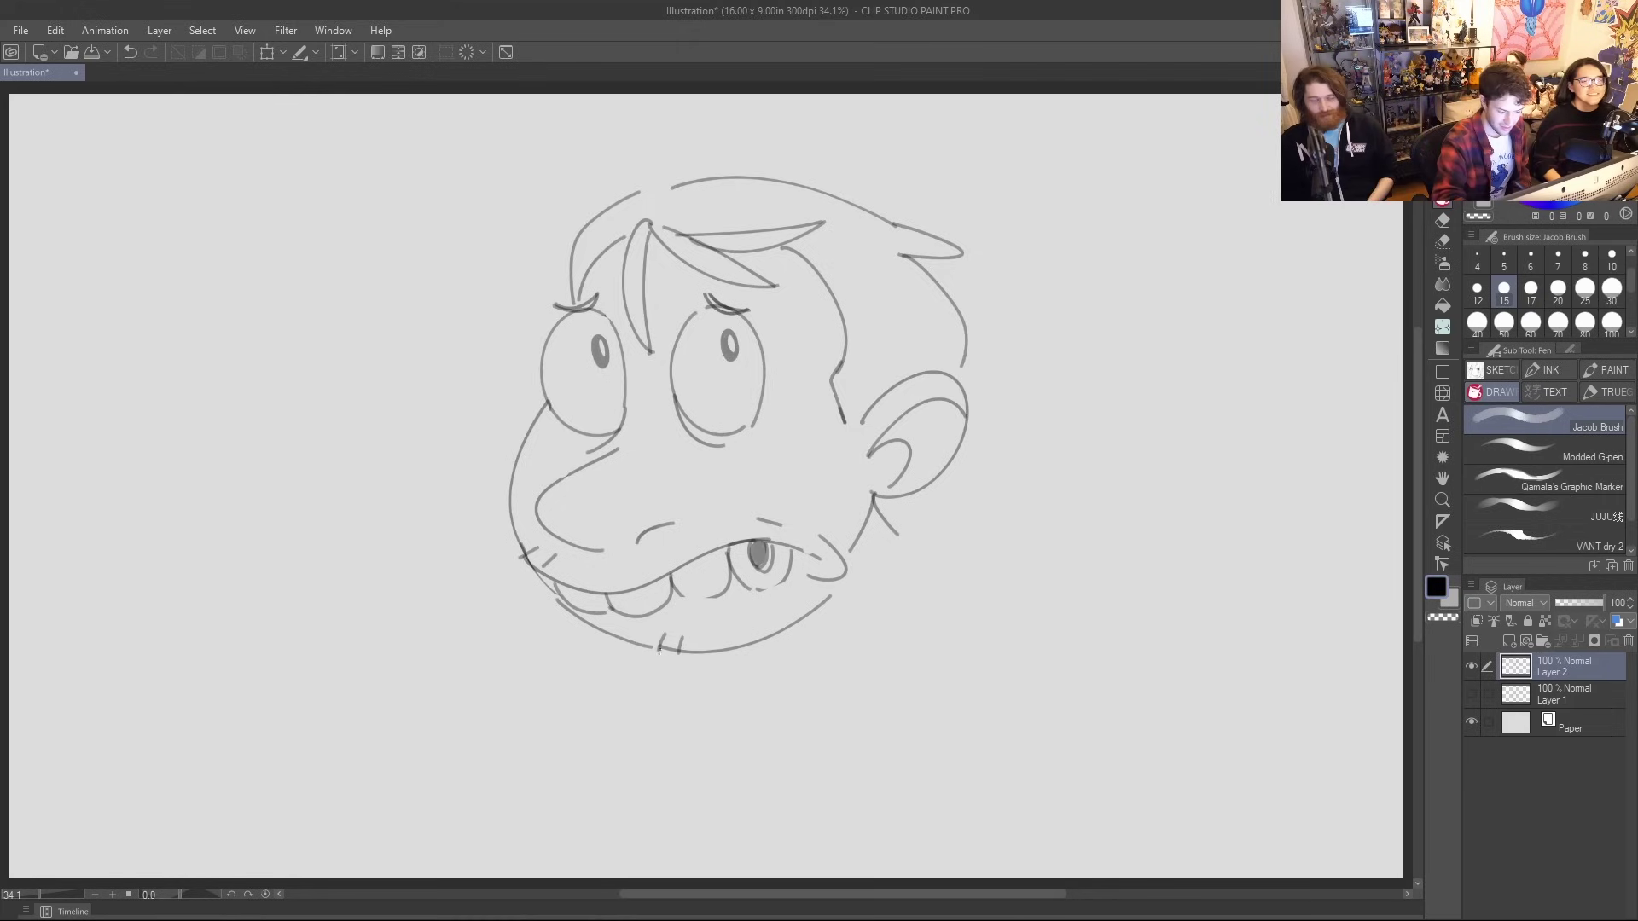
key("ctrl+z")
left_click_drag(689, 651, 785, 689)
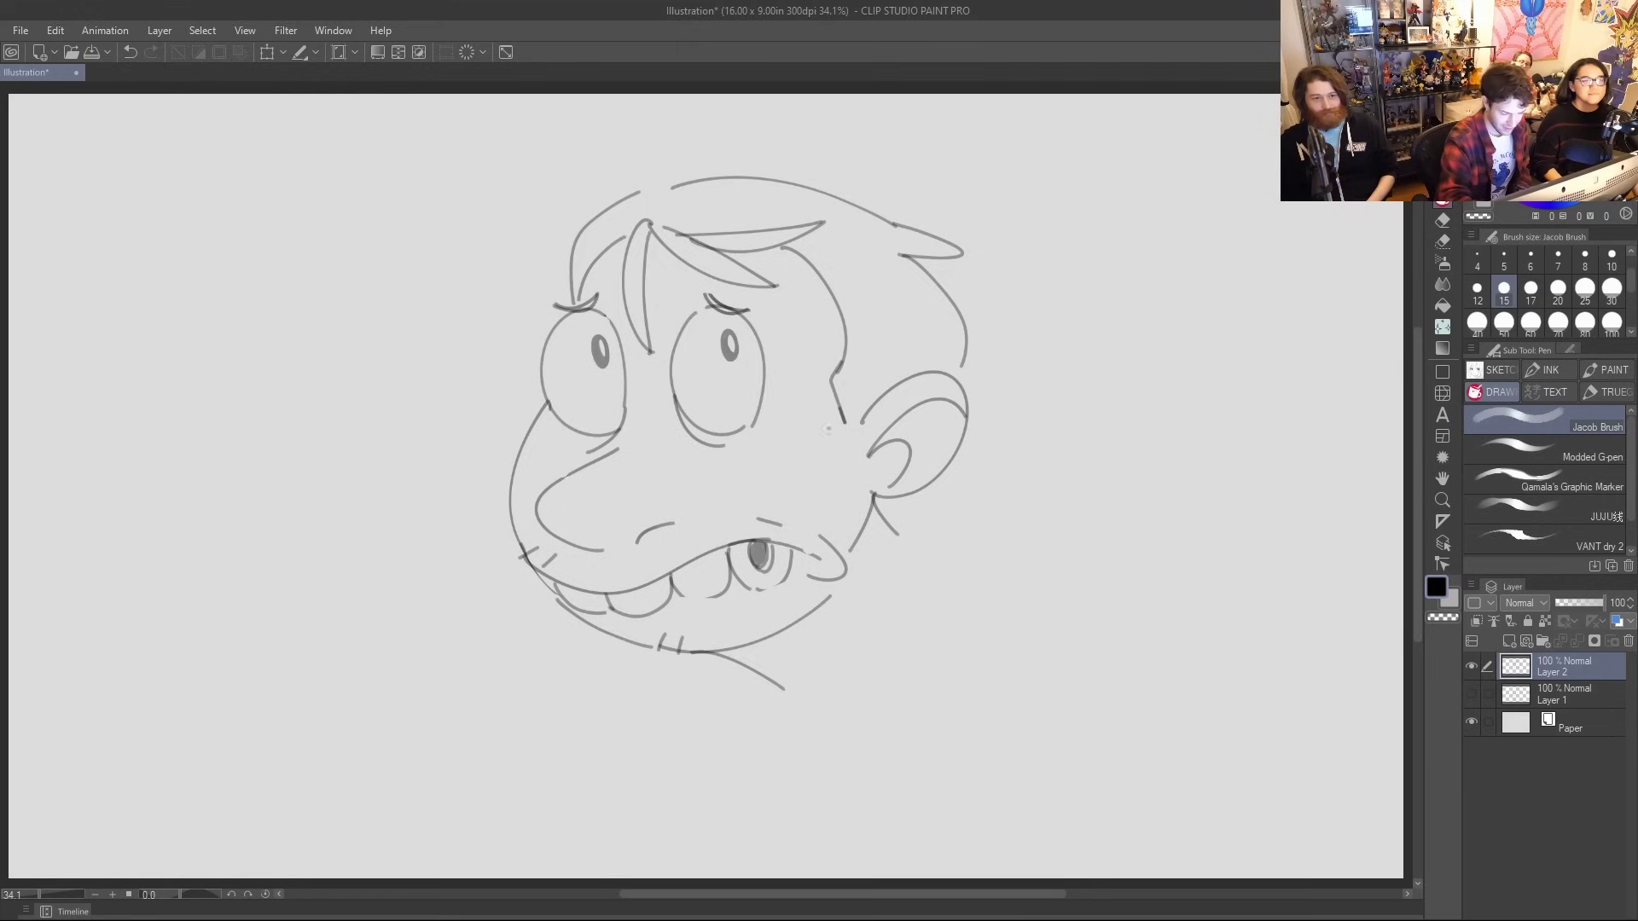
Draw the body with a rounded near shoulder and arm, a chest line below the chin, and a sloping back line
mouse_move(963, 575)
left_mouse_down()
mouse_move(945, 569)
mouse_move(878, 813)
left_mouse_up()
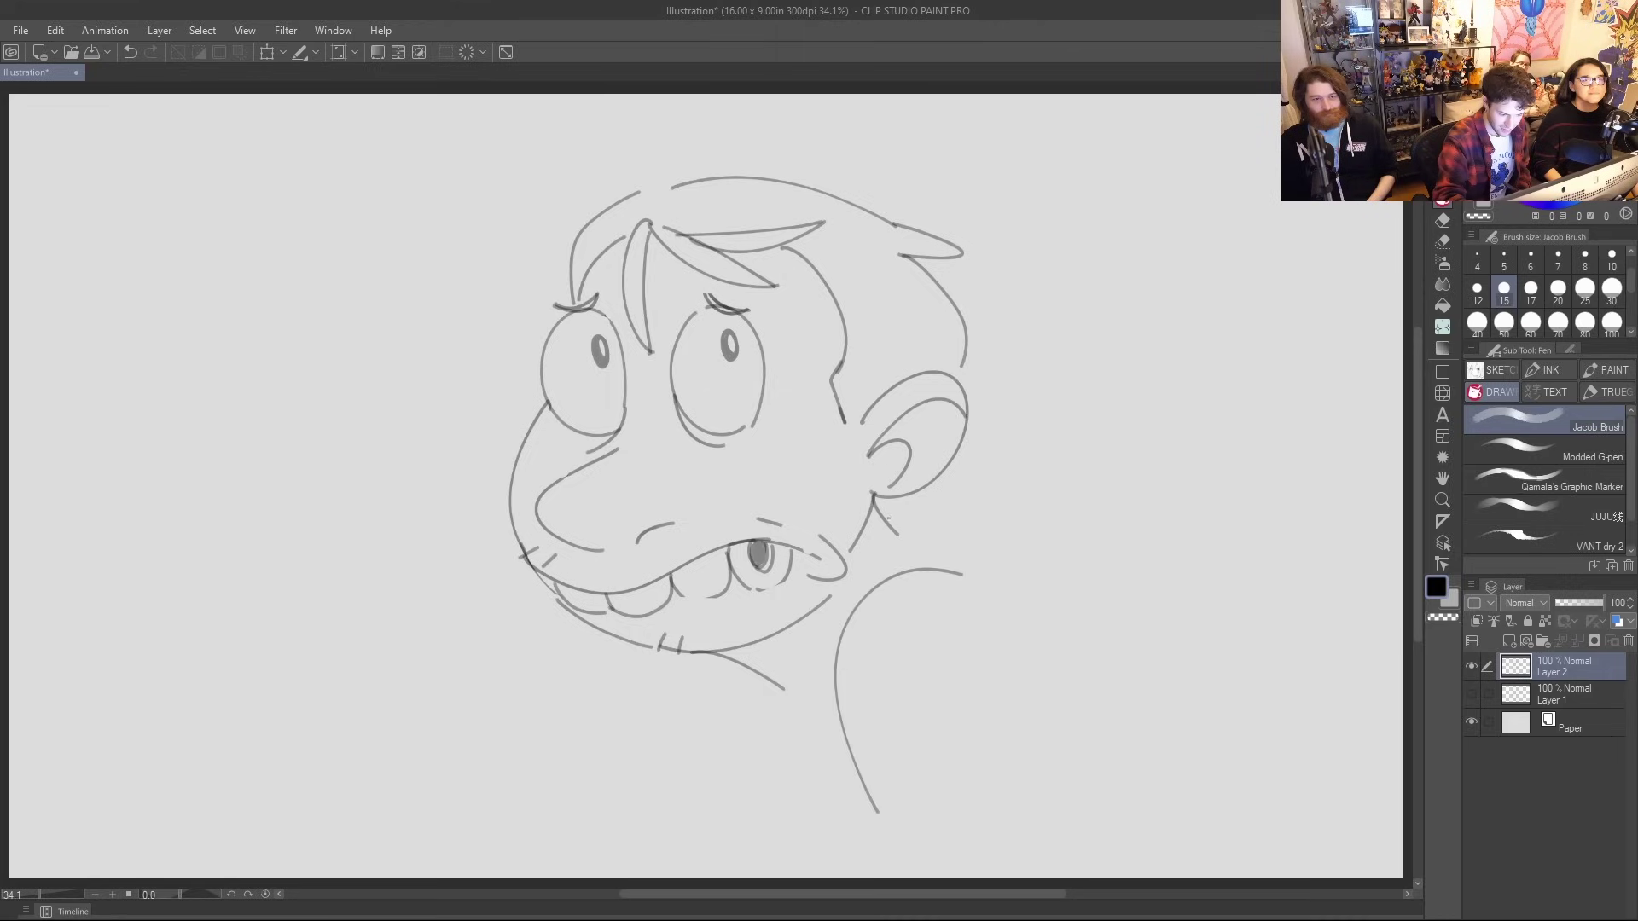
mouse_move(889, 518)
left_mouse_down()
mouse_move(945, 560)
mouse_move(993, 604)
left_mouse_up()
left_click_drag(614, 638, 602, 772)
key("ctrl+z")
left_click_drag(611, 633, 585, 785)
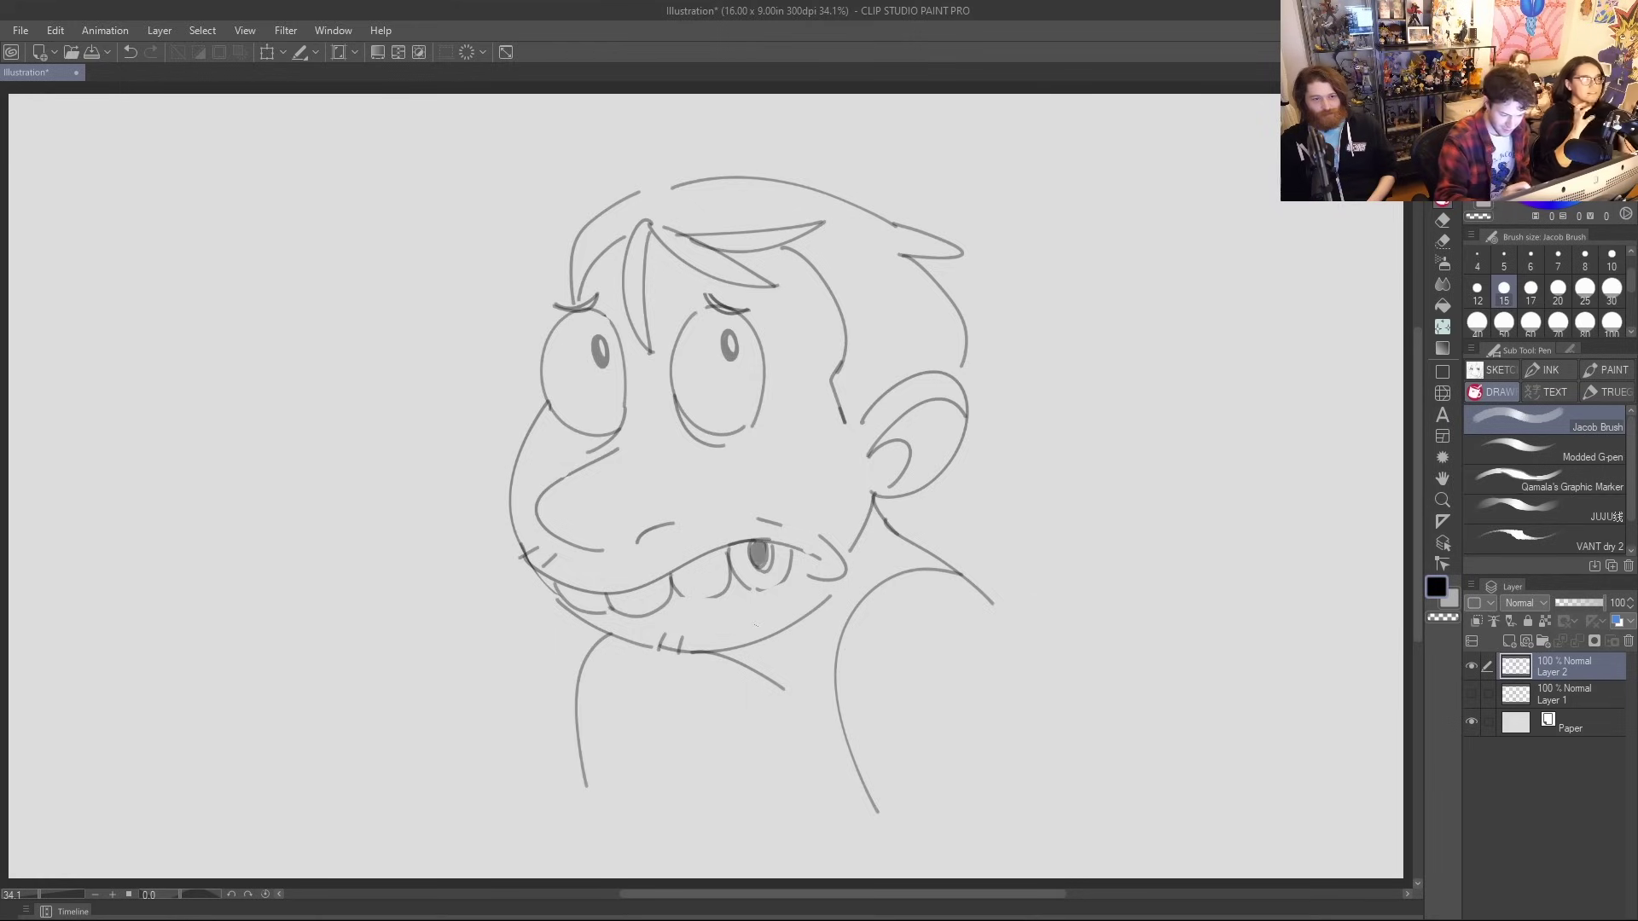
mouse_move(903, 527)
left_mouse_down()
mouse_move(1015, 605)
mouse_move(1095, 719)
mouse_move(1072, 670)
mouse_move(1146, 804)
left_mouse_up()
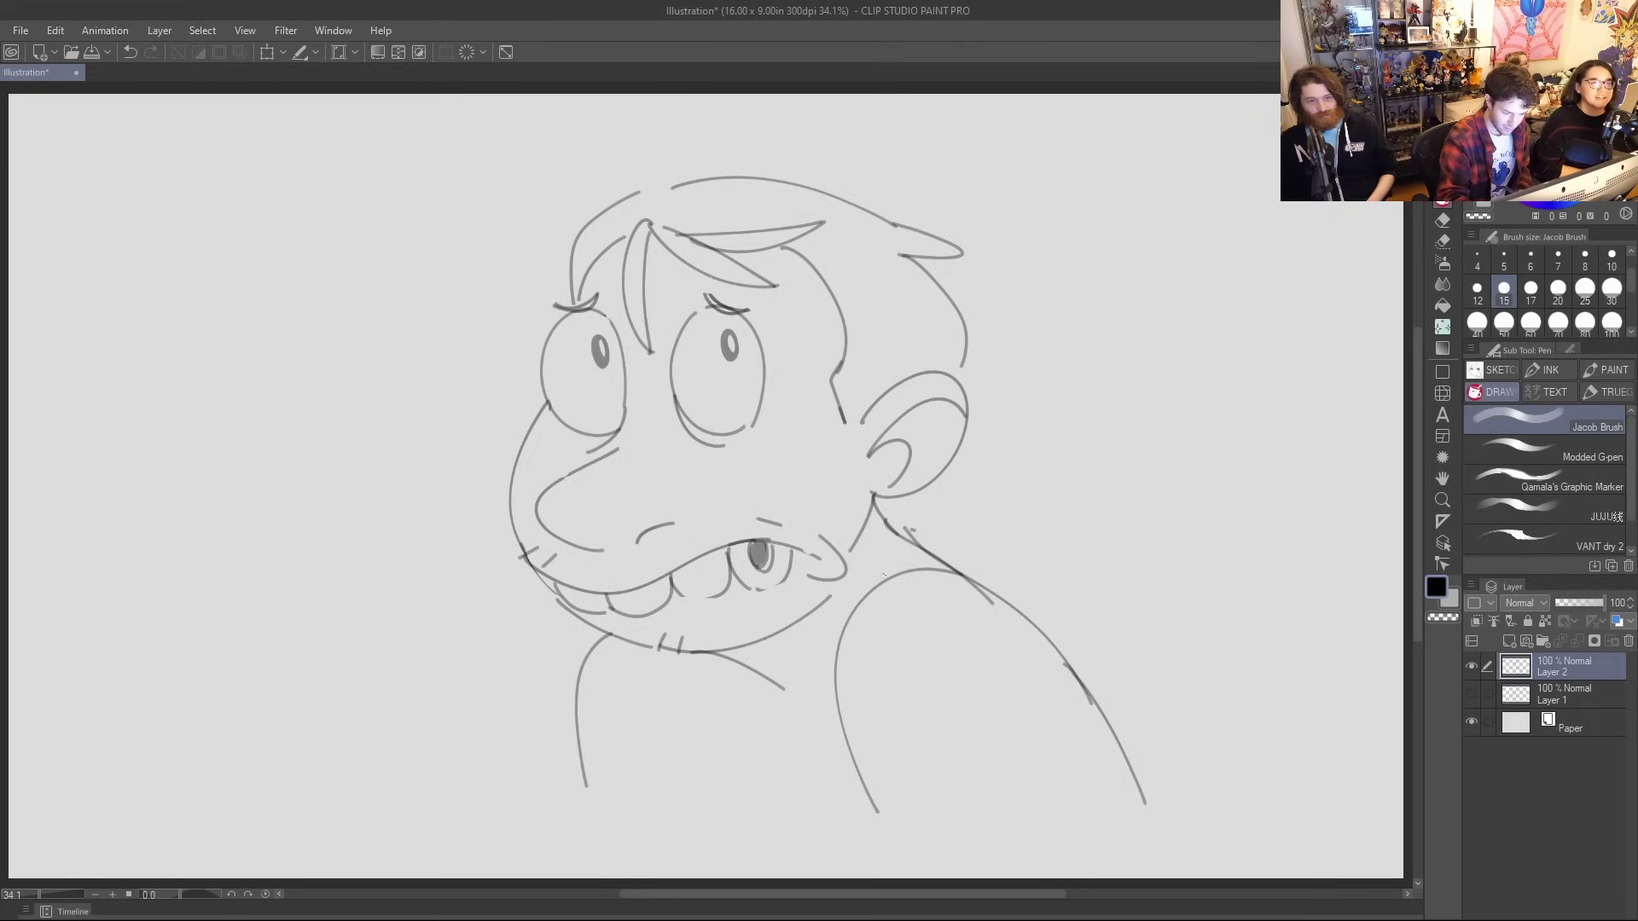
Draw the pointed front collar fold beneath the chin
left_click_drag(776, 750, 719, 680)
left_click_drag(724, 748, 675, 659)
key("ctrl+z")
key("ctrl+z")
left_click_drag(772, 757, 751, 733)
mouse_move(696, 676)
left_mouse_down()
mouse_move(719, 744)
mouse_move(687, 670)
left_mouse_up()
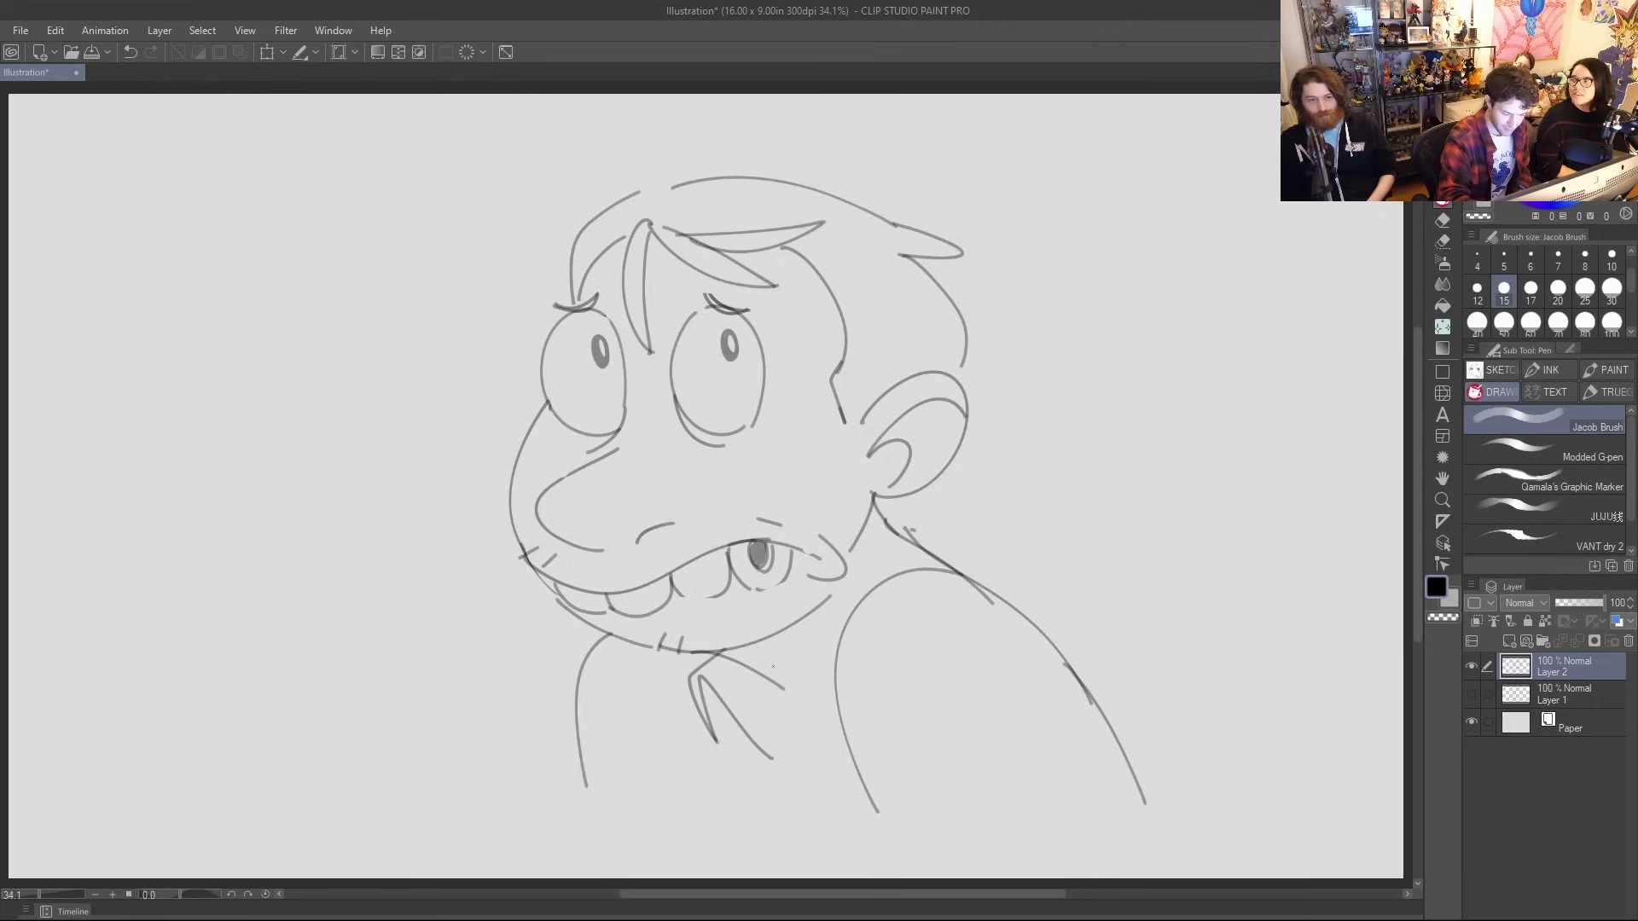
Draw the right side of the collar up around the neck to below the ear and erase the shoulder line overlapping it
mouse_move(772, 758)
left_mouse_down()
mouse_move(815, 789)
mouse_move(826, 768)
mouse_move(795, 658)
mouse_move(921, 517)
mouse_move(926, 538)
mouse_move(920, 516)
mouse_move(798, 641)
mouse_move(823, 666)
left_mouse_up()
key("ctrl+z")
key("ctrl+z")
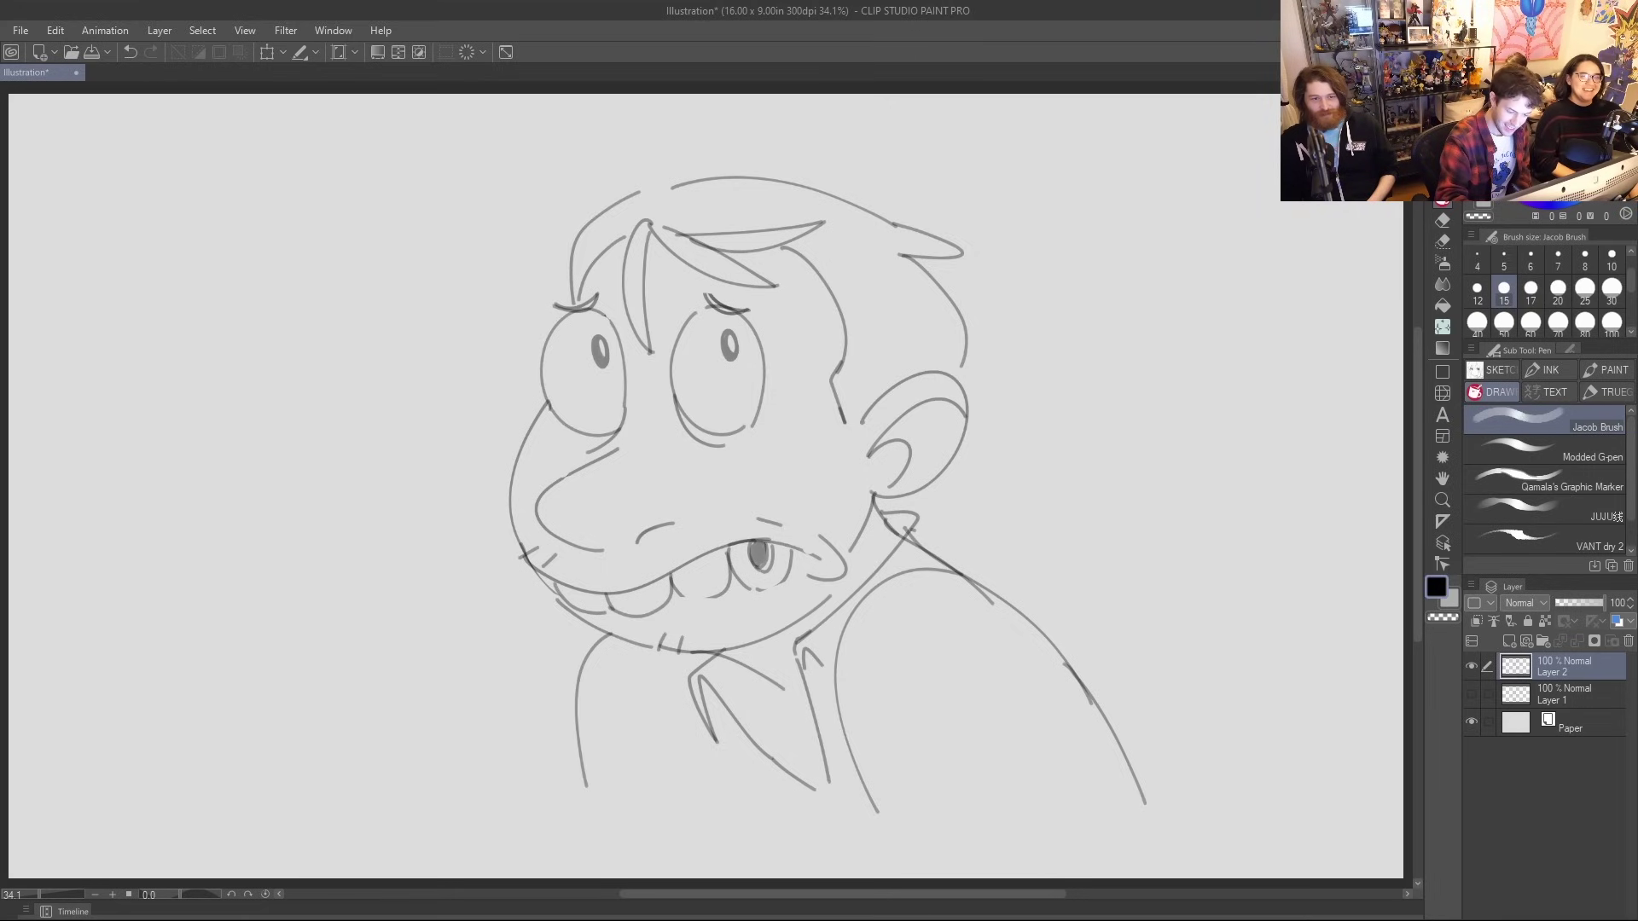
mouse_move(914, 510)
left_mouse_down()
mouse_move(964, 560)
mouse_move(945, 547)
left_mouse_up()
key("e")
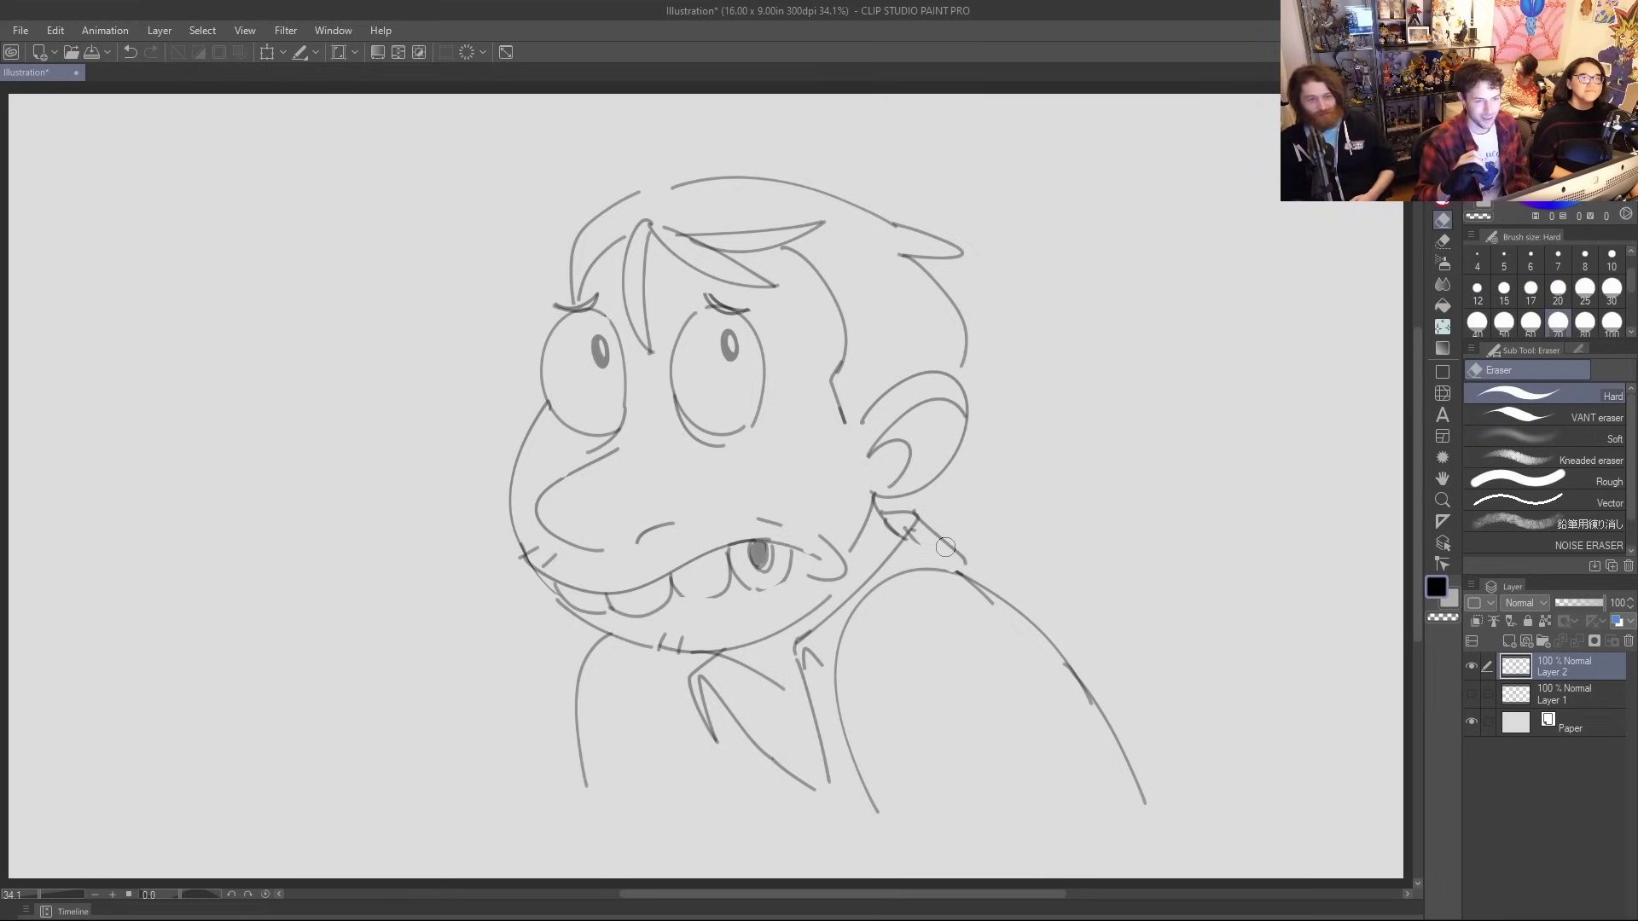
Draw two parallel curved lines running down the chest from beneath the chin as the front edge of the clothing
key("p")
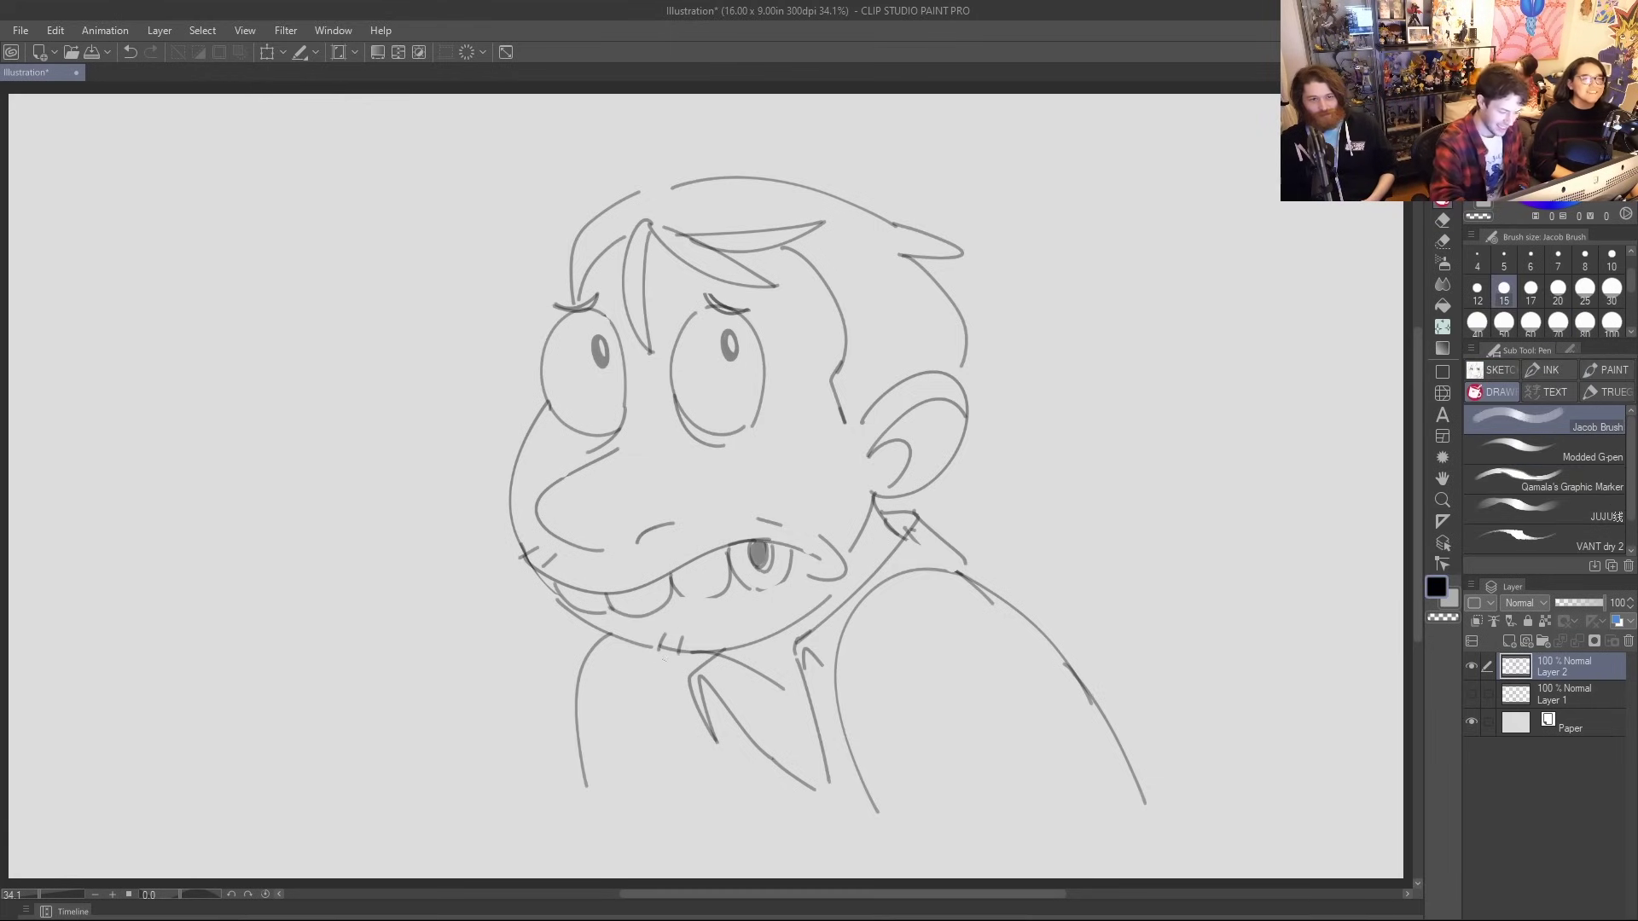
left_click_drag(667, 658, 713, 841)
left_click_drag(673, 658, 728, 844)
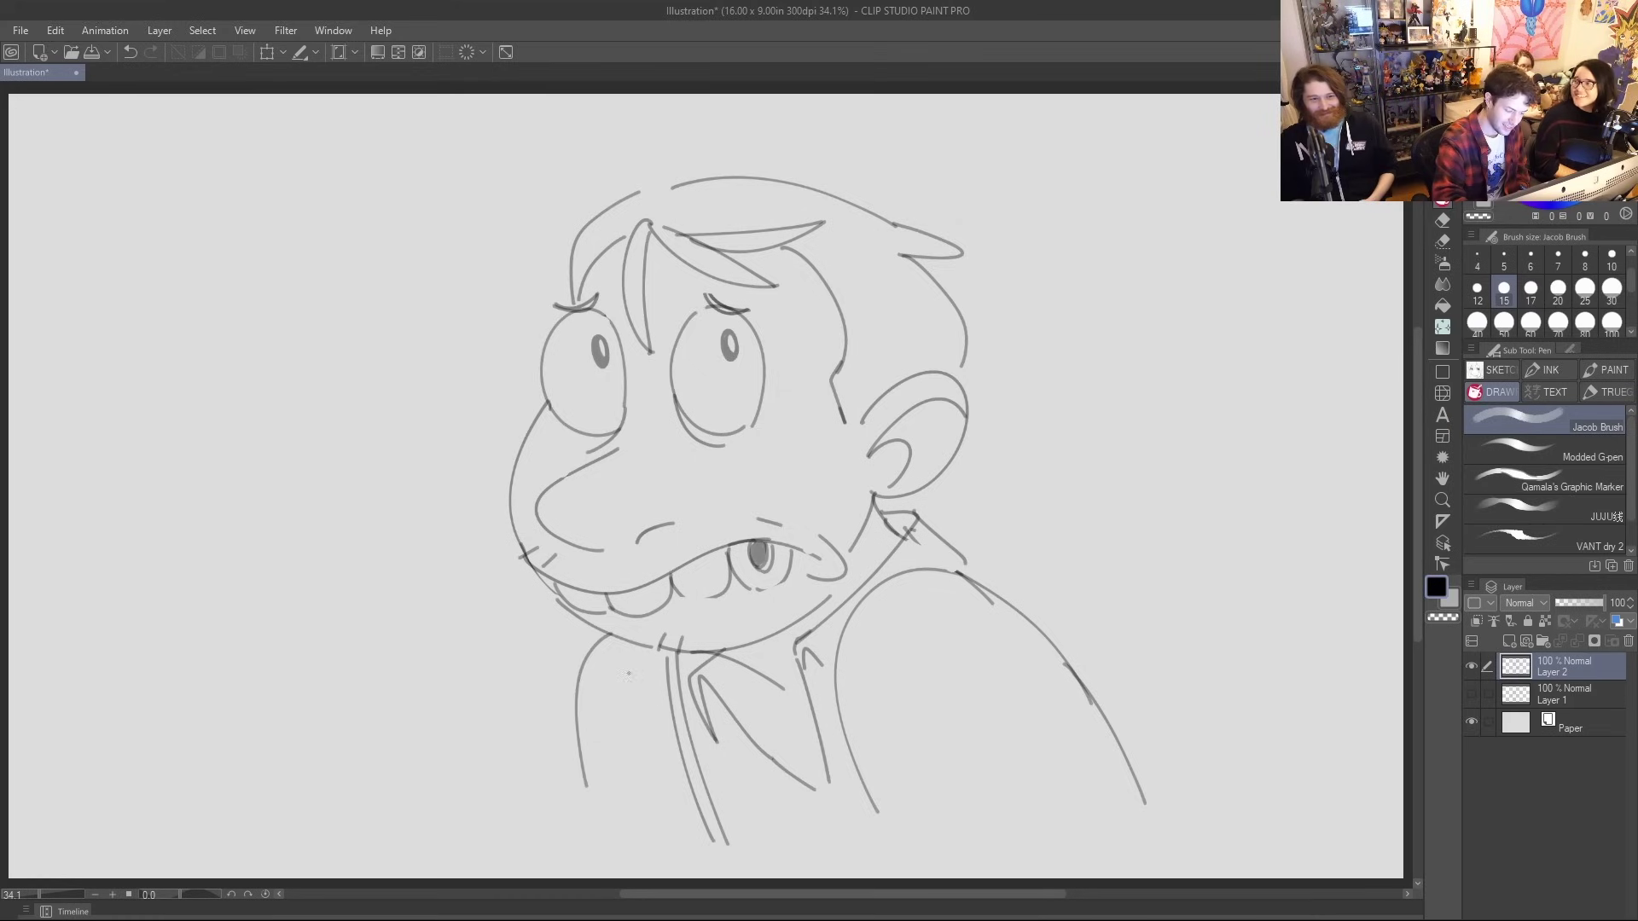
Draw a narrow pointed lapel on the left side of the chest
mouse_move(674, 646)
left_mouse_down()
mouse_move(595, 759)
mouse_move(599, 744)
left_mouse_up()
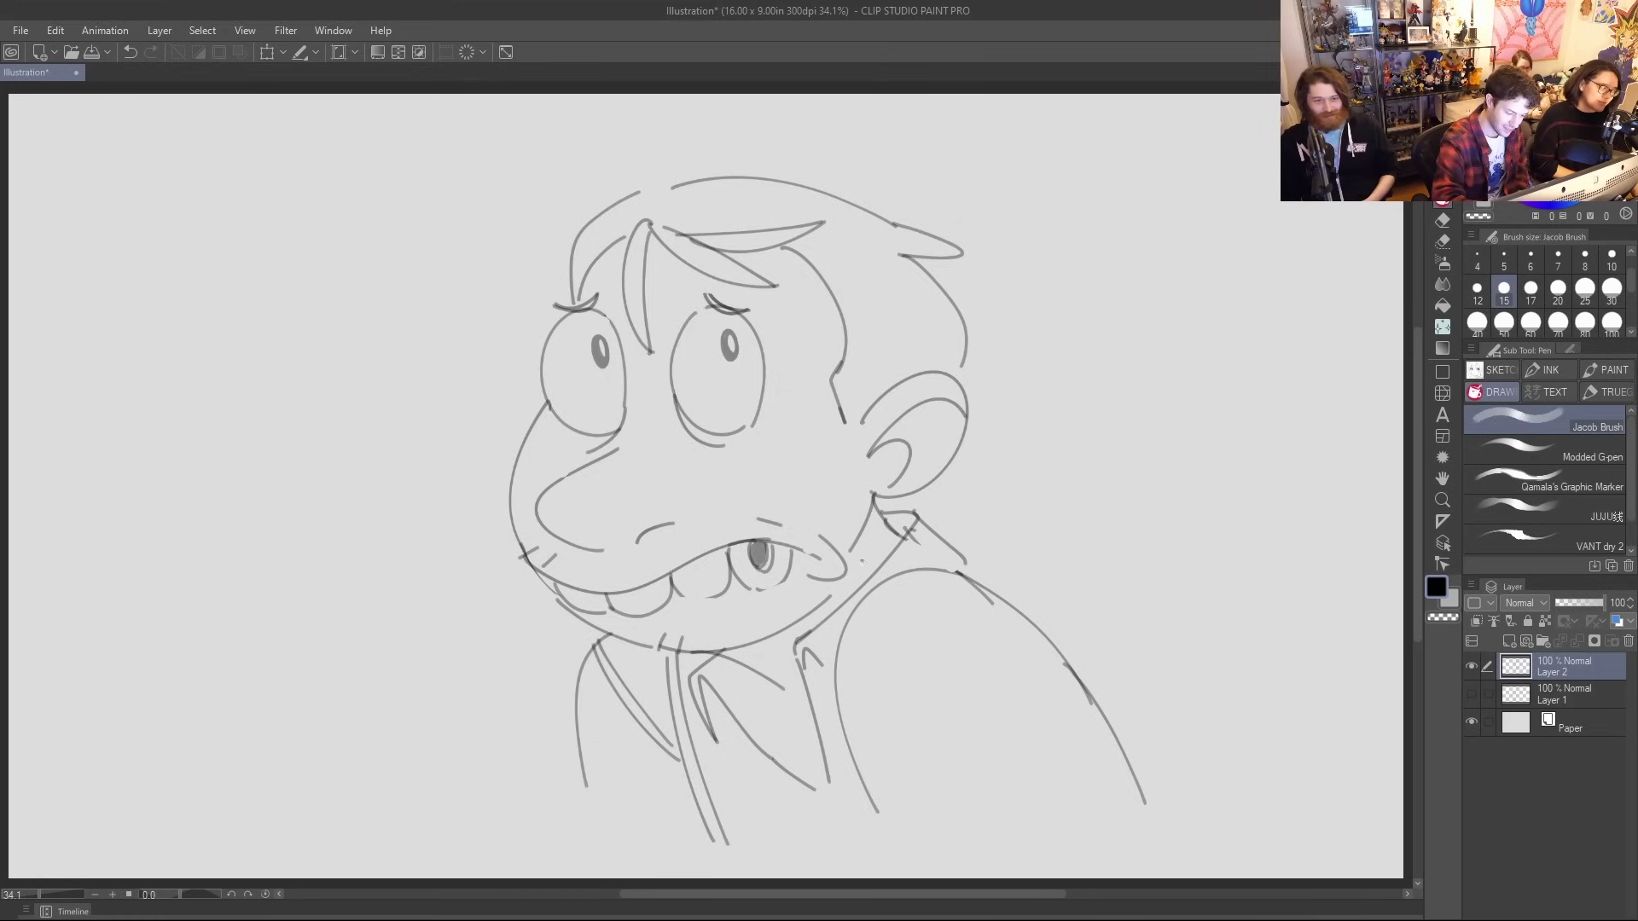
key("ctrl+z")
key("ctrl+z")
mouse_move(597, 650)
left_mouse_down()
mouse_move(636, 741)
mouse_move(678, 774)
left_mouse_up()
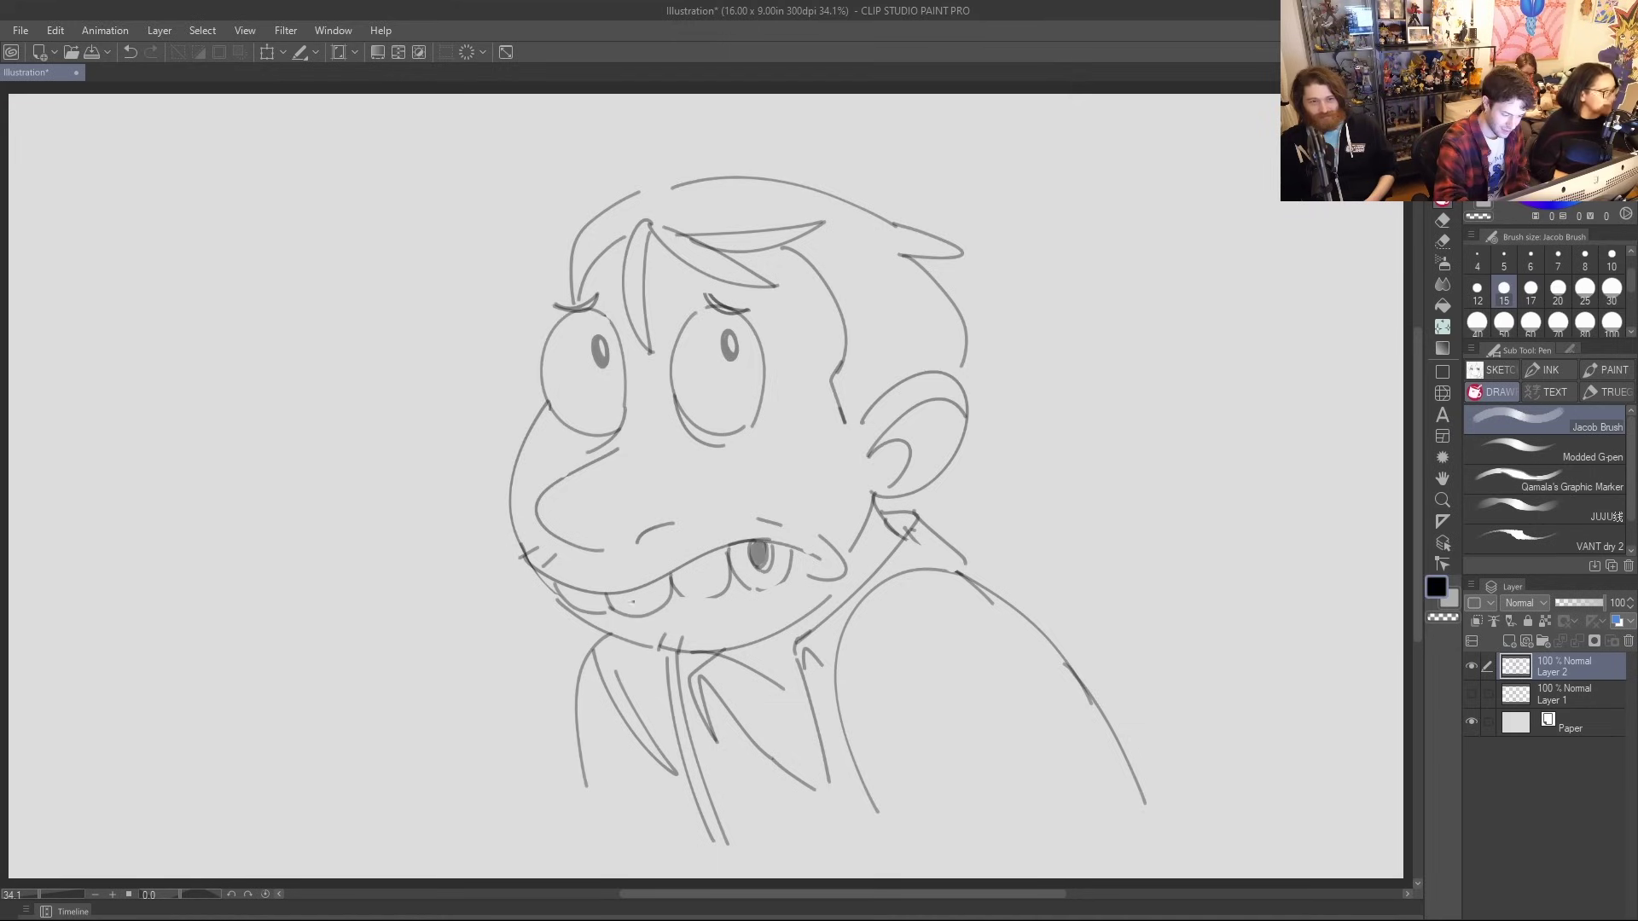
Extend the left torso line downward and add contour lines along the inside of the near shoulder and arm
left_click_drag(586, 804, 589, 860)
mouse_move(883, 578)
left_mouse_down()
mouse_move(1062, 679)
mouse_move(1014, 619)
mouse_move(1054, 668)
left_mouse_up()
left_click_drag(857, 765, 902, 851)
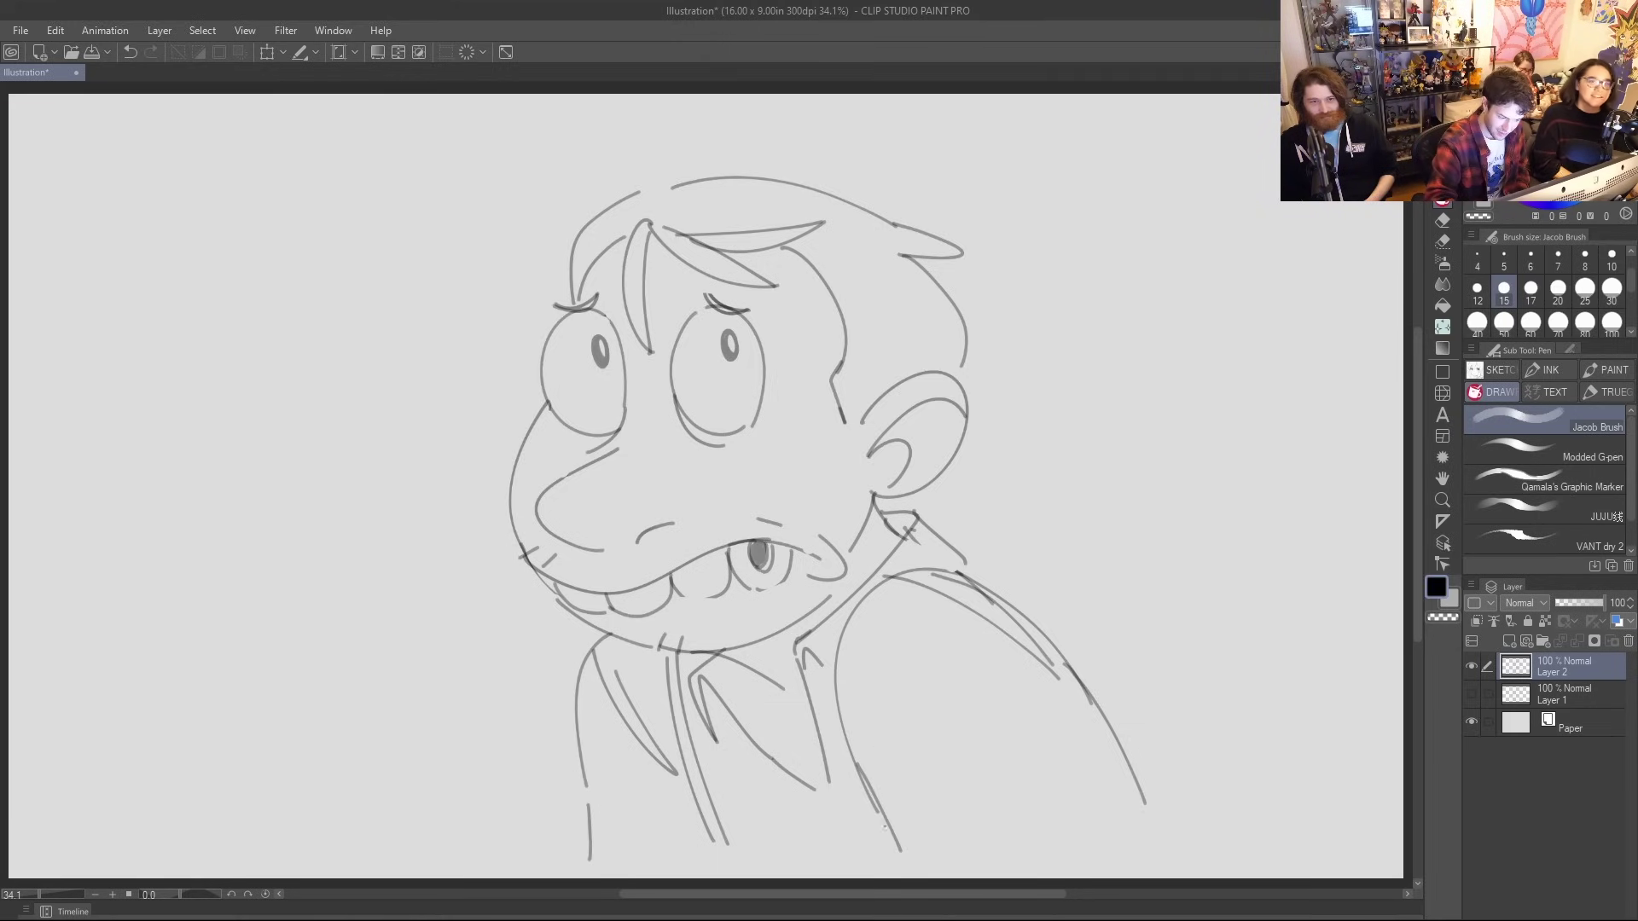
Draw the inner neckline edge inside the collar and two short fold lines below where the collar meets
mouse_move(776, 684)
left_mouse_down()
mouse_move(814, 776)
mouse_move(778, 693)
mouse_move(789, 766)
left_mouse_up()
key("ctrl+z")
key("ctrl+z")
key("ctrl+z")
key("ctrl+z")
mouse_move(775, 686)
left_mouse_down()
mouse_move(792, 773)
mouse_move(815, 795)
mouse_move(808, 842)
left_mouse_up()
left_click_drag(824, 786, 832, 839)
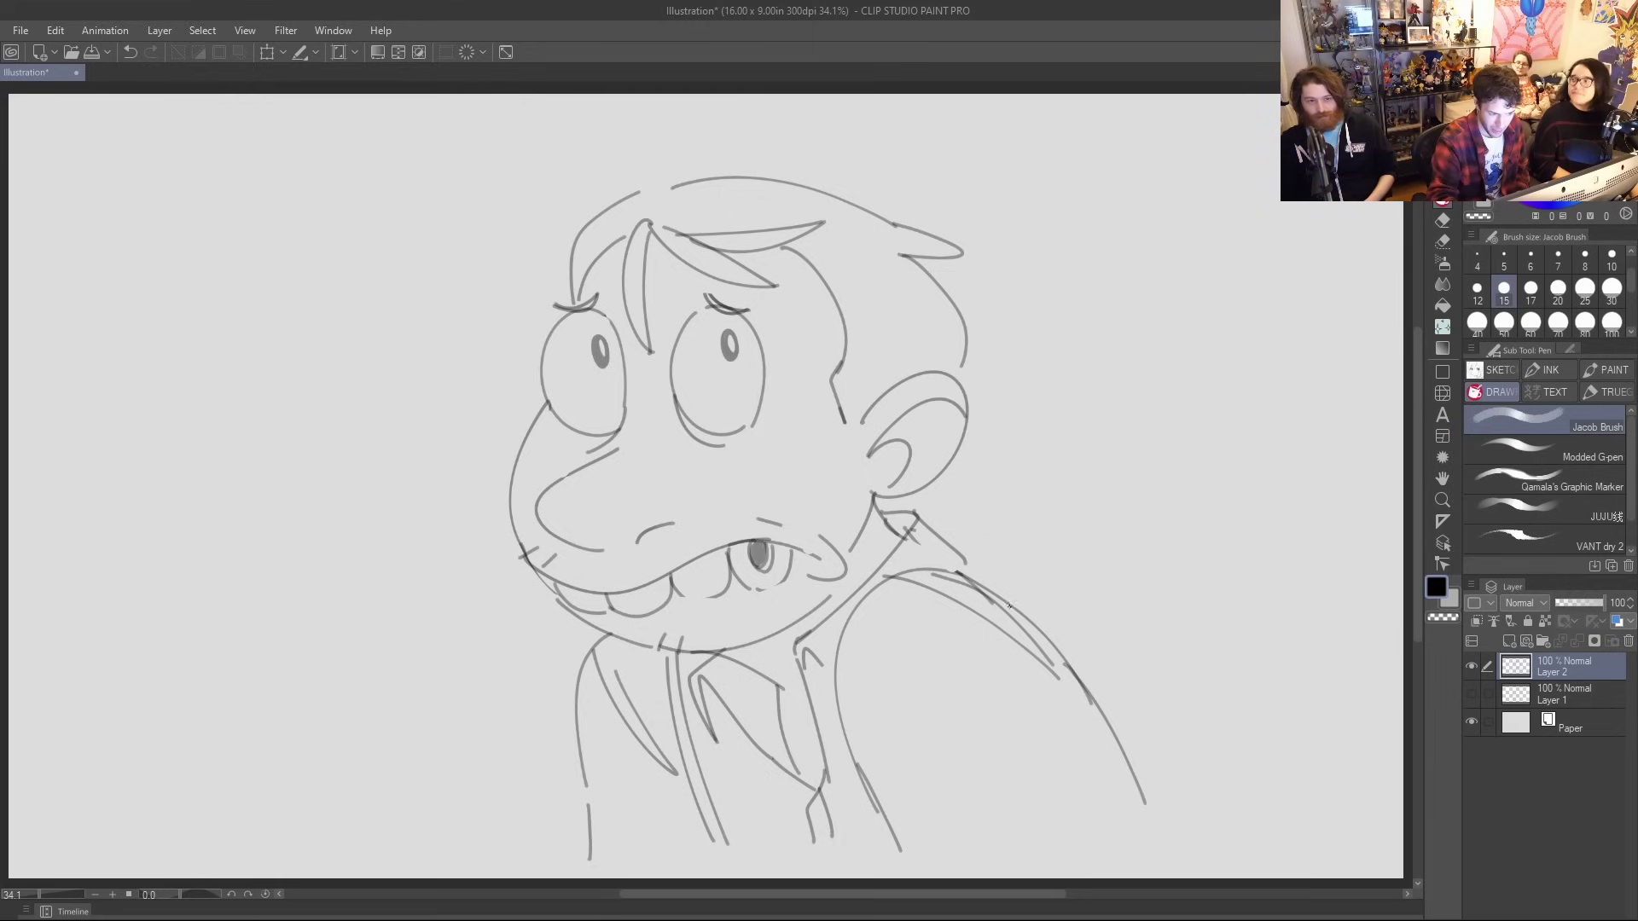
Draw the inner sleeve line and extend the arm, back and front clothing lines down to the canvas's lower edge
left_click_drag(1049, 672, 1110, 827)
left_click_drag(1119, 751, 1167, 855)
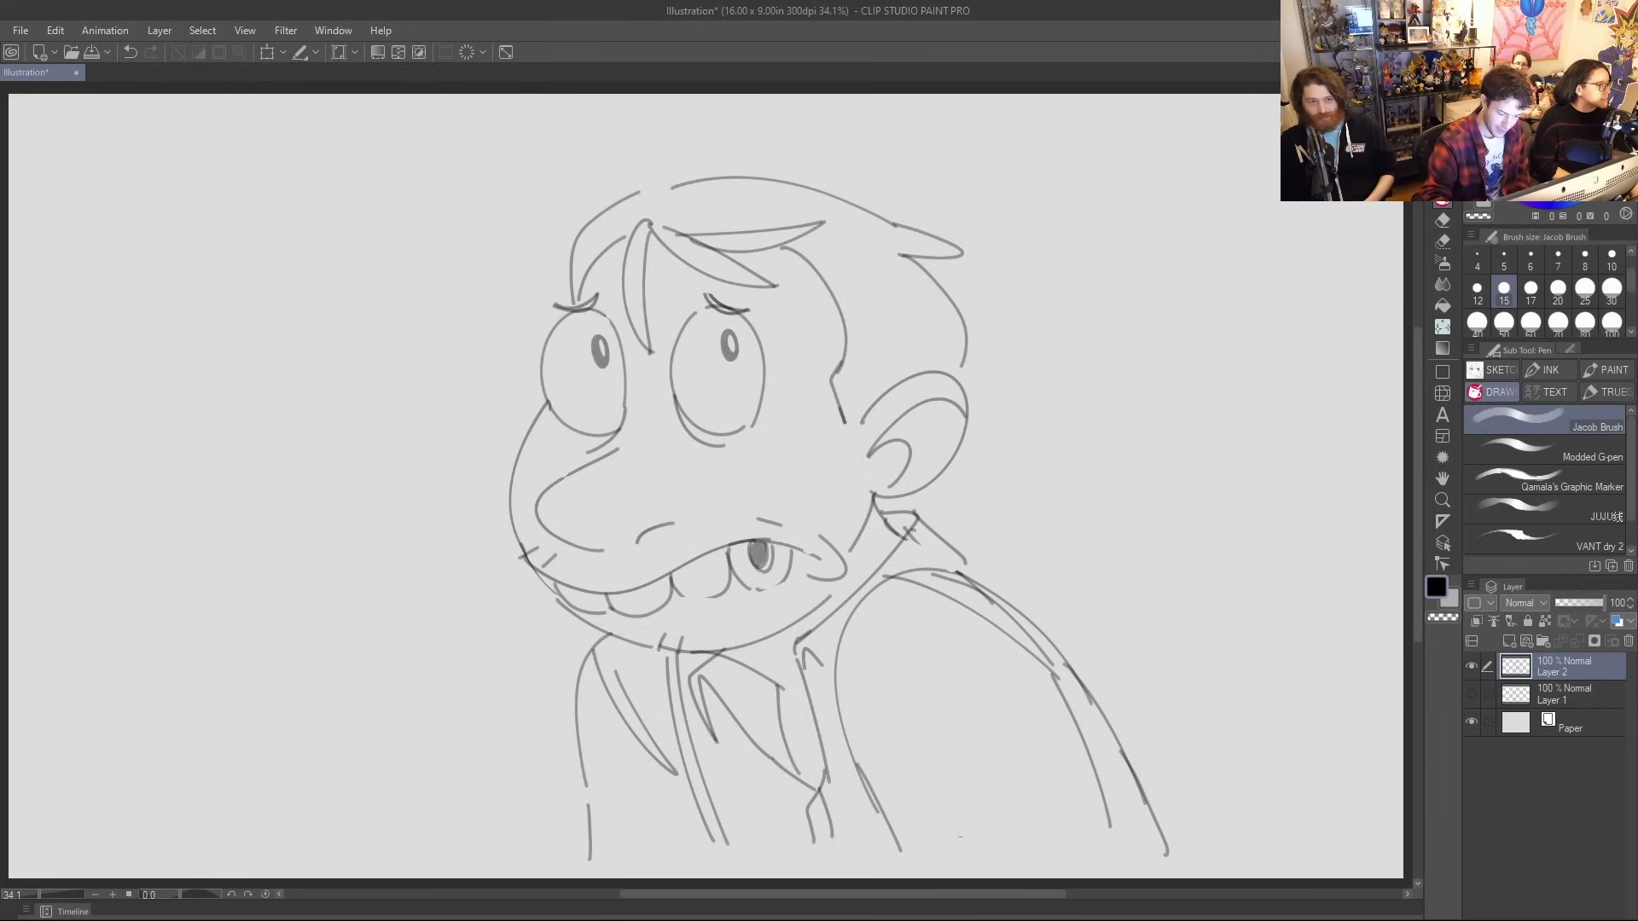
left_click_drag(896, 844, 911, 874)
mouse_move(1109, 824)
left_mouse_down()
mouse_move(1120, 873)
mouse_move(1174, 878)
left_mouse_up()
left_click_drag(713, 842, 743, 874)
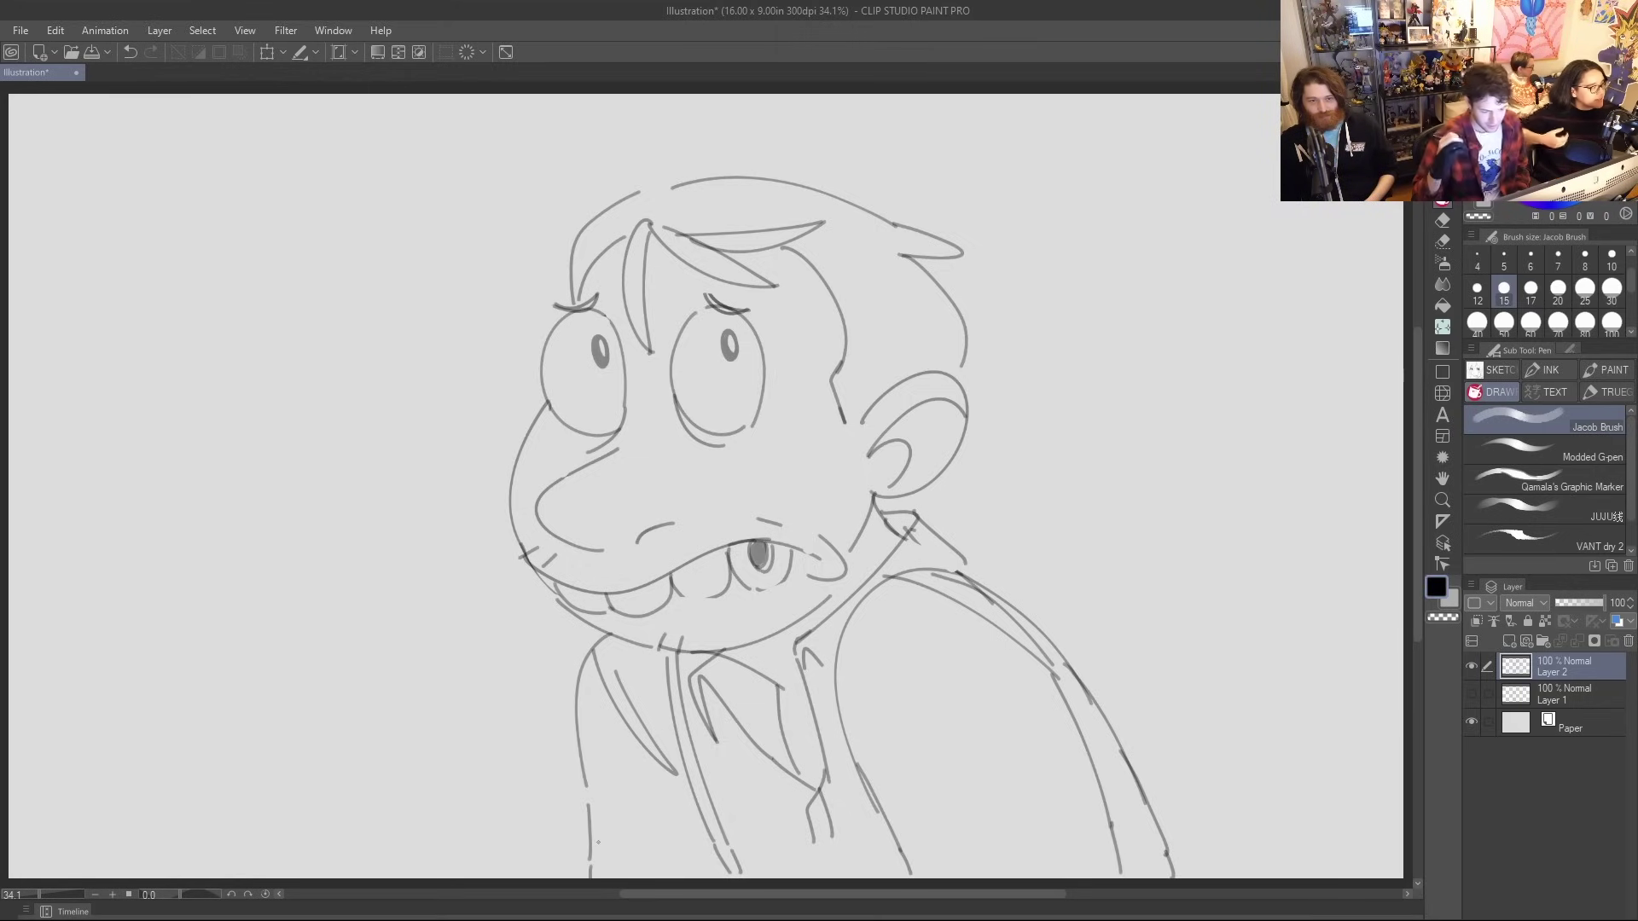
Clean up the back collar point and add wavy tremble marks beside the shoulder, chest and back of the head
key("e")
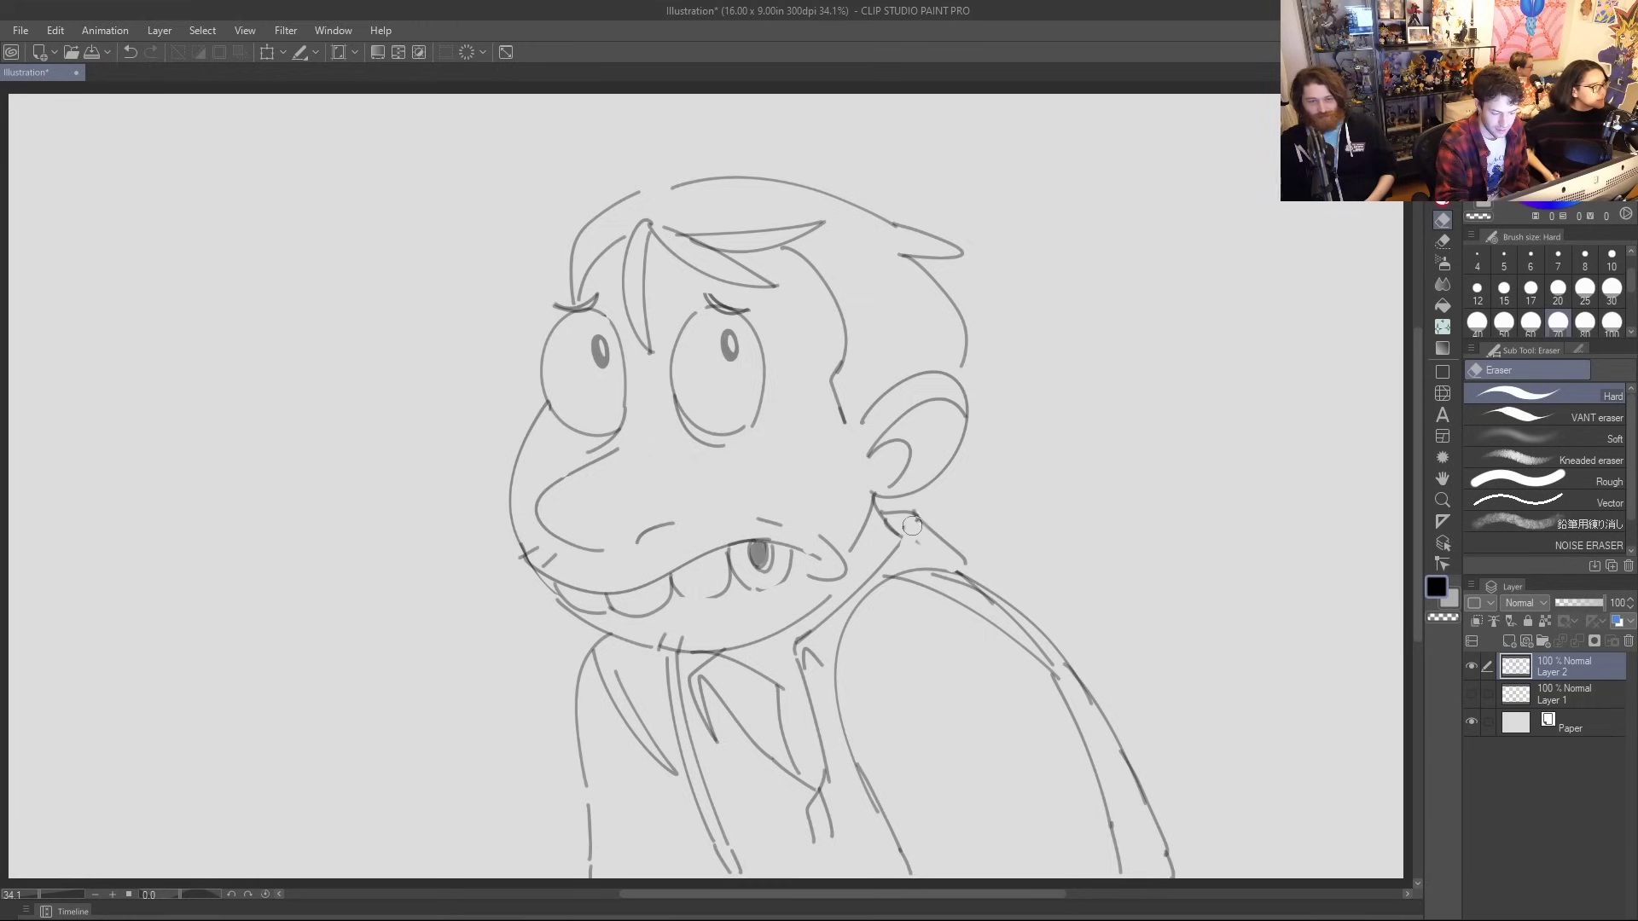
key("p")
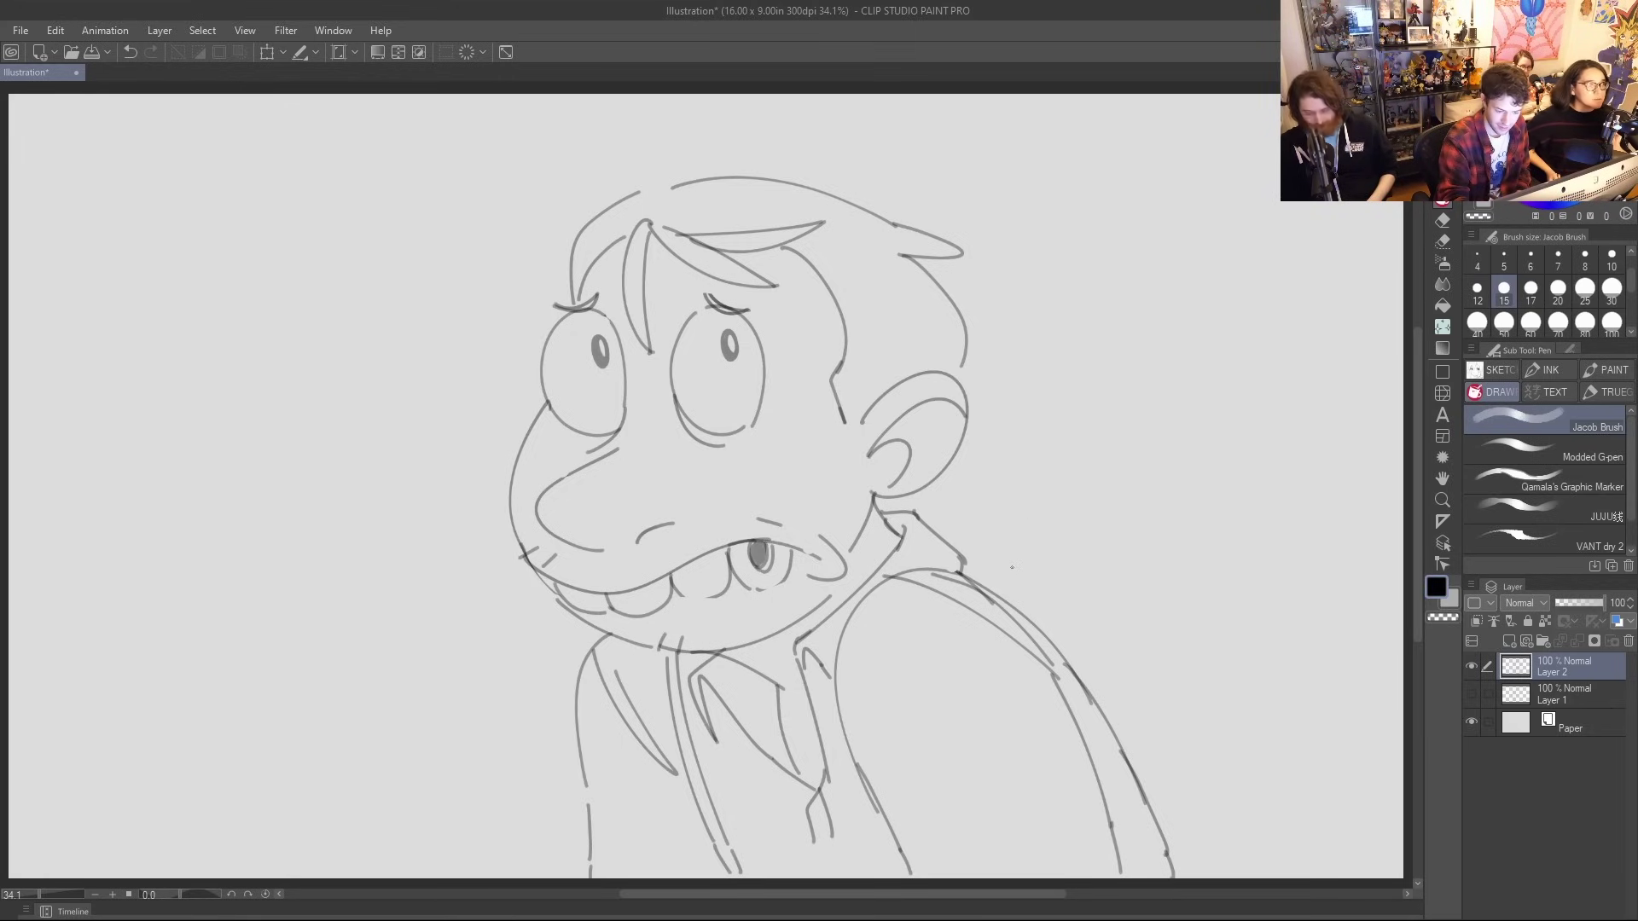
left_click_drag(1011, 570, 1100, 659)
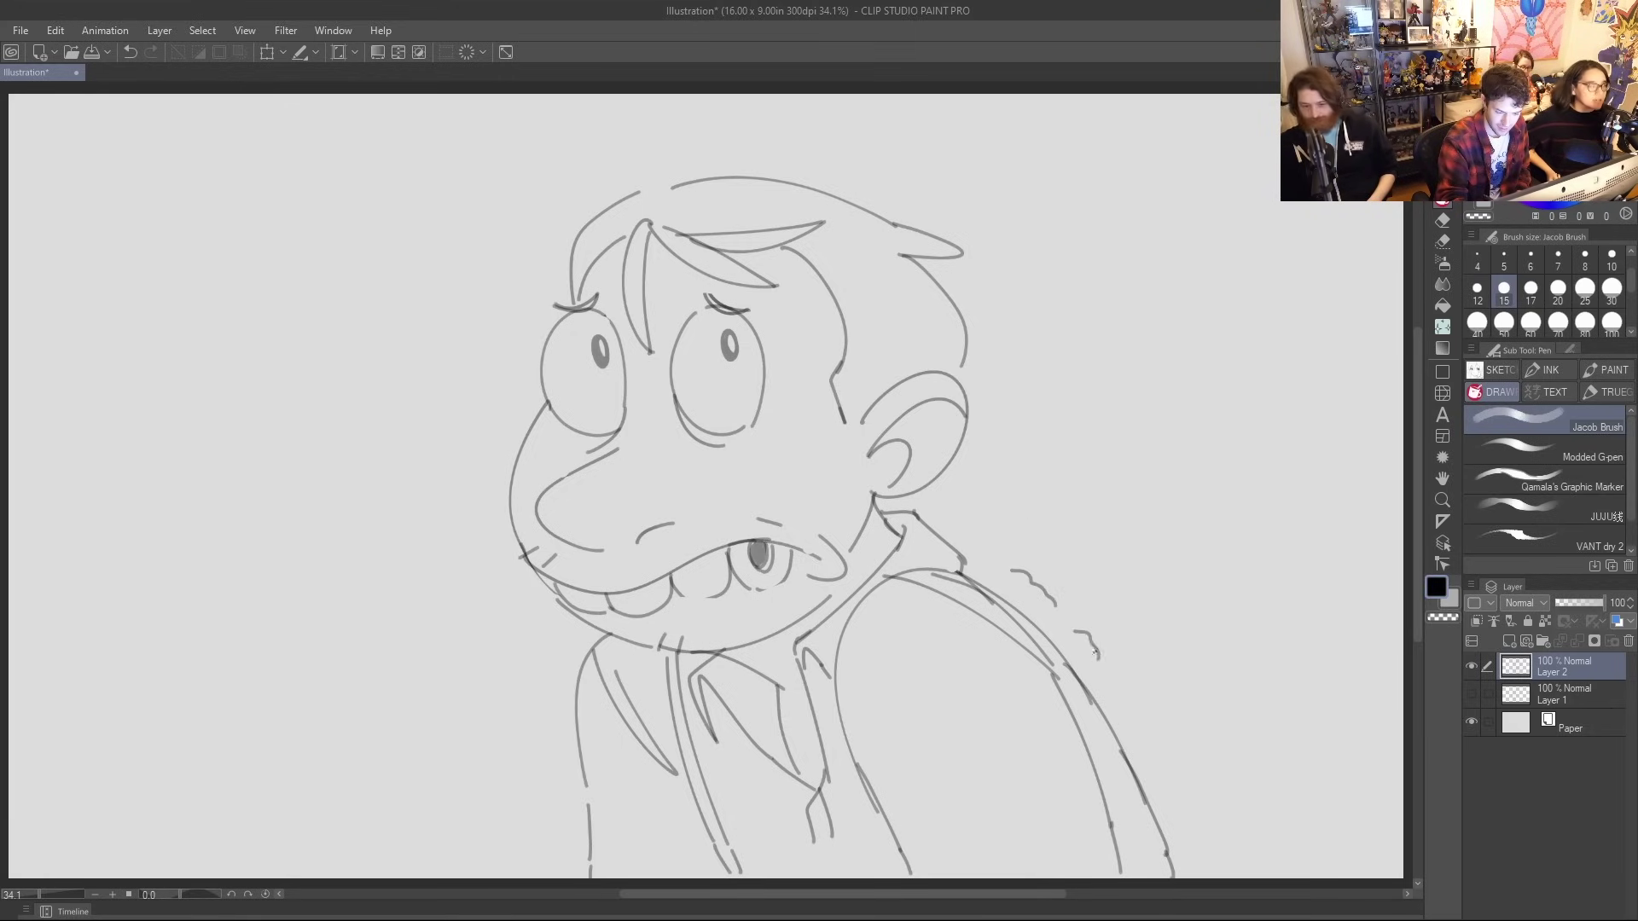
left_click_drag(546, 741, 546, 647)
mouse_move(979, 296)
left_mouse_down()
mouse_move(986, 330)
mouse_move(983, 293)
left_mouse_up()
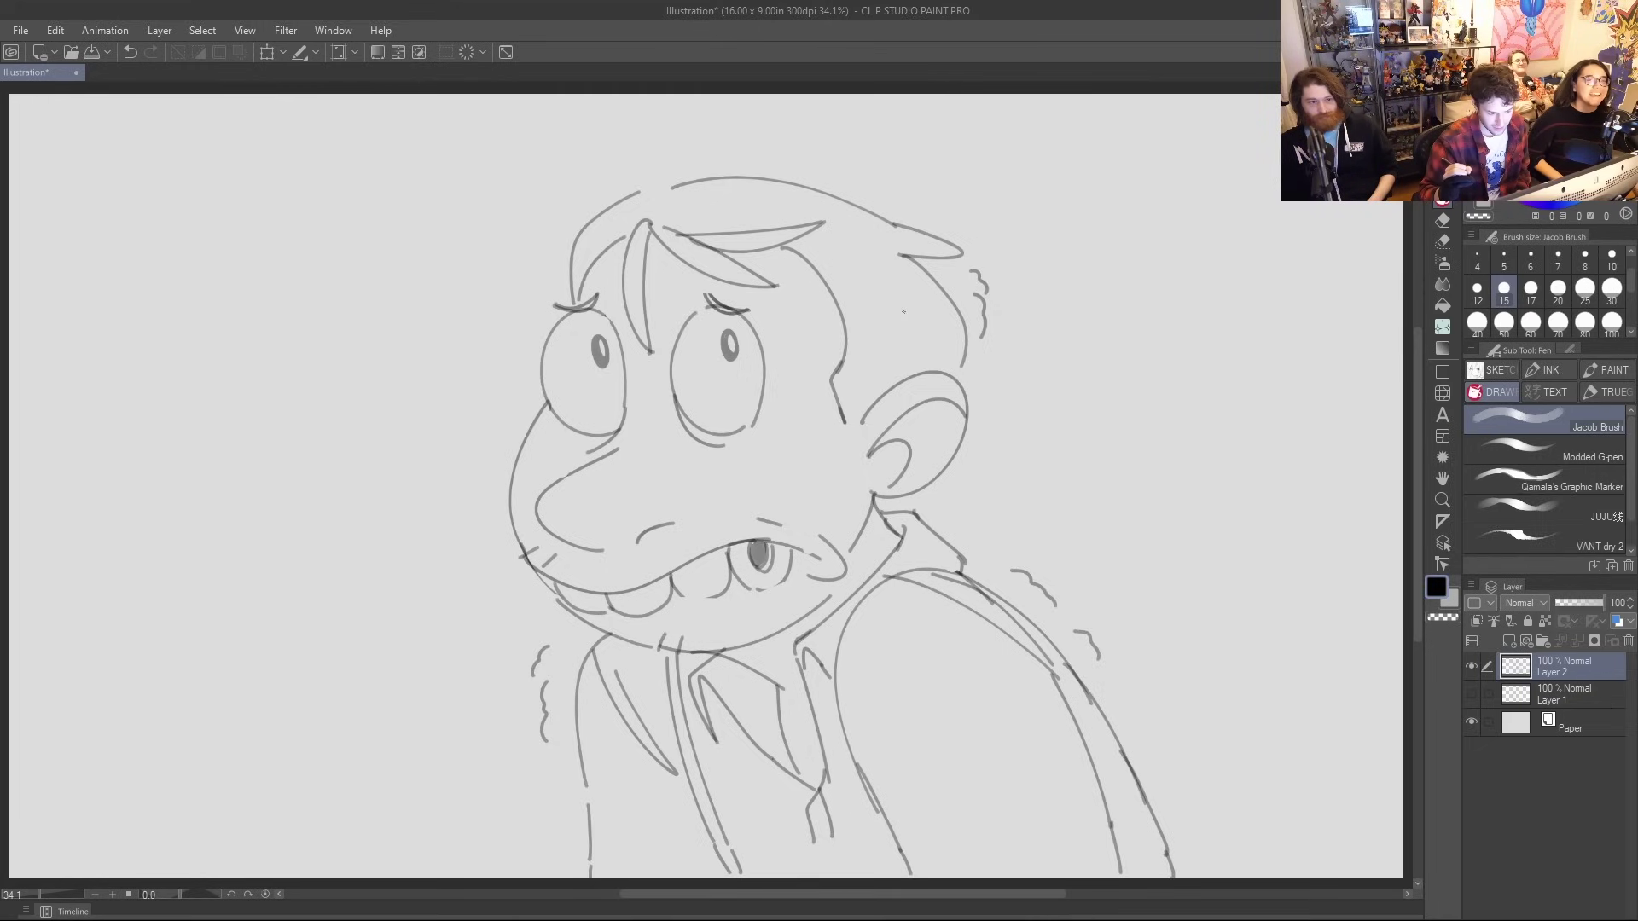
Shade the dark gaps between the teeth and at the near corner of the mouth
mouse_move(731, 573)
left_mouse_down()
mouse_move(739, 587)
mouse_move(709, 598)
left_mouse_up()
key("ctrl+z")
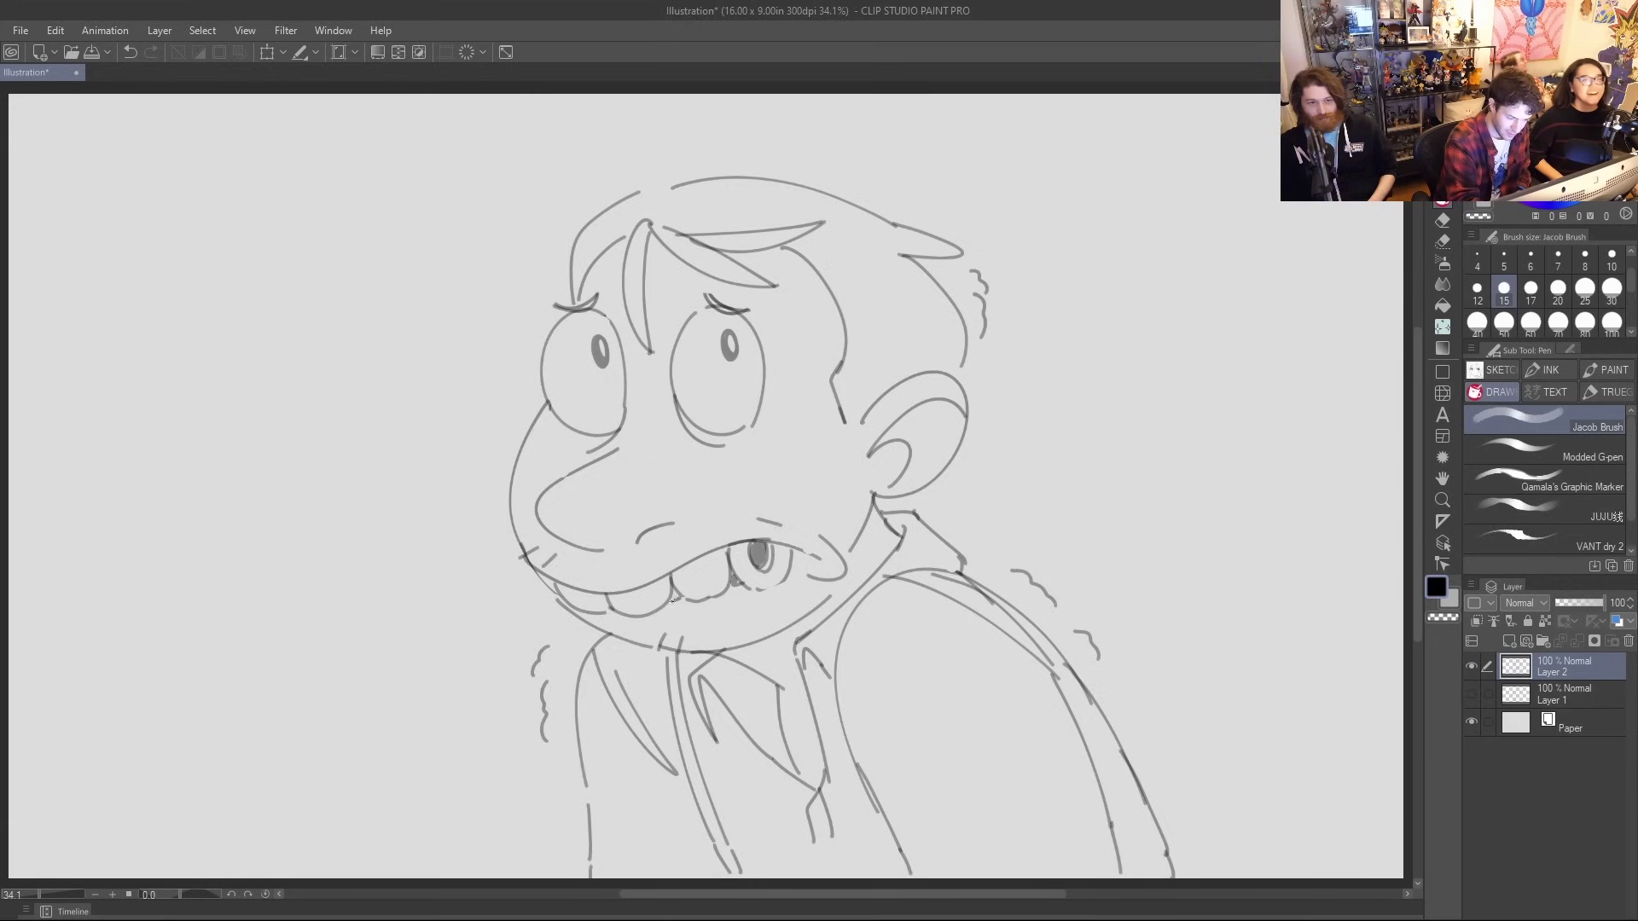
mouse_move(786, 569)
left_mouse_down()
mouse_move(818, 560)
mouse_move(790, 565)
mouse_move(805, 549)
left_mouse_up()
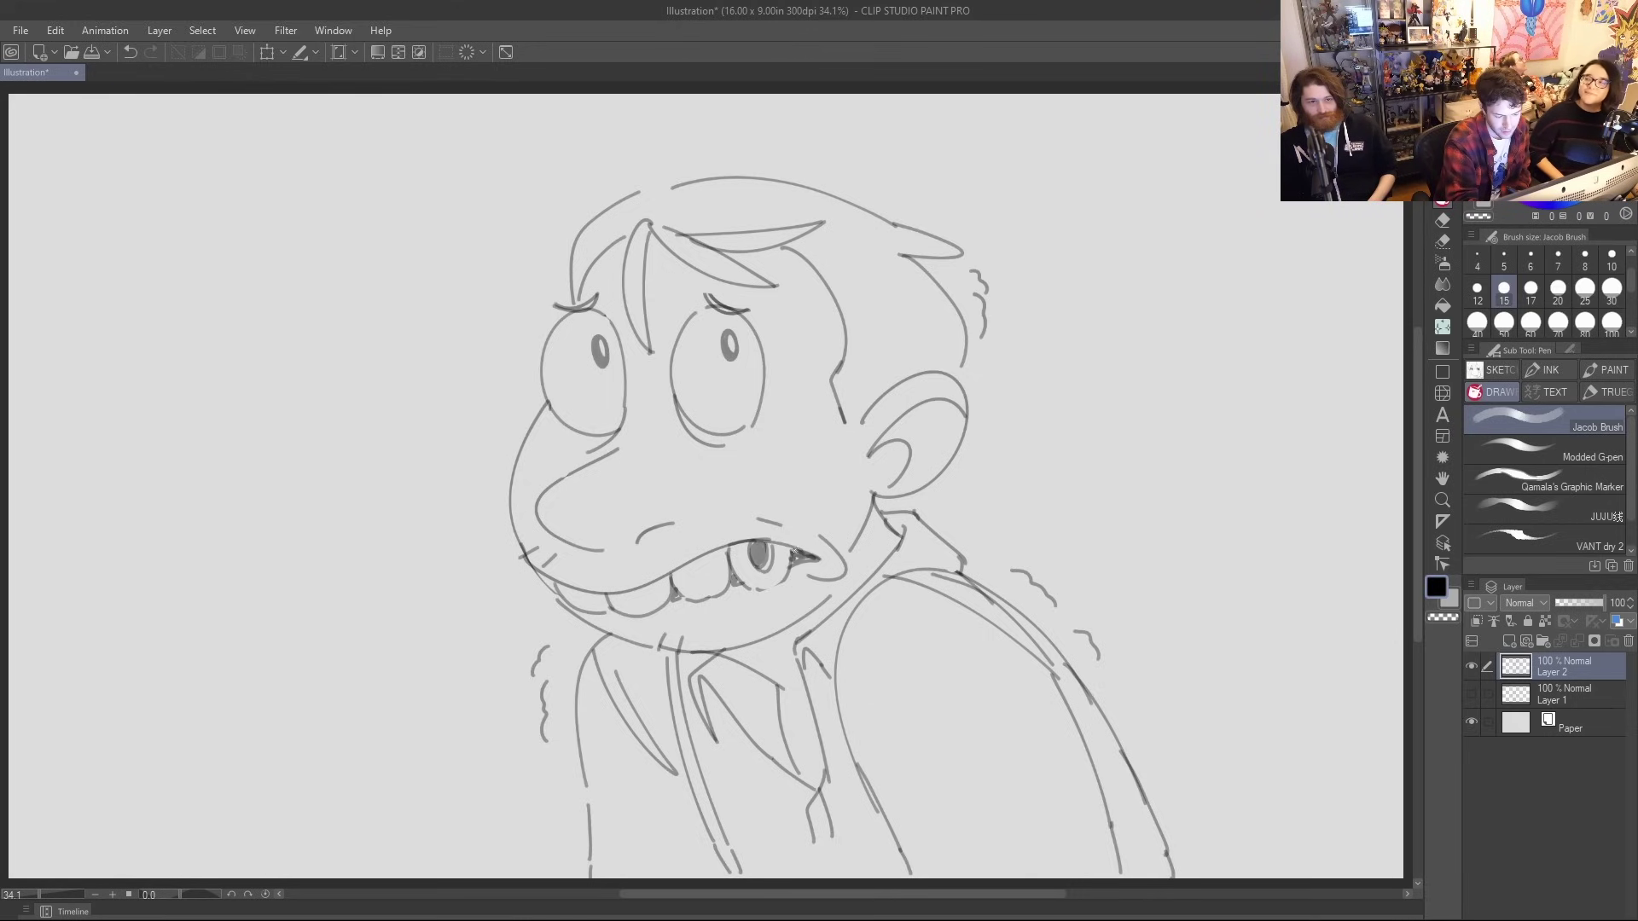
left_click_drag(792, 556, 807, 561)
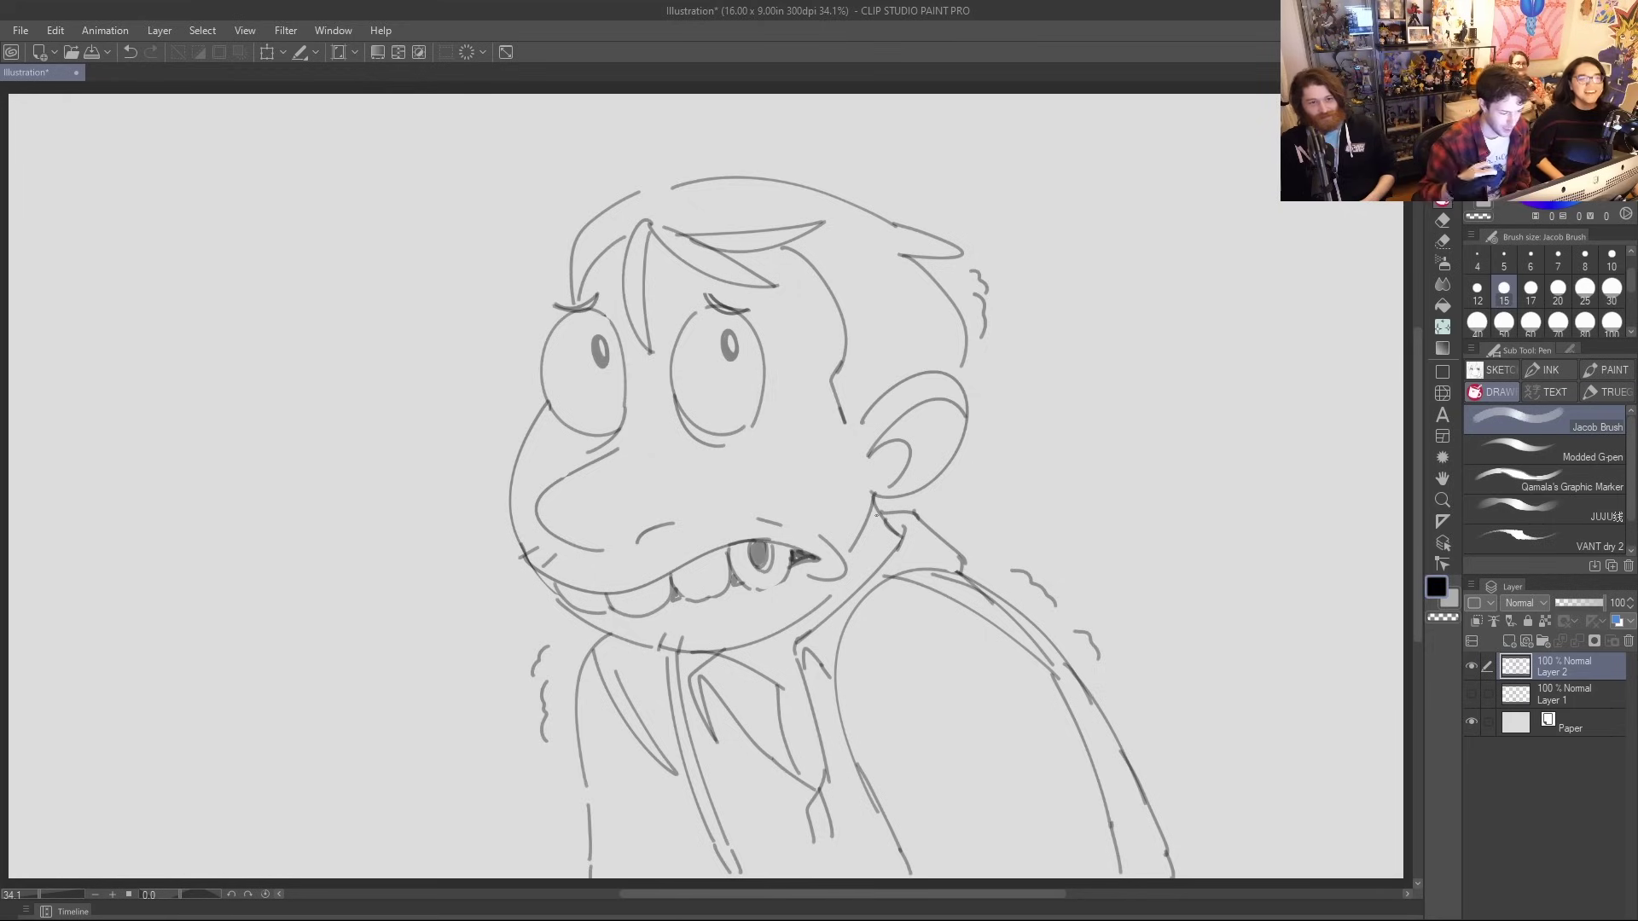
Draw a large arc behind the character, close the gap in the hair outline and fill the area outside with black
mouse_move(544, 368)
left_mouse_down()
mouse_move(433, 417)
mouse_move(200, 703)
mouse_move(192, 777)
left_mouse_up()
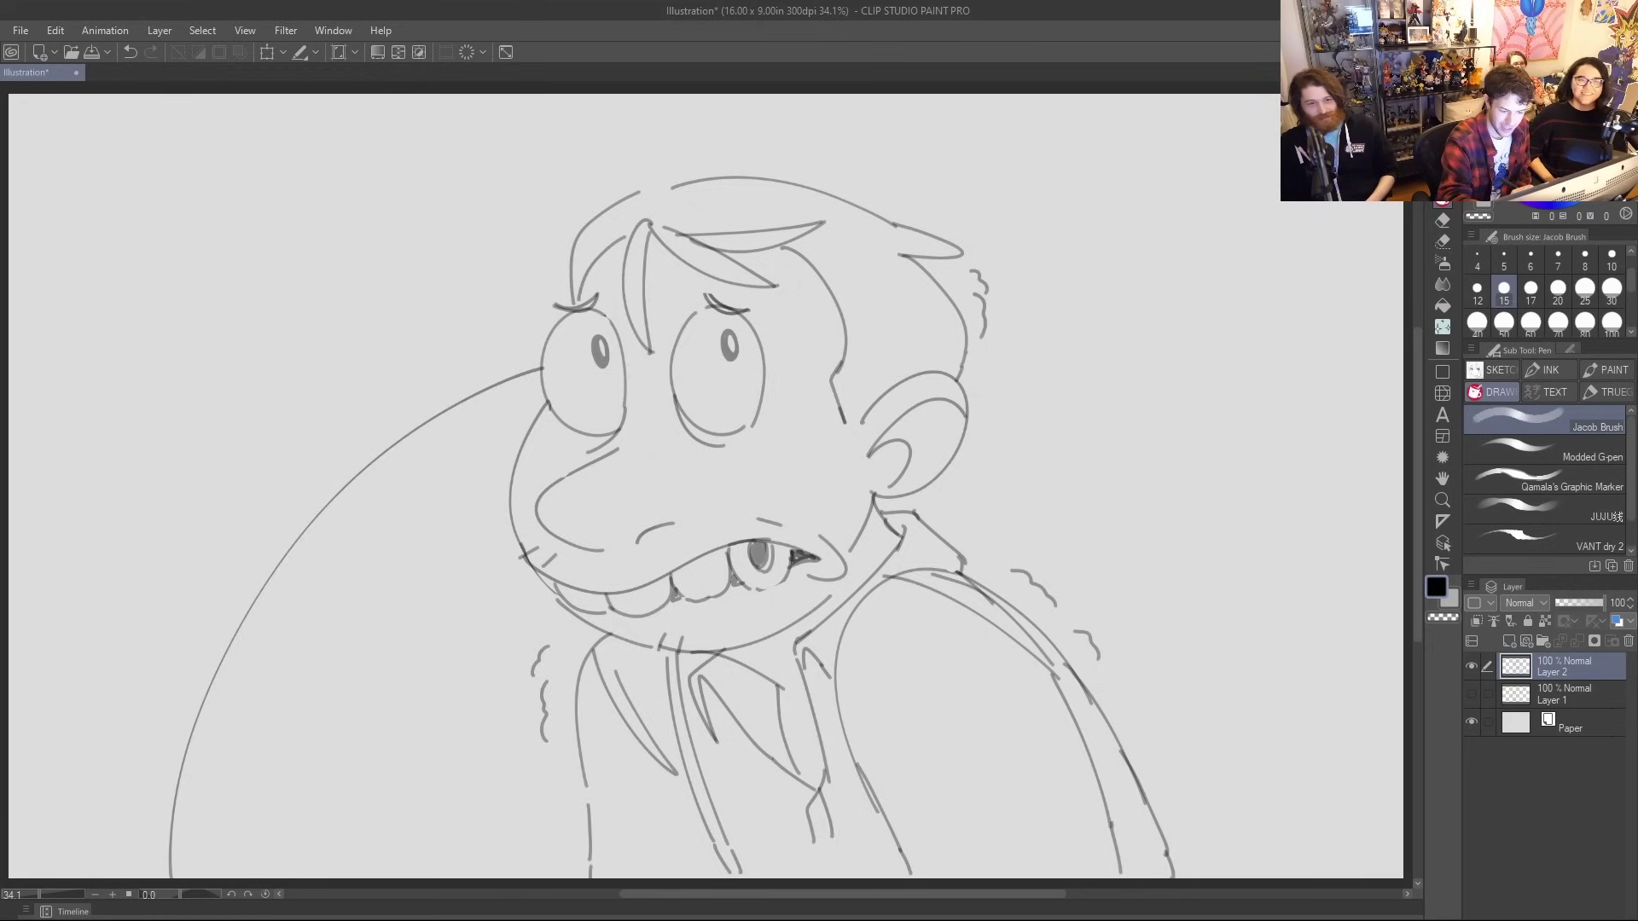
mouse_move(967, 345)
left_mouse_down()
mouse_move(1053, 368)
mouse_move(1368, 618)
mouse_move(1402, 682)
left_mouse_up()
left_click_drag(639, 192, 691, 182)
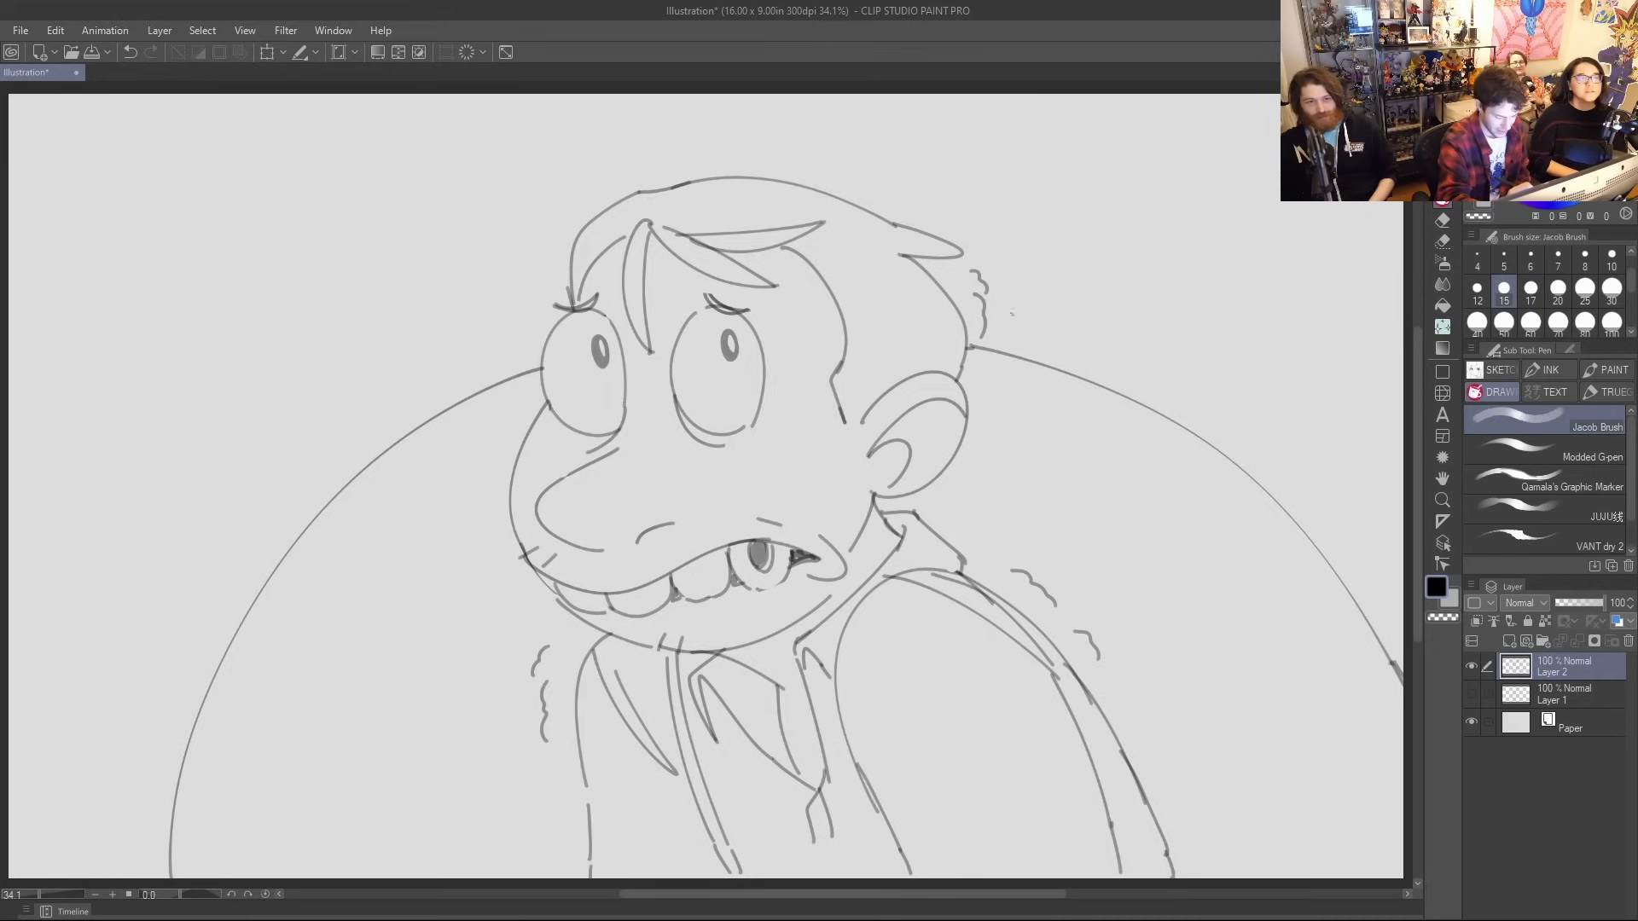
key("g")
left_click(1028, 308)
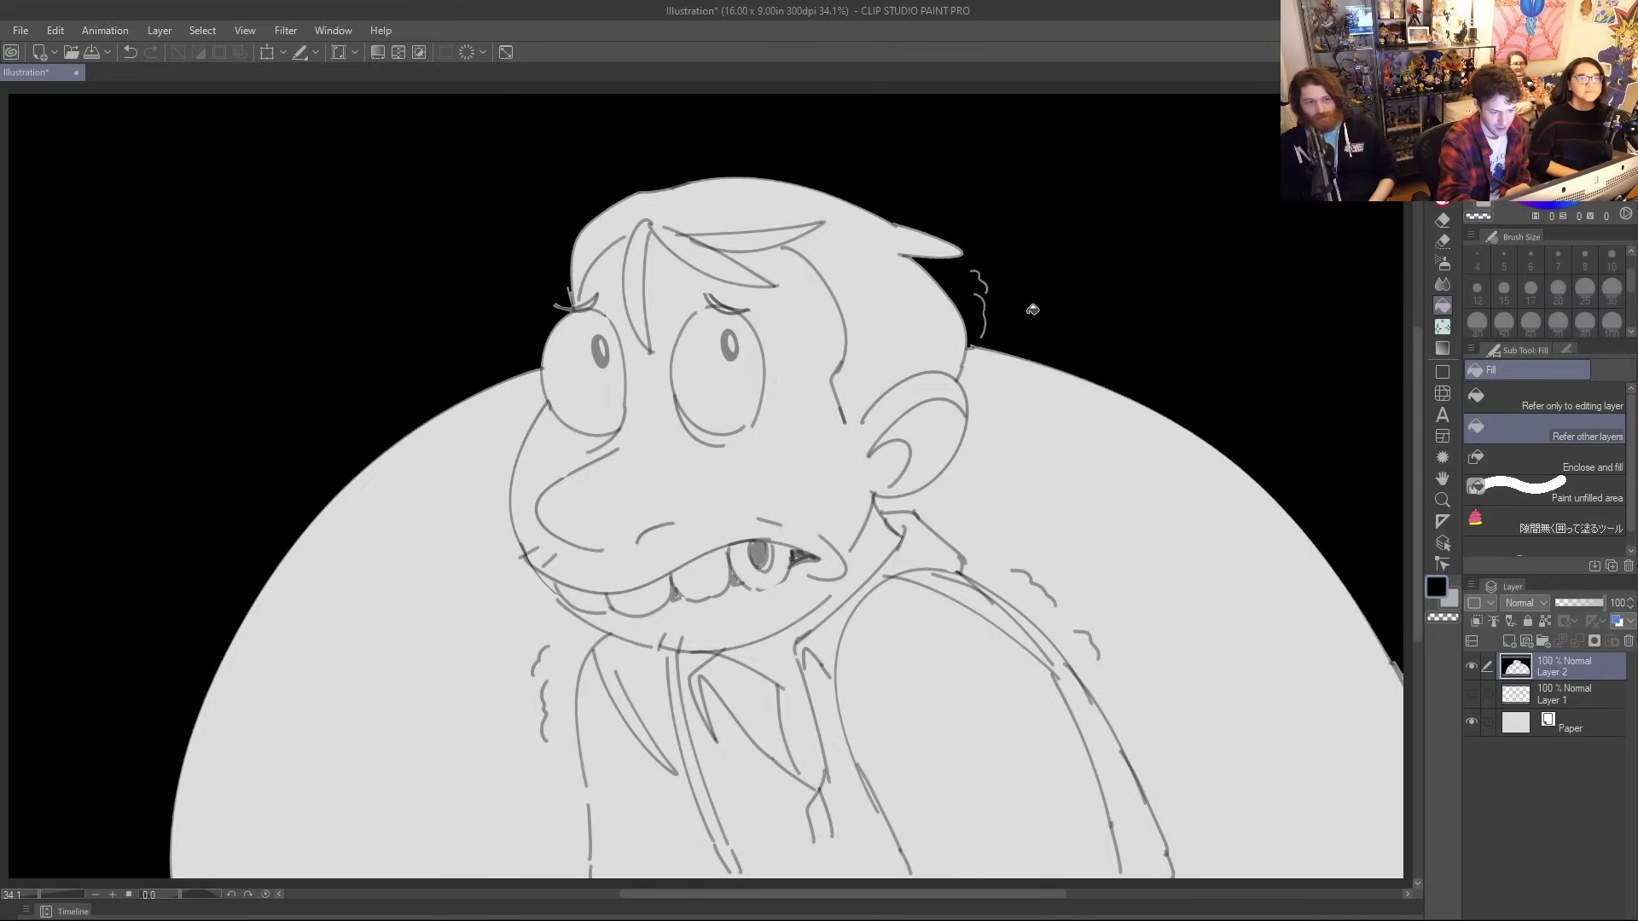
Erase wavy tremble marks out of the black fill behind the head so they read as light lines
key("e")
mouse_move(971, 296)
left_mouse_down()
mouse_move(983, 334)
mouse_move(983, 283)
mouse_move(995, 314)
left_mouse_up()
key("ctrl+z")
key("ctrl+z")
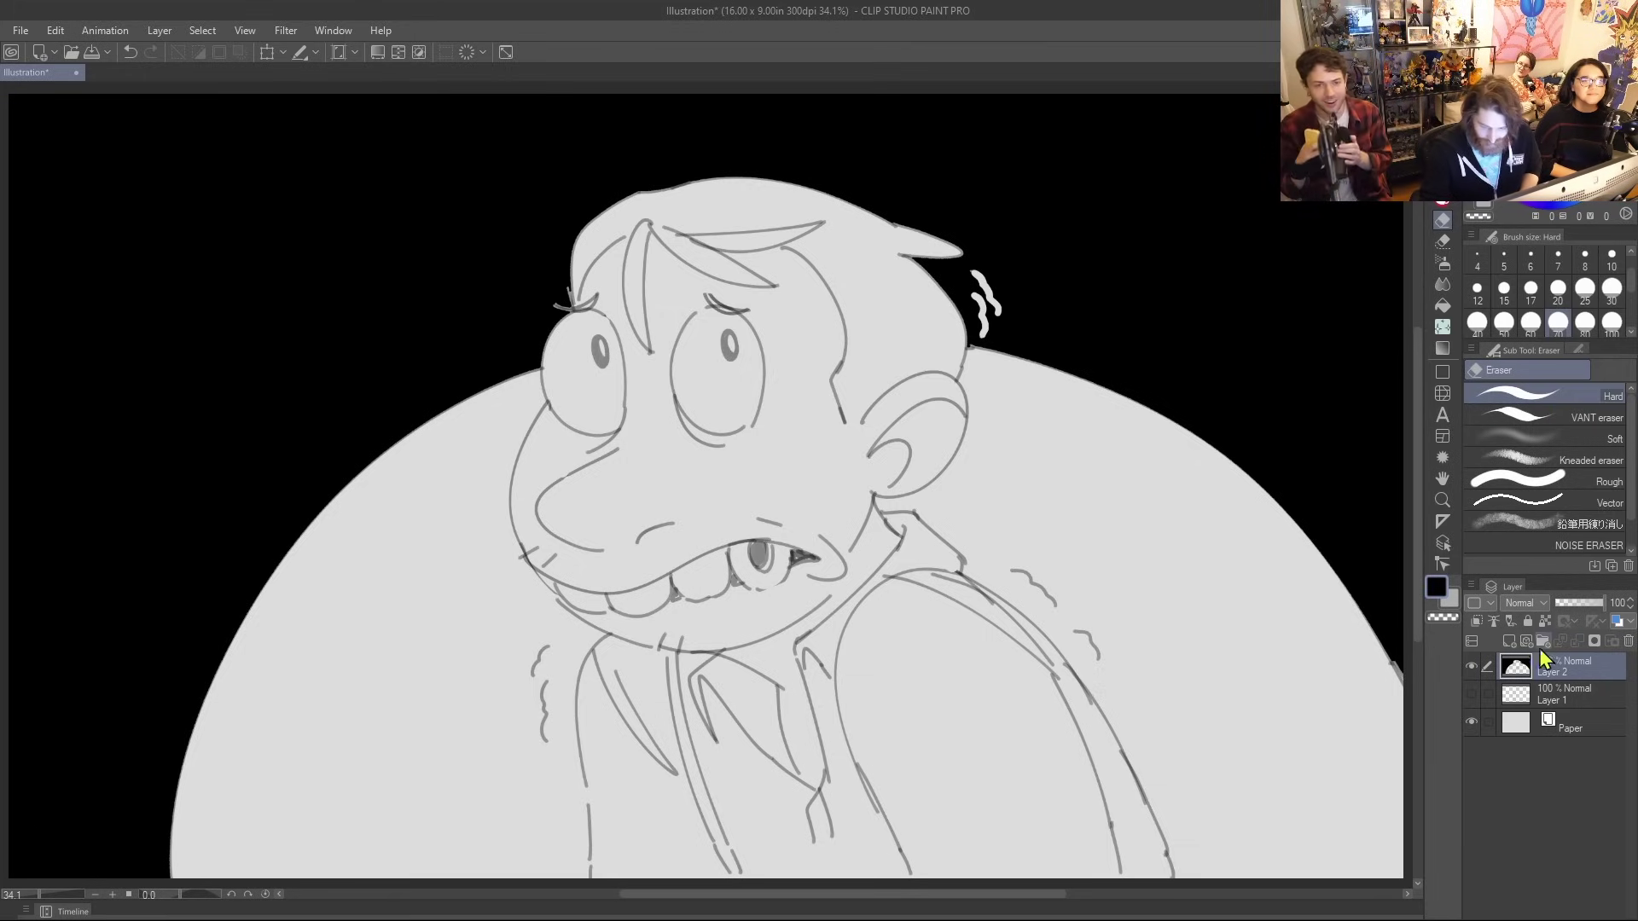
Add a new layer above Layer 2, choose the Modded G-pen and hide Layer 2
left_click(1510, 642)
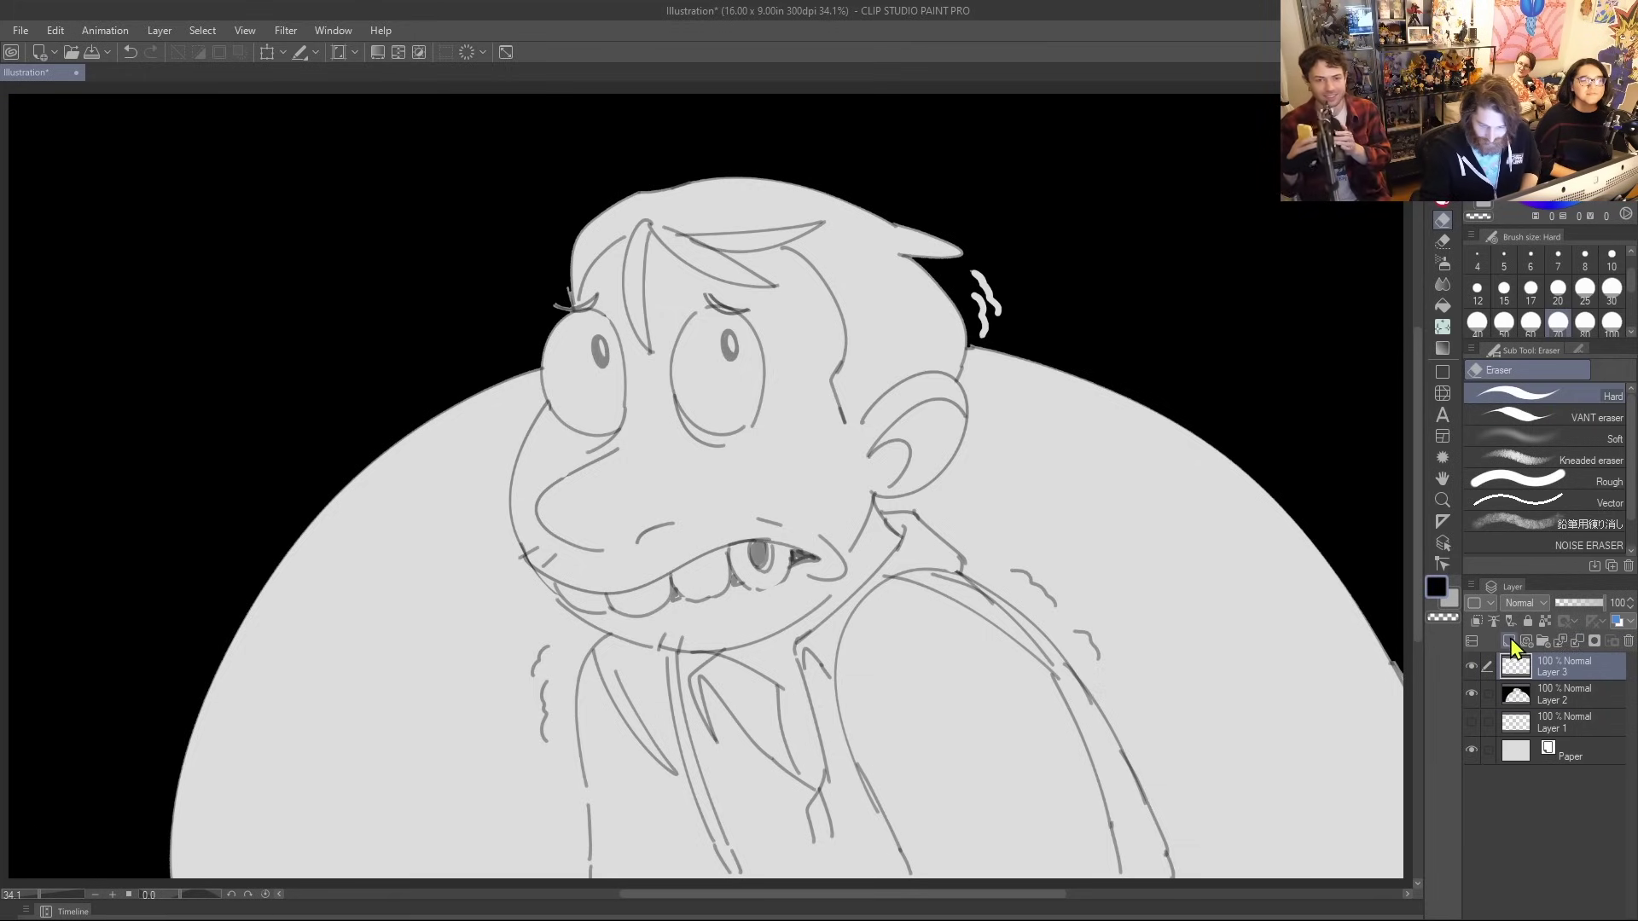
left_click(1446, 218)
left_click(1524, 453)
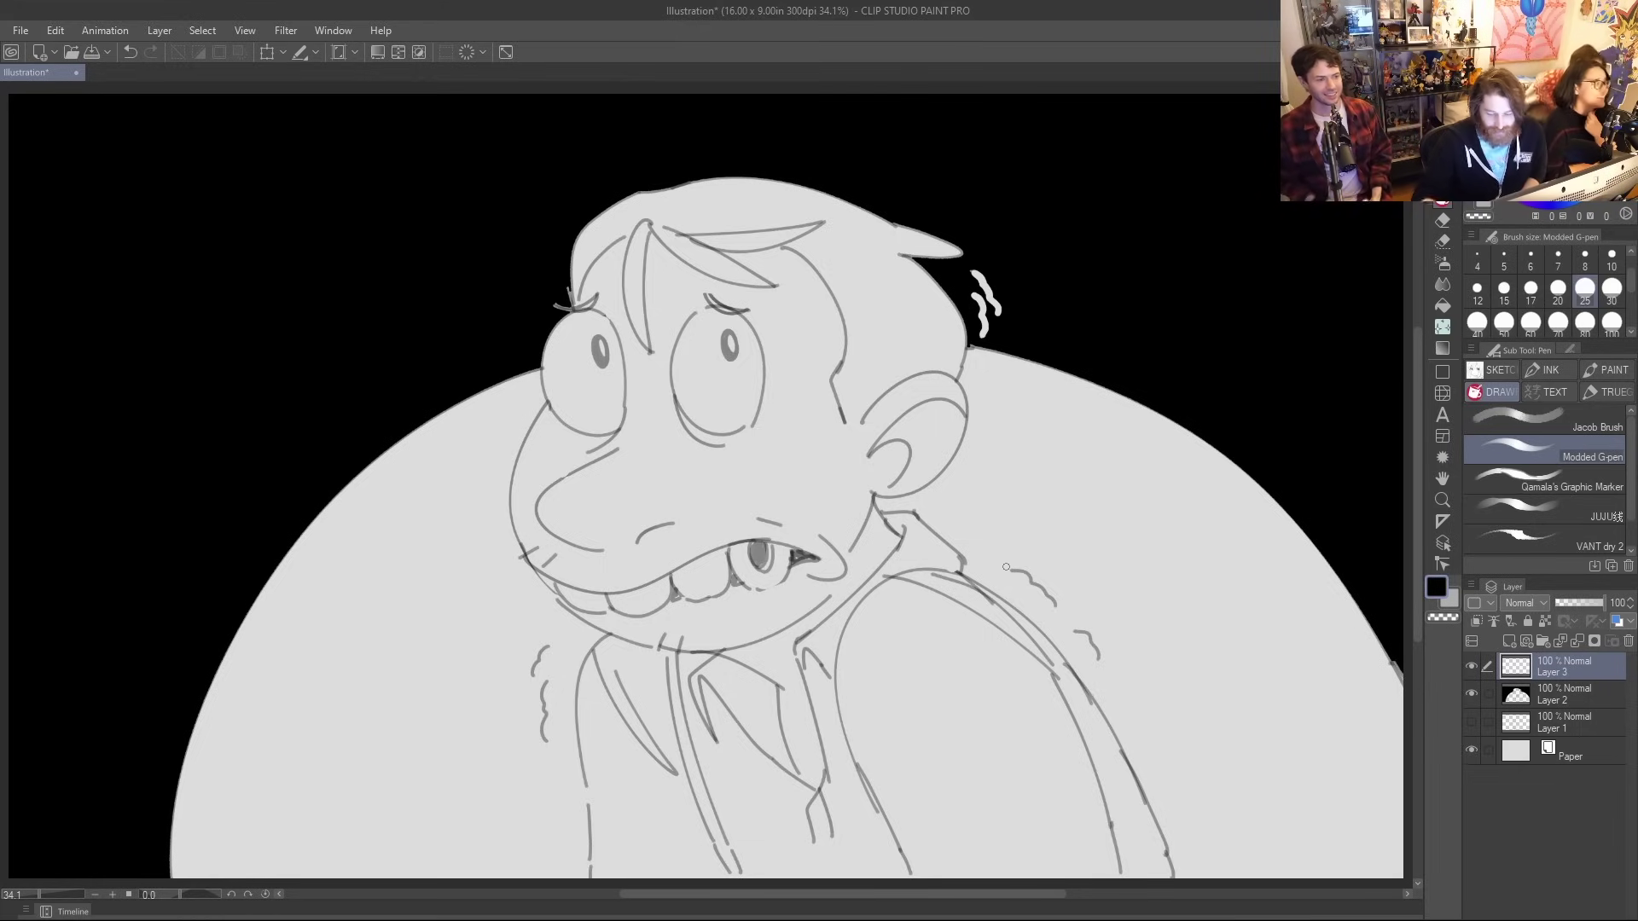
left_click(1471, 694)
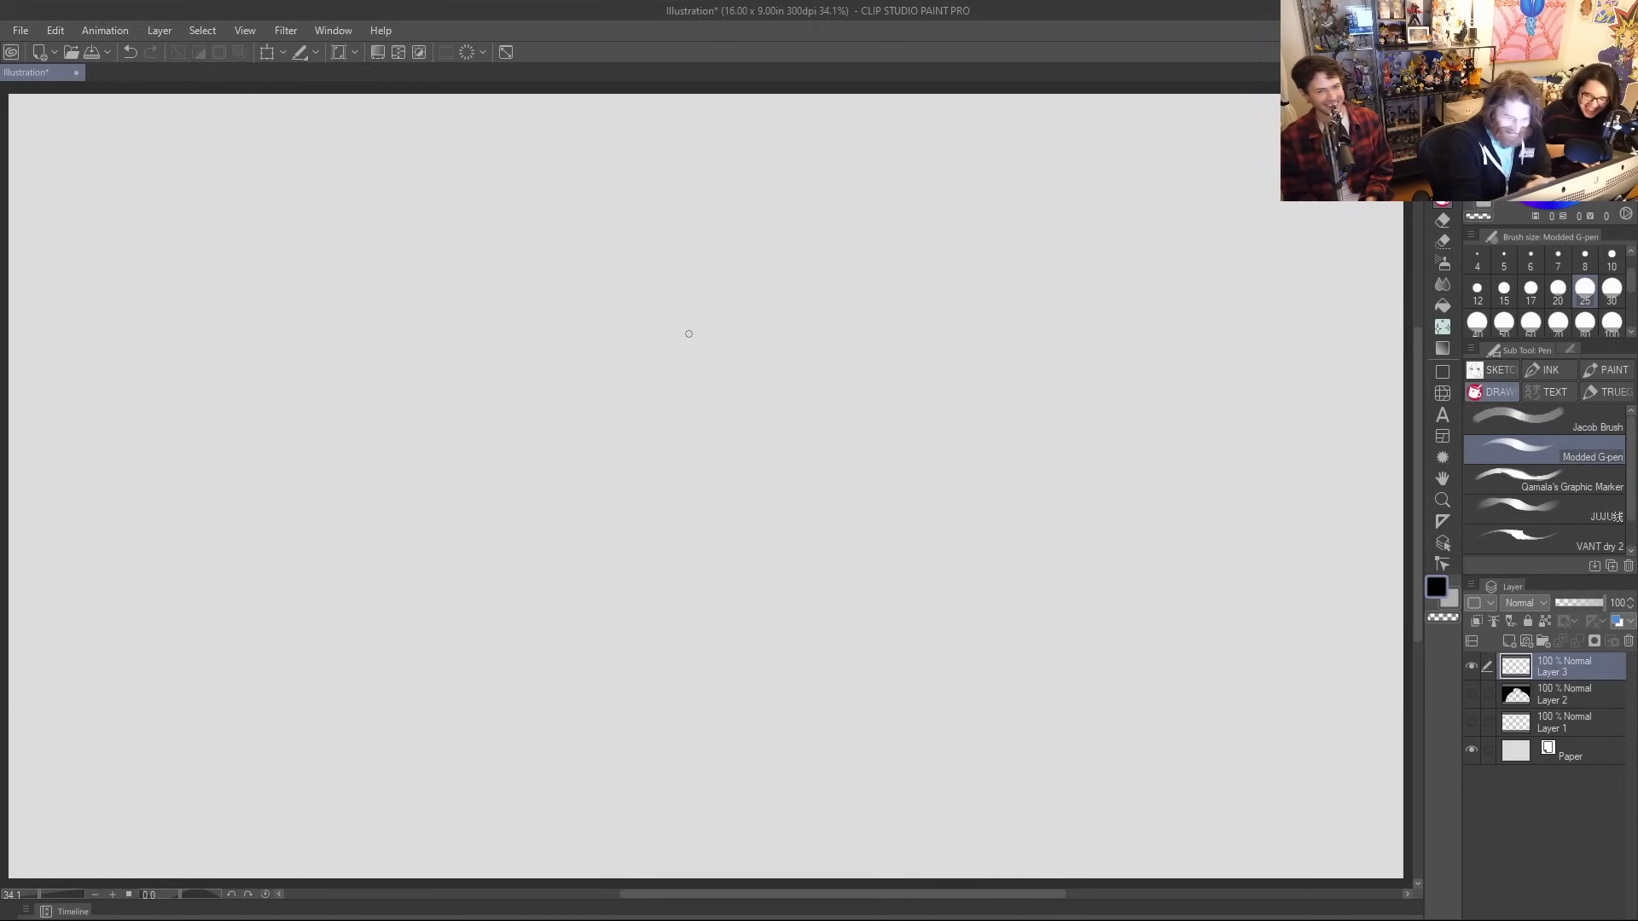
Sketch a new character's rounded head with a bulging muzzle and remove the excess strokes at the brow and back
mouse_move(691, 302)
left_mouse_down()
mouse_move(717, 241)
mouse_move(848, 187)
mouse_move(911, 345)
left_mouse_up()
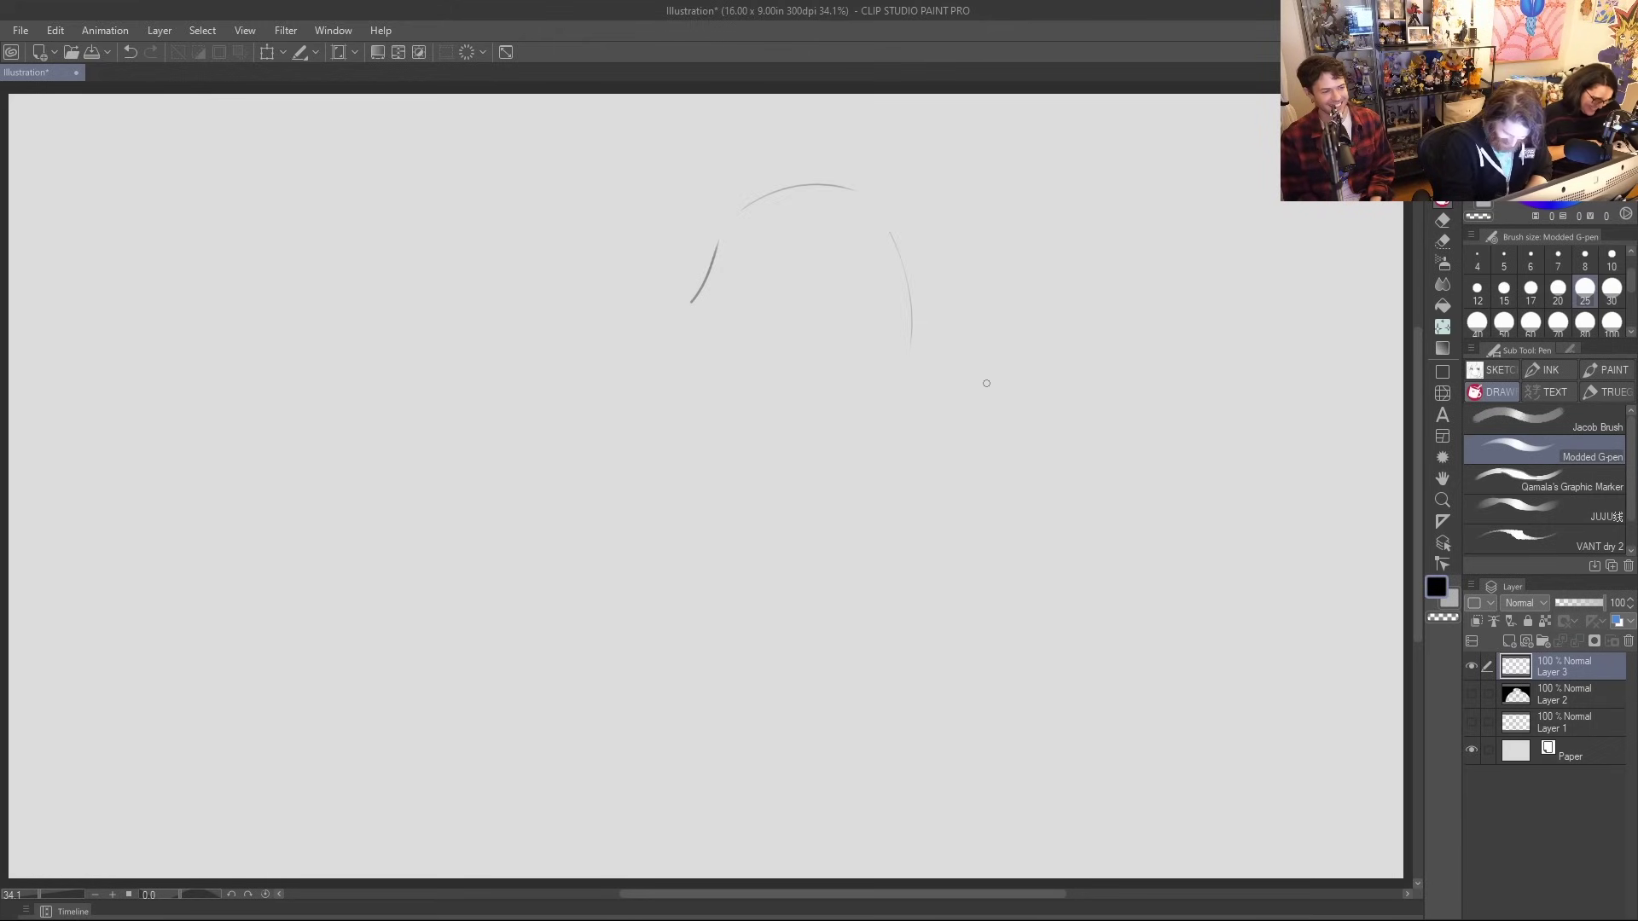
mouse_move(668, 315)
left_mouse_down()
mouse_move(742, 461)
mouse_move(919, 376)
left_mouse_up()
left_click_drag(904, 235, 910, 415)
left_click_drag(883, 195, 929, 307)
left_click_drag(696, 297, 641, 388)
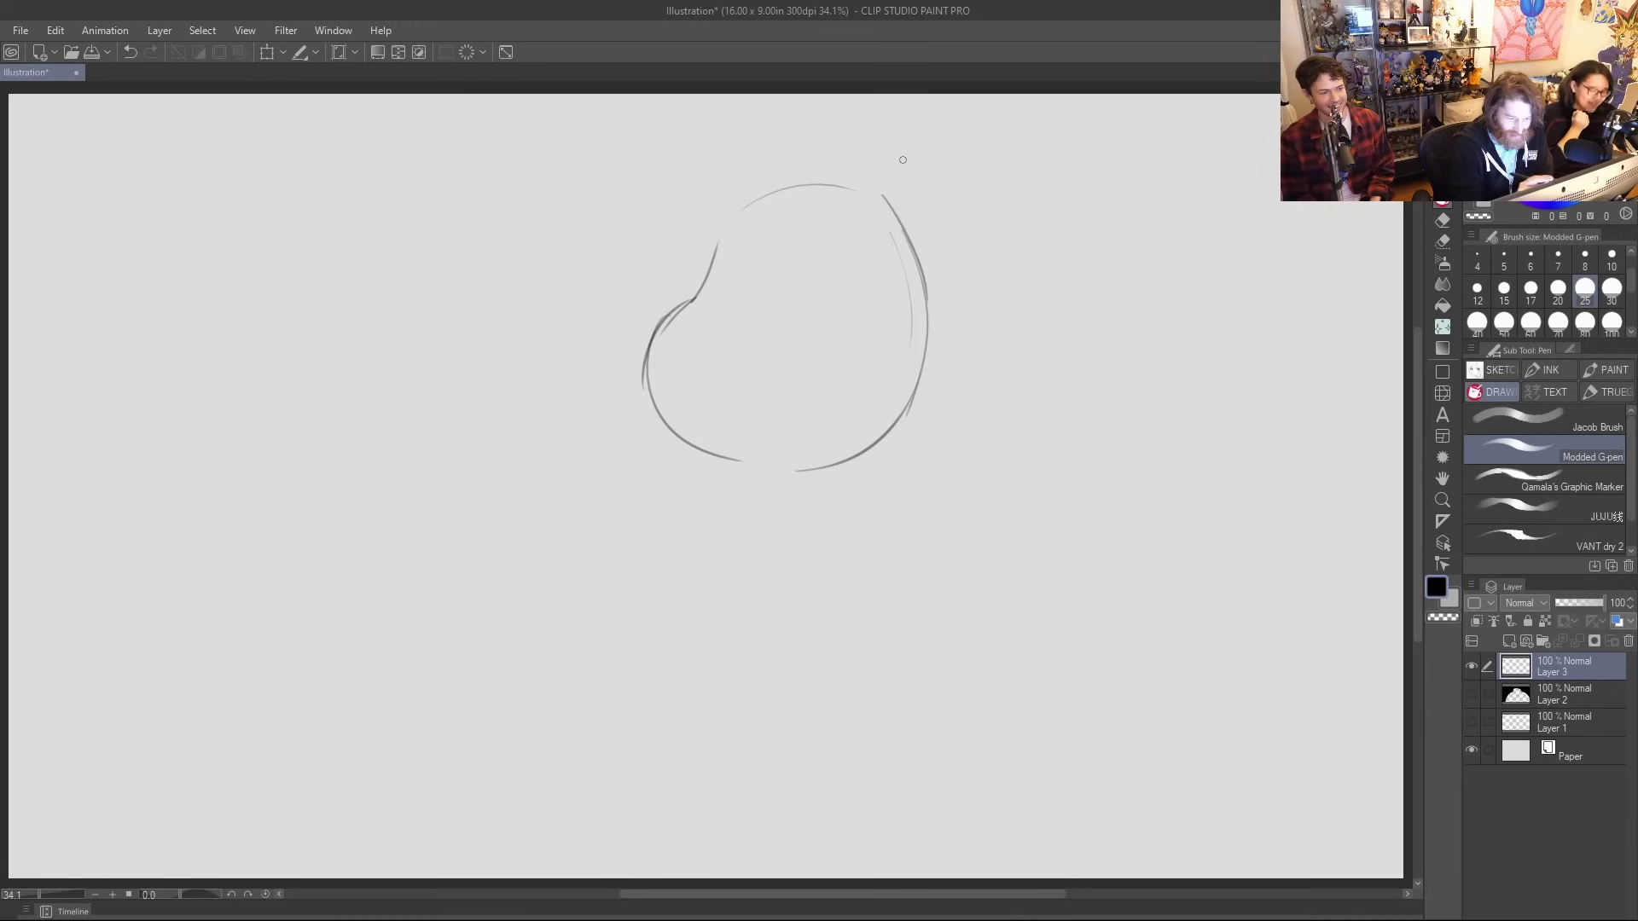
key("ctrl+z")
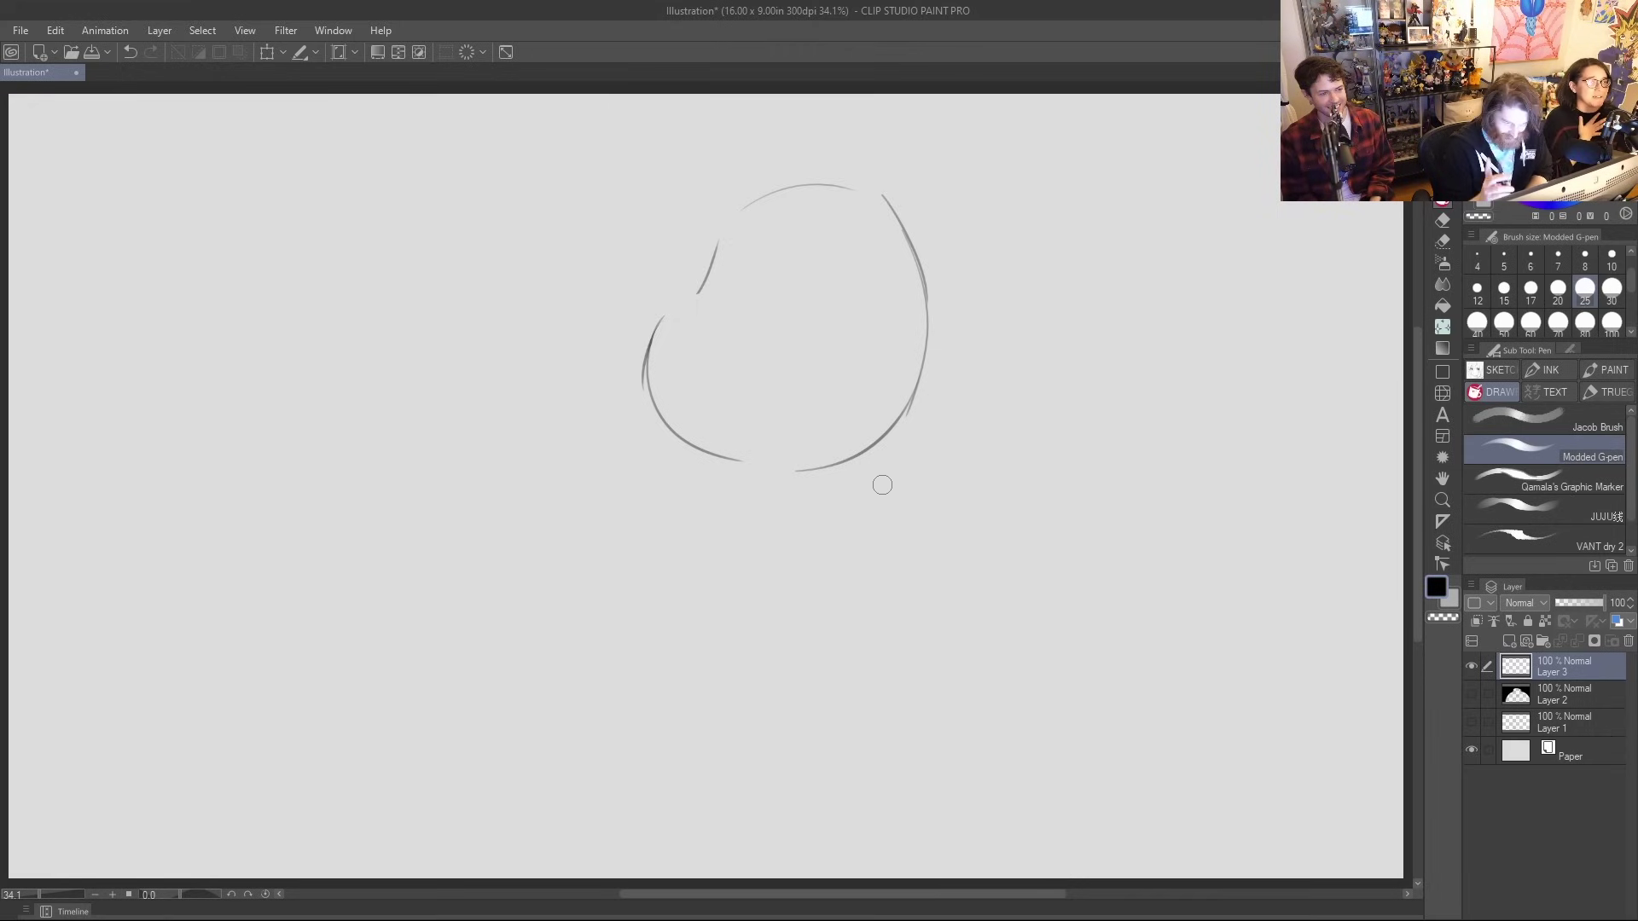
Go over the back and underside of the head with several overlapping curved strokes
mouse_move(894, 217)
left_mouse_down()
mouse_move(871, 452)
mouse_move(878, 417)
left_mouse_up()
left_click_drag(783, 469, 916, 353)
mouse_move(903, 205)
left_mouse_down()
mouse_move(925, 367)
mouse_move(910, 389)
left_mouse_up()
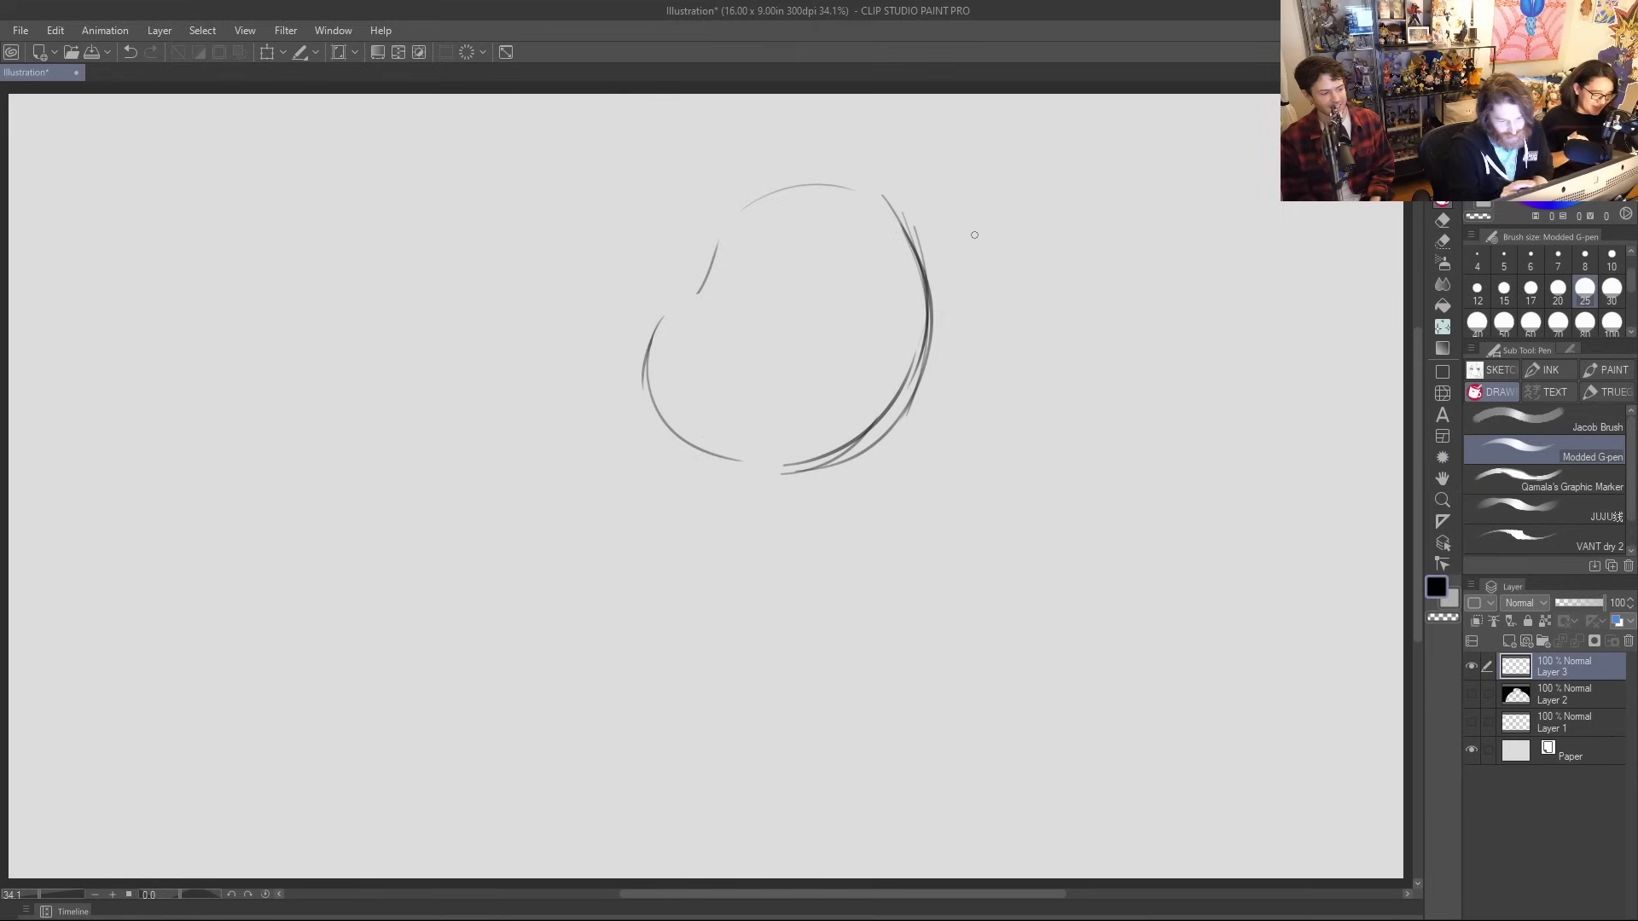
Remove the surplus strokes along the back and underside of the head, keeping a single curve at the back
key("ctrl+z")
key("ctrl+z")
key("ctrl+z")
key("ctrl+z")
key("ctrl+z")
key("ctrl+z")
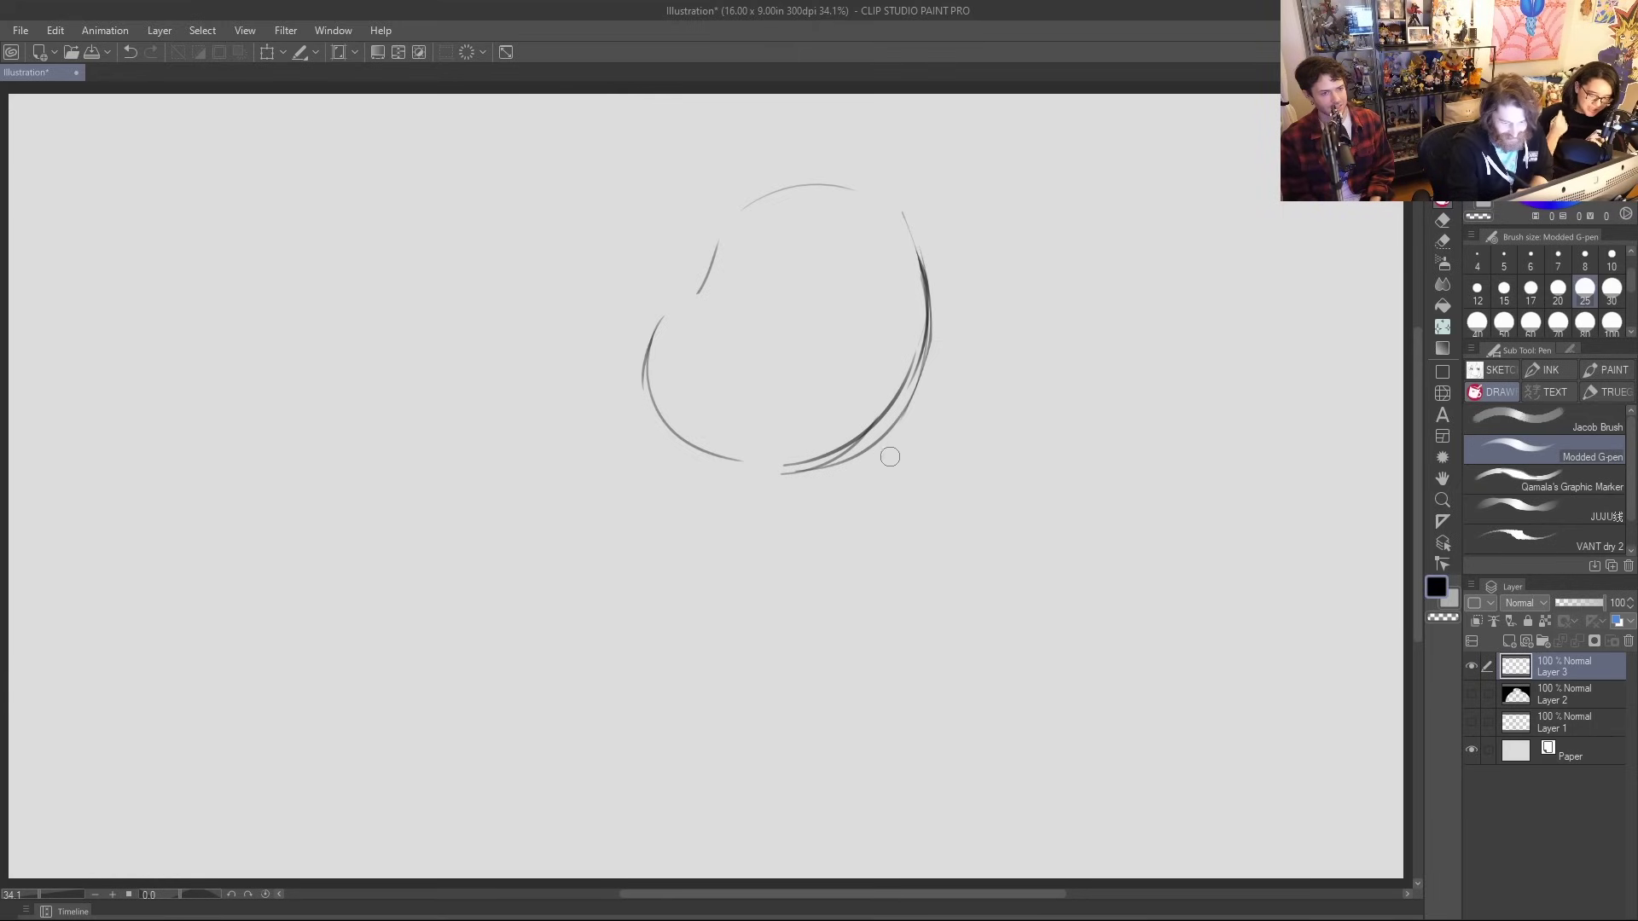
key("ctrl+z")
key("ctrl+z")
key("ctrl+z")
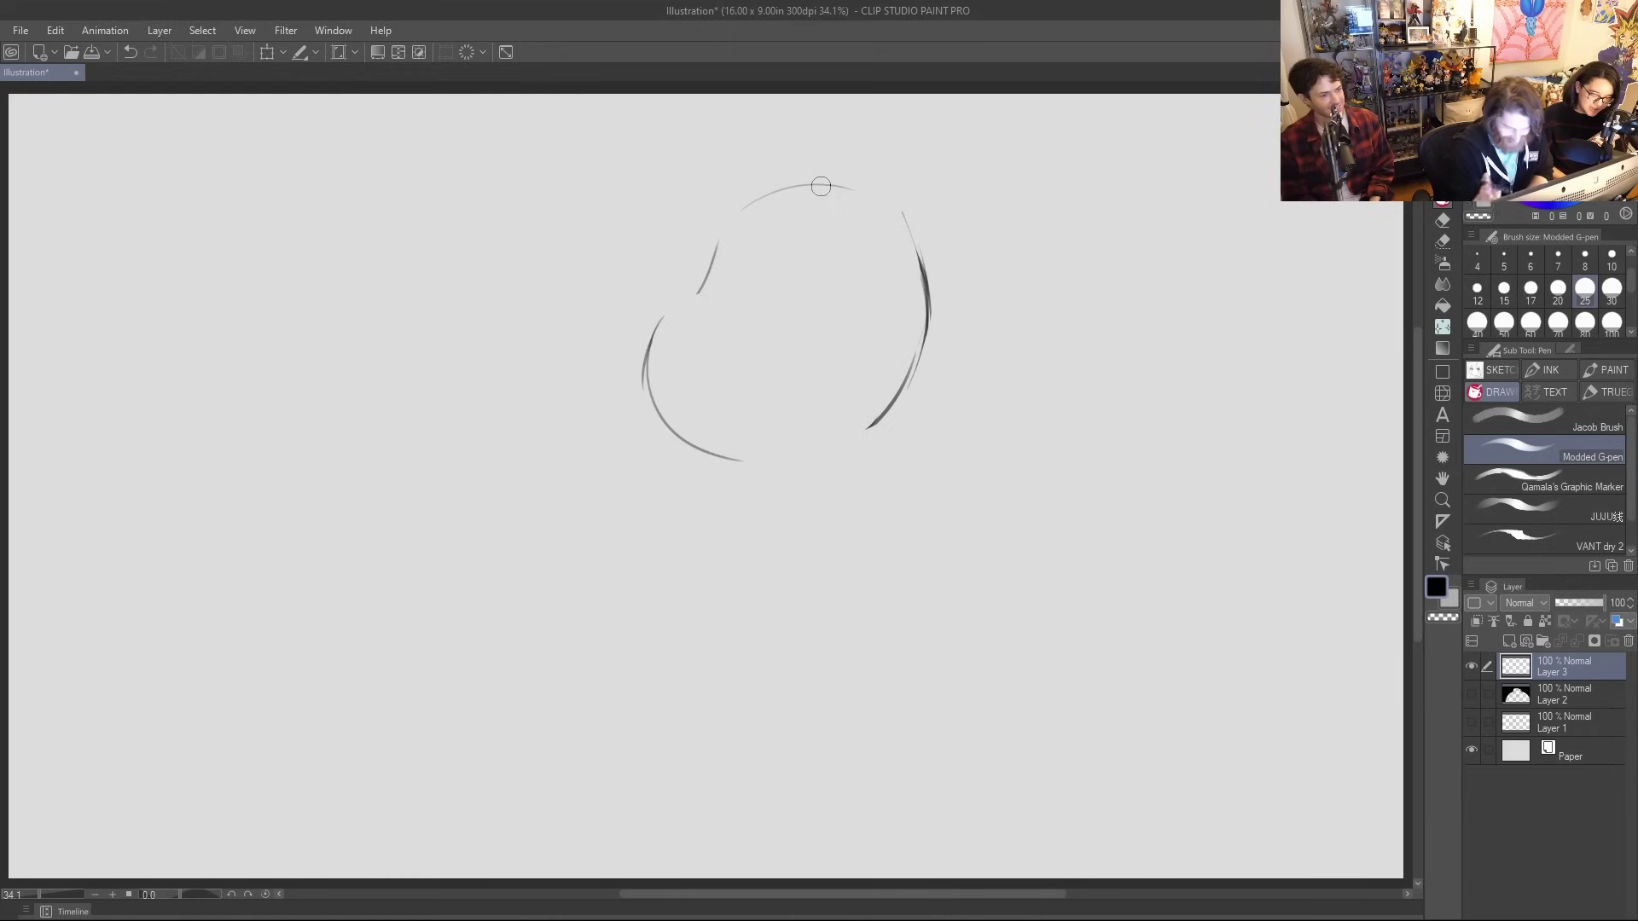
Reshape the muzzle's upper curve up to the brow and darken the head outline around the crown, back and jaw
left_click_drag(653, 331, 710, 282)
left_click_drag(644, 362, 718, 265)
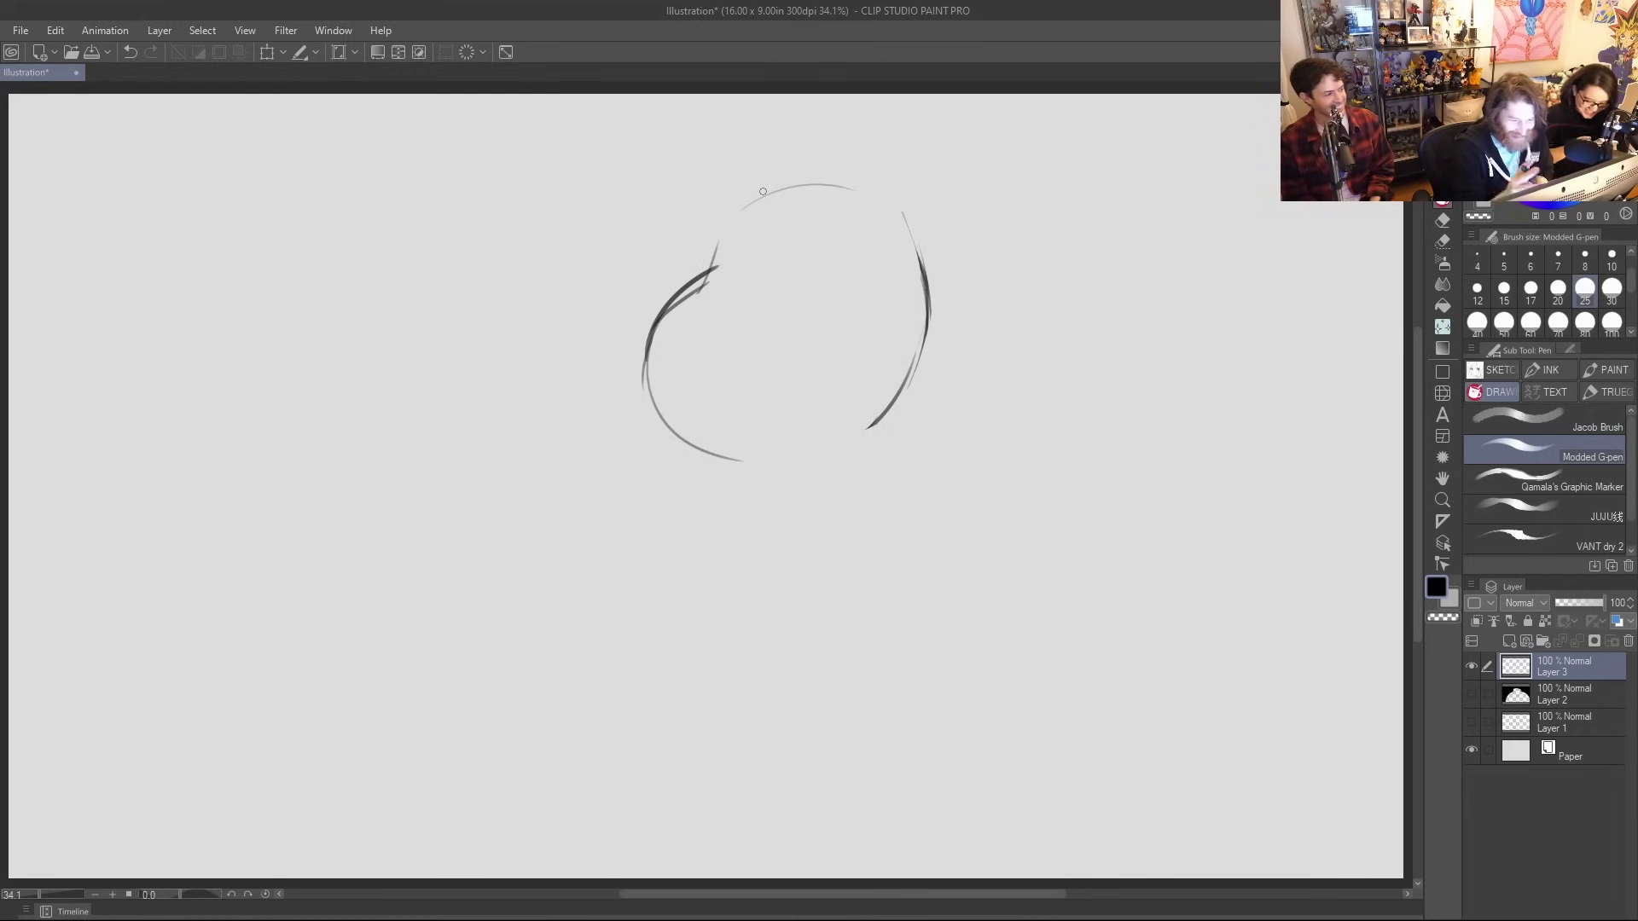
key("ctrl+z")
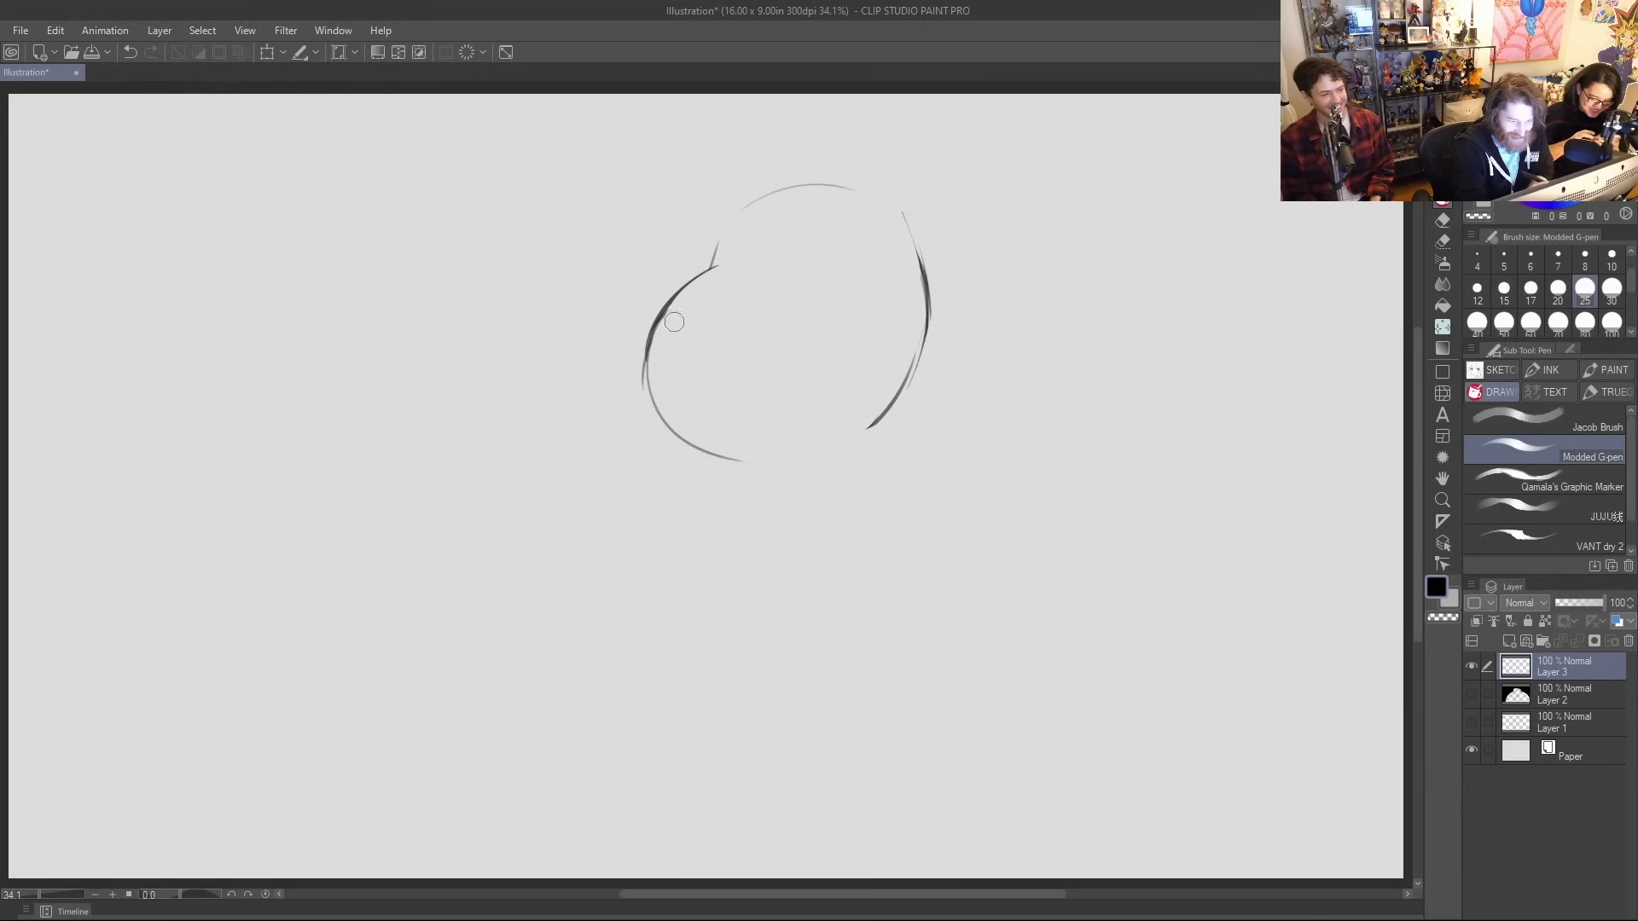
key("ctrl+z")
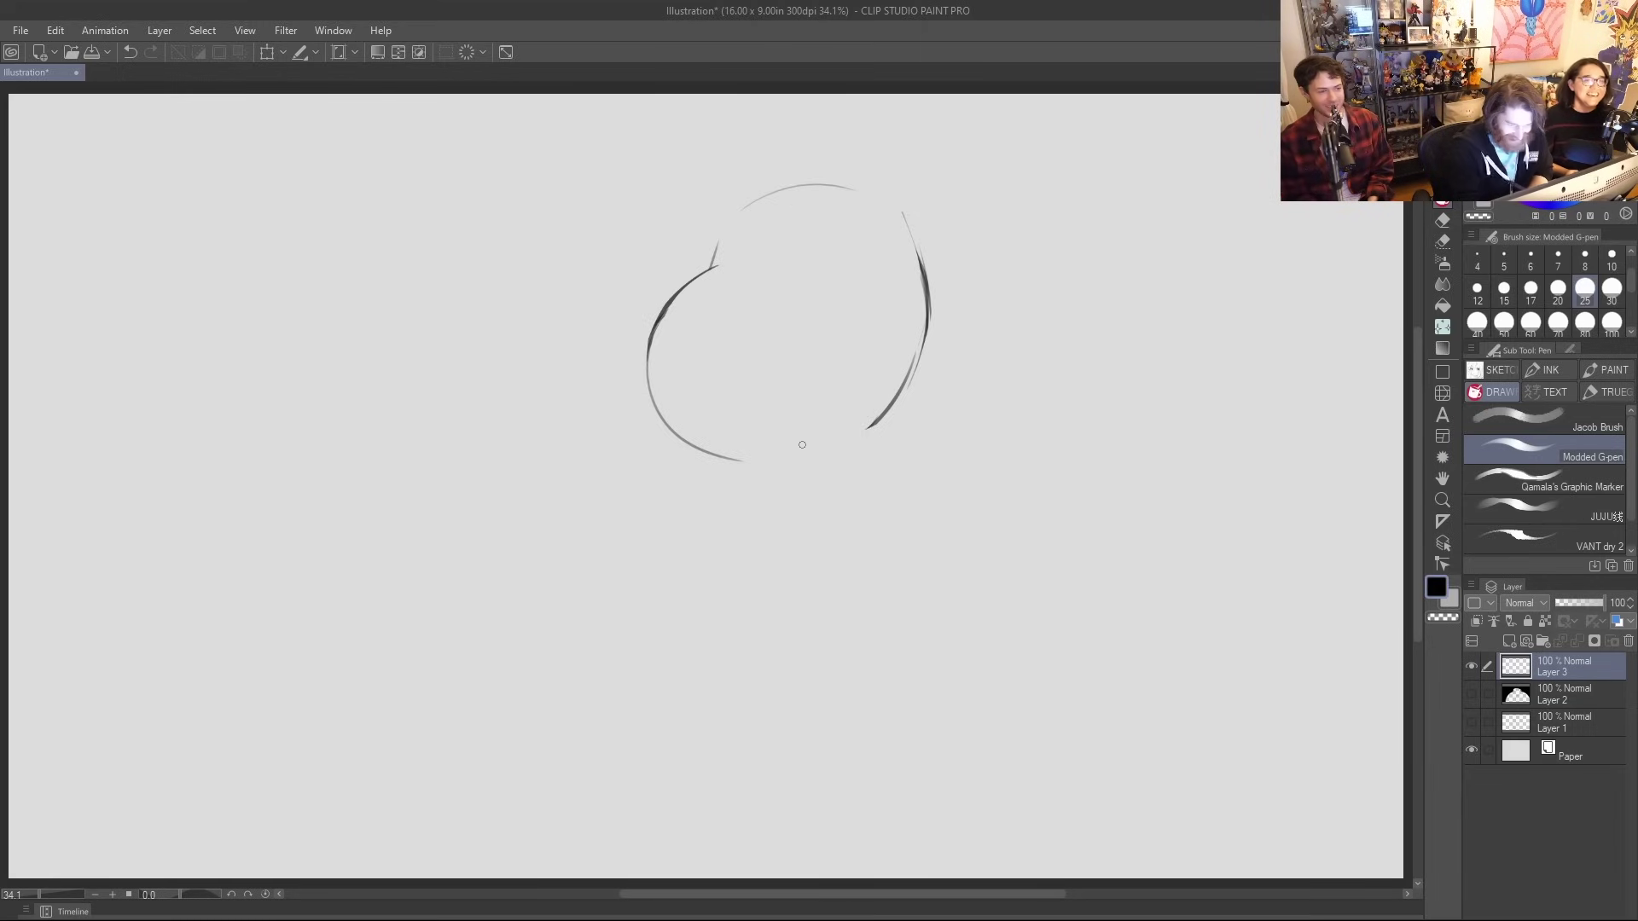
mouse_move(646, 334)
left_mouse_down()
mouse_move(745, 443)
mouse_move(883, 404)
mouse_move(928, 332)
left_mouse_up()
mouse_move(715, 267)
left_mouse_down()
mouse_move(742, 198)
mouse_move(891, 201)
mouse_move(930, 342)
left_mouse_up()
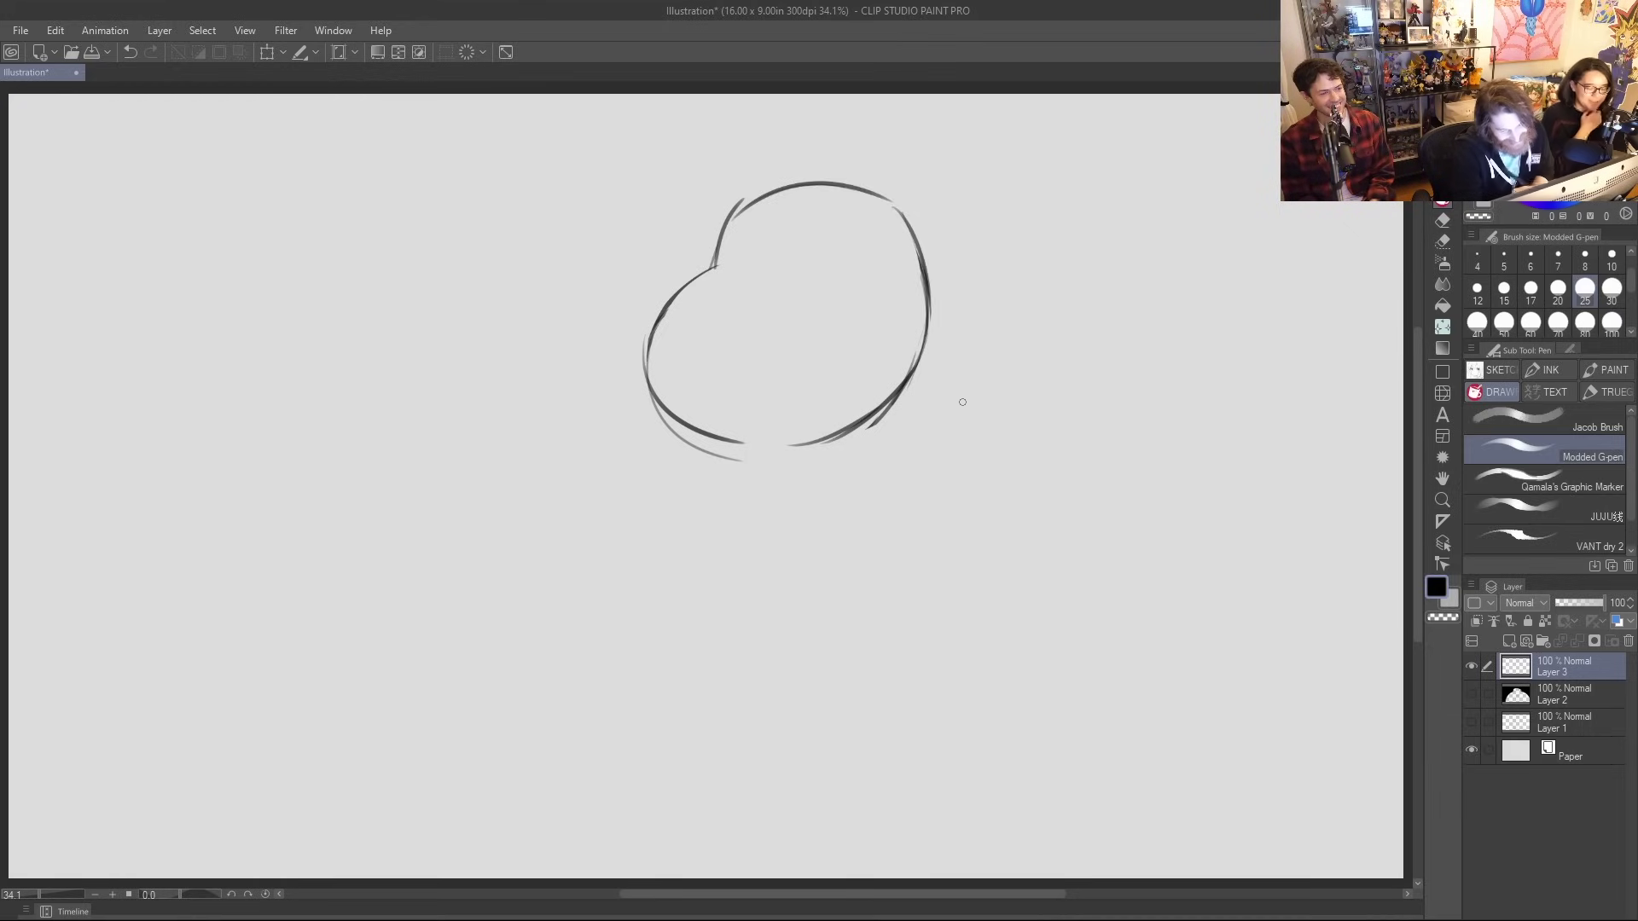
Draw a short neck and a curved torso front under the head, erasing the stray neck and torso strokes
mouse_move(857, 426)
left_mouse_down()
mouse_move(828, 452)
mouse_move(833, 468)
mouse_move(795, 474)
left_mouse_up()
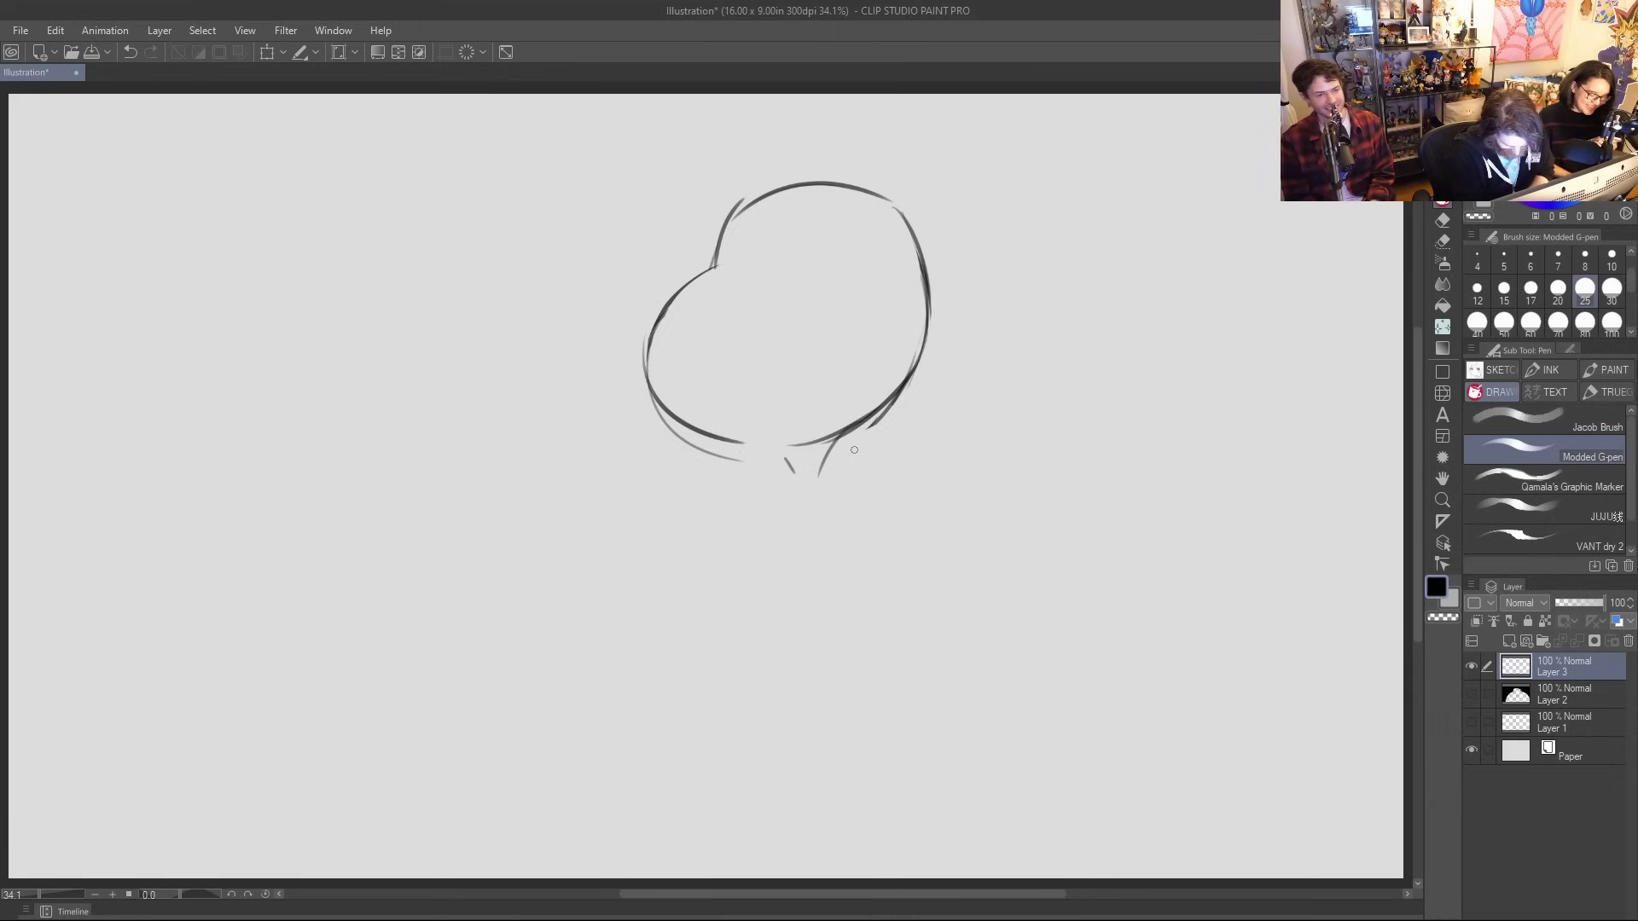
left_click_drag(776, 478, 761, 546)
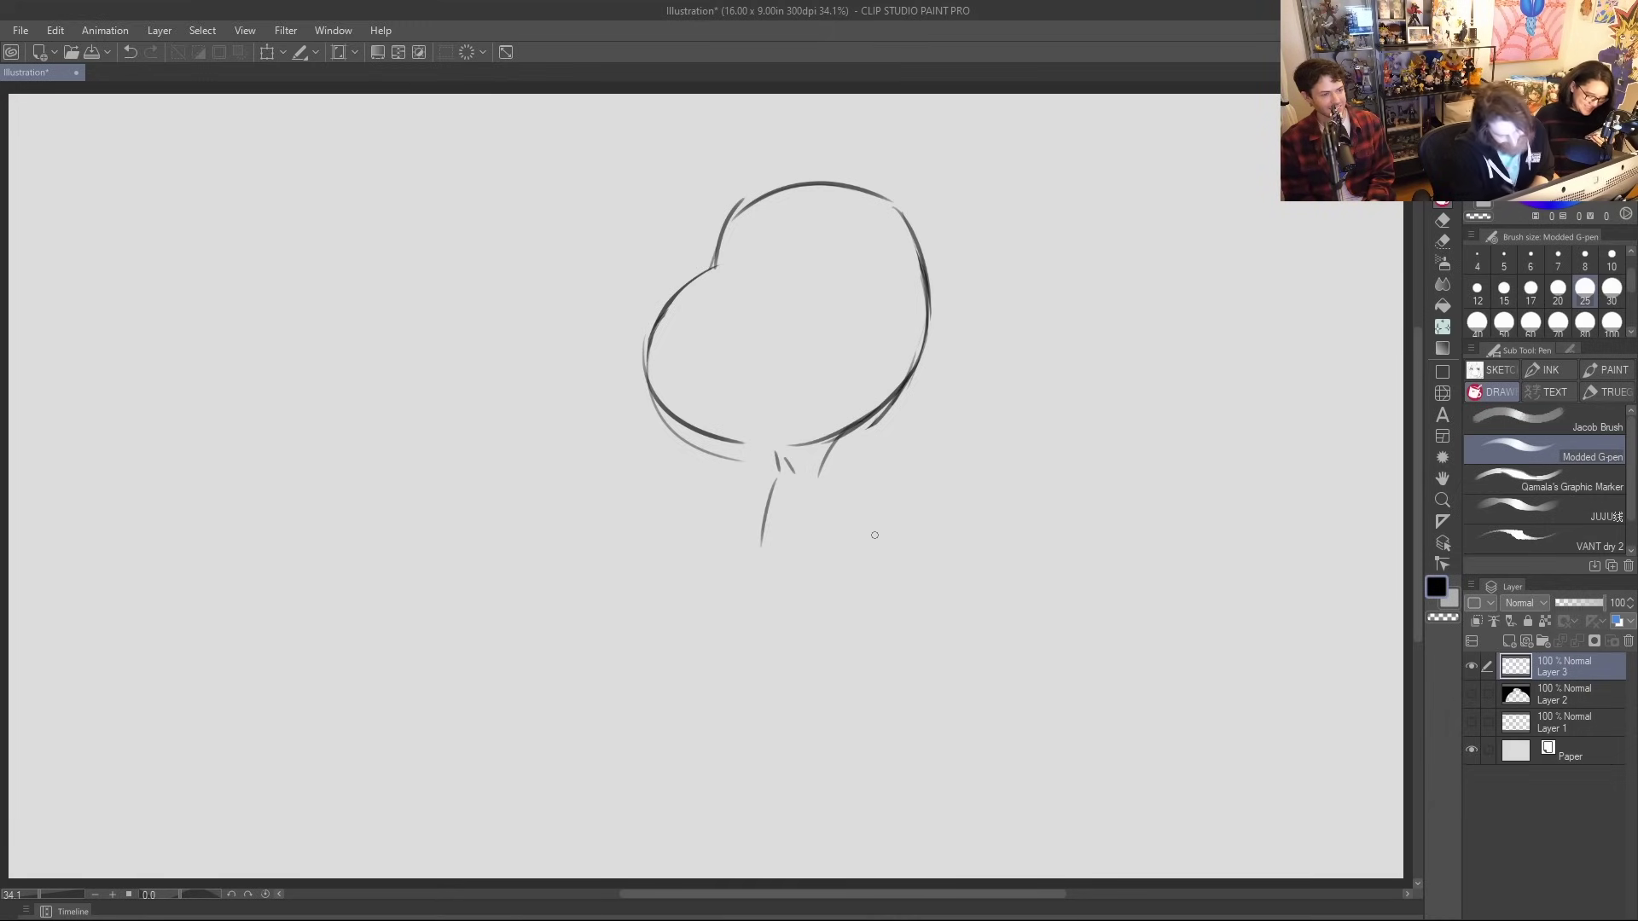
left_click_drag(775, 480, 758, 611)
left_click_drag(823, 488, 887, 563)
key("e")
left_click_drag(772, 494, 770, 534)
left_click_drag(783, 460, 795, 471)
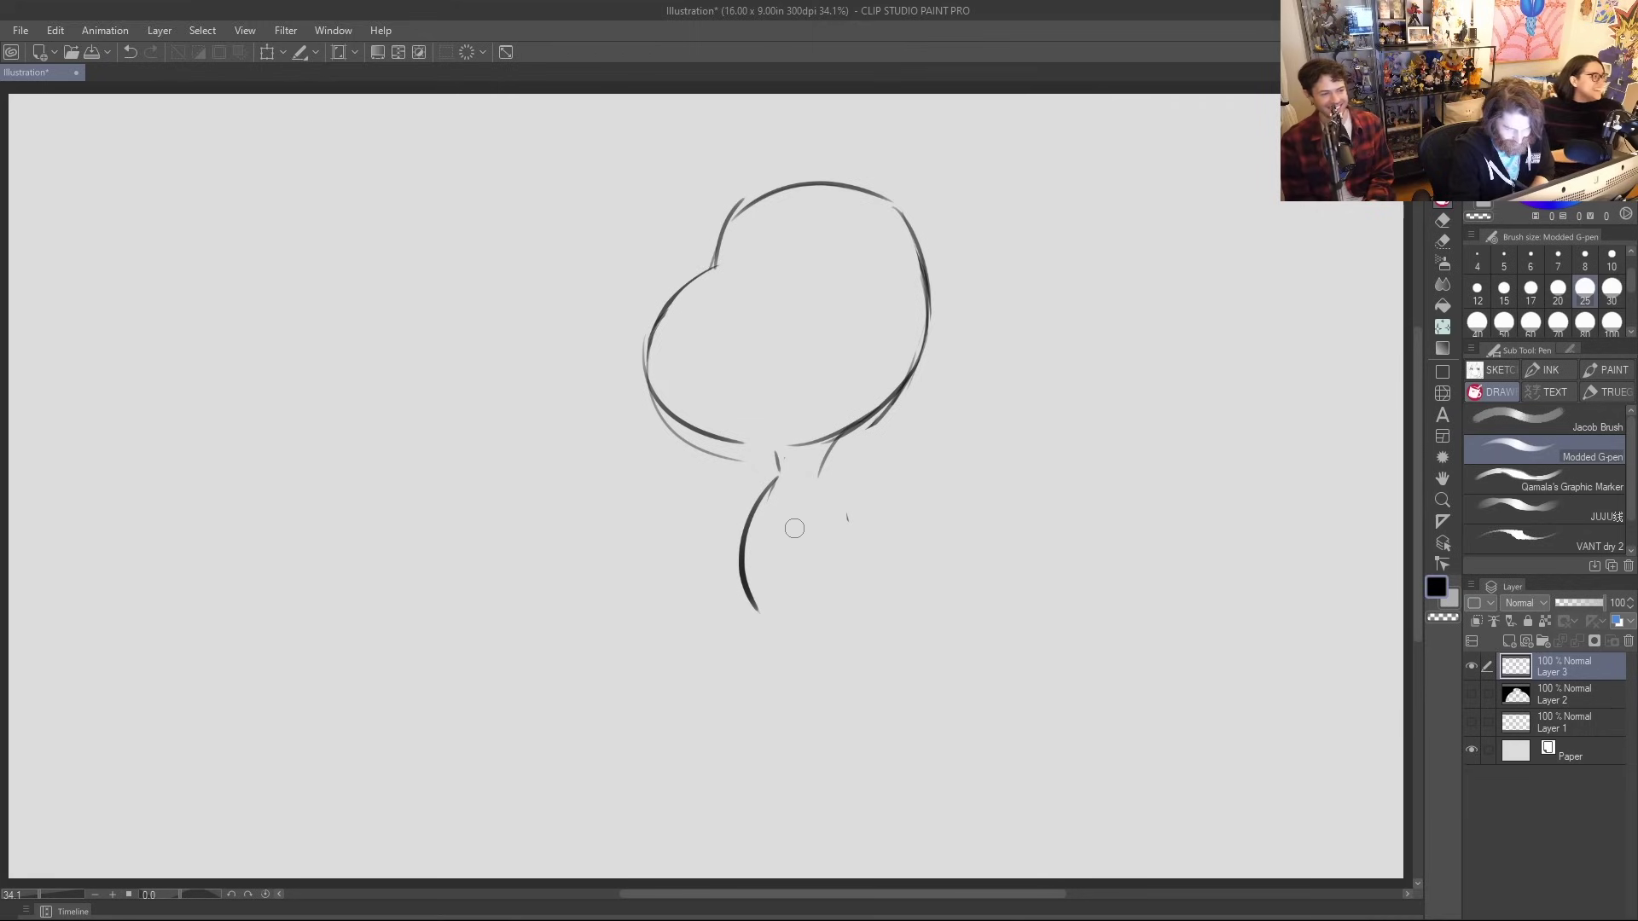
Erase the doubled muzzle line and stray torso mark, and redraw the torso front as a wider, rounder belly curve
mouse_move(696, 458)
left_mouse_down()
mouse_move(651, 395)
mouse_move(662, 418)
left_mouse_up()
mouse_move(847, 520)
left_mouse_down()
mouse_move(744, 626)
mouse_move(745, 559)
mouse_move(786, 467)
left_mouse_up()
key("p")
key("e")
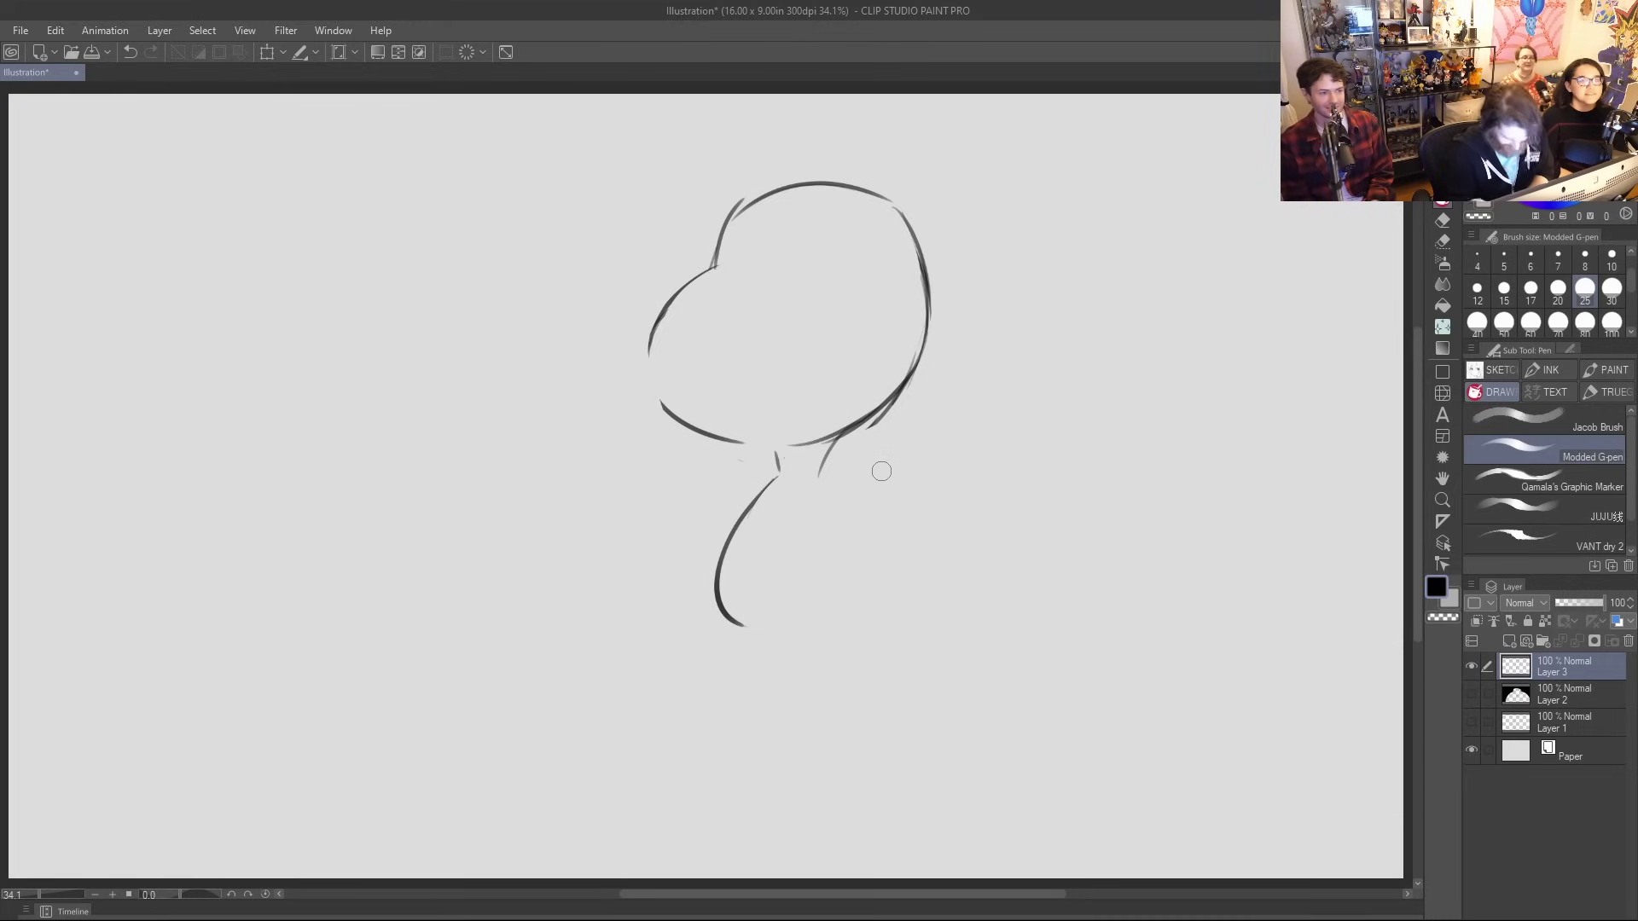
Draw the back of the torso with a small bulge at the seat and the outer lines of two short legs
key("p")
left_click_drag(819, 485, 851, 571)
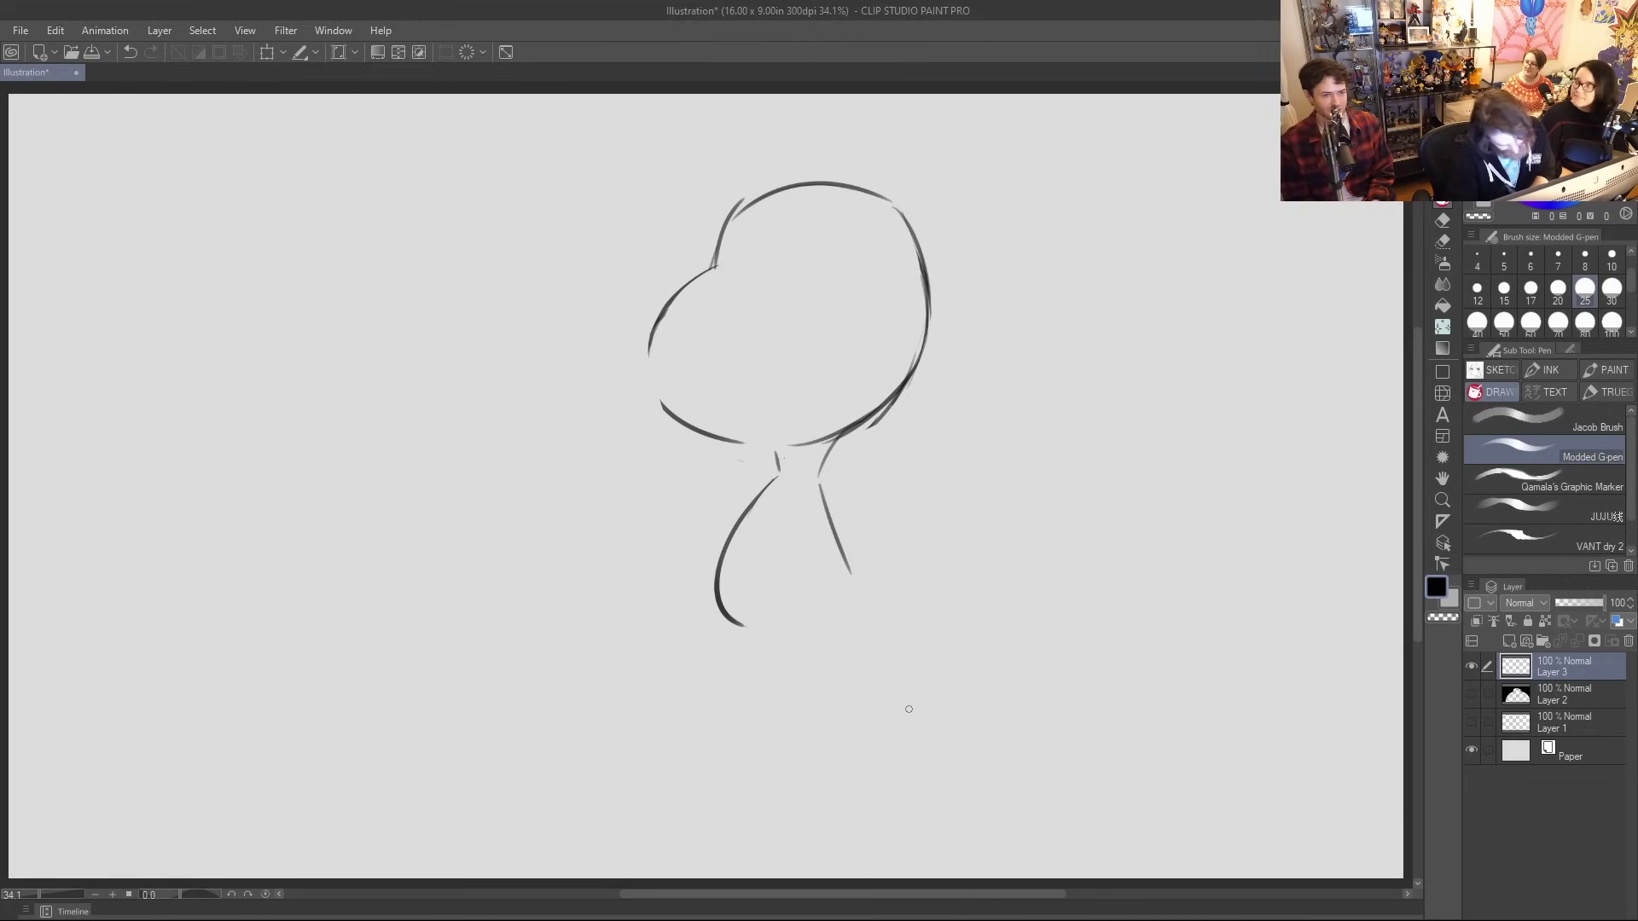
left_click_drag(802, 644, 826, 709)
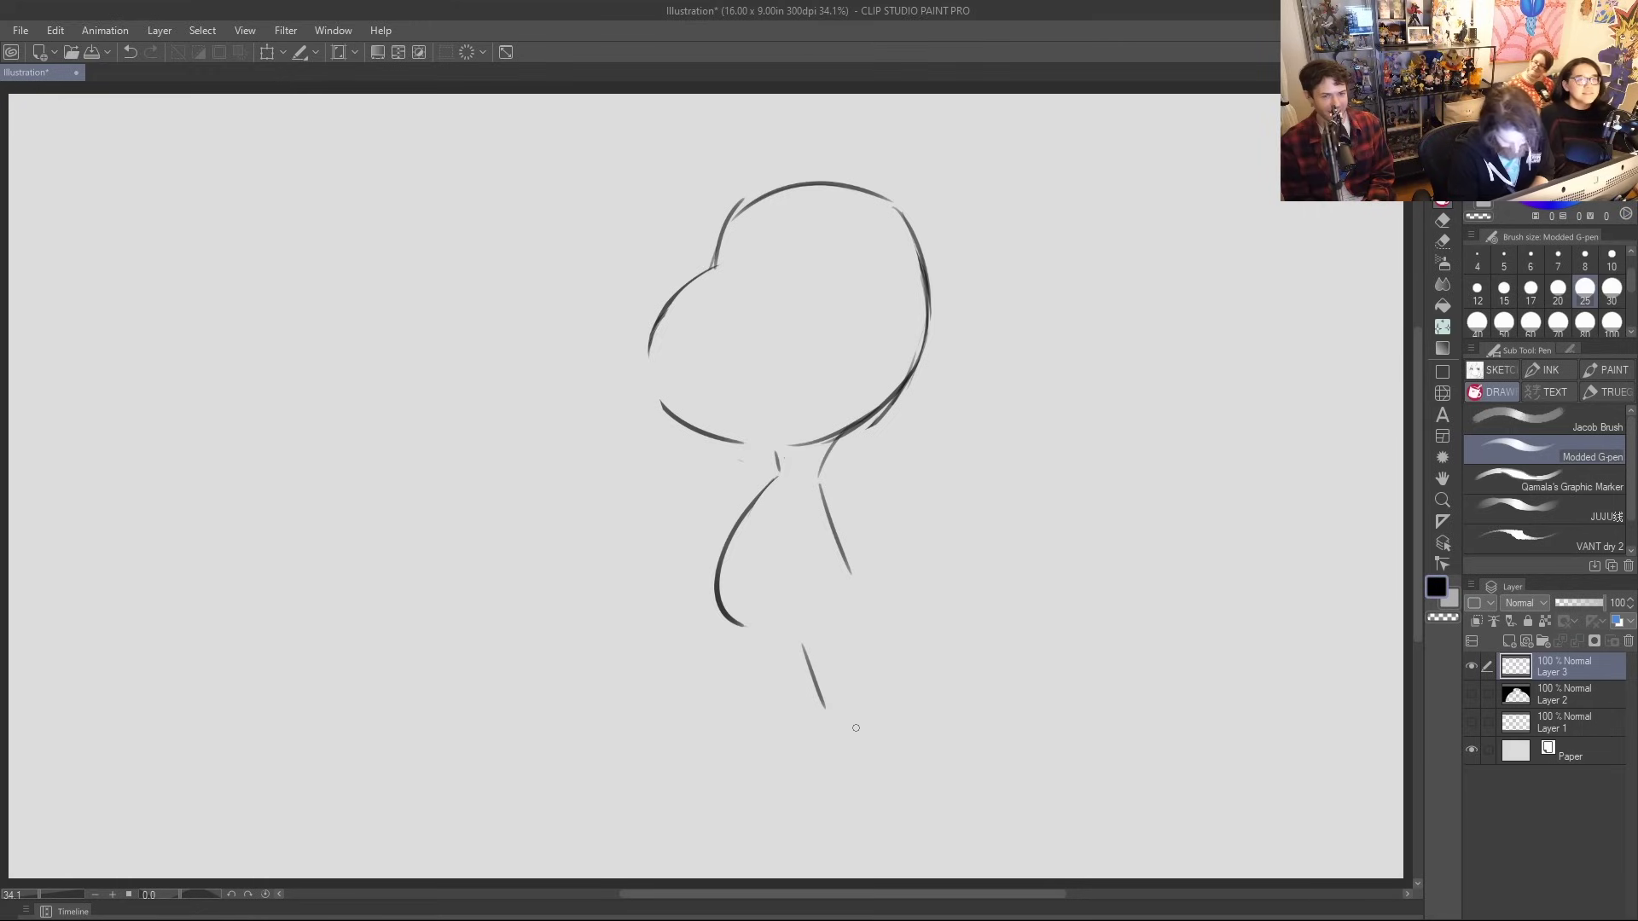
mouse_move(748, 636)
left_mouse_down()
mouse_move(748, 752)
mouse_move(728, 743)
mouse_move(814, 714)
mouse_move(818, 648)
left_mouse_up()
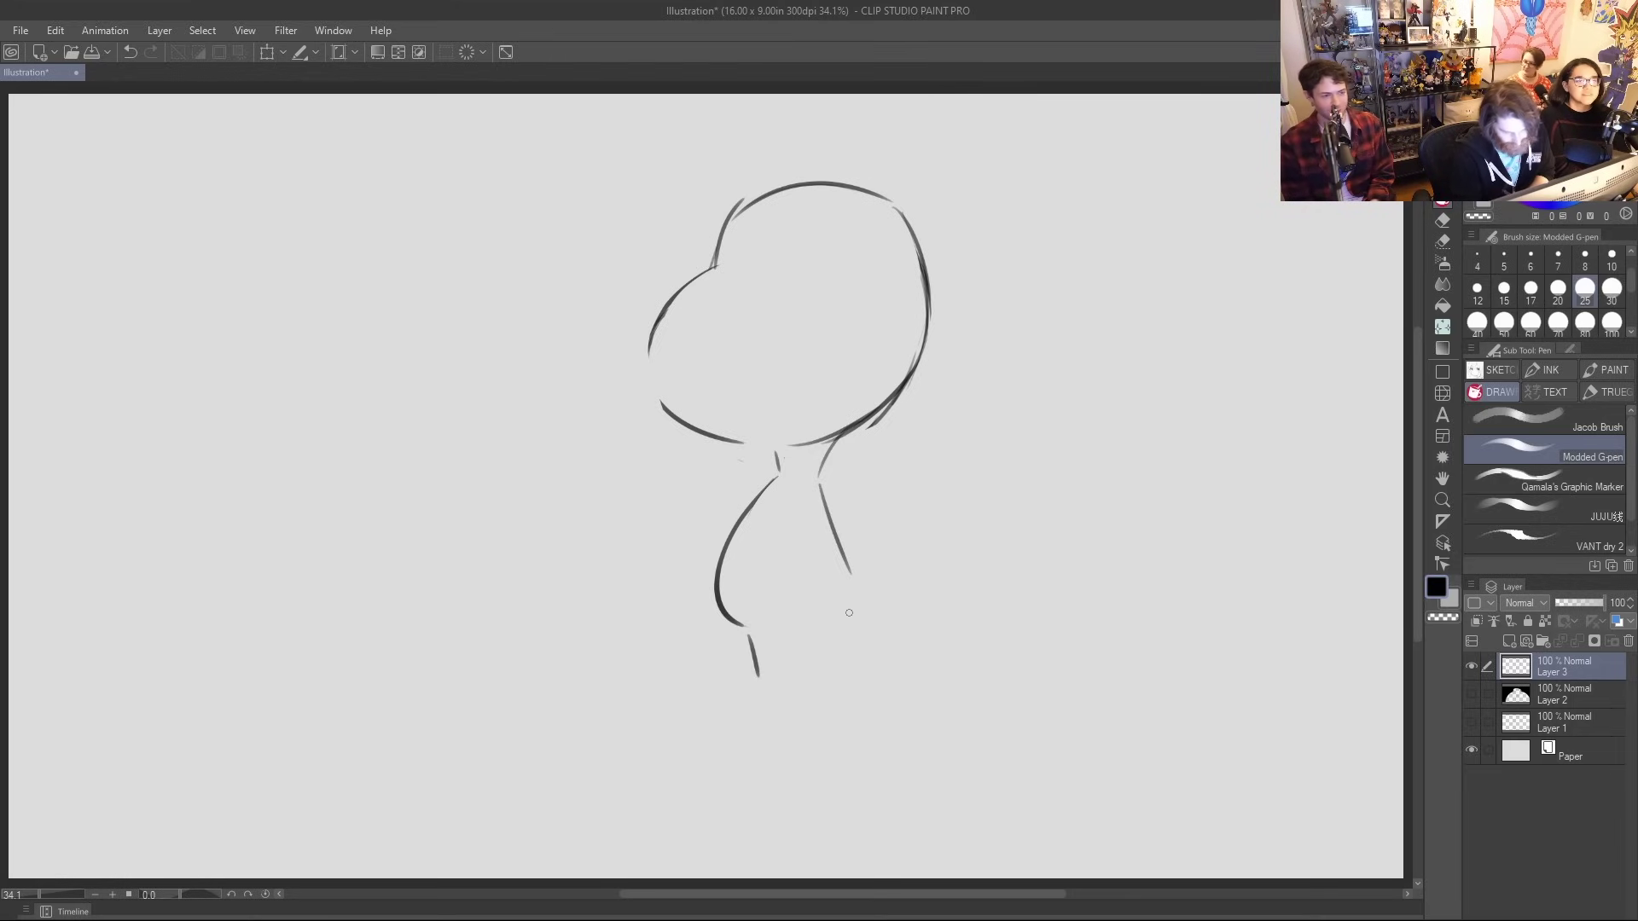
left_click_drag(852, 579, 841, 679)
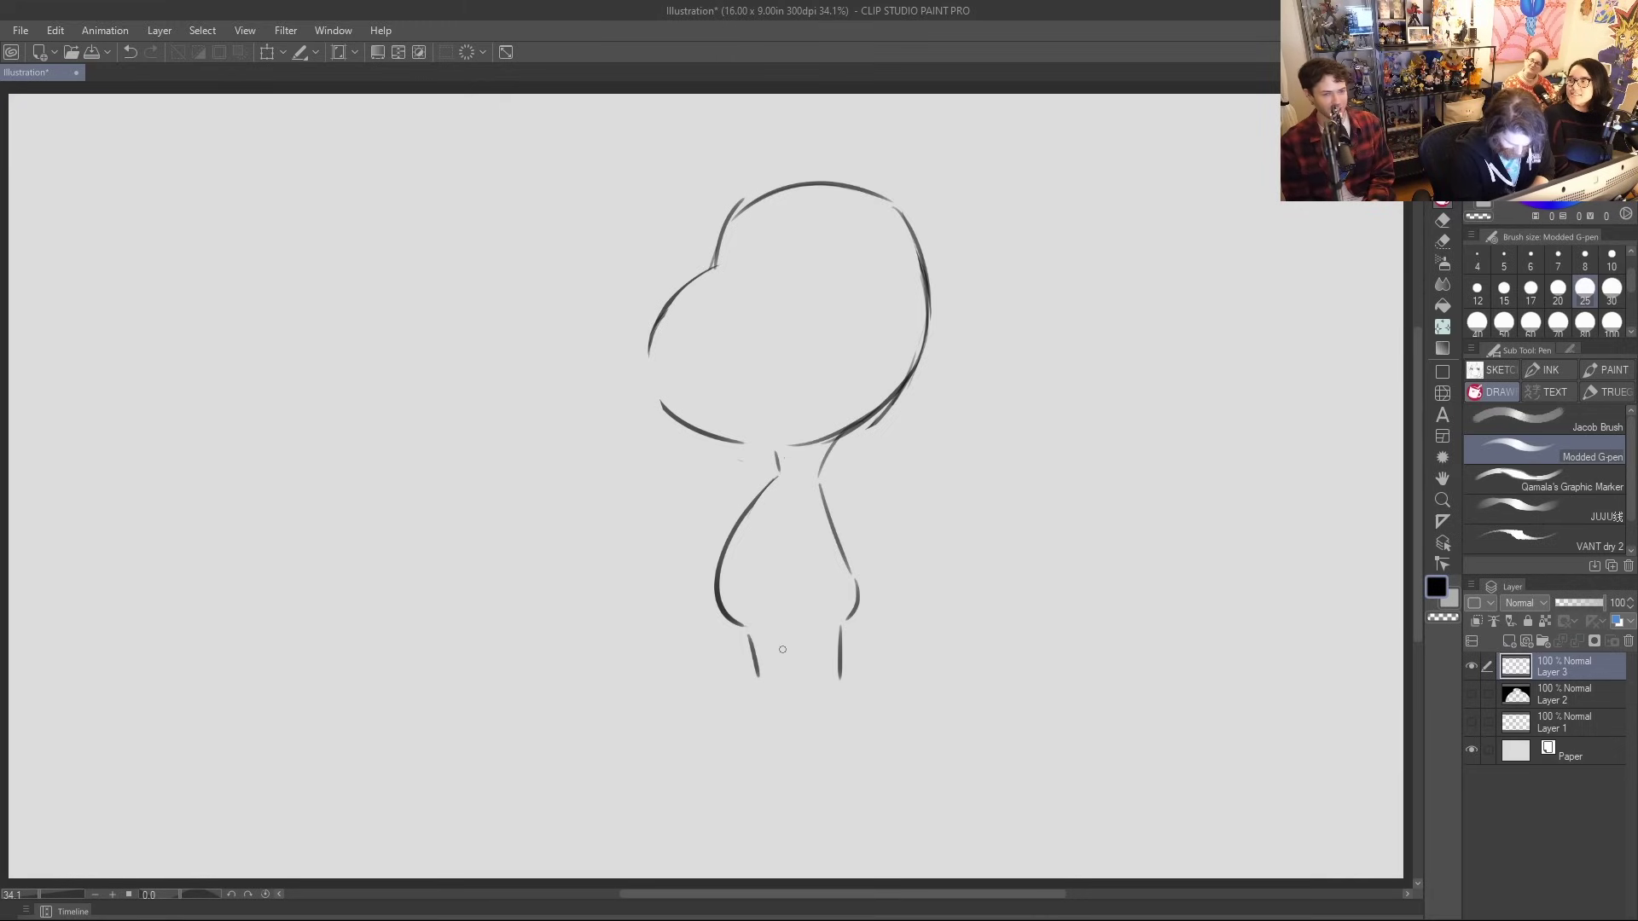
Draw the inner leg line and the far foot's rounded front, and remove the rejected near-foot curve
mouse_move(786, 635)
left_mouse_down()
mouse_move(795, 680)
mouse_move(674, 743)
mouse_move(739, 744)
left_mouse_up()
left_click_drag(793, 682, 740, 748)
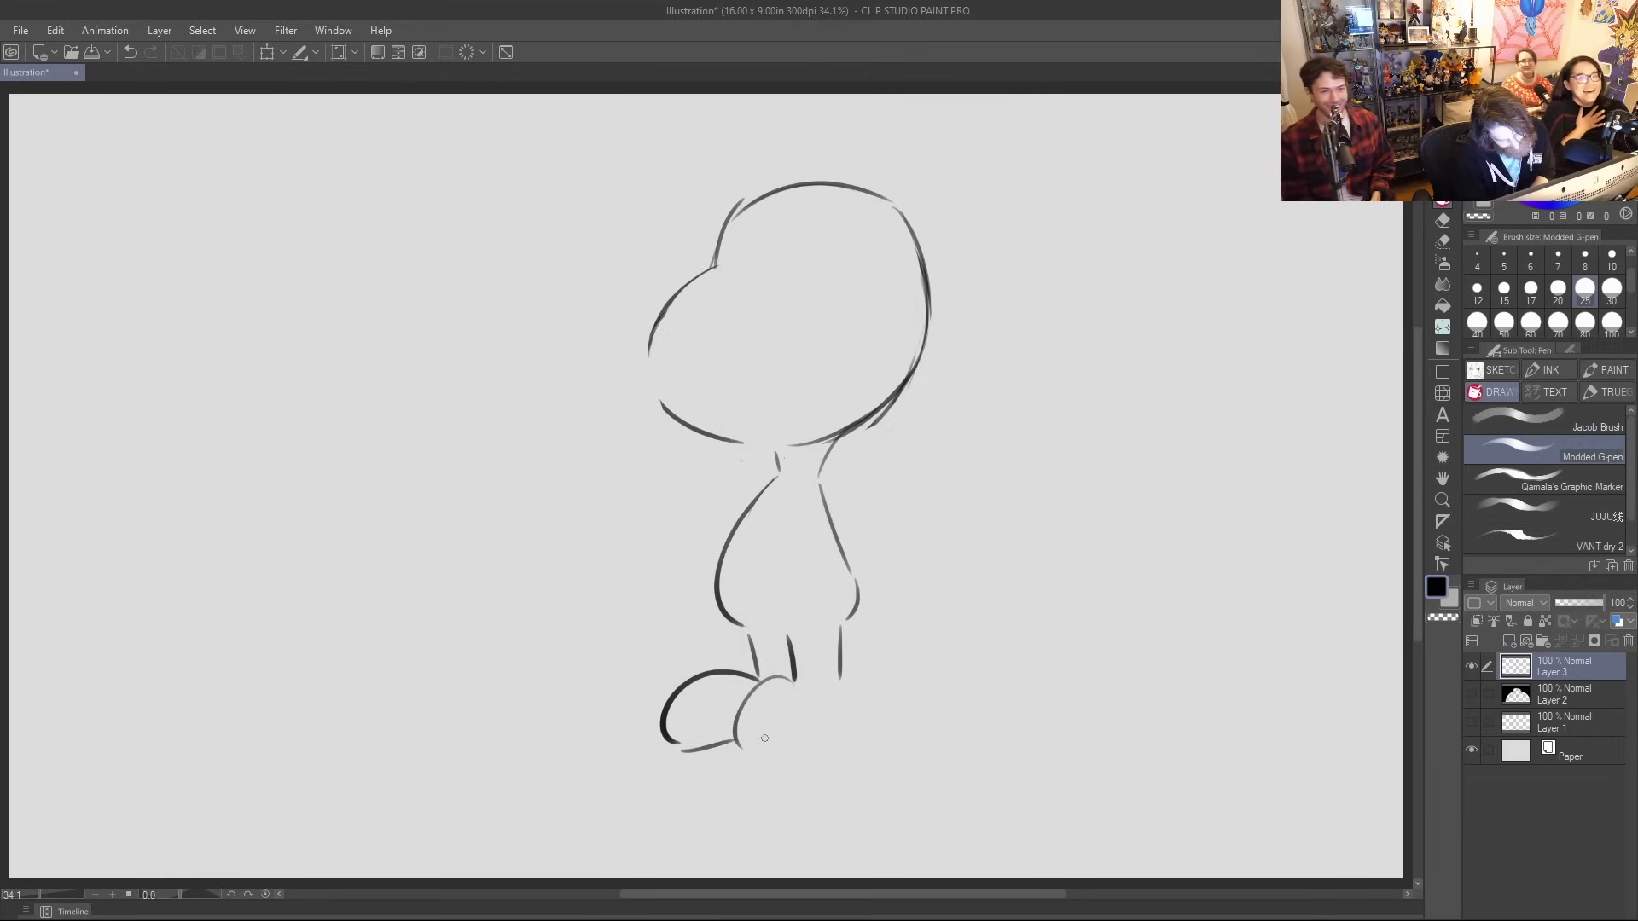
key("ctrl+z")
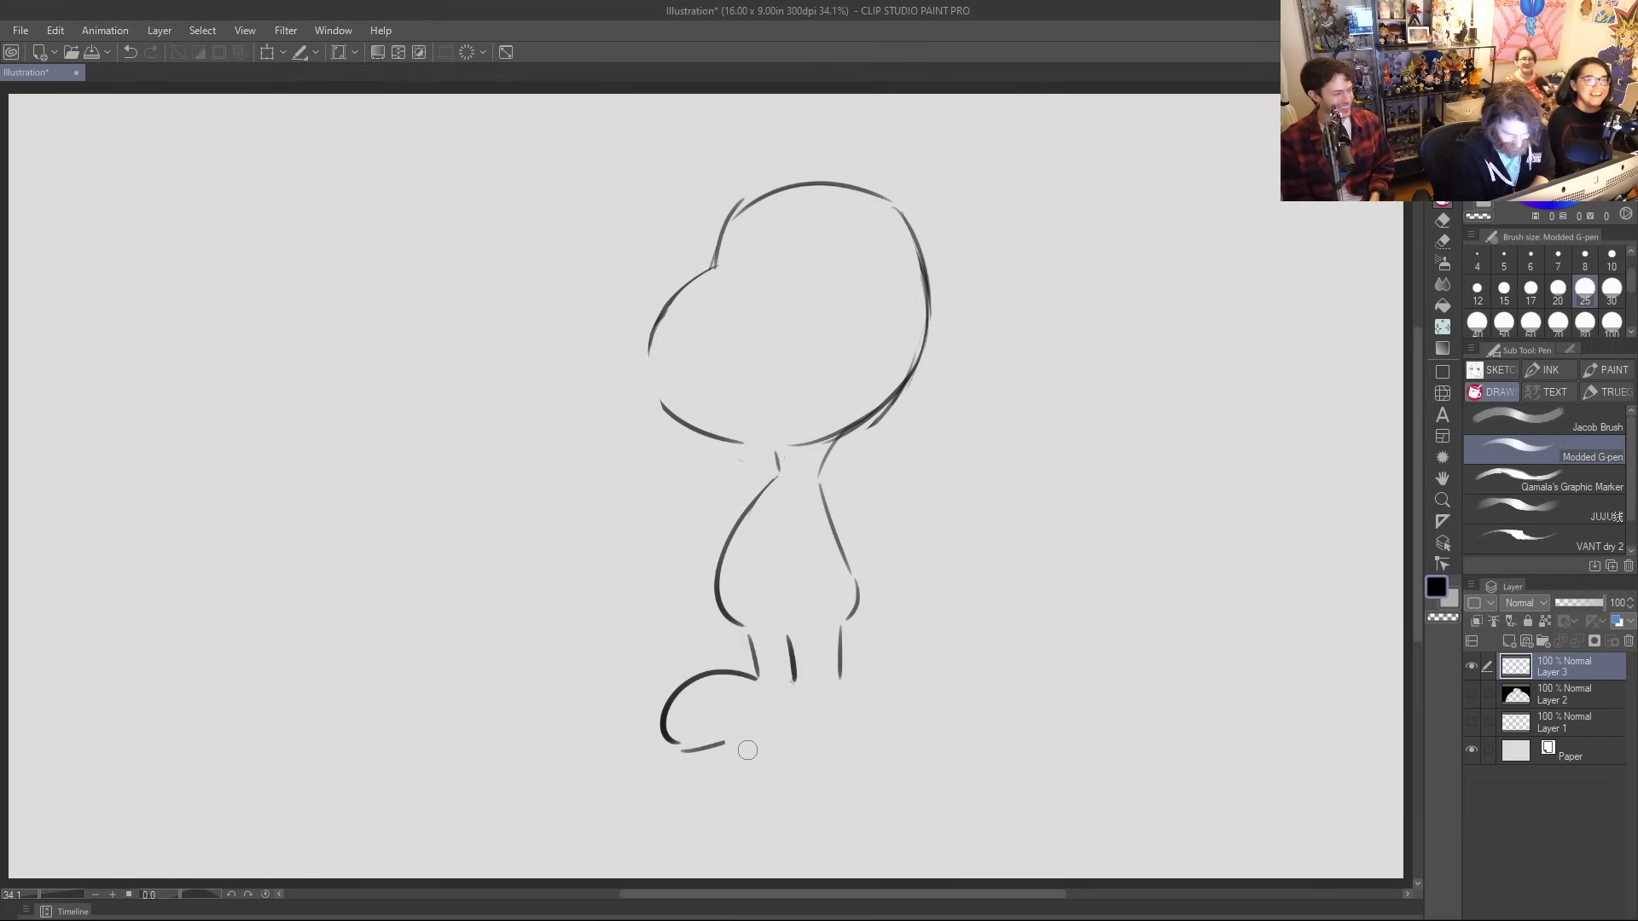
key("ctrl+z")
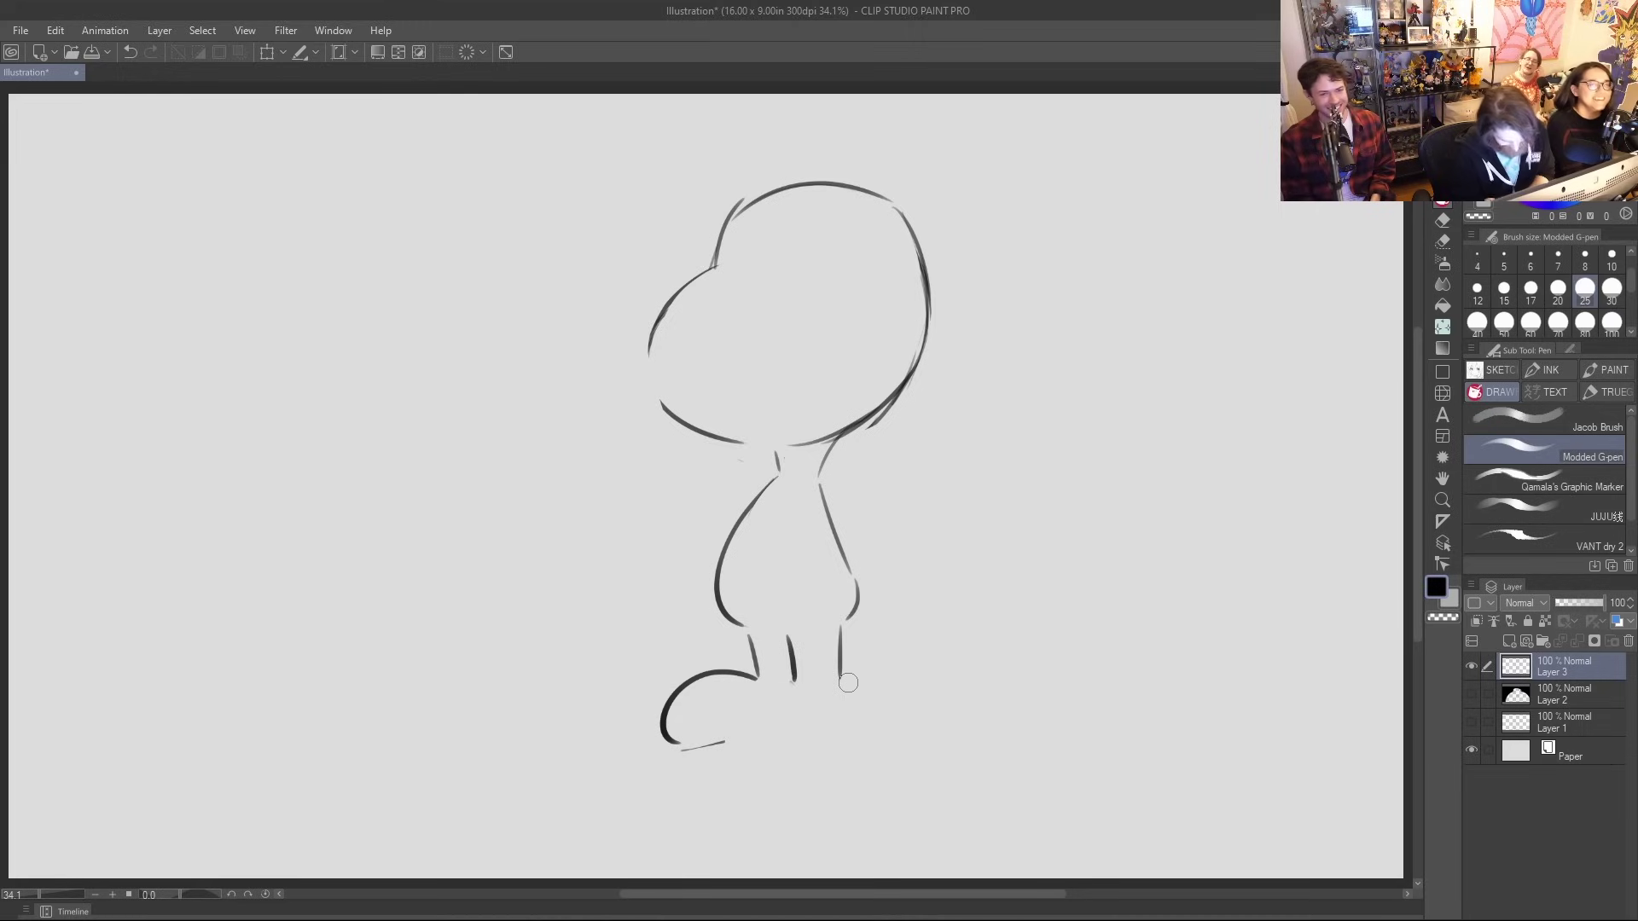
mouse_move(793, 691)
left_mouse_down()
mouse_move(725, 744)
mouse_move(900, 731)
left_mouse_up()
key("ctrl+z")
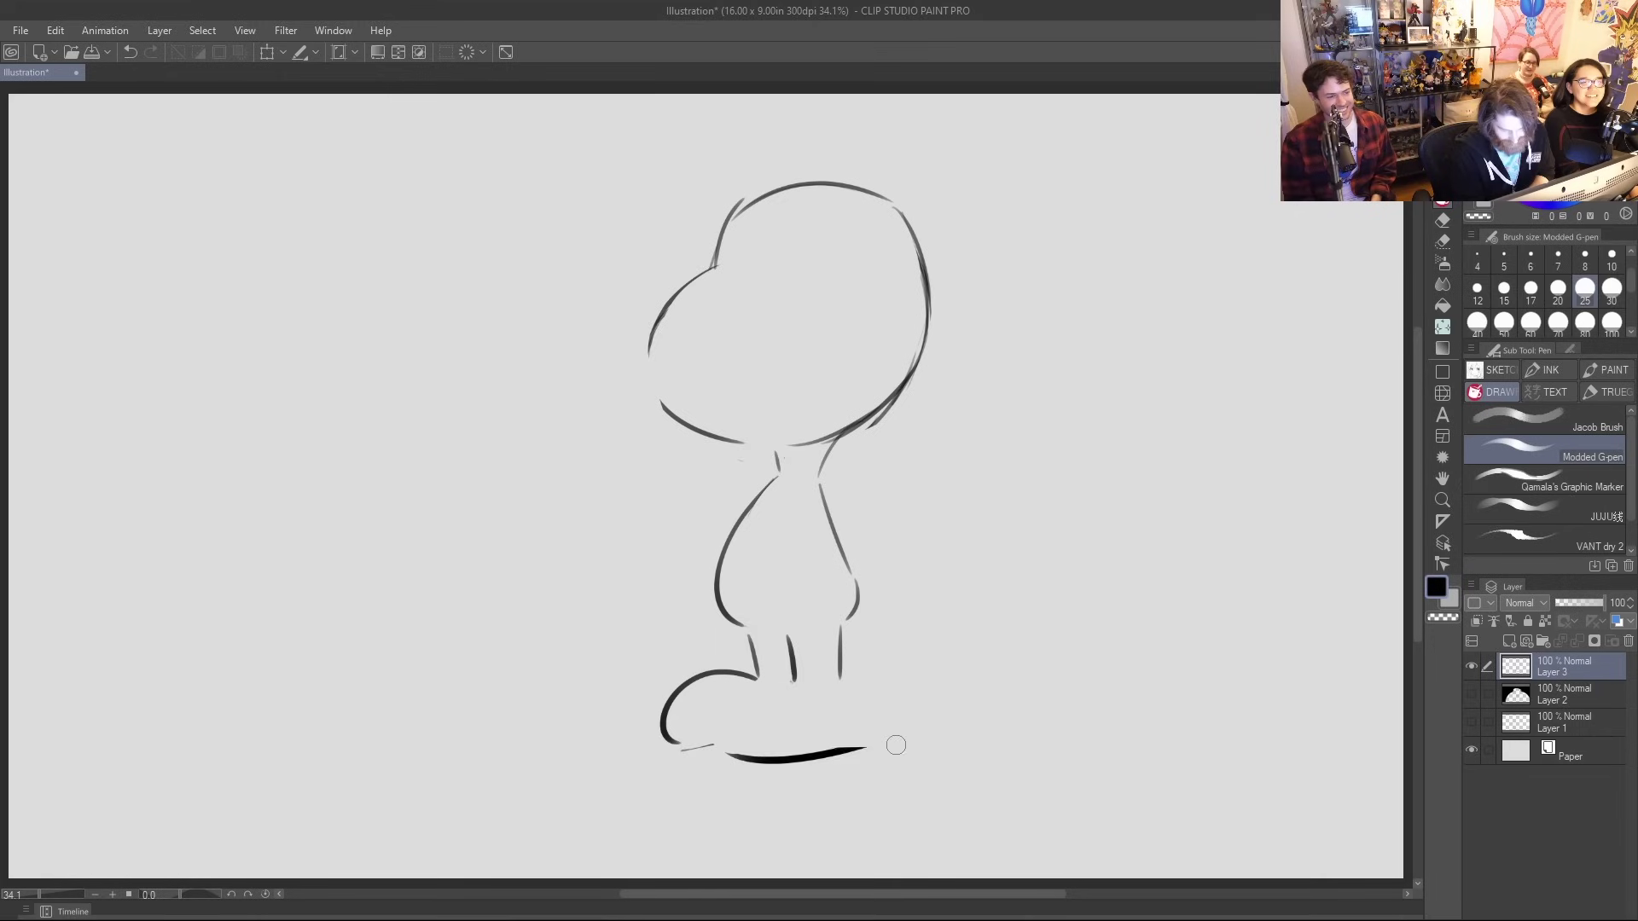
key("ctrl+z")
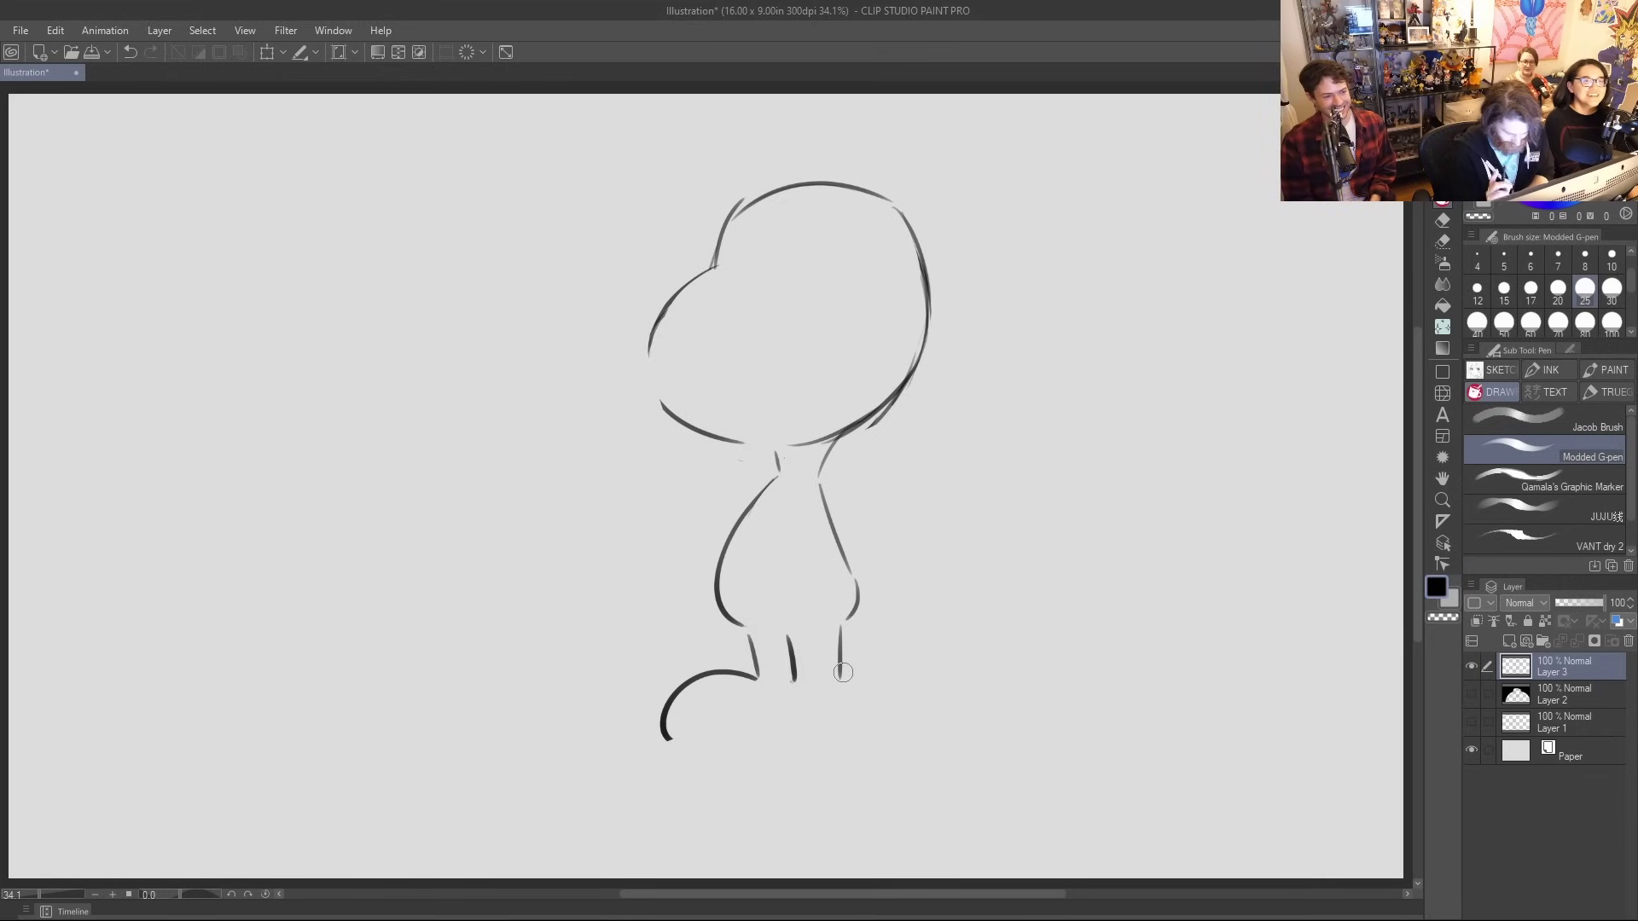
mouse_move(715, 732)
left_mouse_down()
mouse_move(800, 689)
mouse_move(715, 721)
left_mouse_up()
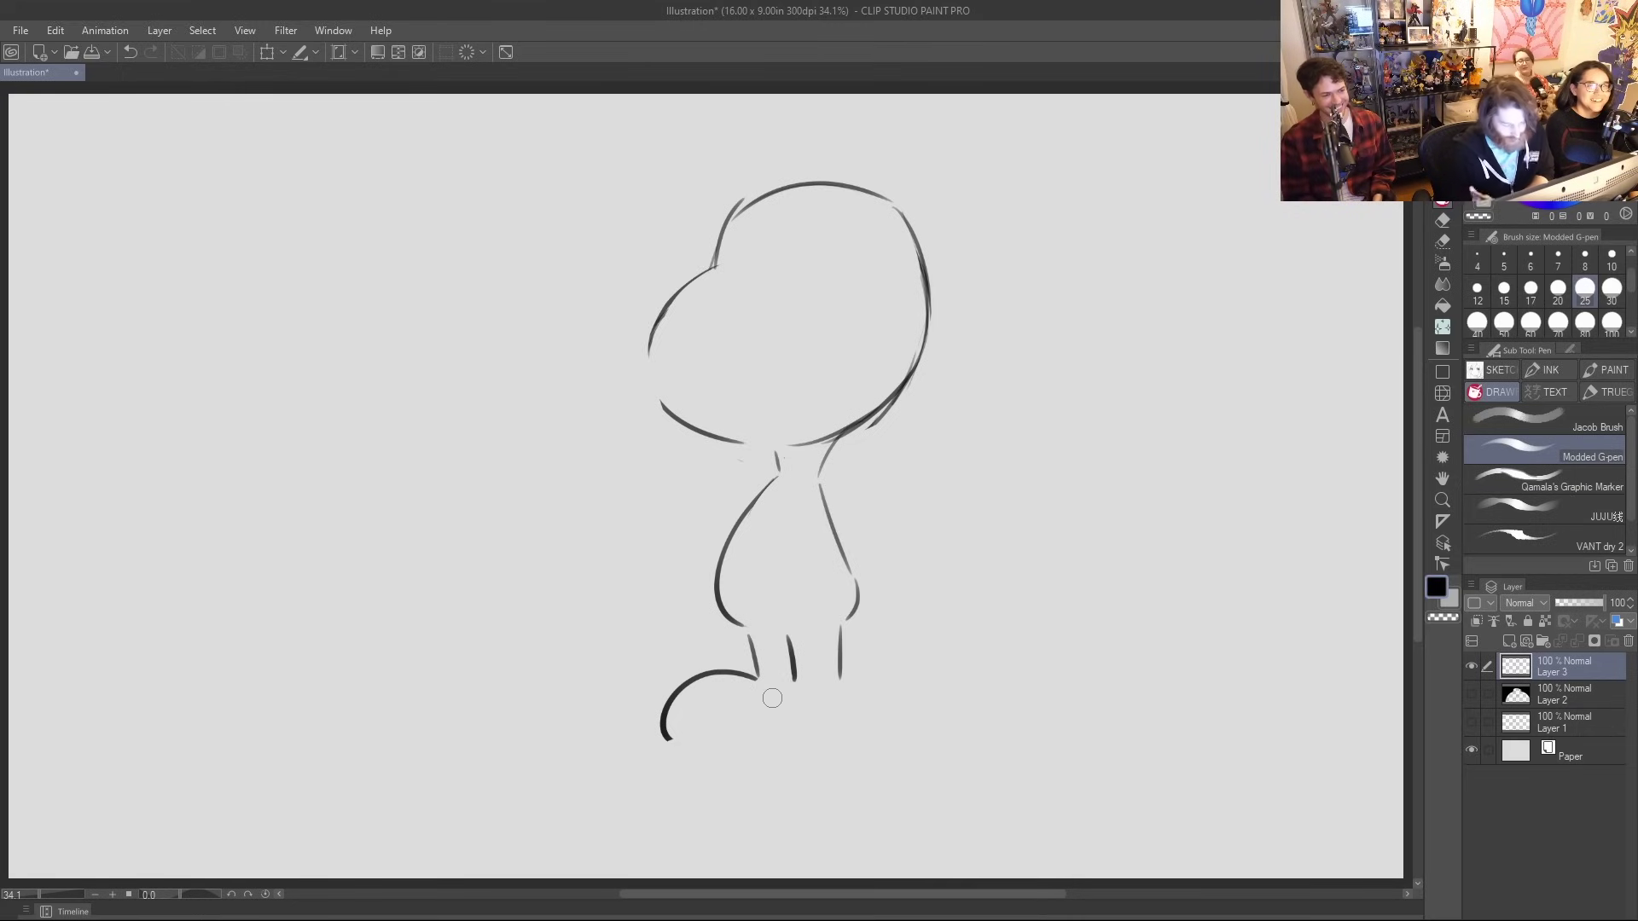
mouse_move(711, 742)
left_mouse_down()
mouse_move(740, 693)
mouse_move(798, 680)
left_mouse_up()
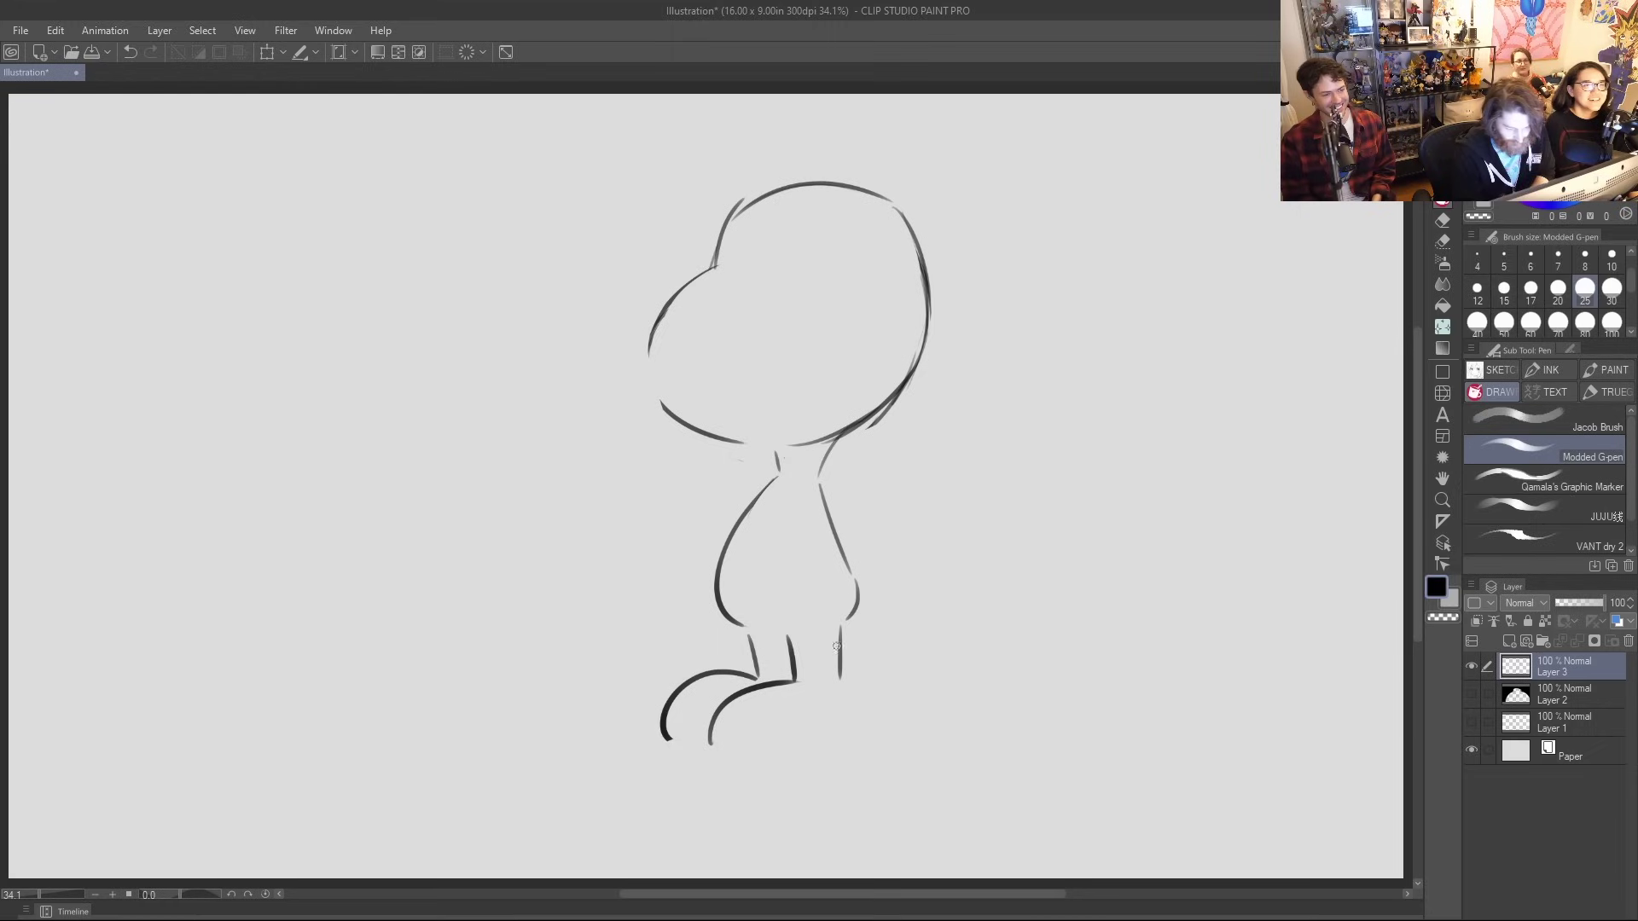
key("e")
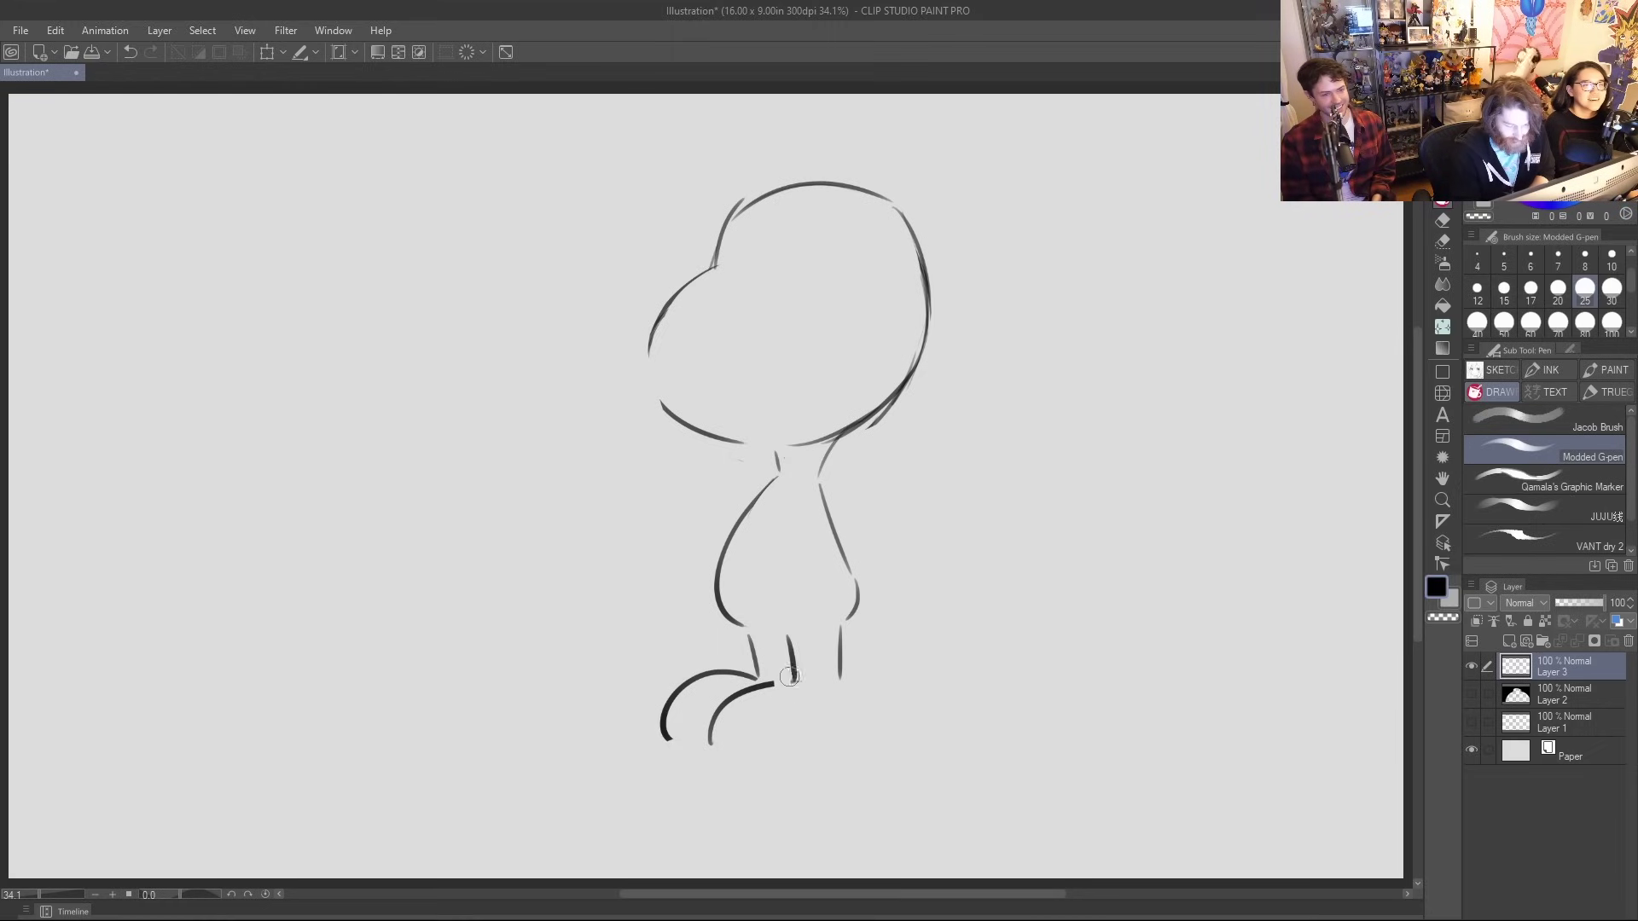
left_click_drag(789, 677, 714, 760)
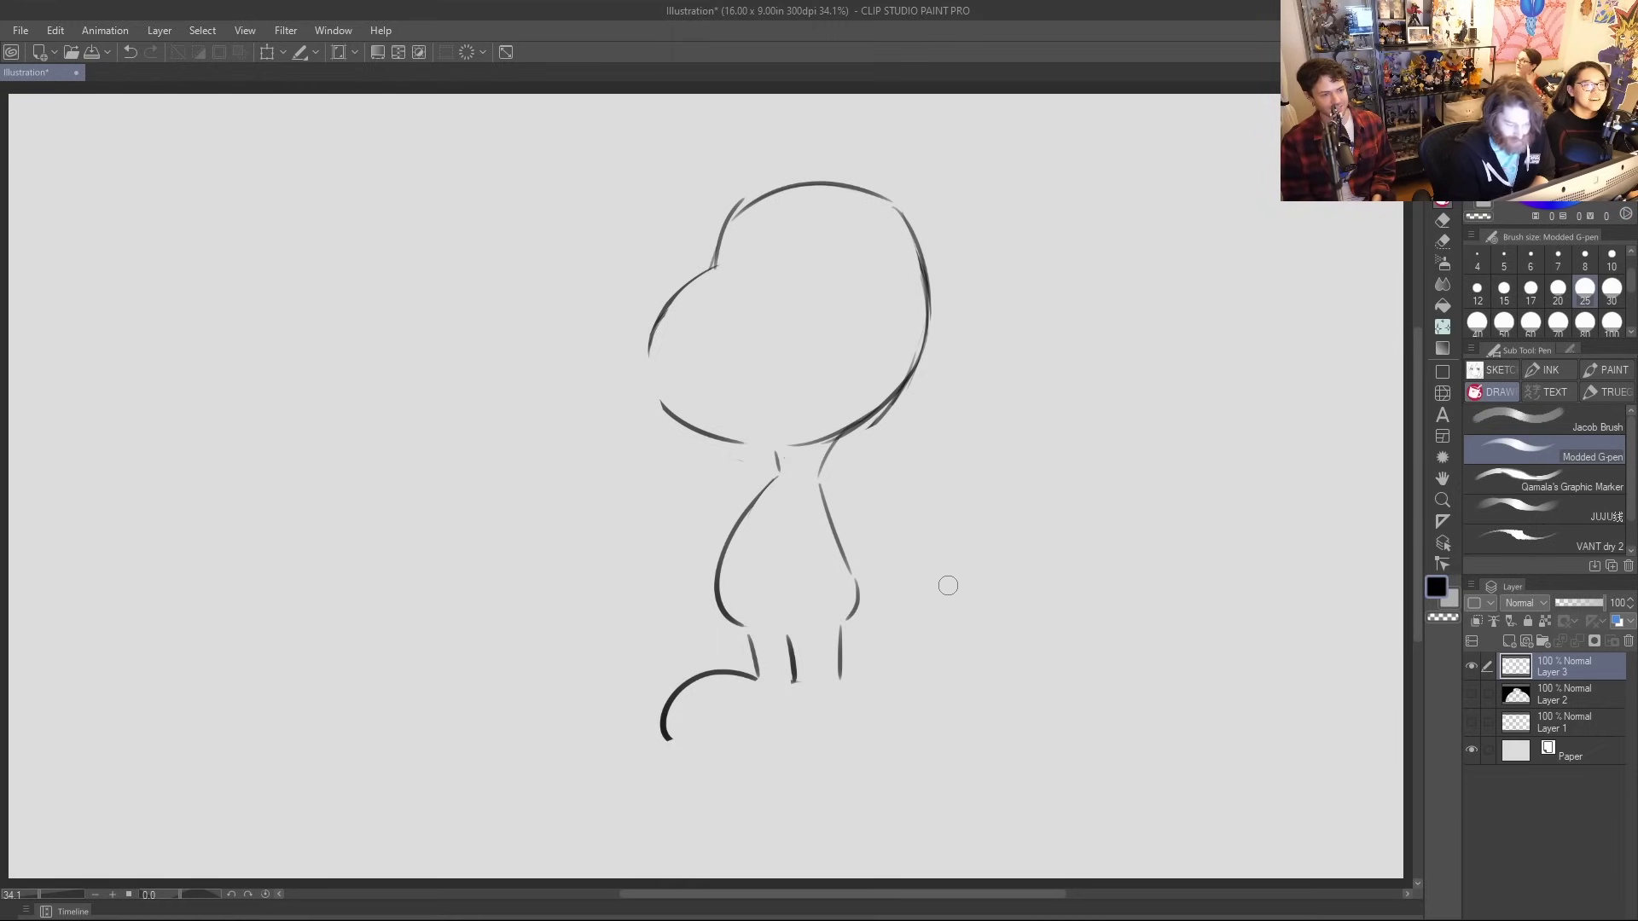
Draw the near foot's arched top overlapping the far foot, flat sole lines, and small rounded cuffs at both ankles
key("p")
left_click_drag(711, 742, 798, 682)
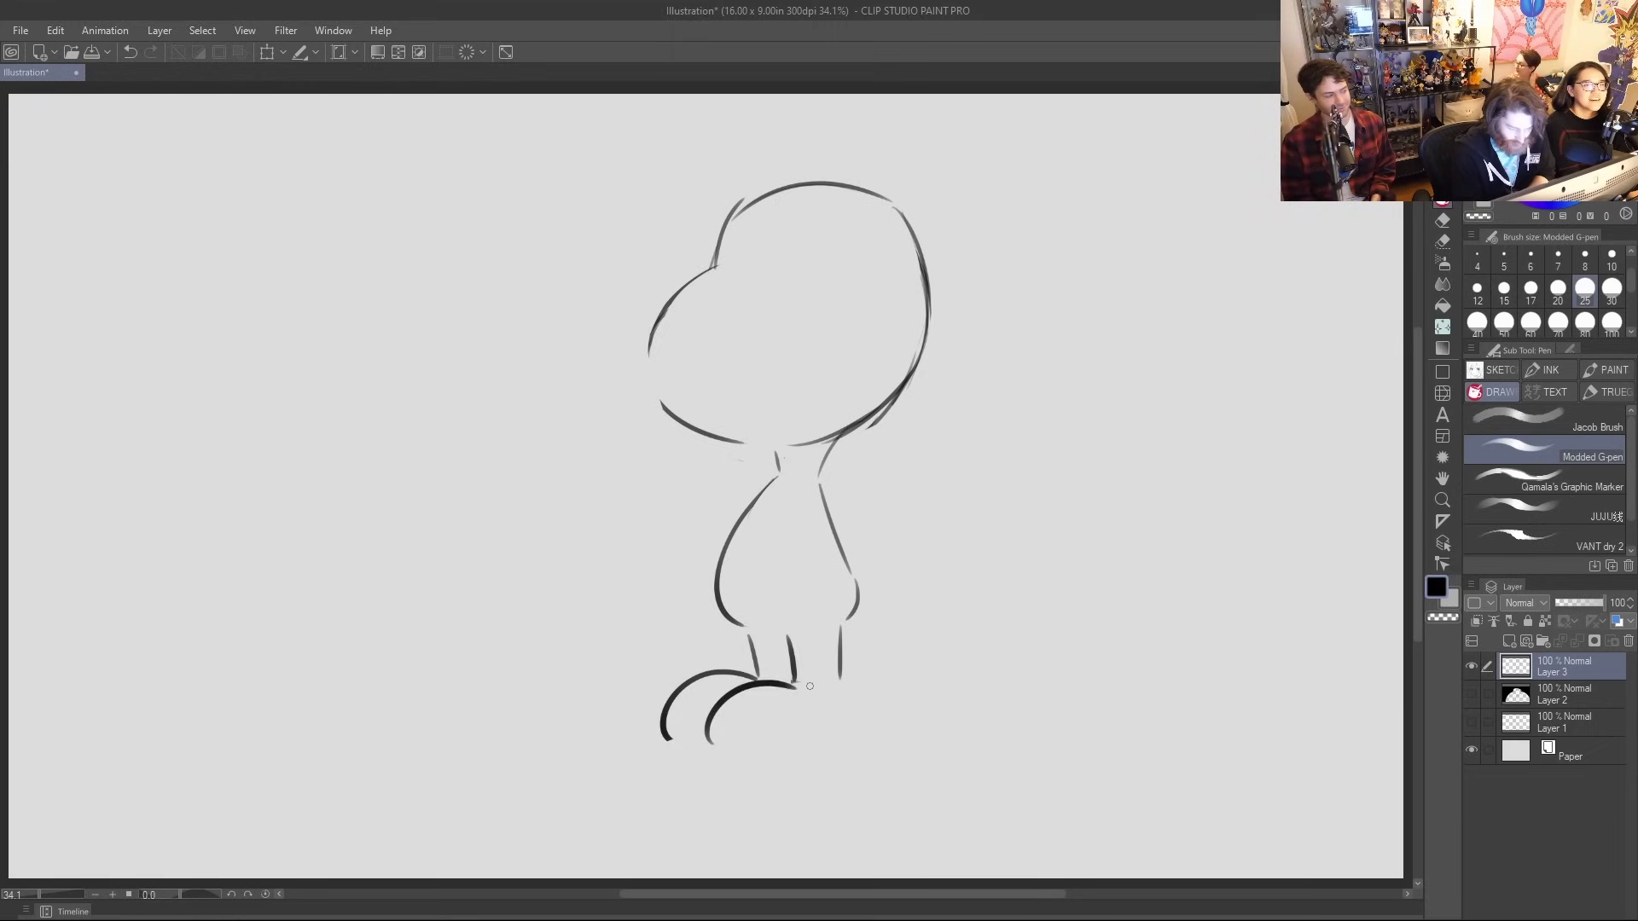
left_click_drag(722, 750, 857, 743)
left_click_drag(671, 741, 714, 738)
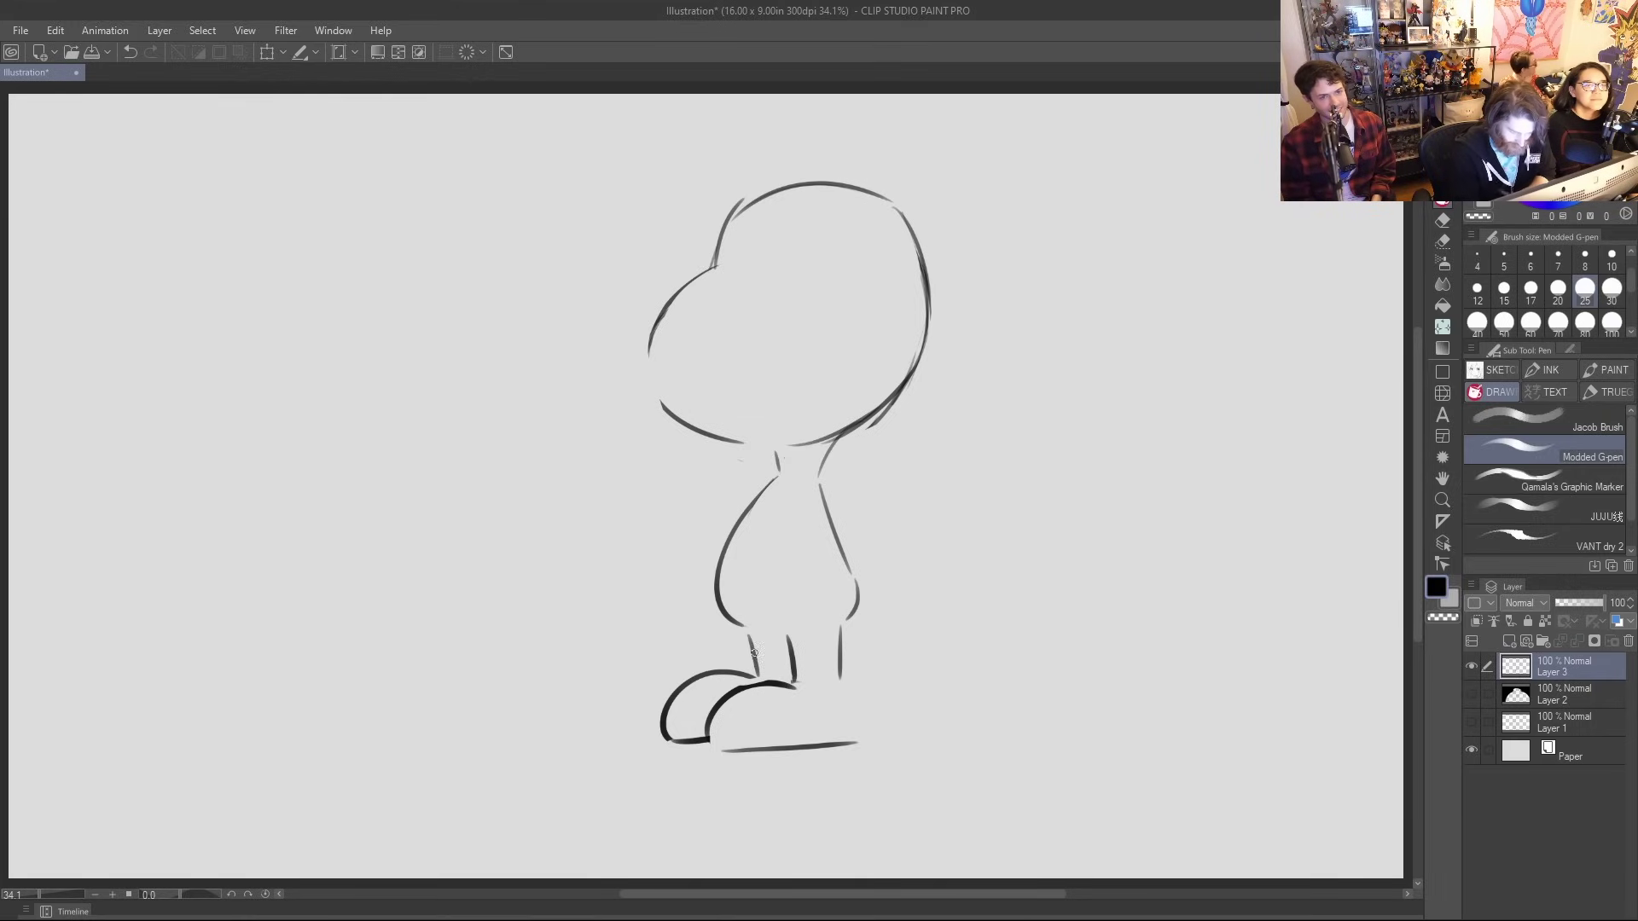
mouse_move(758, 680)
left_mouse_down()
mouse_move(773, 661)
mouse_move(786, 685)
left_mouse_up()
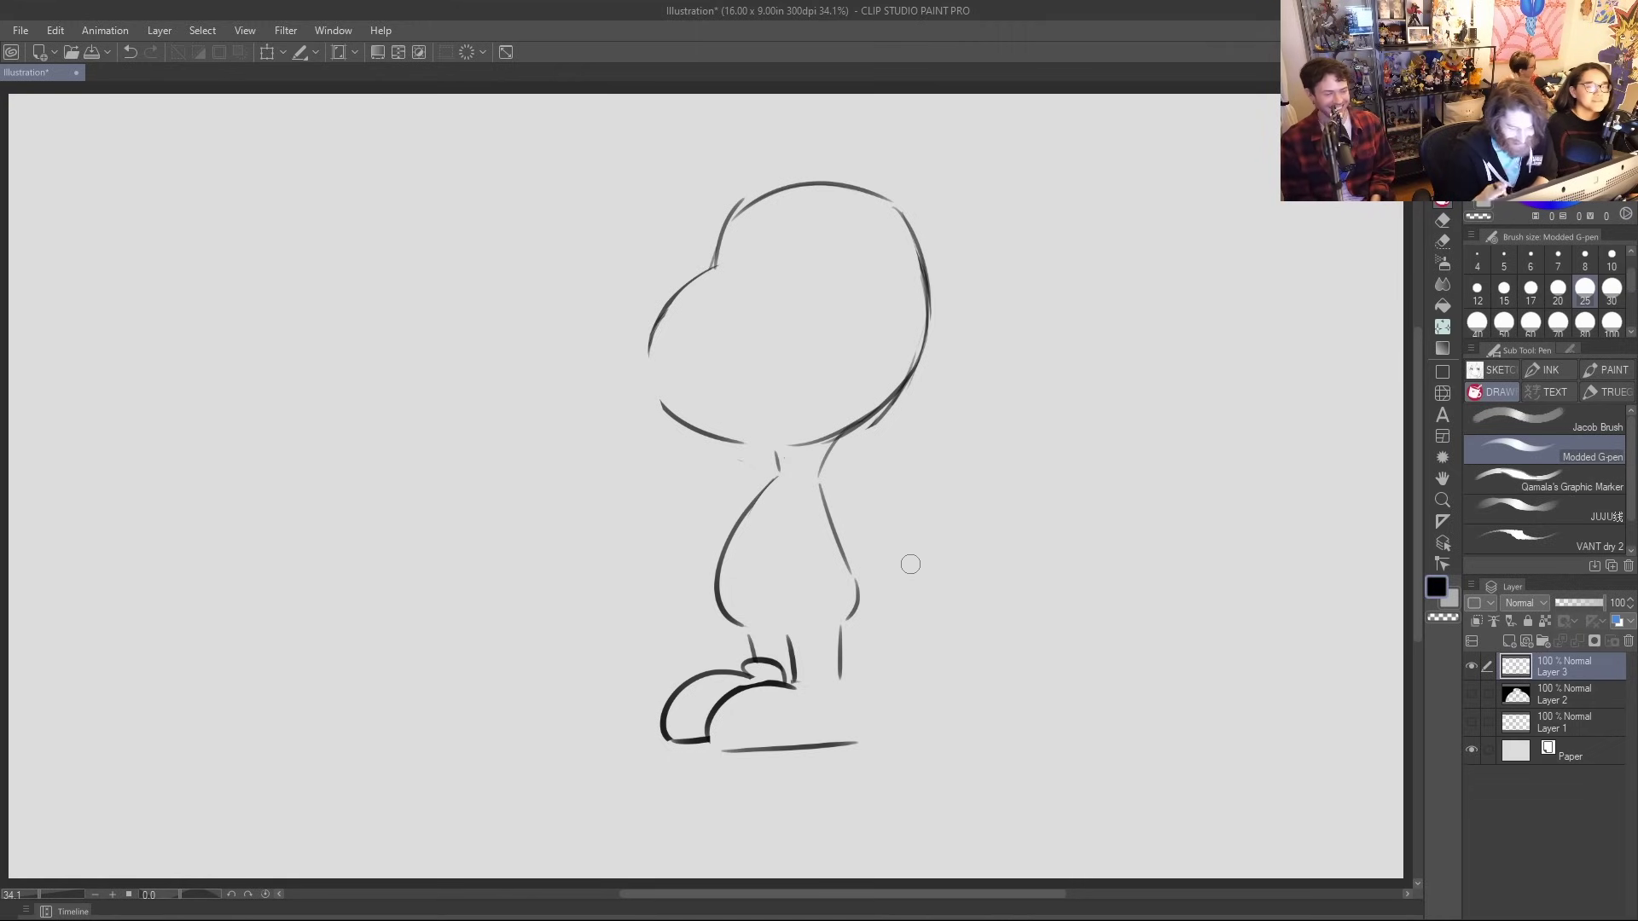
left_click_drag(787, 684, 816, 687)
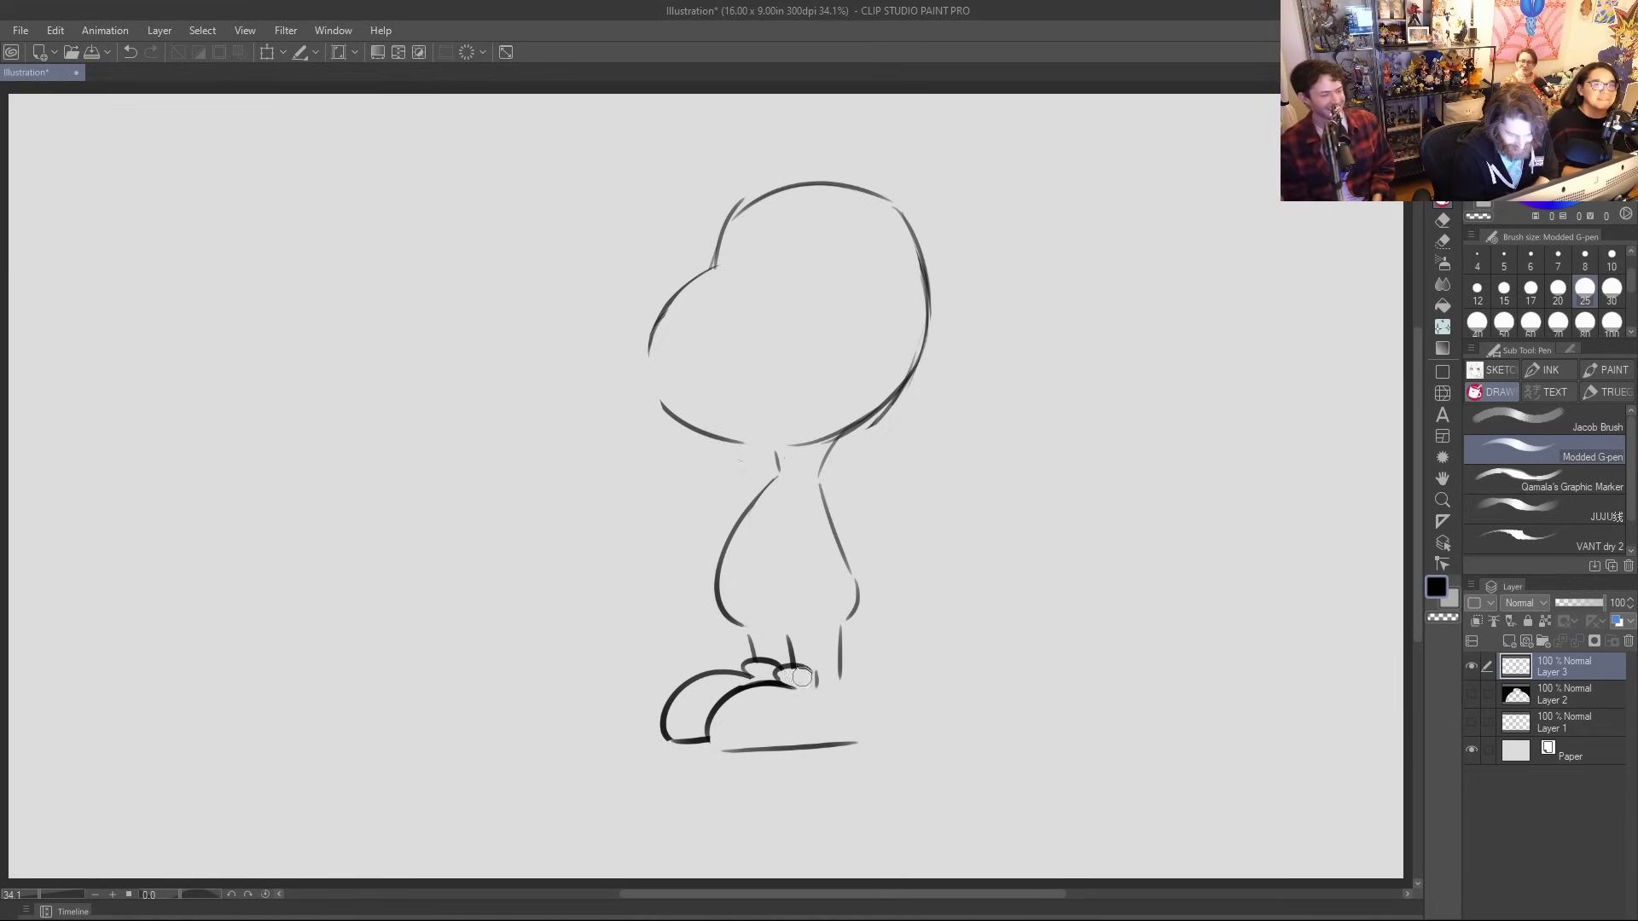
Replace the near shoe's sole line with a fuller outline around a rounded heel, and add sole bands along both shoes
left_click_drag(726, 750, 901, 739)
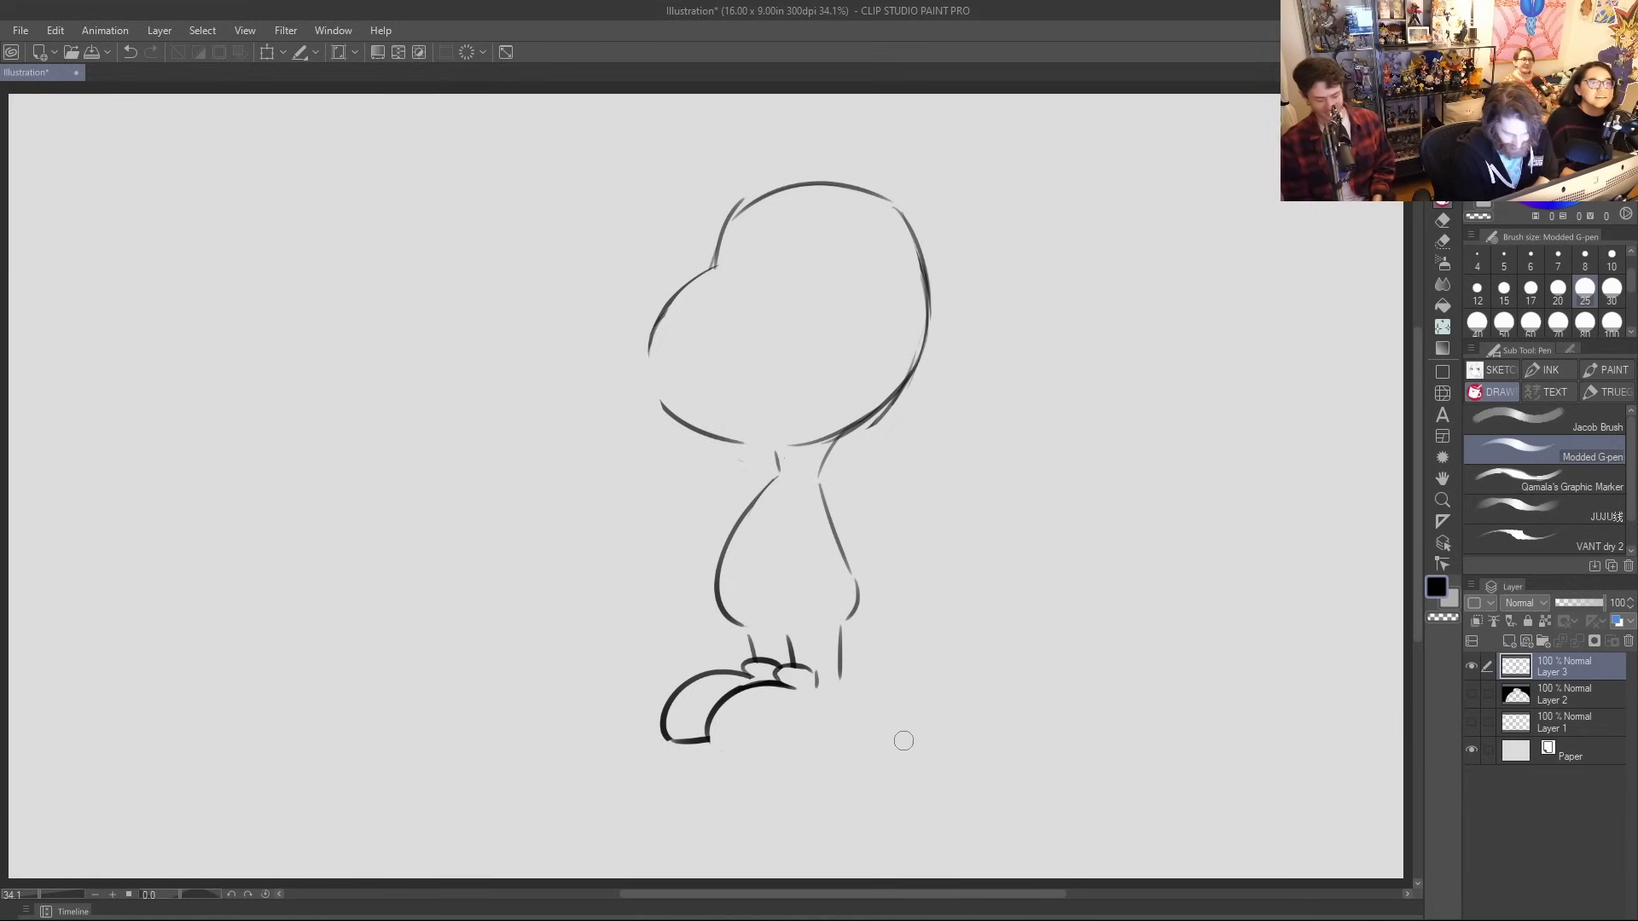
mouse_move(708, 734)
left_mouse_down()
mouse_move(866, 748)
mouse_move(815, 750)
mouse_move(881, 732)
mouse_move(862, 699)
left_mouse_up()
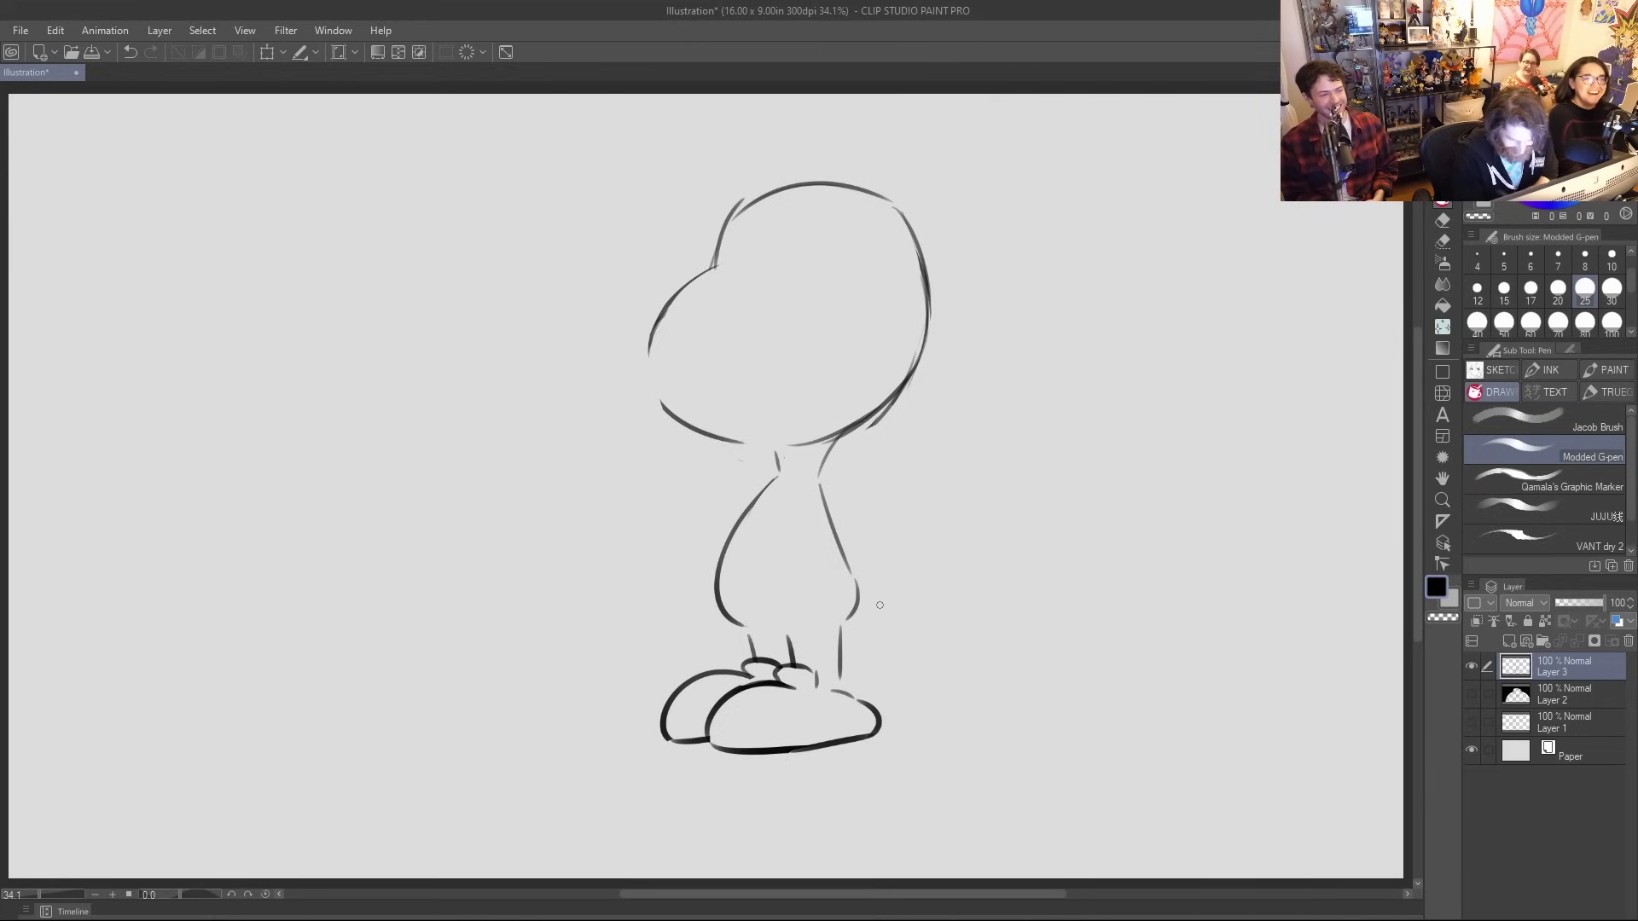
left_click_drag(723, 736, 862, 725)
left_click_drag(670, 733, 707, 727)
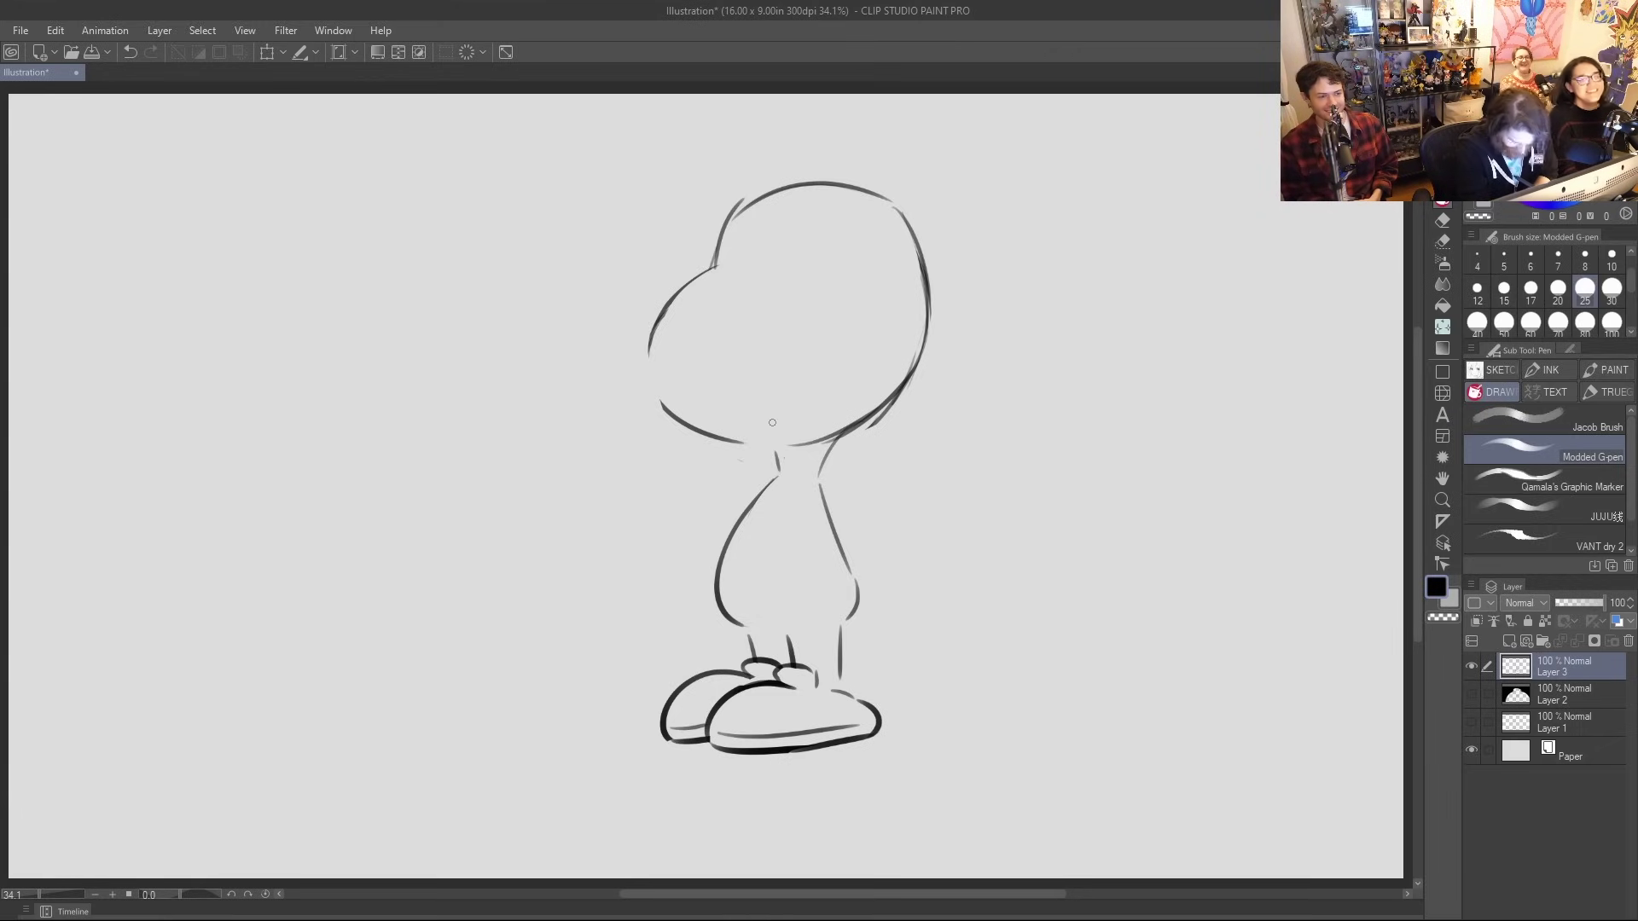
Darken and clean up the torso's front curve, and redraw the front and back neck lines to join head and body
mouse_move(740, 436)
left_mouse_down()
mouse_move(810, 396)
mouse_move(780, 429)
mouse_move(740, 437)
left_mouse_up()
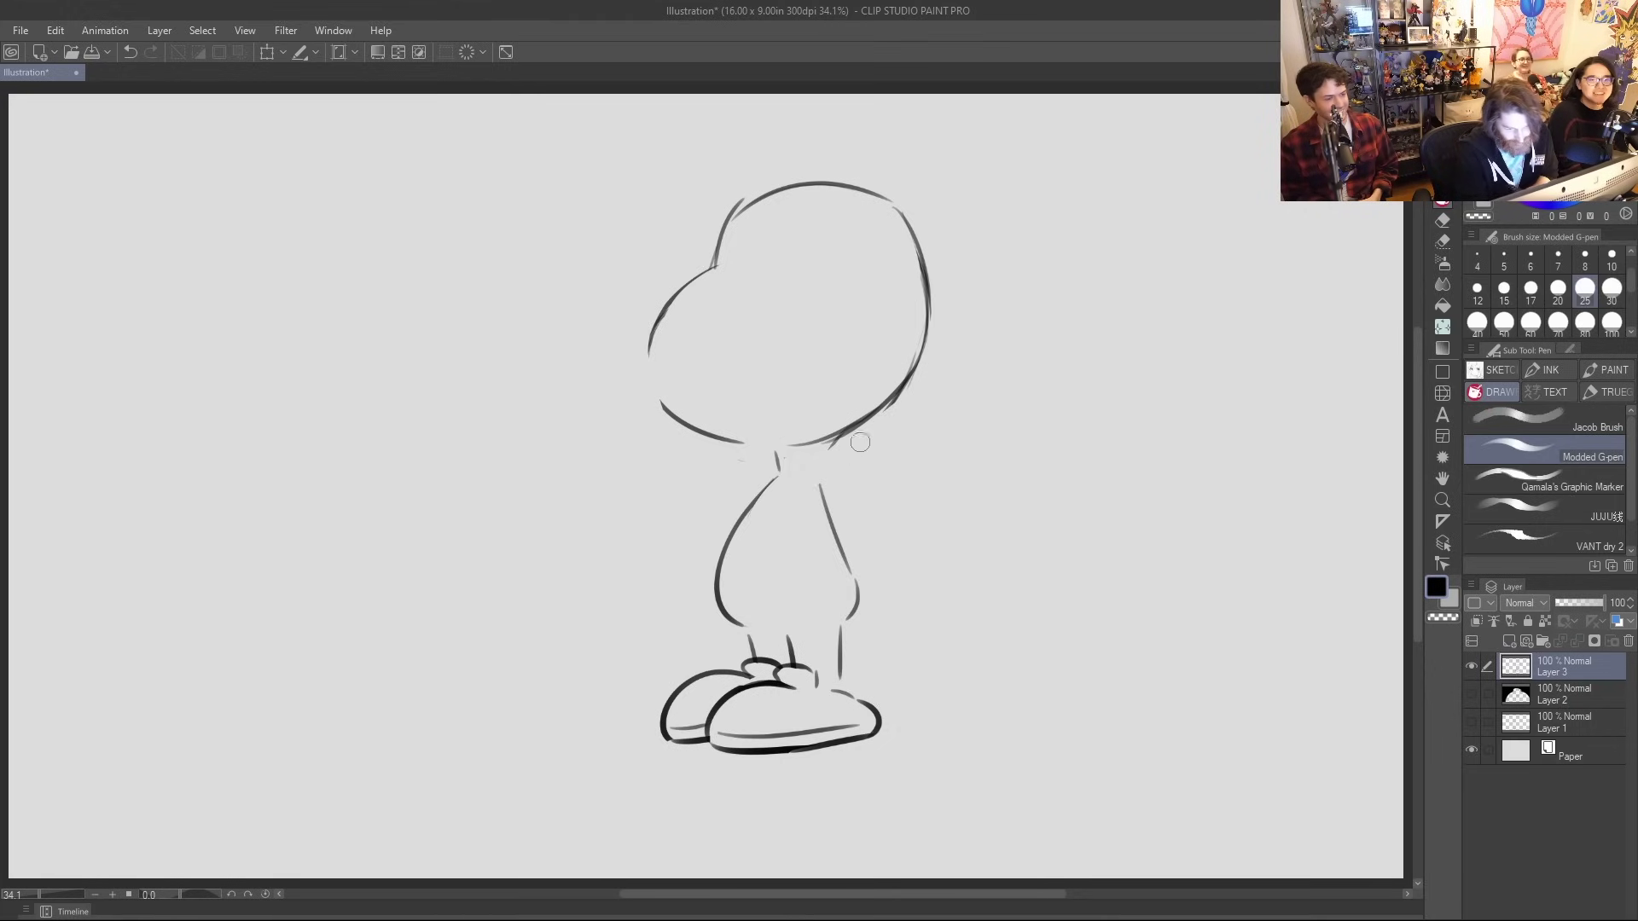
mouse_move(776, 472)
left_mouse_down()
mouse_move(712, 572)
mouse_move(713, 536)
left_mouse_up()
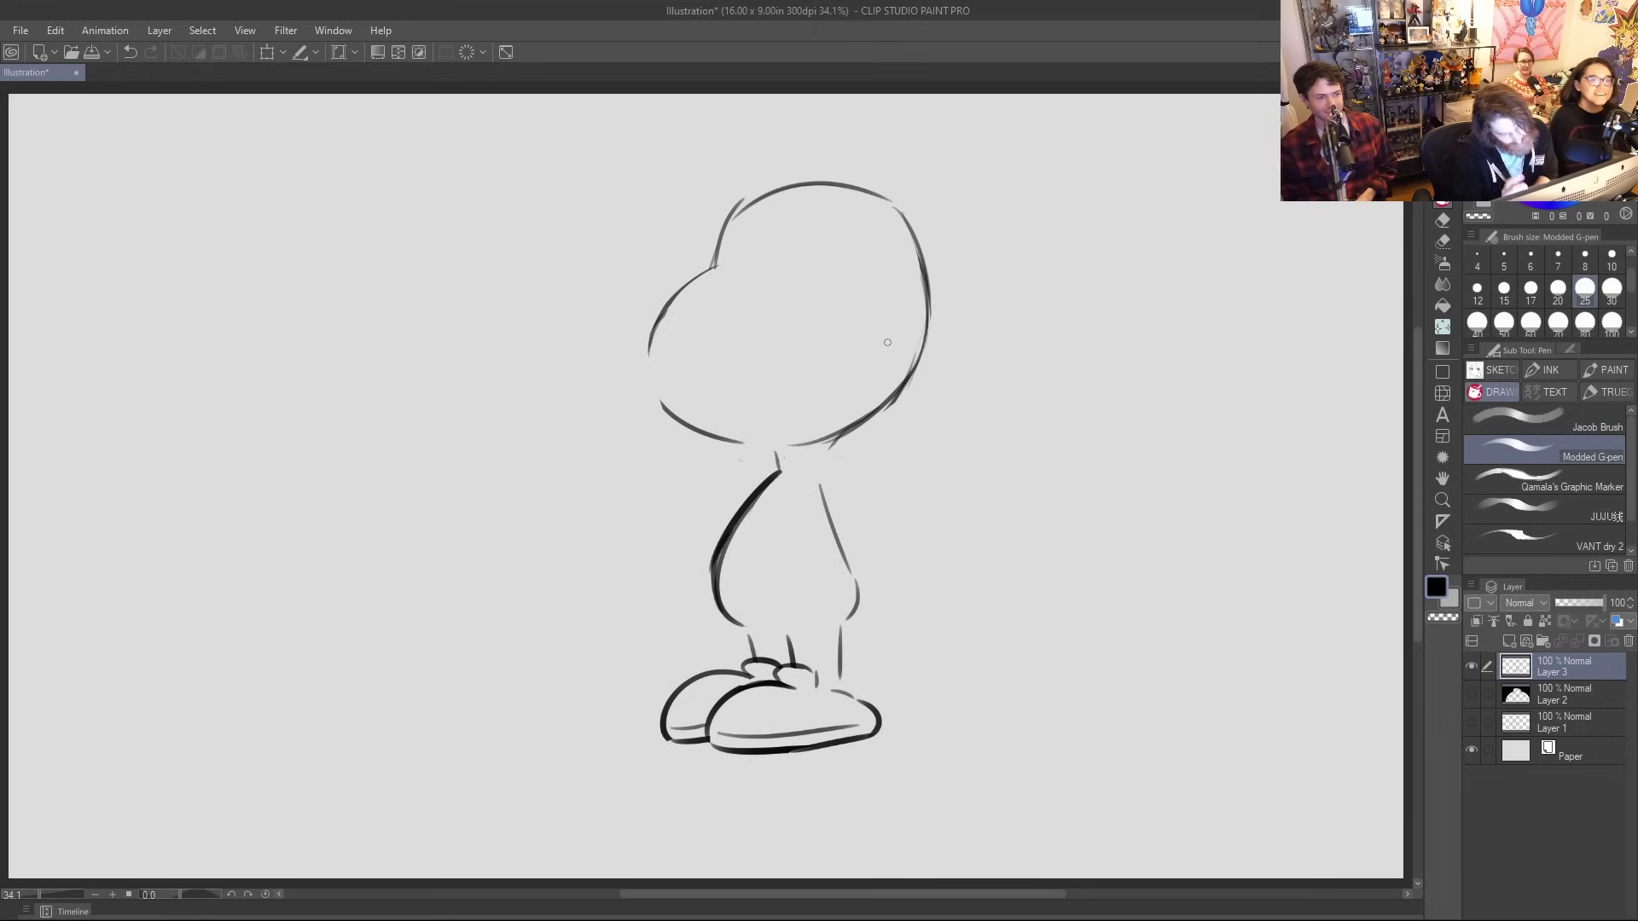
key("ctrl+z")
key("ctrl+z")
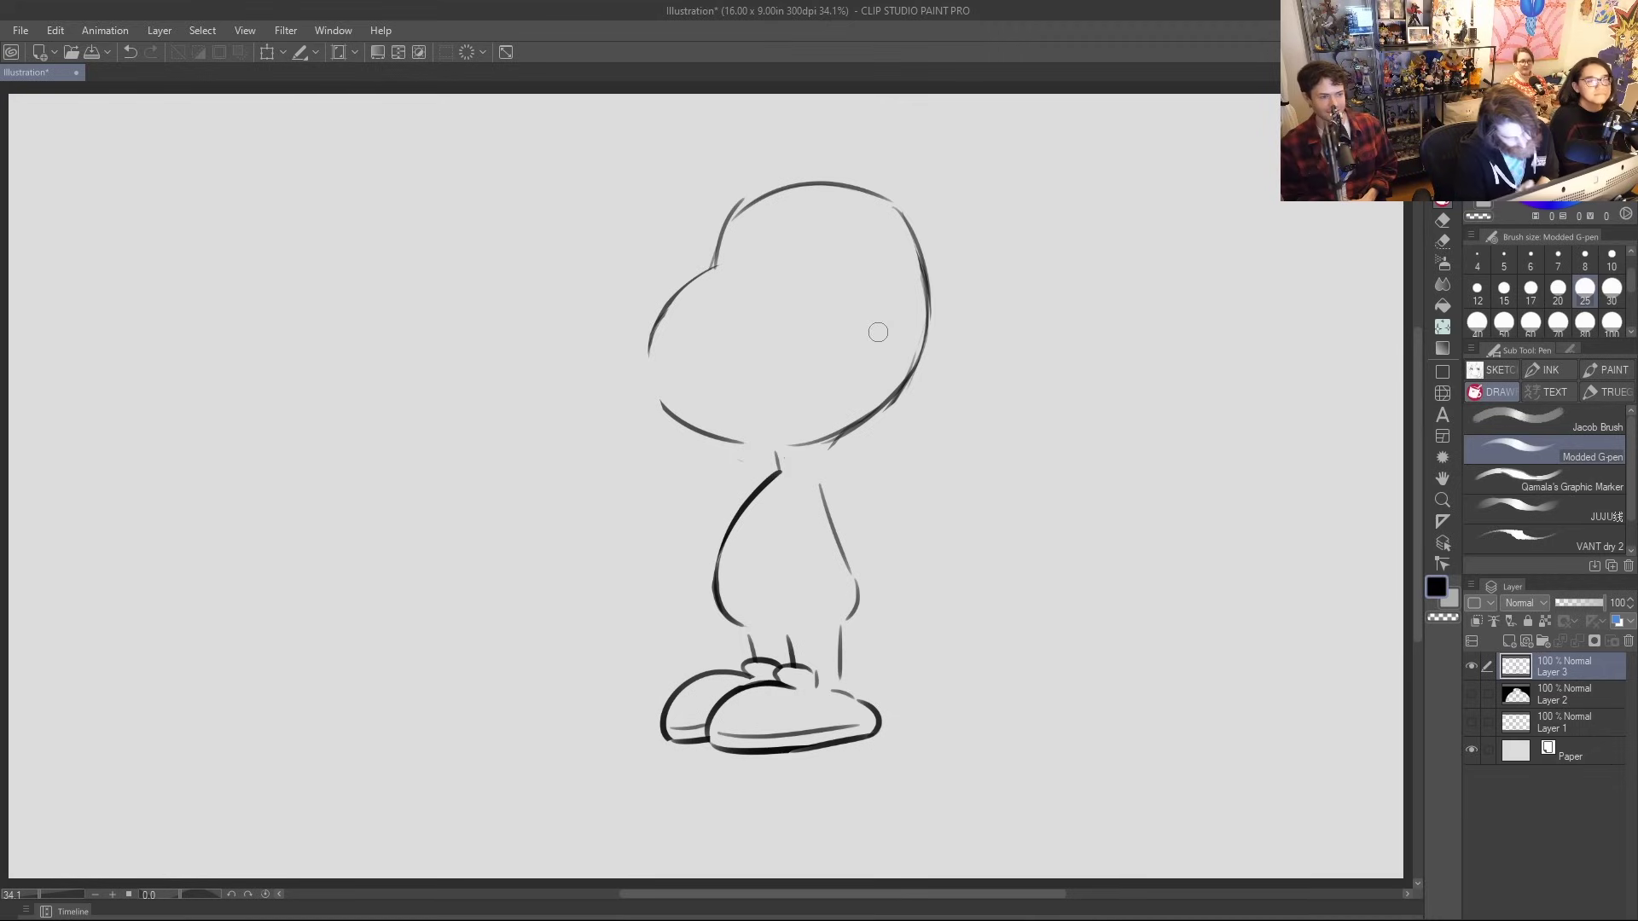
mouse_move(747, 499)
left_mouse_down()
mouse_move(713, 601)
mouse_move(747, 495)
left_mouse_up()
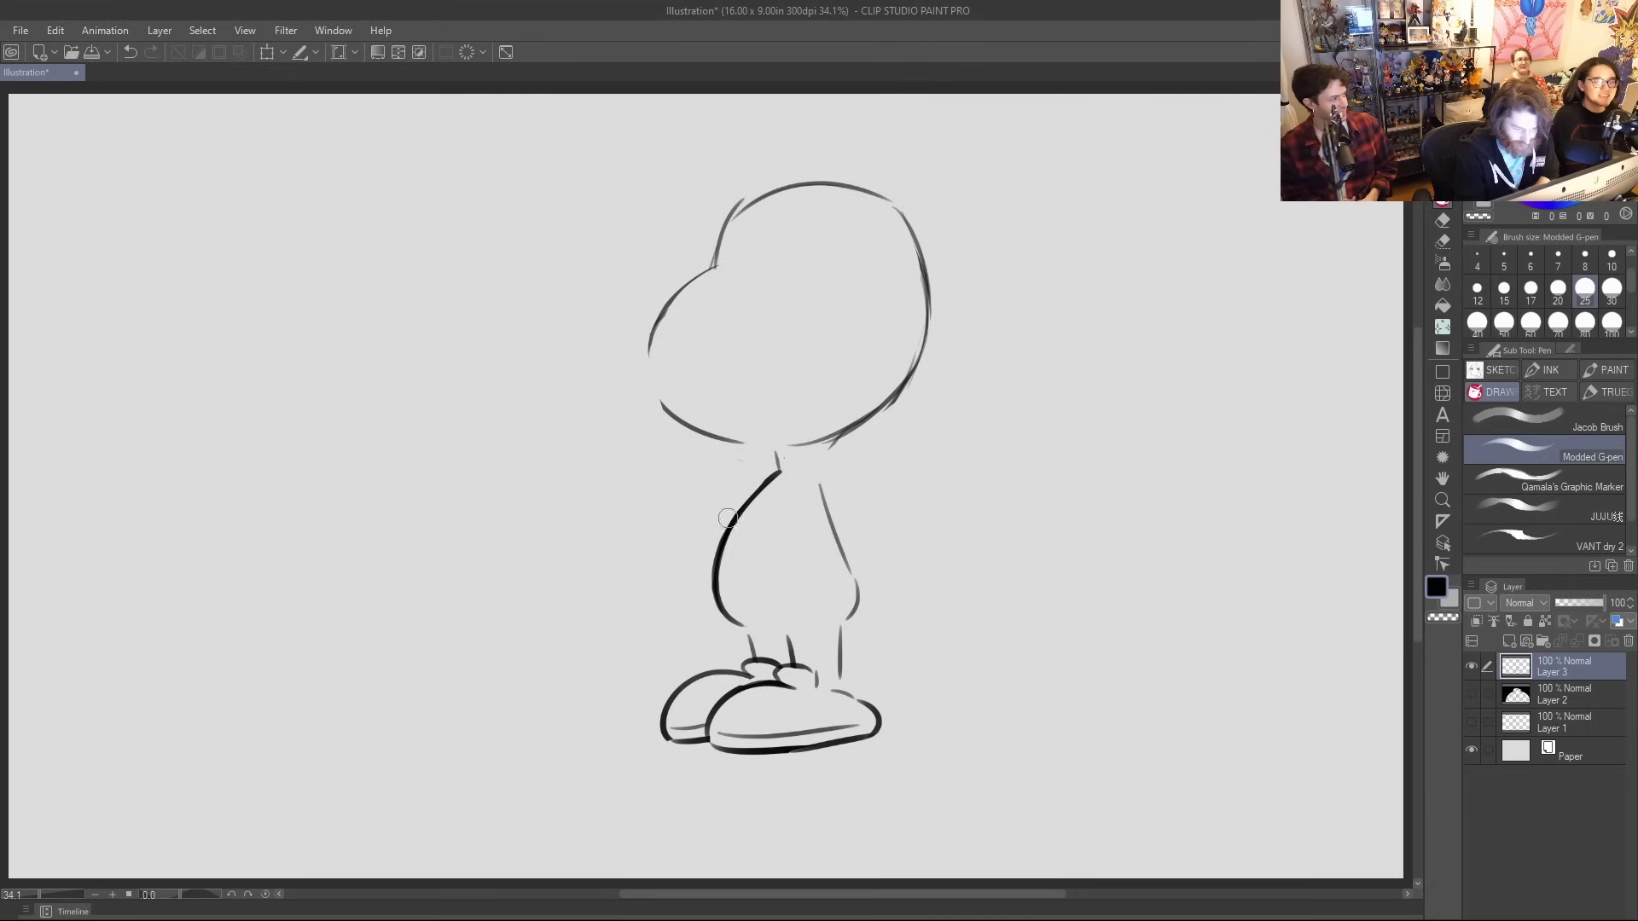
mouse_move(854, 429)
left_mouse_down()
mouse_move(842, 478)
mouse_move(784, 476)
left_mouse_up()
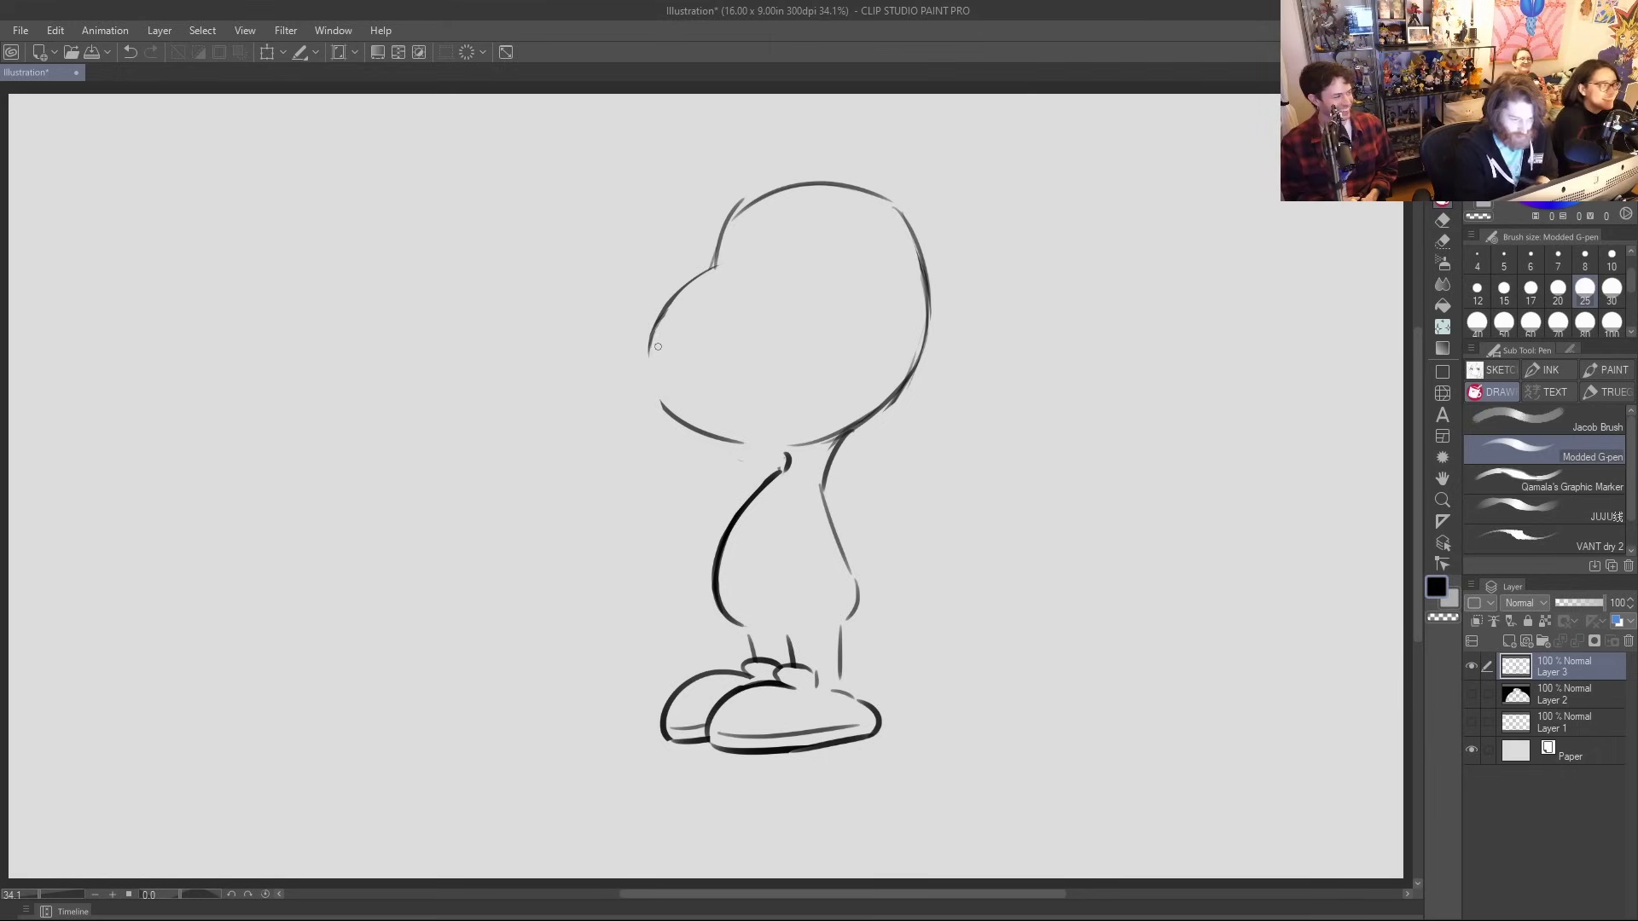
Close the gap at the front of the muzzle with a smooth rounded curve, undoing the rejected attempts
left_click_drag(677, 415, 656, 312)
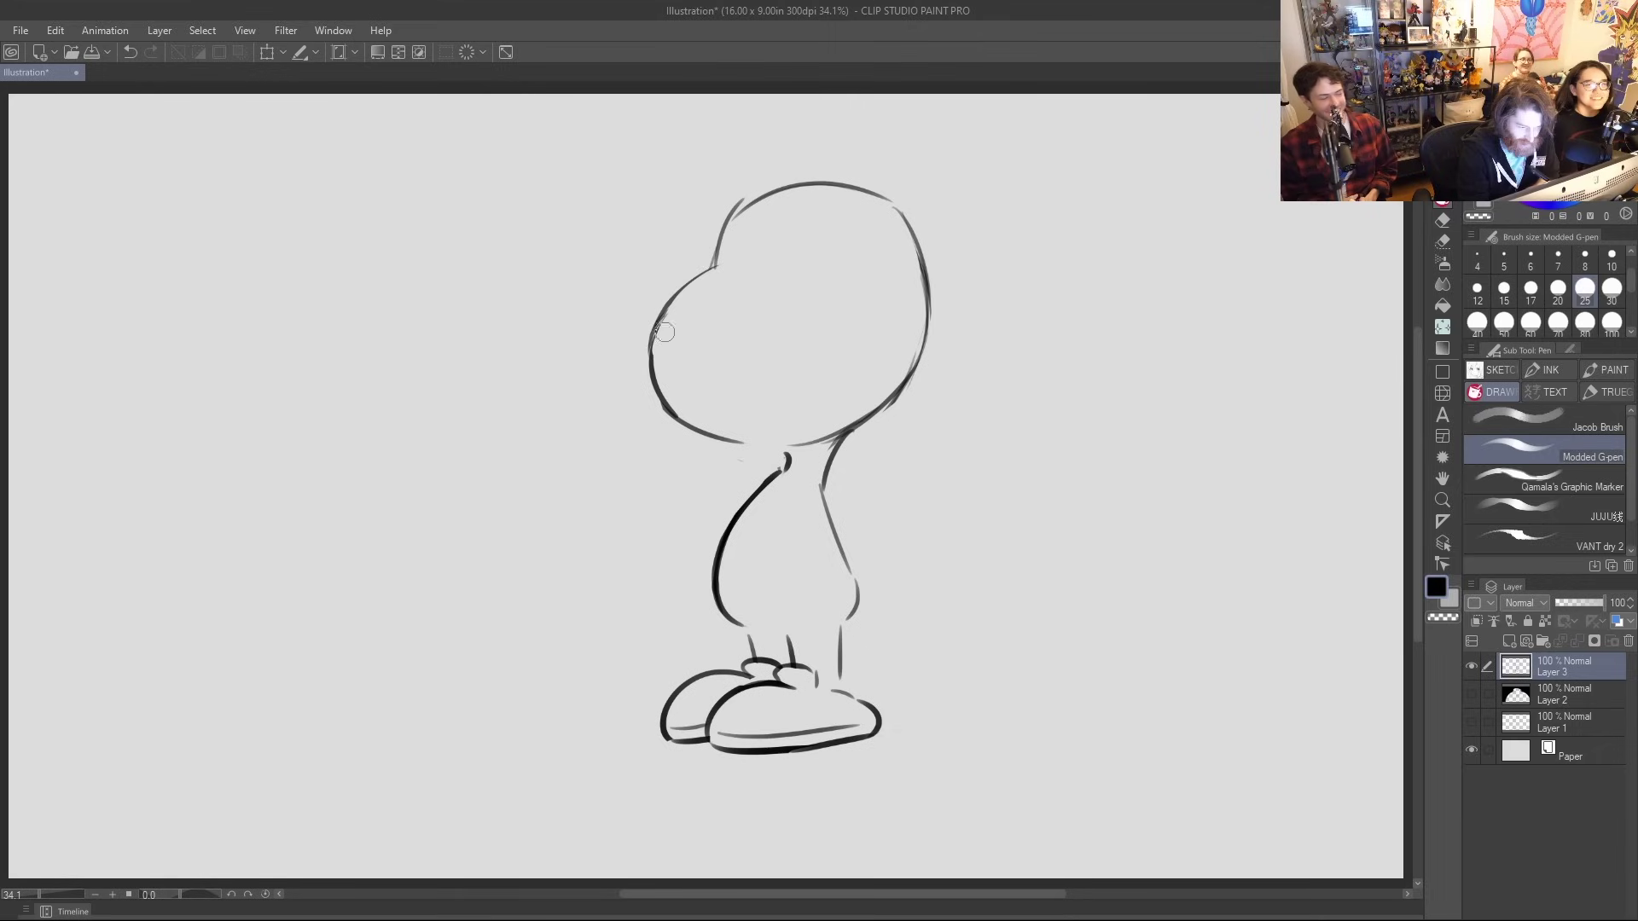
key("ctrl+z")
left_click_drag(680, 424, 658, 312)
key("ctrl+z")
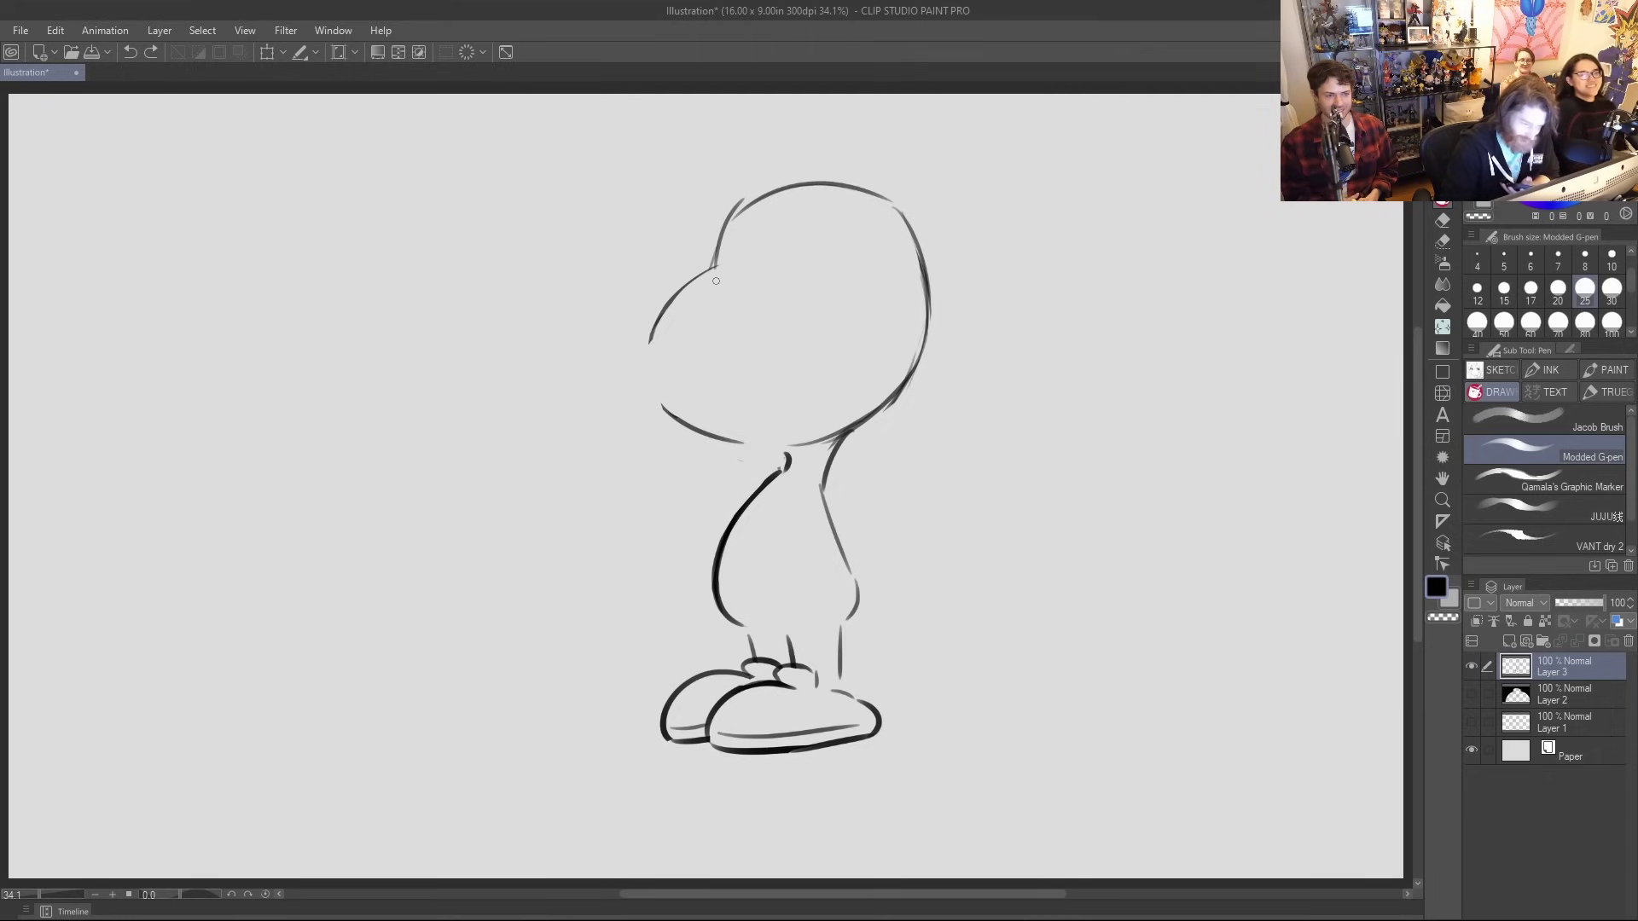
mouse_move(672, 419)
left_mouse_down()
mouse_move(655, 370)
mouse_move(675, 312)
left_mouse_up()
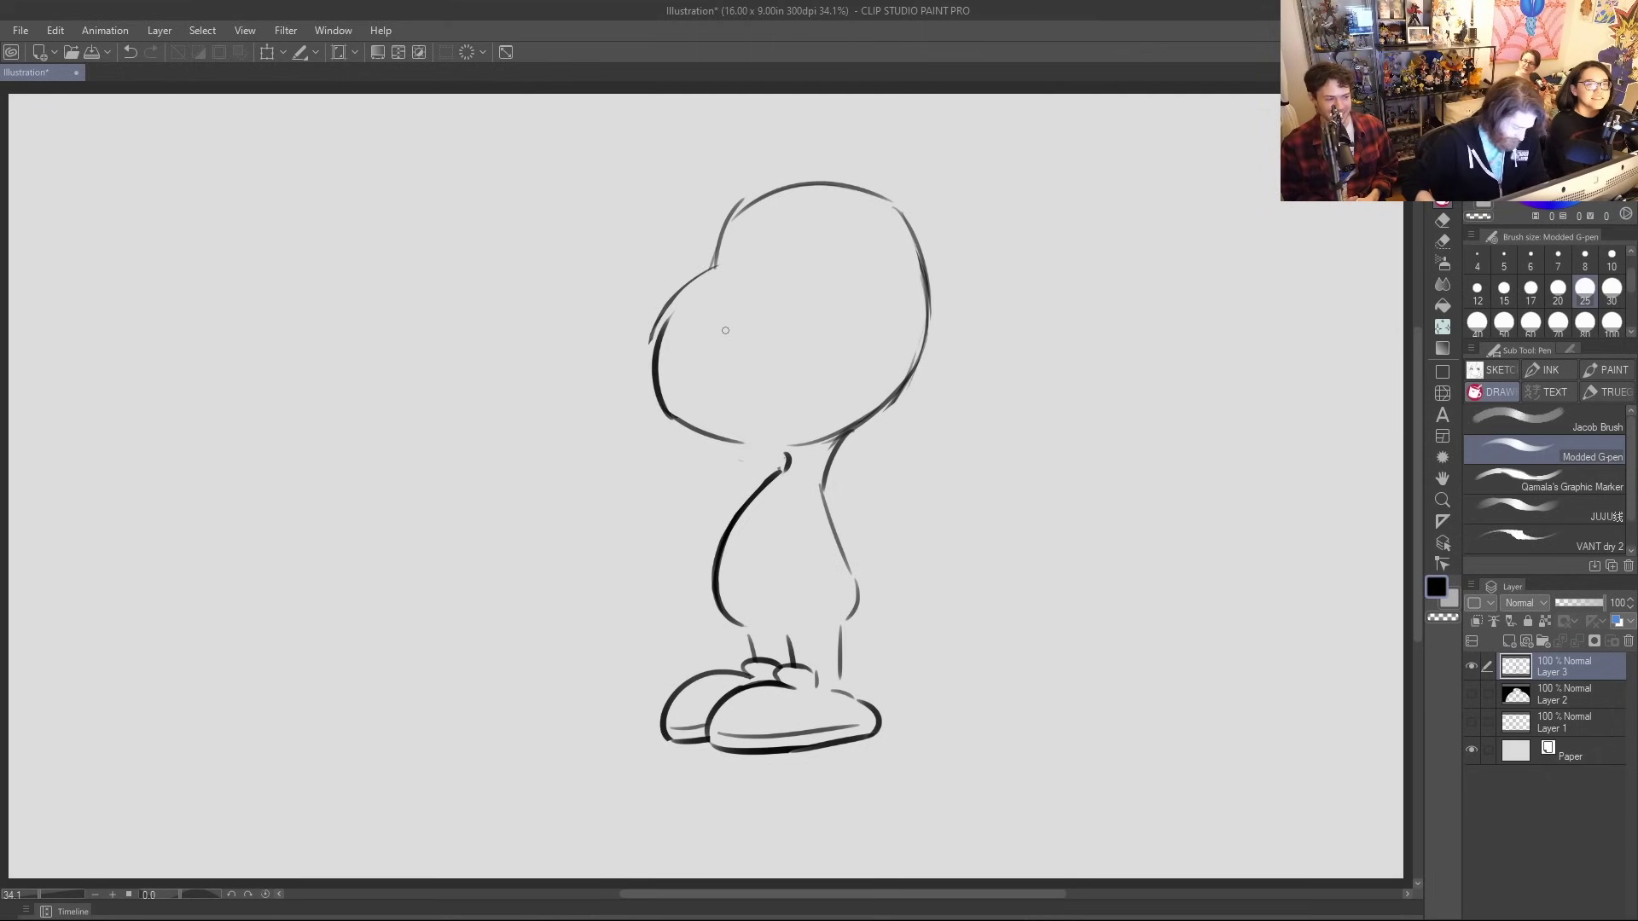
key("ctrl+z")
key("ctrl+z")
left_click_drag(671, 419, 651, 329)
key("ctrl+z")
mouse_move(674, 411)
left_mouse_down()
mouse_move(650, 327)
mouse_move(687, 422)
left_mouse_up()
key("ctrl+z")
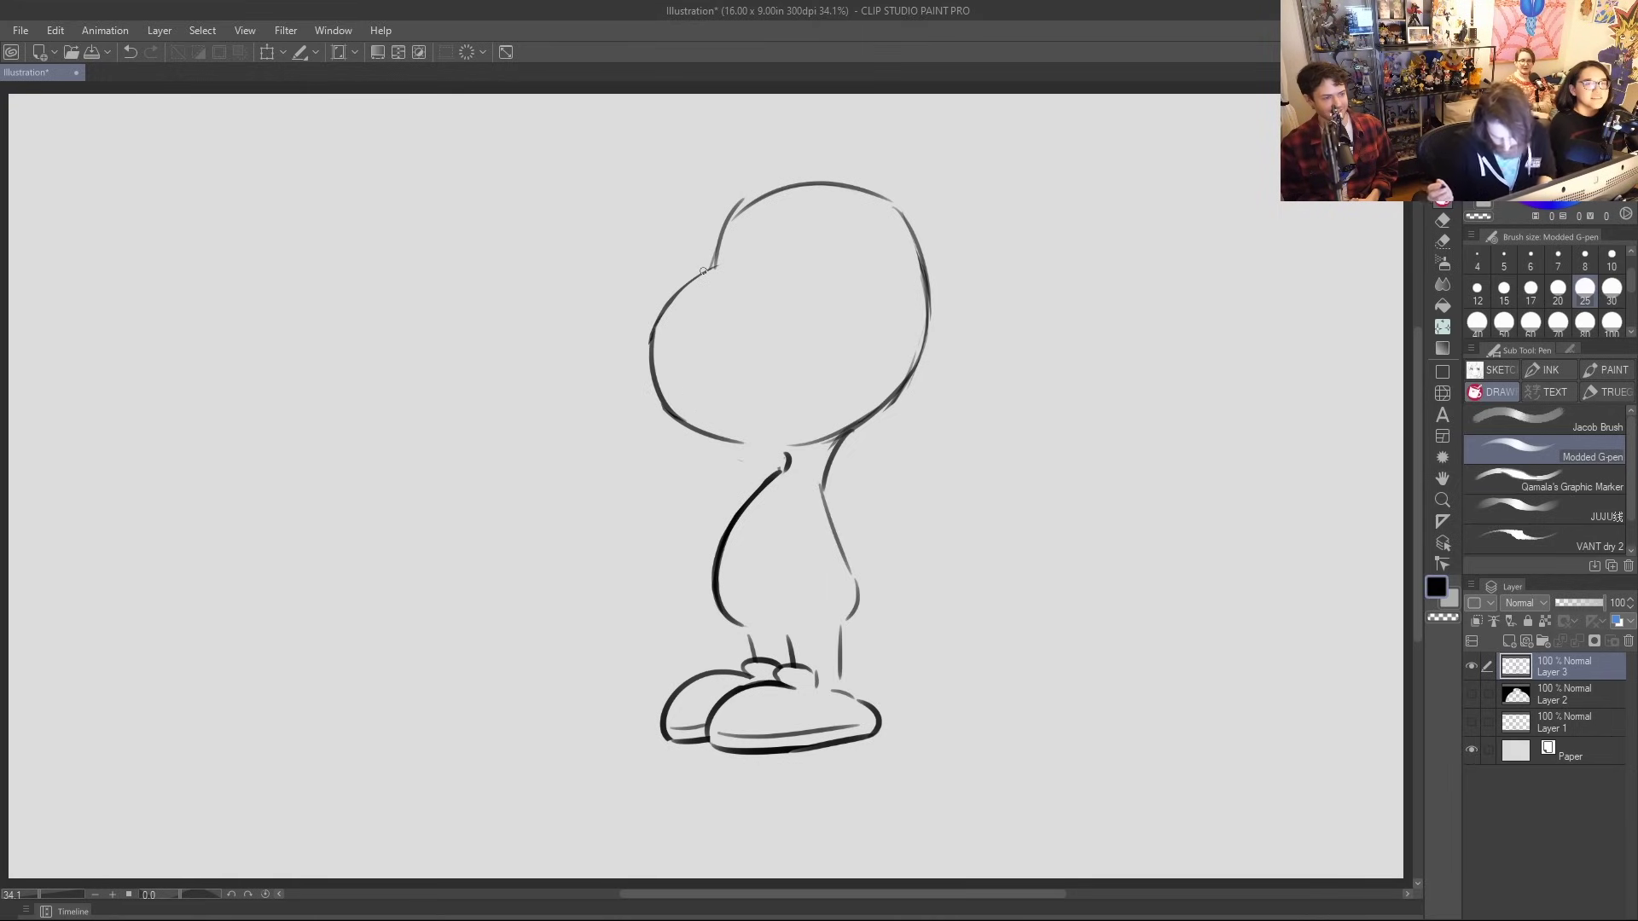
Redraw the forehead as one rounded curve from the muzzle notch up to the crown
left_click_drag(698, 287, 742, 226)
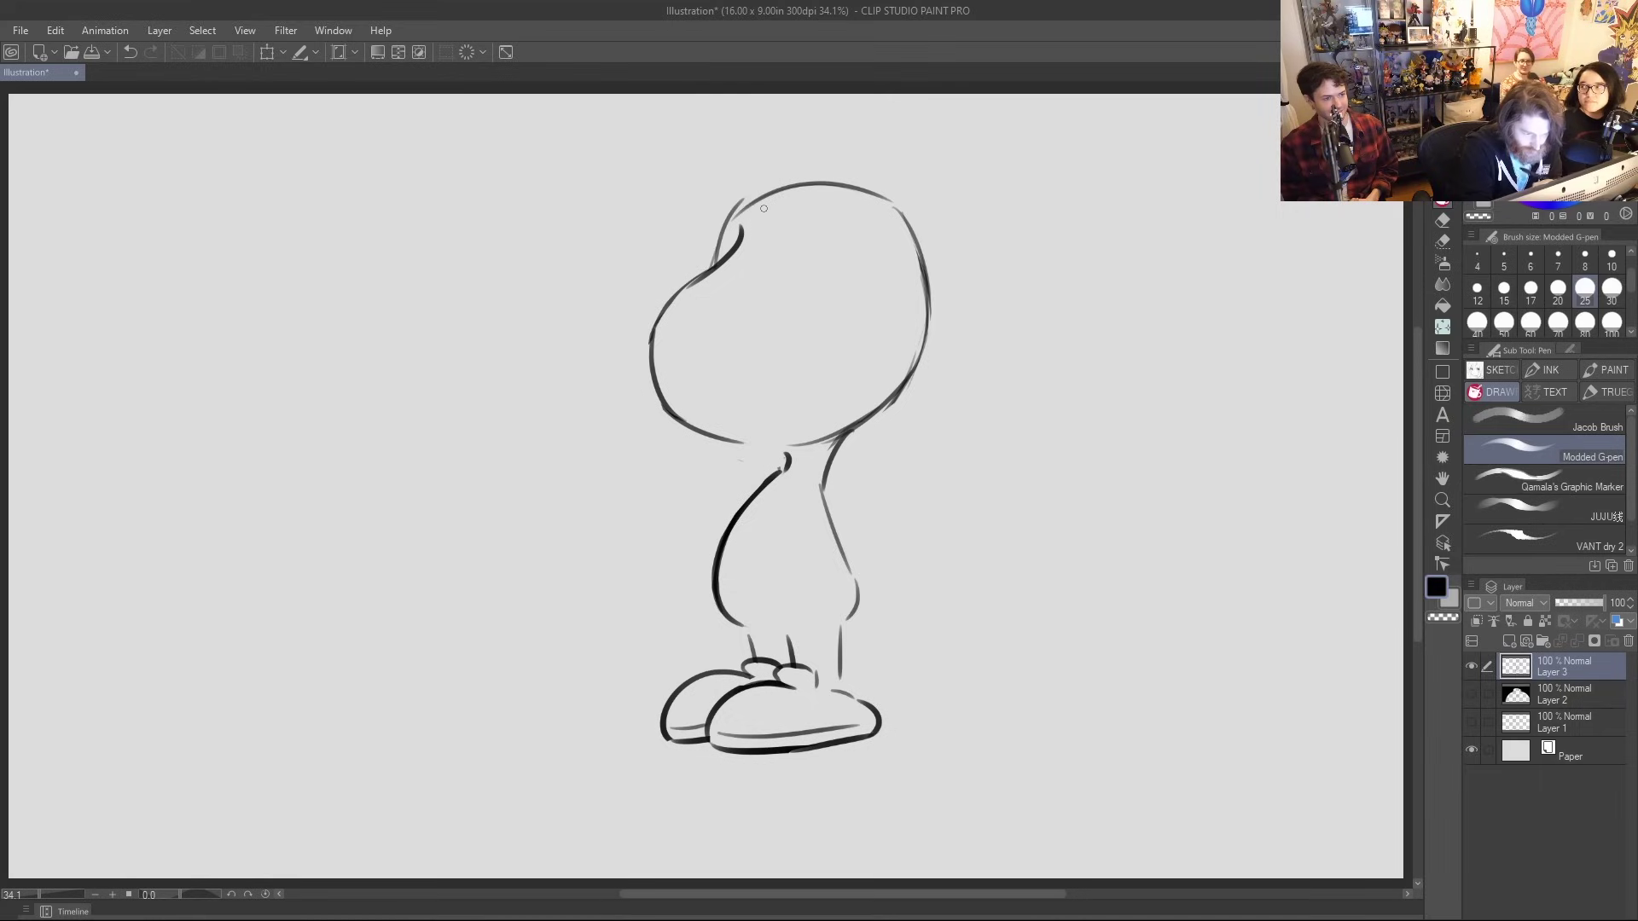
key("ctrl+z")
mouse_move(707, 279)
left_mouse_down()
mouse_move(742, 209)
mouse_move(782, 186)
left_mouse_up()
key("ctrl+z")
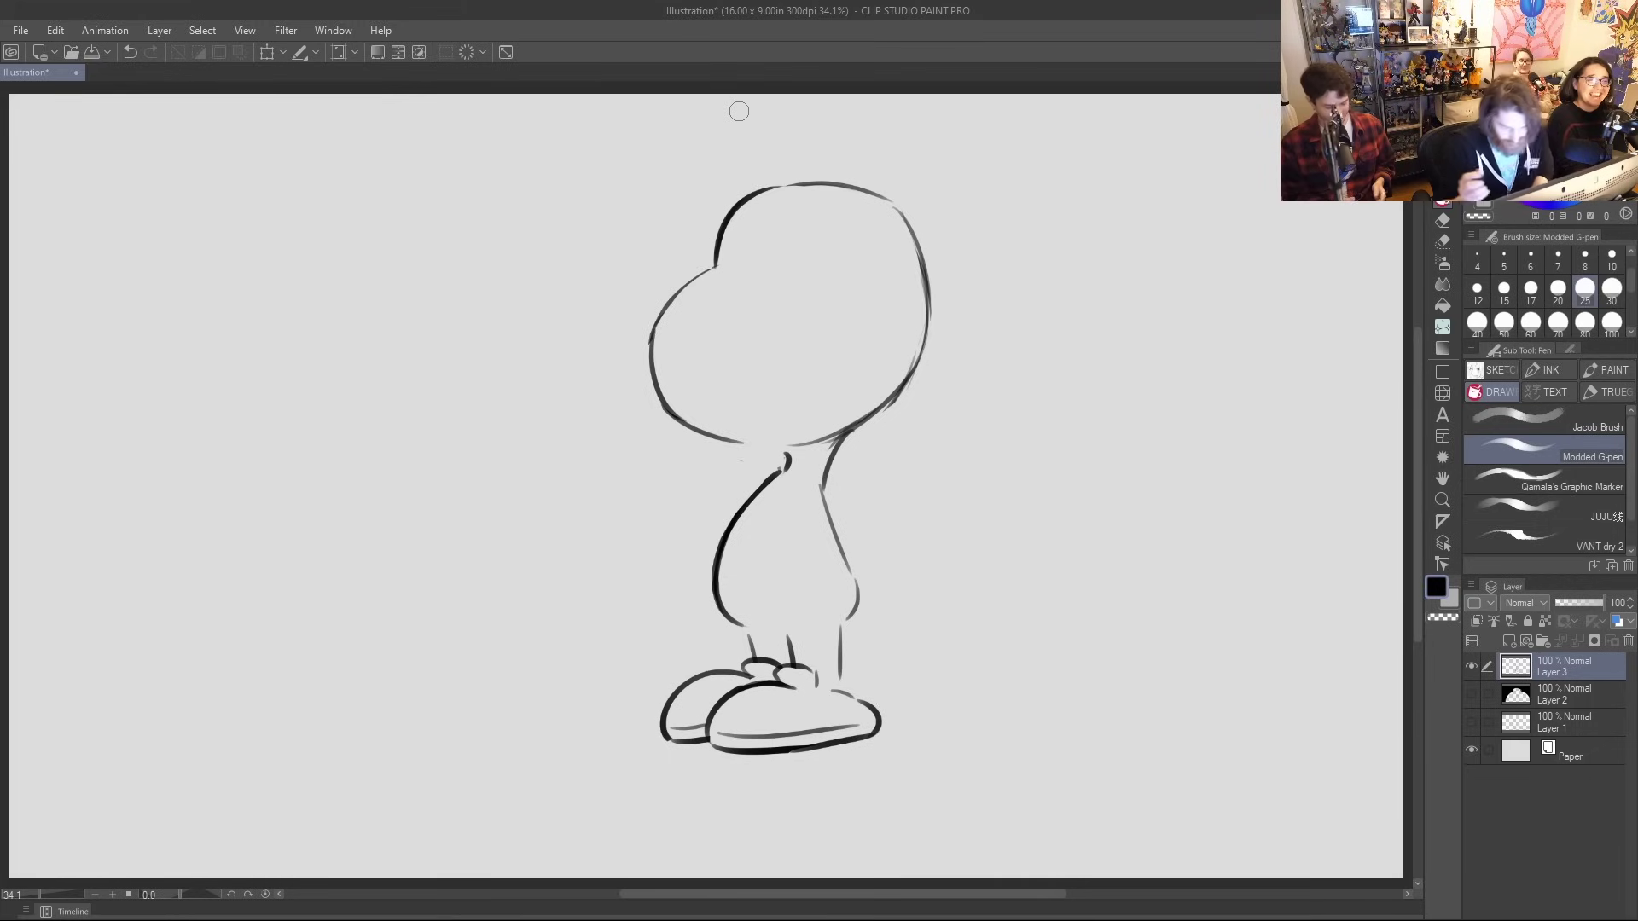
Redraw the muzzle's front as a bold round nose outline curving from the brow notch to its underside
left_click_drag(715, 271, 692, 377)
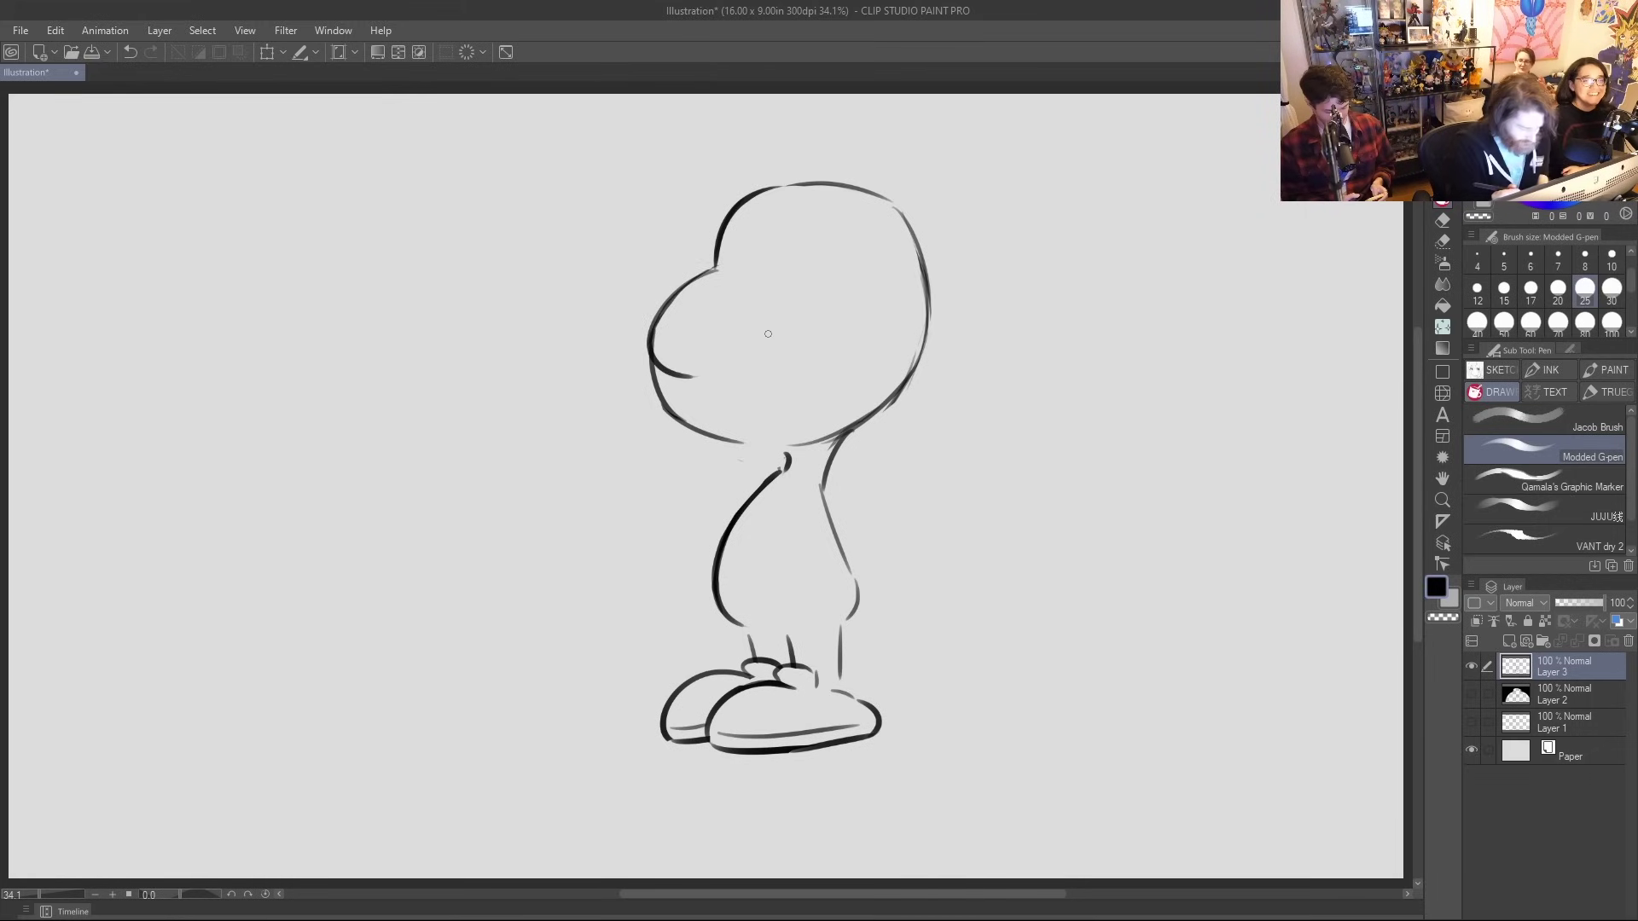
key("ctrl+z")
left_click_drag(715, 271, 655, 395)
key("ctrl+z")
left_click_drag(714, 272, 657, 400)
key("ctrl+z")
mouse_move(715, 271)
left_mouse_down()
mouse_move(715, 415)
mouse_move(758, 441)
left_mouse_up()
key("ctrl+z")
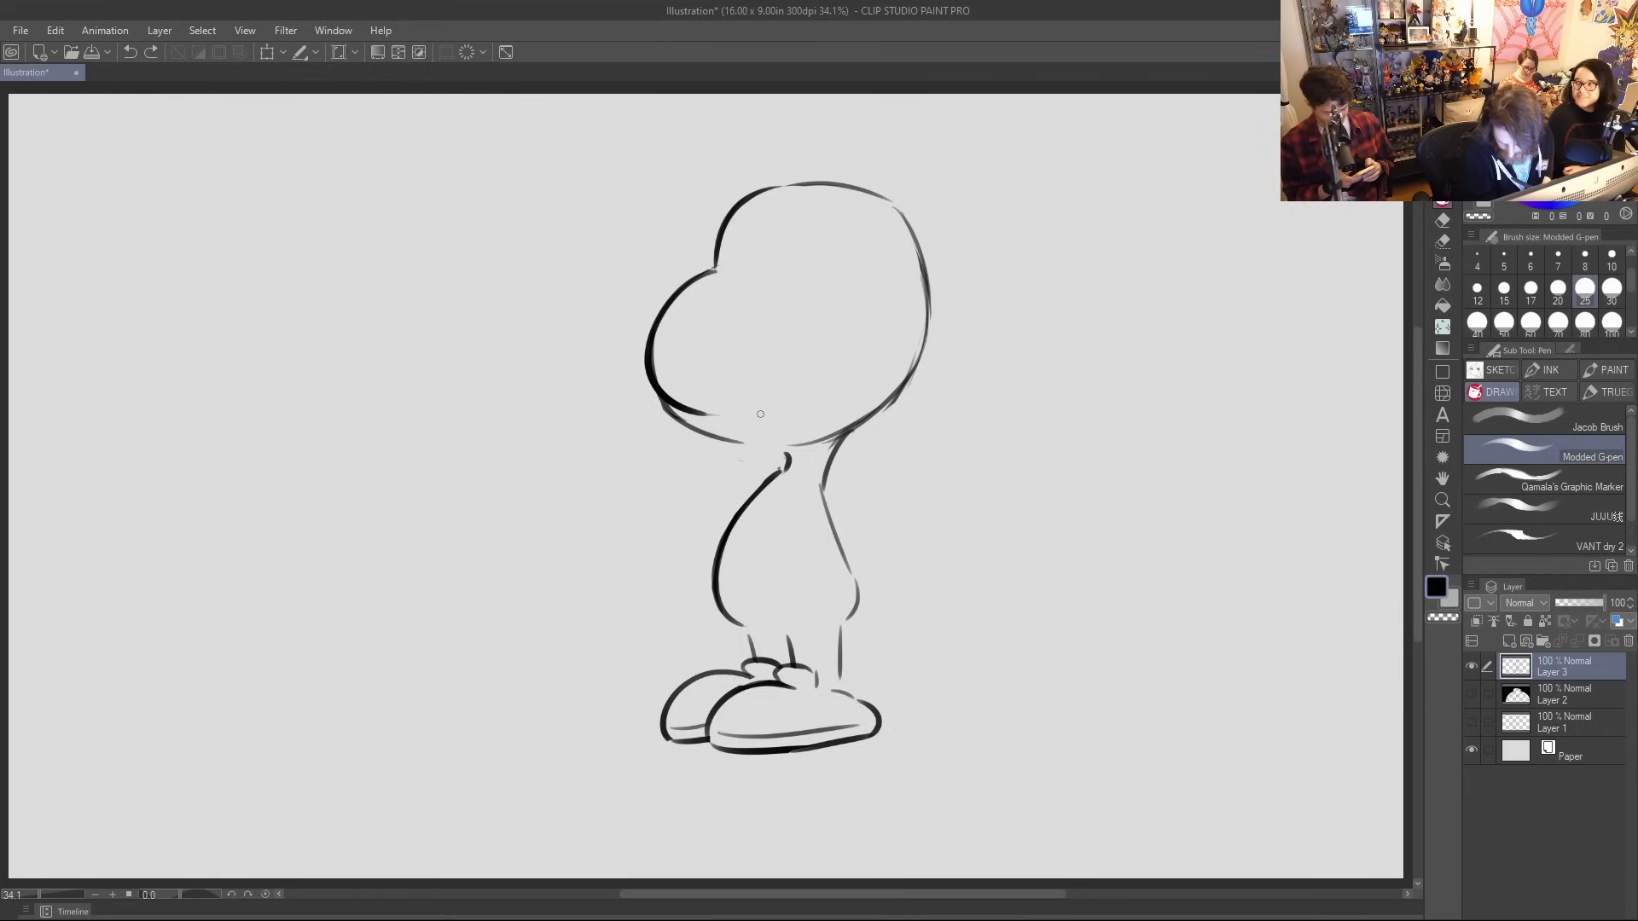
Extend the nose's underside up toward the cheek and add a short curve for its upper back edge
left_click_drag(744, 416, 805, 386)
key("ctrl+z")
mouse_move(721, 418)
left_mouse_down()
mouse_move(845, 447)
mouse_move(807, 400)
mouse_move(824, 382)
mouse_move(814, 362)
left_mouse_up()
key("ctrl+z")
key("ctrl+z")
key("ctrl+z")
key("ctrl+z")
left_click_drag(740, 276, 800, 307)
key("ctrl+z")
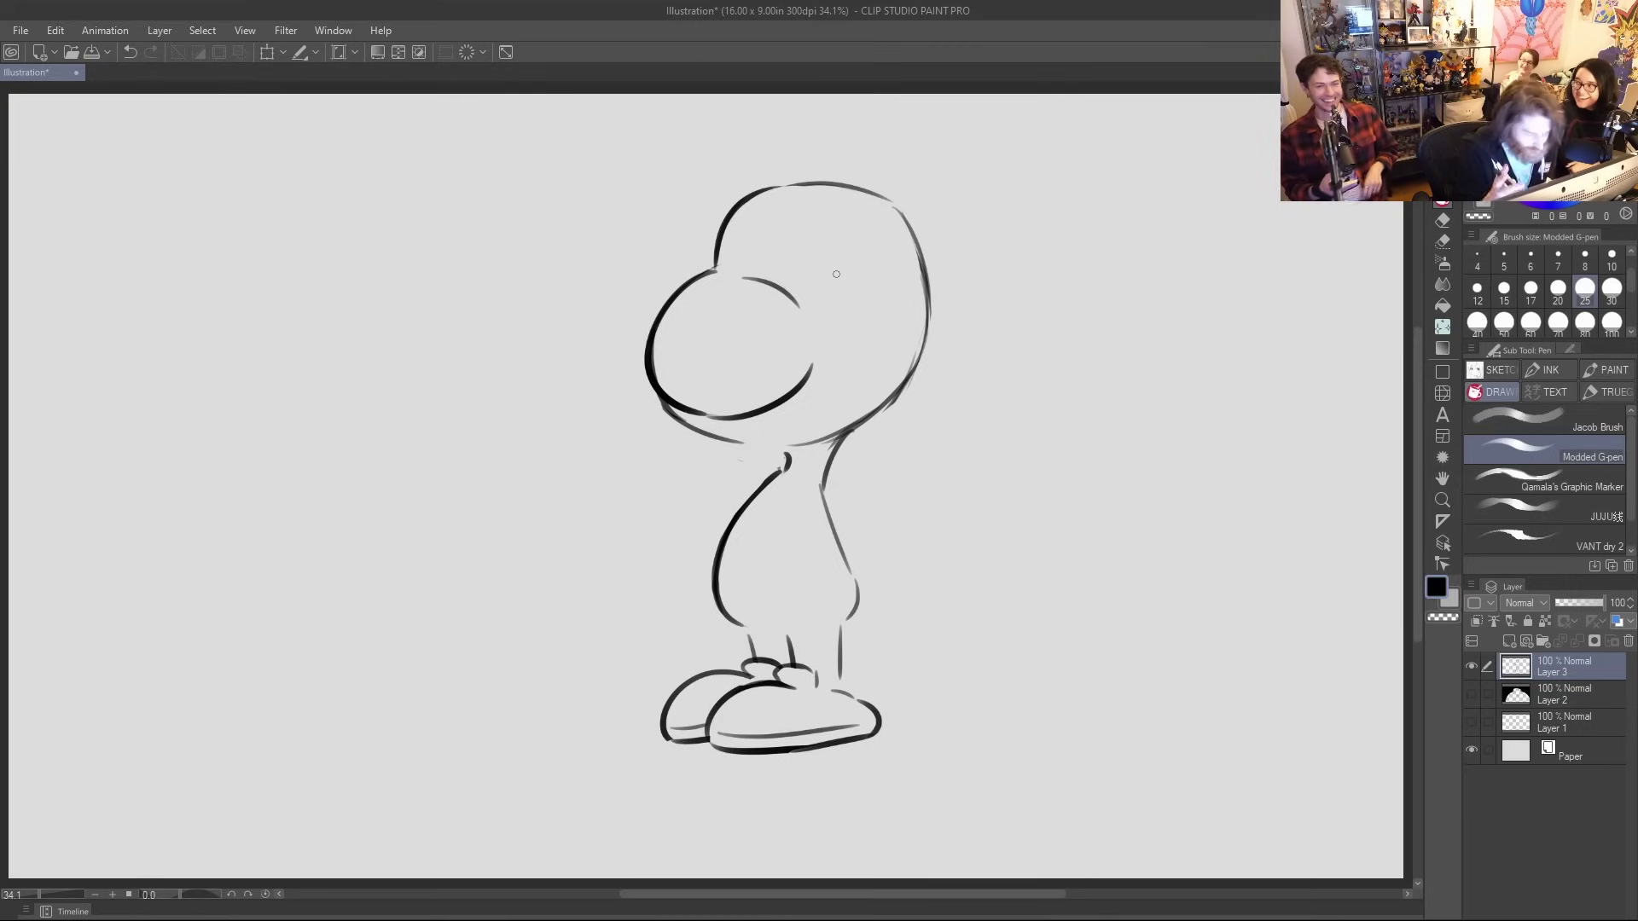
Replace the old jaw line with a smaller chin curve running from under the nose to the back of the head
mouse_move(659, 407)
left_mouse_down()
mouse_move(711, 432)
mouse_move(637, 379)
mouse_move(693, 426)
mouse_move(761, 449)
mouse_move(738, 400)
mouse_move(753, 429)
mouse_move(850, 443)
left_mouse_up()
key("ctrl+z")
mouse_move(726, 423)
left_mouse_down()
mouse_move(758, 445)
mouse_move(869, 405)
mouse_move(738, 428)
mouse_move(843, 430)
left_mouse_up()
key("ctrl+z")
key("ctrl+z")
left_click_drag(725, 422, 887, 410)
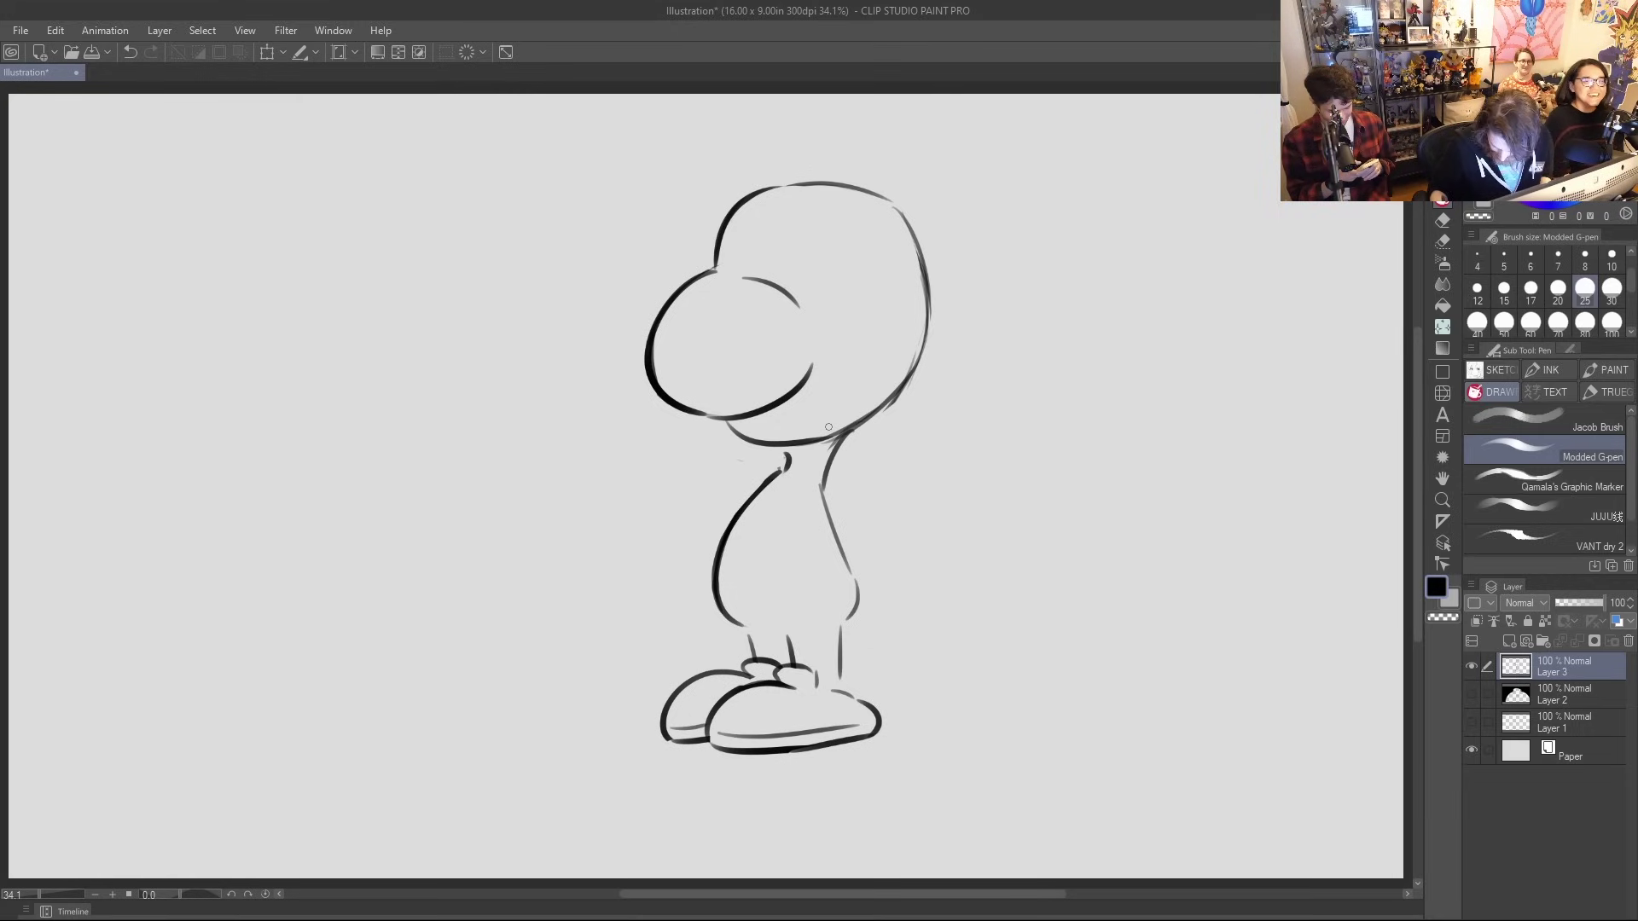
Draw a curved smile between the nose and the jaw, ending in a small cheek crease
left_click_drag(777, 423, 856, 375)
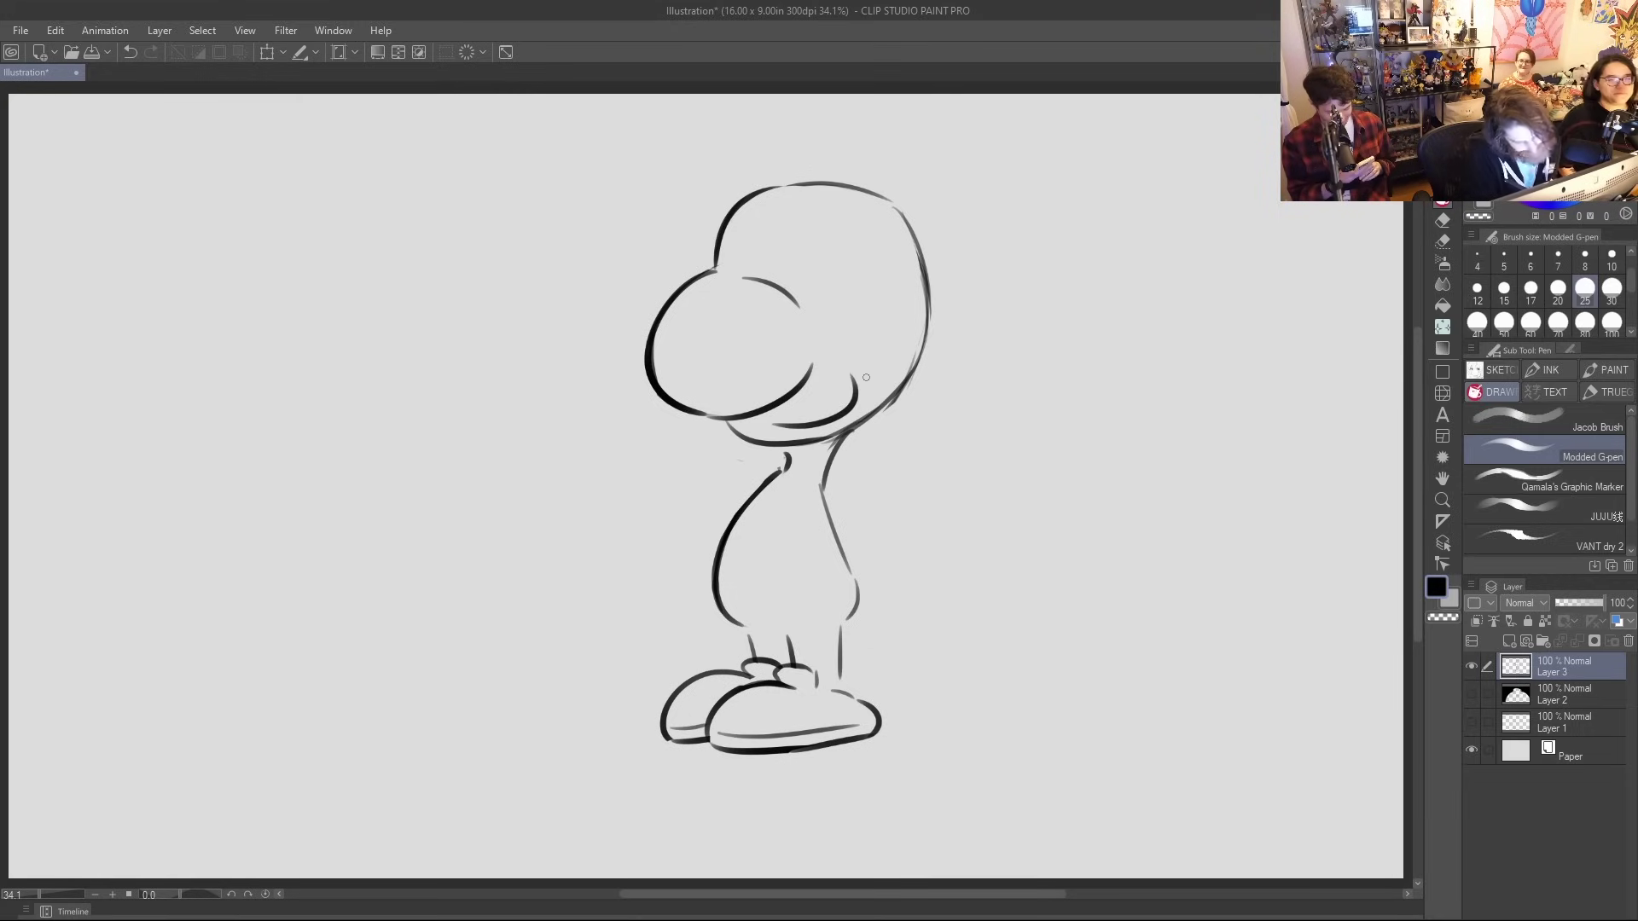
key("ctrl+z")
left_click_drag(776, 424, 869, 369)
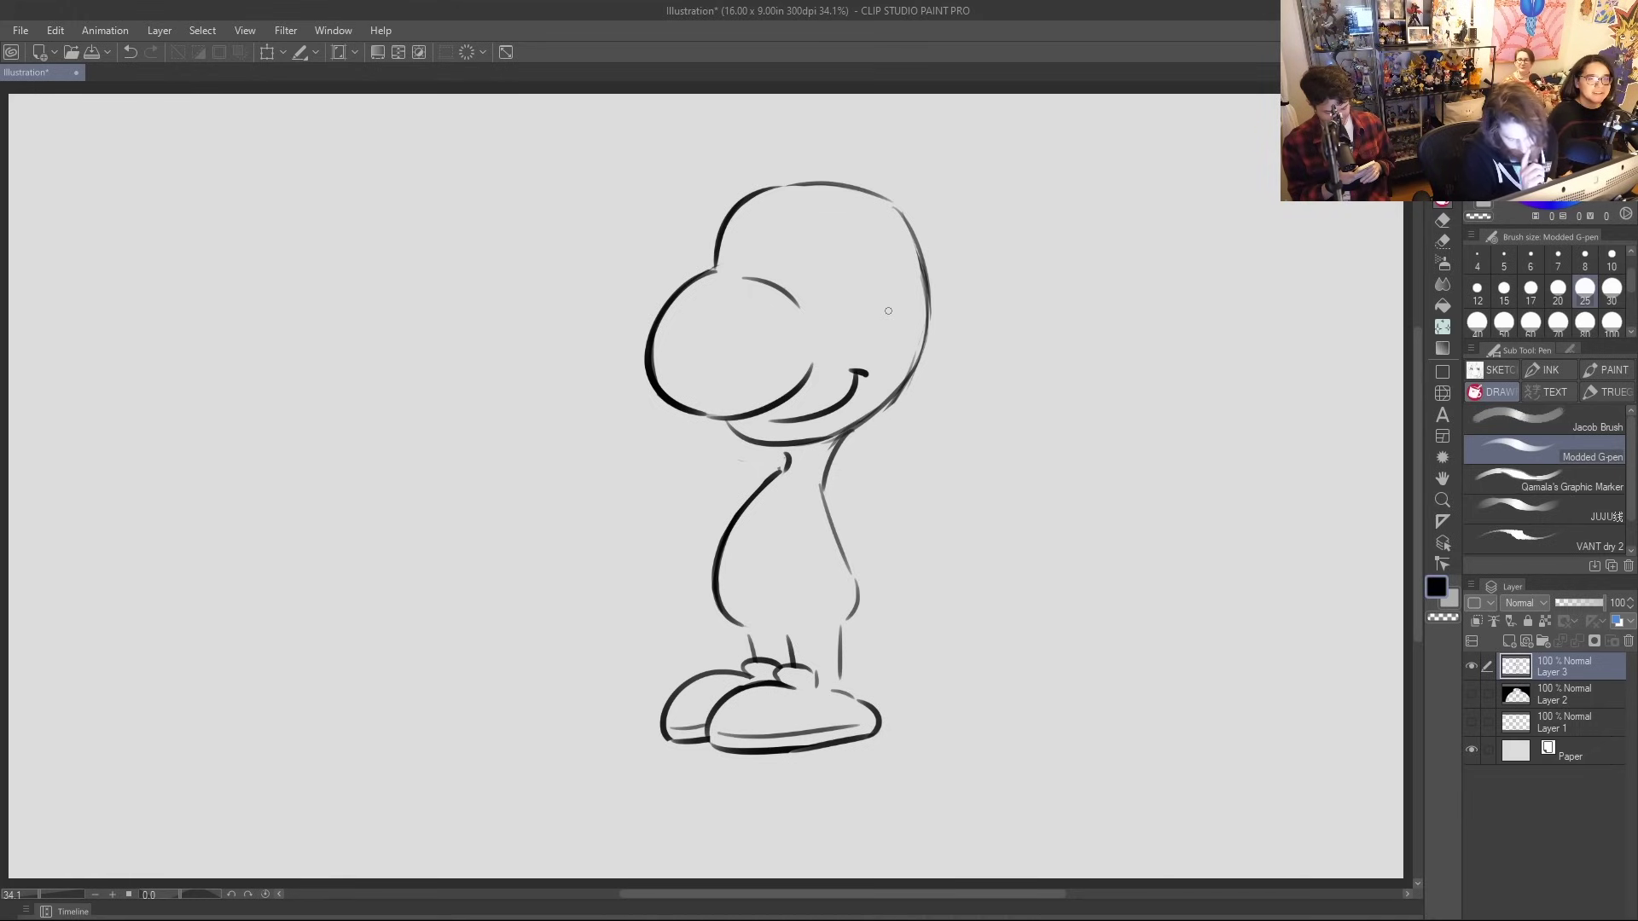
Draw a small arched eye with a dark pupil above the nose at the brow, undoing the extra stroke attempts
left_click_drag(730, 253, 844, 273)
key("ctrl+z")
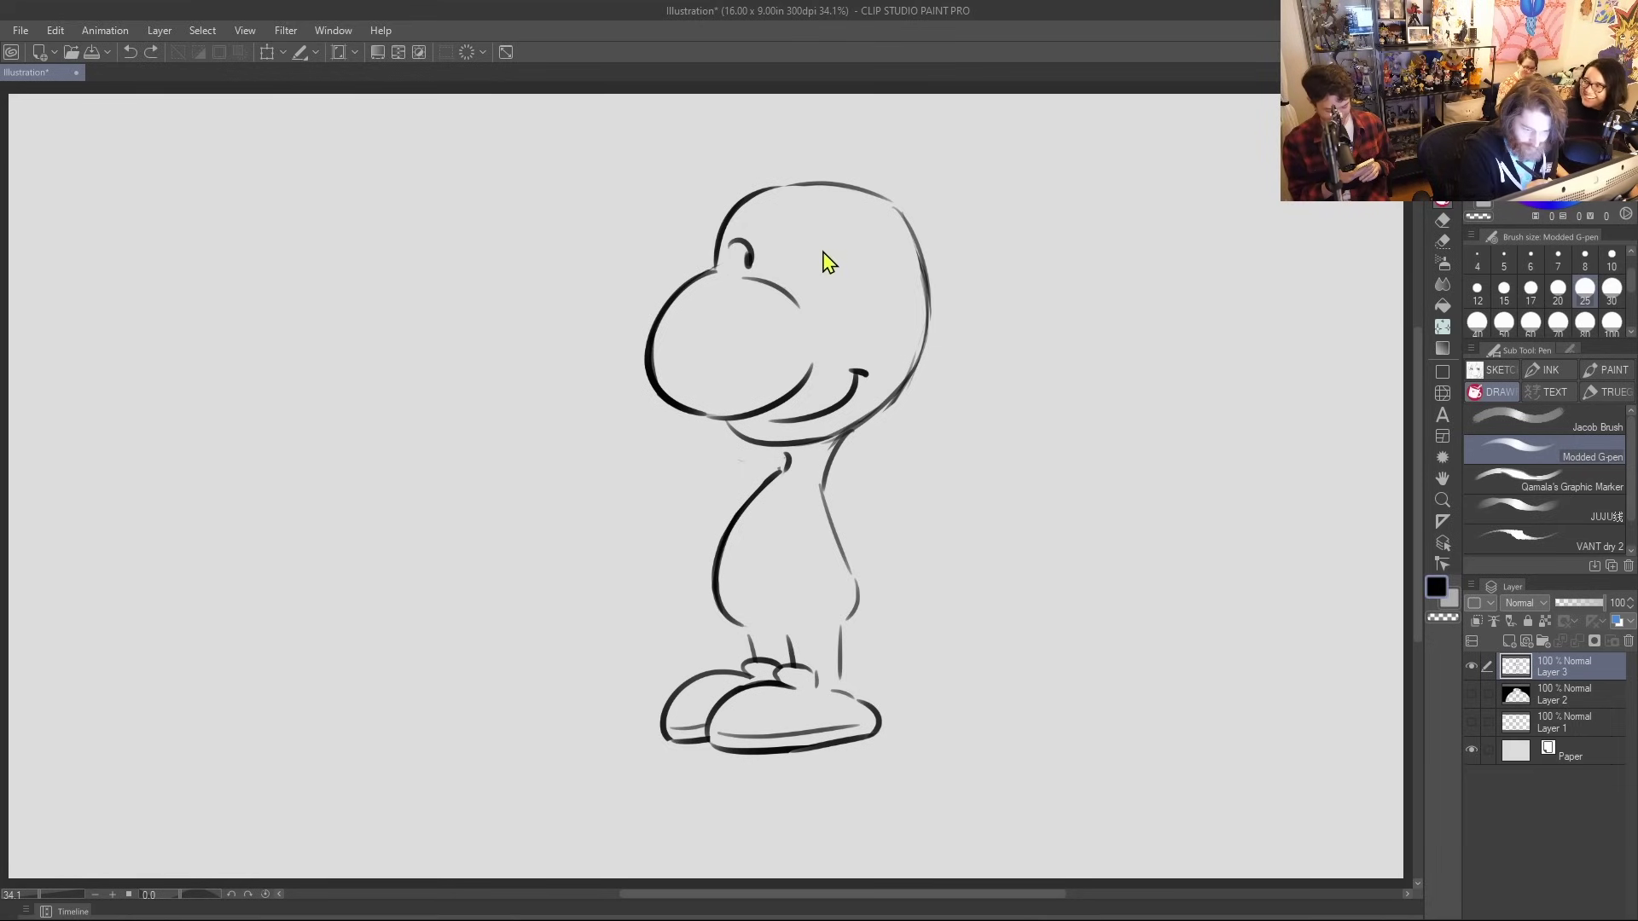
left_click_drag(695, 273, 772, 293)
key("ctrl+z")
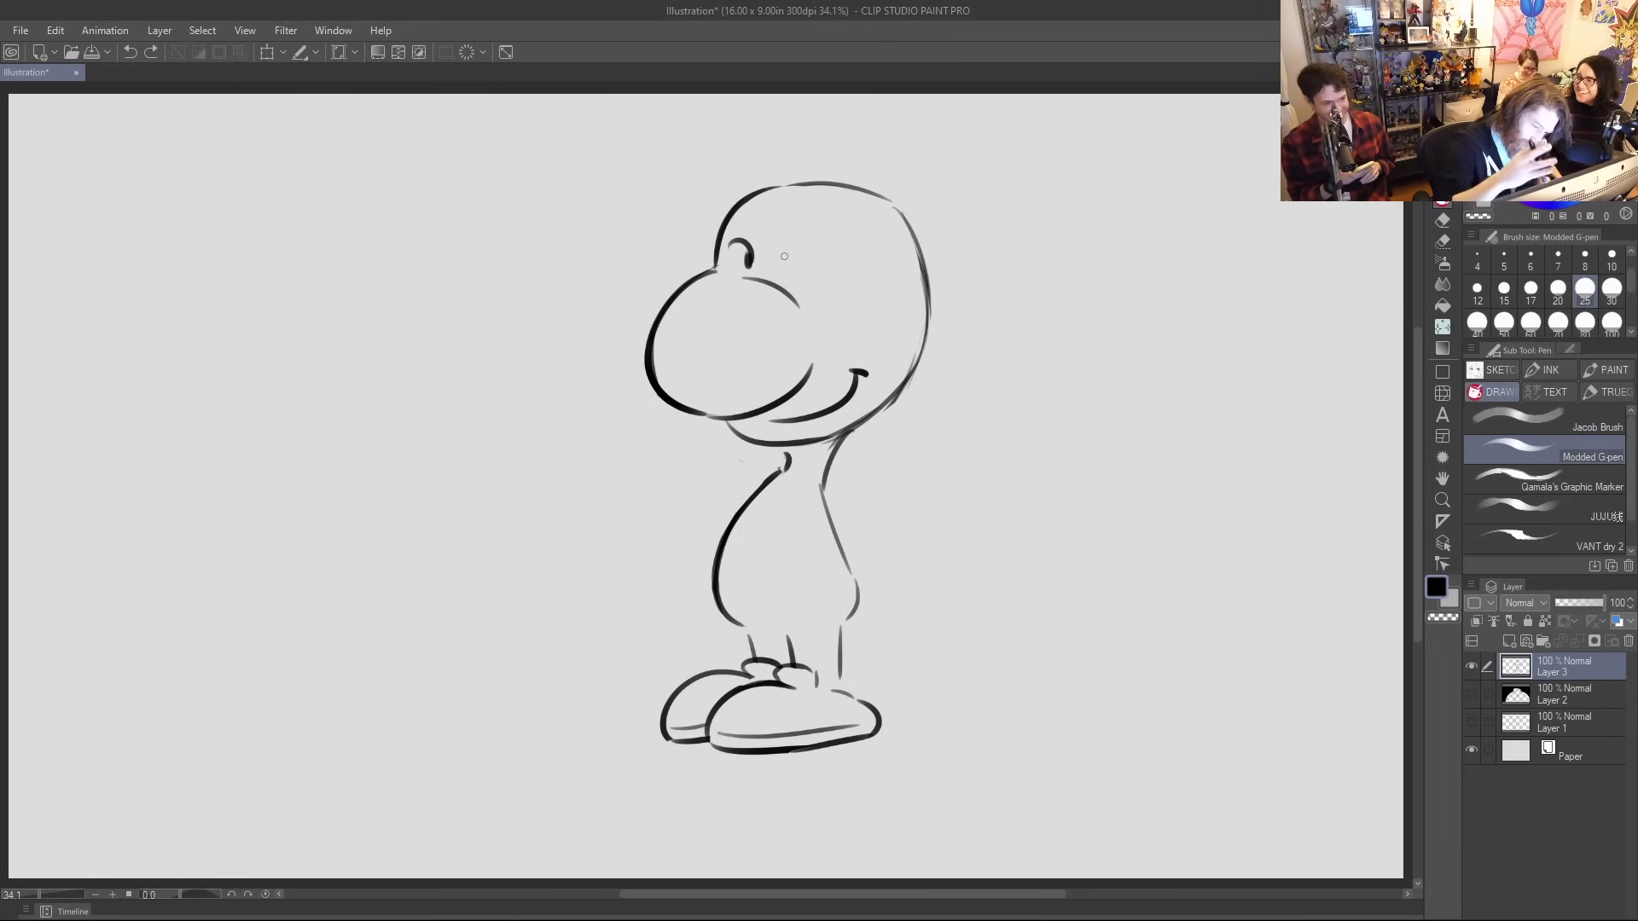
Redraw the nose's upper edge as one smooth curve ending just below the eye, replacing the earlier nose-top strokes
mouse_move(717, 268)
left_mouse_down()
mouse_move(728, 230)
mouse_move(749, 272)
mouse_move(789, 262)
mouse_move(725, 272)
mouse_move(772, 273)
left_mouse_up()
key("ctrl+z")
key("ctrl+z")
left_click_drag(678, 294, 772, 274)
key("ctrl+z")
left_click_drag(669, 294, 748, 271)
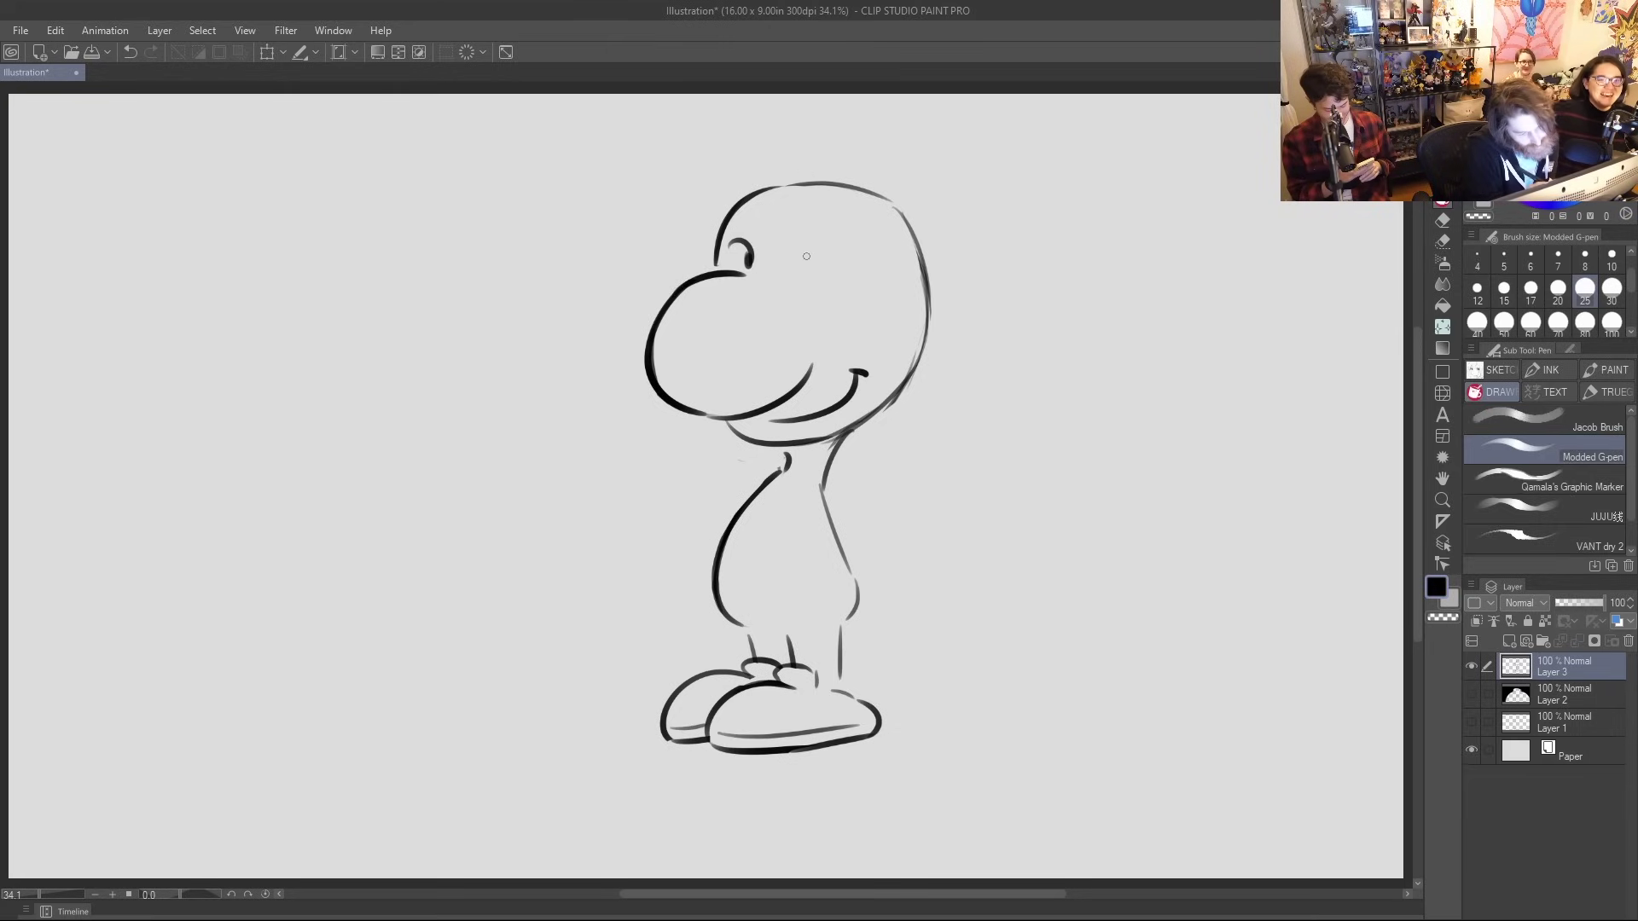
Draw a second, larger arched eye with a dark pupil and add a curved eyebrow above each eye
mouse_move(825, 246)
left_mouse_down()
mouse_move(843, 256)
mouse_move(794, 241)
mouse_move(811, 278)
left_mouse_up()
key("ctrl+z")
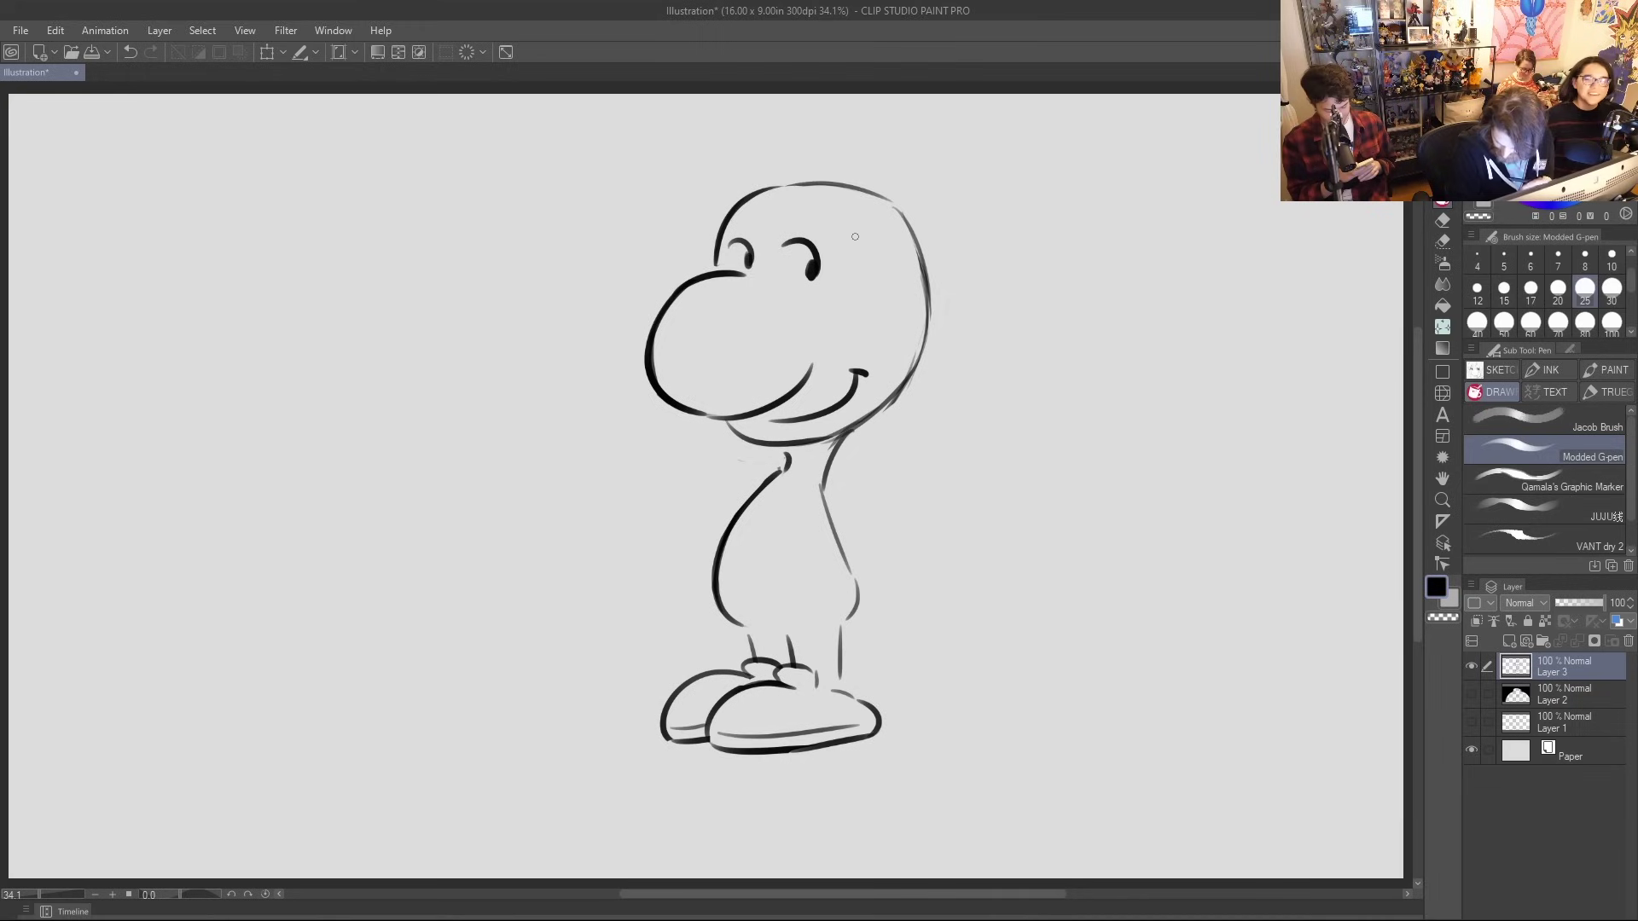
left_click_drag(712, 225, 834, 226)
key("ctrl+z")
key("ctrl+z")
key("ctrl+z")
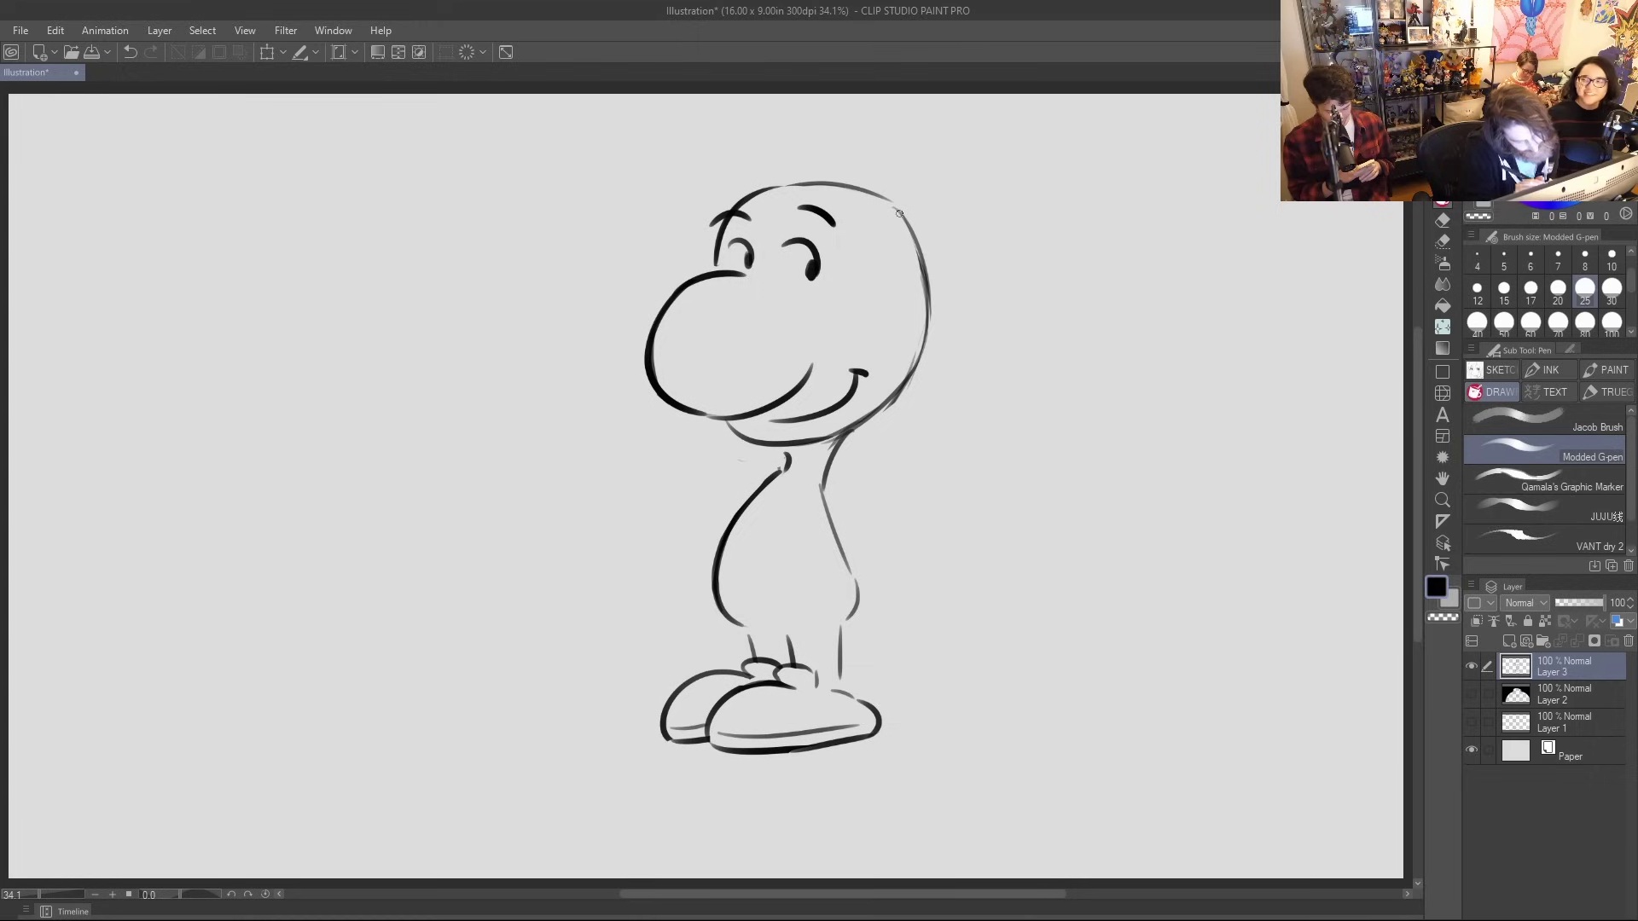
mouse_move(703, 416)
left_mouse_down()
mouse_move(767, 409)
mouse_move(755, 419)
left_mouse_up()
key("ctrl+z")
key("ctrl+z")
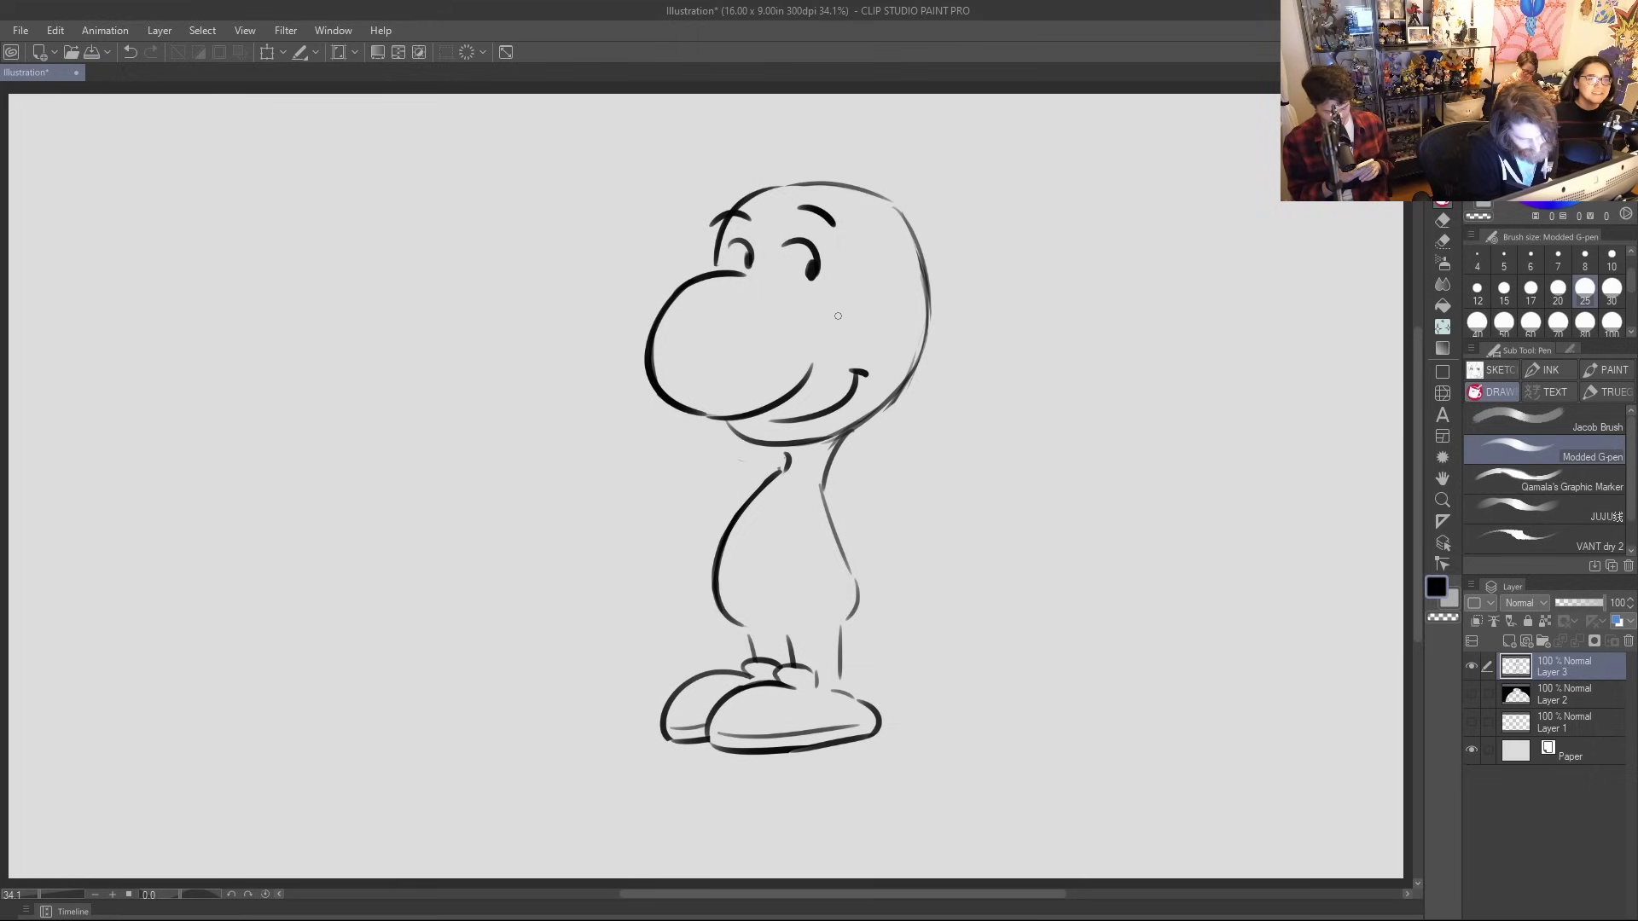
left_click_drag(717, 244, 717, 271)
key("ctrl+z")
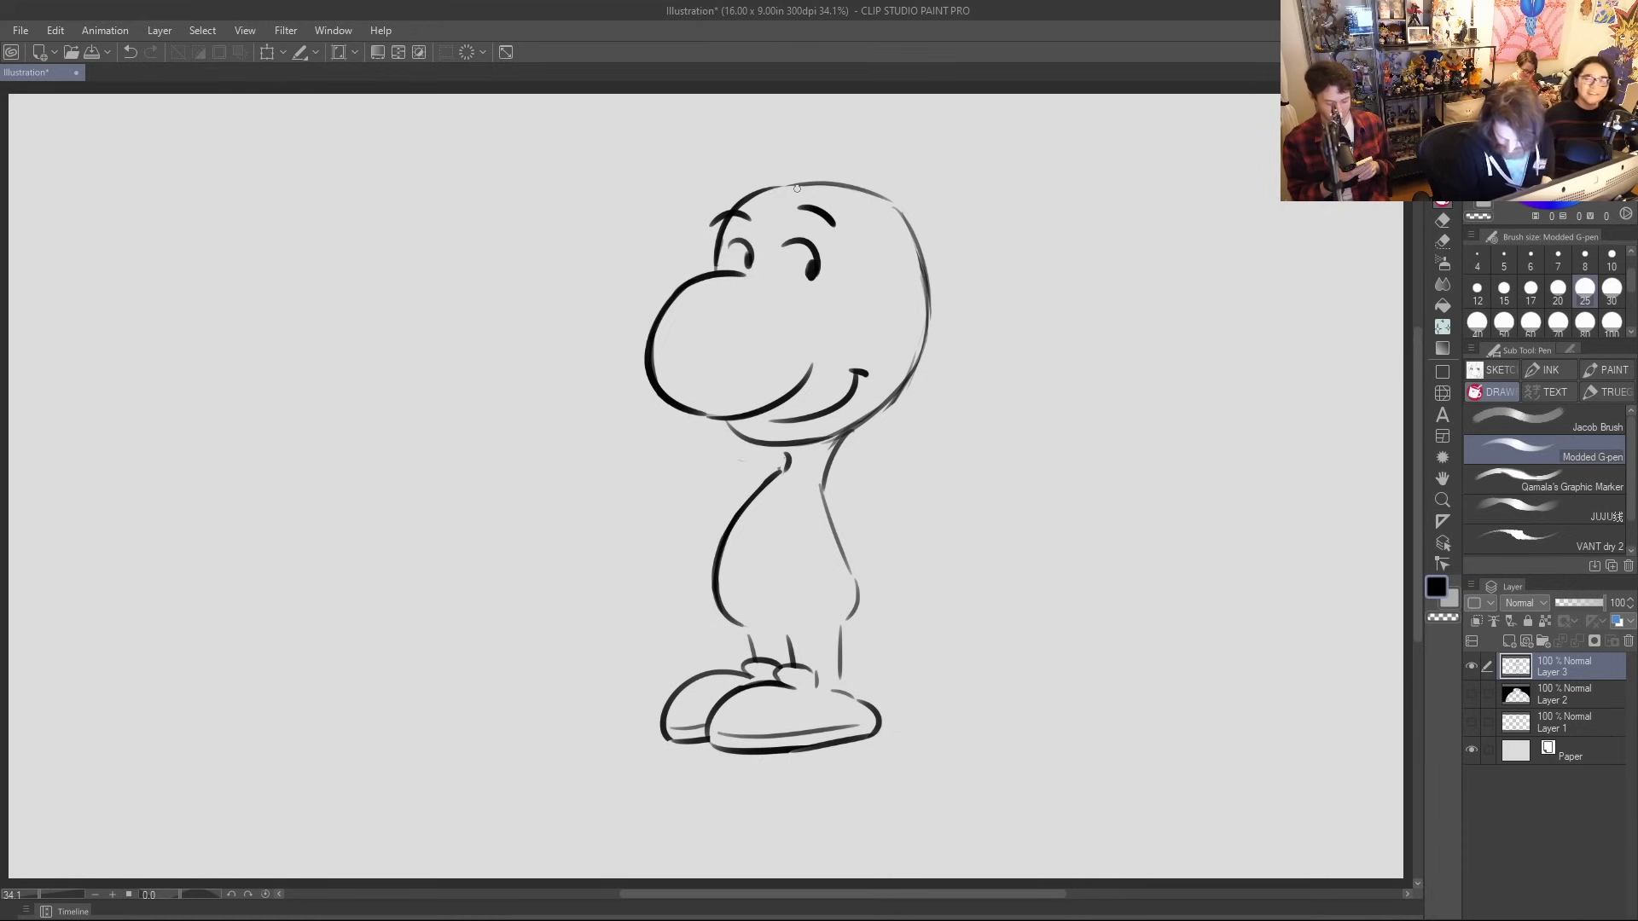
Draw a rounded ear at the back of the head and replace the chin curve with a short slanted line under the nose
left_click_drag(921, 284, 911, 359)
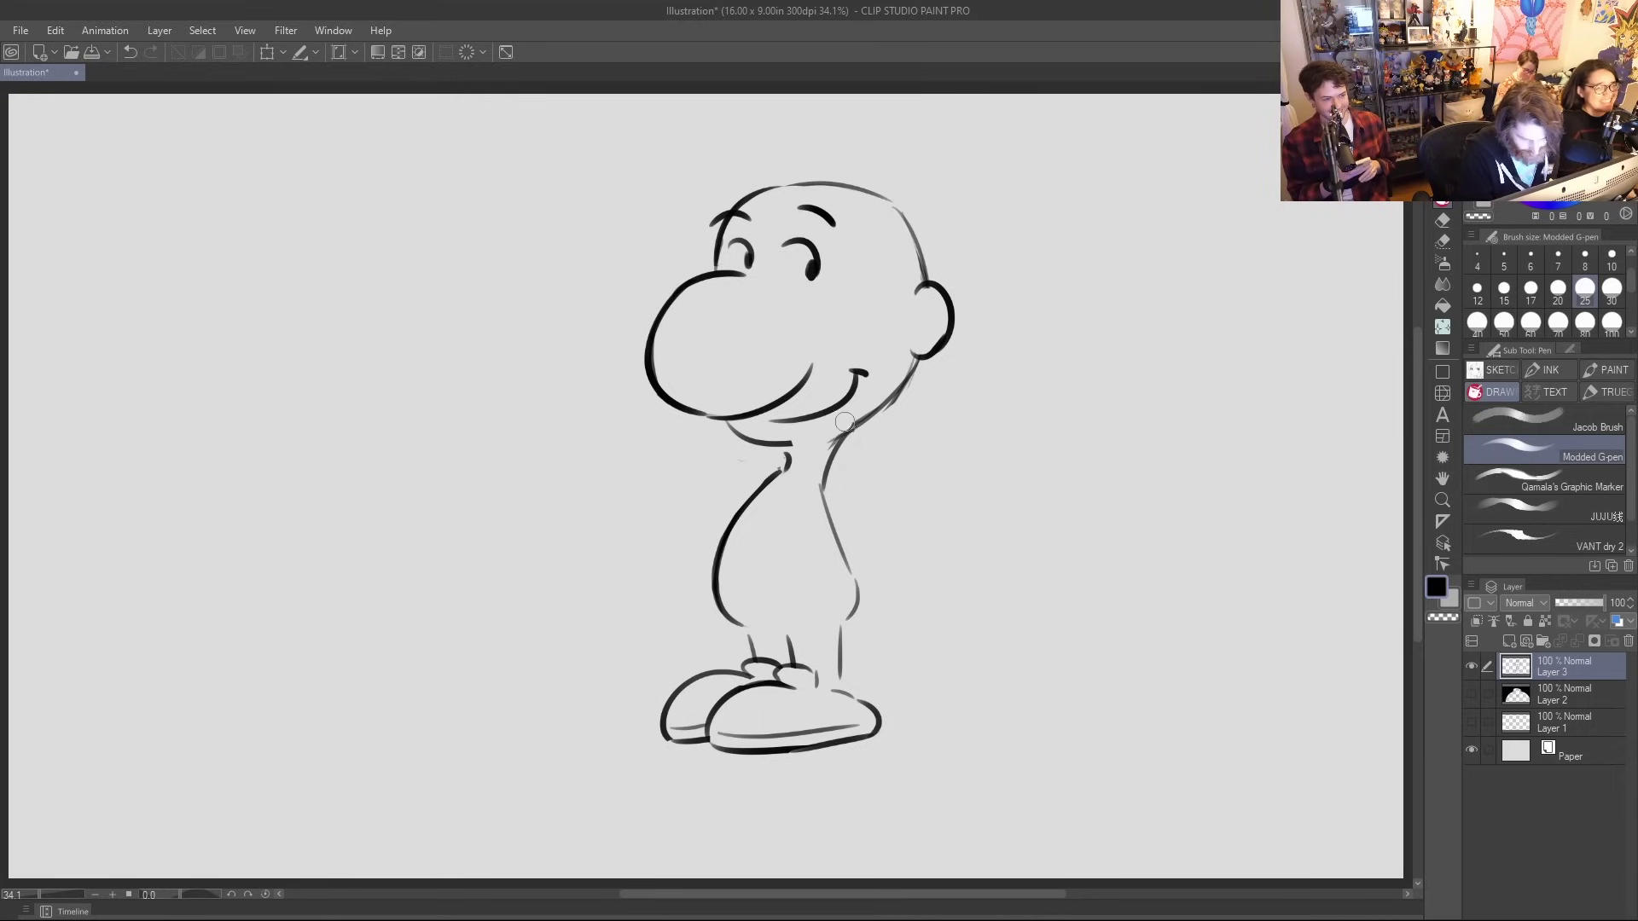
mouse_move(731, 421)
left_mouse_down()
mouse_move(798, 456)
mouse_move(791, 445)
left_mouse_up()
key("ctrl+z")
key("ctrl+z")
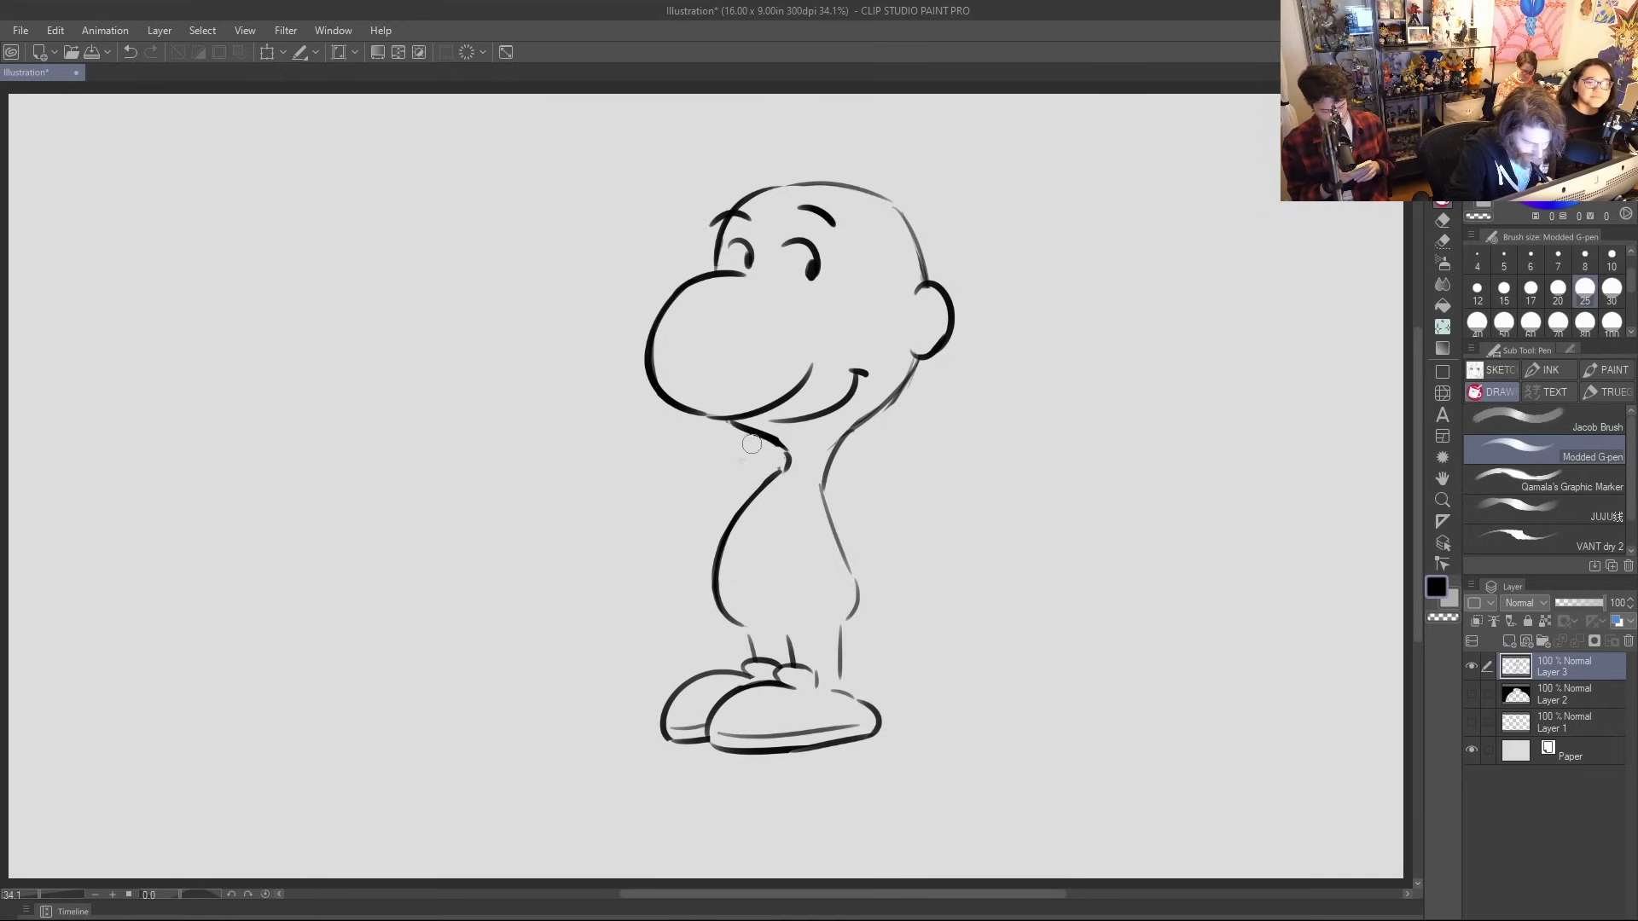
mouse_move(673, 303)
left_mouse_down()
mouse_move(716, 274)
mouse_move(648, 350)
left_mouse_up()
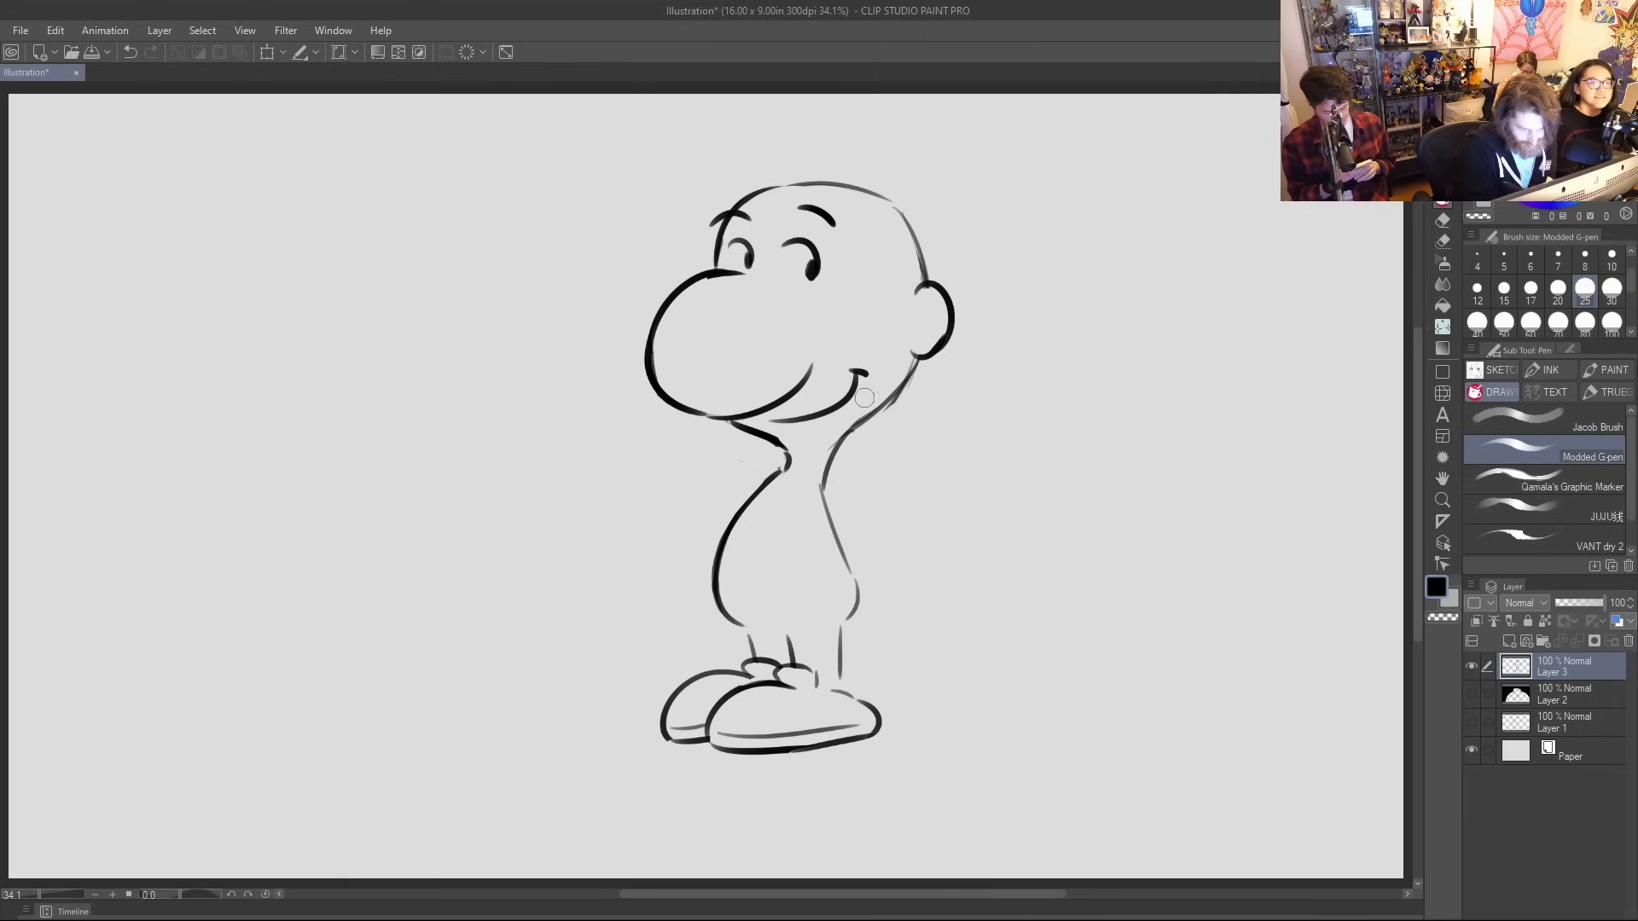
Redraw the chest and back-of-neck lines so they meet the chin and jaw, and erase the torso's upper back line
left_click_drag(828, 465, 824, 508)
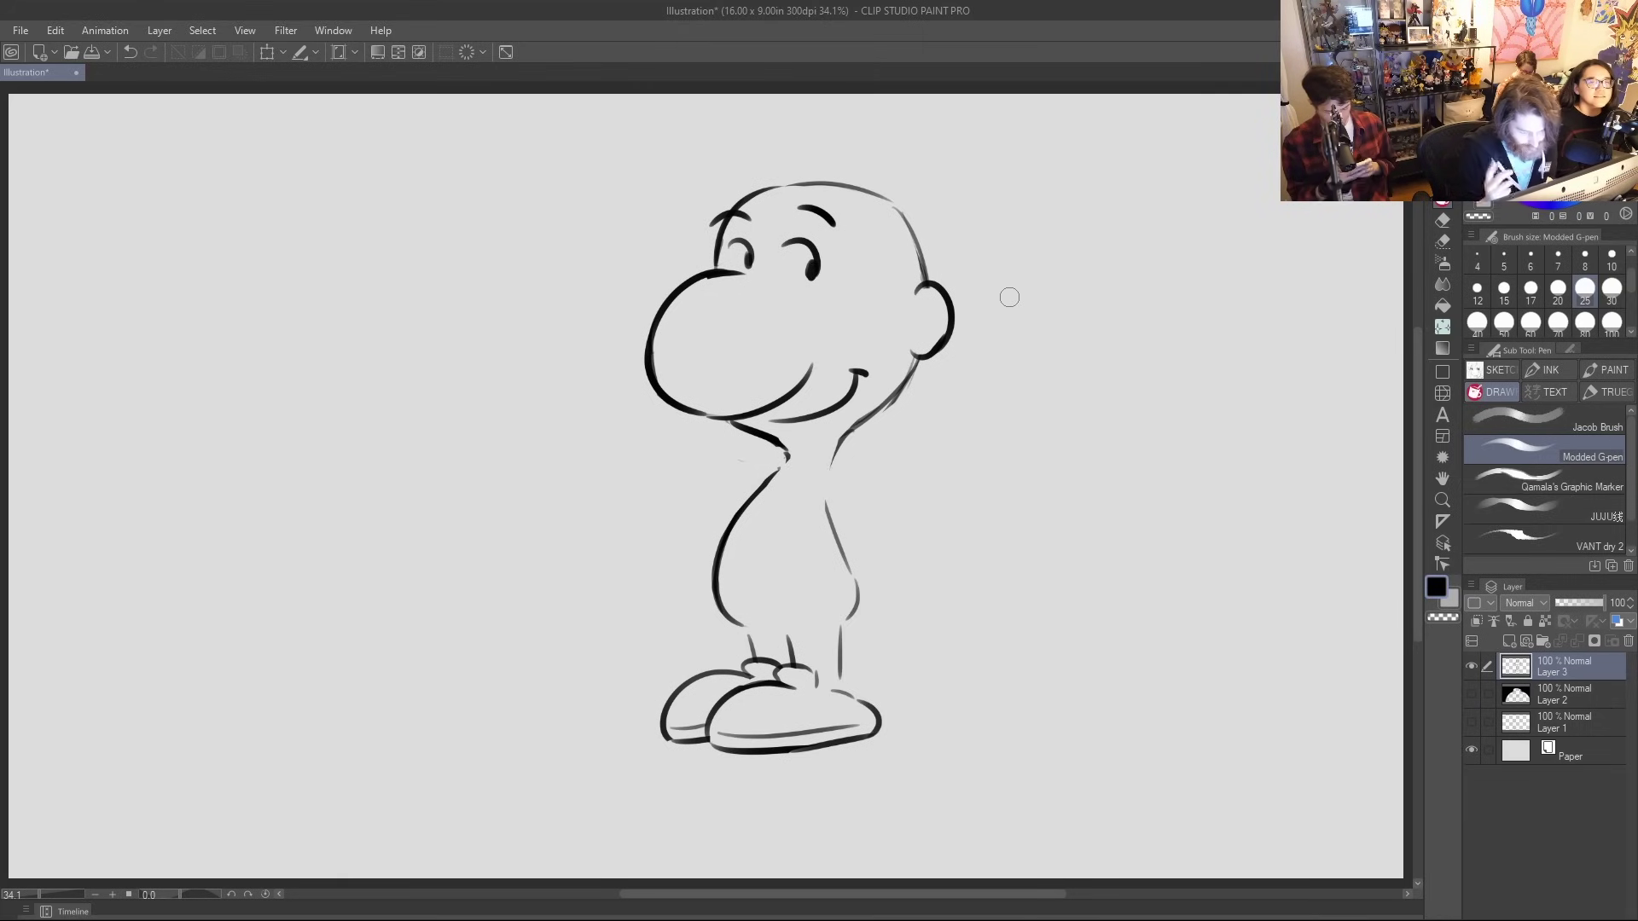
left_click_drag(797, 455, 722, 544)
left_click_drag(855, 424, 825, 500)
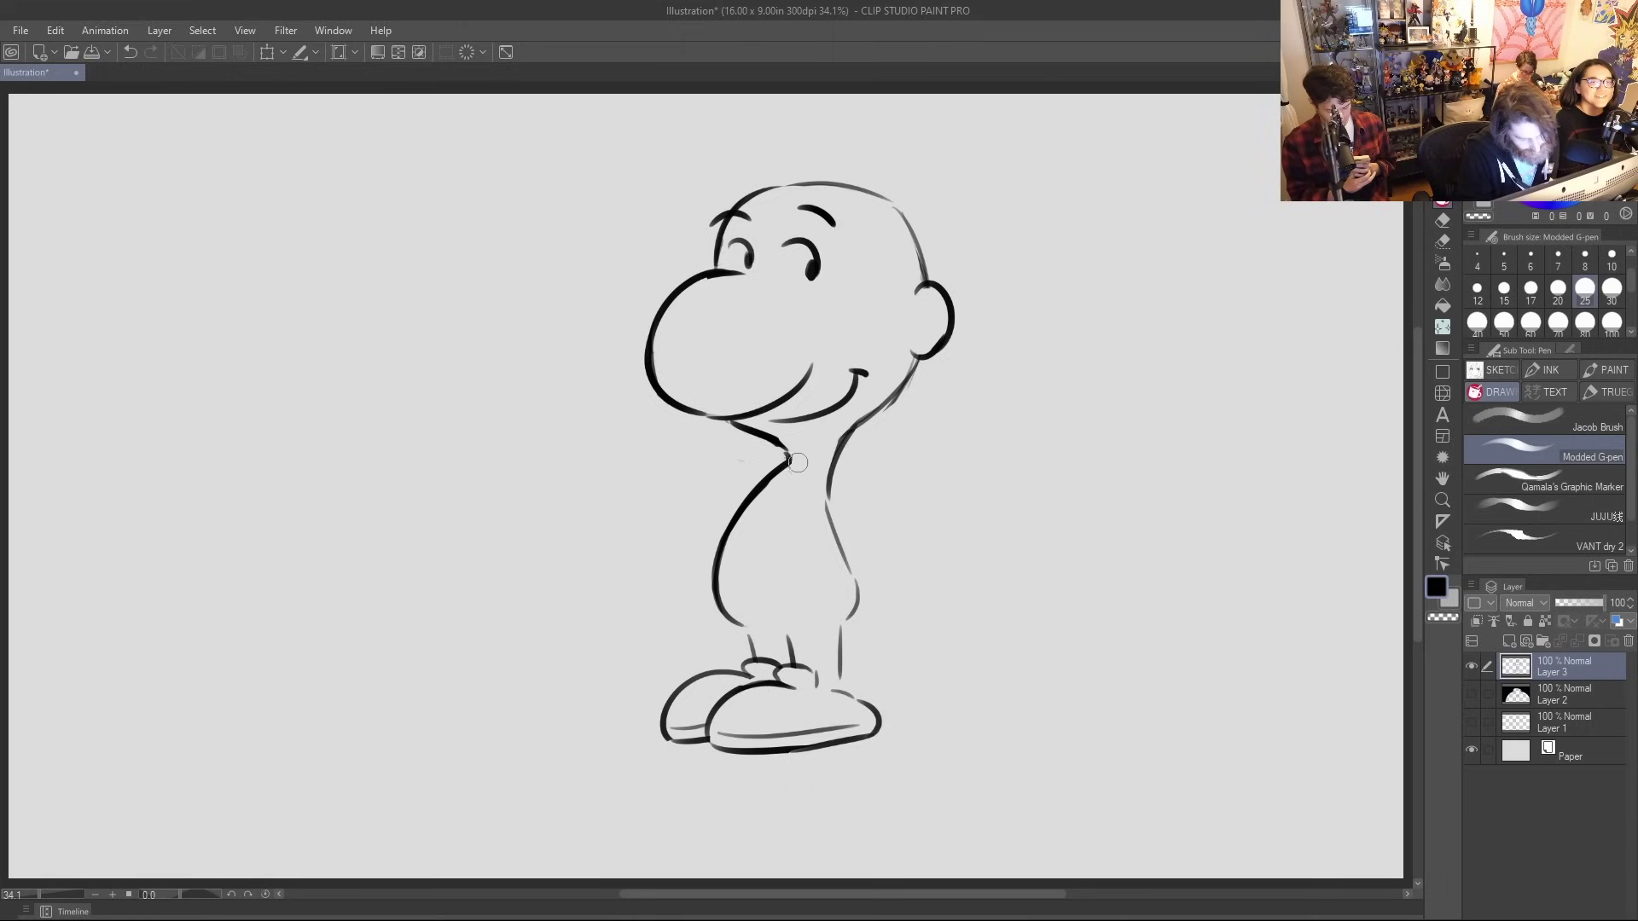
left_click_drag(821, 473, 843, 554)
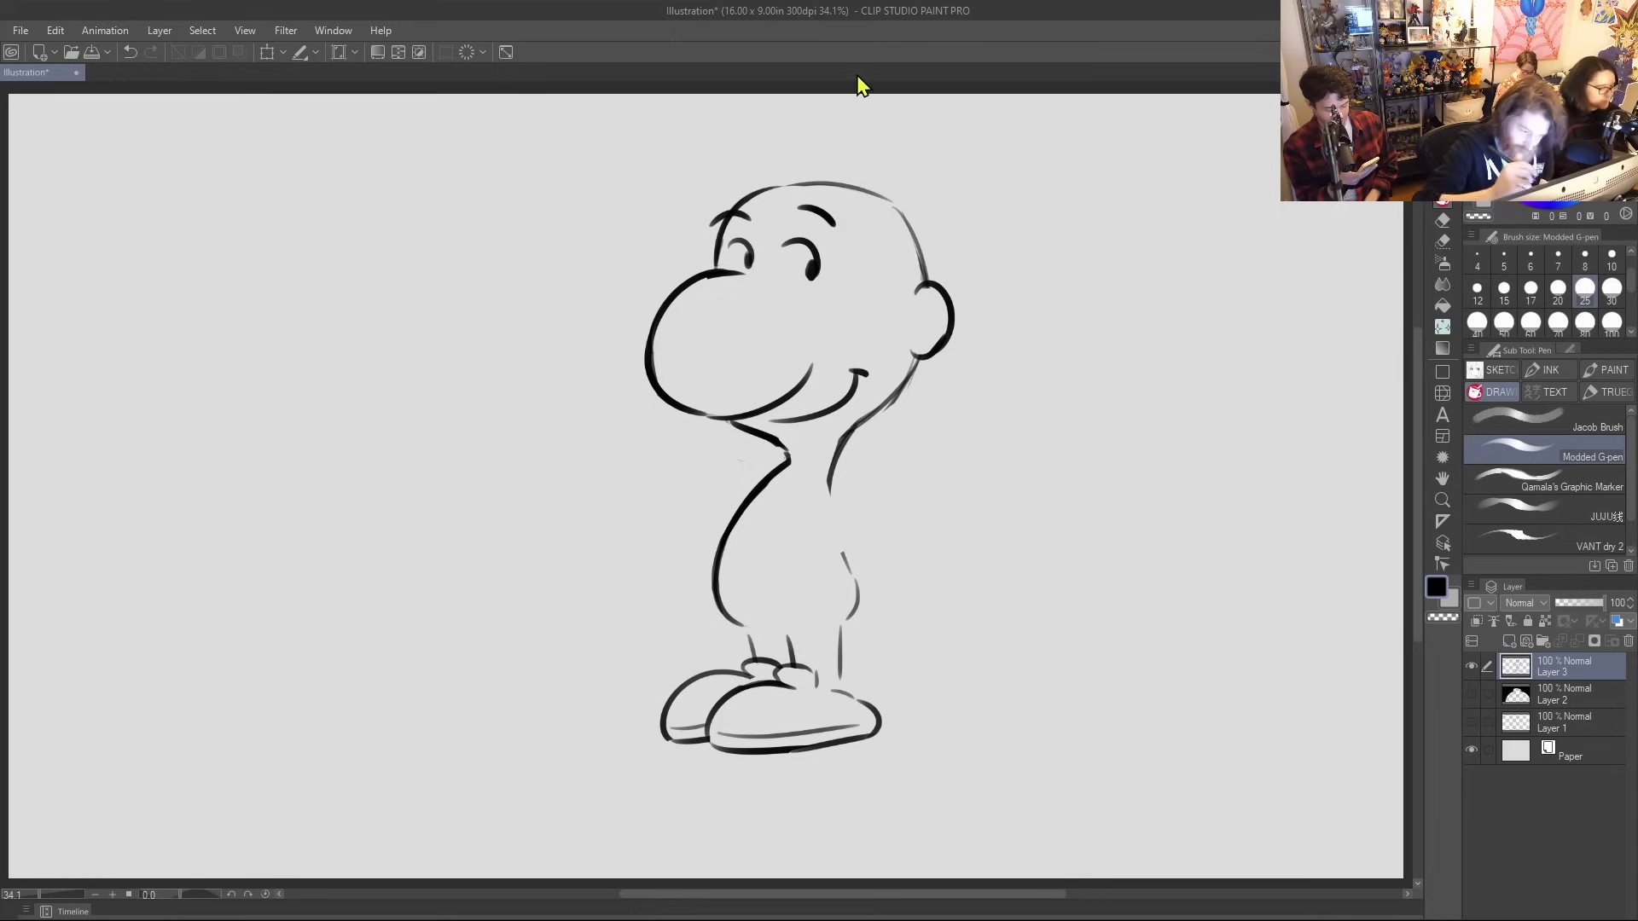
mouse_move(793, 183)
left_mouse_down()
mouse_move(826, 173)
mouse_move(776, 177)
mouse_move(893, 195)
mouse_move(911, 213)
mouse_move(802, 163)
mouse_move(840, 162)
mouse_move(927, 229)
mouse_move(930, 272)
left_mouse_up()
key("ctrl+z")
key("ctrl+z")
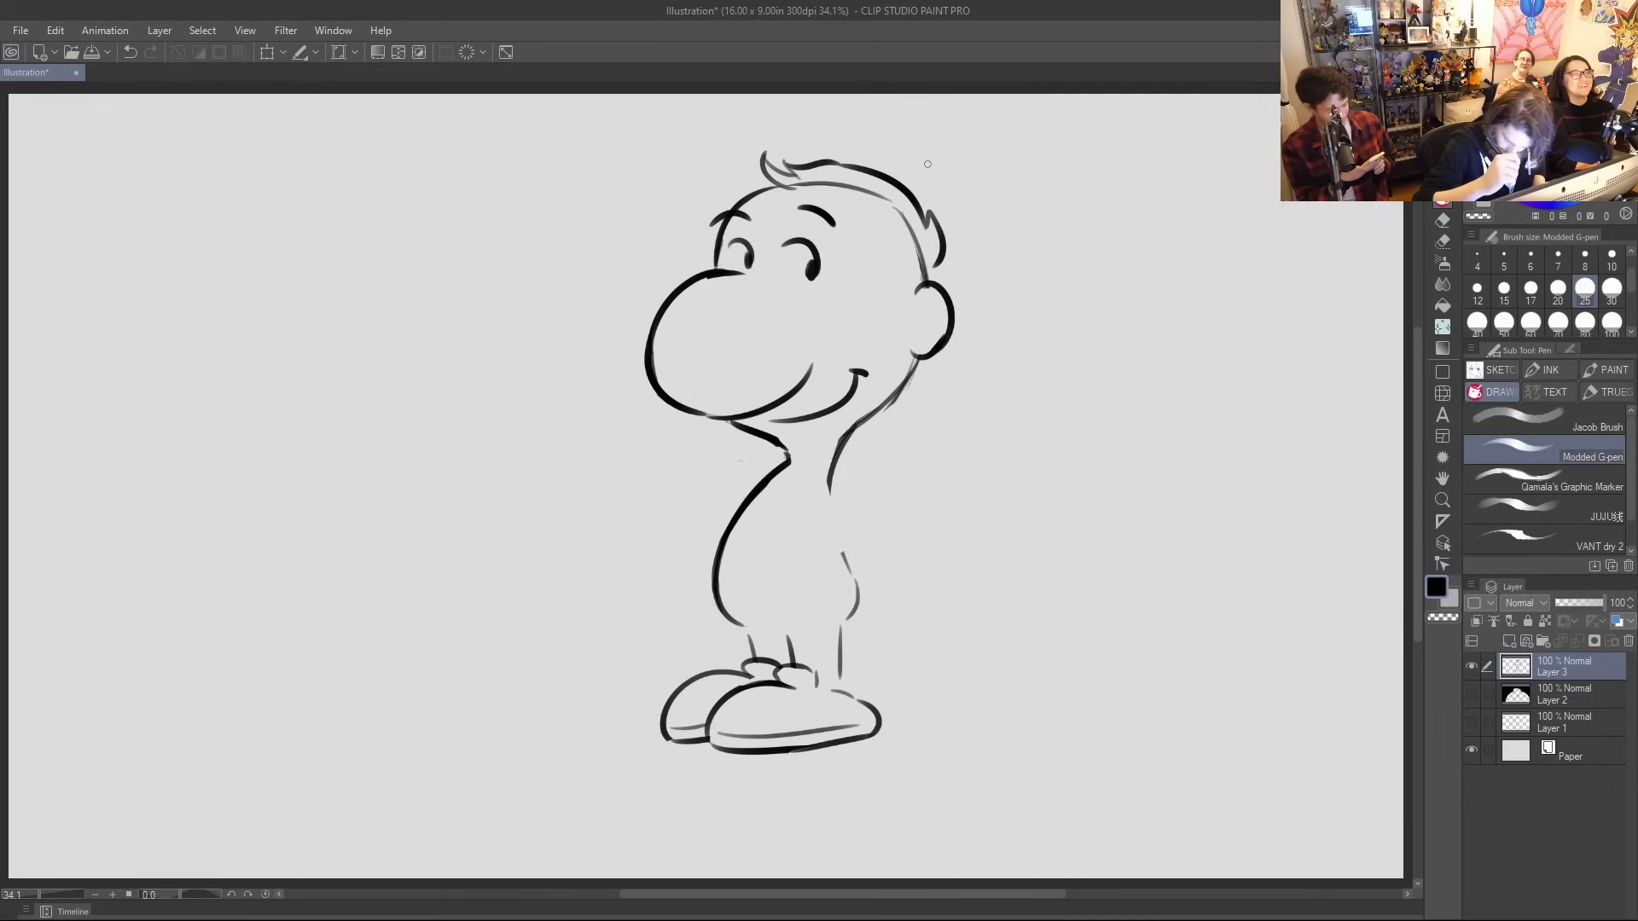
key("ctrl+z")
key("ctrl+z")
key("ctrl+z")
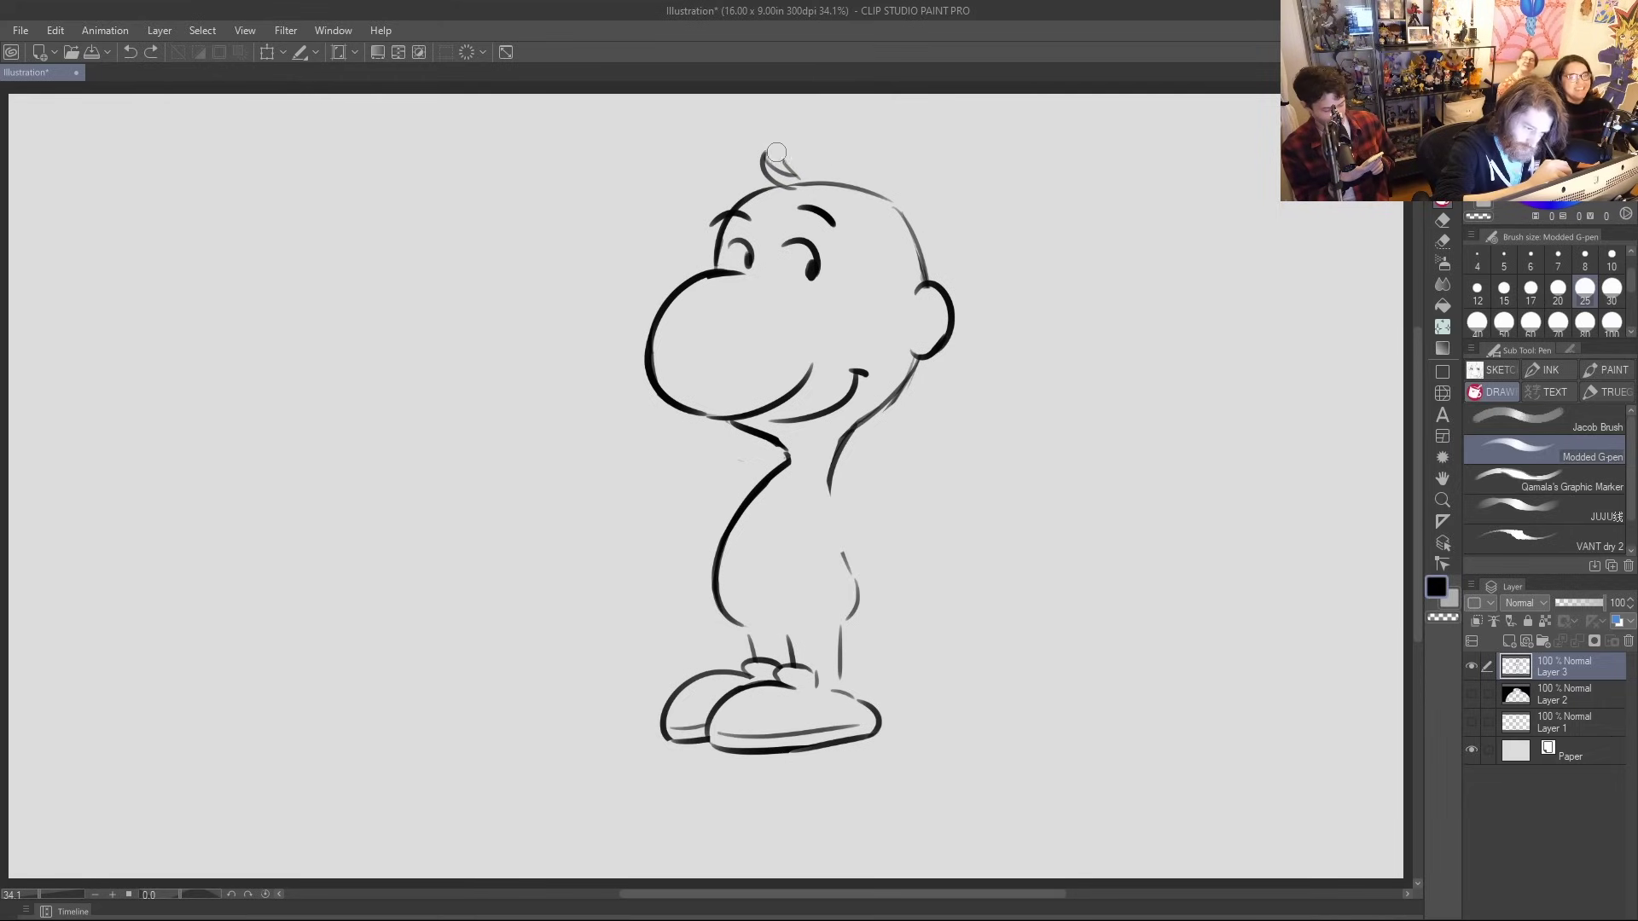
mouse_move(750, 156)
left_mouse_down()
mouse_move(788, 173)
mouse_move(775, 156)
mouse_move(801, 99)
left_mouse_up()
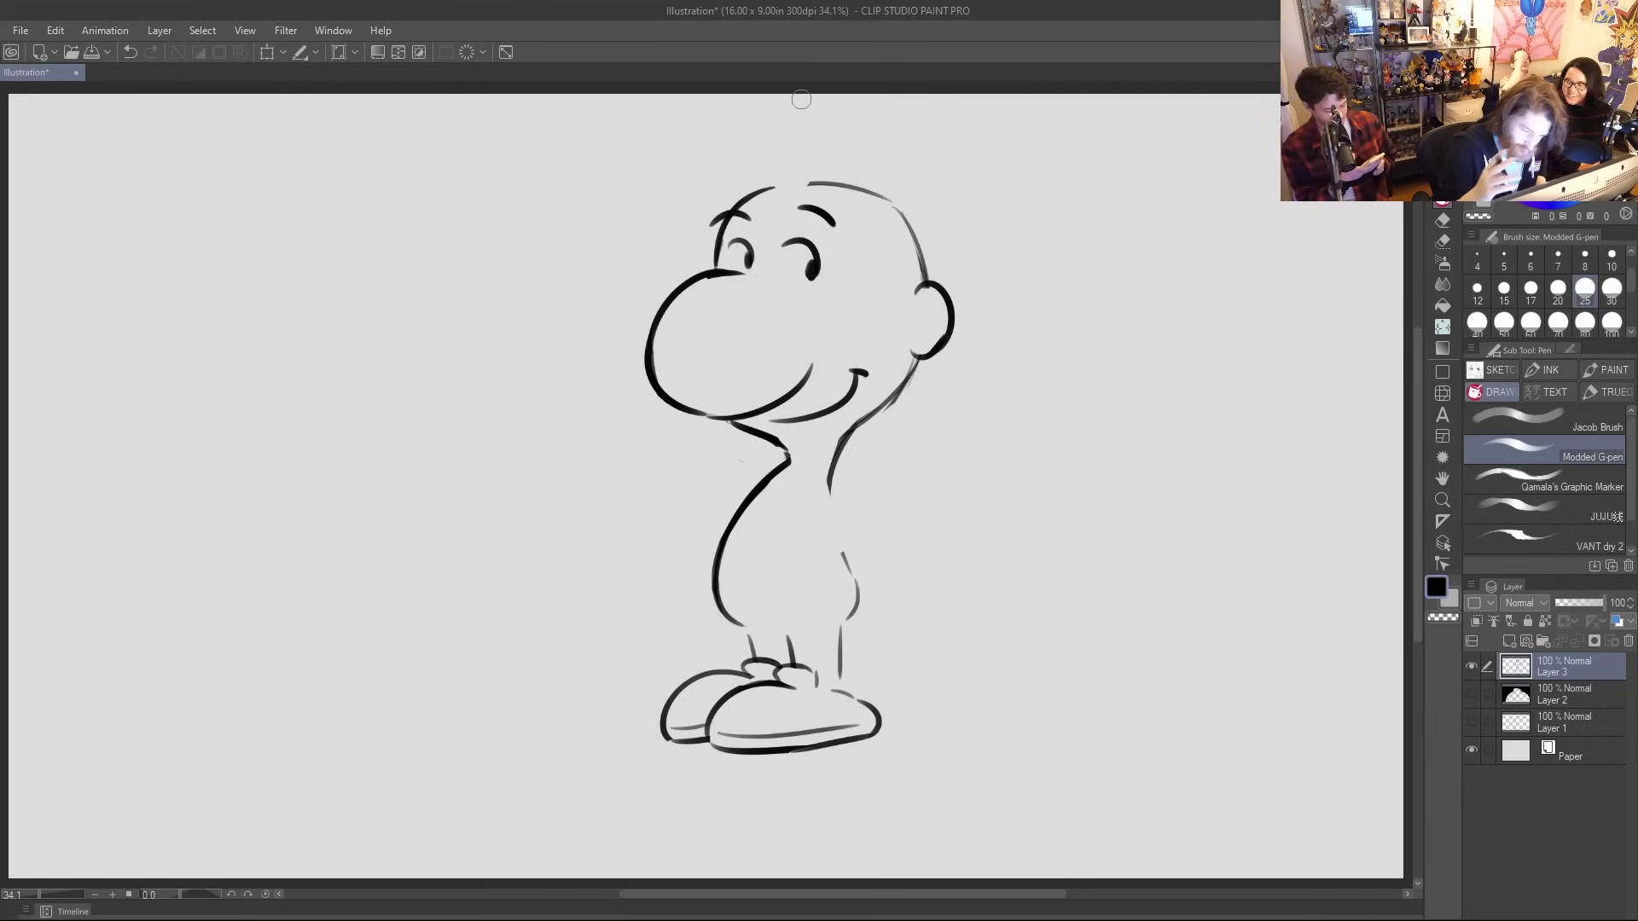
Draw a bent arm with a small fingered hand at the character's side and connect it to the back line
left_click_drag(810, 505, 836, 589)
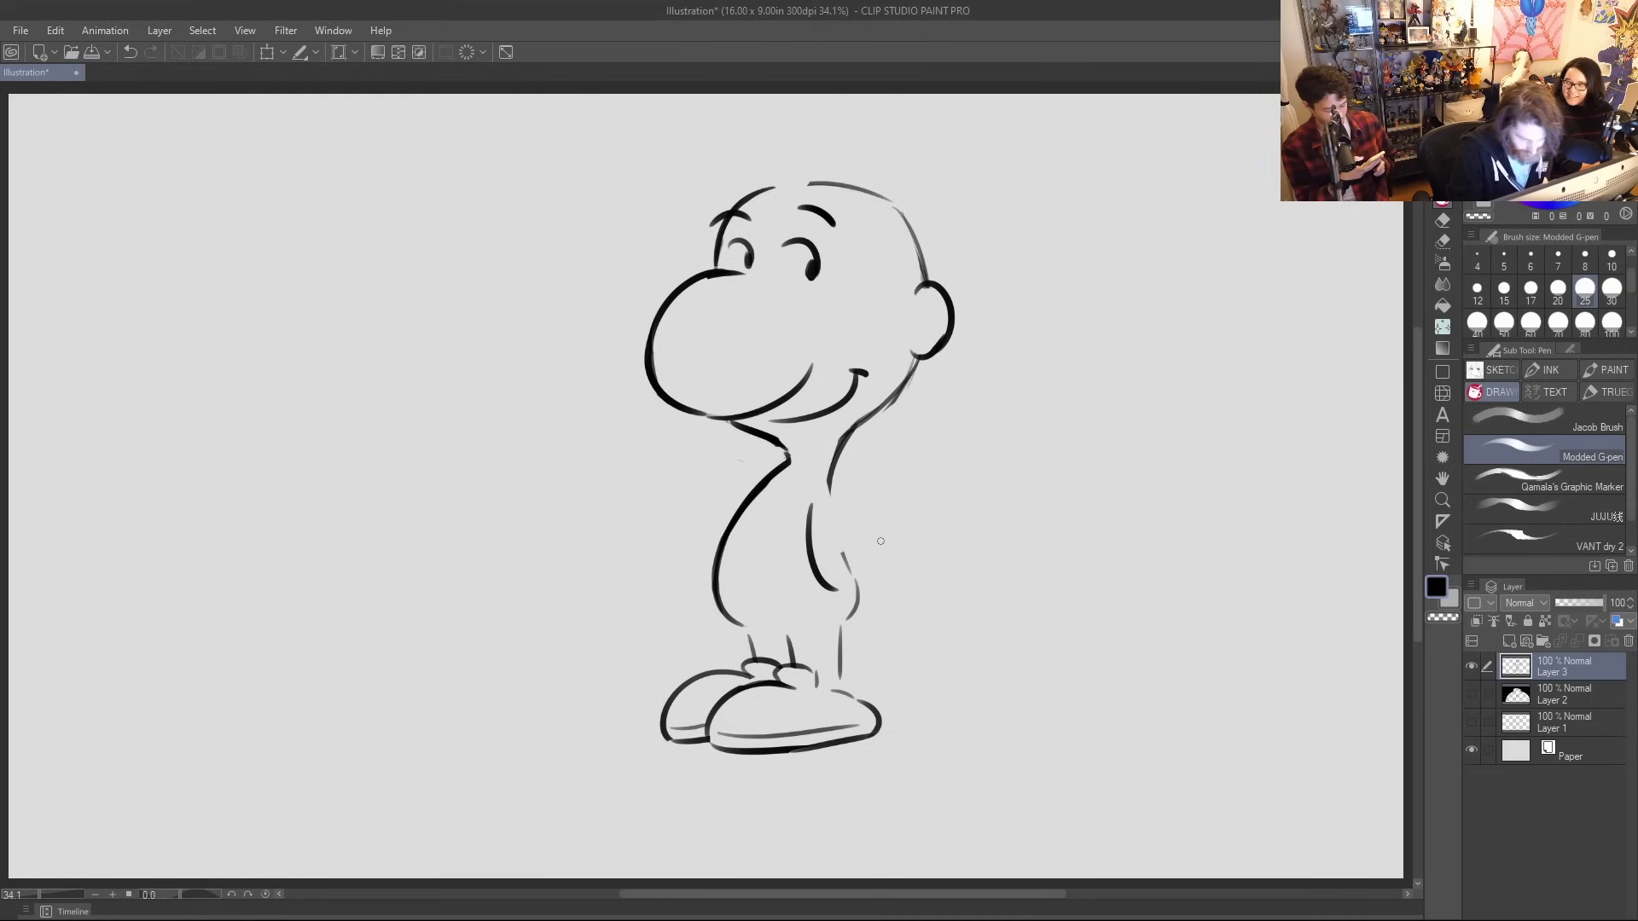
left_click_drag(837, 590, 879, 553)
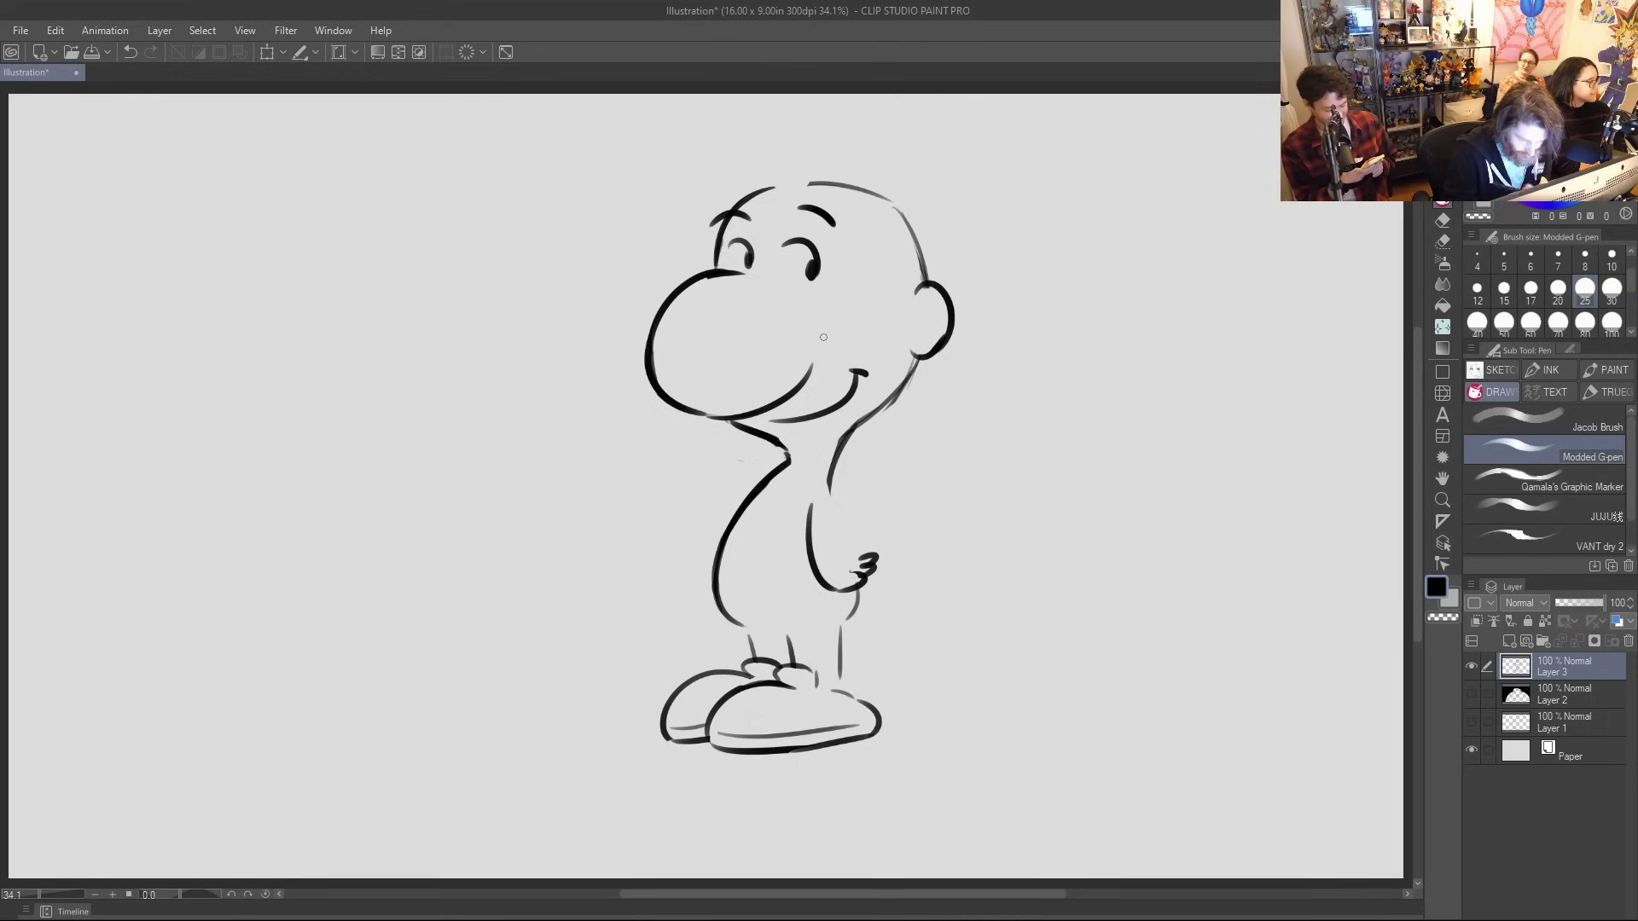
left_click_drag(833, 505, 857, 561)
left_click_drag(834, 503, 826, 485)
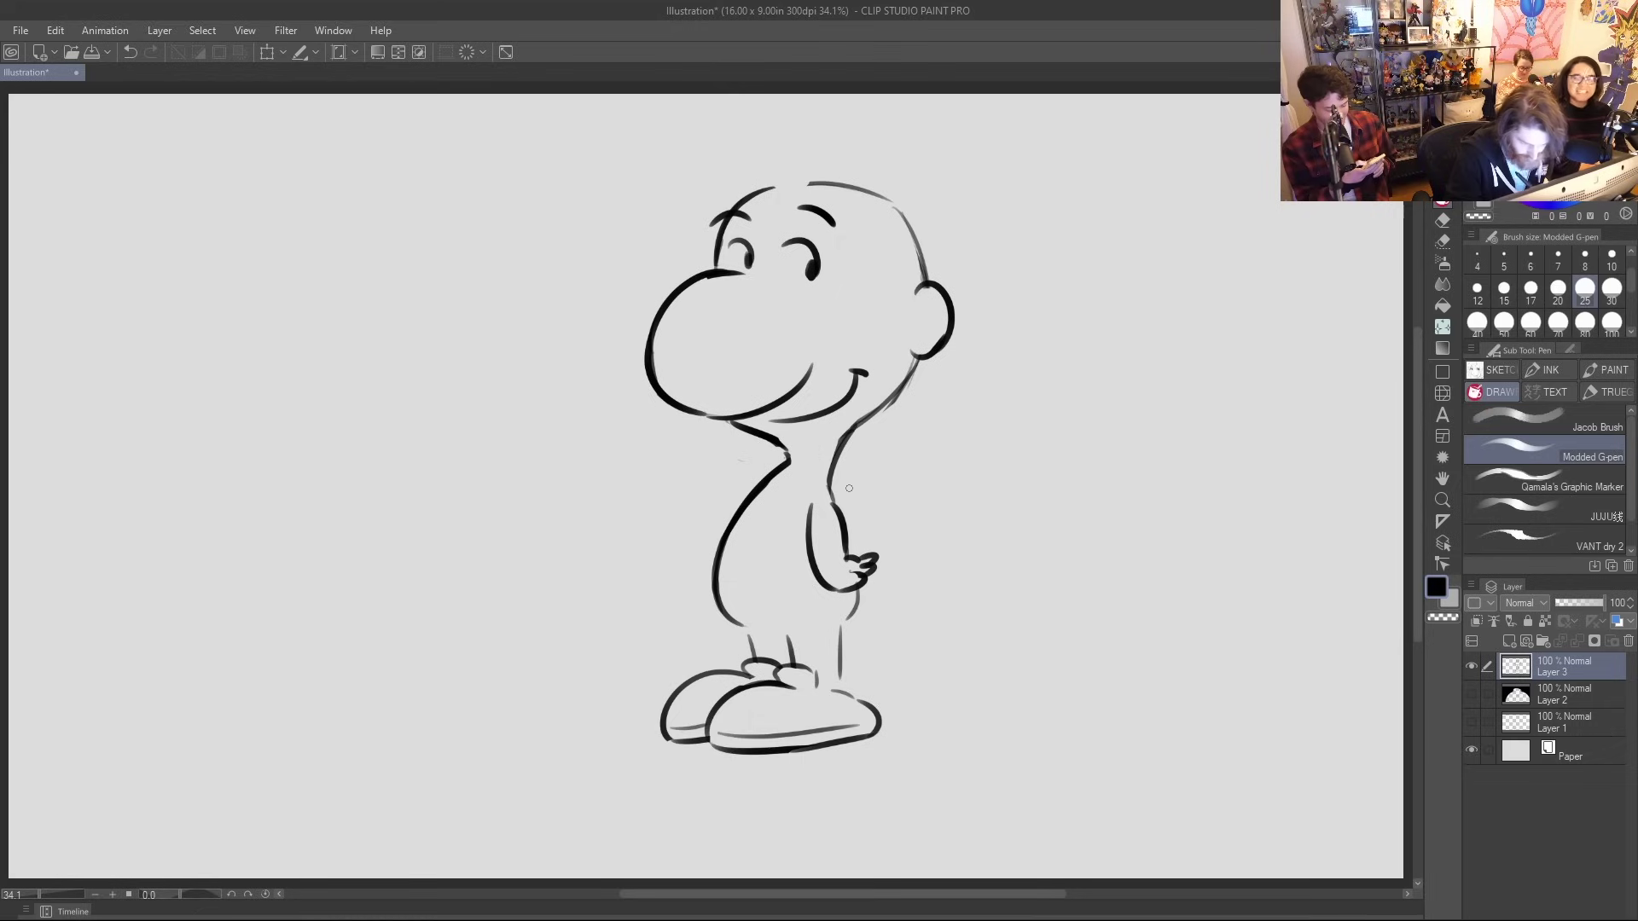
Add a sleeve edge, neckline and curved shirt hem to the torso, and darken the leg lines down to the shoes
left_click_drag(812, 545, 851, 539)
left_click_drag(789, 465, 840, 442)
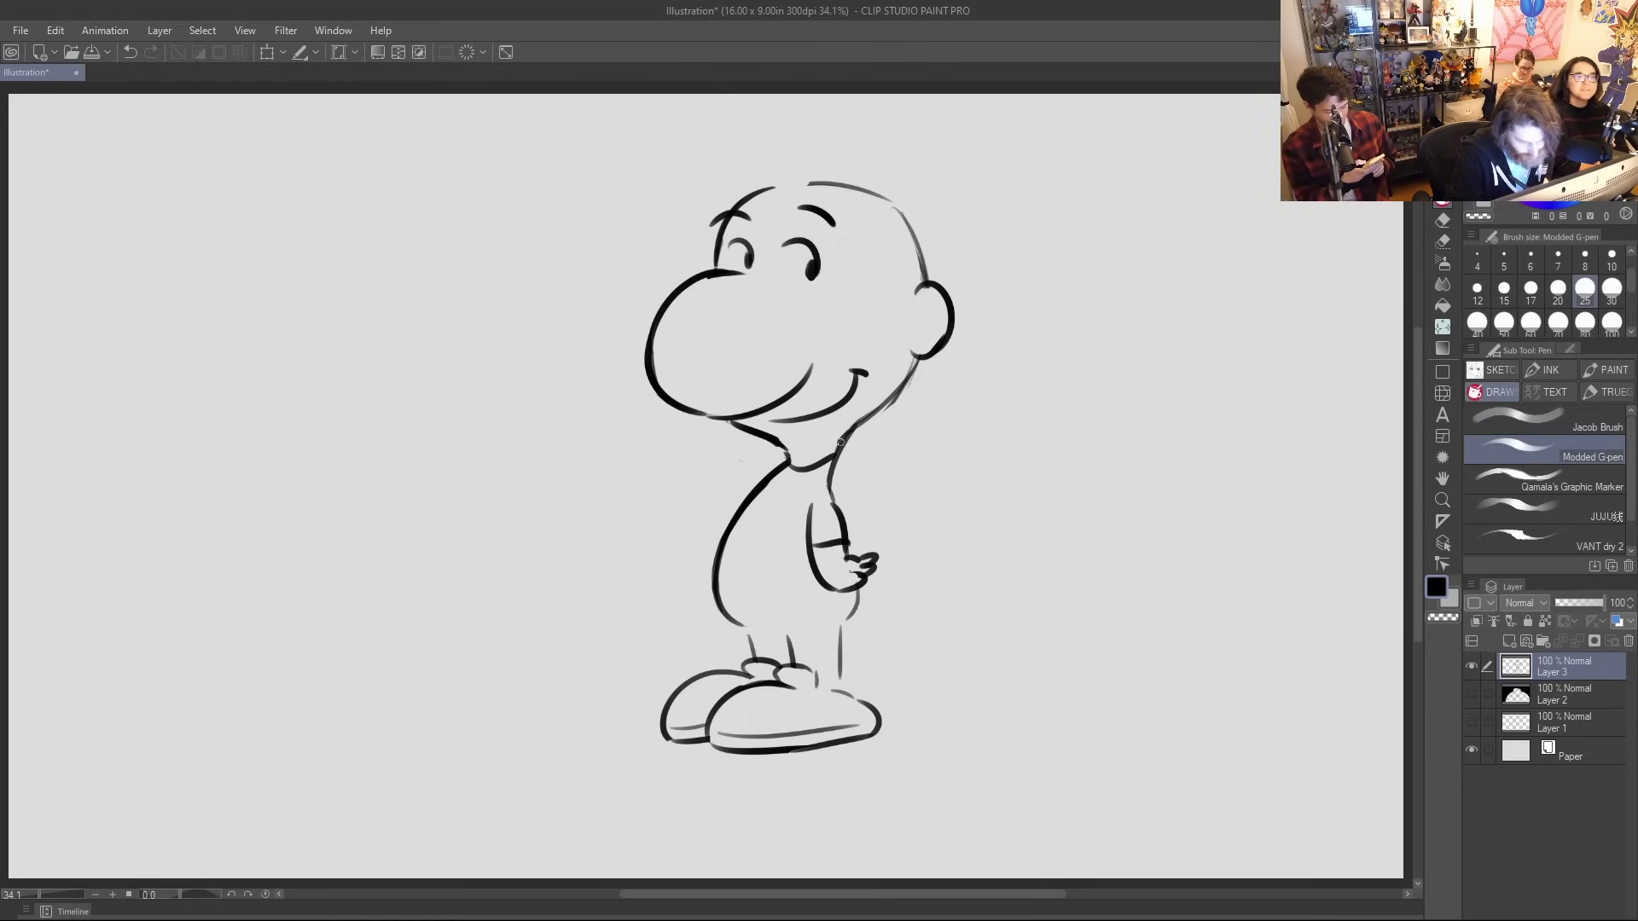
left_click_drag(717, 589, 826, 590)
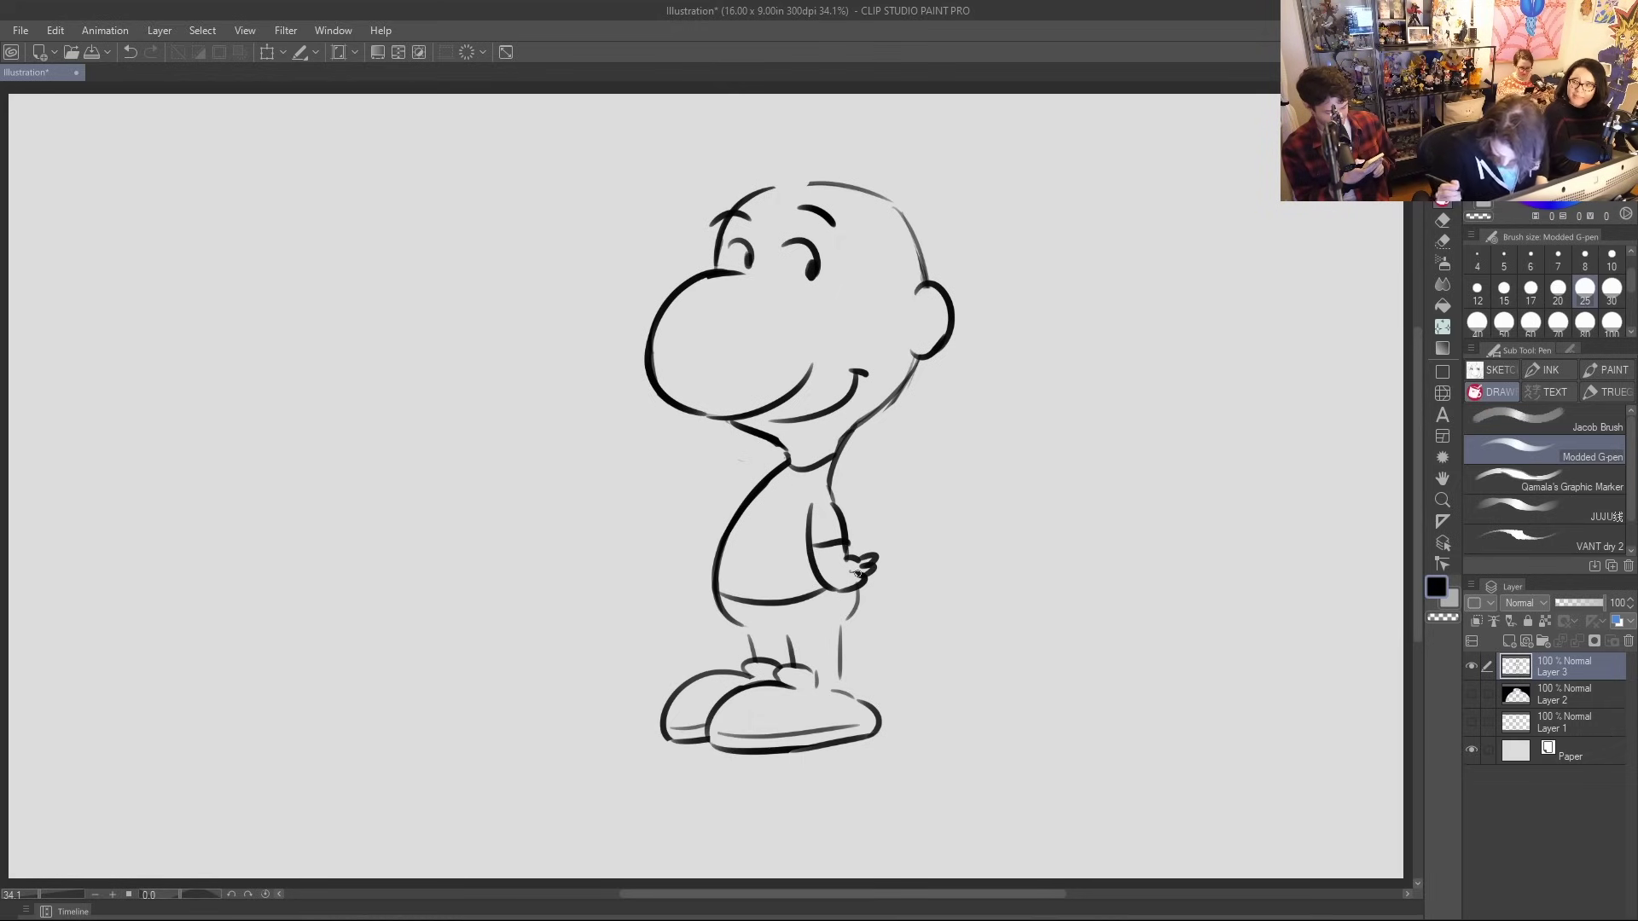
mouse_move(762, 636)
left_mouse_down()
mouse_move(791, 633)
mouse_move(791, 654)
mouse_move(754, 651)
left_mouse_up()
mouse_move(857, 599)
left_mouse_down()
mouse_move(846, 646)
mouse_move(838, 629)
mouse_move(842, 687)
left_mouse_up()
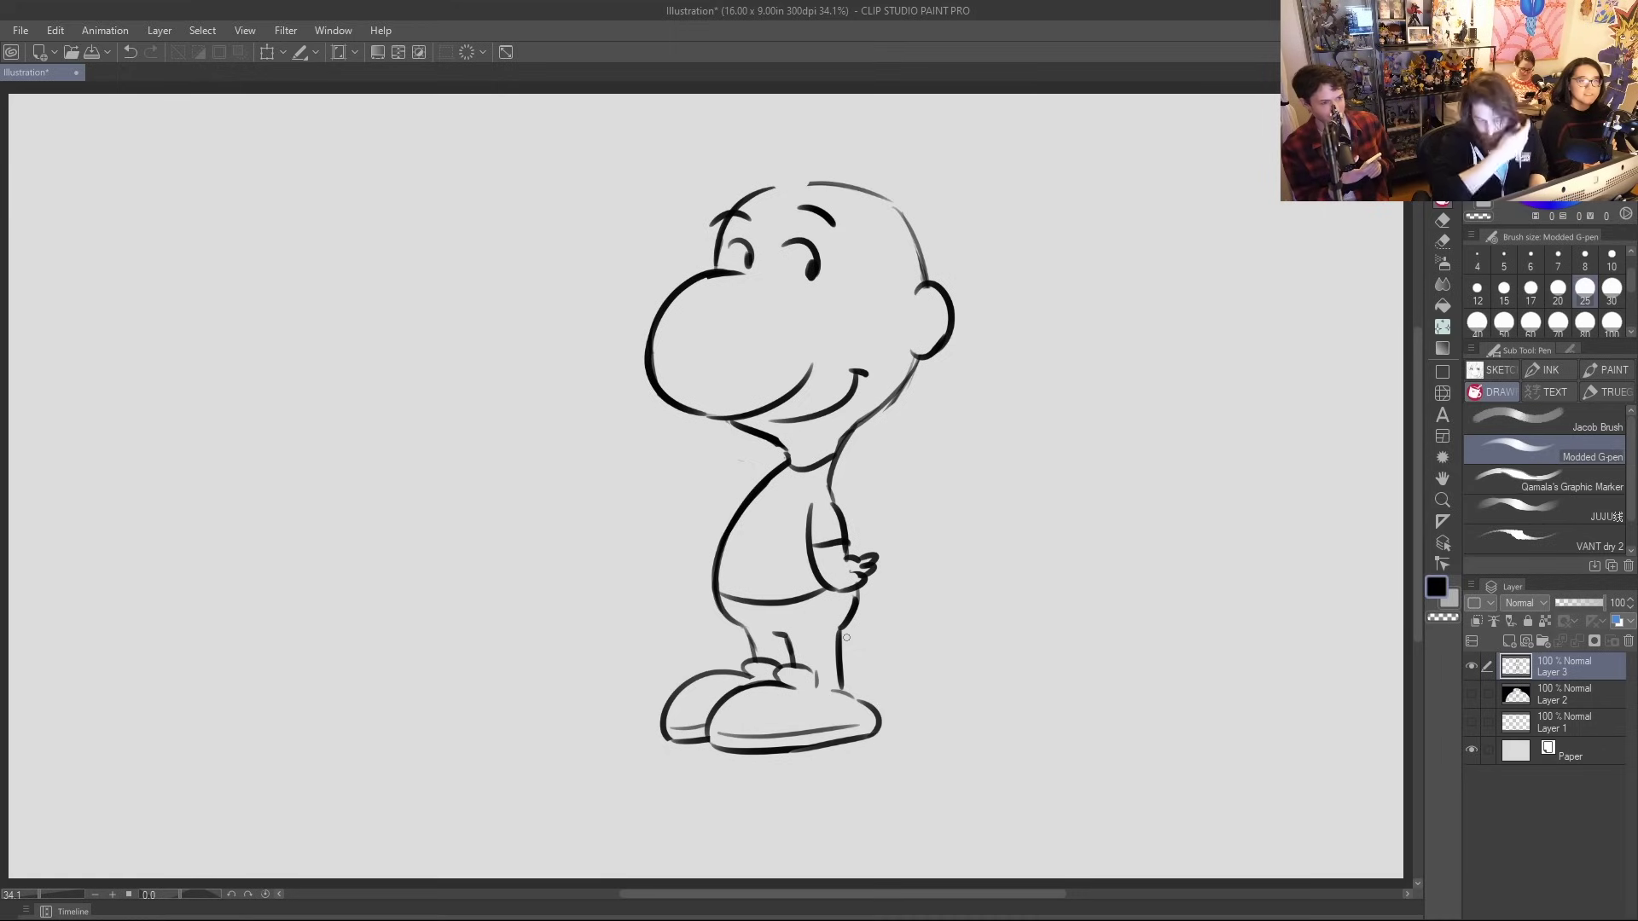
Paint a solid black patch of hair on the back of the head above the ear
mouse_move(898, 211)
left_mouse_down()
mouse_move(925, 339)
mouse_move(928, 240)
mouse_move(900, 218)
left_mouse_up()
key("ctrl+z")
key("ctrl+z")
key("ctrl+z")
key("ctrl+z")
mouse_move(894, 217)
left_mouse_down()
mouse_move(928, 305)
mouse_move(913, 223)
mouse_move(939, 284)
mouse_move(939, 253)
mouse_move(903, 209)
mouse_move(938, 254)
left_mouse_up()
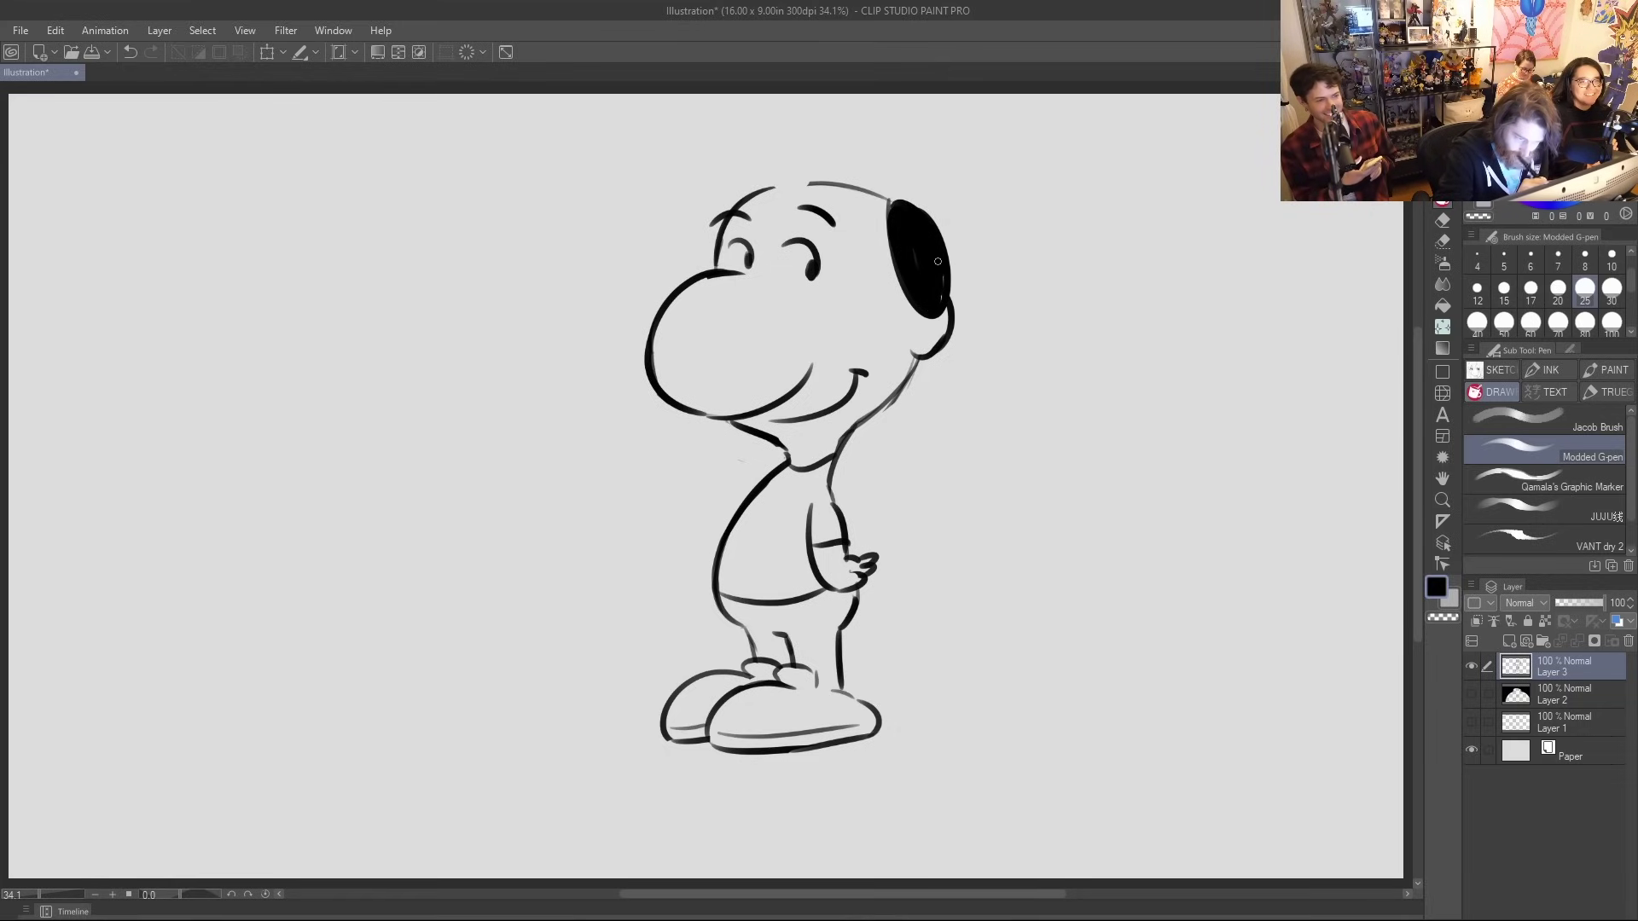
Add a hairline, a few loose strands on top of the head and a small sideburn, and draw the inner ear fold
mouse_move(890, 205)
left_mouse_down()
mouse_move(921, 226)
mouse_move(910, 302)
mouse_move(889, 208)
mouse_move(879, 260)
left_mouse_up()
mouse_move(834, 170)
left_mouse_down()
mouse_move(856, 201)
mouse_move(783, 185)
left_mouse_up()
left_click_drag(907, 298, 900, 300)
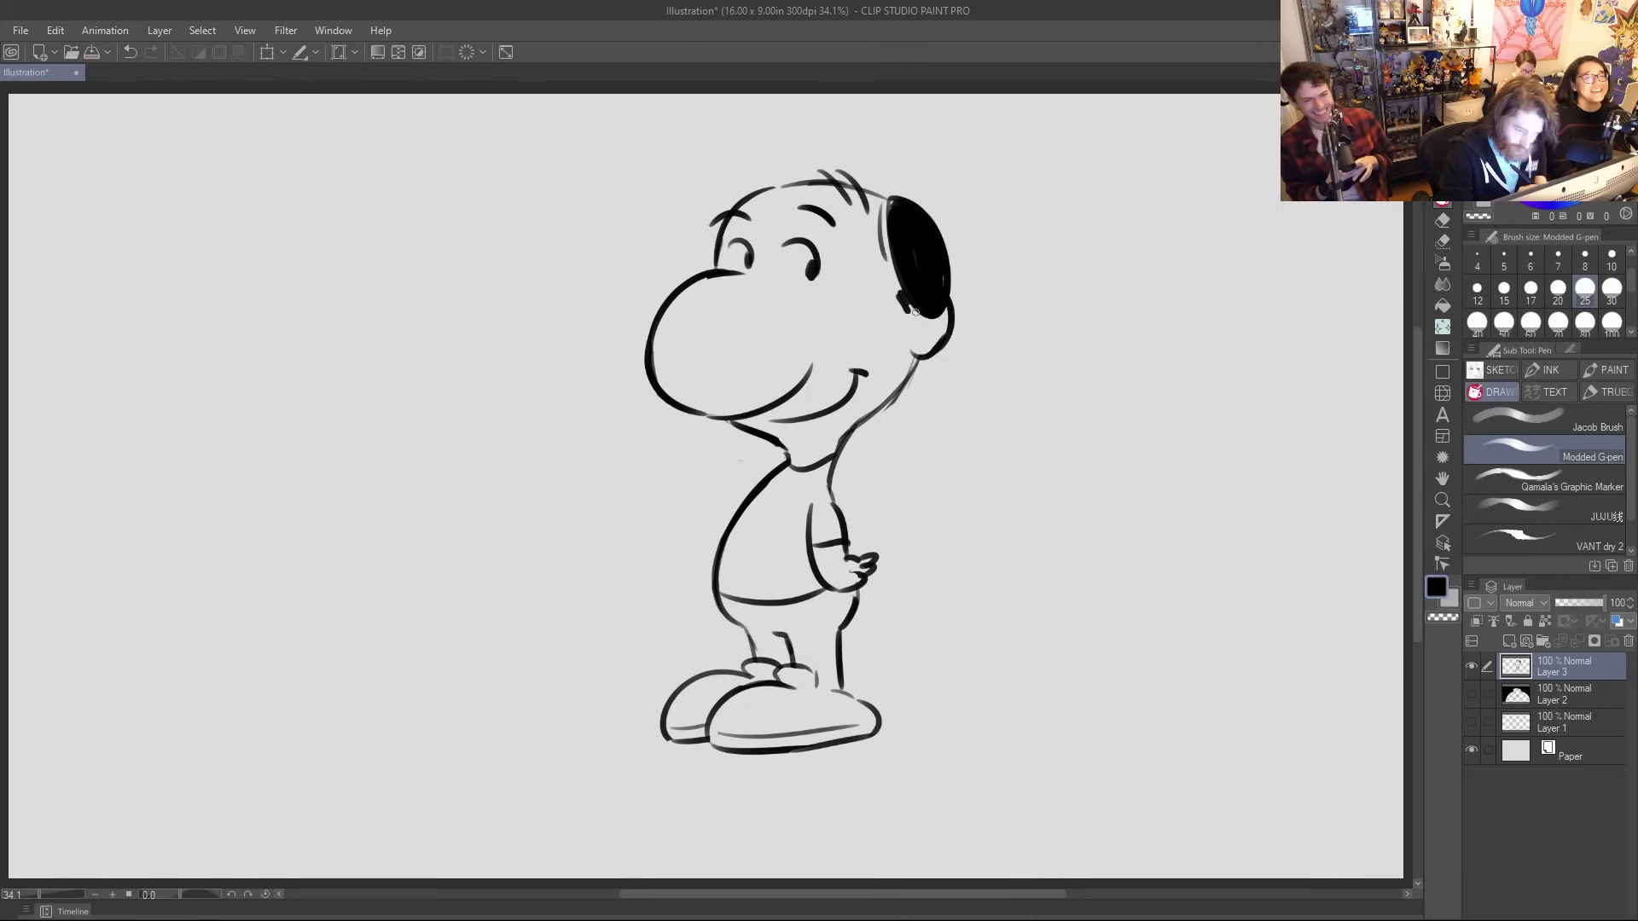
mouse_move(917, 323)
left_mouse_down()
mouse_move(930, 303)
mouse_move(925, 343)
left_mouse_up()
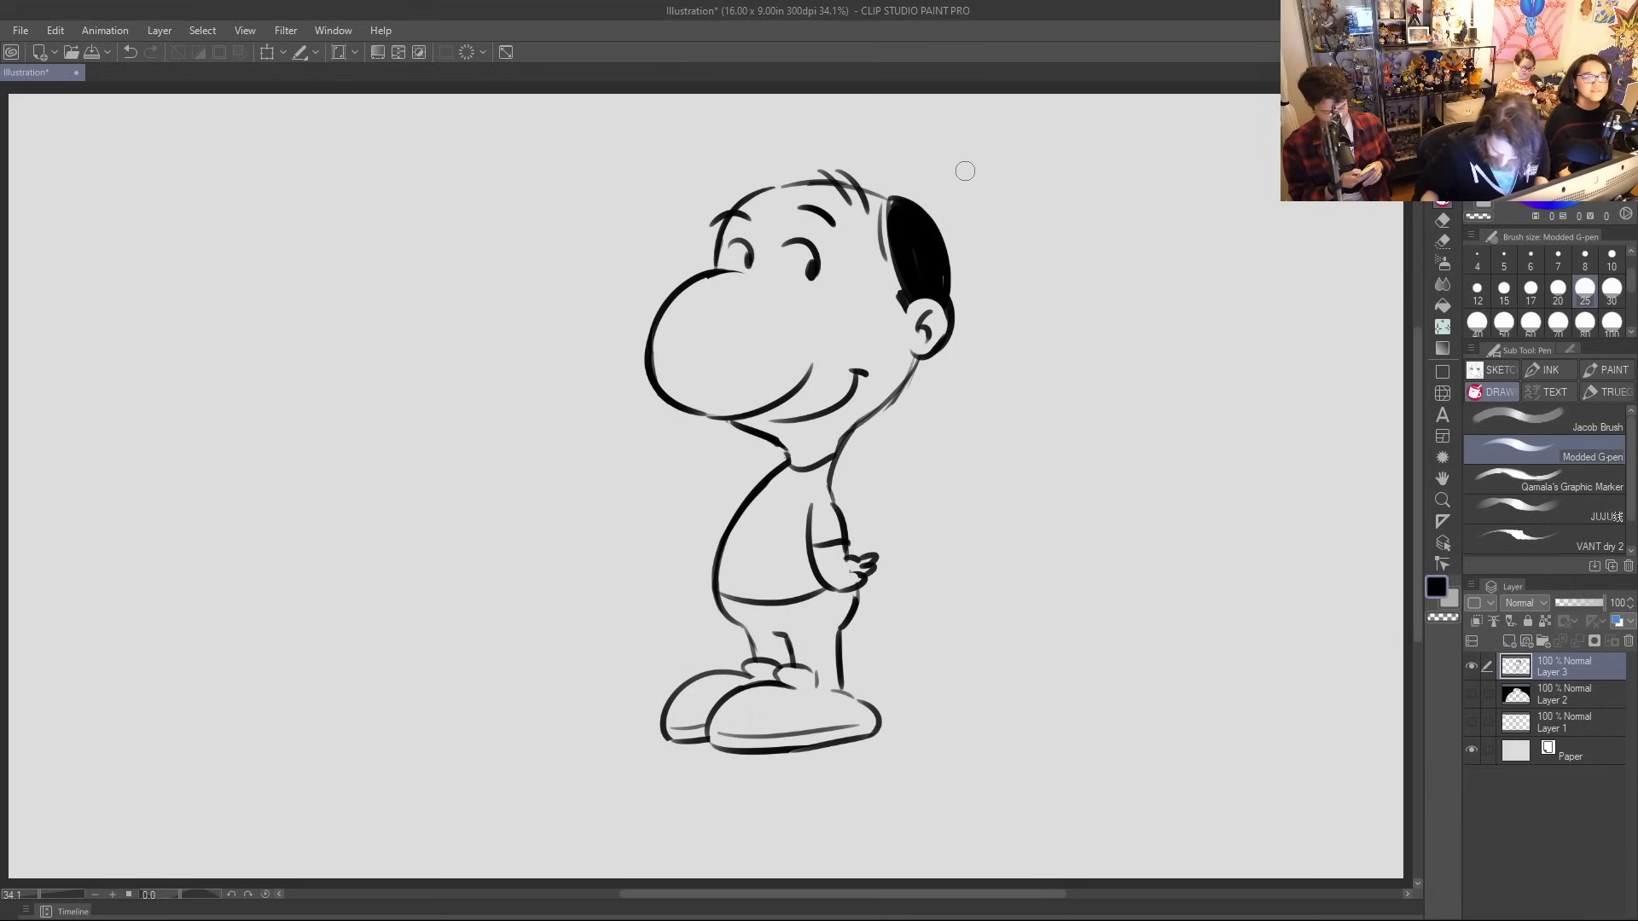
Add a second collar line to the shirt and redraw the hand with smaller curled fingers
left_click_drag(781, 465, 834, 465)
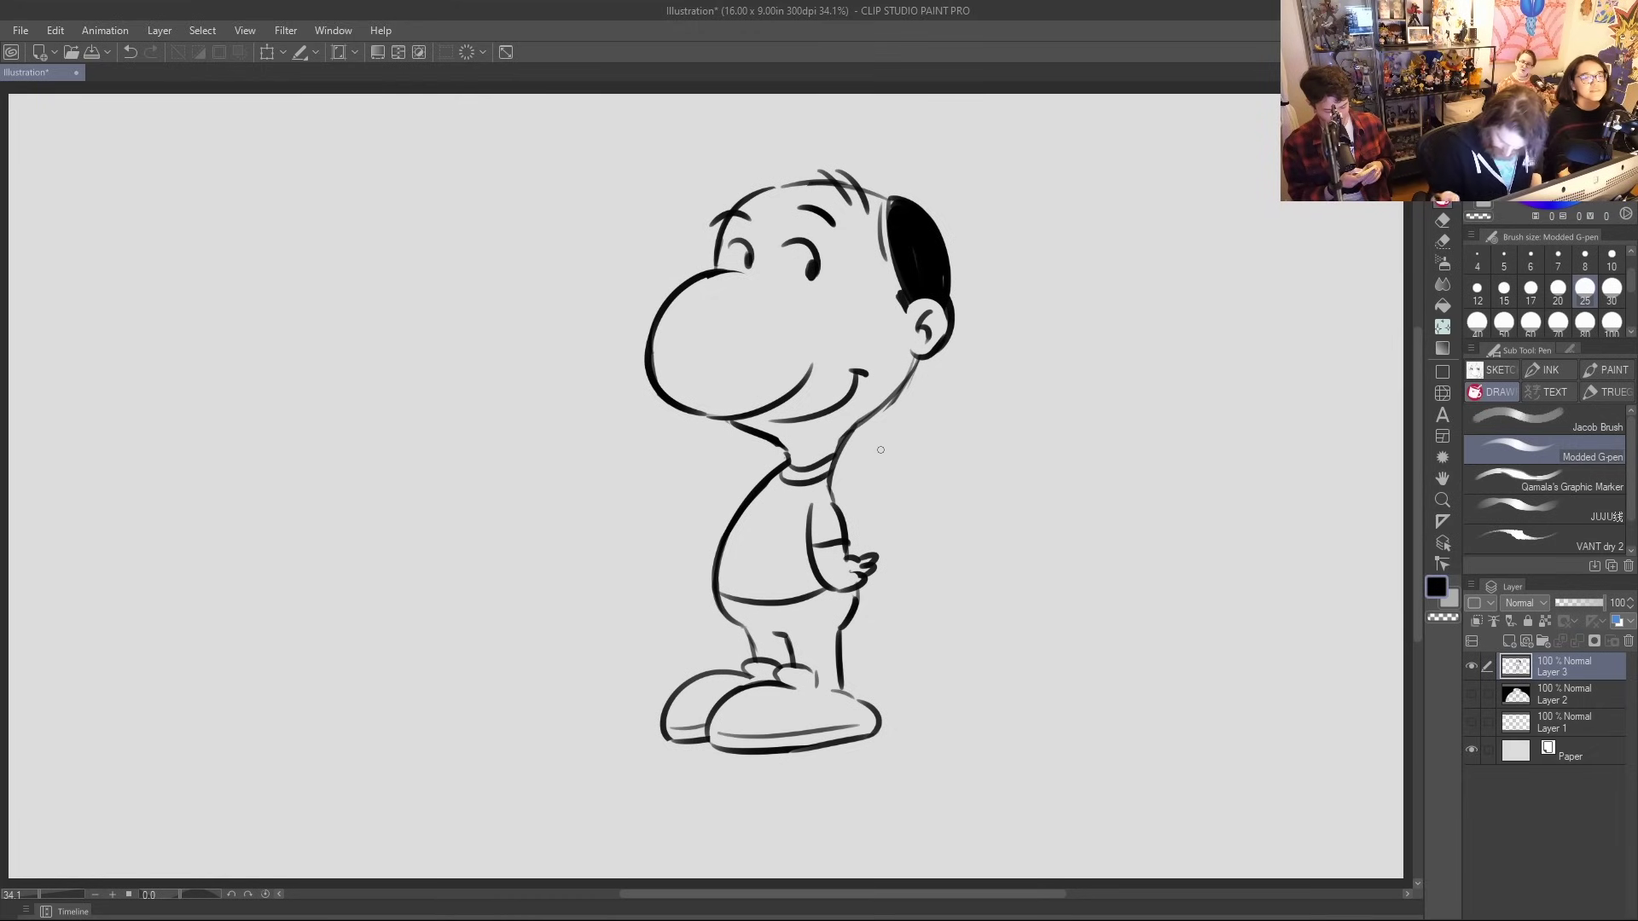
mouse_move(877, 548)
left_mouse_down()
mouse_move(853, 579)
mouse_move(885, 550)
left_mouse_up()
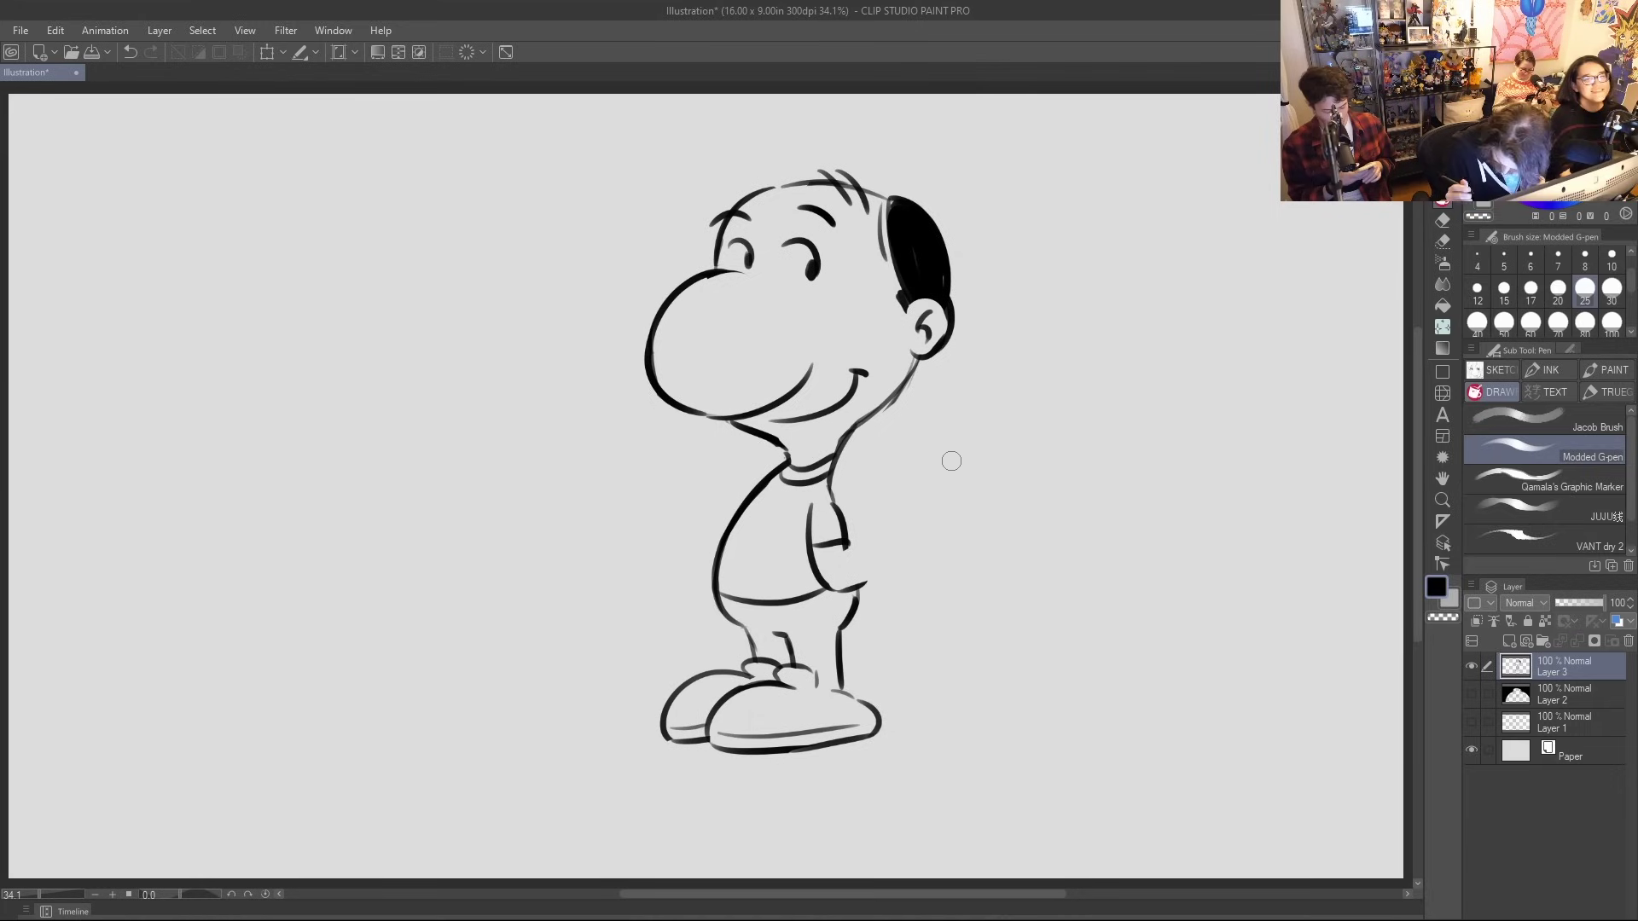
mouse_move(843, 592)
left_mouse_down()
mouse_move(868, 575)
mouse_move(847, 556)
mouse_move(862, 563)
left_mouse_up()
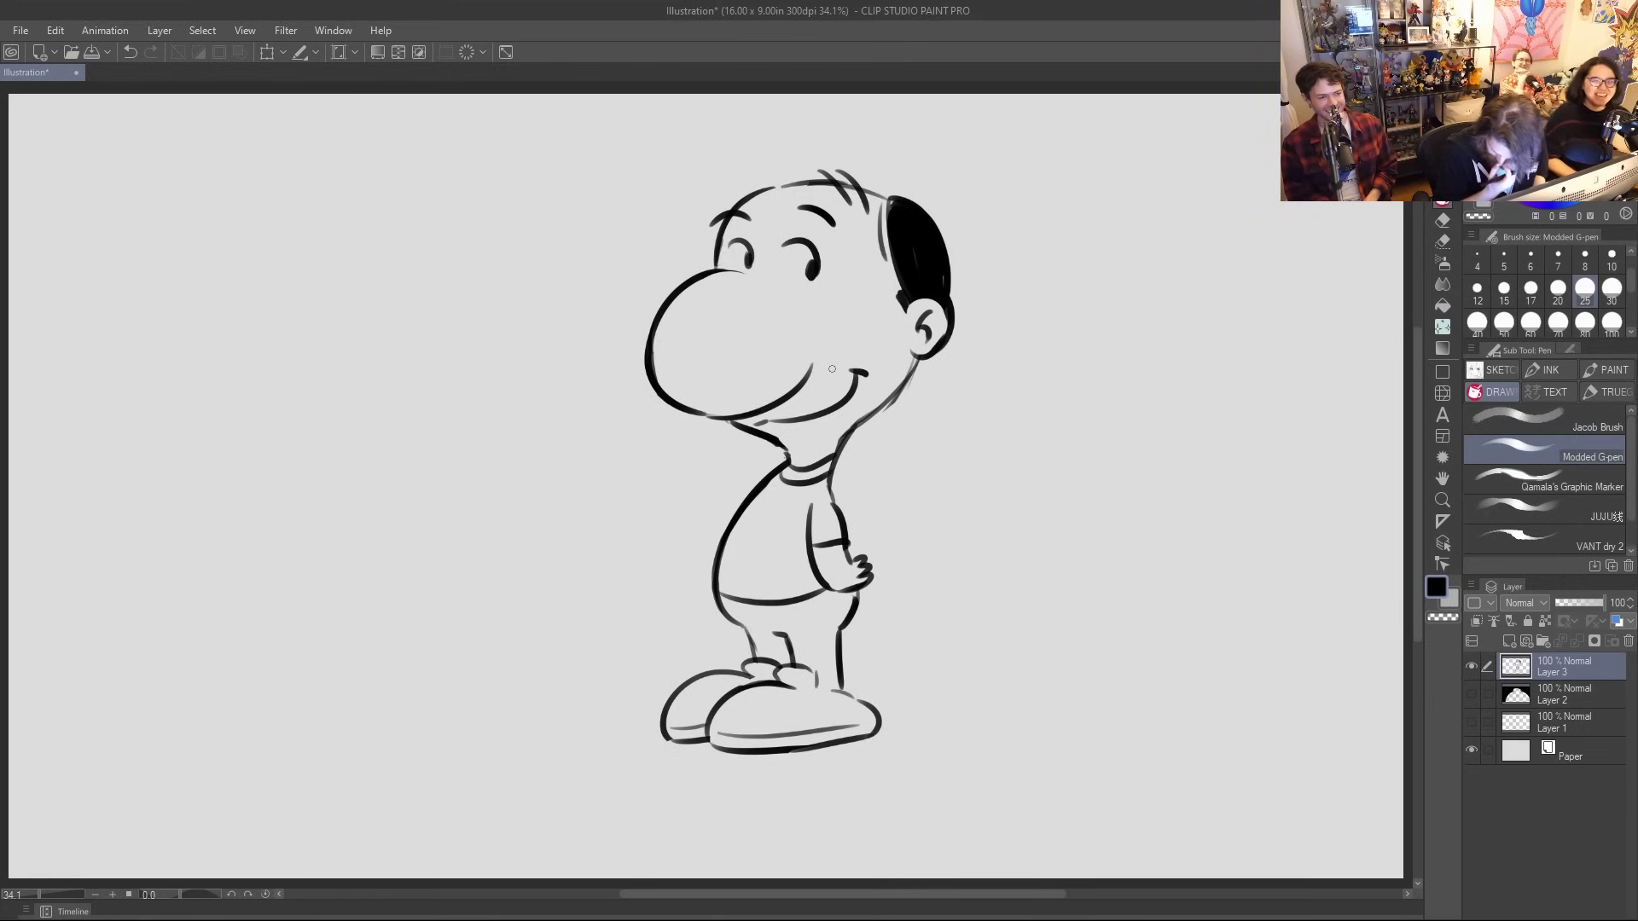
left_click_drag(714, 274, 723, 233)
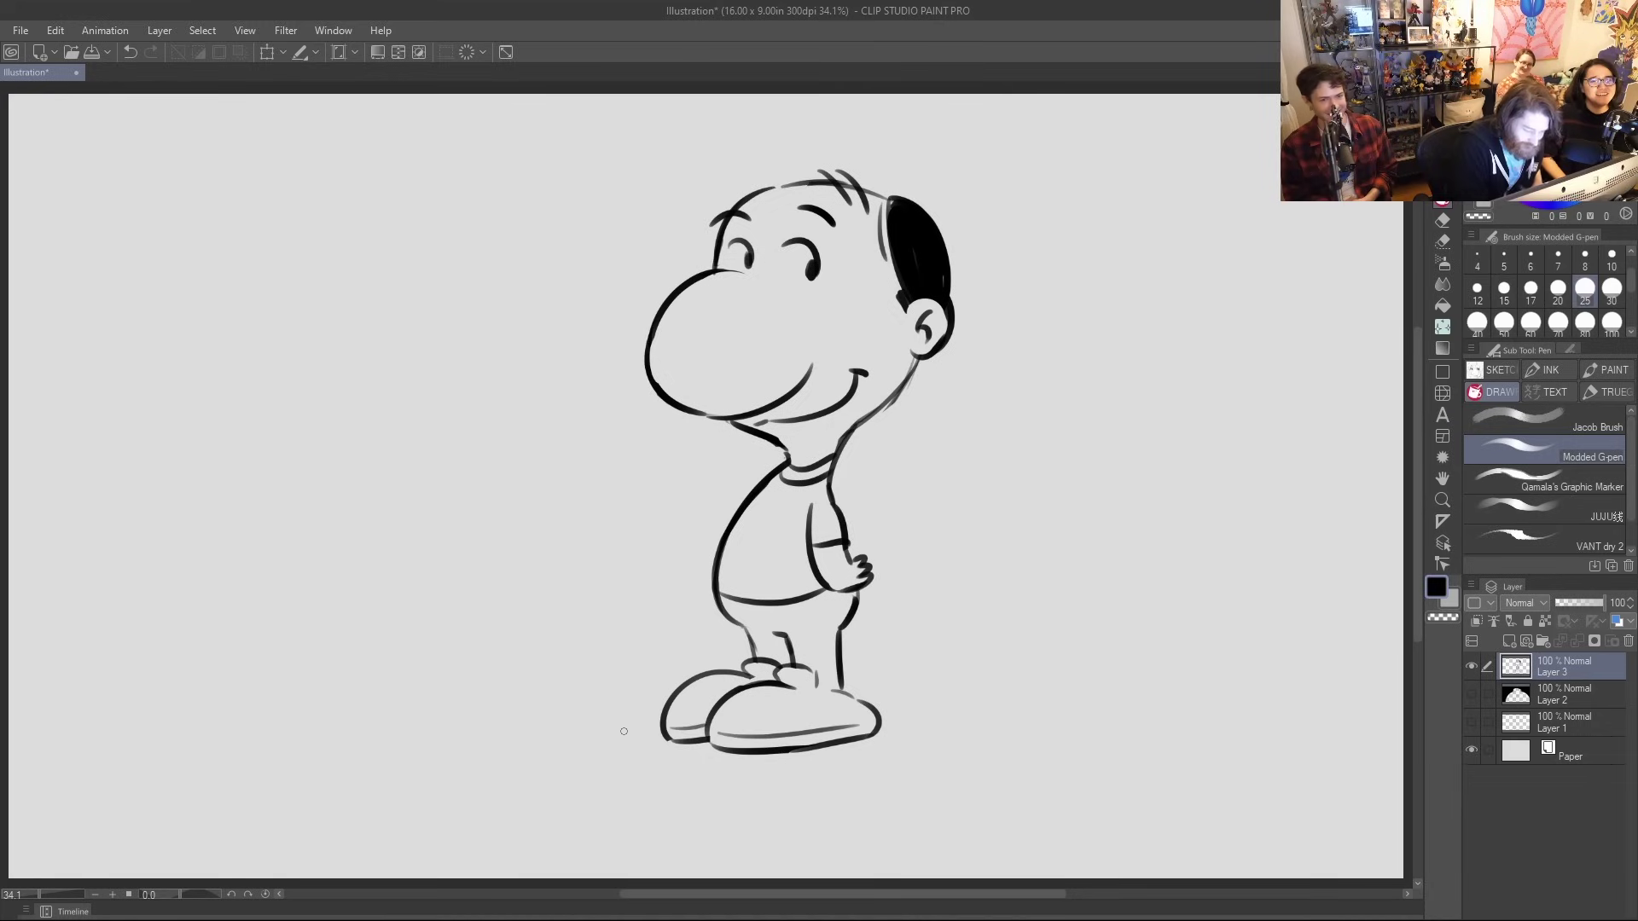
Draw short ground lines with grass ticks on both sides of the shoes and move the whole drawing down and to the left
mouse_move(622, 729)
left_mouse_down()
mouse_move(652, 716)
mouse_move(621, 735)
left_mouse_up()
left_click_drag(882, 728, 919, 734)
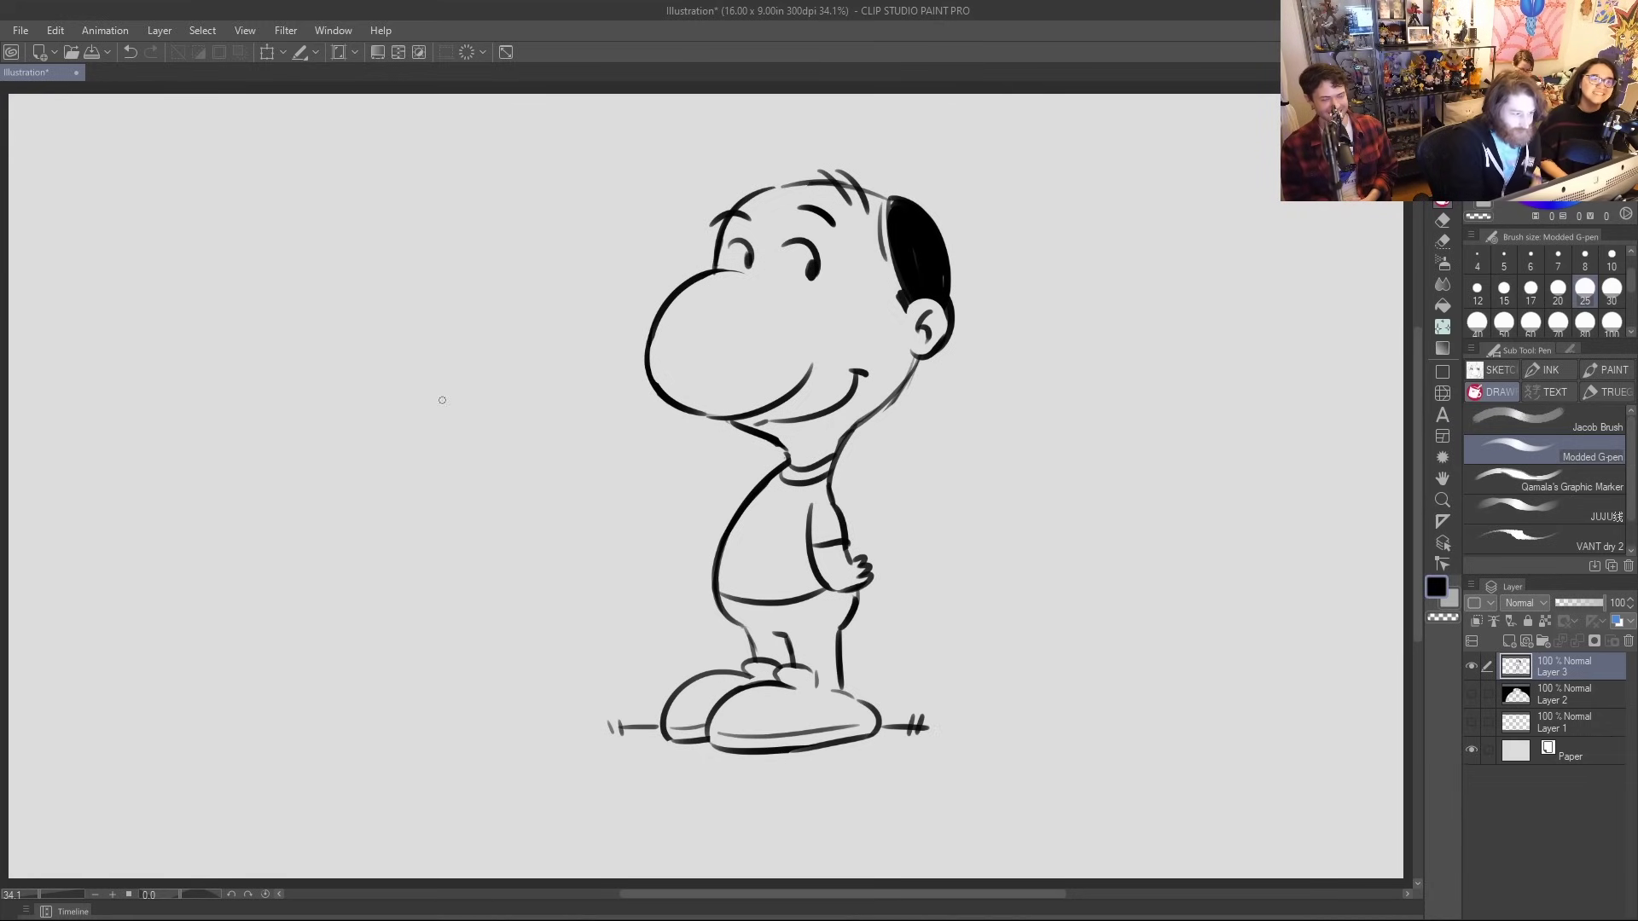
left_click(267, 52)
left_click_drag(855, 316, 811, 348)
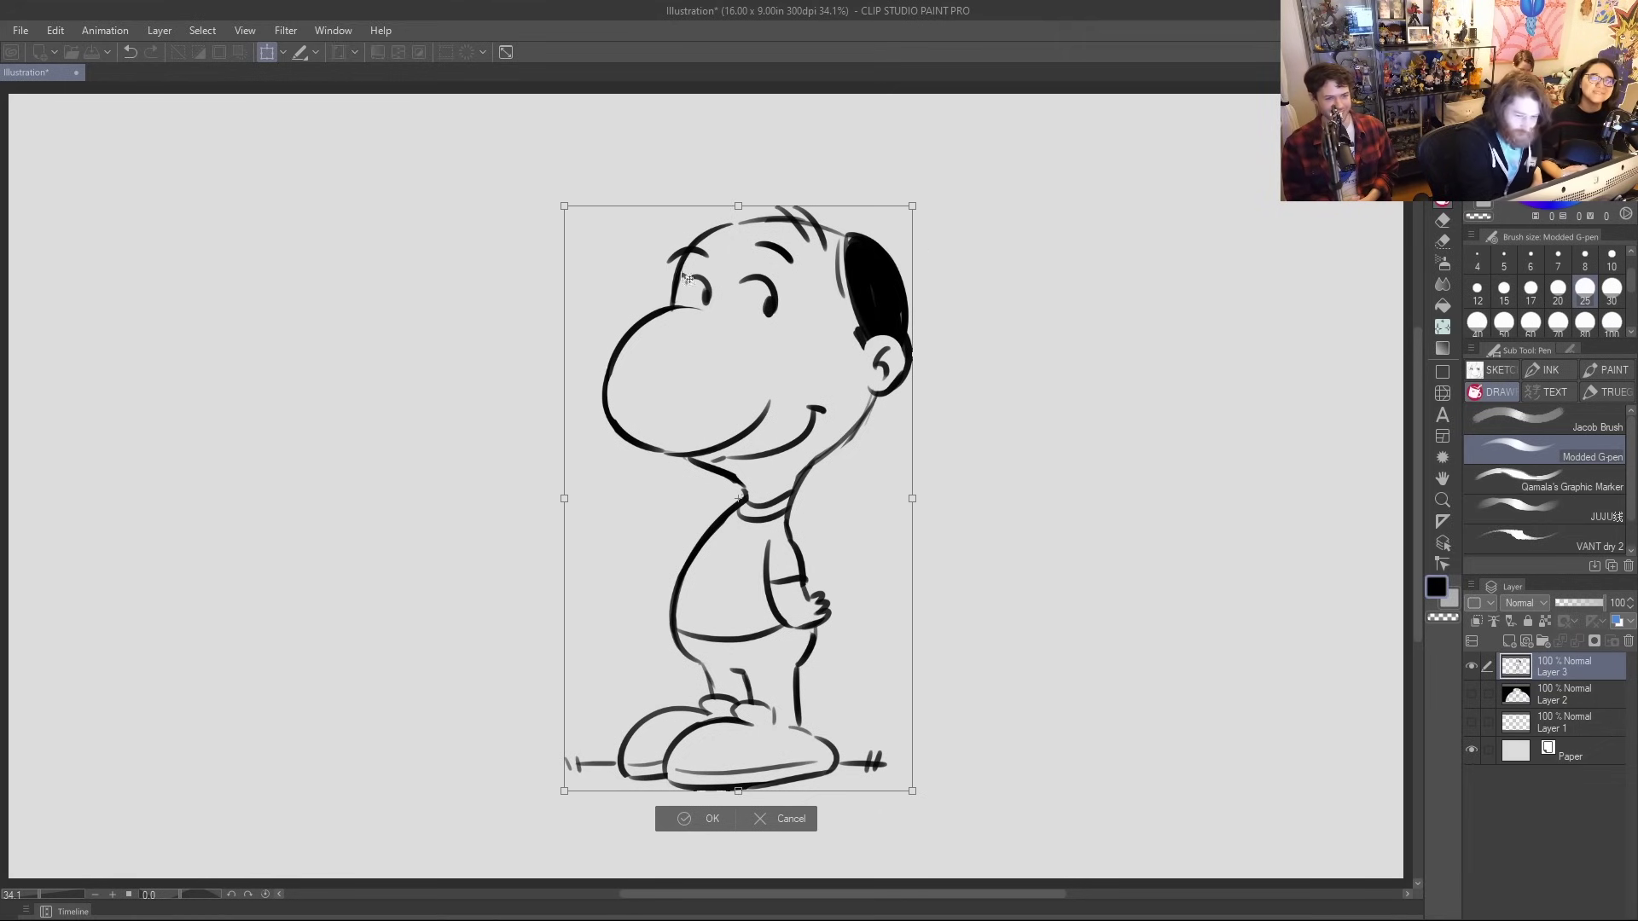
key("p")
key("Return")
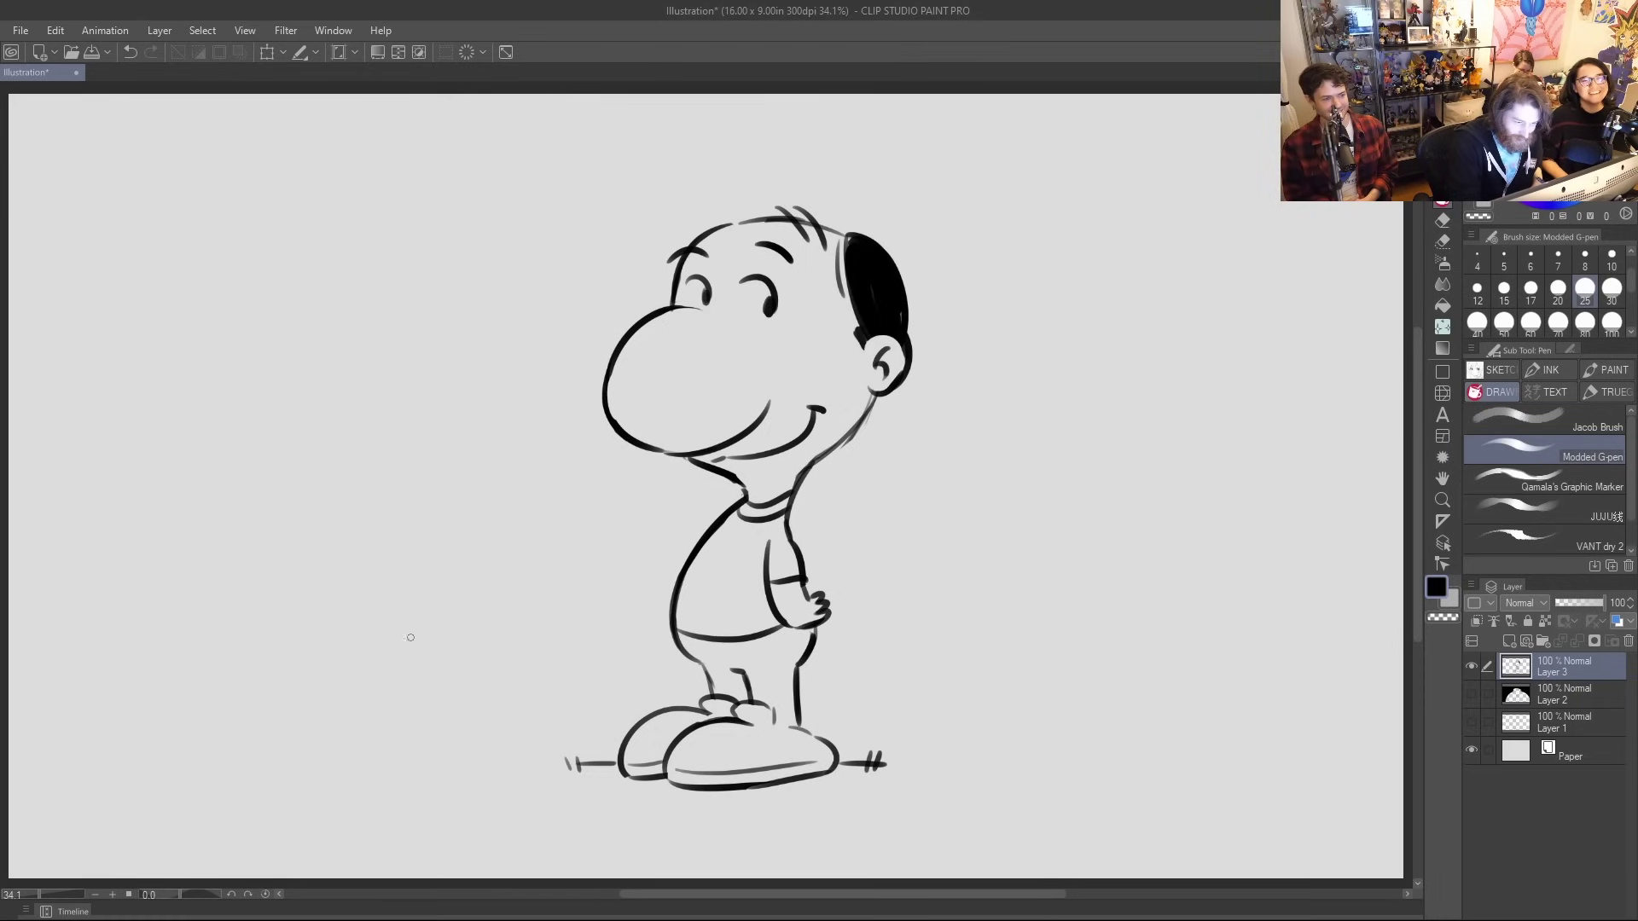
Draw a large rounded outline around the character with long arcs on both sides, redoing the uneven strokes
mouse_move(405, 735)
left_mouse_down()
mouse_move(848, 171)
mouse_move(1097, 553)
left_mouse_up()
key("ctrl+z")
mouse_move(930, 186)
left_mouse_down()
mouse_move(1147, 400)
mouse_move(924, 764)
mouse_move(1087, 589)
mouse_move(1085, 632)
left_mouse_up()
key("ctrl+z")
key("ctrl+z")
left_click_drag(944, 754, 1096, 633)
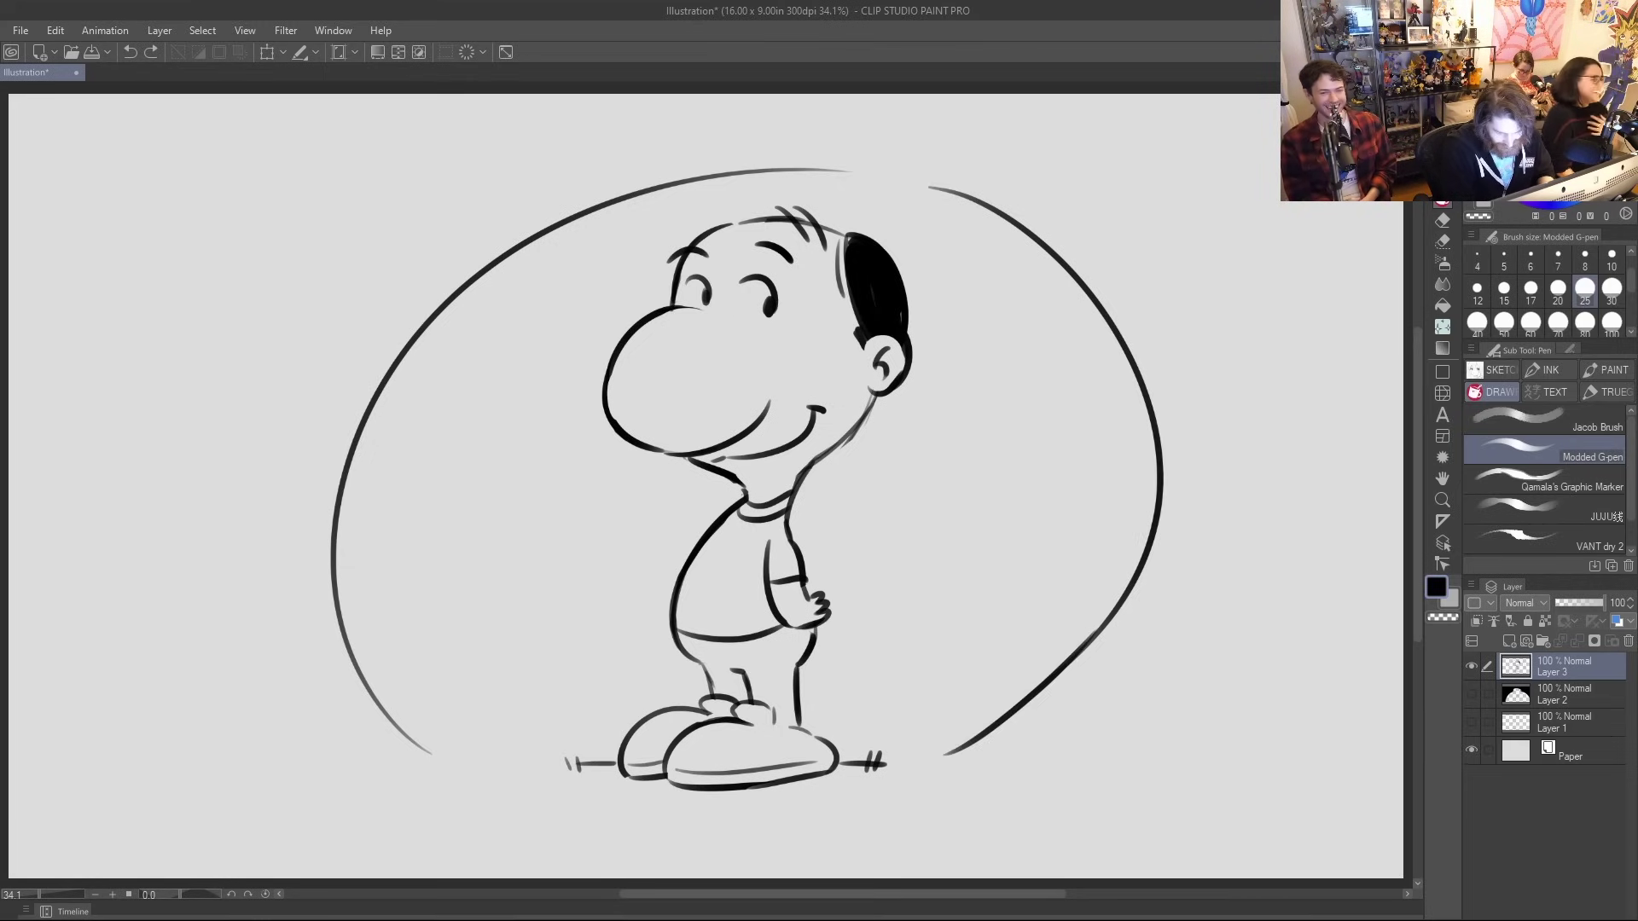
Extend the ground line outward on both sides so it meets the lower ends of the large circle
left_click_drag(890, 767, 1030, 769)
key("ctrl+z")
mouse_move(888, 766)
left_mouse_down()
mouse_move(999, 760)
mouse_move(928, 764)
mouse_move(987, 731)
left_mouse_up()
left_click_drag(379, 760, 570, 765)
mouse_move(437, 755)
left_mouse_down()
mouse_move(363, 673)
mouse_move(431, 755)
left_mouse_up()
key("ctrl+z")
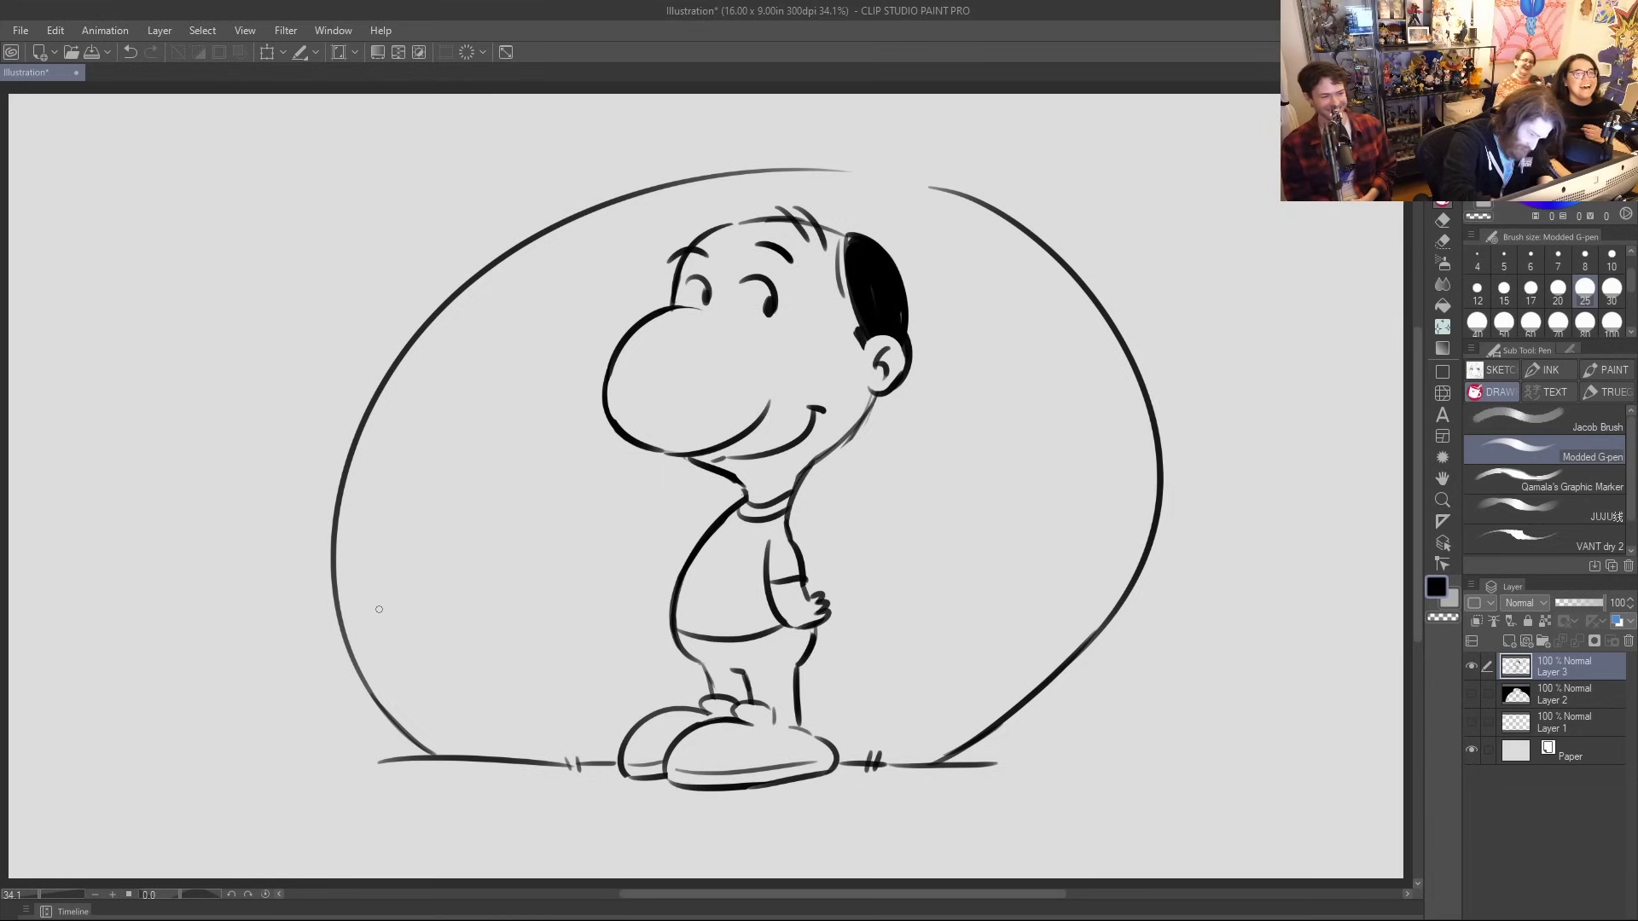
left_click_drag(996, 763, 1418, 750)
key("ctrl+z")
left_click_drag(1003, 765, 1058, 751)
key("ctrl+z")
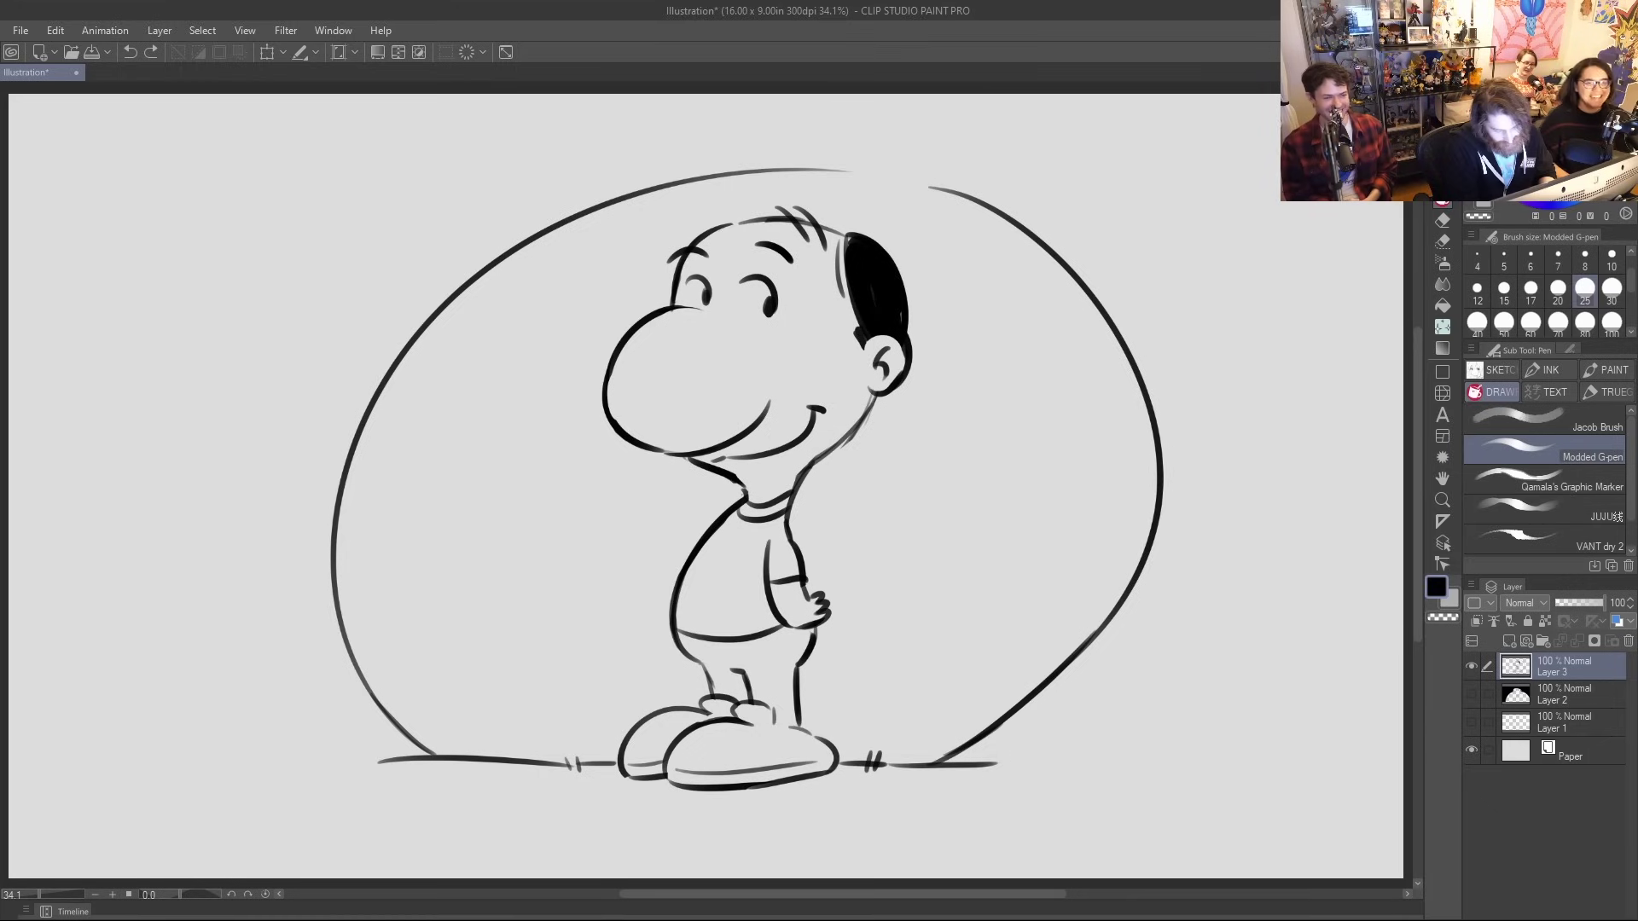
Close the gap at the top of the large circle and detail the ground line and shoe soles with short strokes
left_click_drag(826, 173, 977, 209)
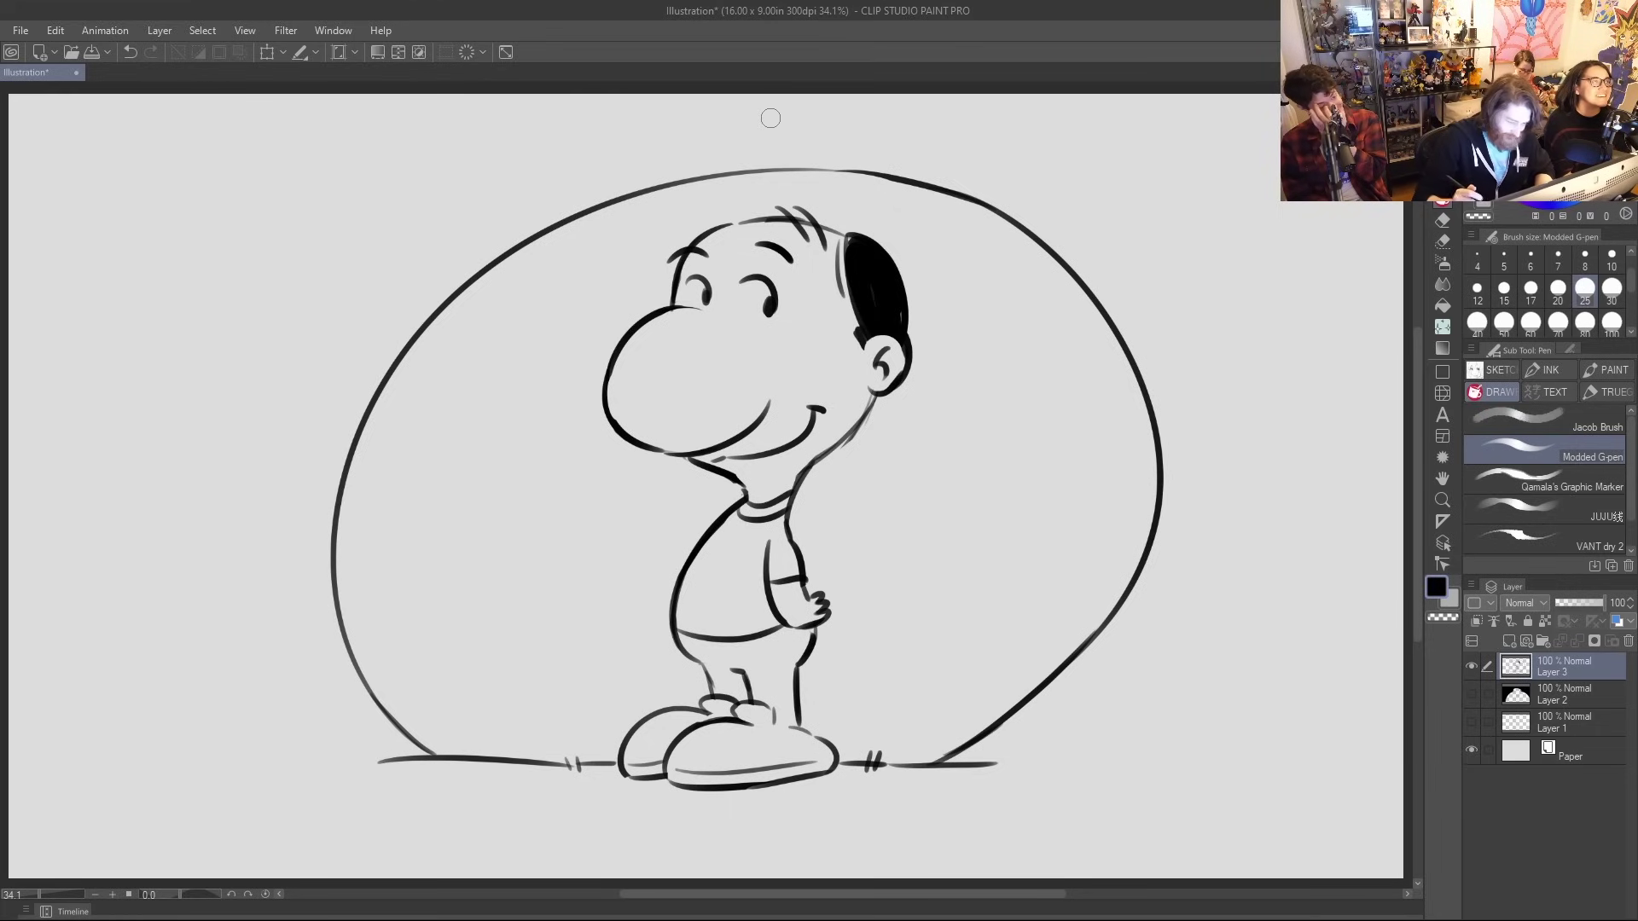
left_click_drag(567, 766, 606, 764)
left_click_drag(882, 765, 926, 765)
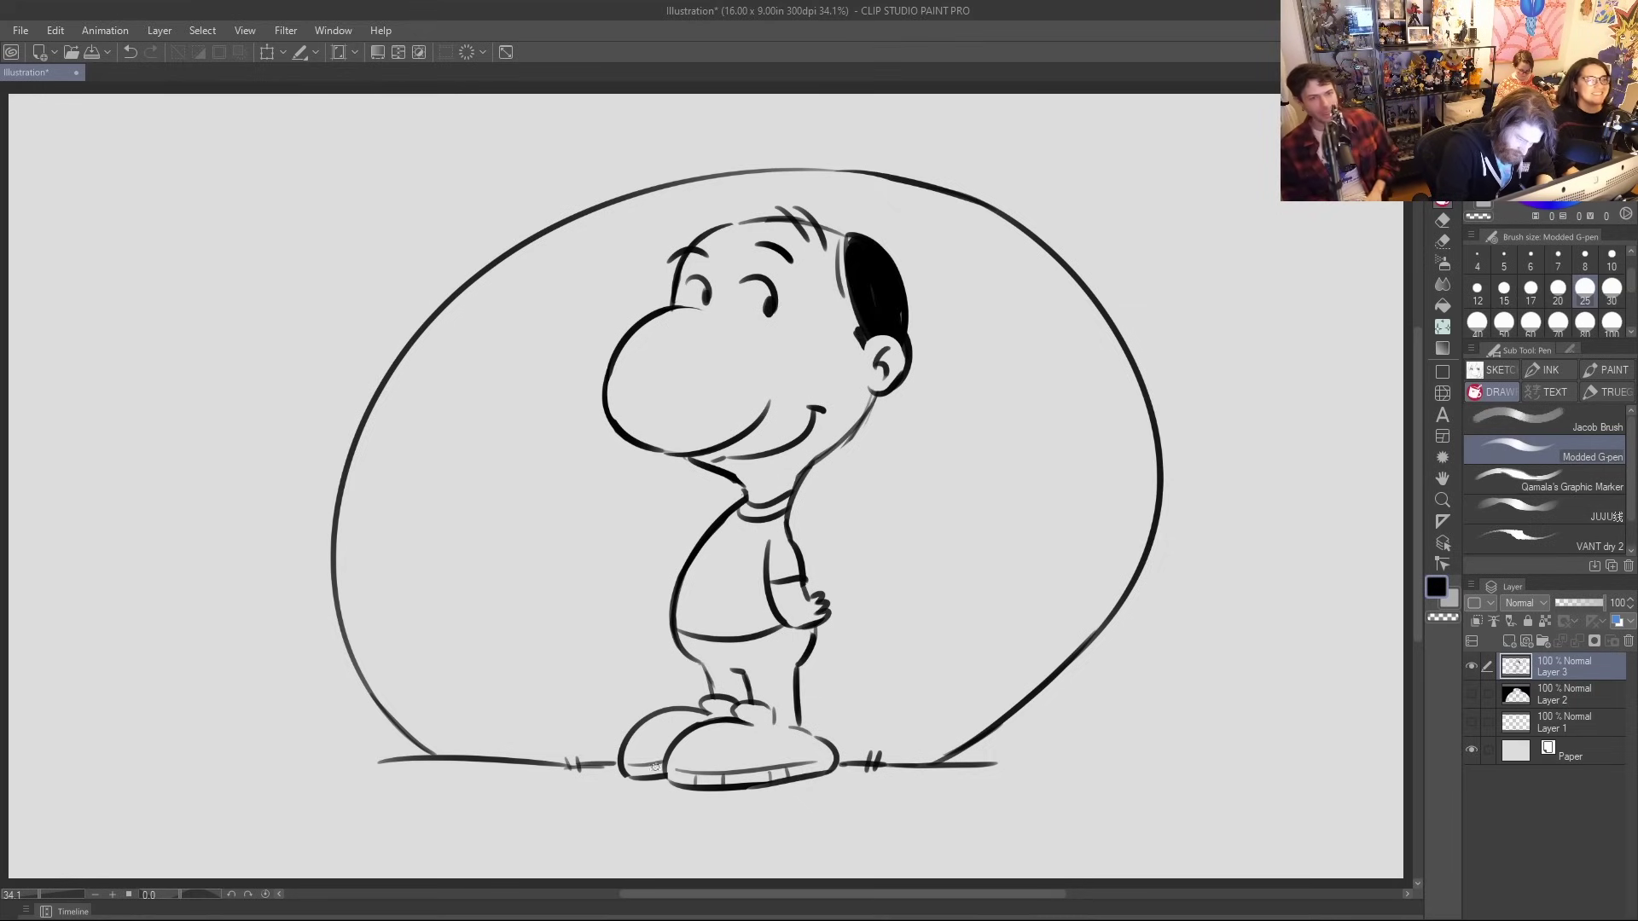
Touch up the front shoe and handwrite "Tito Snoopy" on two lines beside the character, inside the circle
mouse_move(726, 723)
left_mouse_down()
mouse_move(759, 728)
mouse_move(680, 709)
left_mouse_up()
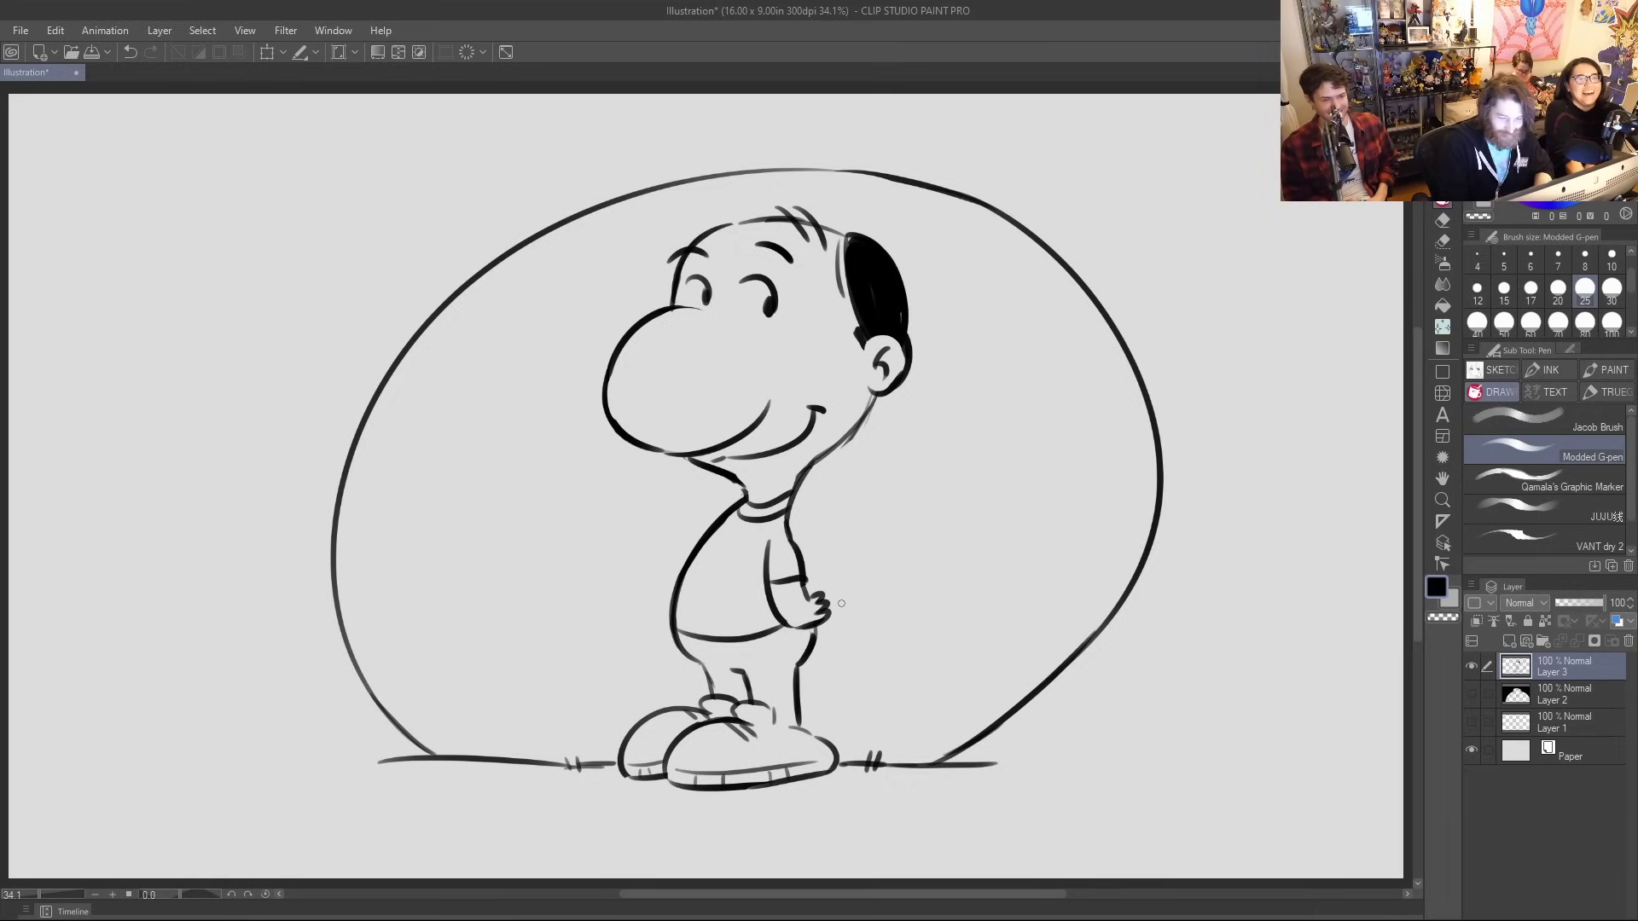
mouse_move(919, 480)
left_mouse_down()
mouse_move(915, 518)
mouse_move(937, 470)
mouse_move(941, 512)
left_mouse_up()
left_click_drag(936, 490, 978, 479)
left_click_drag(928, 547, 906, 584)
left_click_drag(936, 554, 957, 575)
mouse_move(980, 548)
left_mouse_down()
mouse_move(1005, 542)
mouse_move(1022, 569)
mouse_move(1055, 539)
mouse_move(1048, 569)
left_mouse_up()
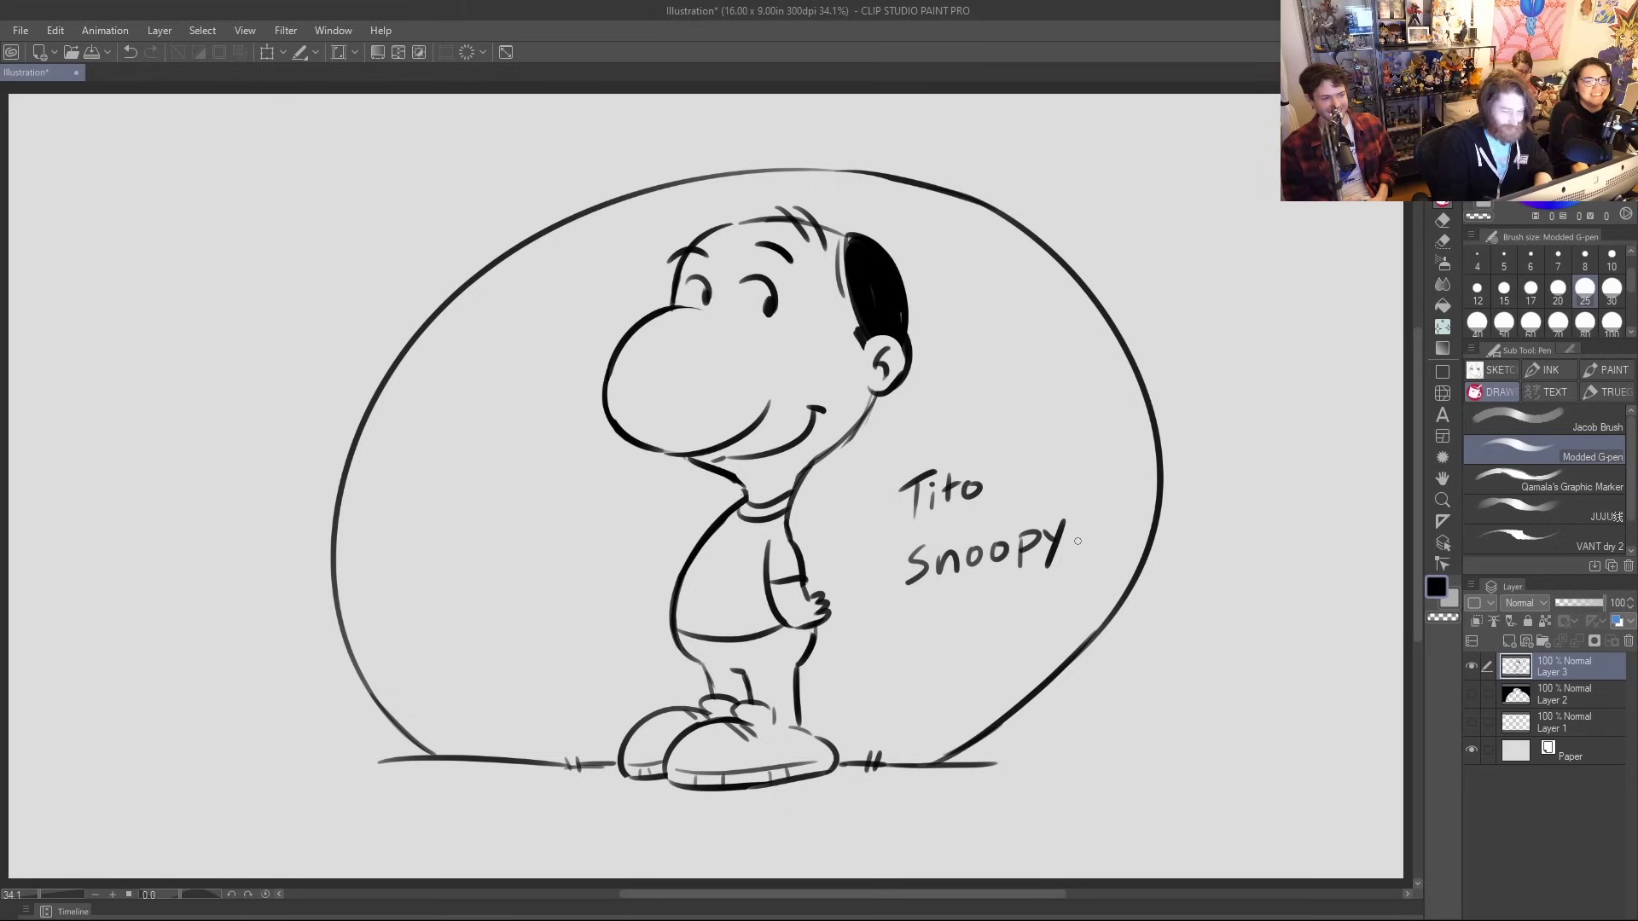
Try to fill the area outside the large circle with black using the Fill tool, and undo the fill
left_click(1443, 305)
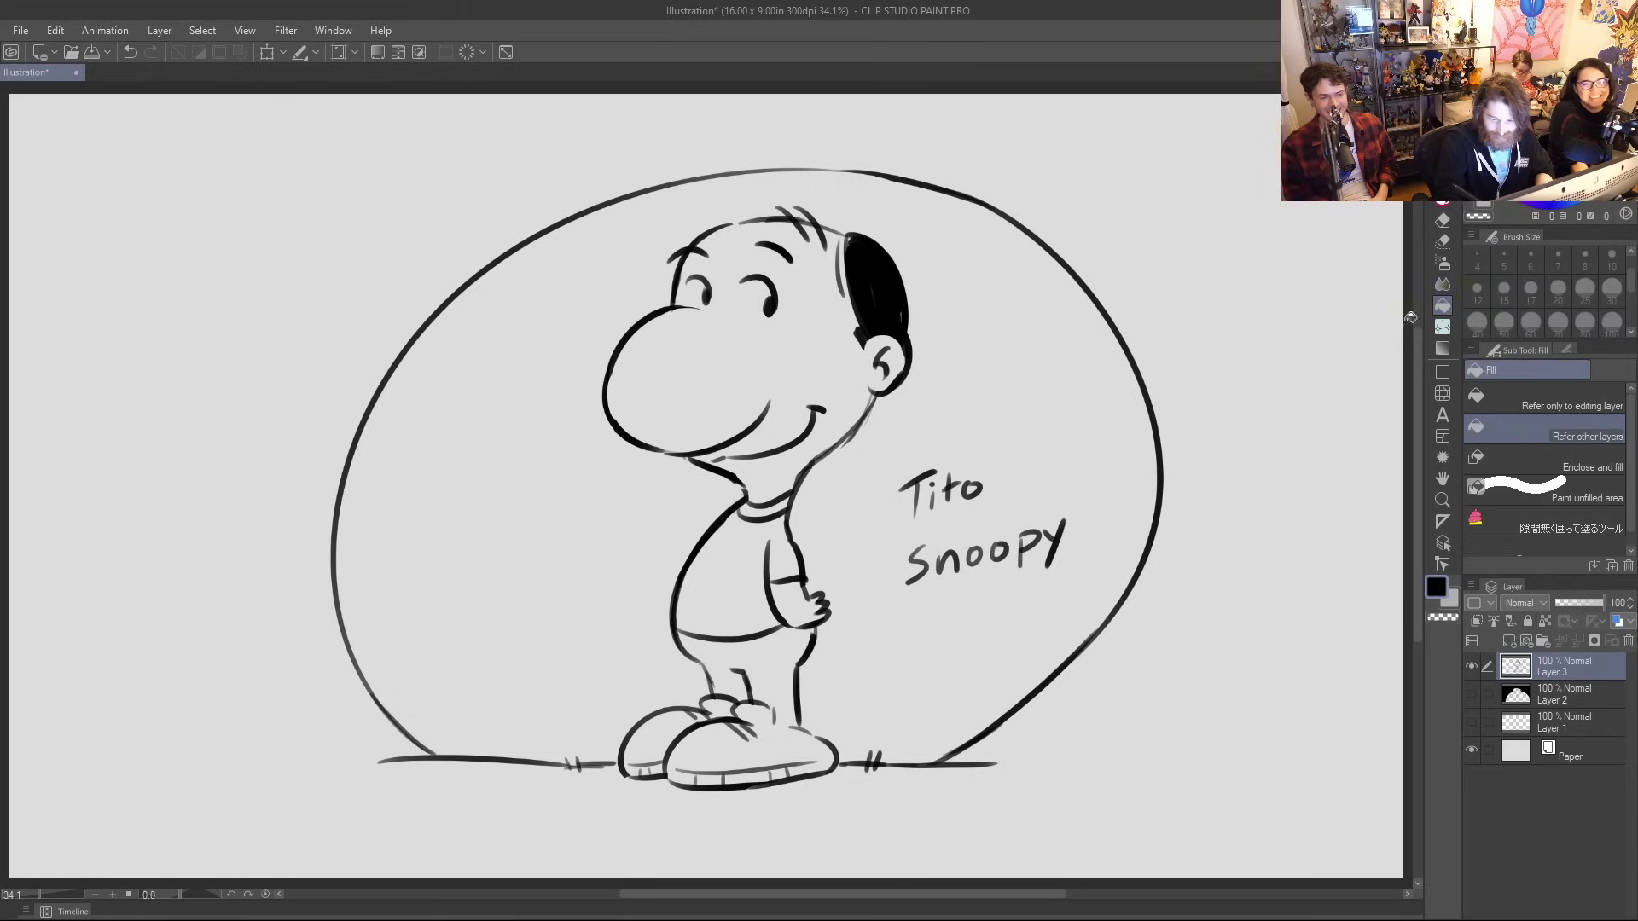
left_click(1296, 493)
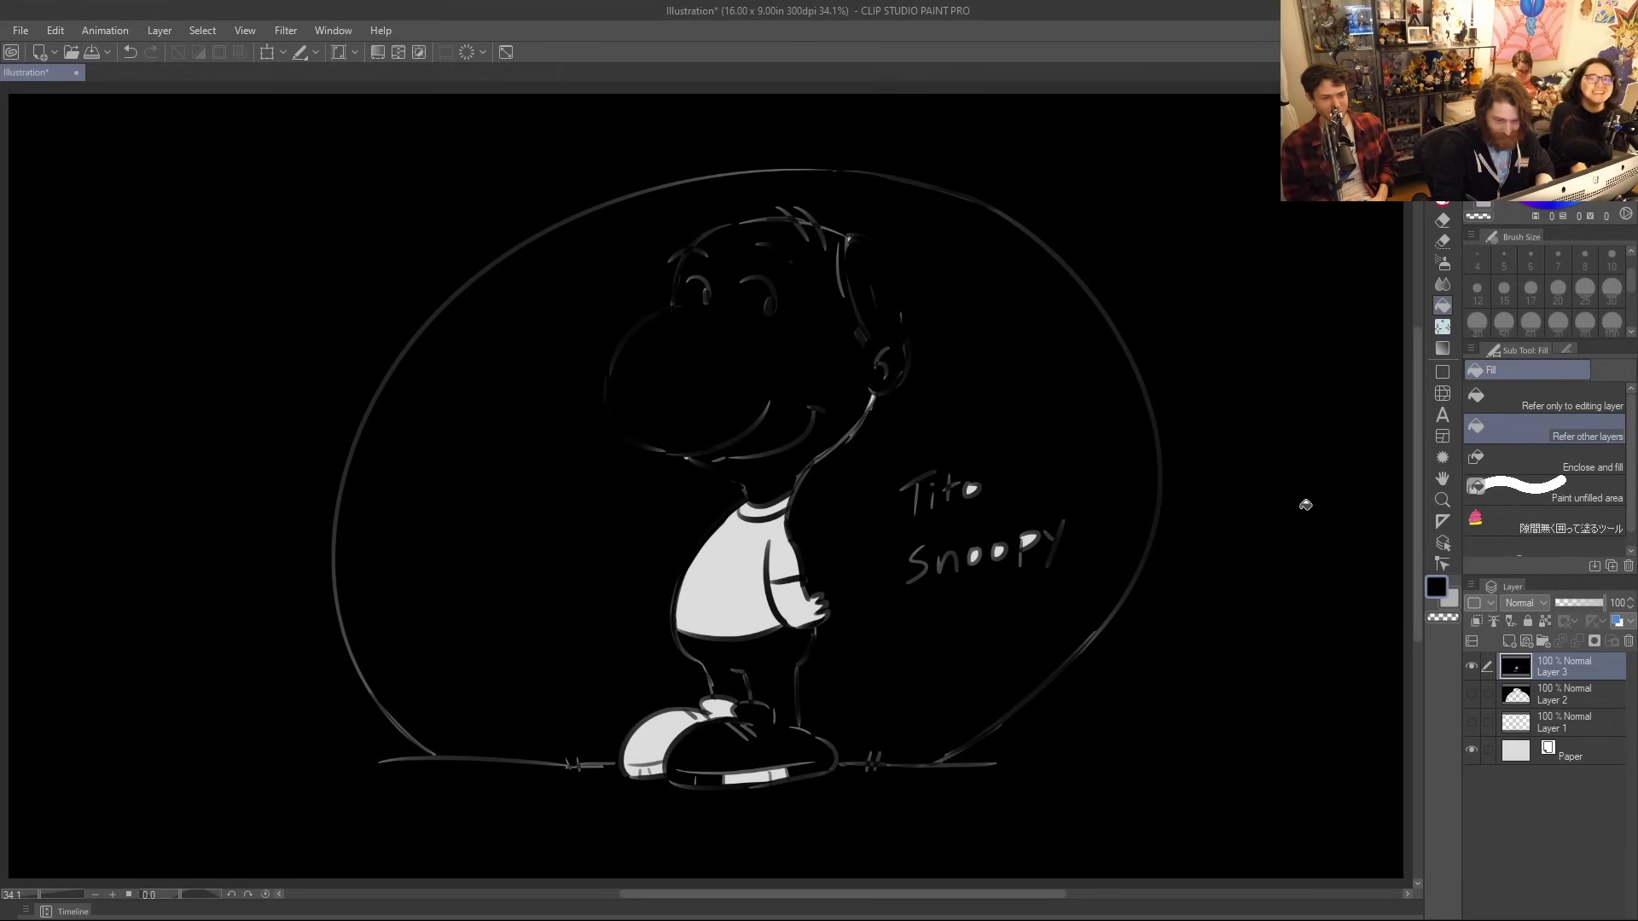
key("ctrl+z")
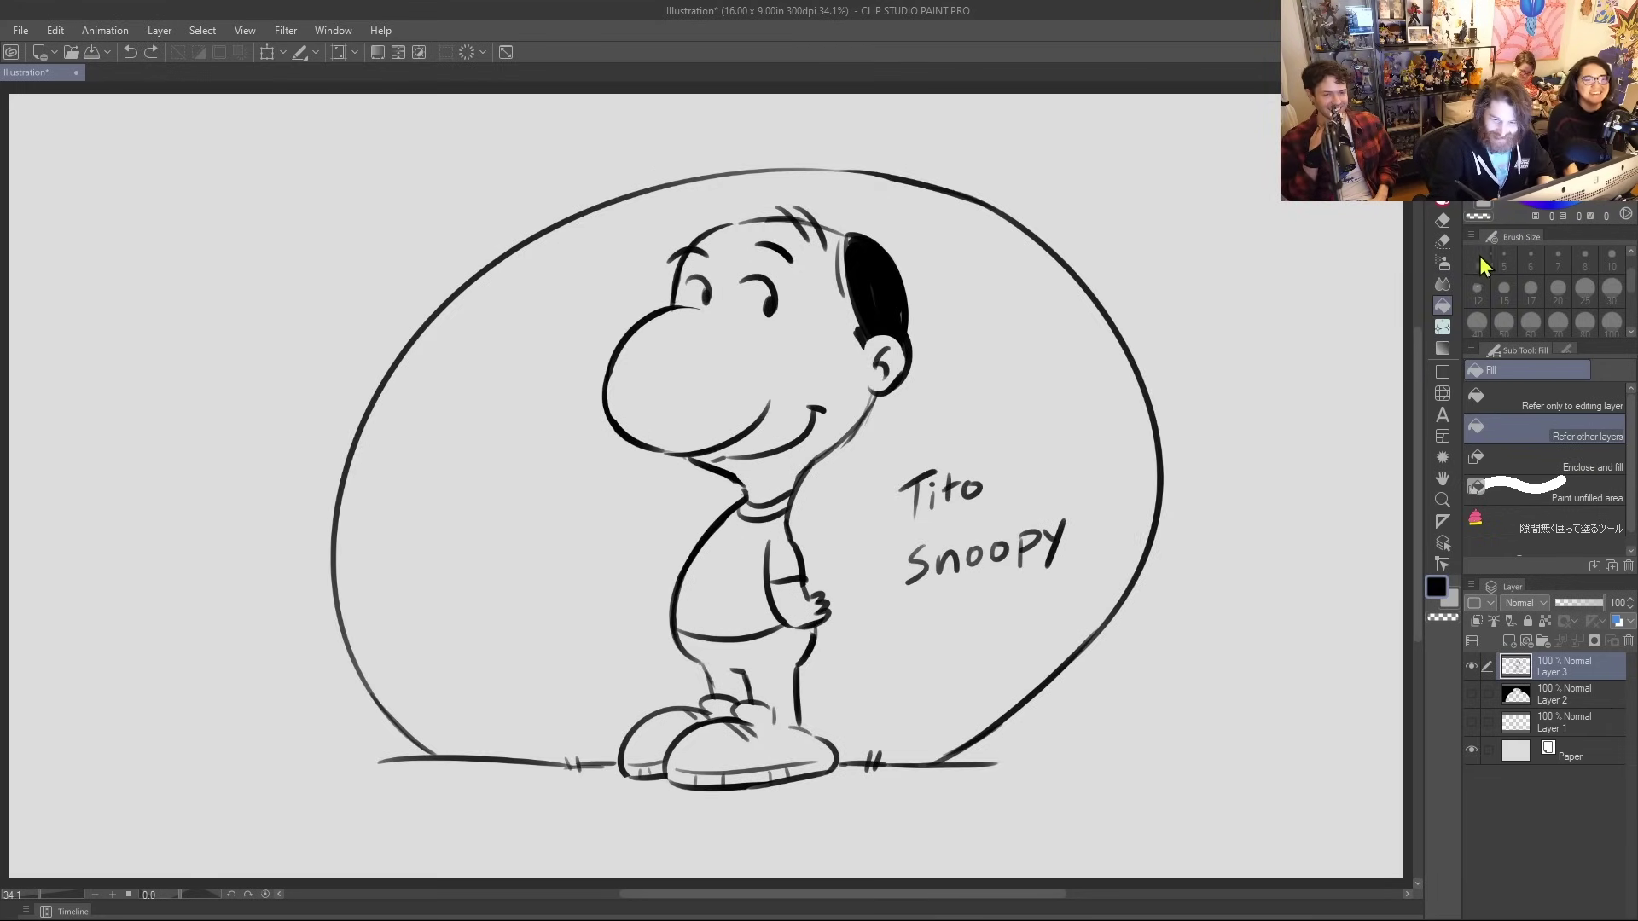
Close the gap between the front shoe and the ground line, and fill the area outside the circle with black
key("p")
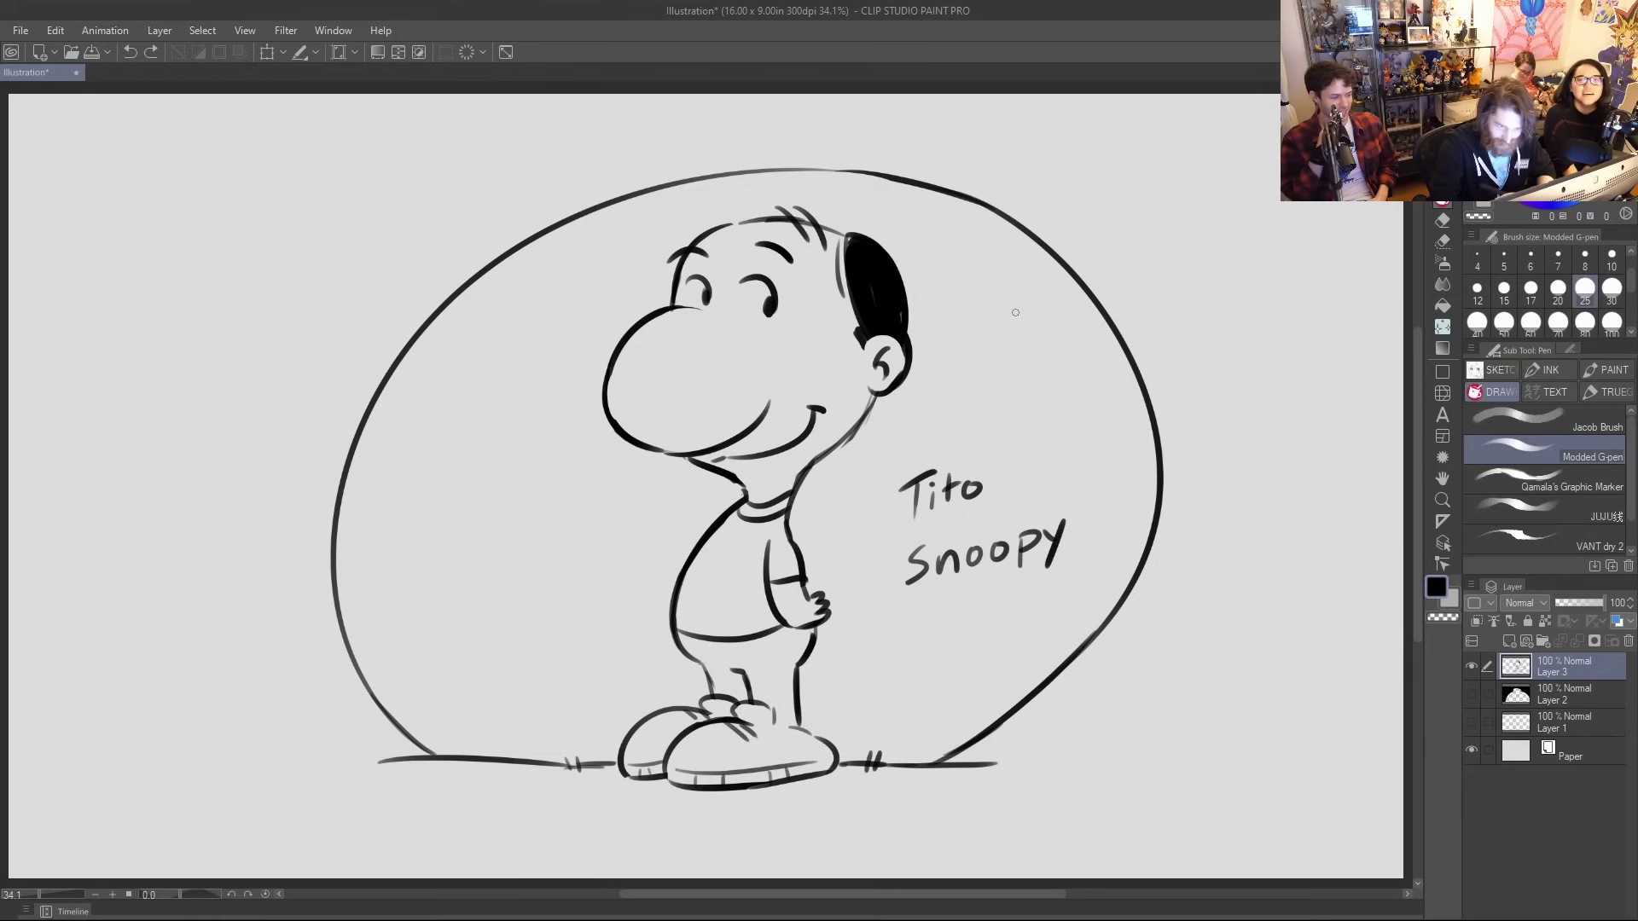
left_click_drag(837, 763, 844, 759)
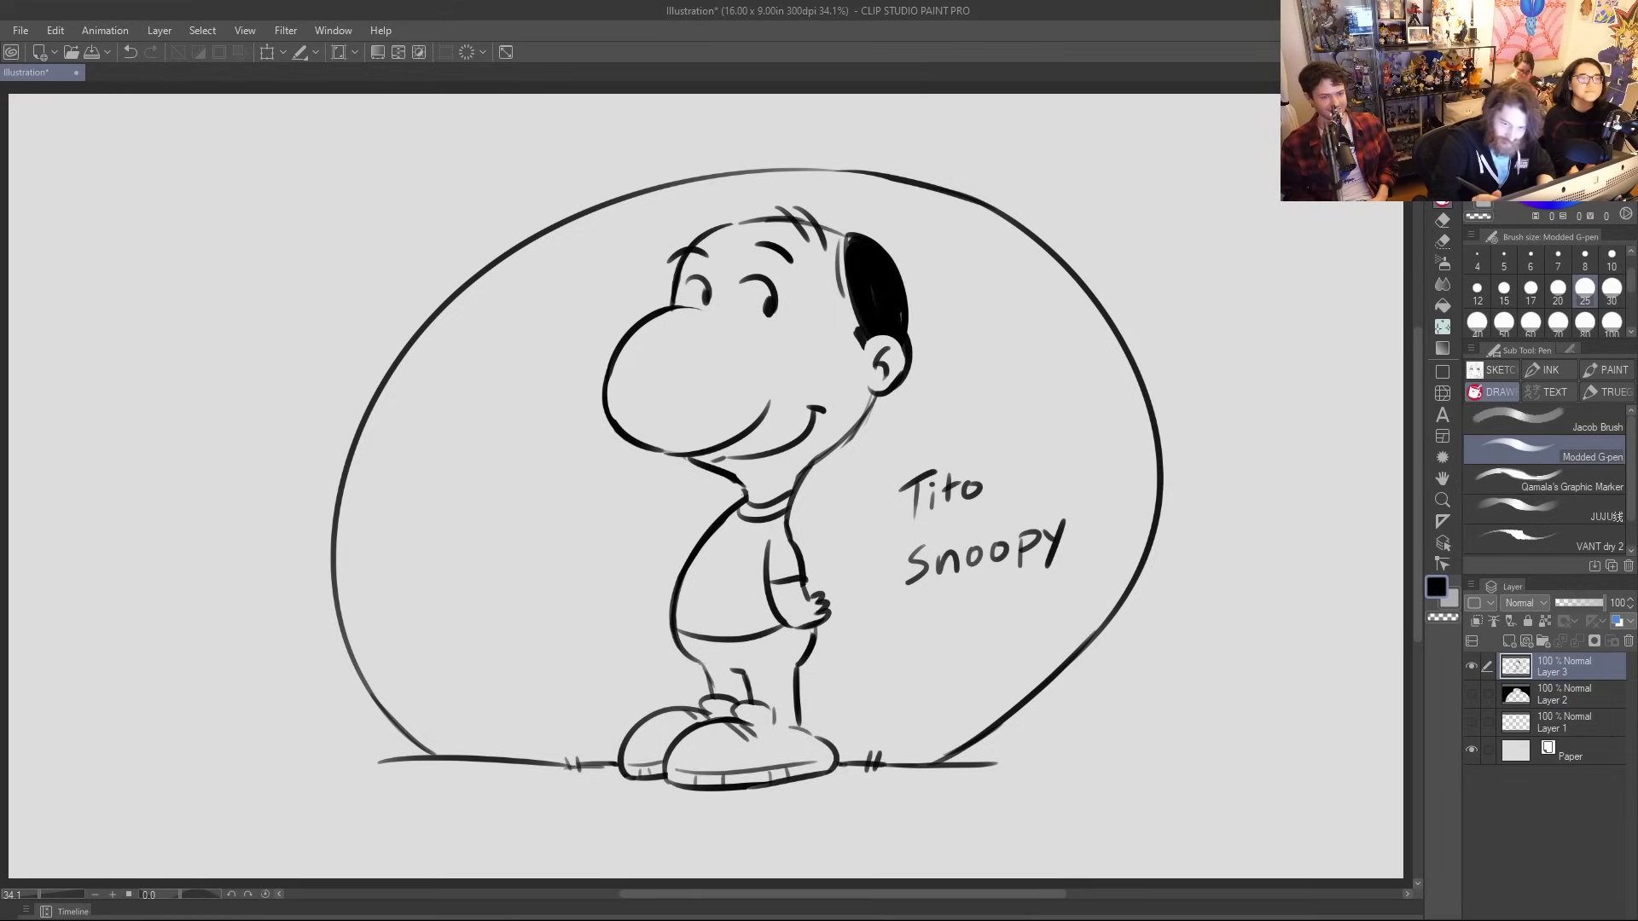
left_click(1442, 306)
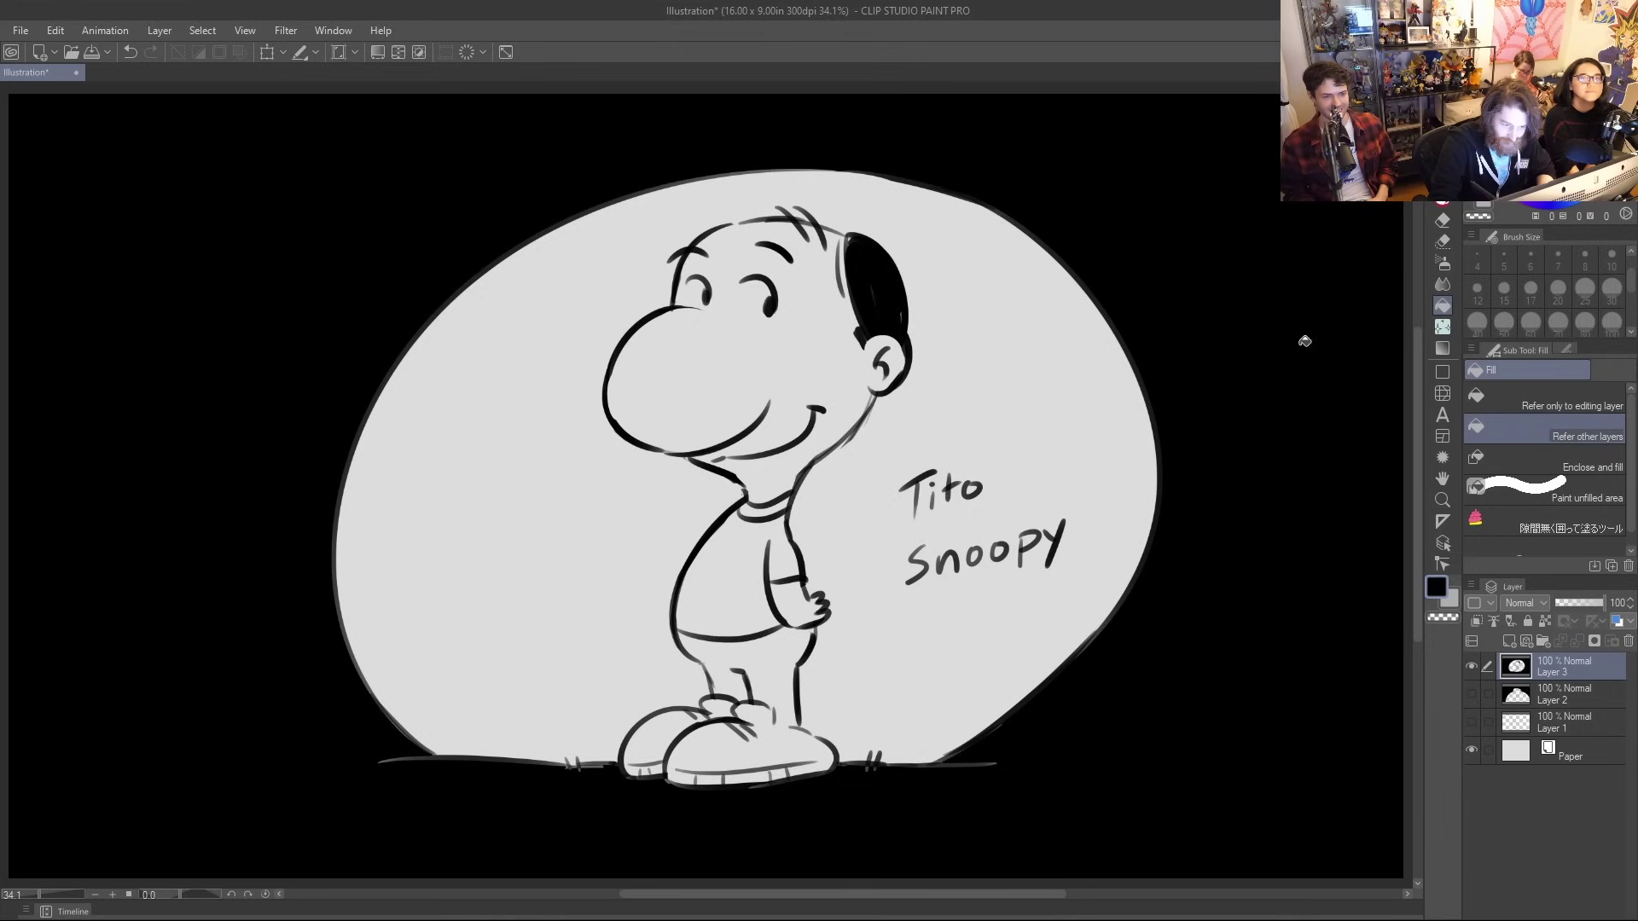
left_click(1303, 341)
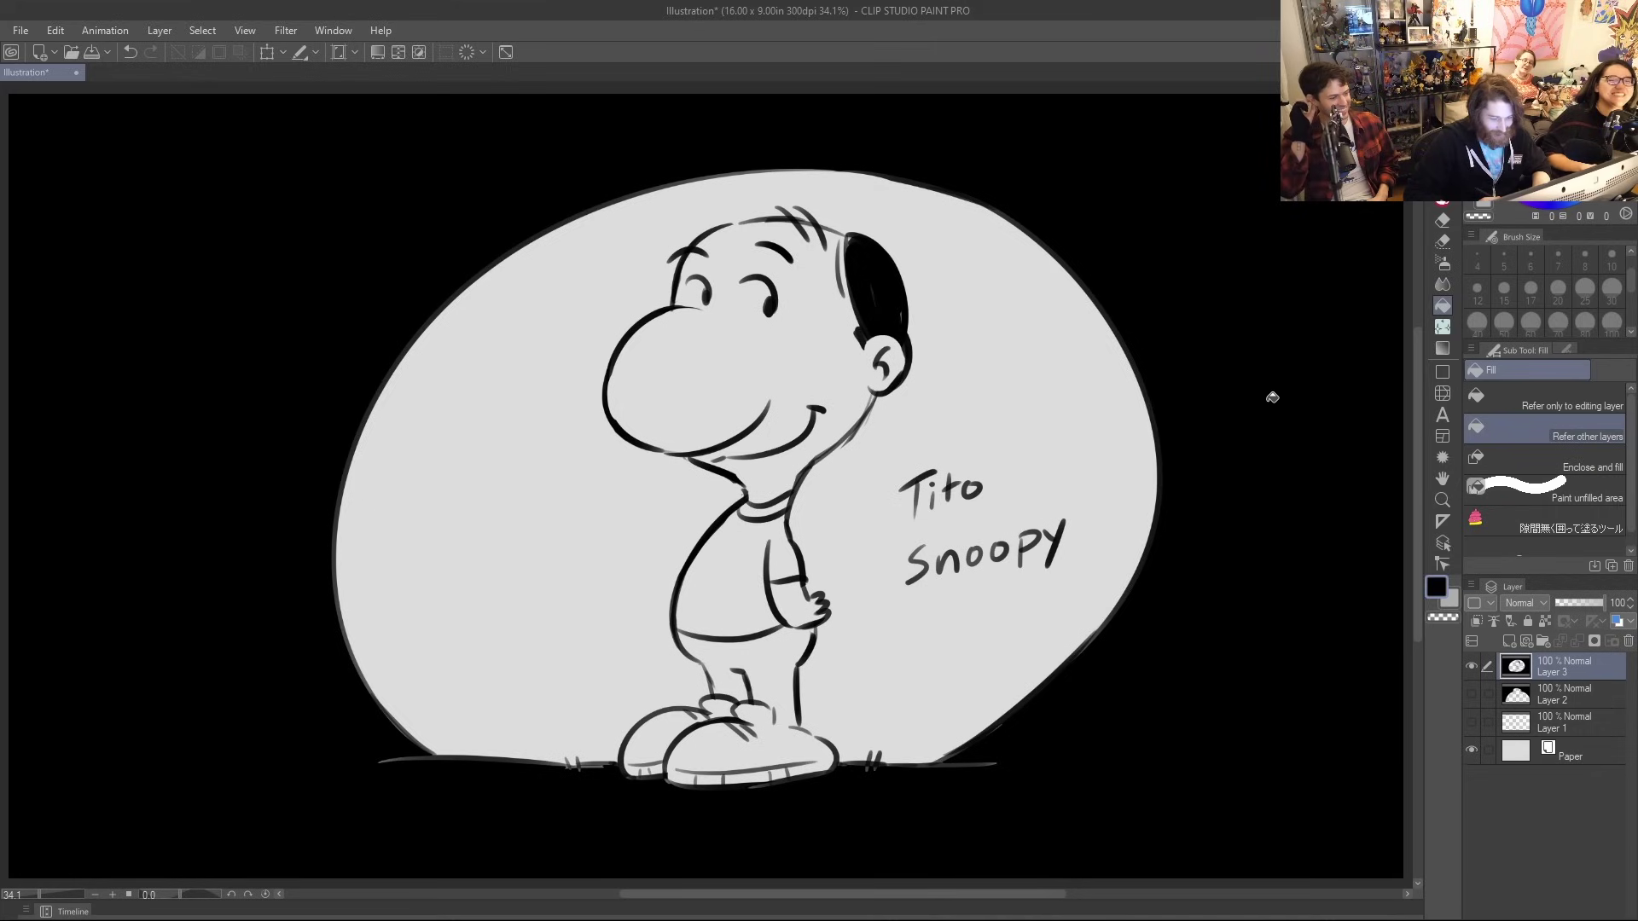
Toggle the visibility of Layer 3 and Layer 2 to check the earlier drawing, leaving only Layer 3 shown
left_click(1471, 666)
left_click(1472, 692)
left_click(1472, 692)
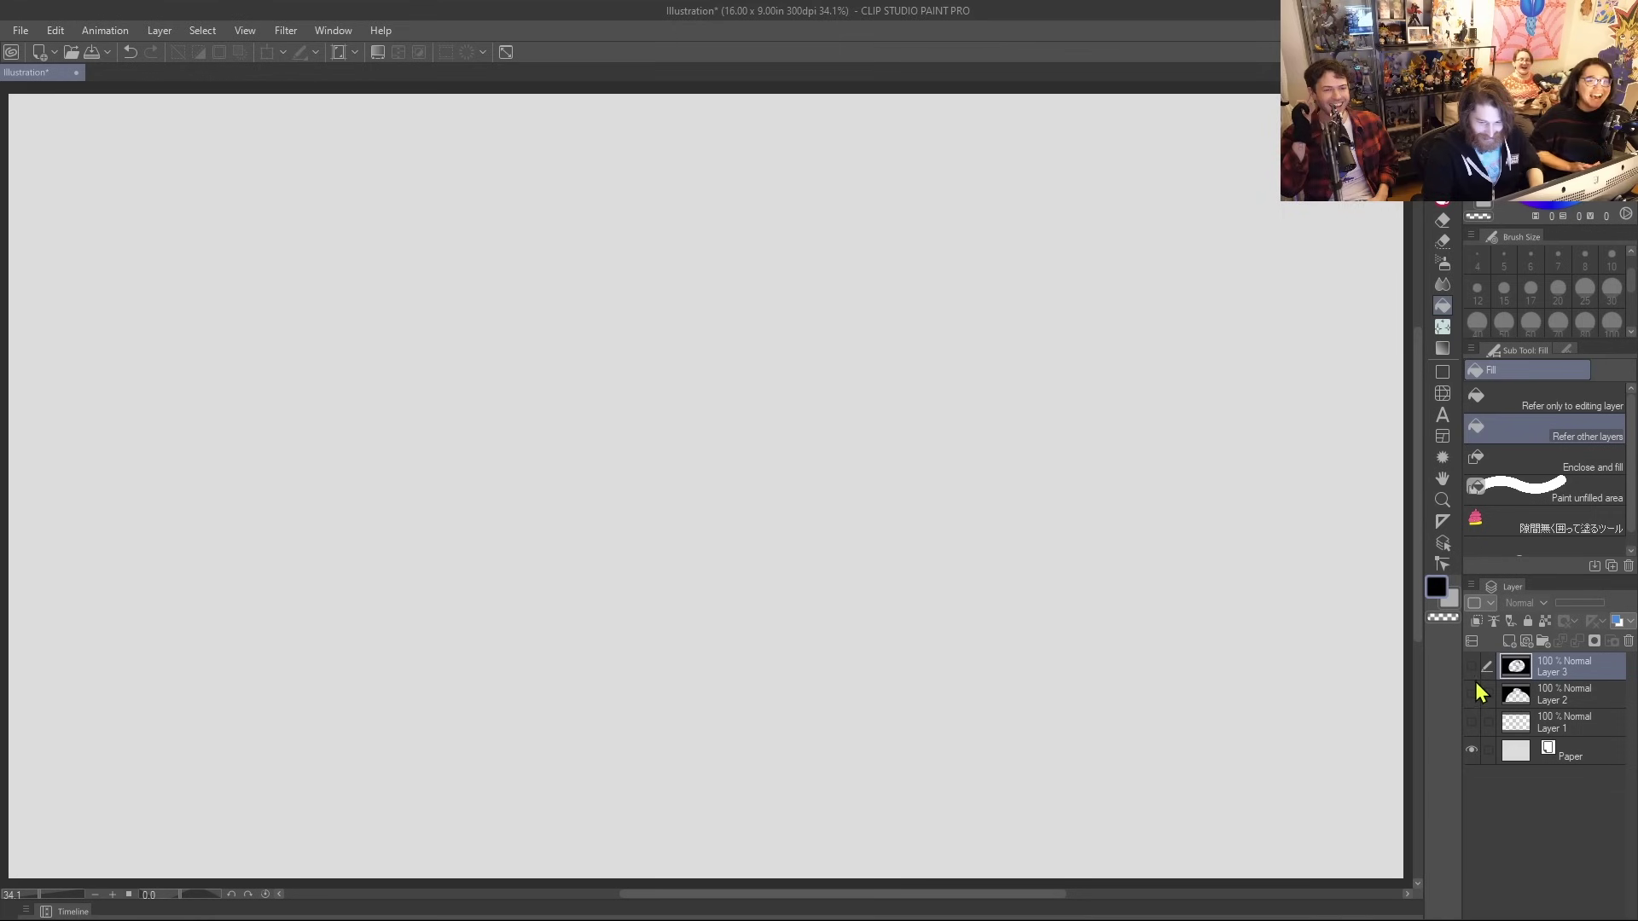
left_click(1471, 667)
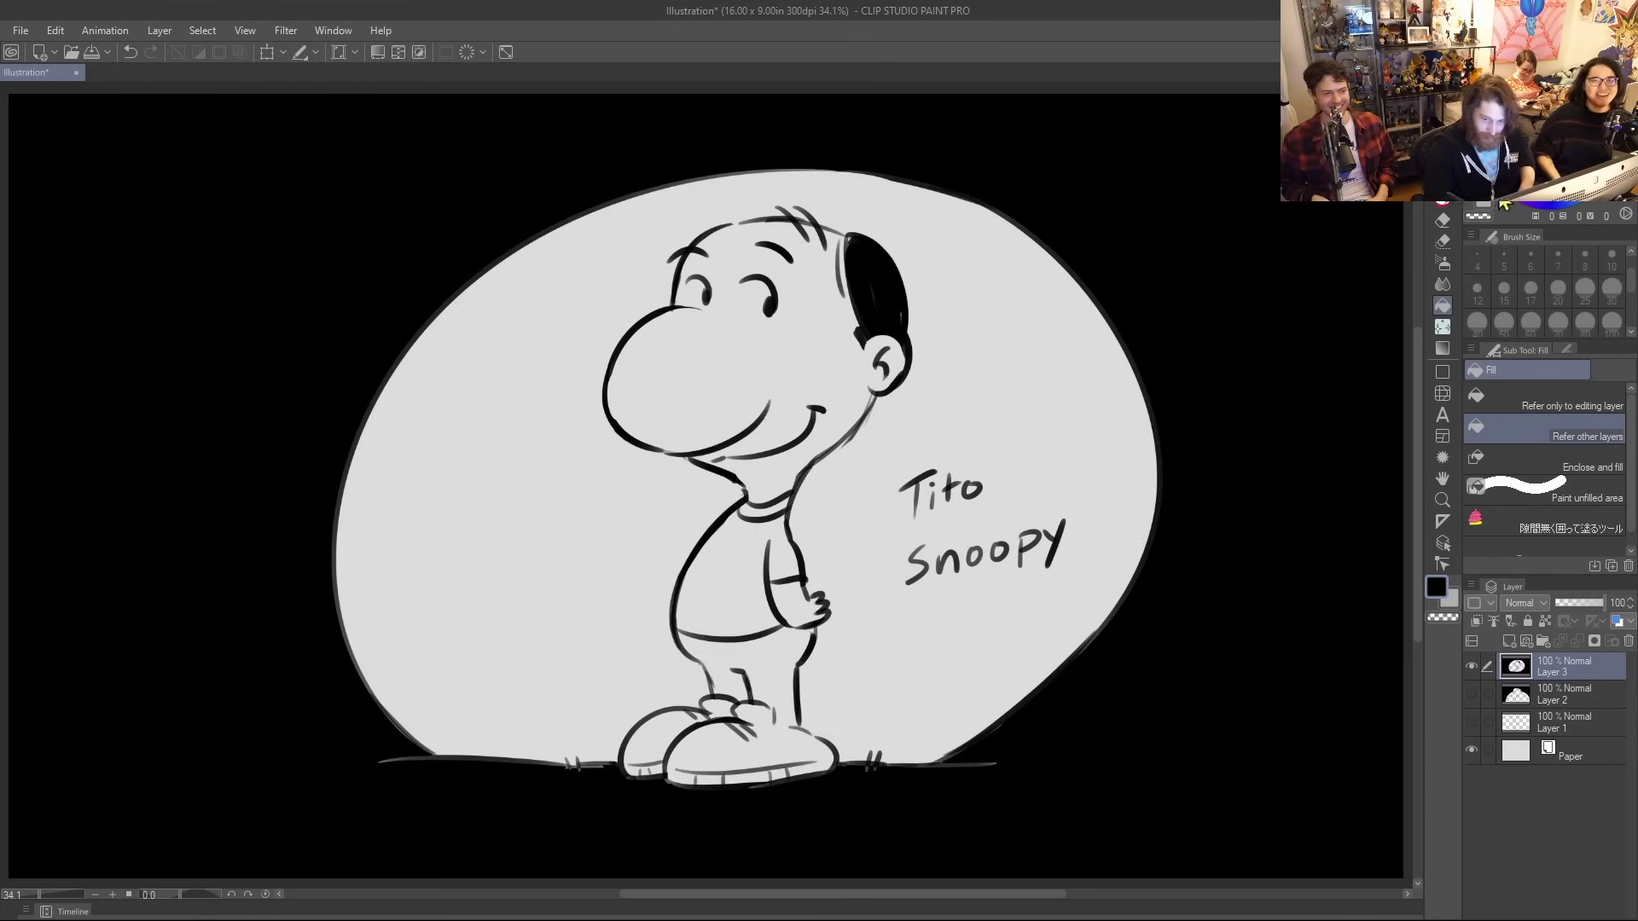
Add grass blades next to the shoes, touch up the sole, and cover the pale ground-line ends outside the circle with black
key("p")
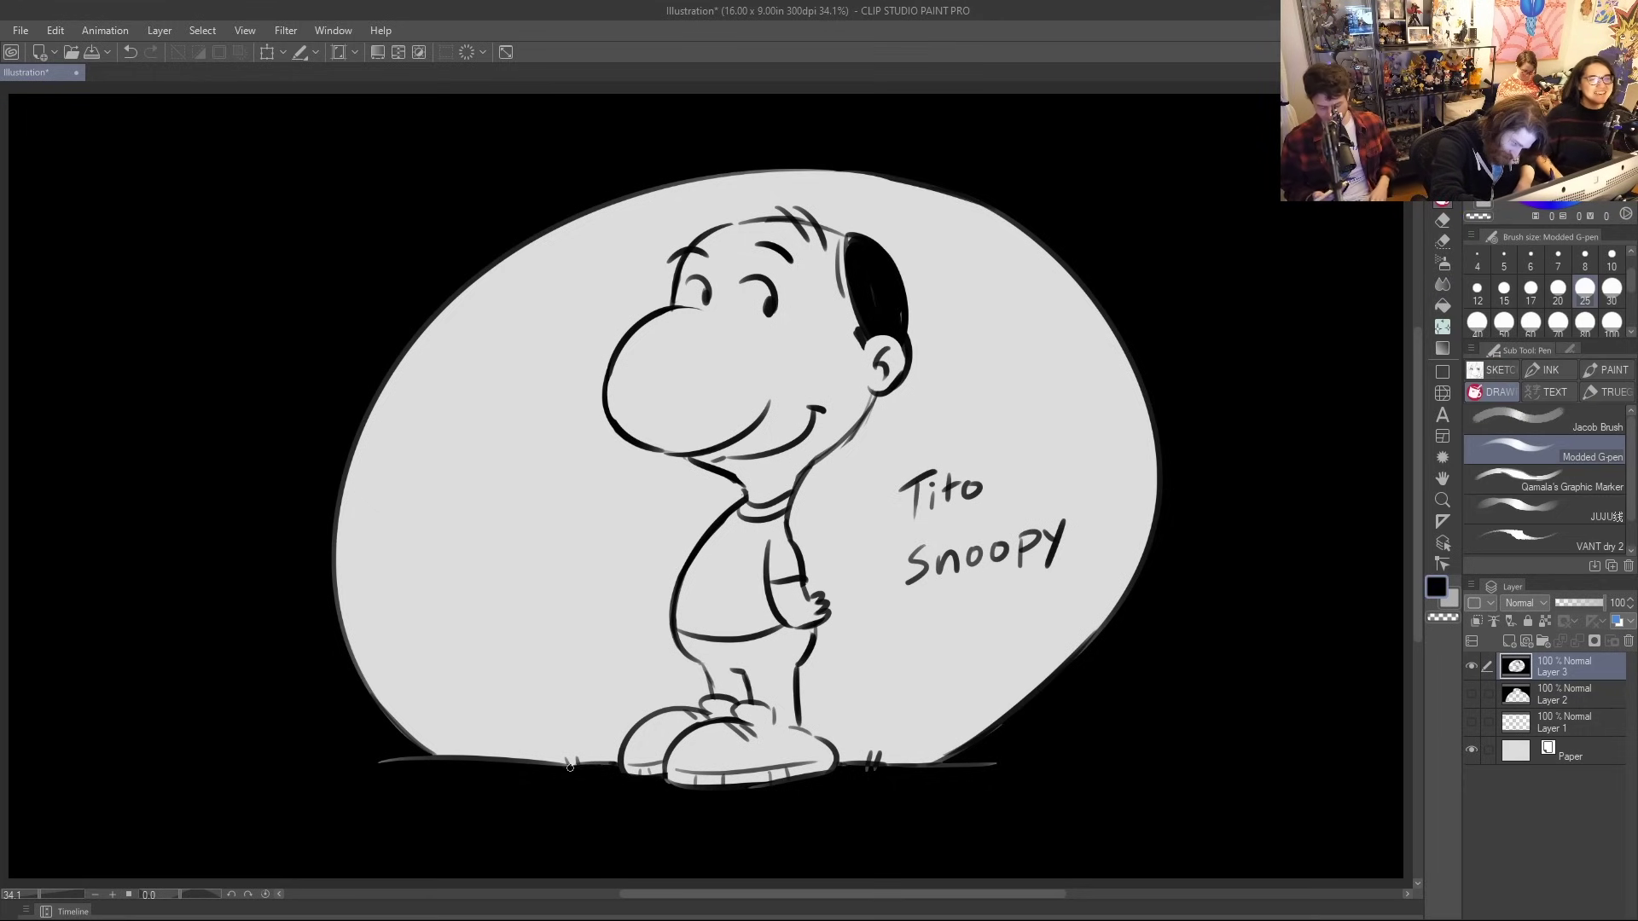
left_click_drag(563, 766, 595, 749)
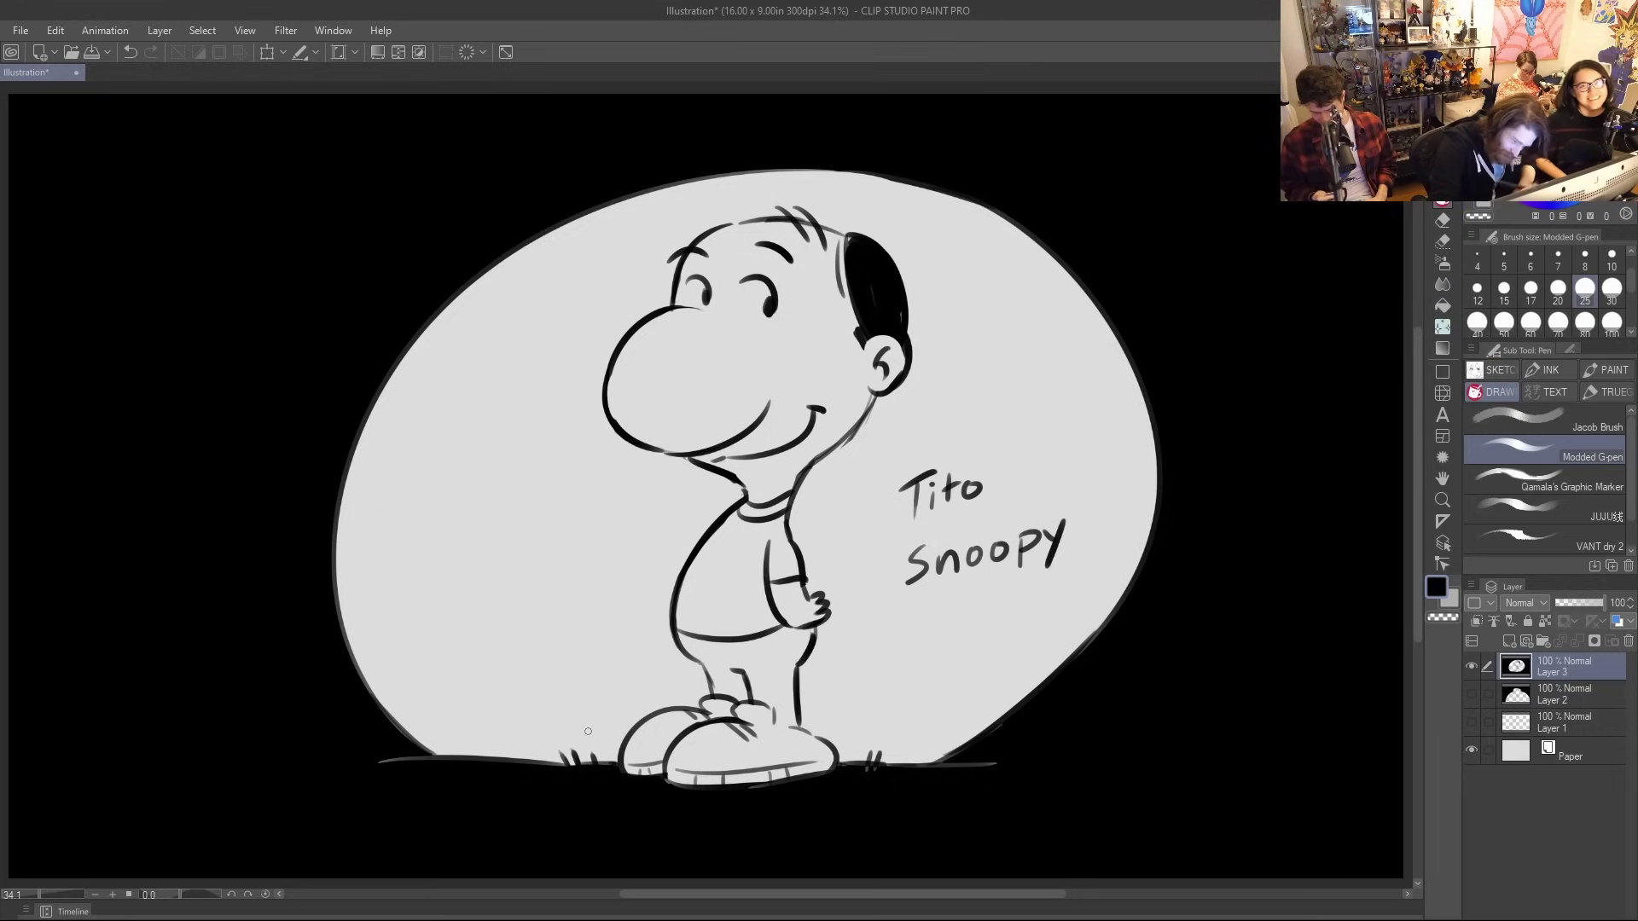
left_click_drag(751, 779, 802, 772)
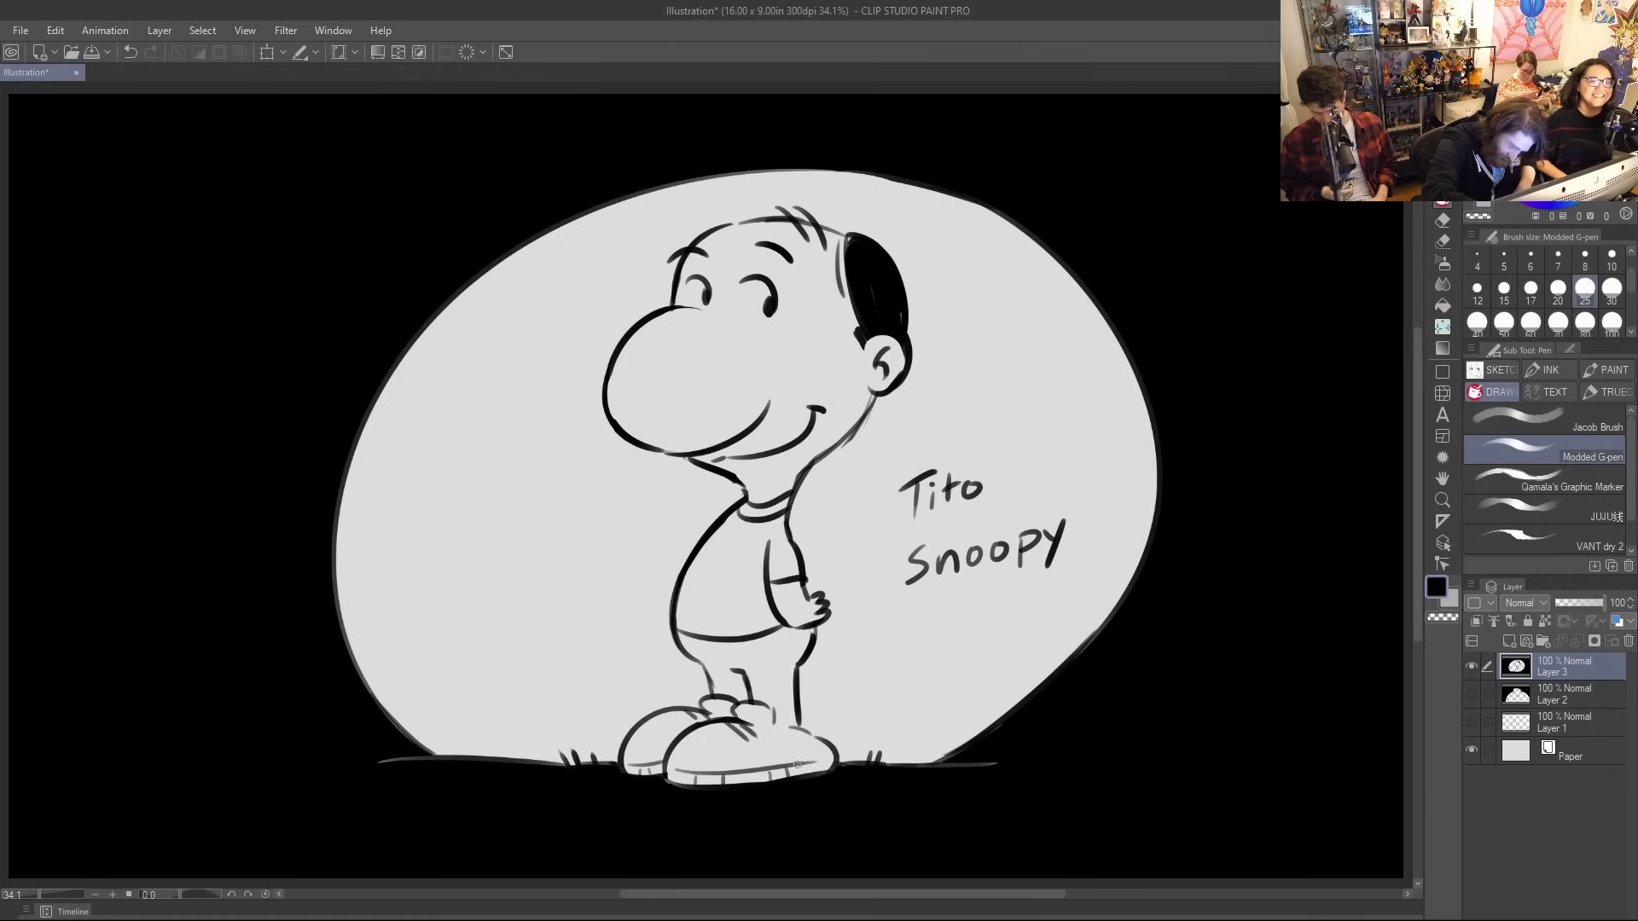
left_click_drag(377, 763, 458, 757)
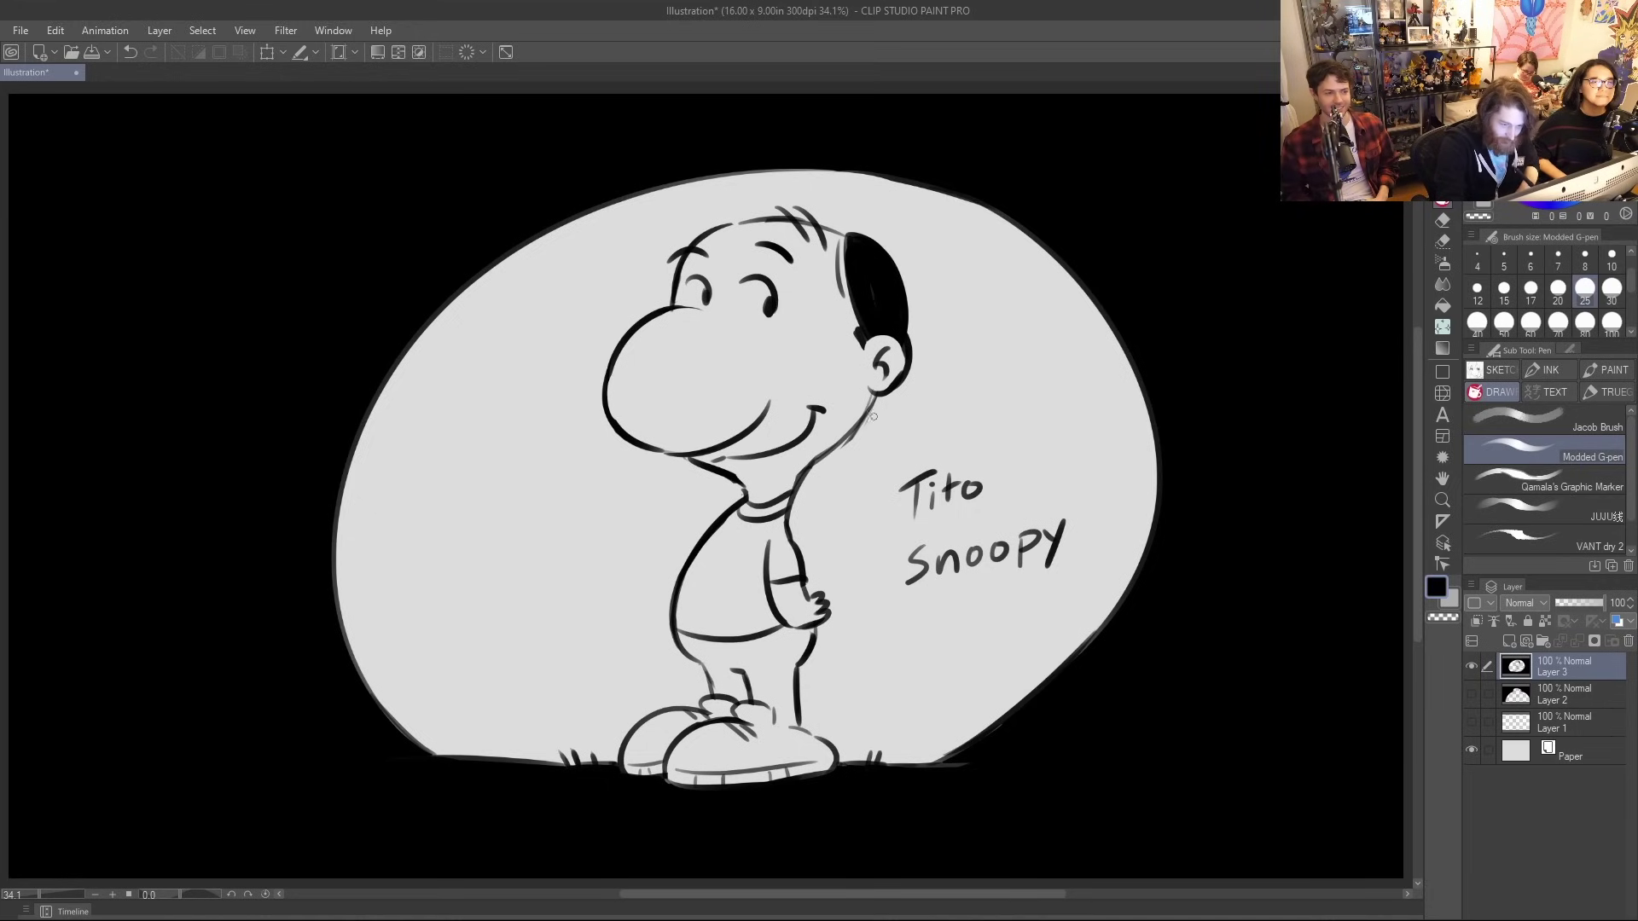
Paint a solid black patch of hair behind and below the ear, and darken the jaw line beneath it
left_click_drag(876, 424, 903, 372)
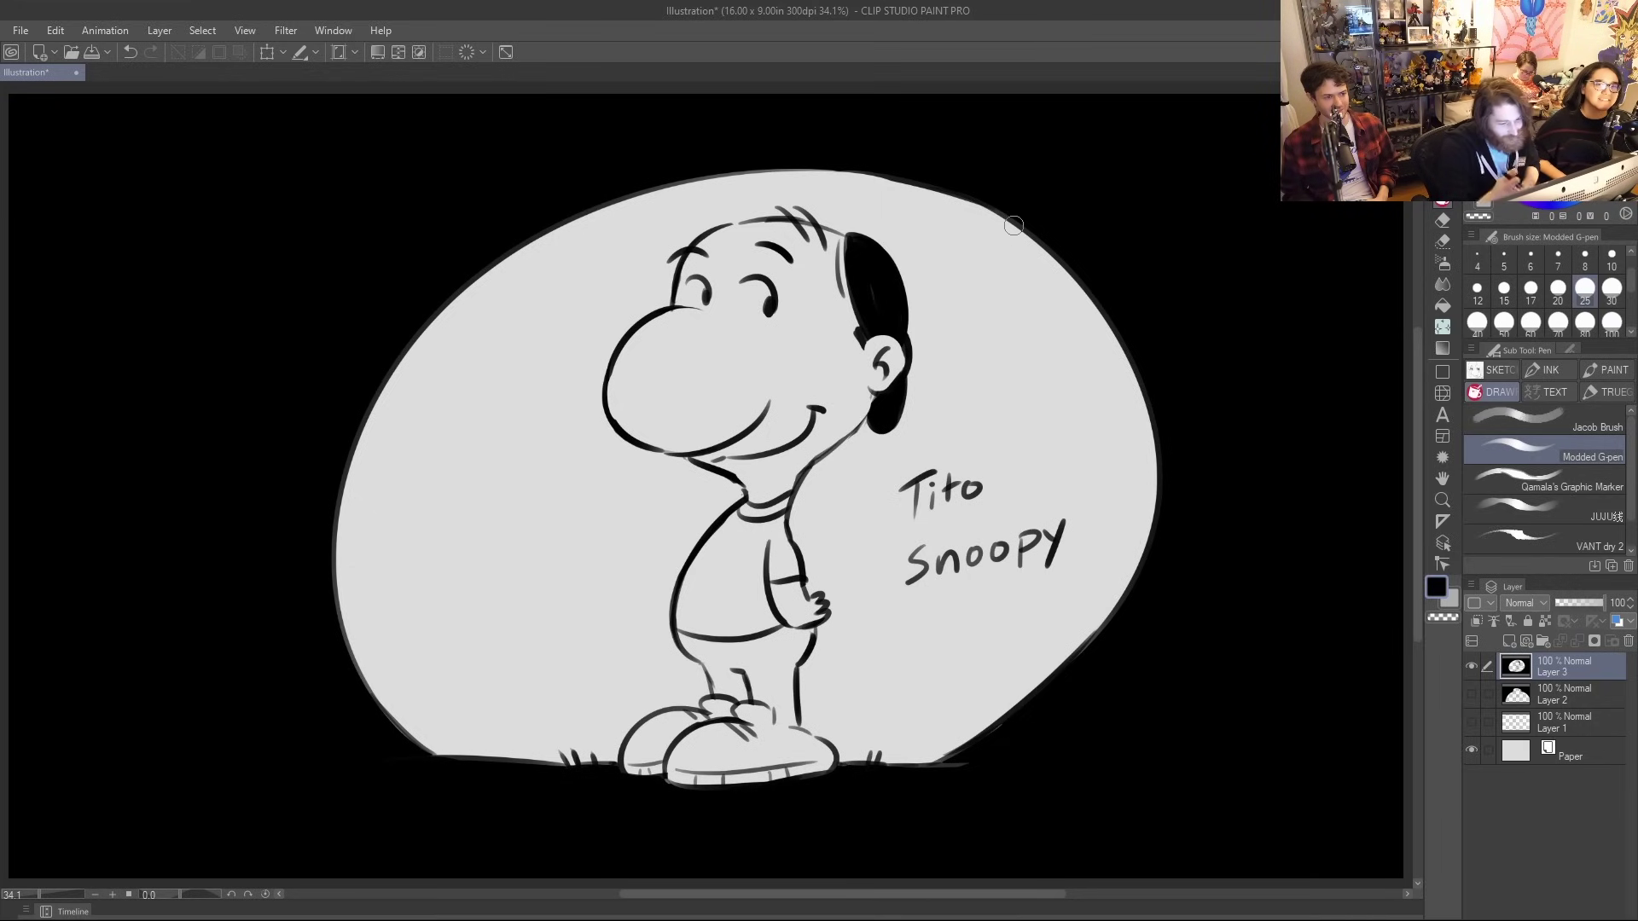
left_click_drag(850, 435, 892, 381)
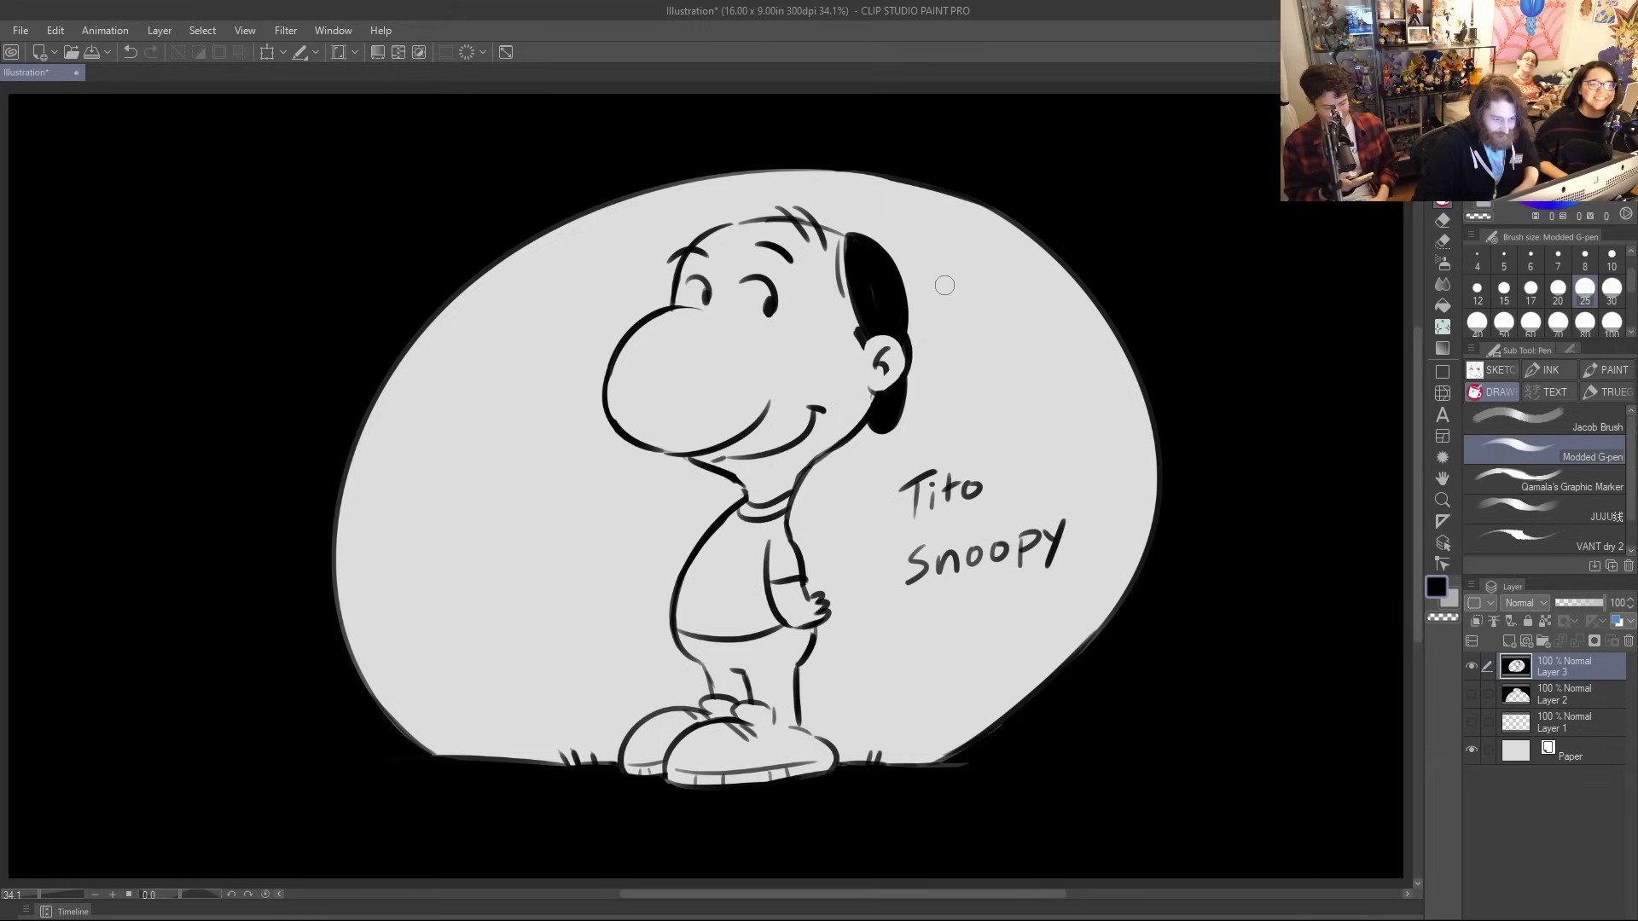
Try a flat cap of solid black hair across the top of the head, and undo it
mouse_move(731, 216)
left_mouse_down()
mouse_move(866, 234)
mouse_move(748, 210)
mouse_move(817, 200)
mouse_move(868, 224)
left_mouse_up()
mouse_move(732, 223)
left_mouse_down()
mouse_move(725, 201)
mouse_move(755, 196)
mouse_move(860, 221)
left_mouse_up()
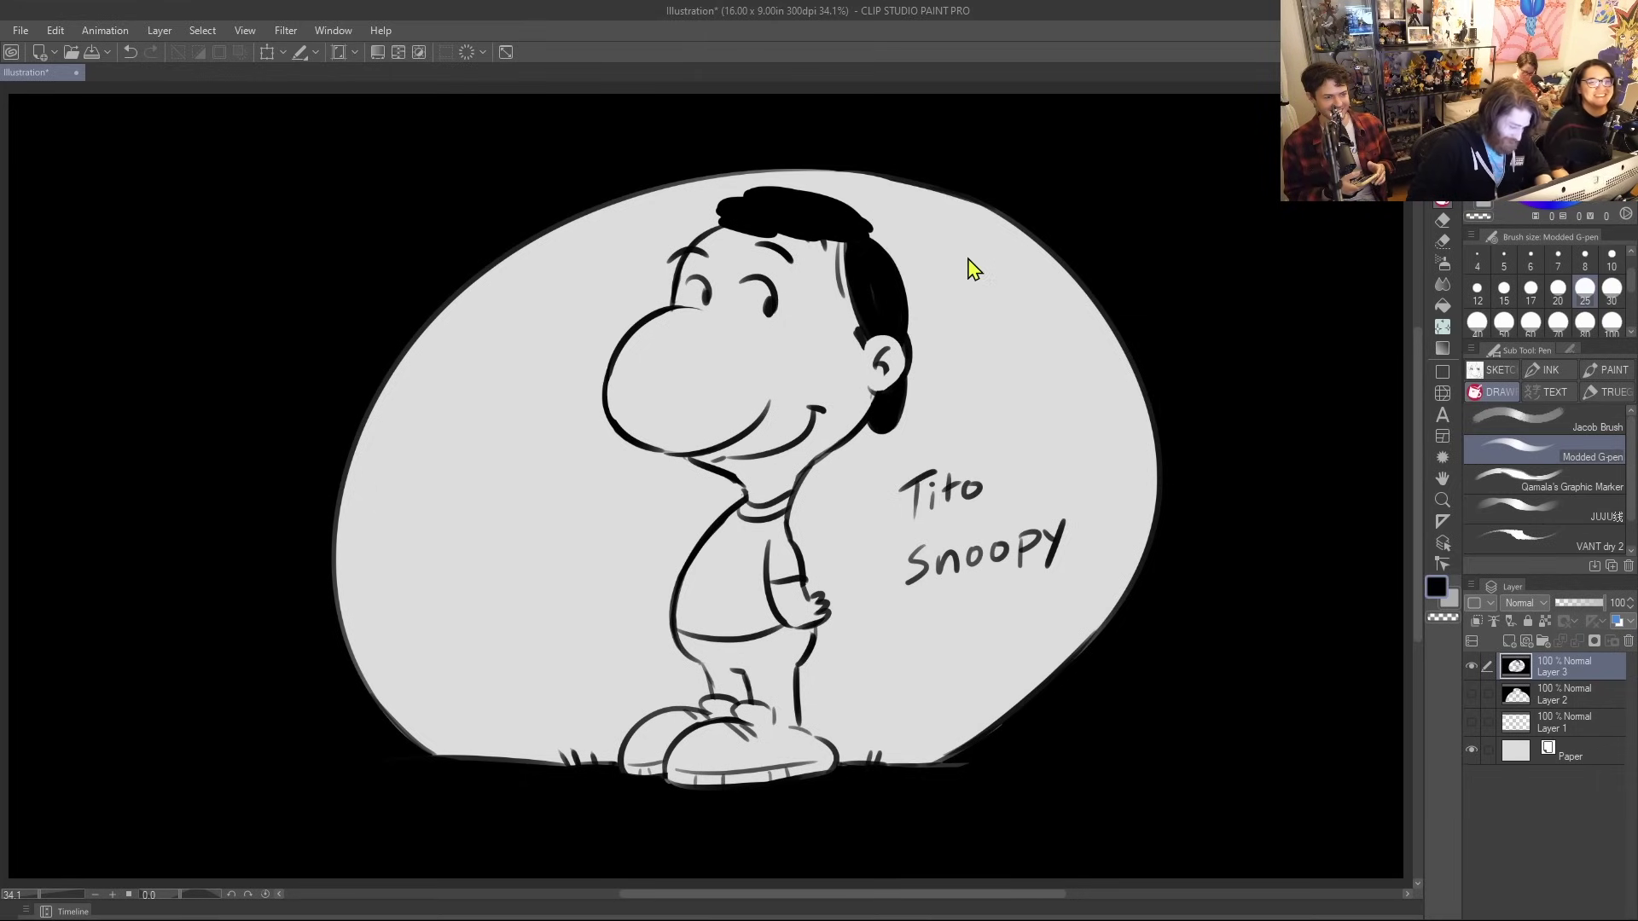
key("ctrl+z")
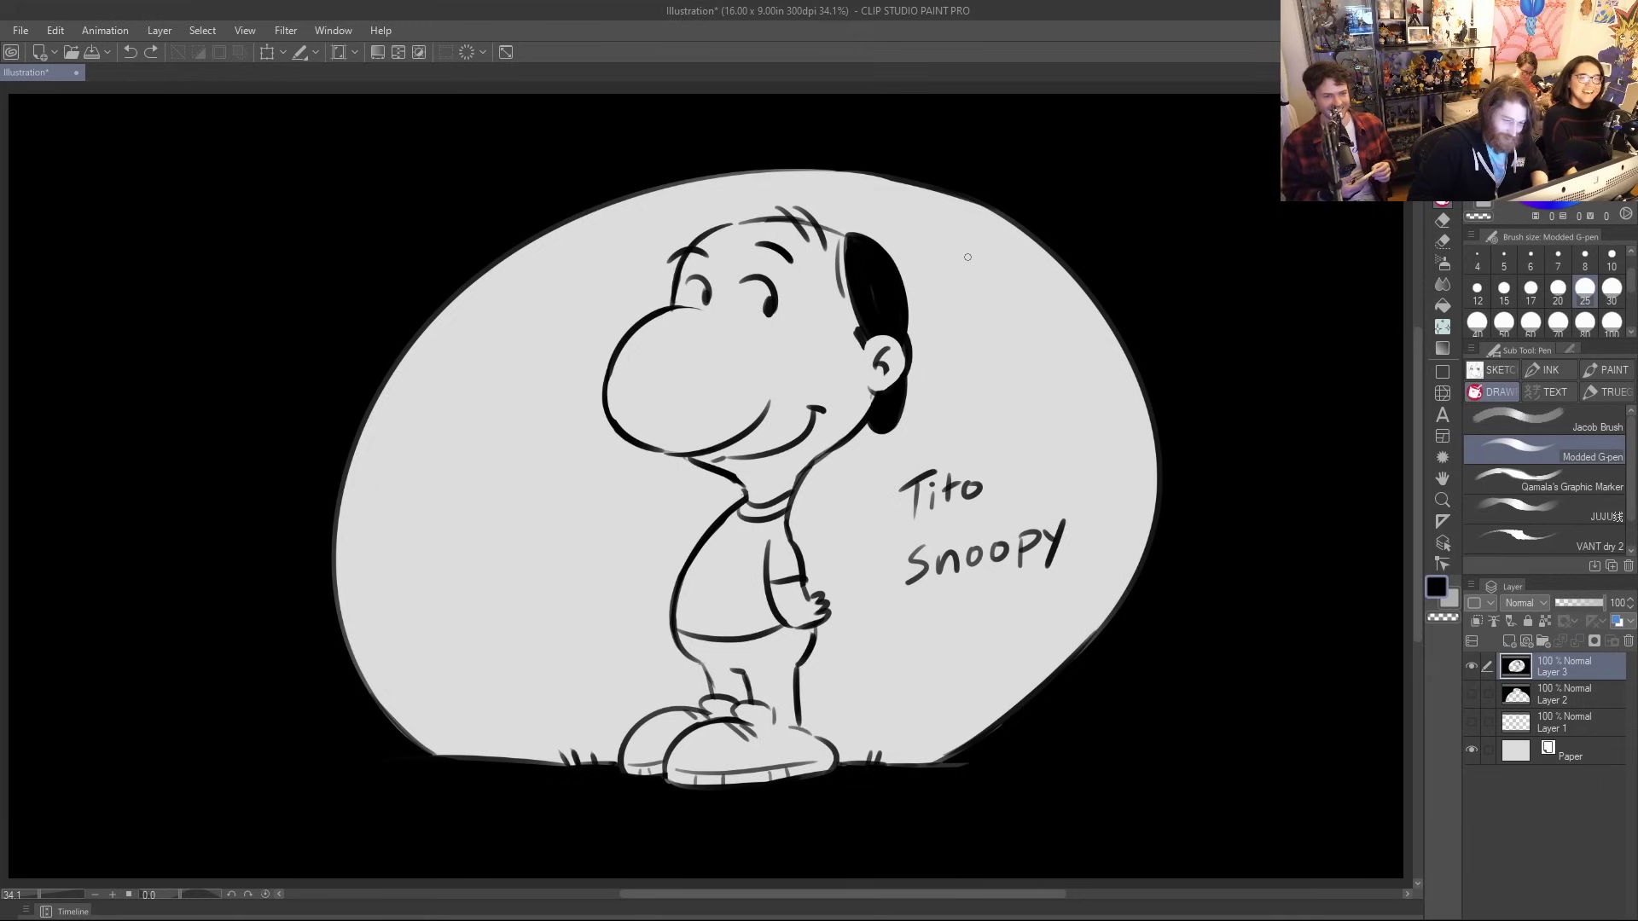
Try a swept-back black quiff on top of the head, and undo all of its strokes
left_click_drag(732, 220, 872, 190)
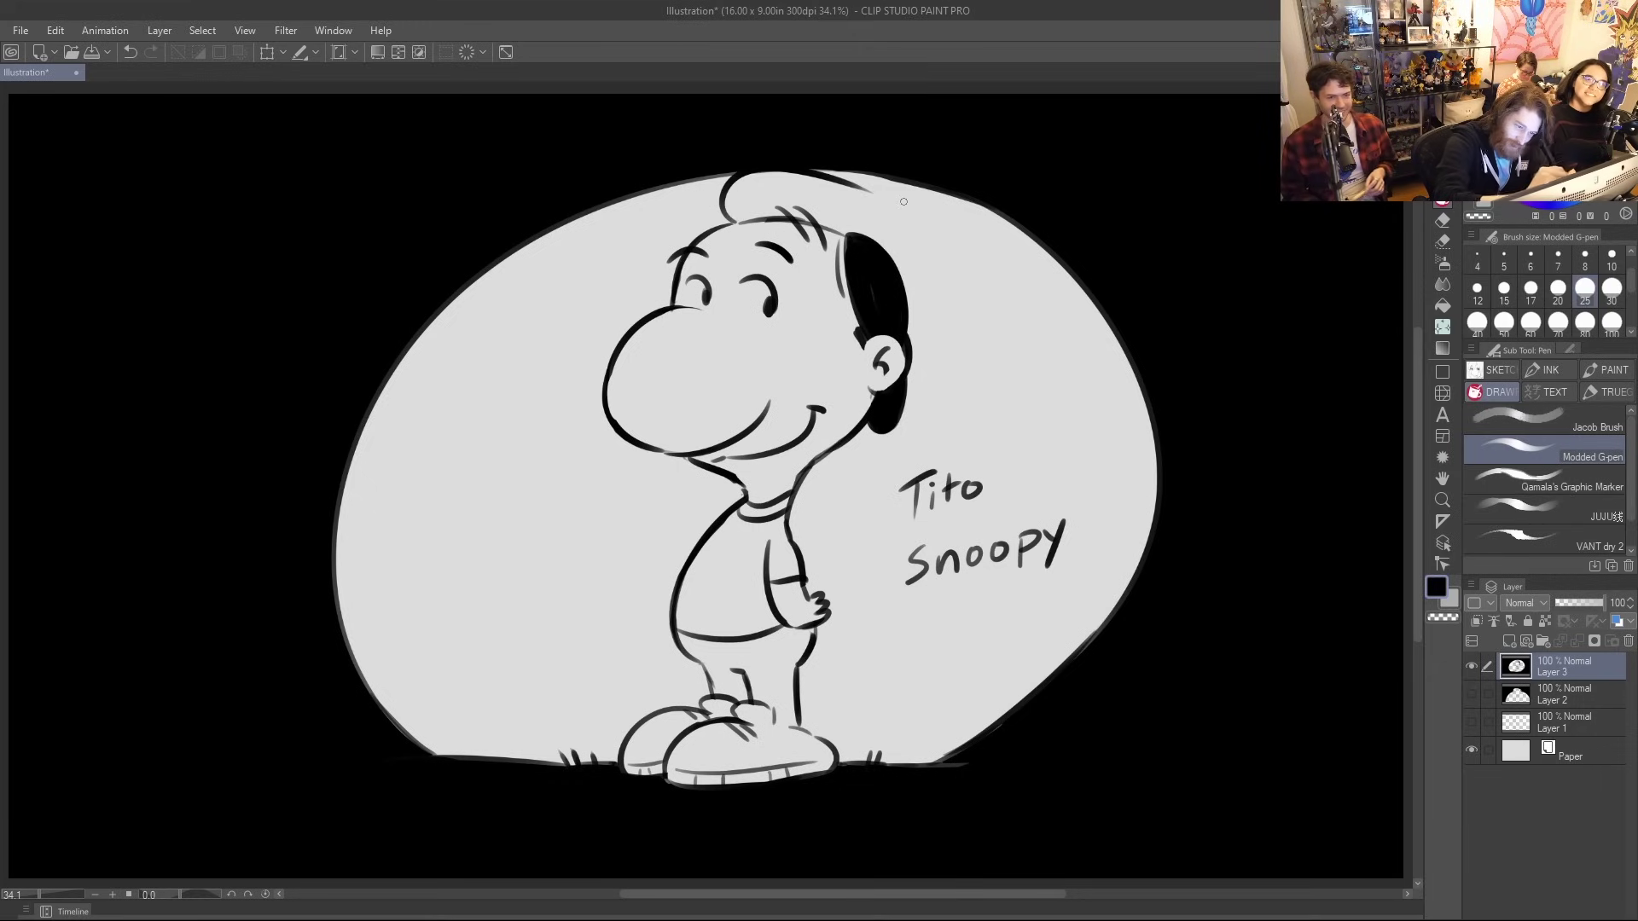
key("ctrl+z")
mouse_move(749, 218)
left_mouse_down()
mouse_move(900, 207)
mouse_move(768, 223)
mouse_move(812, 200)
mouse_move(842, 215)
left_mouse_up()
mouse_move(883, 213)
left_mouse_down()
mouse_move(913, 228)
mouse_move(848, 236)
mouse_move(765, 203)
mouse_move(863, 220)
mouse_move(833, 203)
mouse_move(735, 191)
mouse_move(749, 220)
mouse_move(763, 212)
left_mouse_up()
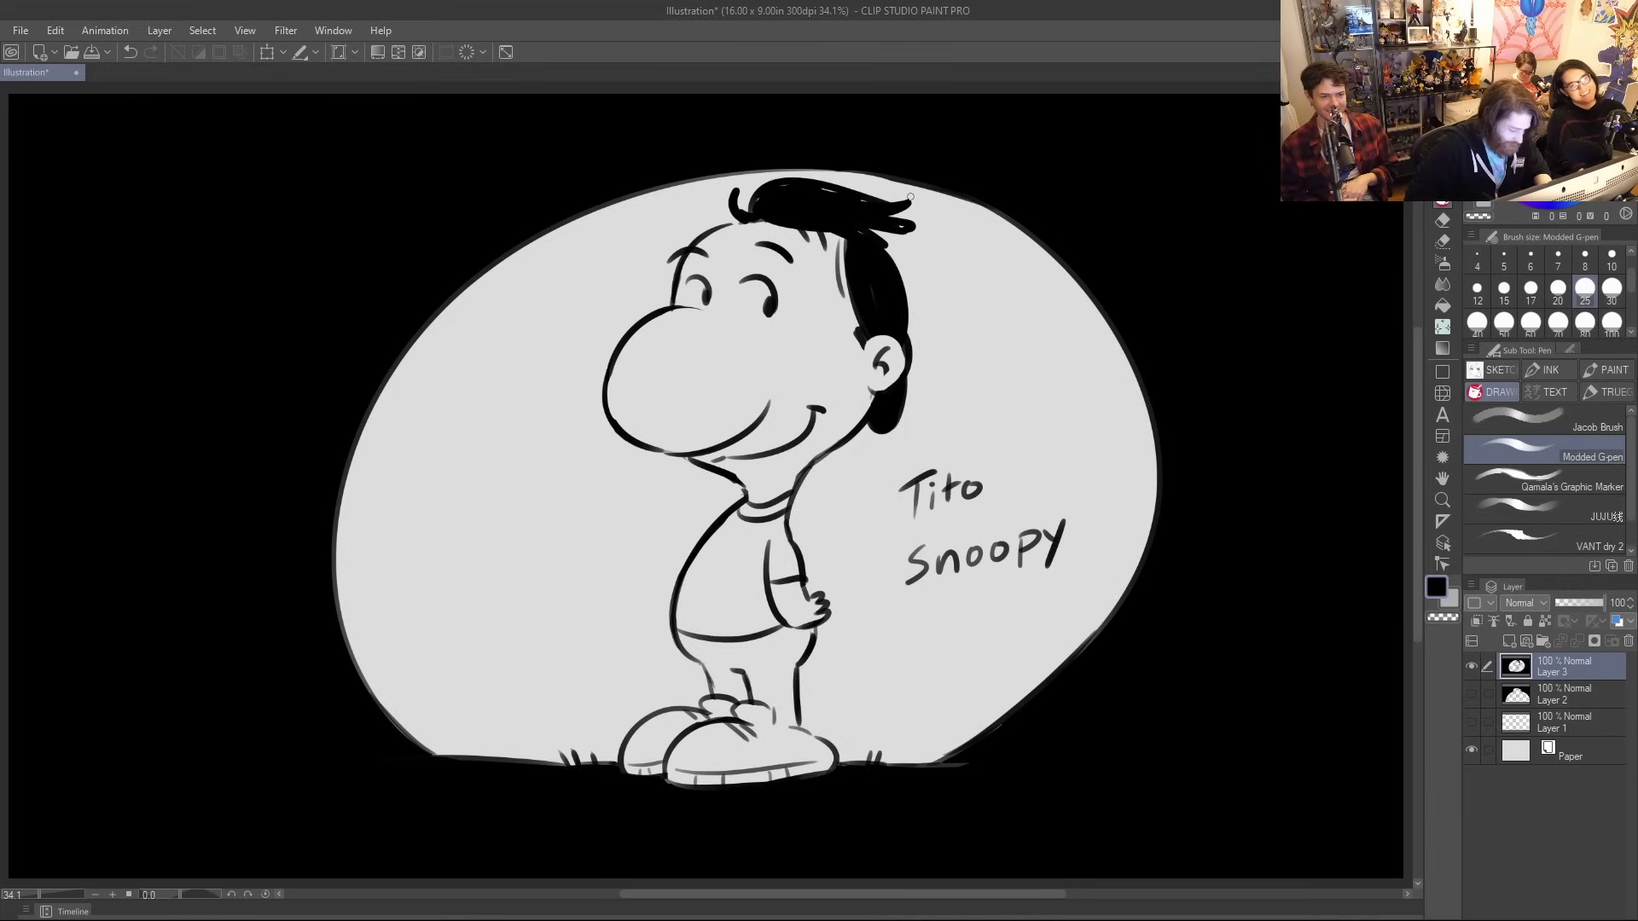
key("ctrl+z")
key("ctrl+z")
key("ctrl+z")
key("ctrl+z")
key("ctrl+z")
key("ctrl+z")
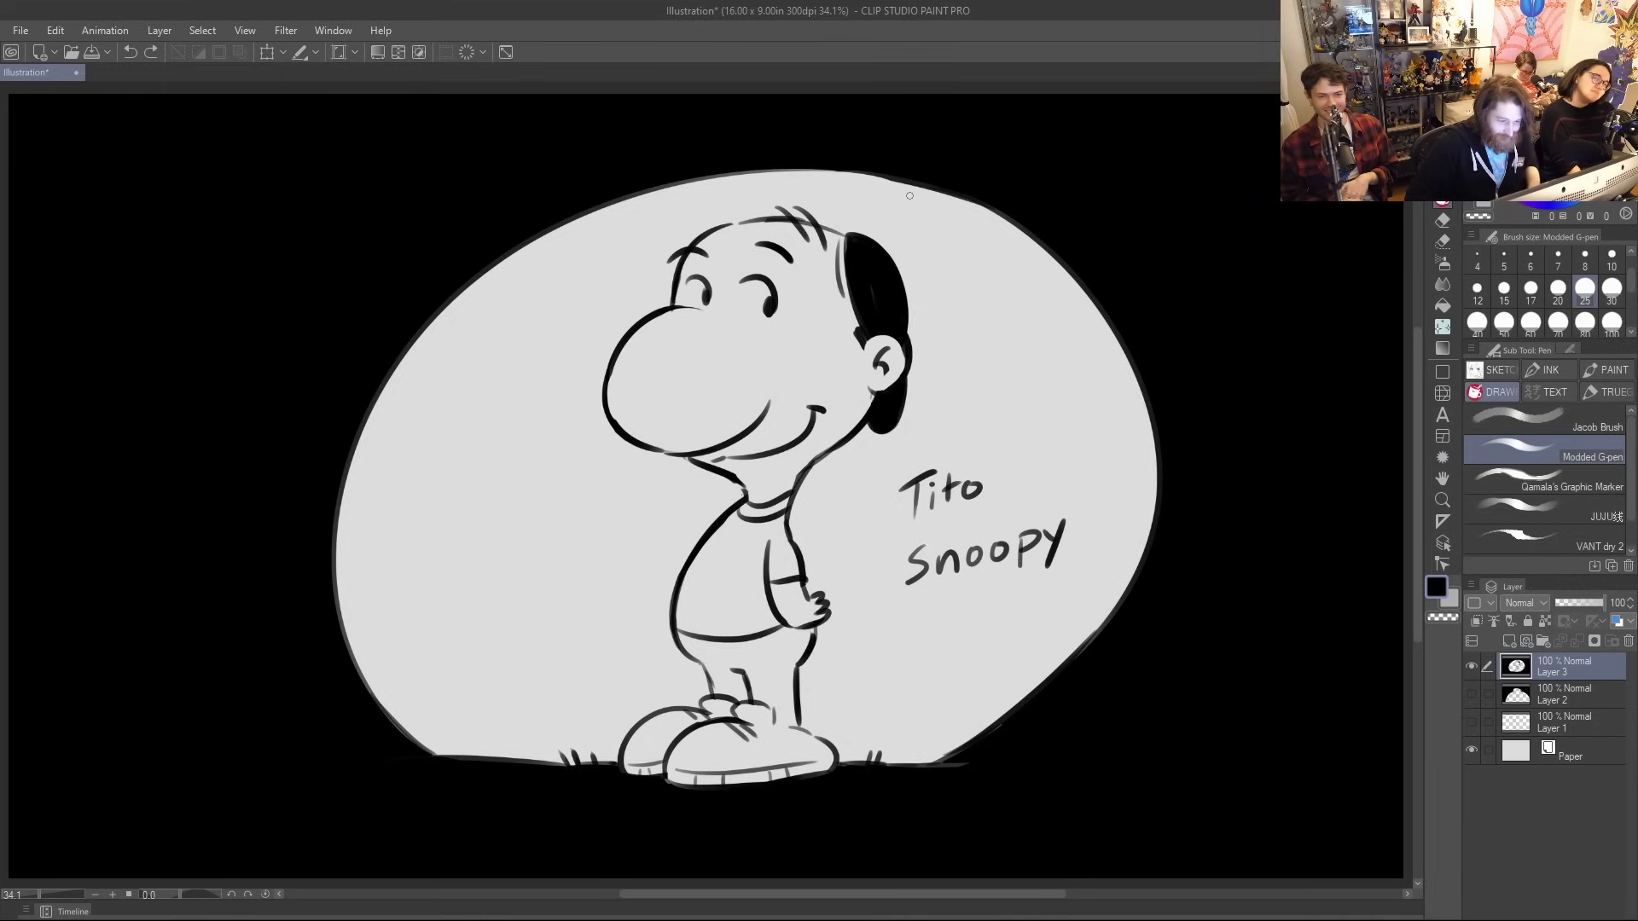
Add a short stroke at the nose bridge and draw scalloped bush outlines along both lower sides inside the circle
left_click_drag(711, 316, 736, 321)
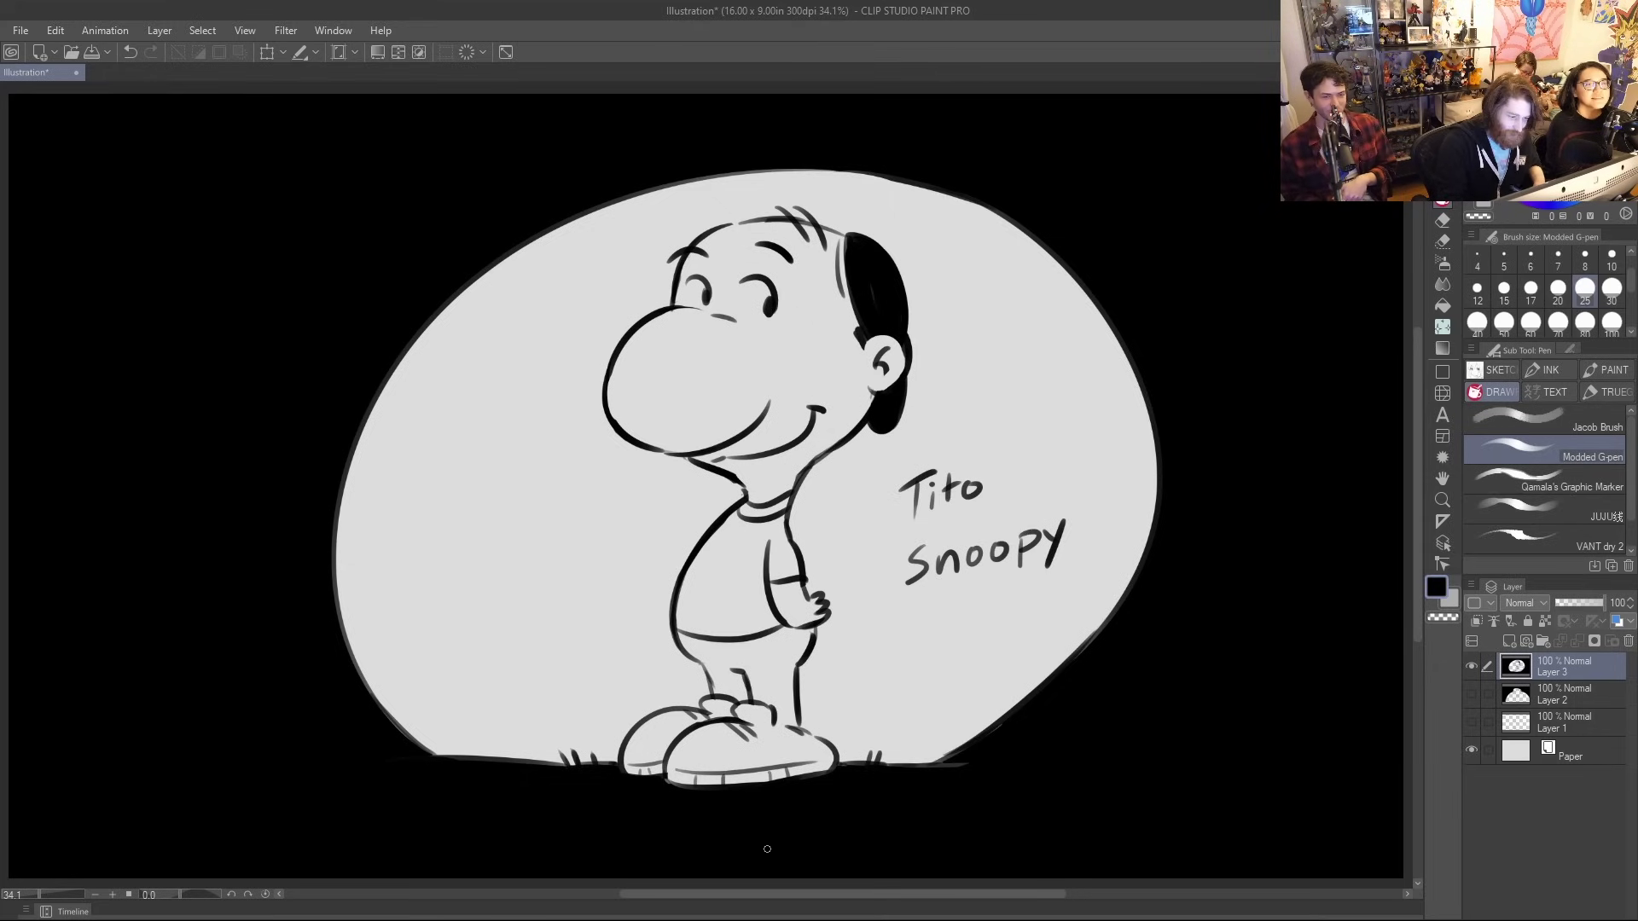
mouse_move(332, 571)
left_mouse_down()
mouse_move(427, 610)
mouse_move(496, 687)
mouse_move(519, 674)
mouse_move(588, 732)
left_mouse_up()
mouse_move(874, 722)
left_mouse_down()
mouse_move(963, 693)
mouse_move(993, 618)
mouse_move(1109, 623)
left_mouse_up()
key("ctrl+z")
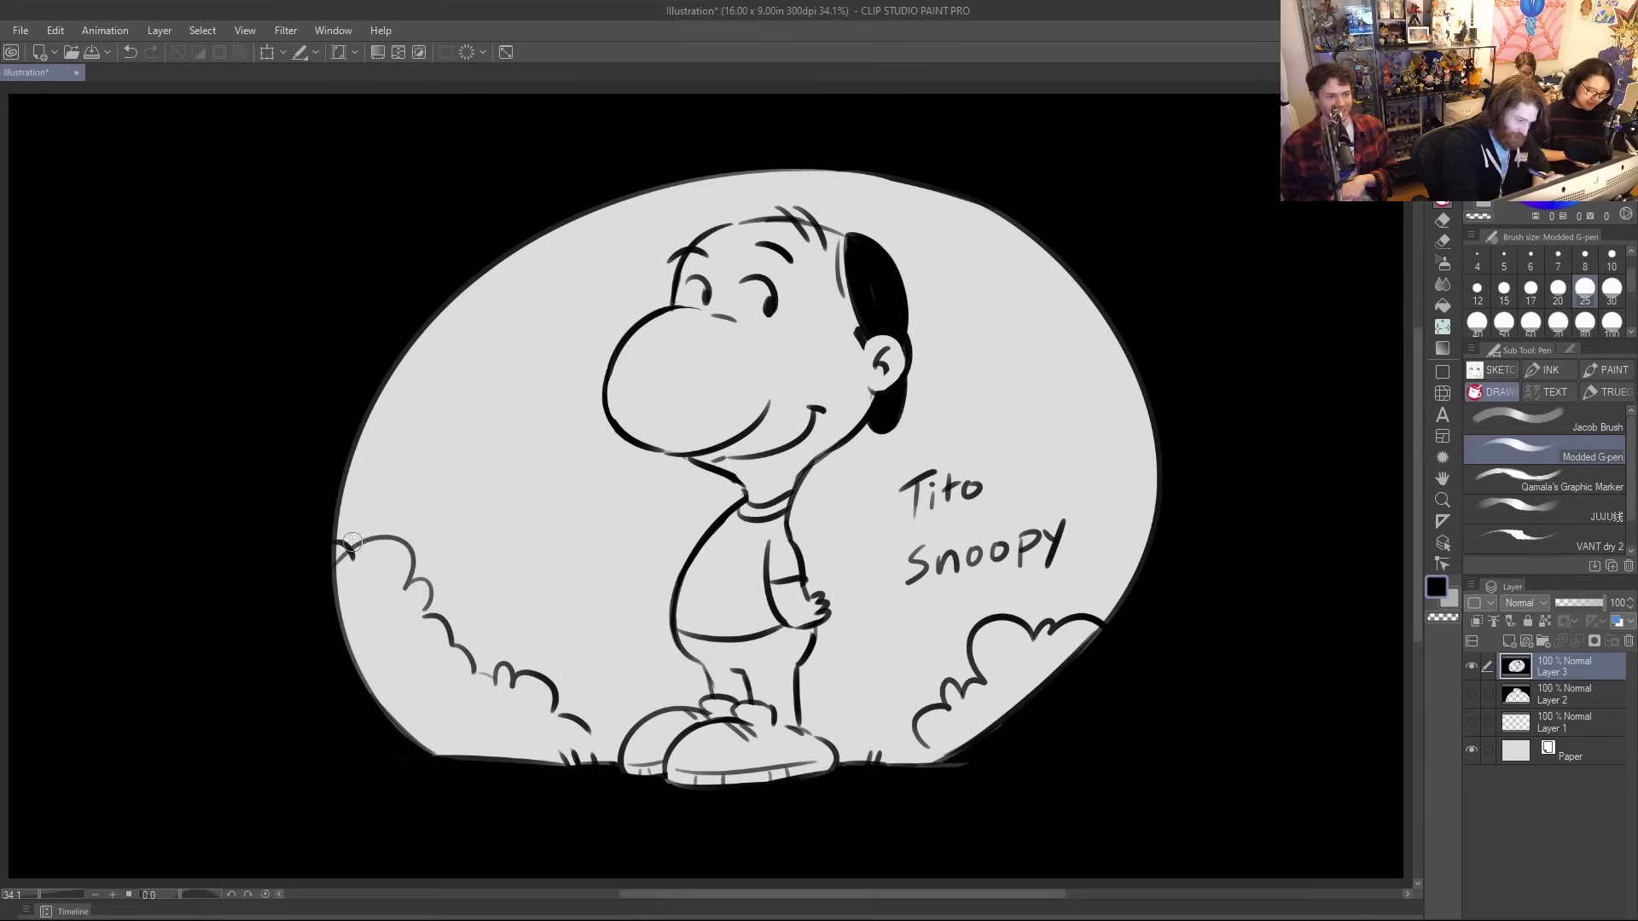
left_click_drag(342, 546, 364, 558)
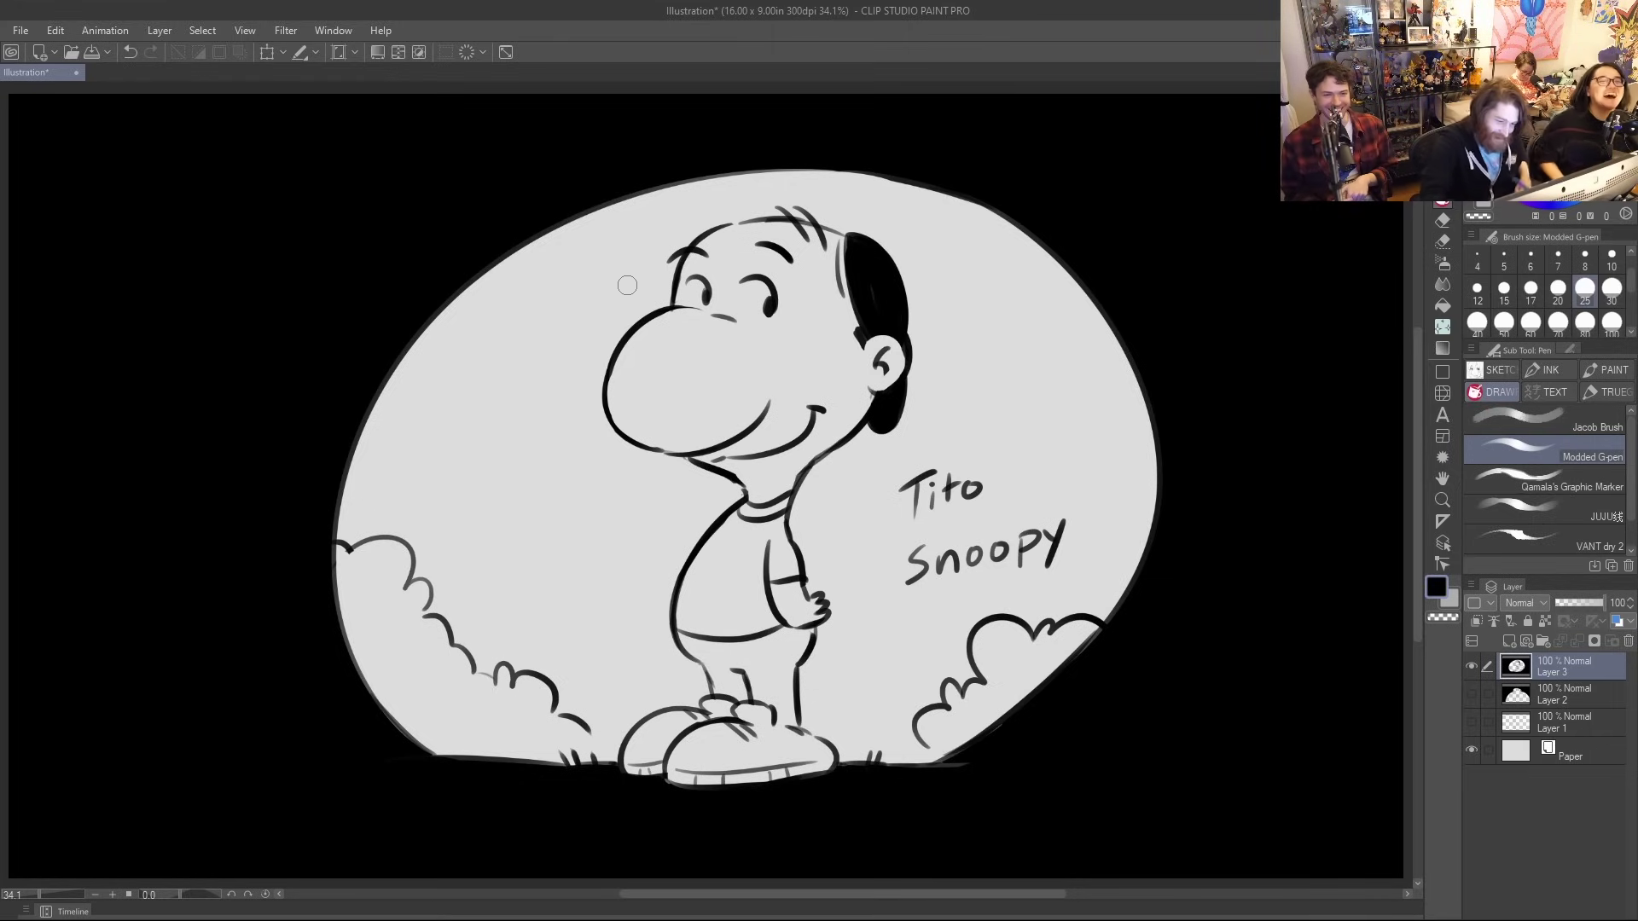
Rework the nose outline where it ends beneath the eyes and add short sideburn strokes in front of the ear
mouse_move(715, 319)
left_mouse_down()
mouse_move(669, 304)
mouse_move(732, 319)
left_mouse_up()
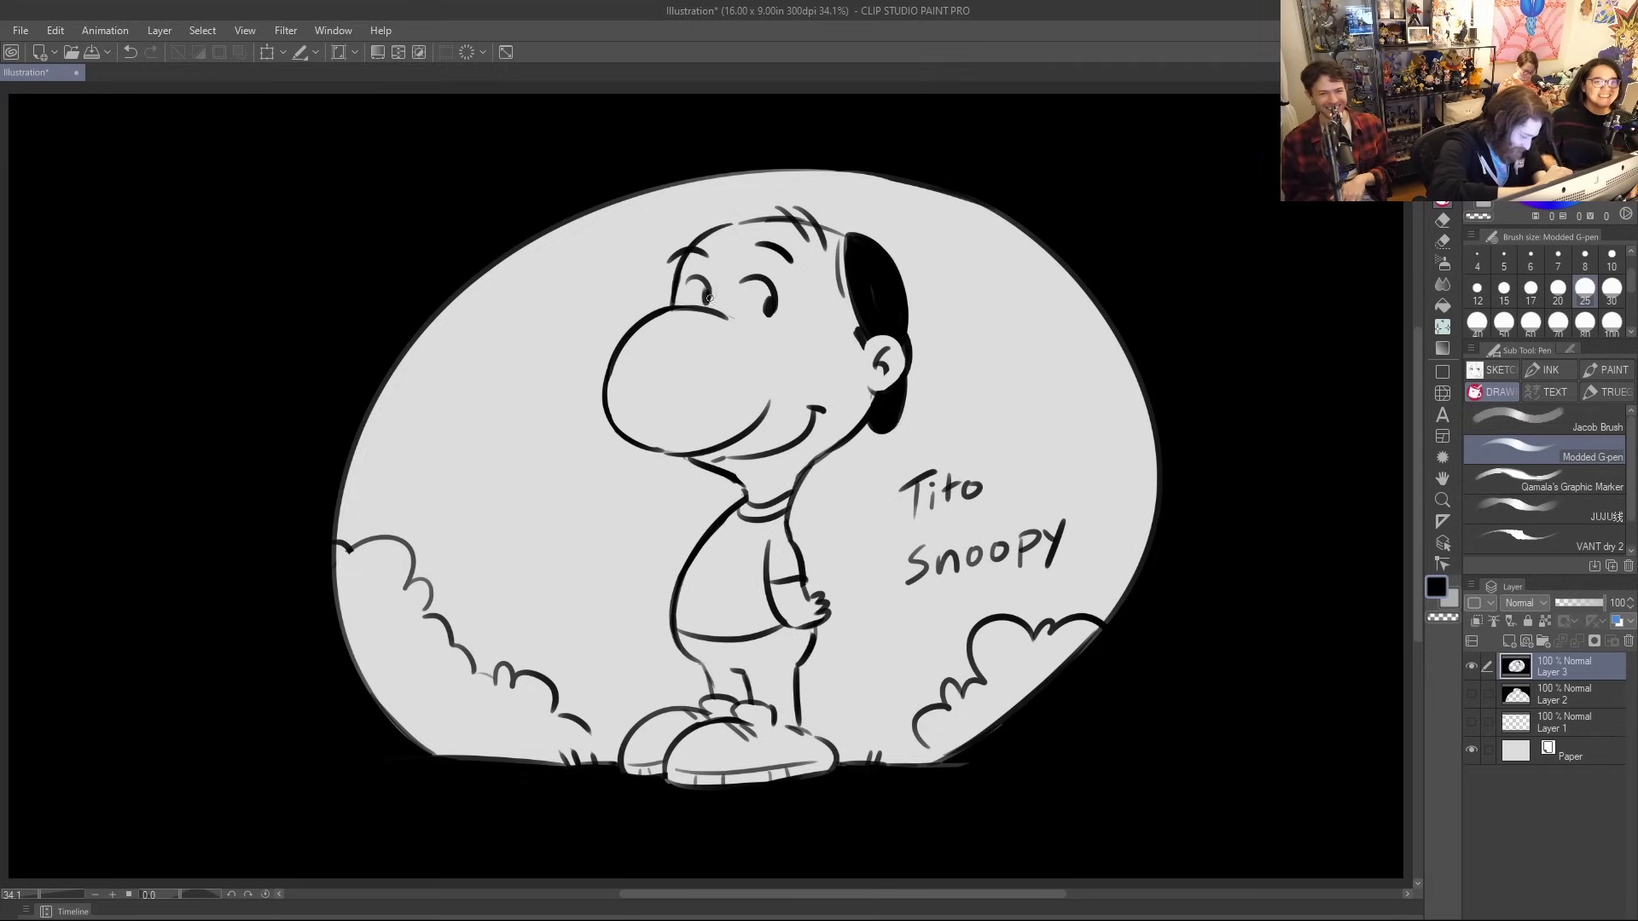
key("ctrl+z")
left_click_drag(683, 308, 722, 312)
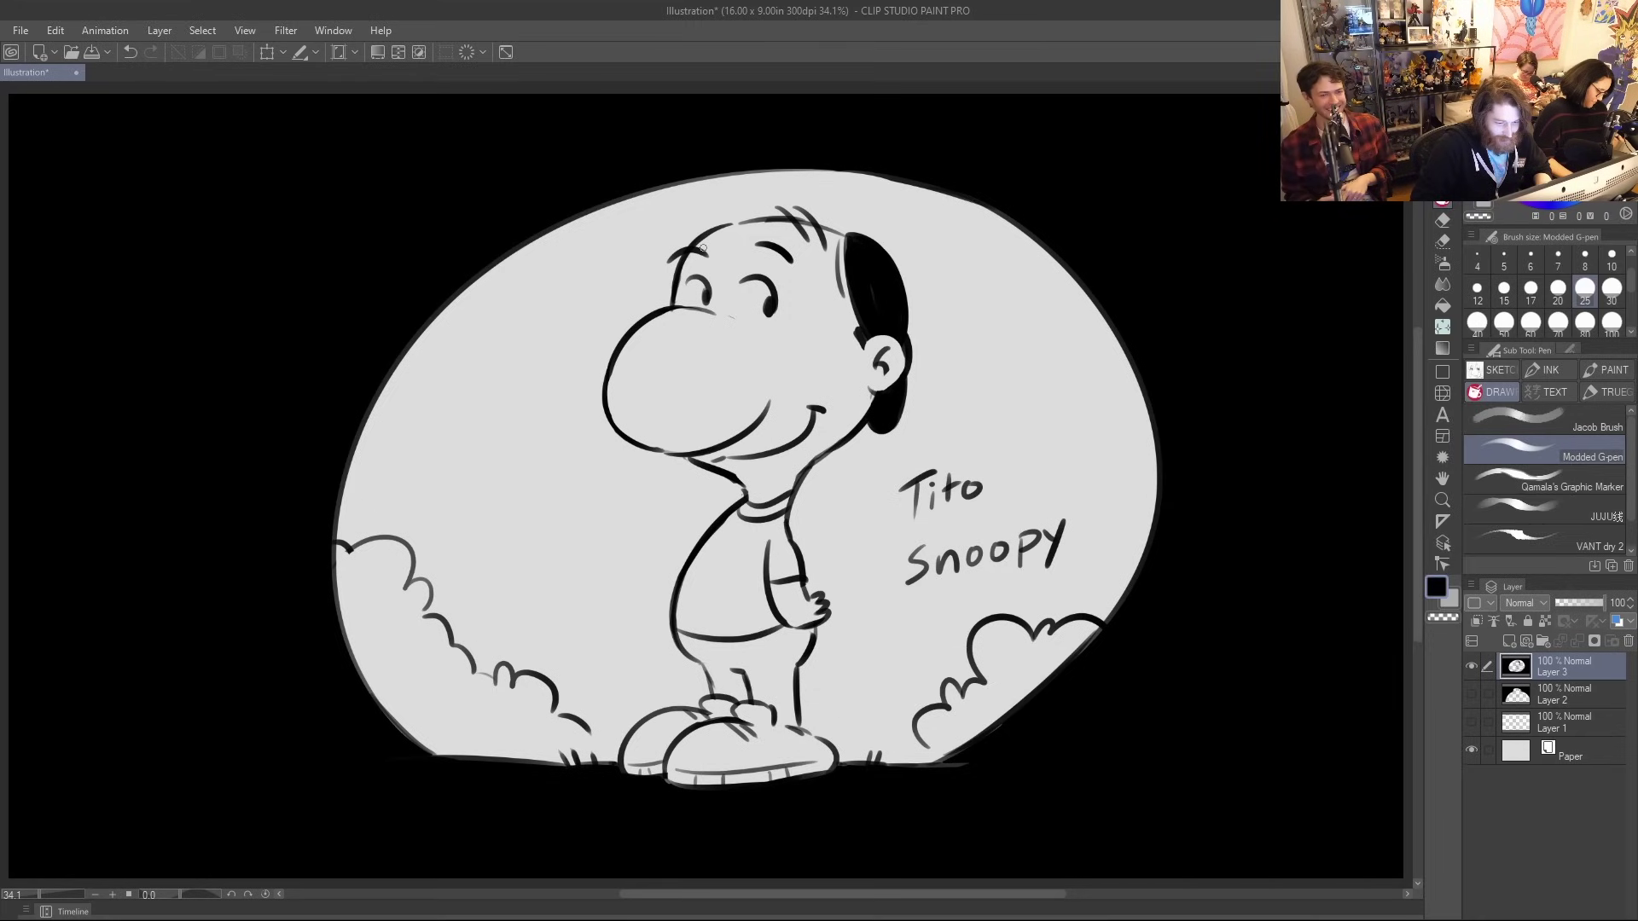
left_click_drag(850, 342, 861, 360)
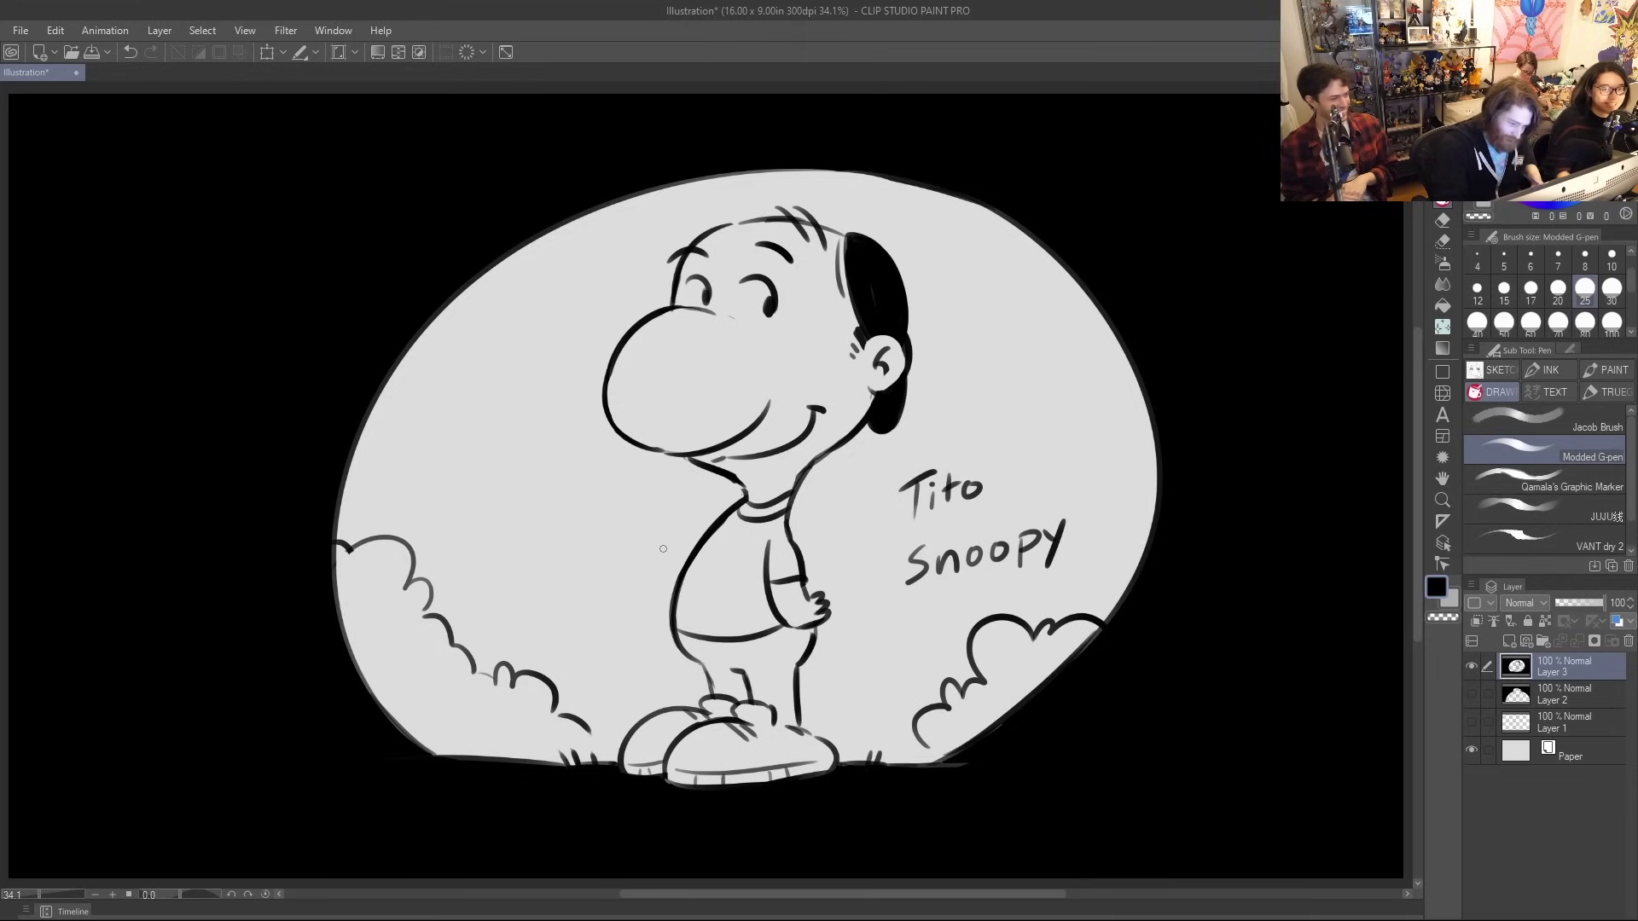
Sketch a sandwich held in front of the shirt and redraw the short forearm joining it to the body
mouse_move(670, 553)
left_mouse_down()
mouse_move(633, 498)
mouse_move(591, 537)
mouse_move(627, 577)
mouse_move(597, 556)
left_mouse_up()
mouse_move(594, 552)
left_mouse_down()
mouse_move(616, 565)
mouse_move(601, 513)
mouse_move(650, 496)
mouse_move(602, 556)
mouse_move(633, 587)
mouse_move(670, 559)
mouse_move(659, 587)
mouse_move(727, 508)
left_mouse_up()
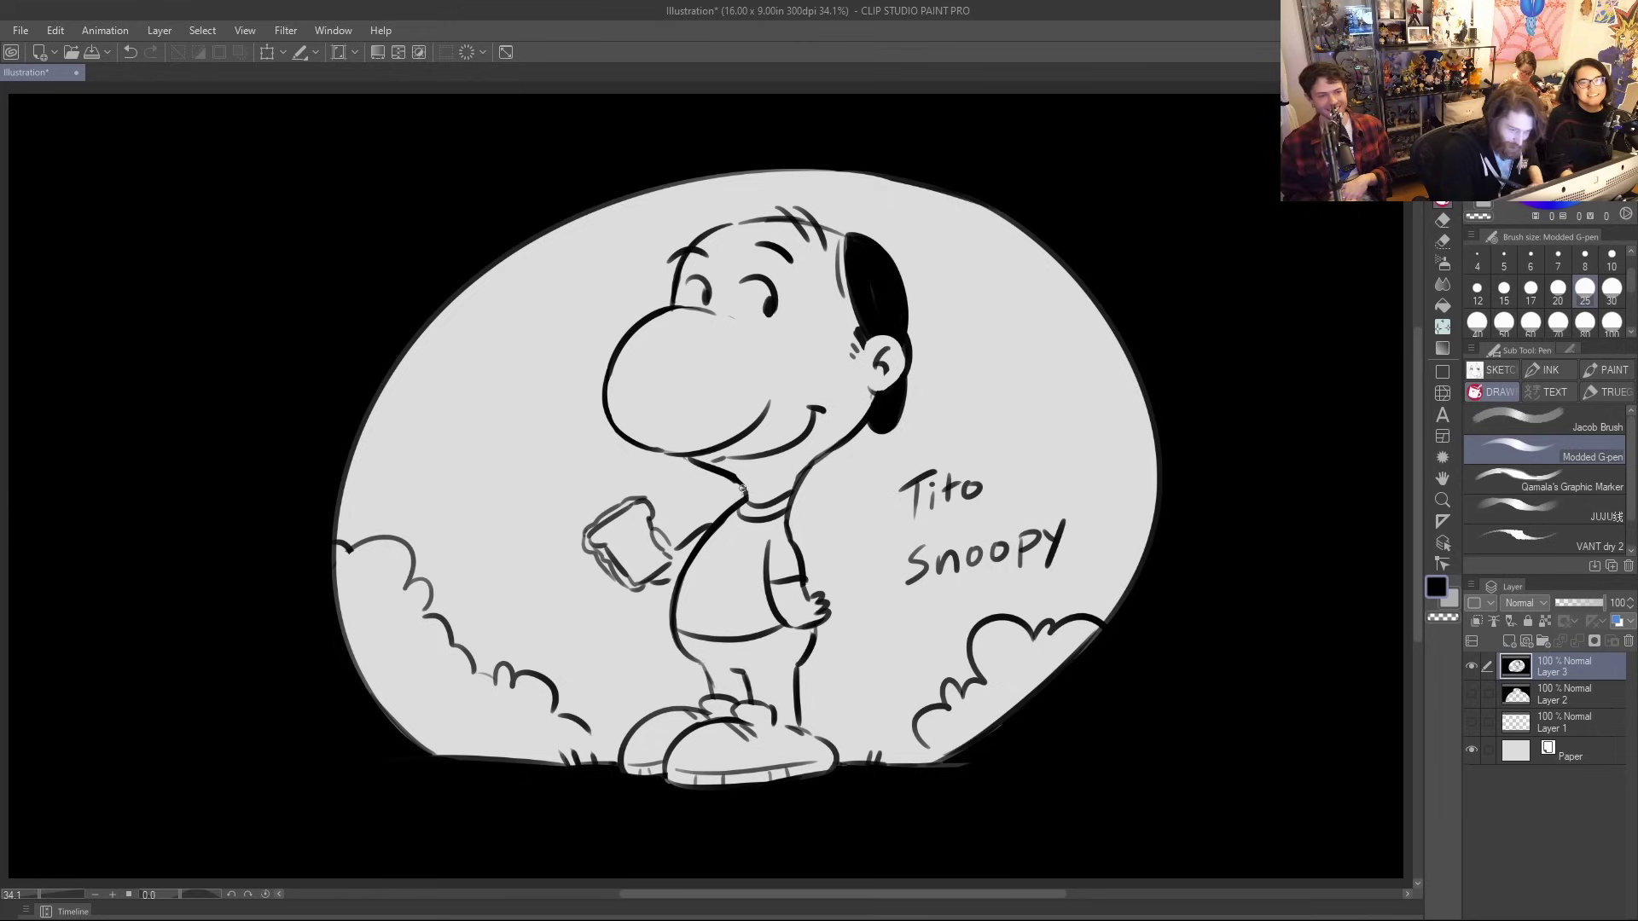
key("ctrl+z")
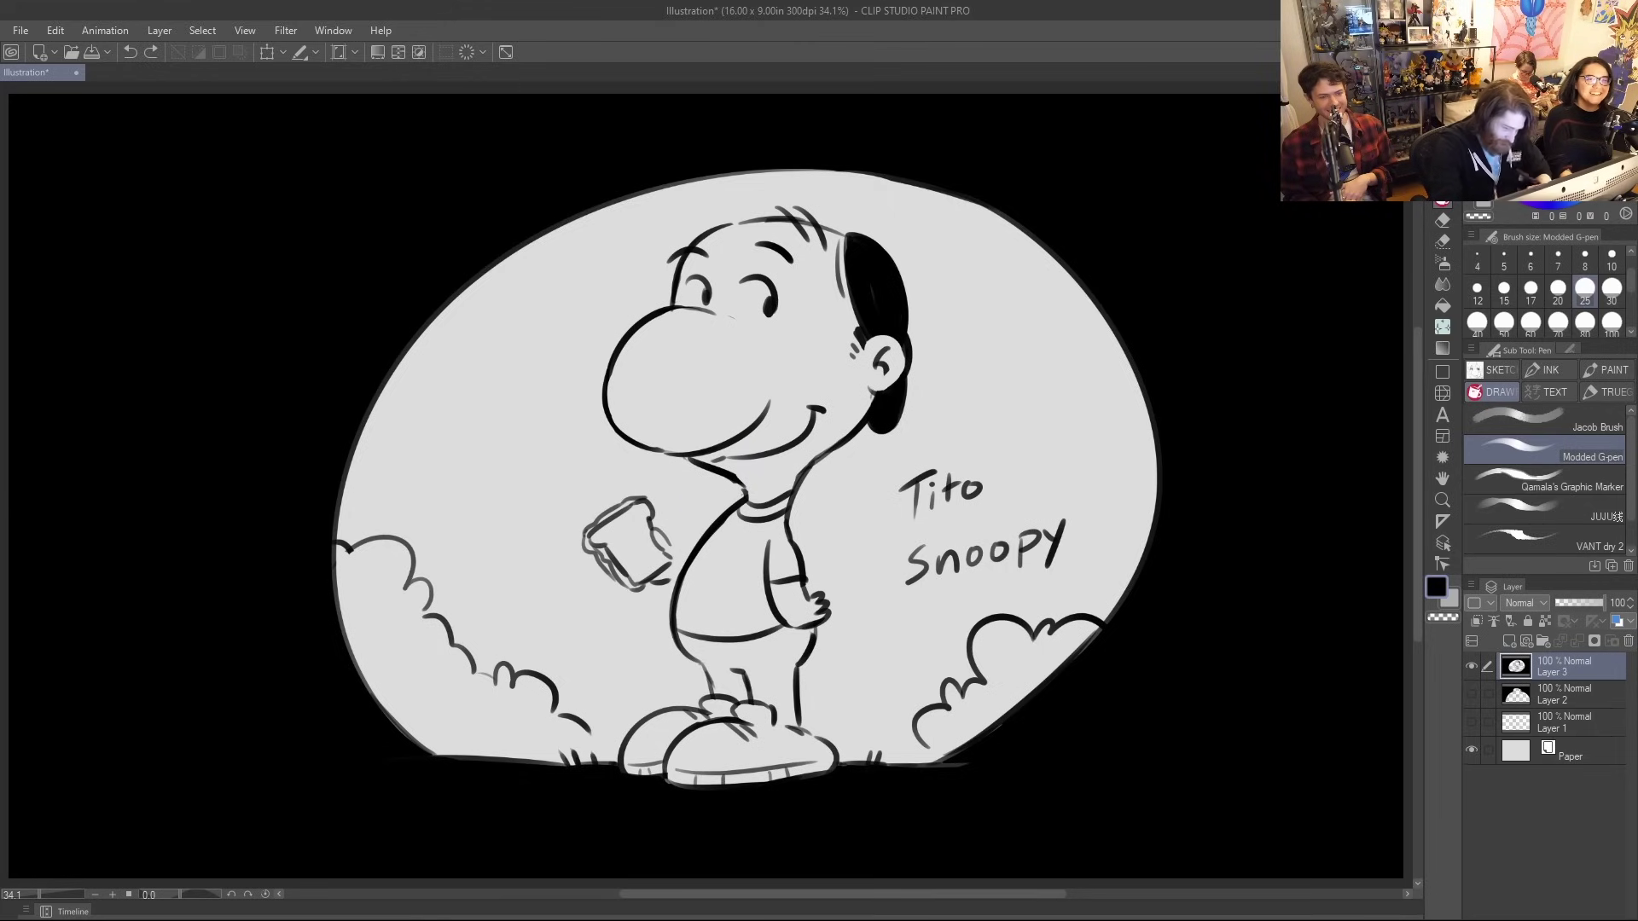
left_click_drag(731, 505, 671, 589)
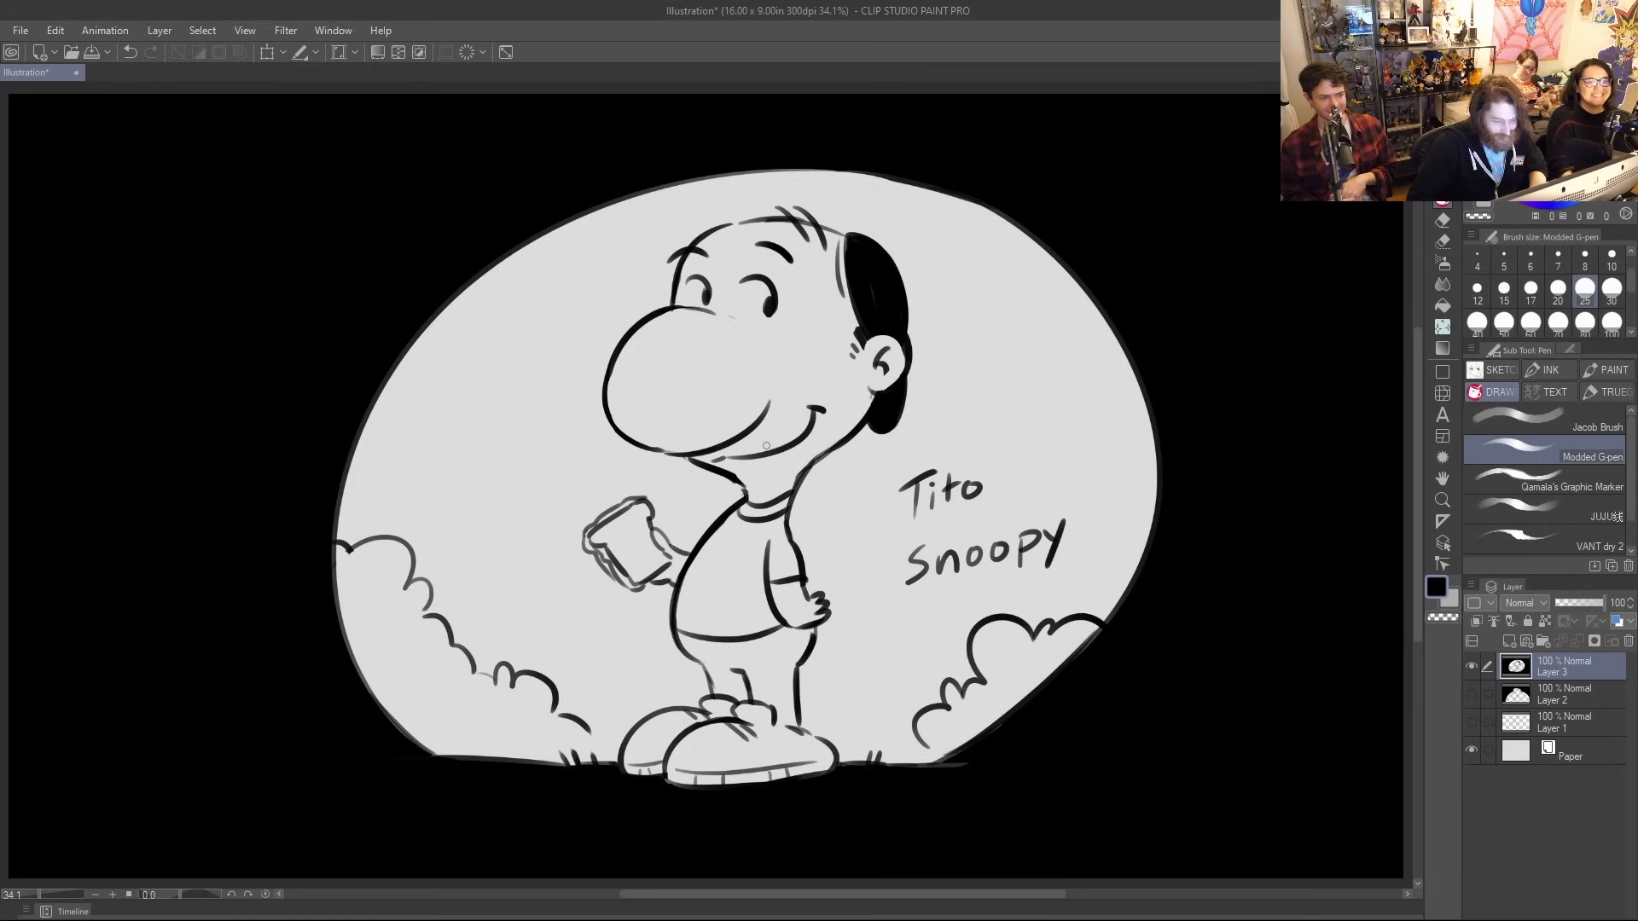
Thicken both of the character's eyebrows with heavier strokes
left_click_drag(756, 250, 794, 261)
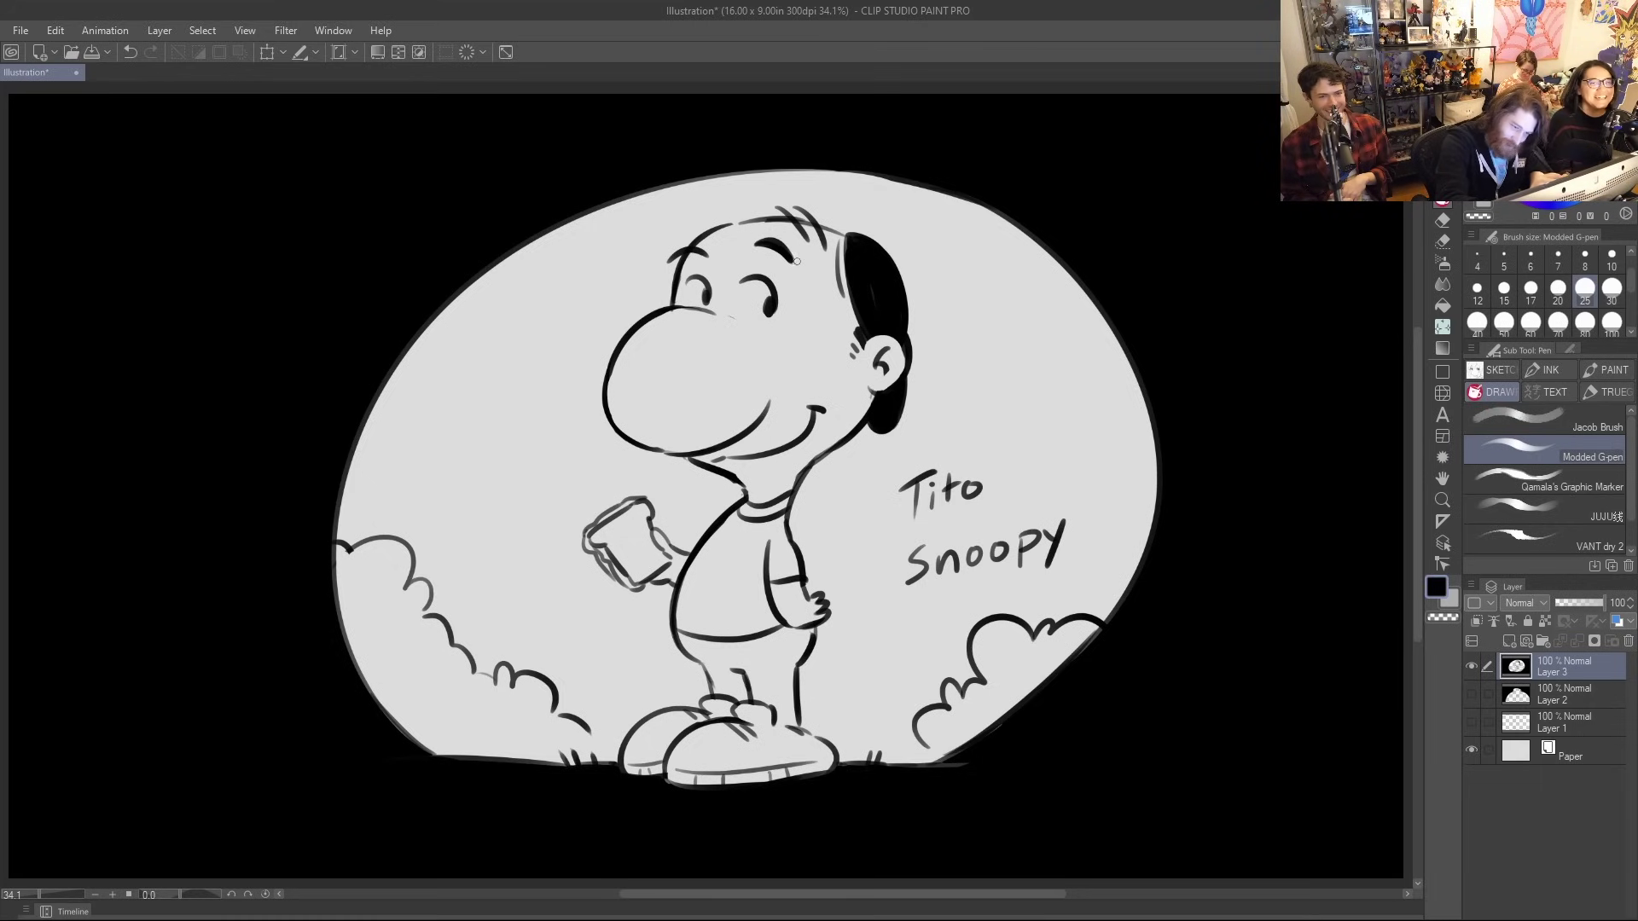
left_click_drag(669, 261, 709, 255)
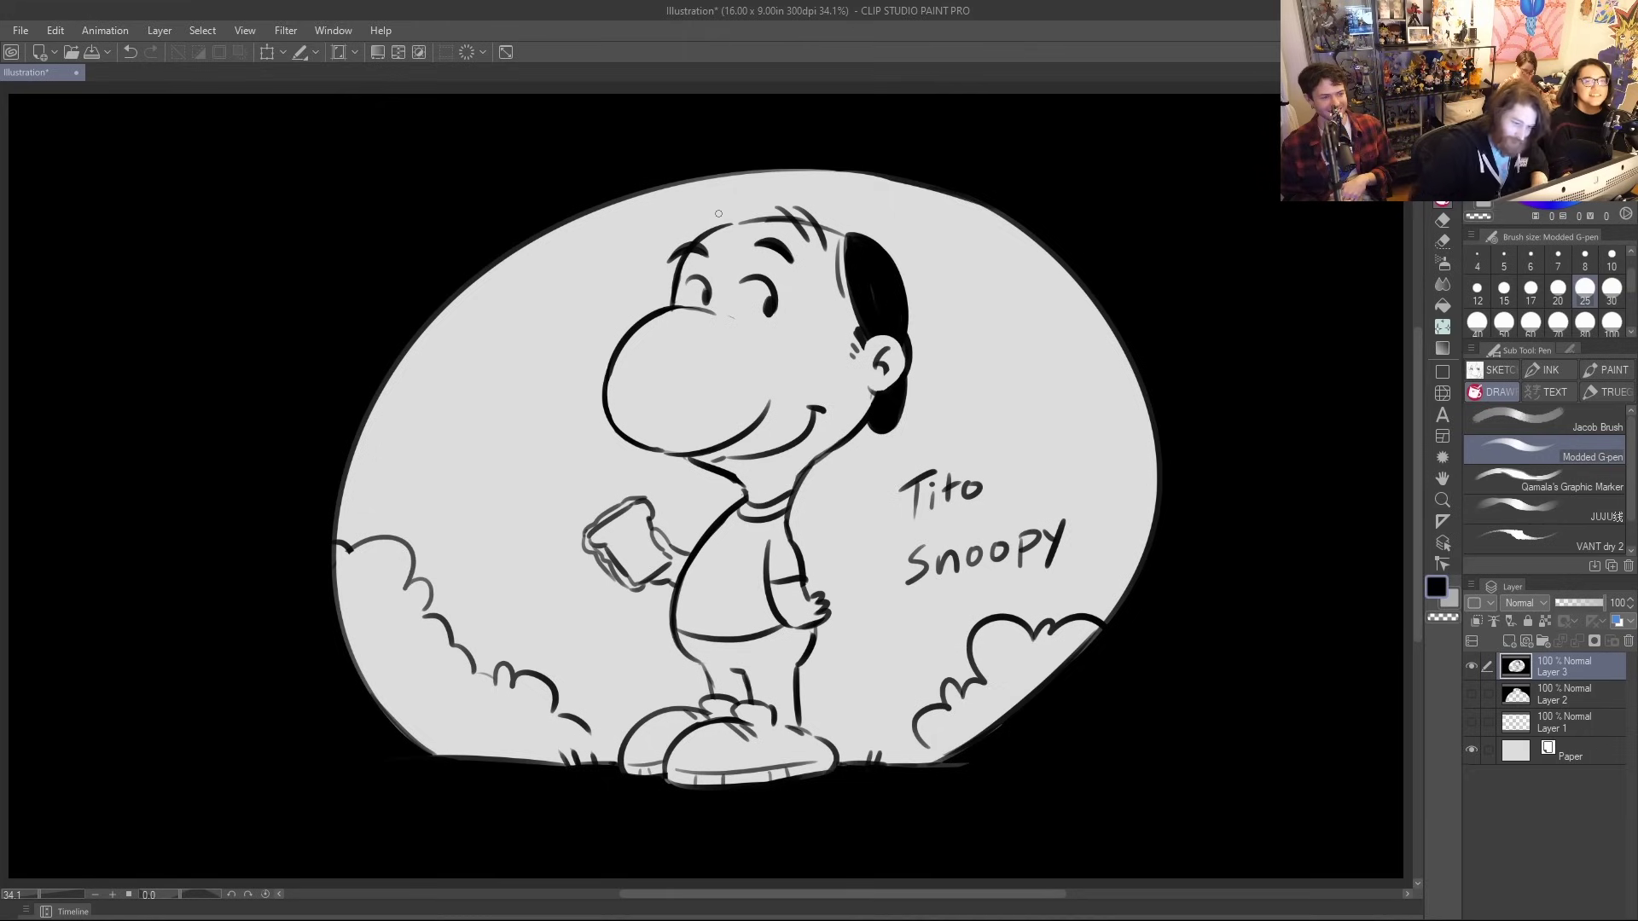
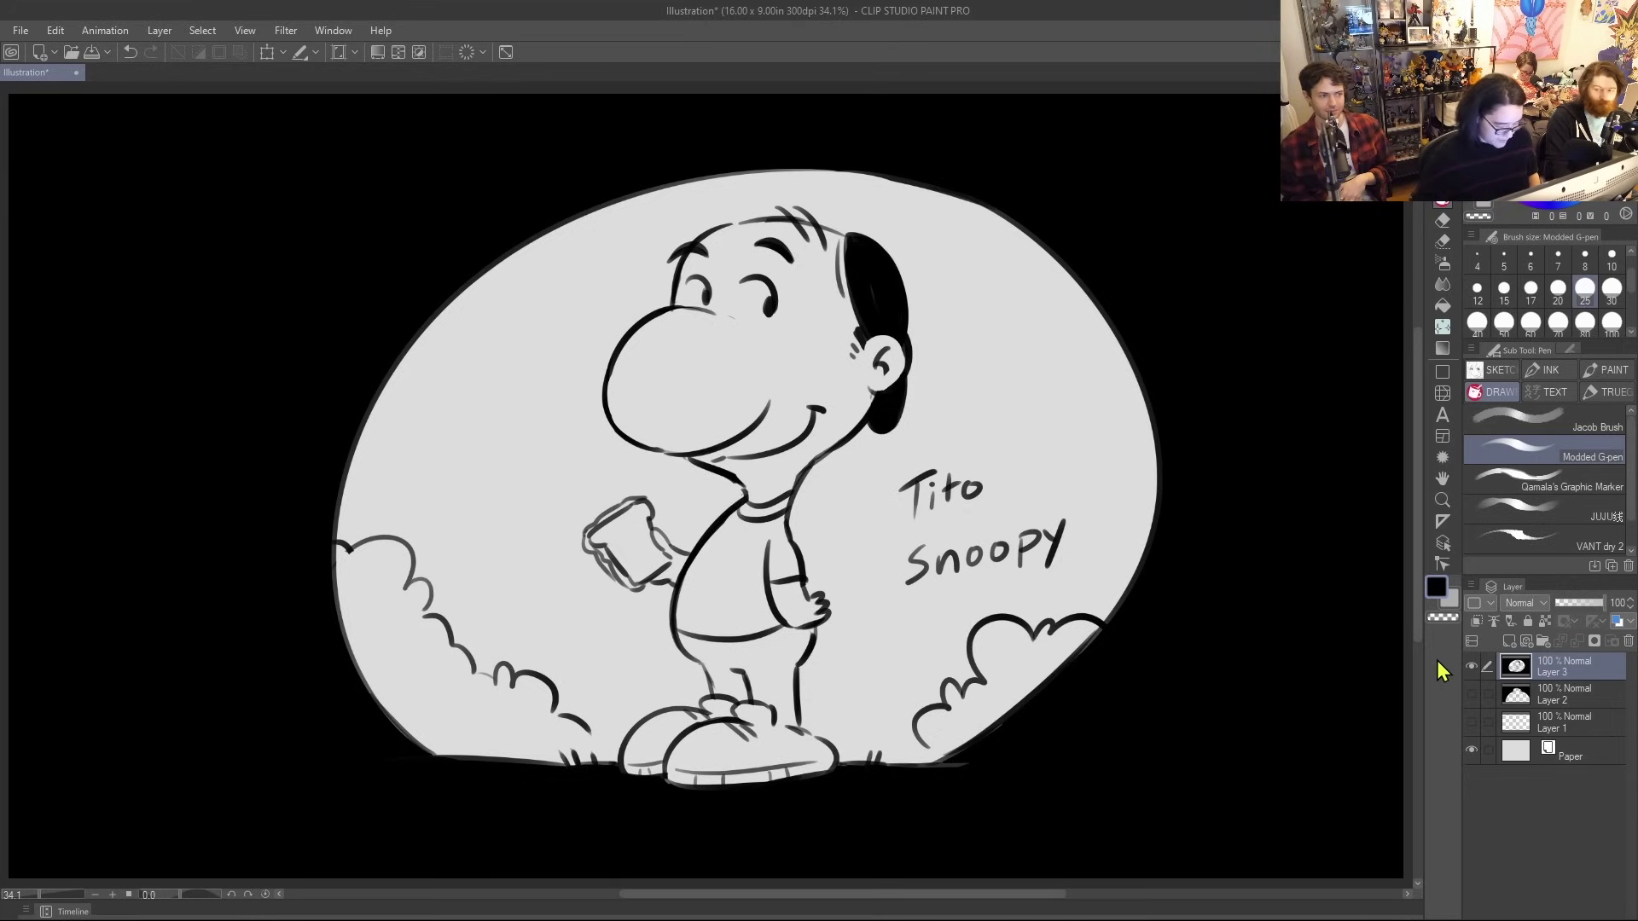
Hide Layer 3, add a new layer above it, and switch to the あかつき鉛筆 sketching pencil
left_click(1471, 667)
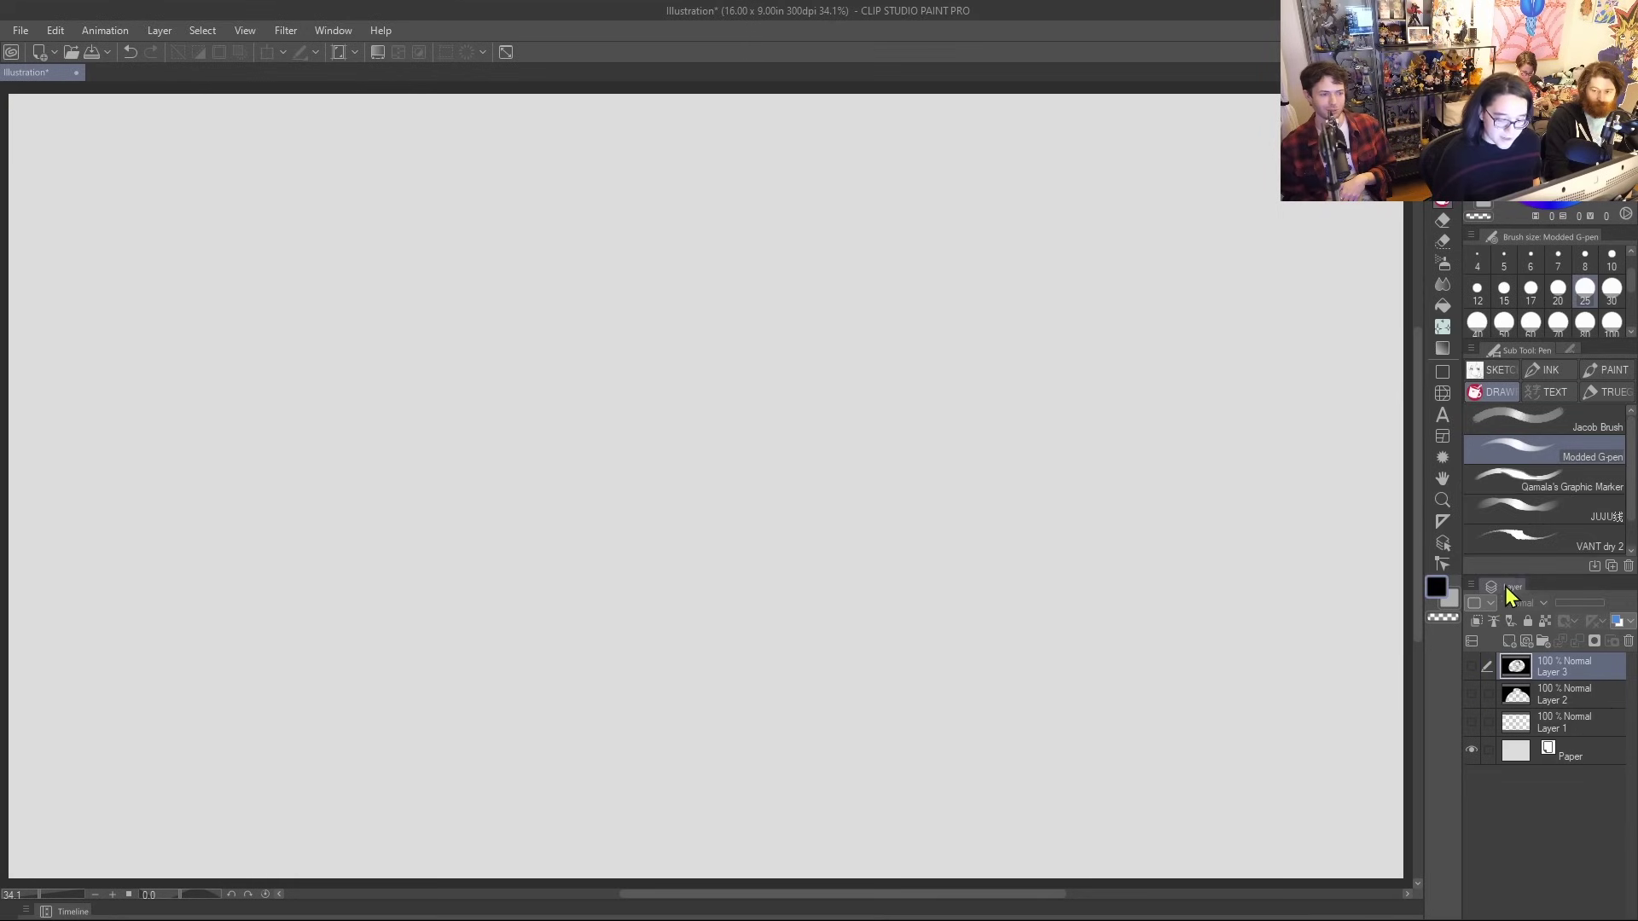
left_click(1509, 639)
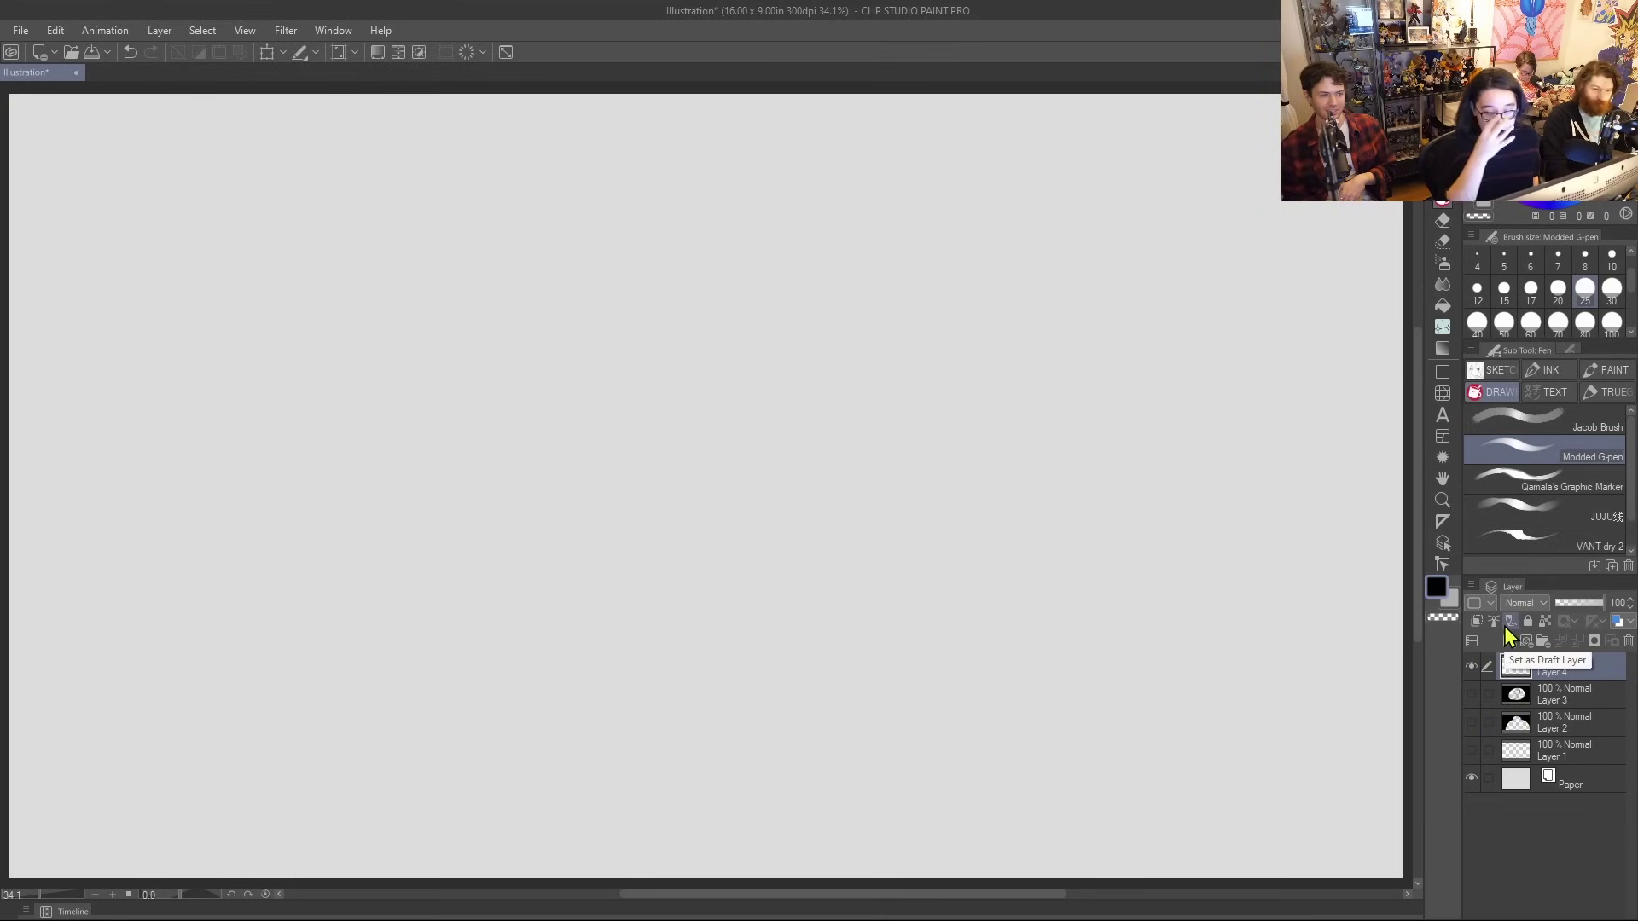
left_click(1497, 372)
left_click_drag(836, 559, 917, 489)
key("ctrl+z")
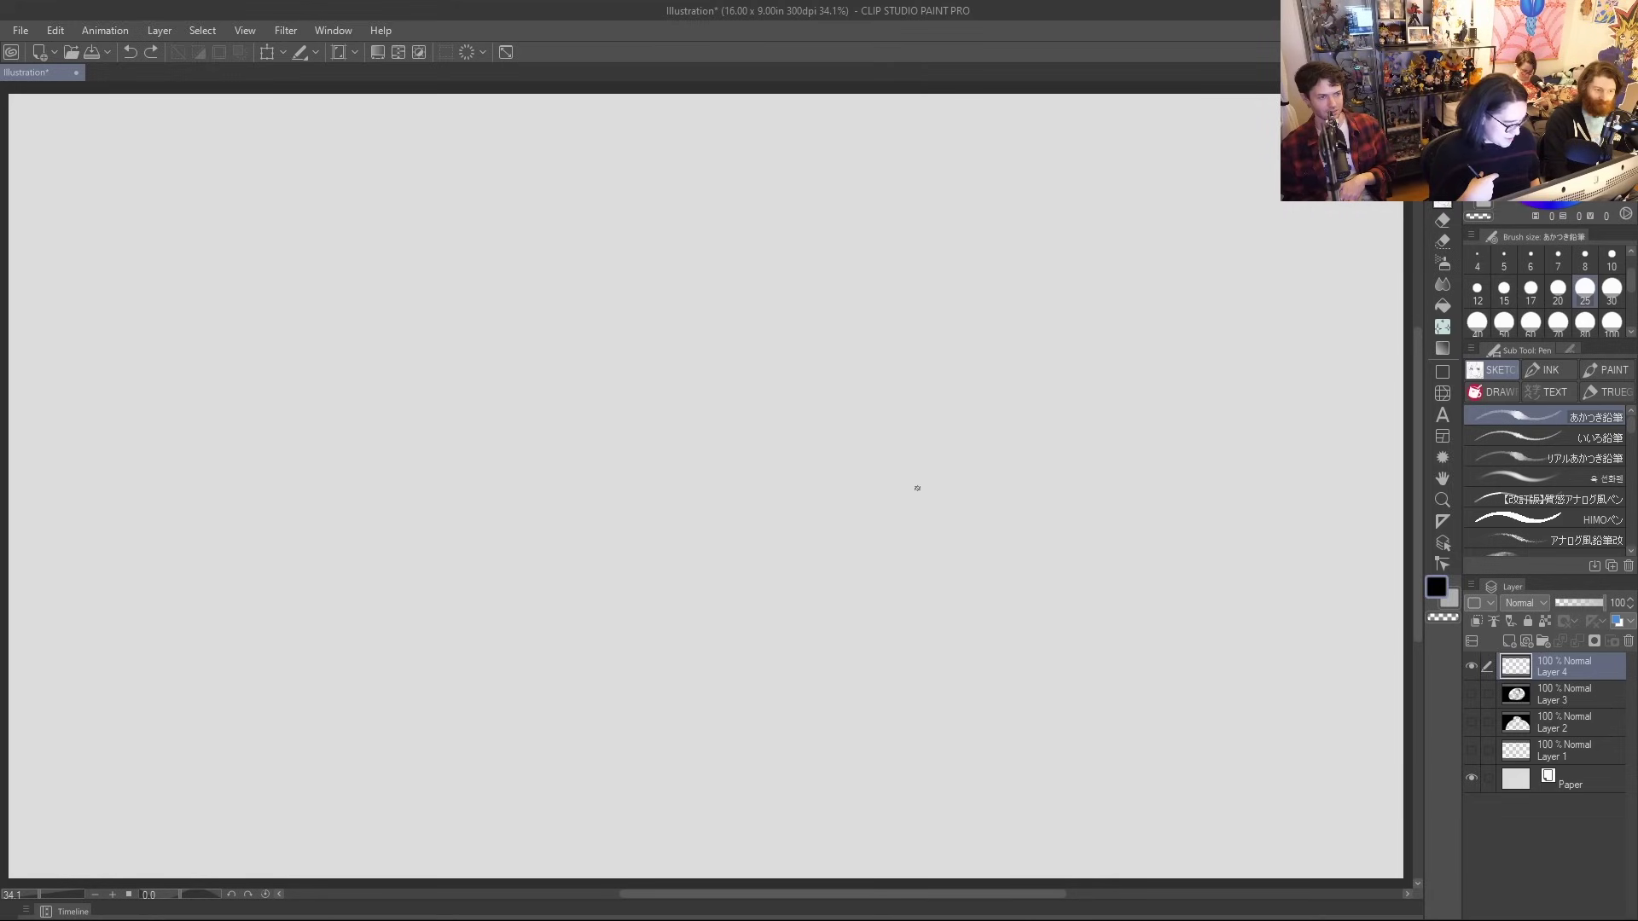
mouse_move(614, 386)
left_mouse_down()
mouse_move(590, 359)
mouse_move(632, 189)
mouse_move(755, 170)
mouse_move(810, 339)
left_mouse_up()
mouse_move(633, 190)
left_mouse_down()
mouse_move(786, 355)
mouse_move(635, 428)
left_mouse_up()
mouse_move(574, 300)
left_mouse_down()
mouse_move(730, 413)
mouse_move(770, 205)
left_mouse_up()
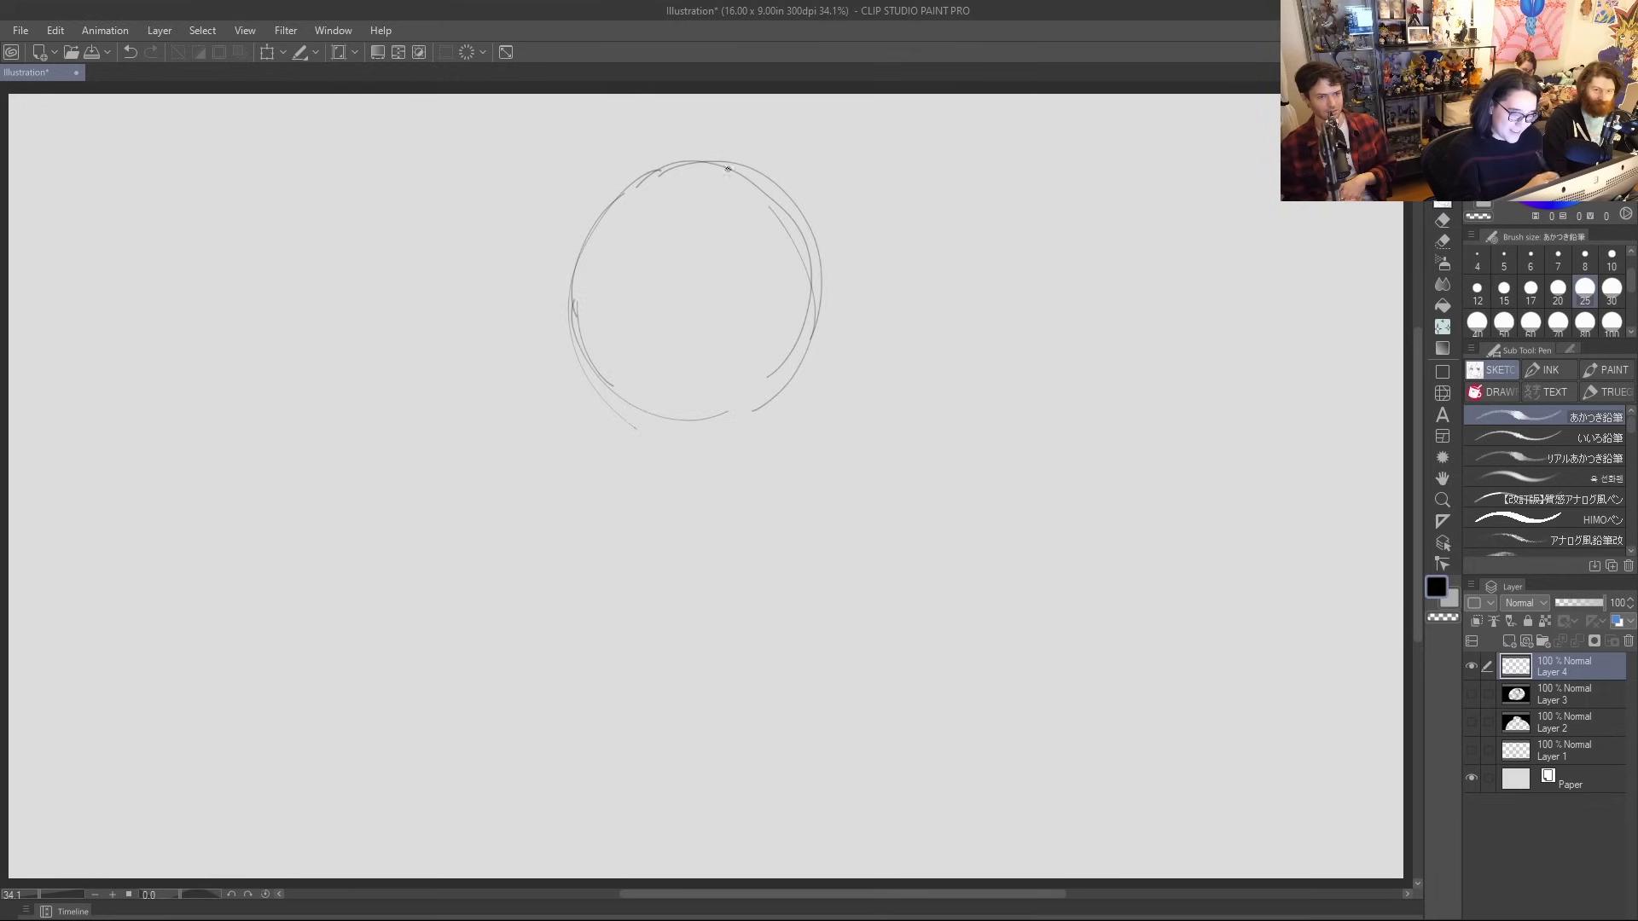
key("ctrl+z")
key("ctrl+z")
key("ctrl+z")
key("ctrl+z")
key("ctrl+z")
key("ctrl+z")
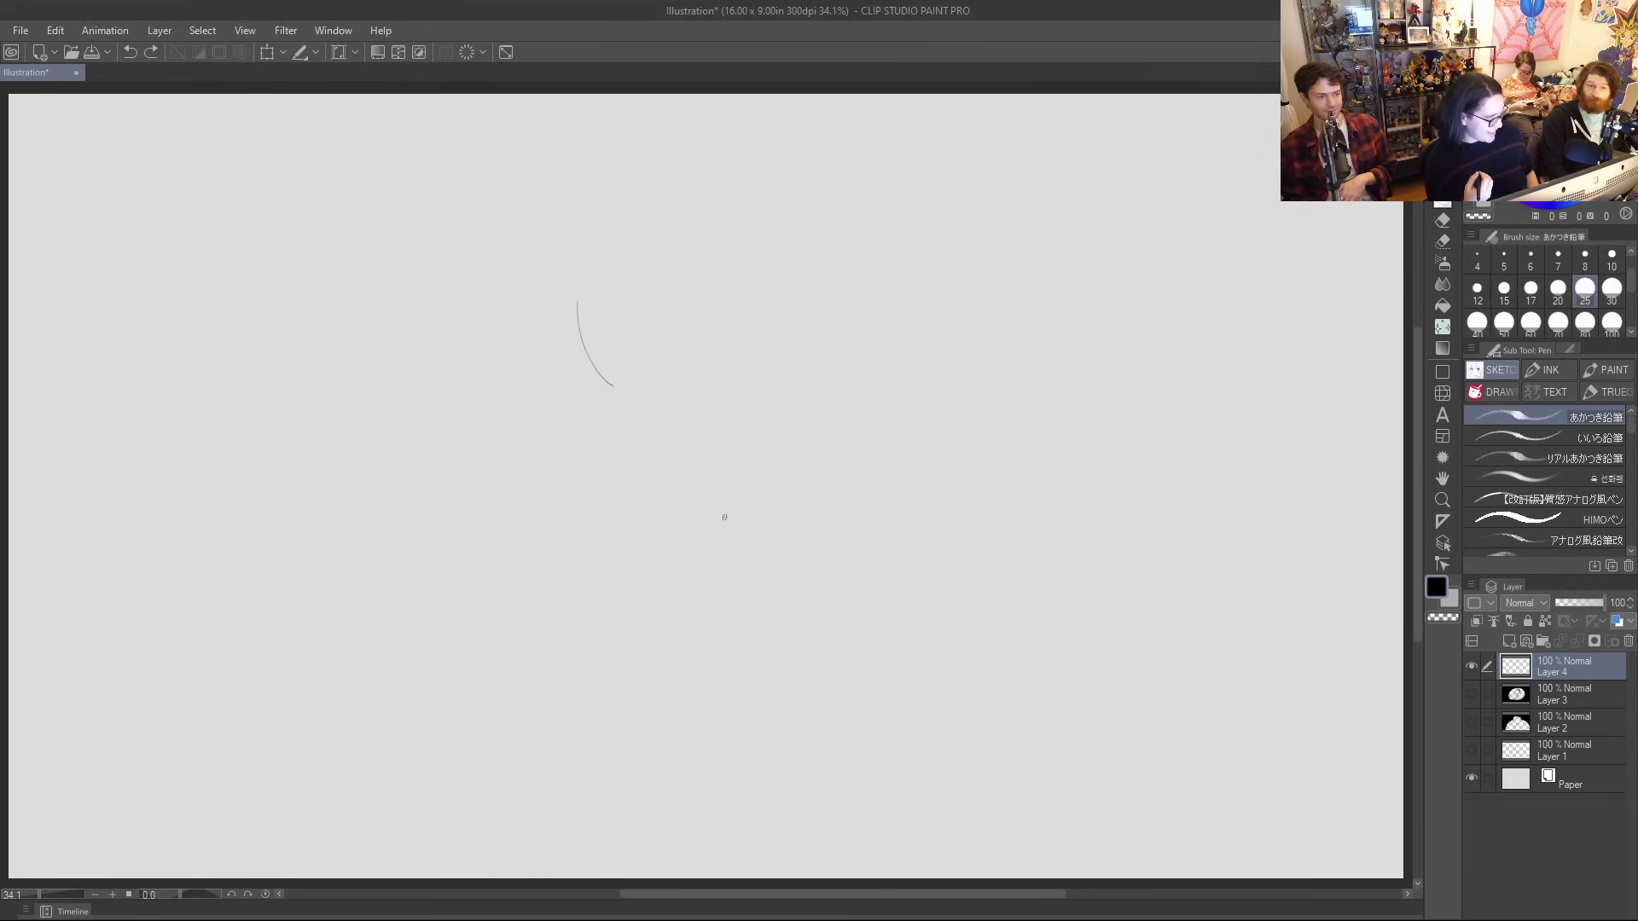
mouse_move(582, 279)
left_mouse_down()
mouse_move(609, 216)
mouse_move(801, 243)
left_mouse_up()
key("ctrl+z")
left_click_drag(641, 184, 825, 247)
key("ctrl+z")
left_click_drag(611, 213, 682, 162)
key("ctrl+z")
Draw a rough head circle in the upper middle of the canvas and reinforce its left edge
mouse_move(602, 219)
left_mouse_down()
mouse_move(747, 167)
mouse_move(829, 335)
left_mouse_up()
mouse_move(582, 312)
left_mouse_down()
mouse_move(612, 384)
mouse_move(709, 424)
left_mouse_up()
left_click_drag(762, 171, 802, 367)
mouse_move(732, 418)
left_mouse_down()
mouse_move(814, 369)
mouse_move(829, 331)
left_mouse_up()
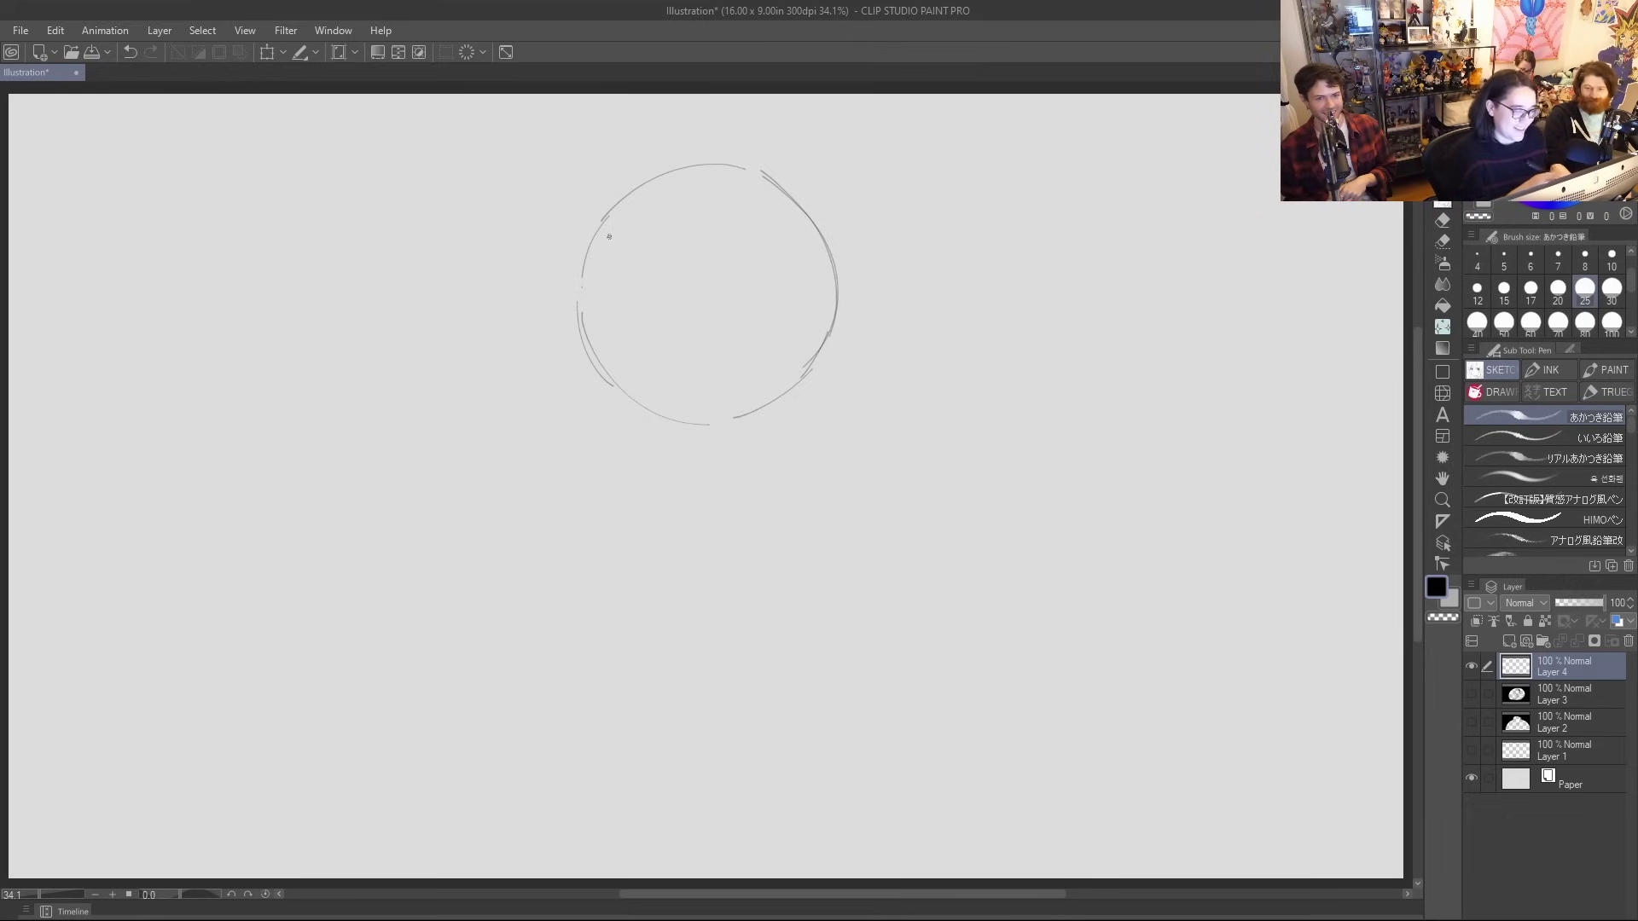
left_click_drag(588, 248, 606, 375)
left_click_drag(632, 186, 597, 234)
Sketch the cheek and jaw lines tapering from the head circle down to a narrow chin
mouse_move(732, 160)
left_mouse_down()
mouse_move(821, 218)
mouse_move(741, 436)
left_mouse_up()
mouse_move(651, 163)
left_mouse_down()
mouse_move(572, 299)
mouse_move(651, 491)
left_mouse_up()
mouse_move(597, 388)
left_mouse_down()
mouse_move(652, 501)
mouse_move(680, 503)
left_mouse_up()
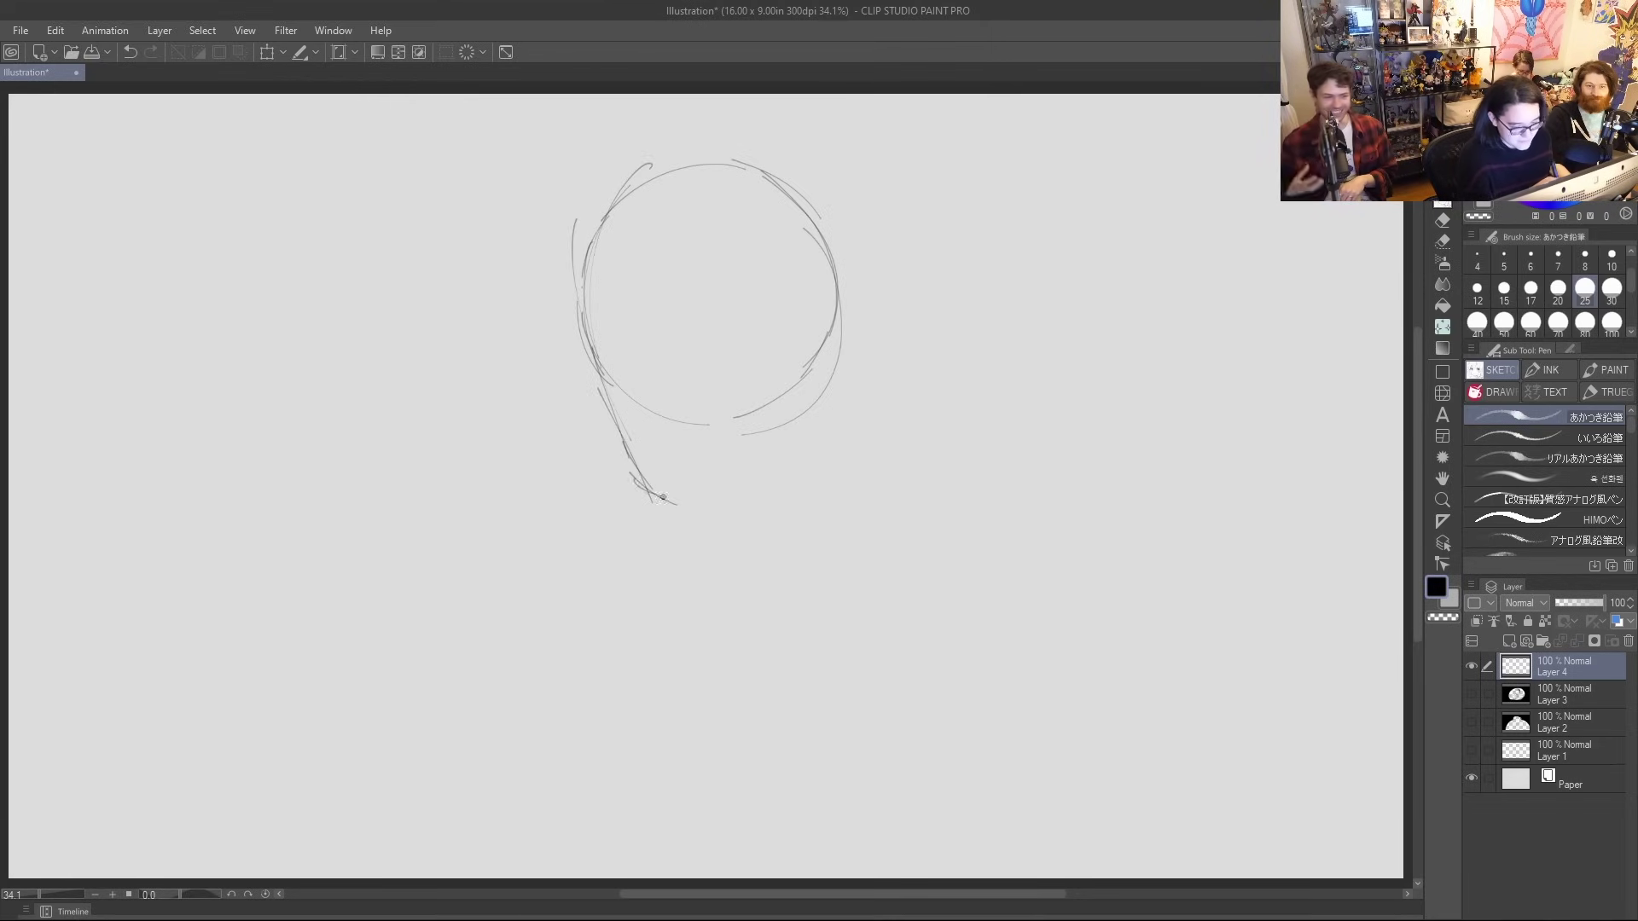
left_click_drag(791, 436, 708, 495)
left_click_drag(824, 402, 688, 504)
Add loose outer contour strokes around the top and back of the skull
left_click_drag(690, 154, 851, 271)
left_click_drag(841, 213, 791, 429)
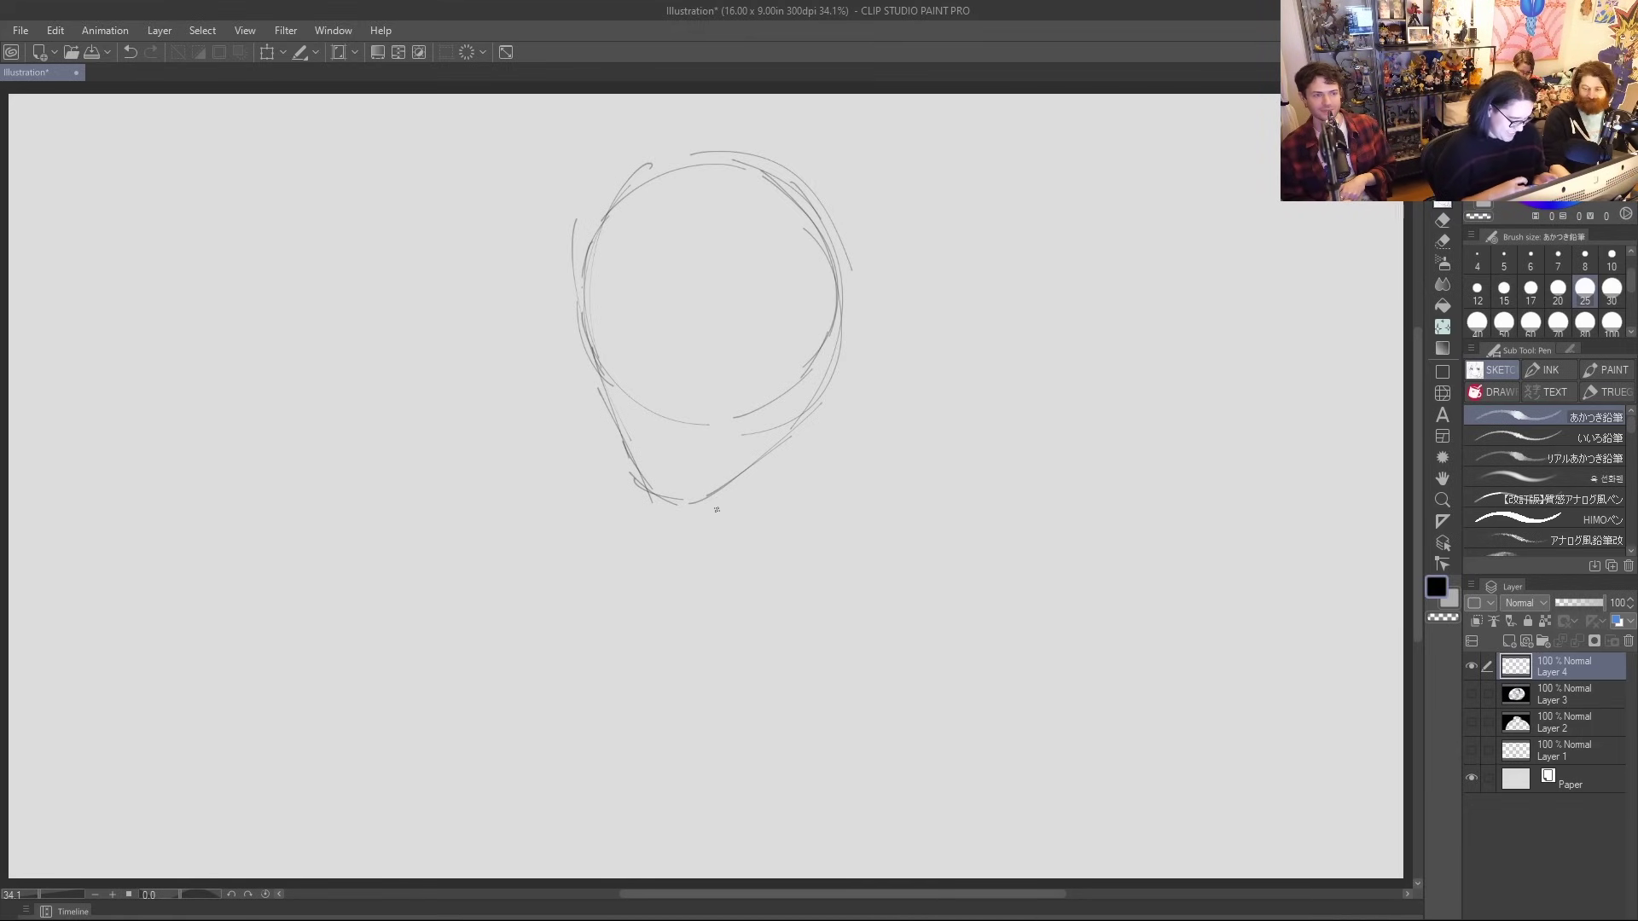
left_click_drag(626, 172, 594, 222)
Draw a vertical center line and curved eye-level and forehead guidelines across the head
left_click_drag(708, 159, 682, 526)
mouse_move(571, 232)
left_mouse_down()
mouse_move(675, 354)
mouse_move(828, 329)
left_mouse_up()
left_click_drag(559, 266, 569, 297)
left_click_drag(584, 328, 832, 334)
mouse_move(589, 254)
left_mouse_down()
mouse_move(660, 208)
mouse_move(741, 226)
mouse_move(815, 354)
left_mouse_up()
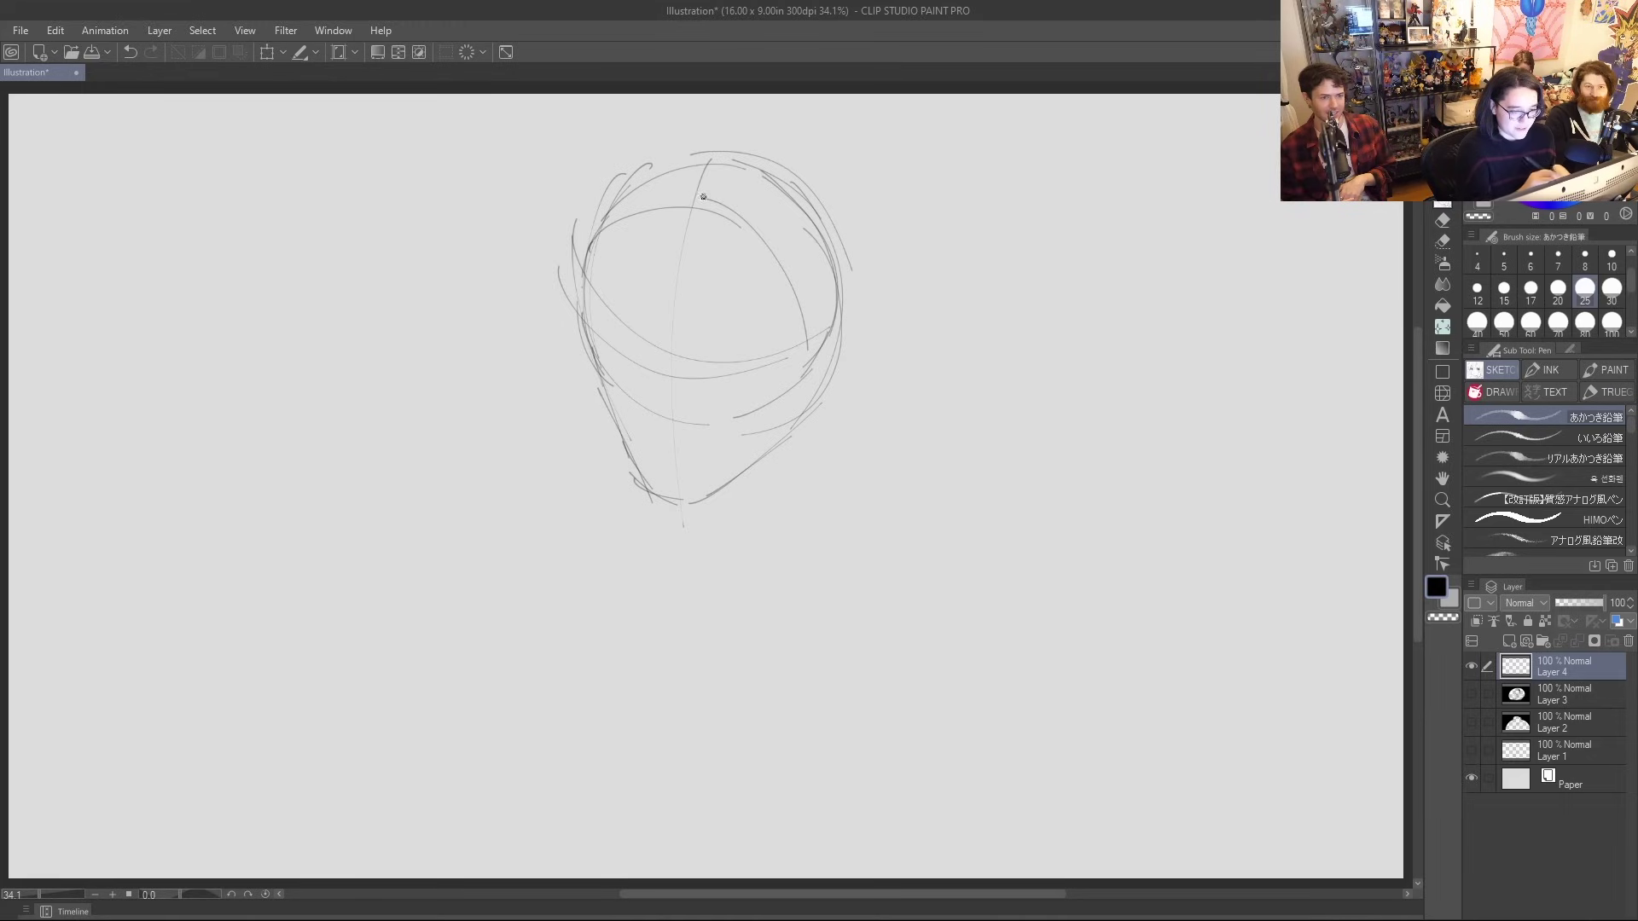
Sketch the curved side plane of the head and the ear, and round off the jaw and chin outline
mouse_move(703, 197)
left_mouse_down()
mouse_move(823, 340)
mouse_move(773, 453)
left_mouse_up()
mouse_move(788, 394)
left_mouse_down()
mouse_move(831, 307)
mouse_move(822, 372)
mouse_move(787, 424)
left_mouse_up()
mouse_move(602, 407)
left_mouse_down()
mouse_move(631, 505)
mouse_move(687, 518)
left_mouse_up()
left_click_drag(770, 465, 692, 515)
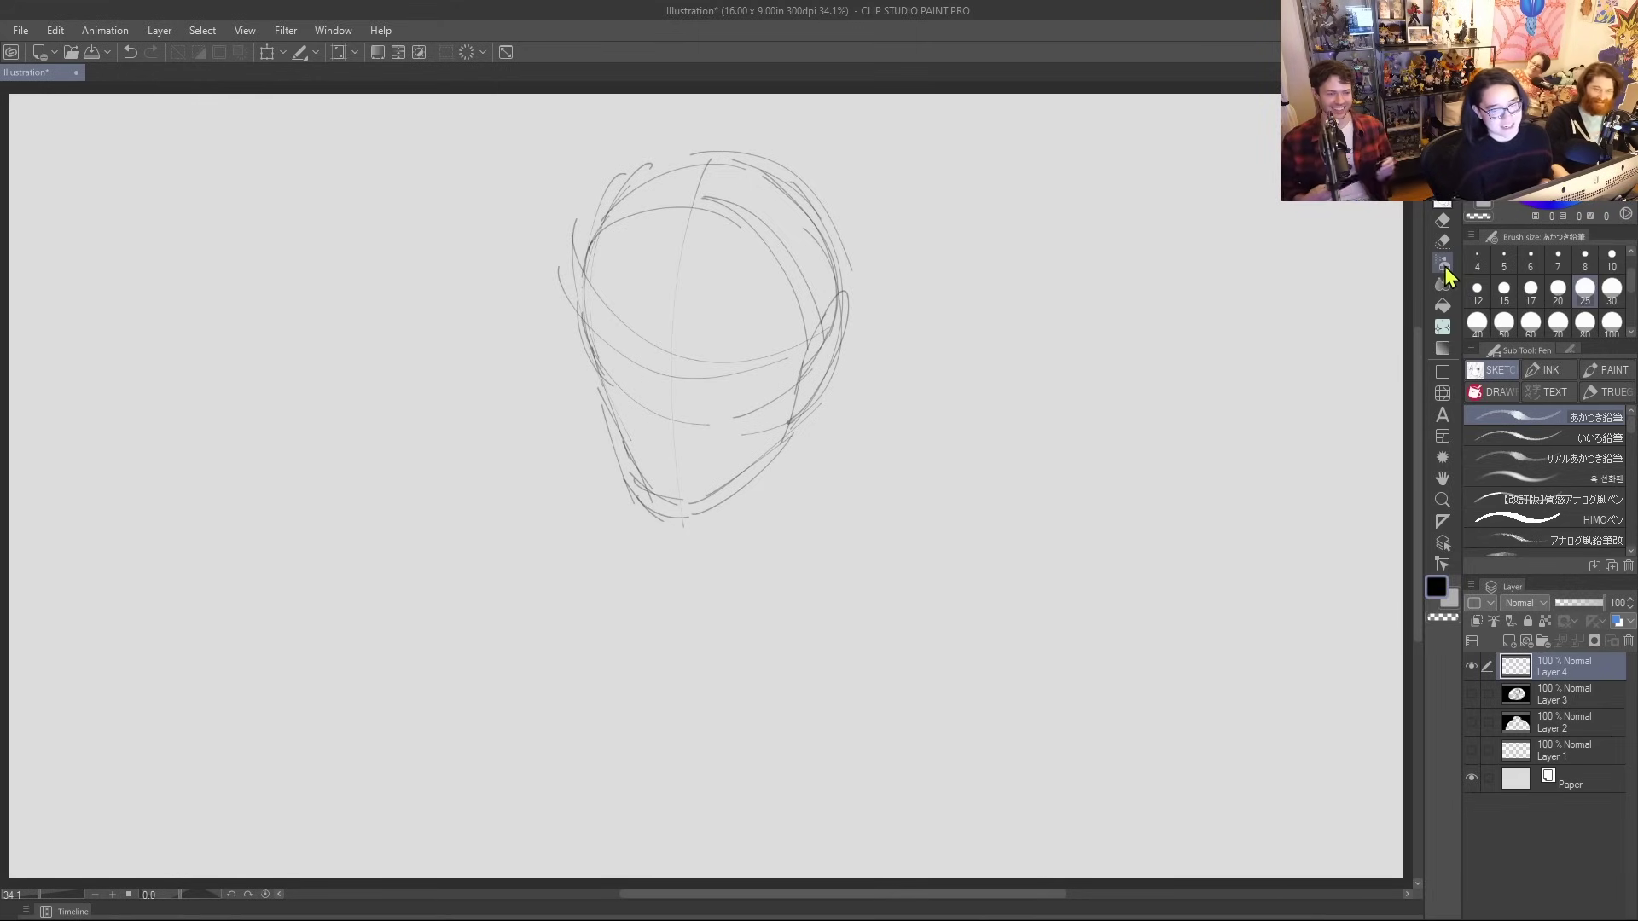
Erase the stray construction lines inside the chin and redraw the jaw's left side
left_click(1443, 242)
mouse_move(636, 482)
left_mouse_down()
mouse_move(736, 485)
mouse_move(627, 431)
left_mouse_up()
left_click(1445, 205)
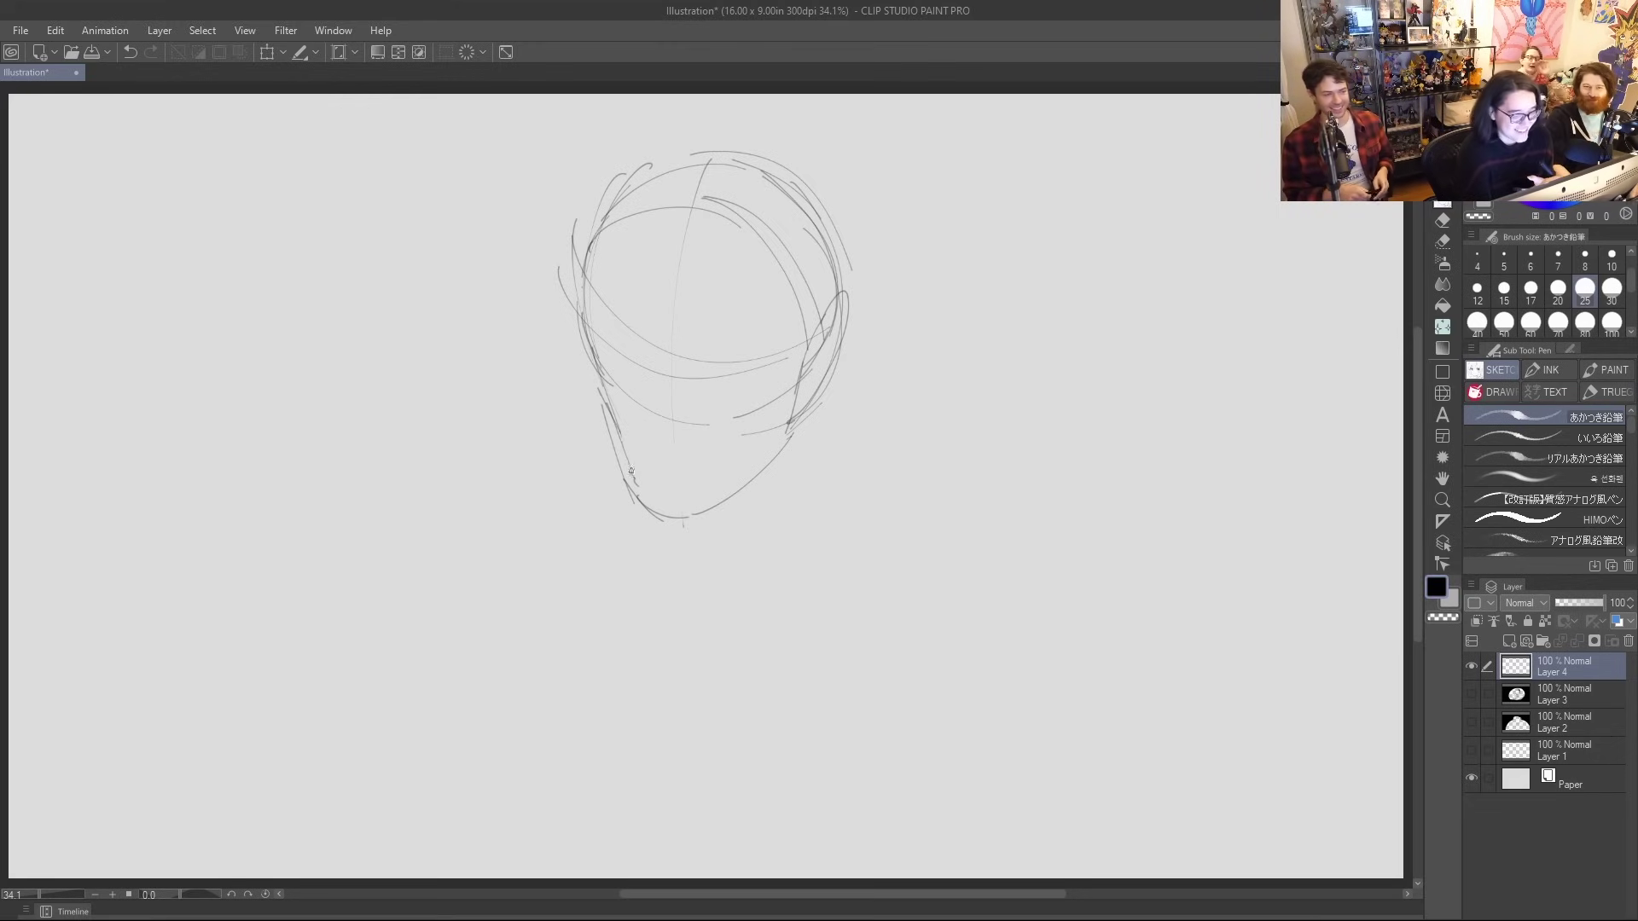
mouse_move(620, 431)
left_mouse_down()
mouse_move(654, 496)
mouse_move(687, 522)
left_mouse_up()
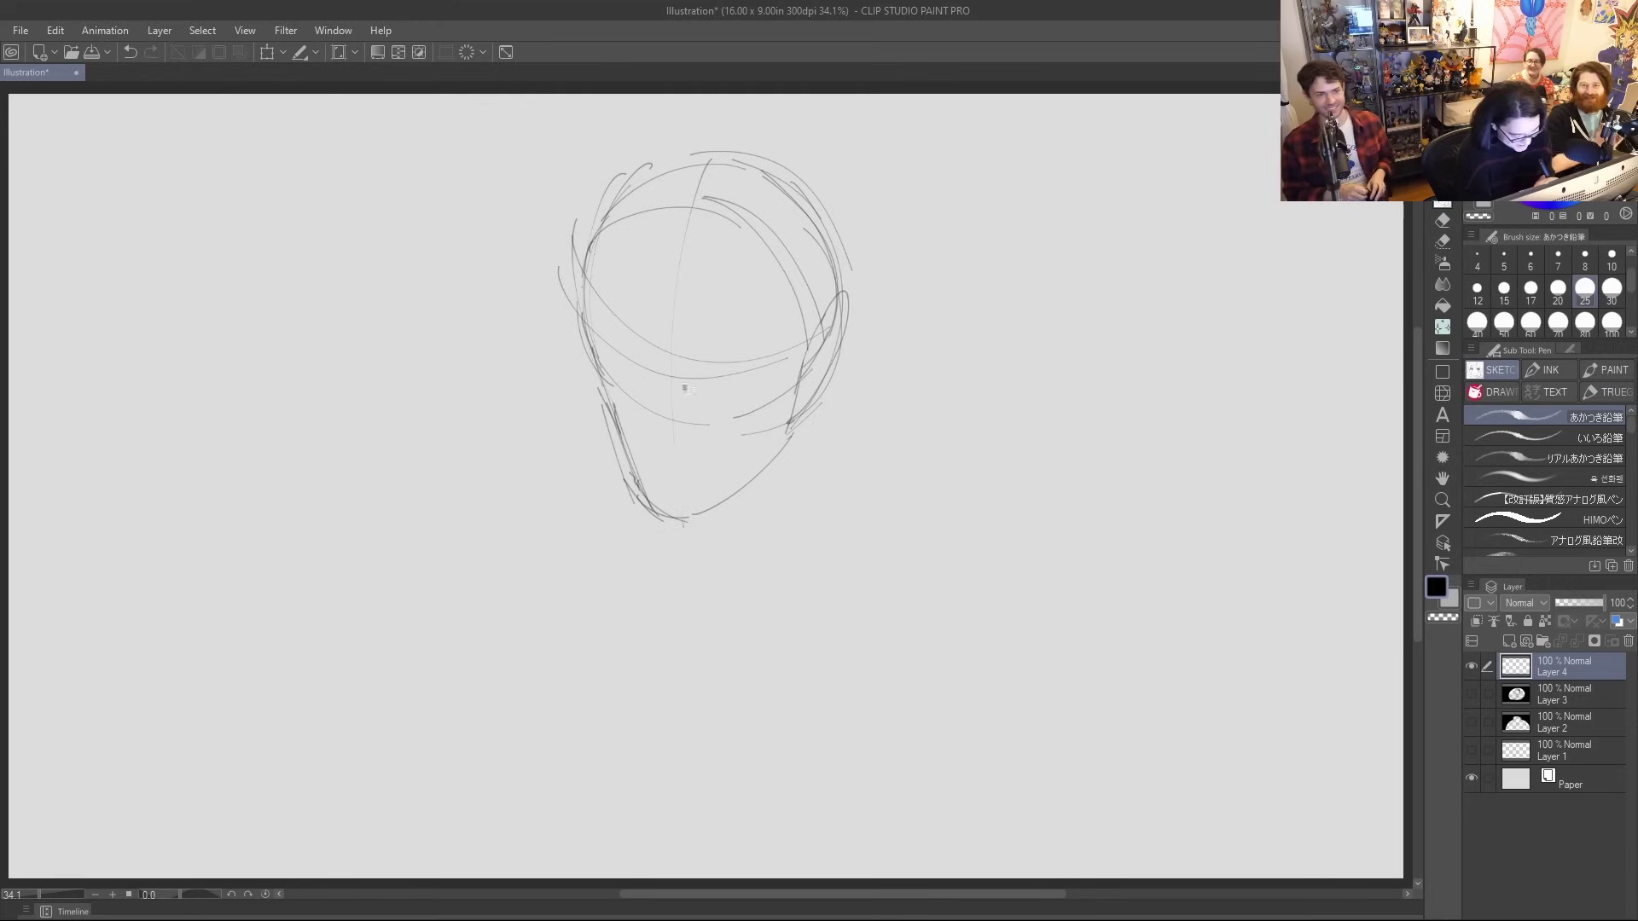
Sketch the nose with its bridge line, tip and nostril, and short shading marks on its side
mouse_move(636, 313)
left_mouse_down()
mouse_move(656, 353)
mouse_move(642, 418)
left_mouse_up()
mouse_move(650, 352)
left_mouse_down()
mouse_move(641, 455)
mouse_move(689, 447)
mouse_move(661, 424)
left_mouse_up()
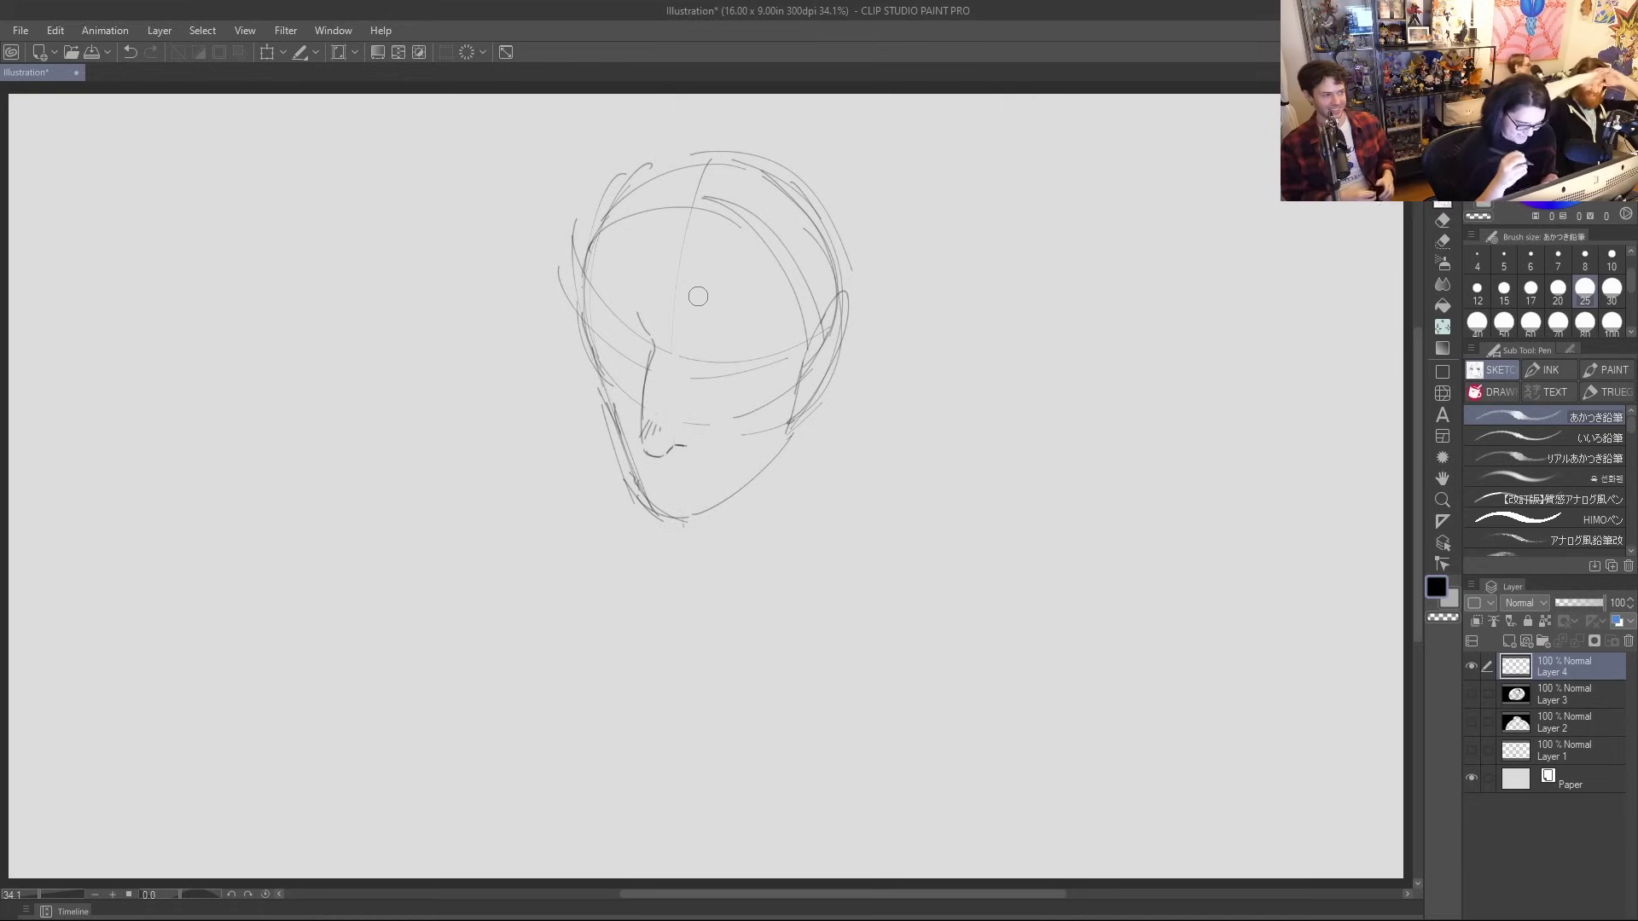
left_click_drag(642, 435, 655, 460)
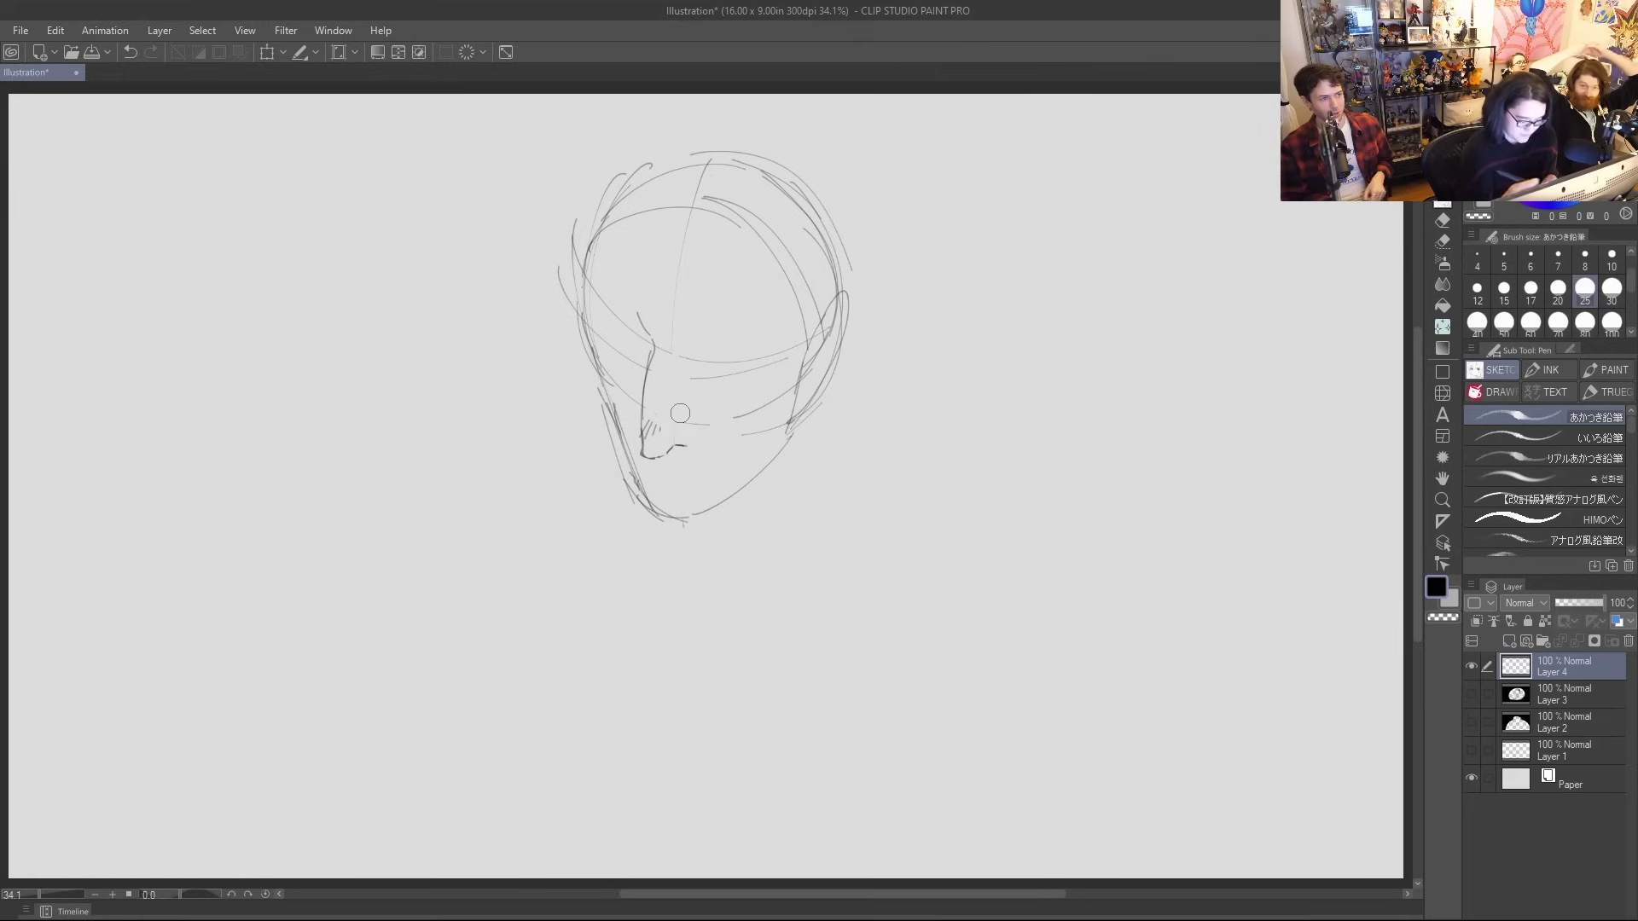
Sketch the eye on the near side of the face, erasing and redrawing its upper lid and inner corner
left_click_drag(706, 370, 701, 384)
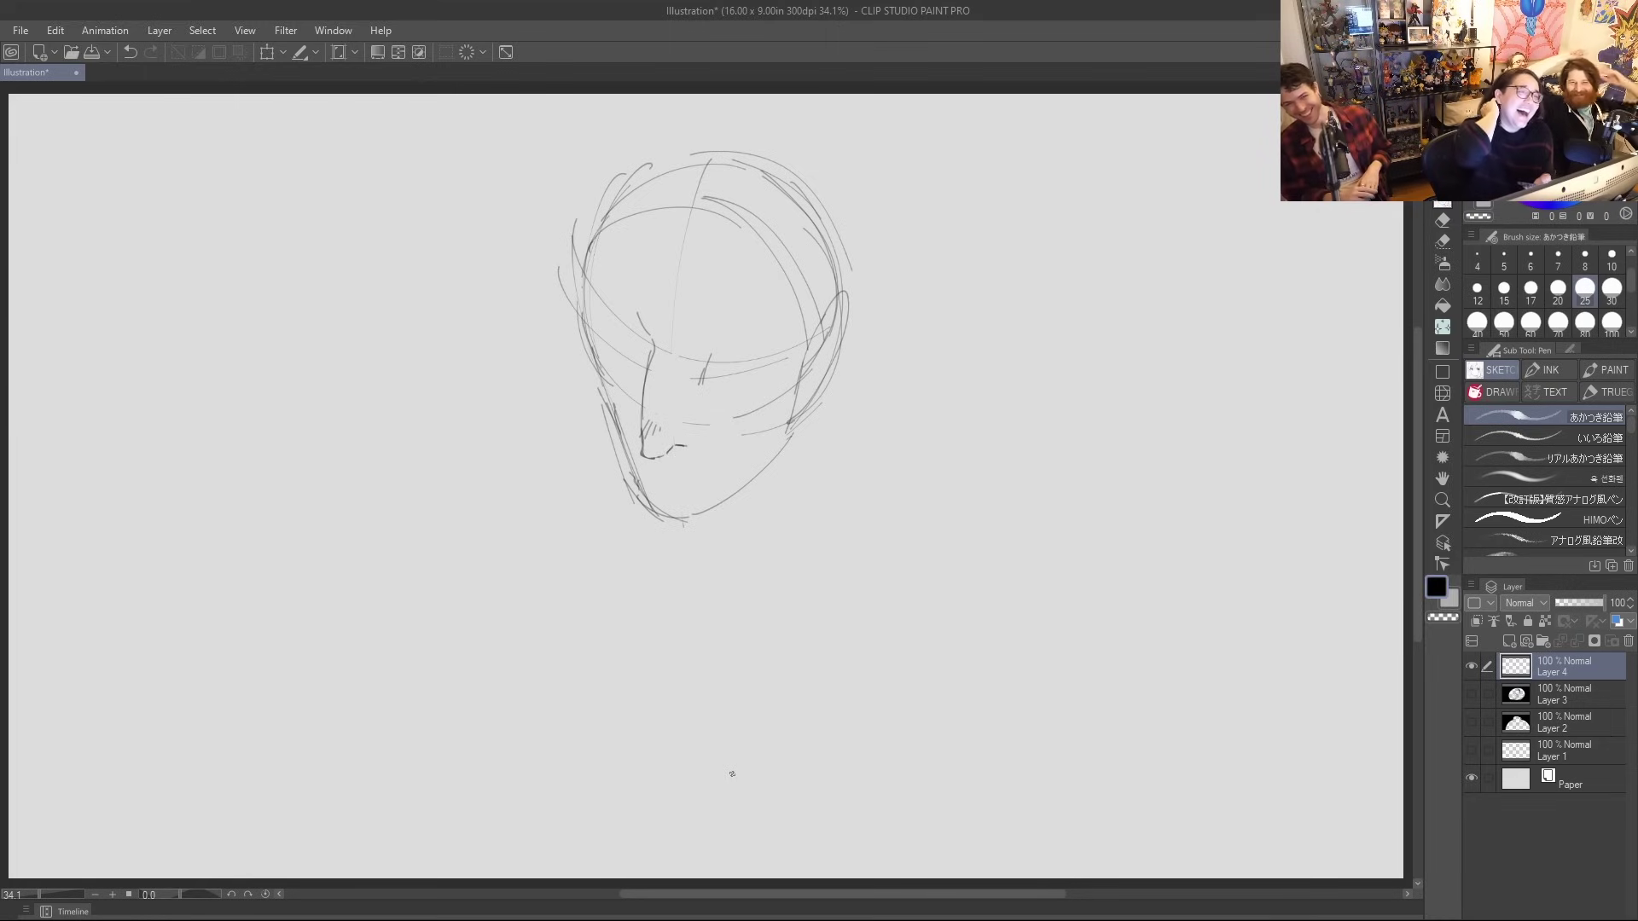
mouse_move(699, 386)
left_mouse_down()
mouse_move(705, 349)
mouse_move(770, 361)
mouse_move(740, 393)
mouse_move(786, 343)
left_mouse_up()
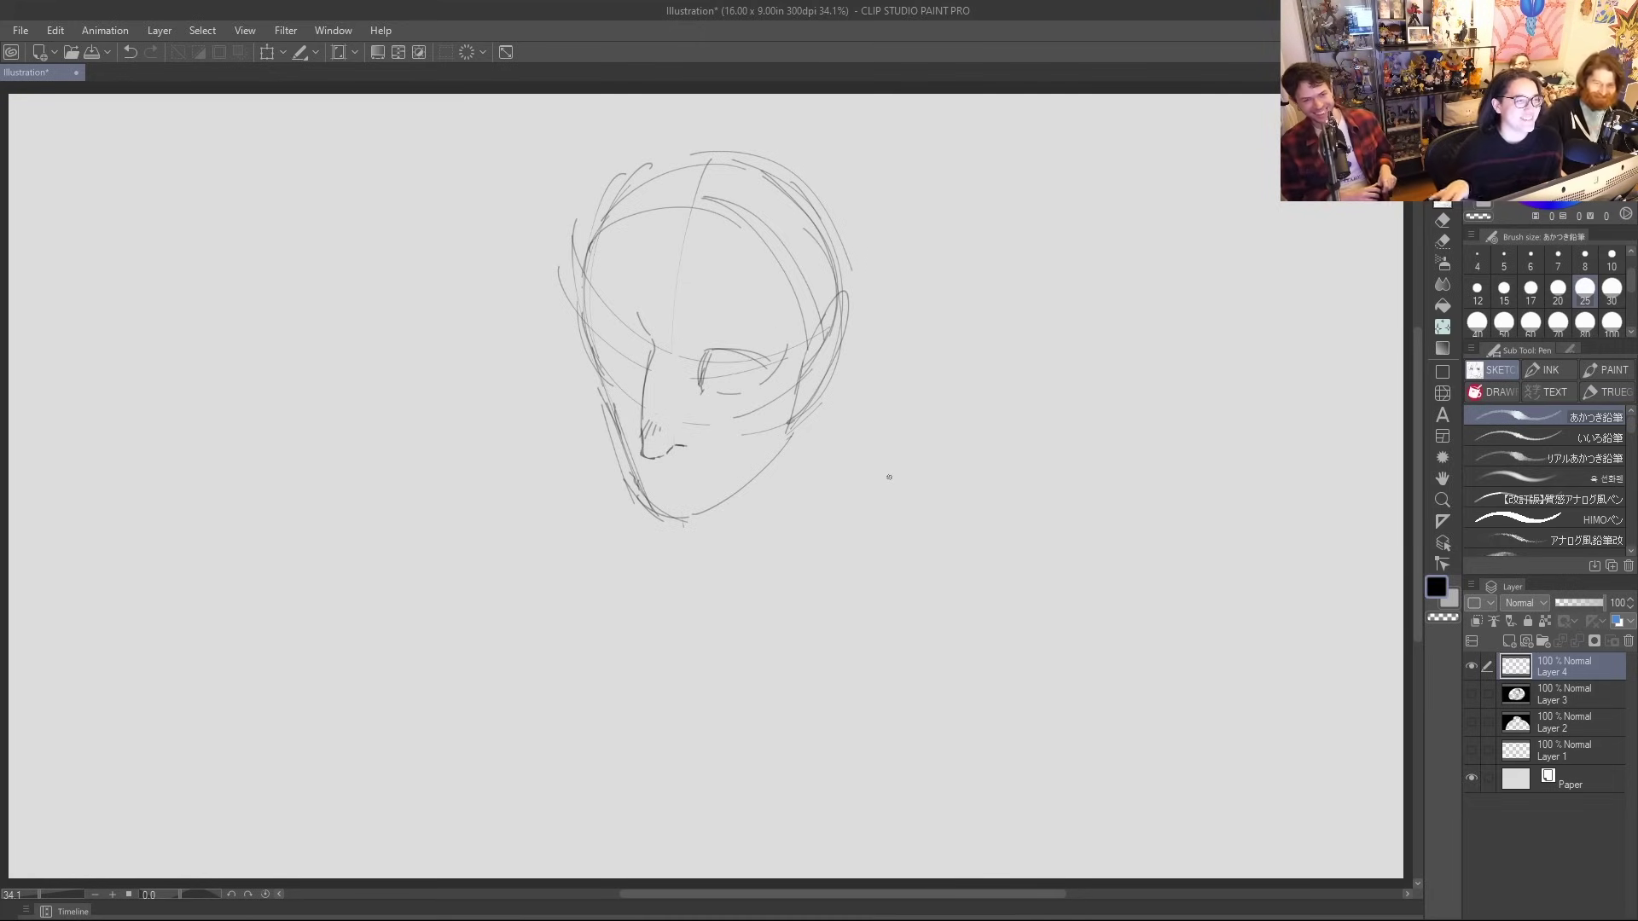
mouse_move(734, 345)
left_mouse_down()
mouse_move(697, 375)
mouse_move(755, 353)
left_mouse_up()
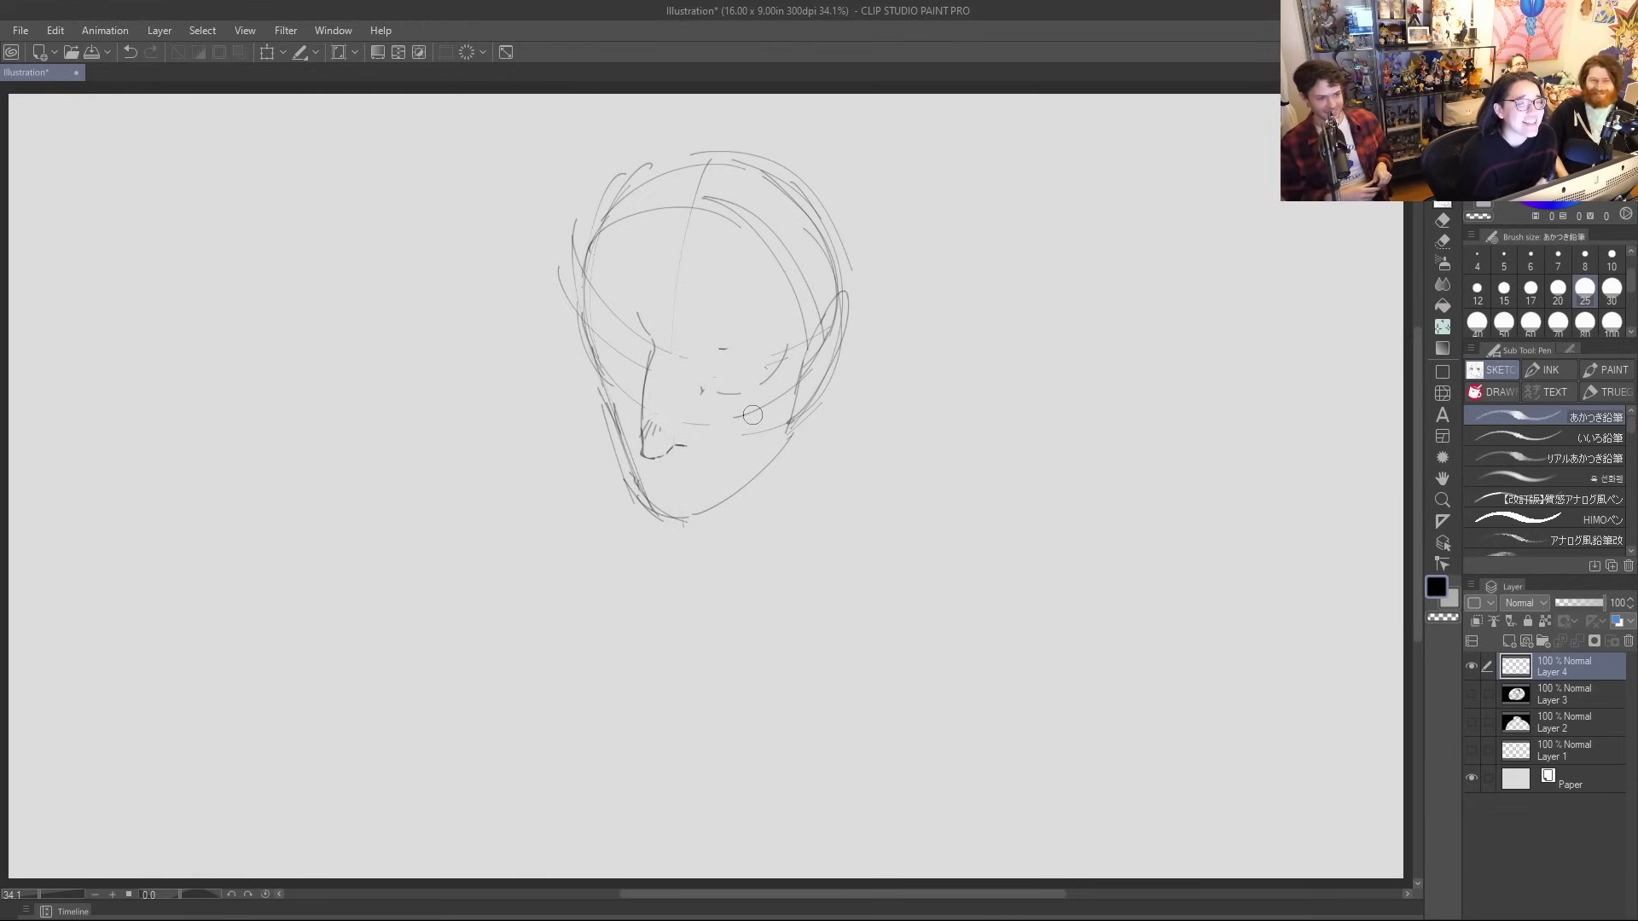
mouse_move(783, 349)
left_mouse_down()
mouse_move(720, 354)
mouse_move(702, 403)
left_mouse_up()
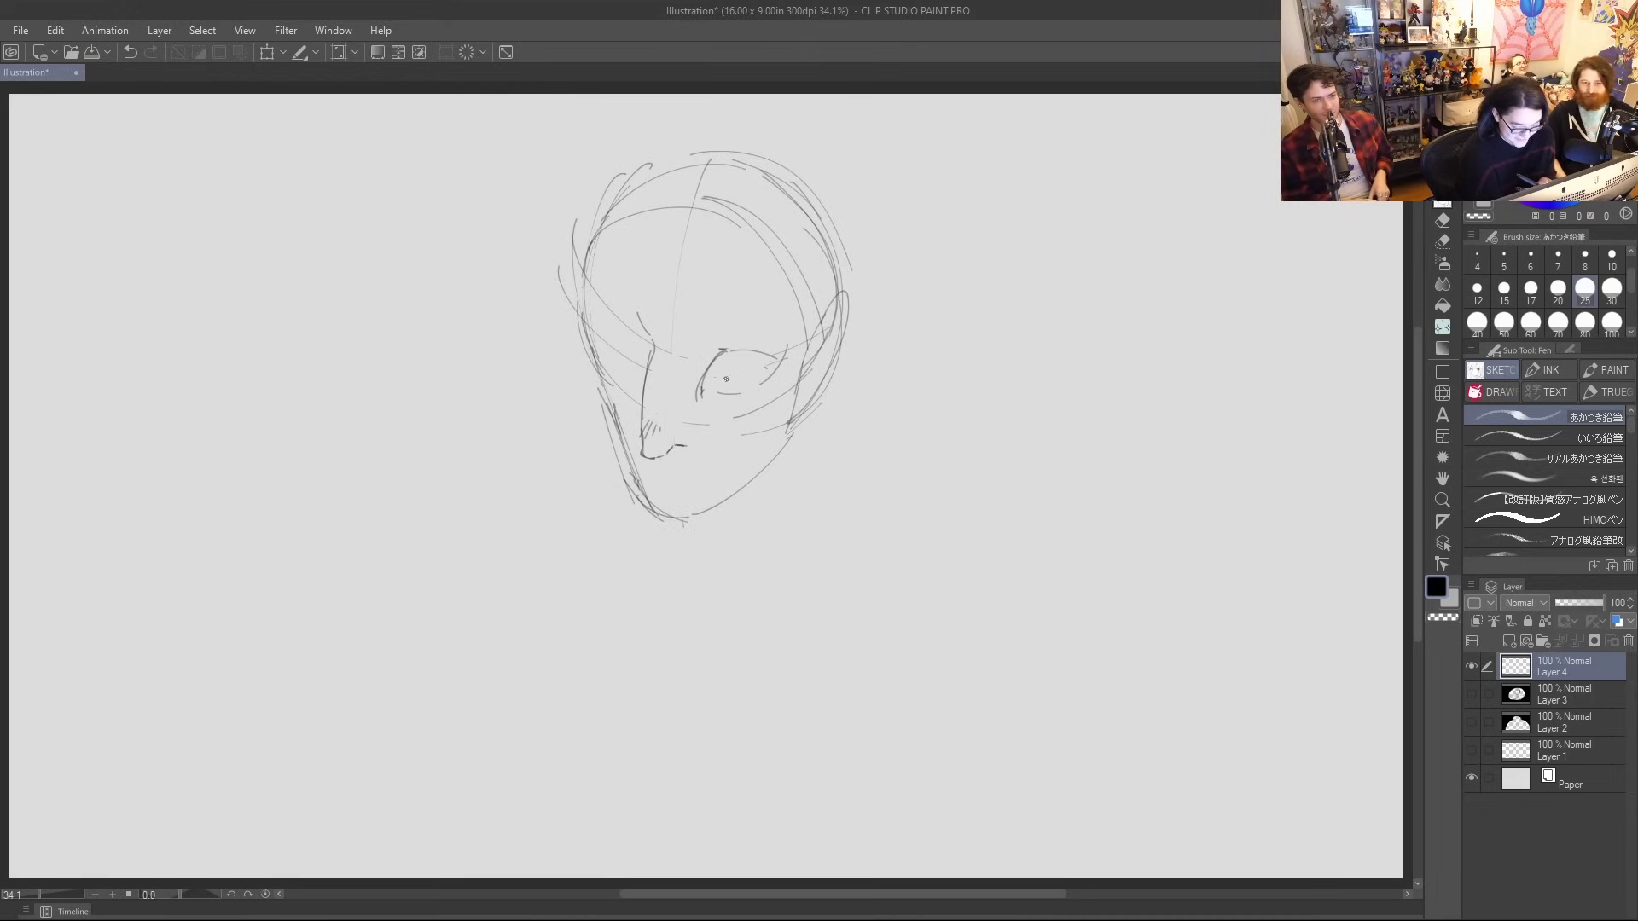
left_click_drag(713, 345, 700, 373)
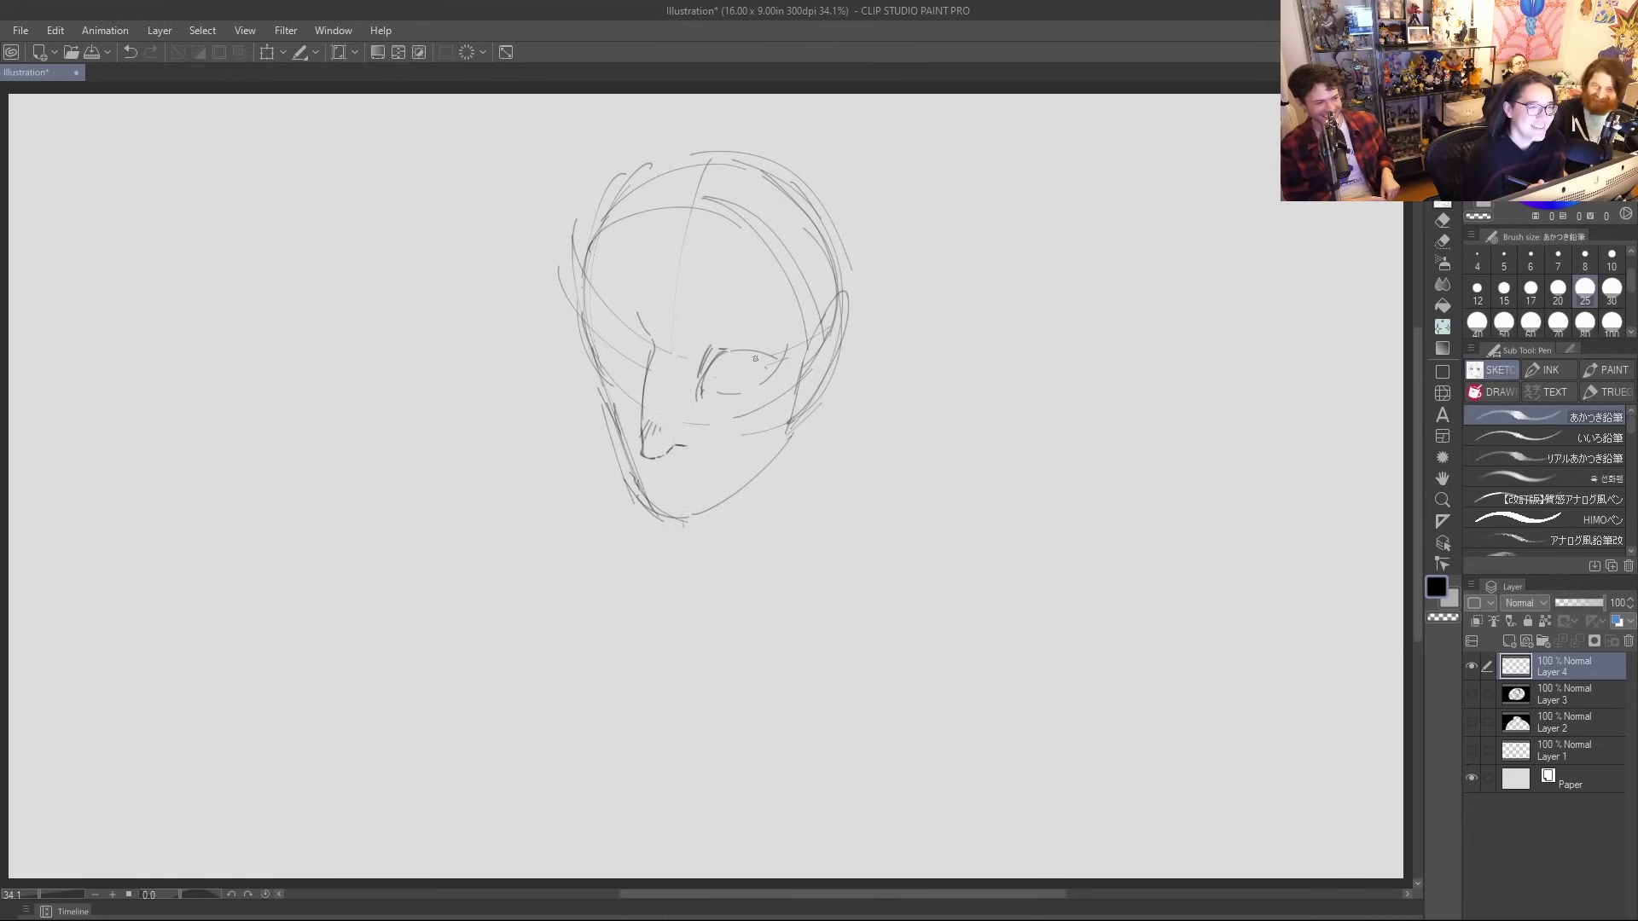
mouse_move(709, 352)
left_mouse_down()
mouse_move(769, 344)
mouse_move(719, 346)
mouse_move(695, 402)
left_mouse_up()
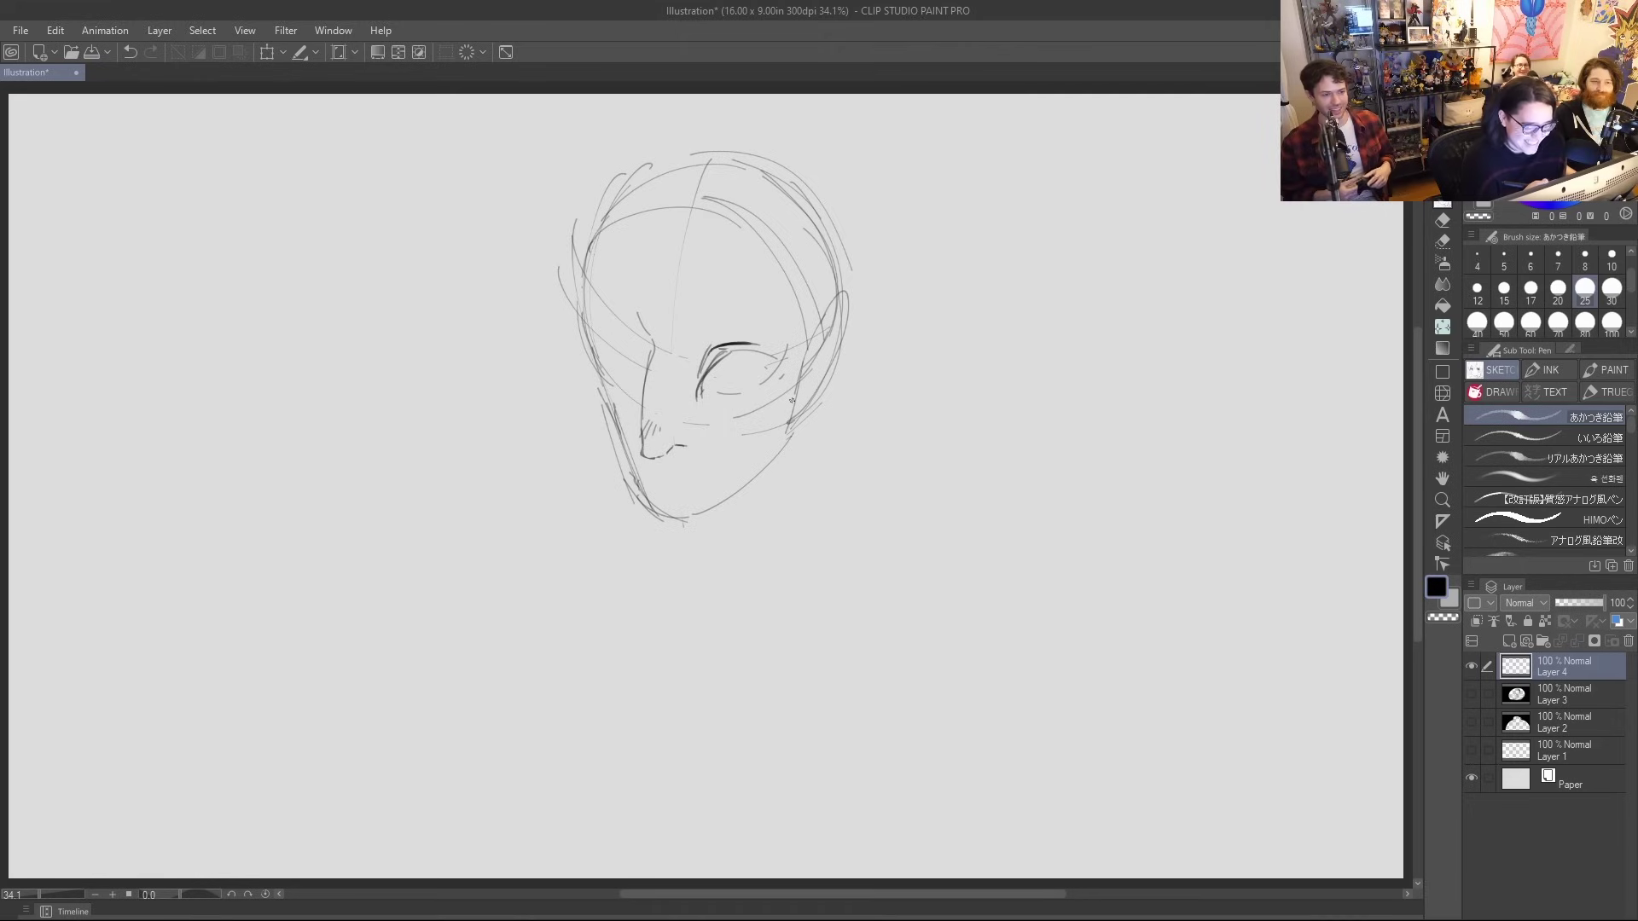
Rework the near eye's upper lid and inner corner, complete its lower lid, and add a small pupil
left_click_drag(734, 353, 802, 360)
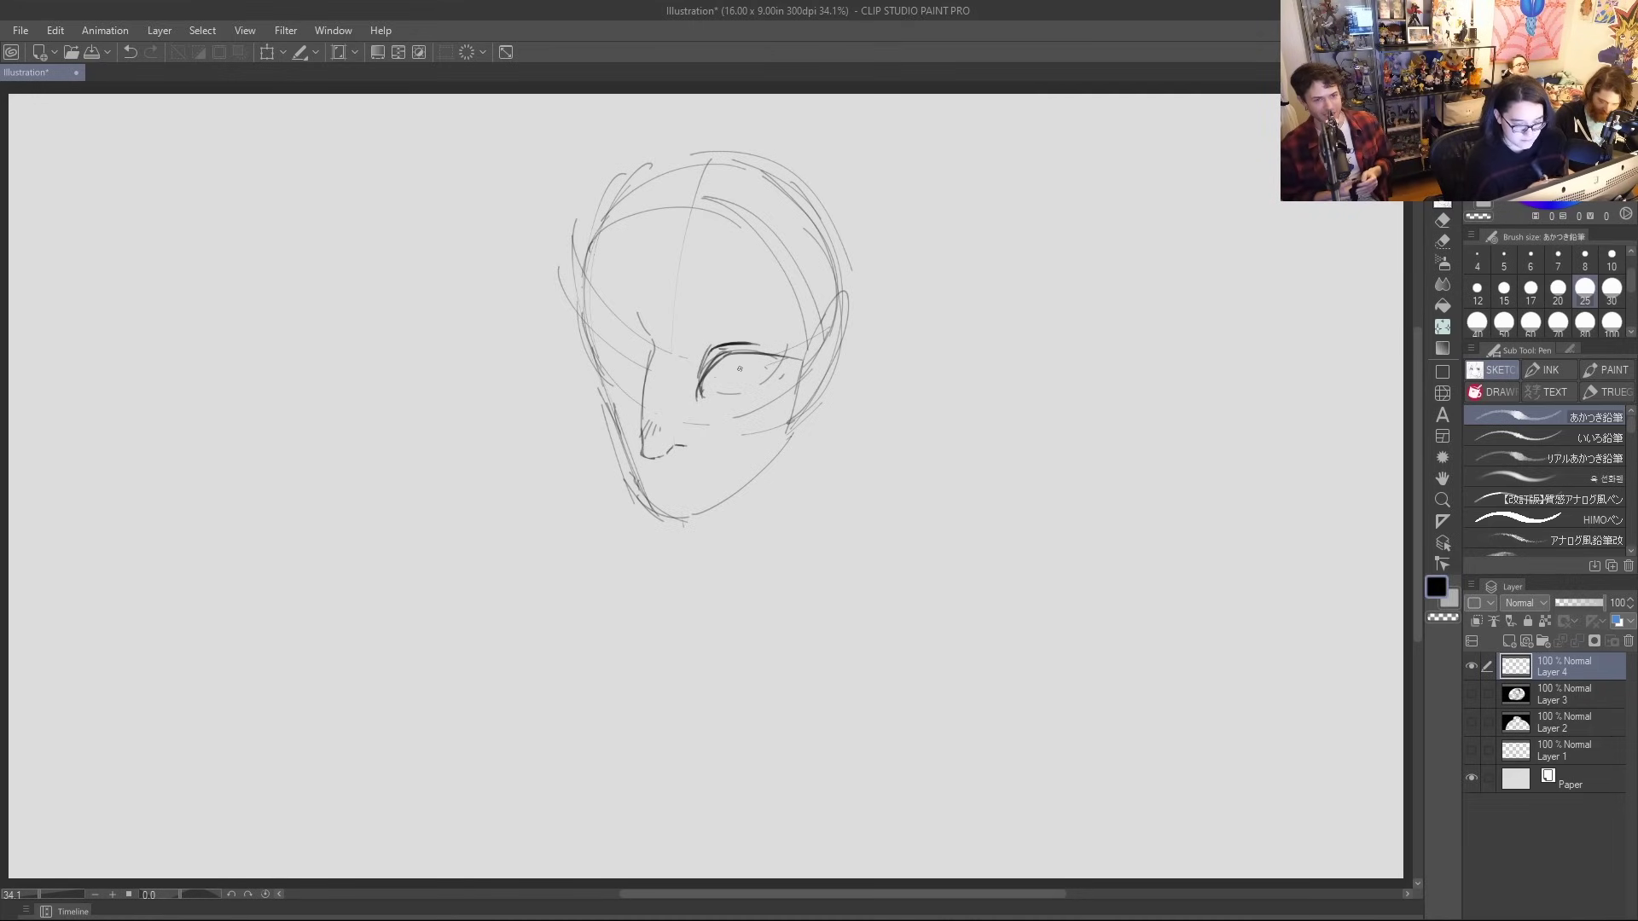
key("ctrl+z")
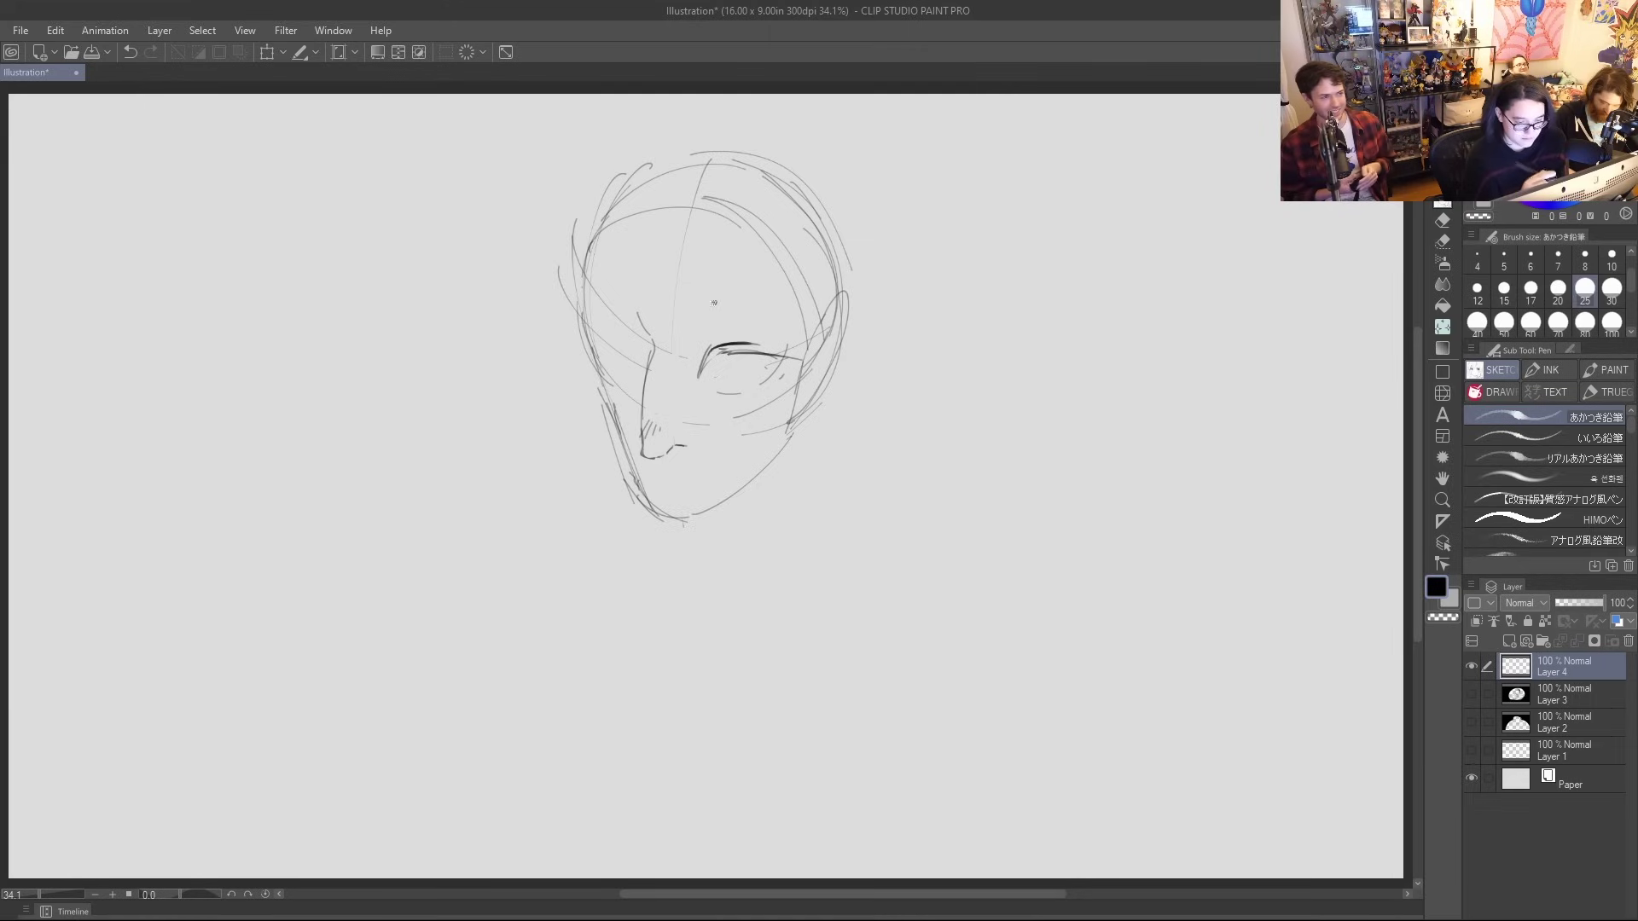
mouse_move(708, 354)
left_mouse_down()
mouse_move(707, 403)
mouse_move(739, 346)
mouse_move(713, 381)
mouse_move(745, 401)
mouse_move(775, 371)
mouse_move(718, 403)
mouse_move(739, 395)
mouse_move(710, 389)
mouse_move(747, 398)
left_mouse_up()
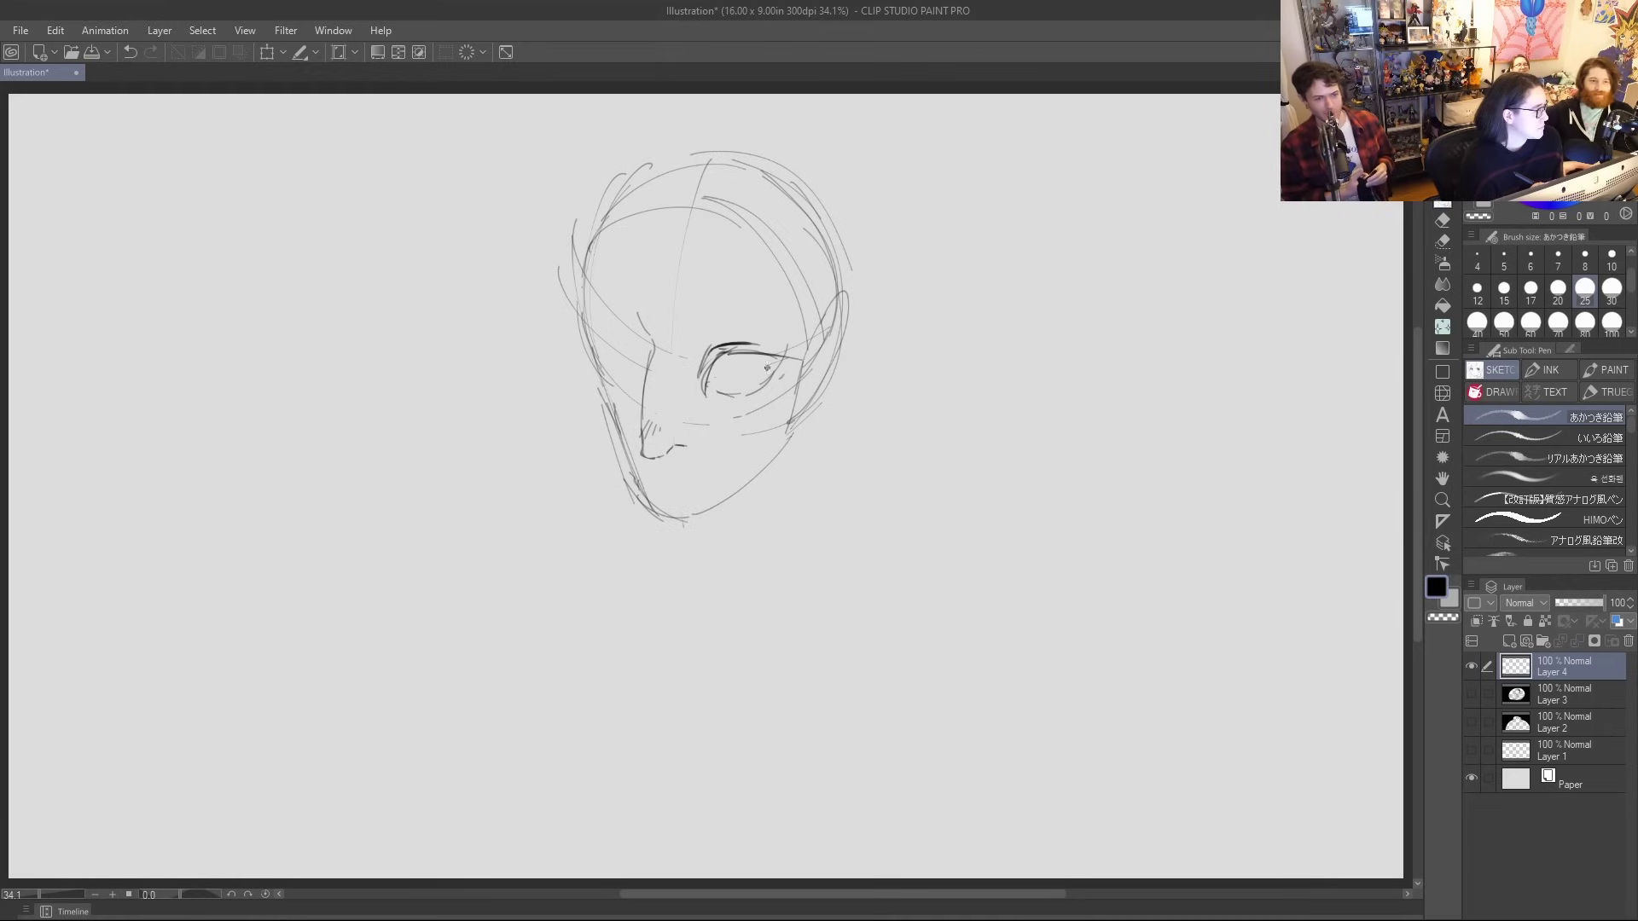
mouse_move(744, 396)
left_mouse_down()
mouse_move(710, 384)
mouse_move(749, 396)
mouse_move(735, 392)
left_mouse_up()
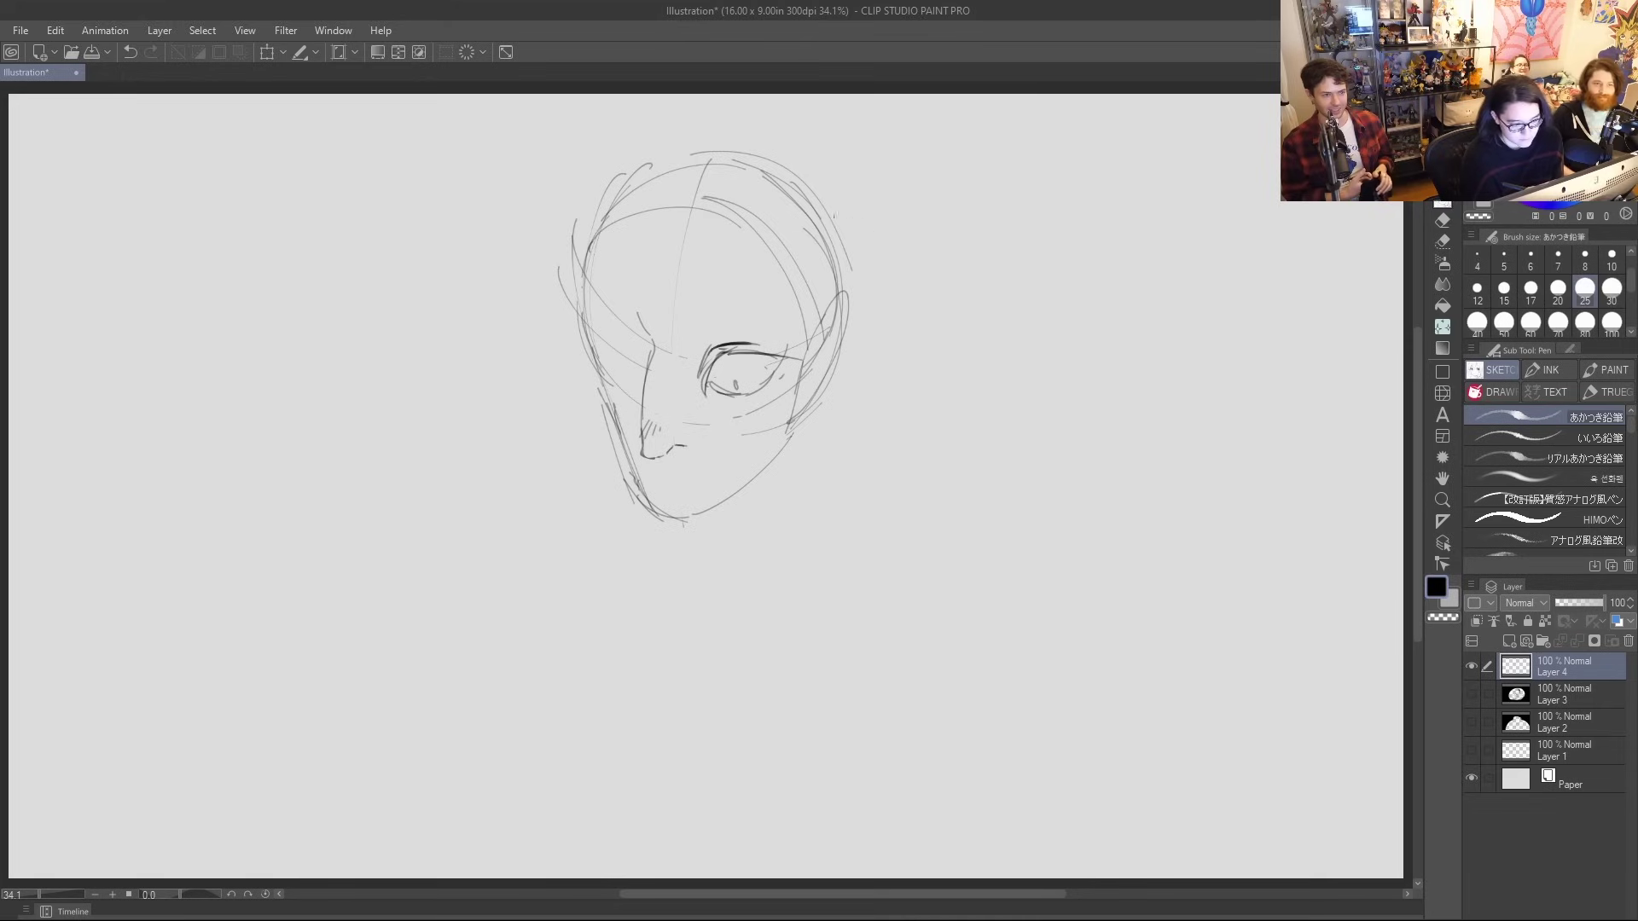
Sketch the far eye against the nose bridge with a darker upper lid and a small pupil
mouse_move(597, 327)
left_mouse_down()
mouse_move(648, 369)
mouse_move(600, 335)
mouse_move(642, 380)
mouse_move(607, 360)
mouse_move(639, 387)
mouse_move(614, 367)
mouse_move(648, 377)
left_mouse_up()
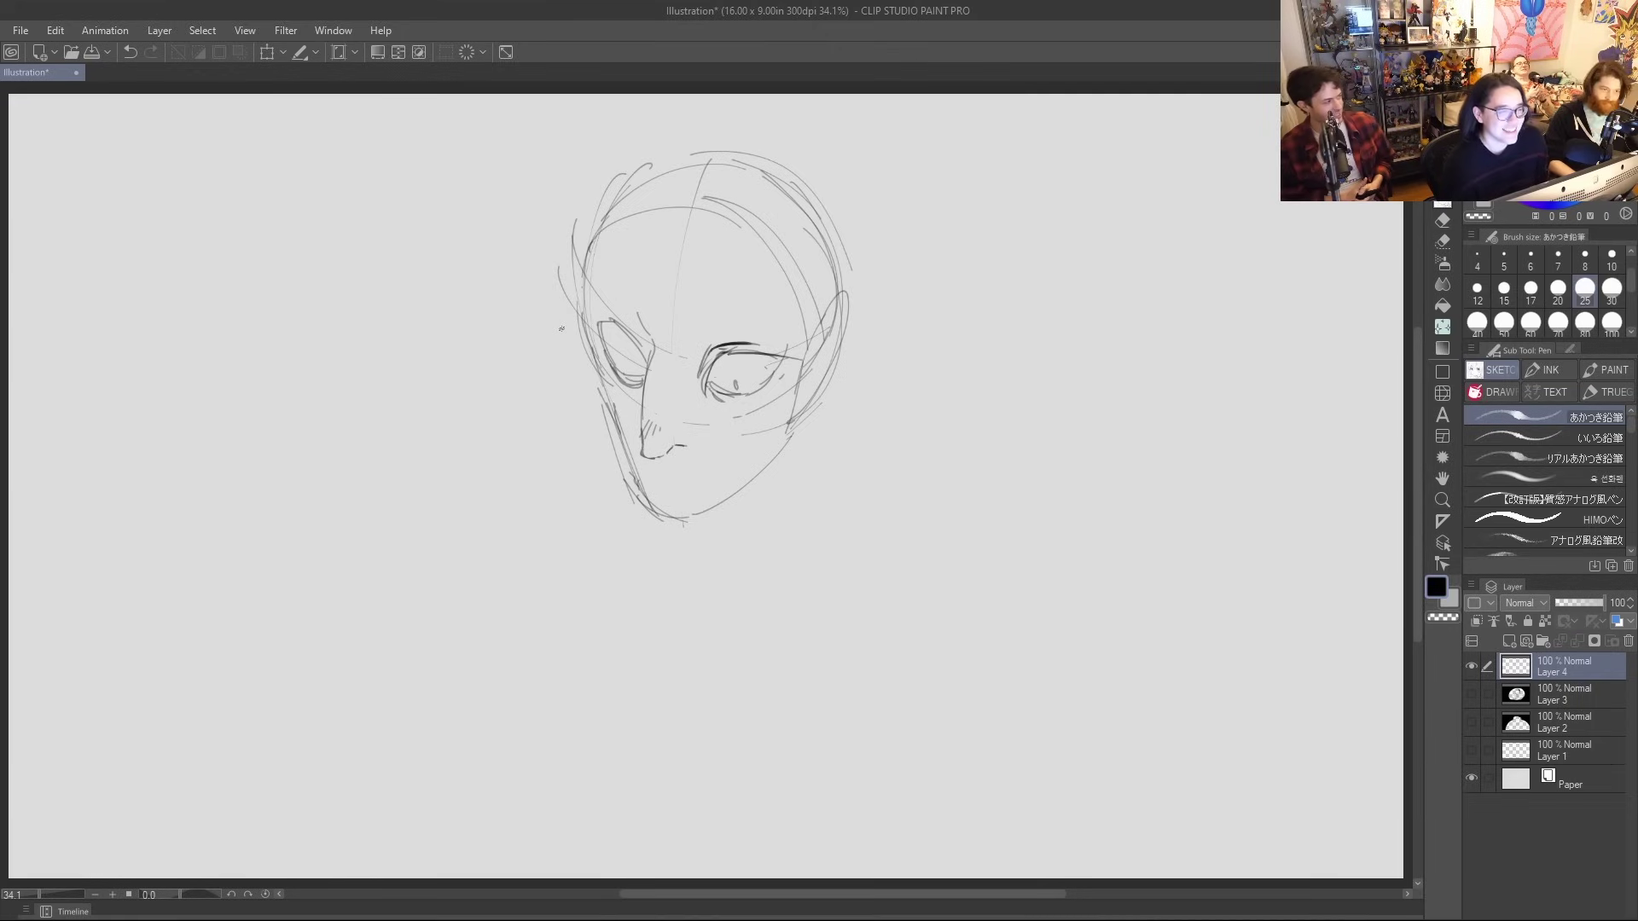
left_click_drag(596, 329, 651, 377)
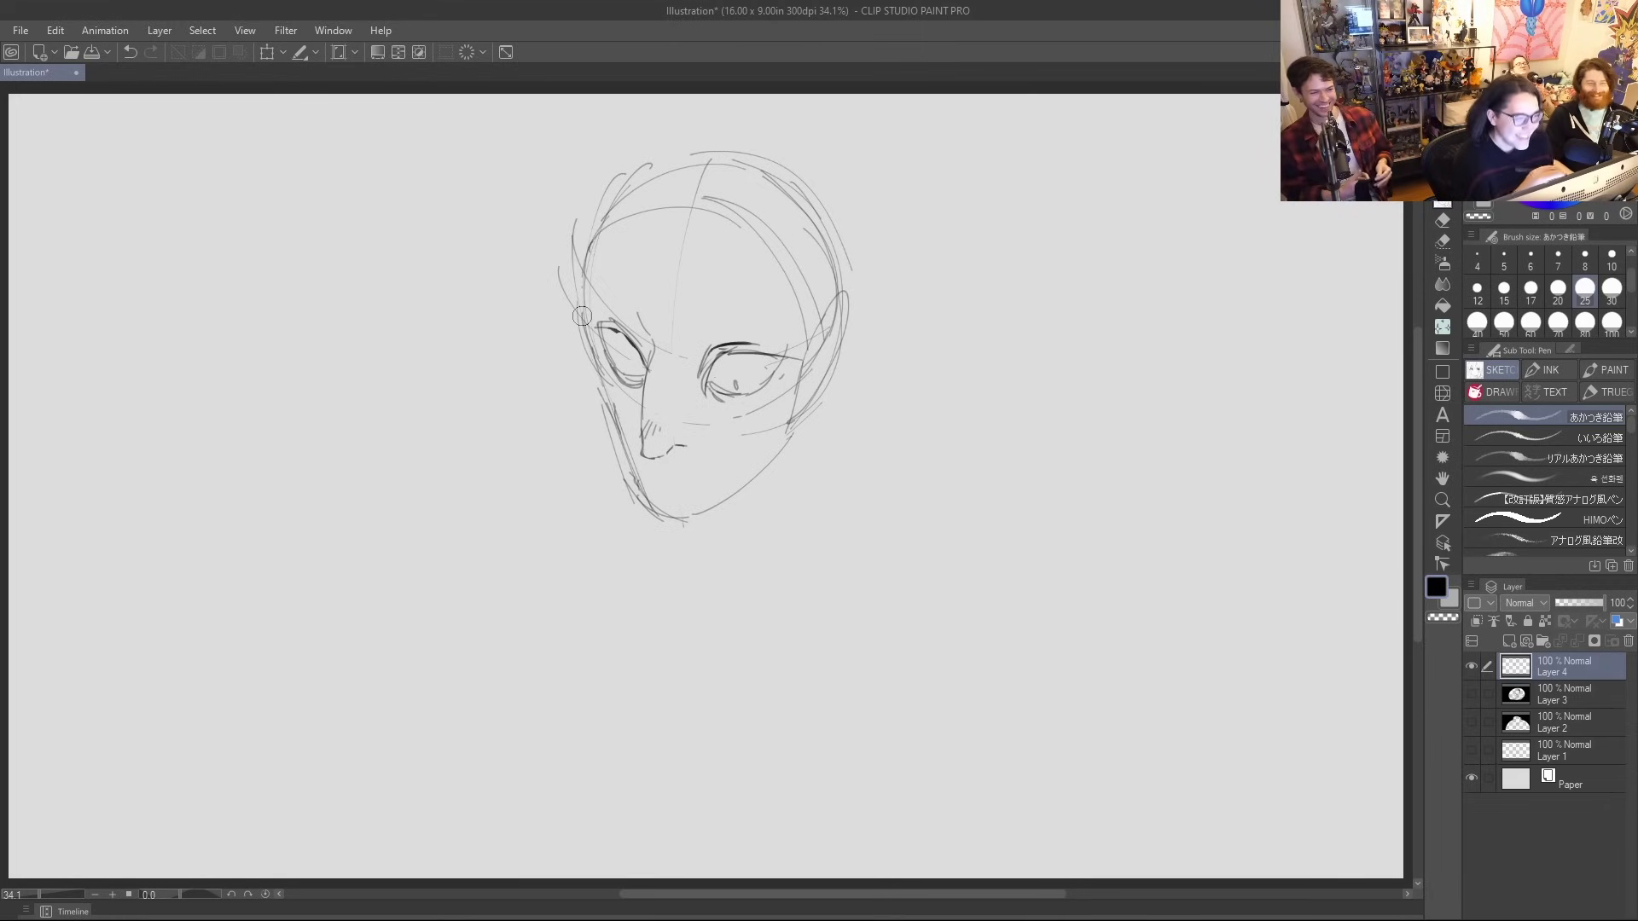
mouse_move(612, 335)
left_mouse_down()
mouse_move(632, 344)
mouse_move(632, 375)
left_mouse_up()
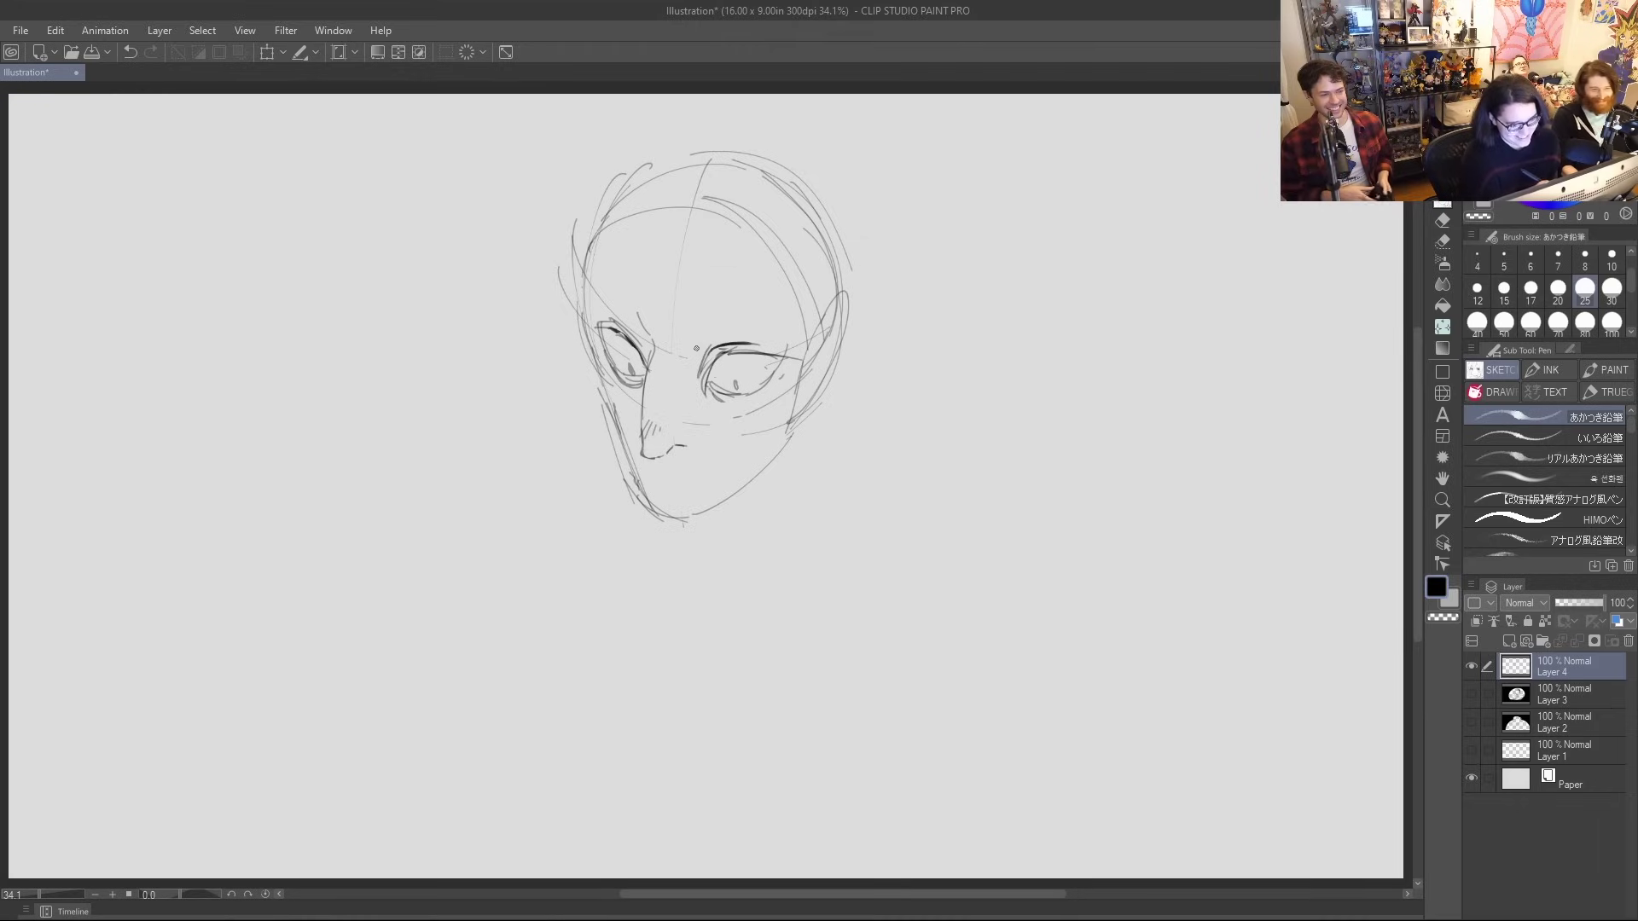
Draw angled brow strokes above the eyes and reinforce the head outline along the forehead and crown
left_click_drag(700, 343, 736, 322)
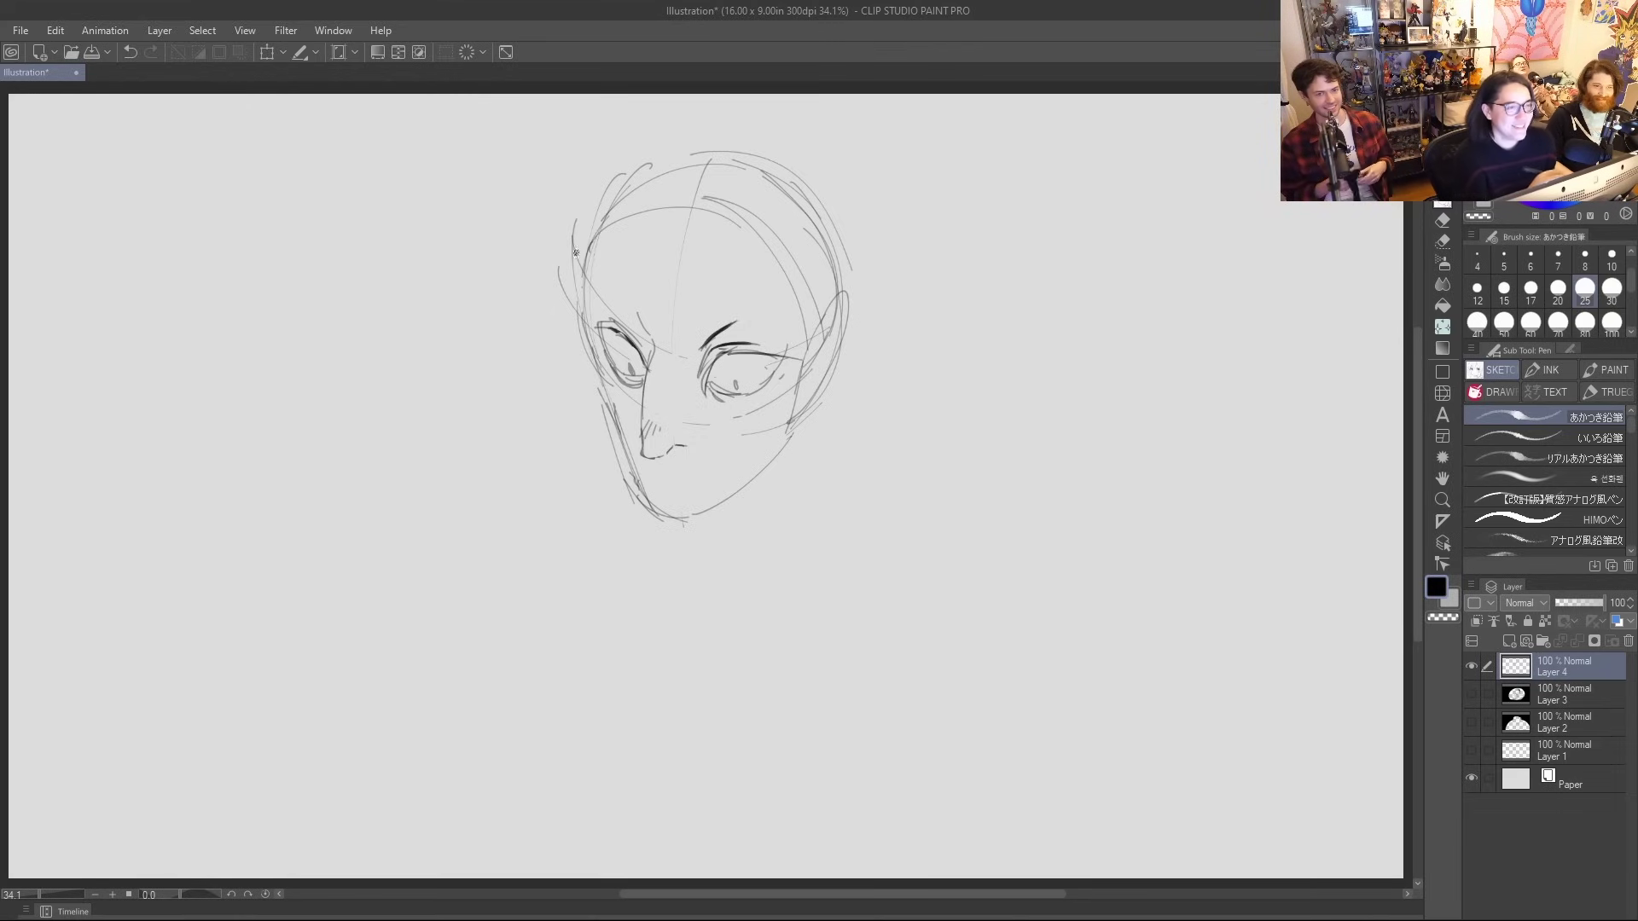
mouse_move(597, 304)
left_mouse_down()
mouse_move(588, 220)
mouse_move(657, 172)
mouse_move(696, 157)
mouse_move(779, 195)
left_mouse_up()
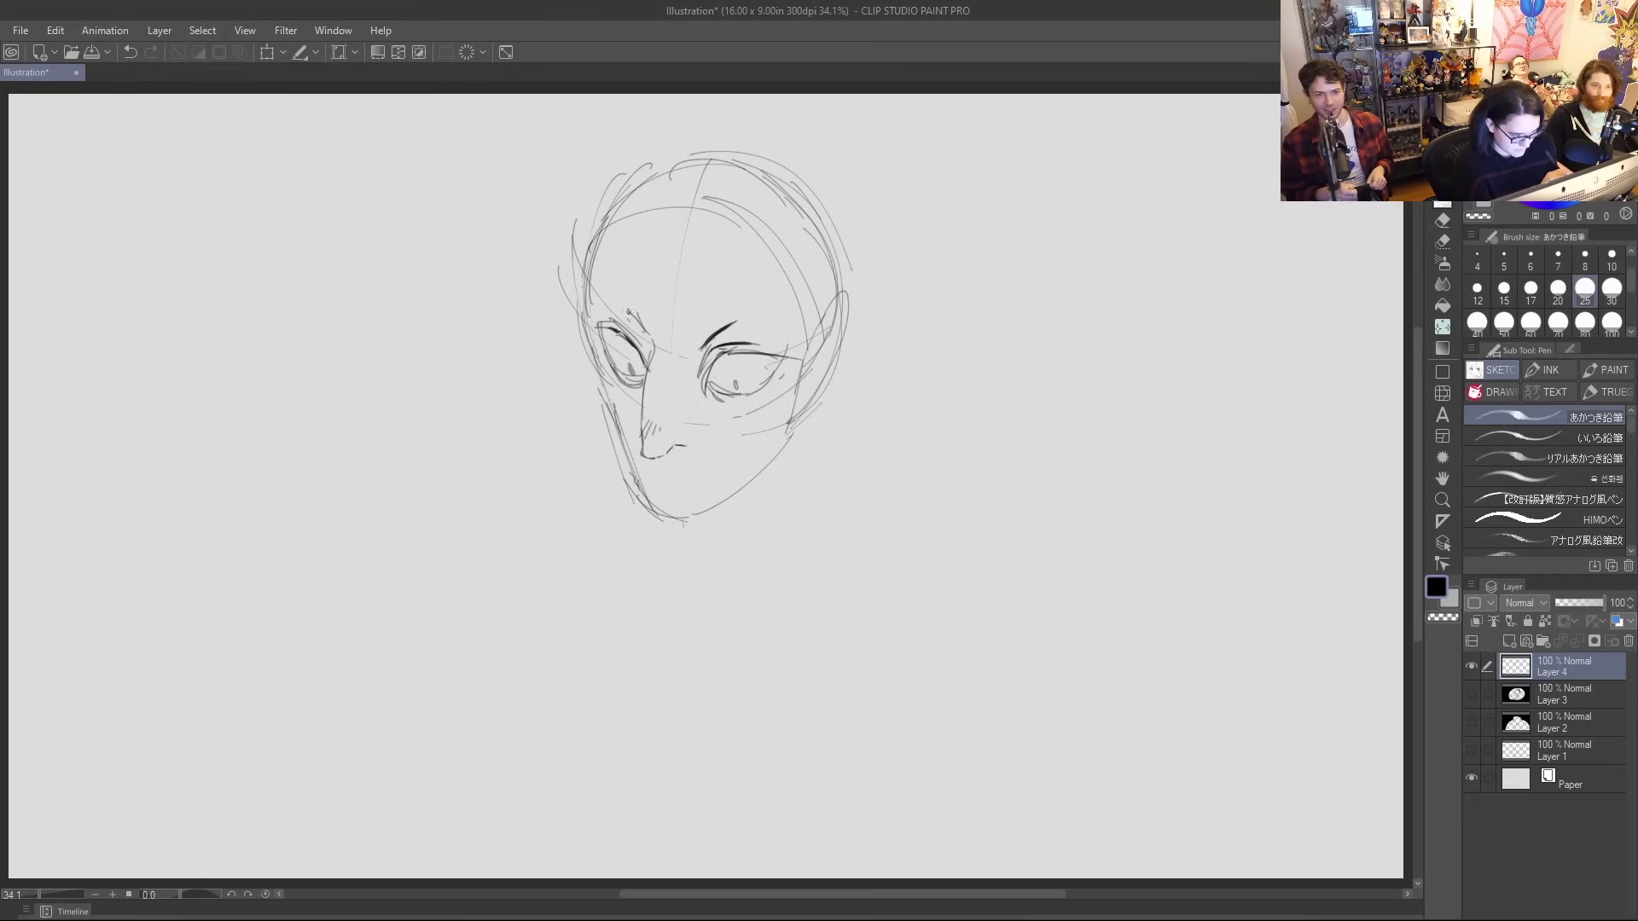
Darken the nose bridge line from the tip up to the inner brow, redoing strokes that come out too heavy
mouse_move(641, 440)
left_mouse_down()
mouse_move(647, 370)
mouse_move(639, 438)
left_mouse_up()
left_click_drag(653, 363, 645, 384)
key("ctrl+z")
left_click_drag(641, 441, 654, 348)
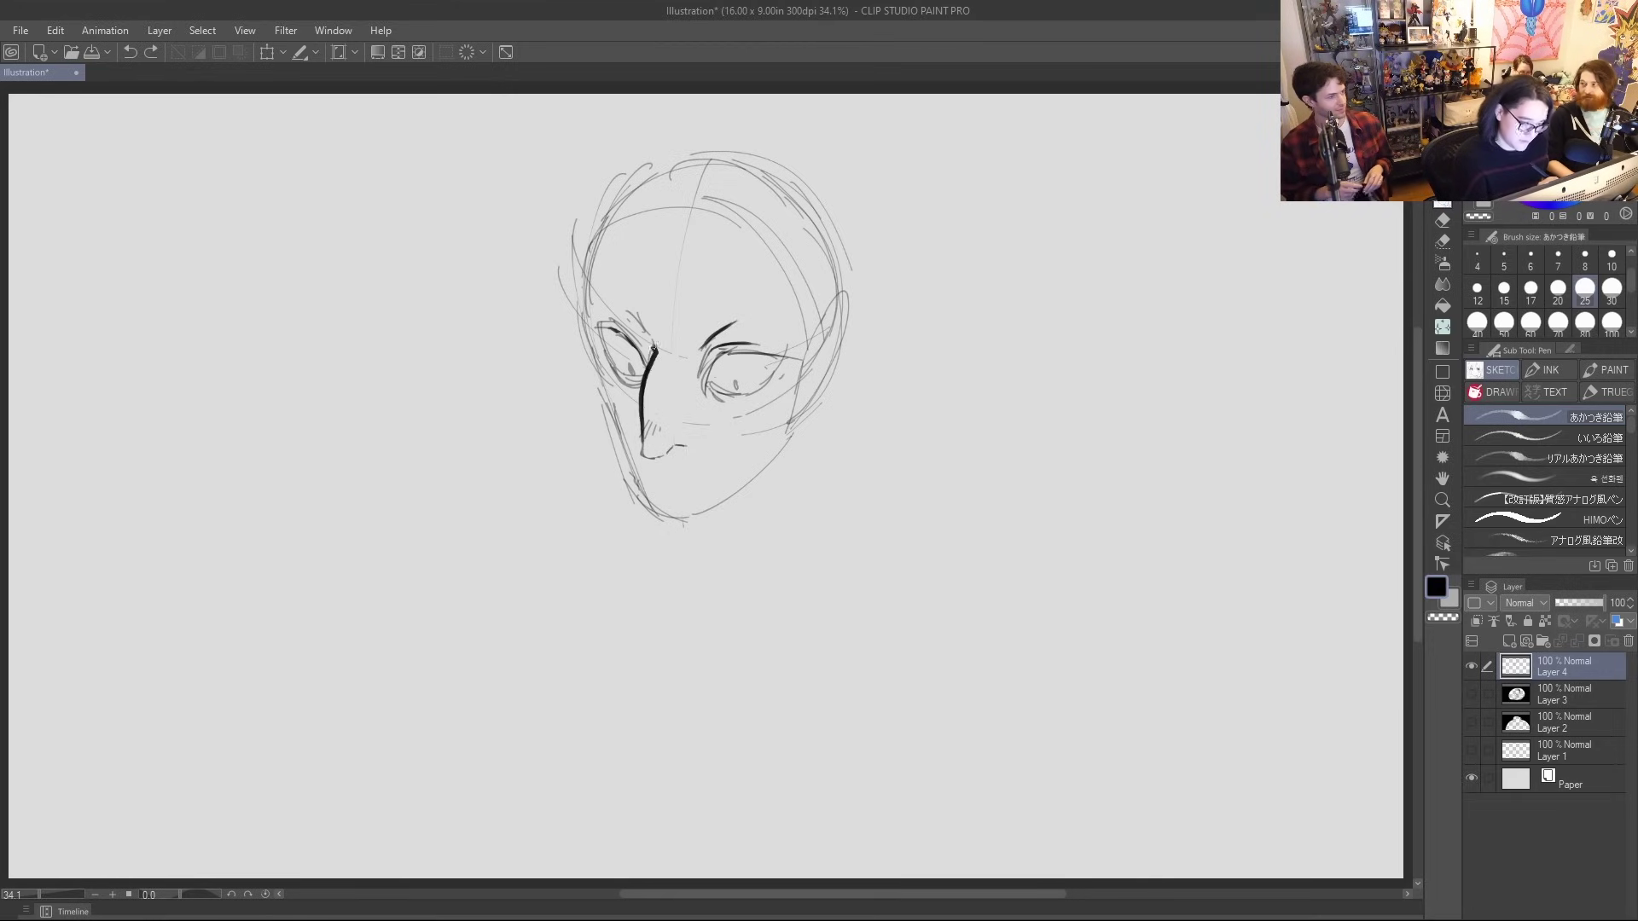
key("ctrl+z")
left_click_drag(641, 442, 653, 331)
Sketch the neck, sloping shoulders and upper arm contours below the head, redoing the first shoulder strokes
left_click_drag(649, 505, 687, 586)
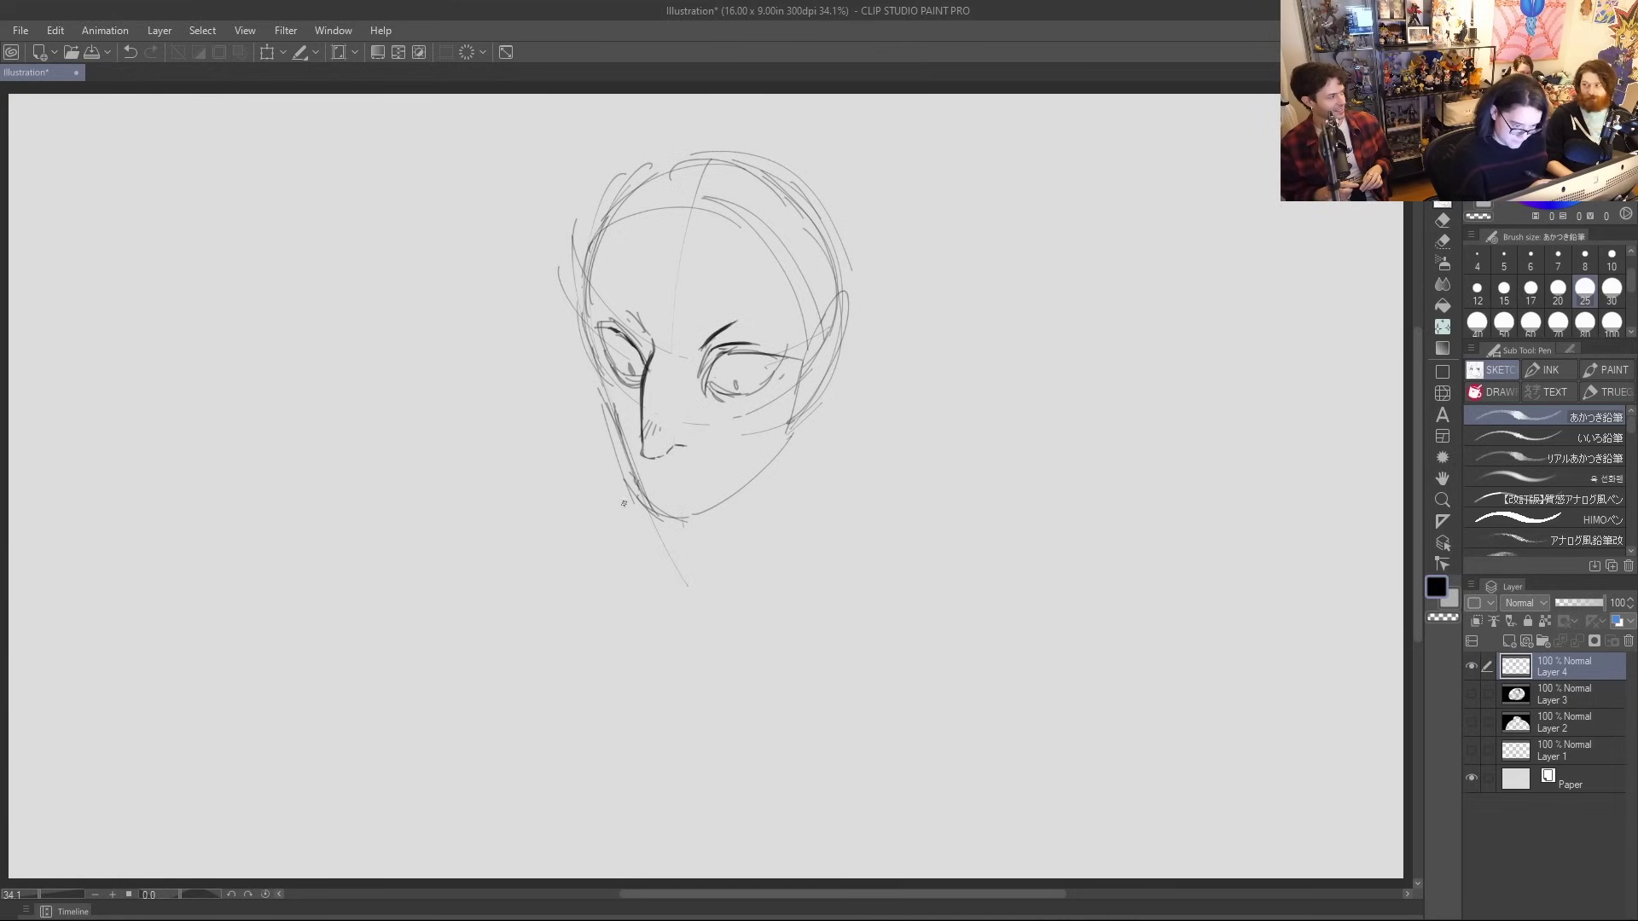
left_click_drag(628, 535, 583, 673)
key("ctrl+z")
left_click_drag(603, 530, 440, 653)
key("ctrl+z")
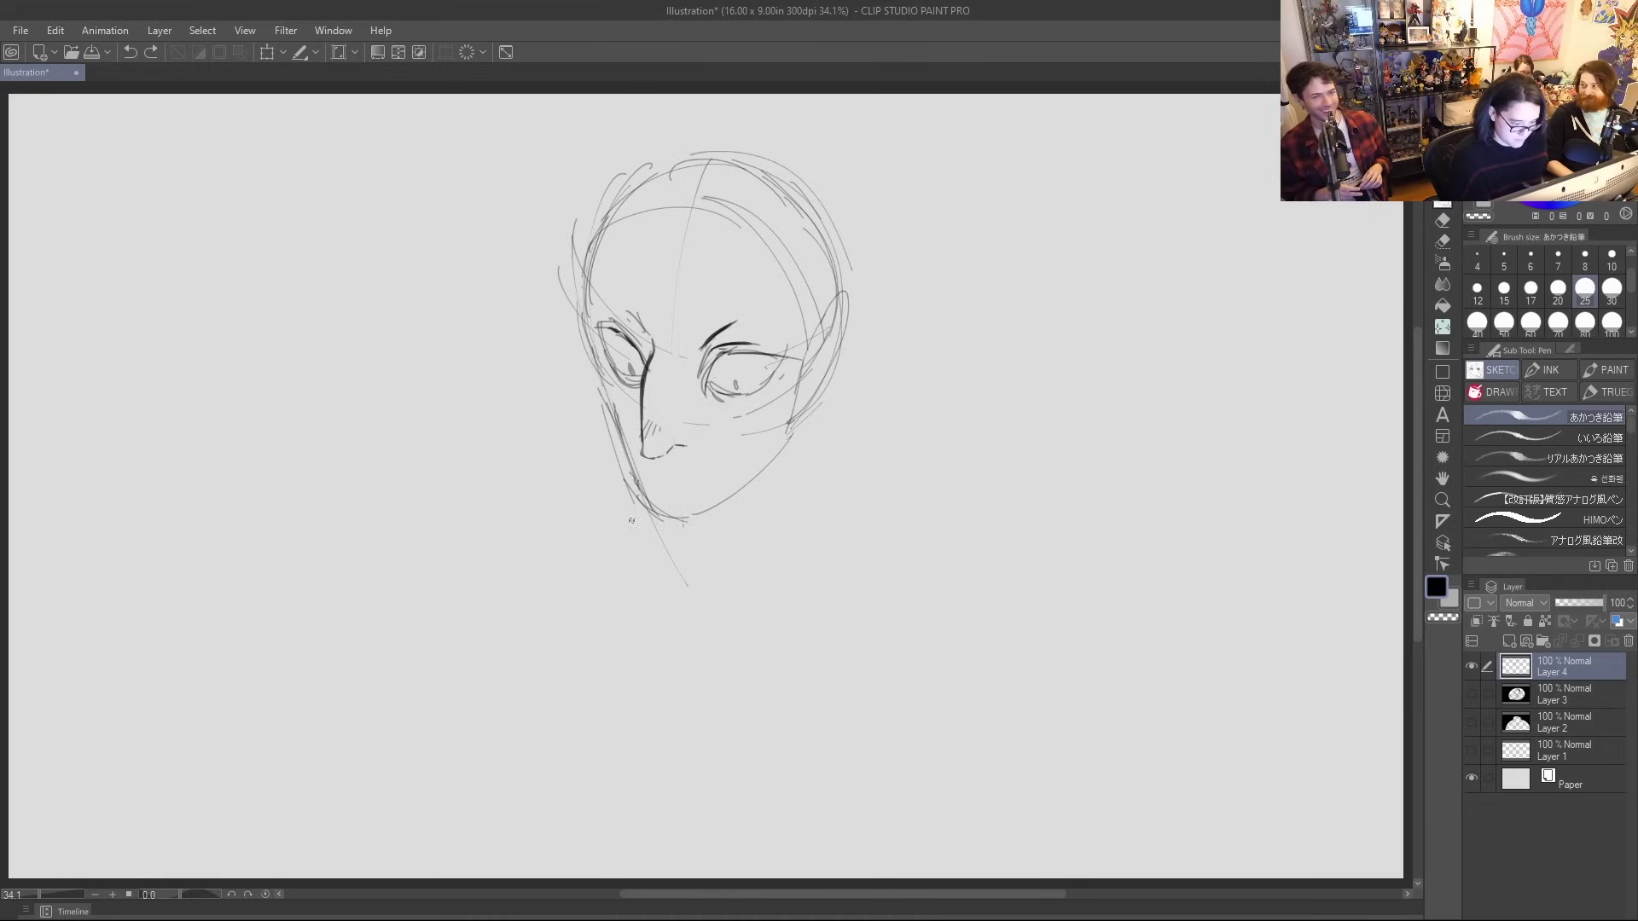
mouse_move(645, 513)
left_mouse_down()
mouse_move(525, 607)
mouse_move(529, 536)
mouse_move(369, 700)
left_mouse_up()
left_click_drag(419, 747, 630, 877)
mouse_move(799, 425)
left_mouse_down()
mouse_move(819, 510)
mouse_move(1122, 670)
mouse_move(1030, 773)
left_mouse_up()
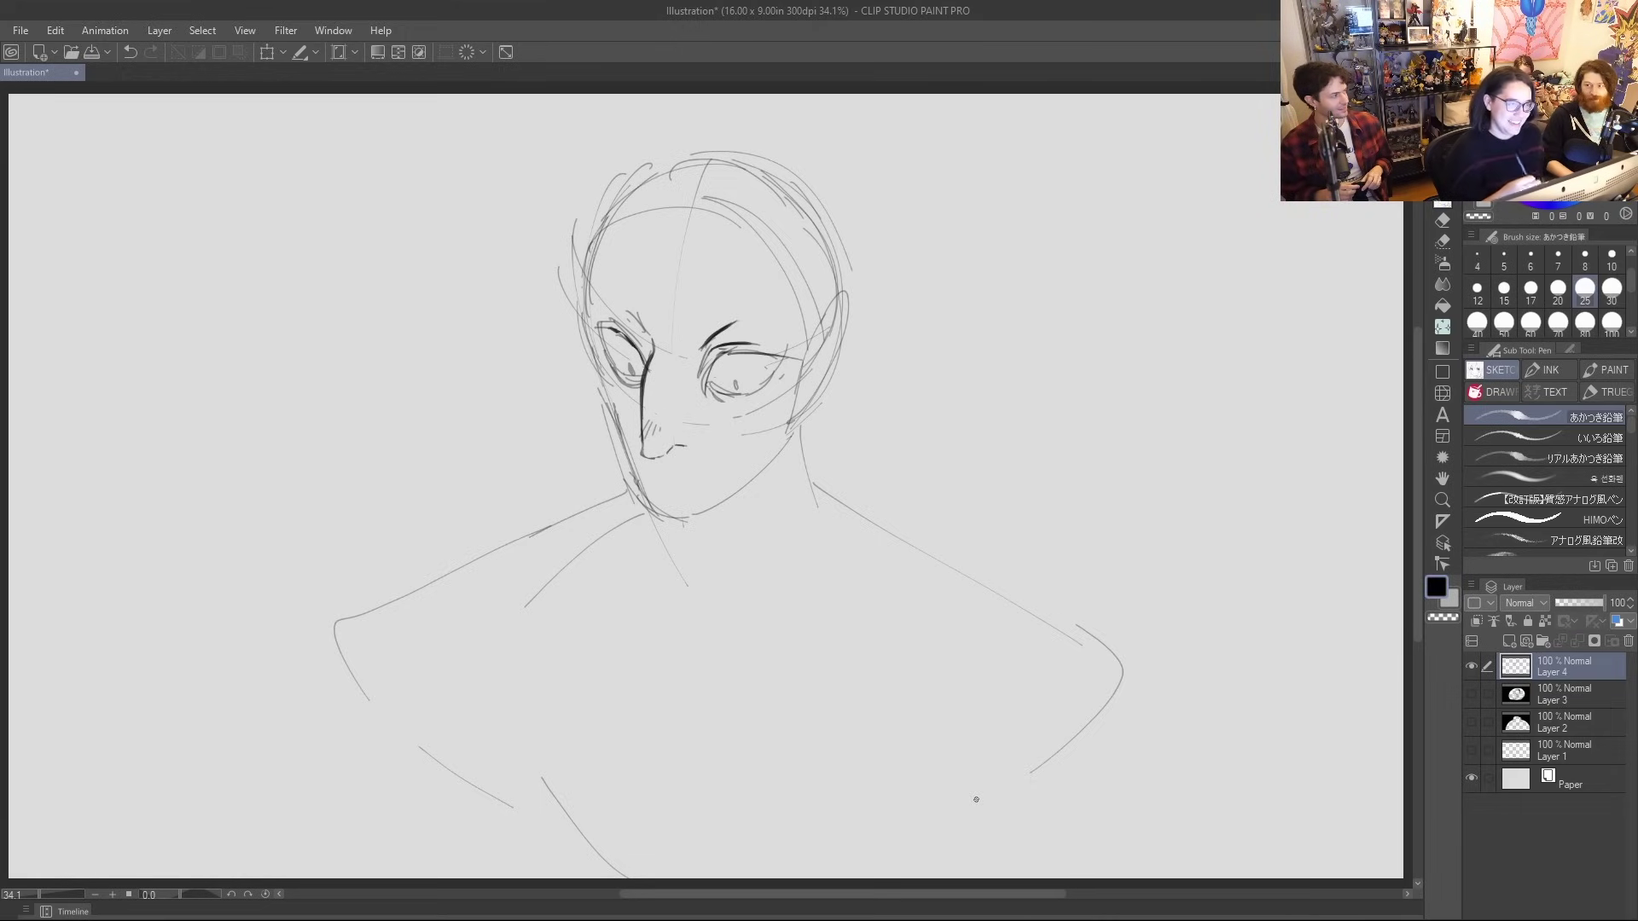
Sketch the inner contour lines of both upper arms and extend the sides of the torso toward the canvas edge
left_click_drag(385, 615, 499, 829)
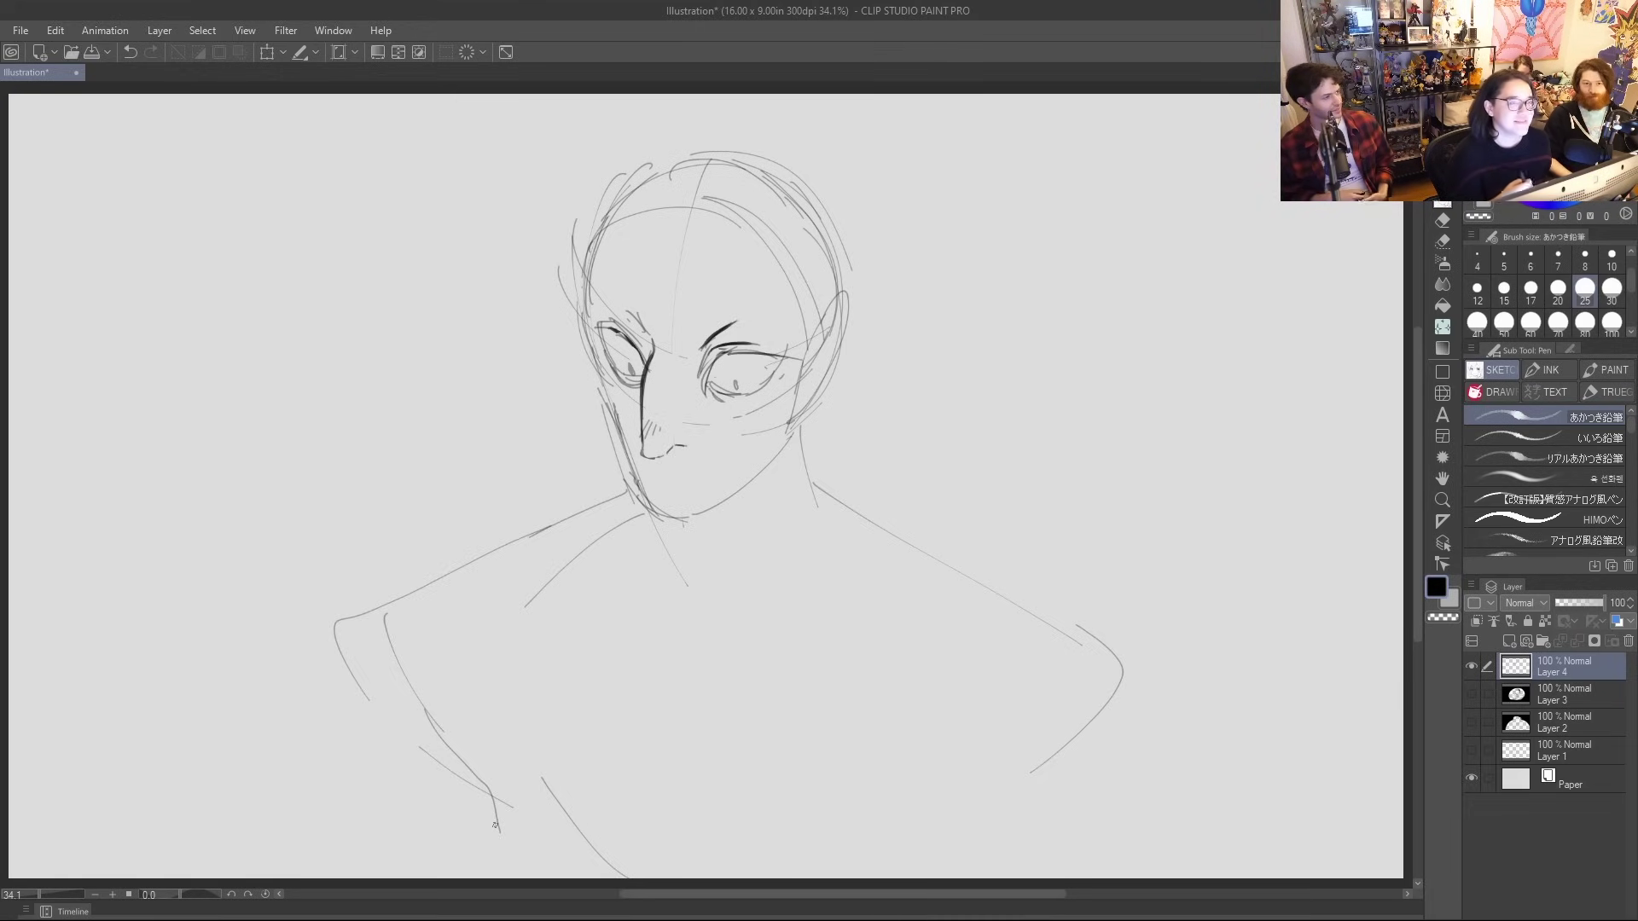
left_click_drag(394, 627, 542, 810)
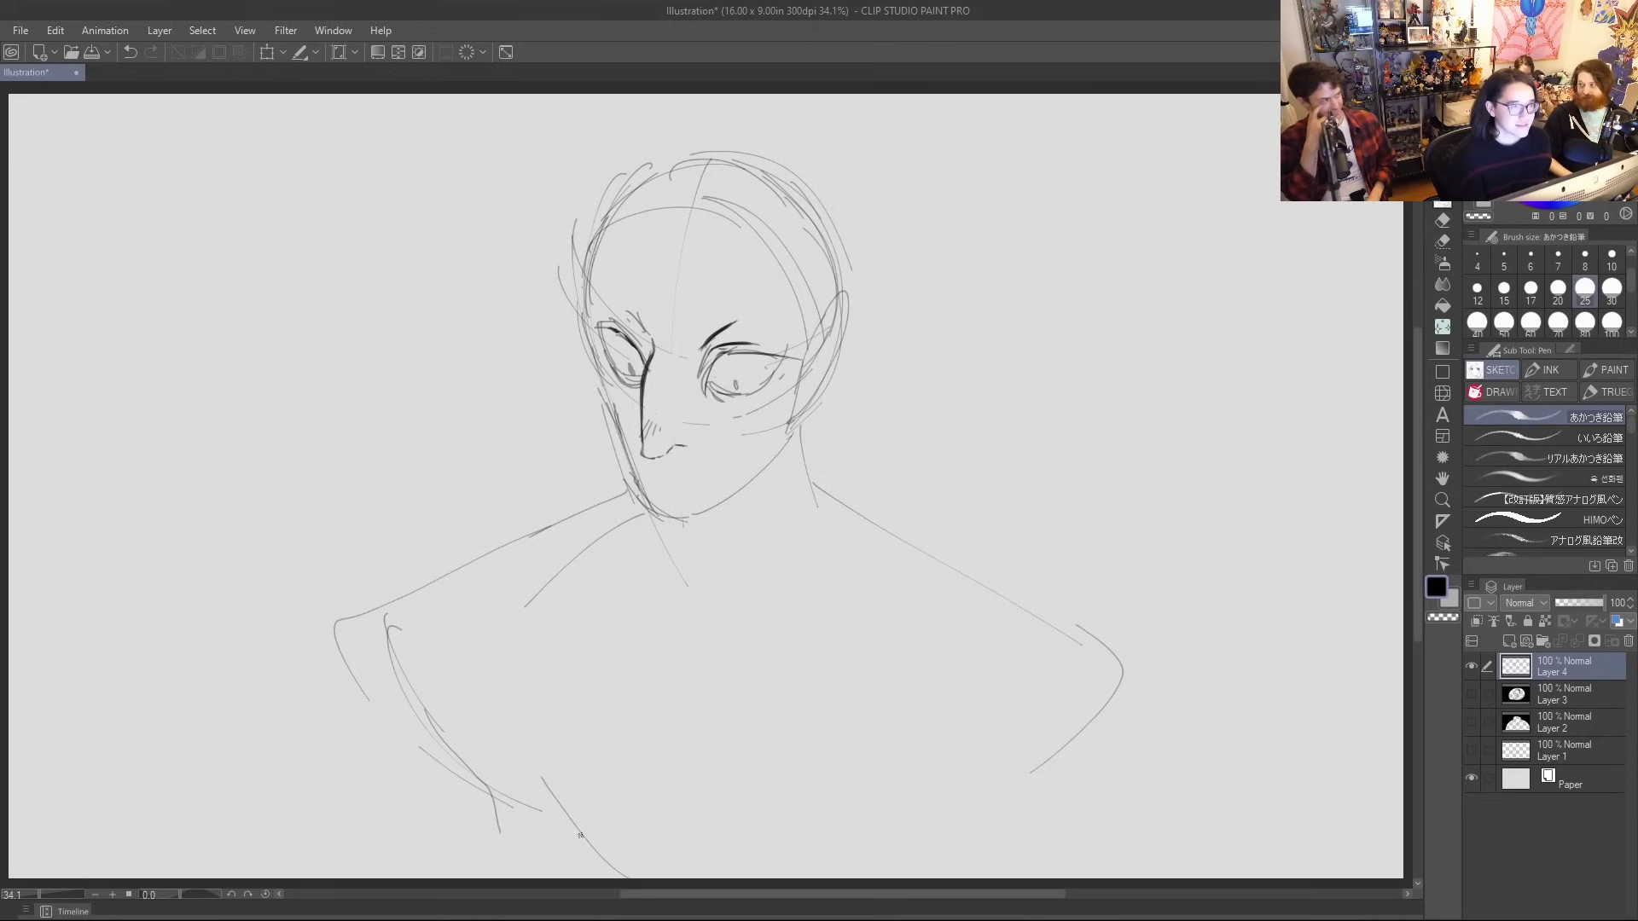
left_click_drag(522, 810, 568, 879)
mouse_move(1065, 646)
left_mouse_down()
mouse_move(1034, 766)
mouse_move(919, 879)
left_mouse_up()
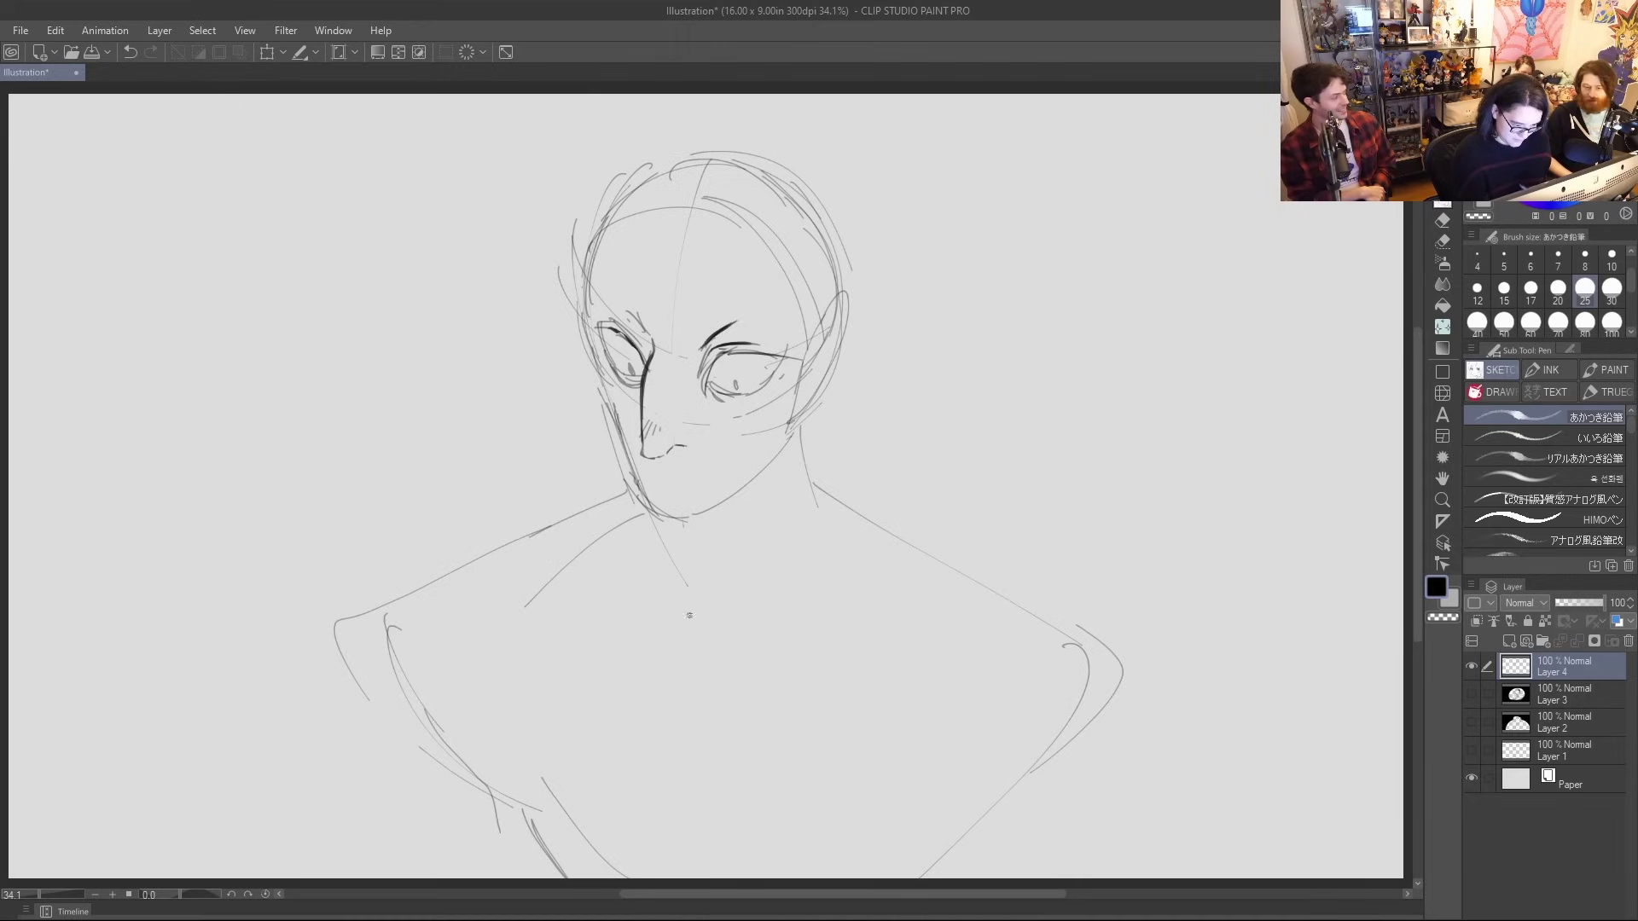
Draw the throat contour below the chin with hatched shadow and the near neck line, redoing strokes along the way
left_click_drag(667, 518, 708, 588)
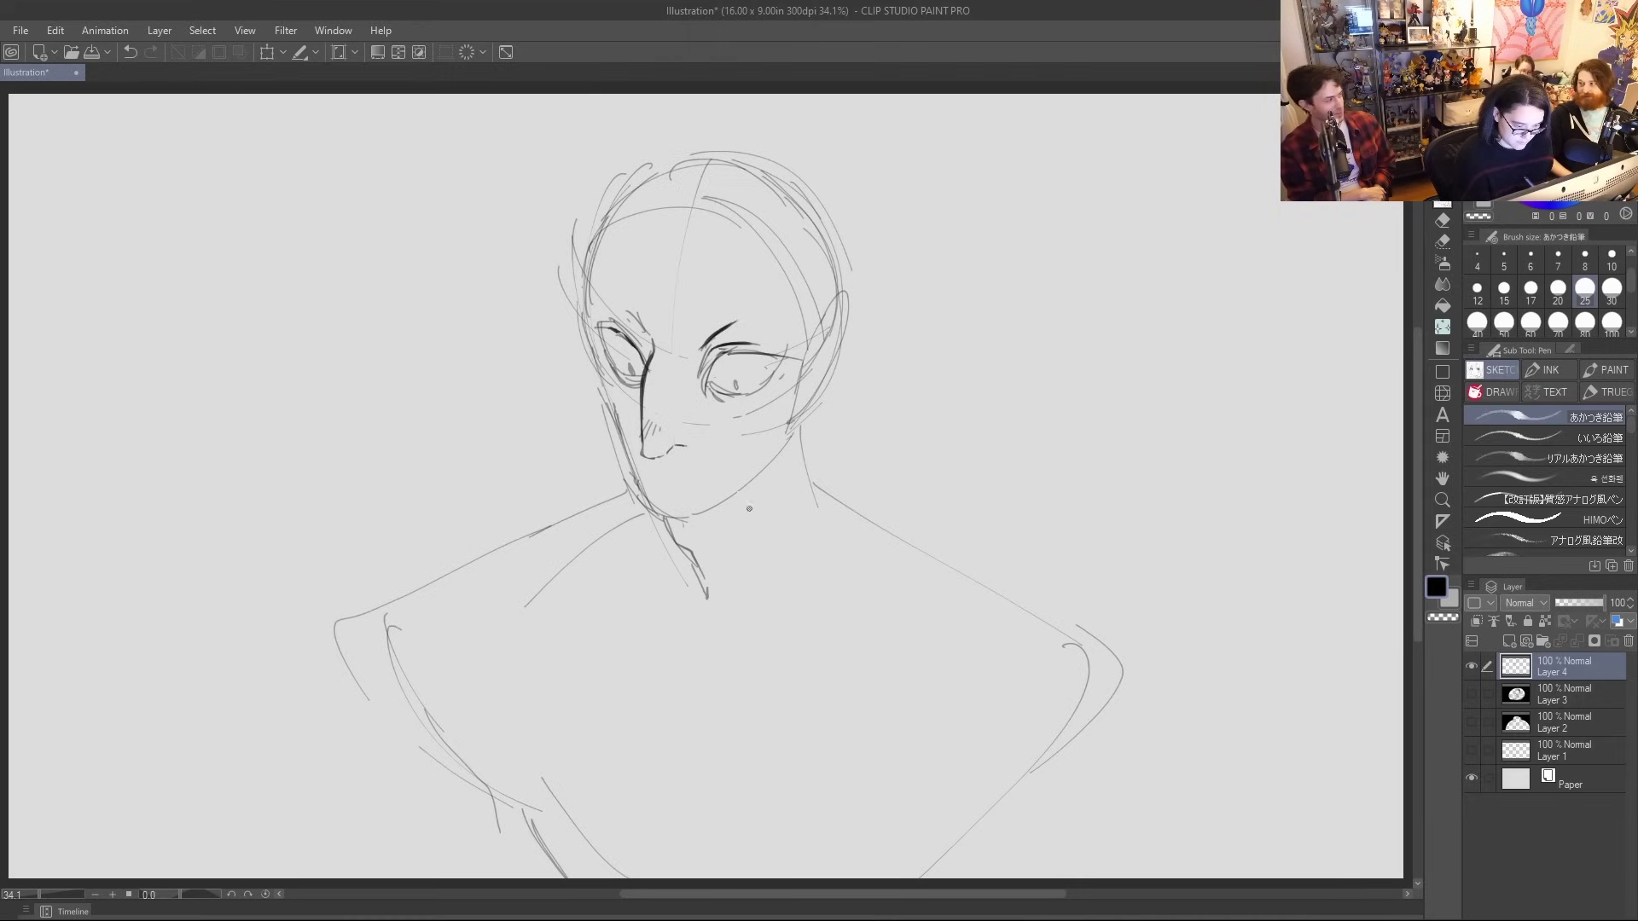
key("ctrl+z")
mouse_move(692, 576)
left_mouse_down()
mouse_move(705, 616)
mouse_move(745, 512)
left_mouse_up()
key("ctrl+z")
left_click_drag(721, 580, 757, 490)
mouse_move(670, 523)
left_mouse_down()
mouse_move(702, 552)
mouse_move(793, 430)
left_mouse_up()
key("ctrl+z")
left_click_drag(686, 550, 777, 436)
mouse_move(670, 526)
left_mouse_down()
mouse_move(678, 543)
mouse_move(698, 517)
left_mouse_up()
key("ctrl+z")
left_click_drag(693, 548, 708, 522)
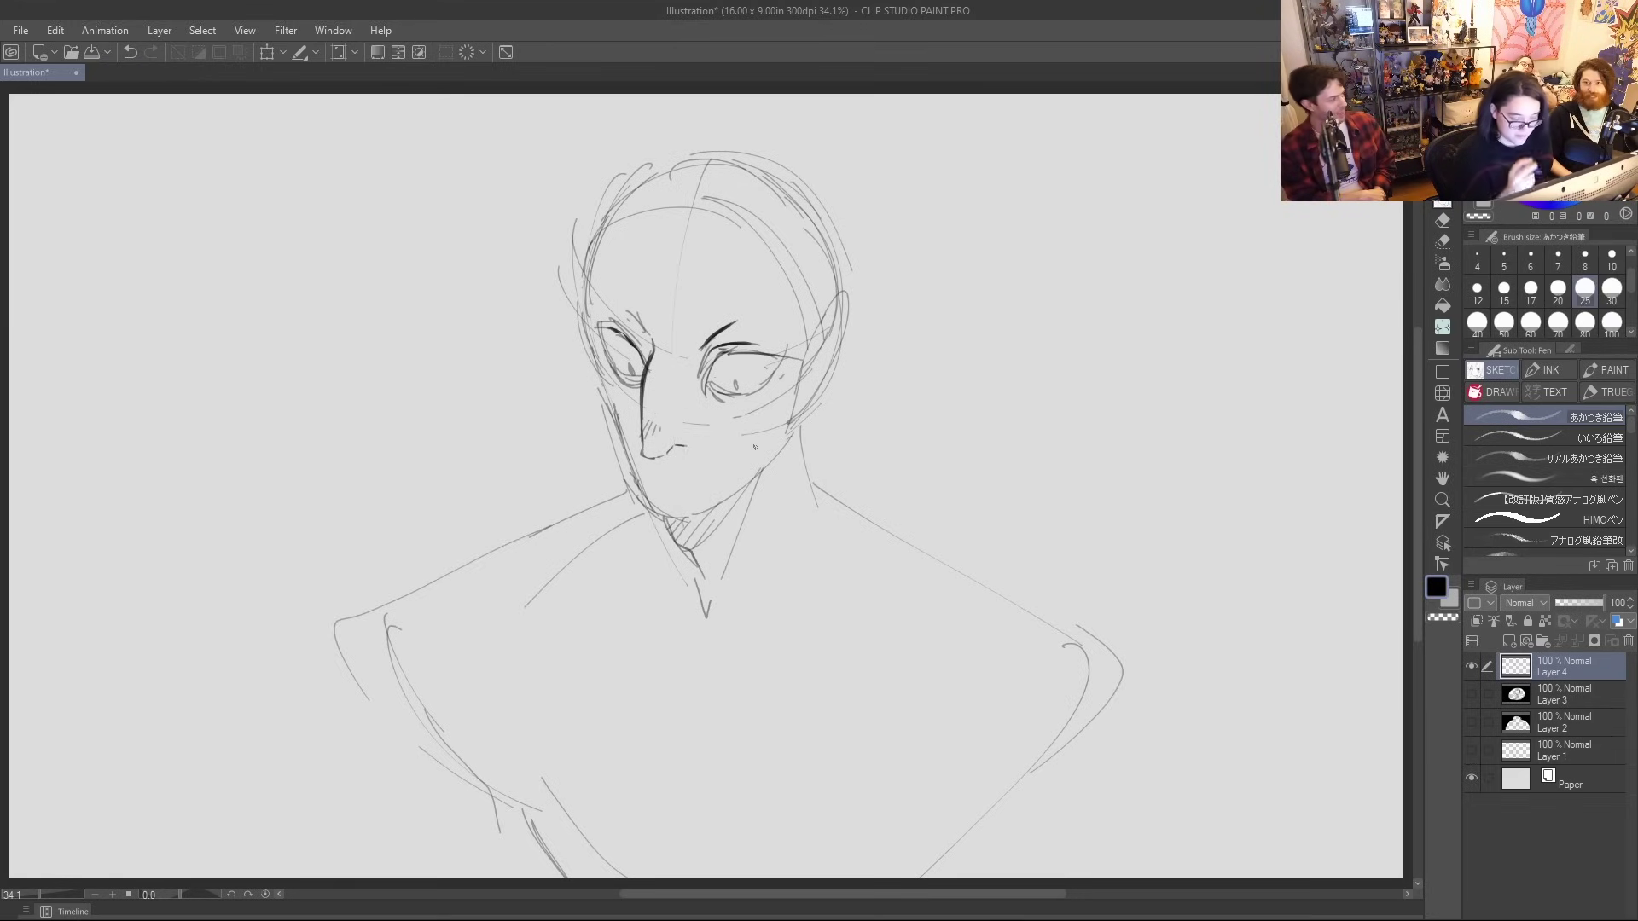
Define the chin and reinforce the near jawline with a heavy tapered stroke, redoing unsatisfactory attempts
mouse_move(630, 461)
left_mouse_down()
mouse_move(640, 505)
mouse_move(712, 512)
mouse_move(794, 447)
mouse_move(708, 510)
left_mouse_up()
key("ctrl+z")
key("ctrl+z")
key("ctrl+z")
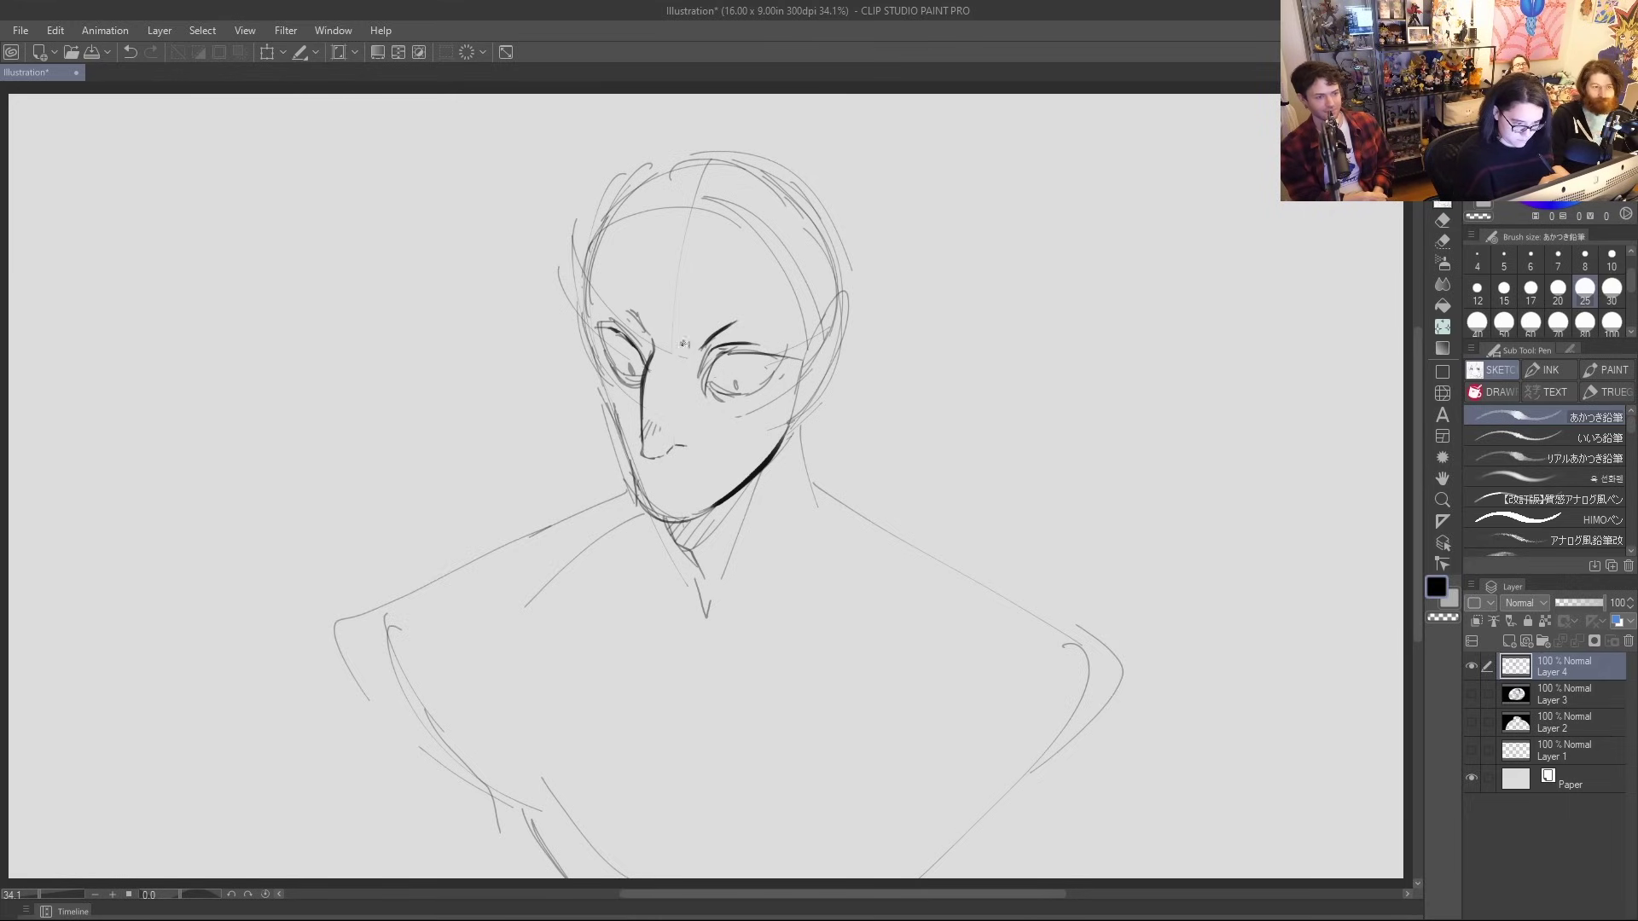
Replace the curved forehead guide with a pointed widow's-peak hairline and reinforce the temples and far cheek contour
mouse_move(623, 215)
left_mouse_down()
mouse_move(759, 218)
mouse_move(810, 296)
left_mouse_up()
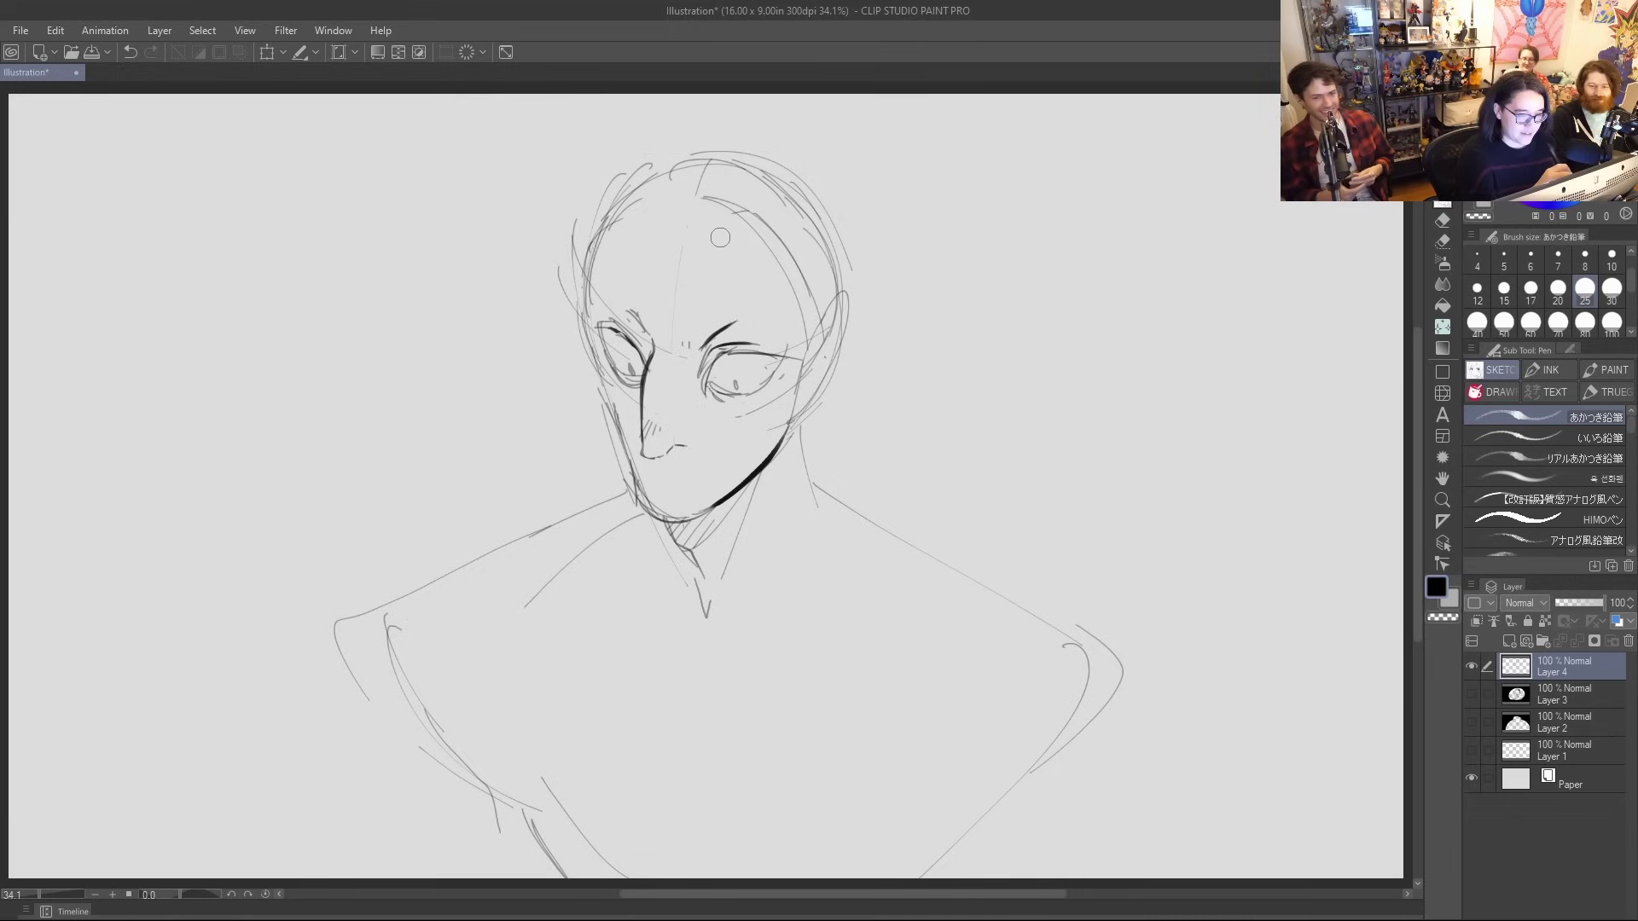
key("ctrl+z")
mouse_move(645, 202)
left_mouse_down()
mouse_move(703, 235)
mouse_move(682, 246)
mouse_move(767, 210)
mouse_move(682, 240)
mouse_move(750, 205)
left_mouse_up()
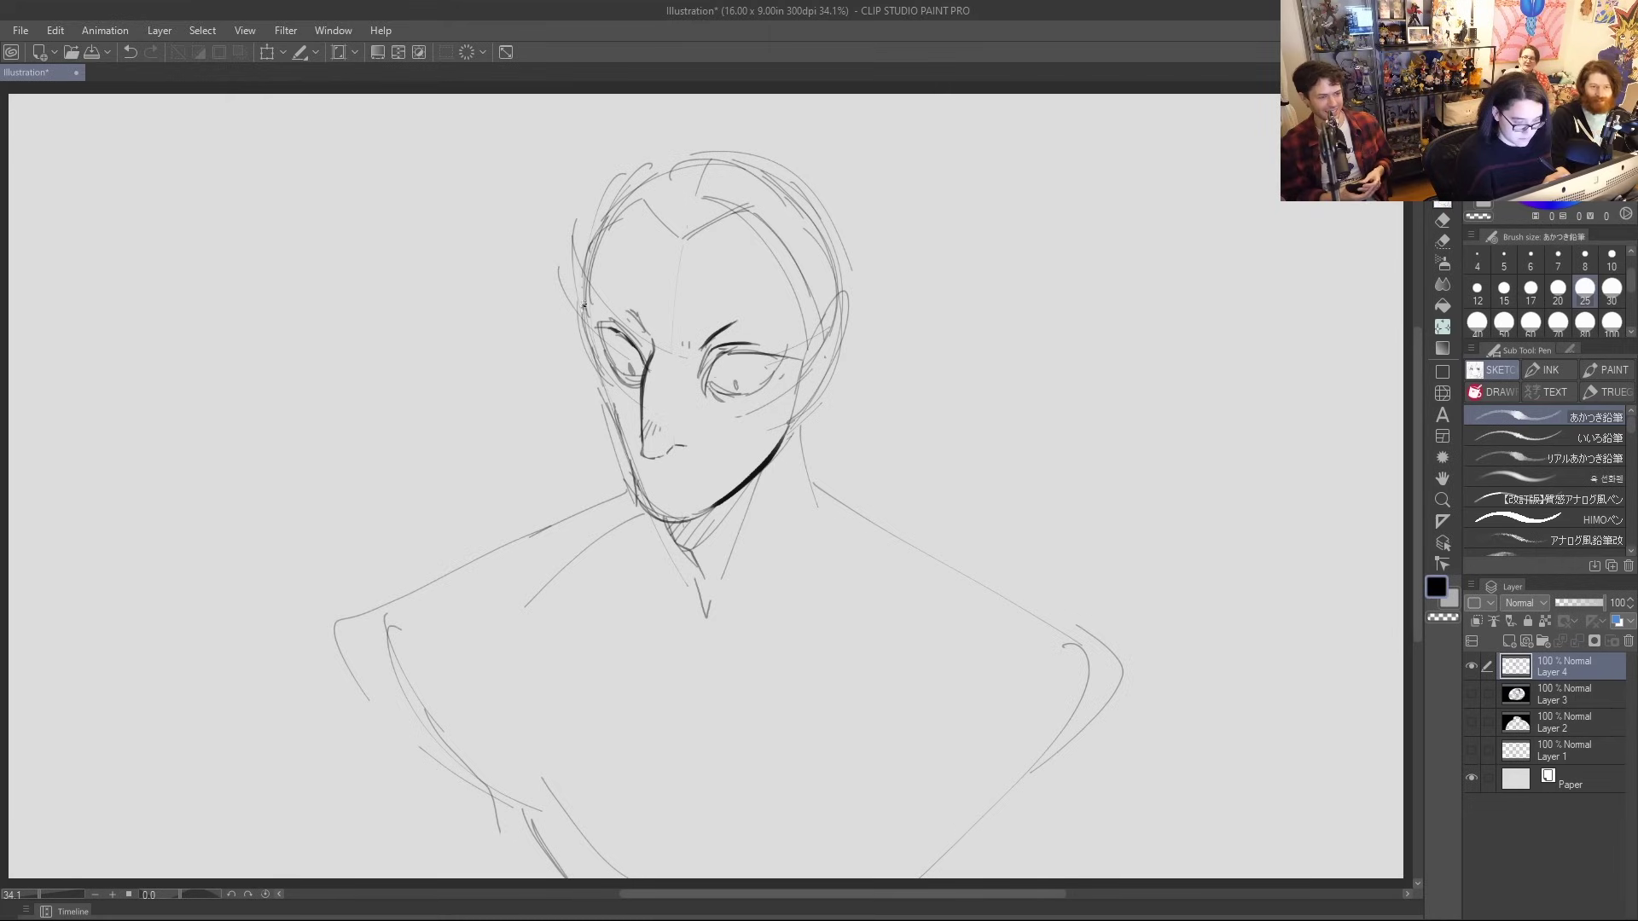
mouse_move(636, 203)
left_mouse_down()
mouse_move(586, 313)
mouse_move(635, 206)
left_mouse_up()
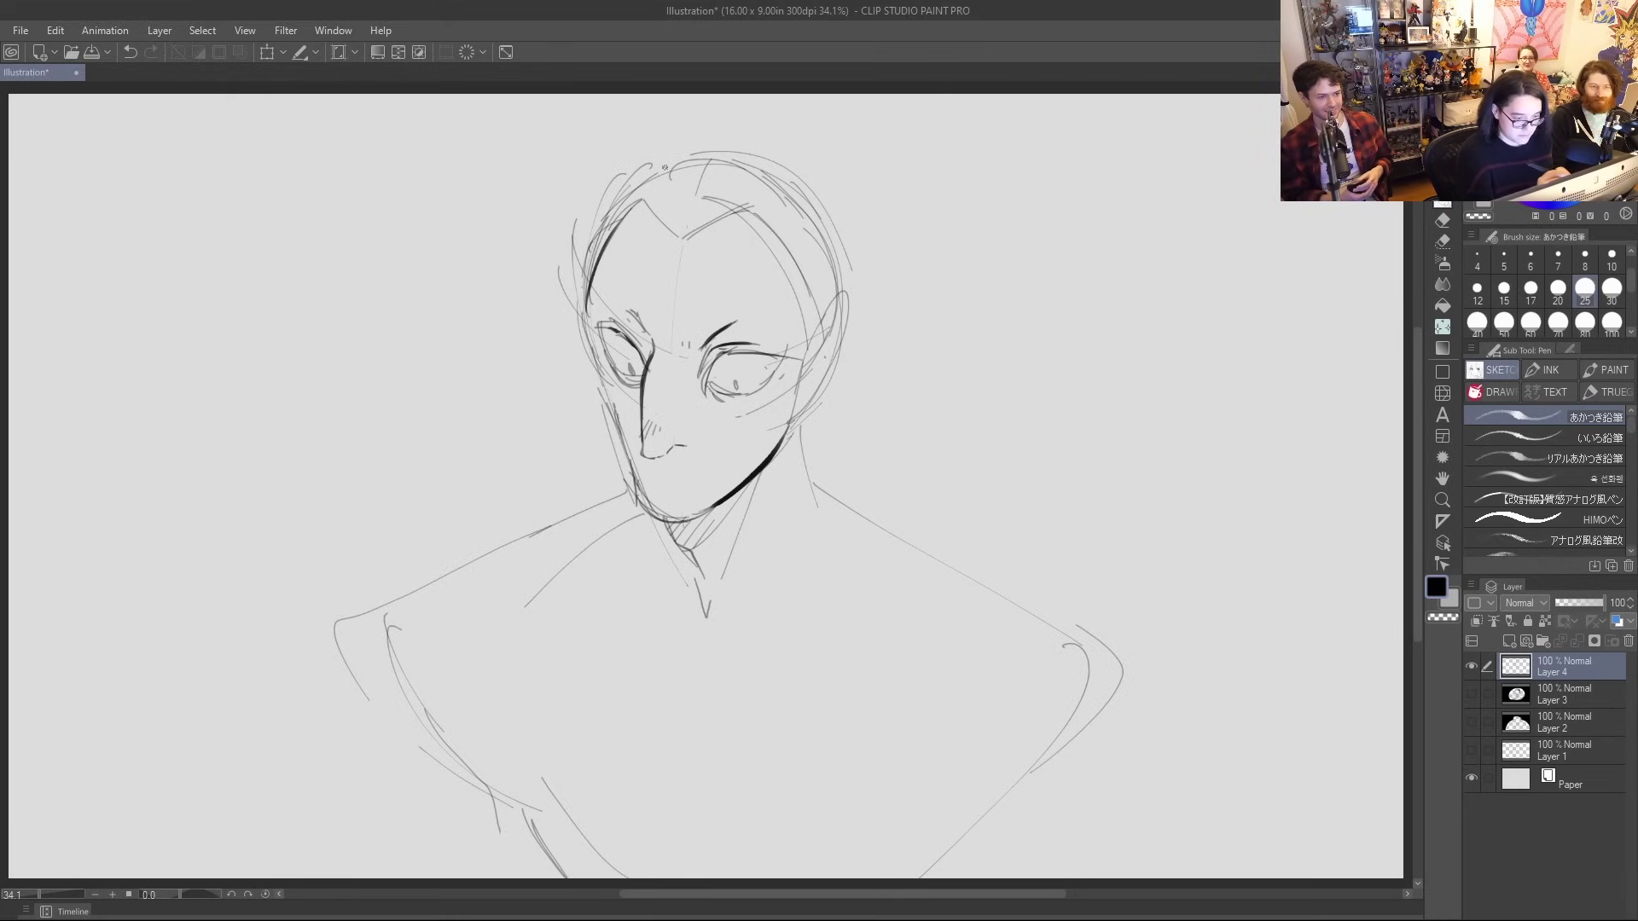
left_click_drag(753, 206, 796, 302)
left_click_drag(771, 240, 808, 358)
left_click_drag(590, 332, 629, 490)
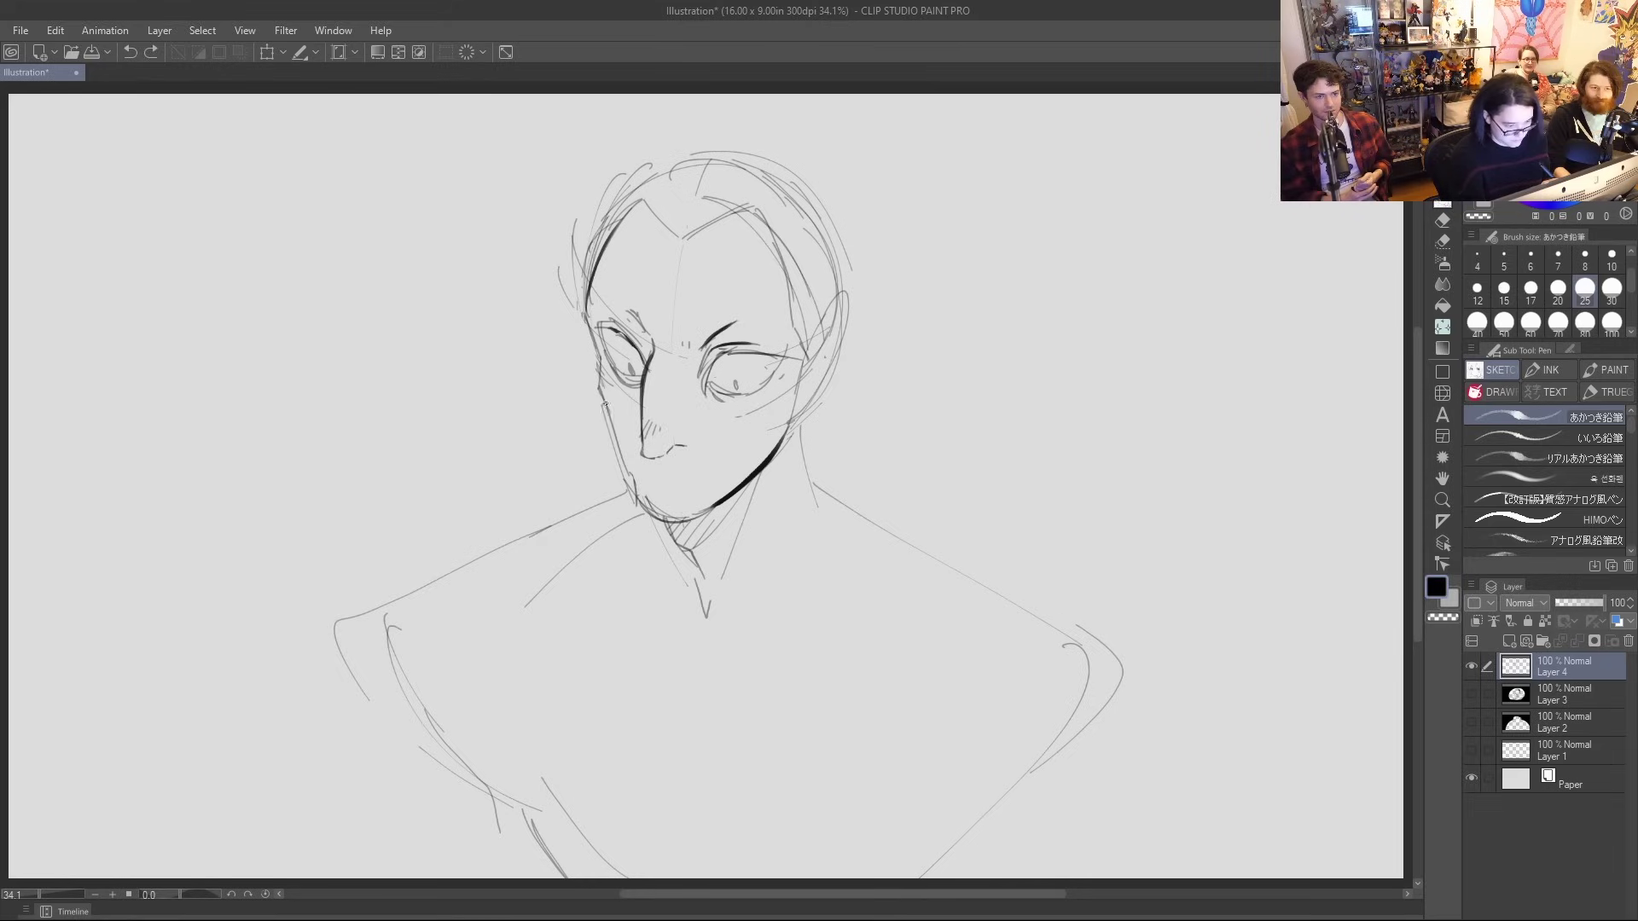
Add under-eye lines and short cheek hatching below the near eye, undoing the long cheek strokes
mouse_move(755, 397)
left_mouse_down()
mouse_move(775, 376)
mouse_move(753, 393)
left_mouse_up()
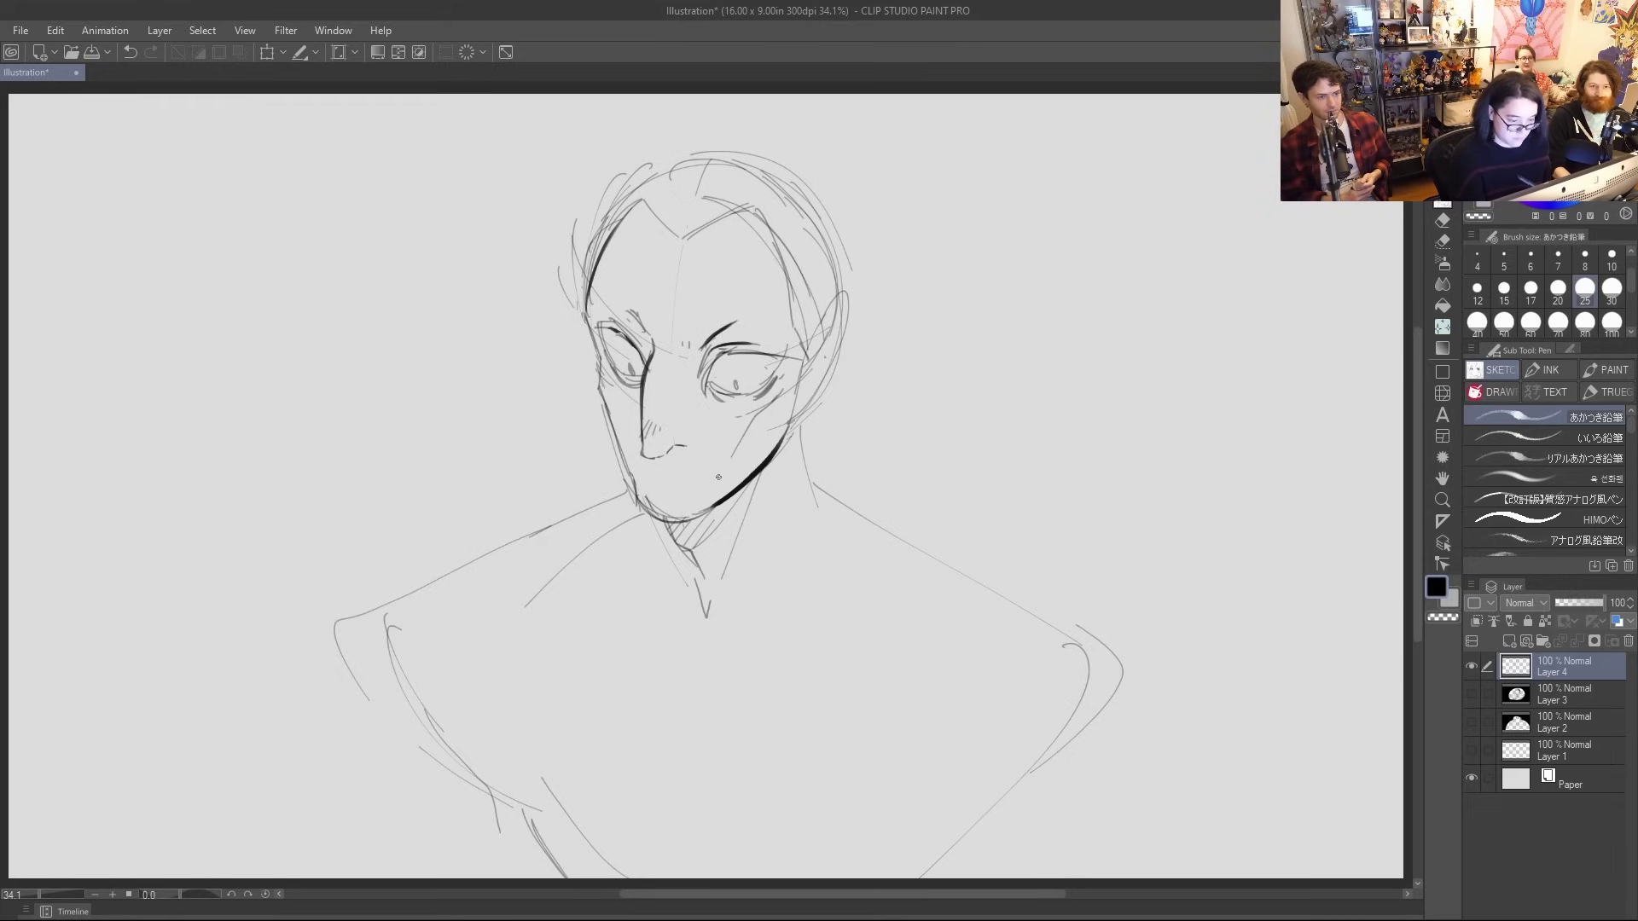
key("ctrl+z")
mouse_move(749, 408)
left_mouse_down()
mouse_move(765, 451)
mouse_move(764, 425)
left_mouse_up()
key("ctrl+z")
key("ctrl+z")
key("ctrl+z")
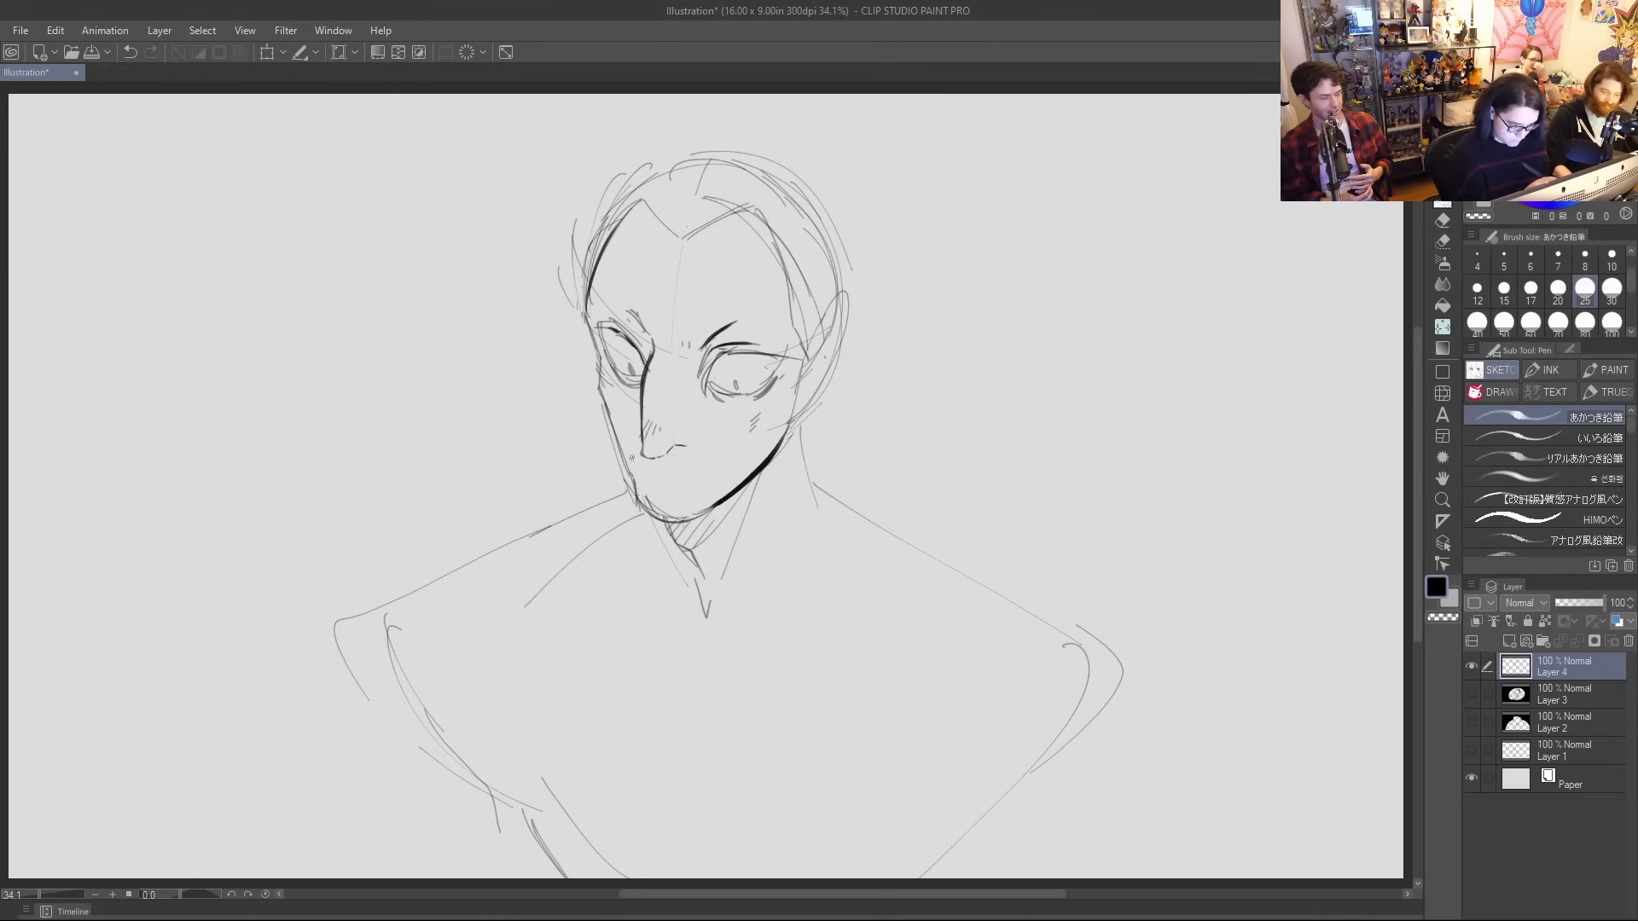
key("ctrl+z")
Try a small mouth above the chin, clear it, and thicken the upper eyelid lines of both eyes
left_click_drag(650, 493, 679, 498)
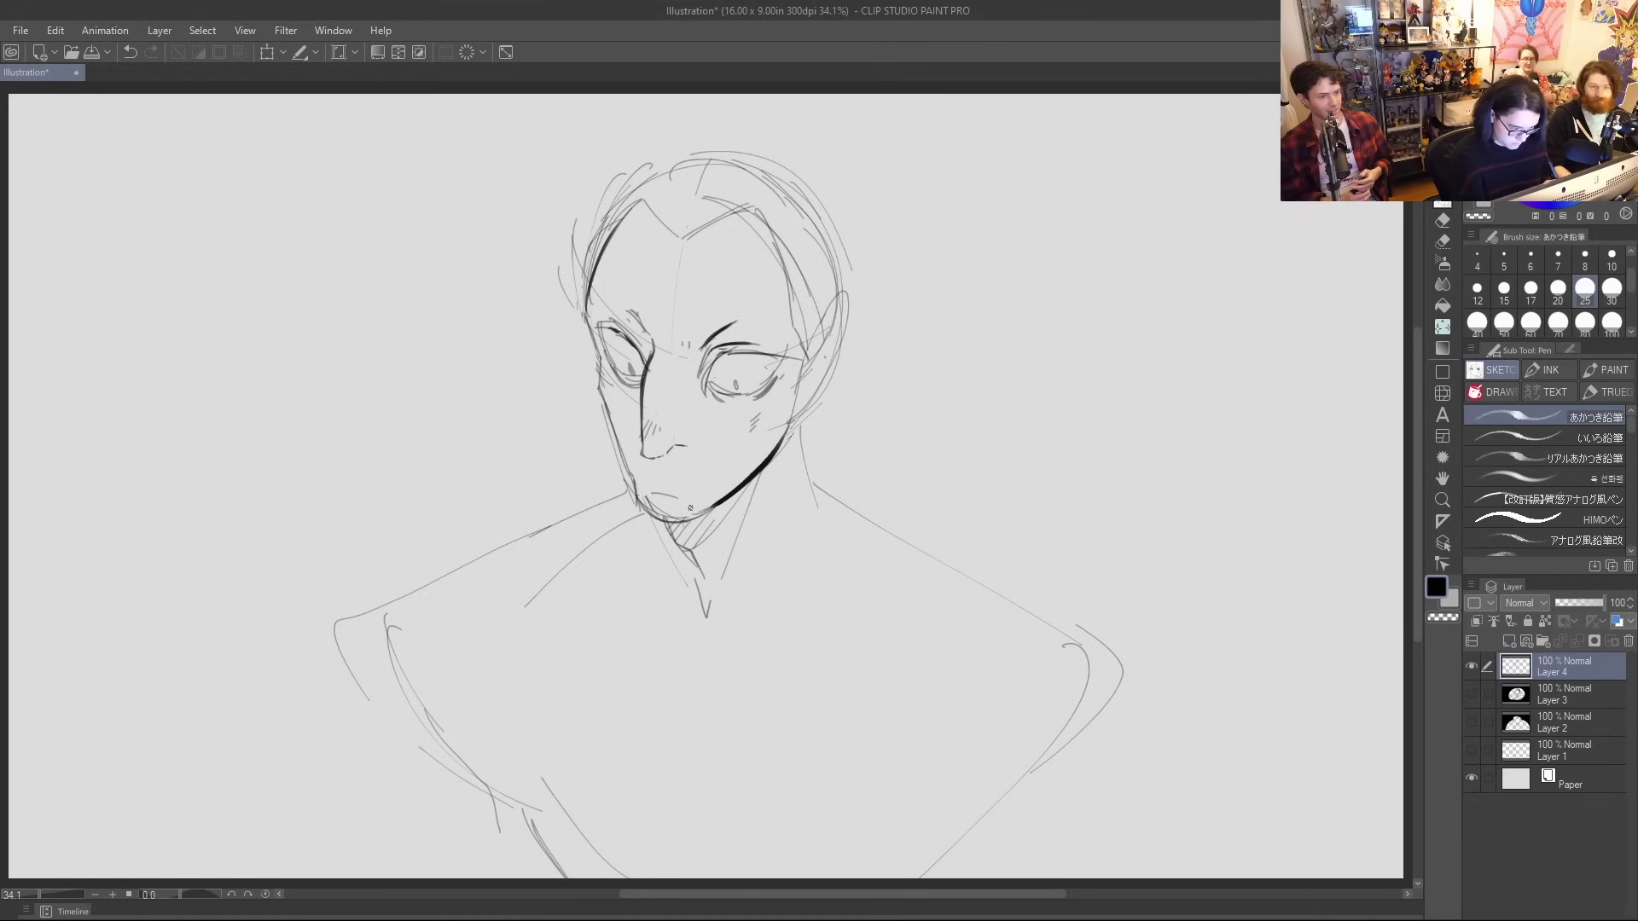
left_click_drag(644, 495, 674, 497)
mouse_move(598, 327)
left_mouse_down()
mouse_move(639, 374)
mouse_move(729, 352)
mouse_move(813, 362)
left_mouse_up()
key("ctrl+z")
key("ctrl+z")
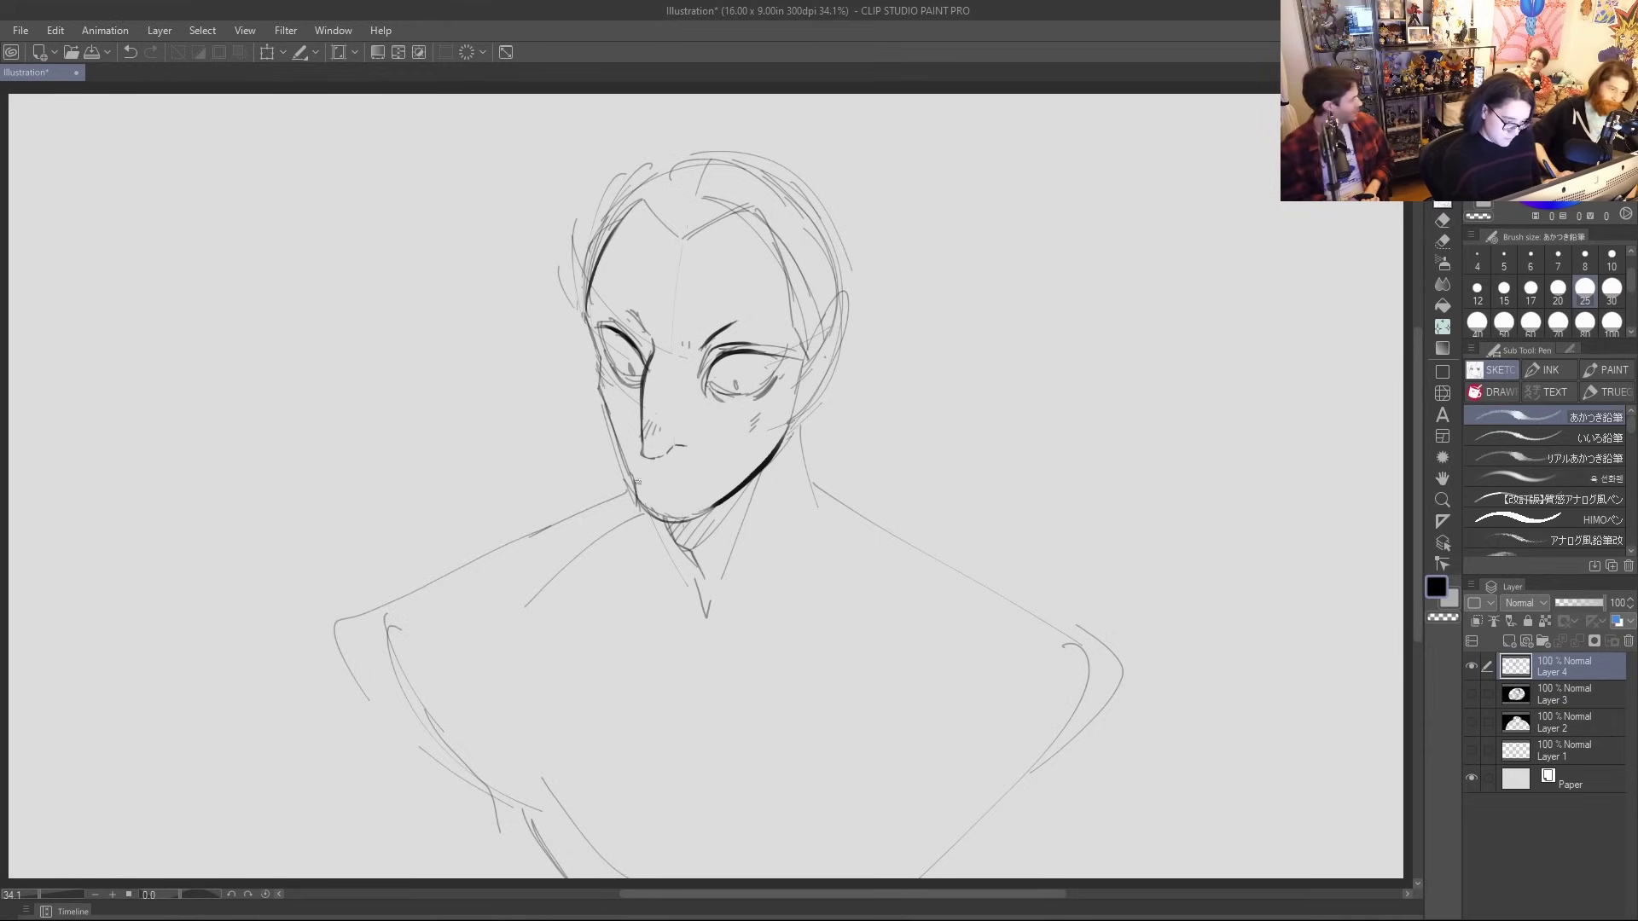
Draw a thin downturned mouth line below the nose and reinforce the angled inner brows
left_click_drag(648, 482, 674, 492)
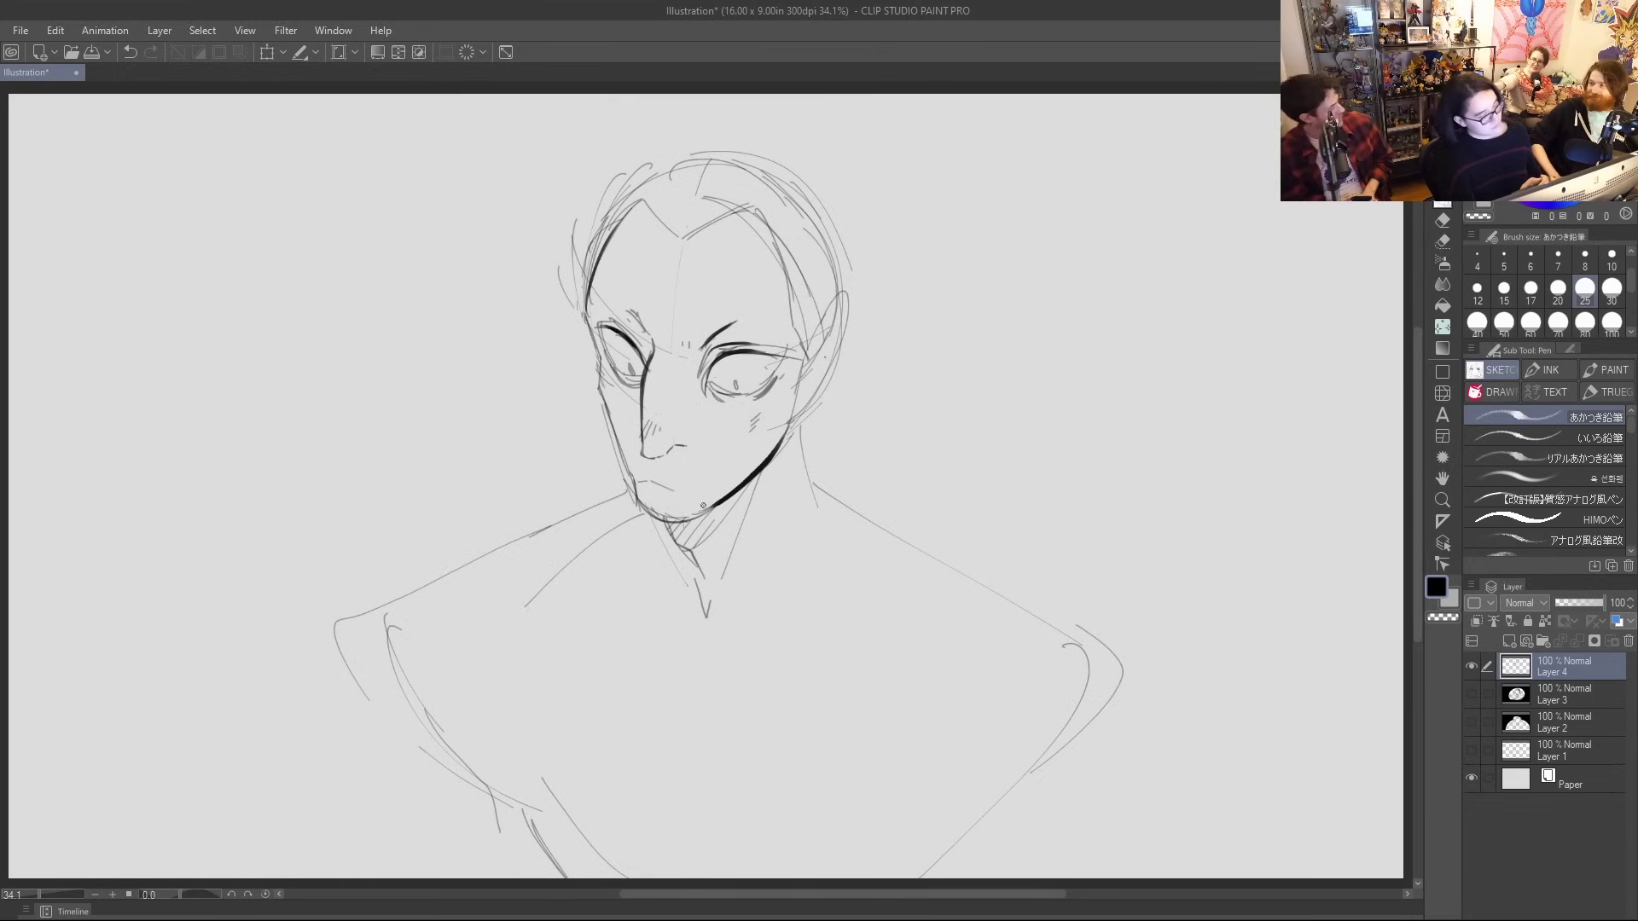
left_click_drag(657, 482, 706, 495)
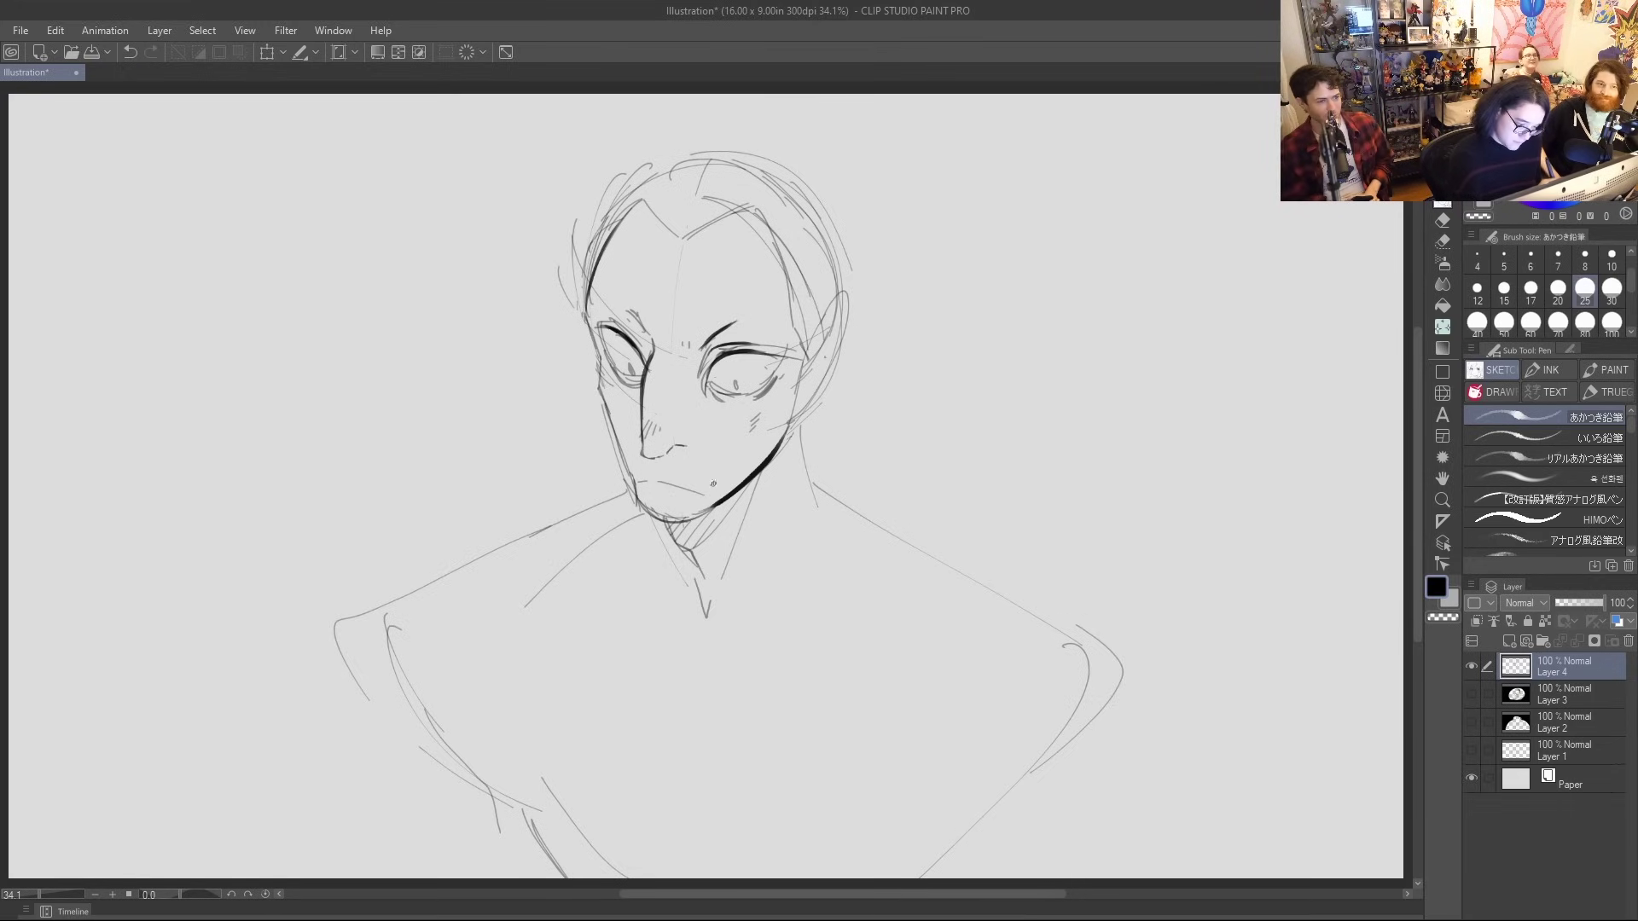
mouse_move(627, 311)
left_mouse_down()
mouse_move(644, 331)
mouse_move(720, 333)
left_mouse_up()
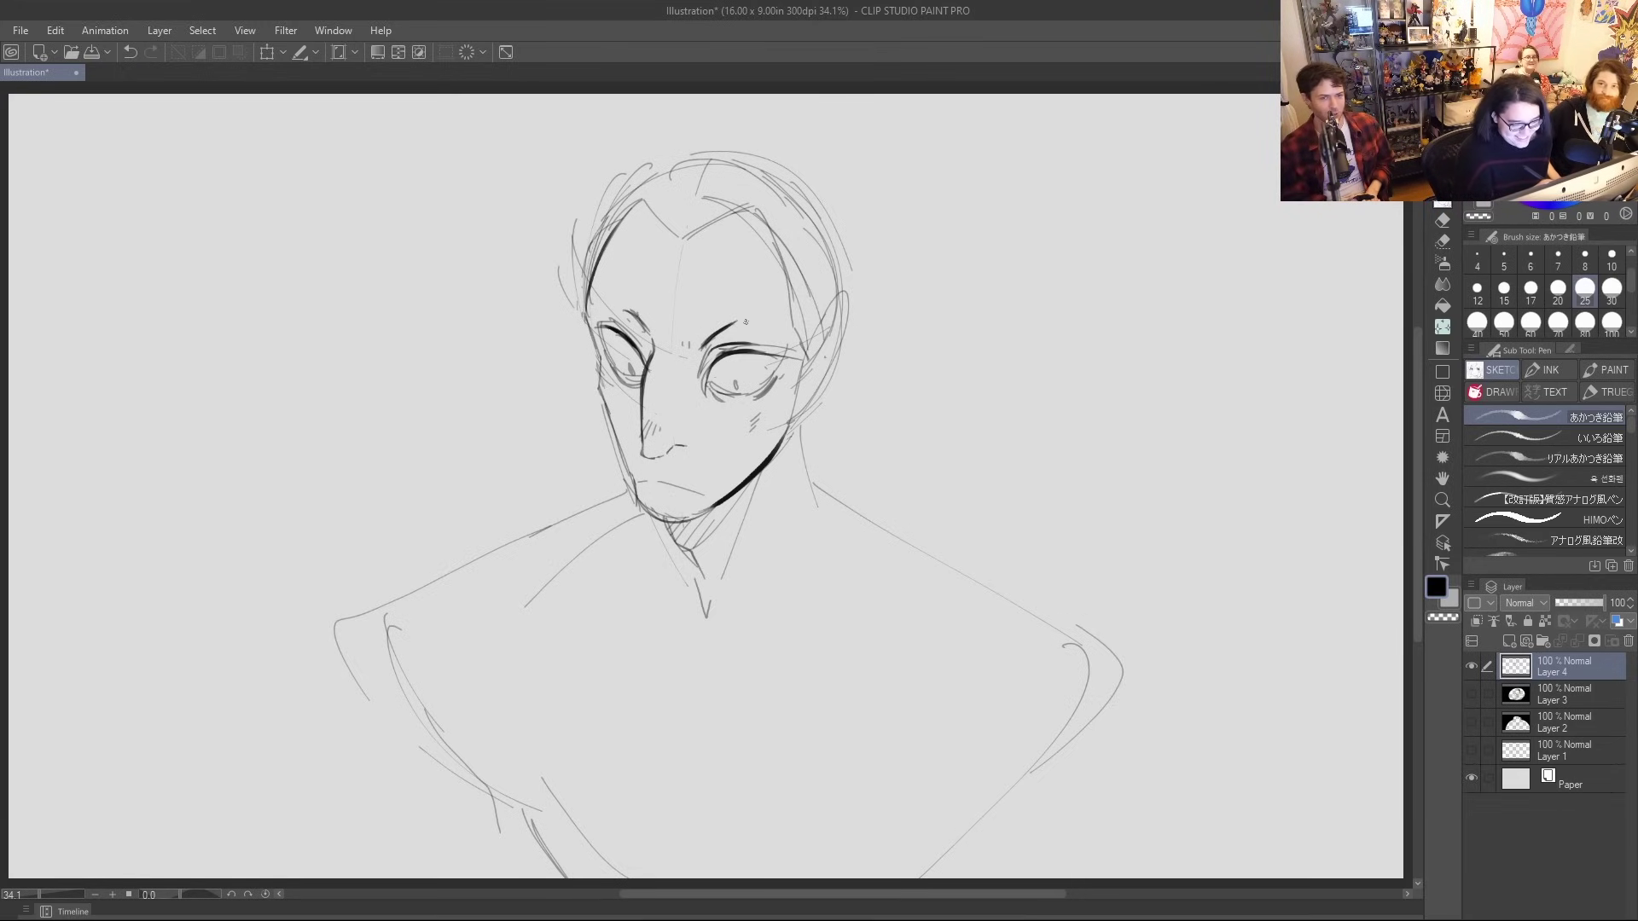
Sketch the swept-back hair volume above the forehead with a bold outline, and draw both ears
left_click_drag(675, 241, 720, 126)
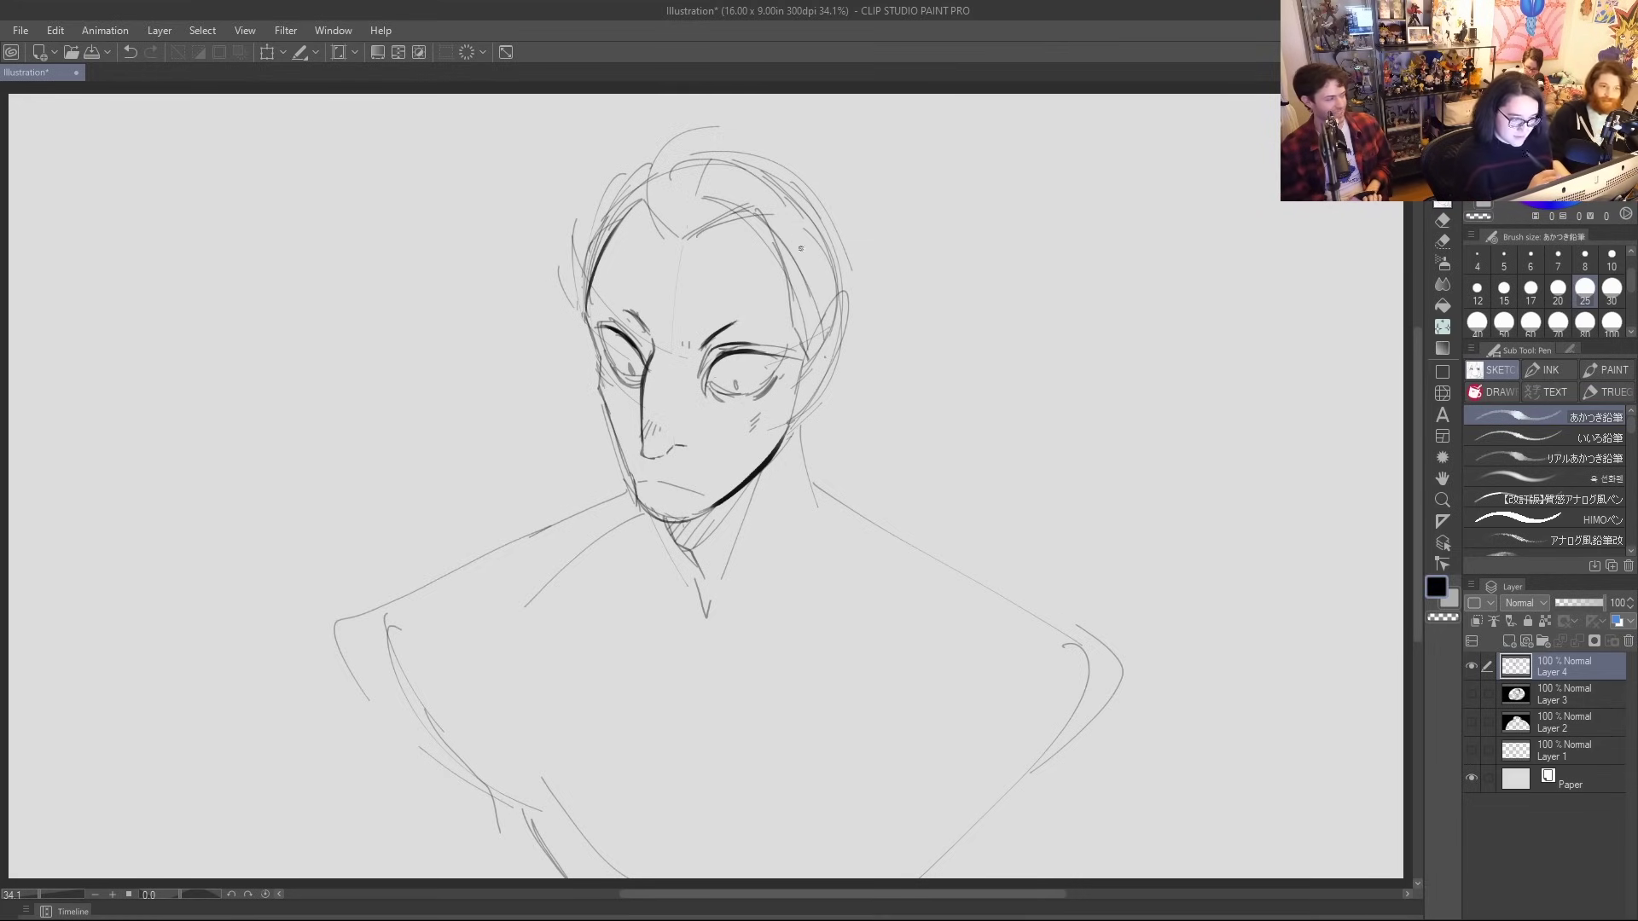
mouse_move(689, 237)
left_mouse_down()
mouse_move(772, 220)
mouse_move(783, 246)
mouse_move(827, 235)
mouse_move(784, 262)
left_mouse_up()
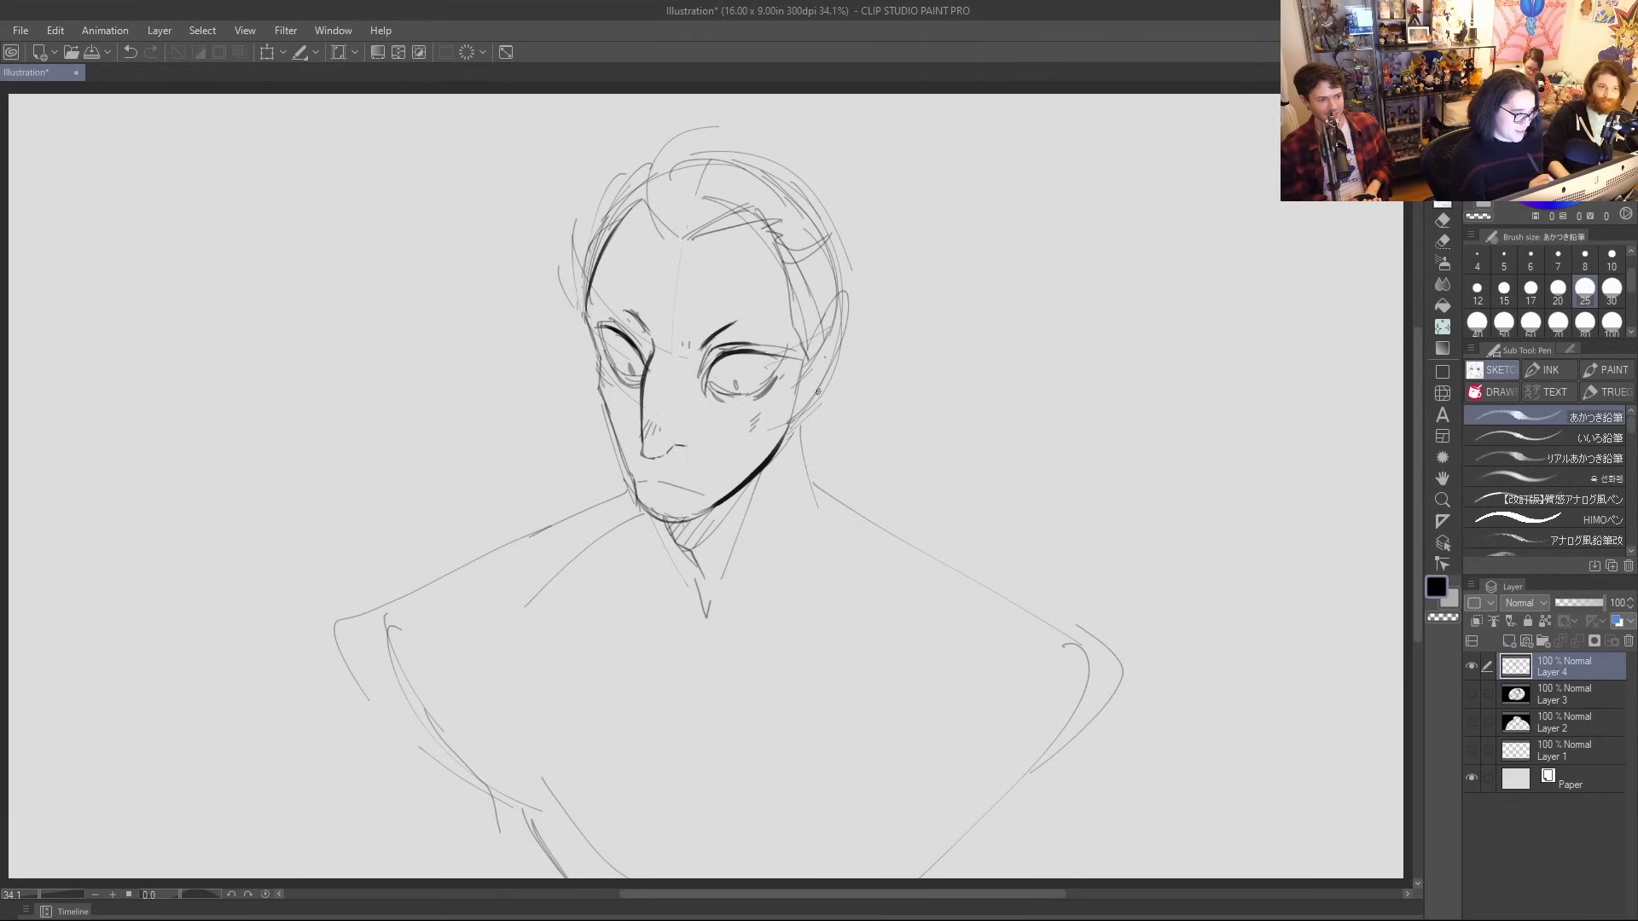
mouse_move(660, 216)
left_mouse_down()
mouse_move(721, 127)
mouse_move(773, 158)
mouse_move(857, 167)
mouse_move(853, 298)
left_mouse_up()
key("ctrl+z")
mouse_move(803, 365)
left_mouse_down()
mouse_move(838, 306)
mouse_move(848, 362)
mouse_move(797, 420)
mouse_move(835, 320)
mouse_move(843, 351)
mouse_move(841, 330)
mouse_move(801, 375)
left_mouse_up()
mouse_move(580, 325)
left_mouse_down()
mouse_move(590, 334)
mouse_move(607, 260)
mouse_move(644, 247)
left_mouse_up()
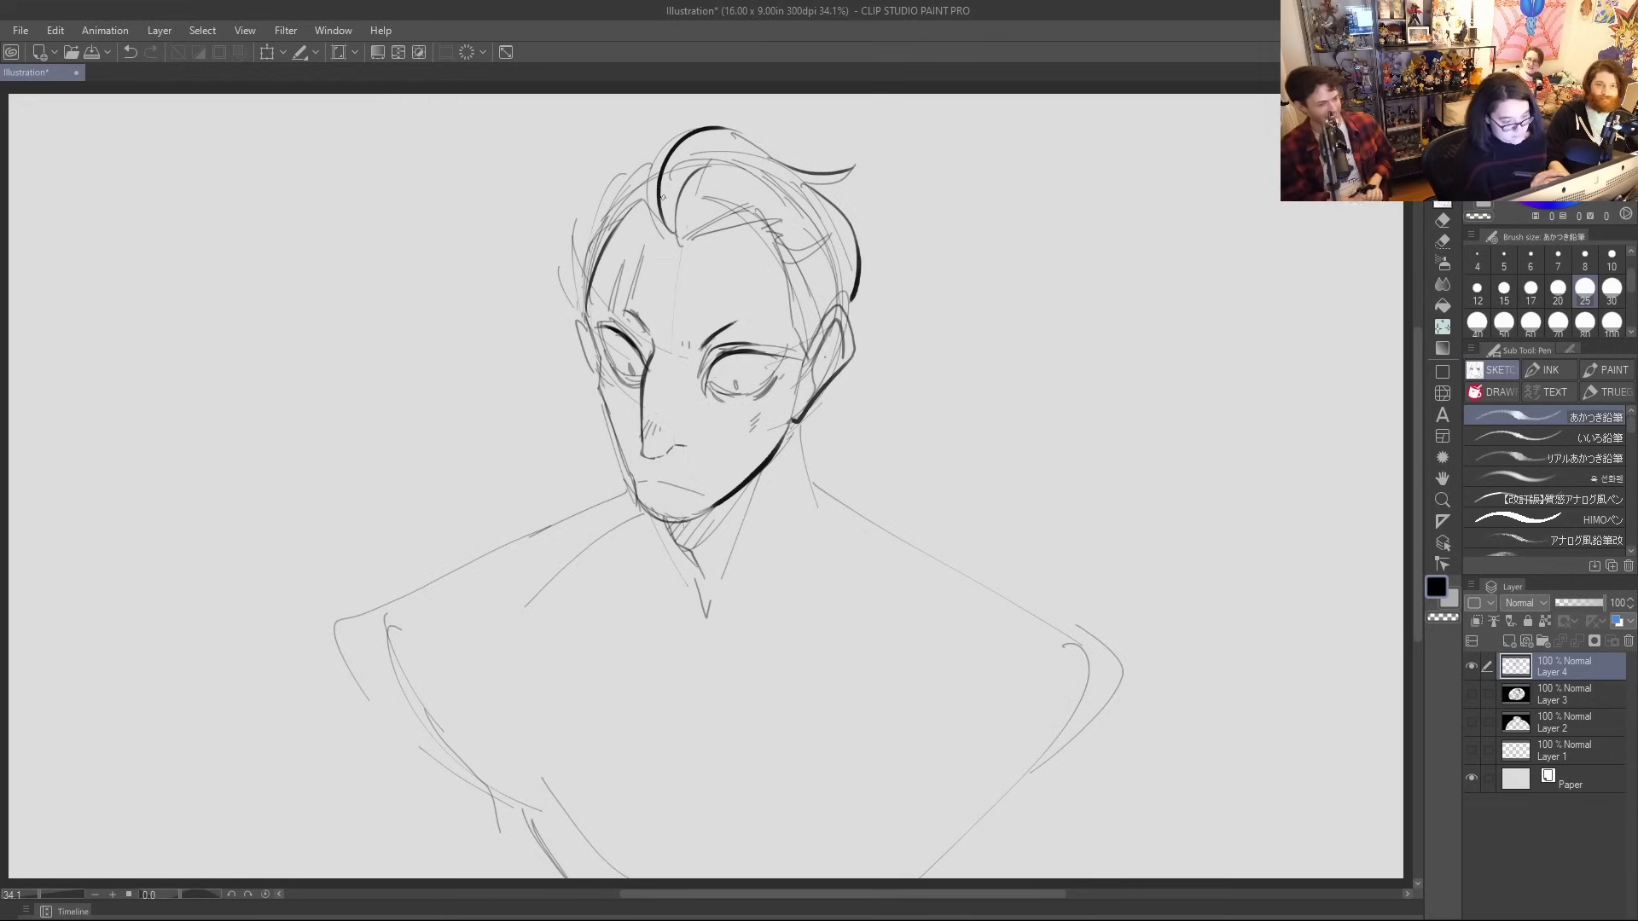
Darken both pupils and add flicked hair tufts behind the near ear with a curl at the nape
left_click_drag(629, 379, 633, 374)
left_click_drag(734, 380, 735, 390)
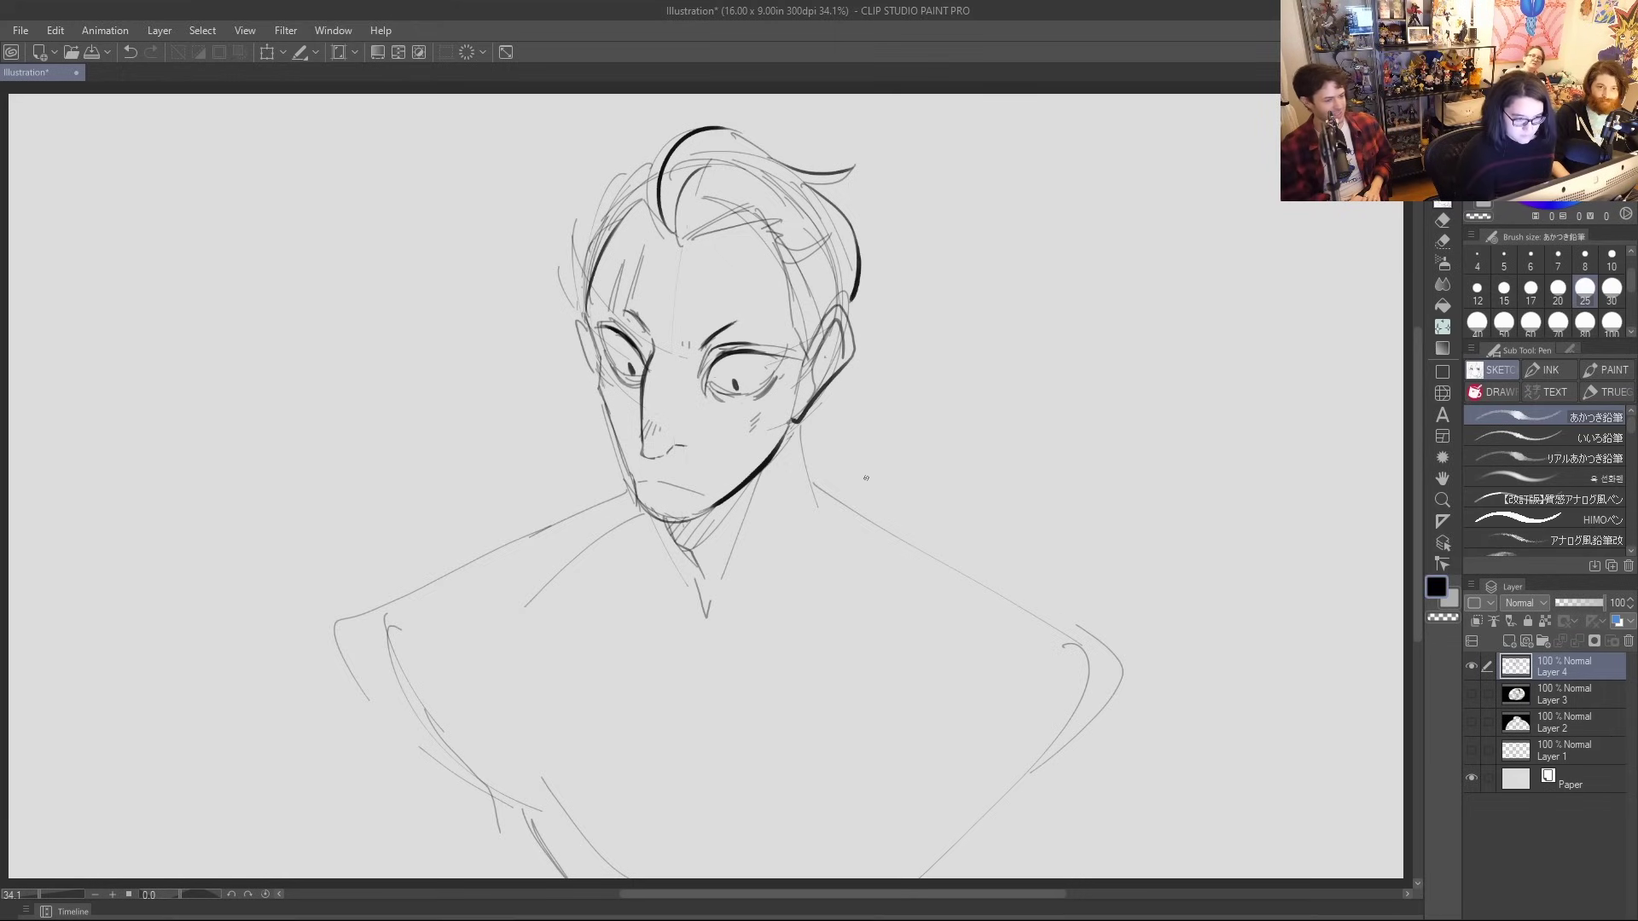
left_click_drag(772, 241, 828, 213)
mouse_move(823, 256)
left_mouse_down()
mouse_move(916, 277)
mouse_move(860, 287)
mouse_move(852, 318)
mouse_move(877, 336)
mouse_move(854, 305)
mouse_move(860, 247)
left_mouse_up()
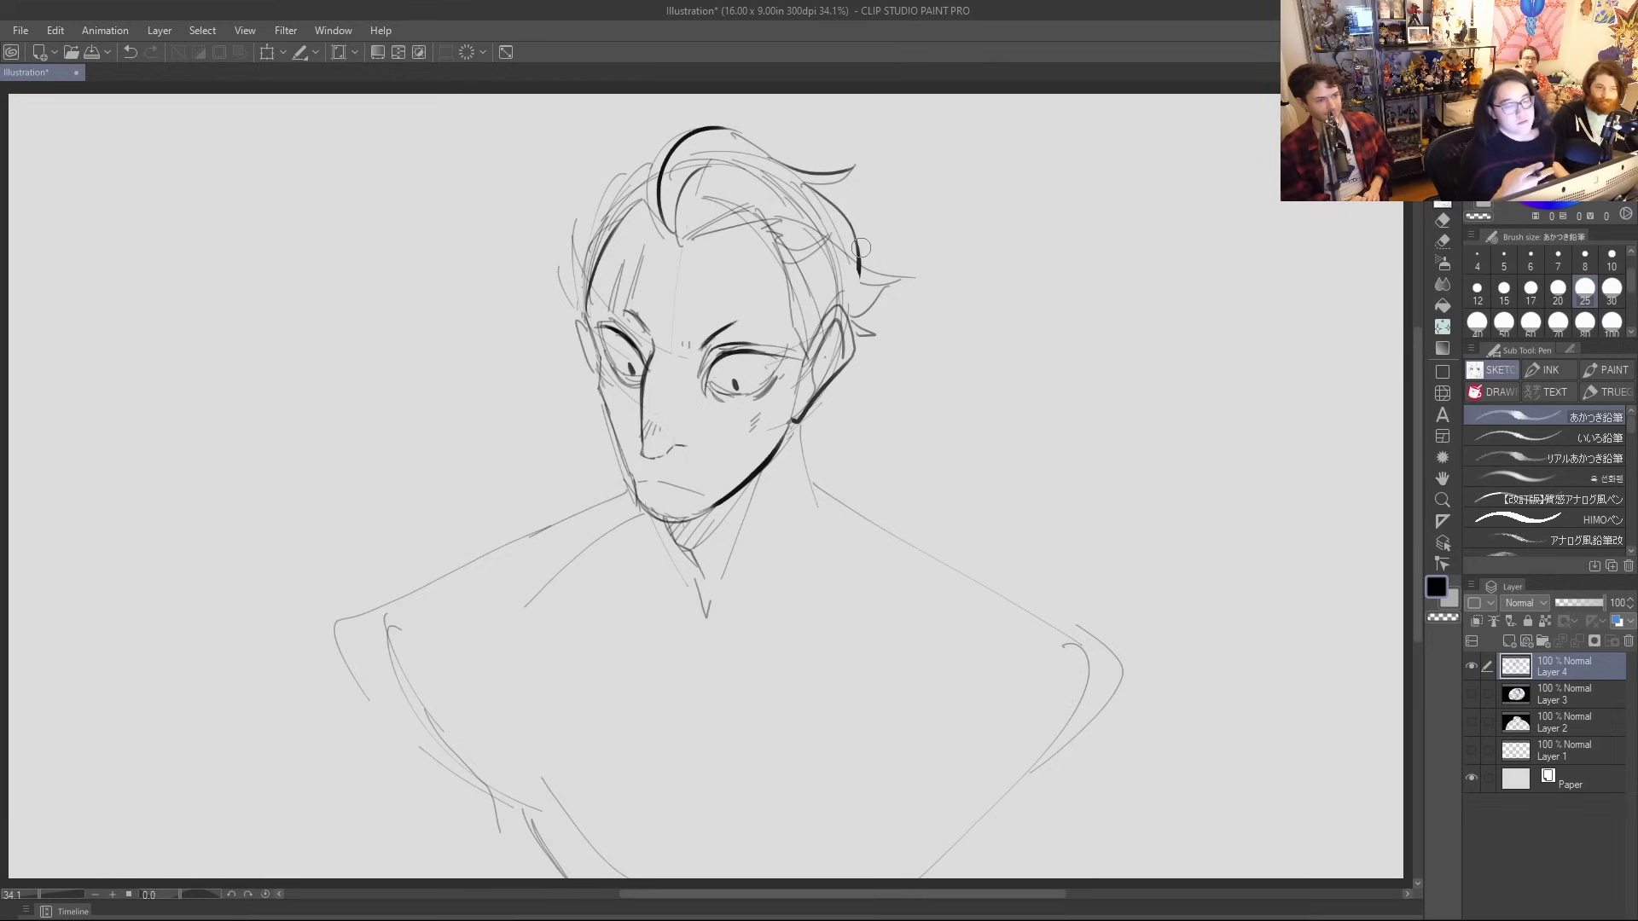
mouse_move(849, 360)
left_mouse_down()
mouse_move(813, 404)
mouse_move(854, 436)
mouse_move(812, 439)
mouse_move(809, 467)
mouse_move(808, 430)
mouse_move(808, 468)
mouse_move(811, 423)
mouse_move(837, 440)
mouse_move(822, 432)
mouse_move(836, 400)
mouse_move(811, 412)
mouse_move(869, 392)
mouse_move(820, 388)
mouse_move(872, 420)
mouse_move(846, 416)
mouse_move(848, 435)
mouse_move(844, 402)
mouse_move(864, 434)
left_mouse_up()
mouse_move(603, 410)
left_mouse_down()
mouse_move(612, 442)
mouse_move(604, 418)
left_mouse_up()
left_click_drag(597, 401, 610, 452)
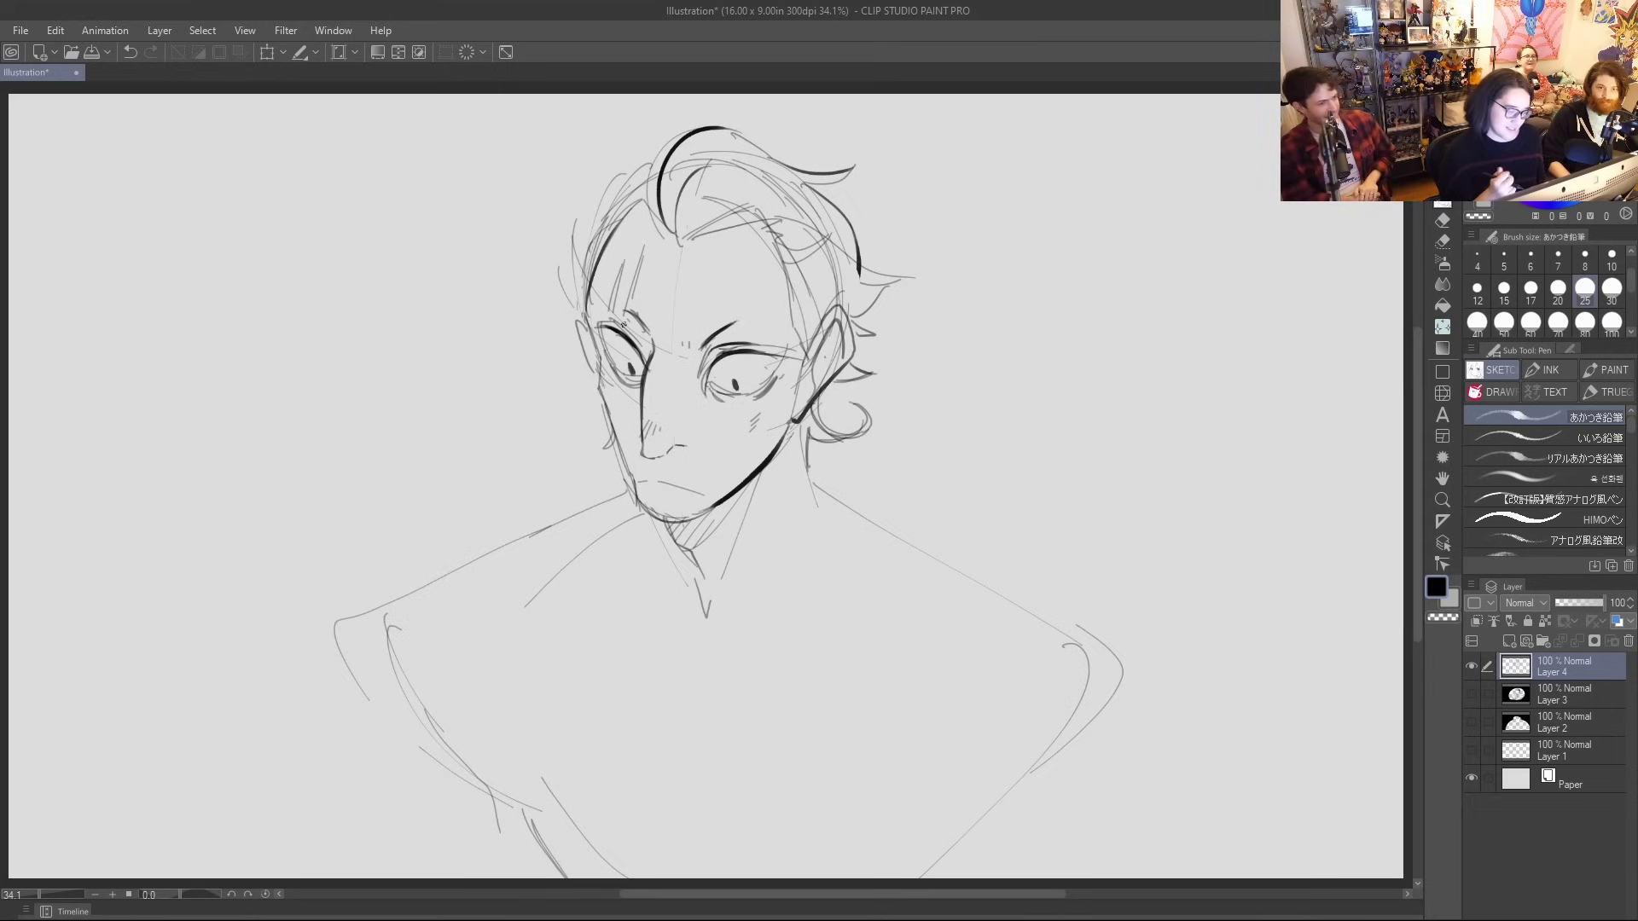
Sketch a looping front lock above the widow's peak and strands along the near hairline, redoing the first strokes
mouse_move(615, 209)
left_mouse_down()
mouse_move(650, 150)
mouse_move(675, 145)
mouse_move(691, 235)
mouse_move(760, 307)
left_mouse_up()
key("ctrl+z")
mouse_move(708, 228)
left_mouse_down()
mouse_move(772, 270)
mouse_move(819, 265)
left_mouse_up()
key("ctrl+z")
key("ctrl+z")
key("ctrl+z")
mouse_move(692, 235)
left_mouse_down()
mouse_move(806, 247)
mouse_move(835, 211)
mouse_move(842, 244)
mouse_move(772, 224)
mouse_move(683, 239)
left_mouse_up()
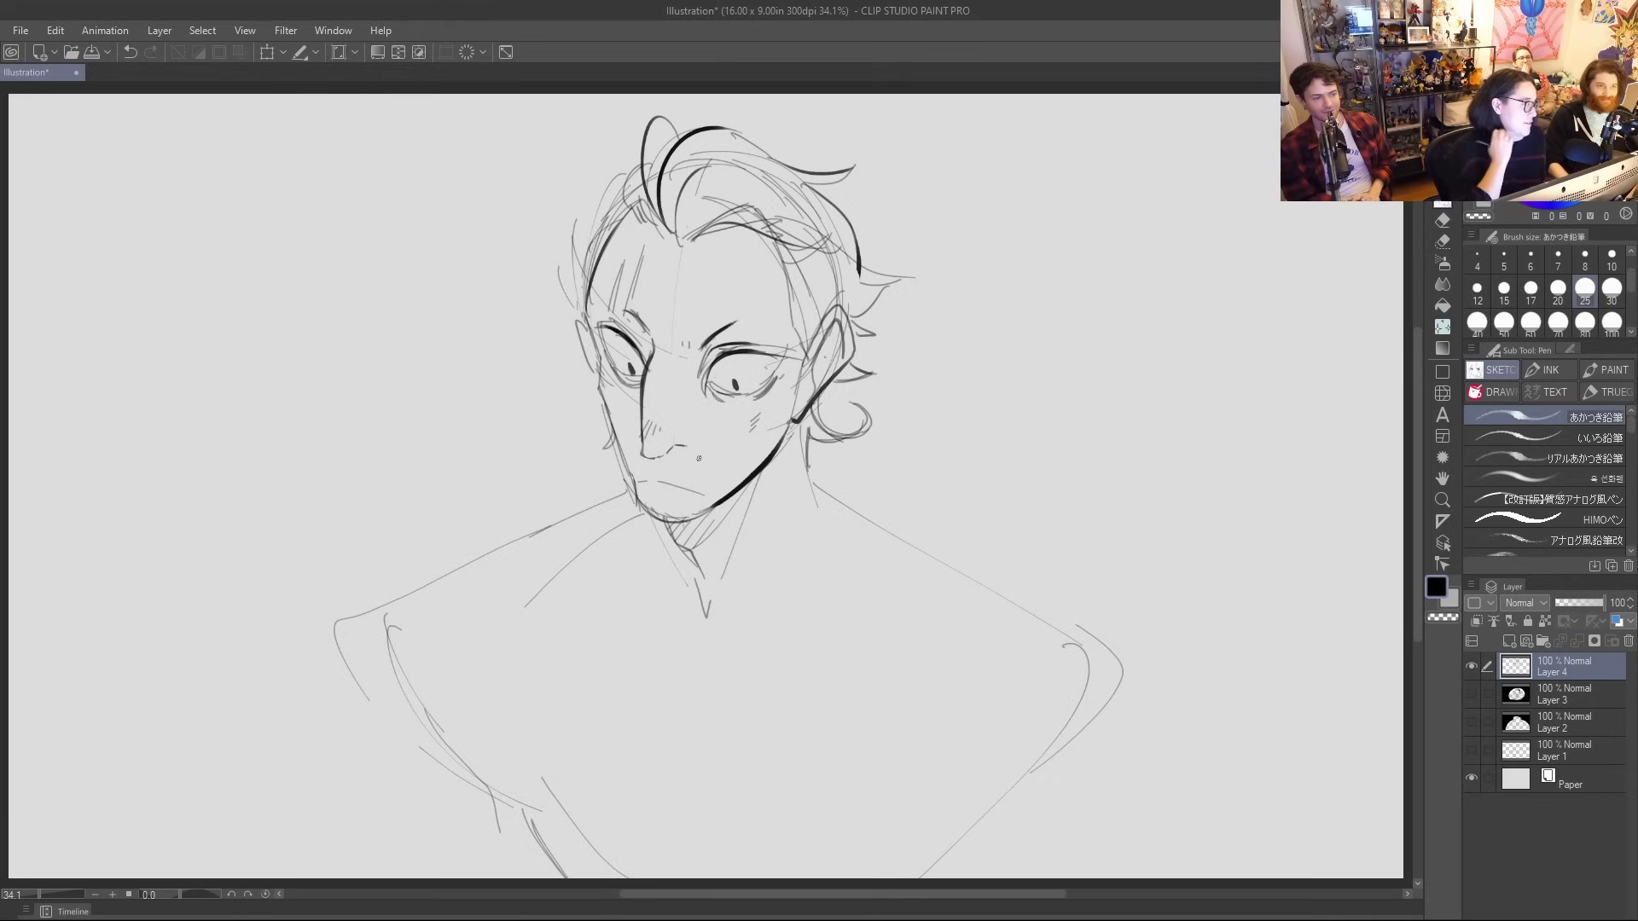
Add curved hair locks along the far temple and short furrow marks above the far brow
mouse_move(632, 150)
left_mouse_down()
mouse_move(632, 202)
mouse_move(590, 300)
left_mouse_up()
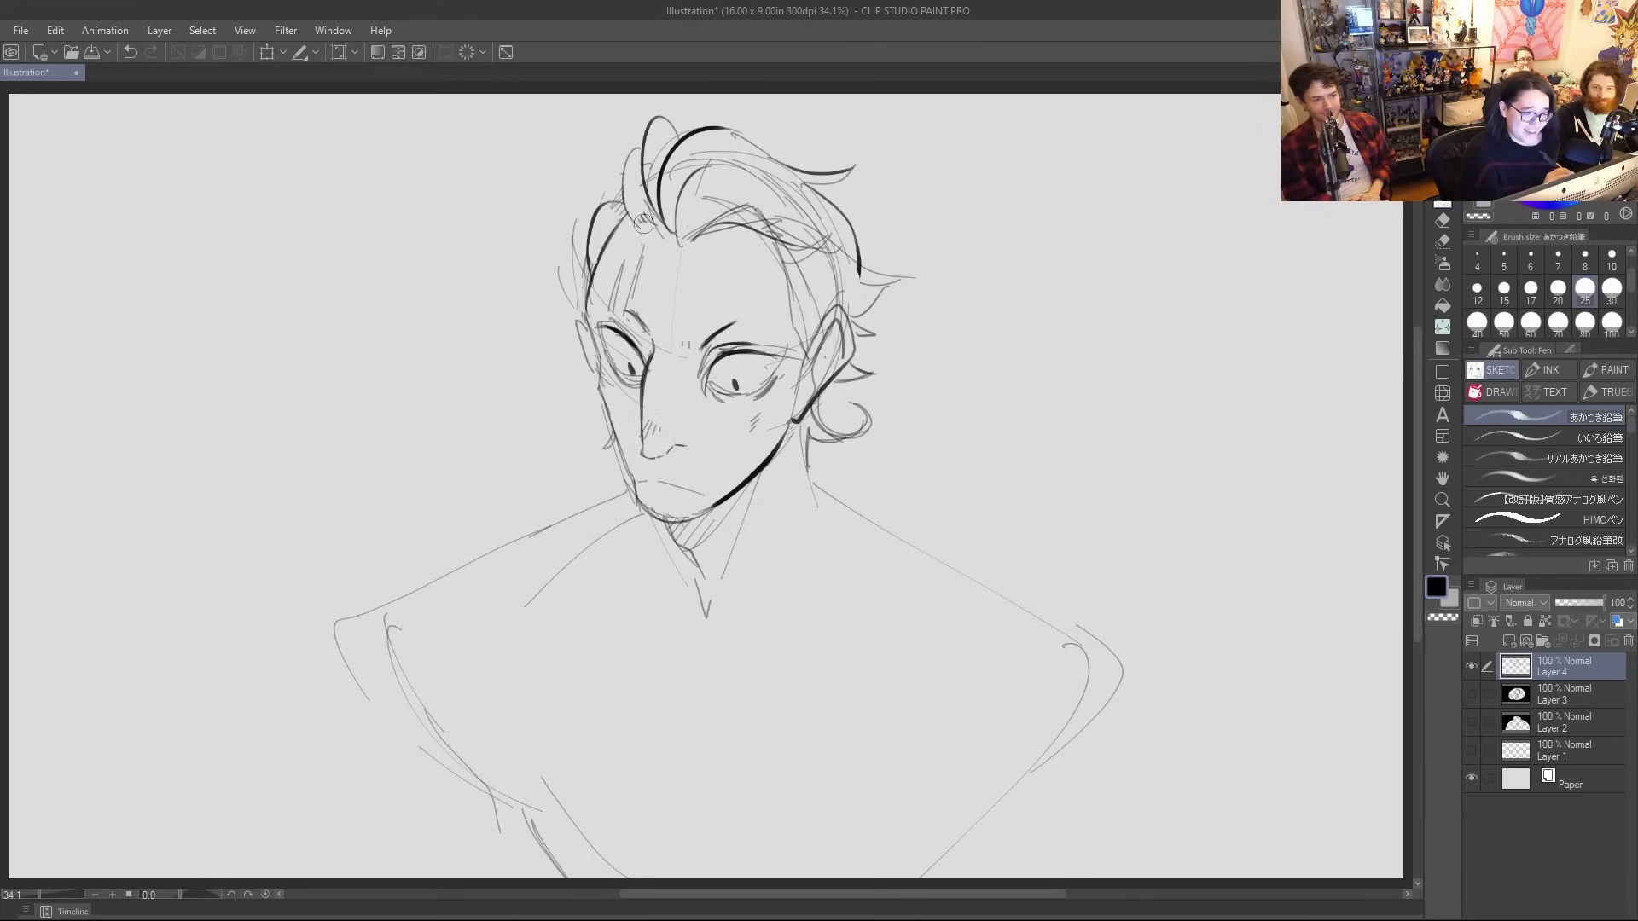
mouse_move(638, 146)
left_mouse_down()
mouse_move(611, 231)
mouse_move(632, 228)
left_mouse_up()
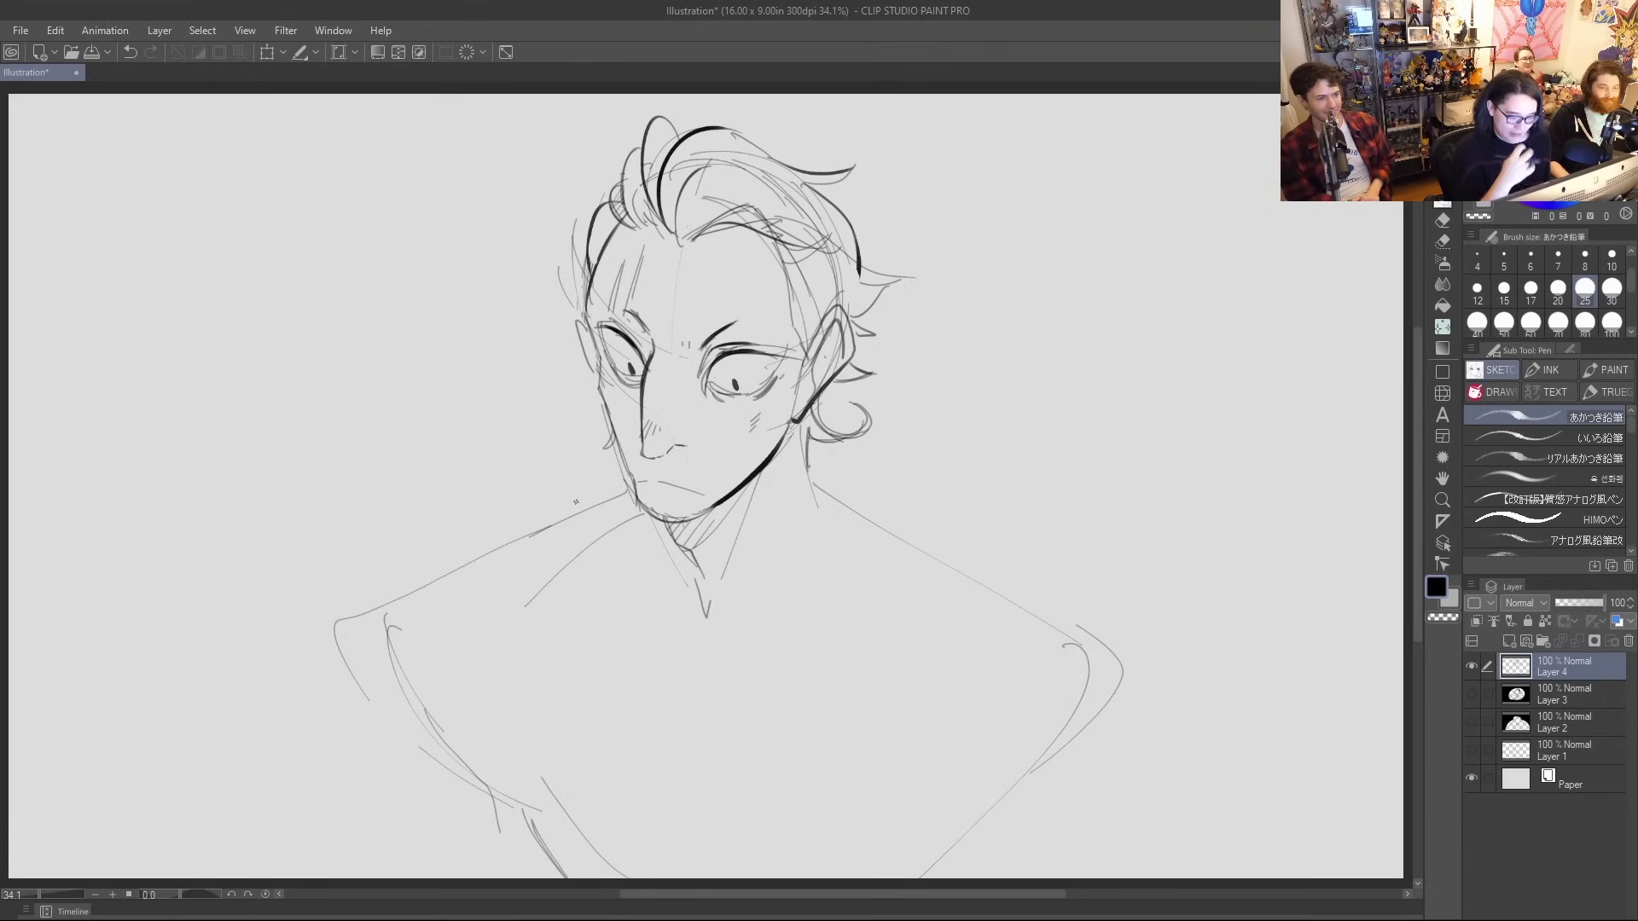
left_click_drag(633, 322, 623, 290)
key("ctrl+z")
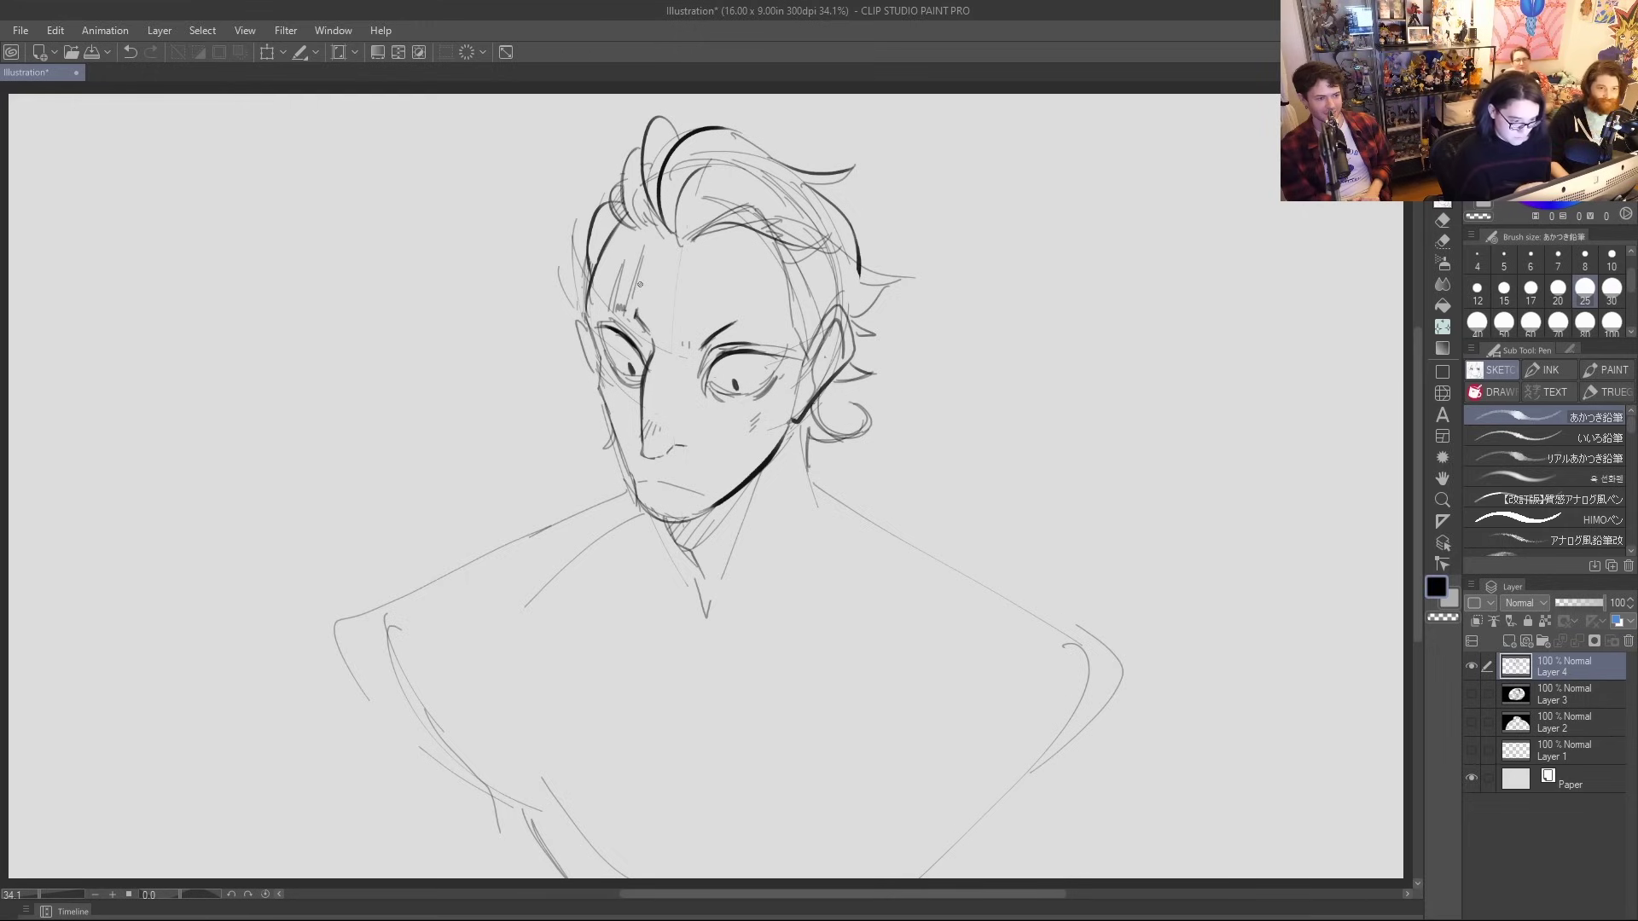
Block in a raised hand in front of the far arm with a rough oval, the back of the hand and the first finger
mouse_move(367, 696)
left_mouse_down()
mouse_move(551, 849)
mouse_move(546, 874)
left_mouse_up()
key("ctrl+z")
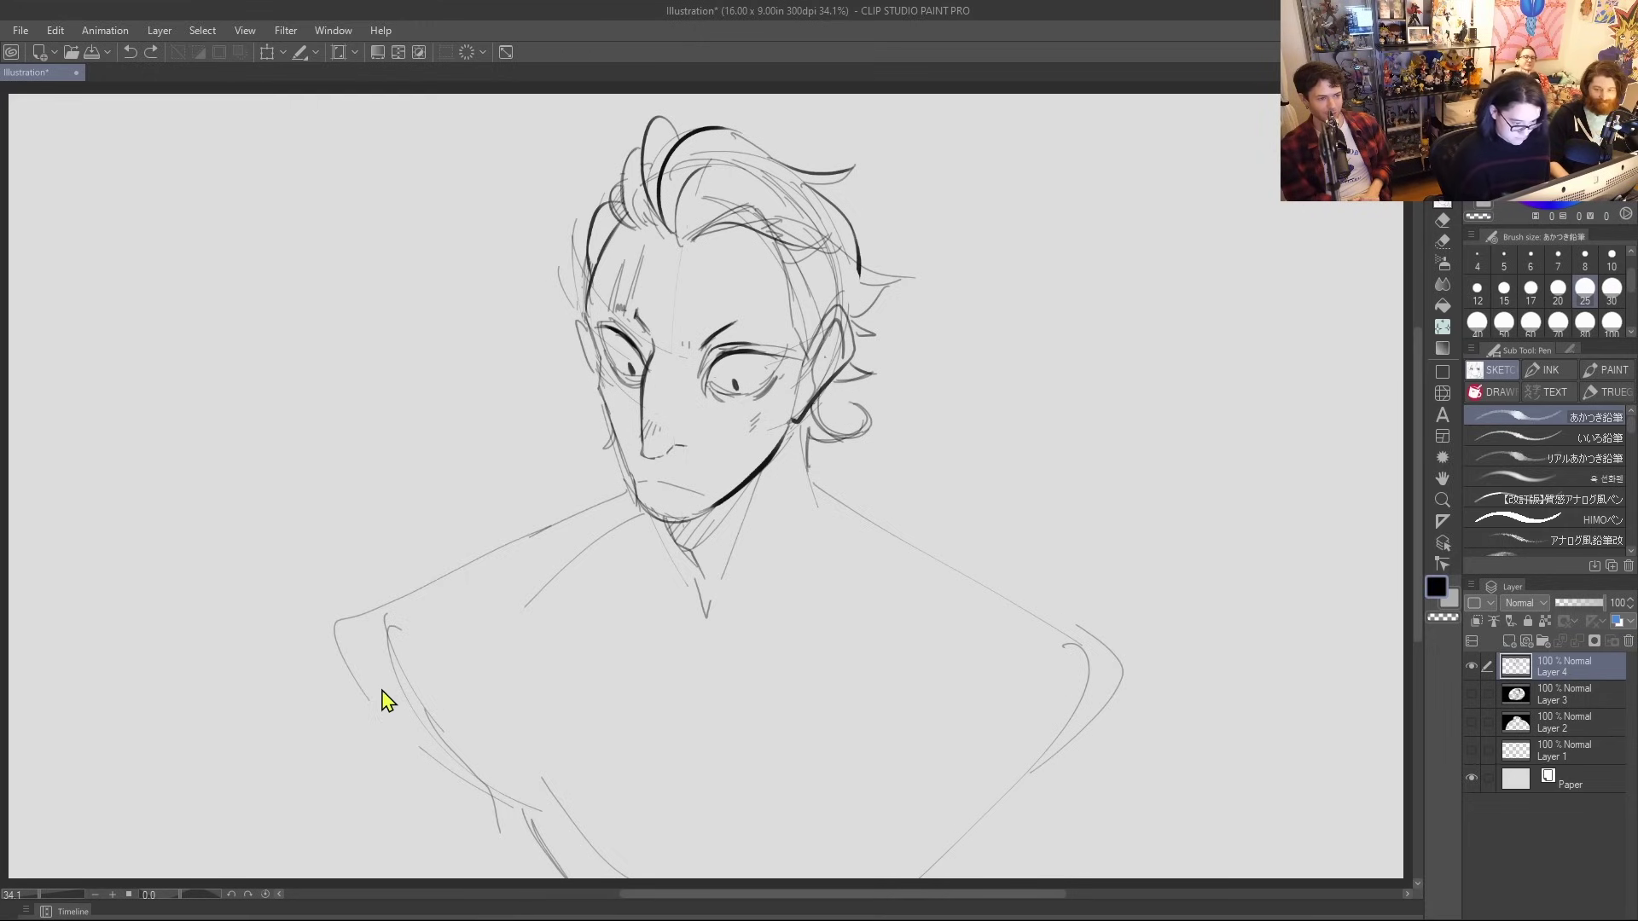
mouse_move(397, 820)
left_mouse_down()
mouse_move(309, 753)
mouse_move(517, 810)
left_mouse_up()
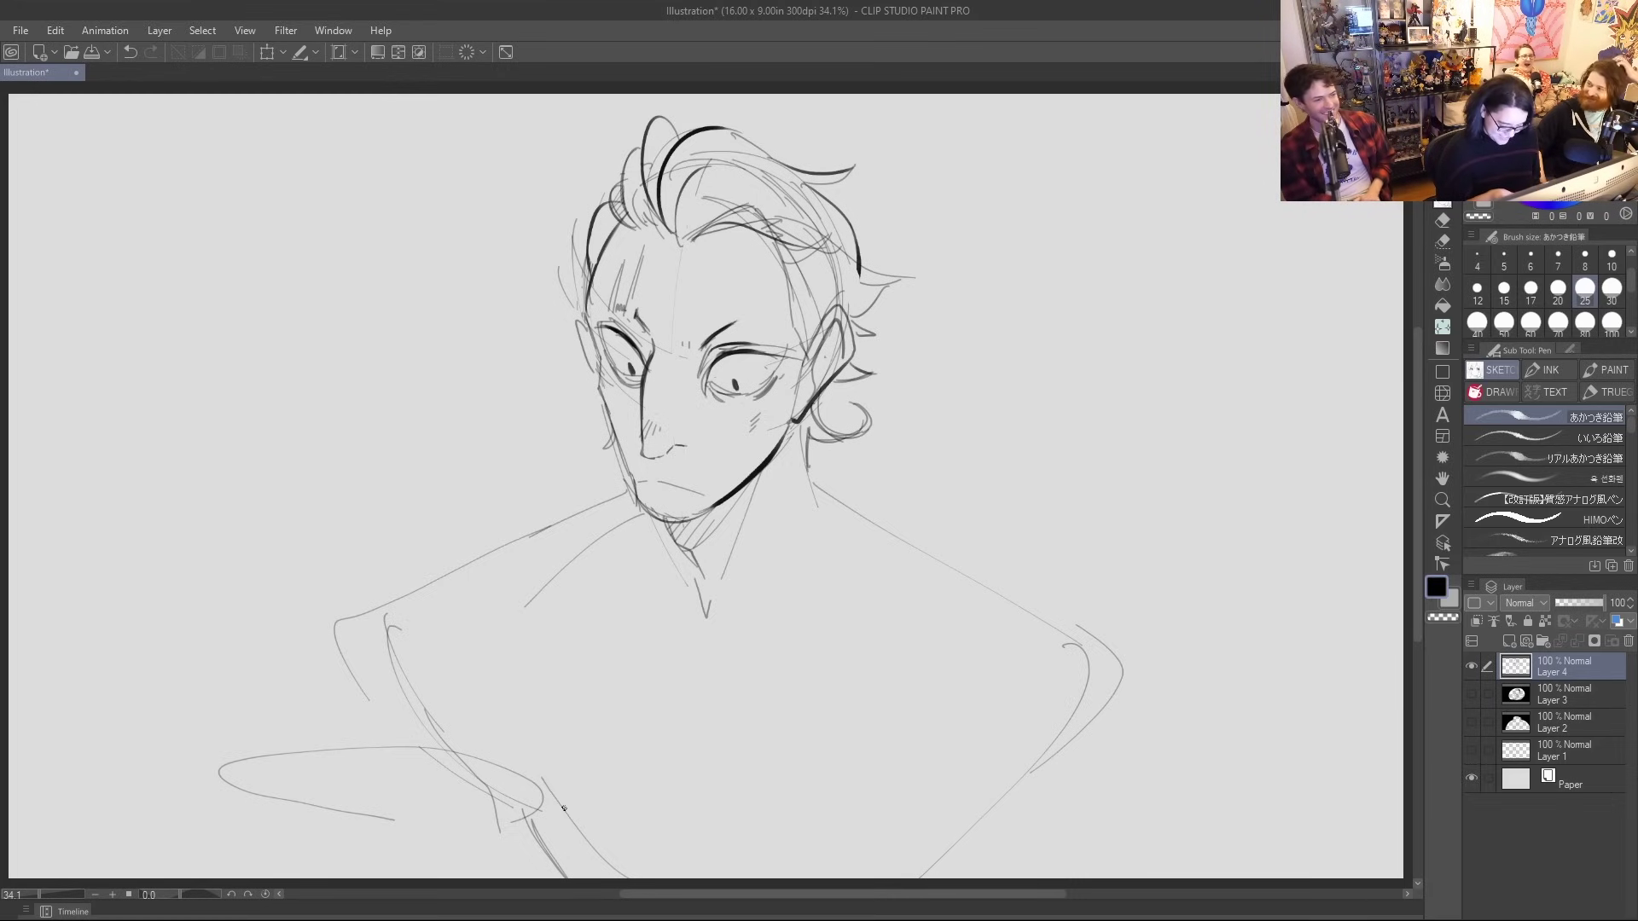
mouse_move(338, 734)
left_mouse_down()
mouse_move(383, 726)
mouse_move(531, 773)
left_mouse_up()
mouse_move(431, 721)
left_mouse_down()
mouse_move(321, 718)
mouse_move(233, 747)
mouse_move(250, 767)
mouse_move(350, 763)
left_mouse_up()
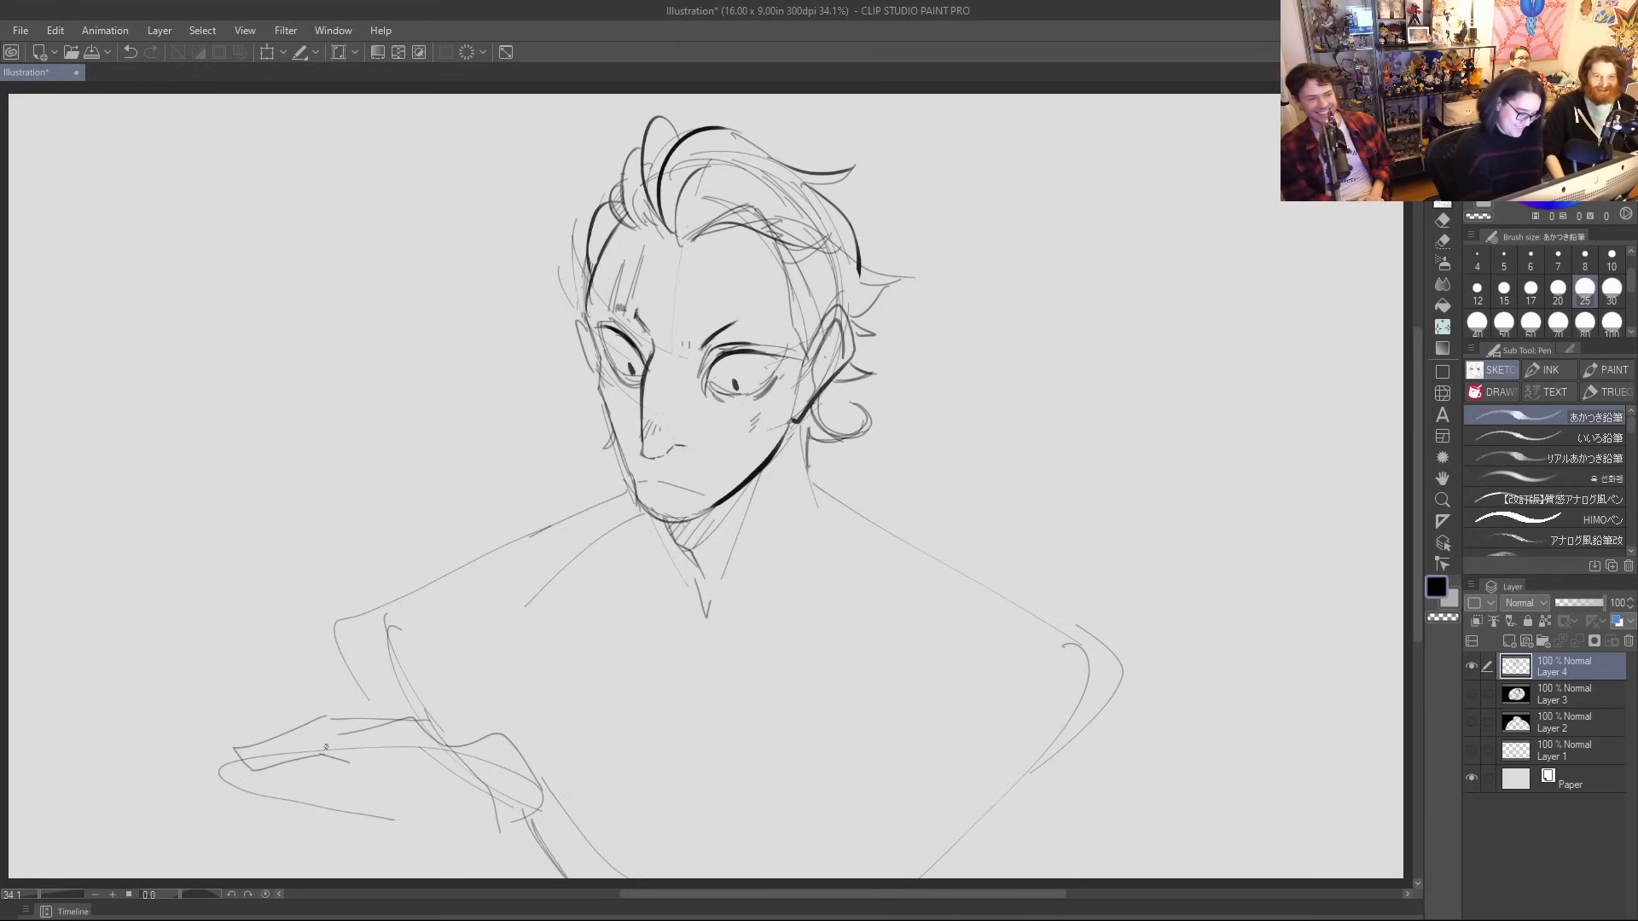
Clear the hand's guide oval and sketch the second finger, the palm edge and the wrist lines
left_click_drag(229, 780, 344, 813)
mouse_move(277, 750)
left_mouse_down()
mouse_move(355, 740)
mouse_move(358, 724)
mouse_move(425, 747)
mouse_move(519, 810)
mouse_move(418, 744)
mouse_move(425, 774)
mouse_move(272, 802)
mouse_move(297, 825)
mouse_move(528, 866)
left_mouse_up()
left_click_drag(522, 765, 512, 858)
left_click_drag(510, 737, 515, 853)
key("ctrl+z")
left_click_drag(510, 735, 530, 858)
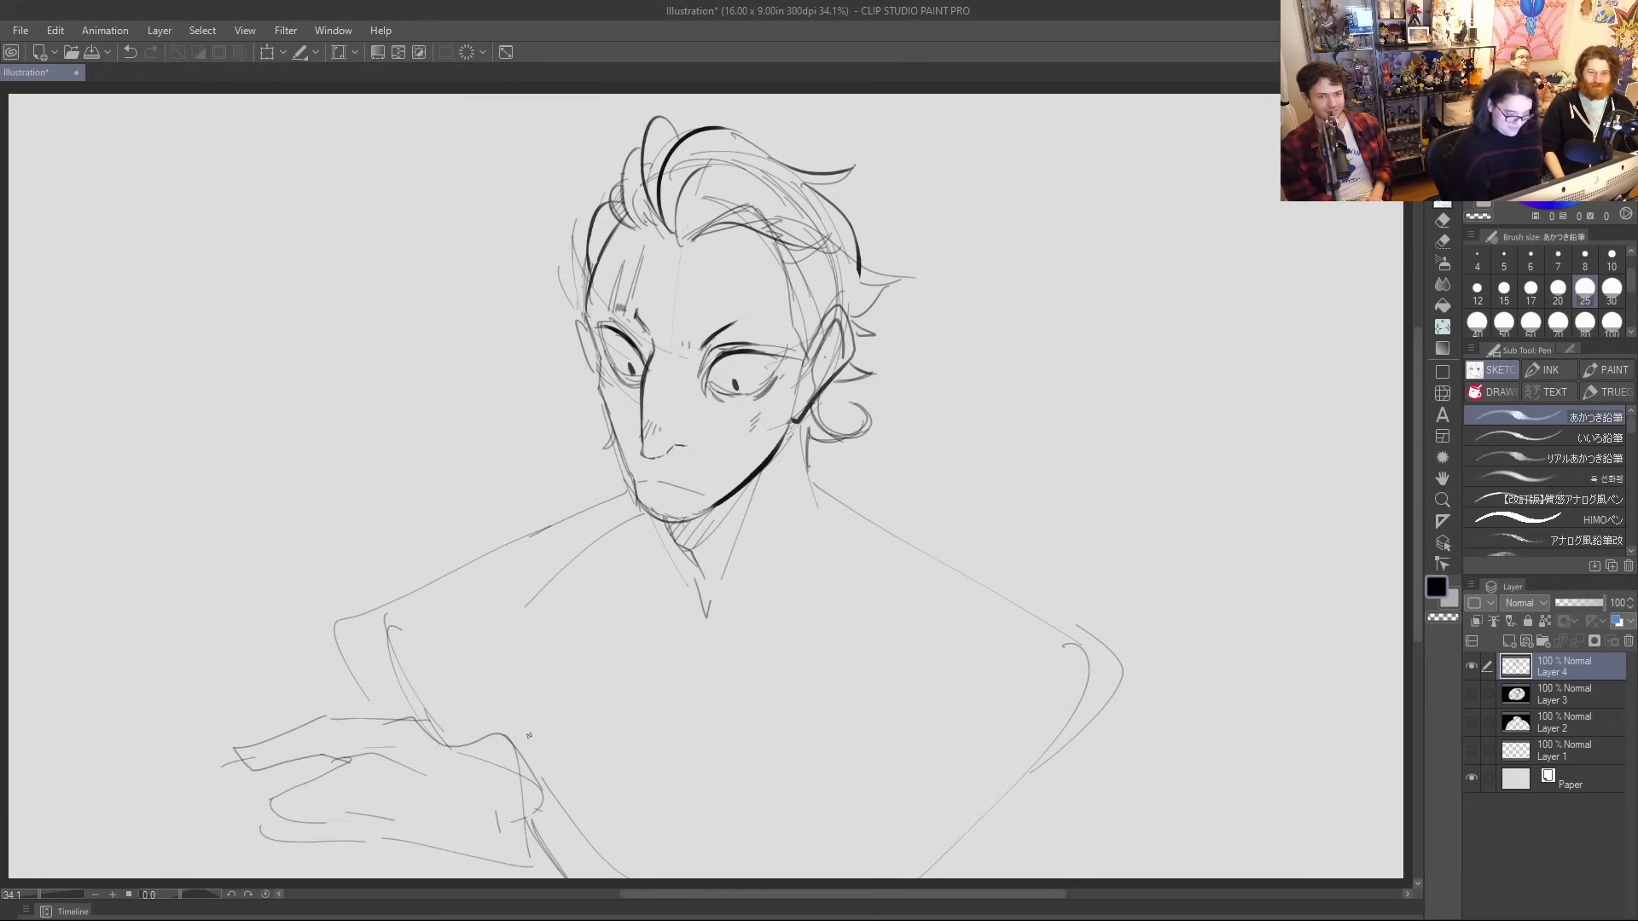
Draw the remaining long spread fingers with dark gaps between them and strengthen the knuckle and wrist contours
mouse_move(330, 773)
left_mouse_down()
mouse_move(169, 844)
mouse_move(189, 828)
mouse_move(238, 853)
left_mouse_up()
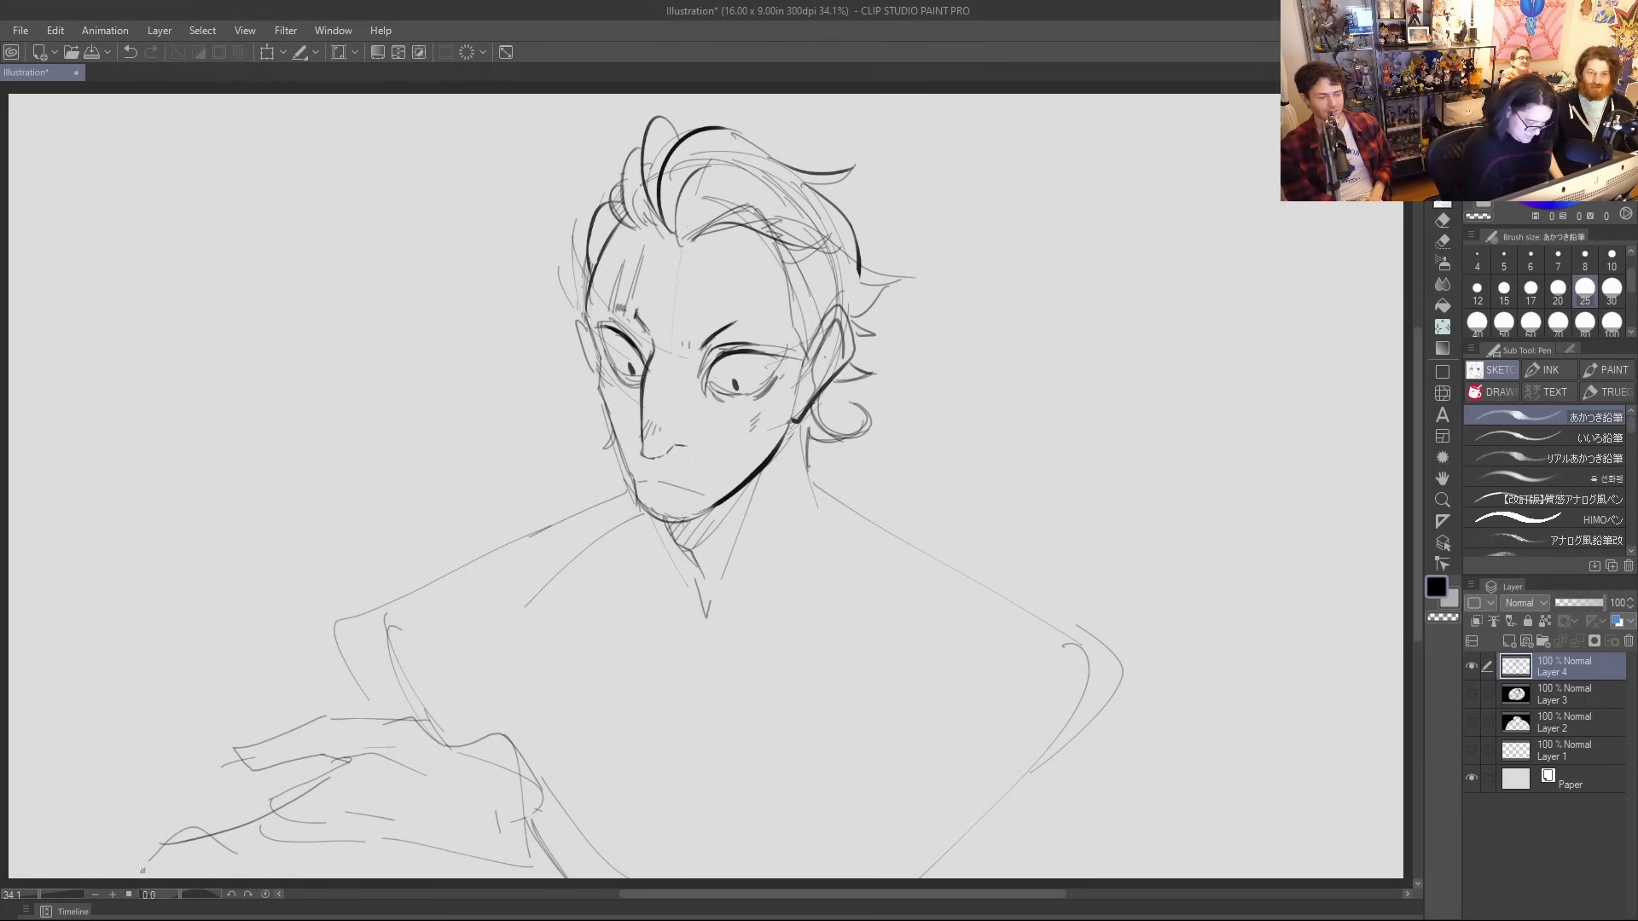
key("ctrl+z")
mouse_move(306, 799)
left_mouse_down()
mouse_move(189, 824)
mouse_move(159, 866)
left_mouse_up()
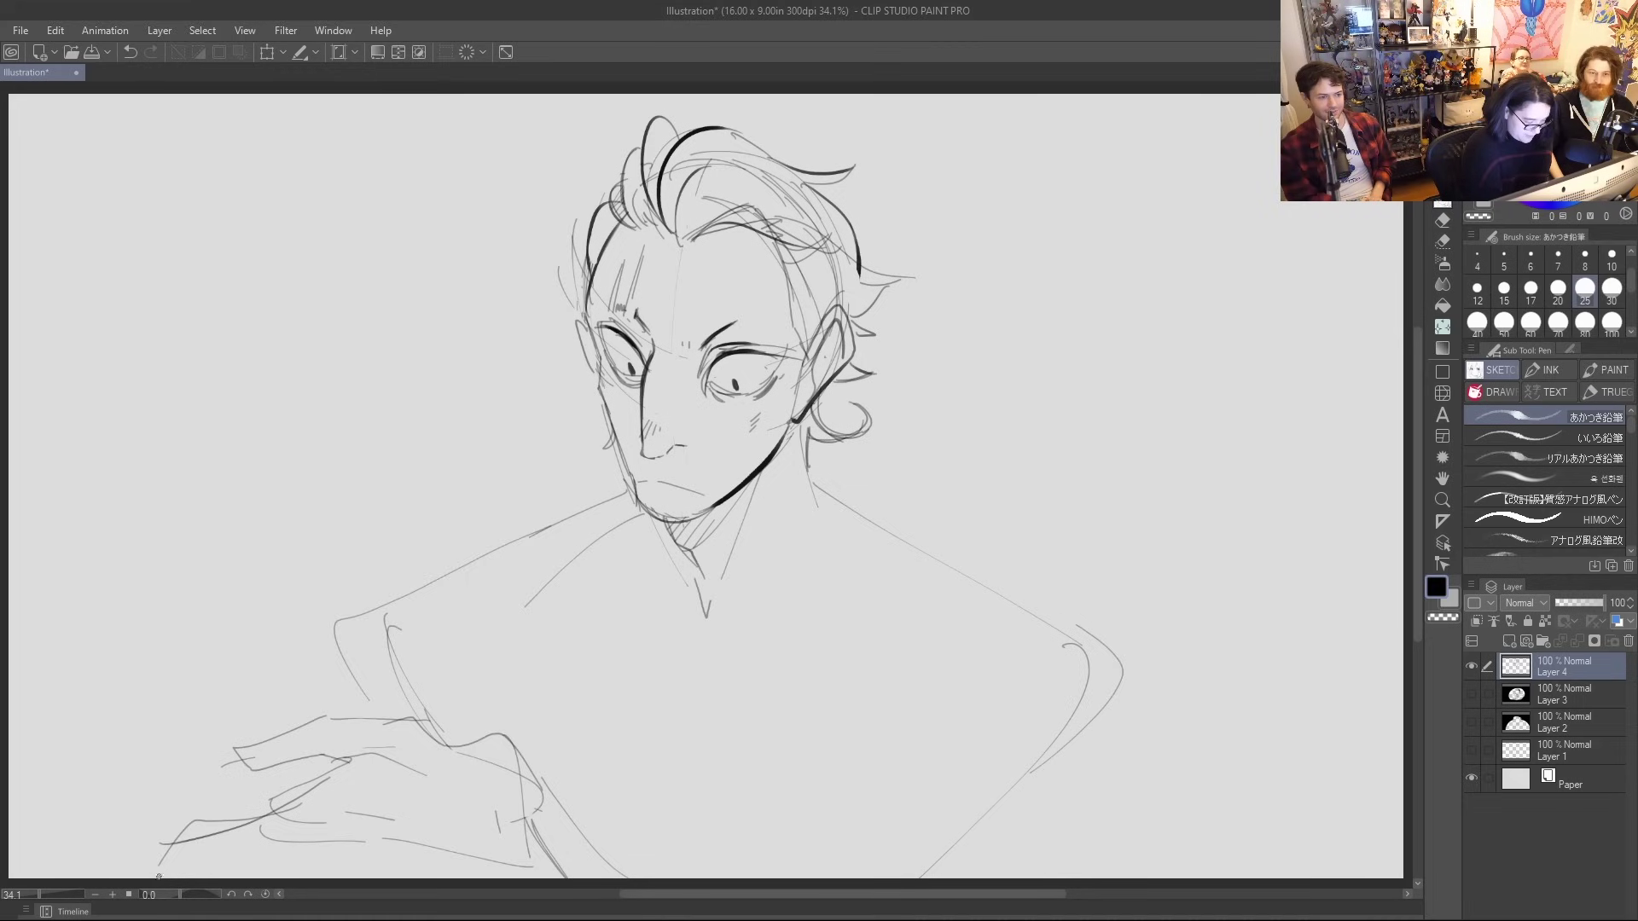
left_click_drag(282, 838, 191, 882)
mouse_move(311, 815)
left_mouse_down()
mouse_move(270, 883)
mouse_move(357, 885)
mouse_move(363, 860)
mouse_move(350, 866)
mouse_move(357, 880)
mouse_move(381, 834)
mouse_move(369, 843)
mouse_move(392, 835)
mouse_move(461, 855)
left_mouse_up()
mouse_move(297, 822)
left_mouse_down()
mouse_move(397, 852)
mouse_move(424, 837)
mouse_move(449, 855)
mouse_move(451, 835)
mouse_move(491, 874)
left_mouse_up()
mouse_move(455, 752)
left_mouse_down()
mouse_move(520, 783)
mouse_move(539, 879)
left_mouse_up()
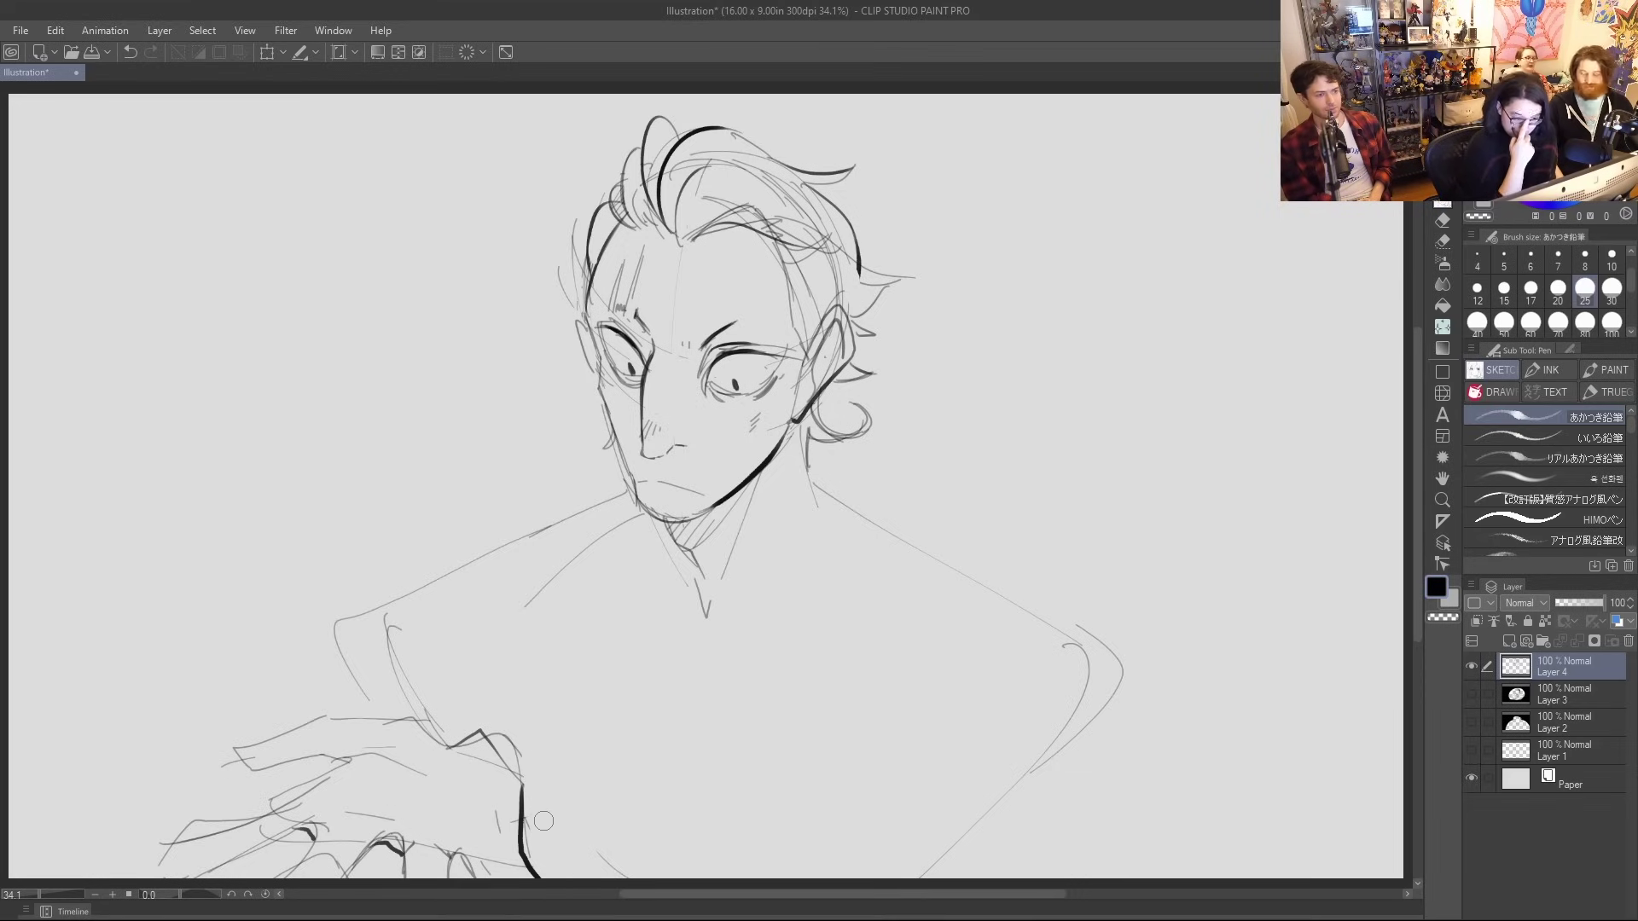
Clear the raised hand's heavy wrist contour, knuckle lines and dark finger gaps, keeping the outer fingers
key("ctrl+z")
key("ctrl+z")
key("ctrl+z")
mouse_move(368, 876)
left_mouse_down()
mouse_move(459, 755)
mouse_move(500, 759)
mouse_move(535, 887)
left_mouse_up()
mouse_move(341, 878)
left_mouse_down()
mouse_move(376, 839)
mouse_move(403, 864)
mouse_move(425, 856)
left_mouse_up()
left_click_drag(418, 855, 424, 866)
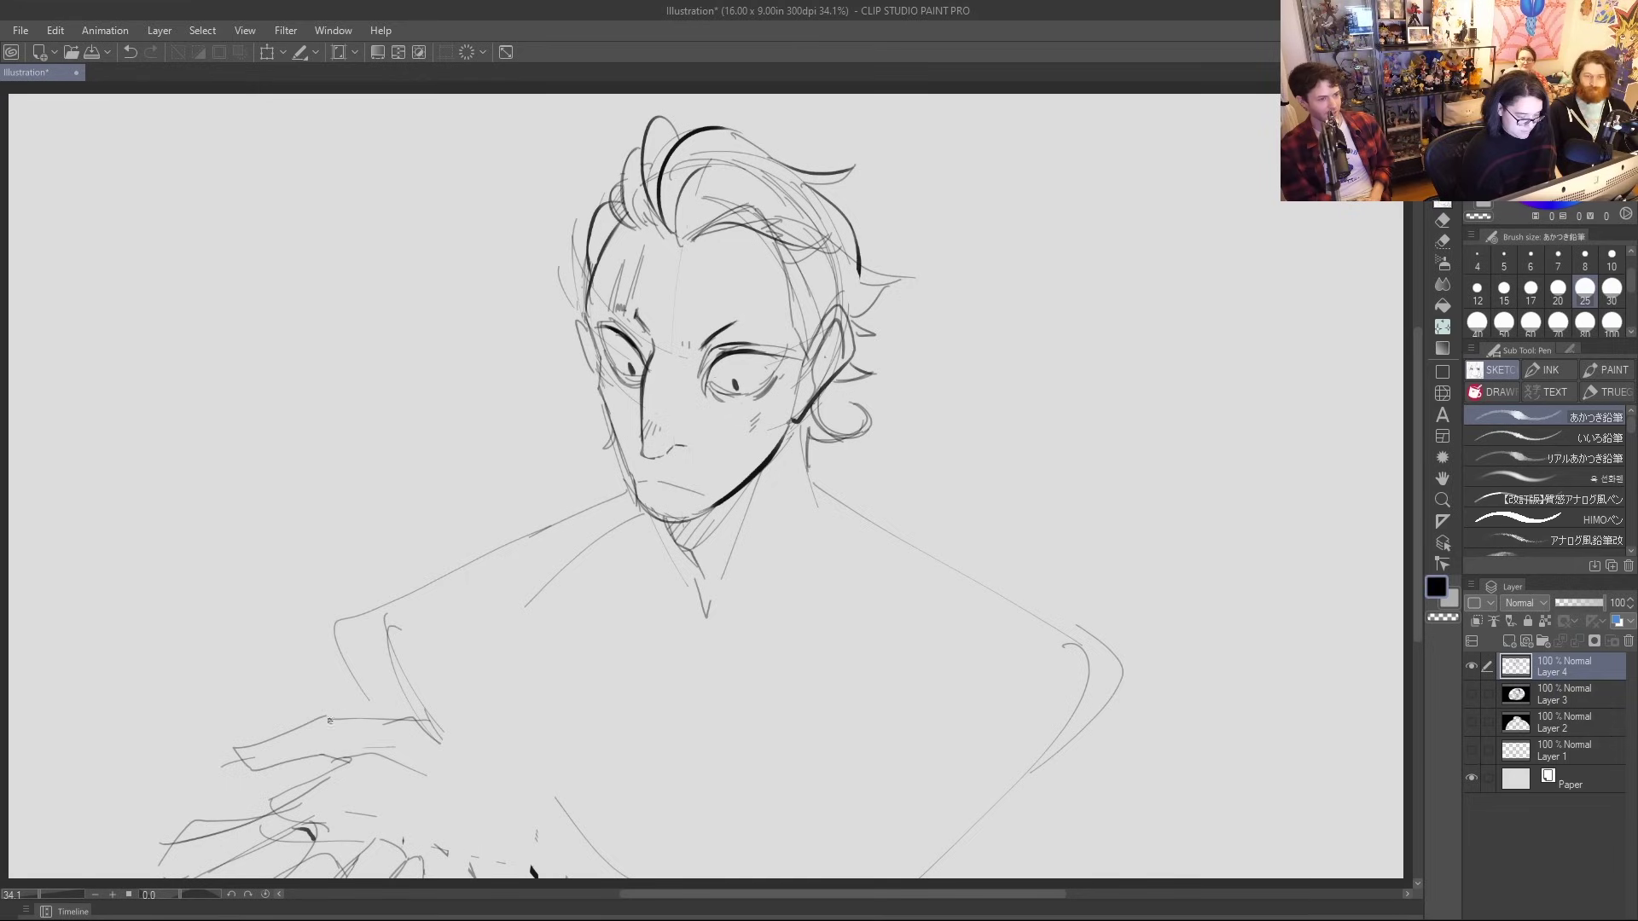
Redraw the hand's first finger, back and wrist, with a heavy angular contour at the knuckle
key("ctrl+z")
left_click_drag(237, 746, 395, 781)
mouse_move(327, 718)
left_mouse_down()
mouse_move(448, 717)
mouse_move(433, 720)
mouse_move(461, 768)
mouse_move(518, 802)
mouse_move(468, 877)
left_mouse_up()
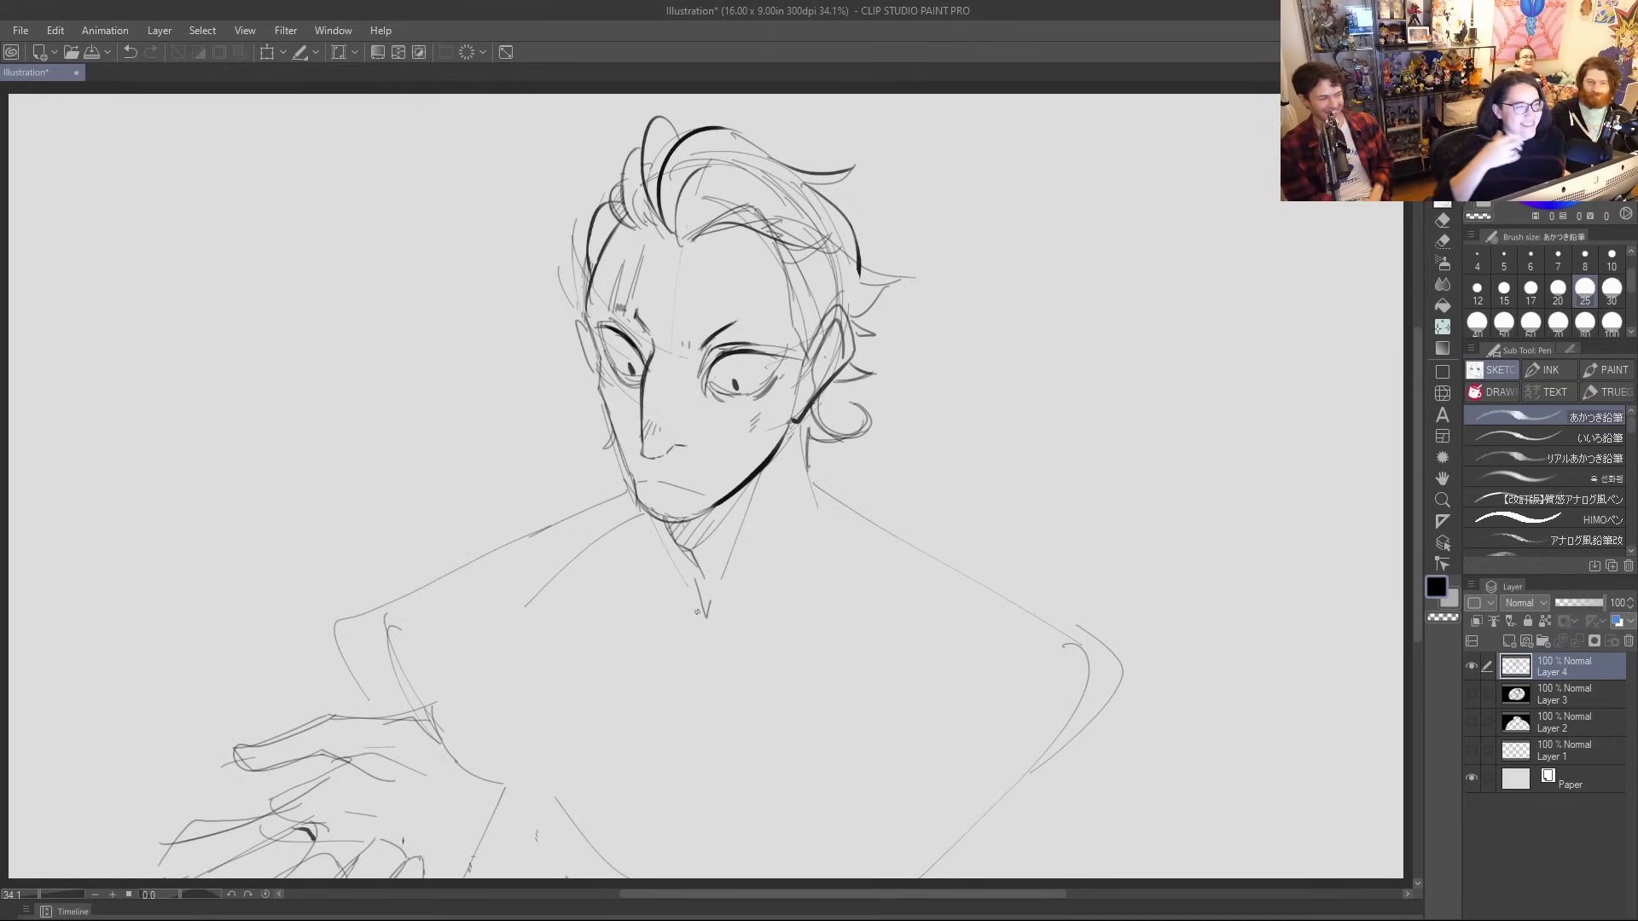
mouse_move(403, 714)
left_mouse_down()
mouse_move(501, 783)
mouse_move(516, 877)
left_mouse_up()
left_click_drag(499, 804, 517, 878)
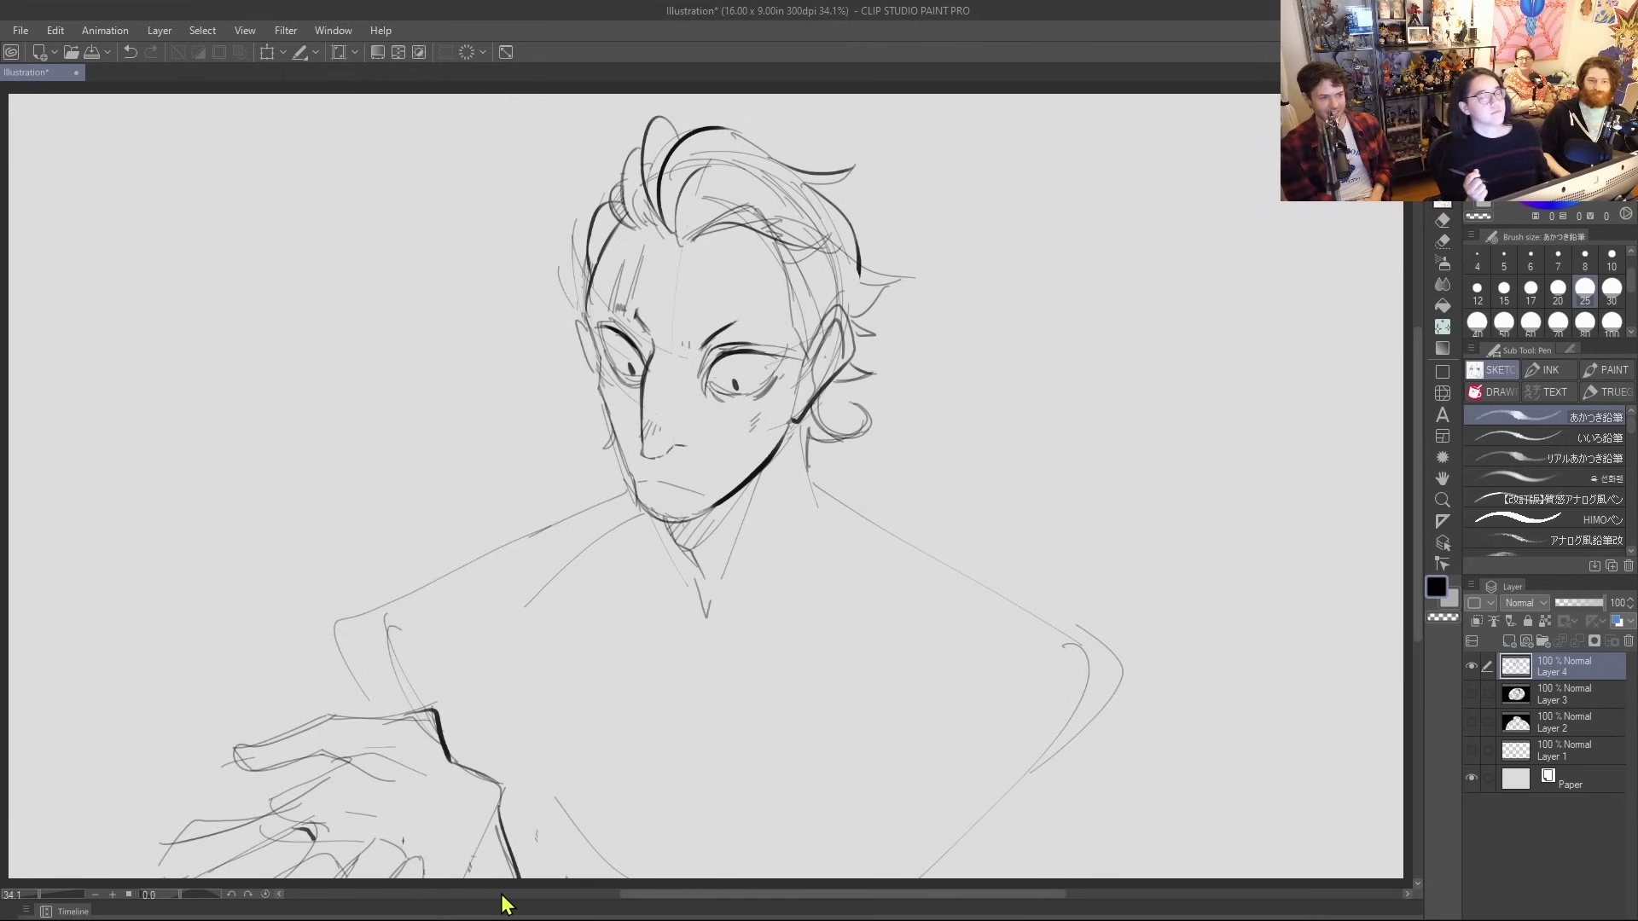
key("ctrl+z")
key("ctrl+y")
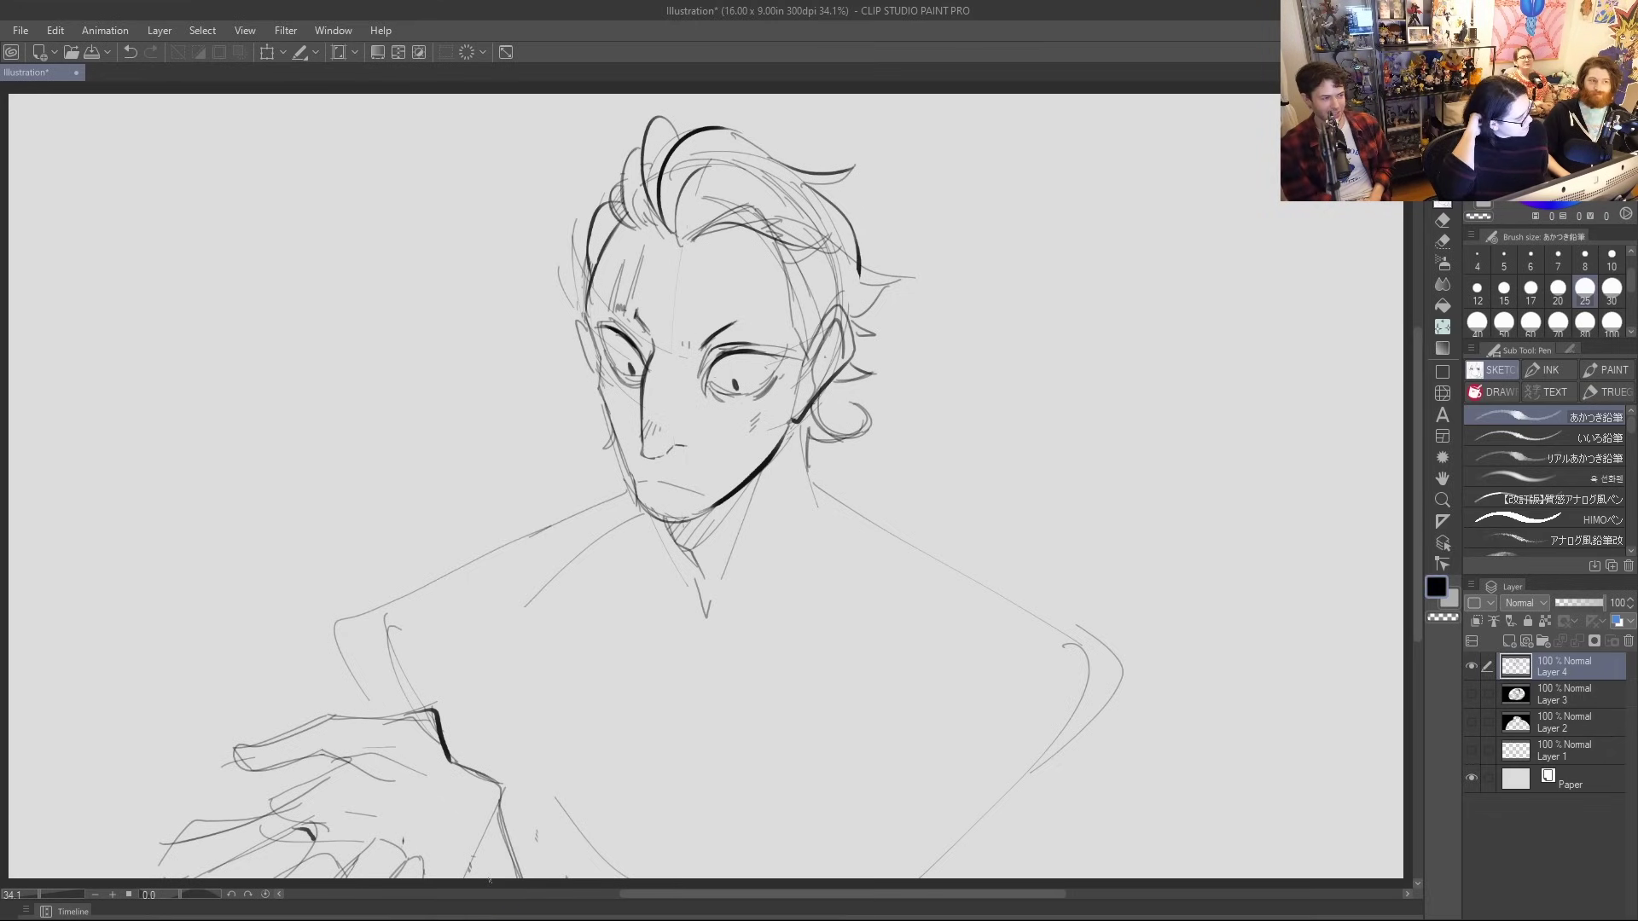
Darken the shoulder and arm contour above the hand, add light torso side lines, and rework the opposite shoulder and inner arm
mouse_move(631, 483)
left_mouse_down()
mouse_move(404, 593)
mouse_move(411, 710)
left_mouse_up()
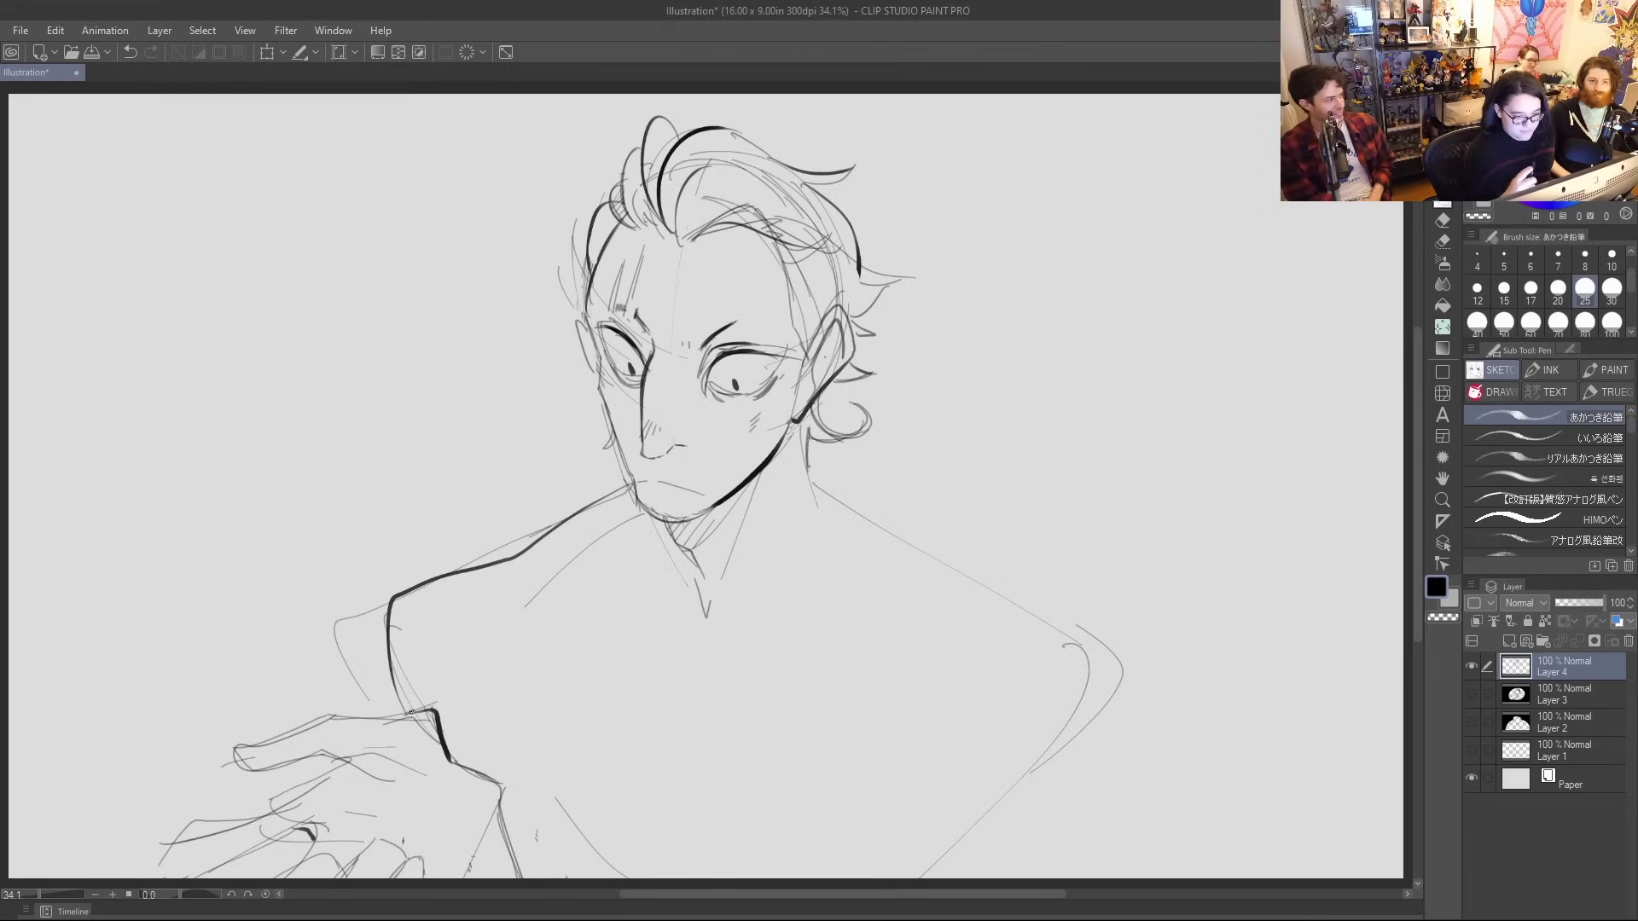
left_click_drag(556, 785, 568, 836)
left_click_drag(457, 645, 577, 813)
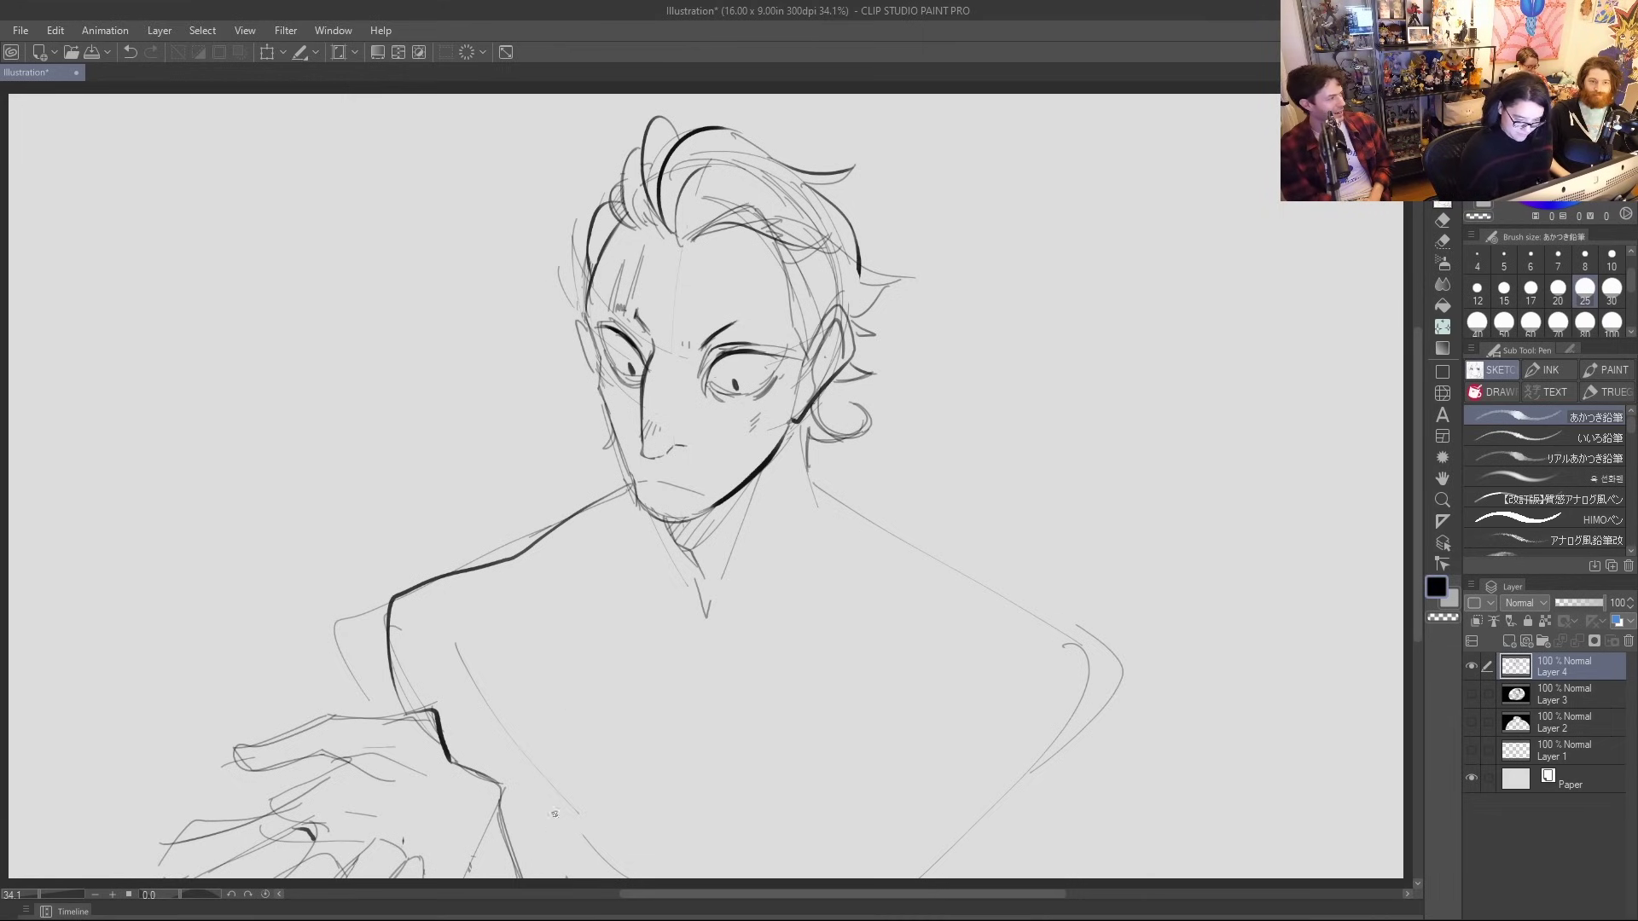
left_click_drag(520, 745, 561, 877)
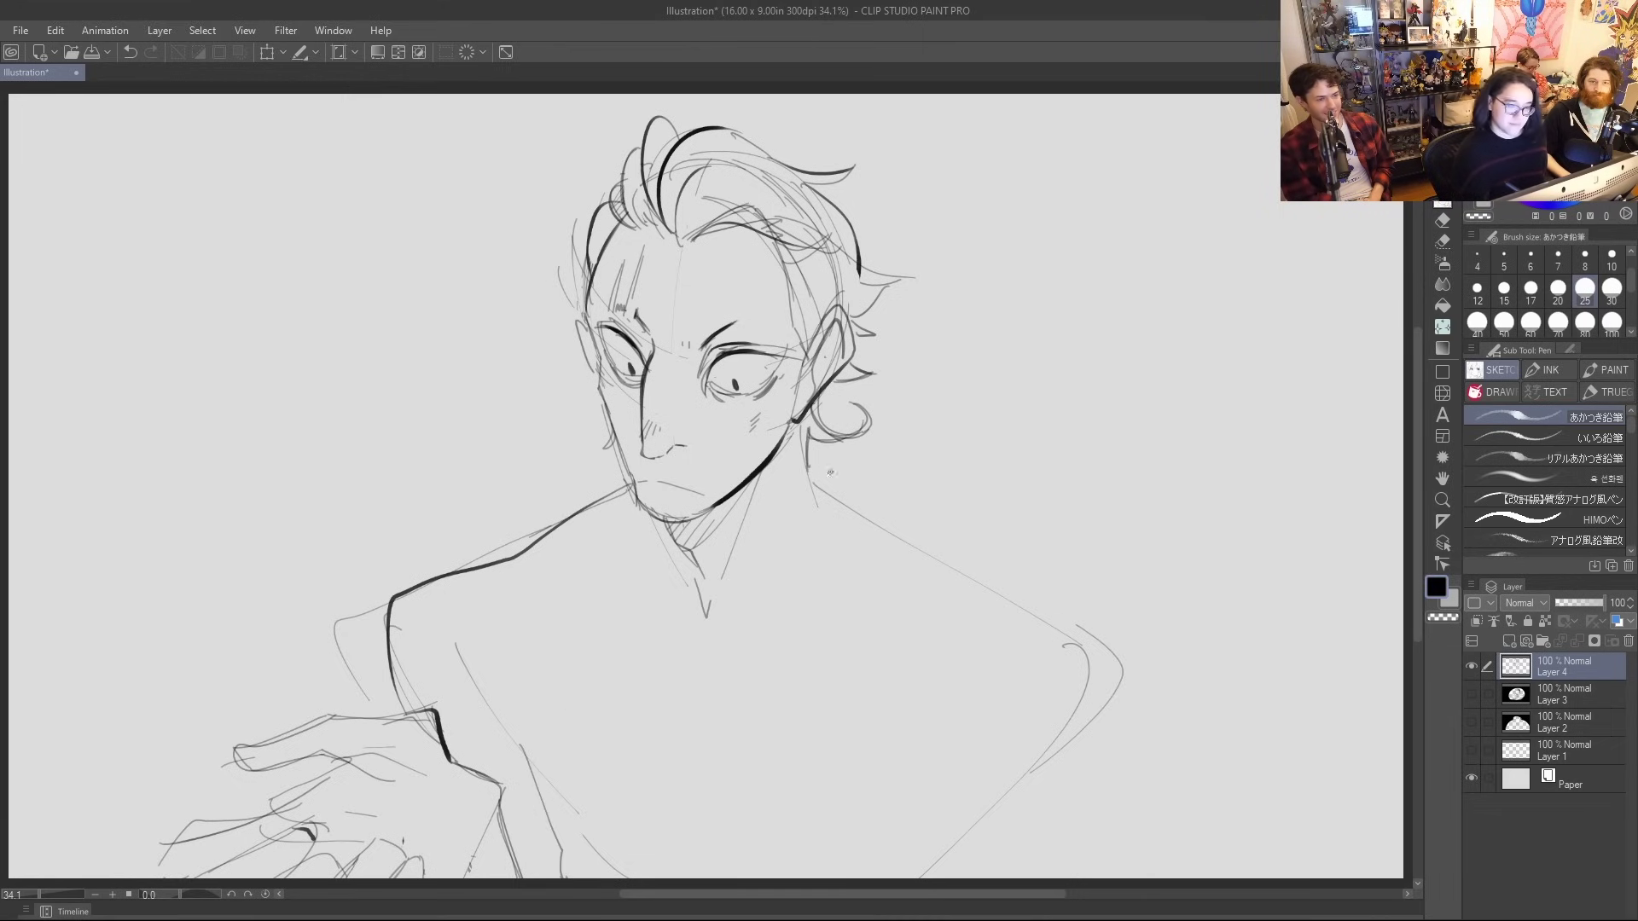
mouse_move(830, 472)
left_mouse_down()
mouse_move(1056, 639)
mouse_move(1011, 836)
left_mouse_up()
mouse_move(1089, 644)
left_mouse_down()
mouse_move(1000, 832)
mouse_move(1009, 850)
left_mouse_up()
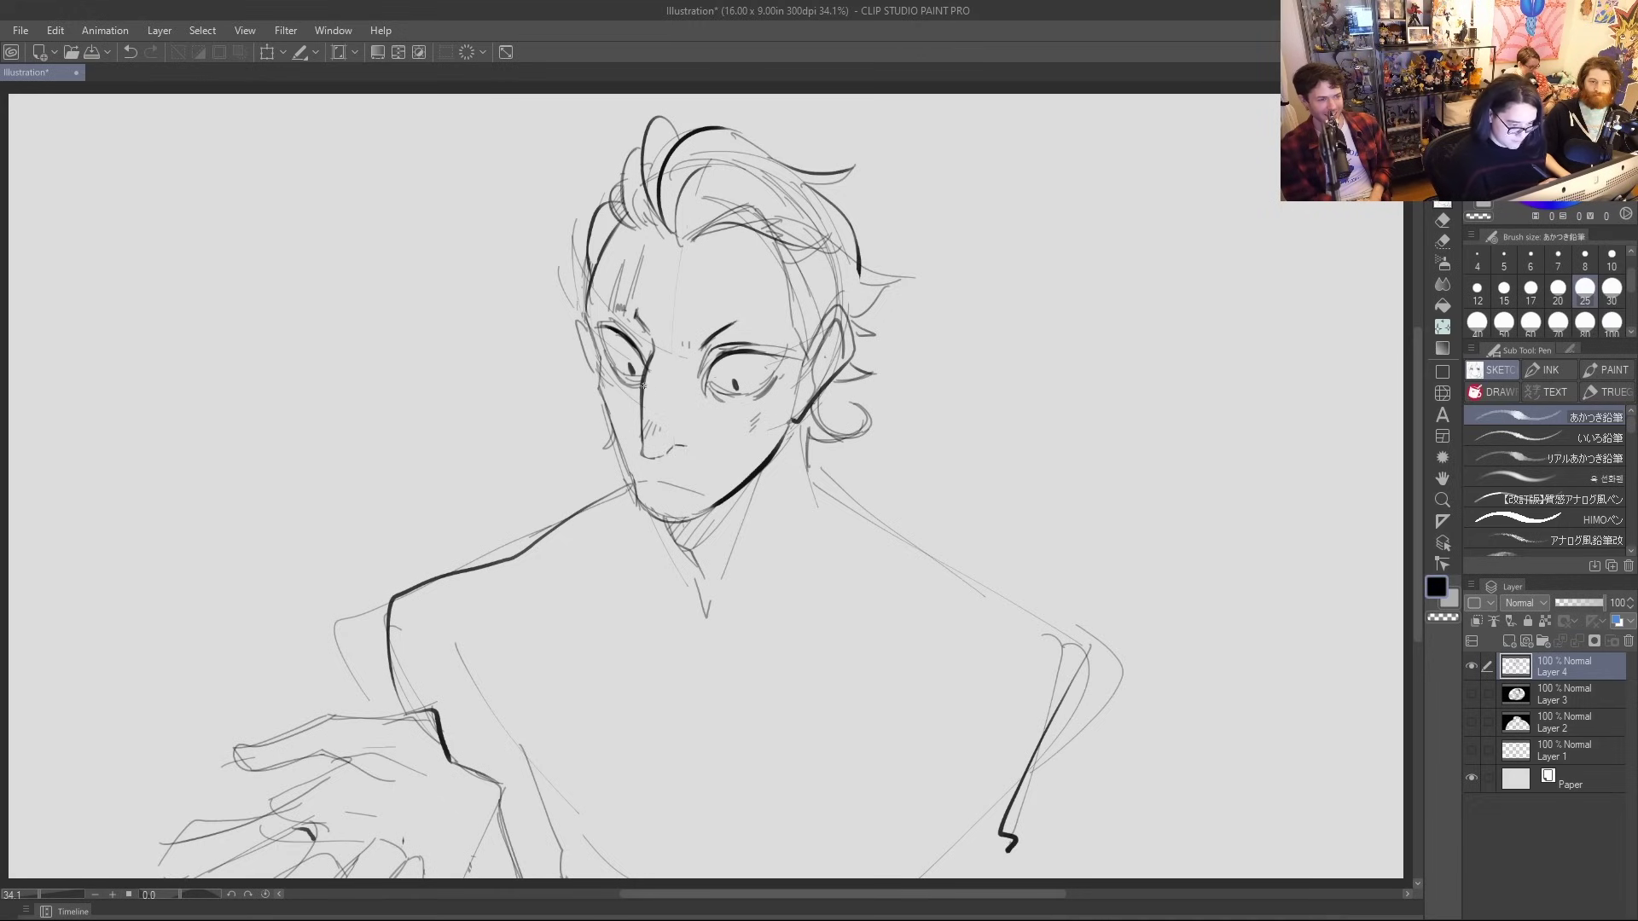
Strengthen the far cheek and jaw contour and join it around the chin to the near jawline
left_click_drag(598, 367, 646, 510)
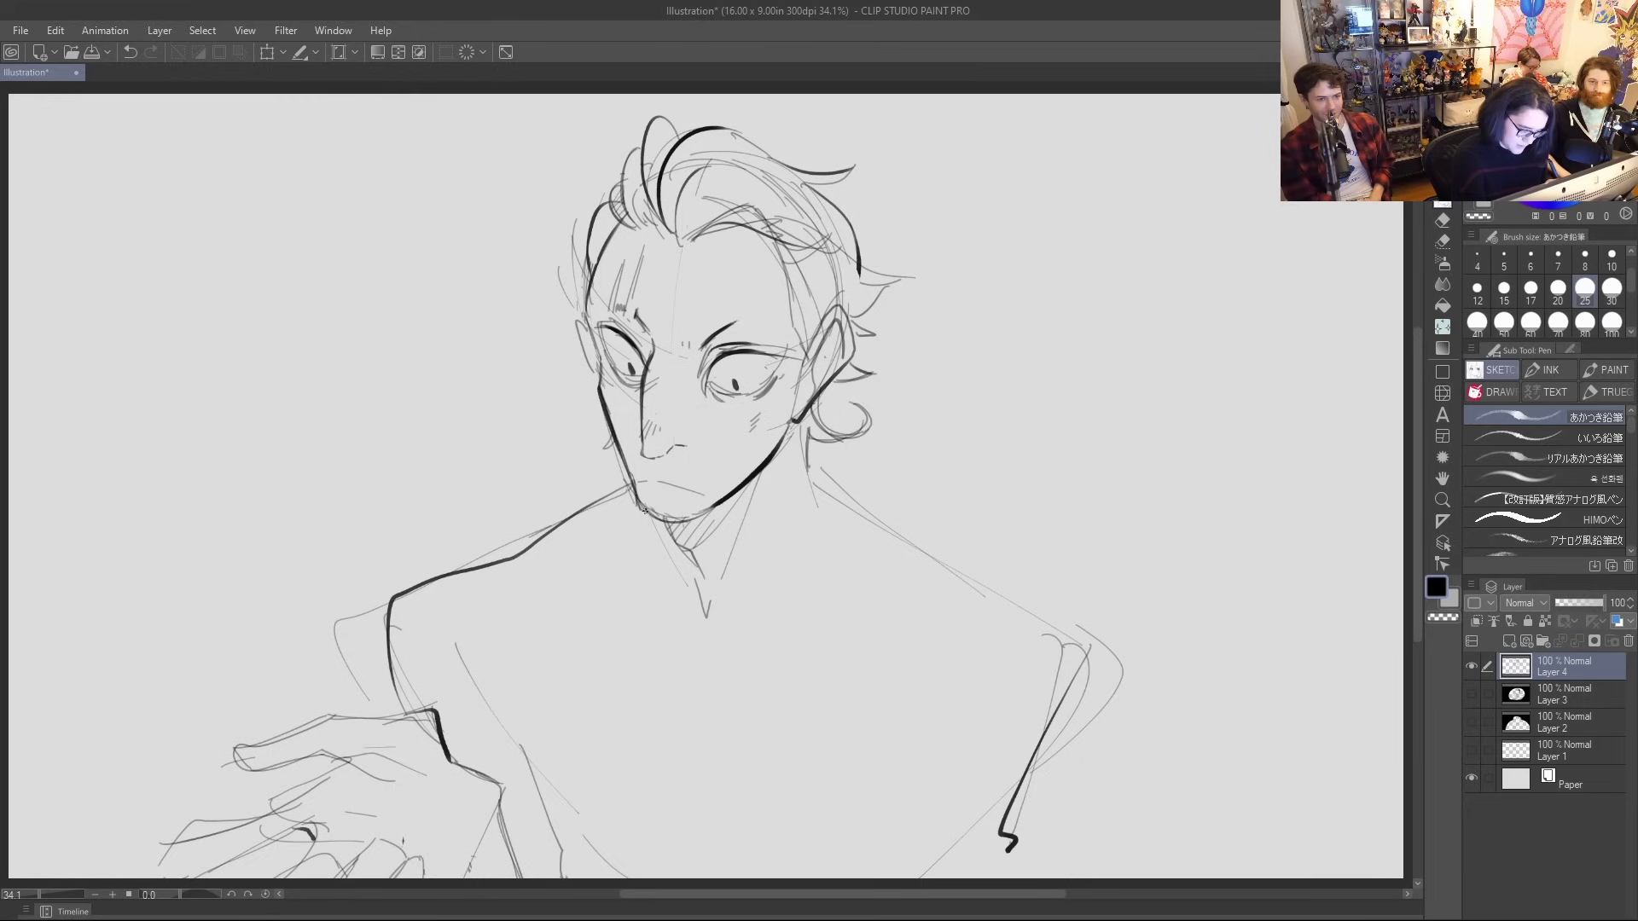
key("ctrl+z")
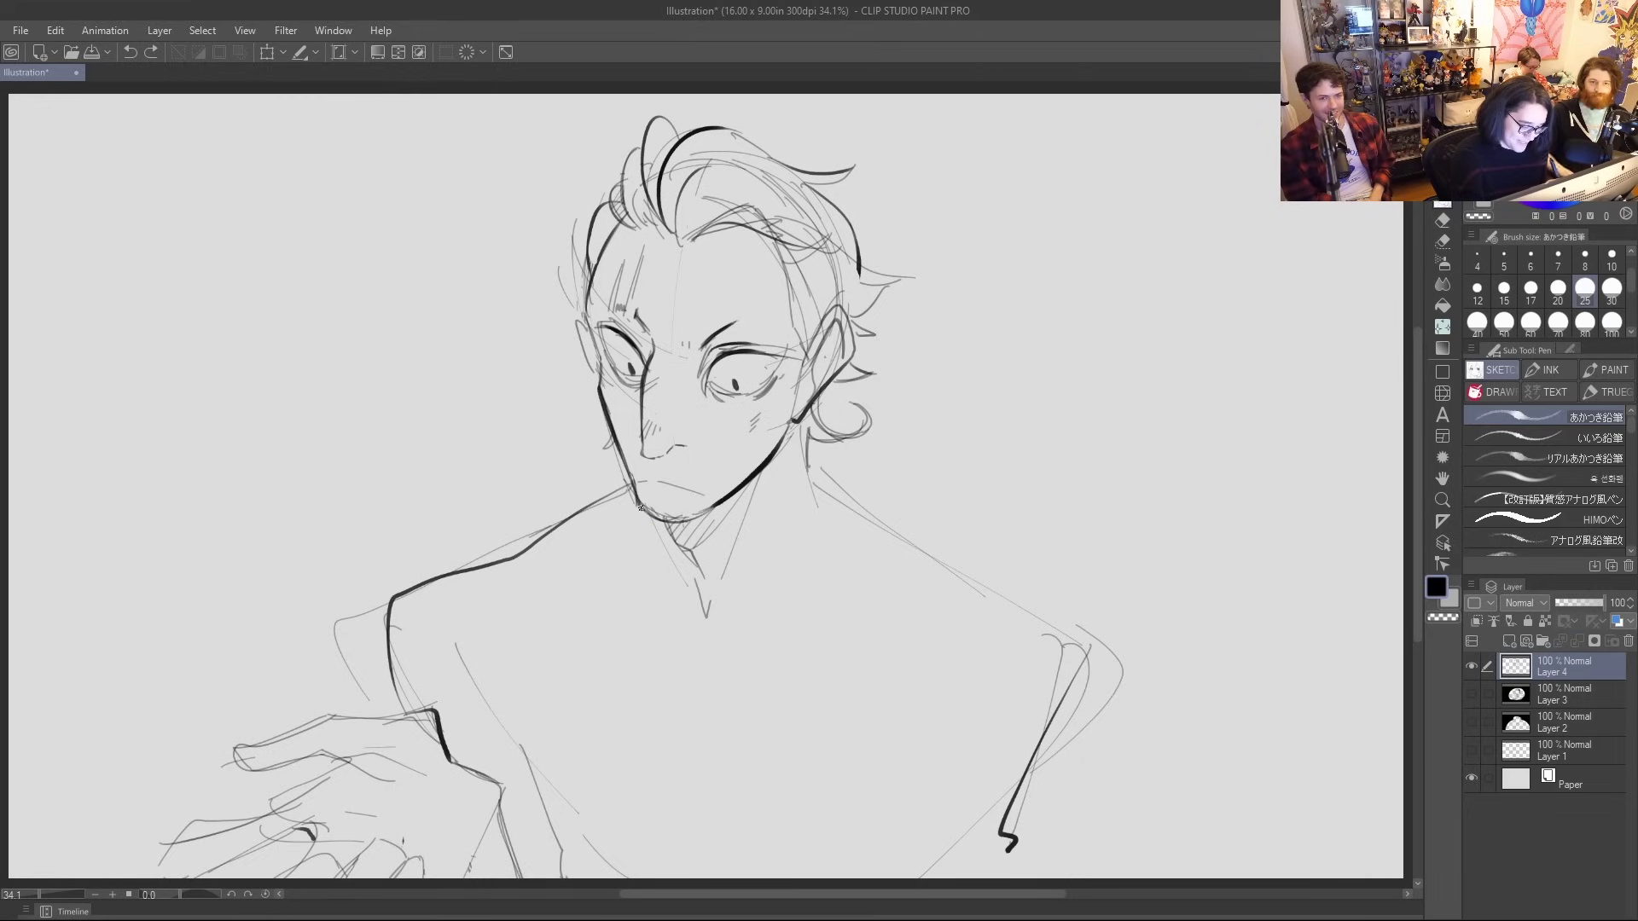
left_click_drag(637, 499, 709, 511)
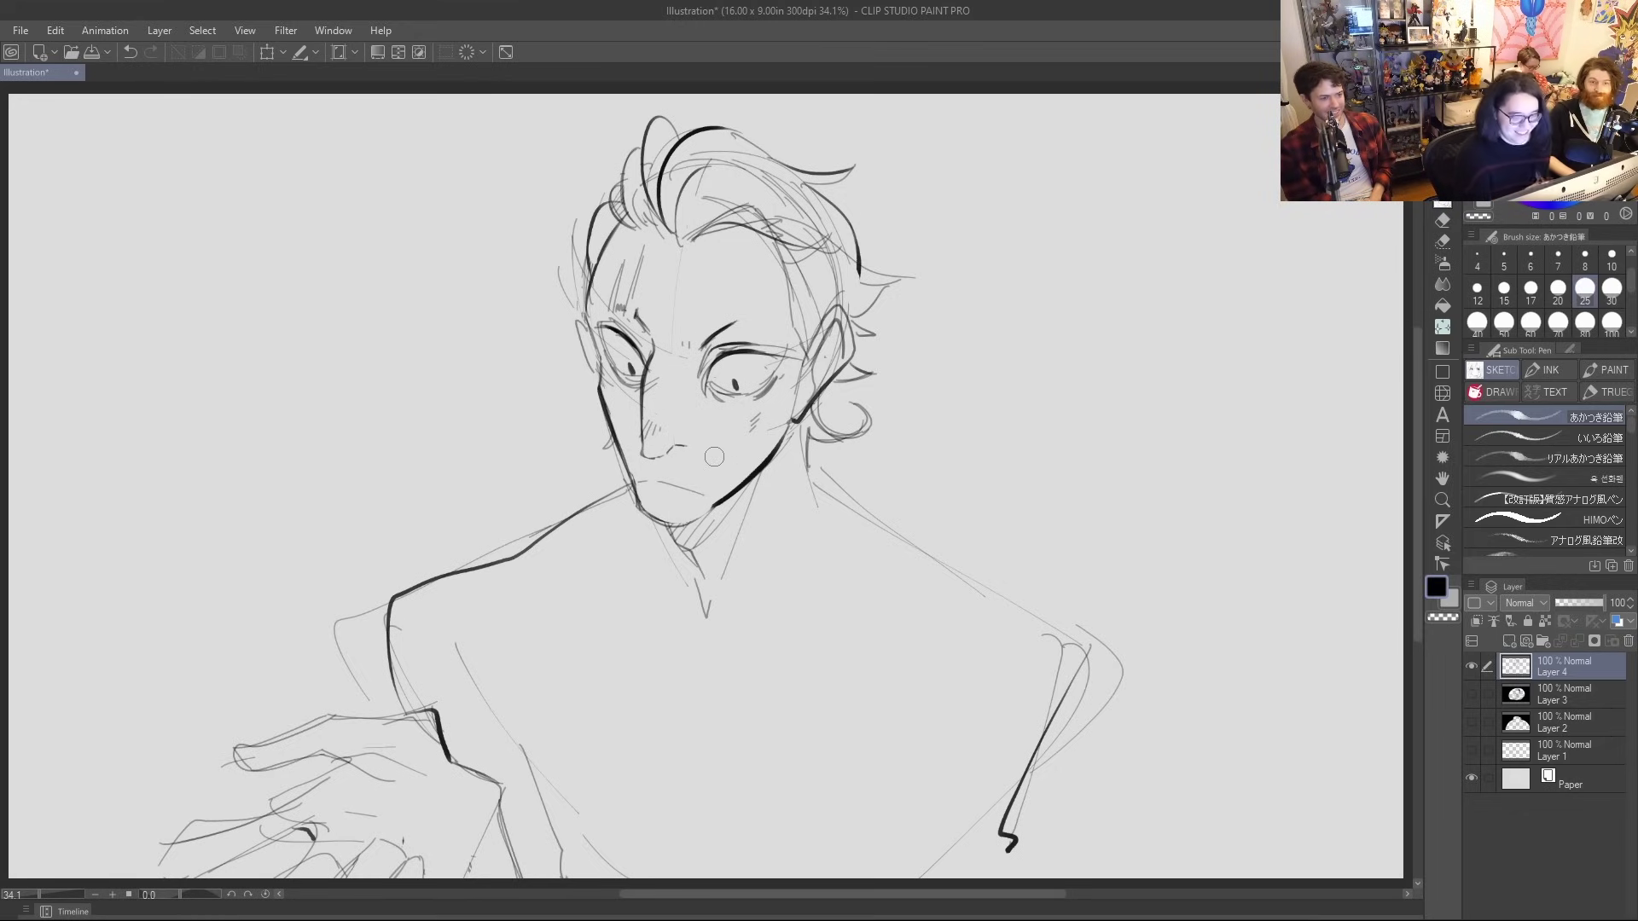
left_click_drag(683, 526, 738, 483)
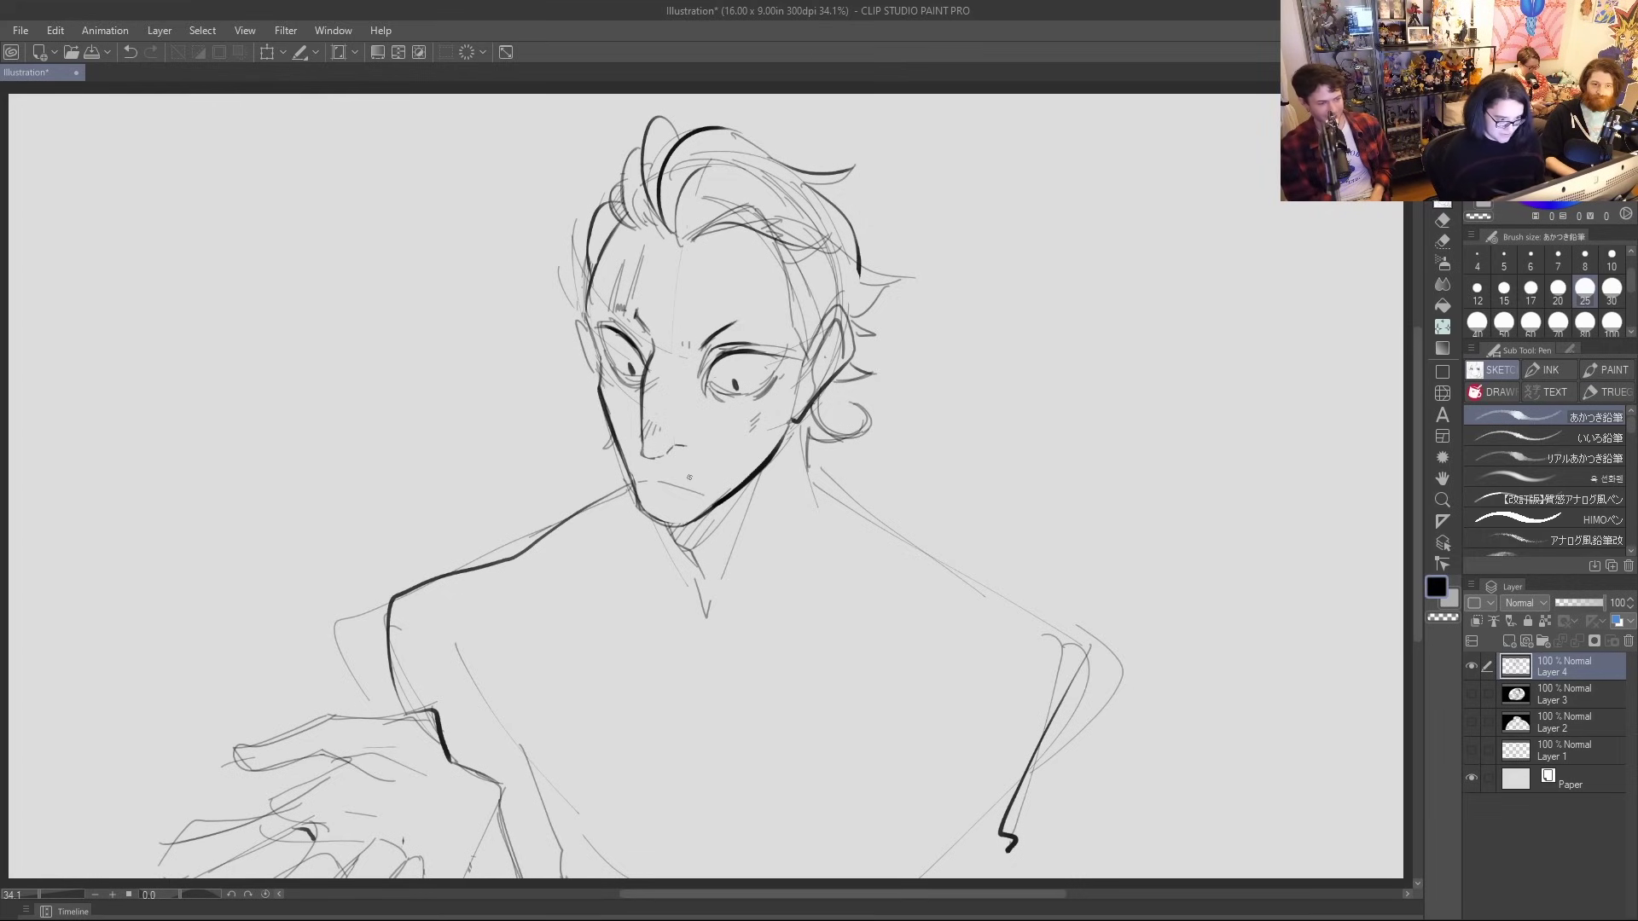
Sketch an open pointed shirt collar around the neck and darken its upper edges and neckline opening
mouse_move(620, 465)
left_mouse_down()
mouse_move(587, 488)
mouse_move(691, 730)
left_mouse_up()
mouse_move(583, 486)
left_mouse_down()
mouse_move(577, 647)
mouse_move(651, 597)
left_mouse_up()
left_click_drag(637, 540, 691, 727)
mouse_move(813, 453)
left_mouse_down()
mouse_move(776, 567)
mouse_move(685, 702)
mouse_move(727, 646)
mouse_move(778, 639)
mouse_move(830, 674)
mouse_move(826, 576)
left_mouse_up()
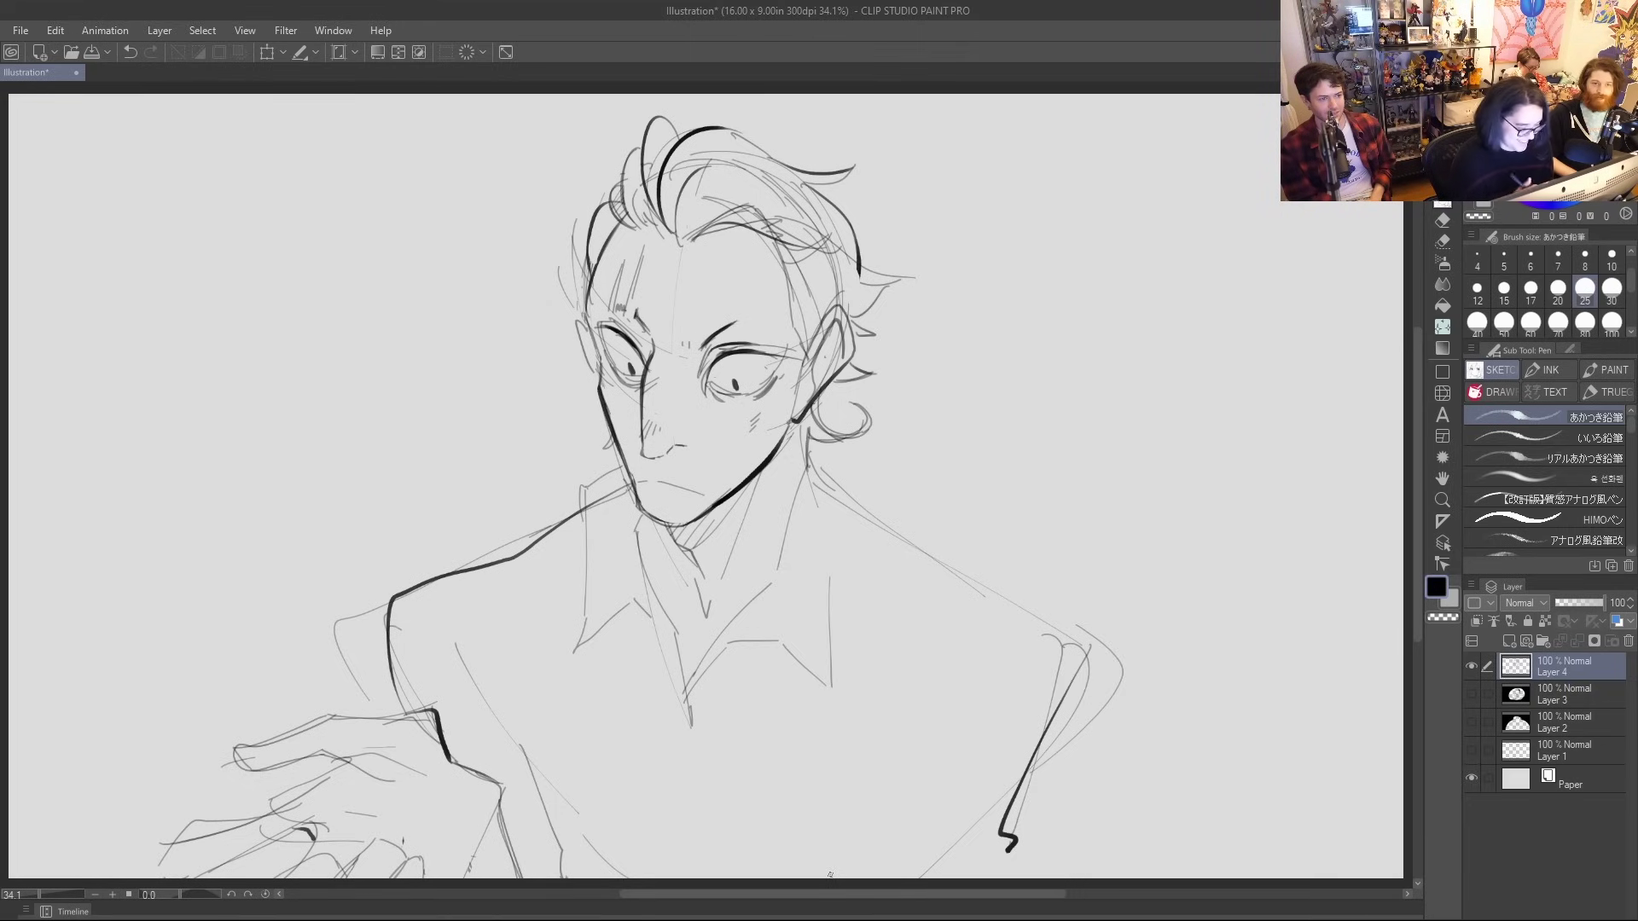
left_click_drag(824, 475, 828, 699)
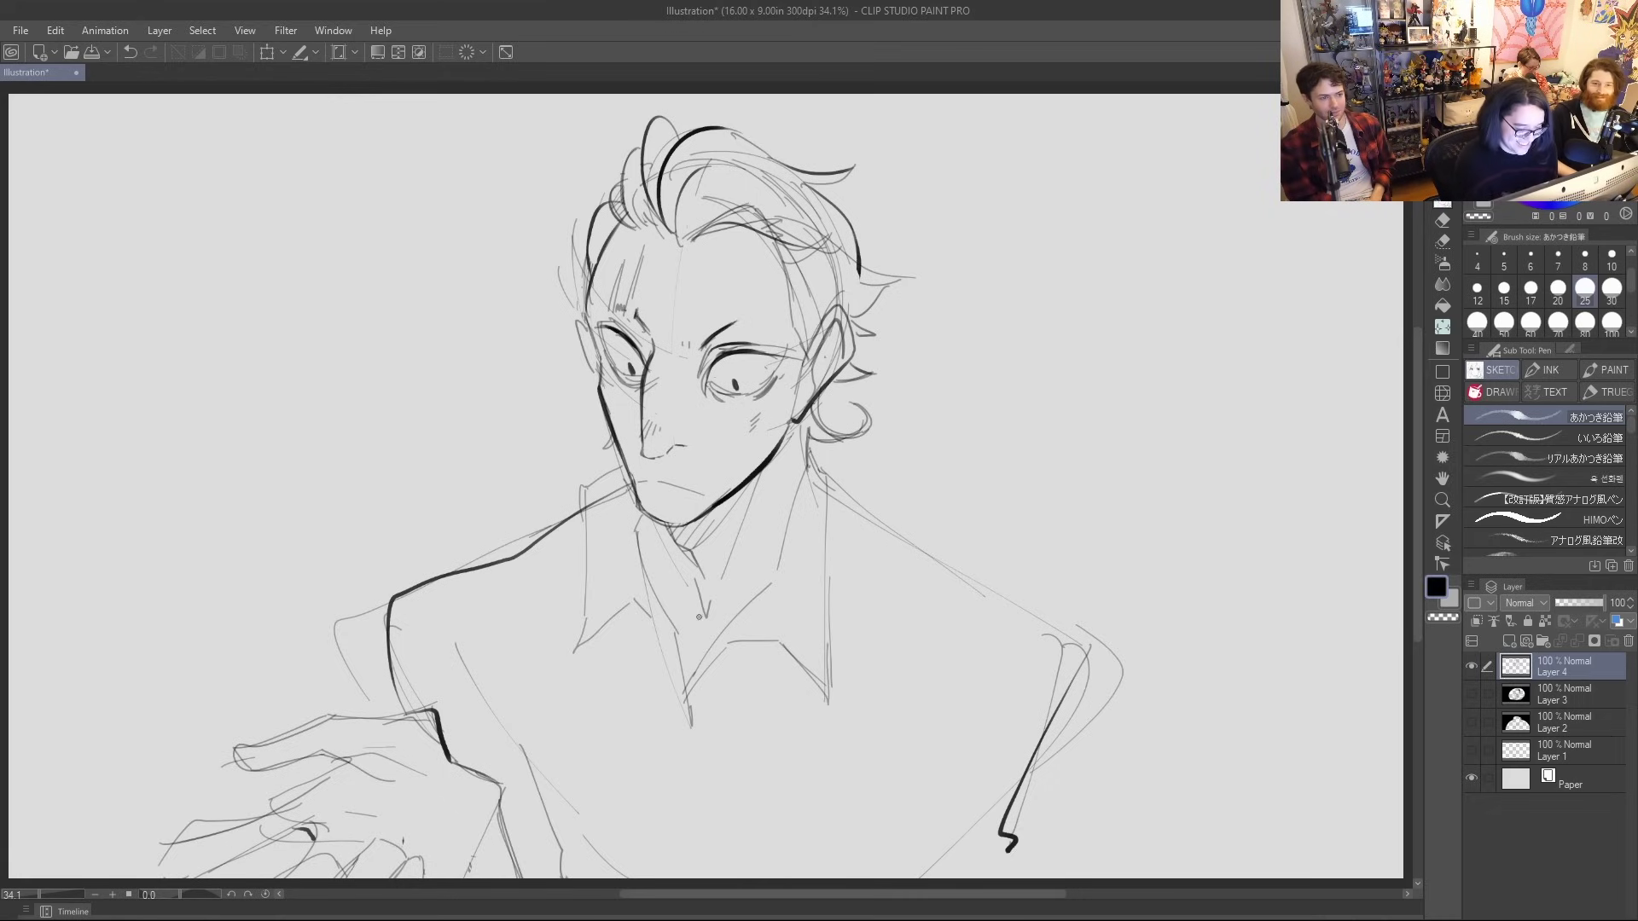
mouse_move(719, 638)
left_mouse_down()
mouse_move(778, 576)
mouse_move(810, 459)
mouse_move(833, 658)
left_mouse_up()
left_click_drag(619, 482, 585, 546)
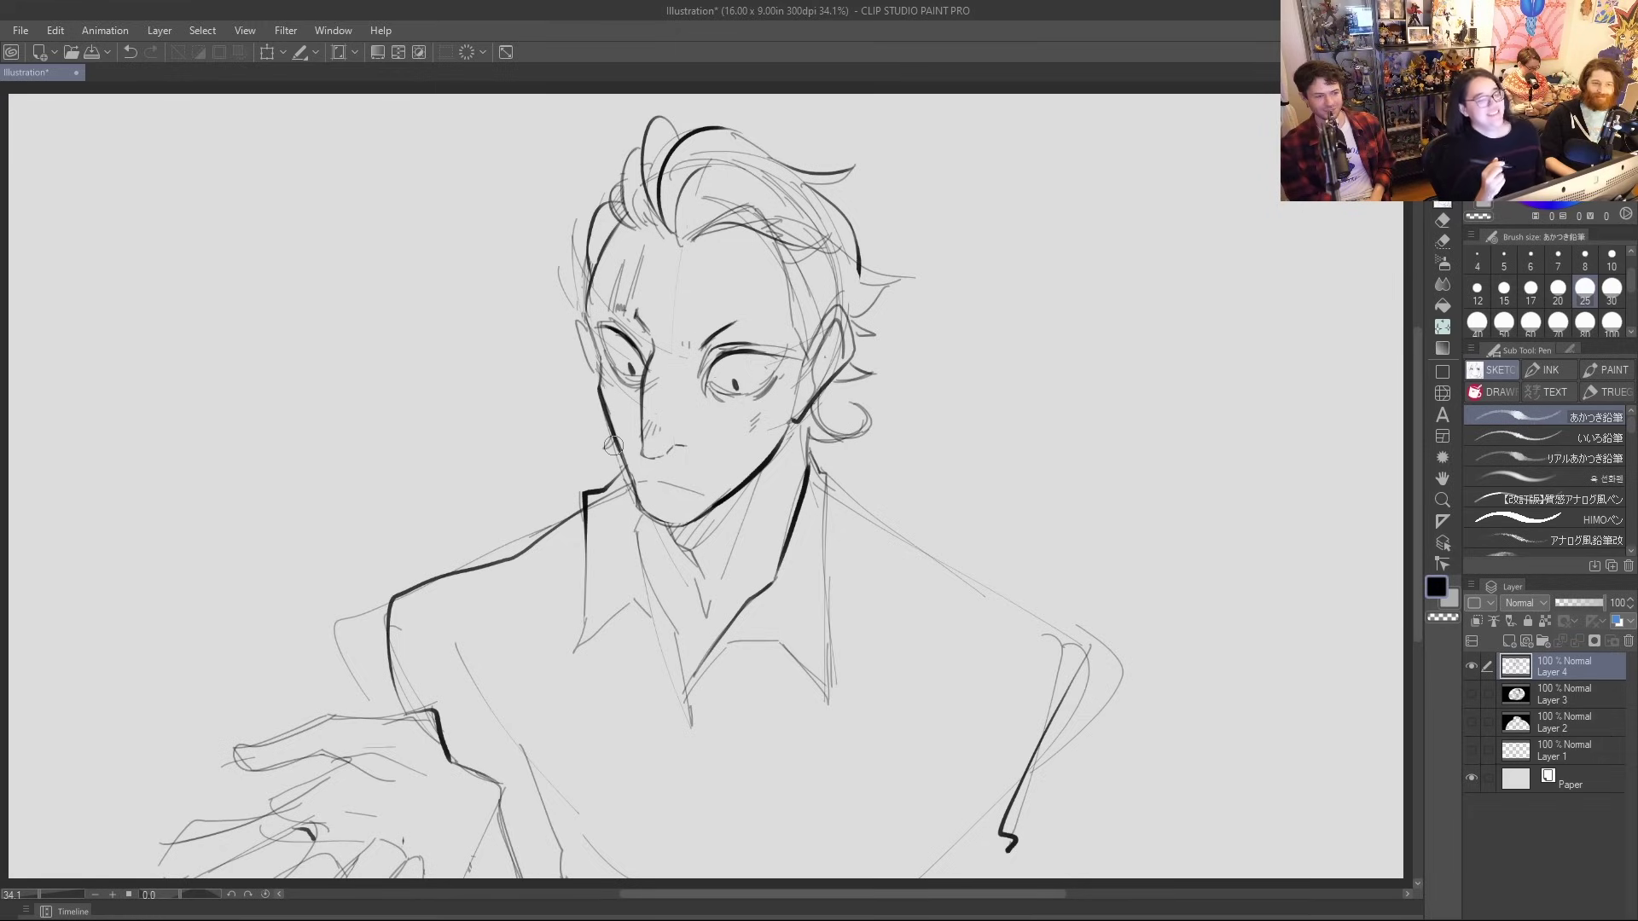
Sketch a V-neck vest below the collar with long armhole seams running down from both shoulders
left_click_drag(518, 554, 509, 769)
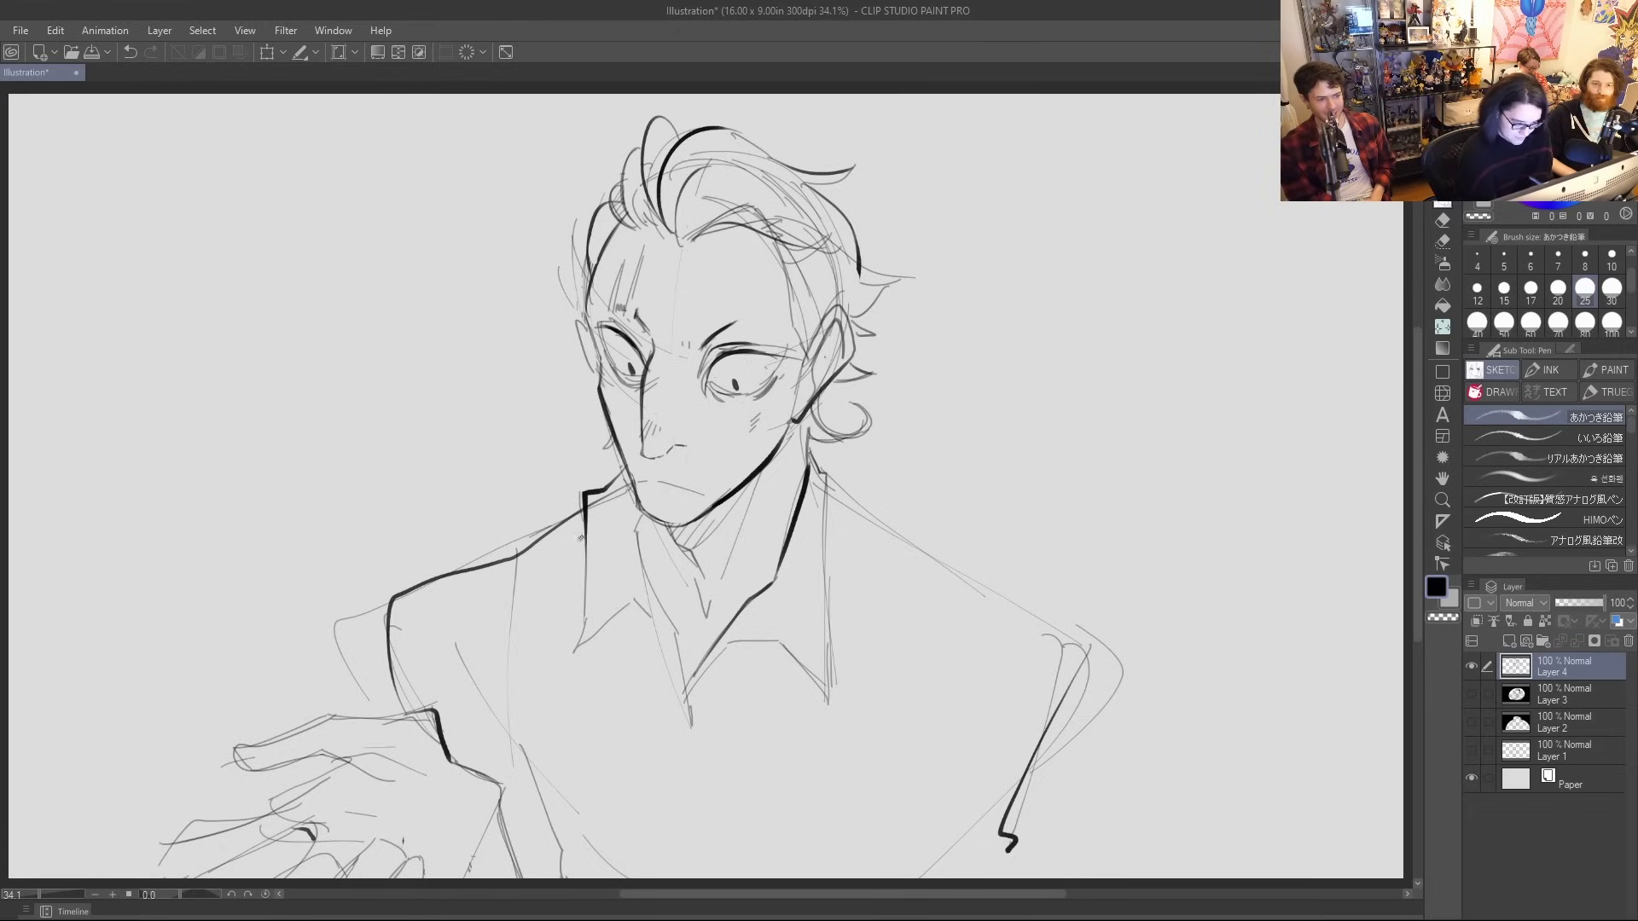
mouse_move(608, 623)
left_mouse_down()
mouse_move(699, 800)
mouse_move(798, 691)
left_mouse_up()
left_click_drag(828, 632, 868, 510)
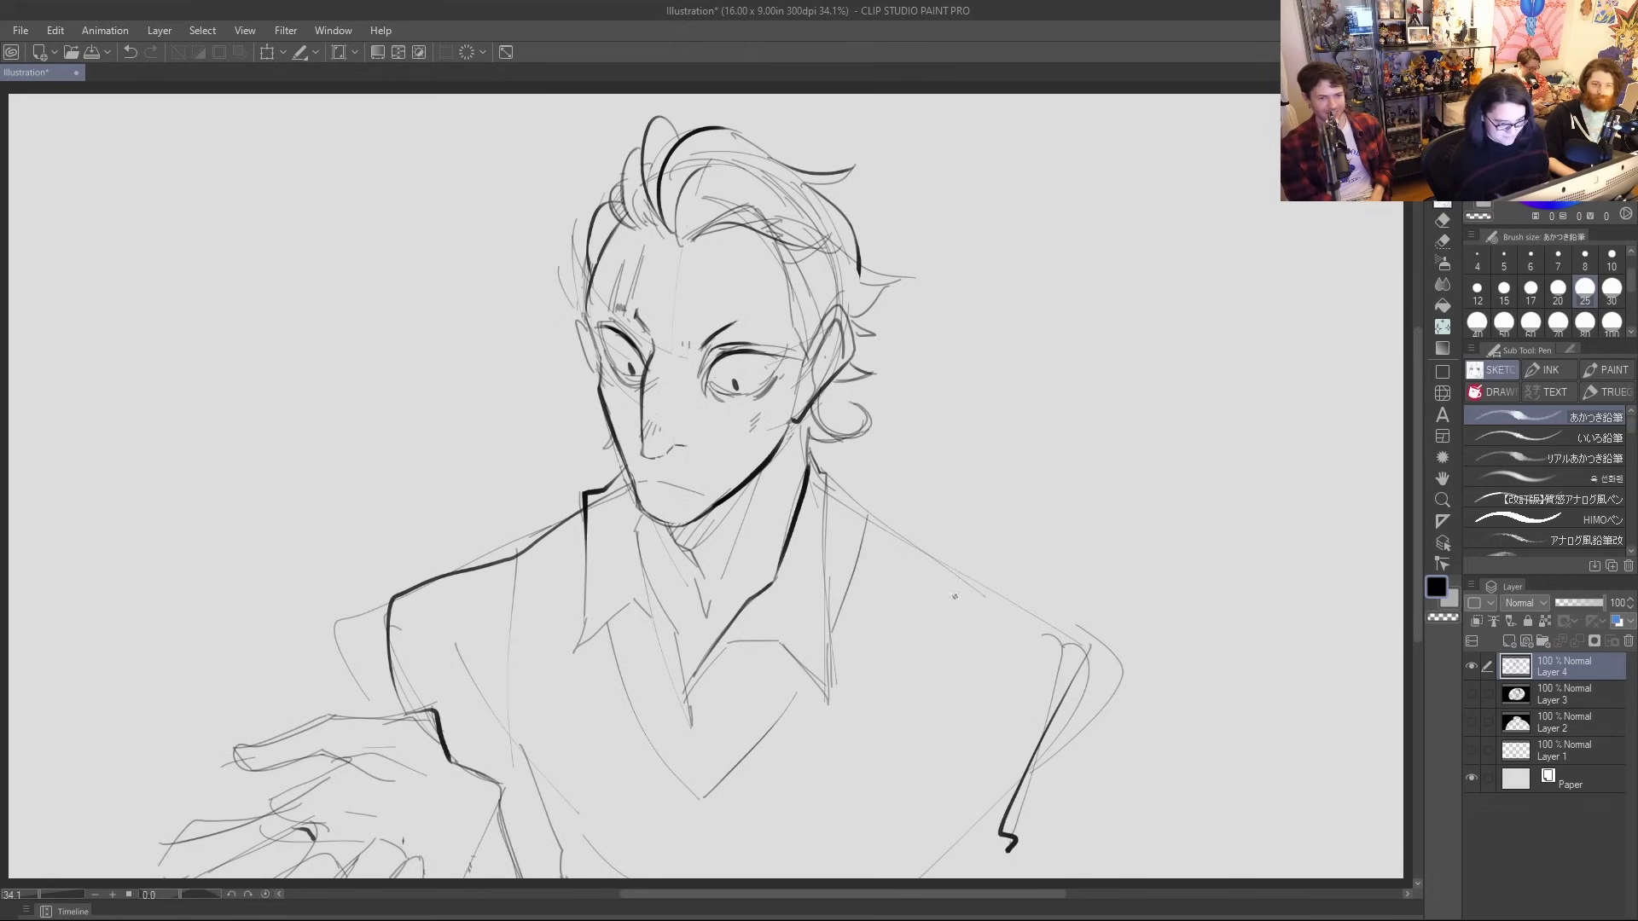
left_click_drag(948, 569, 907, 876)
left_click_drag(834, 481, 984, 591)
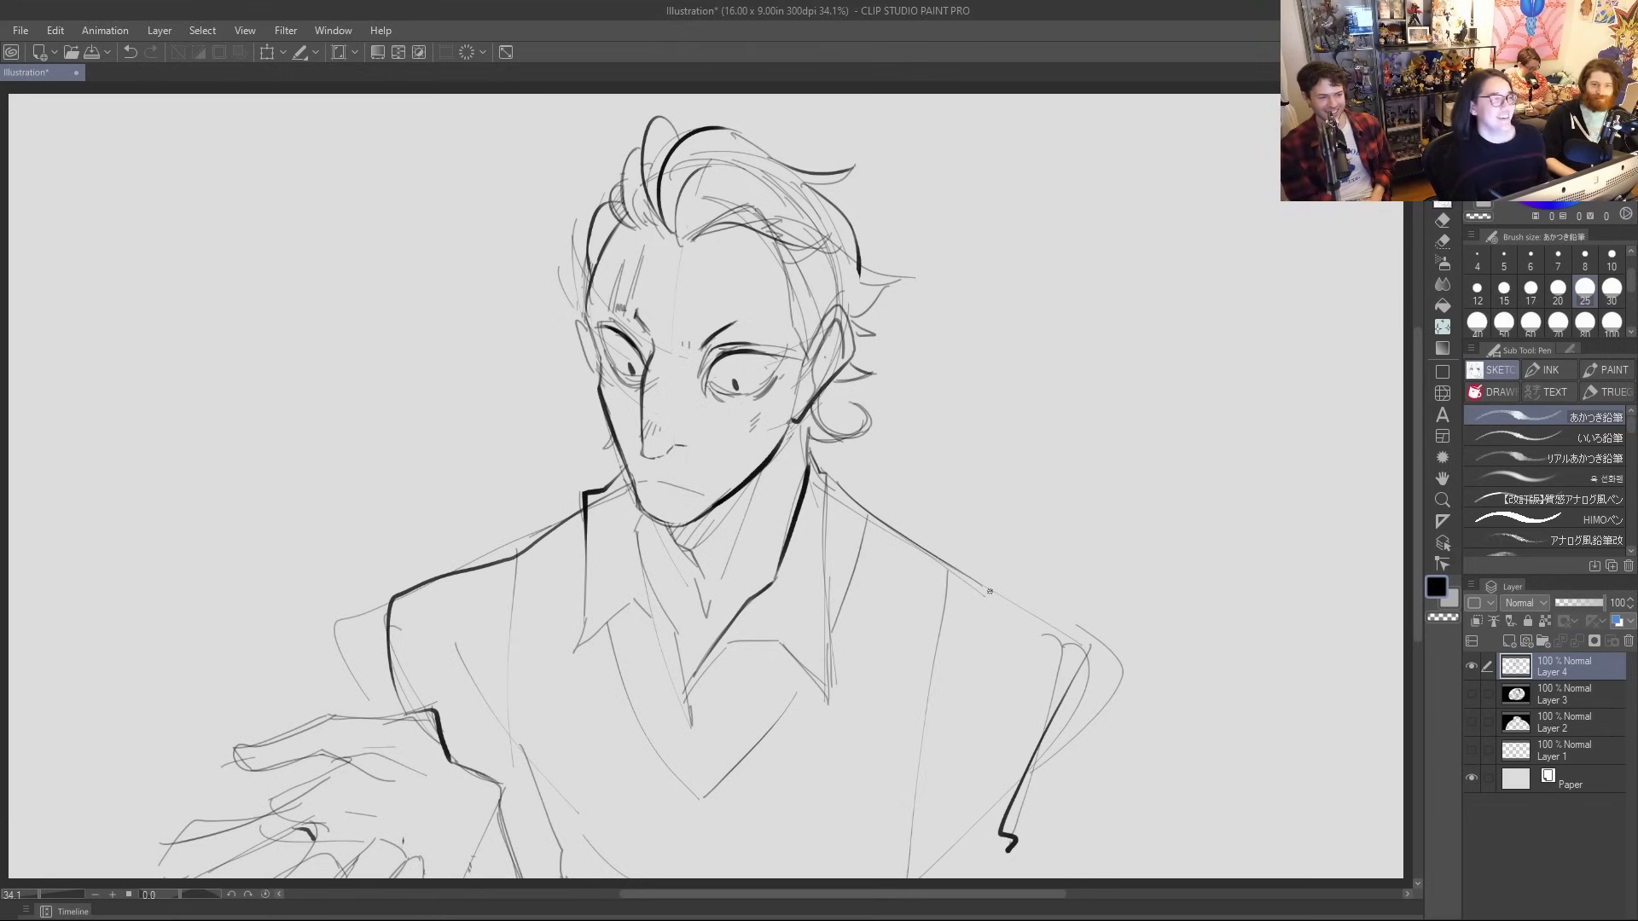
key("ctrl+z")
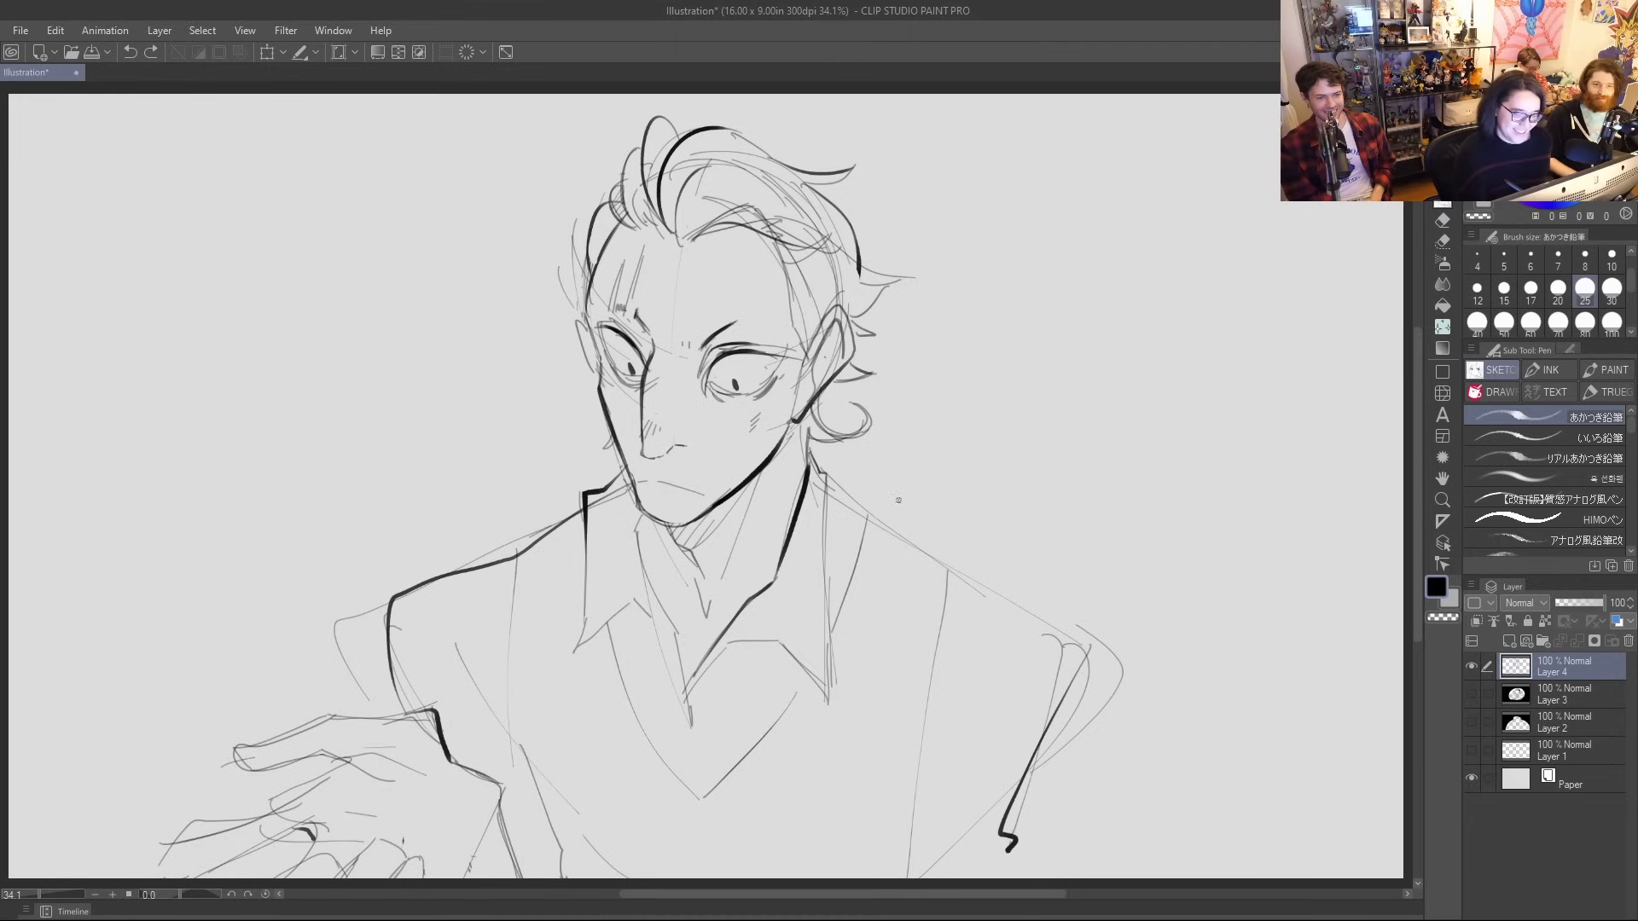
Draw the vest's shoulder seam and armhole line on the character's shoulder opposite the raised hand
mouse_move(826, 492)
left_mouse_down()
mouse_move(910, 542)
mouse_move(917, 878)
left_mouse_up()
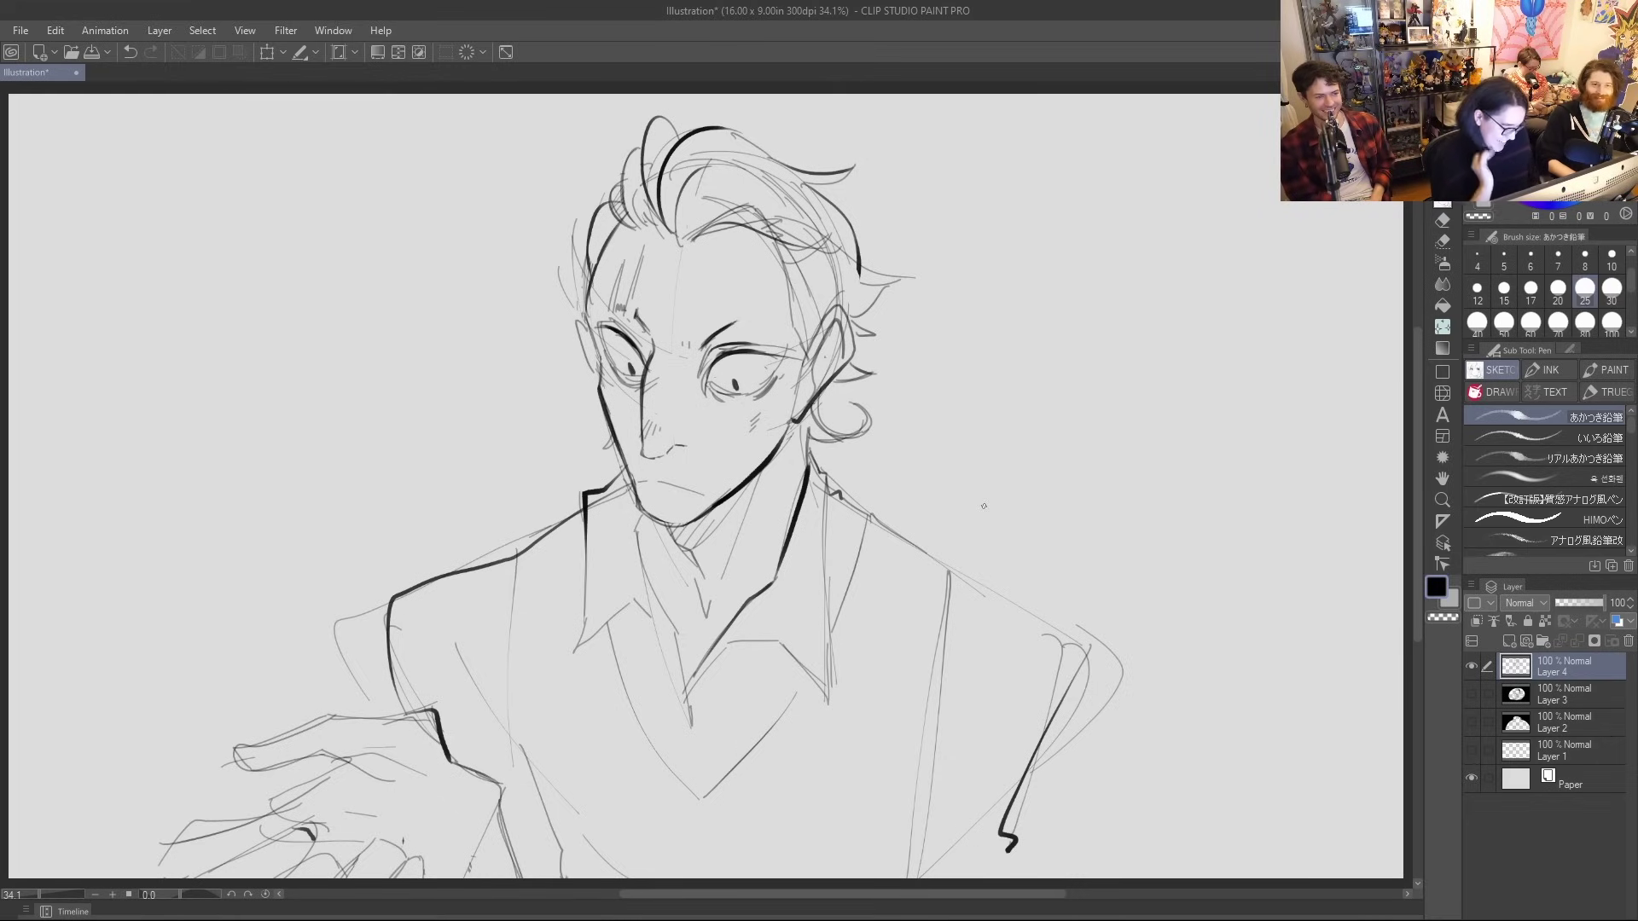
left_click_drag(950, 577, 976, 589)
Add a text caption beside the character's face reading "stares at you likes this"
left_click(1442, 416)
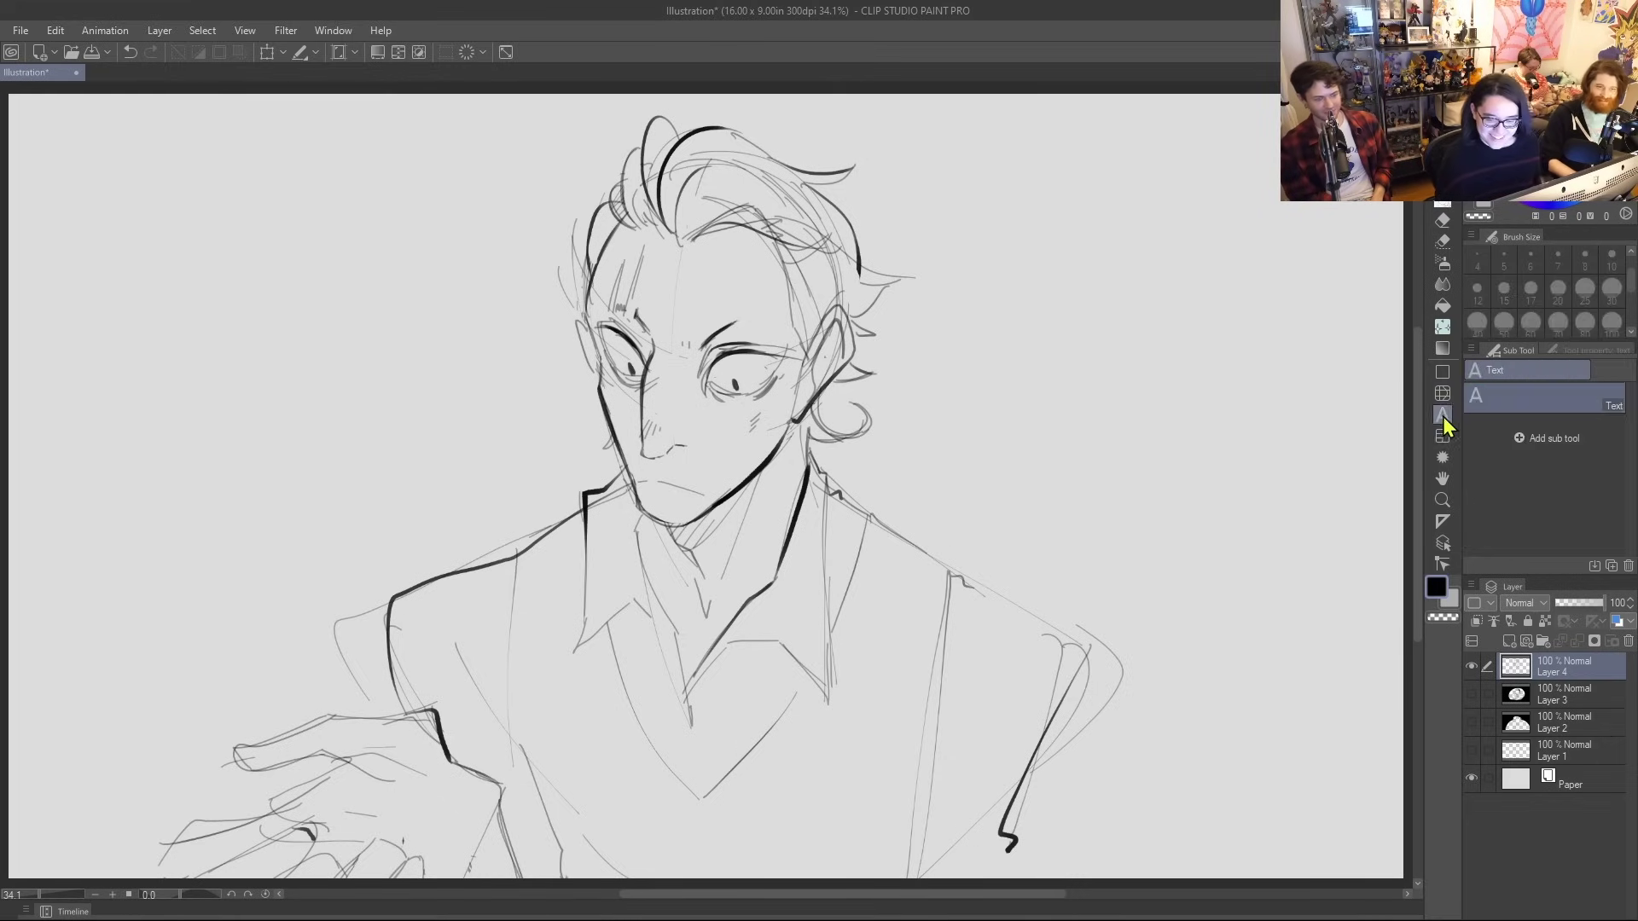
left_click(303, 376)
type("stares at")
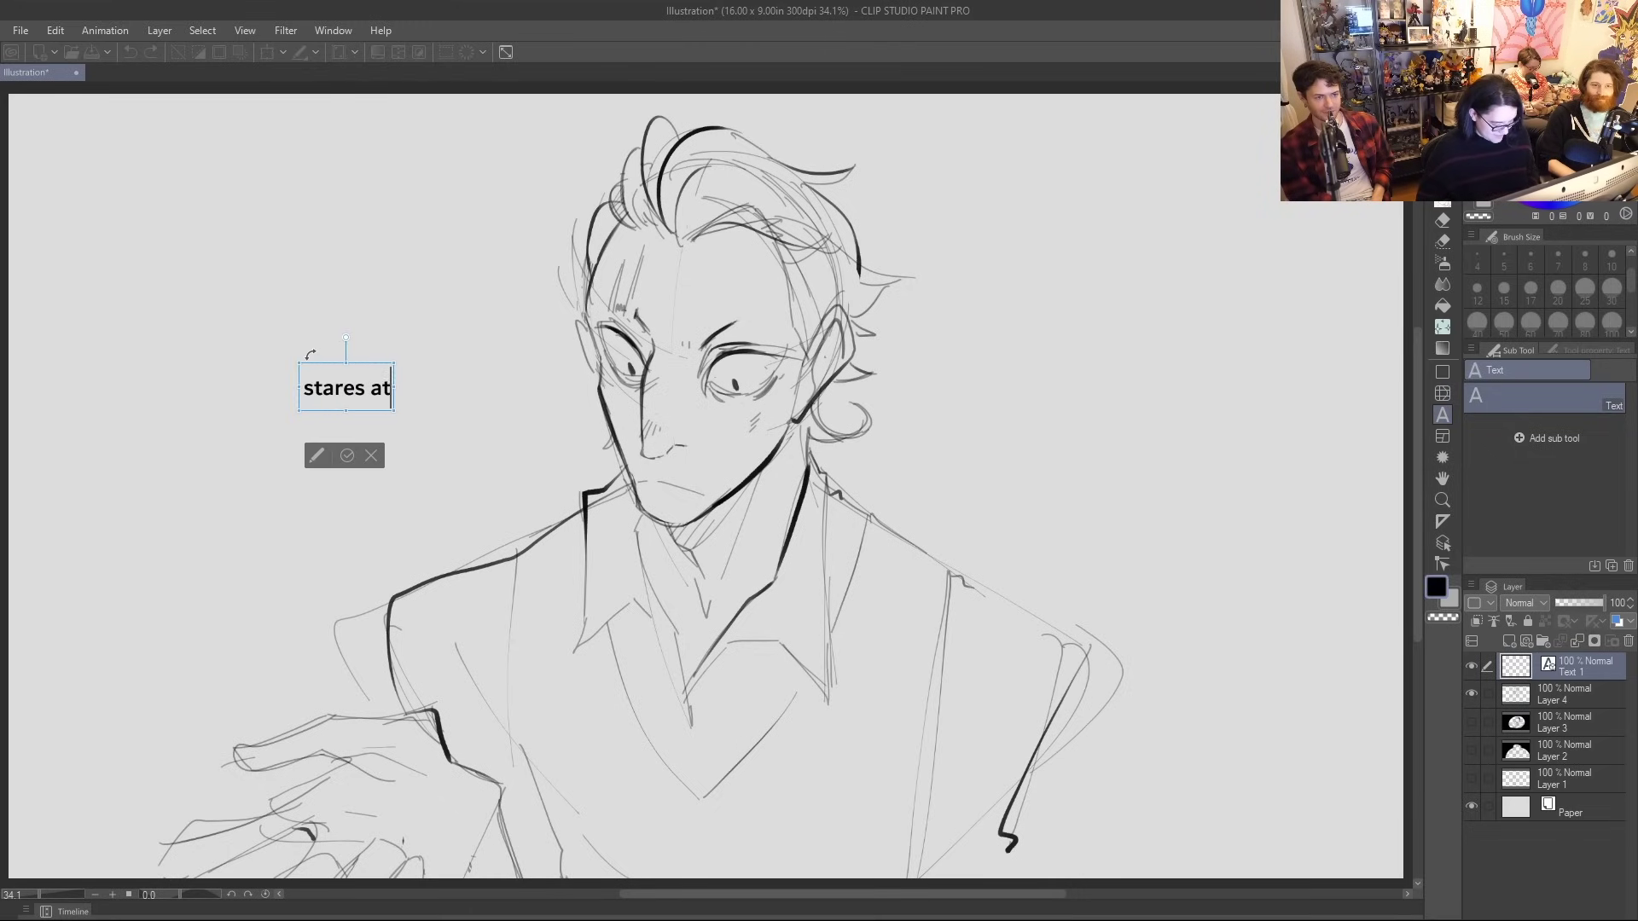
type(" you lo")
key("BackSpace")
type("i")
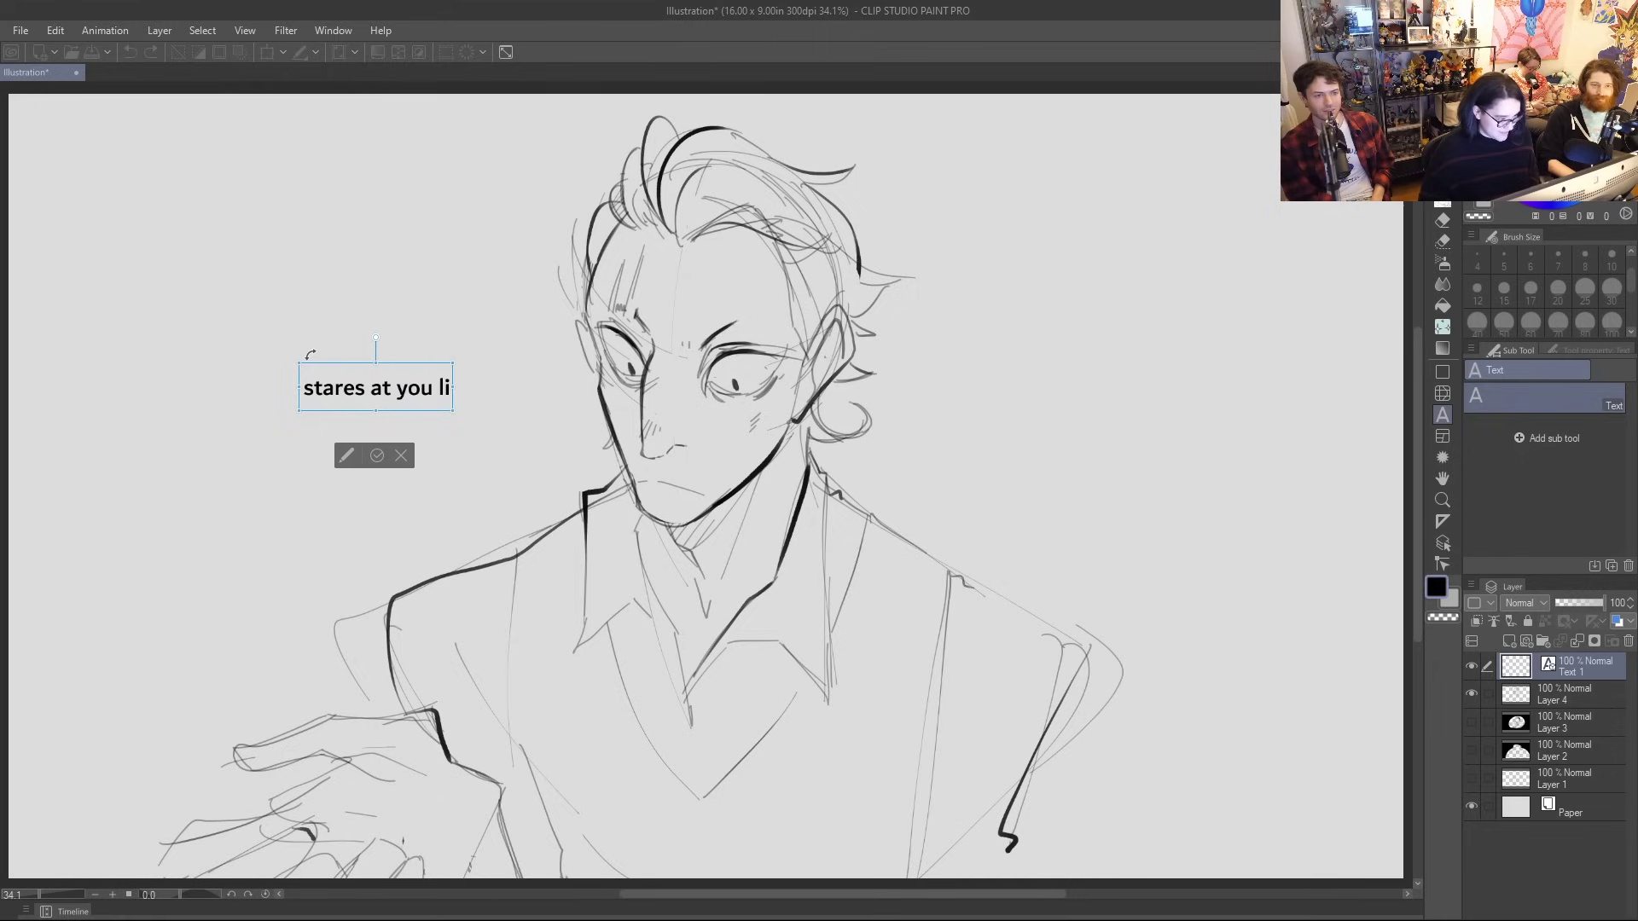
type("kes this")
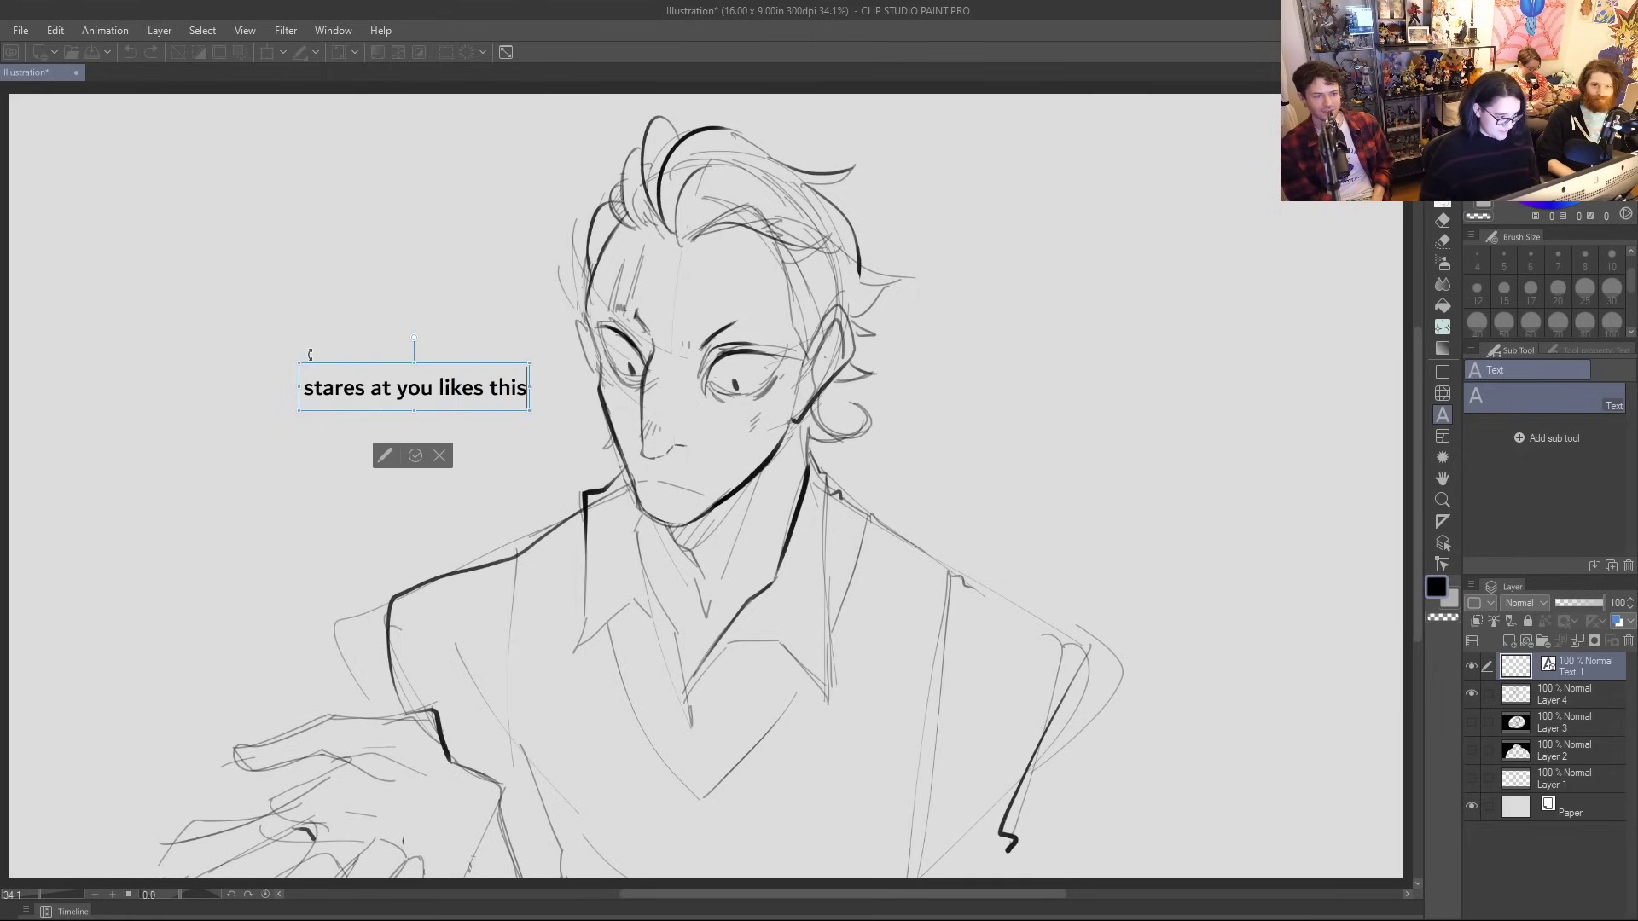
type("#")
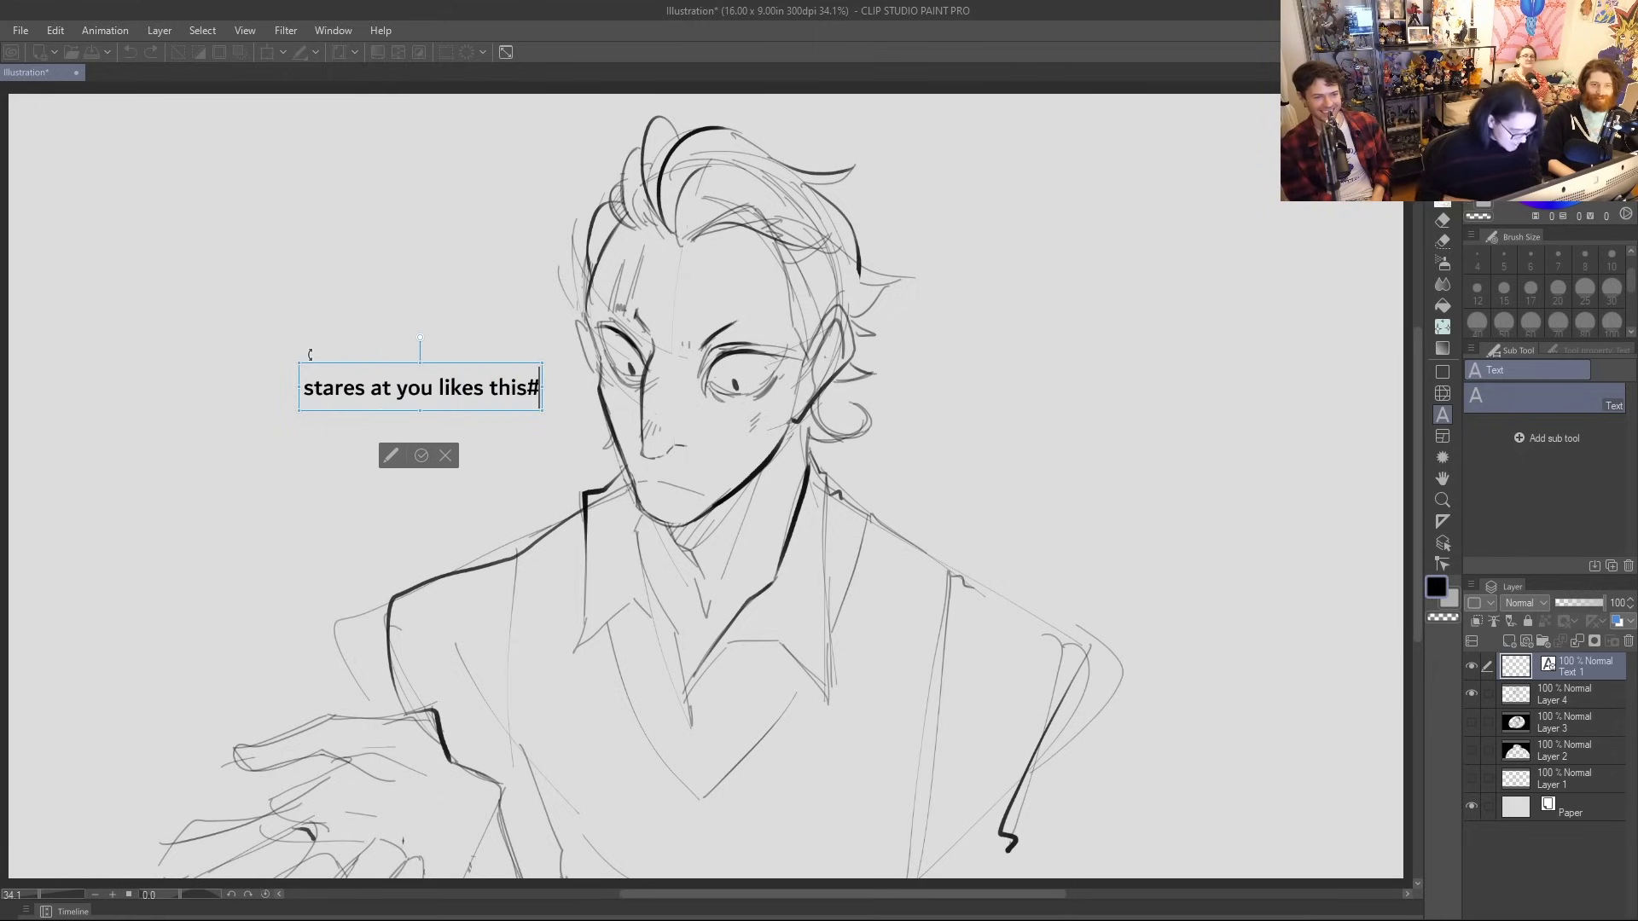
key("BackSpace")
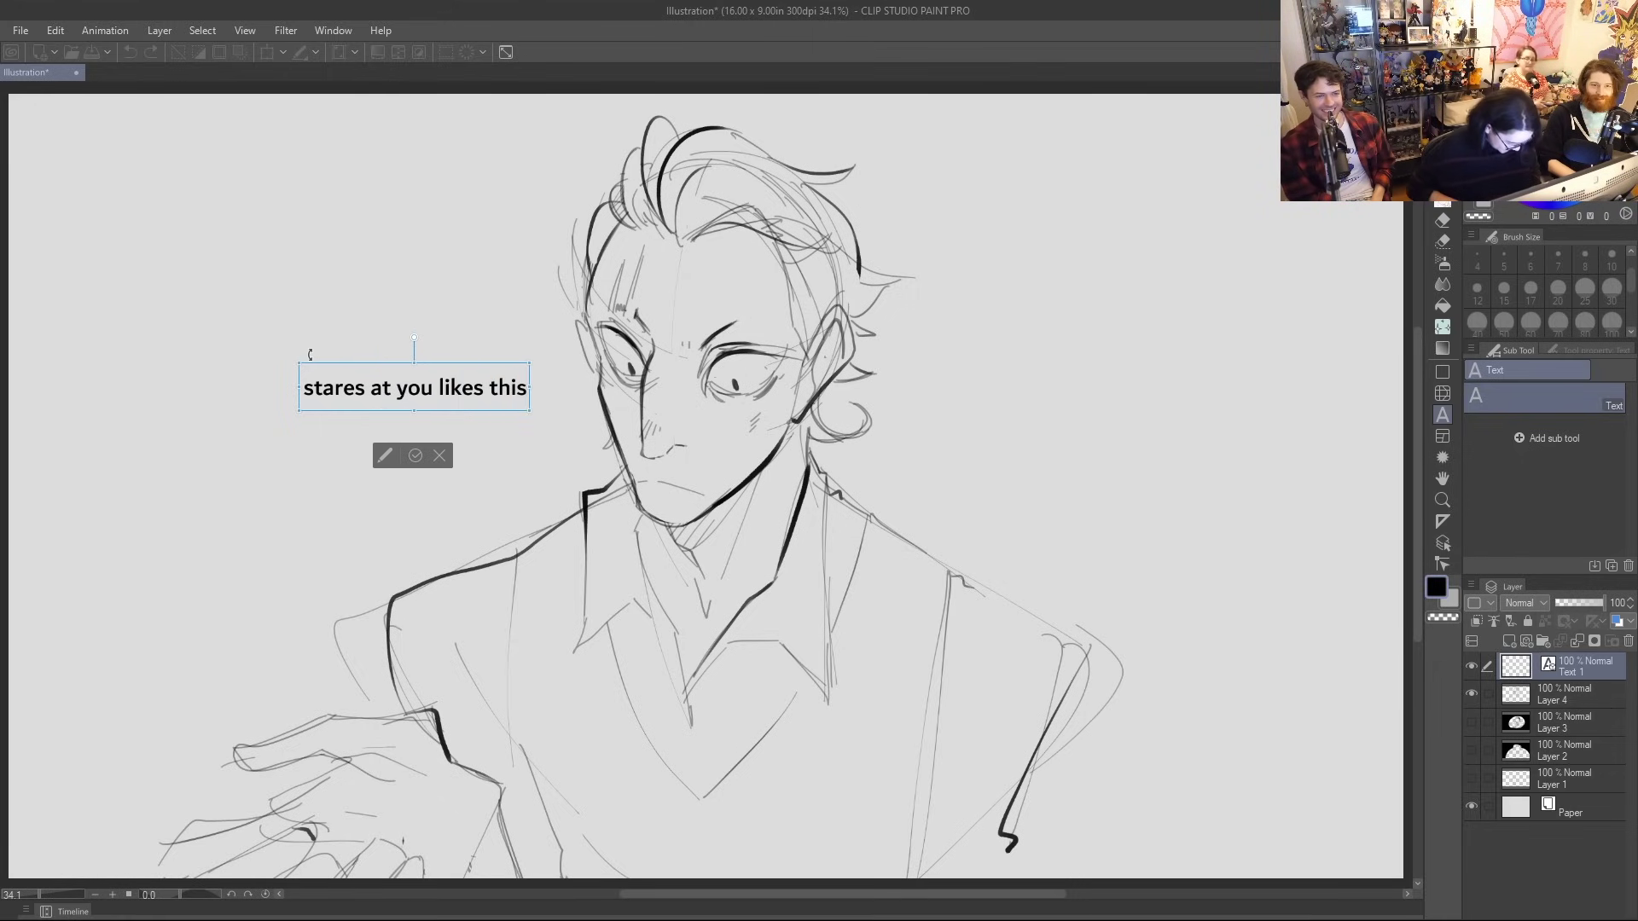
Correct "likes" to "like" and enclose the caption in asterisks so it reads "*stares at you like this*"
type("*")
key("Left")
key("Left")
key("Left")
key("Left")
key("Left")
key("Left")
key("BackSpace")
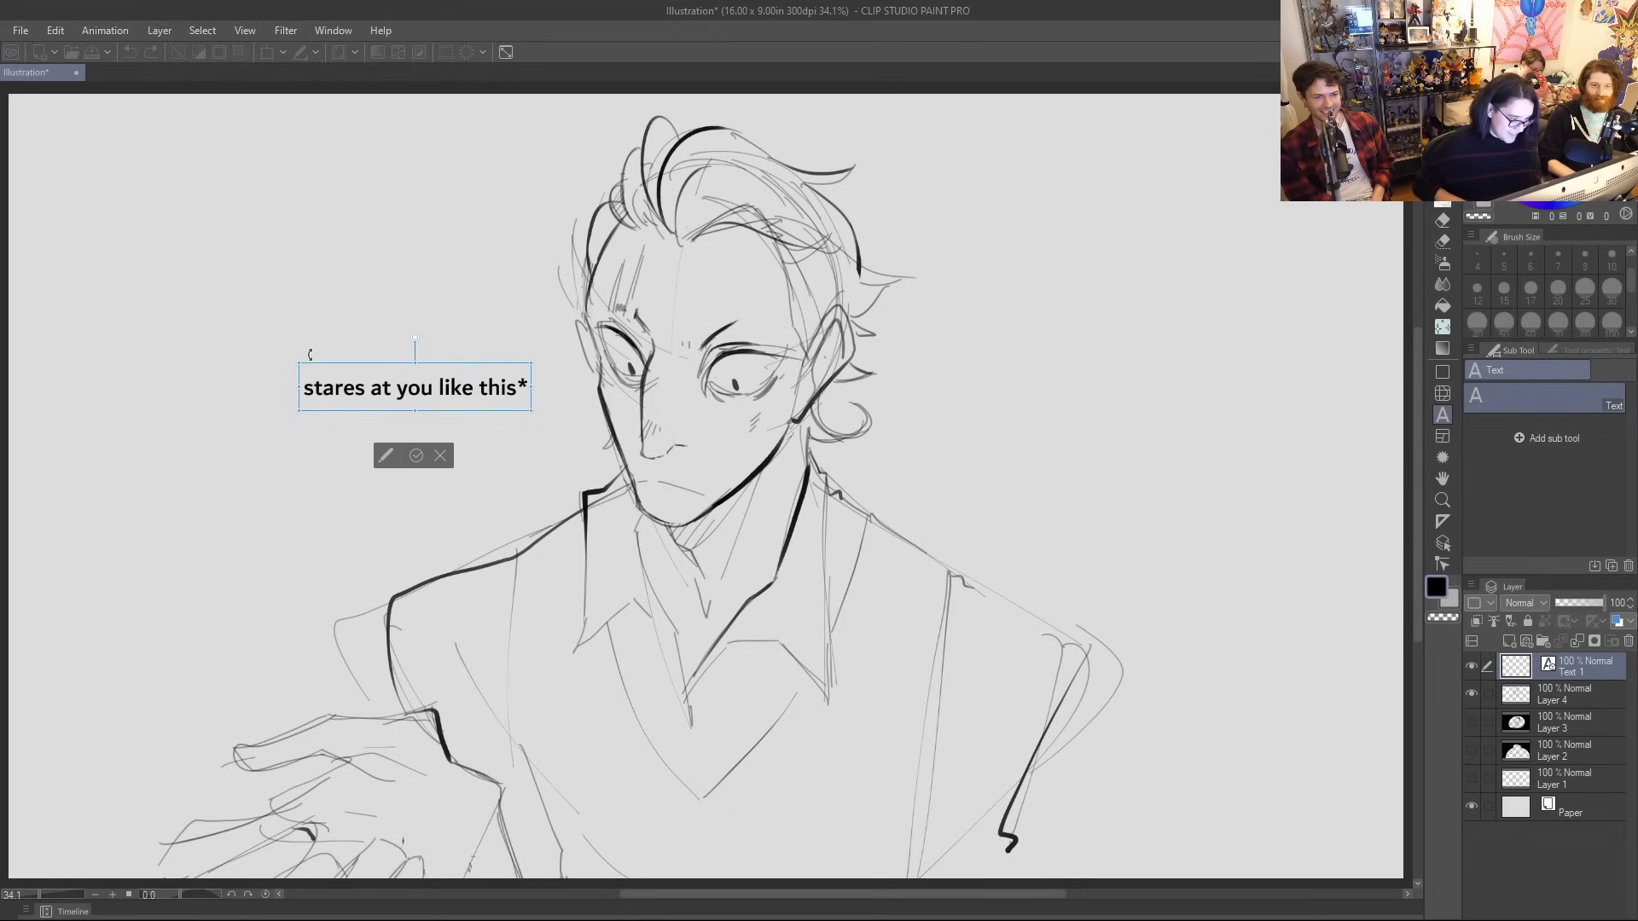
key("Left")
key("Left")
key("Left")
key("Left")
key("Left")
key("Left")
key("Left")
key("Left")
key("Left")
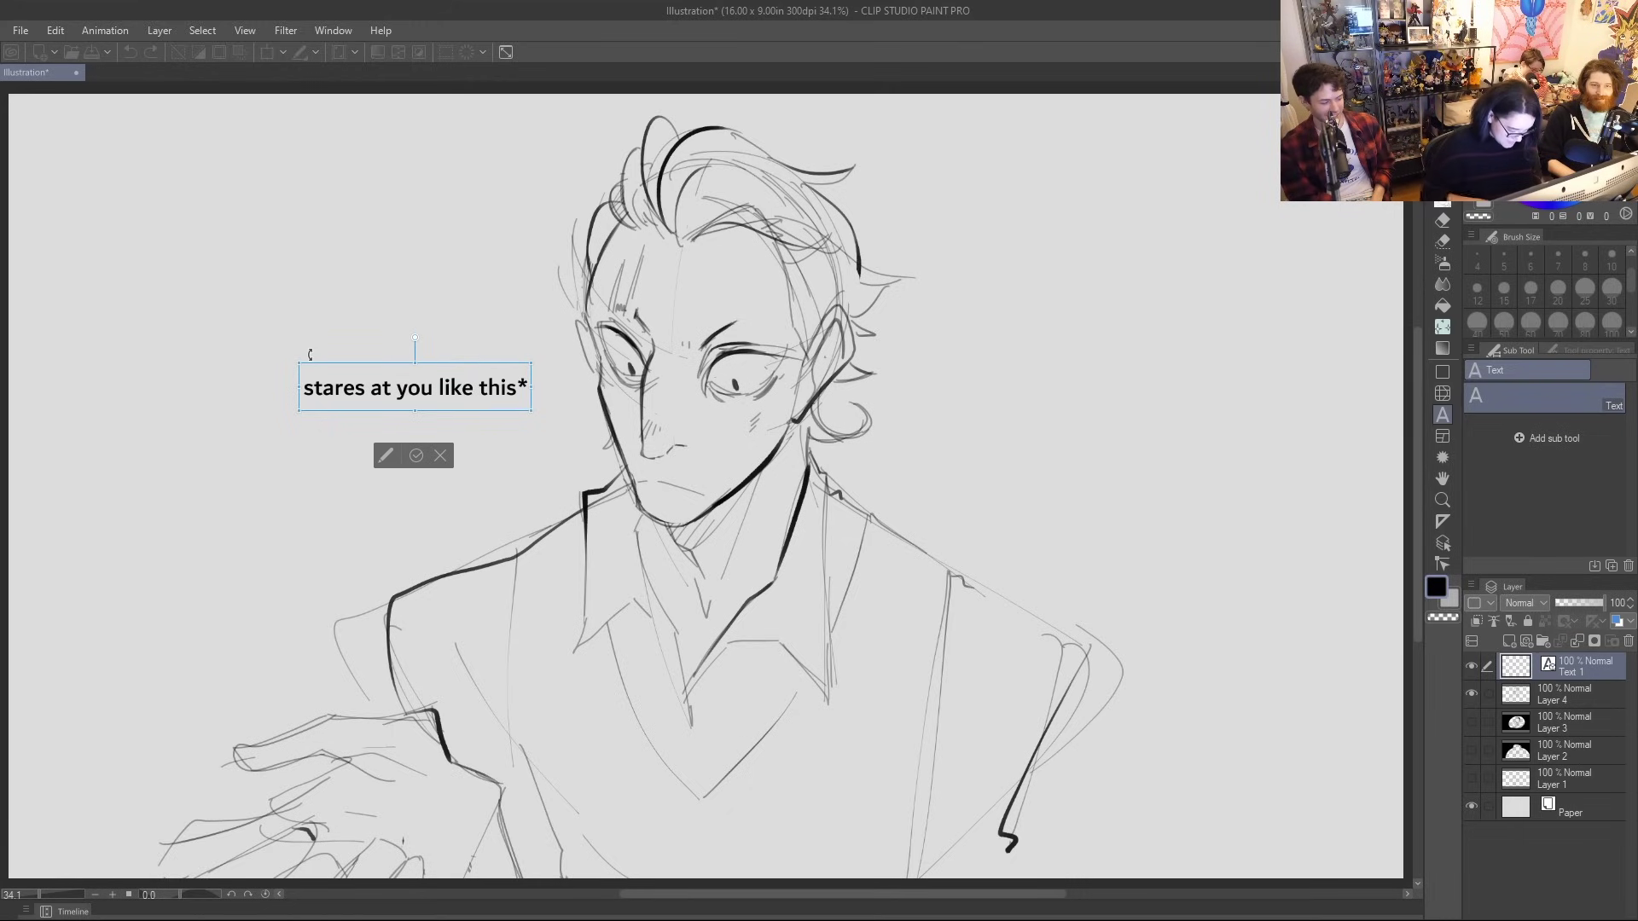
type("* ")
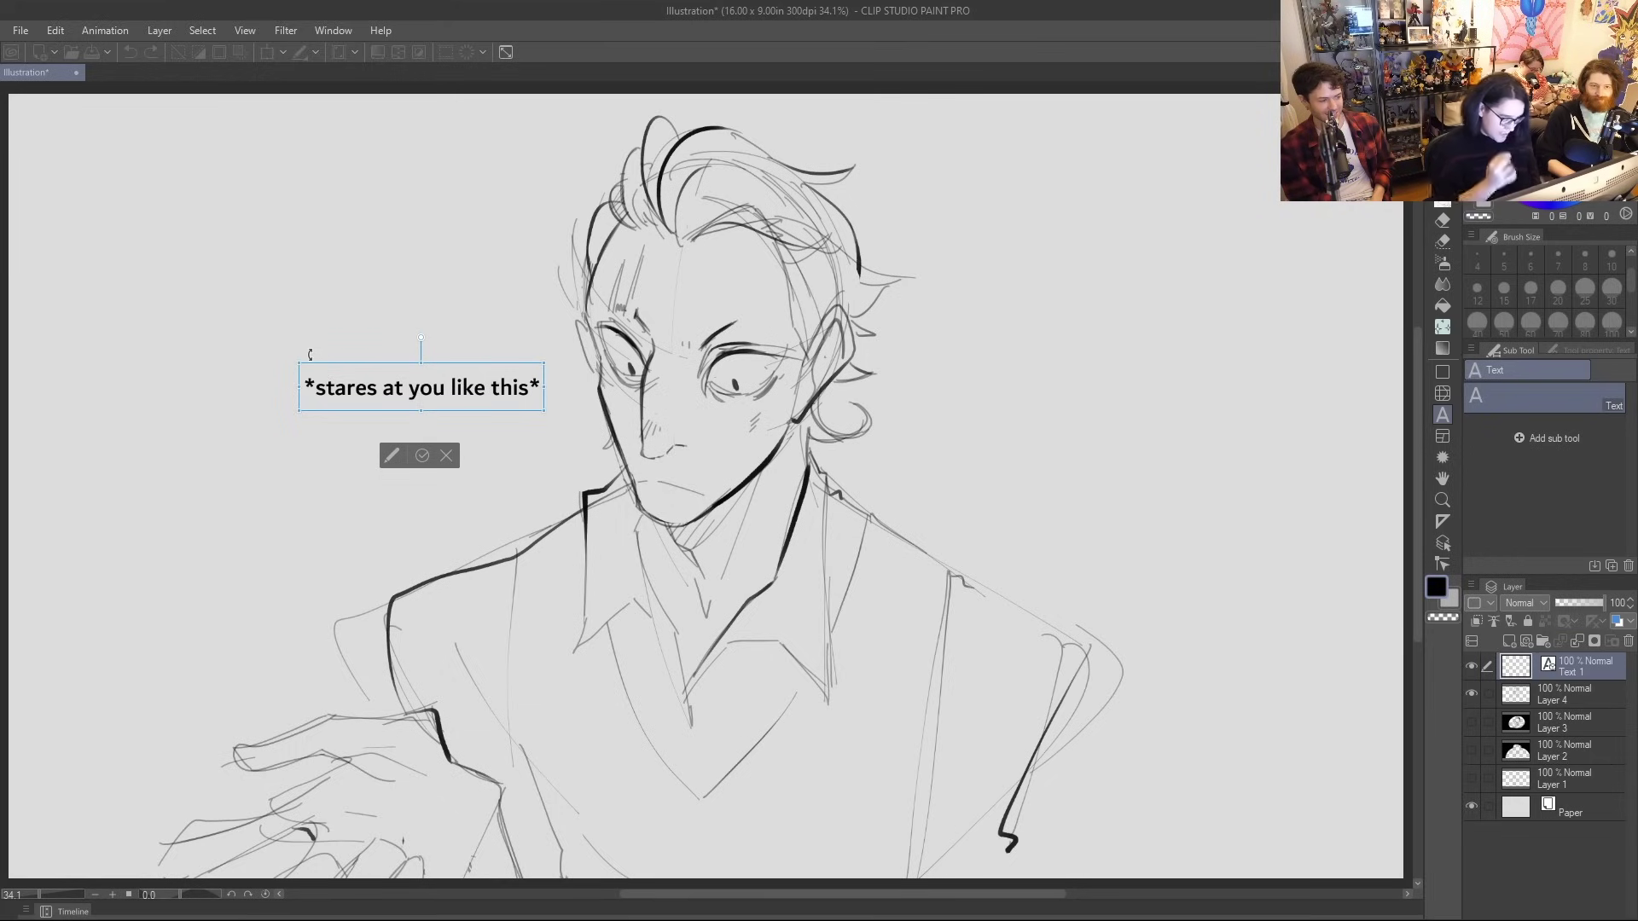
Add two more caption lines reading "WITH MY BIG BEAUTIFUL EYES" and "(i am legoshi)"
type("WITH")
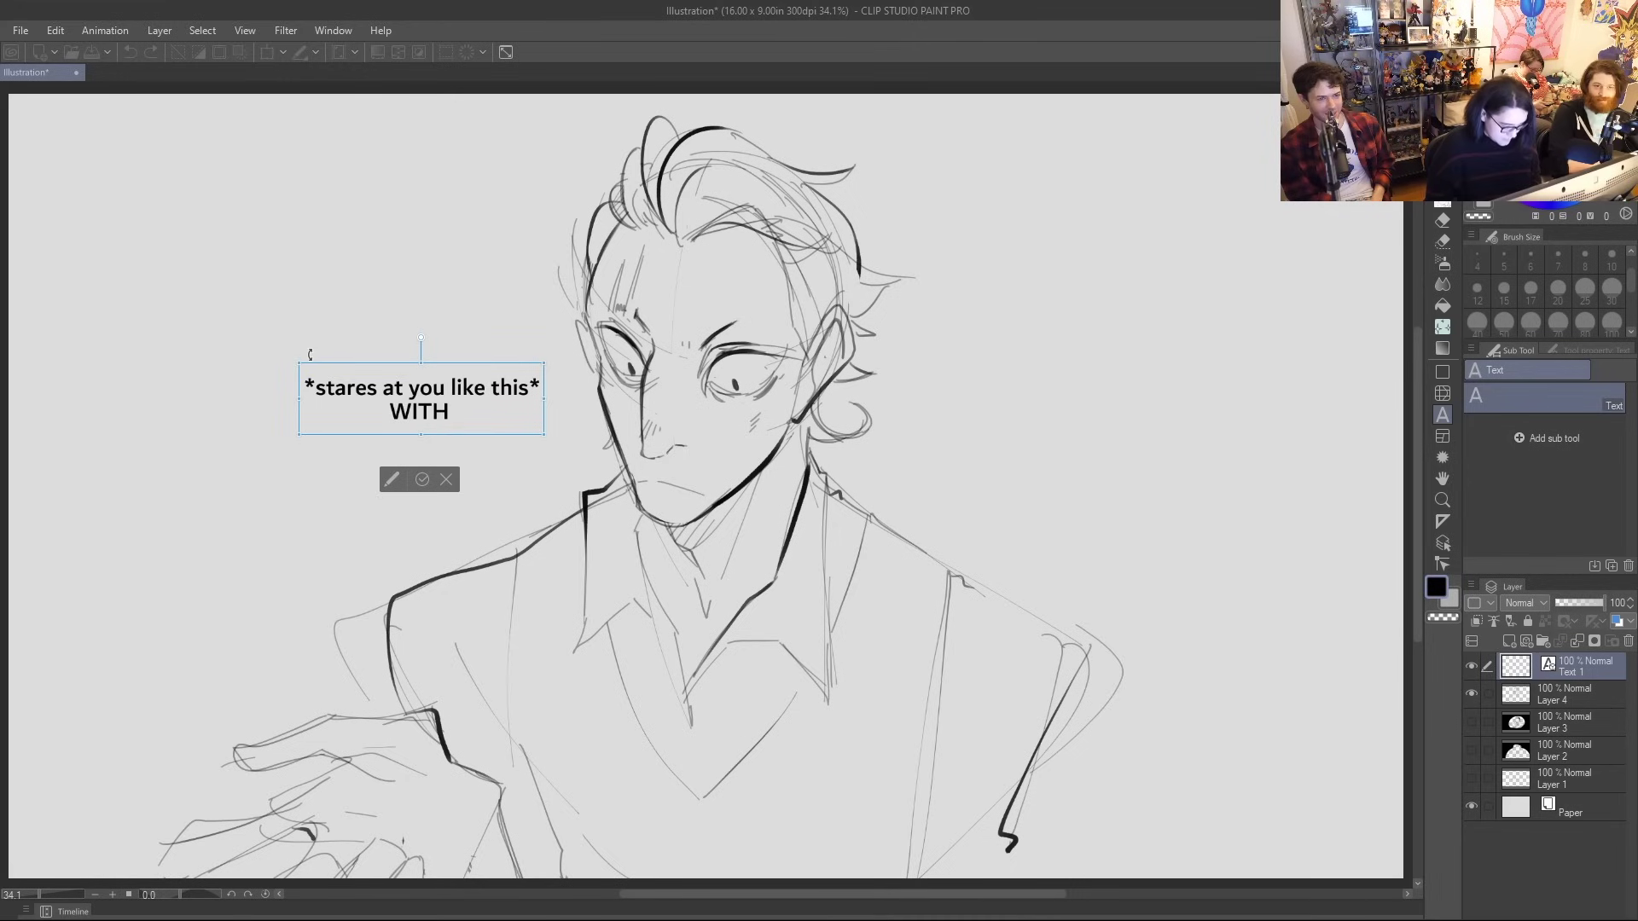
type(" MY BIG B")
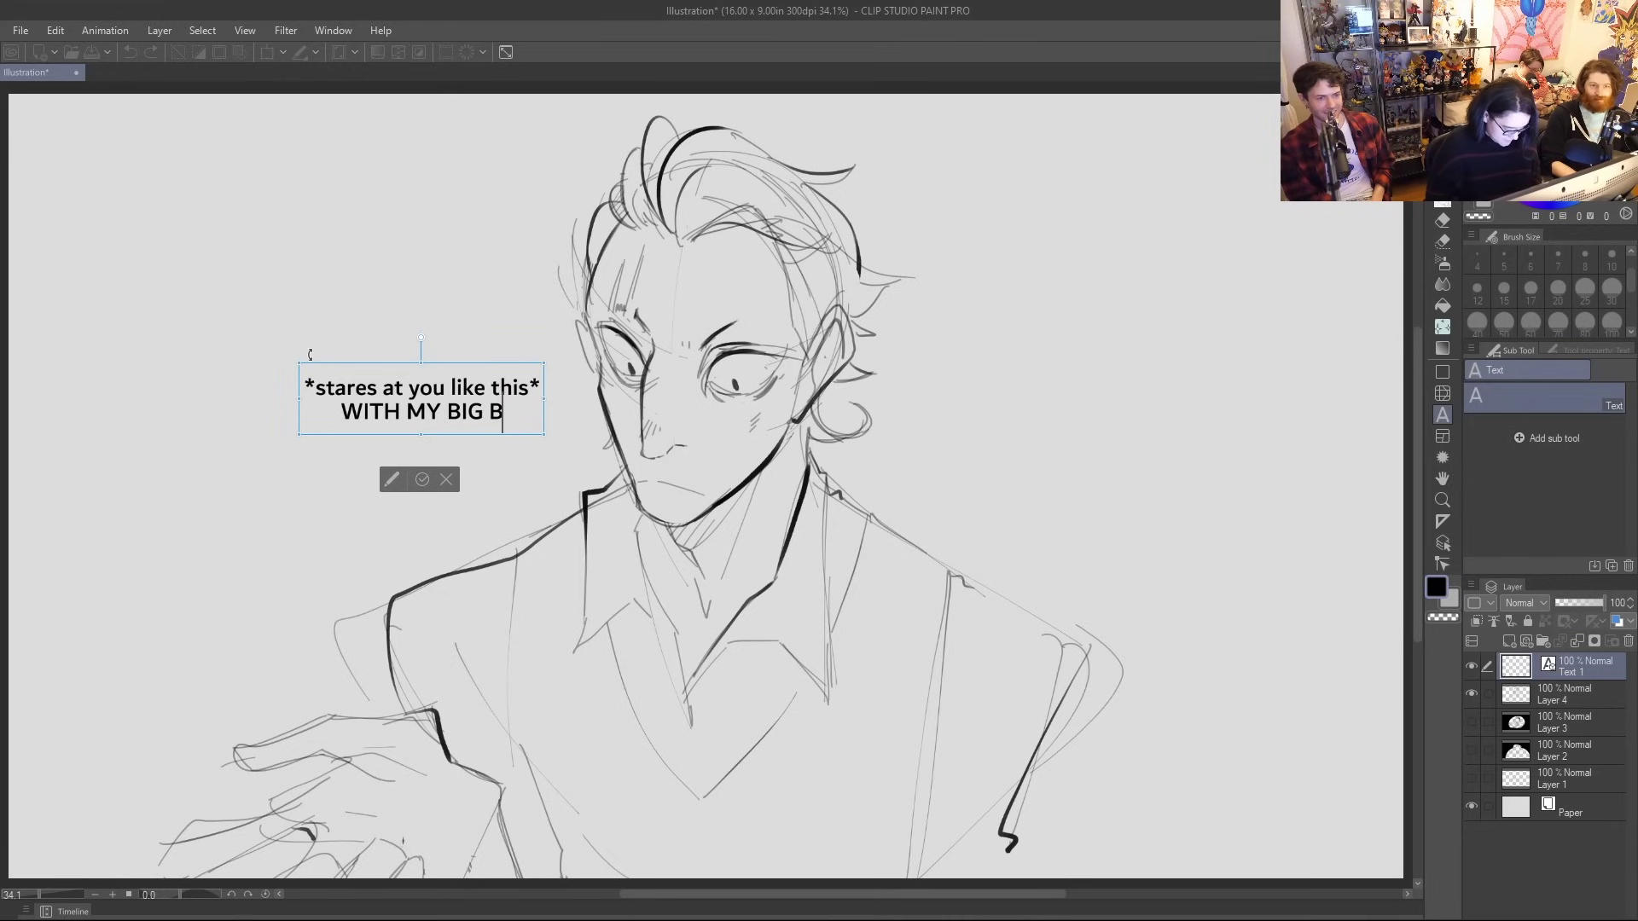
type("EAUTIFUL")
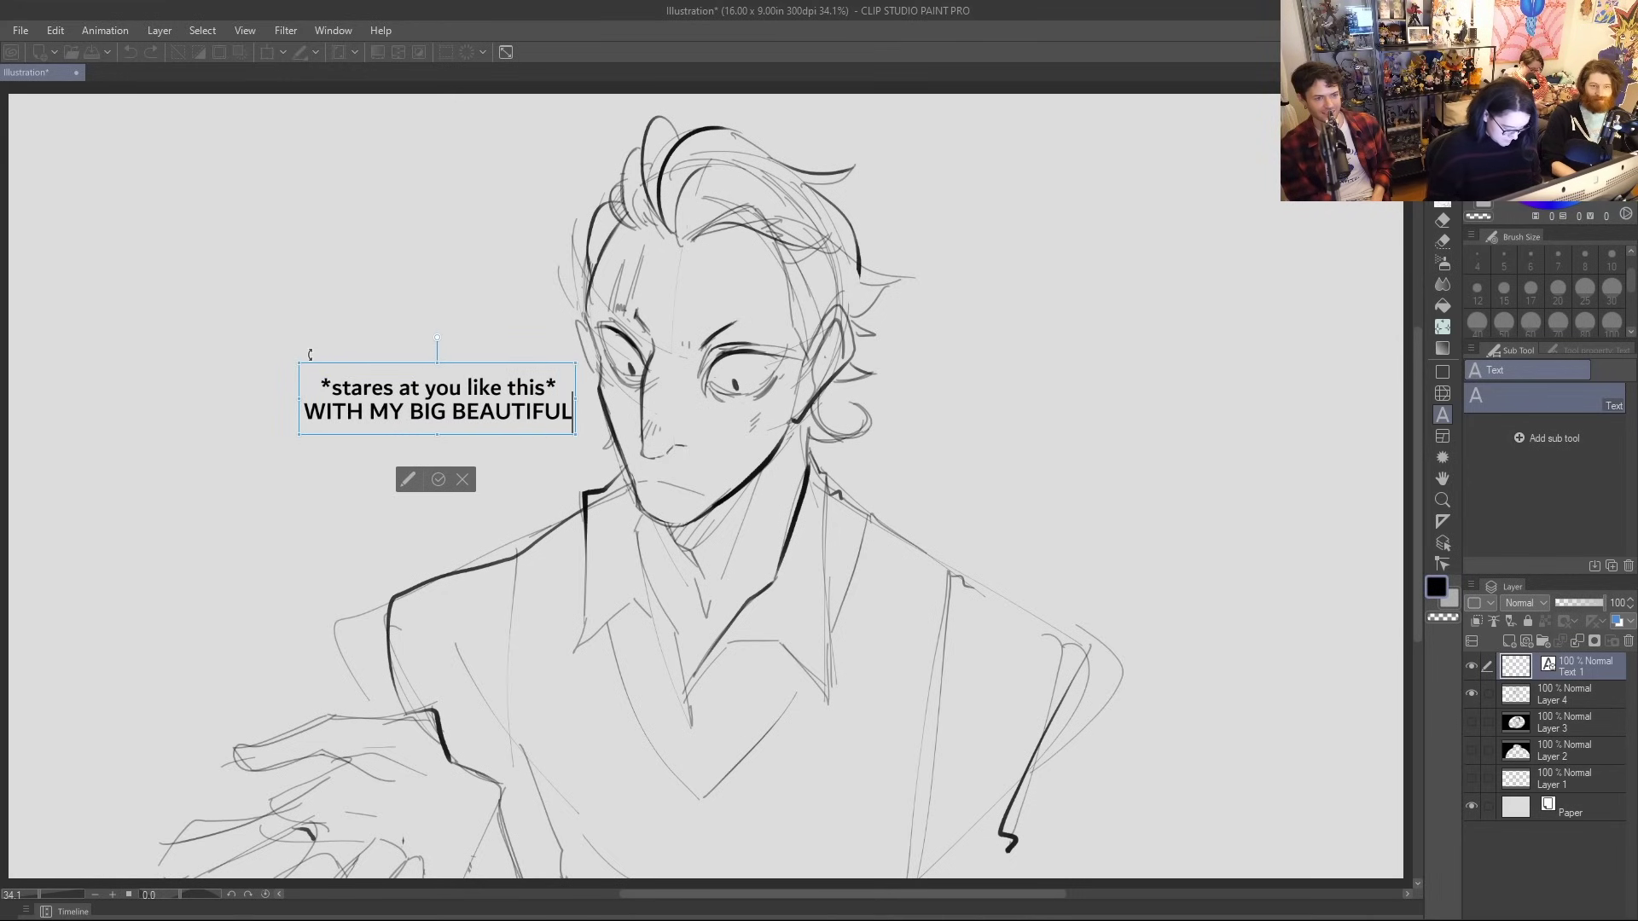
type(" EYES")
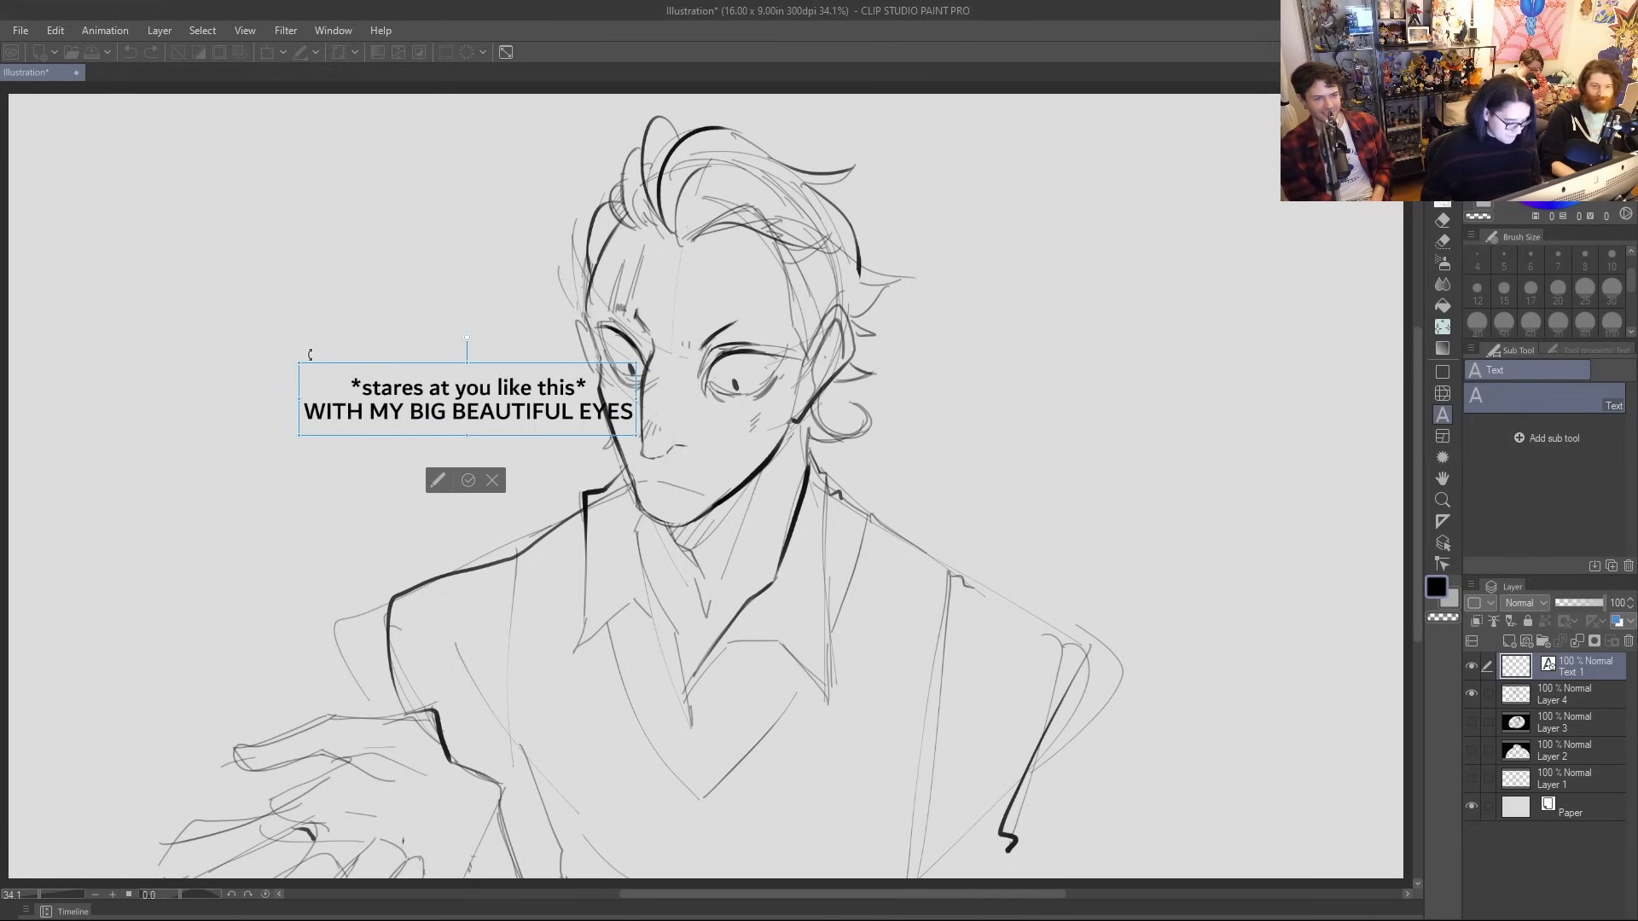
key("Return")
type("(i am l")
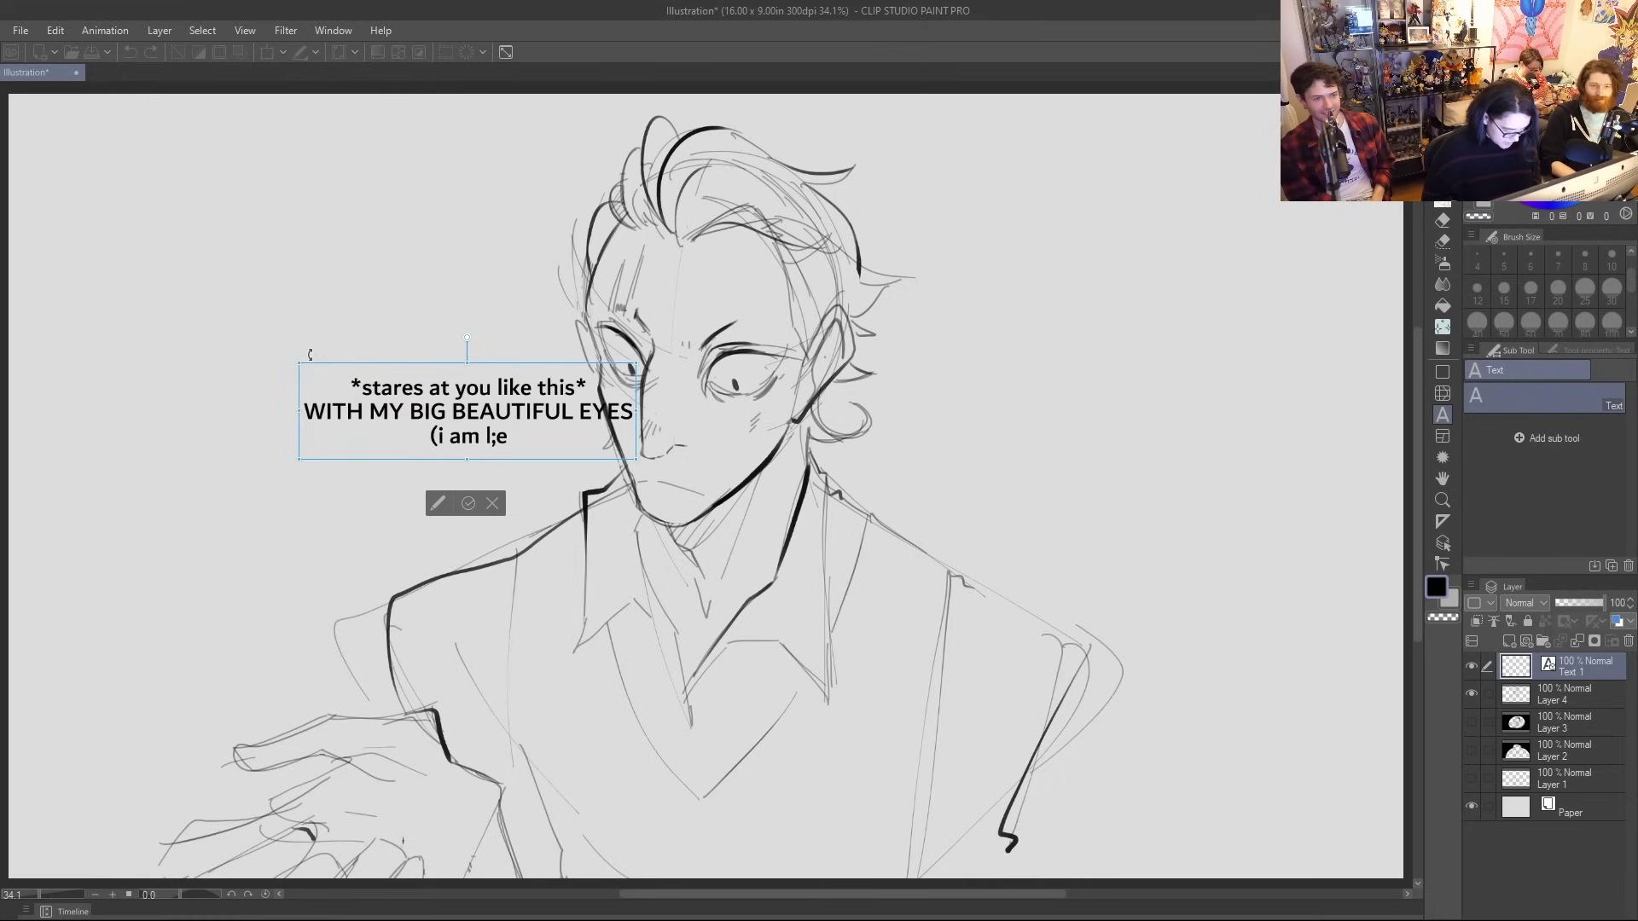
type("egoshi")
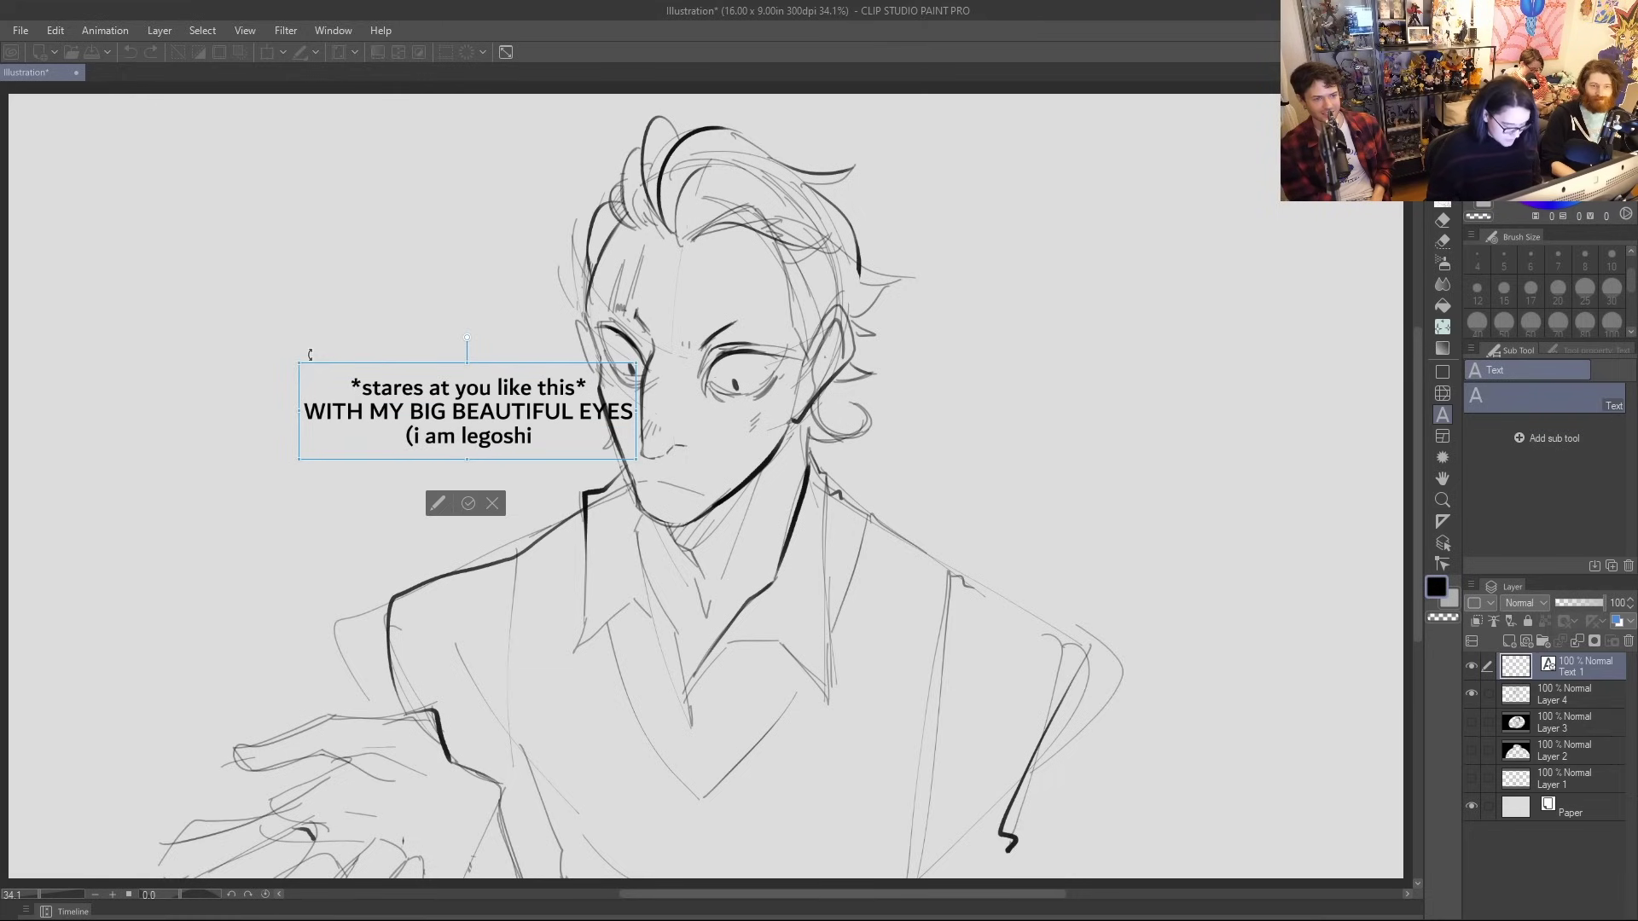
type(")")
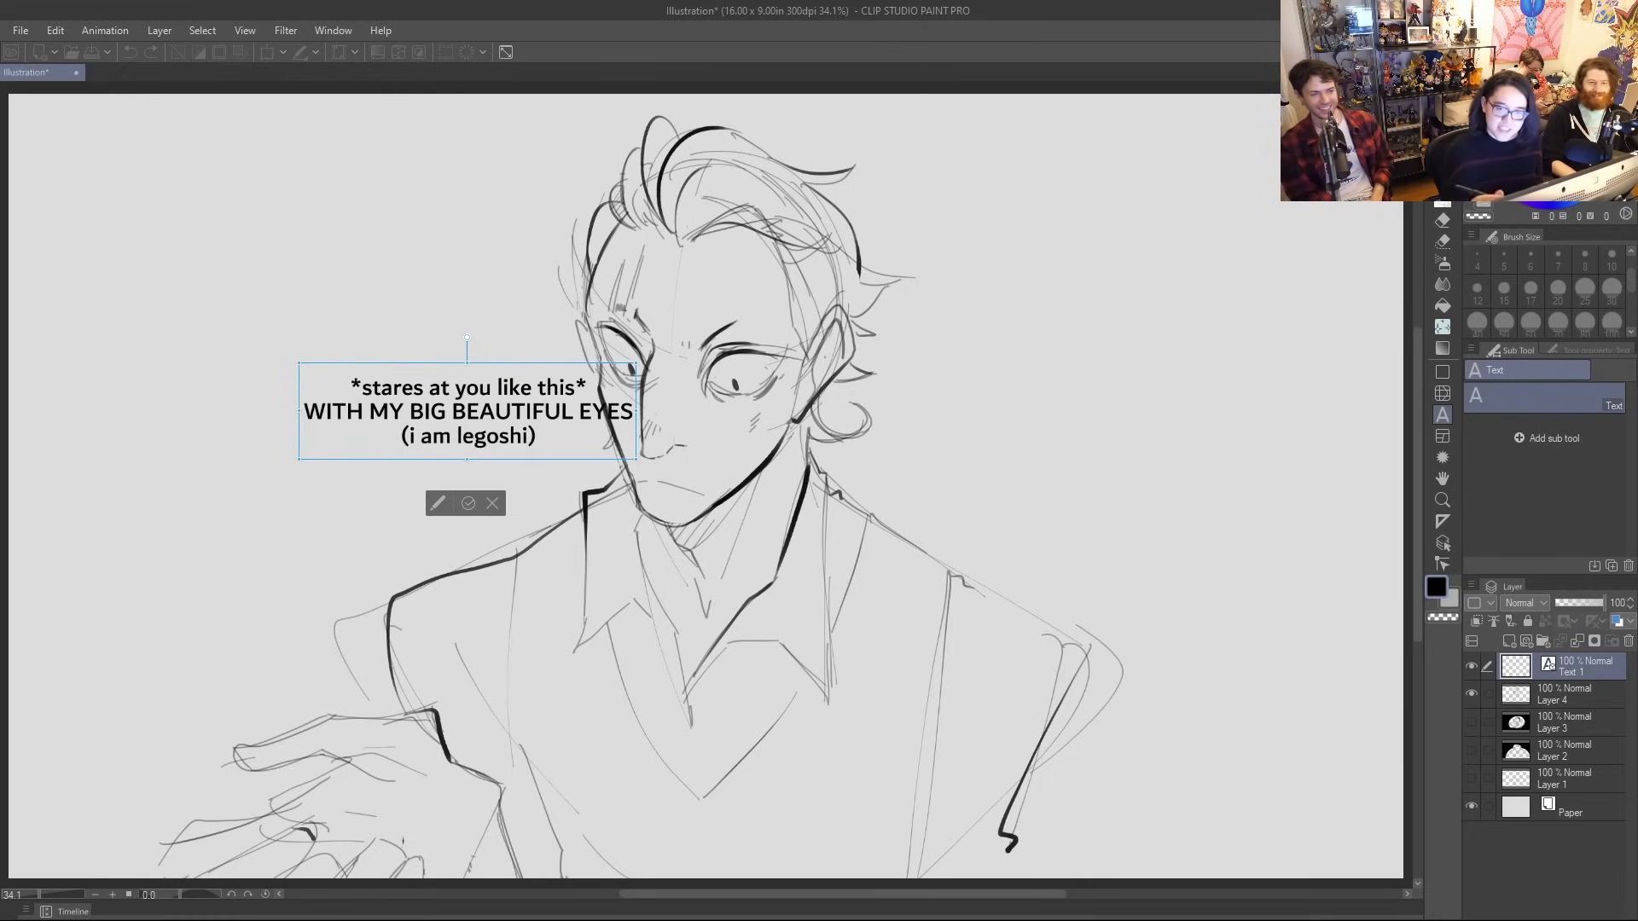
Finish the caption and move it into the empty space beside the head, clear of the face
key("Escape")
key("k")
left_click_drag(604, 386, 409, 371)
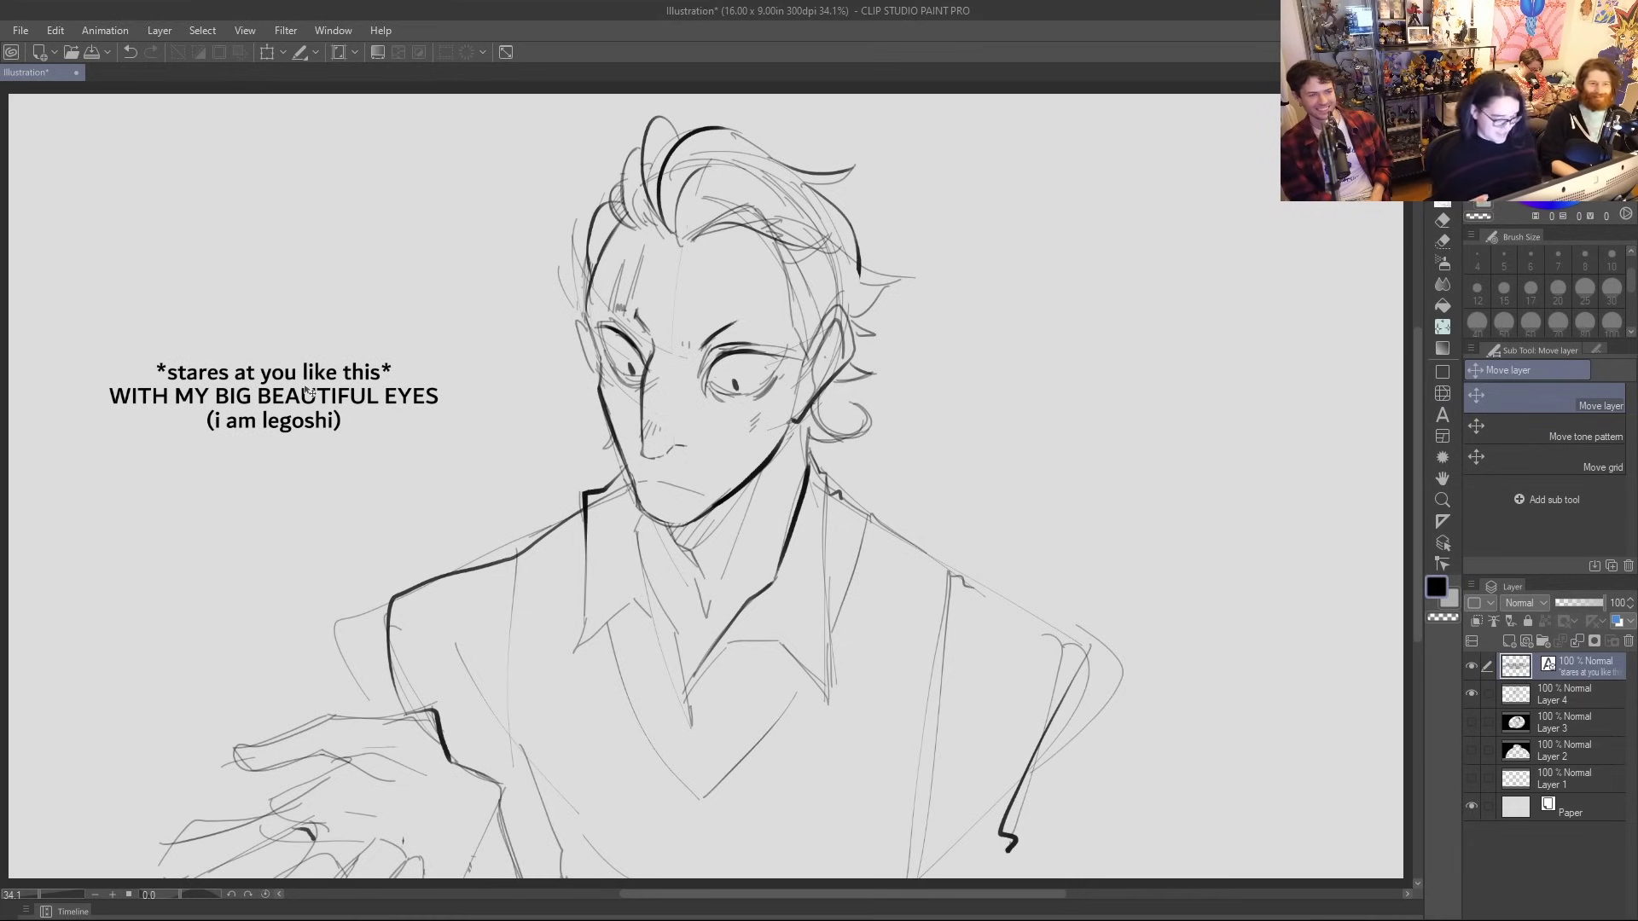
On Layer 4, redraw the sleeve edge and elbow fold of the lowered arm with the pencil, removing the old heavy line
left_click(1565, 694)
left_click(1446, 202)
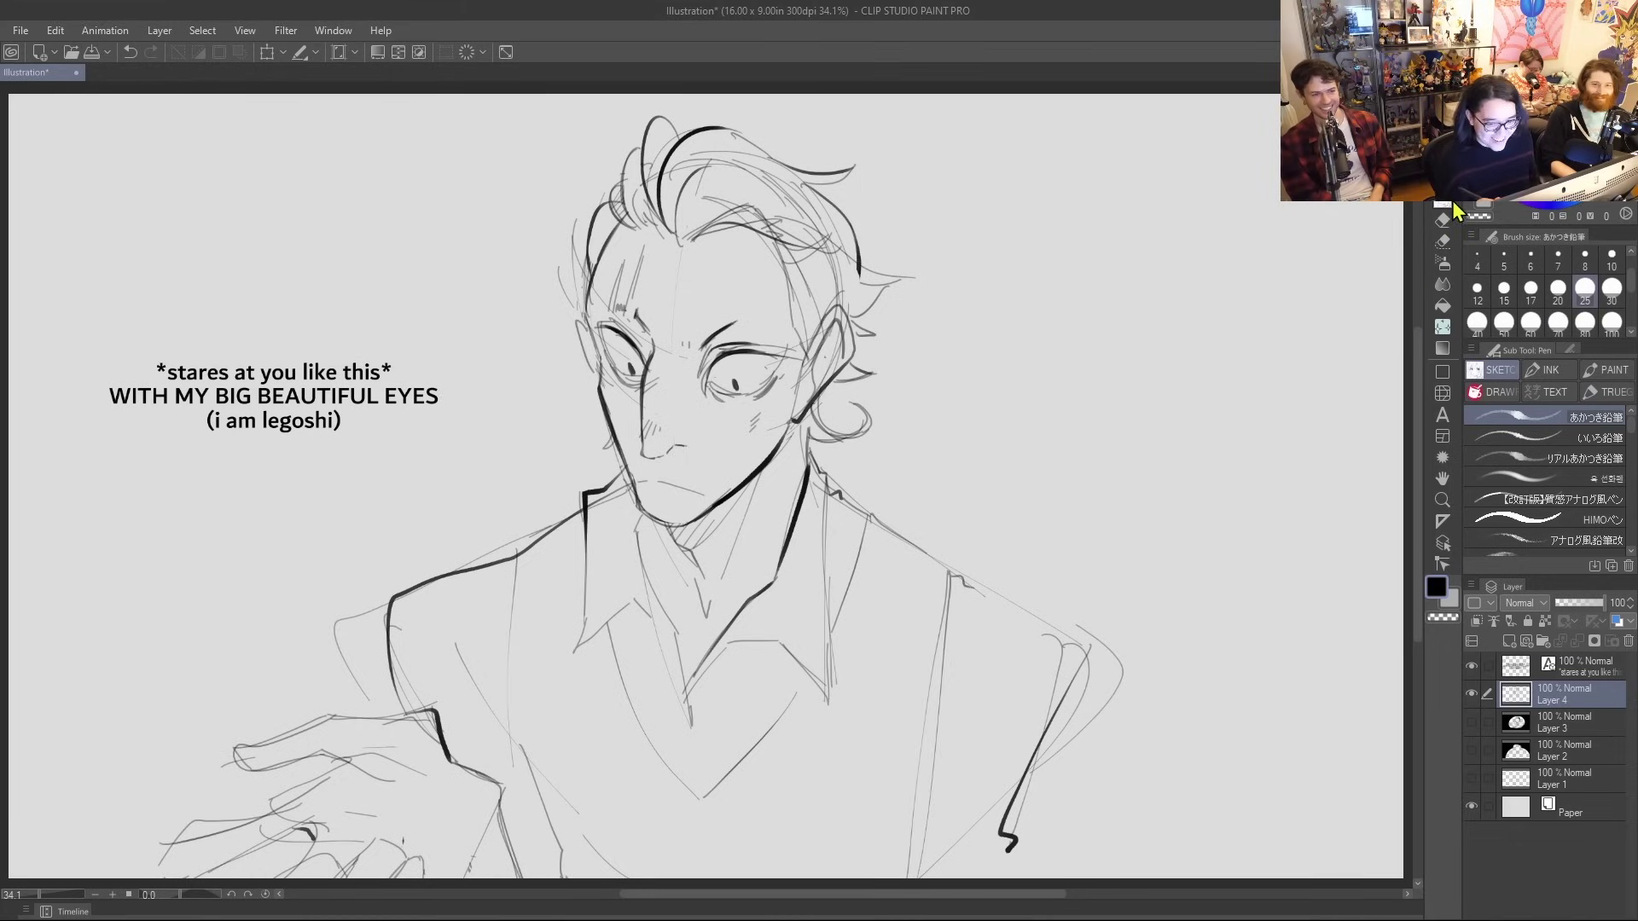
mouse_move(1089, 653)
left_mouse_down()
mouse_move(1019, 826)
mouse_move(1047, 826)
mouse_move(986, 877)
left_mouse_up()
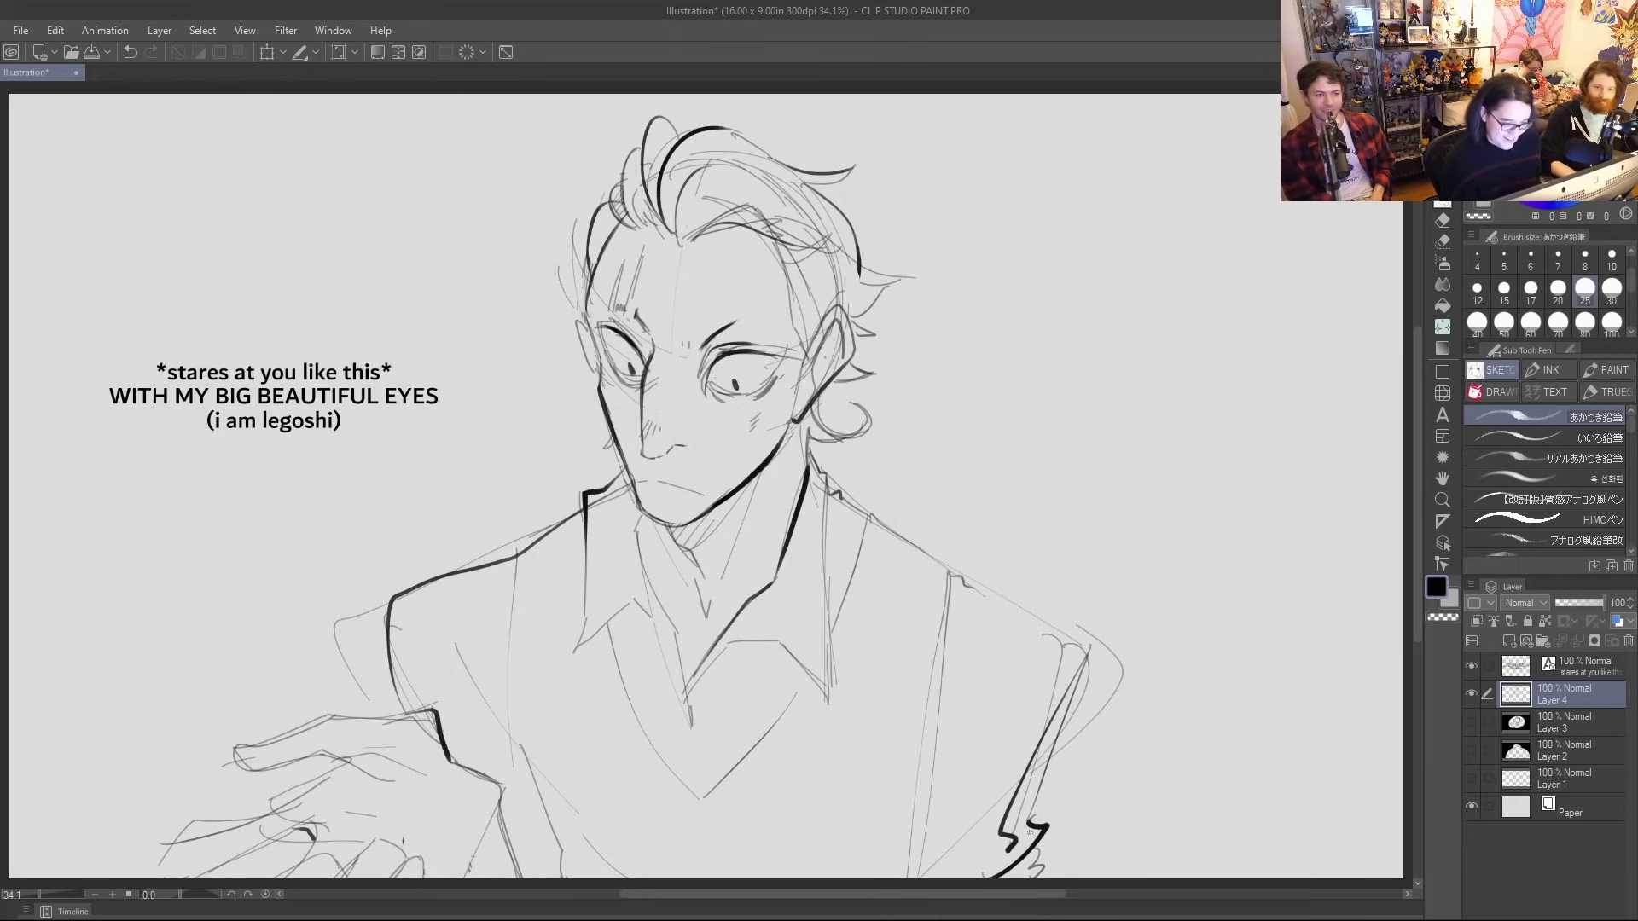
key("ctrl+z")
key("ctrl+z")
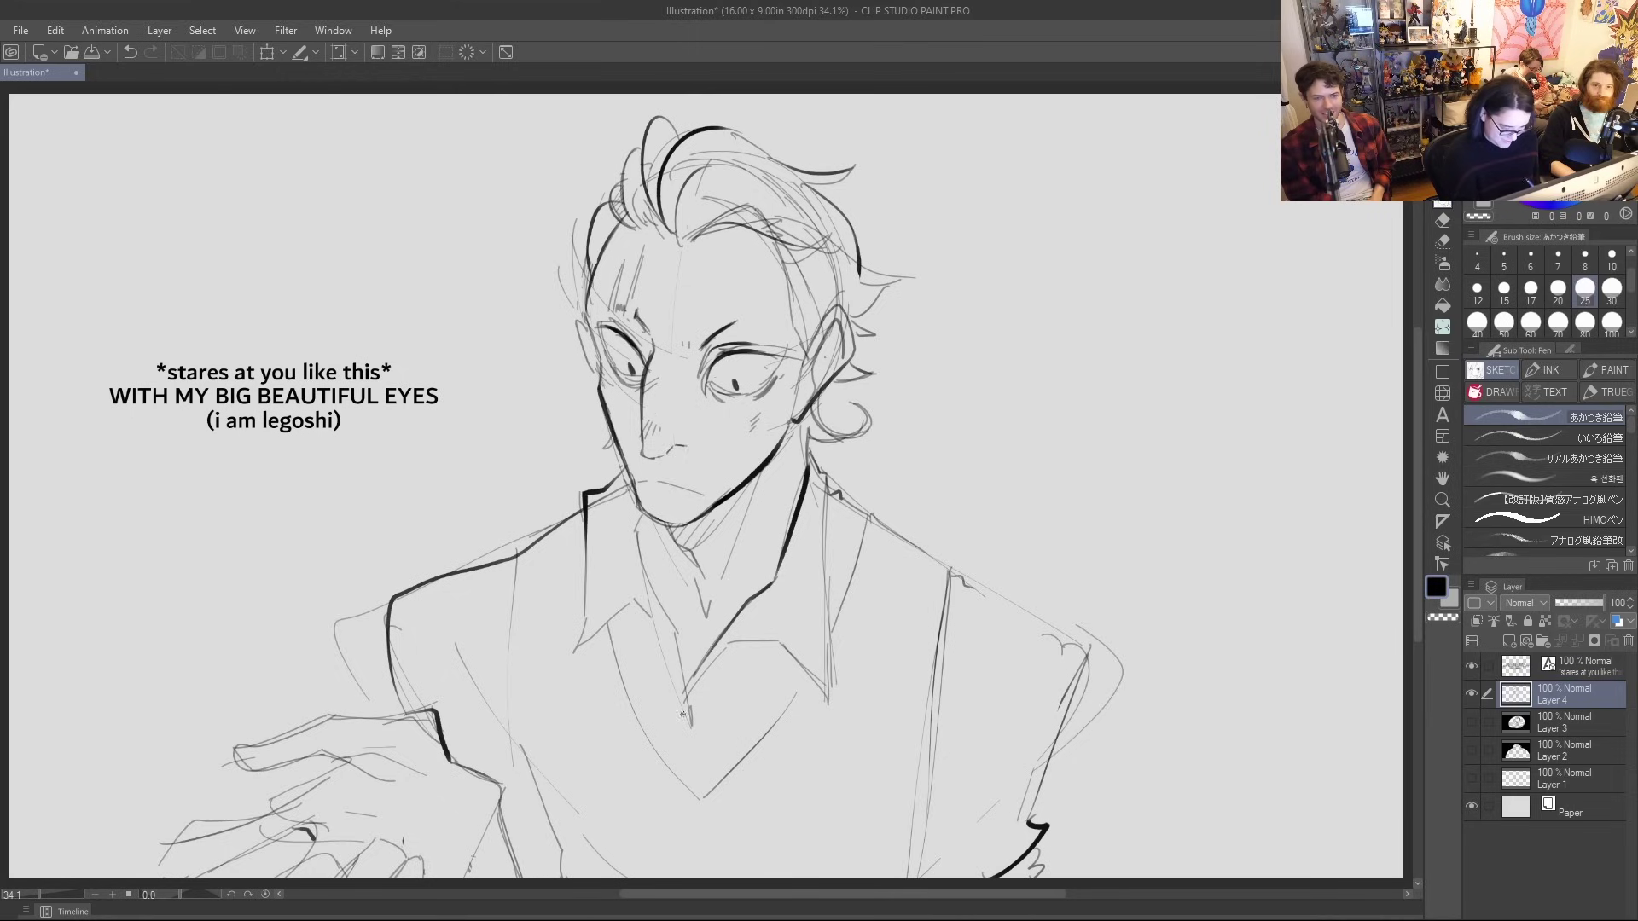
Sketch the necktie's knot and tail below the shirt collar, within the vest's V-neck
mouse_move(638, 615)
left_mouse_down()
mouse_move(680, 730)
mouse_move(760, 641)
left_mouse_up()
mouse_move(705, 692)
left_mouse_down()
mouse_move(750, 647)
mouse_move(672, 679)
left_mouse_up()
left_click_drag(631, 604, 667, 682)
key("ctrl+z")
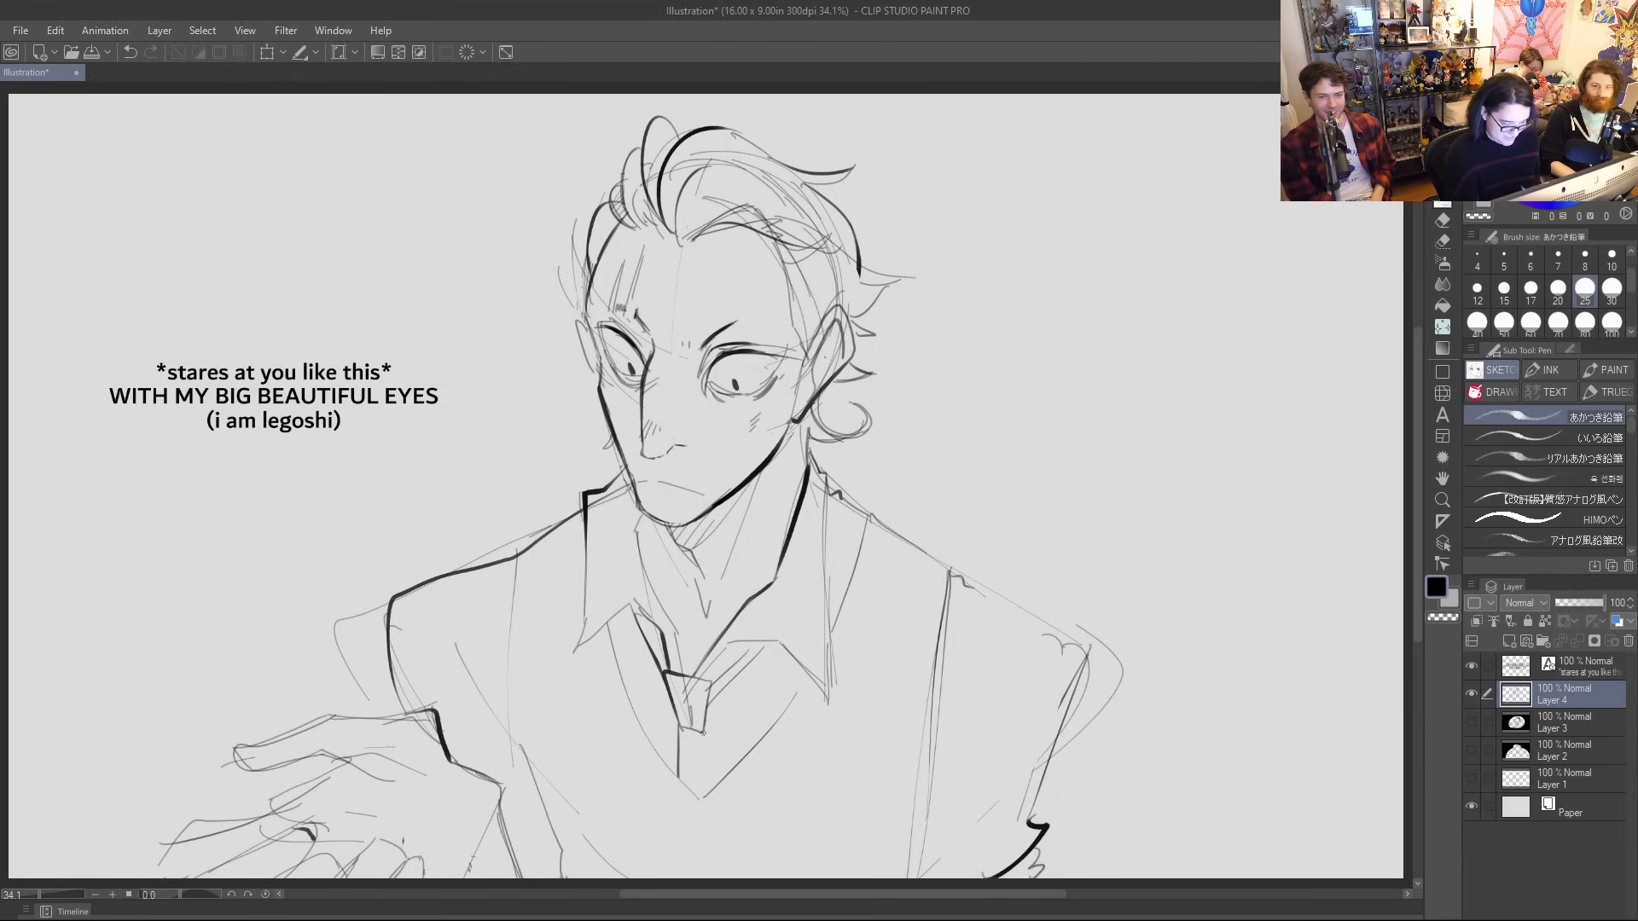
mouse_move(681, 732)
left_mouse_down()
mouse_move(673, 764)
mouse_move(714, 790)
left_mouse_up()
Strengthen the vest's armhole and side lines on both sides of the torso and the lowered arm's sleeve edge
mouse_move(519, 546)
left_mouse_down()
mouse_move(516, 777)
mouse_move(561, 870)
left_mouse_up()
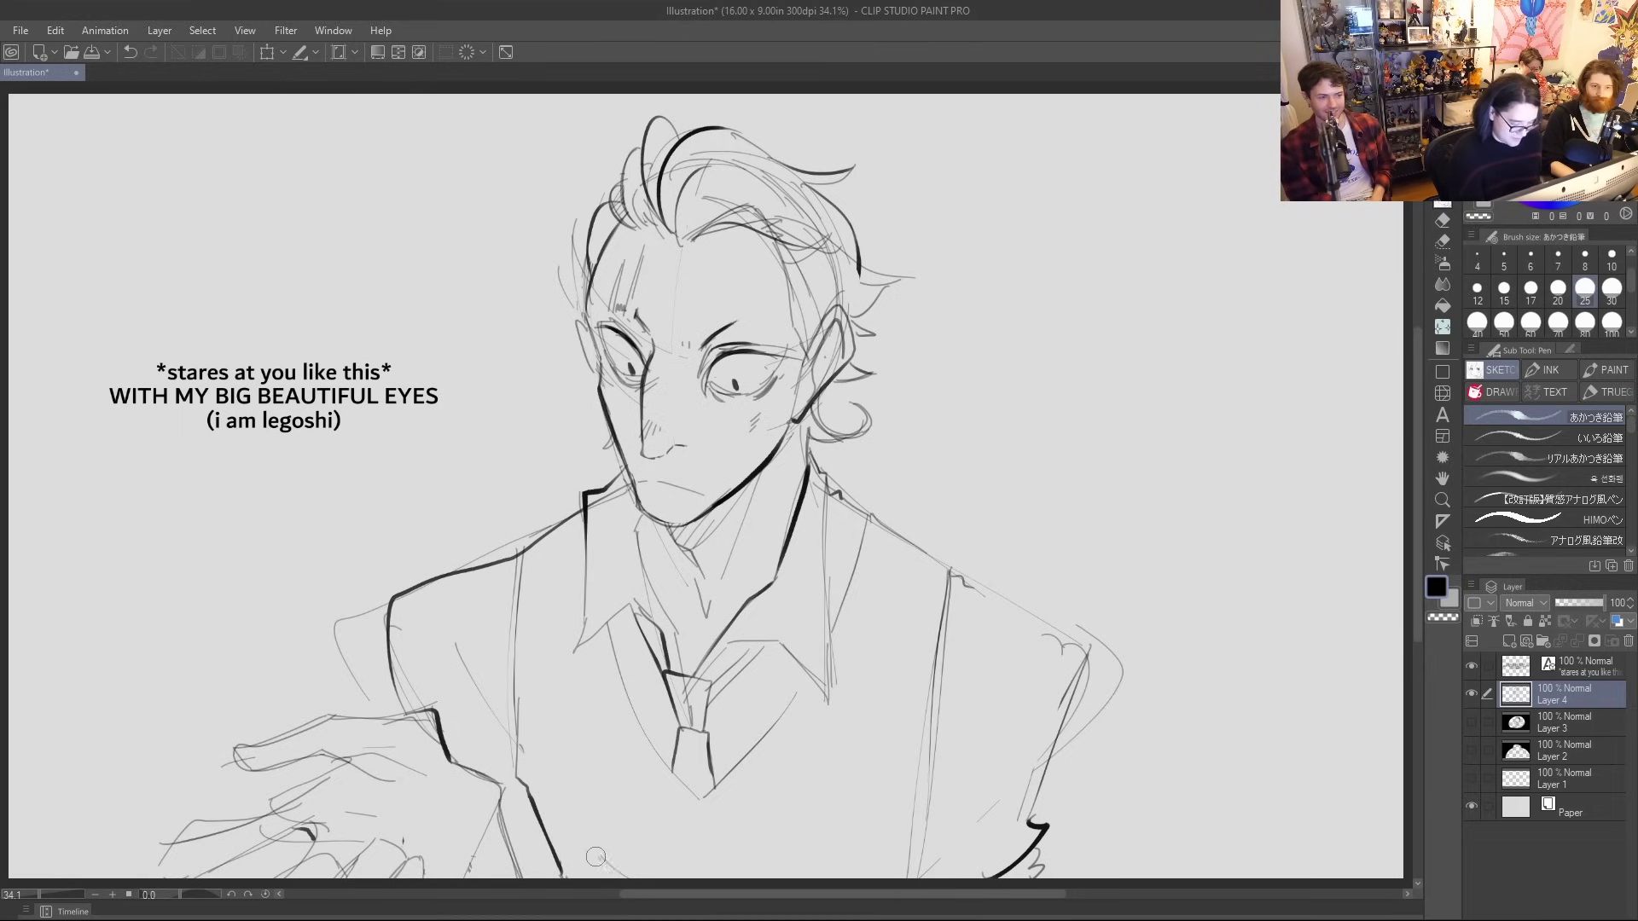
left_click_drag(973, 591, 932, 878)
left_click_drag(1081, 658, 1028, 880)
Outline the raised hand's upper contour and extended fingers with heavier lines, cleaning up the rough marks around them
mouse_move(416, 713)
left_mouse_down()
mouse_move(331, 714)
mouse_move(243, 763)
left_mouse_up()
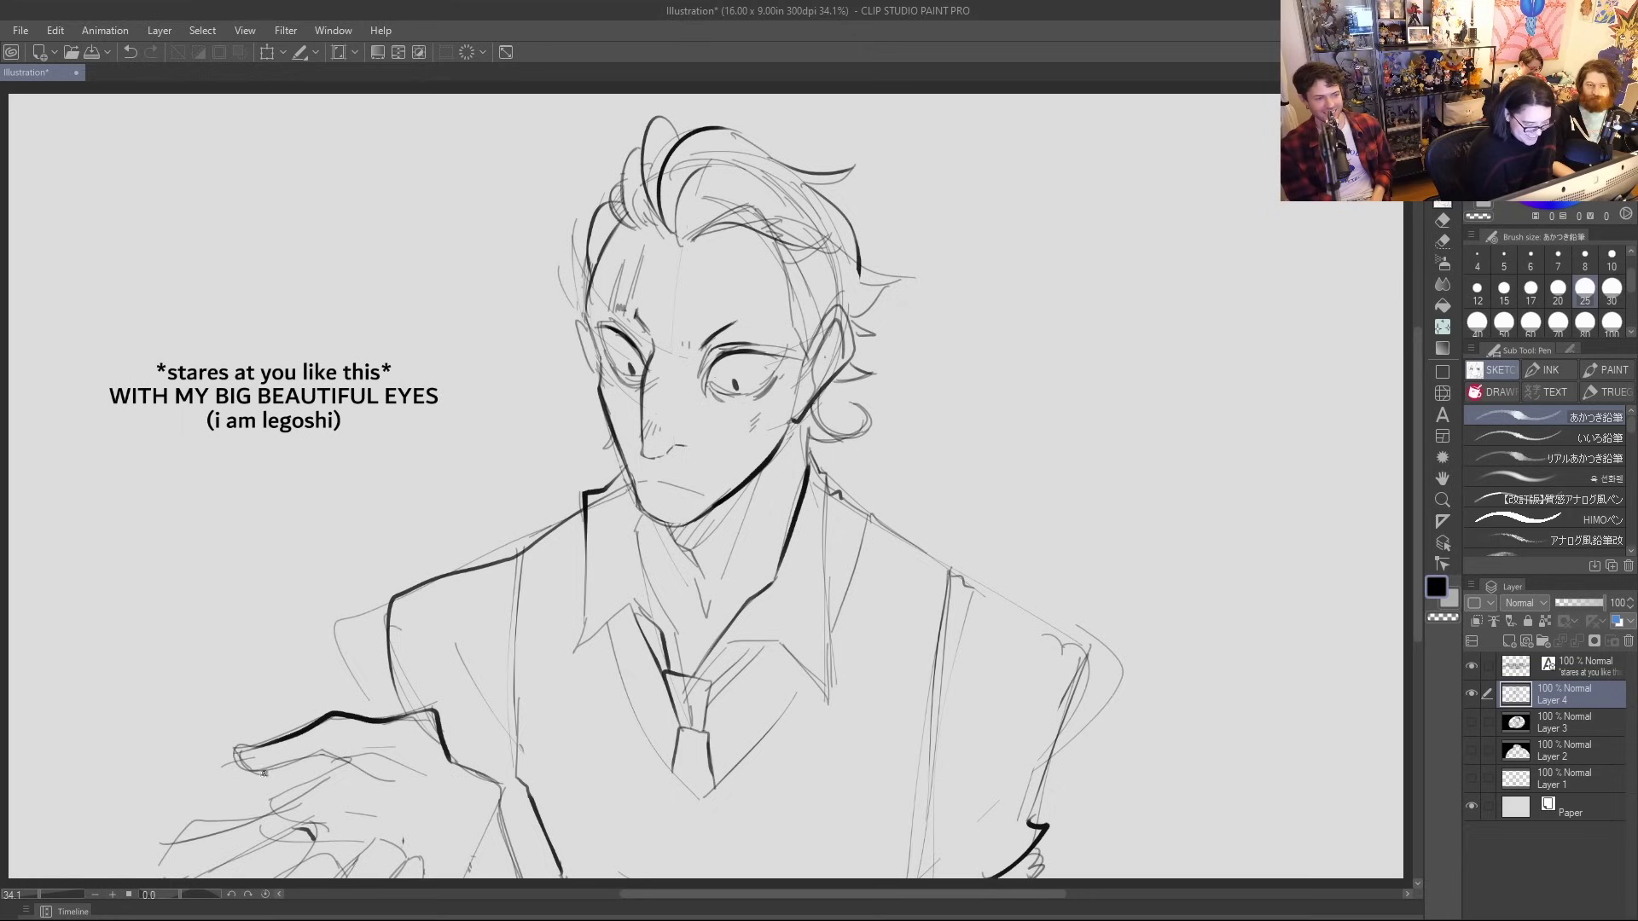
left_click_drag(327, 795, 389, 842)
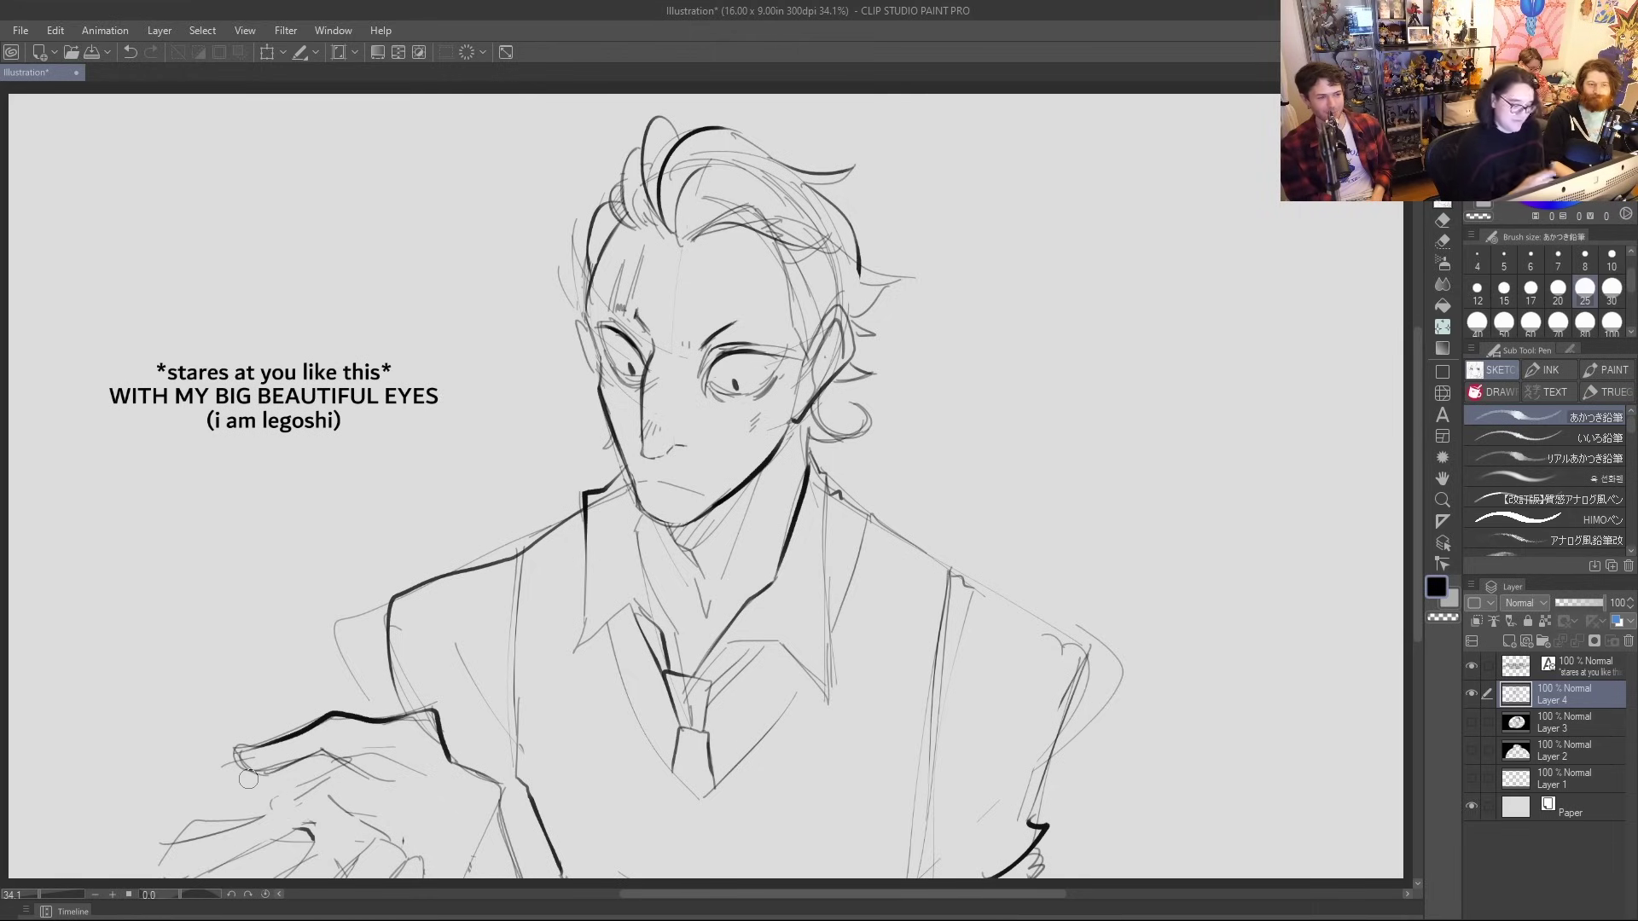
mouse_move(335, 765)
left_mouse_down()
mouse_move(267, 804)
mouse_move(201, 832)
left_mouse_up()
key("ctrl+z")
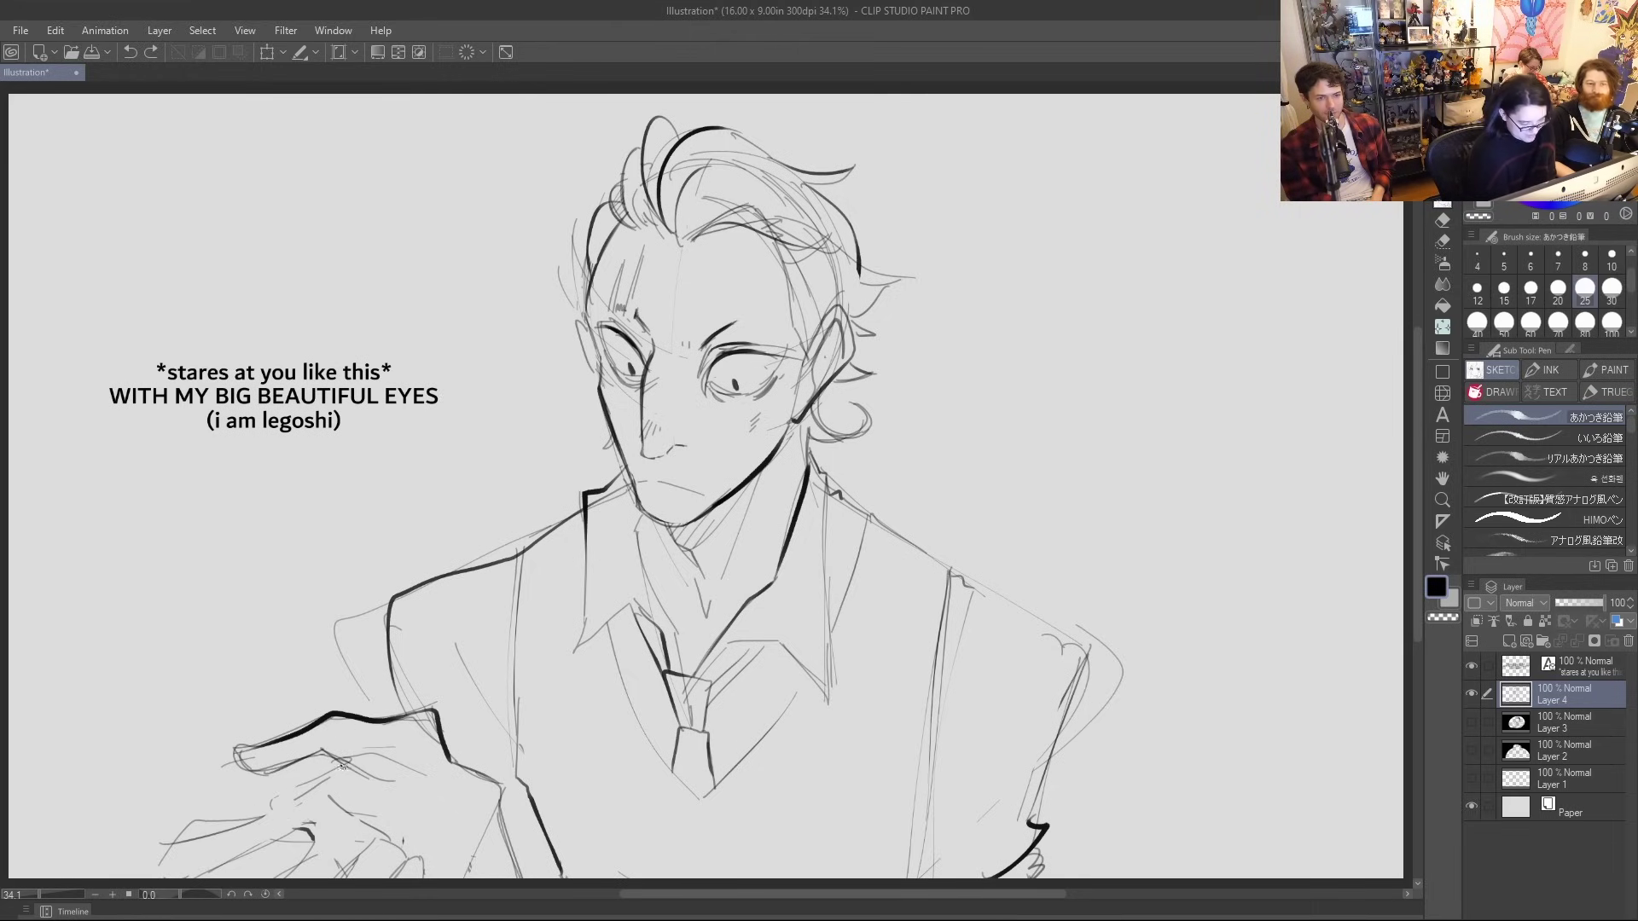
left_click_drag(350, 758, 276, 807)
key("ctrl+z")
left_click_drag(350, 758, 205, 832)
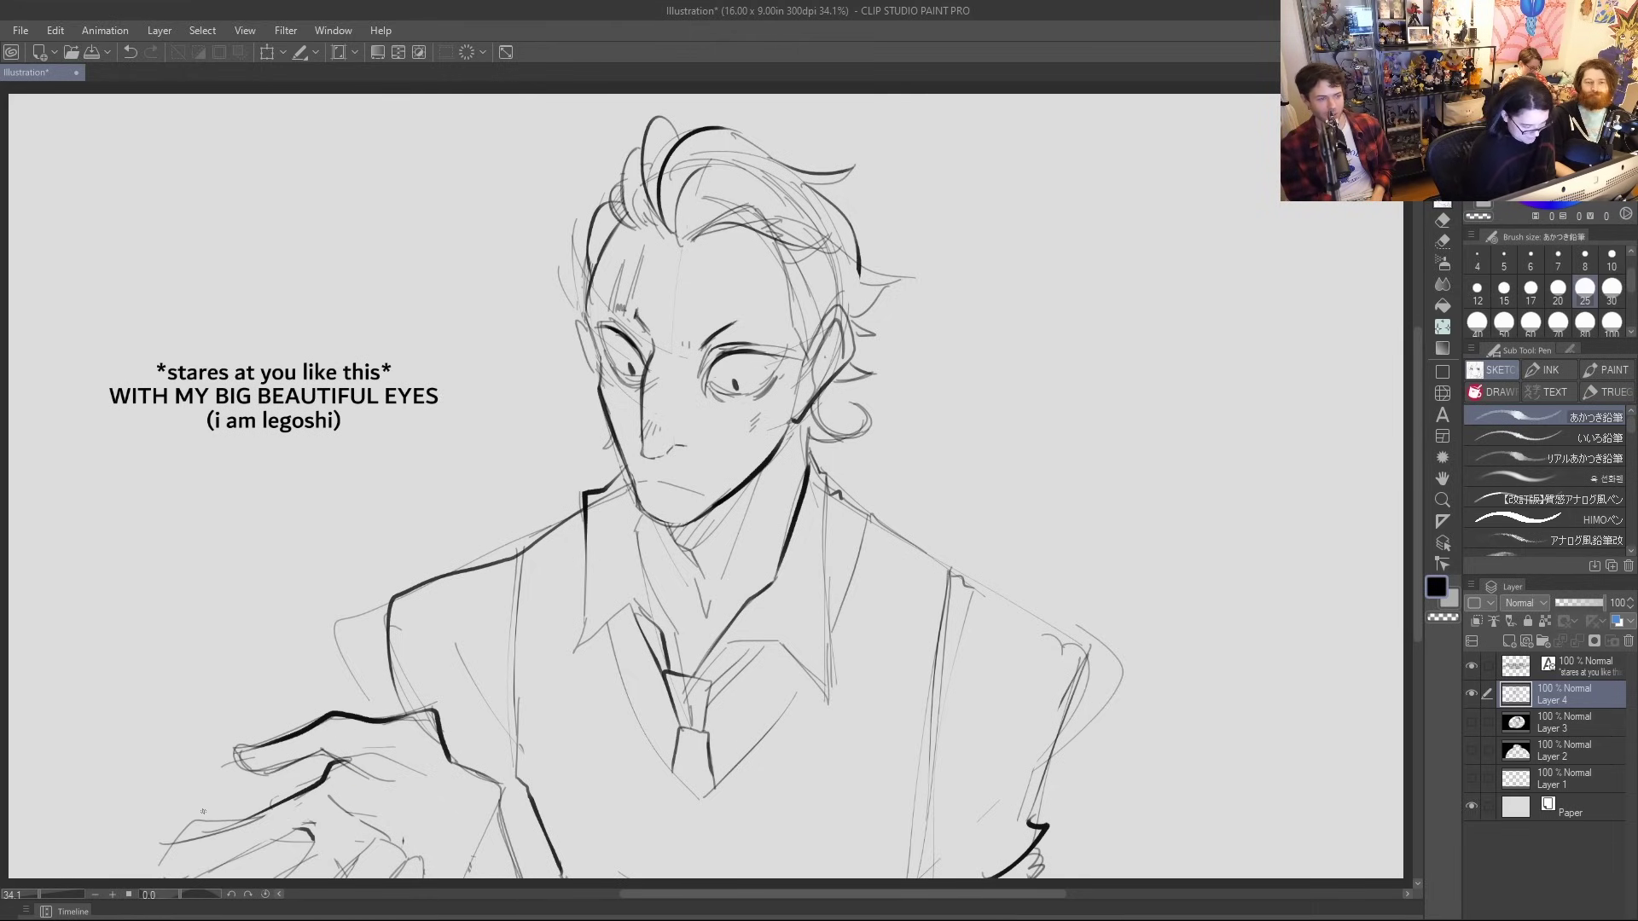
left_click_drag(480, 773, 477, 857)
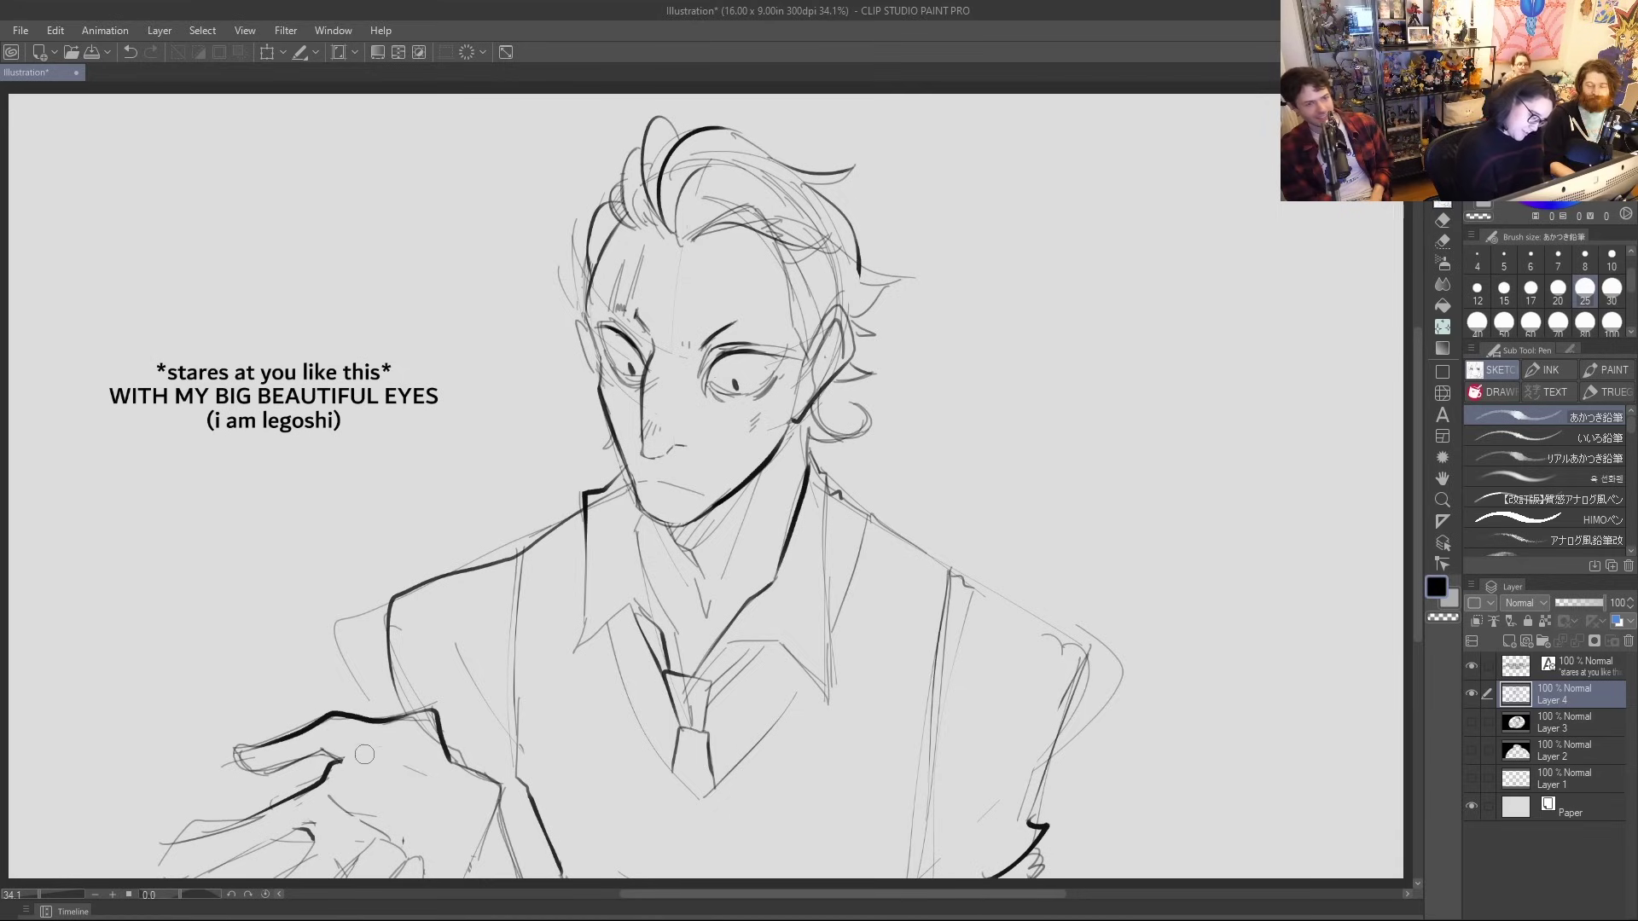
left_click_drag(326, 747, 373, 777)
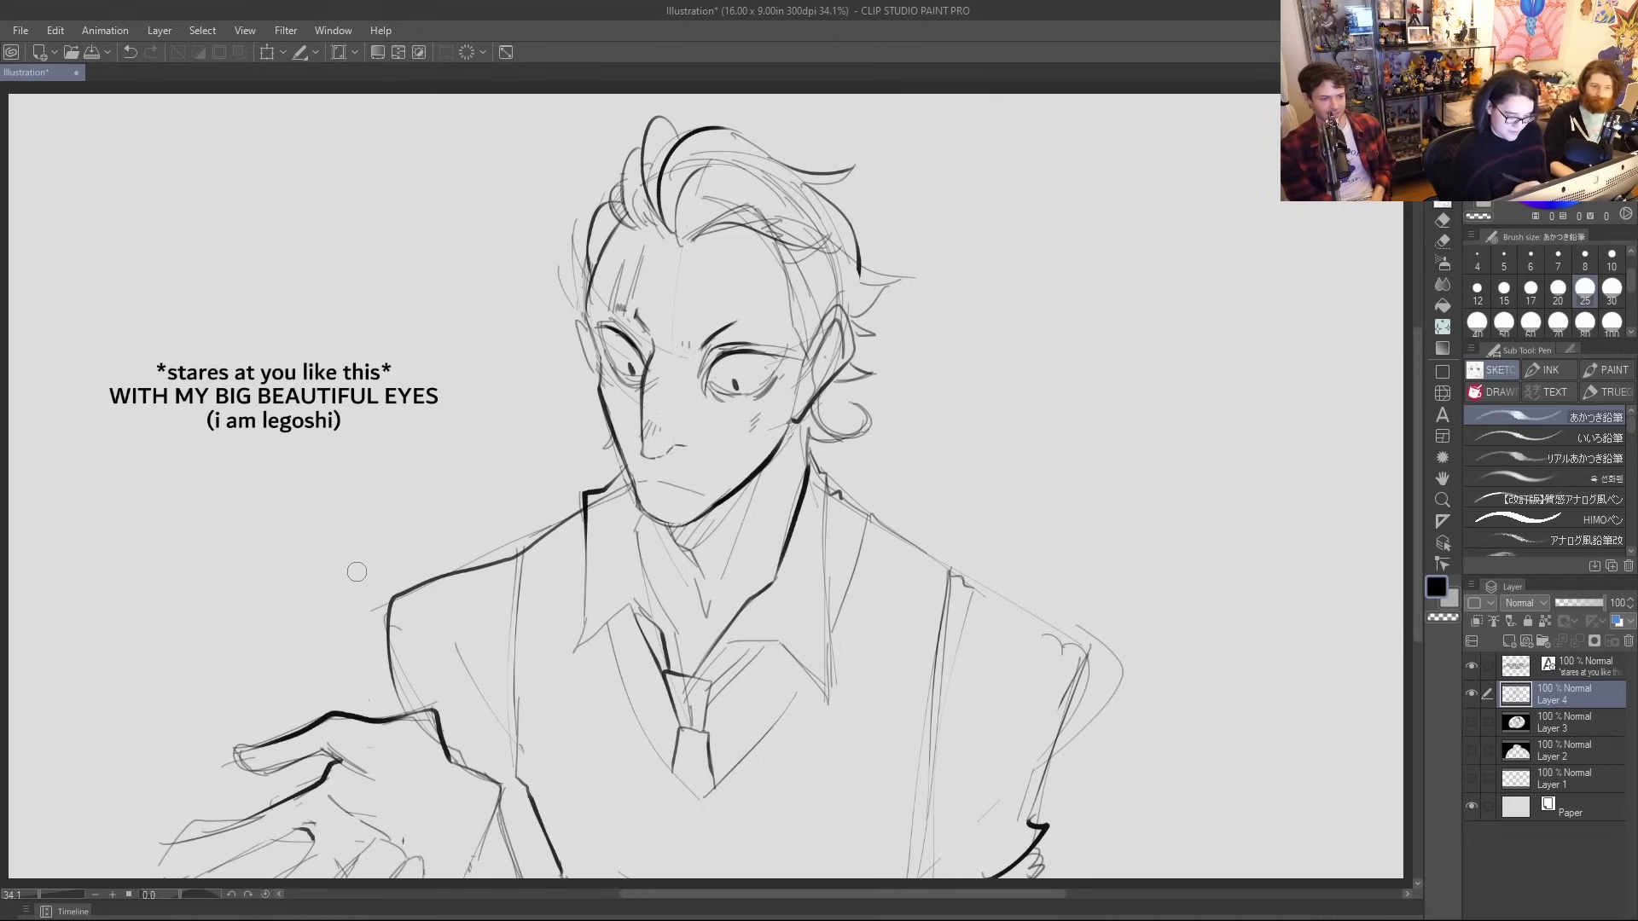
Draw the vest's V-neckline in darker lines around the tie and up along the collar
mouse_move(608, 618)
left_mouse_down()
mouse_move(676, 778)
mouse_move(716, 787)
mouse_move(829, 667)
left_mouse_up()
key("ctrl+z")
mouse_move(715, 786)
left_mouse_down()
mouse_move(814, 657)
mouse_move(863, 520)
left_mouse_up()
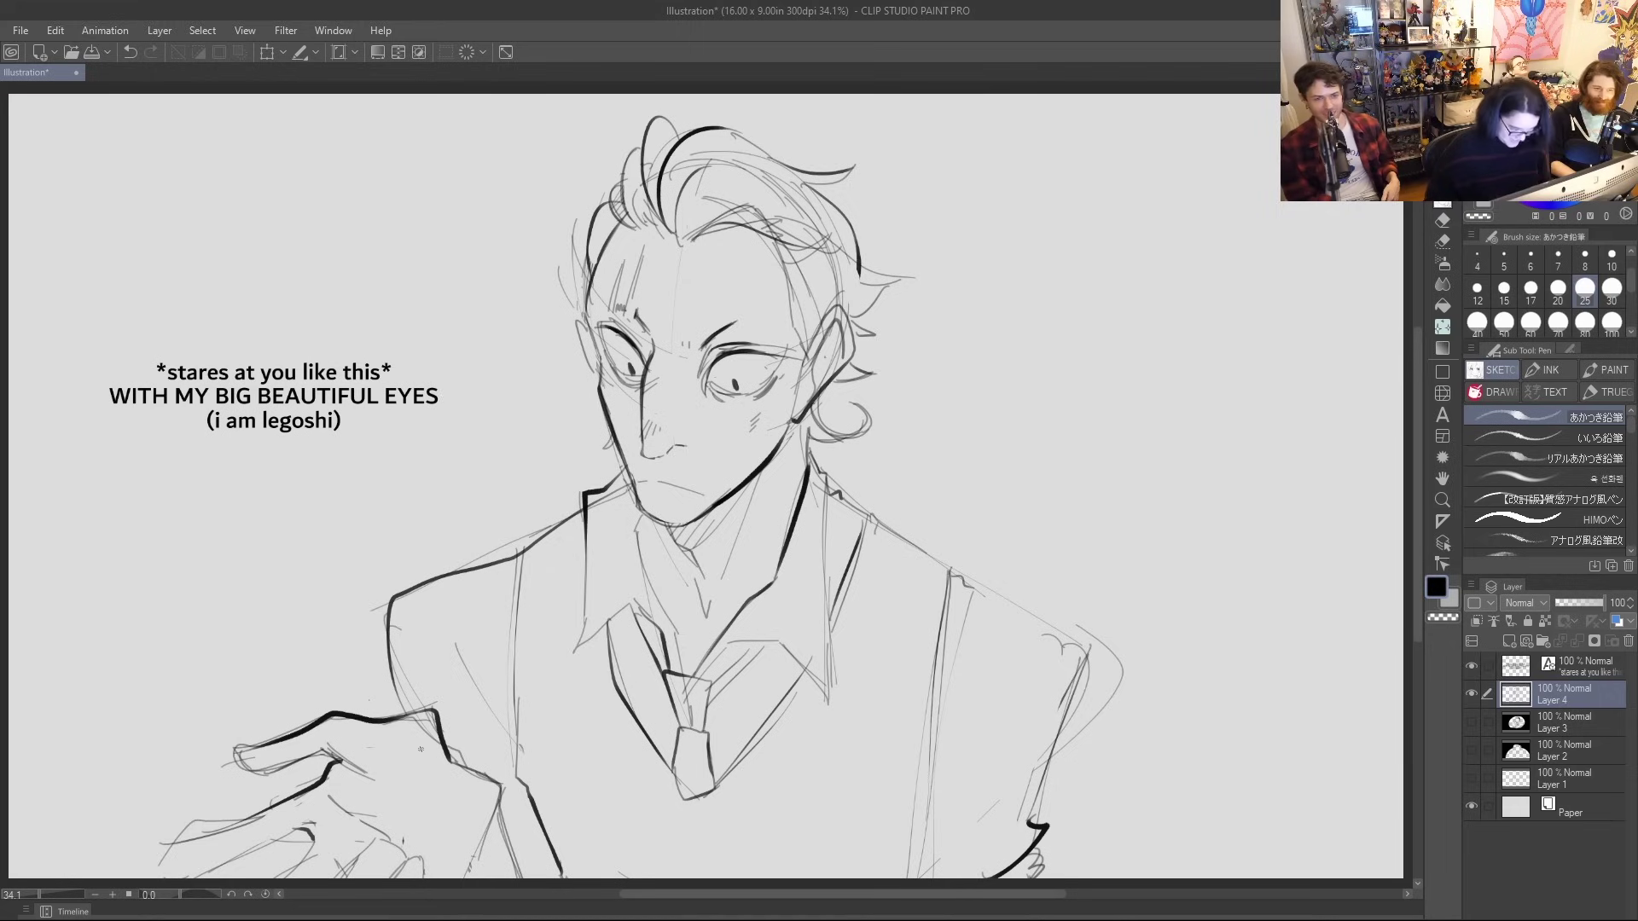
Create a new layer above Layer 4 and sketch a small round-headed shape with short body lines over the hand
left_click(1509, 641)
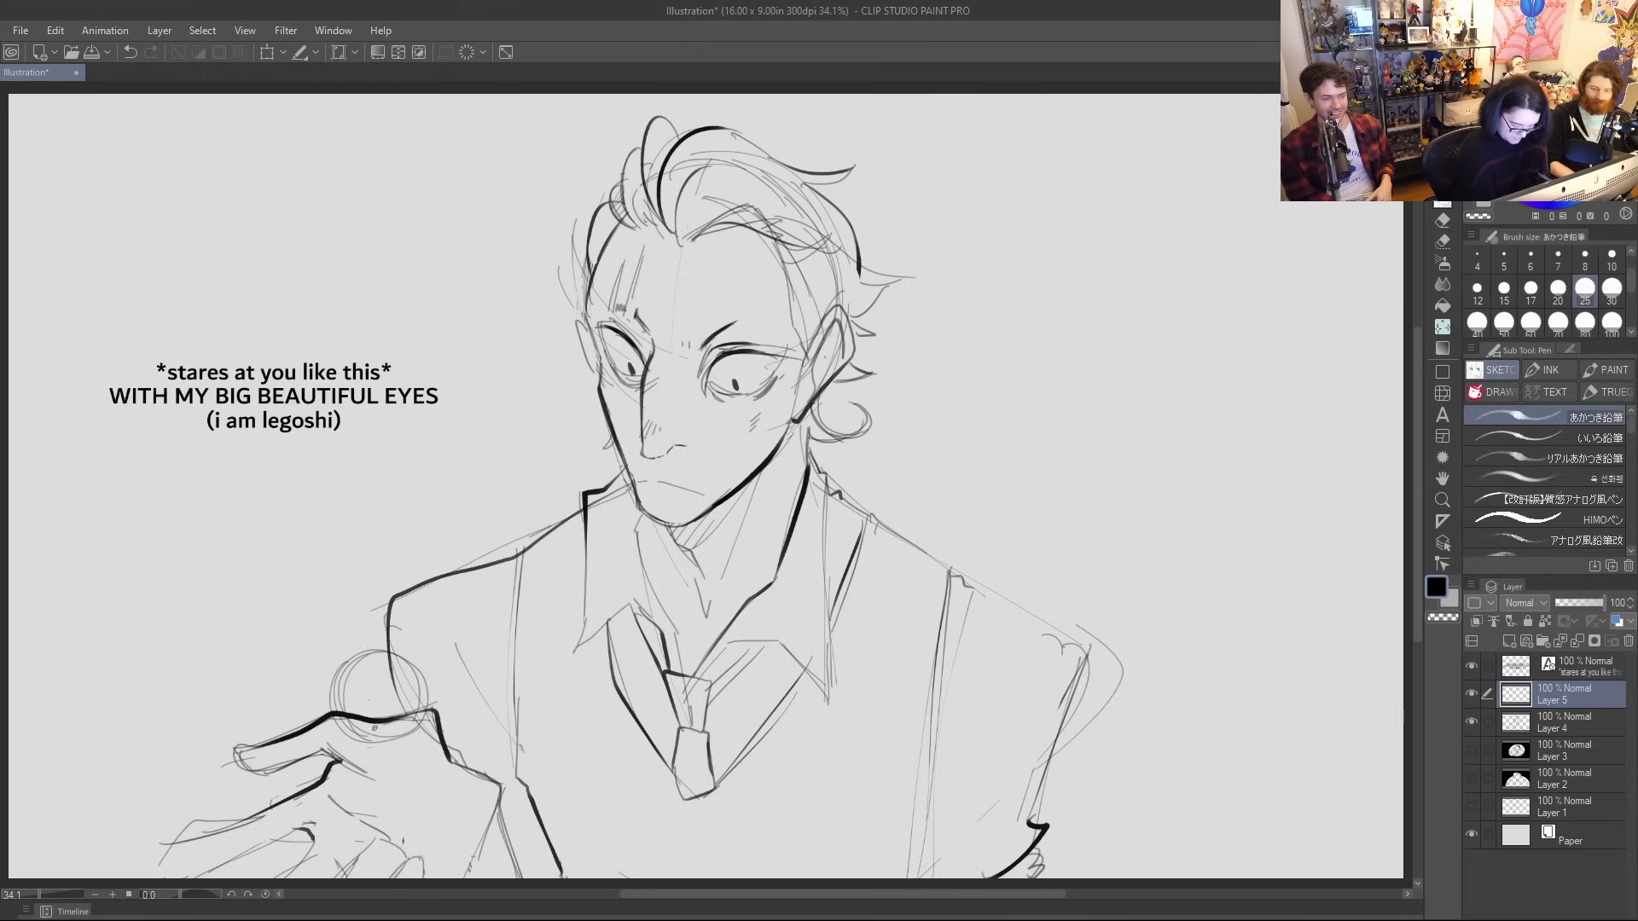
mouse_move(373, 746)
left_mouse_down()
mouse_move(376, 784)
mouse_move(377, 768)
left_mouse_up()
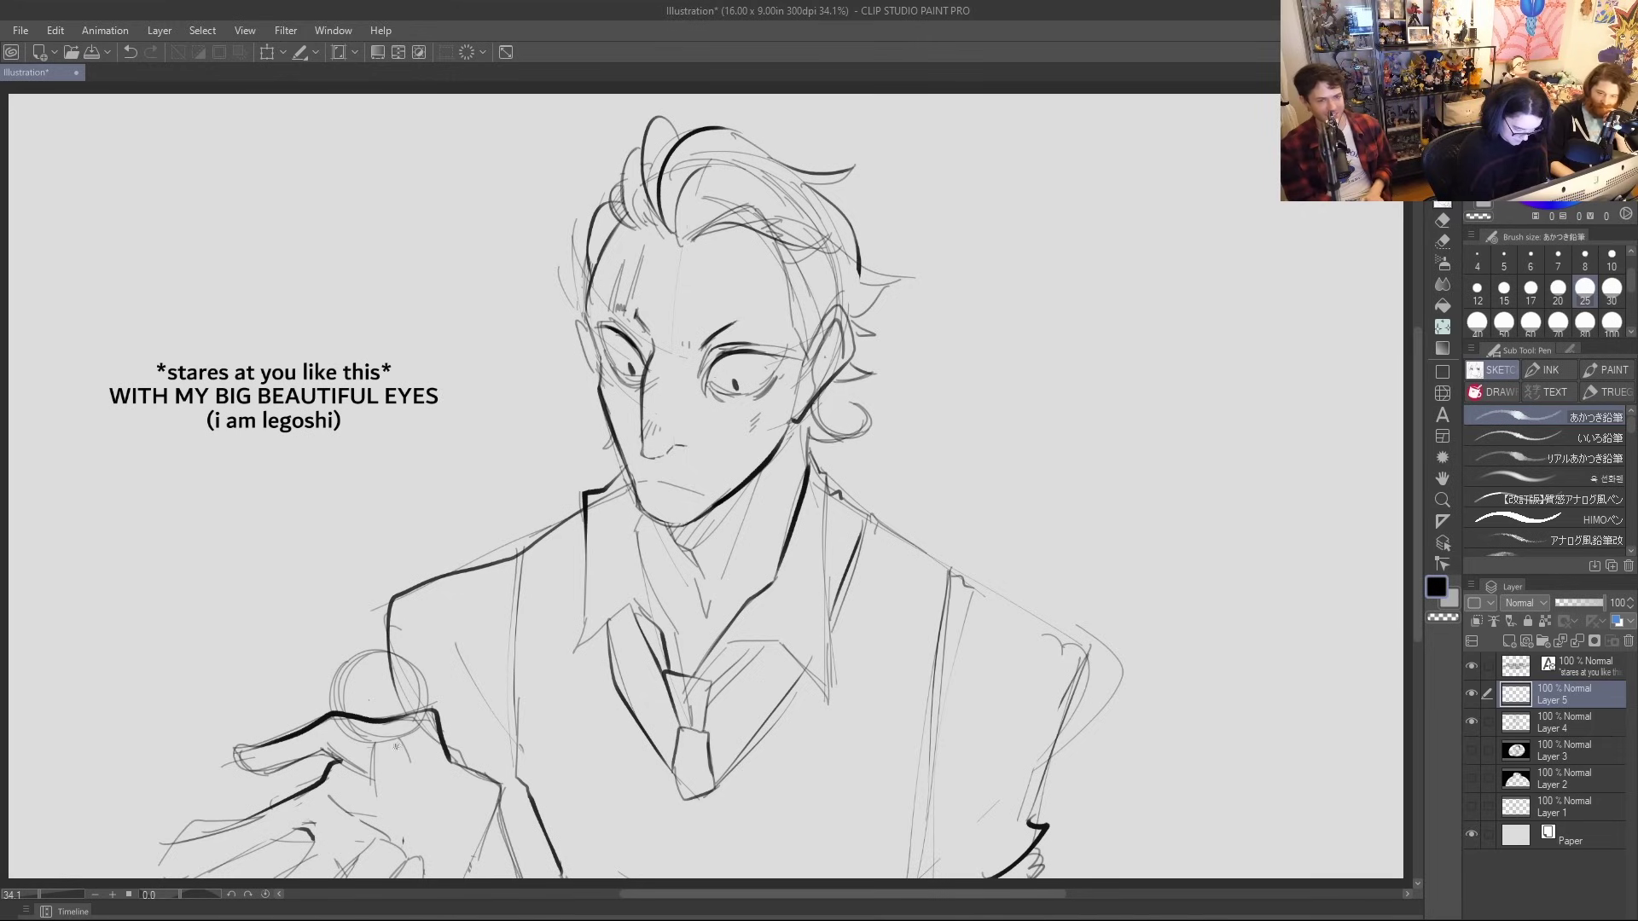
mouse_move(377, 773)
left_mouse_down()
mouse_move(406, 778)
mouse_move(371, 783)
mouse_move(373, 808)
mouse_move(386, 781)
mouse_move(415, 800)
mouse_move(376, 806)
mouse_move(389, 793)
mouse_move(409, 817)
left_mouse_up()
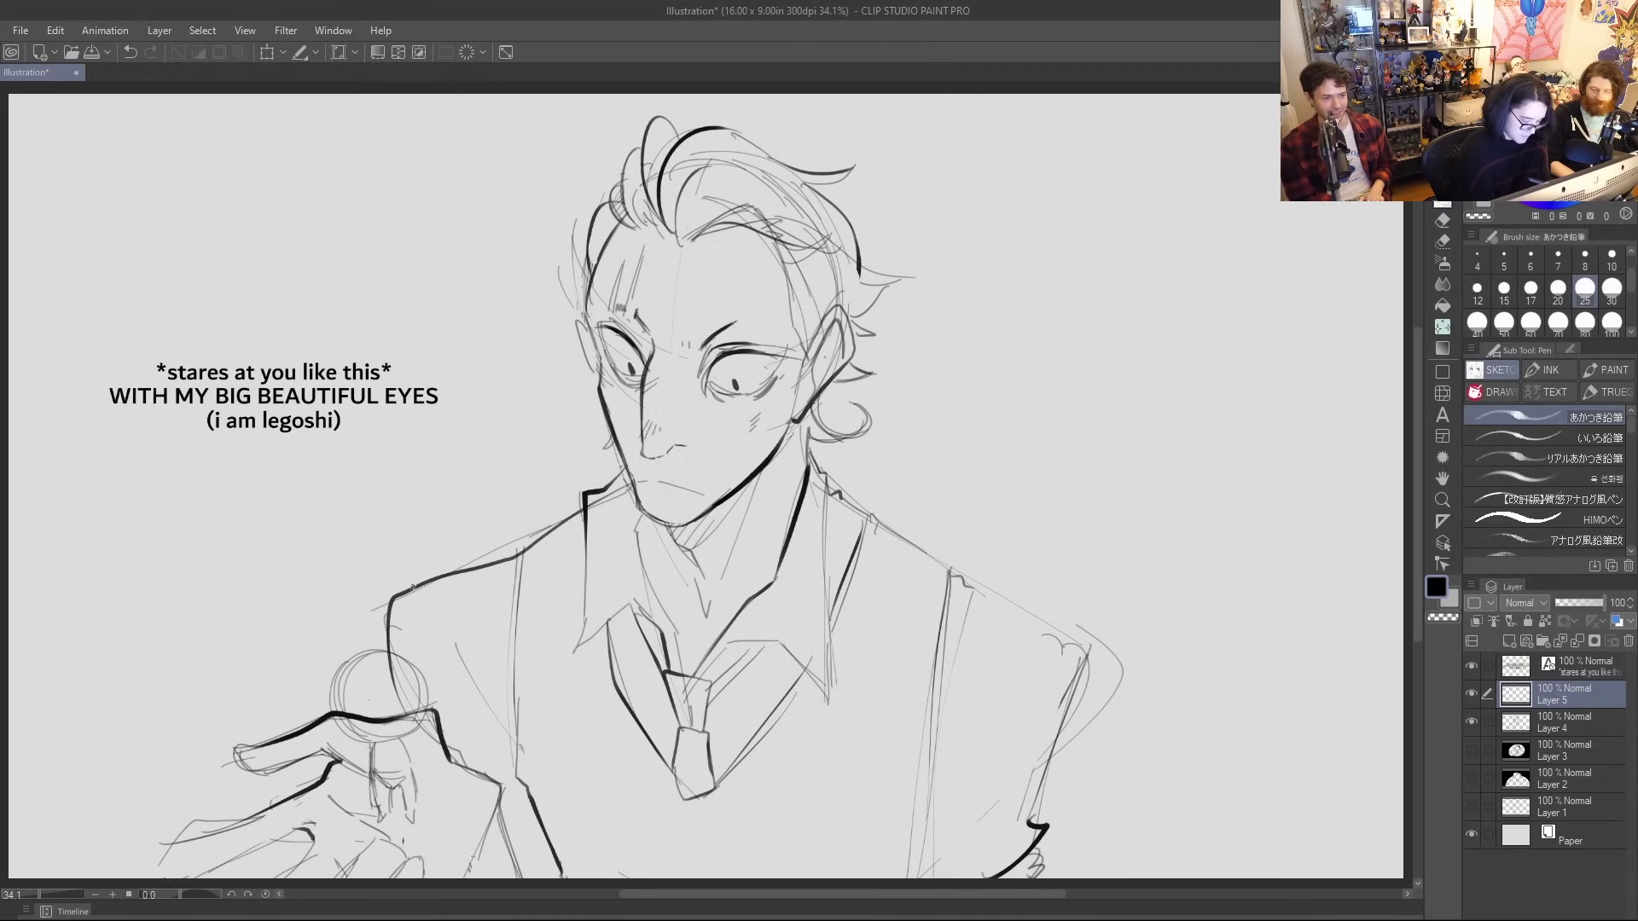
left_click_drag(372, 803, 420, 814)
Rotate and shift the small round-headed sketch slightly over the hand, and choose the Lasso tool
left_click(267, 52)
left_click_drag(401, 725, 415, 693)
left_click(358, 855)
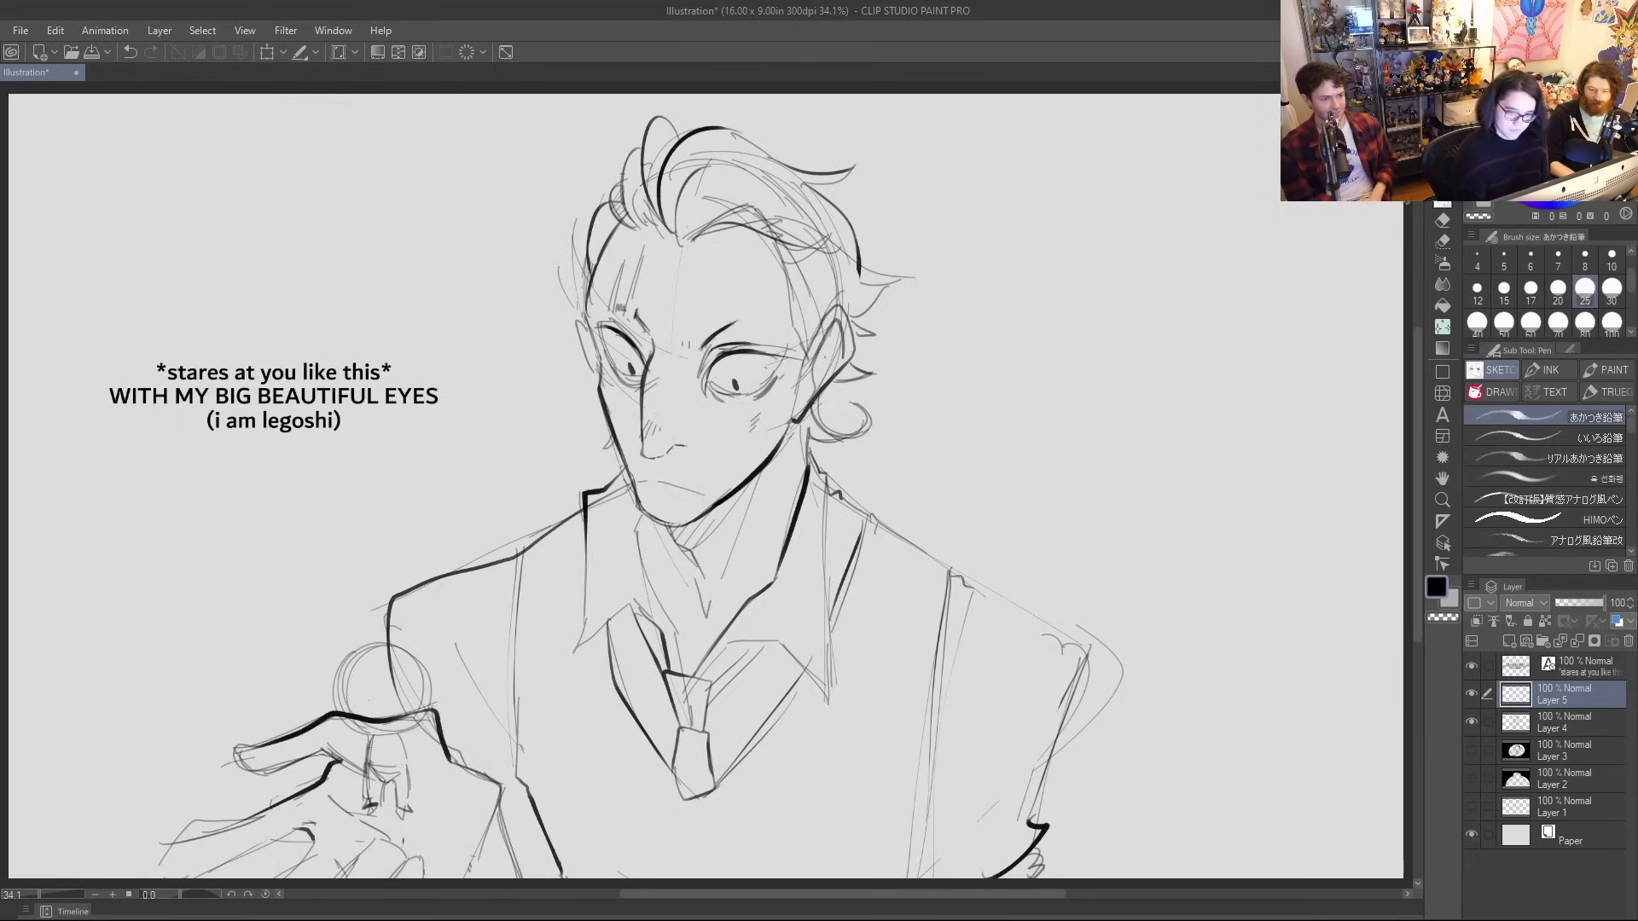
key("m")
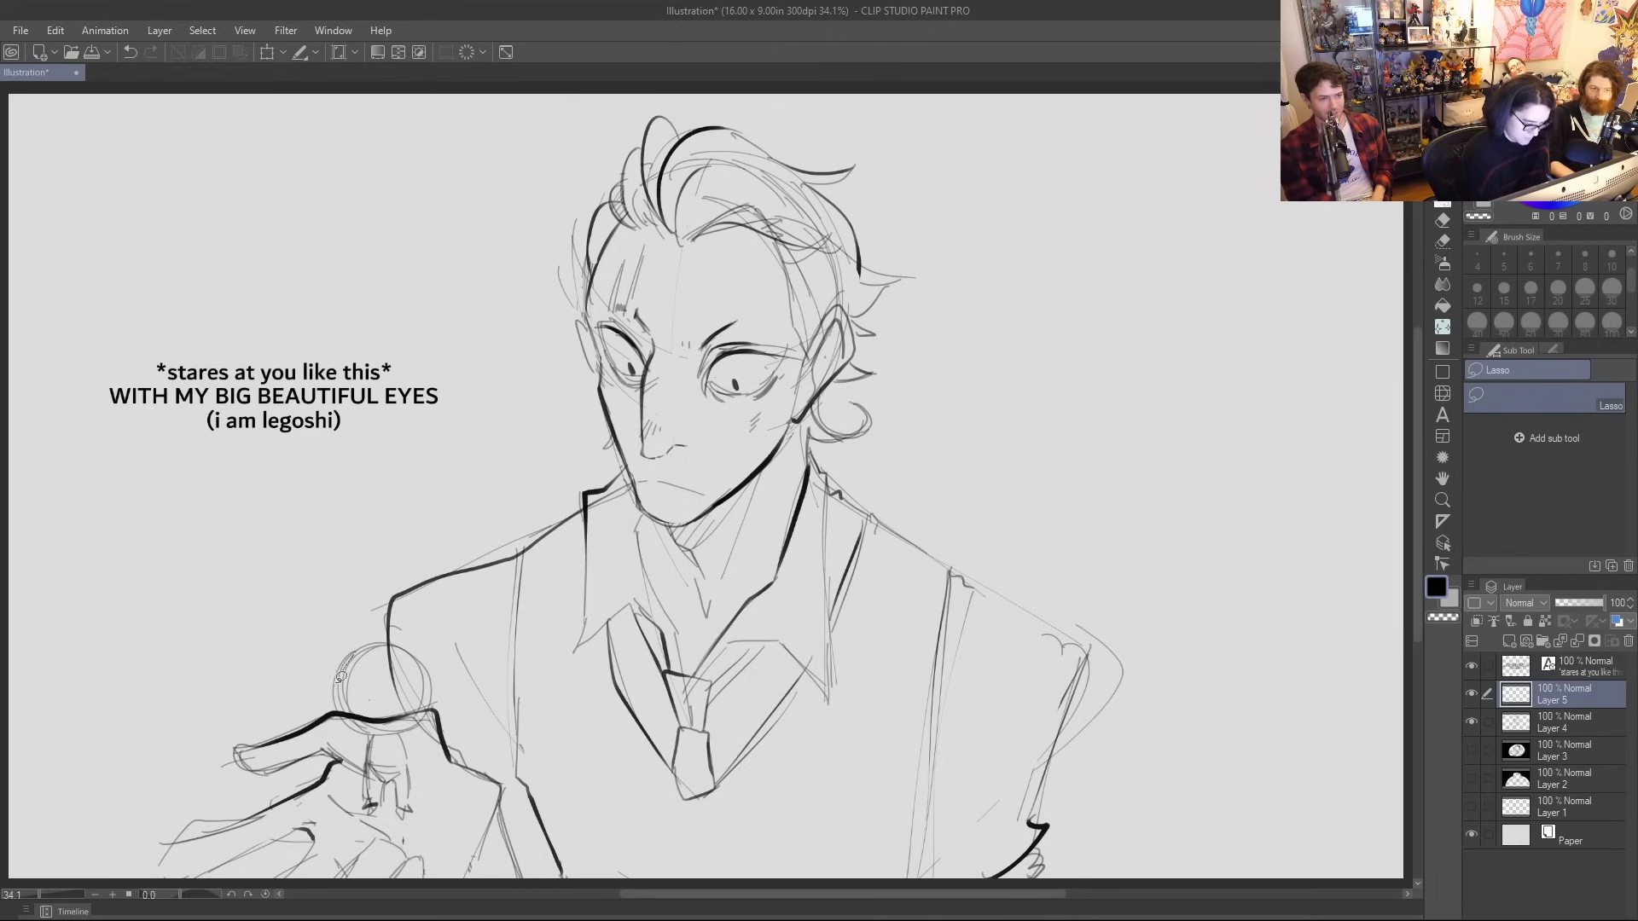
Sketch cheek tufts and two pointed ears on the small round head above the hand
left_click_drag(340, 676, 336, 685)
left_click(1442, 205)
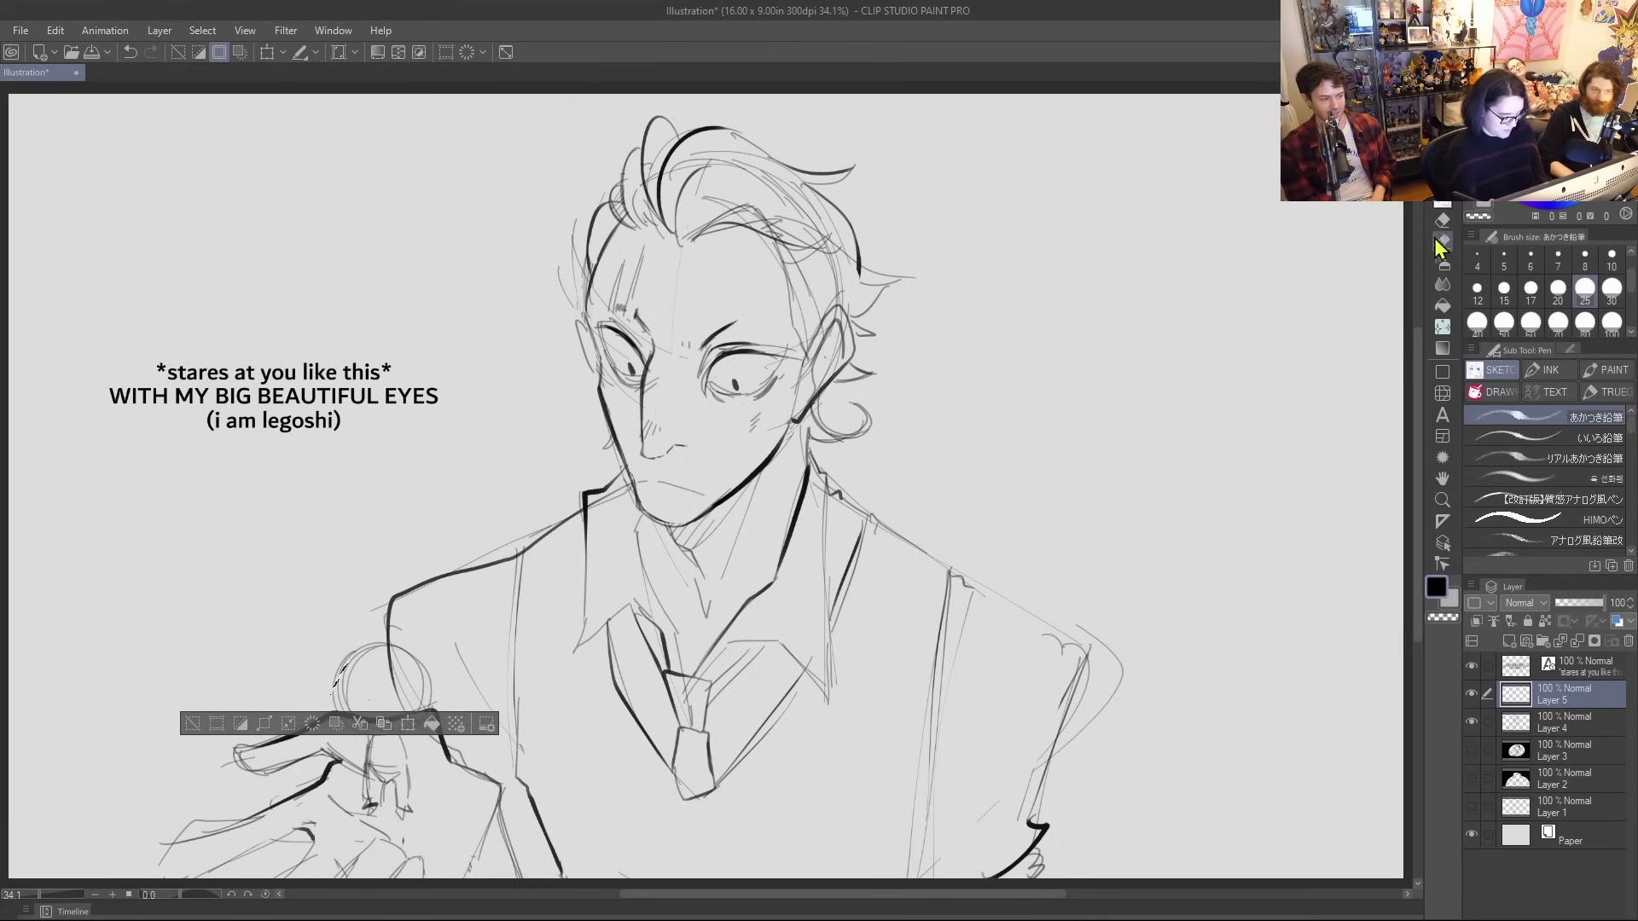
key("ctrl+z")
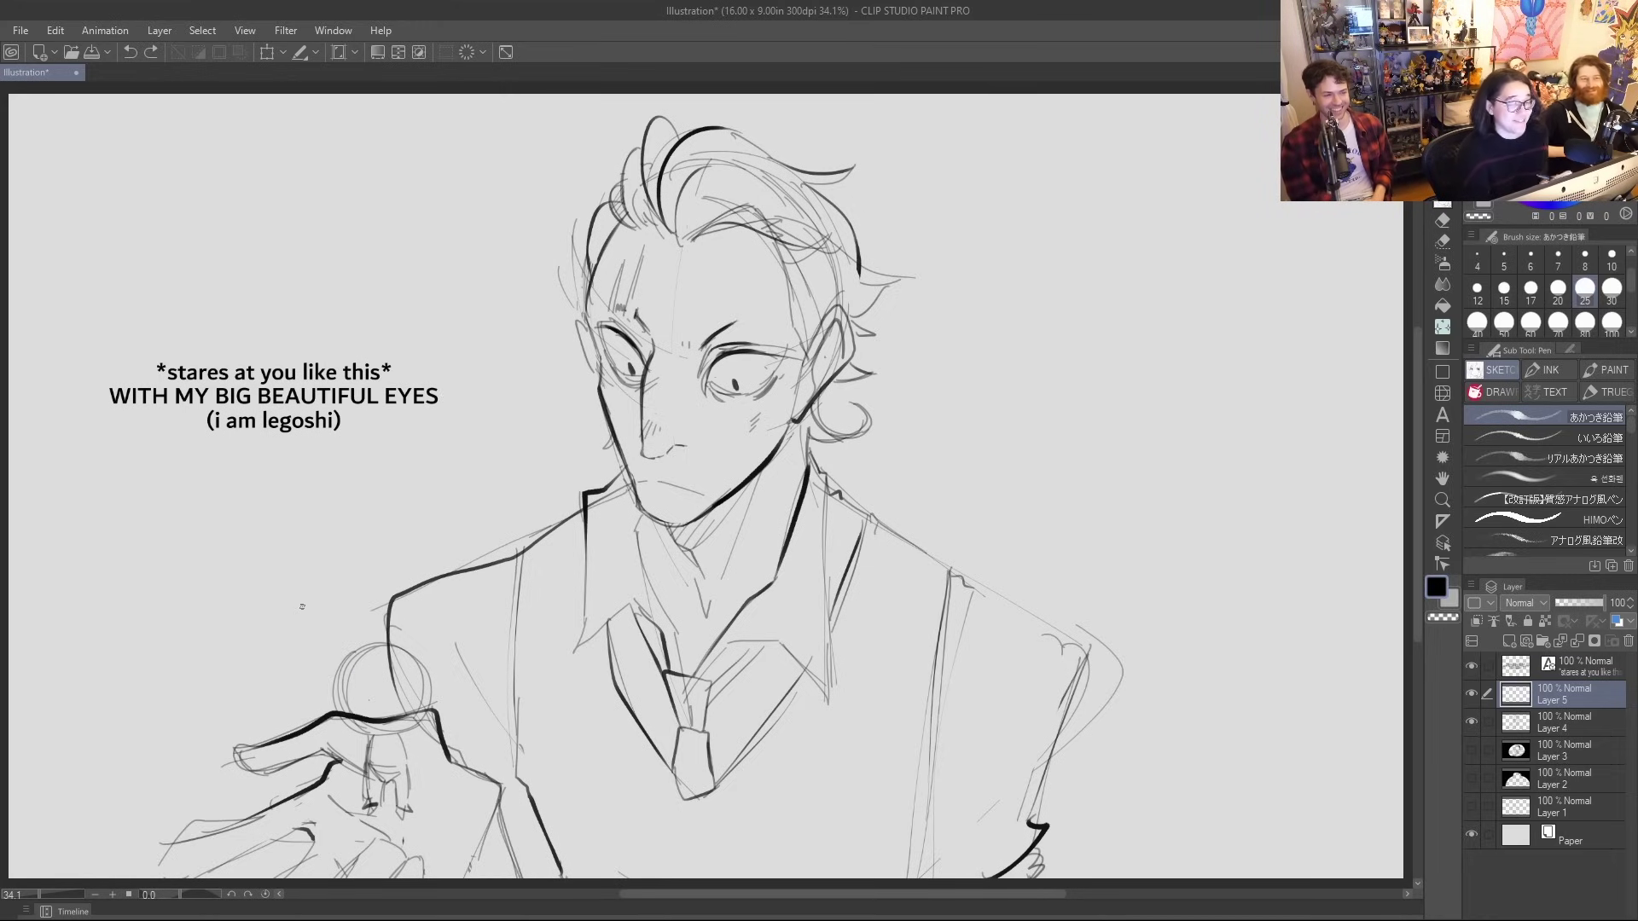
left_click_drag(322, 710, 375, 742)
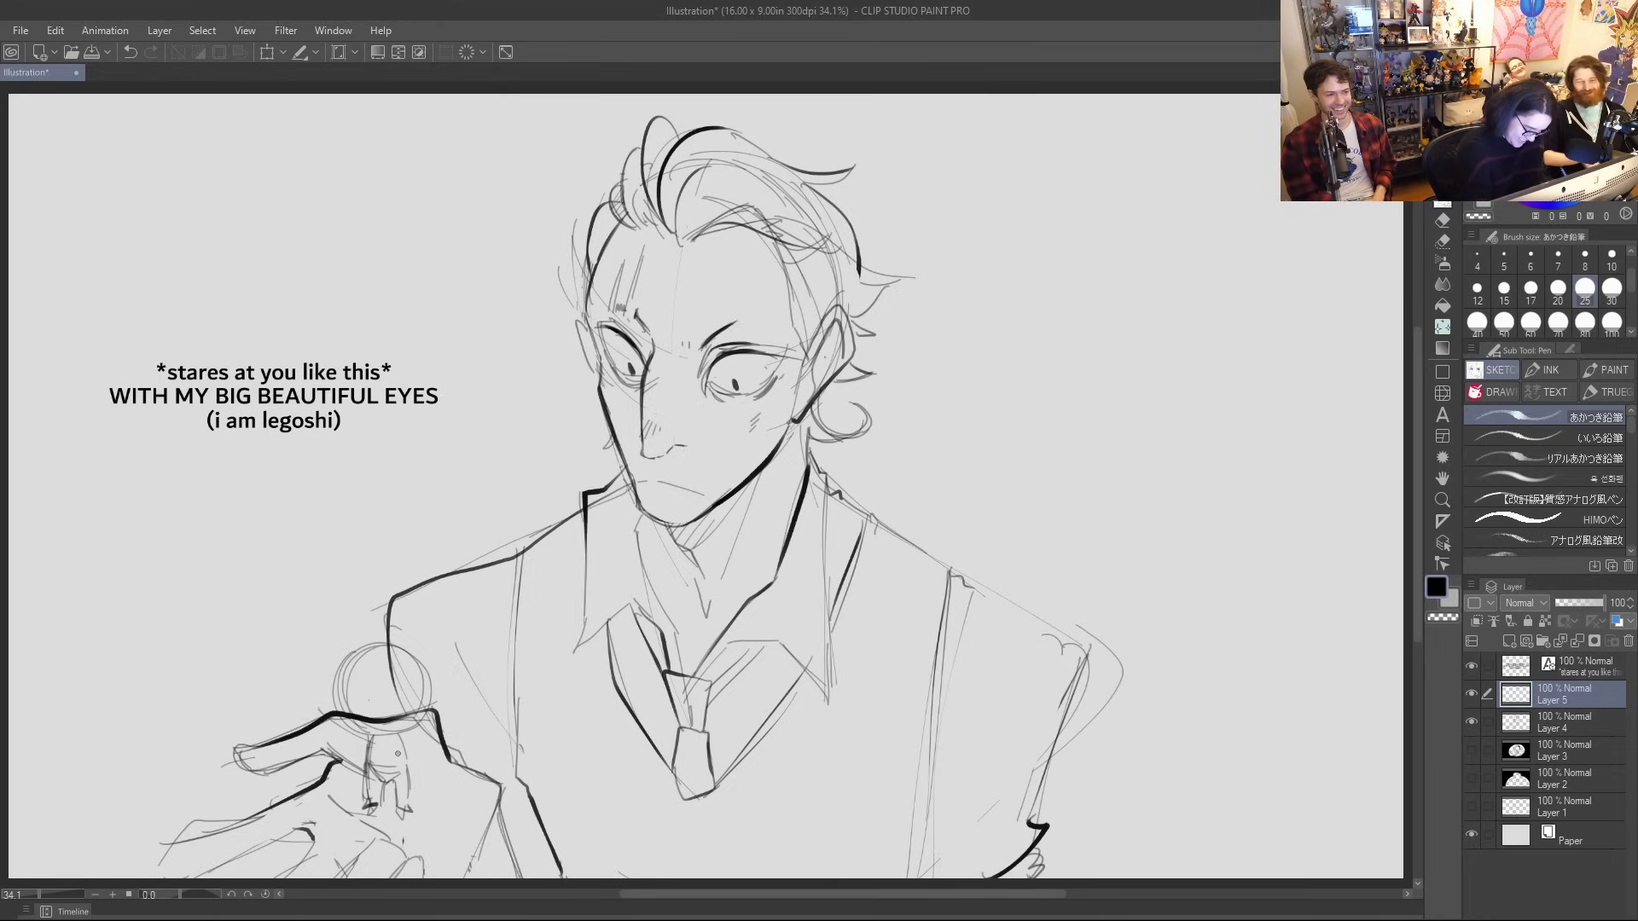
mouse_move(442, 708)
left_mouse_down()
mouse_move(367, 725)
mouse_move(378, 737)
mouse_move(352, 727)
mouse_move(436, 727)
left_mouse_up()
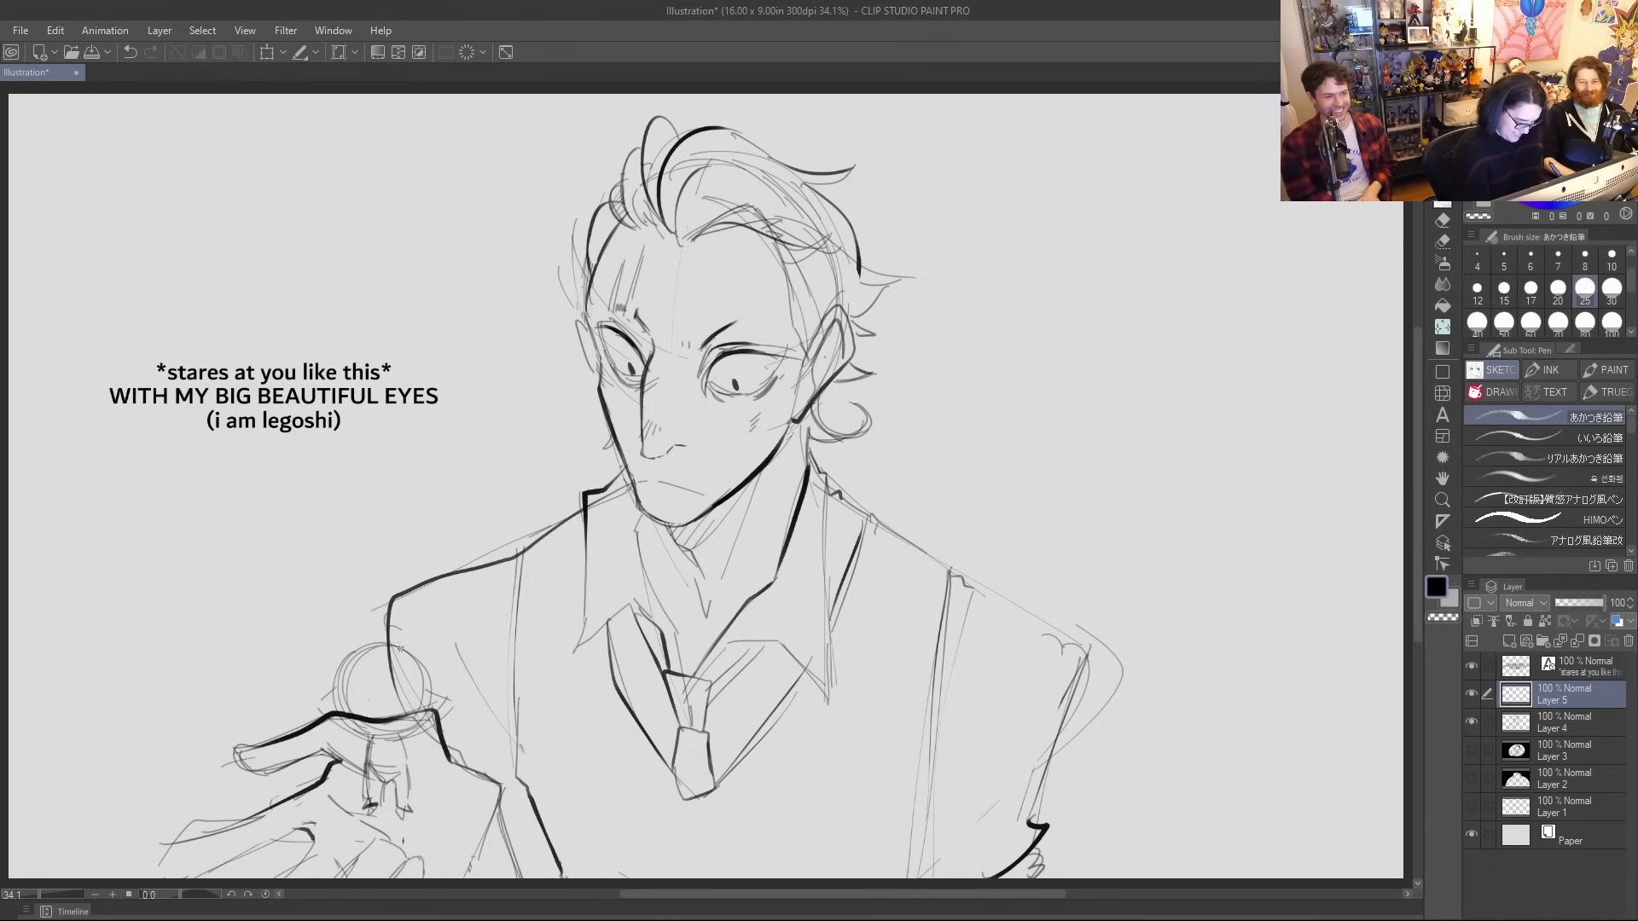
mouse_move(334, 670)
left_mouse_down()
mouse_move(343, 623)
mouse_move(361, 643)
mouse_move(447, 633)
left_mouse_up()
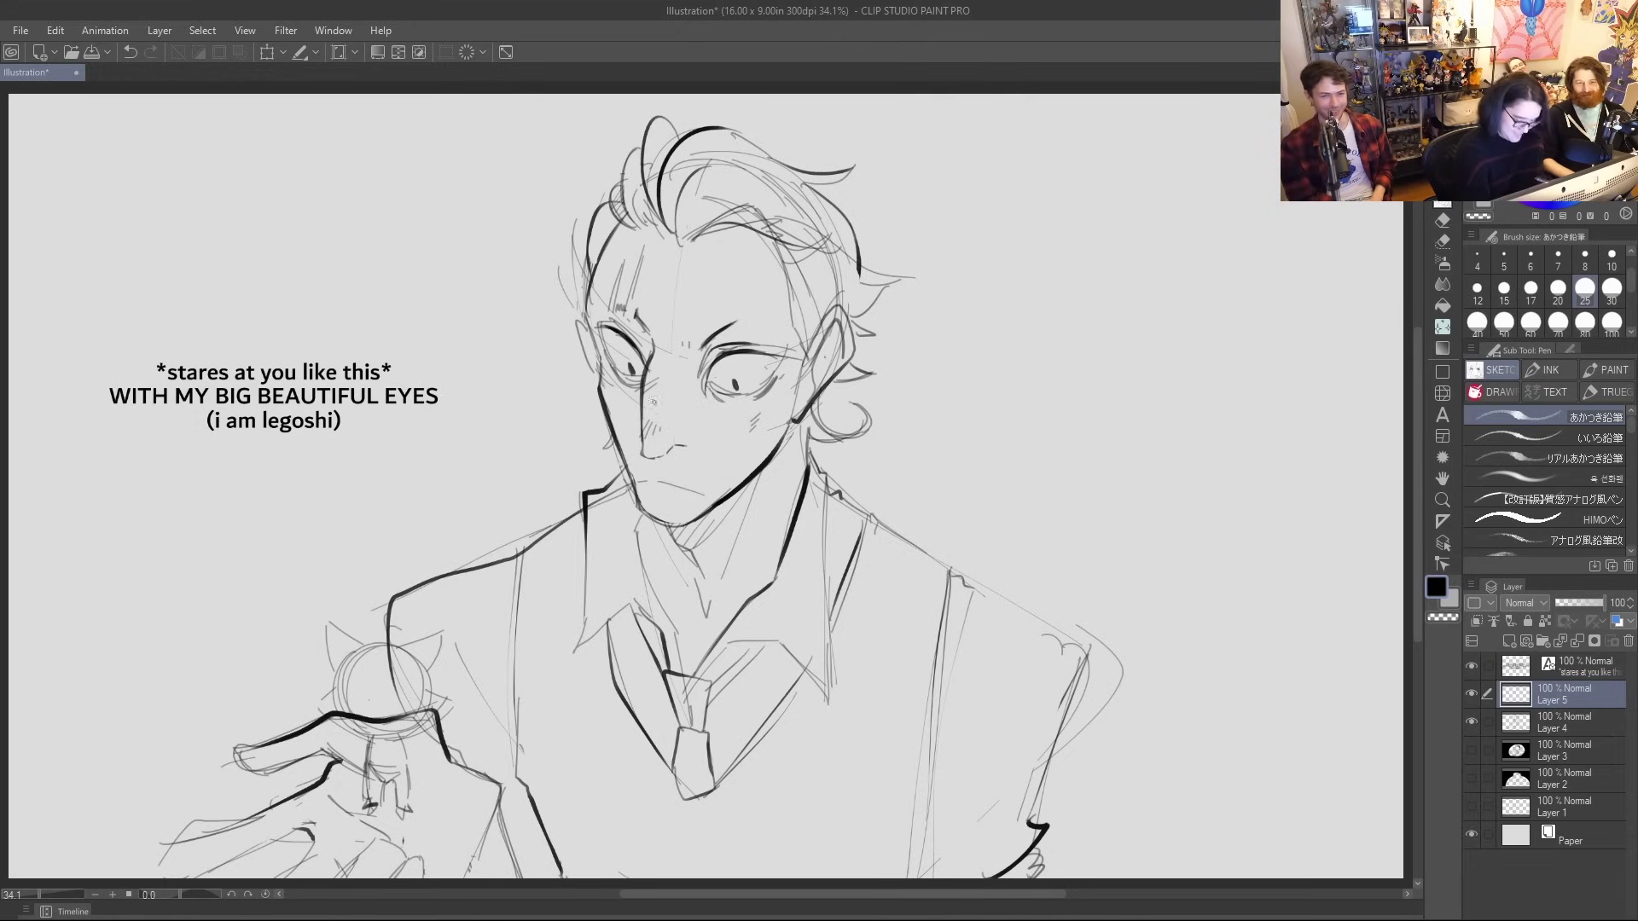
Transform the small eared figure, shrinking it slightly and moving it down into the palm
left_click(266, 52)
mouse_move(453, 625)
left_mouse_down()
mouse_move(405, 760)
mouse_move(409, 682)
mouse_move(414, 725)
mouse_move(410, 706)
left_mouse_up()
left_click(345, 868)
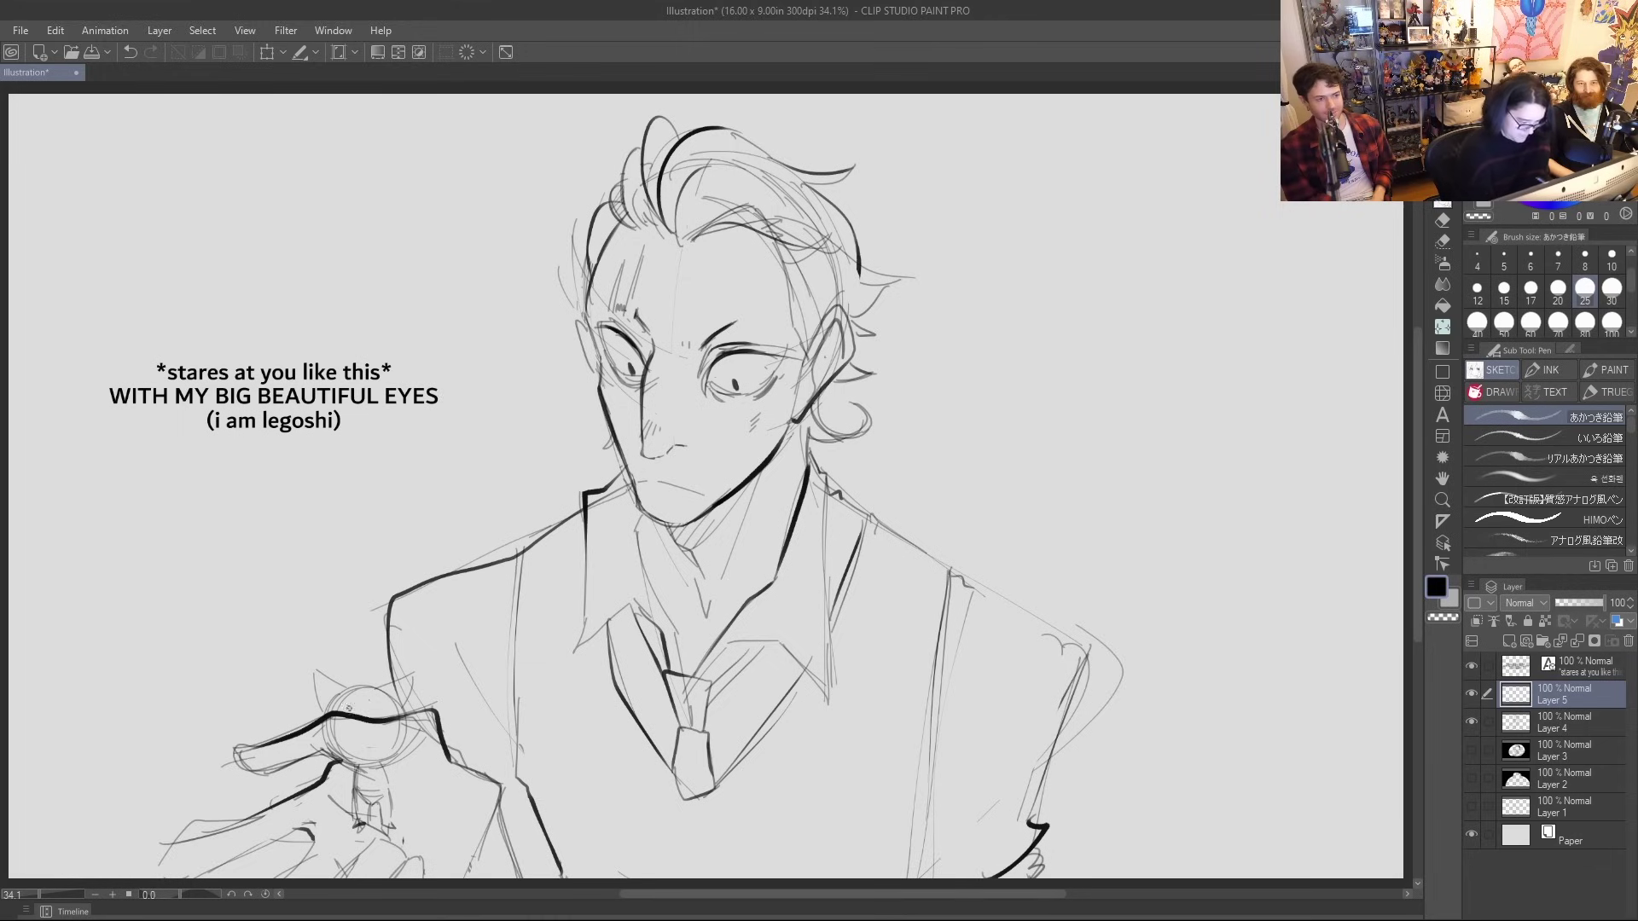
Sketch the small figure's muzzle, mask-like eye markings, raised arms and tail
left_click_drag(359, 760, 371, 764)
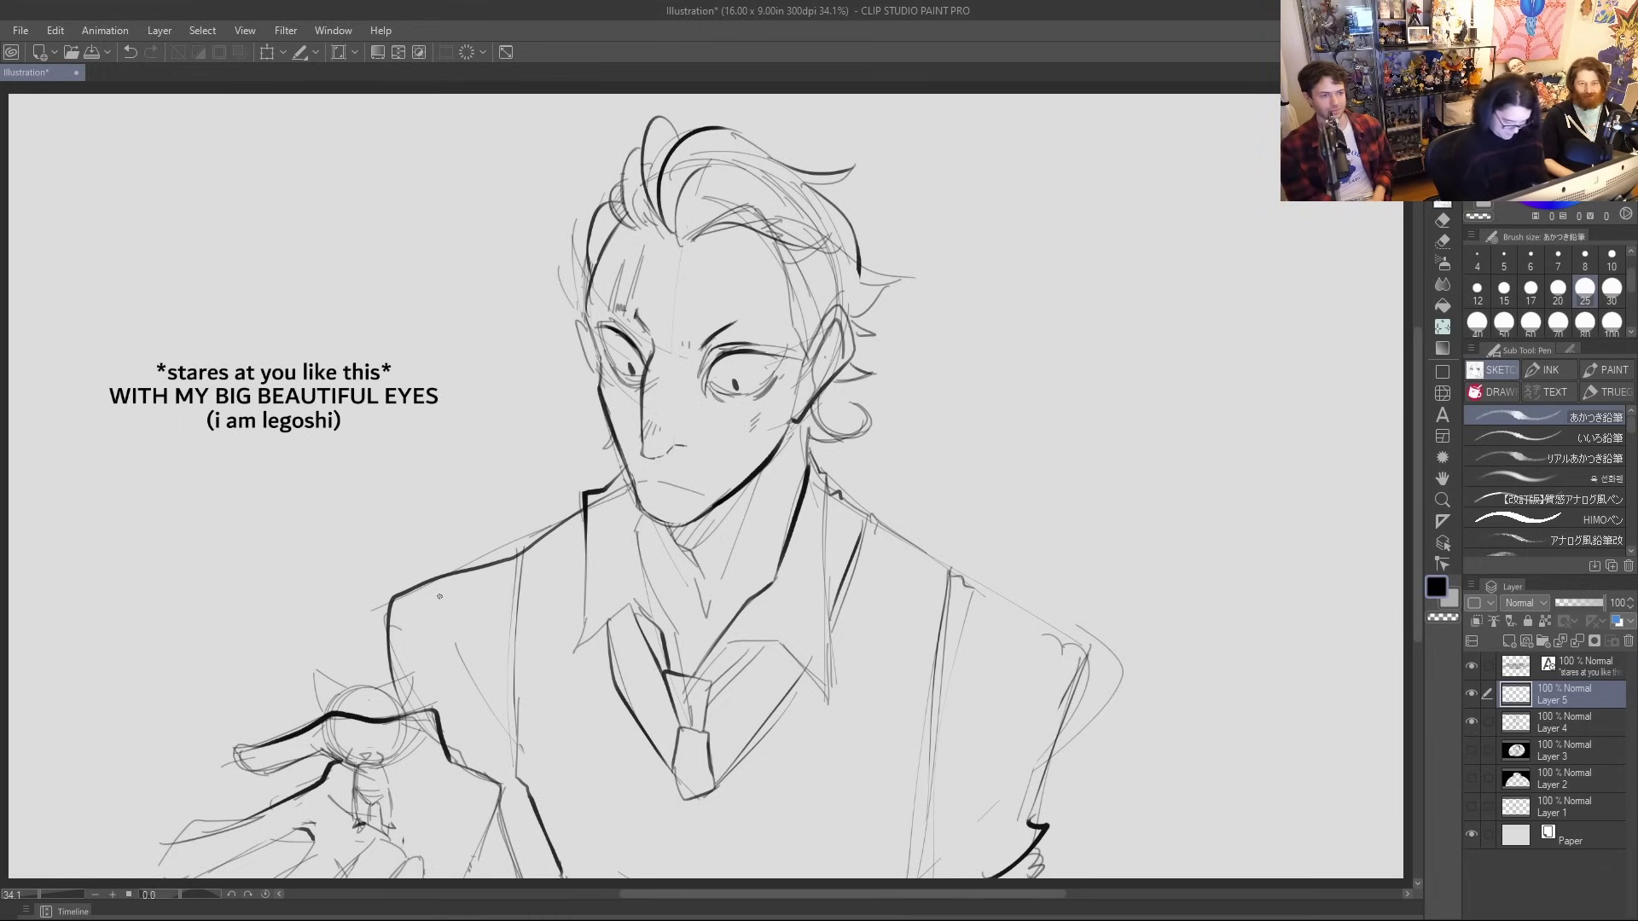
mouse_move(340, 719)
left_mouse_down()
mouse_move(332, 750)
mouse_move(362, 722)
mouse_move(390, 757)
left_mouse_up()
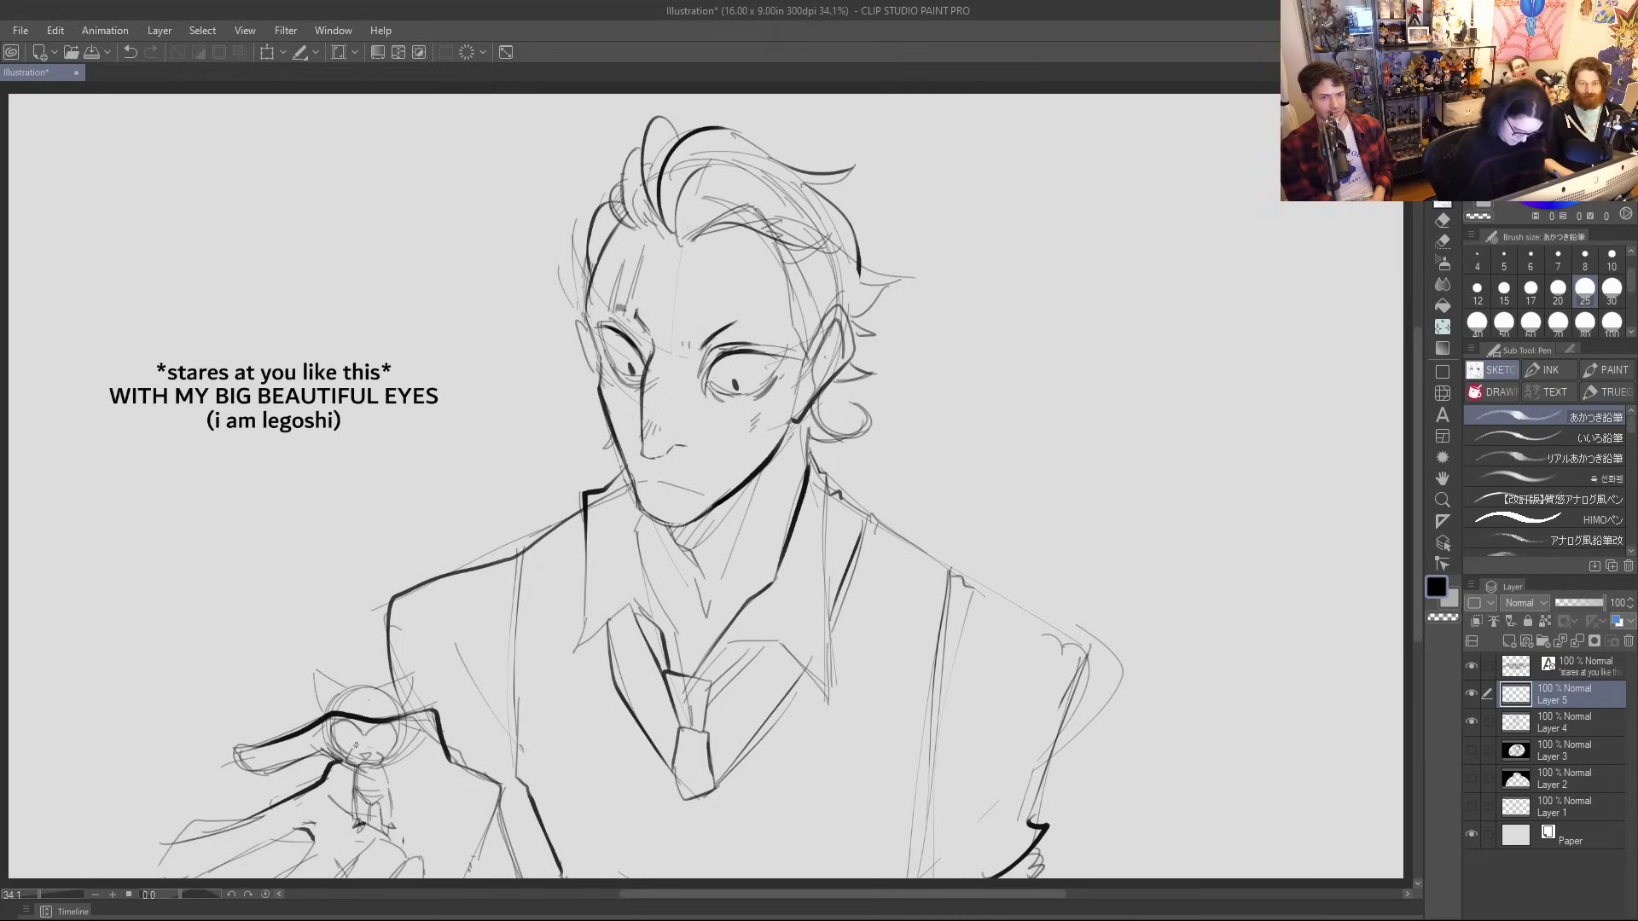
mouse_move(338, 737)
left_mouse_down()
mouse_move(384, 741)
mouse_move(344, 705)
mouse_move(359, 777)
mouse_move(397, 784)
left_mouse_up()
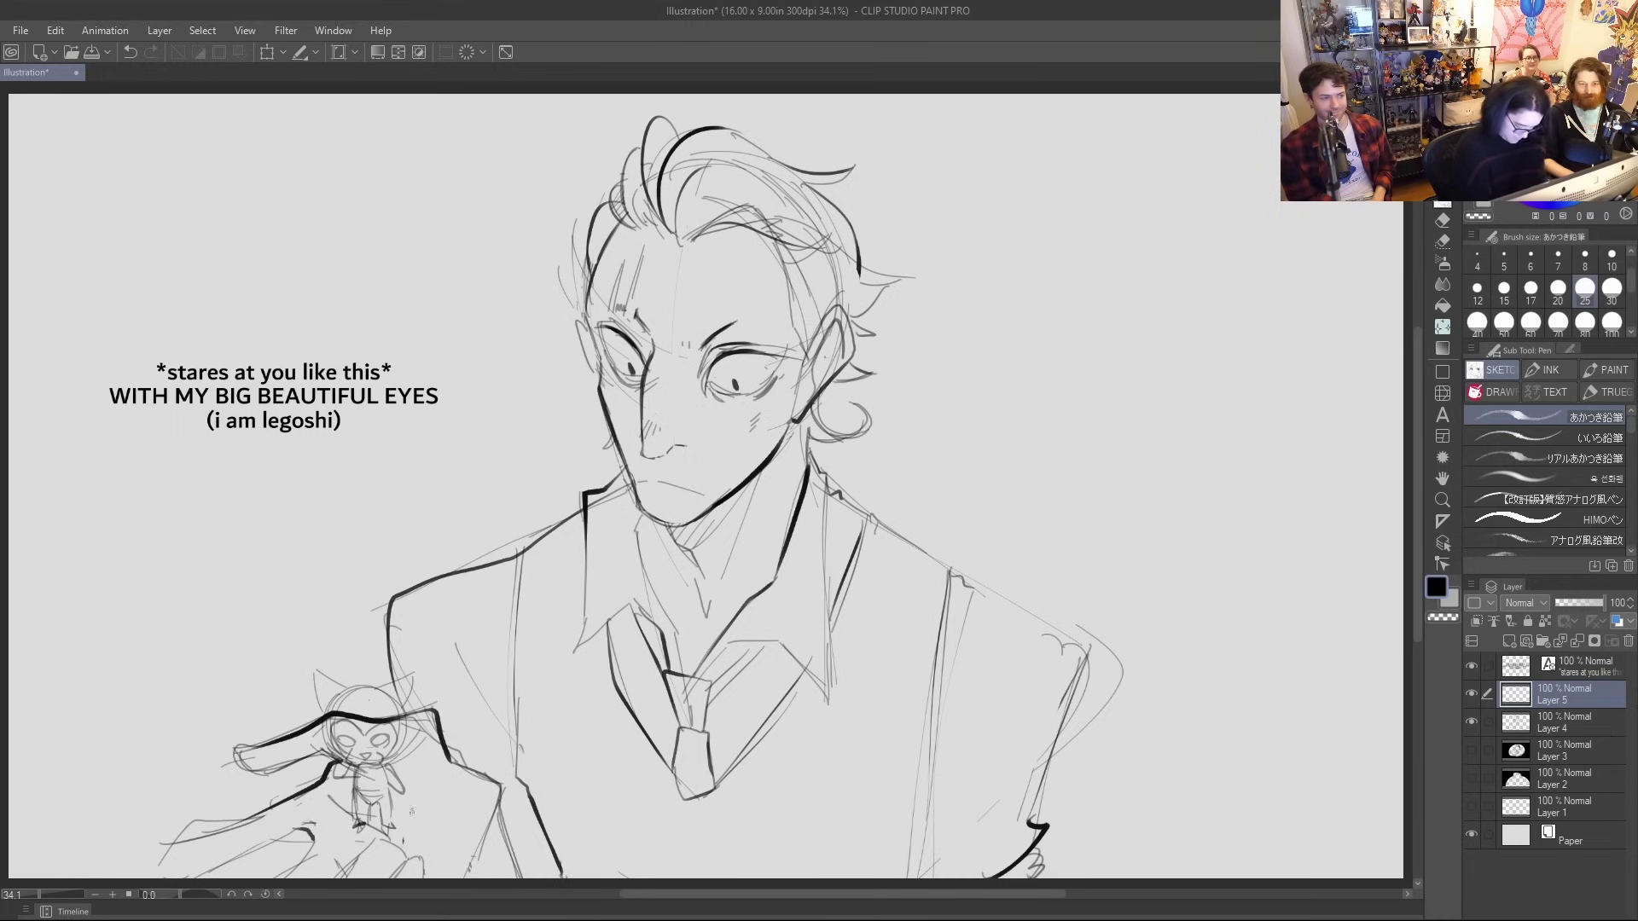
left_click_drag(394, 808, 411, 812)
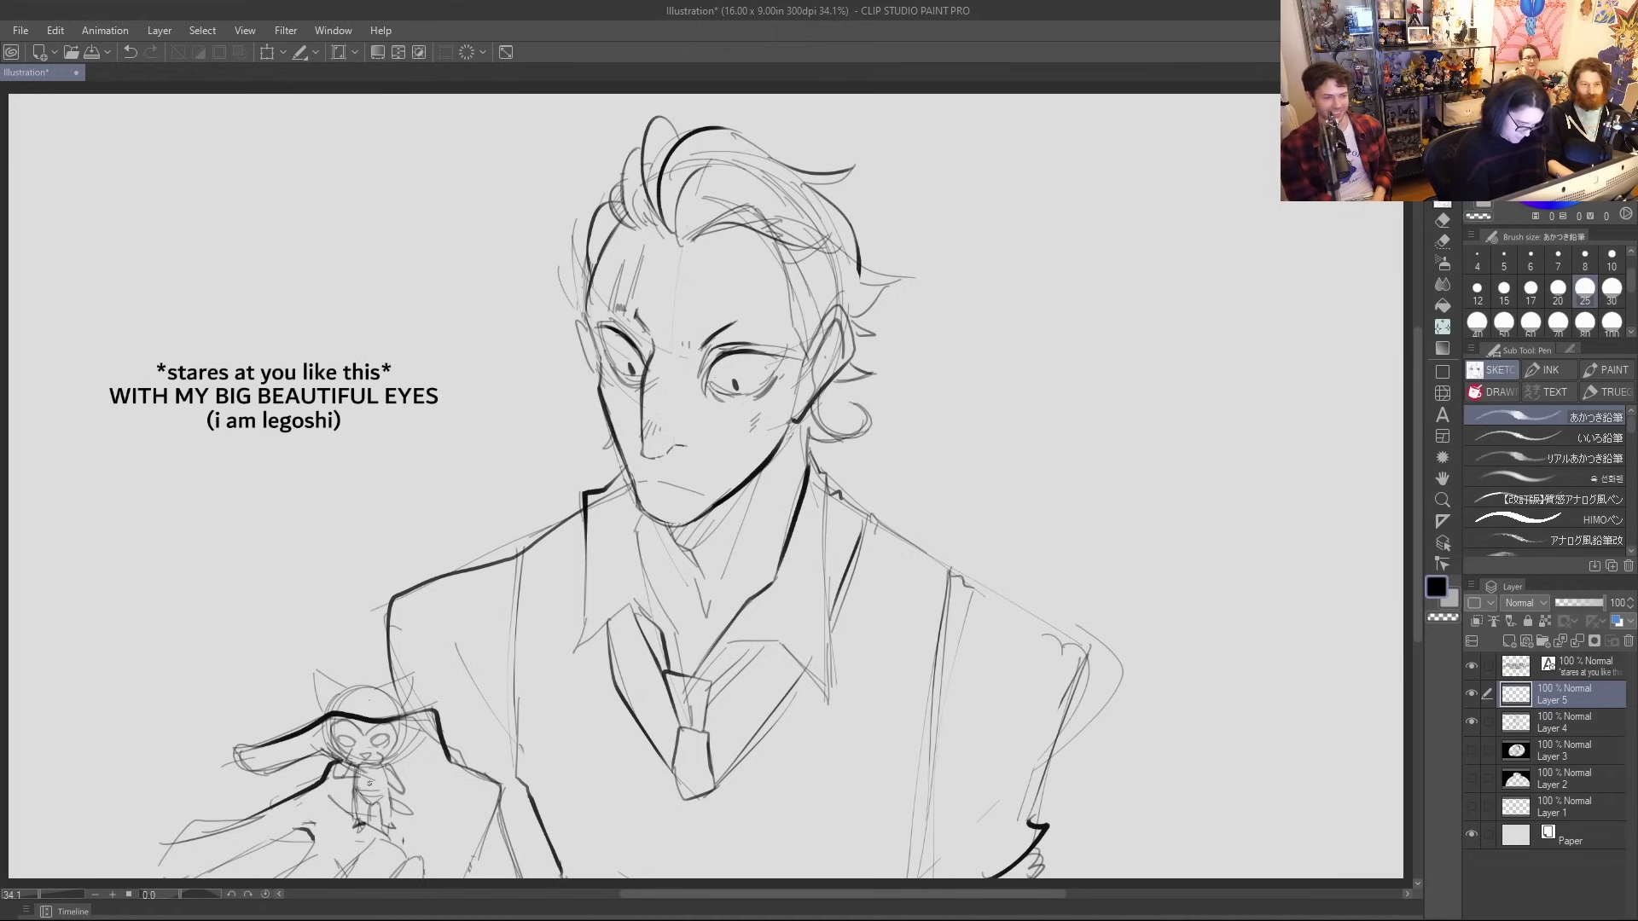
Rotate the small figure clockwise so it leans diagonally, and position it against the base of the palm
left_click(267, 52)
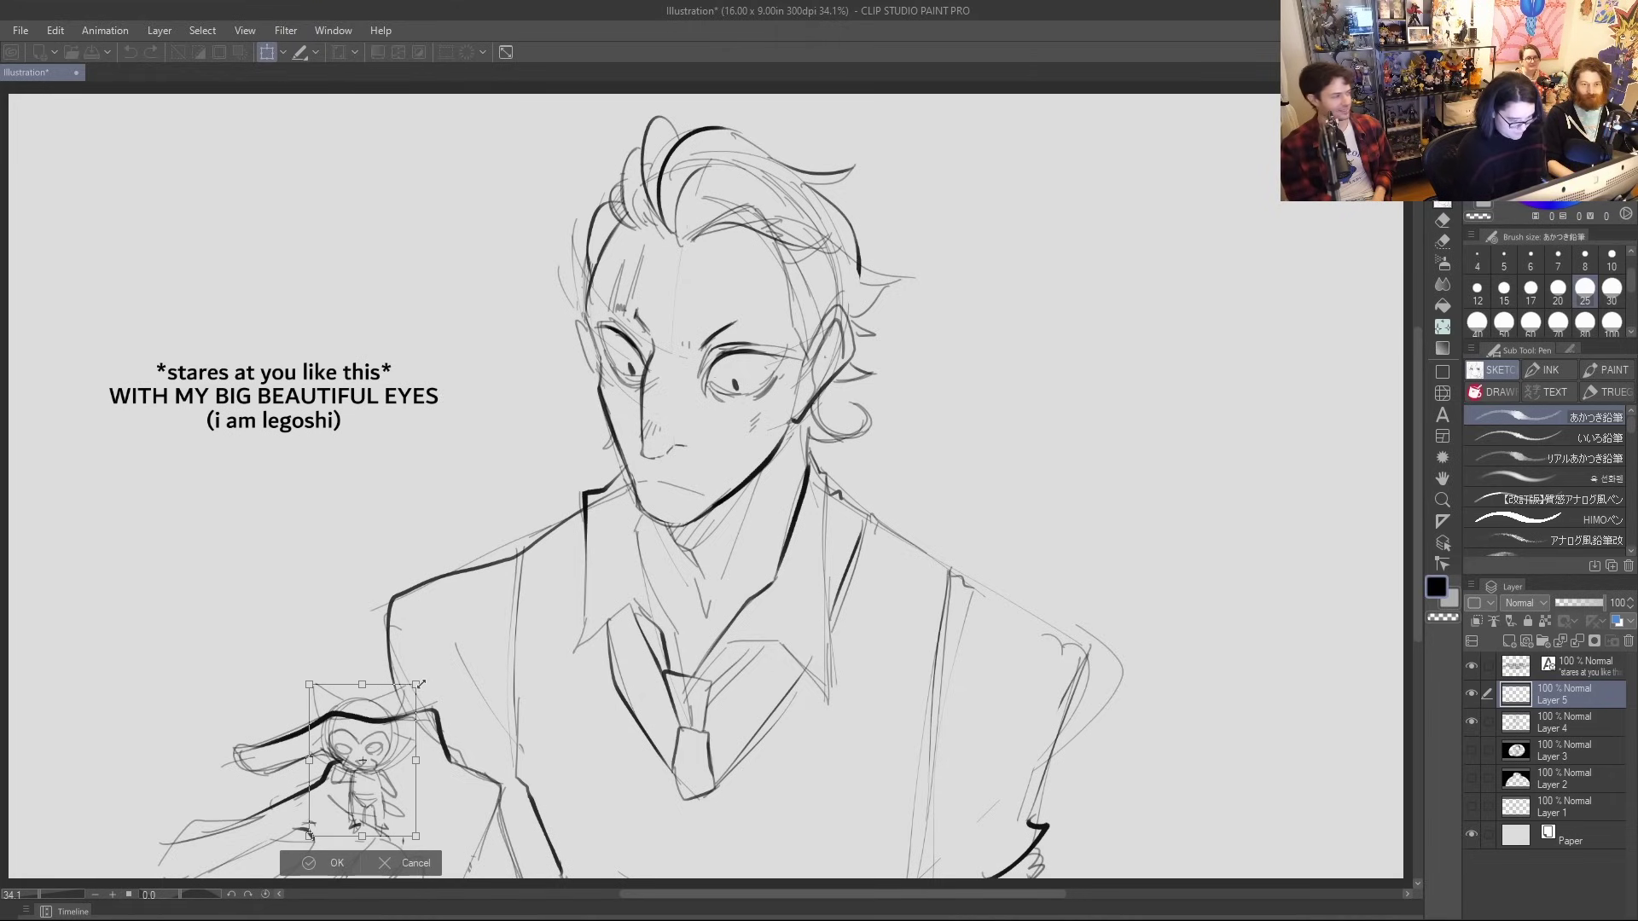
left_click_drag(401, 753, 443, 696)
left_click_drag(454, 777, 460, 775)
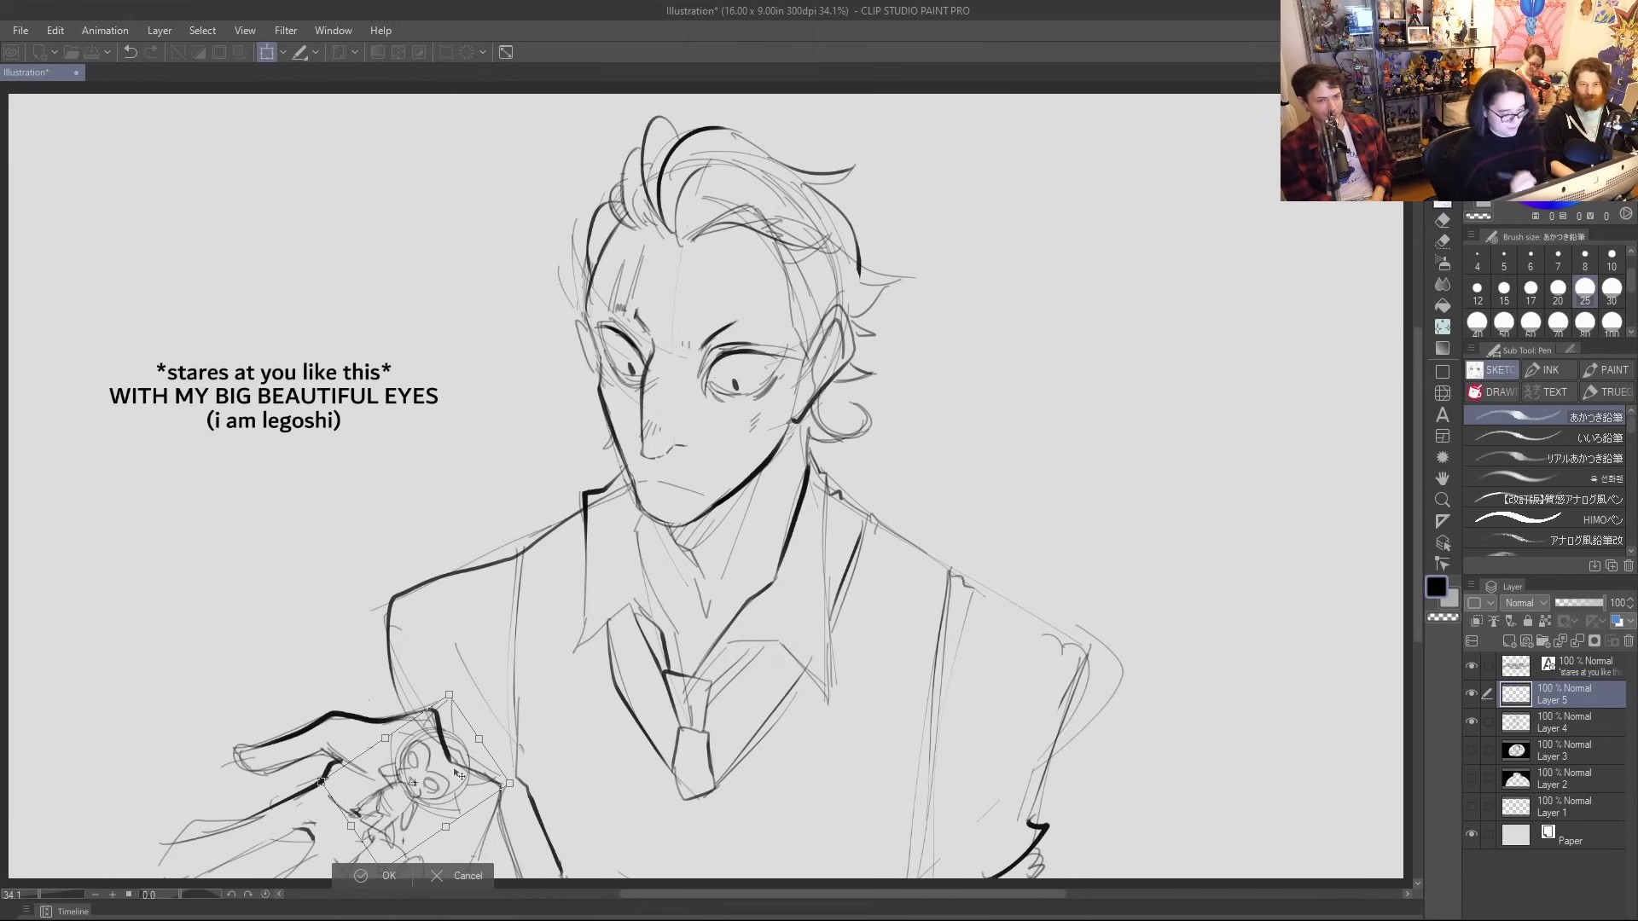
key("Return")
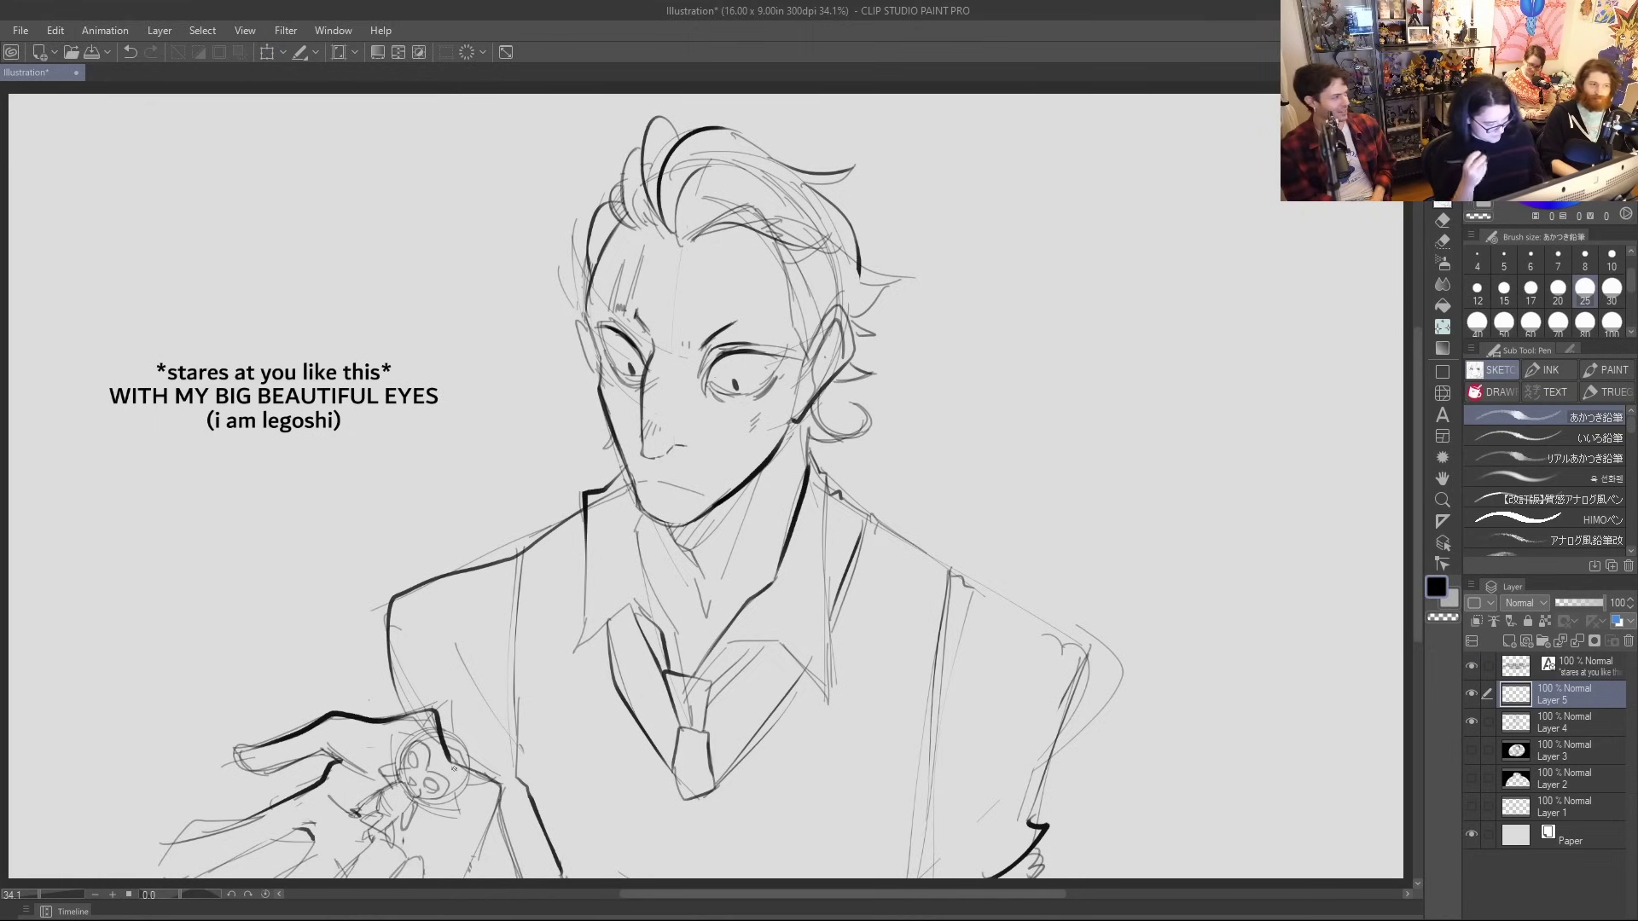
Apply the blue layer color to Layer 5, move it below Layer 4, and make Layer 4 active
left_click(1618, 622)
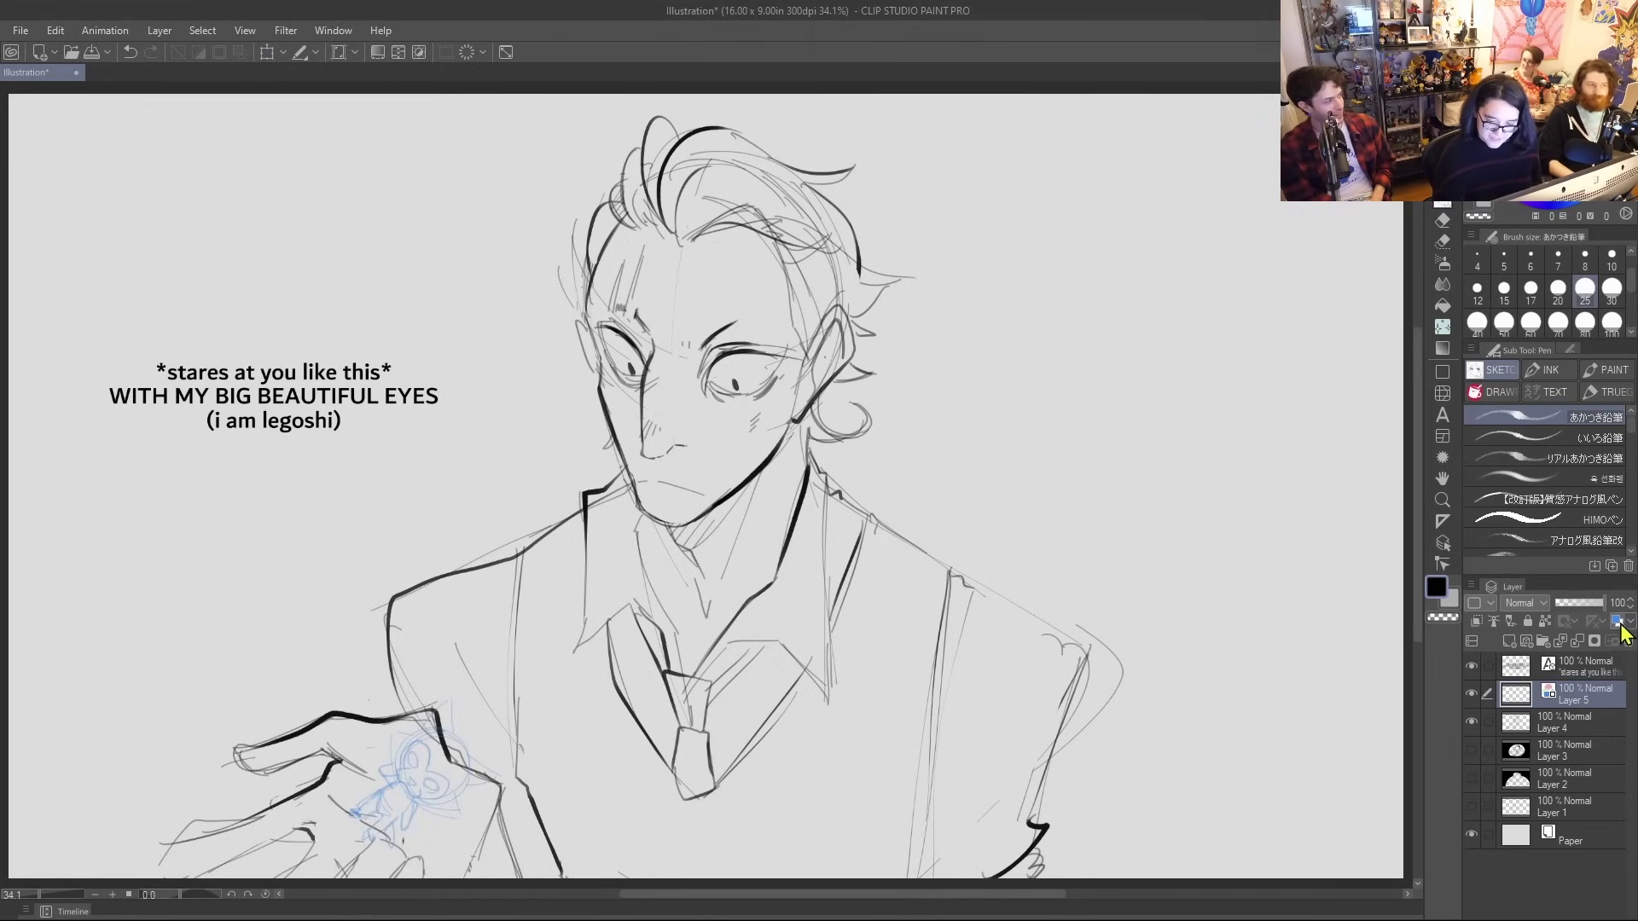
left_click(1618, 622)
left_click(1618, 622)
left_click_drag(1568, 695, 1553, 722)
left_click(1543, 705)
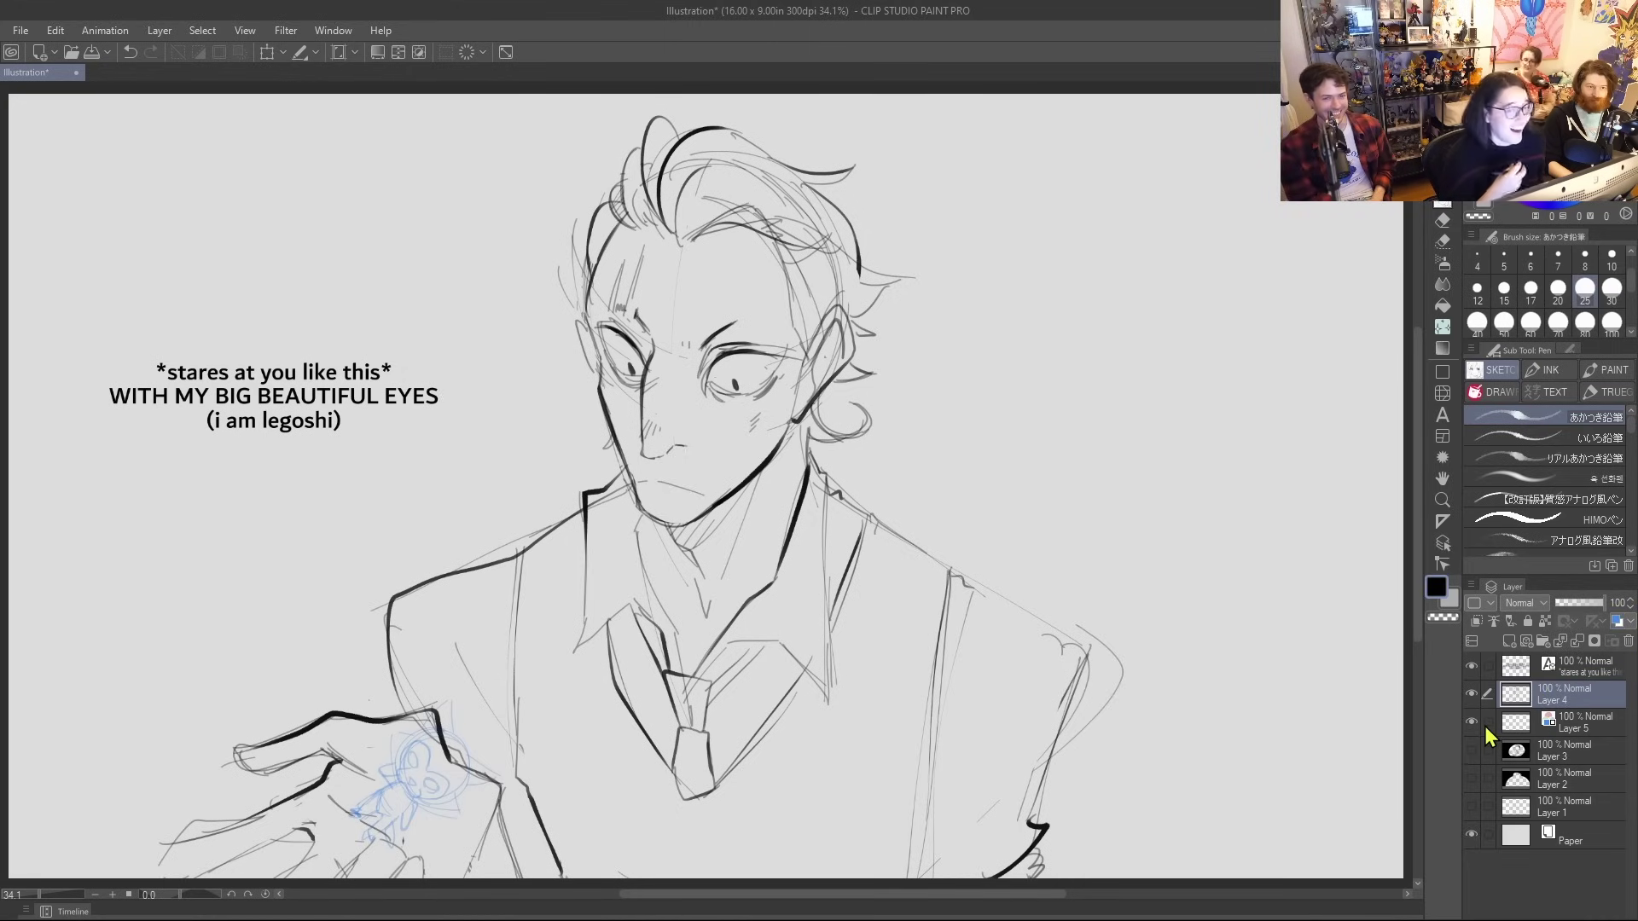
Erase the hand lines crossing the small figure's head, then outline the head with pointed ears and jagged cheek fur using the sketch pen
key("e")
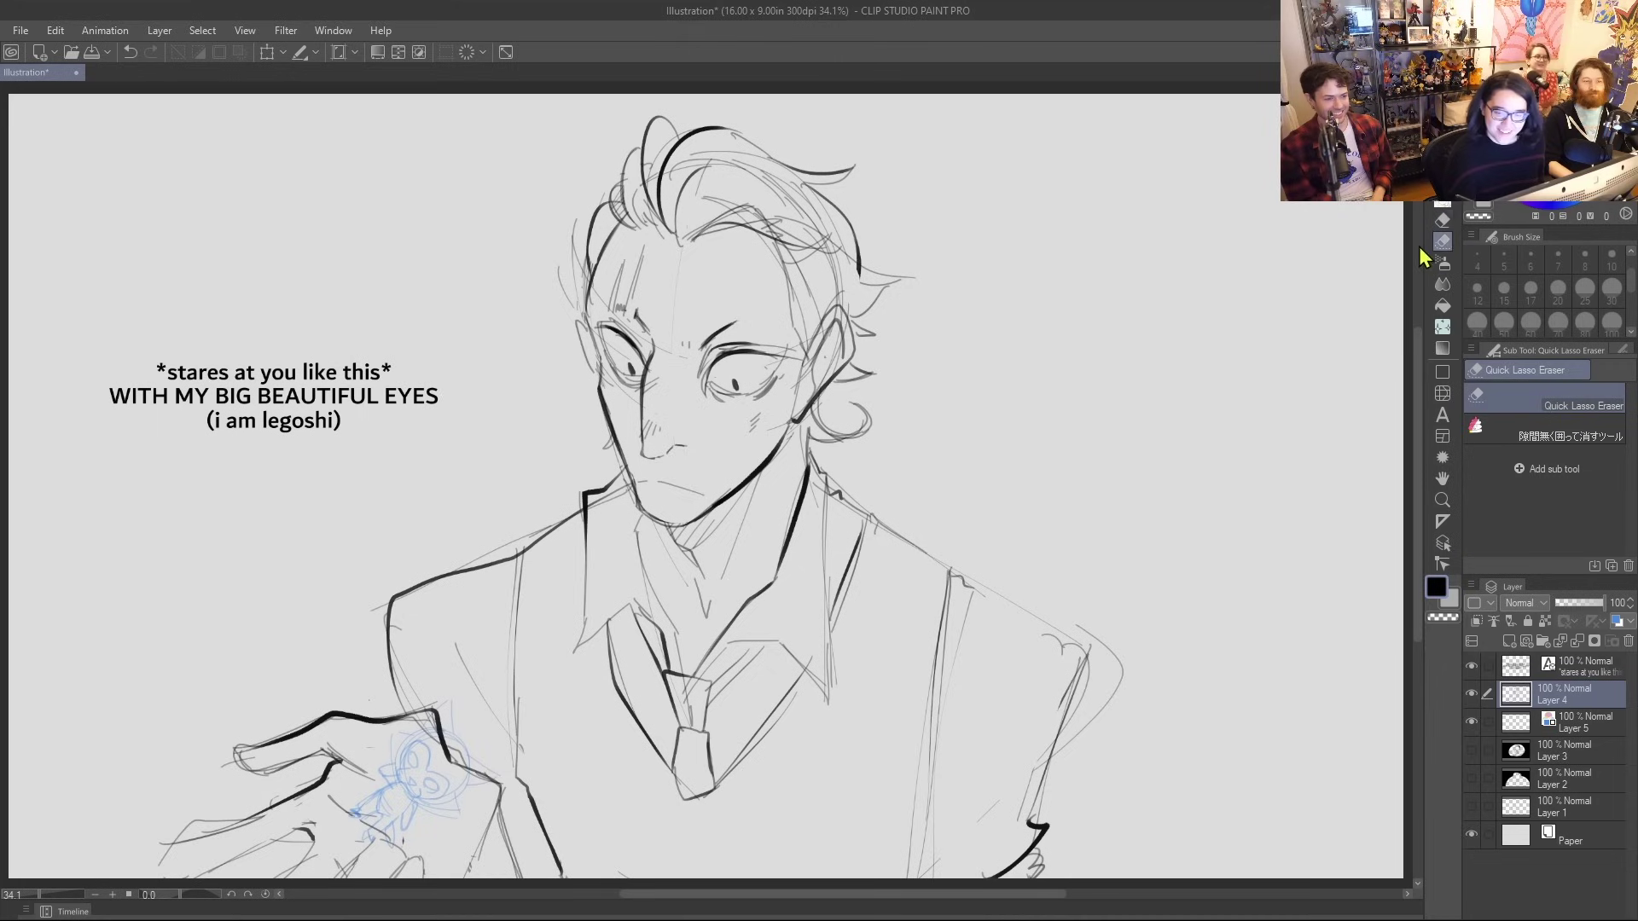
mouse_move(437, 733)
left_mouse_down()
mouse_move(459, 718)
mouse_move(476, 772)
mouse_move(439, 749)
left_mouse_up()
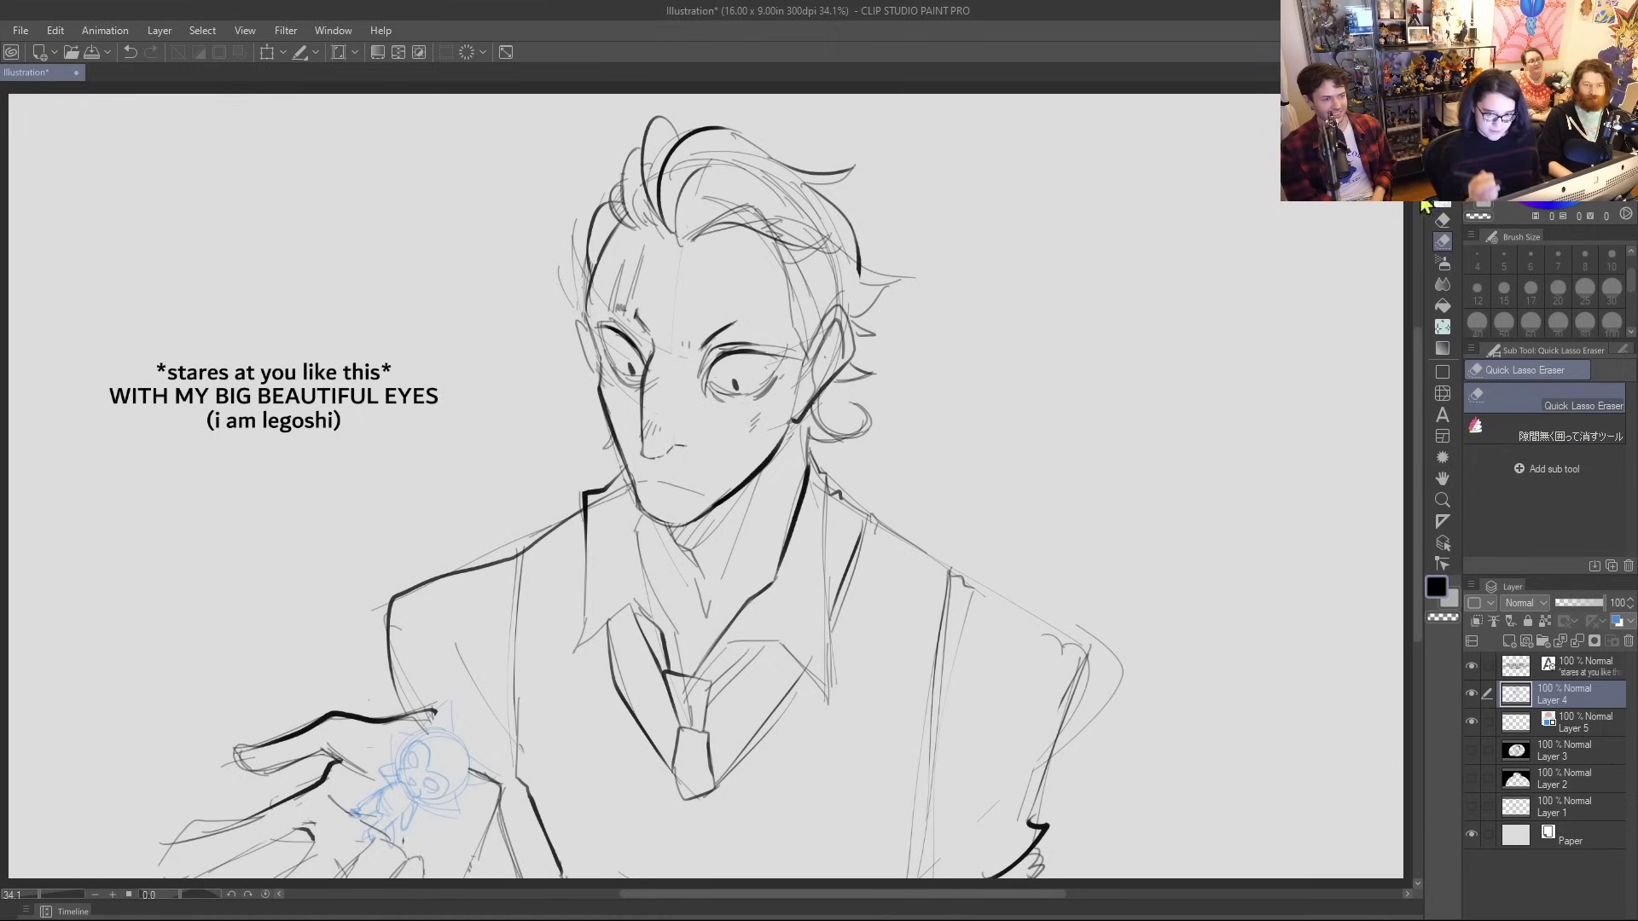
left_click(1450, 208)
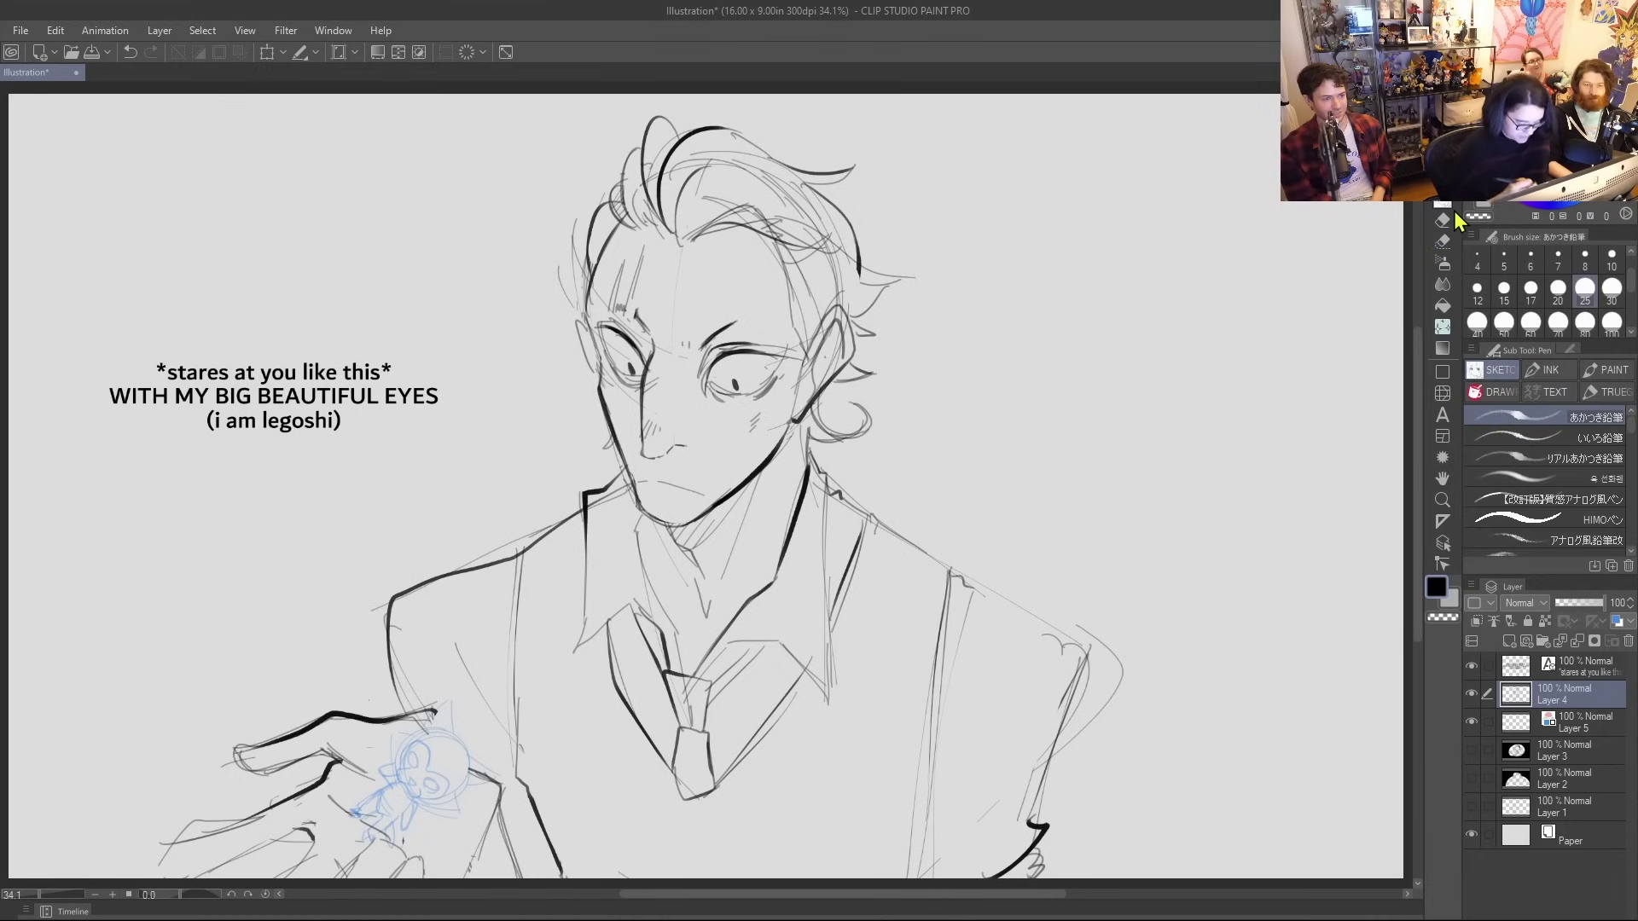
mouse_move(434, 728)
left_mouse_down()
mouse_move(388, 757)
mouse_move(395, 733)
mouse_move(449, 767)
mouse_move(470, 757)
mouse_move(457, 810)
mouse_move(412, 805)
left_mouse_up()
mouse_move(433, 728)
left_mouse_down()
mouse_move(450, 703)
mouse_move(465, 757)
mouse_move(457, 731)
mouse_move(498, 772)
mouse_move(467, 783)
left_mouse_up()
key("ctrl+z")
key("ctrl+z")
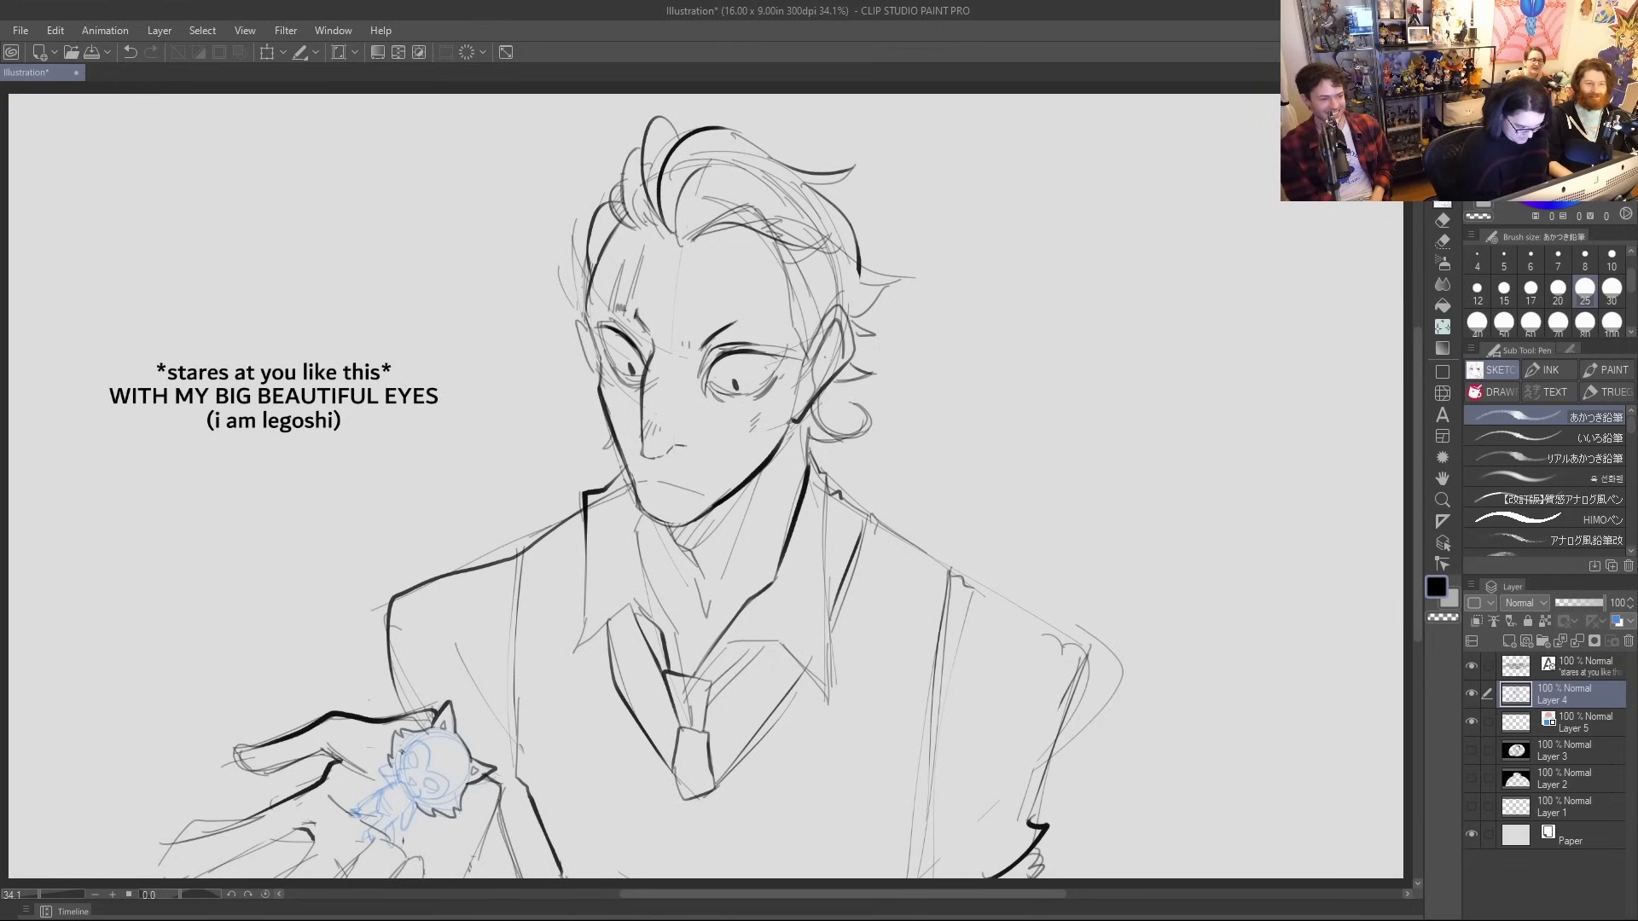
Draw the small figure's eyes, nose, muzzle and surrounding face mask over the blue sketch
left_click_drag(411, 764, 418, 760)
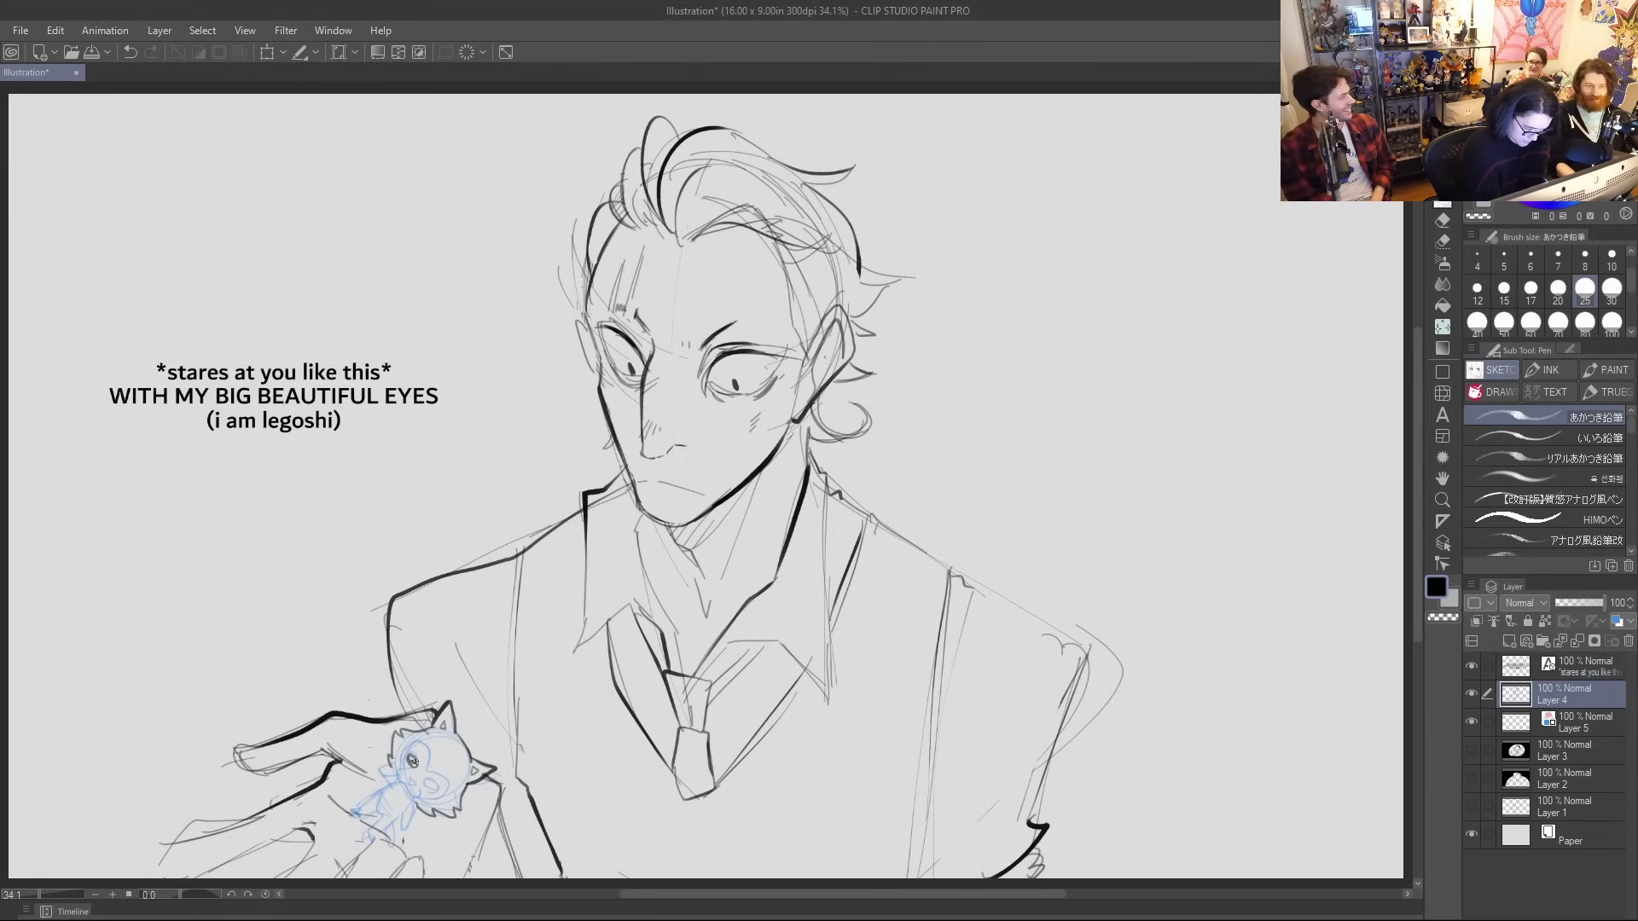
left_click_drag(429, 783, 435, 785)
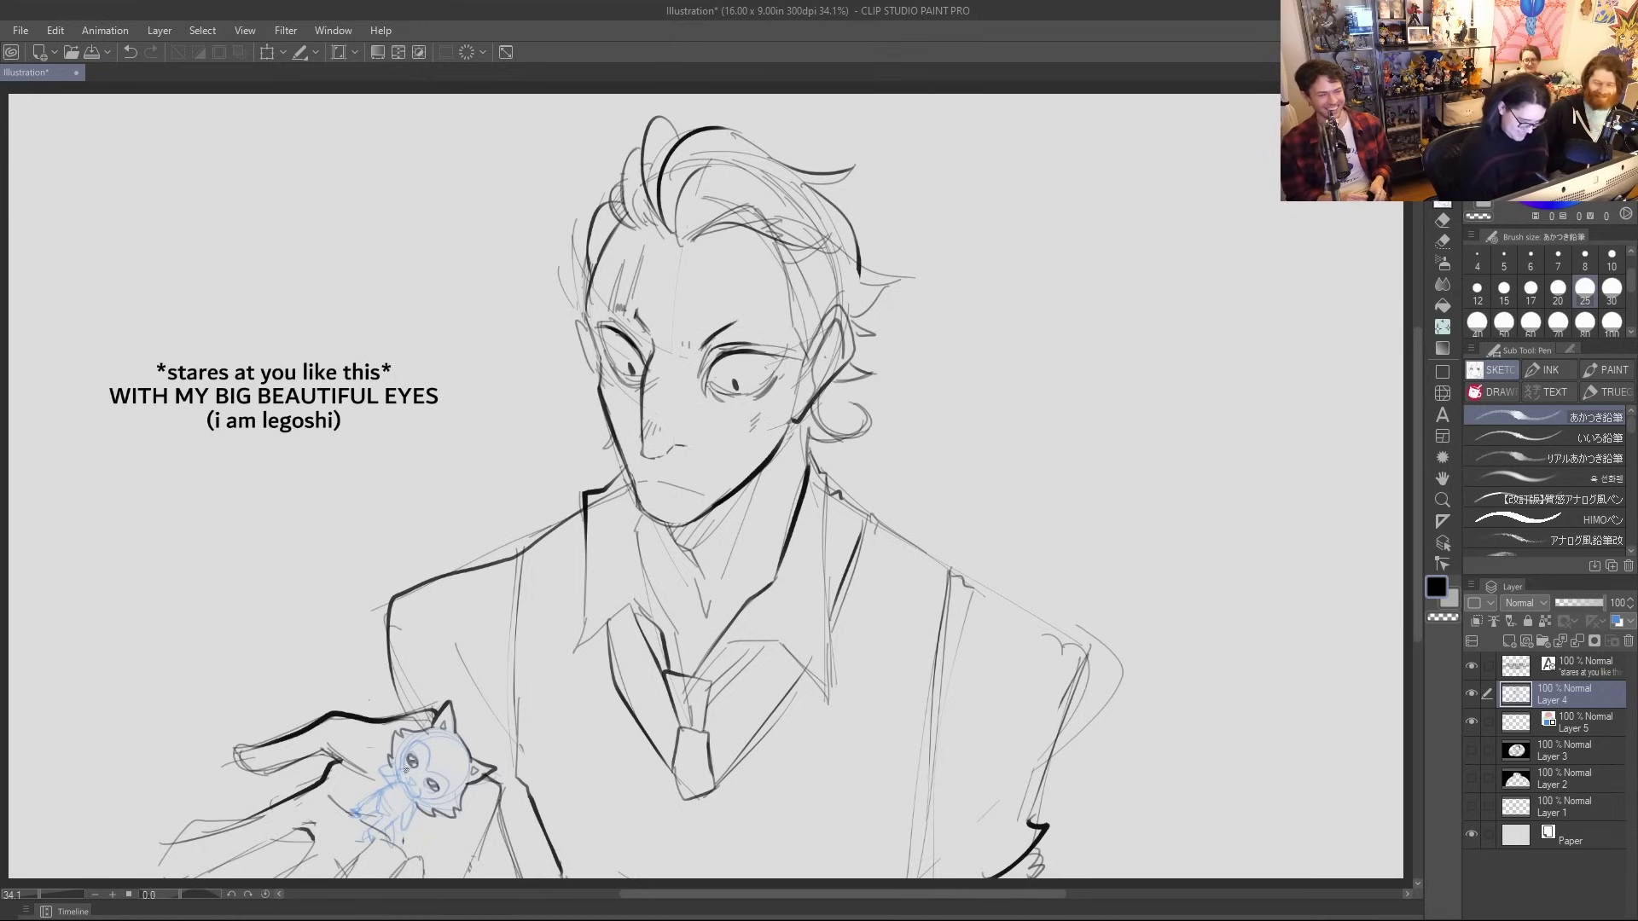
mouse_move(408, 766)
left_mouse_down()
mouse_move(393, 777)
mouse_move(420, 797)
left_mouse_up()
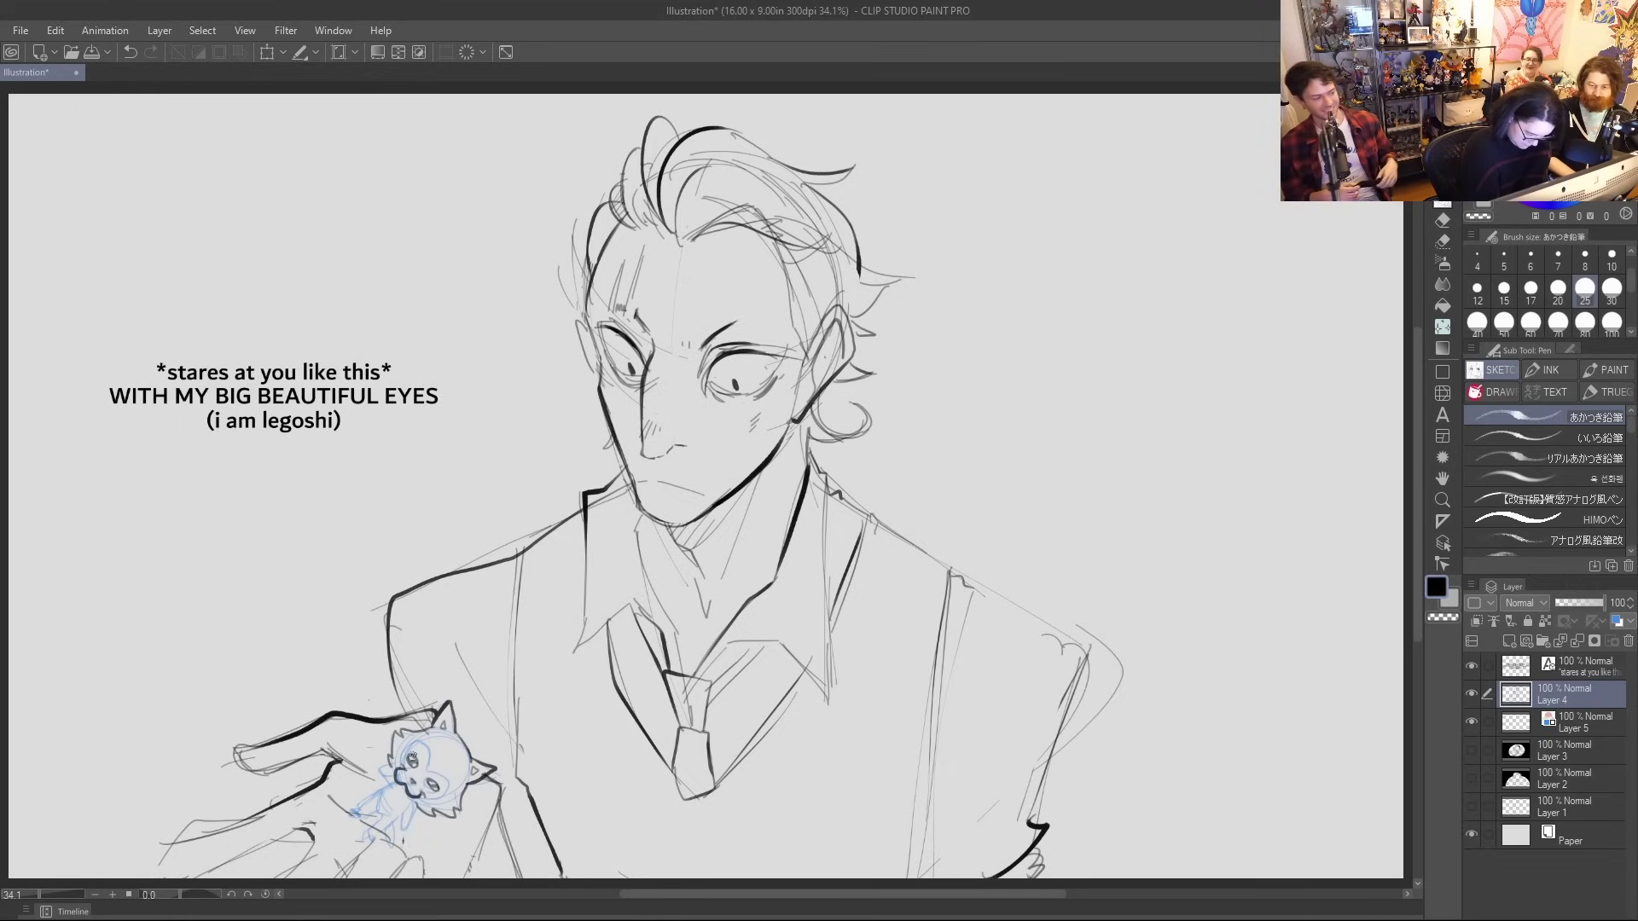
mouse_move(401, 765)
left_mouse_down()
mouse_move(424, 742)
mouse_move(447, 782)
mouse_move(421, 796)
left_mouse_up()
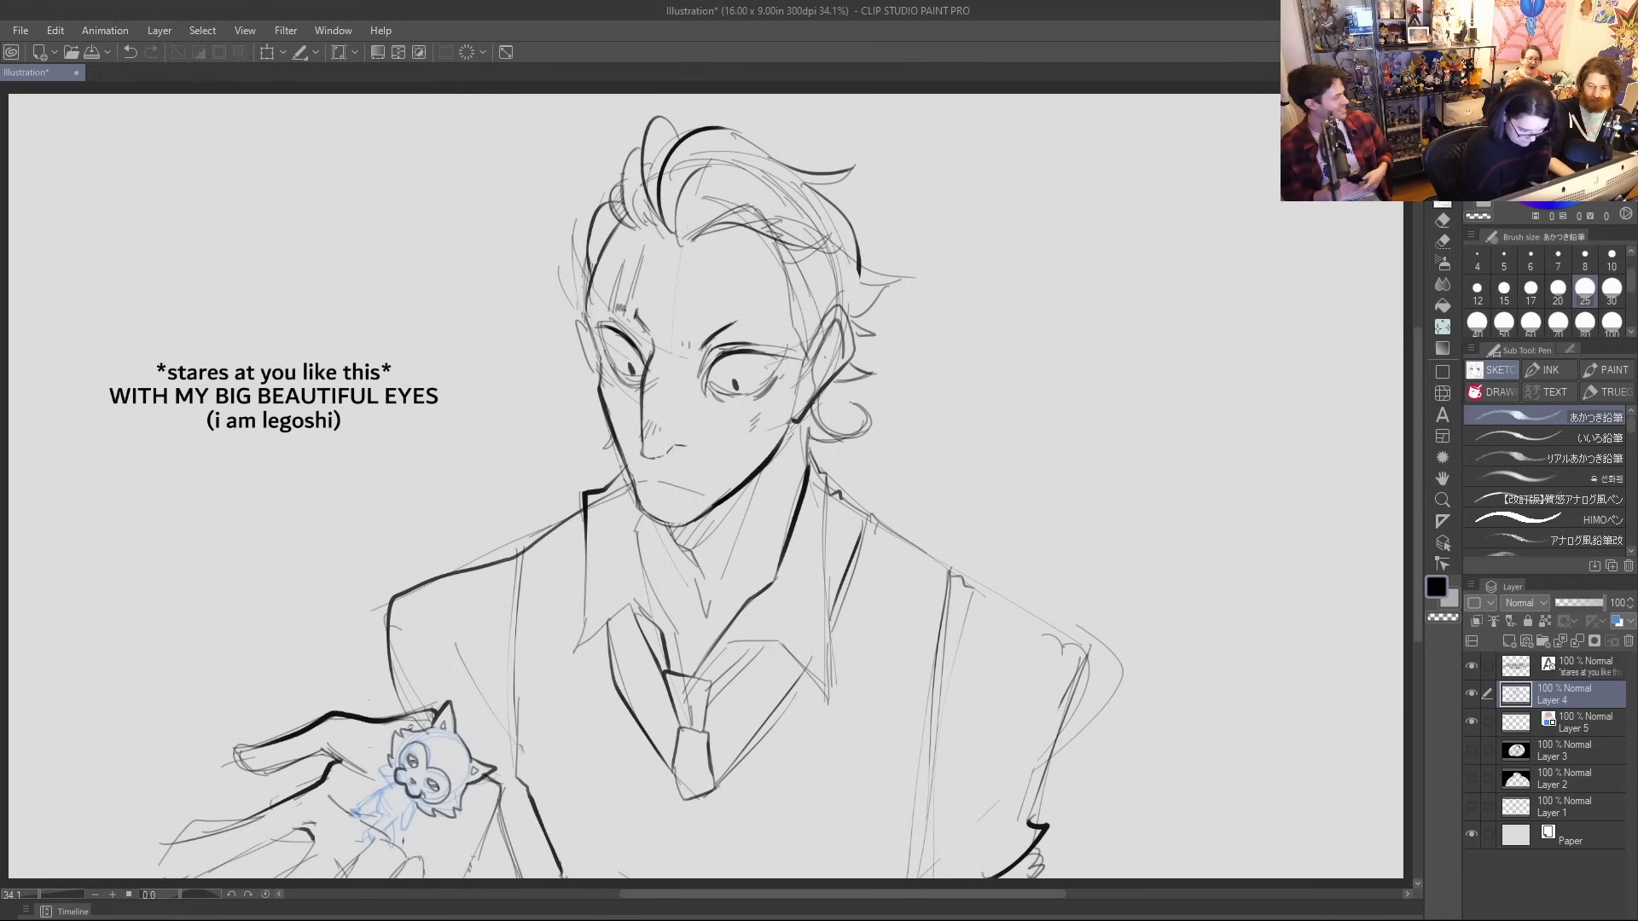
Outline the small figure's body, arms, legs and feet over the blue sketch, undoing and redrawing unsatisfactory strokes
mouse_move(390, 779)
left_mouse_down()
mouse_move(364, 819)
mouse_move(380, 808)
mouse_move(378, 827)
left_mouse_up()
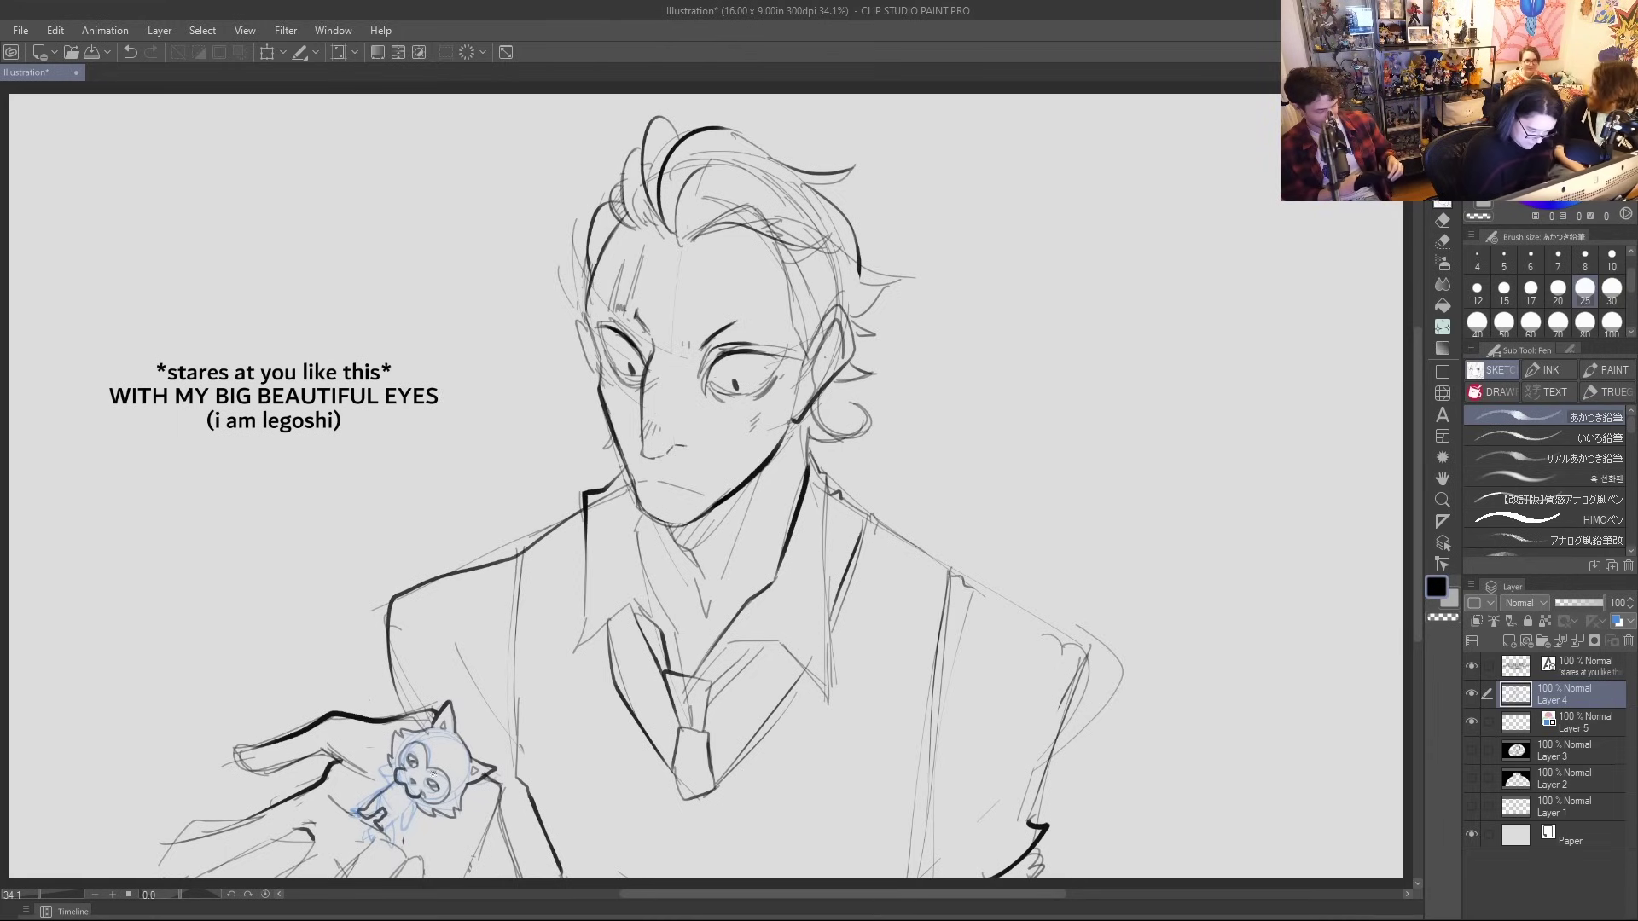
key("ctrl+z")
key("ctrl+z")
key("ctrl+z")
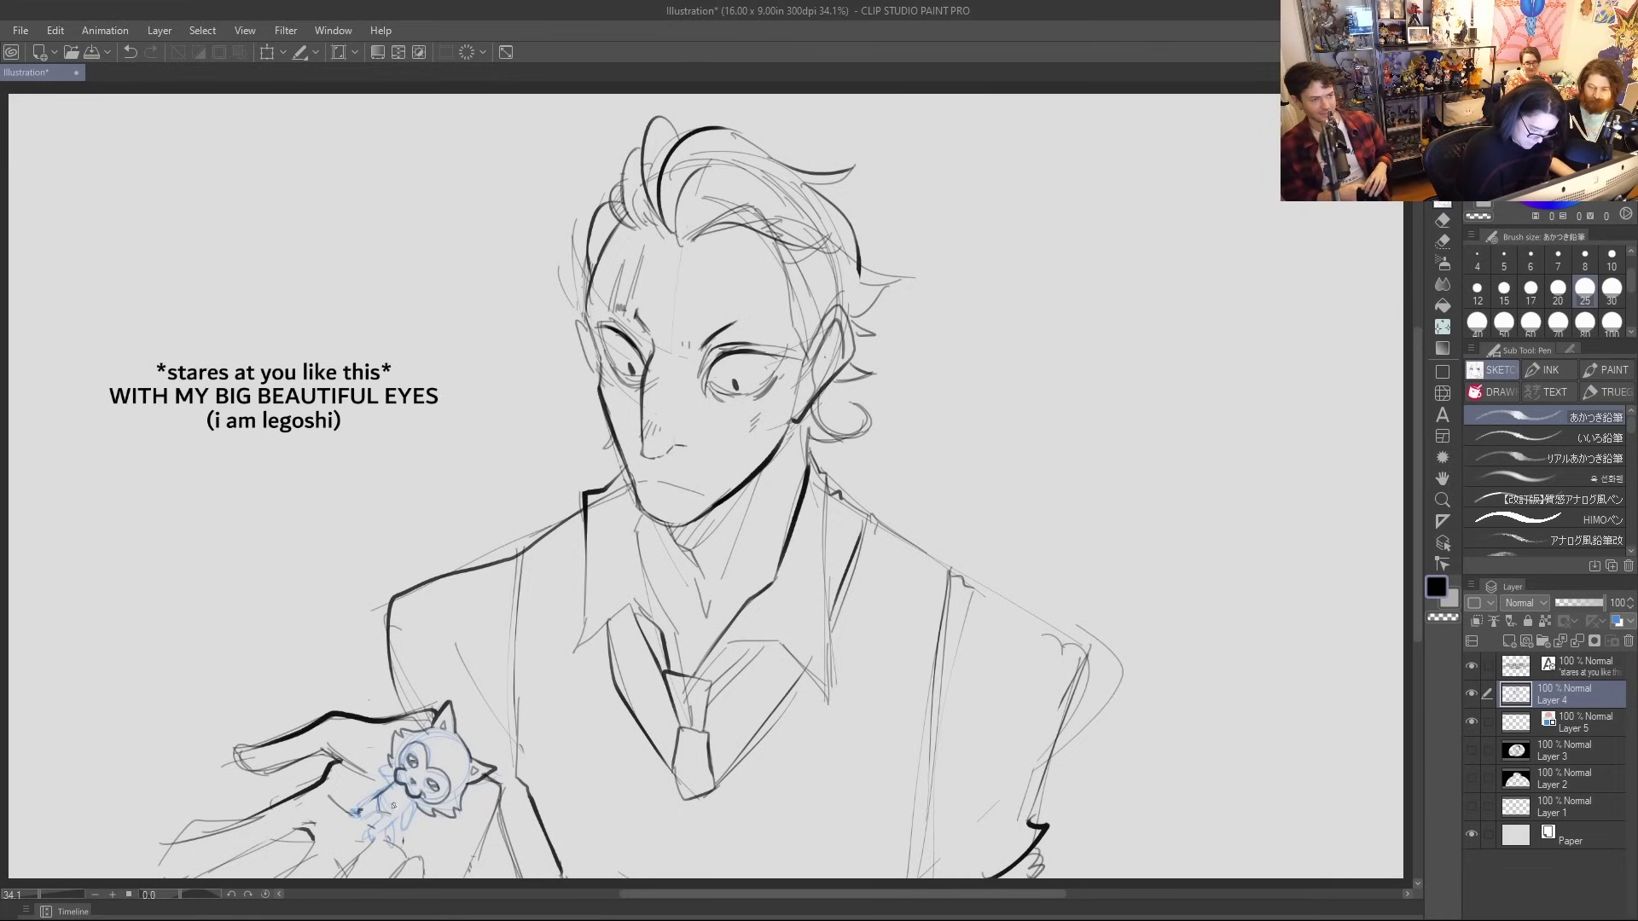
left_click_drag(414, 806, 405, 829)
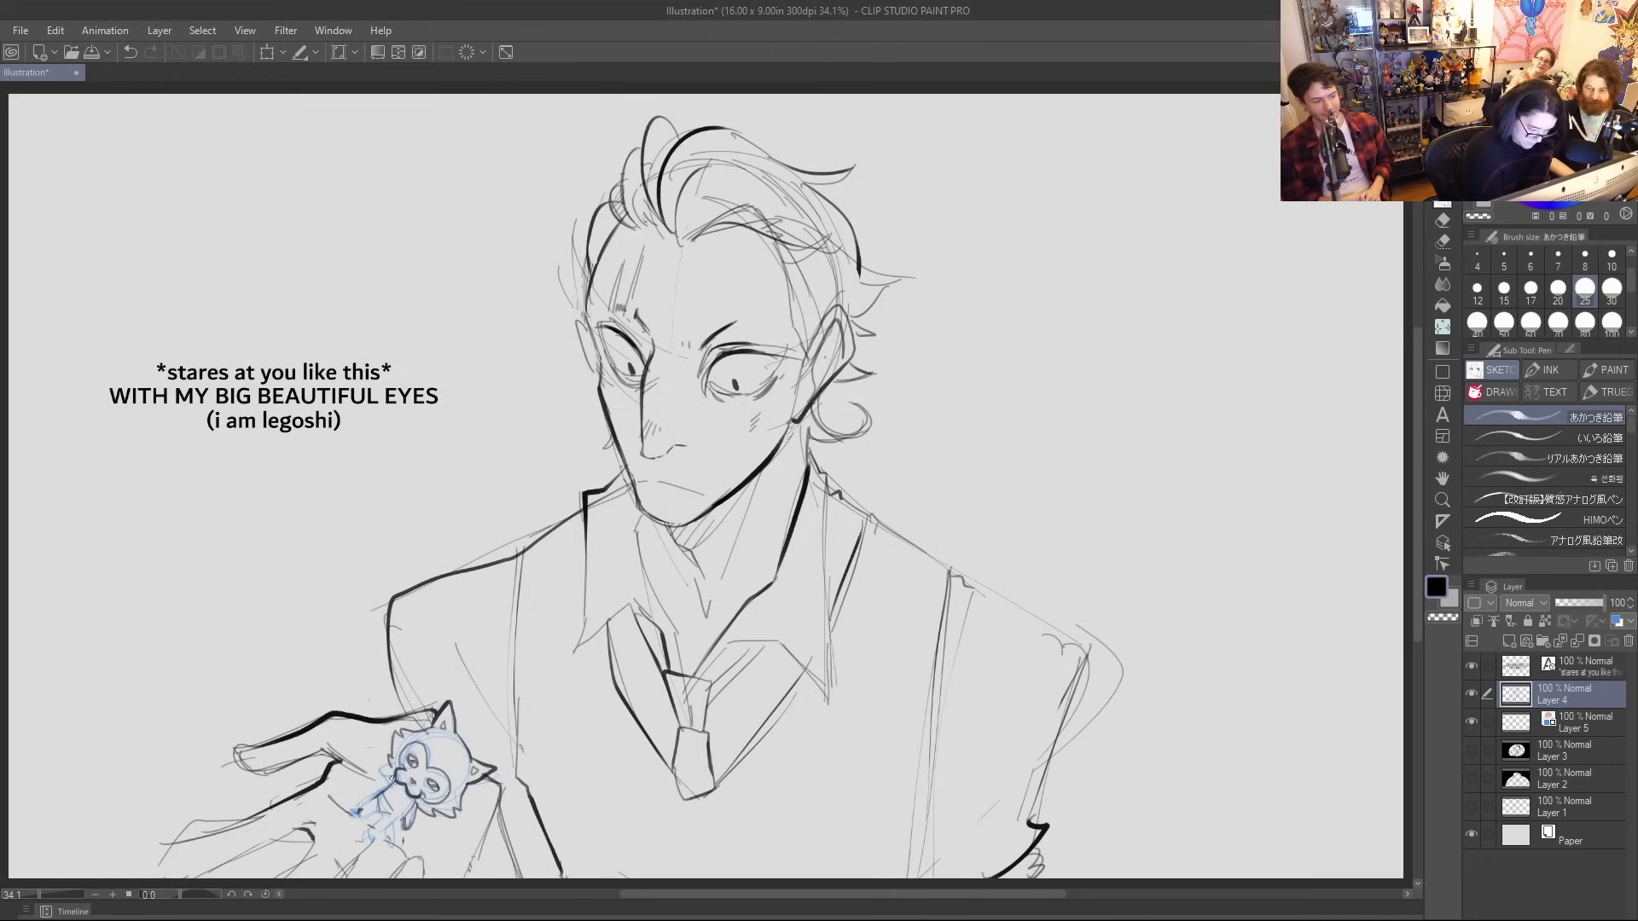
key("ctrl+z")
mouse_move(374, 783)
left_mouse_down()
mouse_move(356, 818)
mouse_move(395, 823)
left_mouse_up()
key("ctrl+z")
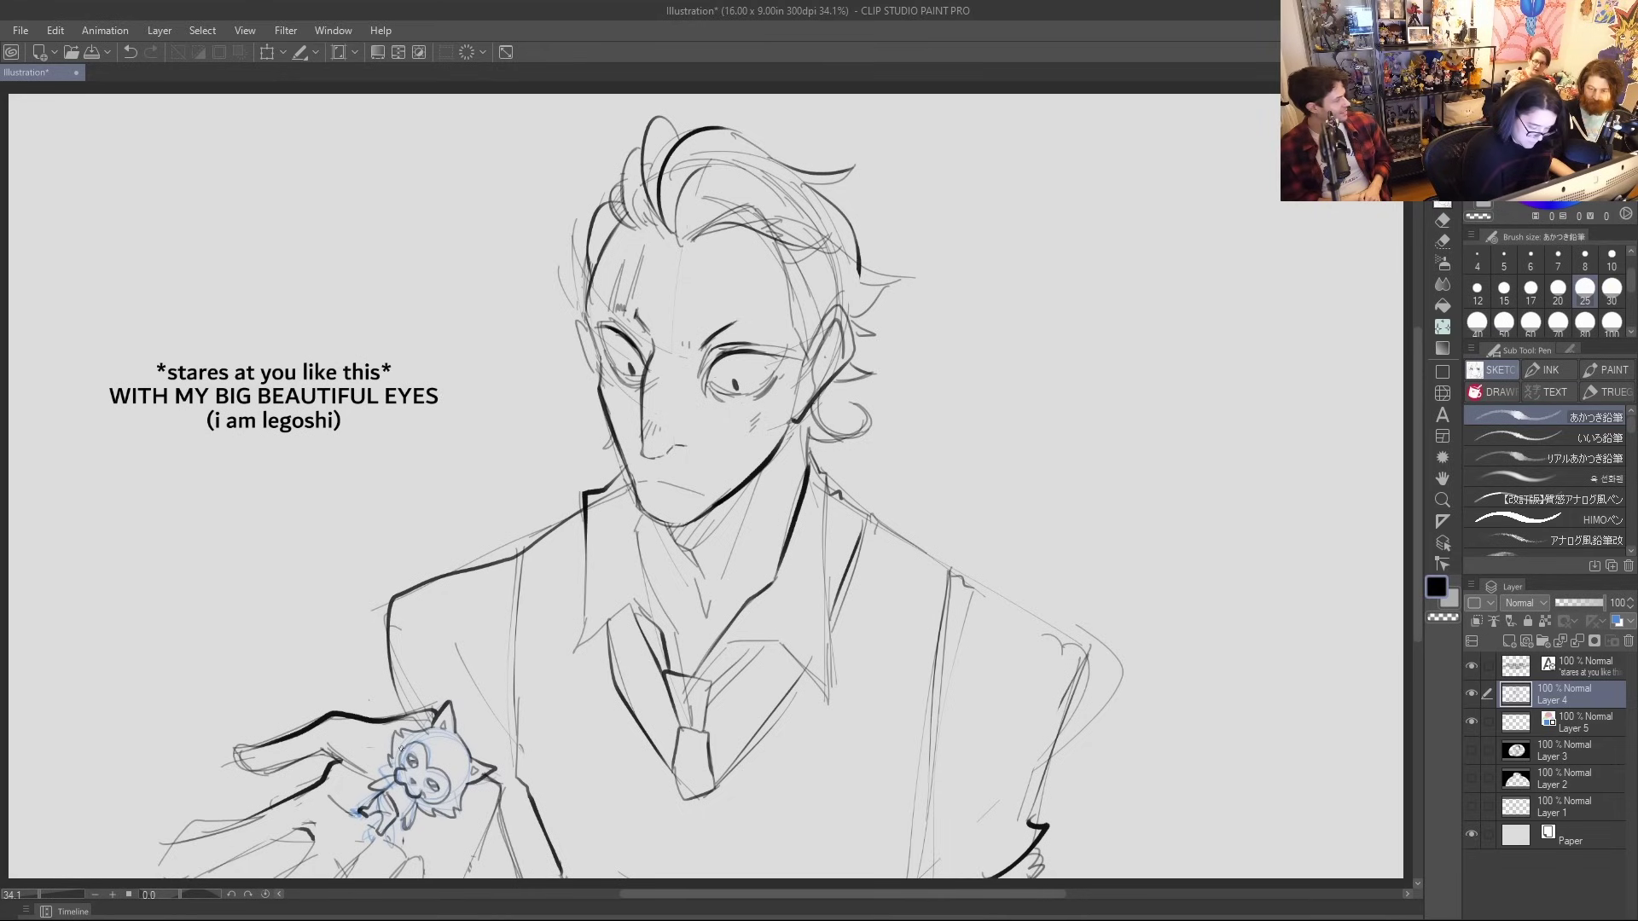
key("ctrl+z")
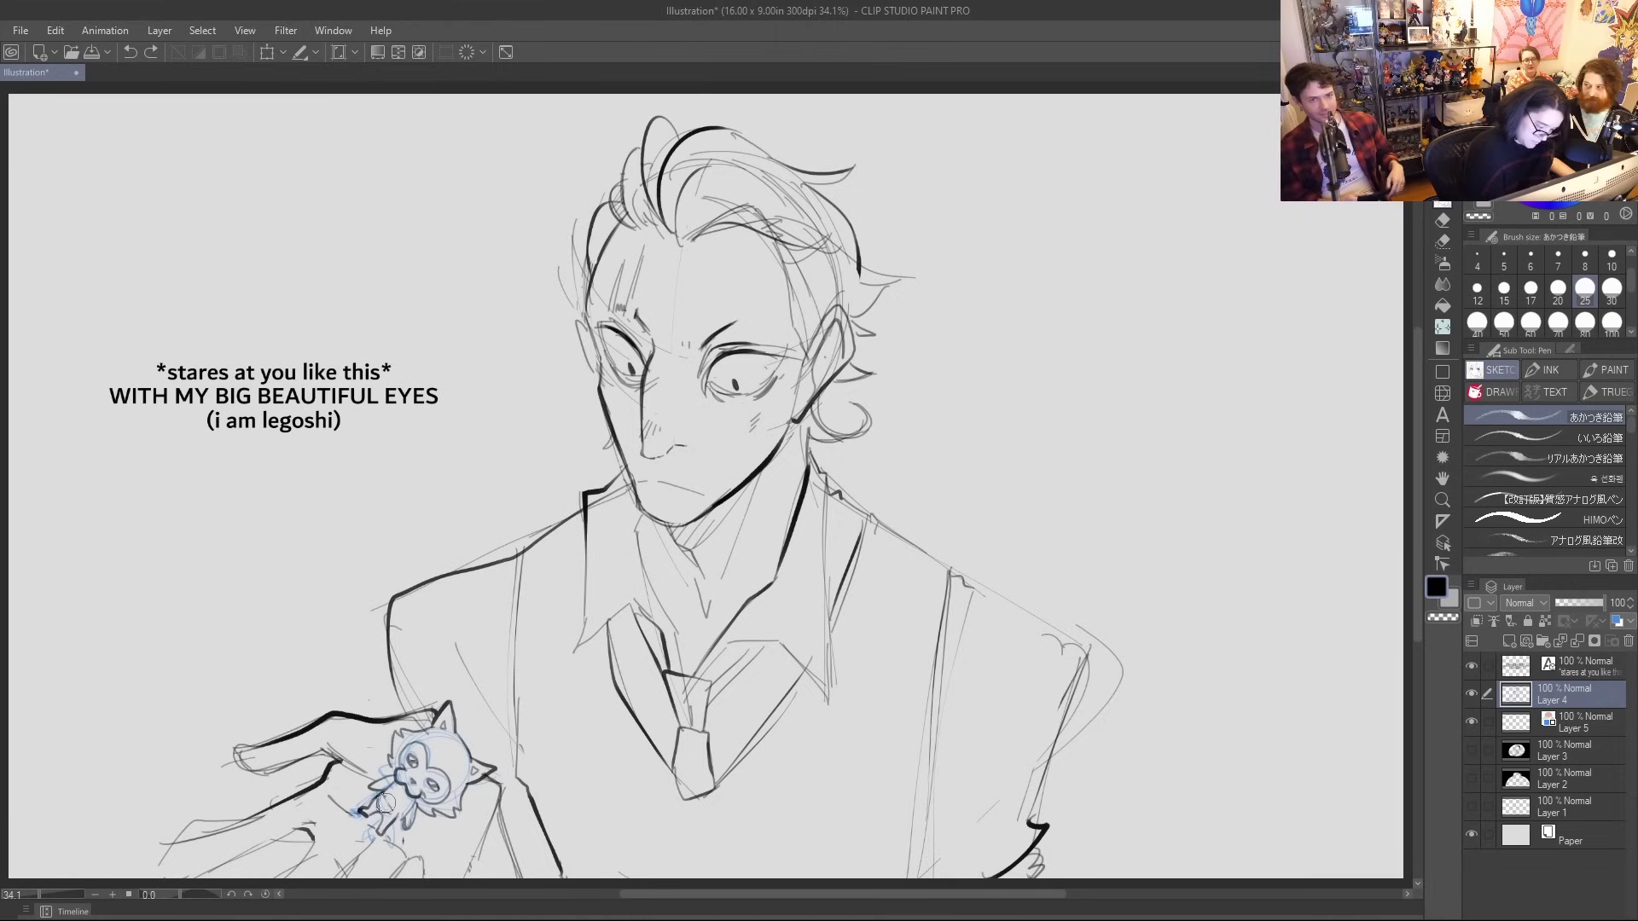
left_click_drag(380, 800, 374, 809)
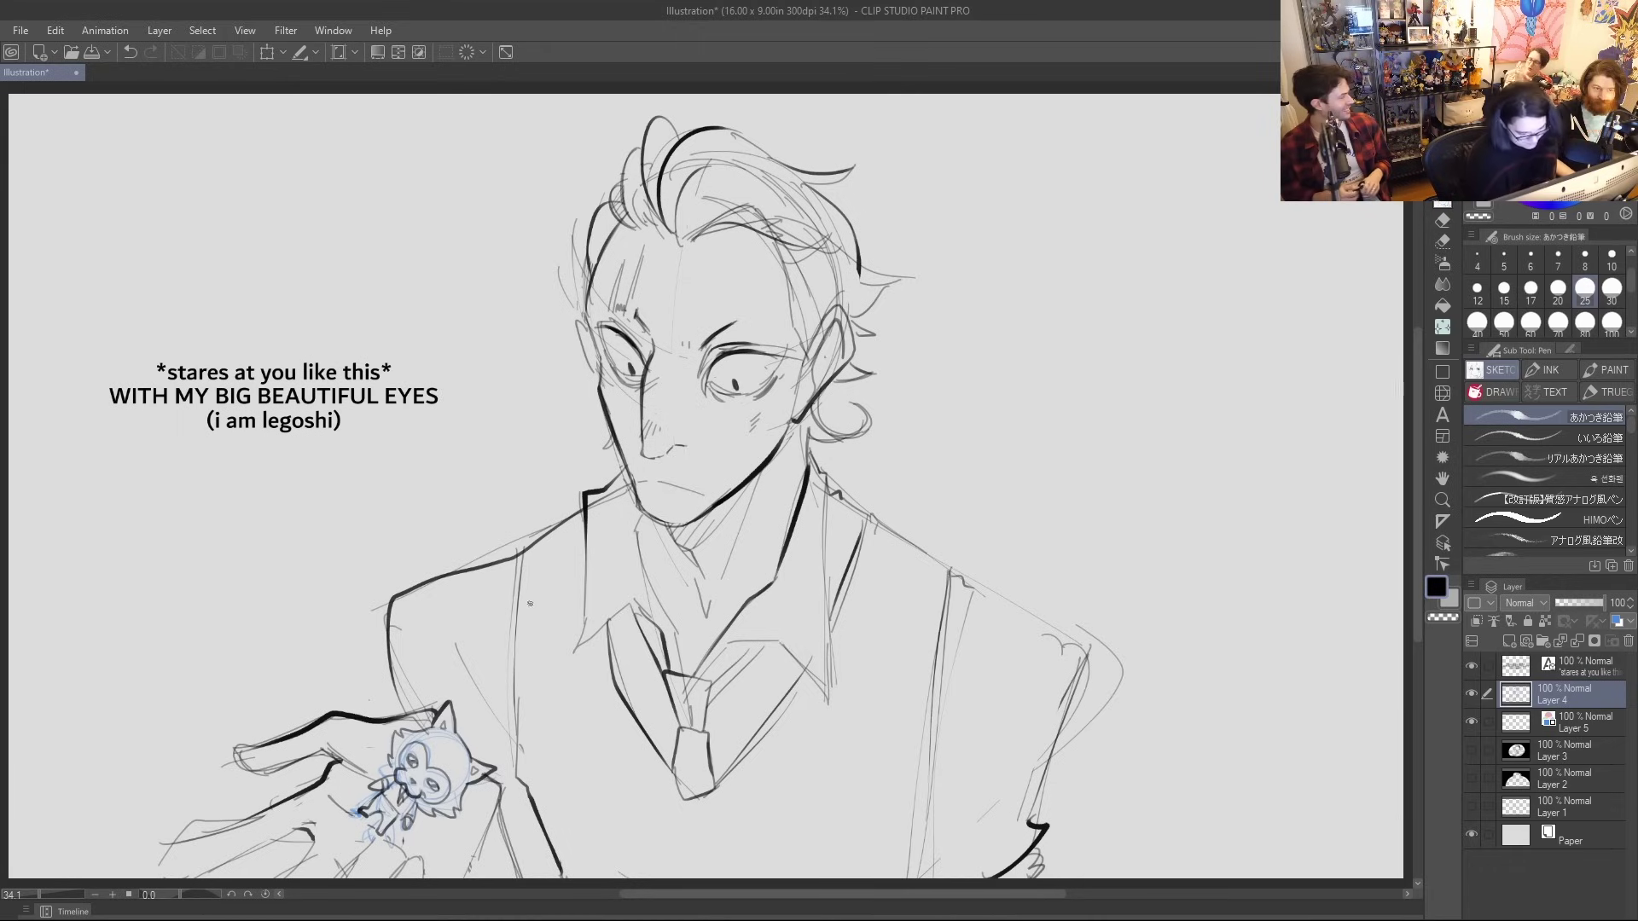
left_click_drag(392, 828, 411, 843)
Outline the outstretched hand's lower fingers below the small figure with heavy dark lines
mouse_move(300, 823)
left_mouse_down()
mouse_move(214, 824)
mouse_move(166, 876)
left_mouse_up()
mouse_move(287, 837)
left_mouse_down()
mouse_move(218, 879)
mouse_move(278, 878)
mouse_move(303, 851)
mouse_move(338, 879)
left_mouse_up()
mouse_move(376, 854)
left_mouse_down()
mouse_move(424, 851)
mouse_move(431, 885)
left_mouse_up()
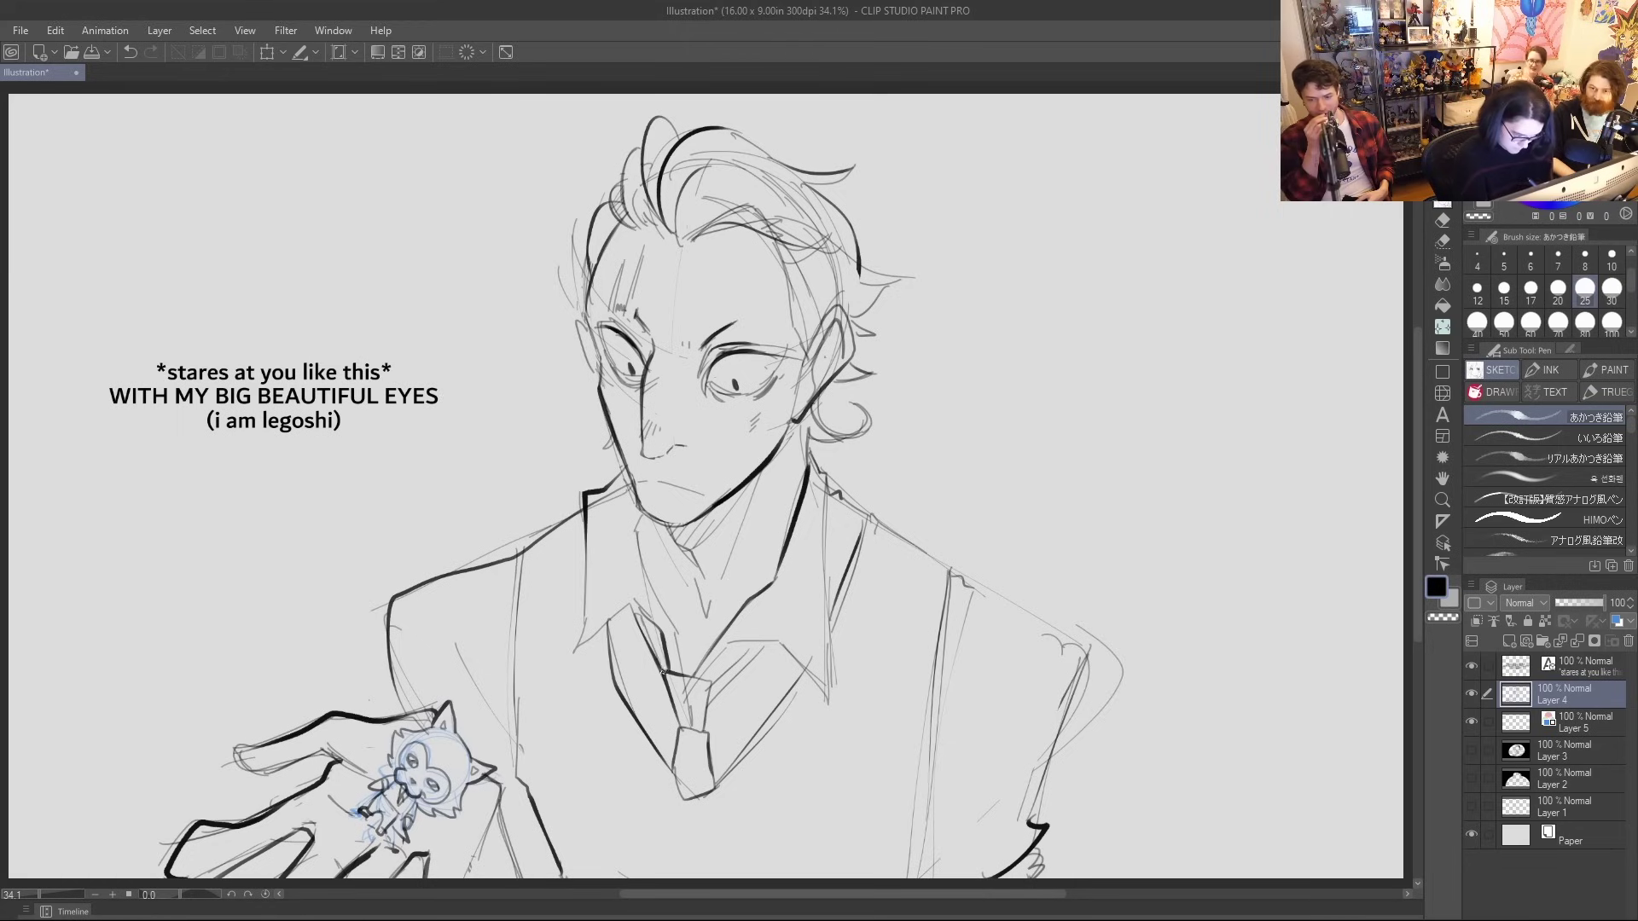
Shade the tie and the inner collar beside it with hatching, and darken the collar's pointed edge
mouse_move(737, 636)
left_mouse_down()
mouse_move(675, 688)
mouse_move(684, 727)
mouse_move(679, 677)
mouse_move(700, 708)
mouse_move(683, 728)
mouse_move(688, 798)
left_mouse_up()
mouse_move(686, 729)
left_mouse_down()
mouse_move(693, 795)
mouse_move(710, 766)
left_mouse_up()
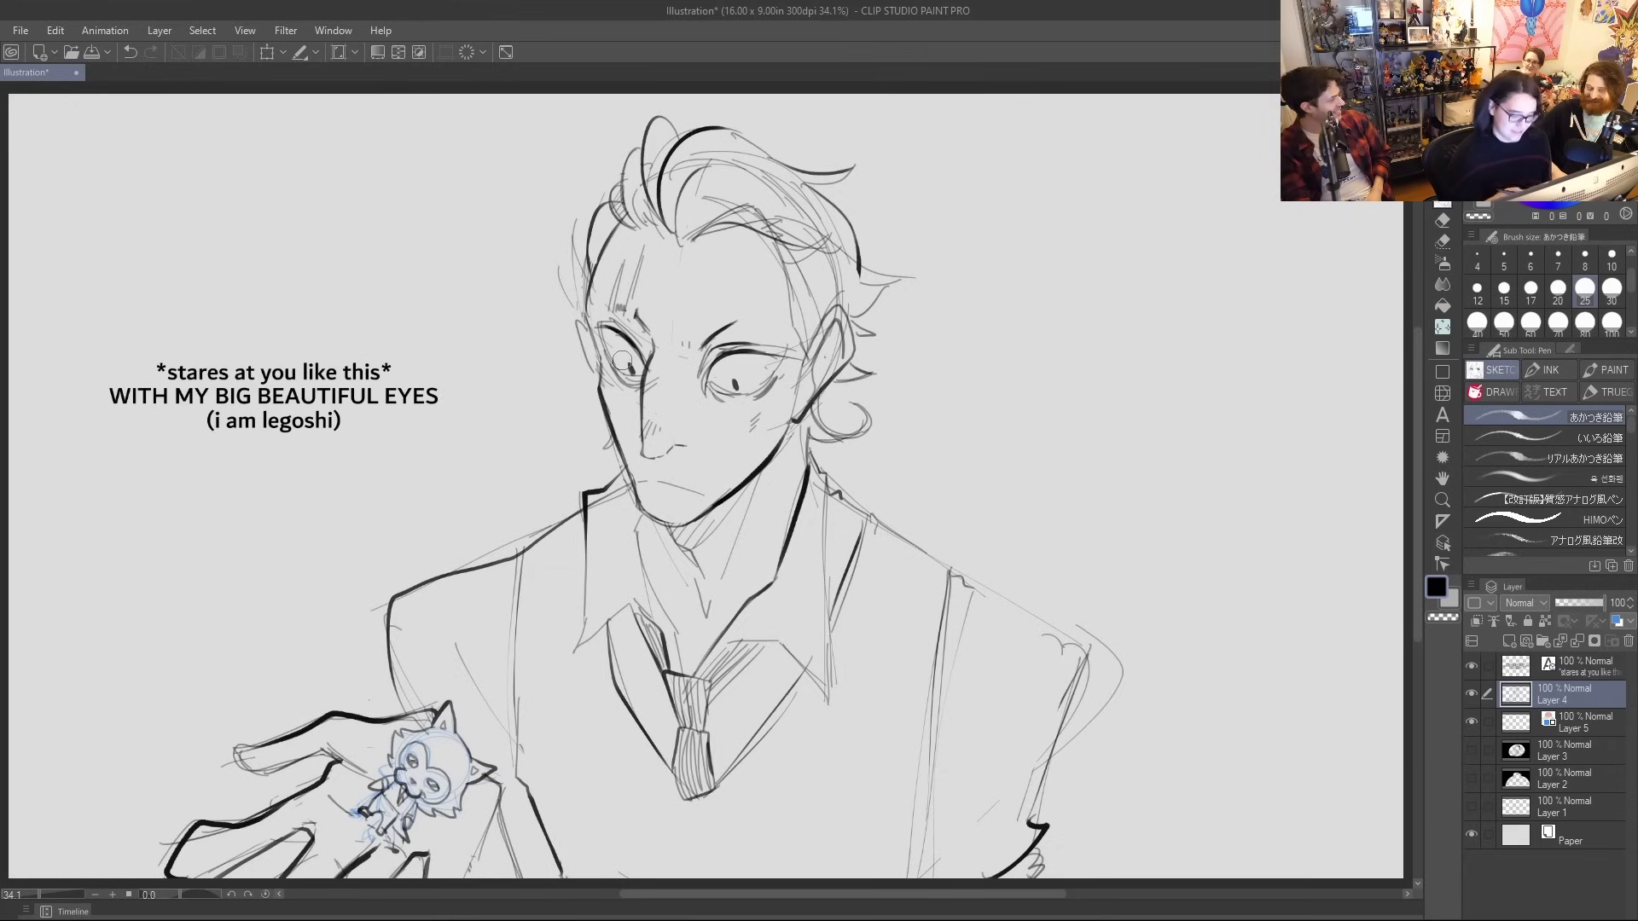
mouse_move(781, 644)
left_mouse_down()
mouse_move(831, 701)
mouse_move(835, 613)
left_mouse_up()
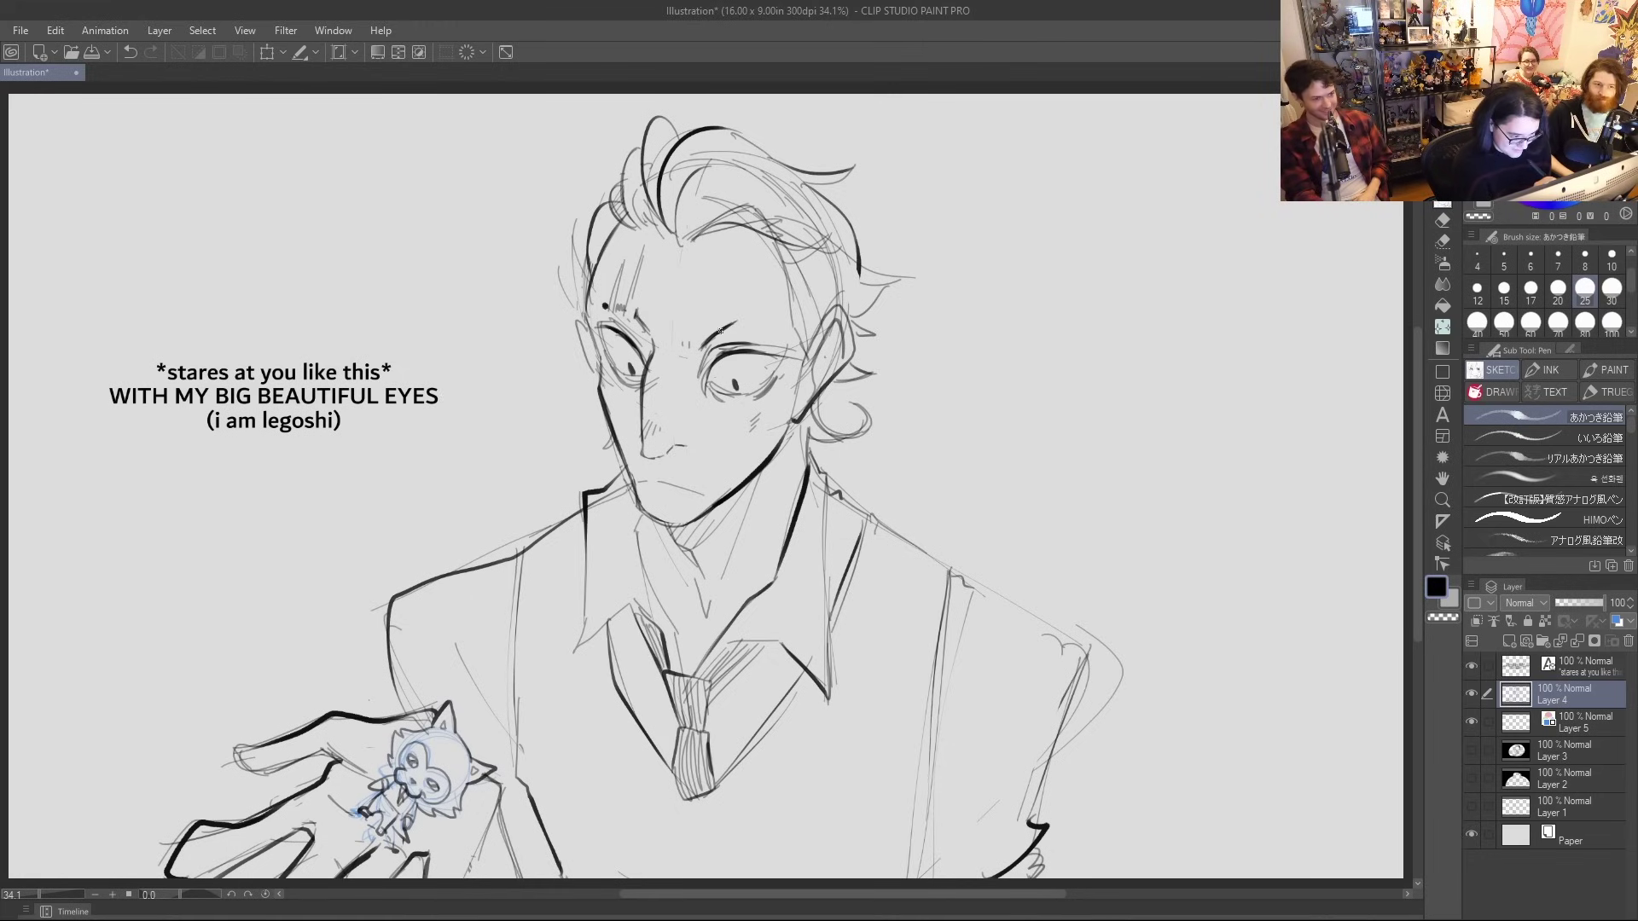
Undo the stray brow mark, extend the eyebrow above the larger eye, and add strand lines through the swept-back hair
key("ctrl+z")
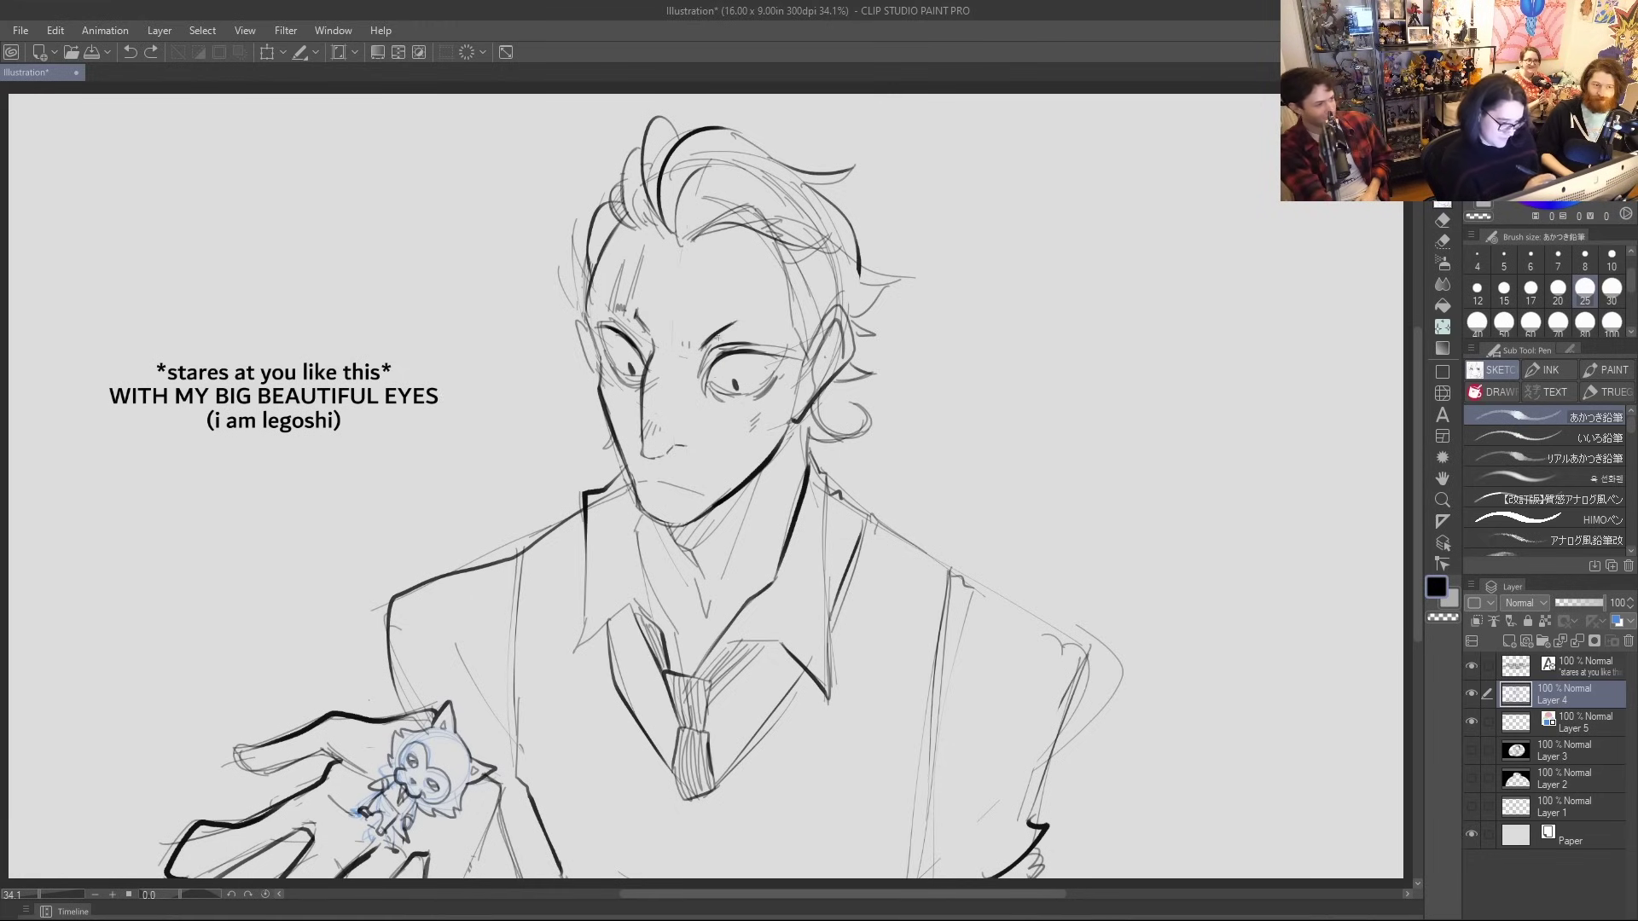
left_click_drag(739, 321, 760, 322)
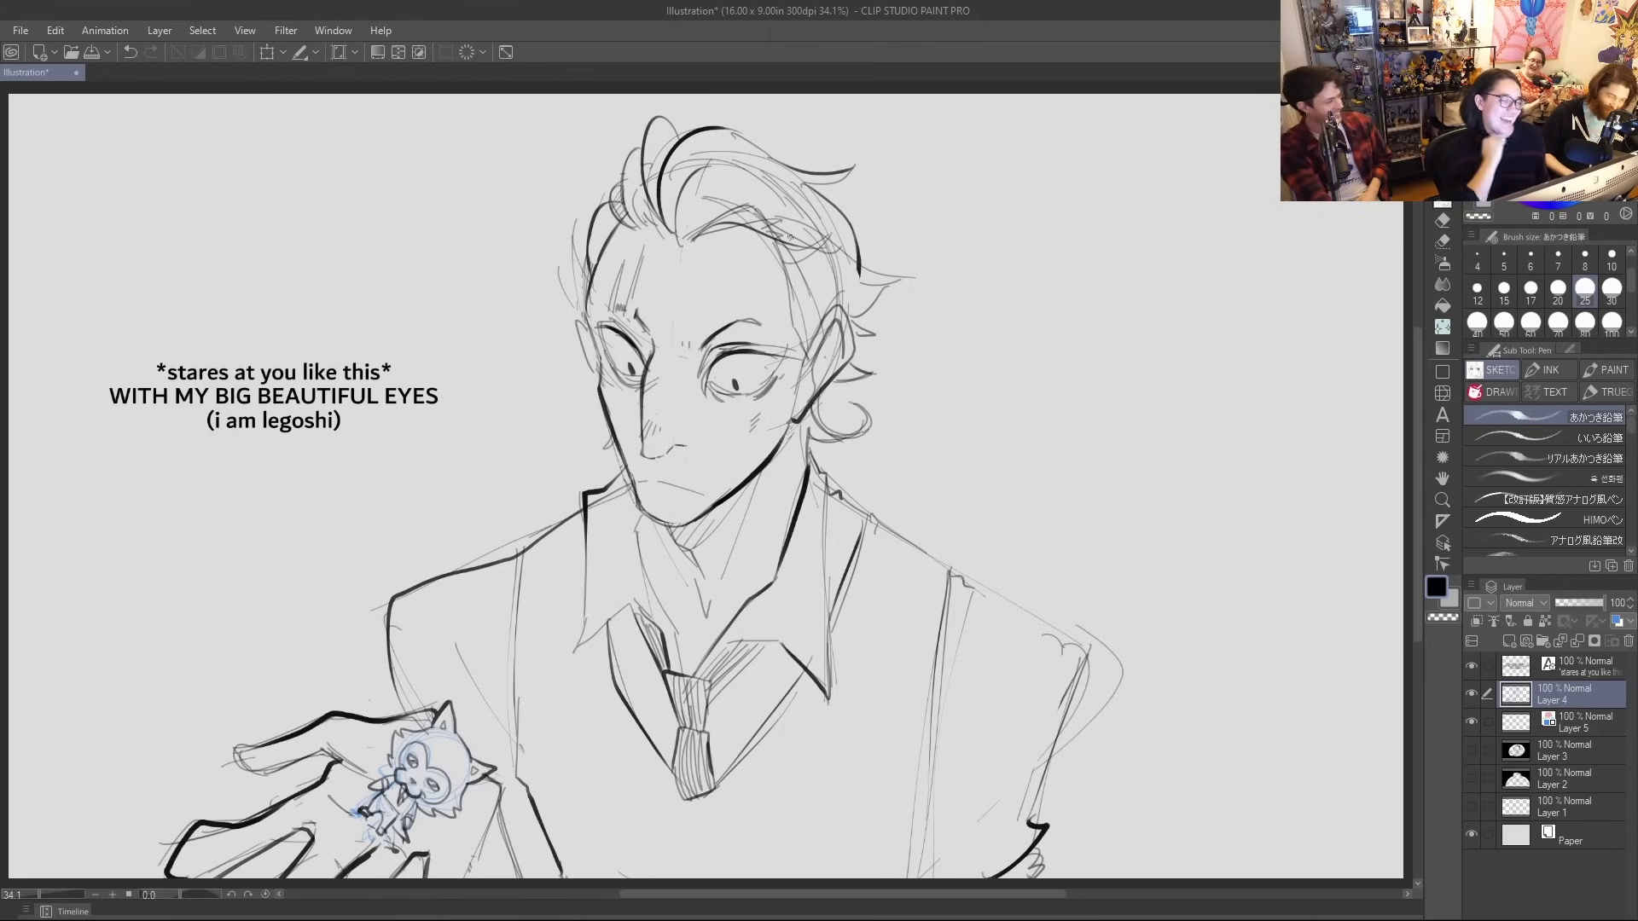
mouse_move(692, 174)
left_mouse_down()
mouse_move(677, 239)
mouse_move(705, 212)
left_mouse_up()
mouse_move(682, 143)
left_mouse_down()
mouse_move(667, 224)
mouse_move(706, 157)
mouse_move(793, 237)
mouse_move(804, 314)
left_mouse_up()
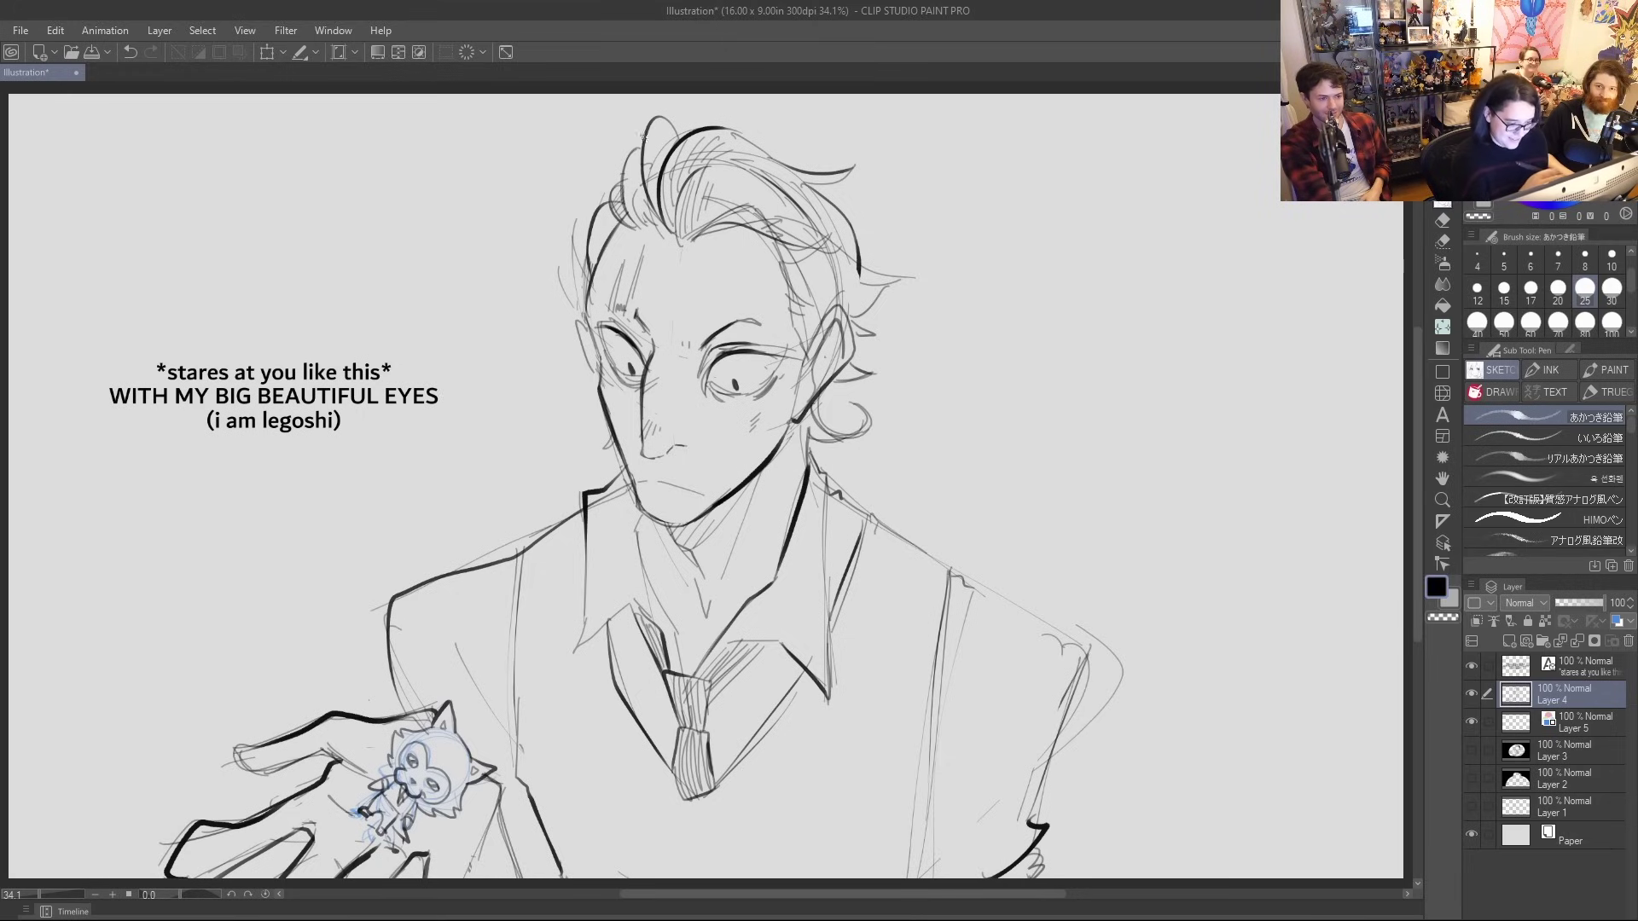
Hatch the hair above the temple on the outstretched-hand side and along the front hairline, undoing the unsatisfactory strokes
mouse_move(627, 146)
left_mouse_down()
mouse_move(637, 226)
mouse_move(632, 174)
mouse_move(643, 207)
mouse_move(597, 229)
mouse_move(586, 271)
left_mouse_up()
left_click_drag(608, 201, 593, 270)
mouse_move(607, 217)
left_mouse_down()
mouse_move(601, 249)
mouse_move(603, 234)
left_mouse_up()
left_click_drag(623, 208, 608, 232)
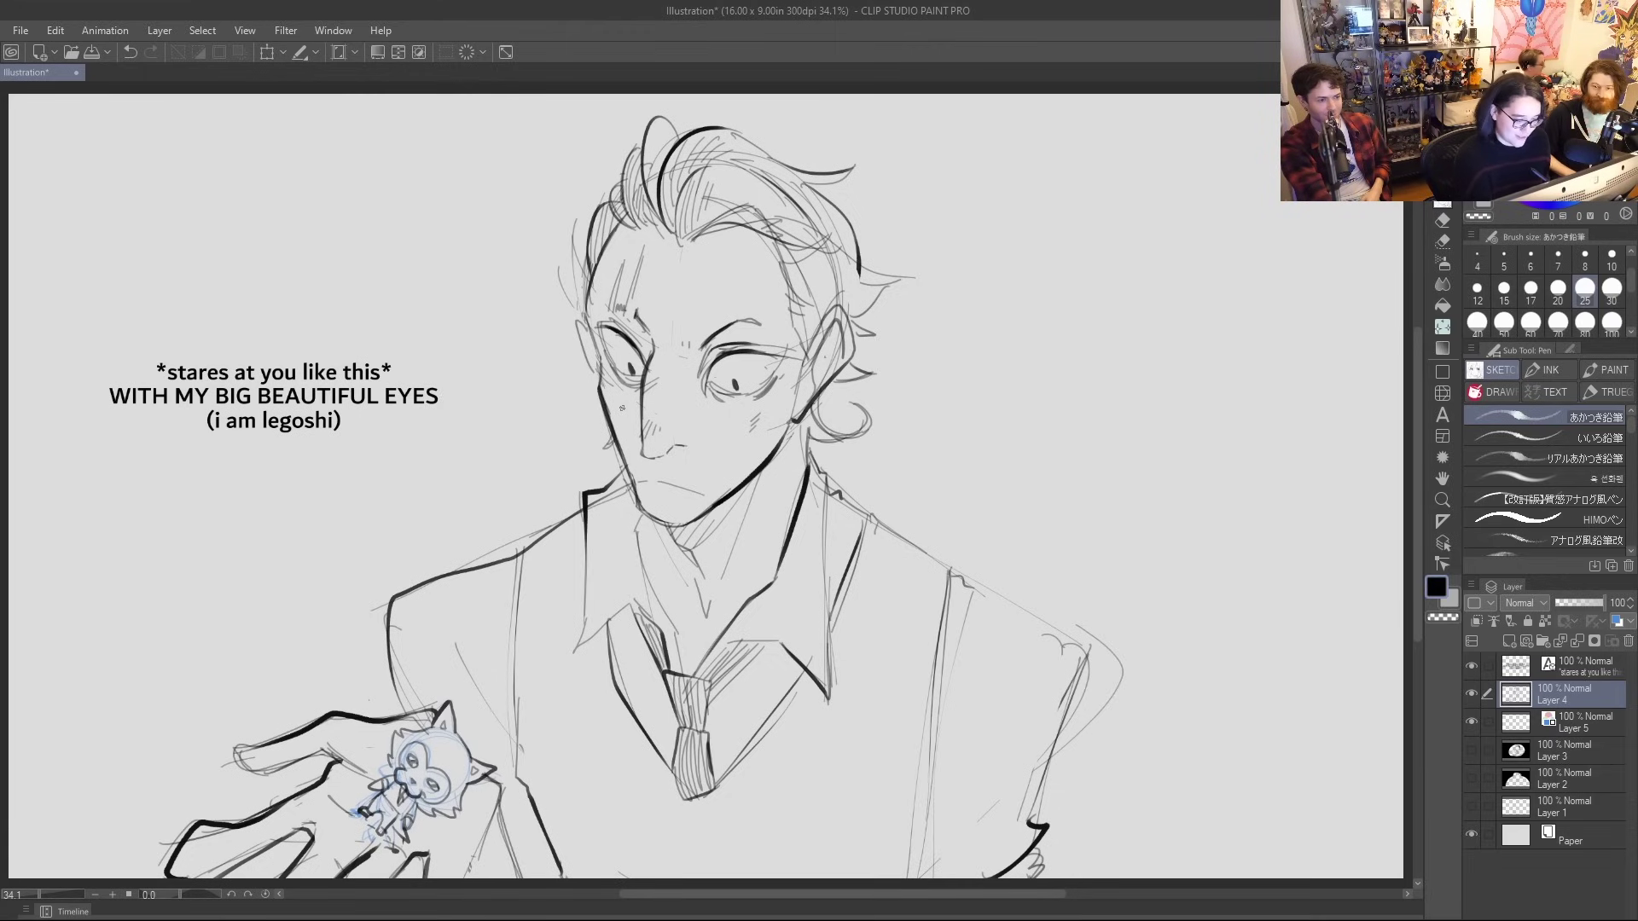
mouse_move(724, 207)
left_mouse_down()
mouse_move(713, 227)
mouse_move(788, 205)
mouse_move(698, 239)
left_mouse_up()
left_click_drag(724, 224, 704, 235)
key("ctrl+z")
key("ctrl+z")
key("ctrl+z")
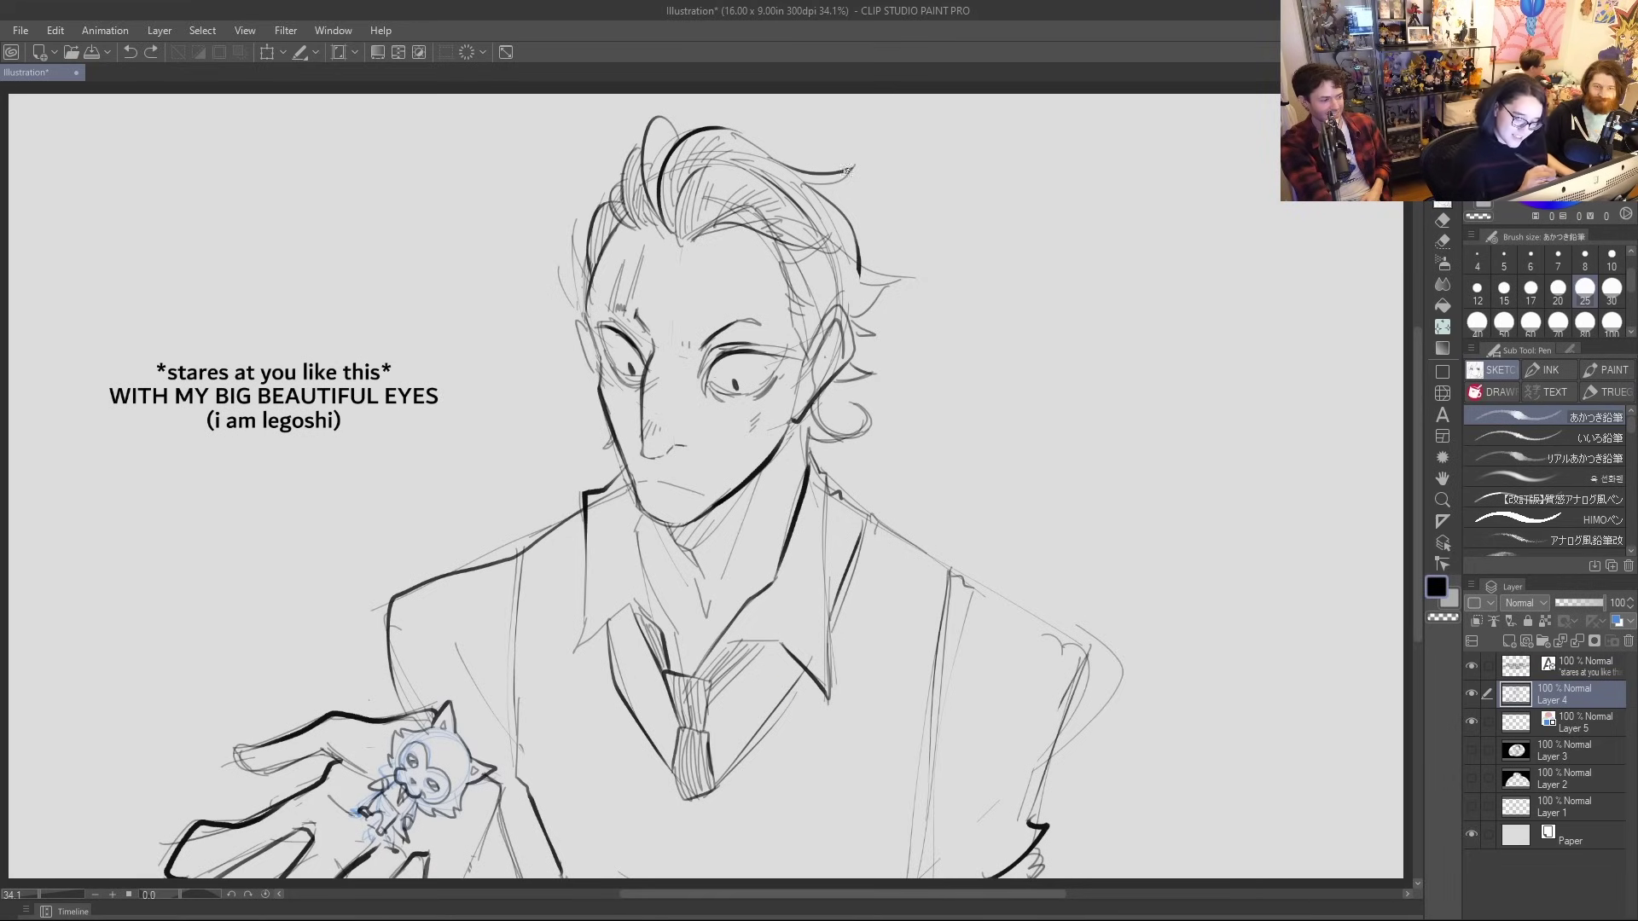
Add hatching and strand lines to the hair above and behind the visible ear and at the nape
left_click_drag(788, 270, 849, 263)
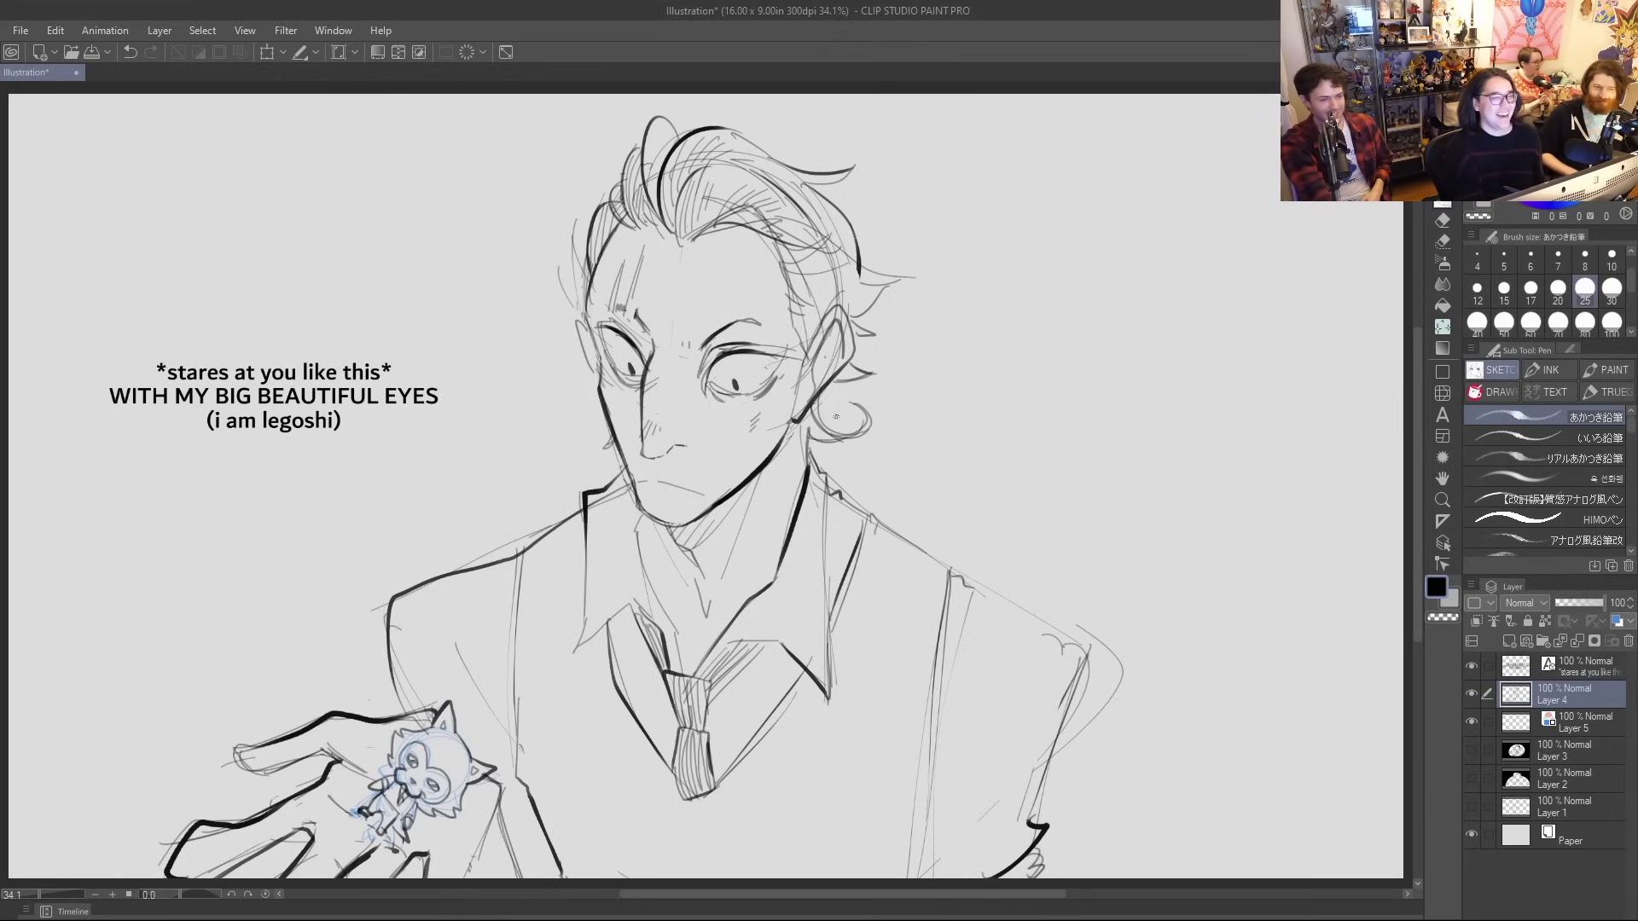
mouse_move(783, 297)
left_mouse_down()
mouse_move(845, 273)
mouse_move(871, 237)
left_mouse_up()
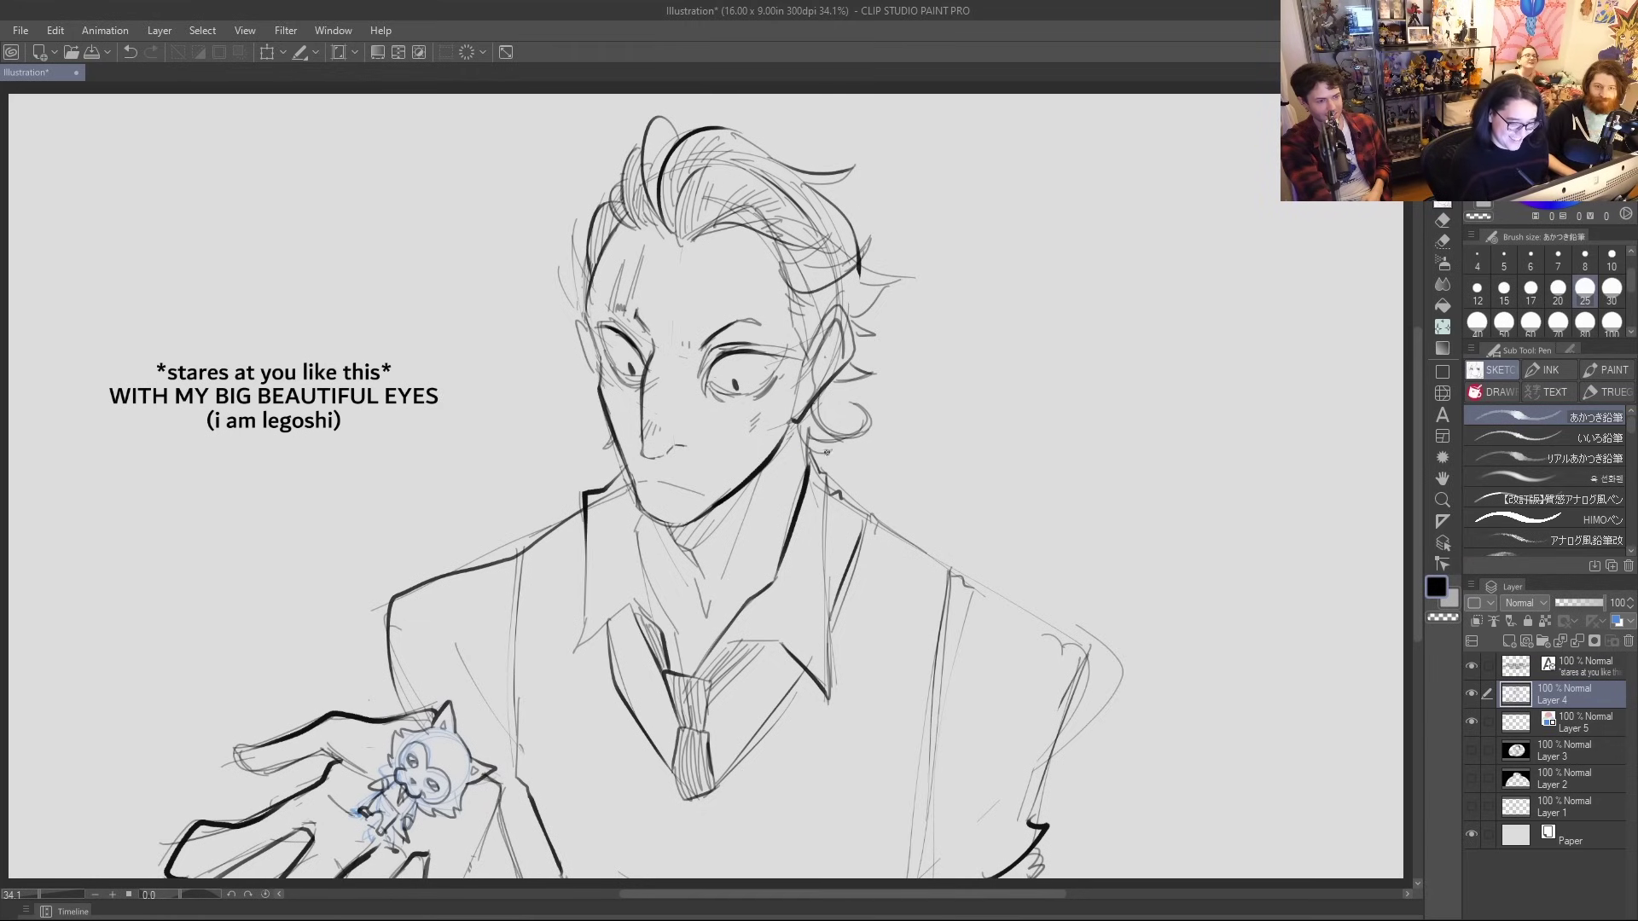
left_click_drag(808, 415, 819, 452)
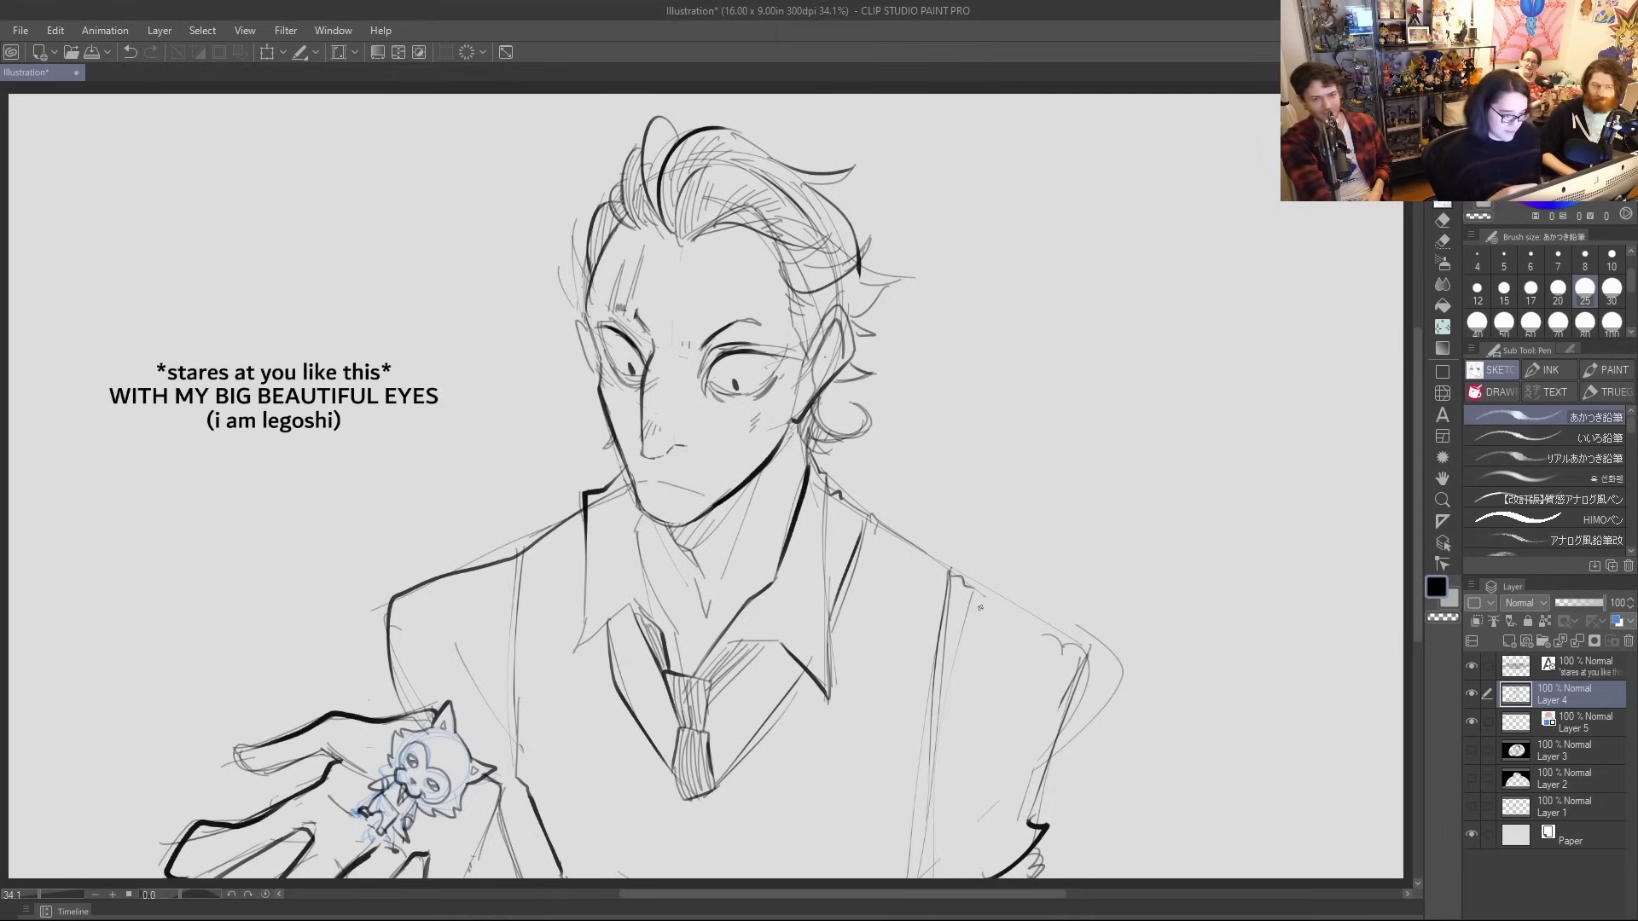
left_click_drag(798, 318, 878, 257)
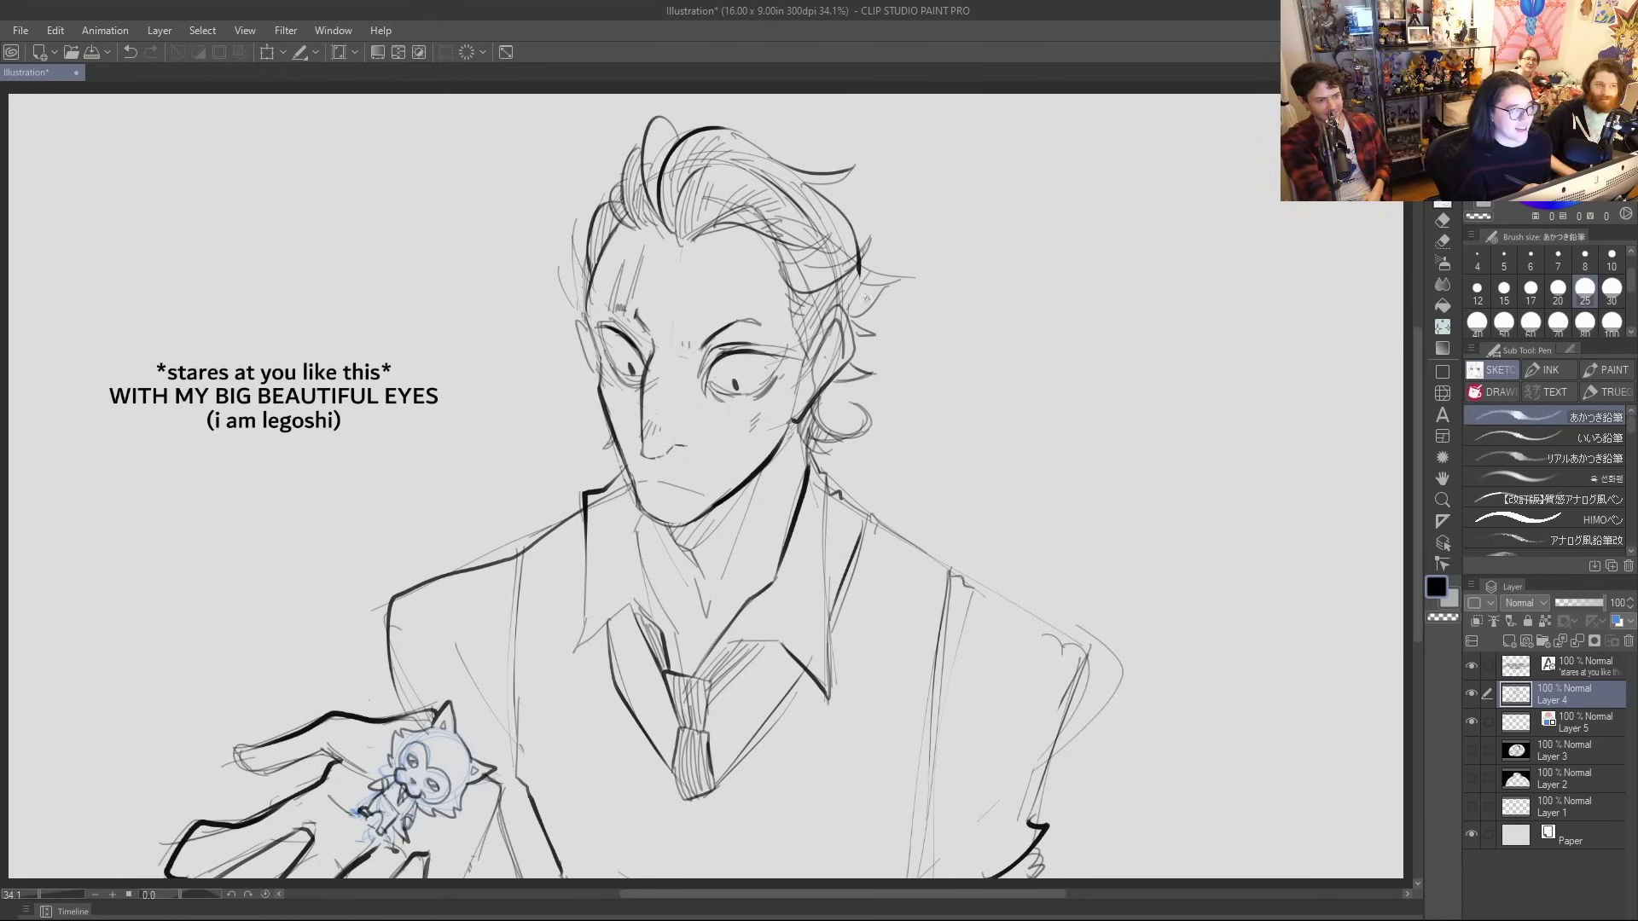
mouse_move(843, 285)
left_mouse_down()
mouse_move(879, 306)
mouse_move(844, 368)
left_mouse_up()
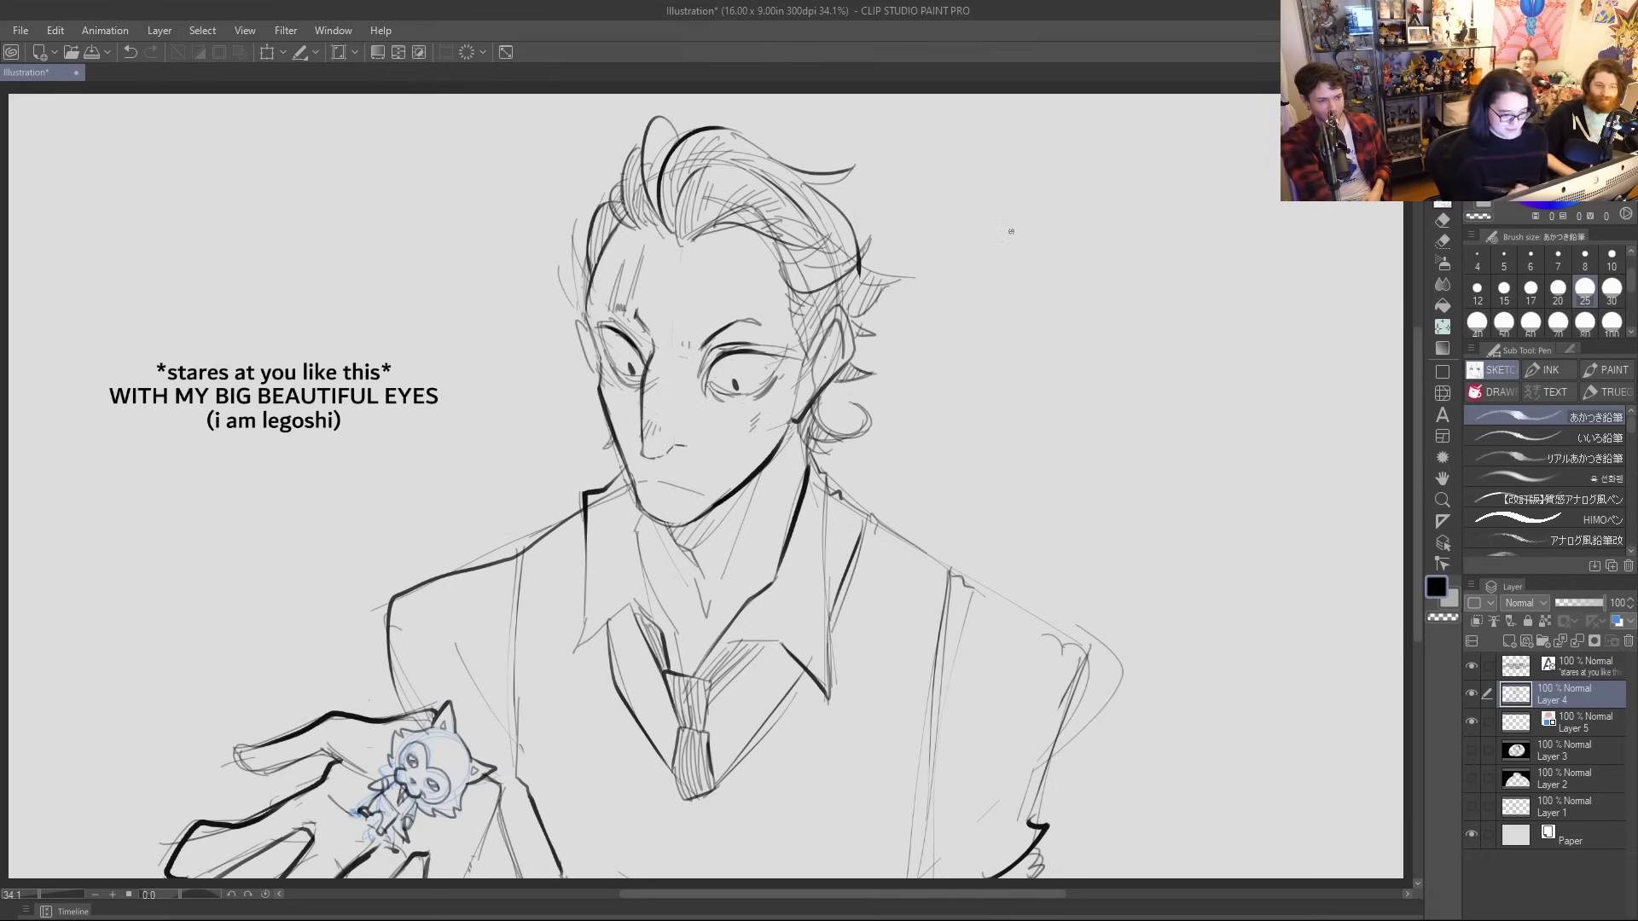
Darken the shoulder and sleeve lines opposite the outstretched hand, and draw vertical stripes on the vest's other shoulder
mouse_move(968, 586)
left_mouse_down()
mouse_move(1083, 657)
mouse_move(1028, 810)
left_mouse_up()
left_click_drag(1051, 636, 1080, 646)
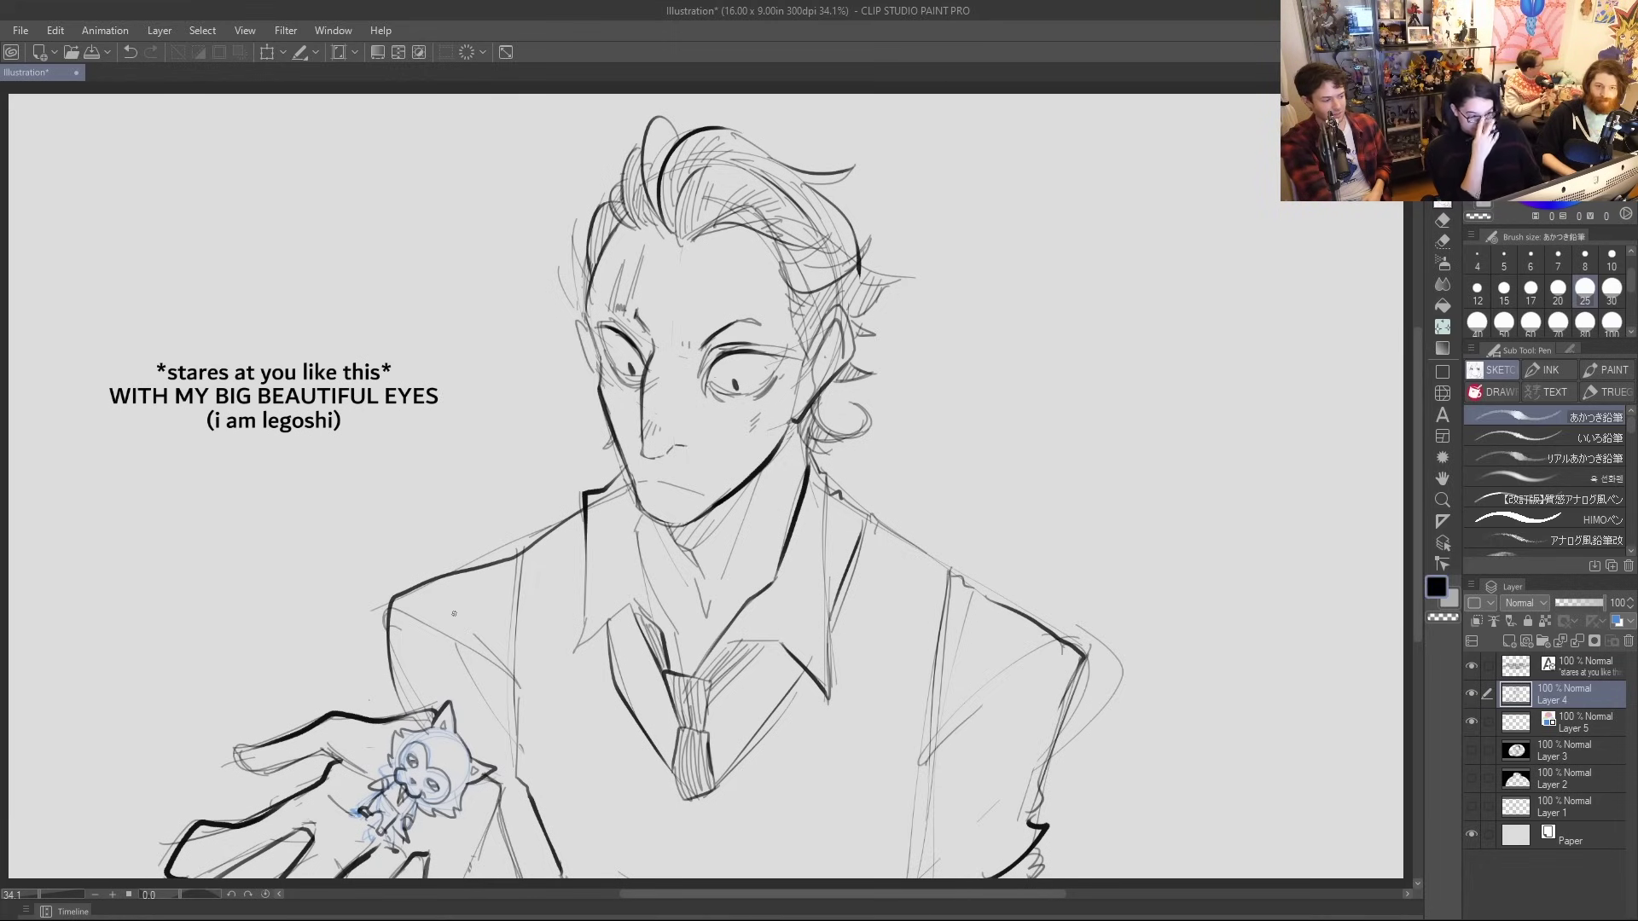
left_click_drag(525, 537, 534, 627)
left_click_drag(542, 747, 566, 834)
left_click_drag(548, 530, 536, 660)
left_click_drag(572, 499, 567, 560)
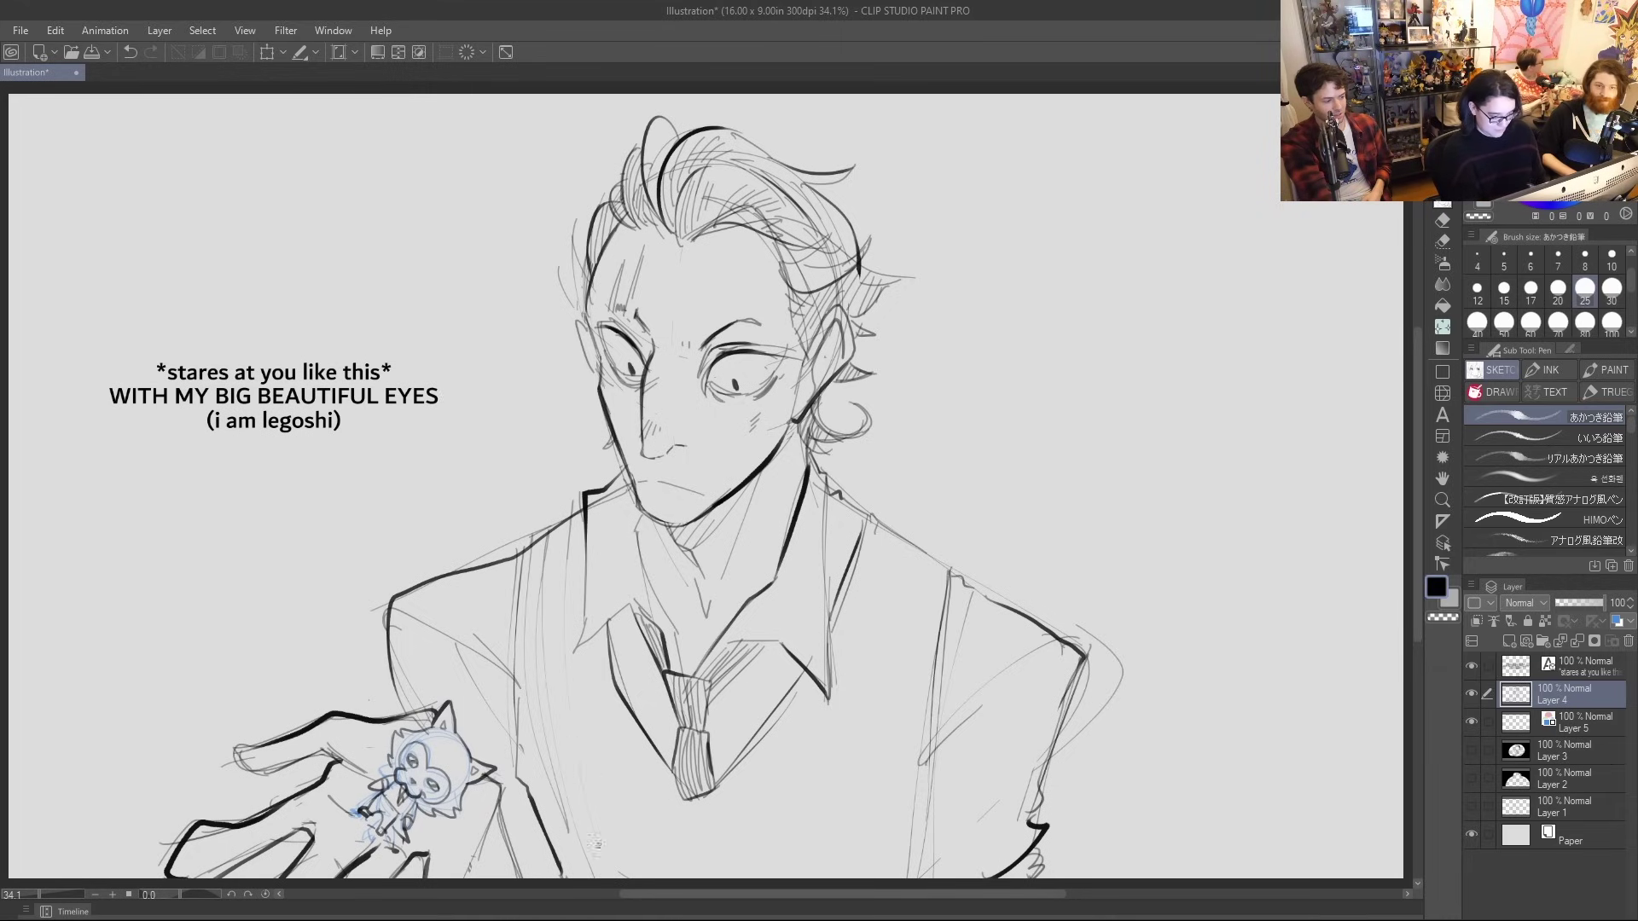
Fill the front of the vest beside and below the tie with thin vertical stripes
left_click_drag(593, 807, 615, 878)
left_click_drag(579, 622, 582, 671)
left_click_drag(607, 825, 628, 878)
left_click_drag(588, 629, 653, 877)
left_click_drag(633, 721, 674, 878)
left_click_drag(657, 757, 685, 878)
left_click_drag(676, 795, 695, 884)
left_click_drag(700, 787, 718, 877)
left_click_drag(720, 783, 735, 876)
mouse_move(749, 739)
left_mouse_down()
mouse_move(756, 877)
mouse_move(778, 781)
left_mouse_up()
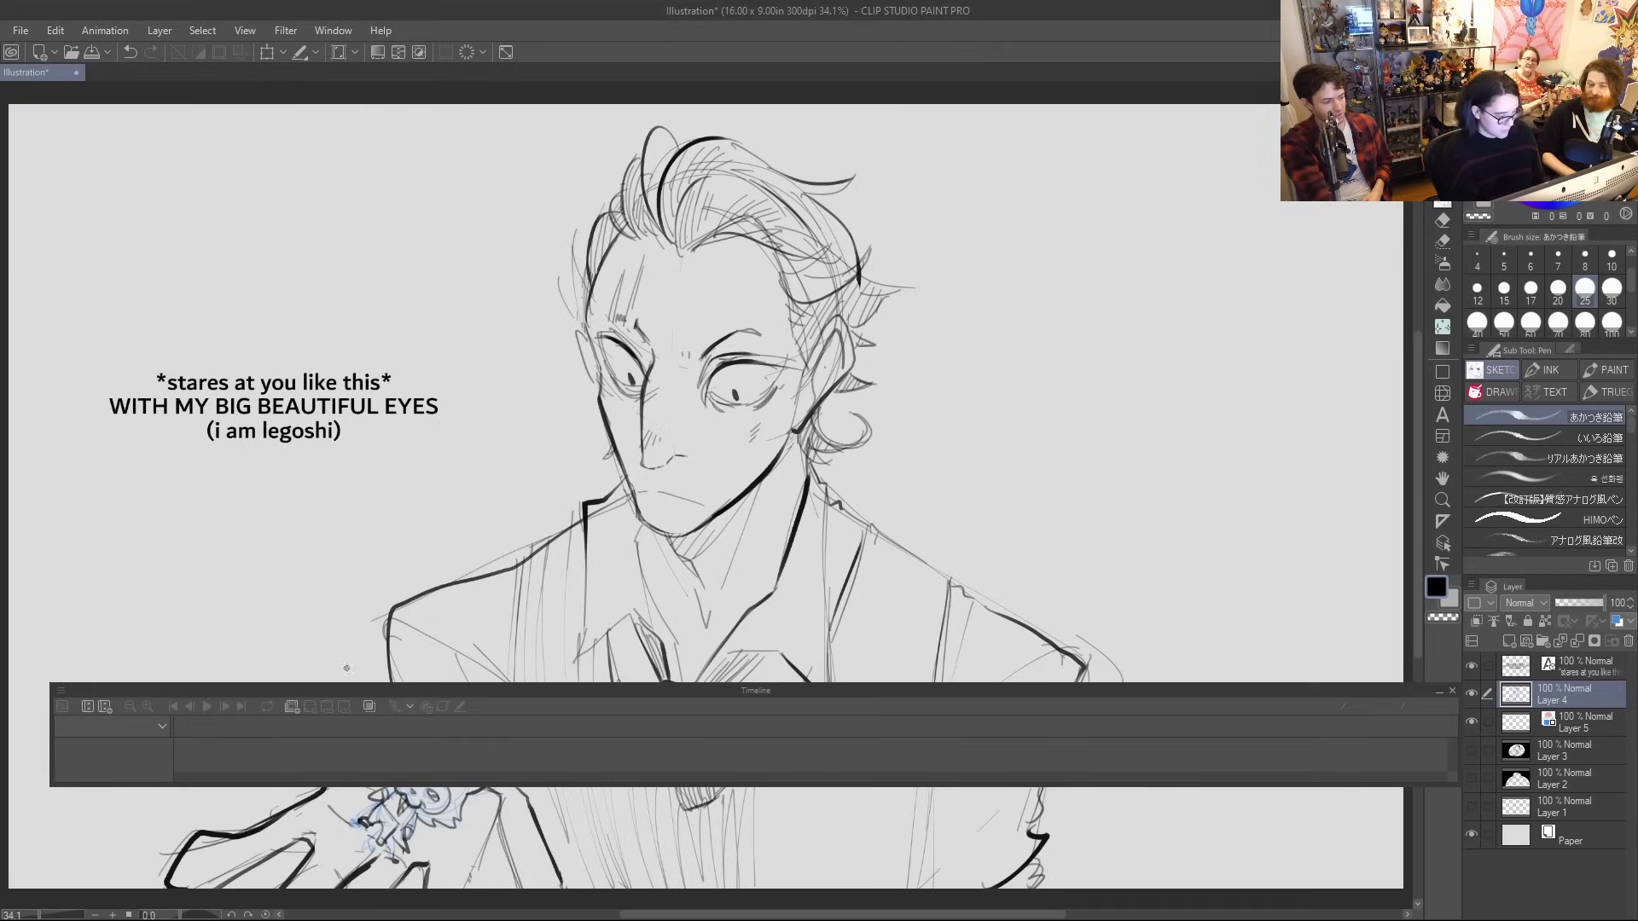
Dock the floating Timeline palette below the canvas and collapse it
left_click_drag(1419, 698, 1139, 910)
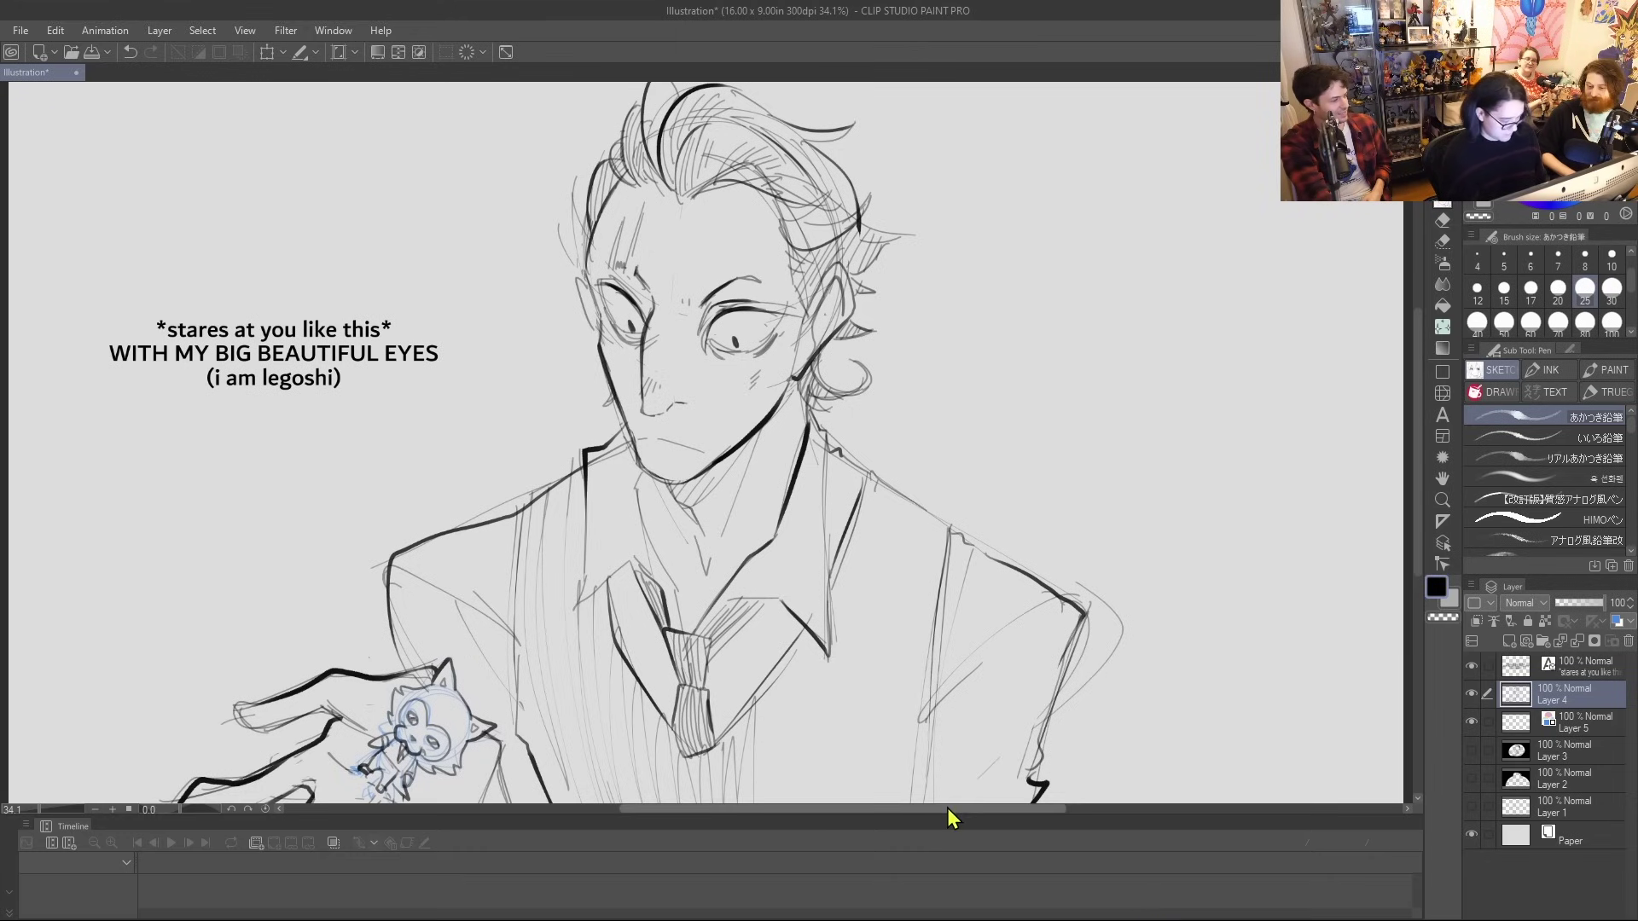
left_click(10, 911)
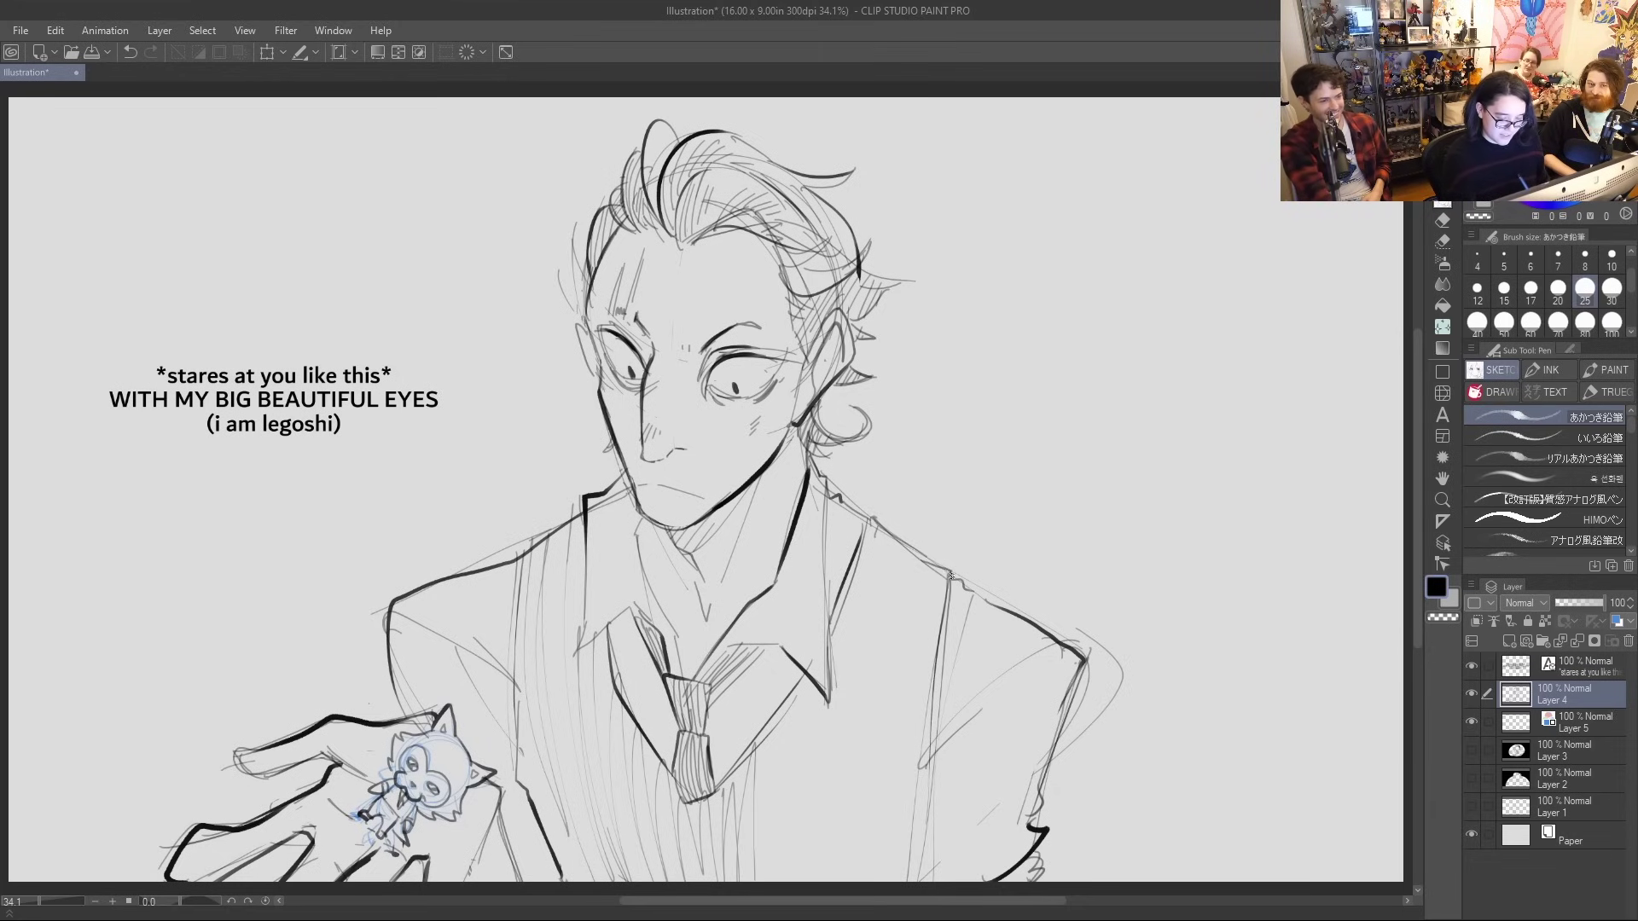
Darken the inner collar edges and add short shading lines at the base of the neck
left_click_drag(842, 514, 837, 577)
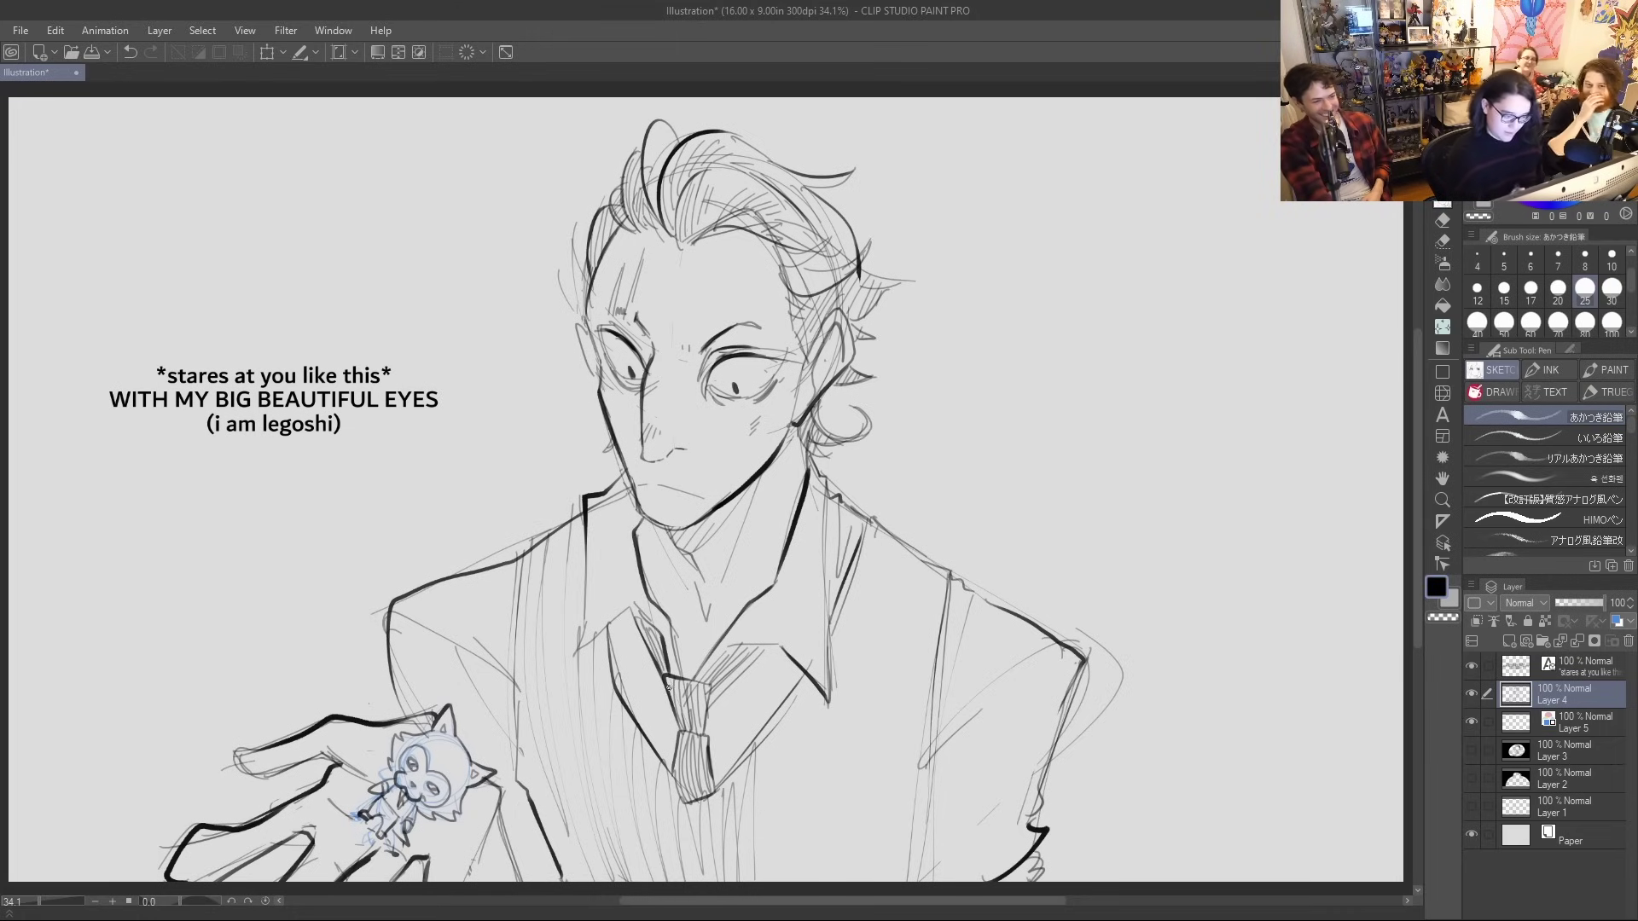
mouse_move(649, 597)
left_mouse_down()
mouse_move(679, 593)
mouse_move(697, 621)
left_mouse_up()
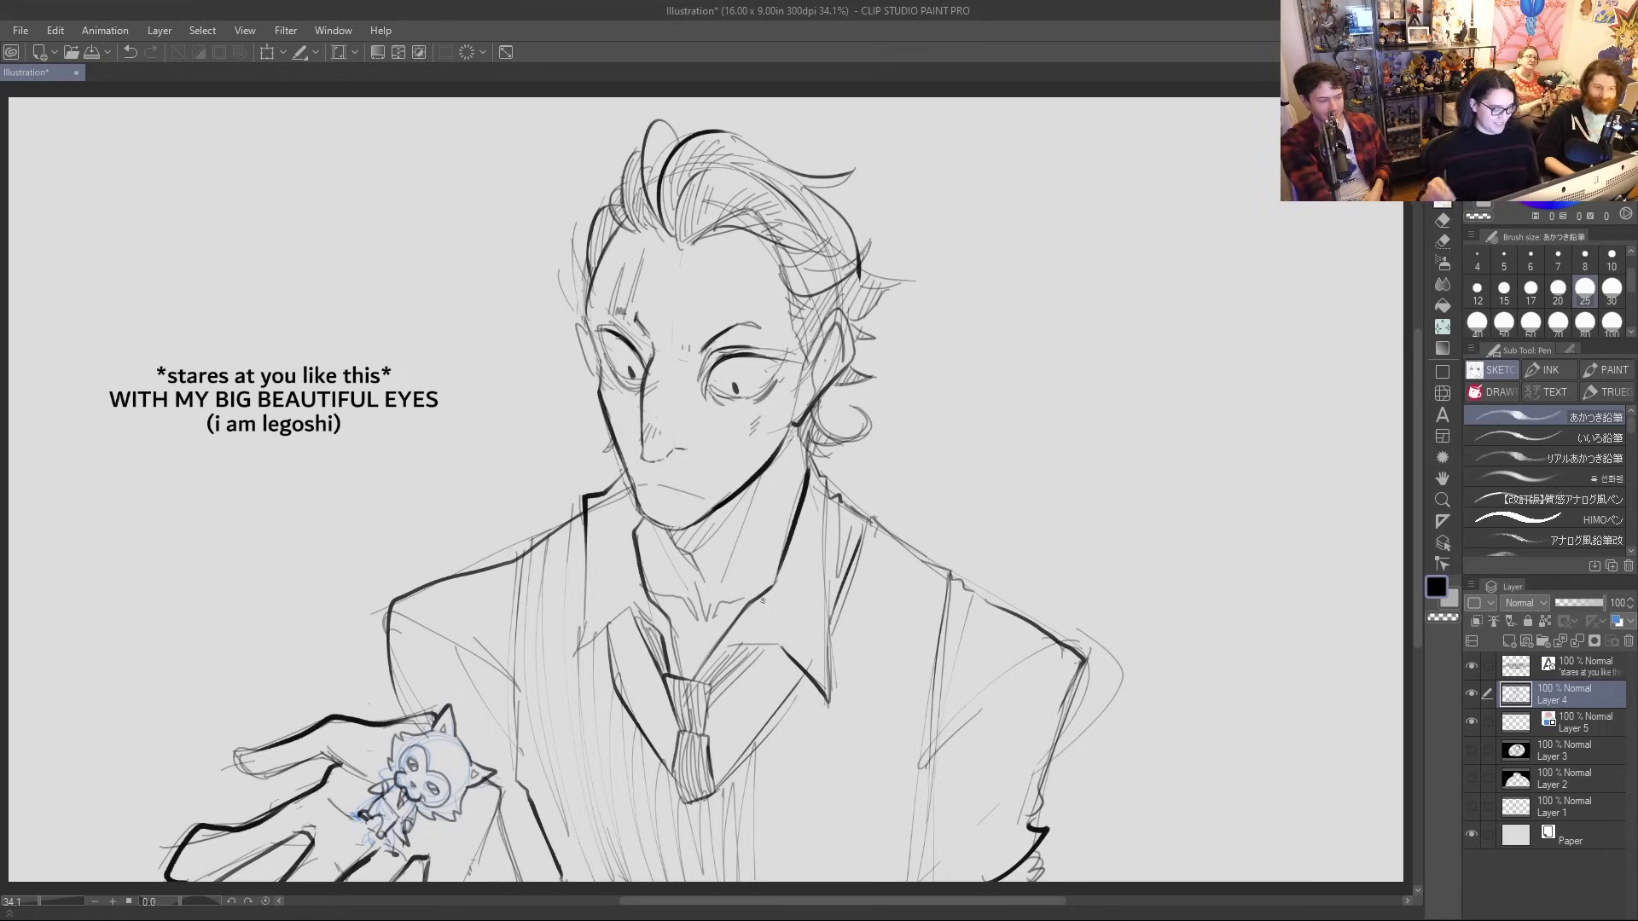
scroll(1592, 674, "down", 1)
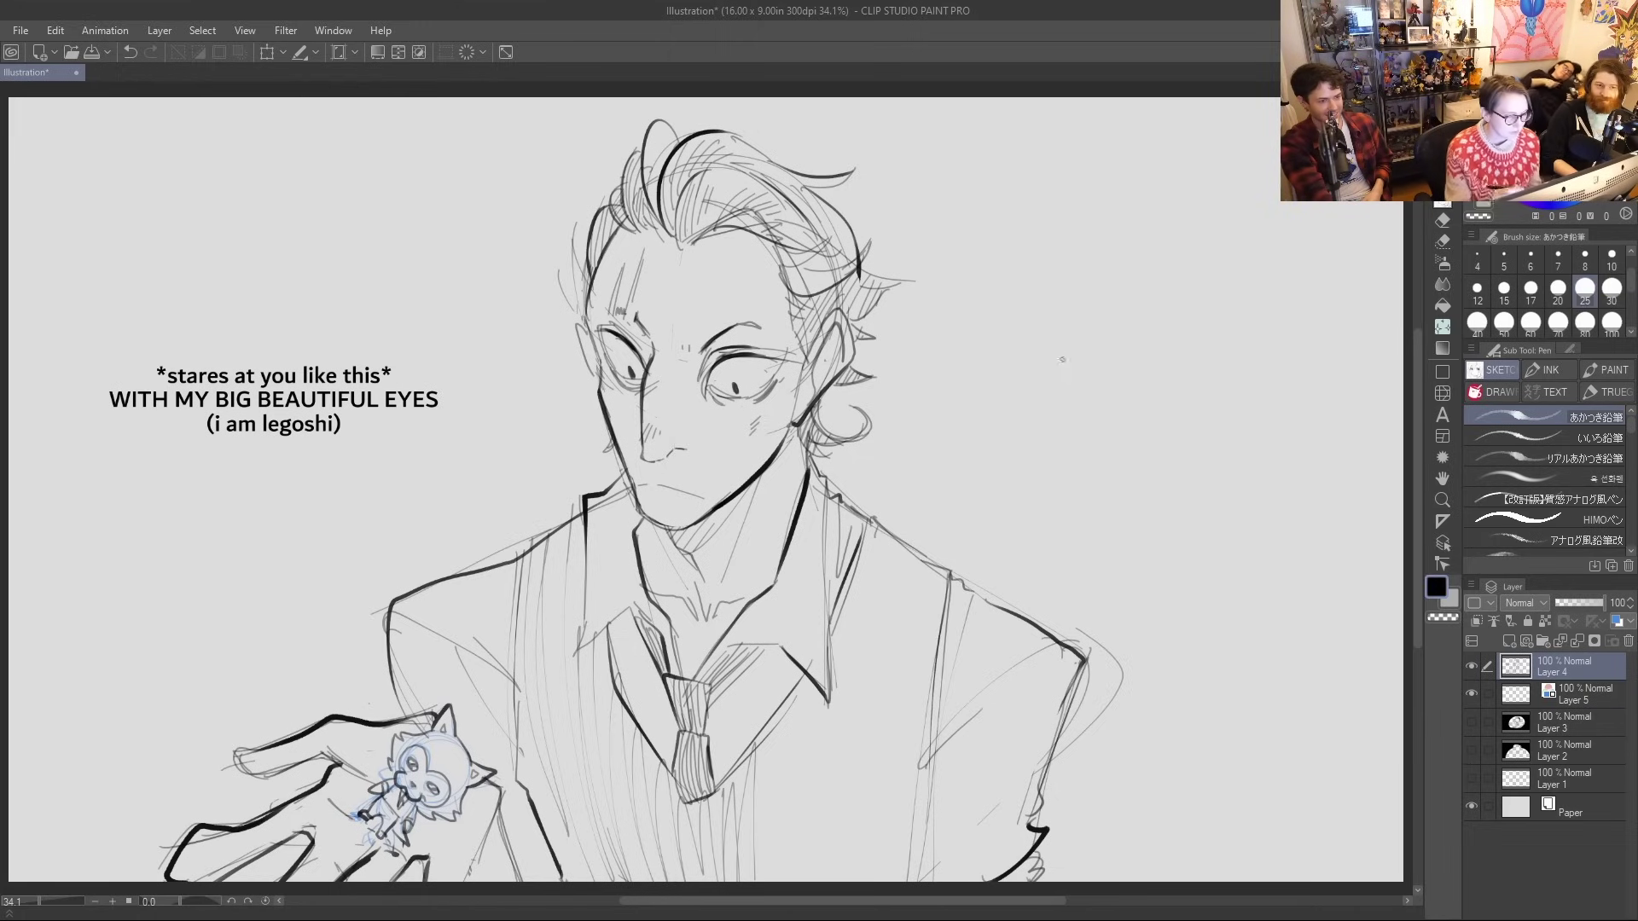
Sketch two narrow open-ended shapes with arrows in the empty area beside the head, then lasso and delete them
mouse_move(1037, 305)
left_mouse_down()
mouse_move(1039, 284)
mouse_move(1071, 299)
mouse_move(1064, 389)
left_mouse_up()
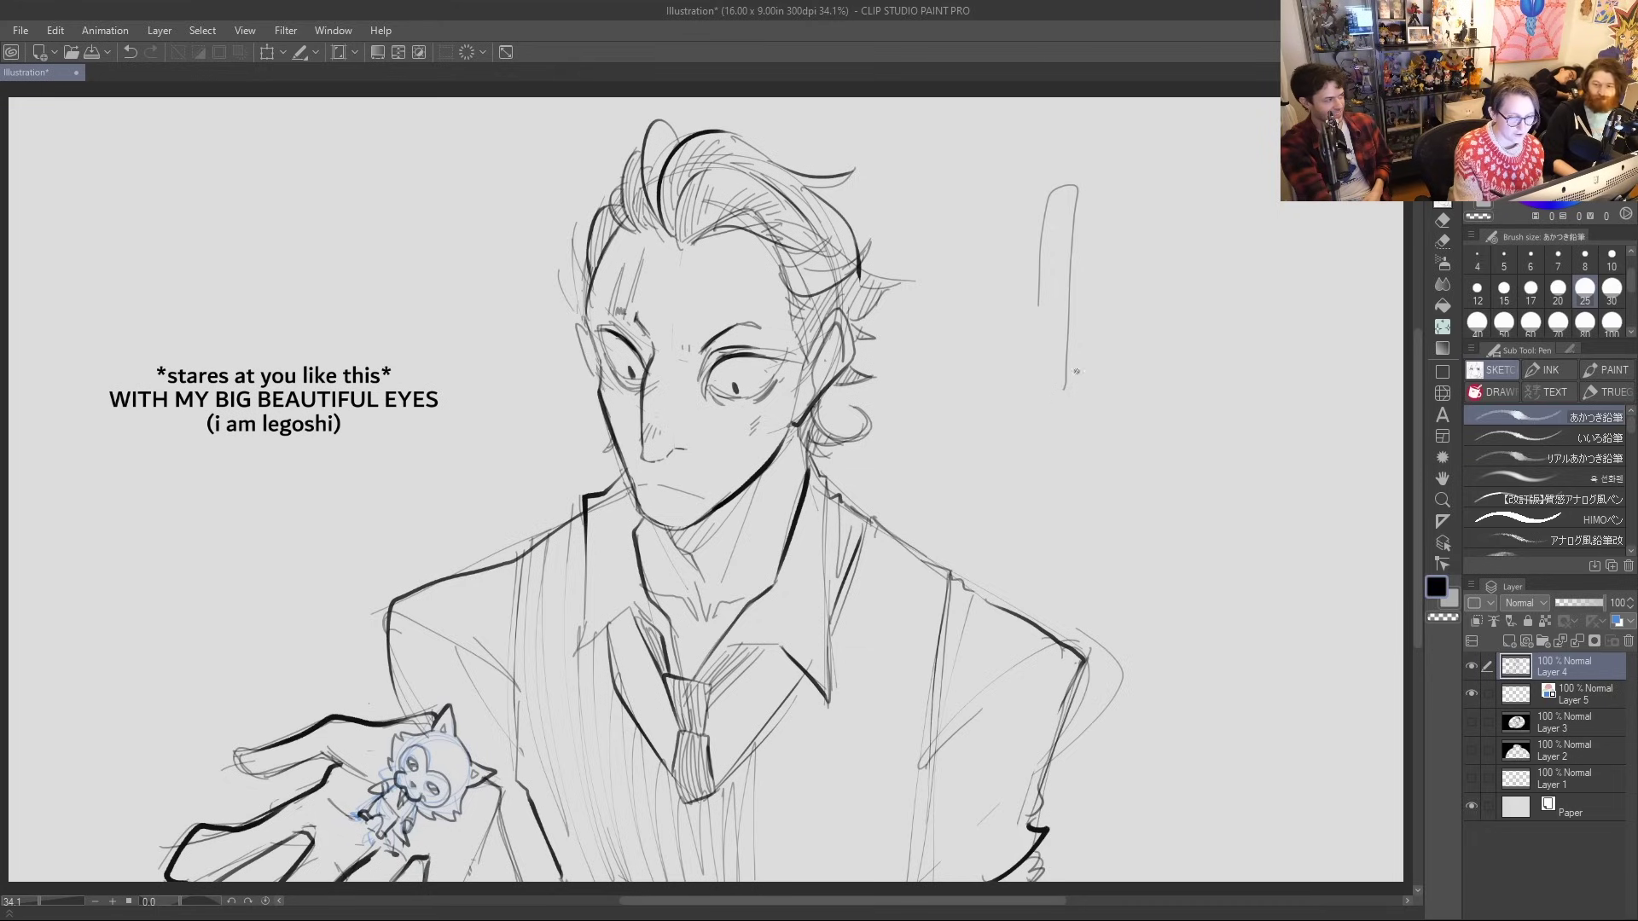
mouse_move(1140, 343)
left_mouse_down()
mouse_move(1148, 209)
mouse_move(1210, 369)
left_mouse_up()
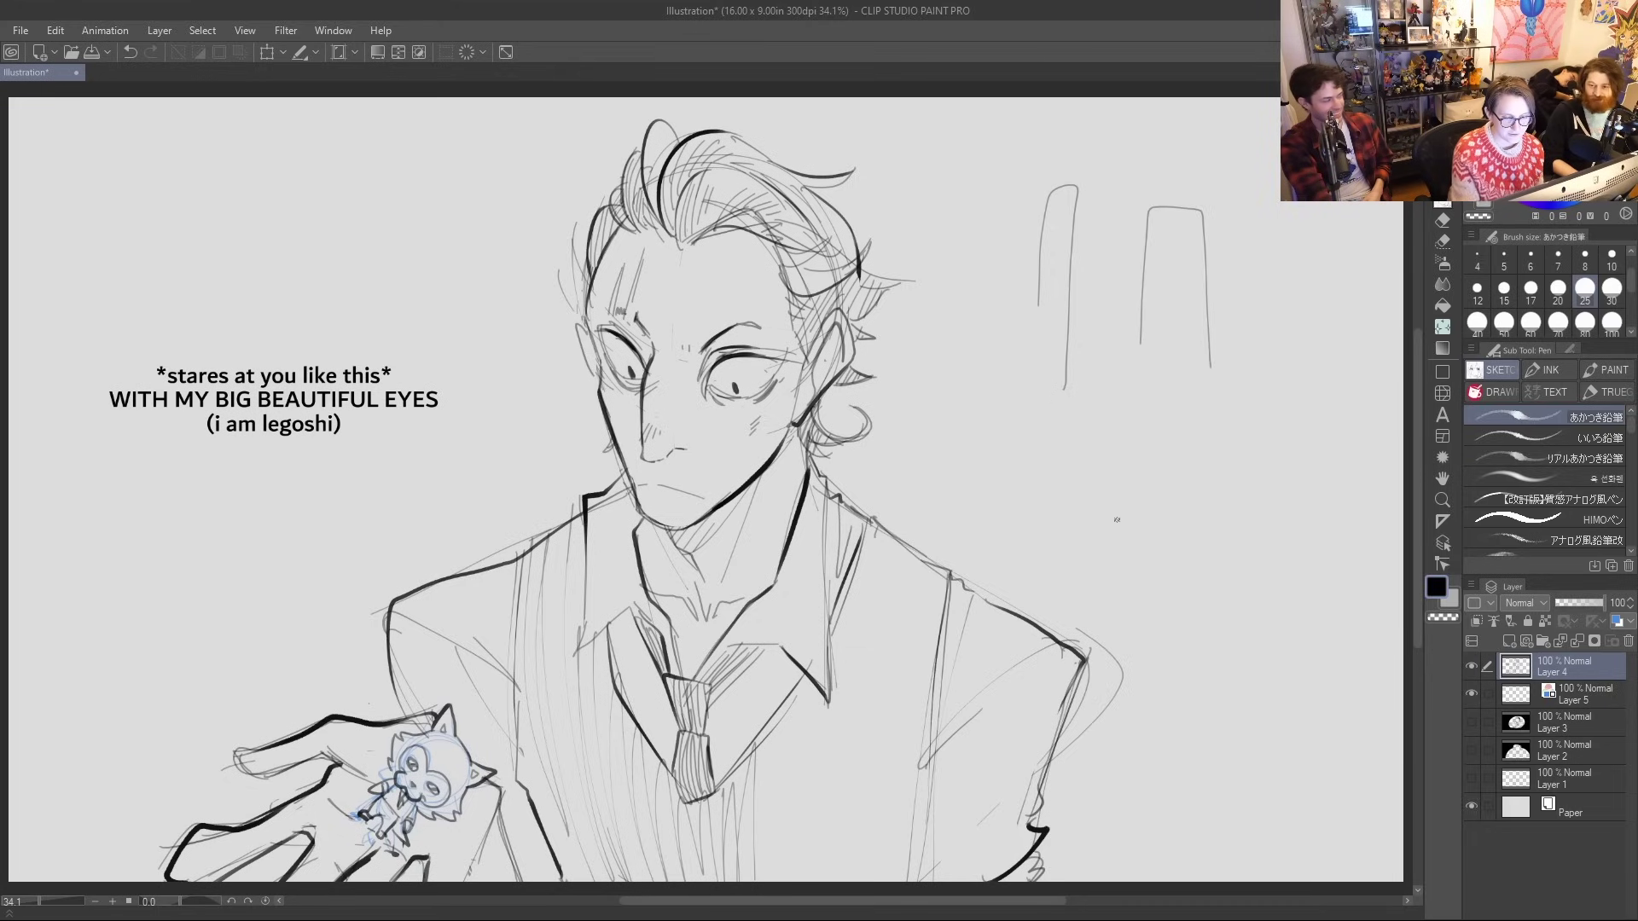
mouse_move(1123, 414)
left_mouse_down()
mouse_move(1144, 365)
mouse_move(1084, 391)
mouse_move(1040, 375)
mouse_move(1055, 352)
left_mouse_up()
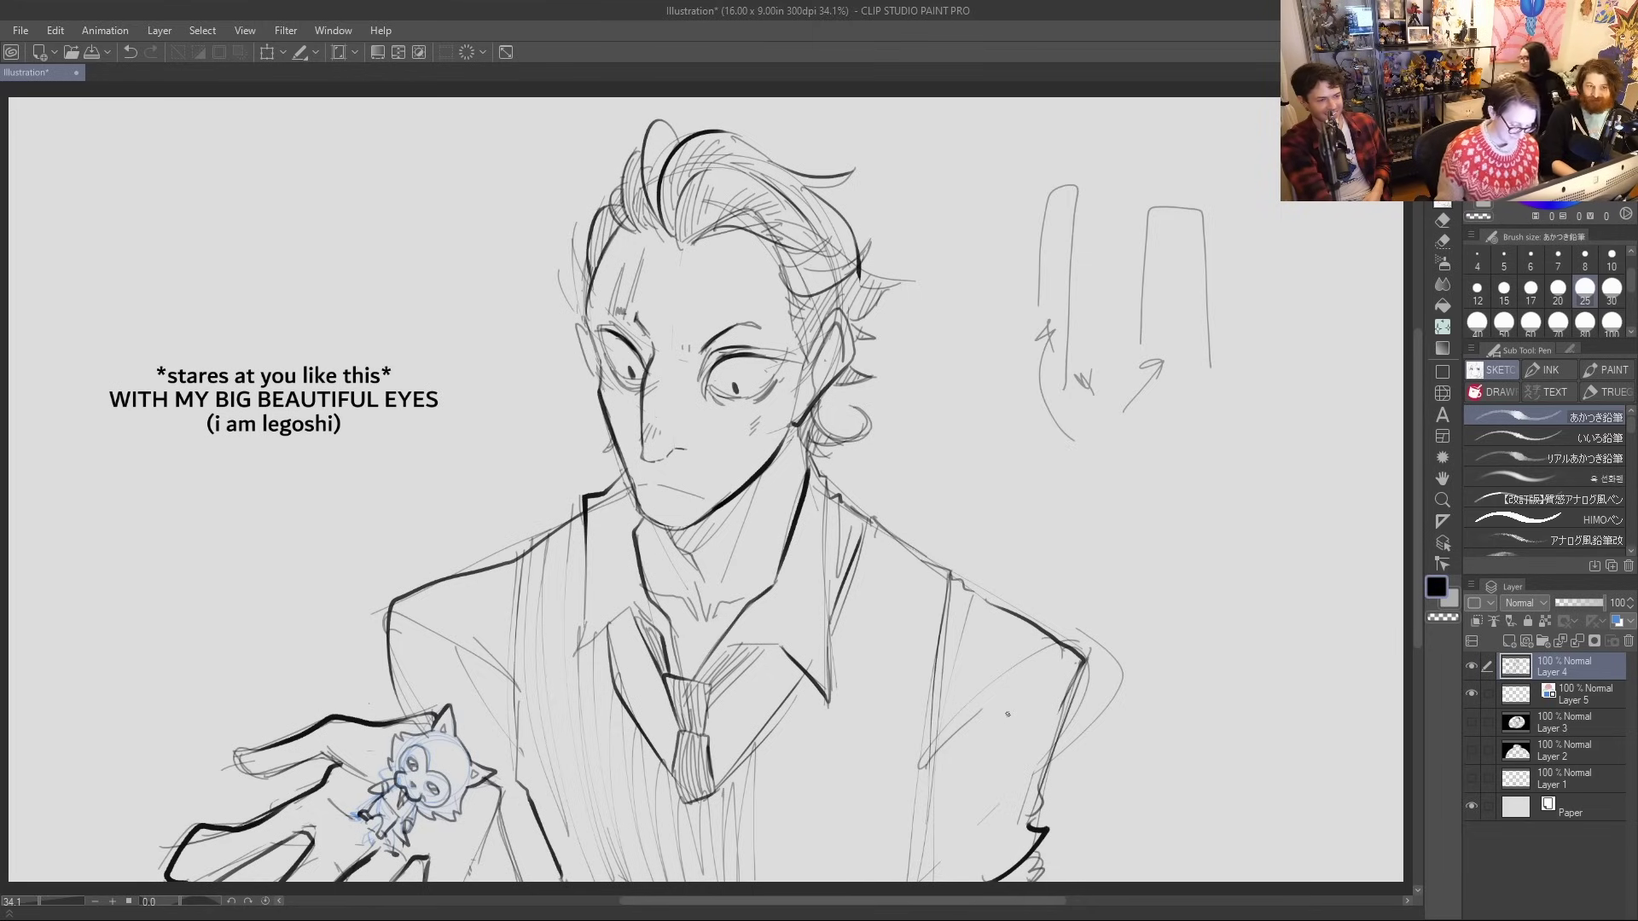
key("o")
key("m")
mouse_move(1212, 171)
left_mouse_down()
mouse_move(1139, 160)
mouse_move(975, 259)
mouse_move(1111, 498)
mouse_move(1254, 190)
left_mouse_up()
key("Delete")
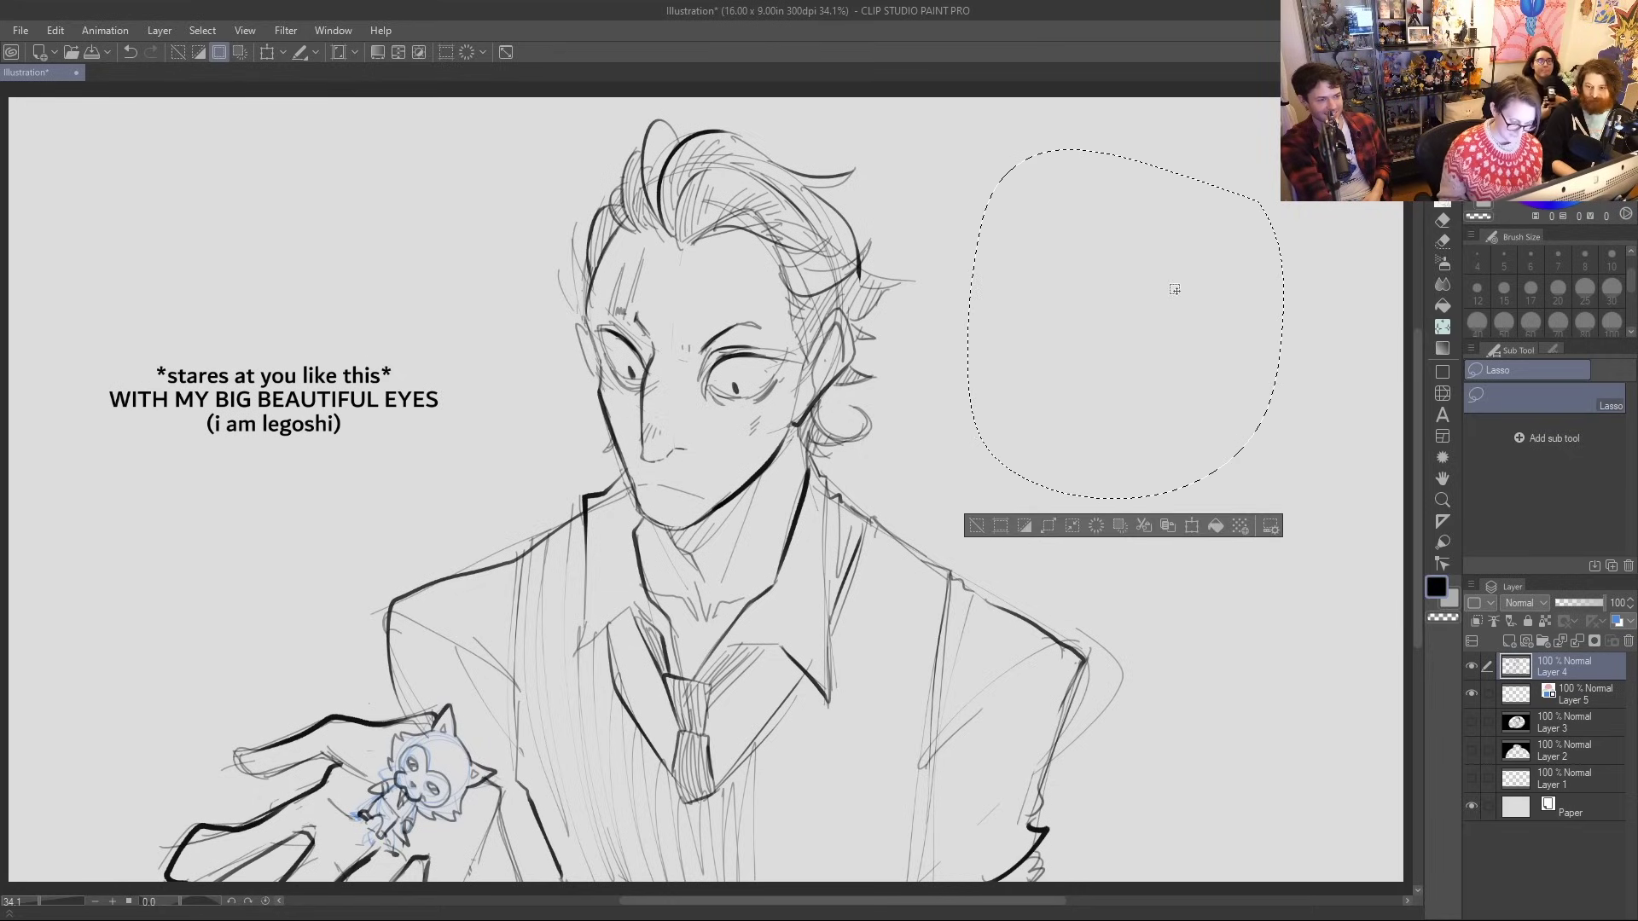
key("ctrl+d")
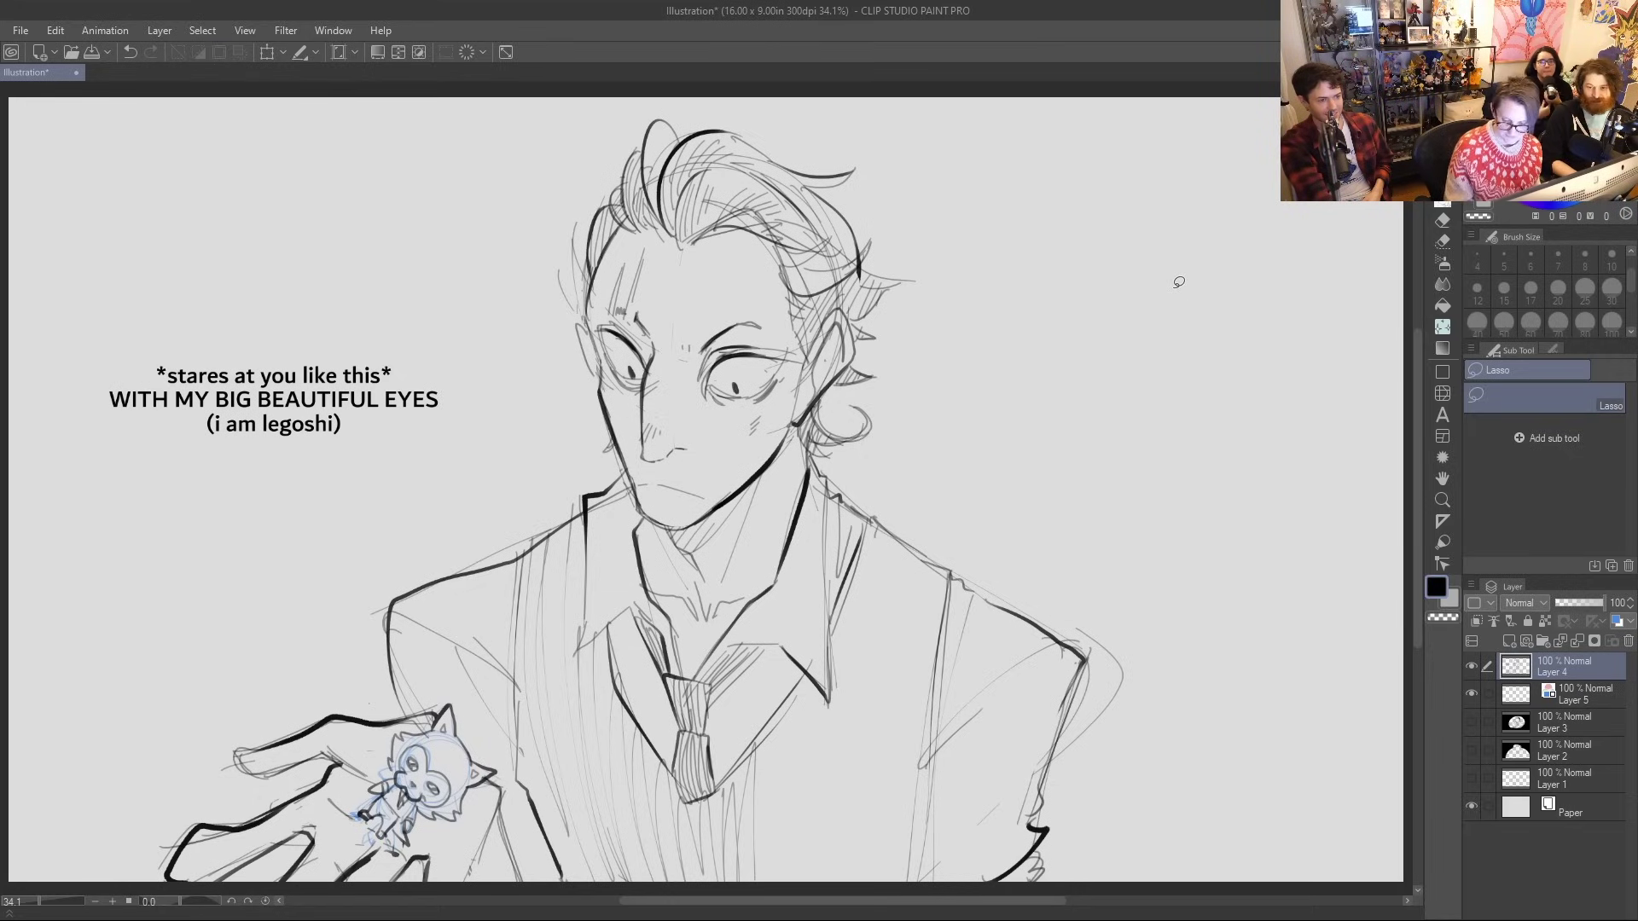
Add a new layer and hide Layer 4 and Layer 5 for a blank canvas
key("ctrl+shift+n")
left_click(1472, 694)
left_click(1472, 721)
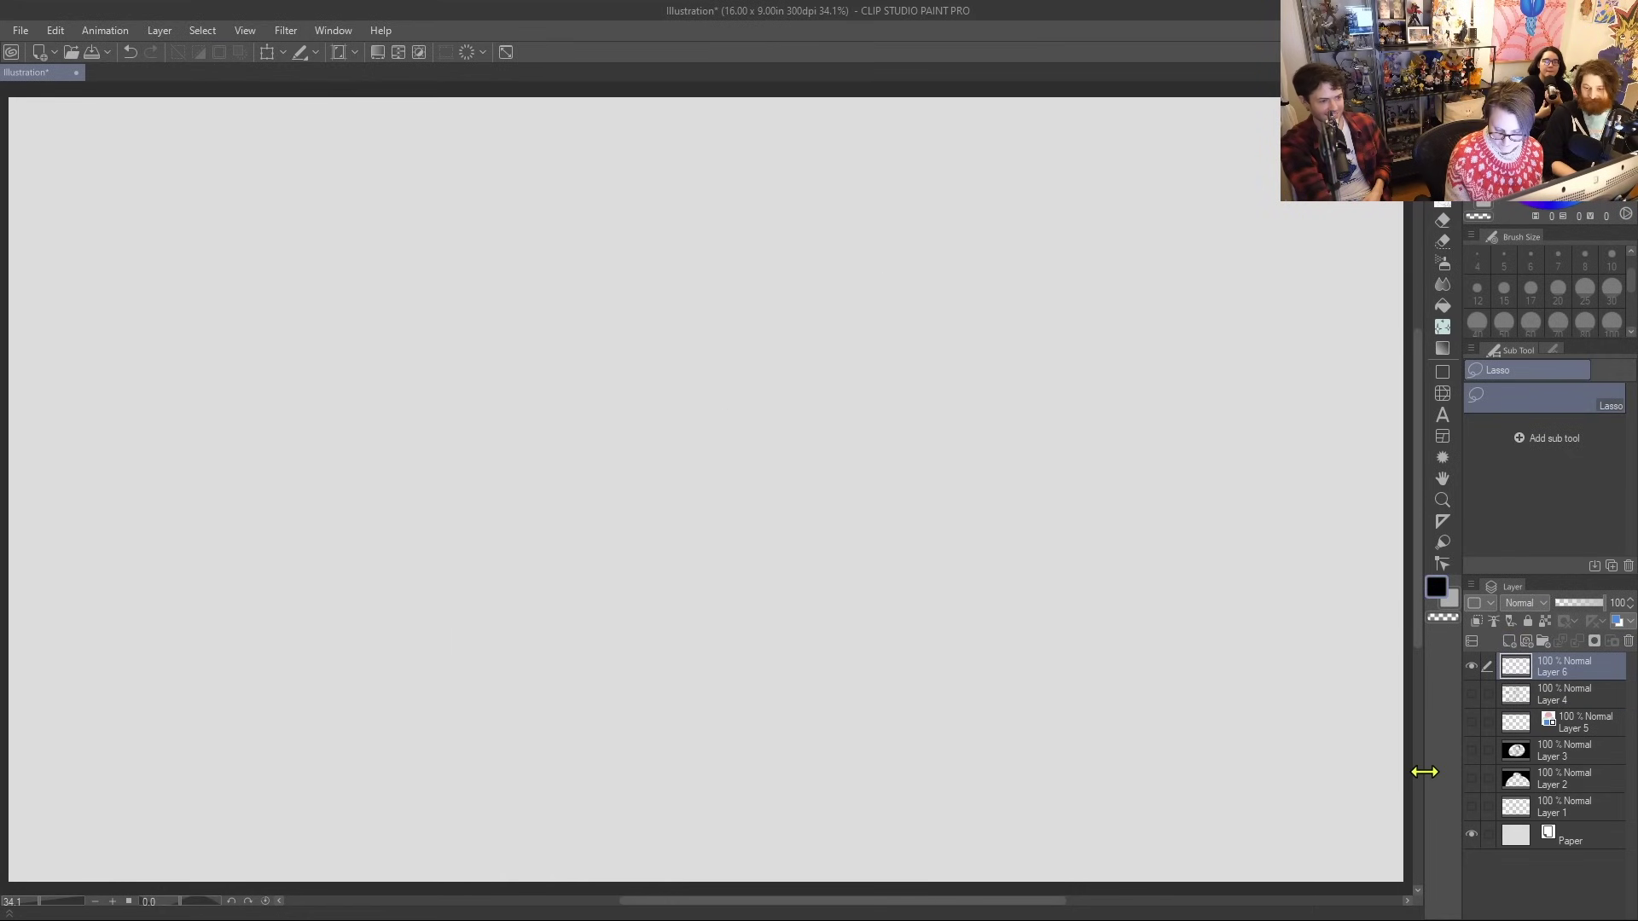
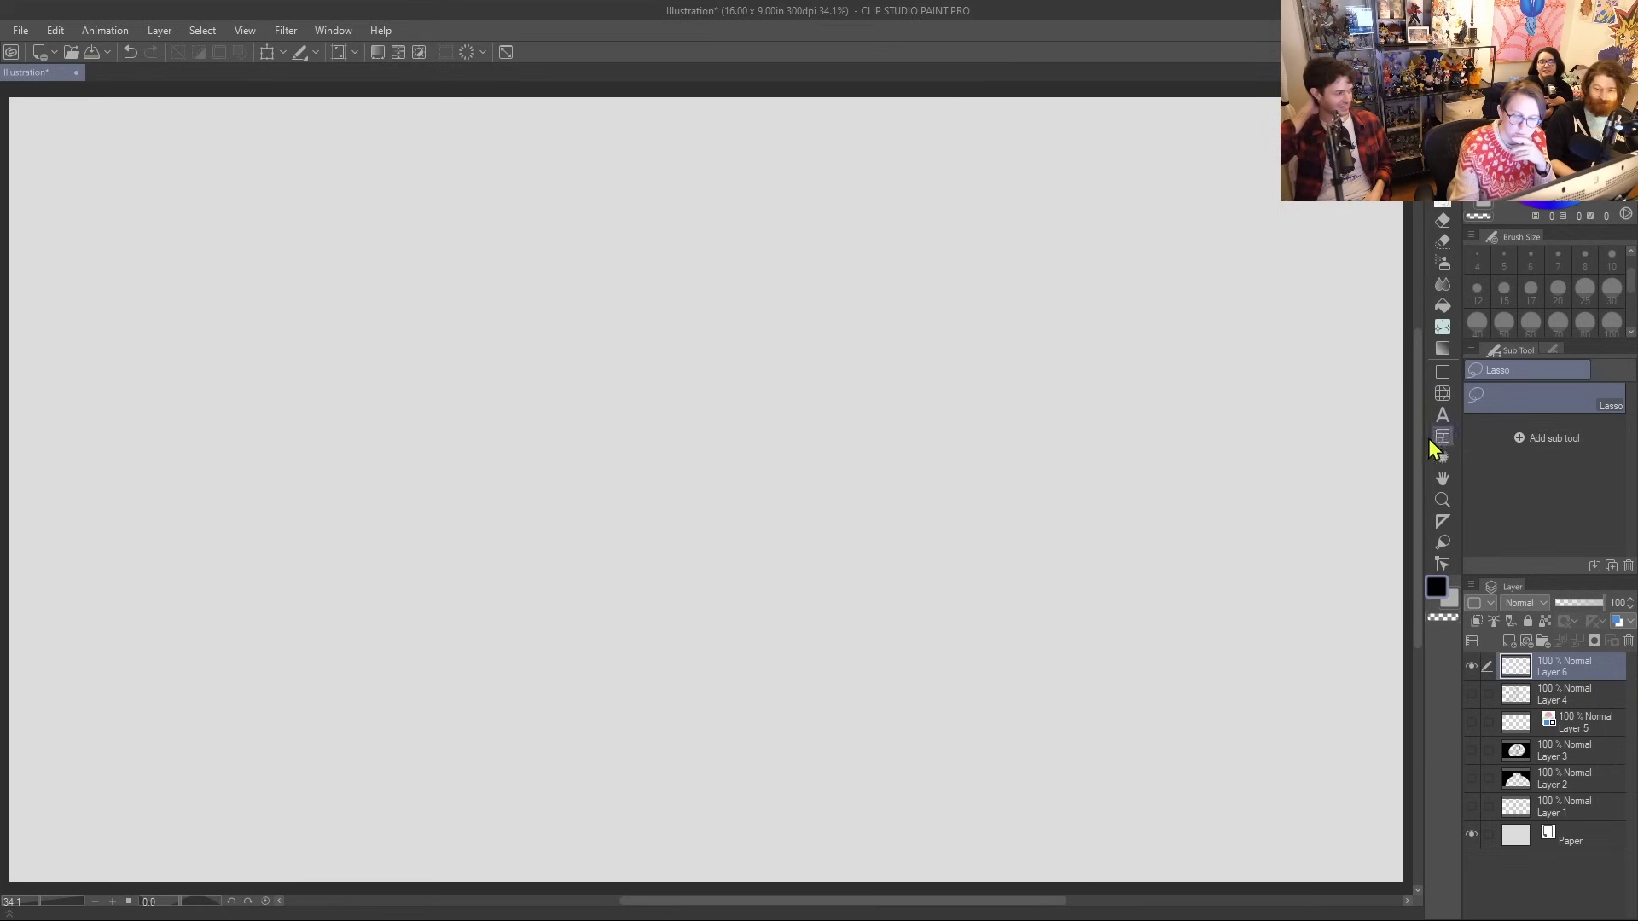
Select the VANT dry 2 pen from the DRAW brush group
left_click(1441, 220)
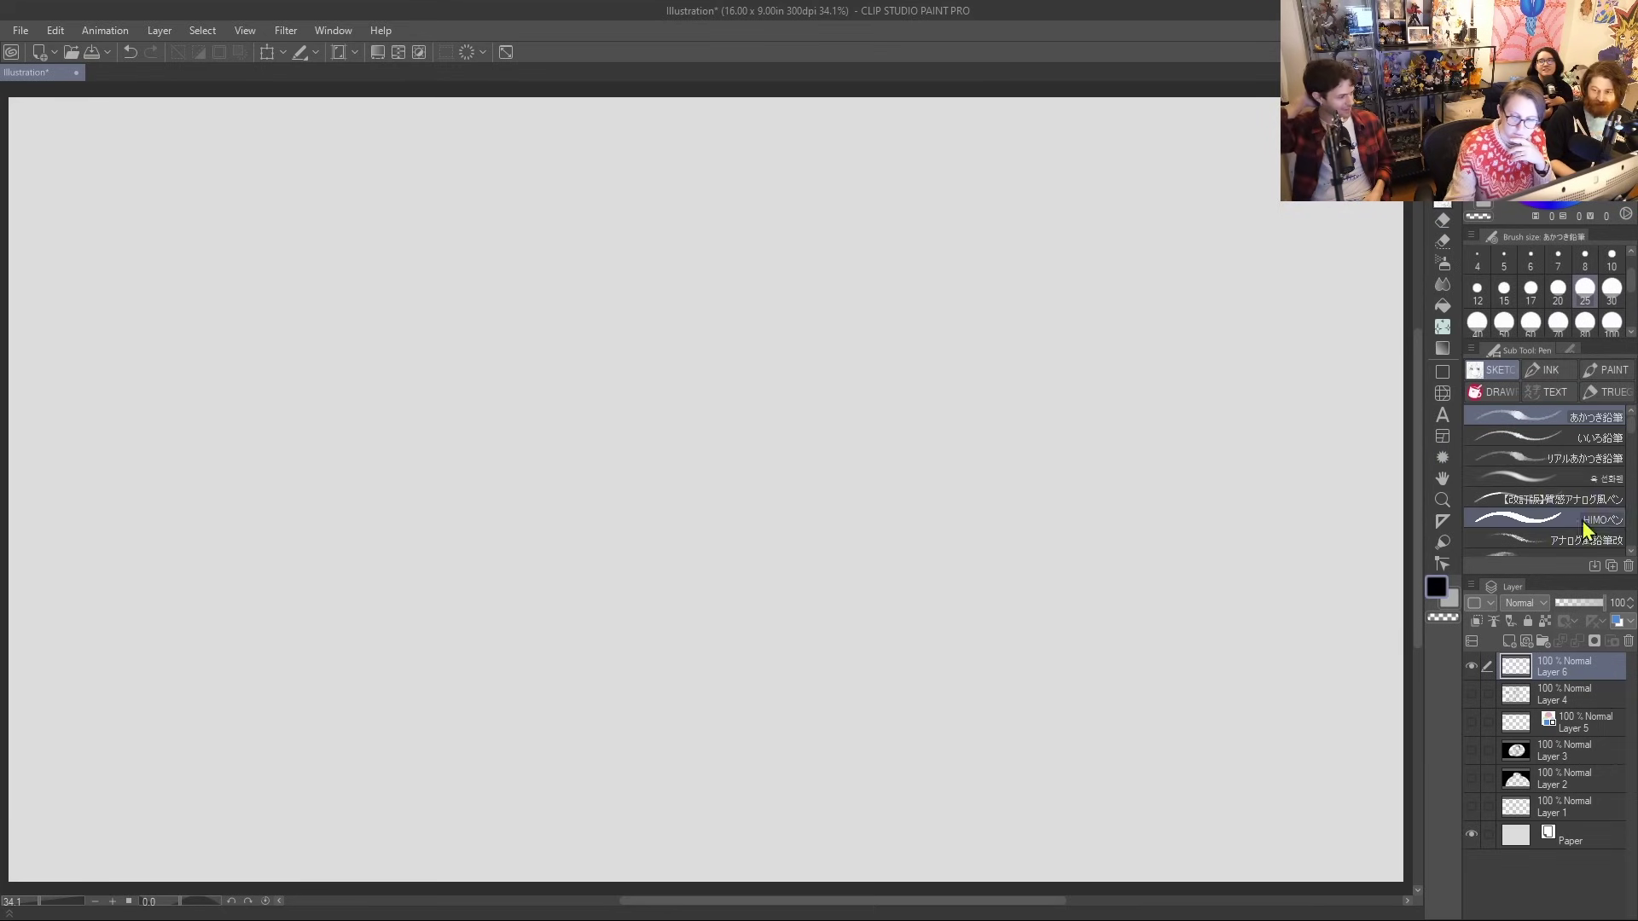
left_click(1489, 391)
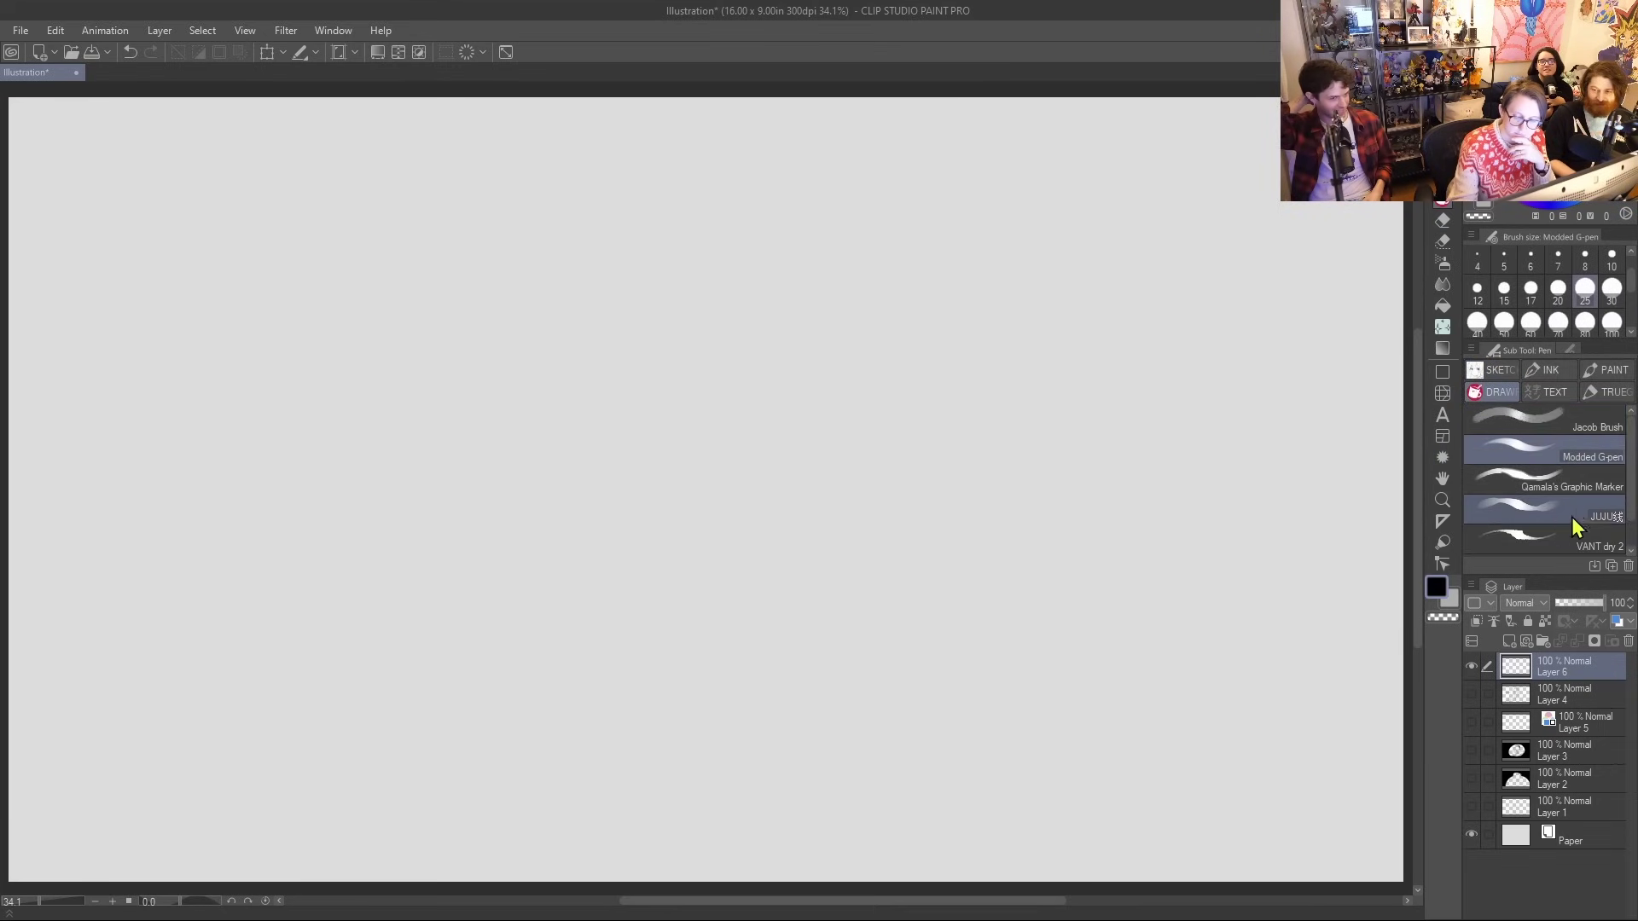
left_click(1539, 539)
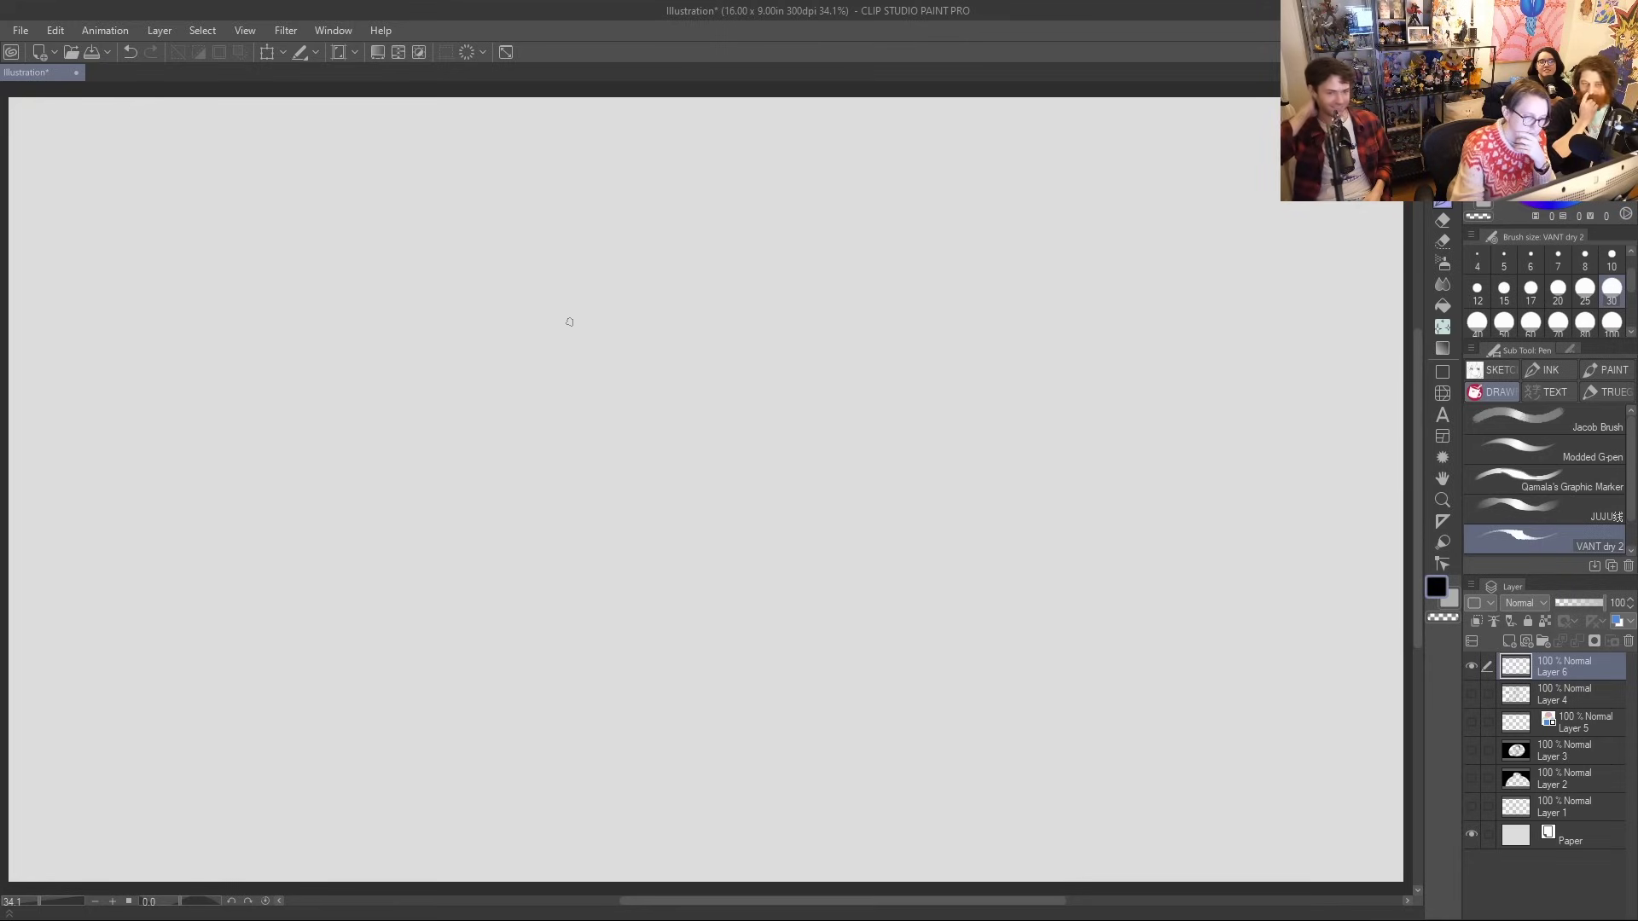
Draw a long cartoon head with a flat top, large pointed nose, spiky hair, brows and half-closed eyes
mouse_move(586, 243)
left_mouse_down()
mouse_move(614, 691)
mouse_move(598, 231)
mouse_move(772, 221)
mouse_move(811, 398)
mouse_move(939, 678)
left_mouse_up()
mouse_move(659, 287)
left_mouse_down()
mouse_move(551, 322)
mouse_move(624, 398)
mouse_move(676, 354)
left_mouse_up()
left_click_drag(643, 276, 606, 264)
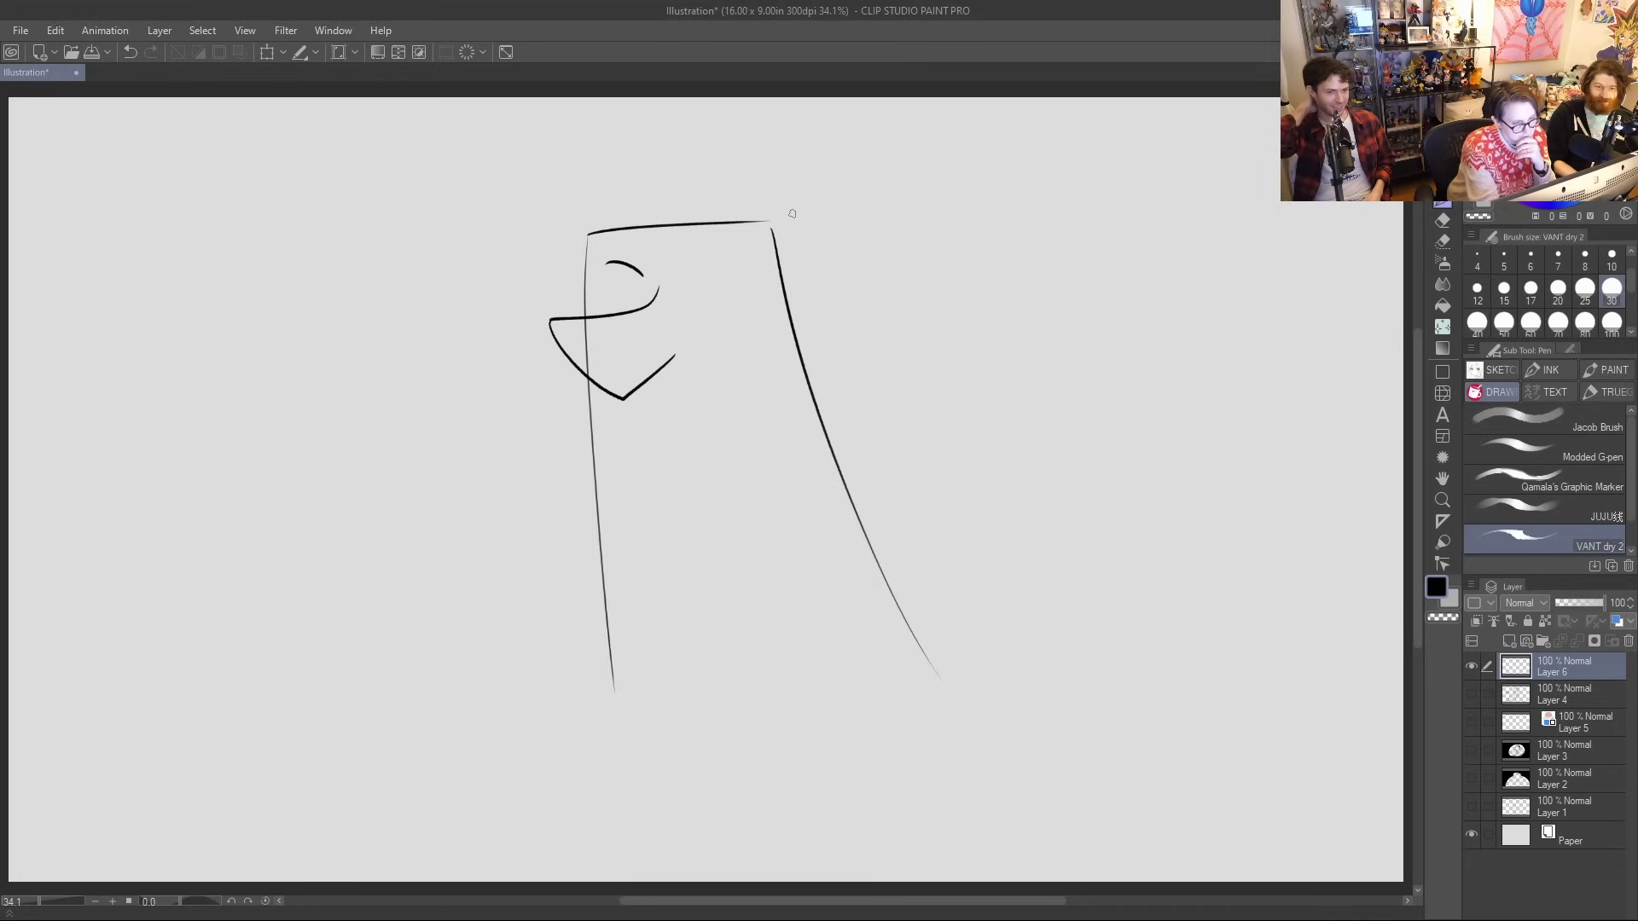
mouse_move(782, 217)
left_mouse_down()
mouse_move(800, 328)
mouse_move(762, 177)
mouse_move(561, 187)
mouse_move(585, 248)
mouse_move(563, 263)
left_mouse_up()
mouse_move(680, 275)
left_mouse_down()
mouse_move(773, 267)
mouse_move(701, 291)
mouse_move(745, 290)
left_mouse_up()
left_click_drag(605, 295, 723, 294)
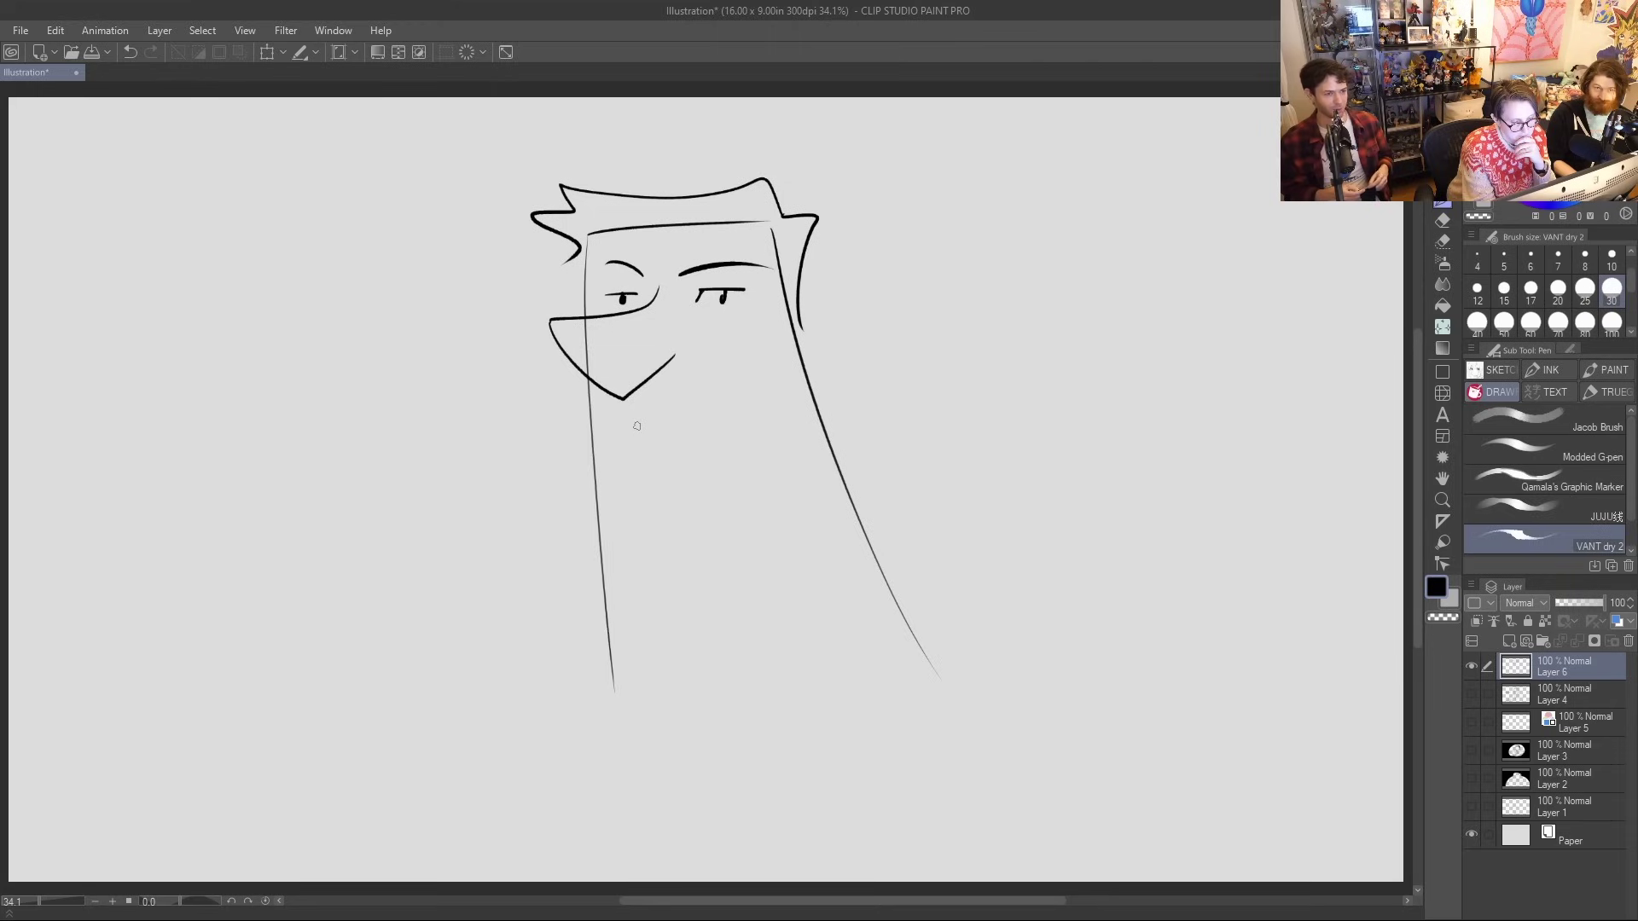
Add a smirking mouth, a curved neckline and a nostril to the cartoon head, then clear the layer
mouse_move(607, 393)
left_mouse_down()
mouse_move(602, 416)
mouse_move(736, 365)
mouse_move(654, 436)
left_mouse_up()
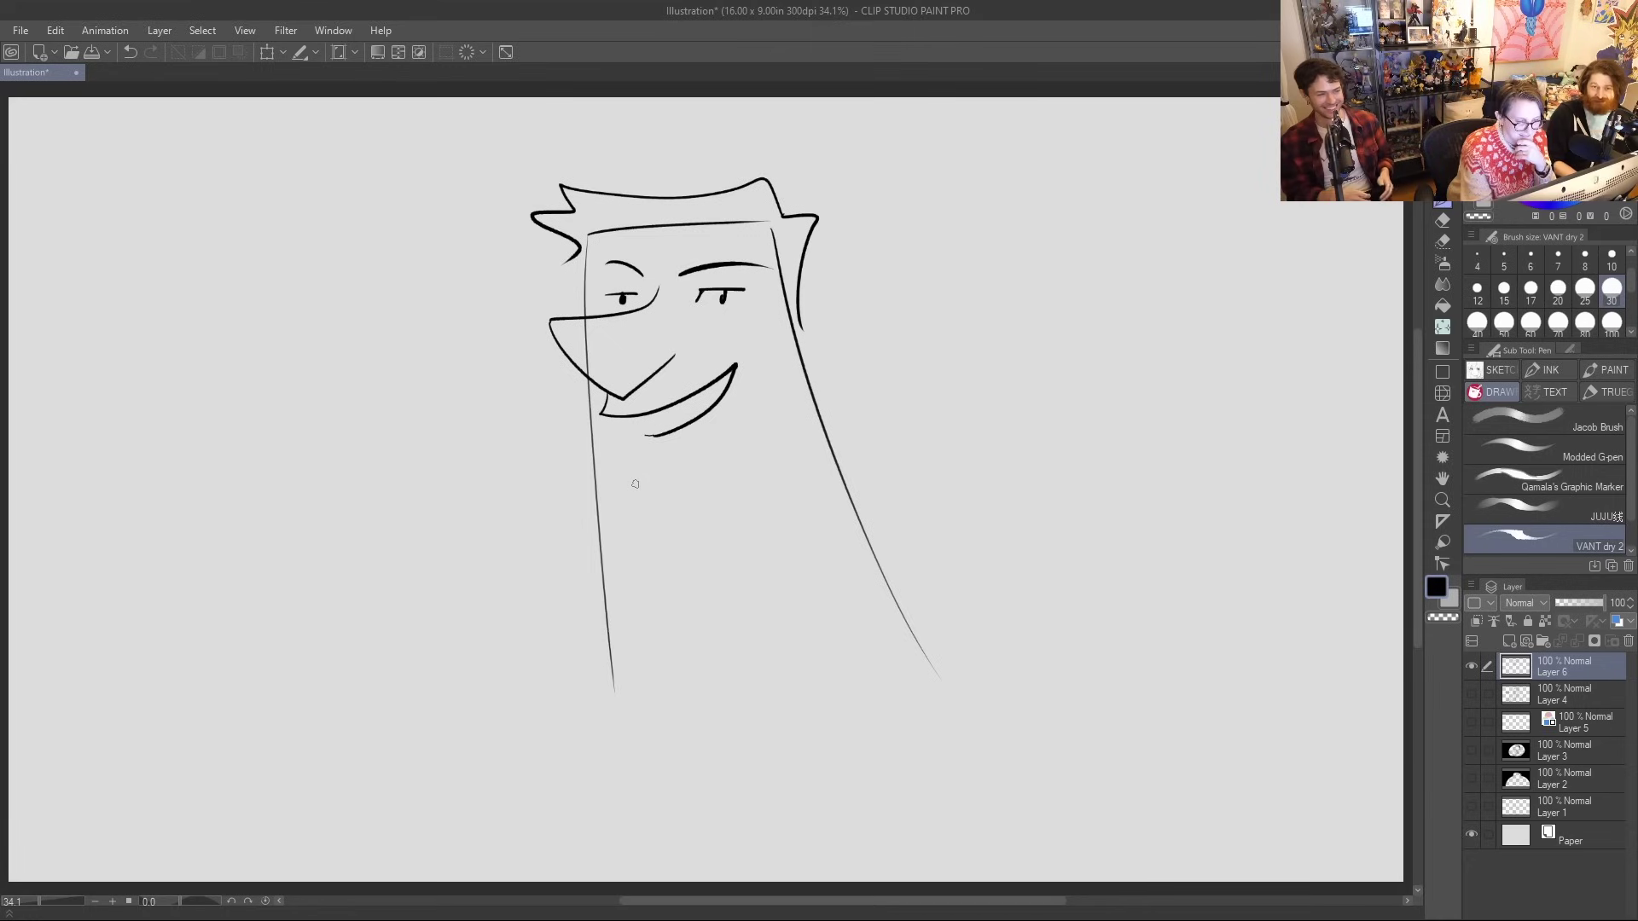
left_click_drag(814, 409, 624, 611)
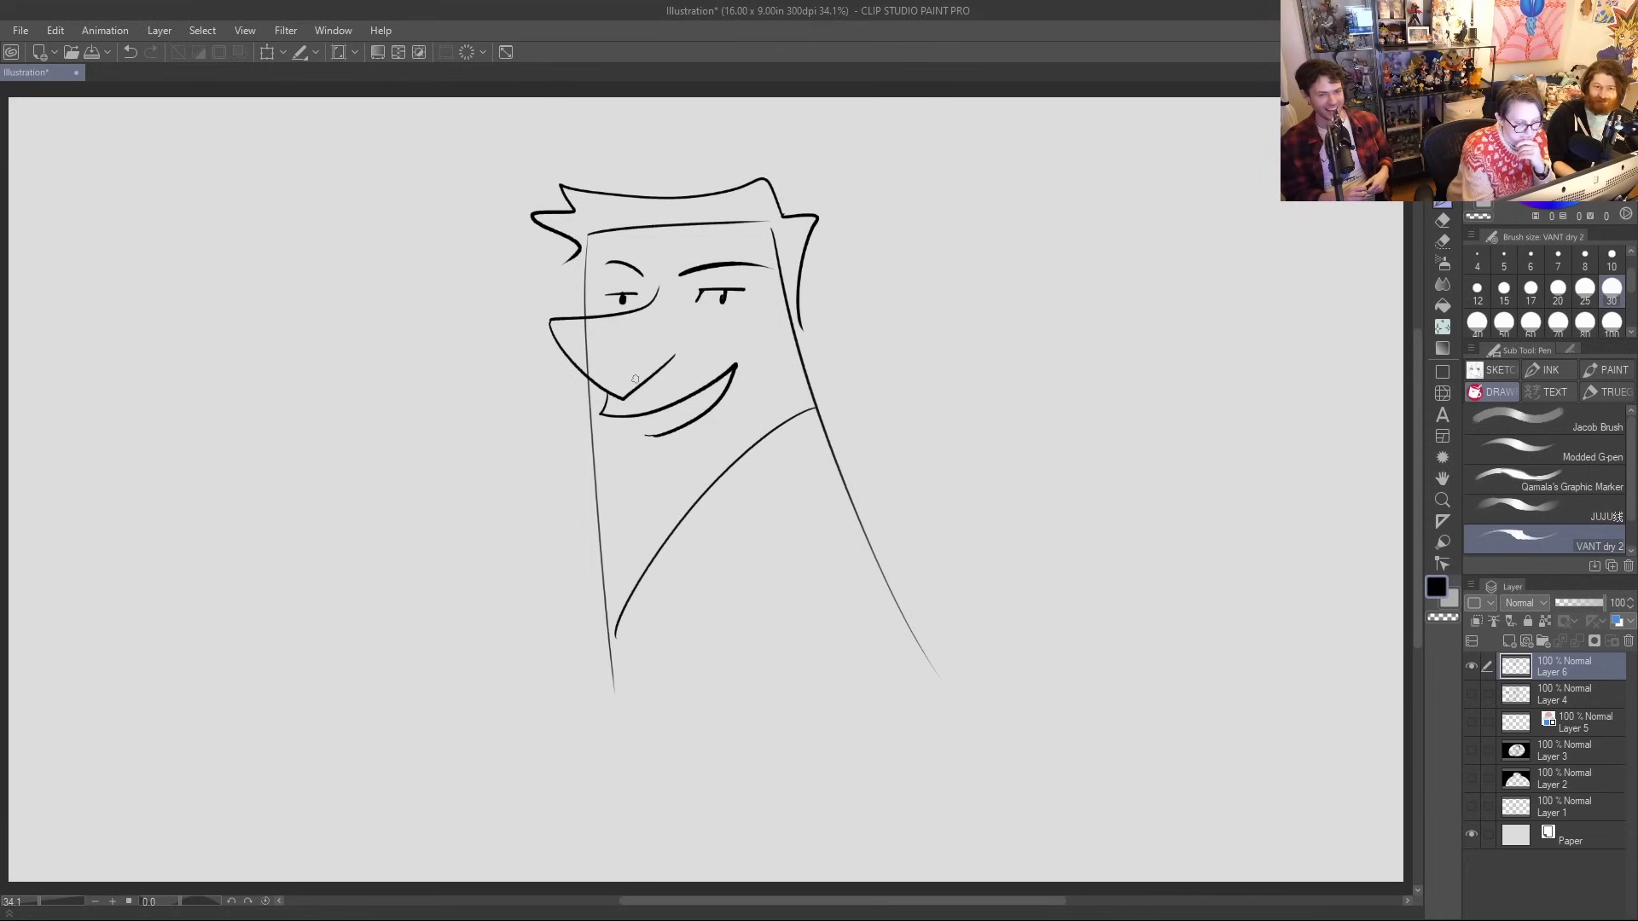
left_click_drag(650, 370, 680, 359)
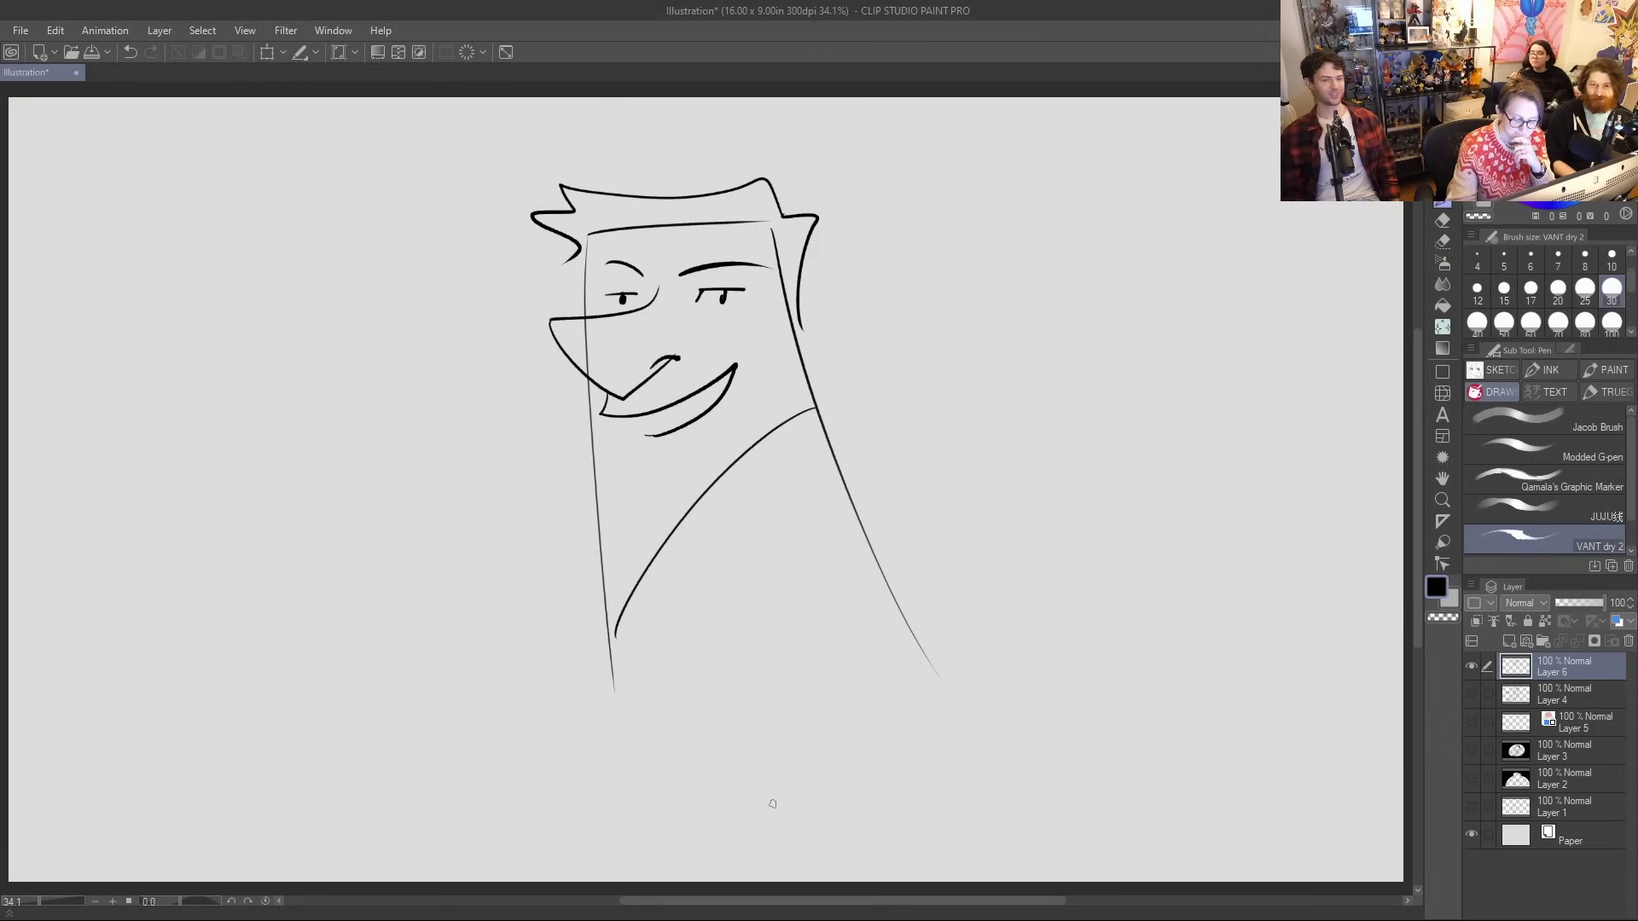
key("Delete")
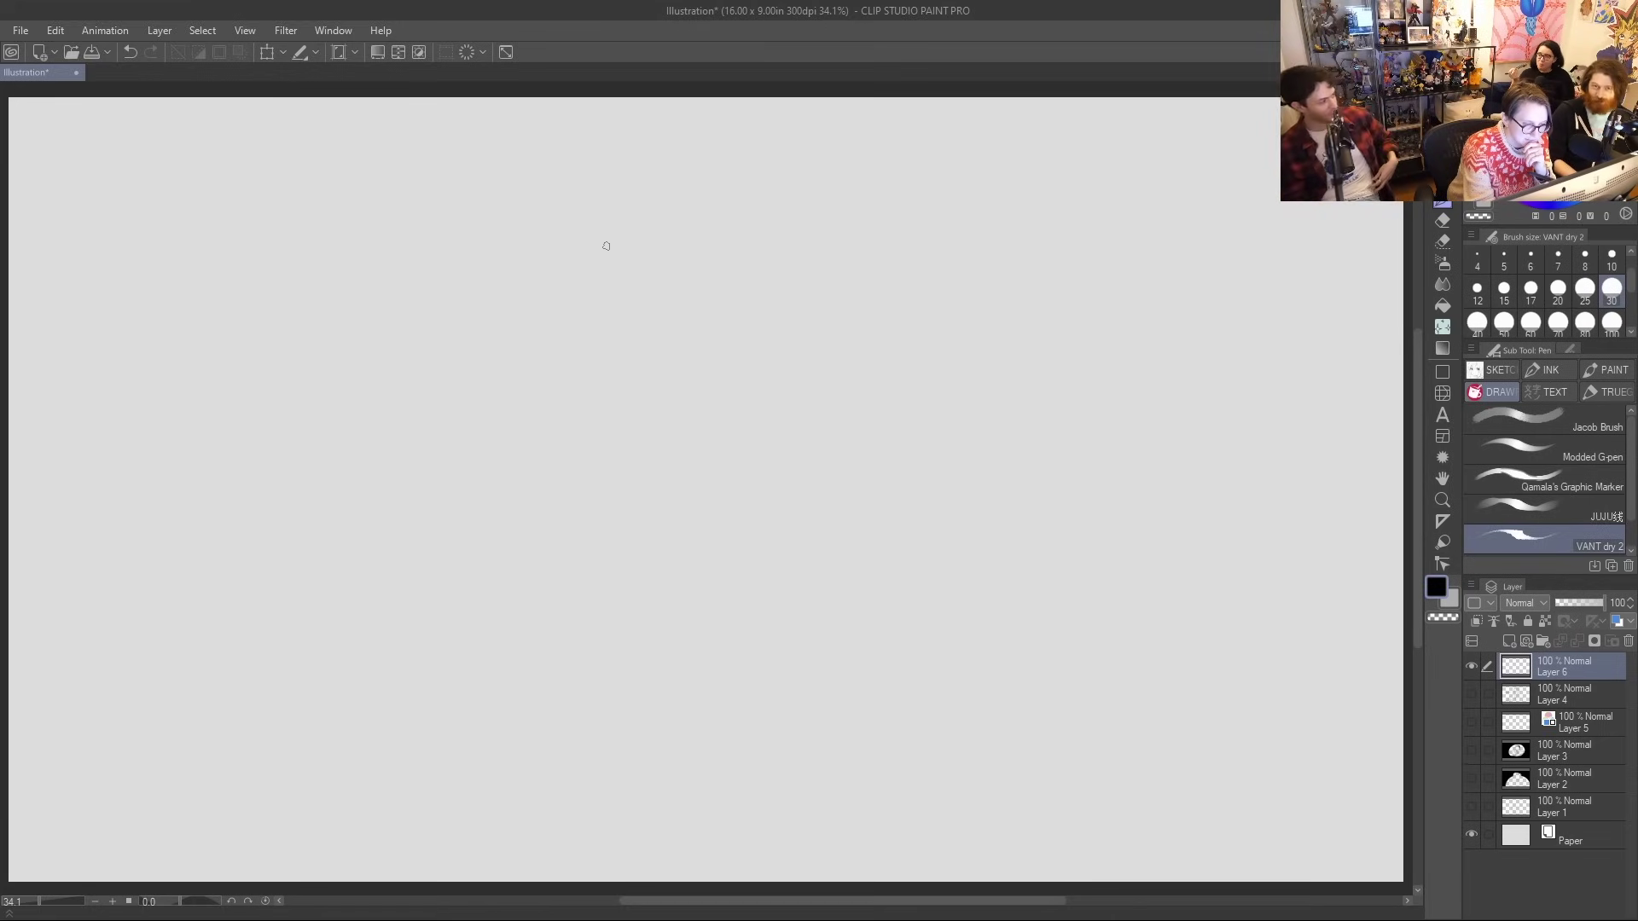
left_click_drag(593, 274, 594, 328)
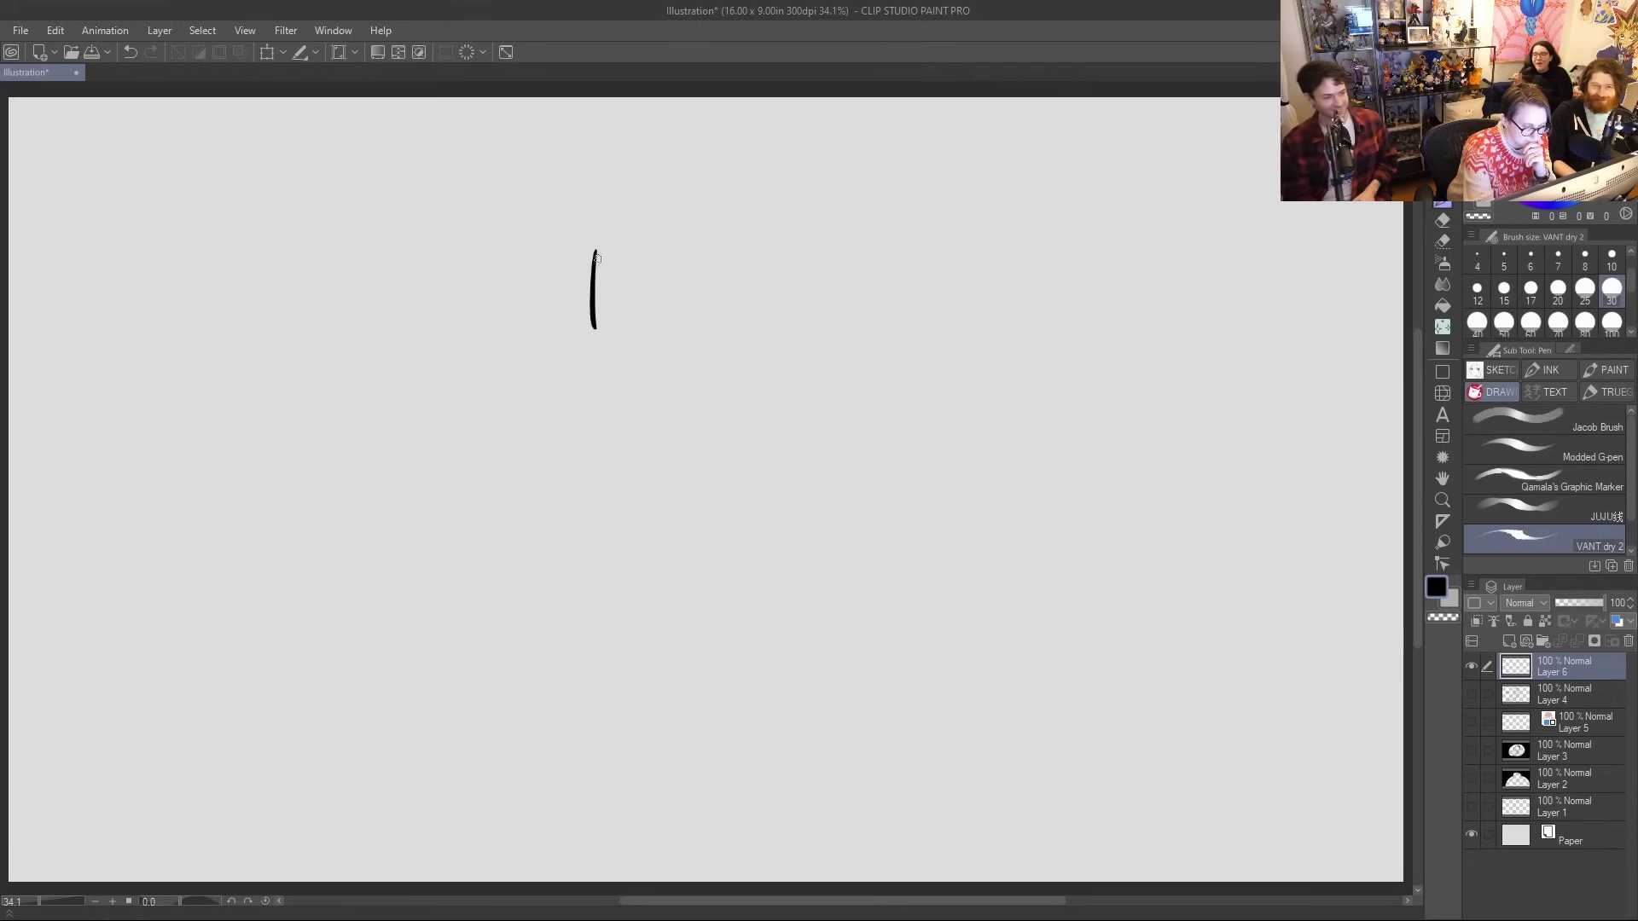
left_click_drag(595, 249, 719, 243)
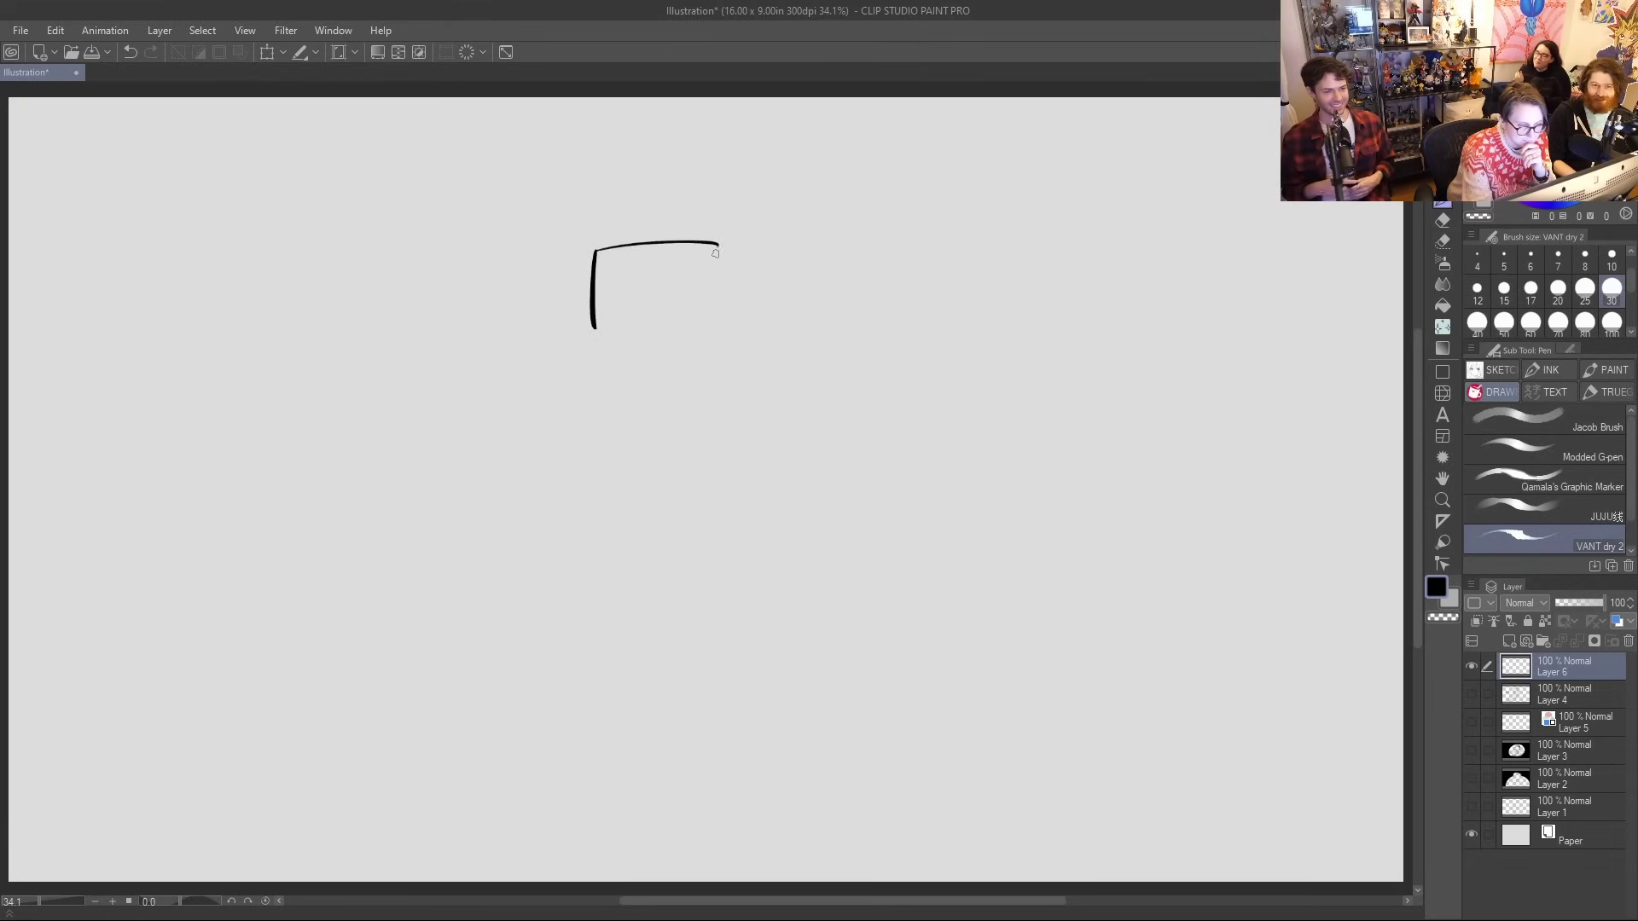
key("ctrl+z")
key("ctrl+z")
Draw a boxy, downward-widening head outline with a flat top and base and one extended side line, redoing the opposite side
mouse_move(624, 209)
left_mouse_down()
mouse_move(777, 193)
mouse_move(864, 599)
left_mouse_up()
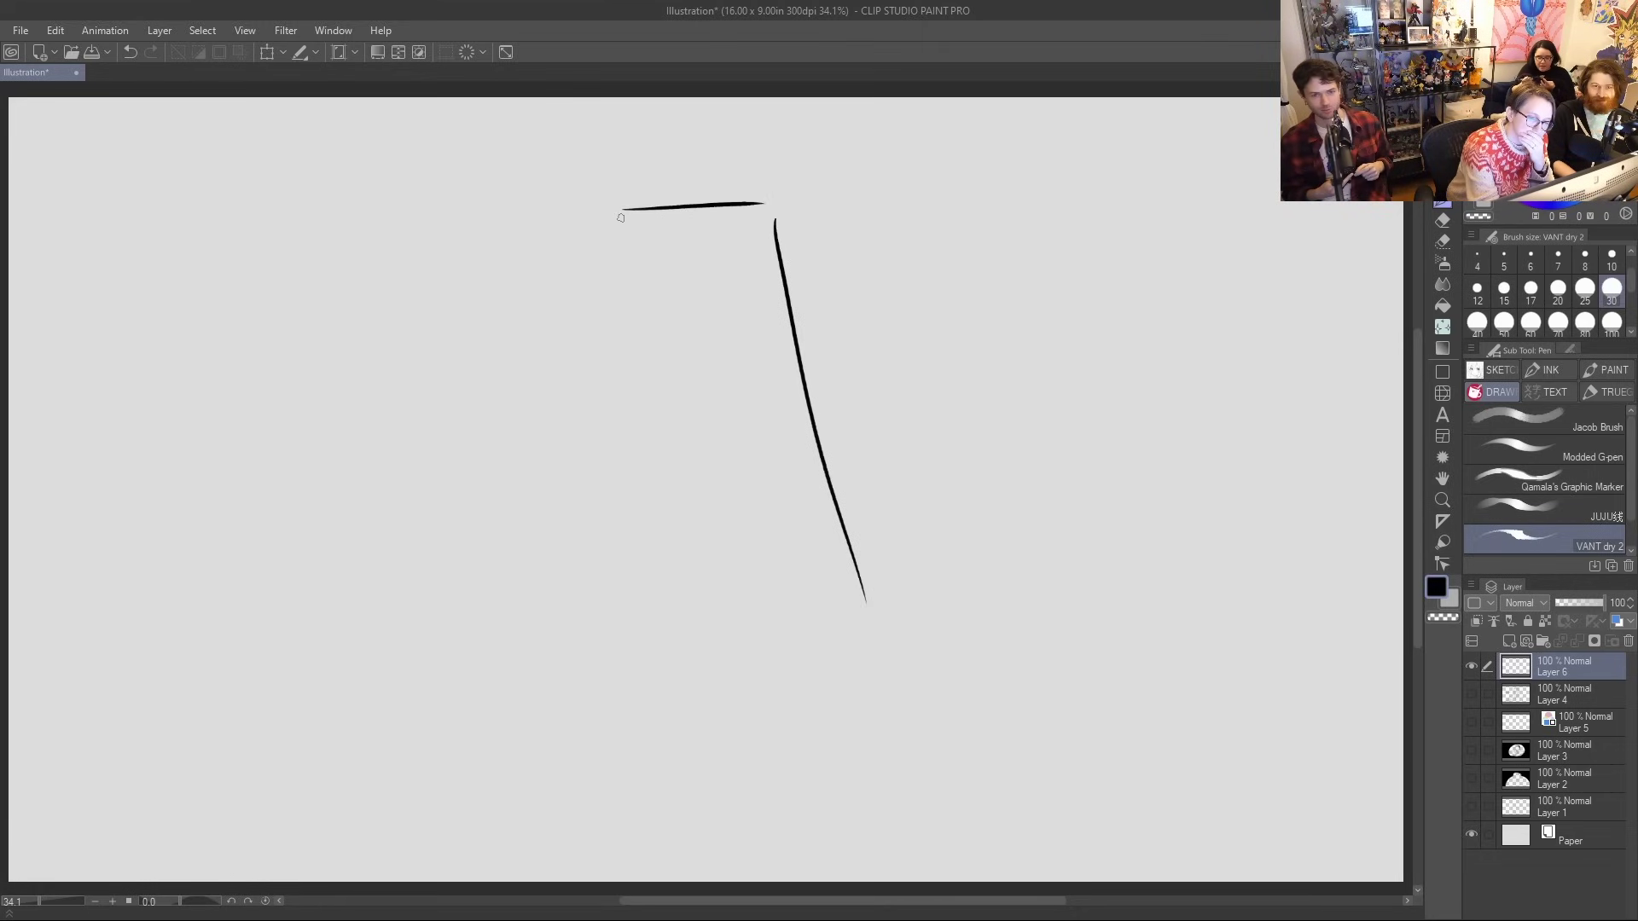
left_click_drag(623, 217, 650, 559)
key("ctrl+z")
mouse_move(625, 209)
left_mouse_down()
mouse_move(613, 309)
mouse_move(656, 529)
mouse_move(815, 499)
left_mouse_up()
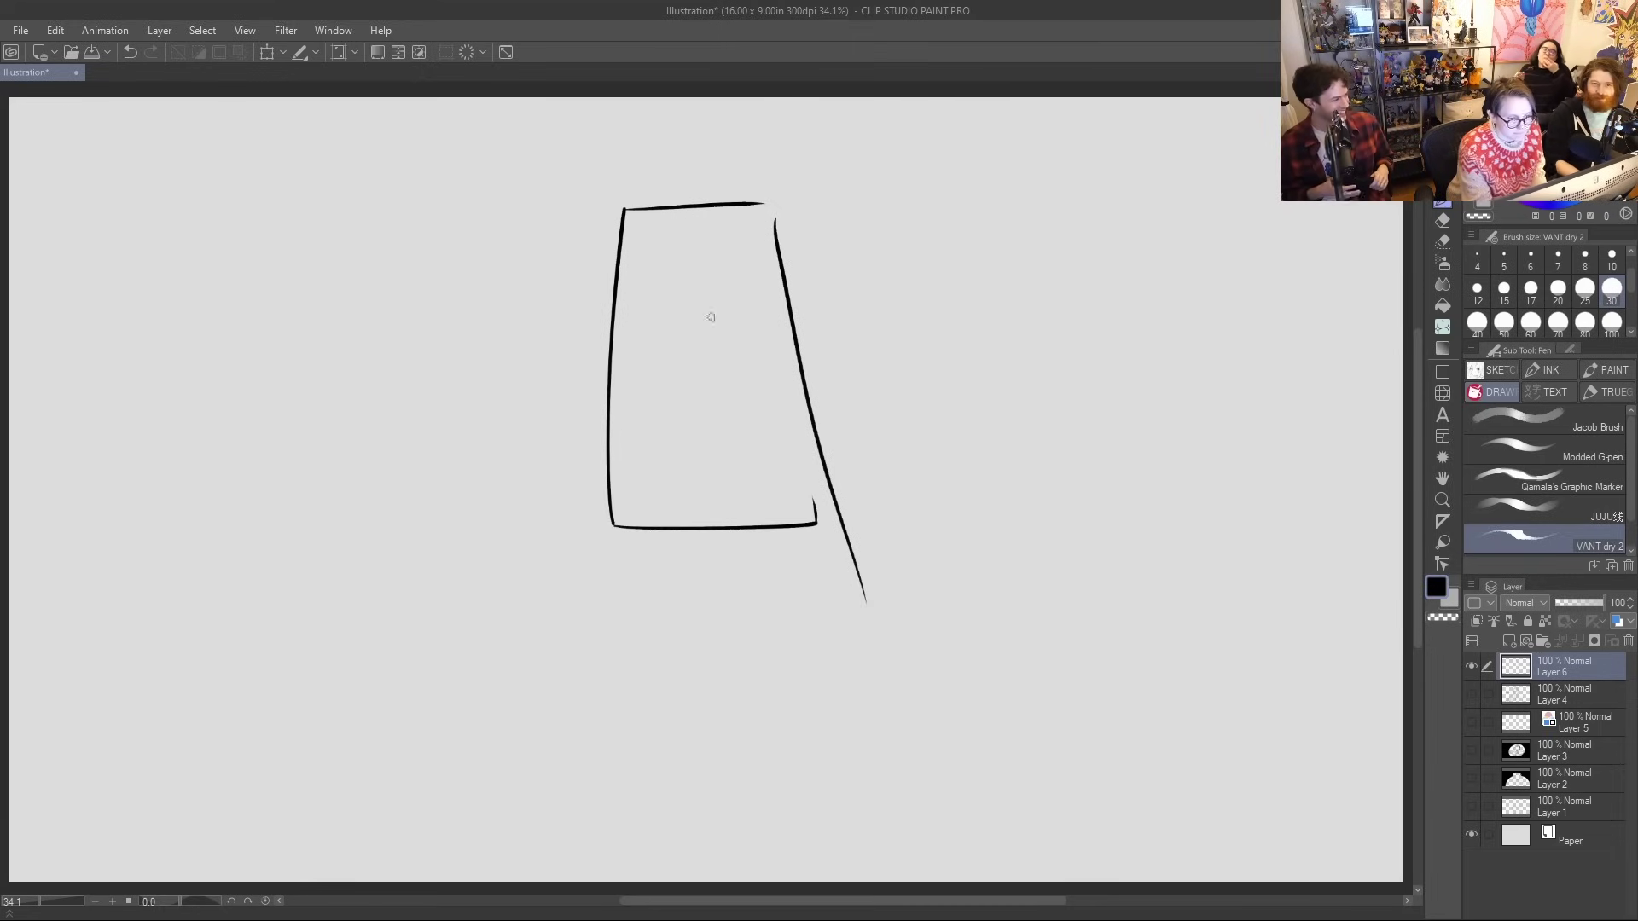
Draw a large pointed nose with a nostril corner, its tip poking past the head's side edge, redoing the first stroke
mouse_move(670, 279)
left_mouse_down()
mouse_move(667, 308)
mouse_move(592, 320)
left_mouse_up()
key("ctrl+z")
mouse_move(670, 270)
left_mouse_down()
mouse_move(659, 299)
mouse_move(595, 337)
mouse_move(645, 378)
mouse_move(706, 367)
mouse_move(712, 350)
left_mouse_up()
key("e")
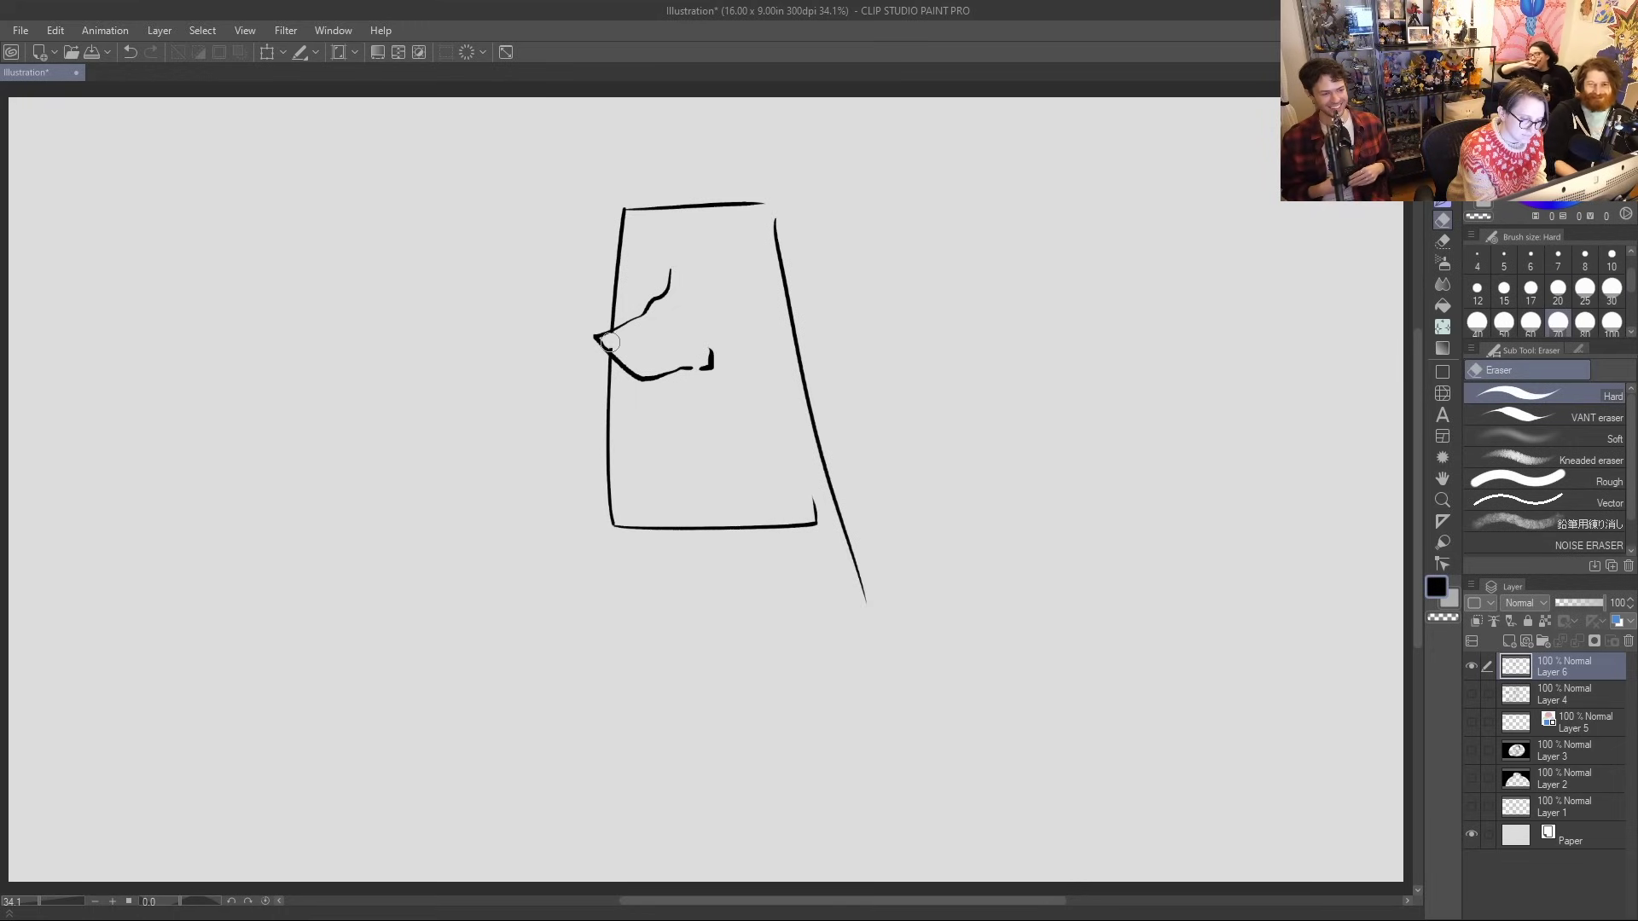
key("b")
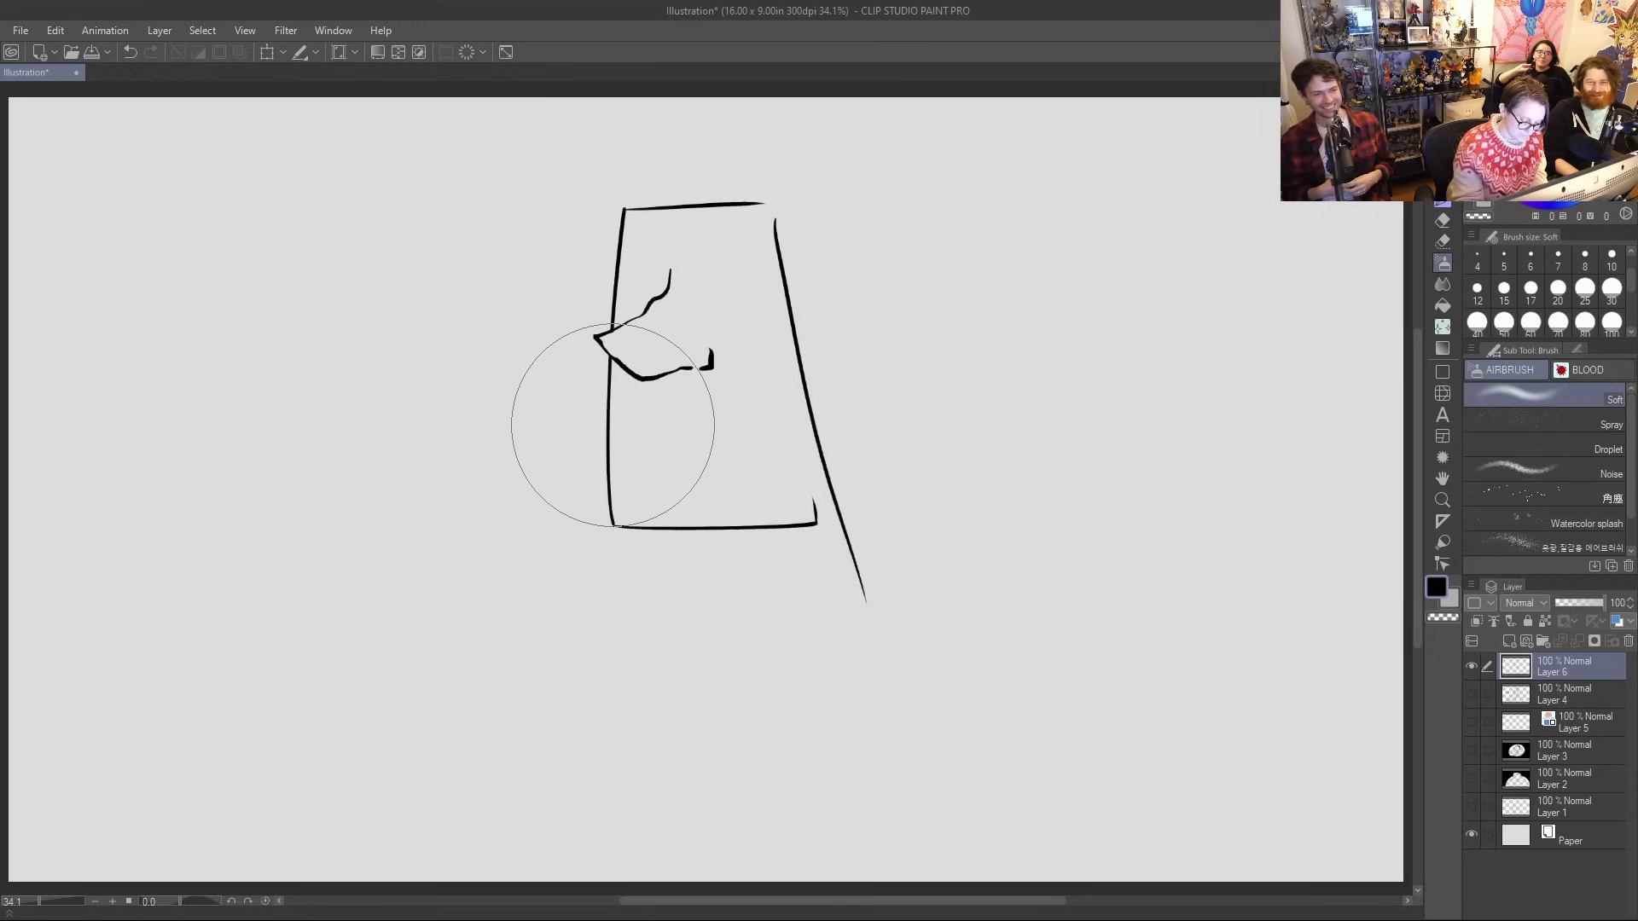
key("p")
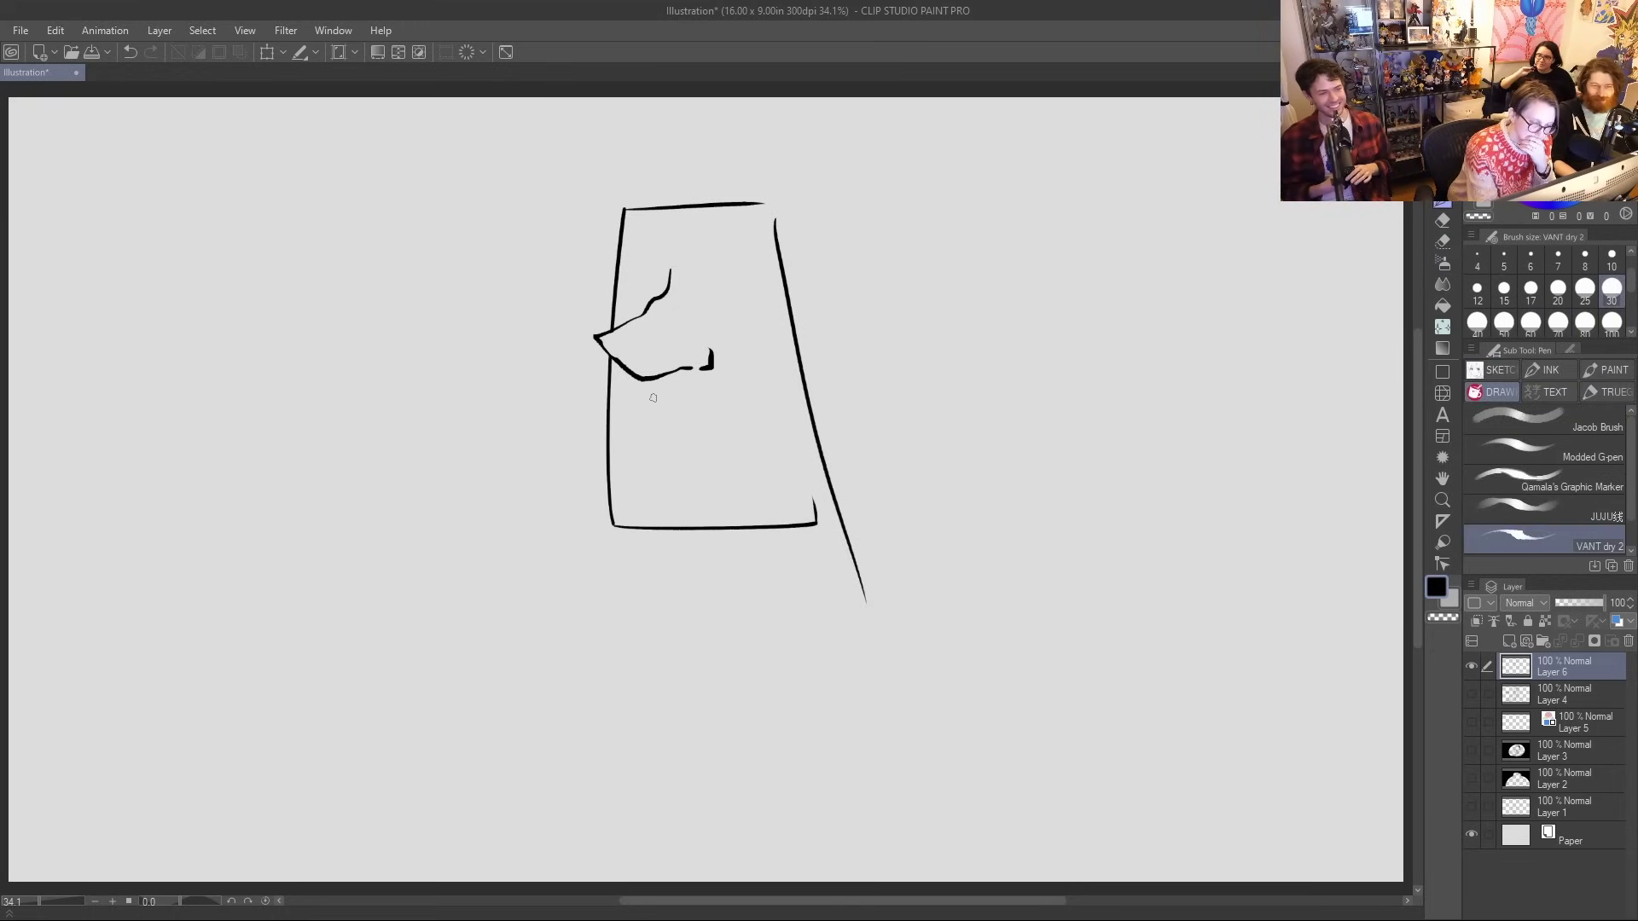
Add puckered lips under the nose, thick arched eyebrows and round eyes with small dot pupils
mouse_move(641, 408)
left_mouse_down()
mouse_move(683, 399)
mouse_move(639, 404)
mouse_move(680, 435)
left_mouse_up()
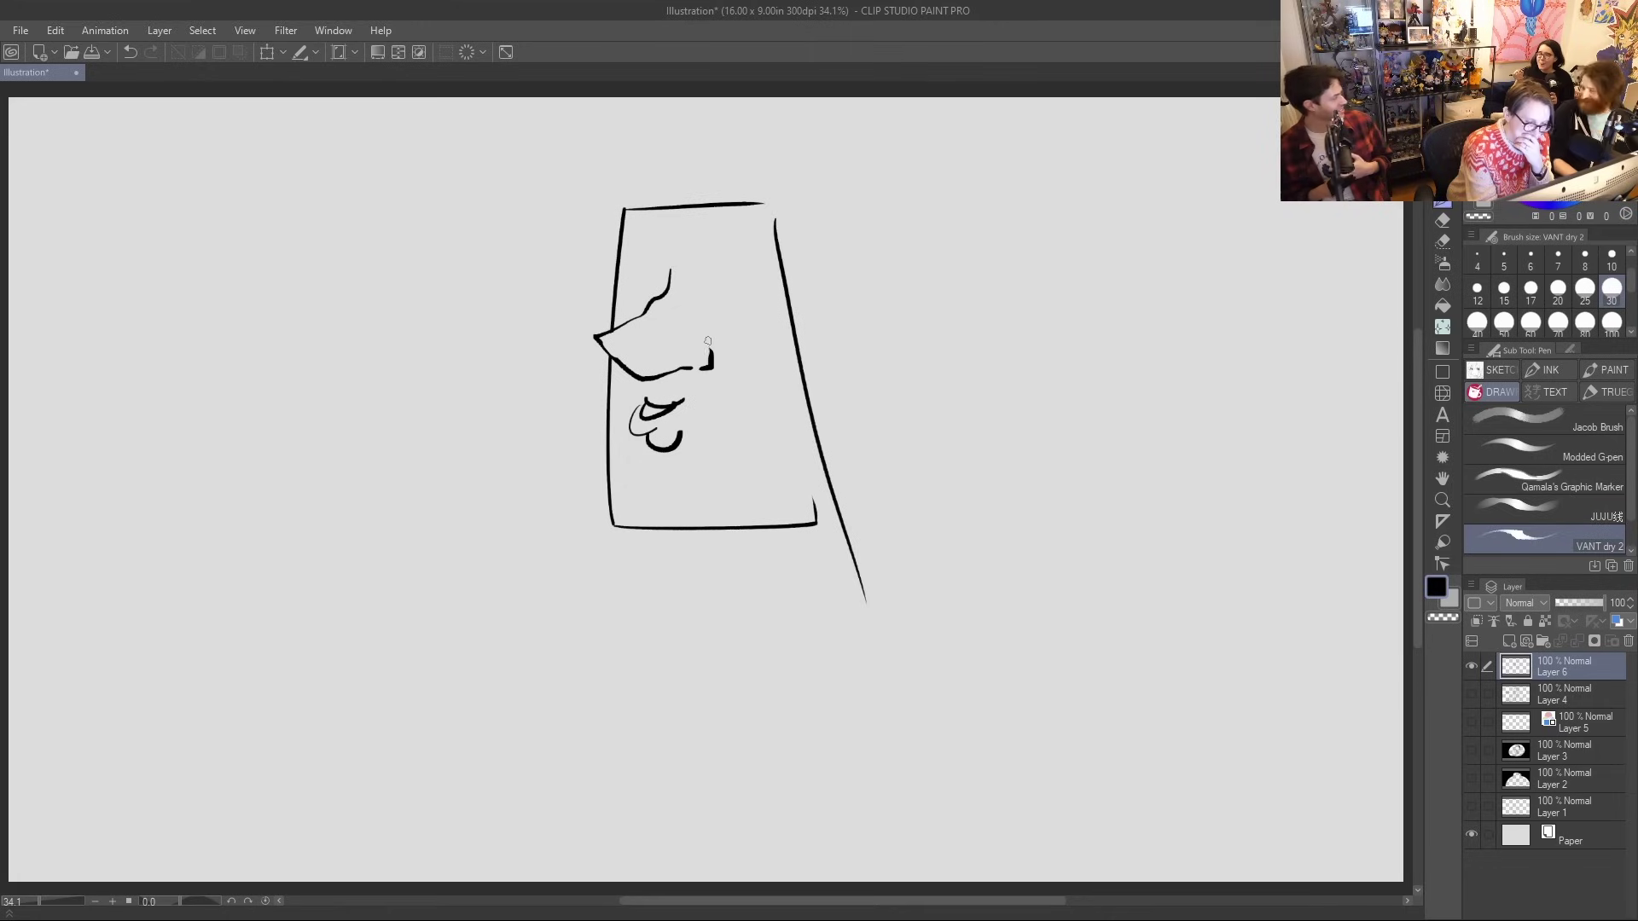
mouse_move(662, 260)
left_mouse_down()
mouse_move(625, 270)
mouse_move(640, 232)
mouse_move(622, 247)
mouse_move(698, 257)
mouse_move(742, 231)
mouse_move(755, 260)
mouse_move(692, 262)
left_mouse_up()
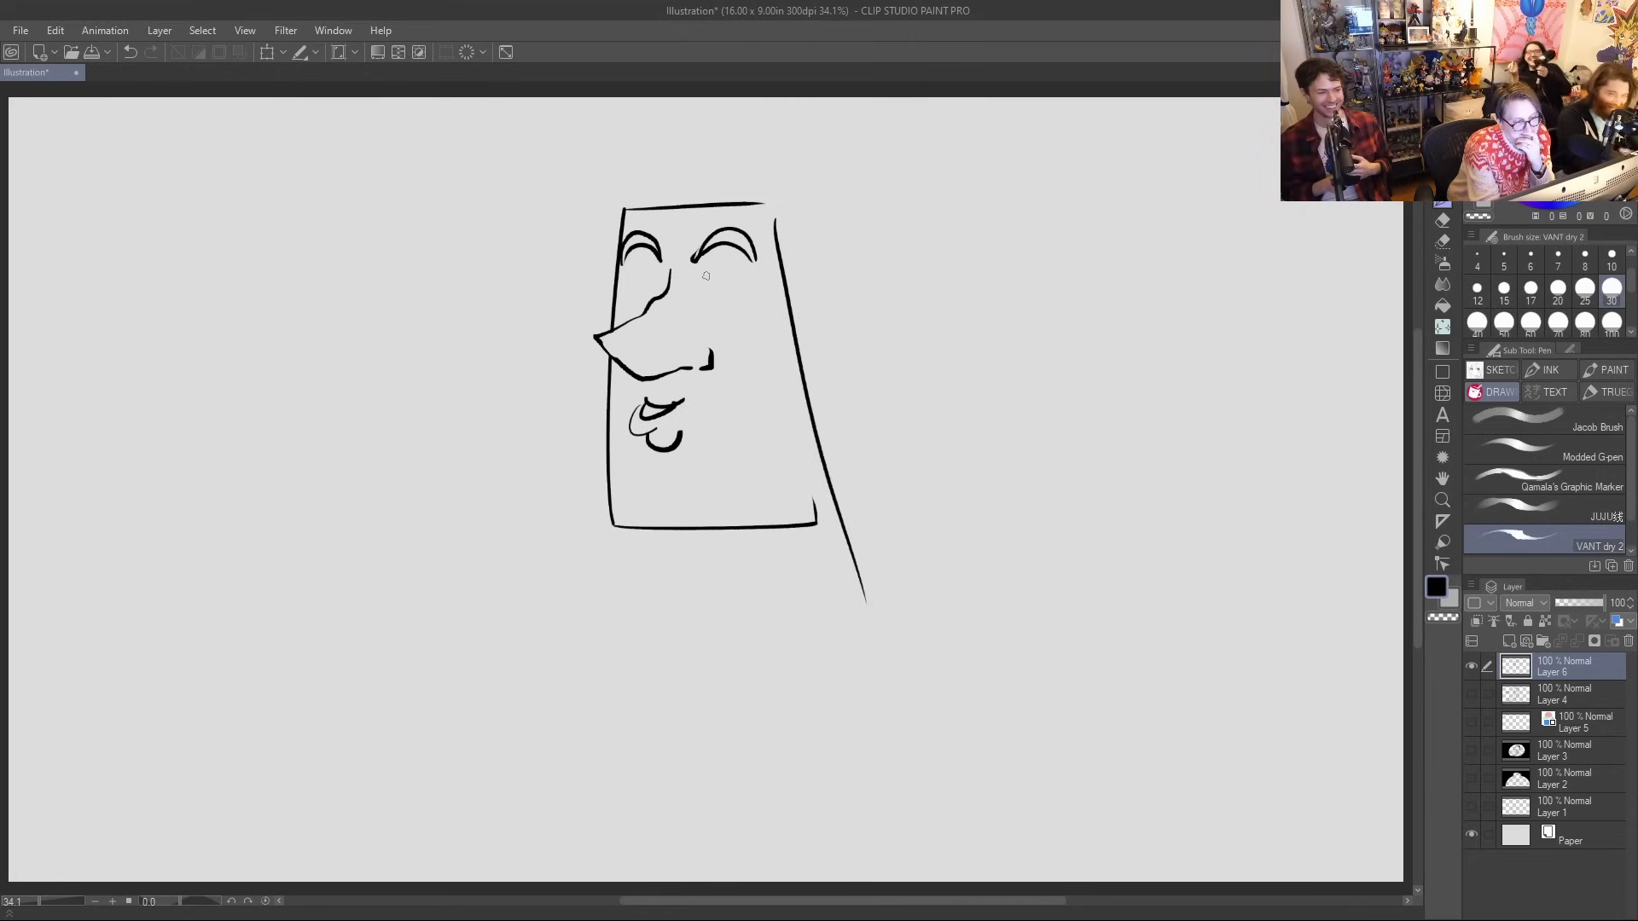
mouse_move(684, 277)
left_mouse_down()
mouse_move(713, 302)
mouse_move(653, 272)
mouse_move(629, 288)
mouse_move(697, 288)
left_mouse_up()
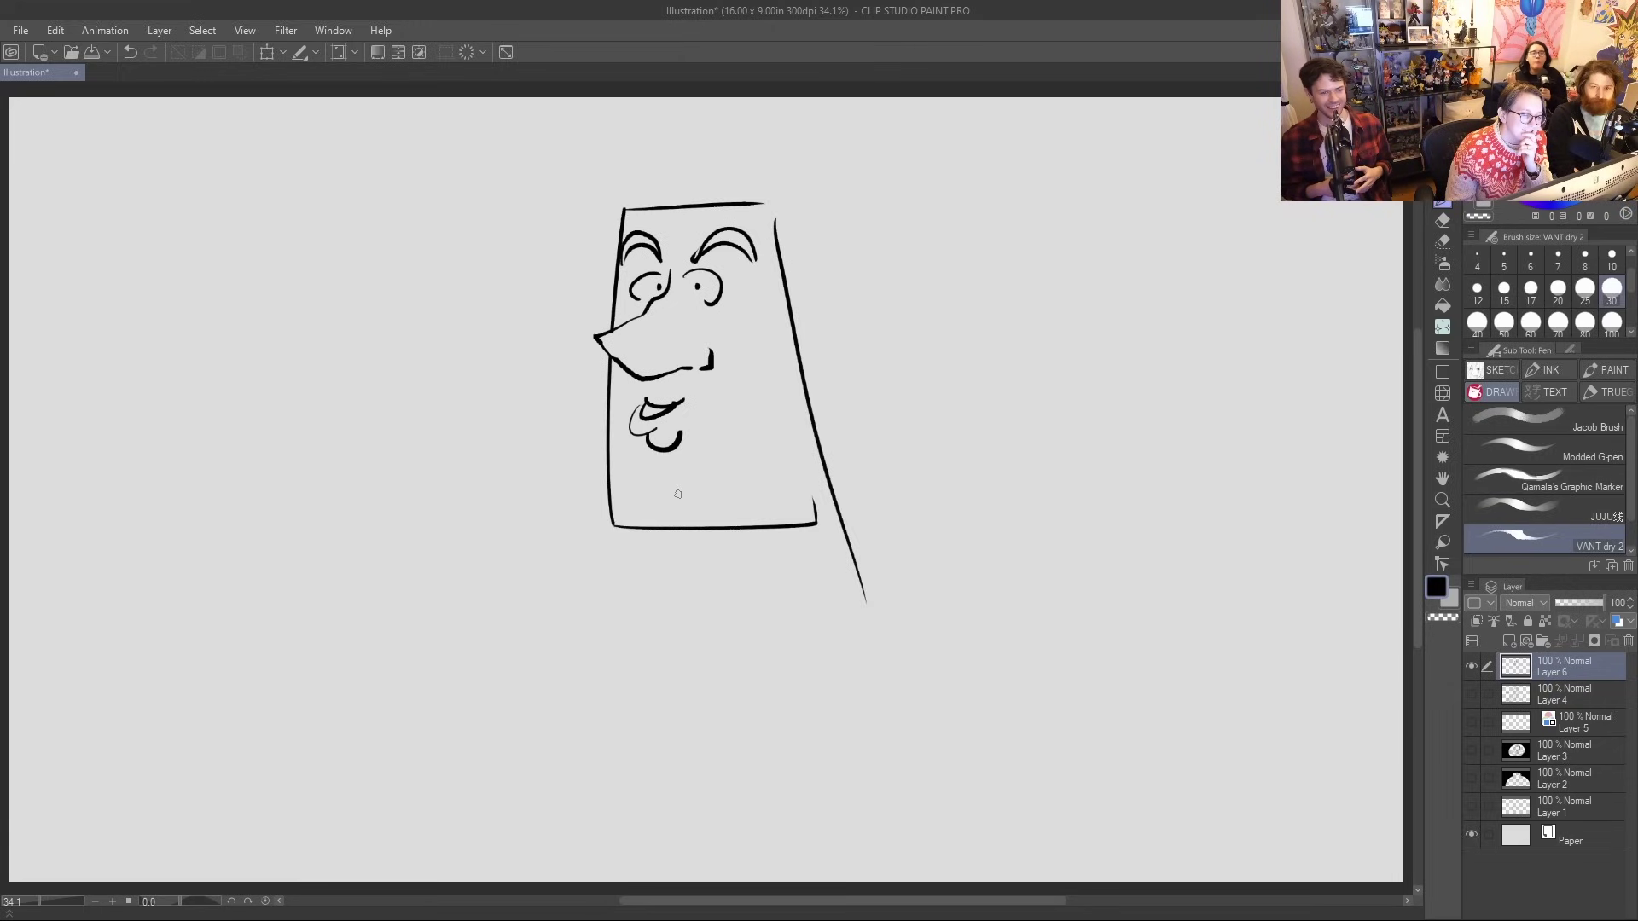
Draw an ear on each side of the head with inner folds, and short hairs beneath the lower lip
left_click_drag(596, 338, 613, 357)
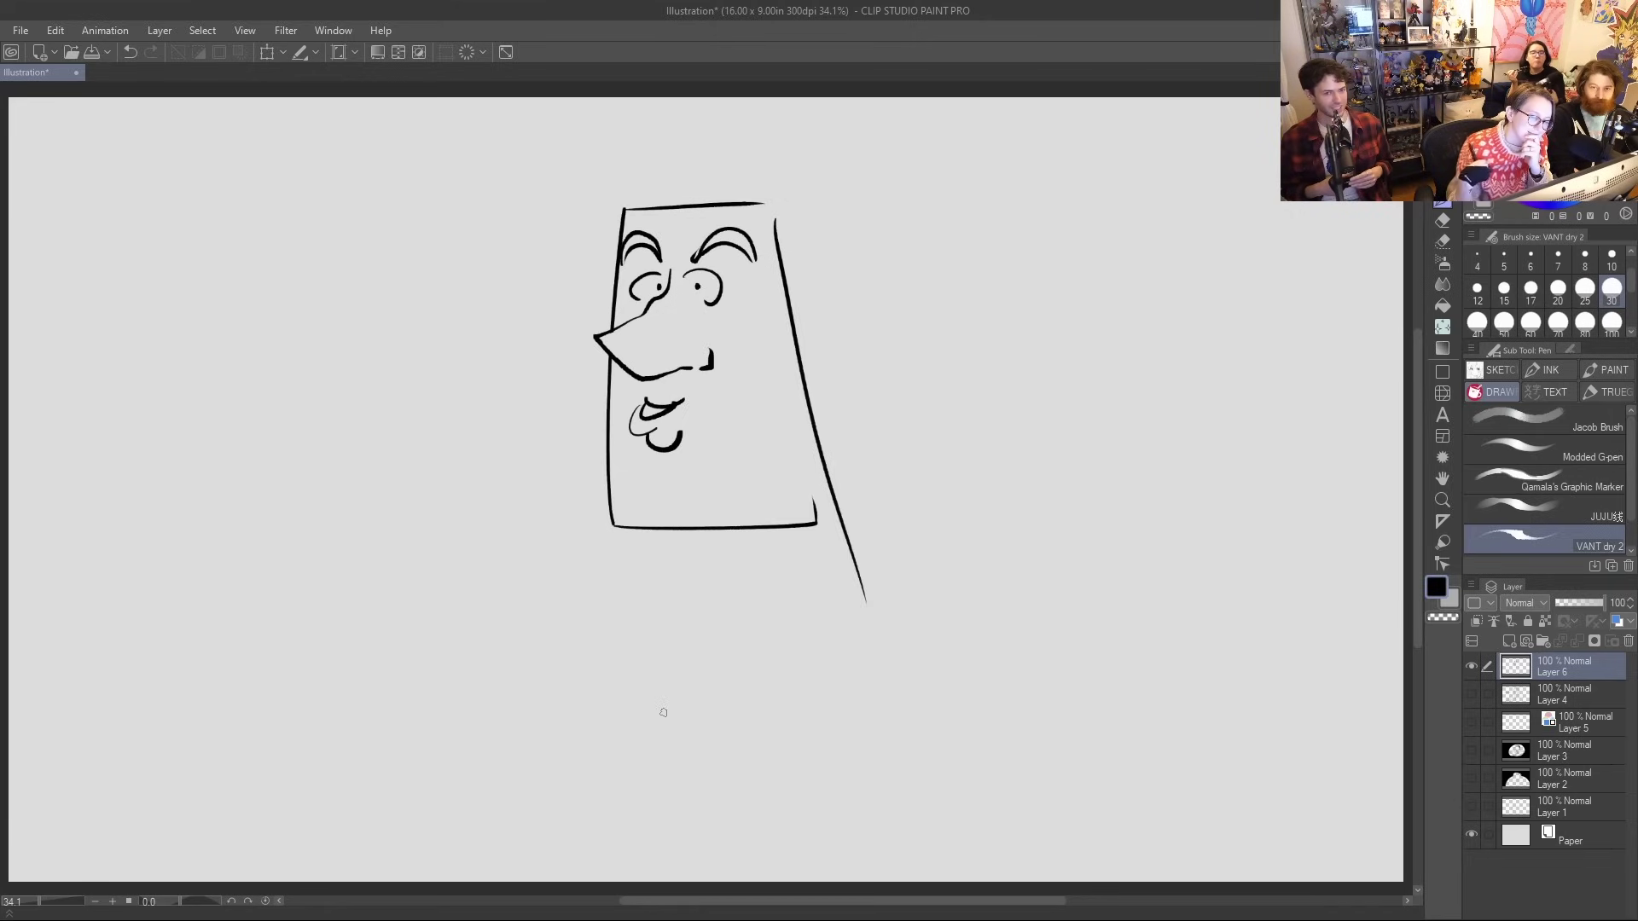
mouse_move(779, 298)
left_mouse_down()
mouse_move(814, 269)
mouse_move(826, 325)
mouse_move(787, 368)
left_mouse_up()
mouse_move(616, 296)
left_mouse_down()
mouse_move(583, 300)
mouse_move(608, 385)
left_mouse_up()
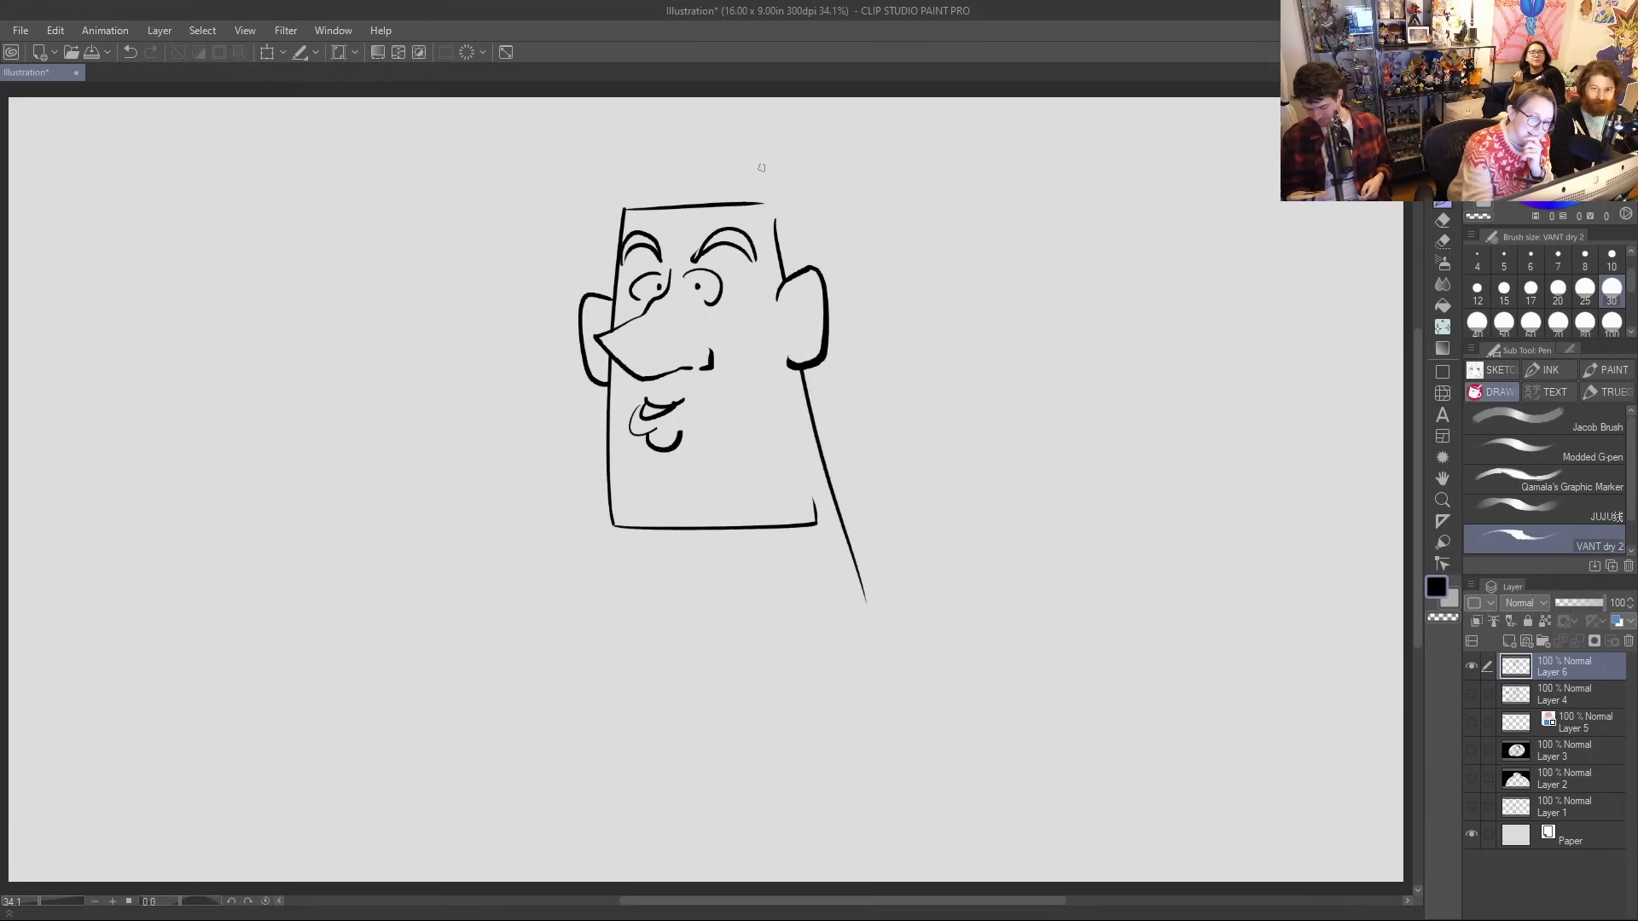
mouse_move(648, 444)
left_mouse_down()
mouse_move(646, 461)
mouse_move(674, 459)
left_mouse_up()
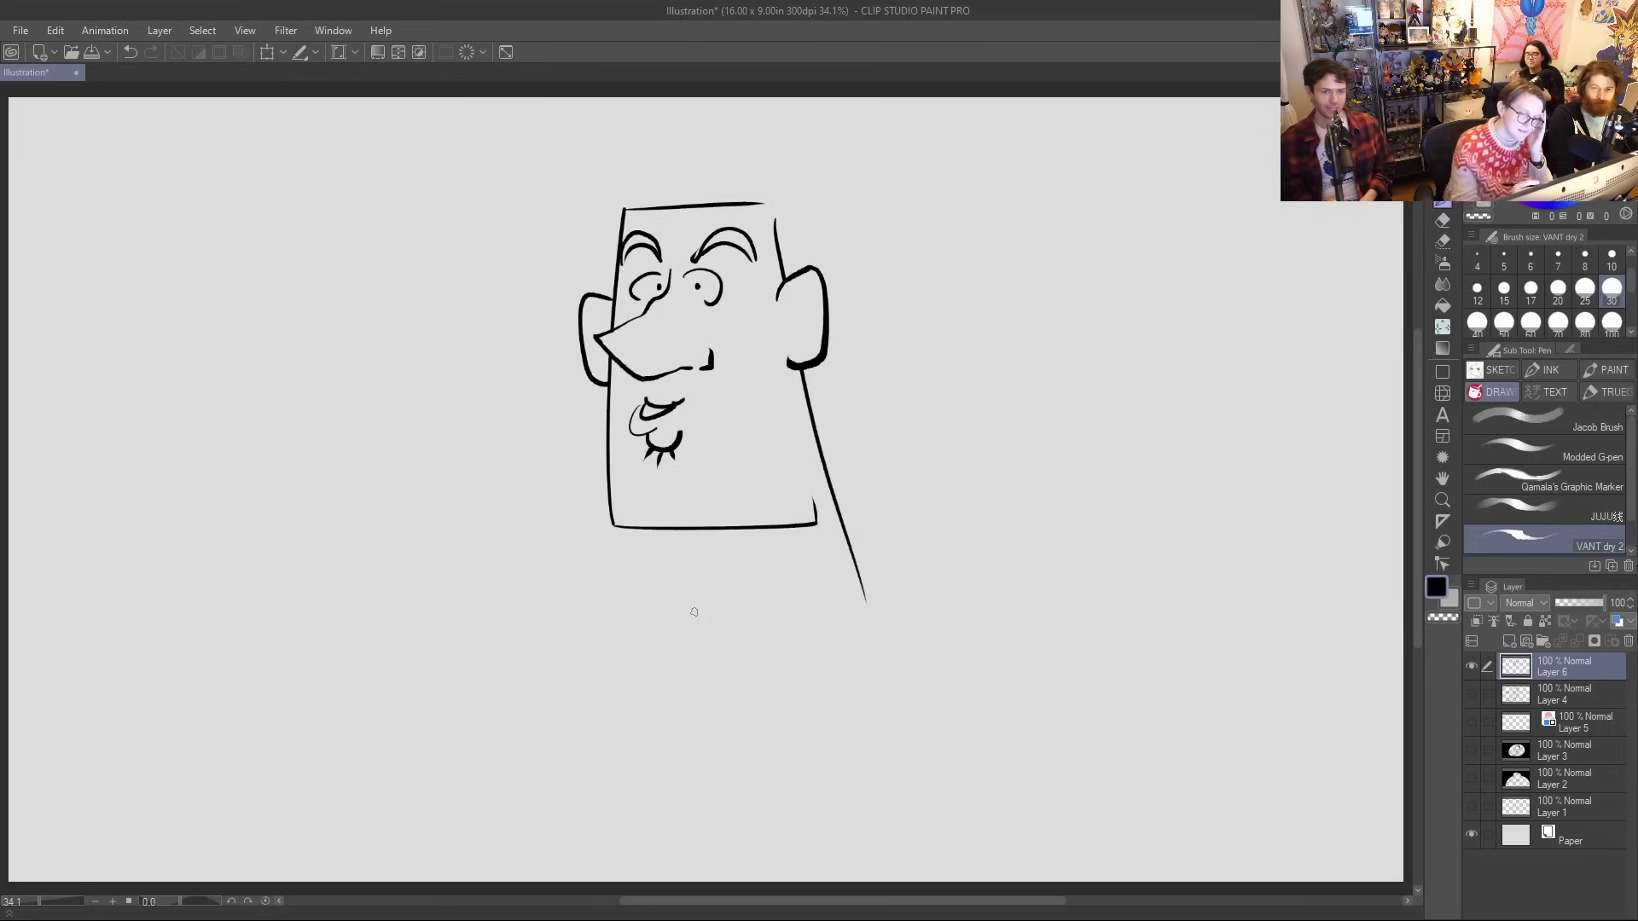
mouse_move(814, 310)
left_mouse_down()
mouse_move(815, 290)
mouse_move(781, 331)
mouse_move(814, 335)
left_mouse_up()
left_click_drag(590, 325, 609, 320)
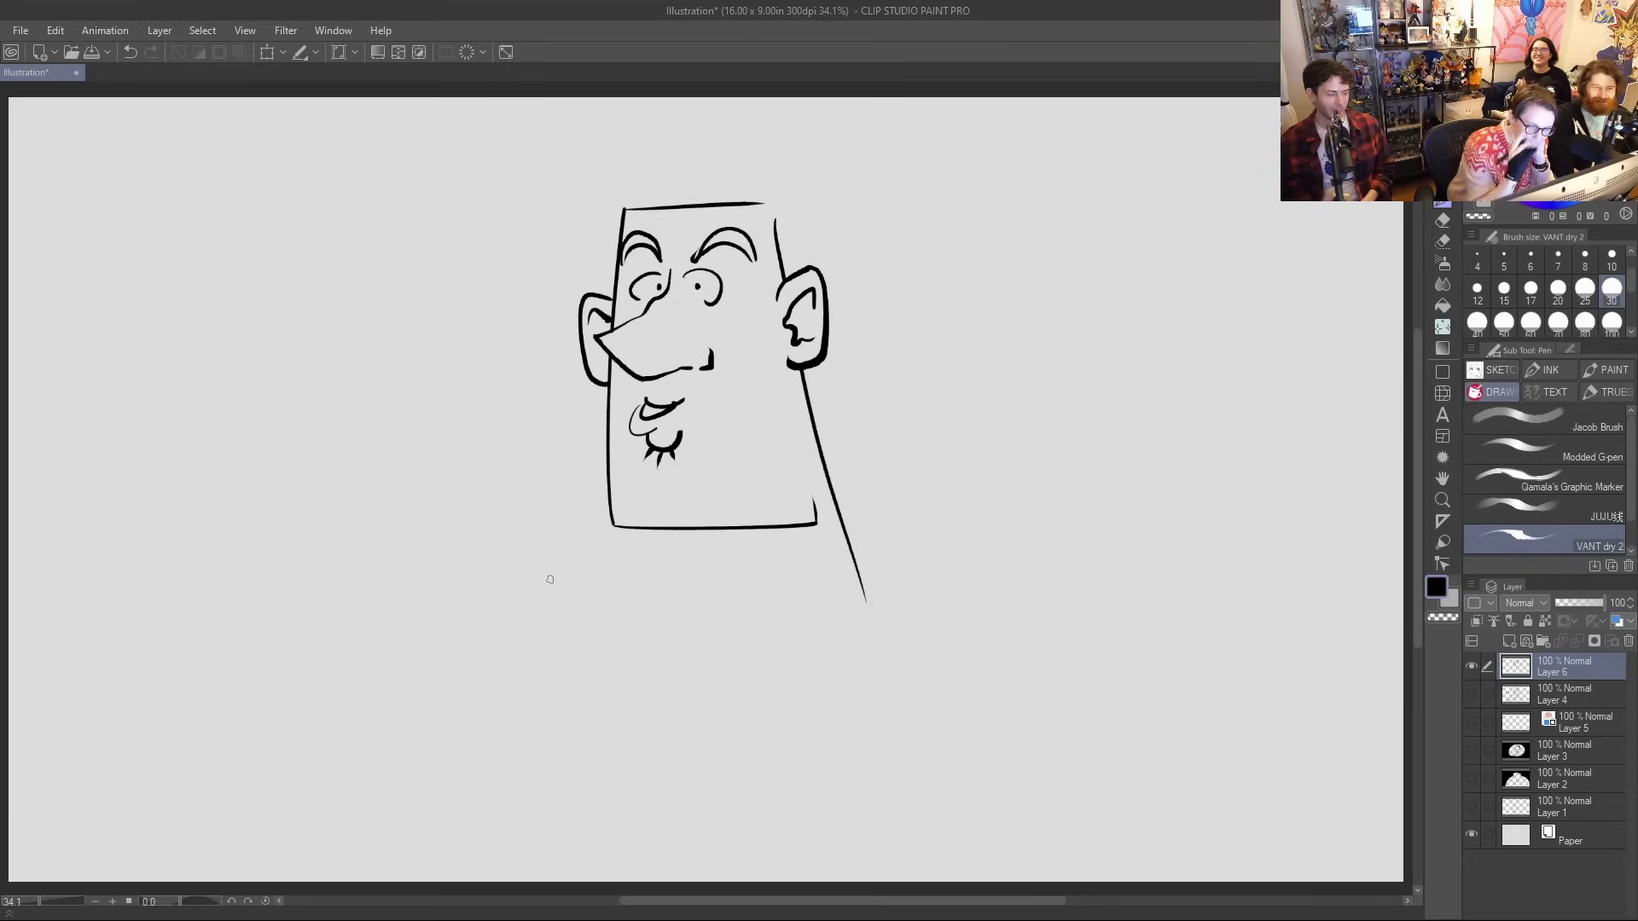
Draw the front of the neck with an Adam's apple, a curved neckline and sloping shoulders, plus thin shading lines on the nose
mouse_move(674, 529)
left_mouse_down()
mouse_move(673, 577)
mouse_move(703, 655)
left_mouse_up()
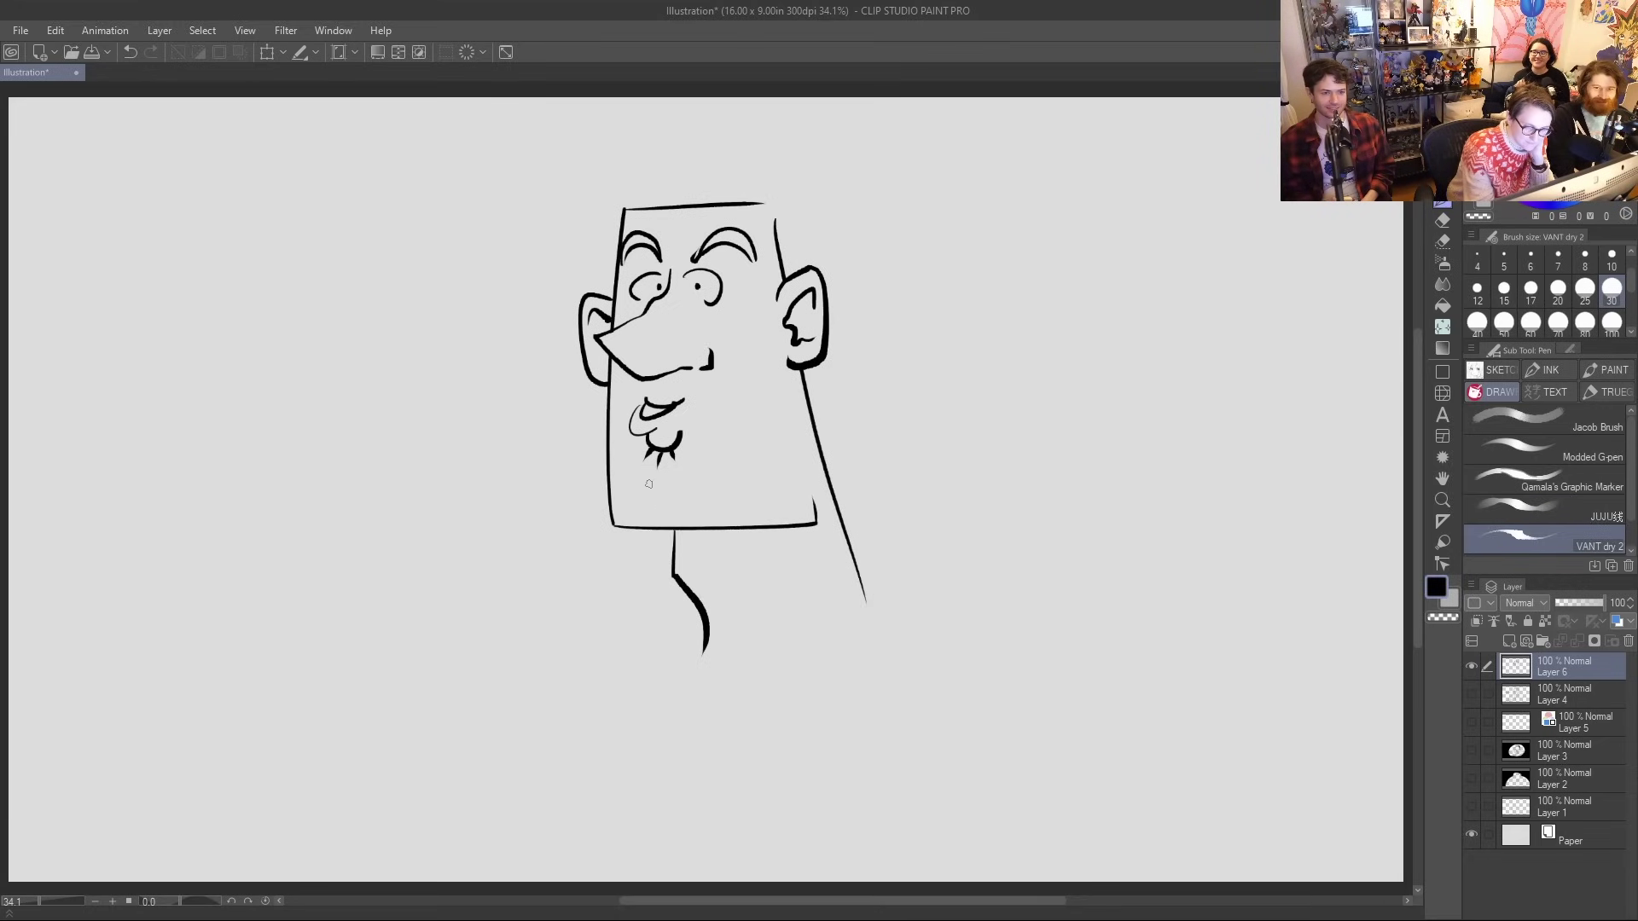
mouse_move(651, 527)
left_mouse_down()
mouse_move(655, 644)
mouse_move(619, 715)
left_mouse_up()
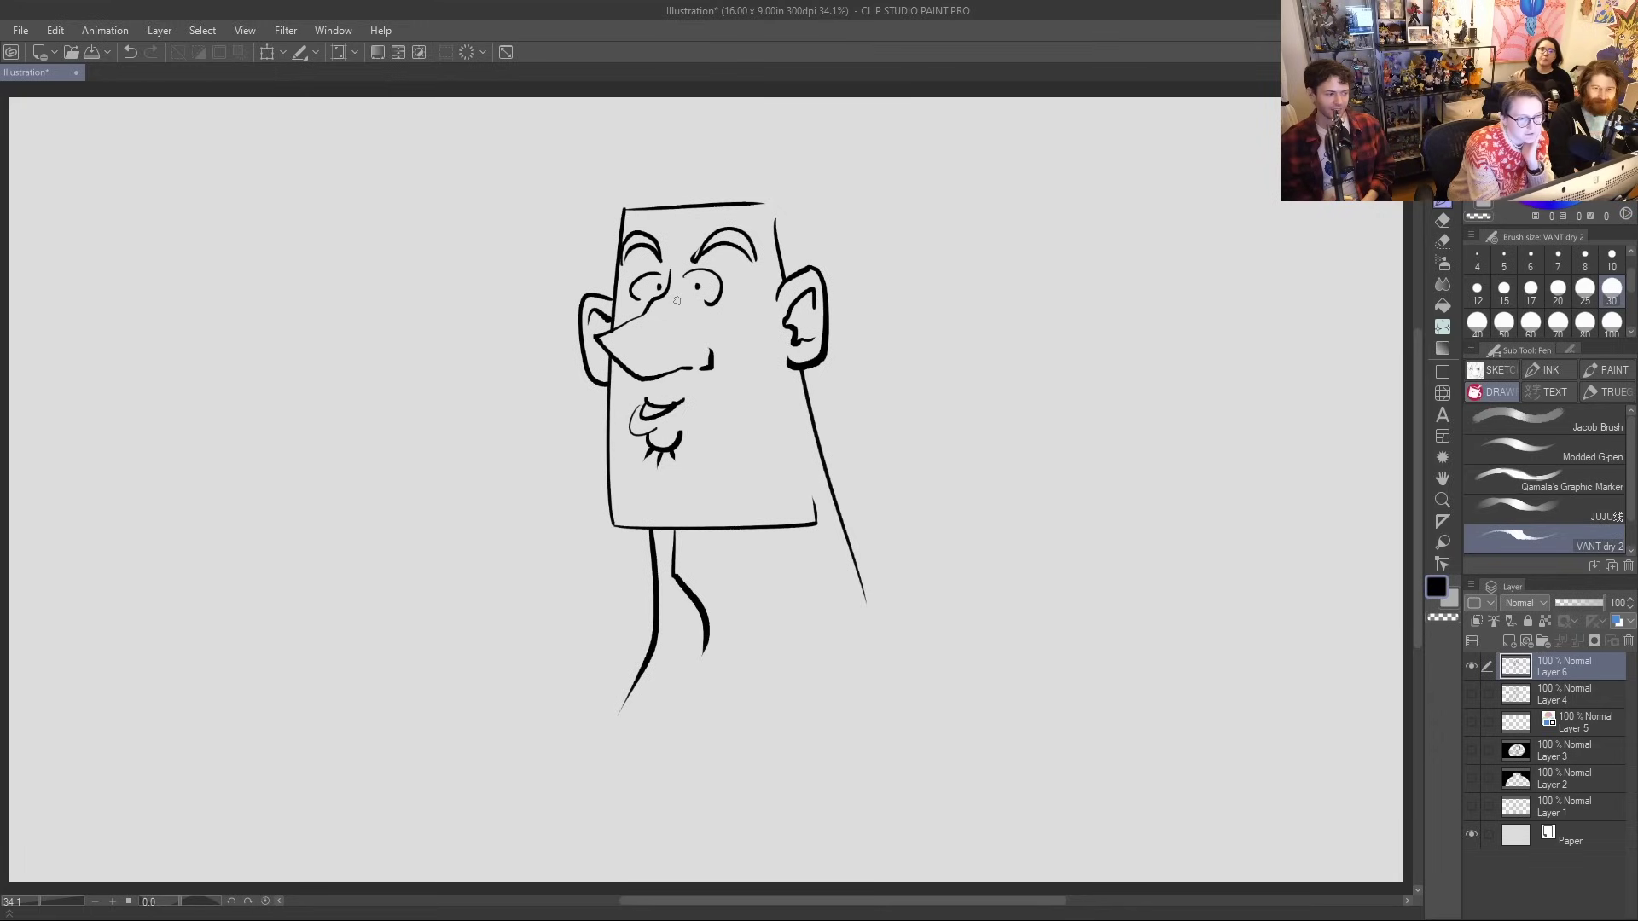
mouse_move(678, 297)
left_mouse_down()
mouse_move(617, 358)
mouse_move(714, 352)
left_mouse_up()
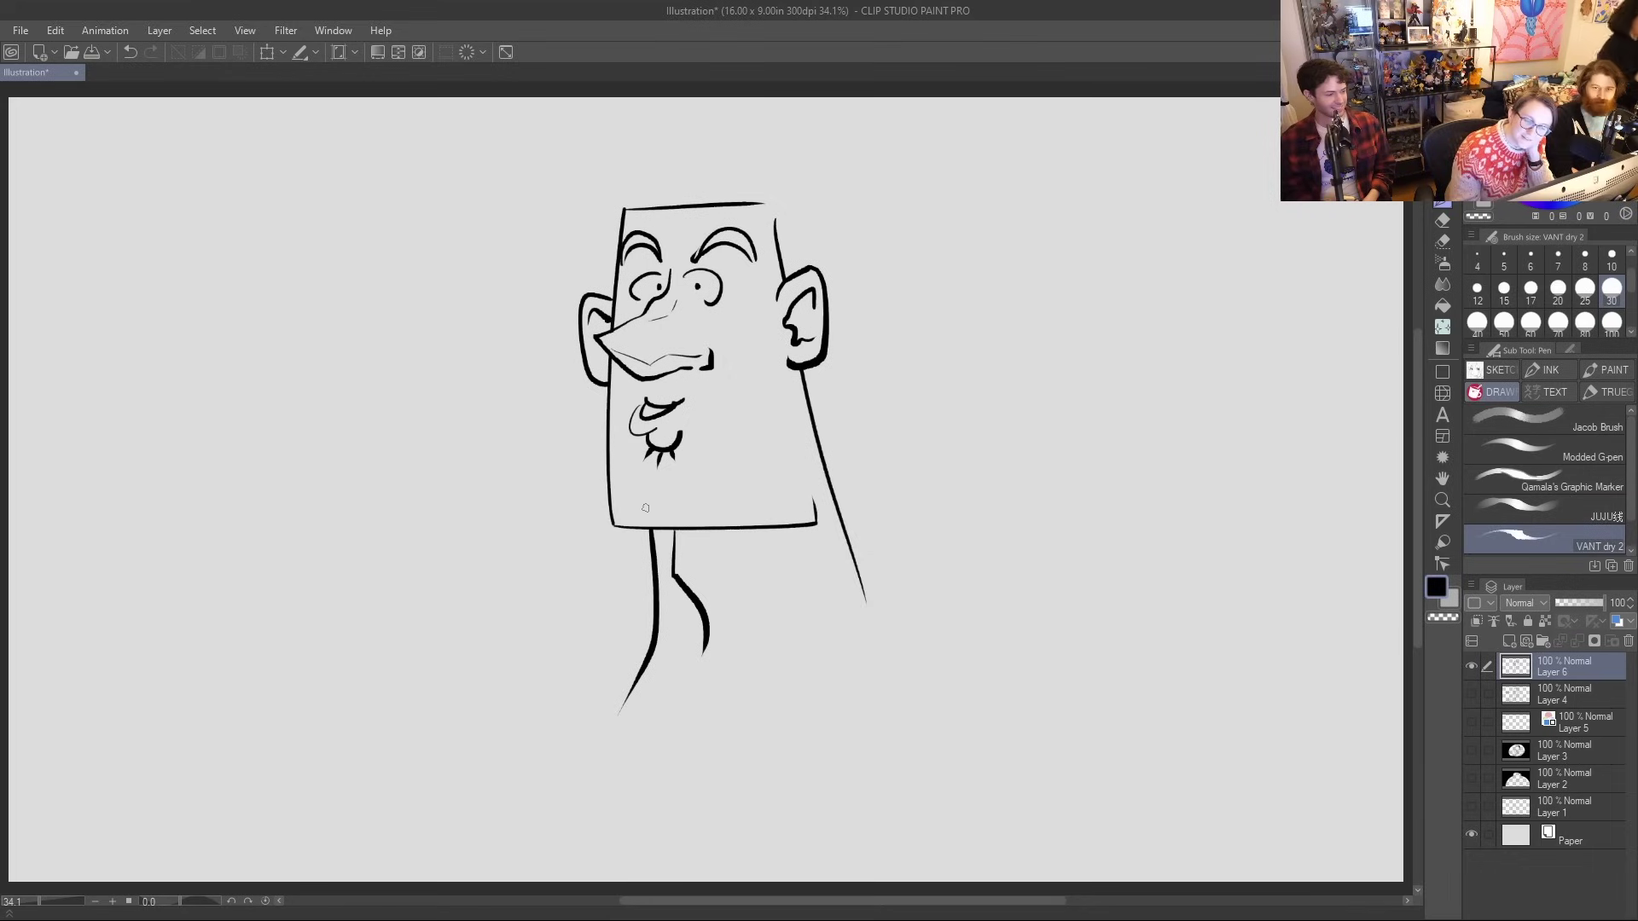
mouse_move(655, 638)
left_mouse_down()
mouse_move(752, 736)
mouse_move(733, 742)
mouse_move(867, 609)
left_mouse_up()
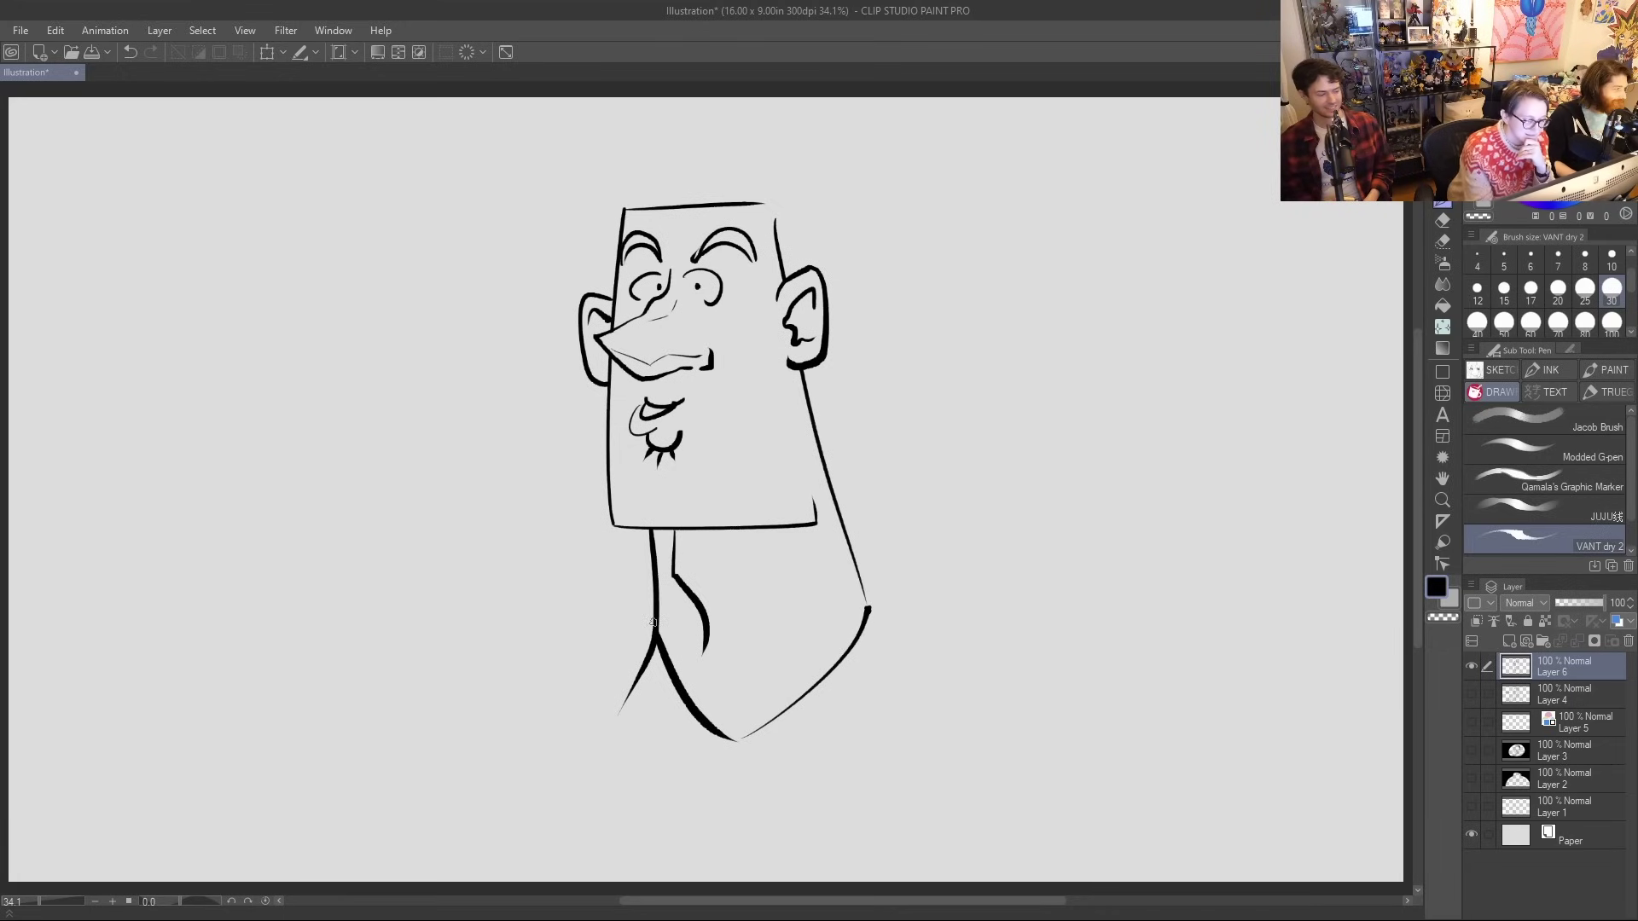
mouse_move(653, 625)
left_mouse_down()
mouse_move(606, 671)
mouse_move(440, 762)
left_mouse_up()
left_click_drag(878, 599, 1109, 789)
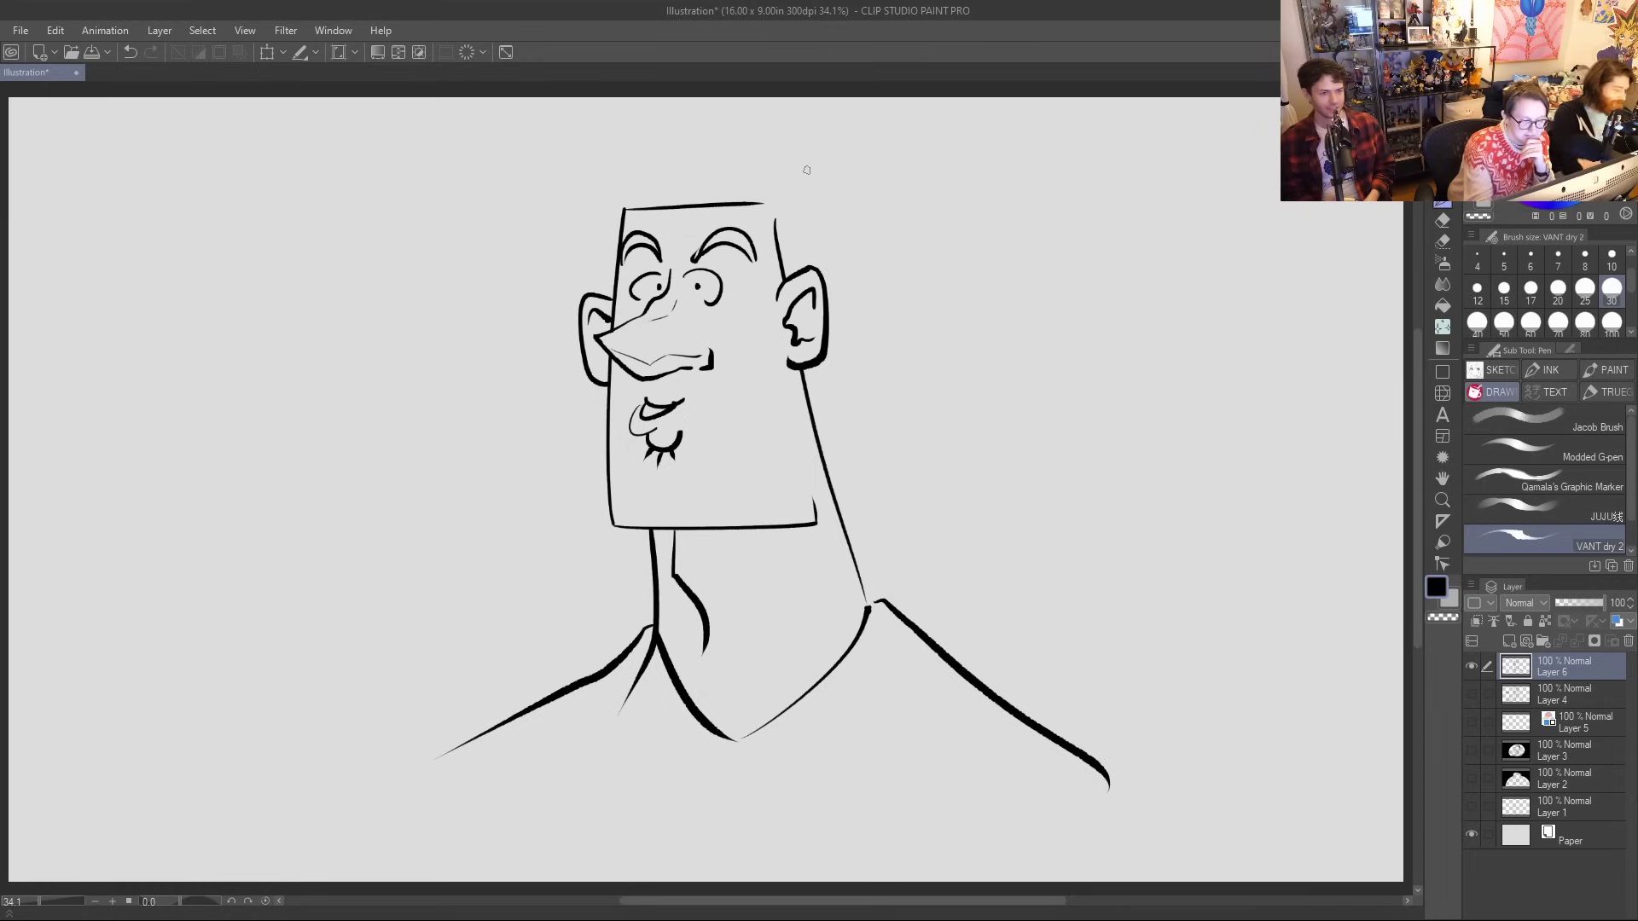
Draw a flat-topped haircut with sideburns and a small front tuft, trimming the line that overshoots the rear corner
mouse_move(705, 194)
left_mouse_down()
mouse_move(677, 170)
mouse_move(630, 182)
mouse_move(646, 188)
mouse_move(608, 281)
left_mouse_up()
mouse_move(701, 194)
left_mouse_down()
mouse_move(819, 205)
mouse_move(783, 205)
mouse_move(799, 266)
left_mouse_up()
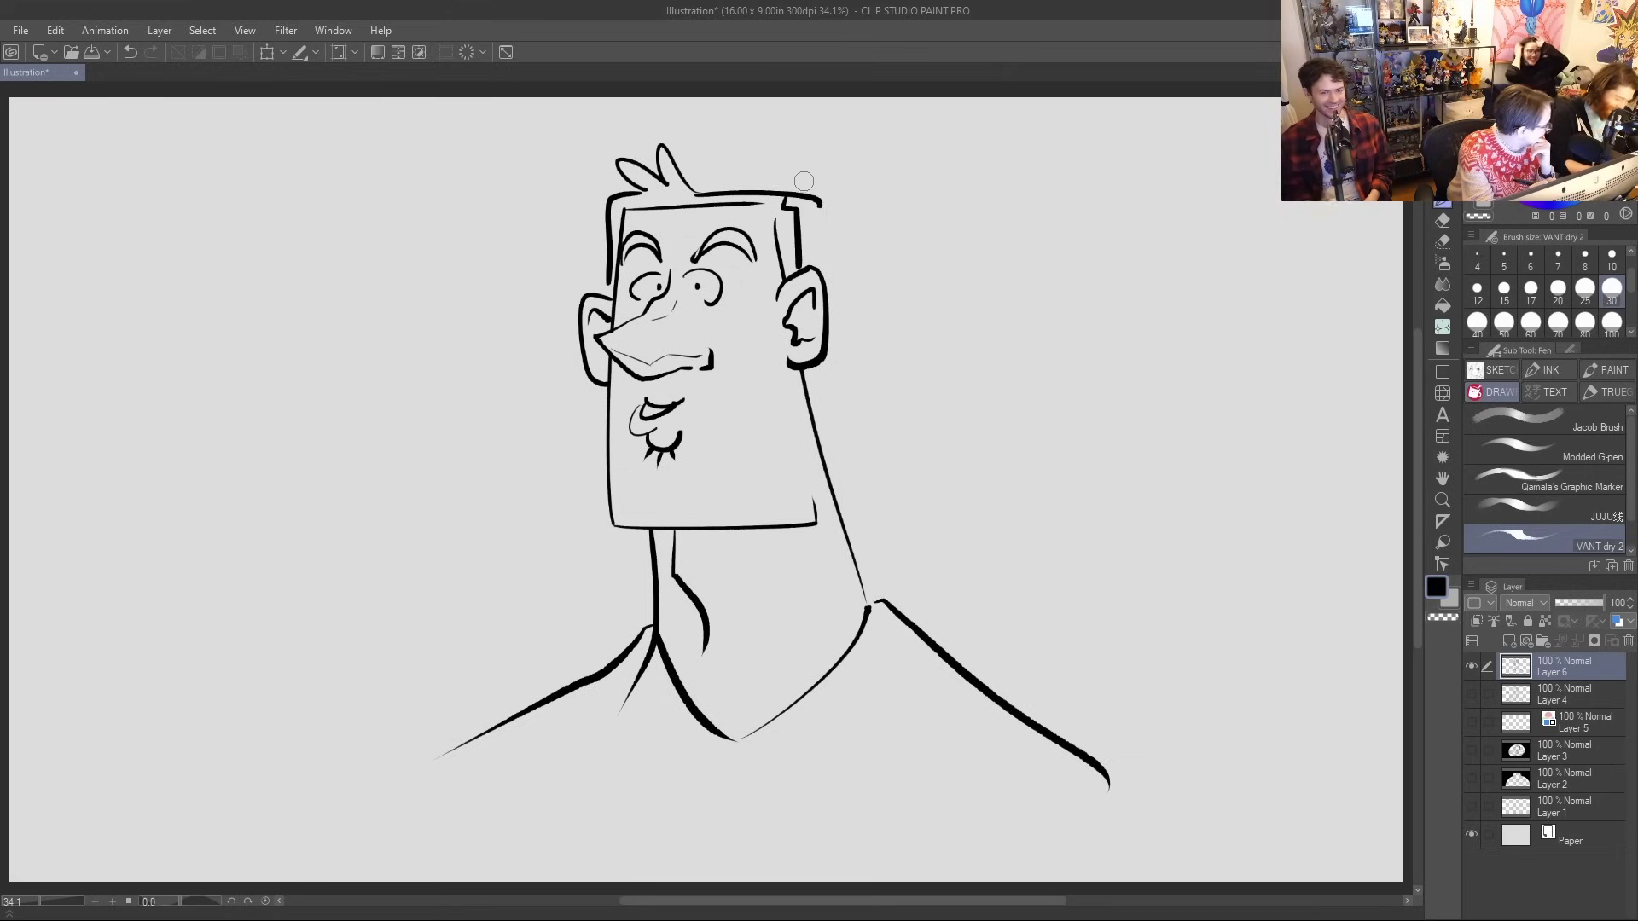
left_click_drag(786, 196, 824, 207)
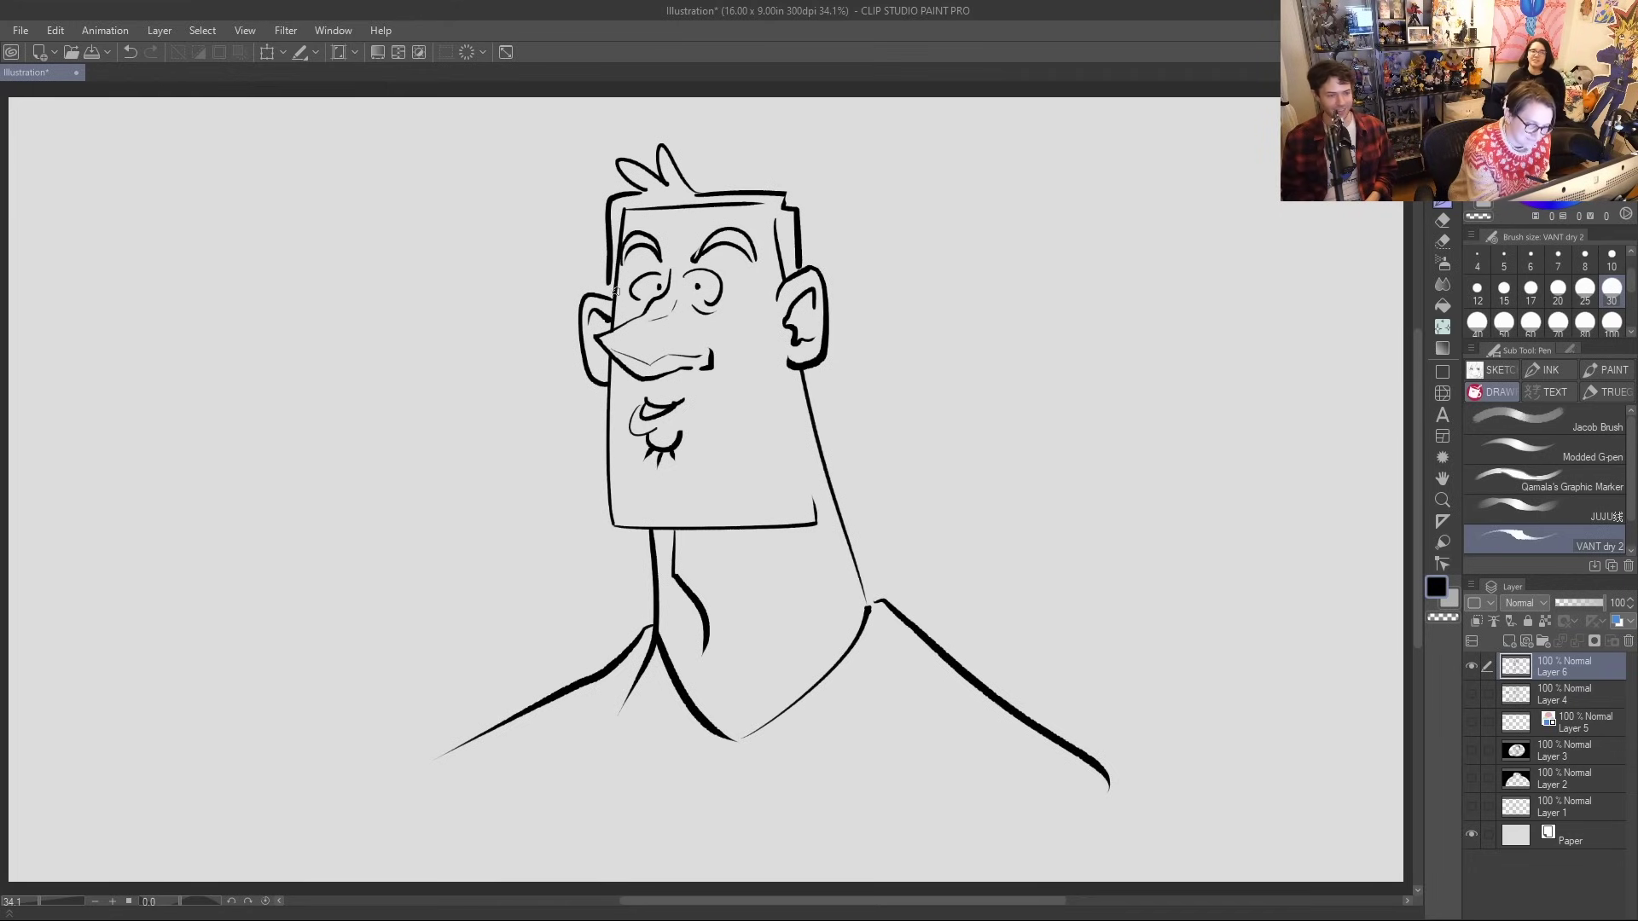
Reshape the boxy jaw into a narrower face with a rounded chin, erase the old outline and draw a jaw curve below the ear
mouse_move(609, 363)
left_mouse_down()
mouse_move(629, 500)
mouse_move(654, 526)
left_mouse_up()
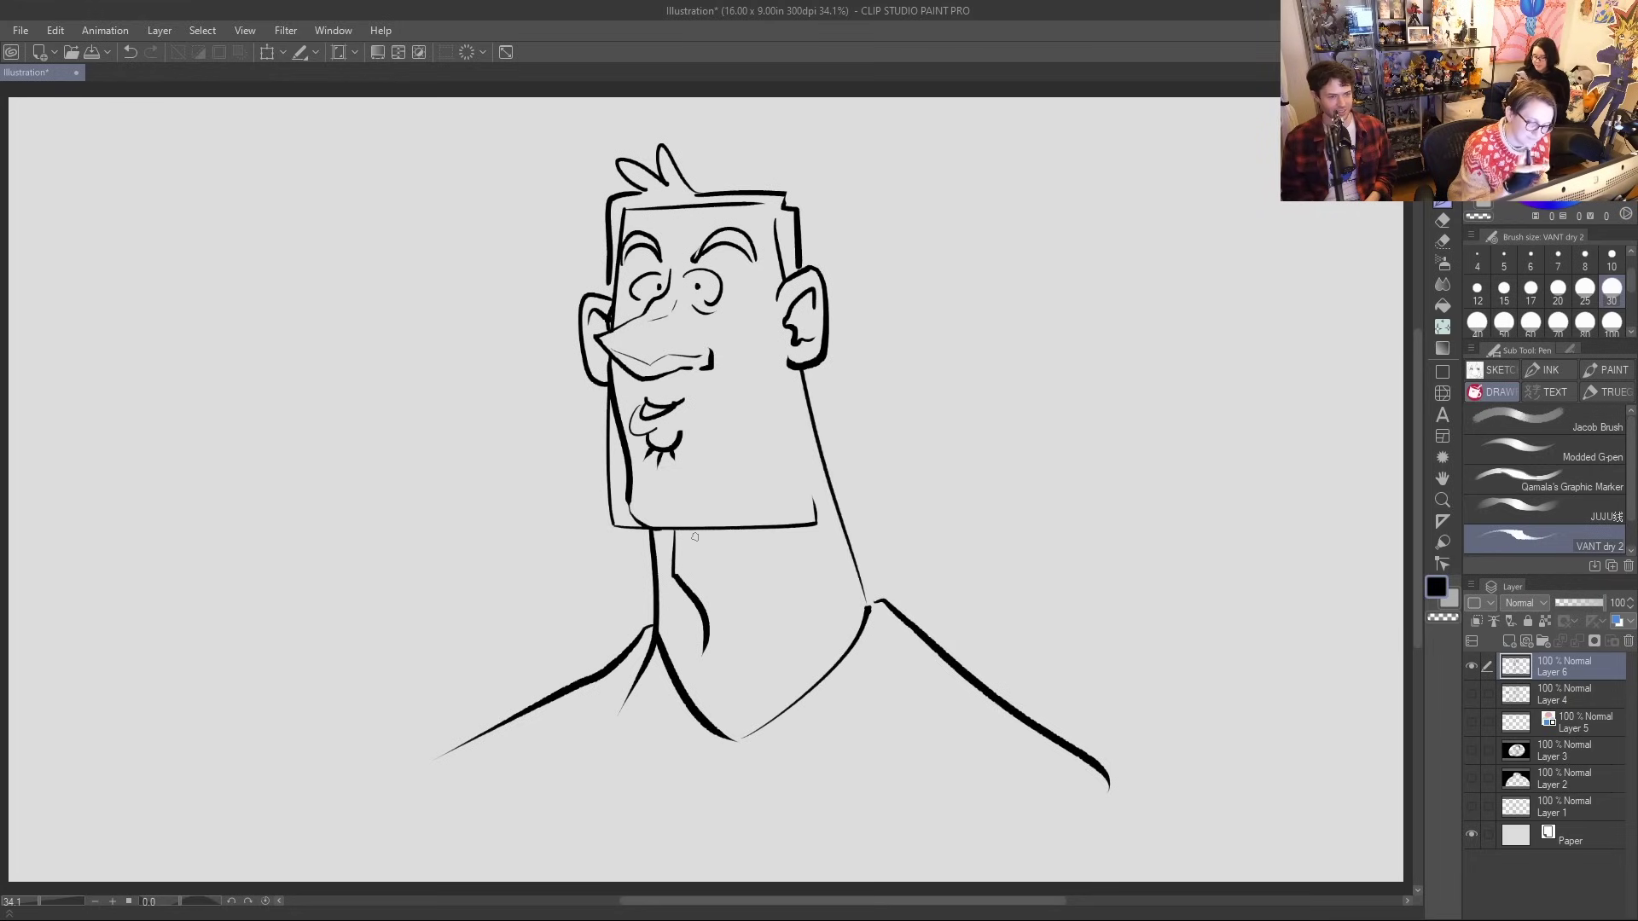
left_click_drag(602, 398, 617, 526)
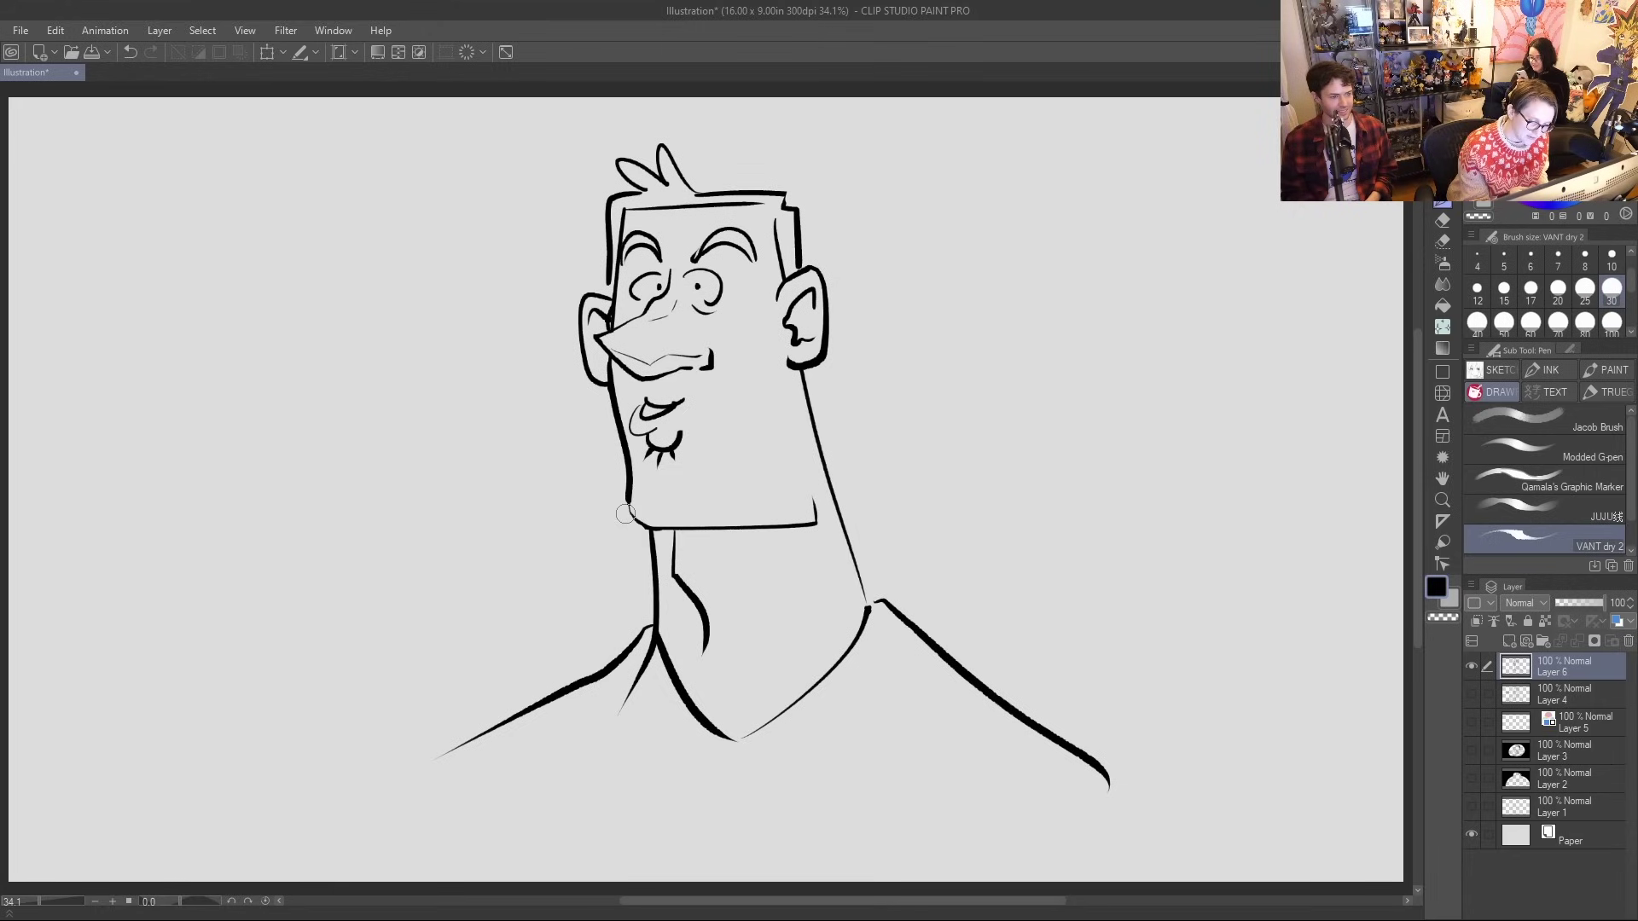
mouse_move(803, 487)
left_mouse_down()
mouse_move(778, 523)
mouse_move(676, 525)
left_mouse_up()
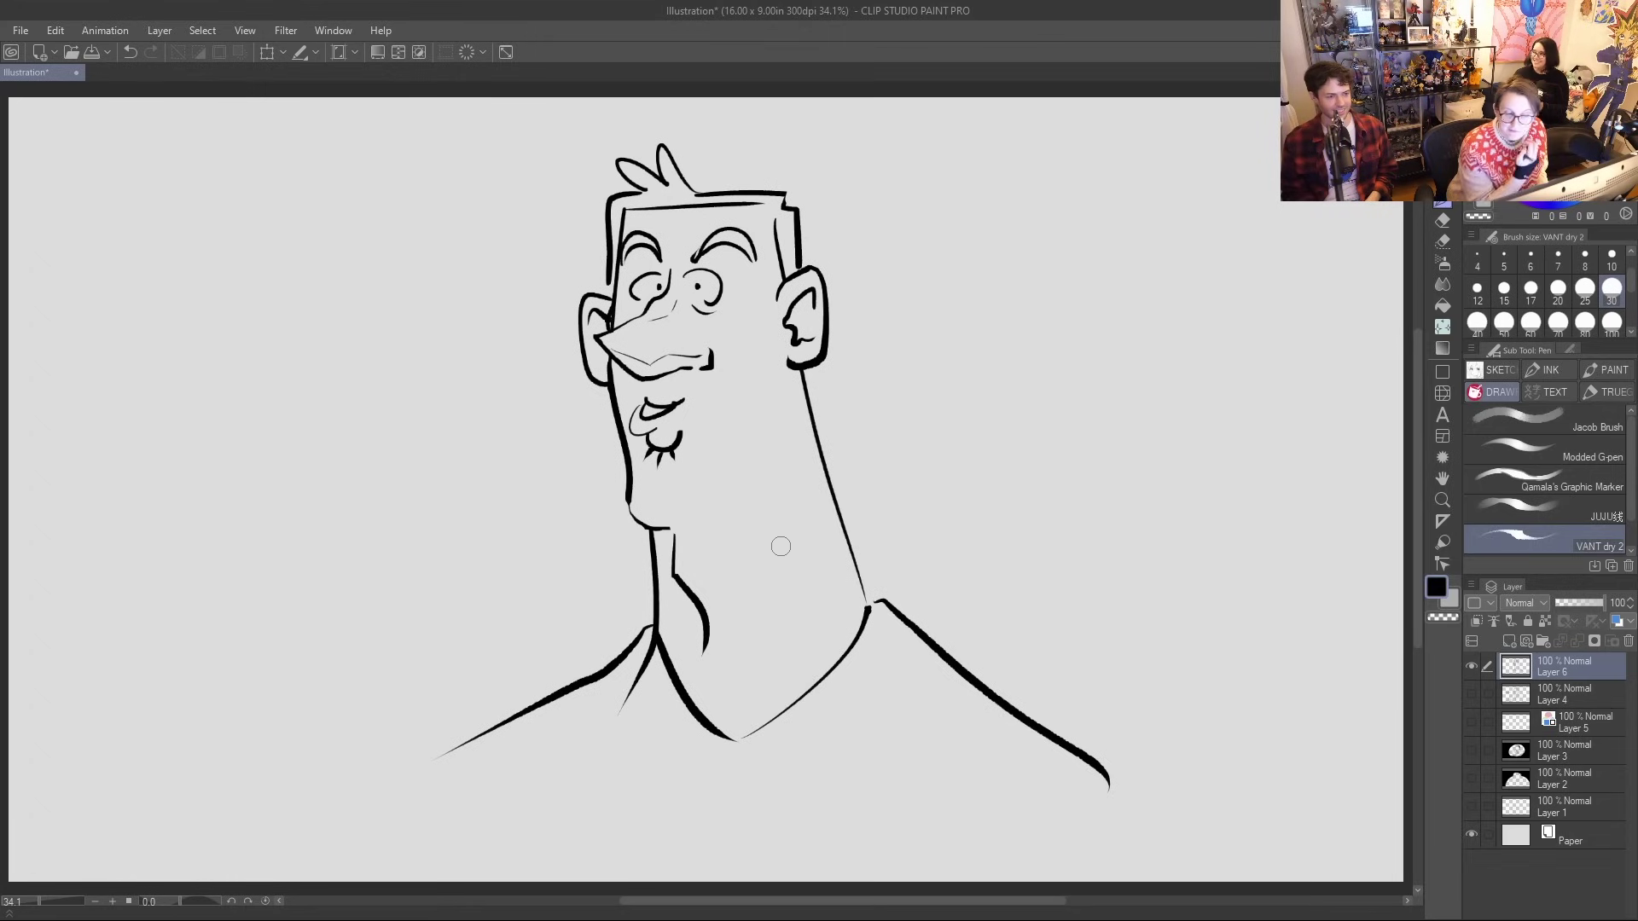
left_click_drag(790, 361, 760, 456)
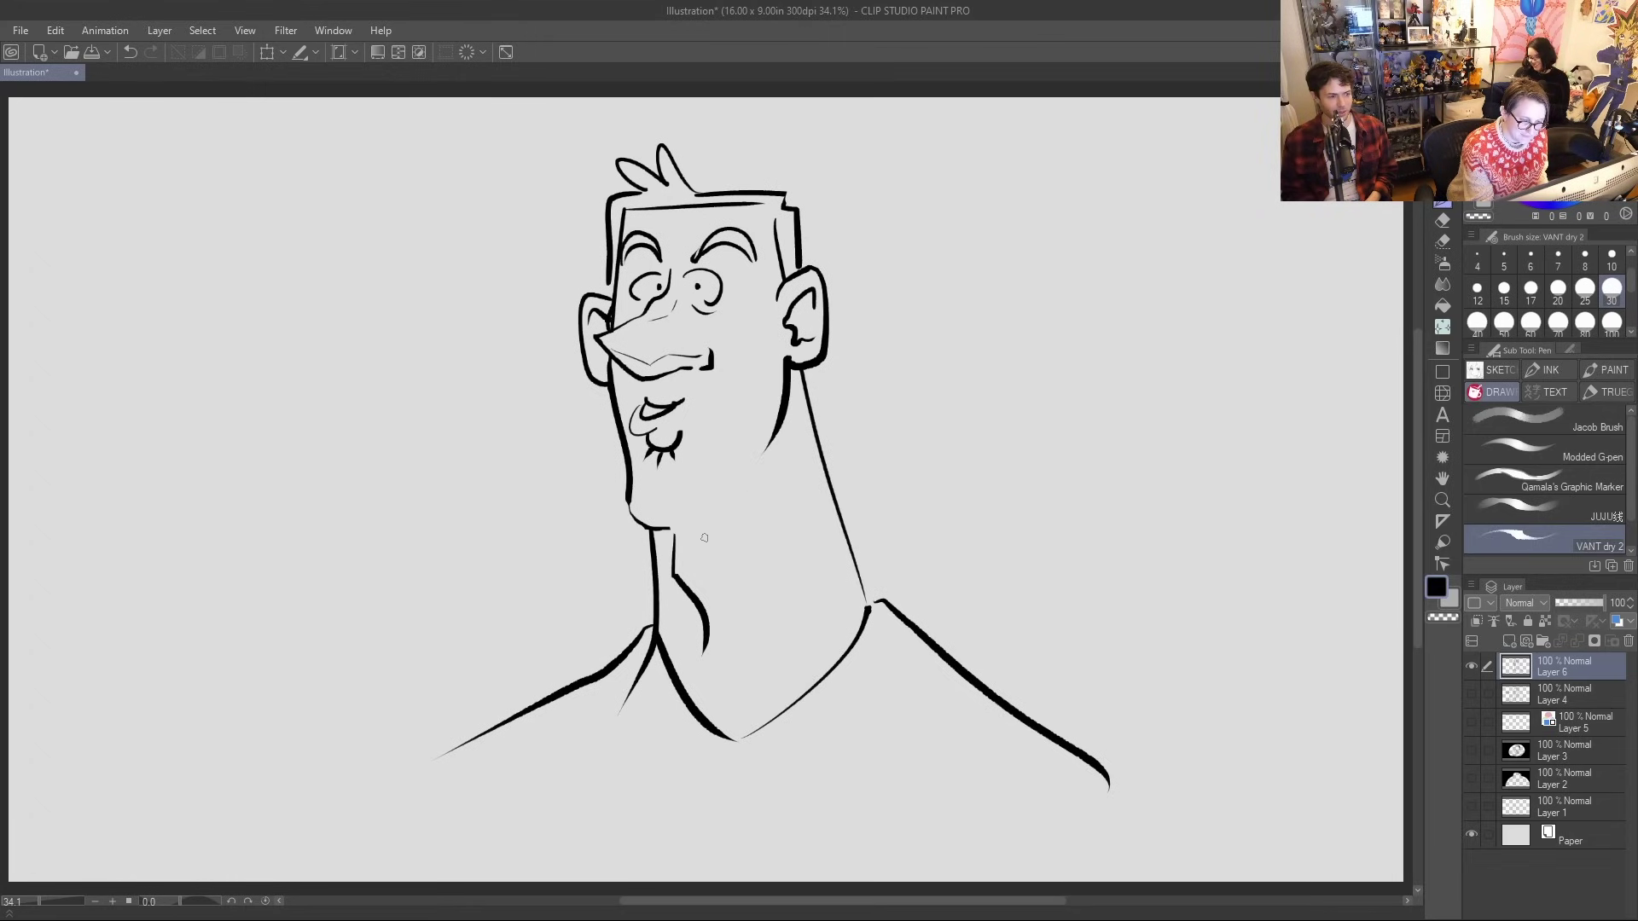
key("ctrl+z")
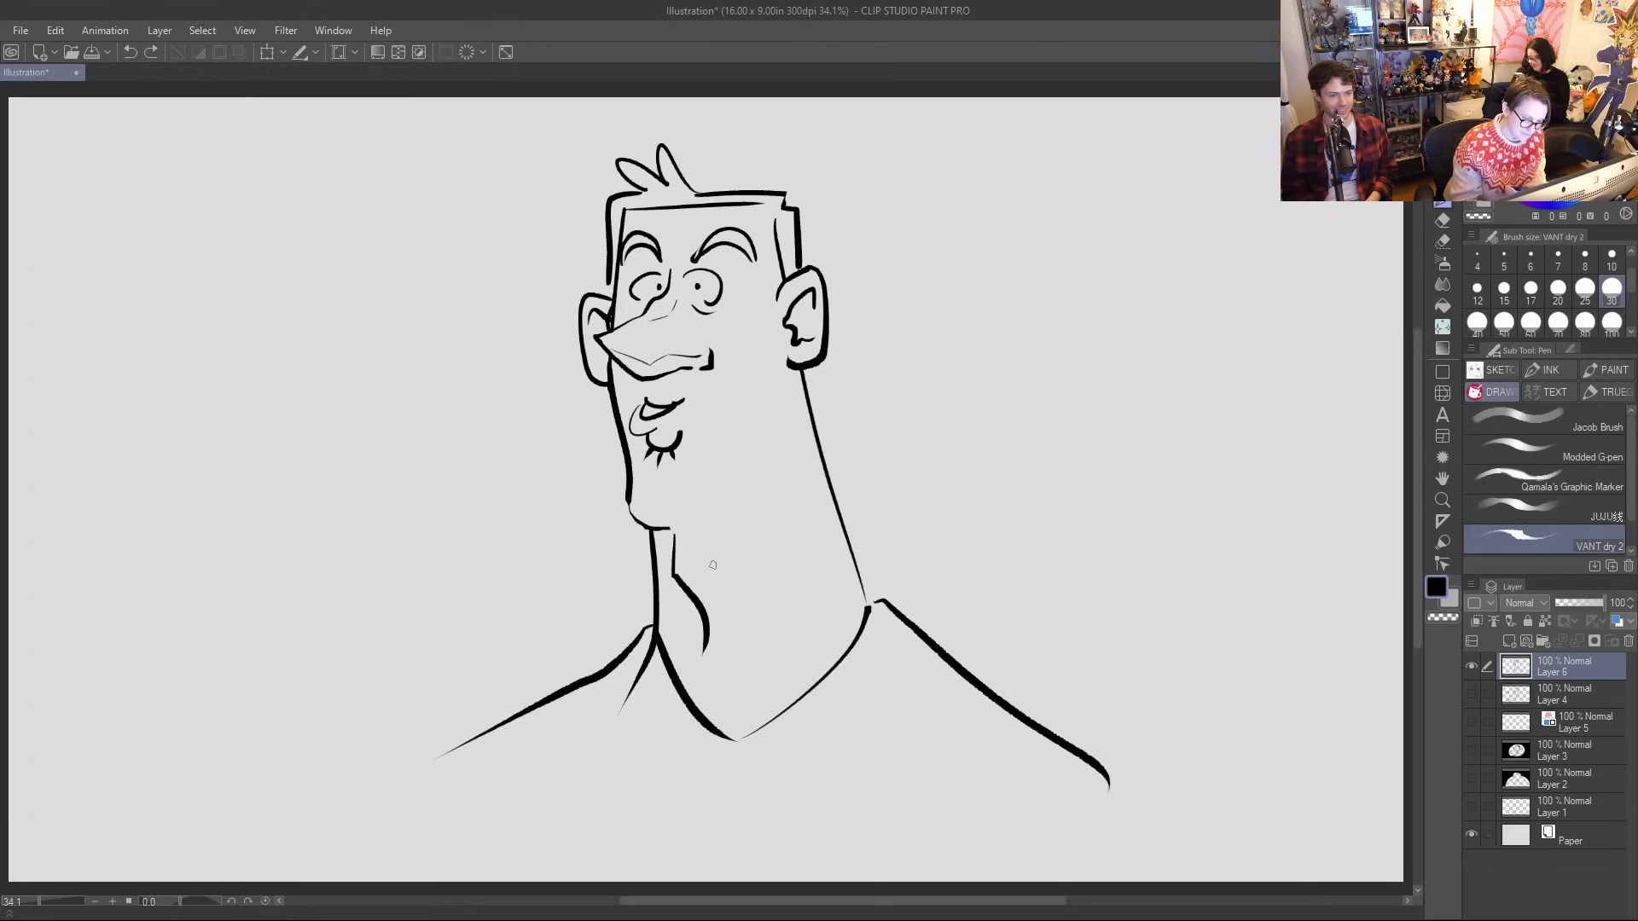
left_click_drag(789, 363, 762, 453)
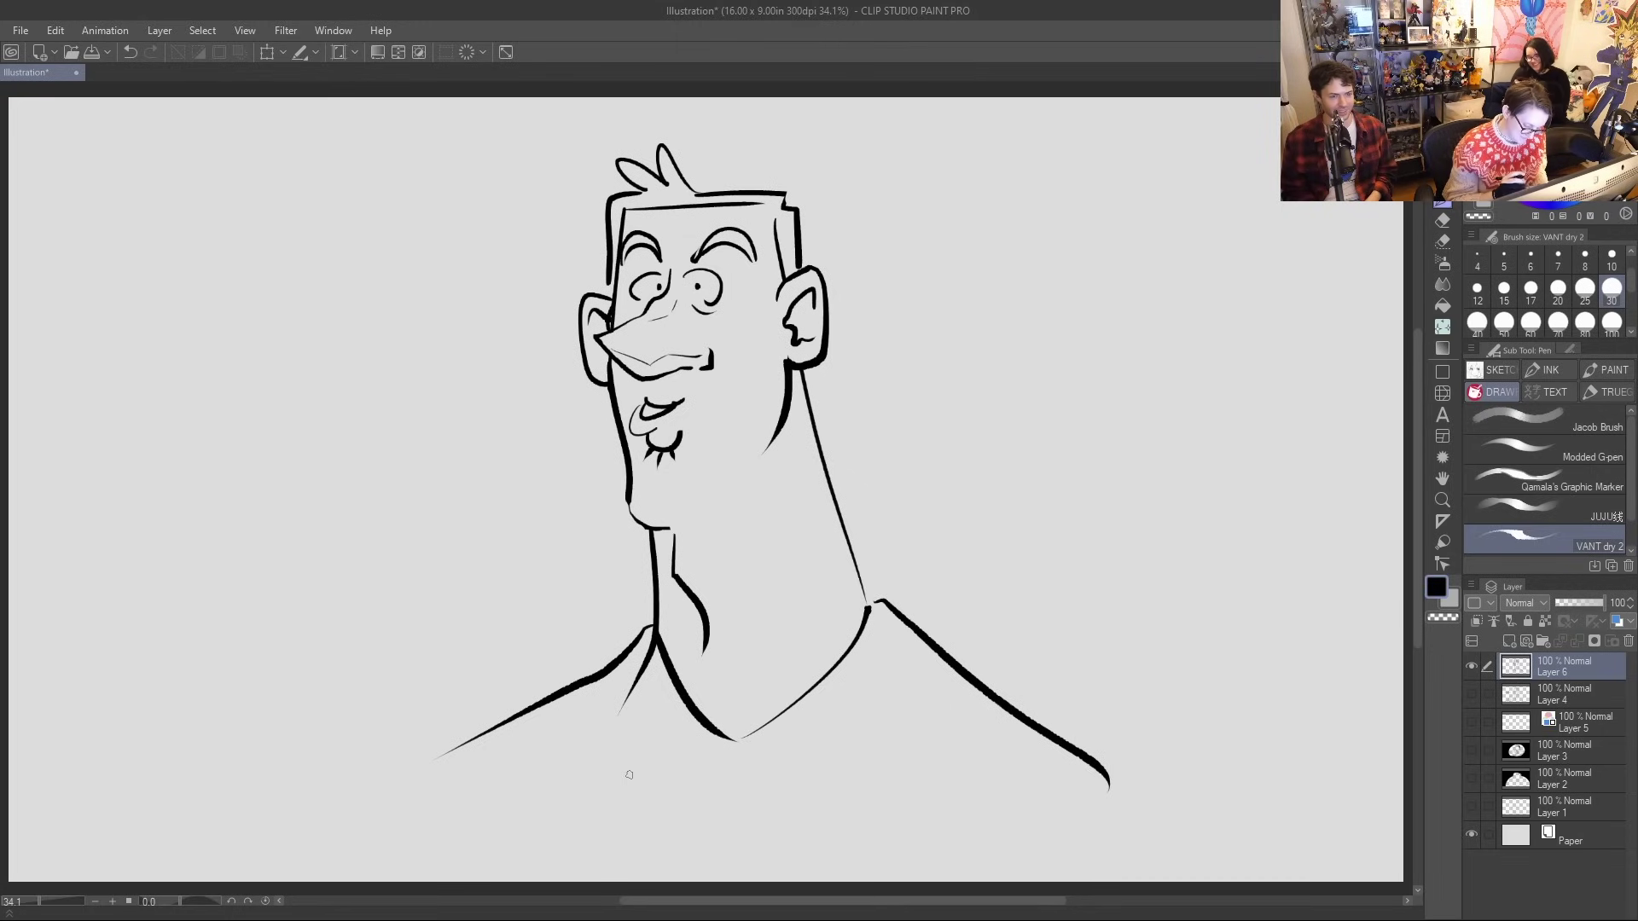
Dot sparse stubble across the cheek, jaw and chin
left_click(752, 391)
left_click(728, 398)
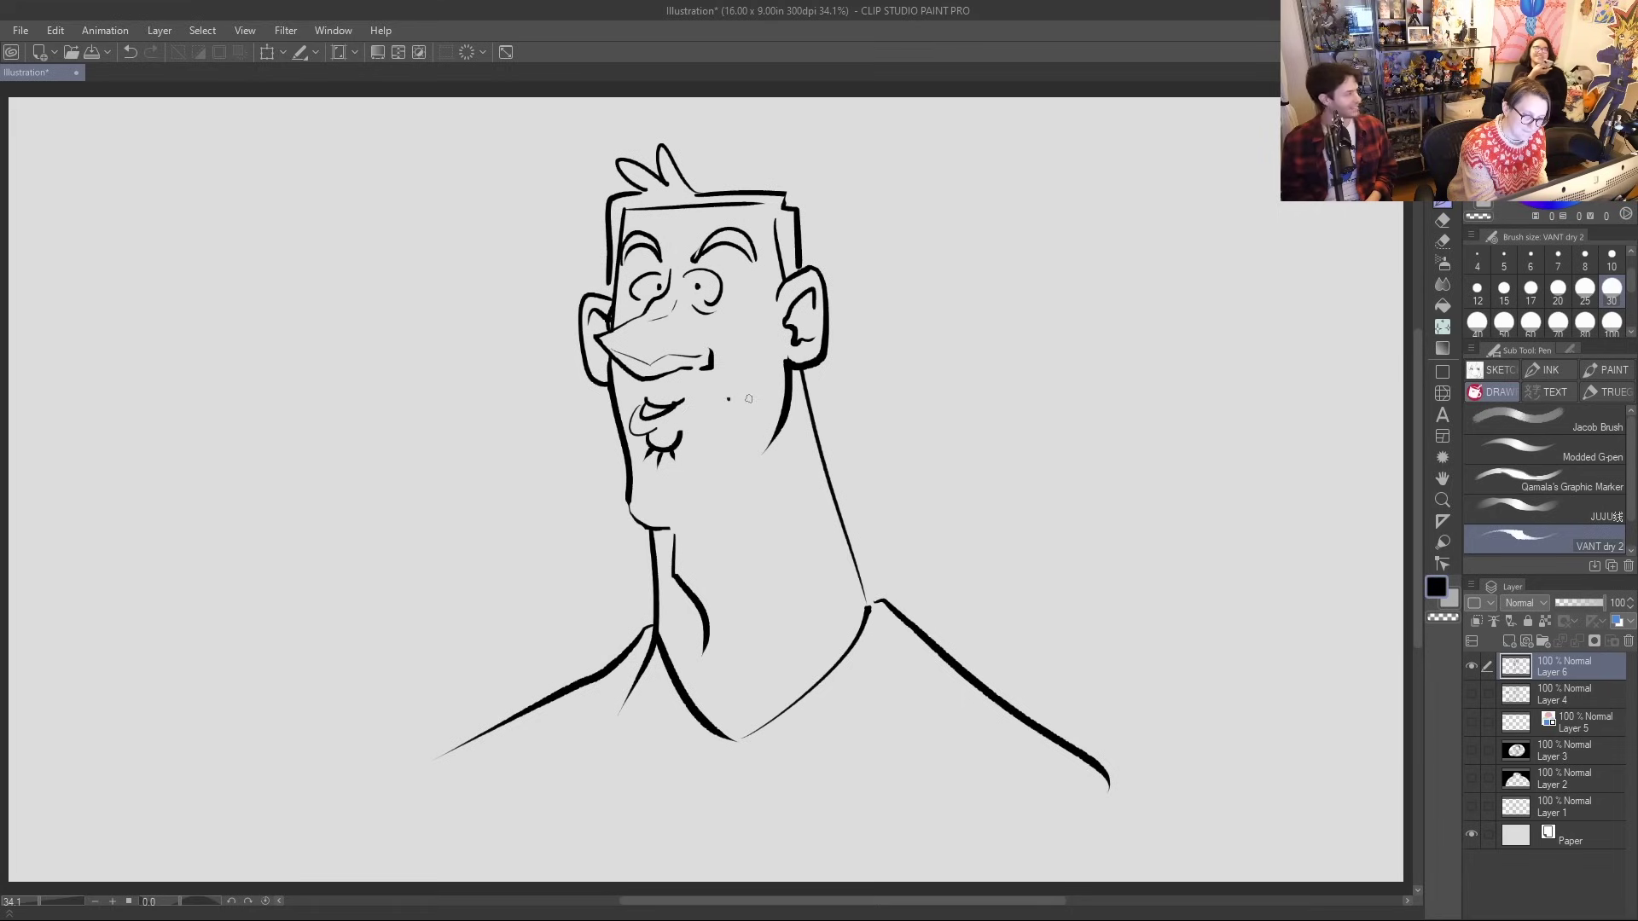
left_click(739, 448)
left_click(772, 401)
left_click(708, 469)
left_click(698, 498)
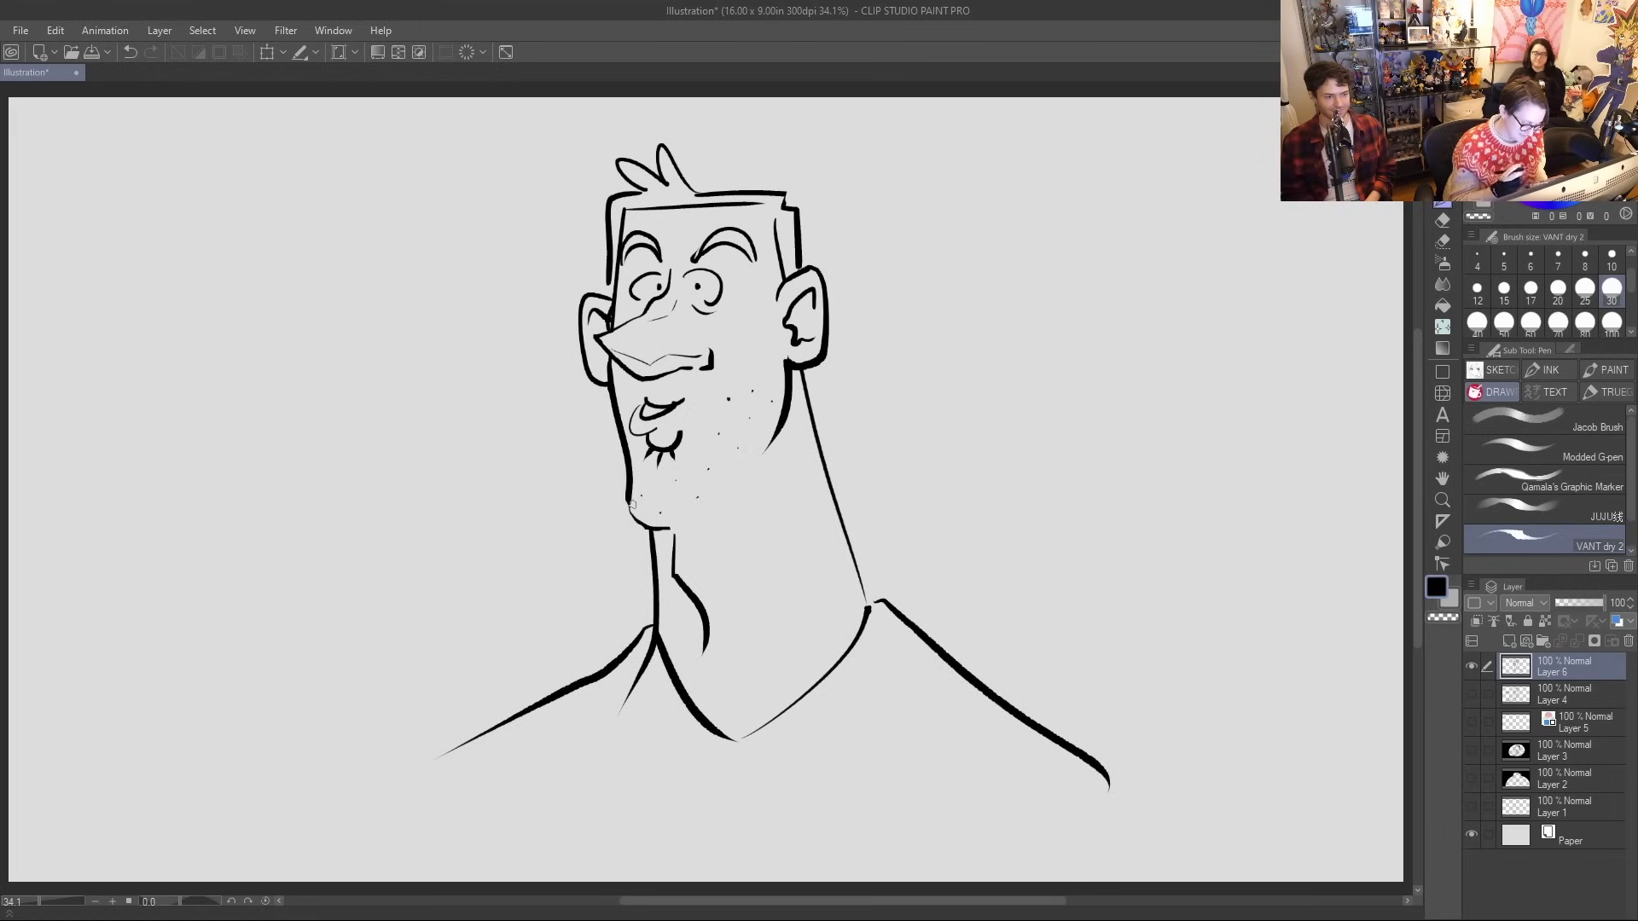
Erase the stray neck line that extends below the collar onto the shirt
key("e")
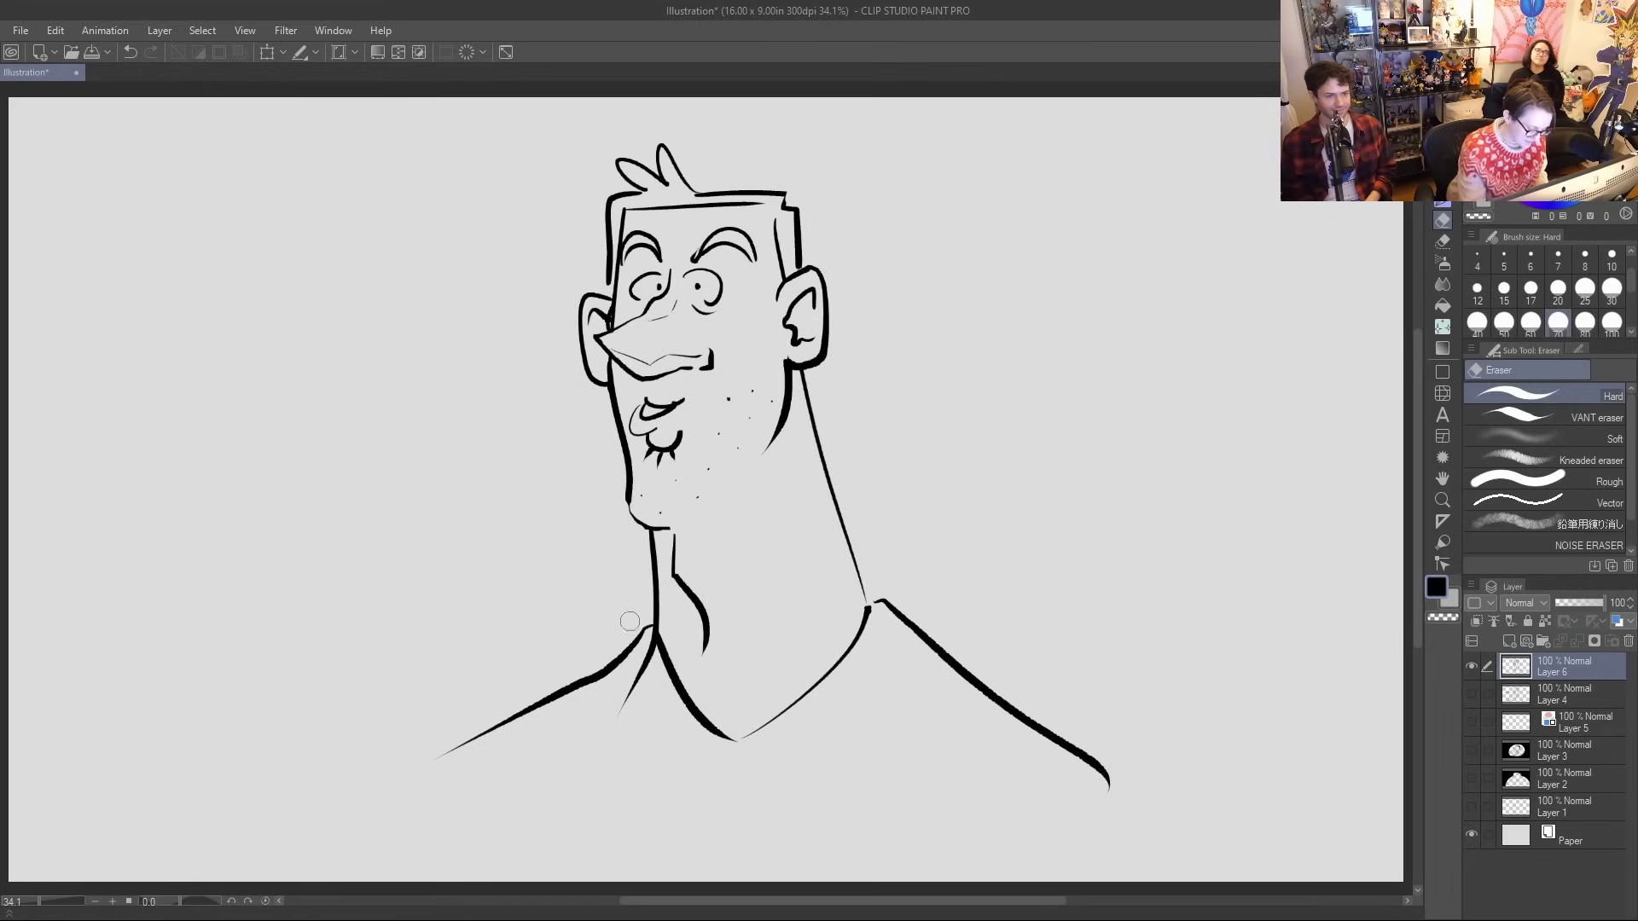
left_click_drag(650, 636, 621, 710)
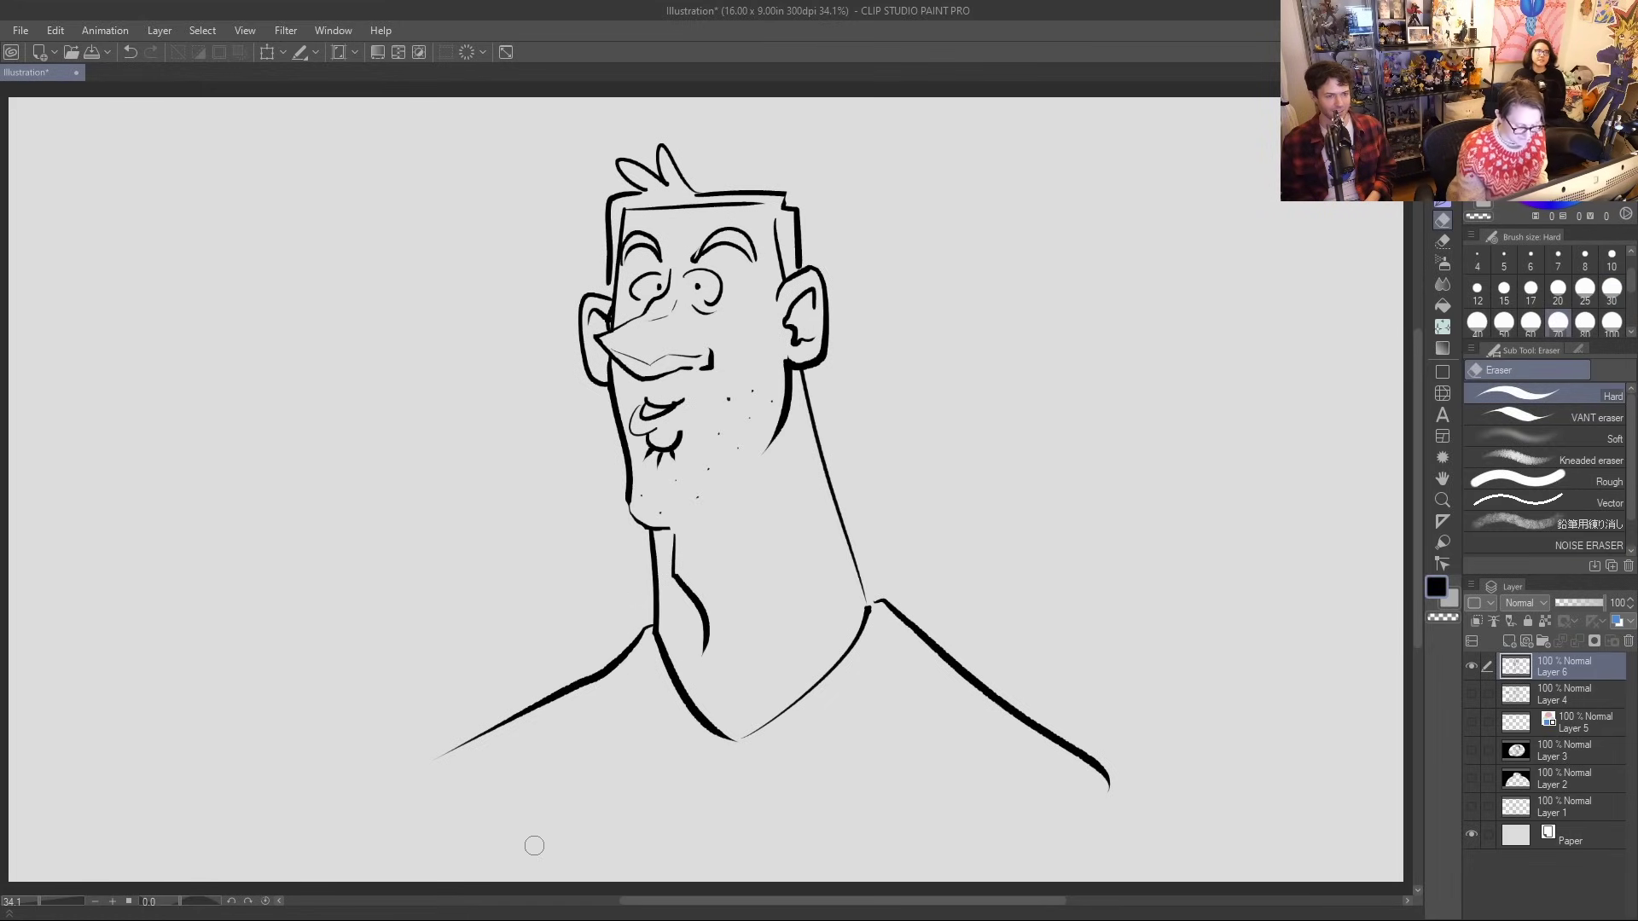
key("p")
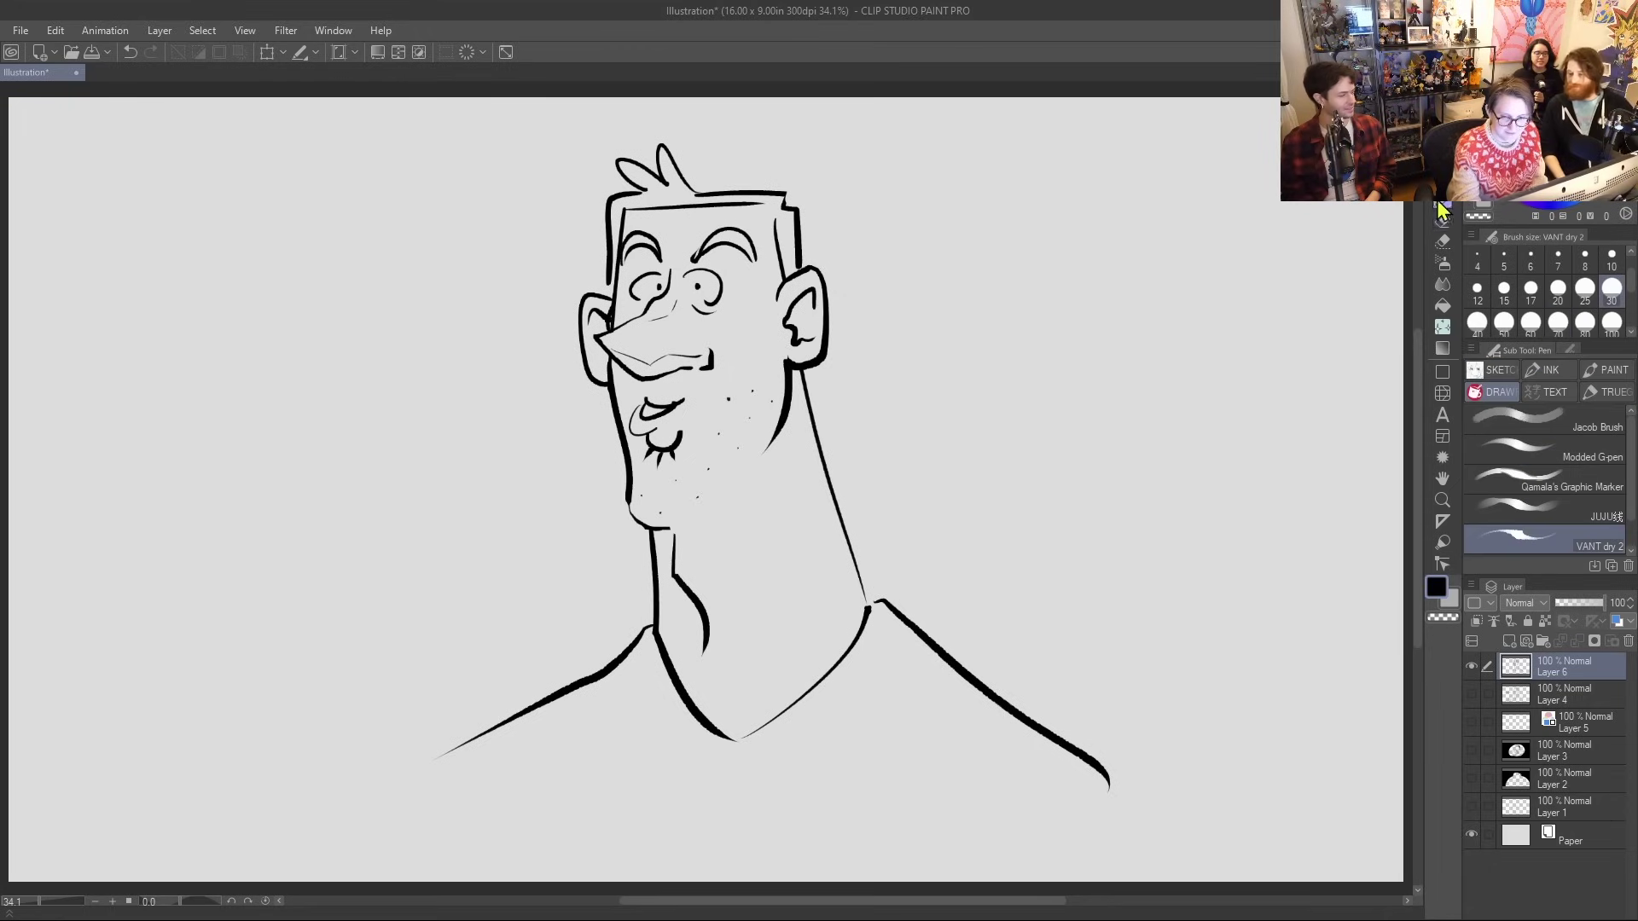
Draw a second curve under the neckline as a collar band and a double-lined chevron on the chest
mouse_move(639, 658)
left_mouse_down()
mouse_move(684, 715)
mouse_move(794, 742)
mouse_move(892, 625)
left_mouse_up()
mouse_move(739, 793)
left_mouse_down()
mouse_move(648, 882)
mouse_move(862, 882)
left_mouse_up()
left_click_drag(743, 813, 861, 882)
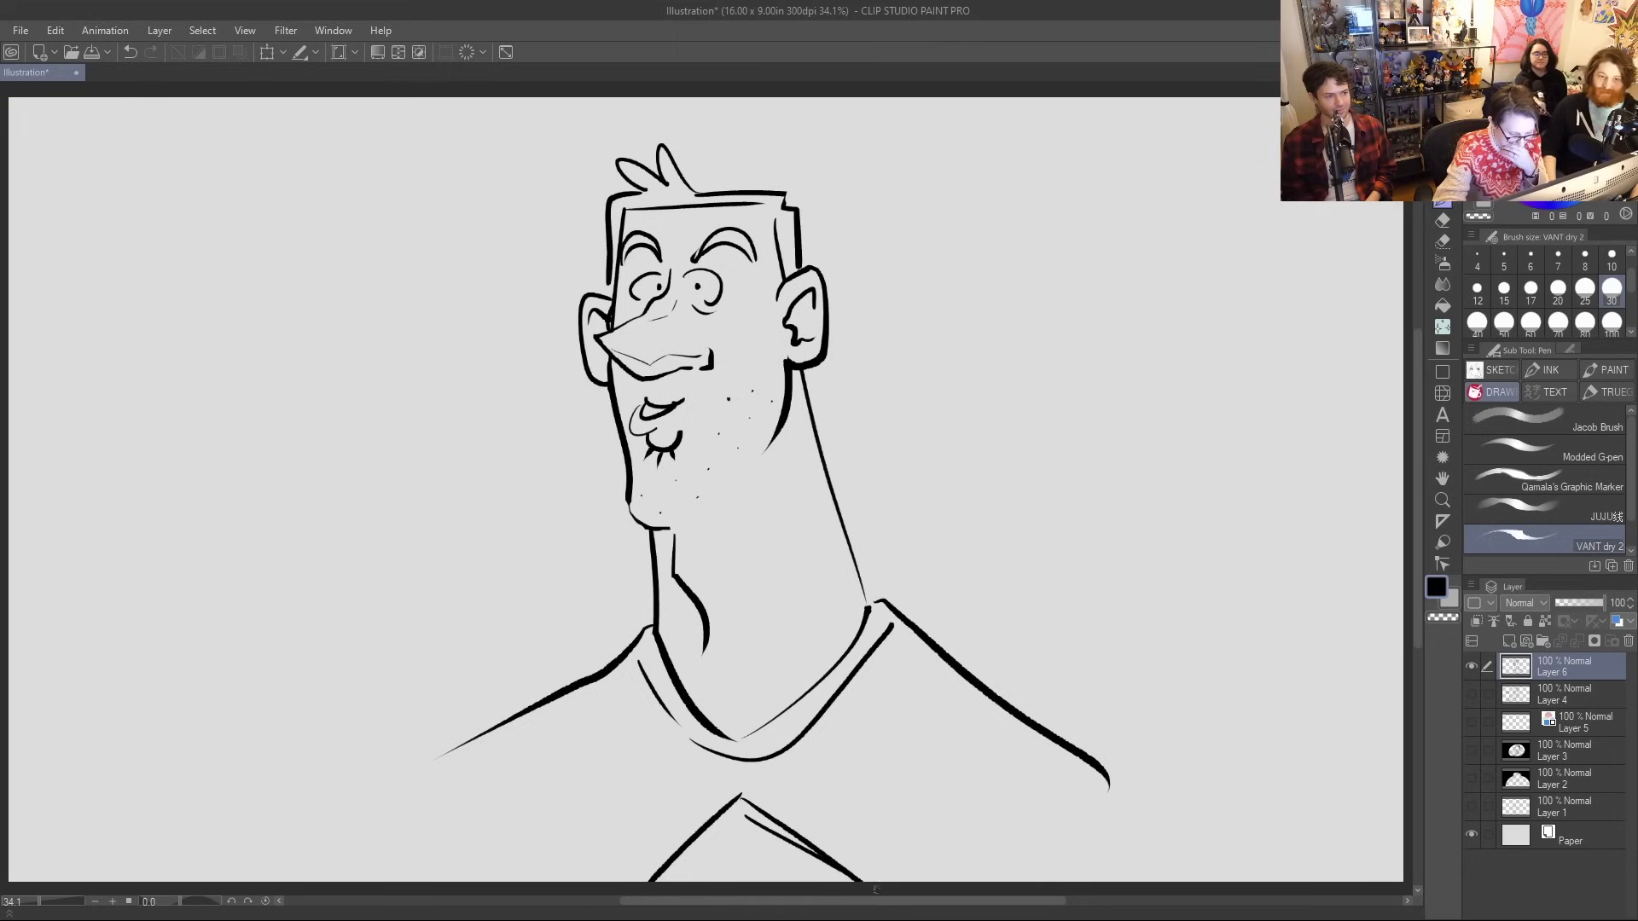
left_click_drag(741, 816, 670, 882)
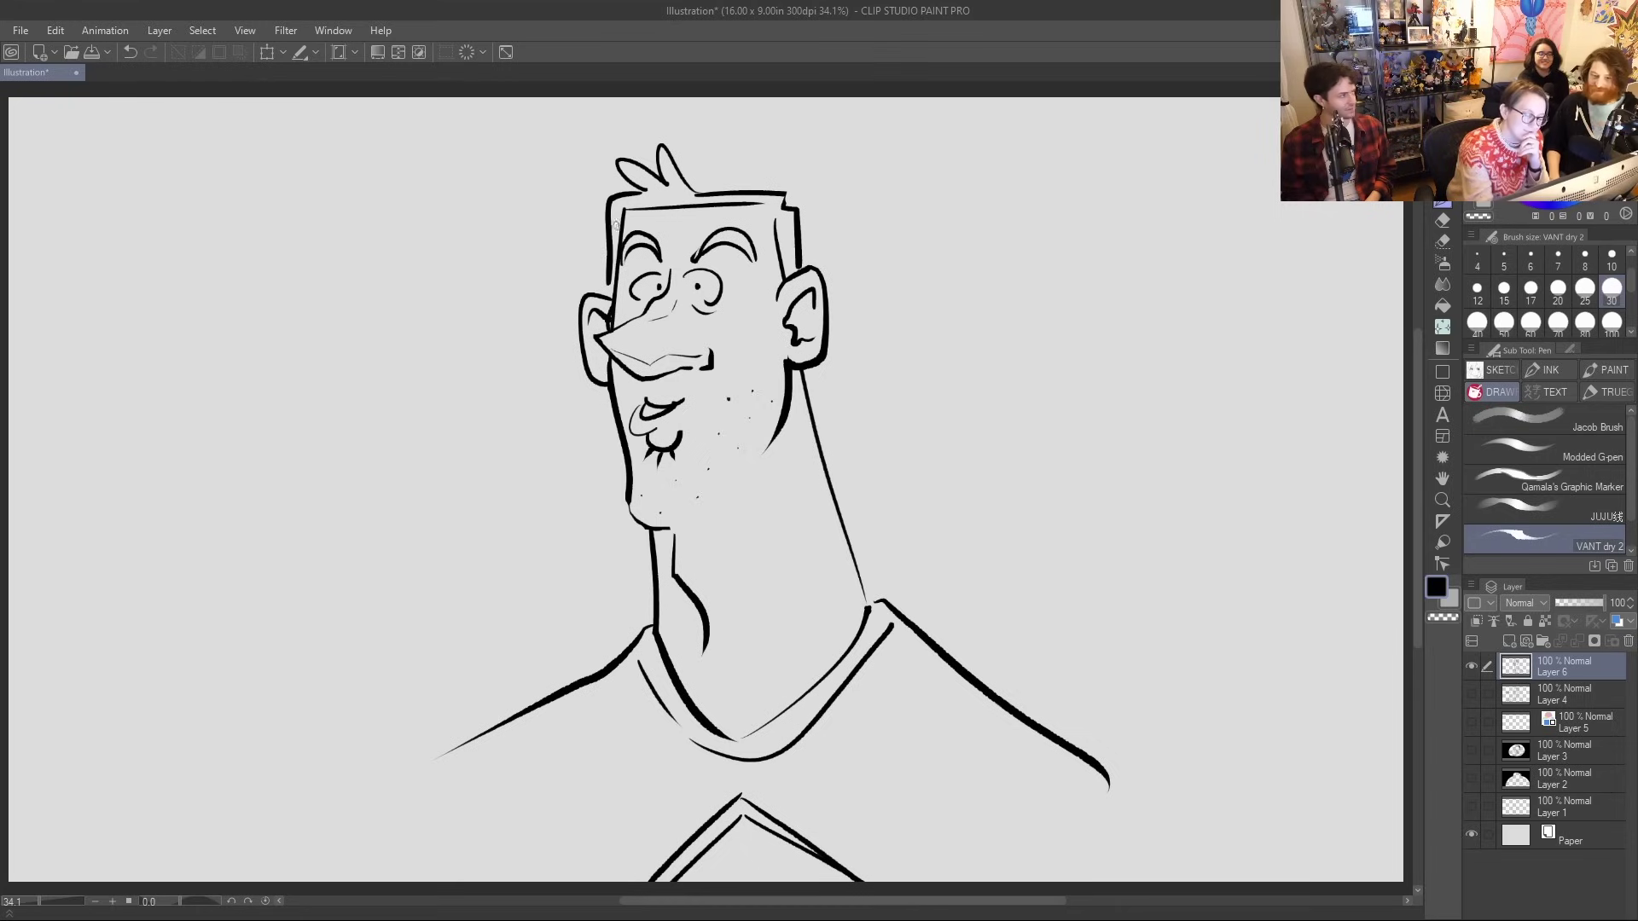
Draw a straight line across both eyes for half-closed lids and fill the gap between the lips with black
left_click_drag(631, 282, 736, 284)
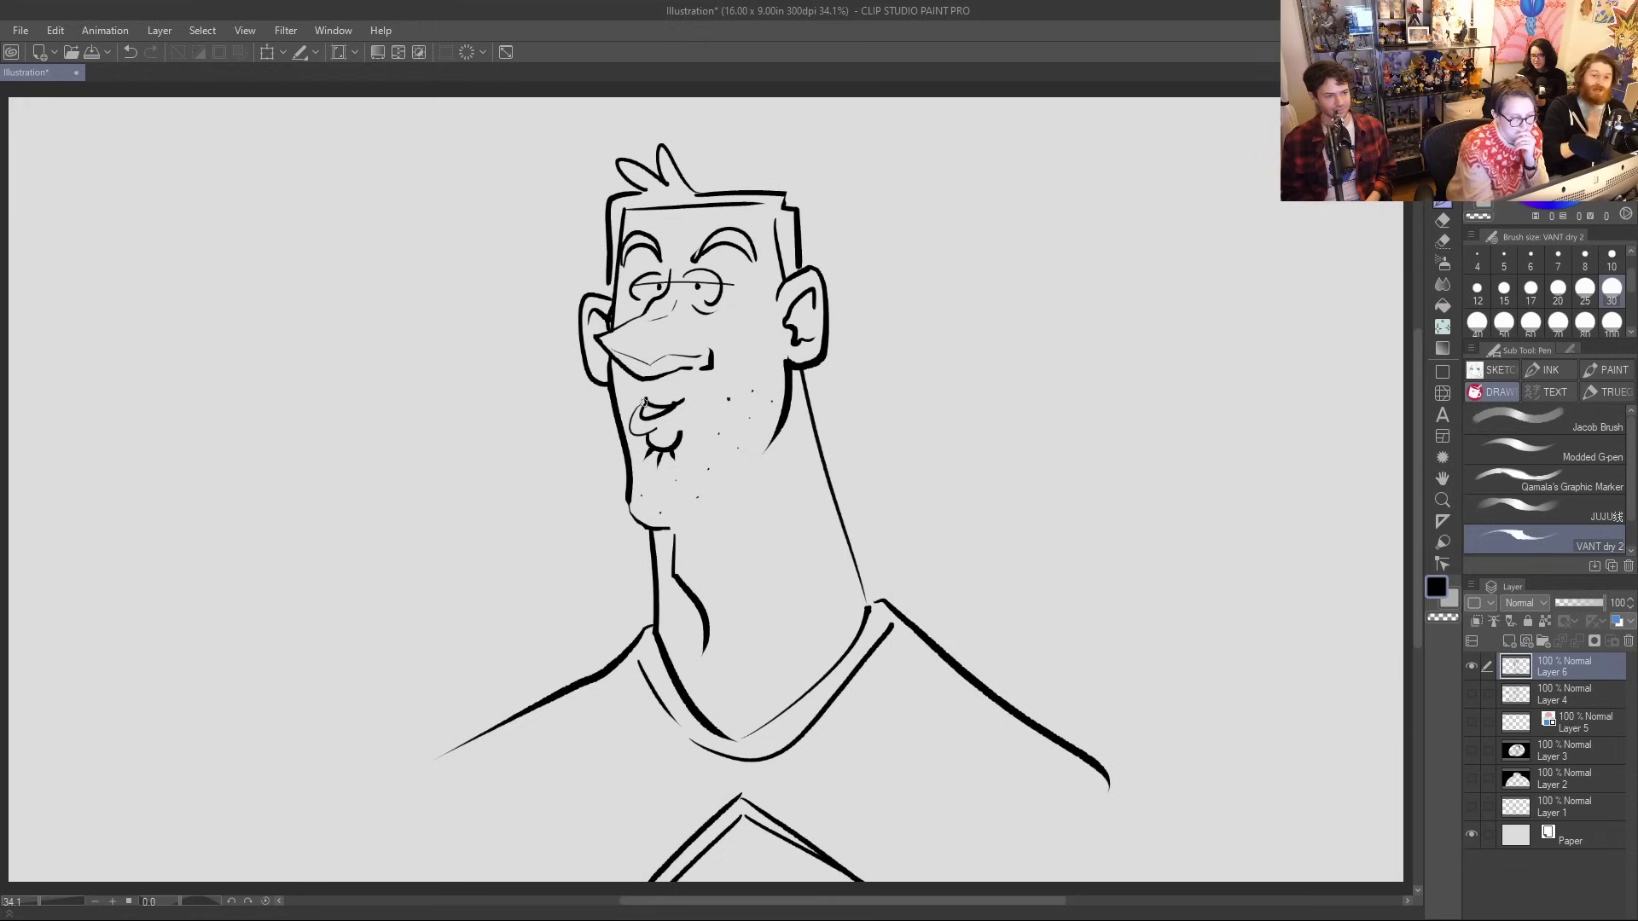
left_click_drag(648, 408, 650, 414)
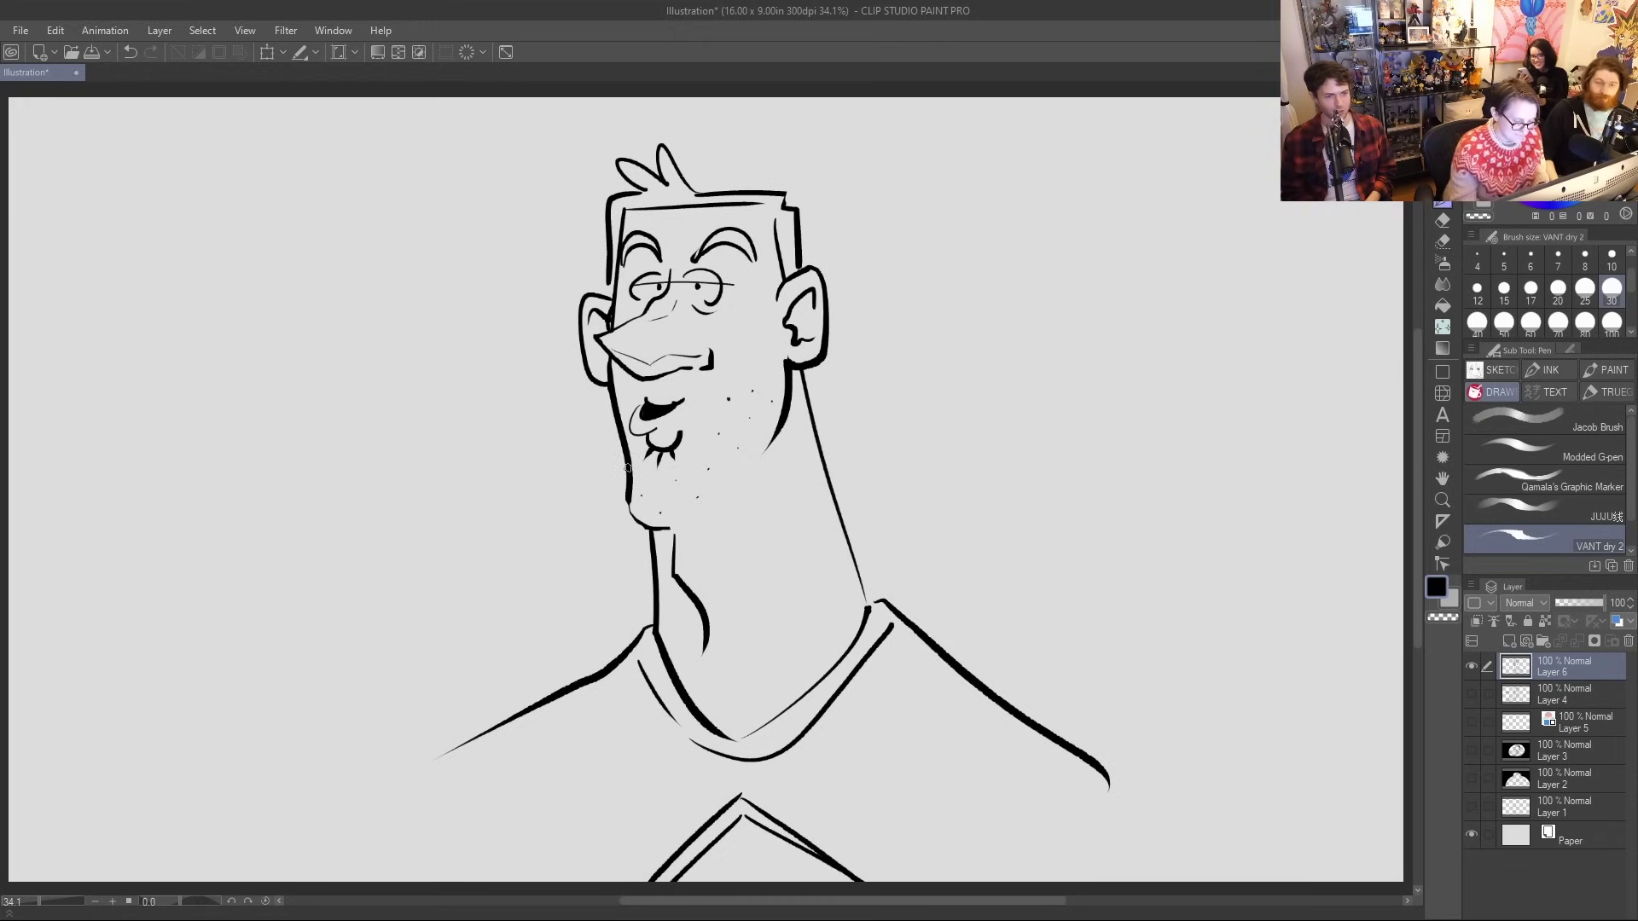
Add two thin crease lines on the neck, one along the middle and one beside the Adam's apple
key("e")
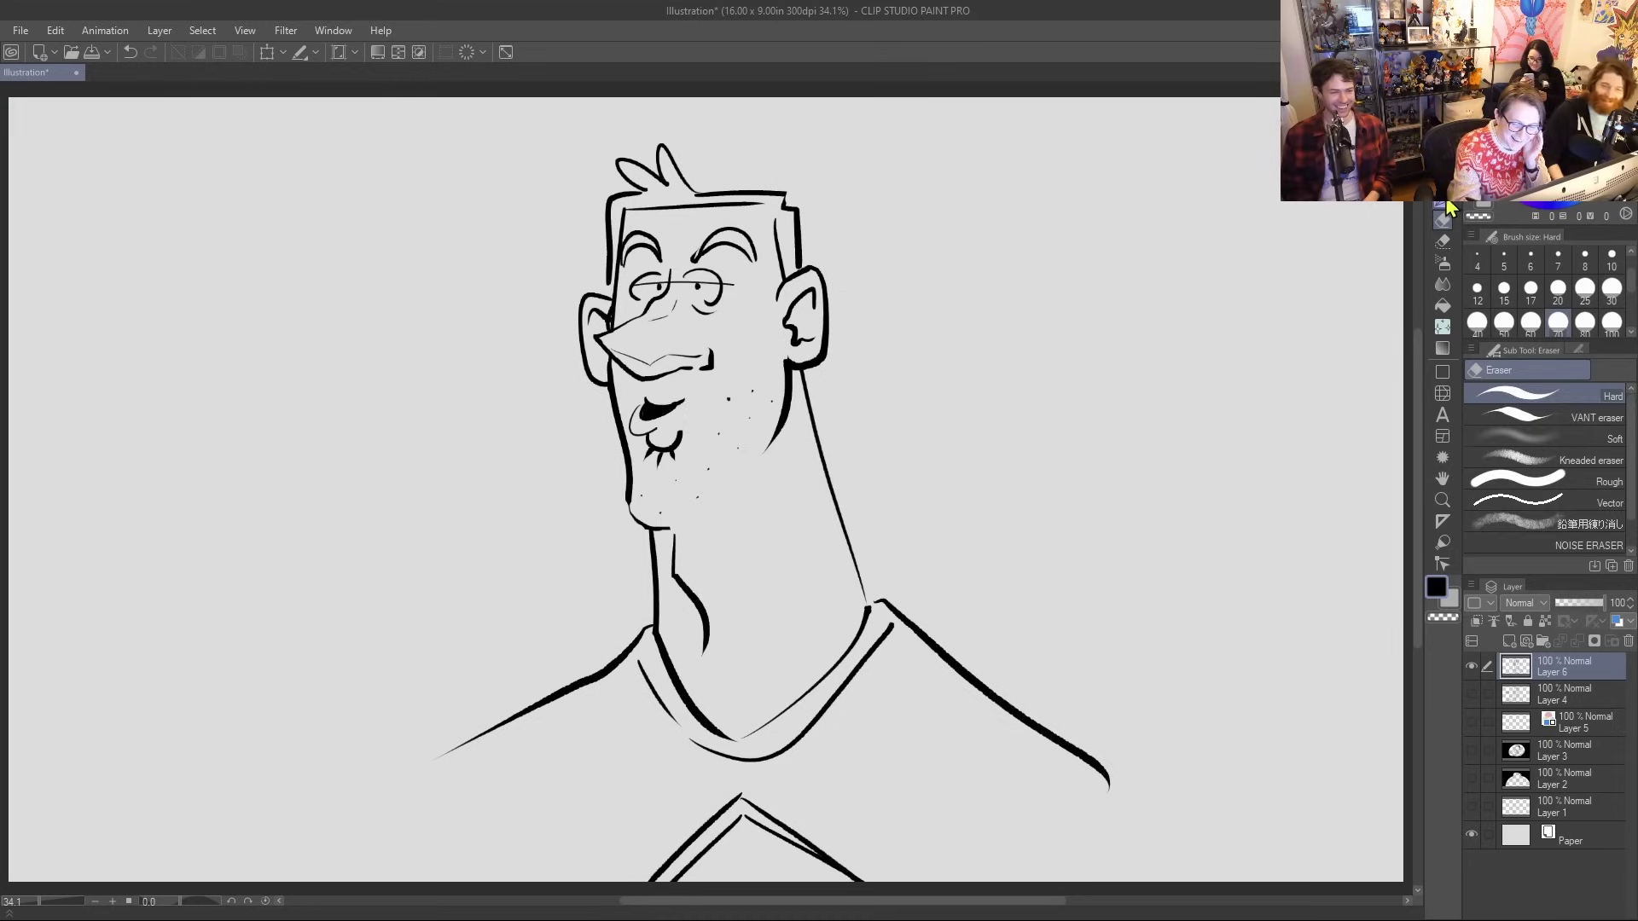
key("p")
left_click_drag(783, 553, 766, 650)
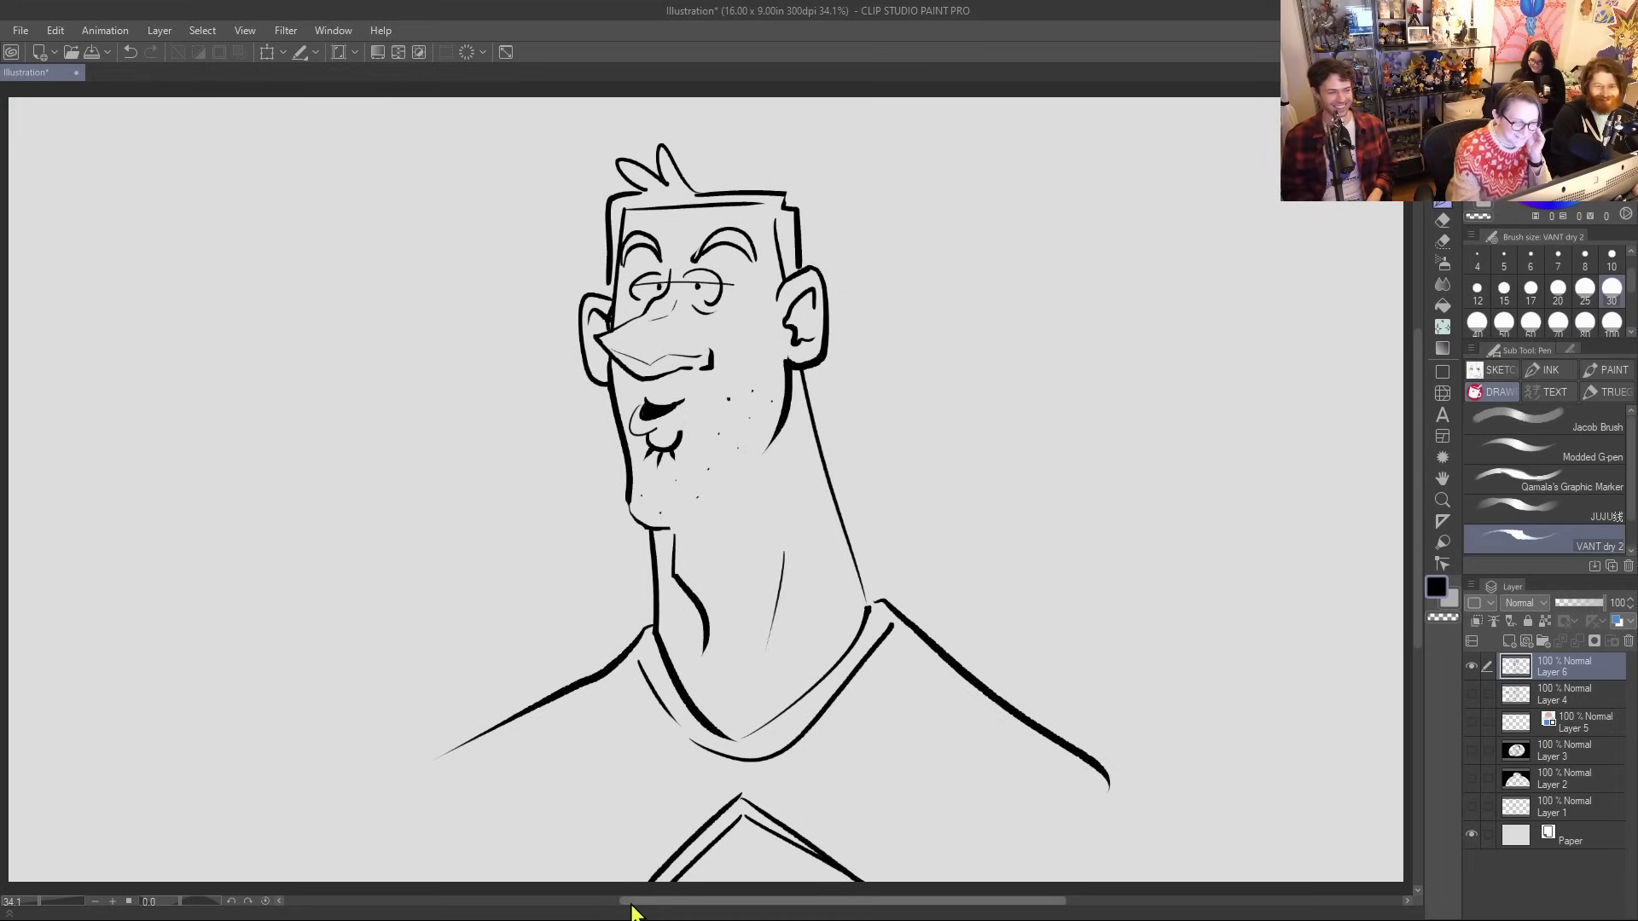
left_click_drag(678, 591, 708, 691)
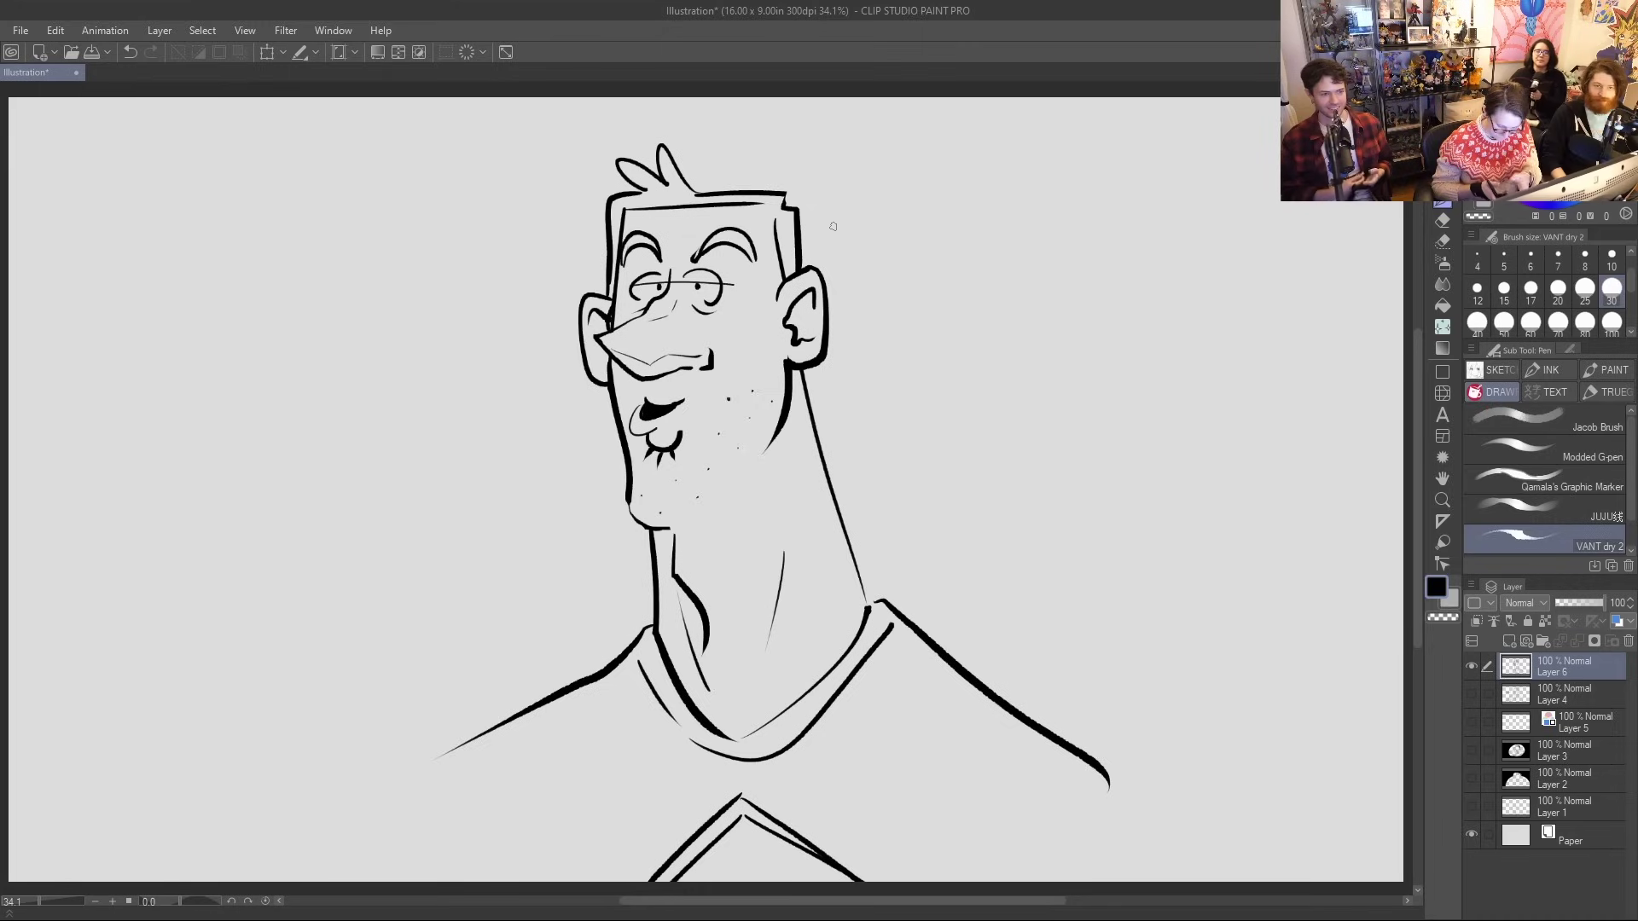
Paint a solid black patch on the back edge of the man's neck, with a small spot above it
left_click_drag(835, 507, 847, 547)
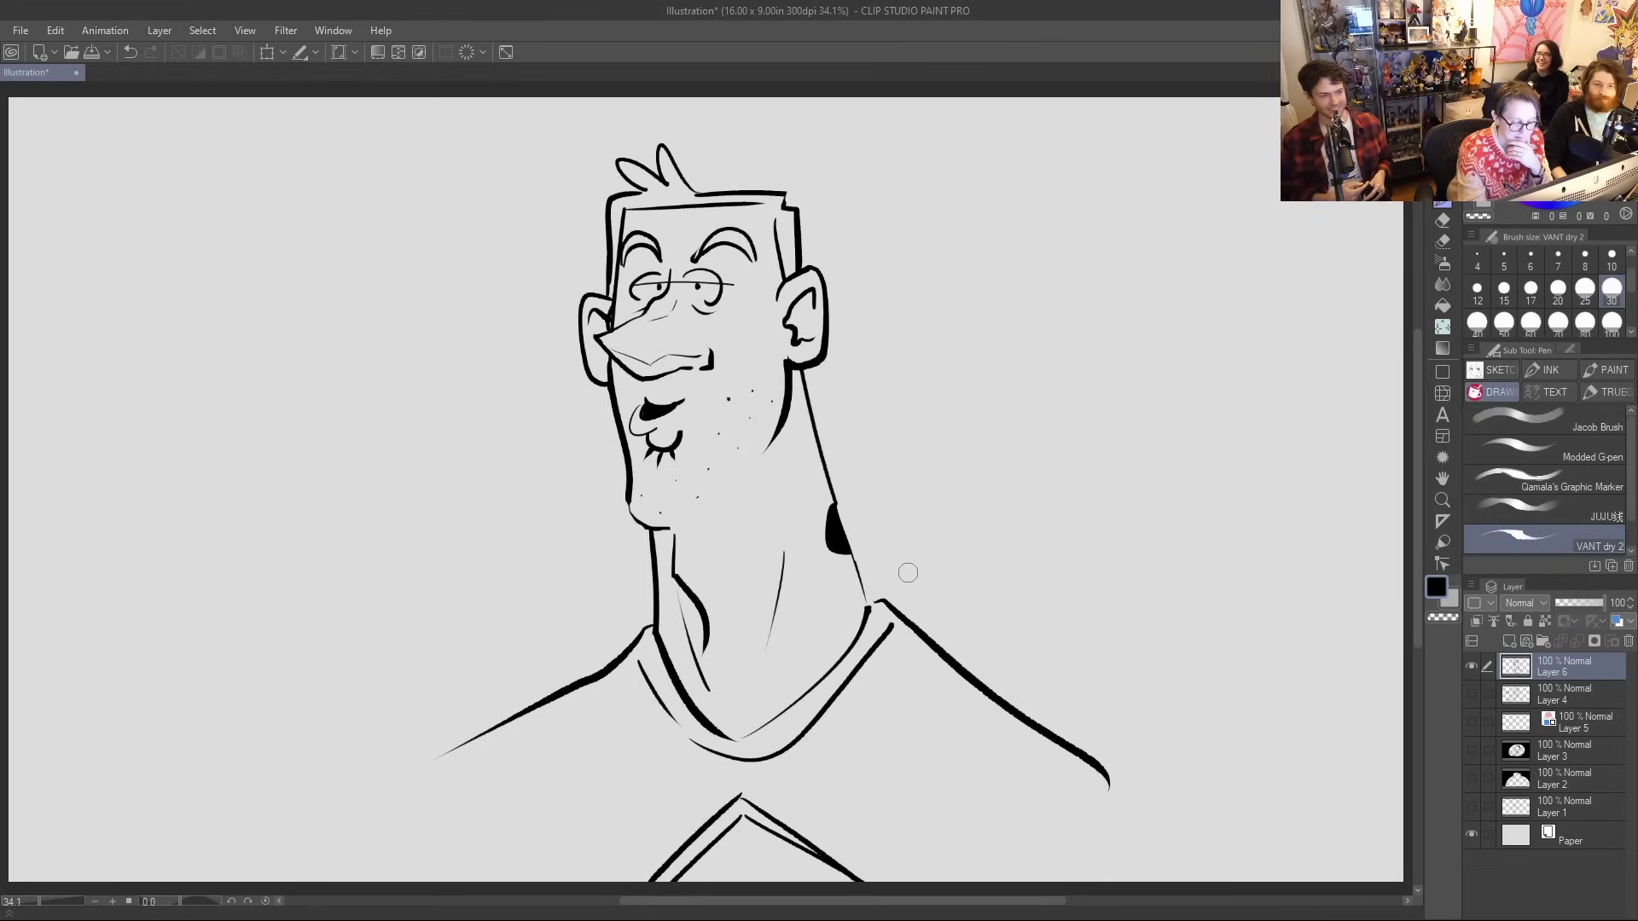
left_click_drag(833, 501, 857, 569)
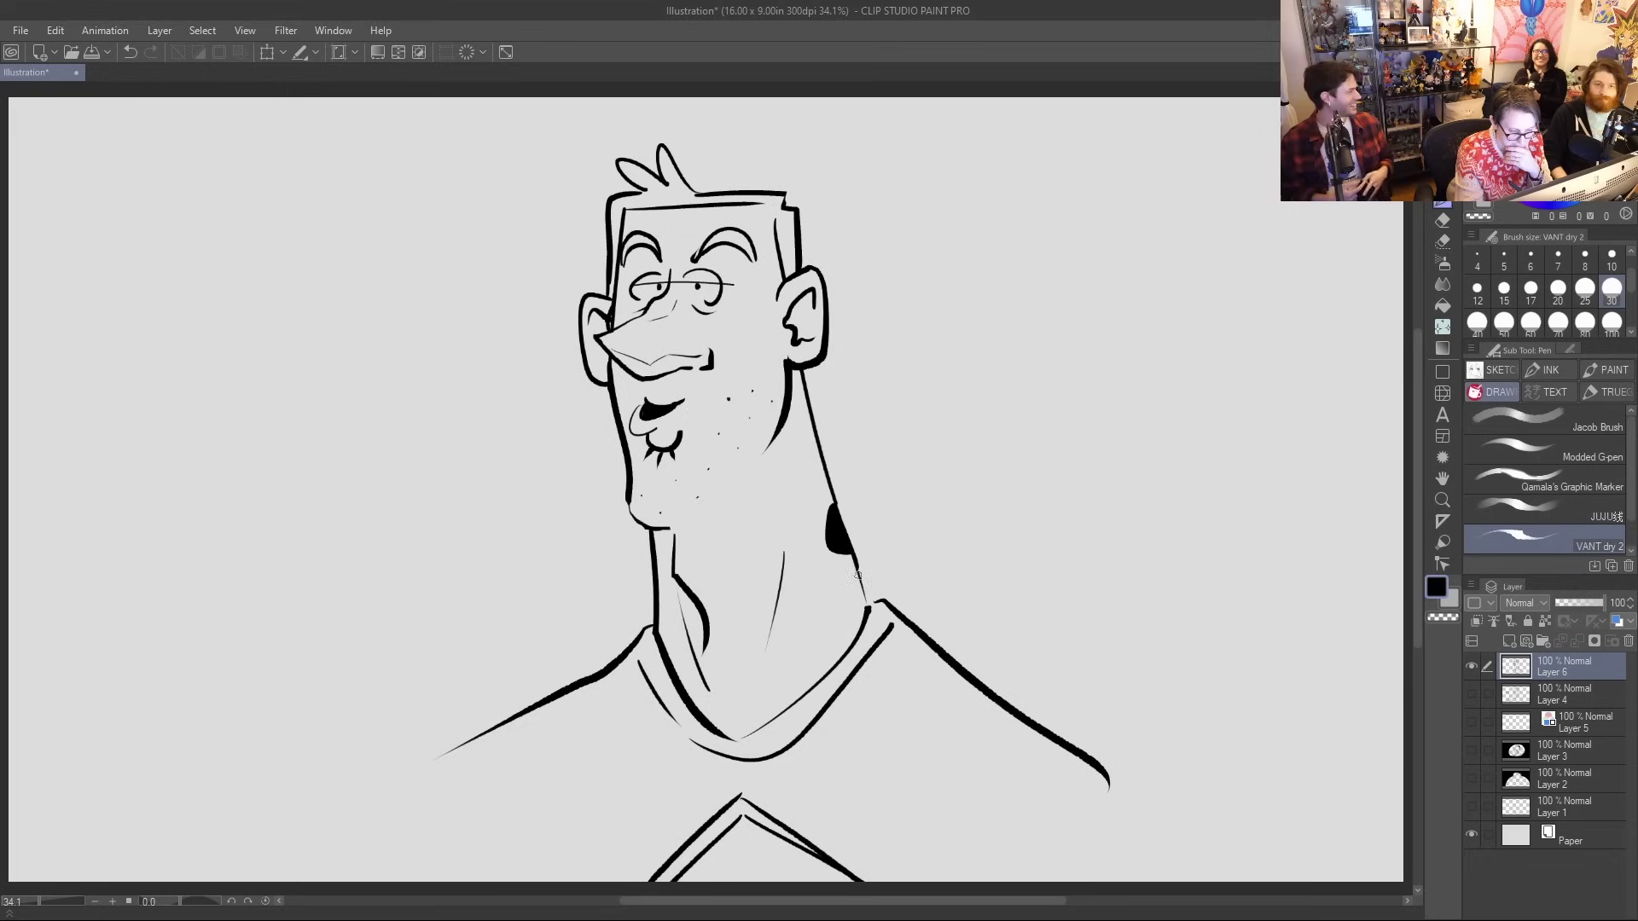
left_click_drag(825, 479, 827, 488)
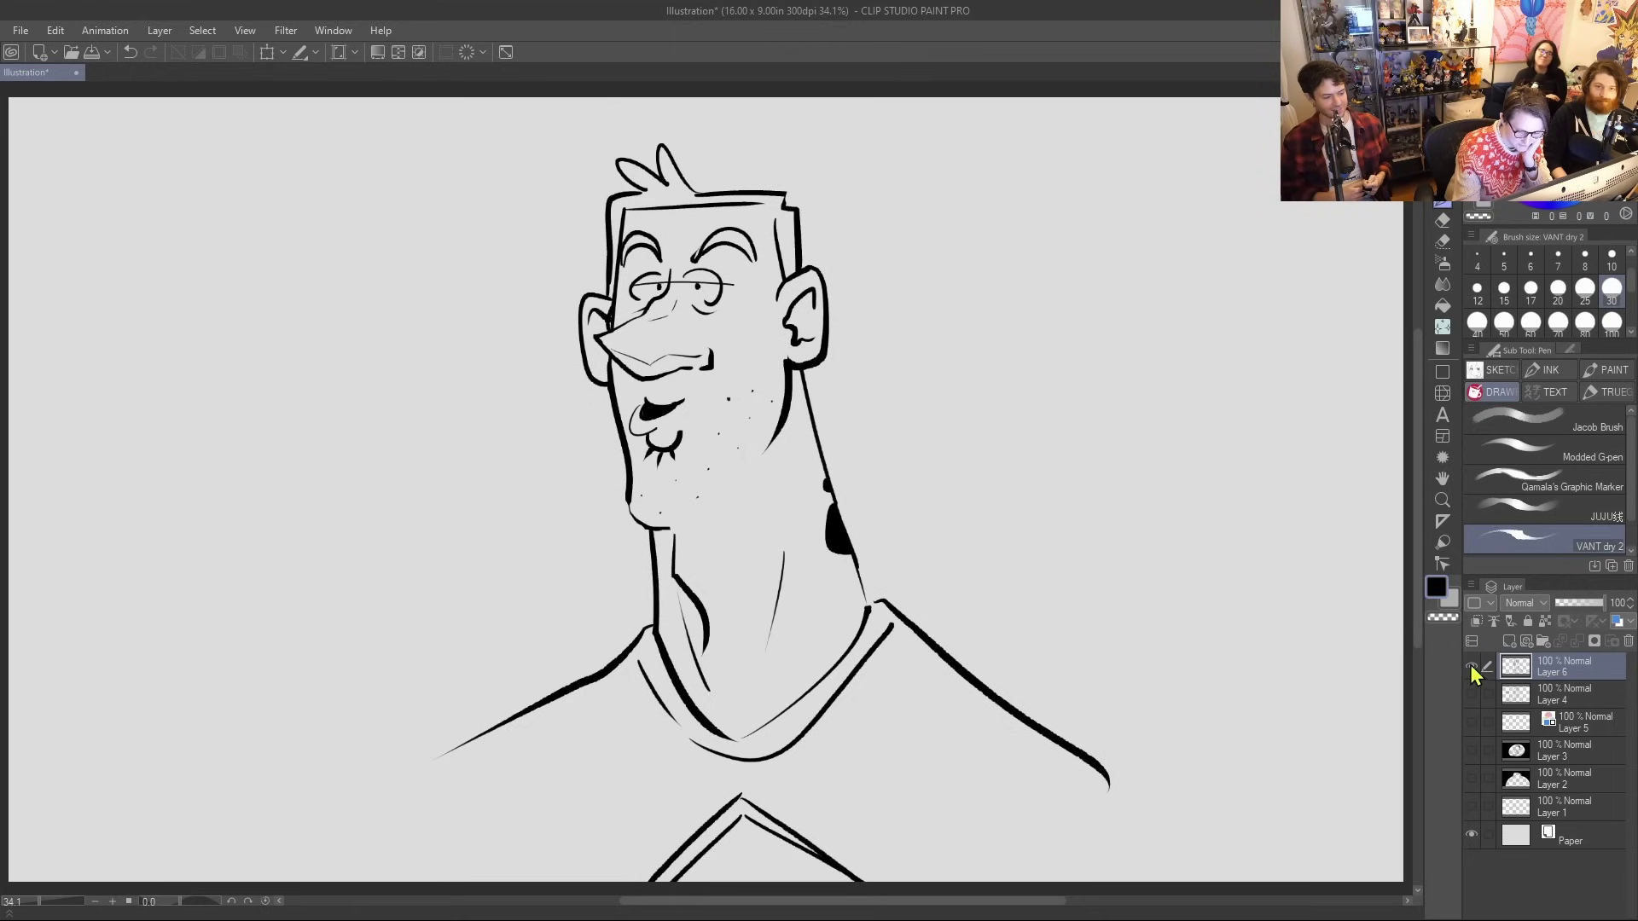
Move the finished man to the left side of the canvas and add a new layer for a second character
key("k")
mouse_move(637, 418)
left_mouse_down()
mouse_move(237, 412)
mouse_move(305, 395)
left_mouse_up()
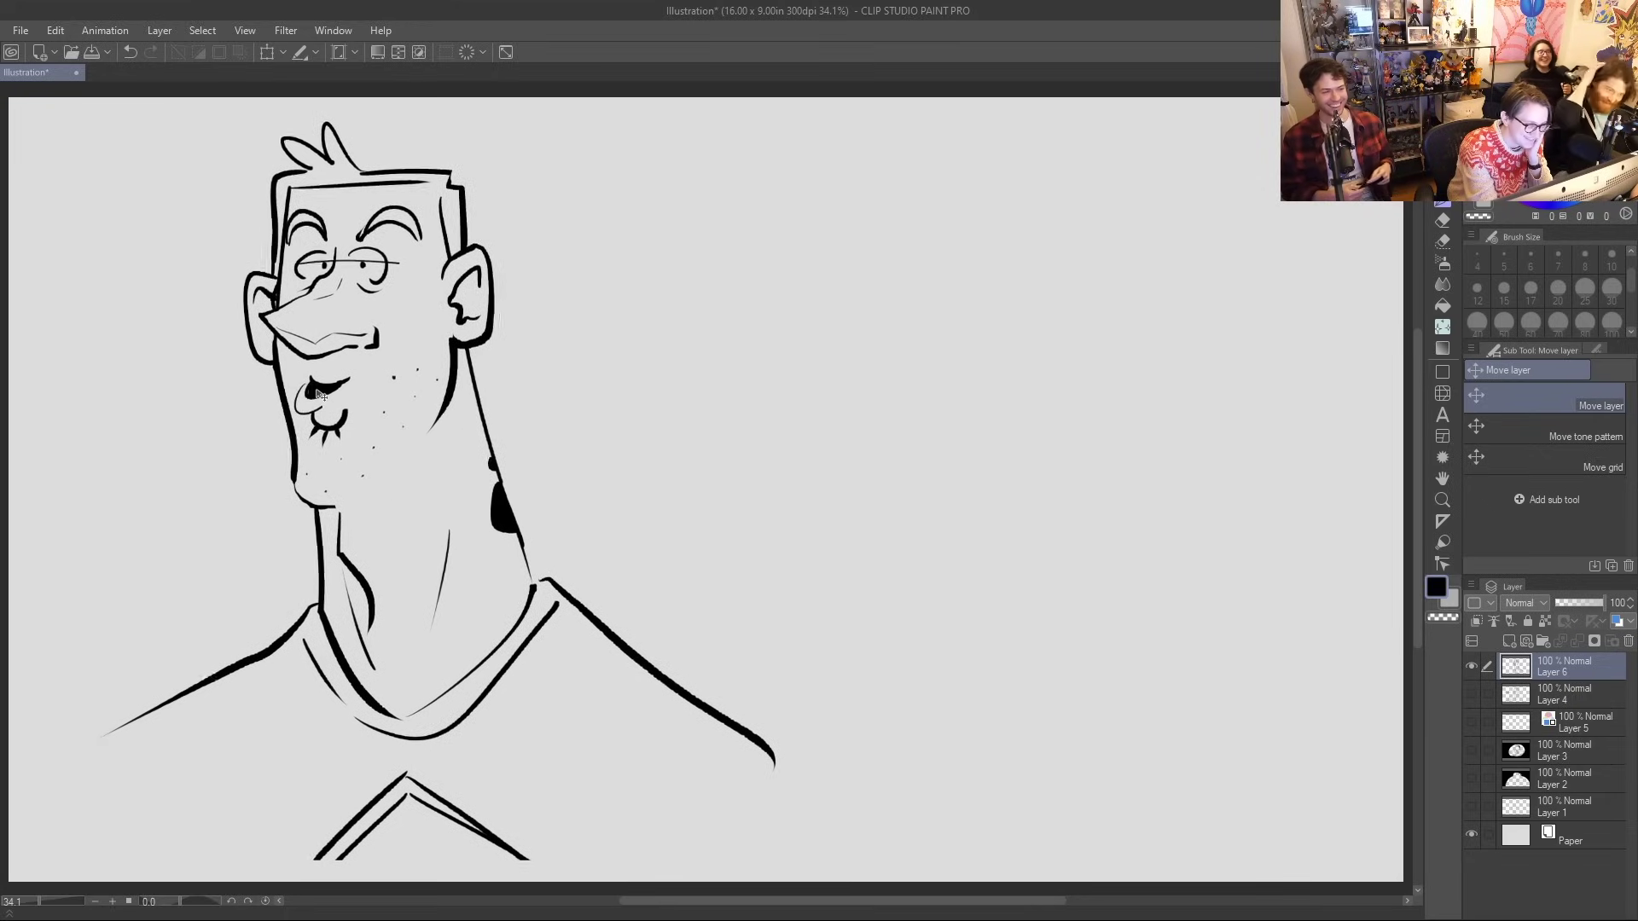
left_click(1509, 641)
left_click(1442, 205)
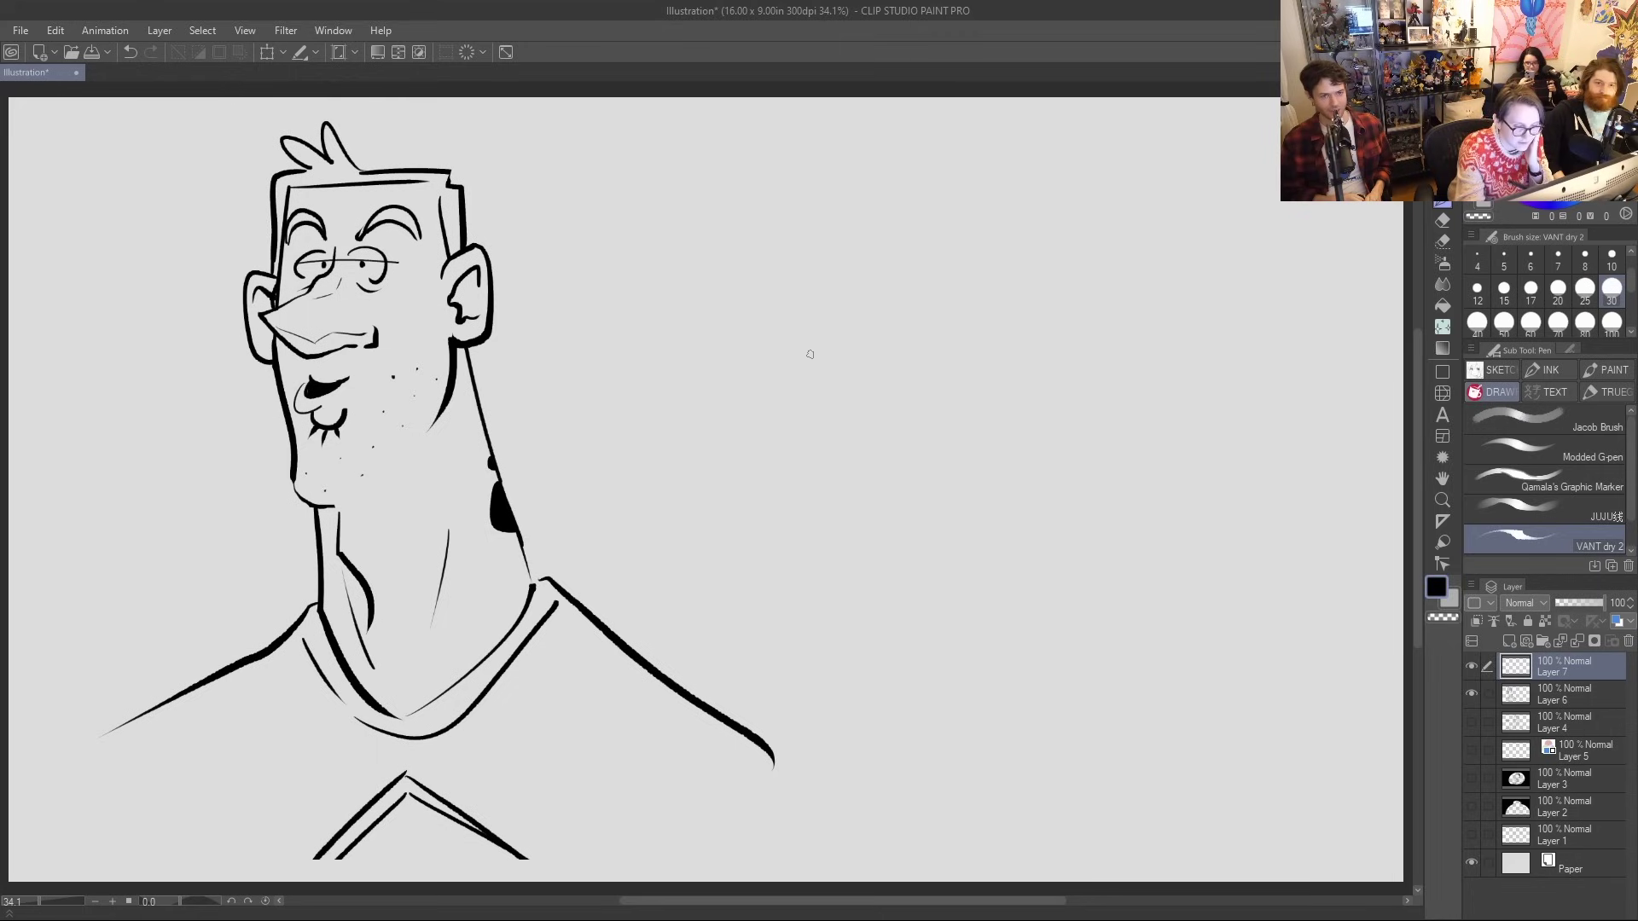
Draw a tall oval head beside the first man and give it small round glasses with a bridge and temple arm
mouse_move(802, 351)
left_mouse_down()
mouse_move(800, 293)
mouse_move(880, 195)
mouse_move(992, 322)
mouse_move(945, 514)
mouse_move(829, 453)
mouse_move(801, 297)
left_mouse_up()
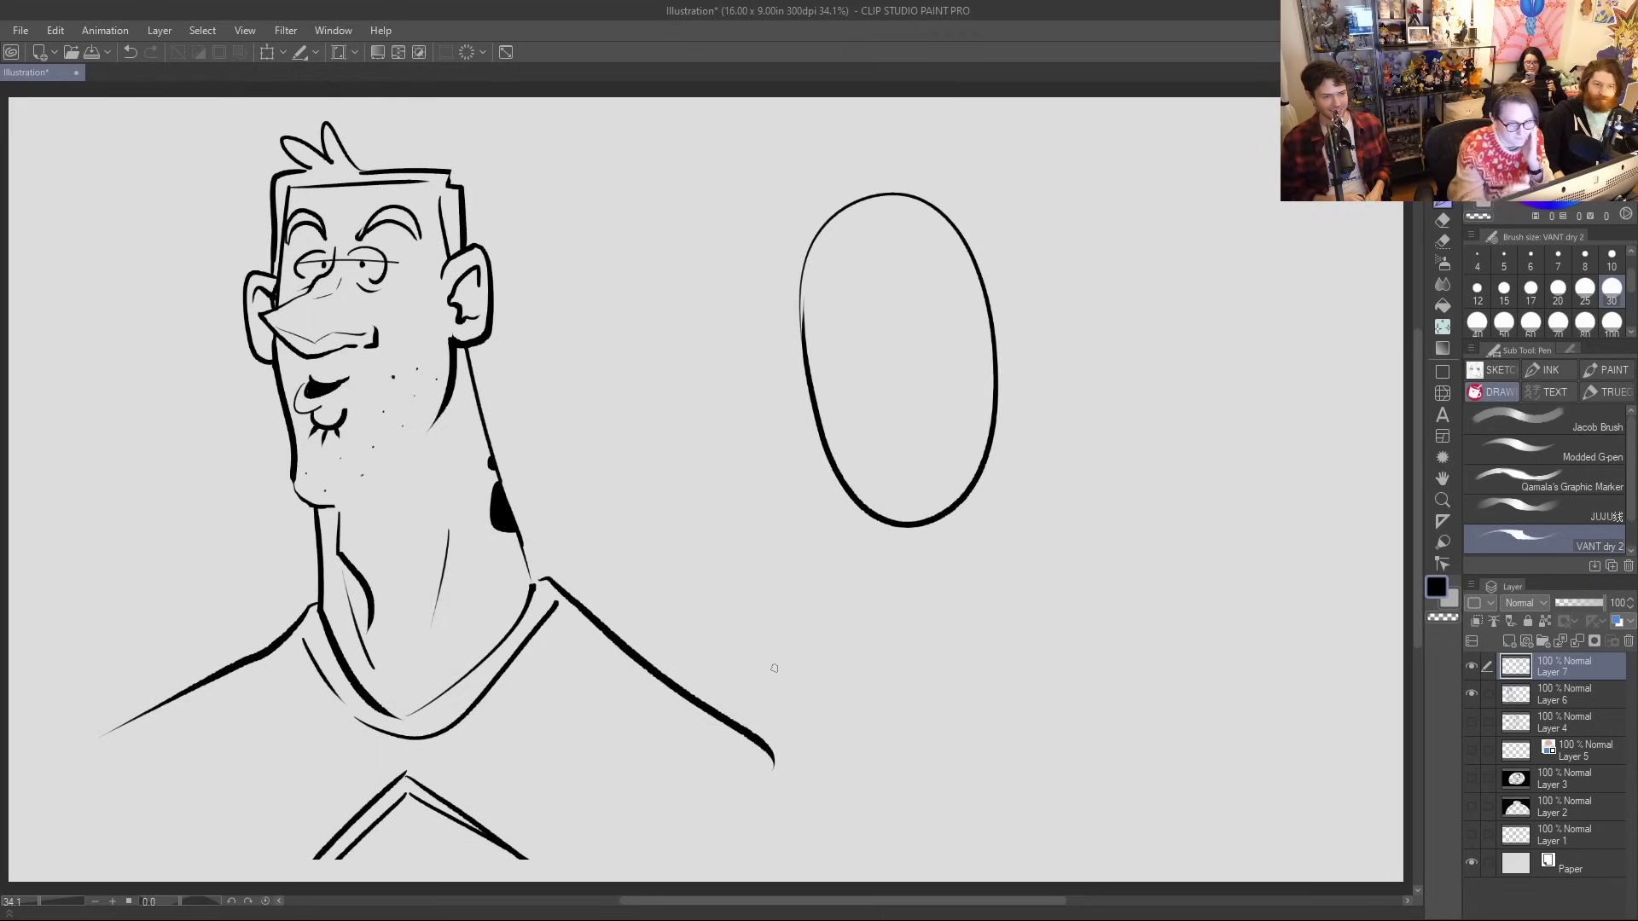
mouse_move(887, 308)
left_mouse_down()
mouse_move(898, 349)
mouse_move(870, 308)
mouse_move(914, 330)
mouse_move(873, 327)
mouse_move(929, 339)
mouse_move(883, 309)
mouse_move(1001, 336)
mouse_move(950, 317)
mouse_move(965, 301)
mouse_move(988, 347)
mouse_move(989, 313)
mouse_move(982, 340)
mouse_move(988, 315)
mouse_move(786, 355)
mouse_move(879, 331)
left_mouse_up()
key("ctrl+z")
key("ctrl+z")
key("e")
key("p")
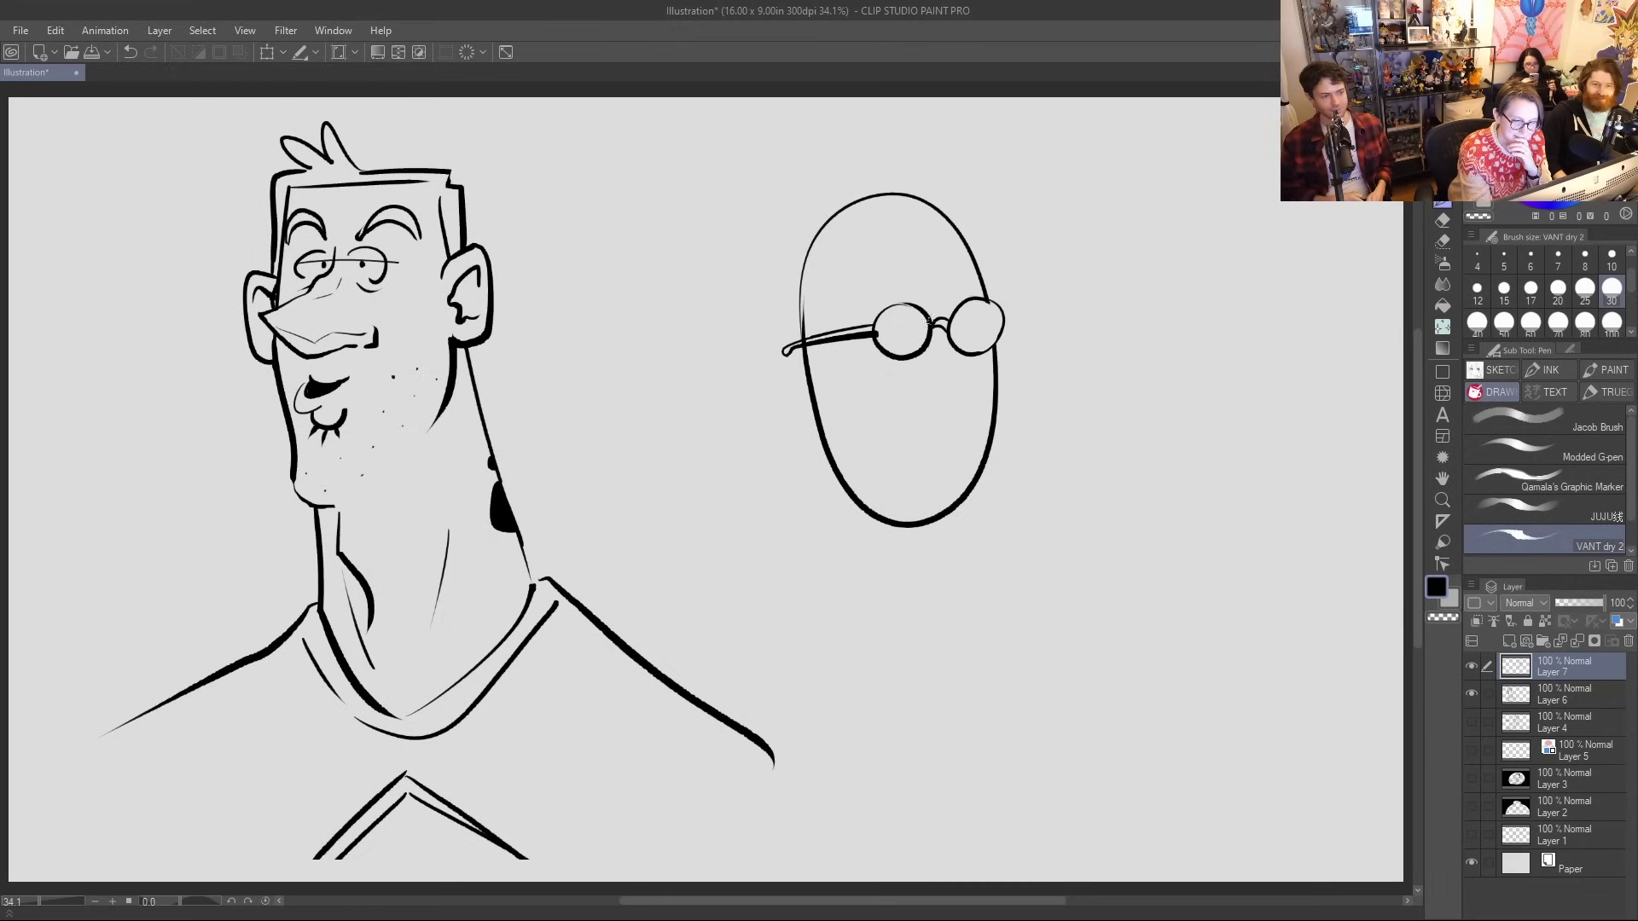
Draw an ear on each side of the oval head and erase the head outline and glasses tip inside the near ear
mouse_move(770, 373)
left_mouse_down()
mouse_move(811, 401)
mouse_move(782, 357)
mouse_move(809, 380)
left_mouse_up()
key("e")
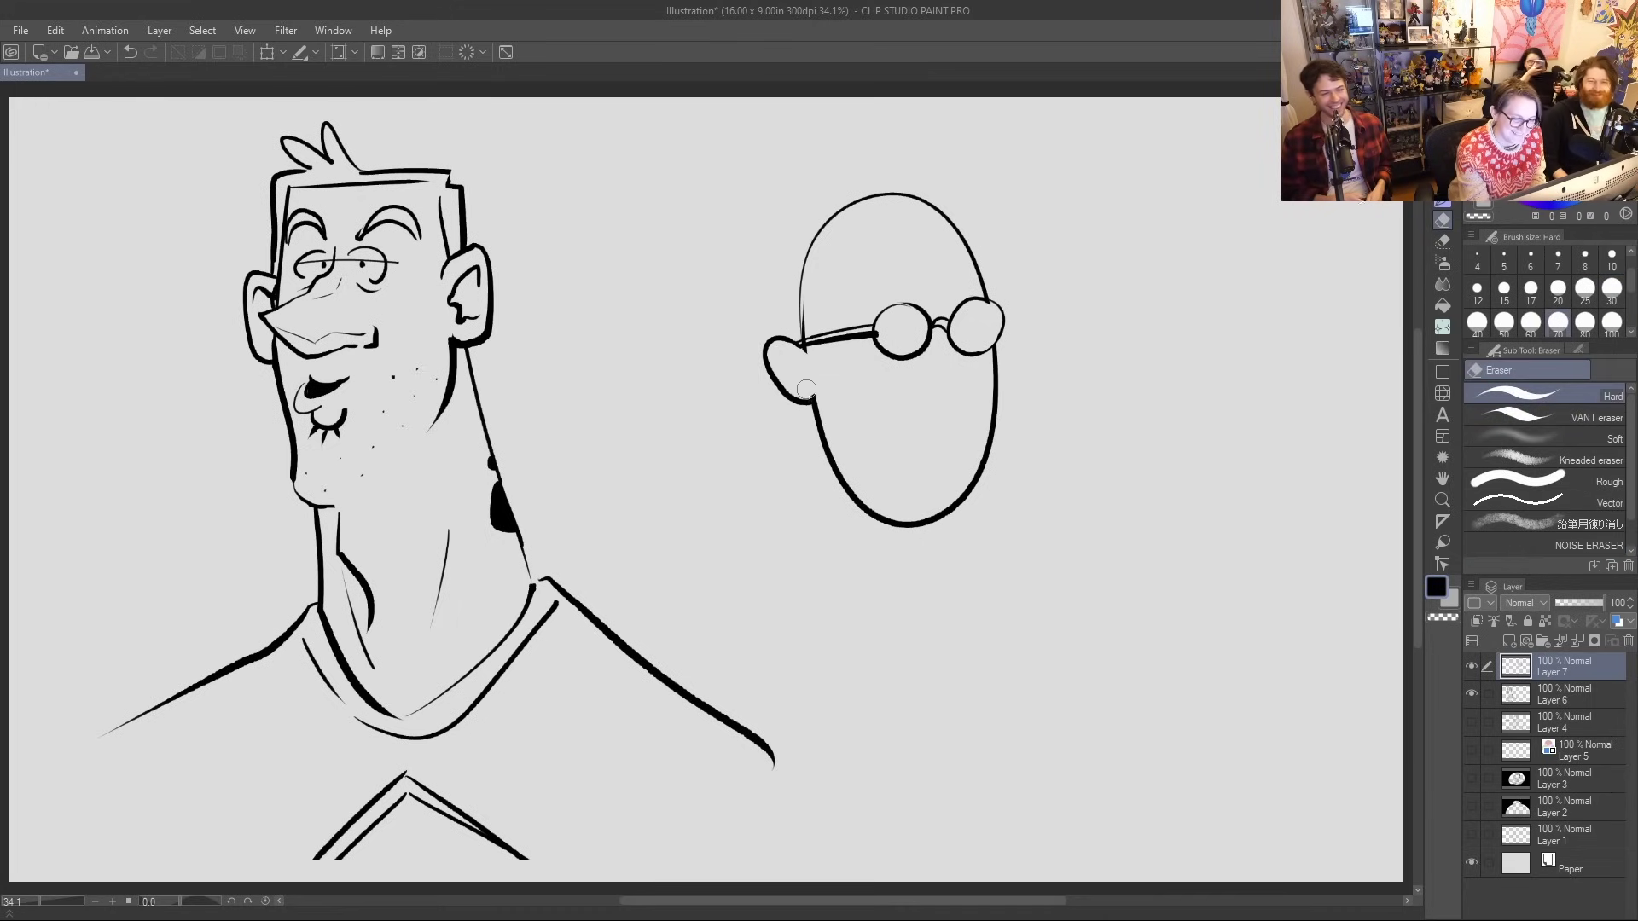
key("p")
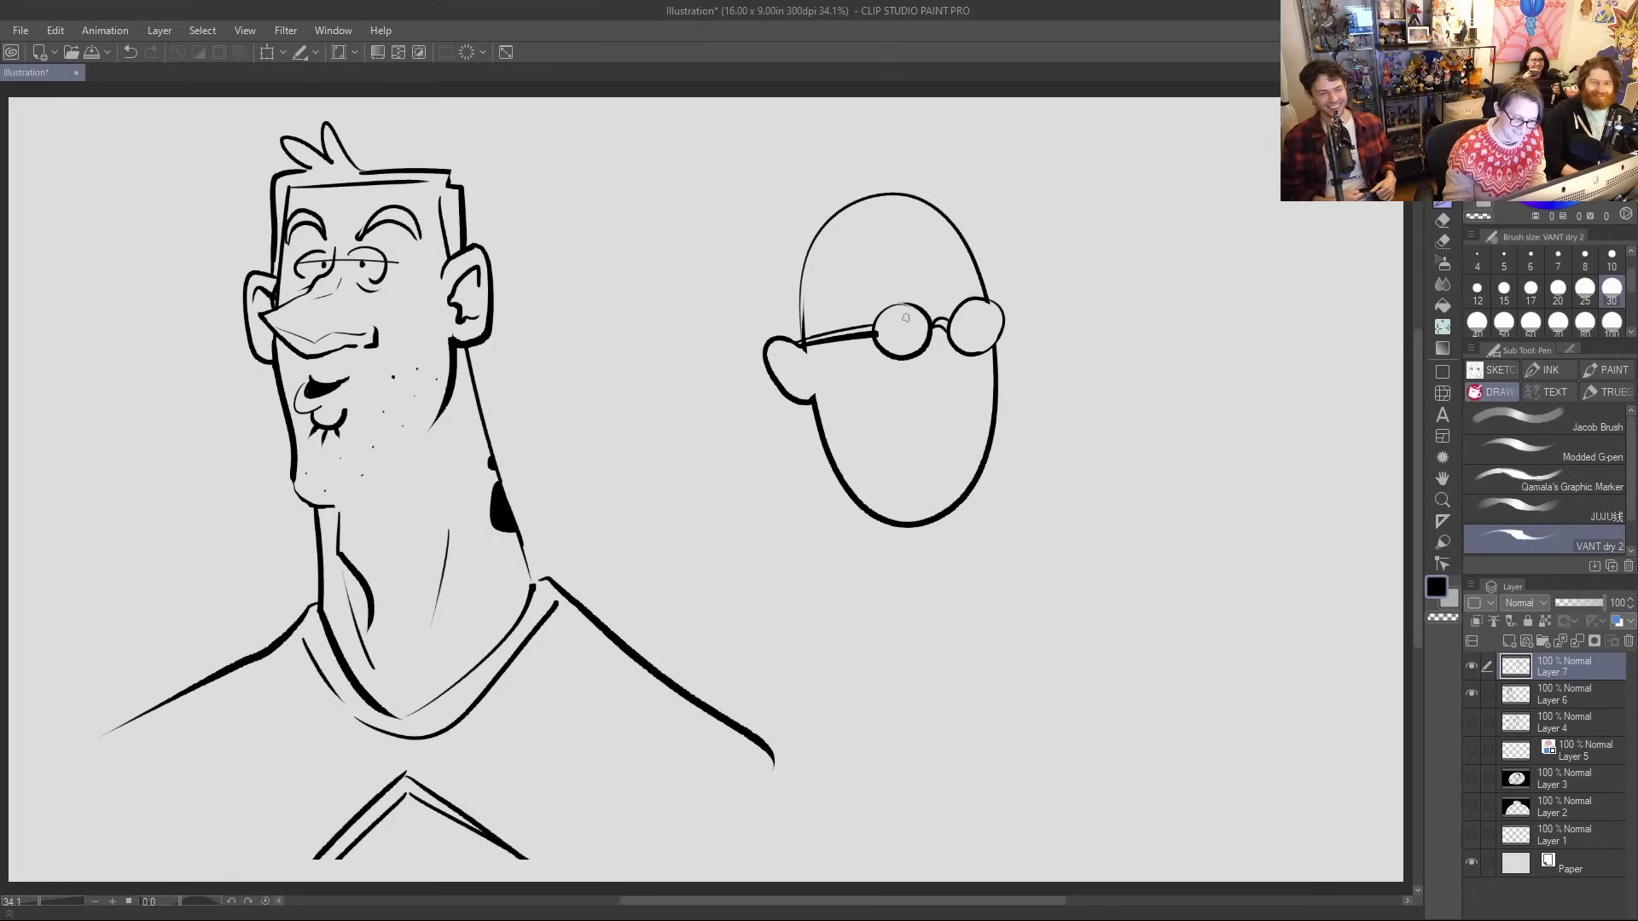
left_click_drag(998, 341, 1001, 408)
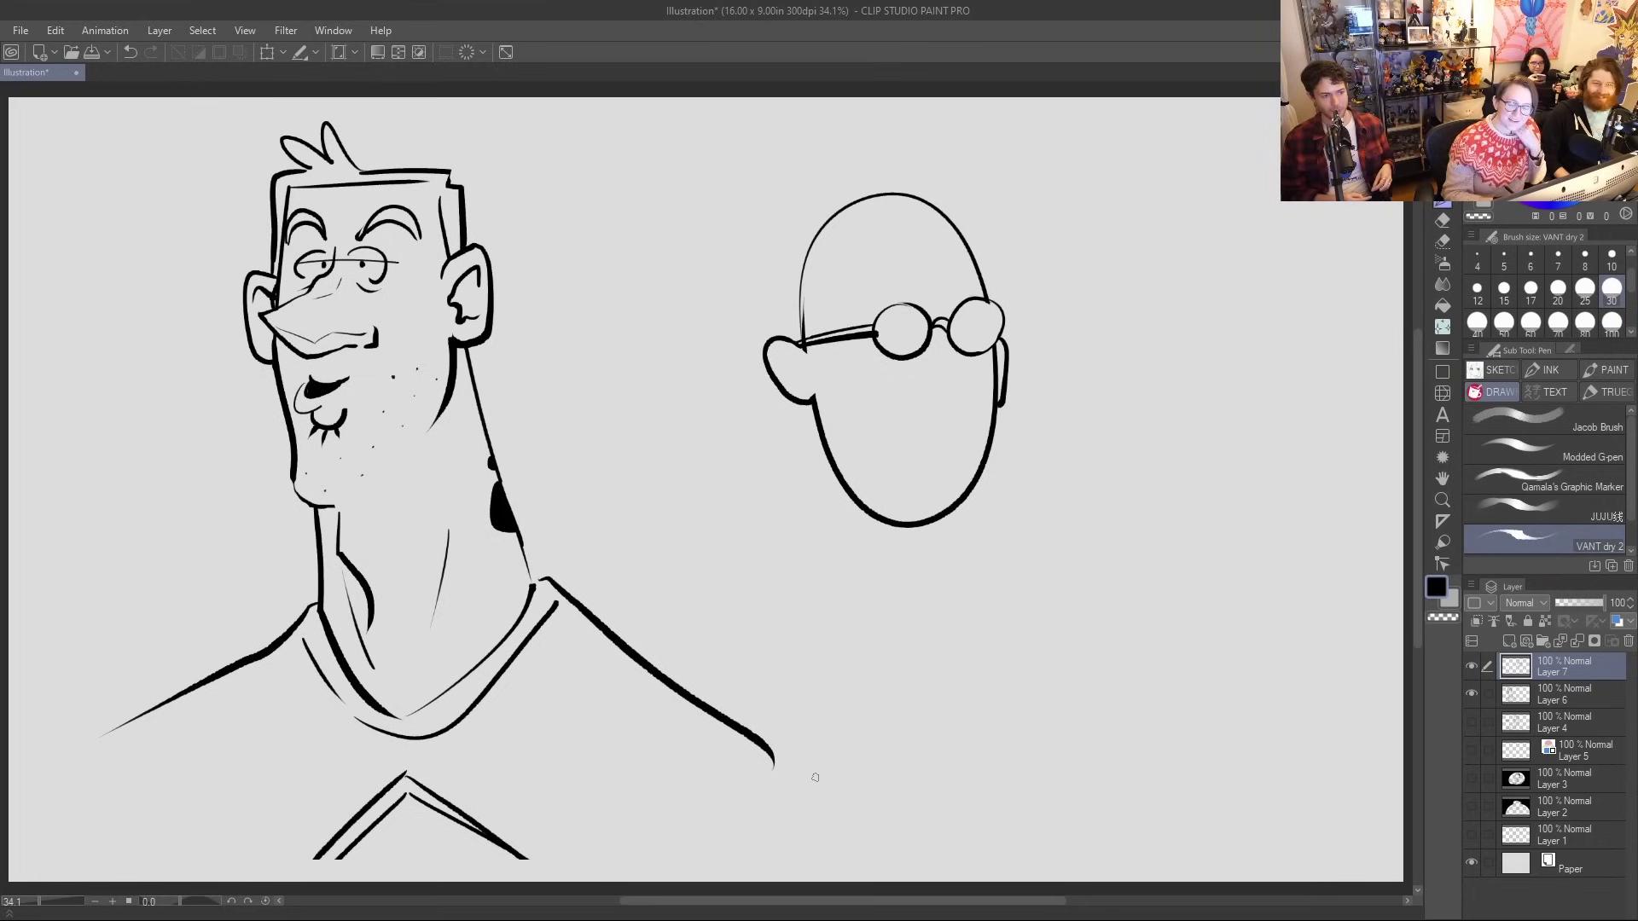
Draw a long hooked nose below the glasses' bridge and add diagonal glare lines to both lenses
left_click_drag(941, 323, 943, 416)
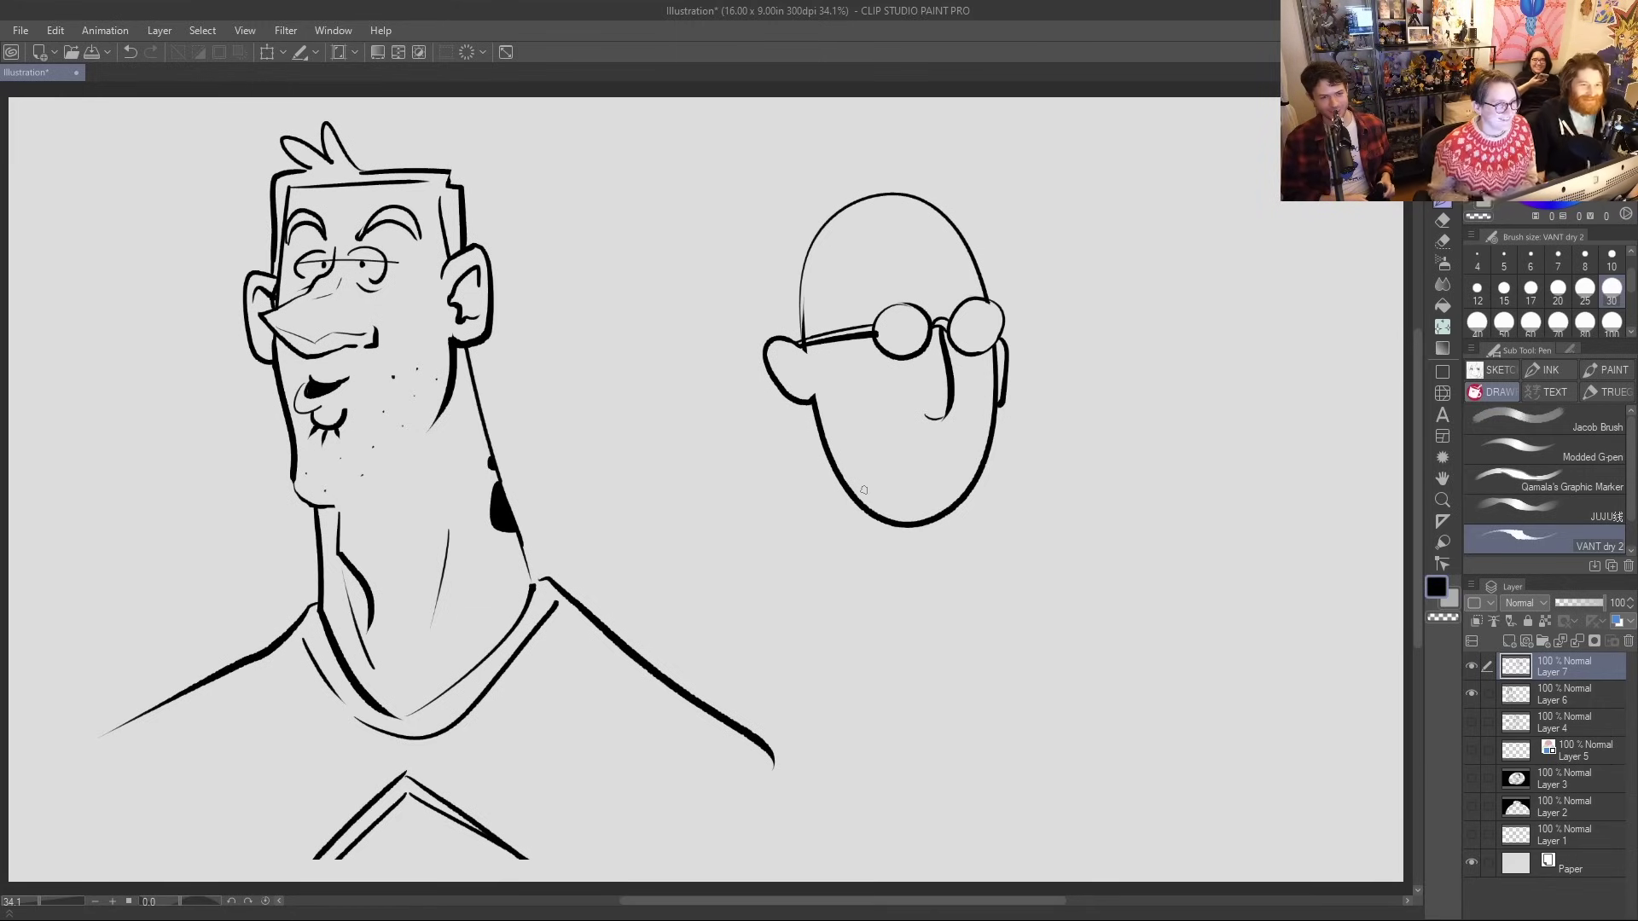
mouse_move(914, 306)
left_mouse_down()
mouse_move(885, 328)
mouse_move(892, 347)
left_mouse_up()
mouse_move(979, 311)
left_mouse_down()
mouse_move(954, 329)
mouse_move(974, 337)
left_mouse_up()
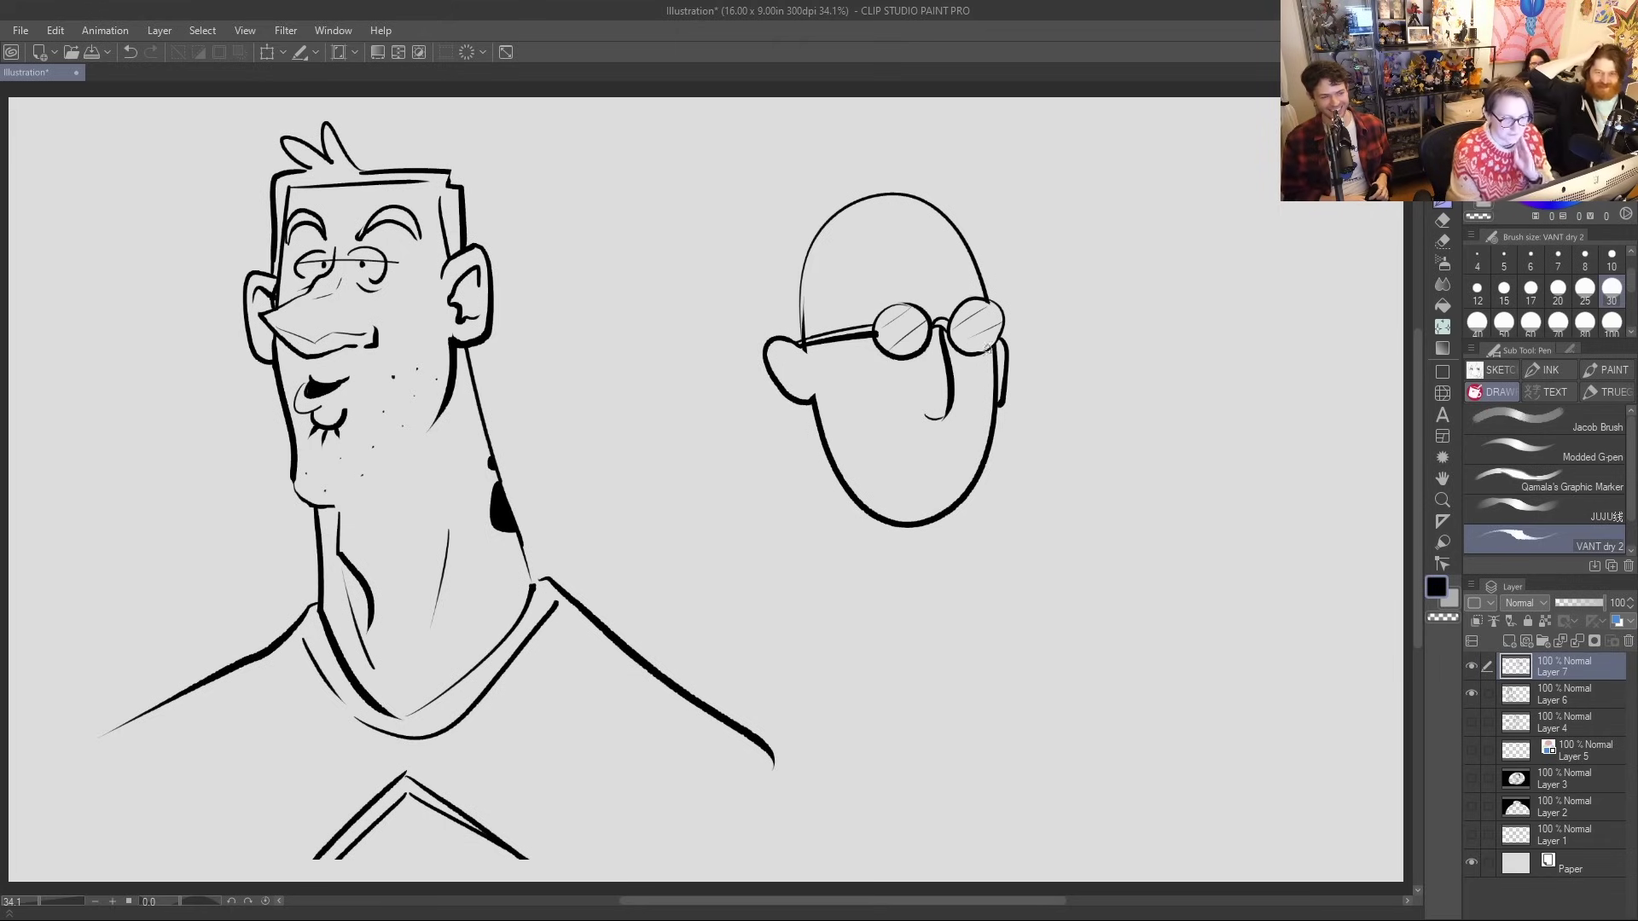
key("e")
mouse_move(938, 356)
left_mouse_down()
mouse_move(945, 437)
mouse_move(950, 367)
mouse_move(927, 403)
left_mouse_up()
key("p")
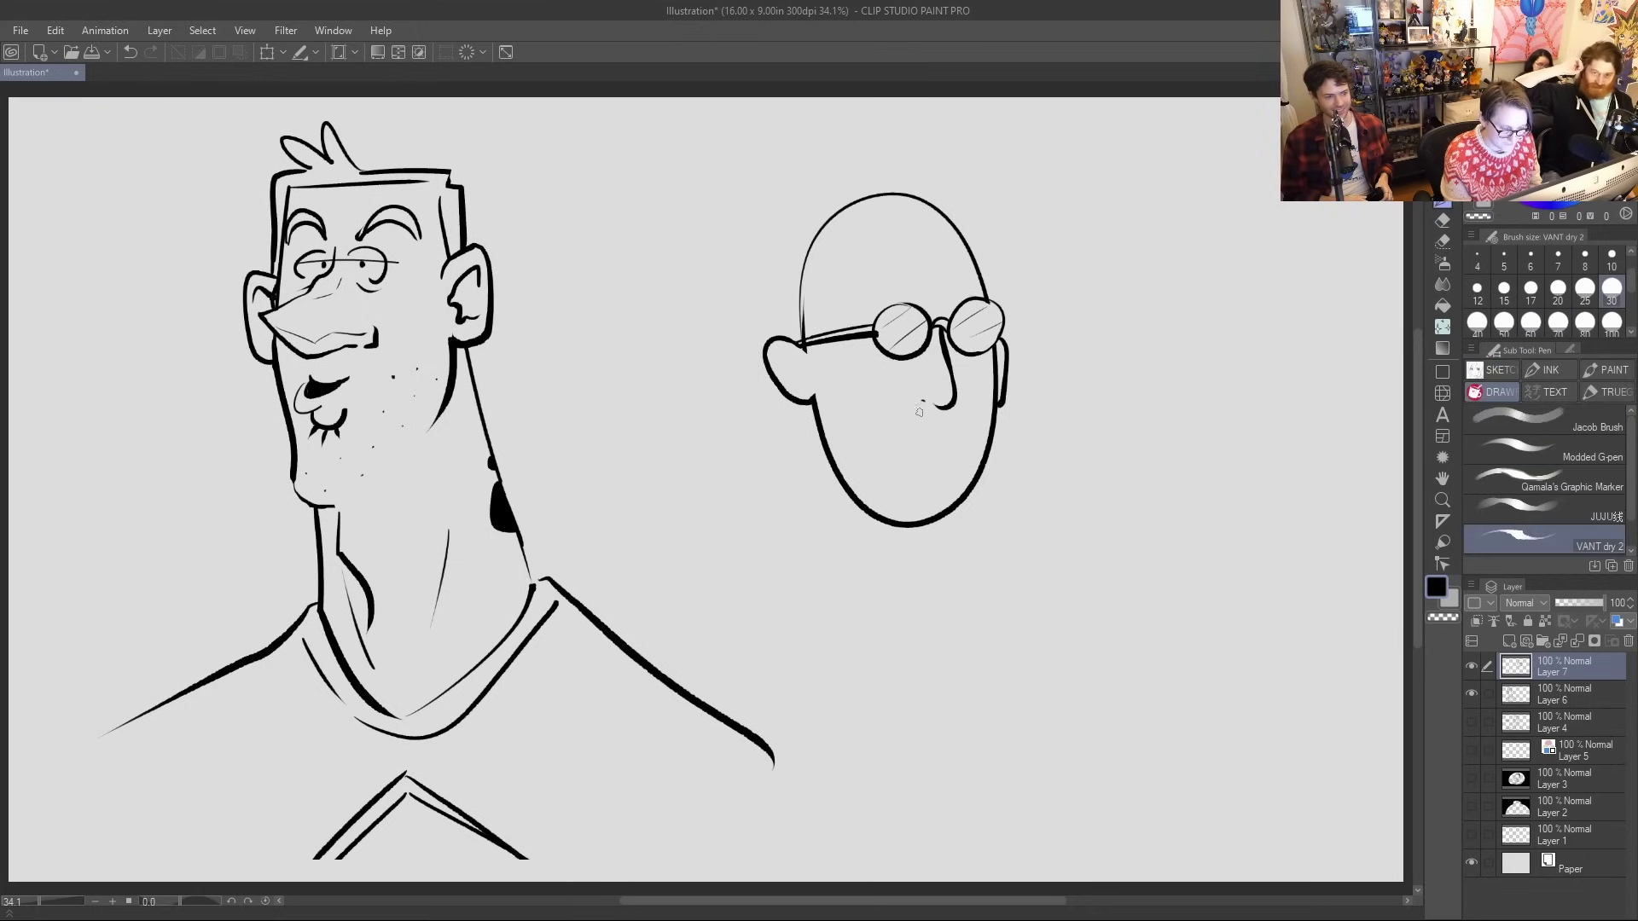
Add an inner contour to the near ear and a short, slightly slanted mouth under the nose
left_click_drag(770, 350, 811, 396)
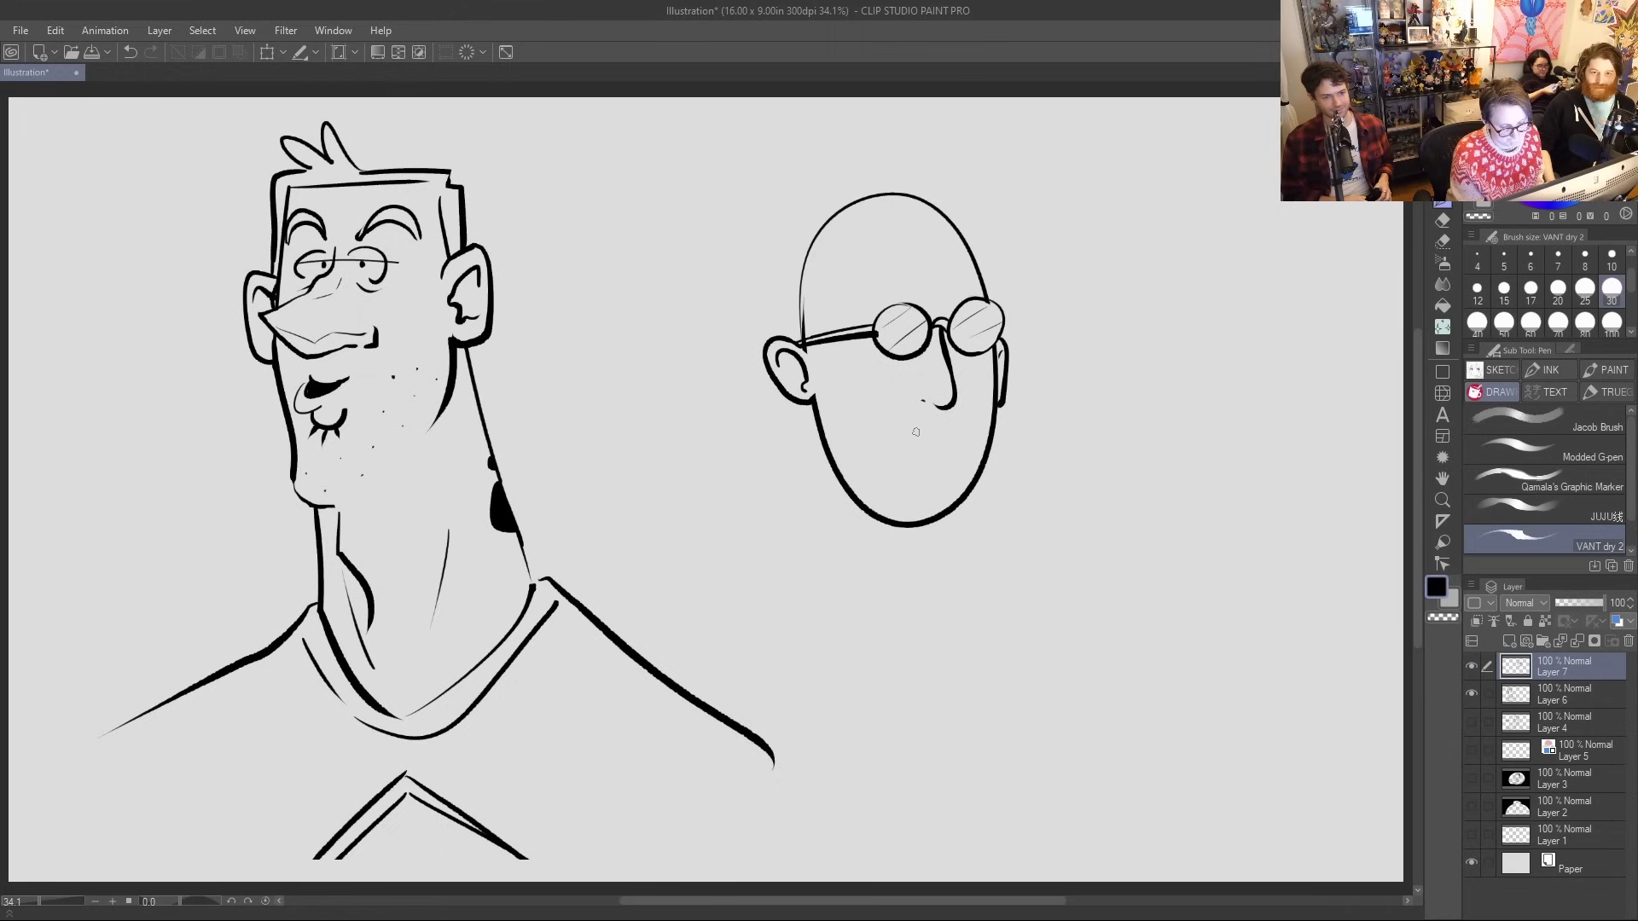
left_click_drag(925, 433, 961, 427)
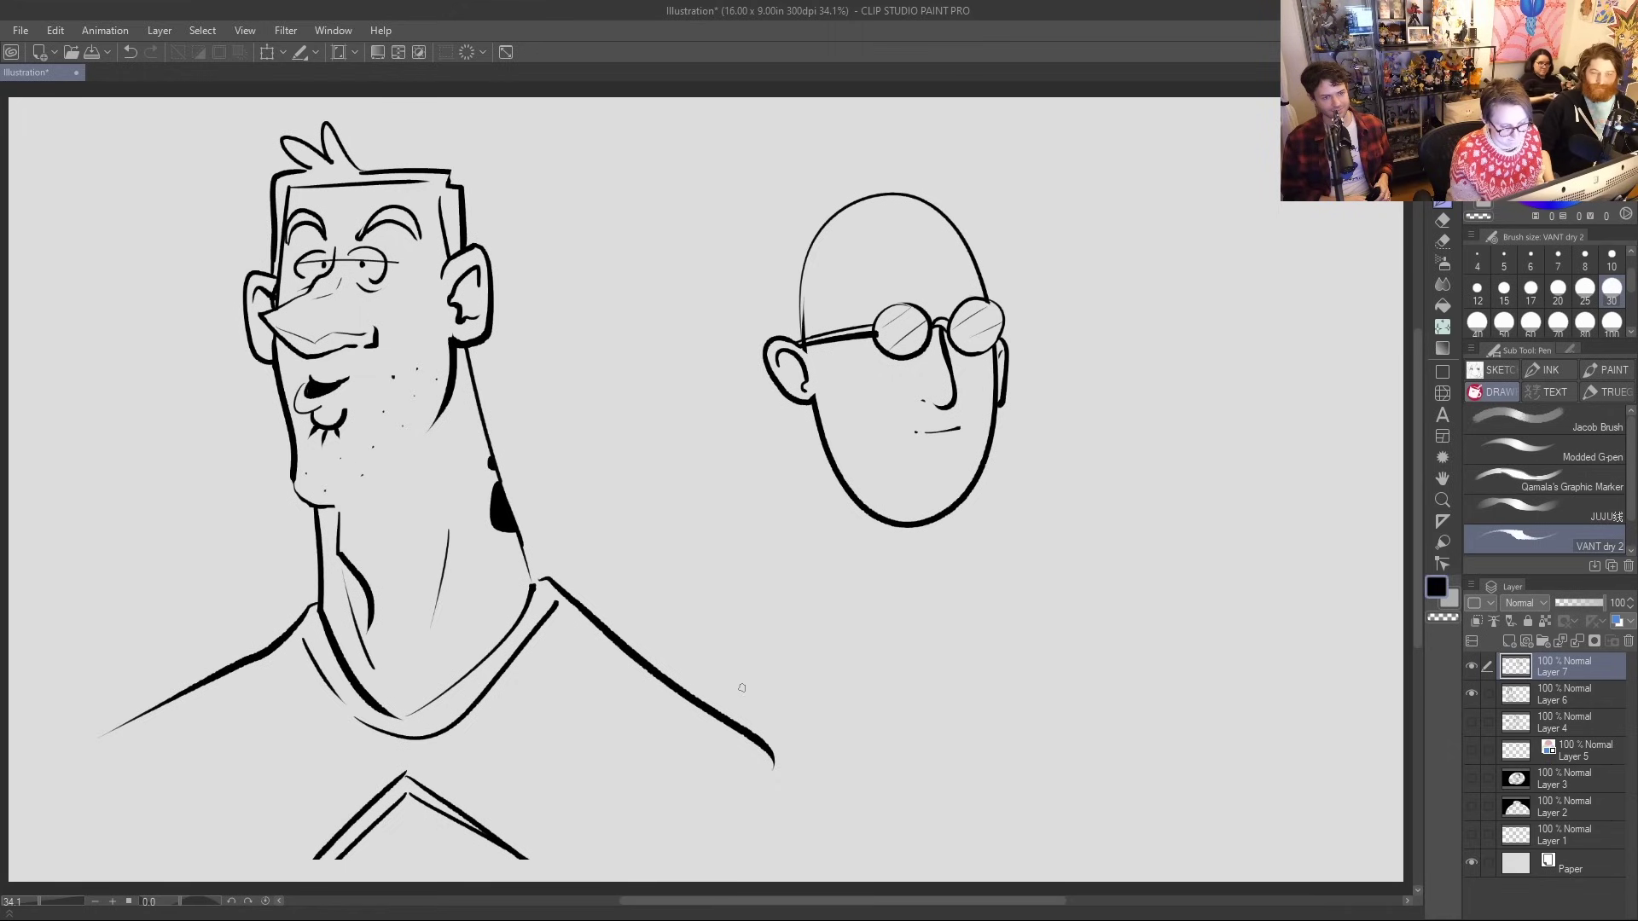
Draw a ruffled turtleneck collar with wavy vertical folds across the chin, erasing the chin outline beneath its upper edge
mouse_move(840, 471)
left_mouse_down()
mouse_move(813, 498)
mouse_move(823, 532)
mouse_move(985, 475)
mouse_move(1008, 526)
mouse_move(918, 501)
mouse_move(960, 503)
mouse_move(851, 504)
left_mouse_up()
key("e")
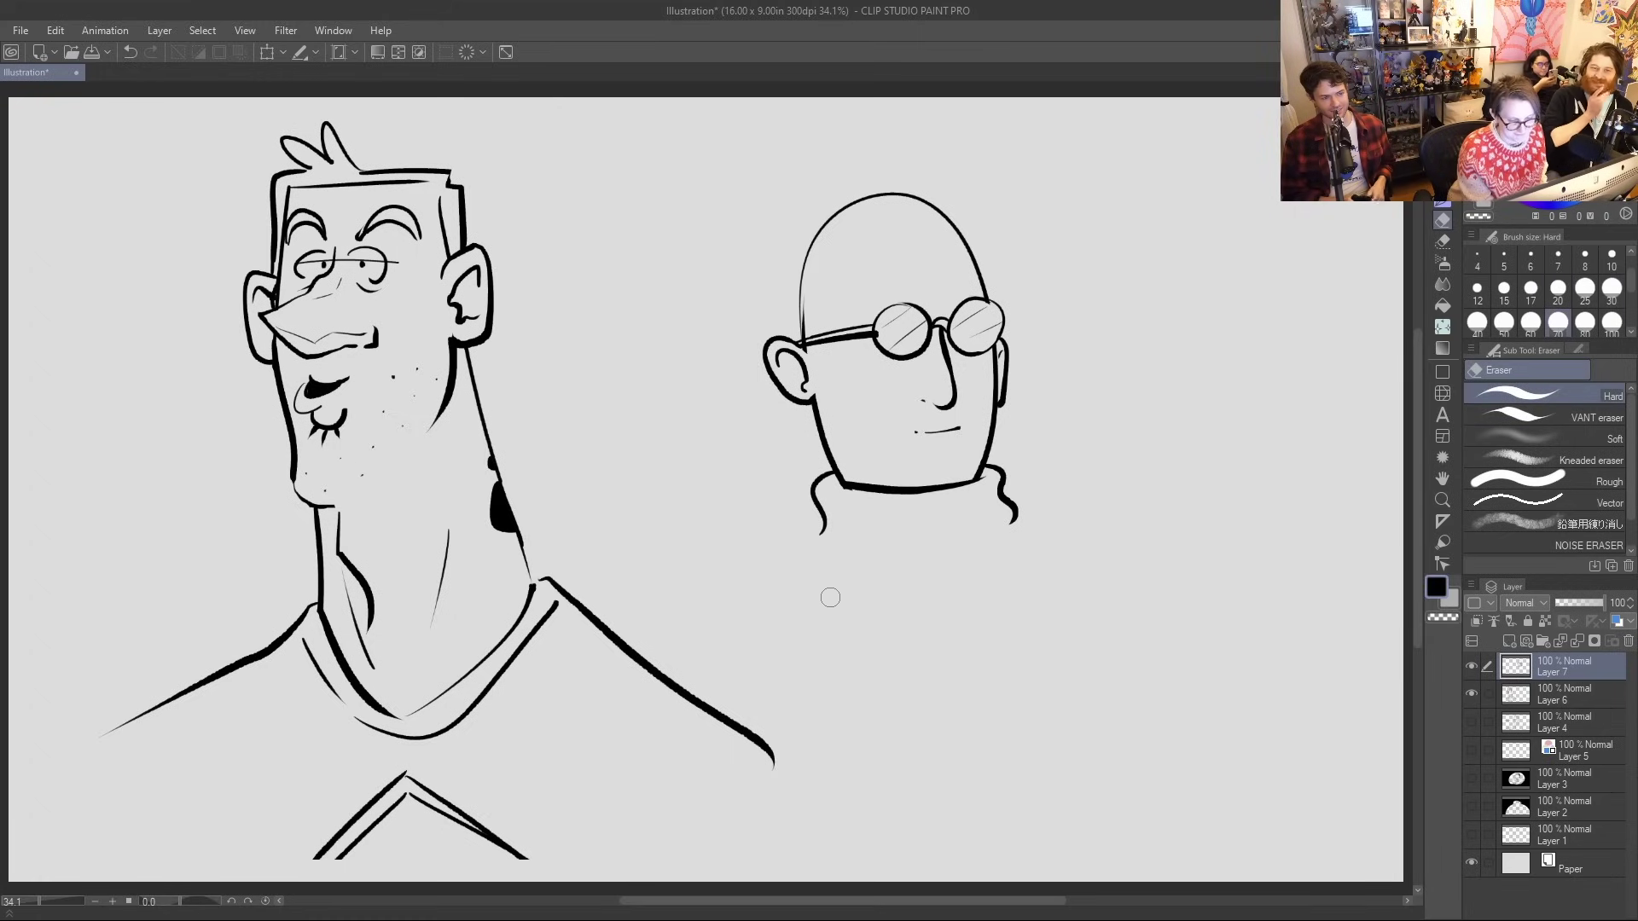
key("p")
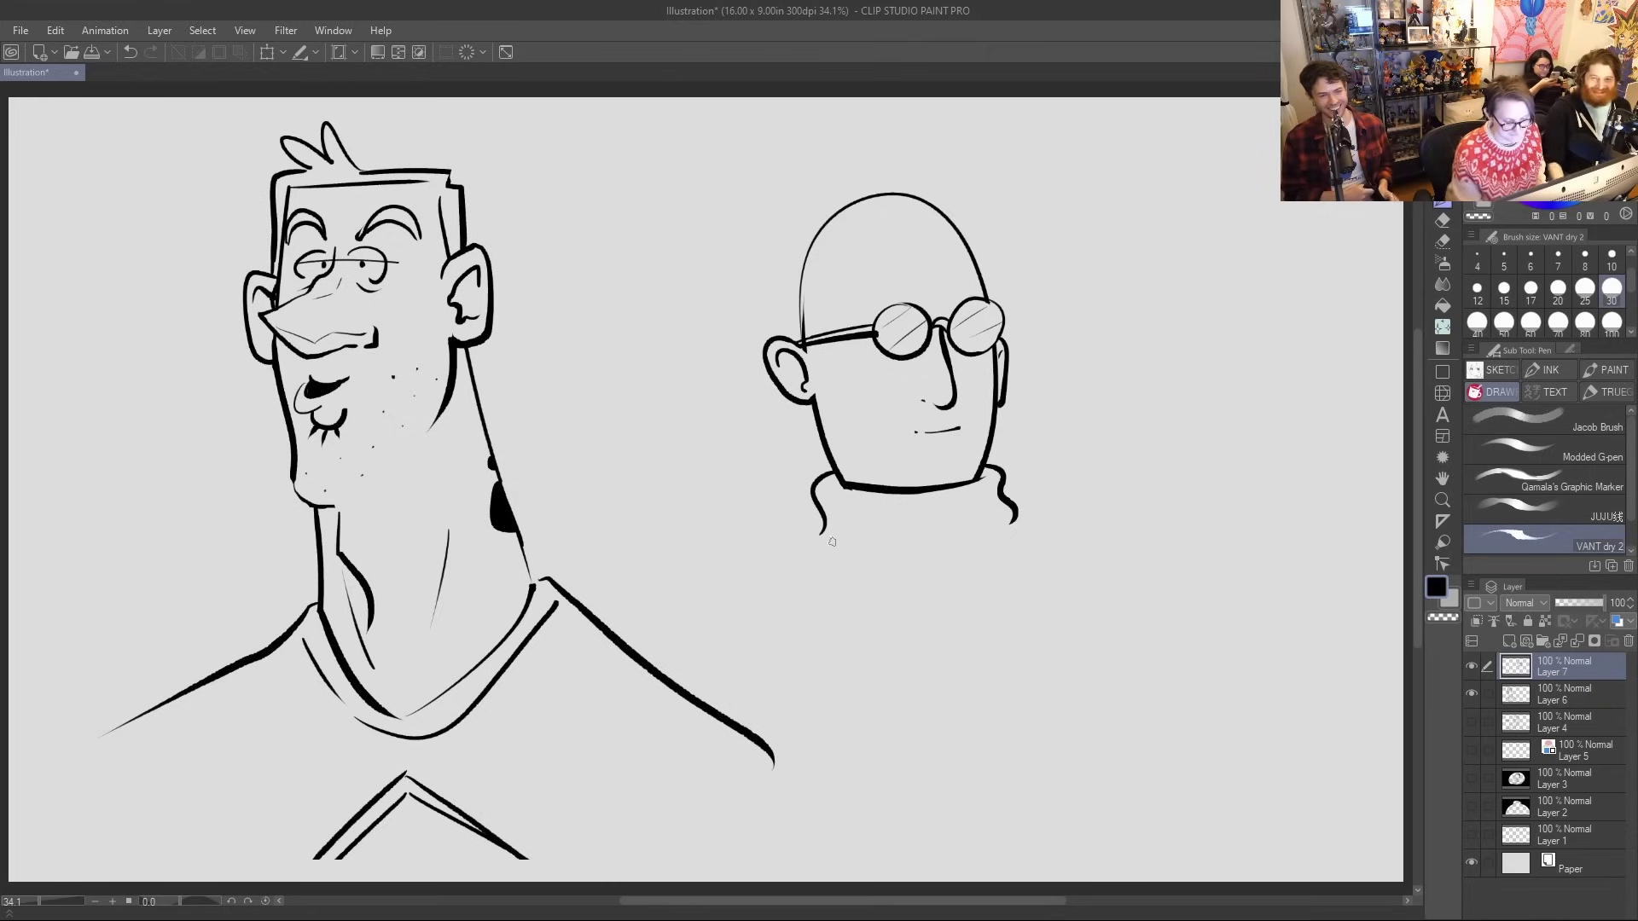
left_click_drag(836, 548, 1006, 553)
mouse_move(836, 495)
left_mouse_down()
mouse_move(845, 538)
mouse_move(867, 504)
mouse_move(879, 555)
left_mouse_up()
mouse_move(989, 499)
left_mouse_down()
mouse_move(1007, 553)
mouse_move(978, 534)
mouse_move(966, 580)
left_mouse_up()
mouse_move(937, 516)
left_mouse_down()
mouse_move(946, 580)
mouse_move(920, 550)
left_mouse_up()
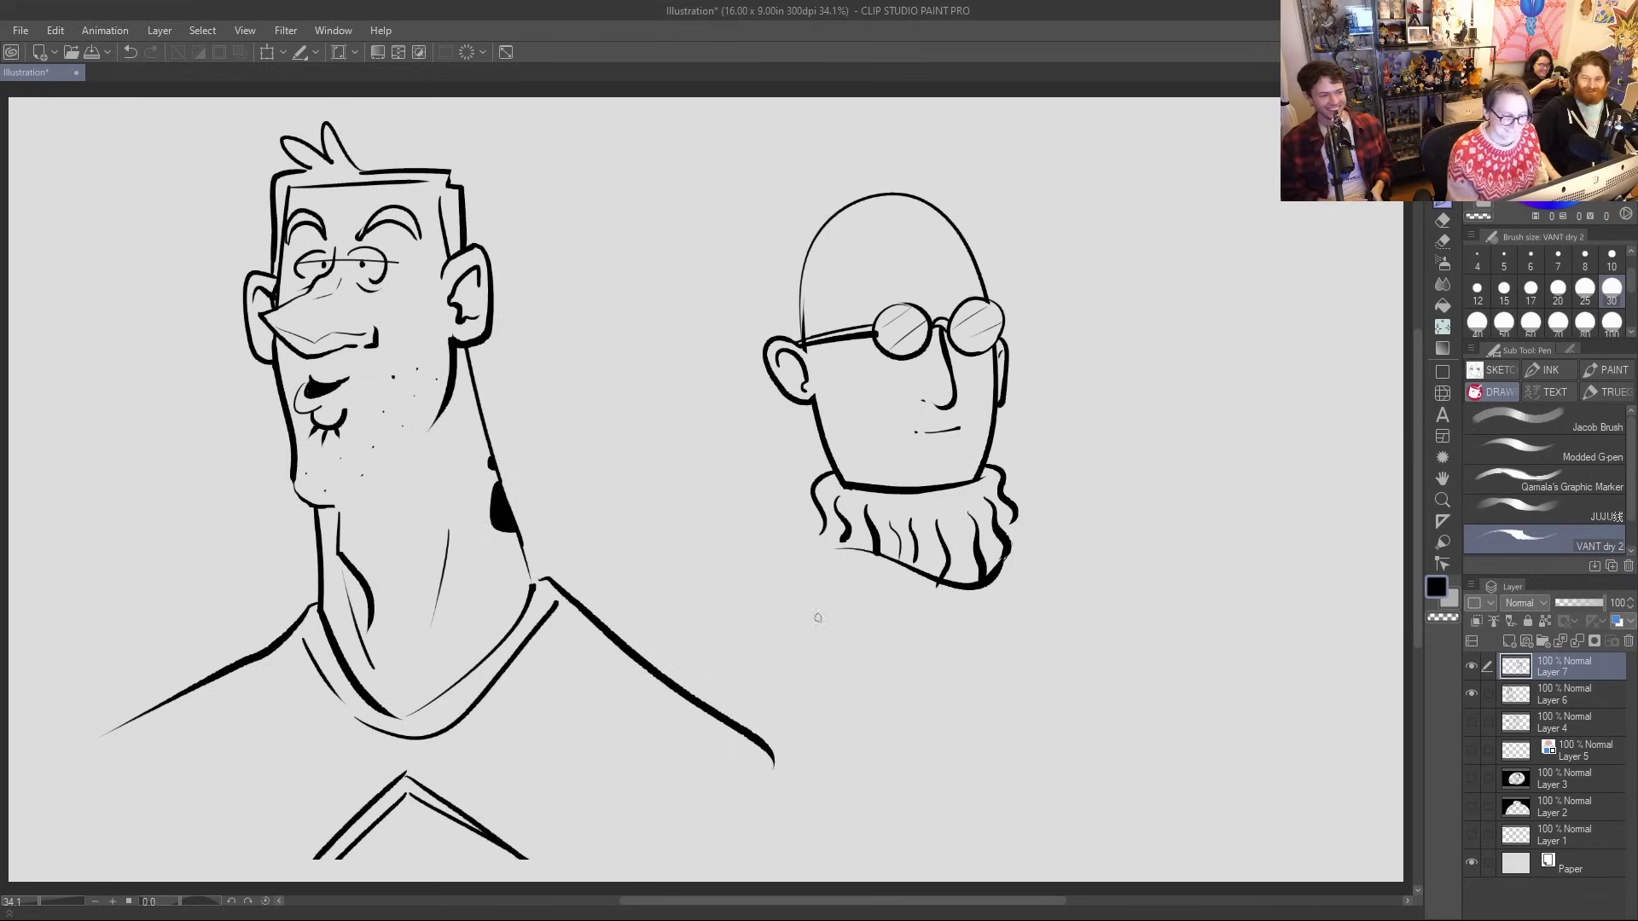
Draw both sloping shoulders of the bald man outward and down from the turtleneck, redoing unsatisfactory strokes
left_click_drag(807, 559, 678, 653)
key("ctrl+z")
left_click_drag(811, 558, 718, 683)
mouse_move(1031, 536)
left_mouse_down()
mouse_move(1134, 610)
mouse_move(1167, 761)
left_mouse_up()
key("ctrl+z")
mouse_move(1024, 547)
left_mouse_down()
mouse_move(1085, 585)
mouse_move(1141, 760)
left_mouse_up()
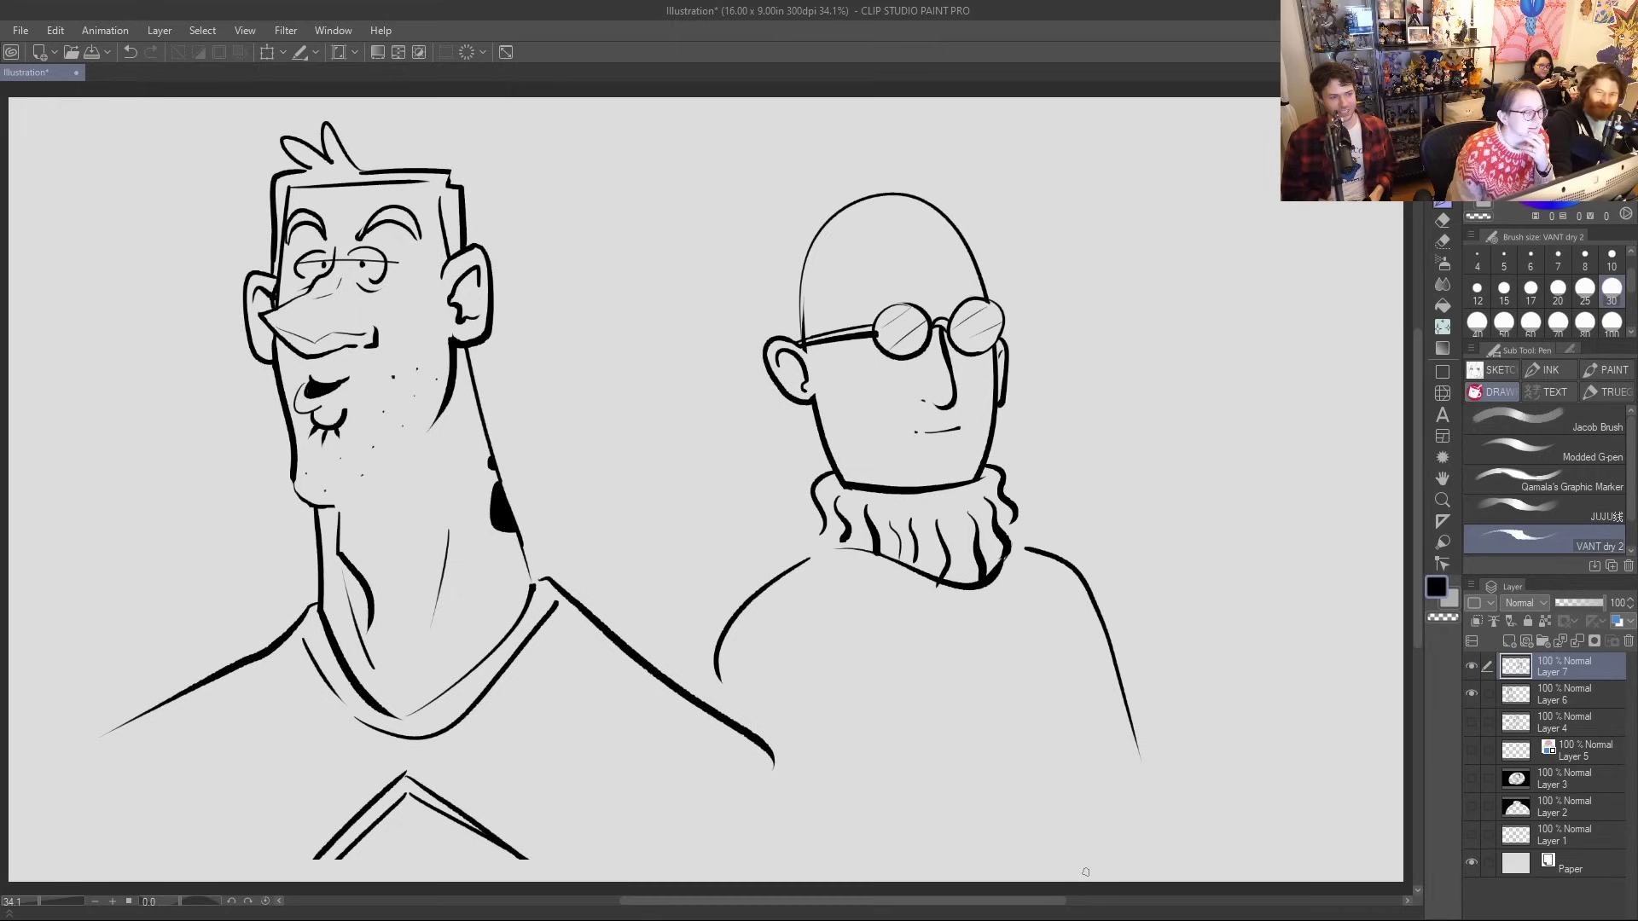
Draw two short, worried eyebrows just above the round glasses
mouse_move(1152, 326)
left_mouse_down()
mouse_move(1096, 391)
mouse_move(1115, 396)
left_mouse_up()
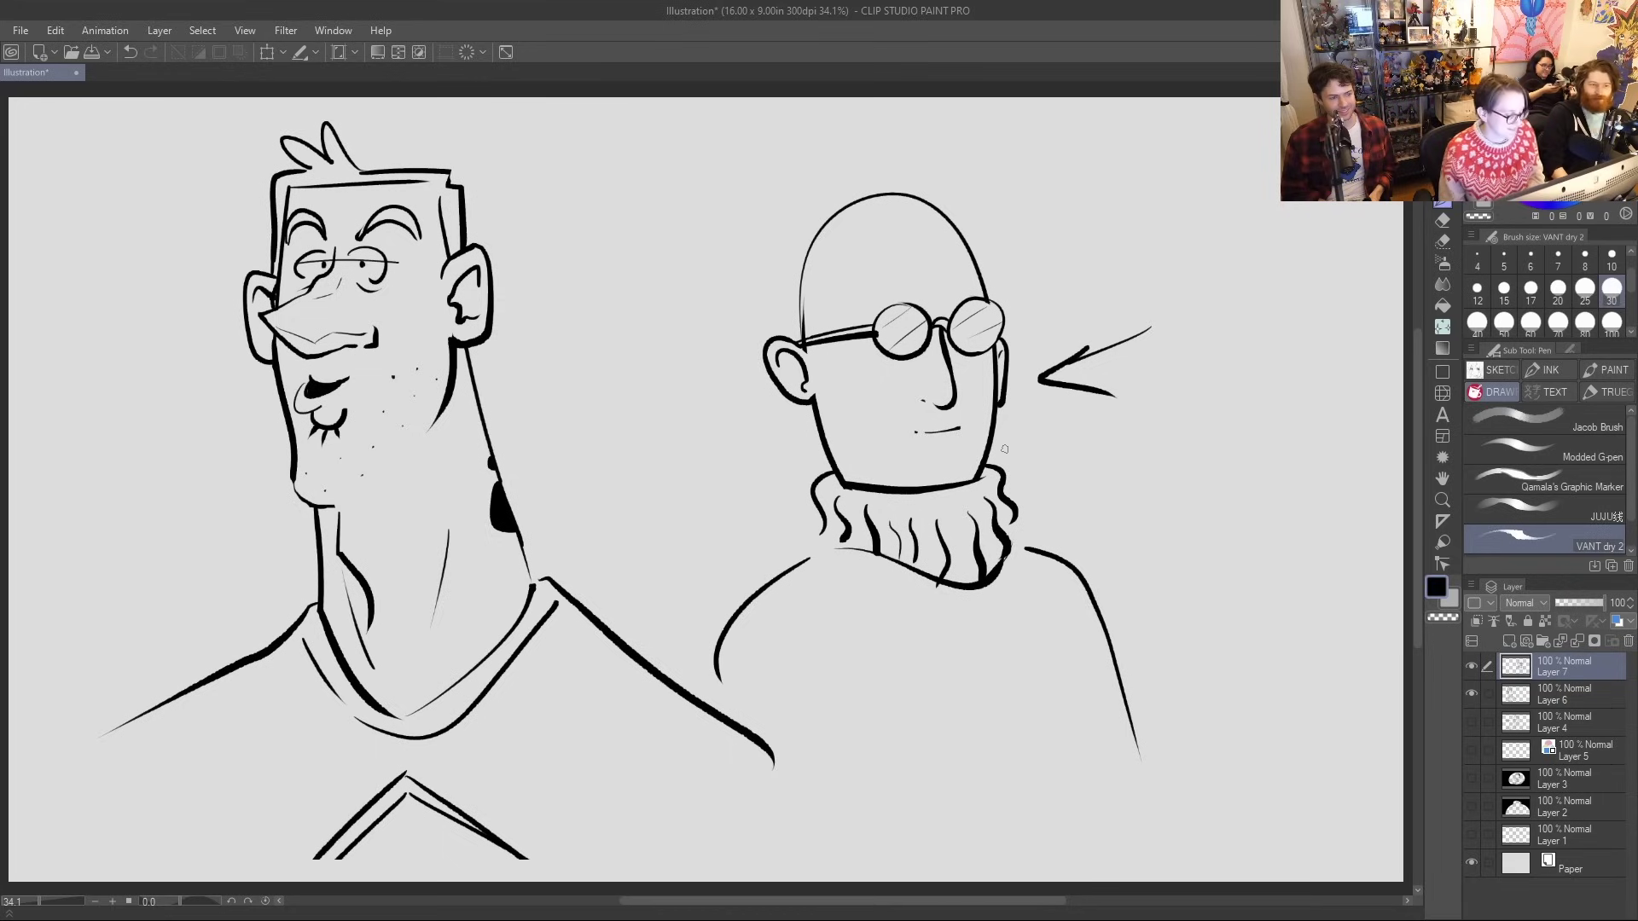
key("ctrl+z")
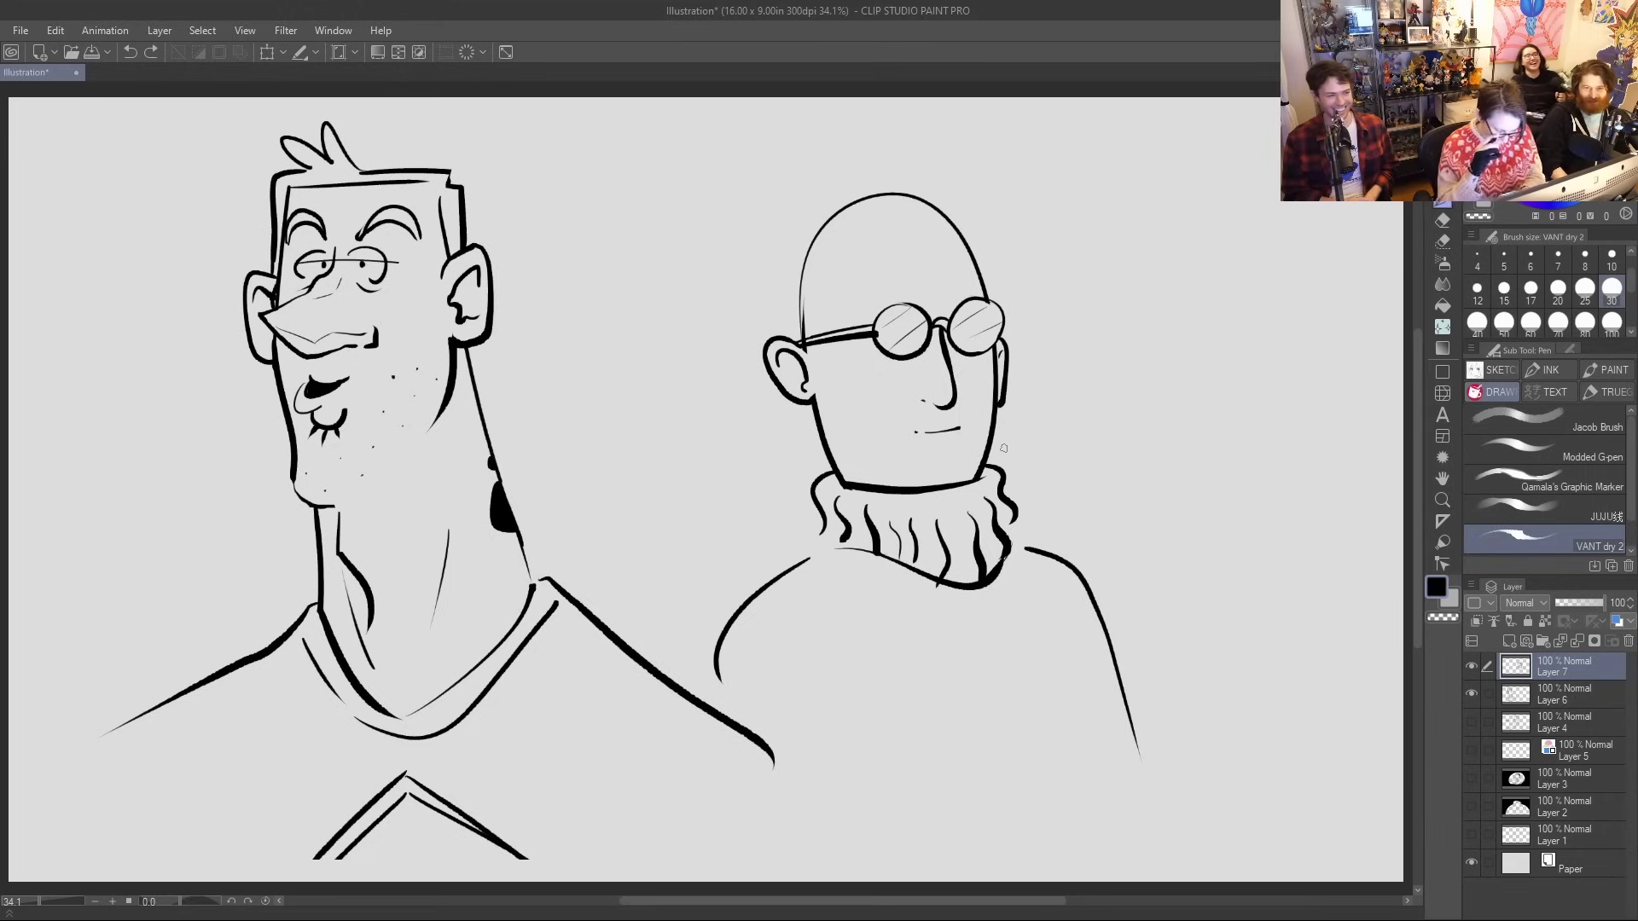
left_click_drag(893, 288, 949, 273)
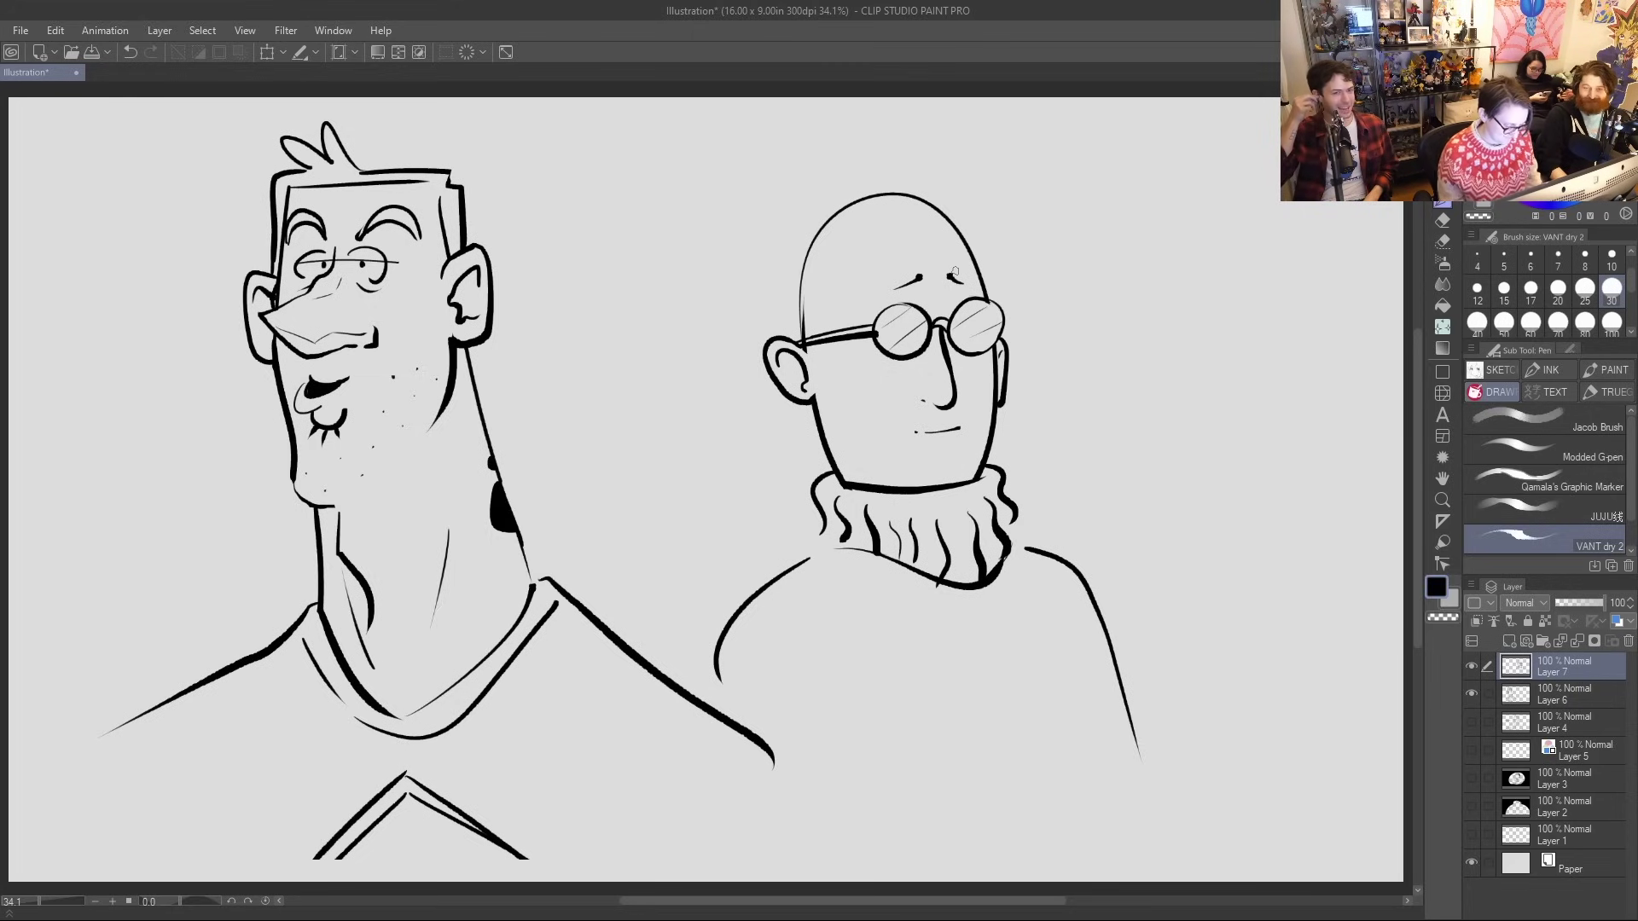
Erase both ears of the bald man
key("e")
mouse_move(793, 350)
left_mouse_down()
mouse_move(766, 367)
mouse_move(802, 374)
left_mouse_up()
left_click_drag(1020, 341, 1002, 422)
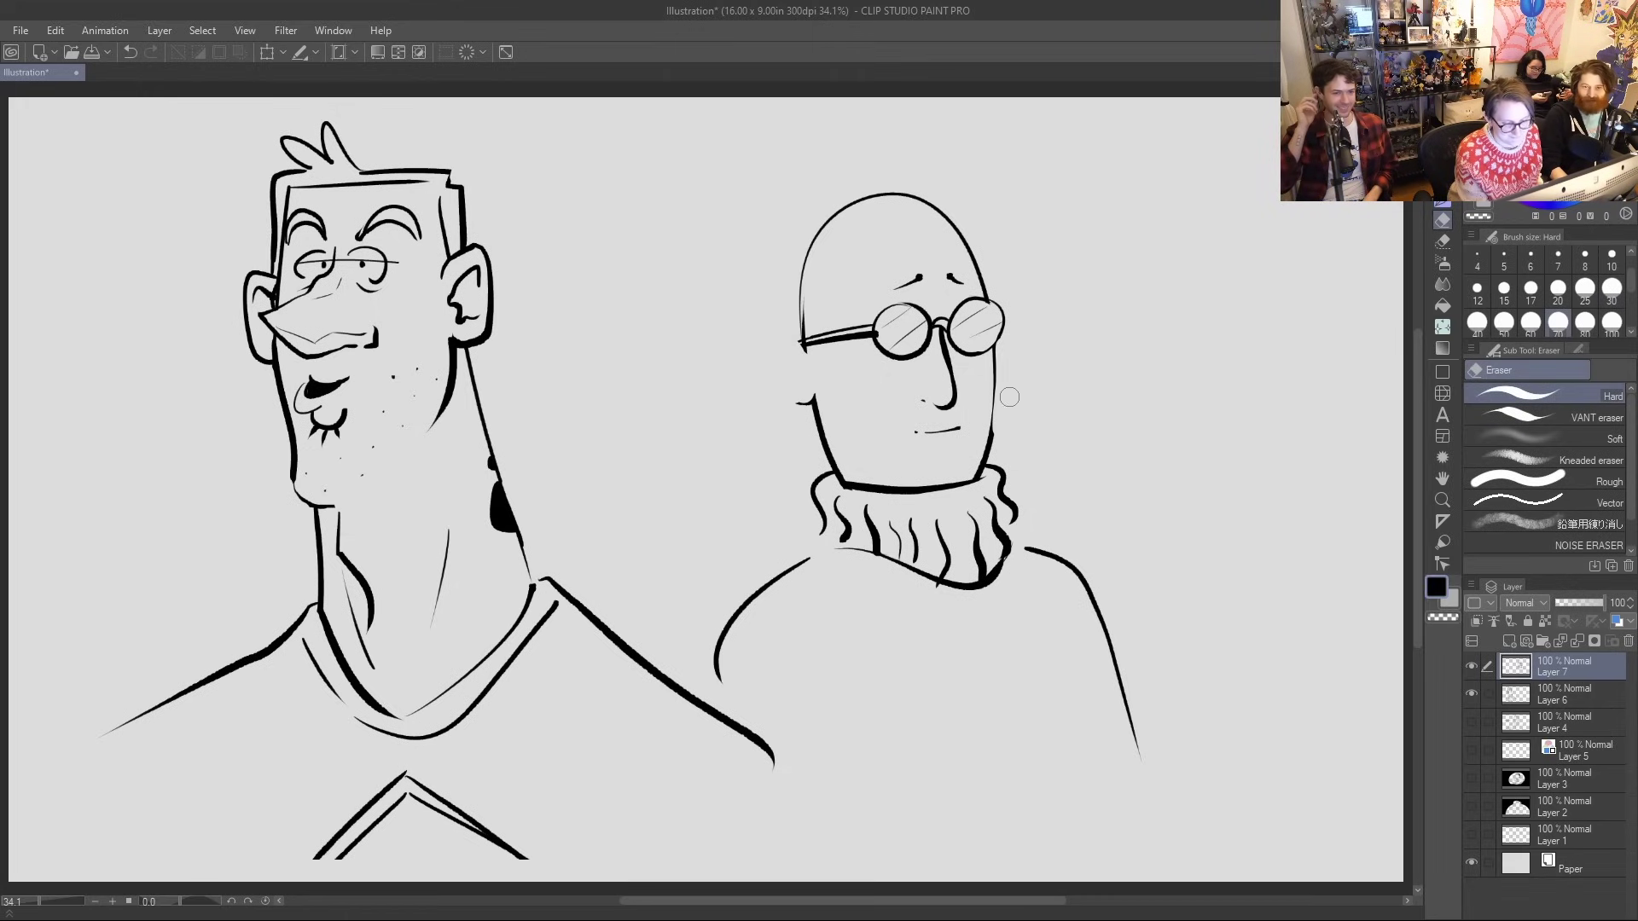
key("p")
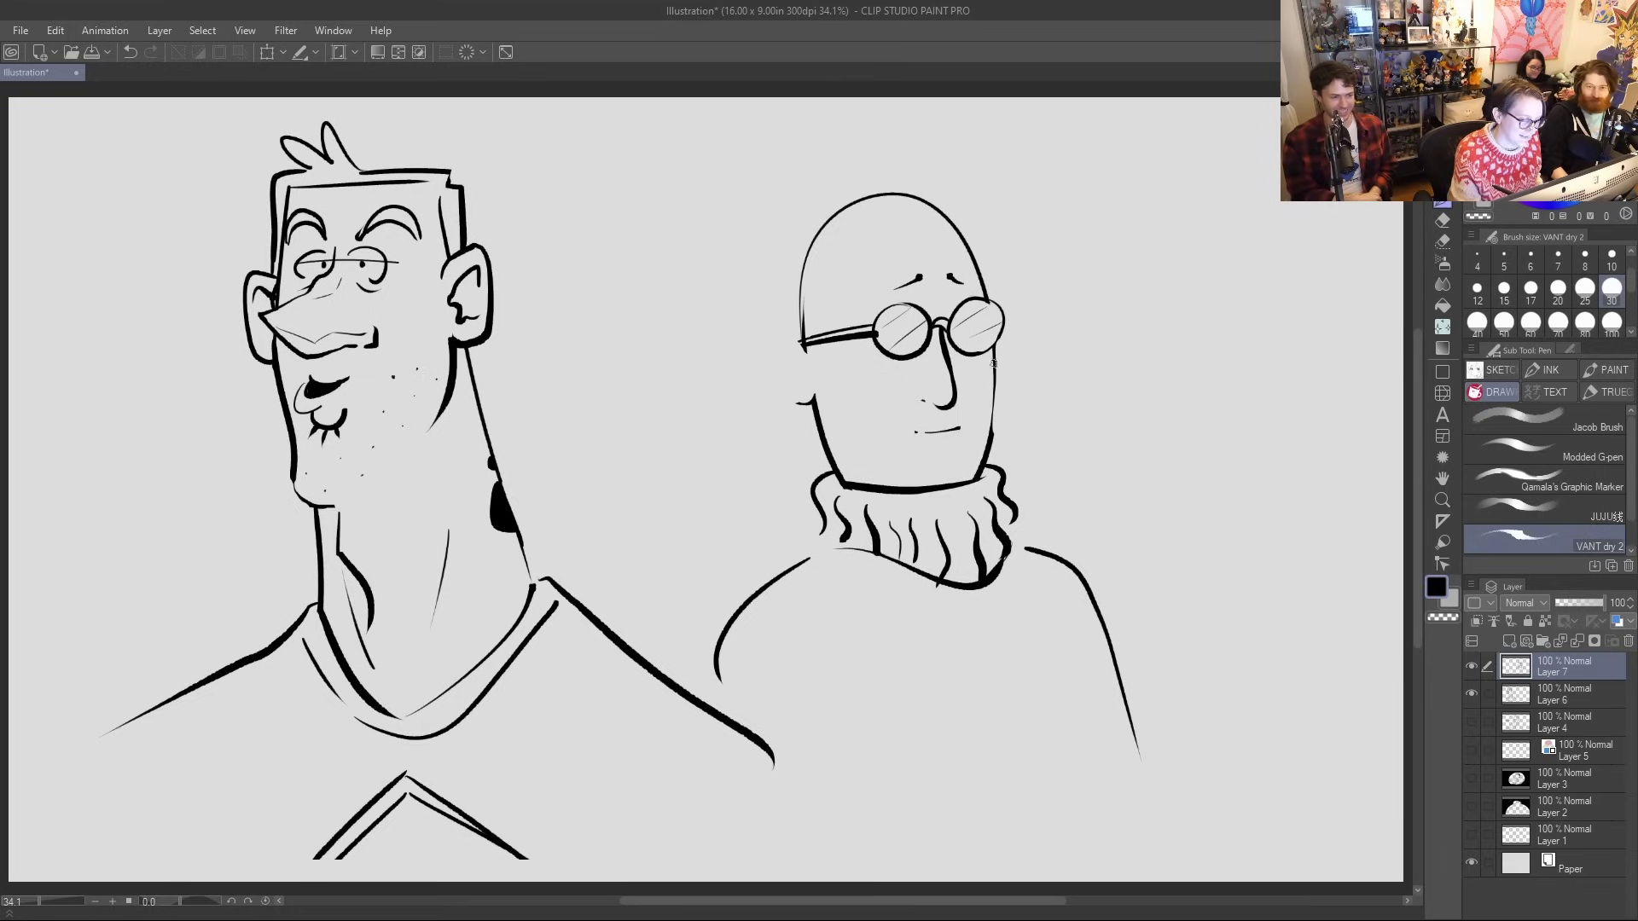
Redraw the far cheek outline from below the glasses down toward the collar as one thicker stroke
left_click_drag(996, 362, 991, 440)
key("ctrl+z")
mouse_move(996, 344)
left_mouse_down()
mouse_move(988, 444)
mouse_move(993, 345)
mouse_move(987, 437)
left_mouse_up()
key("ctrl+z")
key("ctrl+z")
left_click_drag(997, 343, 989, 441)
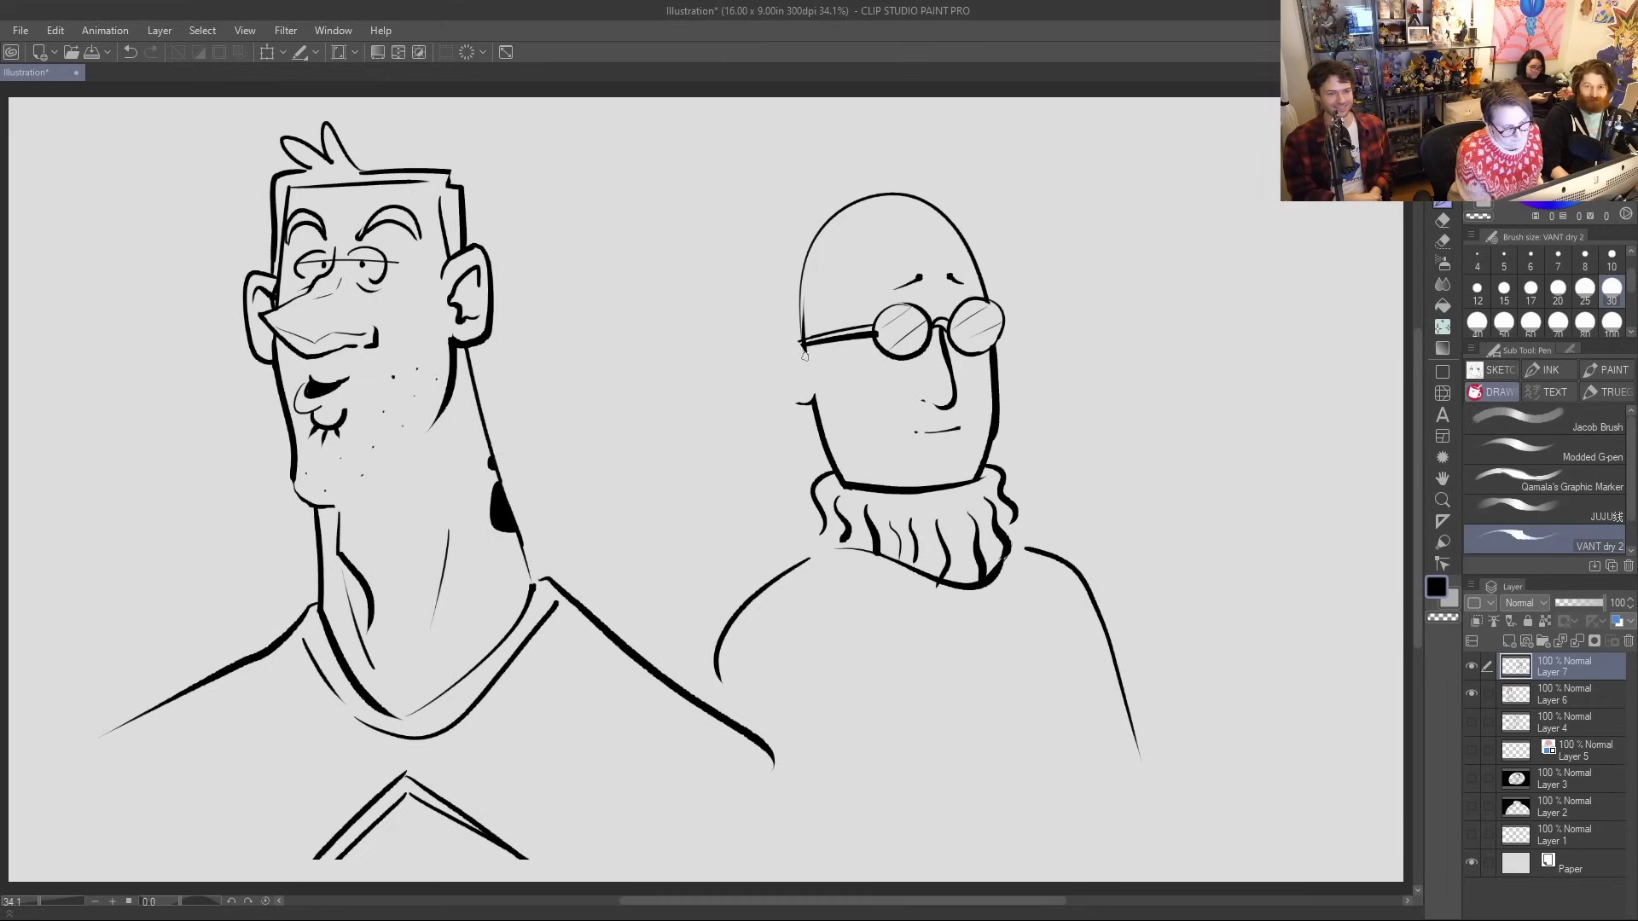
Draw smaller, rounder ears with inner details on both sides of the head and thicken the glasses' arm and bridge
mouse_move(803, 351)
left_mouse_down()
mouse_move(756, 363)
mouse_move(768, 403)
mouse_move(799, 399)
mouse_move(768, 371)
mouse_move(818, 400)
left_mouse_up()
key("ctrl+z")
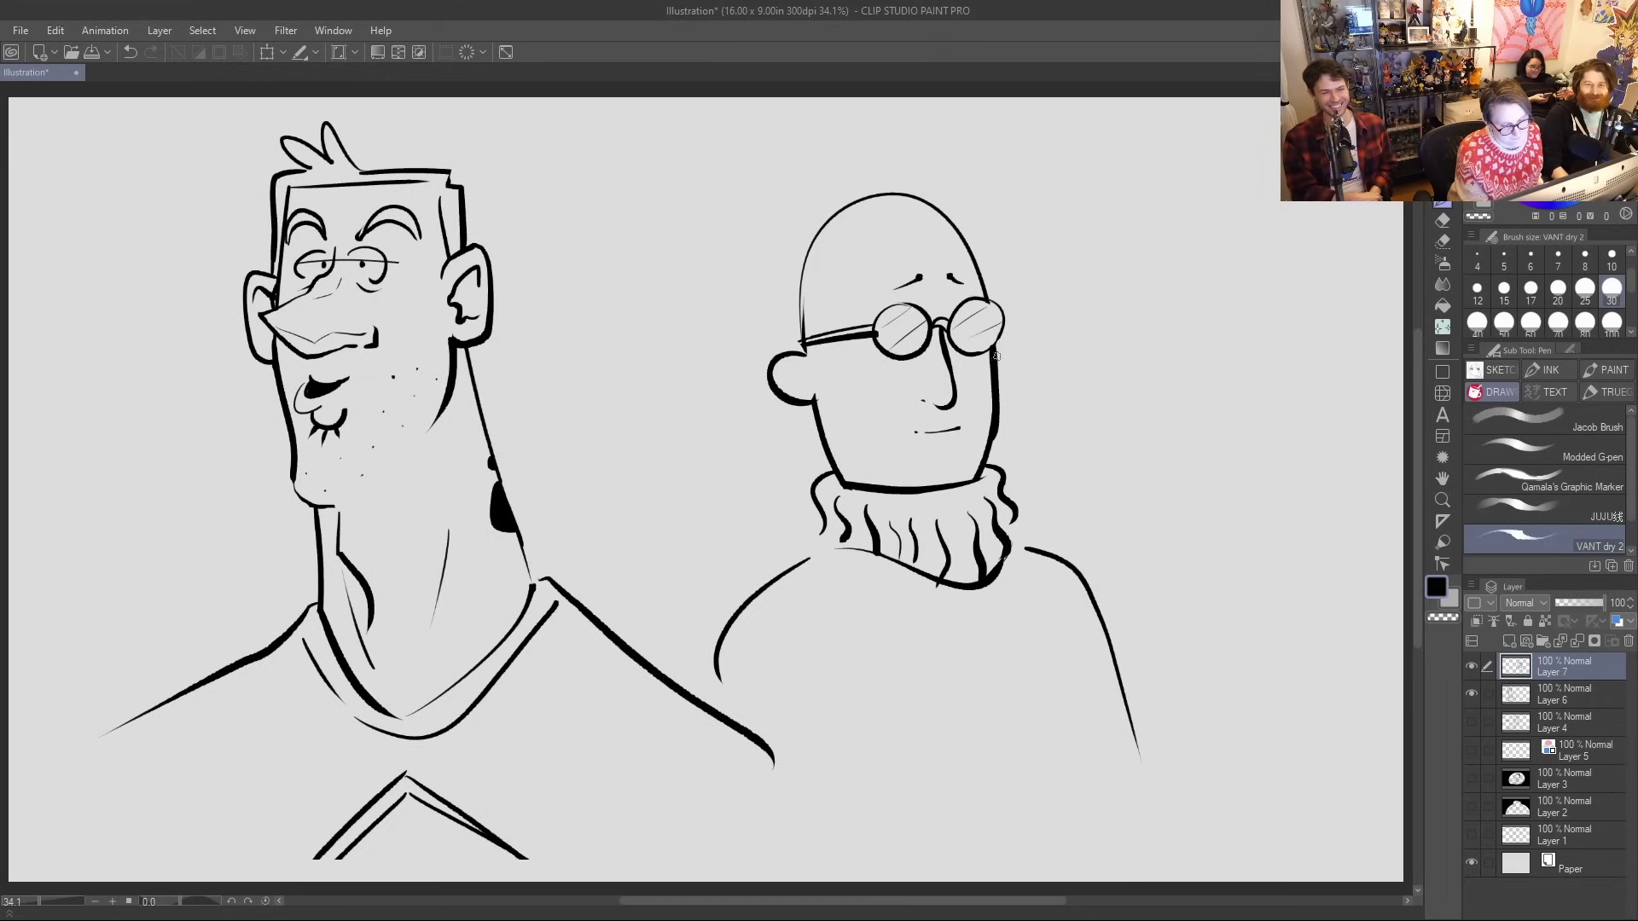
left_click_drag(996, 352, 997, 397)
mouse_move(801, 365)
left_mouse_down()
mouse_move(783, 377)
mouse_move(804, 391)
left_mouse_up()
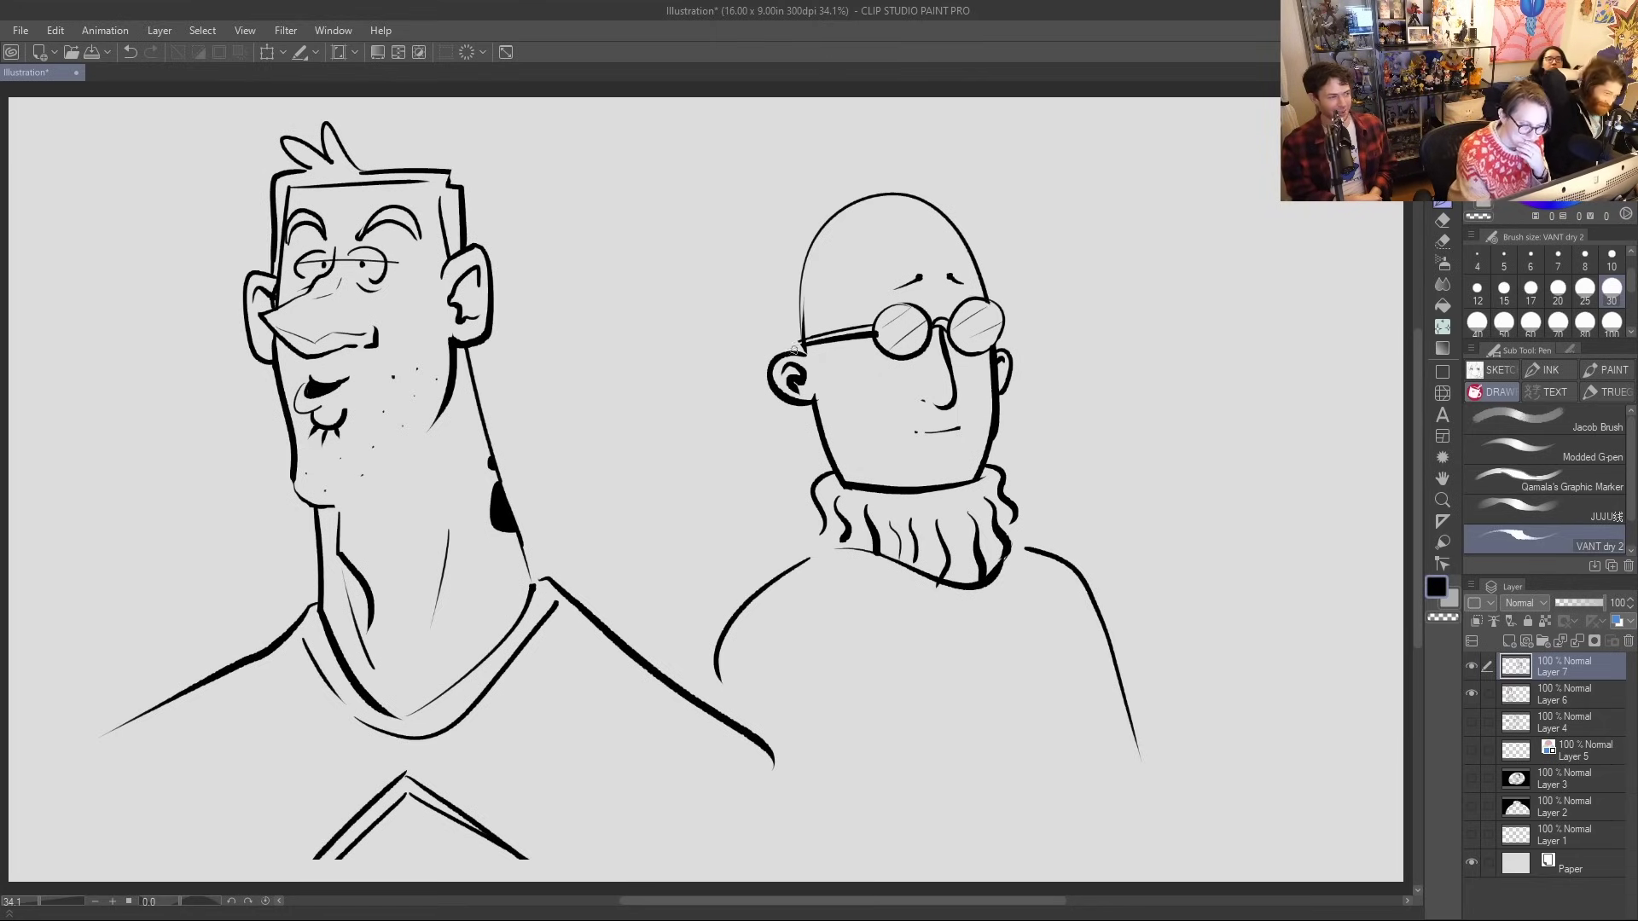
left_click_drag(799, 347, 948, 334)
mouse_move(1065, 251)
left_mouse_down()
mouse_move(1028, 271)
mouse_move(1067, 282)
left_mouse_up()
left_click_drag(622, 218, 522, 273)
left_click_drag(533, 252, 582, 275)
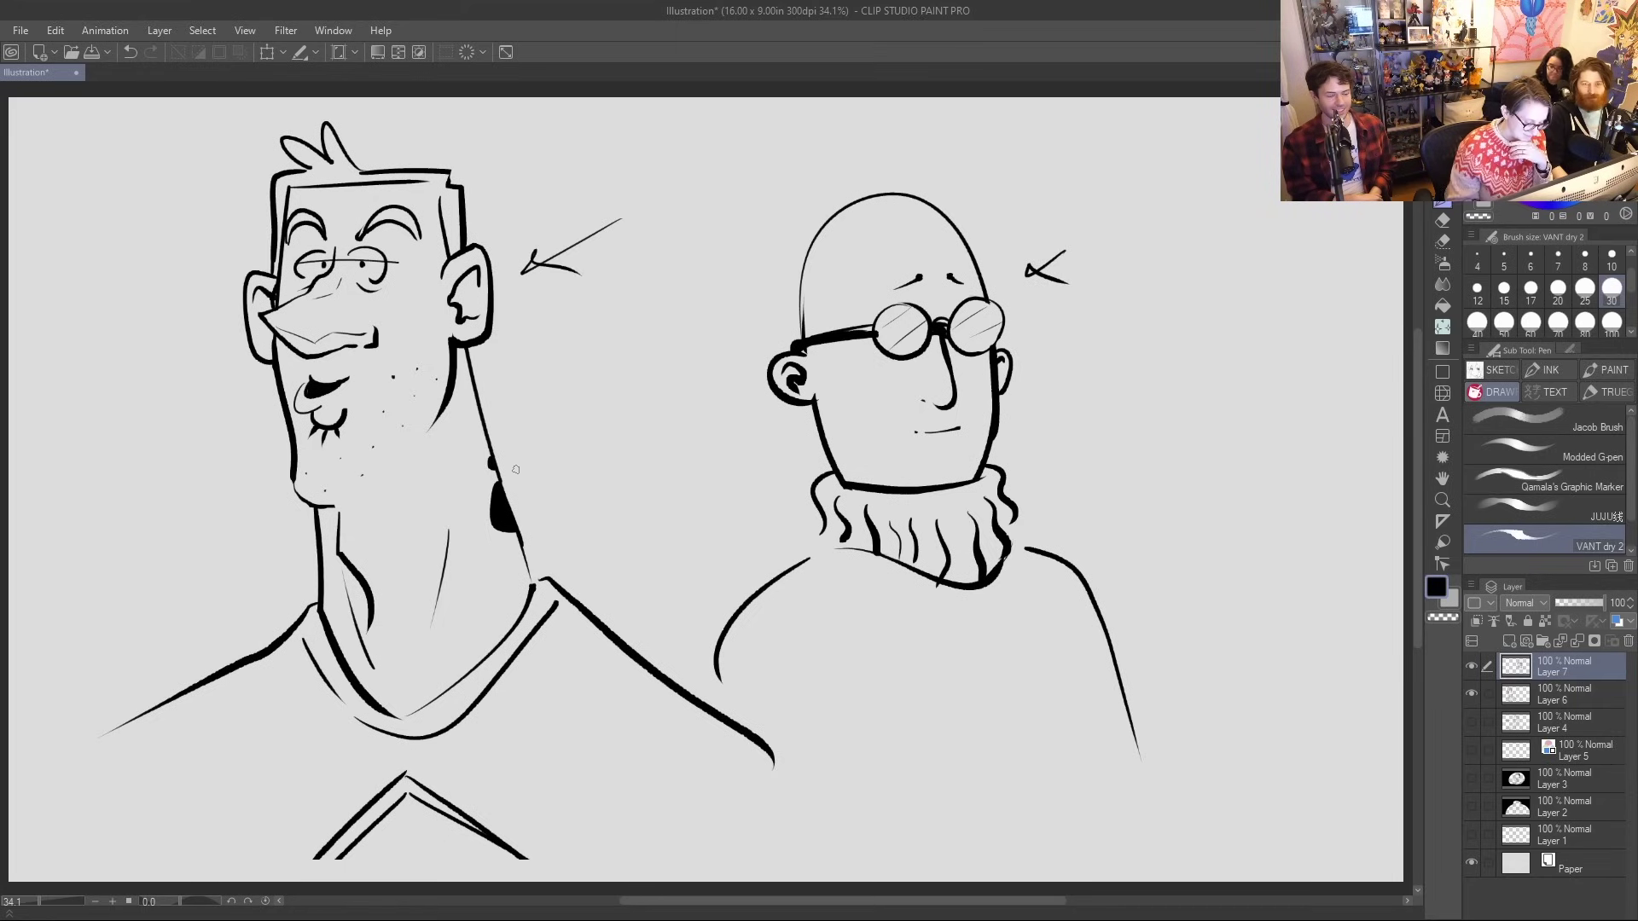
key("ctrl+z")
key("ctrl+z")
key("ctrl+z")
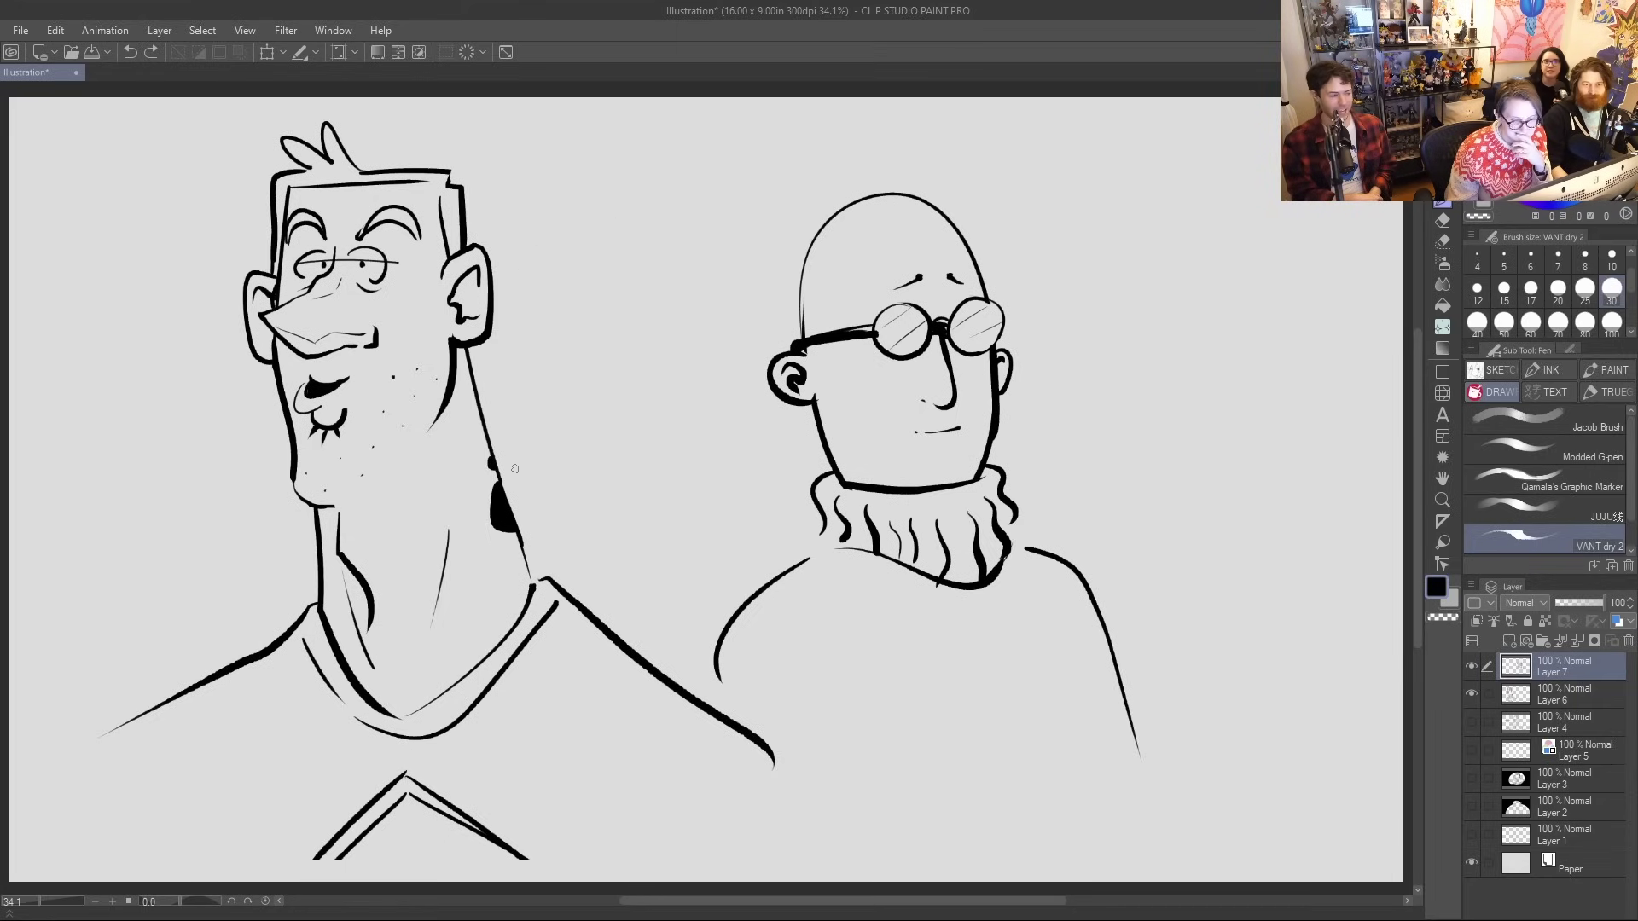
Draw the bald man's arms folded in front of the body with a wavy cuff, holding a rectangular book
mouse_move(749, 638)
left_mouse_down()
mouse_move(830, 634)
mouse_move(894, 781)
mouse_move(922, 818)
left_mouse_up()
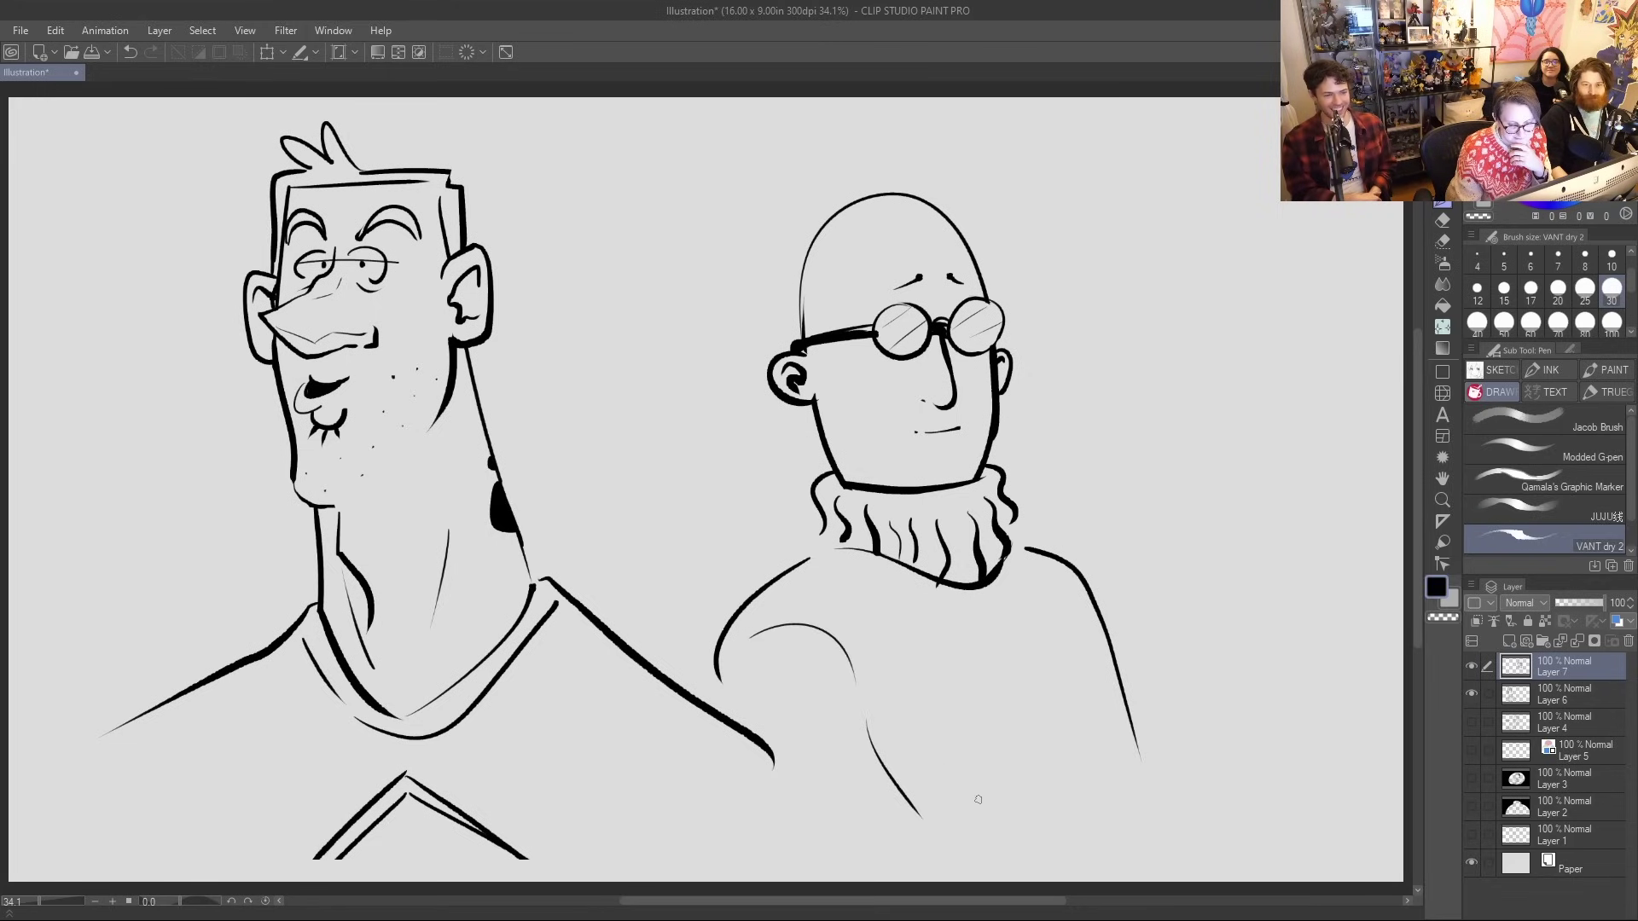
mouse_move(935, 824)
left_mouse_down()
mouse_move(956, 874)
mouse_move(935, 874)
mouse_move(1003, 891)
mouse_move(1177, 742)
mouse_move(1199, 766)
mouse_move(1186, 848)
left_mouse_up()
key("ctrl+z")
mouse_move(1164, 745)
left_mouse_down()
mouse_move(1156, 670)
mouse_move(973, 699)
mouse_move(947, 708)
mouse_move(942, 734)
mouse_move(966, 805)
left_mouse_up()
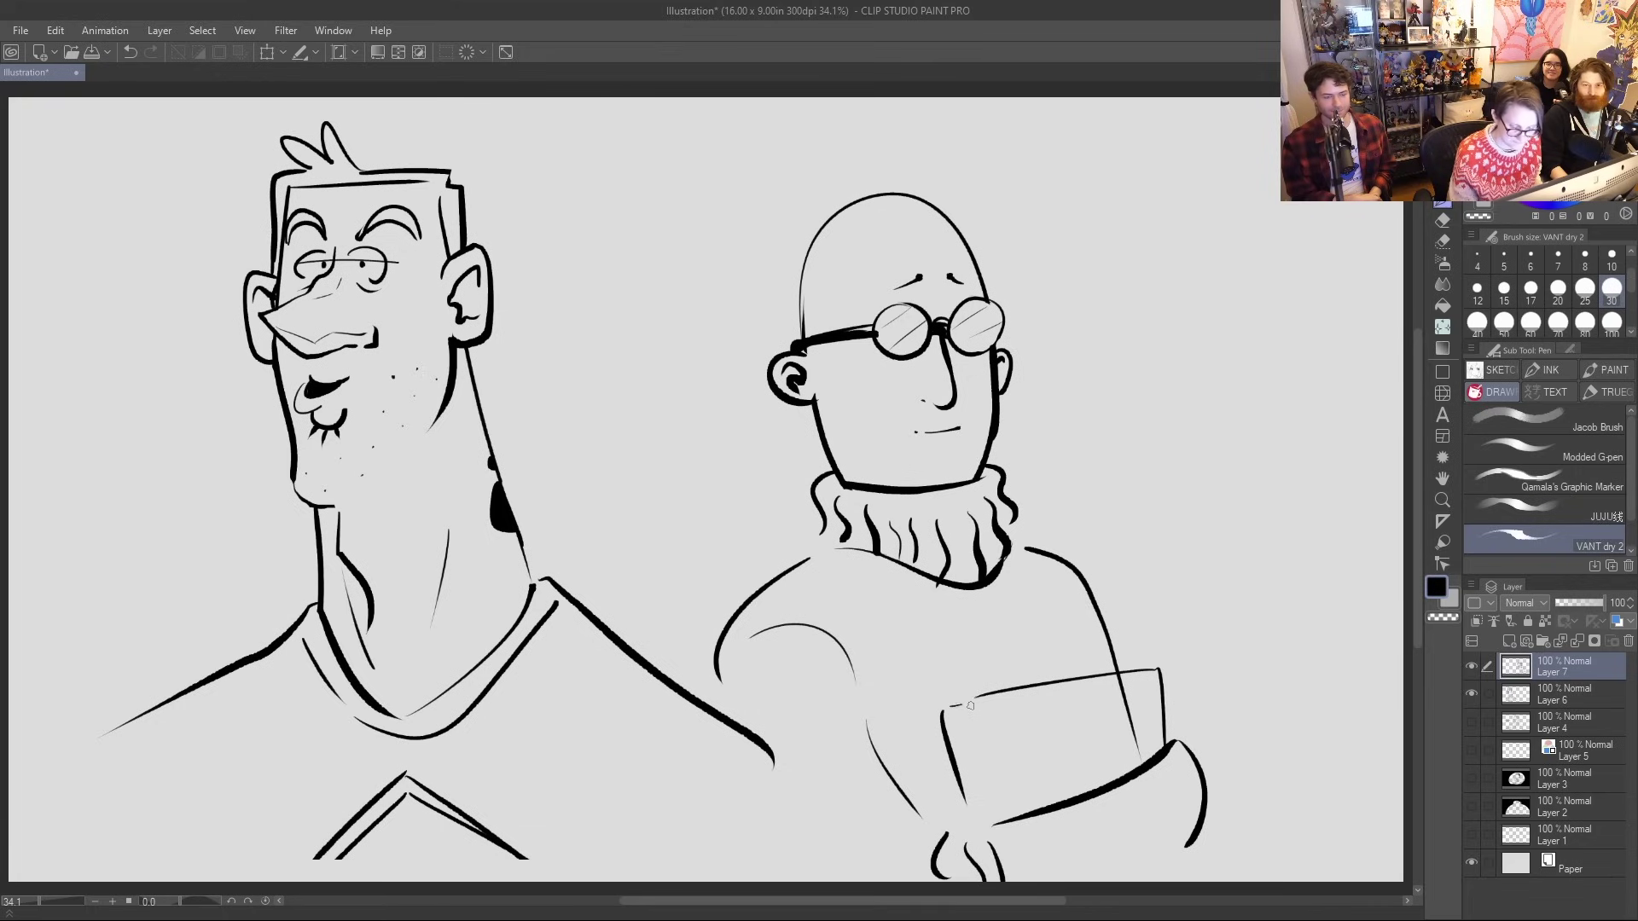
Add several thin parallel lines along the book's near short edge to suggest its pages
left_click_drag(970, 701, 995, 819)
left_click_drag(952, 709, 978, 813)
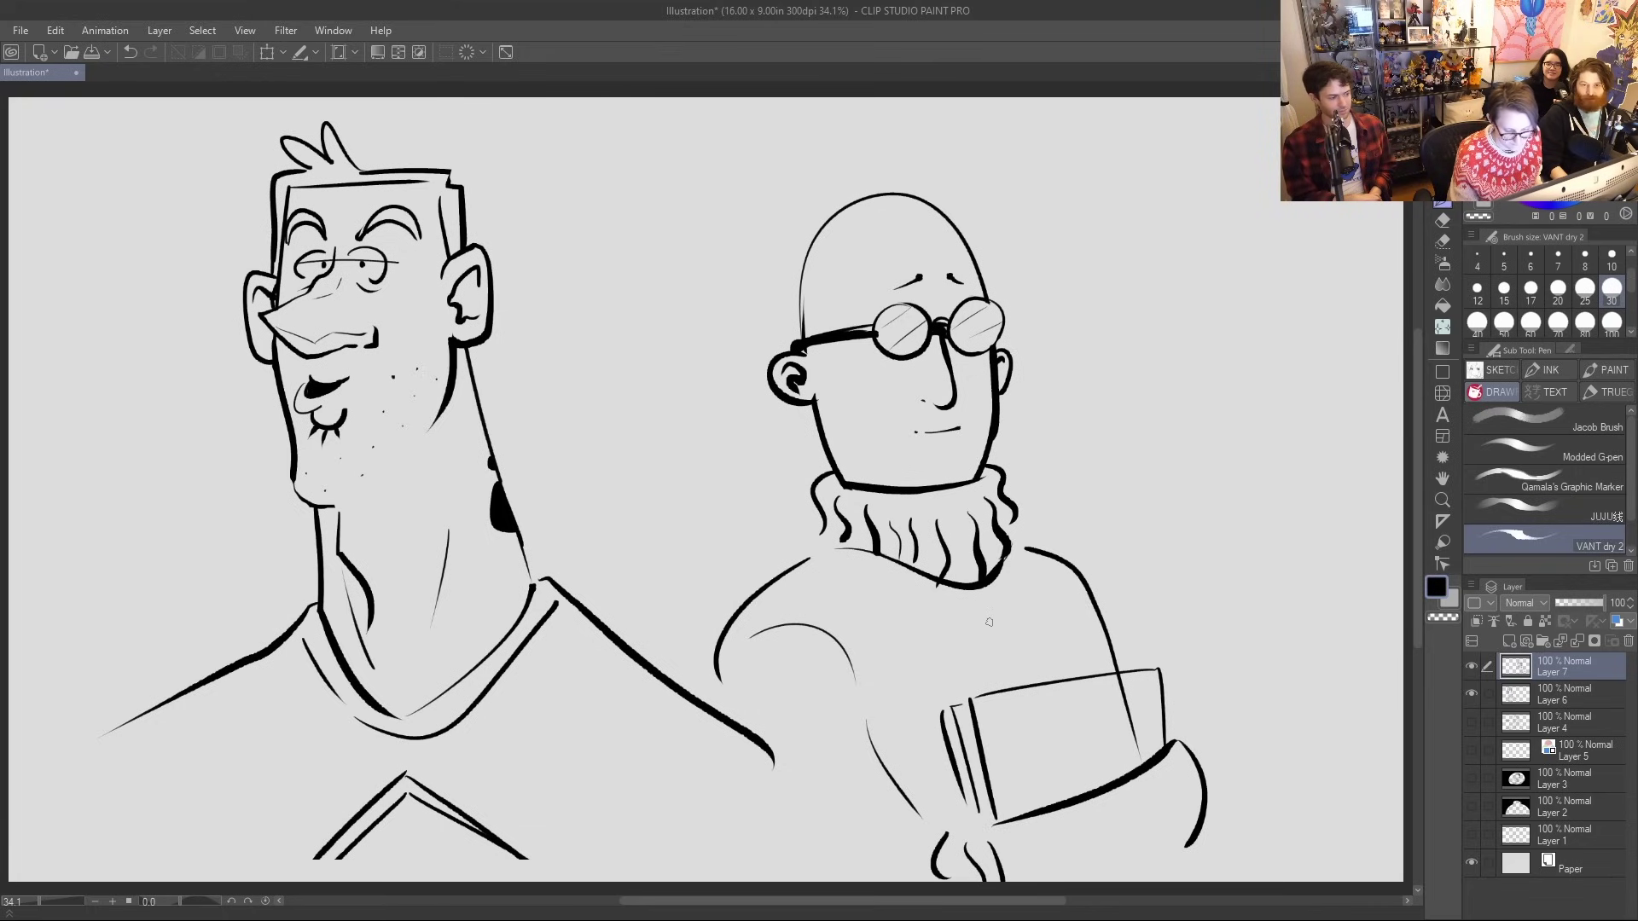
mouse_move(955, 709)
left_mouse_down()
mouse_move(985, 811)
mouse_move(981, 798)
left_mouse_up()
mouse_move(965, 705)
left_mouse_down()
mouse_move(989, 816)
mouse_move(979, 807)
left_mouse_up()
Erase the body line that crosses the book and add a second line along the book's far edge
key("e")
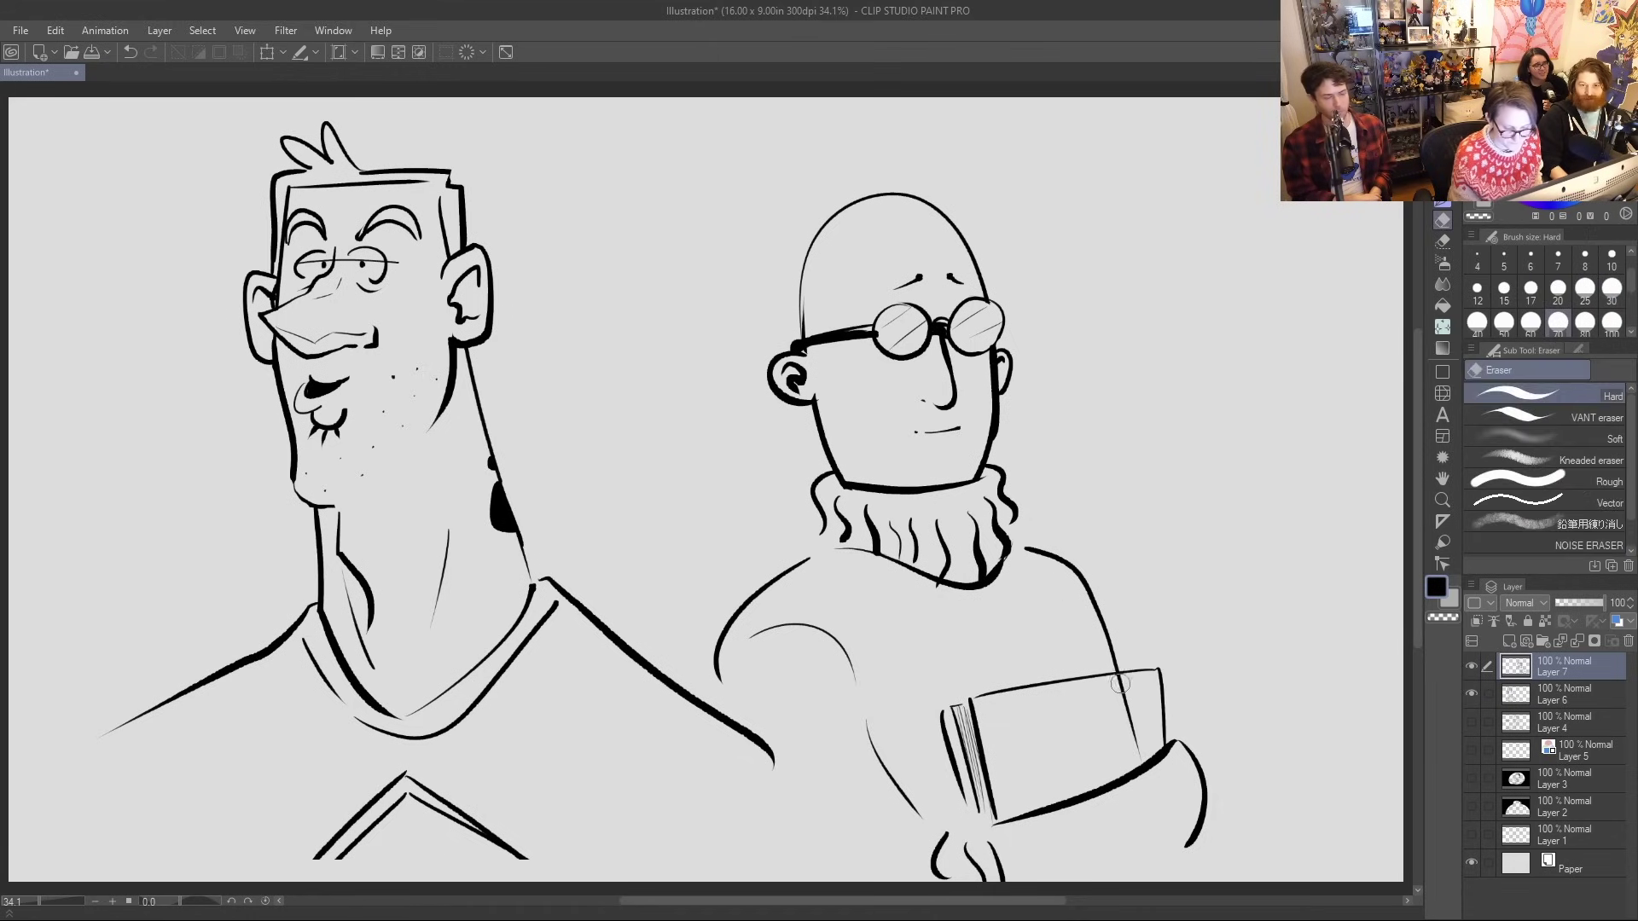
mouse_move(1119, 680)
left_mouse_down()
mouse_move(1138, 766)
mouse_move(1114, 745)
left_mouse_up()
key("p")
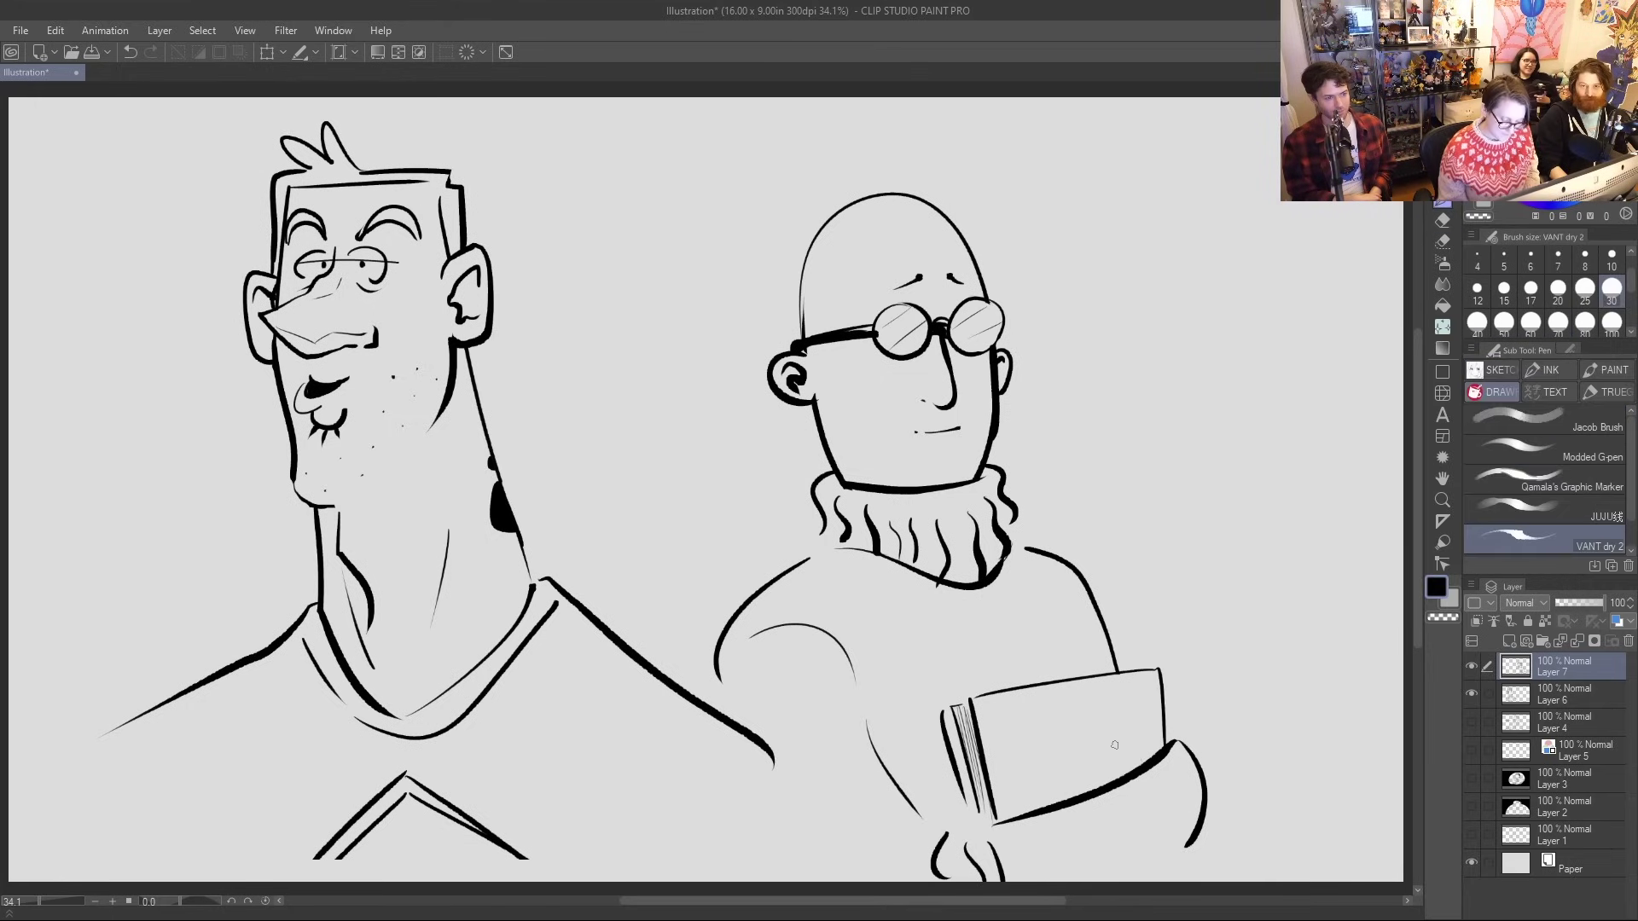
left_click_drag(1156, 672, 1165, 759)
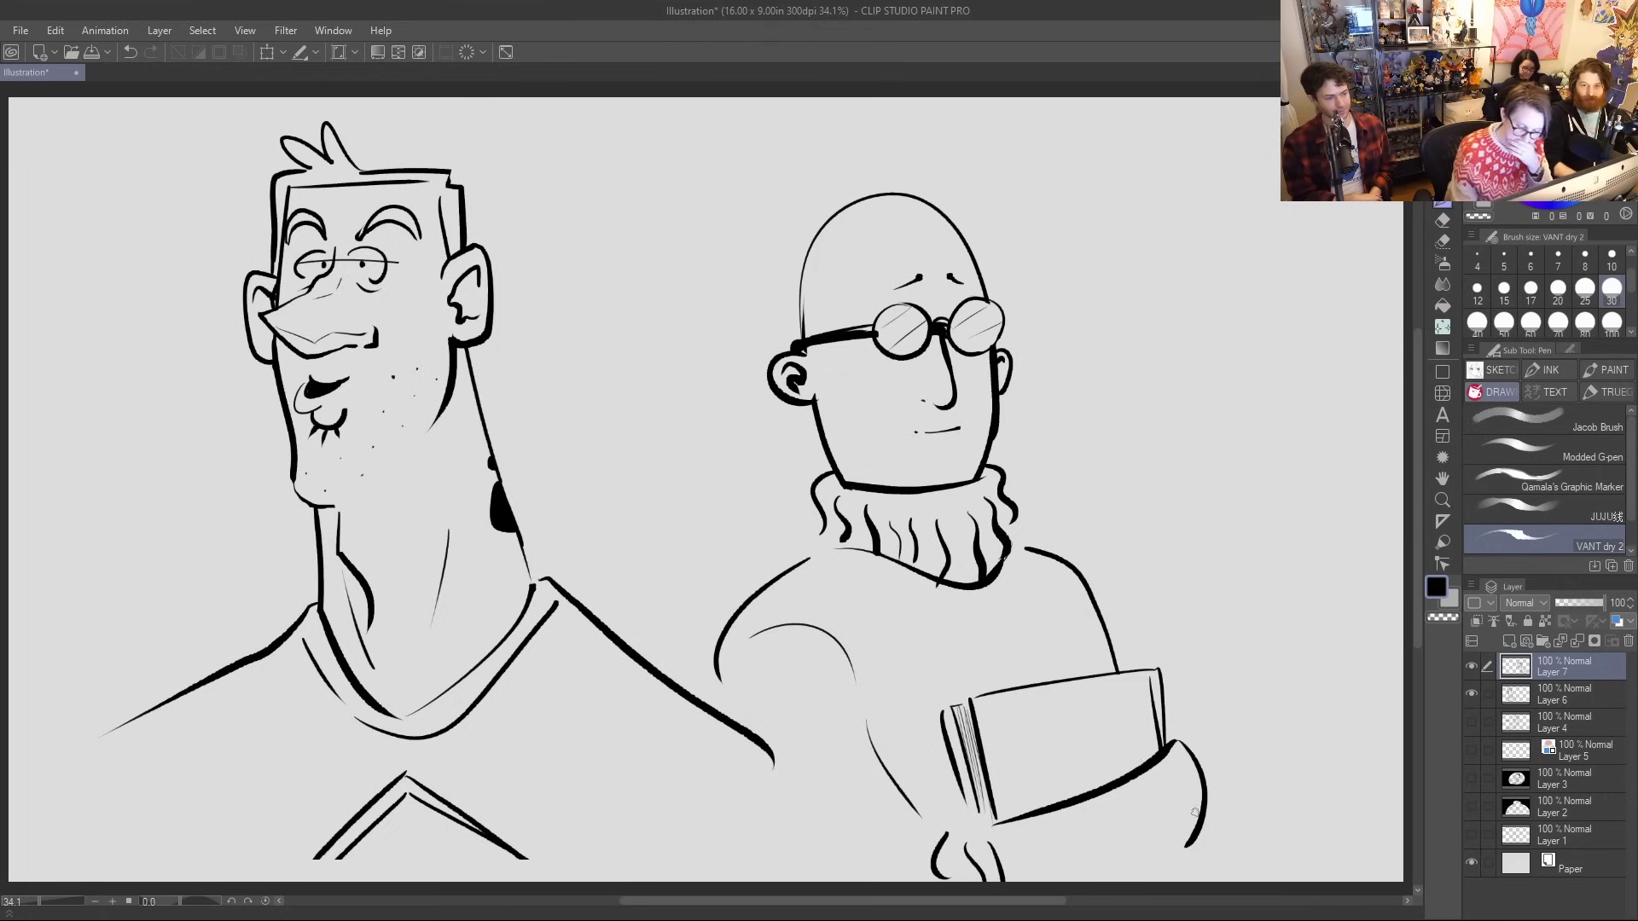
Finish the bald man's sleeve below the book and add a small chest emblem and collar-side creases to his sweater
left_click_drag(1191, 842, 1157, 881)
left_click_drag(1198, 828, 1193, 869)
mouse_move(1058, 616)
left_mouse_down()
mouse_move(1070, 670)
mouse_move(1071, 624)
mouse_move(1082, 653)
left_mouse_up()
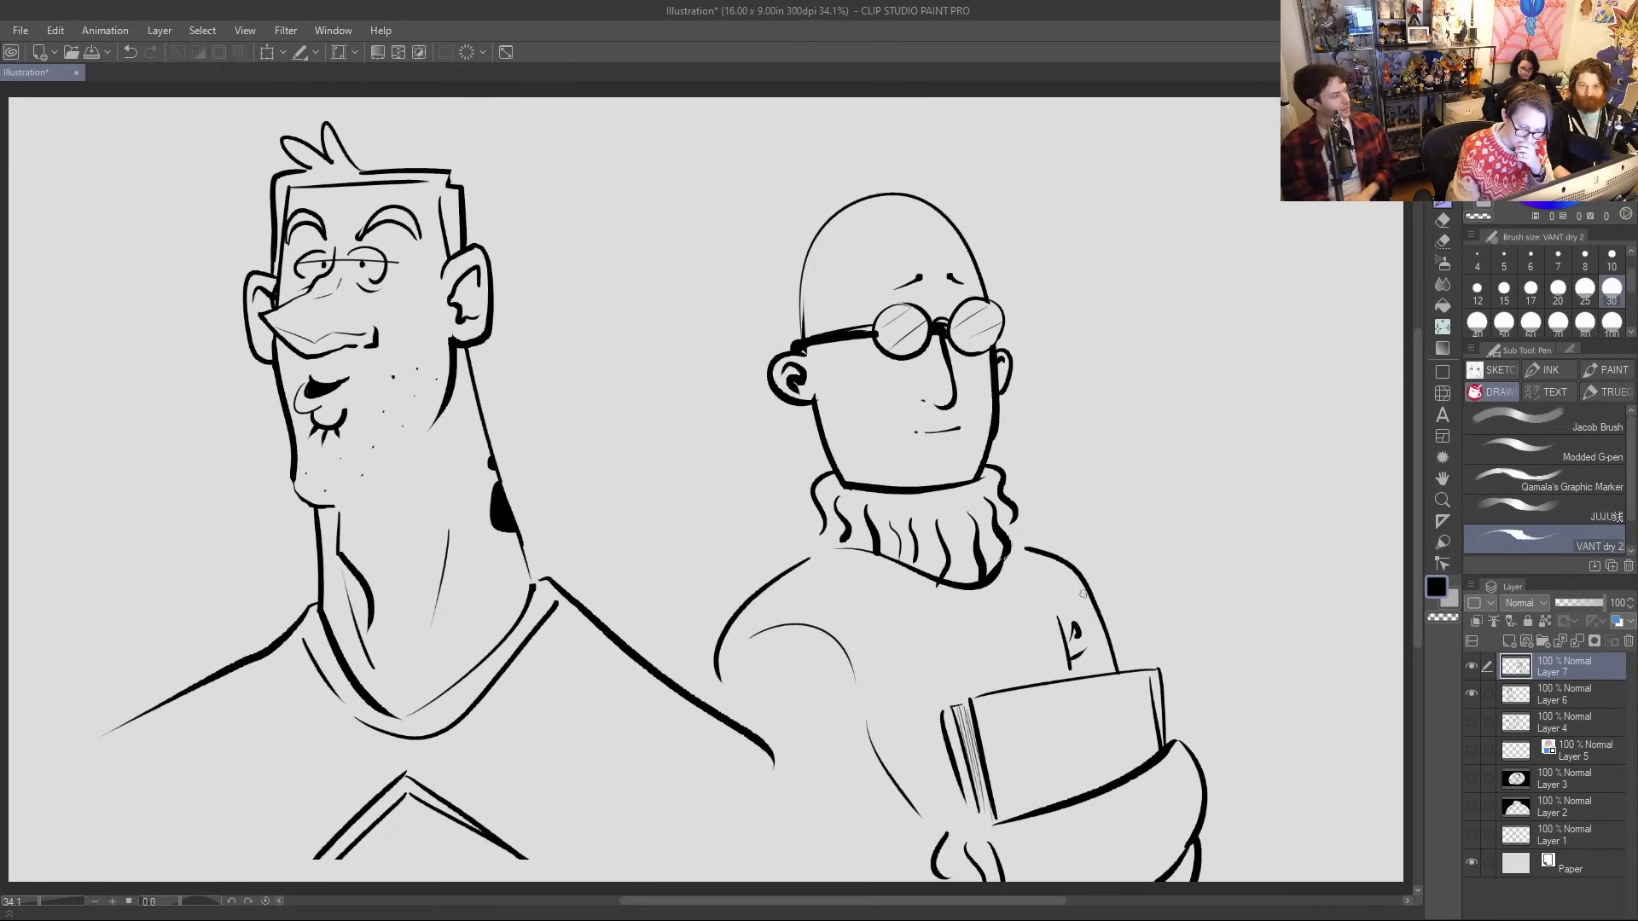
left_click_drag(1034, 563, 1044, 588)
left_click_drag(845, 560, 780, 602)
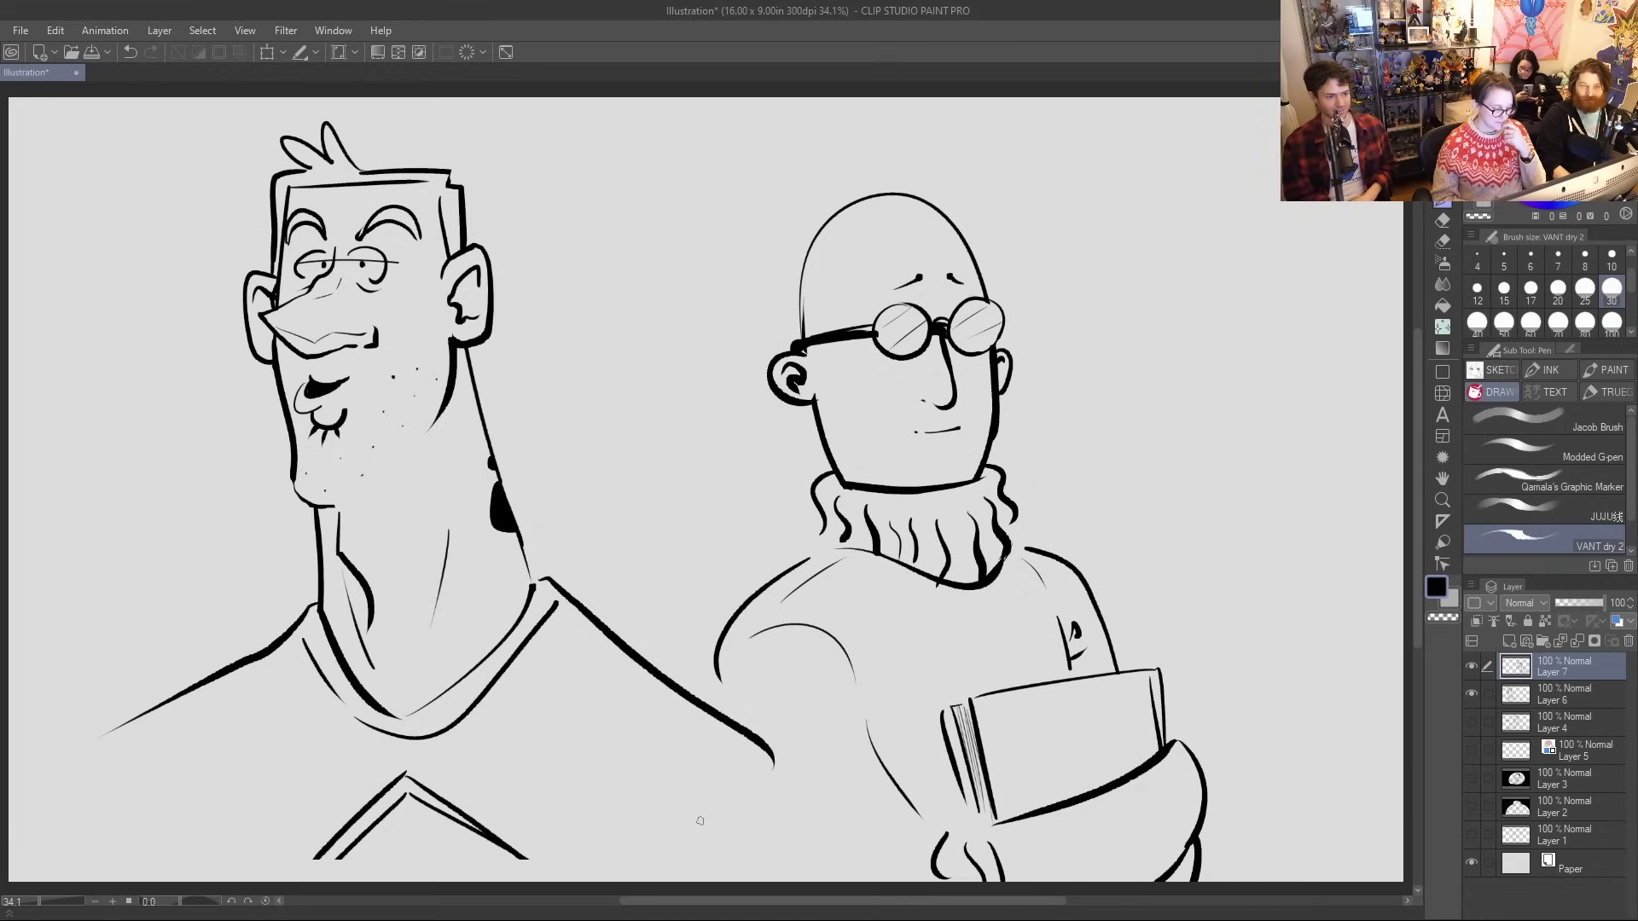
left_click_drag(408, 795, 508, 865)
key("e")
left_click_drag(416, 783, 505, 857)
key("ctrl+z")
key("ctrl+z")
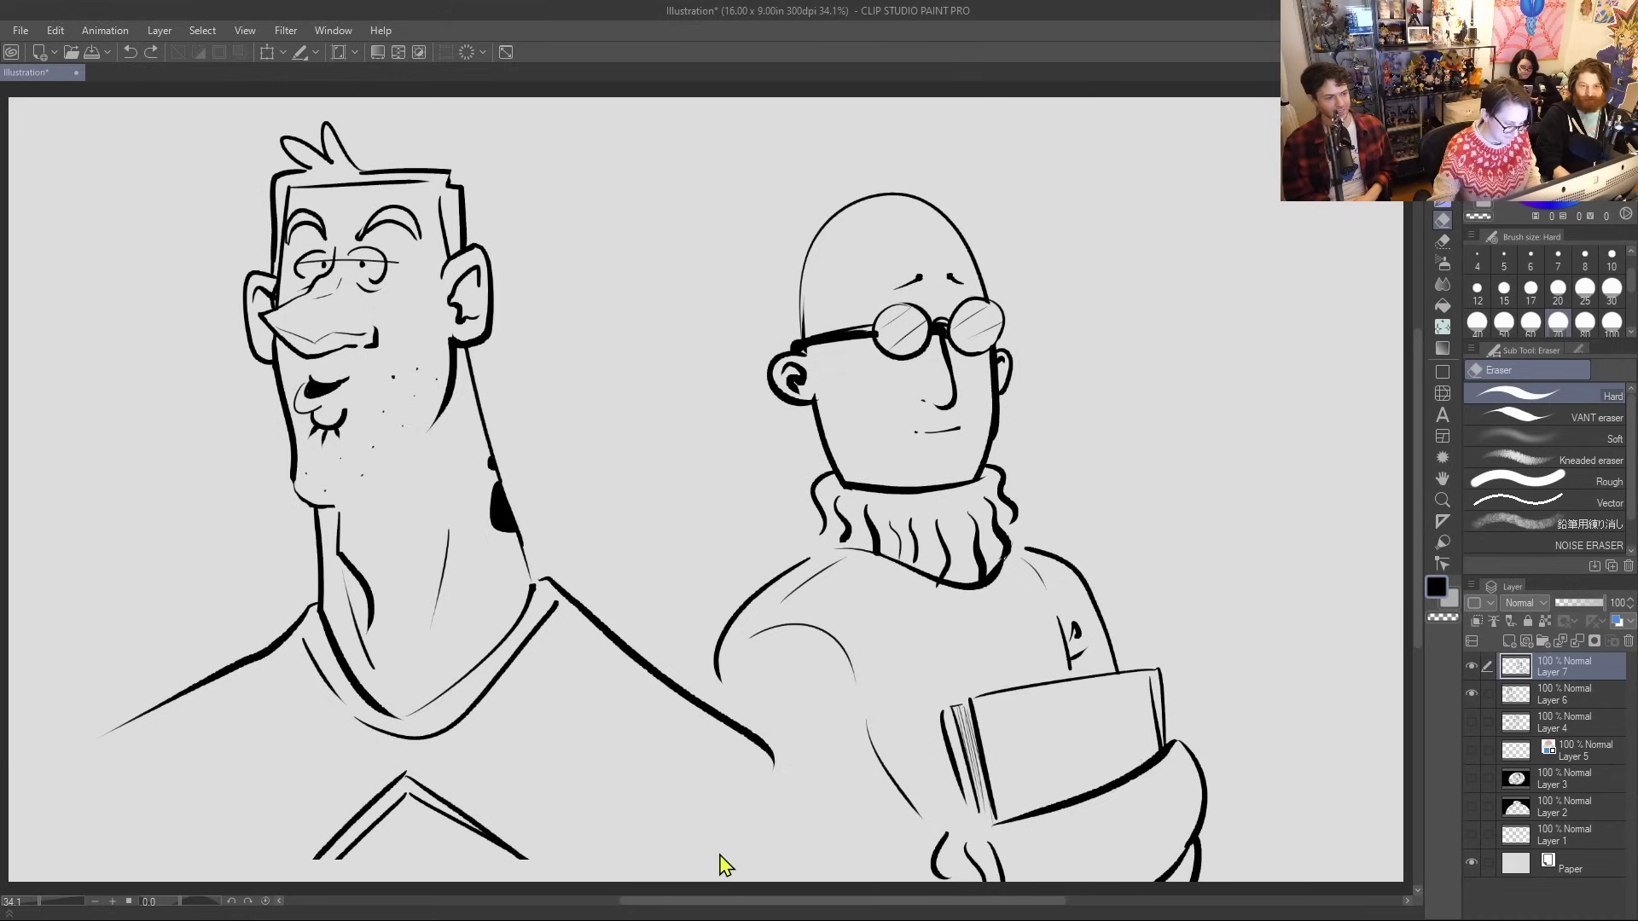
On Layer 6, redraw the inner line of the shirt chevron's sloping far arm farther from the outer line and erase the old one
left_click(1574, 695)
key("b")
key("p")
left_click_drag(408, 793, 514, 867)
key("e")
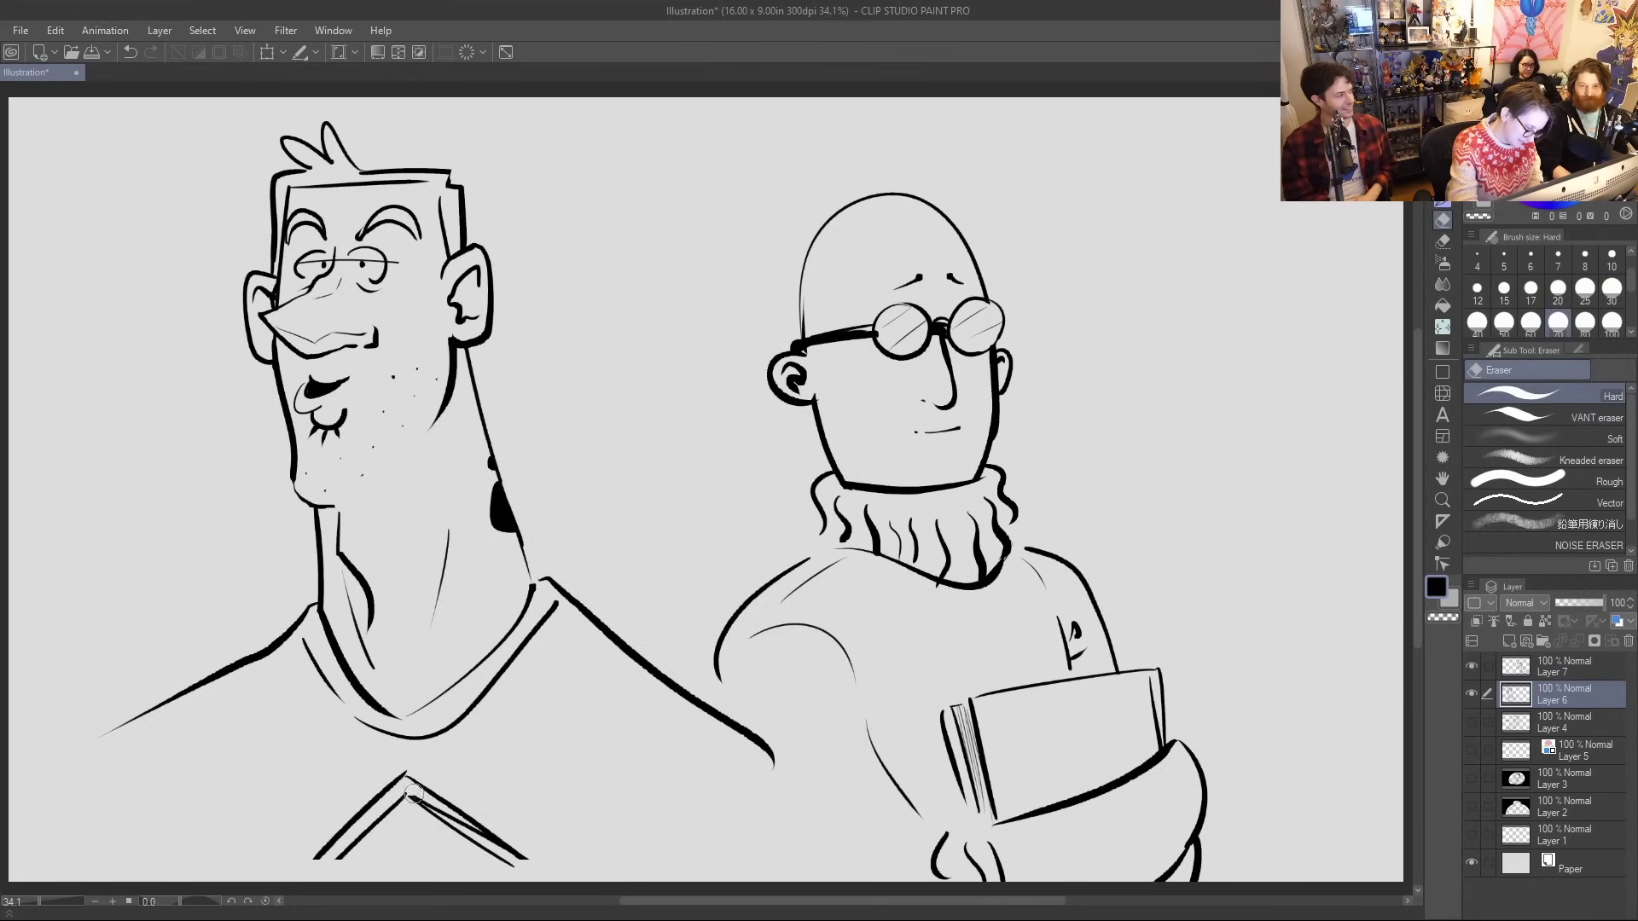
left_click_drag(496, 849, 524, 852)
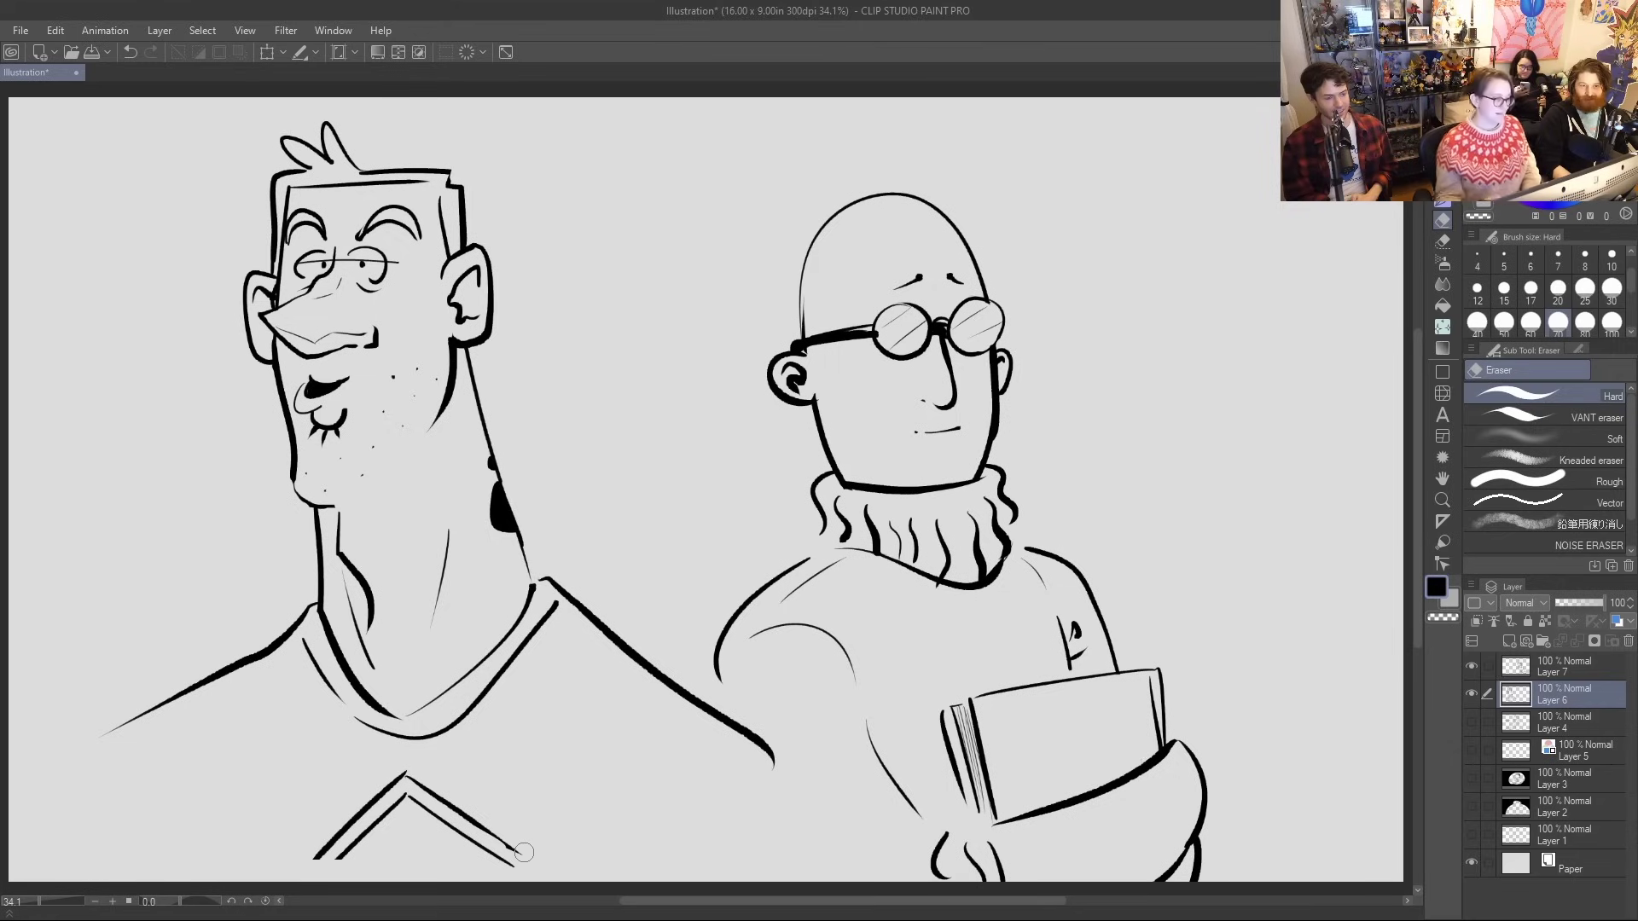
Add thin seam lines along the long-necked man's shoulders and draw the outer and inner lines of both sleeves
key("p")
left_click_drag(281, 642, 109, 747)
mouse_move(572, 632)
left_mouse_down()
mouse_move(755, 751)
mouse_move(793, 866)
left_mouse_up()
left_click_drag(759, 756, 712, 860)
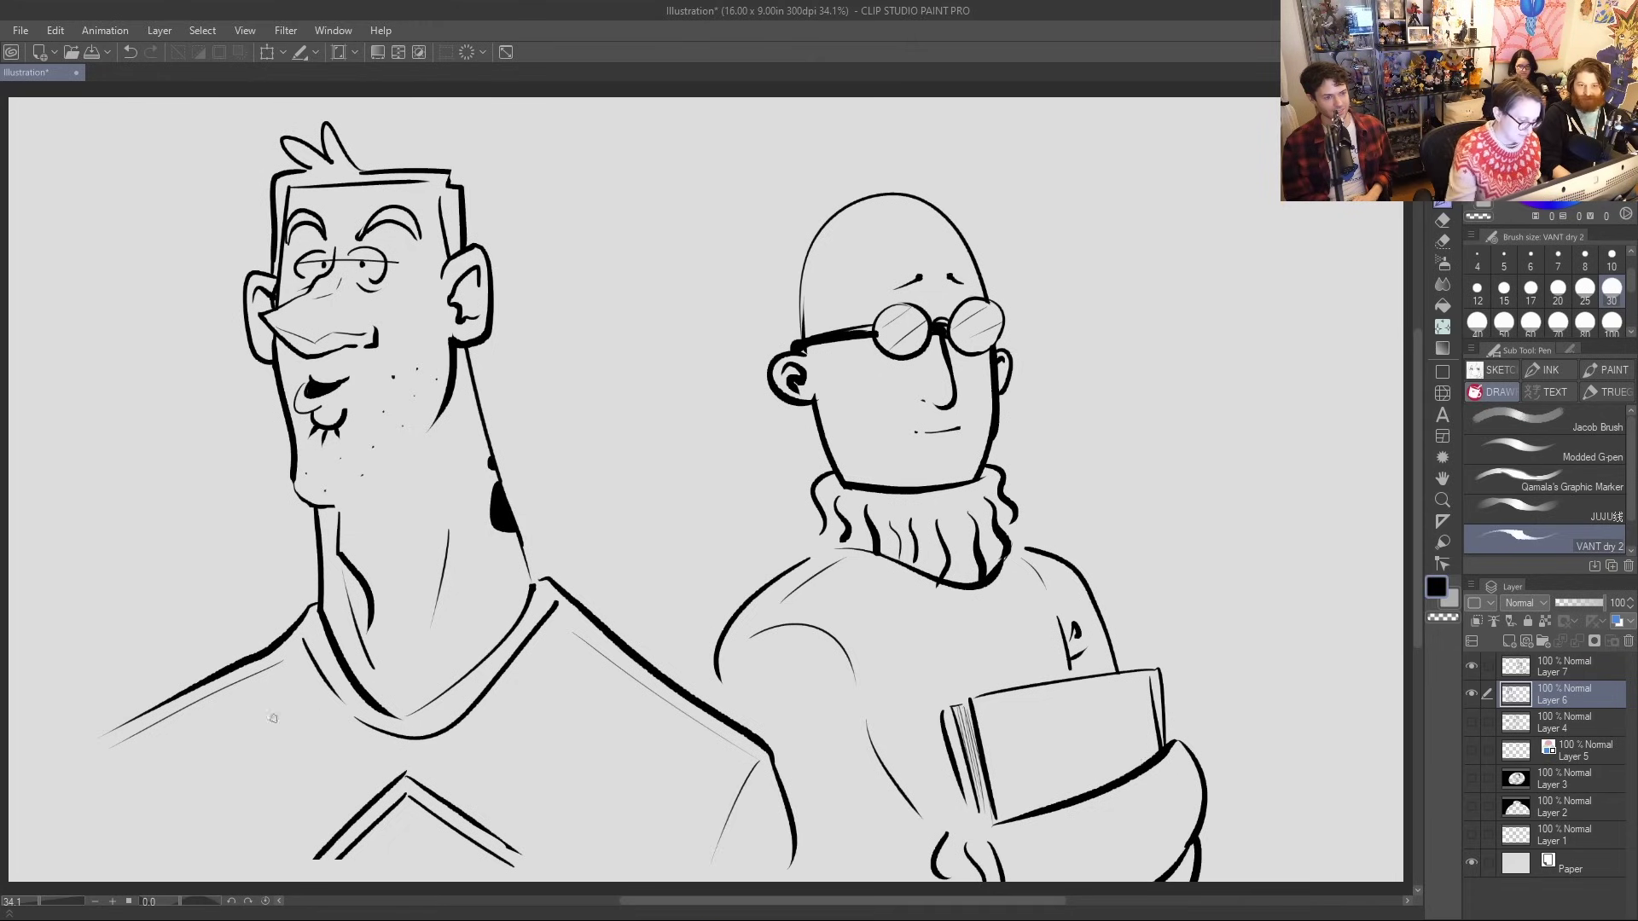
left_click_drag(104, 760, 75, 879)
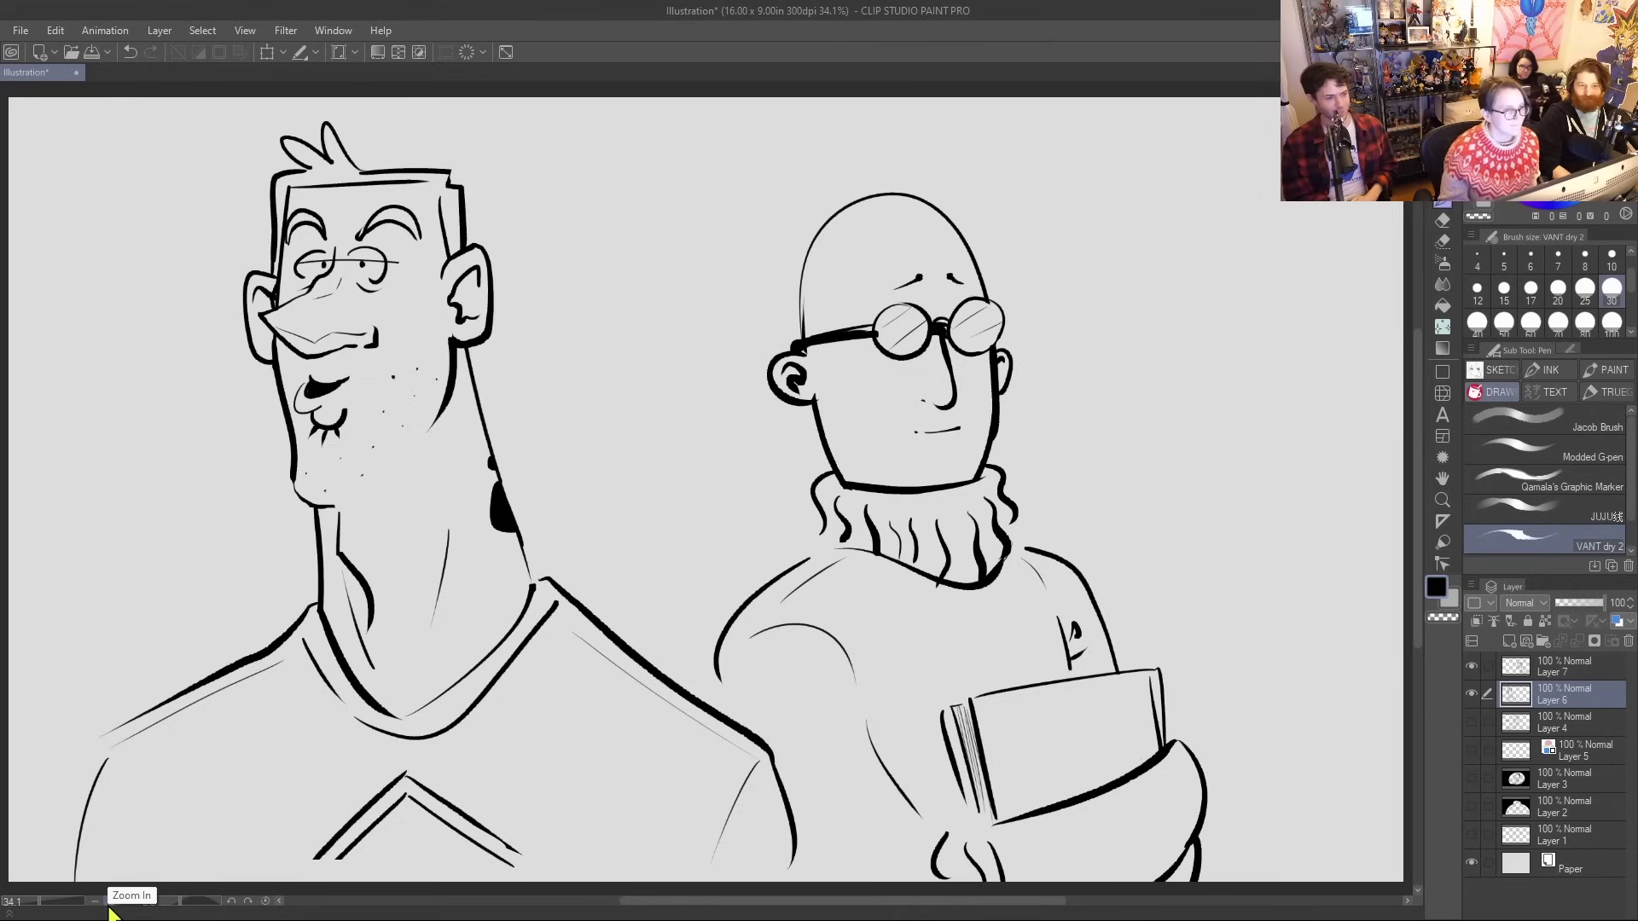
left_click_drag(170, 791, 199, 875)
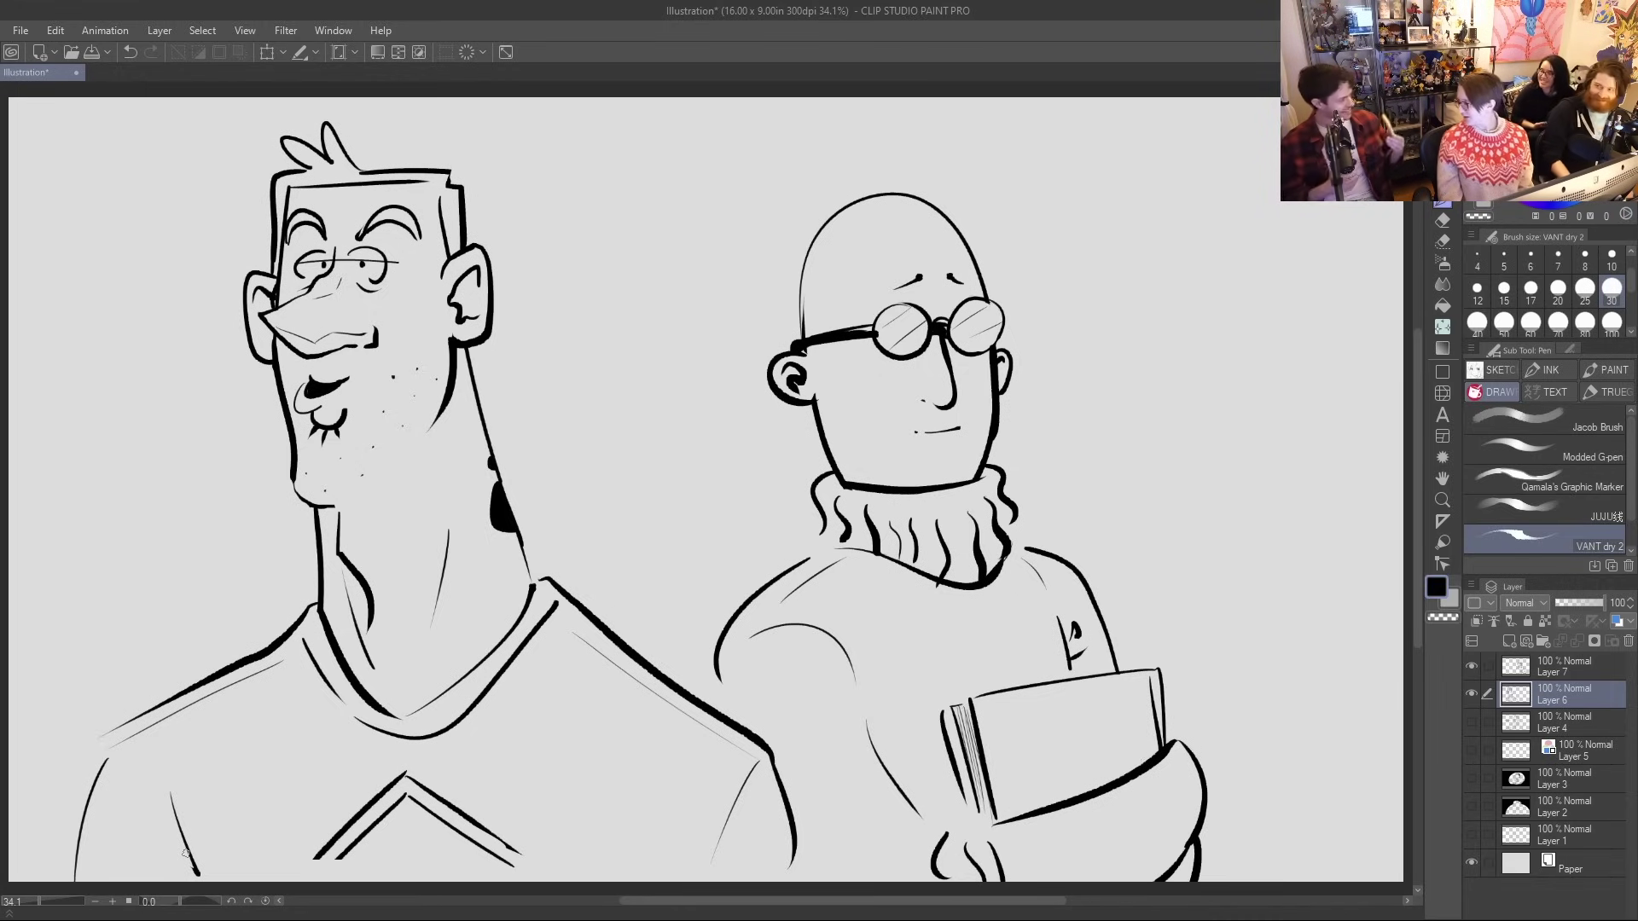
Merge the bald man's Layer 7 into Layer 6, and hide the merged drawing to start a new blank layer
left_click(1495, 674)
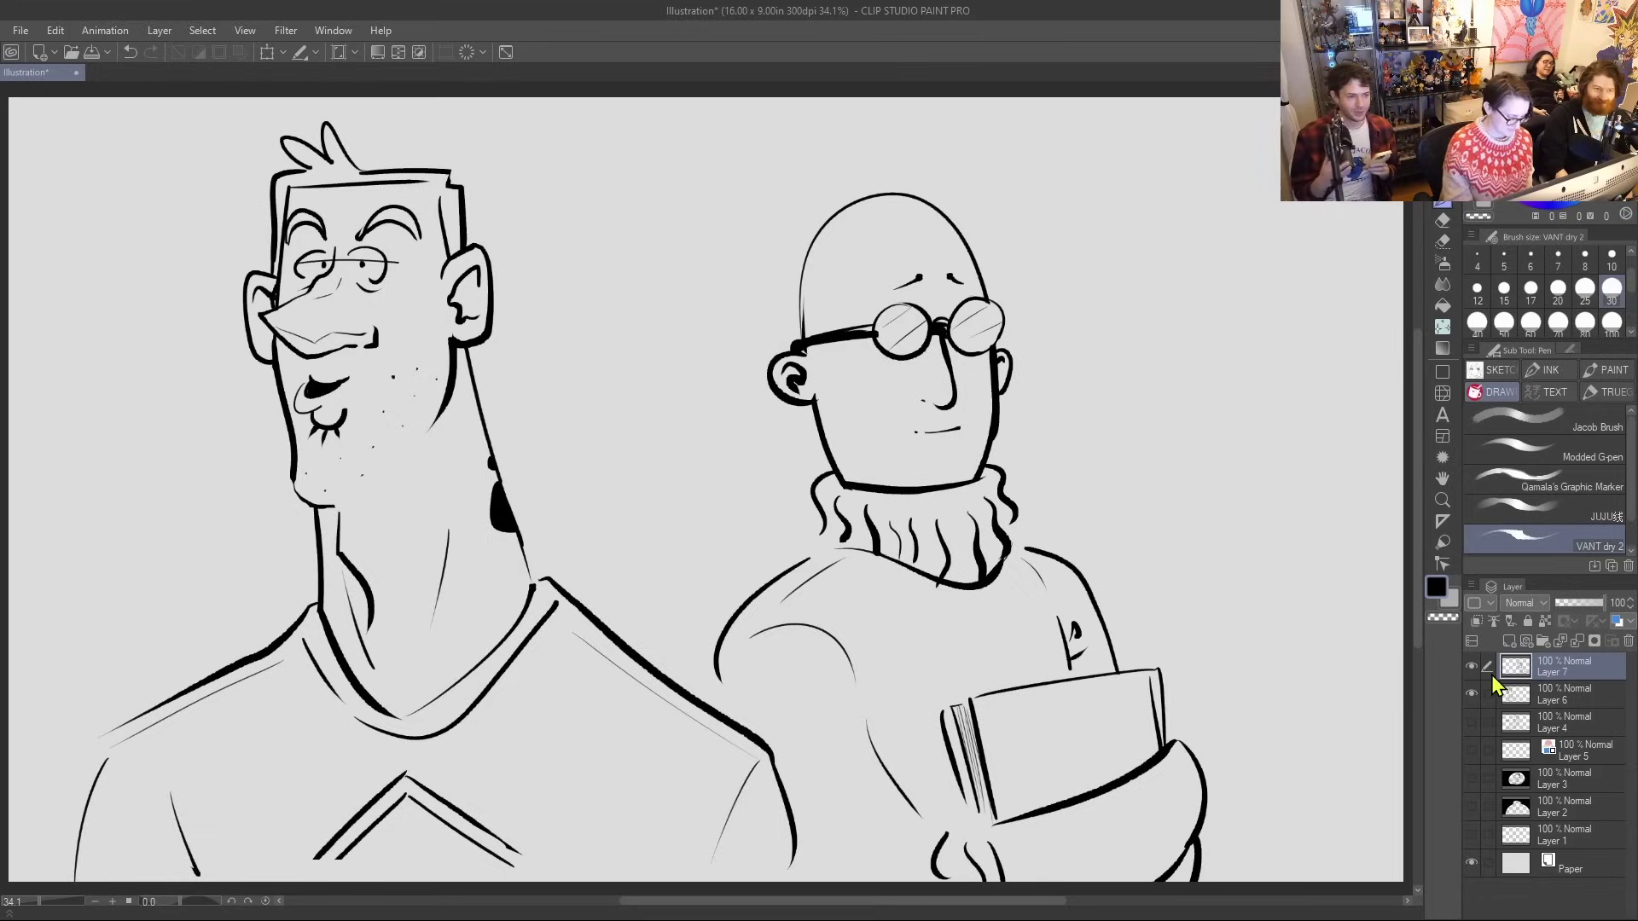
key("Delete")
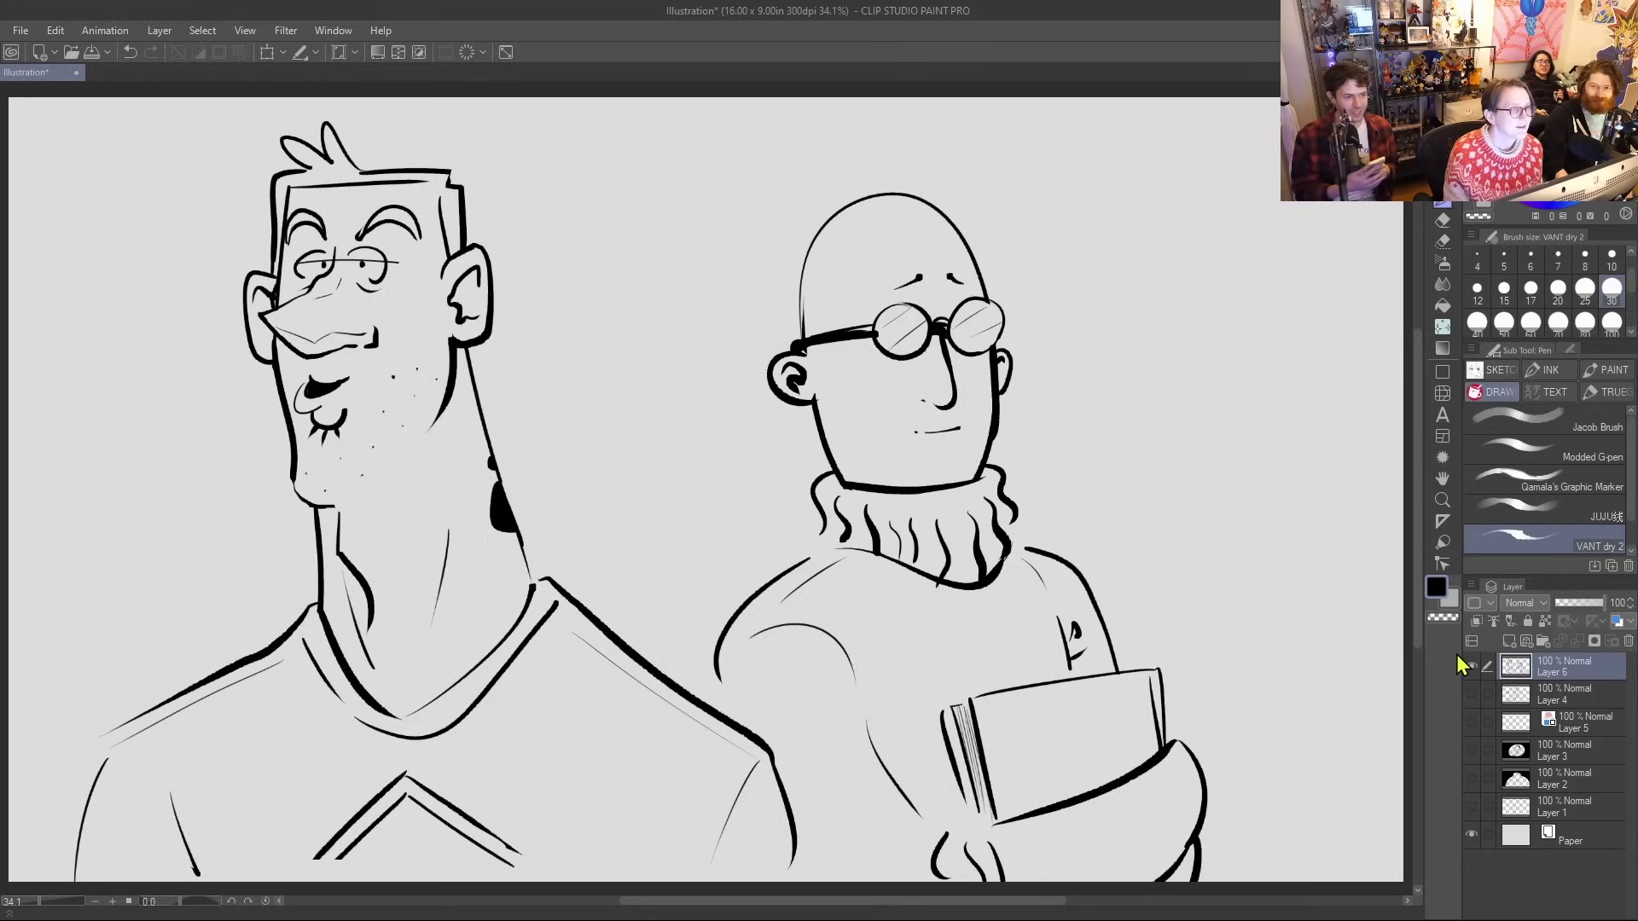
left_click(1471, 664)
left_click(1509, 641)
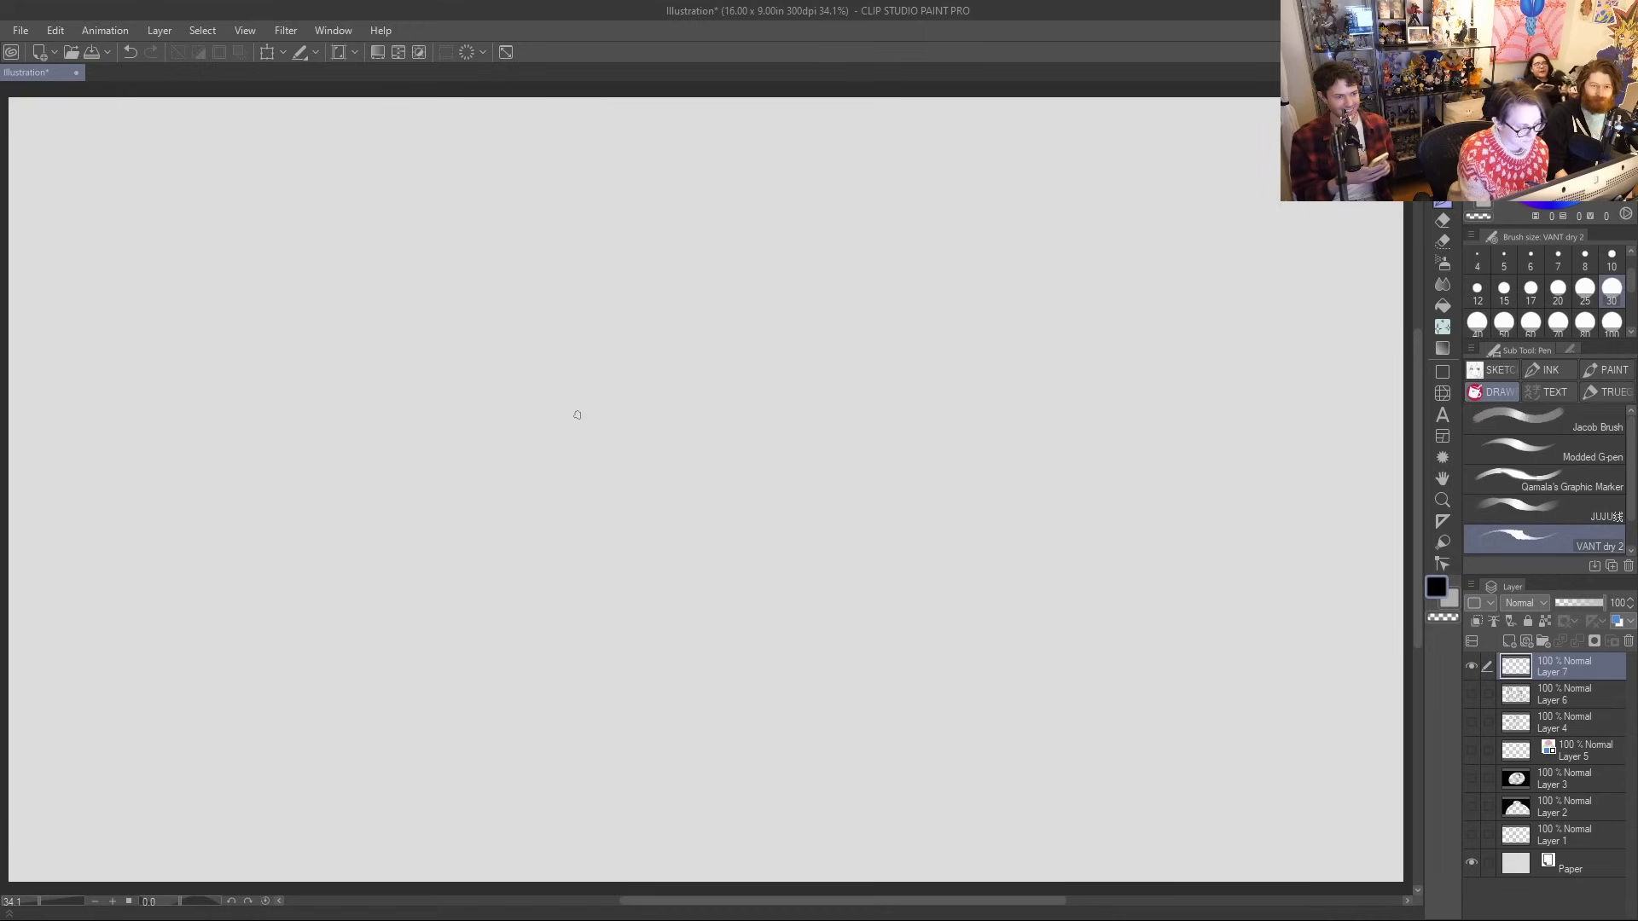
Draw a square-jawed man's head with flat heavy brows, half-closed eyes, a long nose, ears and swept-up hair
mouse_move(578, 333)
left_mouse_down()
mouse_move(594, 593)
mouse_move(847, 596)
mouse_move(842, 504)
left_mouse_up()
mouse_move(852, 392)
left_mouse_down()
mouse_move(894, 392)
mouse_move(860, 504)
left_mouse_up()
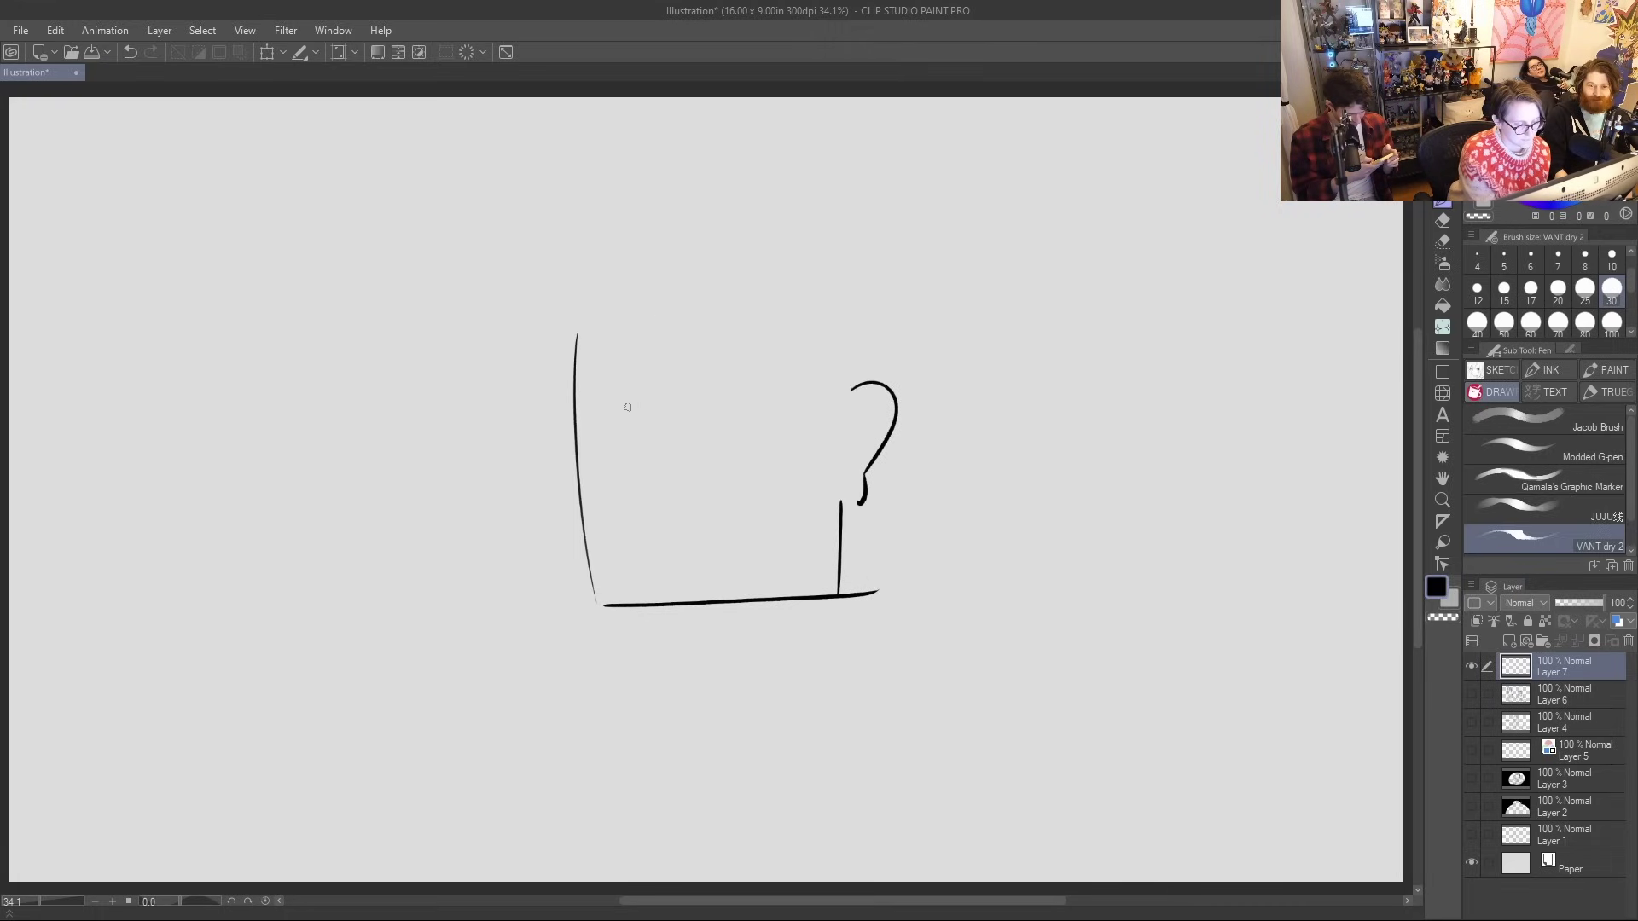
left_click_drag(595, 403, 814, 396)
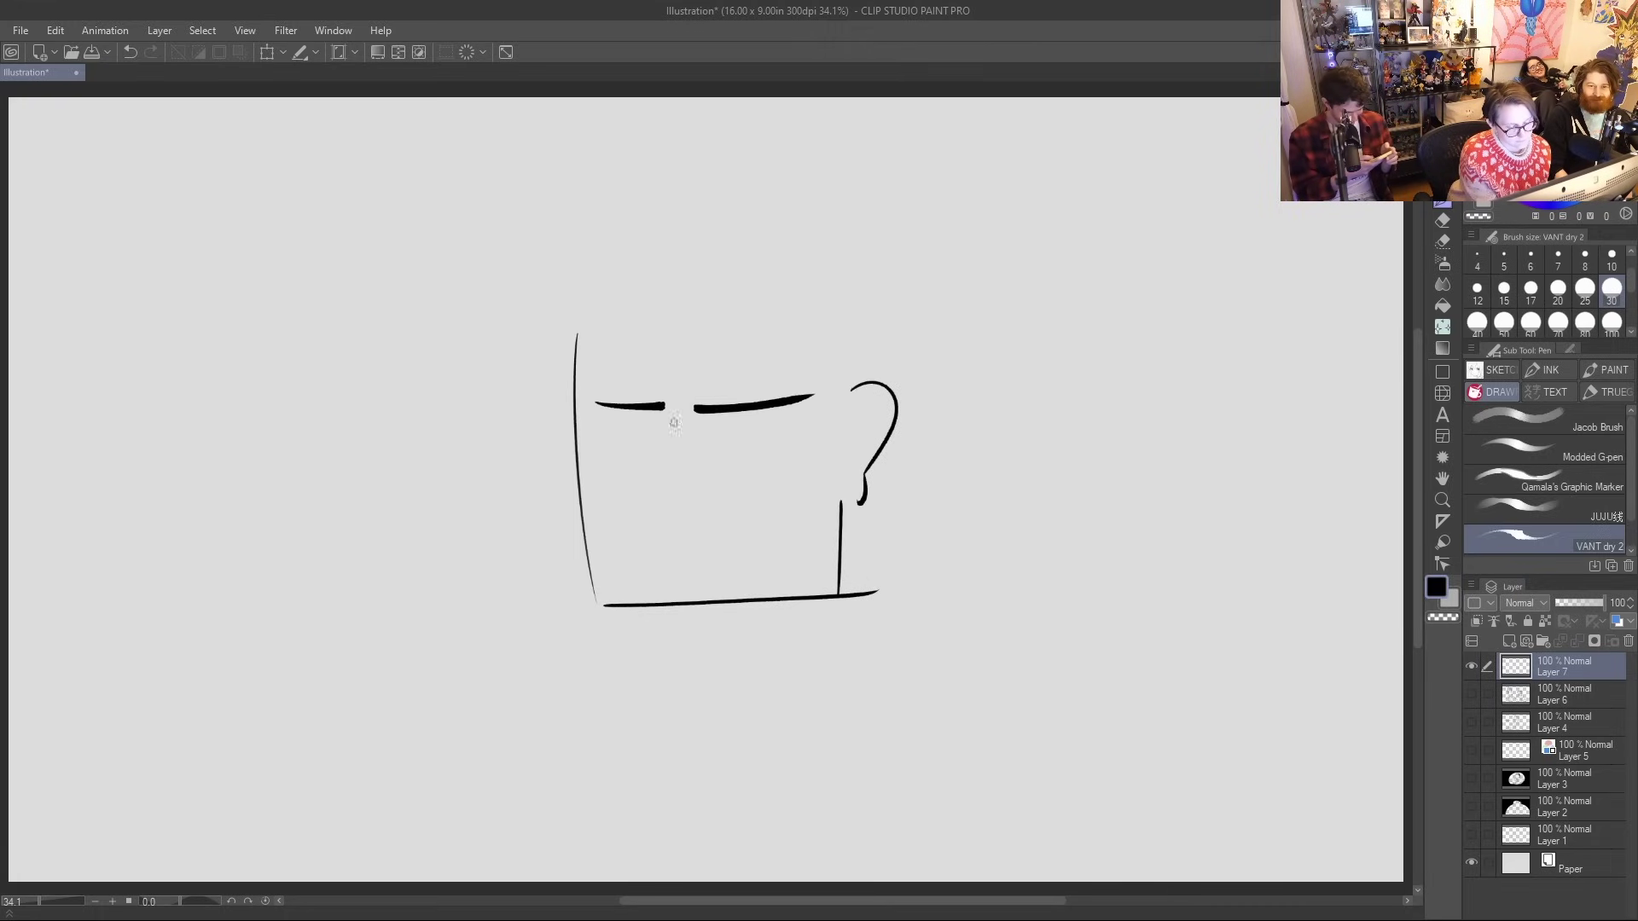
left_click_drag(654, 424, 616, 424)
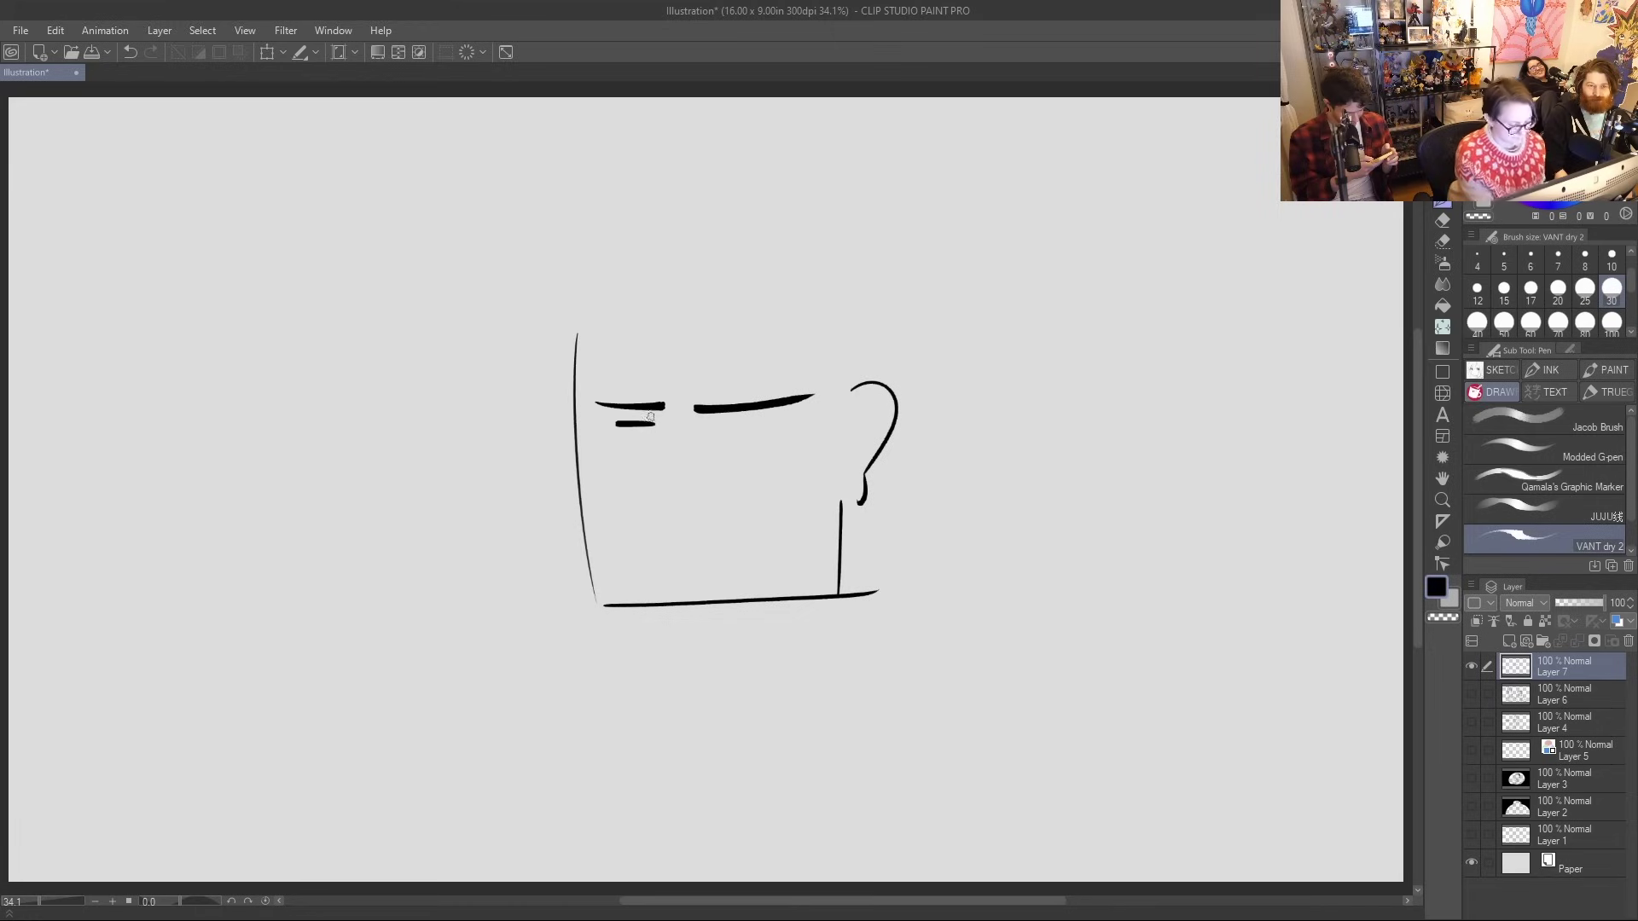
key("ctrl+z")
left_click_drag(657, 423, 613, 431)
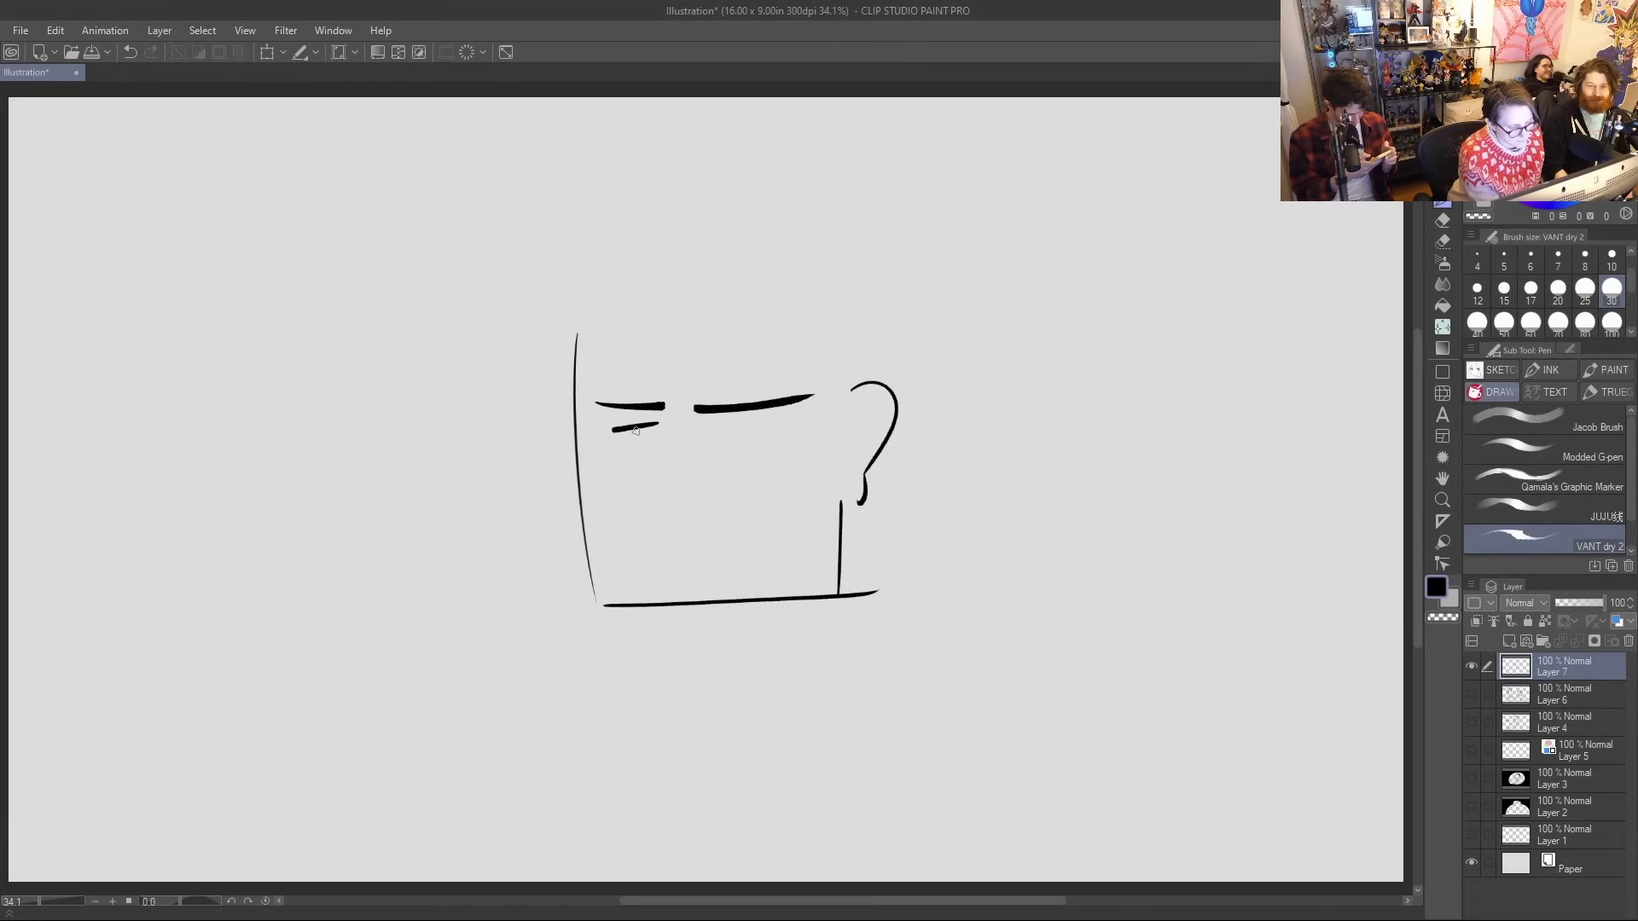
mouse_move(715, 425)
left_mouse_down()
mouse_move(772, 433)
mouse_move(672, 427)
mouse_move(658, 506)
mouse_move(705, 514)
mouse_move(681, 546)
mouse_move(714, 556)
mouse_move(658, 556)
left_mouse_up()
mouse_move(870, 385)
left_mouse_down()
mouse_move(858, 302)
mouse_move(746, 230)
mouse_move(569, 190)
mouse_move(552, 309)
mouse_move(804, 324)
mouse_move(825, 433)
left_mouse_up()
mouse_move(562, 324)
left_mouse_down()
mouse_move(572, 422)
mouse_move(553, 452)
mouse_move(570, 483)
left_mouse_up()
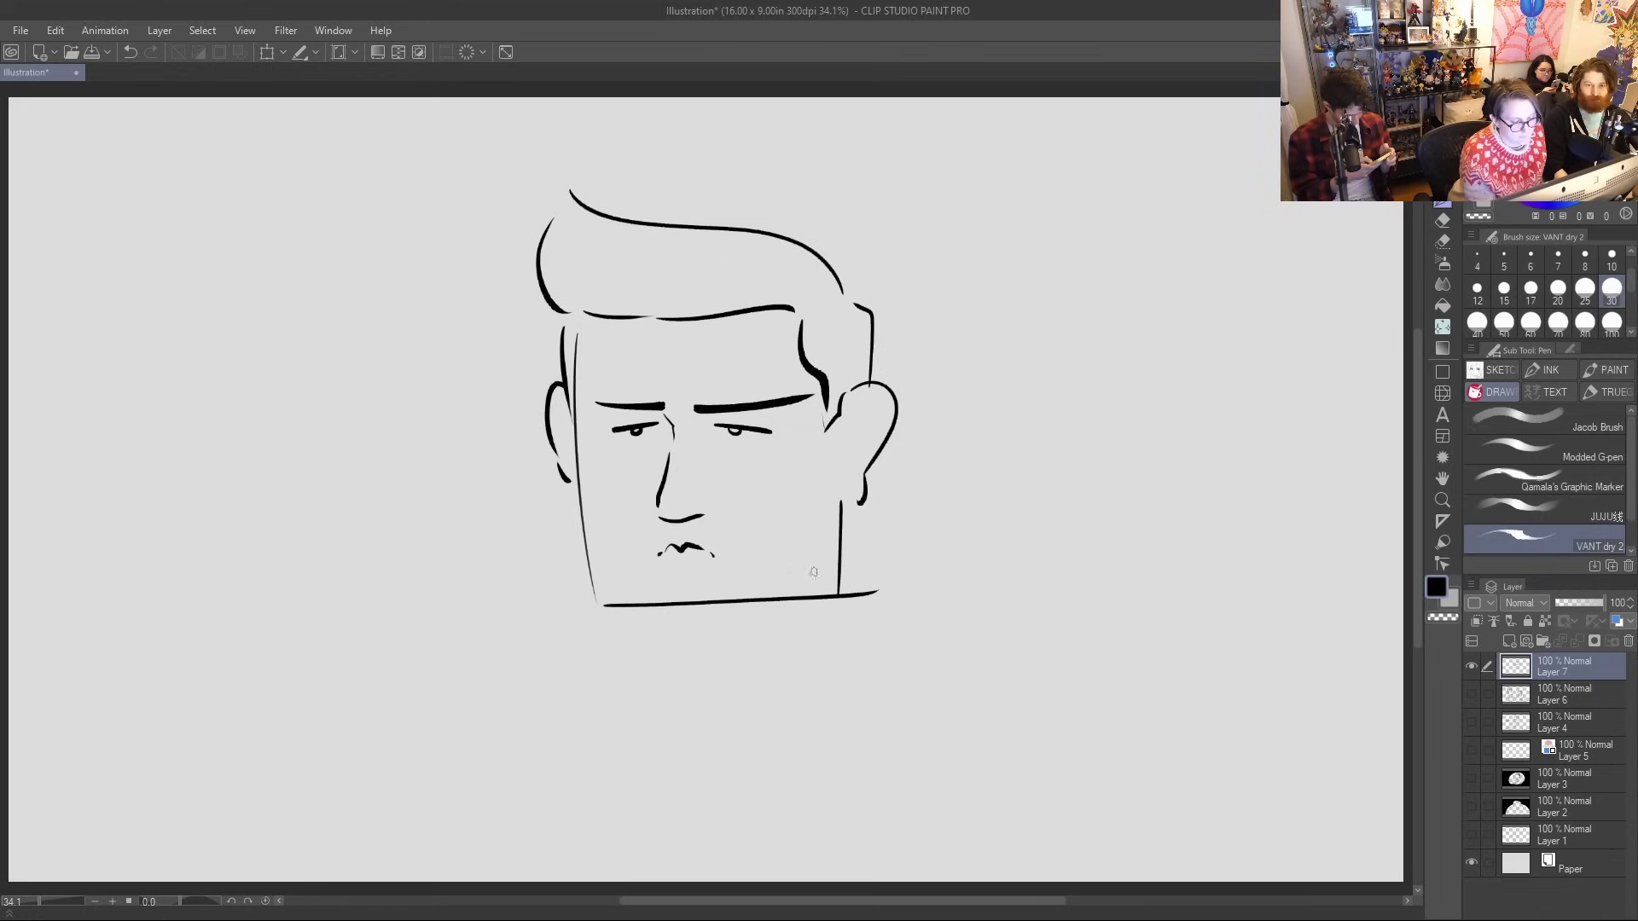
Trim the overshooting jaw line and refine the face with fuller lips, inner ear lines and creases under the eyes
key("e")
left_click_drag(888, 585, 845, 587)
key("p")
mouse_move(672, 556)
left_mouse_down()
mouse_move(698, 560)
mouse_move(682, 537)
mouse_move(695, 543)
left_mouse_up()
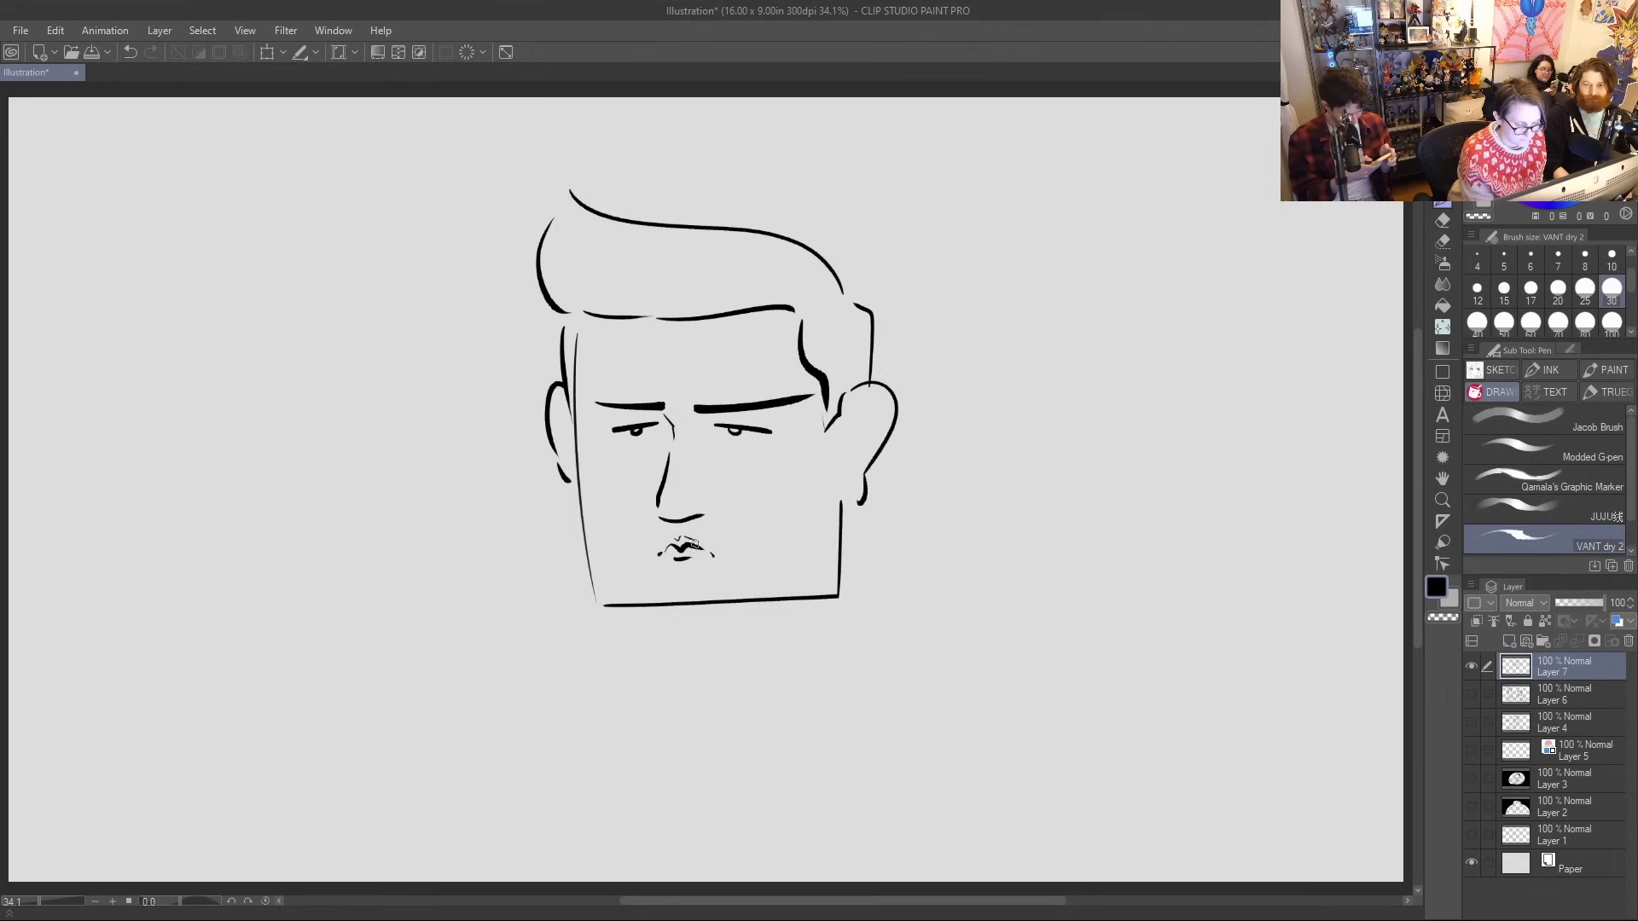
left_click_drag(837, 494, 865, 476)
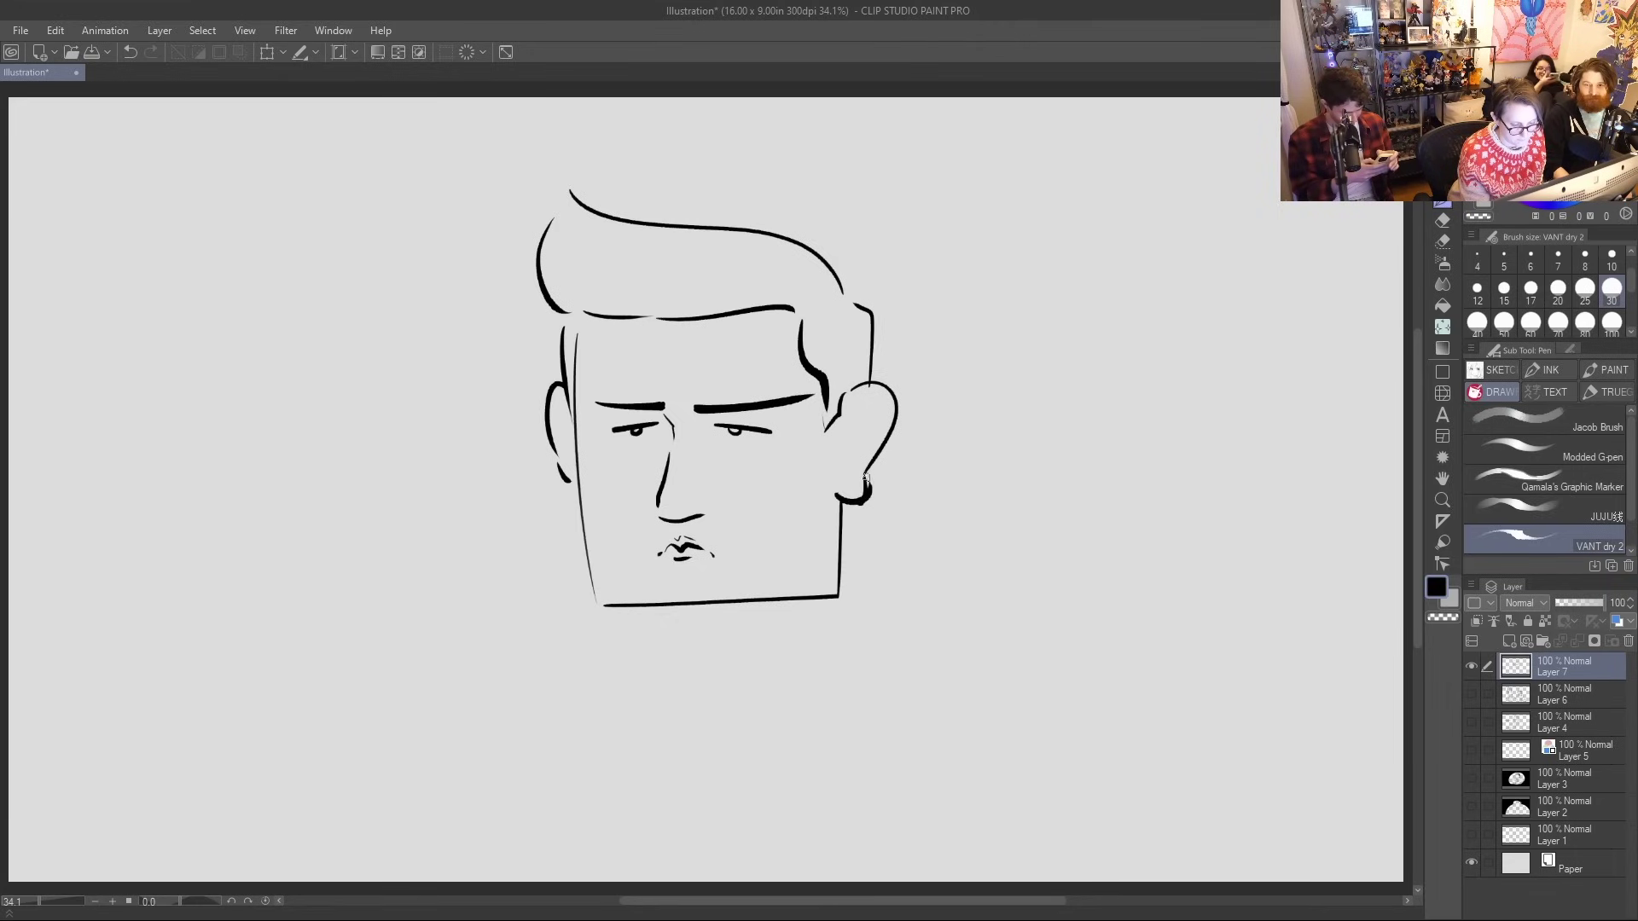
left_click_drag(877, 398, 835, 461)
left_click_drag(565, 396, 570, 427)
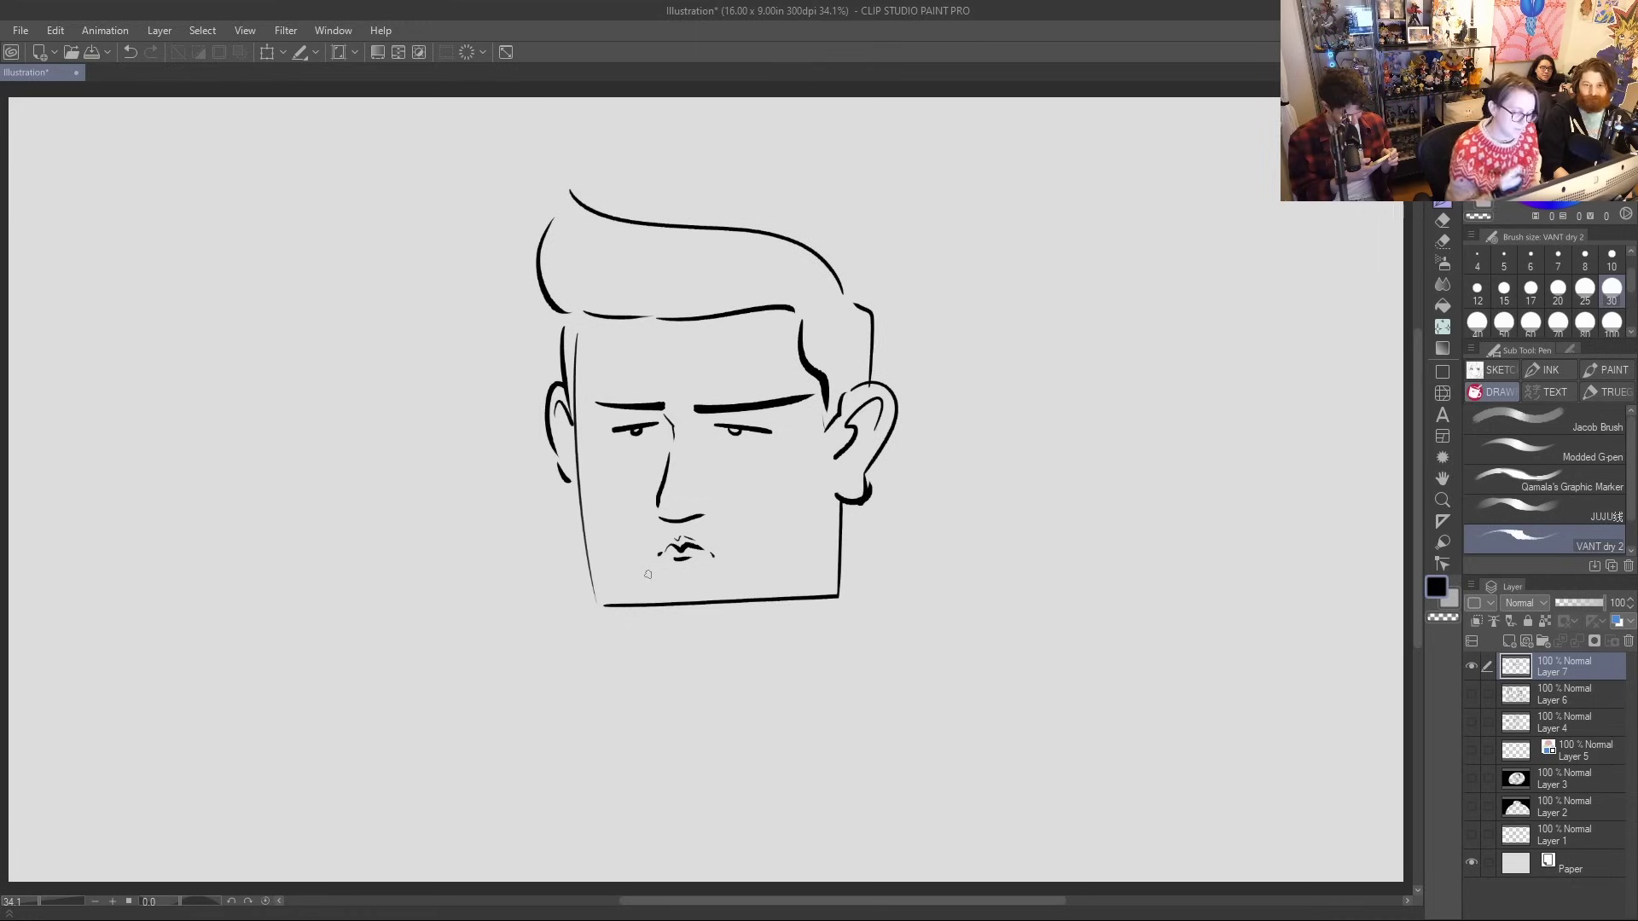
mouse_move(613, 431)
left_mouse_down()
mouse_move(770, 436)
mouse_move(641, 437)
mouse_move(737, 444)
left_mouse_up()
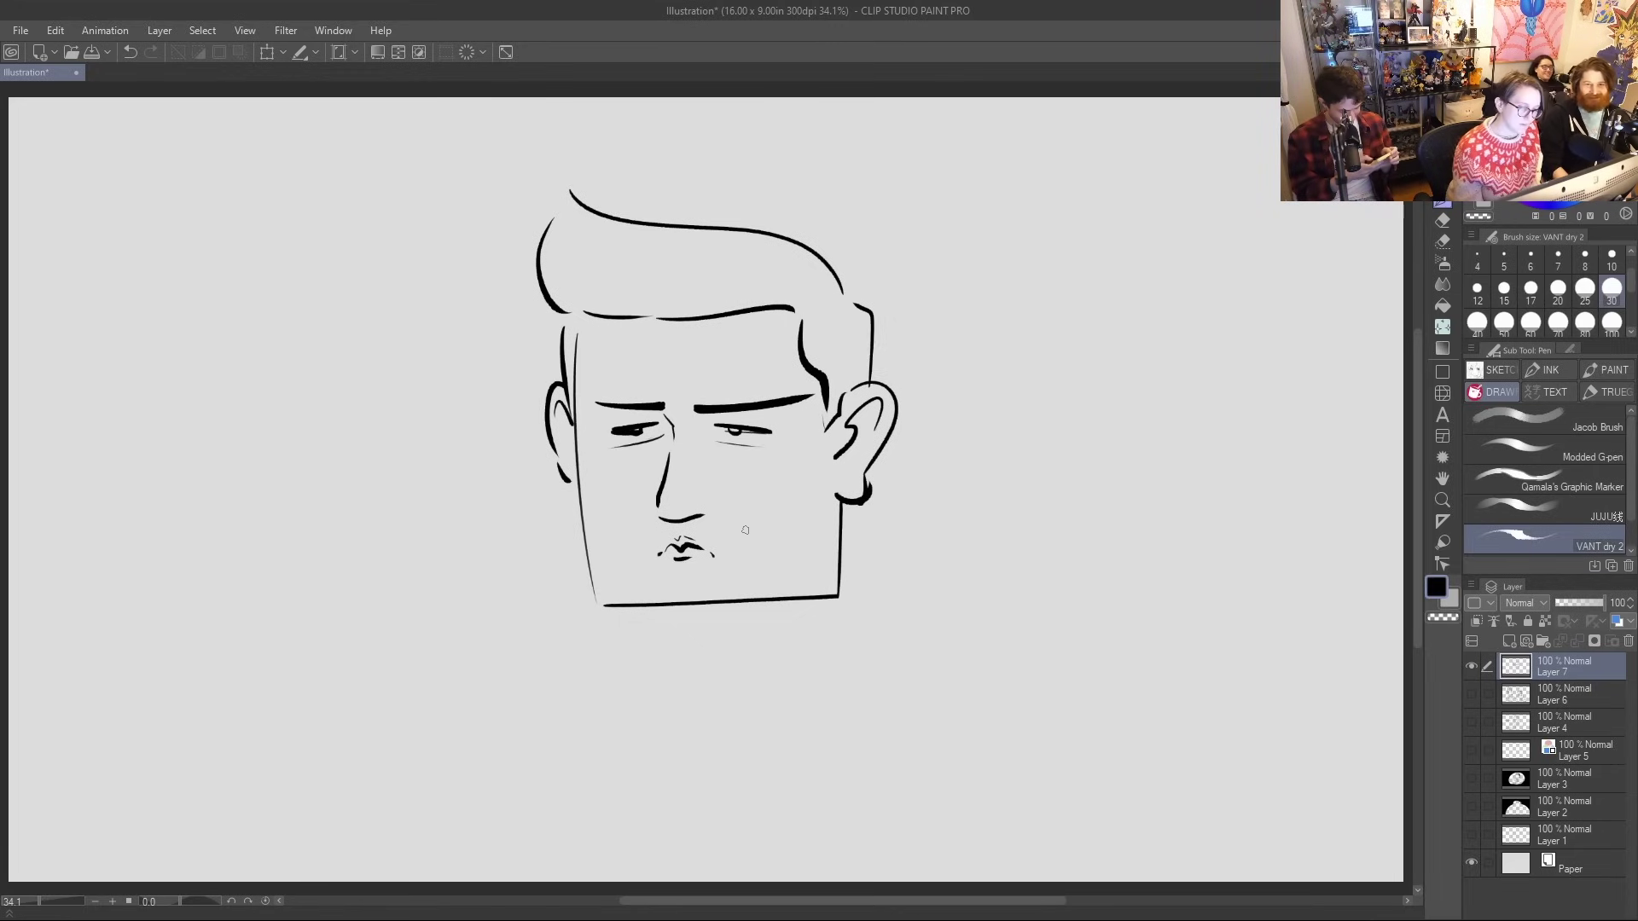
Add curved strands through the hair and a crease on each side of the mouth, and clear the drawing from the layer
left_click_drag(556, 247, 573, 314)
left_click_drag(588, 257, 619, 324)
mouse_move(611, 264)
left_mouse_down()
mouse_move(645, 323)
mouse_move(674, 322)
left_mouse_up()
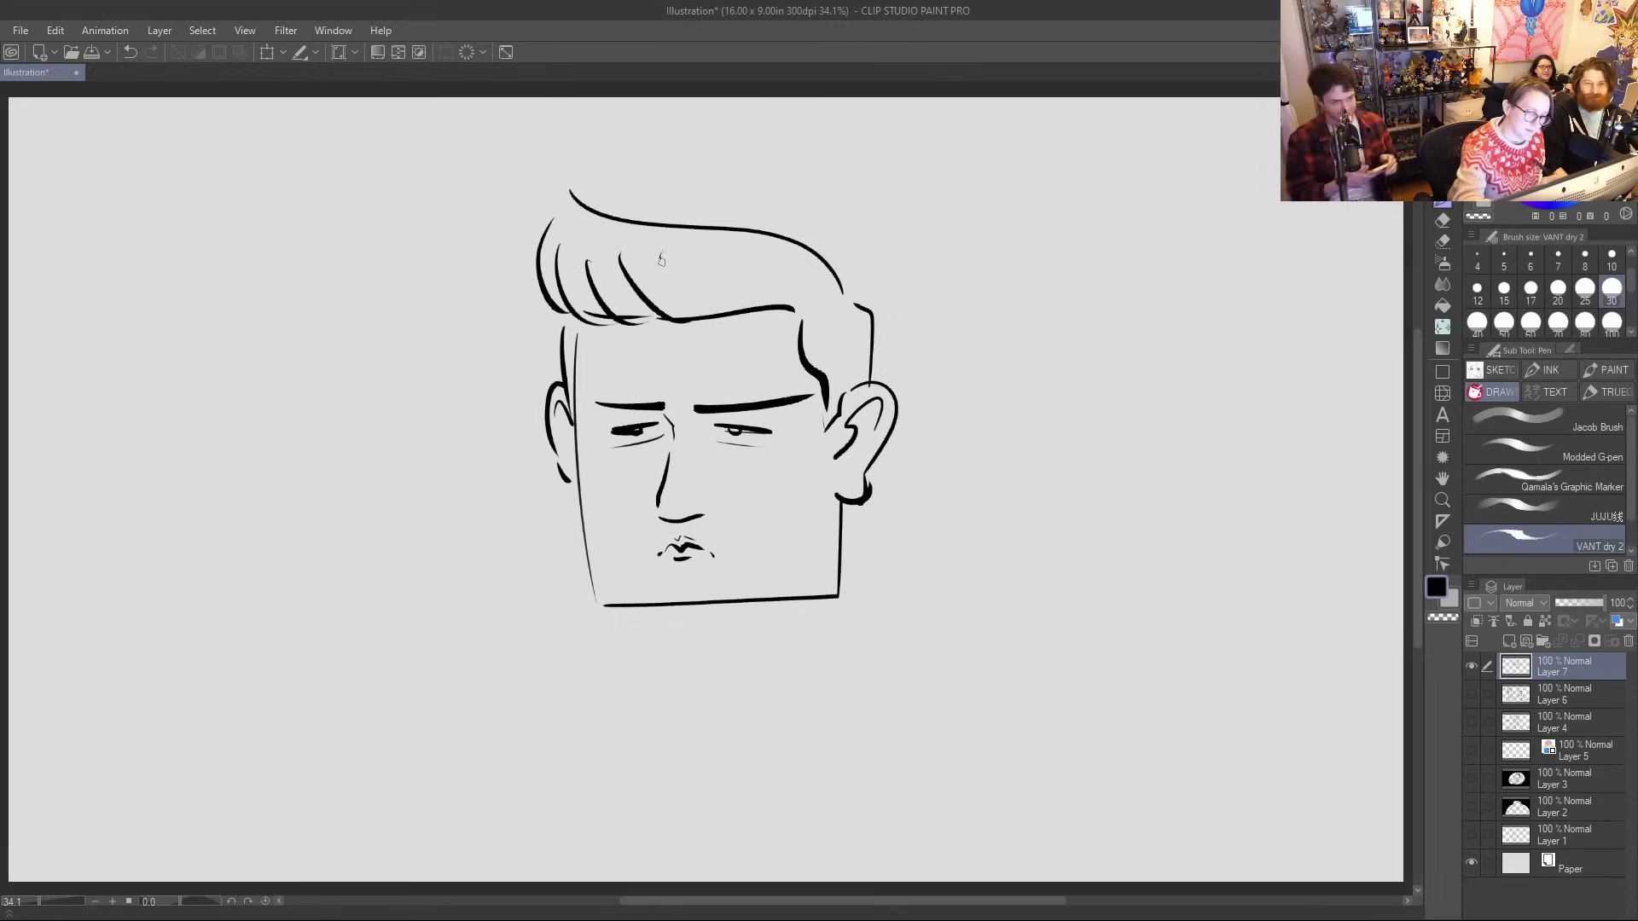
left_click_drag(661, 253, 713, 318)
left_click_drag(715, 269, 751, 306)
left_click_drag(762, 274, 789, 299)
left_click_drag(738, 529, 744, 569)
left_click_drag(632, 544, 635, 583)
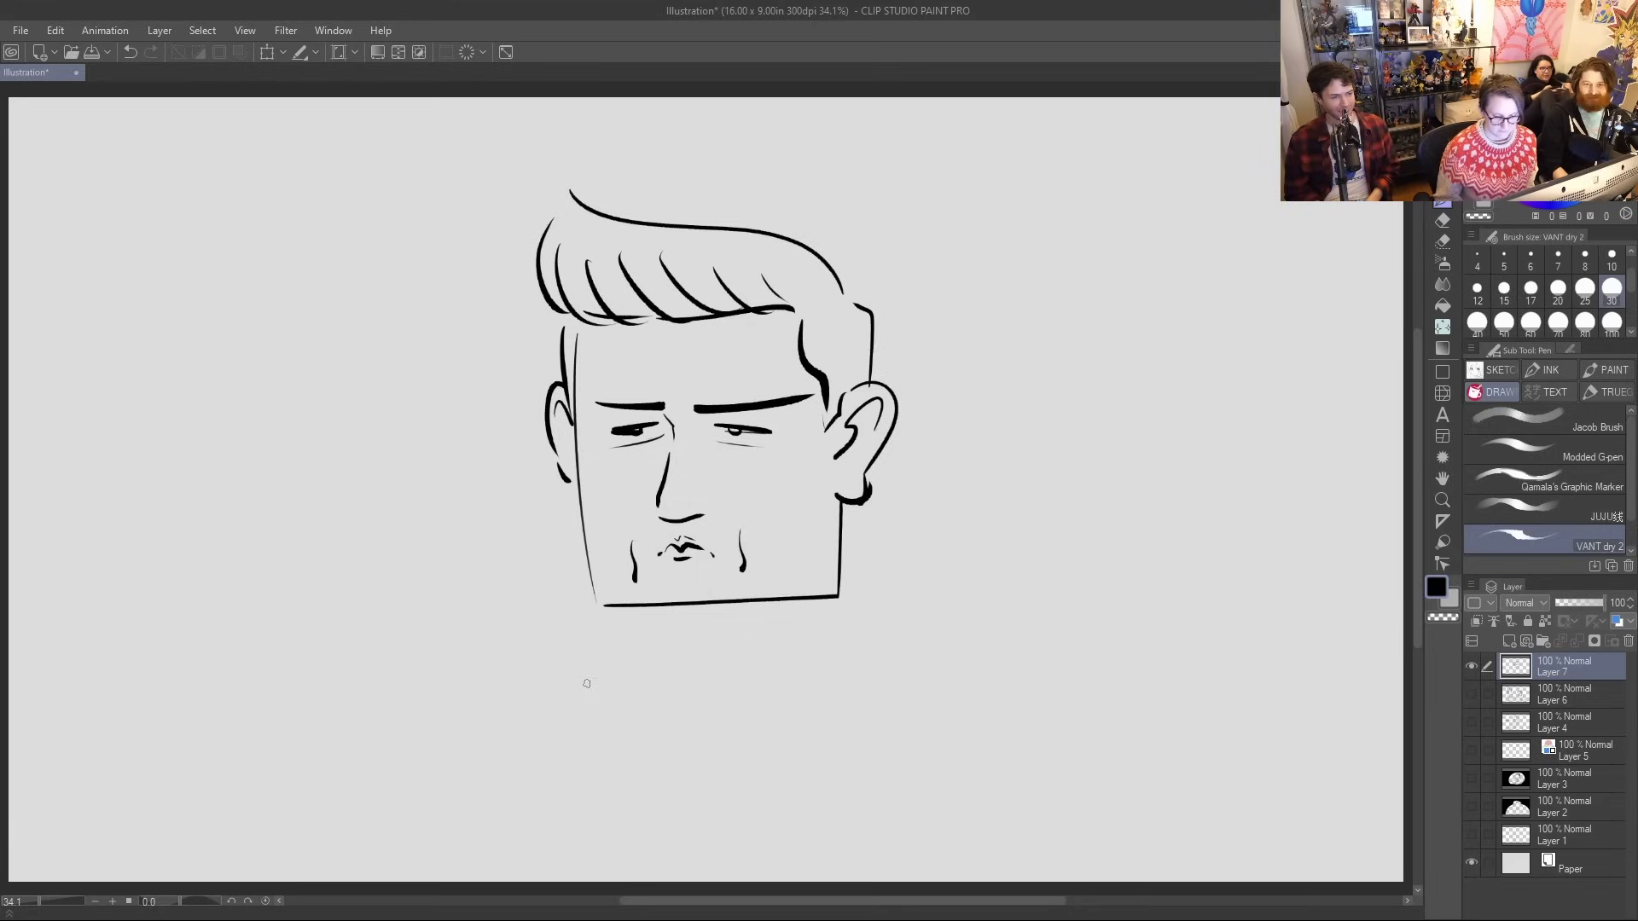
key("Delete")
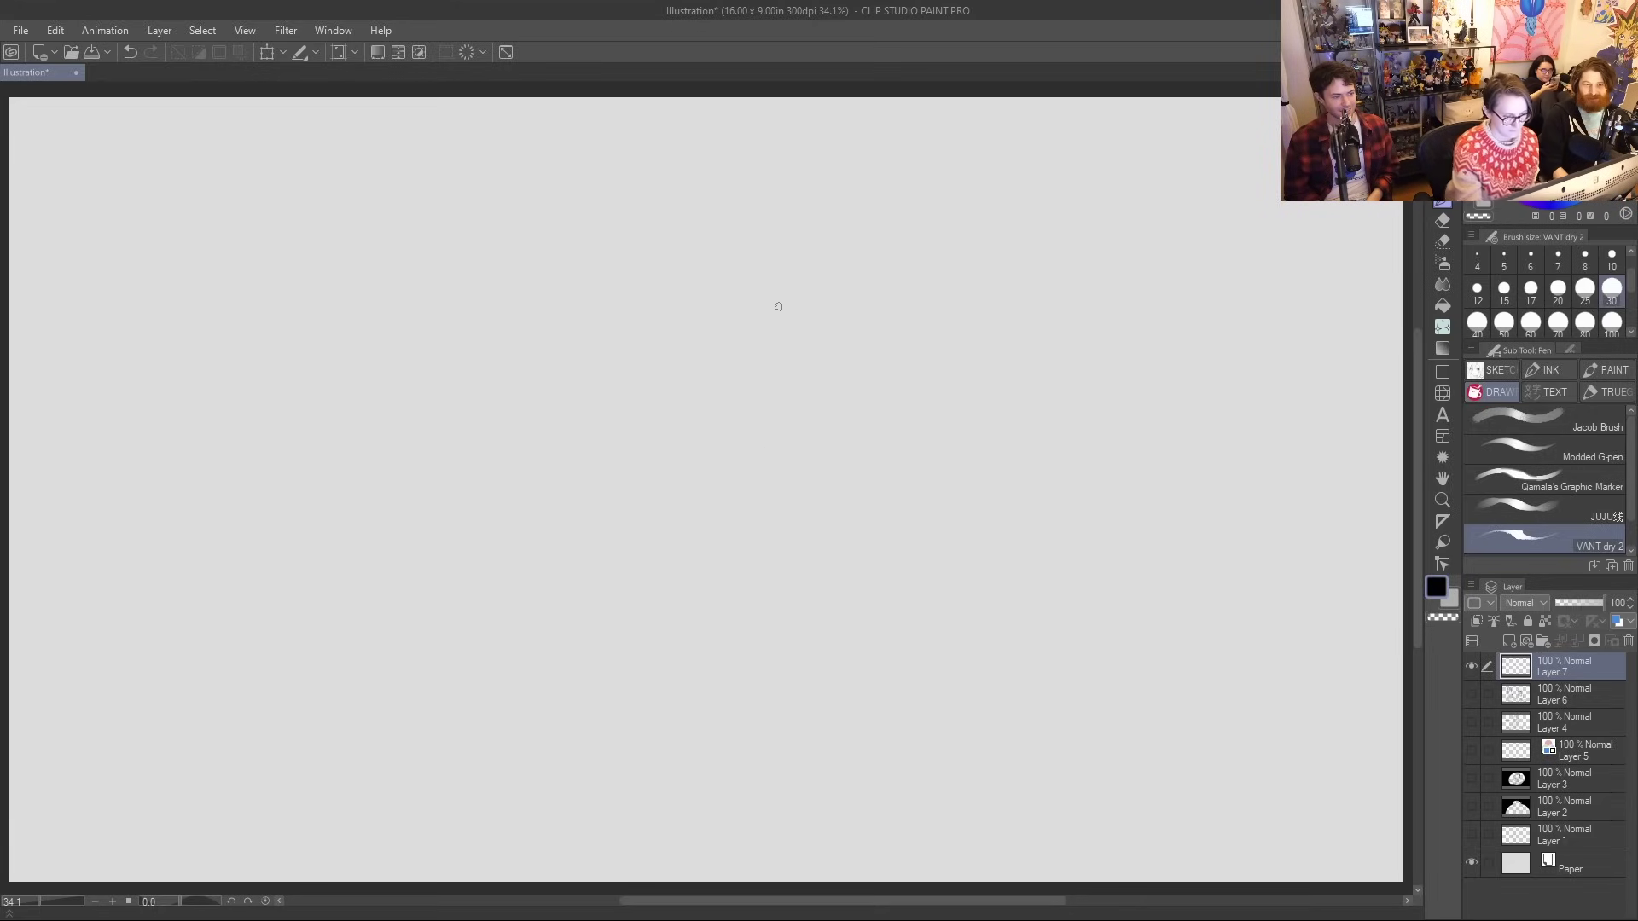
mouse_move(871, 326)
left_mouse_down()
mouse_move(868, 367)
mouse_move(906, 414)
left_mouse_up()
key("ctrl+z")
mouse_move(870, 331)
left_mouse_down()
mouse_move(882, 421)
mouse_move(949, 425)
mouse_move(979, 369)
mouse_move(972, 352)
mouse_move(866, 384)
left_mouse_up()
key("ctrl+z")
left_click_drag(864, 362, 858, 391)
key("ctrl+z")
key("ctrl+z")
key("ctrl+z")
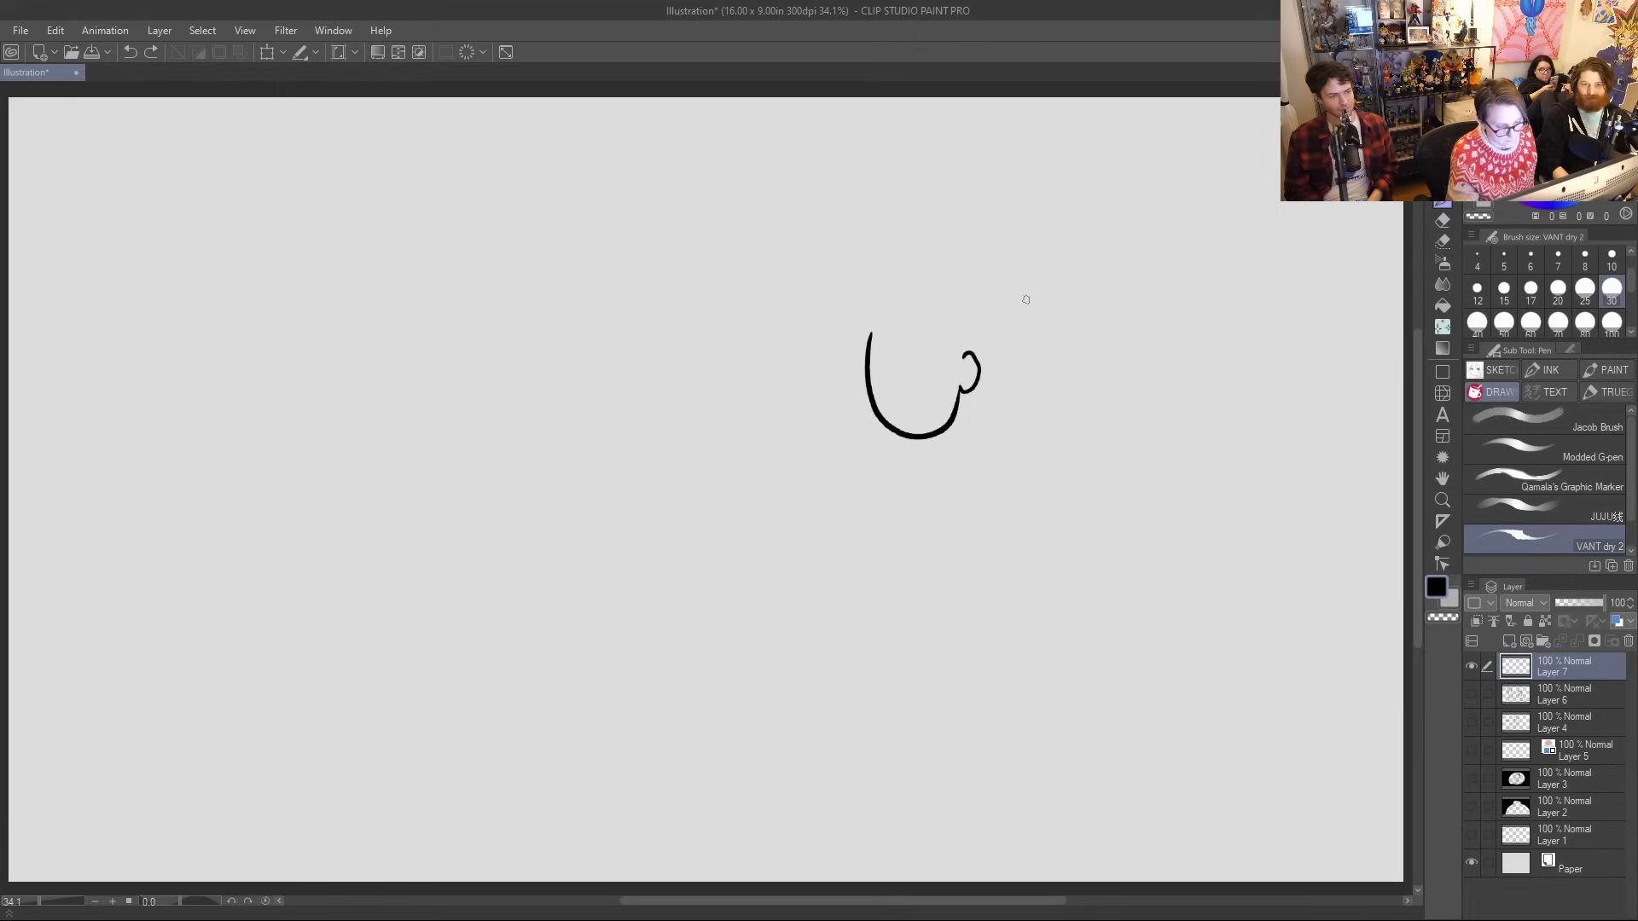
mouse_move(877, 352)
left_mouse_down()
mouse_move(951, 352)
mouse_move(903, 359)
mouse_move(890, 393)
left_mouse_up()
key("ctrl+z")
key("ctrl+z")
key("ctrl+z")
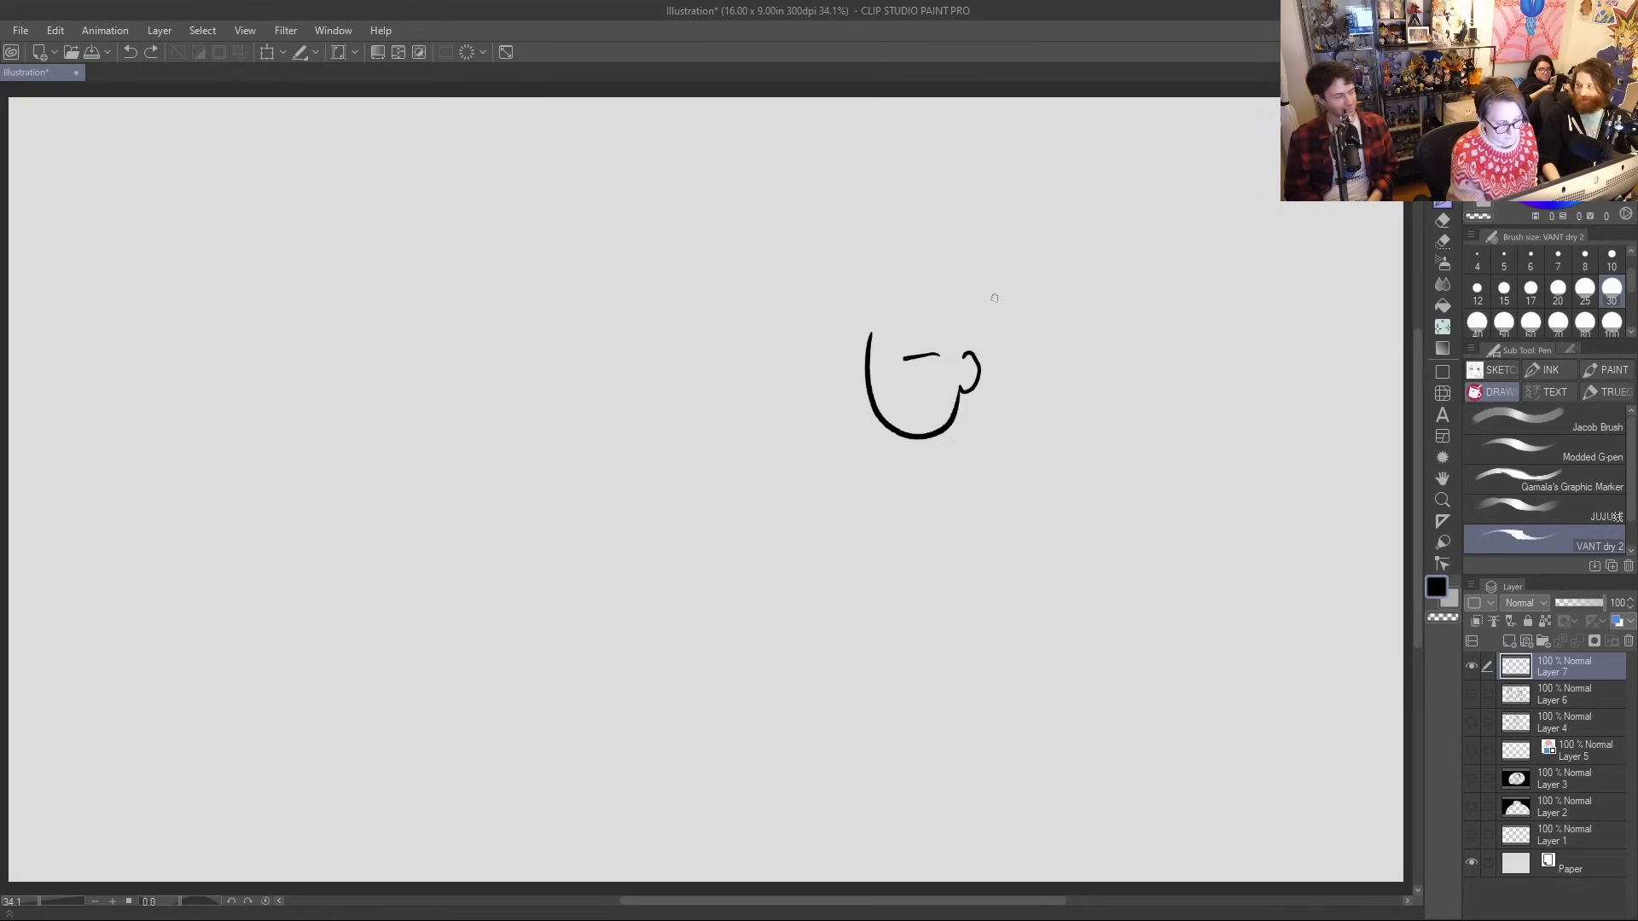
key("e")
mouse_move(884, 329)
left_mouse_down()
mouse_move(879, 422)
mouse_move(927, 425)
mouse_move(957, 384)
mouse_move(928, 431)
mouse_move(952, 420)
mouse_move(969, 355)
mouse_move(909, 361)
mouse_move(920, 387)
mouse_move(930, 362)
mouse_move(865, 419)
mouse_move(914, 453)
mouse_move(946, 403)
mouse_move(889, 435)
mouse_move(931, 430)
mouse_move(914, 432)
mouse_move(961, 390)
mouse_move(946, 372)
mouse_move(860, 386)
mouse_move(884, 367)
mouse_move(935, 368)
left_mouse_up()
key("p")
key("ctrl+z")
key("ctrl+z")
key("ctrl+z")
key("ctrl+z")
key("ctrl+z")
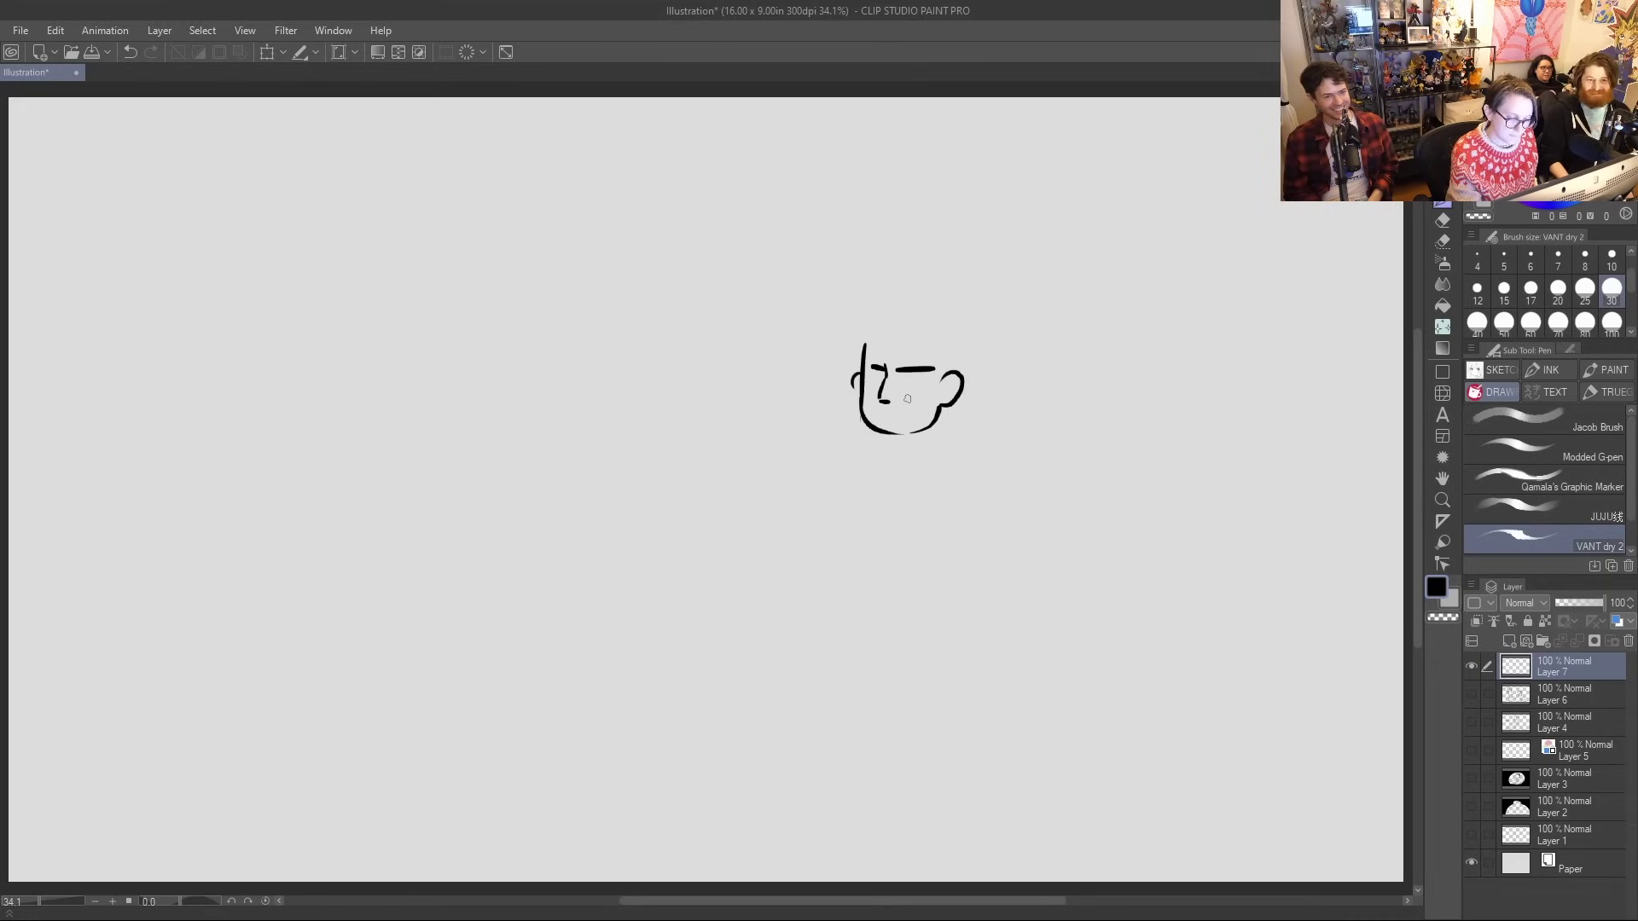
Draw a small man's head with a rounded jaw, flat brows, narrowed eyes, a small mouth and short side-swept hair
left_click_drag(883, 414, 887, 416)
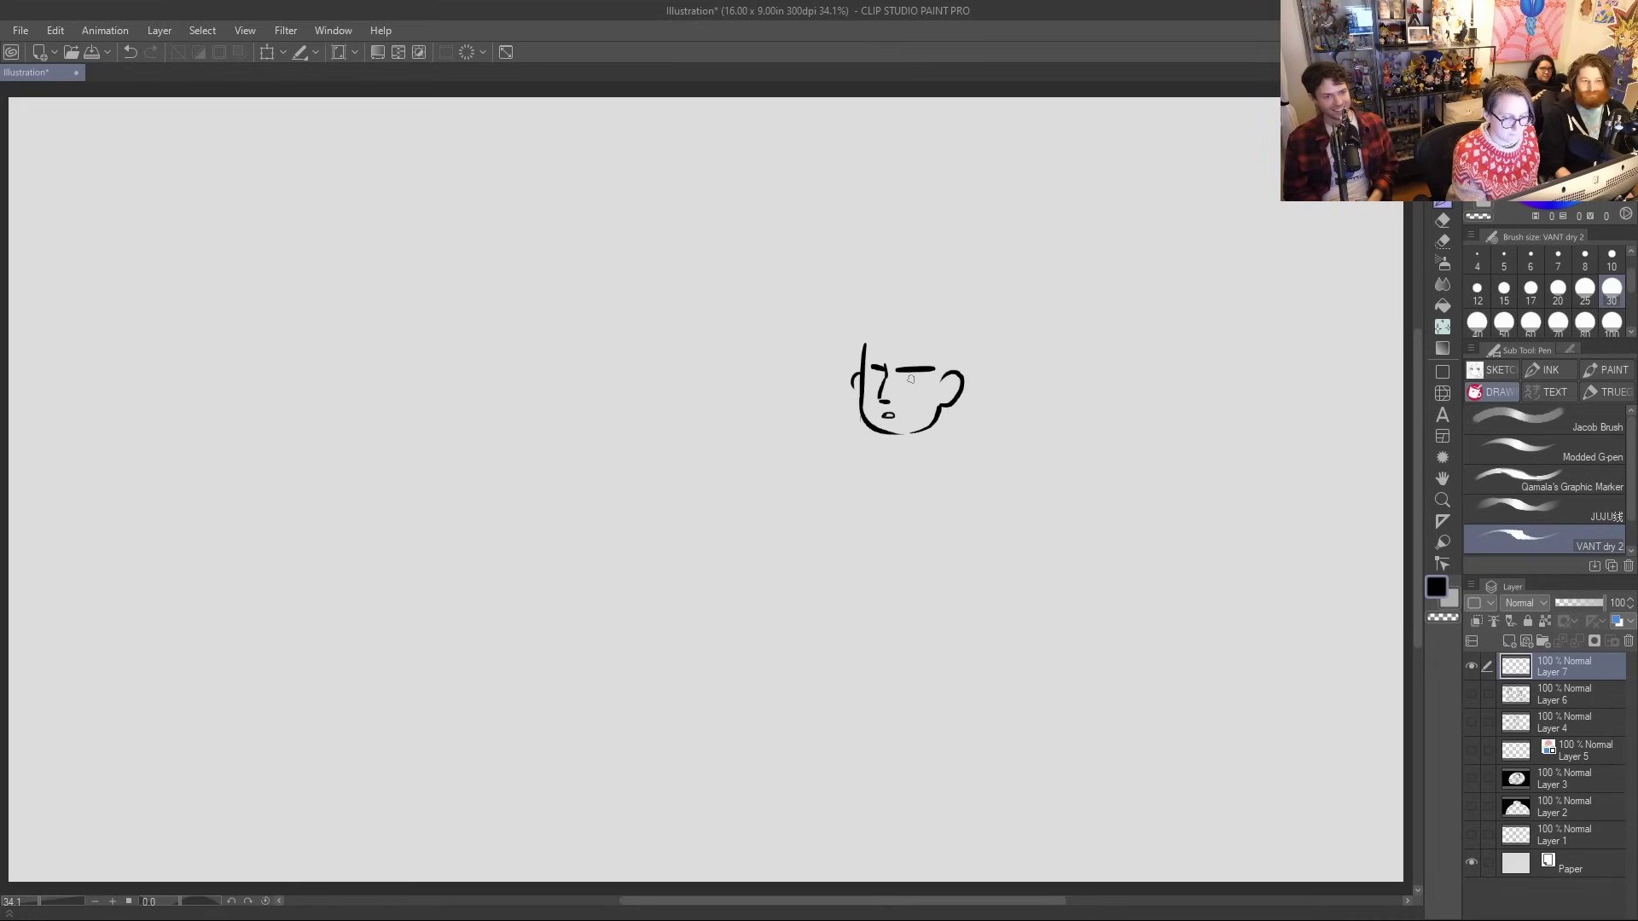
left_click_drag(898, 376, 922, 377)
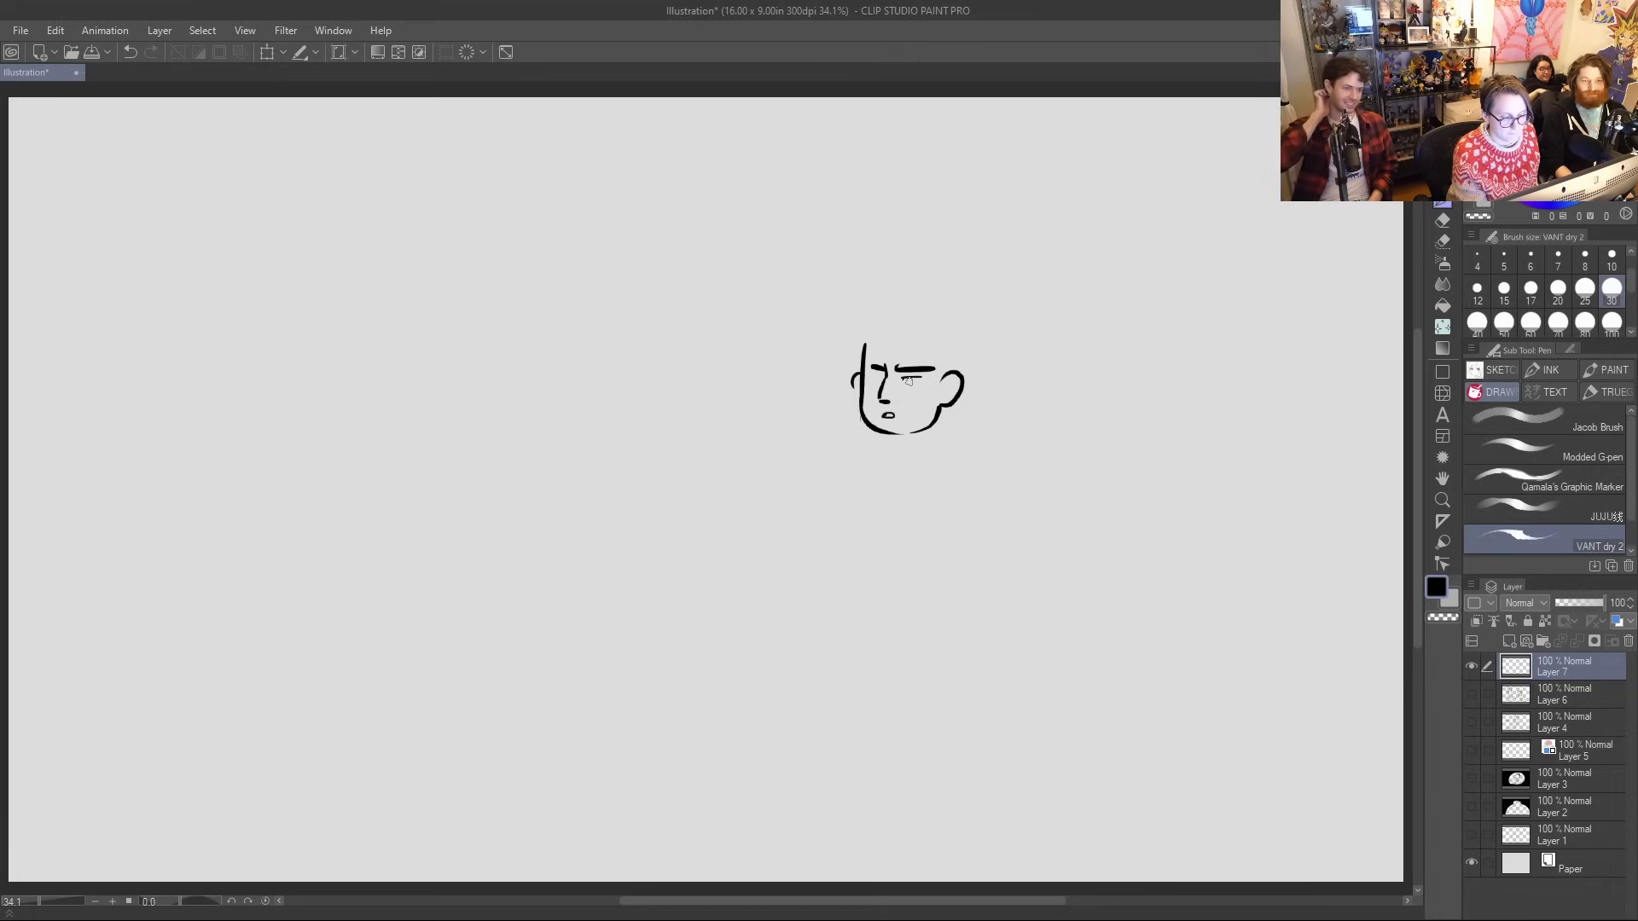
mouse_move(906, 378)
left_mouse_down()
mouse_move(881, 377)
mouse_move(913, 414)
mouse_move(891, 417)
mouse_move(945, 345)
mouse_move(862, 343)
left_mouse_up()
key("e")
key("p")
mouse_move(943, 353)
left_mouse_down()
mouse_move(939, 324)
mouse_move(855, 338)
mouse_move(854, 360)
left_mouse_up()
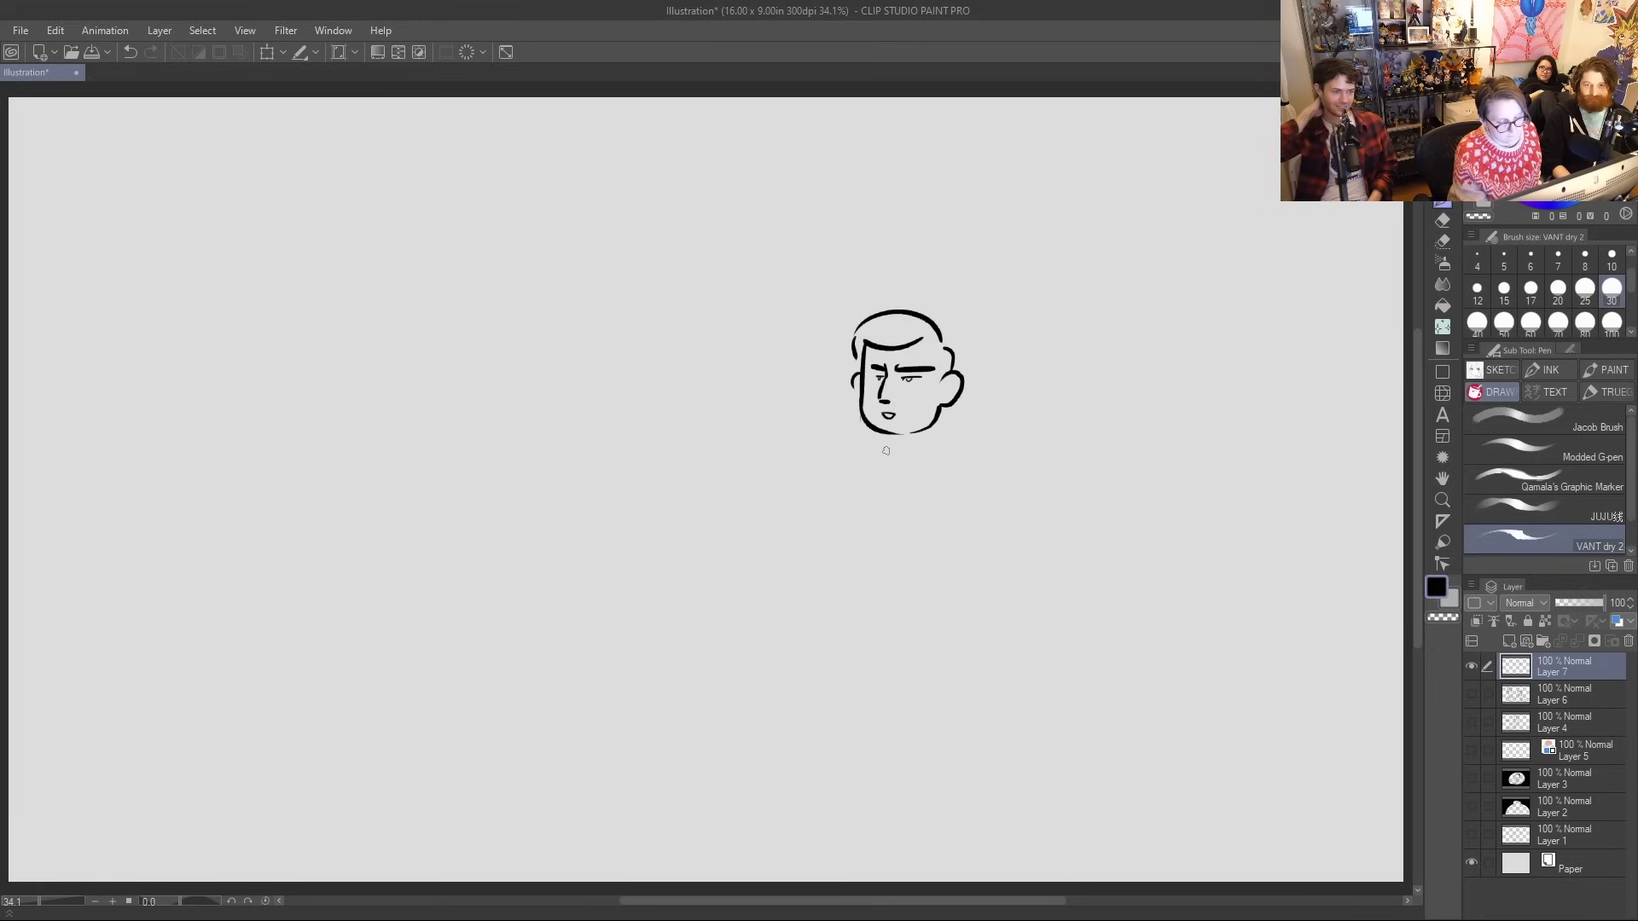
Draw a pointed shirt collar, sloping shoulders and outward-bent arms below the small head
mouse_move(942, 408)
left_mouse_down()
mouse_move(909, 465)
mouse_move(944, 407)
mouse_move(826, 492)
left_mouse_up()
key("ctrl+z")
left_click_drag(797, 534, 845, 564)
mouse_move(961, 443)
left_mouse_down()
mouse_move(1039, 492)
mouse_move(1008, 555)
mouse_move(892, 429)
mouse_move(921, 452)
mouse_move(937, 439)
left_mouse_up()
Draw the man's long straight torso and legs down to simple shoes on a flat ground line
mouse_move(908, 439)
left_mouse_down()
mouse_move(871, 570)
mouse_move(883, 618)
left_mouse_up()
key("ctrl+z")
left_click_drag(863, 488, 896, 783)
left_click_drag(998, 491, 1007, 796)
key("ctrl+z")
left_click_drag(971, 507, 1000, 824)
mouse_move(925, 650)
left_mouse_down()
mouse_move(946, 802)
mouse_move(841, 831)
mouse_move(995, 819)
mouse_move(923, 813)
mouse_move(913, 830)
left_mouse_up()
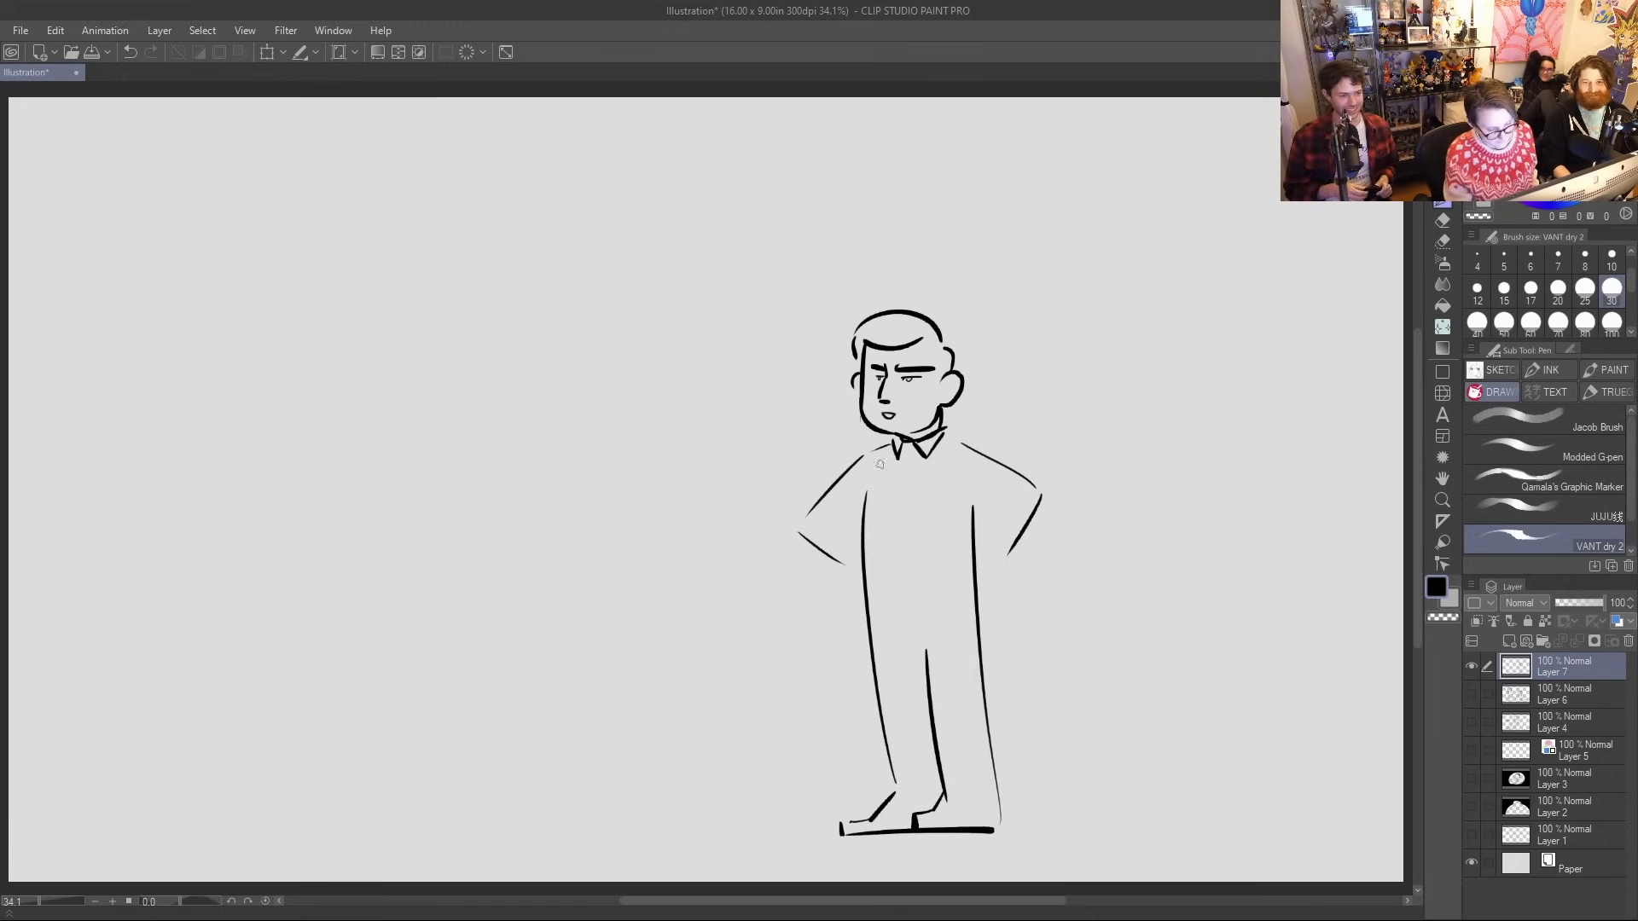
Redraw the bent arm on the side he faces closer to the body and erase its old outline
mouse_move(858, 457)
left_mouse_down()
mouse_move(809, 541)
mouse_move(862, 583)
left_mouse_up()
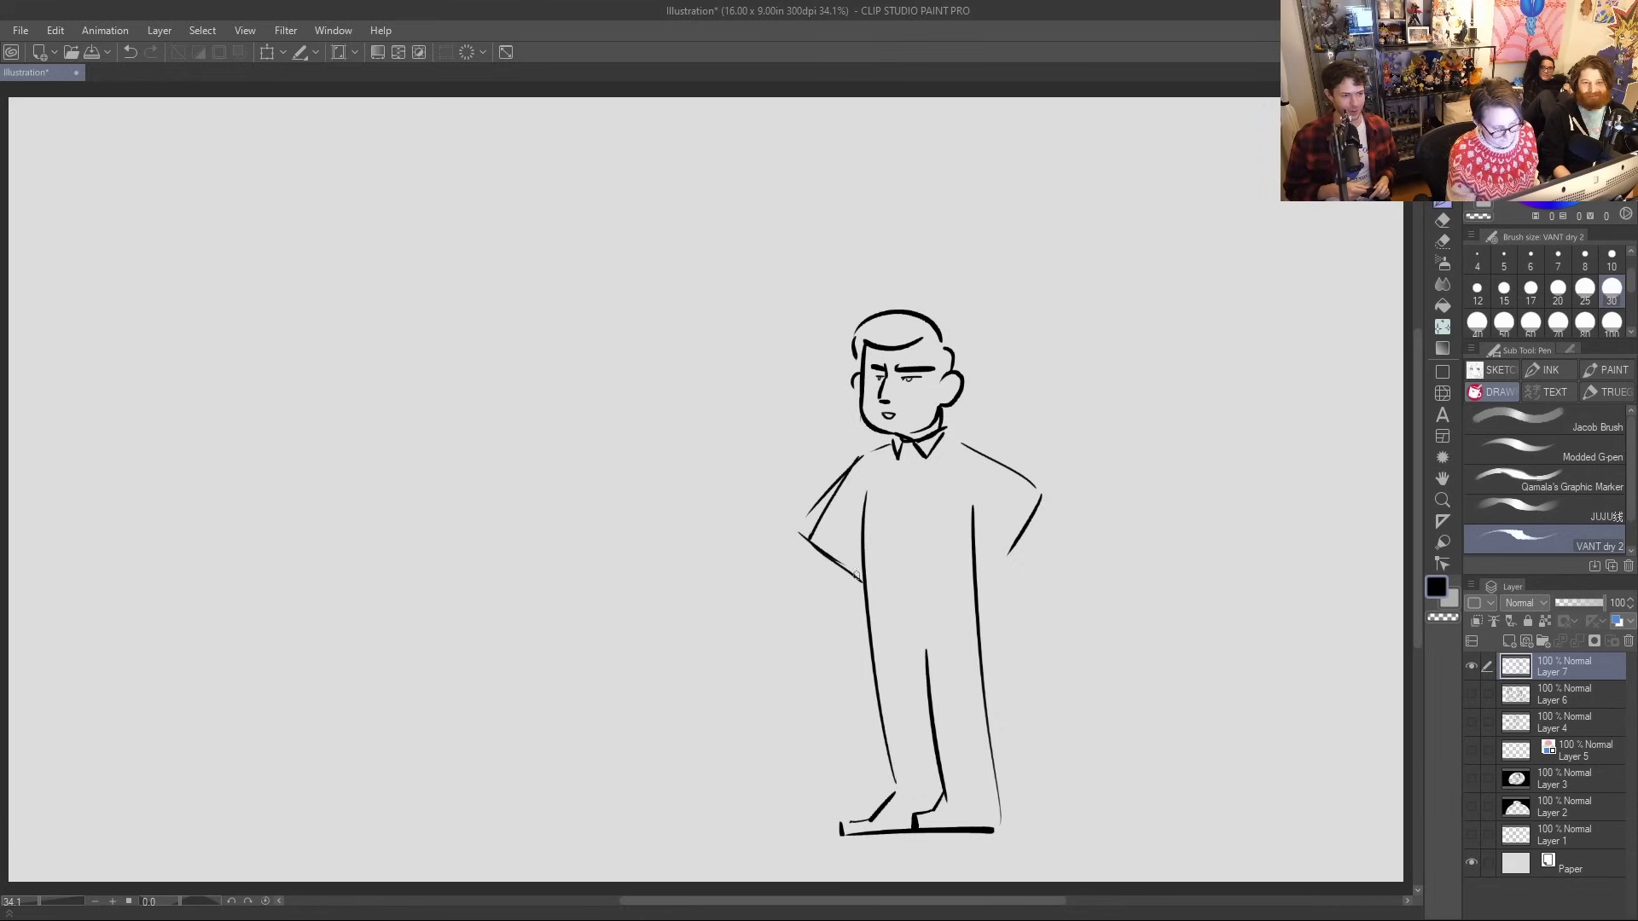
key("e")
left_click_drag(844, 459, 806, 503)
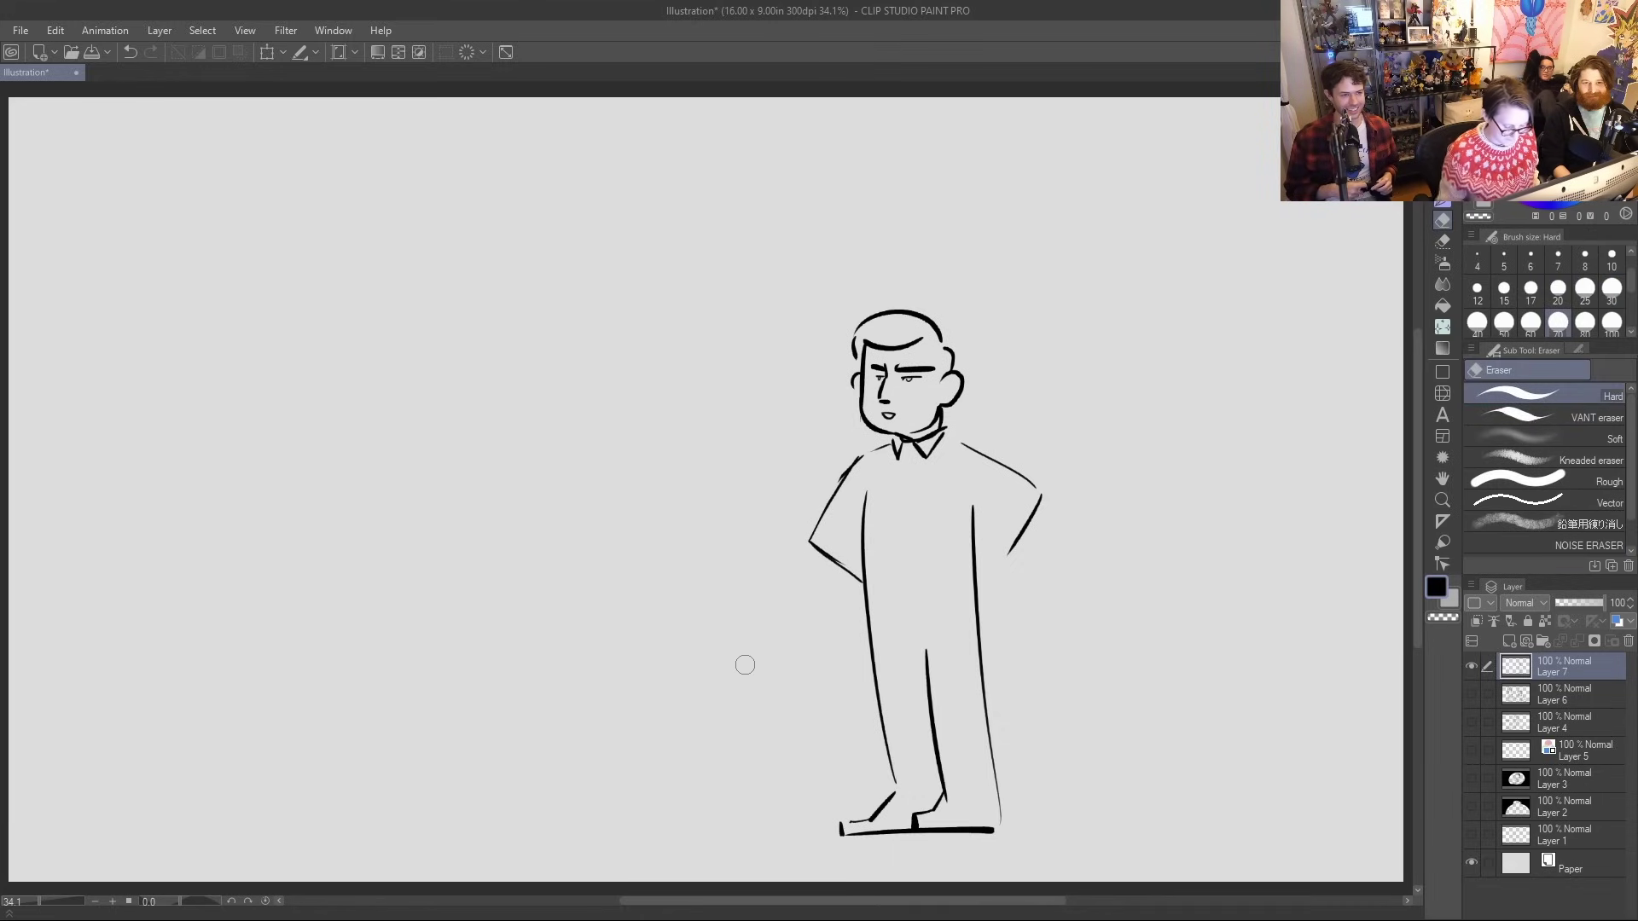
key("p")
View the Tito Snoopy drawing on Layer 3 by itself, and return to the standing man on Layer 7
left_click(1470, 665)
left_click(1471, 778)
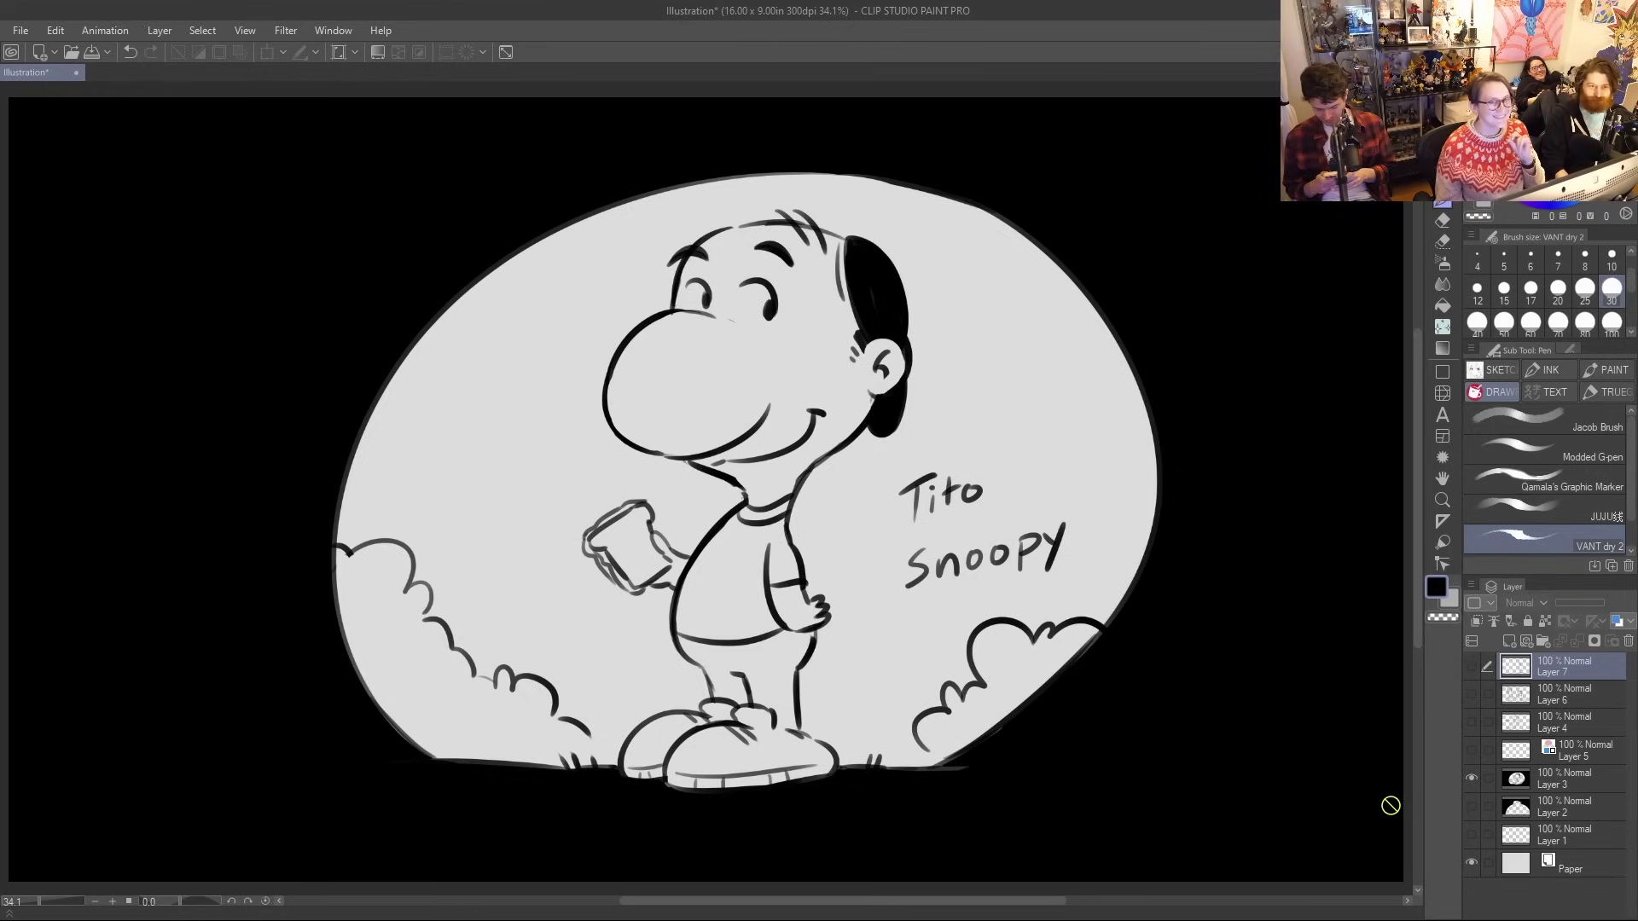
left_click(1471, 777)
left_click(1472, 665)
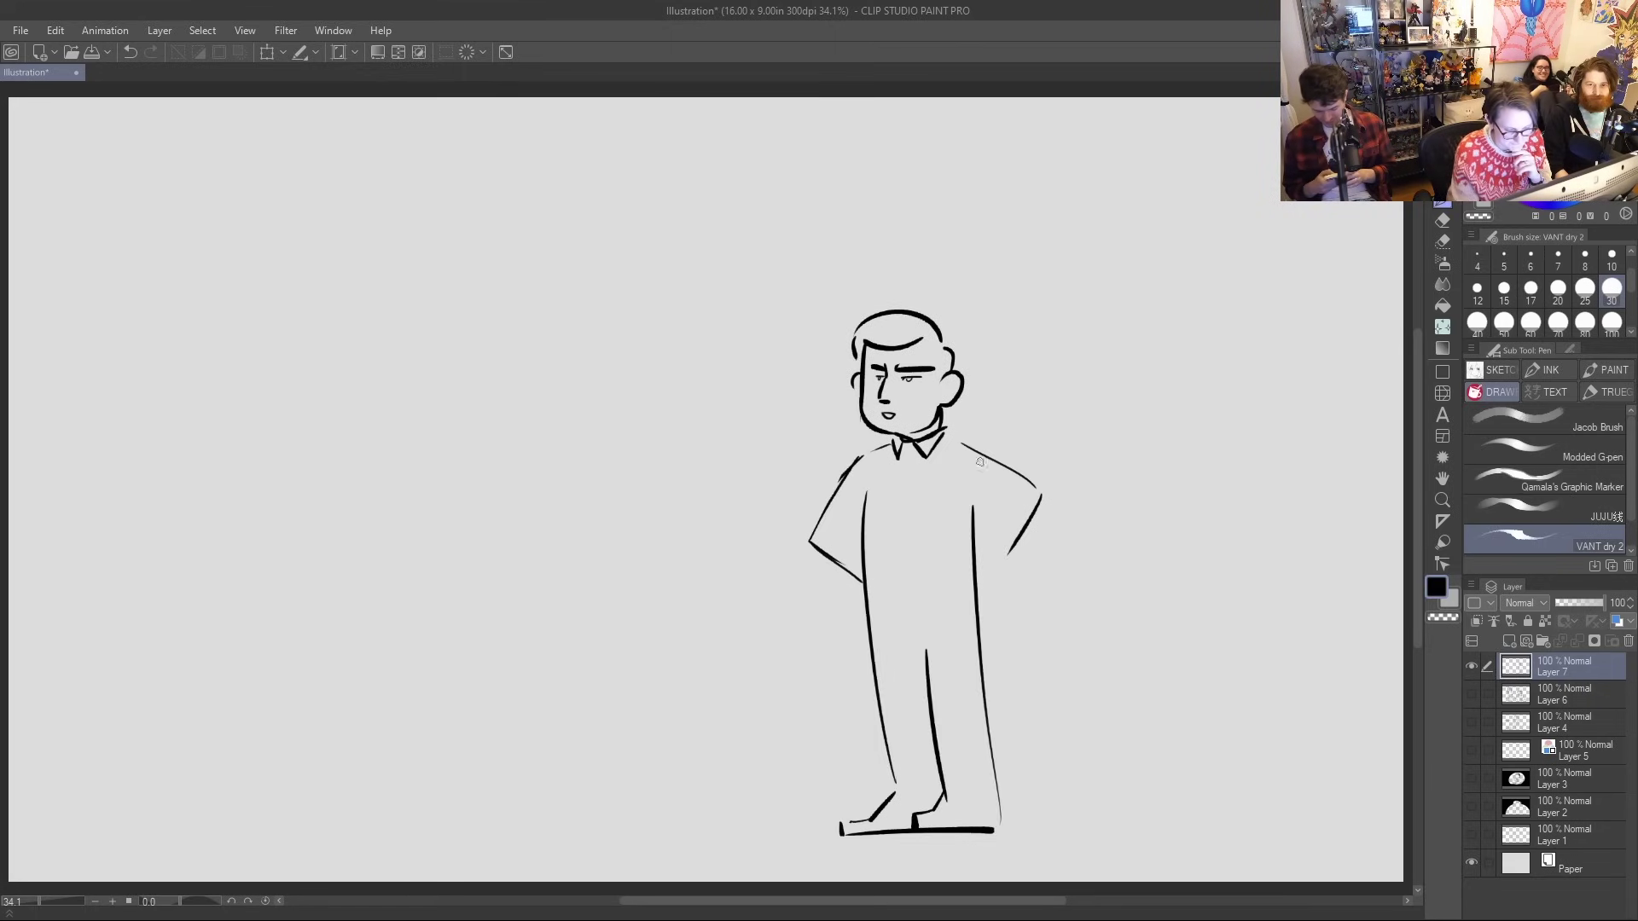
Draw a trouser waistband with a button and belt loops, and erase the outward-bent arm on the ear side
mouse_move(979, 452)
left_mouse_down()
mouse_move(1067, 524)
mouse_move(987, 577)
left_mouse_up()
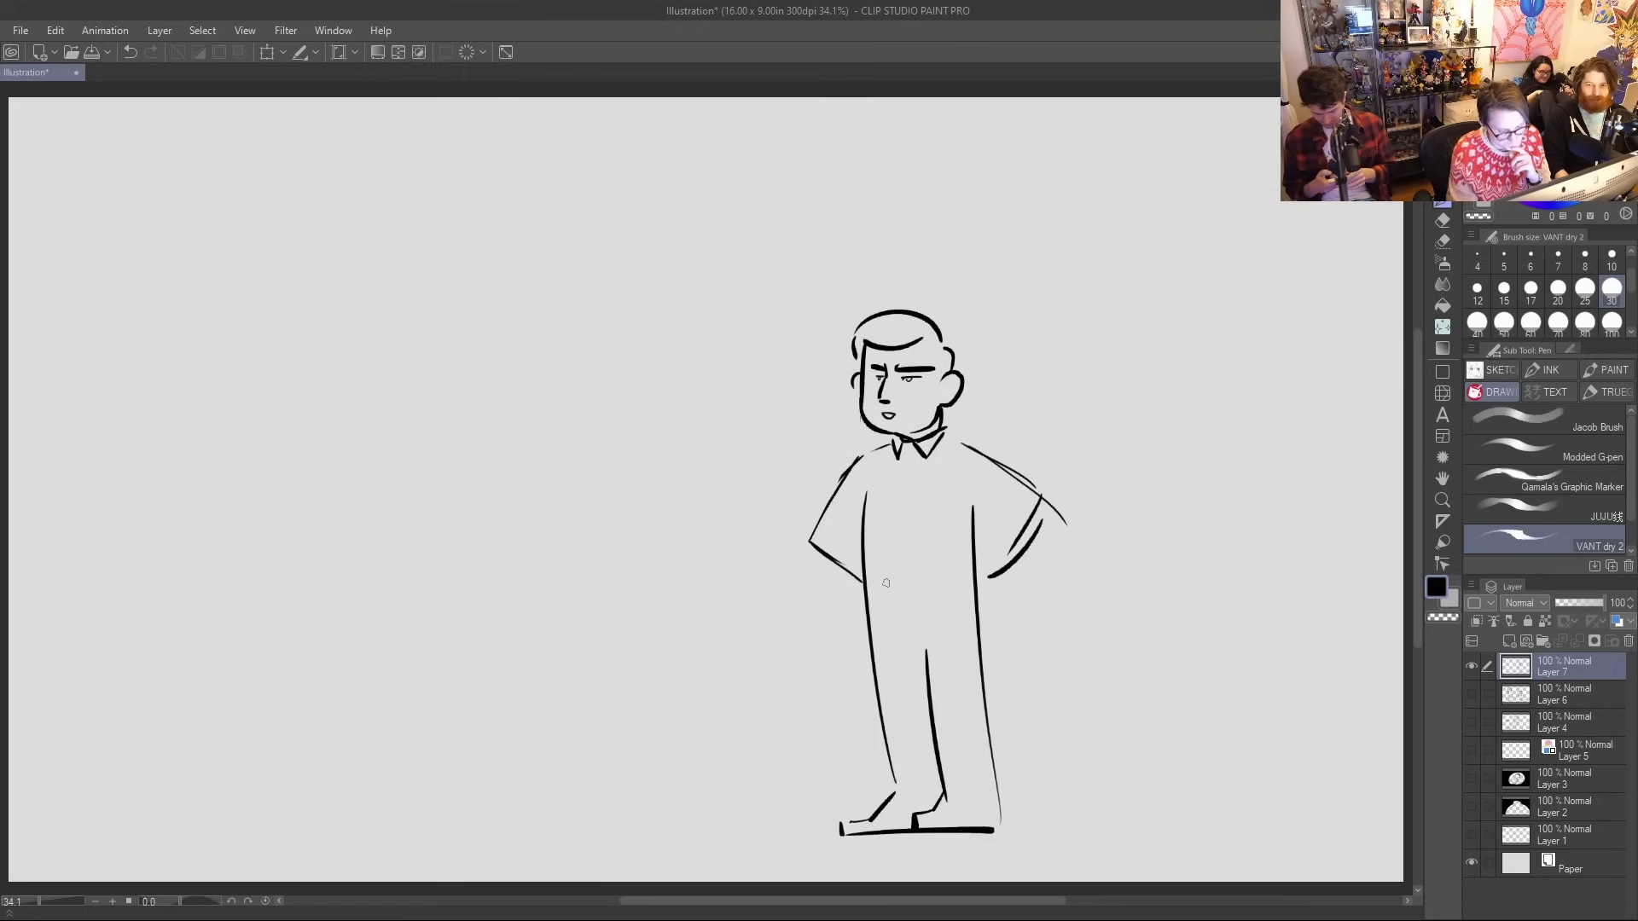
mouse_move(870, 572)
left_mouse_down()
mouse_move(965, 571)
mouse_move(877, 587)
mouse_move(952, 590)
left_mouse_up()
key("ctrl+z")
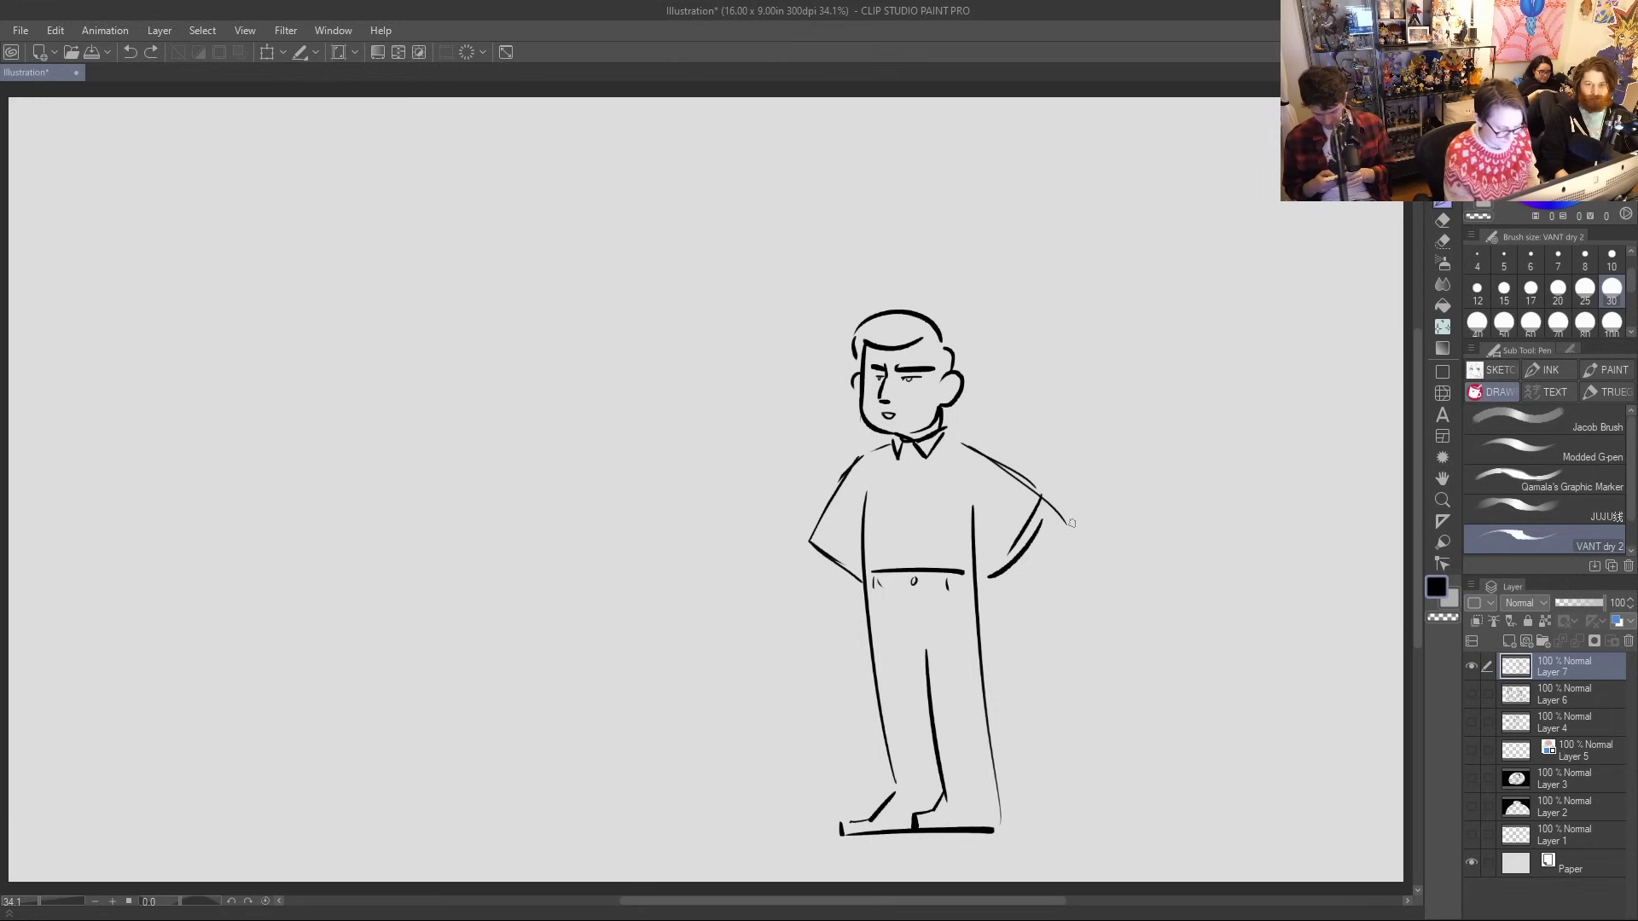
key("e")
mouse_move(1064, 513)
left_mouse_down()
mouse_move(990, 574)
mouse_move(1036, 490)
mouse_move(960, 439)
left_mouse_up()
key("p")
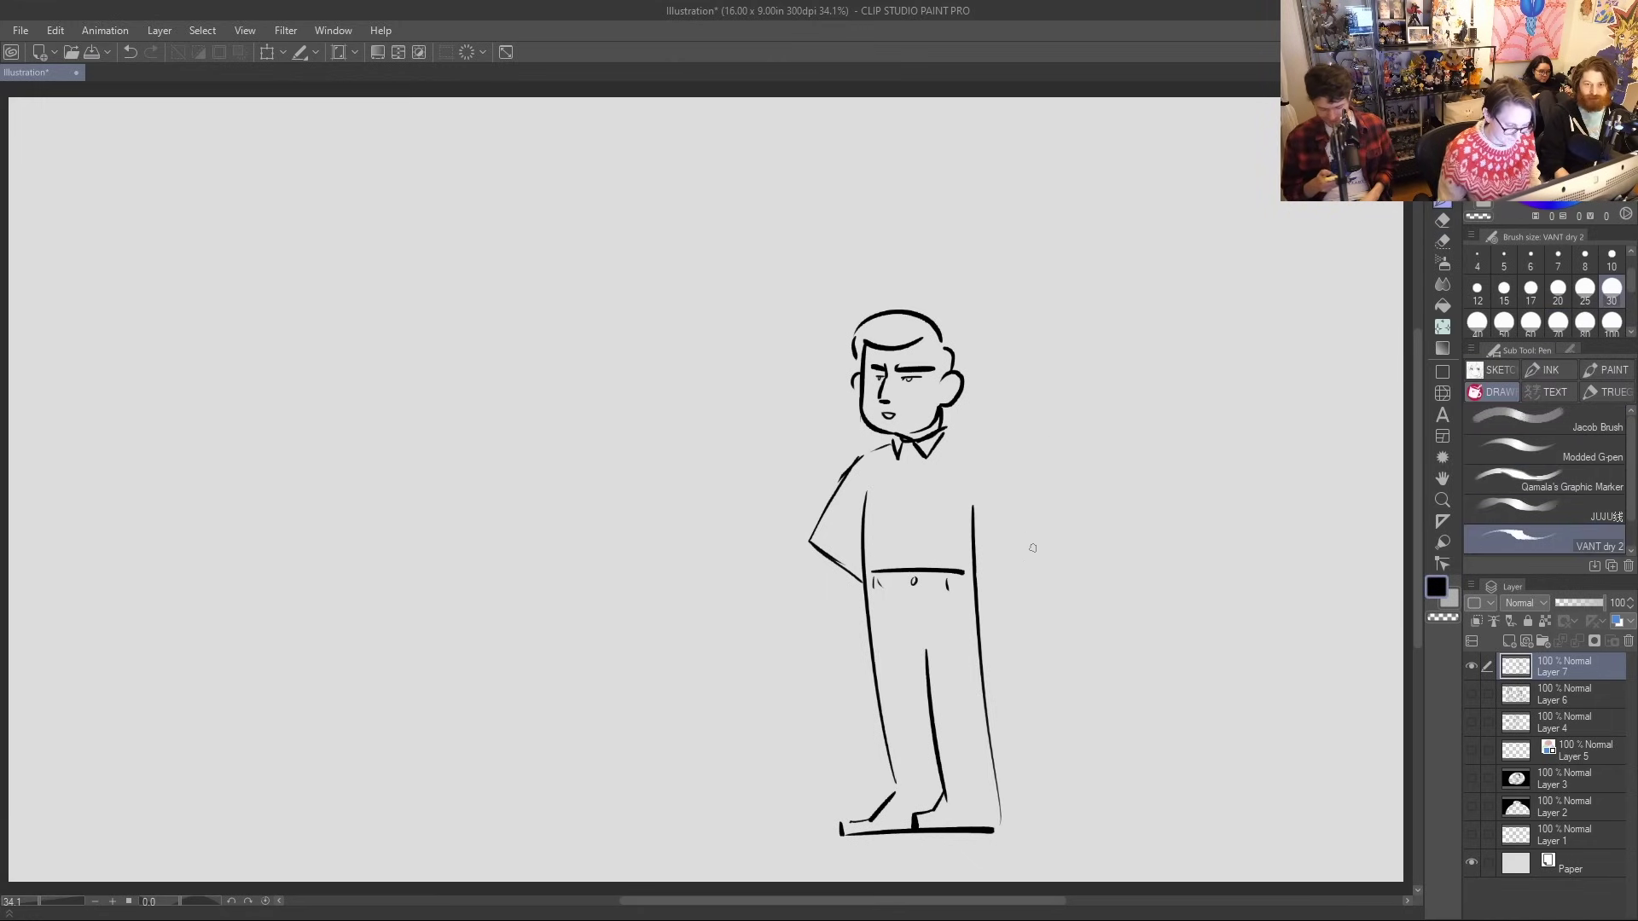
Add the inner elbow lines of the far arm, and refine the face by trimming the brow and hatching the hair above the ear
mouse_move(829, 544)
left_mouse_down()
mouse_move(863, 513)
mouse_move(847, 551)
left_mouse_up()
key("e")
left_click_drag(900, 364, 886, 362)
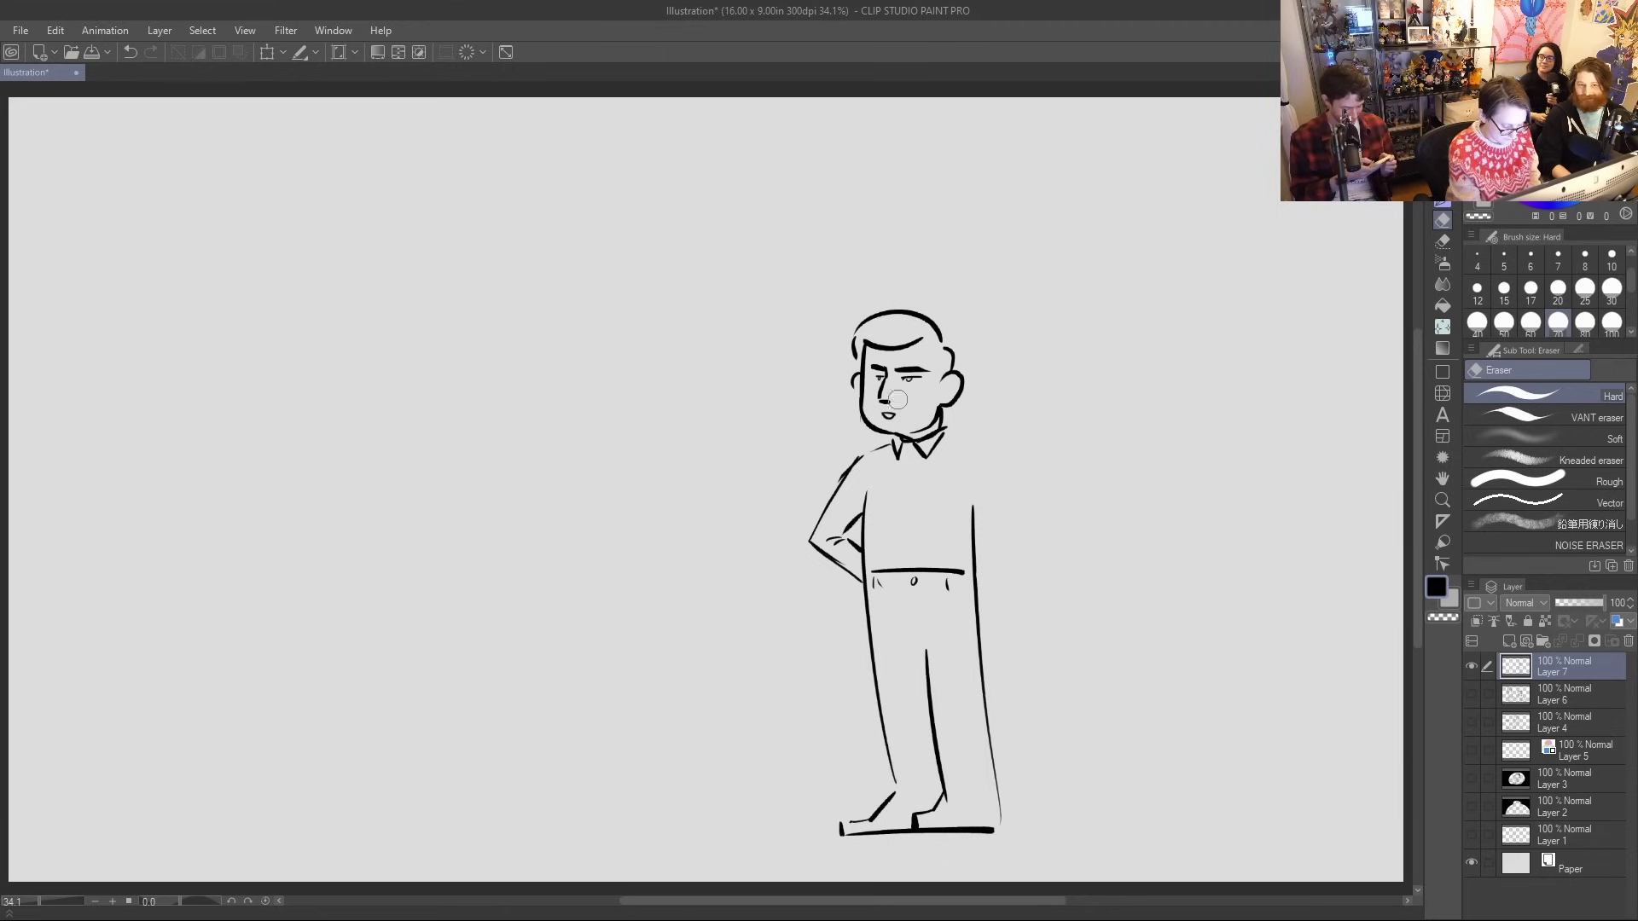
key("p")
mouse_move(930, 368)
left_mouse_down()
mouse_move(954, 402)
mouse_move(932, 332)
left_mouse_up()
key("ctrl+z")
key("ctrl+z")
Redraw the near arm bent outward at the elbow, with a sleeve fold and the hand resting on the hip
left_click_drag(953, 437, 1030, 528)
key("ctrl+z")
mouse_move(987, 452)
left_mouse_down()
mouse_move(1039, 517)
mouse_move(987, 583)
mouse_move(954, 587)
mouse_move(981, 587)
mouse_move(986, 562)
mouse_move(965, 552)
mouse_move(1011, 527)
mouse_move(982, 513)
mouse_move(1003, 536)
mouse_move(1037, 523)
mouse_move(1005, 535)
left_mouse_up()
left_click_drag(997, 546, 1002, 587)
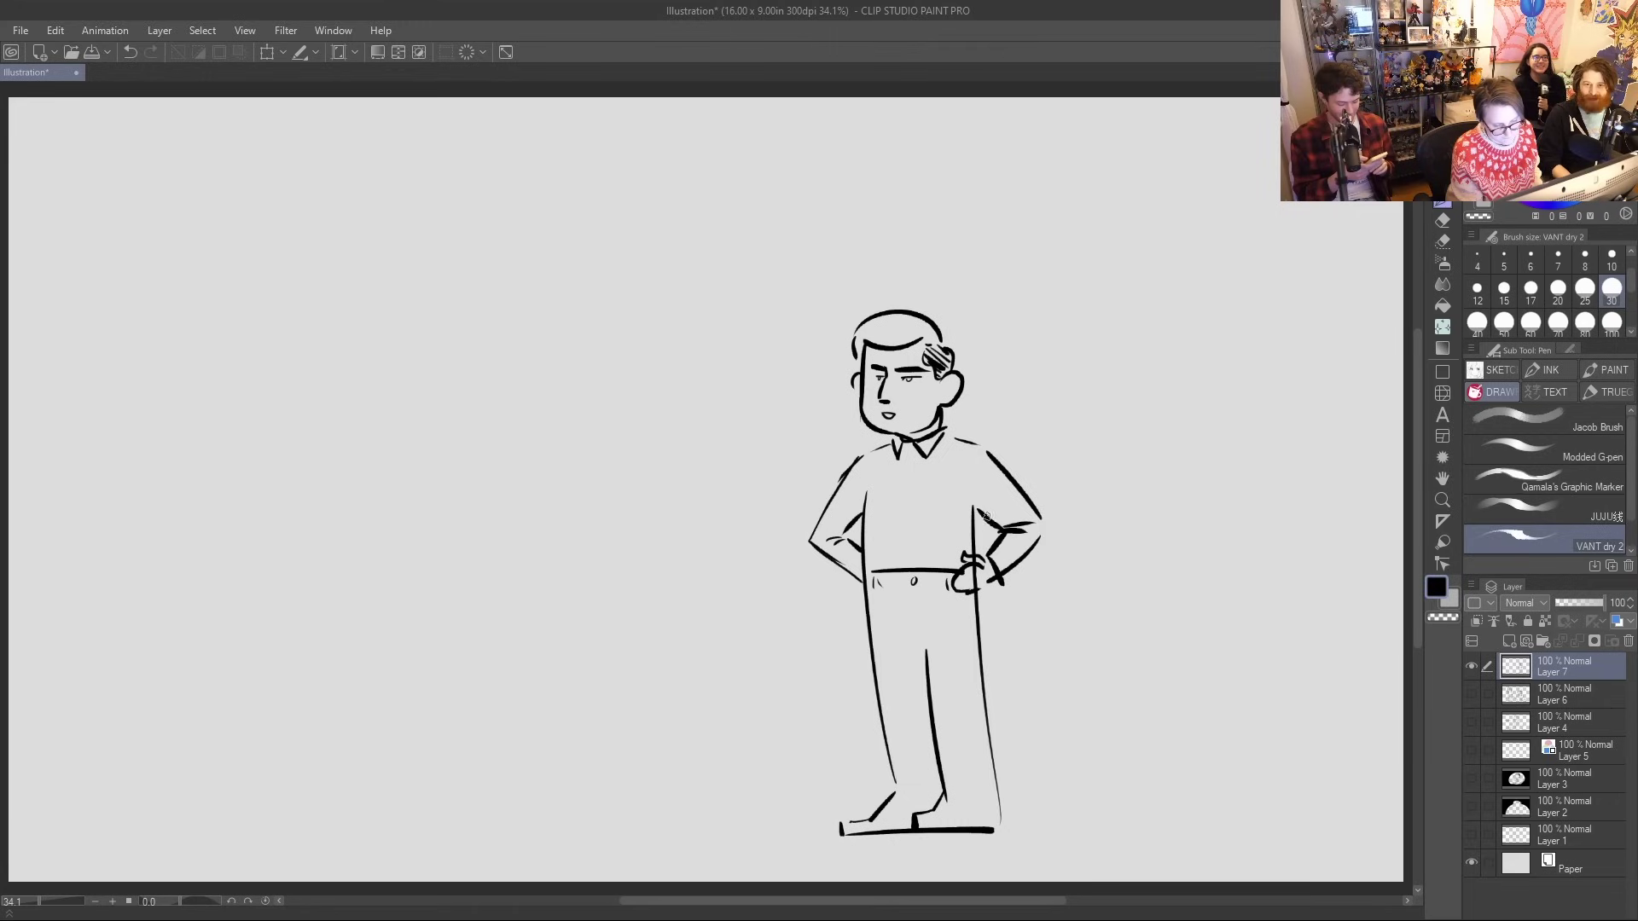
Draw the shirt placket with a column of small buttons, and add thin creases down both trouser legs
left_click_drag(904, 458, 905, 567)
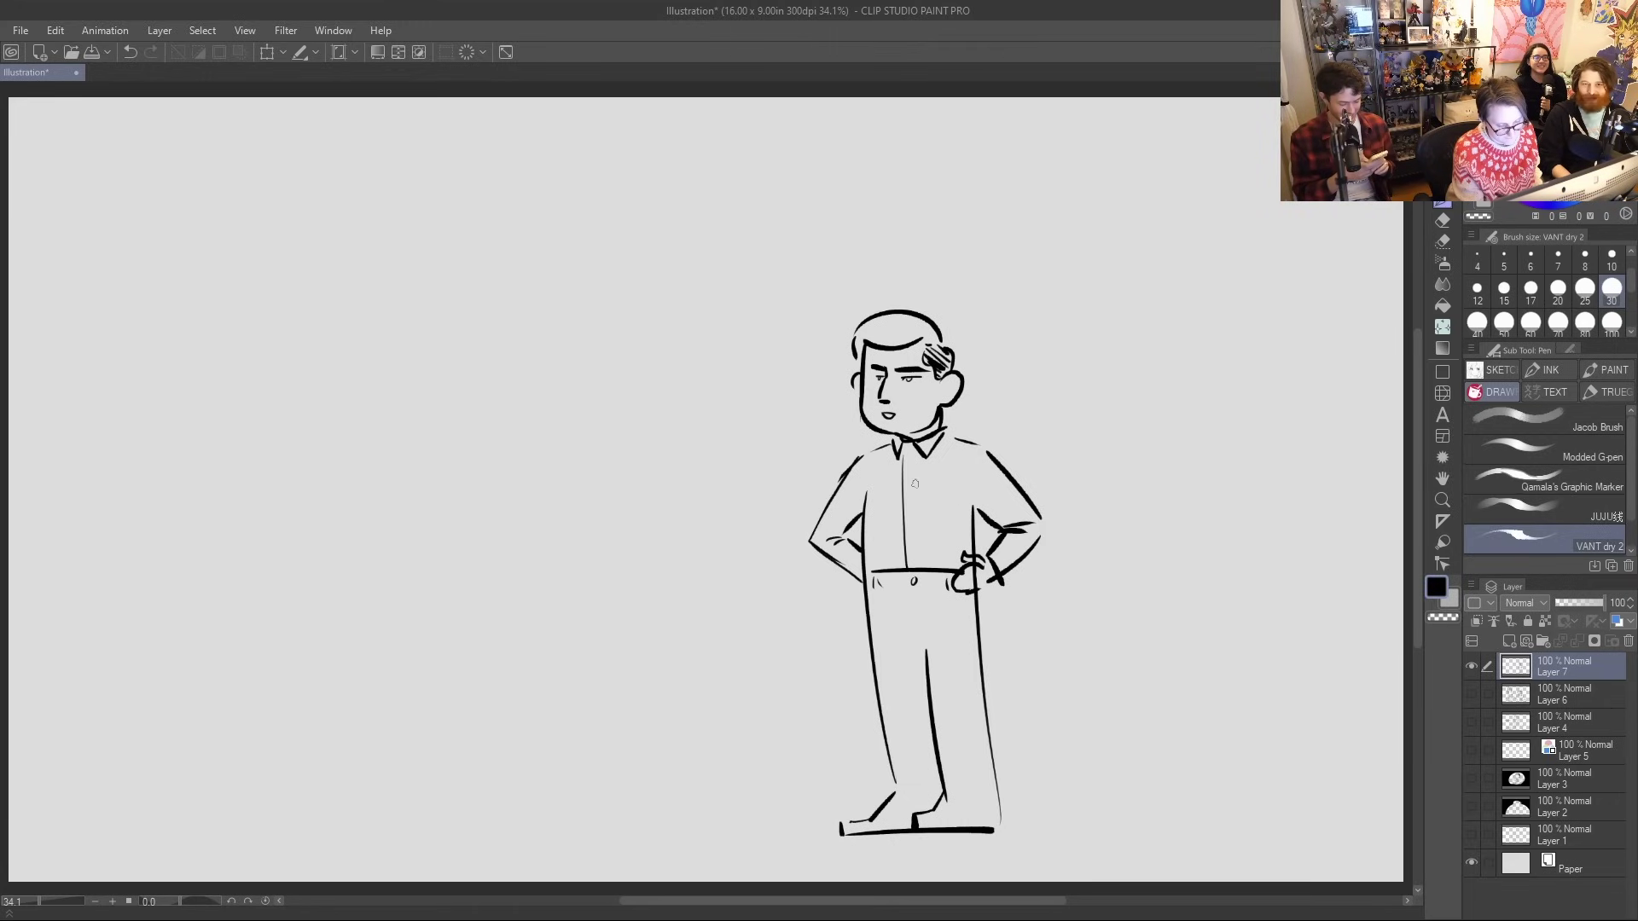
key("ctrl+z")
left_click(908, 472)
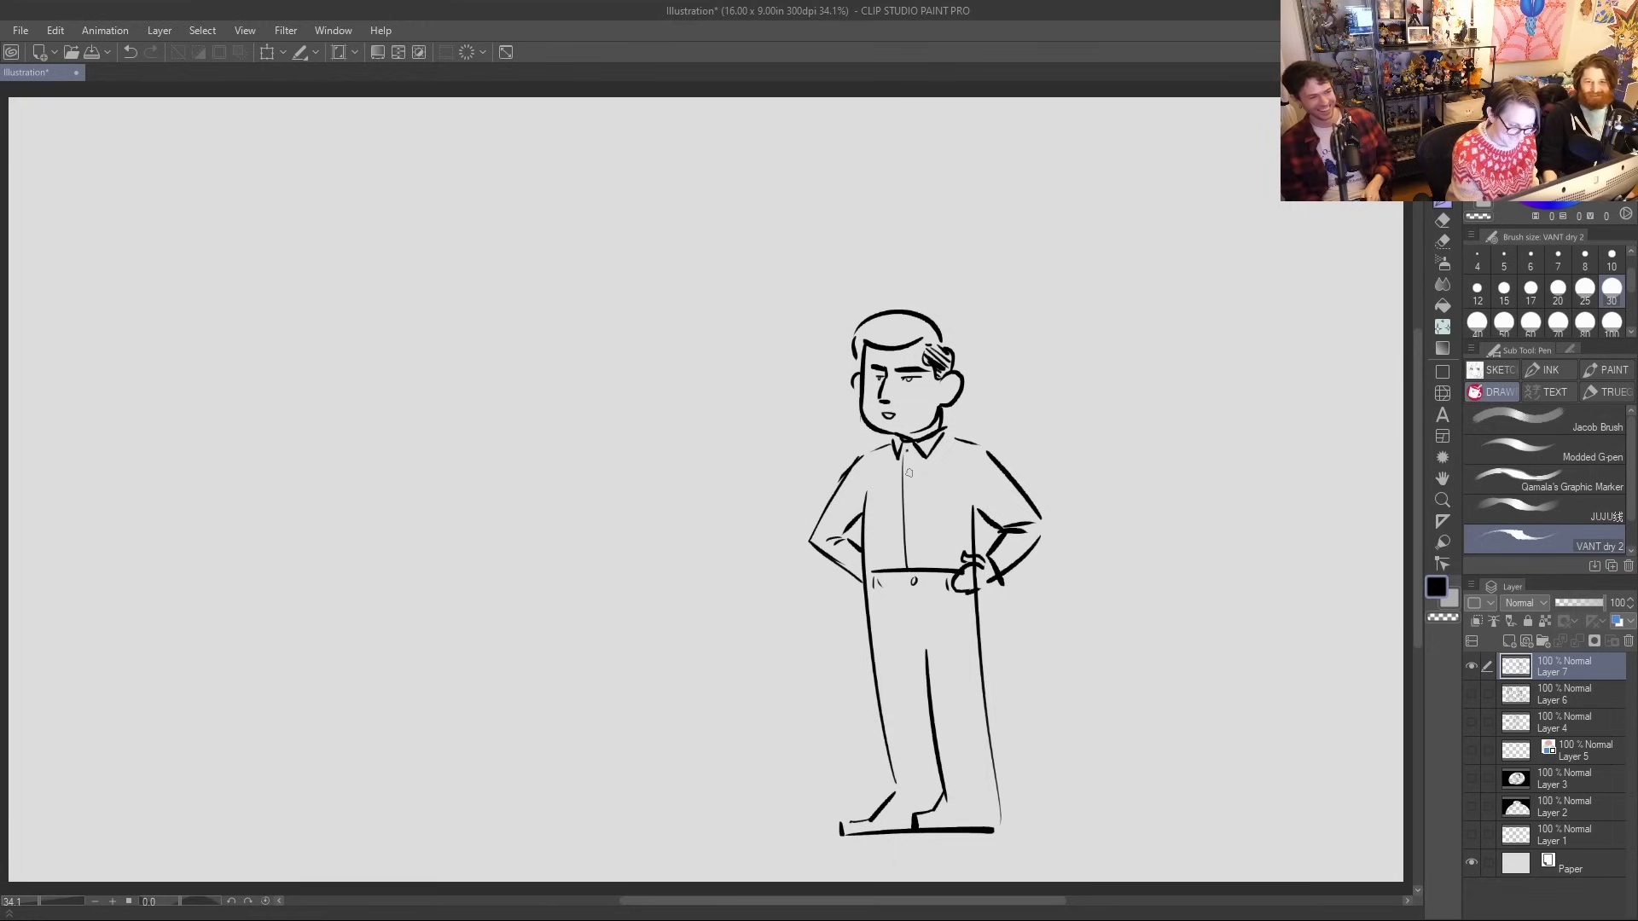
left_click(910, 503)
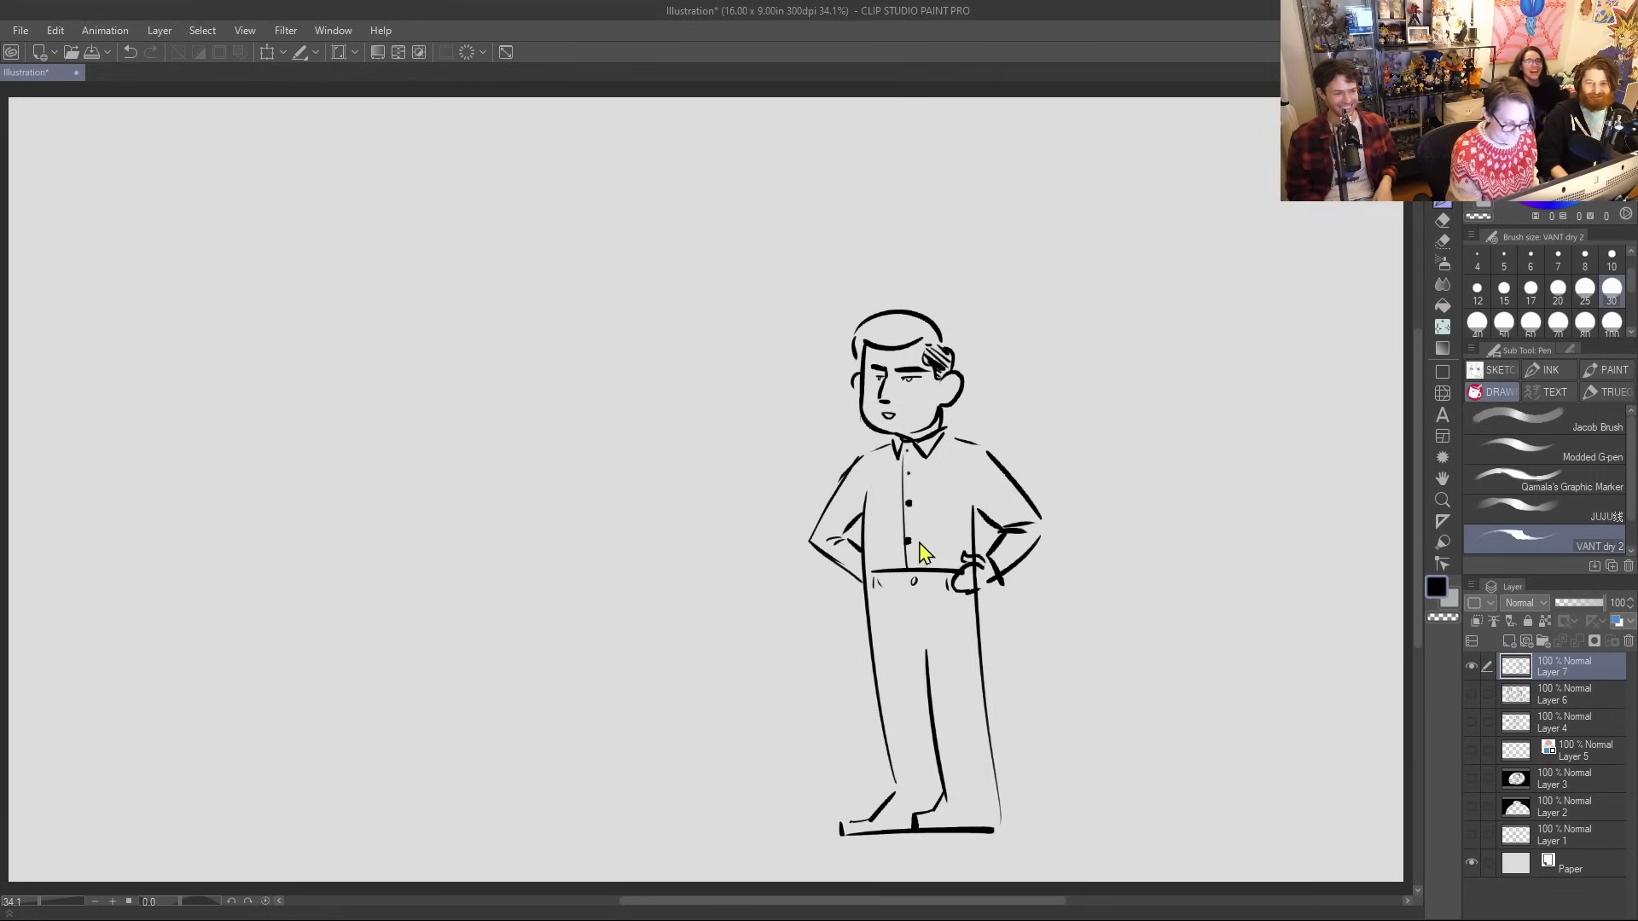
left_click(910, 534)
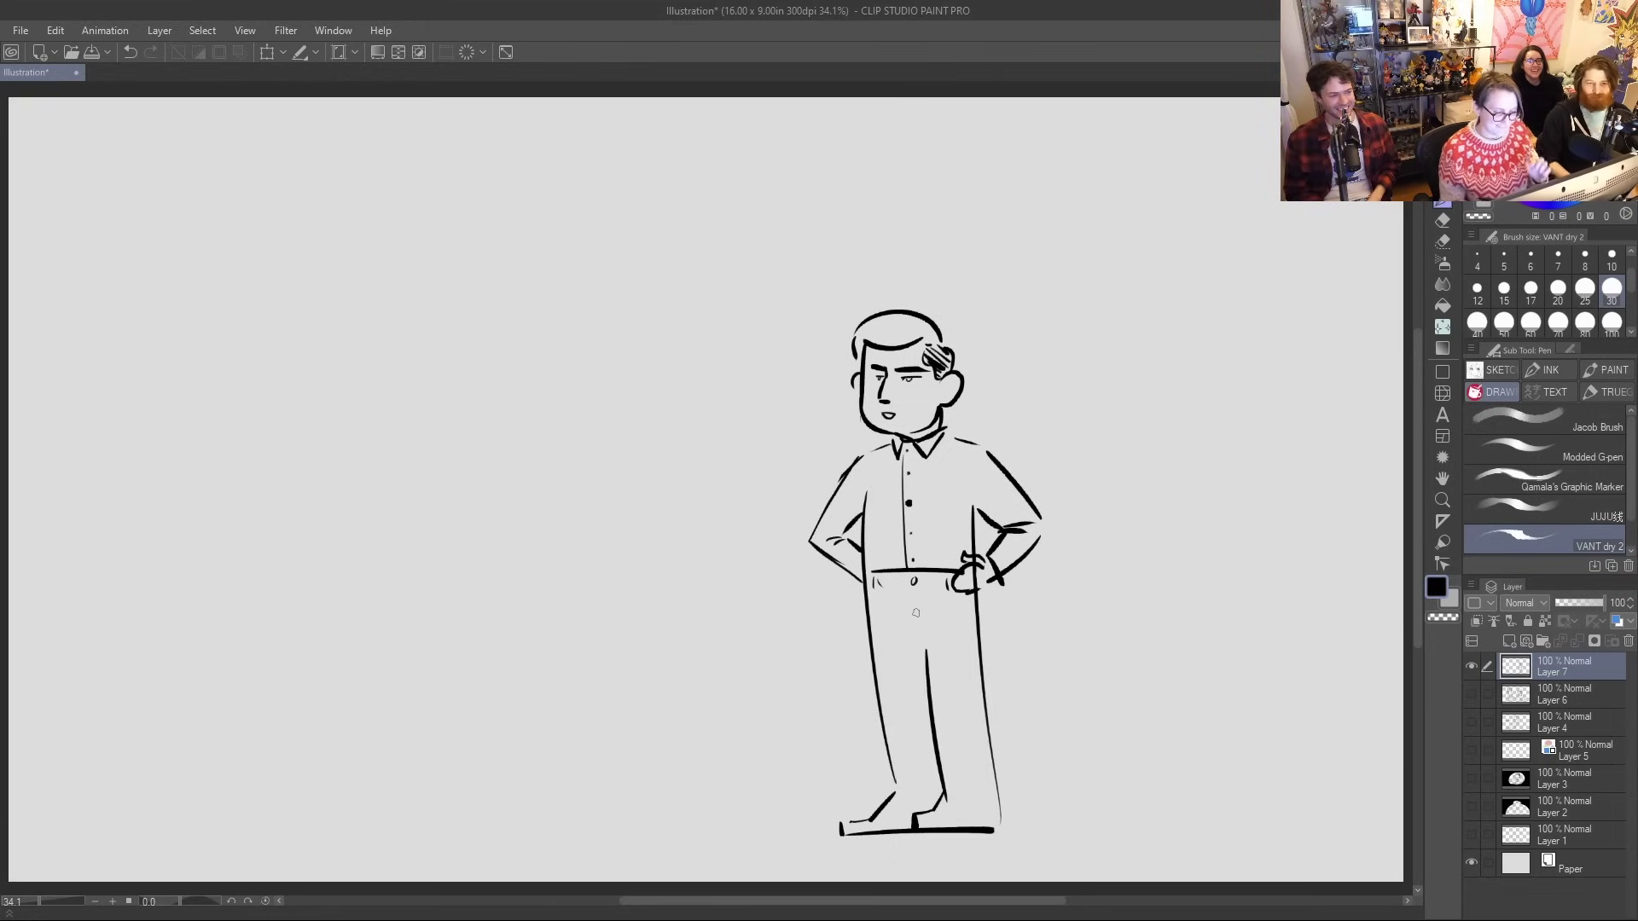
left_click_drag(893, 637, 911, 770)
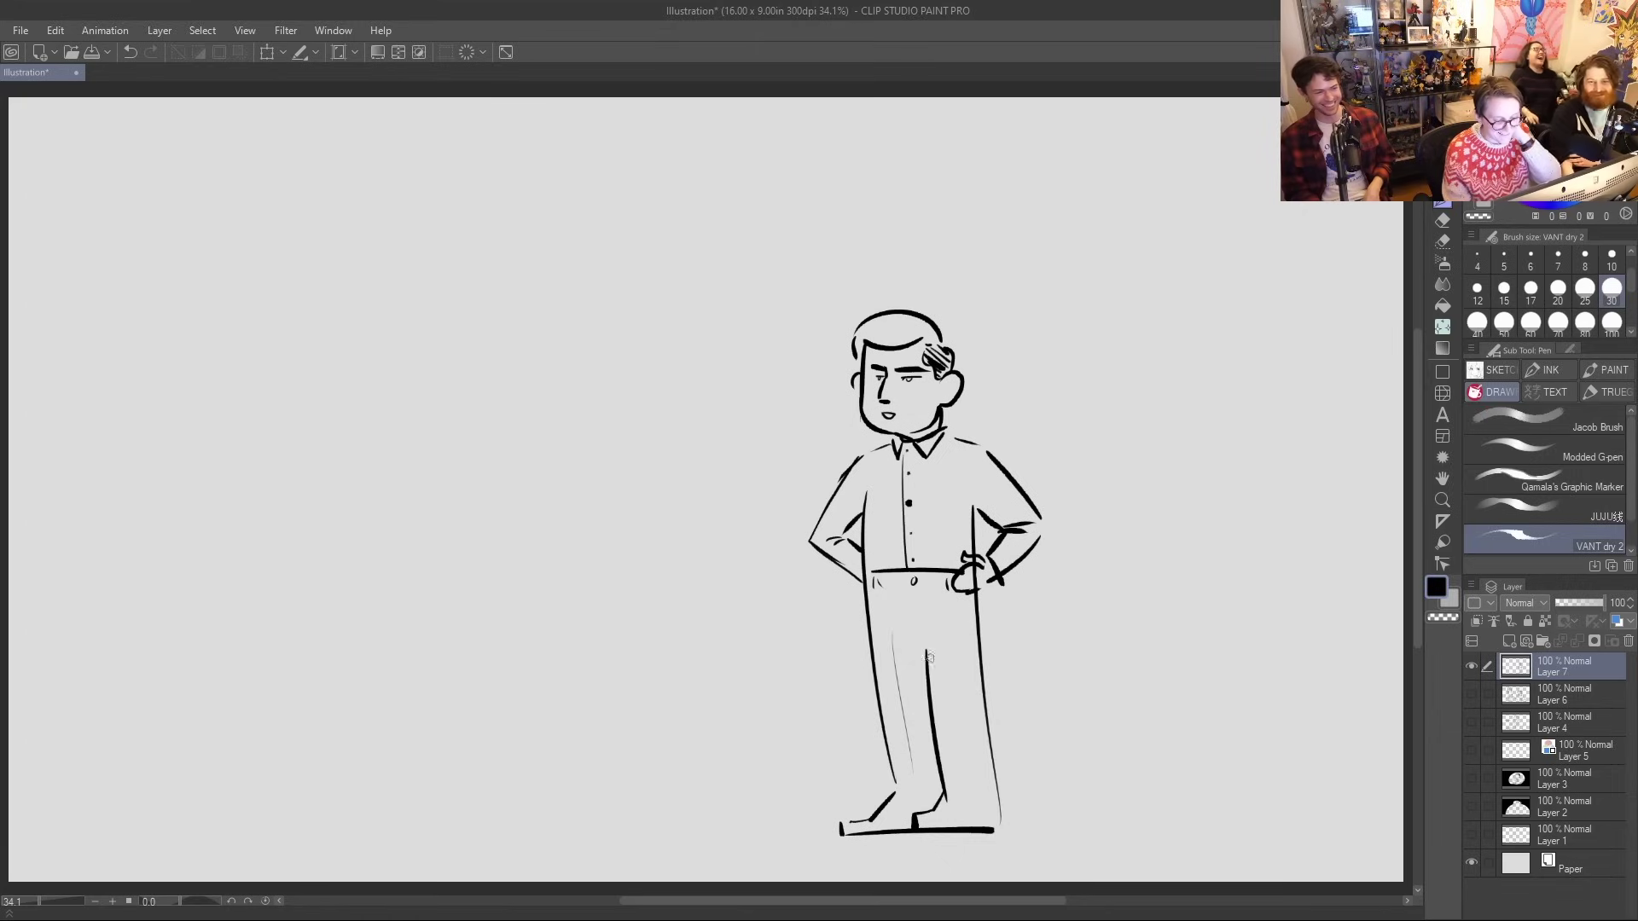
mouse_move(949, 639)
left_mouse_down()
mouse_move(955, 746)
mouse_move(986, 791)
left_mouse_up()
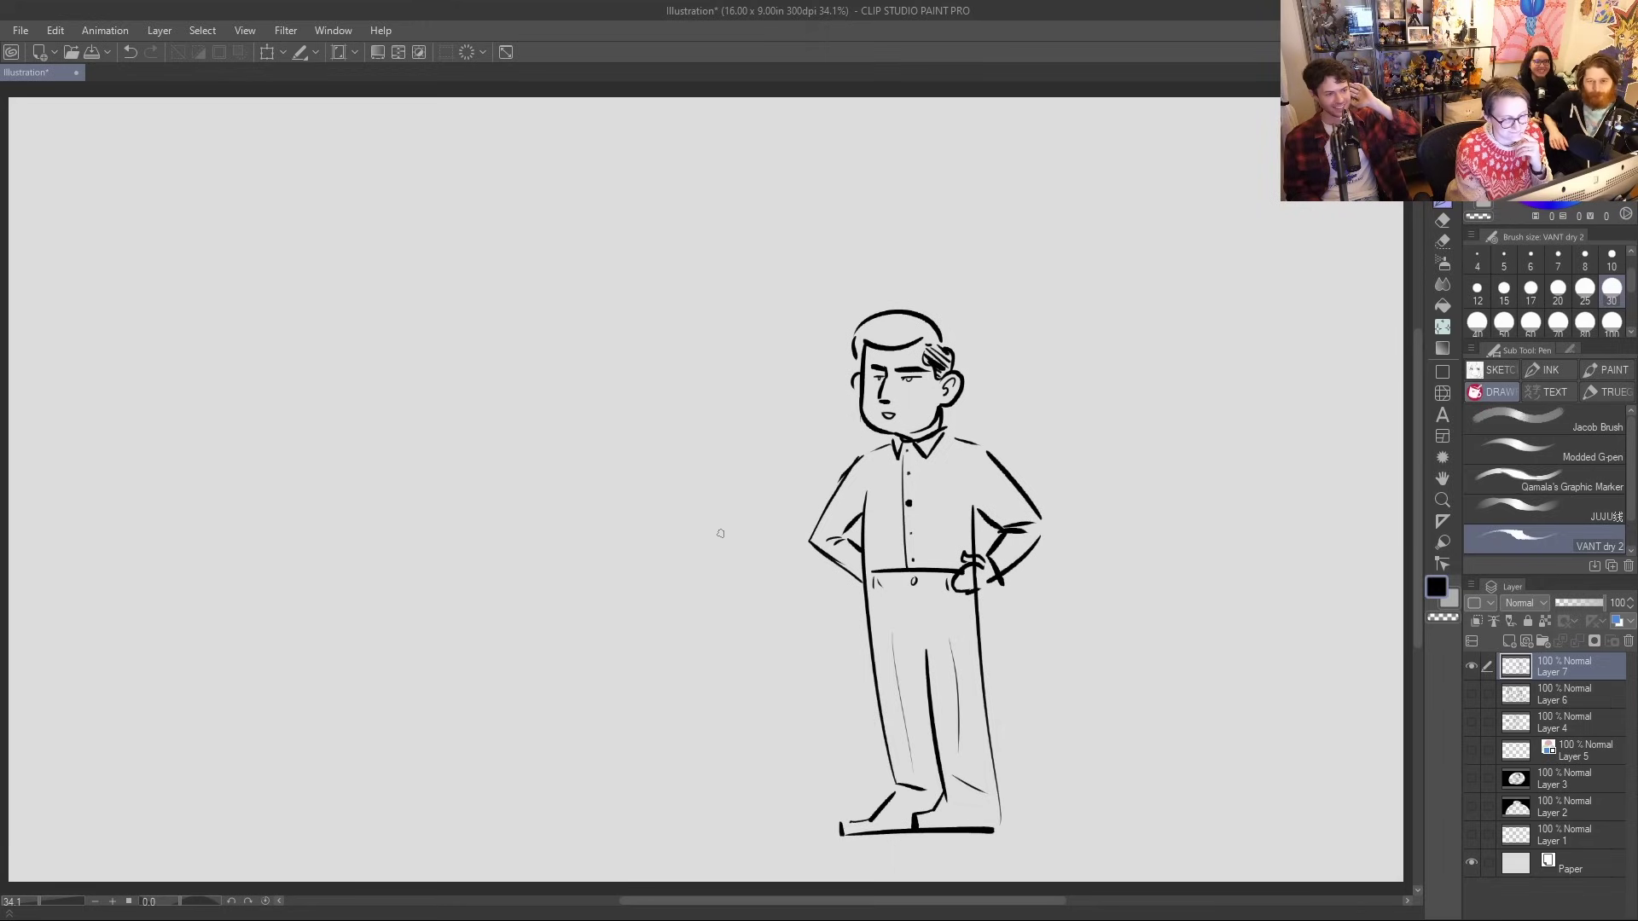
Draw a curved face line for a second figure opposite the man, and reposition and enlarge the whole Layer 7 drawing
left_click_drag(640, 340, 640, 433)
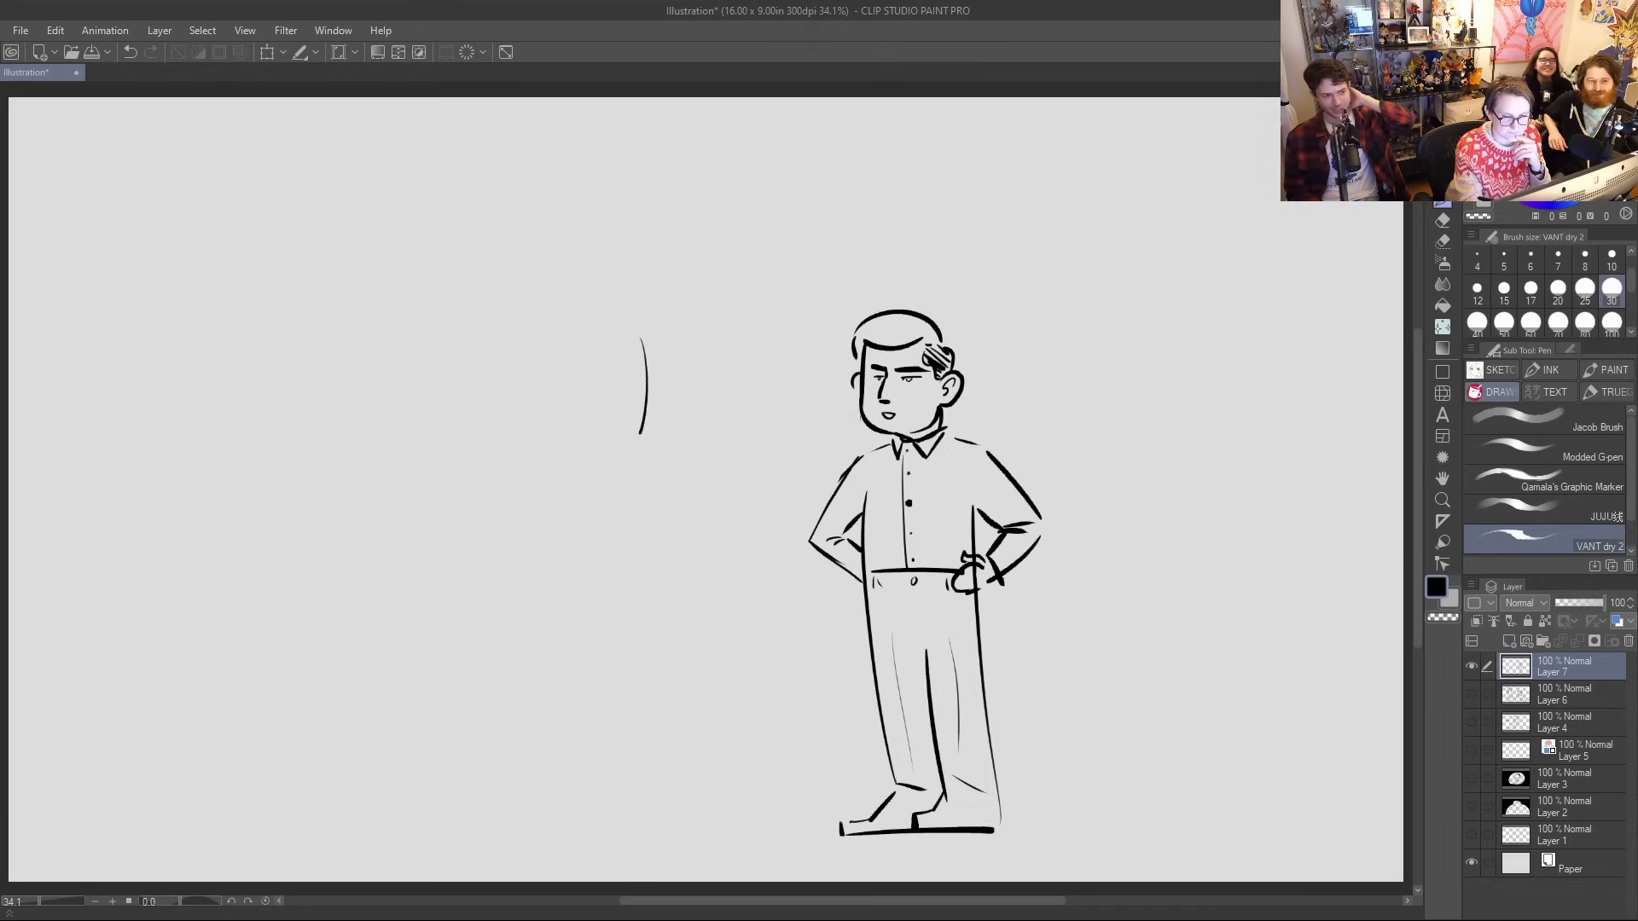
key("k")
left_click_drag(895, 597, 839, 611)
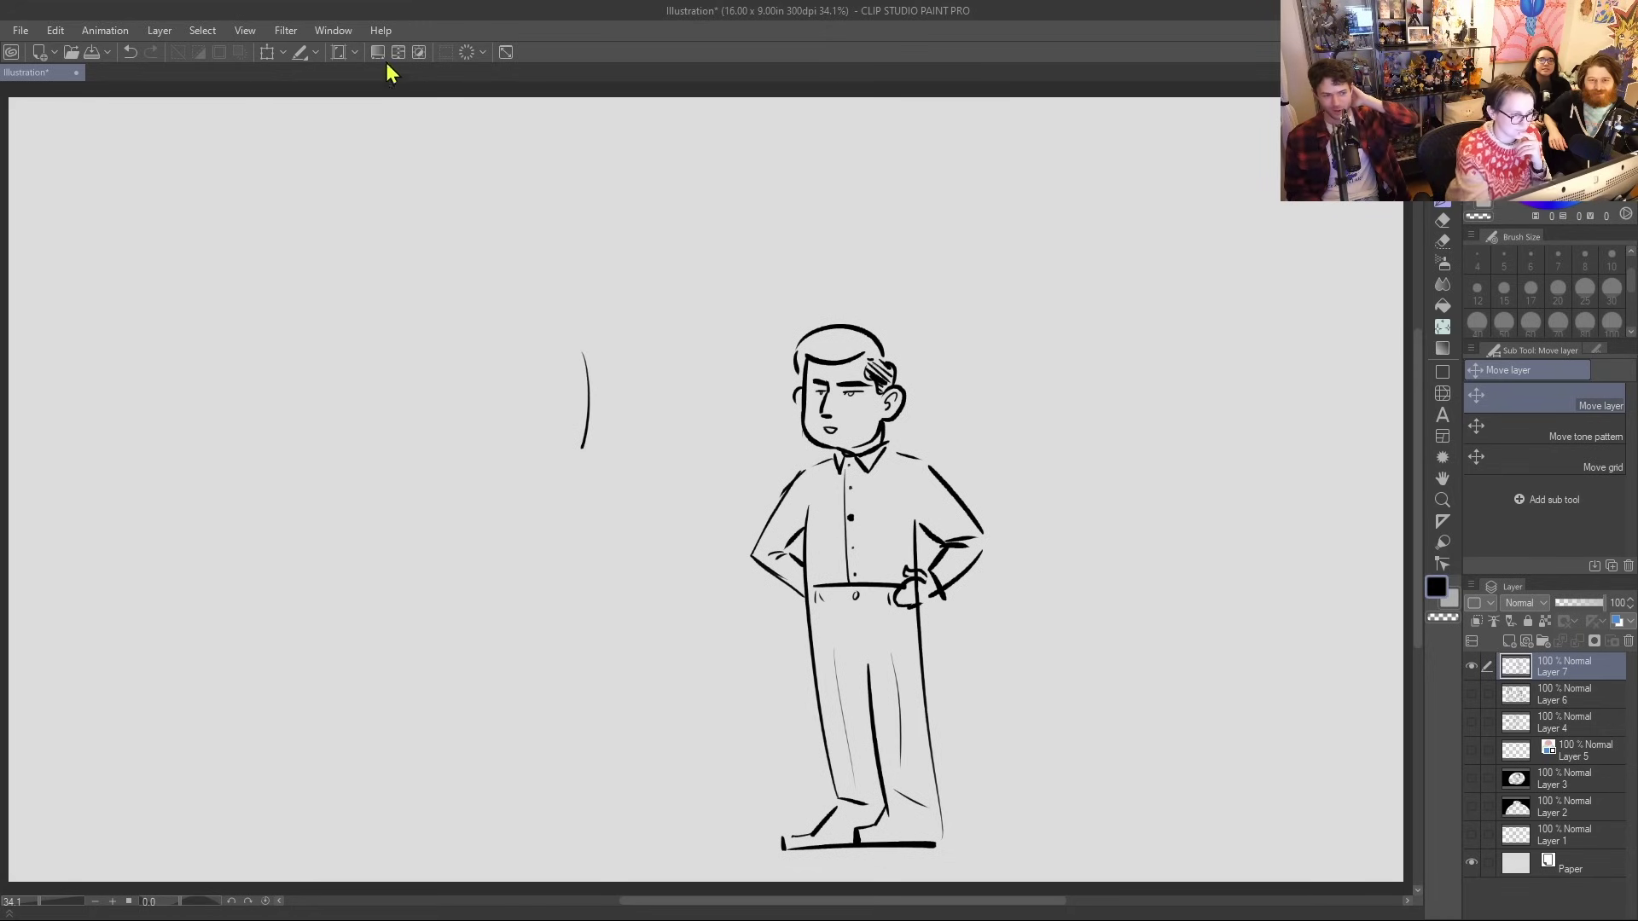
left_click(266, 52)
mouse_move(1013, 321)
left_mouse_down()
mouse_move(1225, 182)
mouse_move(1237, 132)
mouse_move(924, 485)
mouse_move(930, 430)
left_mouse_up()
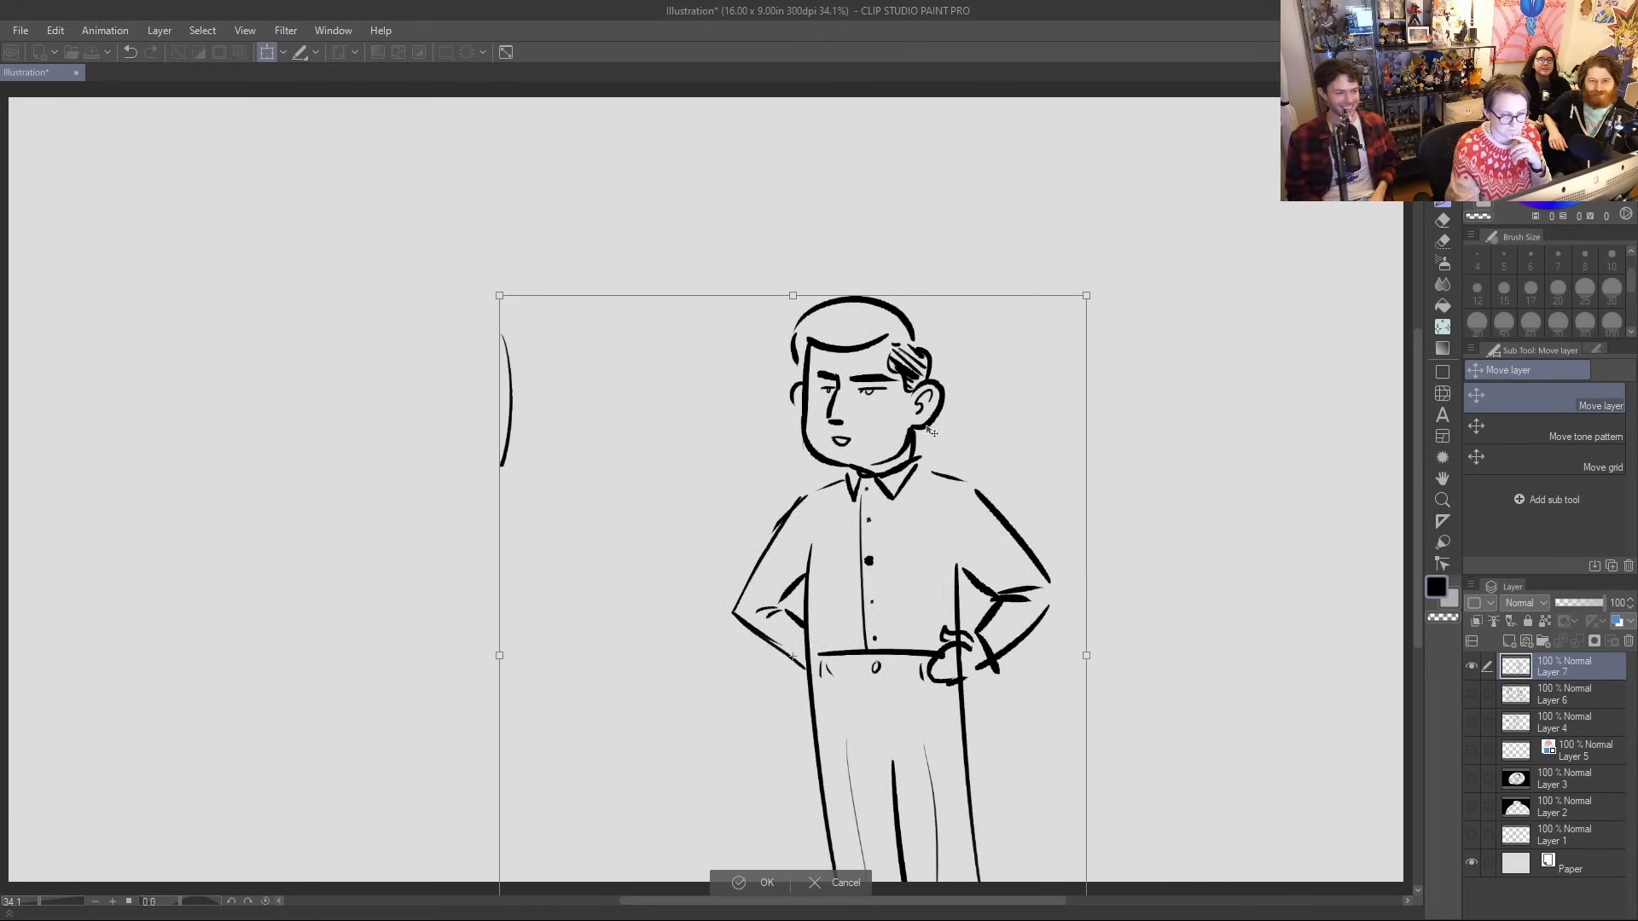
key("Return")
Sketch a ponytailed figure seen from behind facing the man, with an ear, a sloping shoulder and long straight body sides
left_click(1440, 208)
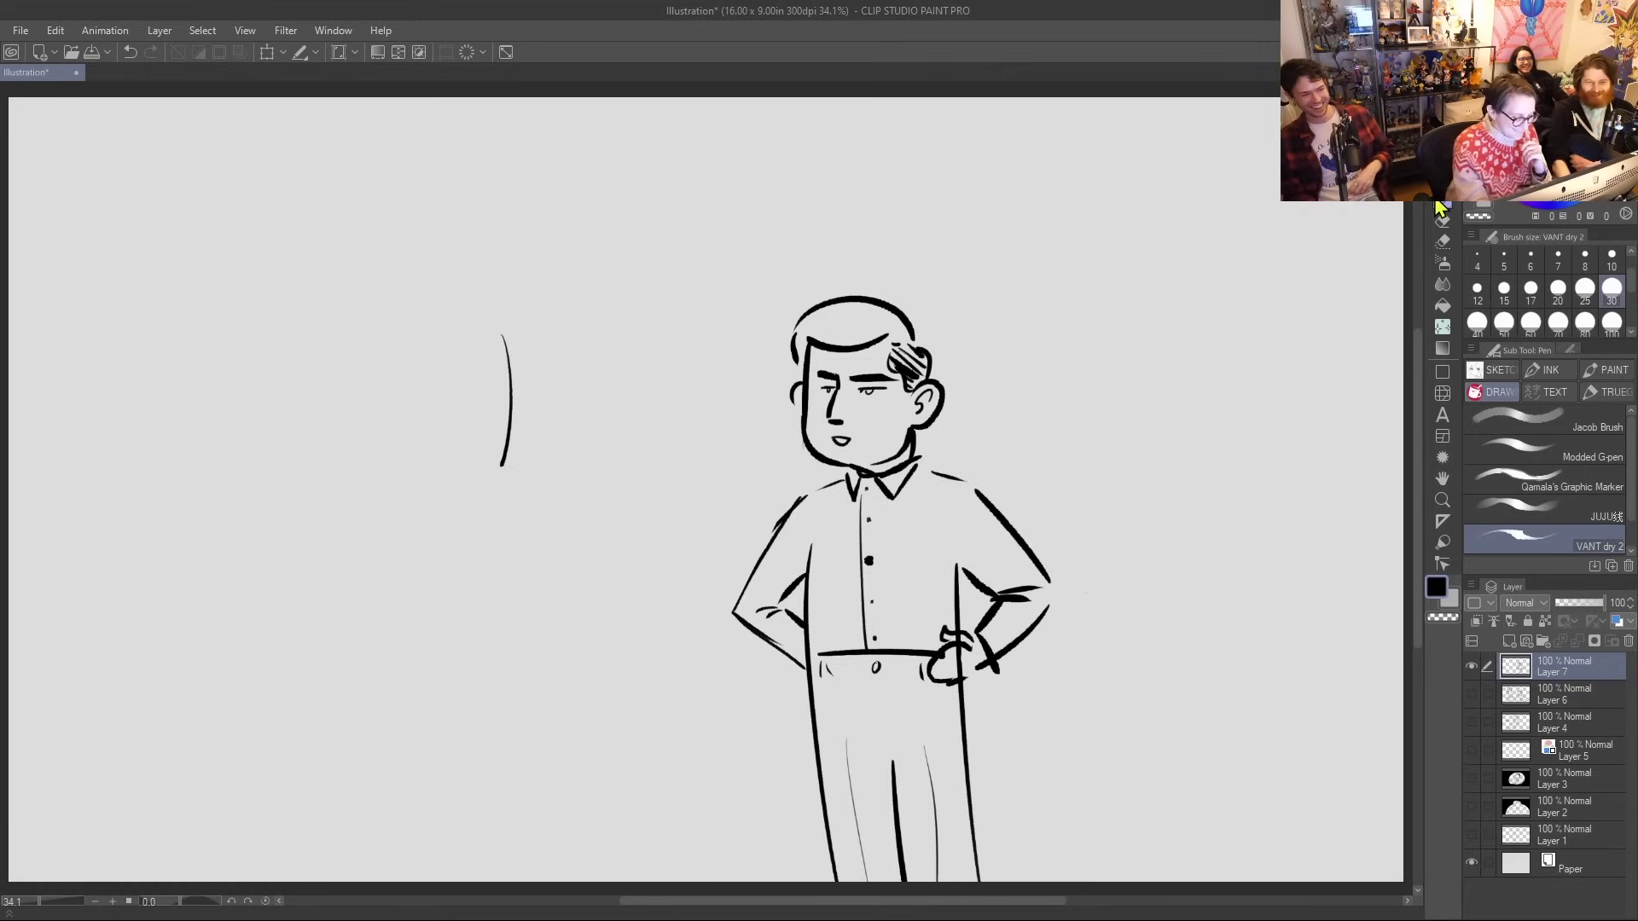
mouse_move(508, 327)
left_mouse_down()
mouse_move(466, 433)
mouse_move(487, 308)
mouse_move(405, 327)
mouse_move(399, 427)
left_mouse_up()
mouse_move(397, 358)
left_mouse_down()
mouse_move(388, 323)
mouse_move(355, 472)
mouse_move(408, 478)
mouse_move(587, 569)
mouse_move(595, 714)
left_mouse_up()
left_click_drag(599, 778, 601, 844)
left_click_drag(373, 532, 376, 851)
Letter "Bazinga." in an oval speech bubble above the man, and draw the curved neckline of the ponytailed figure
mouse_move(722, 186)
left_mouse_down()
mouse_move(721, 210)
mouse_move(832, 209)
mouse_move(822, 228)
mouse_move(867, 208)
left_mouse_up()
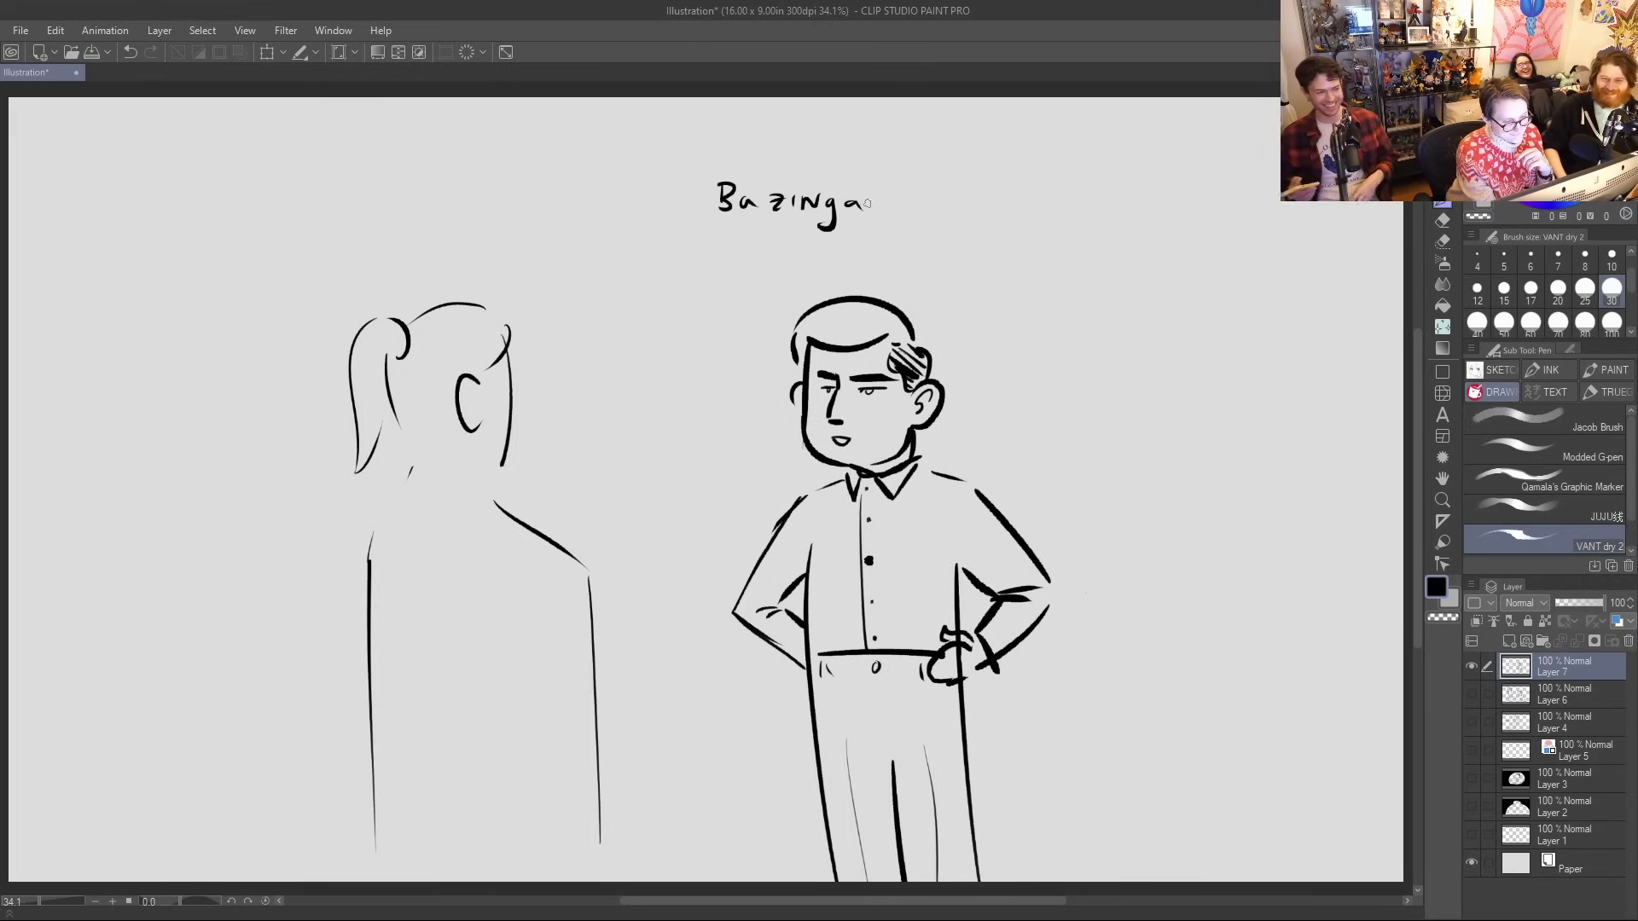
mouse_move(832, 260)
left_mouse_down()
mouse_move(831, 275)
mouse_move(857, 244)
mouse_move(832, 150)
mouse_move(770, 252)
mouse_move(825, 254)
left_mouse_up()
left_click(870, 212)
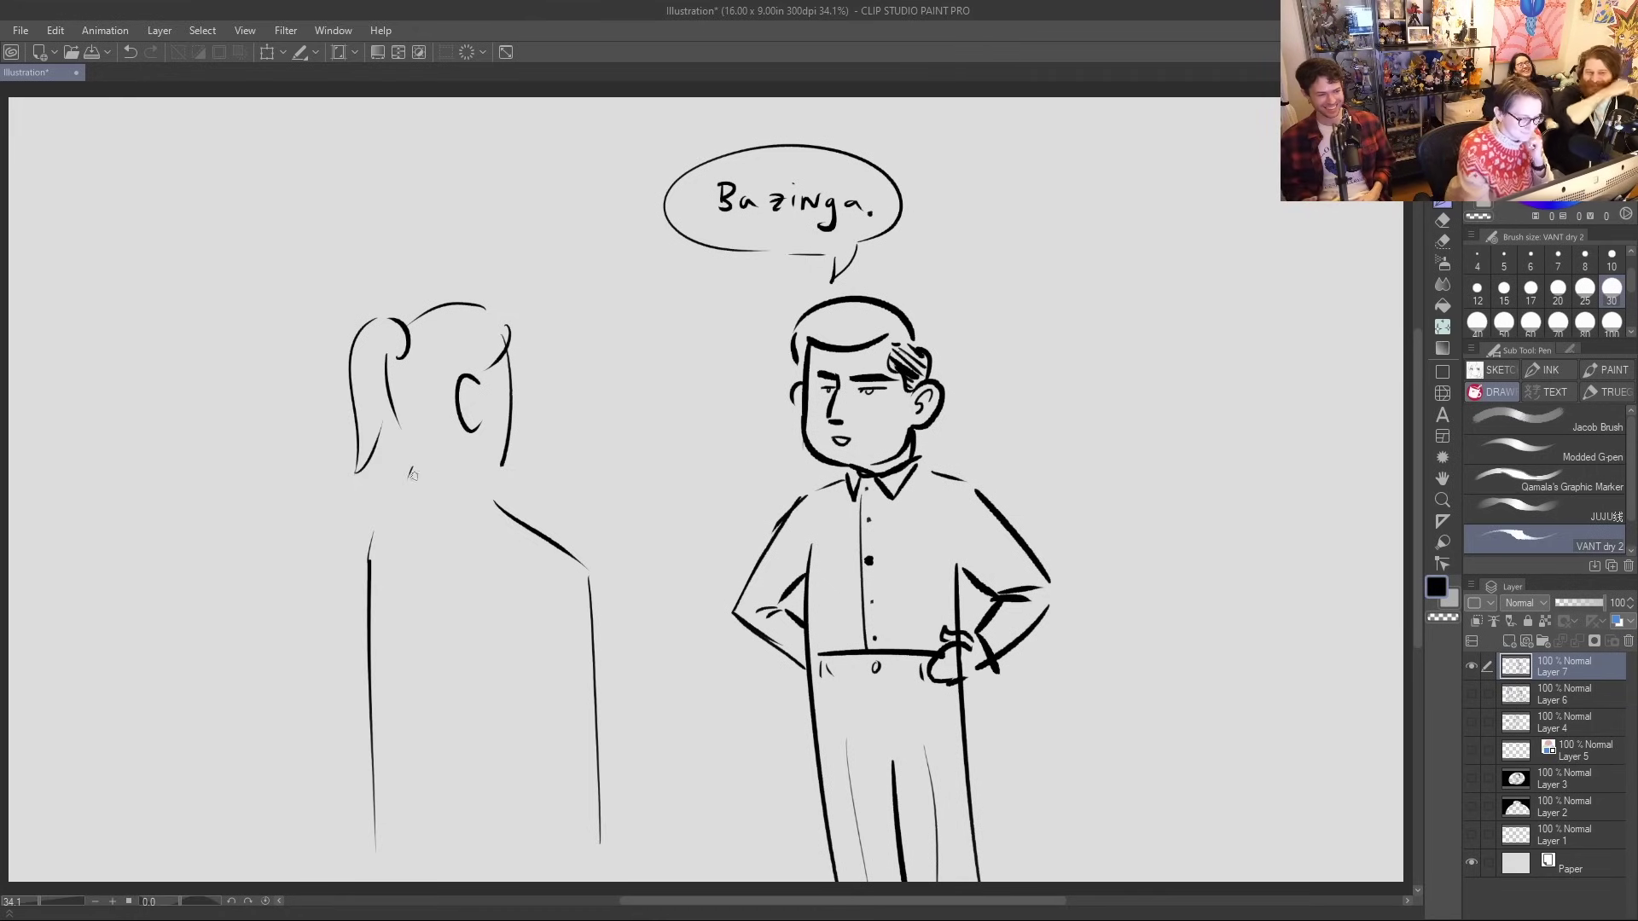
mouse_move(398, 492)
left_mouse_down()
mouse_move(460, 479)
mouse_move(495, 498)
left_mouse_up()
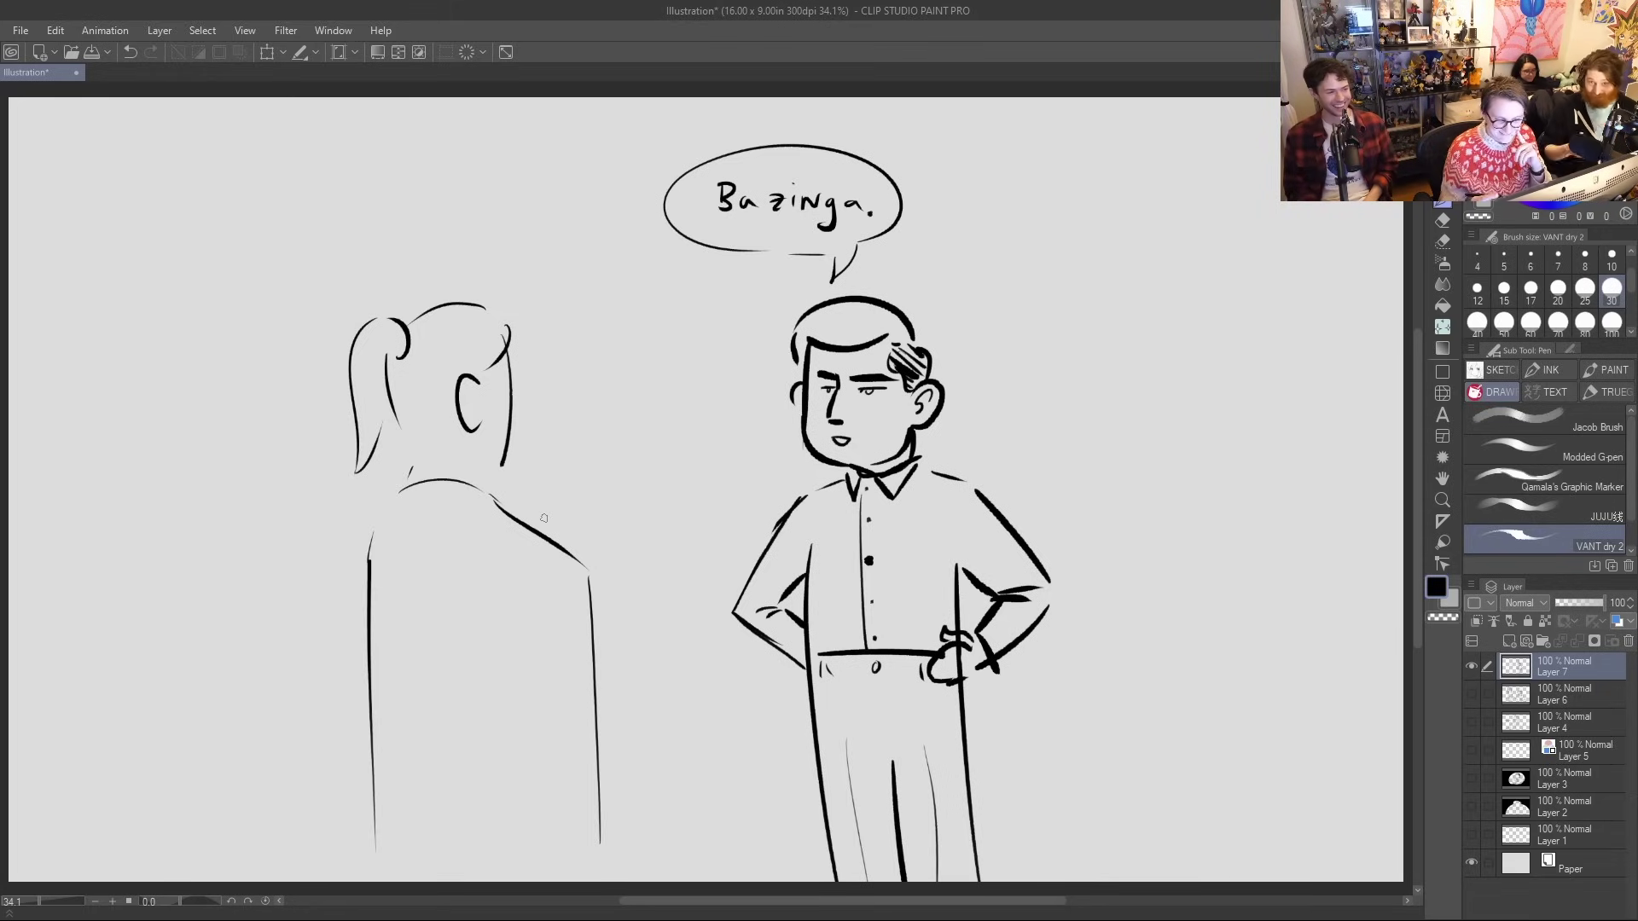
Hide the Bazinga drawing on Layer 7 and add a new empty layer above it
left_click(1471, 666)
left_click(1508, 641)
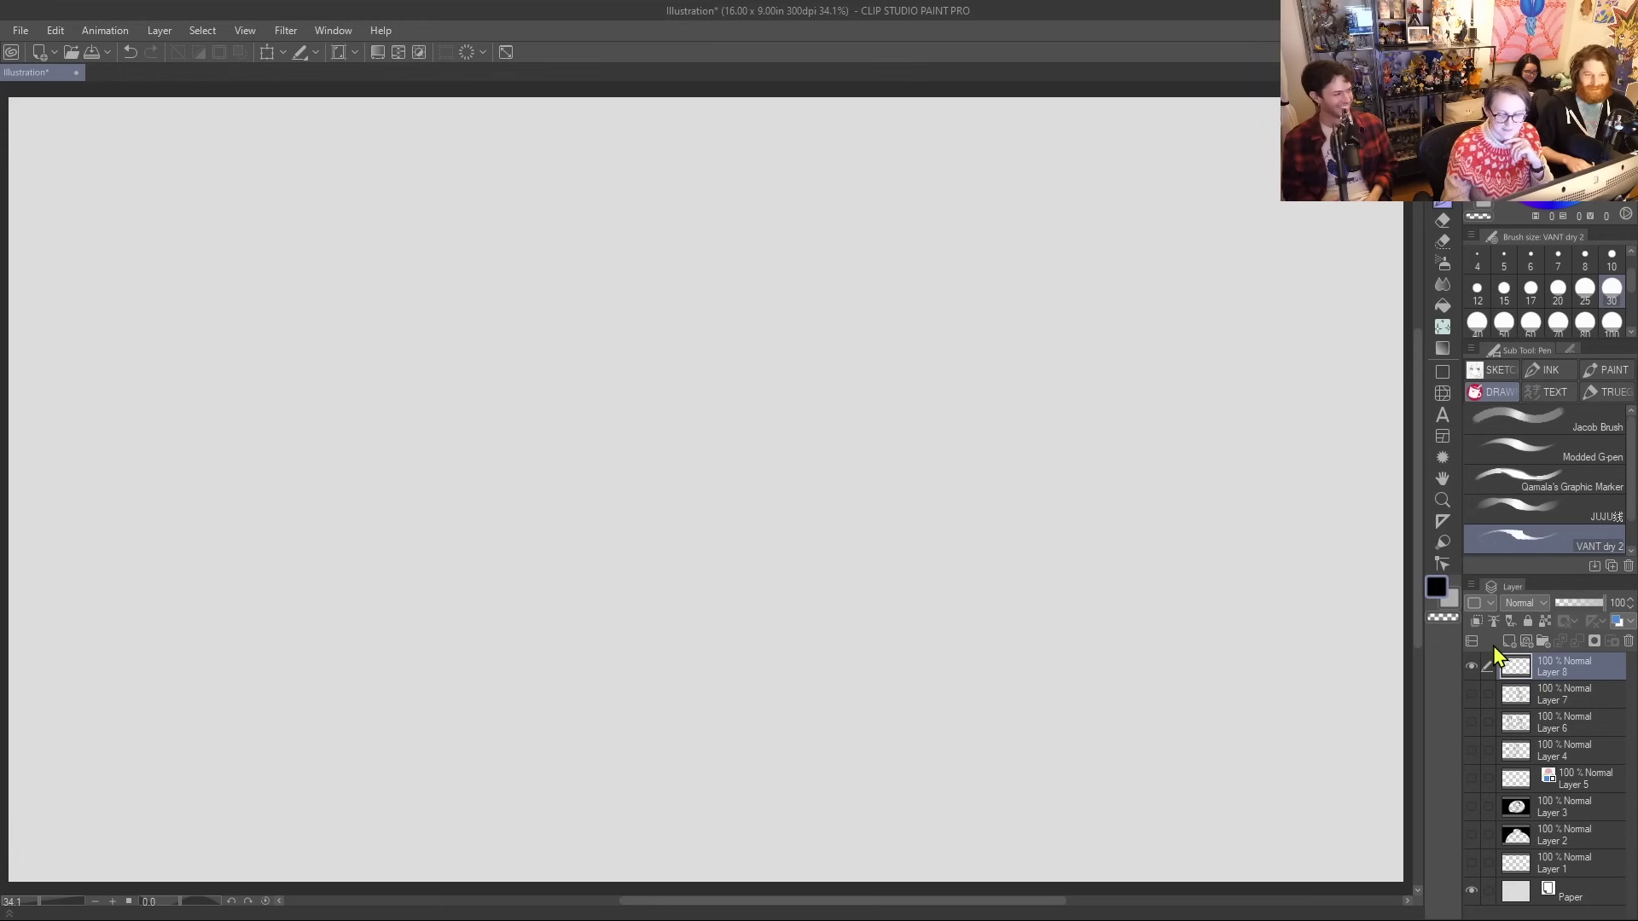
View the drawings on Layer 6 and Layer 7 one at a time, and hide both again
left_click(1470, 721)
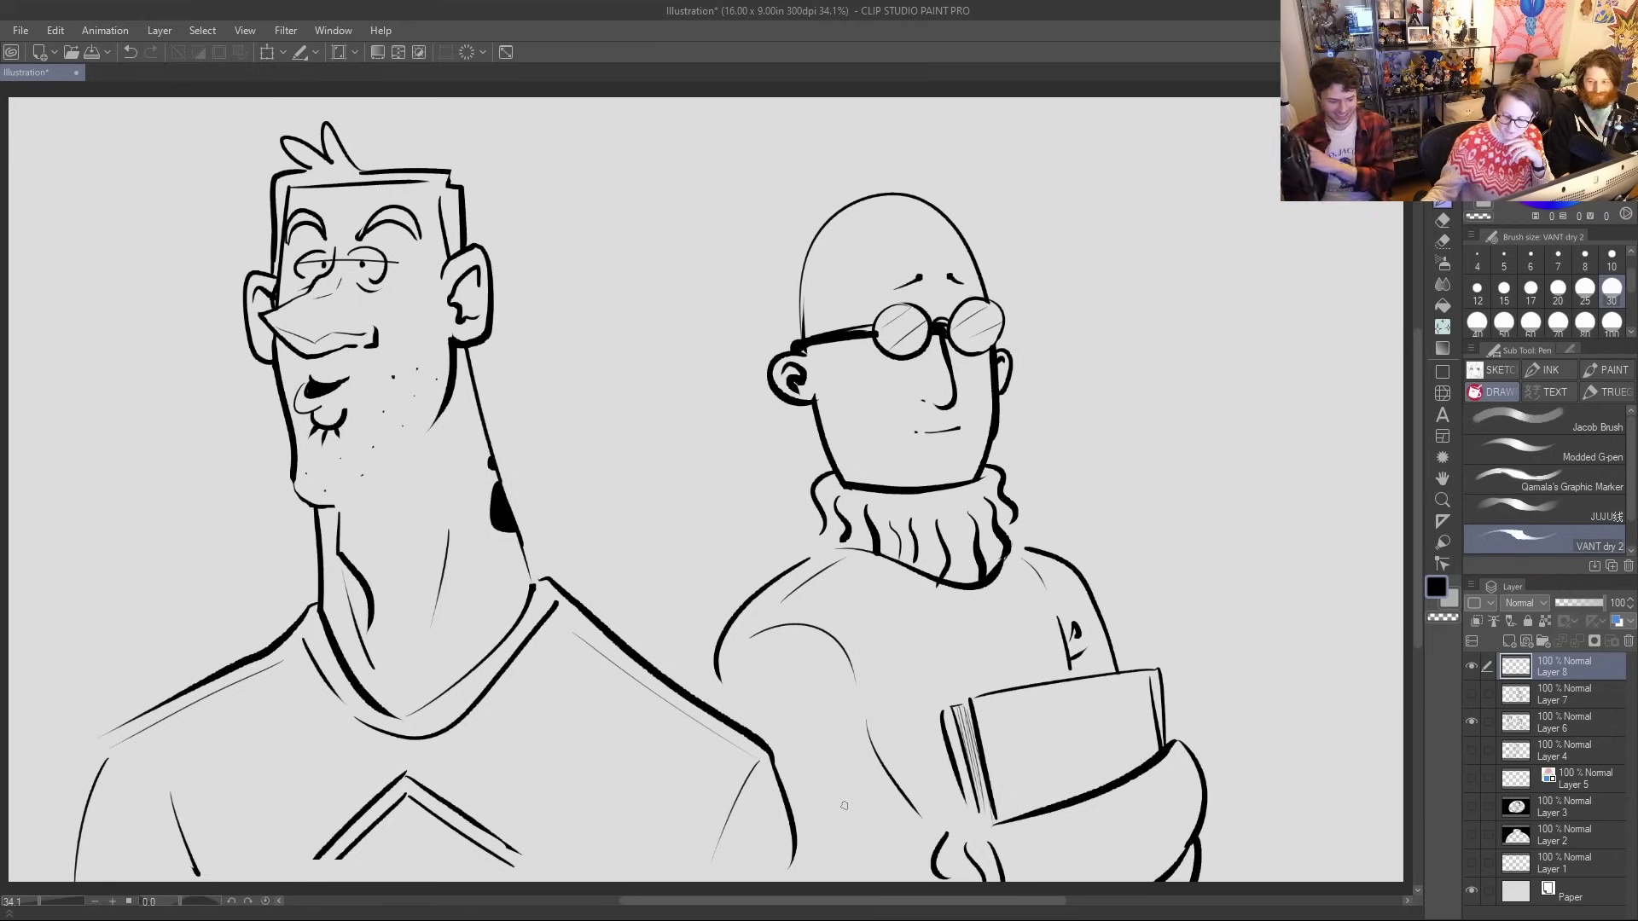
left_click(1471, 721)
left_click(1471, 693)
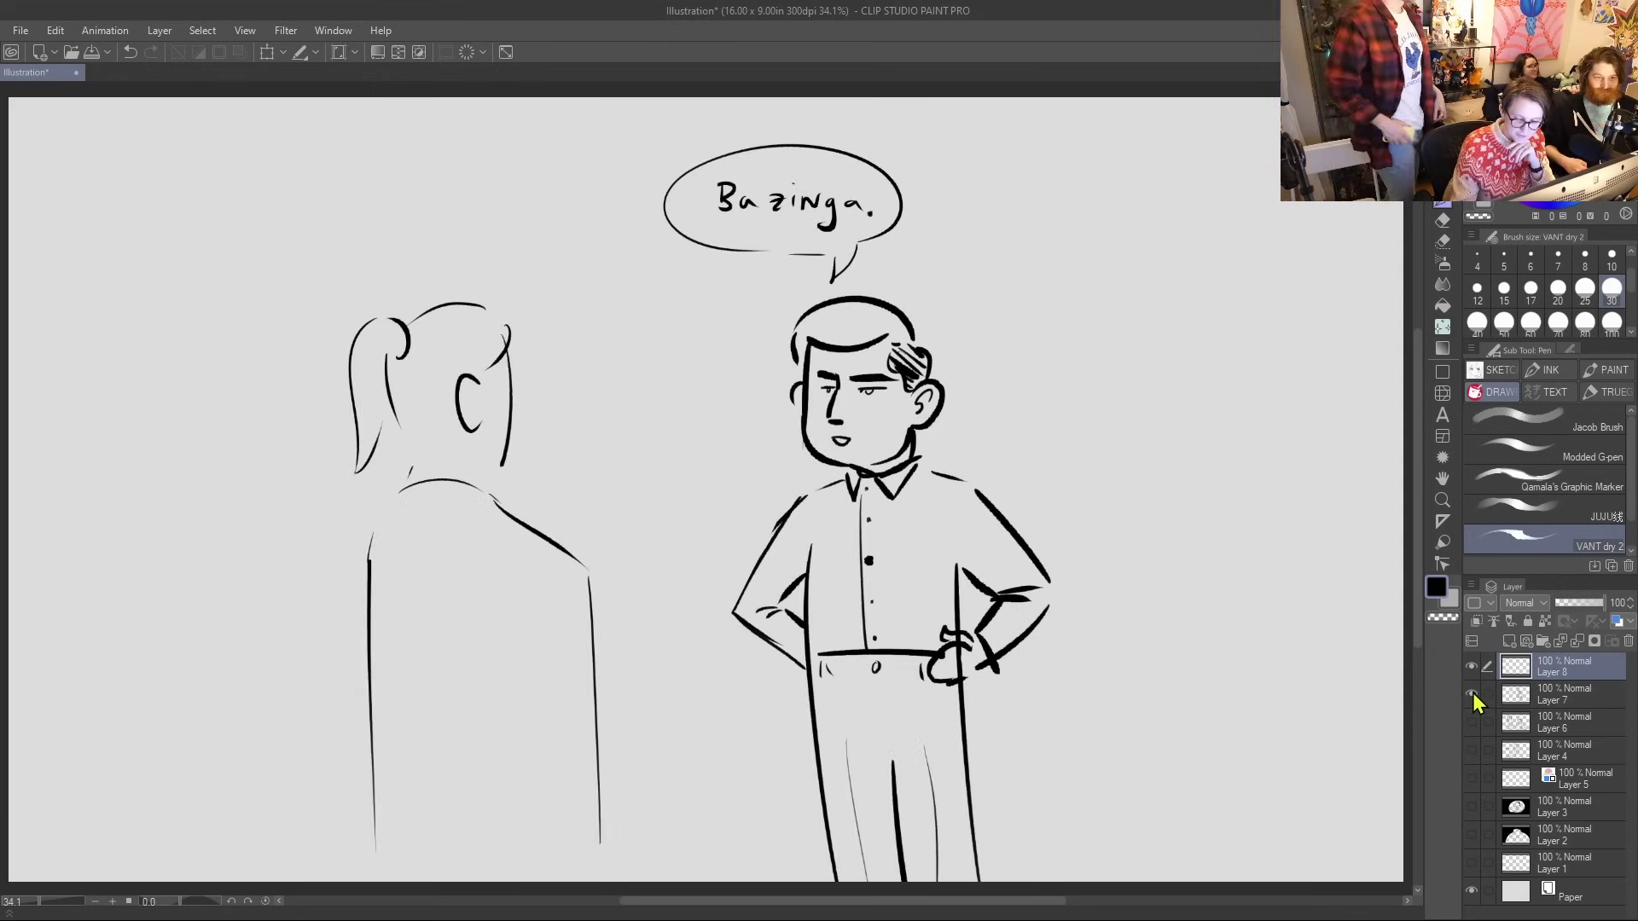
left_click(1472, 693)
left_click(1471, 720)
left_click(1471, 718)
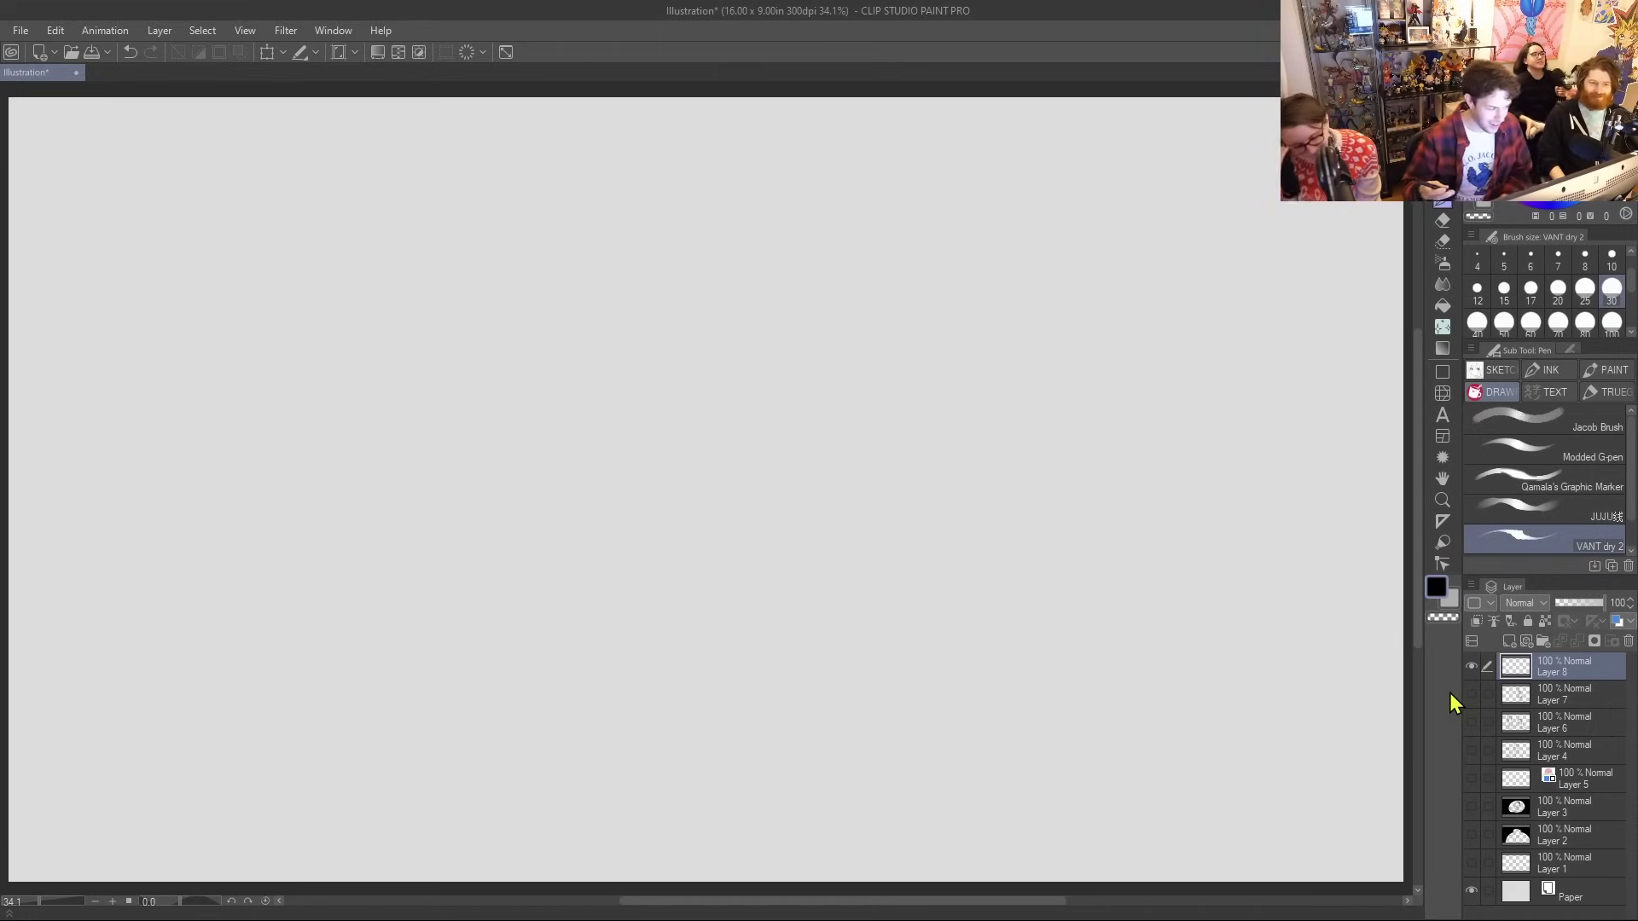
With the Jacob Brush, draw a large tilted blocky head with a rounded chin and a long flat mouth on Layer 8
mouse_move(667, 301)
left_mouse_down()
mouse_move(712, 497)
mouse_move(830, 661)
left_mouse_up()
key("ctrl+z")
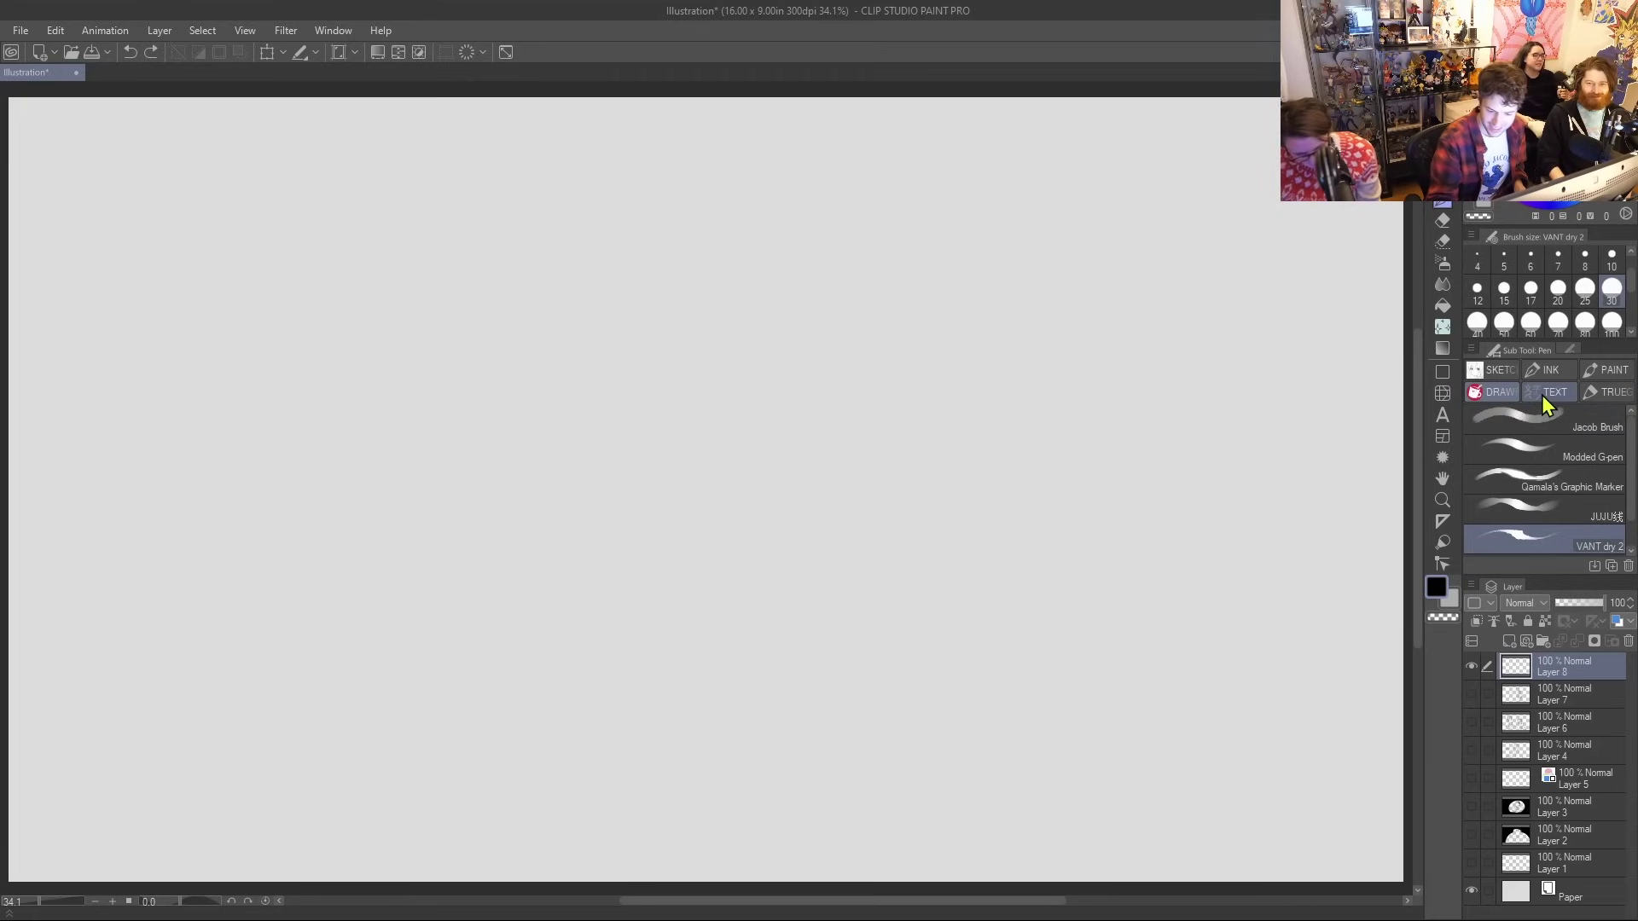
left_click(1562, 421)
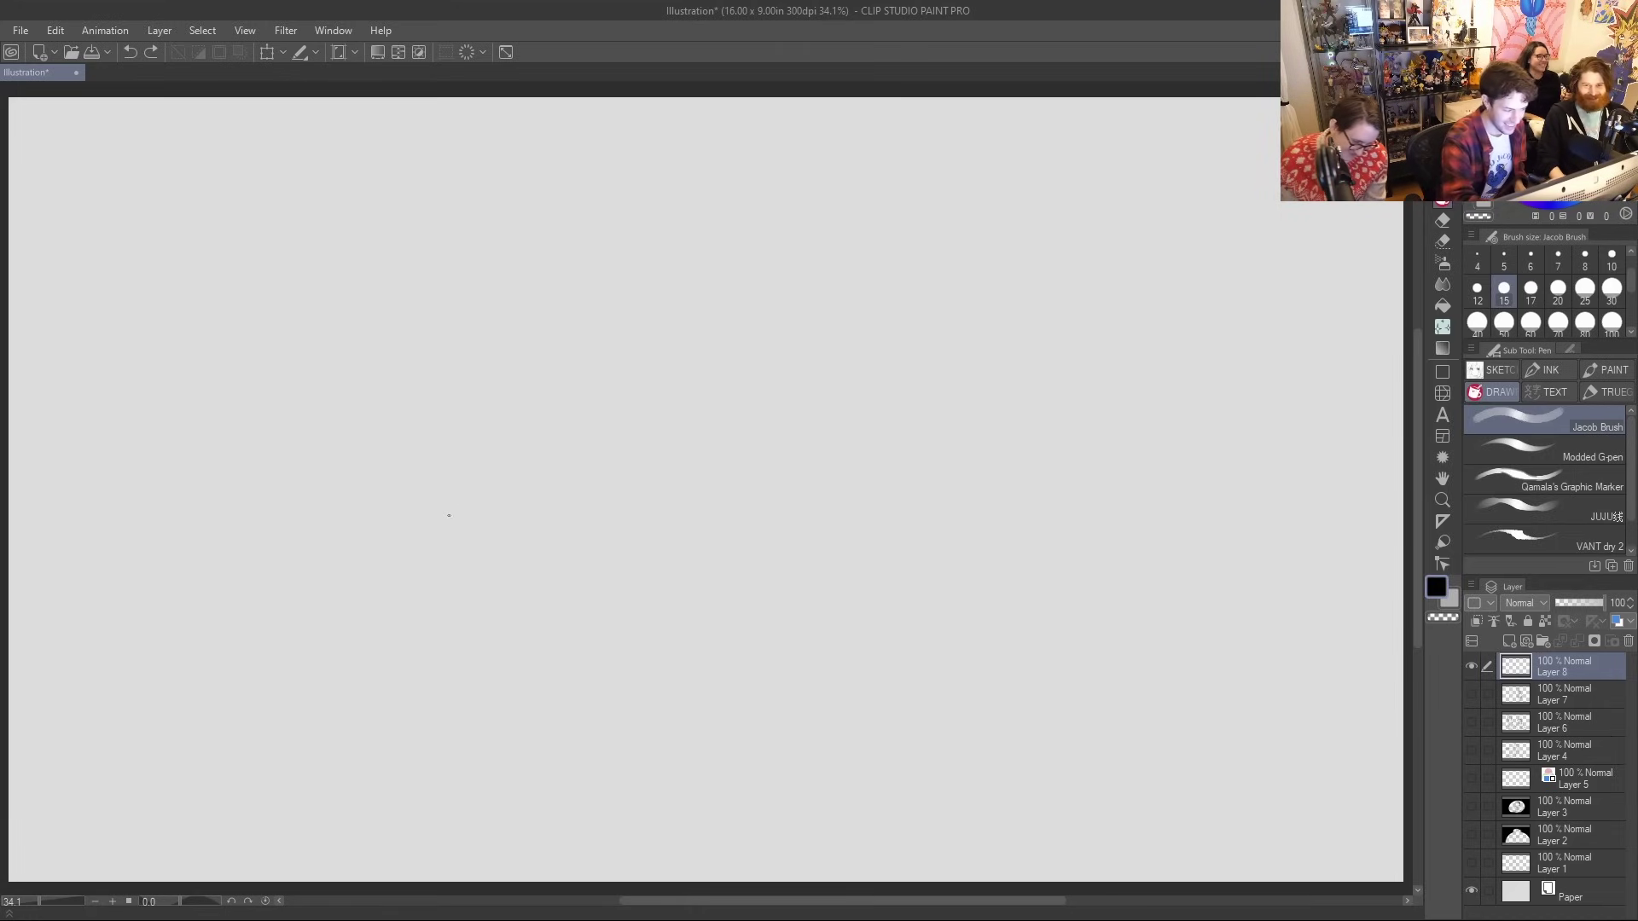
mouse_move(526, 670)
left_mouse_down()
mouse_move(464, 537)
mouse_move(415, 346)
mouse_move(696, 222)
mouse_move(839, 189)
mouse_move(907, 363)
mouse_move(958, 597)
left_mouse_up()
mouse_move(541, 688)
left_mouse_down()
mouse_move(902, 687)
mouse_move(996, 657)
left_mouse_up()
key("ctrl+z")
mouse_move(553, 681)
left_mouse_down()
mouse_move(627, 693)
mouse_move(964, 610)
mouse_move(670, 614)
mouse_move(791, 596)
mouse_move(997, 603)
left_mouse_up()
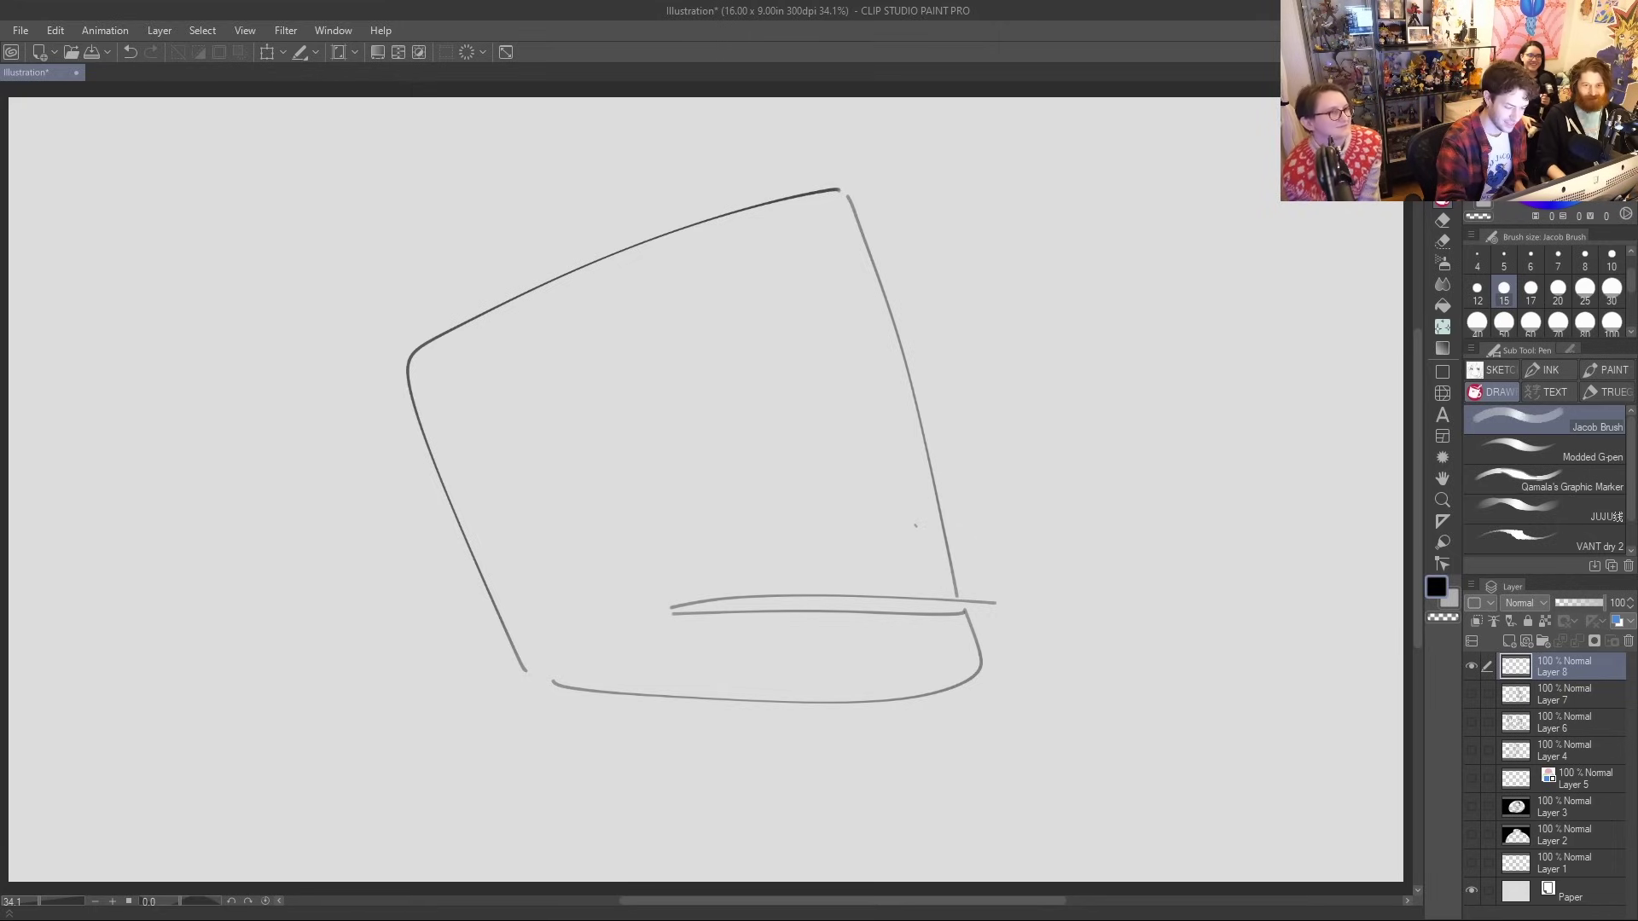
Draw a long pointed nose with a flat nostril, and a half-closed near eye with a slanted upper lid
mouse_move(821, 312)
left_mouse_down()
mouse_move(834, 358)
mouse_move(1027, 541)
mouse_move(843, 566)
mouse_move(790, 555)
left_mouse_up()
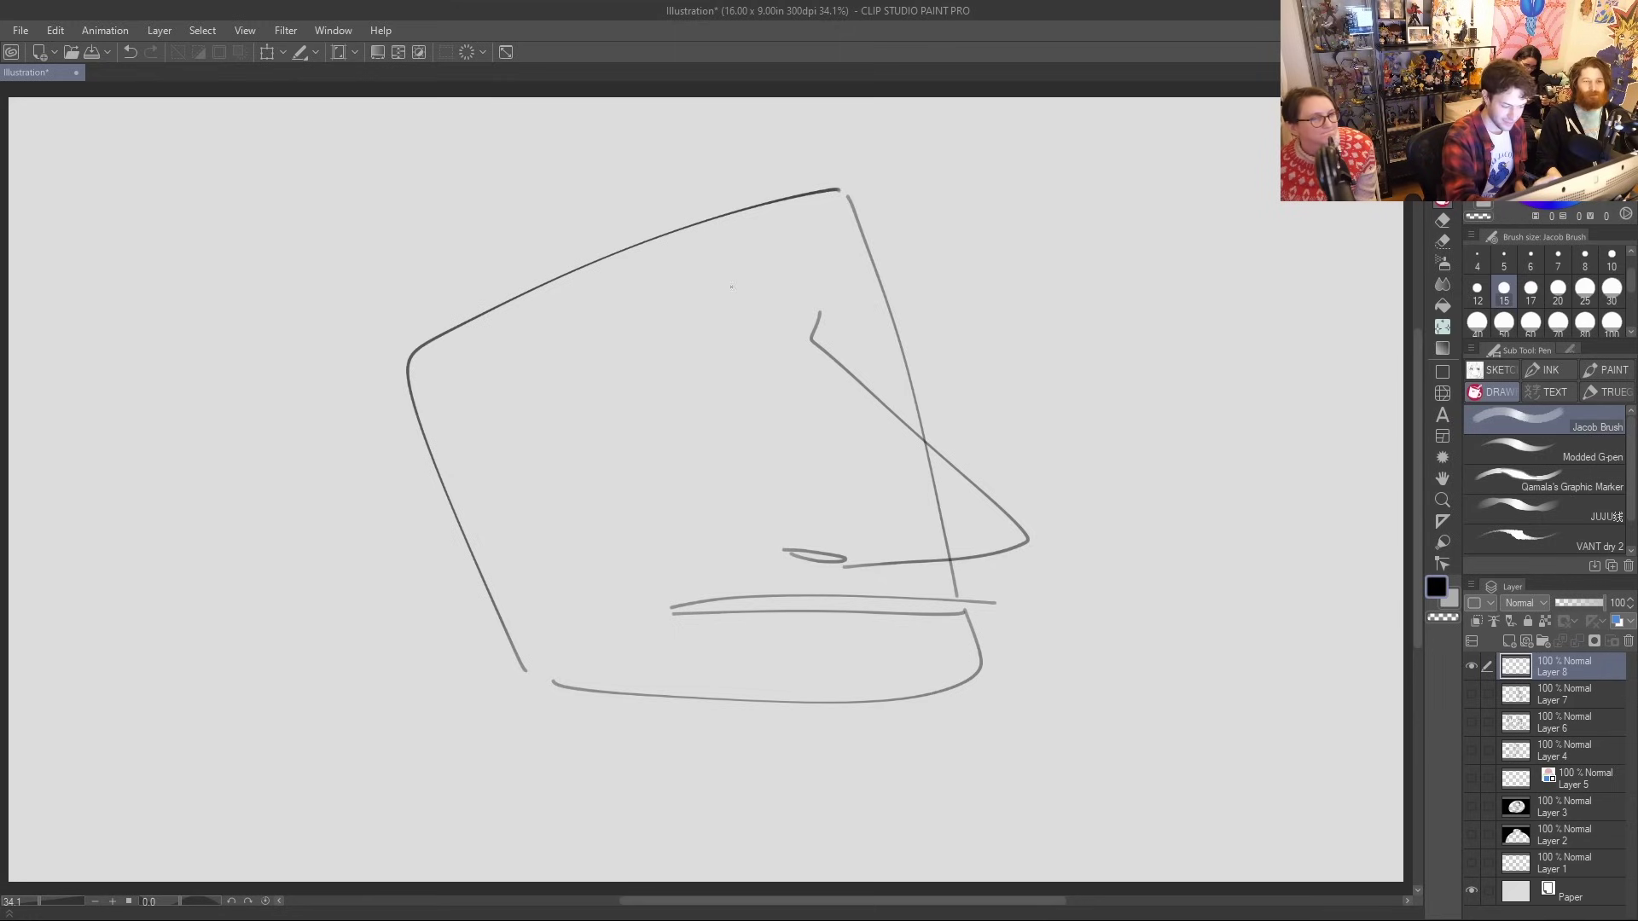
left_click_drag(575, 413, 725, 328)
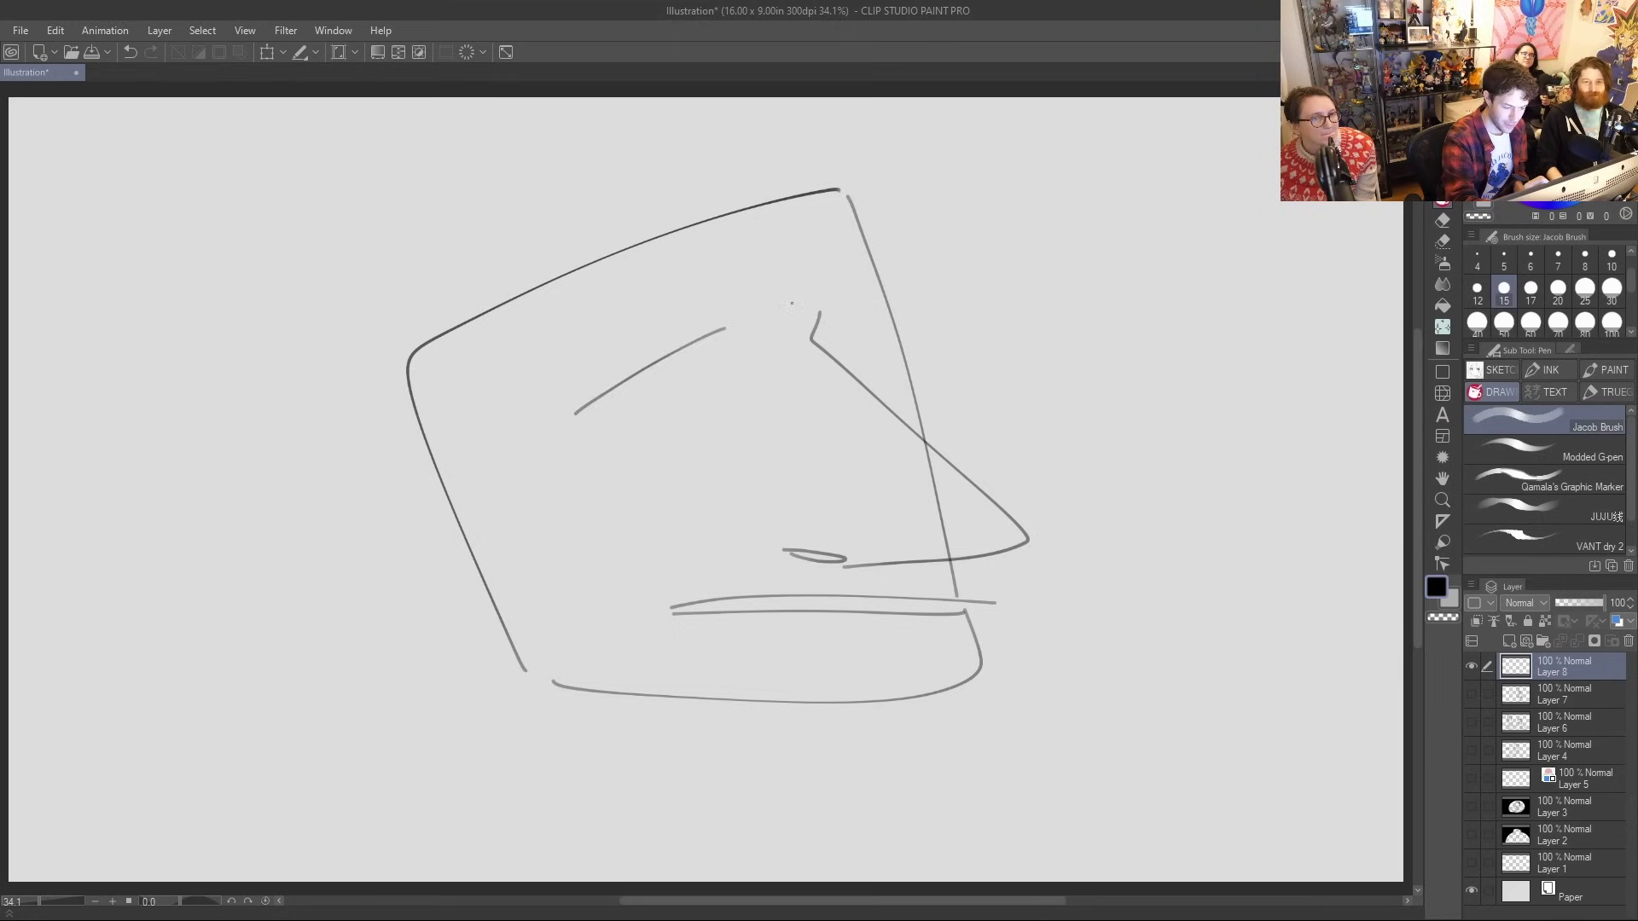
mouse_move(575, 416)
left_mouse_down()
mouse_move(735, 420)
mouse_move(717, 337)
left_mouse_up()
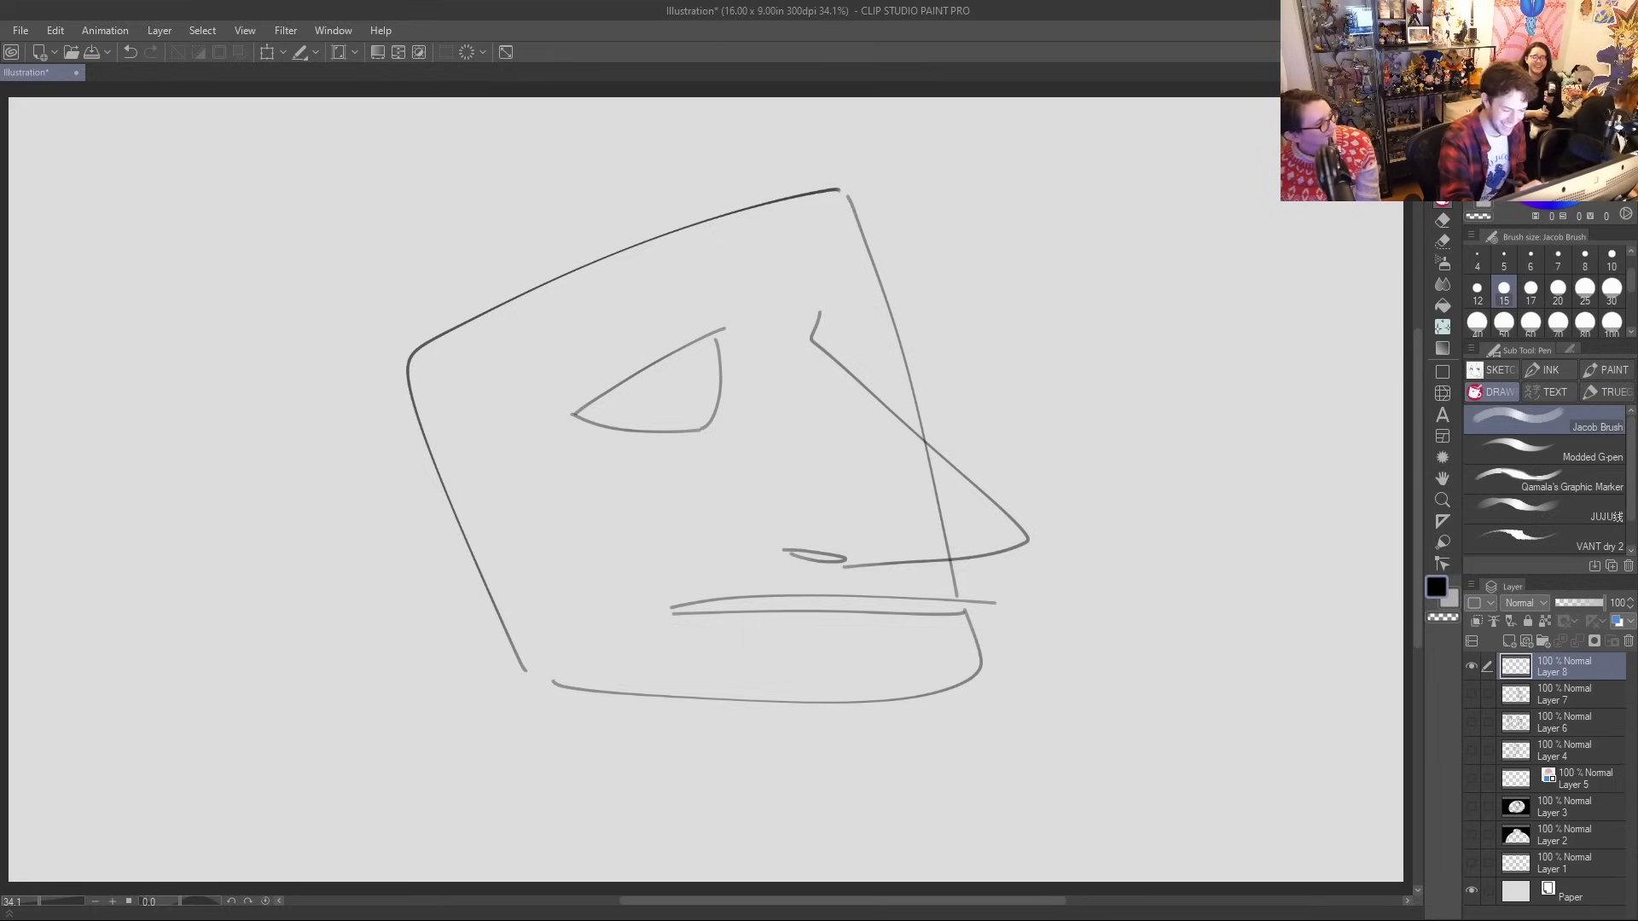
Draw the far eye with a slanted lid and bulging outer curve, and erase the head outline running through it
left_click_drag(822, 353, 901, 281)
key("ctrl+z")
mouse_move(825, 352)
left_mouse_down()
mouse_move(921, 294)
mouse_move(891, 426)
left_mouse_up()
key("ctrl+z")
mouse_move(910, 306)
left_mouse_down()
mouse_move(896, 397)
mouse_move(894, 317)
mouse_move(909, 353)
left_mouse_up()
key("e")
key("p")
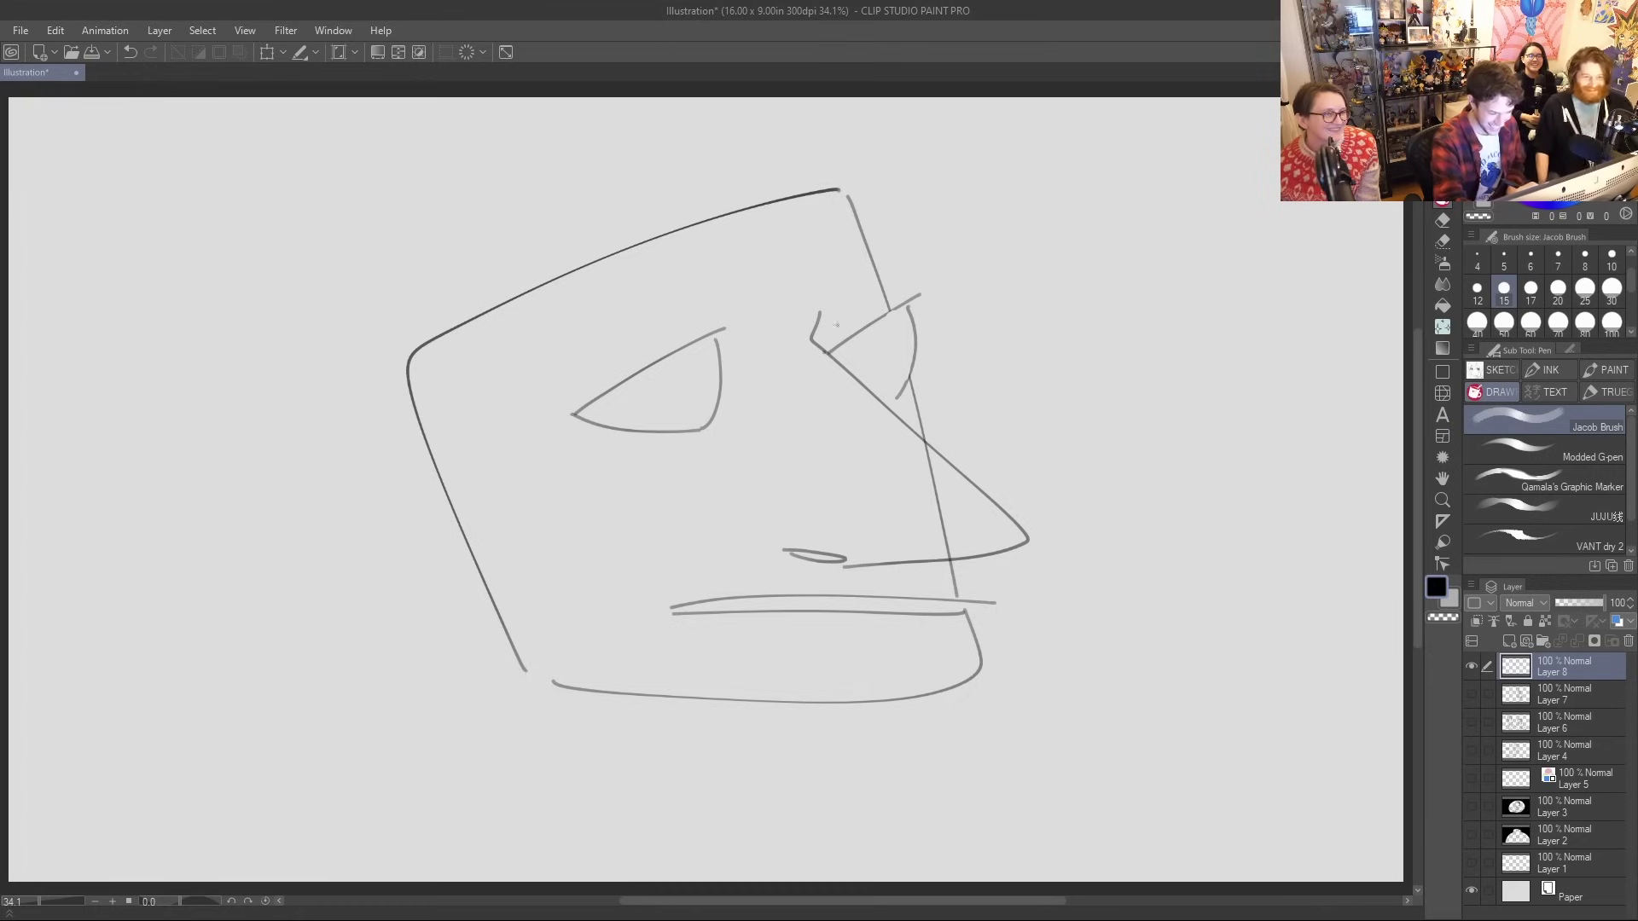
Add narrow pupils and a far brow ridge, and clean up the face outline where it crosses the eye, nose and mouth
mouse_move(672, 363)
left_mouse_down()
mouse_move(684, 354)
mouse_move(680, 389)
left_mouse_up()
mouse_move(882, 321)
left_mouse_down()
mouse_move(887, 352)
mouse_move(836, 253)
left_mouse_up()
key("e")
mouse_move(923, 442)
left_mouse_down()
mouse_move(950, 561)
mouse_move(980, 596)
left_mouse_up()
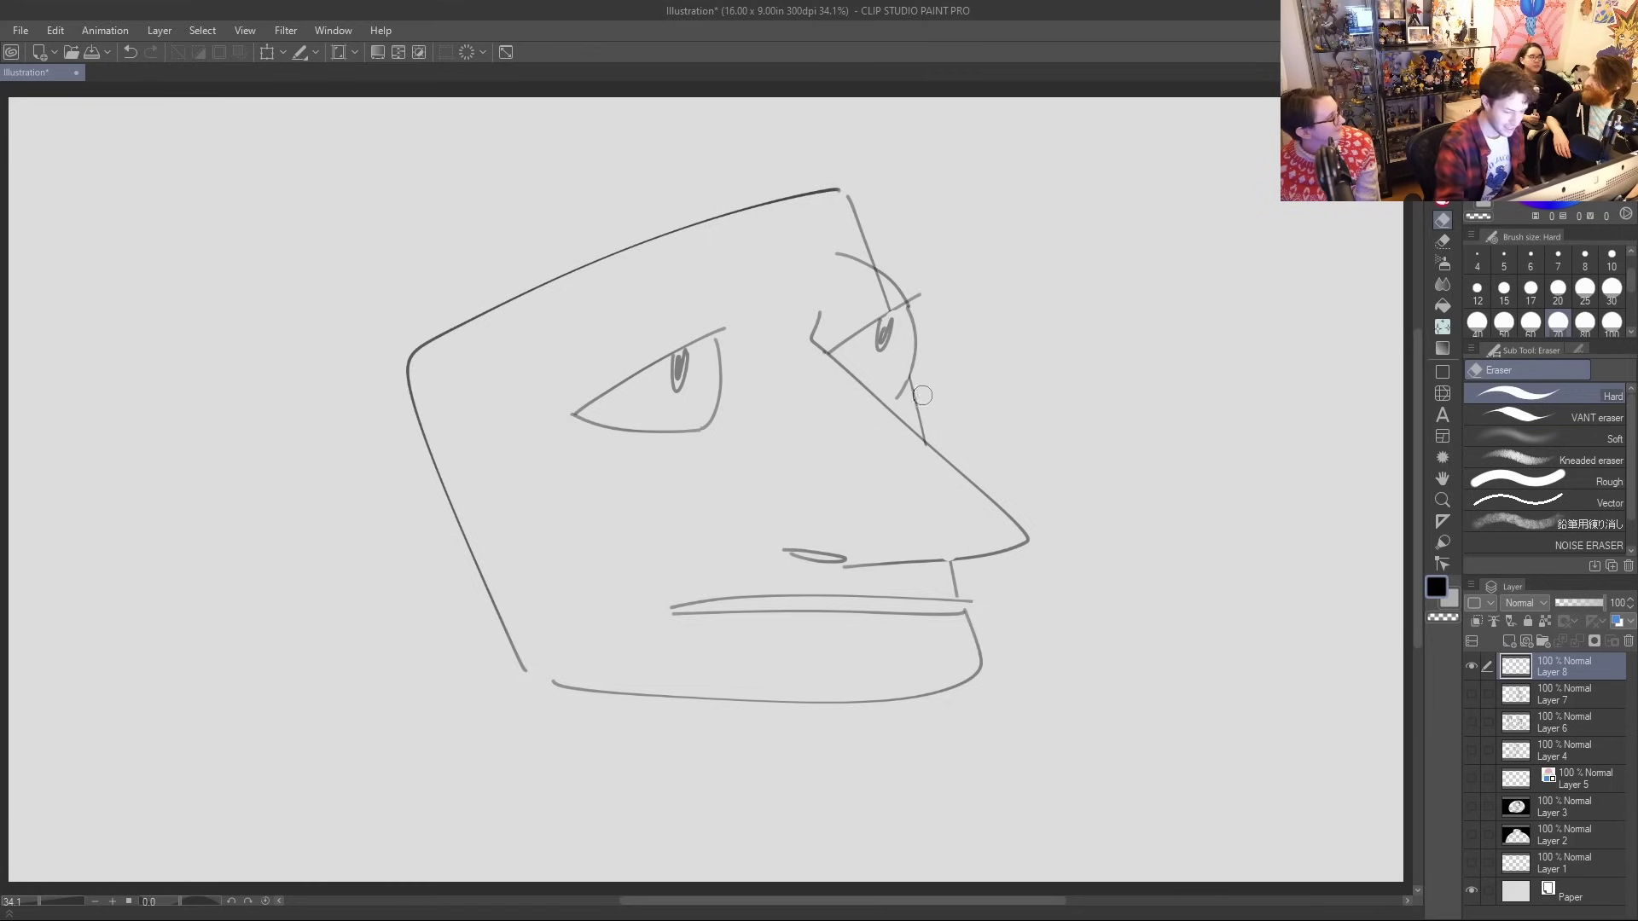
mouse_move(891, 310)
left_mouse_down()
mouse_move(873, 275)
mouse_move(882, 301)
left_mouse_up()
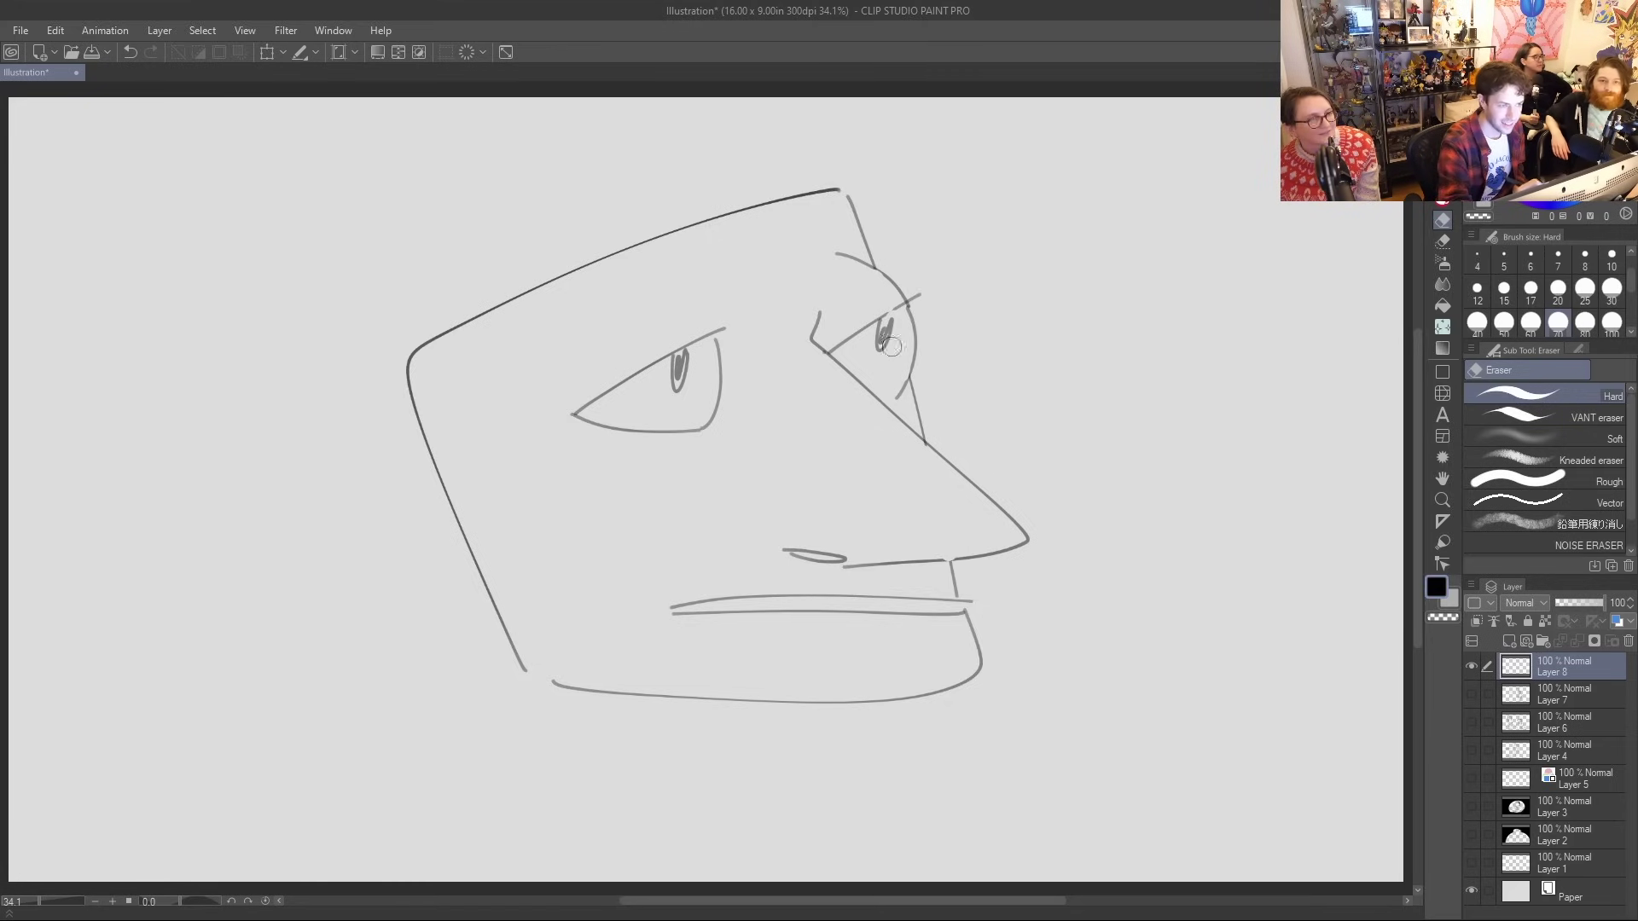
mouse_move(925, 432)
left_mouse_down()
mouse_move(906, 385)
mouse_move(929, 442)
left_mouse_up()
key("p")
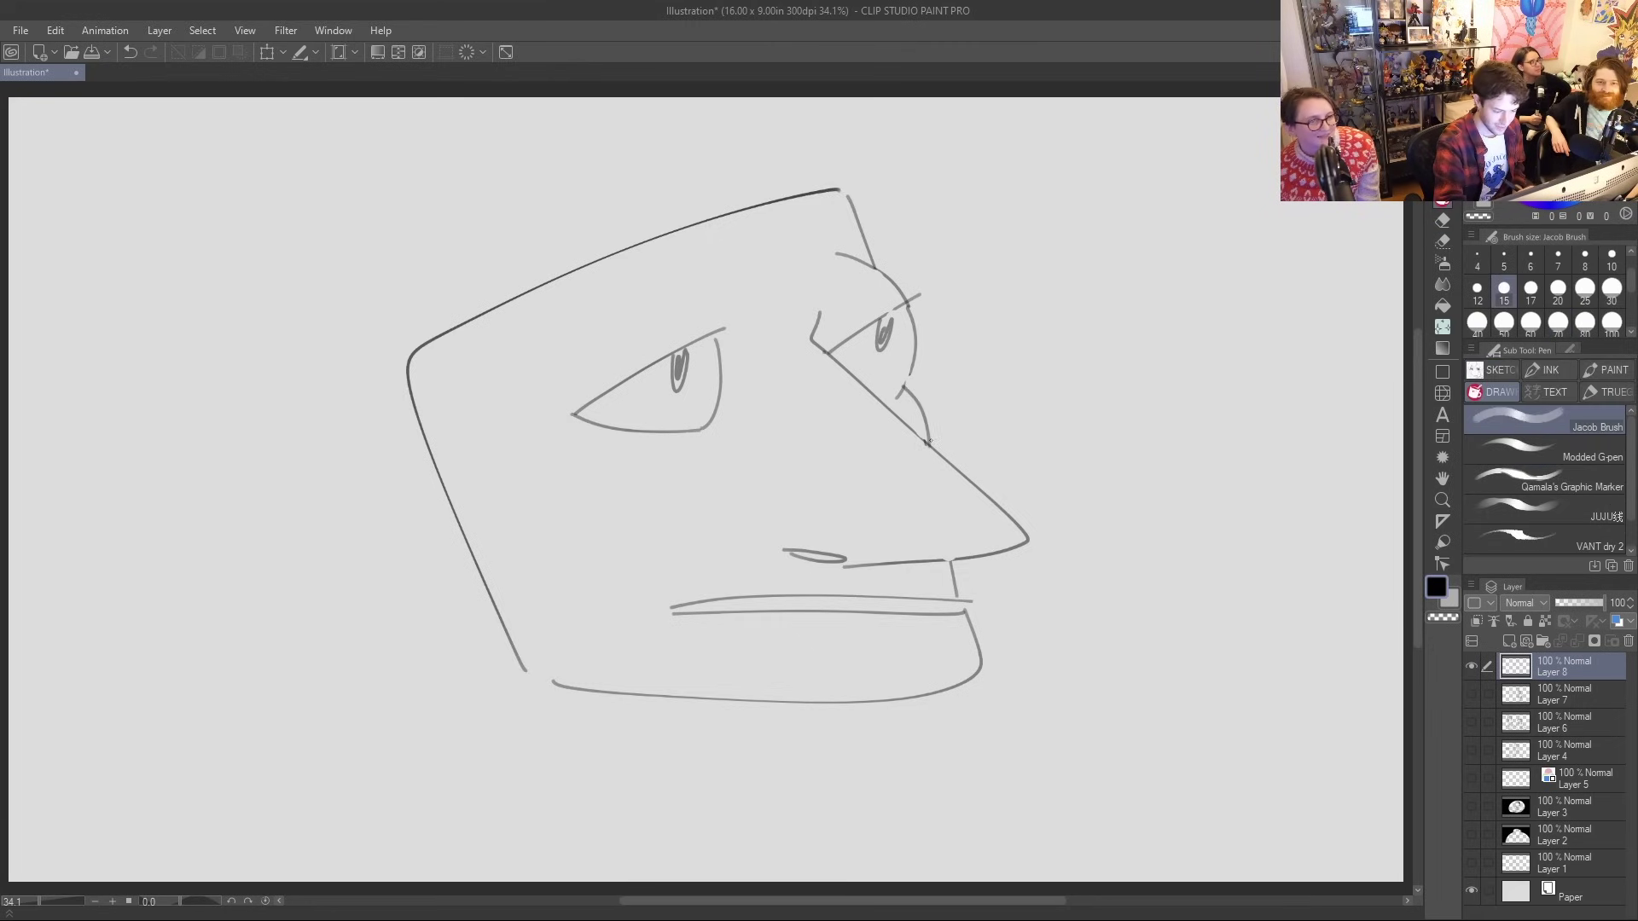
Draw a big round ear with a curved sideburn at the back of the head, and two slanting neck lines below
mouse_move(469, 538)
left_mouse_down()
mouse_move(367, 691)
mouse_move(489, 631)
left_mouse_up()
mouse_move(470, 537)
left_mouse_down()
mouse_move(542, 593)
mouse_move(441, 343)
left_mouse_up()
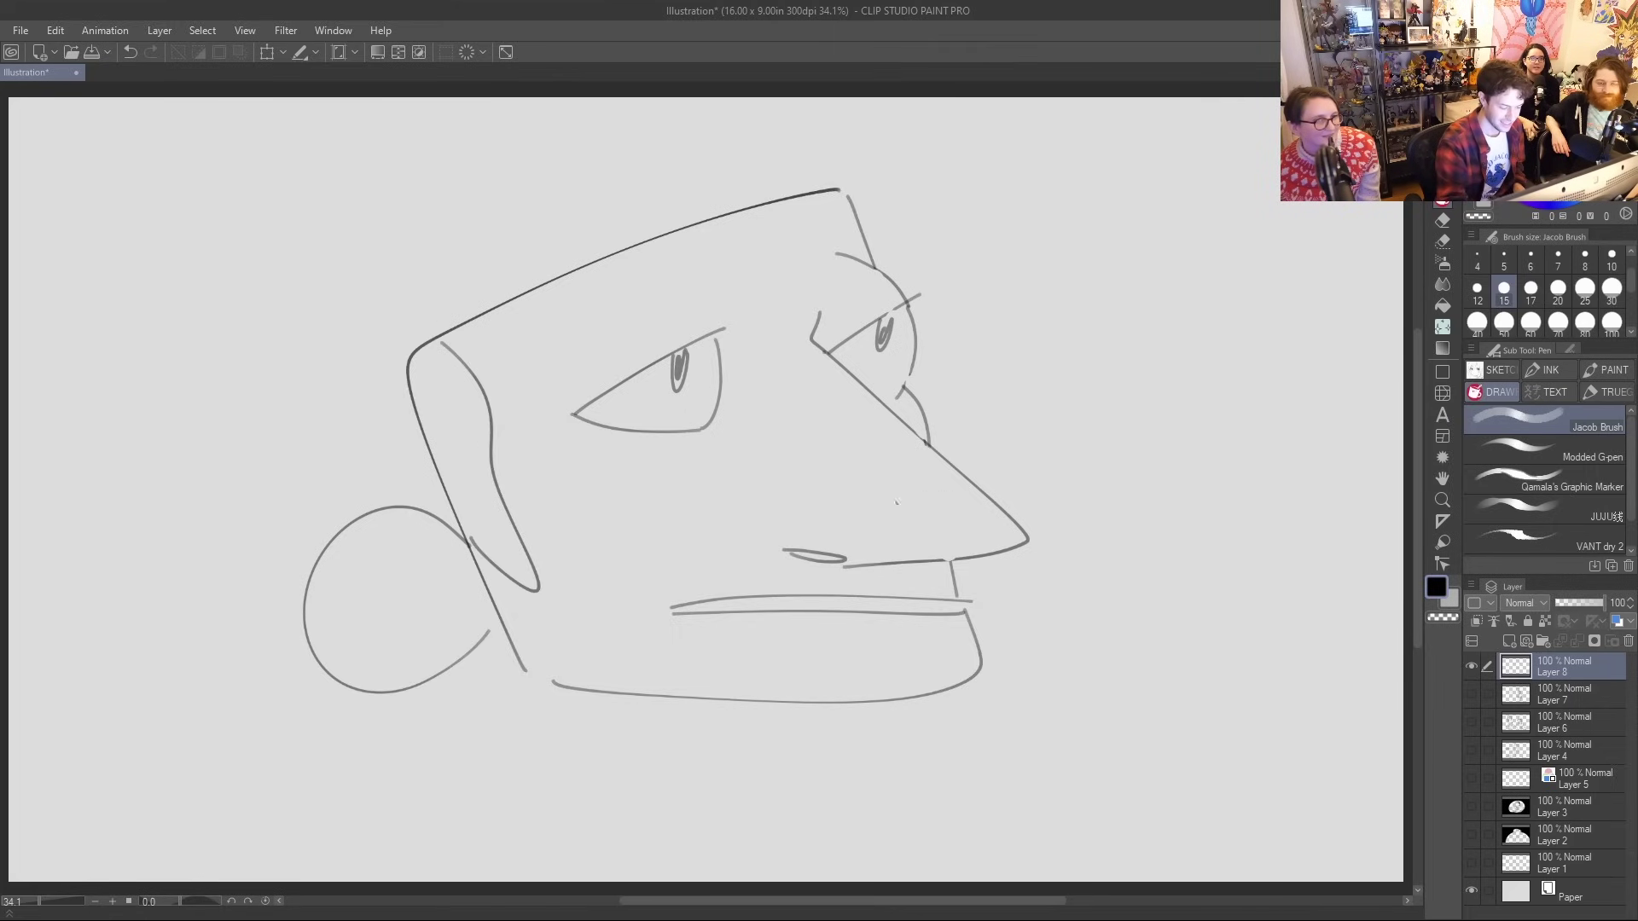
left_click_drag(489, 632, 381, 778)
left_click_drag(825, 703, 688, 820)
Add crease curves around the near eye, tooth divisions between the lips, and angled crease lines at the mouth corner
left_click_drag(708, 429, 668, 477)
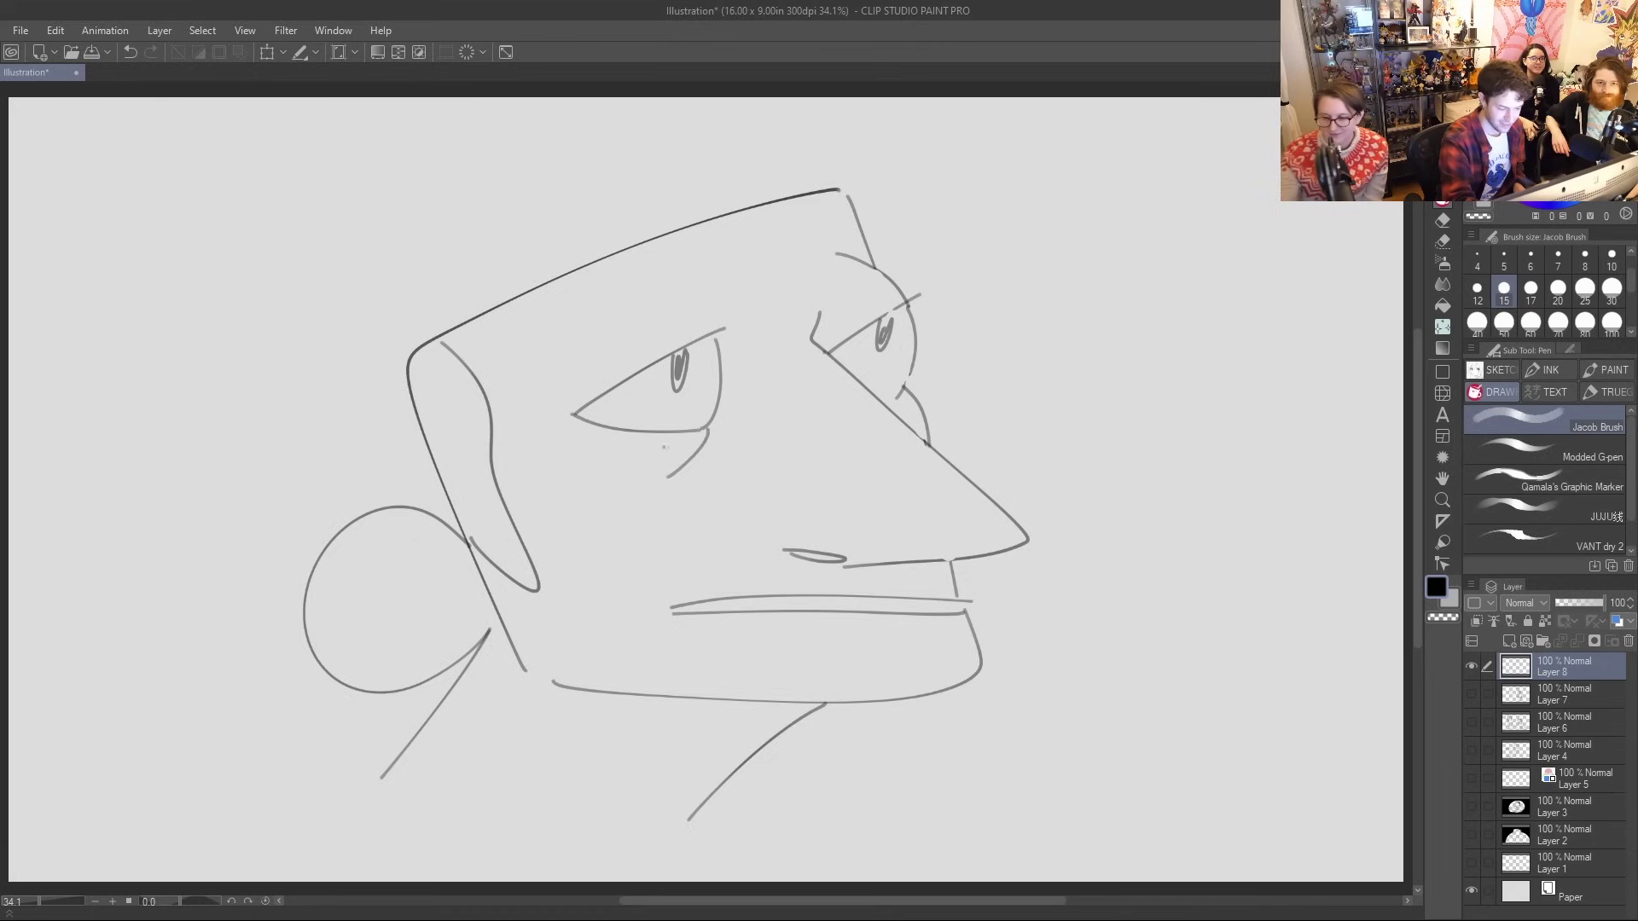
left_click_drag(681, 301, 717, 334)
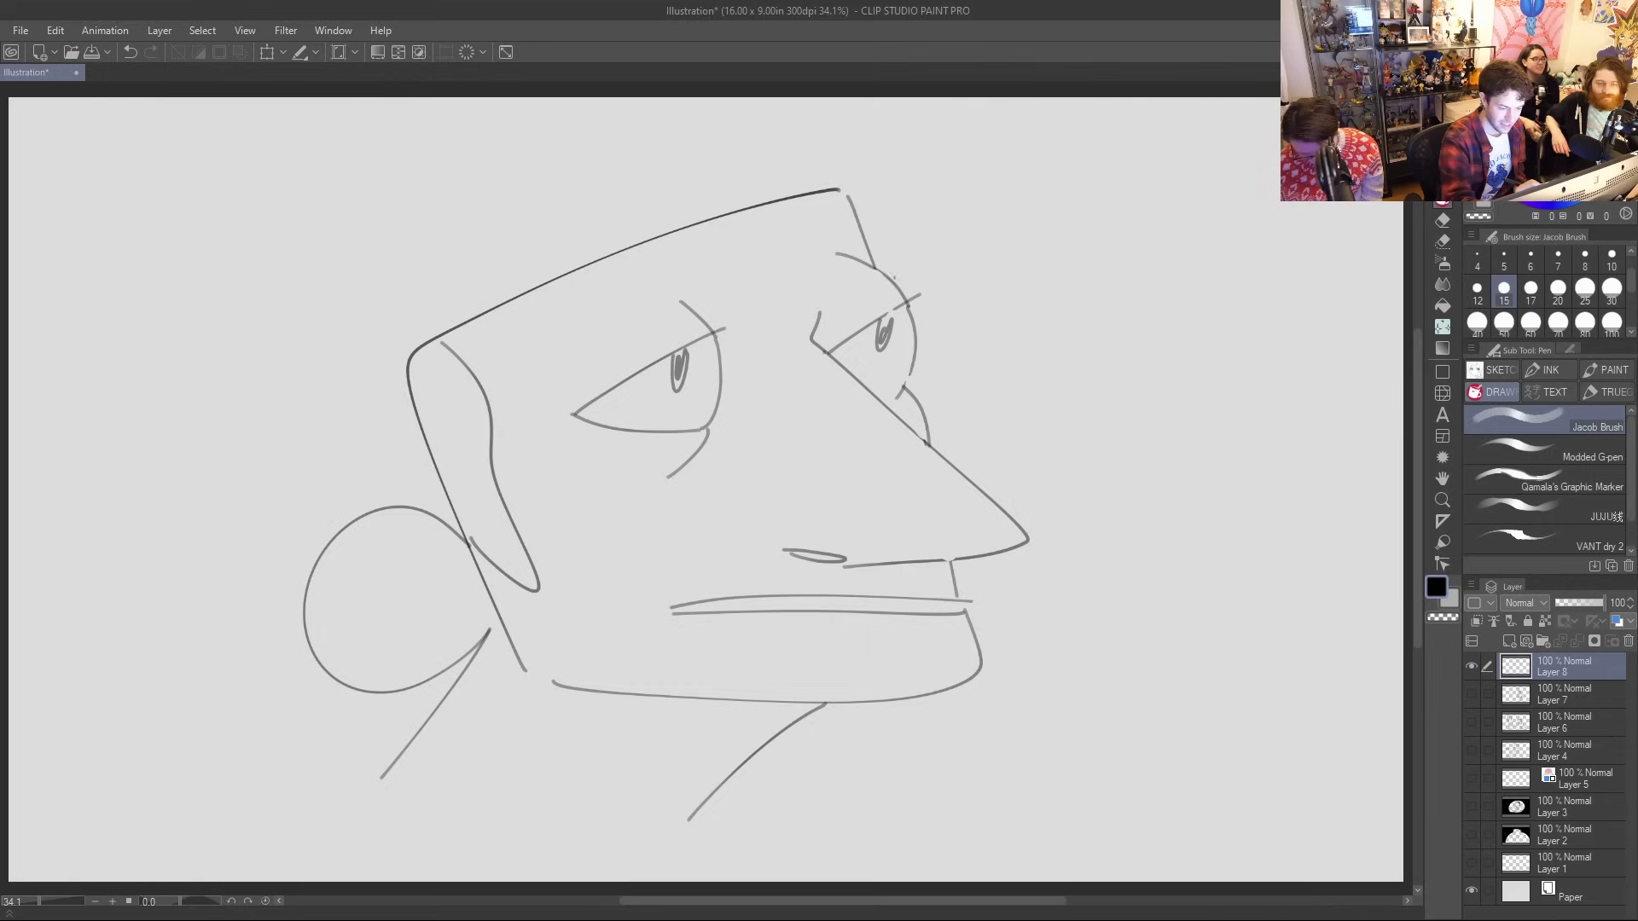
left_click_drag(812, 597, 812, 612)
left_click_drag(935, 597, 933, 617)
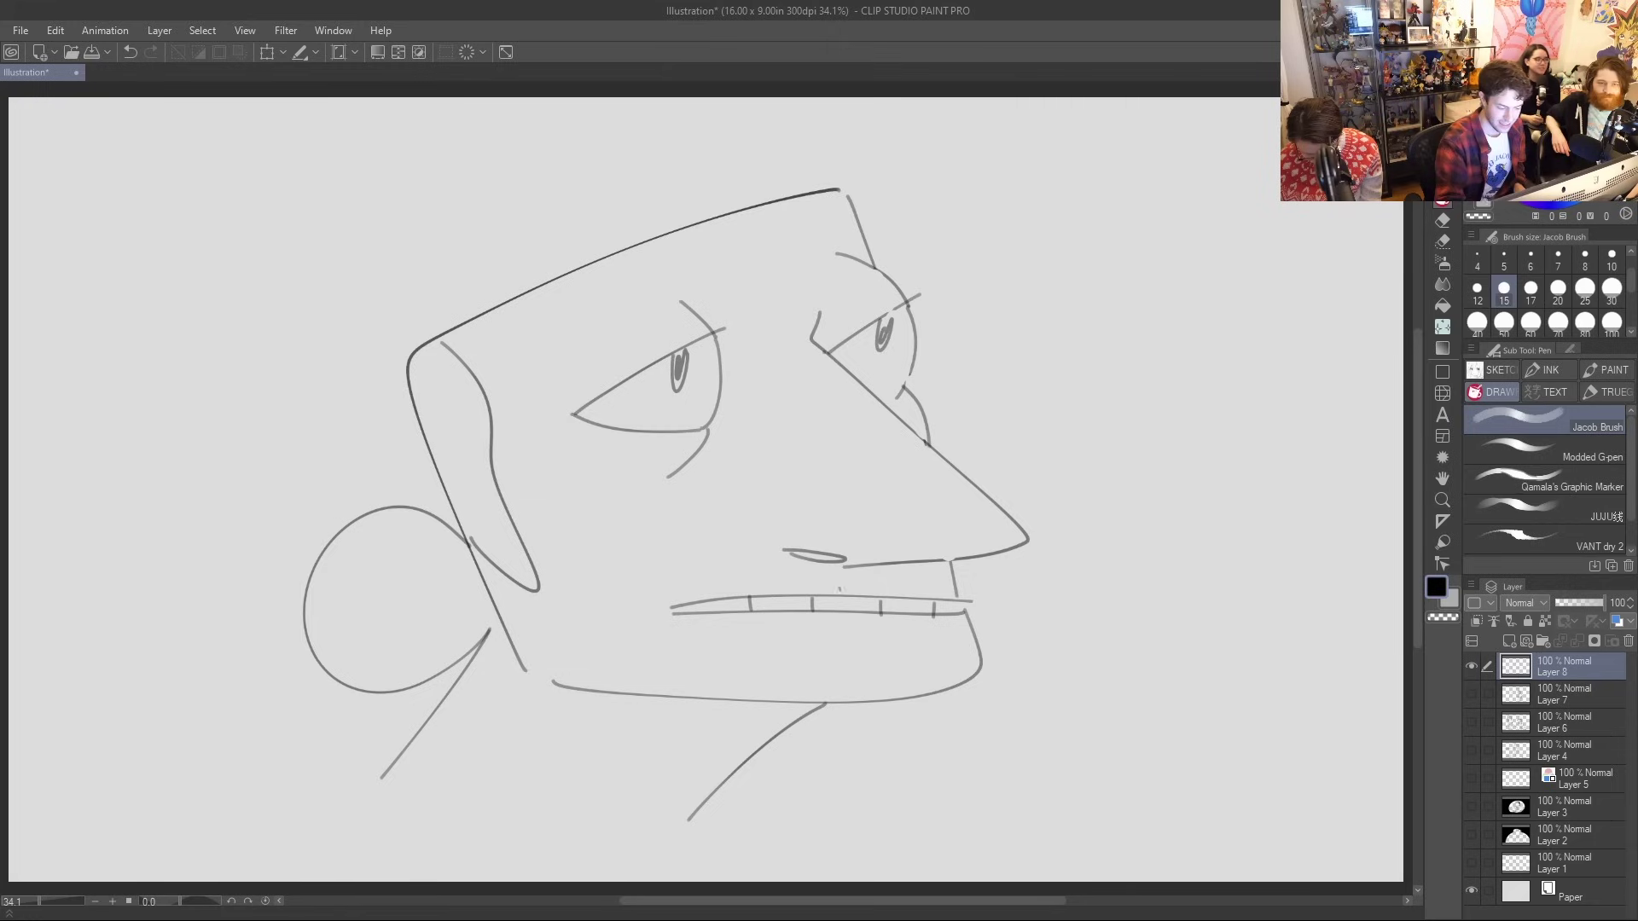
left_click_drag(665, 623, 739, 556)
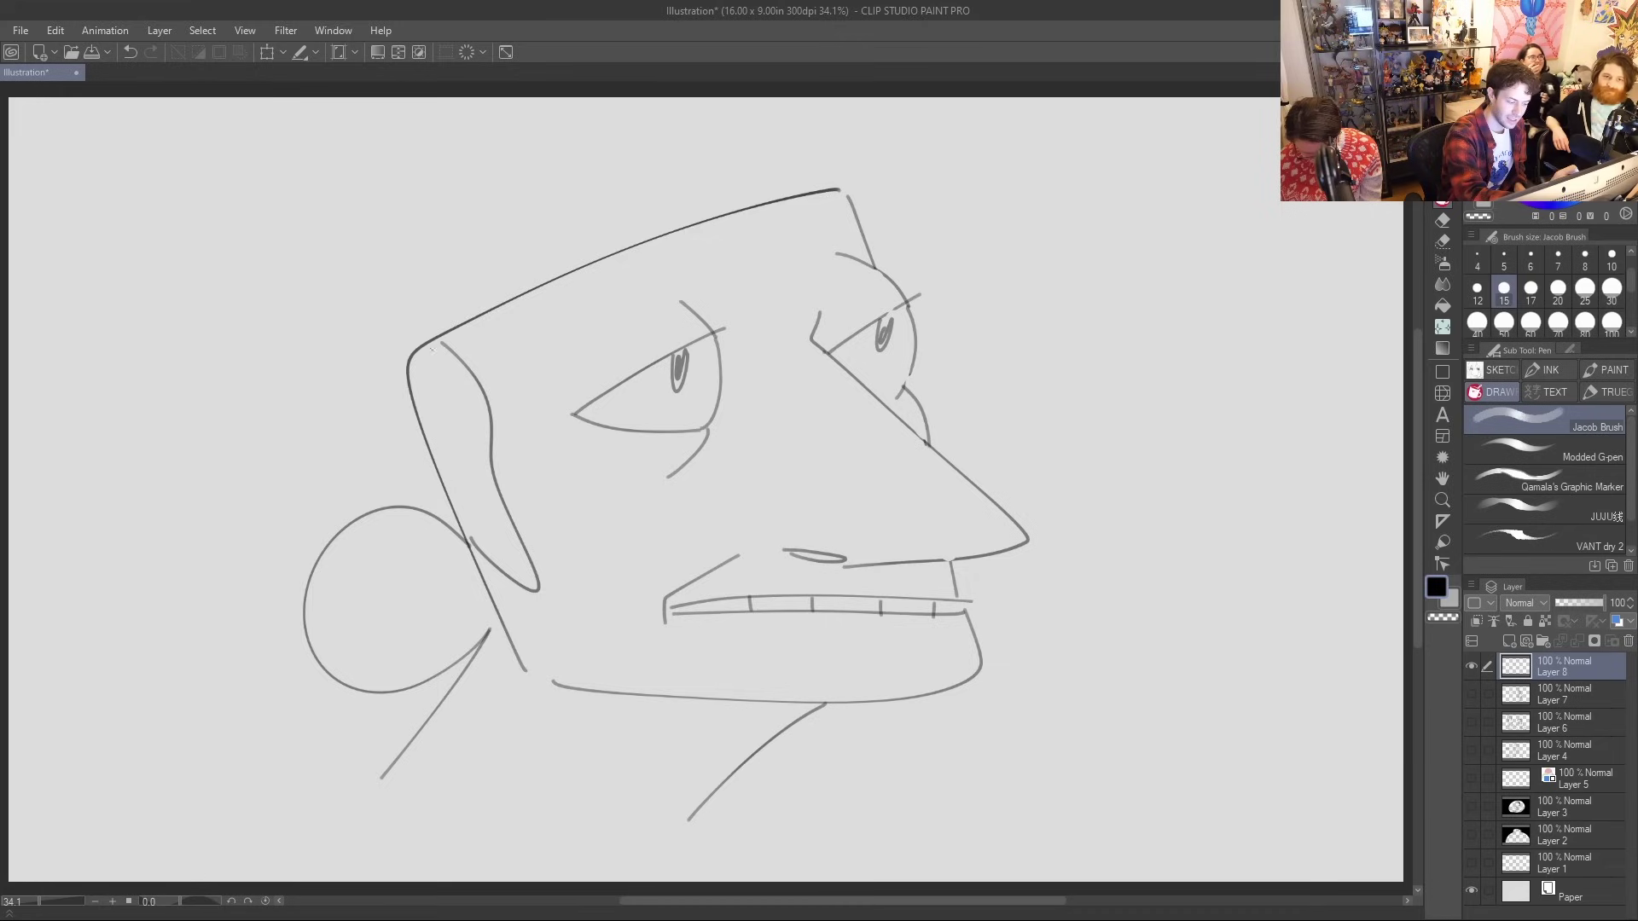
Draw a tall hair outline with a pointed front tuft around the head, and erase the old back-of-head line inside it
mouse_move(357, 520)
left_mouse_down()
mouse_move(278, 422)
mouse_move(333, 335)
mouse_move(309, 329)
mouse_move(527, 113)
left_mouse_up()
mouse_move(966, 98)
left_mouse_down()
mouse_move(986, 130)
mouse_move(1010, 293)
mouse_move(966, 206)
mouse_move(911, 275)
left_mouse_up()
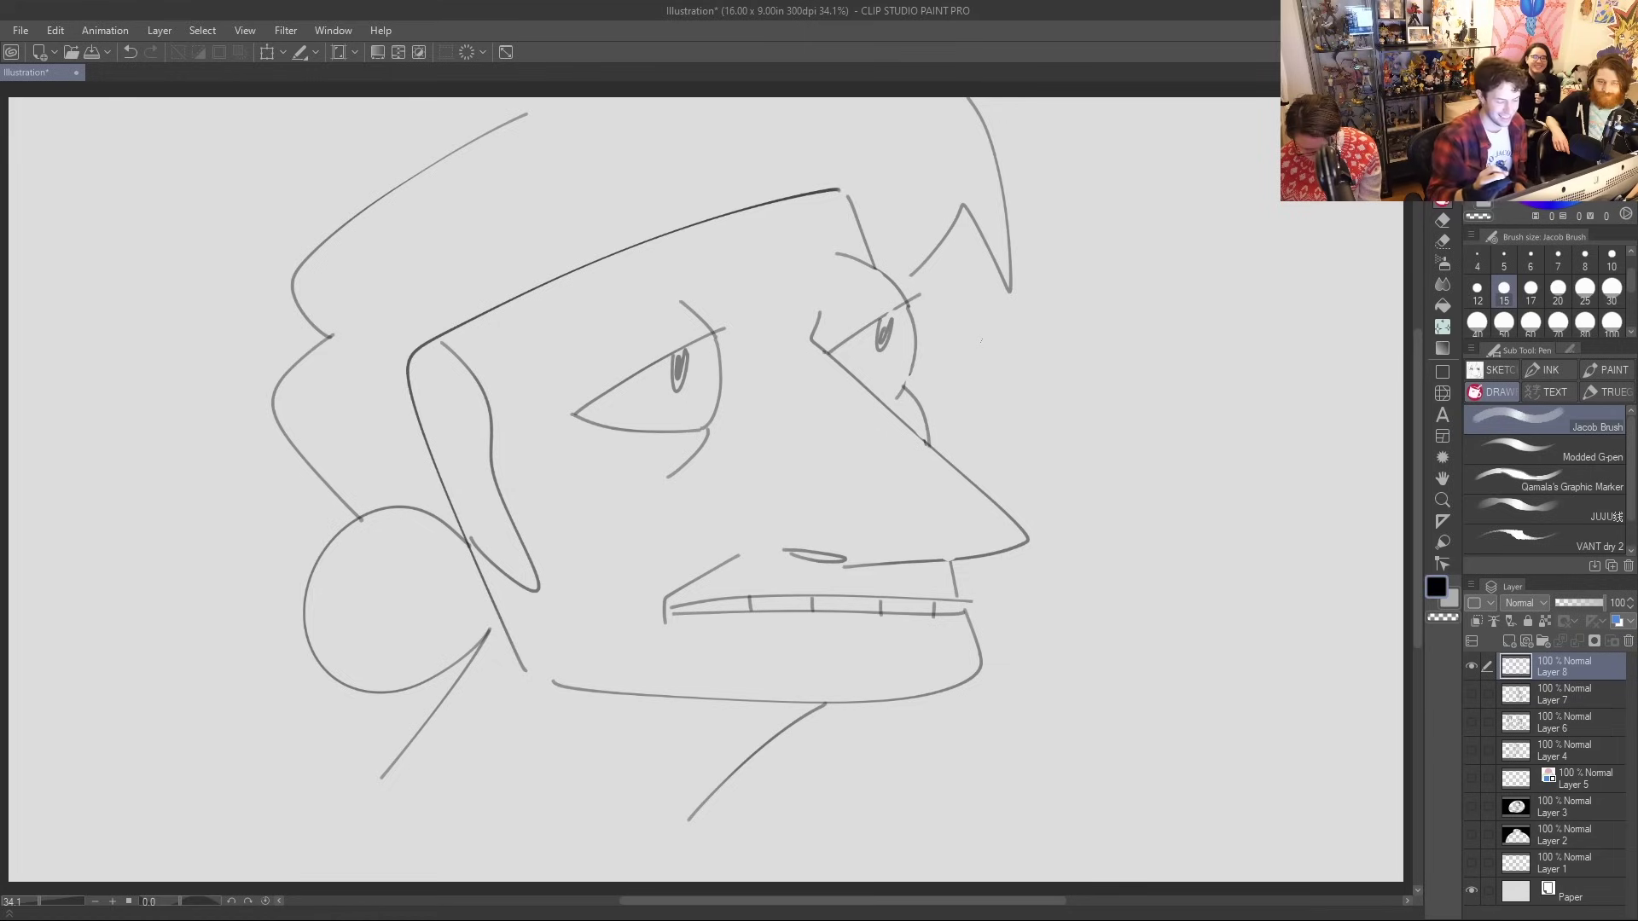
key("e")
left_click_drag(467, 536, 408, 355)
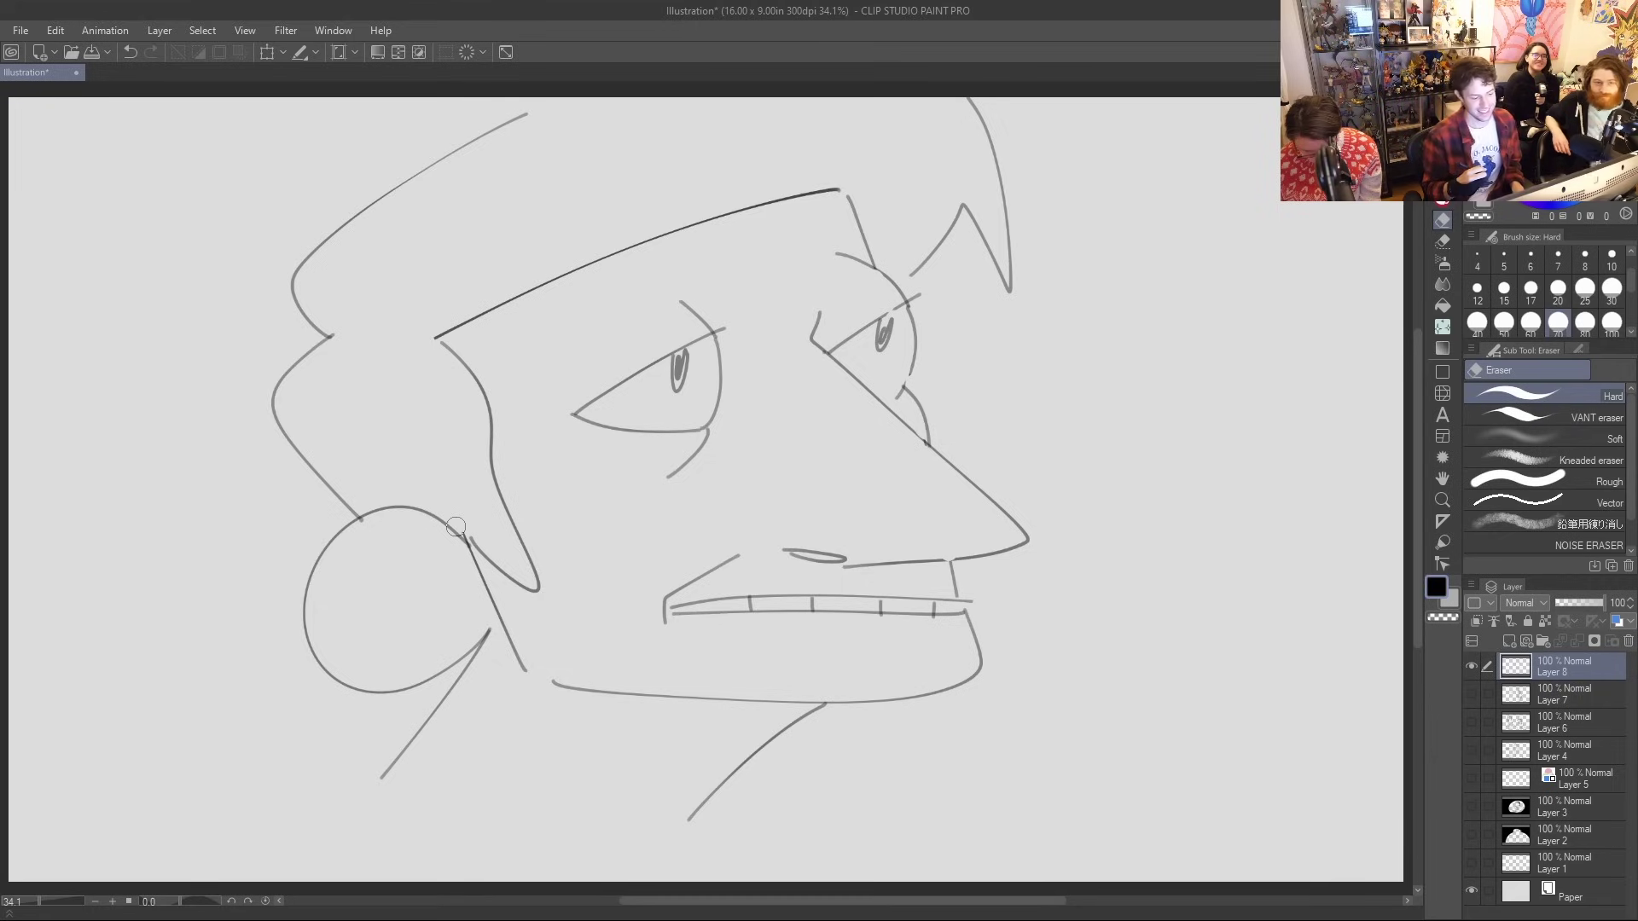
Extend the back neck line into a sloping shoulder and continue the front neck line down to the canvas edge
key("p")
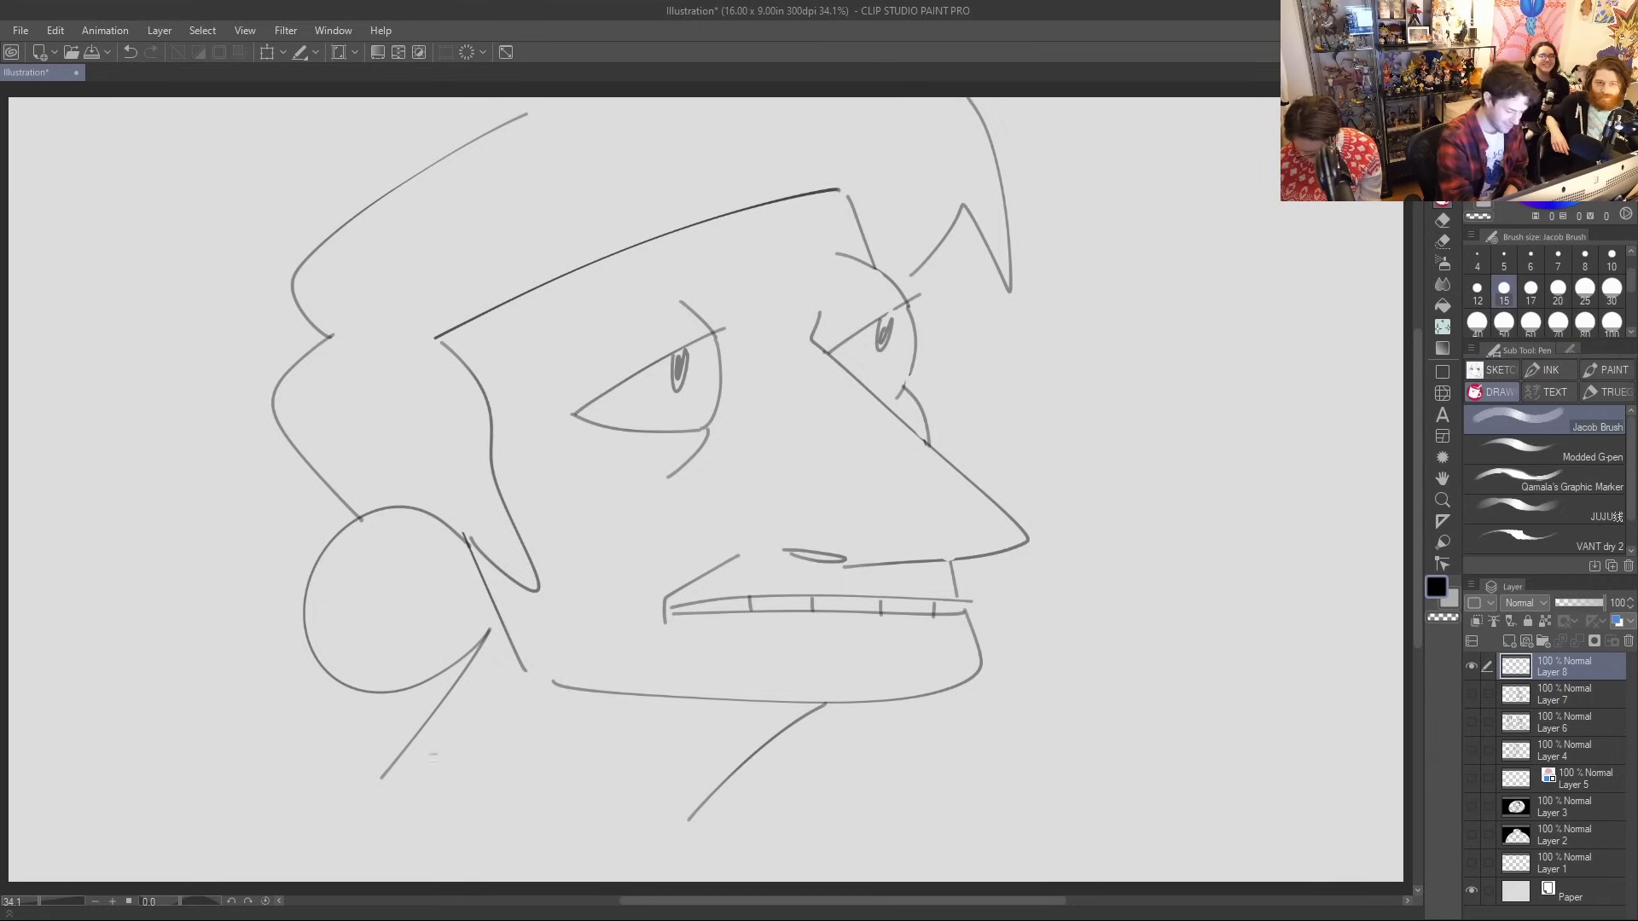
left_click_drag(382, 778, 187, 881)
left_click_drag(689, 821, 697, 881)
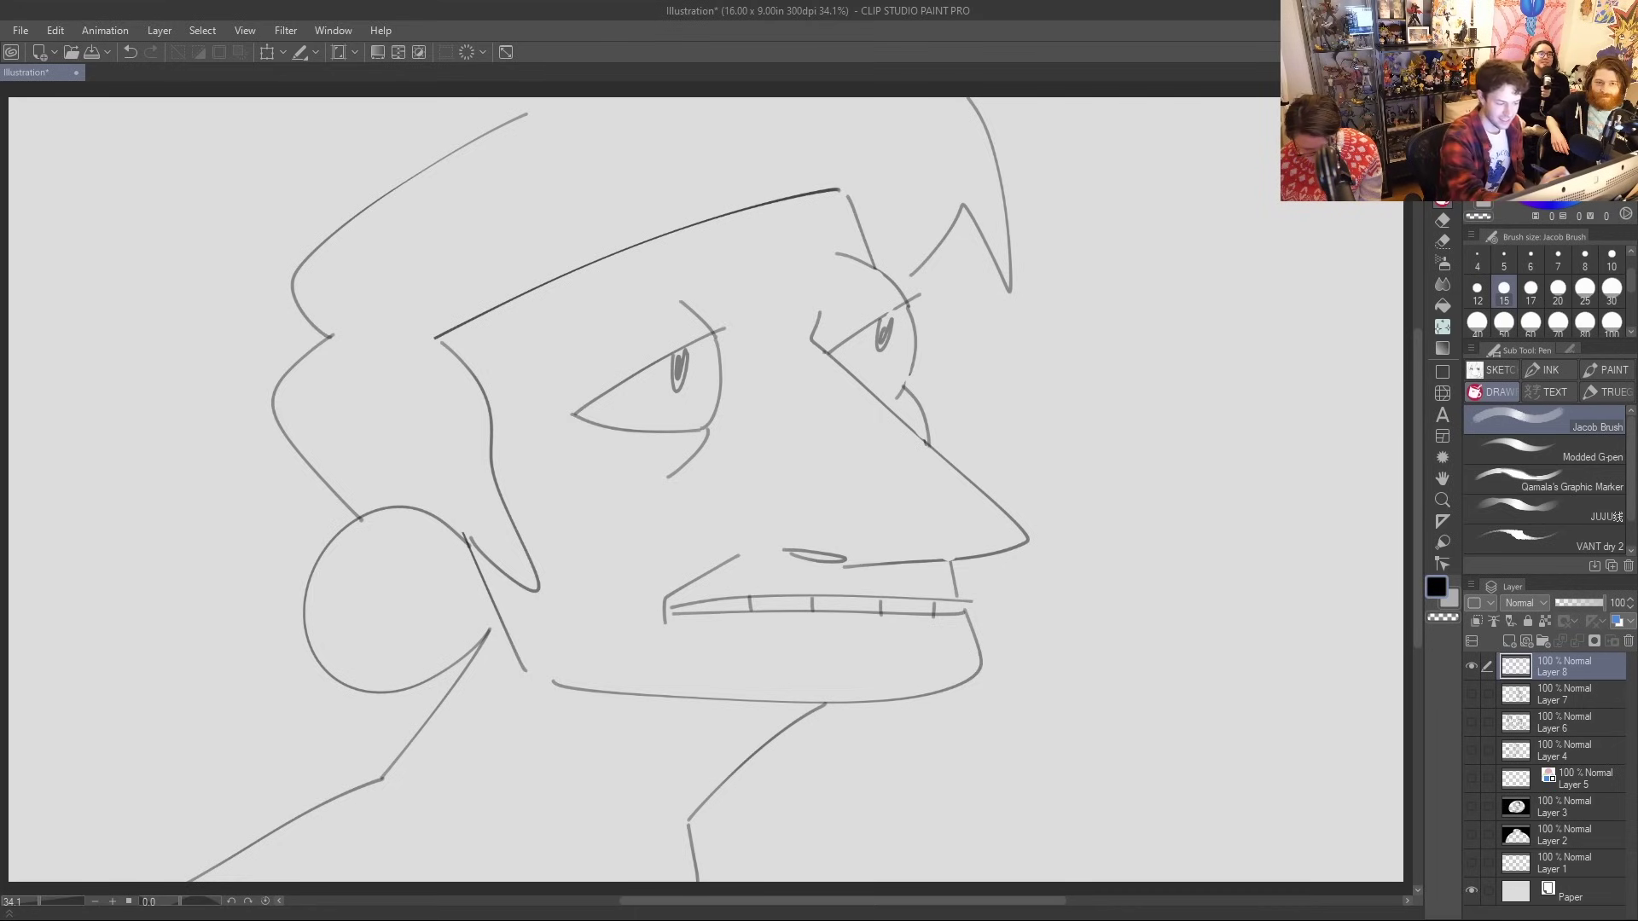
Draw thin slanted eyebrows above both eyes, and add a fold line and inner curve inside the round ear
mouse_move(530, 313)
left_mouse_down()
mouse_move(663, 265)
mouse_move(542, 314)
left_mouse_up()
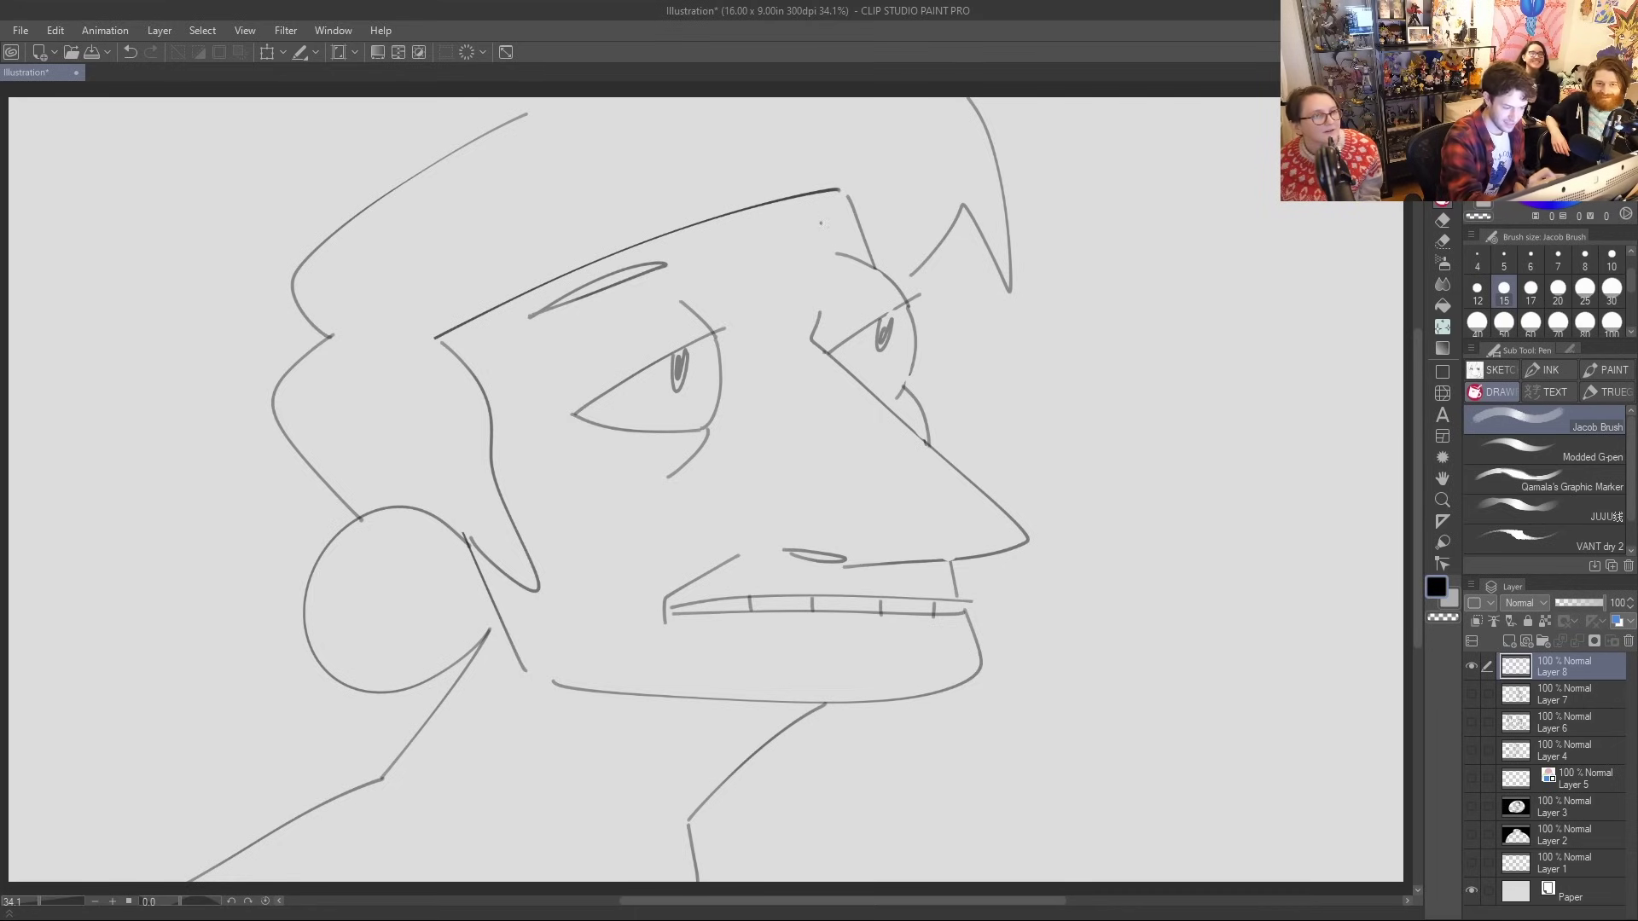
mouse_move(785, 220)
left_mouse_down()
mouse_move(875, 231)
mouse_move(785, 232)
left_mouse_up()
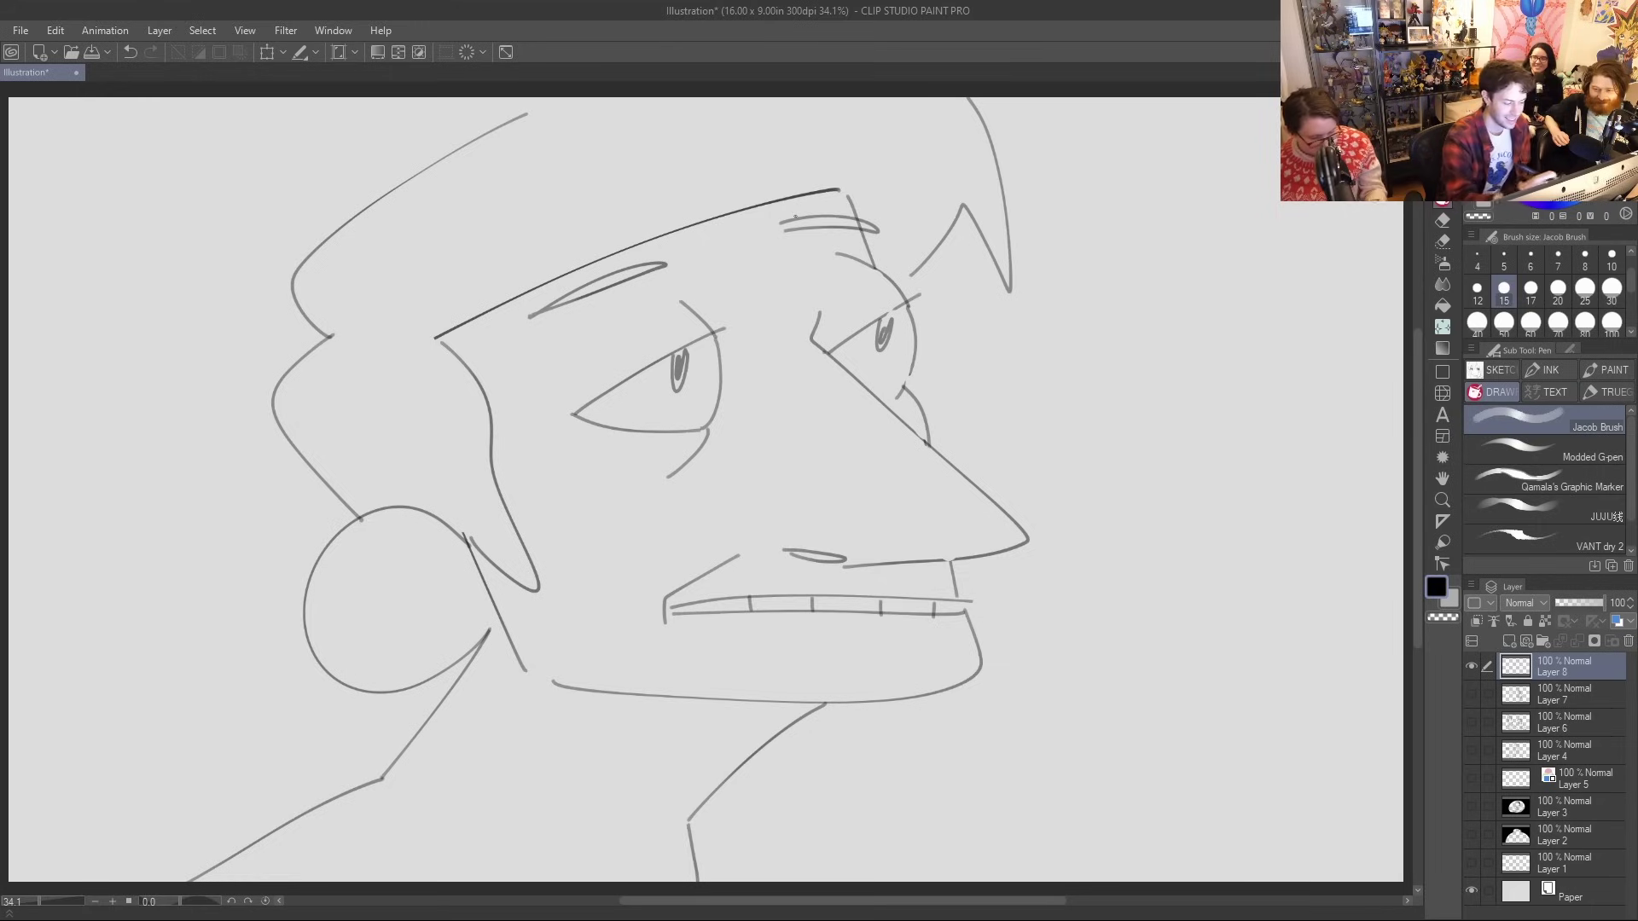
mouse_move(310, 564)
left_mouse_down()
mouse_move(412, 553)
mouse_move(492, 588)
left_mouse_up()
key("ctrl+z")
mouse_move(315, 559)
left_mouse_down()
mouse_move(410, 562)
mouse_move(482, 591)
mouse_move(465, 655)
left_mouse_up()
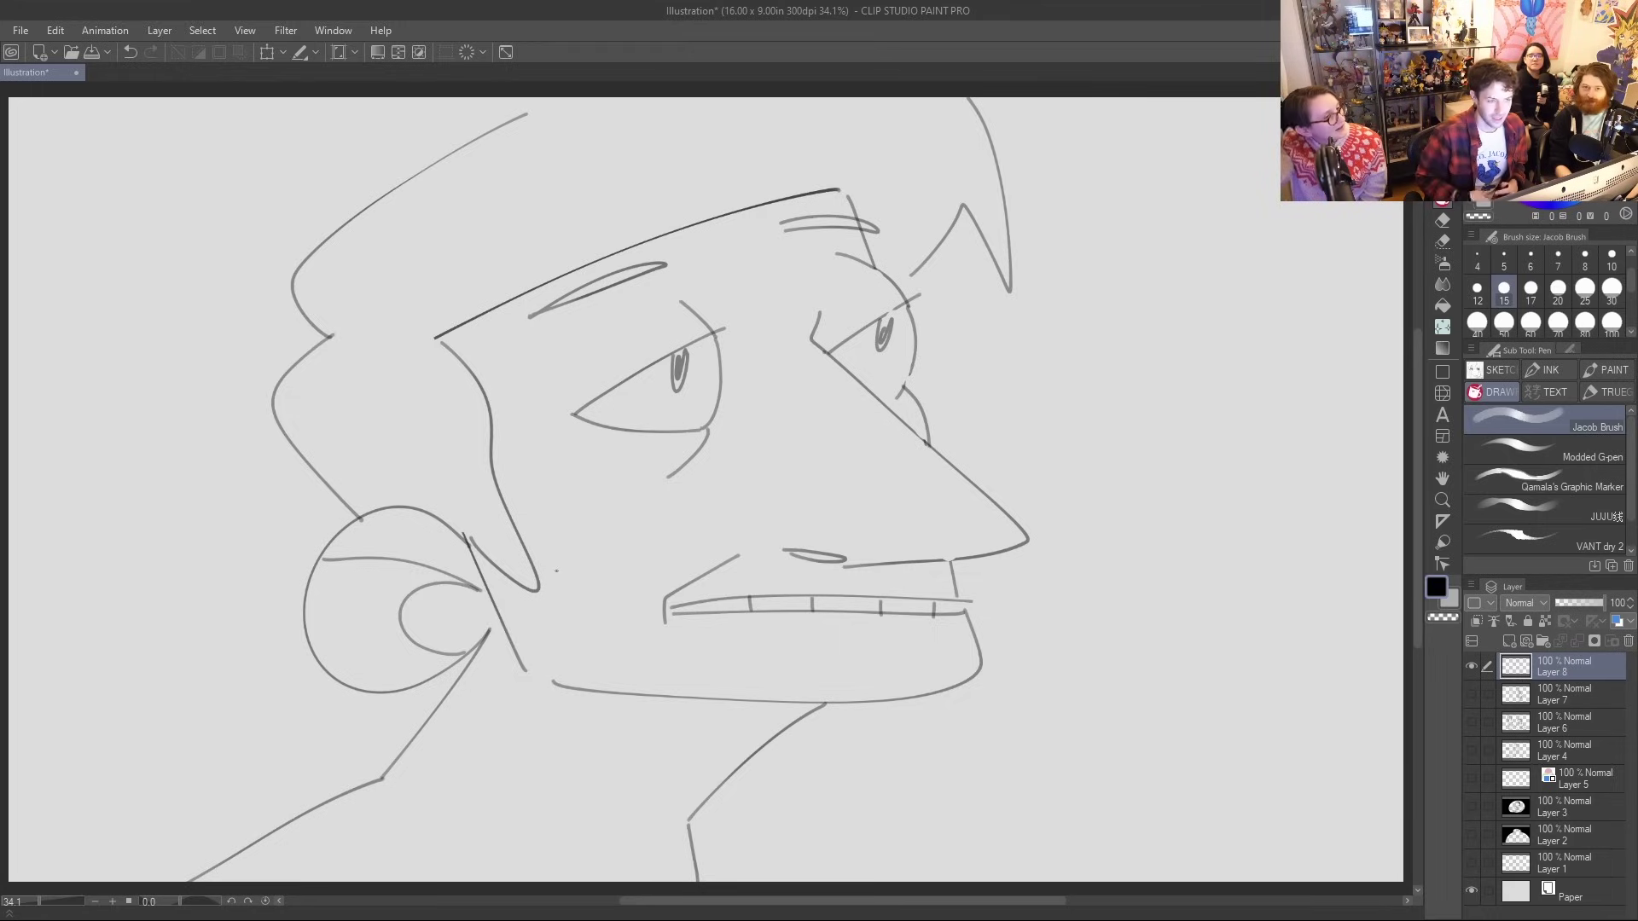
Hide Layer 8, add a new layer, and sketch a large round head circle in the middle of the canvas
left_click(1471, 665)
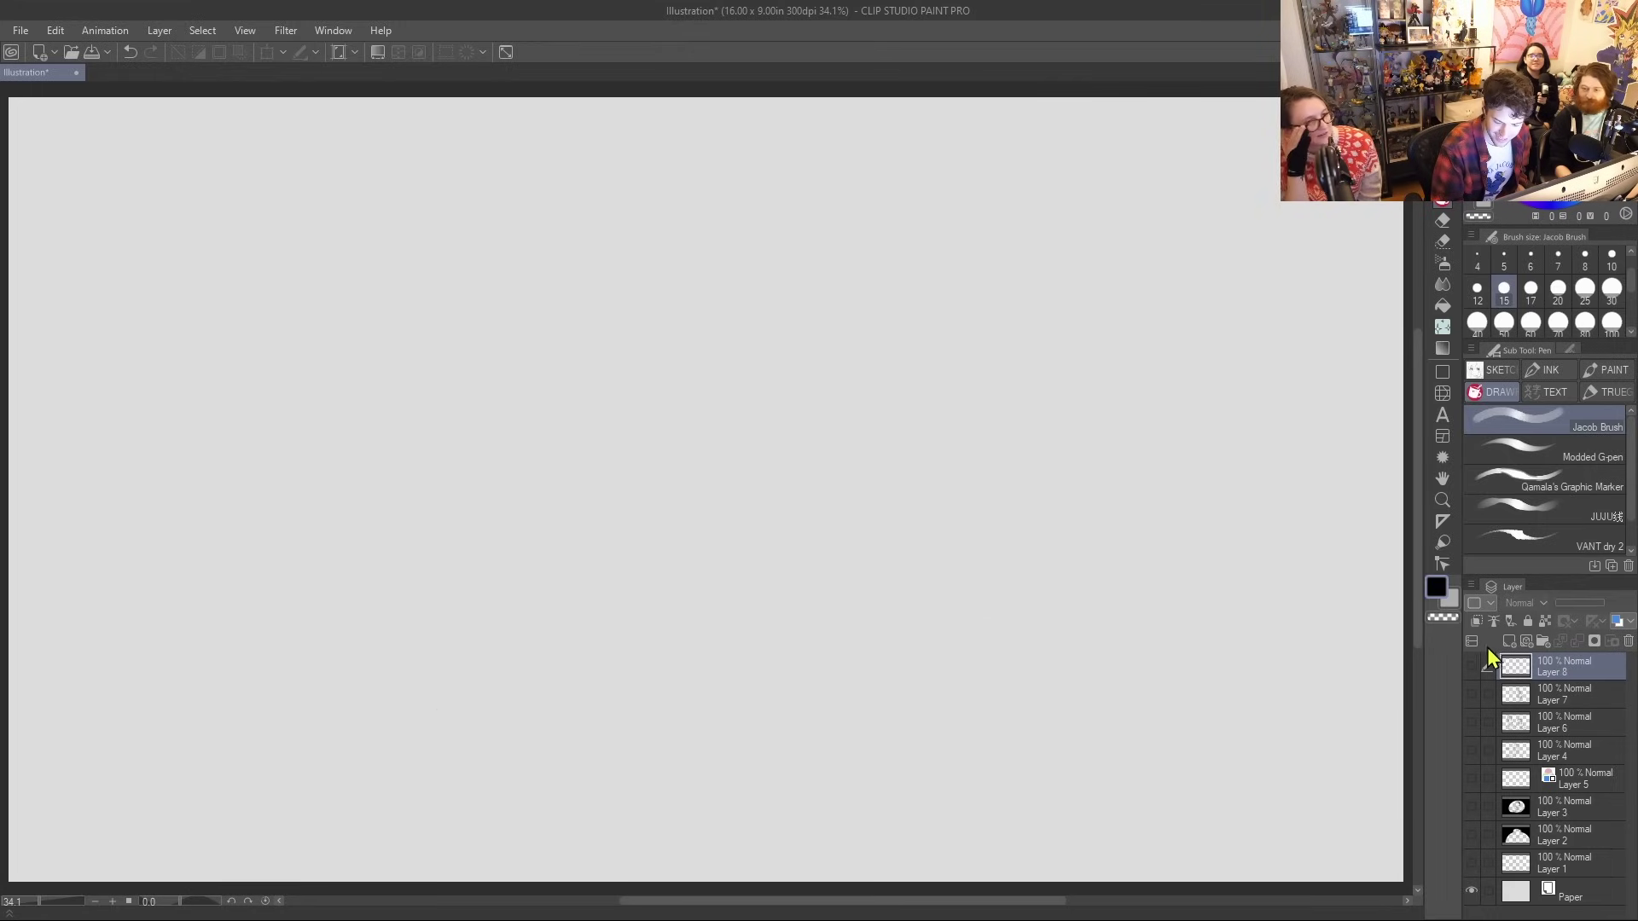
left_click(1509, 641)
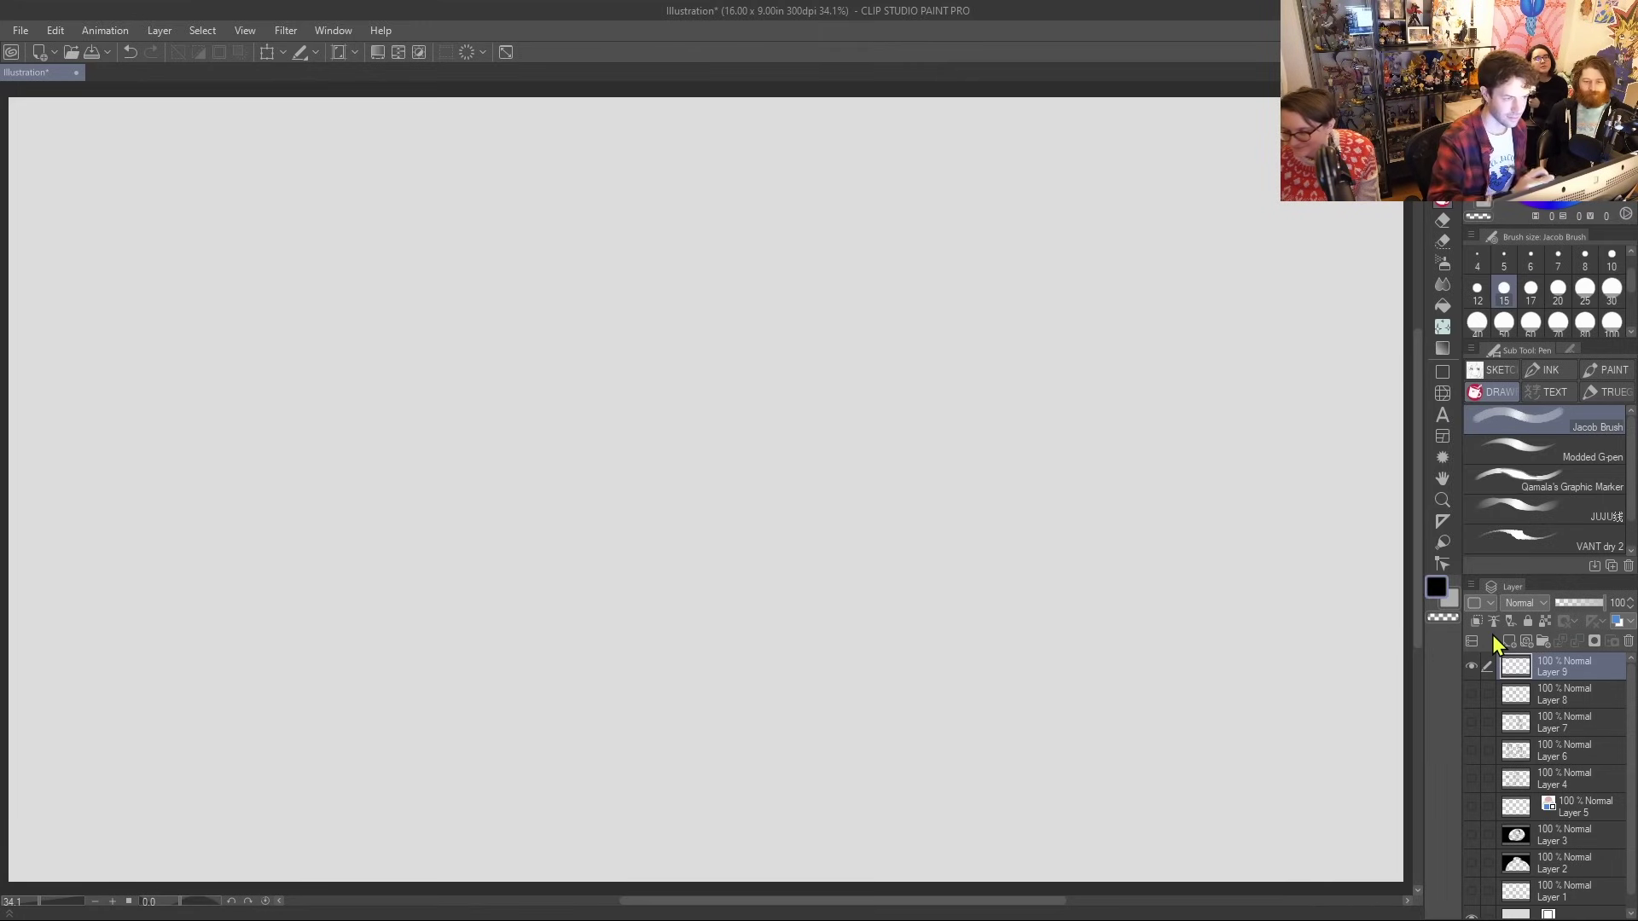
left_click_drag(679, 466, 644, 329)
key("ctrl+z")
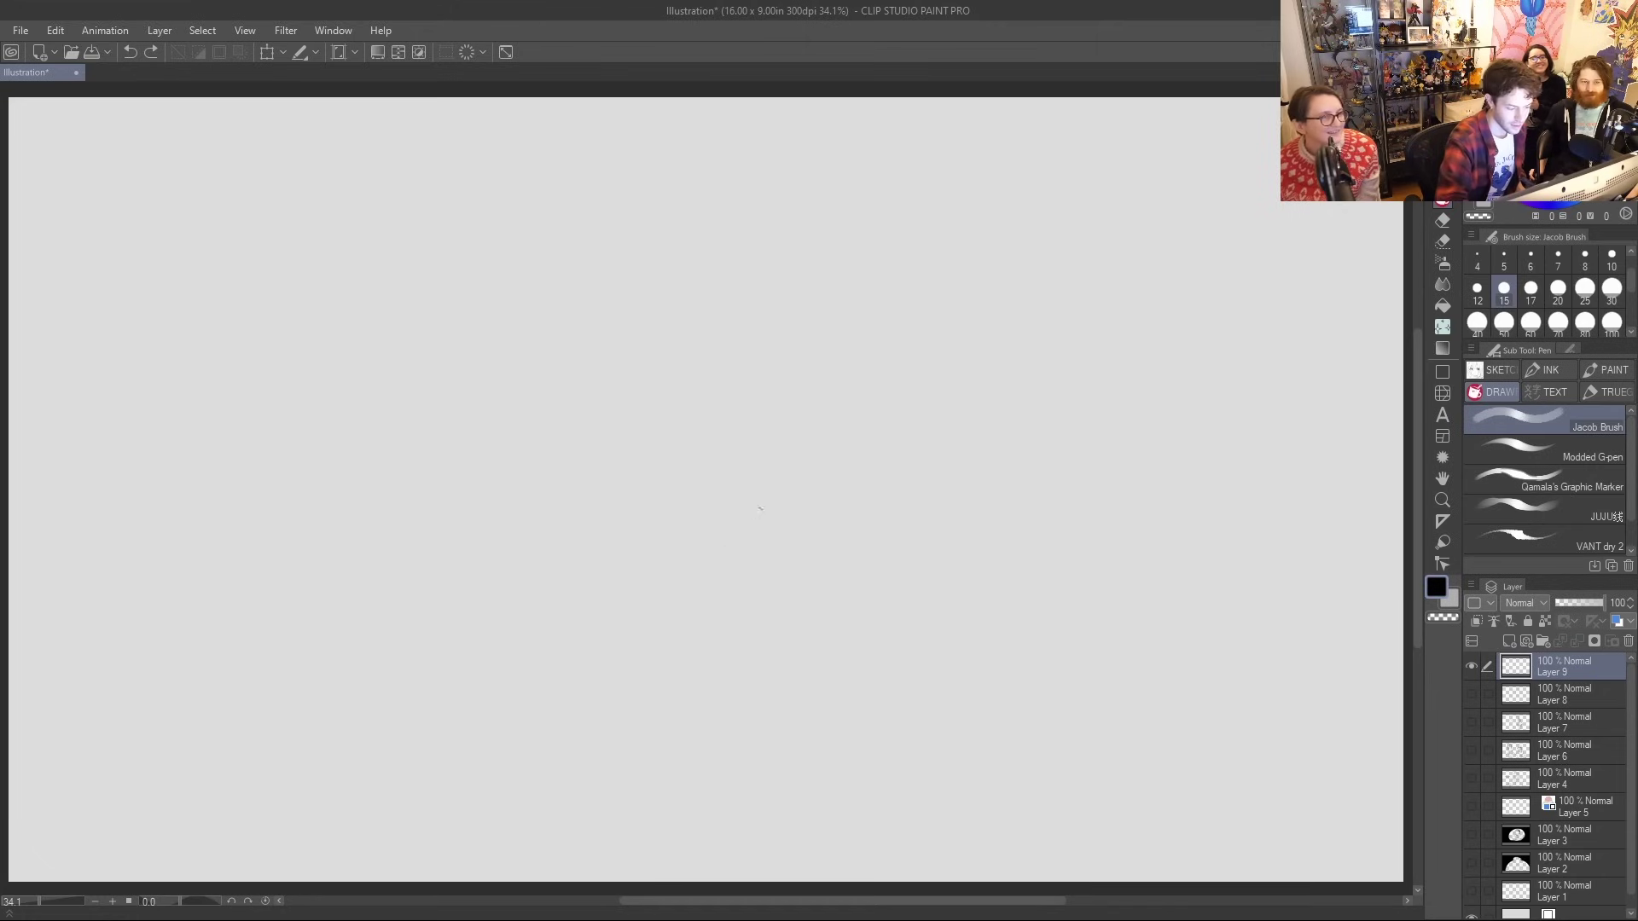
mouse_move(719, 581)
left_mouse_down()
mouse_move(609, 567)
mouse_move(841, 331)
mouse_move(525, 407)
mouse_move(609, 278)
left_mouse_up()
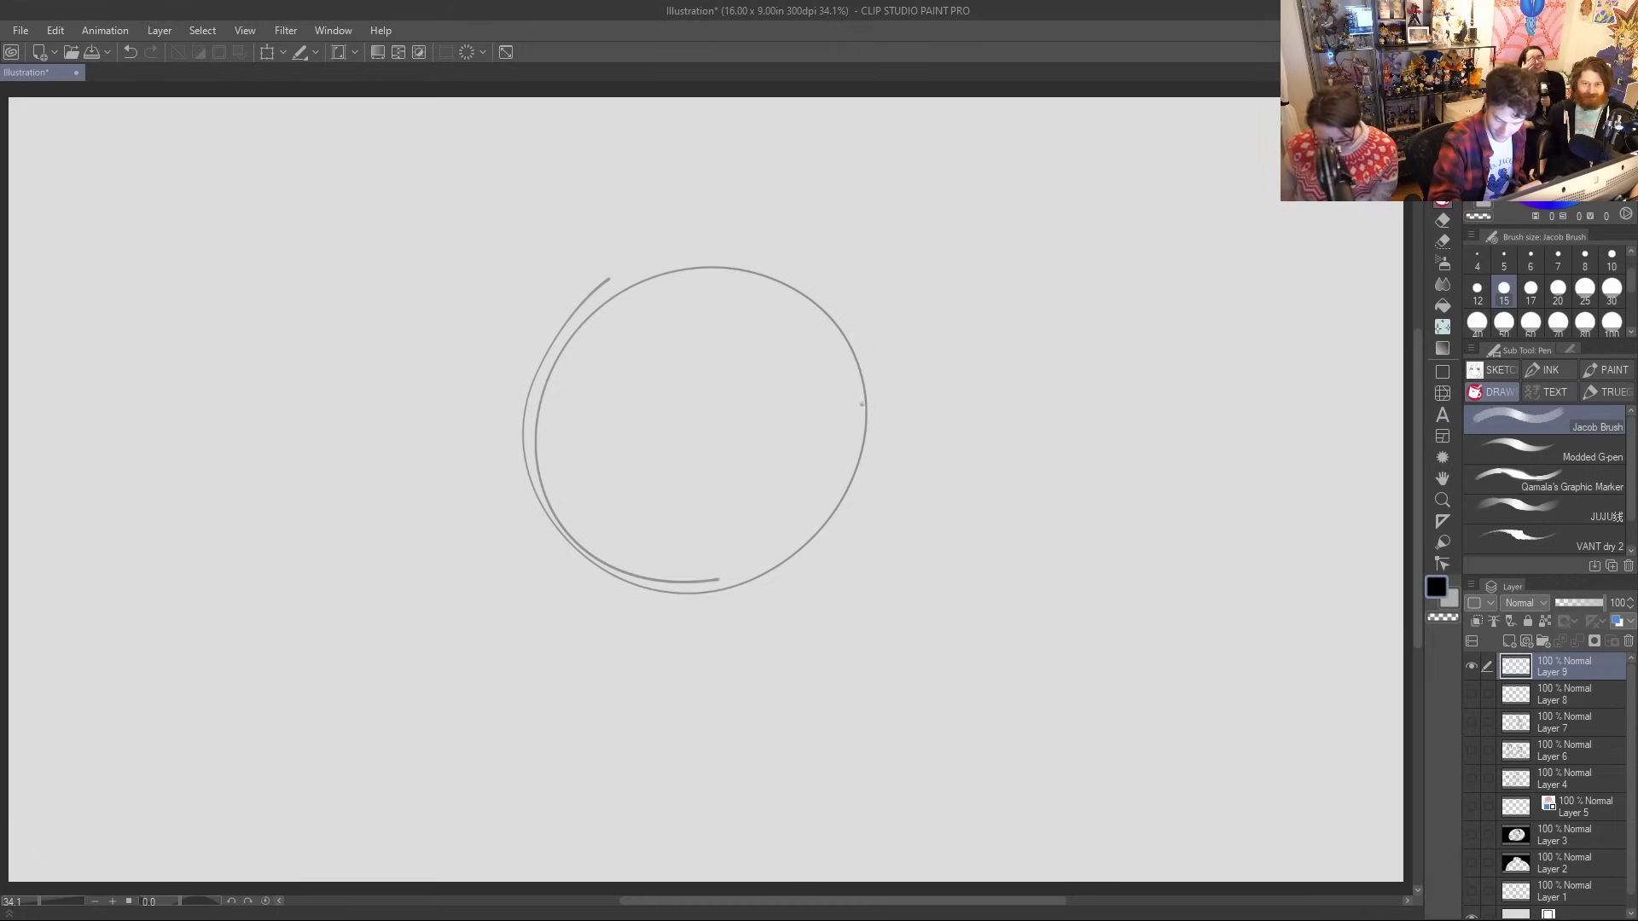
Draw a big oval ear on the near side of the head and a narrower ear on the far side
mouse_move(860, 375)
left_mouse_down()
mouse_move(894, 319)
mouse_move(837, 493)
left_mouse_up()
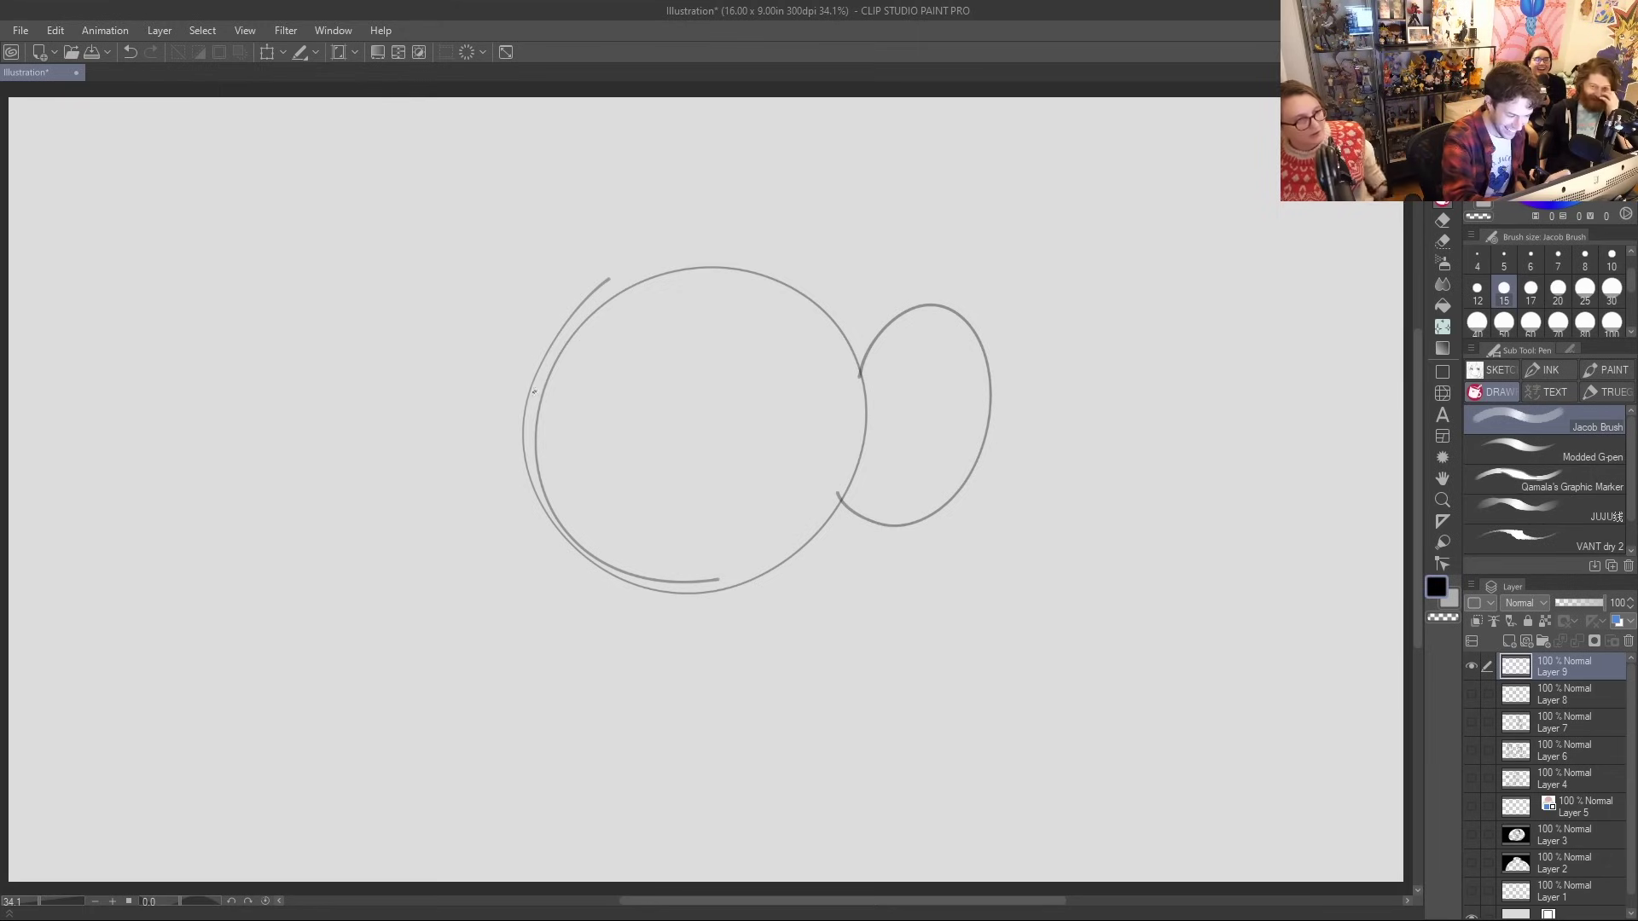
mouse_move(538, 389)
left_mouse_down()
mouse_move(468, 399)
mouse_move(483, 482)
left_mouse_up()
key("ctrl+z")
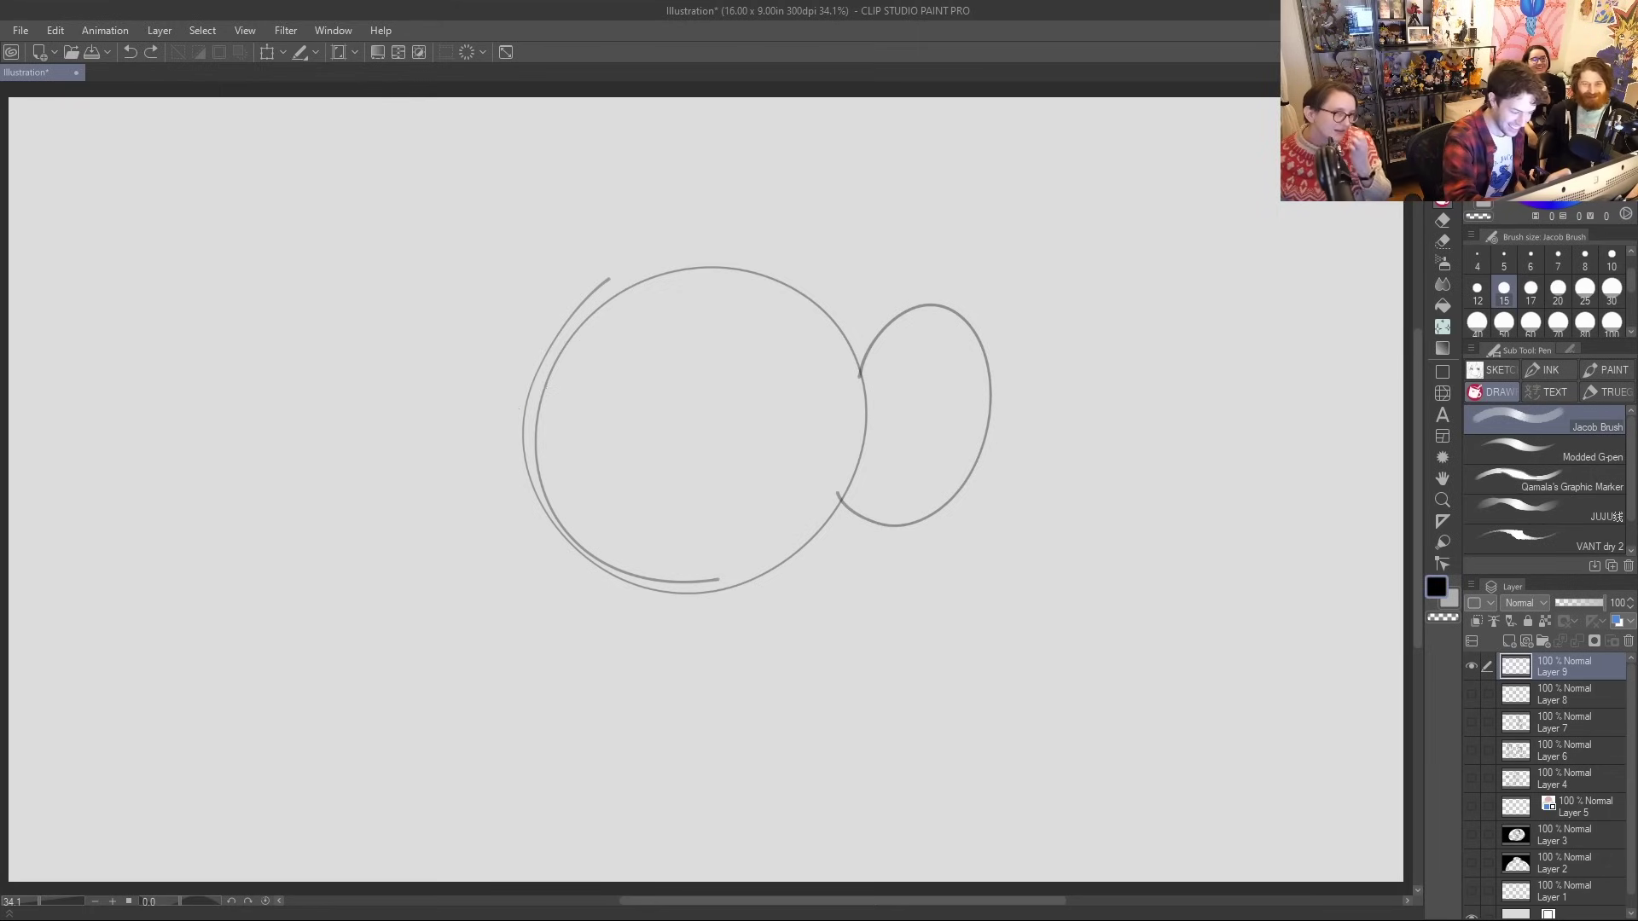
left_click_drag(540, 391, 473, 383)
left_click_drag(466, 440, 554, 548)
key("ctrl+z")
mouse_move(546, 385)
left_mouse_down()
mouse_move(489, 494)
mouse_move(564, 544)
left_mouse_up()
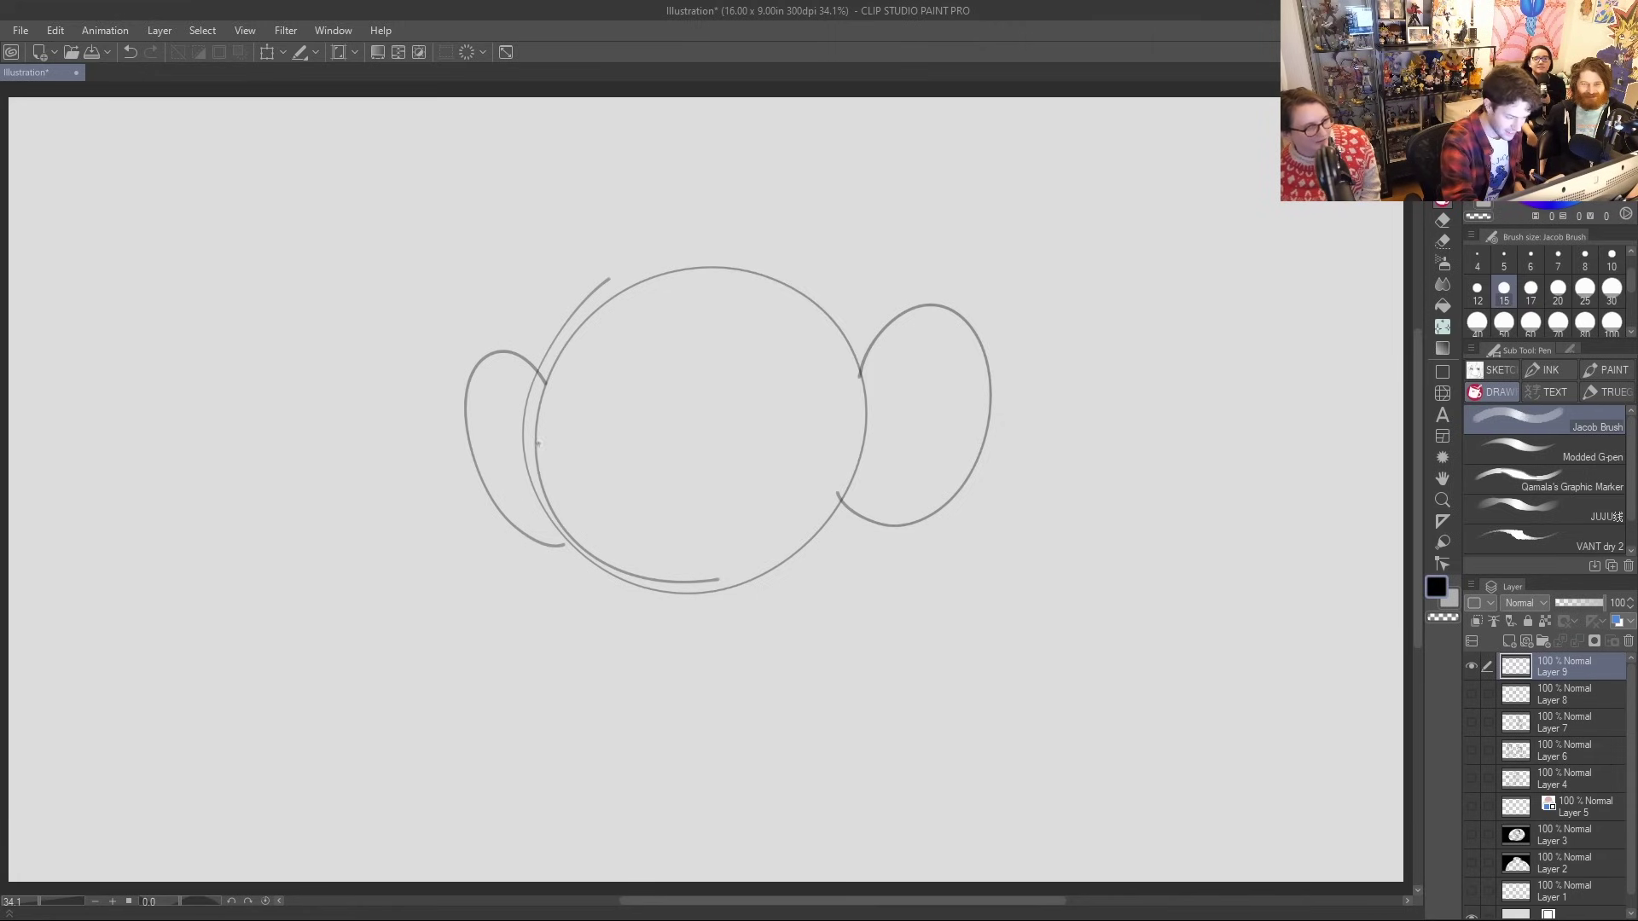
Reshape the lower face with a wider, drooping jaw curve and erase the leftover circle lines beside the far ear
mouse_move(536, 447)
left_mouse_down()
mouse_move(534, 488)
mouse_move(765, 579)
left_mouse_up()
key("ctrl+z")
mouse_move(819, 529)
left_mouse_down()
mouse_move(625, 605)
mouse_move(546, 518)
mouse_move(573, 549)
mouse_move(546, 544)
mouse_move(642, 585)
mouse_move(724, 574)
left_mouse_up()
key("e")
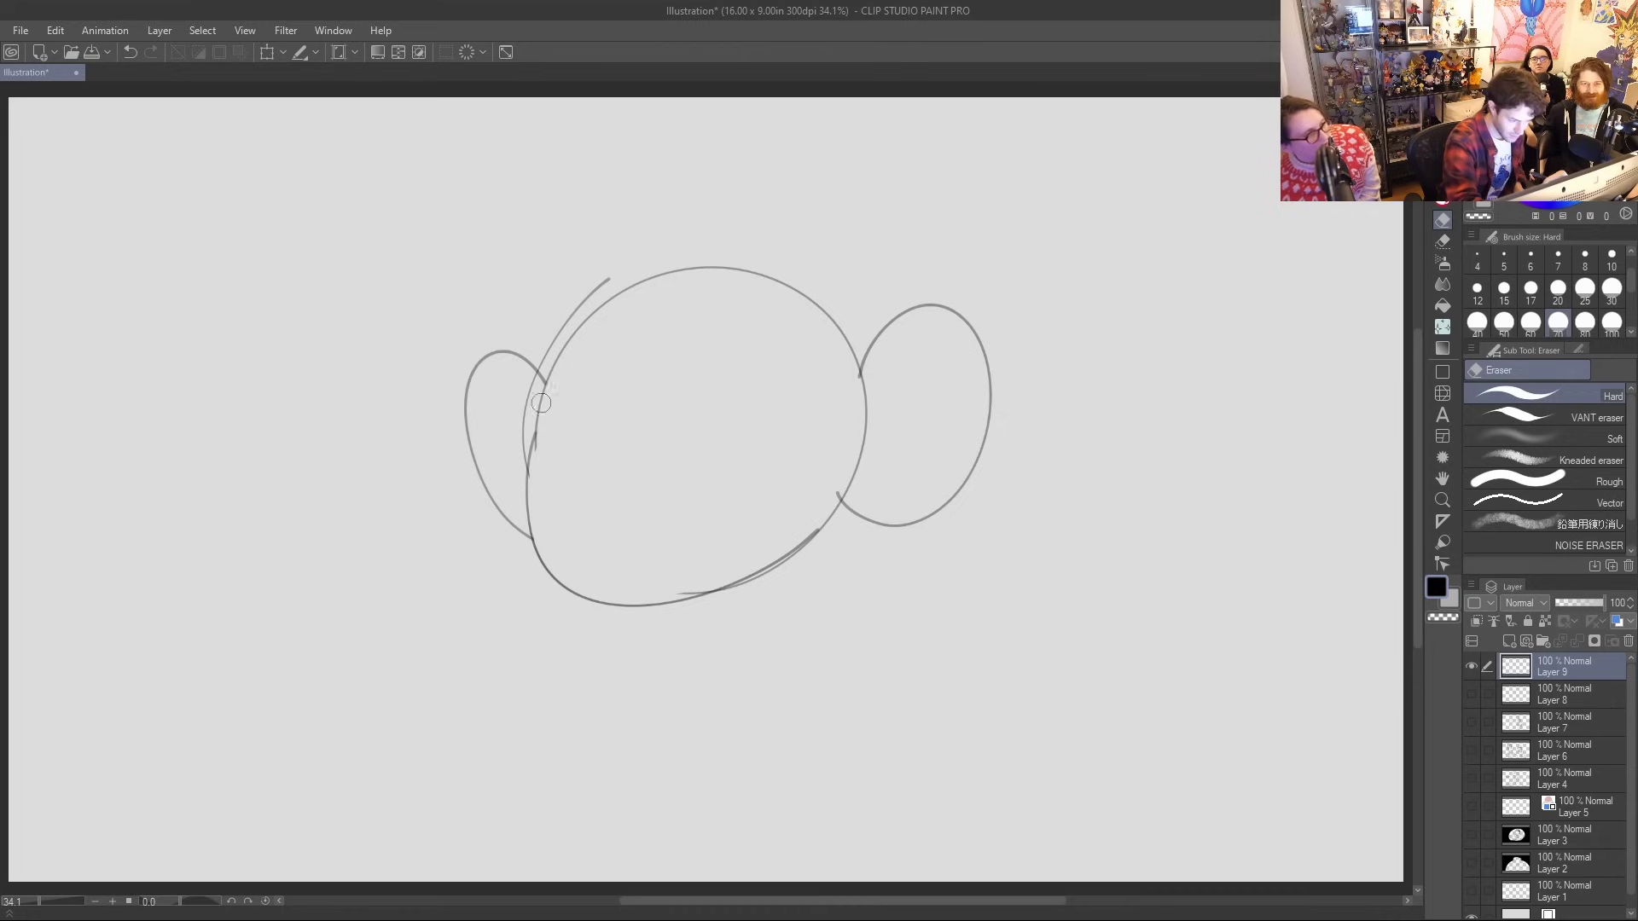
left_click_drag(525, 465, 529, 382)
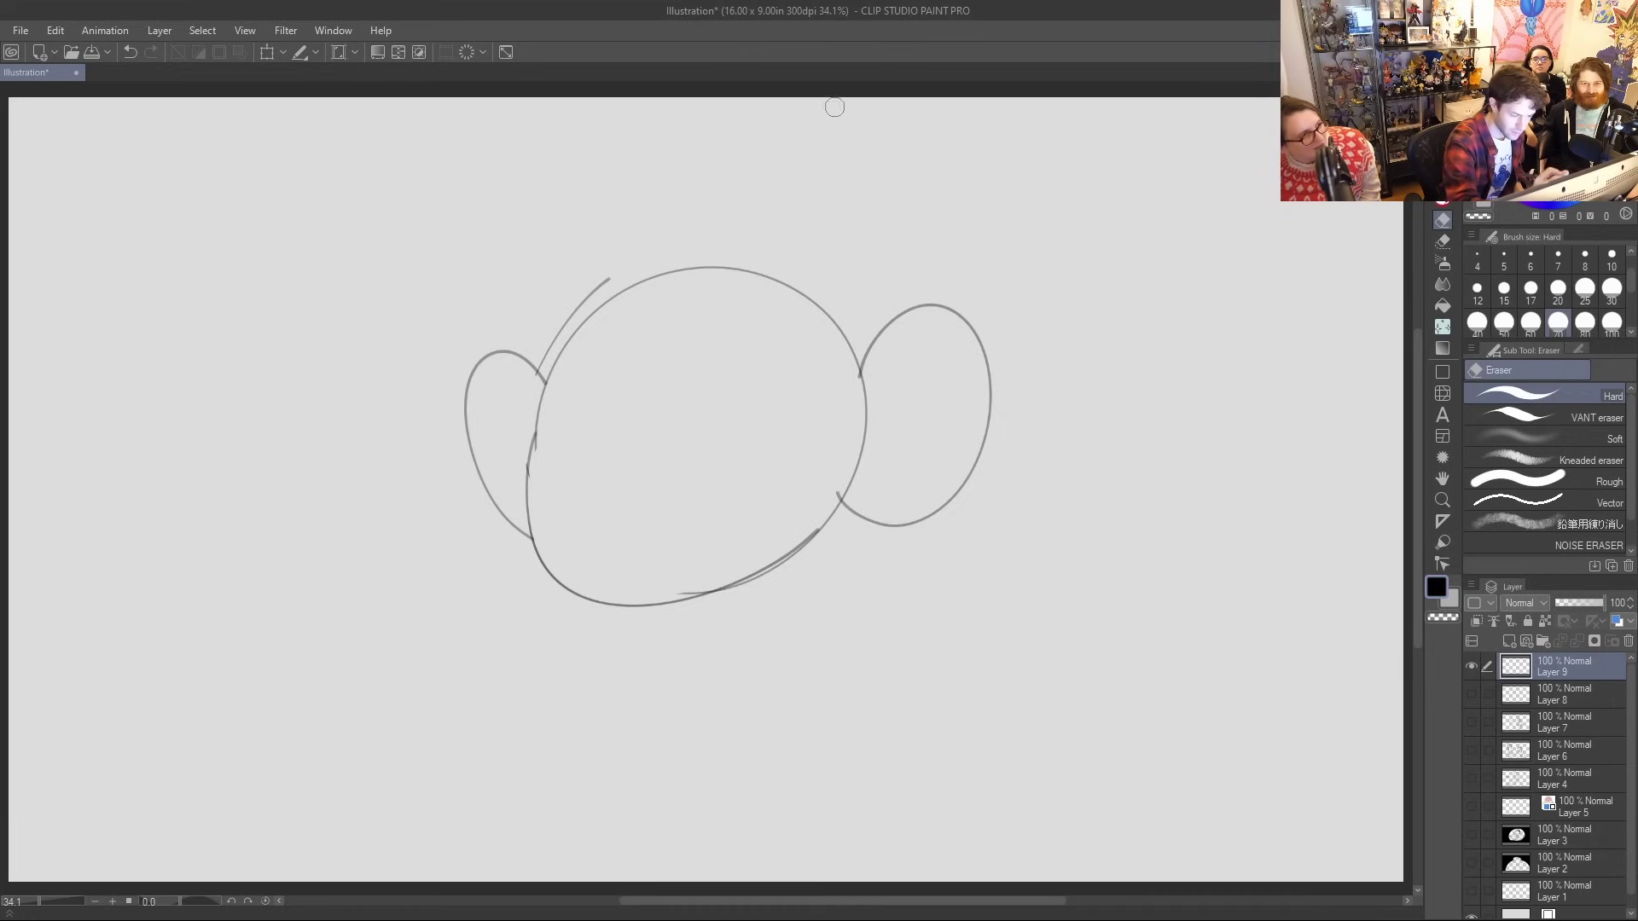
Draw the inner folds of the large near ear and erase the head outline where it crosses the ear opening
key("p")
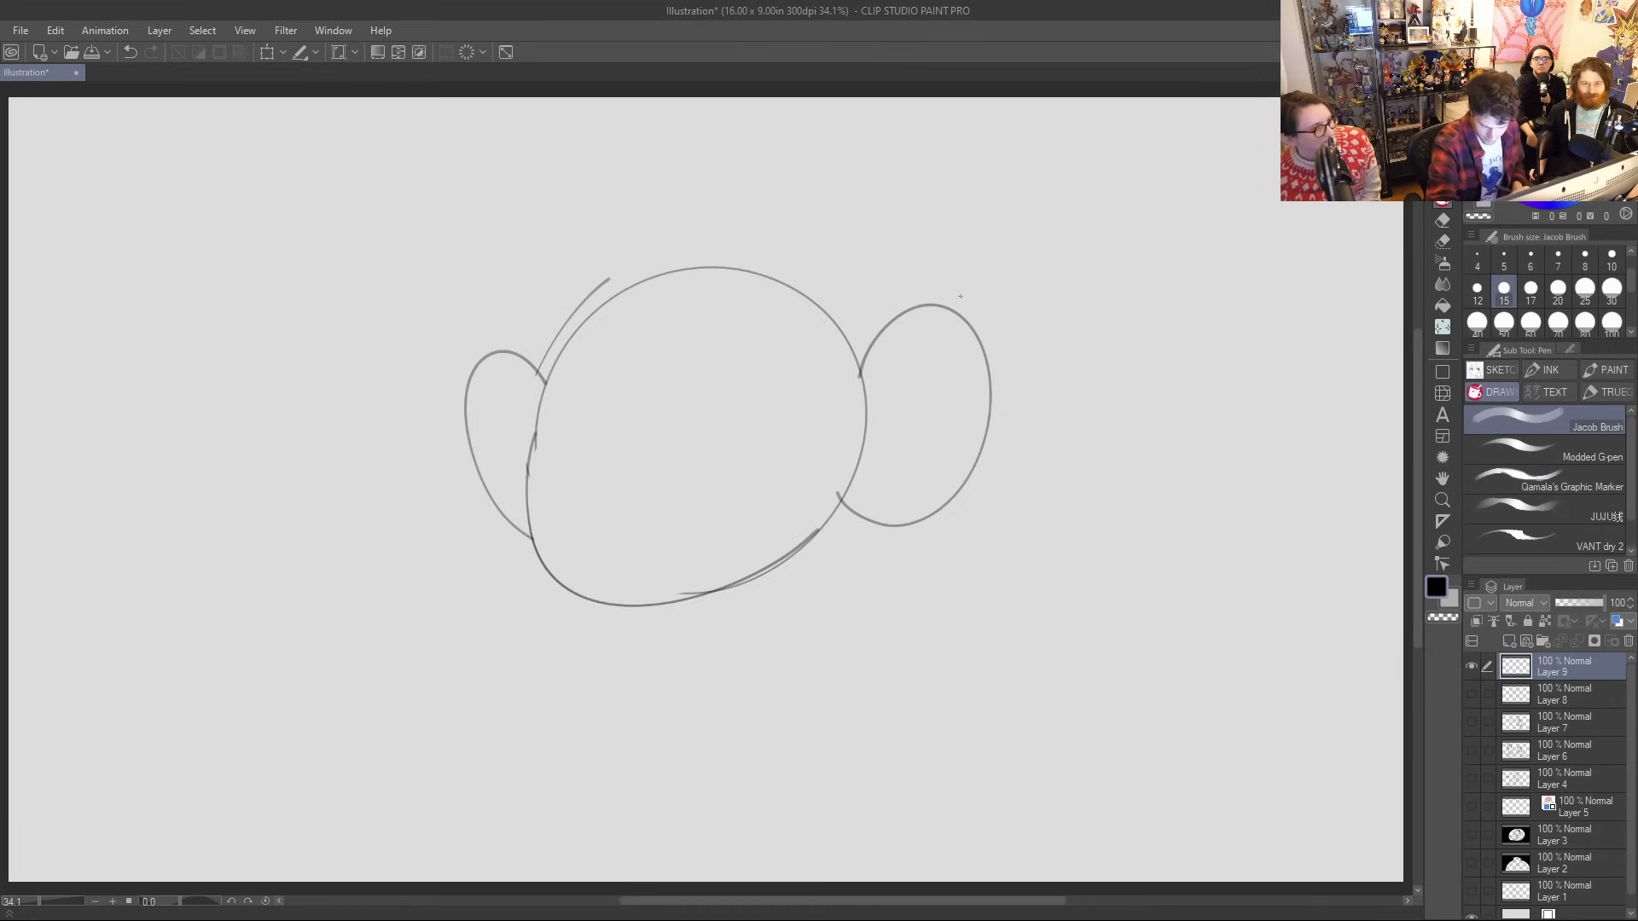
mouse_move(990, 401)
left_mouse_down()
mouse_move(981, 386)
mouse_move(861, 474)
left_mouse_up()
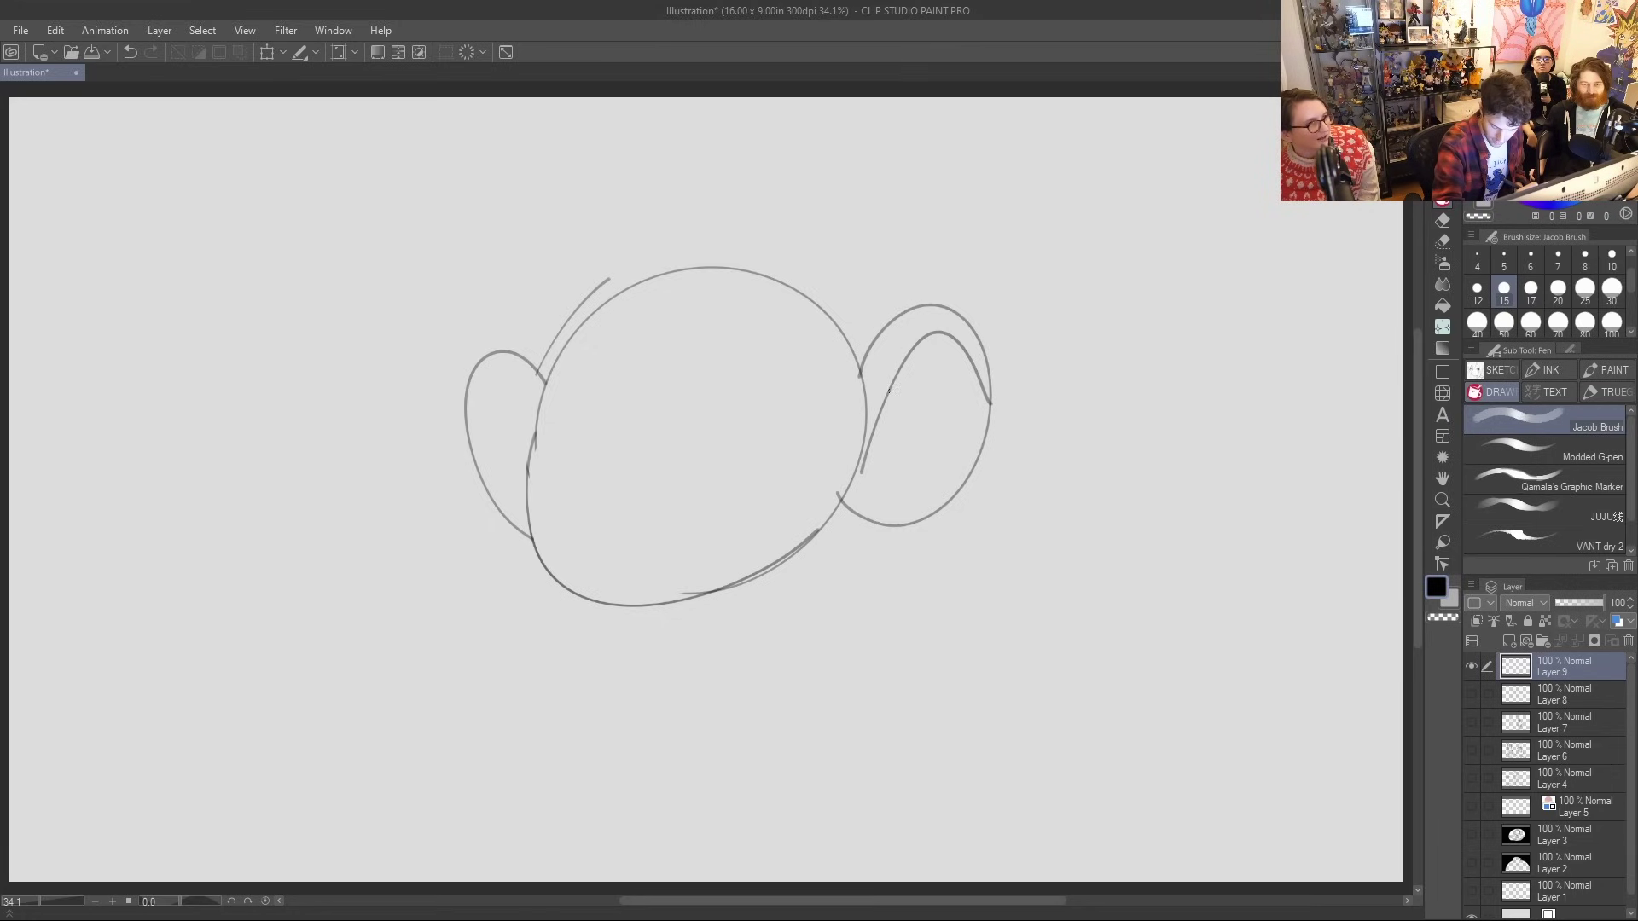
left_click_drag(883, 406, 864, 488)
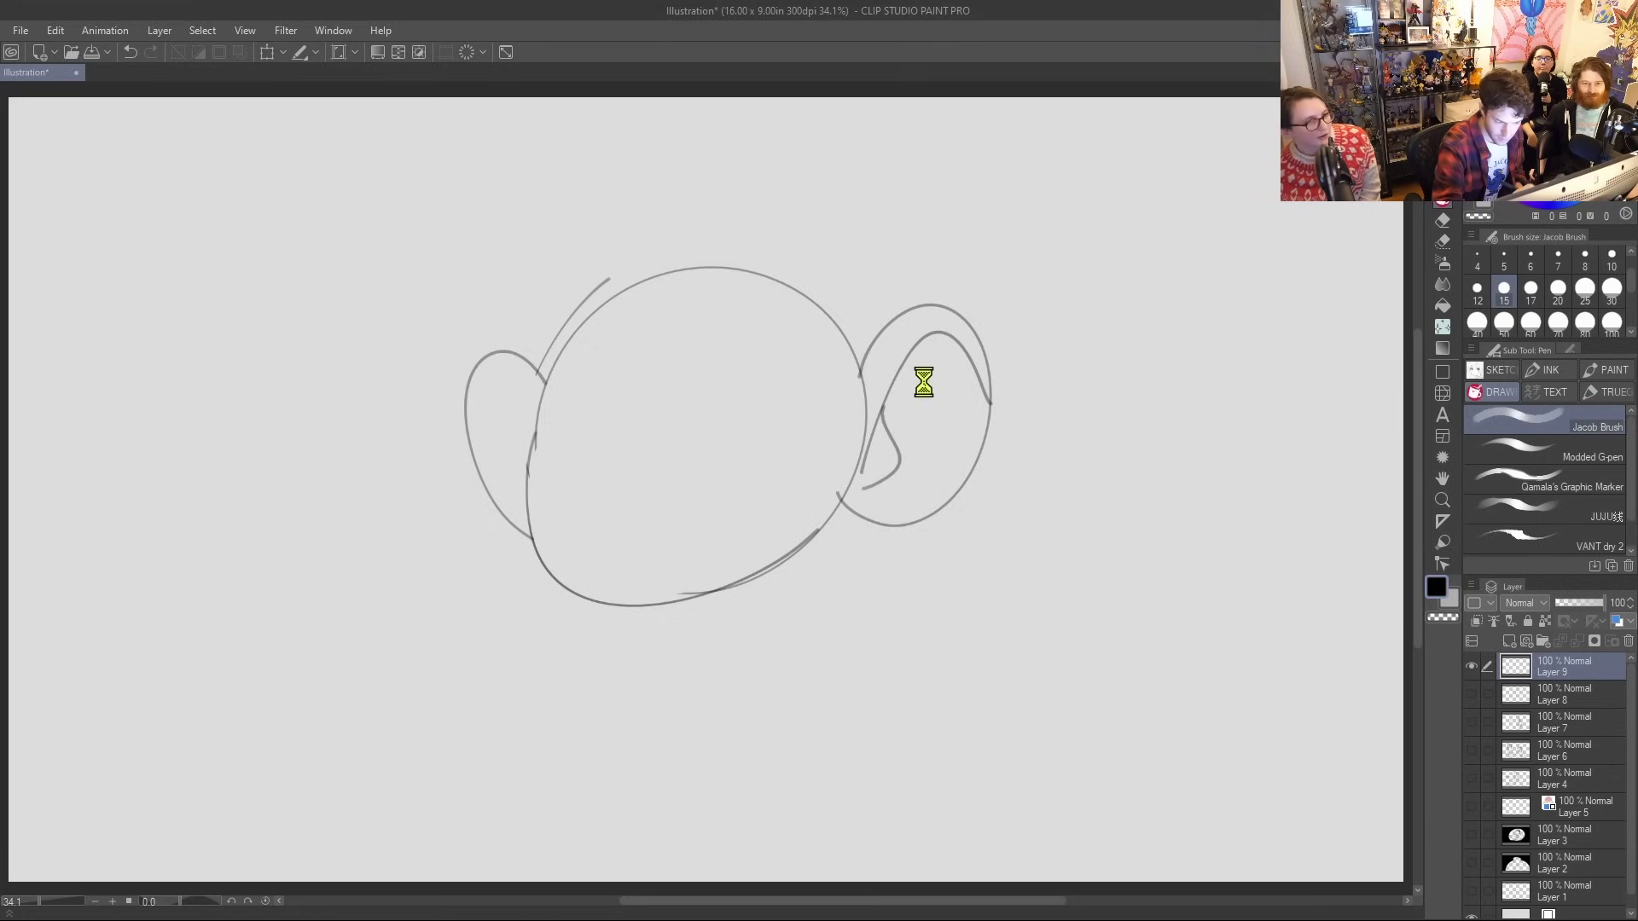
left_click_drag(865, 490, 928, 466)
left_click_drag(900, 365, 937, 415)
key("e")
mouse_move(871, 479)
left_mouse_down()
mouse_move(868, 390)
mouse_move(841, 495)
left_mouse_up()
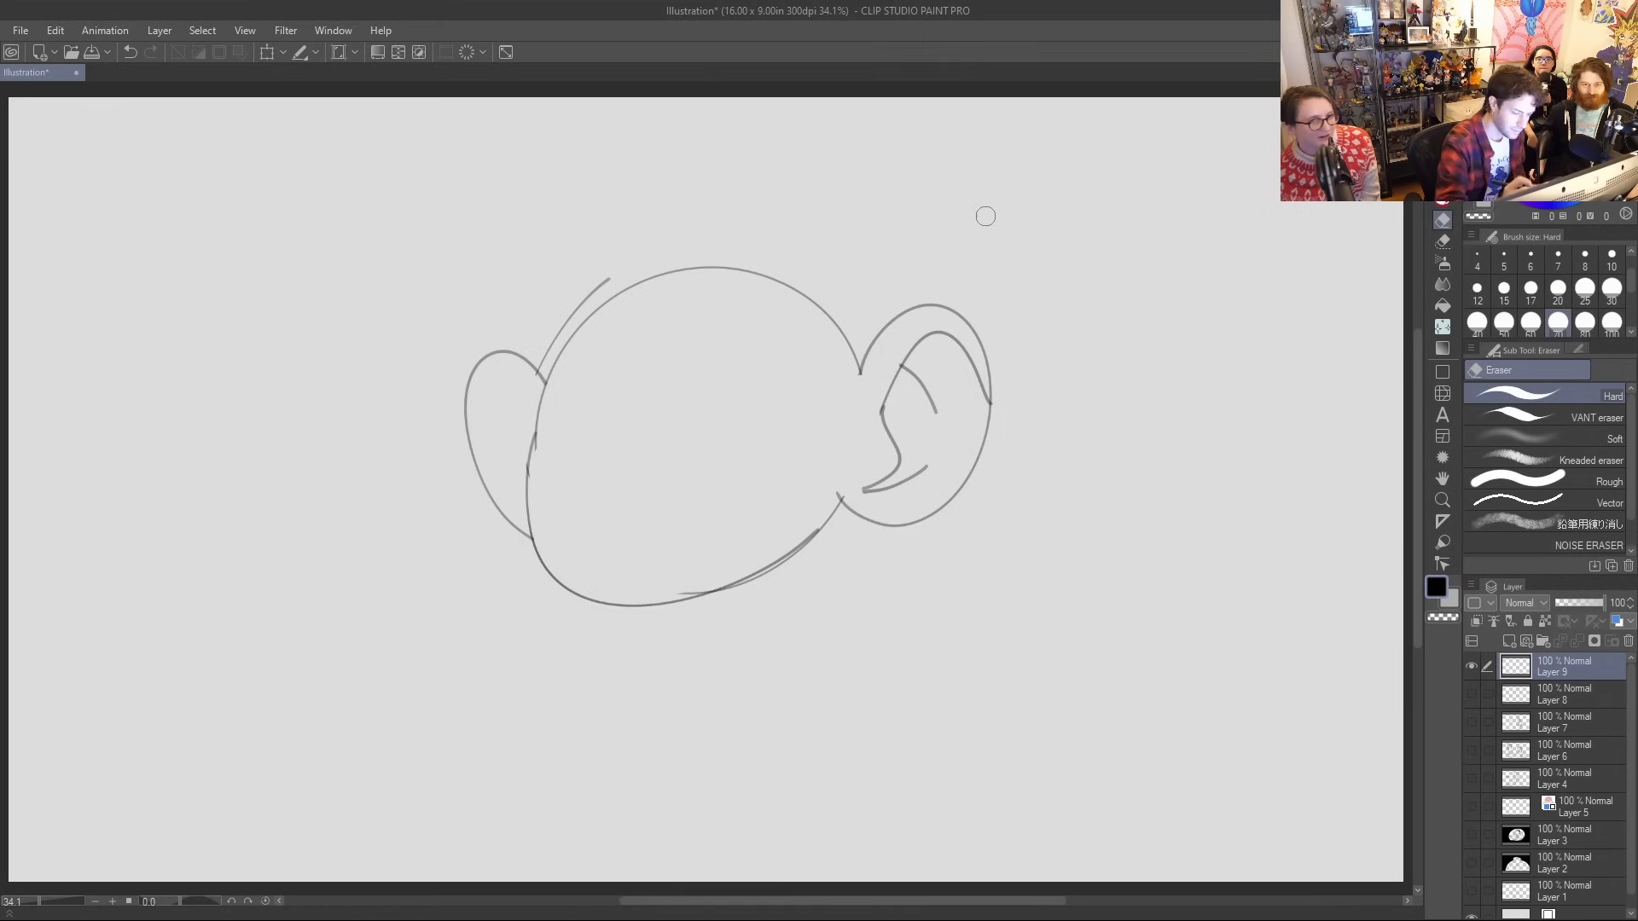
Draw a curved inner rim and a short lower fold inside the narrow far ear
key("p")
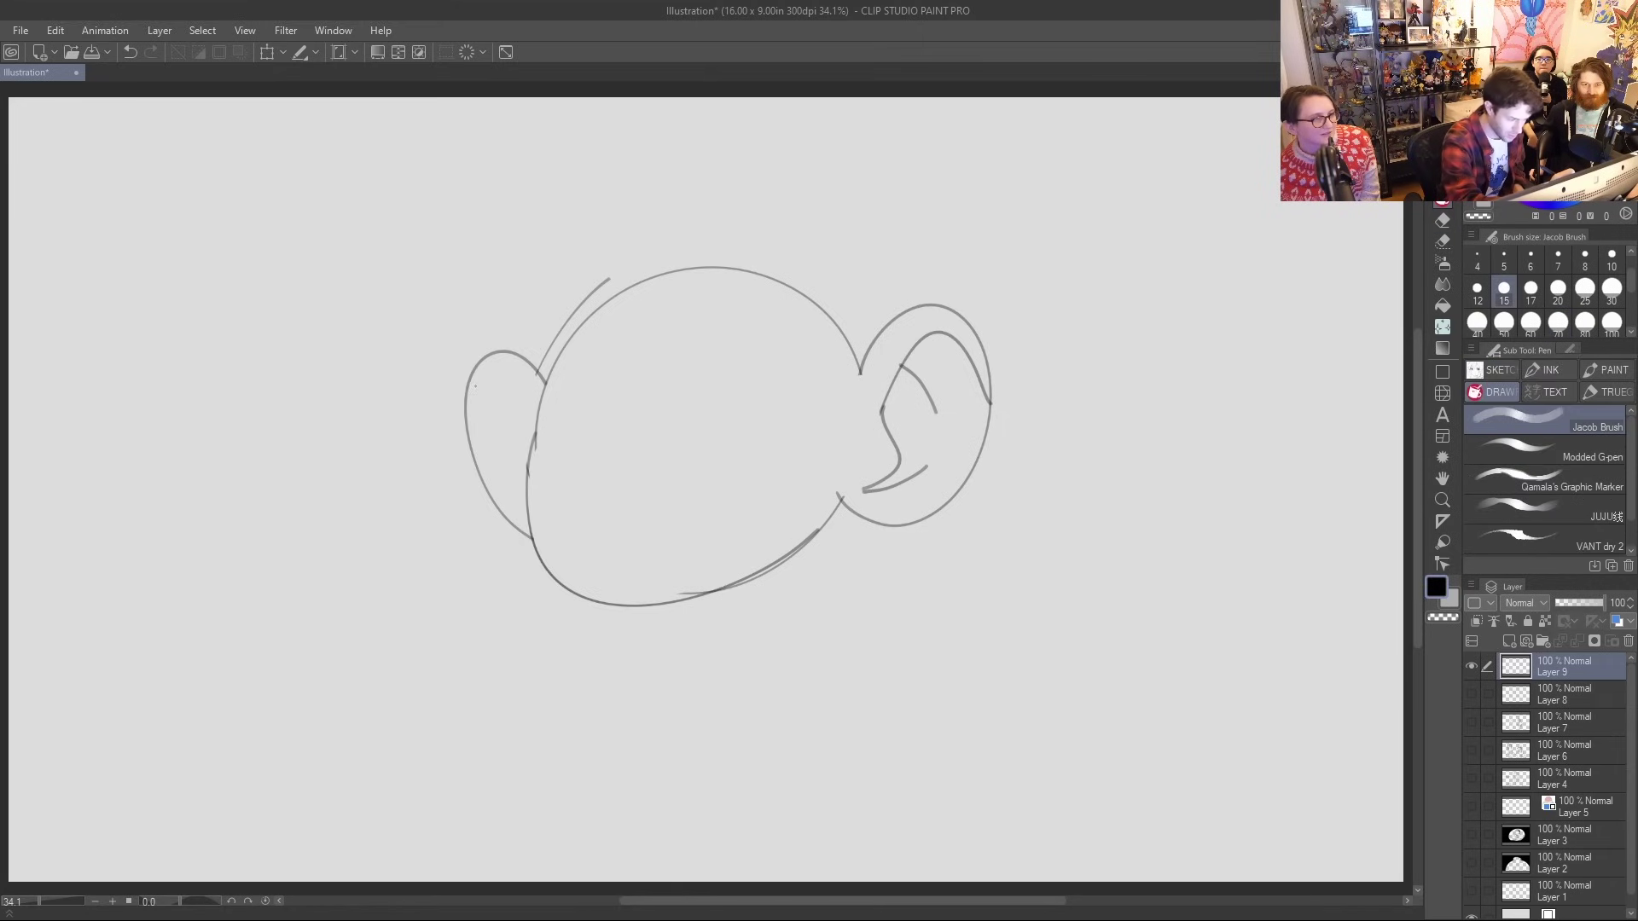
left_click_drag(476, 383, 526, 442)
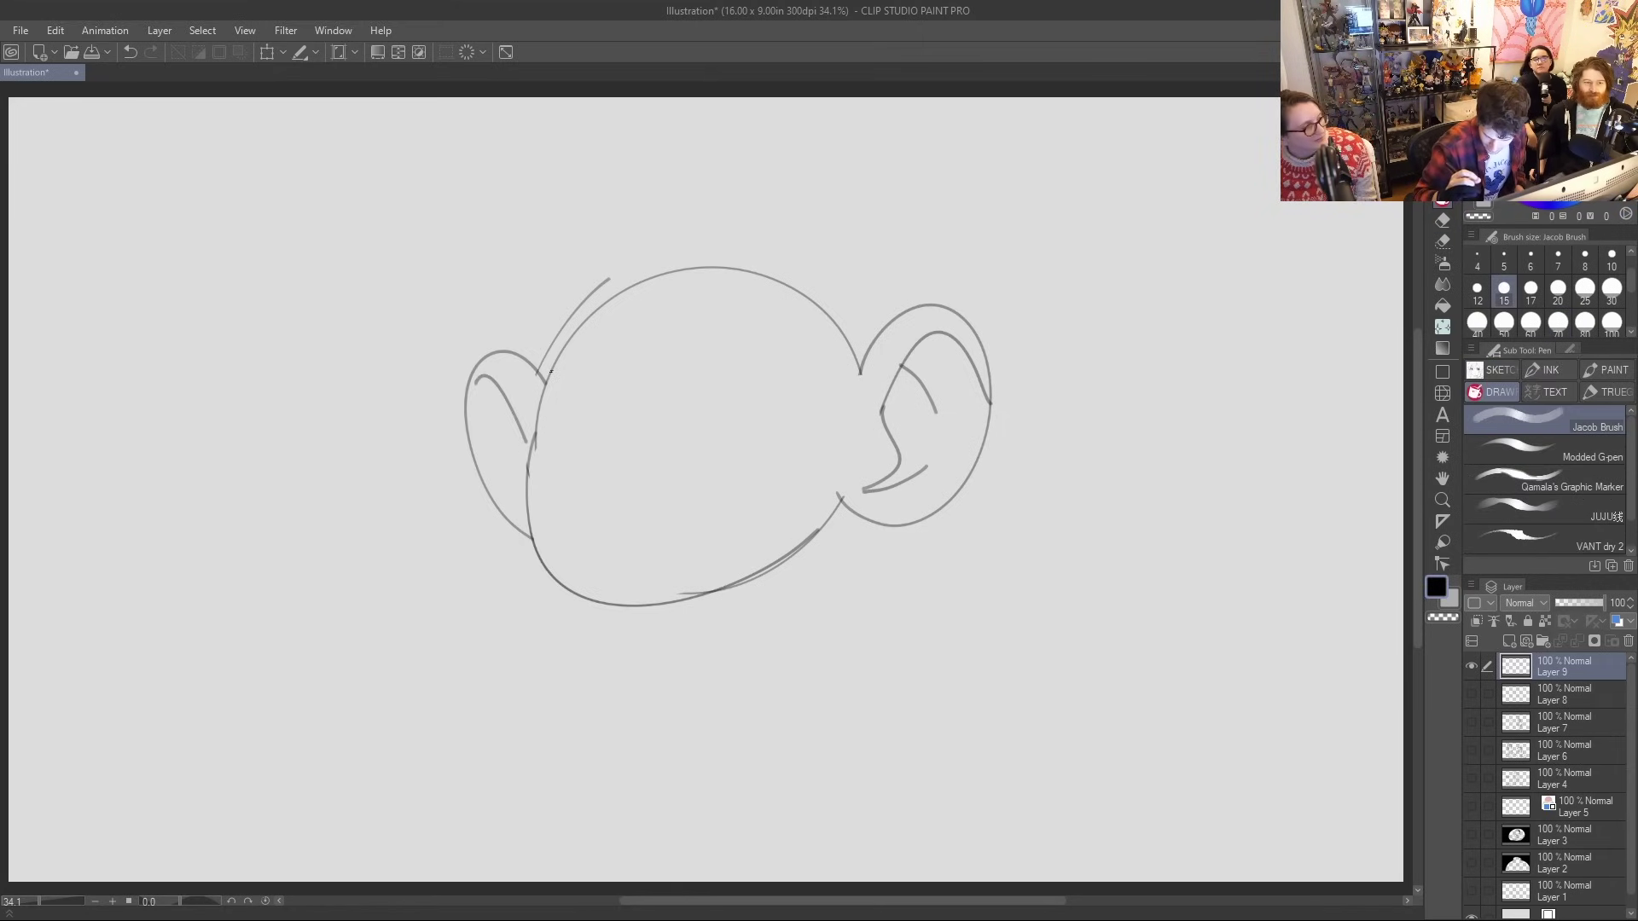
left_click_drag(504, 461, 529, 507)
key("ctrl+z")
key("ctrl+z")
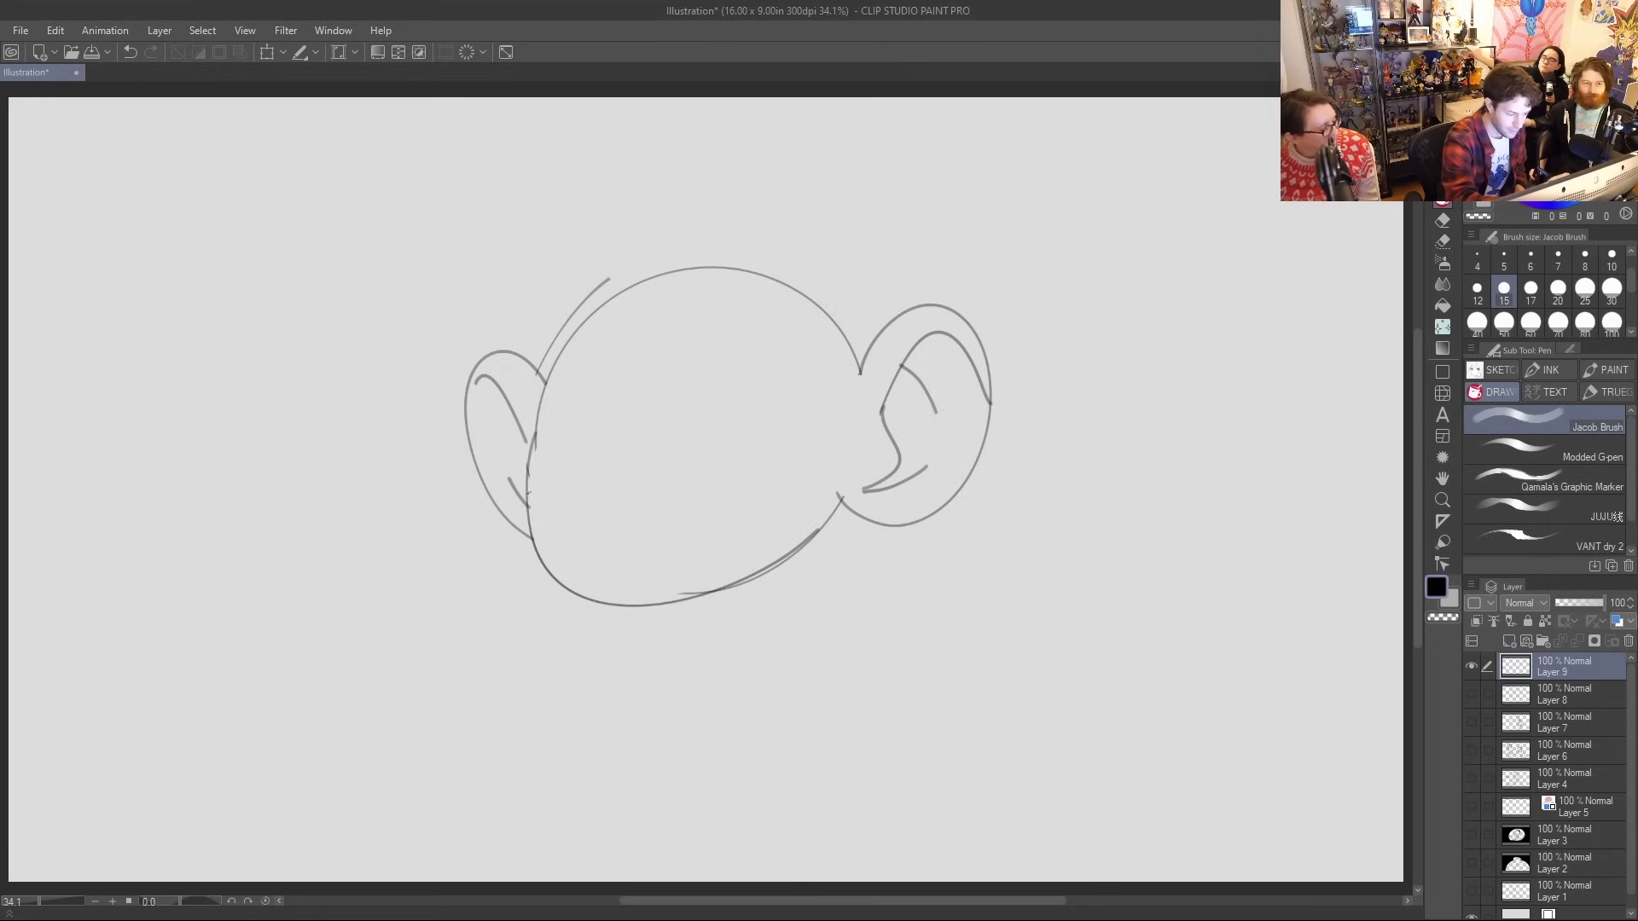
key("e")
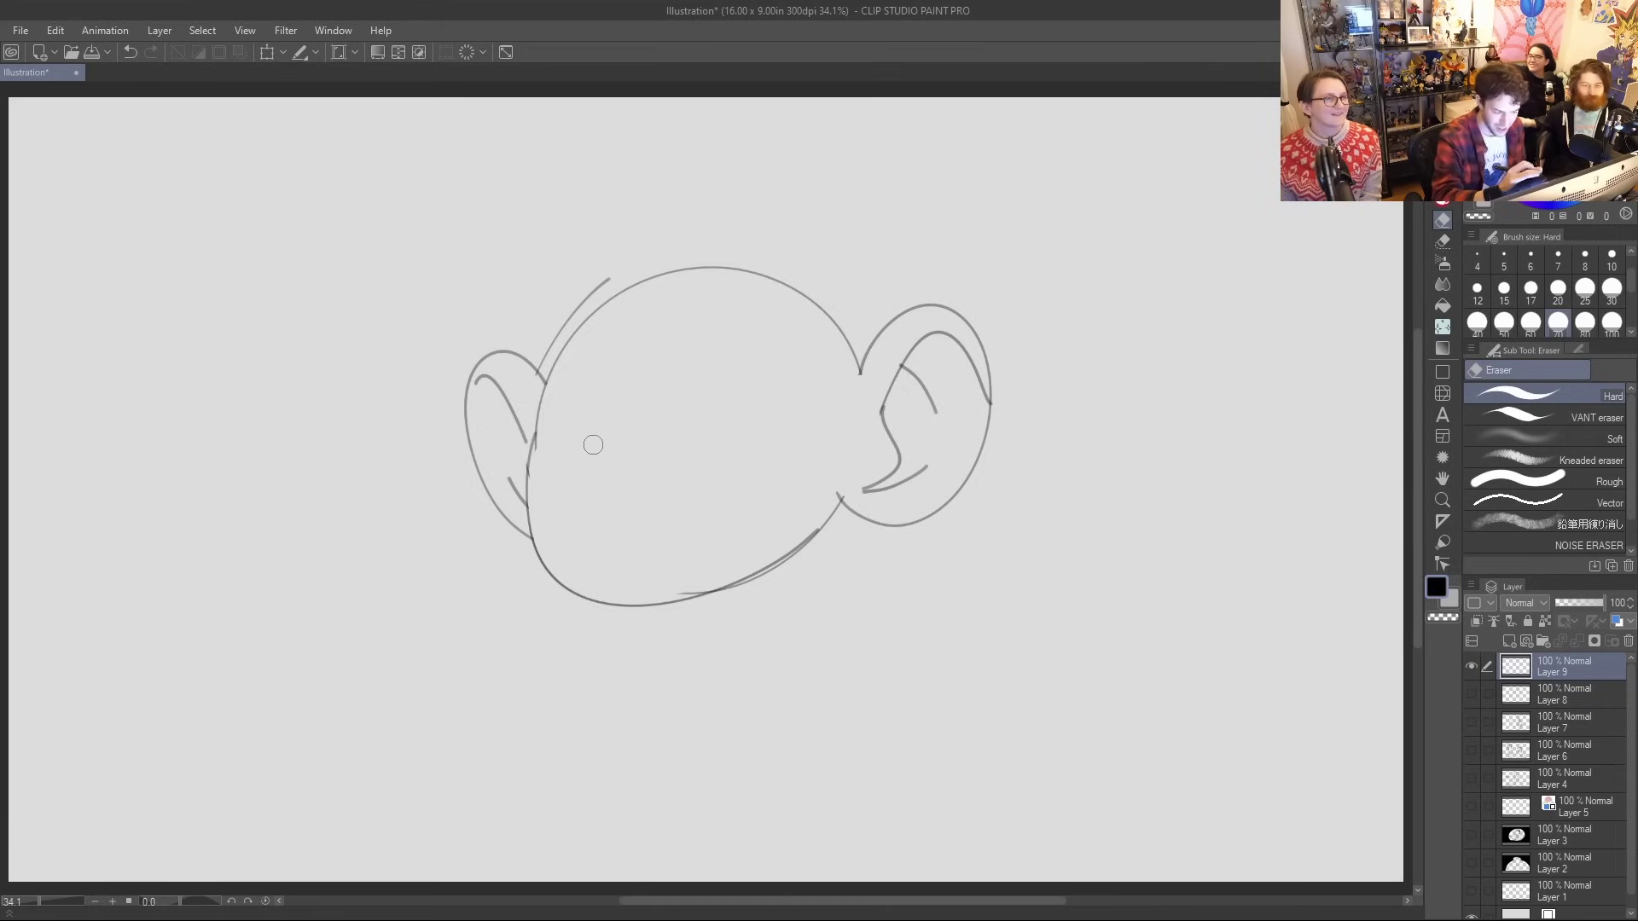
Draw two half-closed eyes with flat, straight upper lids and curved lower lids across the middle of the face
key("p")
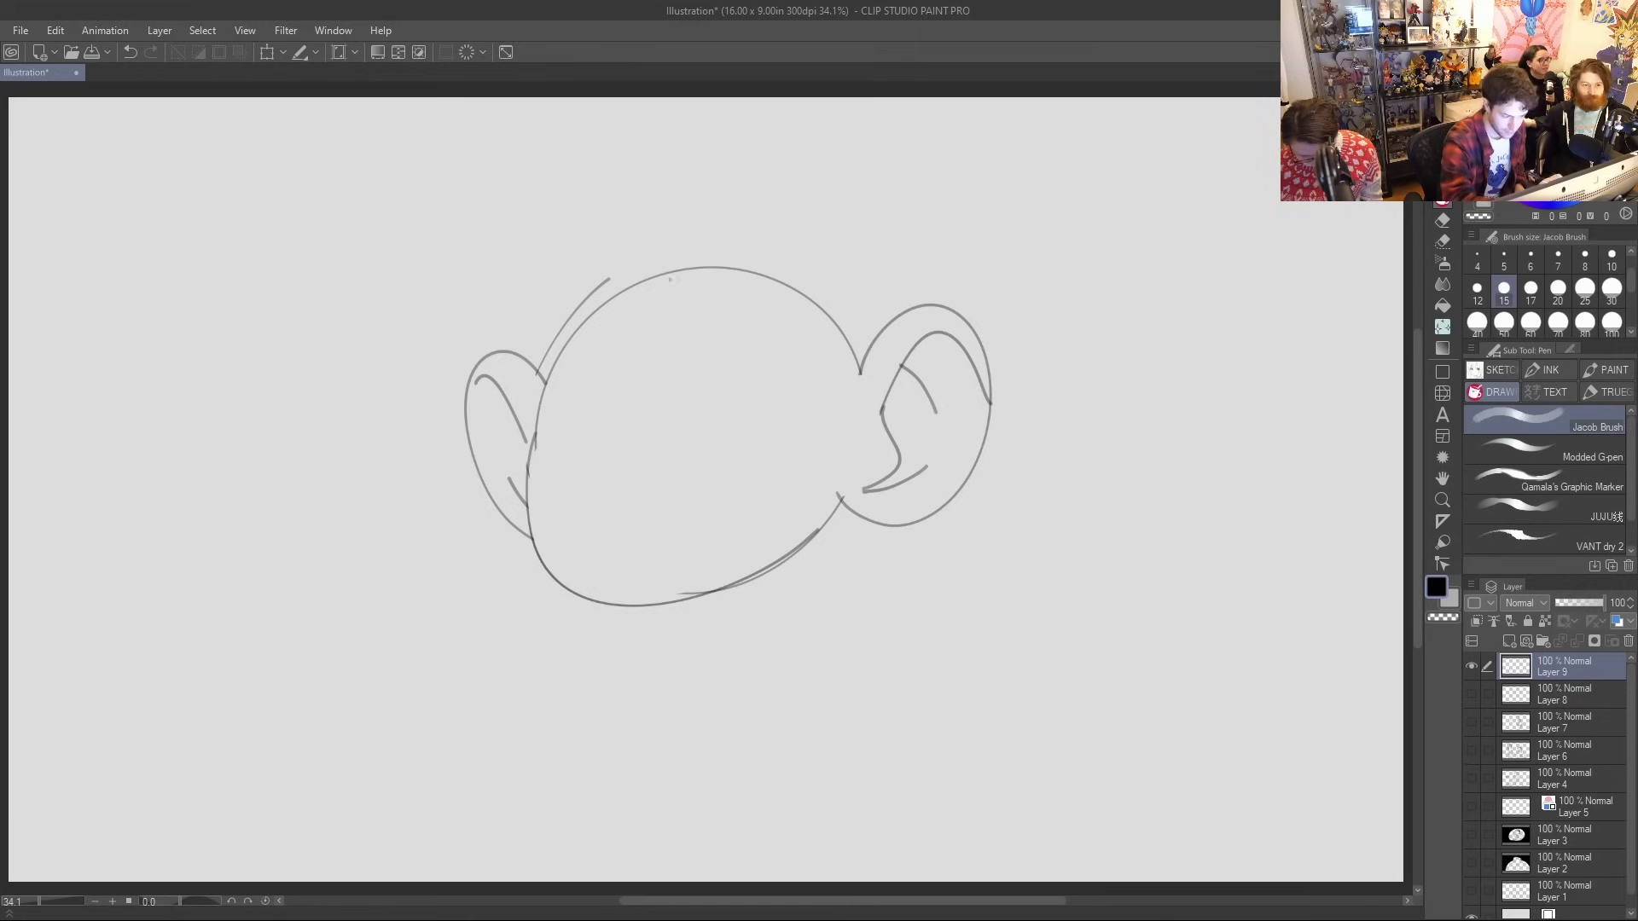
left_click_drag(531, 406, 668, 392)
key("ctrl+z")
left_click_drag(522, 415, 849, 402)
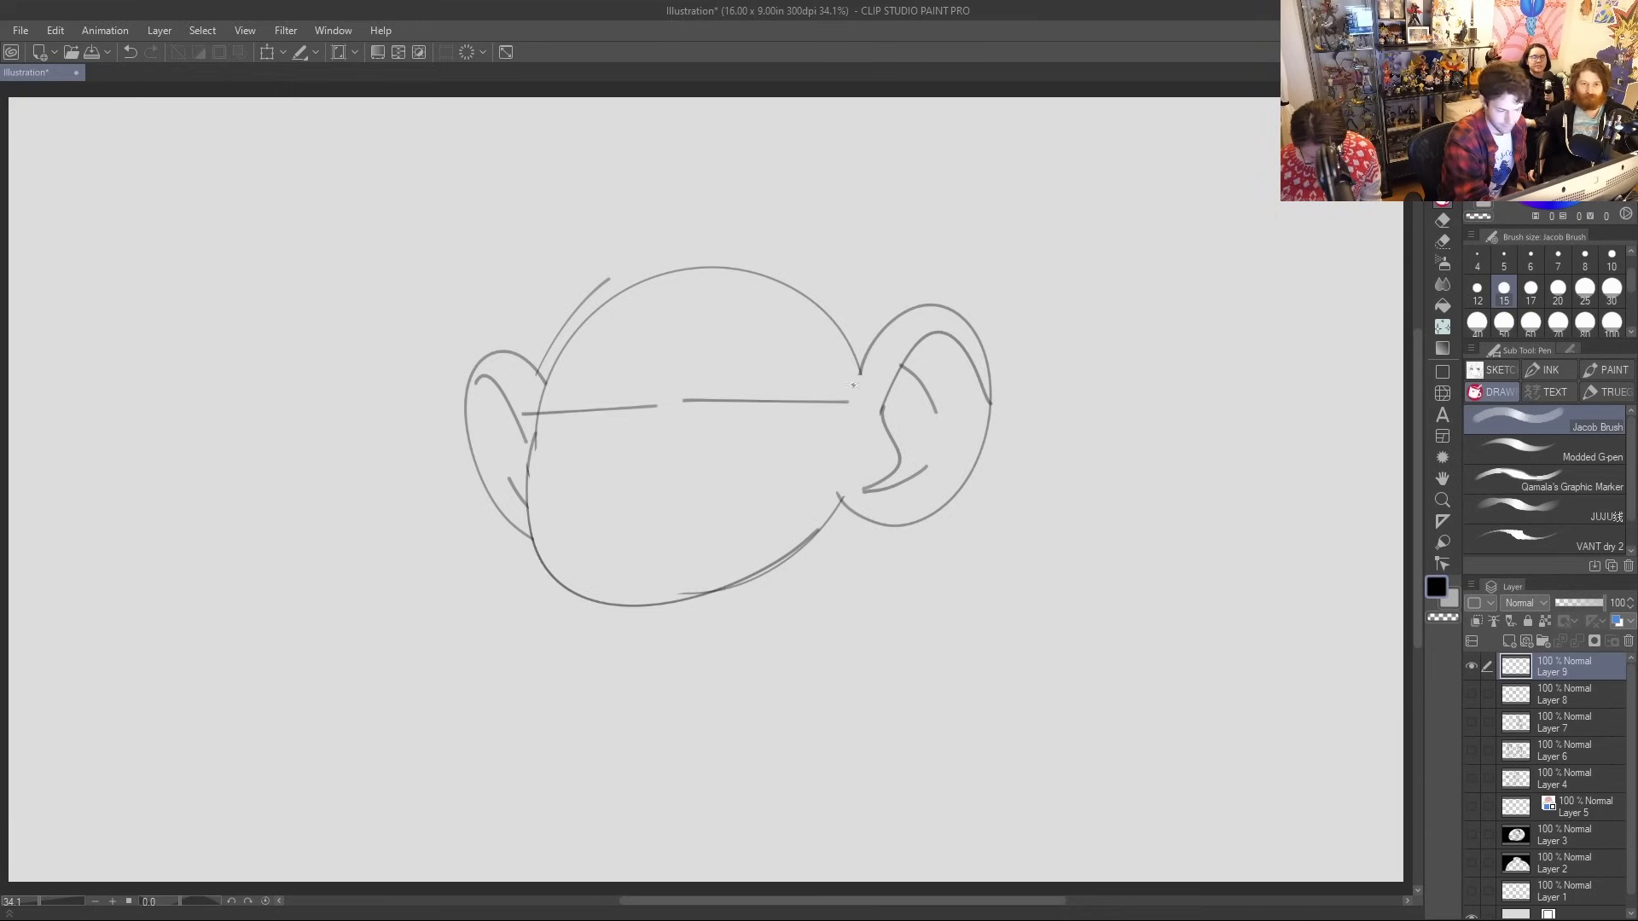
mouse_move(663, 413)
left_mouse_down()
mouse_move(644, 440)
mouse_move(531, 439)
left_mouse_up()
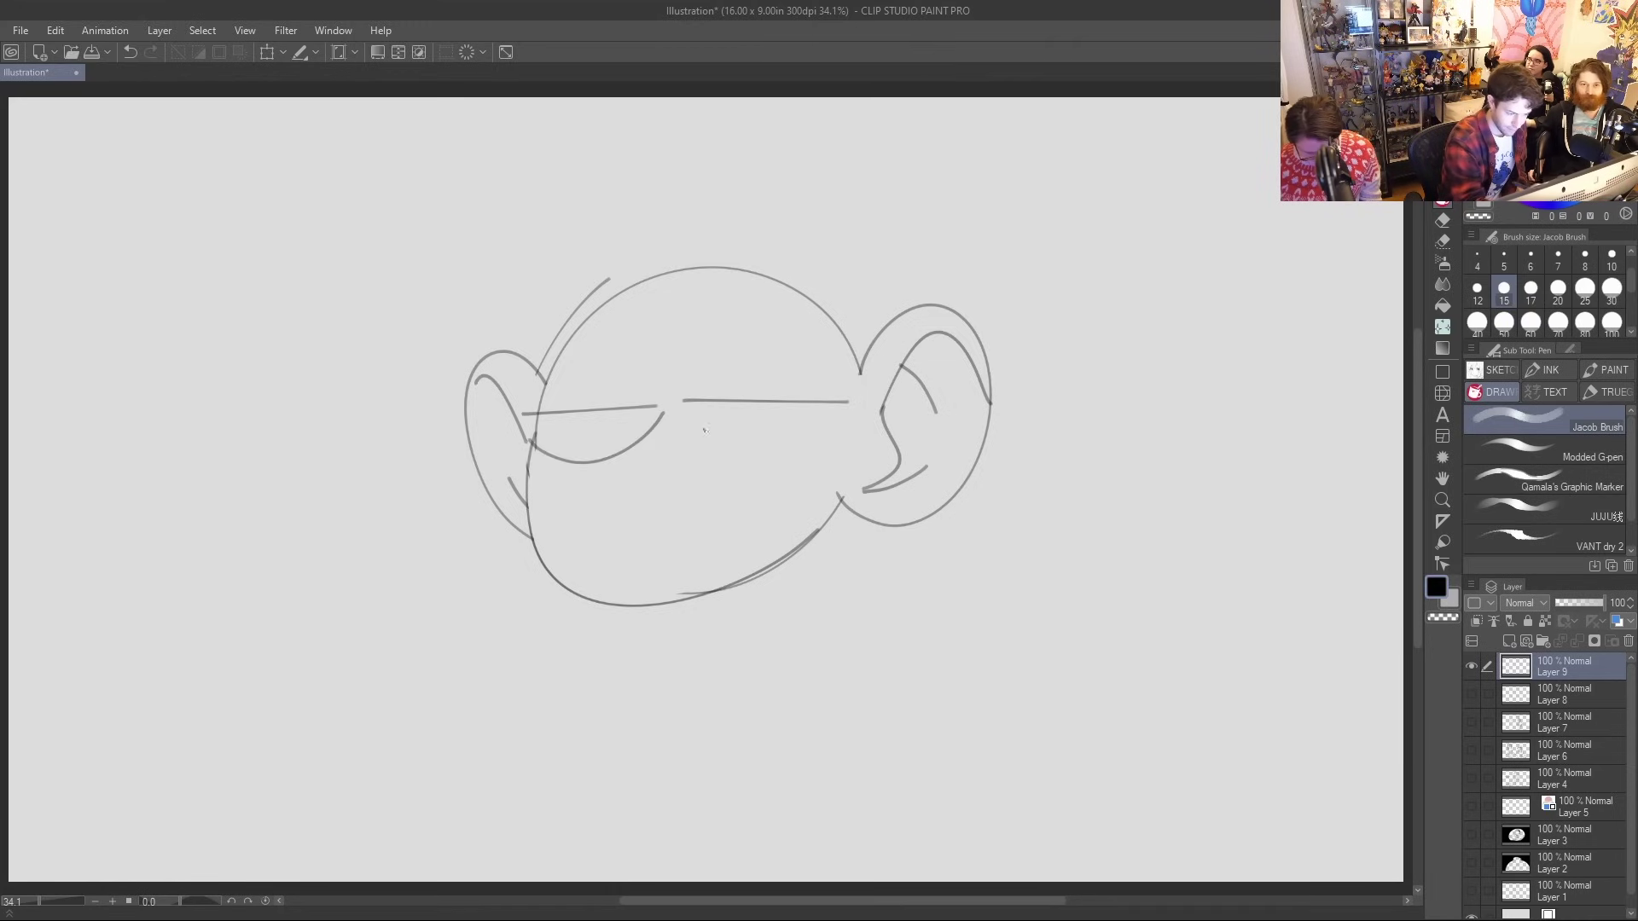
left_click_drag(683, 407, 839, 423)
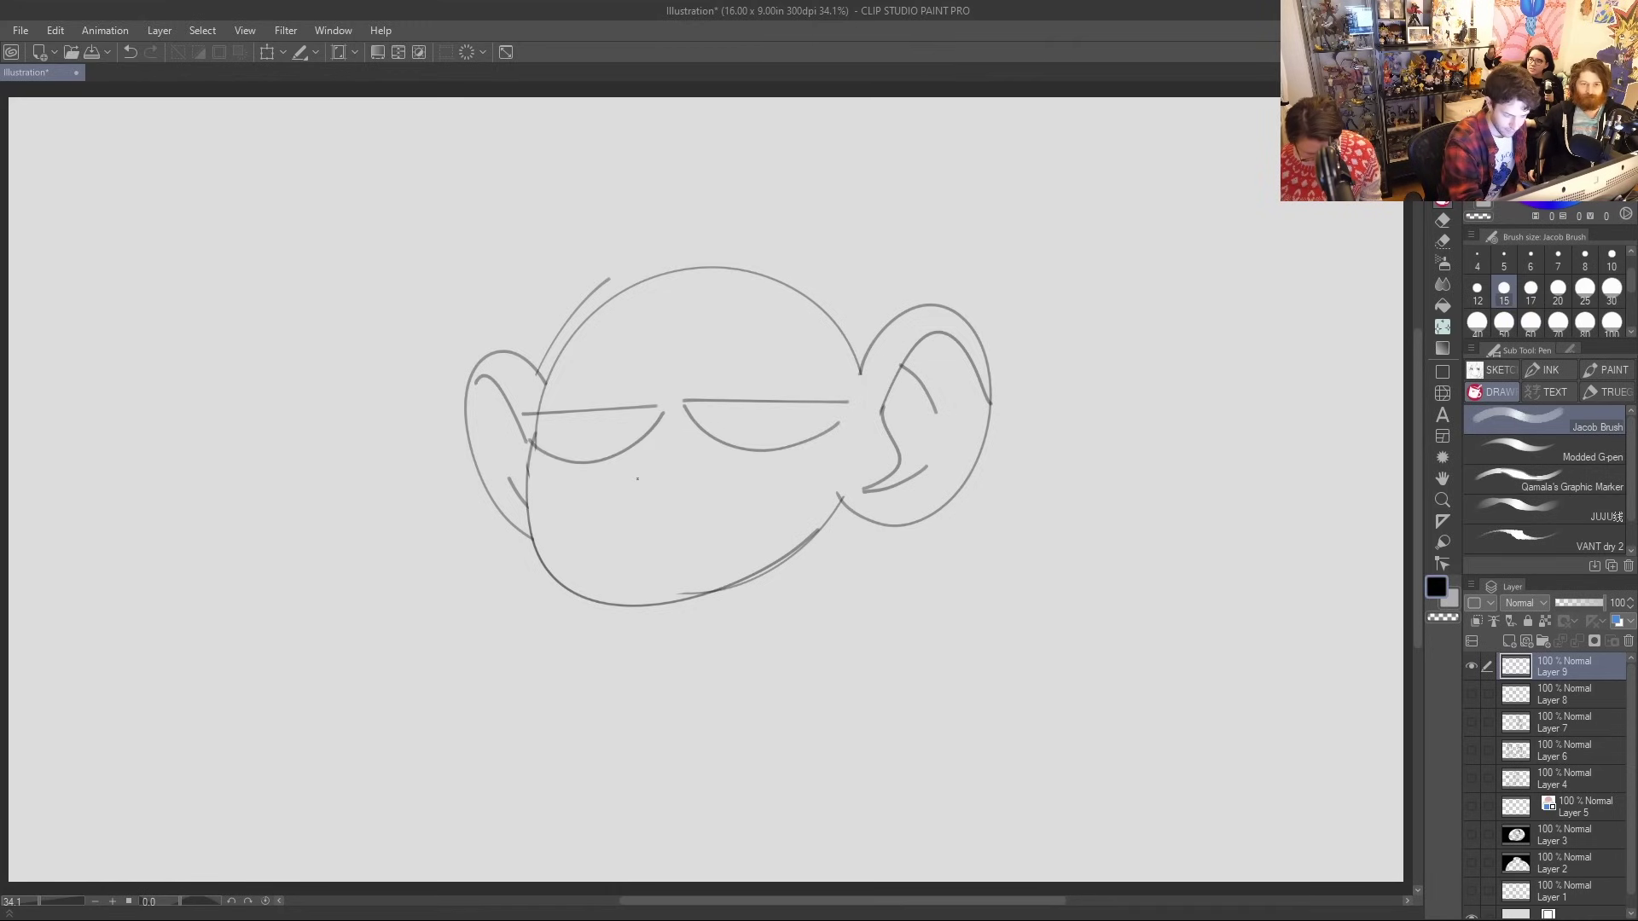
Add a tiny nose mark below the eyes and a small half-round iris hanging from each upper lid
left_click_drag(634, 480, 635, 487)
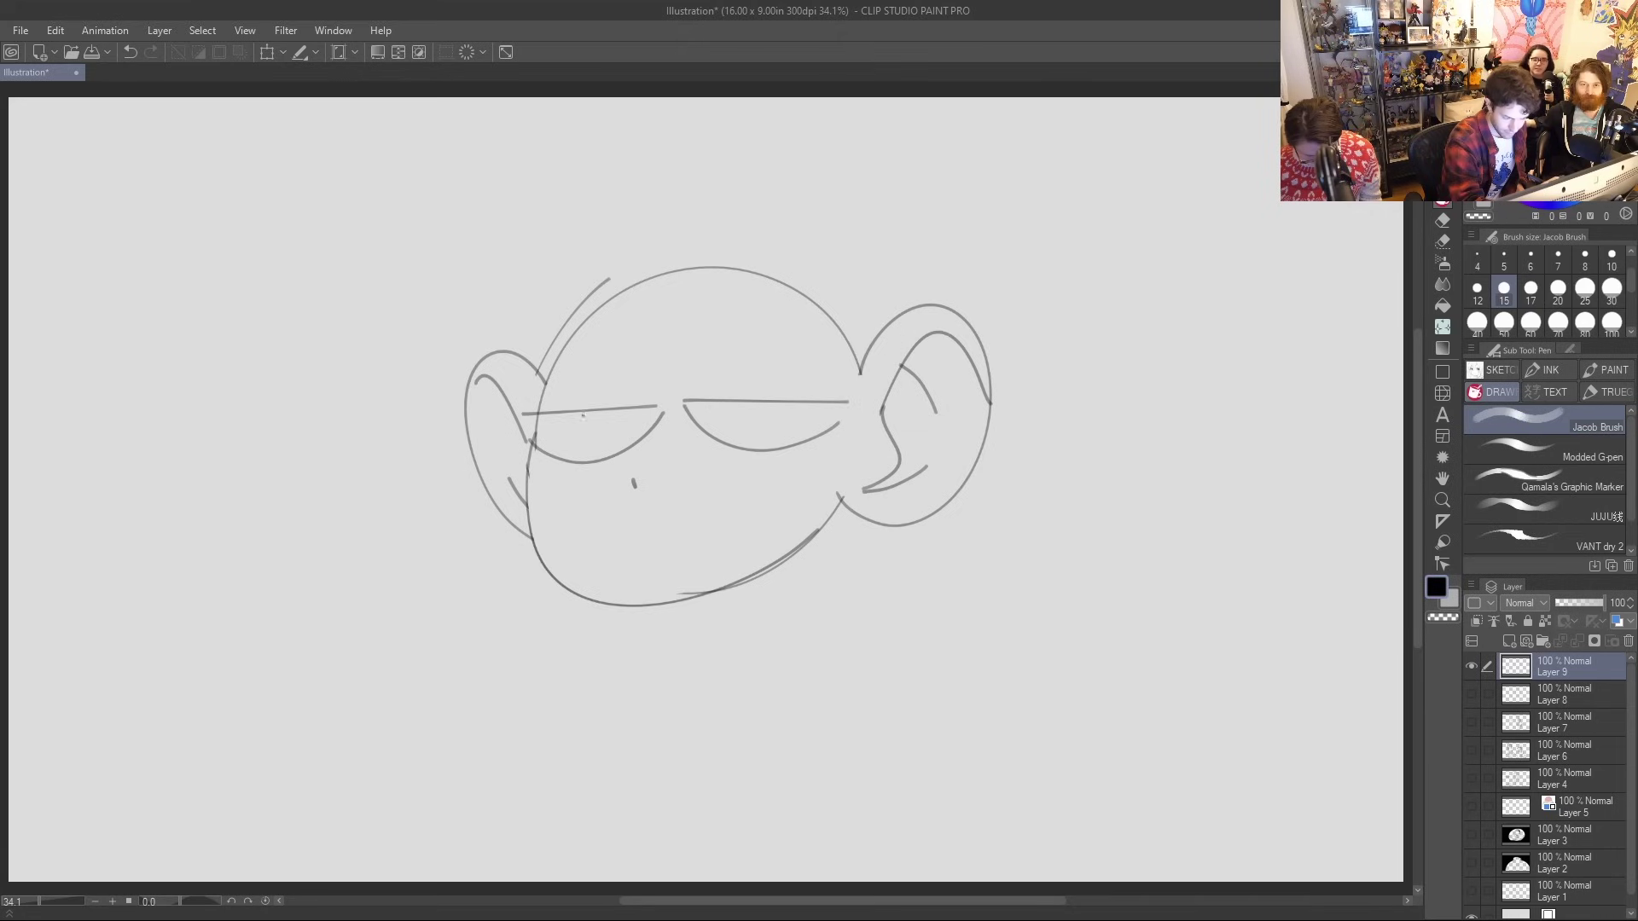
mouse_move(554, 413)
left_mouse_down()
mouse_move(587, 424)
mouse_move(613, 408)
left_mouse_up()
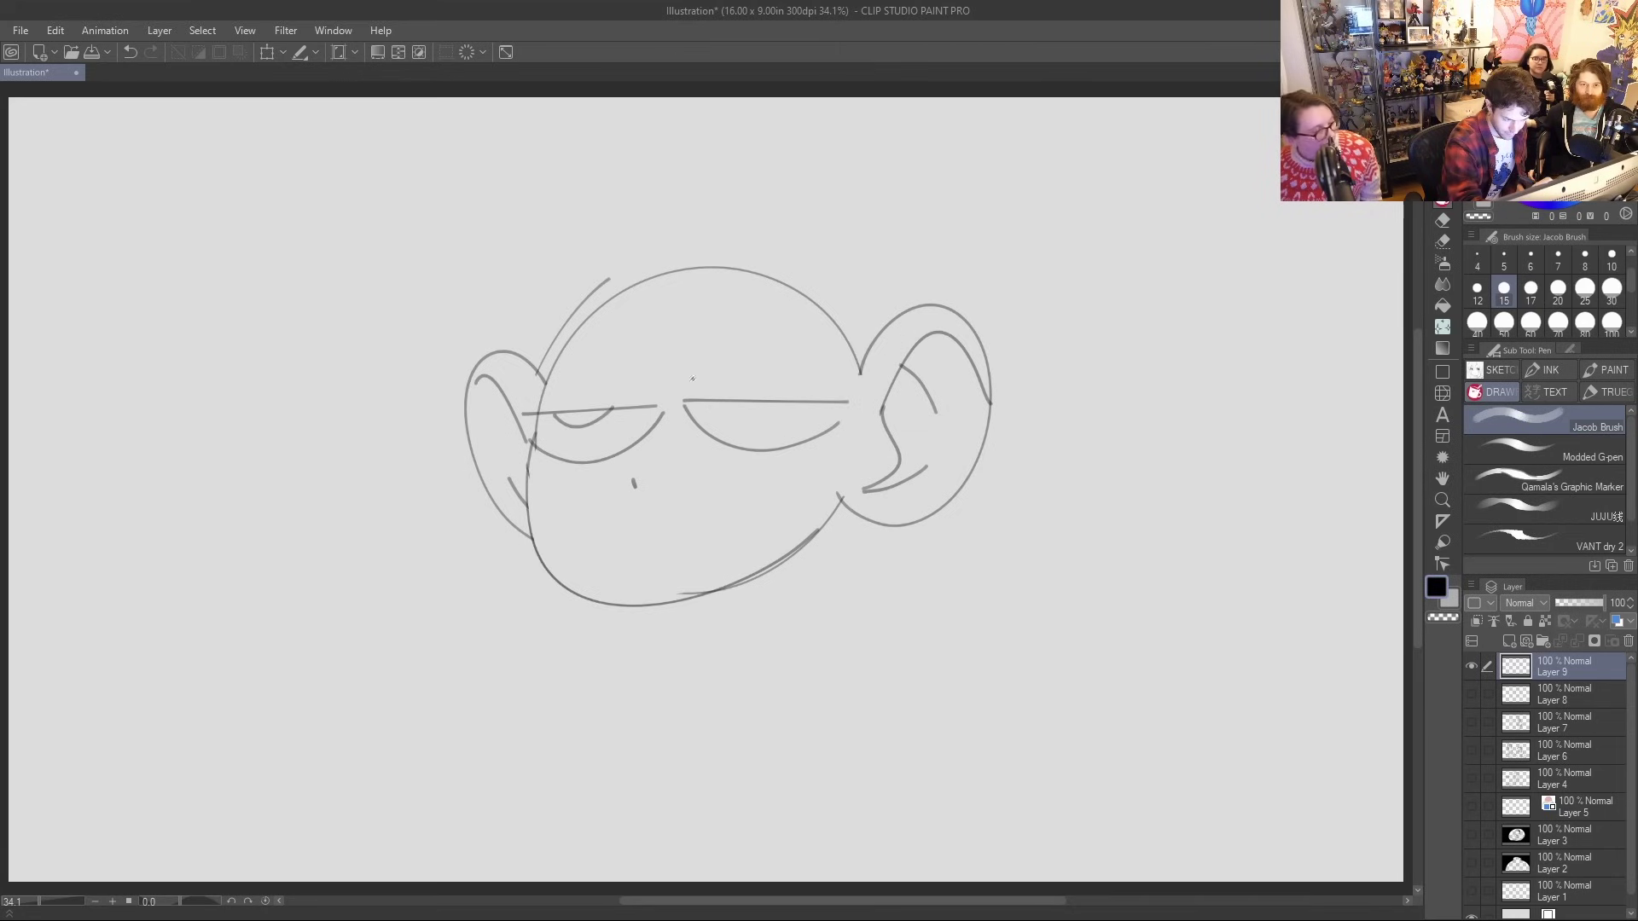
mouse_move(744, 403)
left_mouse_down()
mouse_move(771, 416)
mouse_move(801, 403)
left_mouse_up()
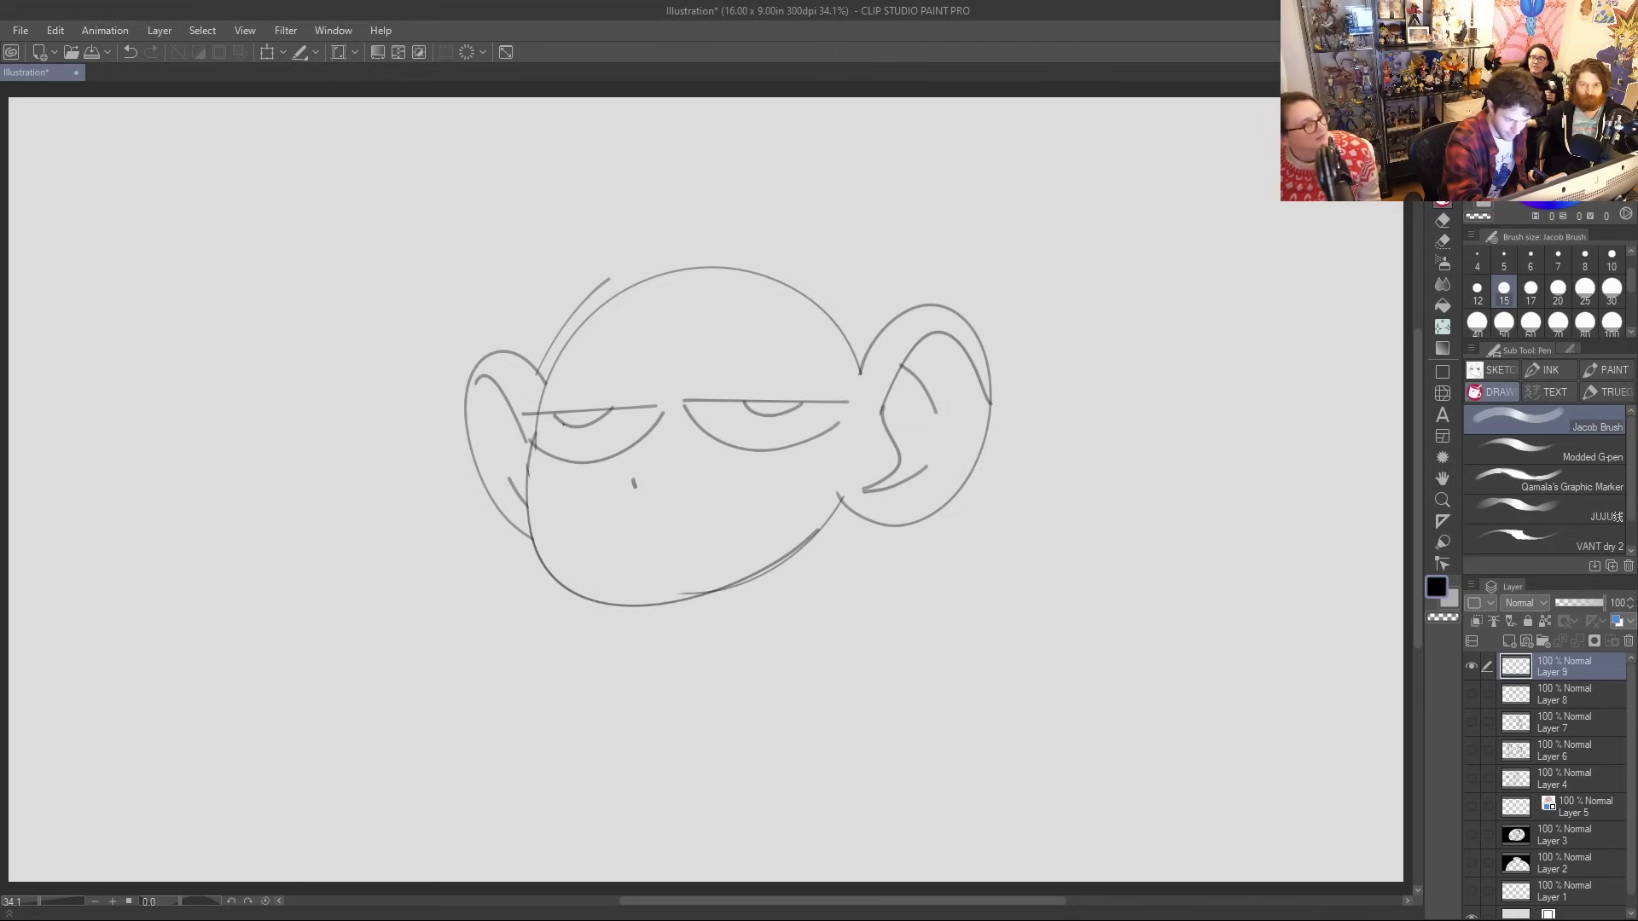
Shade both half-round irises dark and draw a short, slanted mouth line low on the face, just above the chin
left_click_drag(563, 419, 606, 412)
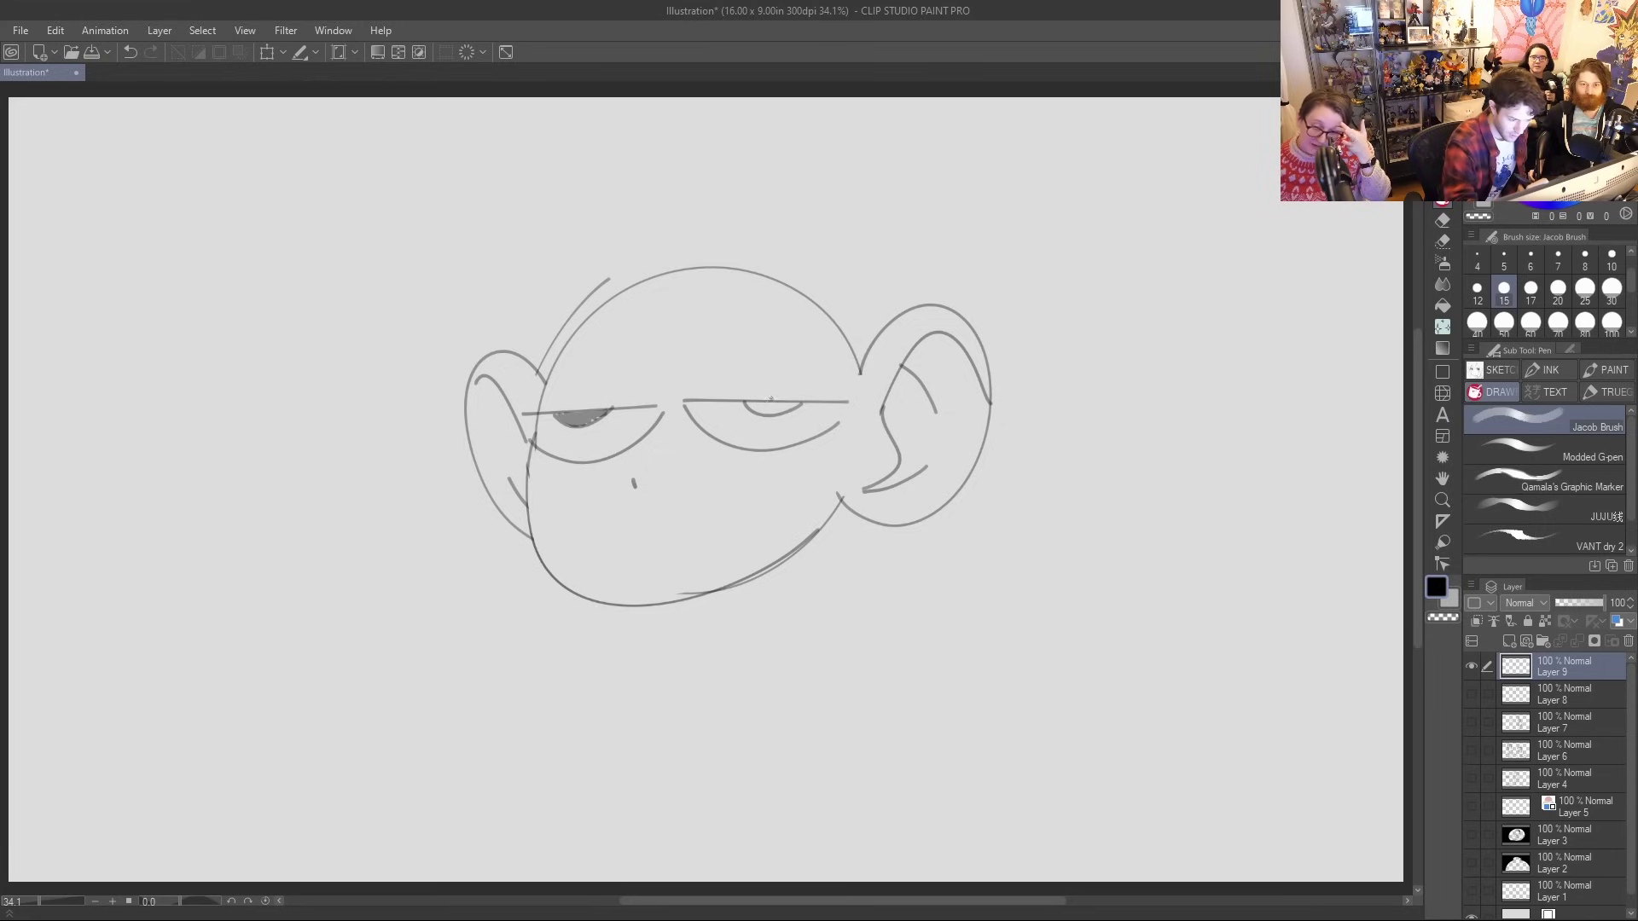
left_click_drag(744, 409, 799, 405)
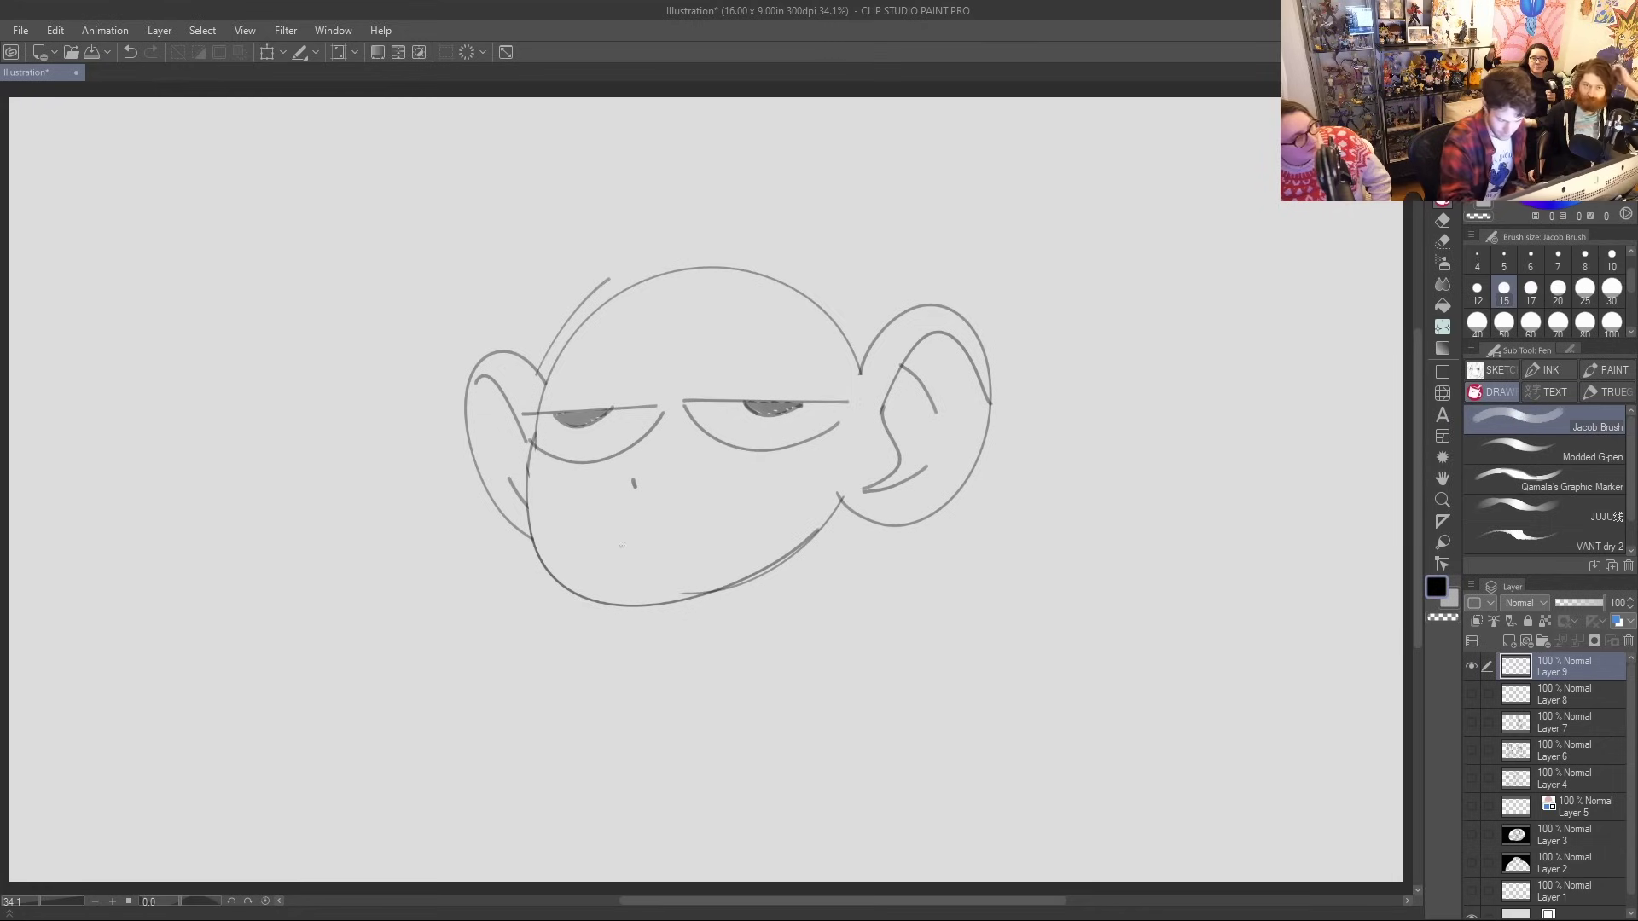
left_click_drag(595, 601, 692, 572)
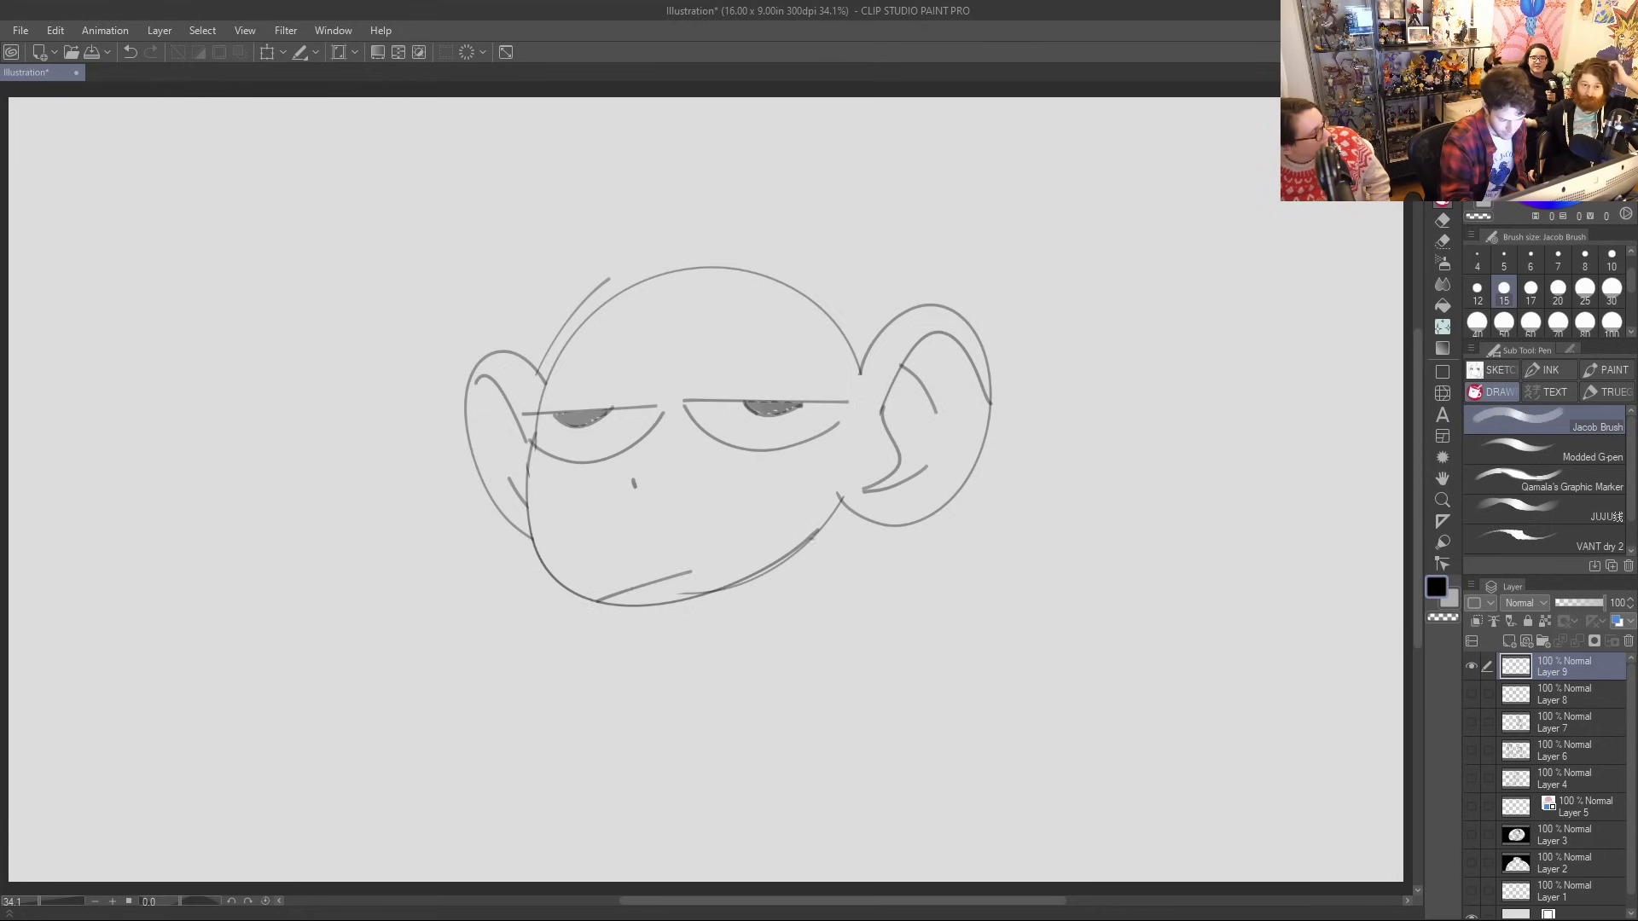
Erase the stray outline strokes beside the upper head and under the chin
key("e")
left_click_drag(539, 373, 611, 276)
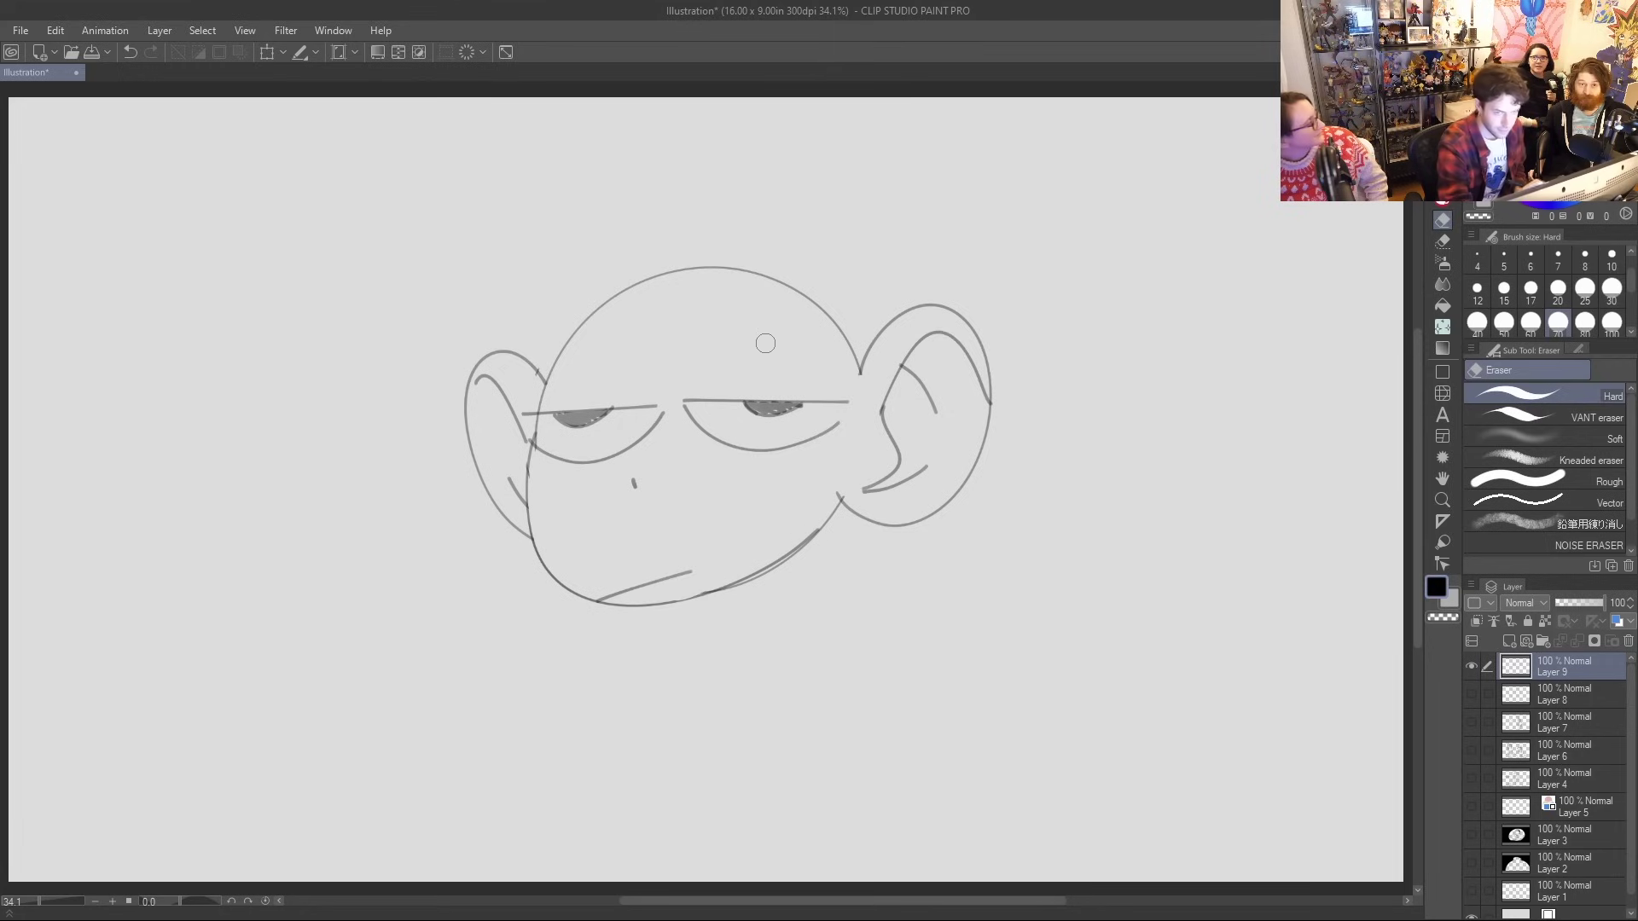
key("p")
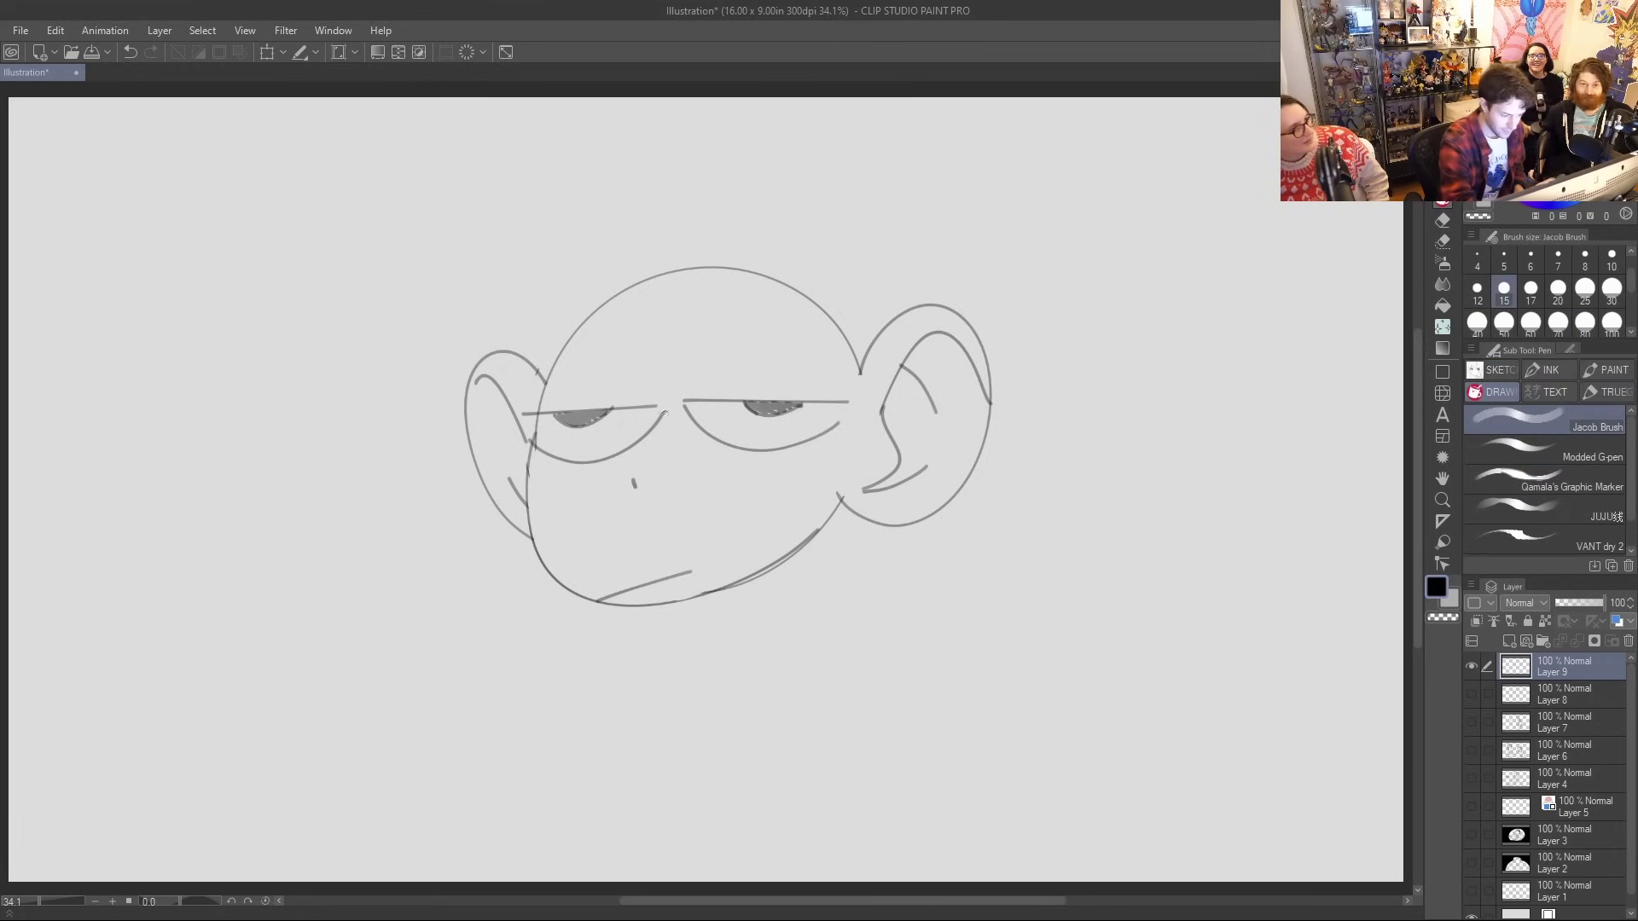
Draw short crease lines for eye bags at the inner and outer corners below both eyes
left_click_drag(683, 407, 737, 472)
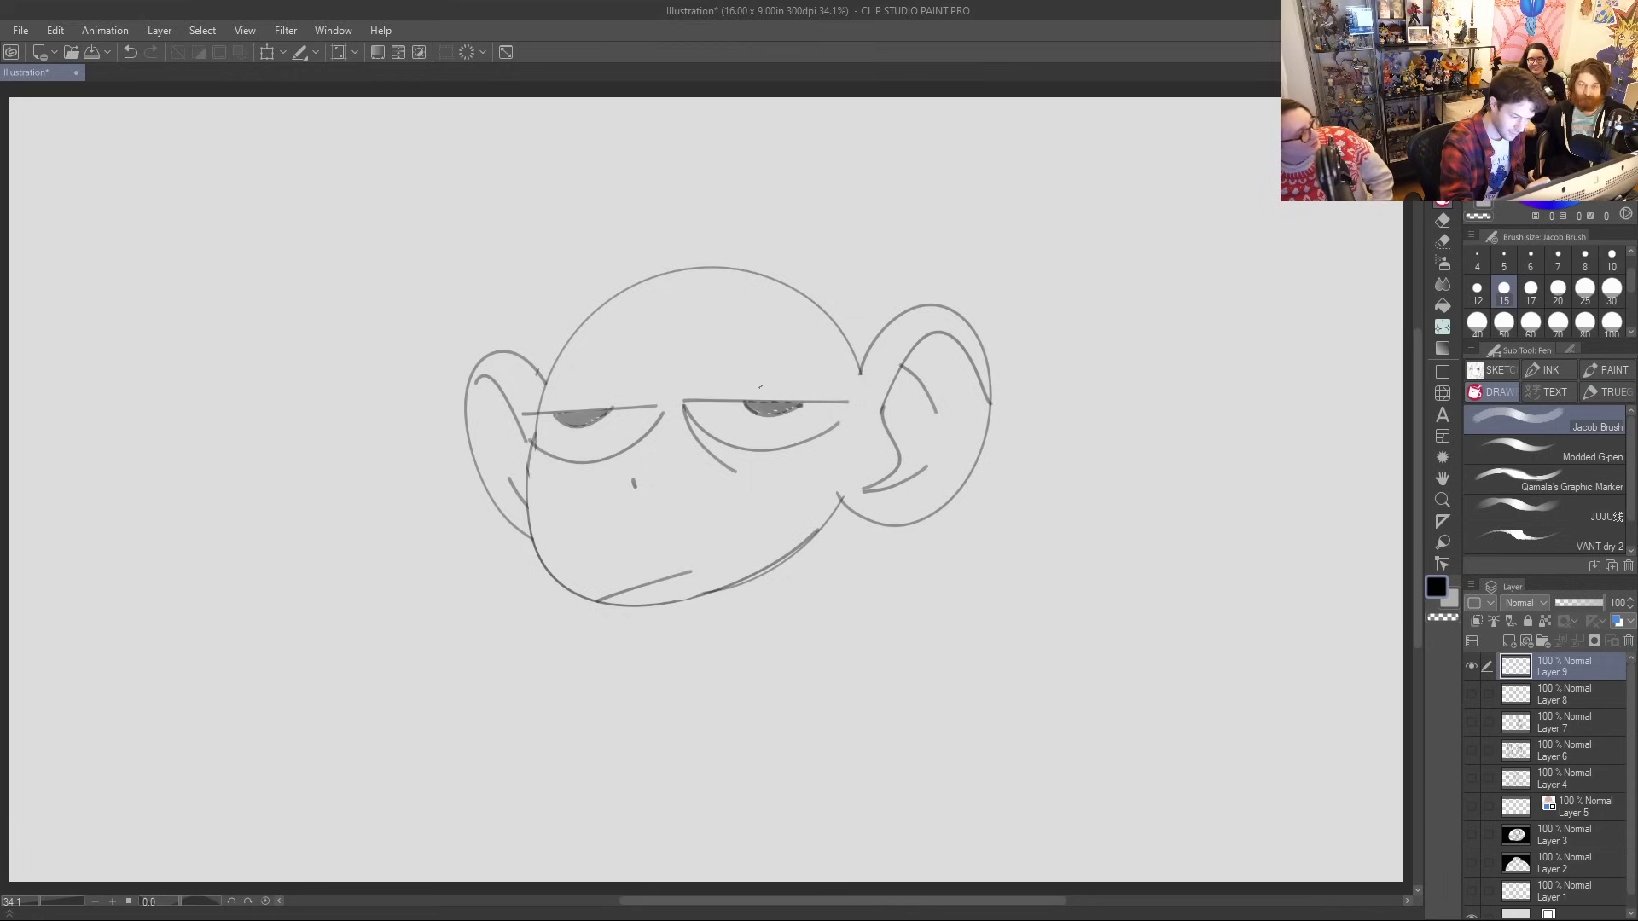
left_click_drag(661, 418, 627, 460)
left_click_drag(532, 443, 584, 489)
left_click_drag(686, 412, 704, 440)
key("ctrl+z")
key("ctrl+z")
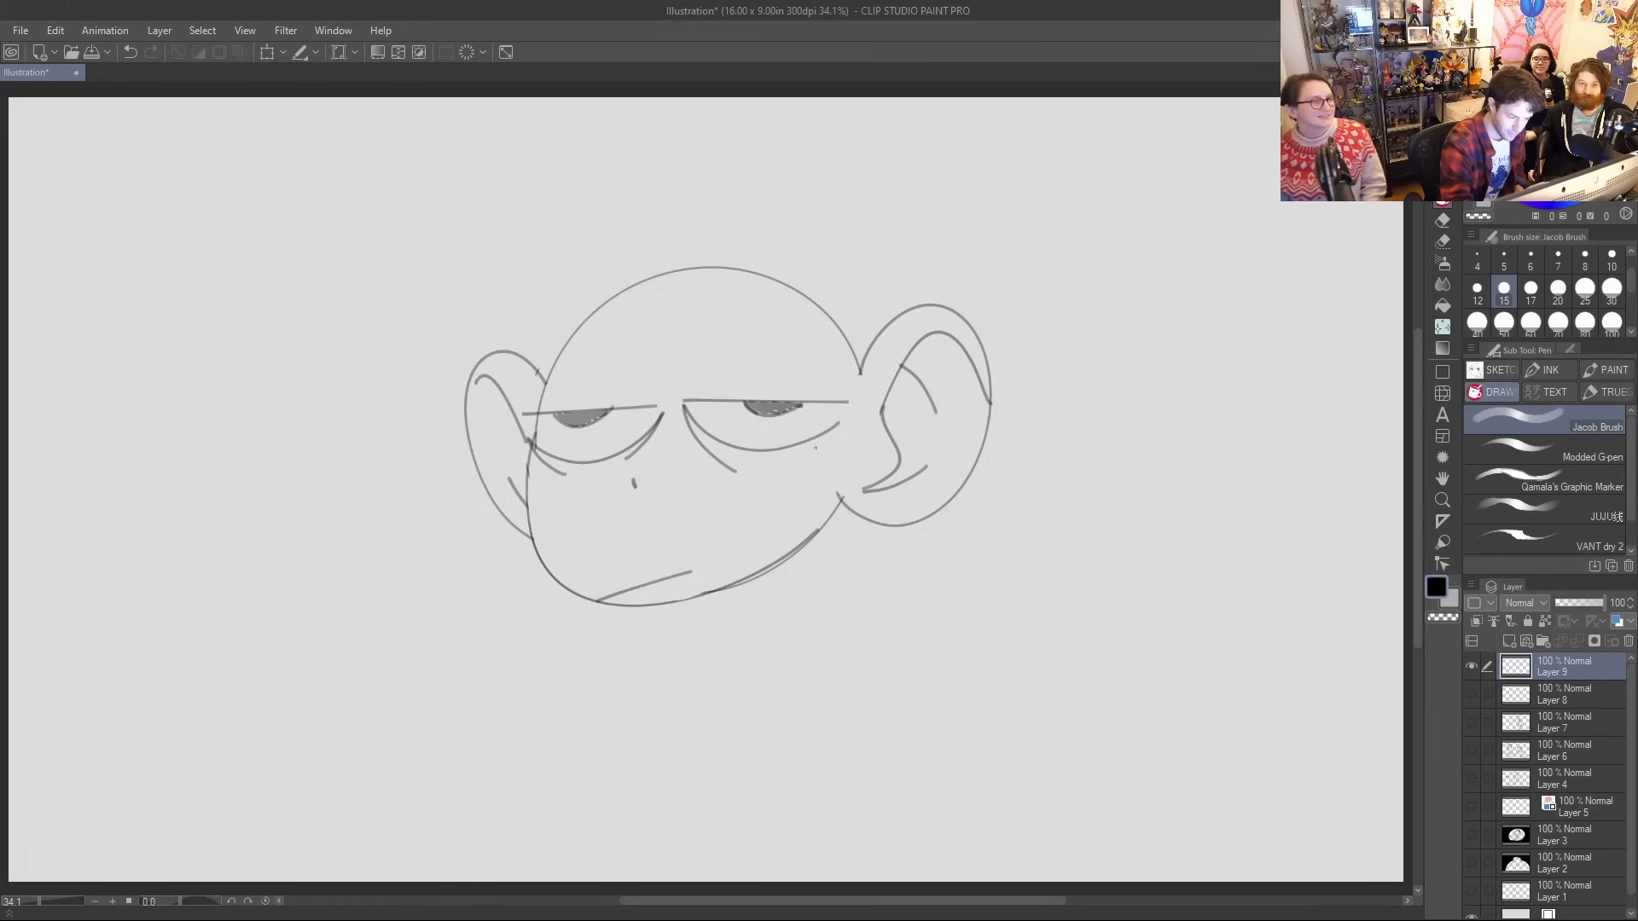
left_click_drag(787, 464, 837, 432)
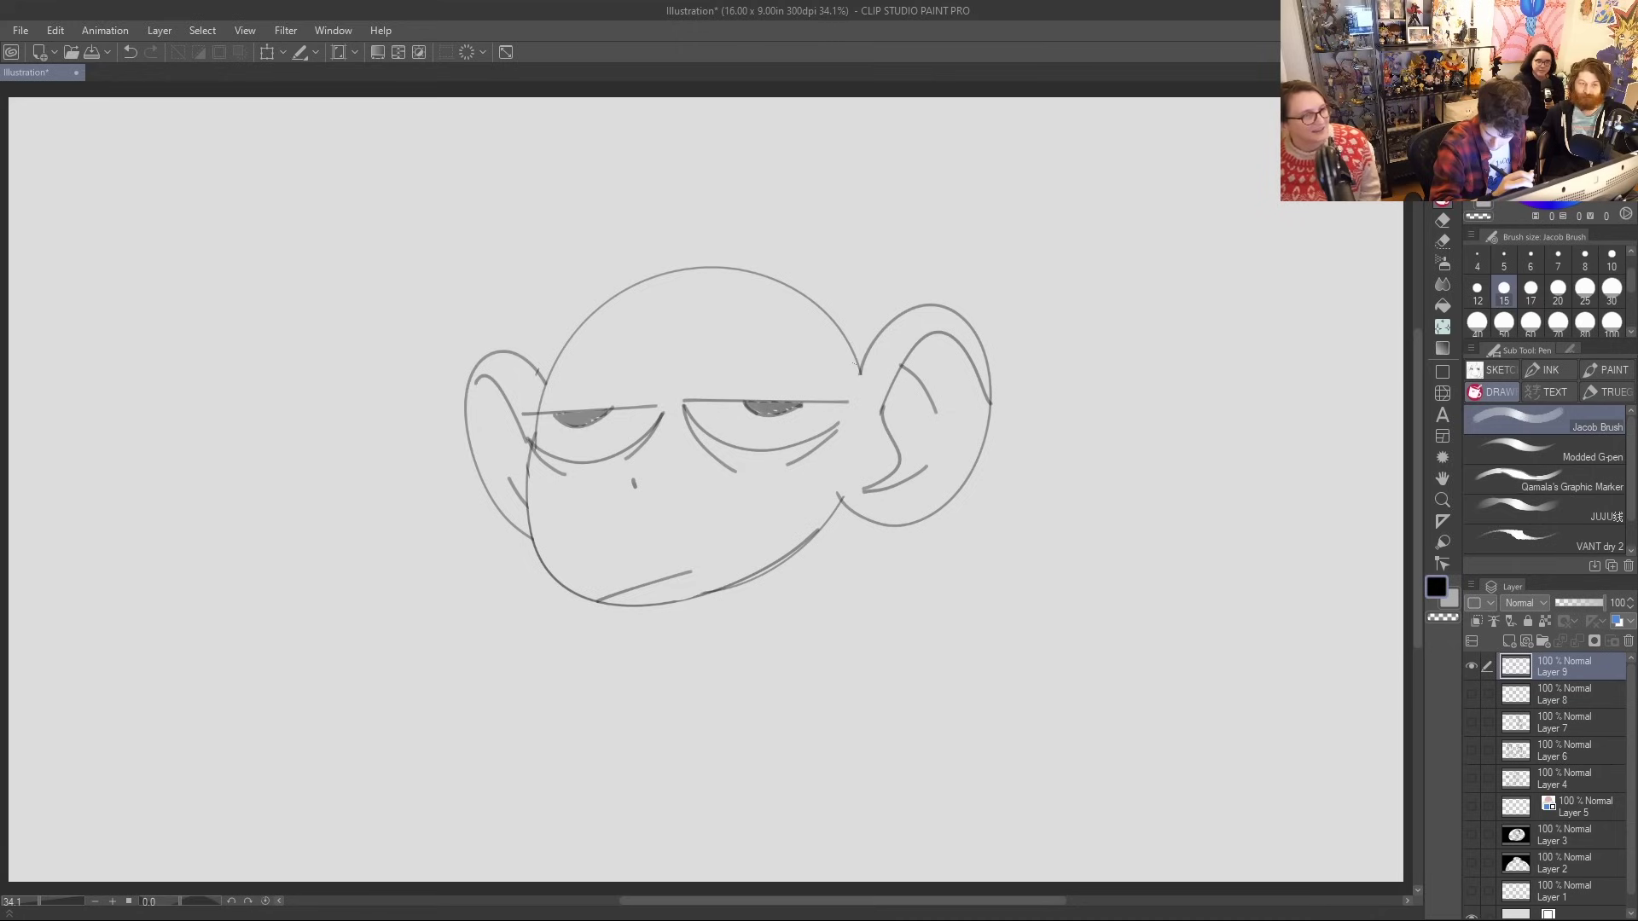
Draw two thick, flat rectangular eyebrows directly above the upper eyelids
mouse_move(843, 382)
left_mouse_down()
mouse_move(669, 390)
mouse_move(668, 363)
mouse_move(838, 352)
mouse_move(848, 382)
left_mouse_up()
mouse_move(659, 398)
left_mouse_down()
mouse_move(650, 366)
mouse_move(535, 381)
left_mouse_up()
key("ctrl+z")
key("ctrl+y")
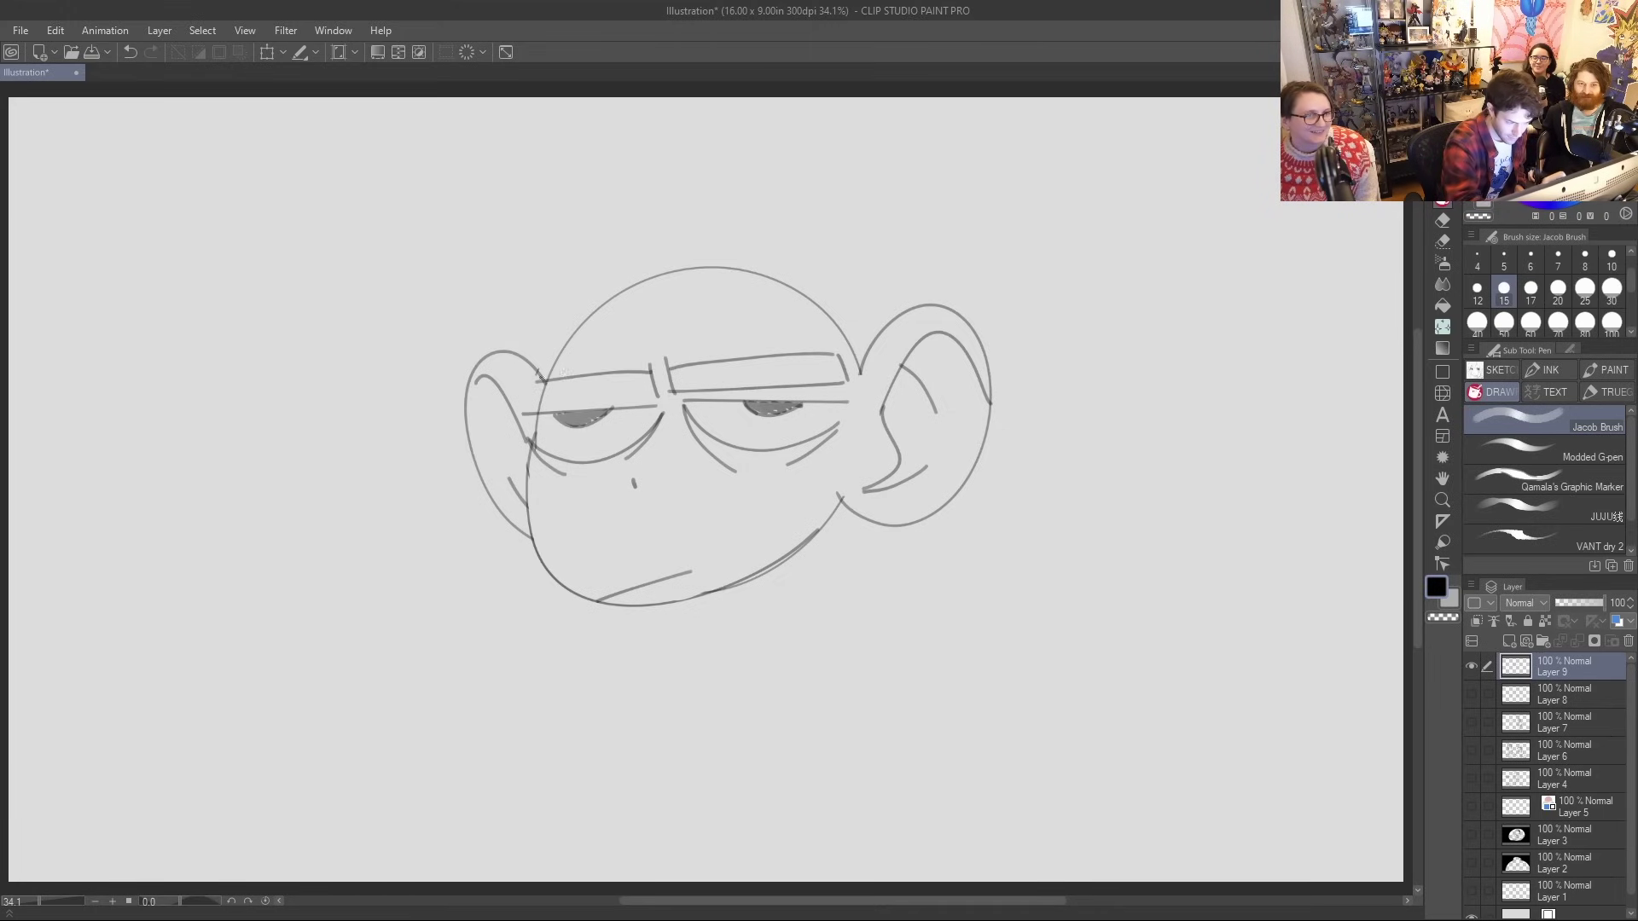
left_click_drag(655, 398, 538, 387)
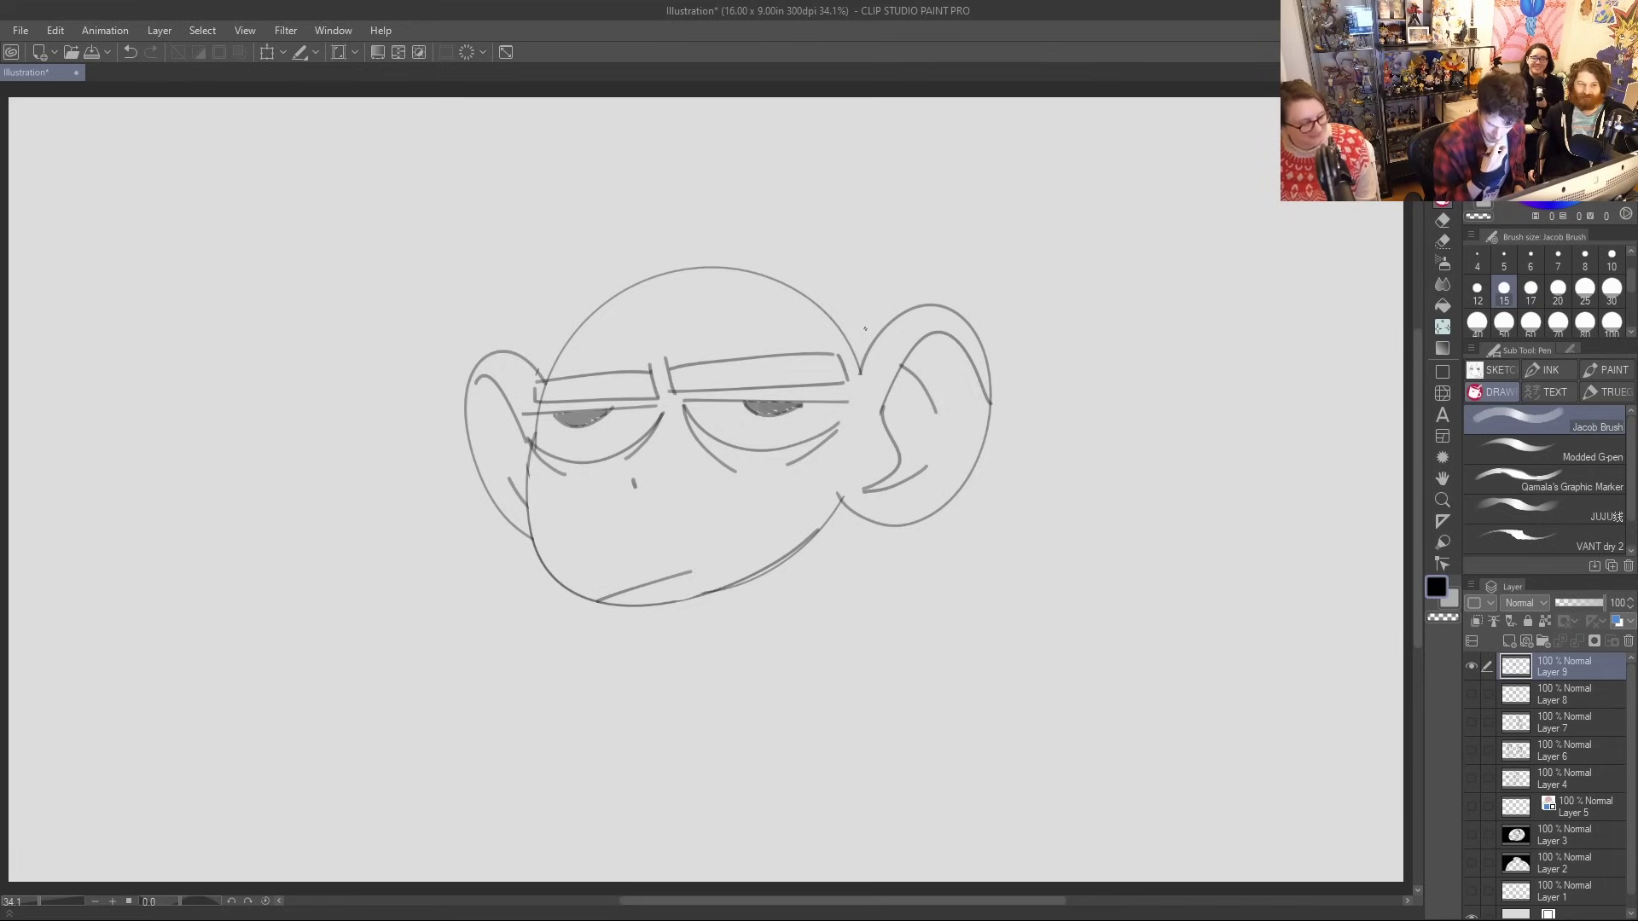
Sketch a thick collar with a slanted top edge under the chin, angular folded sides and two short neck lines
left_click_drag(596, 623, 851, 556)
mouse_move(569, 597)
left_mouse_down()
mouse_move(547, 671)
mouse_move(594, 684)
left_mouse_up()
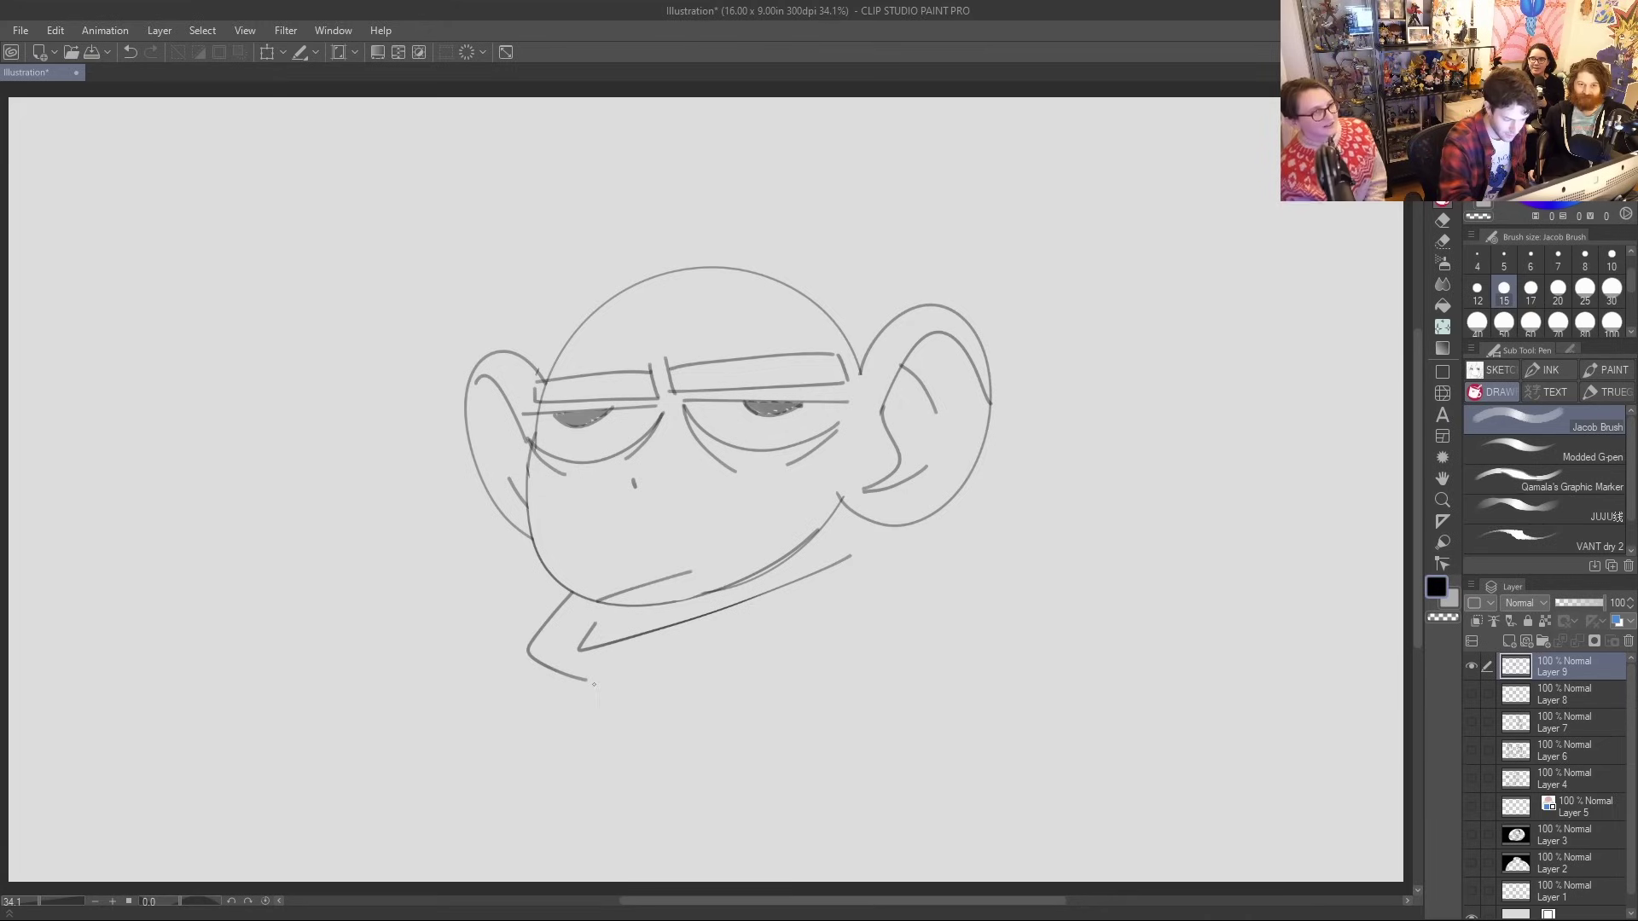
key("ctrl+z")
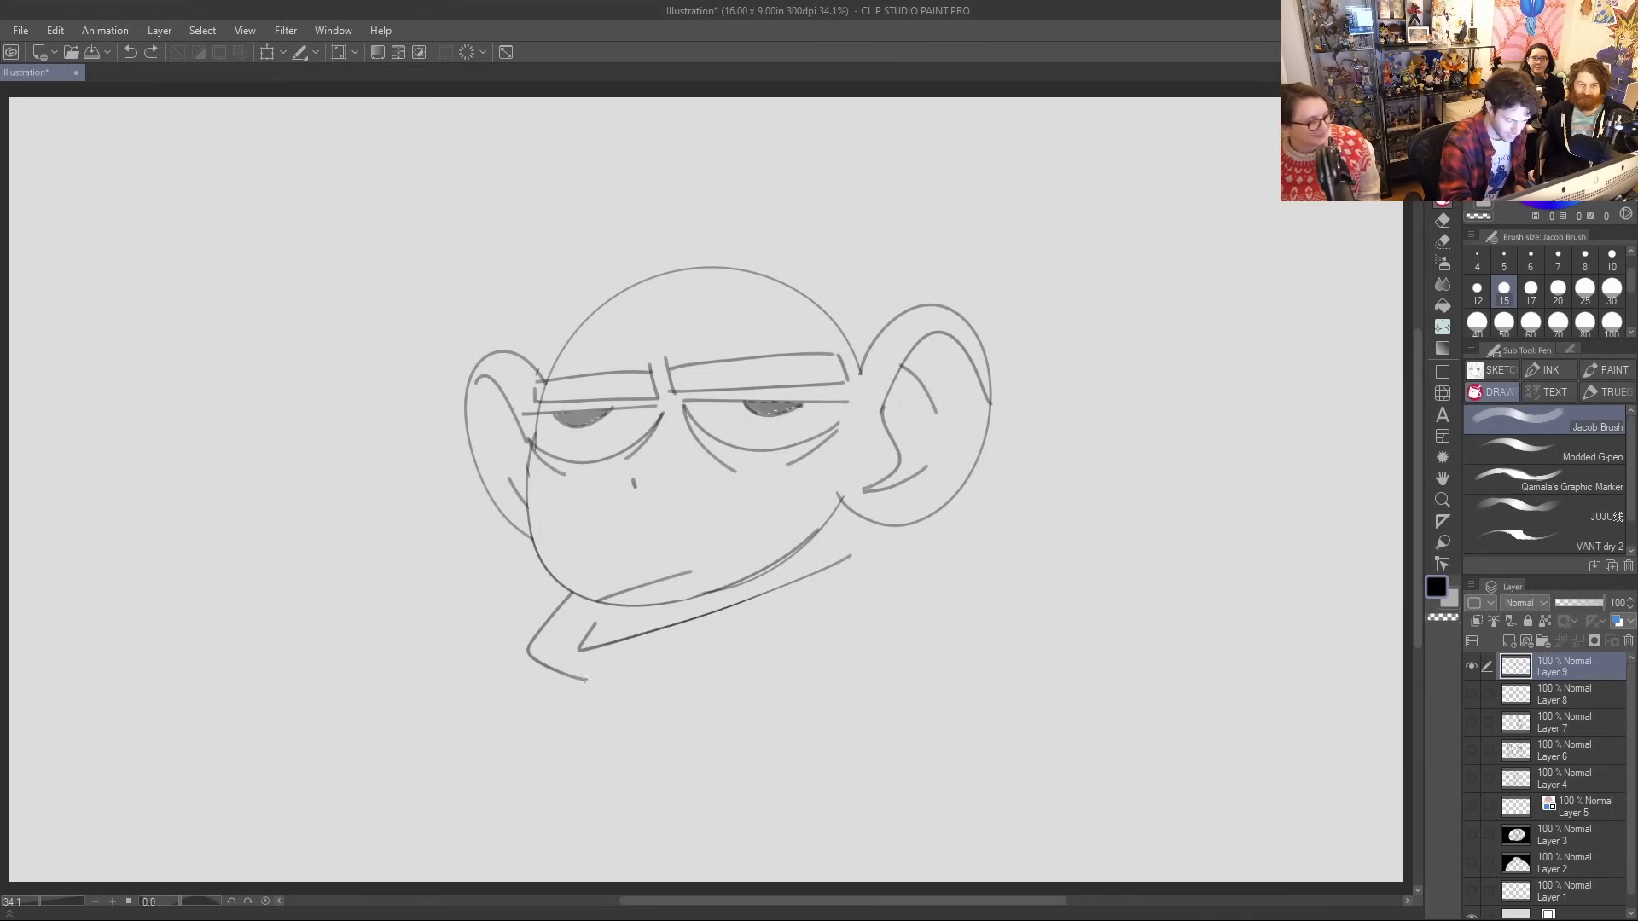
mouse_move(584, 680)
left_mouse_down()
mouse_move(581, 712)
mouse_move(604, 721)
left_mouse_up()
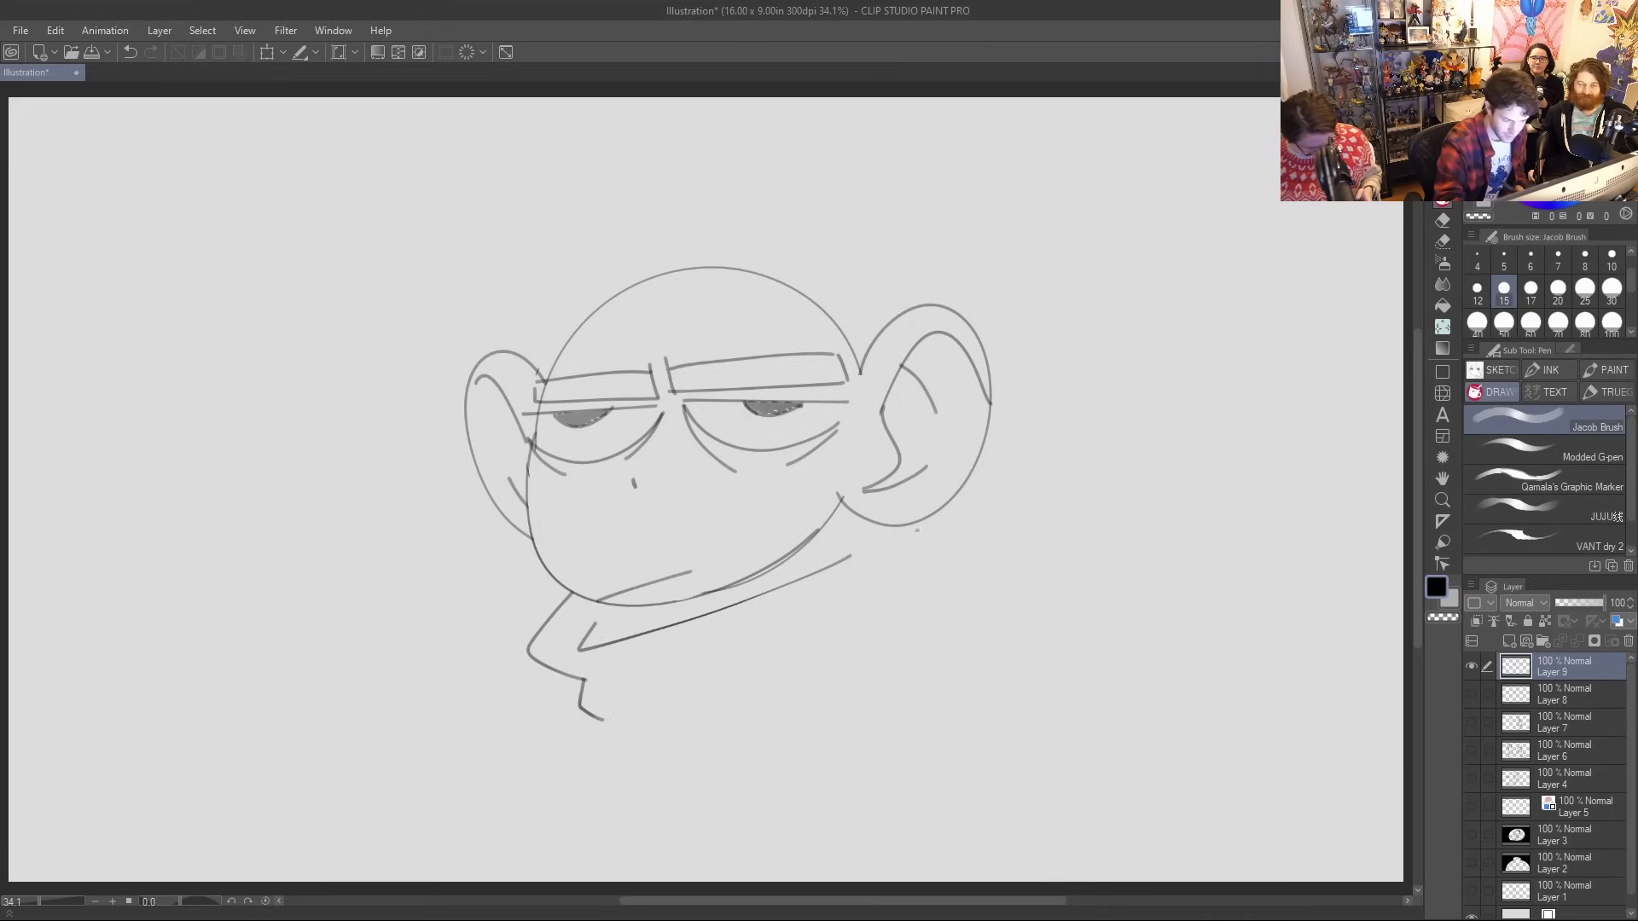
mouse_move(891, 529)
left_mouse_down()
mouse_move(899, 571)
mouse_move(887, 621)
left_mouse_up()
left_click_drag(657, 605, 673, 620)
left_click_drag(776, 565, 779, 579)
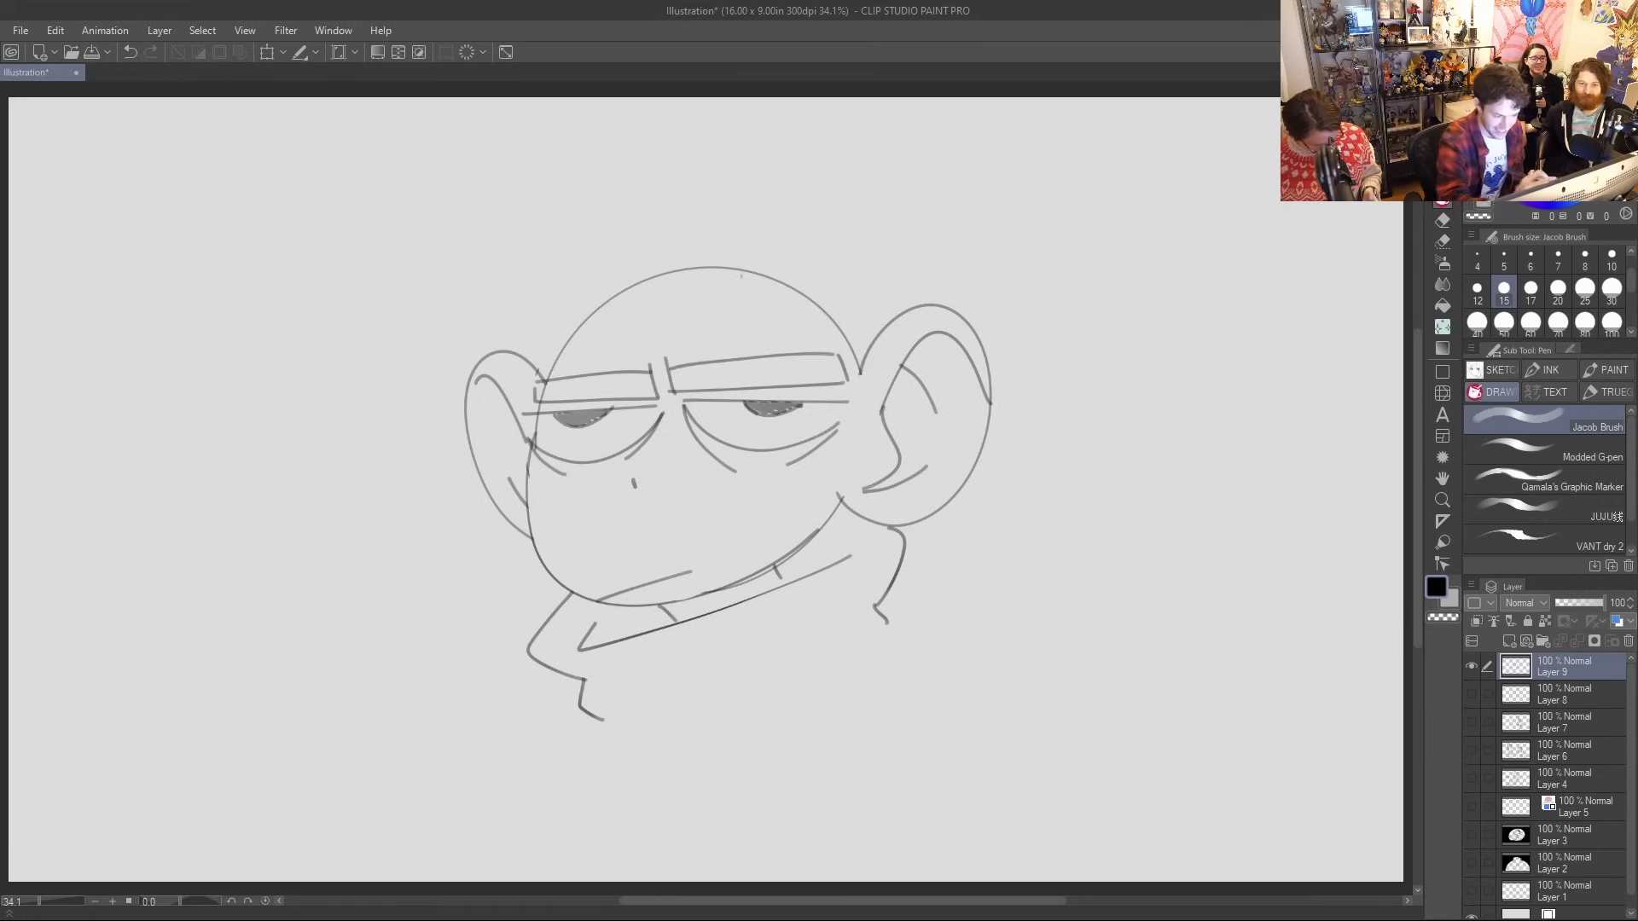
Draw a jagged fringe of pointed locks sweeping from the middle of the forehead to above the near ear
left_click_drag(766, 253, 705, 346)
left_click_drag(759, 249, 827, 295)
key("ctrl+z")
key("ctrl+z")
mouse_move(751, 249)
left_mouse_down()
mouse_move(691, 349)
mouse_move(770, 317)
mouse_move(818, 242)
mouse_move(809, 303)
mouse_move(881, 227)
mouse_move(907, 237)
left_mouse_up()
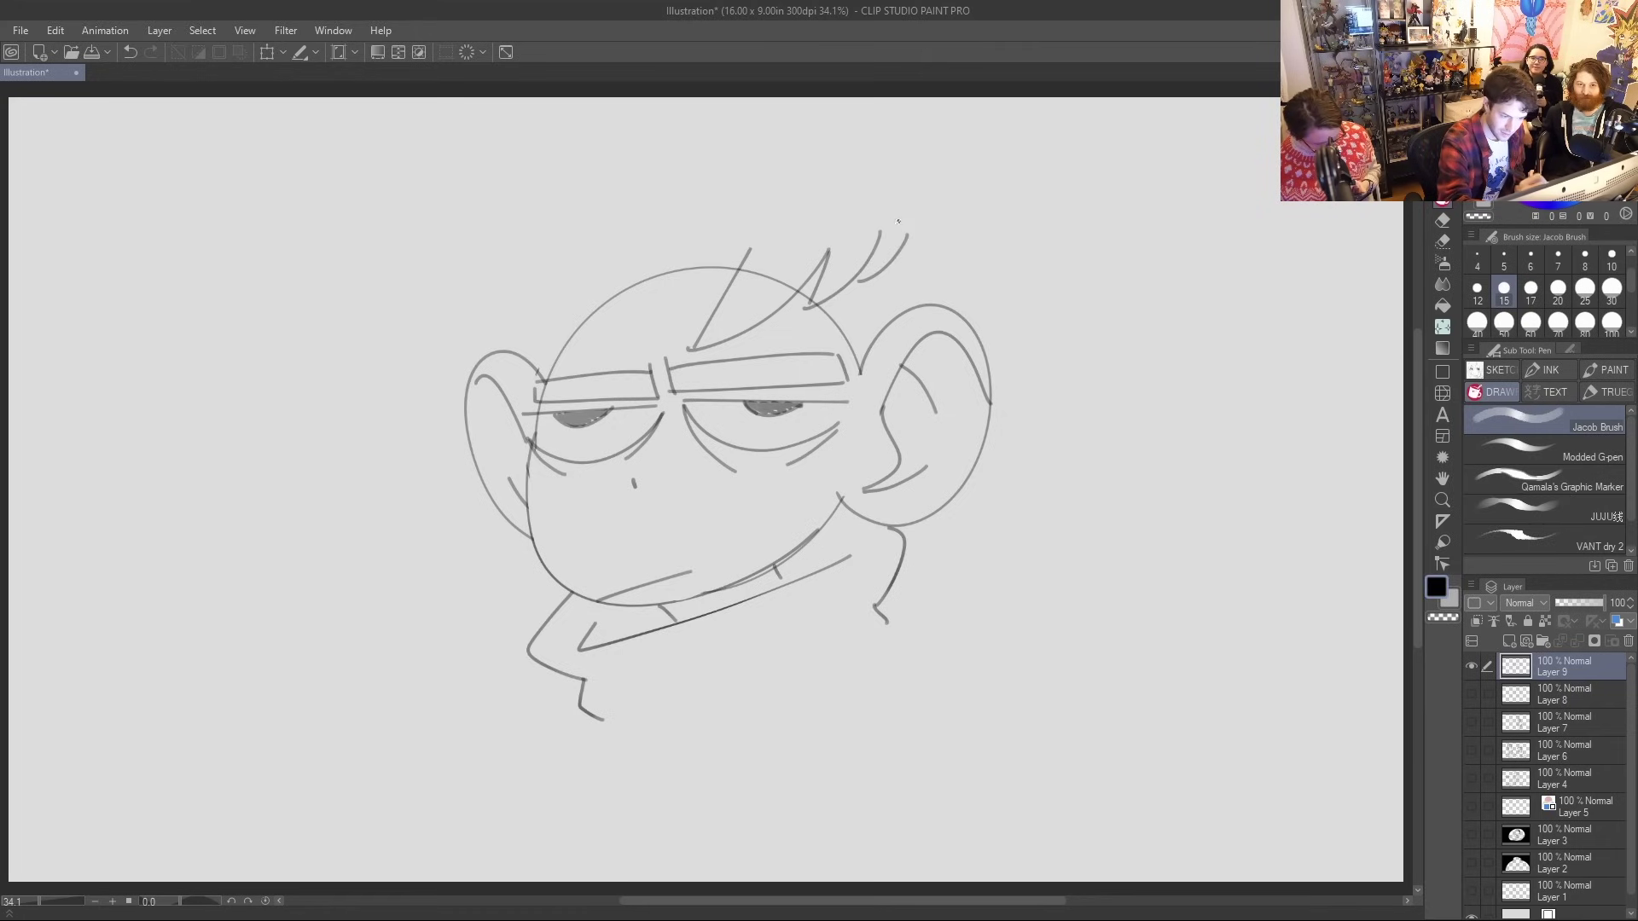
mouse_move(908, 239)
left_mouse_down()
mouse_move(913, 273)
mouse_move(932, 217)
left_mouse_up()
left_click_drag(925, 274, 922, 300)
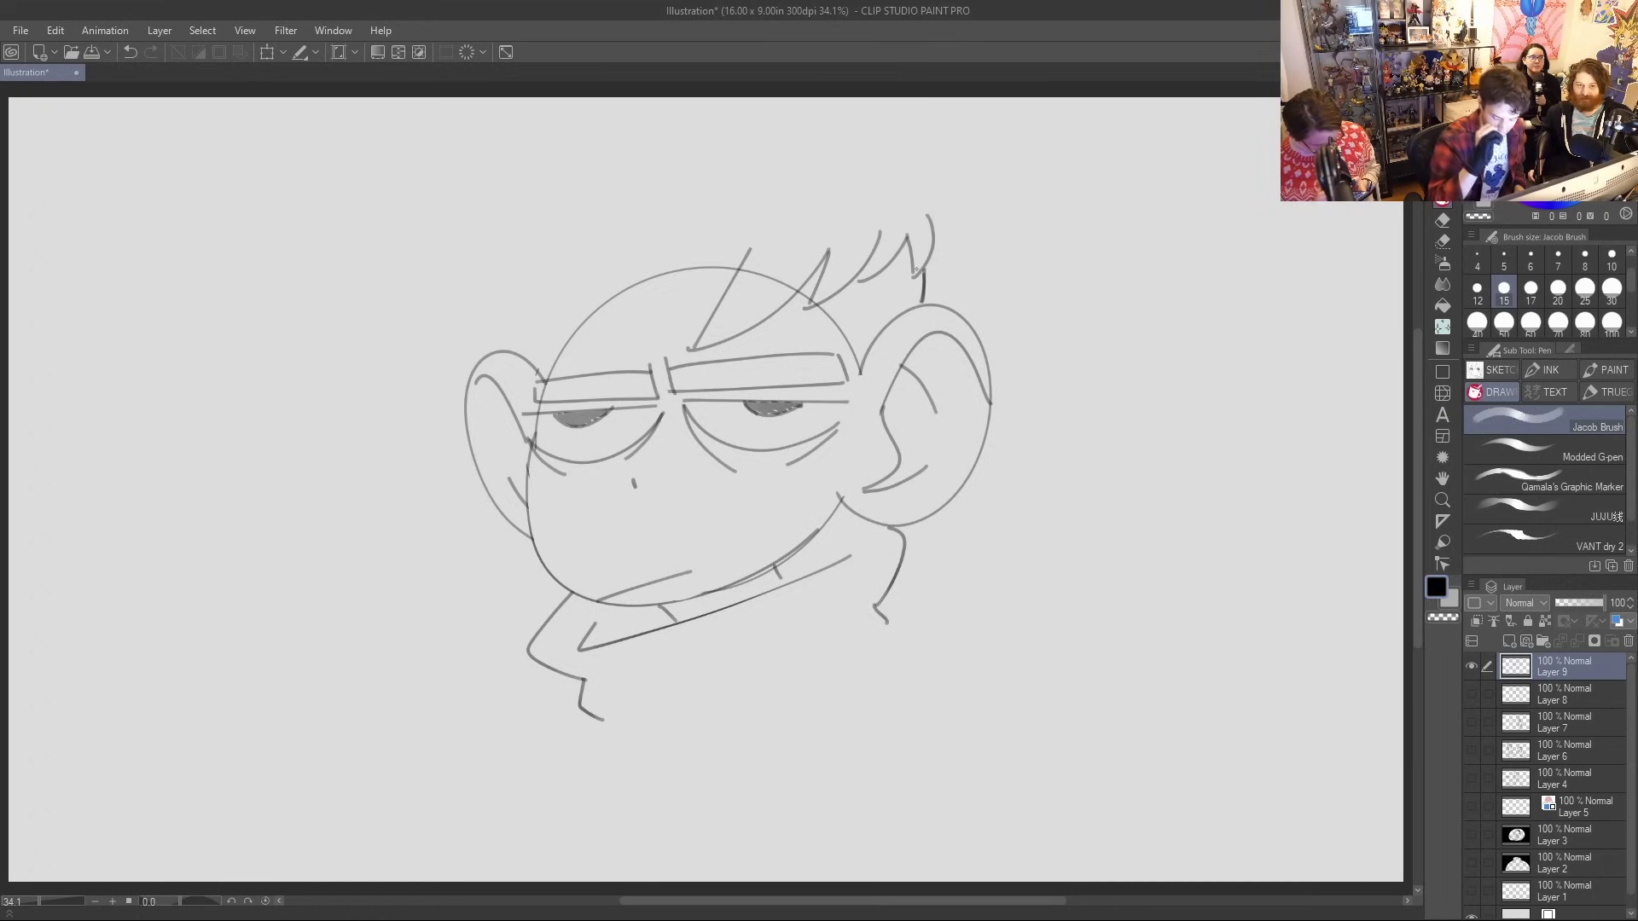
Add fringe locks over the far side of the forehead and erase the skull outline inside the hair
mouse_move(749, 248)
left_mouse_down()
mouse_move(677, 323)
mouse_move(588, 375)
left_mouse_up()
key("ctrl+z")
mouse_move(750, 252)
left_mouse_down()
mouse_move(602, 356)
mouse_move(615, 293)
mouse_move(668, 227)
left_mouse_up()
mouse_move(595, 358)
left_mouse_down()
mouse_move(597, 266)
mouse_move(612, 316)
mouse_move(703, 244)
mouse_move(738, 244)
mouse_move(727, 270)
mouse_move(760, 265)
mouse_move(746, 279)
mouse_move(780, 271)
mouse_move(777, 294)
mouse_move(891, 232)
mouse_move(799, 304)
mouse_move(829, 314)
mouse_move(858, 282)
mouse_move(839, 321)
mouse_move(856, 362)
left_mouse_up()
key("e")
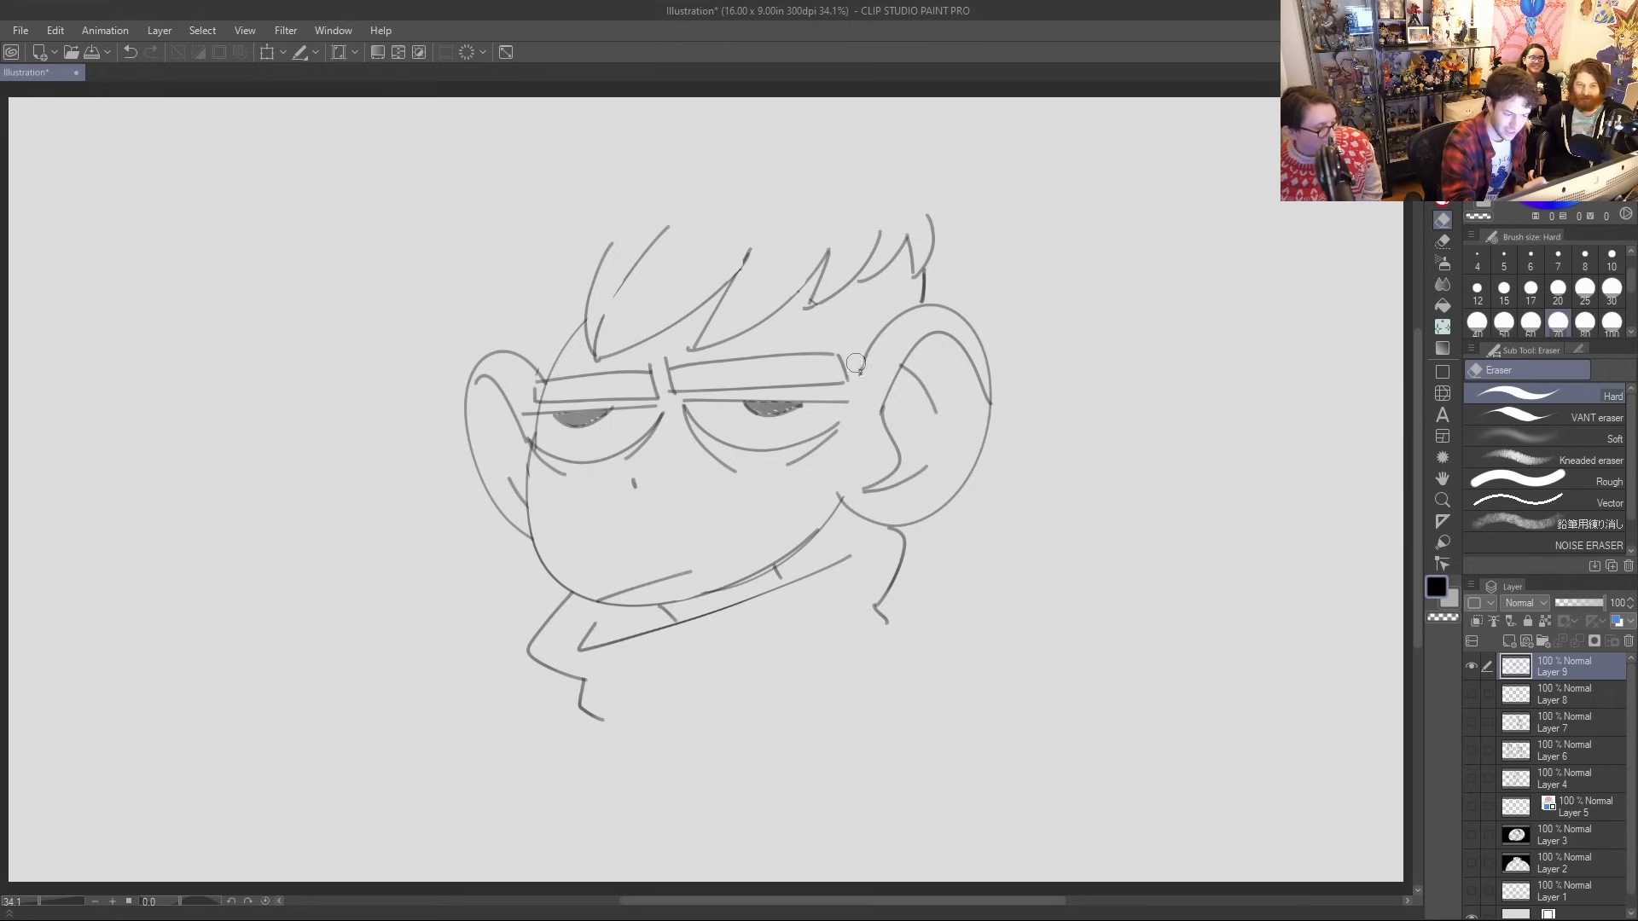
Draw a slanted hairline edge from the fringe down to the front of the near ear
key("p")
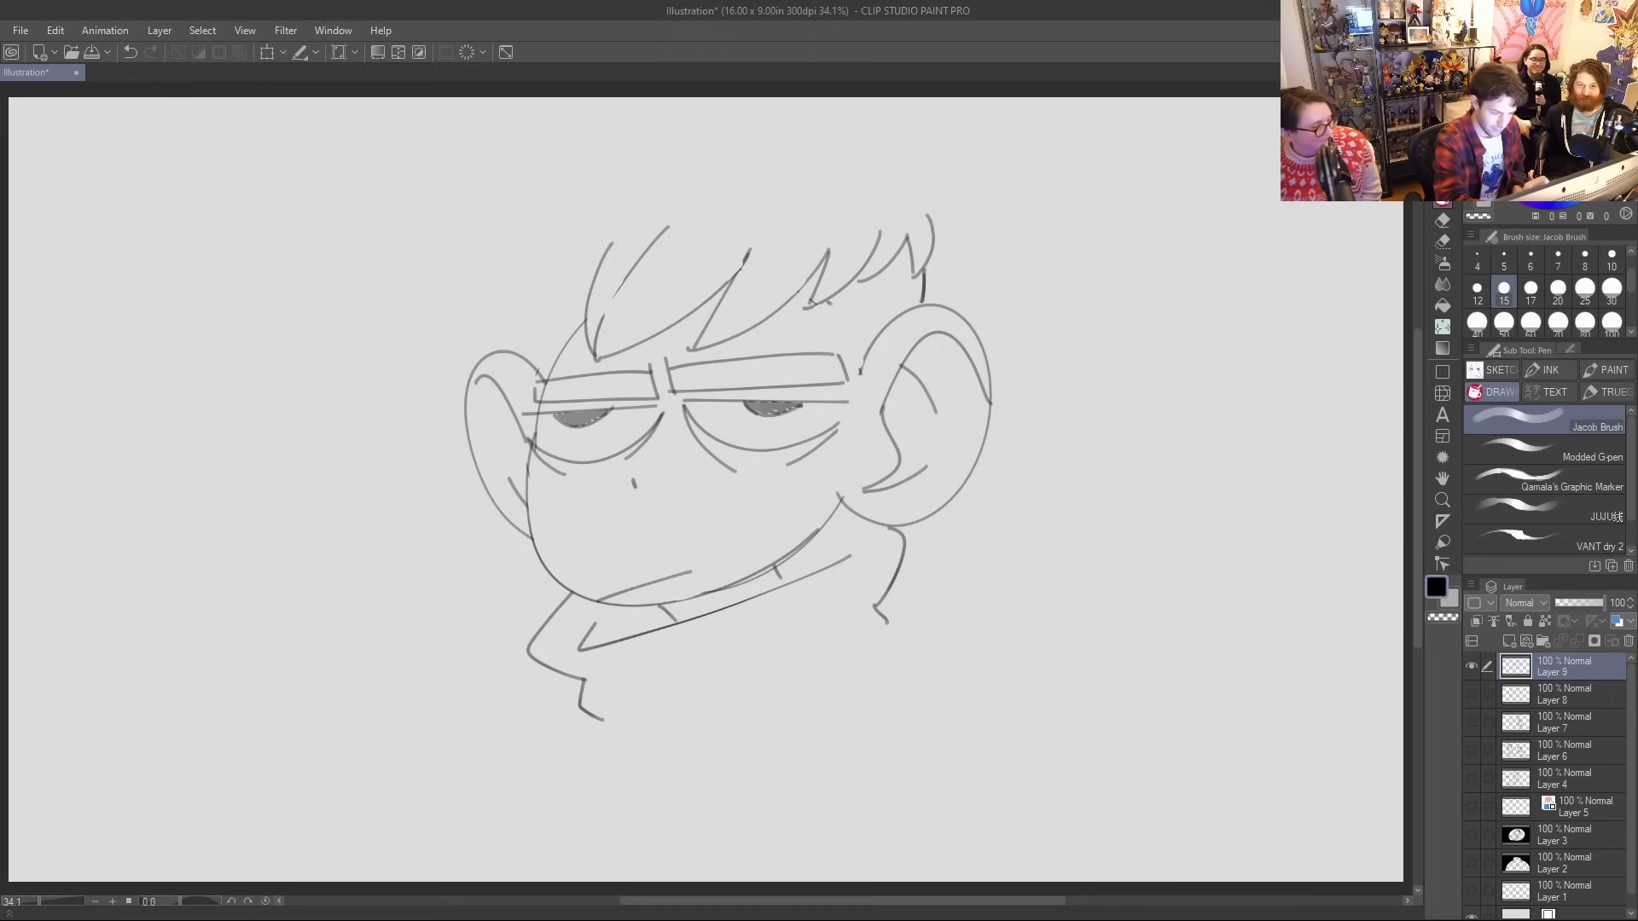
left_click_drag(829, 302, 856, 369)
key("ctrl+z")
left_click_drag(832, 300, 856, 372)
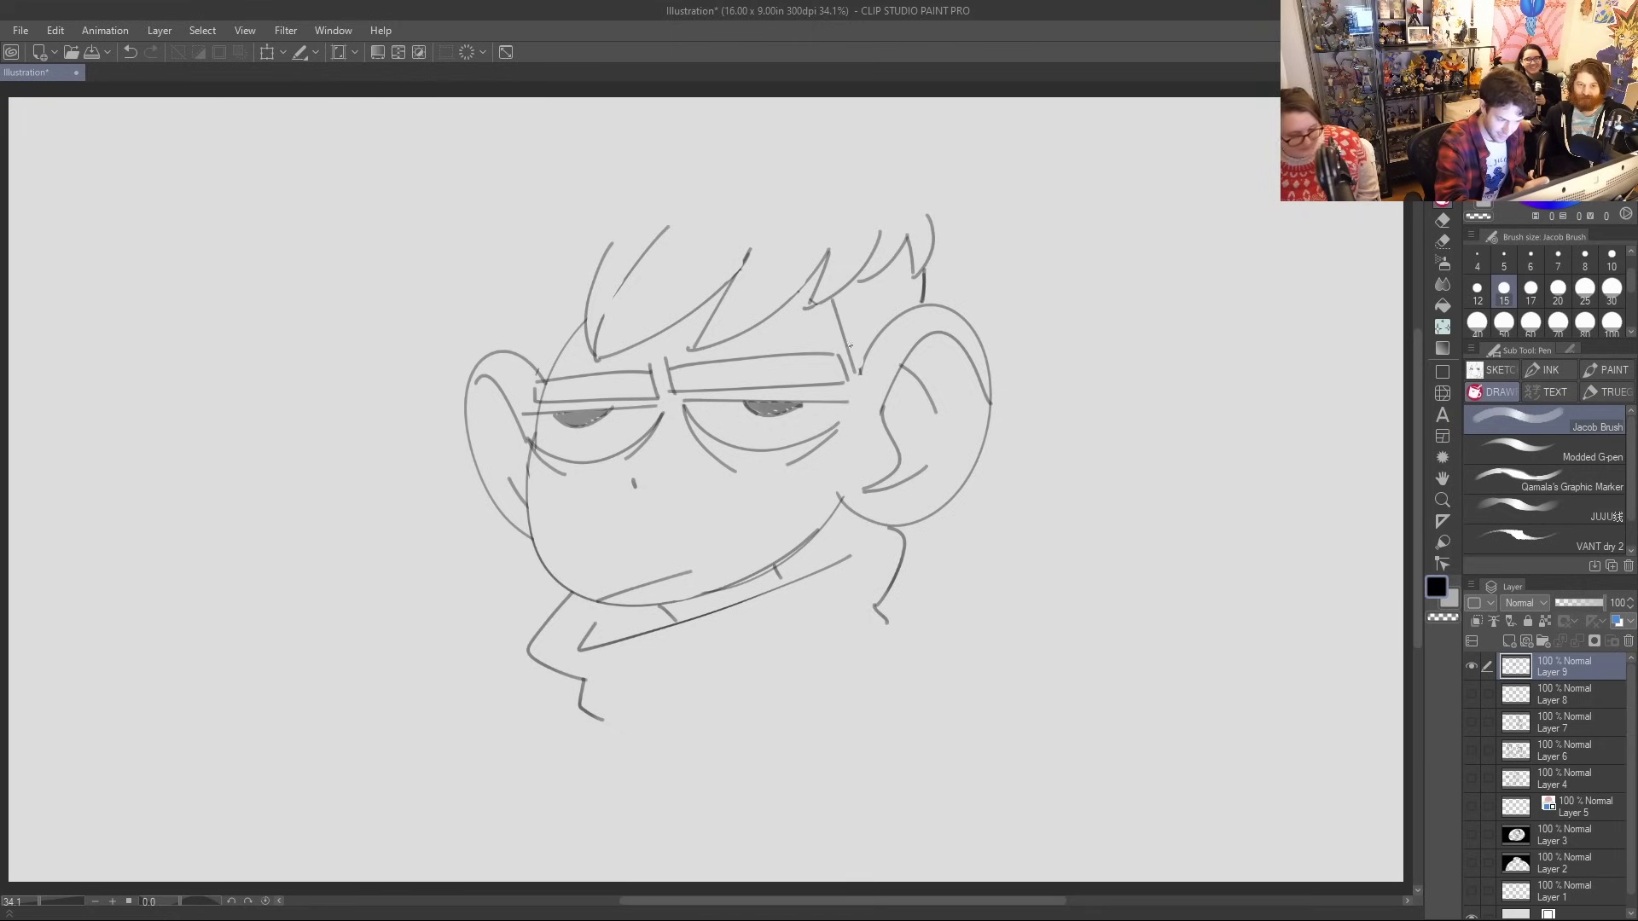
Replace the short vertical stroke above the near ear with a curved line from the last lock to the ear
key("e")
mouse_move(933, 293)
left_mouse_down()
mouse_move(923, 271)
mouse_move(938, 290)
left_mouse_up()
key("p")
left_click_drag(942, 227, 964, 313)
key("ctrl+z")
left_click_drag(930, 219, 964, 314)
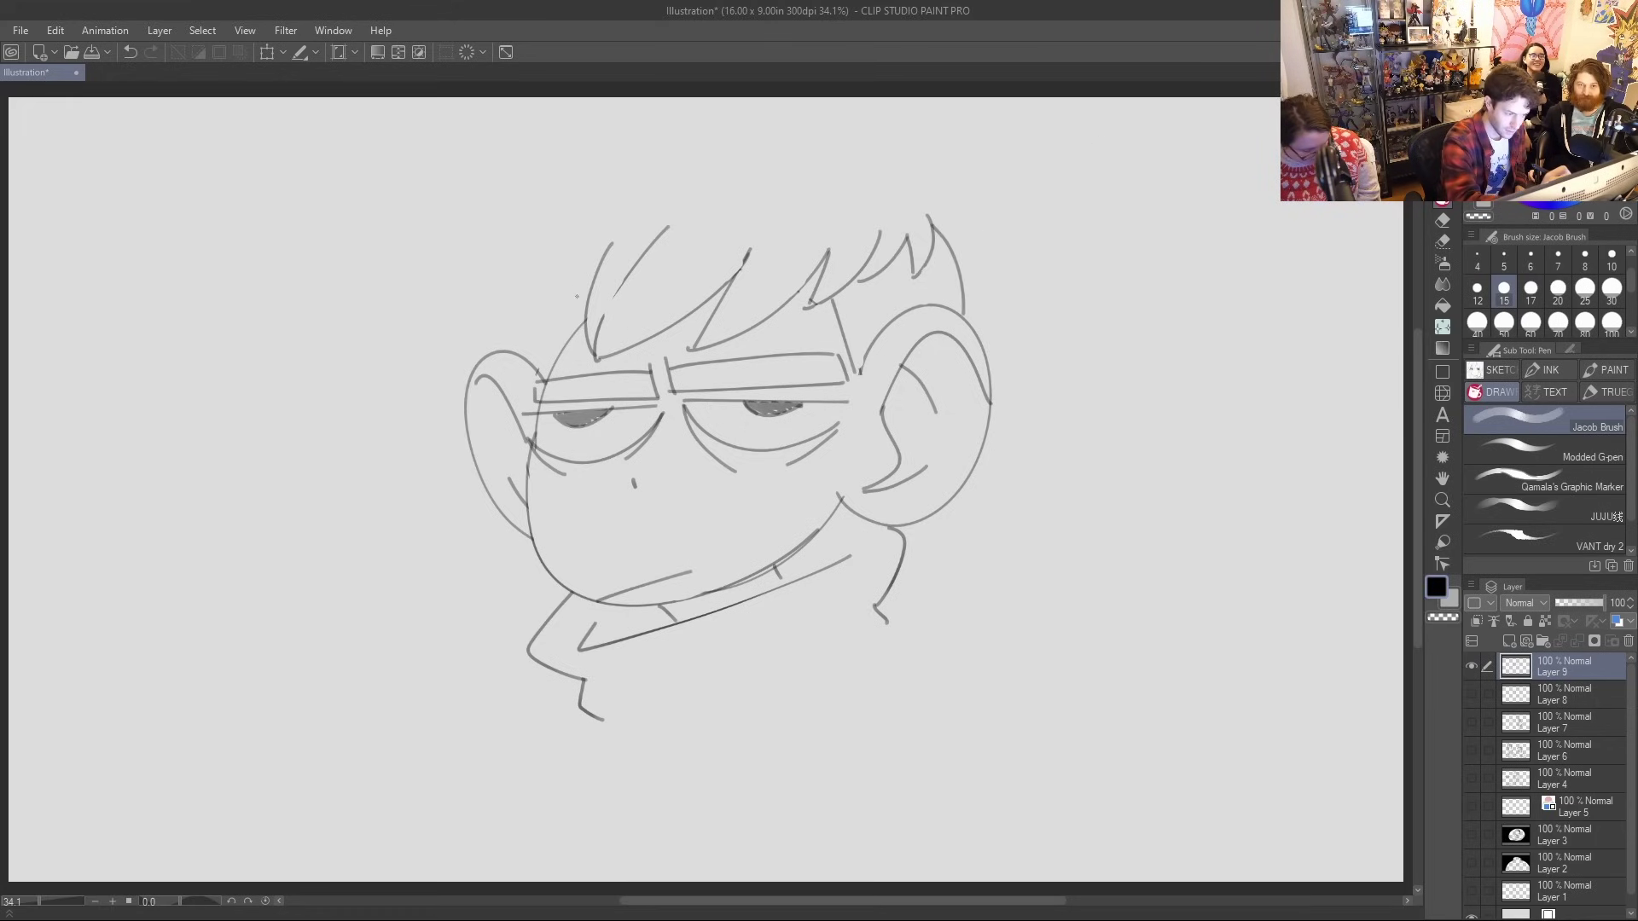
Draw the angled hairline edge at the far temple, between the fringe and the far eyebrow
mouse_move(539, 385)
left_mouse_down()
mouse_move(544, 325)
mouse_move(535, 350)
left_mouse_up()
key("ctrl+z")
left_click_drag(594, 283, 546, 331)
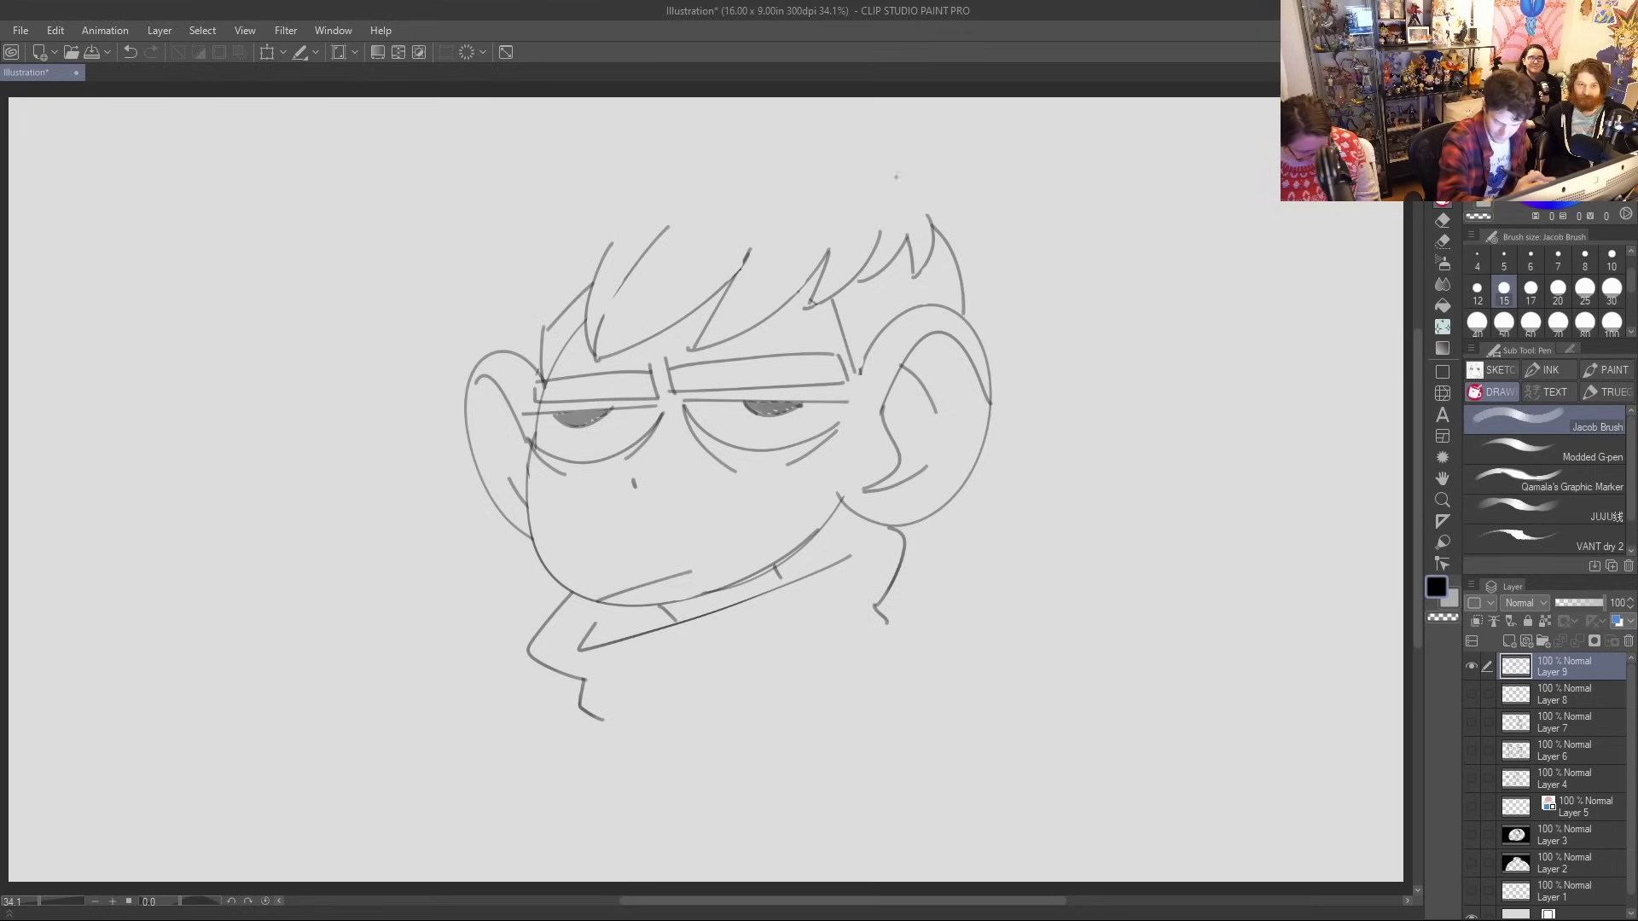
Draw the outer silhouette of the hair over the crown, with pointed tips above both ears and an overlapping tuft on top
mouse_move(867, 156)
left_mouse_down()
mouse_move(934, 179)
mouse_move(965, 231)
mouse_move(955, 198)
mouse_move(981, 275)
mouse_move(937, 247)
left_mouse_up()
key("ctrl+z")
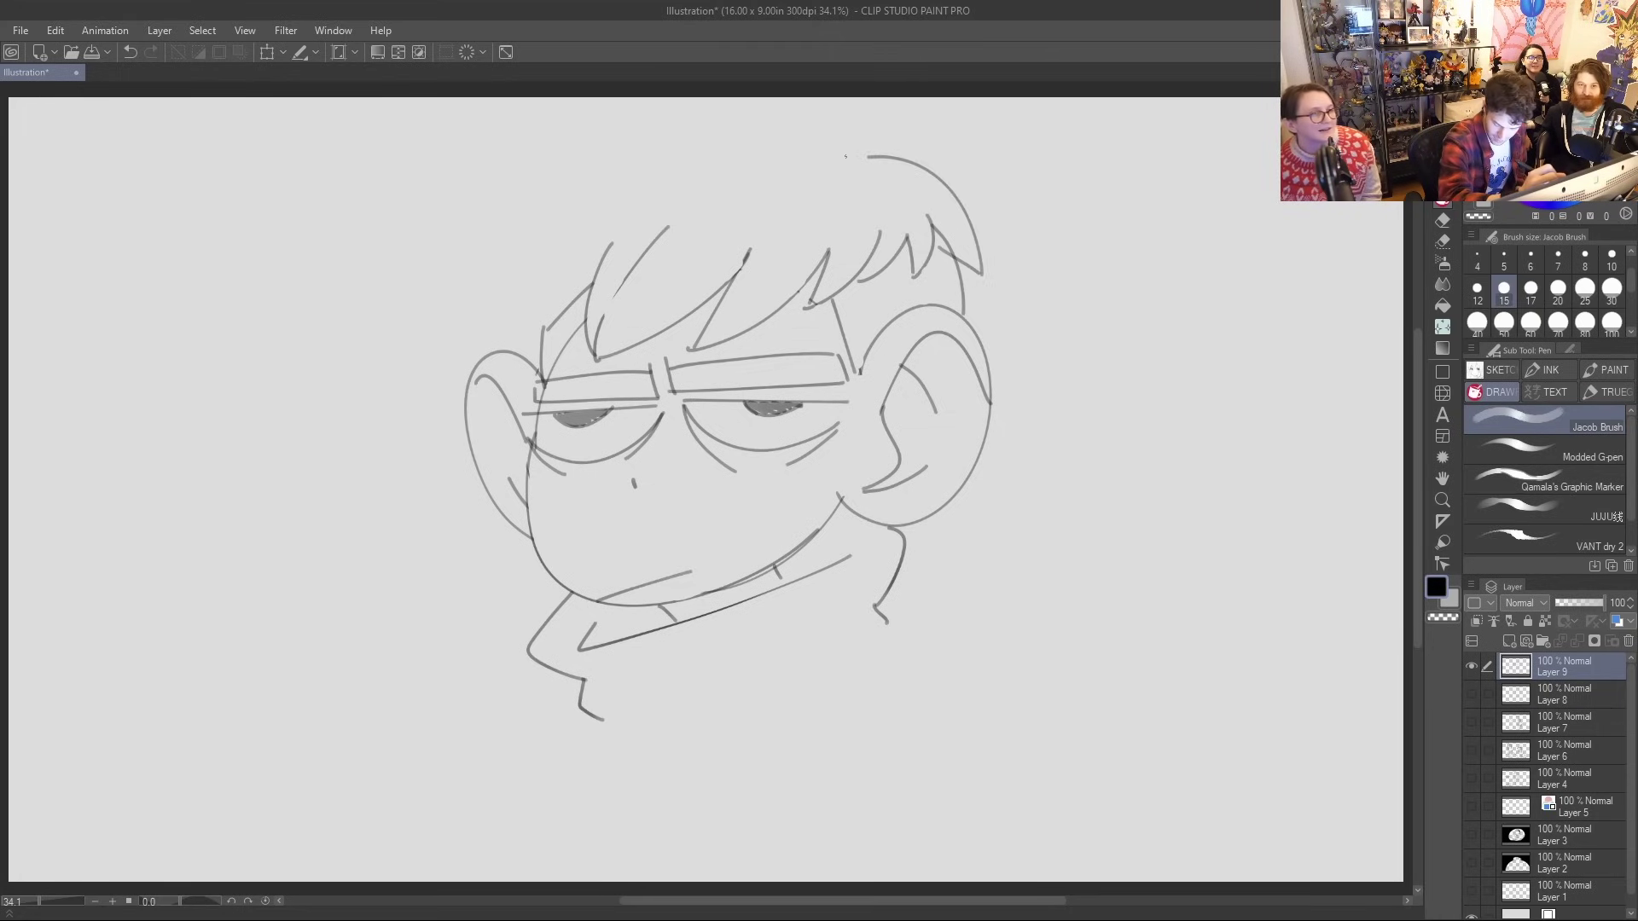
mouse_move(867, 158)
left_mouse_down()
mouse_move(797, 134)
mouse_move(650, 144)
left_mouse_up()
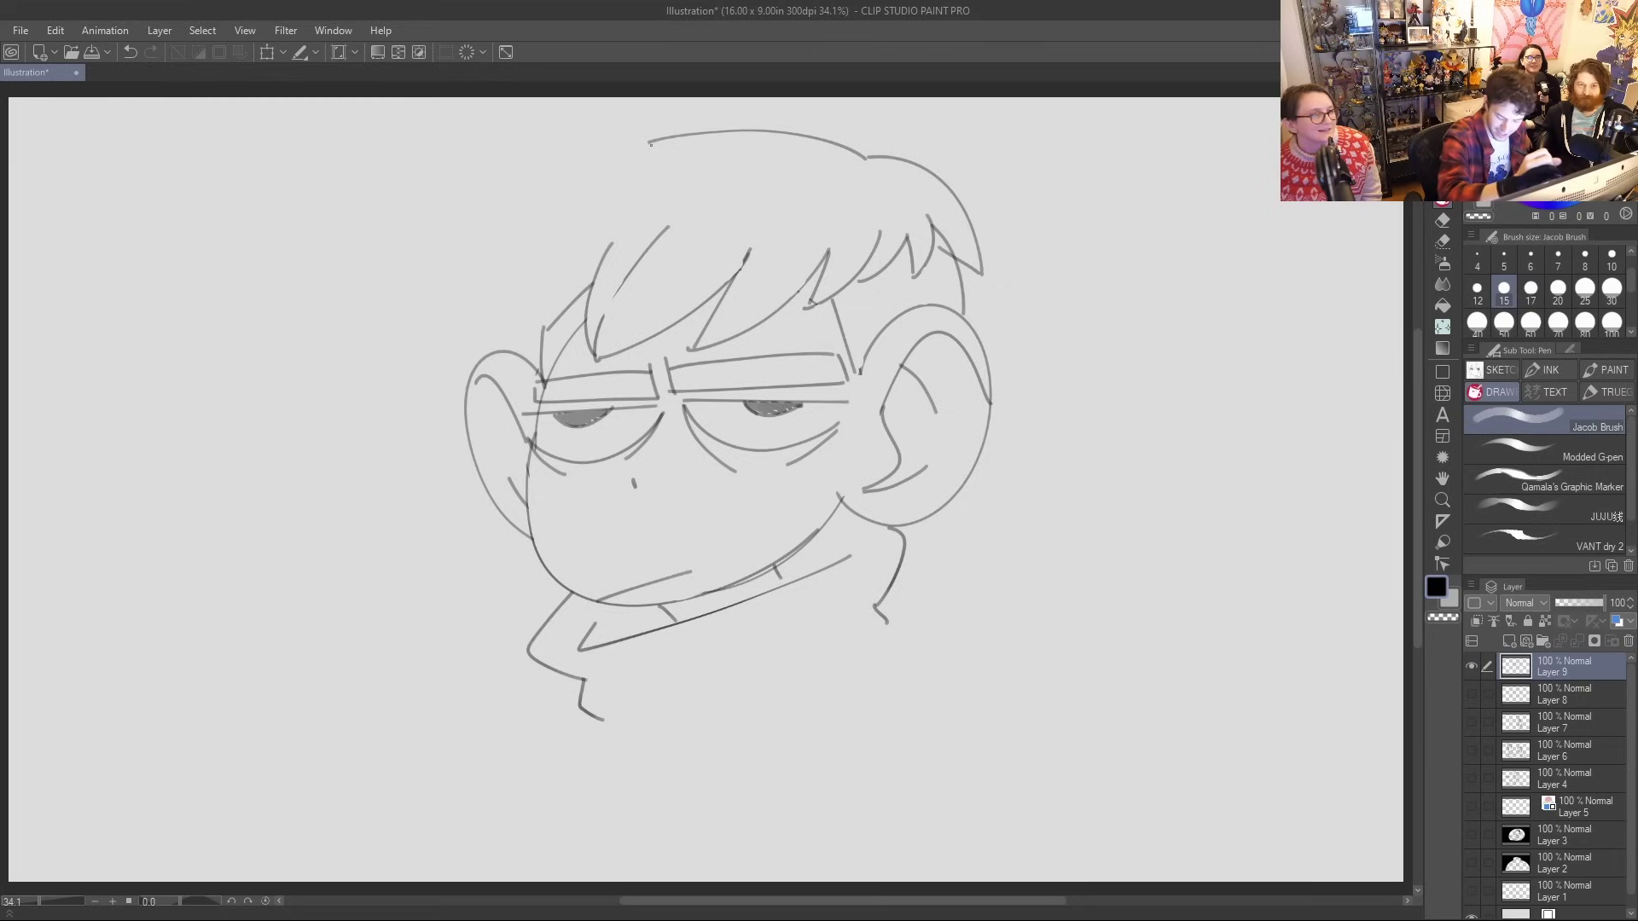
mouse_move(632, 137)
left_mouse_down()
mouse_move(688, 151)
mouse_move(577, 178)
mouse_move(480, 267)
mouse_move(544, 250)
mouse_move(520, 348)
left_mouse_up()
key("ctrl+z")
mouse_move(543, 248)
left_mouse_down()
mouse_move(516, 279)
mouse_move(520, 363)
mouse_move(529, 266)
mouse_move(521, 355)
mouse_move(588, 290)
left_mouse_up()
key("ctrl+z")
key("ctrl+z")
Hatch the short hair at both temples with zigzag strokes and erase the edge line behind the near-ear hatching
mouse_move(543, 371)
left_mouse_down()
mouse_move(551, 329)
mouse_move(589, 301)
left_mouse_up()
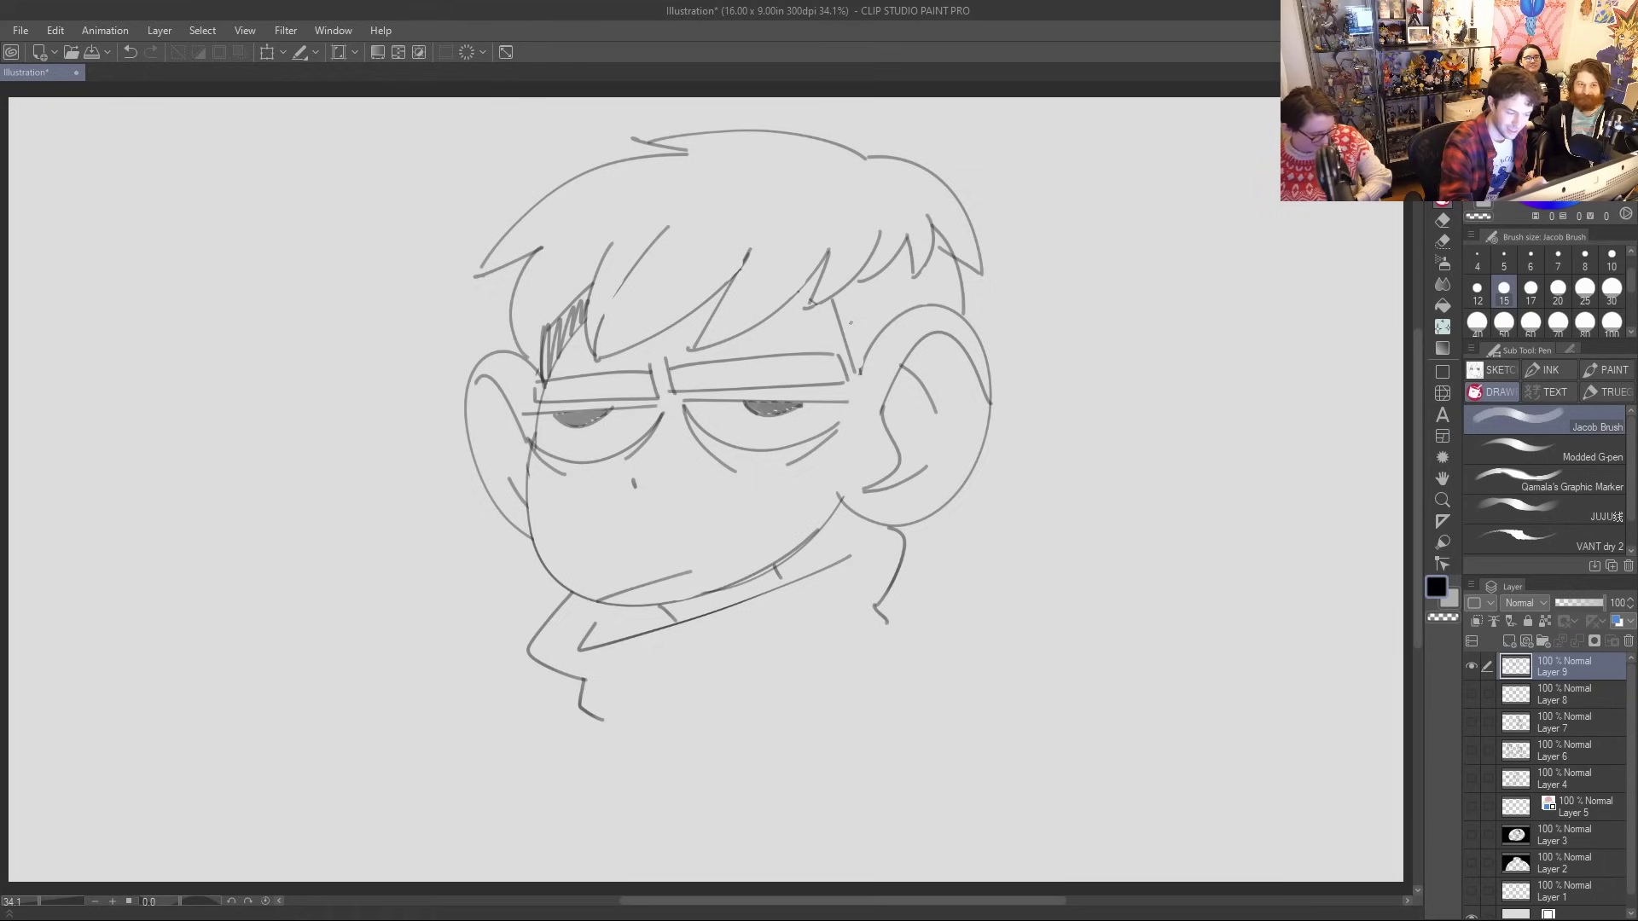
mouse_move(838, 354)
left_mouse_down()
mouse_move(844, 317)
mouse_move(871, 336)
mouse_move(868, 310)
mouse_move(840, 299)
mouse_move(873, 286)
mouse_move(888, 331)
mouse_move(896, 275)
mouse_move(906, 310)
mouse_move(909, 240)
mouse_move(922, 308)
mouse_move(931, 257)
mouse_move(939, 308)
mouse_move(939, 233)
mouse_move(947, 290)
left_mouse_up()
key("ctrl+z")
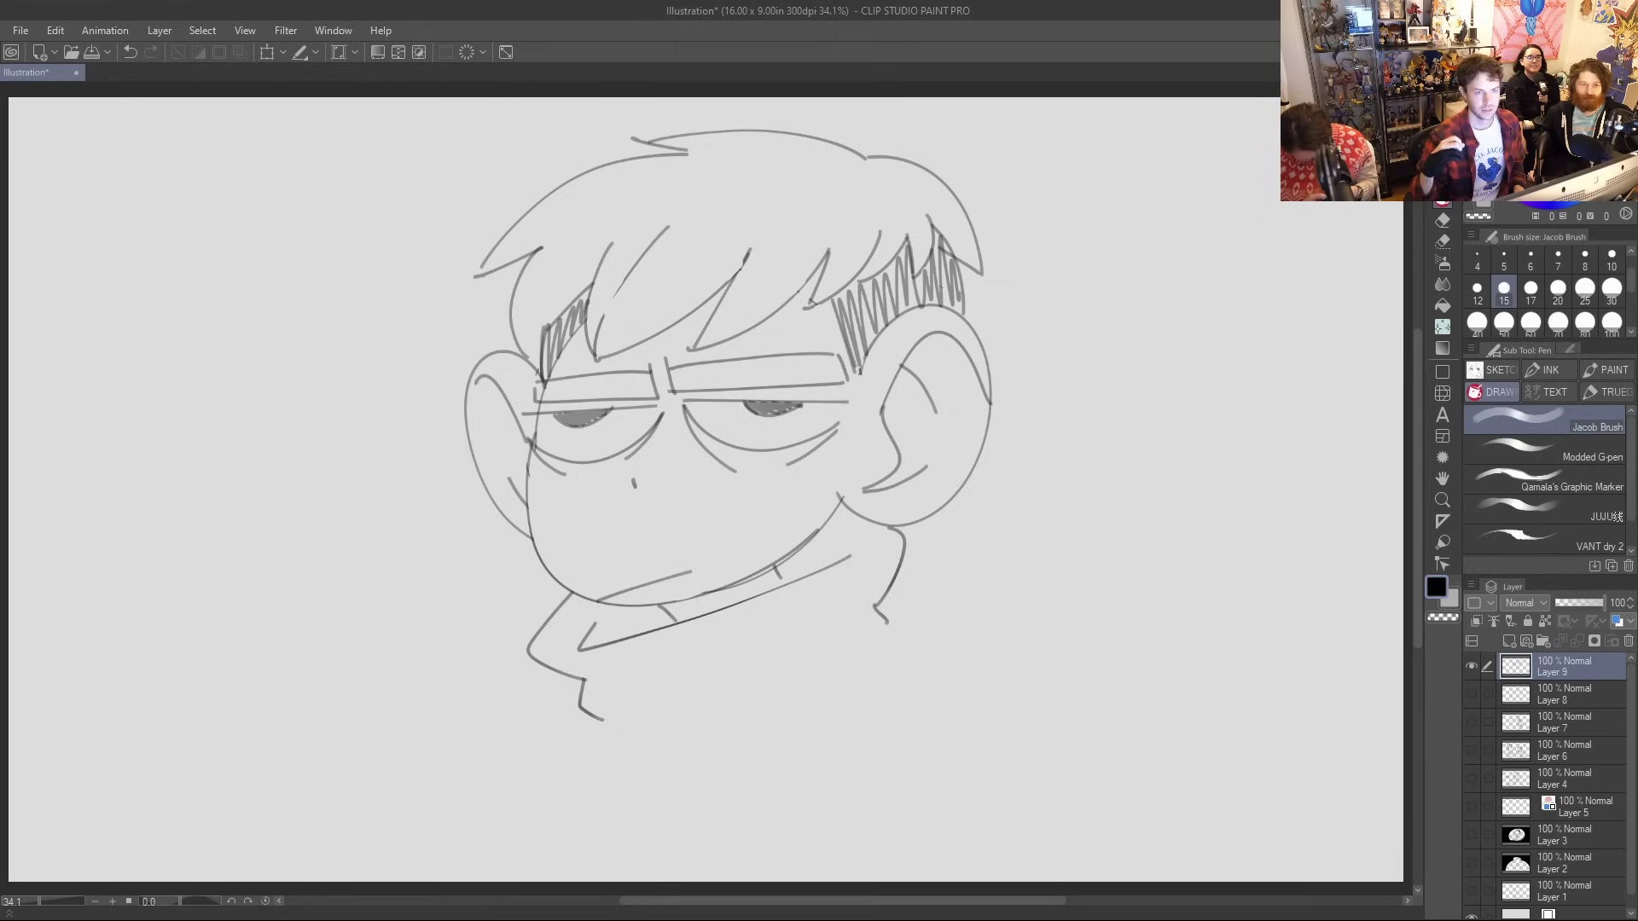
key("e")
left_click_drag(961, 266, 965, 304)
key("p")
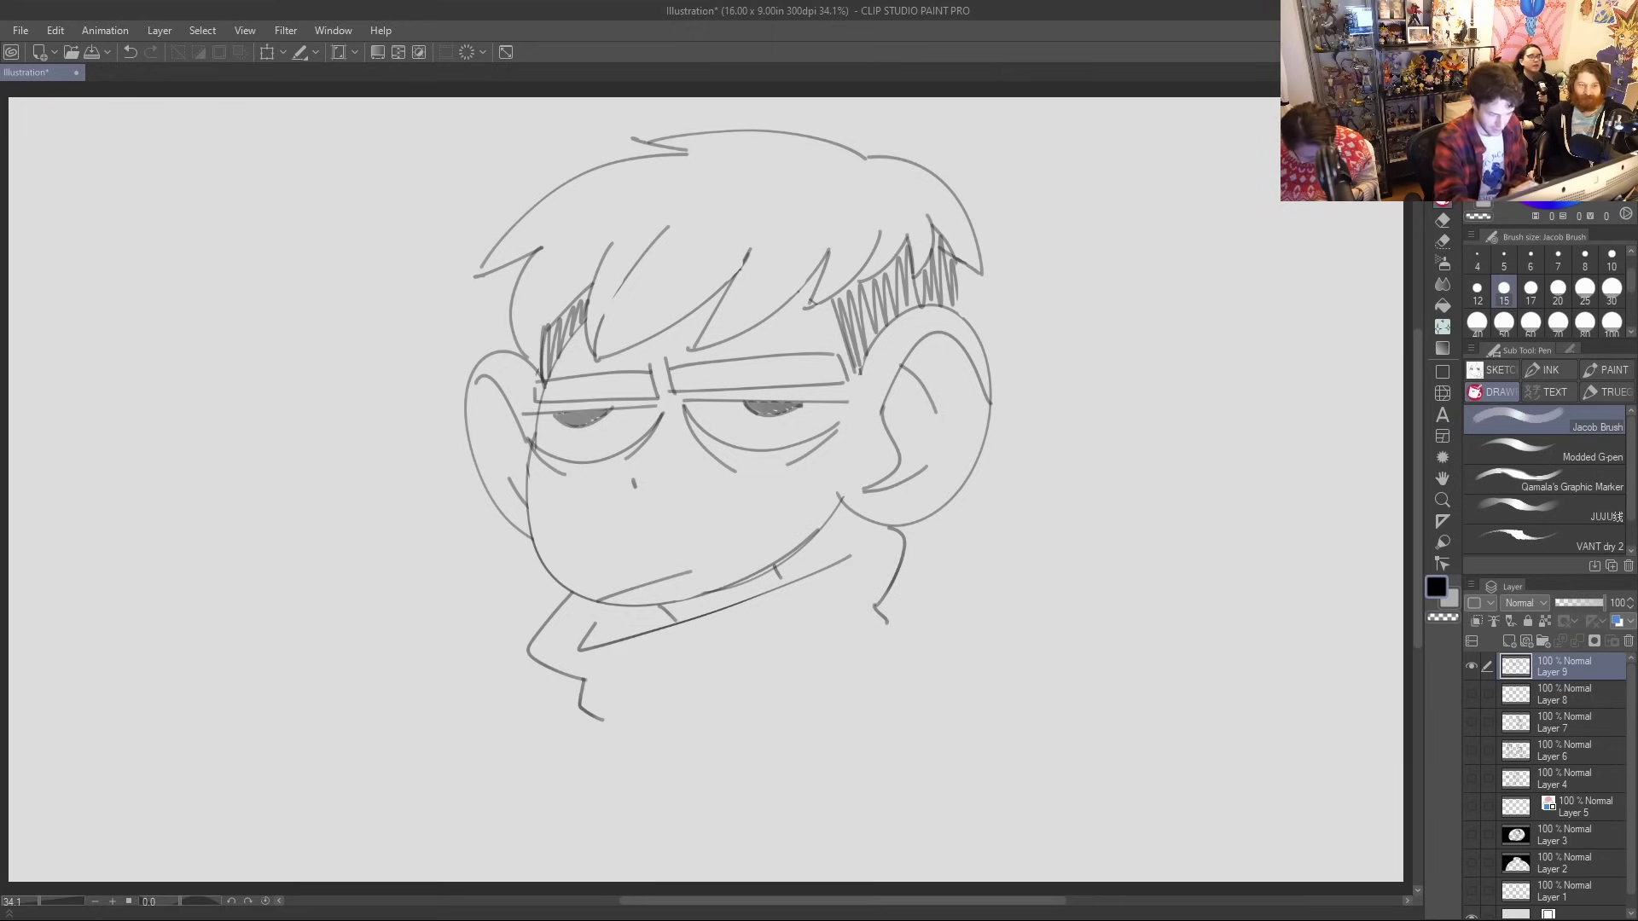
Move the whole head drawing on Layer 9 slightly down and toward the far-ear side of the canvas
key("k")
left_click_drag(900, 279, 884, 313)
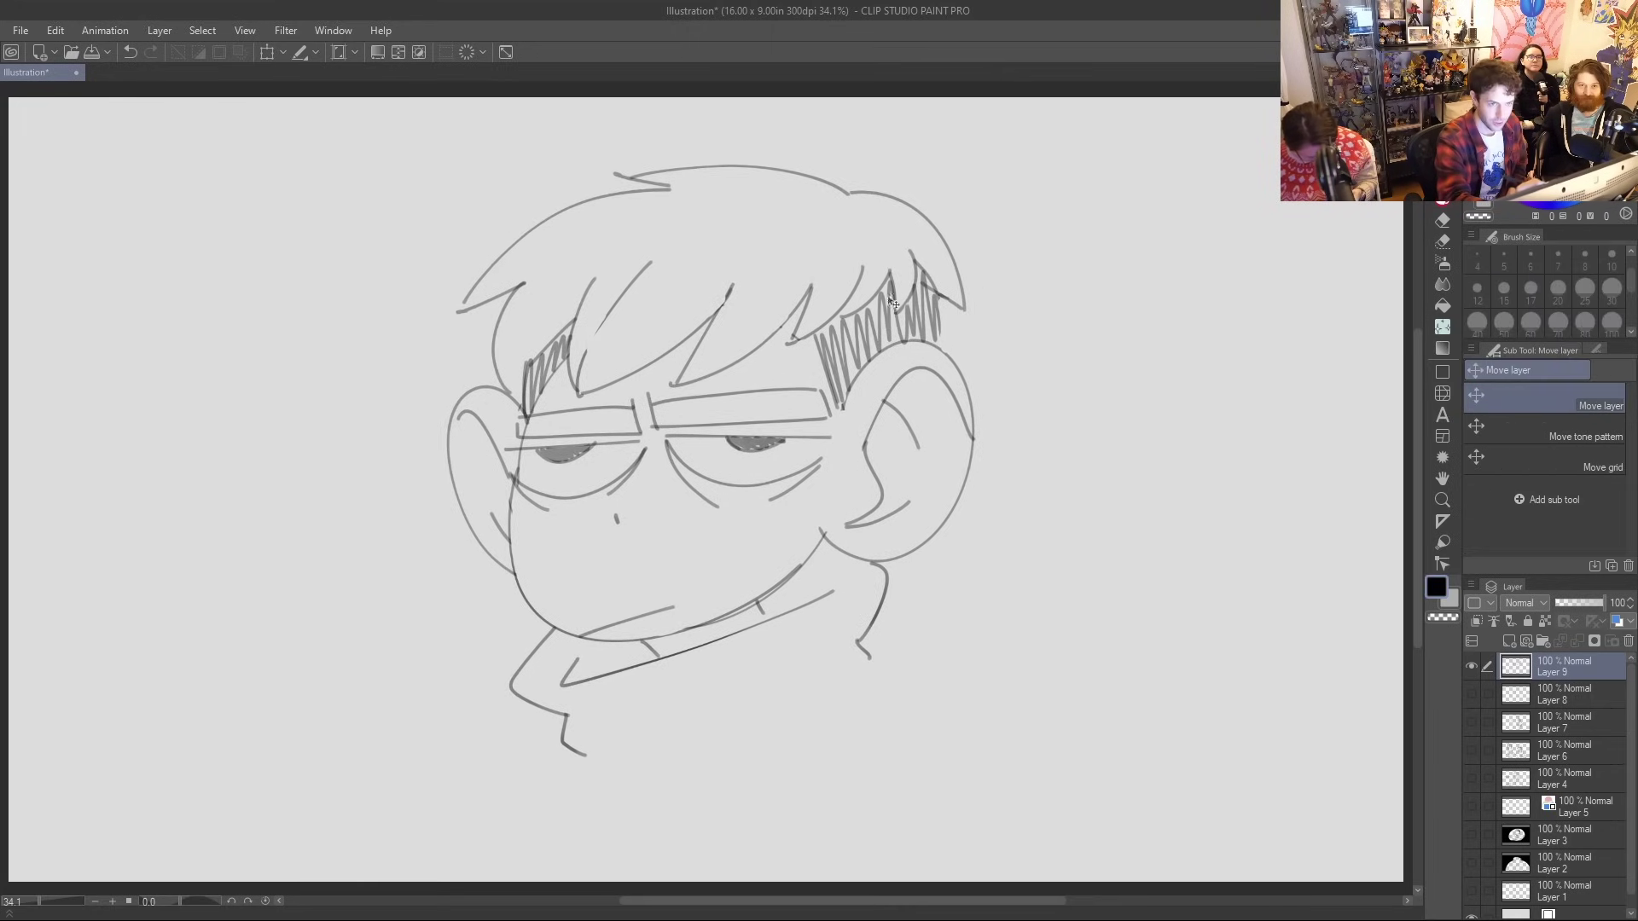
key("p")
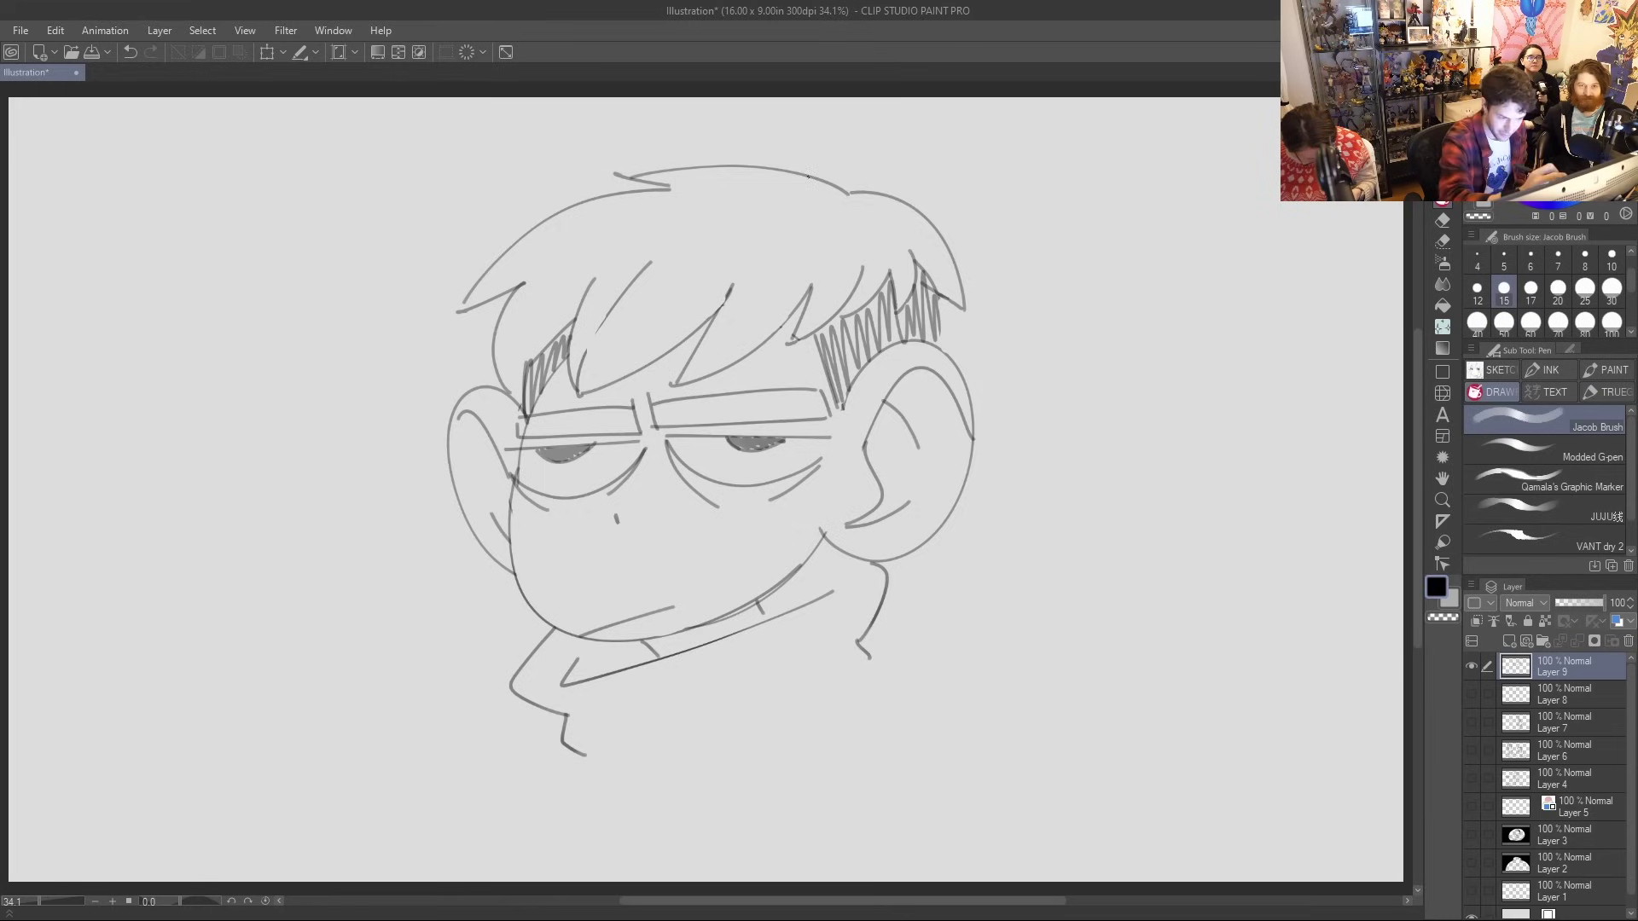
Add small stray hair tufts at the crown, along the back of the hair and beside the top overlap
mouse_move(843, 195)
left_mouse_down()
mouse_move(813, 155)
mouse_move(884, 169)
left_mouse_up()
key("ctrl+z")
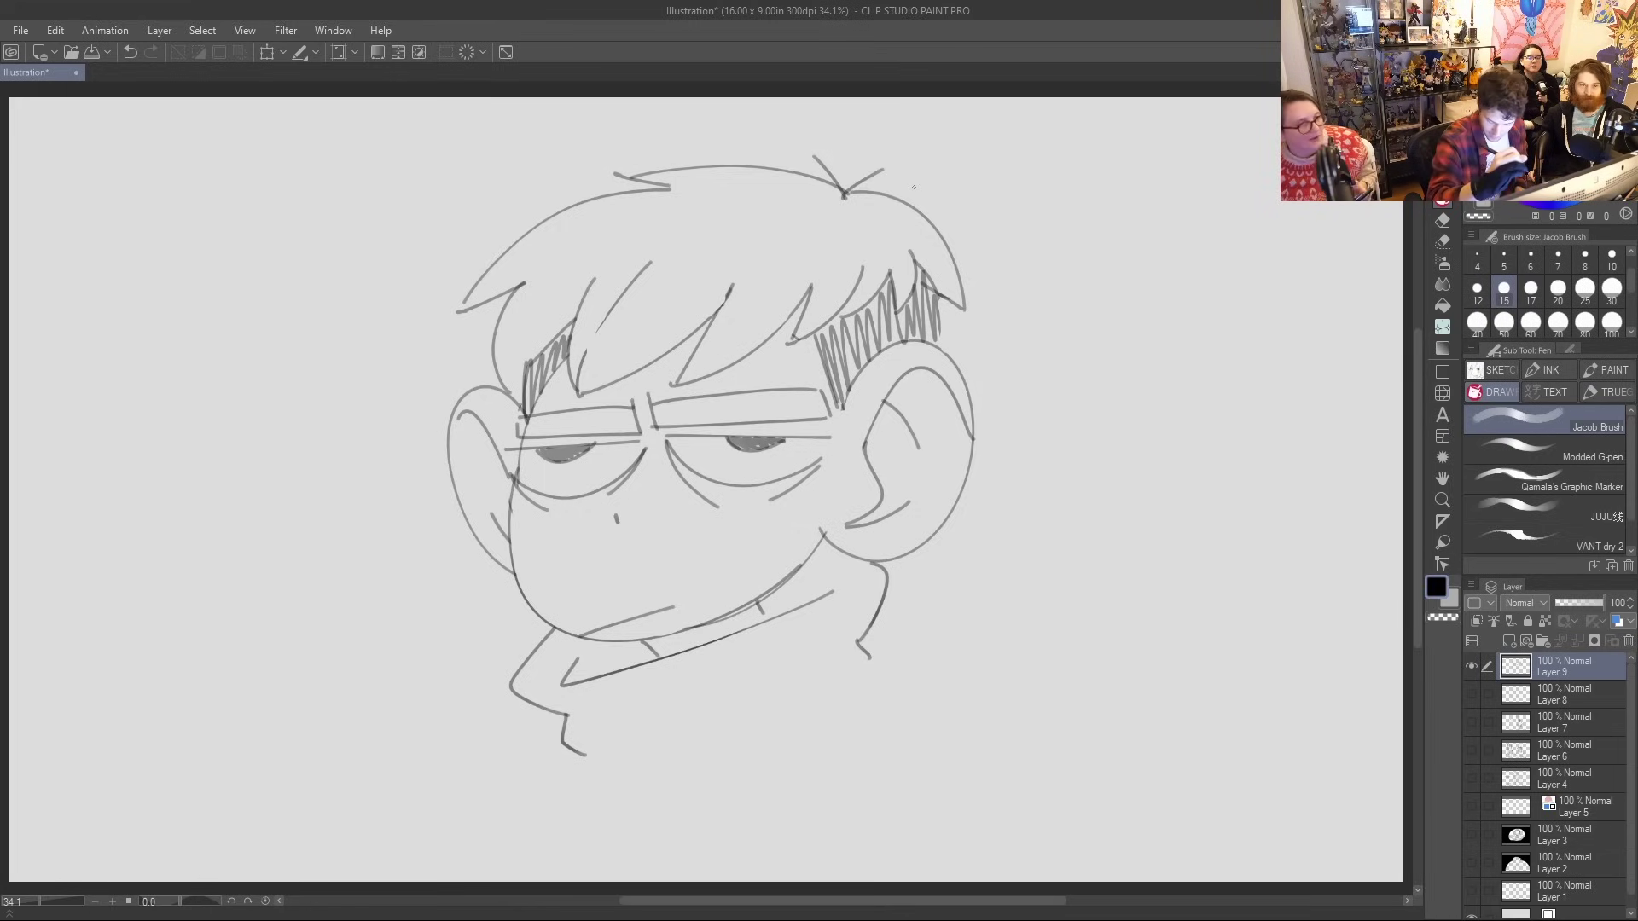
left_click_drag(908, 204, 977, 273)
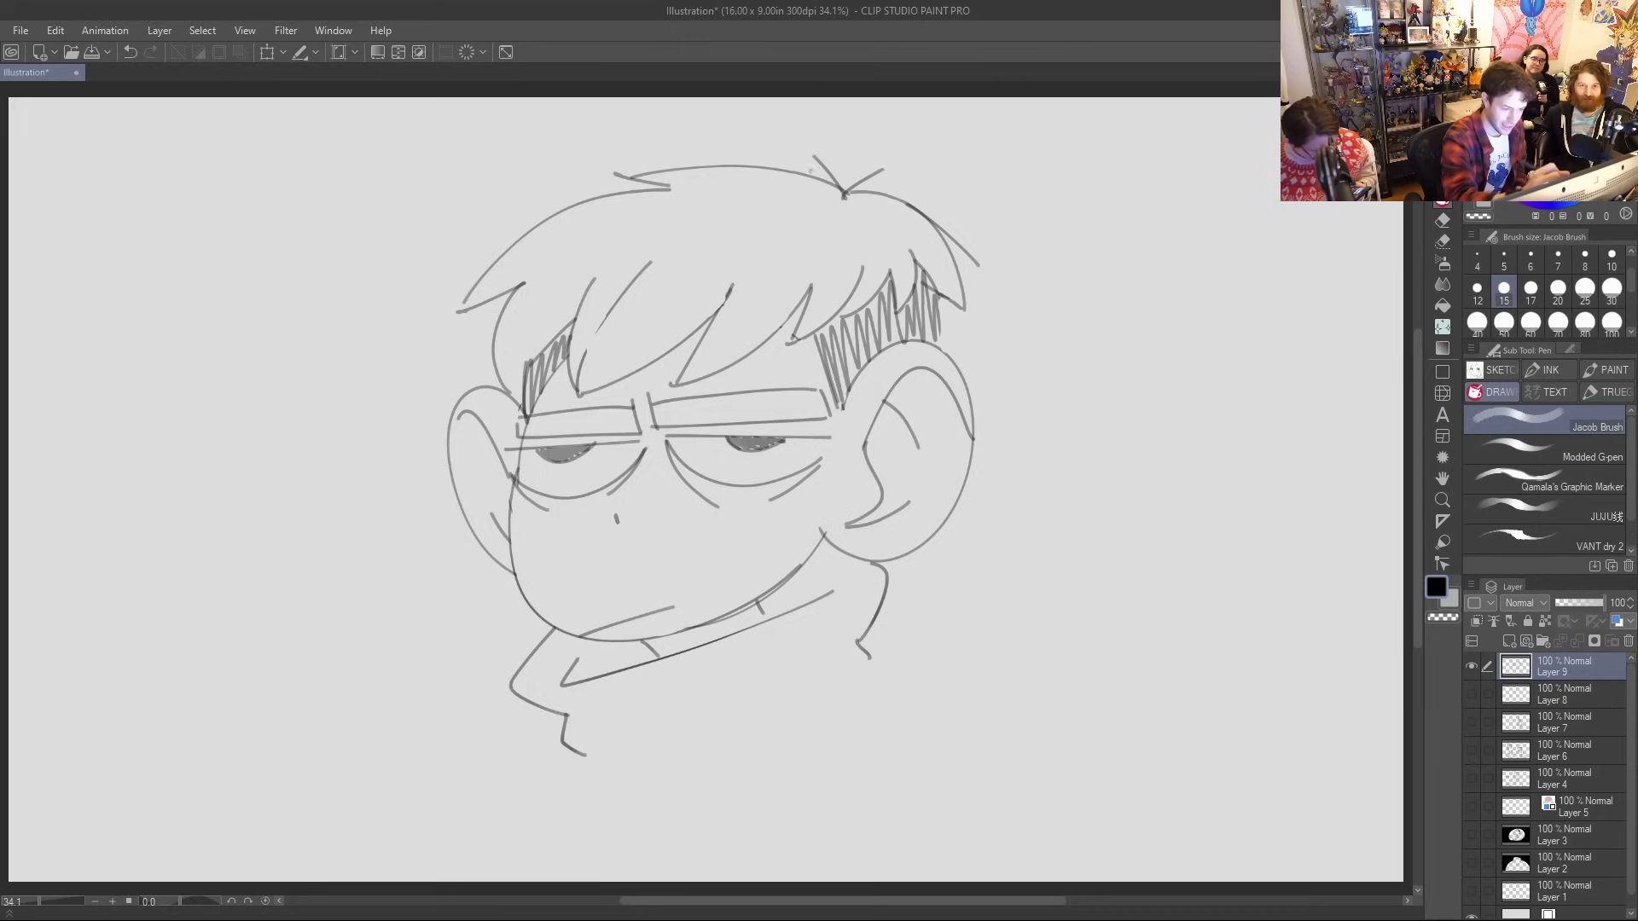
left_click_drag(669, 189, 585, 189)
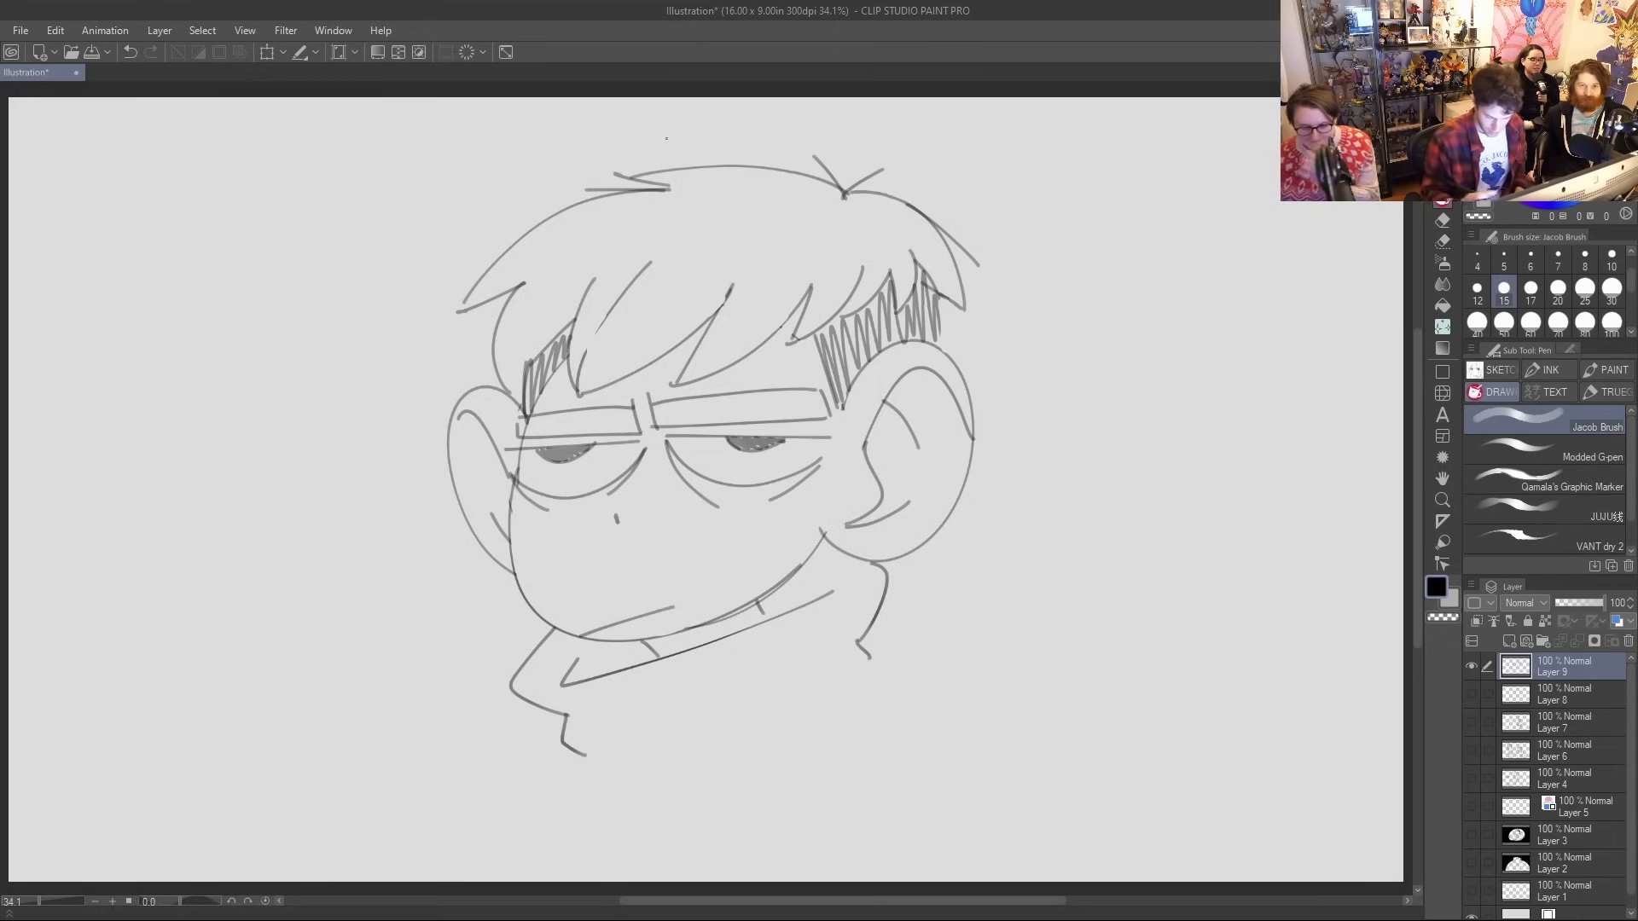
Close the bottom of the collar with a wide curved line joining its two folded sides
mouse_move(589, 766)
left_mouse_down()
mouse_move(870, 697)
mouse_move(882, 671)
left_mouse_up()
key("ctrl+z")
mouse_move(587, 760)
left_mouse_down()
mouse_move(732, 777)
mouse_move(873, 662)
left_mouse_up()
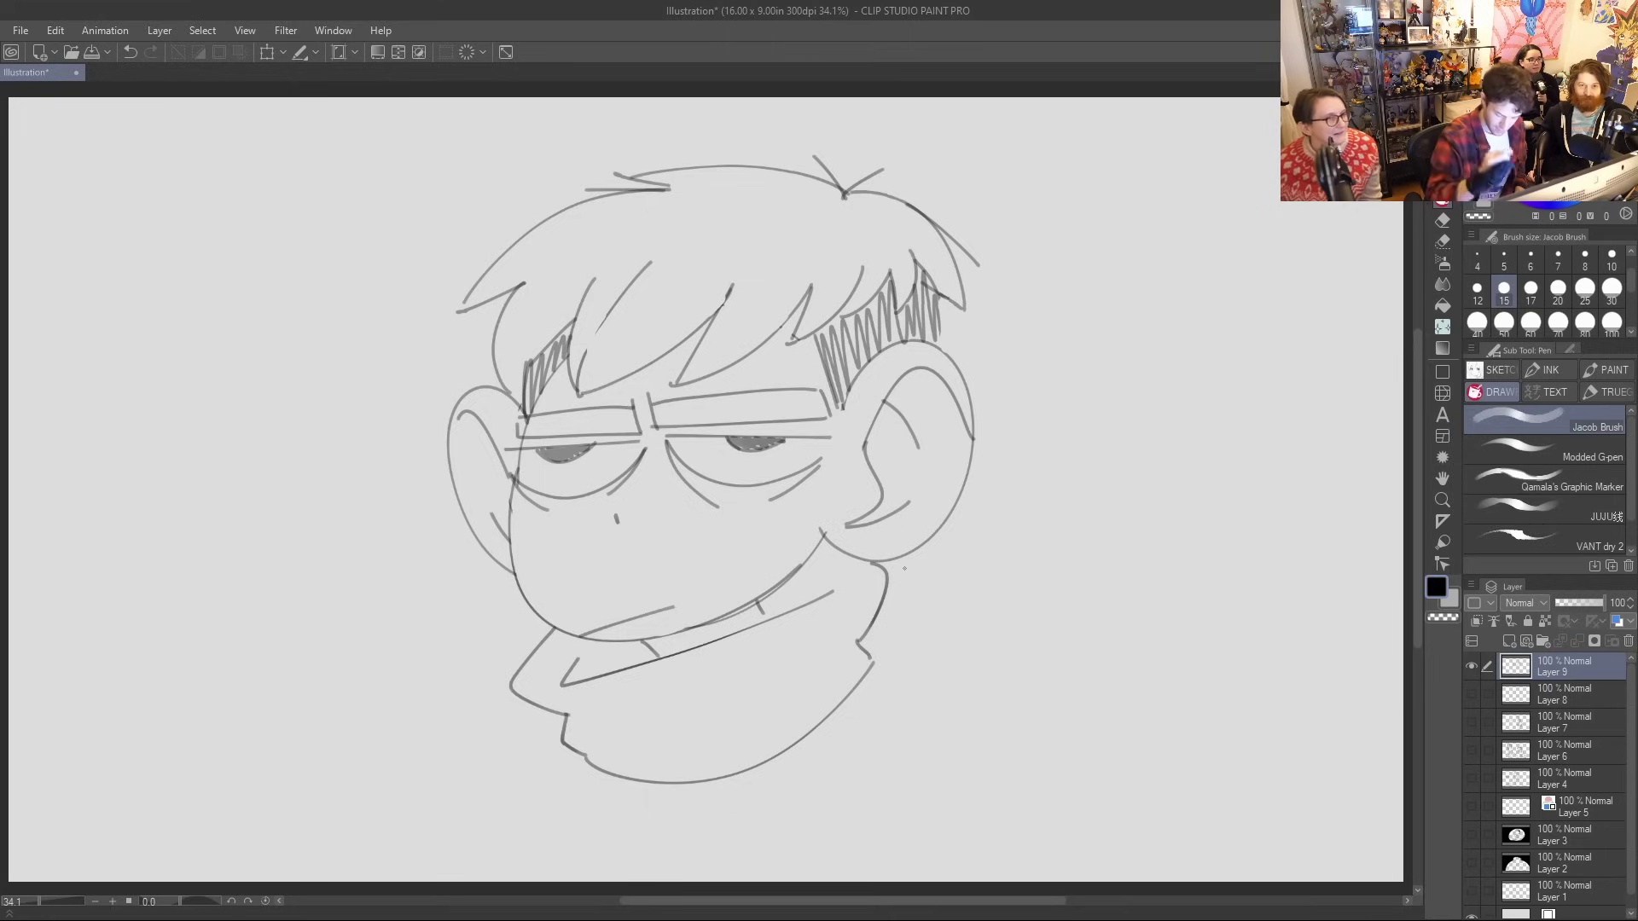
Draw four wavy vertical rib lines down the collar from its top edge to its lower curve
mouse_move(562, 671)
left_mouse_down()
mouse_move(568, 707)
mouse_move(611, 706)
mouse_move(631, 775)
left_mouse_up()
key("ctrl+z")
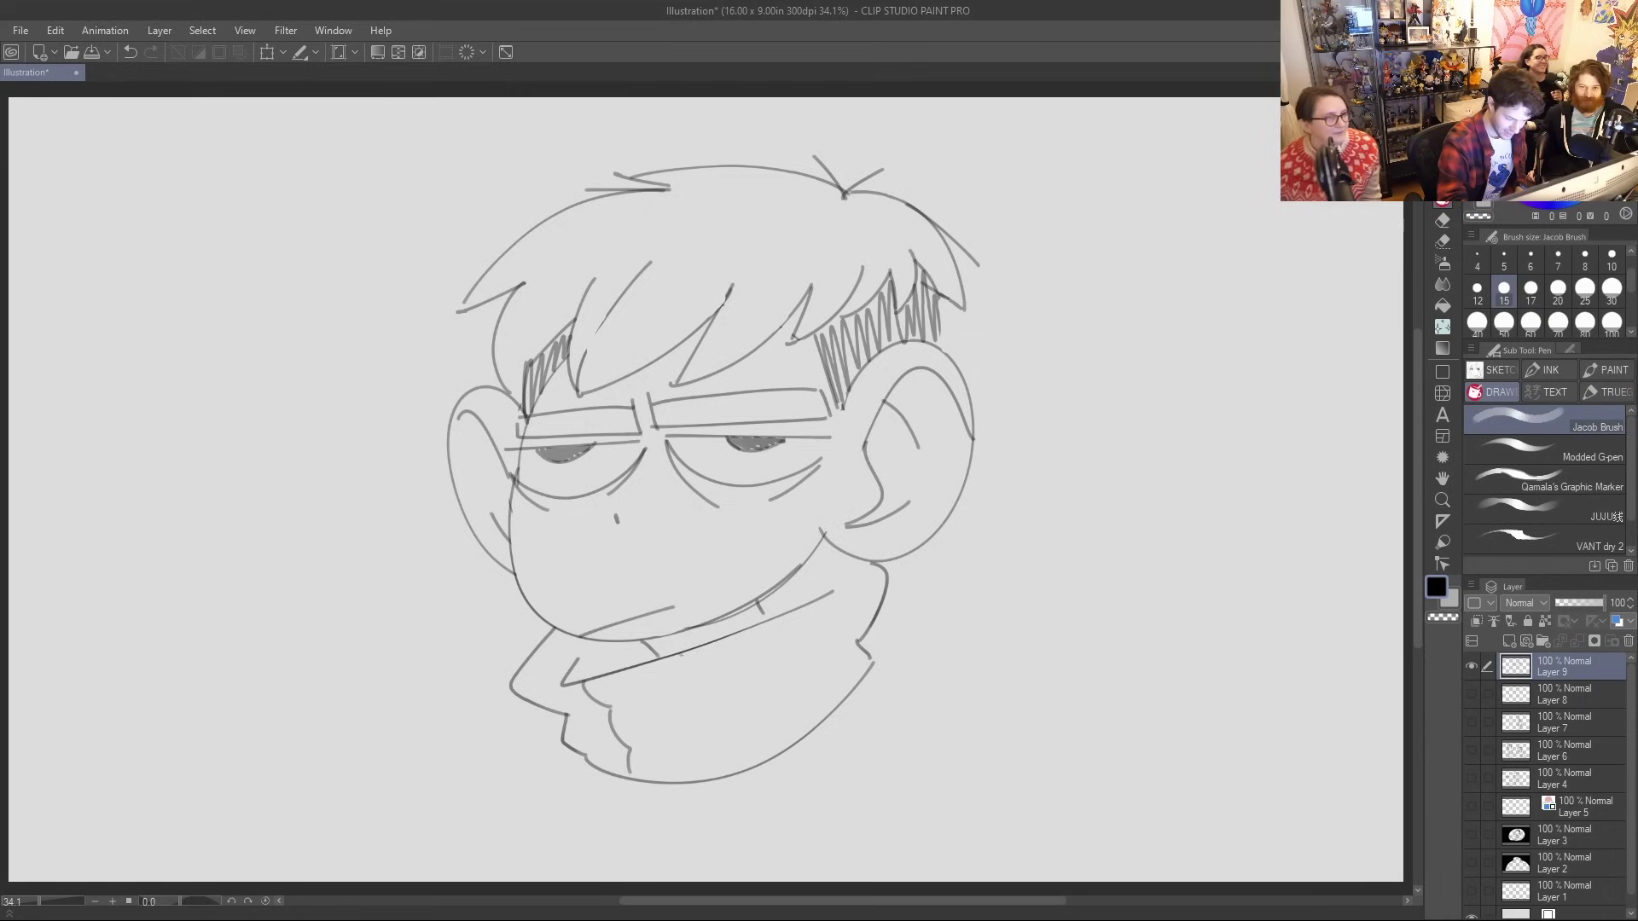
left_click_drag(680, 655, 726, 772)
mouse_move(783, 618)
left_mouse_down()
mouse_move(781, 673)
mouse_move(810, 723)
left_mouse_up()
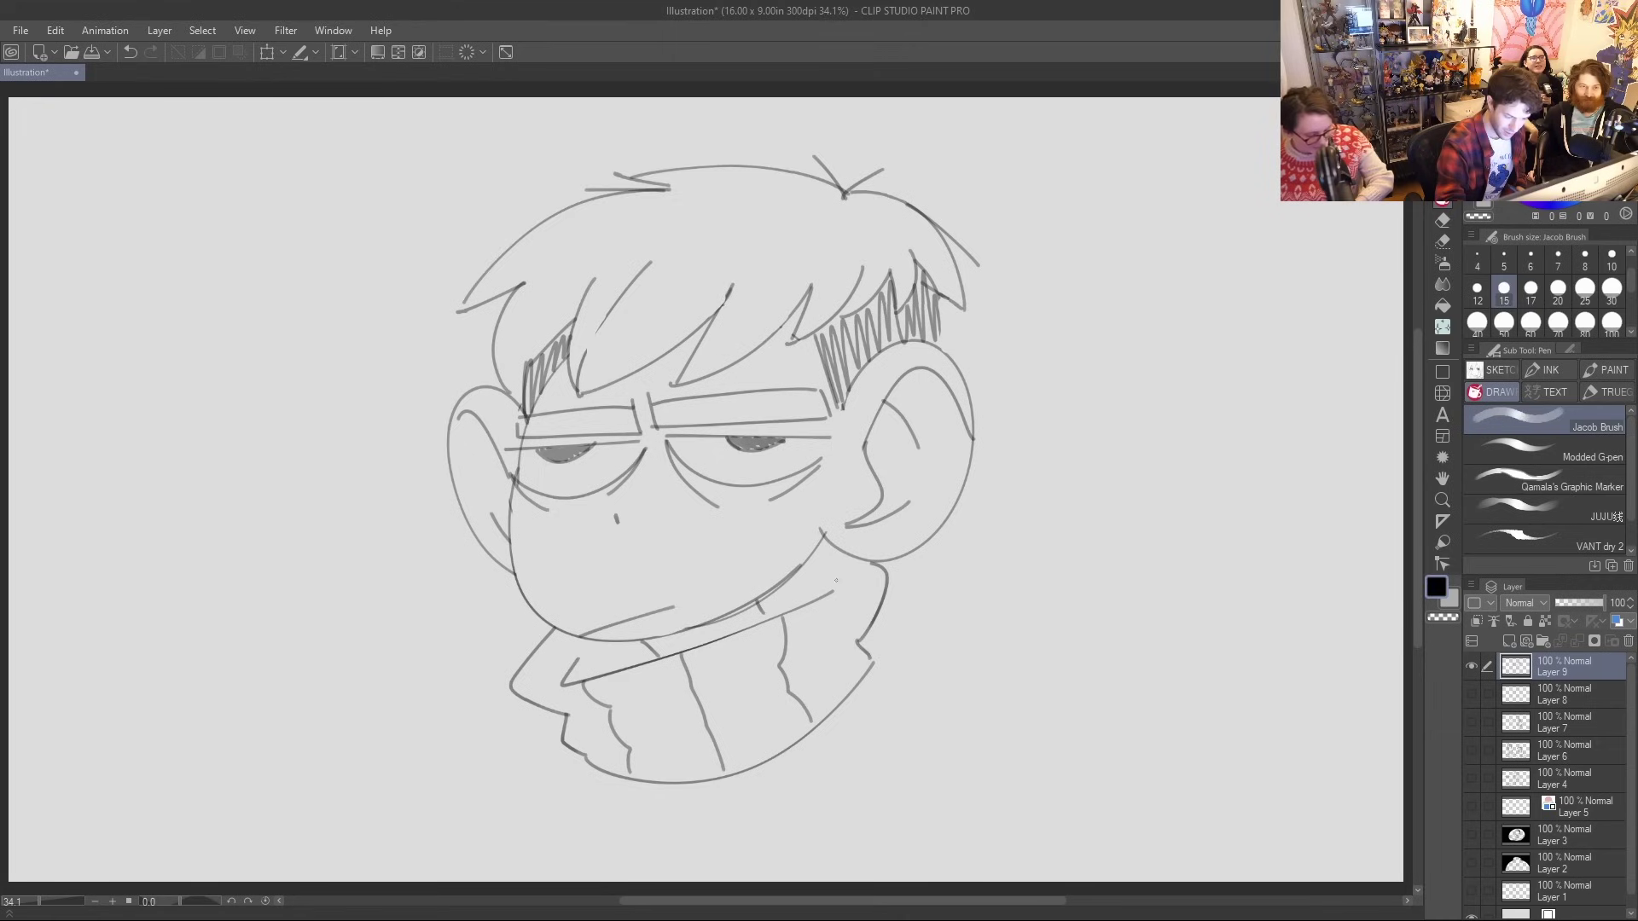
left_click_drag(848, 585, 862, 680)
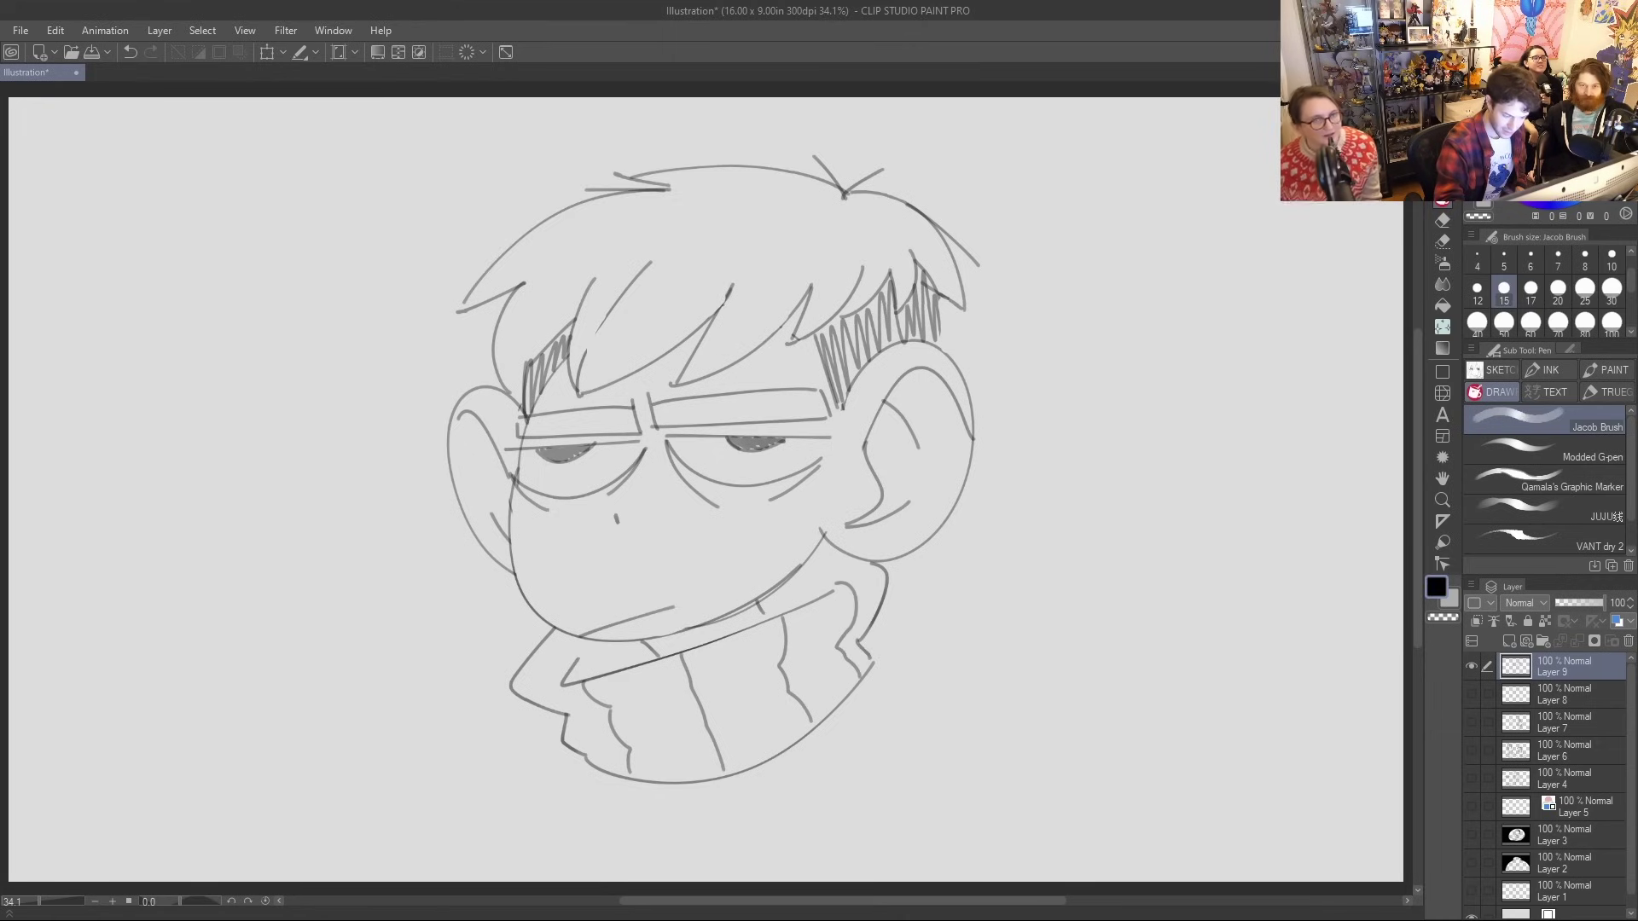
Draw two curved lines across the collar's ribs, running from its far folded side to its near side
left_click_drag(558, 709, 824, 648)
key("ctrl+z")
left_click_drag(570, 717, 894, 599)
mouse_move(571, 750)
left_mouse_down()
mouse_move(712, 730)
mouse_move(879, 640)
mouse_move(889, 606)
left_mouse_up()
Add the collar's inner edge below the near ear and hatch the two gaps between neck and collar dark
key("e")
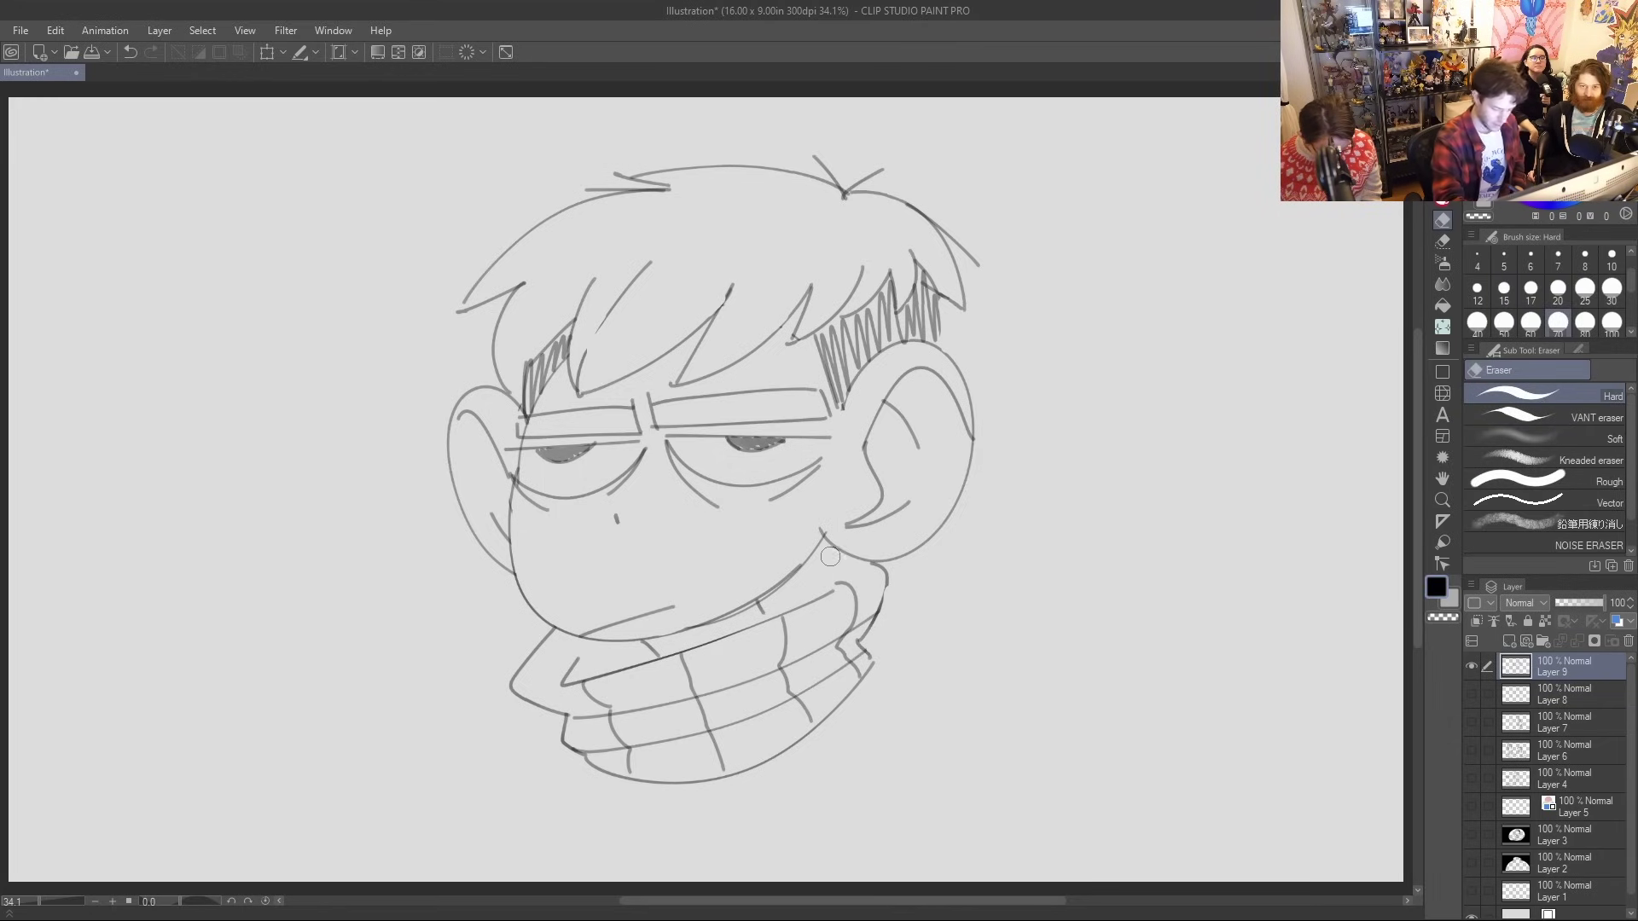
key("p")
left_click_drag(799, 587, 844, 583)
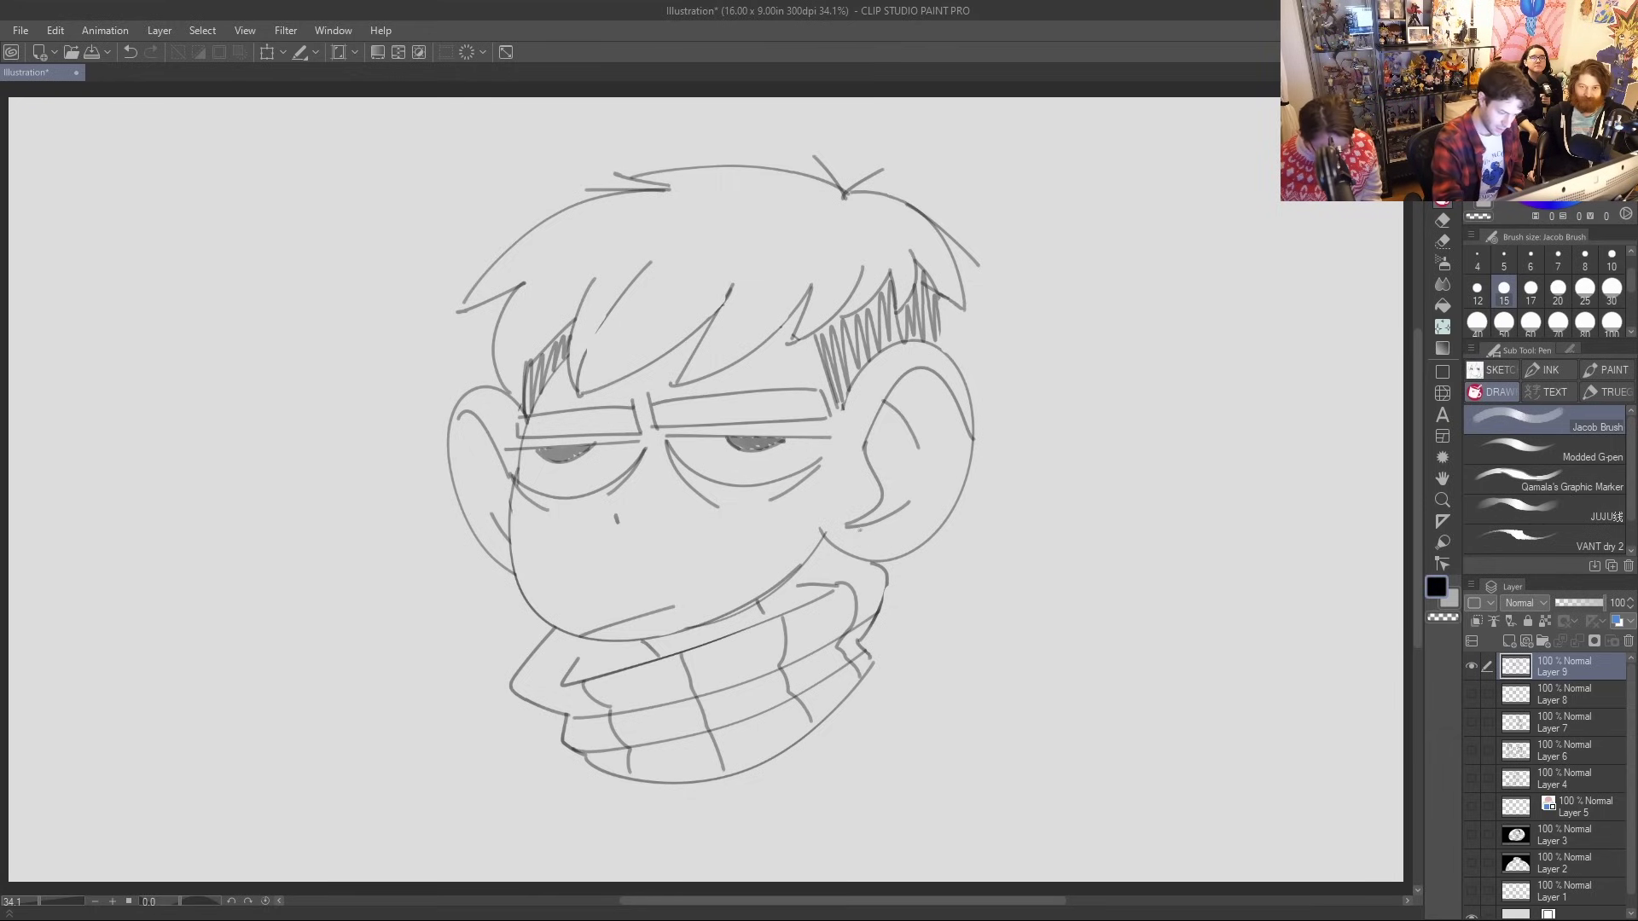
left_click_drag(592, 673, 651, 655)
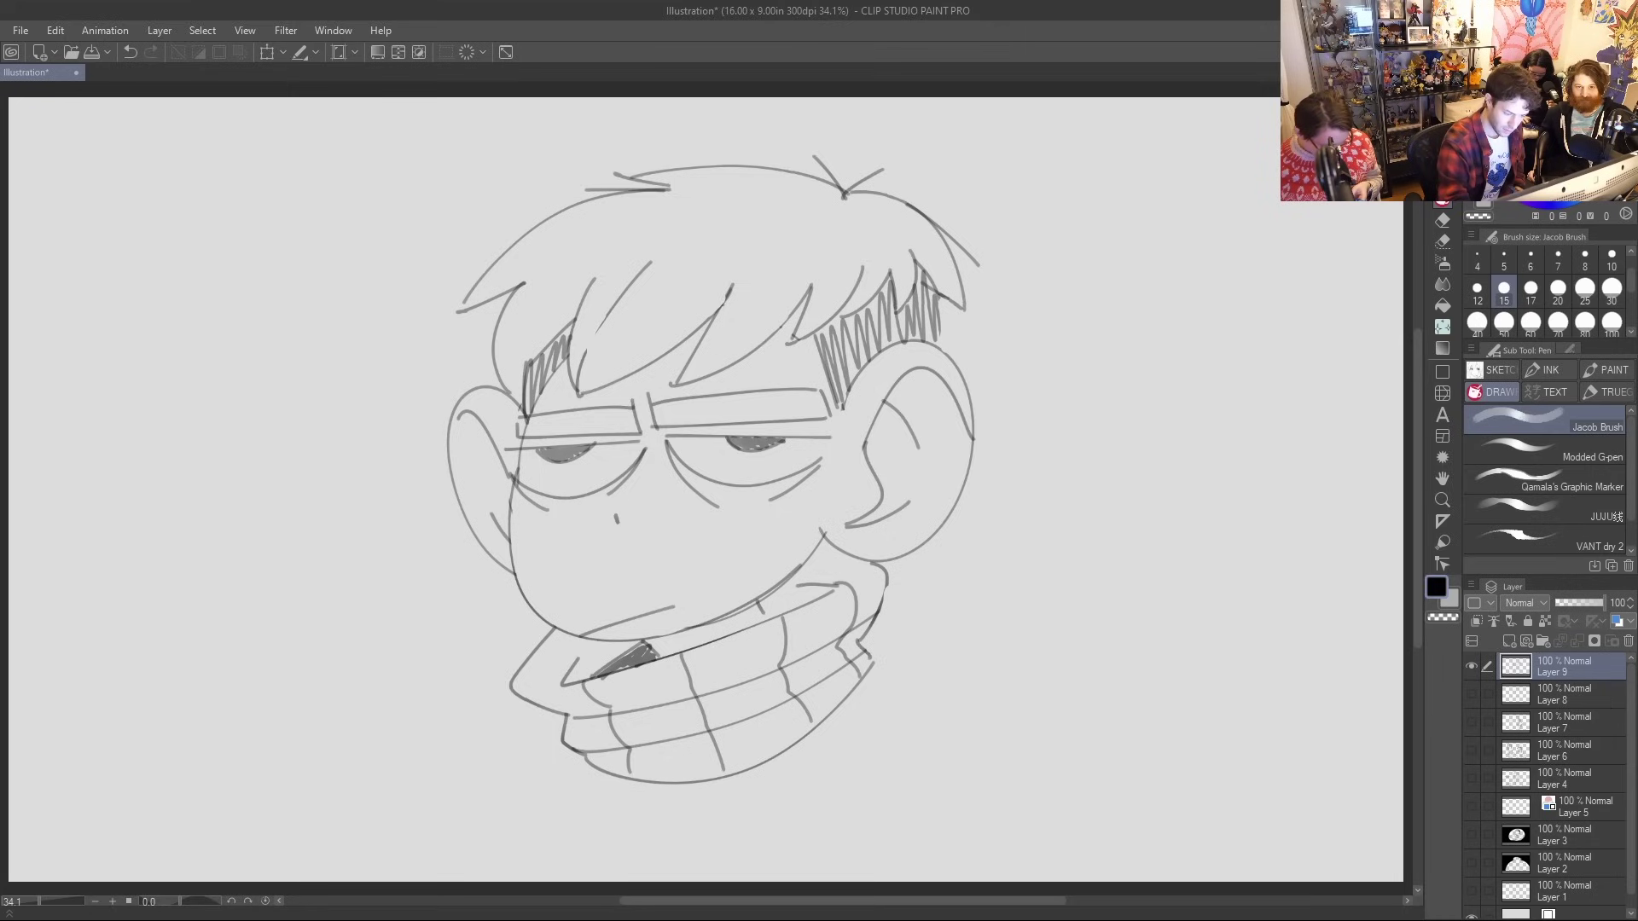
left_click_drag(768, 611, 829, 588)
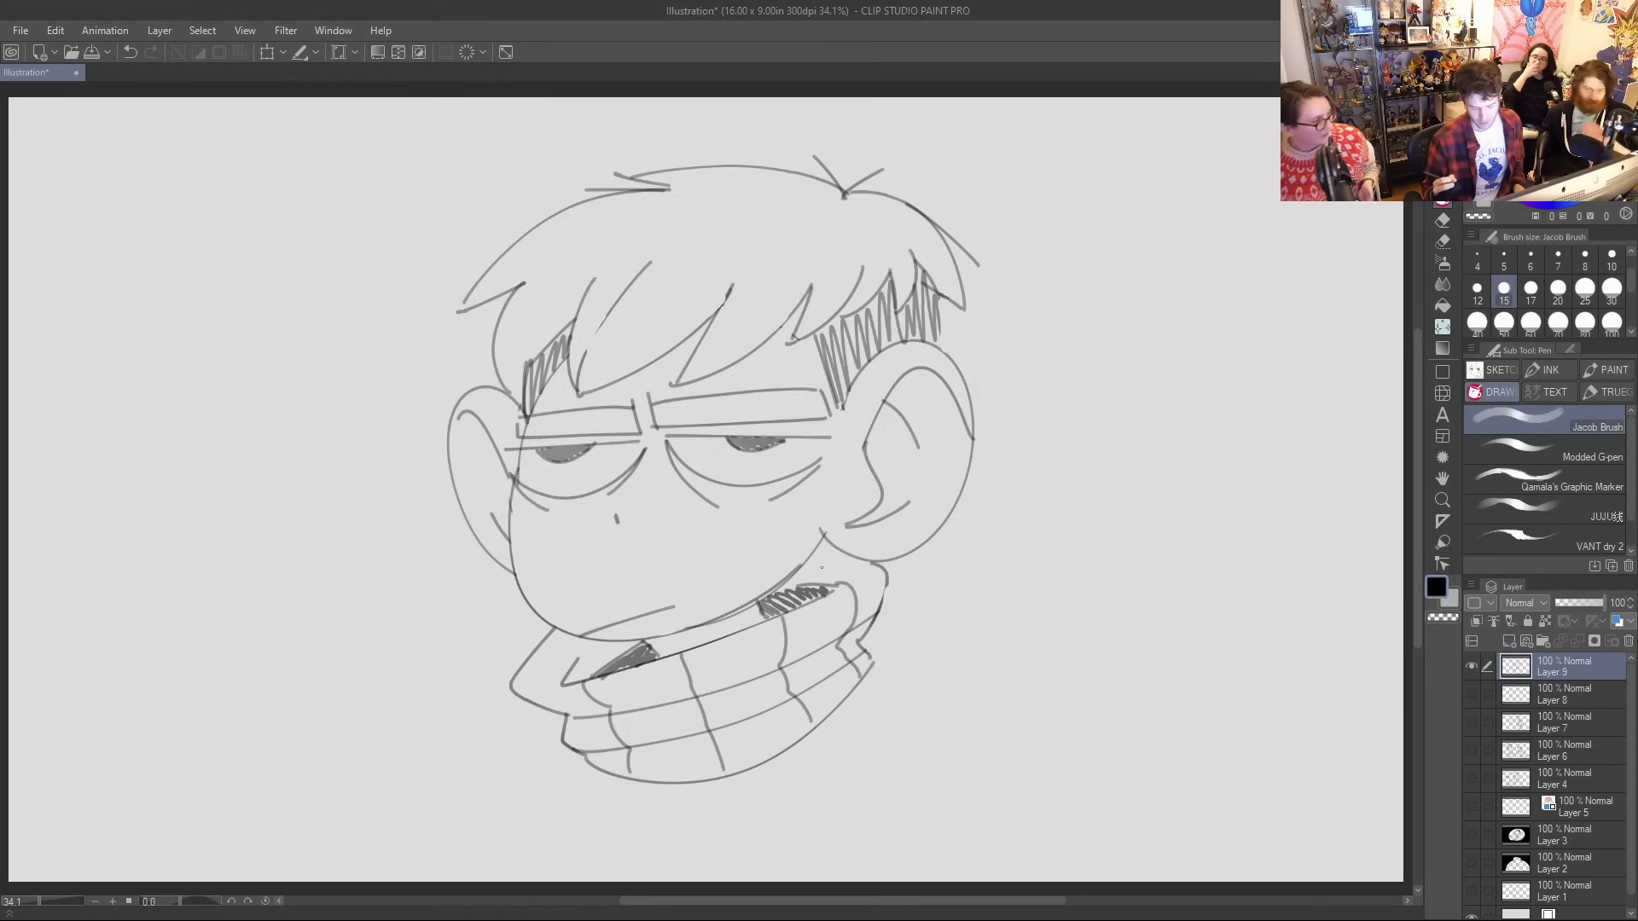
Draw both shoulders sloping down from the collar, with a near-vertical arm line dropping from each end of it
left_click_drag(587, 761, 516, 869)
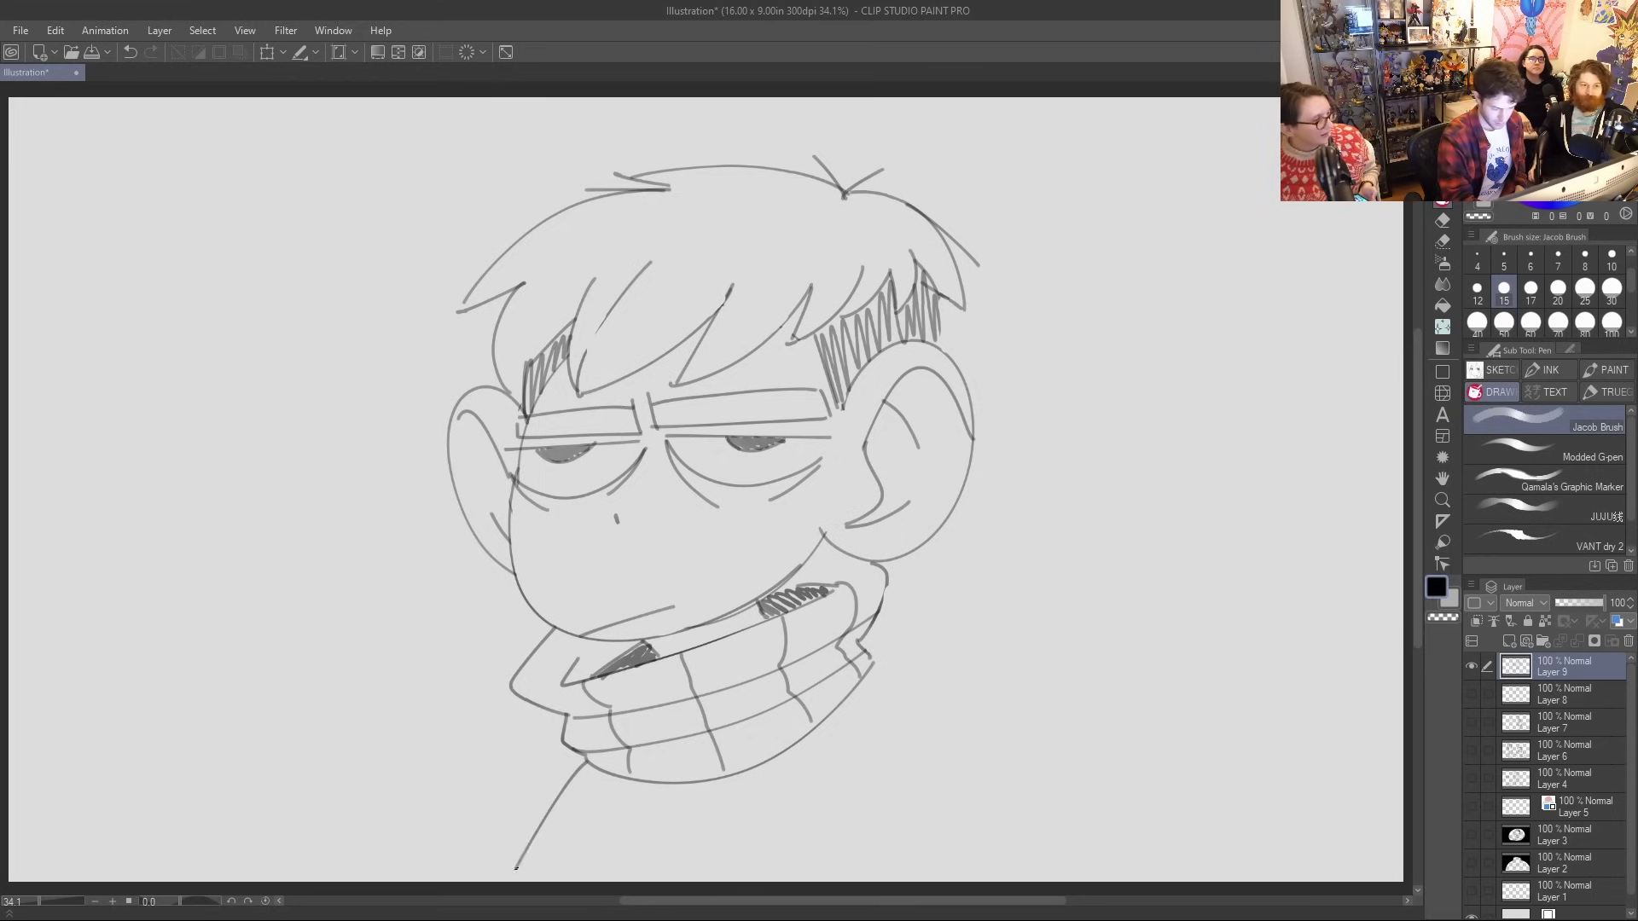
mouse_move(872, 662)
left_mouse_down()
mouse_move(957, 749)
mouse_move(1011, 859)
left_mouse_up()
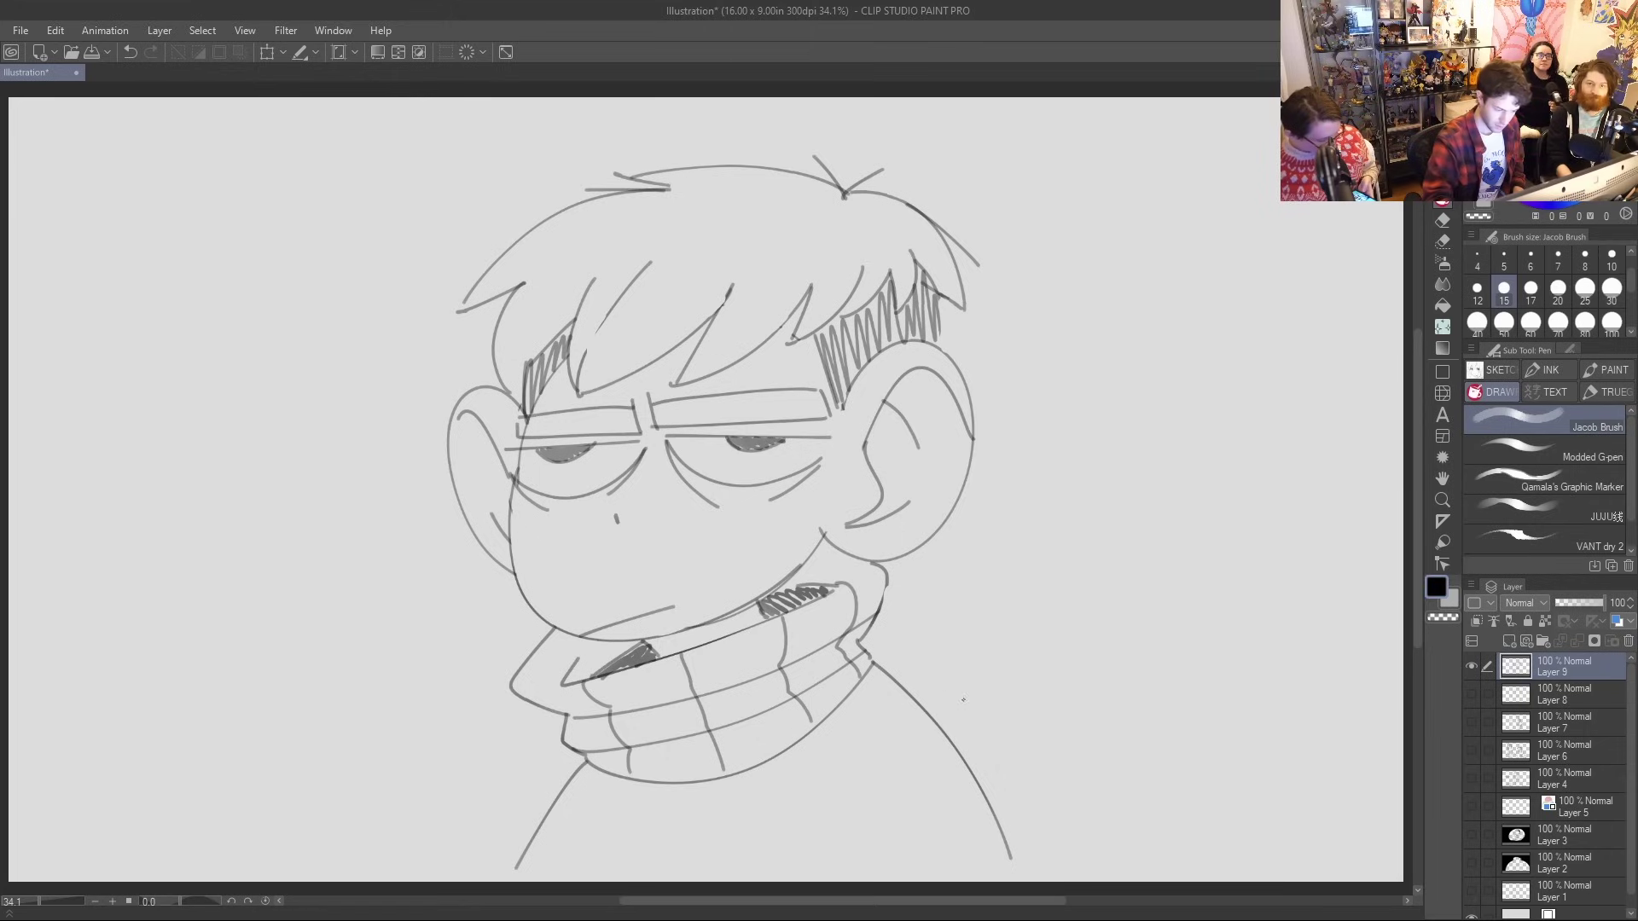
key("ctrl+z")
left_click_drag(862, 671, 1009, 867)
left_click_drag(866, 683, 880, 872)
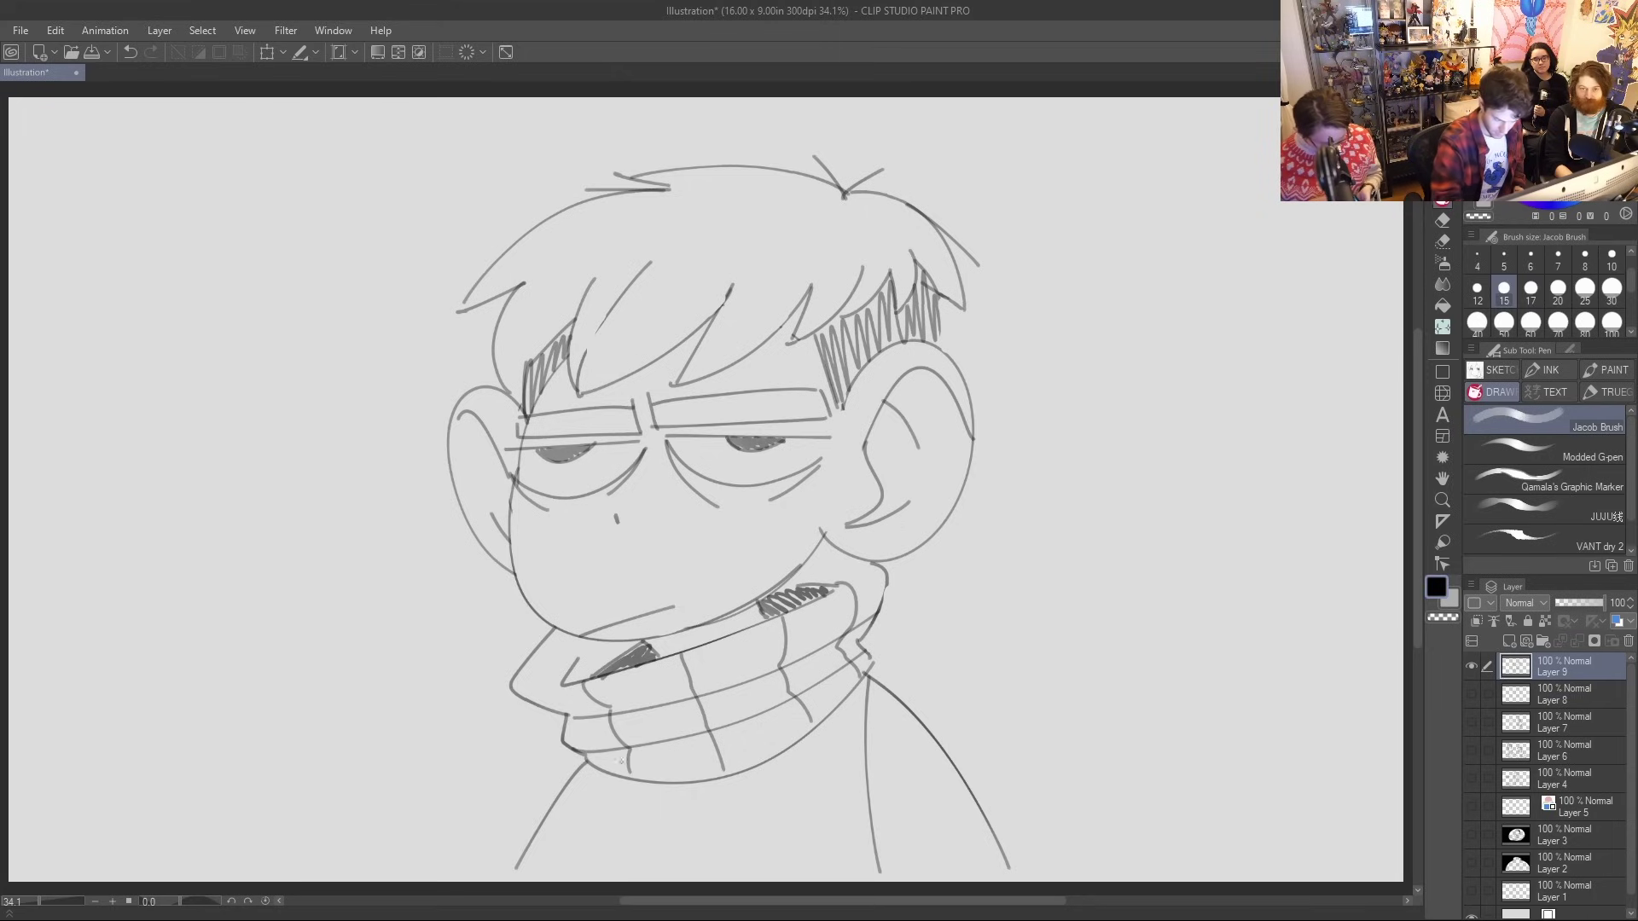
left_click_drag(589, 762, 589, 879)
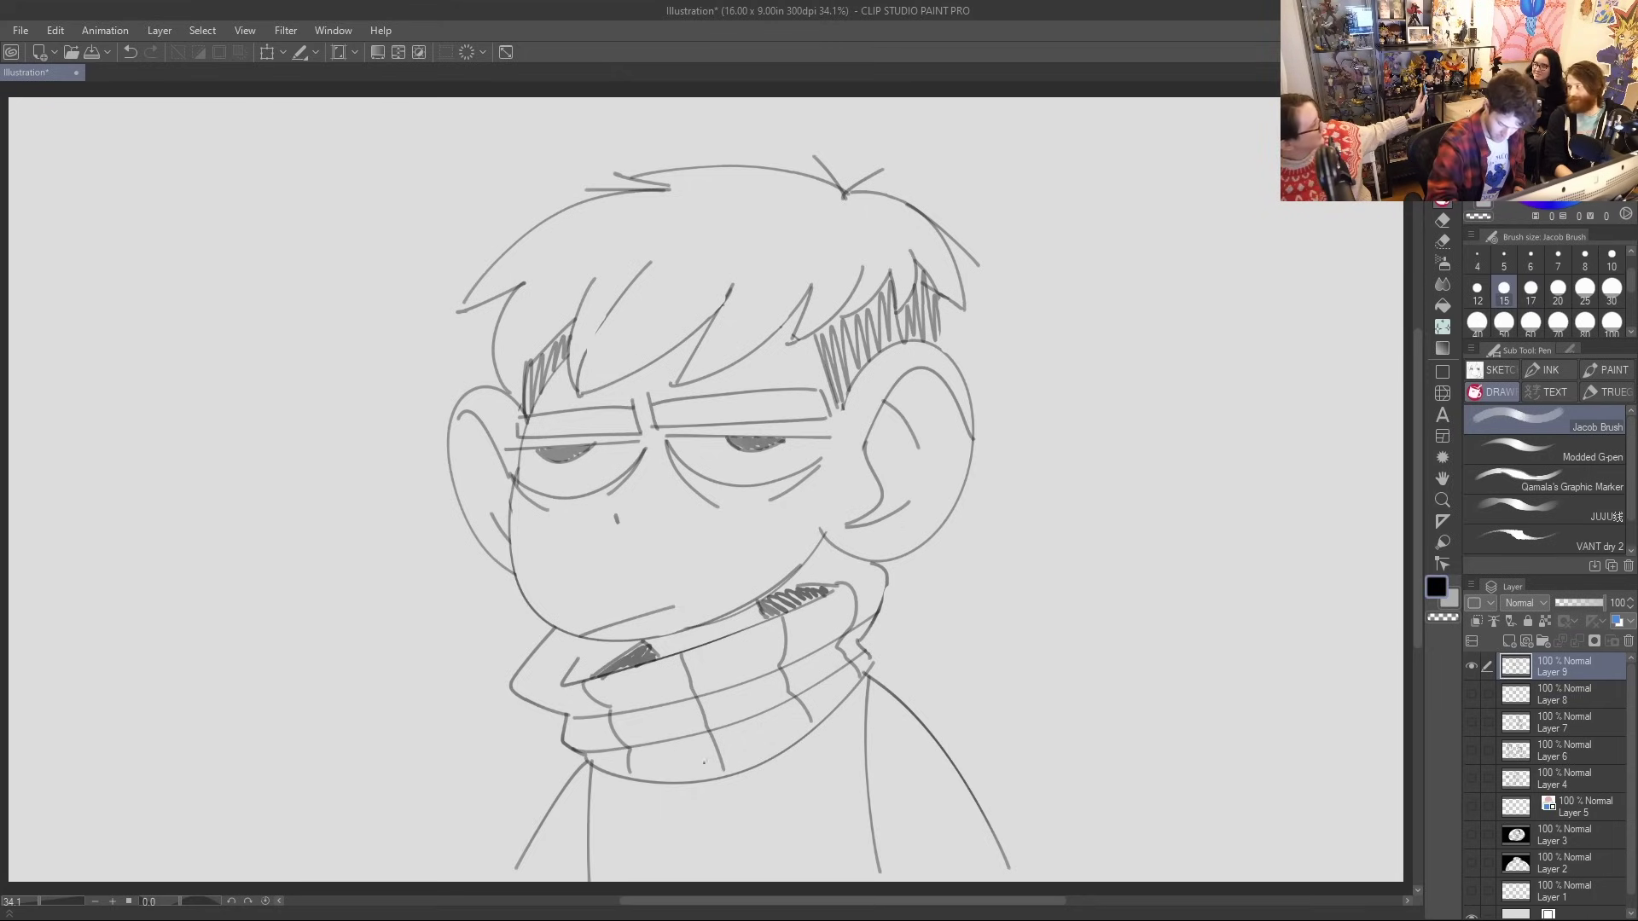
Draw a plaid pattern on the chest with three pairs of vertical lines crossed by two curved horizontal lines
left_click_drag(648, 780, 657, 879)
left_click_drag(790, 744, 797, 870)
left_click_drag(655, 781, 666, 876)
left_click_drag(726, 771, 738, 875)
left_click_drag(797, 750, 804, 876)
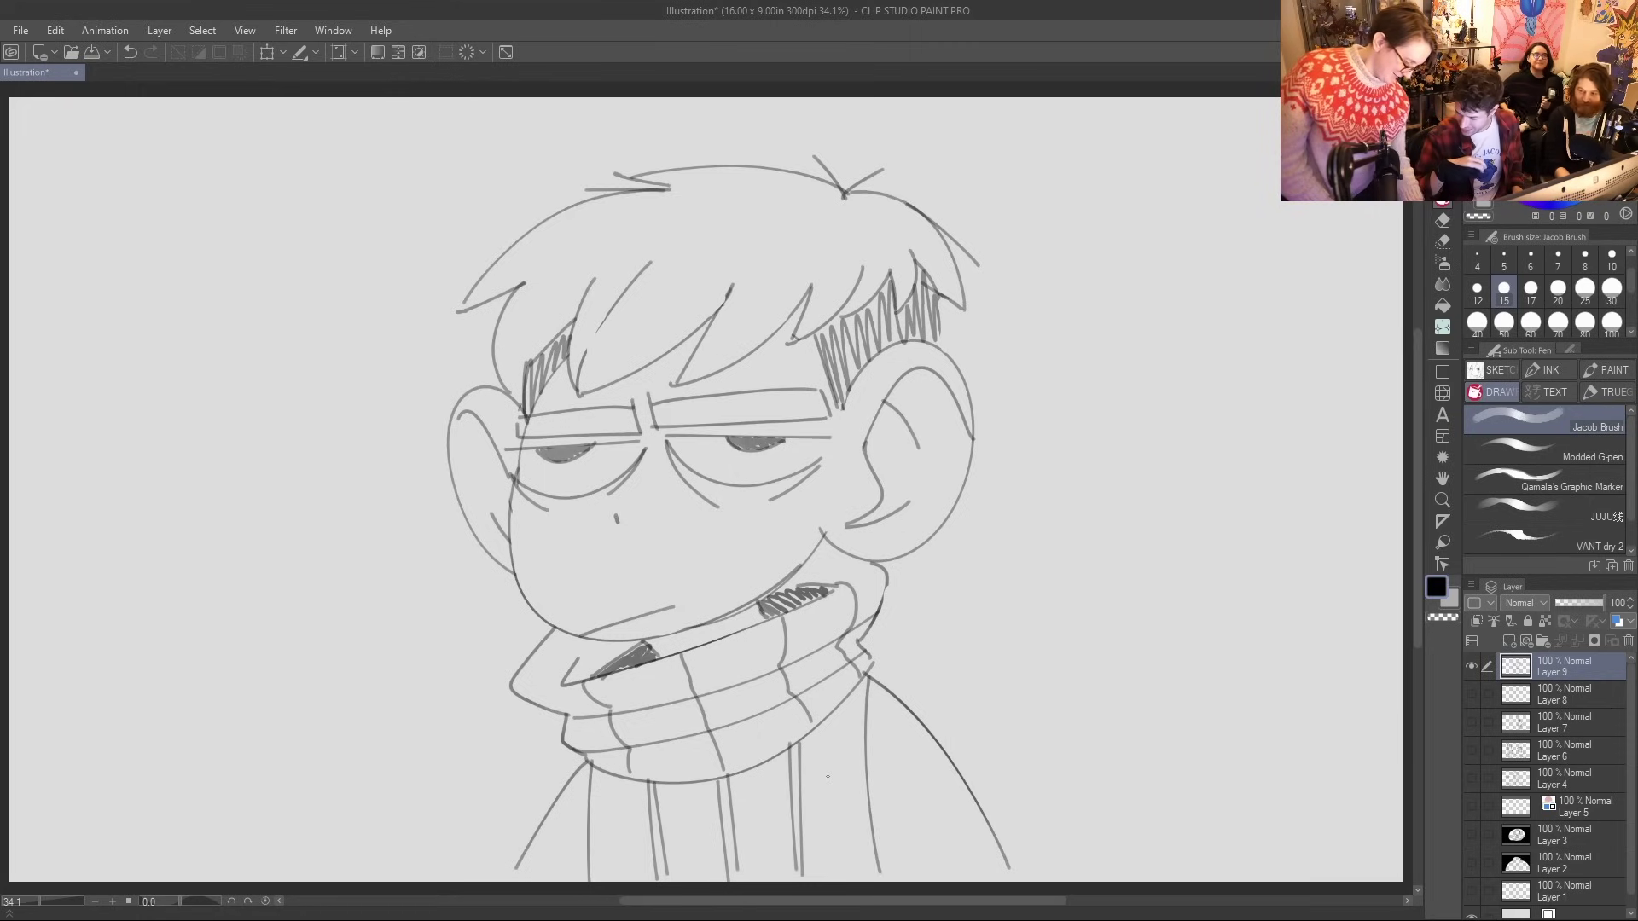
left_click_drag(585, 813, 855, 811)
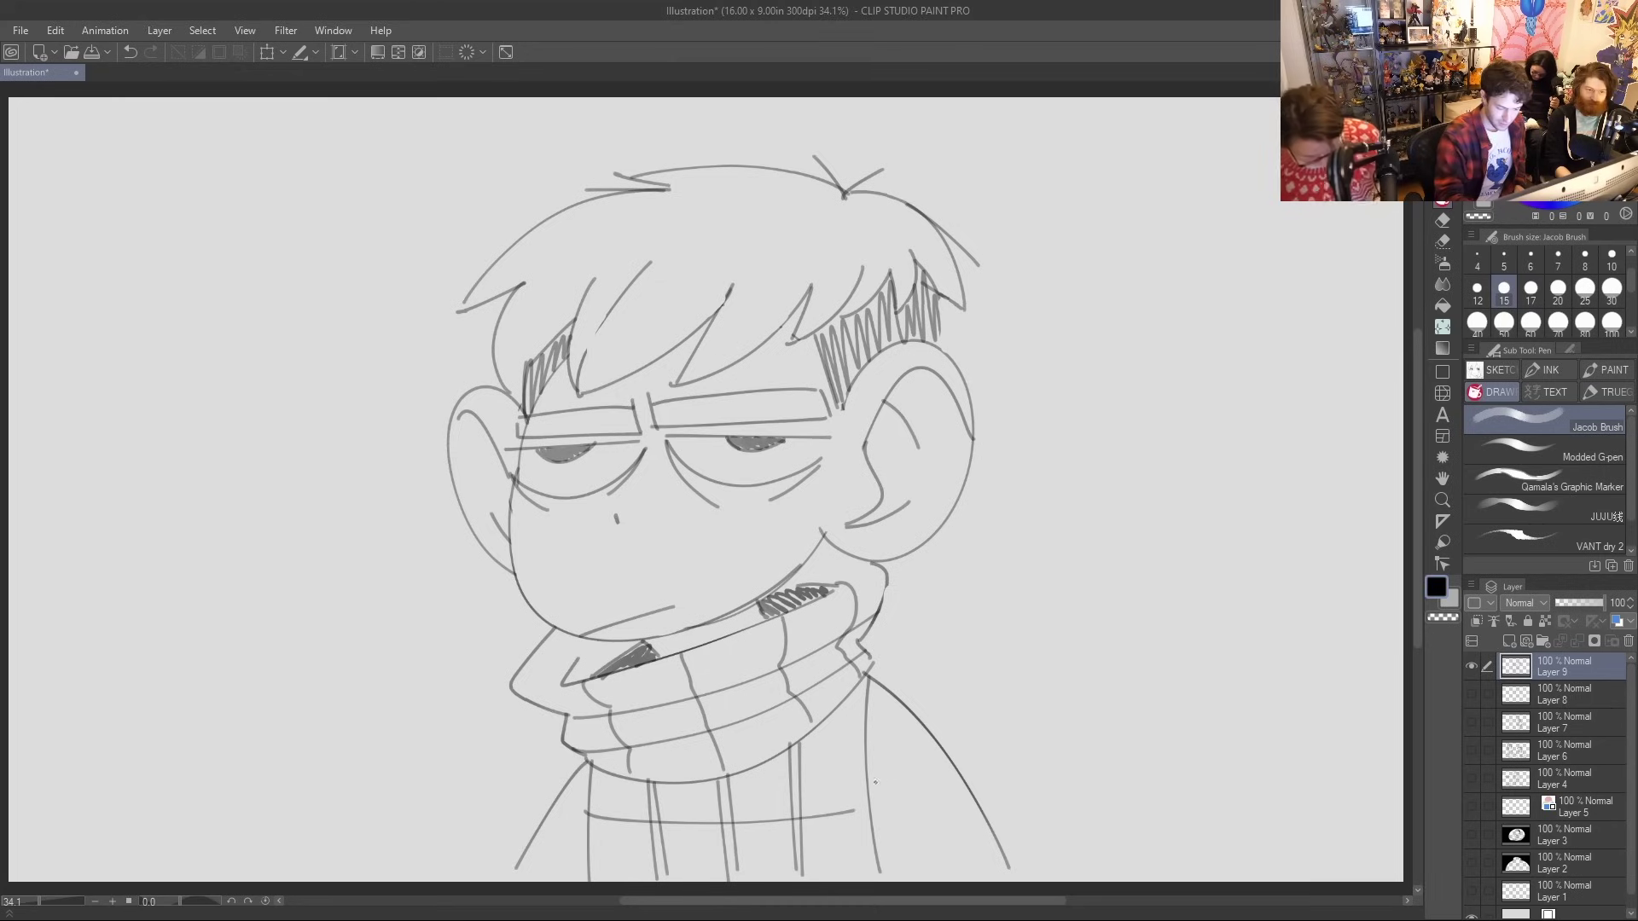
left_click_drag(596, 827, 870, 803)
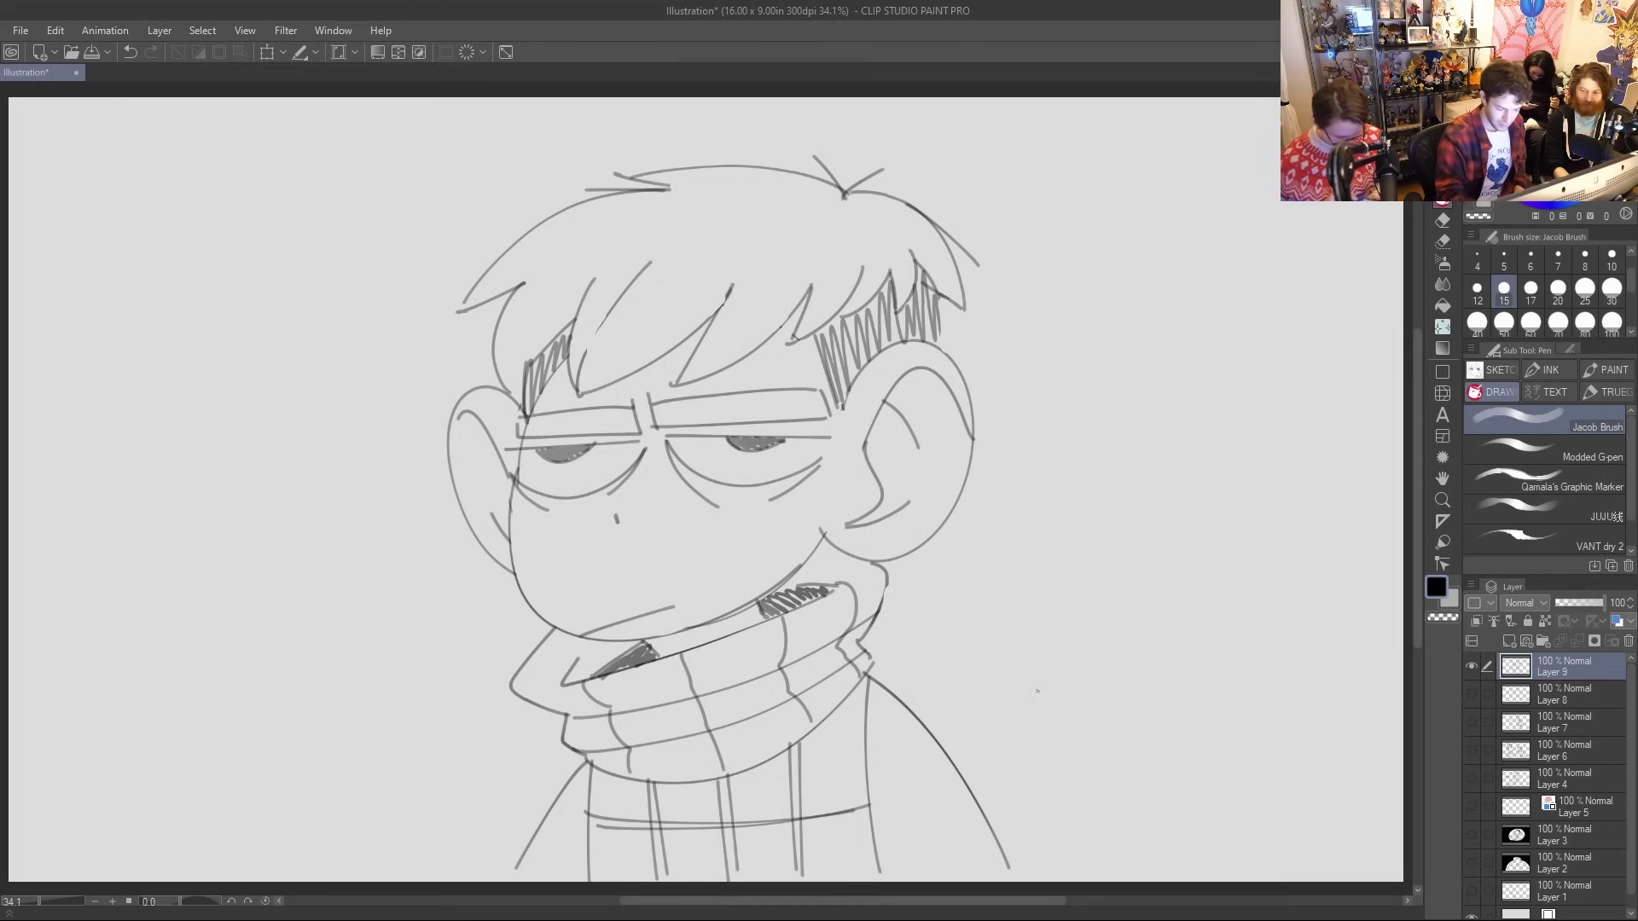
Draw two slanted stripe lines across each sleeve, running from the outer shoulder edge toward the arm line
left_click_drag(924, 733, 867, 843)
left_click_drag(942, 765, 879, 840)
left_click_drag(546, 808, 588, 855)
left_click_drag(553, 836, 591, 859)
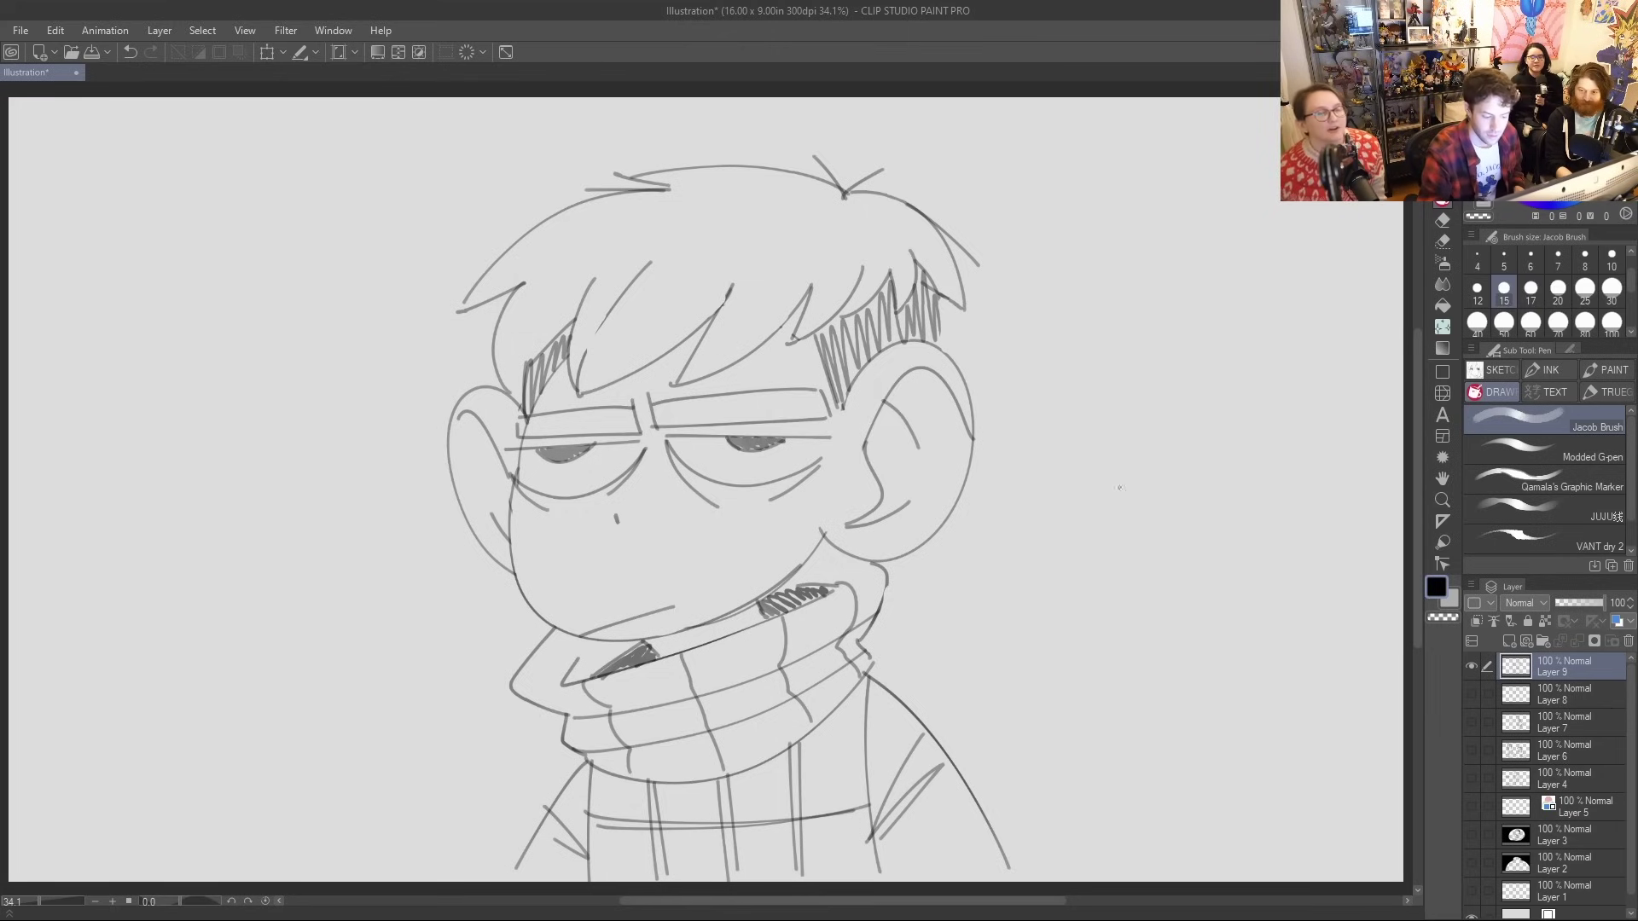
Sketch a small circle in the empty area beside the near ear, with a slanted line running down its side
mouse_move(1186, 464)
left_mouse_down()
mouse_move(1216, 384)
mouse_move(1193, 463)
left_mouse_up()
left_click_drag(1091, 409, 1136, 517)
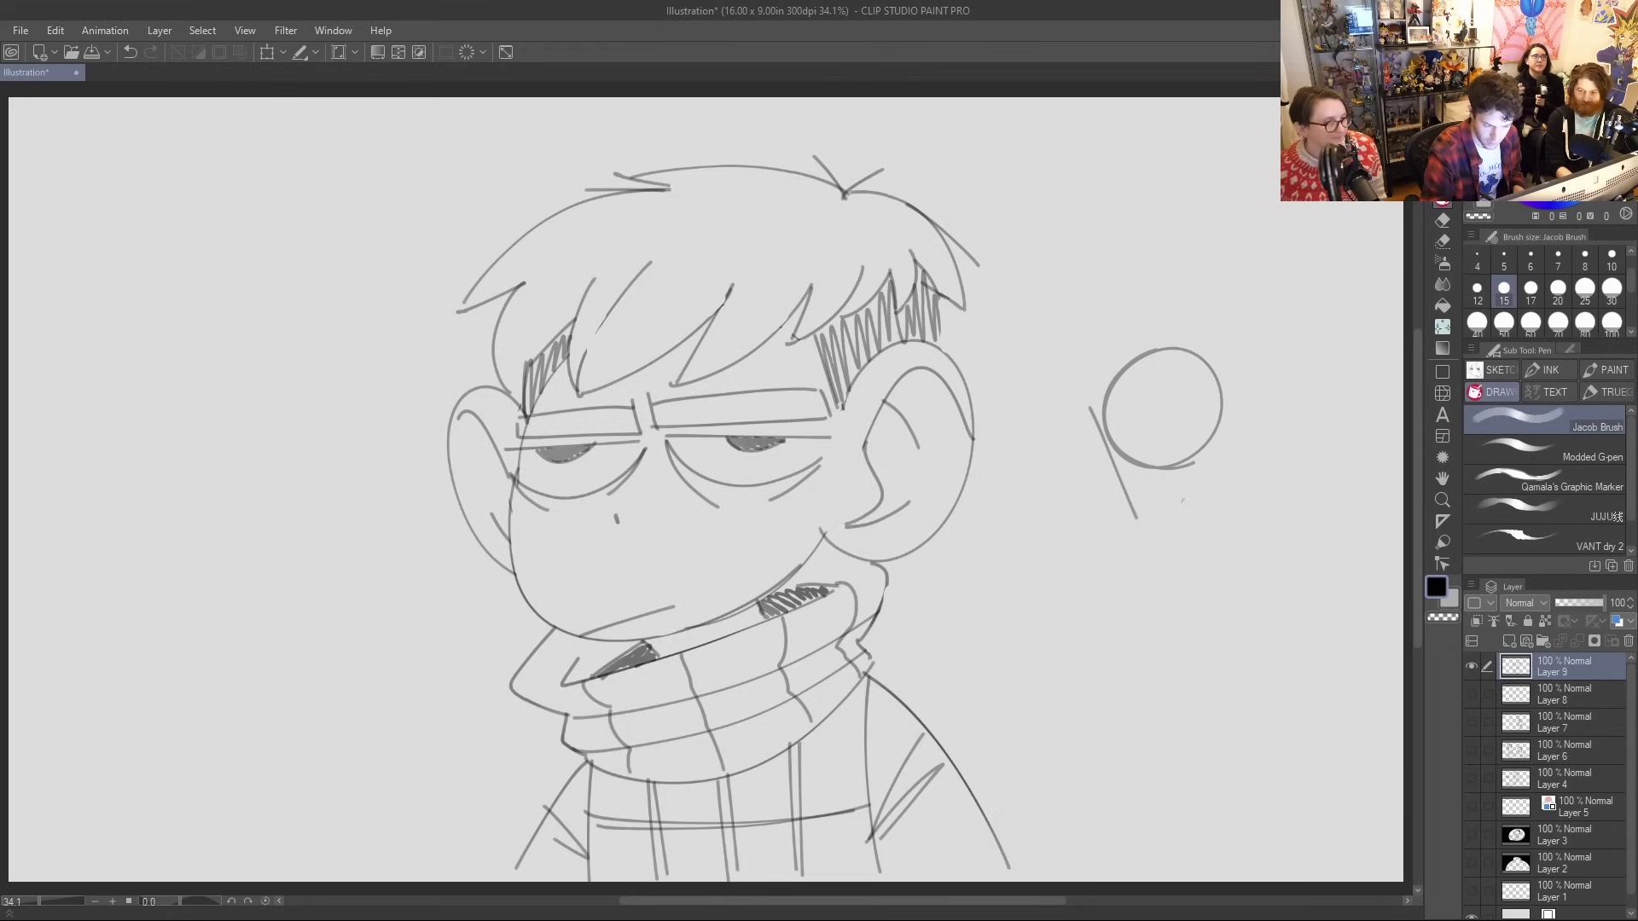
Sketch an angular jaw under the small head circle beside the portrait and erase the circle's lower arc
mouse_move(1140, 530)
left_mouse_down()
mouse_move(1225, 486)
mouse_move(1220, 406)
left_mouse_up()
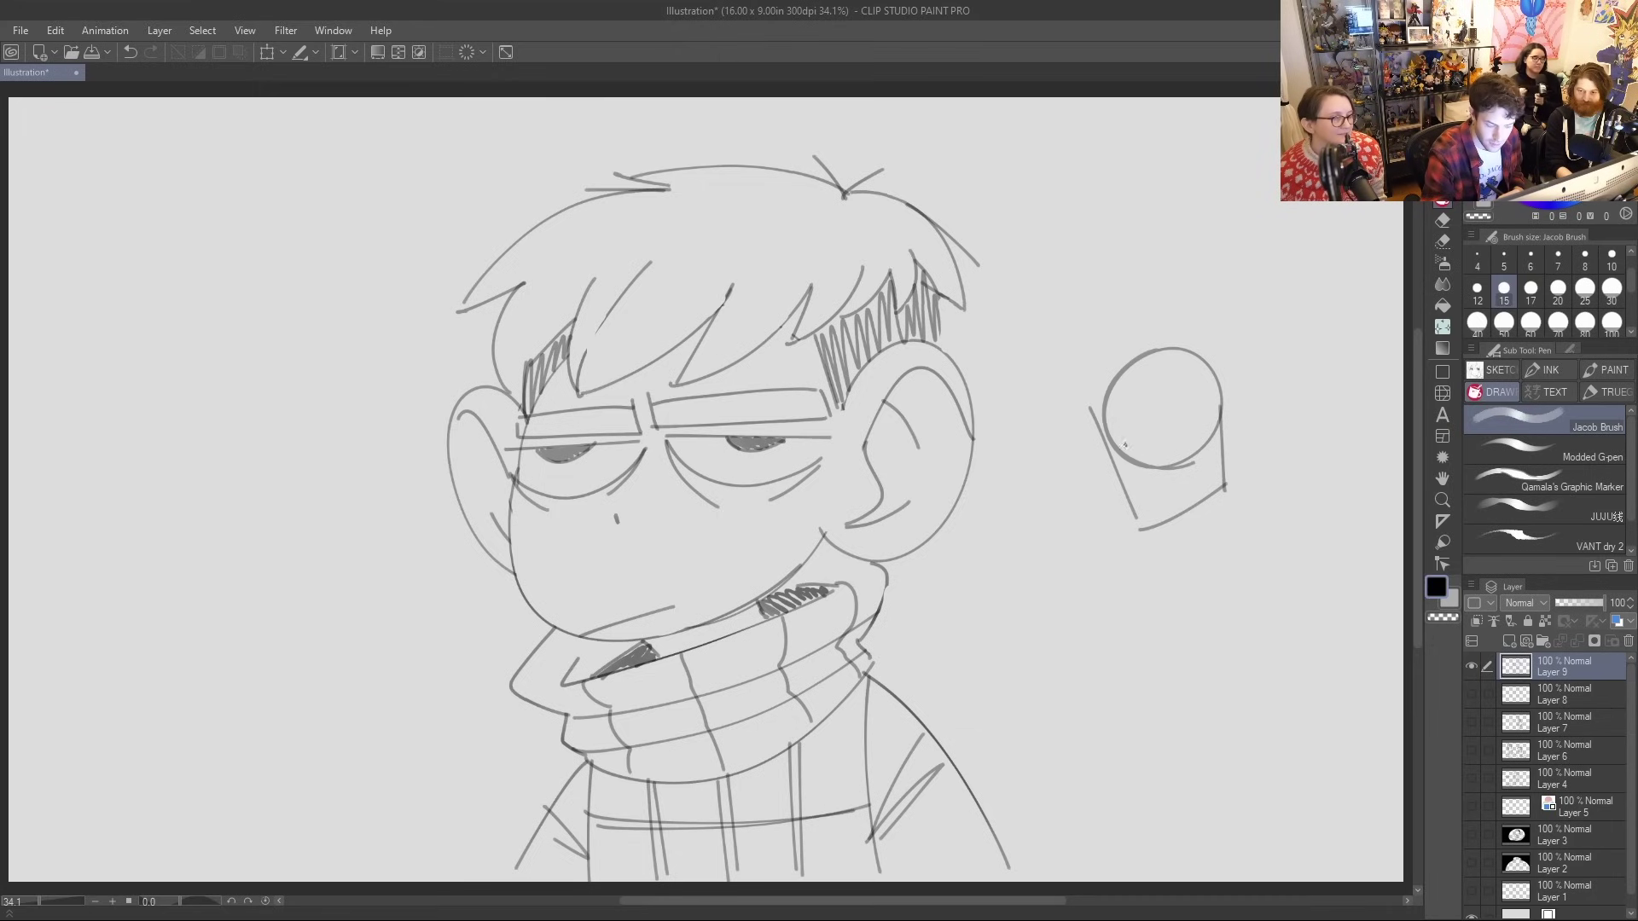
key("e")
mouse_move(1108, 400)
left_mouse_down()
mouse_move(1134, 452)
mouse_move(1203, 458)
mouse_move(1196, 421)
mouse_move(1130, 354)
mouse_move(1115, 419)
mouse_move(1178, 418)
left_mouse_up()
Draw two short vertical eyes and a curved nose with a nostril dot inside the small head
key("p")
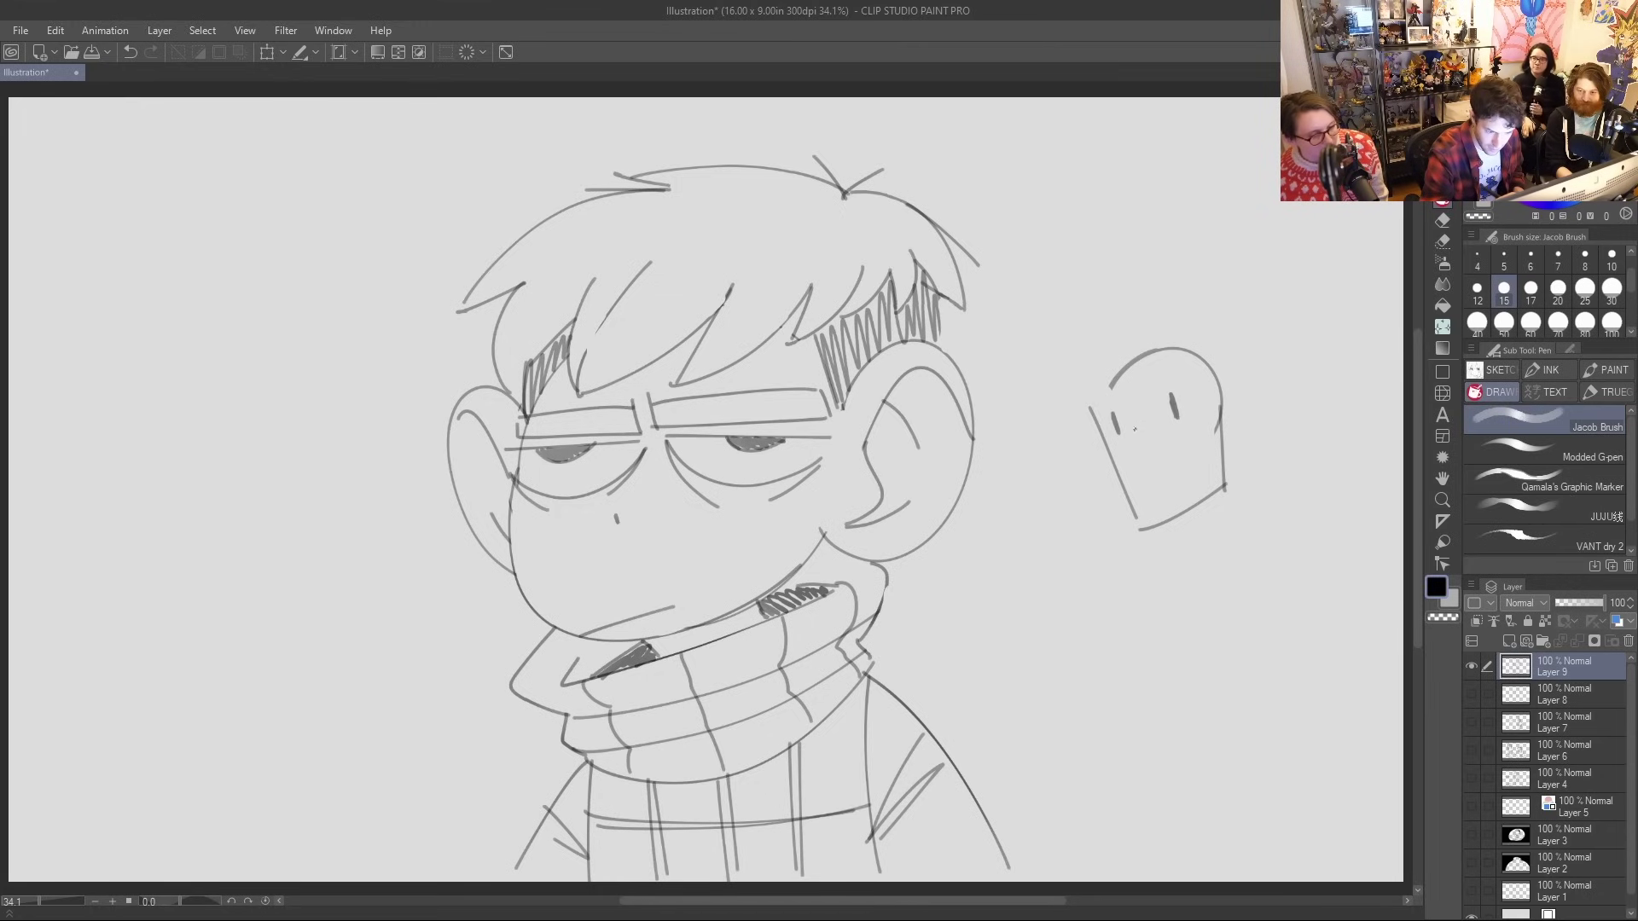
left_click_drag(1124, 400, 1134, 453)
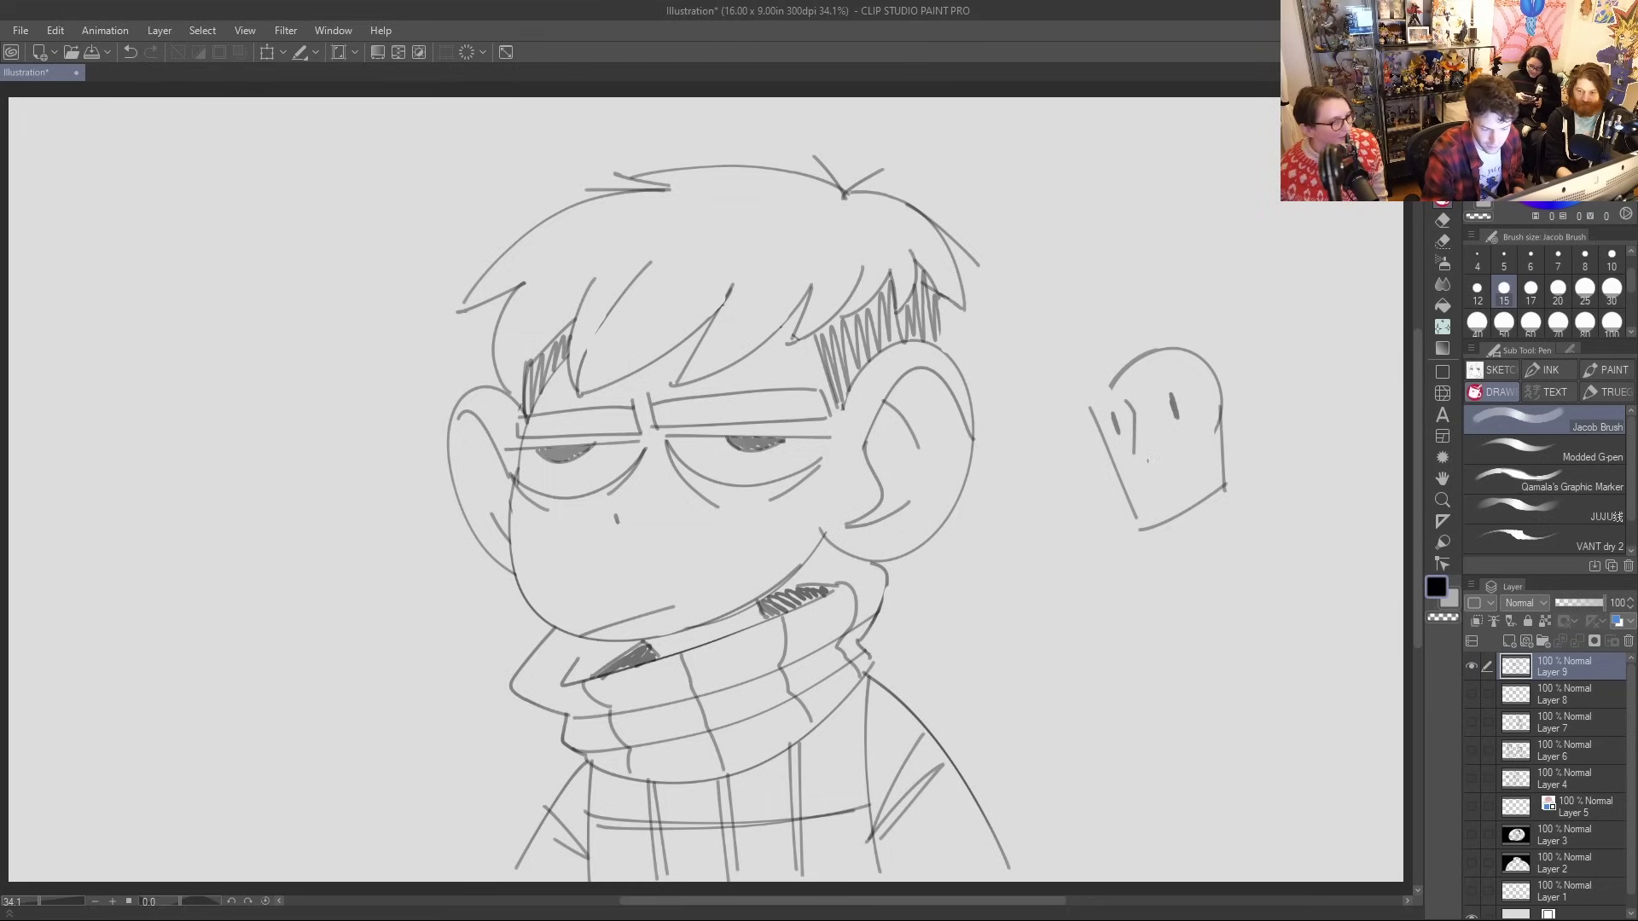
left_click_drag(1133, 453, 1144, 460)
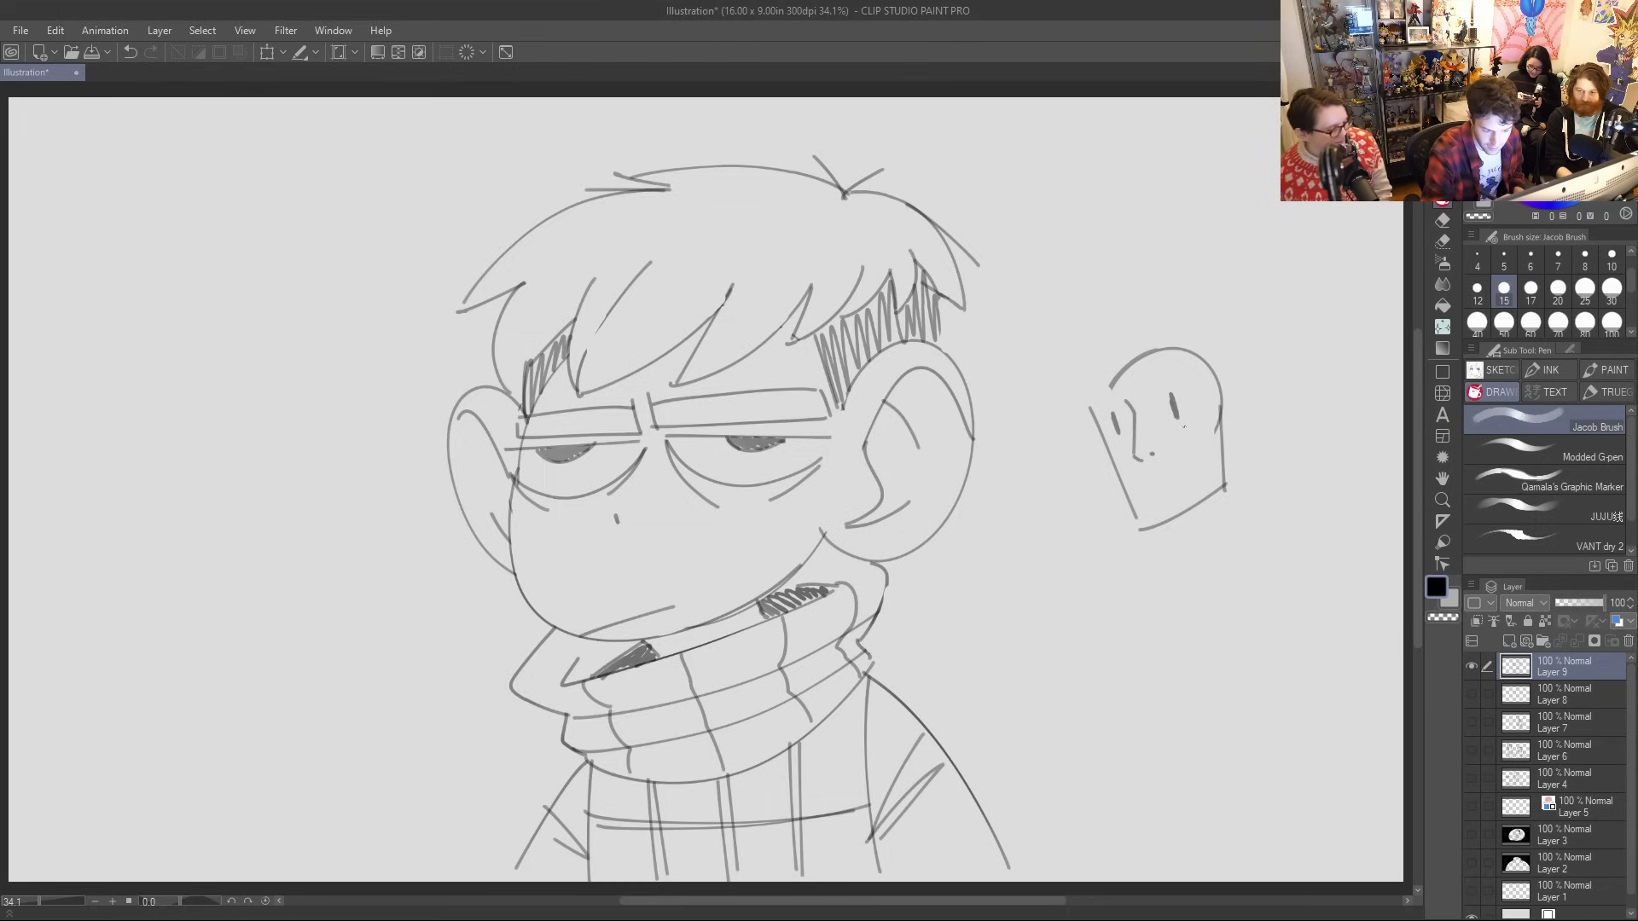
Erase the rounded top of the small head and draw a round ear on its right side
key("e")
left_click_drag(1105, 389, 1207, 366)
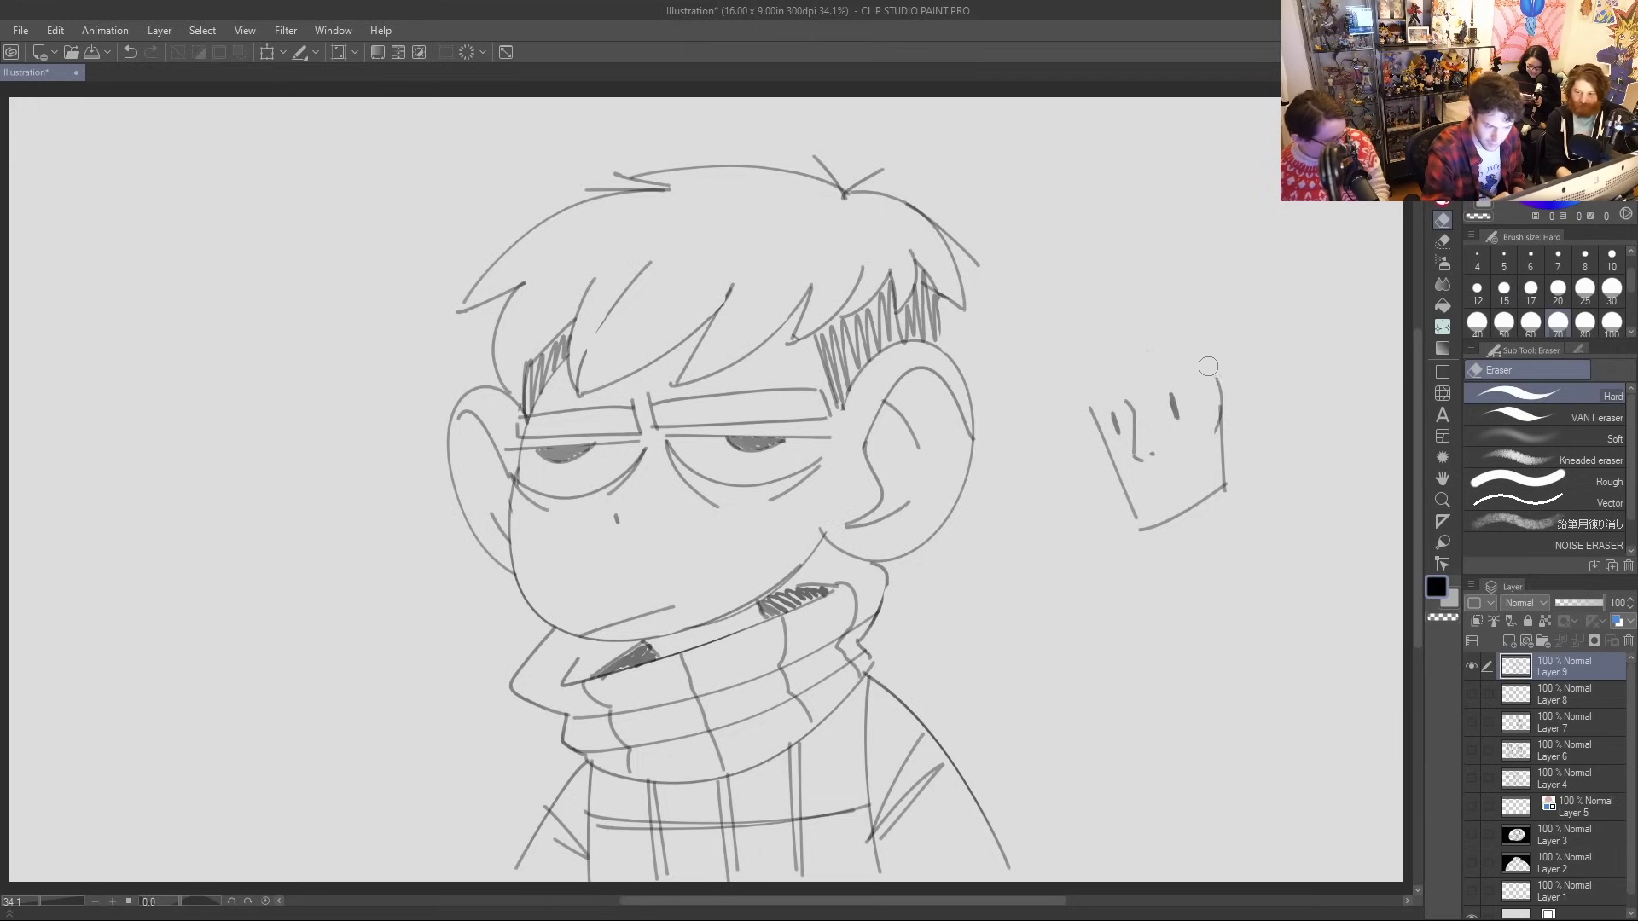
key("p")
mouse_move(1220, 394)
left_mouse_down()
mouse_move(1257, 391)
mouse_move(1224, 439)
left_mouse_up()
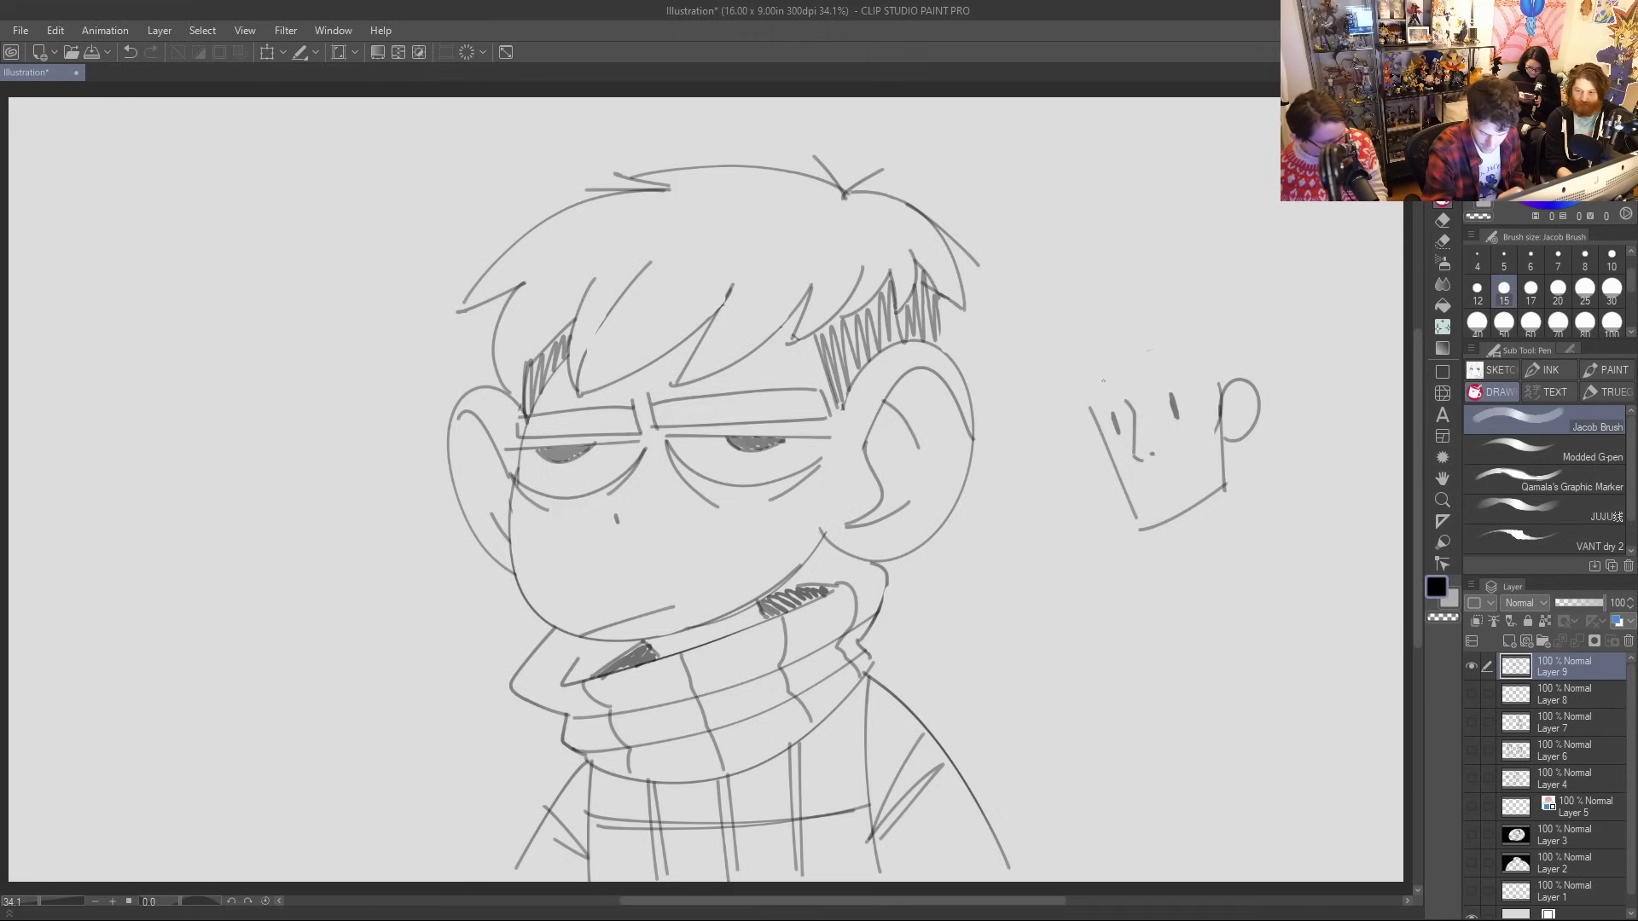
Reshape the small head's left jaw into a curved cheek, erasing the old straight edge and rounding the chin
left_click_drag(1106, 442, 1143, 517)
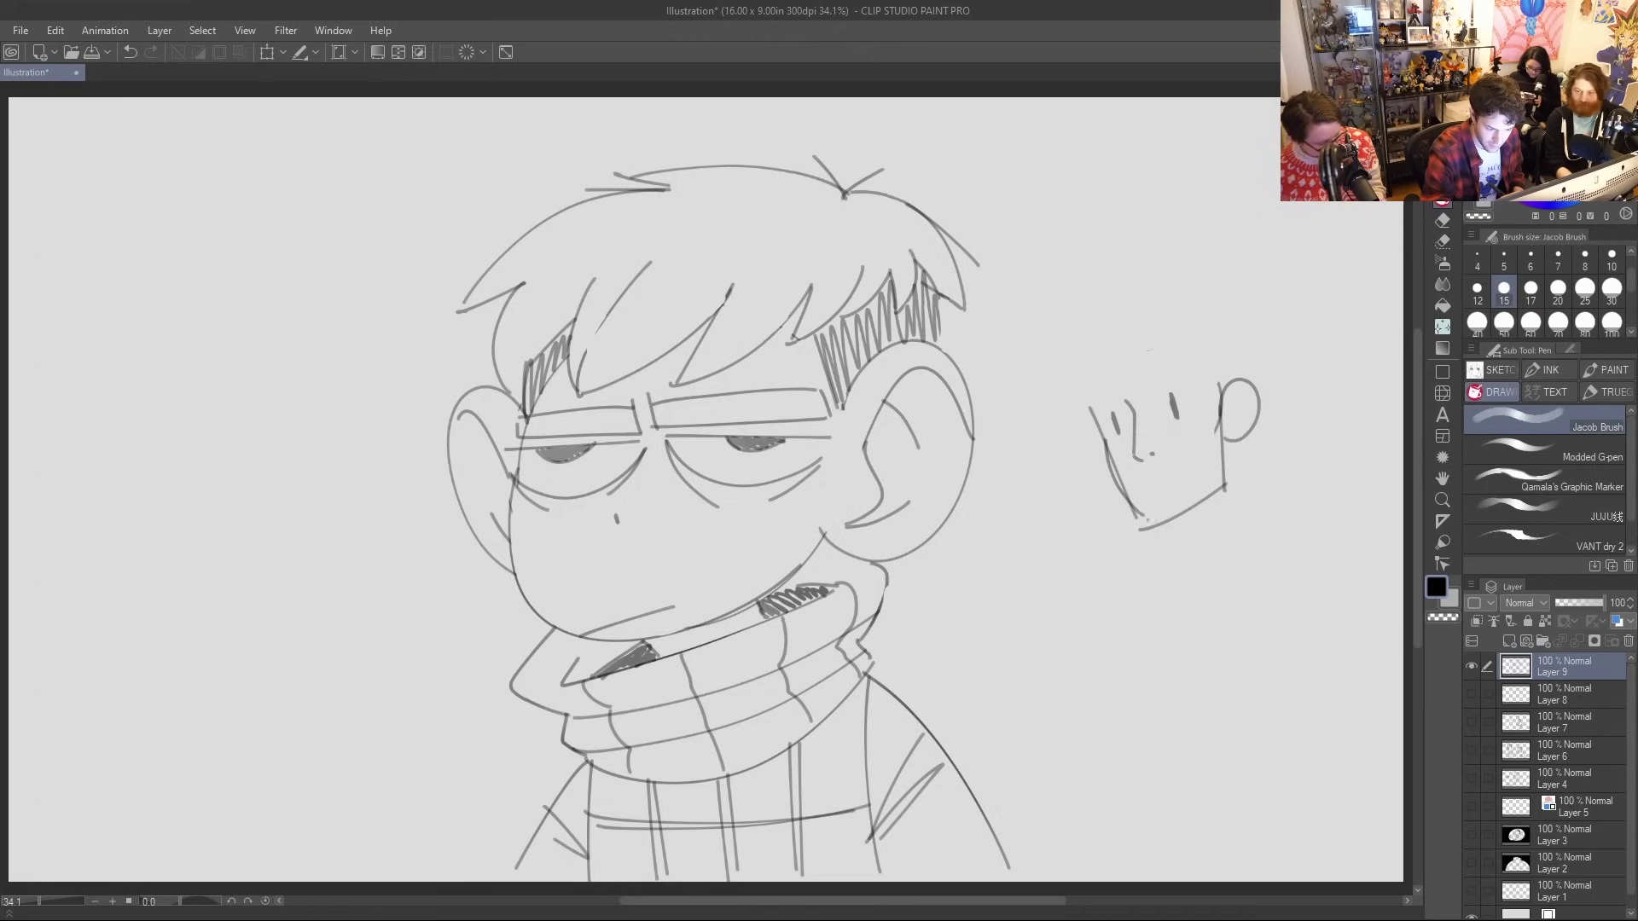
key("e")
left_click_drag(1120, 461, 1148, 507)
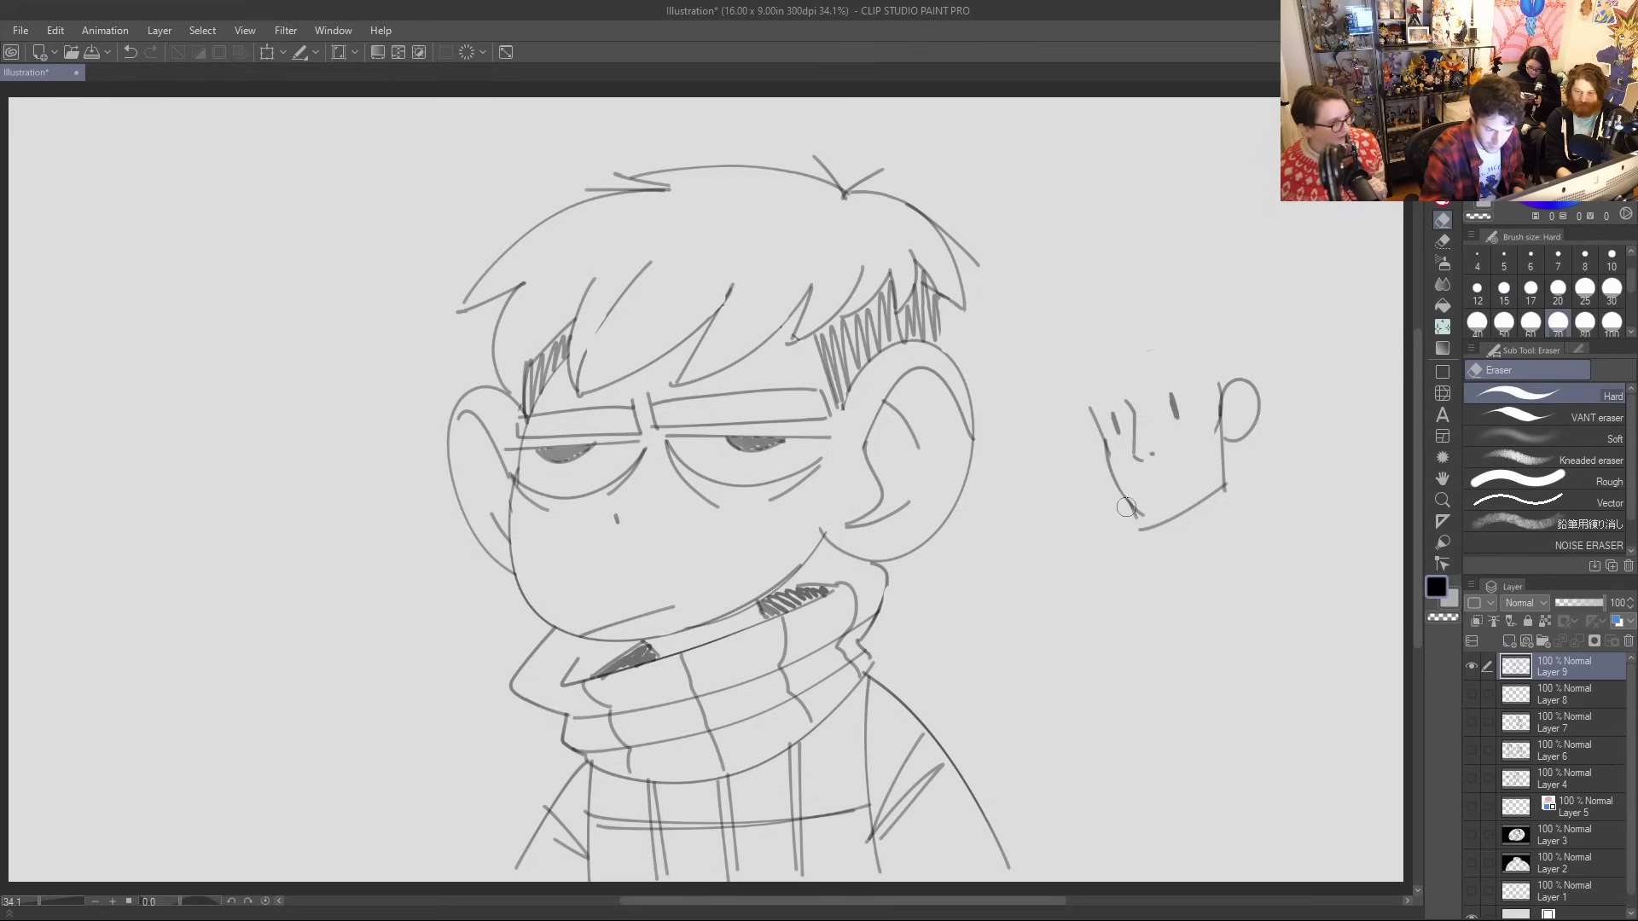
key("p")
left_click_drag(1148, 519, 1167, 515)
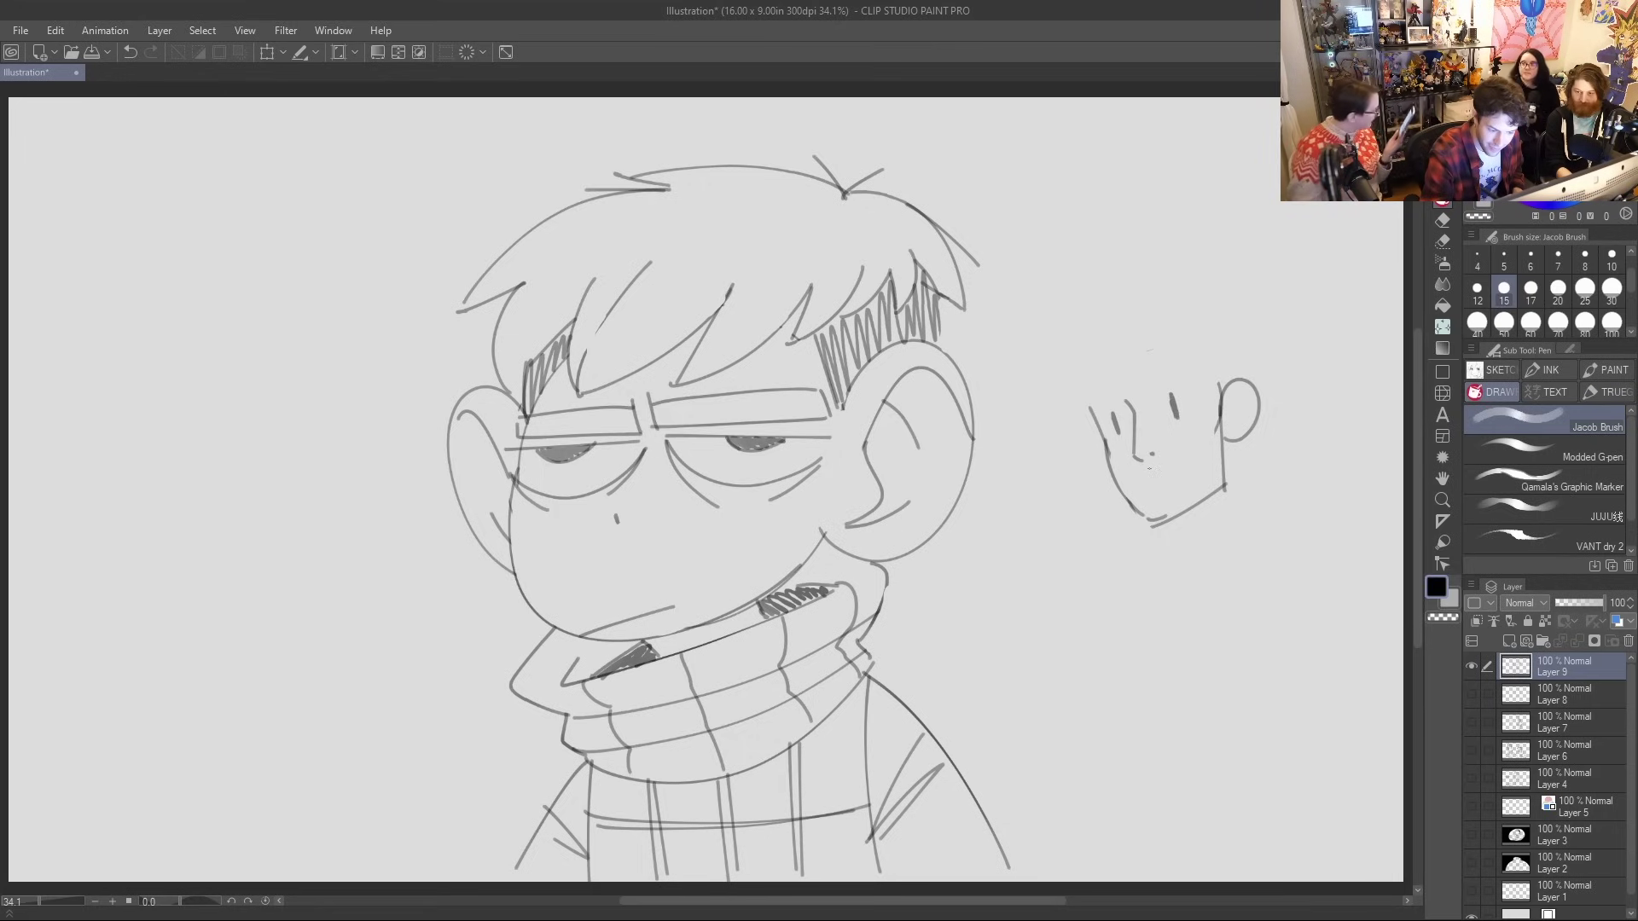
Draw an open, grinning mouth under the small head's nose and erase both eyes
mouse_move(1135, 471)
left_mouse_down()
mouse_move(1185, 445)
mouse_move(1181, 492)
mouse_move(1183, 461)
mouse_move(1111, 411)
mouse_move(1173, 390)
left_mouse_up()
key("ctrl+z")
key("e")
key("p")
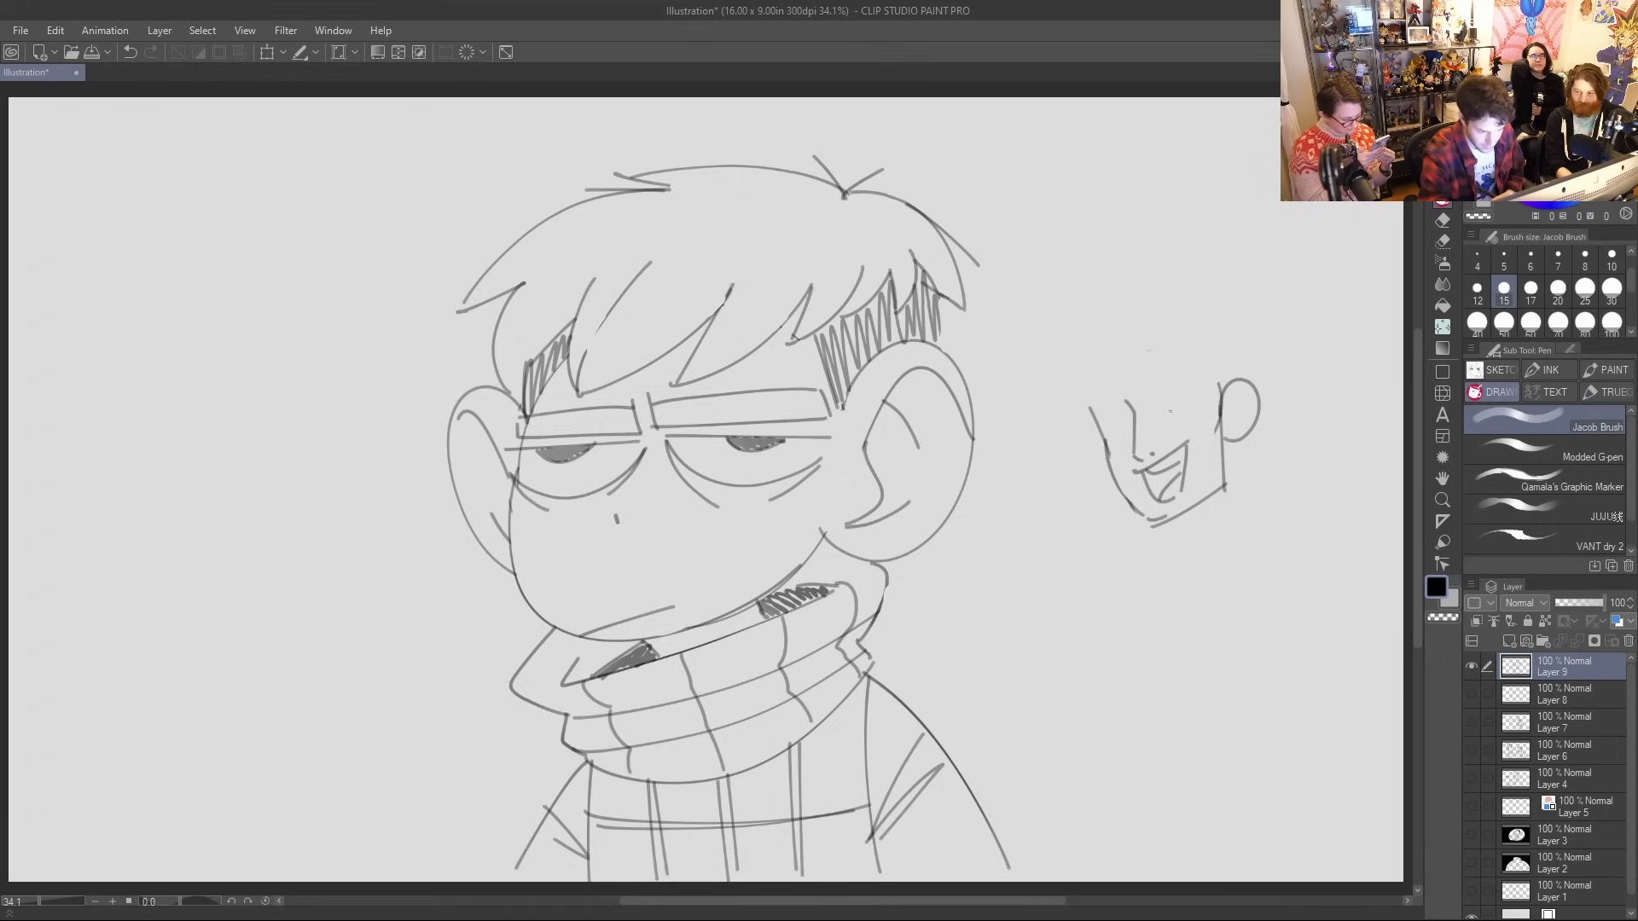
left_click_drag(1161, 418, 1195, 408)
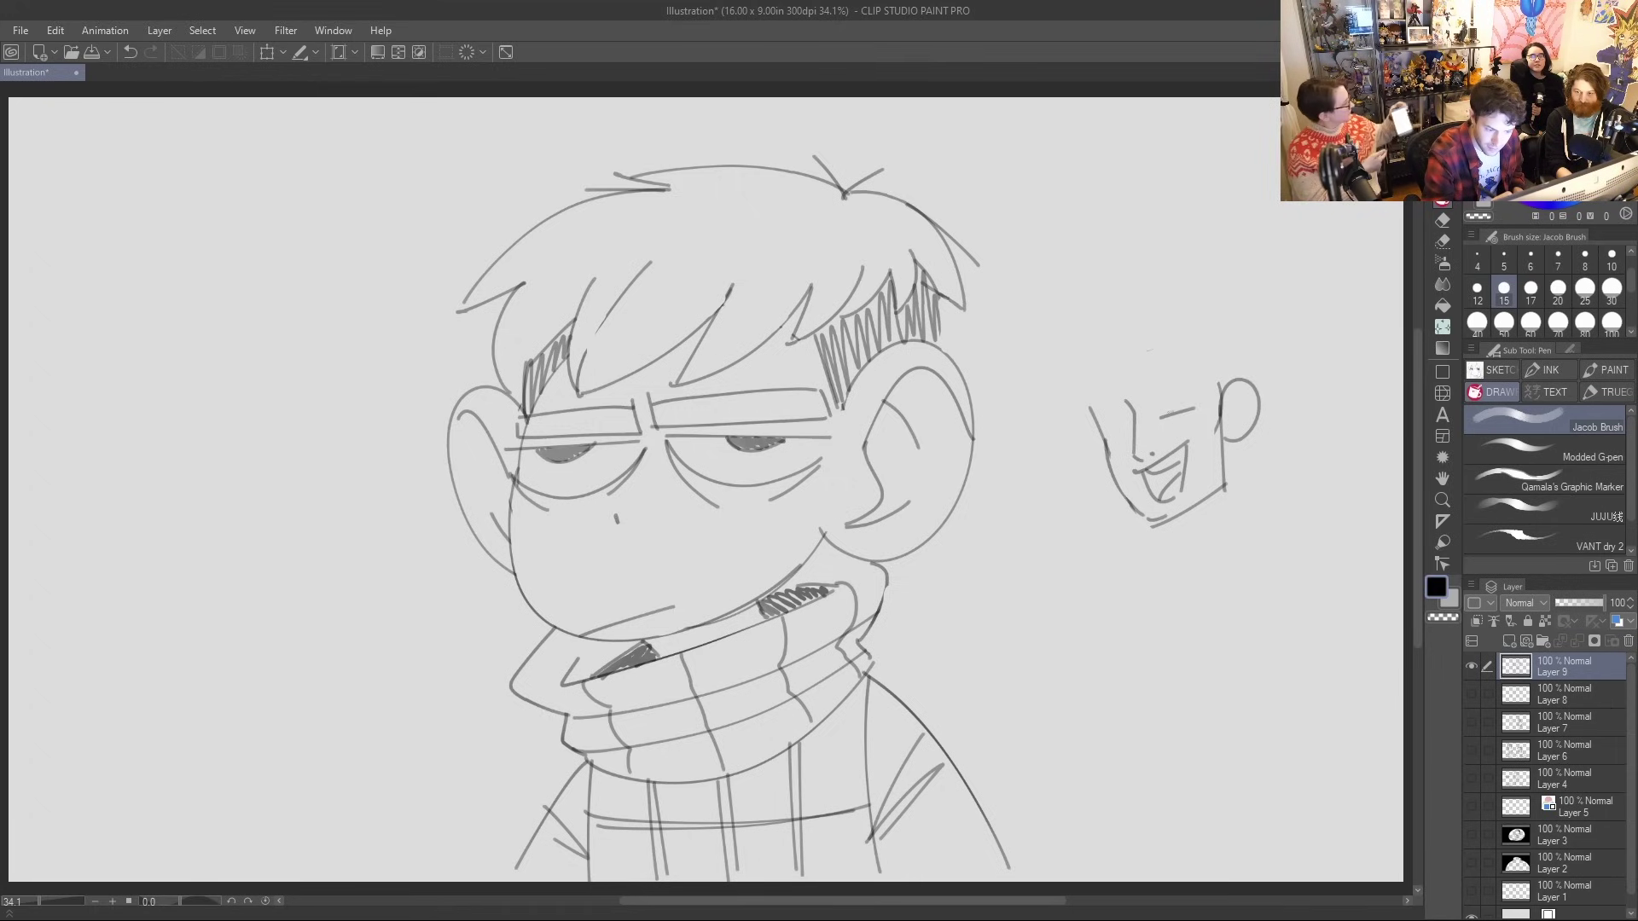
key("ctrl+z")
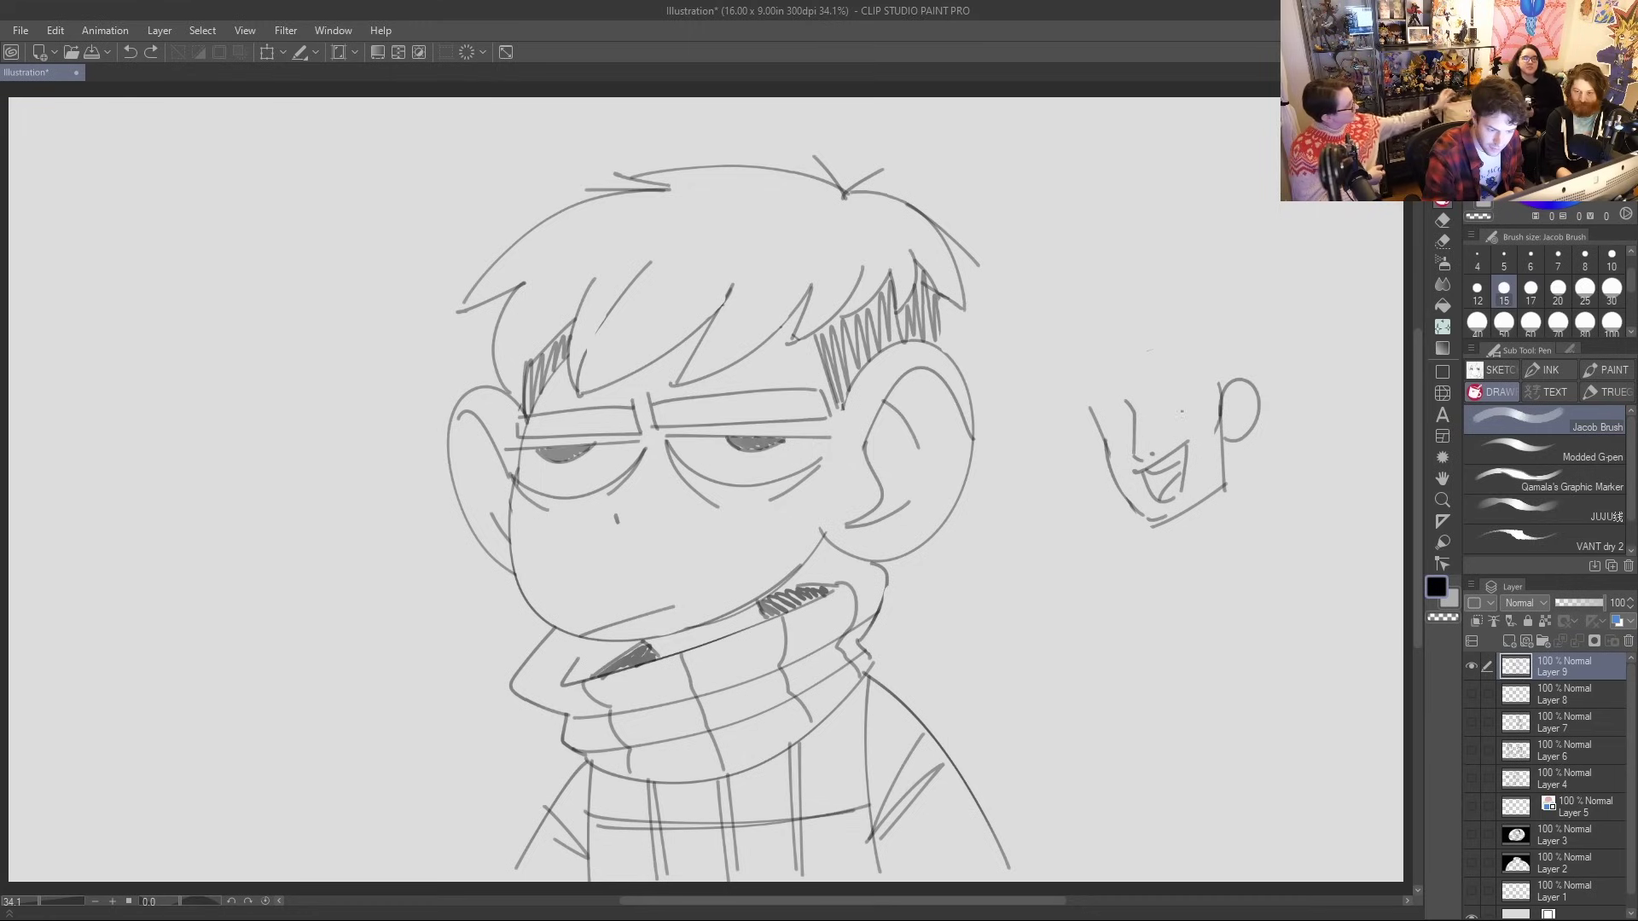
mouse_move(1182, 413)
left_mouse_down()
mouse_move(1162, 407)
mouse_move(1181, 391)
mouse_move(1184, 413)
mouse_move(1104, 413)
mouse_move(1117, 431)
left_mouse_up()
key("ctrl+z")
key("ctrl+z")
key("ctrl+z")
Redraw the small head's eyes as short strokes, add the inner ear curve and extend the left face edge upward
left_click_drag(1108, 411, 1113, 425)
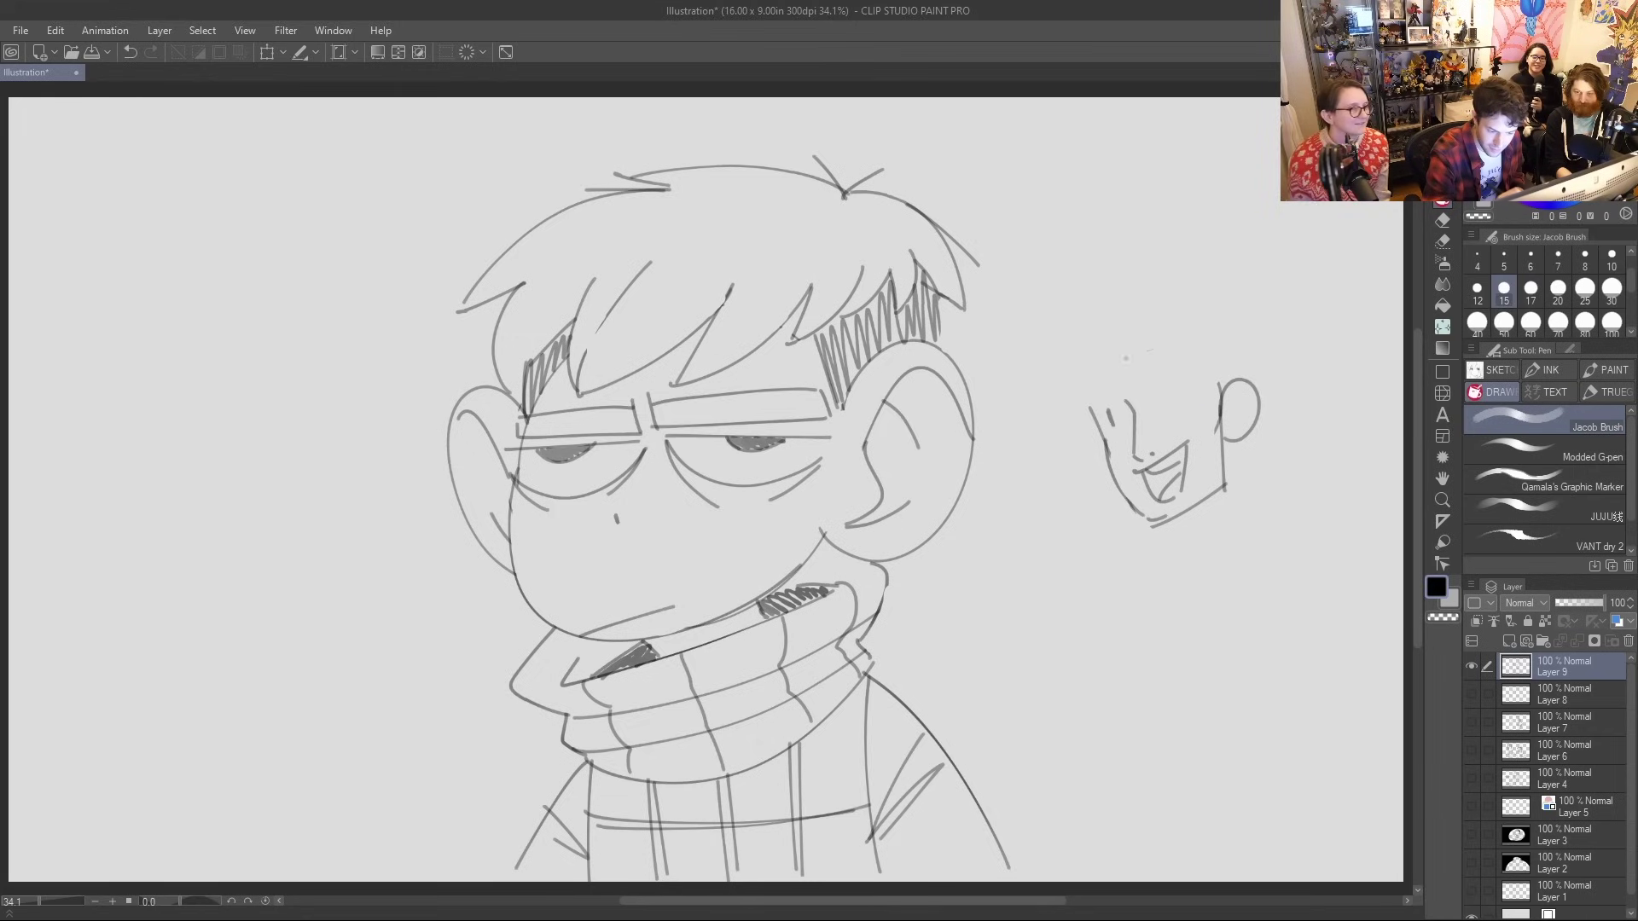
left_click_drag(1168, 387, 1228, 430)
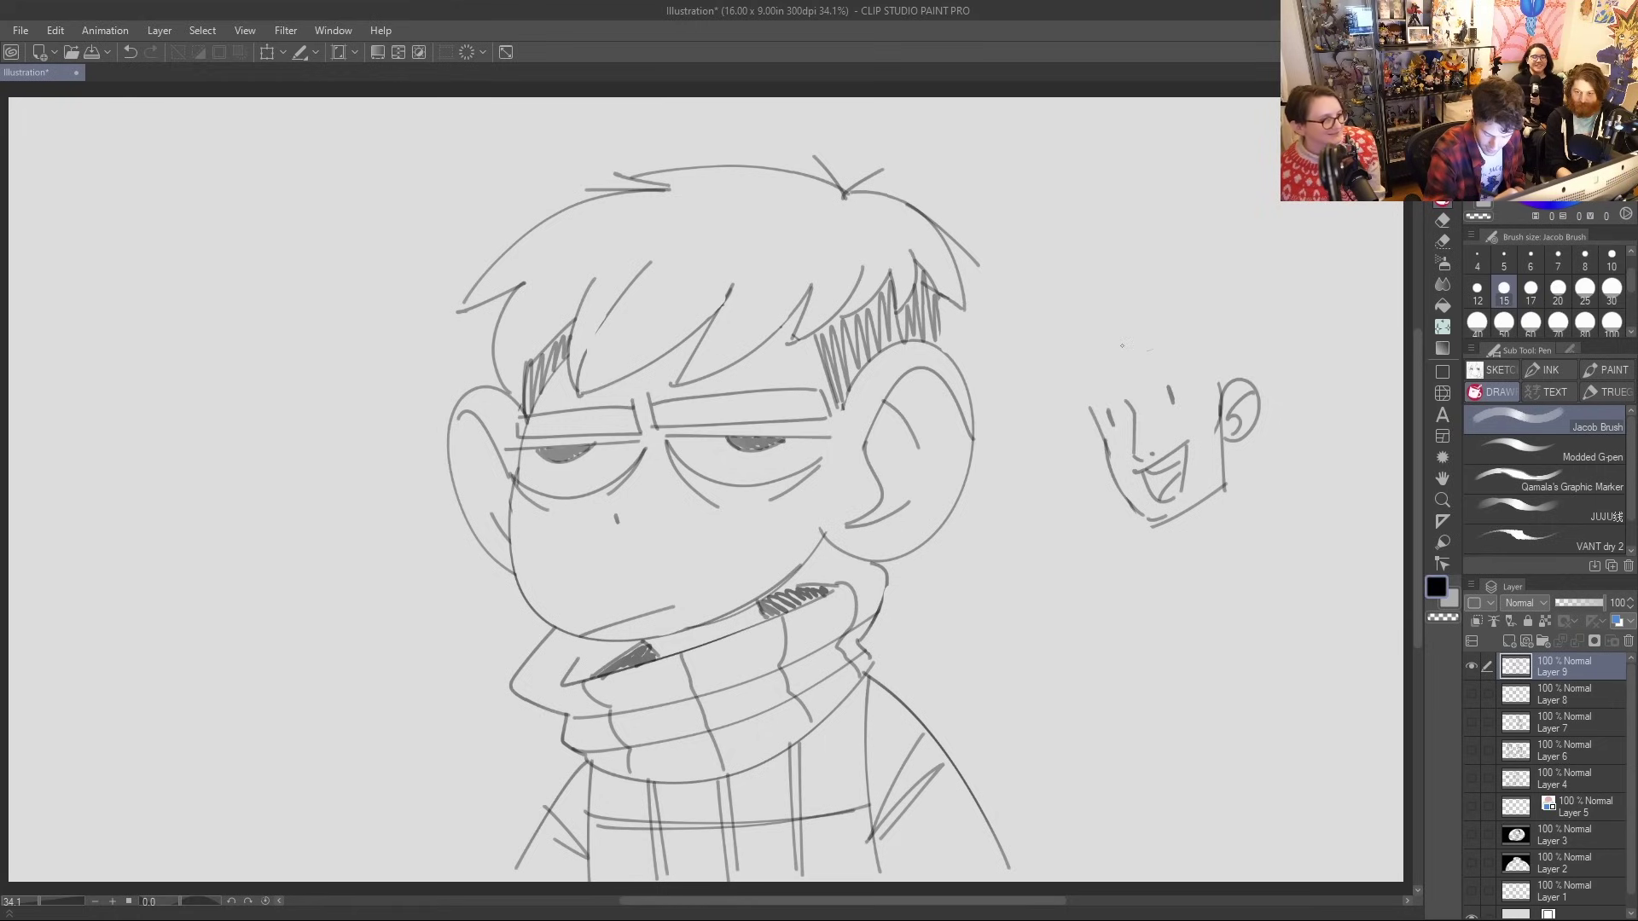
left_click_drag(1096, 423, 1086, 378)
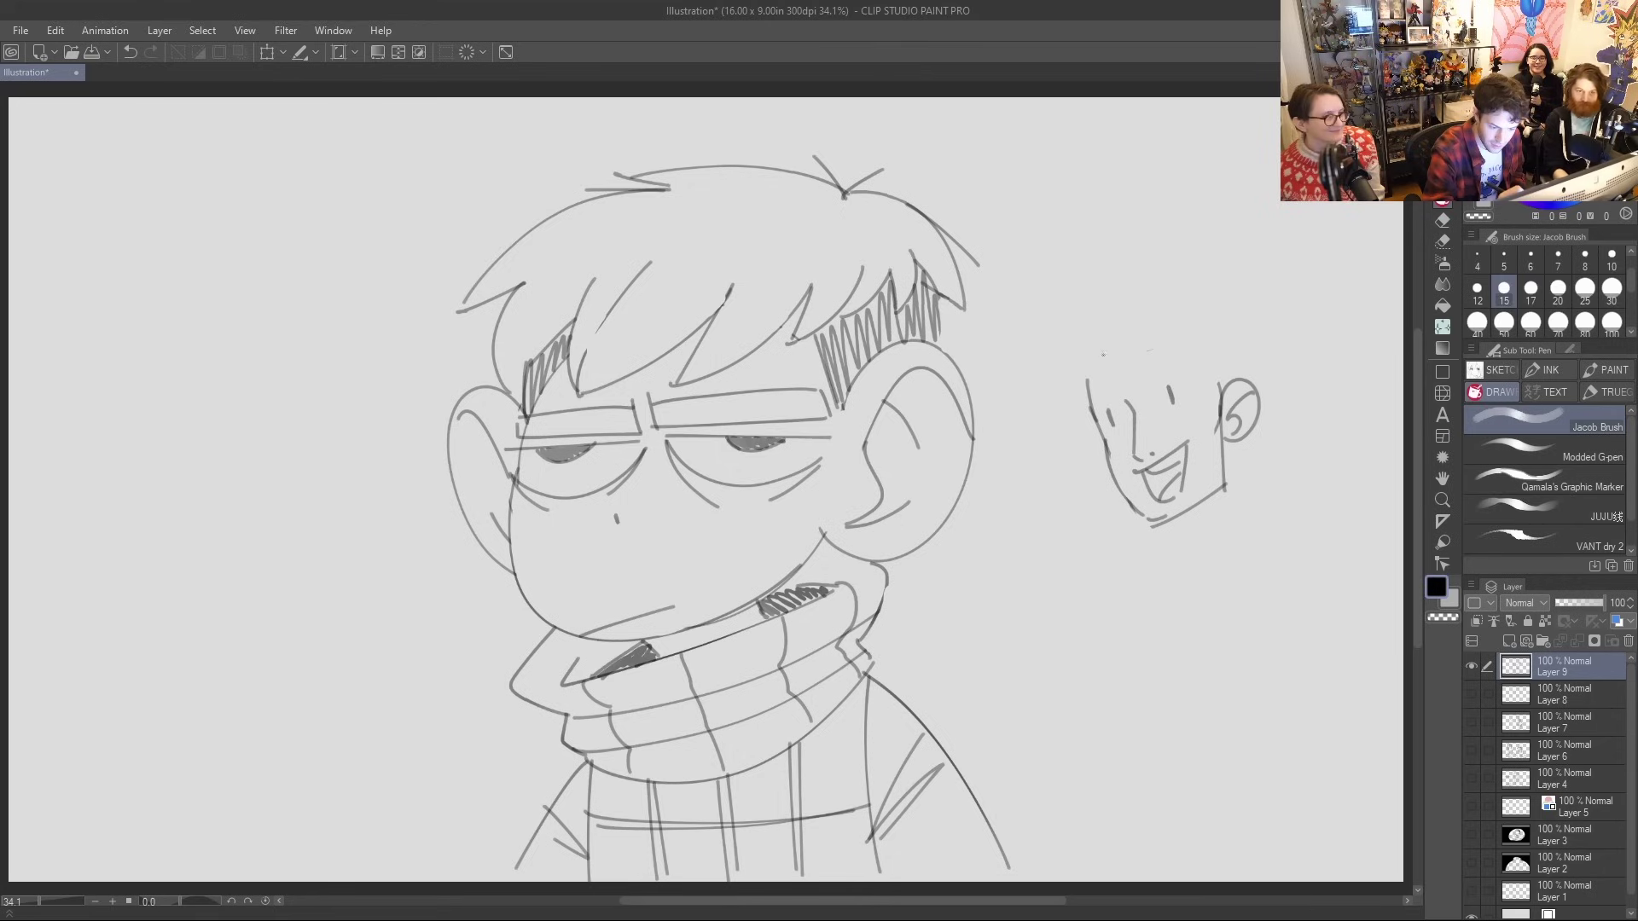
Sketch the back of the neck, the throat and an angular collar beneath the small head
left_click_drag(1220, 440, 1256, 473)
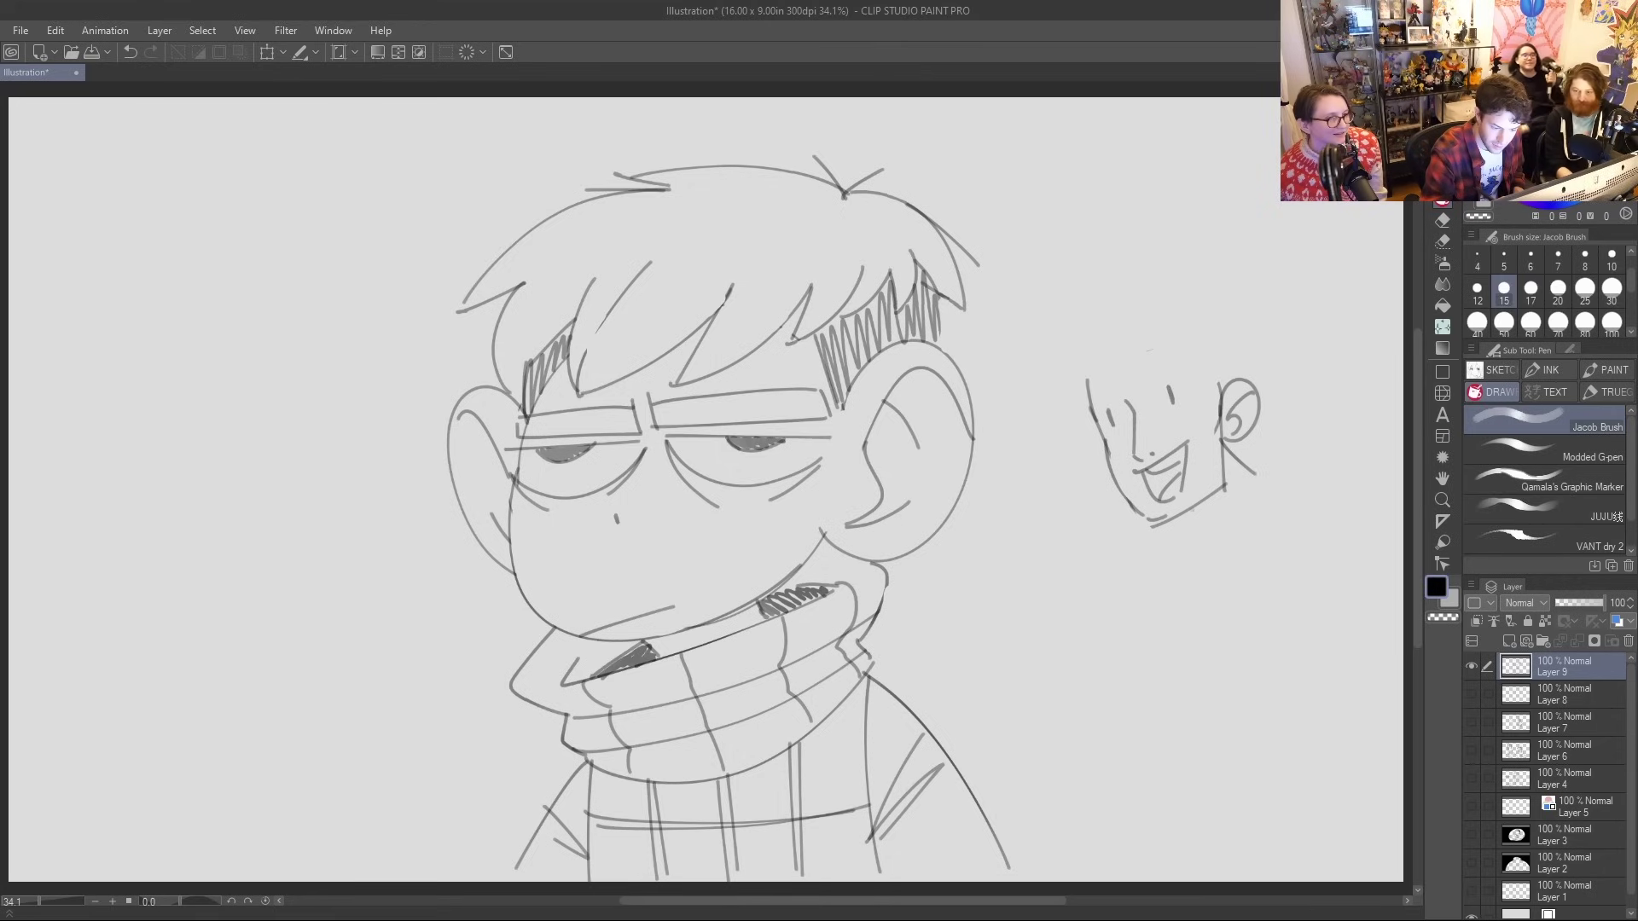
left_click_drag(1177, 518, 1196, 537)
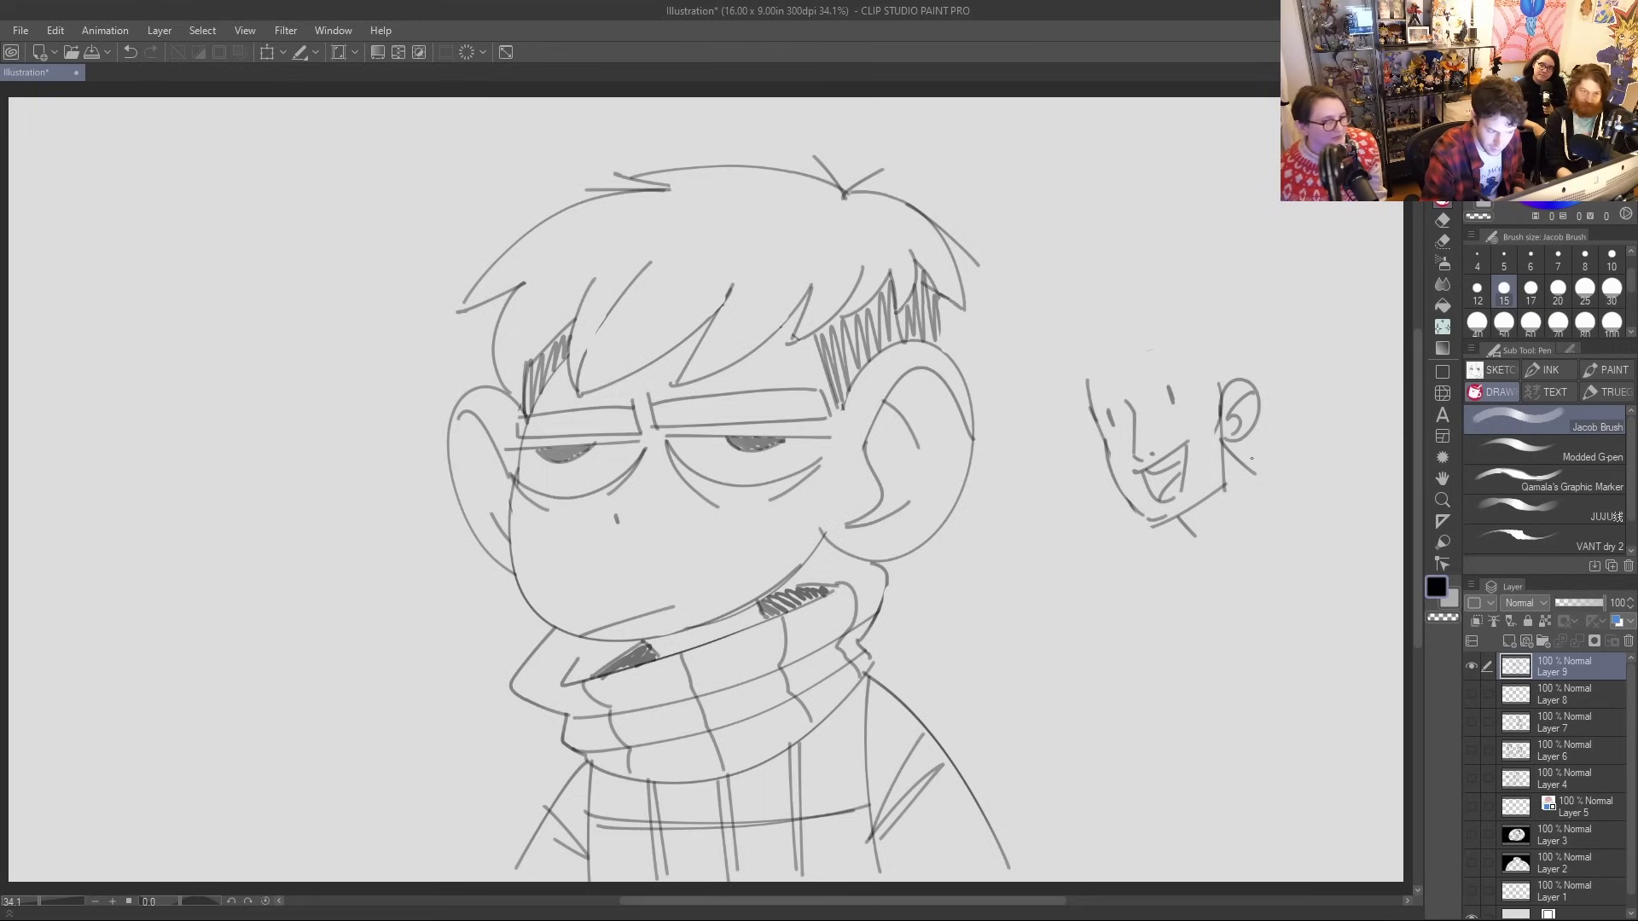
mouse_move(1249, 462)
left_mouse_down()
mouse_move(1200, 494)
mouse_move(1206, 518)
mouse_move(1171, 536)
left_mouse_up()
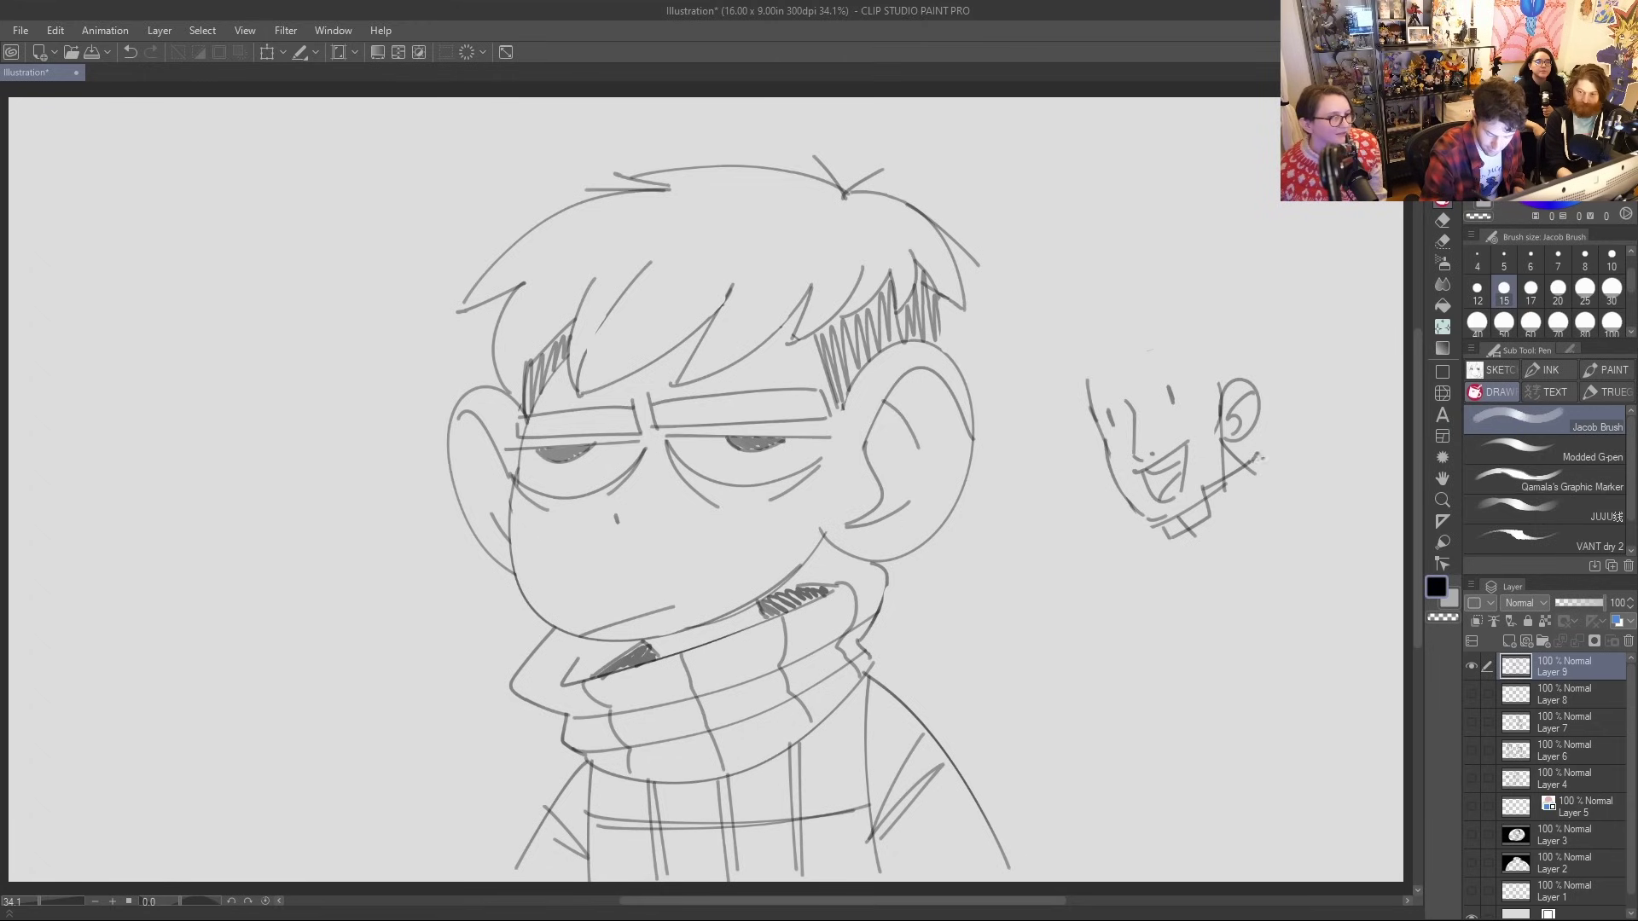
left_click_drag(1255, 455, 1280, 480)
Delete the small head sketch beside the portrait using rectangular selections, clear the selection and return to the Jacob Brush
key("m")
mouse_move(1222, 574)
left_mouse_down()
mouse_move(1093, 571)
mouse_move(1030, 297)
left_mouse_up()
key("Delete")
left_click_drag(1301, 307, 1180, 568)
key("Delete")
left_click(1092, 595)
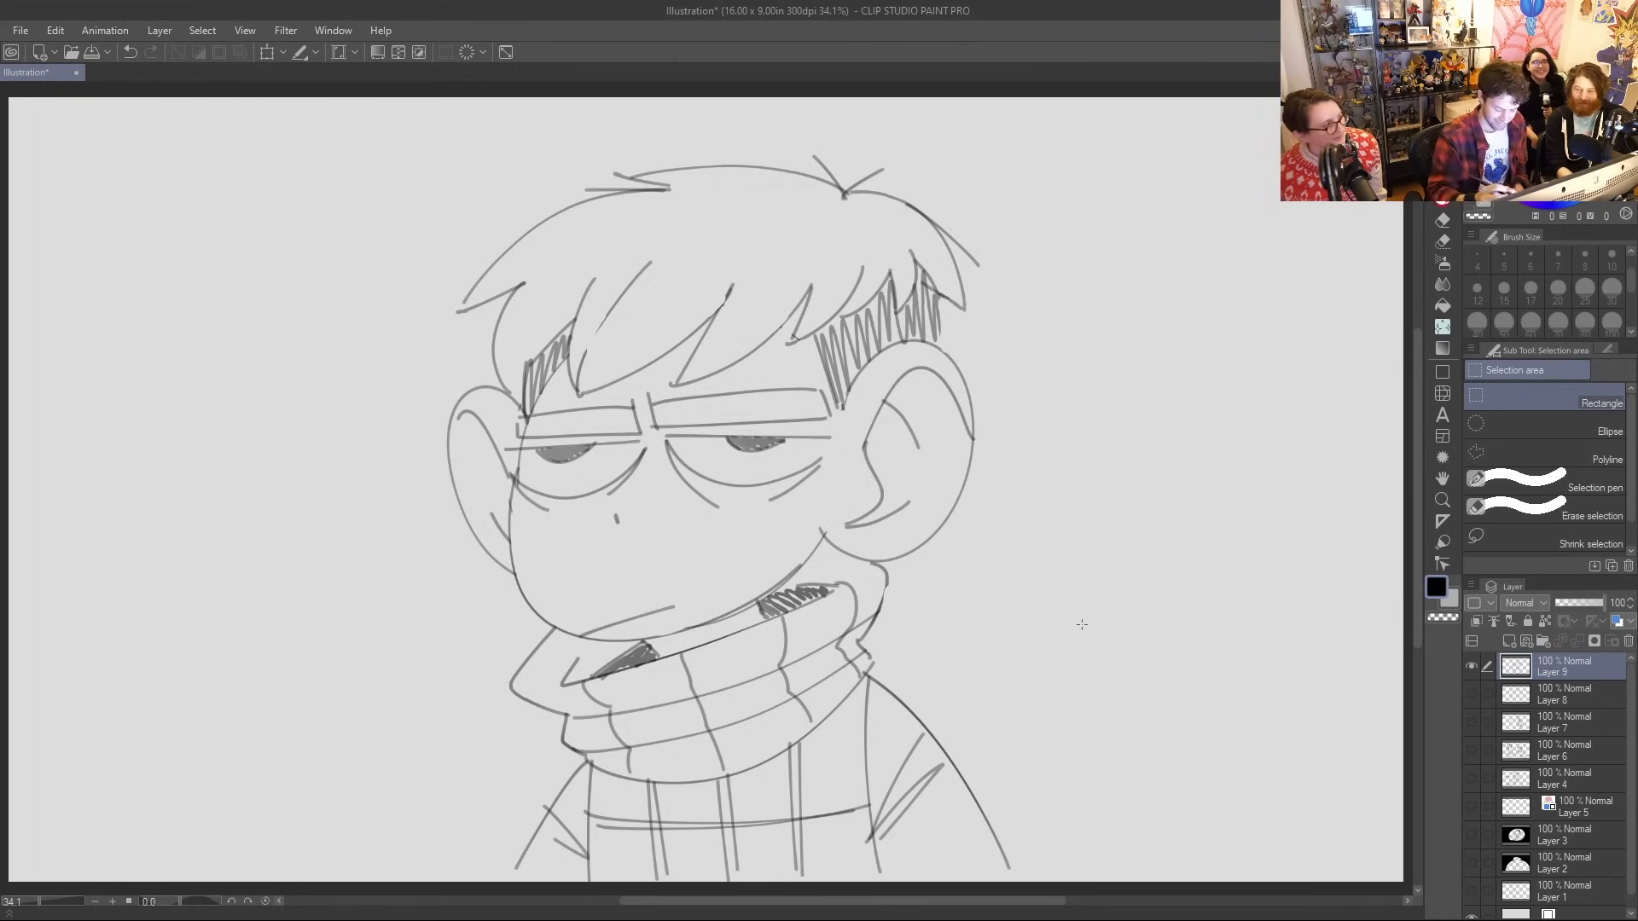
key("p")
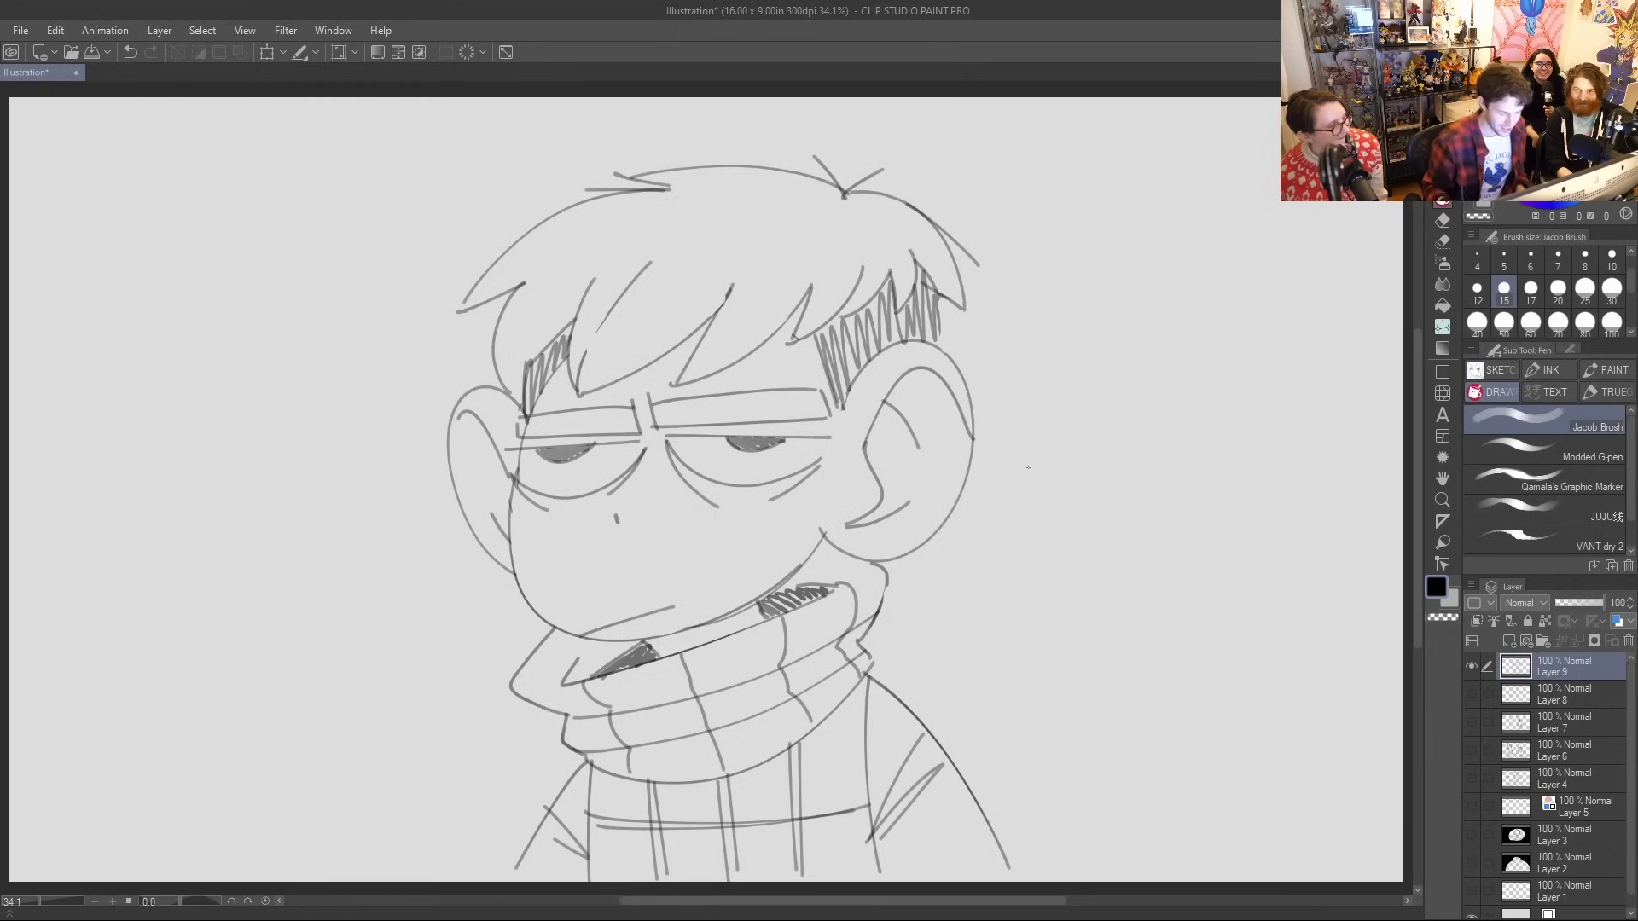
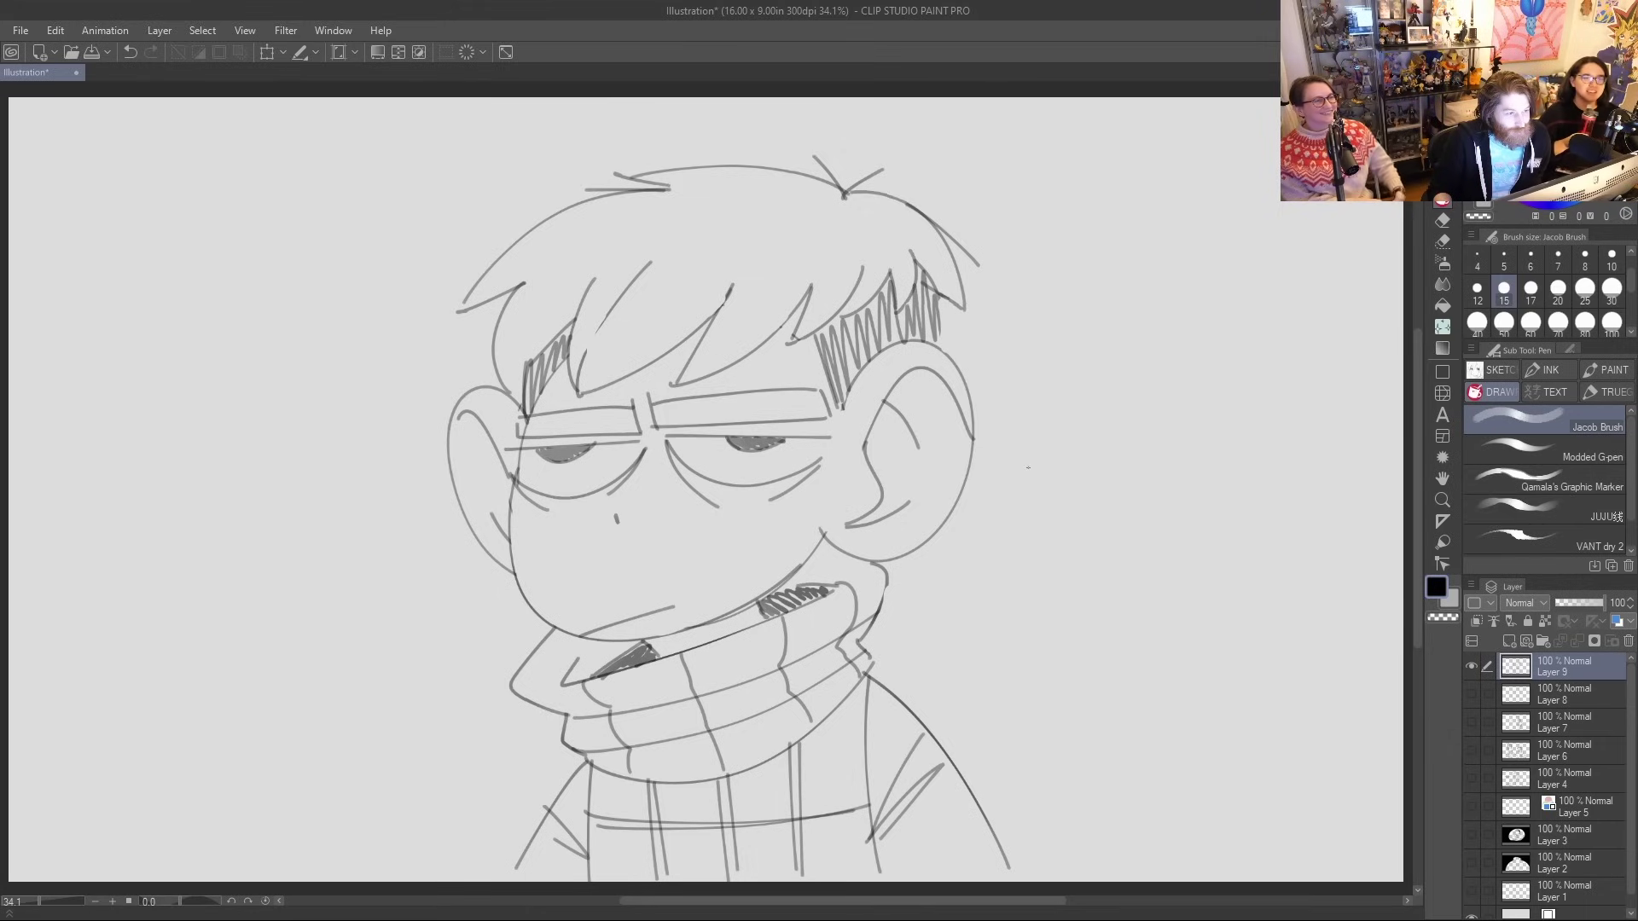
Hide the portrait on Layer 9 and add a new empty layer above it
left_click(1472, 667)
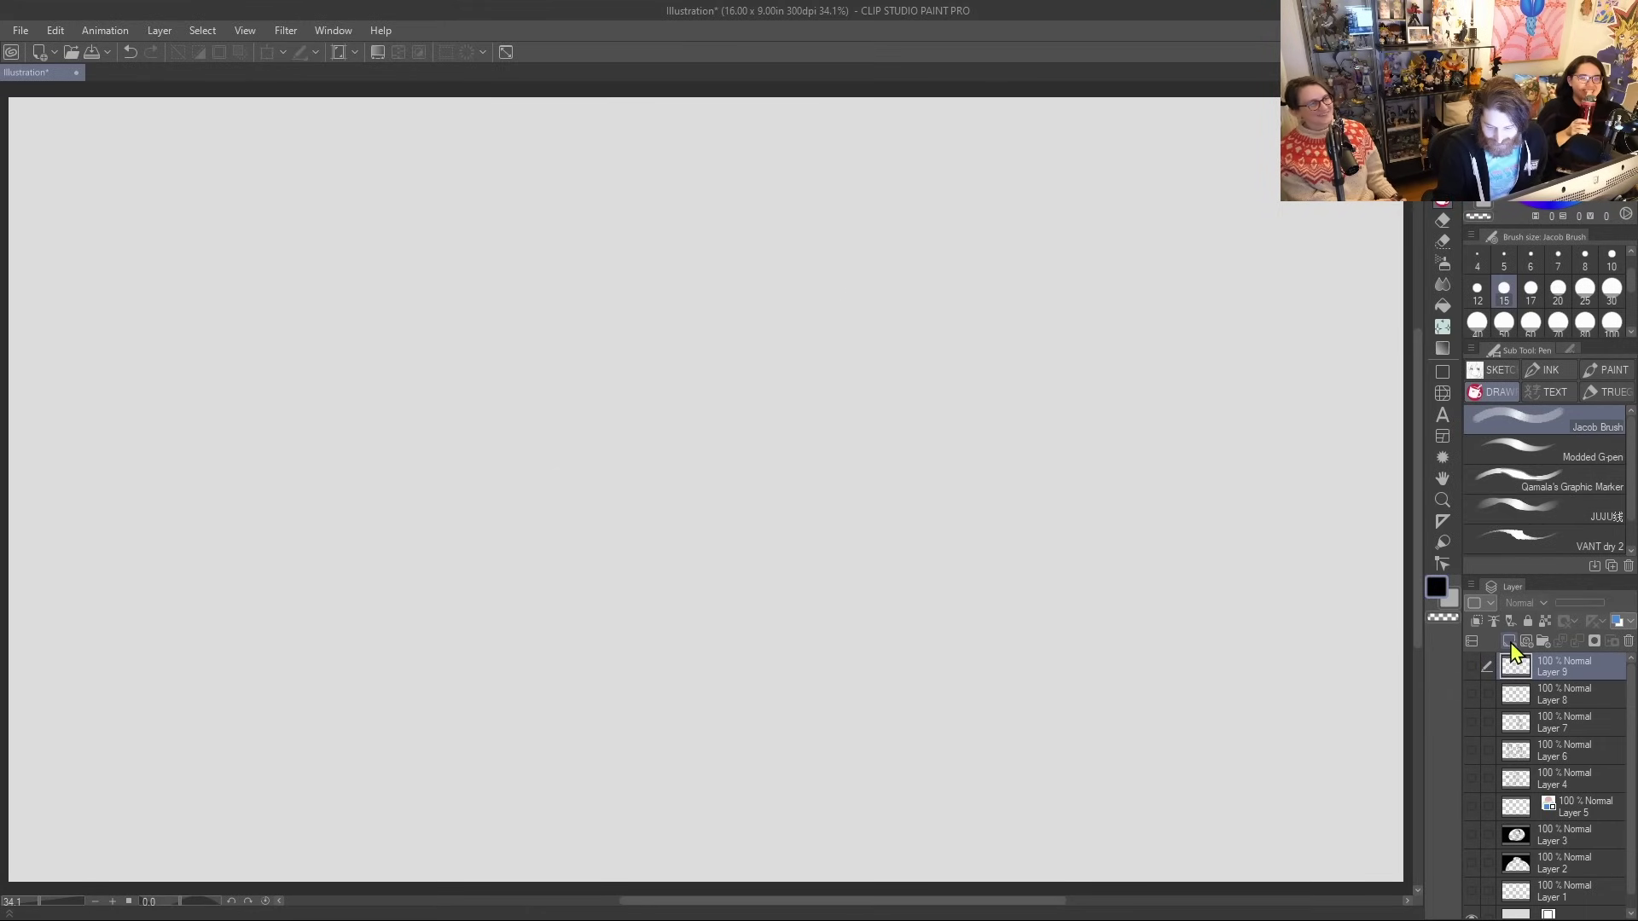
left_click(1508, 641)
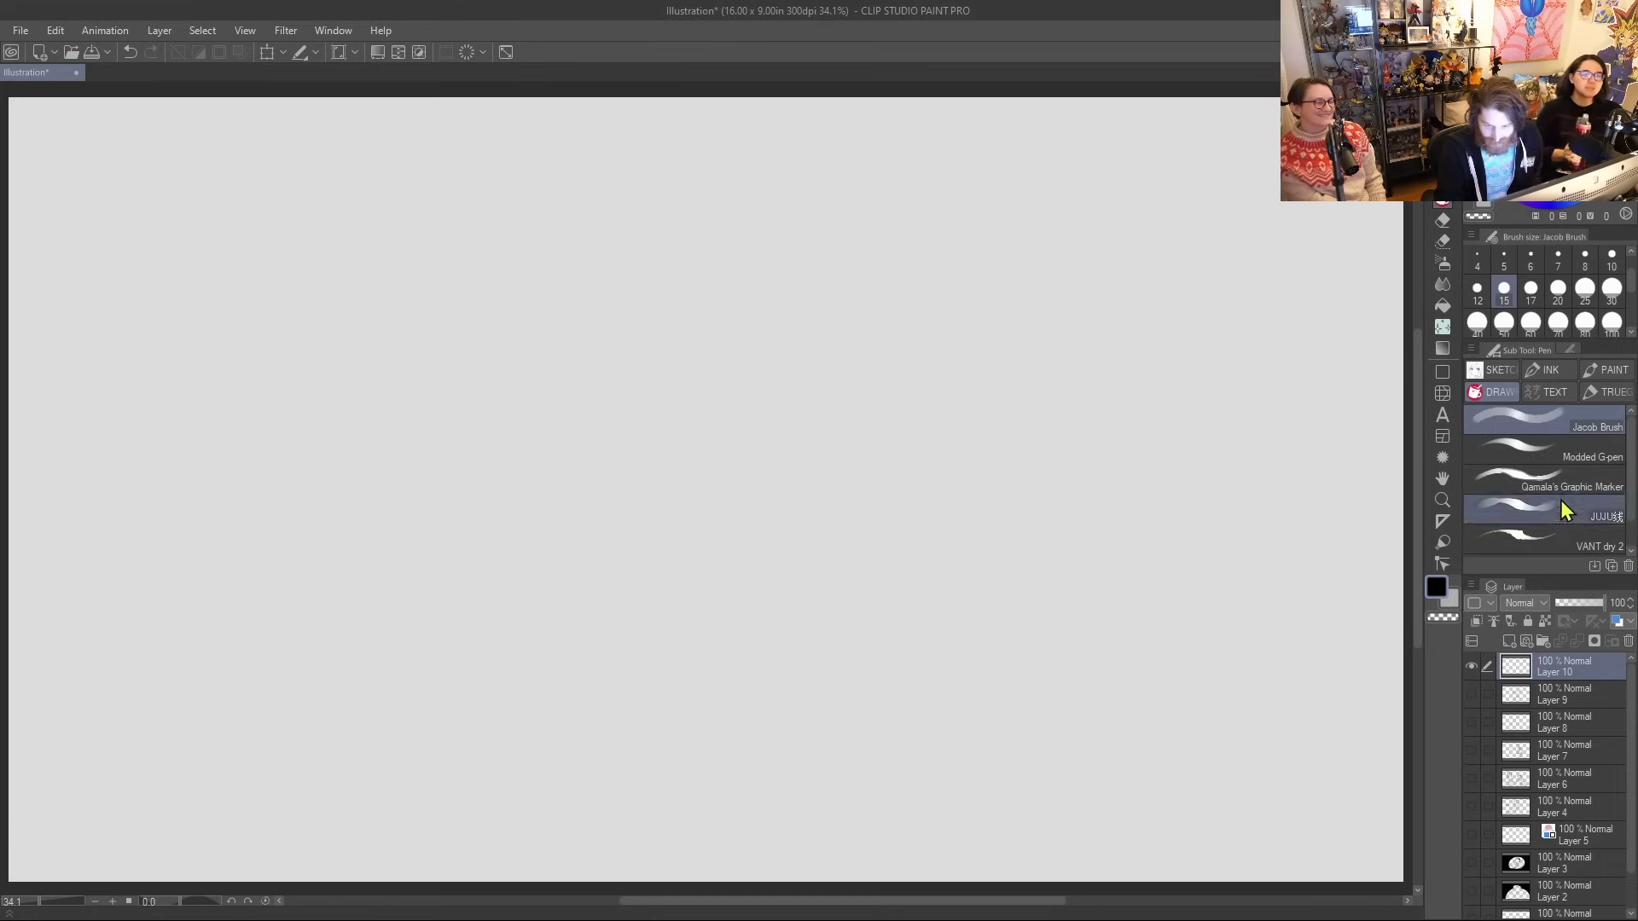
With the Modded G-pen, draw the front of a left-facing head: sloping forehead, nose with nostril, lips and long downturned mouth
left_click(1536, 451)
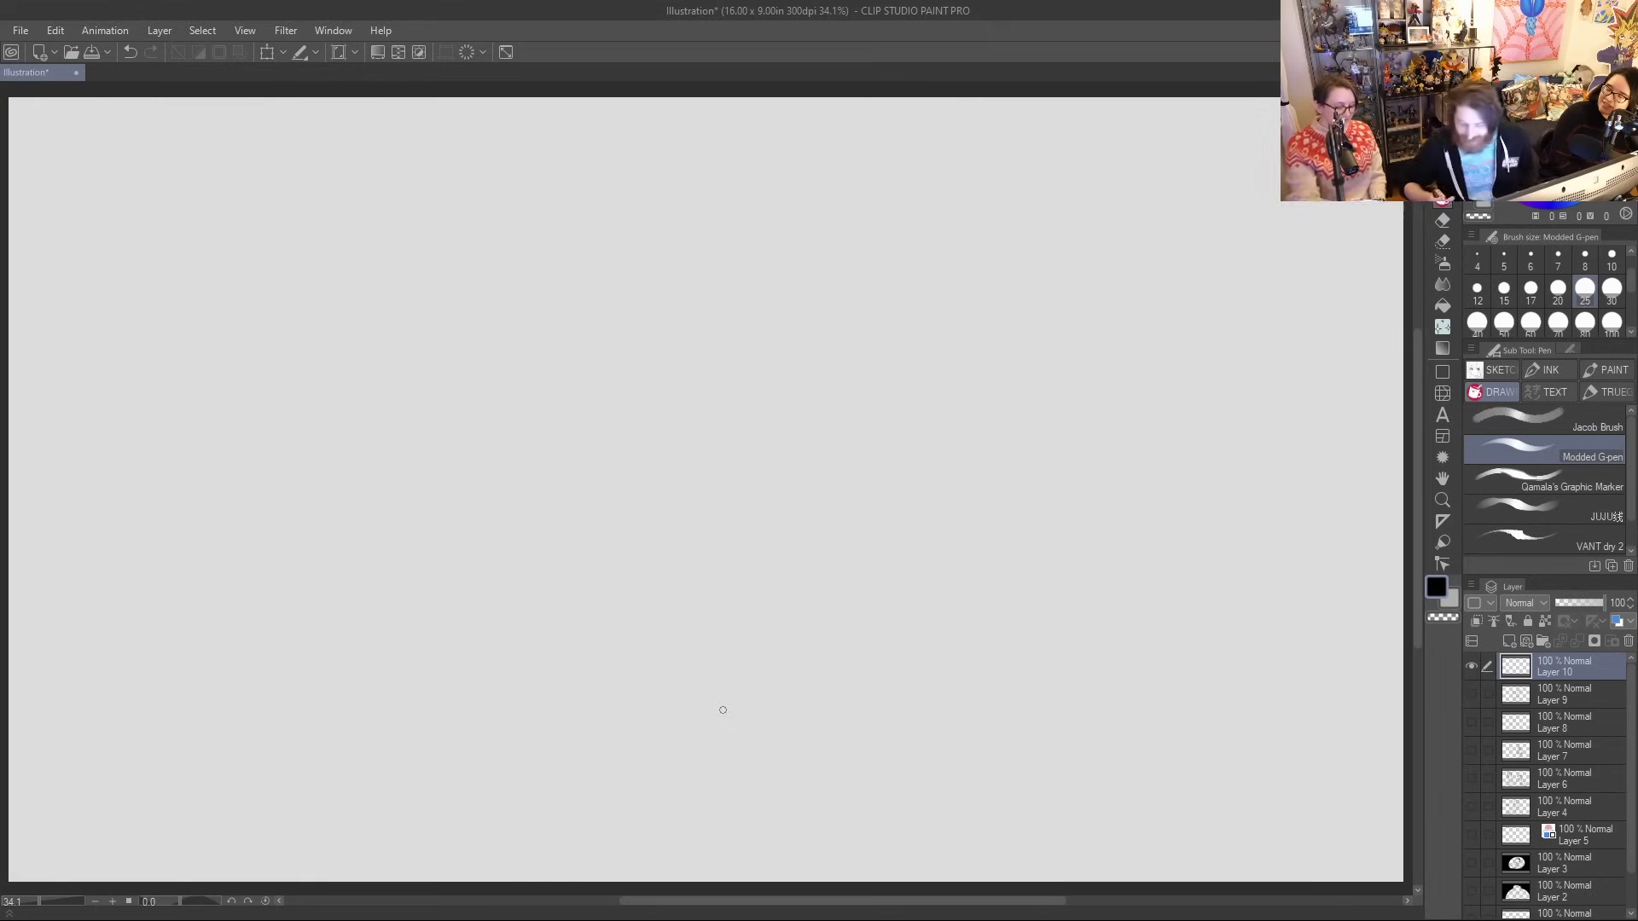
left_click_drag(512, 273, 523, 389)
left_click_drag(512, 275, 699, 200)
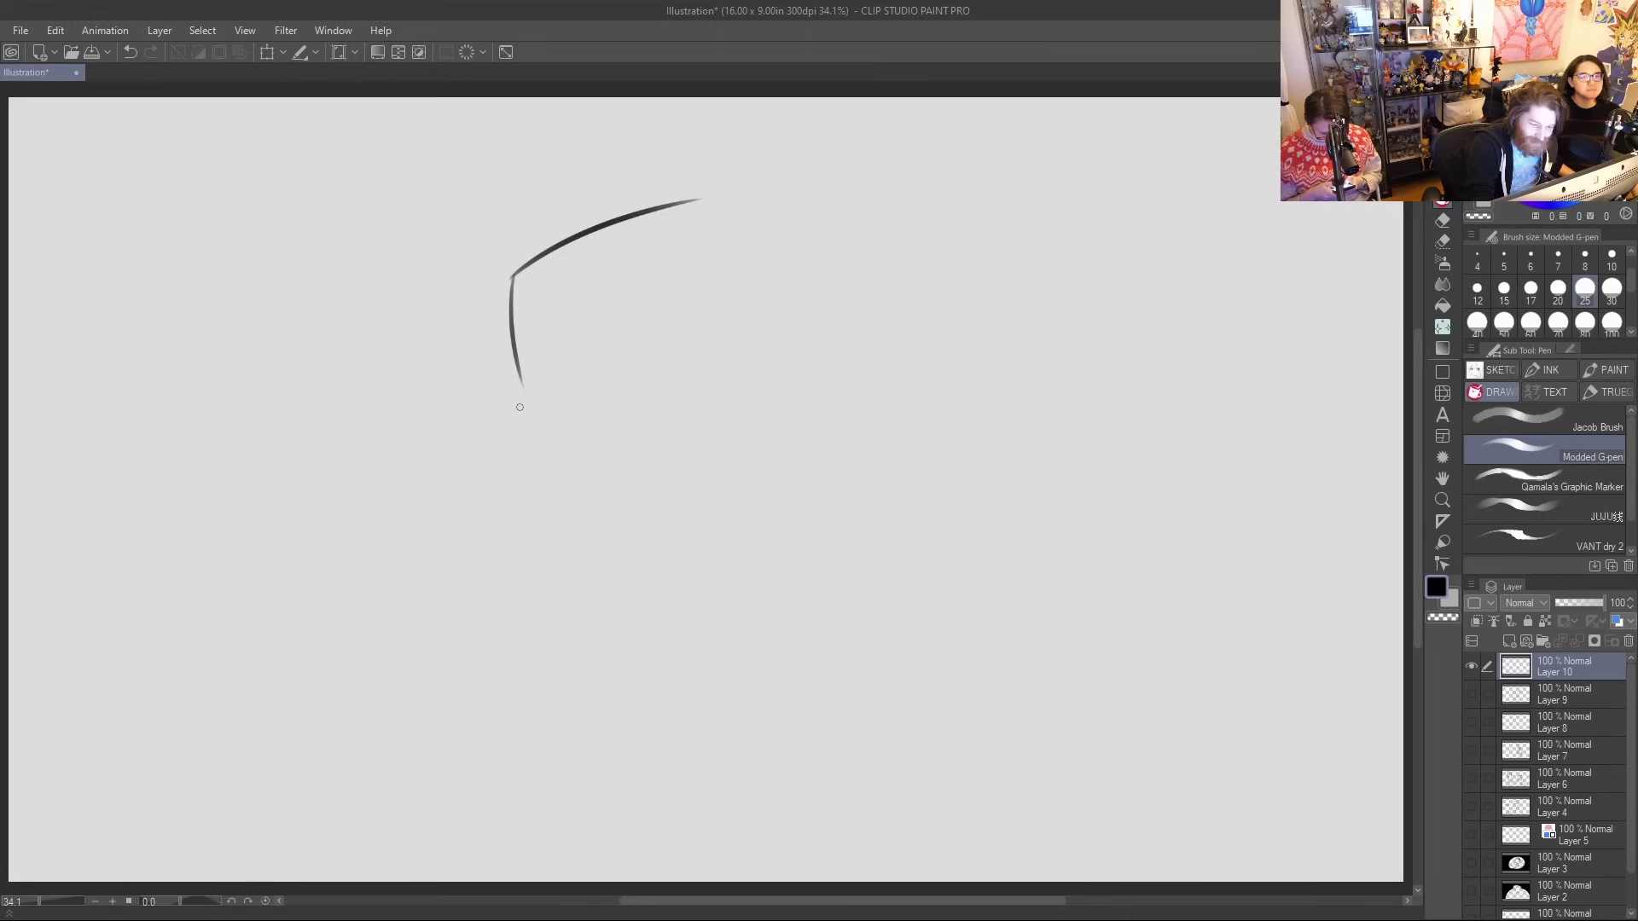
mouse_move(521, 404)
left_mouse_down()
mouse_move(810, 359)
mouse_move(754, 349)
mouse_move(802, 364)
left_mouse_up()
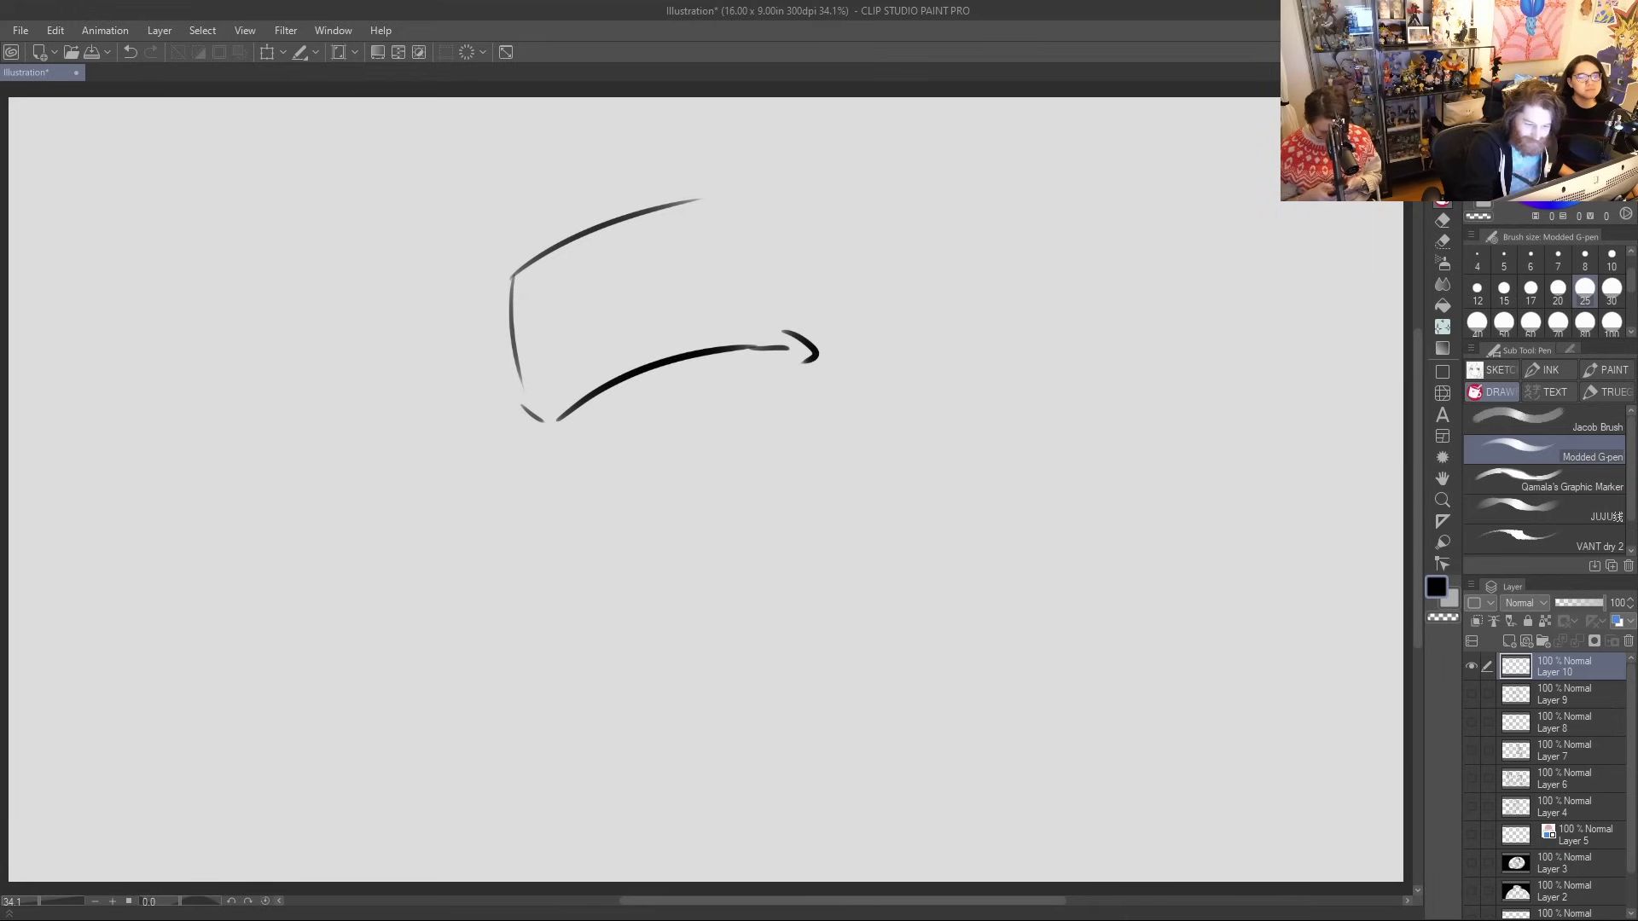
left_click_drag(515, 394, 519, 418)
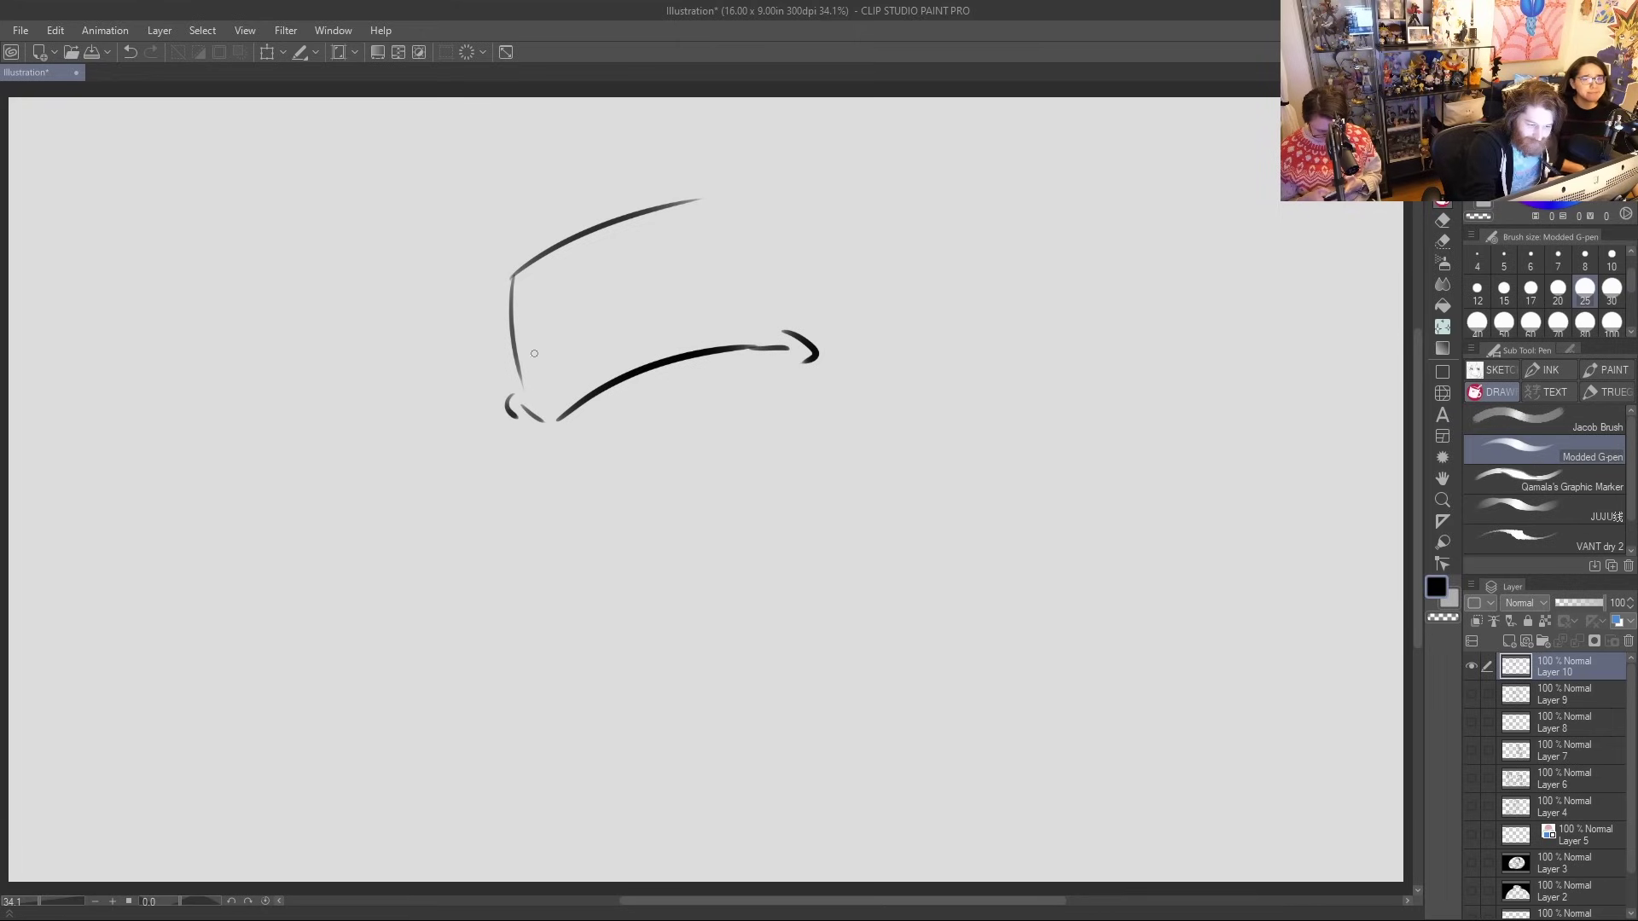
mouse_move(512, 284)
left_mouse_down()
mouse_move(506, 360)
mouse_move(535, 389)
mouse_move(589, 367)
left_mouse_up()
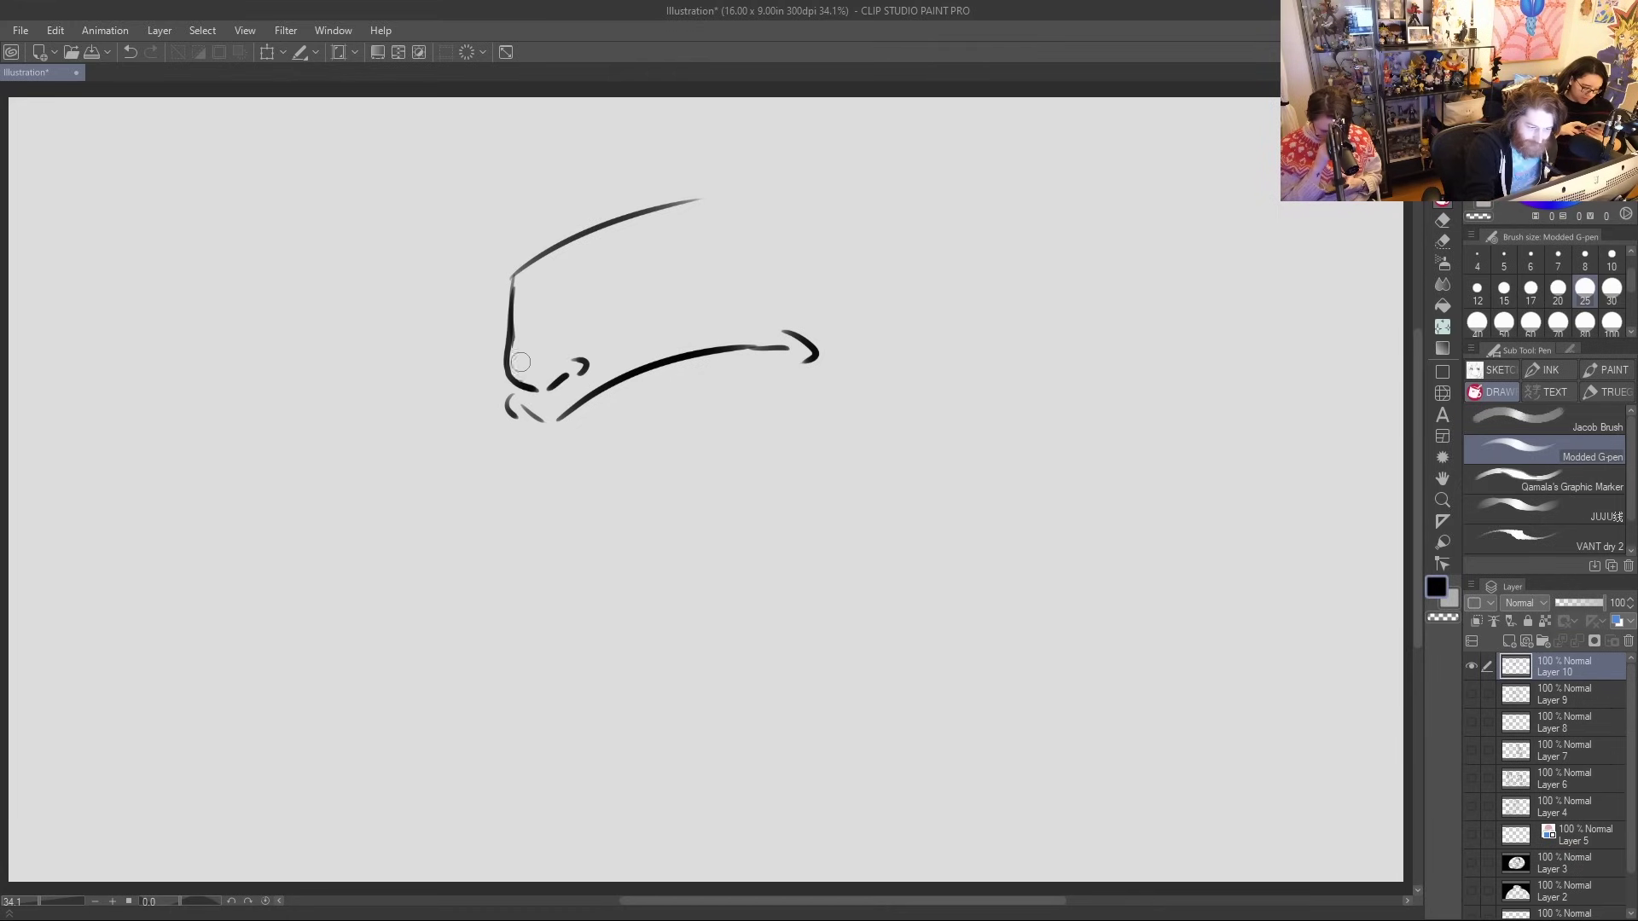
mouse_move(539, 420)
left_mouse_down()
mouse_move(574, 408)
mouse_move(549, 416)
mouse_move(550, 450)
mouse_move(614, 490)
left_mouse_up()
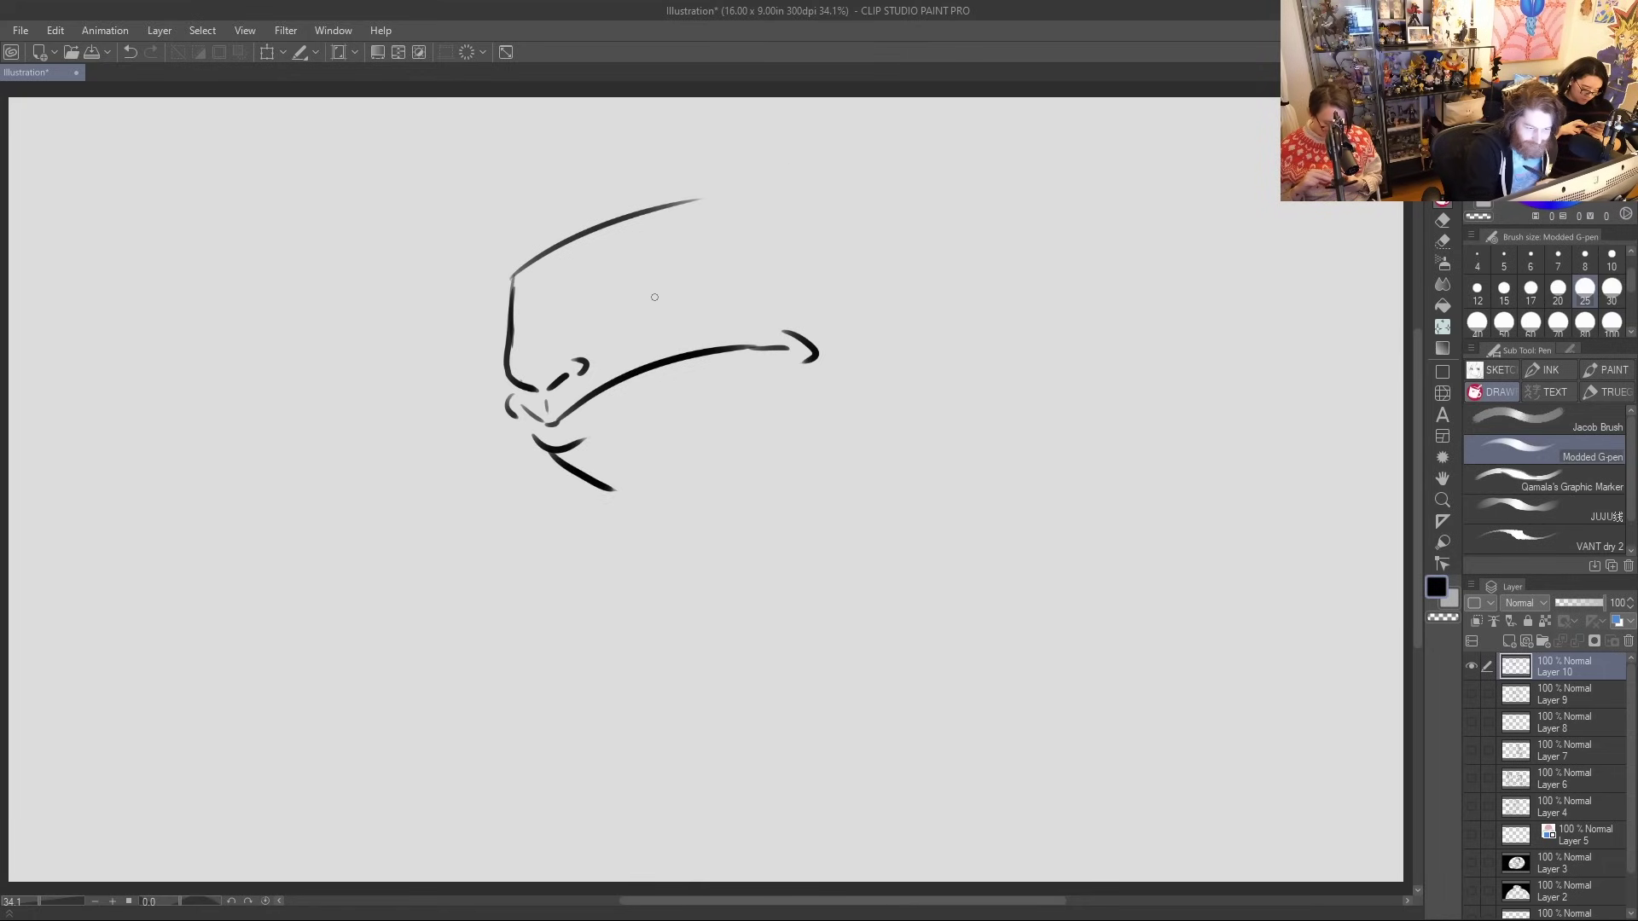
Draw a narrow half-closed near eye and a small far eye bulging at the bridge of the nose
mouse_move(627, 261)
left_mouse_down()
mouse_move(705, 251)
mouse_move(662, 274)
mouse_move(700, 265)
mouse_move(671, 284)
left_mouse_up()
left_click_drag(511, 298, 518, 272)
key("ctrl+z")
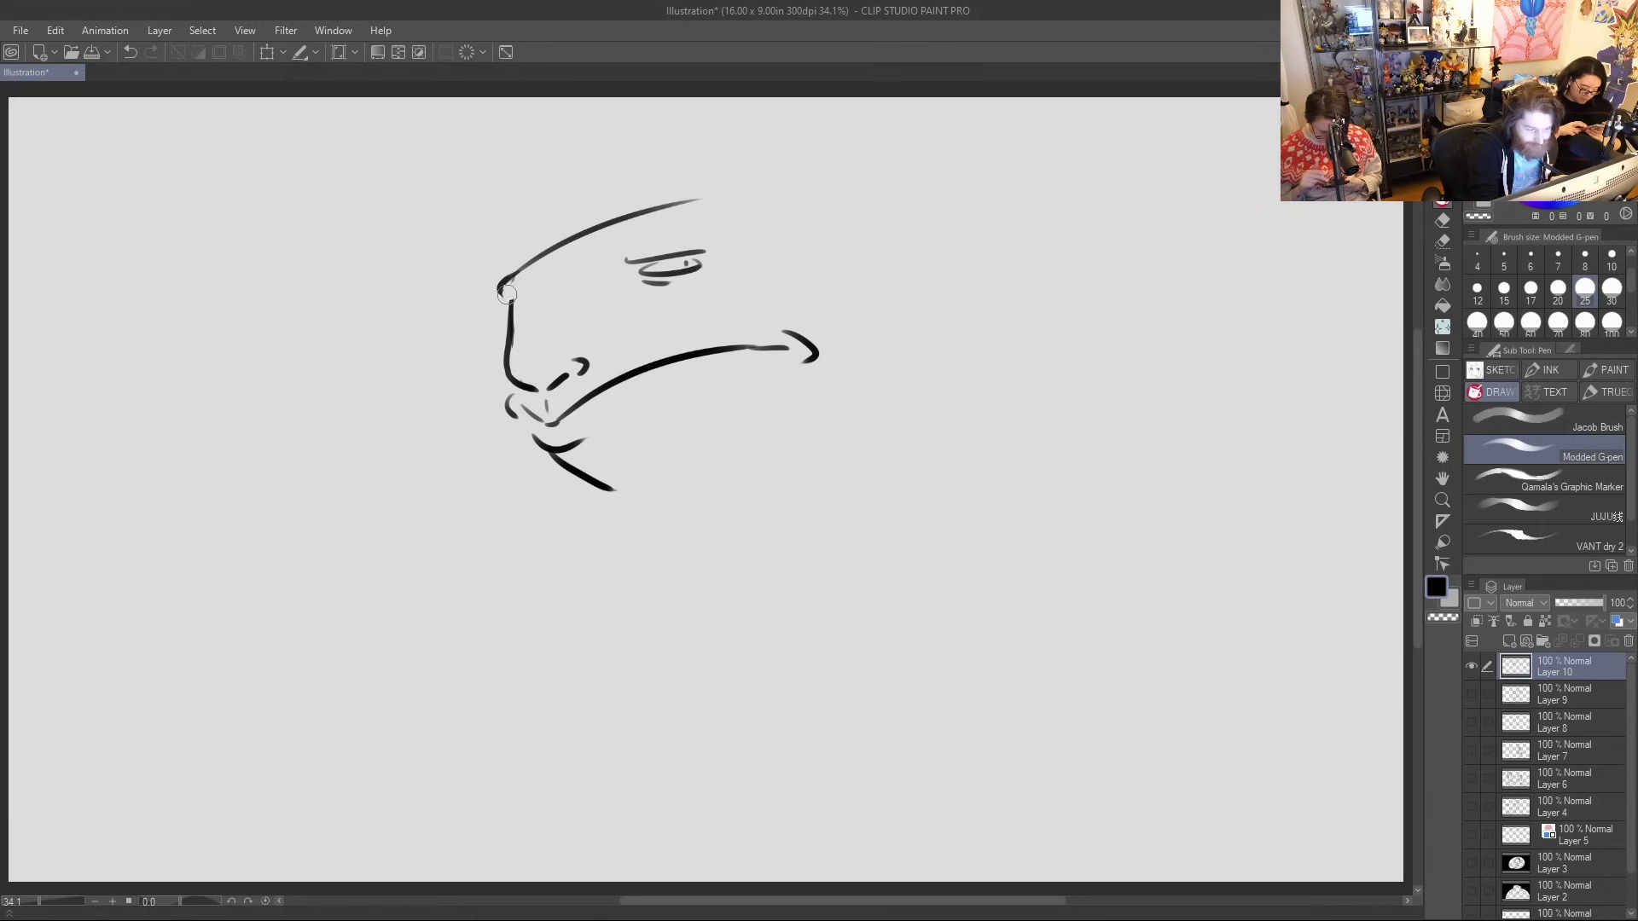
mouse_move(510, 300)
left_mouse_down()
mouse_move(563, 257)
mouse_move(513, 305)
left_mouse_up()
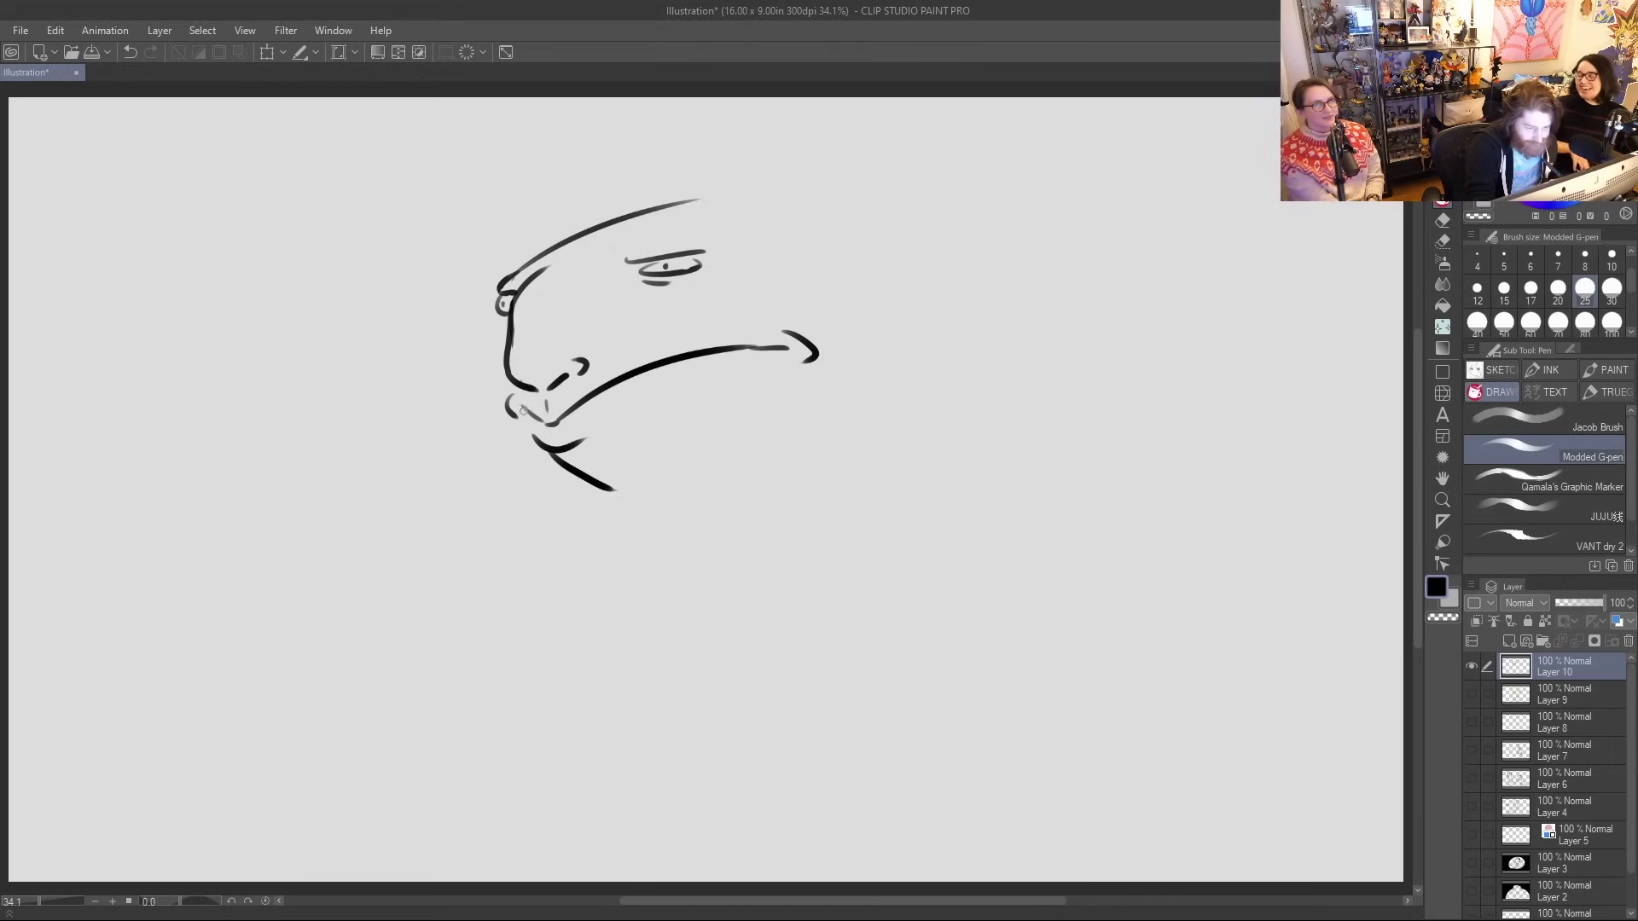
Reinforce the lower lip contour and extend the chin line downward with a small chin crease
left_click_drag(515, 420, 546, 448)
mouse_move(637, 491)
left_mouse_down()
mouse_move(658, 478)
mouse_move(622, 512)
mouse_move(650, 525)
left_mouse_up()
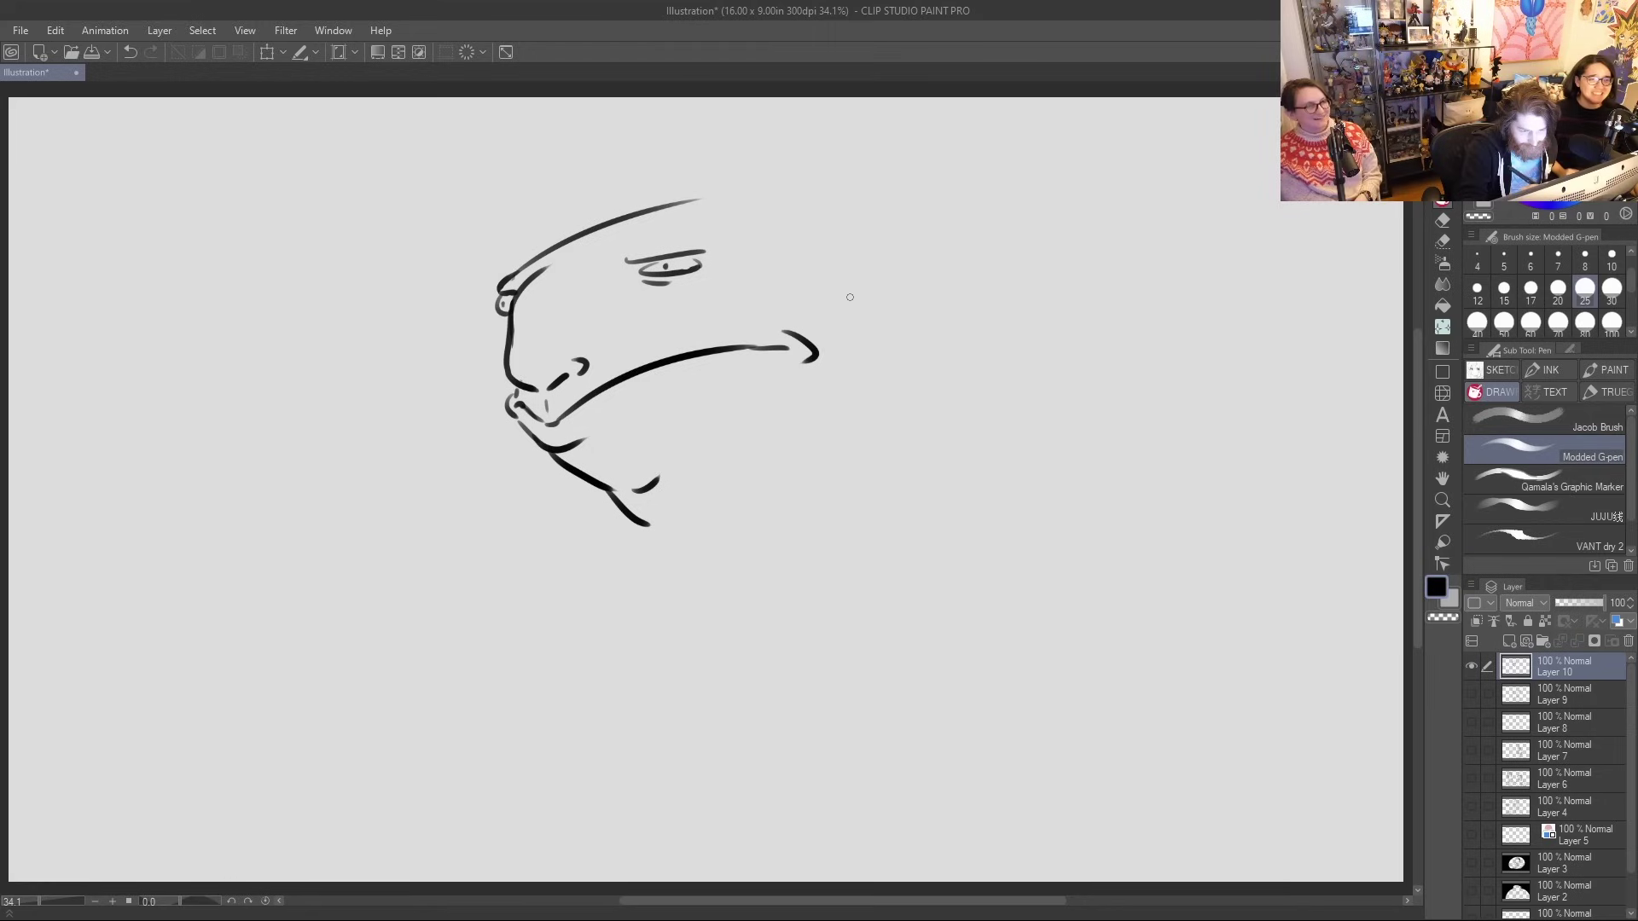
Draw the round ear and continue the head's outline with the crown, nape, sweeping jawline and thick neck
left_click_drag(831, 281, 854, 300)
mouse_move(732, 198)
left_mouse_down()
mouse_move(780, 197)
mouse_move(834, 228)
left_mouse_up()
left_click_drag(881, 307, 904, 331)
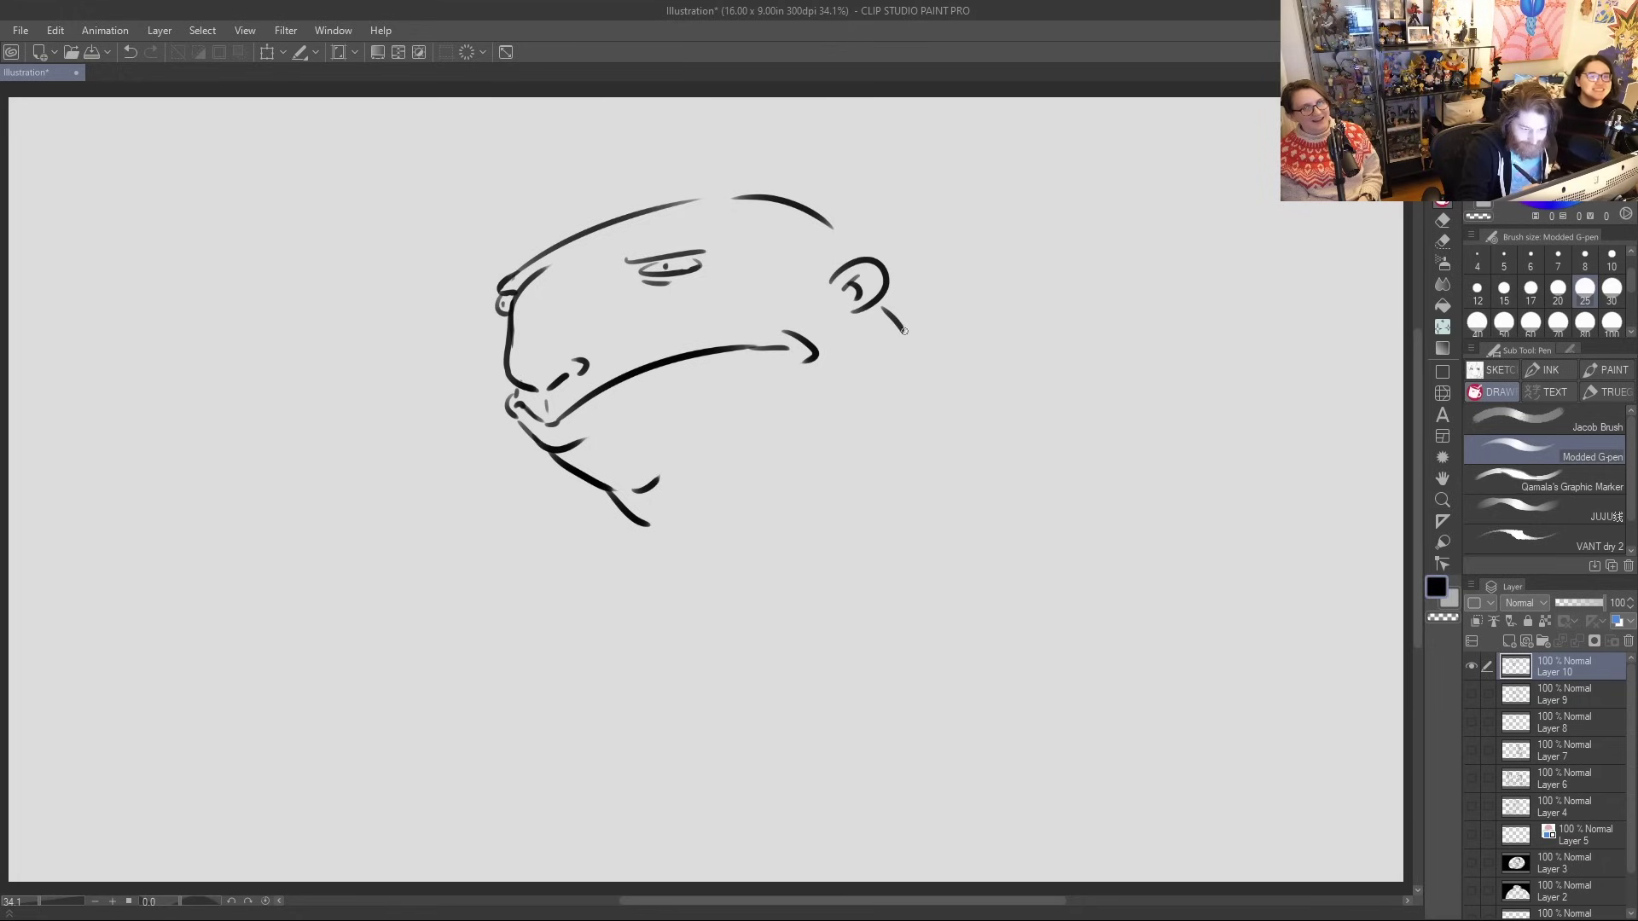
left_click_drag(703, 538, 887, 361)
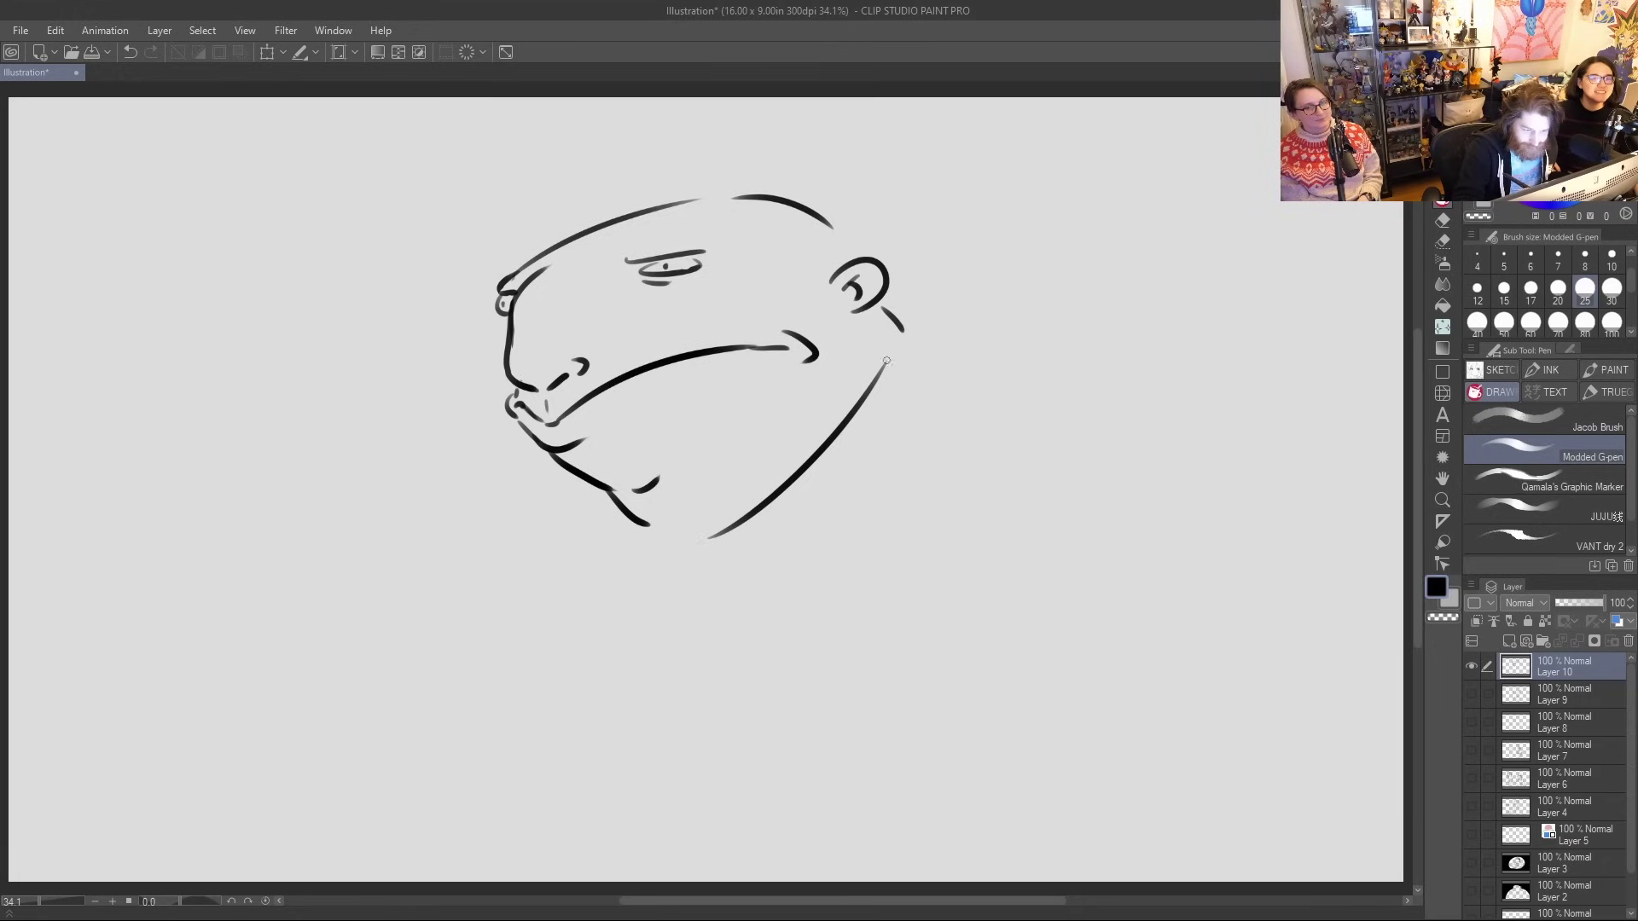
mouse_move(646, 533)
left_mouse_down()
mouse_move(687, 565)
mouse_move(725, 529)
mouse_move(798, 556)
mouse_move(919, 396)
left_mouse_up()
Add thin crease lines below the mouth corner, on the cheek above the mouth and beside the near eye
left_click_drag(765, 388, 805, 362)
left_click_drag(696, 316, 762, 323)
left_click_drag(617, 249, 619, 260)
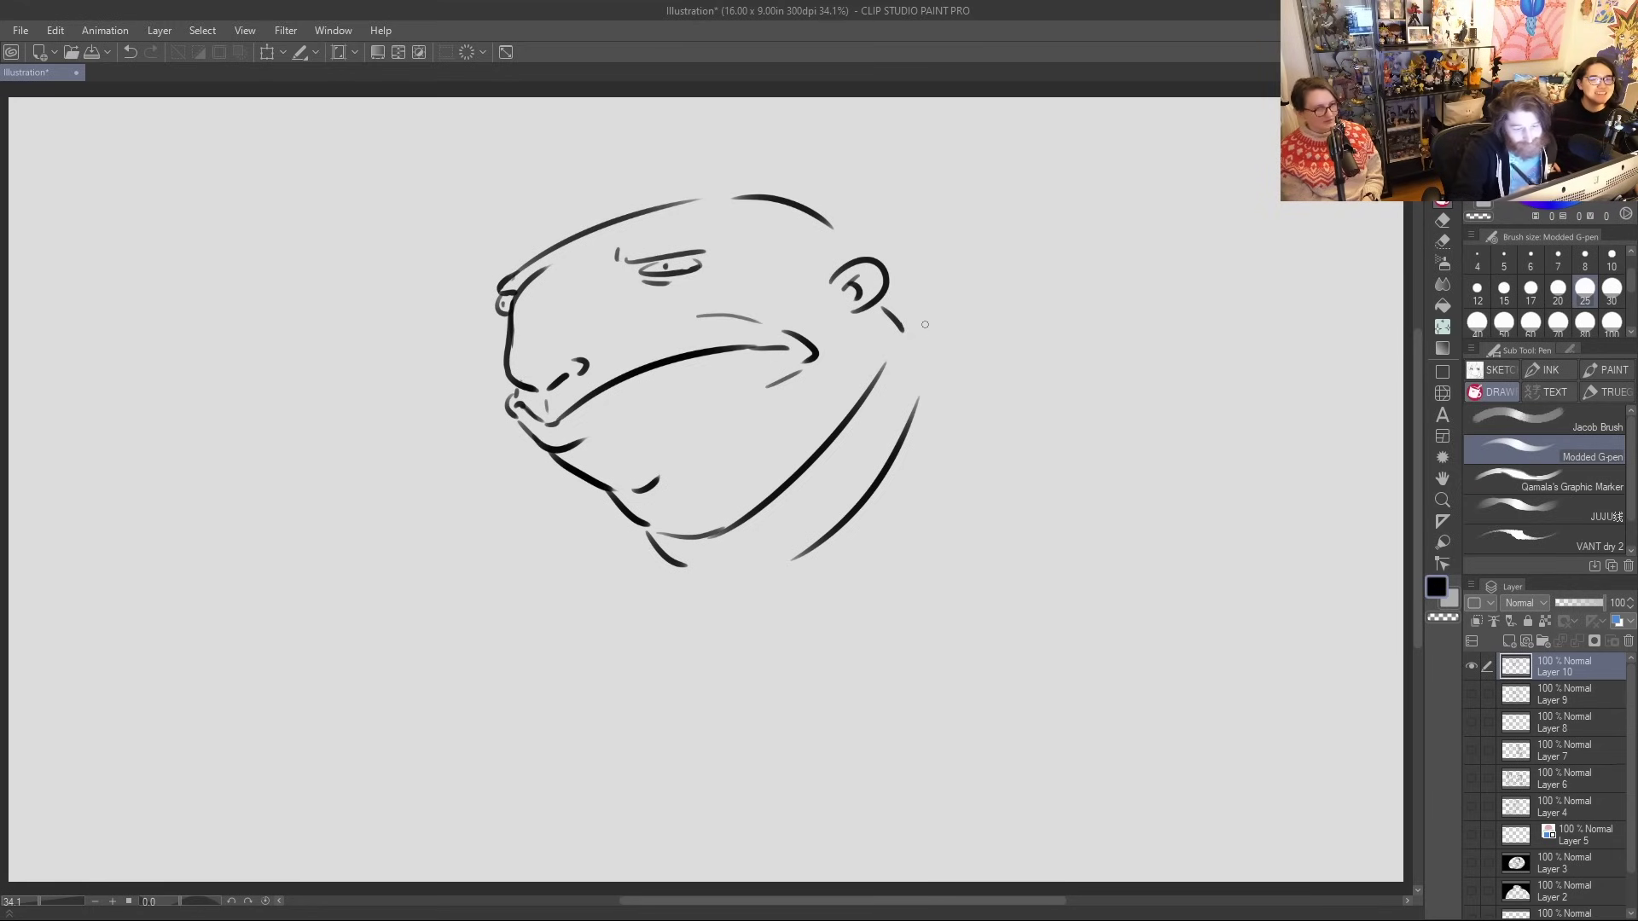
Draw the sloping upper back and two short bent arms with stubby-fingered hands held beneath the chin
left_click_drag(903, 321, 1154, 470)
mouse_move(897, 509)
left_mouse_down()
mouse_move(790, 590)
mouse_move(695, 623)
mouse_move(691, 659)
mouse_move(725, 667)
mouse_move(737, 646)
mouse_move(796, 638)
mouse_move(755, 640)
mouse_move(824, 650)
mouse_move(975, 570)
left_mouse_up()
mouse_move(595, 600)
left_mouse_down()
mouse_move(634, 581)
mouse_move(659, 614)
mouse_move(613, 638)
mouse_move(618, 620)
mouse_move(636, 636)
mouse_move(663, 628)
left_mouse_up()
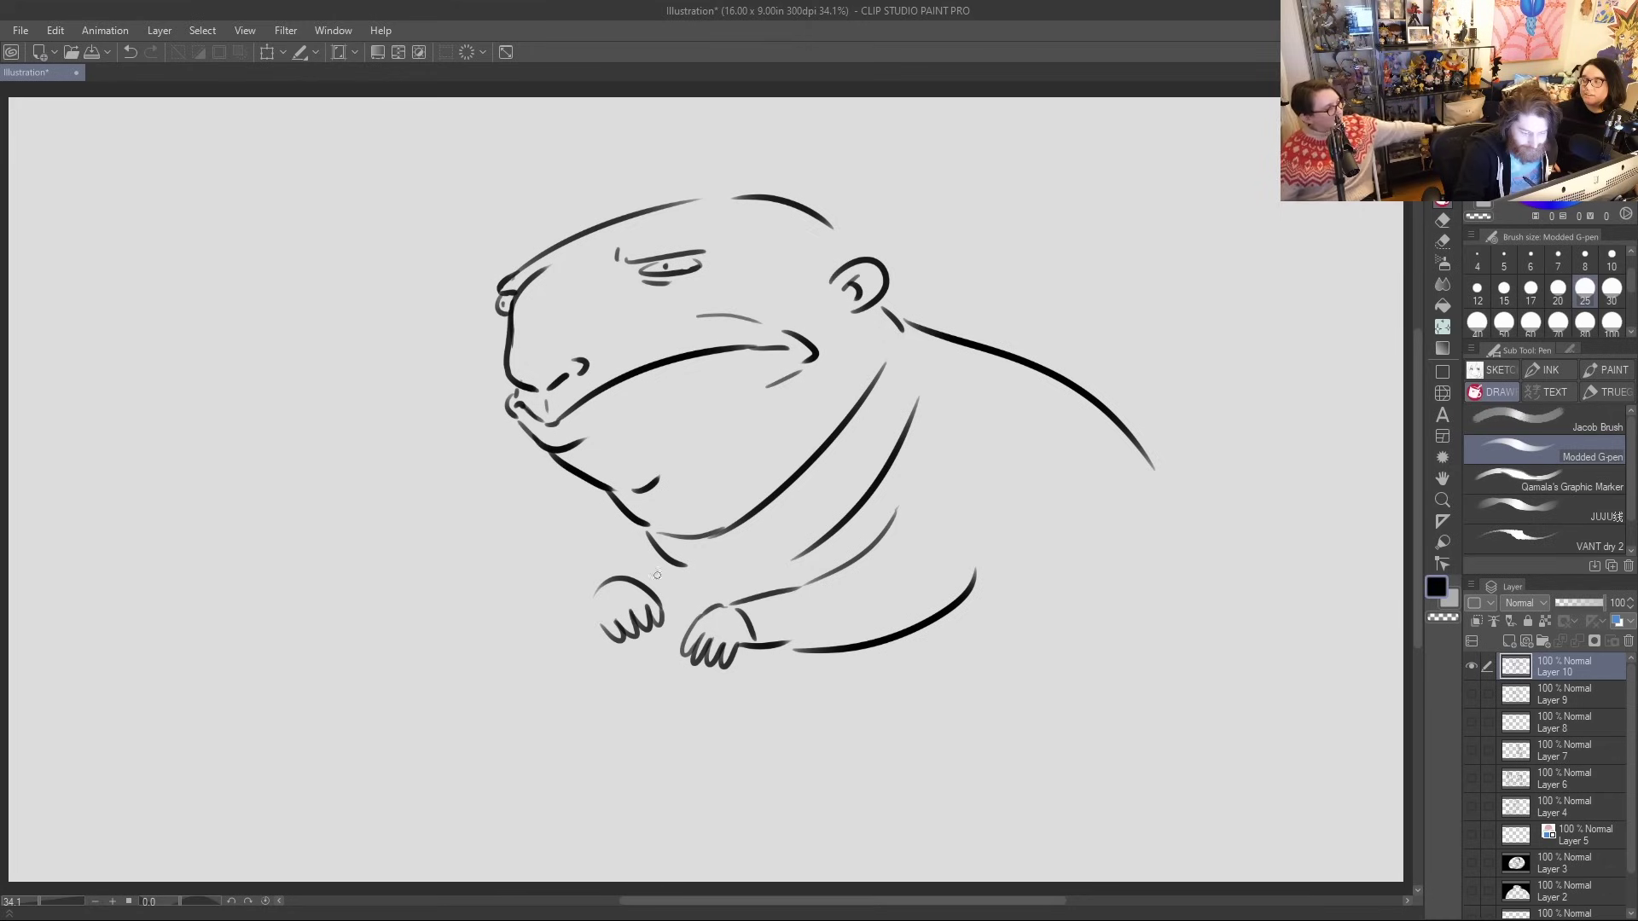
mouse_move(635, 539)
left_mouse_down()
mouse_move(607, 556)
mouse_move(627, 653)
left_mouse_up()
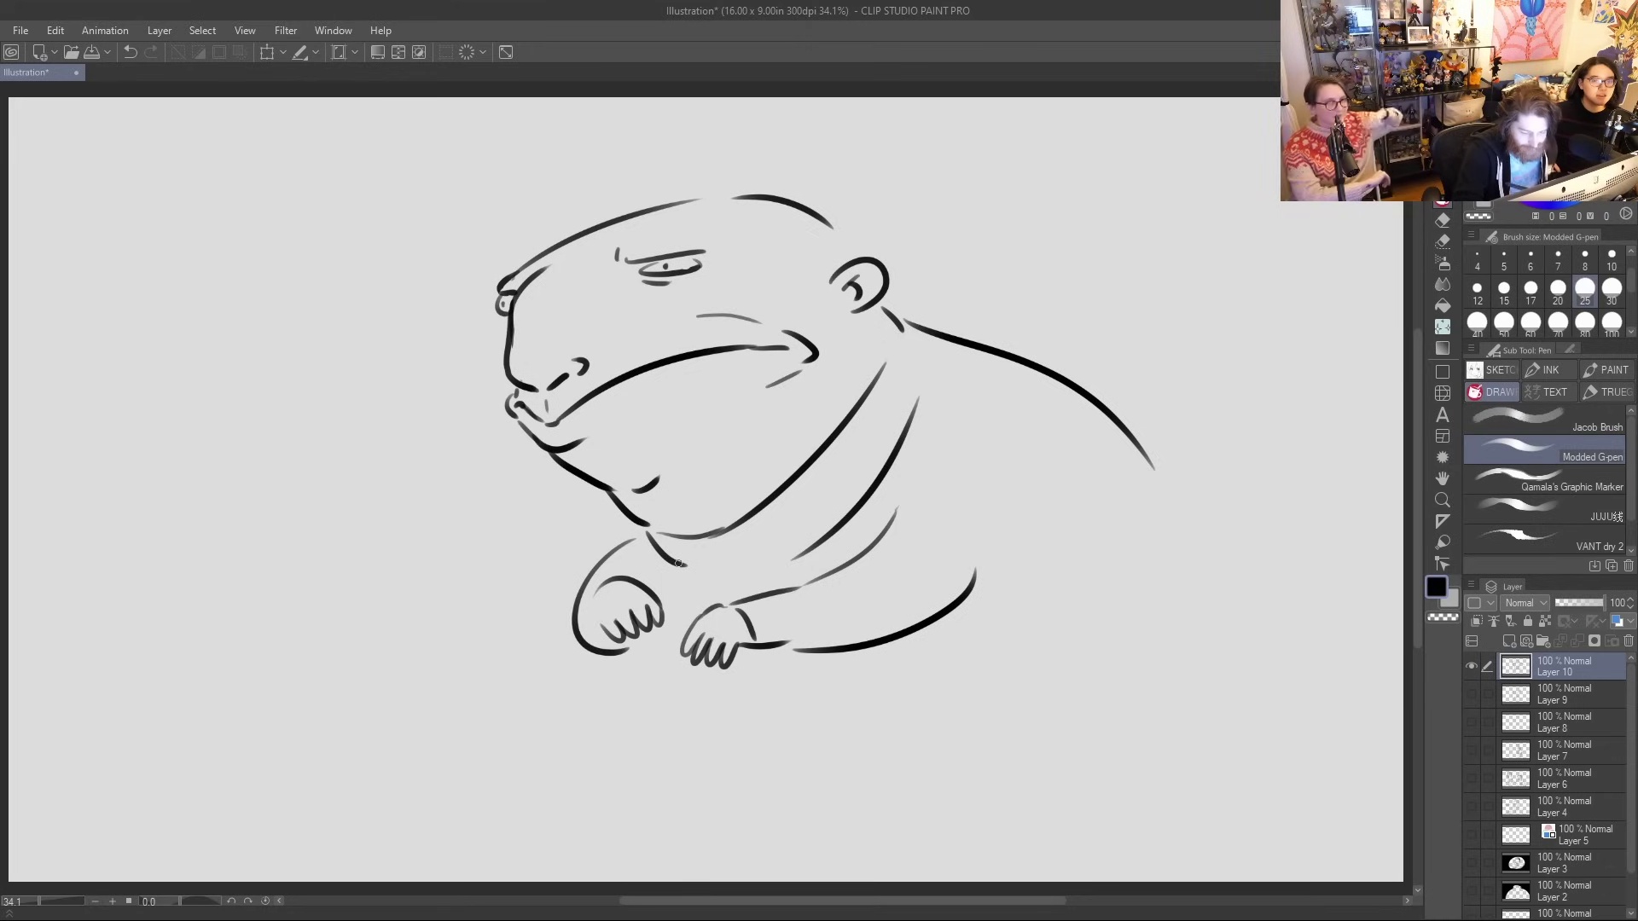
left_click_drag(672, 570, 680, 597)
Continue the rounded back down to the rump and draw two squat legs with feet, plus the sweater's hem line around the waist
left_click_drag(1140, 450, 1206, 632)
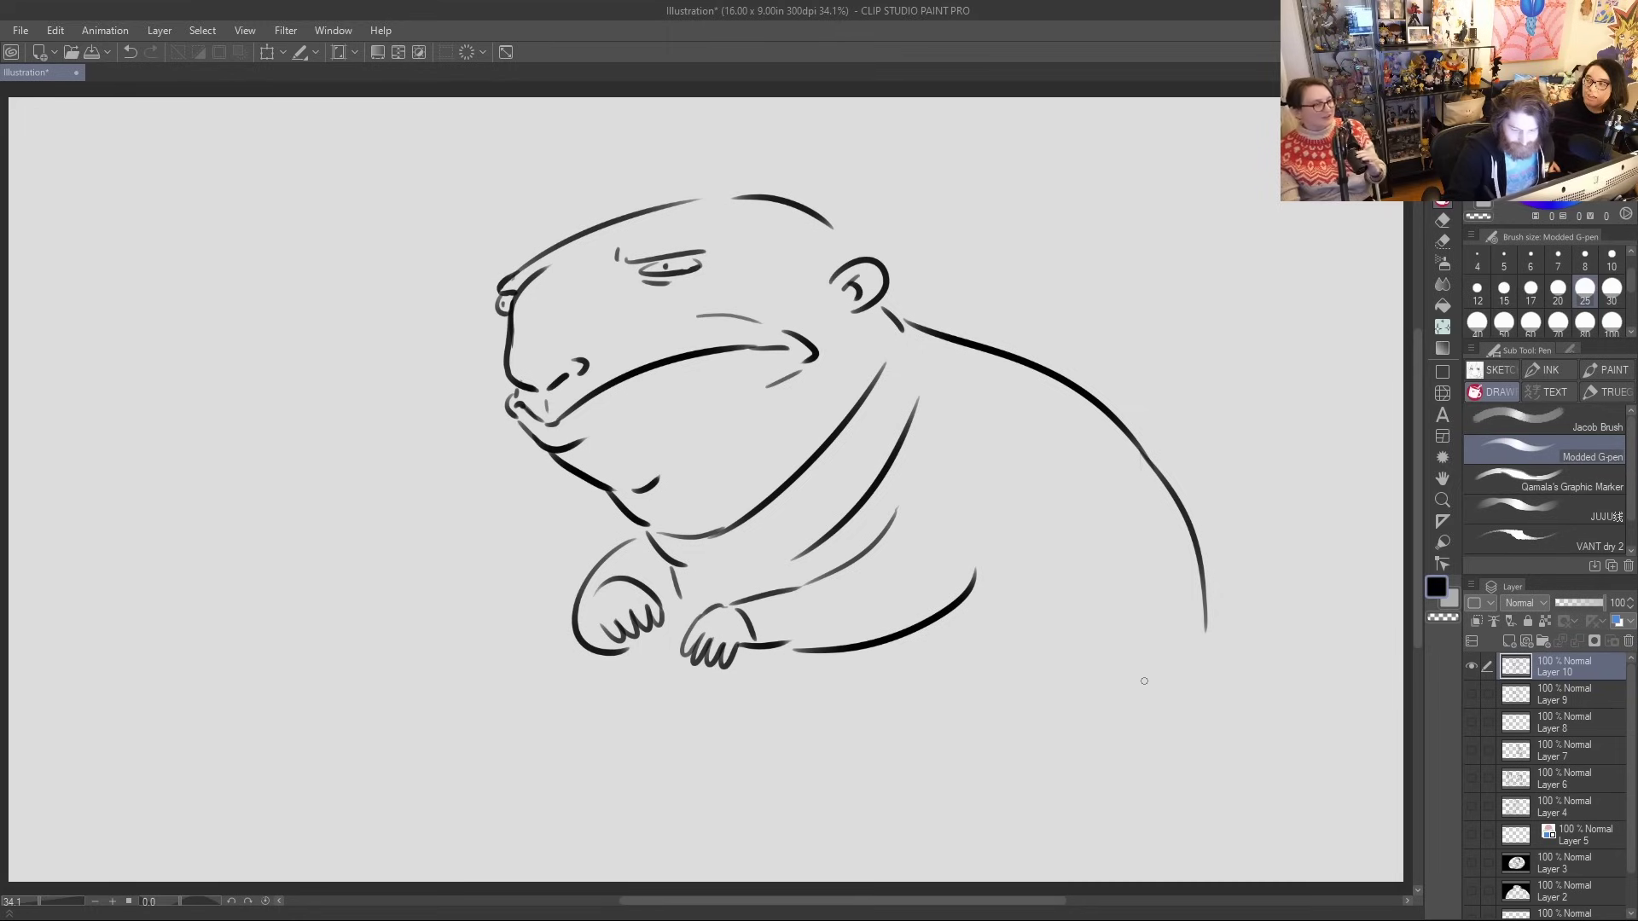
left_click_drag(1076, 622, 1039, 772)
mouse_move(1204, 648)
left_mouse_down()
mouse_move(1116, 741)
mouse_move(1149, 777)
left_mouse_up()
mouse_move(1037, 773)
left_mouse_down()
mouse_move(1060, 791)
mouse_move(1158, 791)
left_mouse_up()
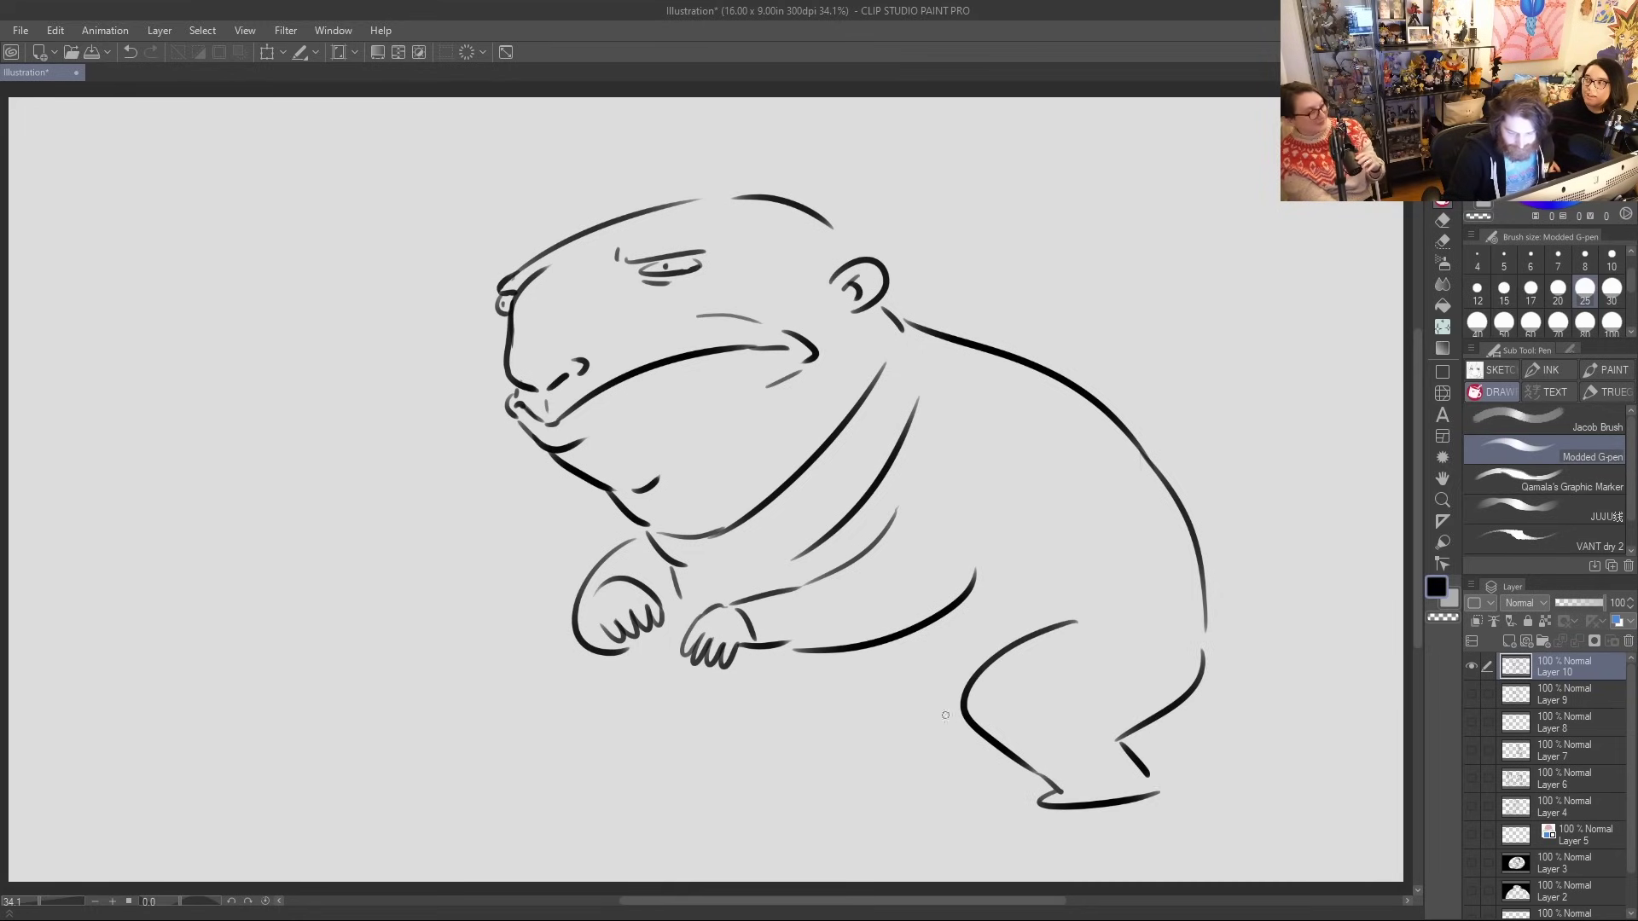
mouse_move(751, 680)
left_mouse_down()
mouse_move(791, 708)
mouse_move(799, 773)
mouse_move(777, 803)
mouse_move(863, 799)
mouse_move(864, 755)
mouse_move(974, 723)
left_mouse_up()
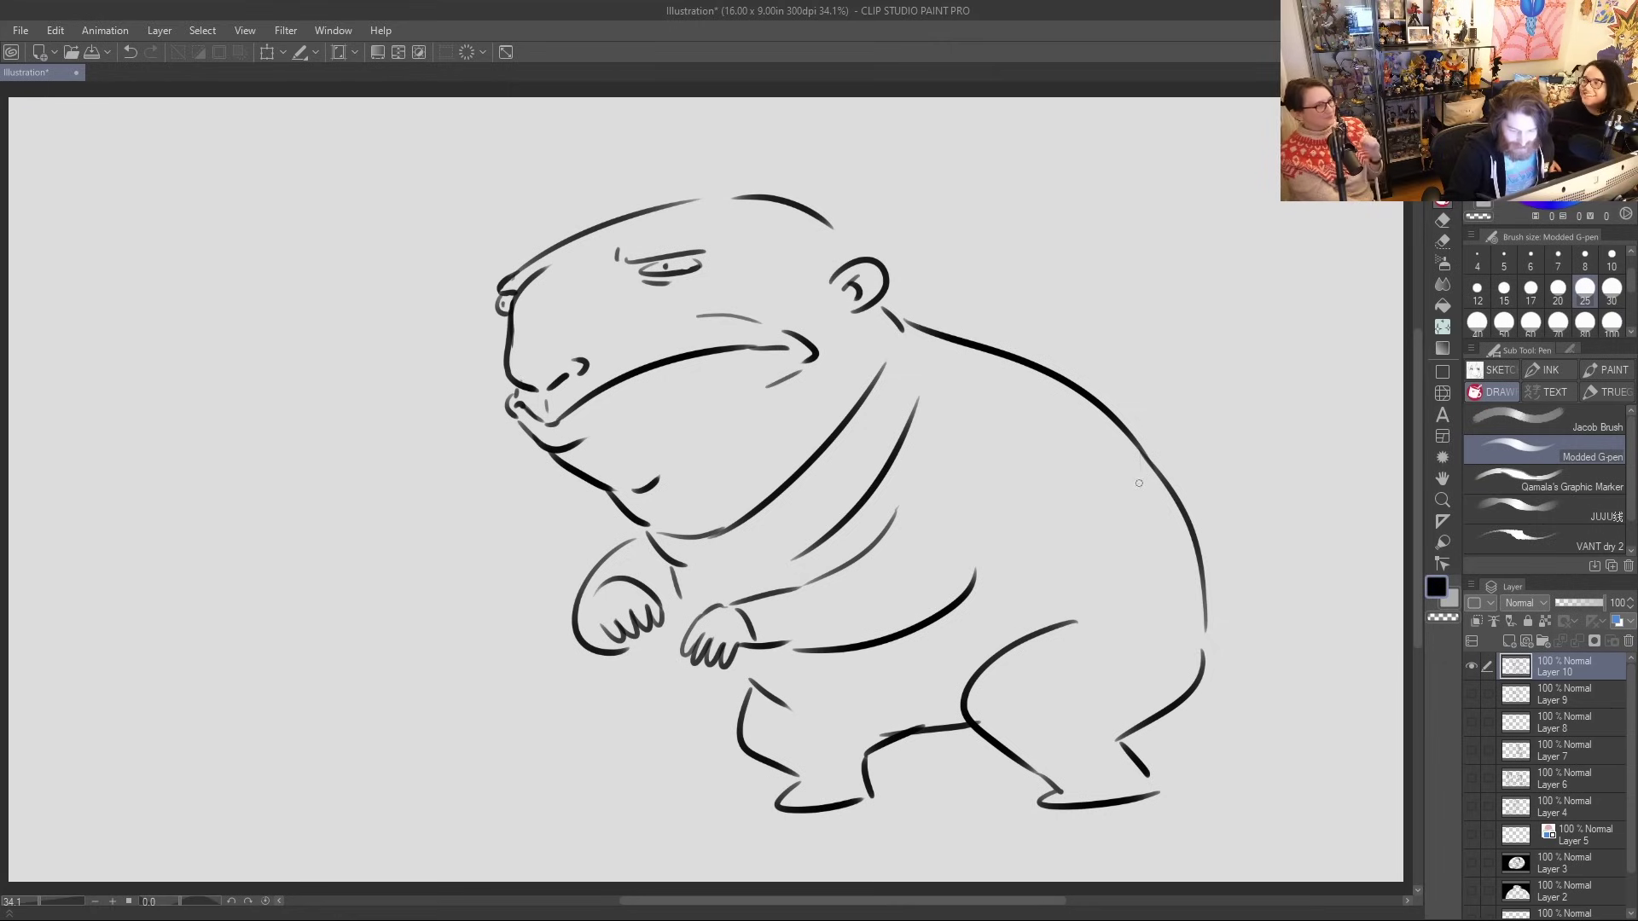
left_click_drag(802, 706, 1199, 569)
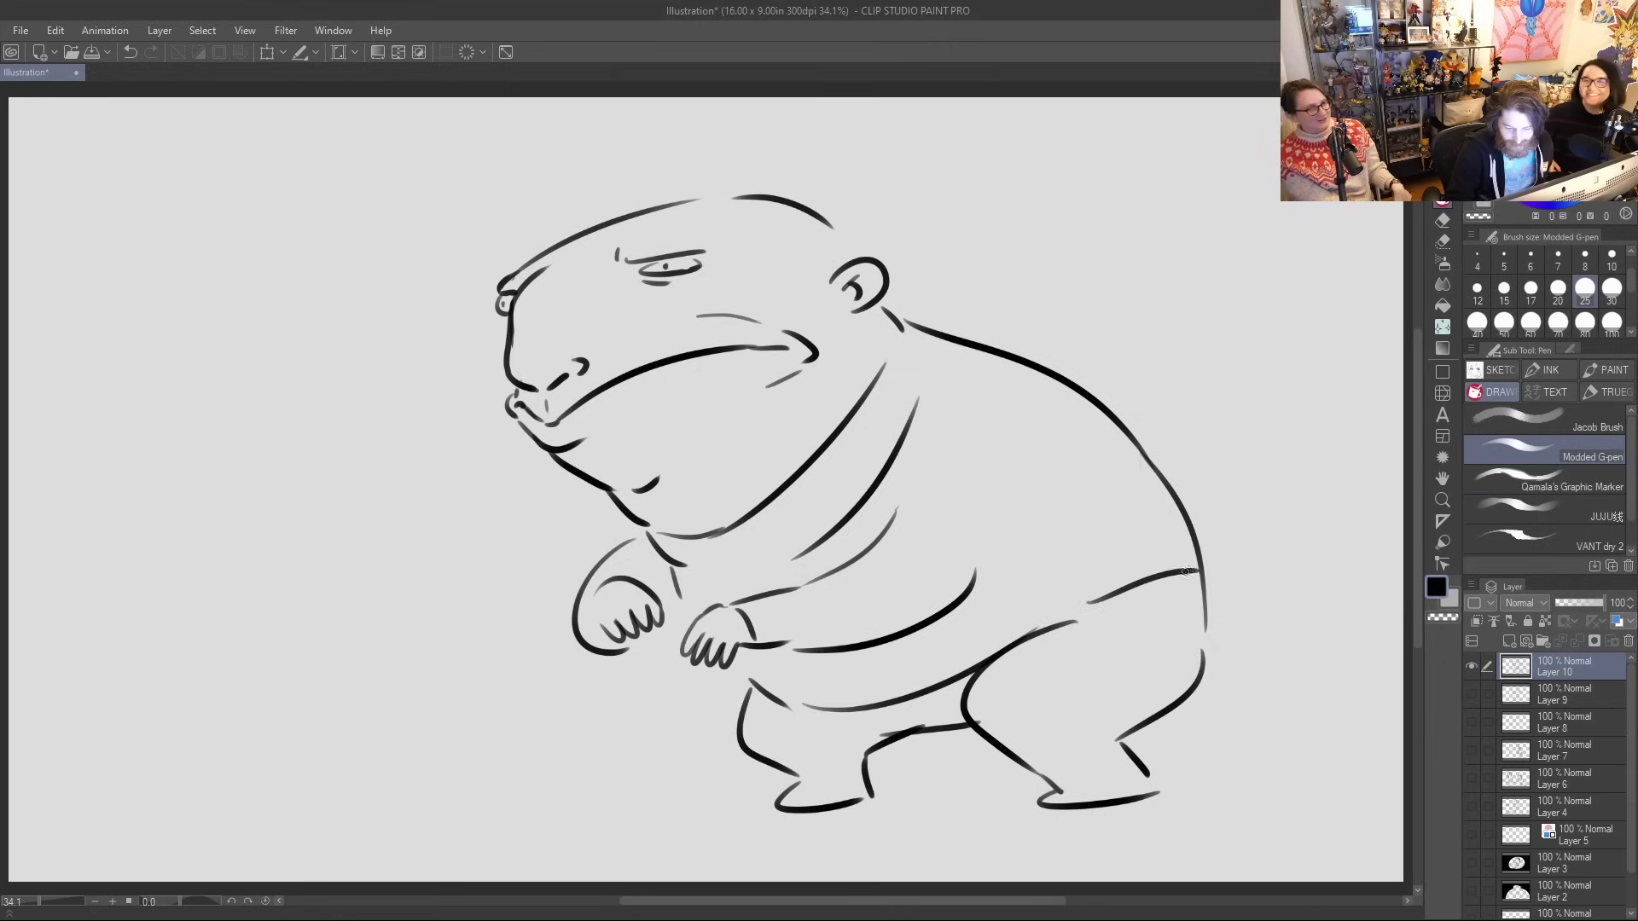
Add a ribbed collar around the neck and ribbed cuffs at the wrists of the sweater
left_click_drag(900, 331, 877, 380)
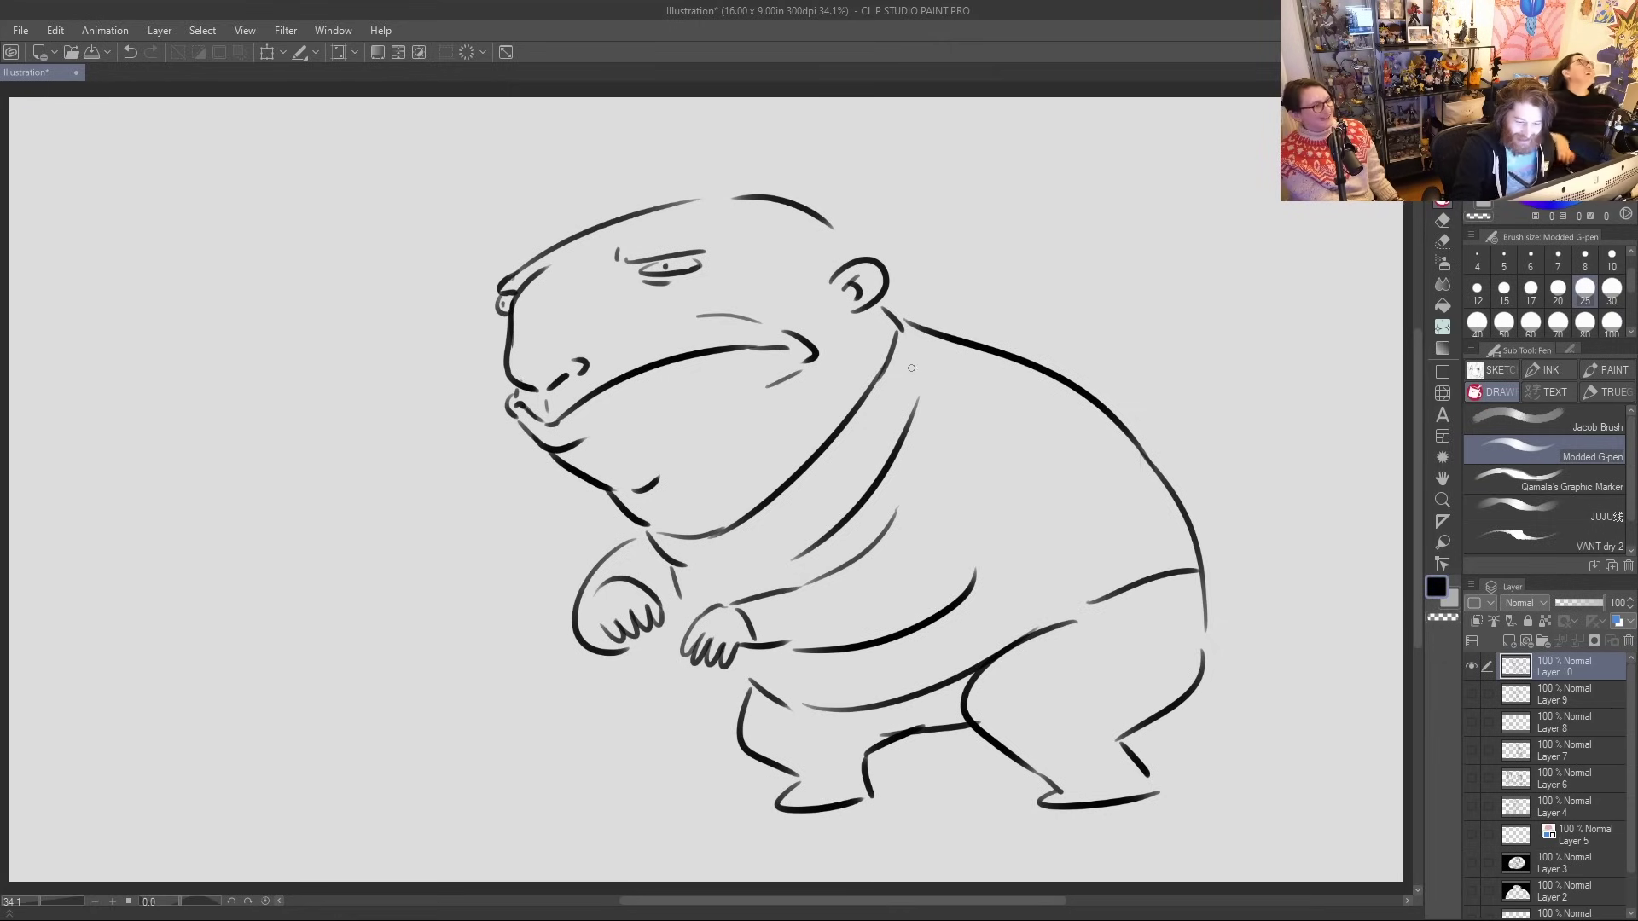
left_click_drag(796, 531, 891, 397)
mouse_move(820, 455)
left_mouse_down()
mouse_move(843, 472)
mouse_move(861, 439)
left_mouse_up()
mouse_move(891, 405)
left_mouse_down()
mouse_move(905, 342)
mouse_move(911, 371)
mouse_move(877, 388)
left_mouse_up()
left_click_drag(937, 318, 897, 339)
mouse_move(710, 537)
left_mouse_down()
mouse_move(716, 559)
mouse_move(761, 553)
mouse_move(778, 640)
left_mouse_up()
left_click_drag(752, 617, 775, 638)
left_click_drag(749, 614, 768, 606)
mouse_move(597, 588)
left_mouse_down()
mouse_move(595, 621)
mouse_move(604, 580)
left_mouse_up()
left_click_drag(635, 657, 676, 636)
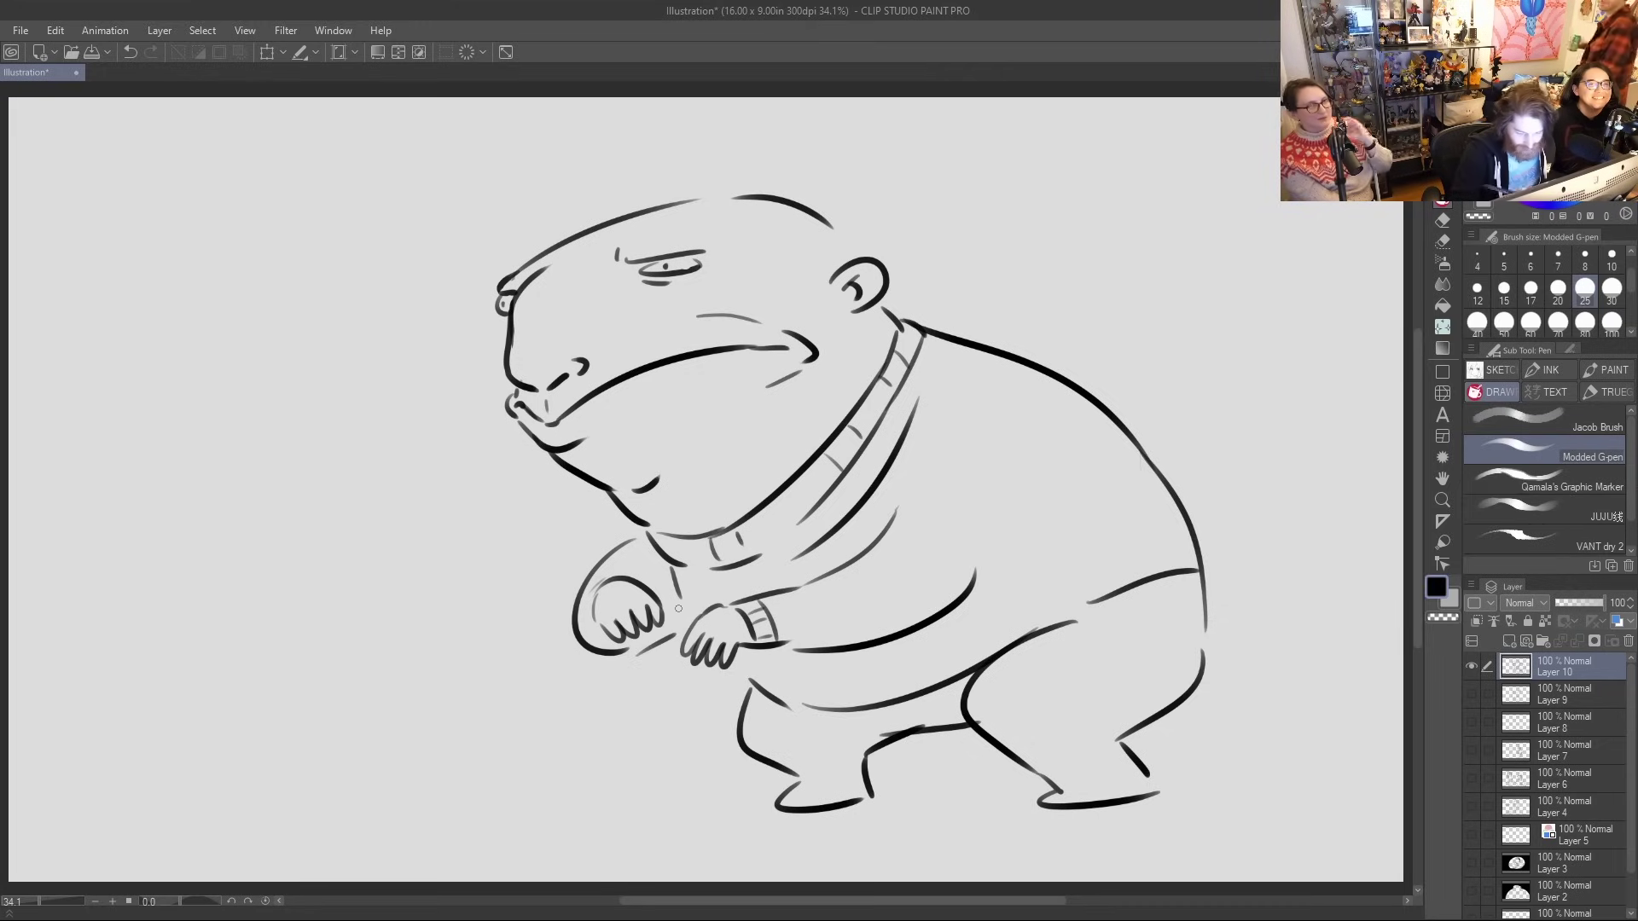
Add trouser hems above the feet, a knee fold, crotch and pocket details, and a small bulge below the belly's front
left_click_drag(802, 787, 860, 781)
mouse_move(1057, 785)
left_mouse_down()
mouse_move(1143, 776)
mouse_move(1088, 700)
left_mouse_up()
mouse_move(925, 700)
left_mouse_down()
mouse_move(923, 721)
mouse_move(906, 719)
left_mouse_up()
left_click_drag(1113, 619, 1171, 614)
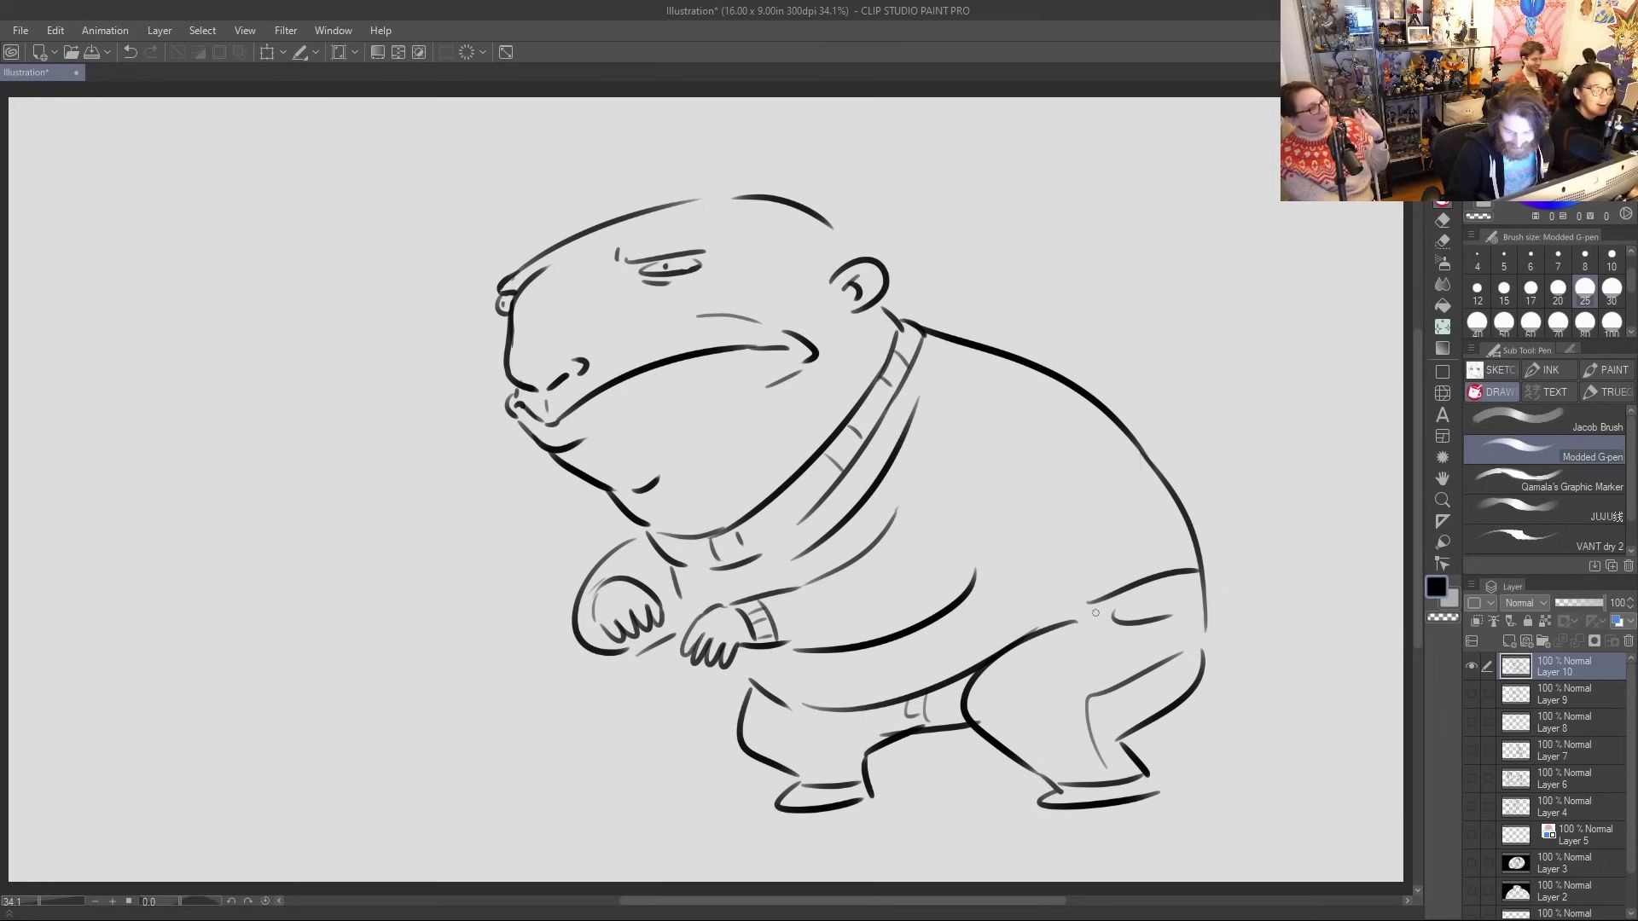
left_click_drag(720, 678, 743, 702)
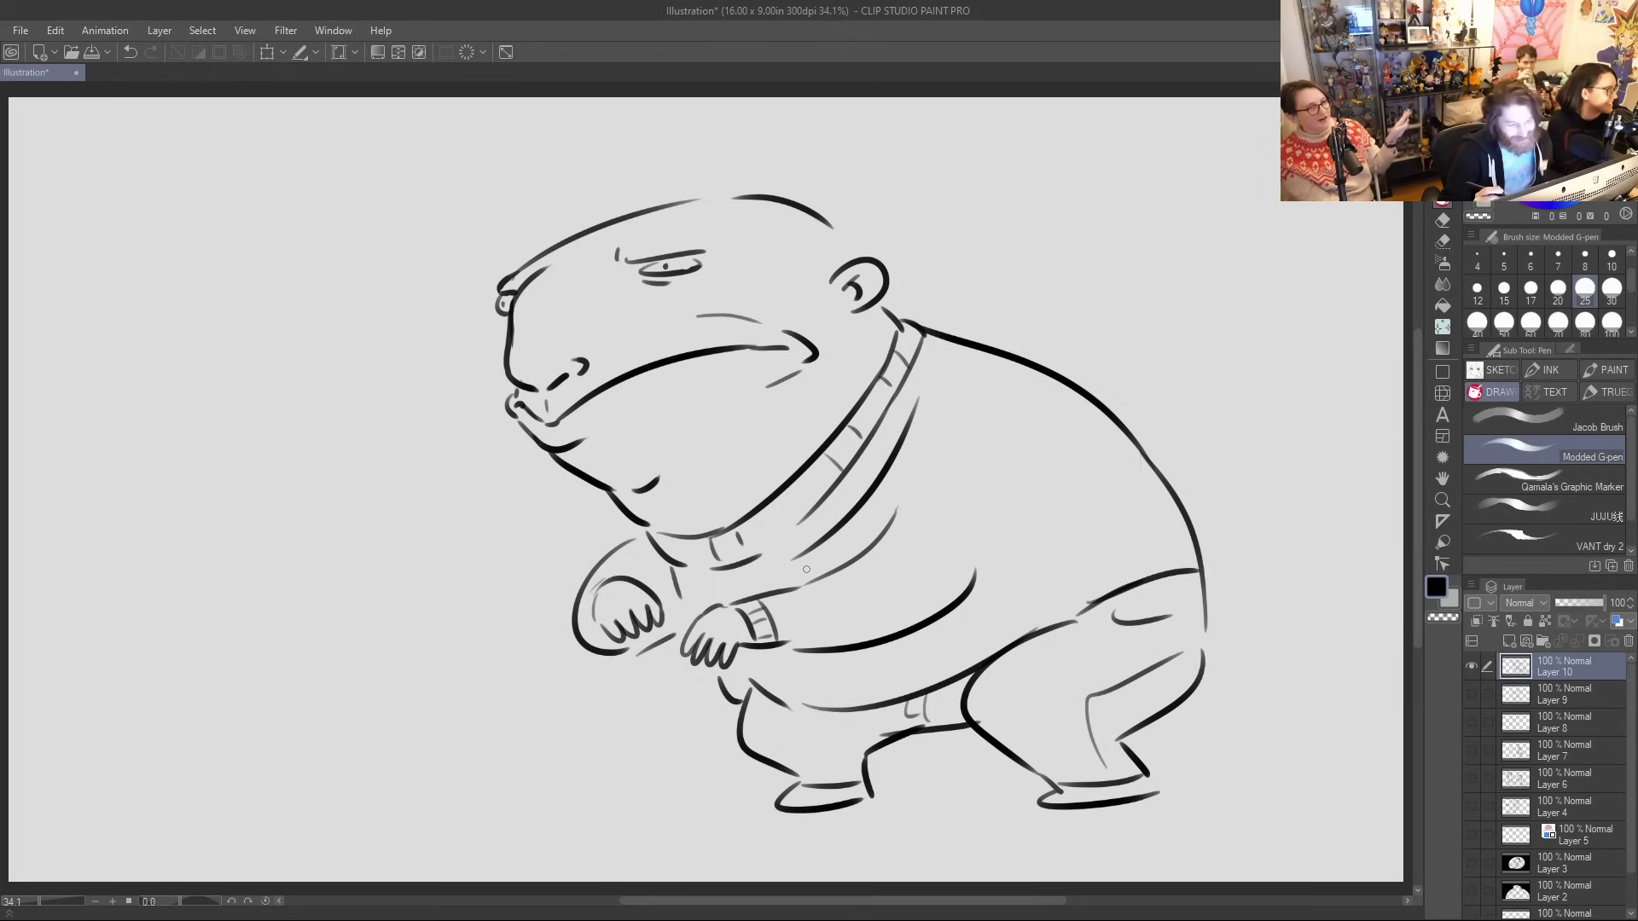
Draw a tuft of flaring strokes off the lower back and add stubble dots and short hairs around the back of the head
mouse_move(1167, 491)
left_mouse_down()
mouse_move(1229, 478)
mouse_move(1213, 491)
mouse_move(1210, 438)
mouse_move(1173, 440)
left_mouse_up()
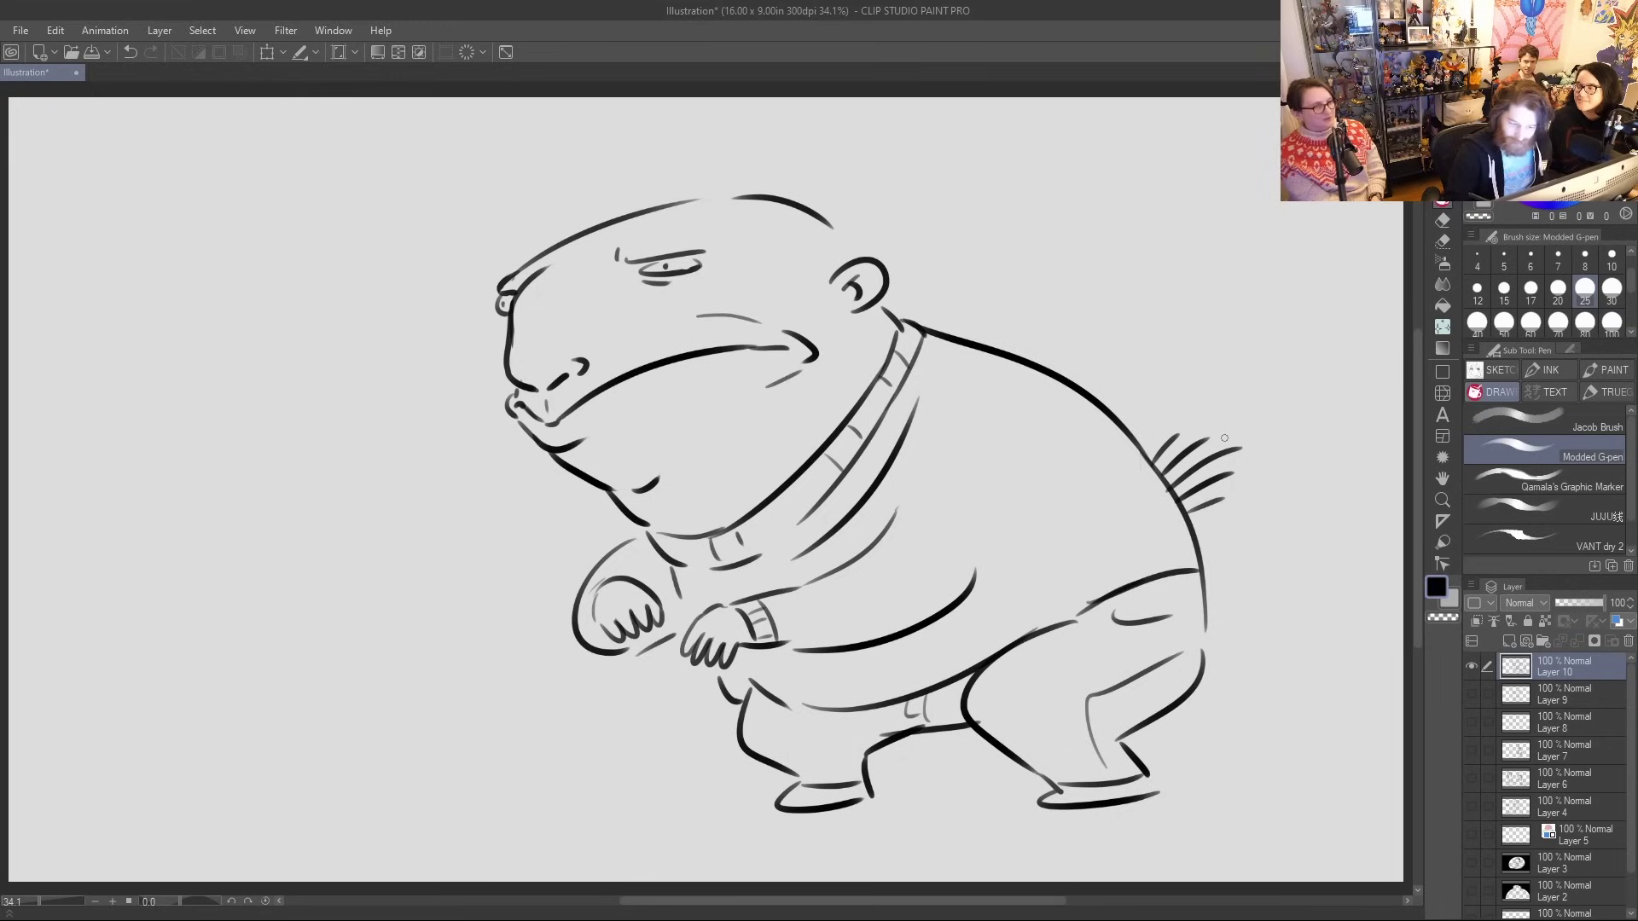
left_click(812, 242)
left_click(824, 255)
left_click_drag(829, 256, 850, 227)
mouse_move(844, 251)
left_mouse_down()
mouse_move(855, 236)
mouse_move(794, 198)
left_mouse_up()
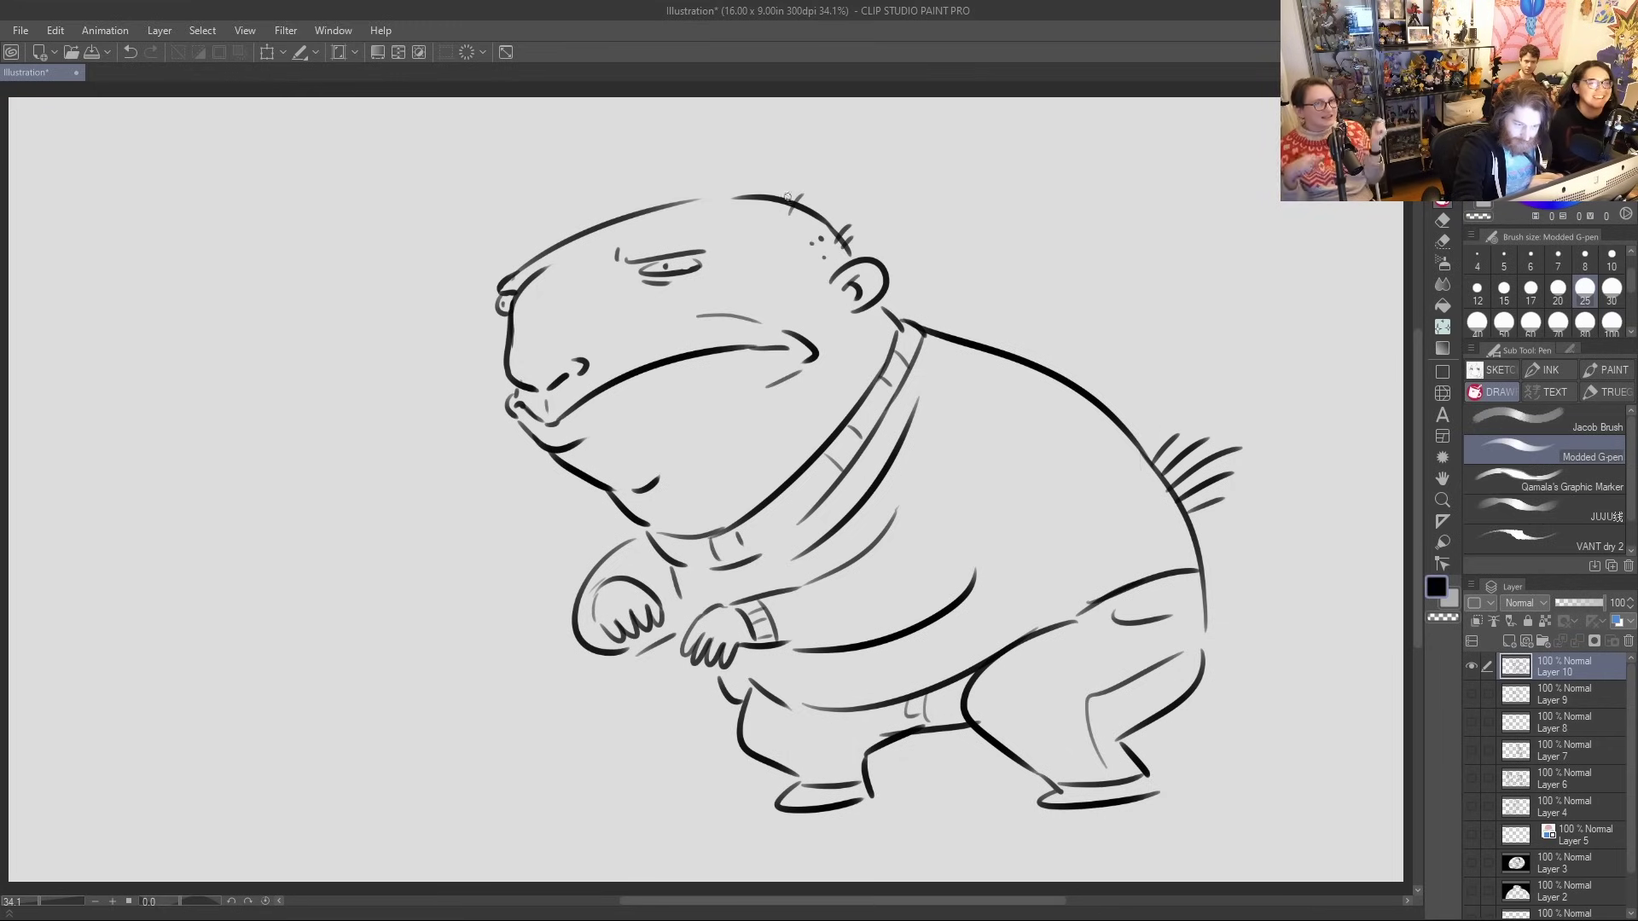
Add a short brow line above the near eye and close the gap under the nose, trying and undoing a mark beside the eye
left_click_drag(638, 231, 691, 225)
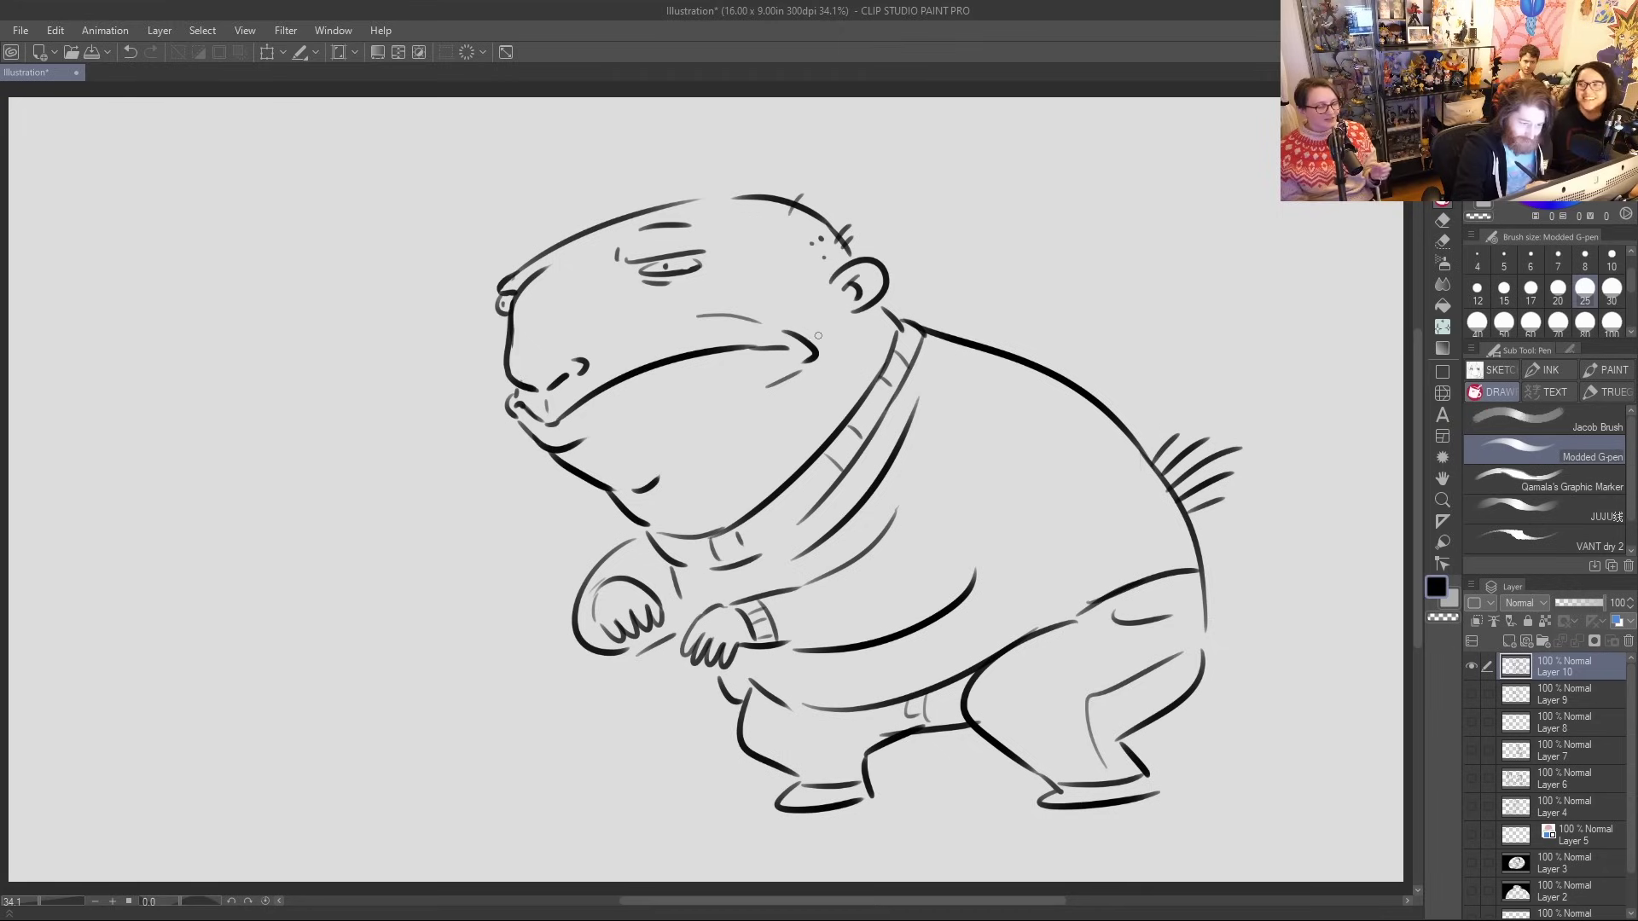
left_click_drag(534, 389, 553, 391)
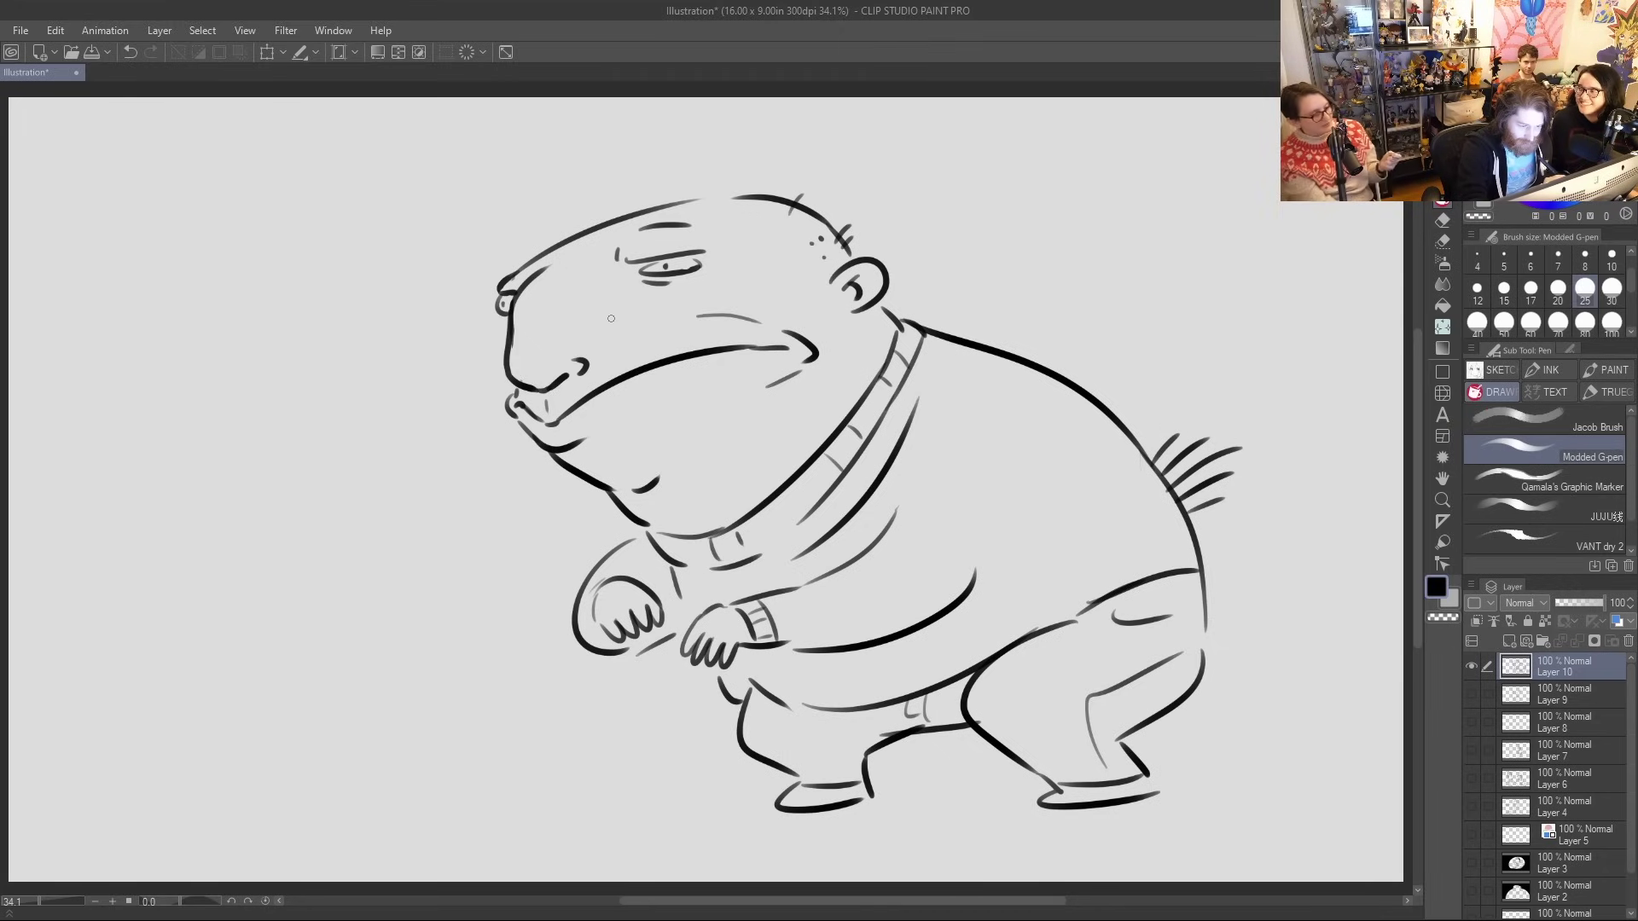
left_click_drag(586, 274, 582, 299)
key("ctrl+z")
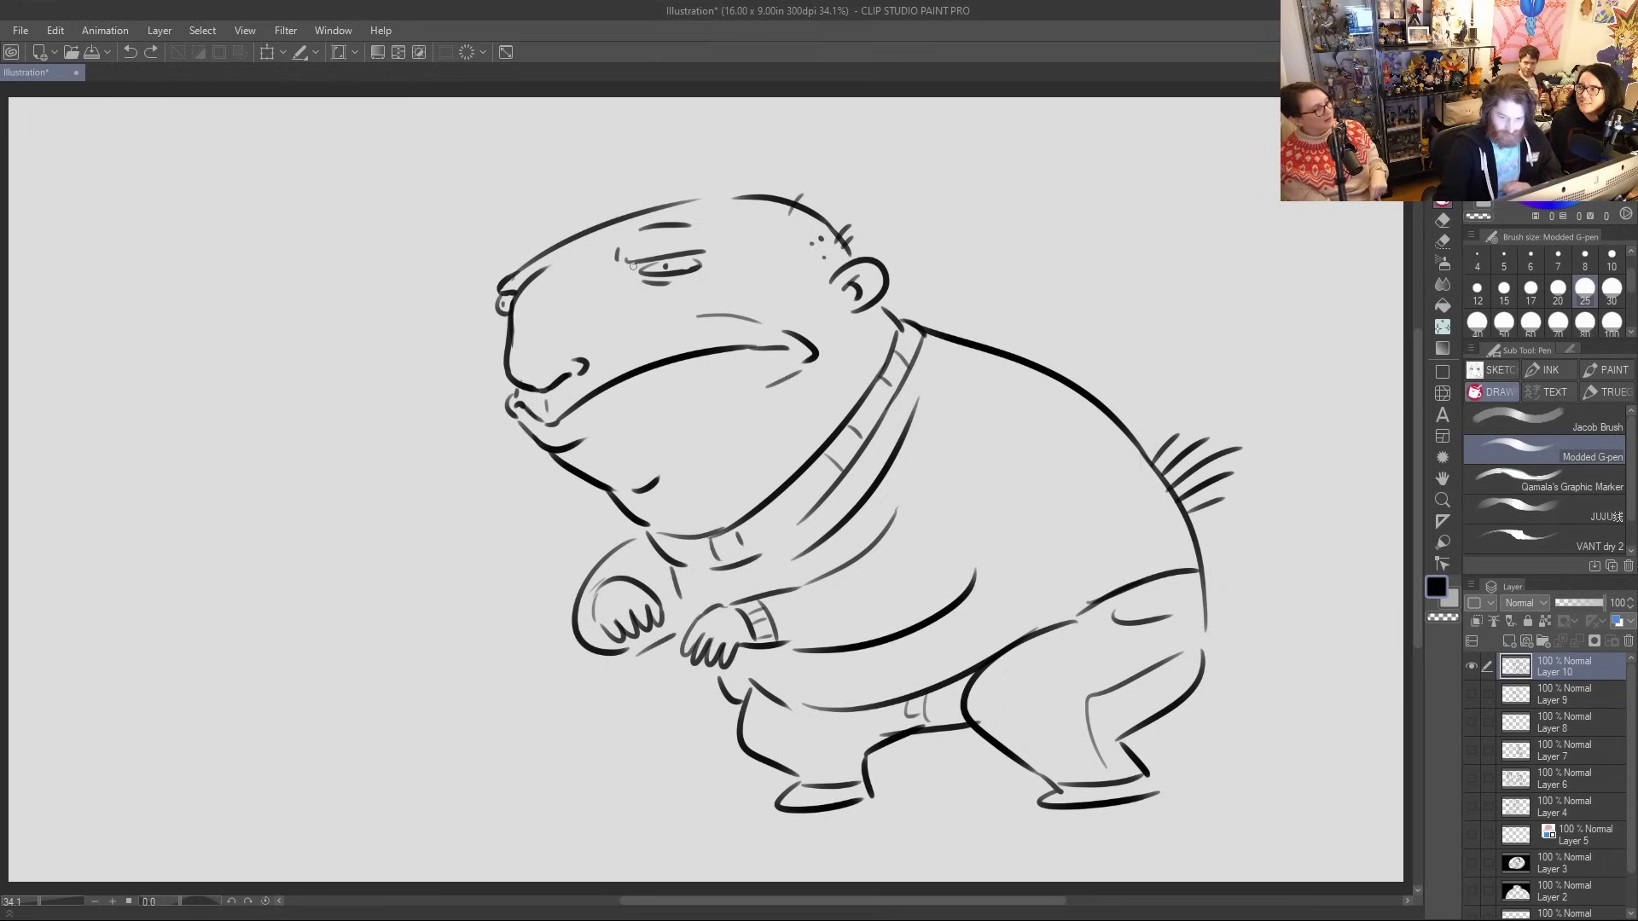
Transform the whole drawing by moving it toward the canvas's left edge and apply the transformation
left_click(266, 53)
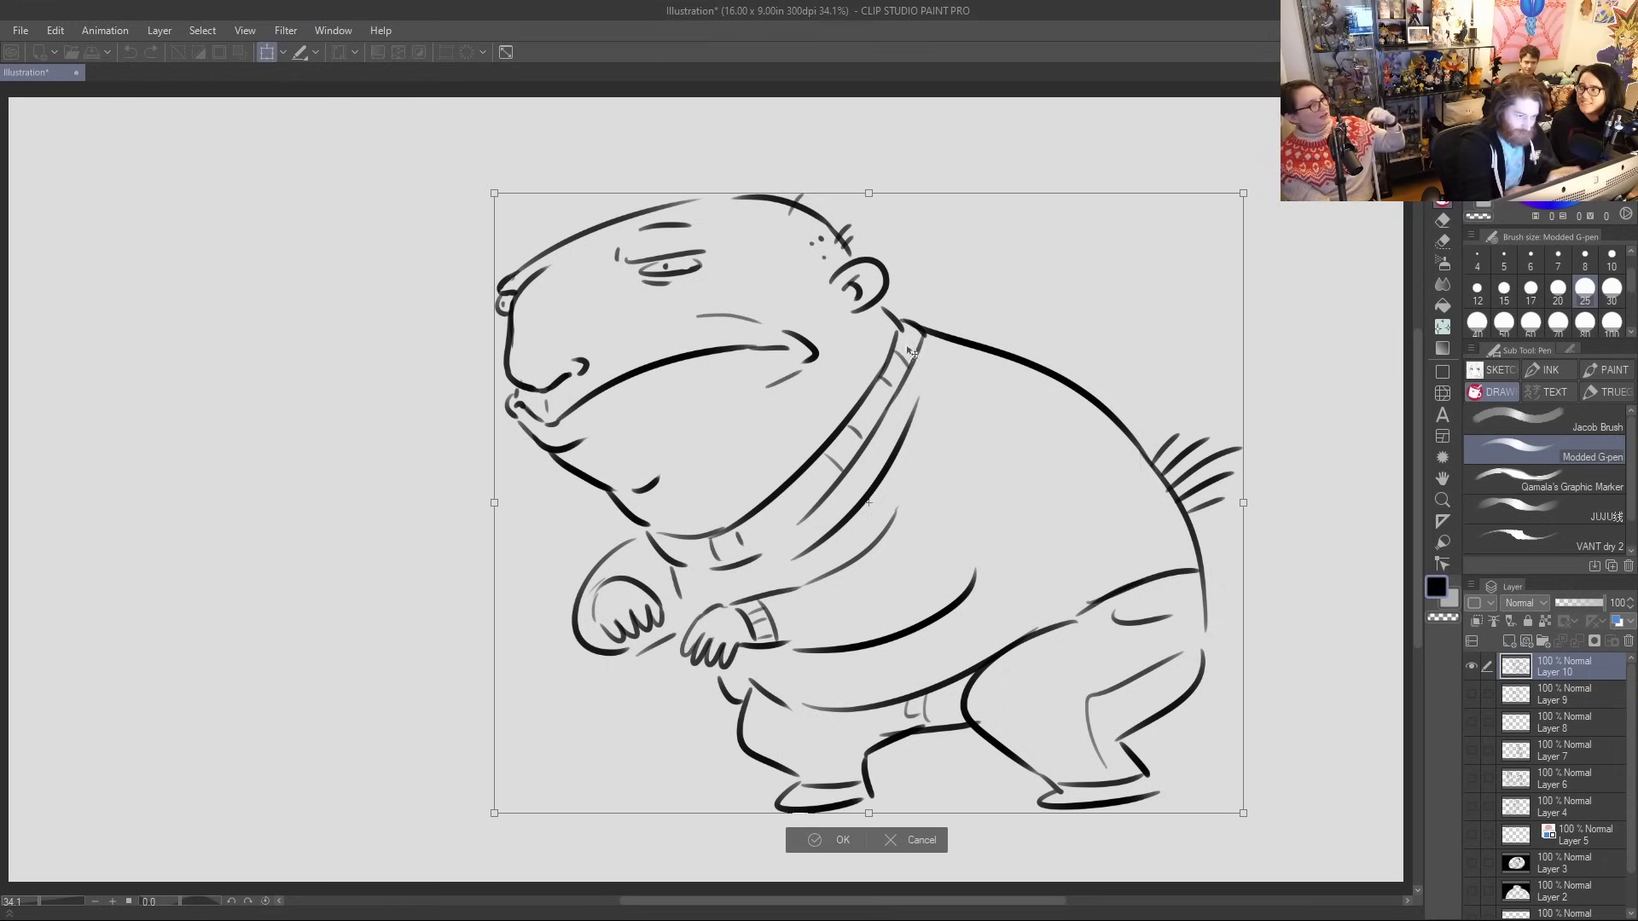
left_click_drag(1108, 350, 692, 355)
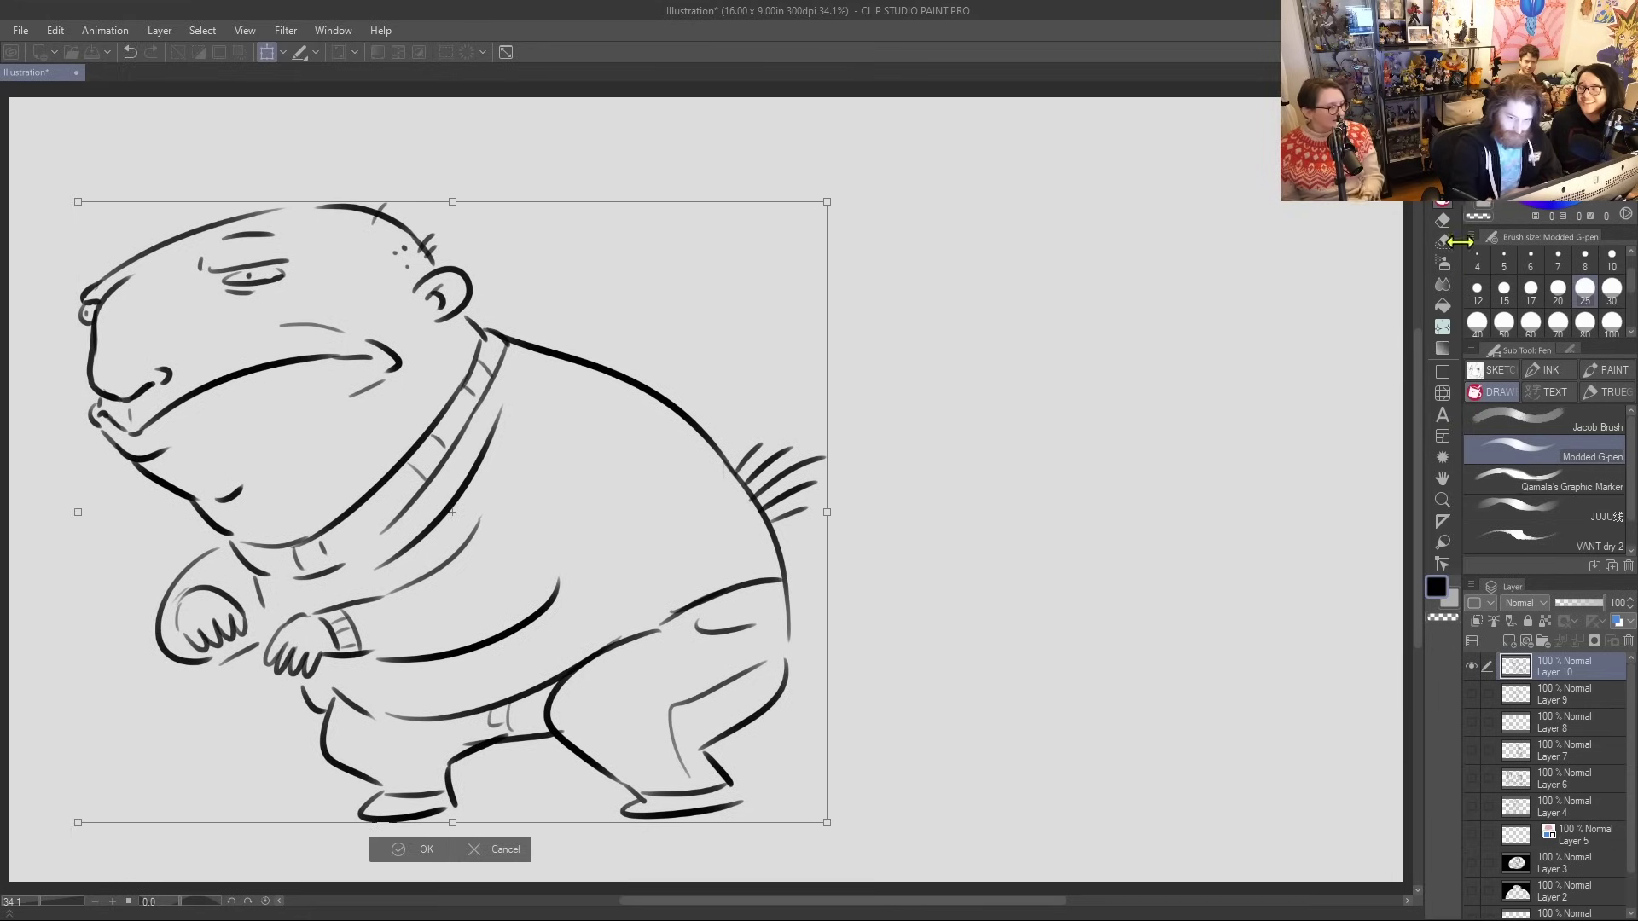
left_click(1548, 458)
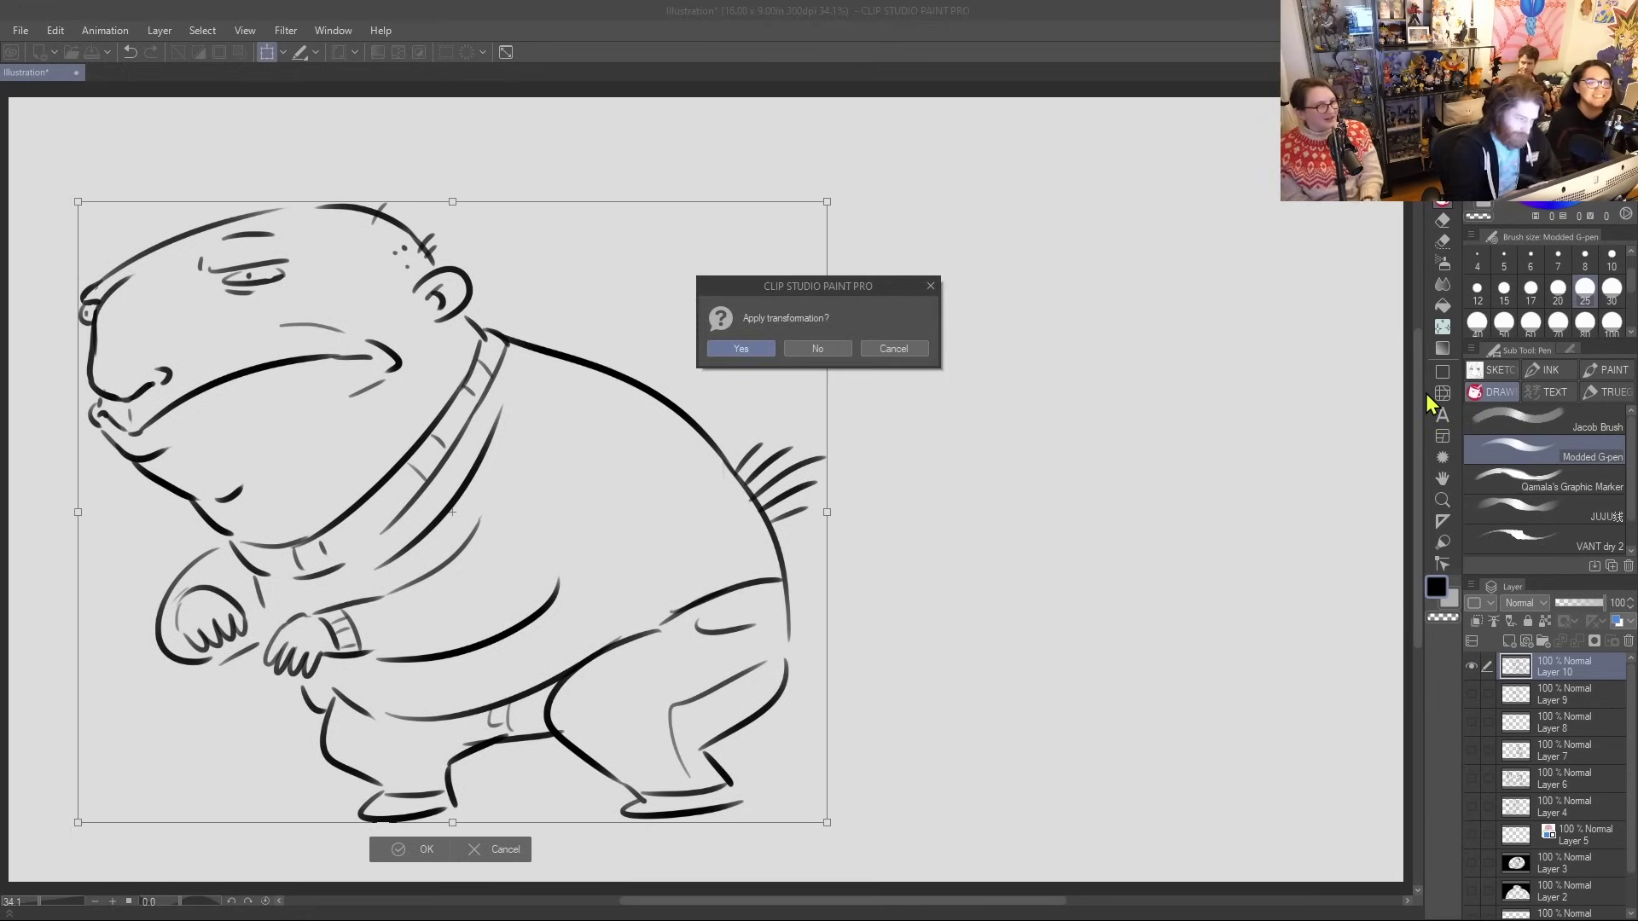
left_click(740, 349)
left_click_drag(85, 331, 101, 342)
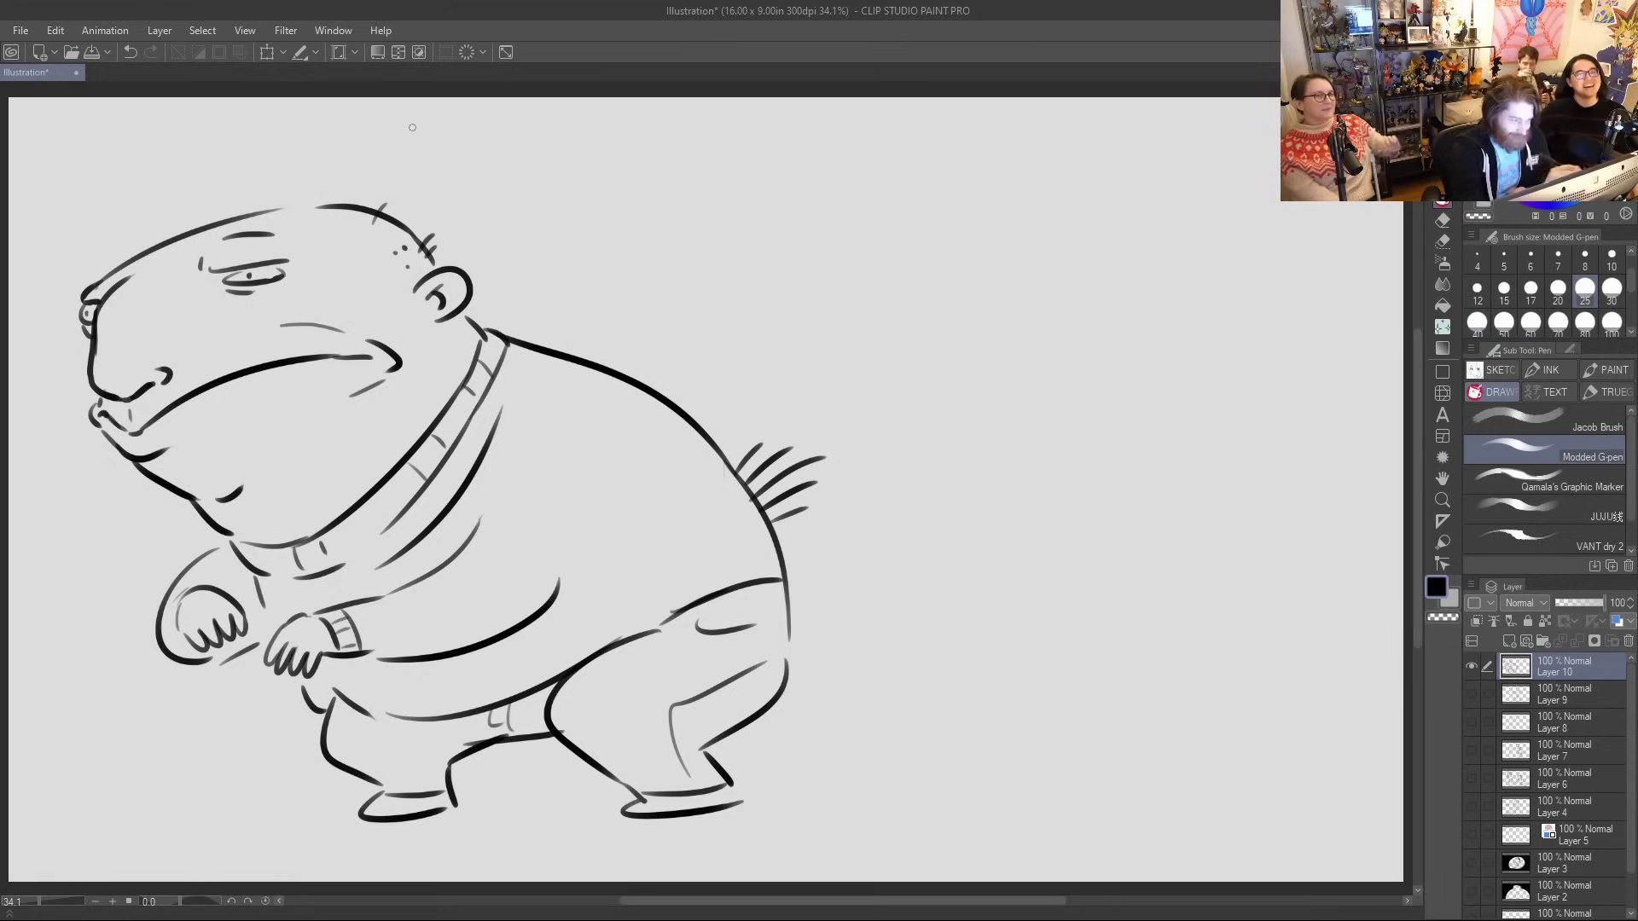
Move the whole figure back toward the middle of the canvas and apply the transformation
left_click(266, 52)
left_click_drag(656, 434, 961, 428)
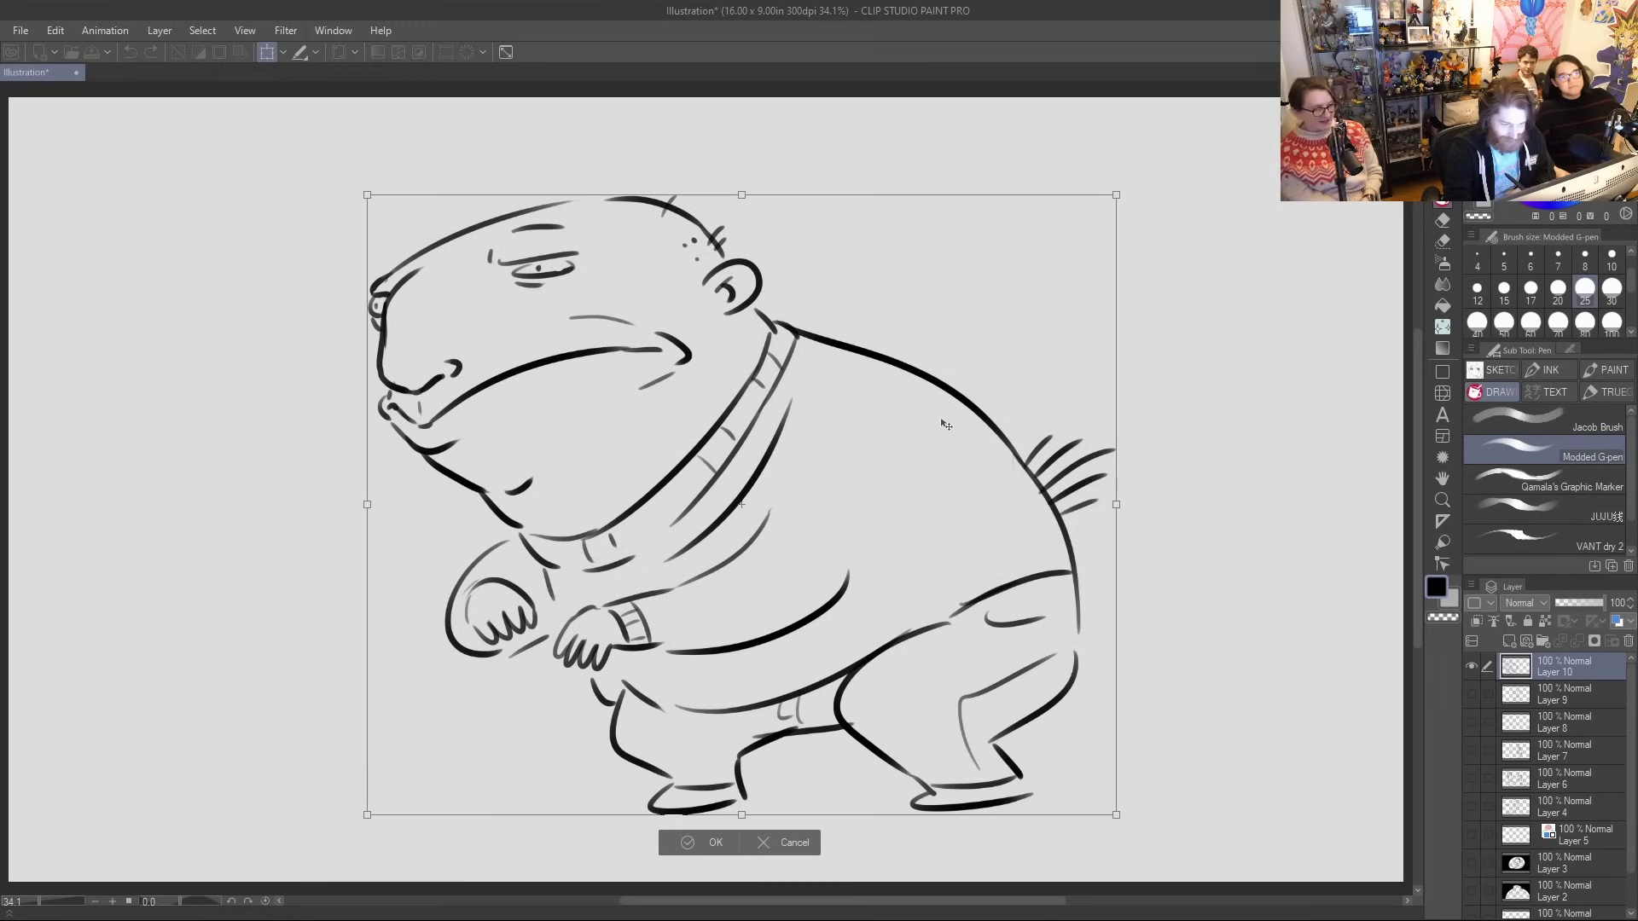
mouse_move(636, 424)
left_mouse_down()
mouse_move(919, 420)
mouse_move(900, 413)
left_mouse_up()
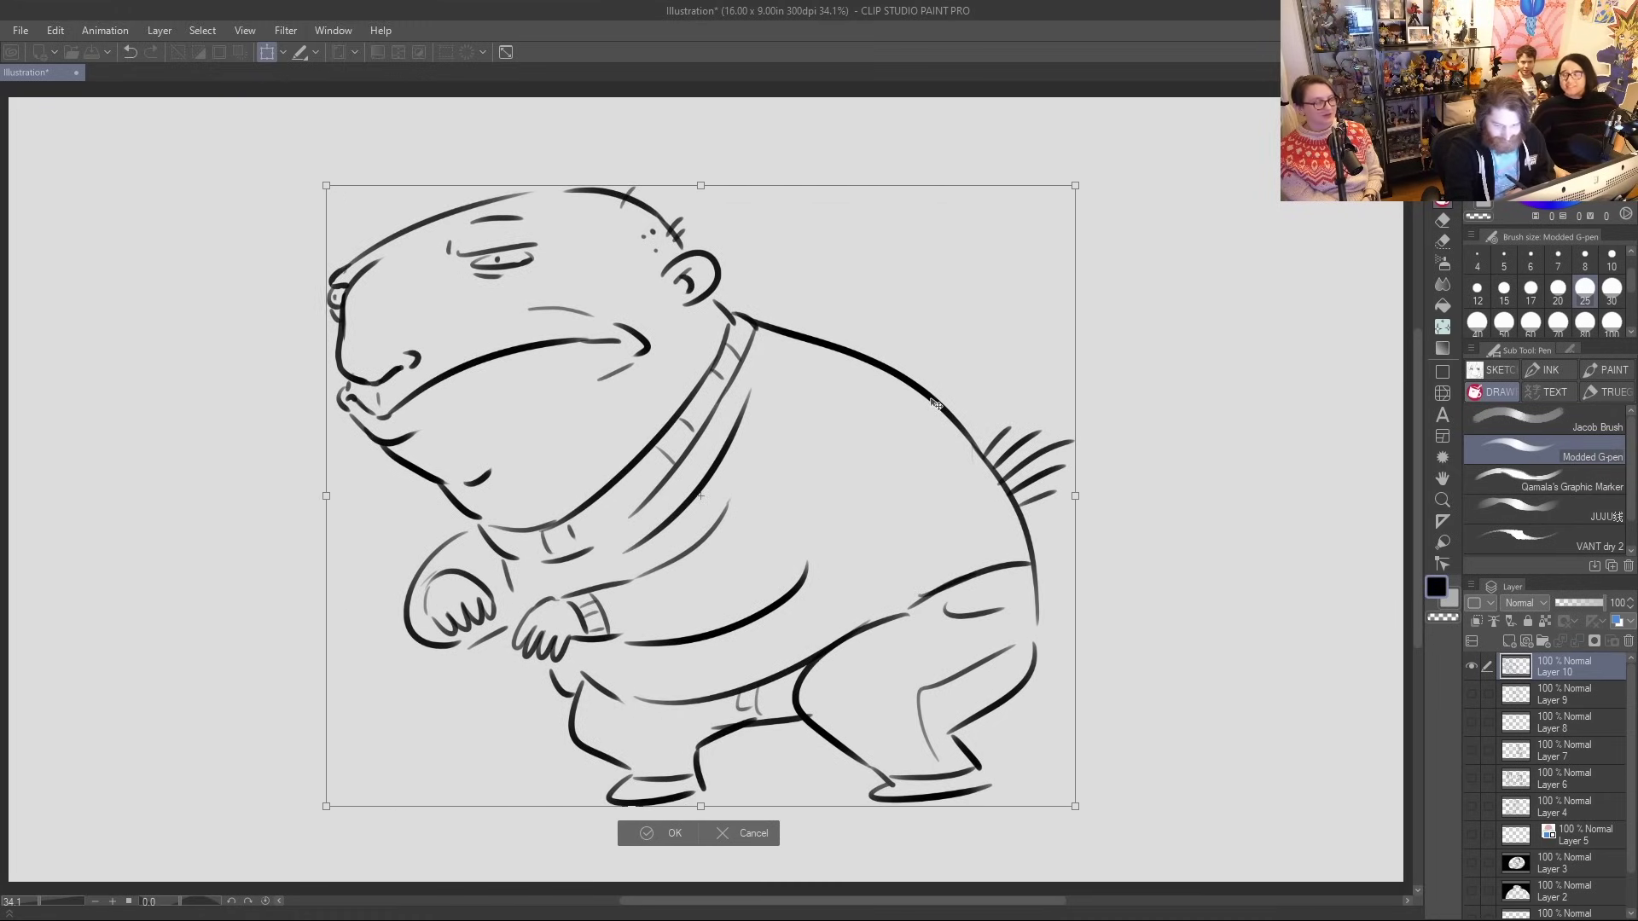
left_click(1479, 680)
key("Return")
Hide the finished figure's layer and add a new layer above it
left_click(1471, 665)
left_click(1510, 640)
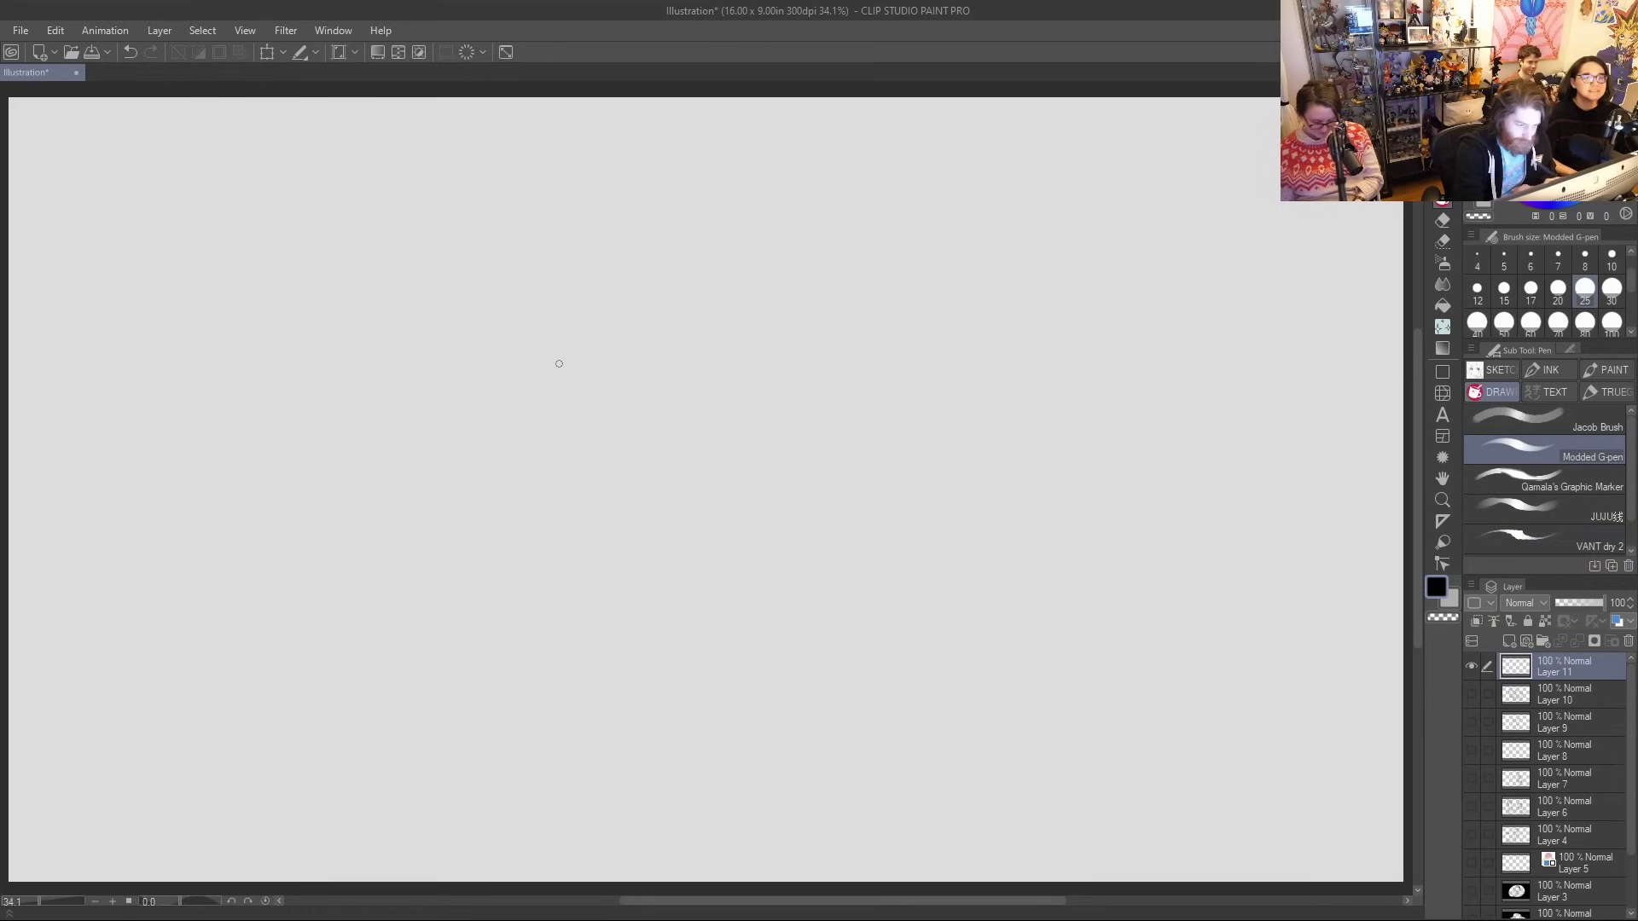
Rough in a dinosaur head near the canvas's upper middle with a curved back of the skull, bumpy brow ridges and a blunt snout
mouse_move(566, 333)
left_mouse_down()
mouse_move(612, 231)
mouse_move(690, 220)
mouse_move(696, 199)
mouse_move(730, 224)
mouse_move(572, 312)
mouse_move(636, 189)
mouse_move(711, 181)
mouse_move(695, 187)
left_mouse_up()
mouse_move(658, 265)
left_mouse_down()
mouse_move(680, 195)
mouse_move(713, 178)
mouse_move(743, 209)
mouse_move(737, 188)
mouse_move(772, 190)
mouse_move(821, 248)
mouse_move(830, 290)
left_mouse_up()
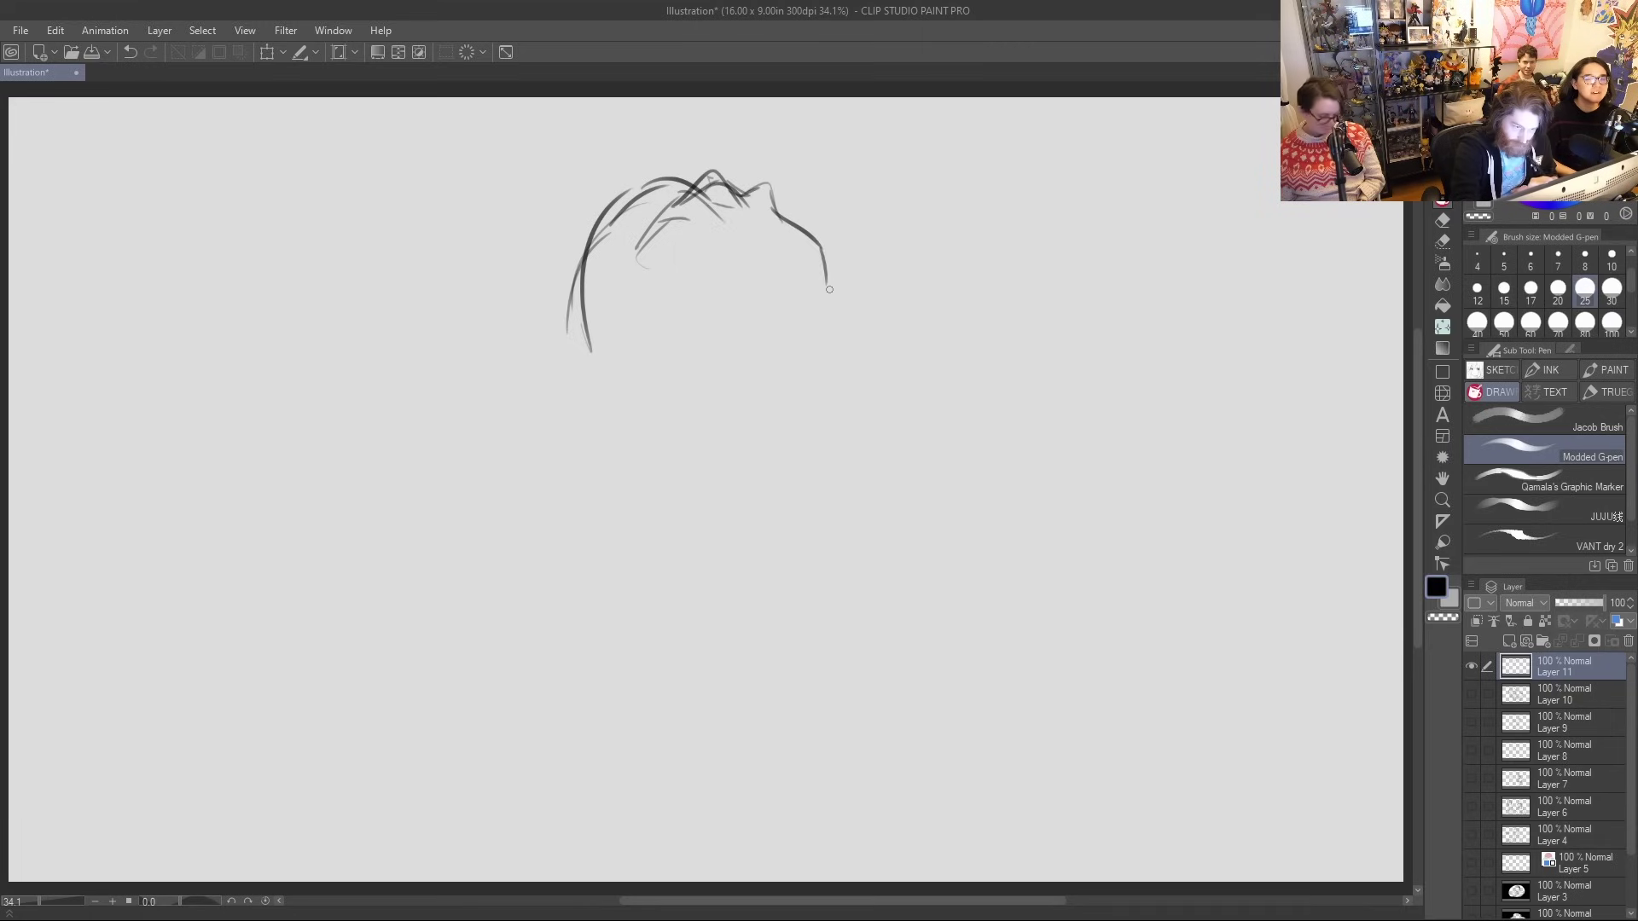
left_click_drag(638, 274, 670, 301)
mouse_move(712, 173)
left_mouse_down()
mouse_move(647, 182)
mouse_move(575, 292)
left_mouse_up()
Rework the back of the skull into a bold line running down the neck, and sketch a lower jaw and throat line
mouse_move(646, 193)
left_mouse_down()
mouse_move(590, 264)
mouse_move(646, 388)
left_mouse_up()
left_click_drag(740, 325, 713, 403)
left_click_drag(689, 320, 779, 325)
mouse_move(681, 202)
left_mouse_down()
mouse_move(714, 195)
mouse_move(747, 230)
left_mouse_up()
mouse_move(648, 224)
left_mouse_down()
mouse_move(570, 287)
mouse_move(601, 227)
mouse_move(575, 282)
mouse_move(604, 297)
mouse_move(631, 413)
left_mouse_up()
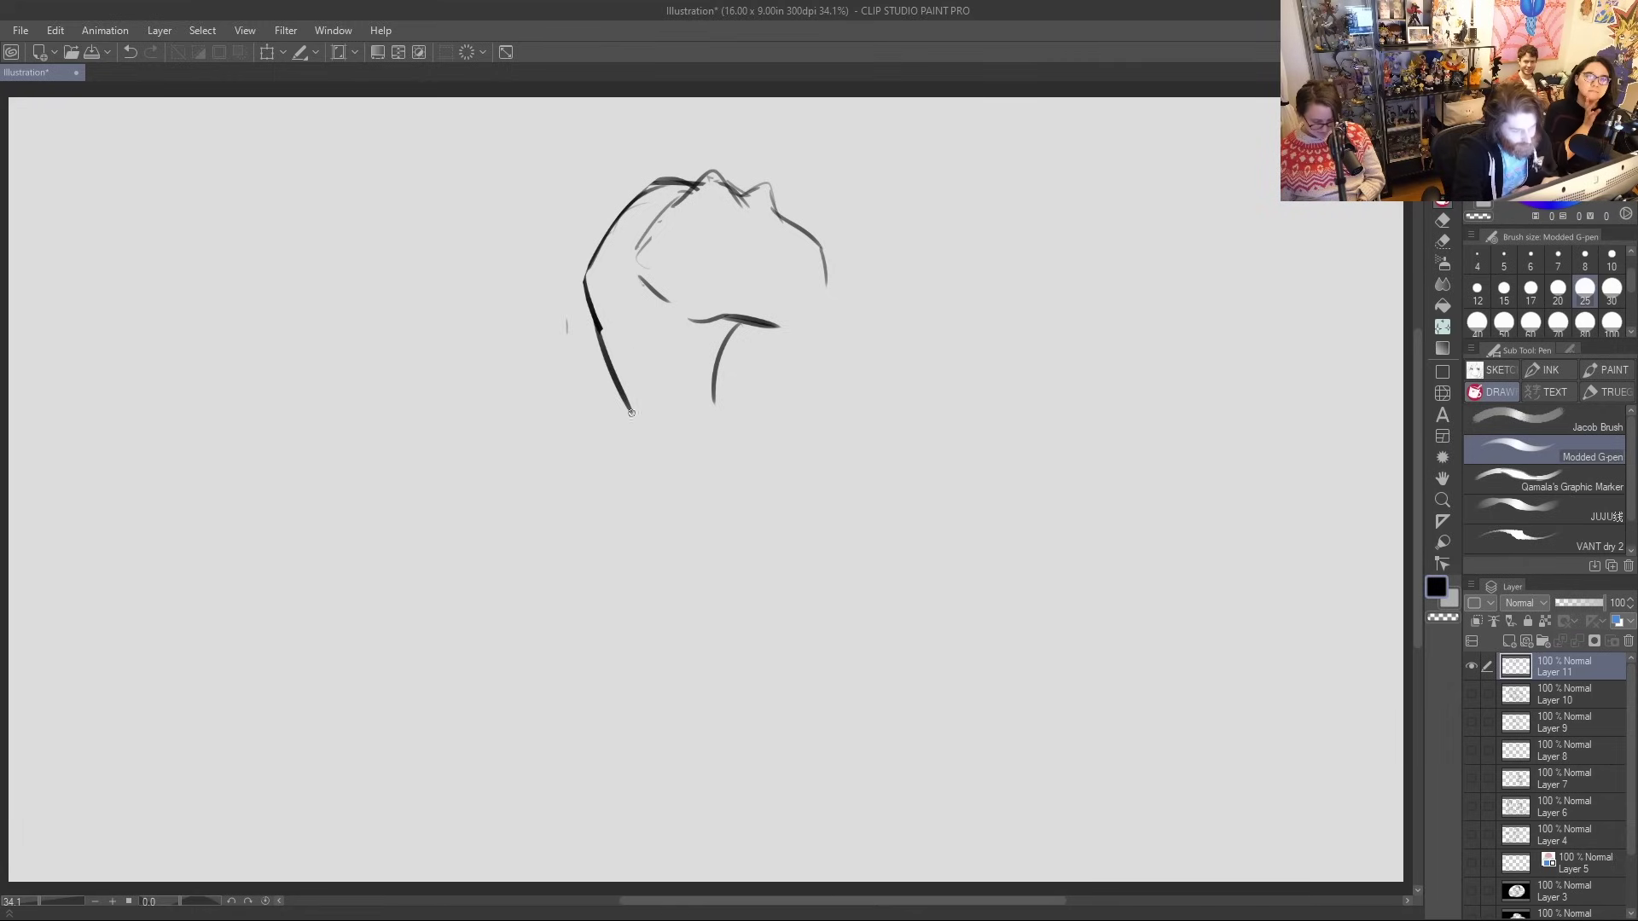
Draw the dinosaur's wide-open mouth with upper lip and dropped lower jaw, and erase the old jaw lines crossing it
left_click_drag(631, 273, 732, 348)
mouse_move(670, 250)
left_mouse_down()
mouse_move(734, 271)
mouse_move(719, 275)
mouse_move(783, 301)
mouse_move(819, 286)
mouse_move(704, 314)
left_mouse_up()
mouse_move(669, 249)
left_mouse_down()
mouse_move(699, 303)
mouse_move(709, 274)
mouse_move(726, 346)
mouse_move(708, 346)
mouse_move(750, 358)
left_mouse_up()
mouse_move(682, 332)
left_mouse_down()
mouse_move(727, 348)
mouse_move(709, 346)
mouse_move(746, 377)
mouse_move(779, 363)
left_mouse_up()
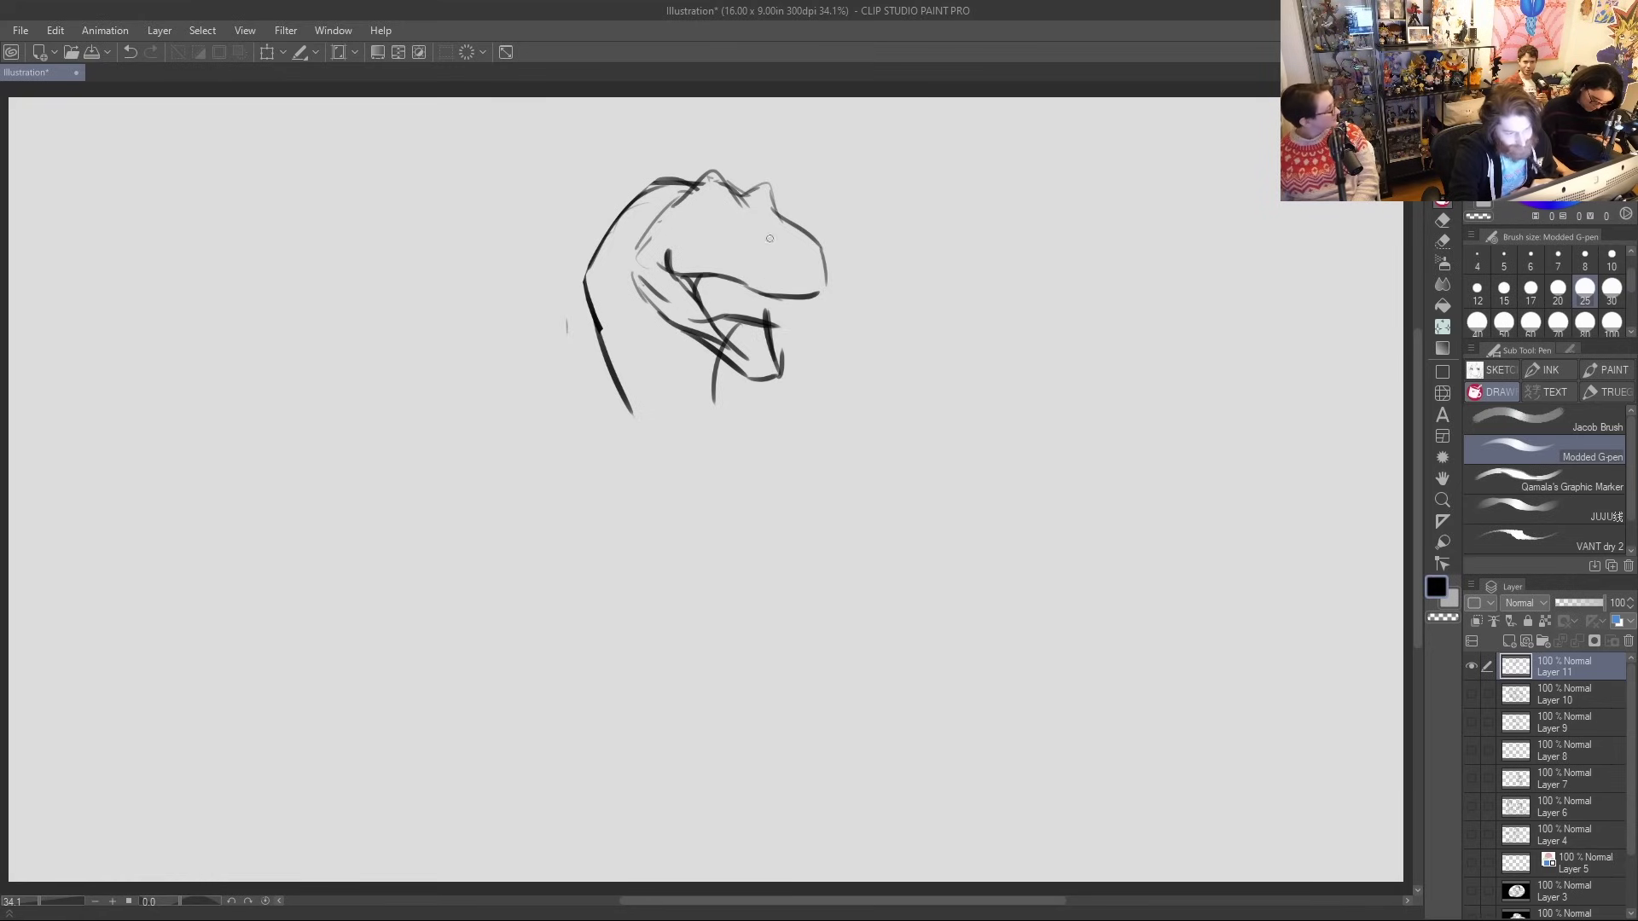
mouse_move(708, 299)
left_mouse_down()
mouse_move(755, 346)
mouse_move(684, 309)
mouse_move(740, 353)
mouse_move(788, 334)
mouse_move(789, 361)
mouse_move(781, 317)
left_mouse_up()
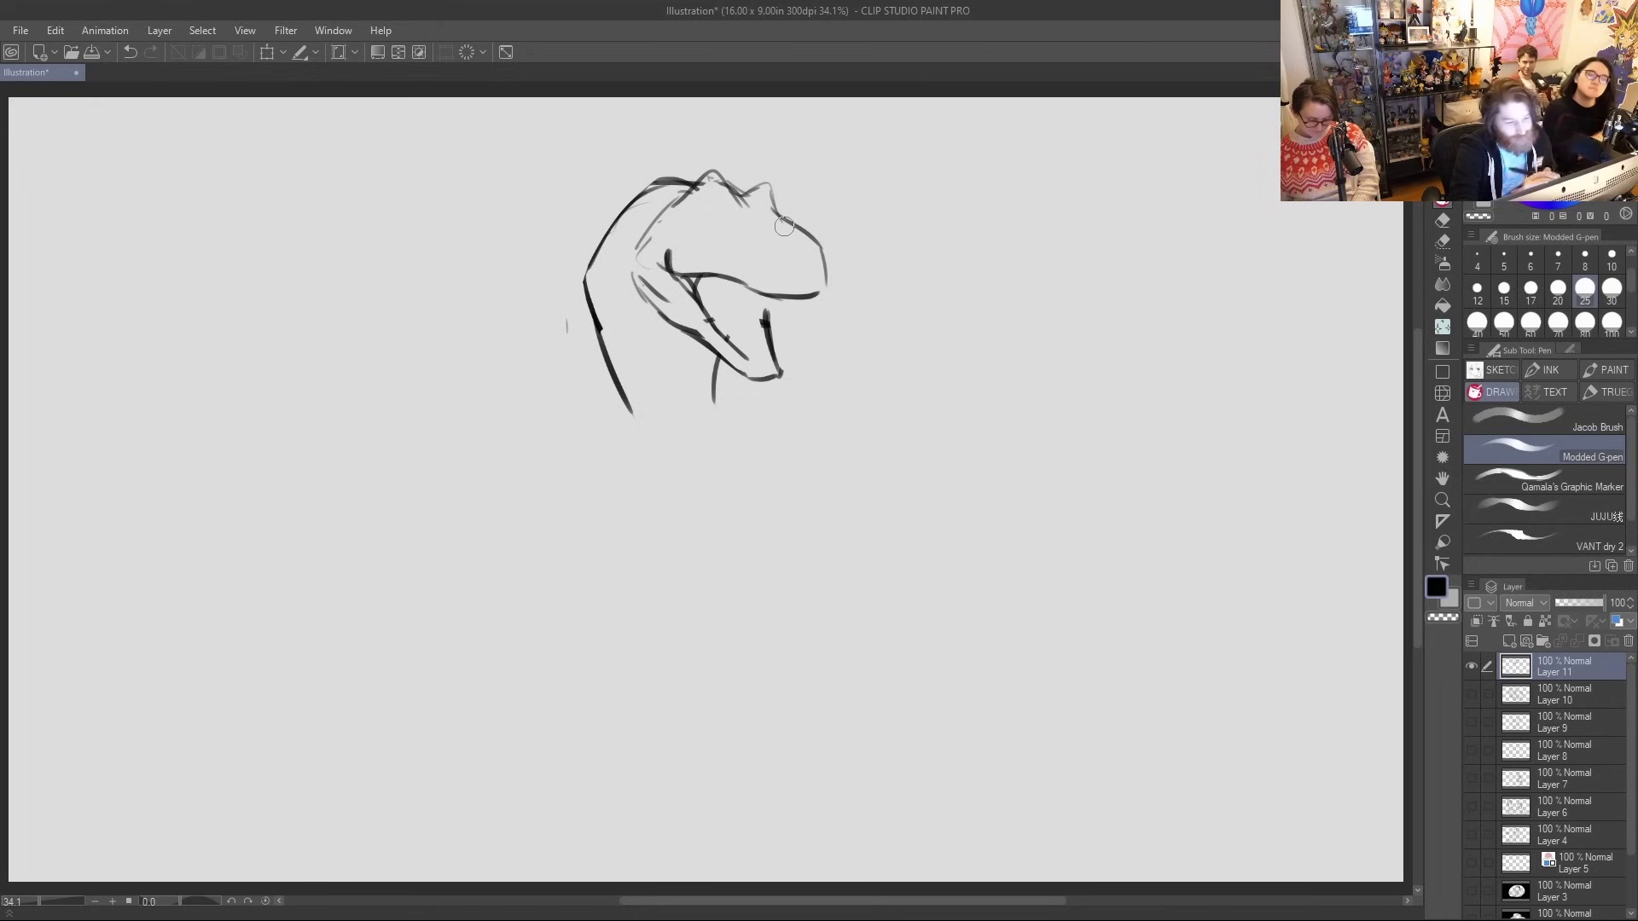
Sketch a voluminous swept hairdo over the dinosaur's head with curling strands at the nape and brow
mouse_move(655, 209)
left_mouse_down()
mouse_move(638, 177)
mouse_move(666, 136)
left_mouse_up()
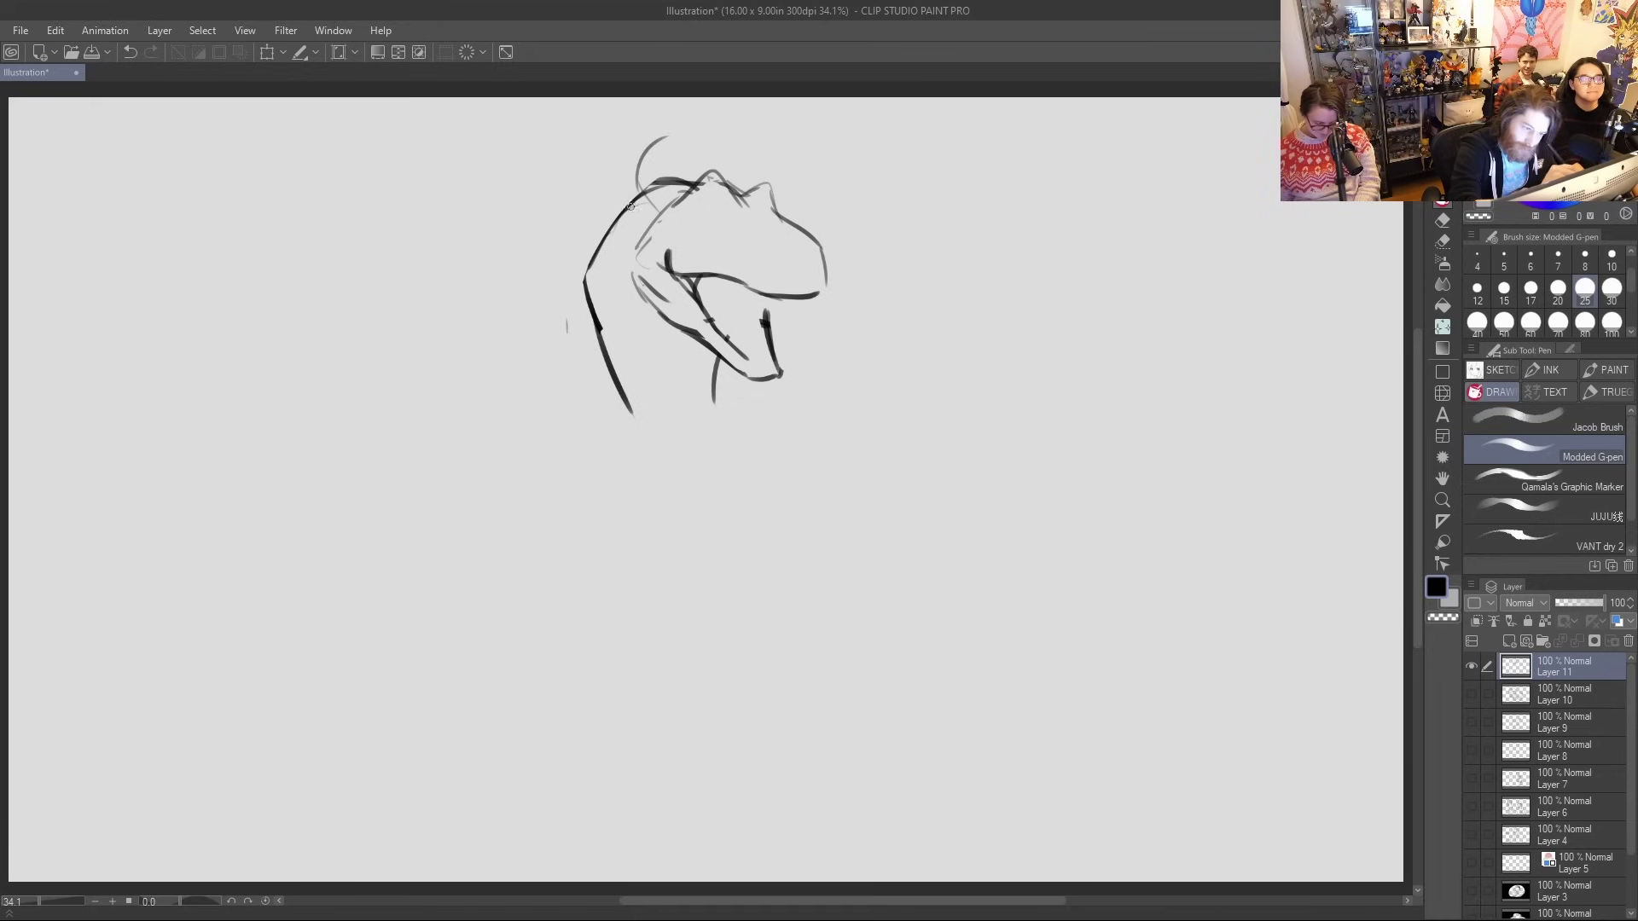
mouse_move(716, 157)
left_mouse_down()
mouse_move(740, 179)
mouse_move(787, 153)
left_mouse_up()
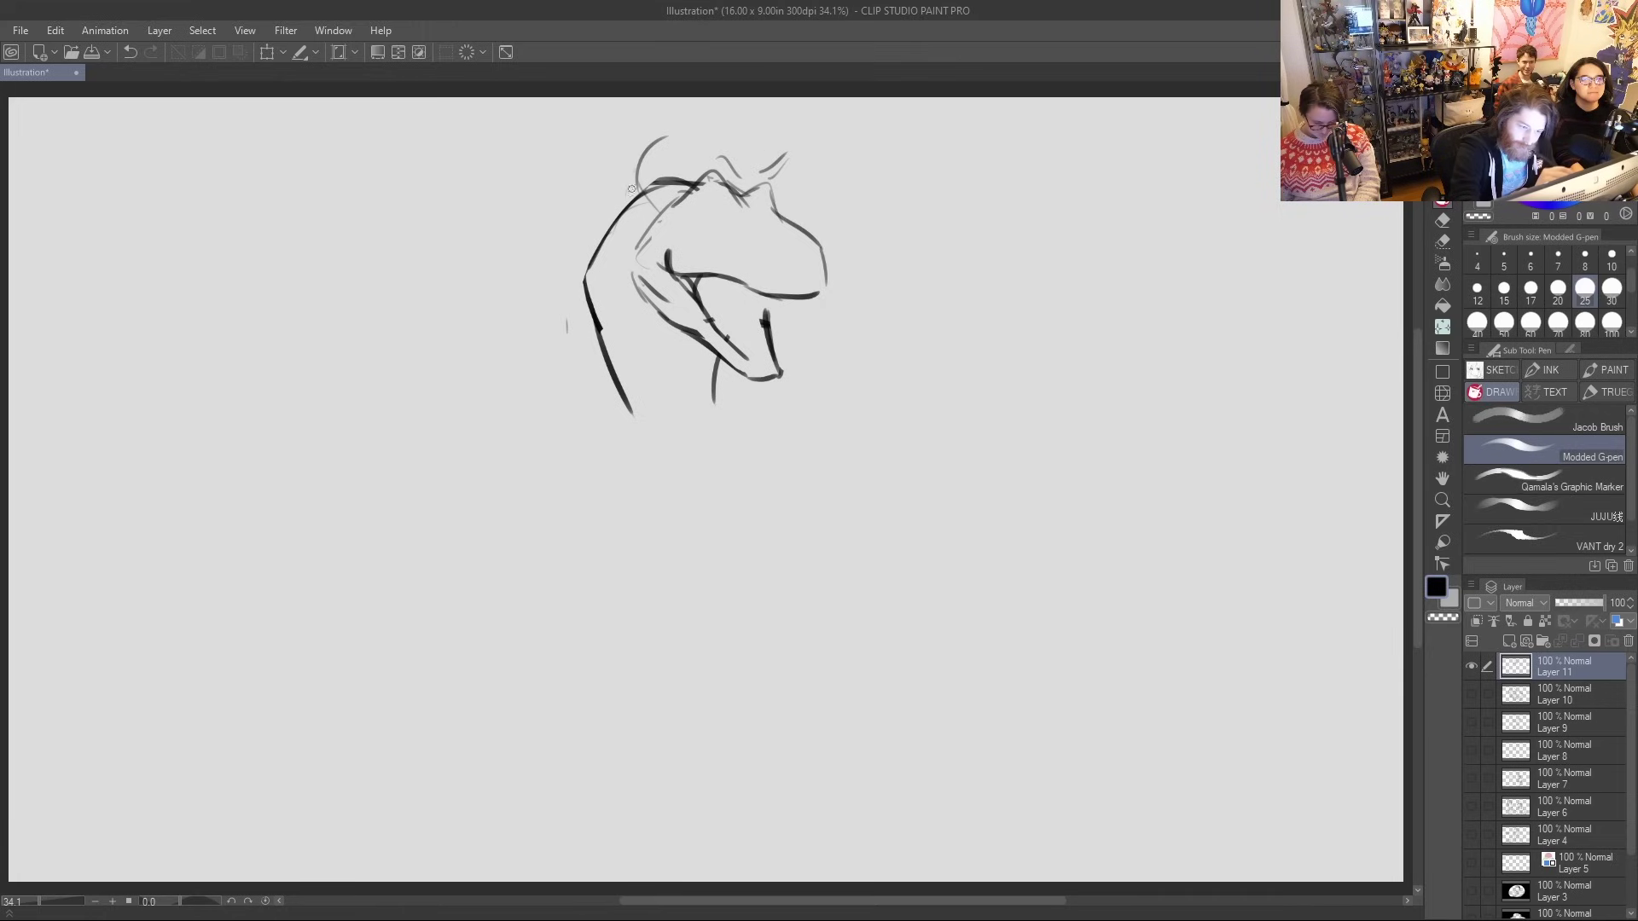
mouse_move(637, 215)
left_mouse_down()
mouse_move(600, 196)
mouse_move(650, 123)
mouse_move(744, 138)
mouse_move(809, 173)
left_mouse_up()
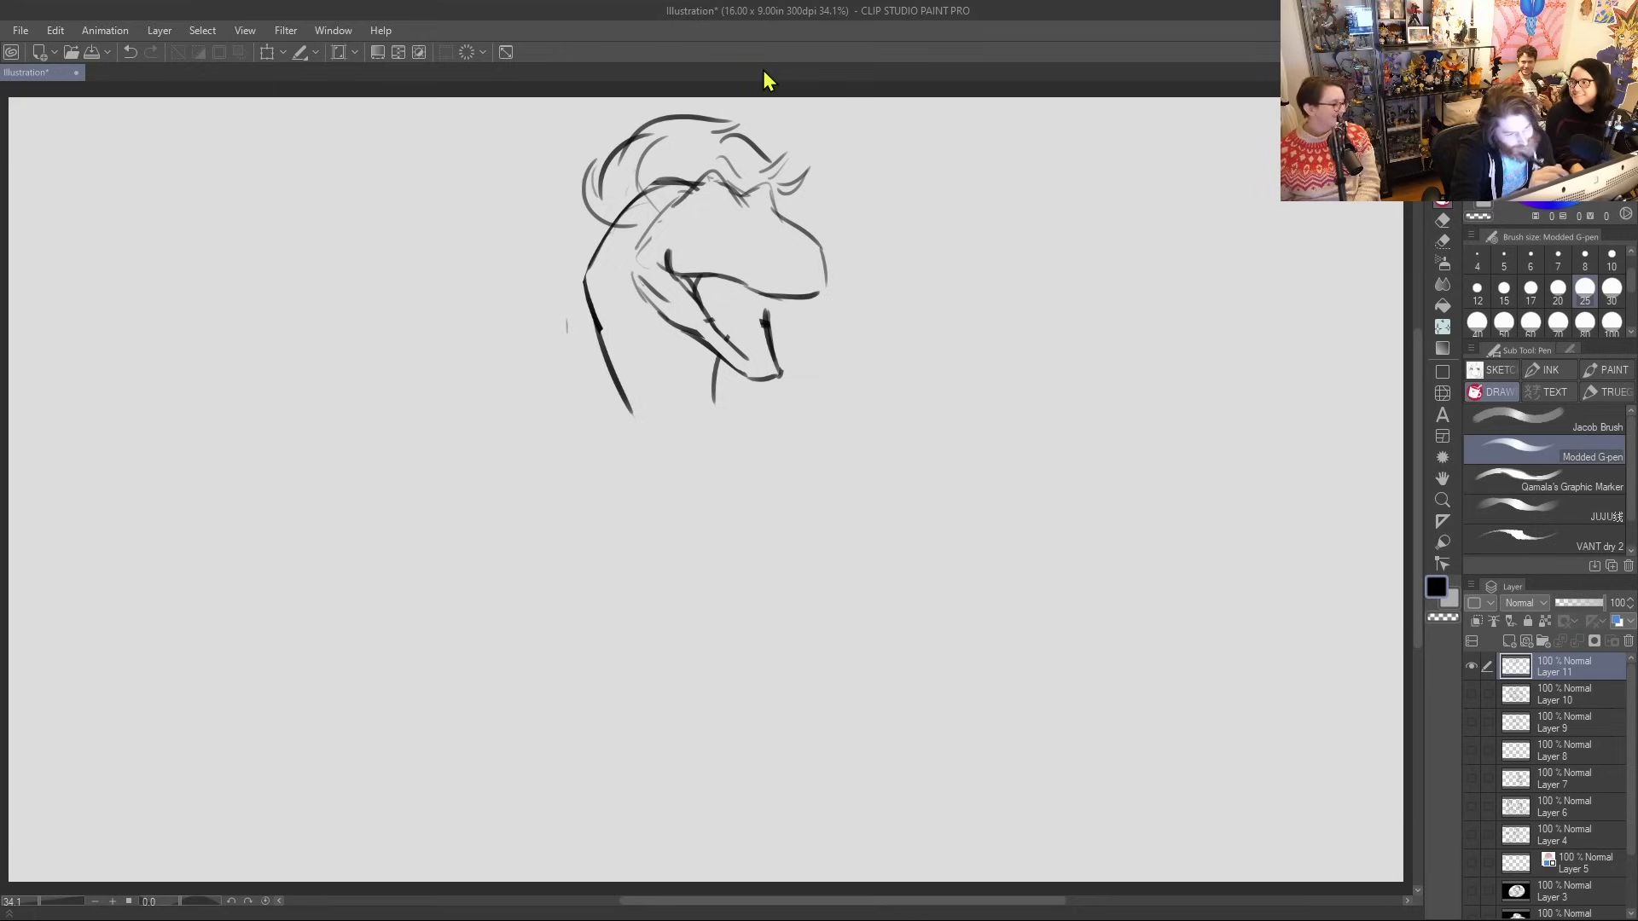
Add pointed upper teeth, a nostril and a narrowed eye beneath the brow ridge
mouse_move(744, 288)
left_mouse_down()
mouse_move(749, 302)
mouse_move(804, 301)
mouse_move(826, 283)
mouse_move(742, 283)
mouse_move(771, 272)
left_mouse_up()
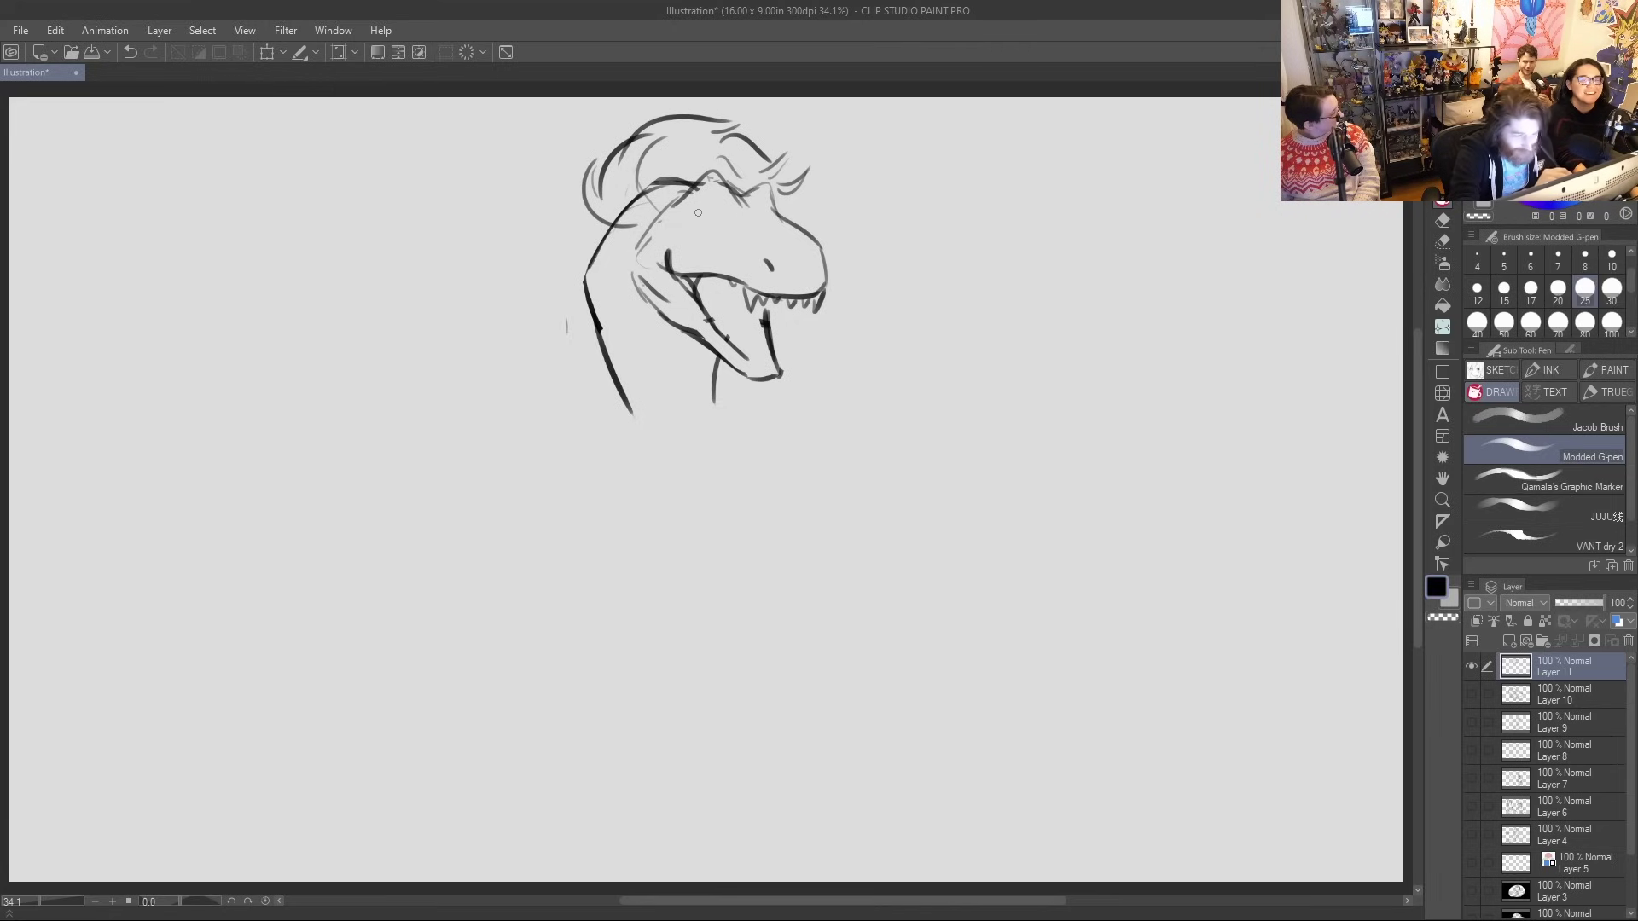
left_click_drag(696, 213, 730, 220)
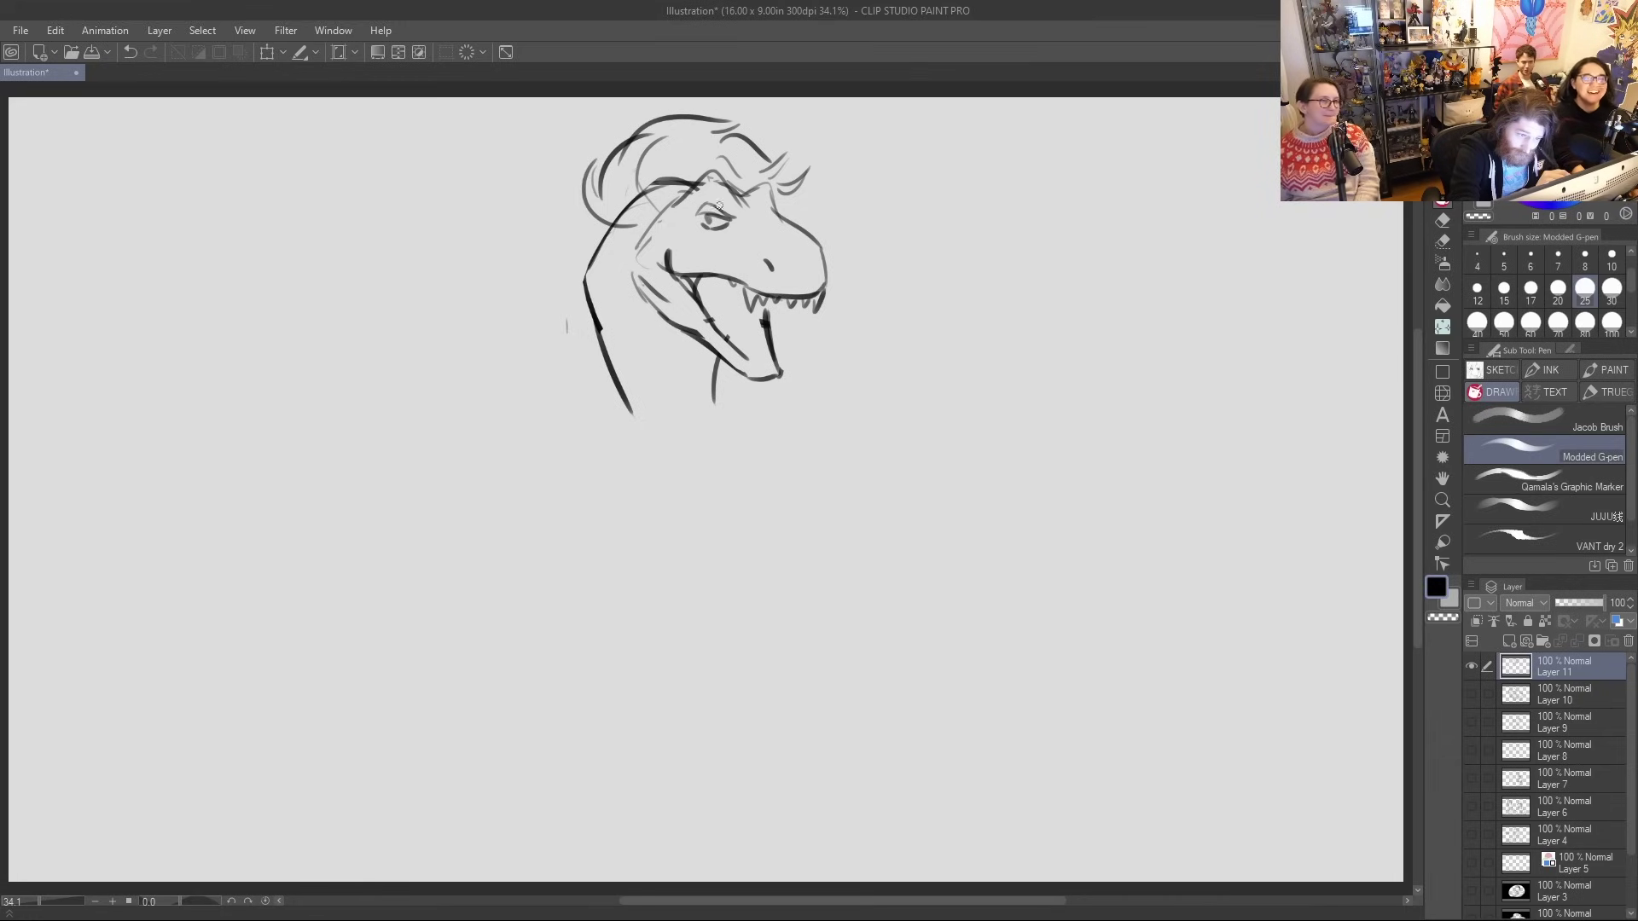
Thicken the brow ridge over the eye and erase most of the hair and the sketch lines behind the skull
mouse_move(670, 215)
left_mouse_down()
mouse_move(713, 175)
mouse_move(749, 205)
mouse_move(786, 201)
mouse_move(755, 178)
mouse_move(636, 184)
mouse_move(664, 143)
mouse_move(759, 152)
left_mouse_up()
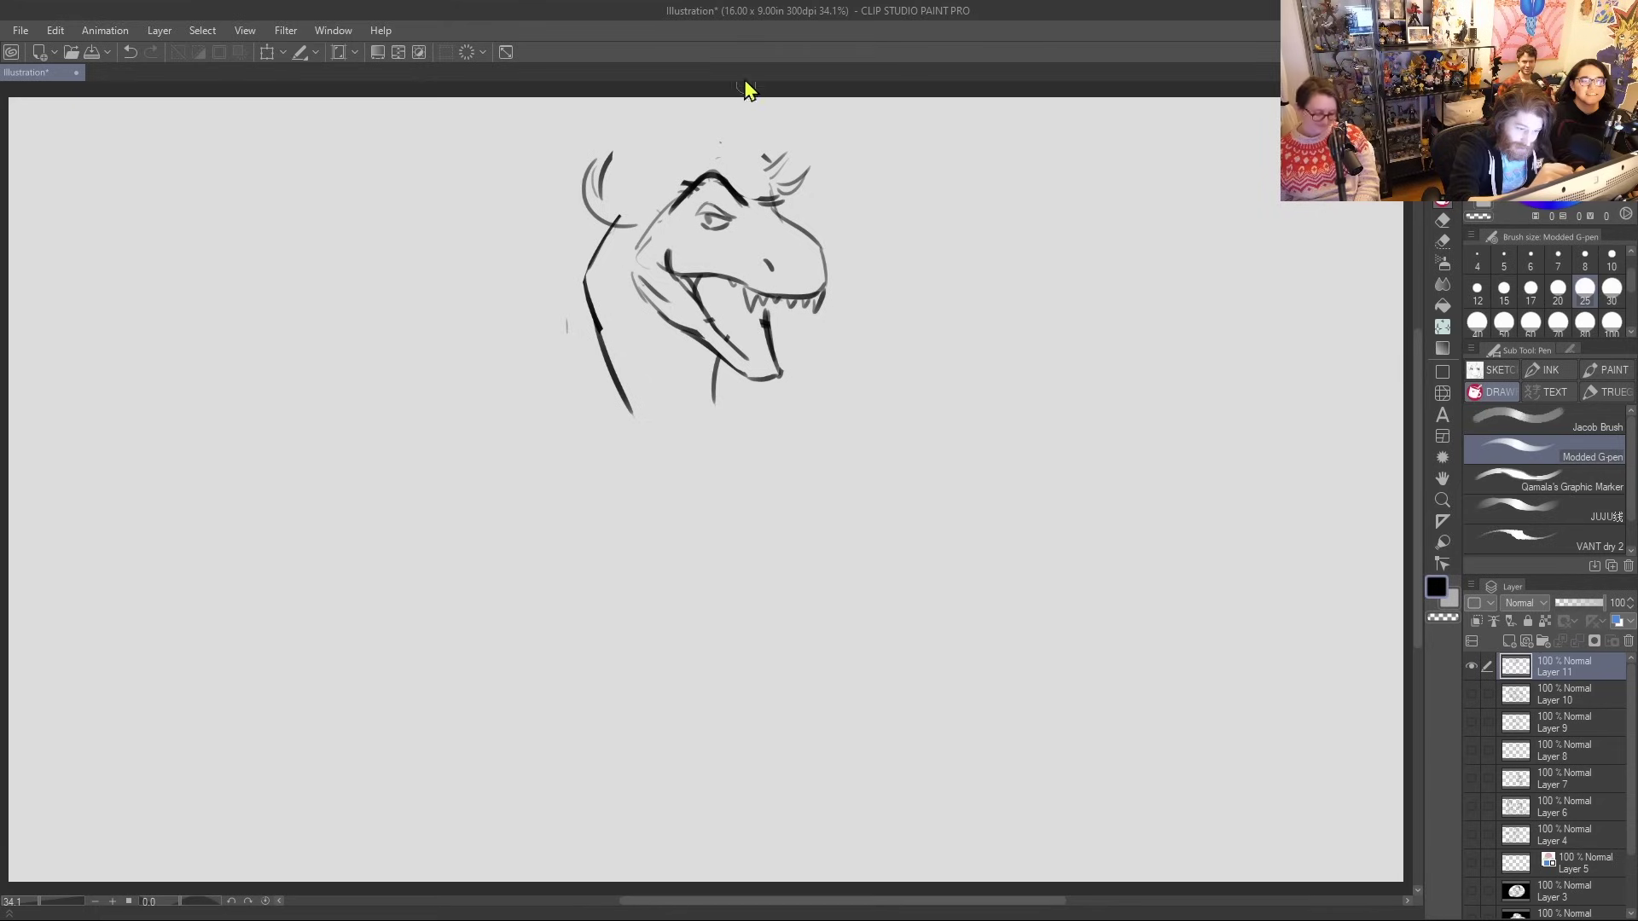
left_click_drag(646, 248, 658, 219)
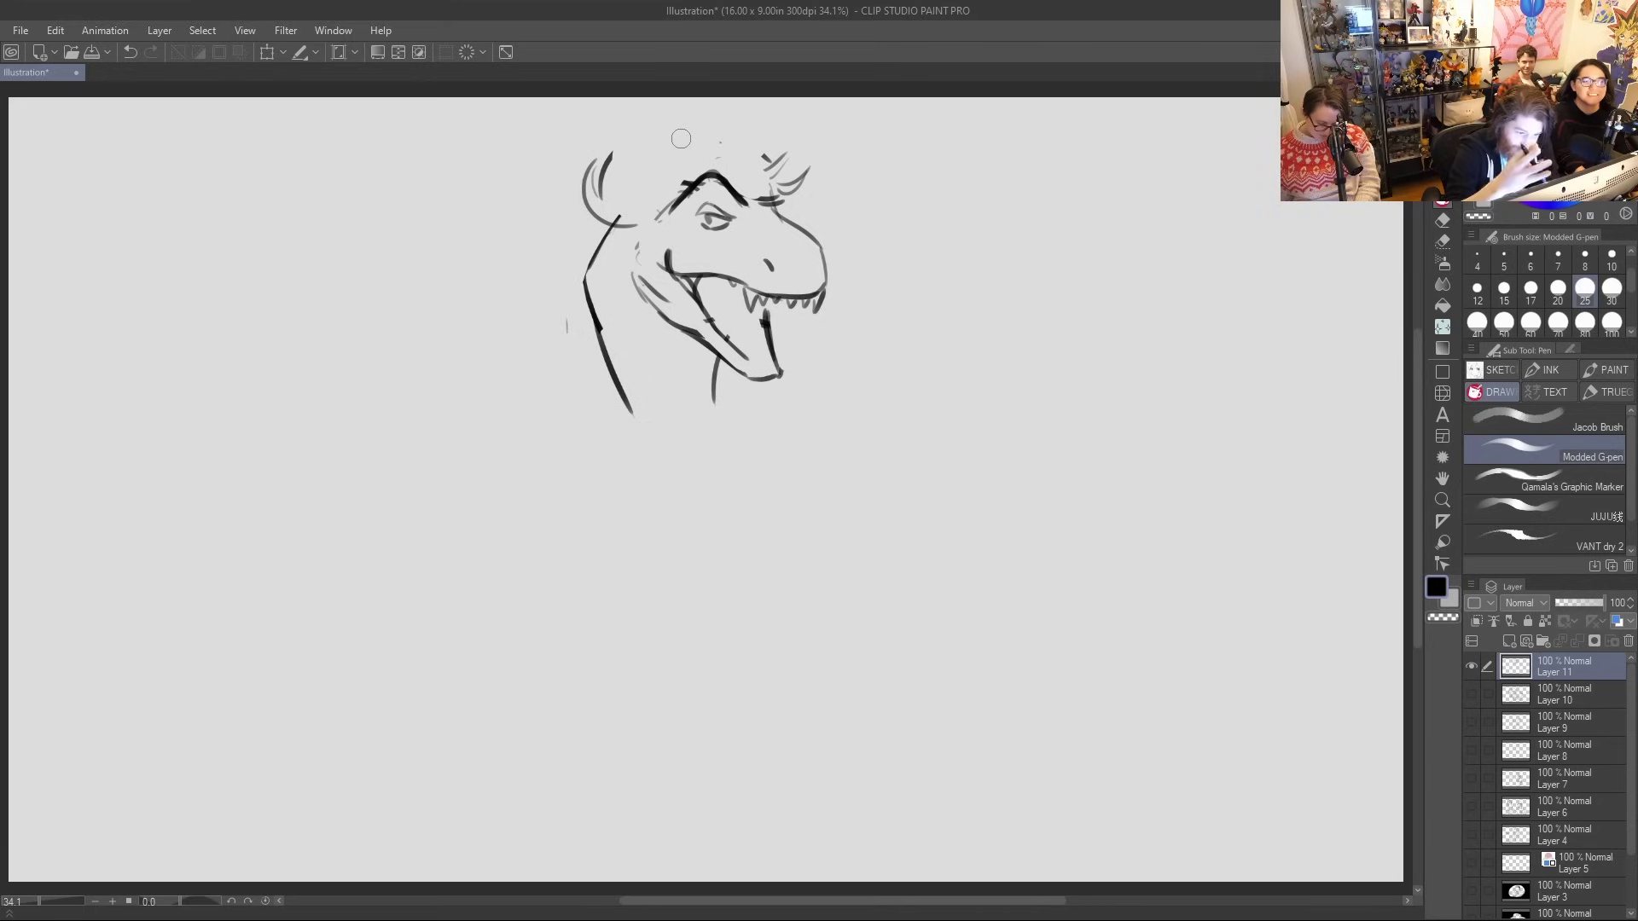
Add lower teeth at the tip of the jaw and sharpen the scowling lid line over the eye
mouse_move(744, 356)
left_mouse_down()
mouse_move(766, 367)
mouse_move(781, 347)
mouse_move(784, 368)
left_mouse_up()
left_click_drag(721, 236, 741, 215)
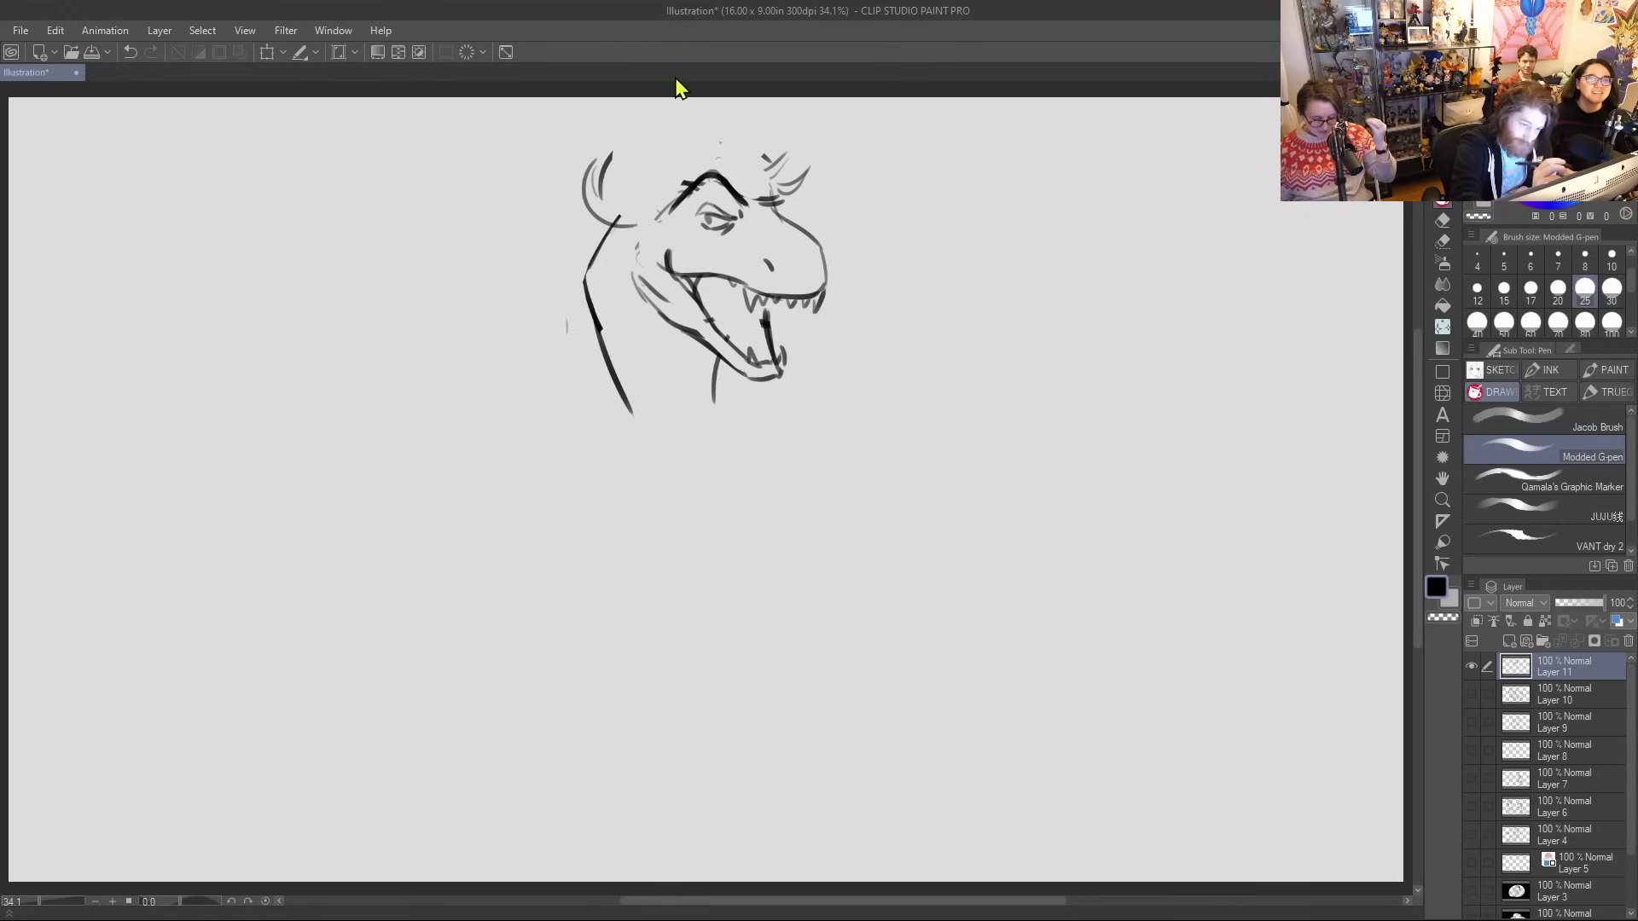
Sketch the dinosaur's chest line from the throat down and its sloping back line from beneath the jaw to the hip
left_click_drag(717, 406, 789, 447)
left_click_drag(629, 413, 661, 569)
left_click_drag(794, 448, 965, 516)
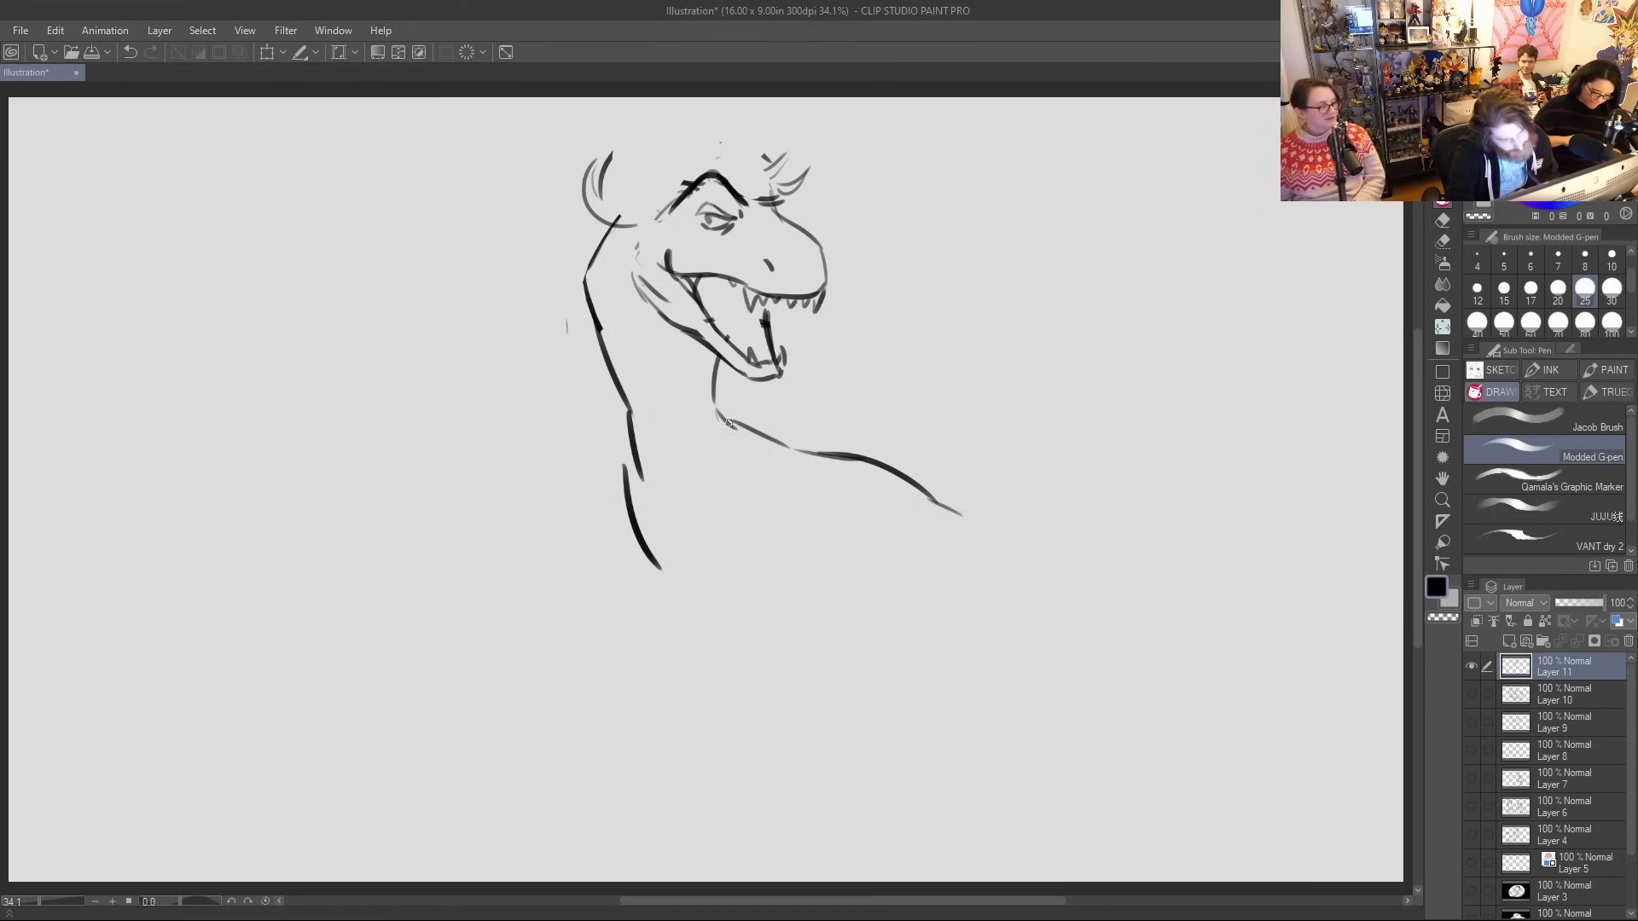
left_click_drag(730, 422, 962, 515)
mouse_move(624, 482)
left_mouse_down()
mouse_move(655, 587)
mouse_move(707, 630)
left_mouse_up()
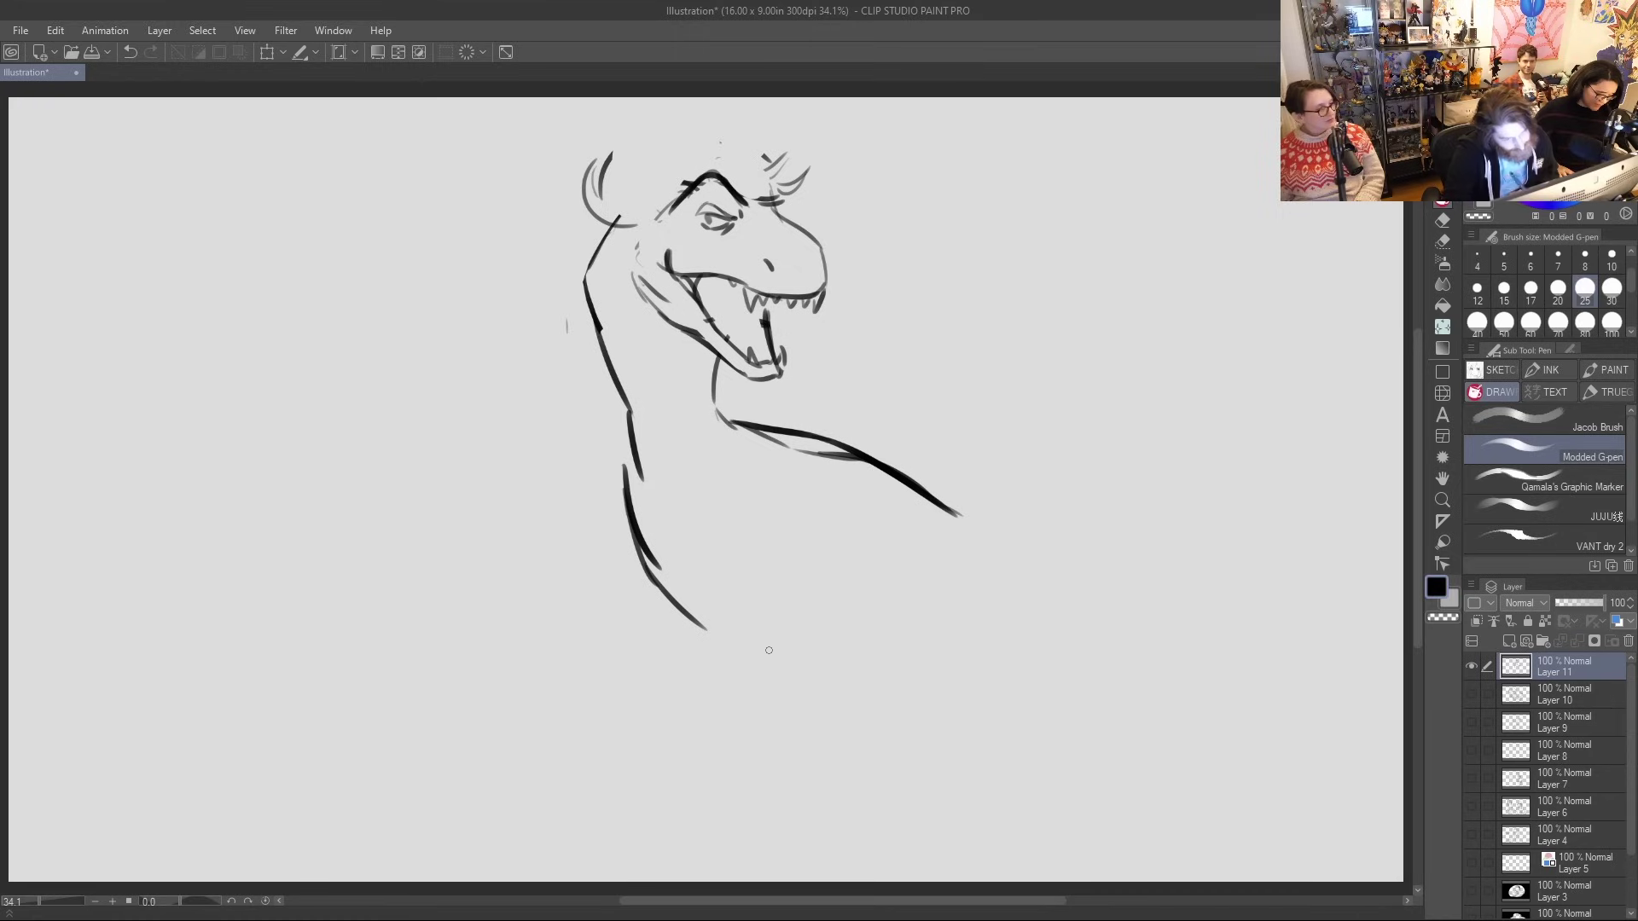
left_click_drag(949, 519, 981, 539)
left_click_drag(954, 531, 974, 574)
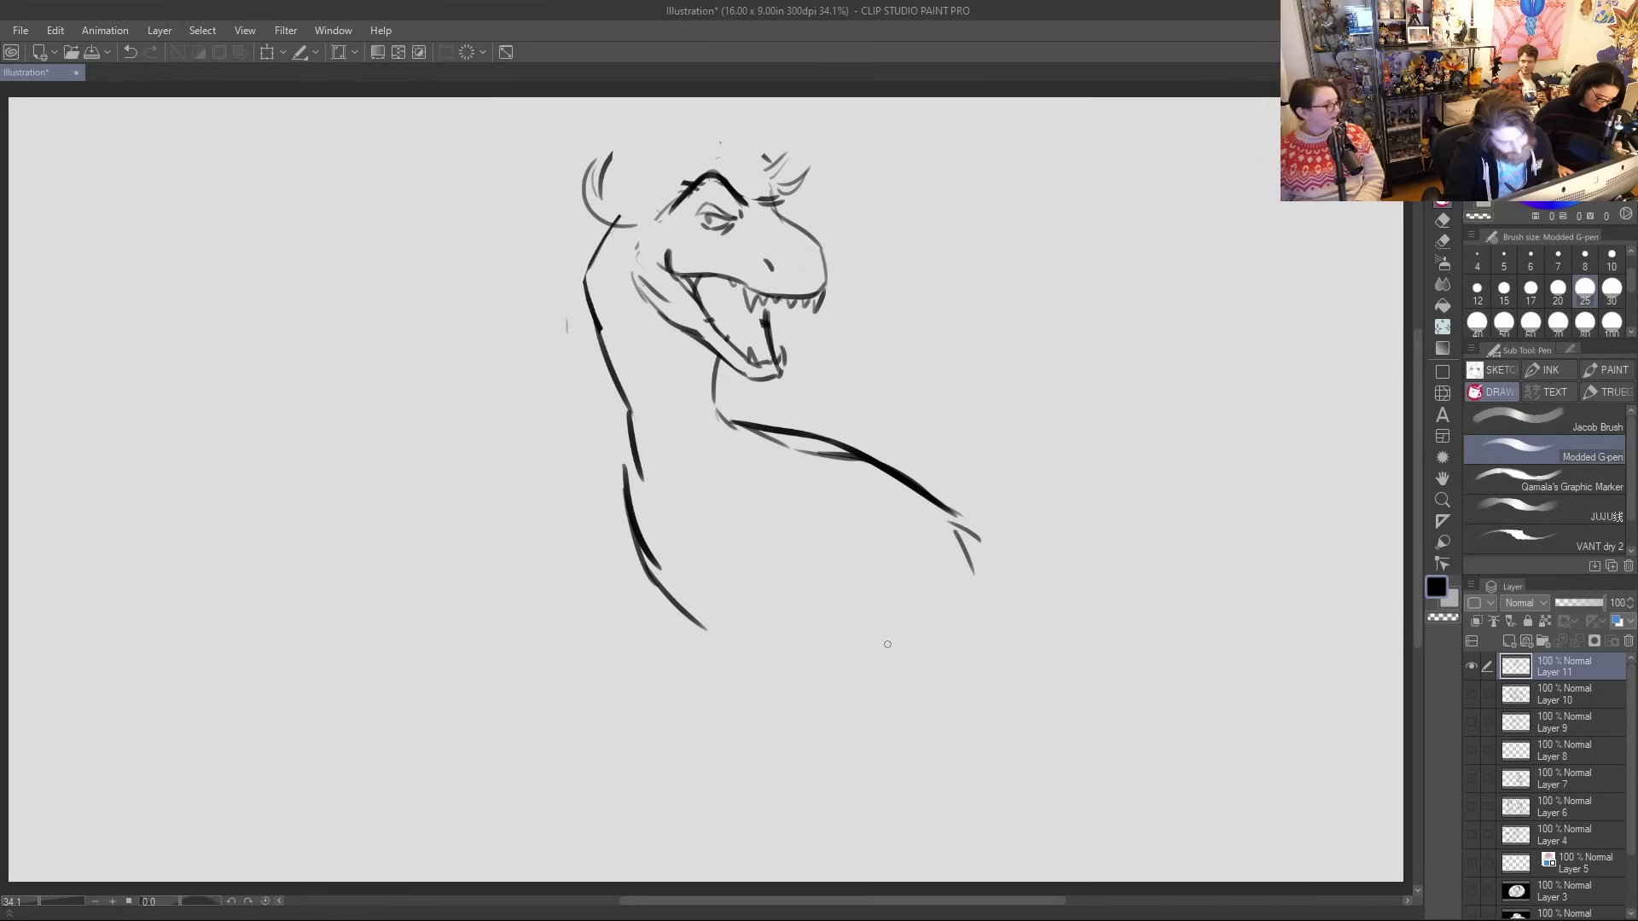
Sketch the dinosaur's curved inner thigh, the outer hip contour and a thick stroke sweeping down from the hip
mouse_move(850, 591)
left_mouse_down()
mouse_move(878, 665)
mouse_move(932, 701)
left_mouse_up()
left_click_drag(975, 568, 1014, 705)
mouse_move(850, 571)
left_mouse_down()
mouse_move(896, 679)
mouse_move(947, 725)
mouse_move(980, 727)
left_mouse_up()
left_click_drag(956, 715, 1002, 727)
mouse_move(1002, 687)
left_mouse_down()
mouse_move(1086, 755)
mouse_move(1056, 793)
mouse_move(1141, 834)
left_mouse_up()
Sketch the bent lower limb beneath the dinosaur's chest with double contour strokes and an angular joint
left_click_drag(690, 620, 713, 723)
mouse_move(674, 621)
left_mouse_down()
mouse_move(689, 732)
mouse_move(772, 715)
mouse_move(737, 753)
mouse_move(758, 757)
left_mouse_up()
mouse_move(754, 734)
left_mouse_down()
mouse_move(785, 764)
mouse_move(660, 863)
left_mouse_up()
left_click_drag(786, 770, 746, 857)
left_click_drag(757, 728, 795, 685)
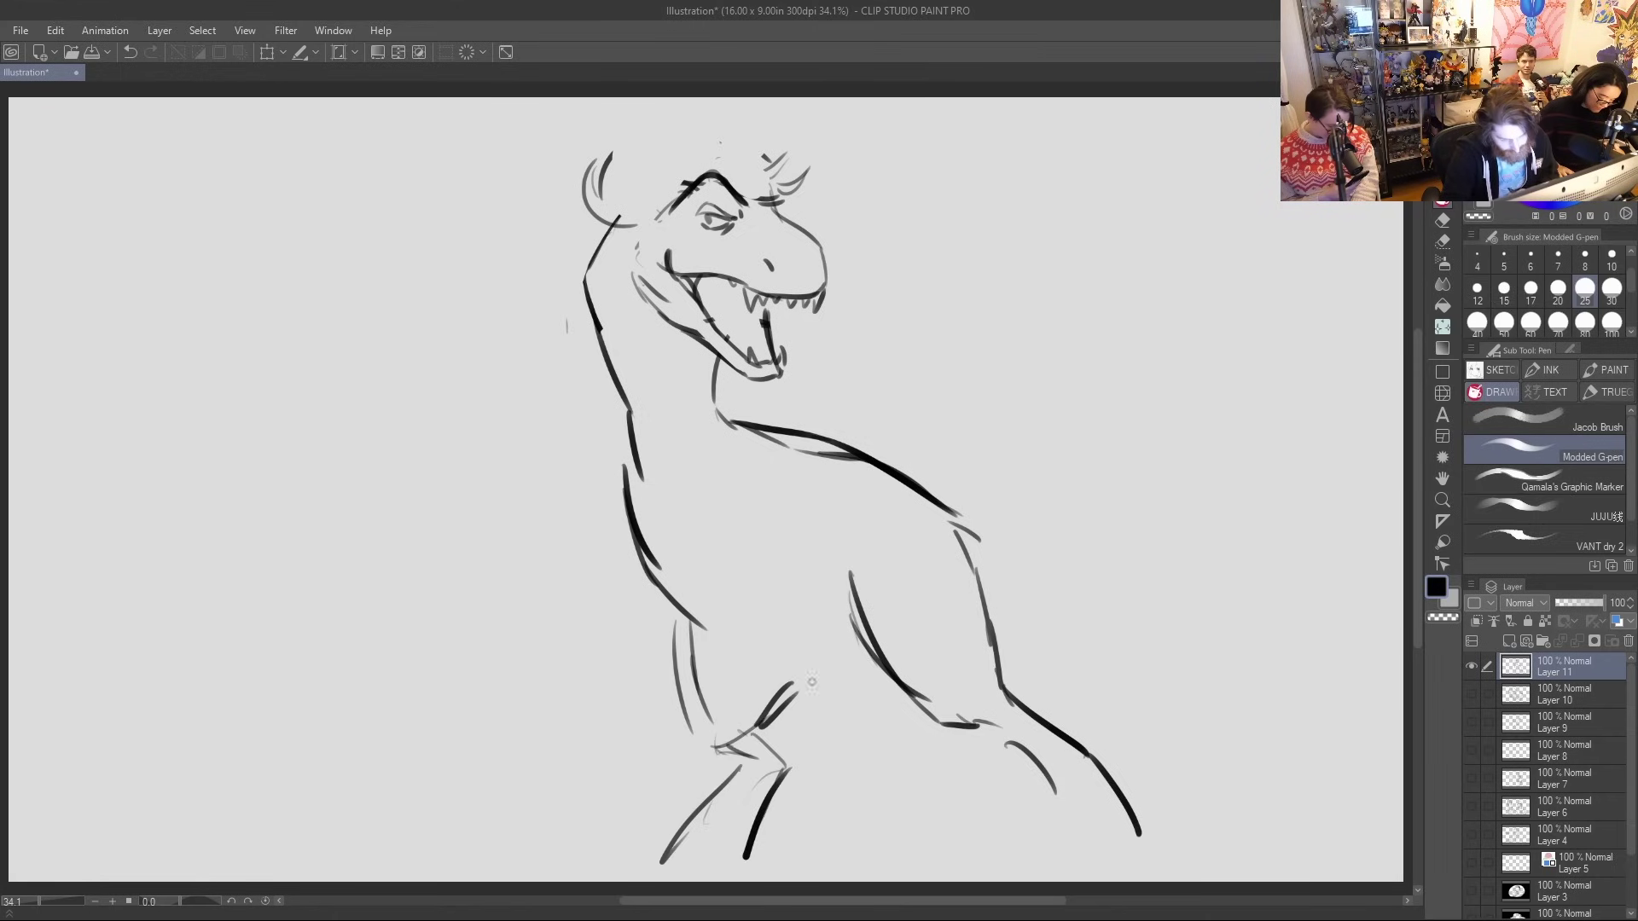
Show Layer 10 instead of Layer 11 and move its sweater figure leftward to free room beside it
left_click(1471, 667)
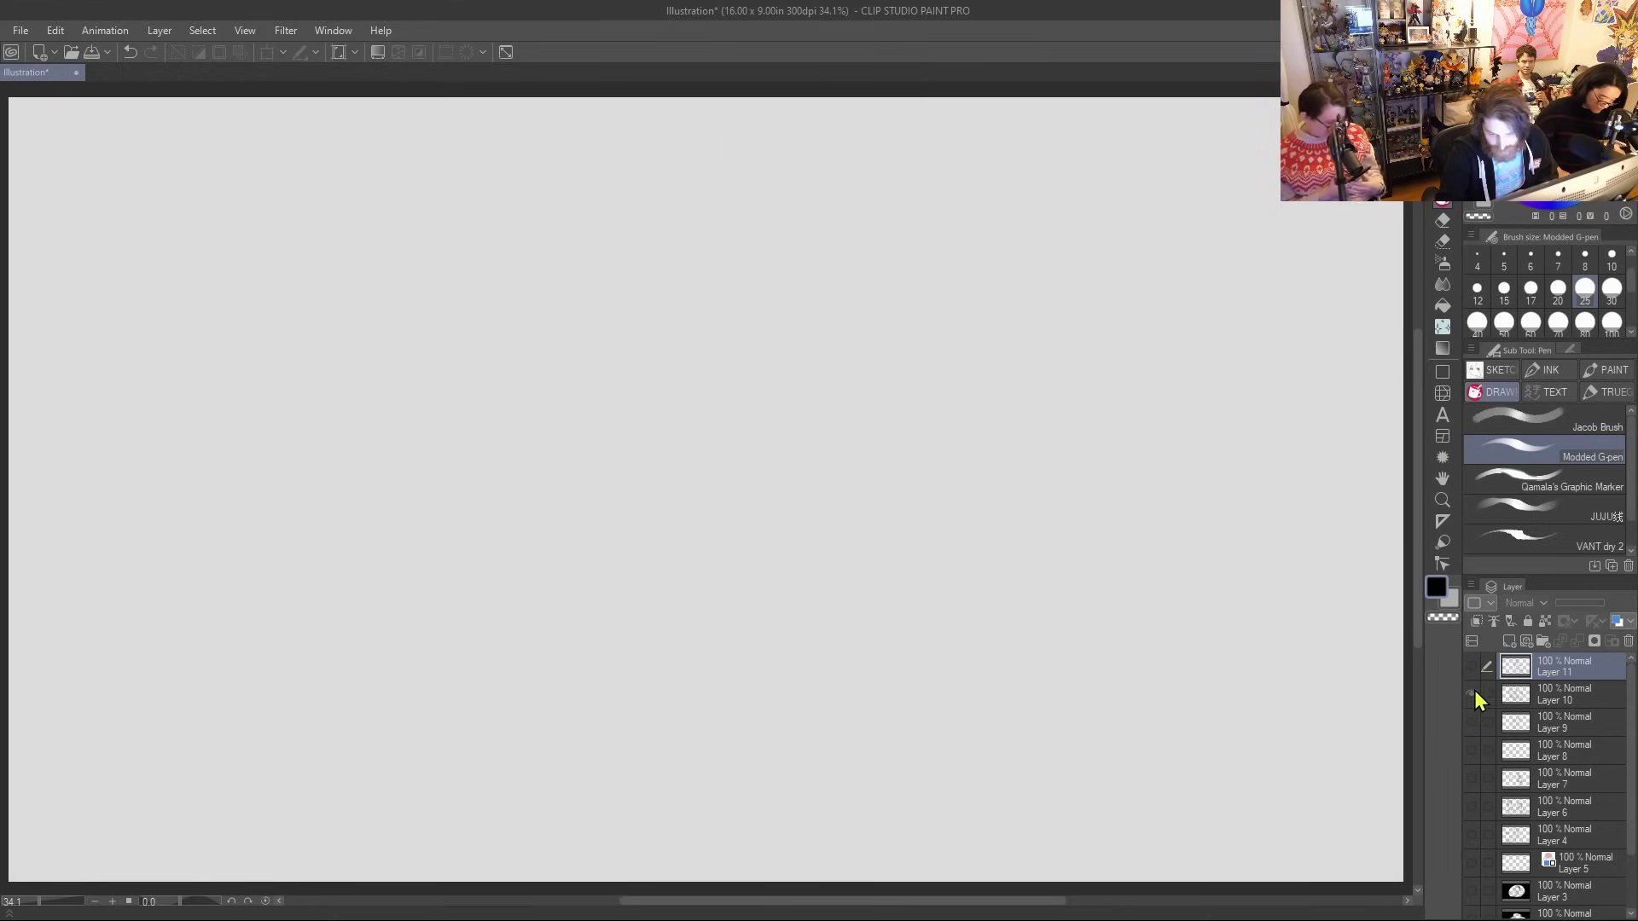
left_click(1471, 693)
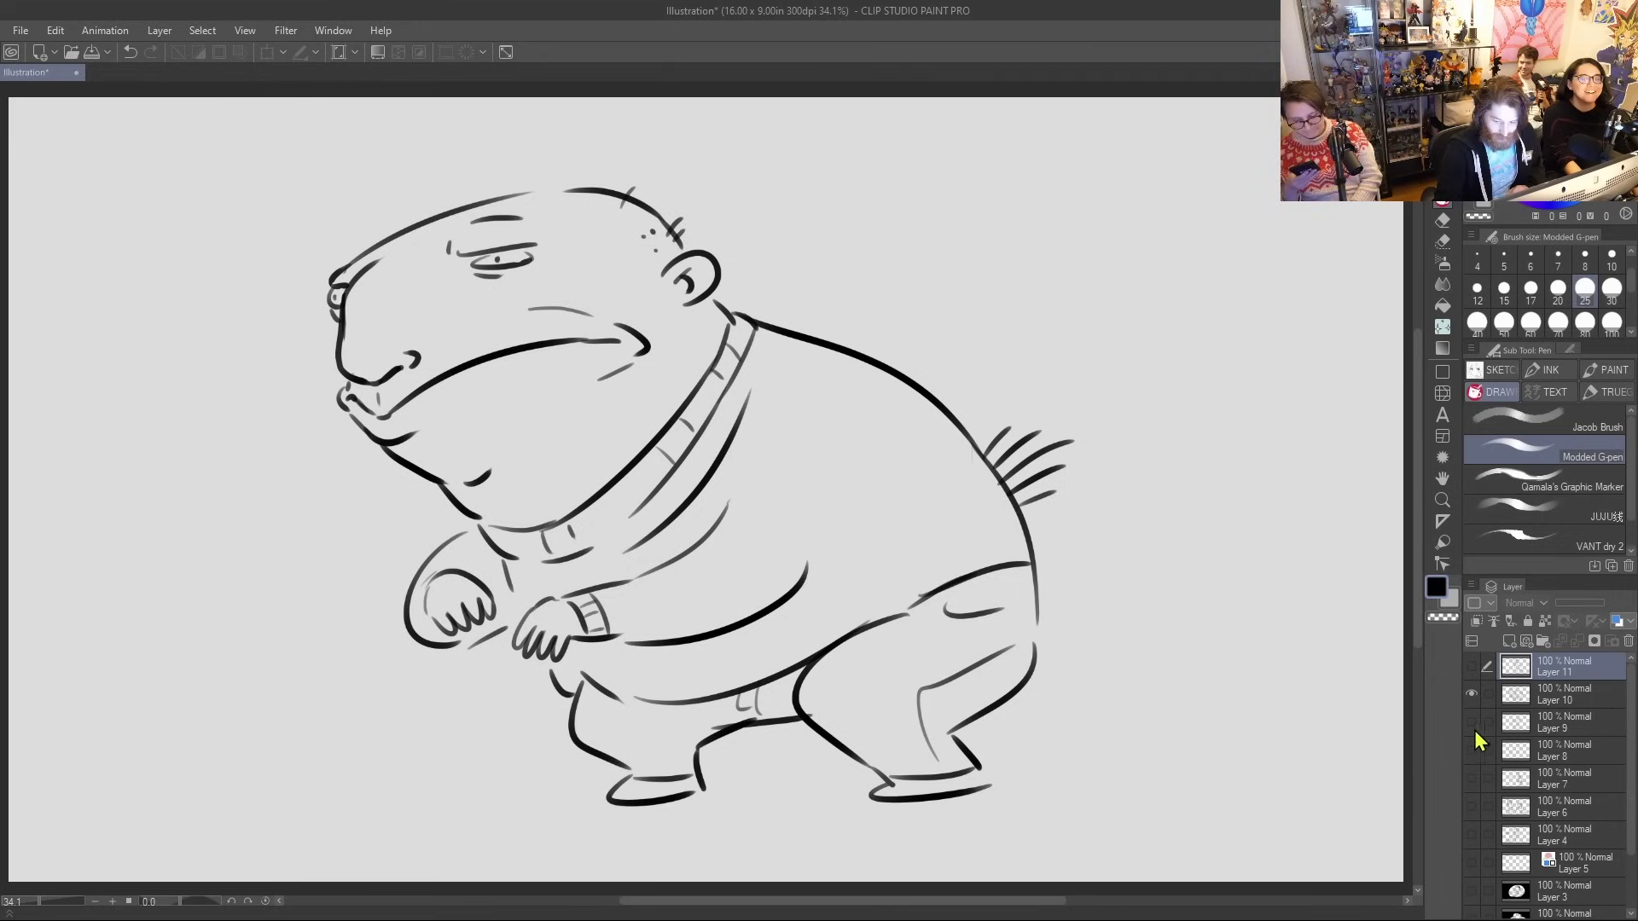
left_click(1564, 697)
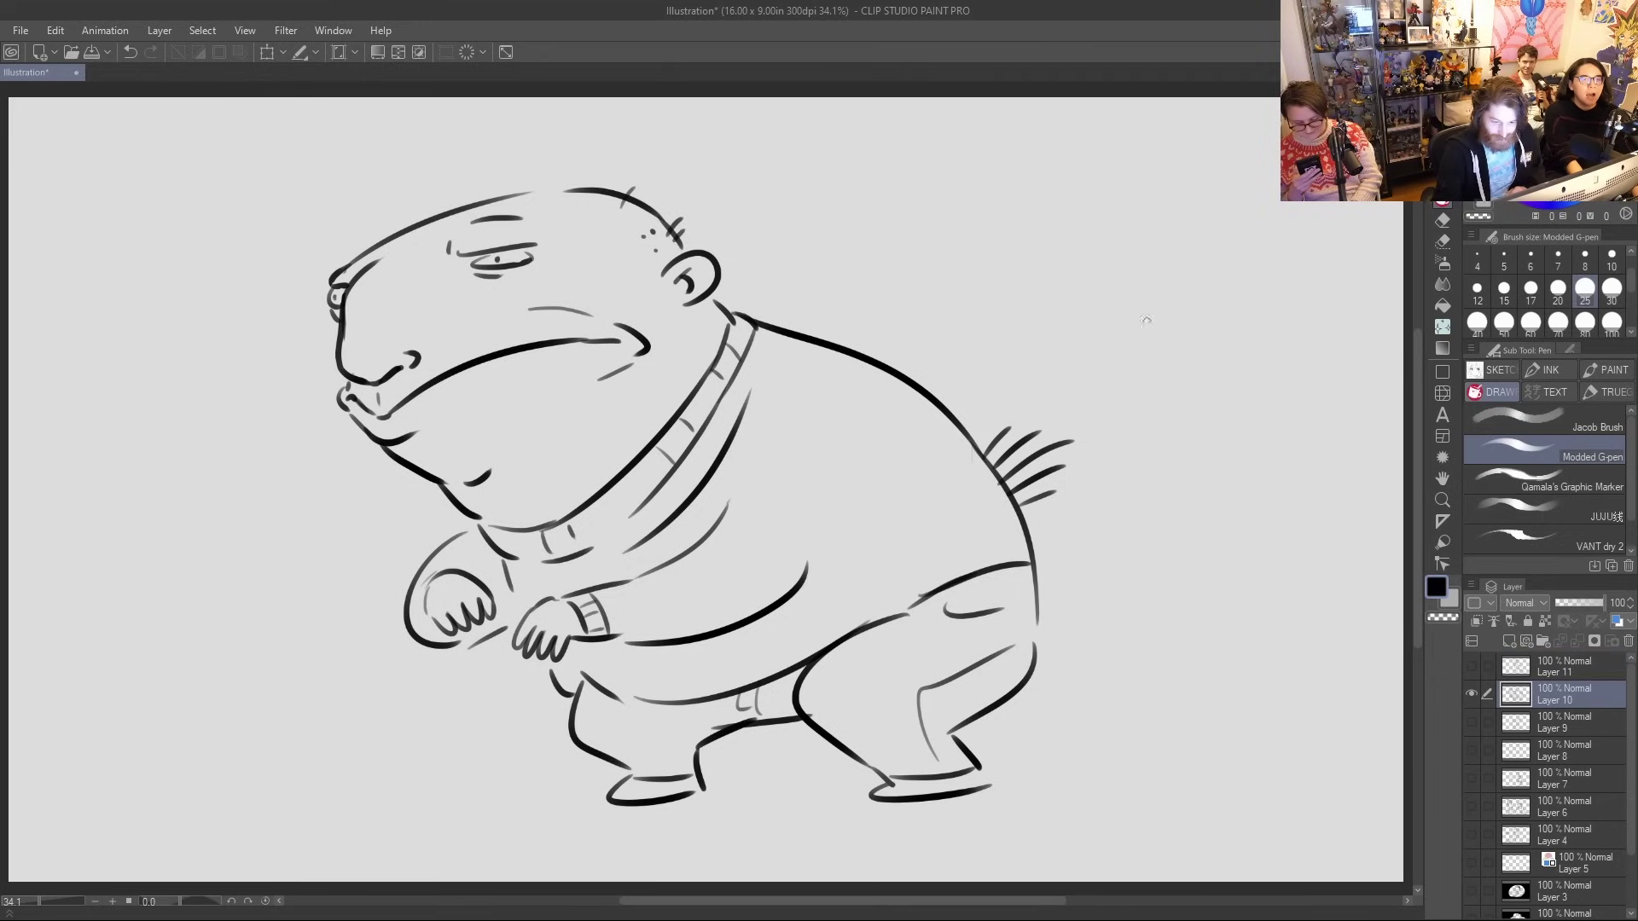
left_click(266, 52)
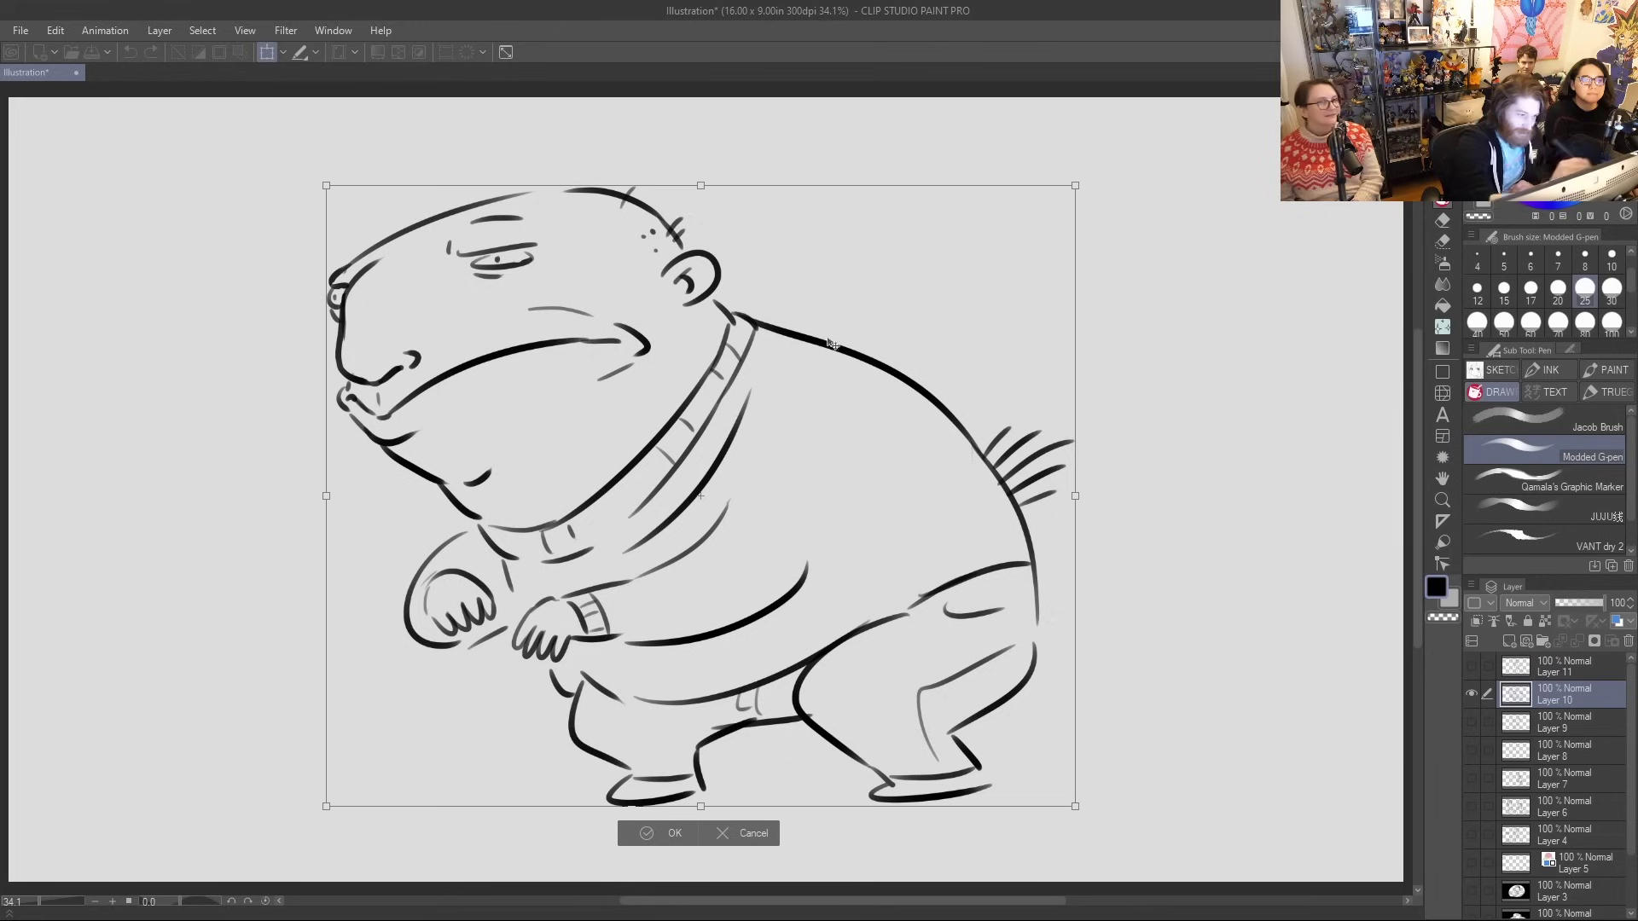
left_click_drag(893, 366, 735, 372)
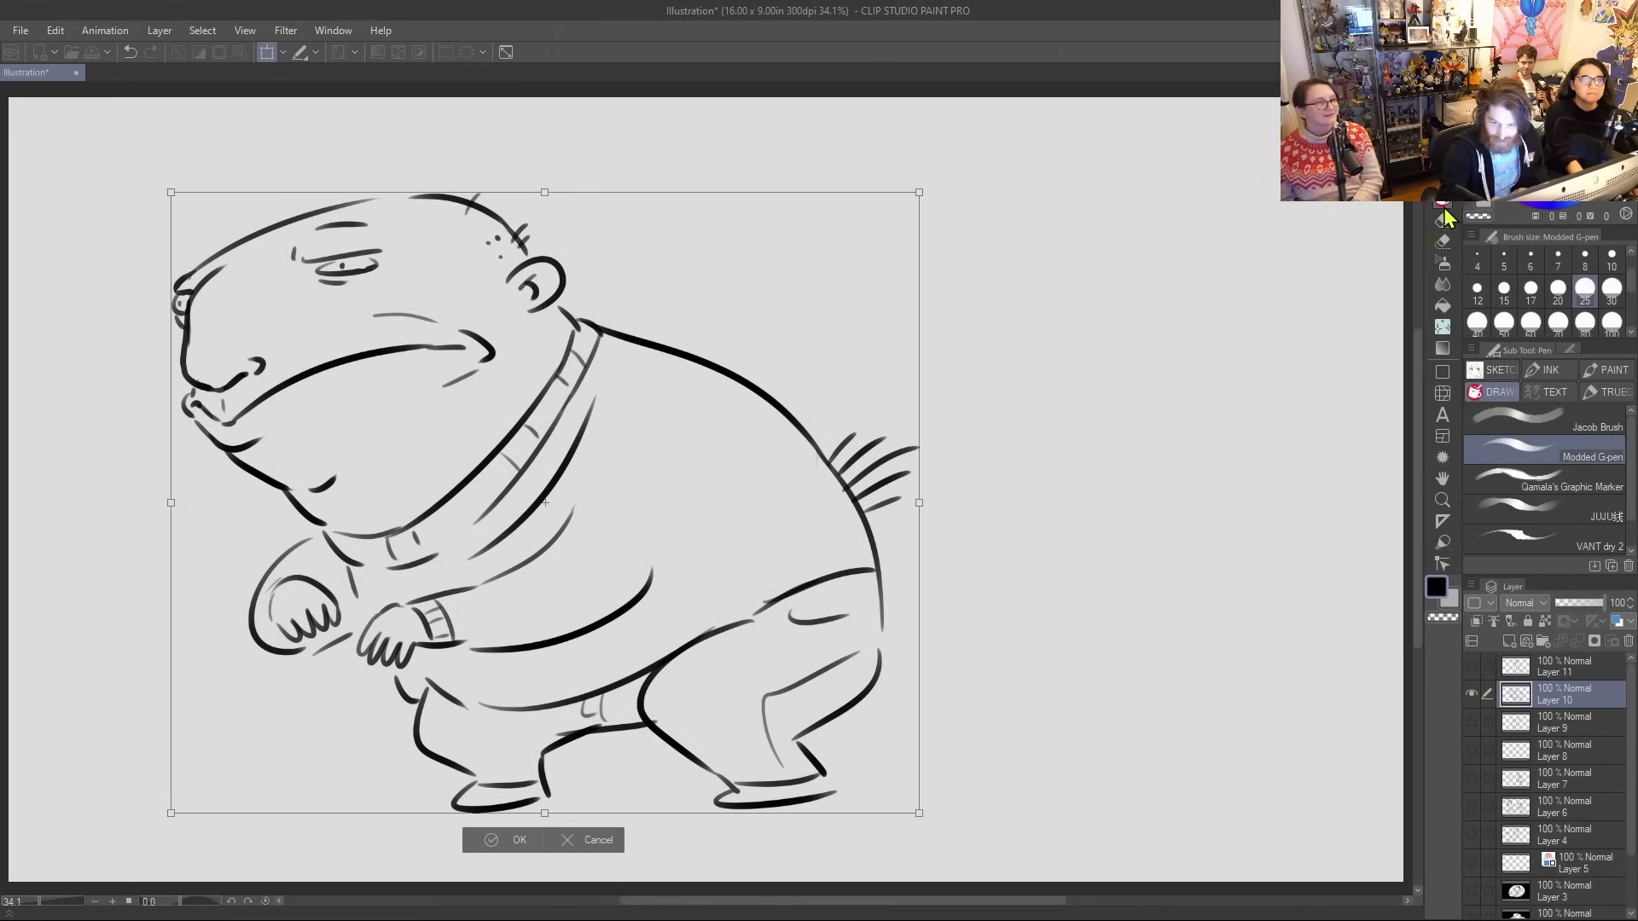
left_click(1527, 420)
key("Return")
Draw a small character's head beside the sweater figure, with a filled open mouth, beak-like snout, round eye and domed skull
mouse_move(1003, 264)
left_mouse_down()
mouse_move(1038, 249)
mouse_move(1019, 243)
mouse_move(1076, 269)
mouse_move(1027, 278)
mouse_move(1051, 260)
mouse_move(1077, 269)
left_mouse_up()
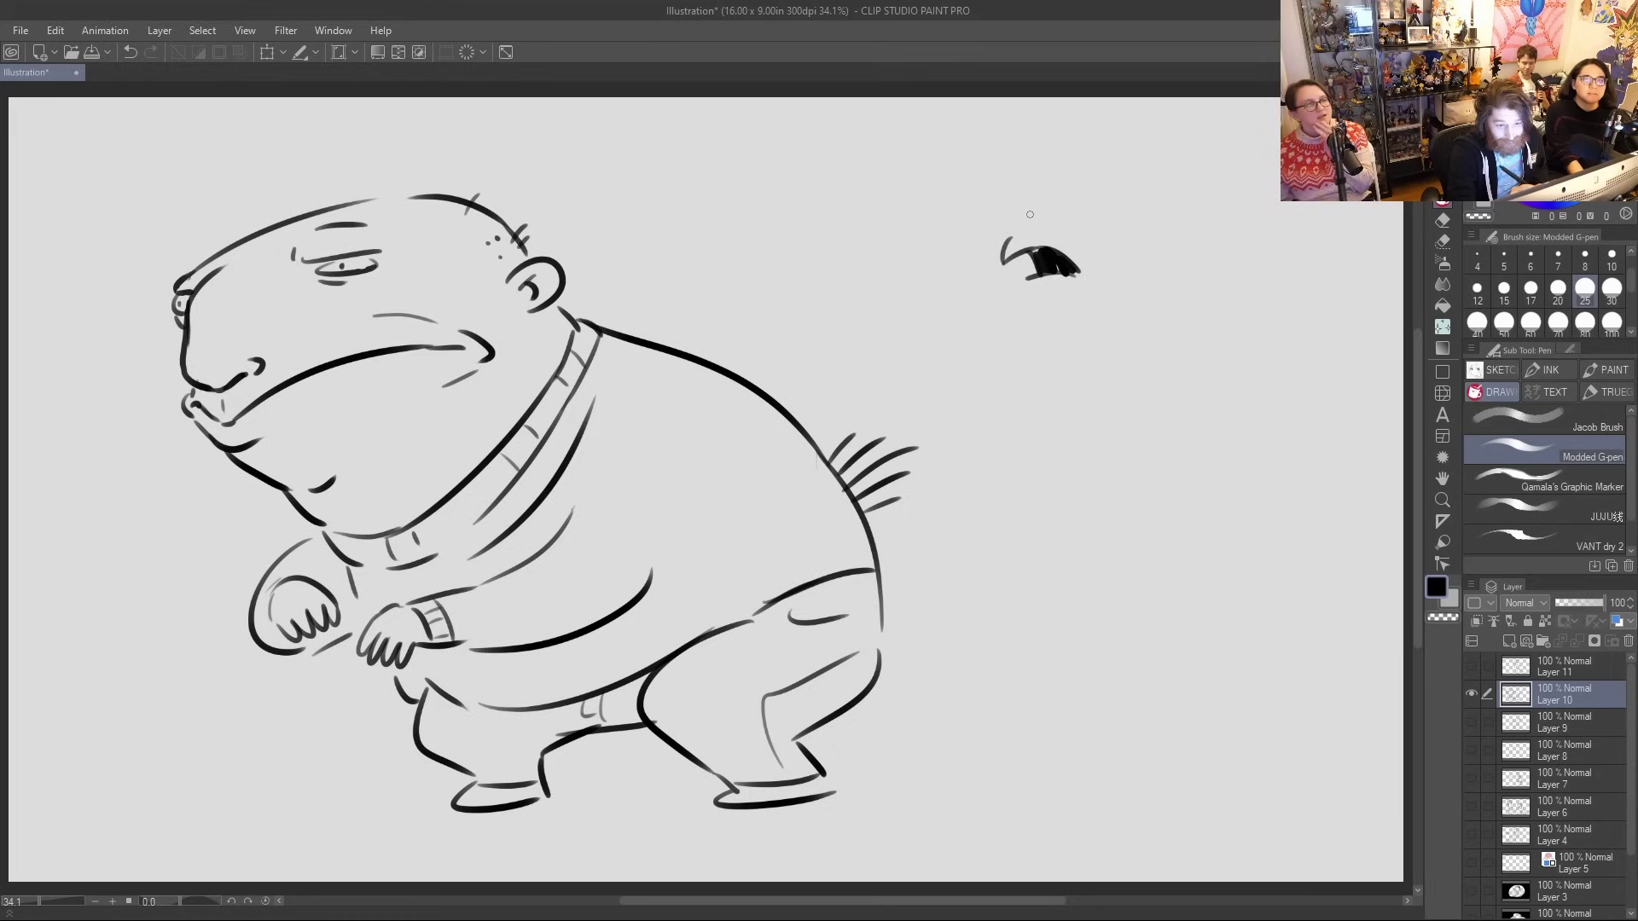
left_click_drag(1001, 232, 1031, 209)
mouse_move(1038, 206)
left_mouse_down()
mouse_move(1084, 201)
mouse_move(1086, 225)
left_mouse_up()
left_click(1086, 226)
left_click_drag(1030, 281, 1060, 312)
mouse_move(1101, 203)
left_mouse_down()
mouse_move(1169, 261)
mouse_move(1138, 276)
left_mouse_up()
Draw the small character's ribbed turtleneck collar, sweater torso, curved back and bent arms with dangling hands
left_click_drag(1068, 327, 1167, 305)
left_click_drag(1171, 268, 1183, 296)
left_click_drag(1069, 330, 1100, 358)
mouse_move(1181, 293)
left_mouse_down()
mouse_move(1189, 321)
mouse_move(1099, 355)
left_mouse_up()
mouse_move(1129, 326)
left_mouse_down()
mouse_move(1123, 348)
mouse_move(1195, 317)
mouse_move(1220, 365)
left_mouse_up()
left_click_drag(1075, 359, 1080, 406)
left_click_drag(1153, 368, 1110, 420)
left_click_drag(1112, 406, 1122, 422)
mouse_move(1119, 397)
left_mouse_down()
mouse_move(1126, 418)
mouse_move(1183, 432)
mouse_move(1190, 394)
left_mouse_up()
Draw the small character's sweater hem, rounded rear, bent legs and flat feet
mouse_move(1072, 365)
left_mouse_down()
mouse_move(1025, 410)
mouse_move(1051, 406)
mouse_move(1106, 451)
left_mouse_up()
mouse_move(1215, 360)
left_mouse_down()
mouse_move(1256, 411)
mouse_move(1182, 497)
left_mouse_up()
mouse_move(1260, 459)
left_mouse_down()
mouse_move(1219, 506)
mouse_move(1212, 540)
left_mouse_up()
mouse_move(1224, 516)
left_mouse_down()
mouse_move(1246, 555)
mouse_move(1232, 559)
left_mouse_up()
mouse_move(1102, 453)
left_mouse_down()
mouse_move(1100, 504)
mouse_move(1141, 556)
mouse_move(1144, 481)
mouse_move(1138, 502)
mouse_move(1174, 492)
left_mouse_up()
key("ctrl+z")
mouse_move(1141, 508)
left_mouse_down()
mouse_move(1156, 465)
mouse_move(1235, 399)
mouse_move(1253, 465)
mouse_move(1148, 492)
mouse_move(1186, 483)
left_mouse_up()
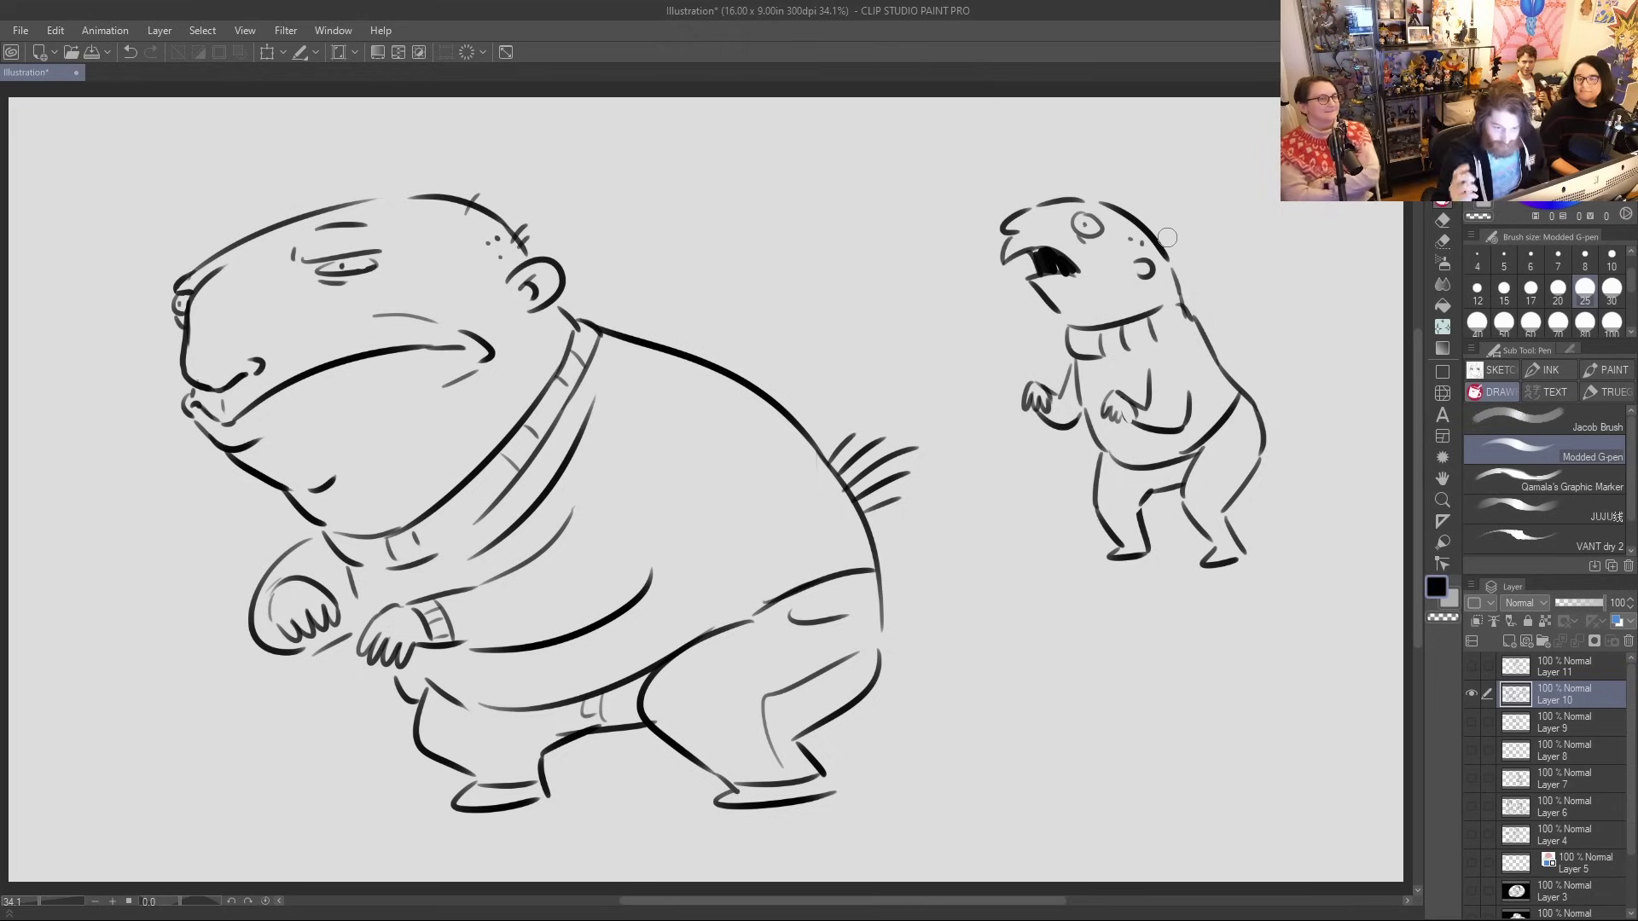
Add hair tufts to the small character's head and lower back, and touch up its mouth, nostril and eye
left_click_drag(1159, 229, 1164, 248)
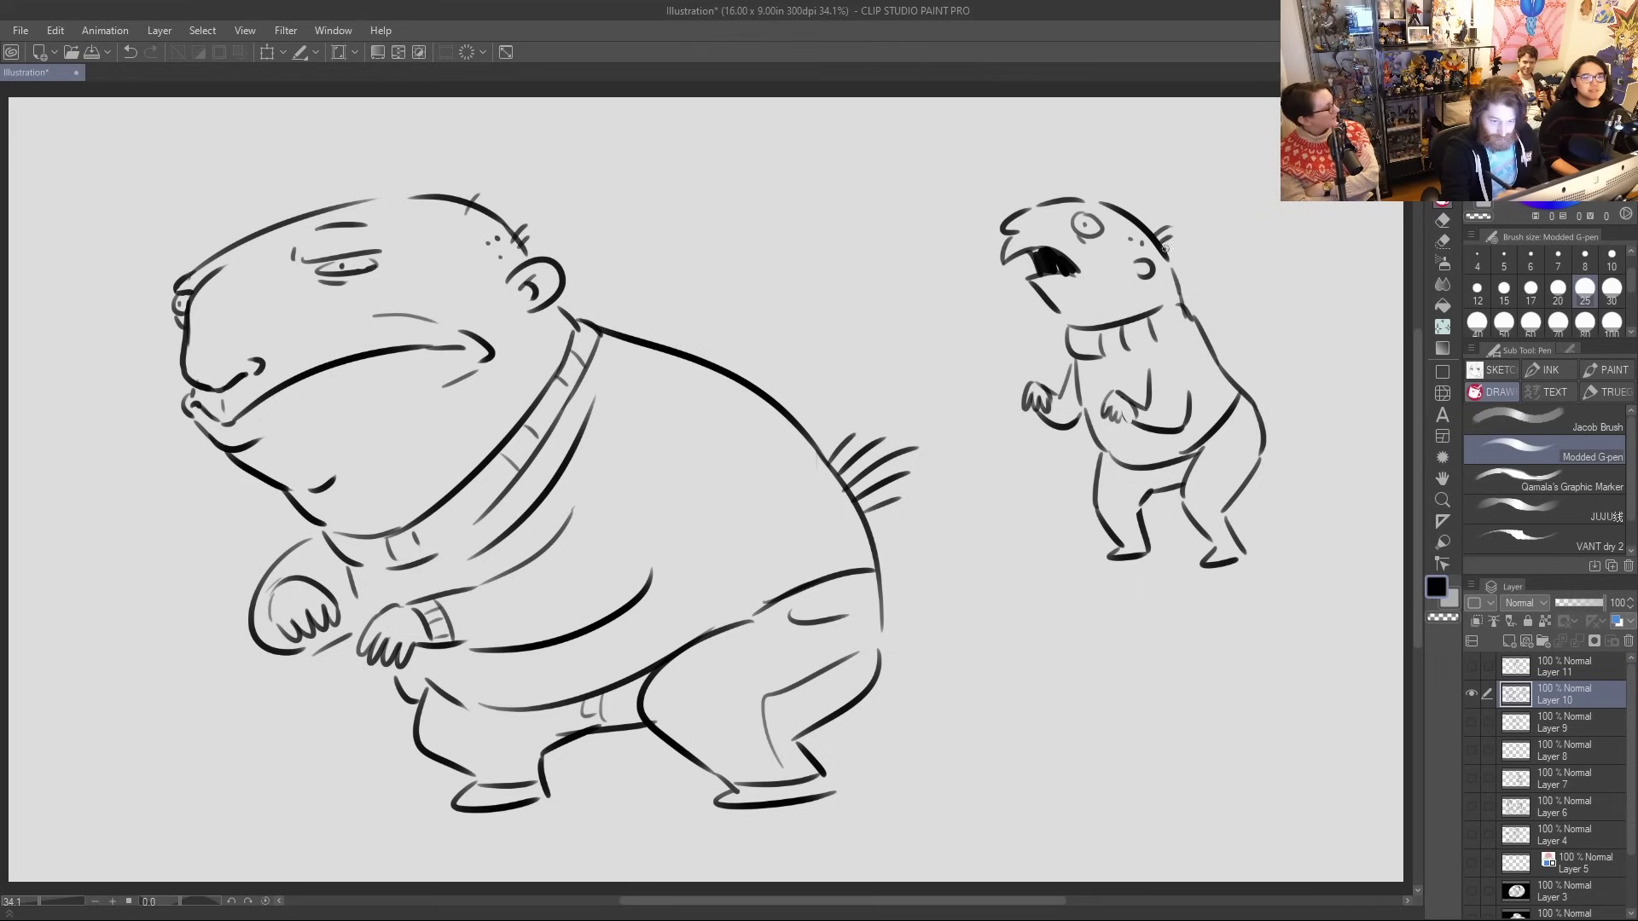
left_click_drag(1239, 388, 1256, 366)
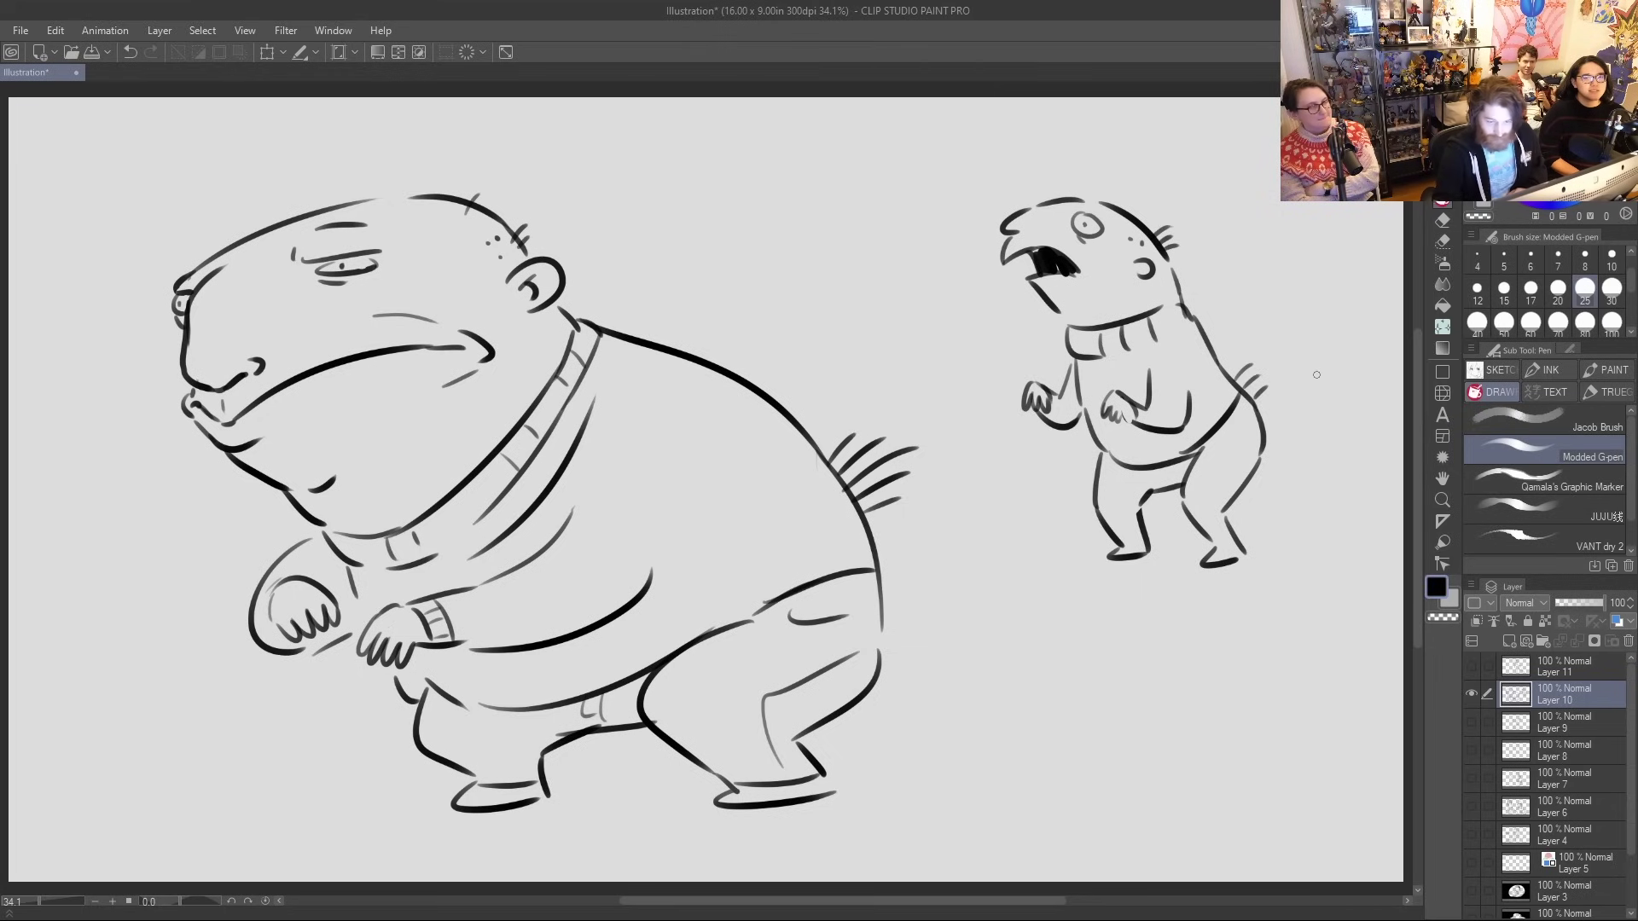
mouse_move(1049, 281)
left_mouse_down()
mouse_move(1077, 277)
mouse_move(1056, 250)
mouse_move(1073, 257)
left_mouse_up()
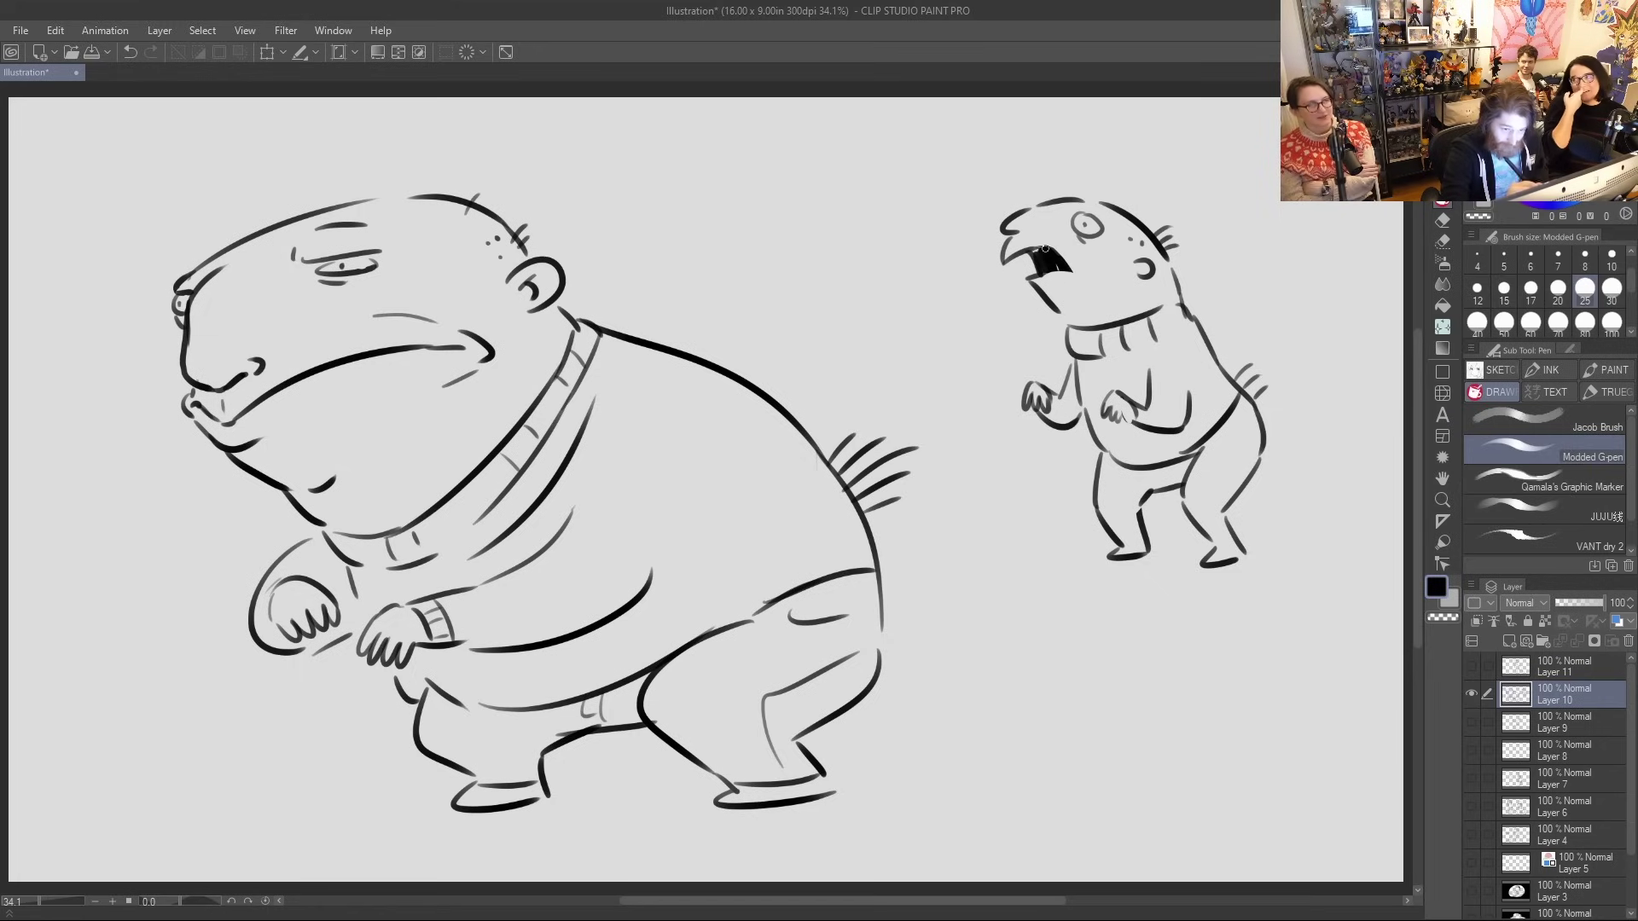
left_click_drag(1079, 278, 1070, 251)
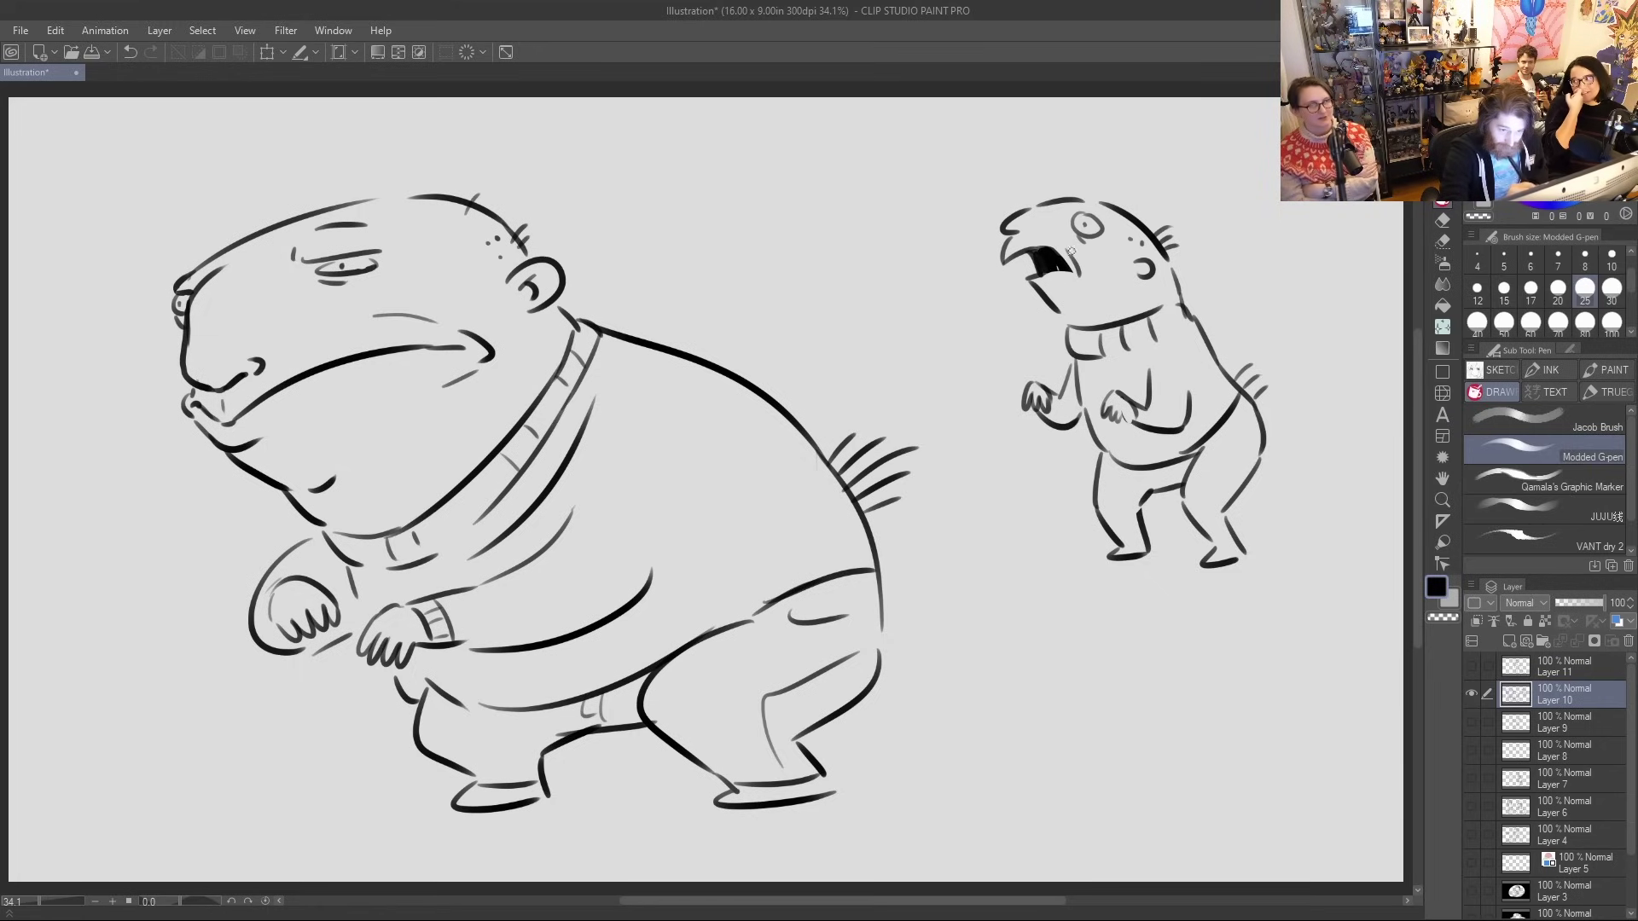
left_click(1033, 229)
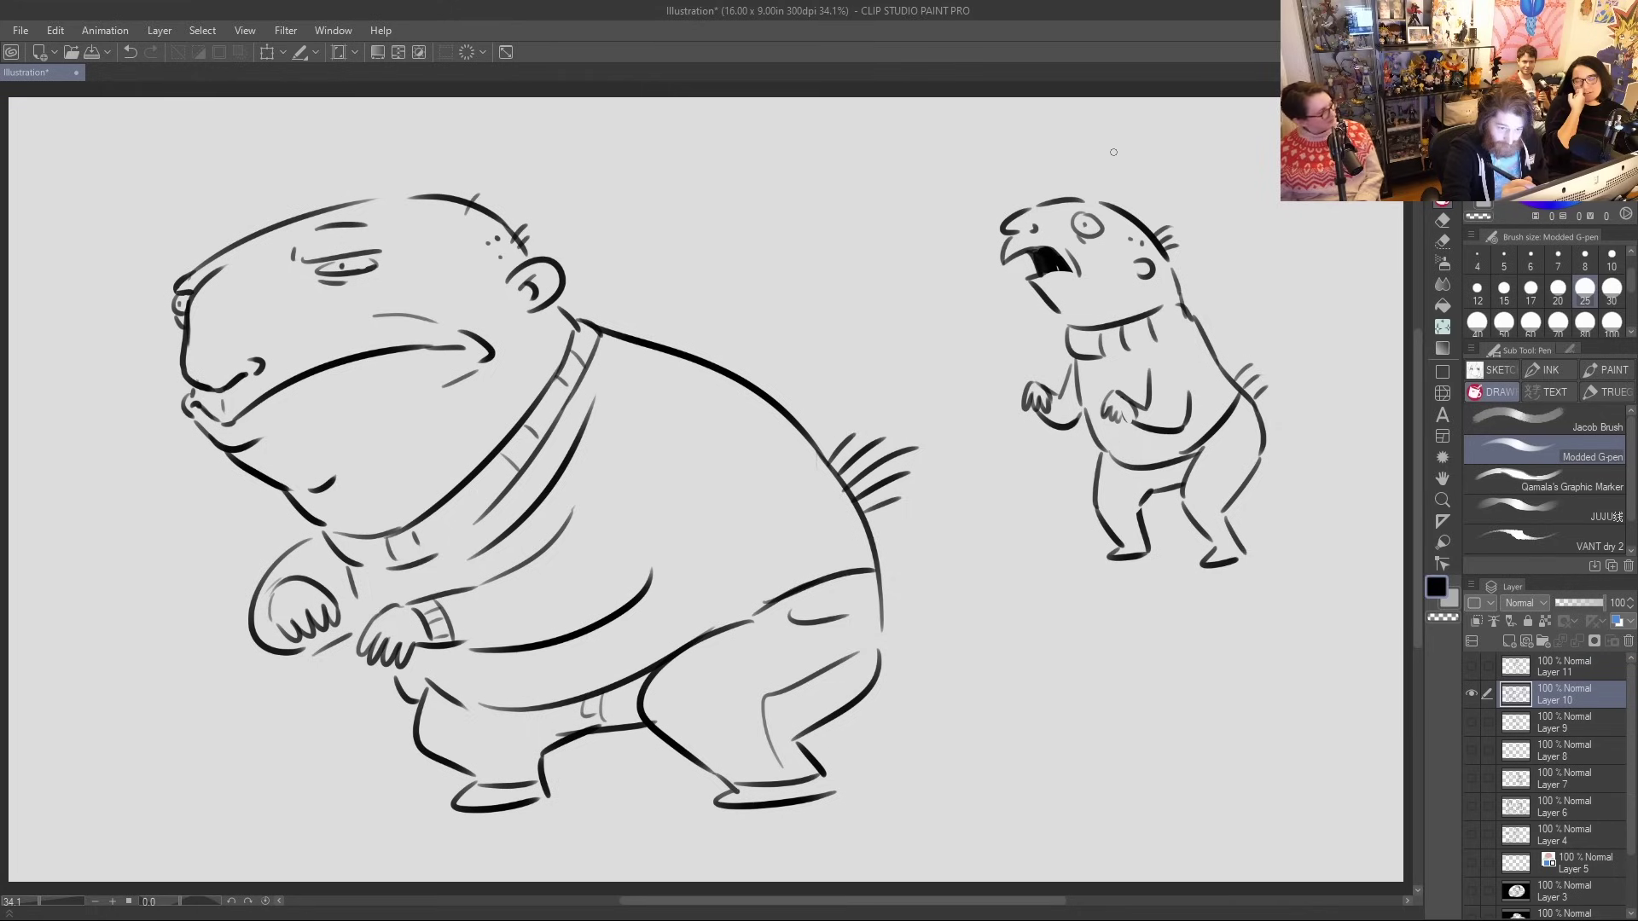
key("ctrl+z")
mouse_move(1102, 212)
left_mouse_down()
mouse_move(1114, 236)
mouse_move(1110, 215)
left_mouse_up()
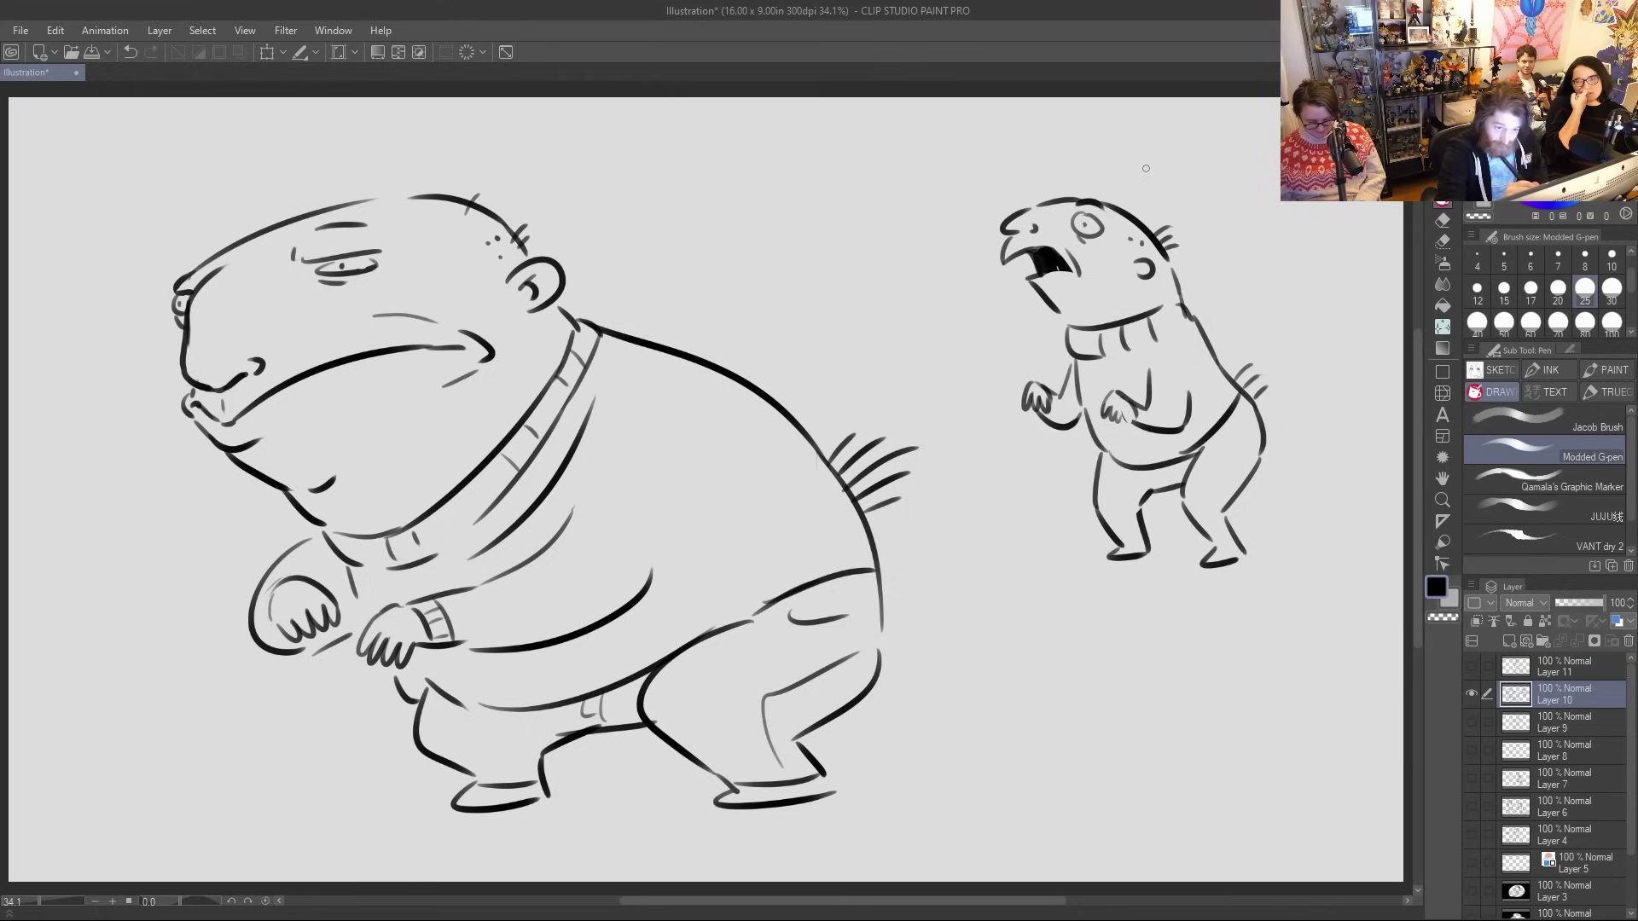
Hide Layer 10 and return to the dinosaur sketch on Layer 11
left_click(1471, 693)
left_click(1471, 665)
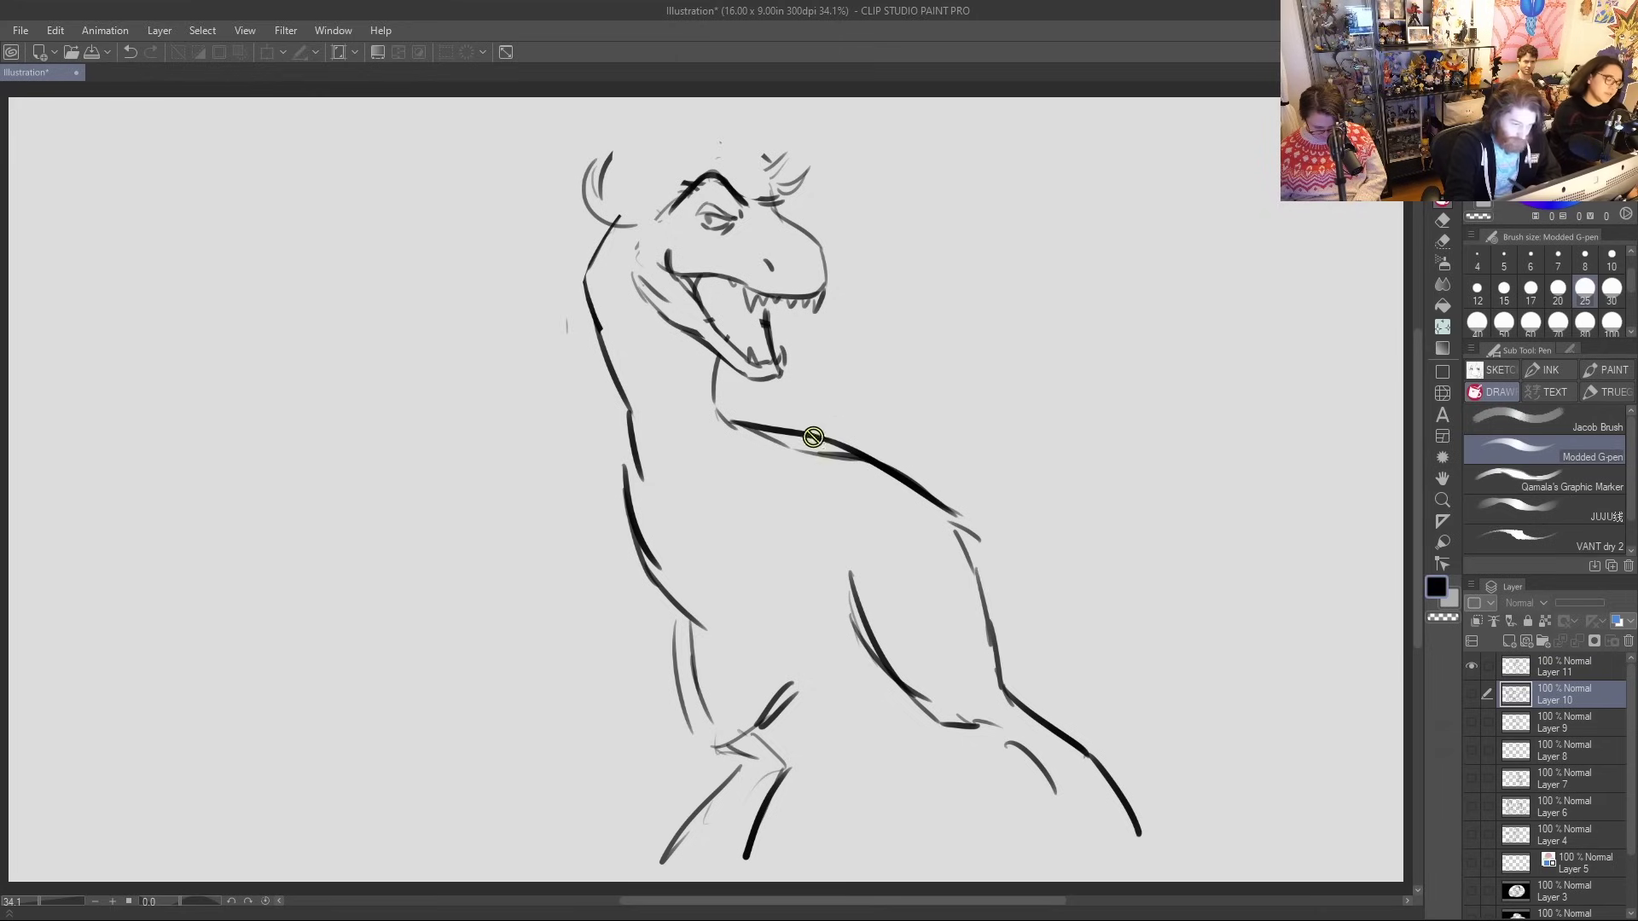
left_click(1549, 668)
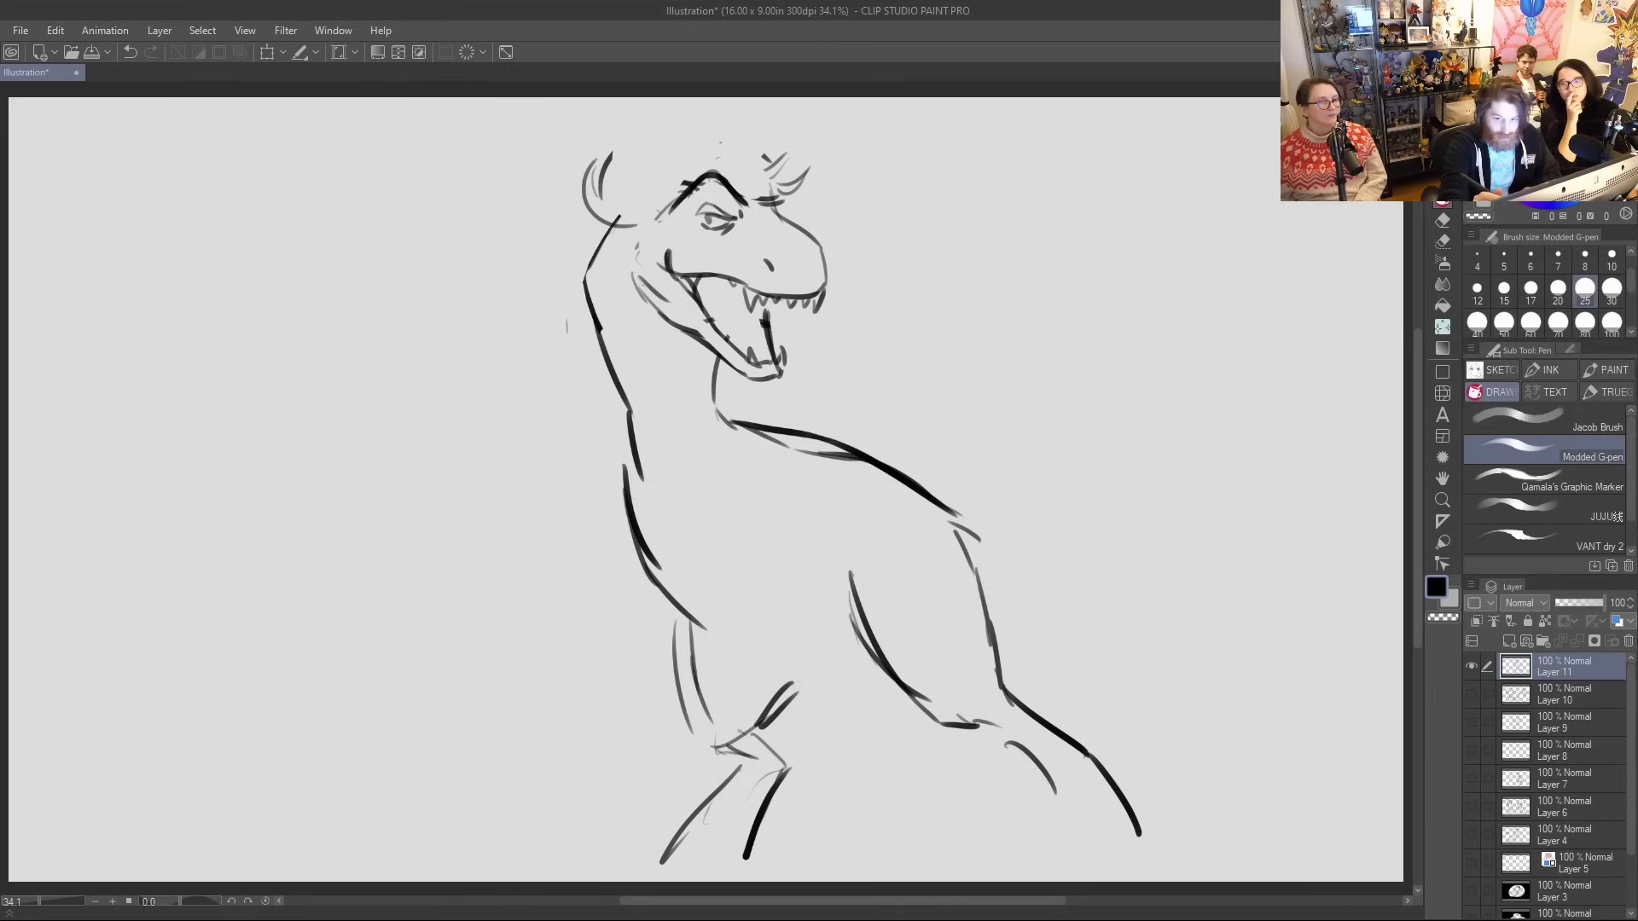
Flip the dinosaur sketch horizontally and nudge it slightly downward
key("k")
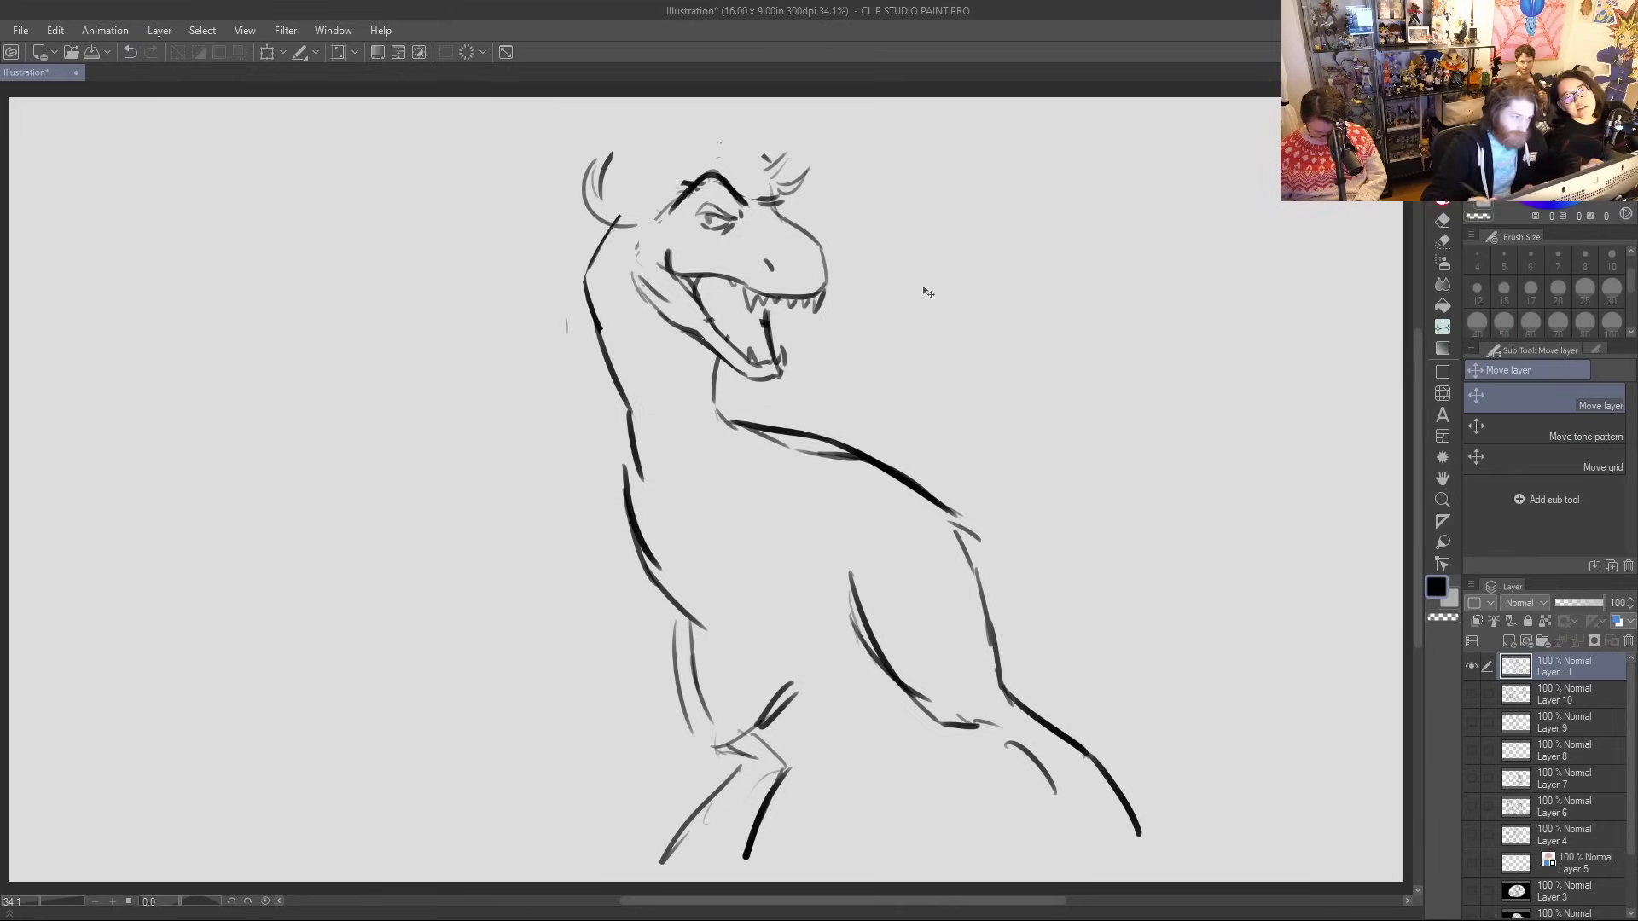
left_click(315, 53)
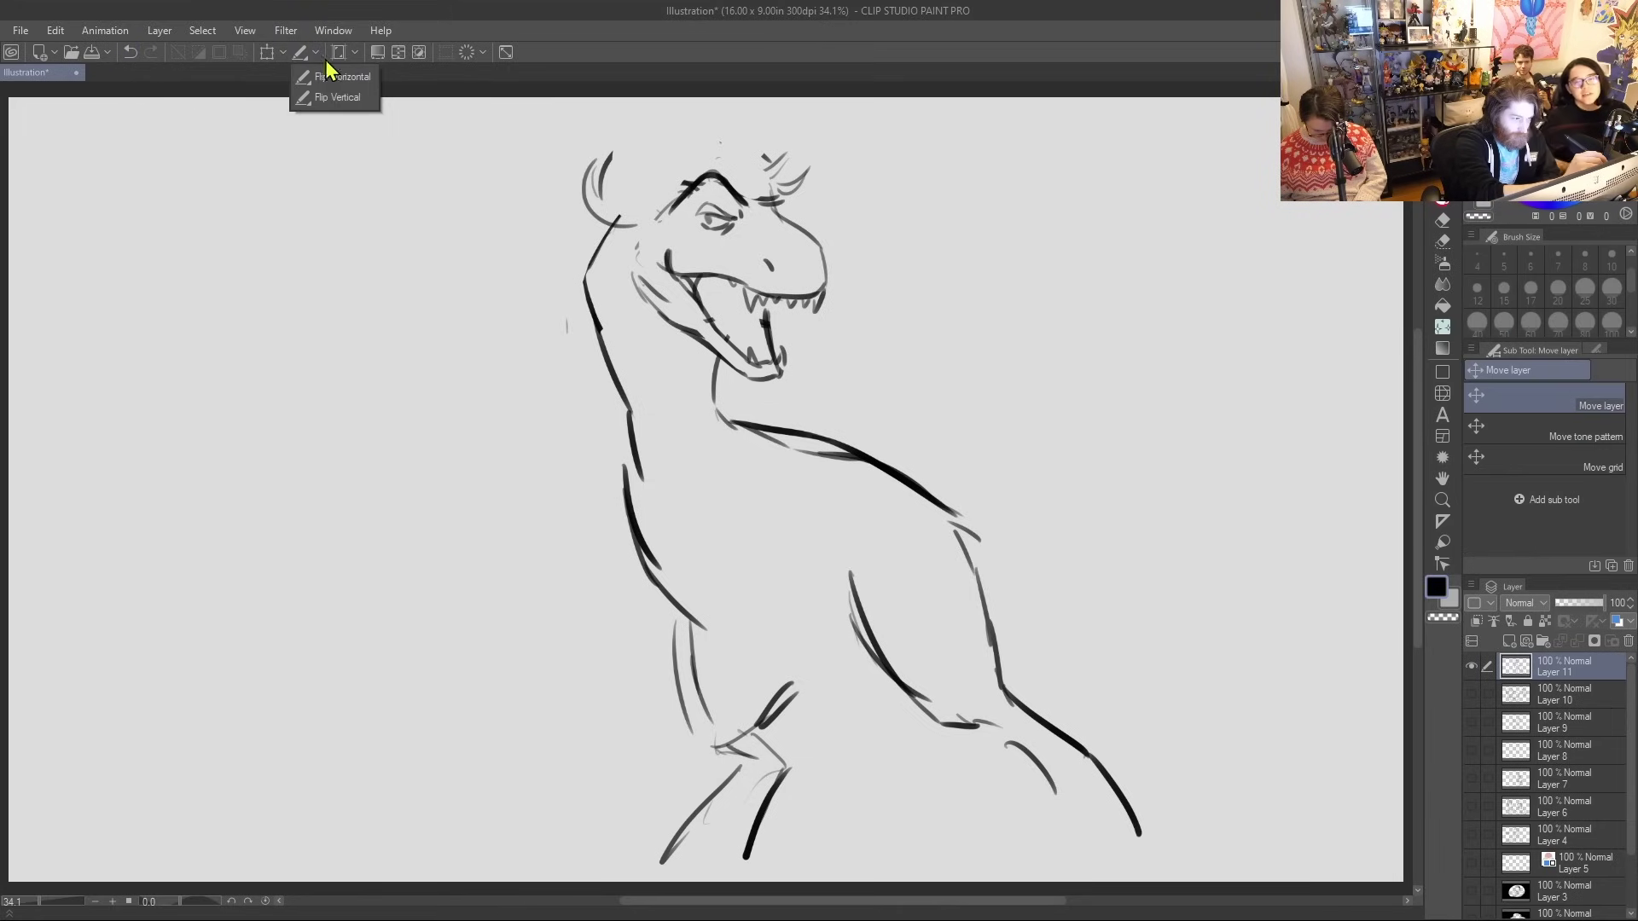
left_click(339, 77)
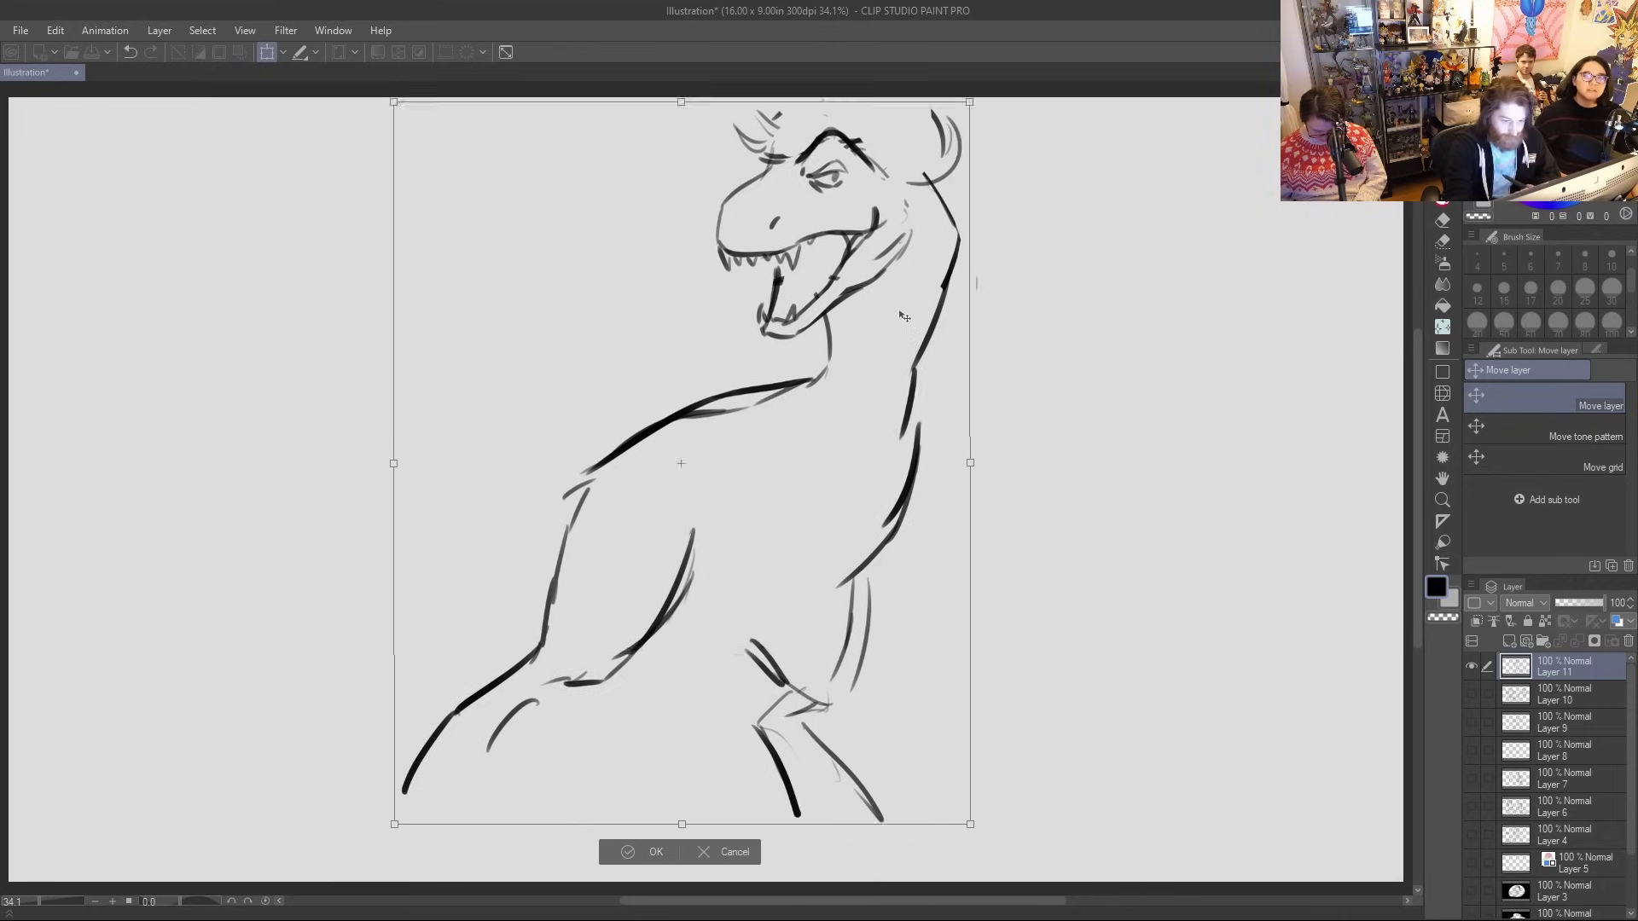
left_click_drag(903, 317, 907, 331)
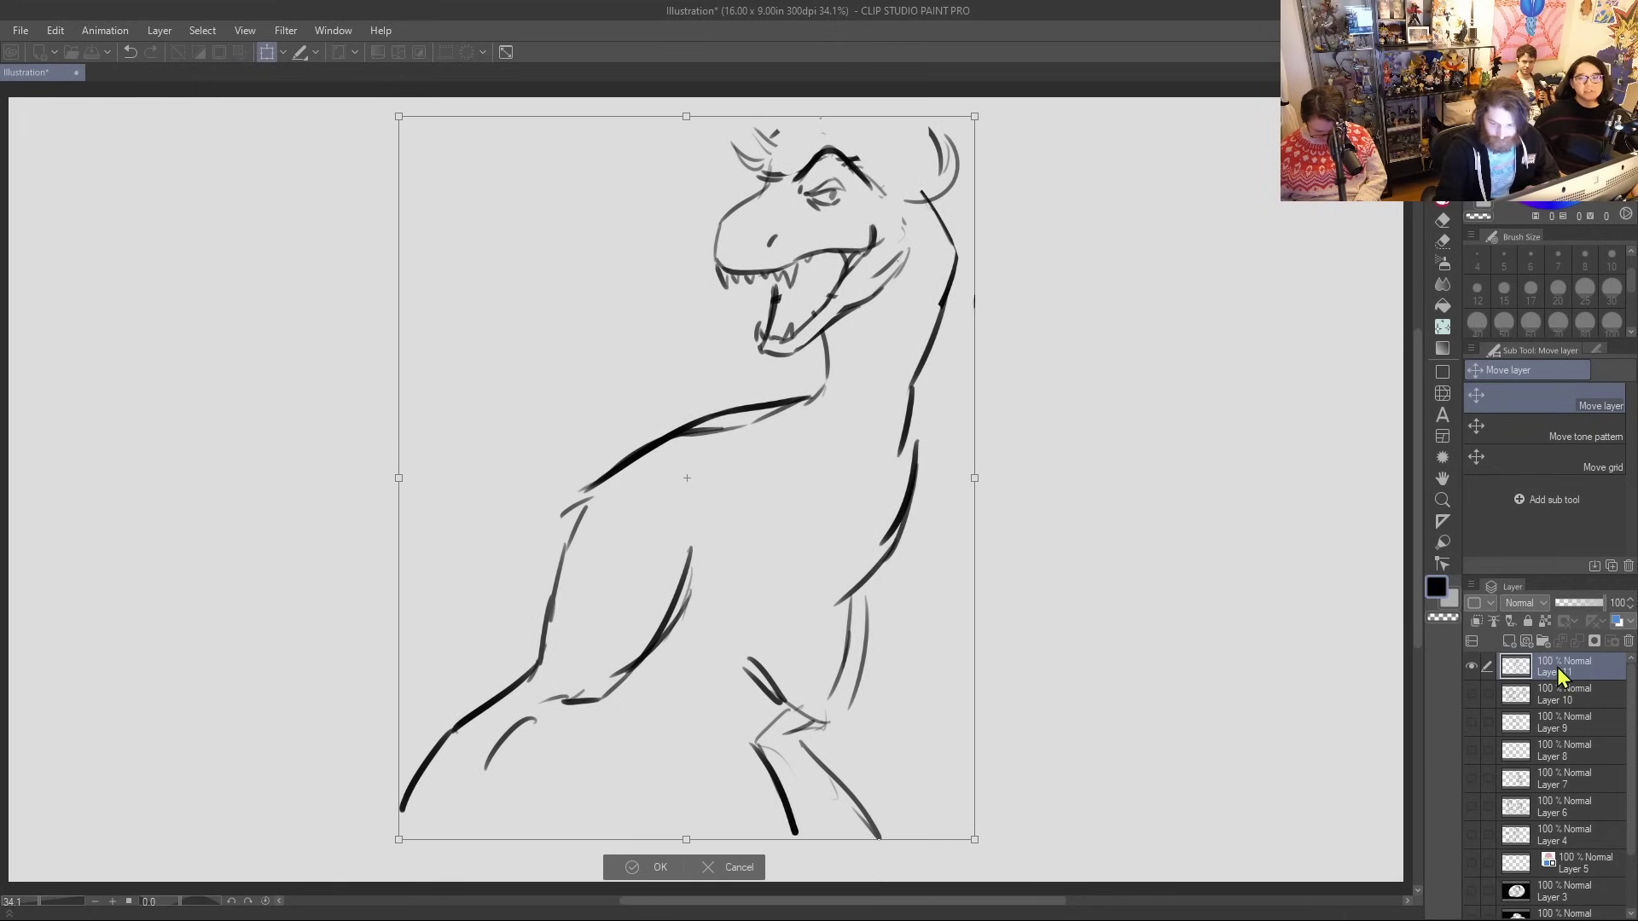
left_click(1598, 668)
left_click(879, 354)
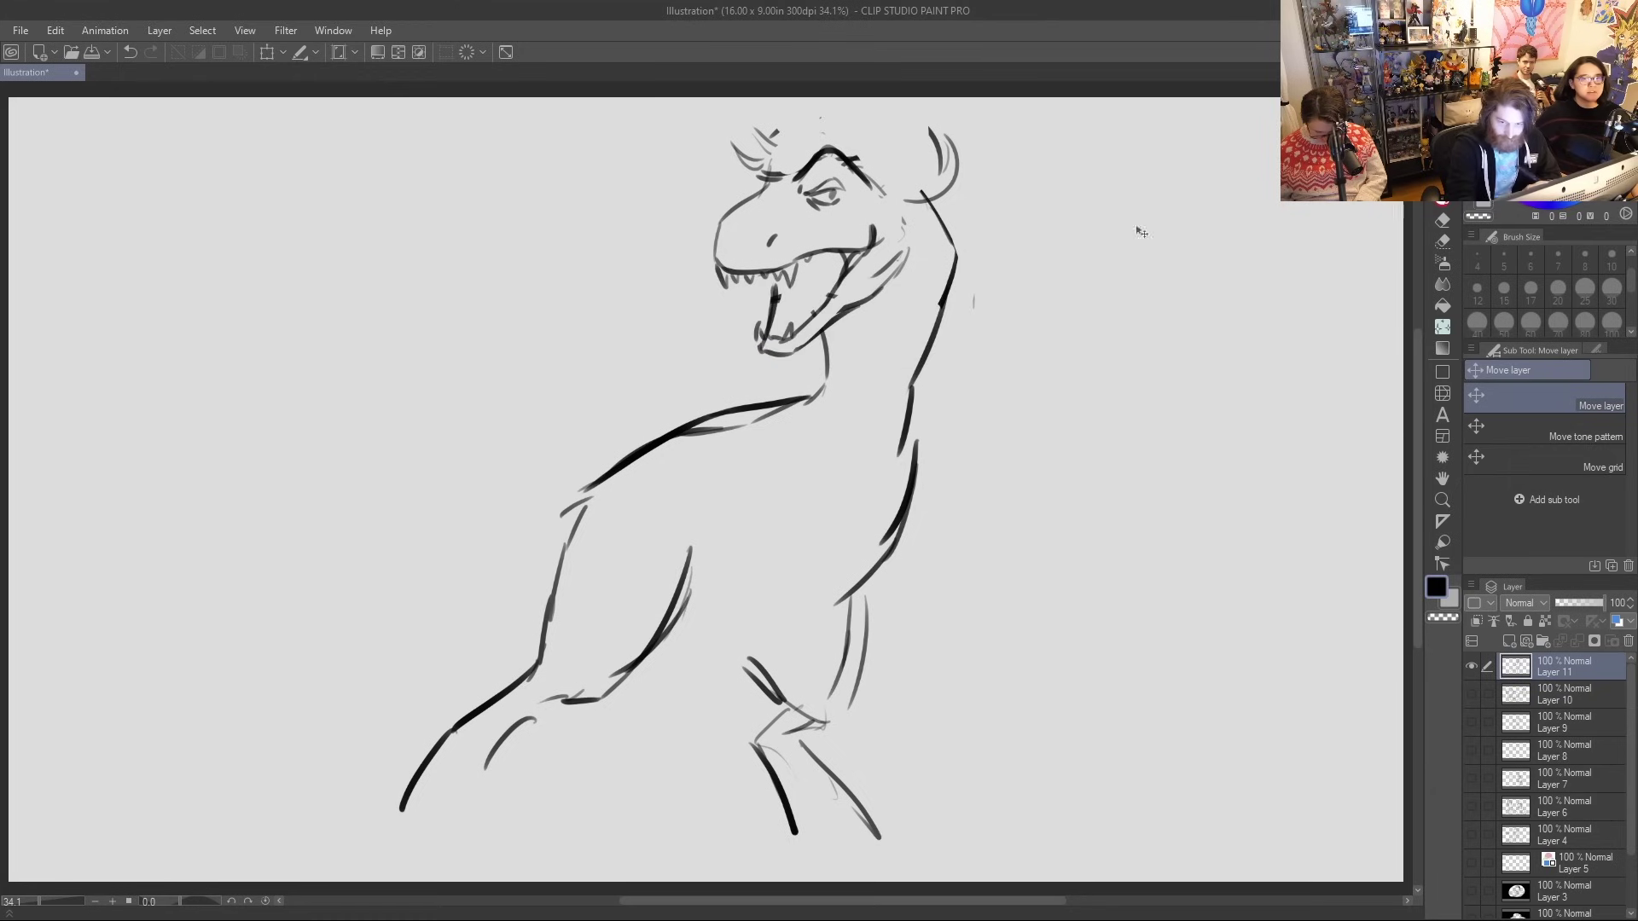
Remove the thick stroke's lower end behind the dinosaur's hip and the short curve beside it
key("p")
key("ctrl+z")
key("ctrl+z")
key("ctrl+z")
key("ctrl+z")
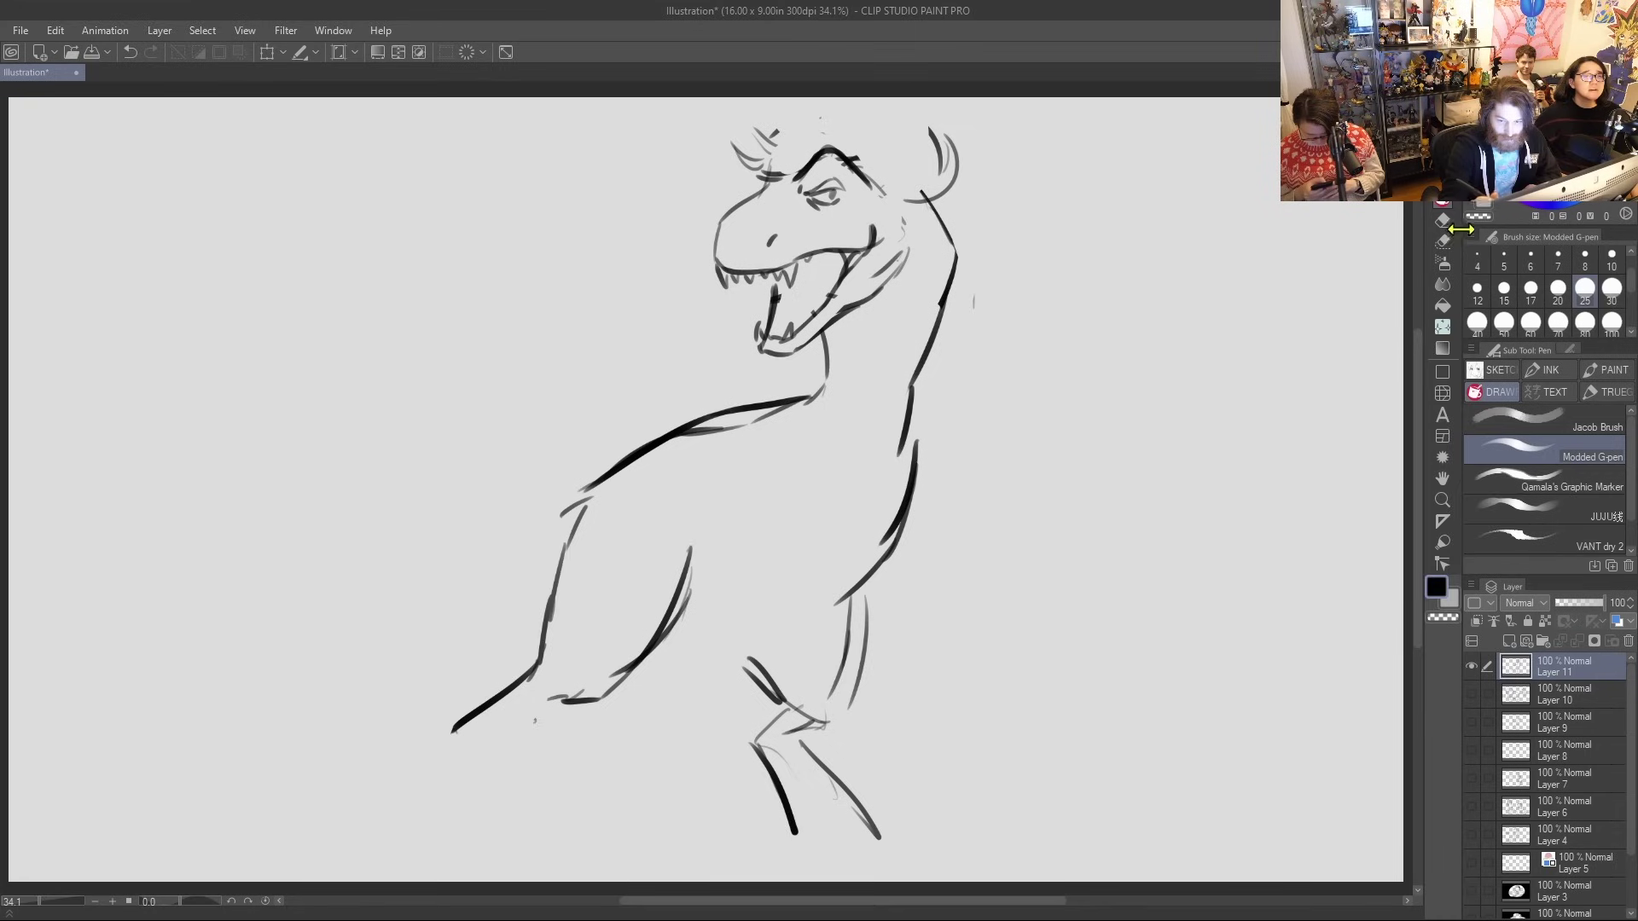
Rotate the dinosaur sketch slightly counterclockwise
key("k")
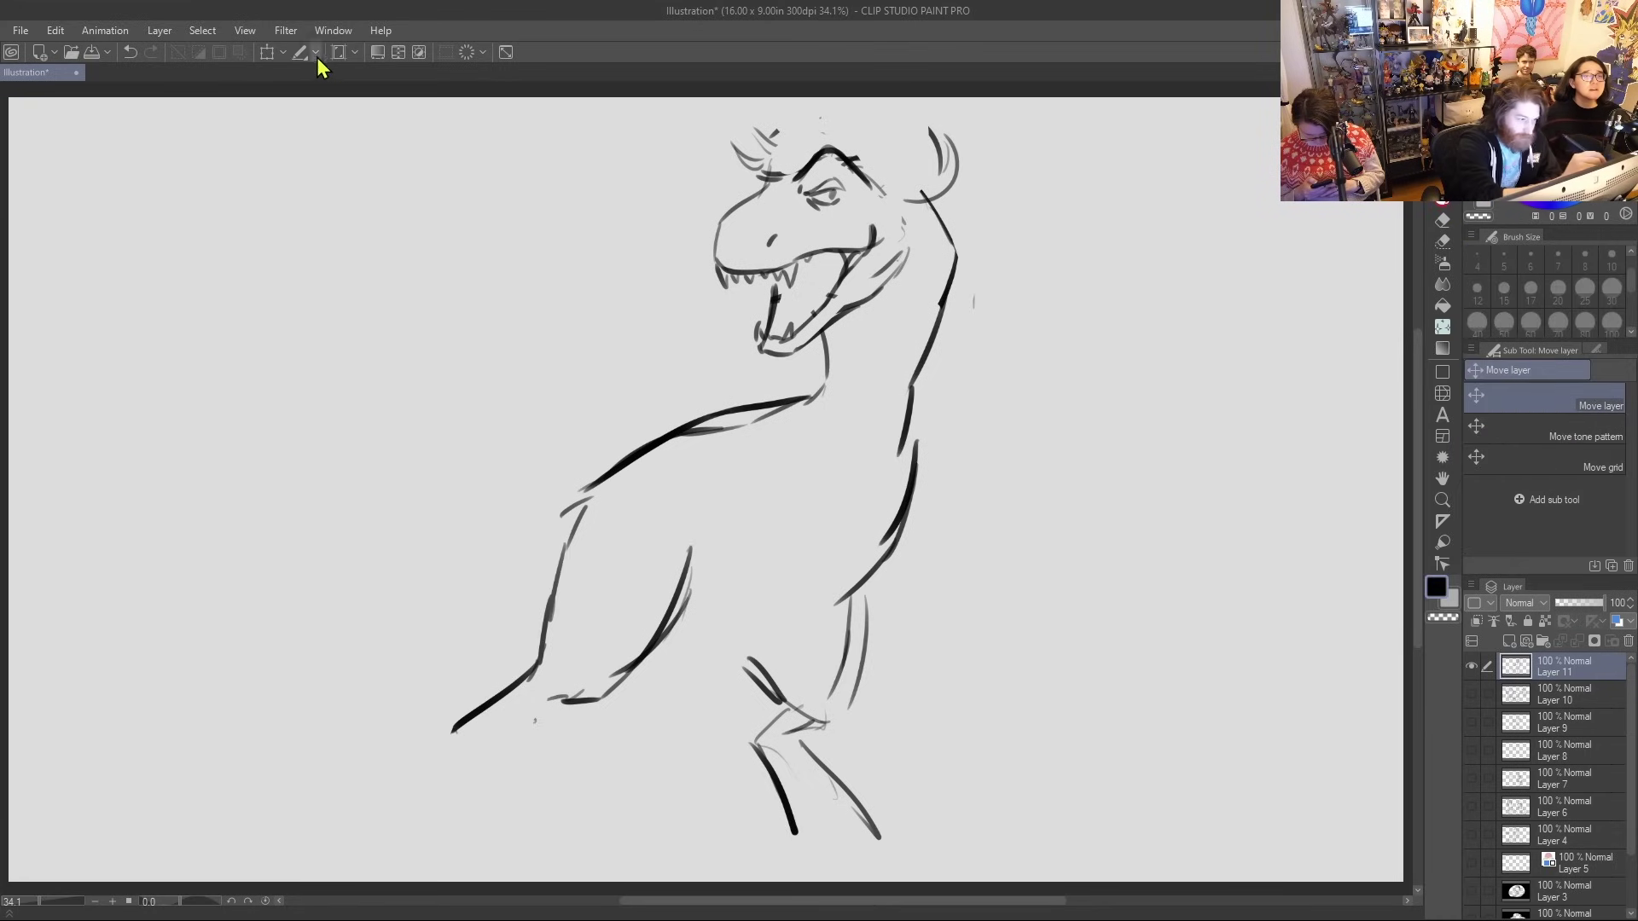
left_click(267, 52)
mouse_move(973, 109)
left_mouse_down()
mouse_move(962, 141)
mouse_move(949, 109)
mouse_move(959, 172)
mouse_move(921, 199)
left_mouse_up()
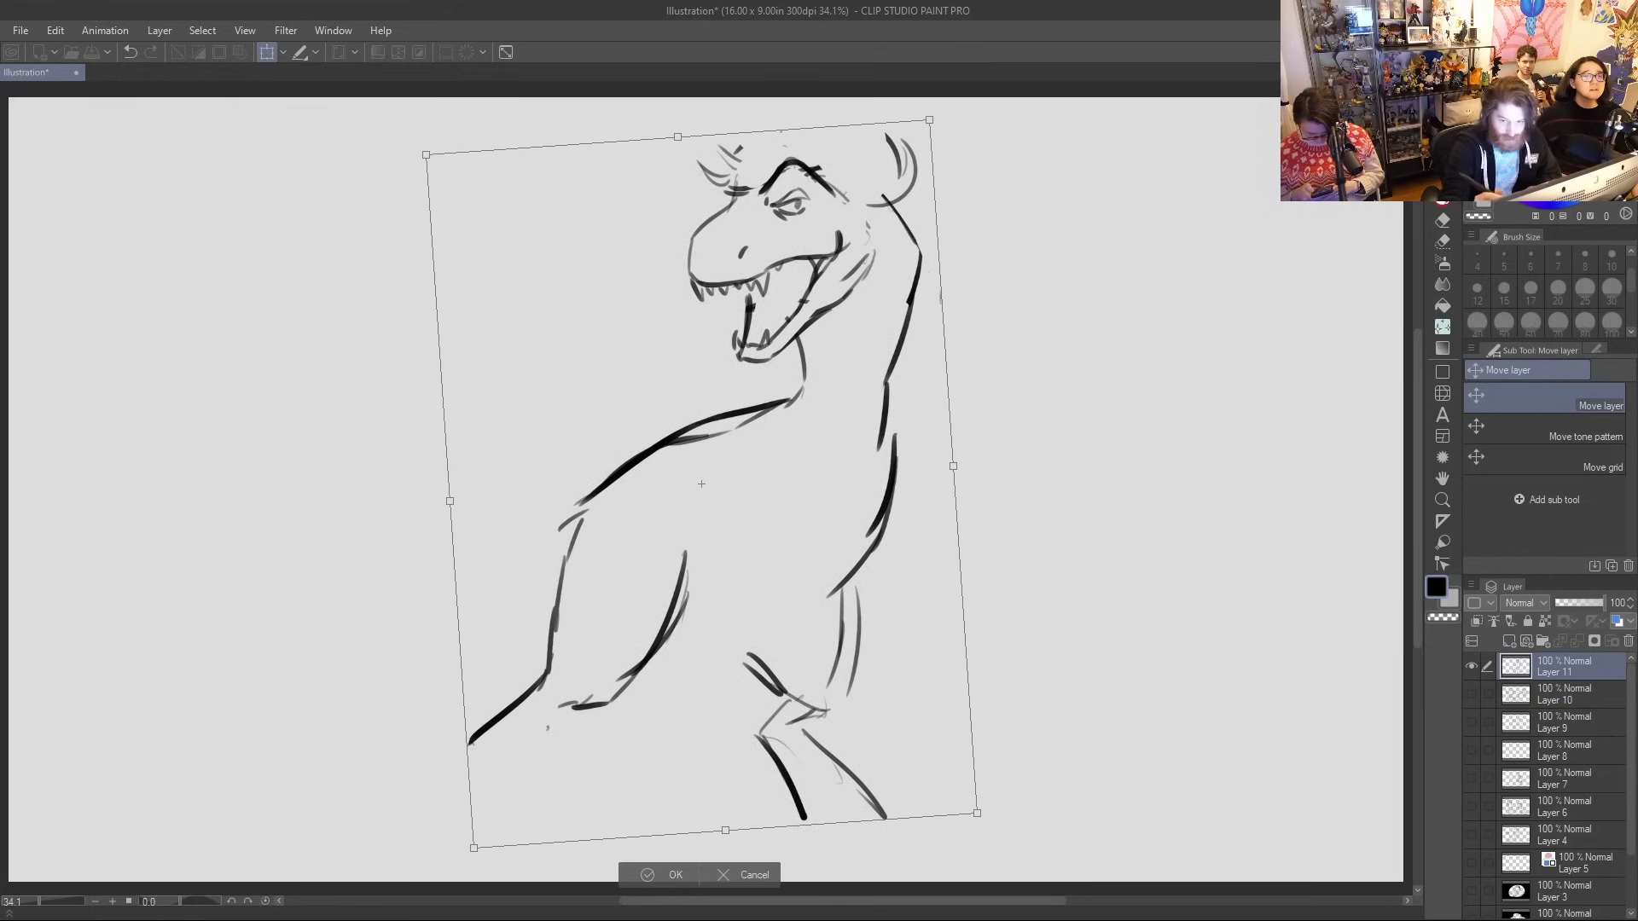
key("Return")
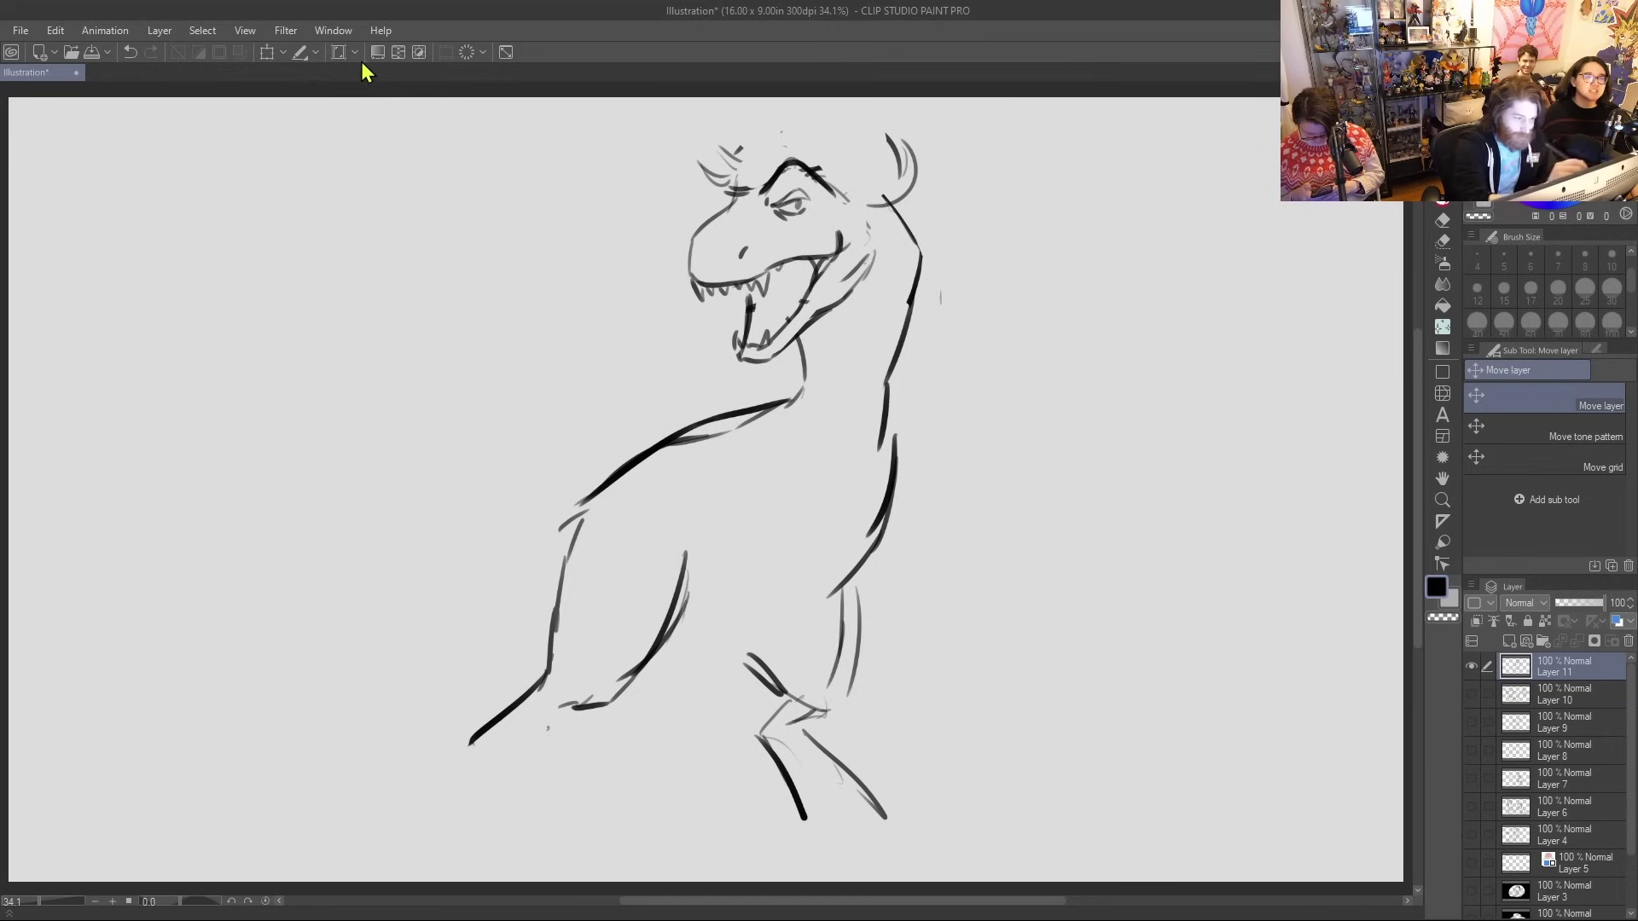
Scale the dinosaur sketch down slightly and shift it a little up and to the right
left_click(267, 53)
left_click_drag(950, 128, 914, 159)
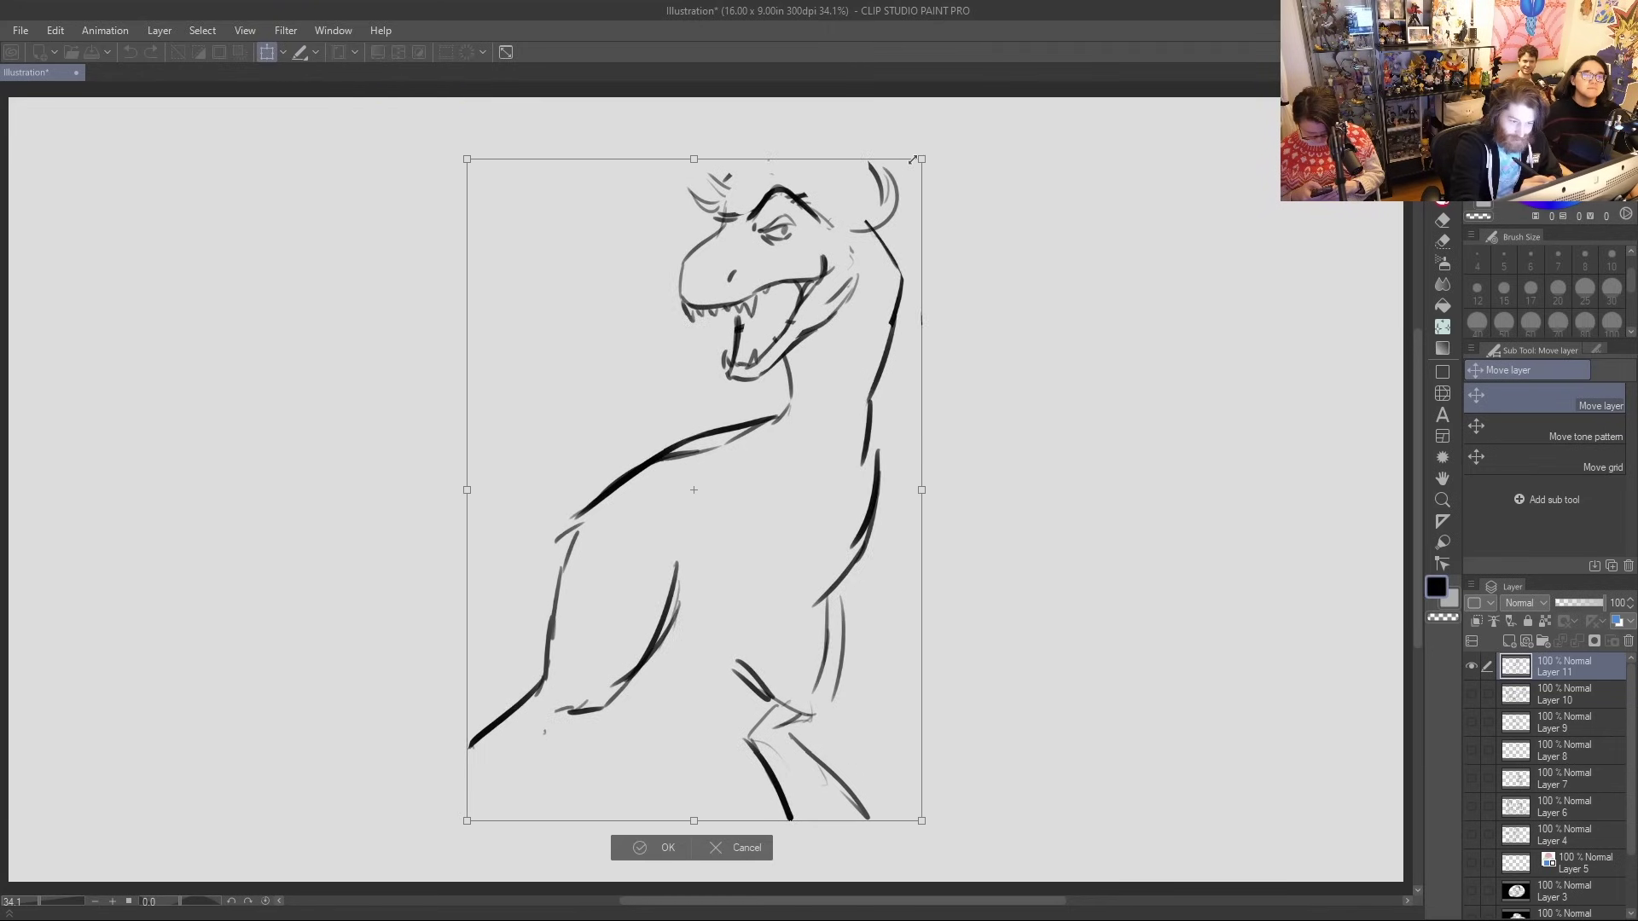
left_click_drag(897, 238, 911, 230)
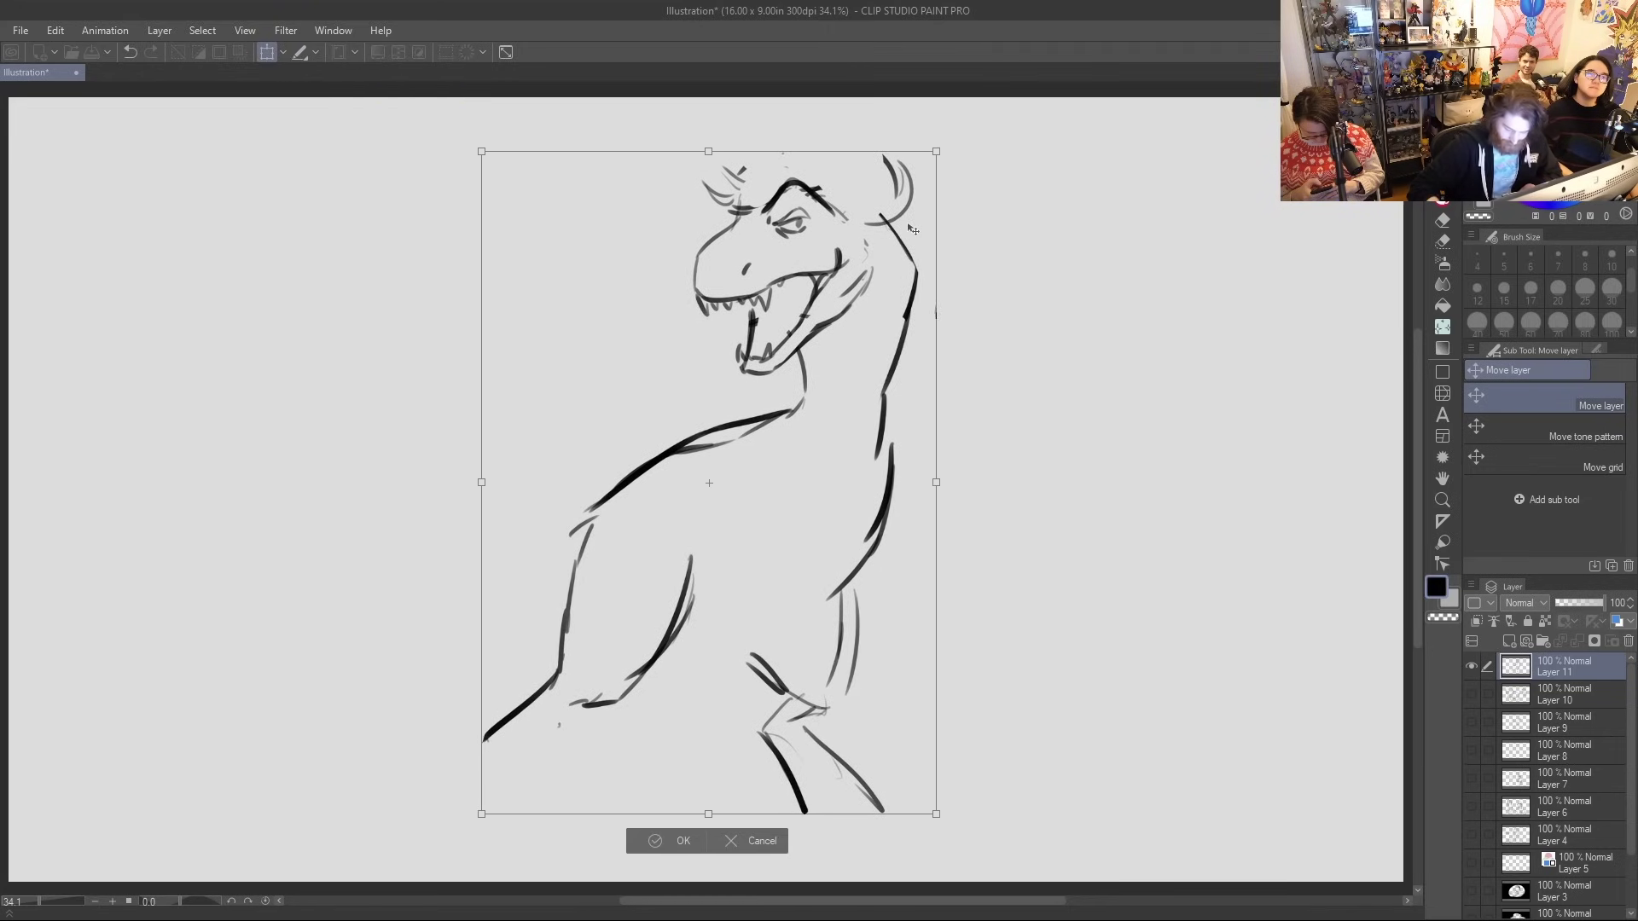
key("Return")
Draw swept curls with the Modded G-pen at the back of the dinosaur's head and above its brow
key("p")
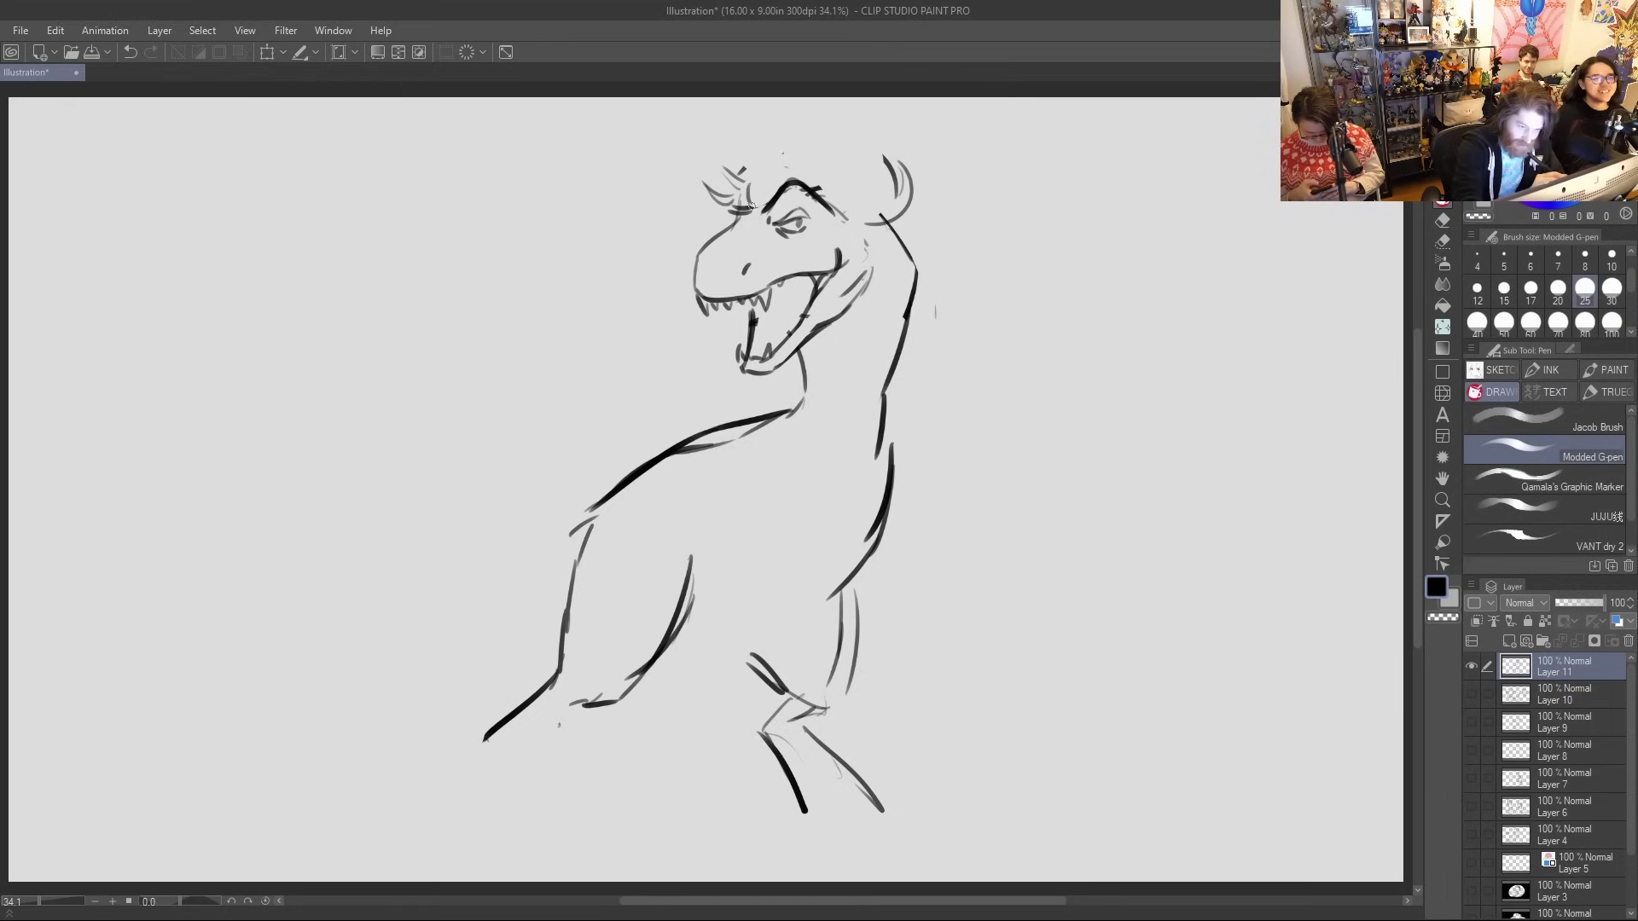
mouse_move(858, 220)
left_mouse_down()
mouse_move(904, 169)
mouse_move(905, 187)
mouse_move(906, 158)
mouse_move(850, 128)
left_mouse_up()
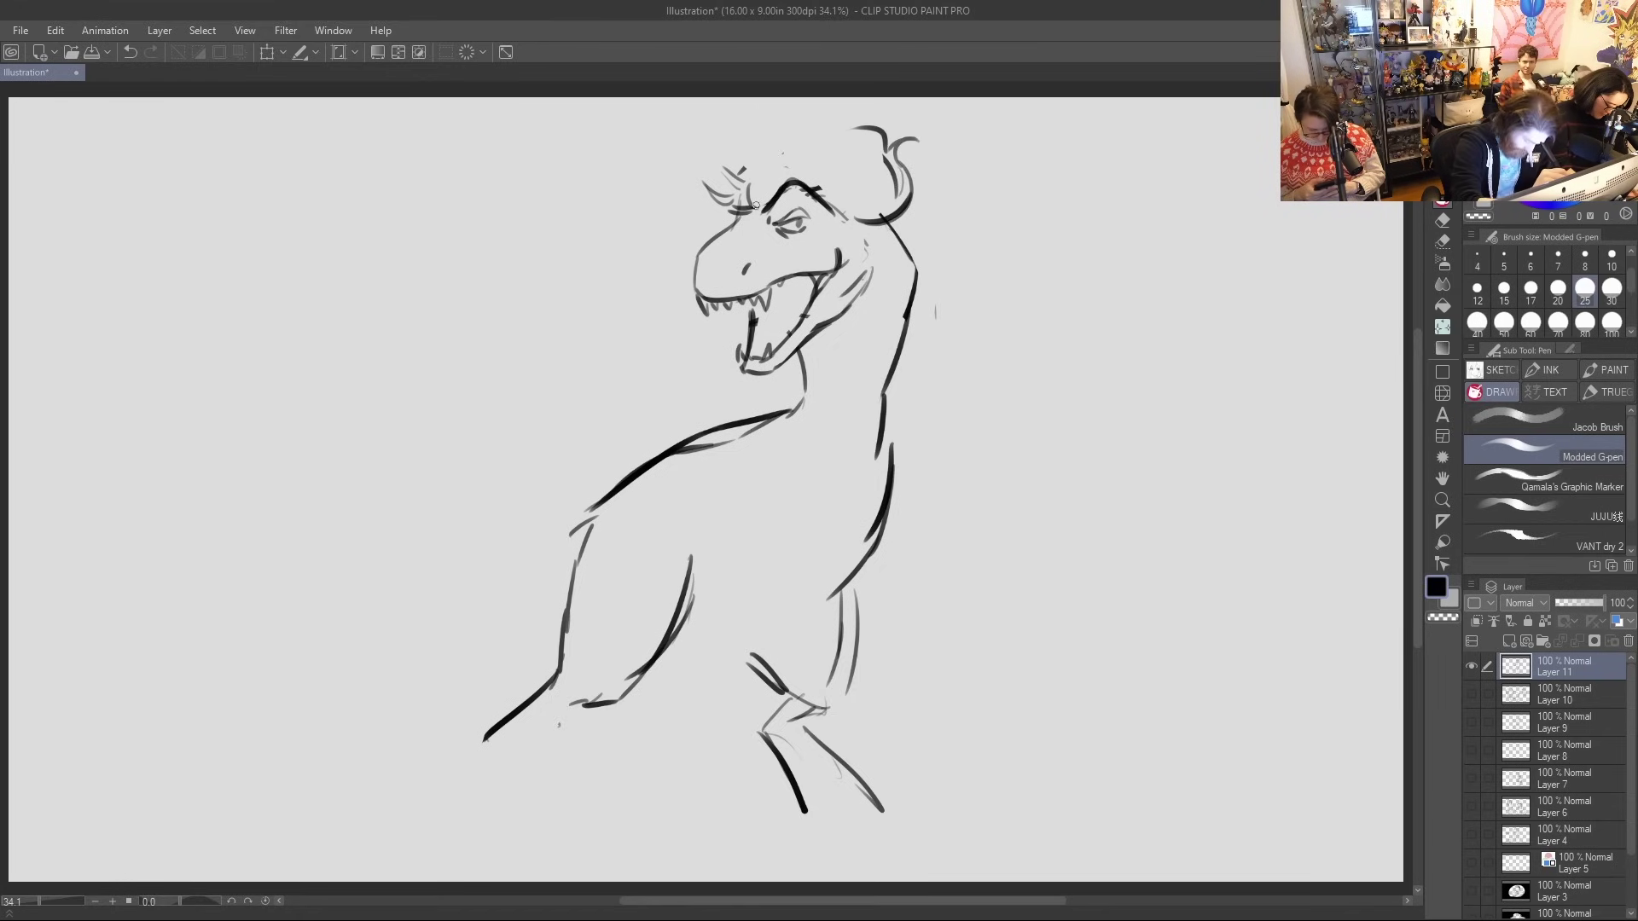
mouse_move(747, 205)
left_mouse_down()
mouse_move(760, 147)
mouse_move(738, 134)
mouse_move(776, 160)
mouse_move(776, 143)
mouse_move(730, 158)
mouse_move(769, 151)
mouse_move(768, 126)
mouse_move(800, 164)
left_mouse_up()
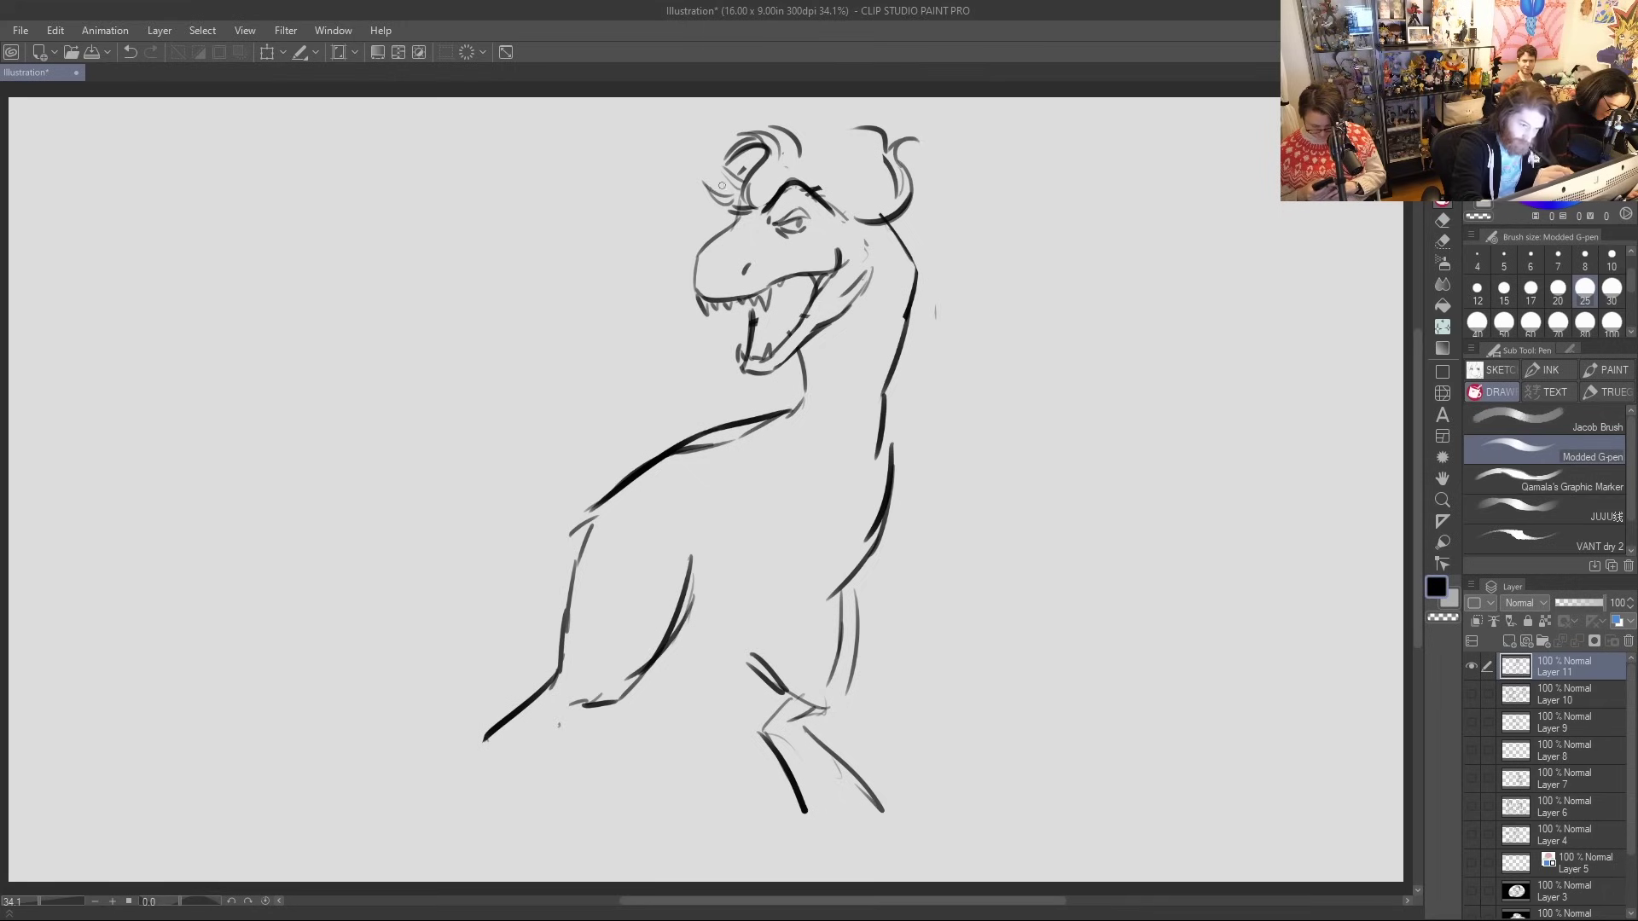
Clear the loose curl strokes in front of the dinosaur's brow and redraw the small ridge where the snout meets the forehead
left_click_drag(727, 222, 722, 191)
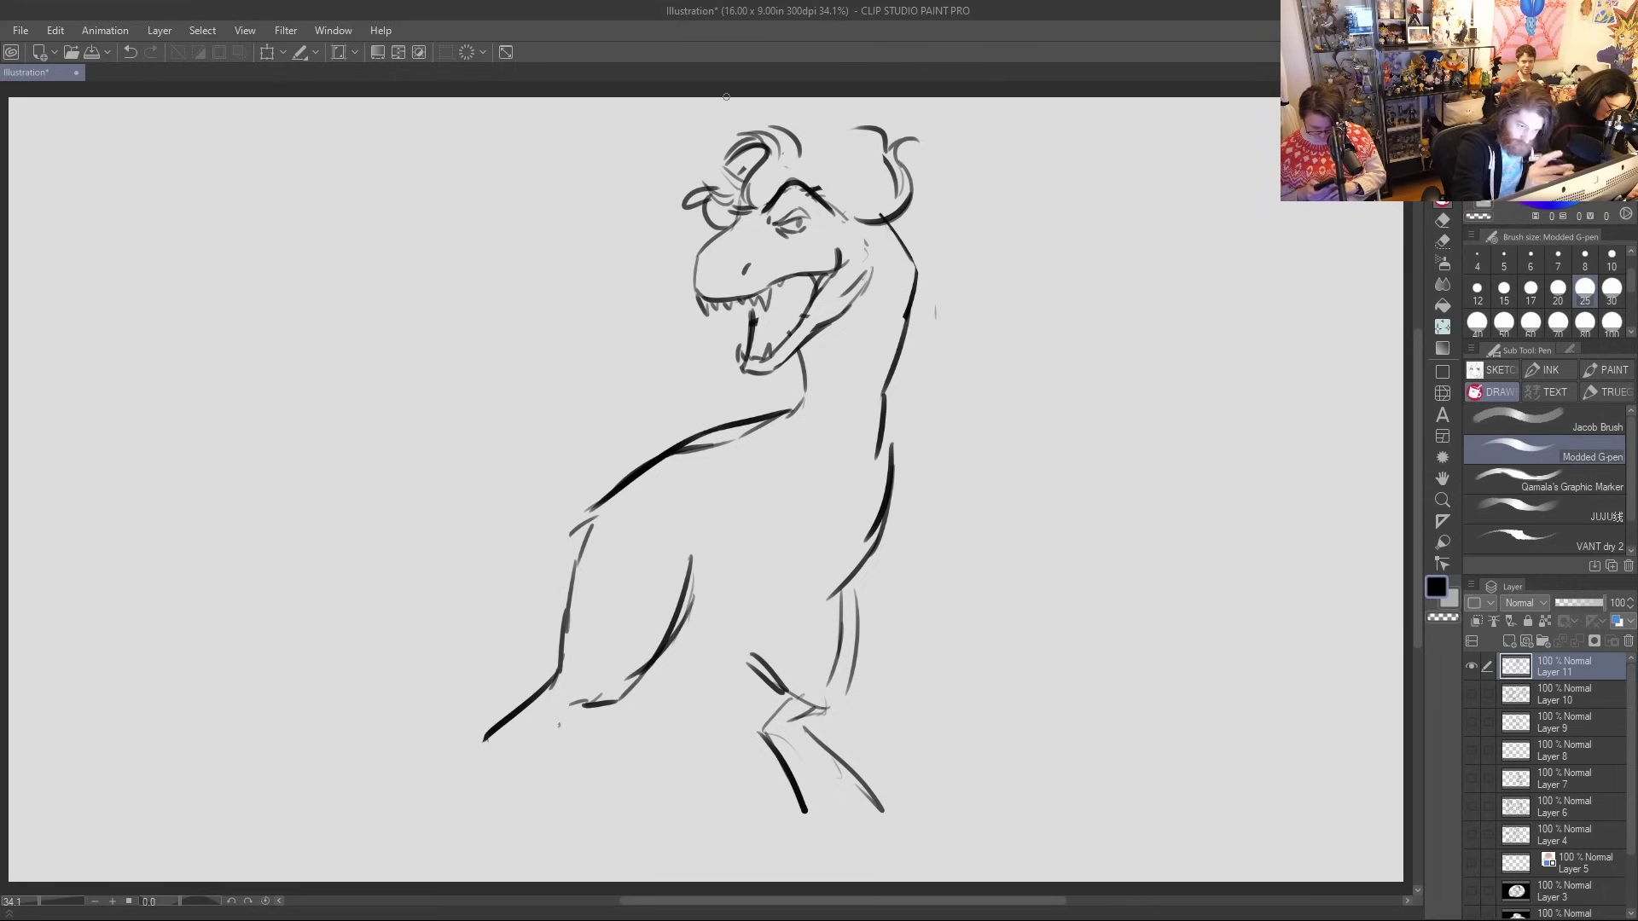
key("ctrl+z")
key("ctrl+z")
key("ctrl+z")
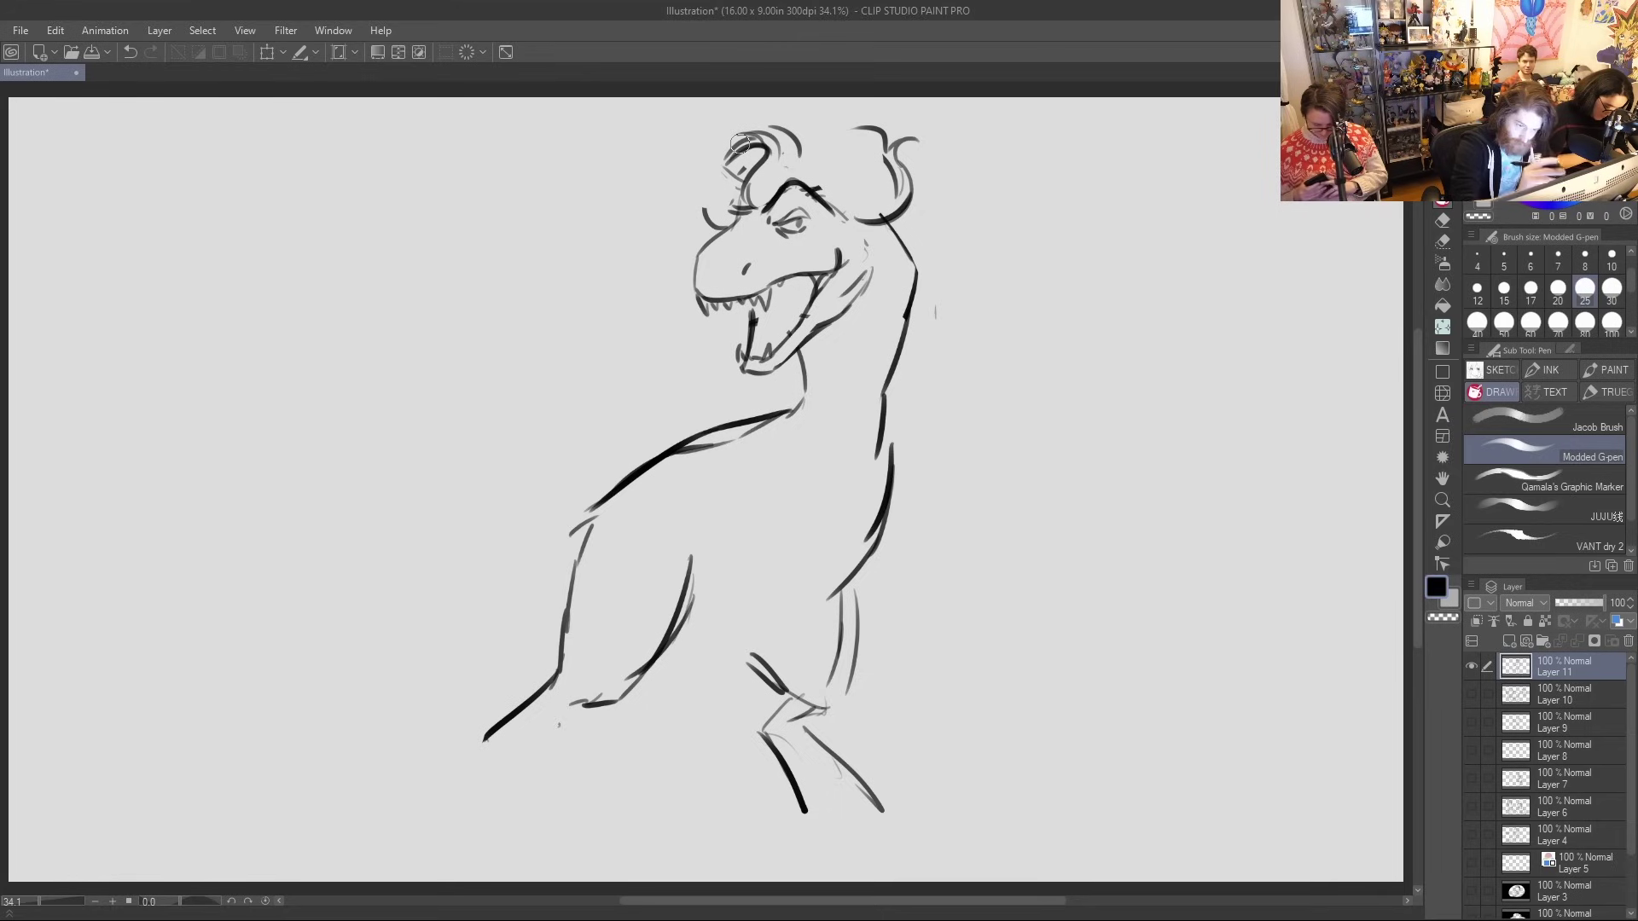
key("ctrl+z")
key("ctrl+z")
key("ctrl+z")
key("ctrl+z")
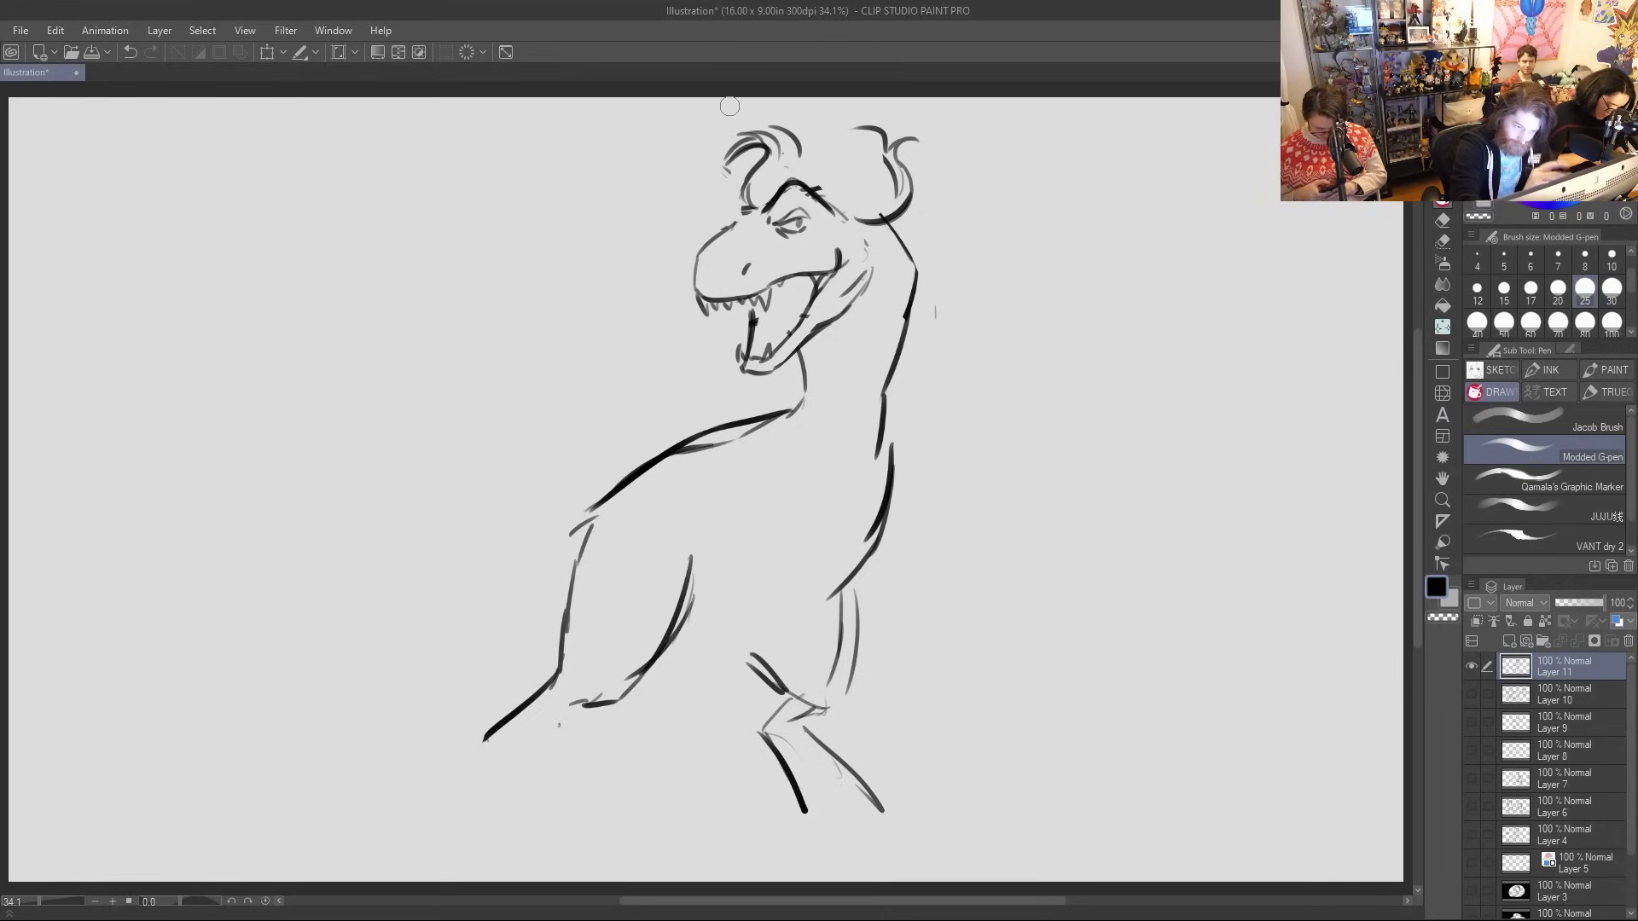
left_click_drag(732, 223, 751, 181)
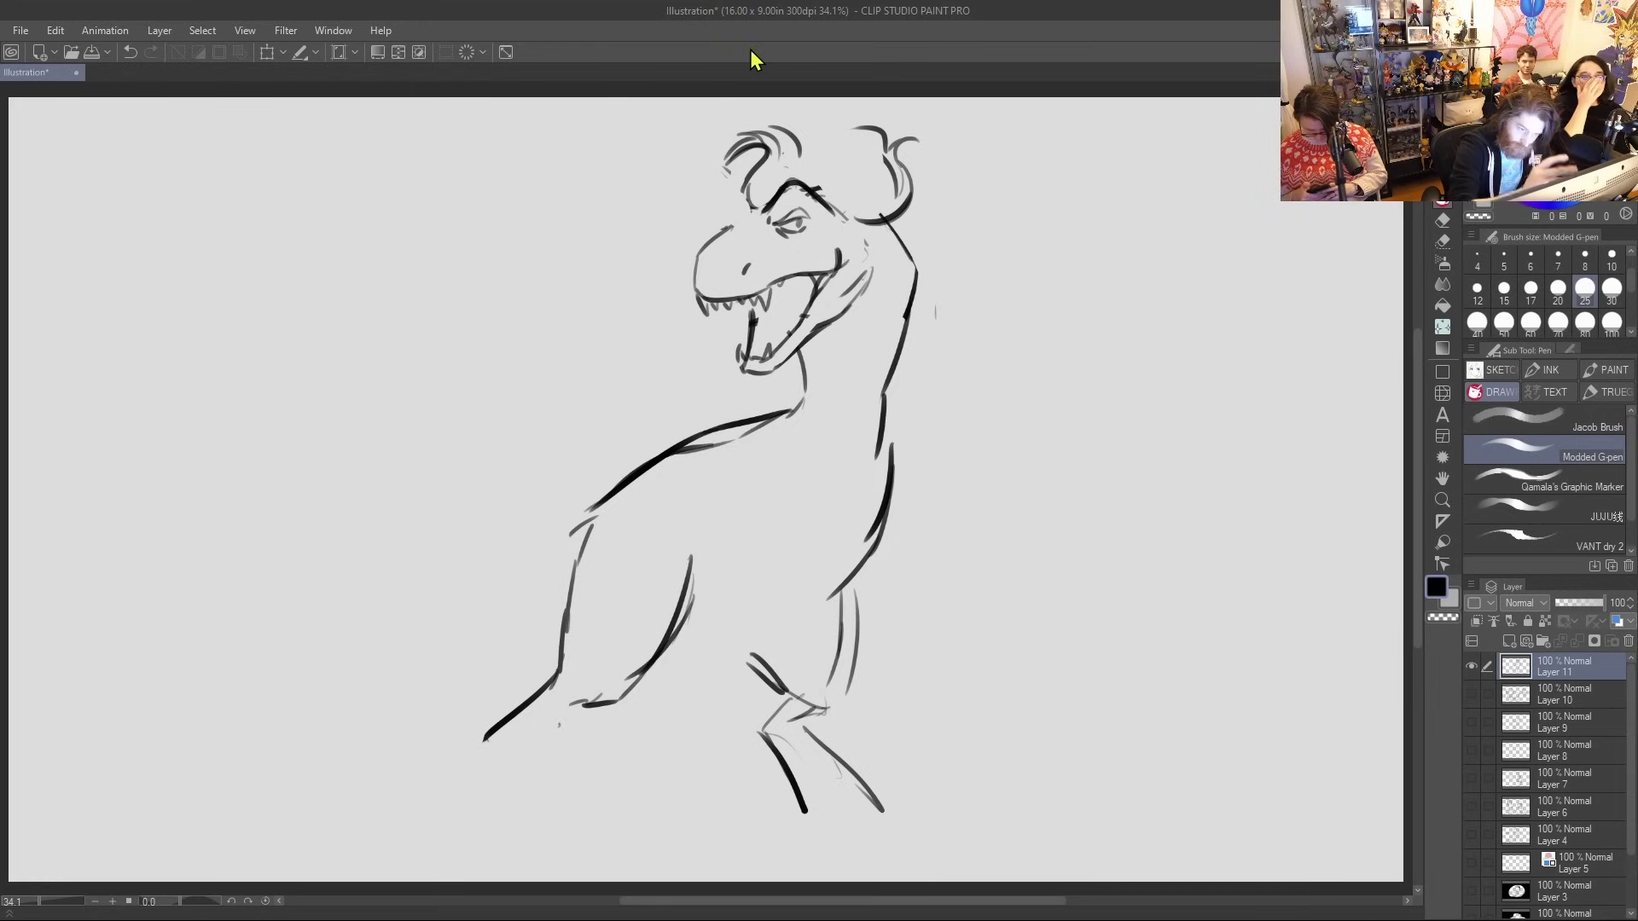
left_click_drag(732, 231, 751, 199)
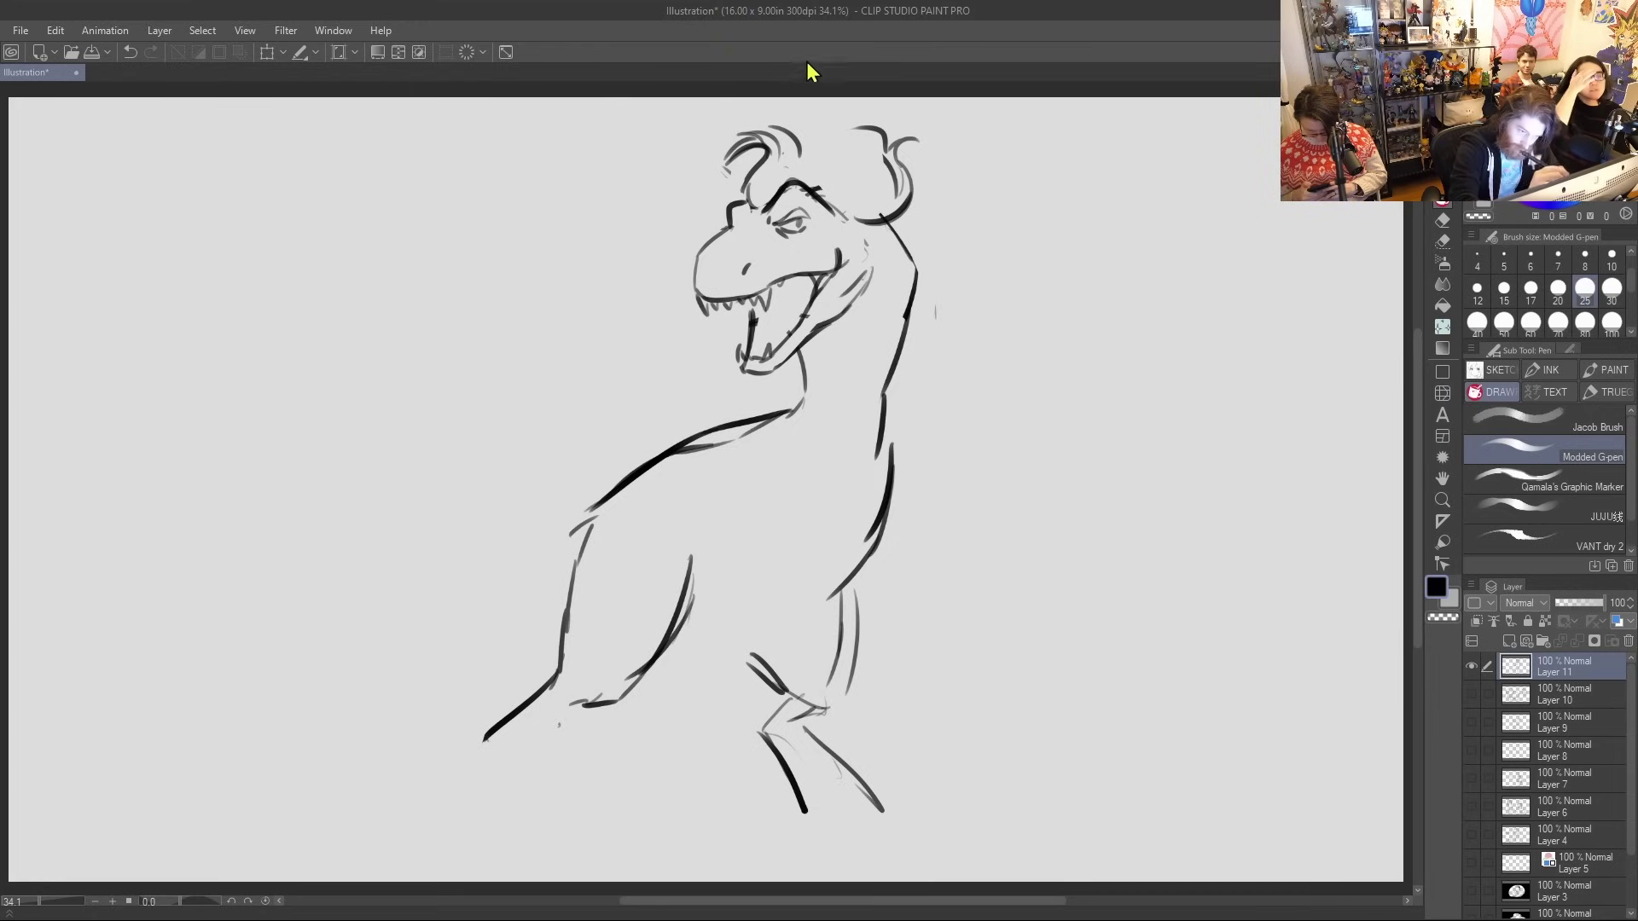
Fill out the dinosaur's hair with a crown outline, front curls and shaggy strands at the nape, trimming the excess nape strands
mouse_move(867, 225)
left_mouse_down()
mouse_move(925, 217)
mouse_move(916, 176)
mouse_move(928, 214)
mouse_move(915, 240)
mouse_move(891, 241)
mouse_move(935, 254)
left_mouse_up()
mouse_move(806, 155)
left_mouse_down()
mouse_move(836, 133)
mouse_move(801, 99)
mouse_move(785, 131)
mouse_move(761, 111)
mouse_move(764, 132)
mouse_move(785, 105)
mouse_move(883, 135)
left_mouse_up()
mouse_move(755, 186)
left_mouse_down()
mouse_move(720, 168)
mouse_move(701, 217)
mouse_move(723, 223)
left_mouse_up()
left_click_drag(839, 204, 907, 260)
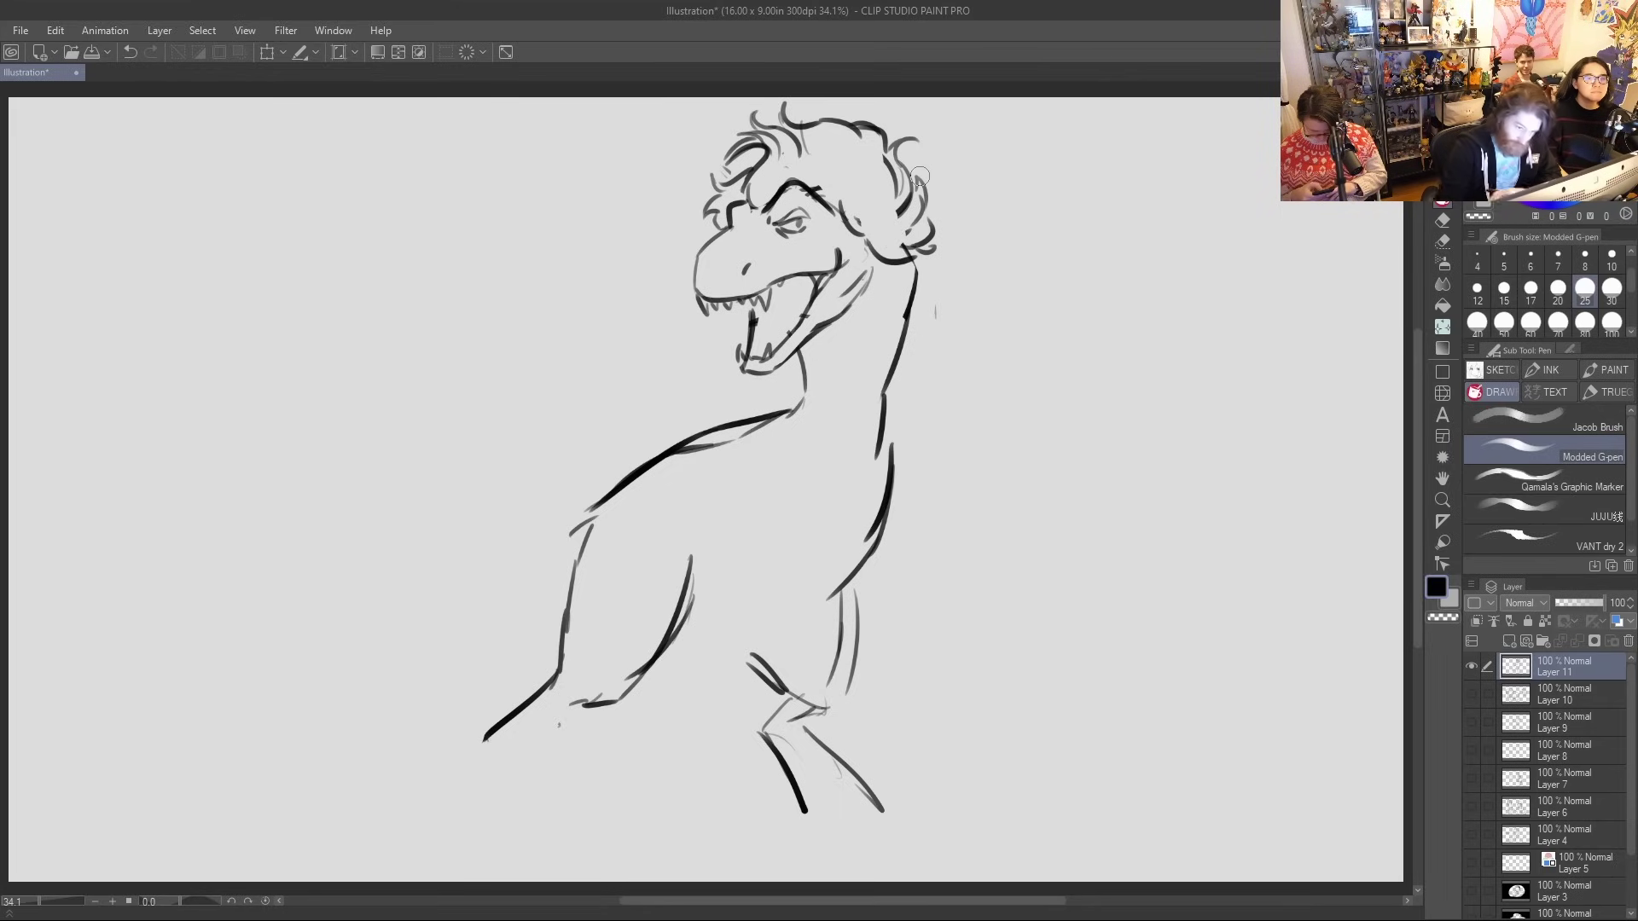
mouse_move(920, 249)
left_mouse_down()
mouse_move(955, 253)
mouse_move(925, 268)
mouse_move(911, 309)
left_mouse_up()
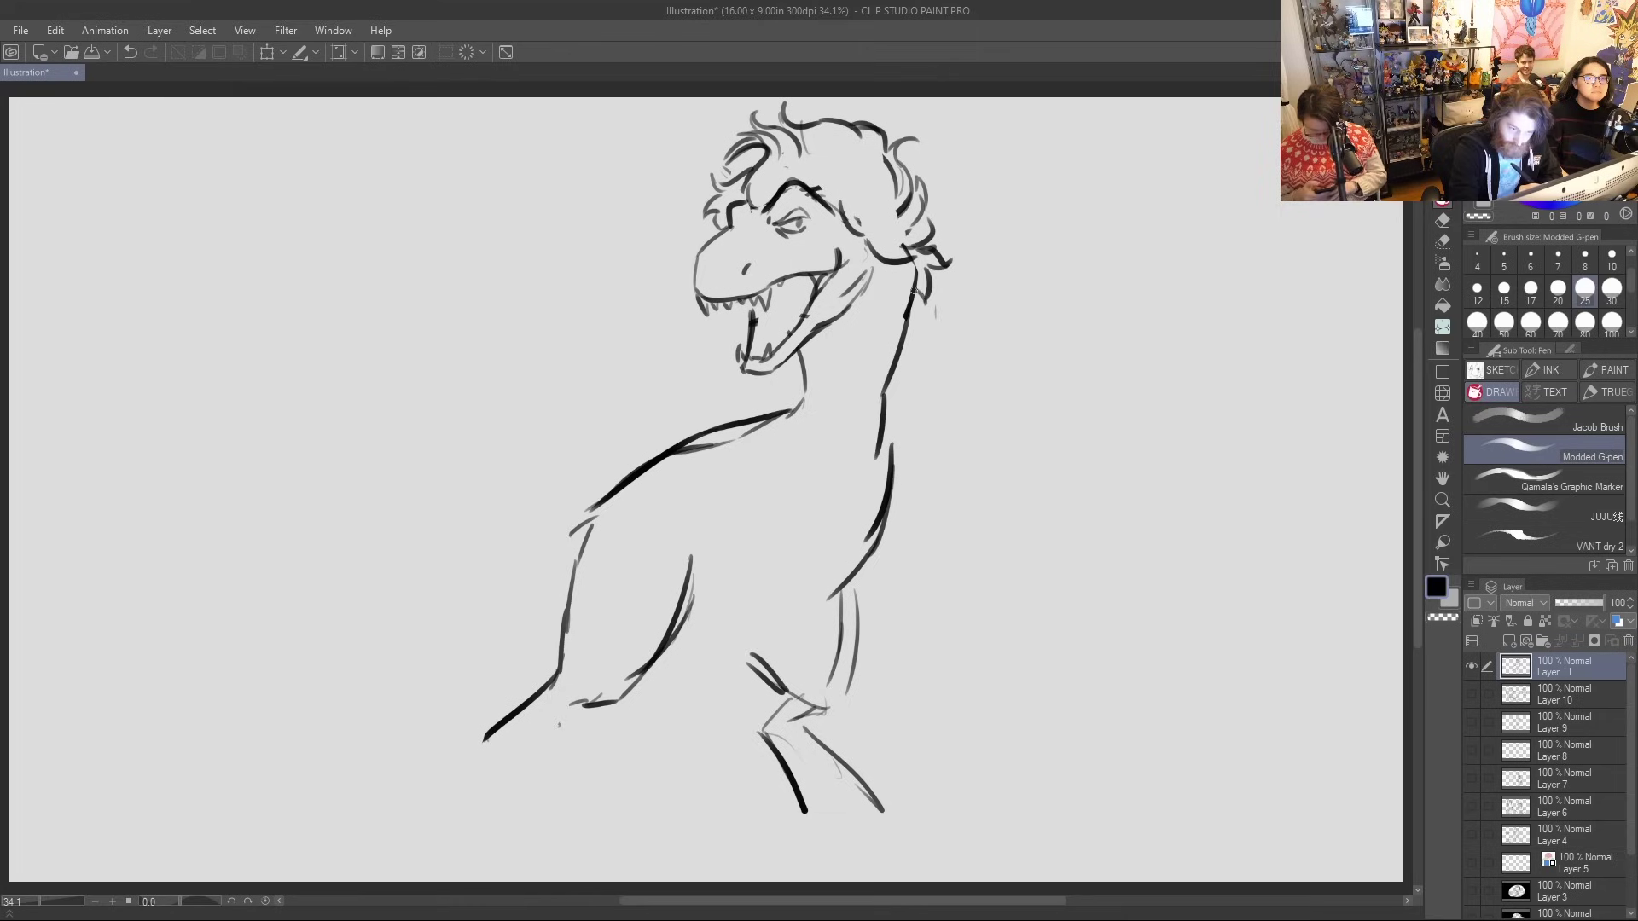
key("ctrl+z")
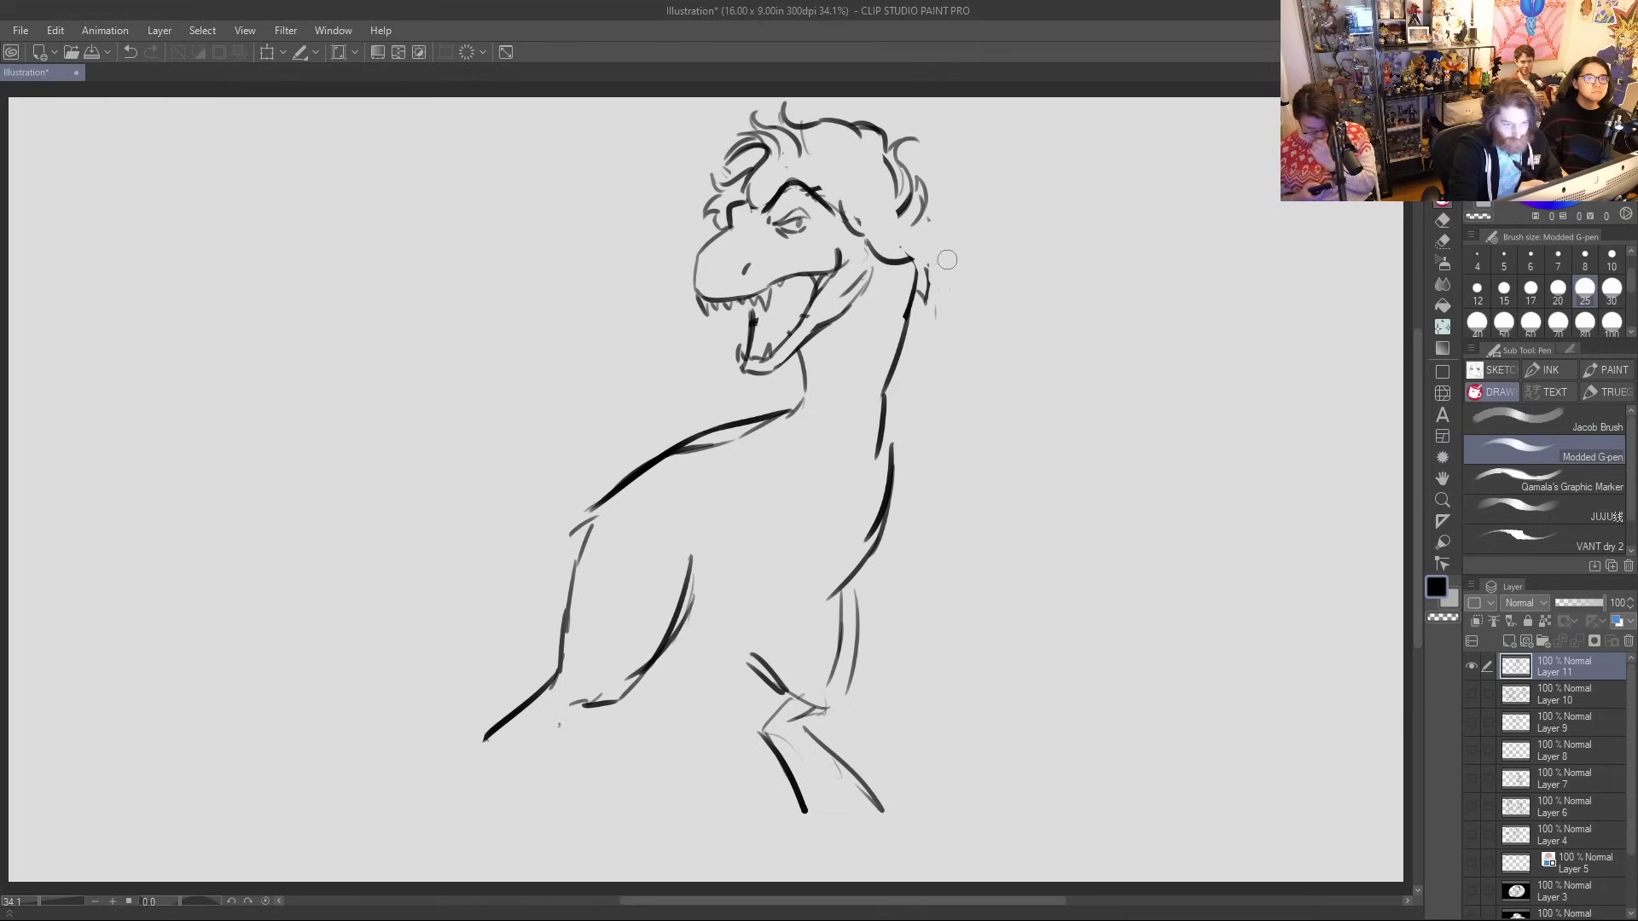
Redraw the arched brow above the dinosaur's eye and reshape the upturned corner of its mouth
key("ctrl+z")
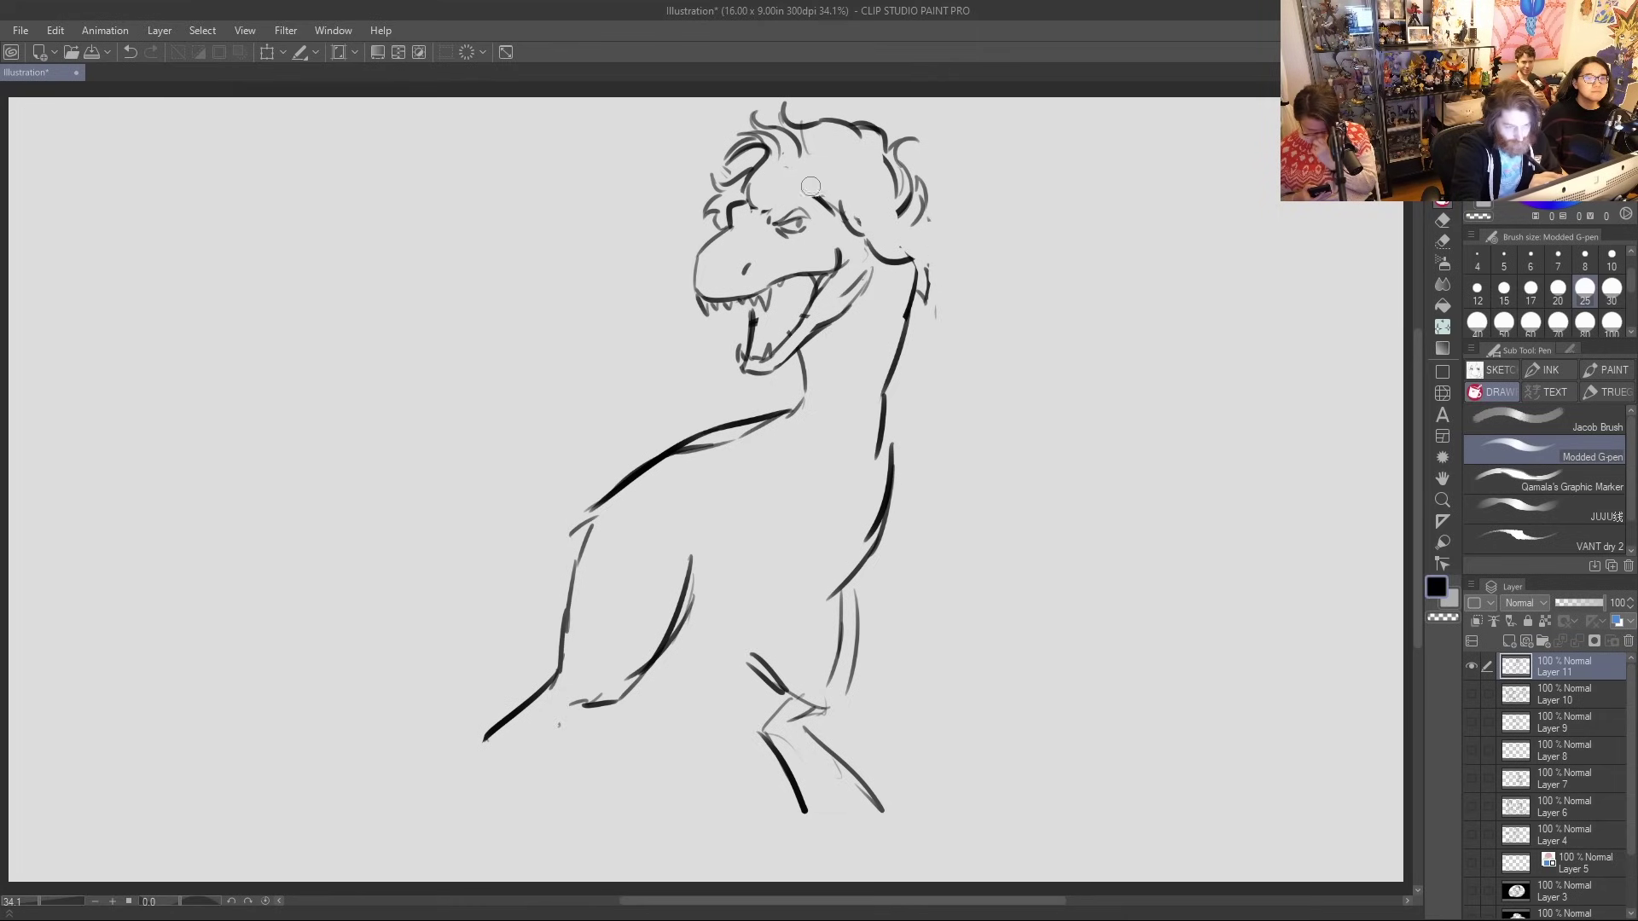
mouse_move(773, 208)
left_mouse_down()
mouse_move(808, 184)
mouse_move(837, 212)
left_mouse_up()
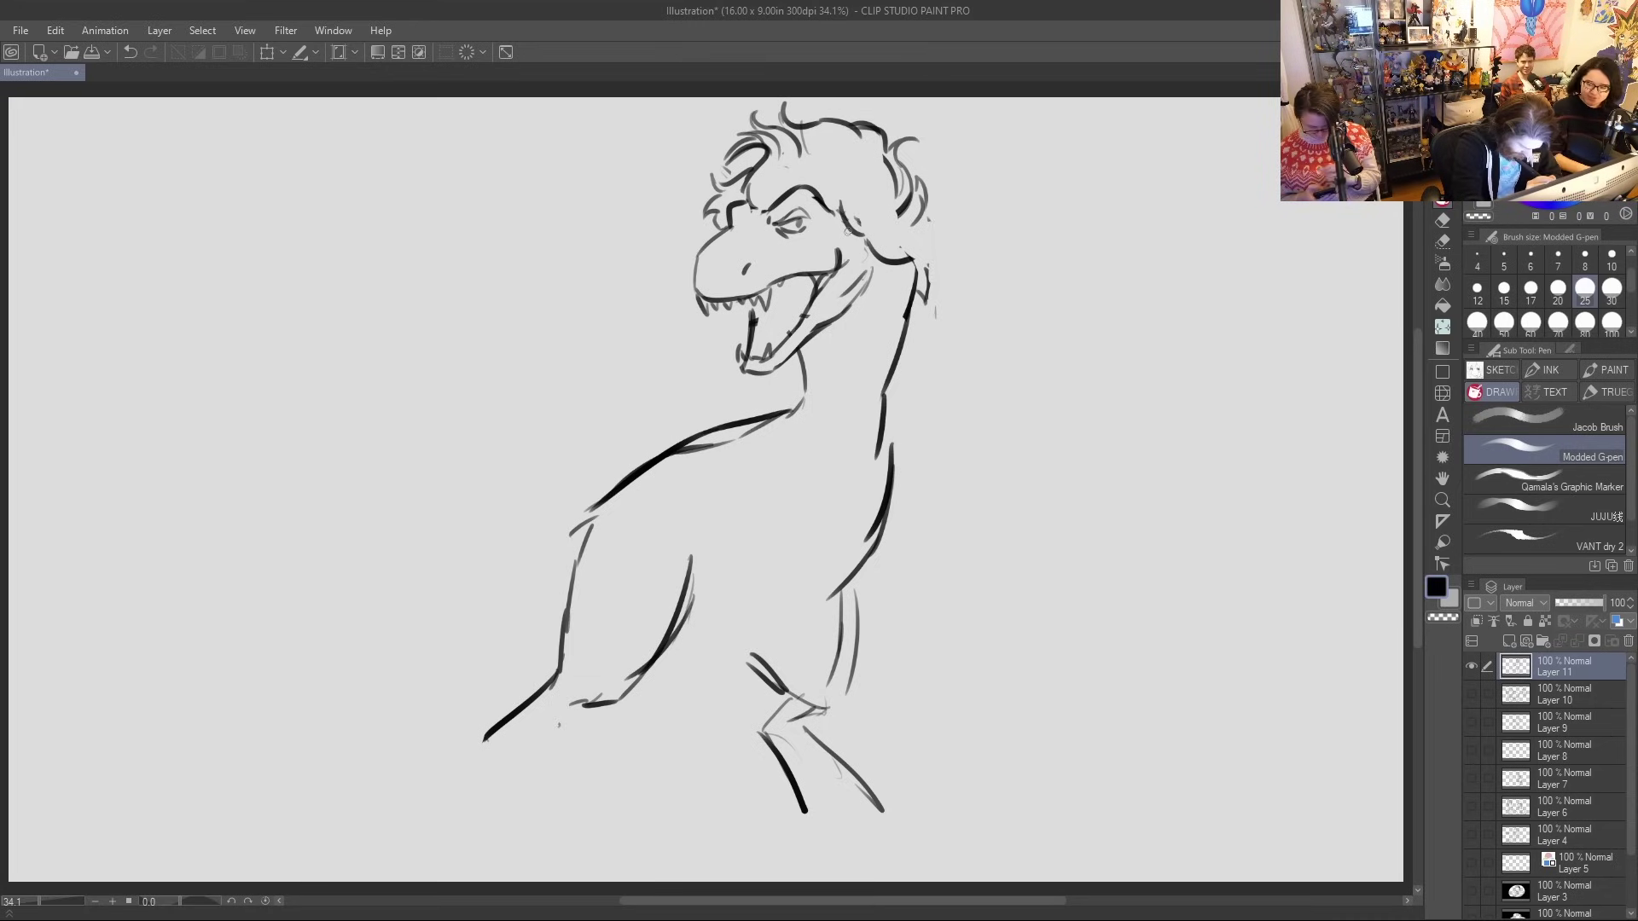
left_click_drag(772, 282, 831, 251)
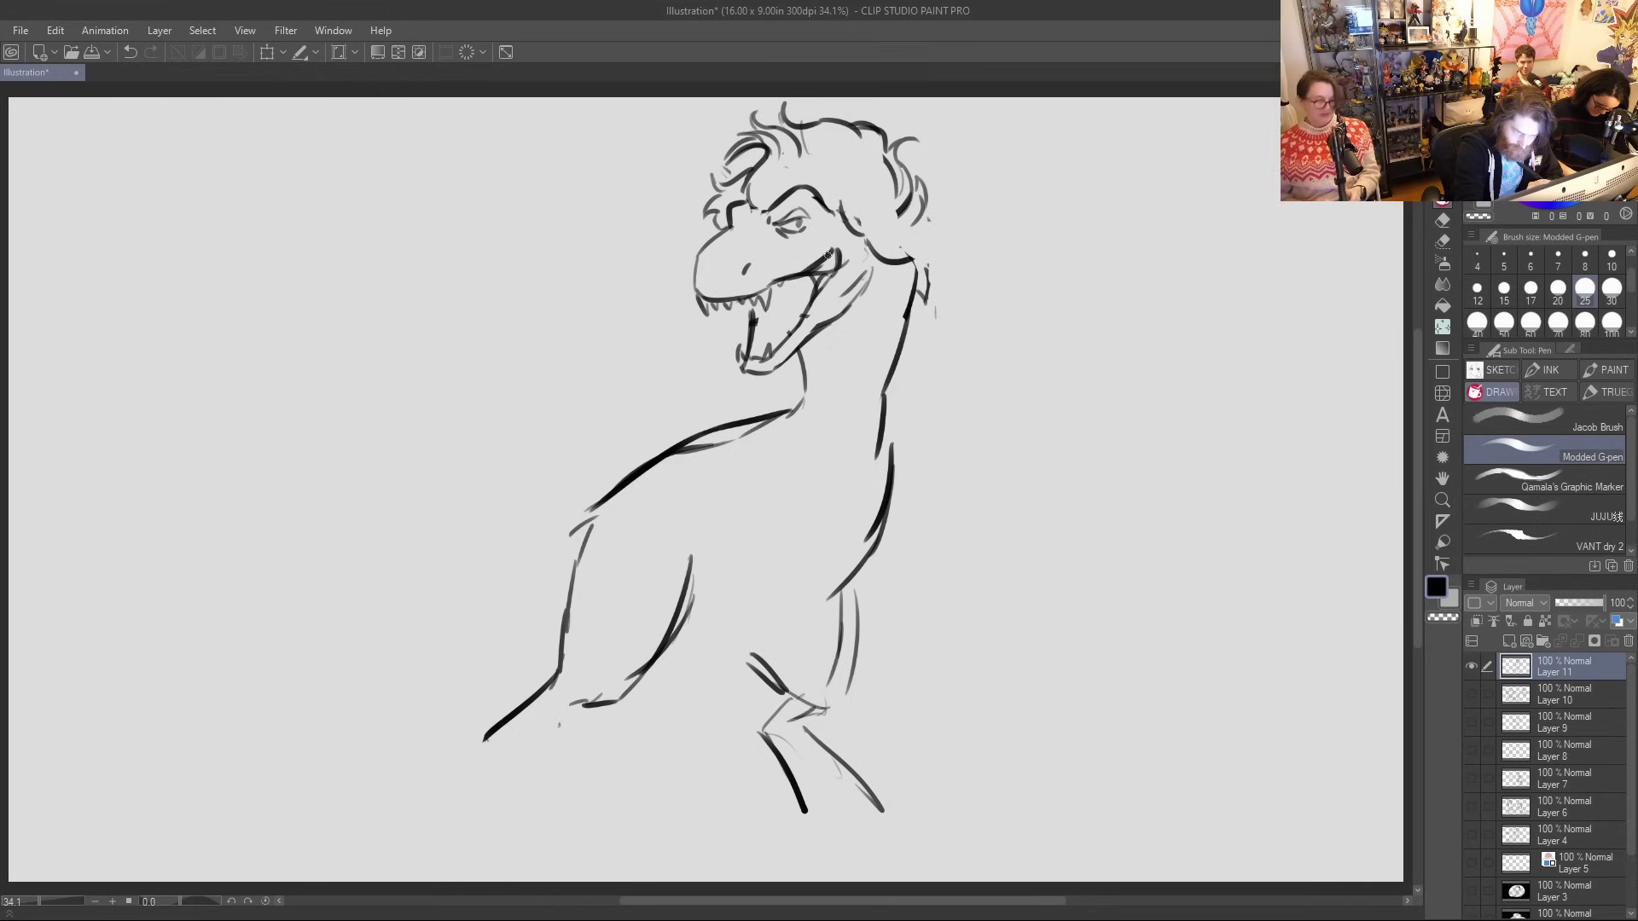
key("ctrl+z")
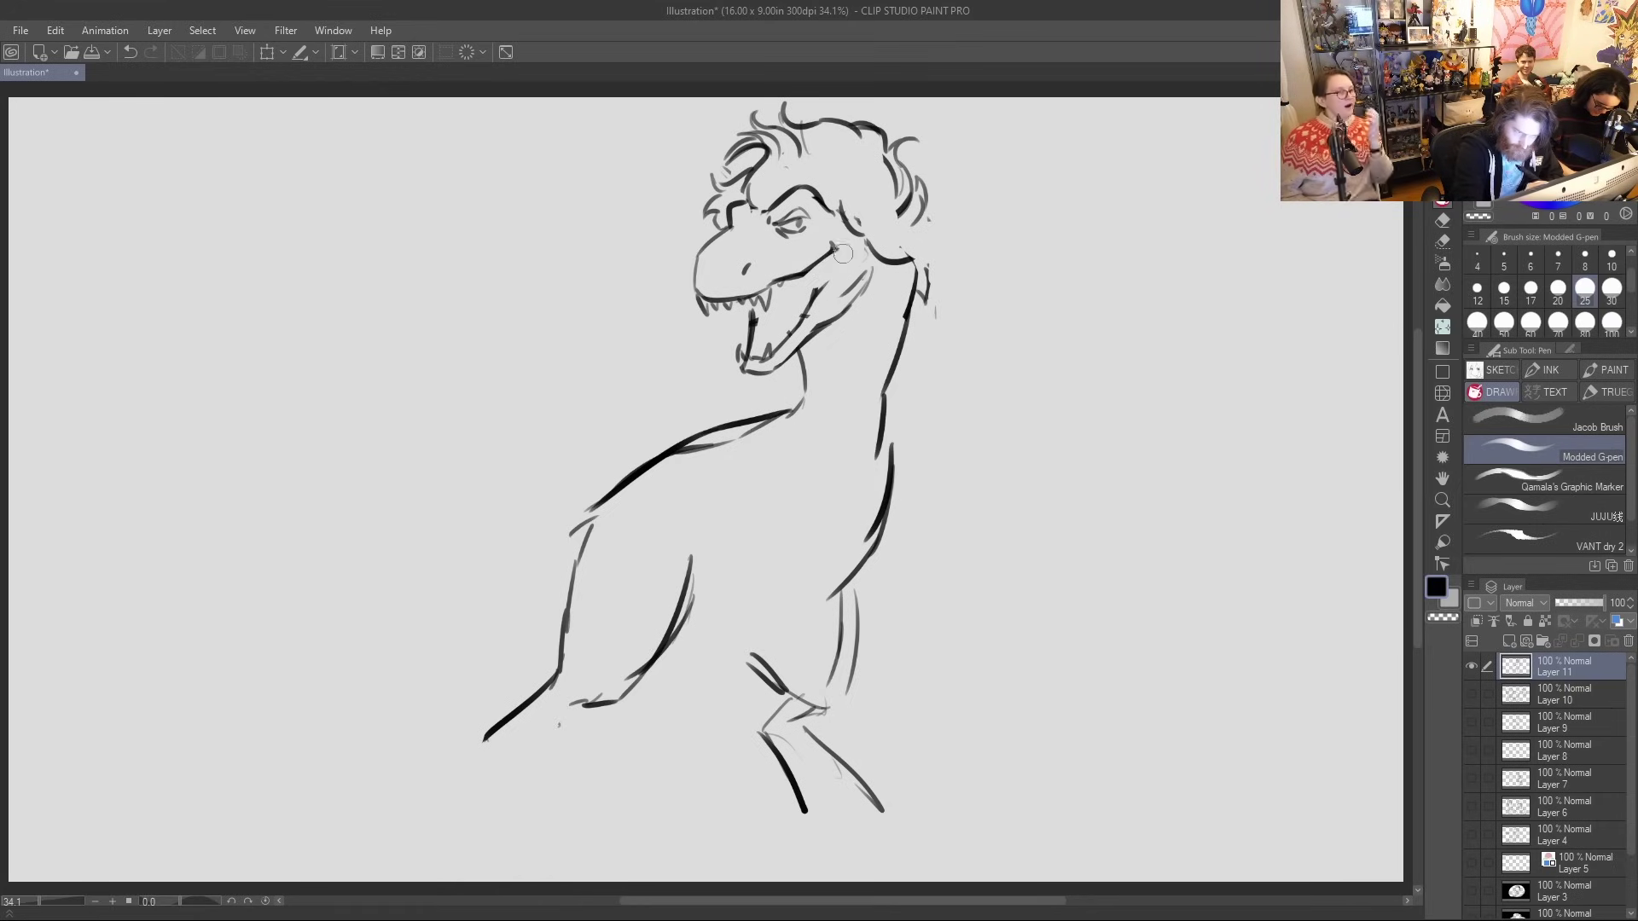
left_click_drag(836, 237, 817, 245)
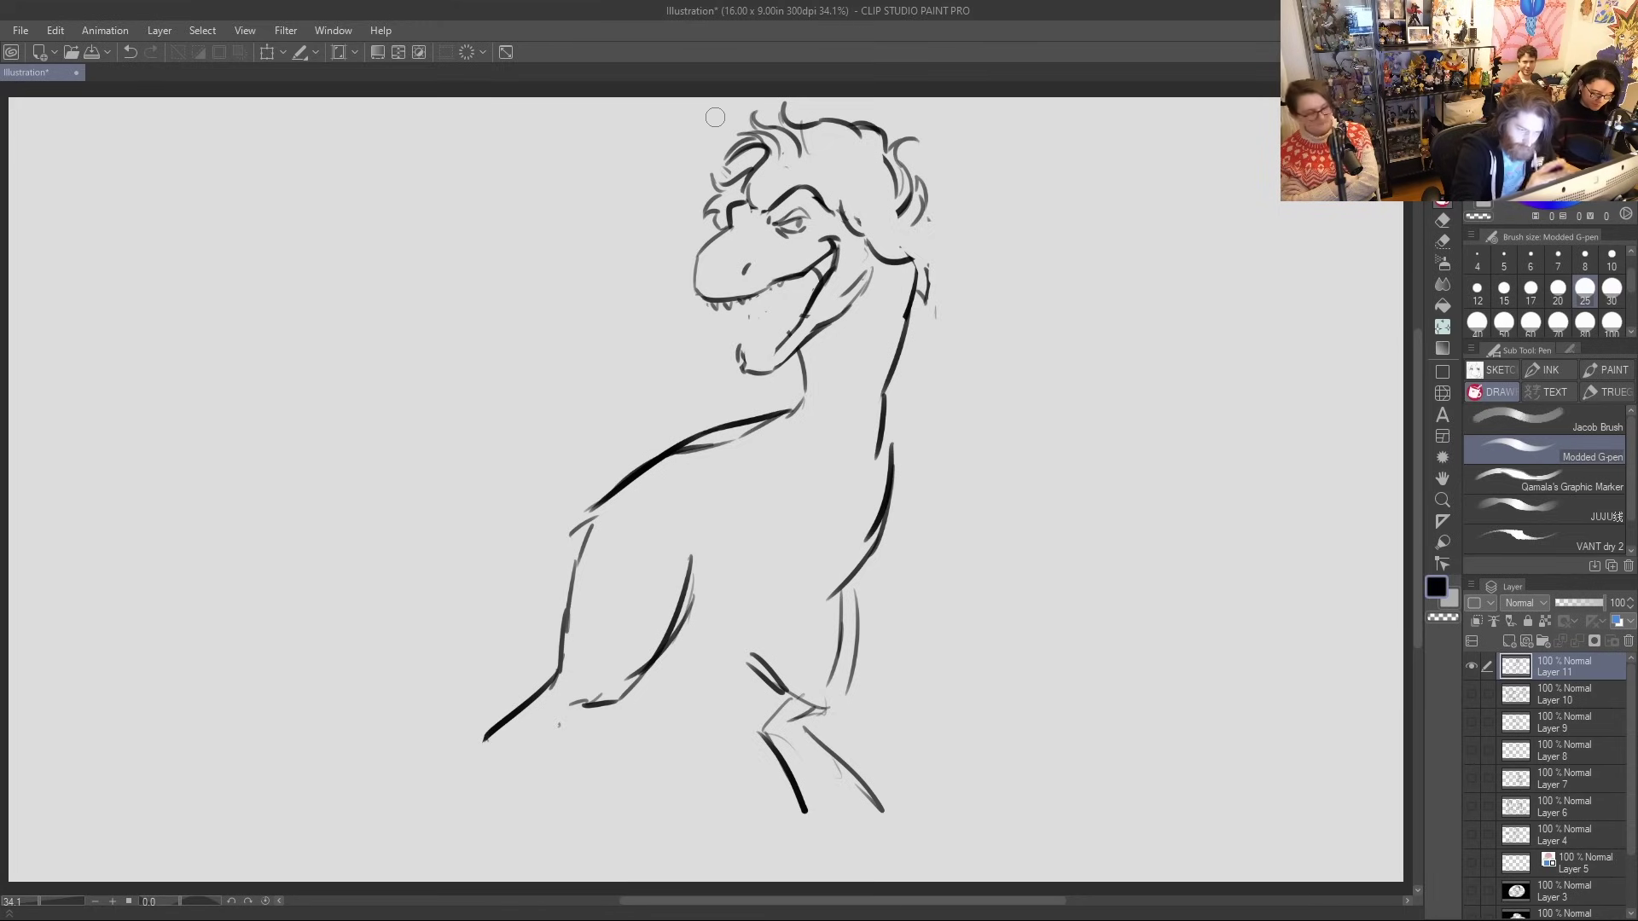
Redraw pointed teeth along both jaws and rework the dinosaur's jawline and throat lines
mouse_move(708, 299)
left_mouse_down()
mouse_move(713, 325)
mouse_move(756, 316)
left_mouse_up()
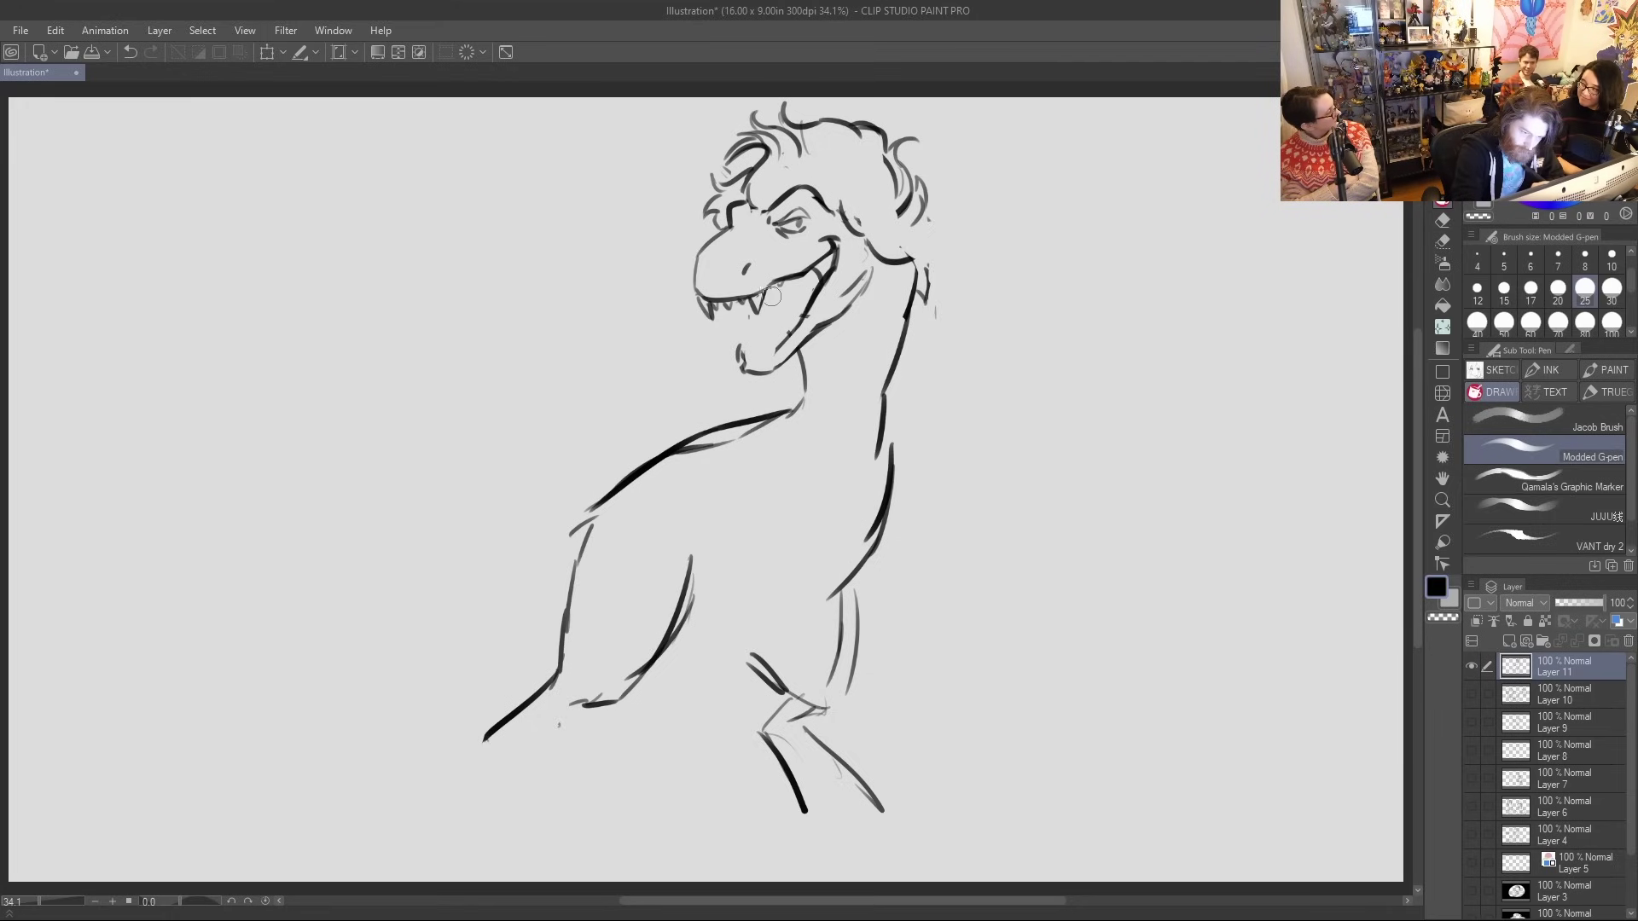
left_click_drag(770, 285, 773, 296)
mouse_move(767, 356)
left_mouse_down()
mouse_move(764, 338)
mouse_move(744, 341)
mouse_move(778, 338)
mouse_move(762, 351)
mouse_move(769, 291)
left_mouse_up()
mouse_move(780, 352)
left_mouse_down()
mouse_move(792, 328)
mouse_move(751, 326)
left_mouse_up()
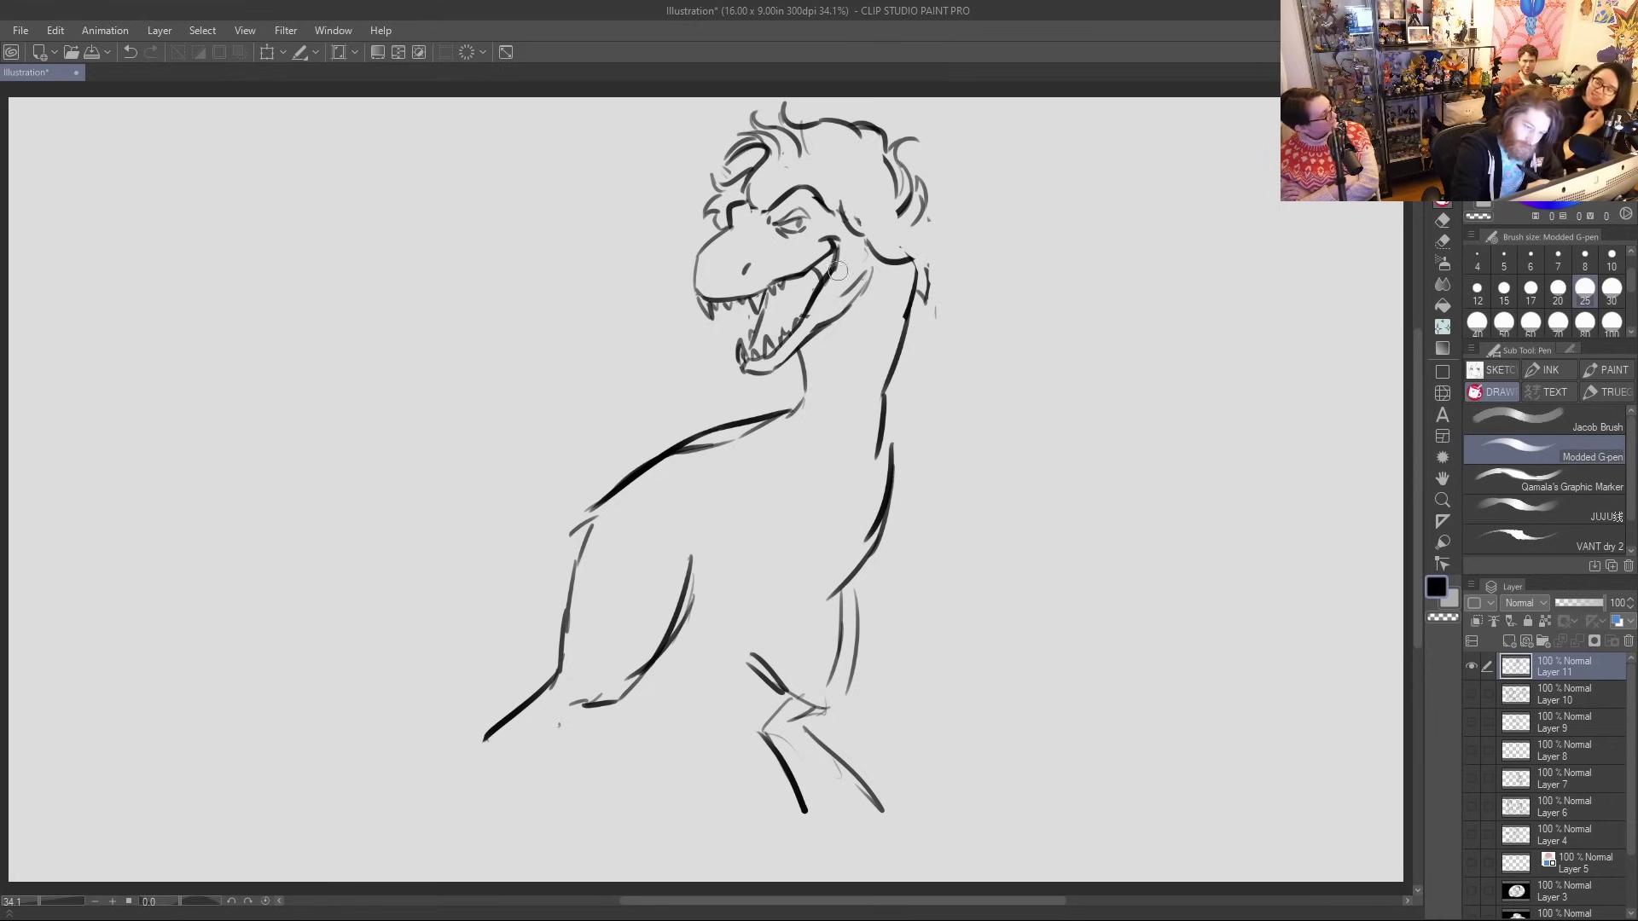
left_click_drag(806, 319, 847, 310)
mouse_move(870, 249)
left_mouse_down()
mouse_move(808, 336)
mouse_move(869, 287)
mouse_move(855, 310)
mouse_move(871, 265)
mouse_move(857, 343)
mouse_move(807, 395)
left_mouse_up()
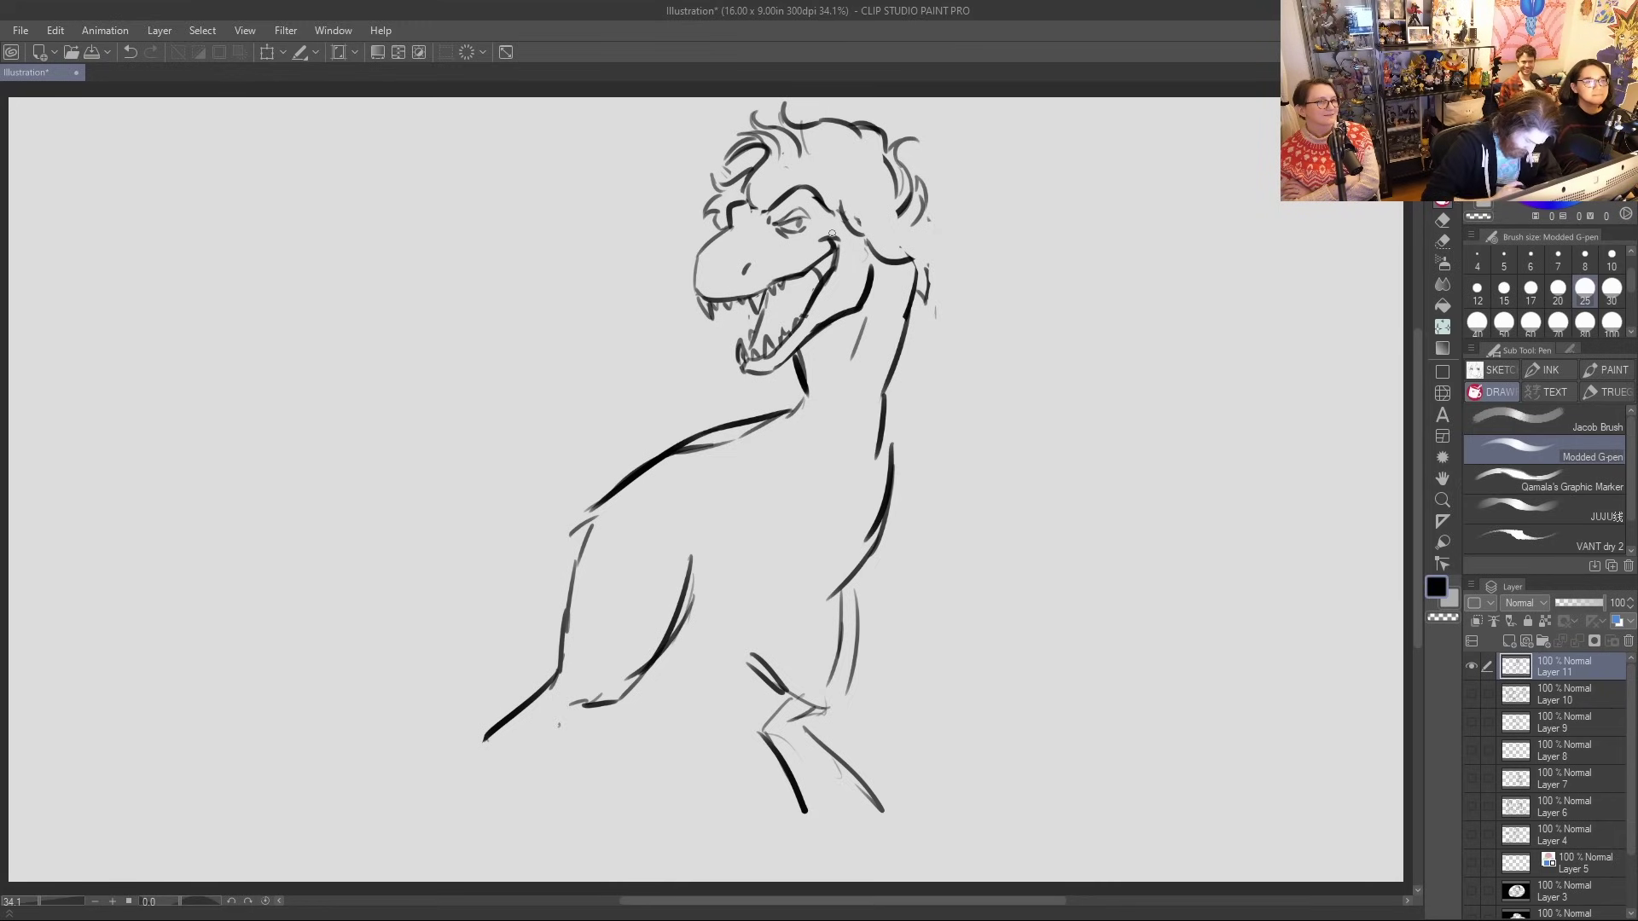
Rework the hair behind the jaw, extending its lower edge and curls further down the back of the neck
mouse_move(915, 222)
left_mouse_down()
mouse_move(940, 282)
mouse_move(883, 260)
mouse_move(911, 282)
left_mouse_up()
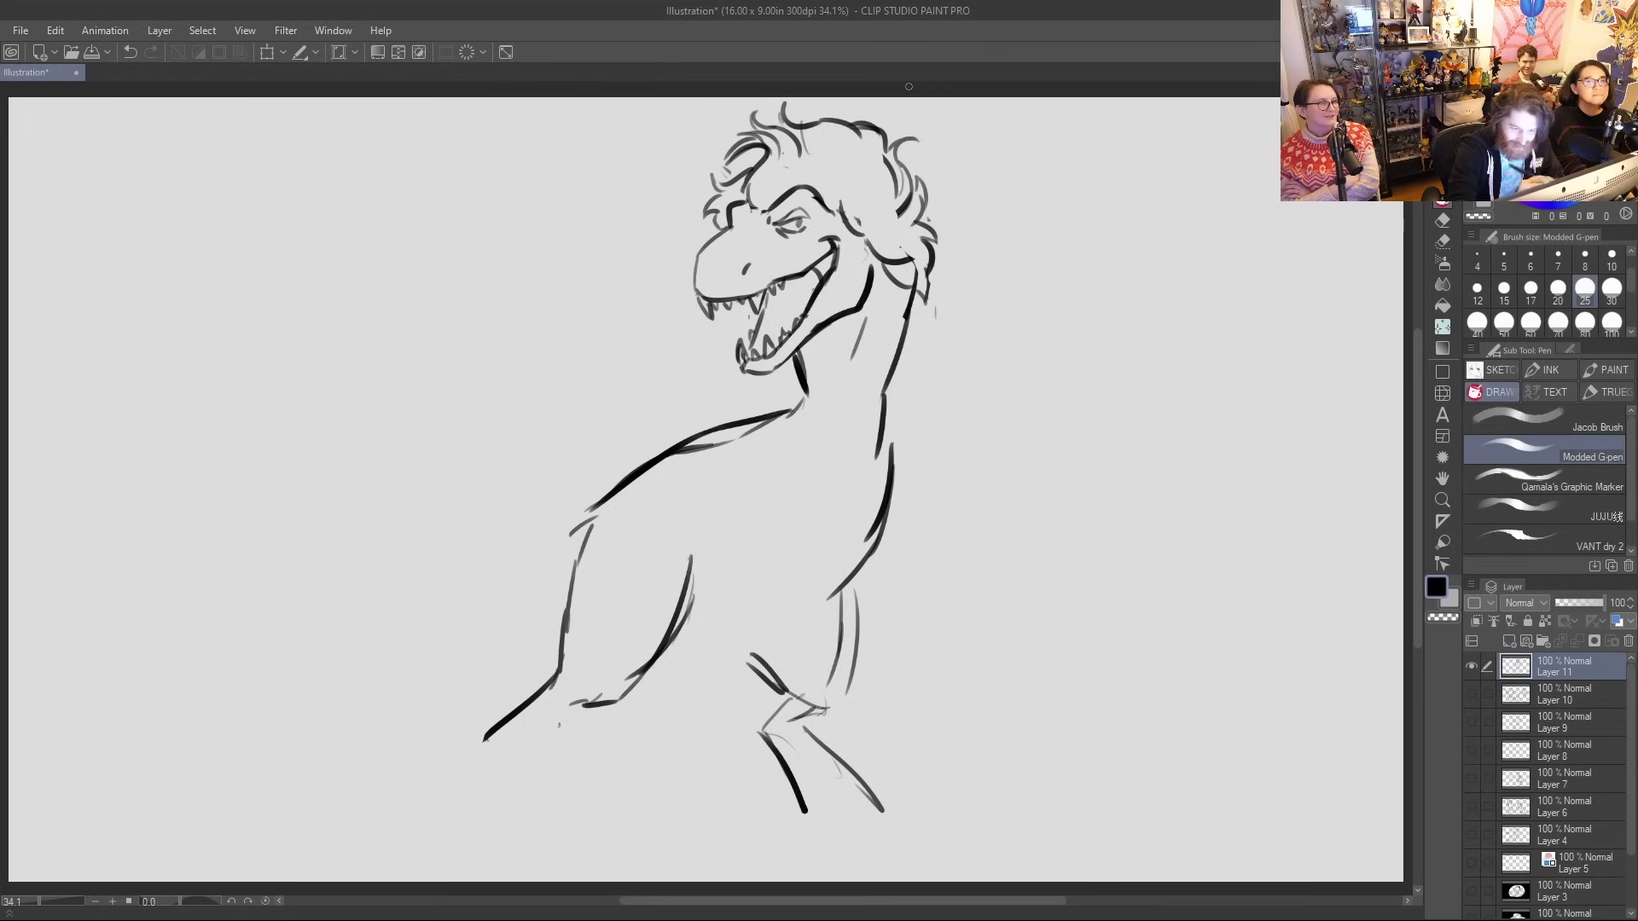
key("ctrl+z")
key("ctrl+z")
key("ctrl+z")
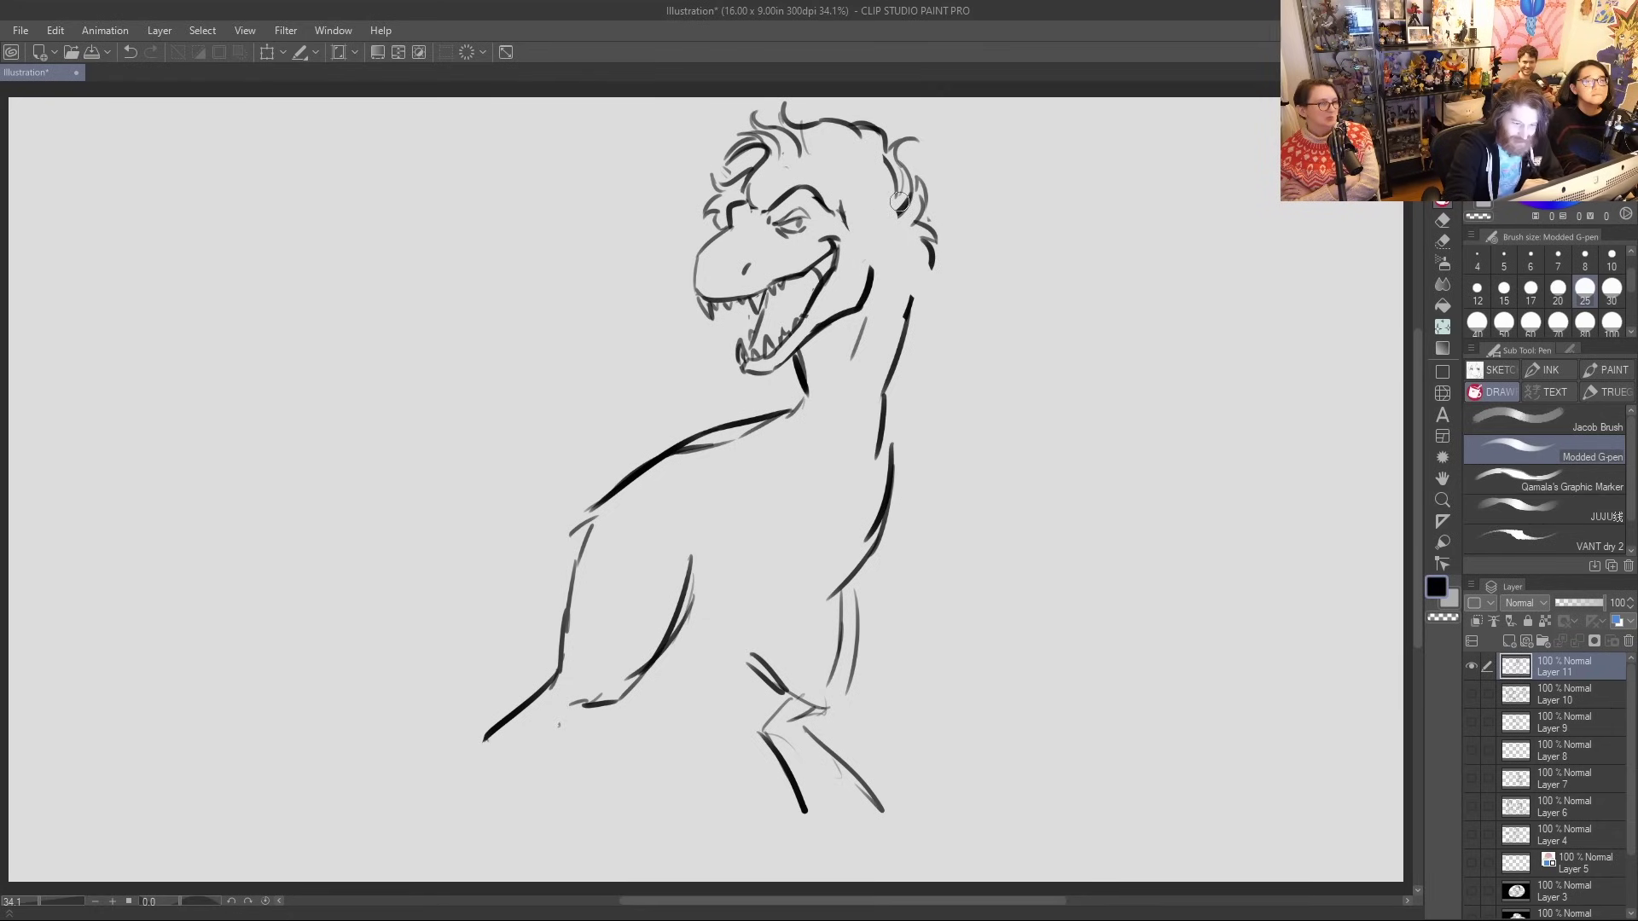
mouse_move(841, 201)
left_mouse_down()
mouse_move(892, 244)
mouse_move(889, 277)
mouse_move(932, 304)
mouse_move(914, 324)
mouse_move(925, 313)
left_mouse_up()
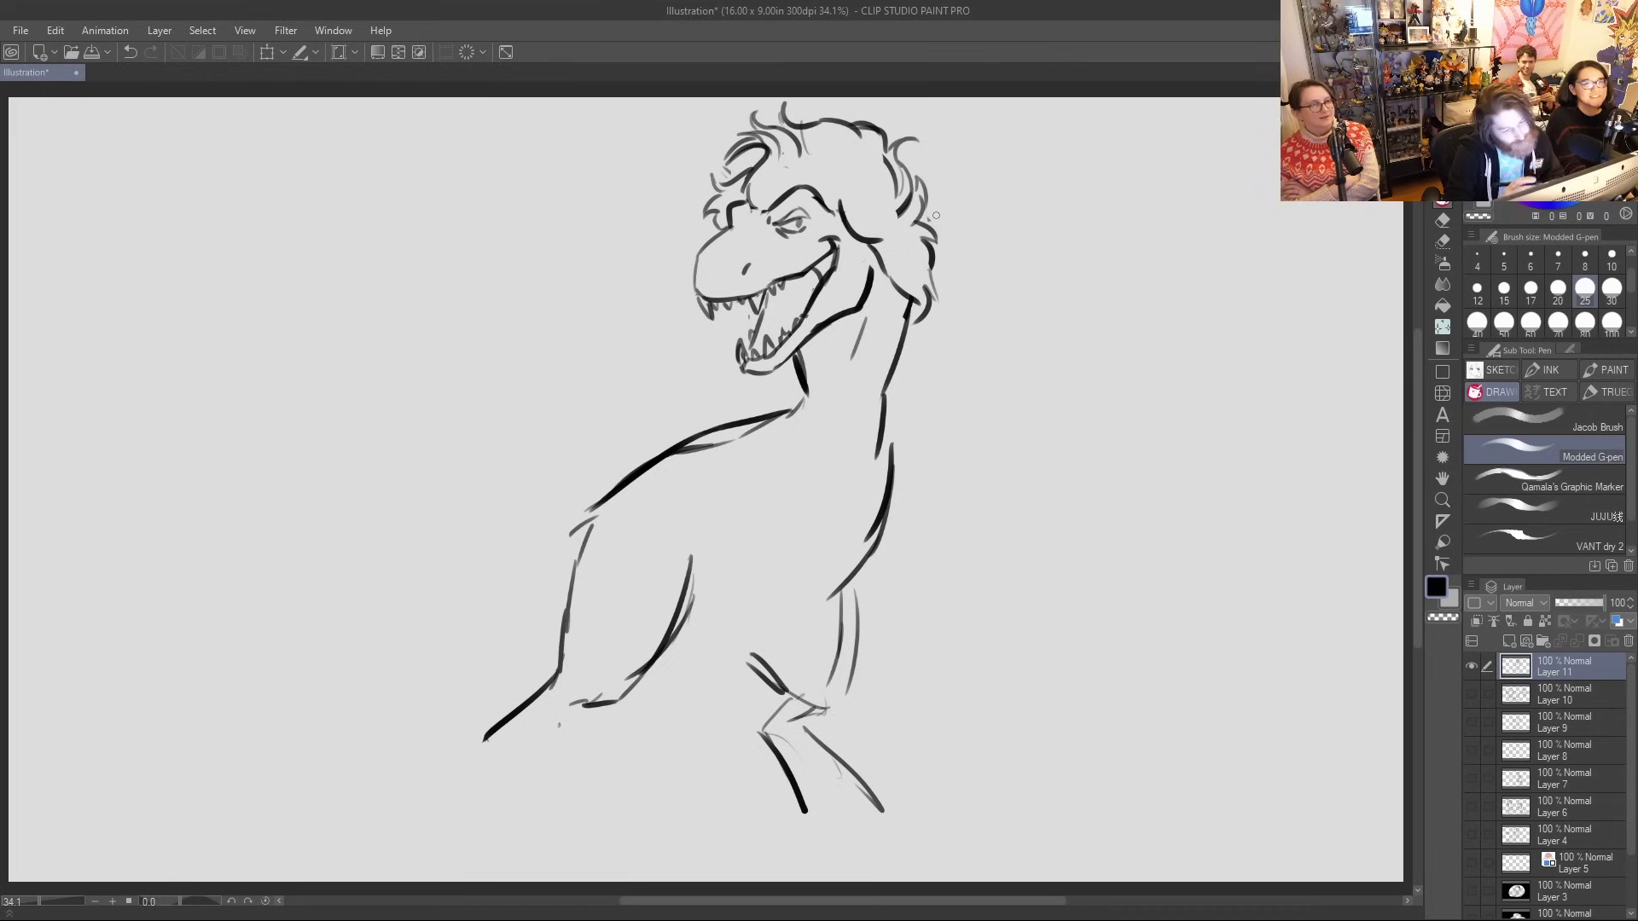
Replace the hair's crown outline with a smooth arc and add a small flicked tuft and inner strands at the back
mouse_move(775, 181)
left_mouse_down()
mouse_move(794, 143)
mouse_move(828, 145)
mouse_move(800, 142)
mouse_move(821, 160)
mouse_move(822, 109)
mouse_move(841, 127)
mouse_move(857, 108)
mouse_move(883, 135)
left_mouse_up()
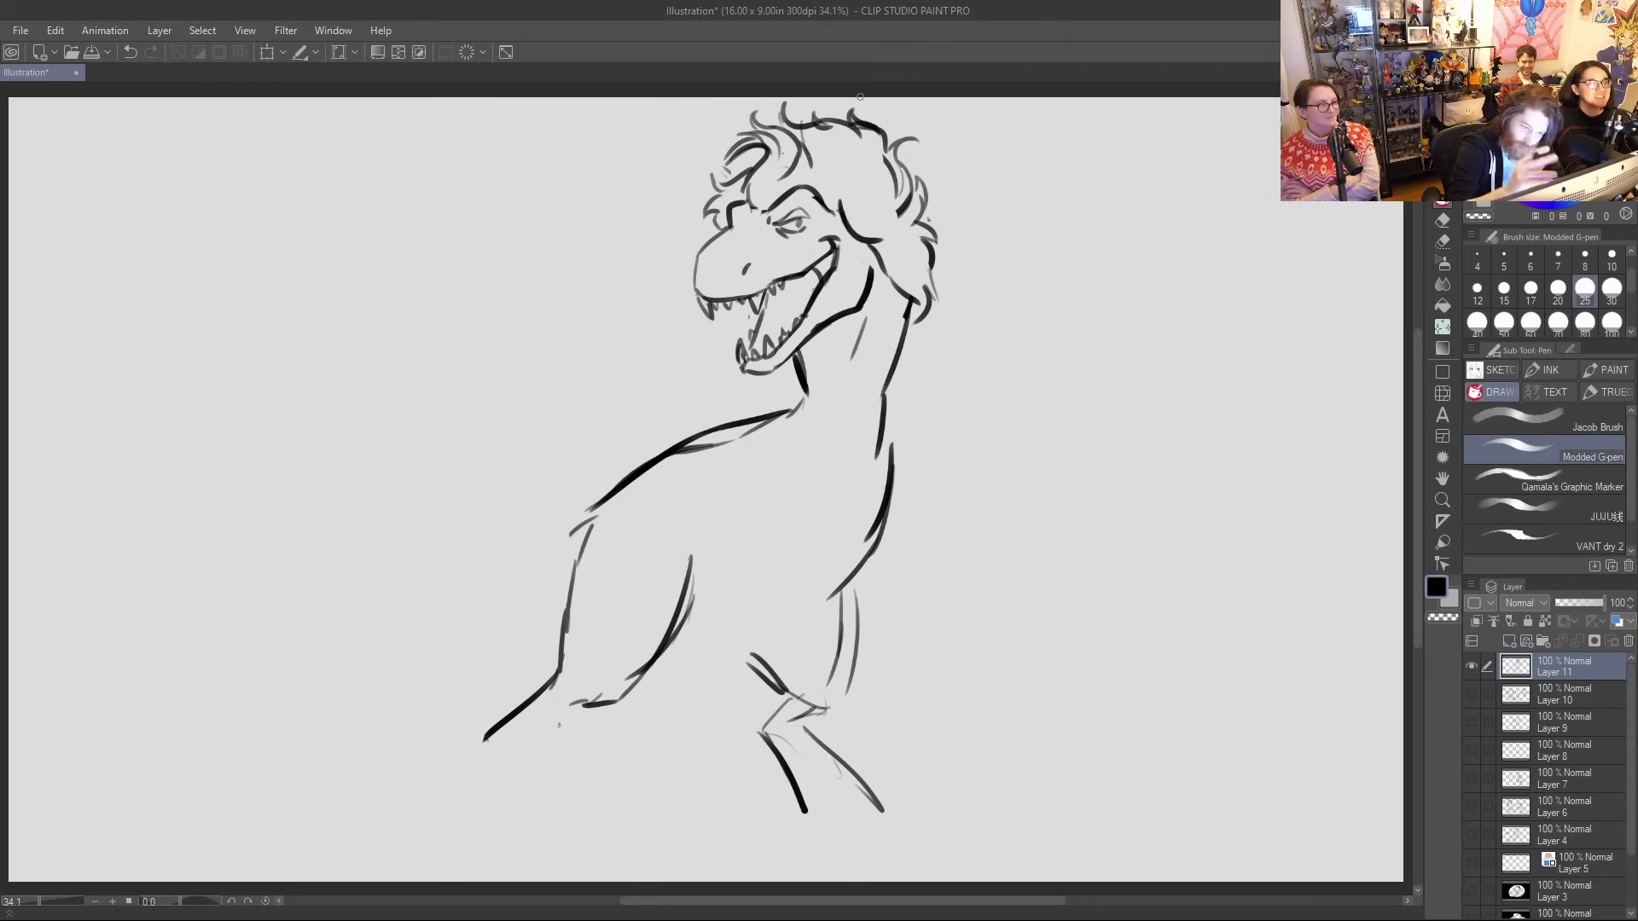
key("ctrl+z")
key("ctrl+z")
key("ctrl+z")
key("ctrl+z")
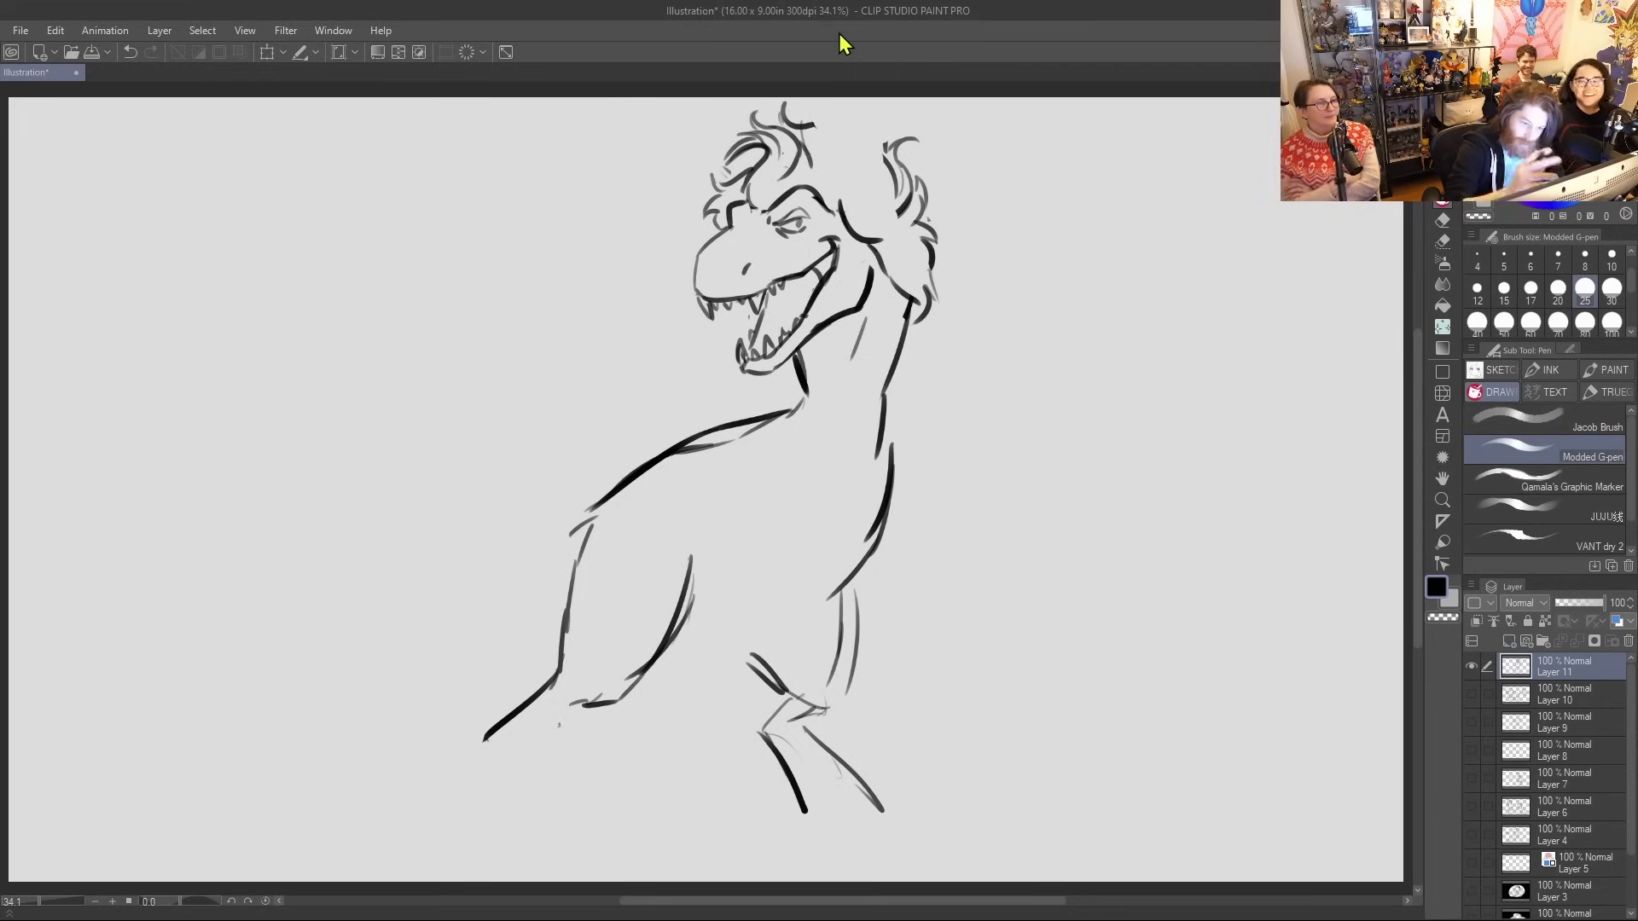
key("ctrl+z")
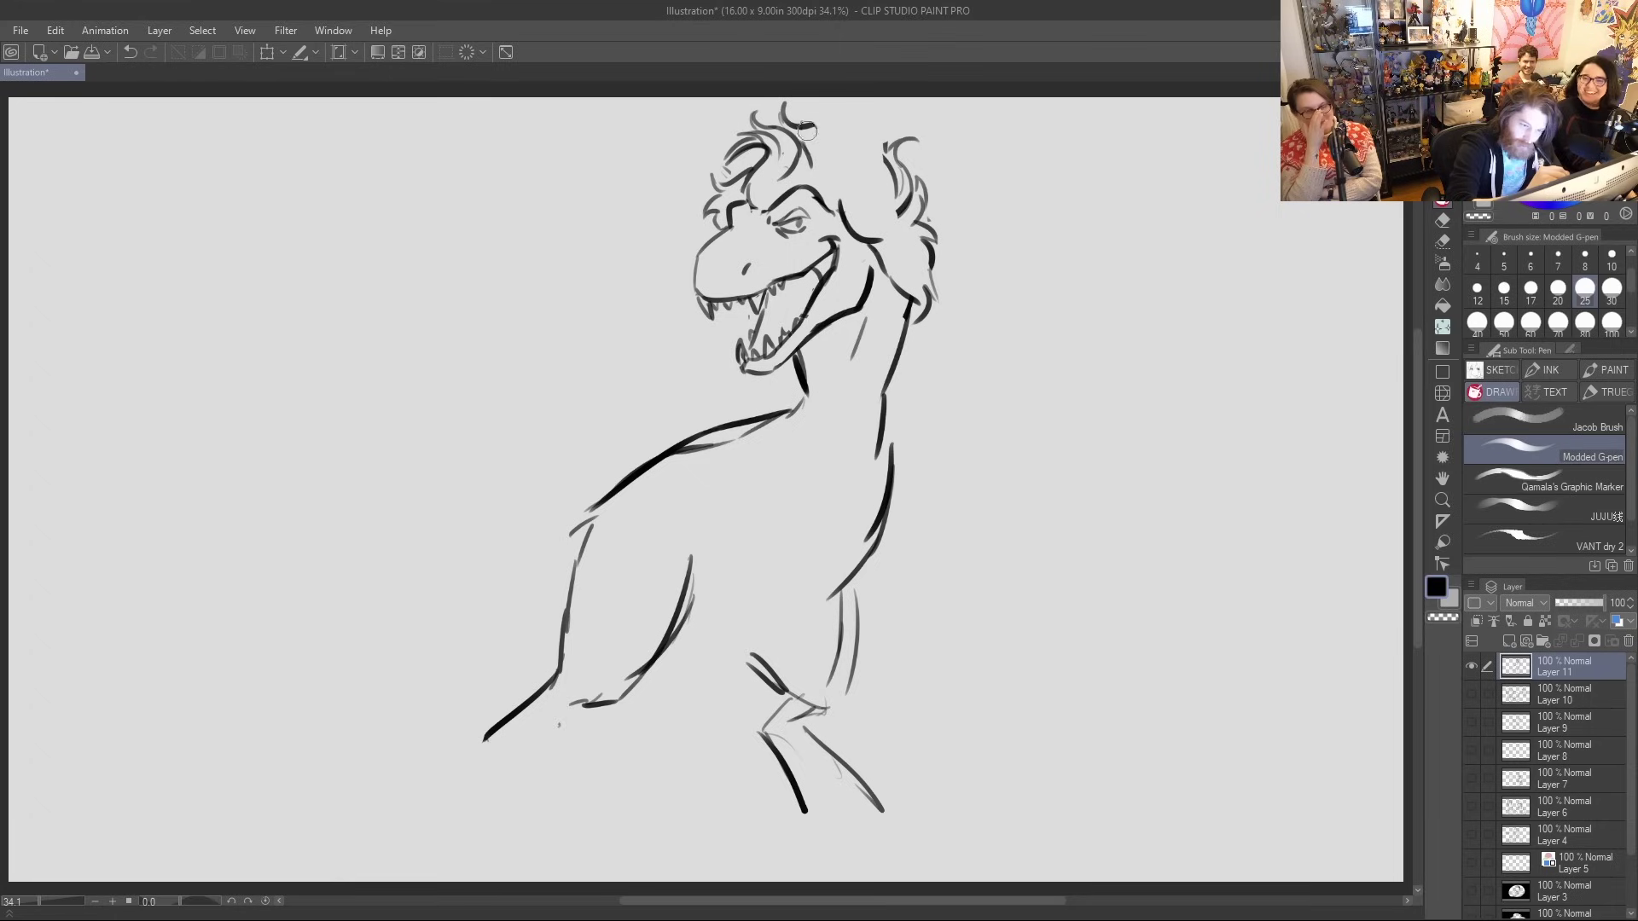
left_click_drag(806, 126, 882, 177)
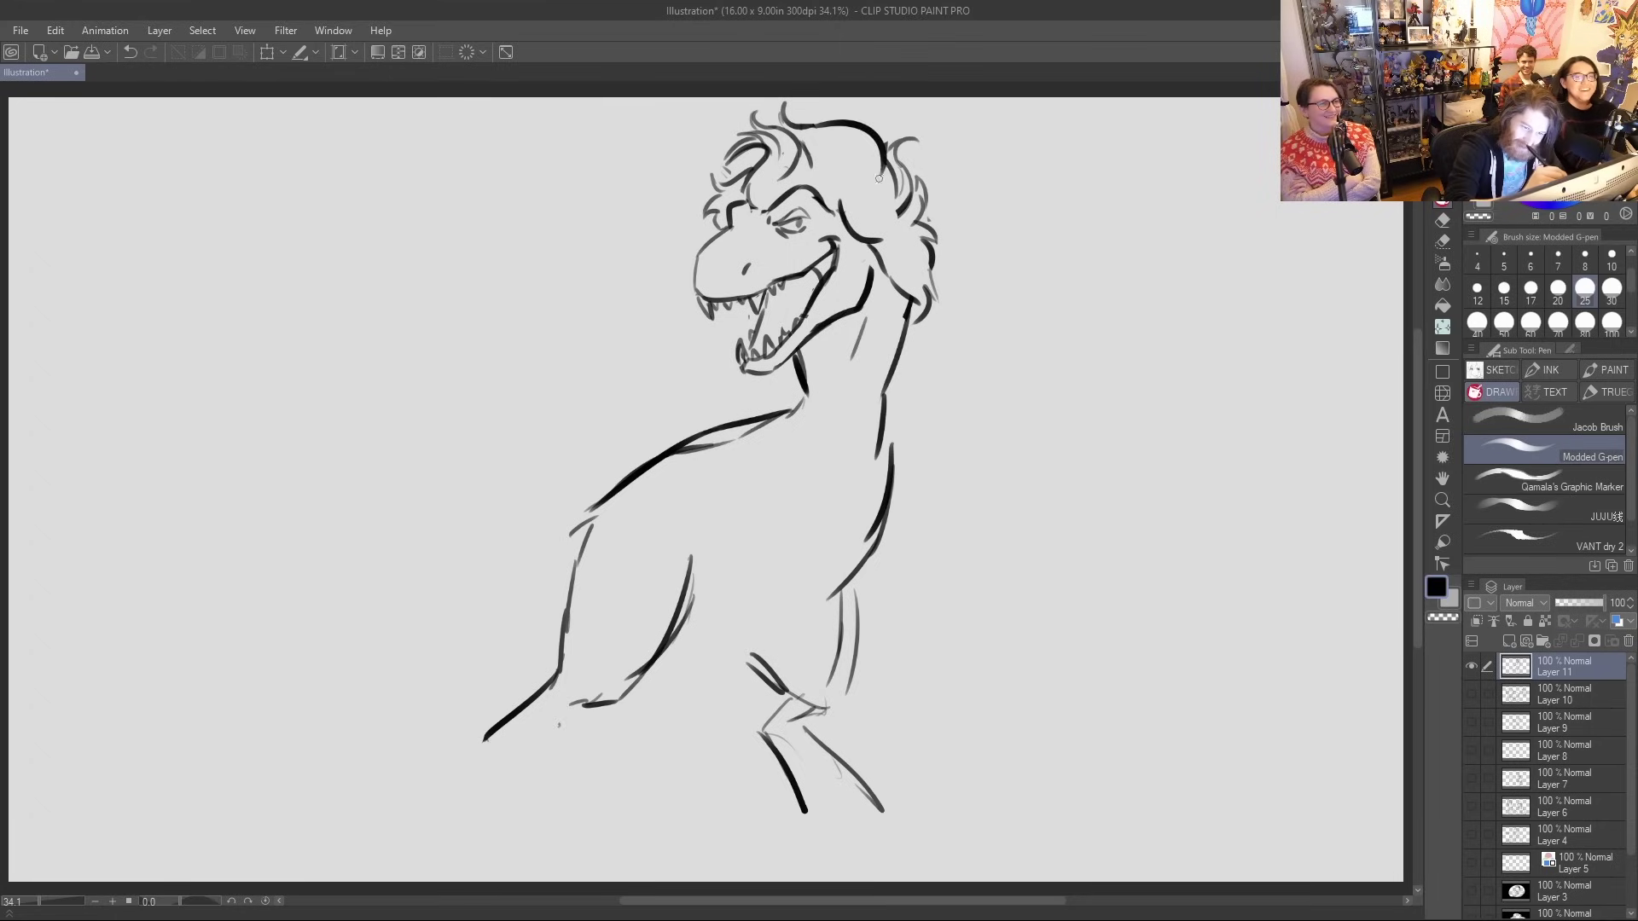
left_click_drag(871, 113, 872, 198)
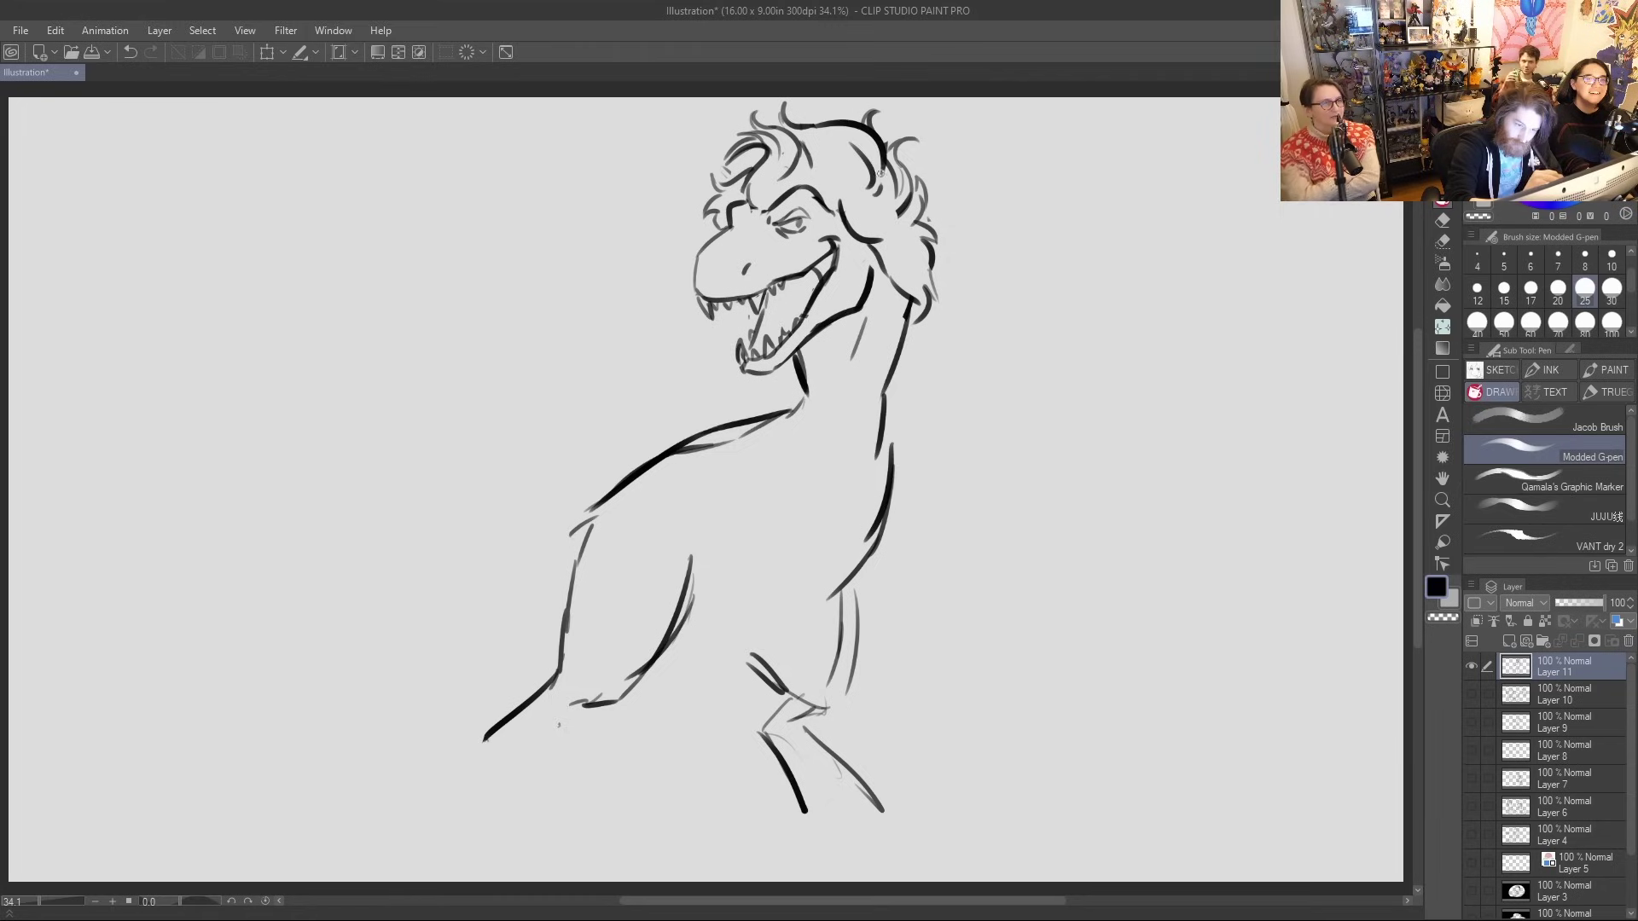
left_click_drag(880, 147, 885, 163)
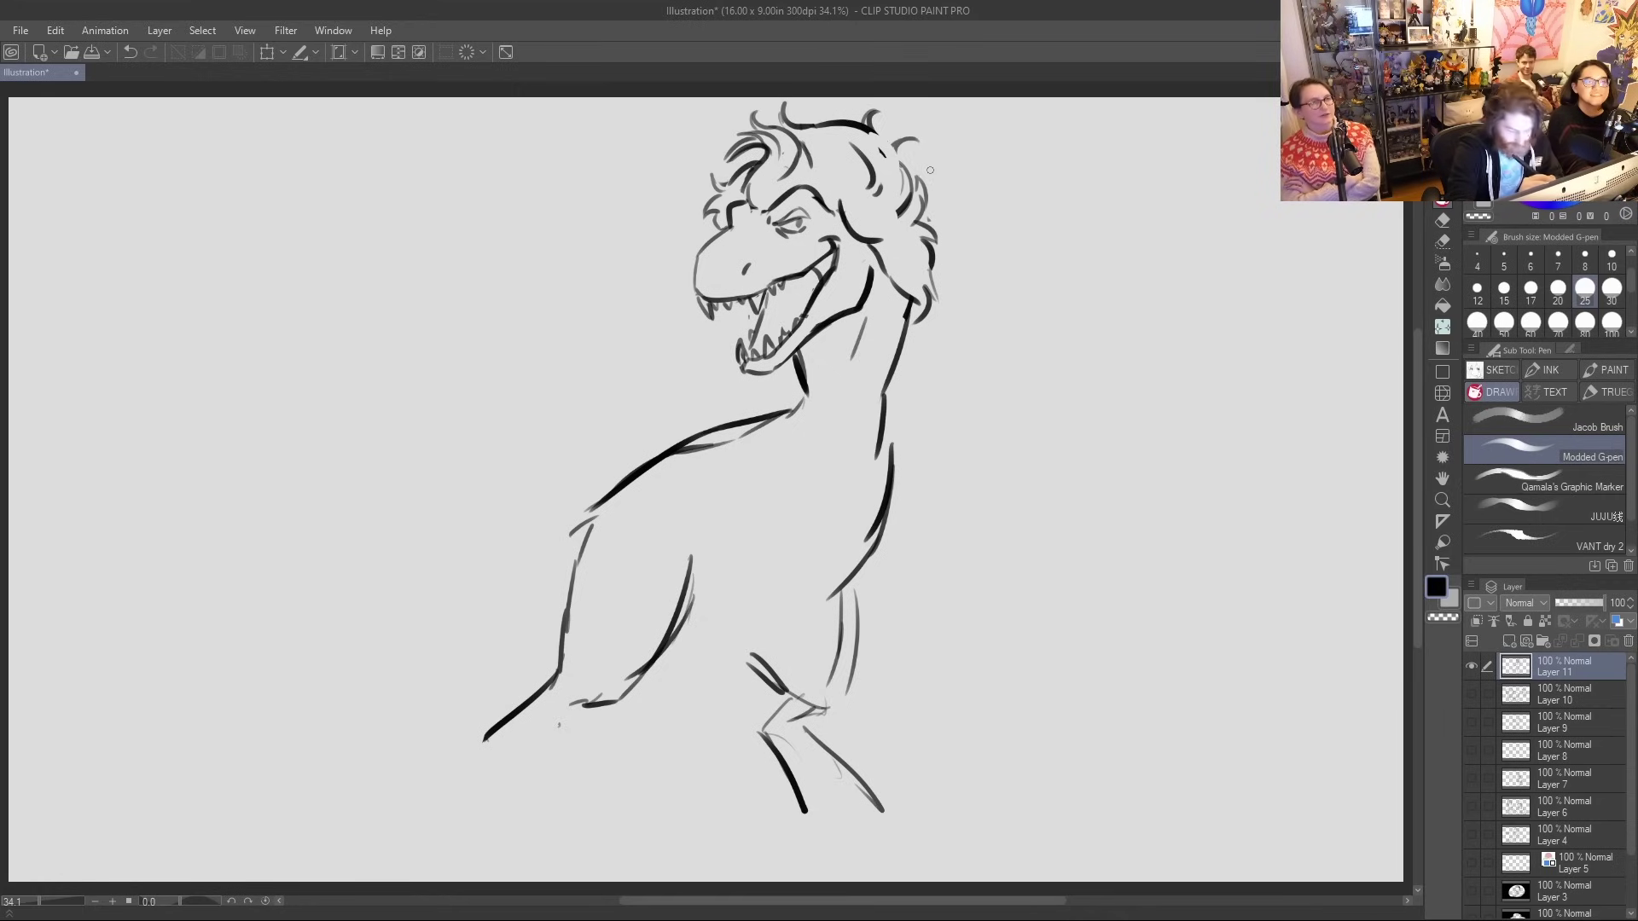
Redraw the hairline running back from the brow and add a curl at the upper back of the hair
left_click_drag(810, 182, 844, 196)
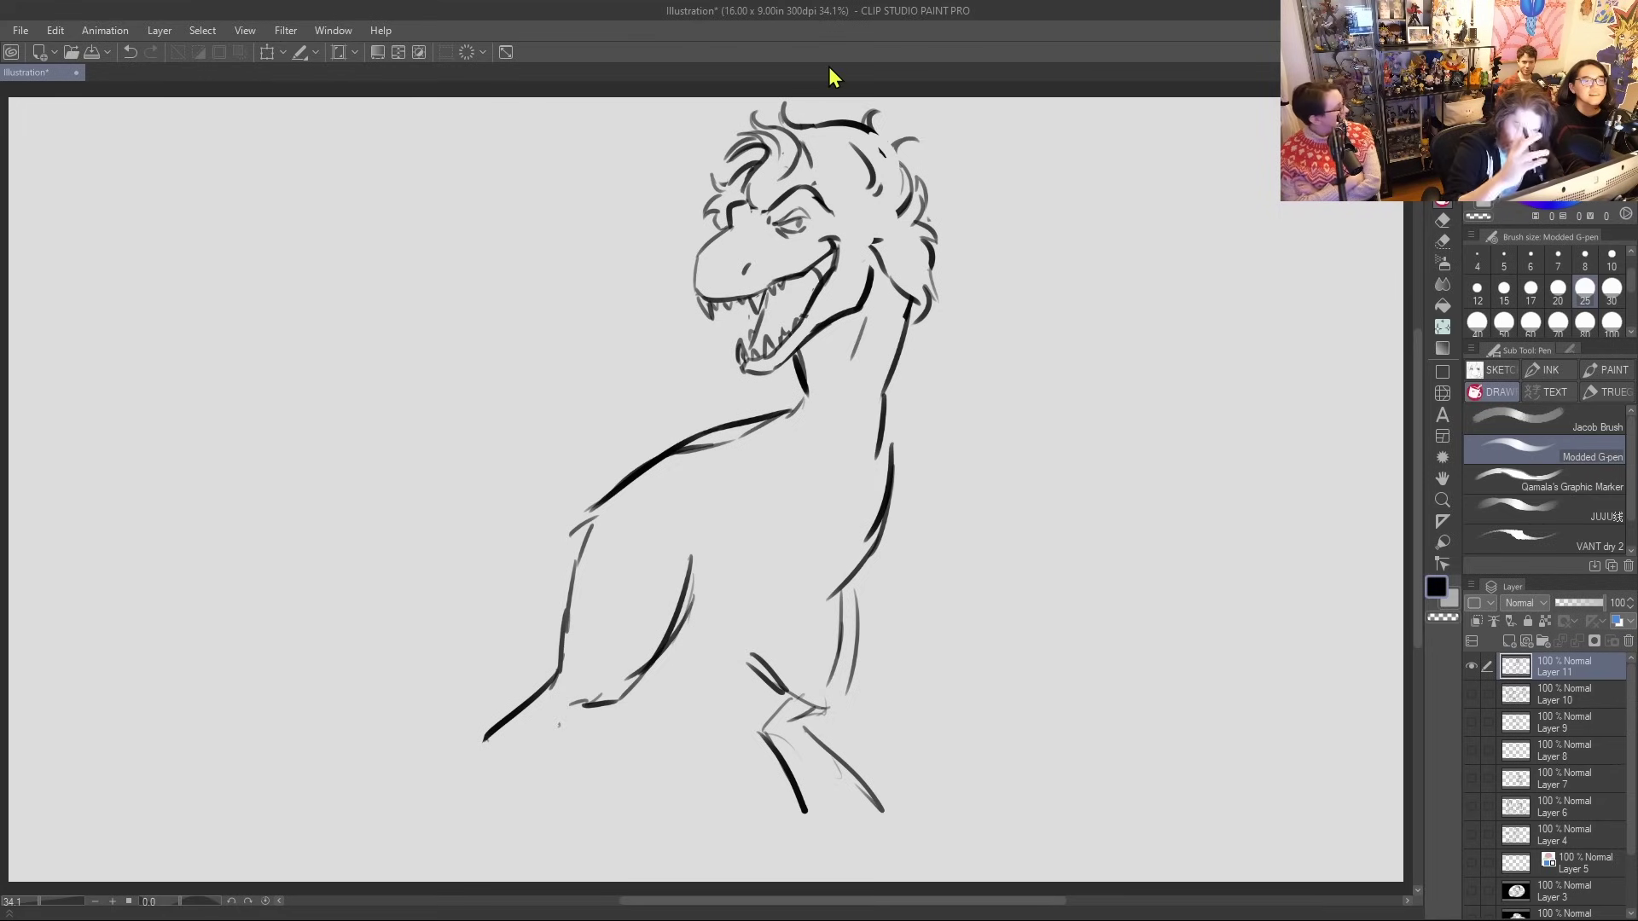
mouse_move(824, 196)
left_mouse_down()
mouse_move(879, 246)
mouse_move(893, 219)
left_mouse_up()
left_click_drag(878, 142, 917, 171)
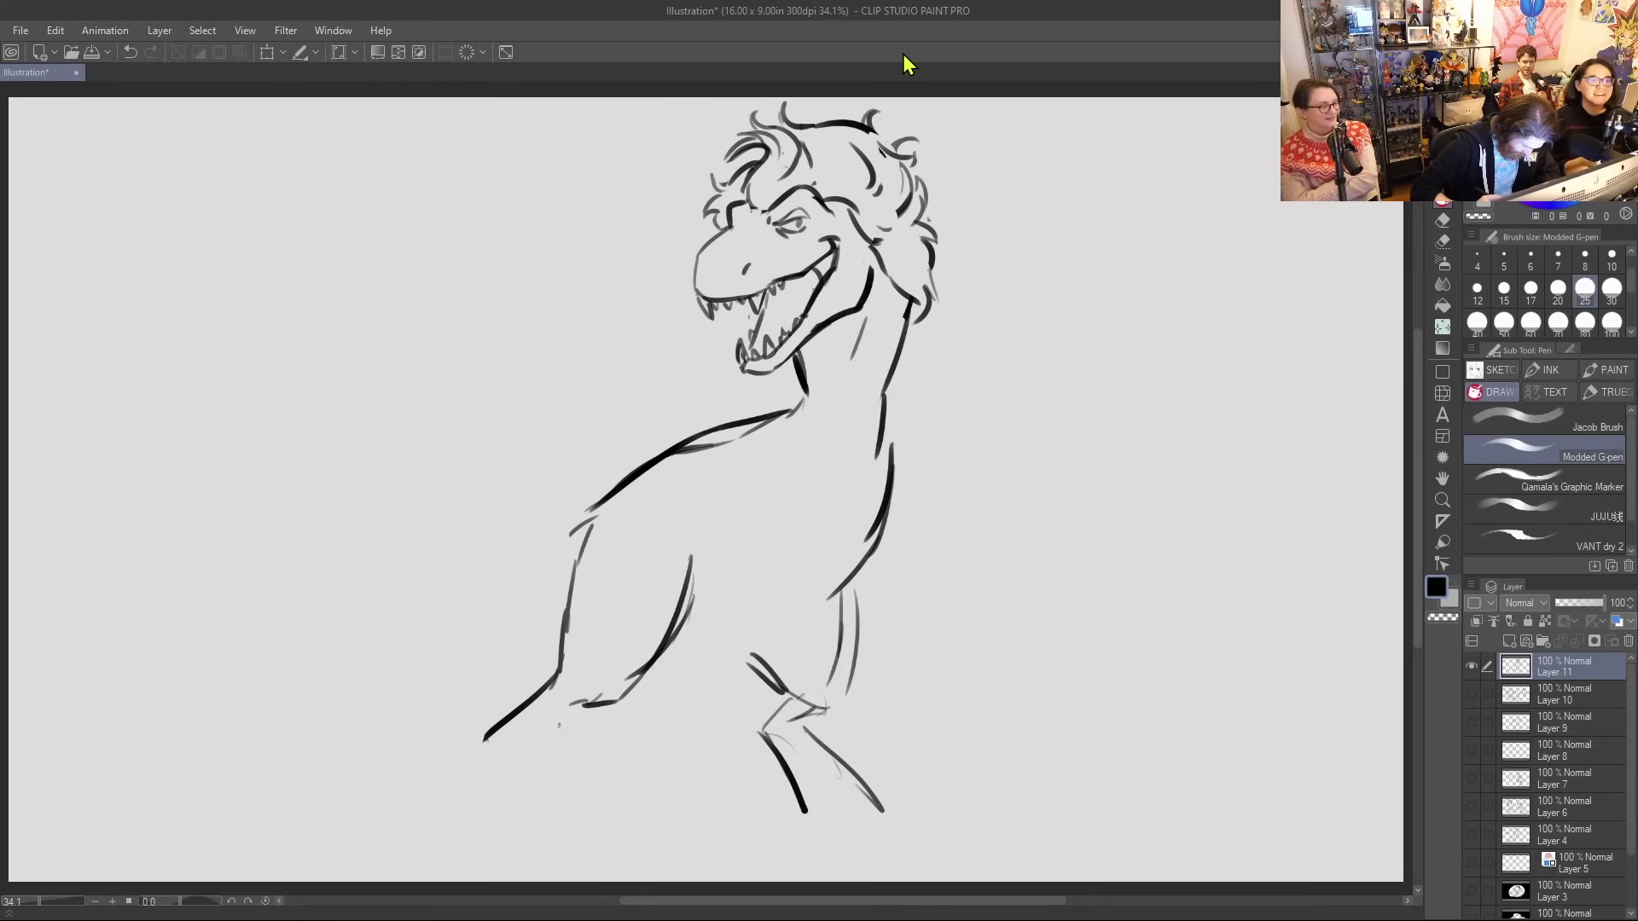
Darken the ridge at the top of the snout and clear the short curls hanging in front of the brow
left_click_drag(751, 199, 706, 226)
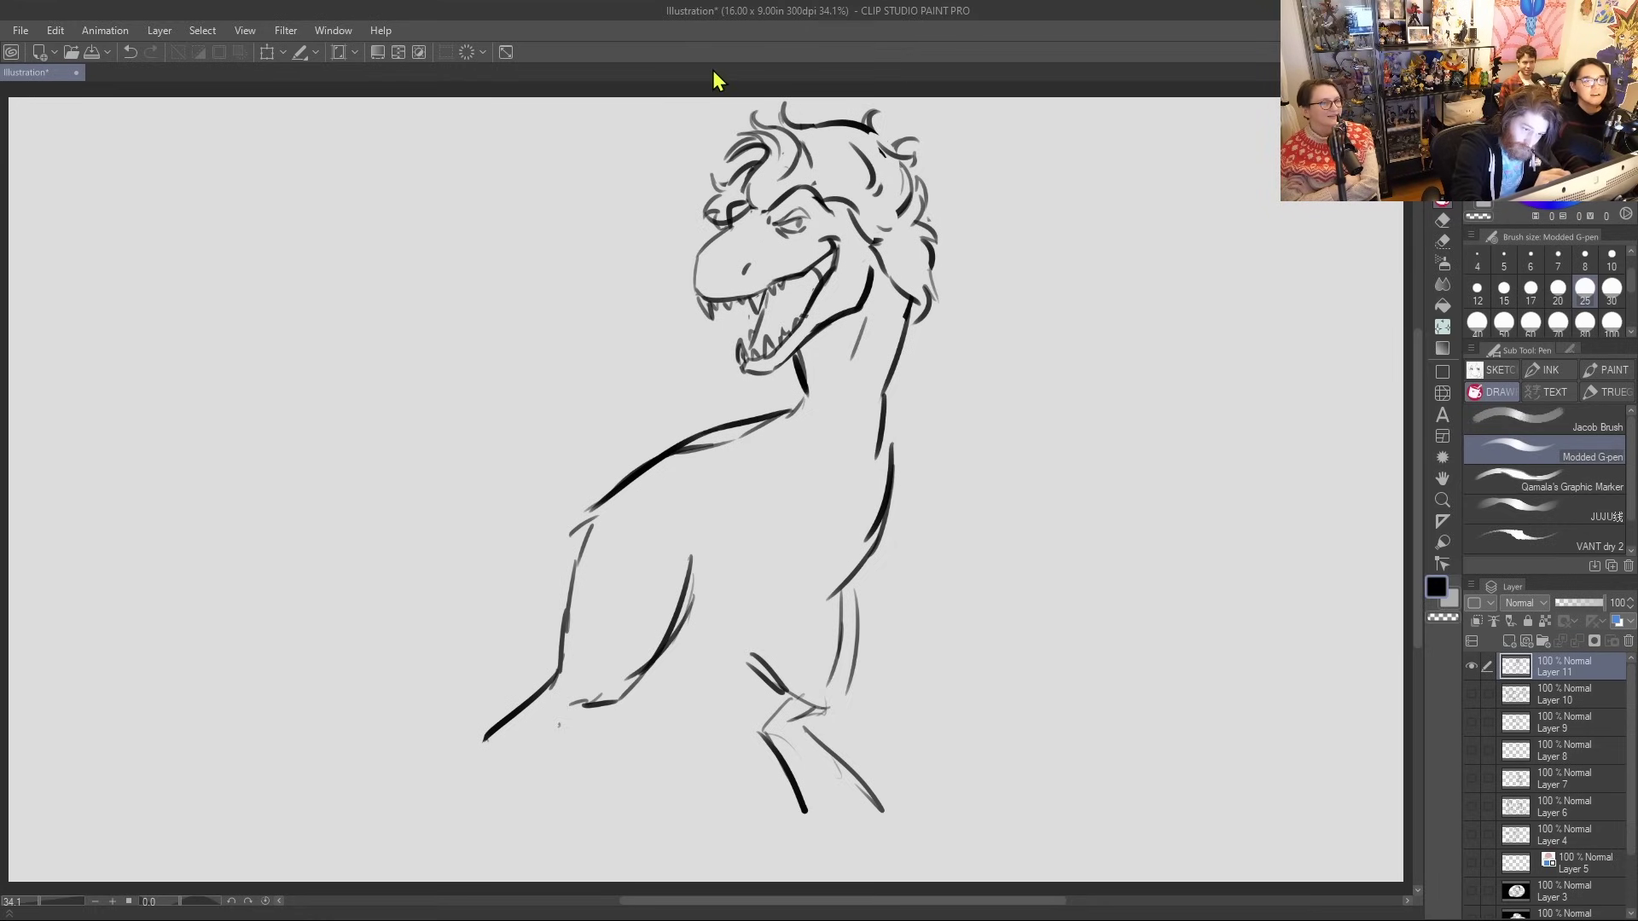
key("ctrl+z")
key("ctrl+z")
key("ctrl+z")
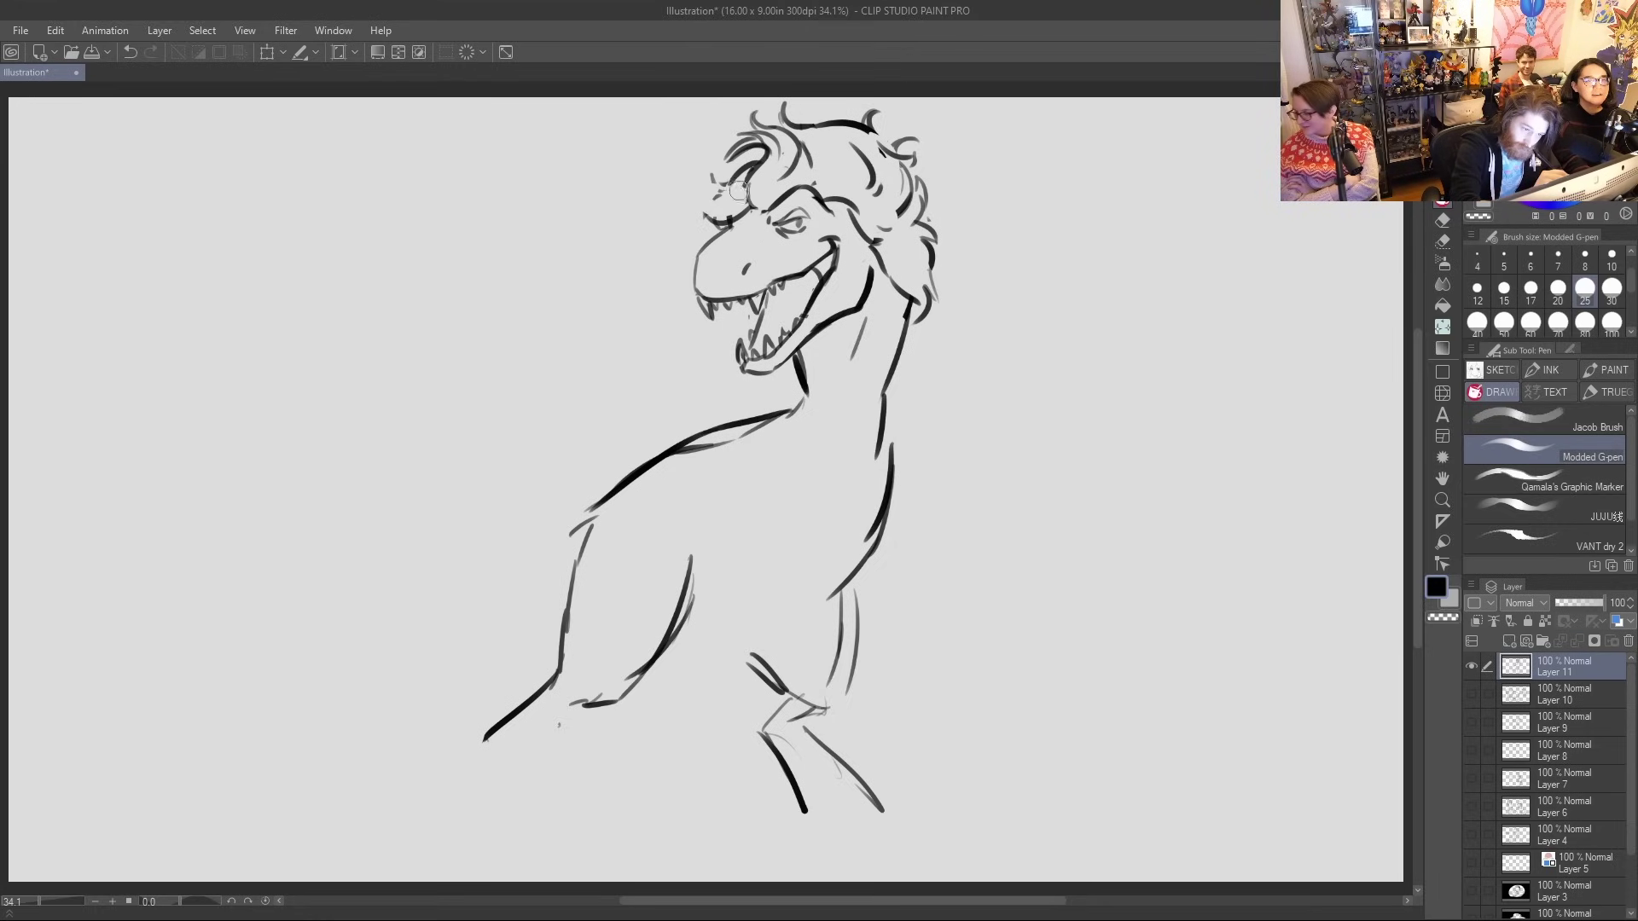
key("ctrl+z")
key("ctrl+z")
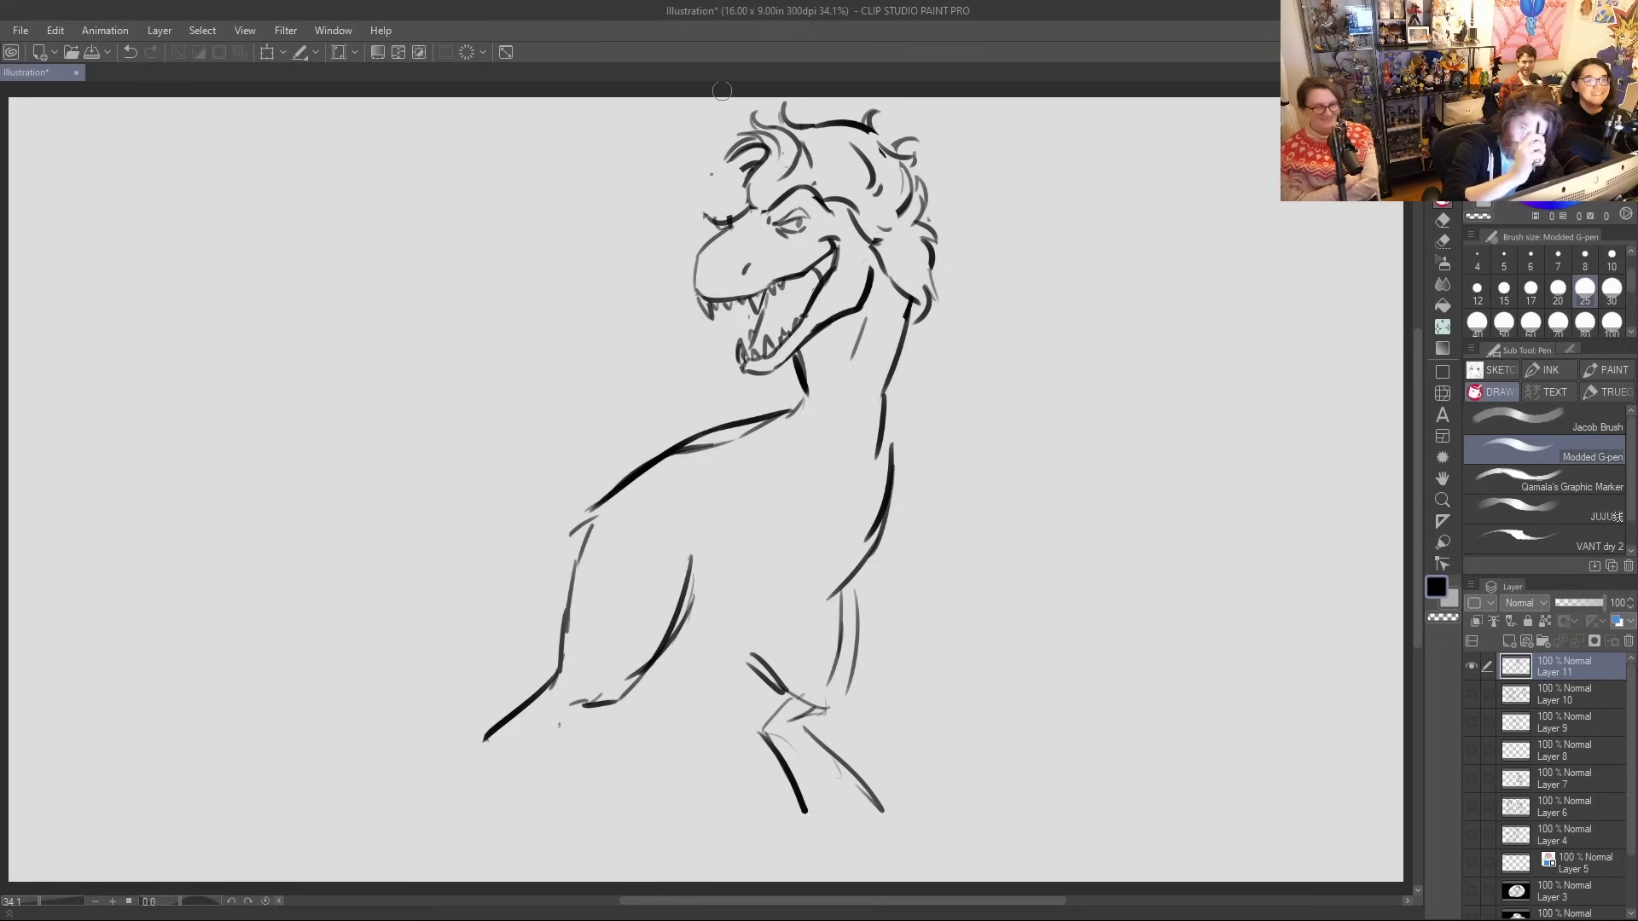
Draw a larger front curl sweeping out over the snout and remove the overlapping strokes inside it
mouse_move(711, 187)
left_mouse_down()
mouse_move(691, 215)
mouse_move(729, 168)
mouse_move(767, 158)
left_mouse_up()
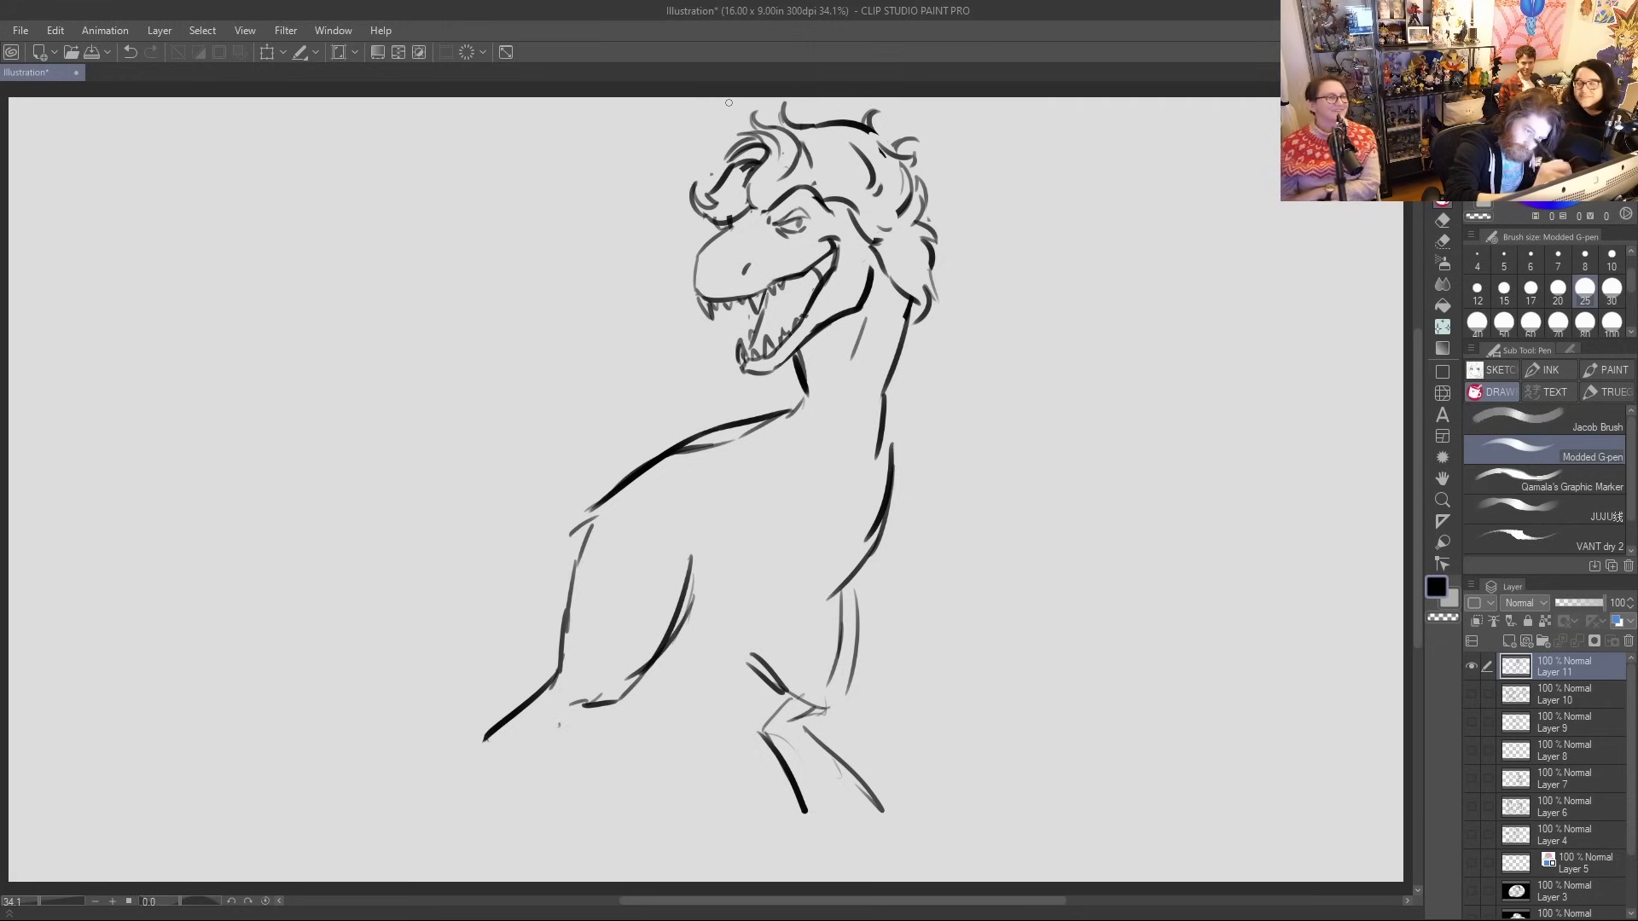
key("ctrl+z")
key("ctrl+z")
key("ctrl+z")
key("ctrl+z")
key("ctrl+z")
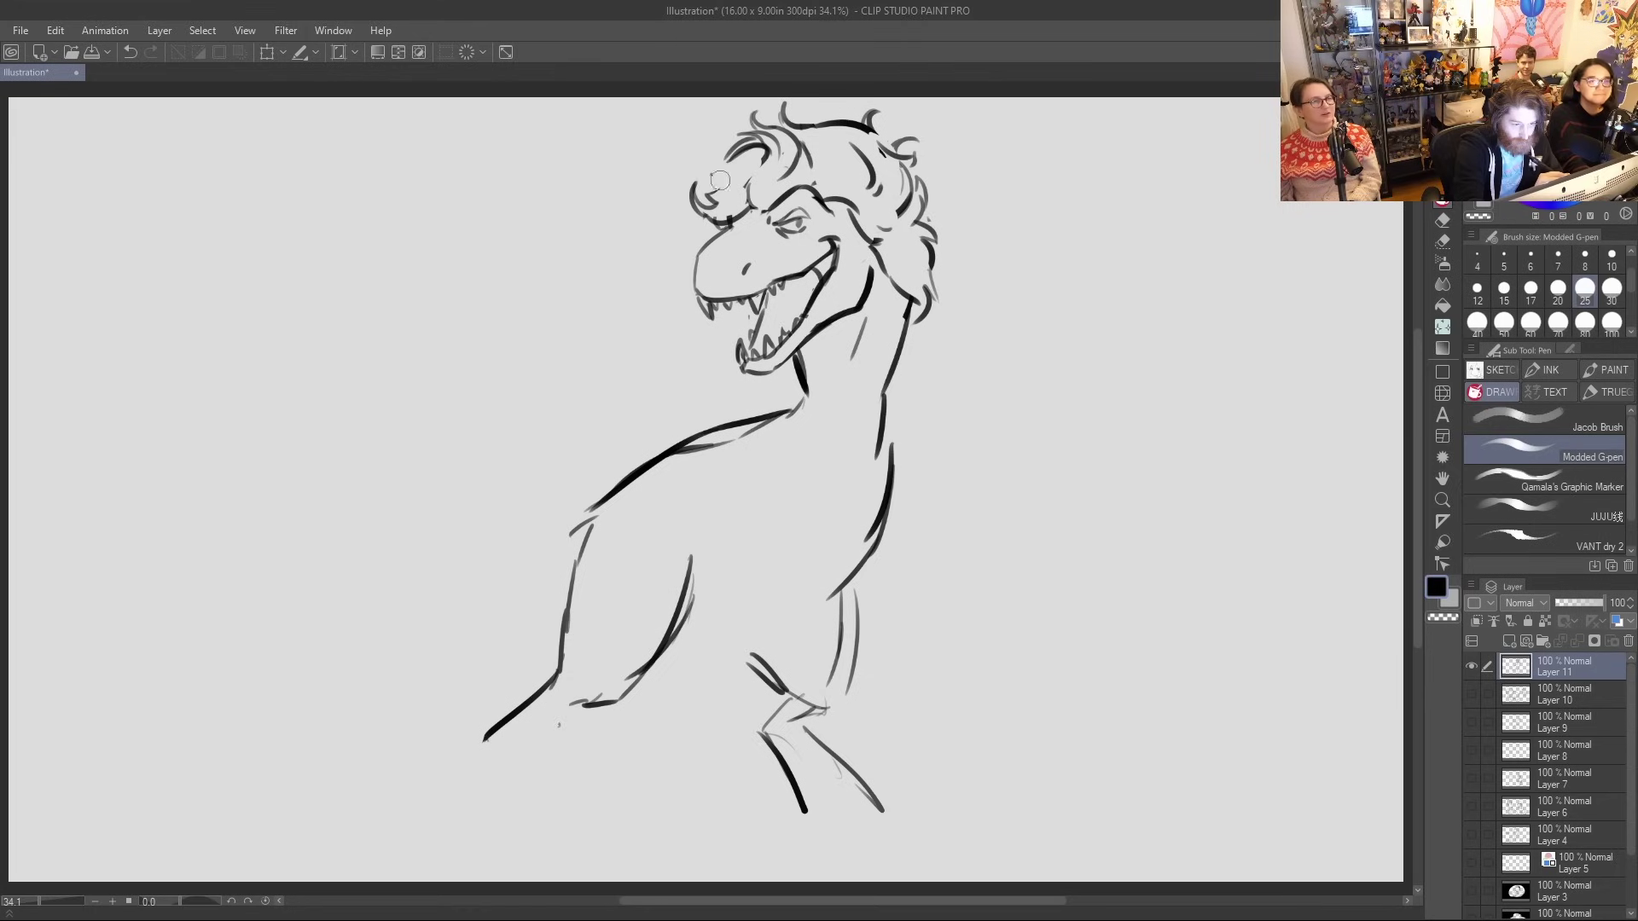
Undo the last front curl strokes and redraw the curl sweeping up from the snout's base into the hair
key("ctrl+z")
key("ctrl+z")
key("ctrl+z")
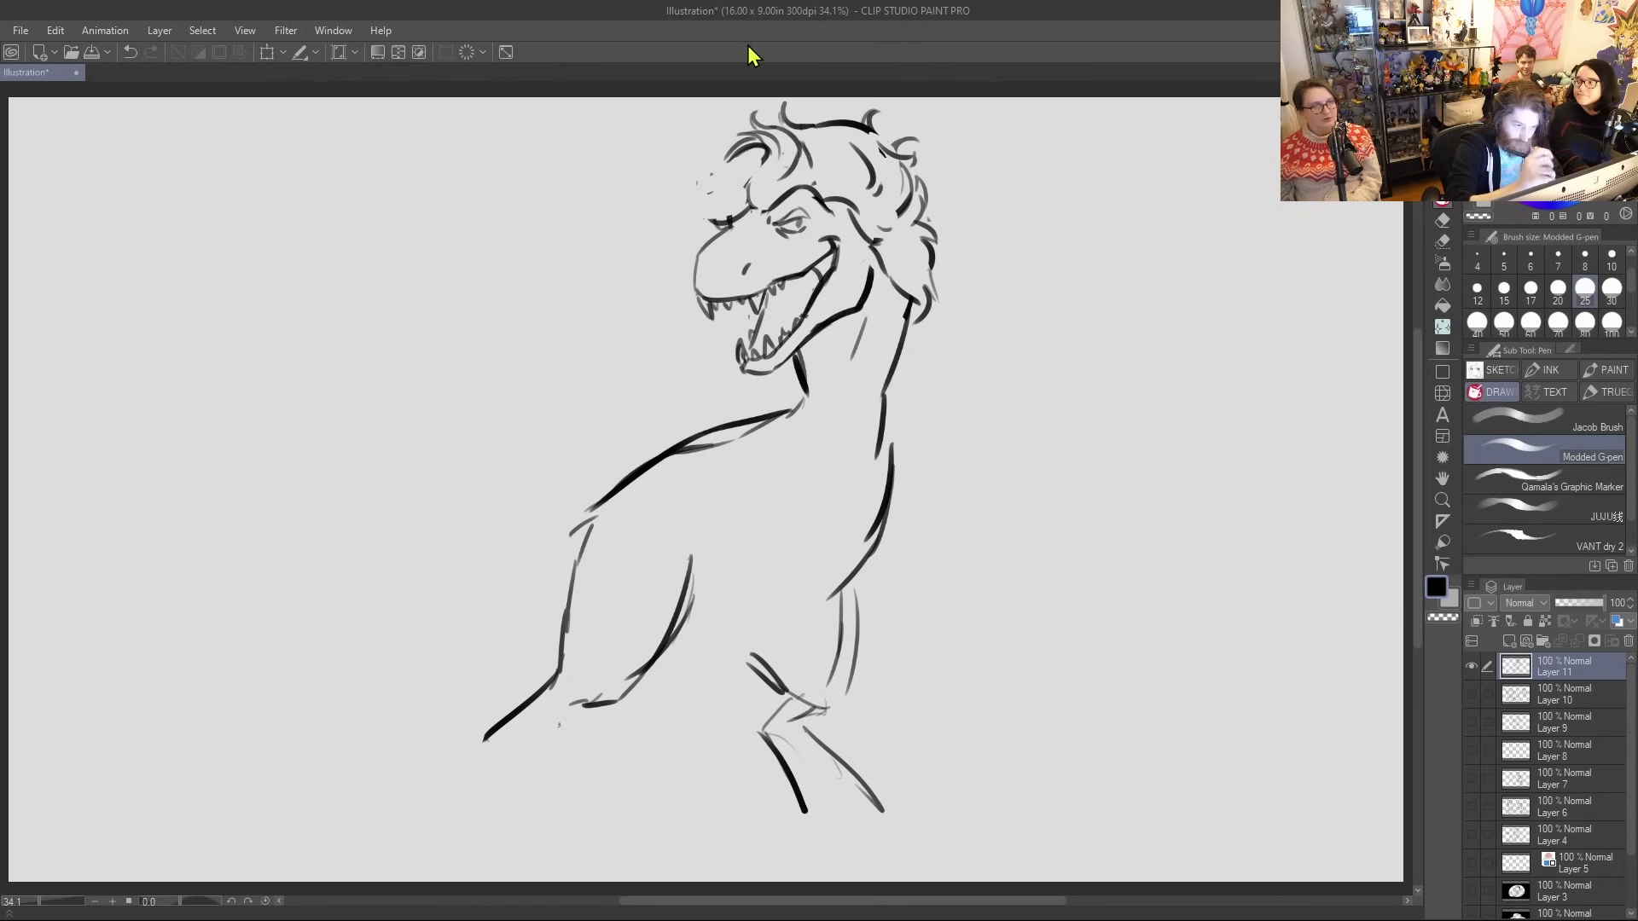
mouse_move(706, 220)
left_mouse_down()
mouse_move(696, 181)
mouse_move(721, 189)
mouse_move(723, 168)
mouse_move(762, 152)
left_mouse_up()
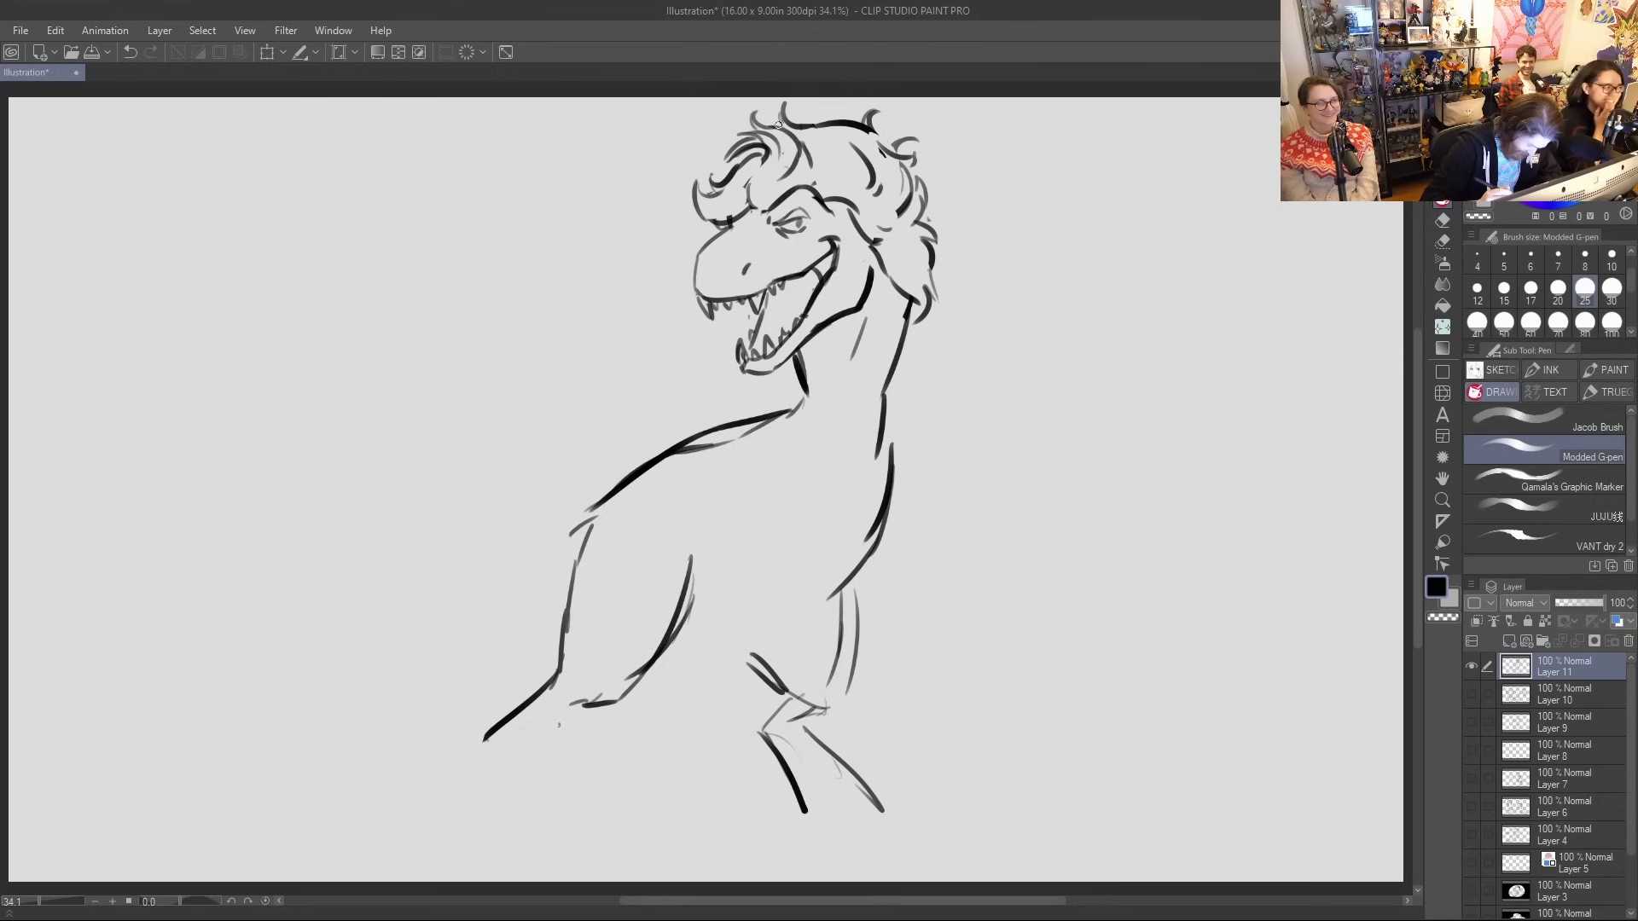
Clear the small tufts along the back of the hair and draw a rounder rear outline with outward-flicking curls
mouse_move(885, 134)
left_mouse_down()
mouse_move(923, 165)
mouse_move(883, 120)
mouse_move(894, 87)
mouse_move(863, 113)
mouse_move(940, 167)
mouse_move(944, 220)
left_mouse_up()
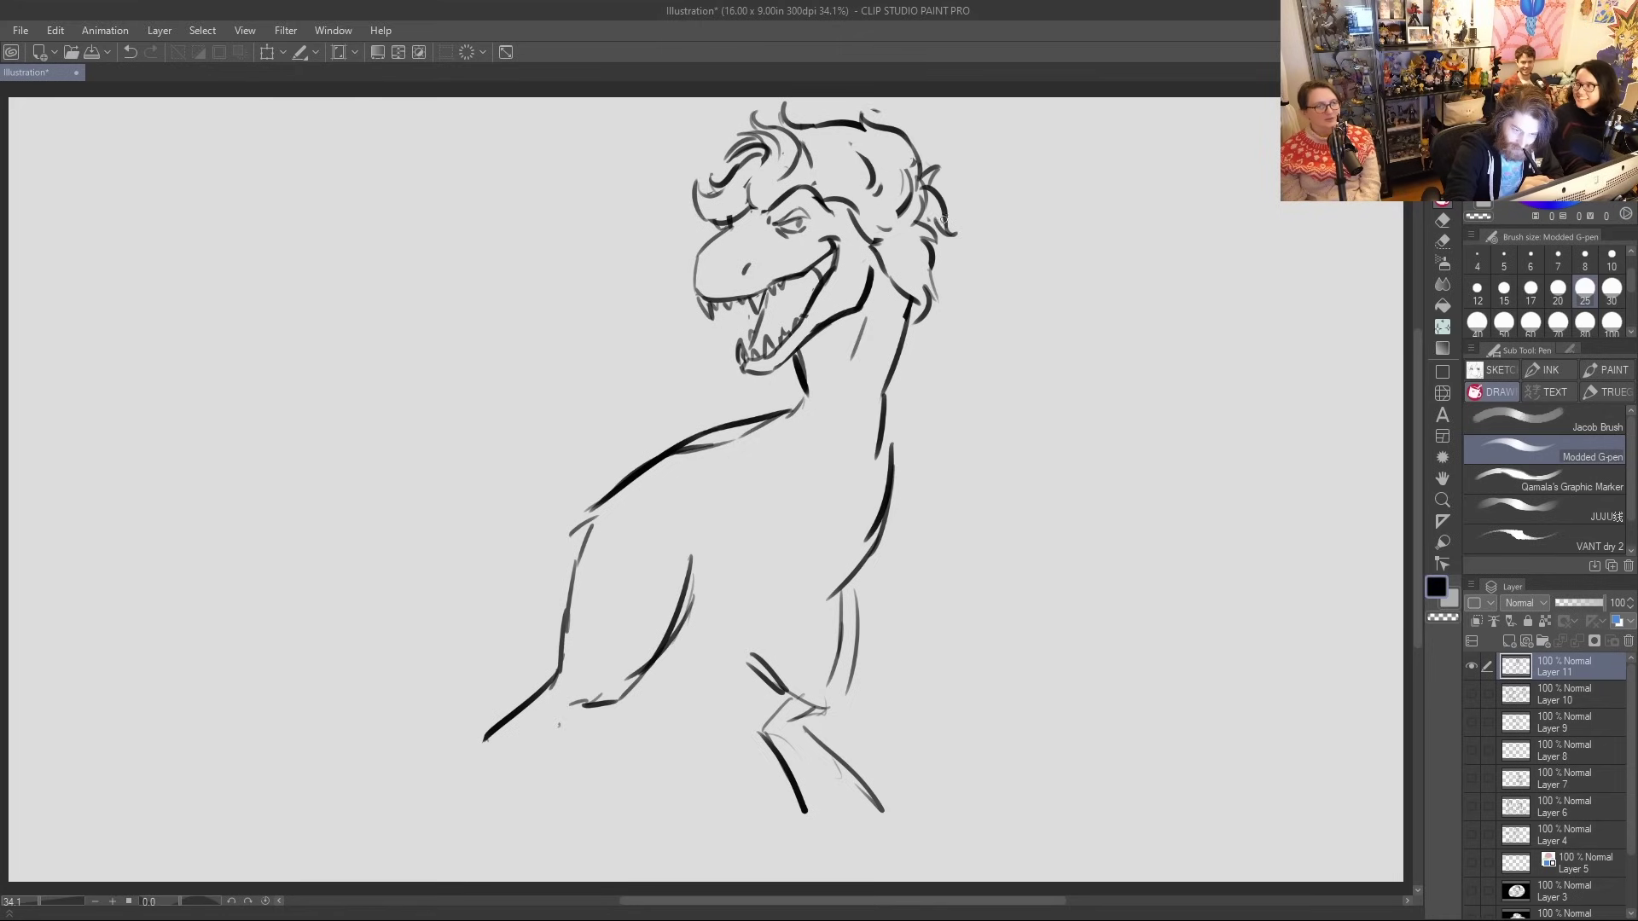
mouse_move(902, 167)
left_mouse_down()
mouse_move(922, 218)
mouse_move(938, 199)
mouse_move(927, 232)
left_mouse_up()
mouse_move(903, 143)
left_mouse_down()
mouse_move(959, 247)
mouse_move(938, 244)
left_mouse_up()
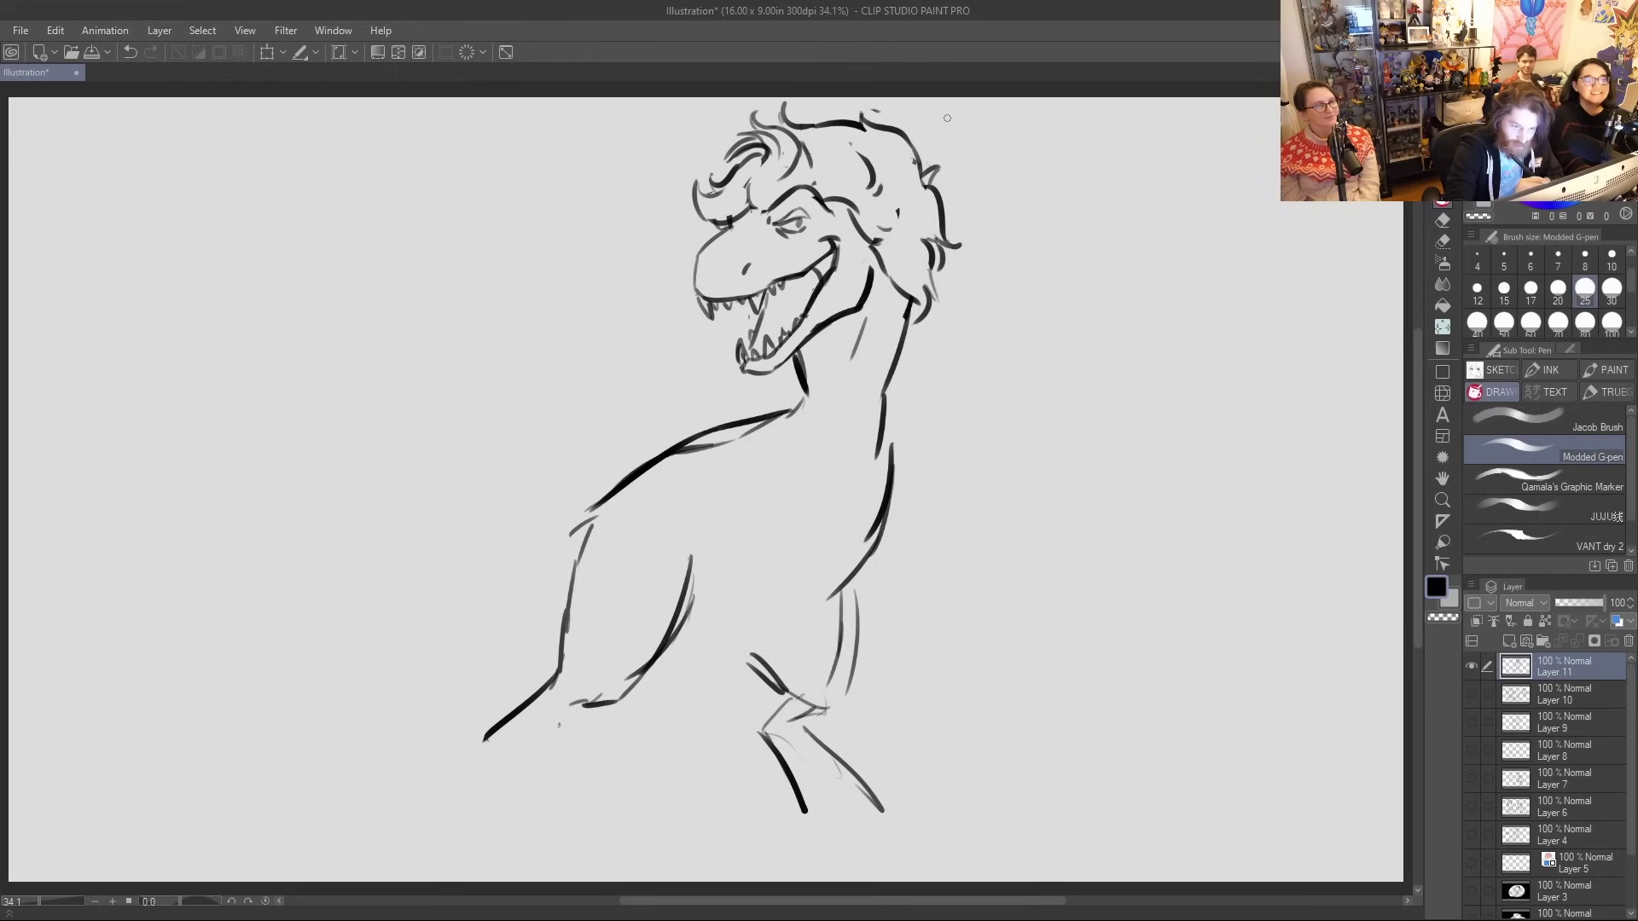
left_click_drag(900, 190, 930, 196)
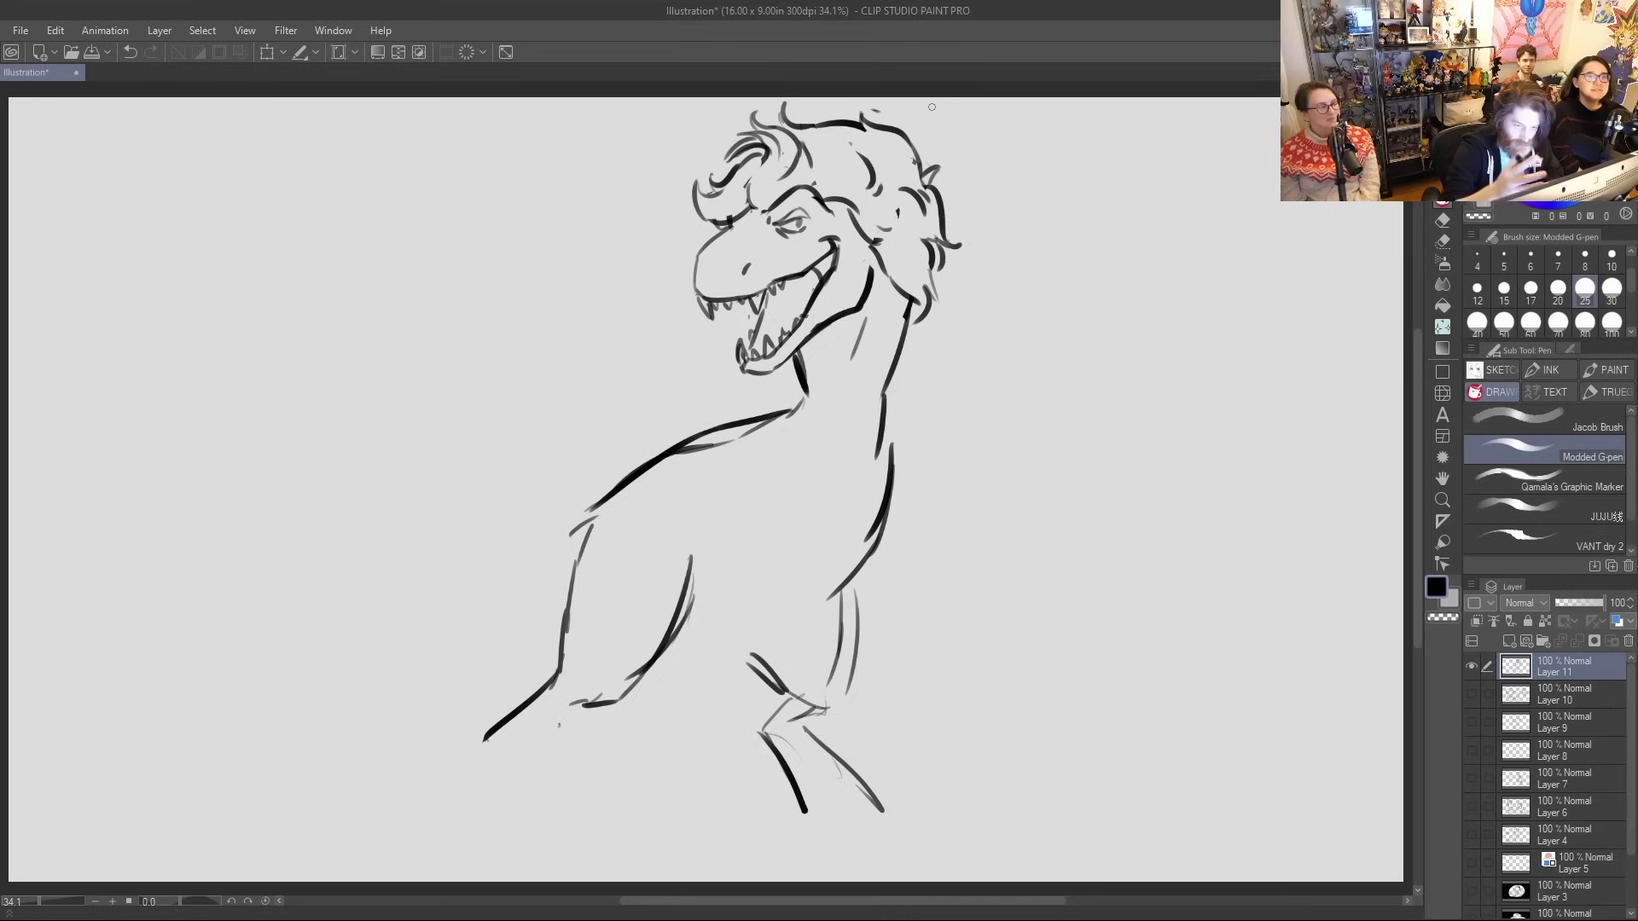
Replace the rear crown outline with a higher arc ending in layered curls and clean up the hairline behind the jaw
key("ctrl+z")
key("ctrl+z")
key("ctrl+z")
key("ctrl+z")
key("ctrl+z")
key("ctrl+z")
key("ctrl+z")
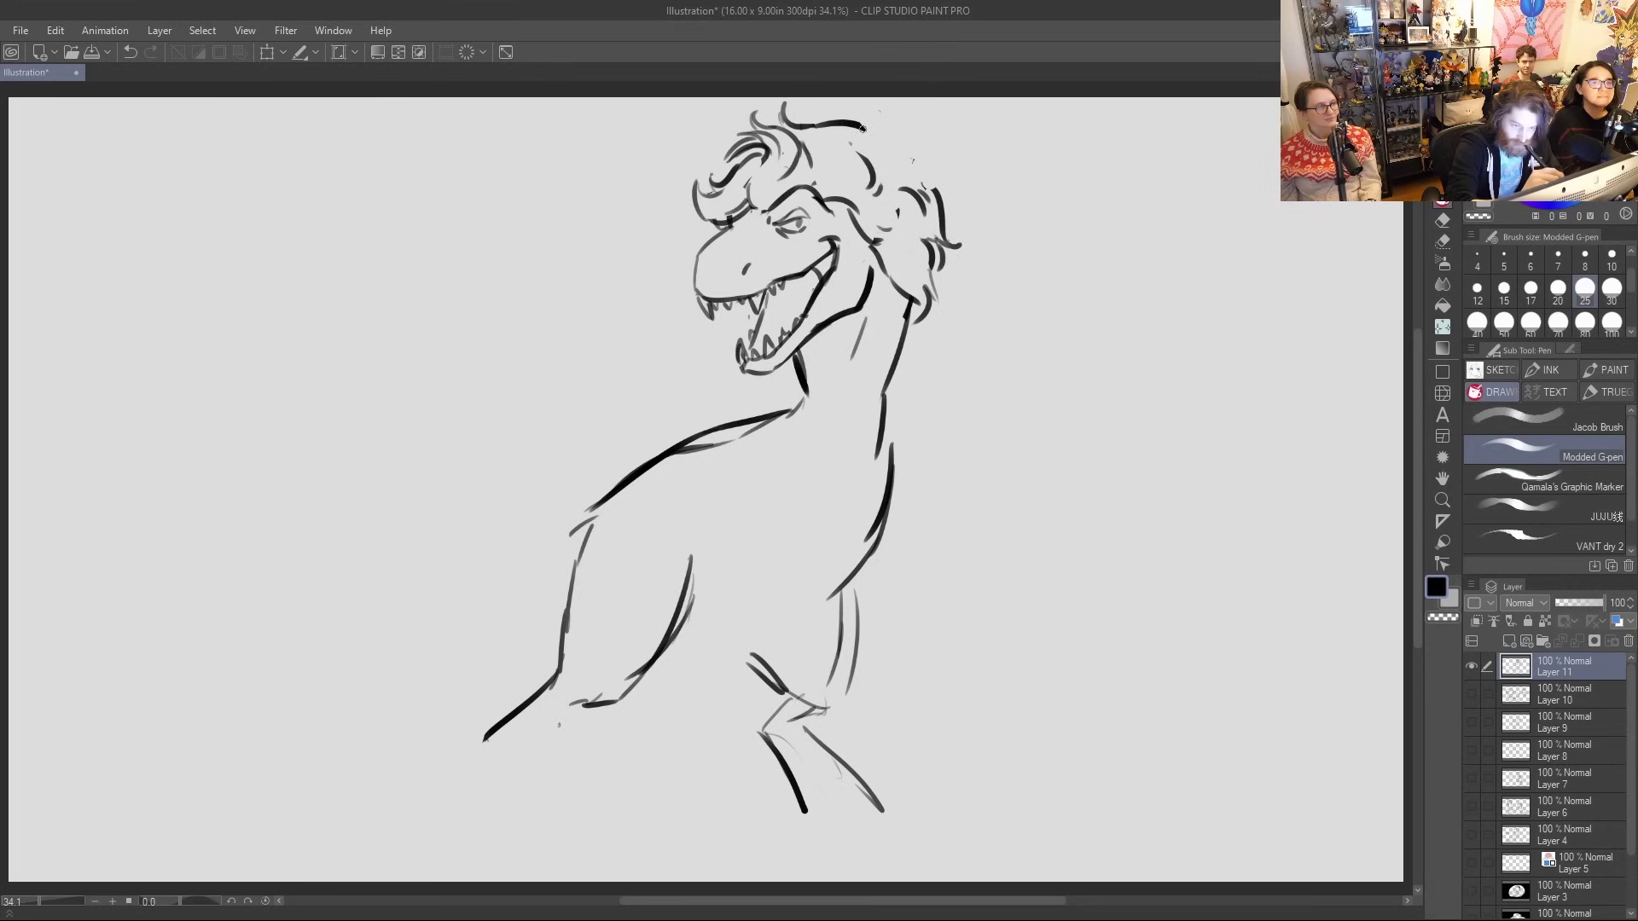
mouse_move(832, 122)
left_mouse_down()
mouse_move(907, 145)
mouse_move(851, 135)
mouse_move(870, 114)
mouse_move(911, 135)
left_mouse_up()
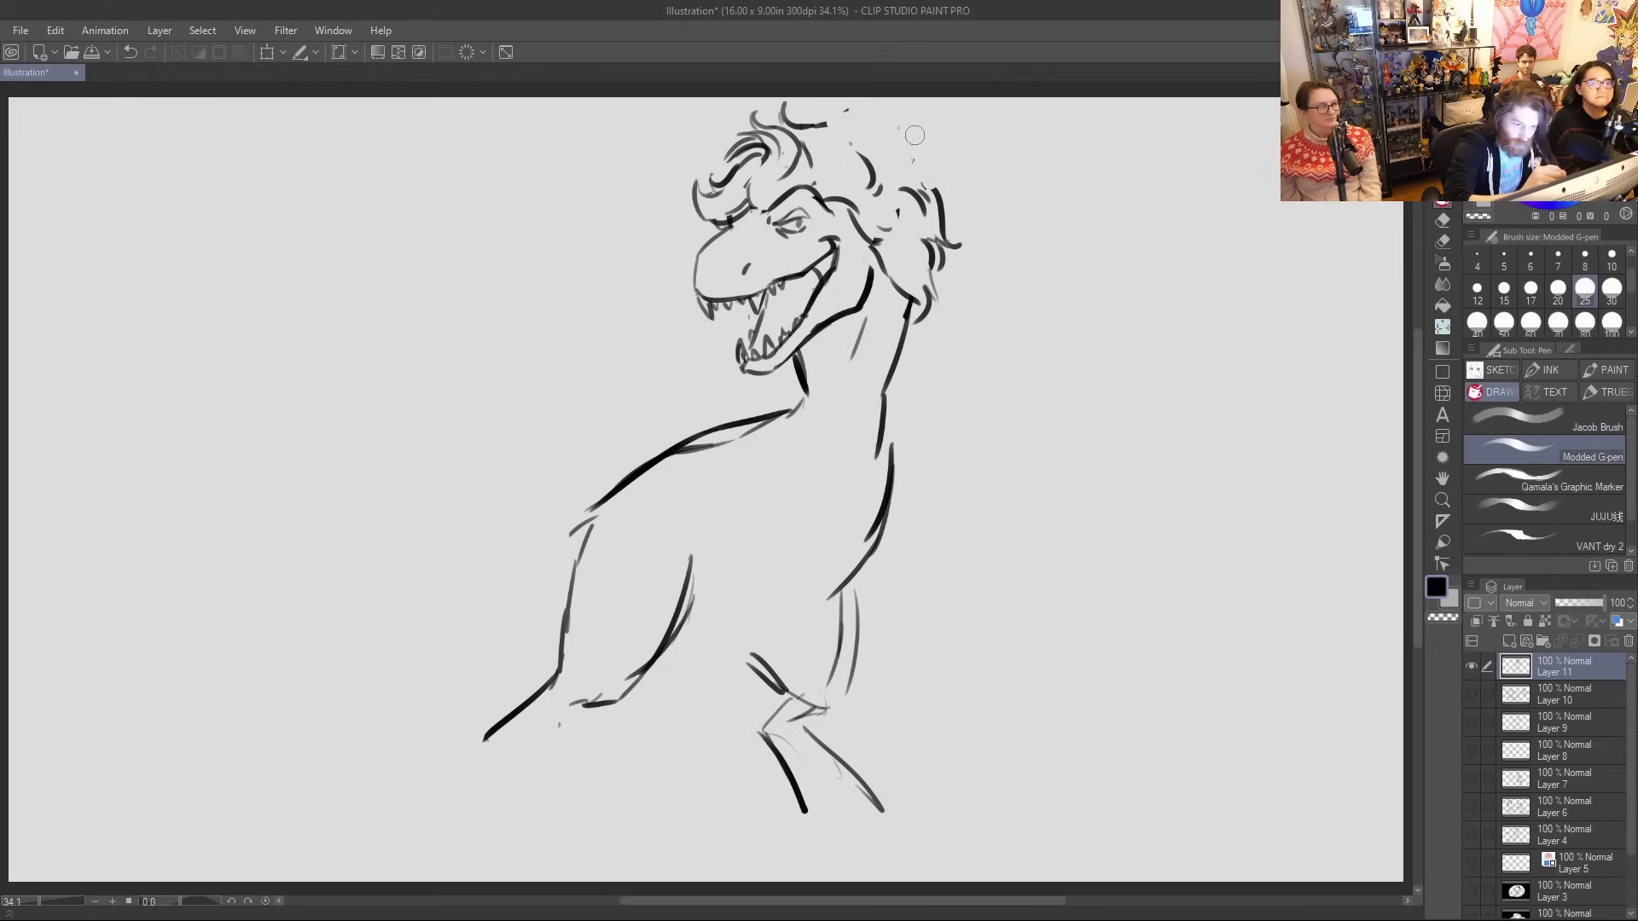
mouse_move(815, 122)
left_mouse_down()
mouse_move(876, 114)
mouse_move(915, 147)
mouse_move(926, 137)
mouse_move(949, 196)
left_mouse_up()
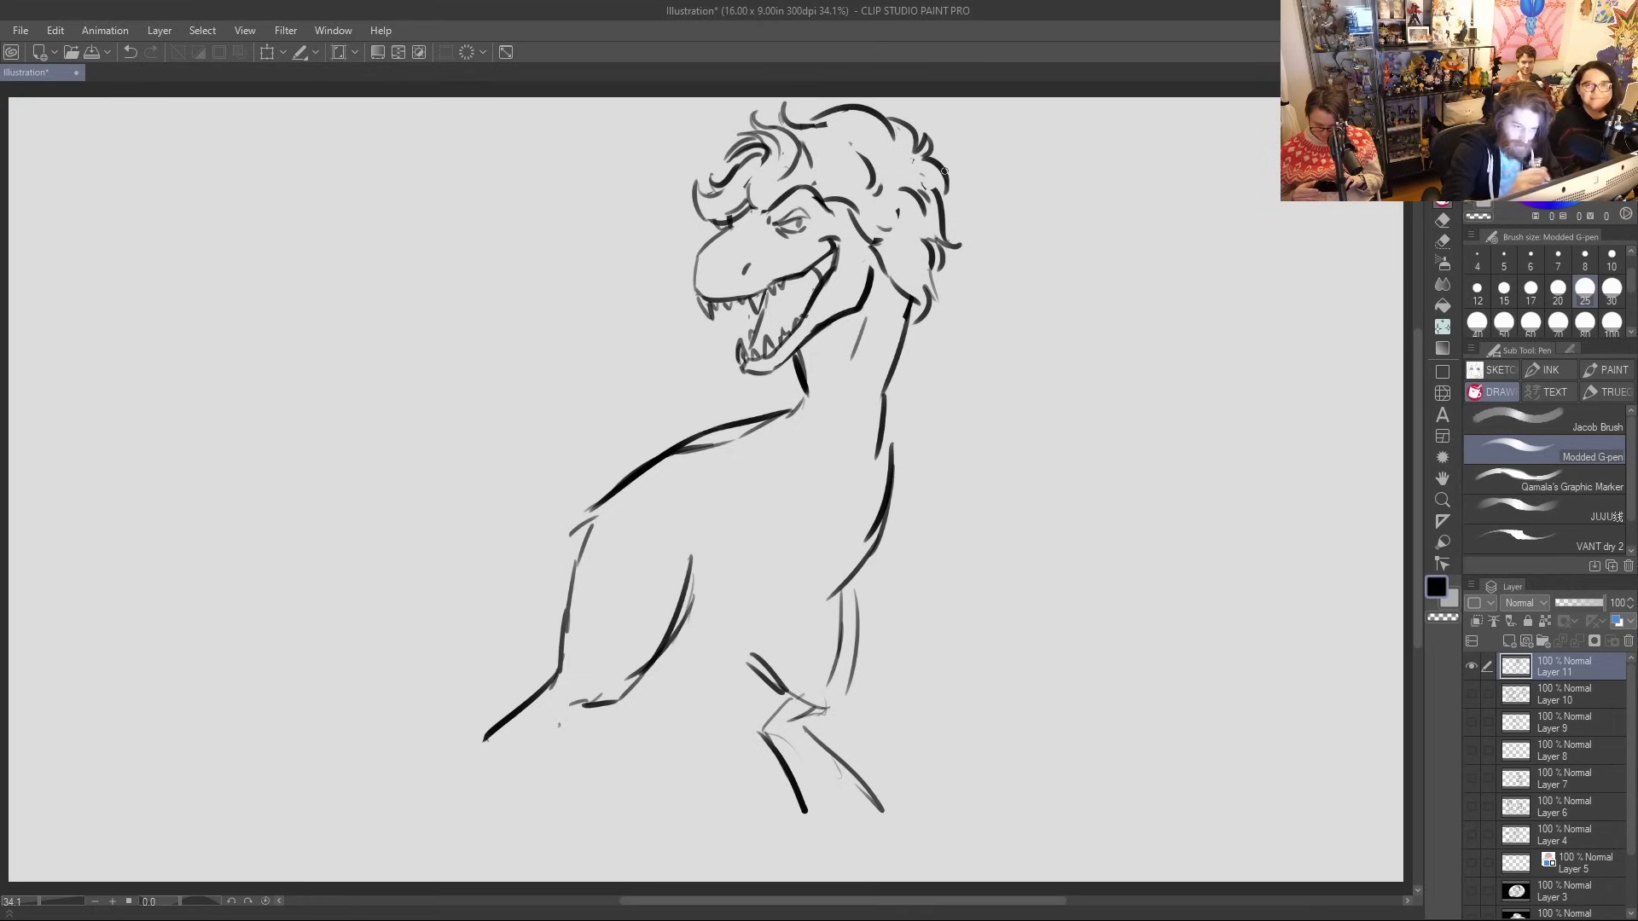
left_click_drag(861, 232, 902, 281)
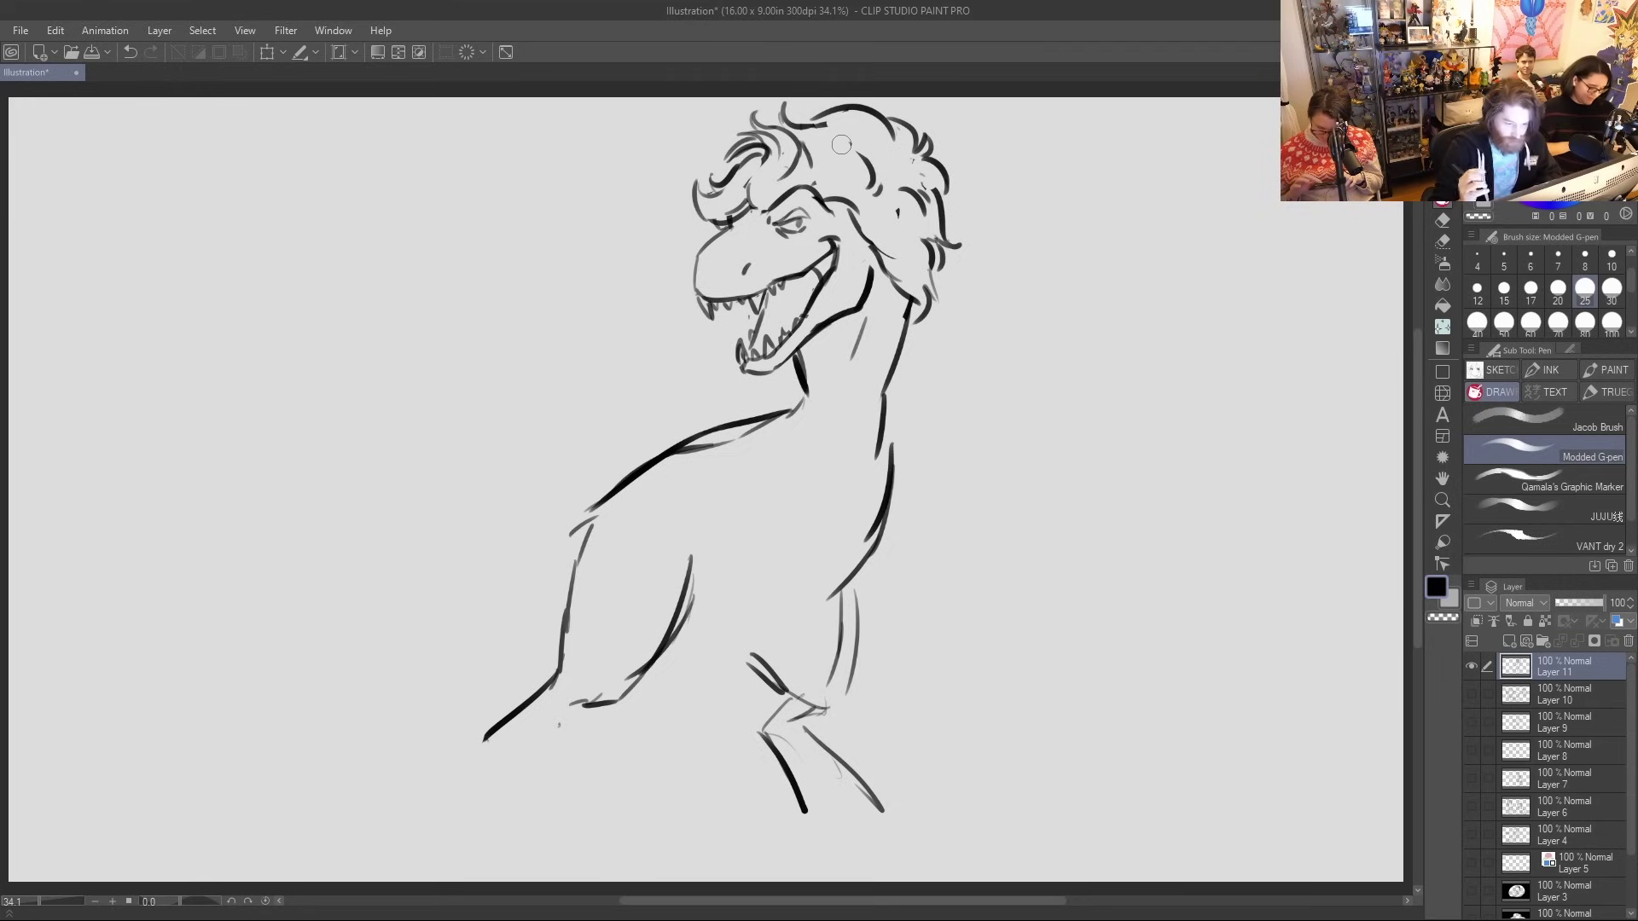
Sketch the near upper arm's two edges on the torso and clear the old chest line
left_click_drag(731, 493, 738, 541)
mouse_move(777, 479)
left_mouse_down()
mouse_move(746, 578)
mouse_move(819, 509)
left_mouse_up()
mouse_move(749, 581)
left_mouse_down()
mouse_move(778, 613)
mouse_move(828, 542)
mouse_move(772, 567)
mouse_move(845, 580)
mouse_move(887, 499)
left_mouse_up()
left_click_drag(778, 482, 768, 553)
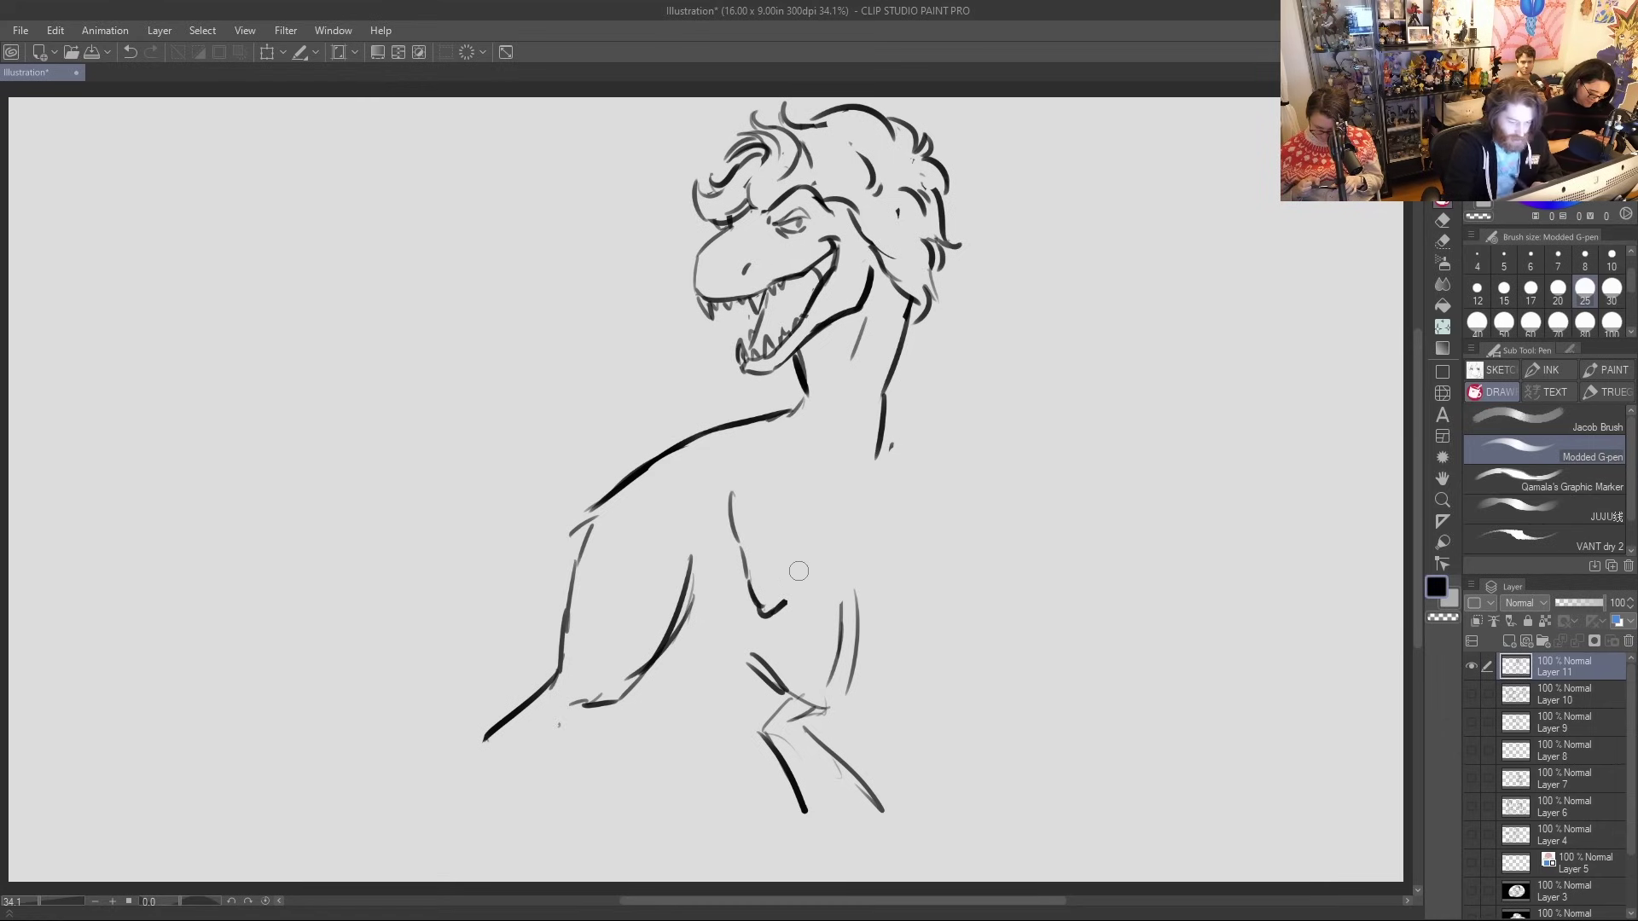
mouse_move(782, 474)
left_mouse_down()
mouse_move(780, 546)
mouse_move(824, 540)
mouse_move(763, 608)
mouse_move(796, 557)
left_mouse_up()
Draw a curved belly line and one continuous line running from the neck's front down the chest
mouse_move(664, 674)
left_mouse_down()
mouse_move(772, 650)
mouse_move(851, 574)
left_mouse_up()
left_click_drag(881, 436, 863, 543)
mouse_move(897, 420)
left_mouse_down()
mouse_move(871, 360)
mouse_move(884, 352)
mouse_move(883, 427)
left_mouse_up()
left_click_drag(911, 323, 889, 431)
left_click_drag(806, 390, 799, 422)
left_click_drag(896, 395, 864, 556)
key("ctrl+z")
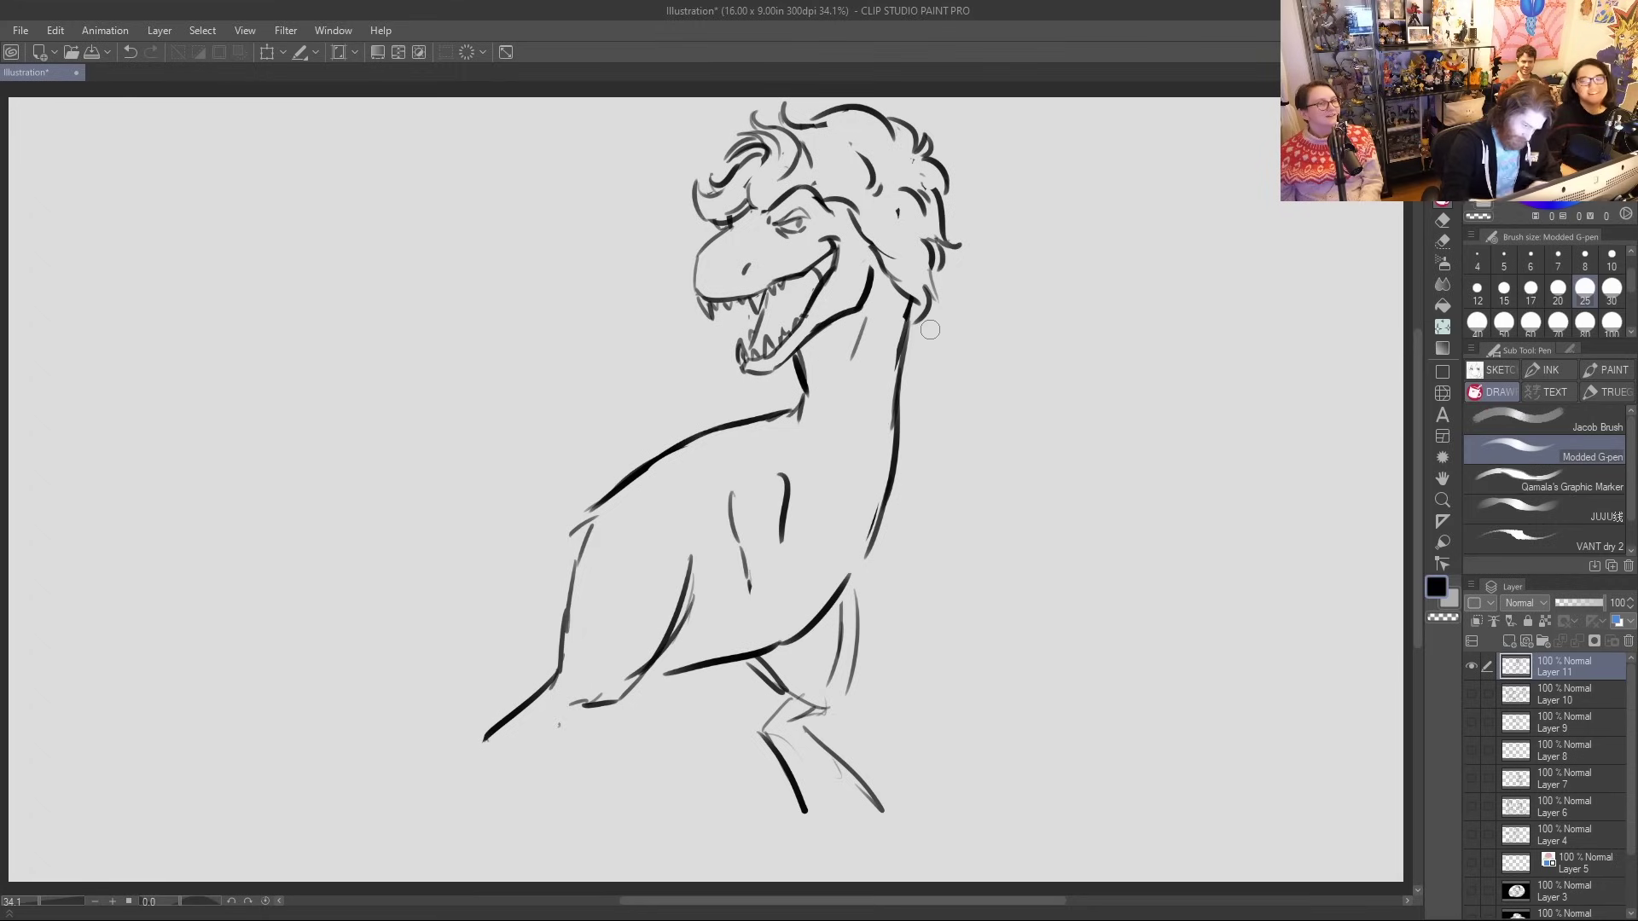
Draw a long tapering tail curving up behind the hips and add a second nostril at the snout's tip
left_click_drag(549, 666, 313, 518)
mouse_move(573, 513)
left_mouse_down()
mouse_move(352, 486)
mouse_move(152, 407)
left_mouse_up()
mouse_move(314, 522)
left_mouse_down()
mouse_move(223, 445)
mouse_move(117, 413)
mouse_move(234, 458)
mouse_move(222, 411)
left_mouse_up()
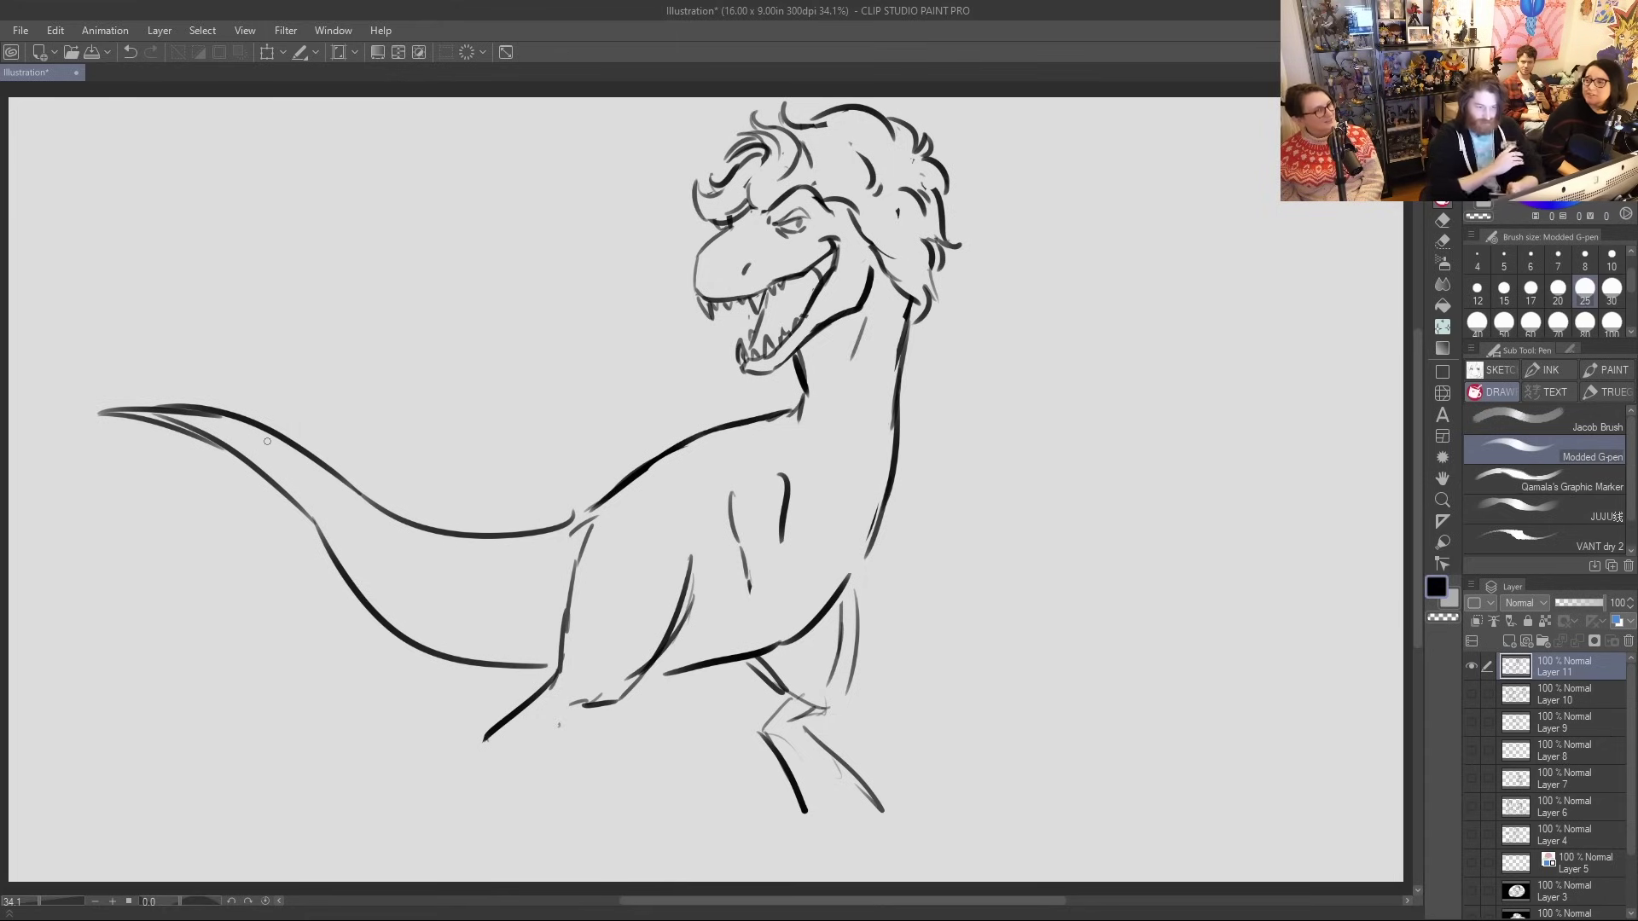
left_click(701, 271)
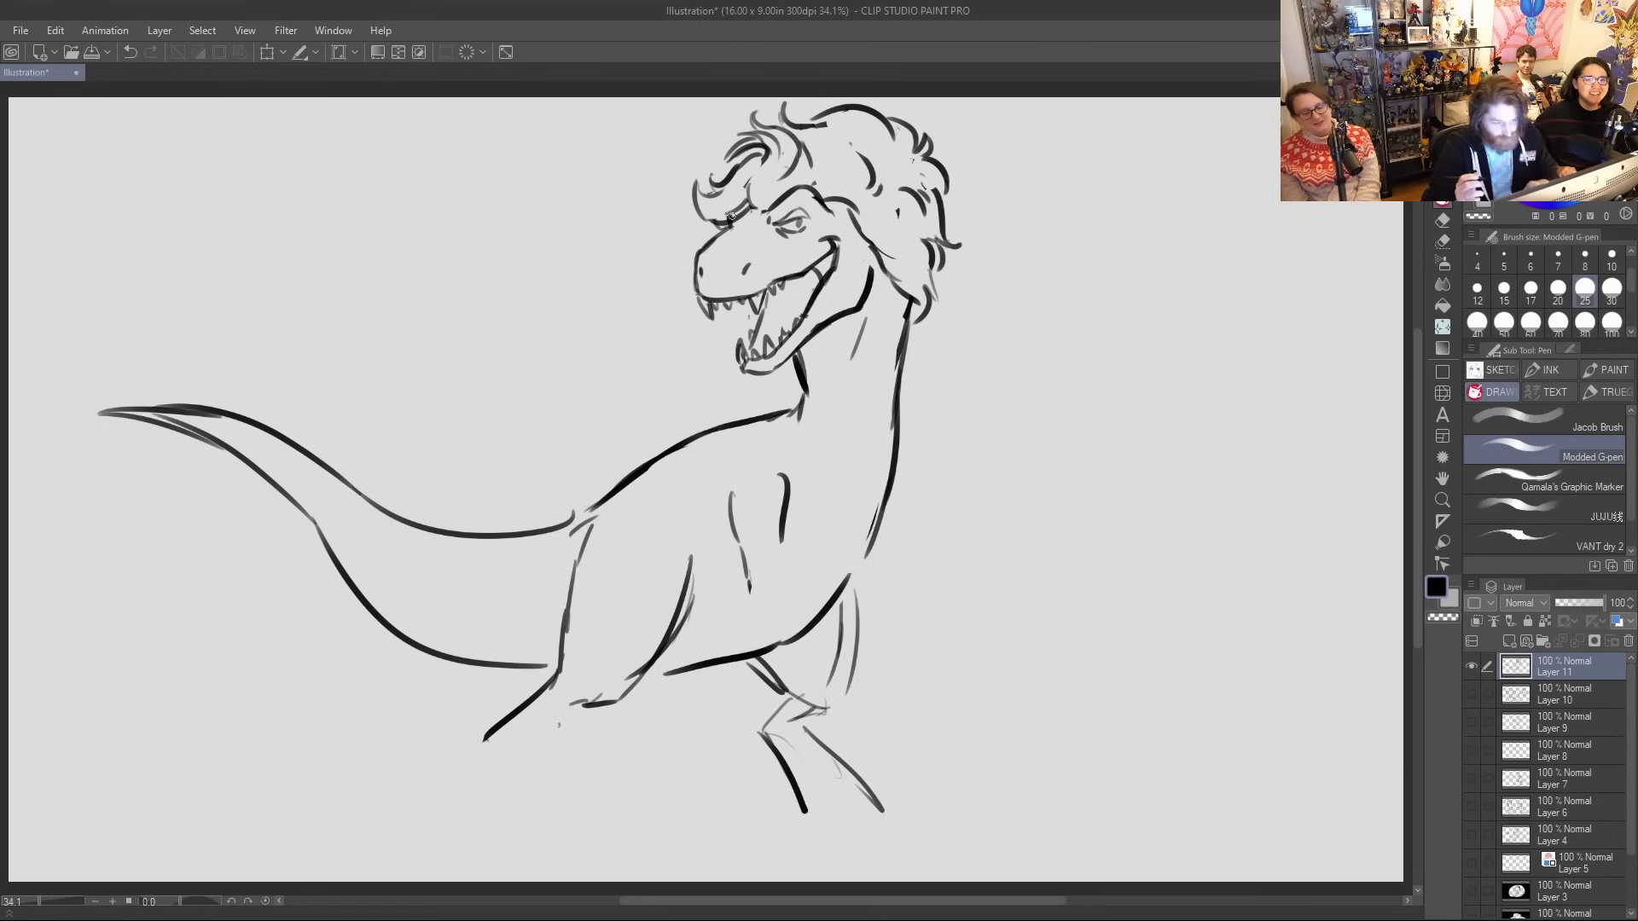
Draw a raised V-shaped collar around the base of the neck with a scalloped line inside it
mouse_move(800, 387)
left_mouse_down()
mouse_move(783, 394)
mouse_move(858, 444)
mouse_move(899, 415)
mouse_move(890, 452)
left_mouse_up()
key("ctrl+z")
key("ctrl+z")
key("ctrl+z")
key("ctrl+z")
mouse_move(792, 381)
left_mouse_down()
mouse_move(782, 417)
mouse_move(832, 429)
left_mouse_up()
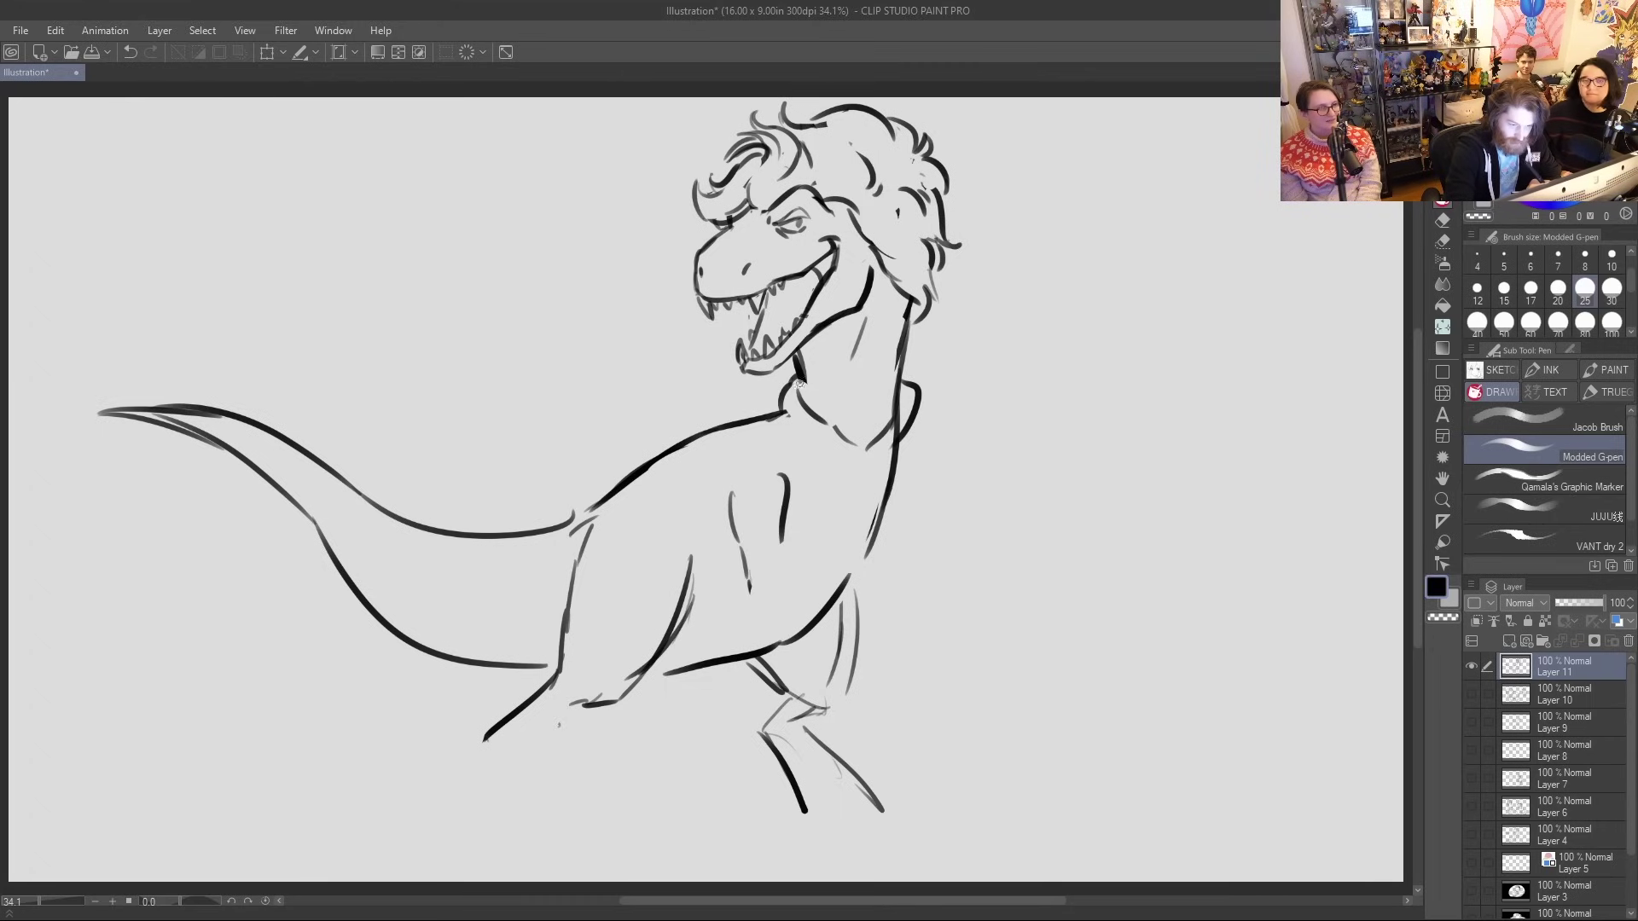
mouse_move(804, 405)
left_mouse_down()
mouse_move(799, 362)
mouse_move(853, 430)
mouse_move(904, 400)
left_mouse_up()
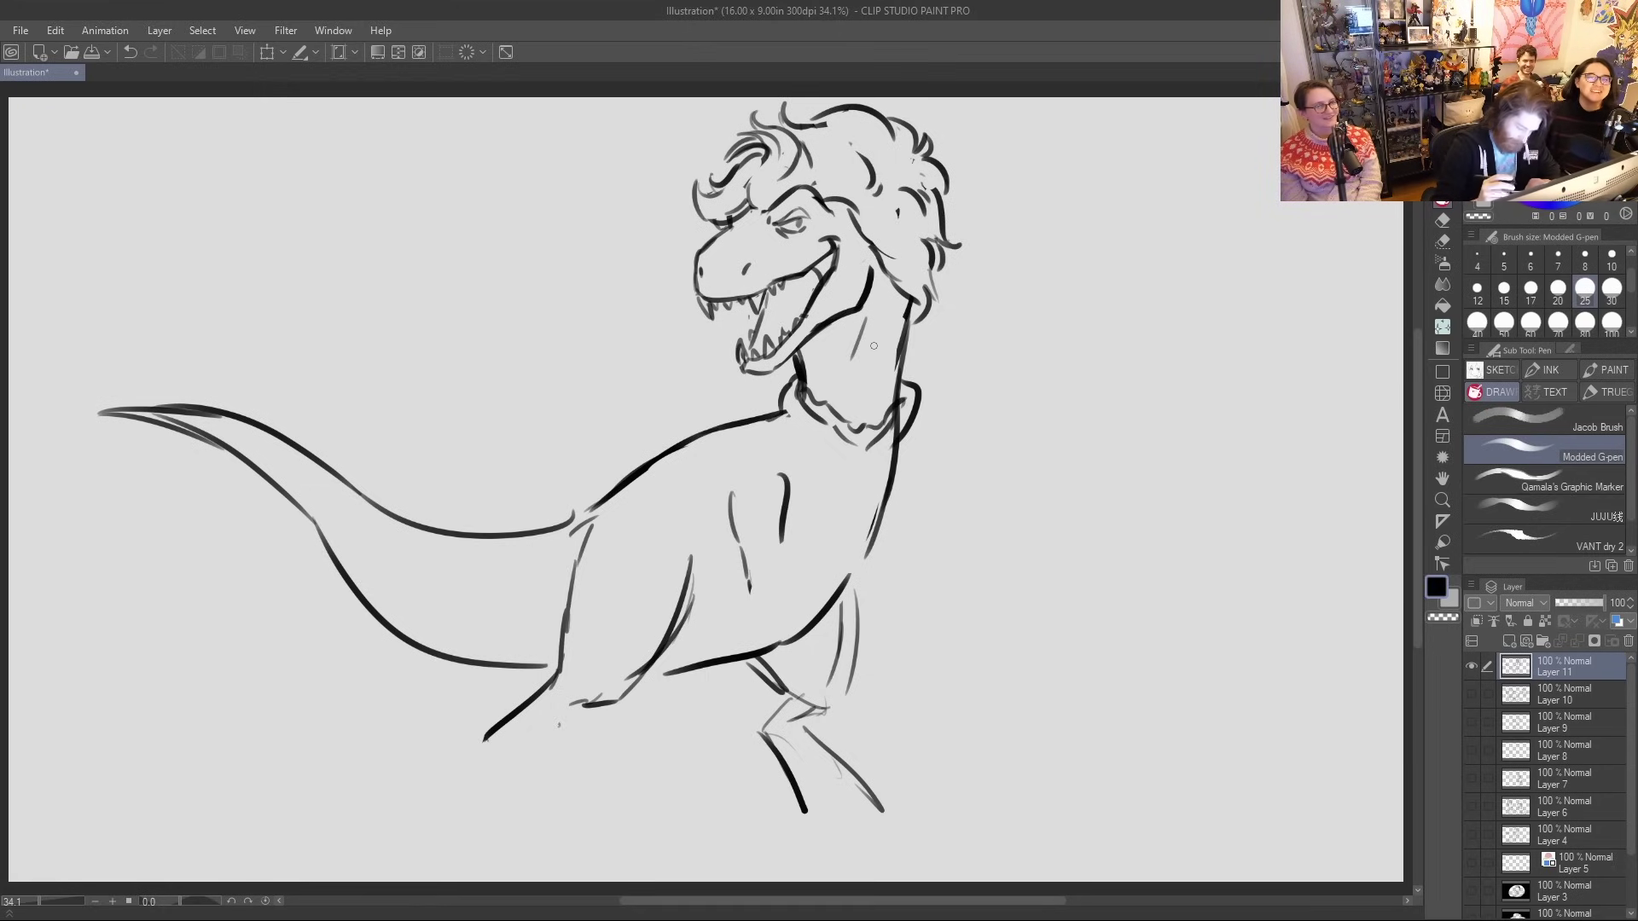
Draw both shoulder curves and the near forearm bending forward into a drooping hand with a gathered cuff at the wrist
mouse_move(714, 499)
left_mouse_down()
mouse_move(729, 452)
mouse_move(797, 460)
mouse_move(802, 500)
left_mouse_up()
left_click_drag(916, 435, 927, 492)
left_click_drag(786, 555, 833, 528)
mouse_move(749, 594)
left_mouse_down()
mouse_move(836, 541)
mouse_move(881, 552)
mouse_move(914, 587)
left_mouse_up()
left_click_drag(839, 546, 881, 590)
mouse_move(879, 593)
left_mouse_down()
mouse_move(869, 647)
mouse_move(919, 626)
mouse_move(906, 661)
left_mouse_up()
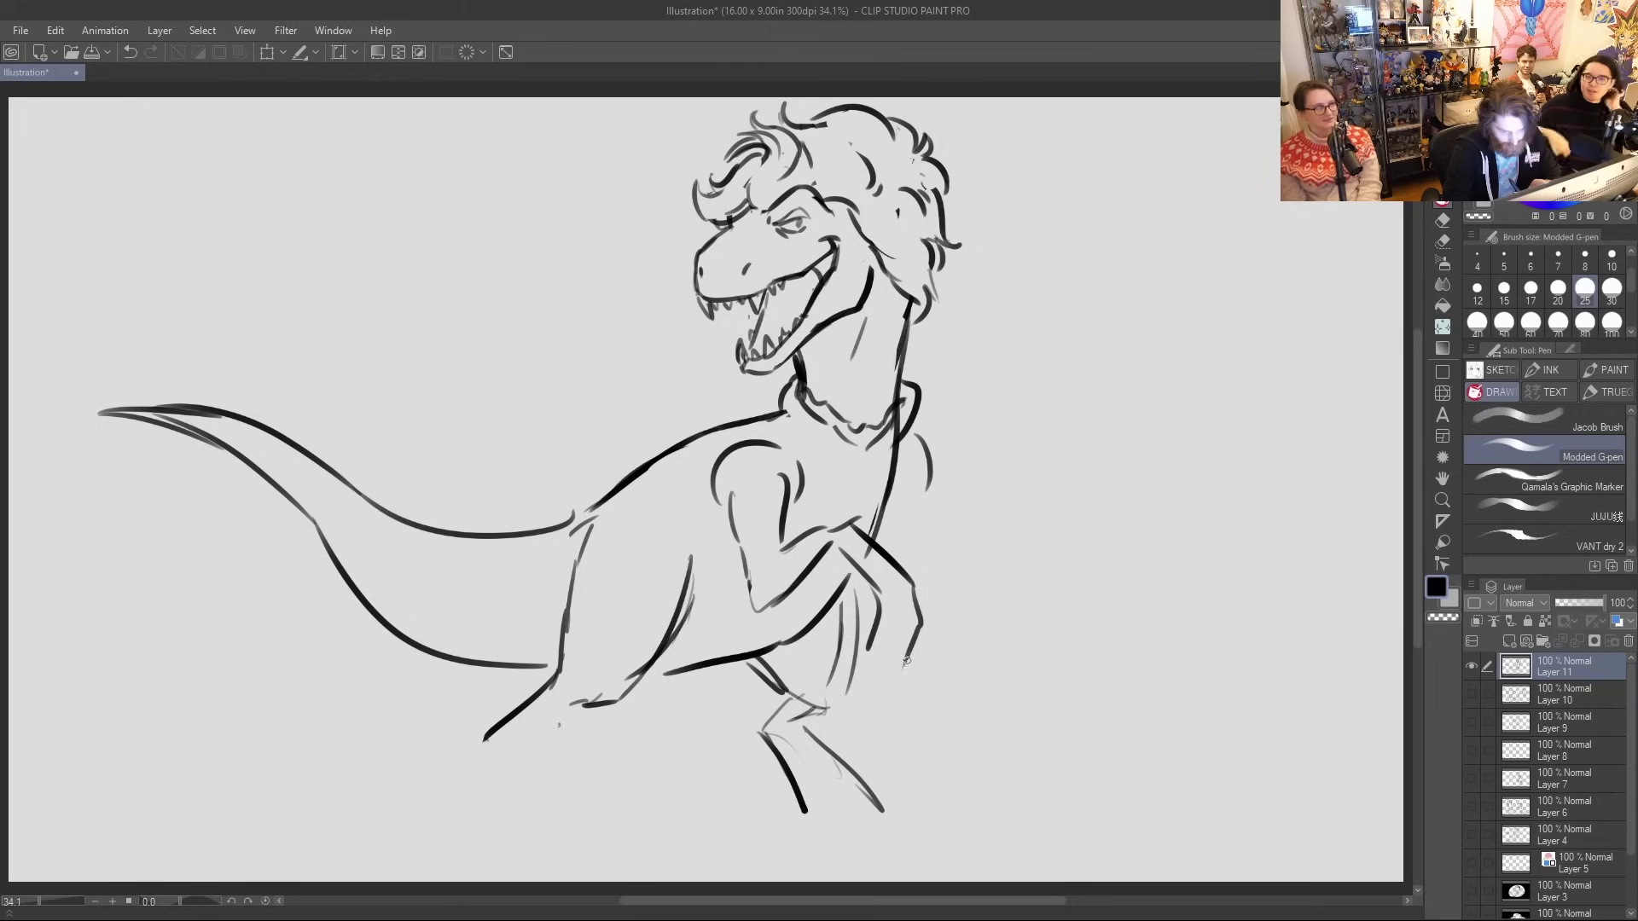
mouse_move(864, 520)
left_mouse_down()
mouse_move(887, 538)
mouse_move(858, 505)
mouse_move(826, 566)
mouse_move(835, 525)
mouse_move(761, 578)
mouse_move(776, 555)
left_mouse_up()
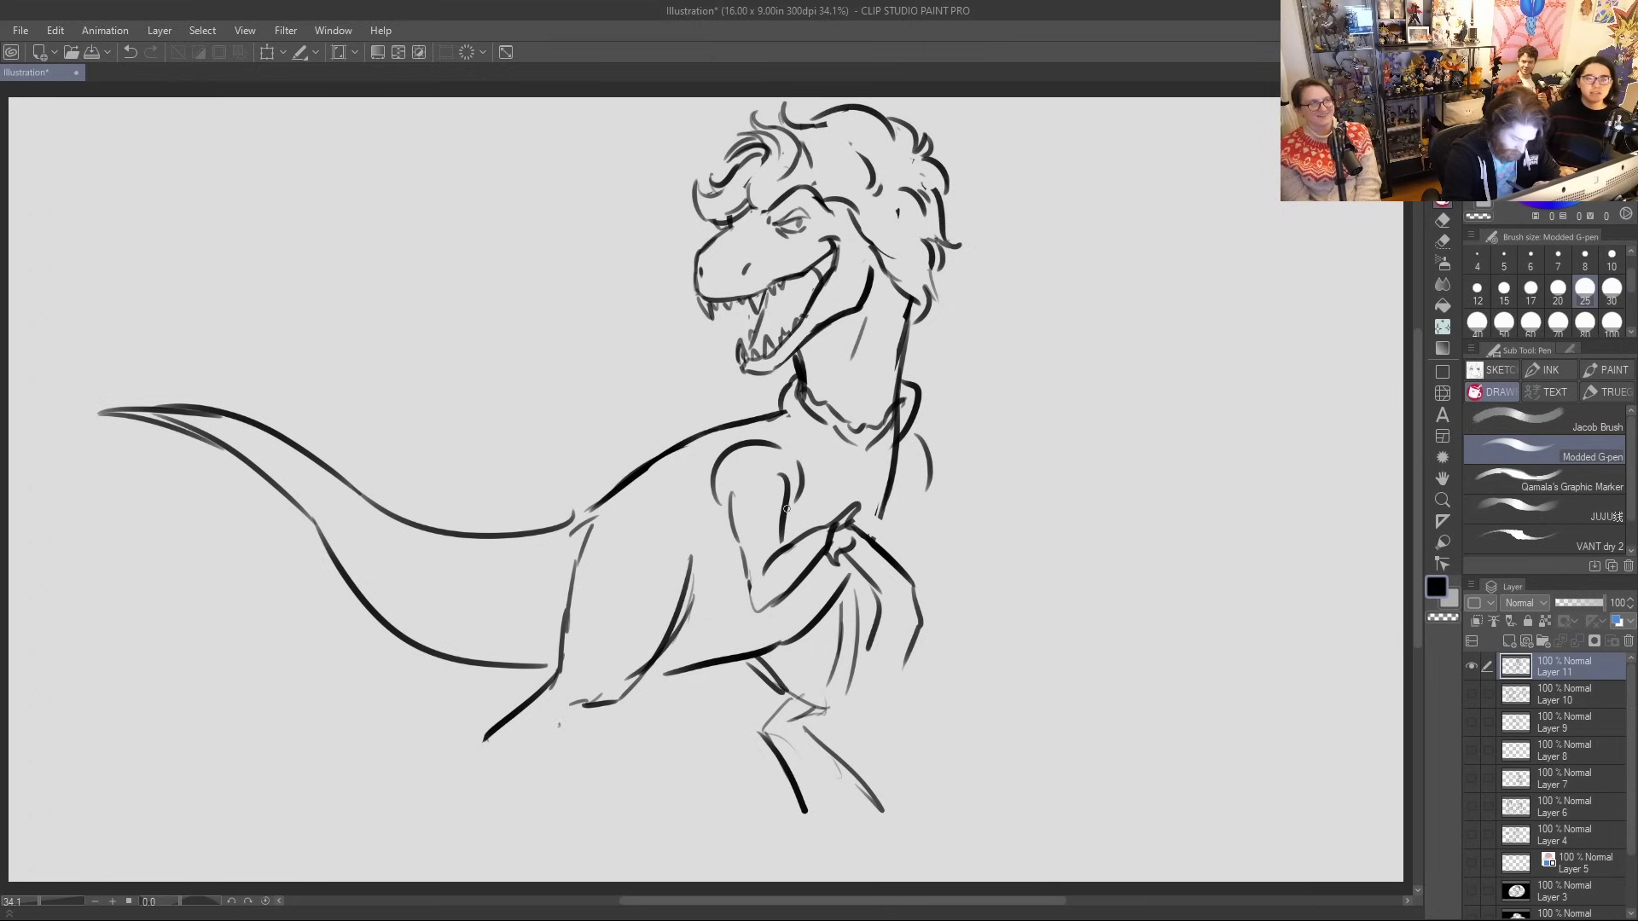
Add the sleeve hem, collar opening and shirt edge around the torso, plus a bent guideline for the far arm
left_click_drag(732, 497, 779, 486)
left_click_drag(858, 445, 877, 461)
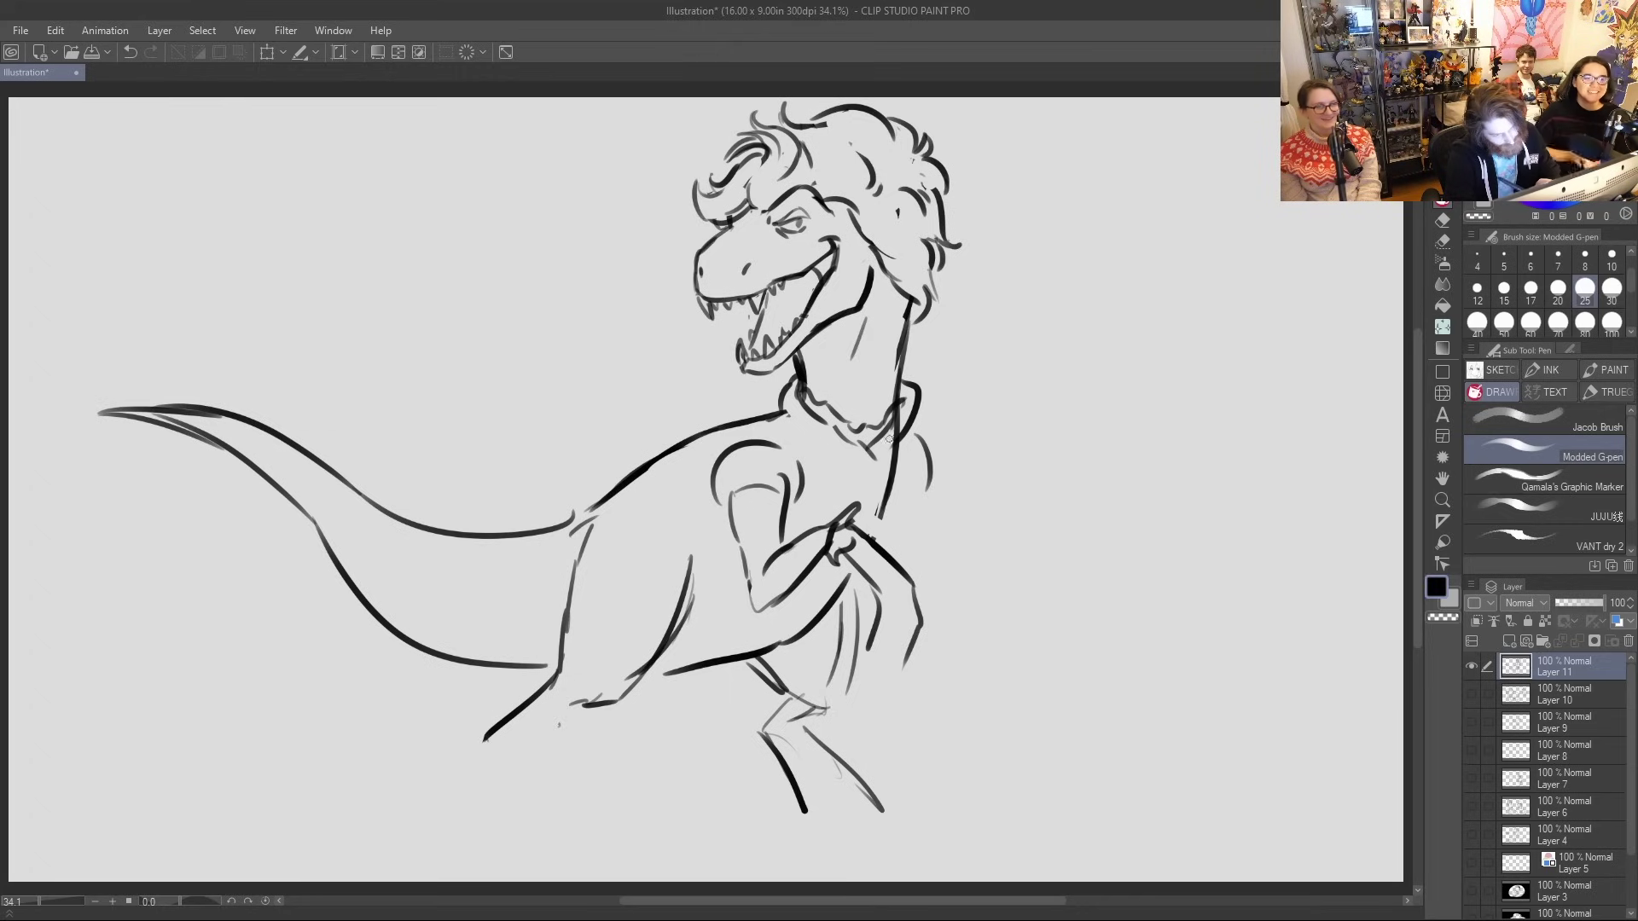
mouse_move(693, 437)
left_mouse_down()
mouse_move(666, 471)
mouse_move(690, 598)
mouse_move(746, 662)
mouse_move(697, 628)
mouse_move(789, 633)
left_mouse_up()
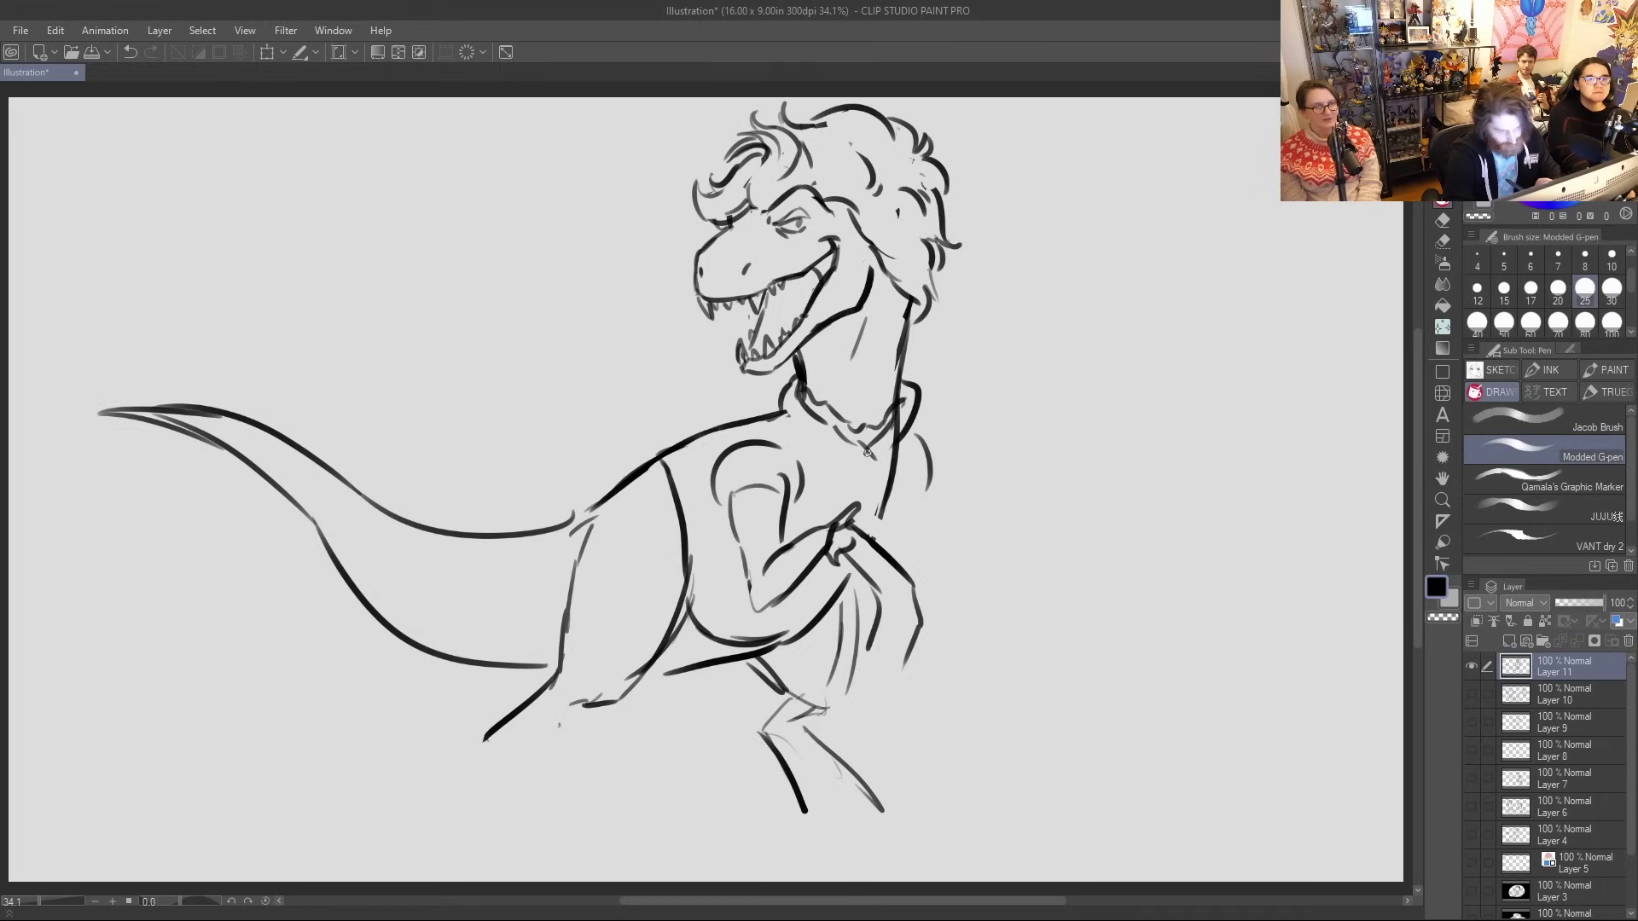
mouse_move(925, 505)
left_mouse_down()
mouse_move(930, 546)
mouse_move(1011, 511)
mouse_move(1035, 559)
left_mouse_up()
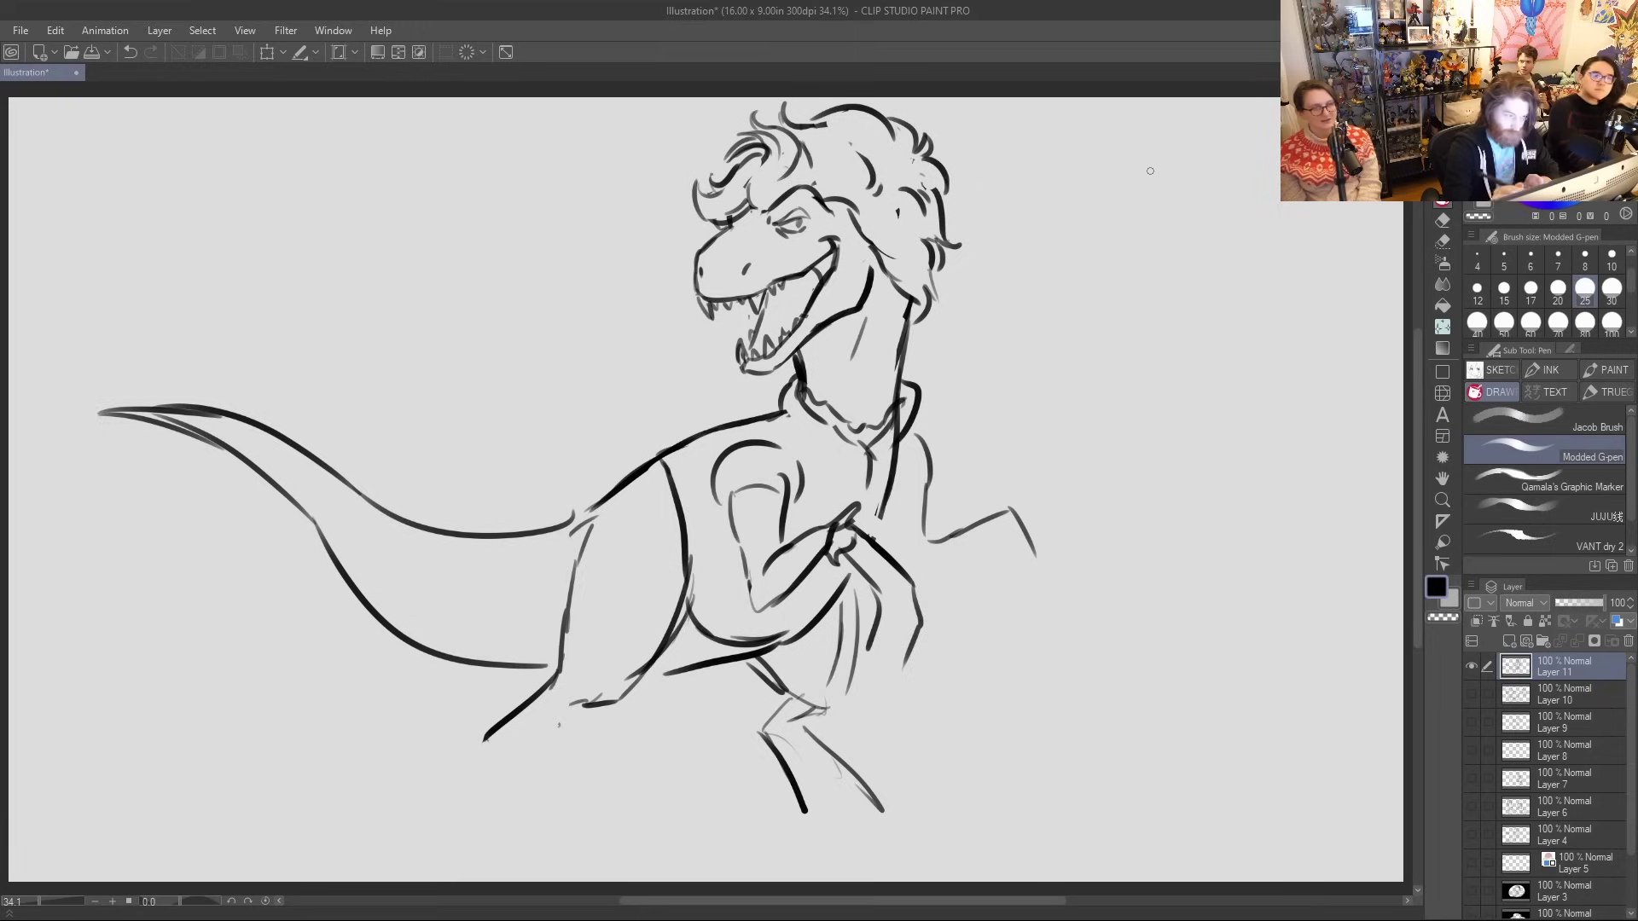
Lasso the head and hair, scale them down slightly, apply the transformation and deselect
key("m")
mouse_move(678, 144)
left_mouse_down()
mouse_move(654, 214)
mouse_move(700, 384)
mouse_move(763, 388)
mouse_move(879, 307)
mouse_move(906, 352)
mouse_move(991, 271)
mouse_move(957, 104)
mouse_move(702, 111)
mouse_move(734, 99)
left_mouse_up()
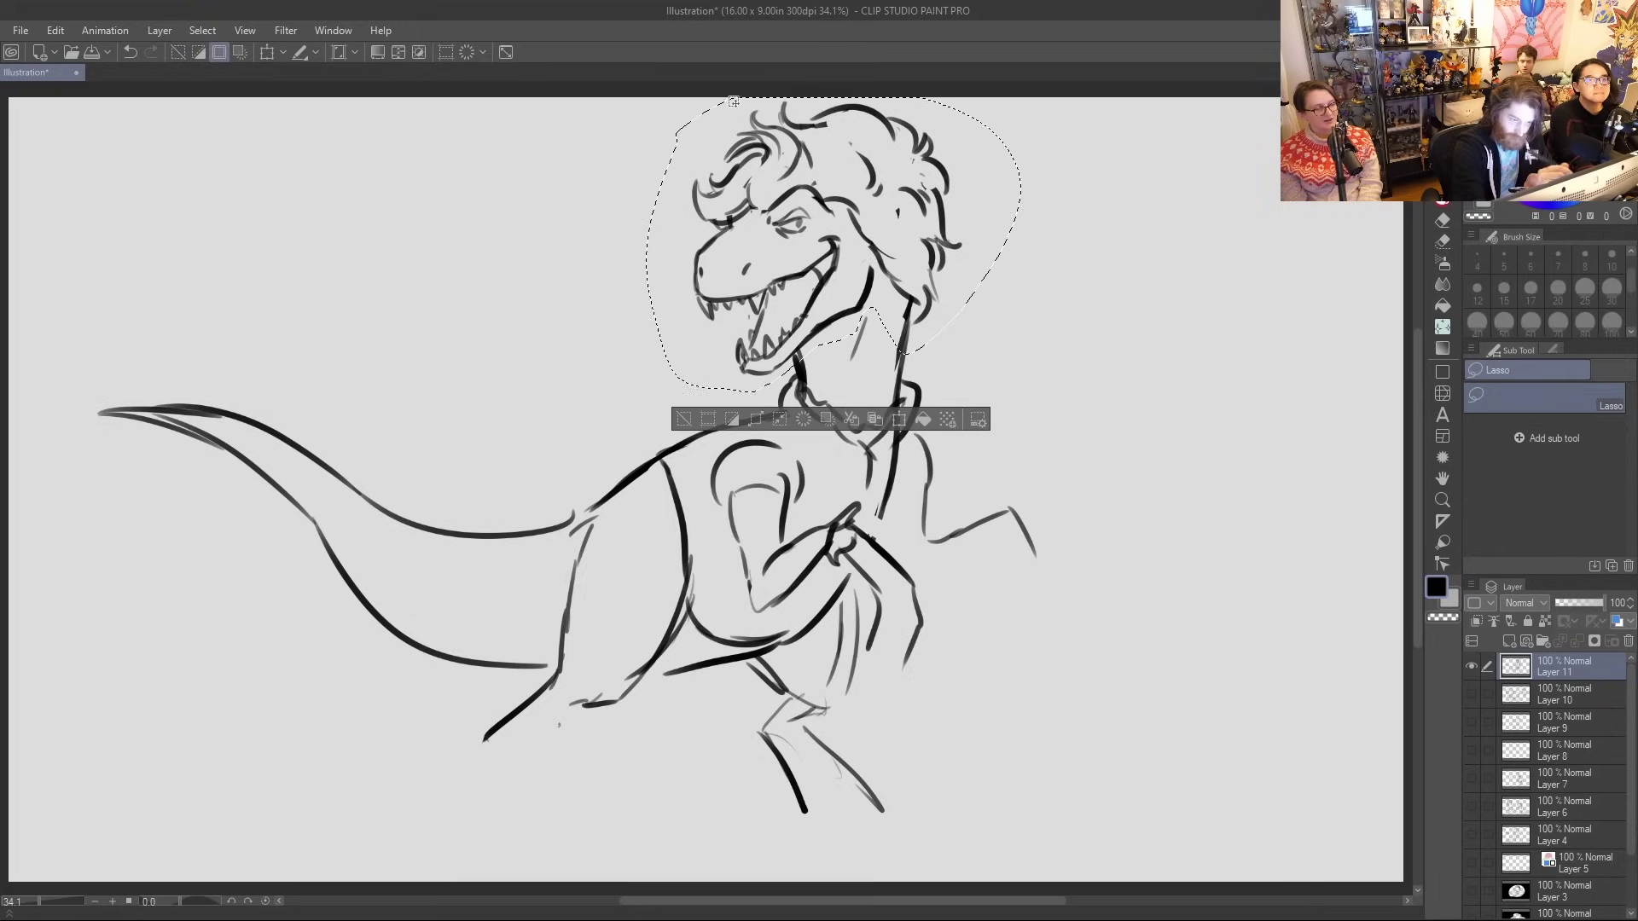
left_click(268, 52)
mouse_move(1013, 380)
left_mouse_down()
mouse_move(947, 309)
mouse_move(996, 372)
left_mouse_up()
key("p")
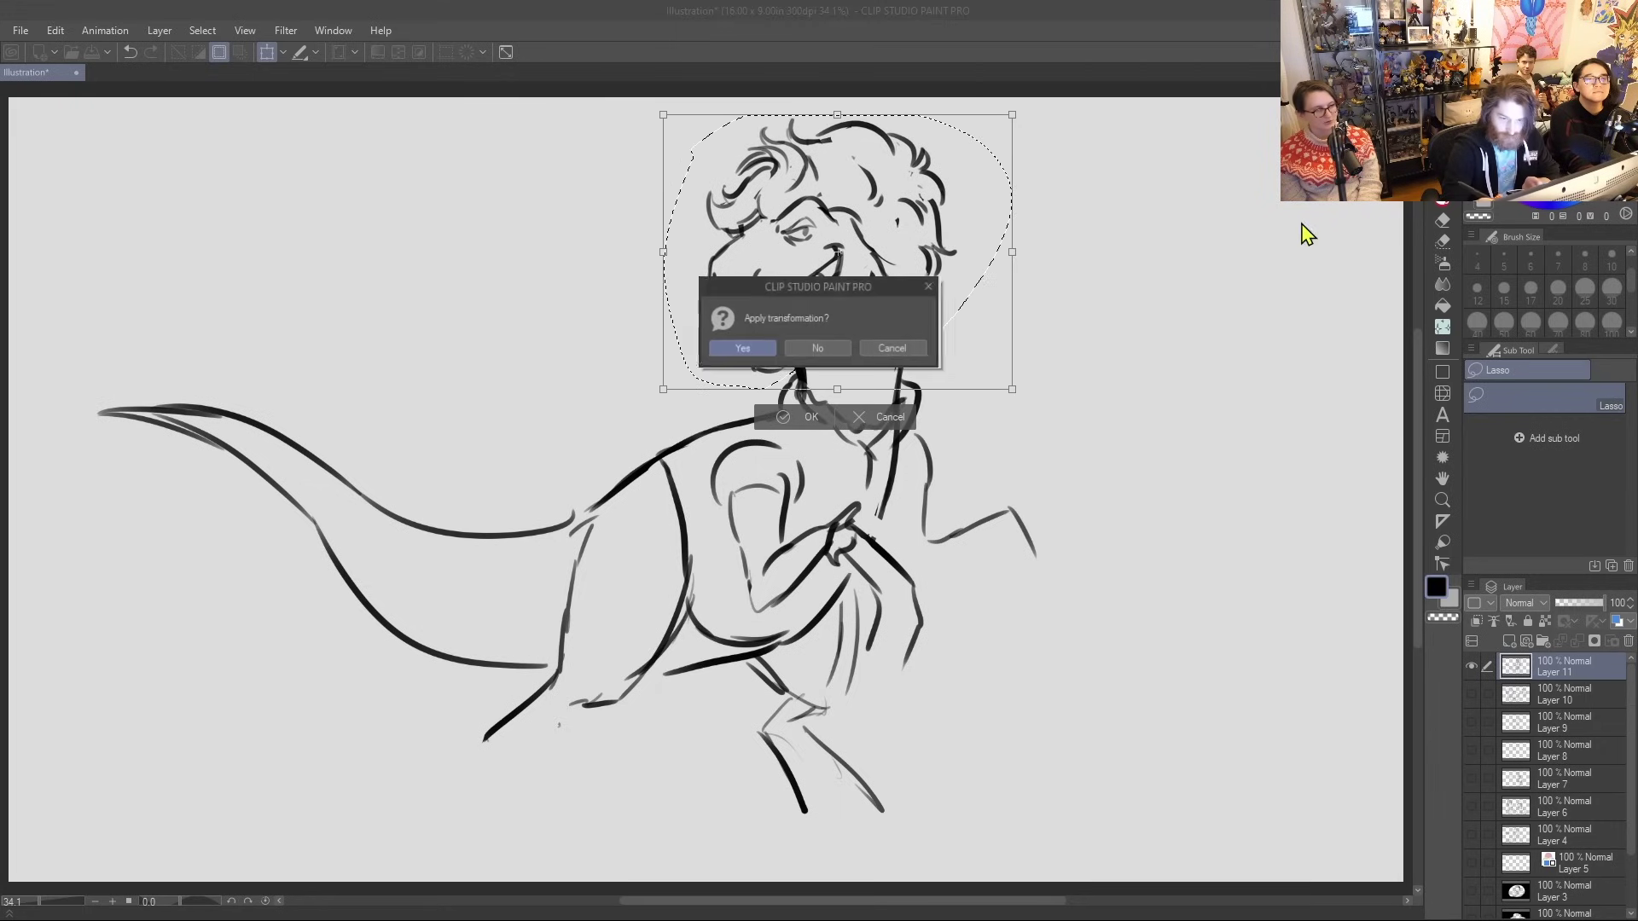
left_click(817, 348)
key("ctrl+d")
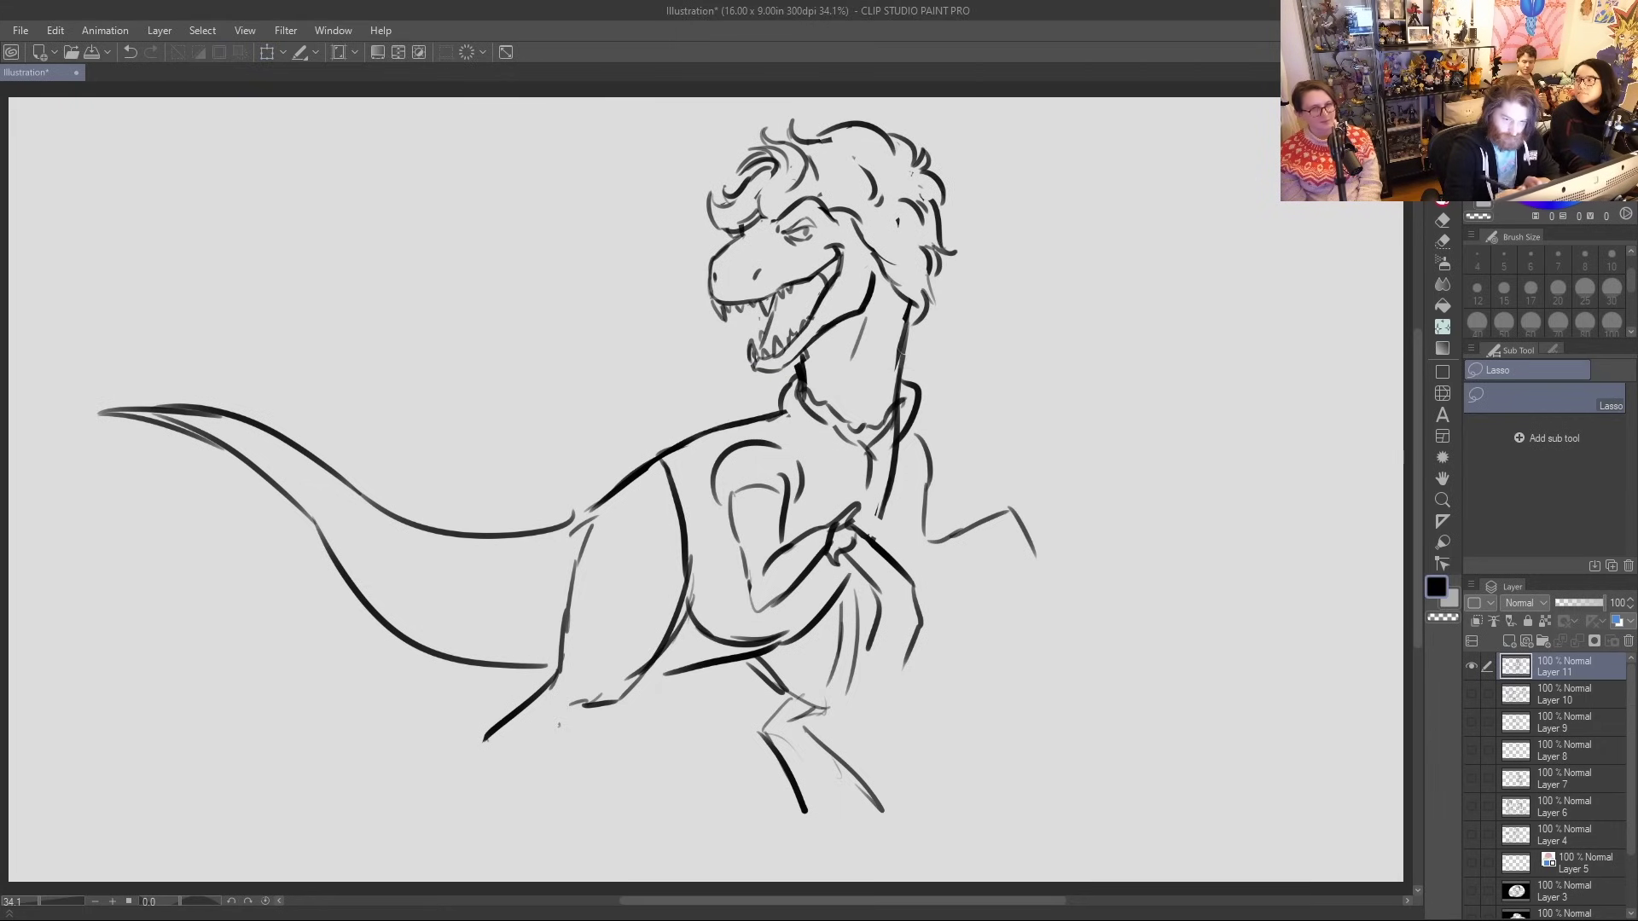
Redraw both sides of the collar with bolder lines to fit the neck beneath the resized head
key("p")
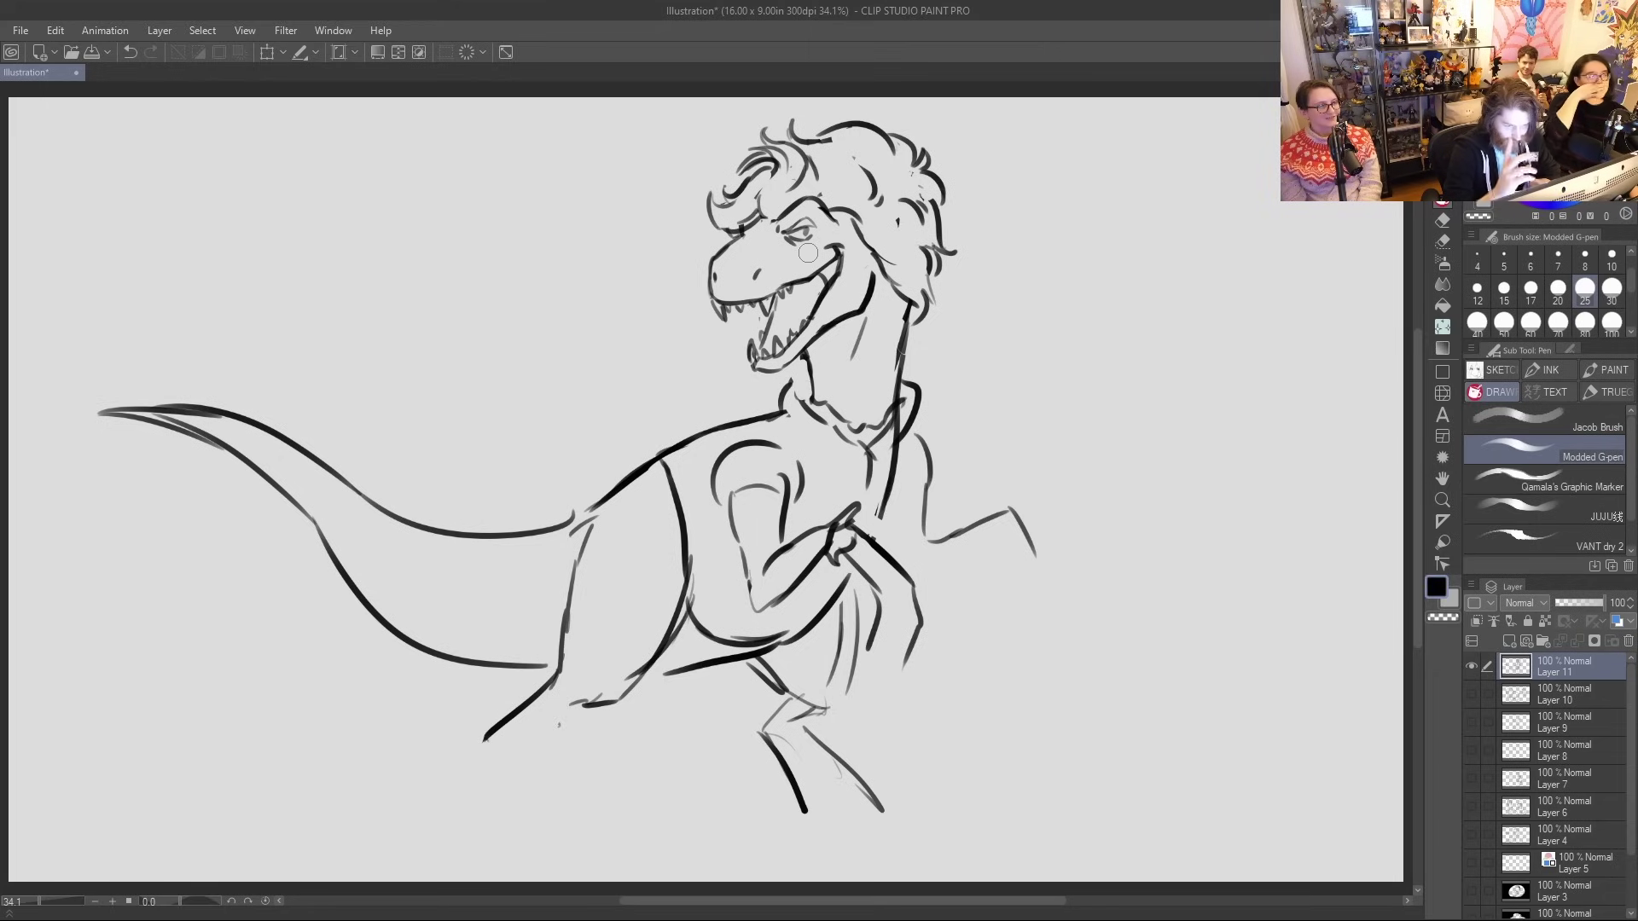
left_click_drag(797, 386, 823, 397)
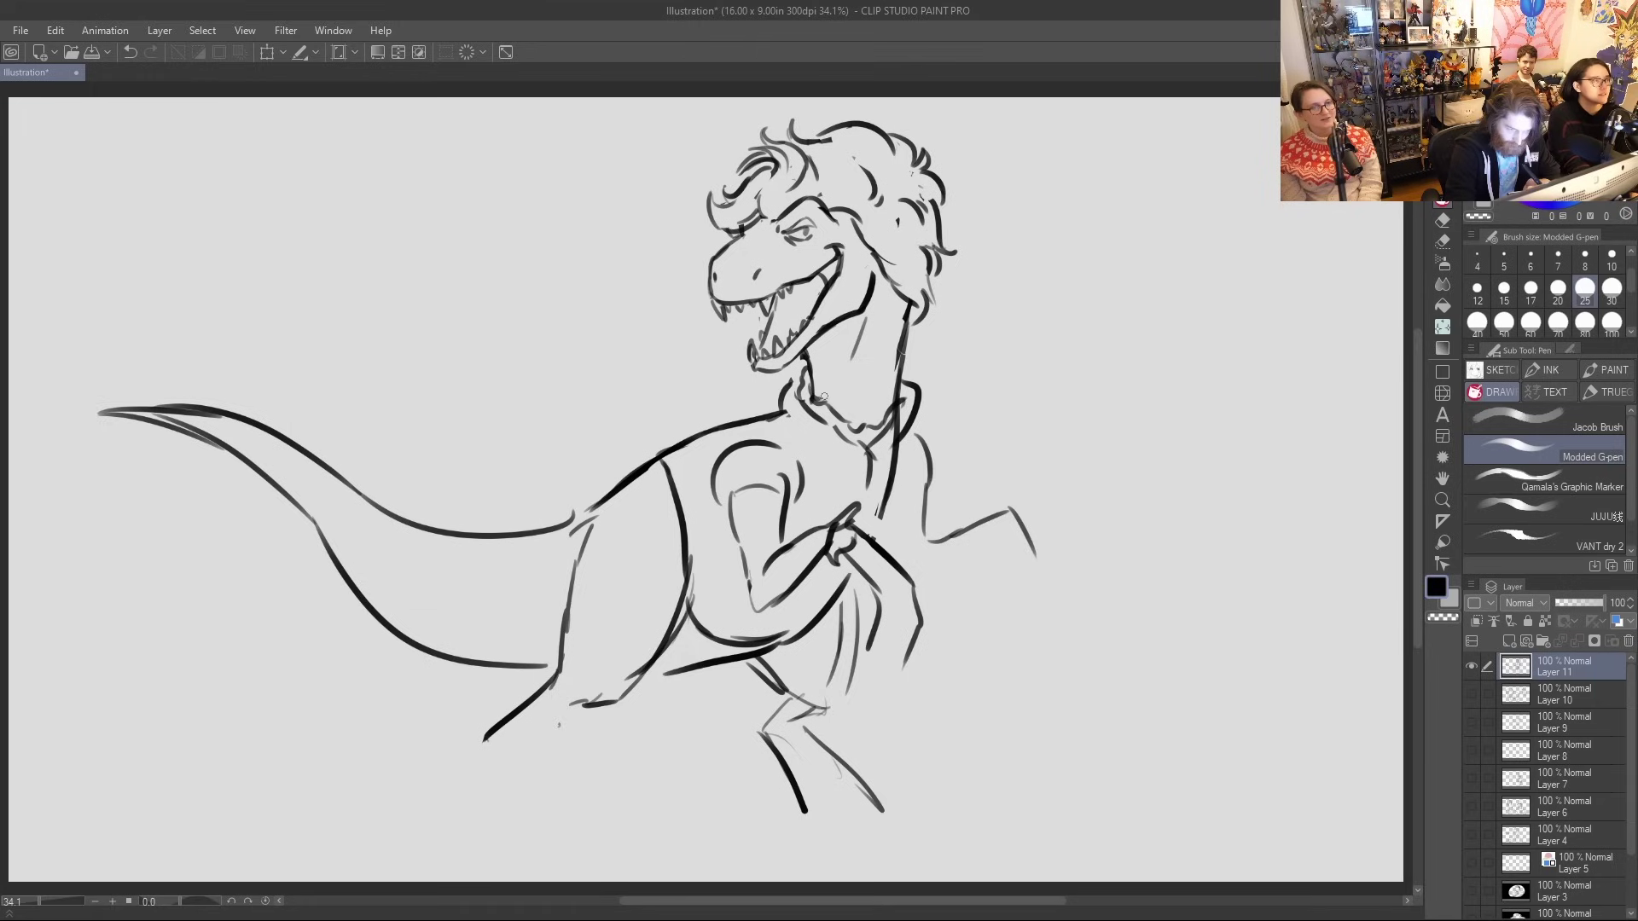
left_click_drag(800, 369, 823, 442)
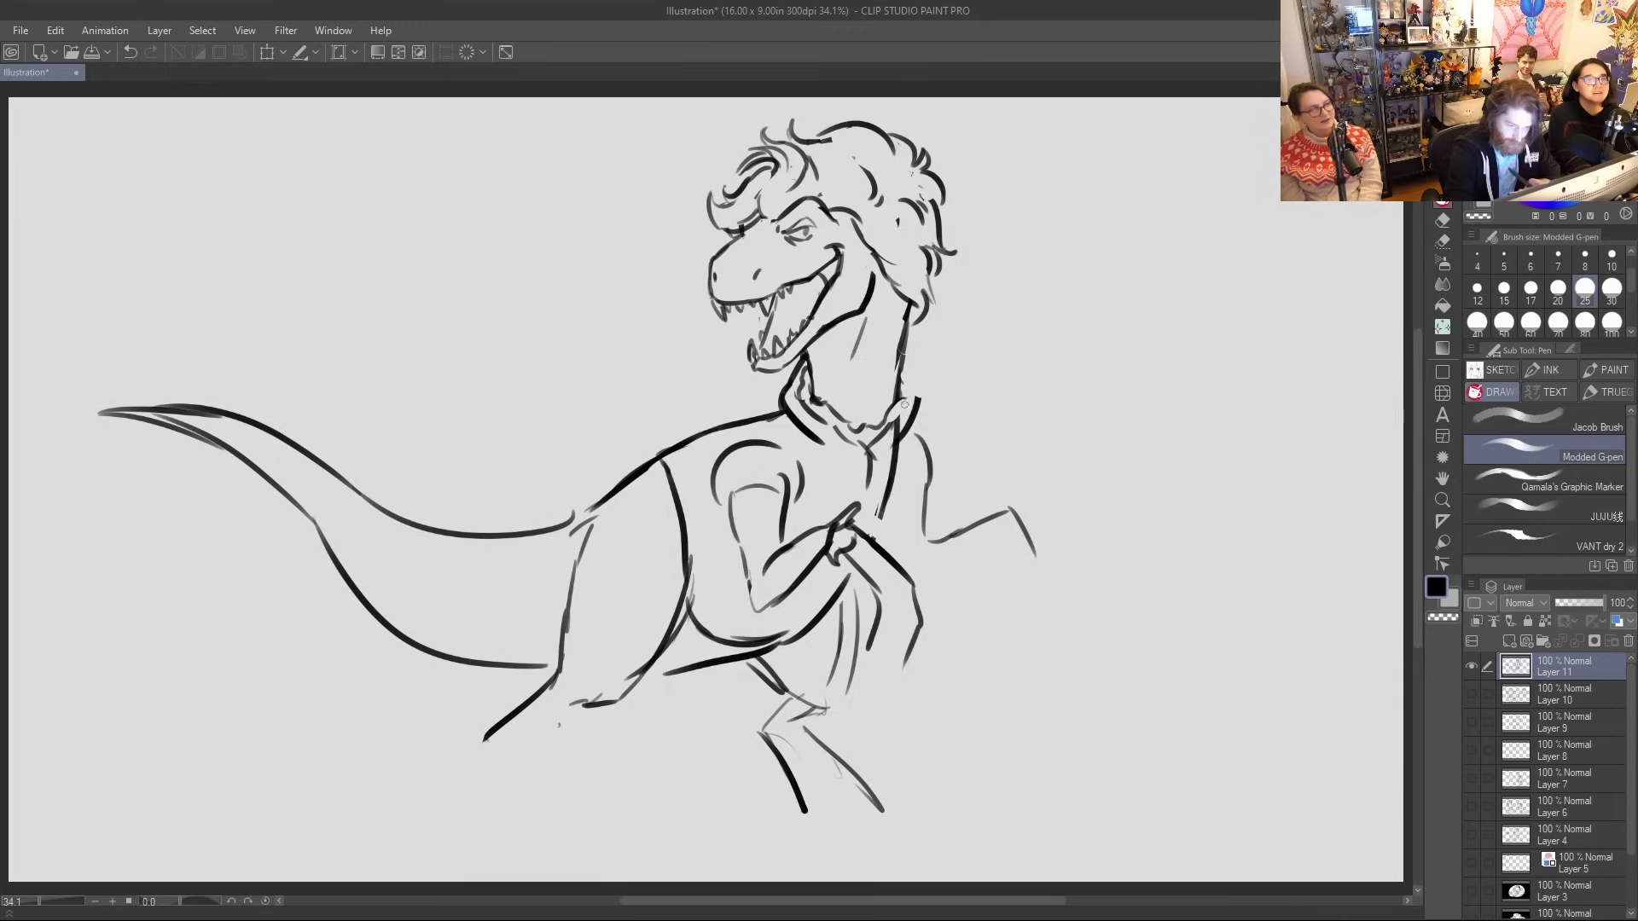
mouse_move(914, 381)
left_mouse_down()
mouse_move(894, 423)
mouse_move(916, 388)
mouse_move(917, 423)
left_mouse_up()
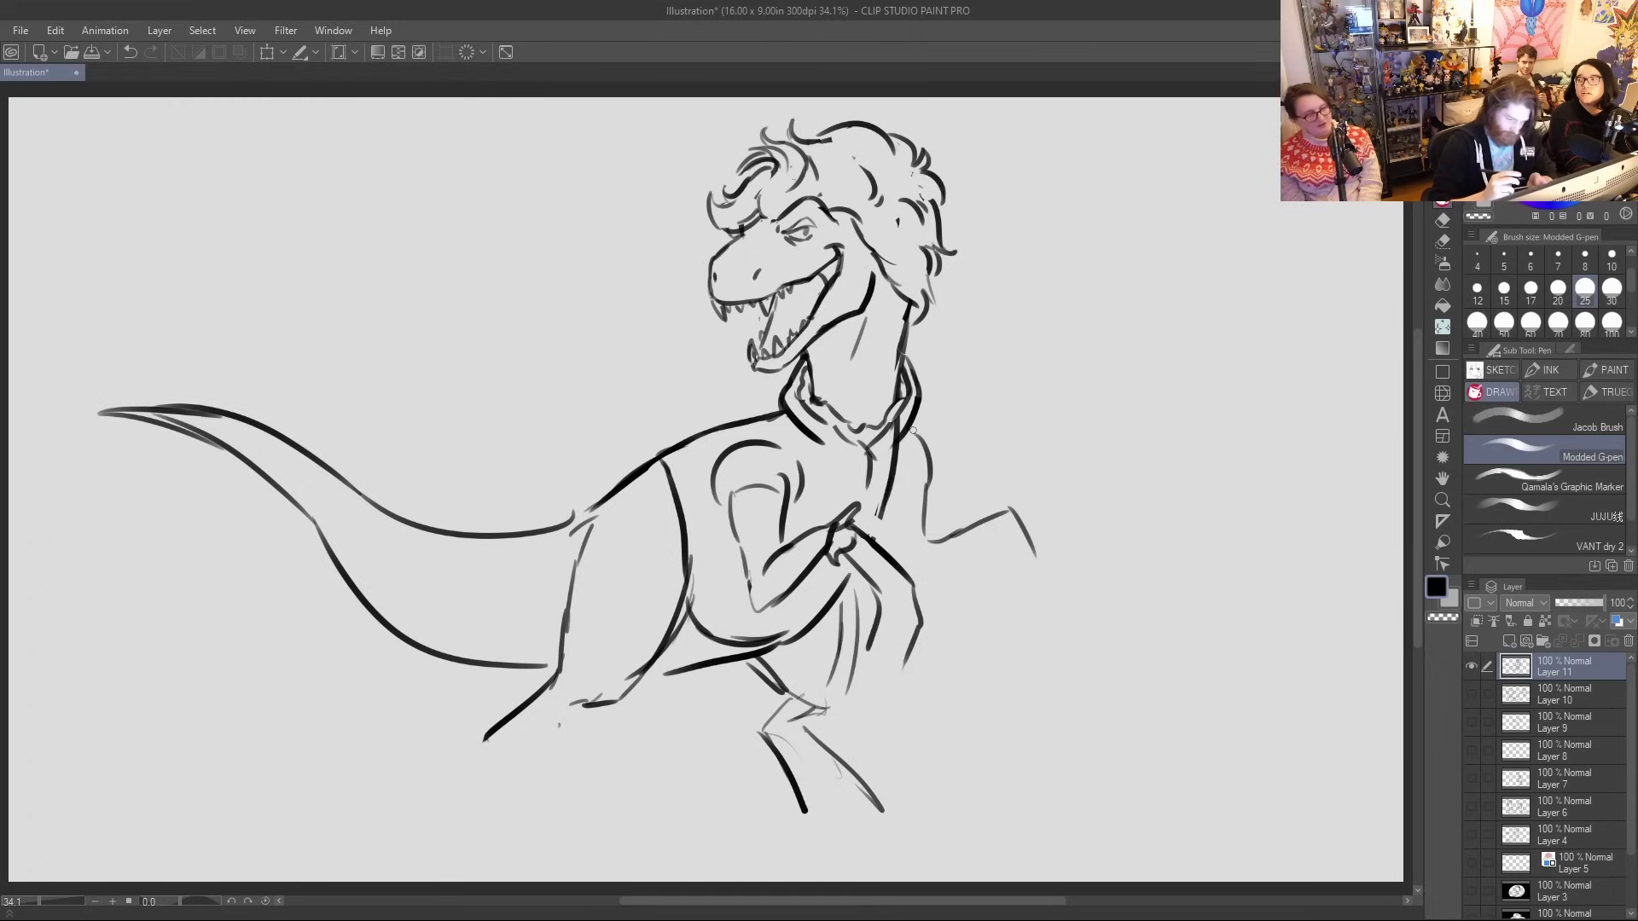
Redraw the near arm with bolder lines, a rounded cuff at the wrist and separate fingers on the drooping hand
mouse_move(731, 525)
left_mouse_down()
mouse_move(750, 610)
mouse_move(788, 593)
left_mouse_up()
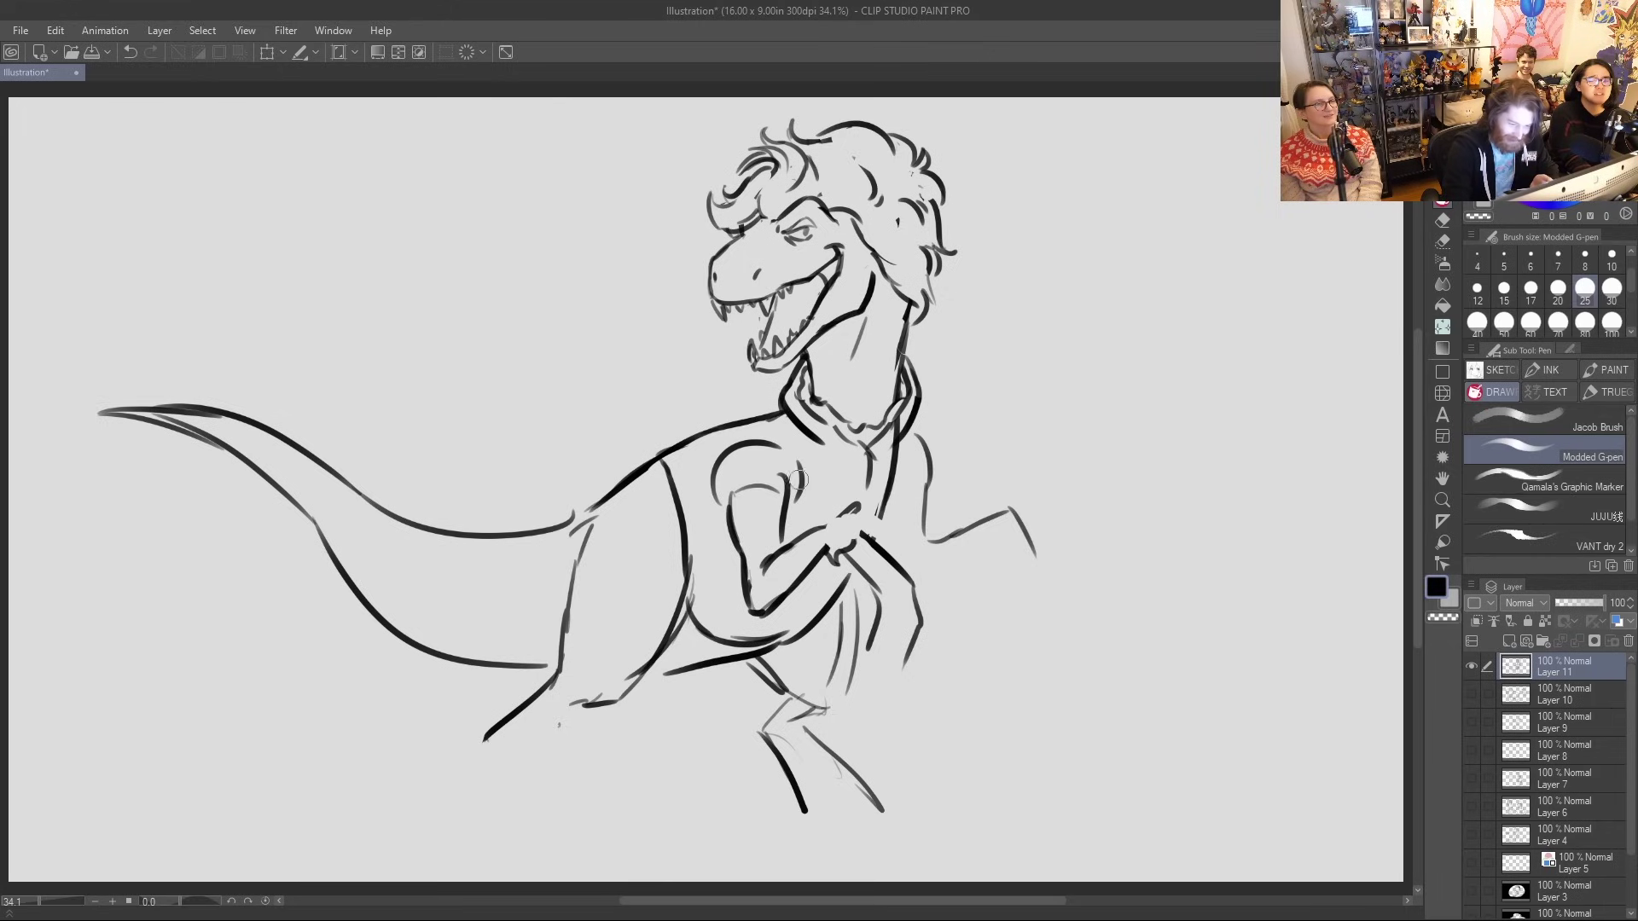
mouse_move(787, 519)
left_mouse_down()
mouse_move(823, 529)
mouse_move(858, 495)
mouse_move(852, 525)
mouse_move(821, 527)
mouse_move(838, 517)
mouse_move(840, 559)
mouse_move(864, 515)
mouse_move(829, 546)
mouse_move(843, 509)
left_mouse_up()
key("ctrl+z")
key("ctrl+z")
key("ctrl+z")
key("ctrl+z")
mouse_move(815, 557)
left_mouse_down()
mouse_move(841, 555)
mouse_move(832, 539)
mouse_move(855, 527)
mouse_move(836, 526)
mouse_move(869, 528)
mouse_move(847, 570)
left_mouse_up()
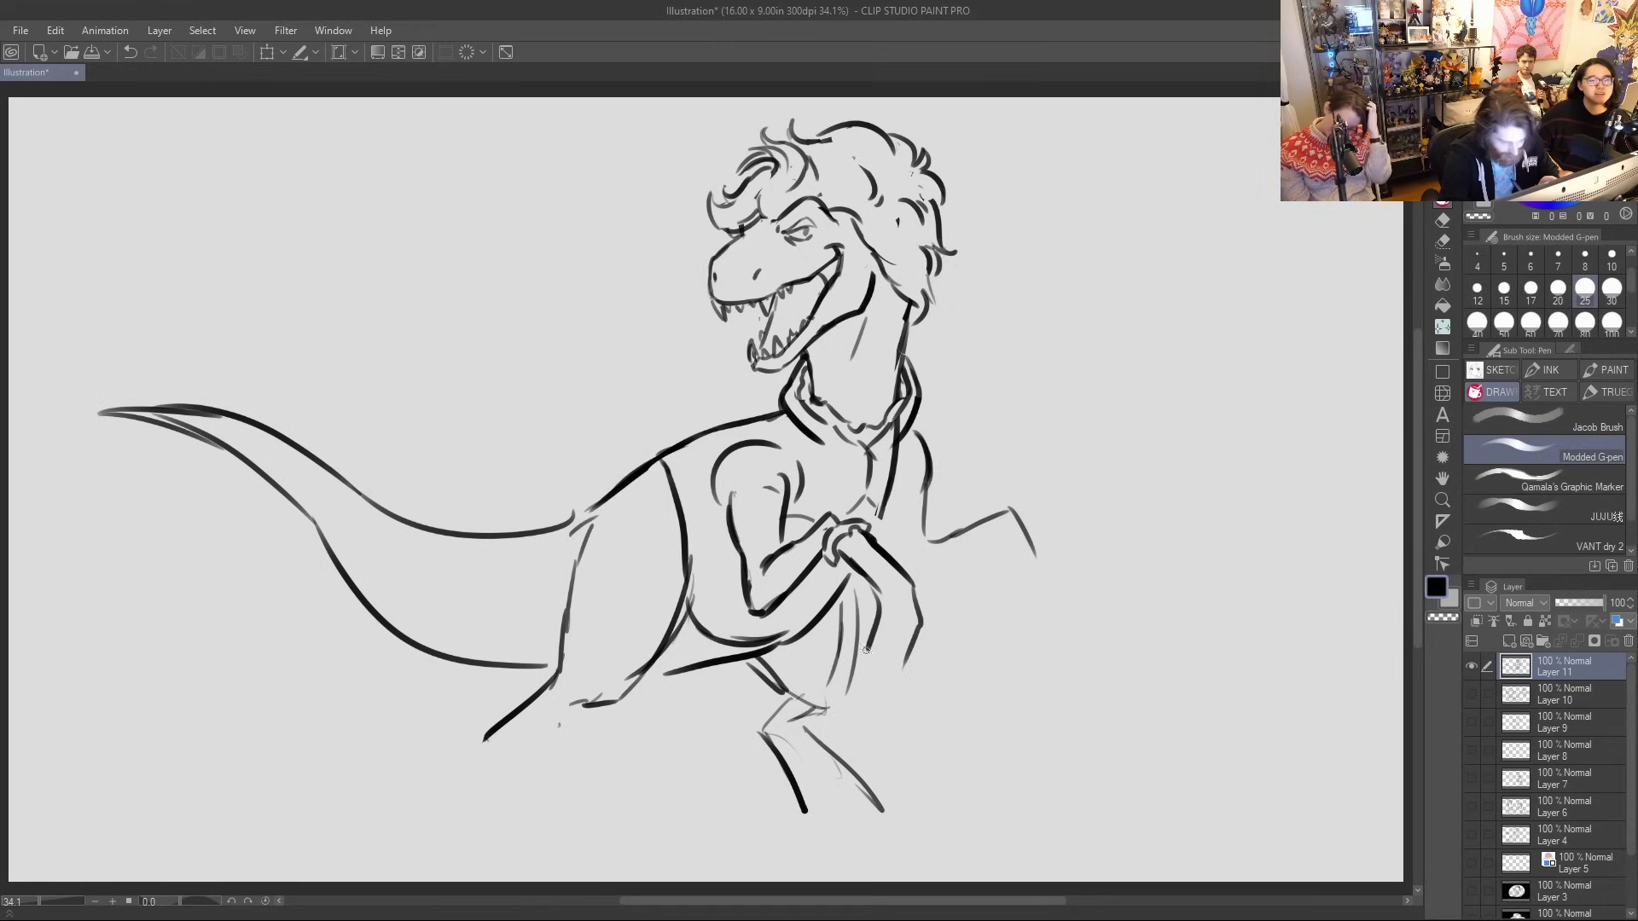
mouse_move(870, 644)
left_mouse_down()
mouse_move(862, 666)
mouse_move(840, 652)
mouse_move(894, 666)
left_mouse_up()
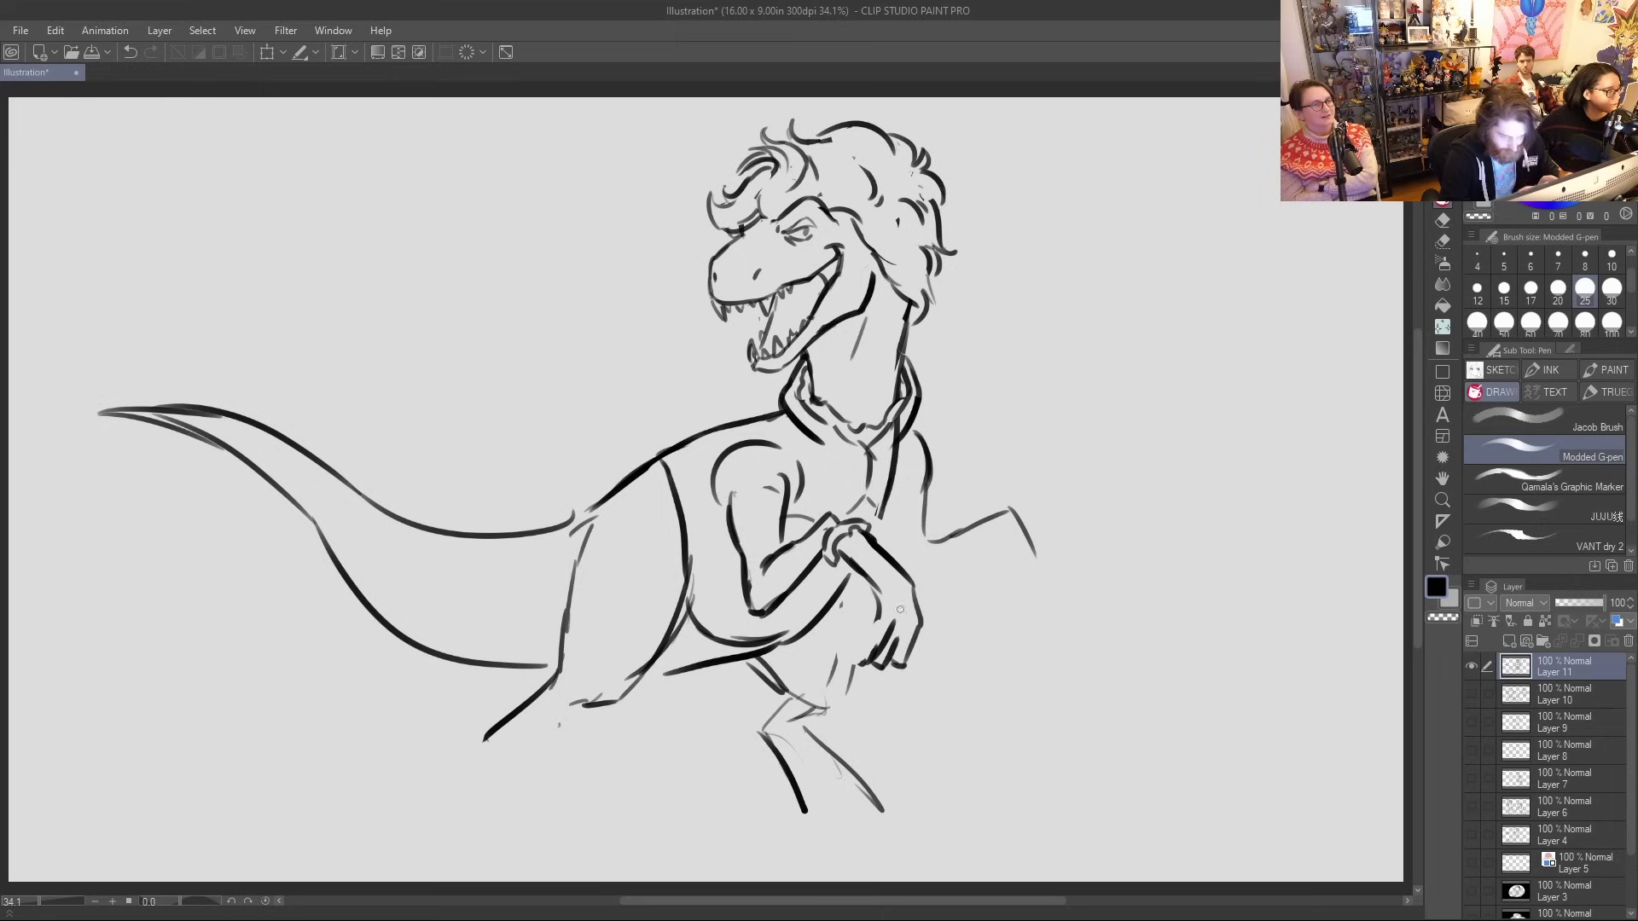
mouse_move(863, 644)
left_mouse_down()
mouse_move(849, 668)
mouse_move(860, 655)
left_mouse_up()
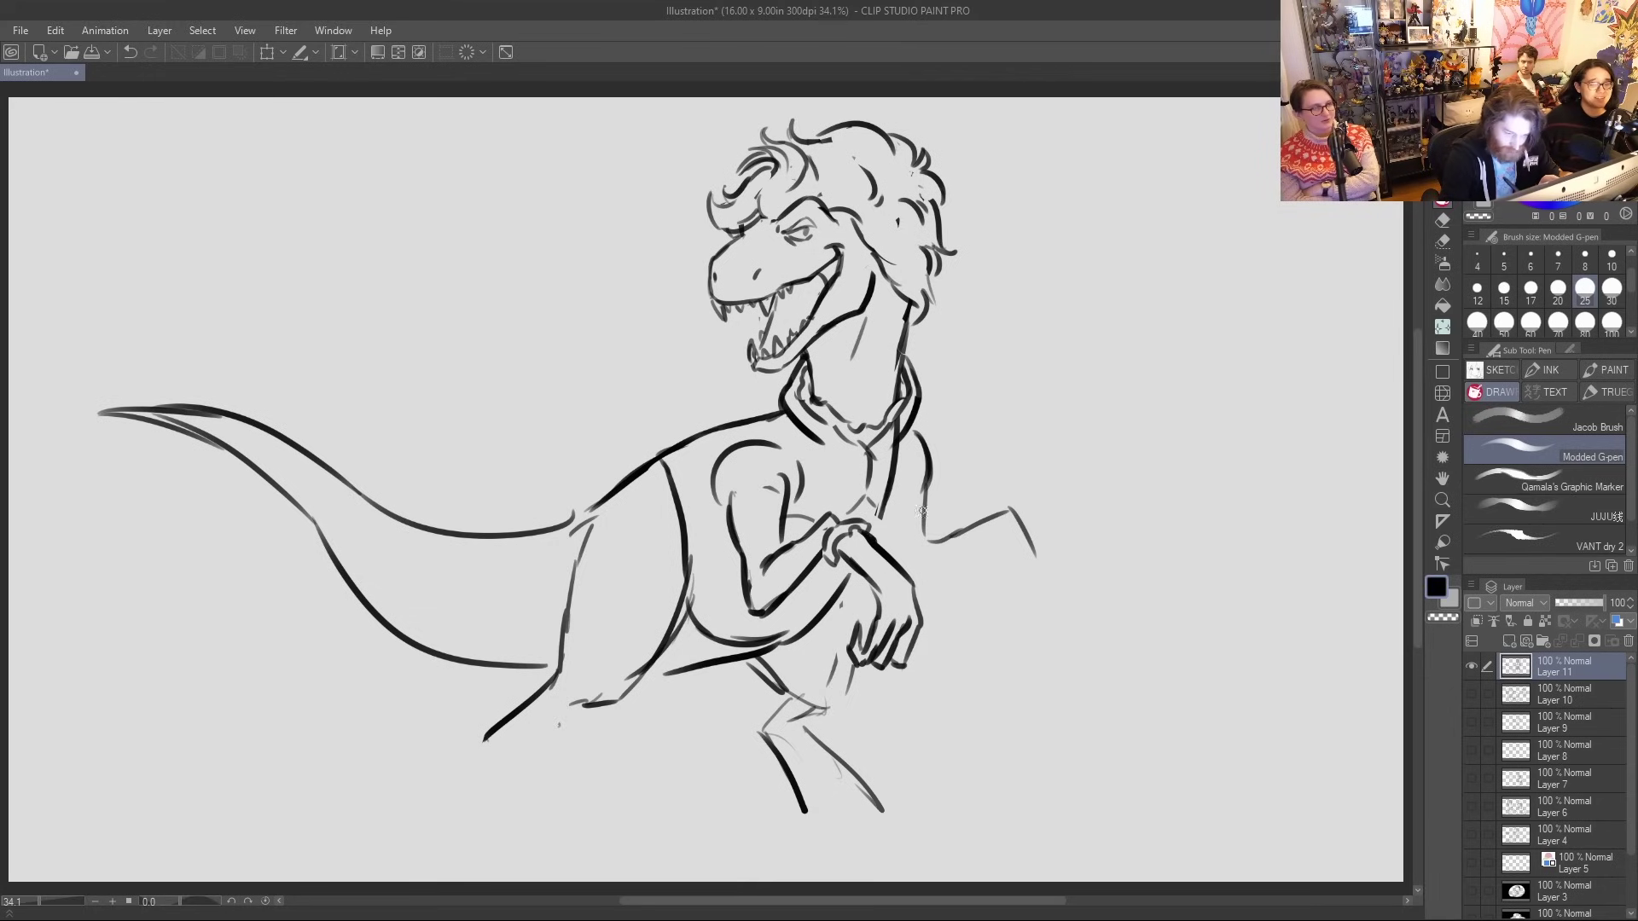
Strengthen the chest and belly lines and draw the far forearm with a cuffed wrist and drooping fingers
mouse_move(892, 505)
left_mouse_down()
mouse_move(877, 538)
mouse_move(896, 464)
left_mouse_up()
left_click_drag(860, 570, 820, 607)
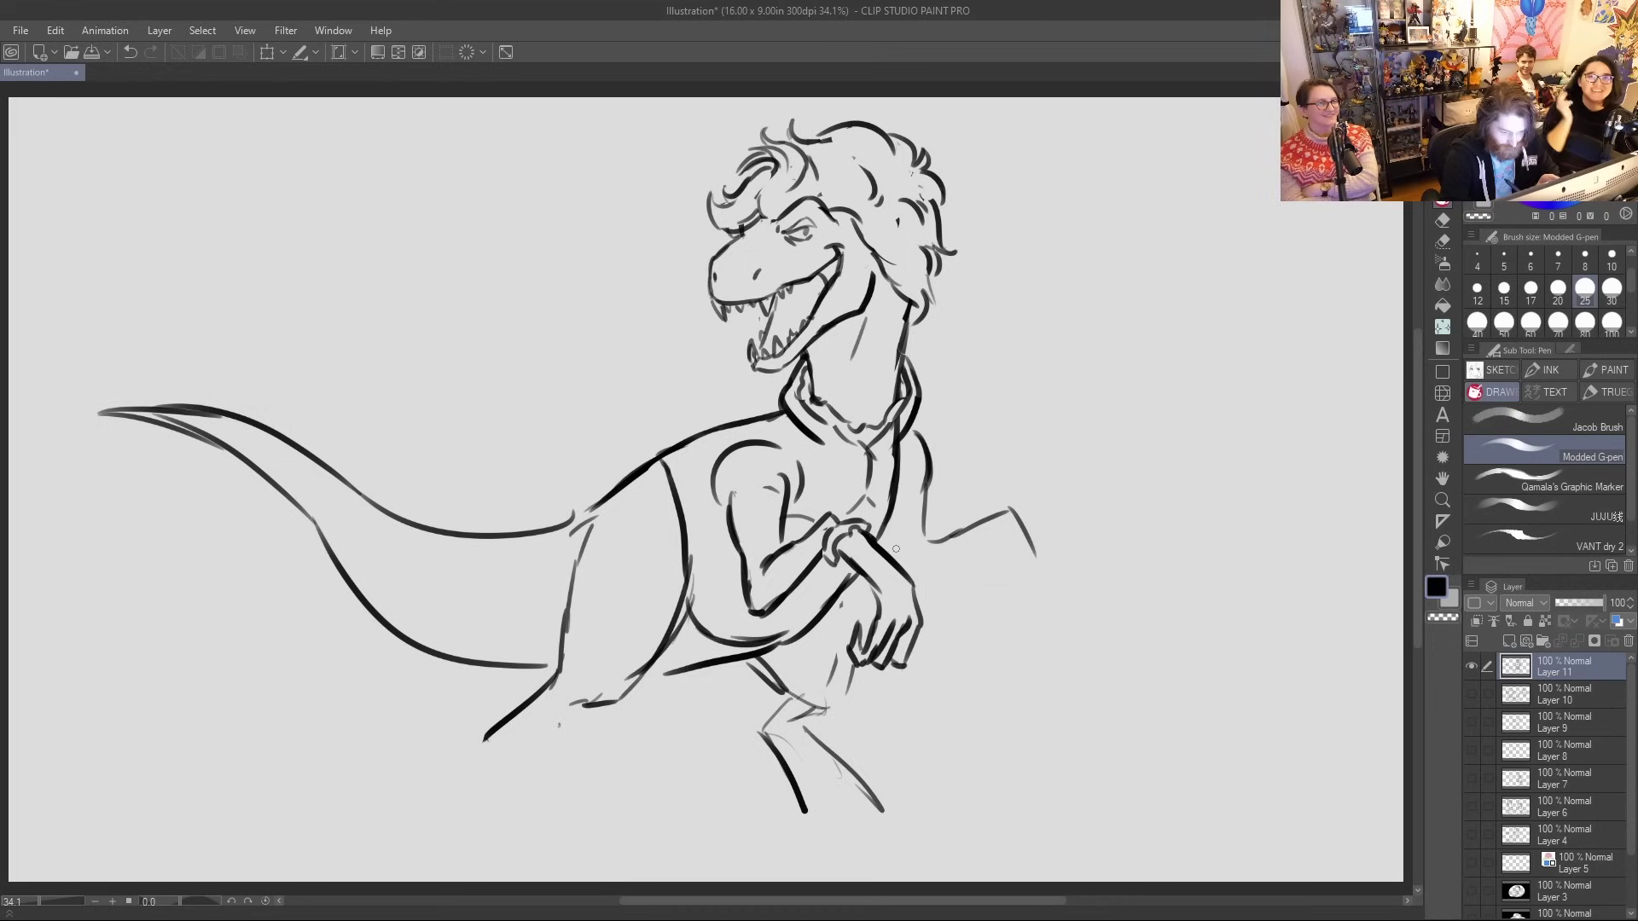
mouse_move(888, 534)
left_mouse_down()
mouse_move(907, 576)
mouse_move(998, 532)
mouse_move(953, 559)
mouse_move(1000, 554)
mouse_move(998, 506)
mouse_move(1014, 507)
mouse_move(906, 554)
mouse_move(993, 505)
mouse_move(1000, 484)
mouse_move(1020, 592)
left_mouse_up()
mouse_move(1024, 531)
left_mouse_down()
mouse_move(1050, 601)
mouse_move(1006, 628)
mouse_move(999, 600)
mouse_move(1016, 594)
mouse_move(1031, 629)
mouse_move(1055, 586)
left_mouse_up()
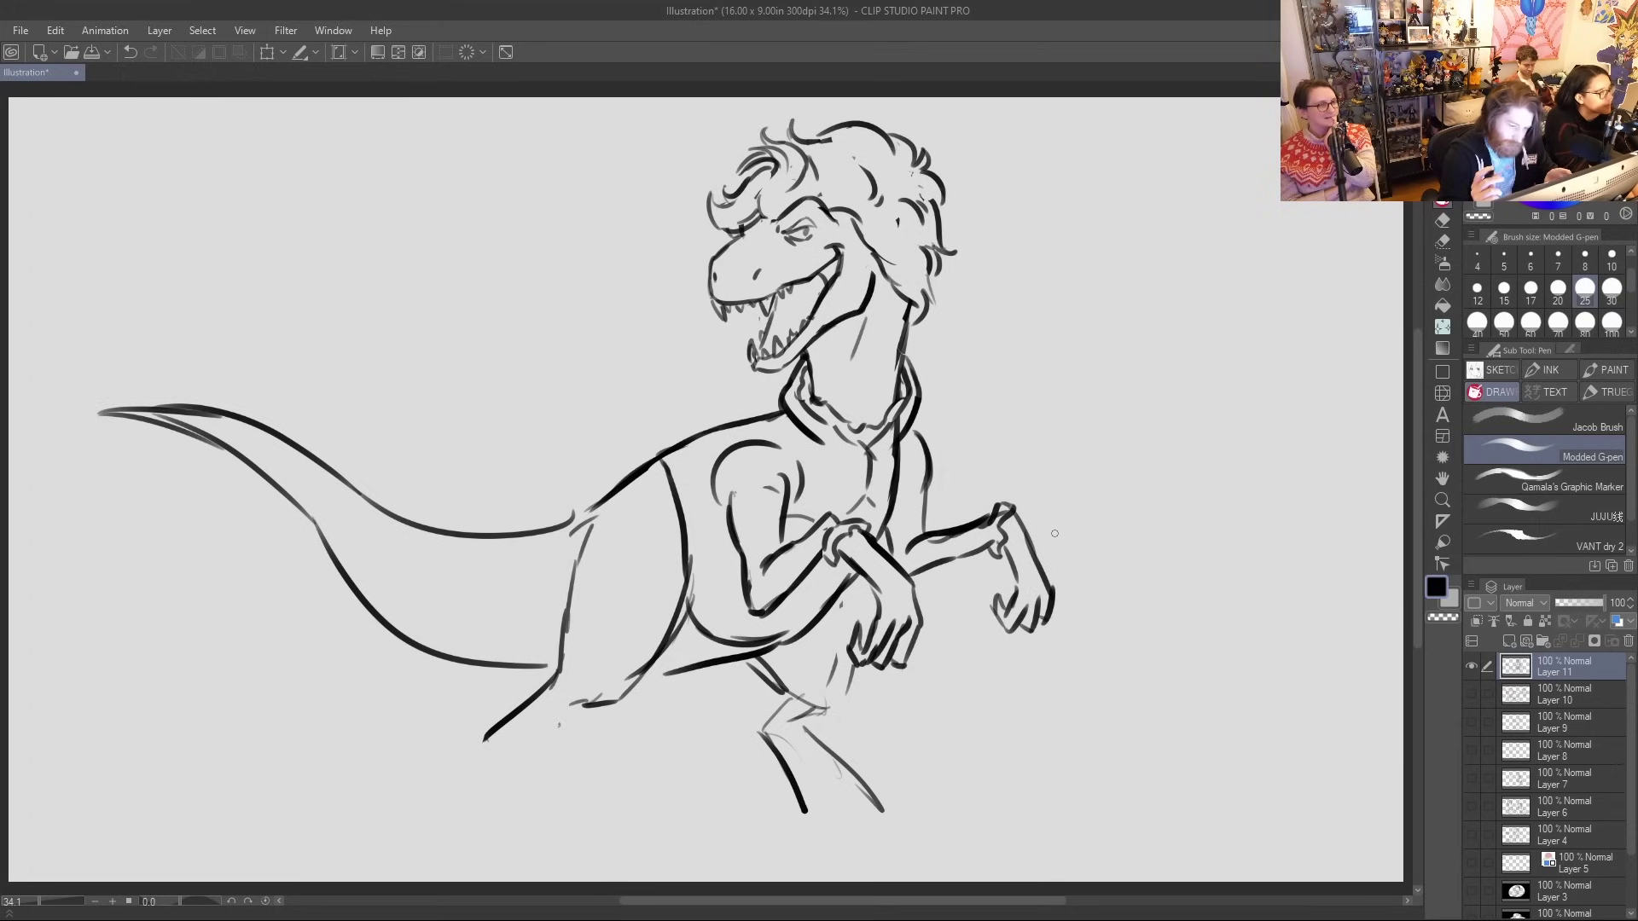
Redraw the far hind leg with bolder lines, adding a bent knee, a spurred ankle, a long shin and a clawed foot
mouse_move(822, 713)
left_mouse_down()
mouse_move(851, 694)
mouse_move(853, 662)
mouse_move(851, 676)
left_mouse_up()
left_click_drag(732, 662, 787, 708)
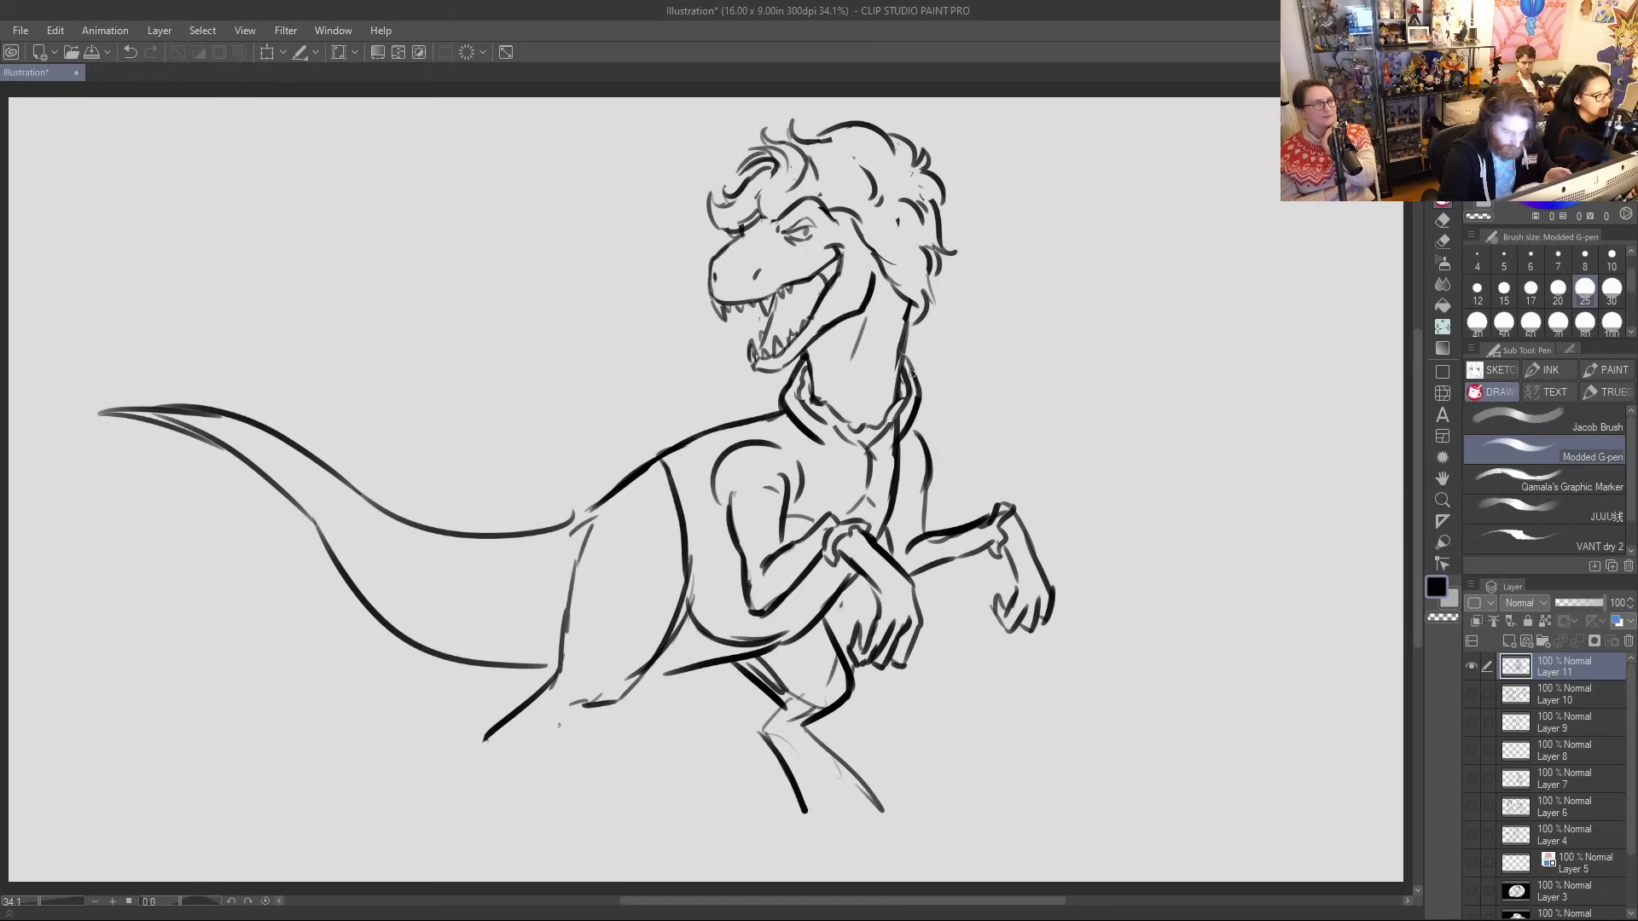
key("ctrl+z")
key("ctrl+z")
mouse_move(836, 644)
left_mouse_down()
mouse_move(855, 693)
mouse_move(788, 731)
mouse_move(780, 712)
mouse_move(763, 737)
mouse_move(837, 758)
mouse_move(894, 822)
mouse_move(885, 799)
mouse_move(805, 810)
mouse_move(938, 839)
left_mouse_up()
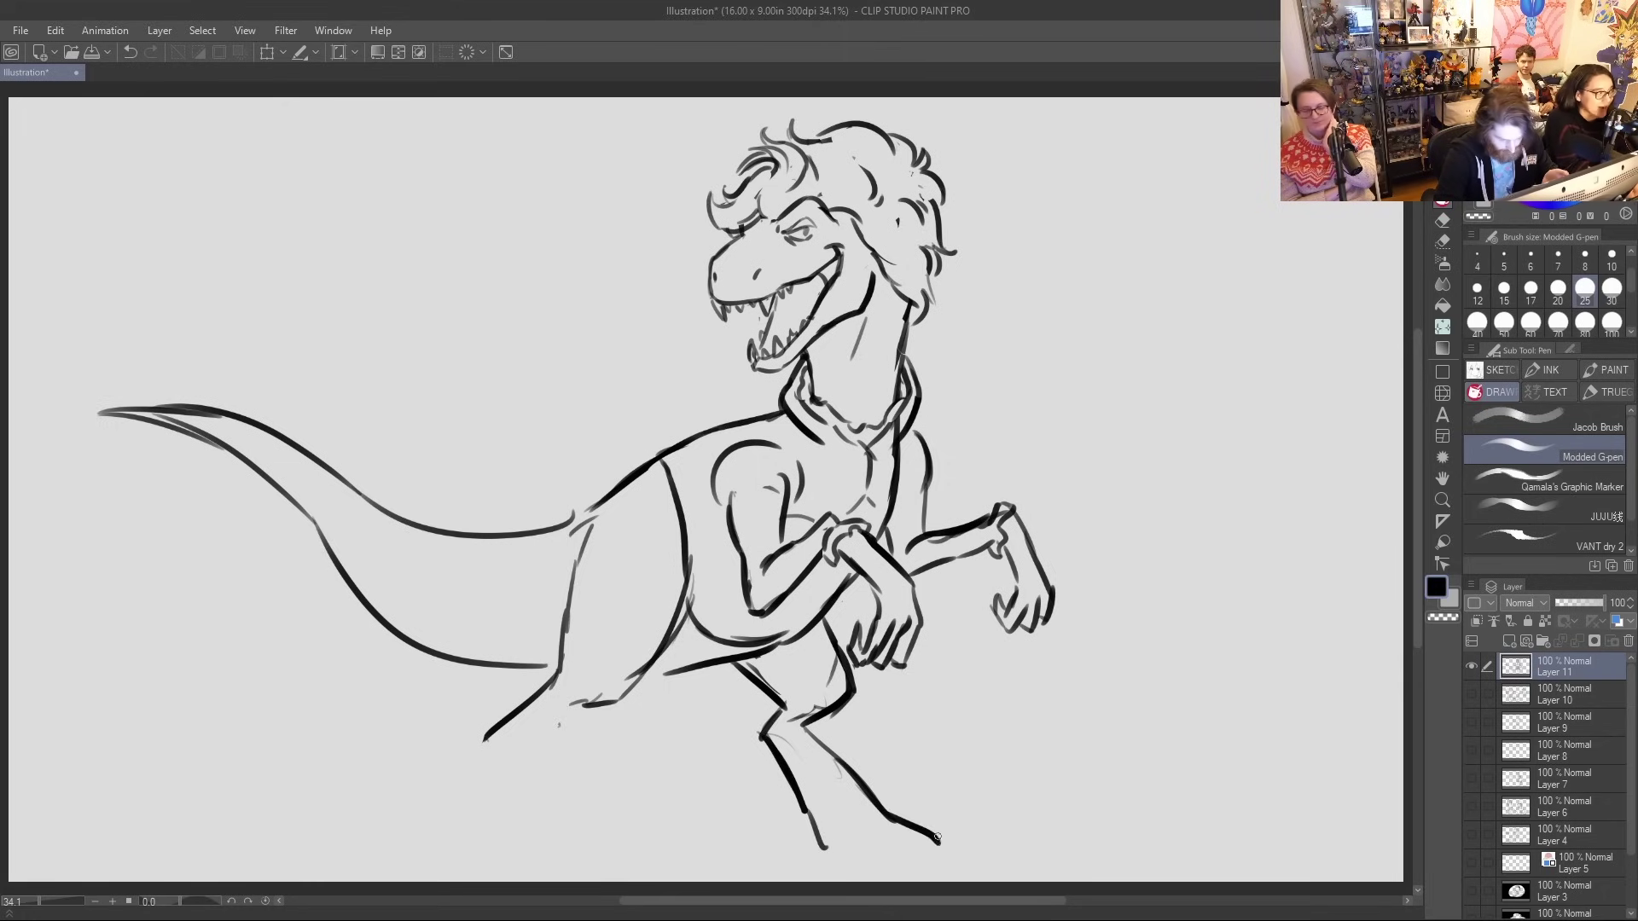
mouse_move(796, 800)
left_mouse_down()
mouse_move(830, 854)
mouse_move(892, 856)
mouse_move(878, 837)
mouse_move(931, 833)
mouse_move(949, 855)
mouse_move(964, 846)
left_mouse_up()
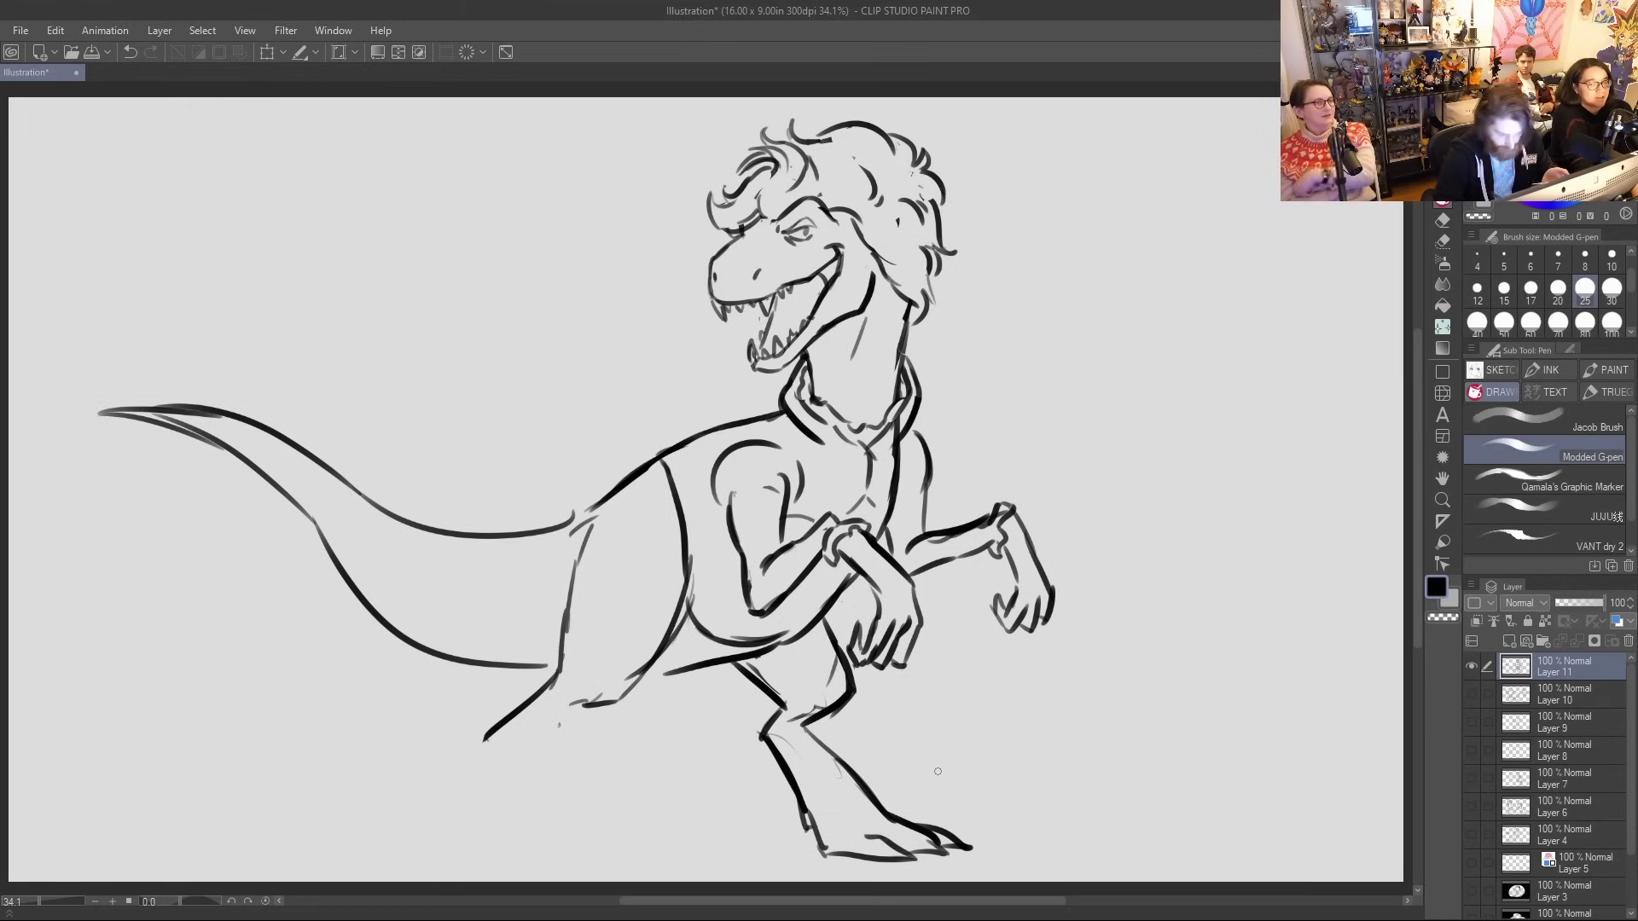
left_click_drag(759, 738, 774, 751)
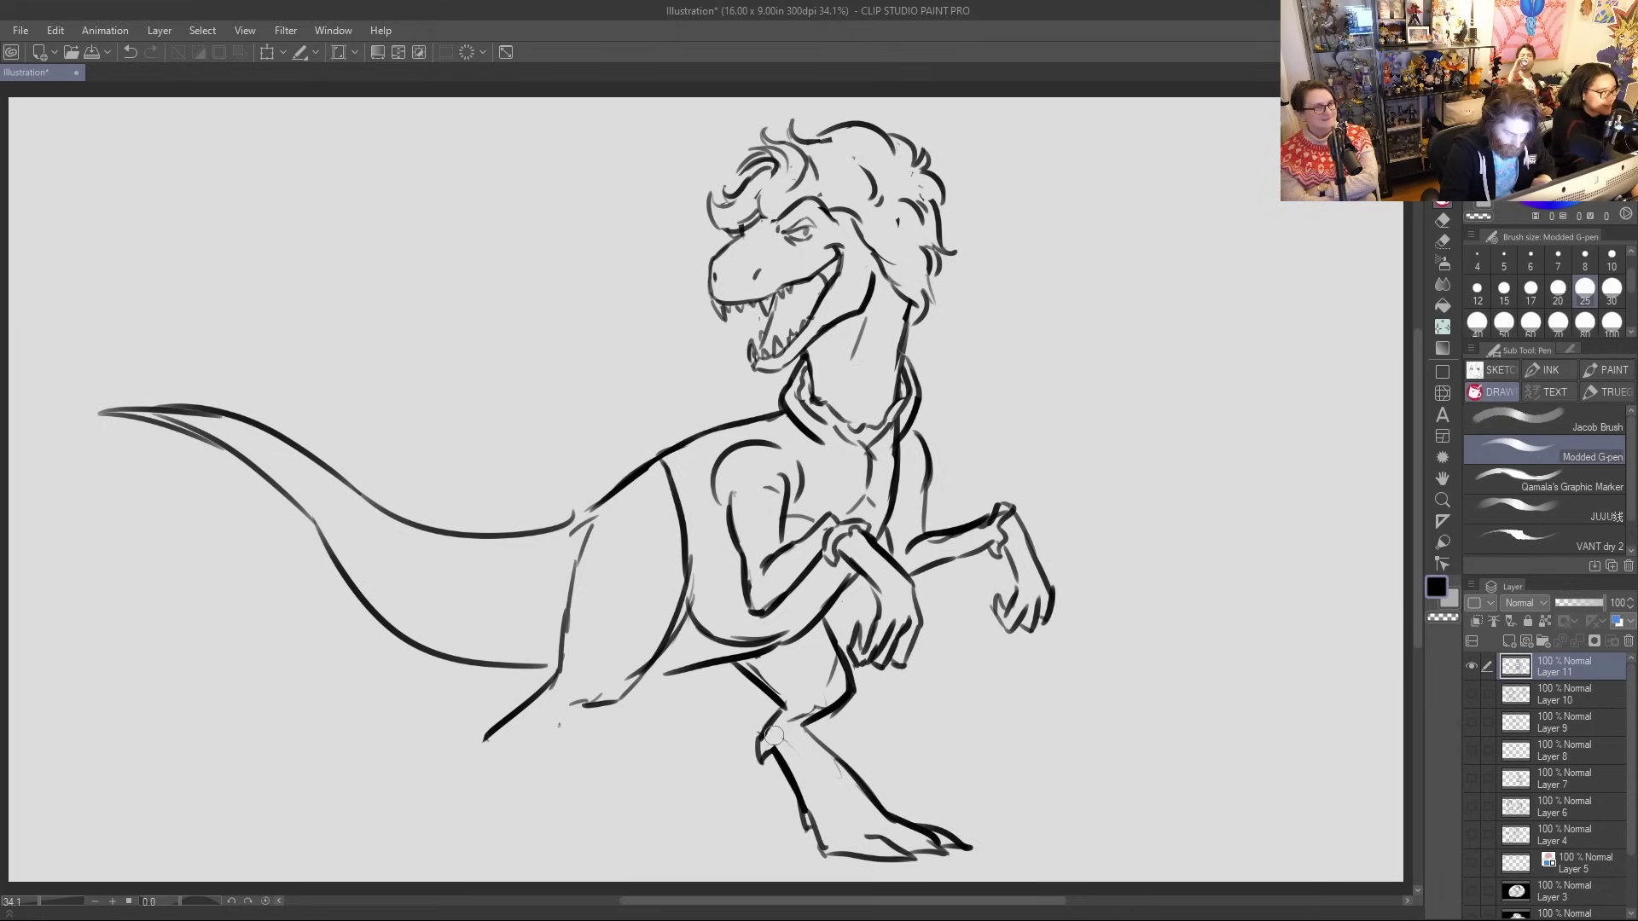
mouse_move(815, 708)
left_mouse_down()
mouse_move(808, 723)
mouse_move(801, 704)
mouse_move(768, 739)
mouse_move(814, 720)
mouse_move(802, 733)
mouse_move(817, 705)
mouse_move(773, 729)
mouse_move(778, 713)
mouse_move(786, 762)
left_mouse_up()
left_click_drag(563, 725, 450, 835)
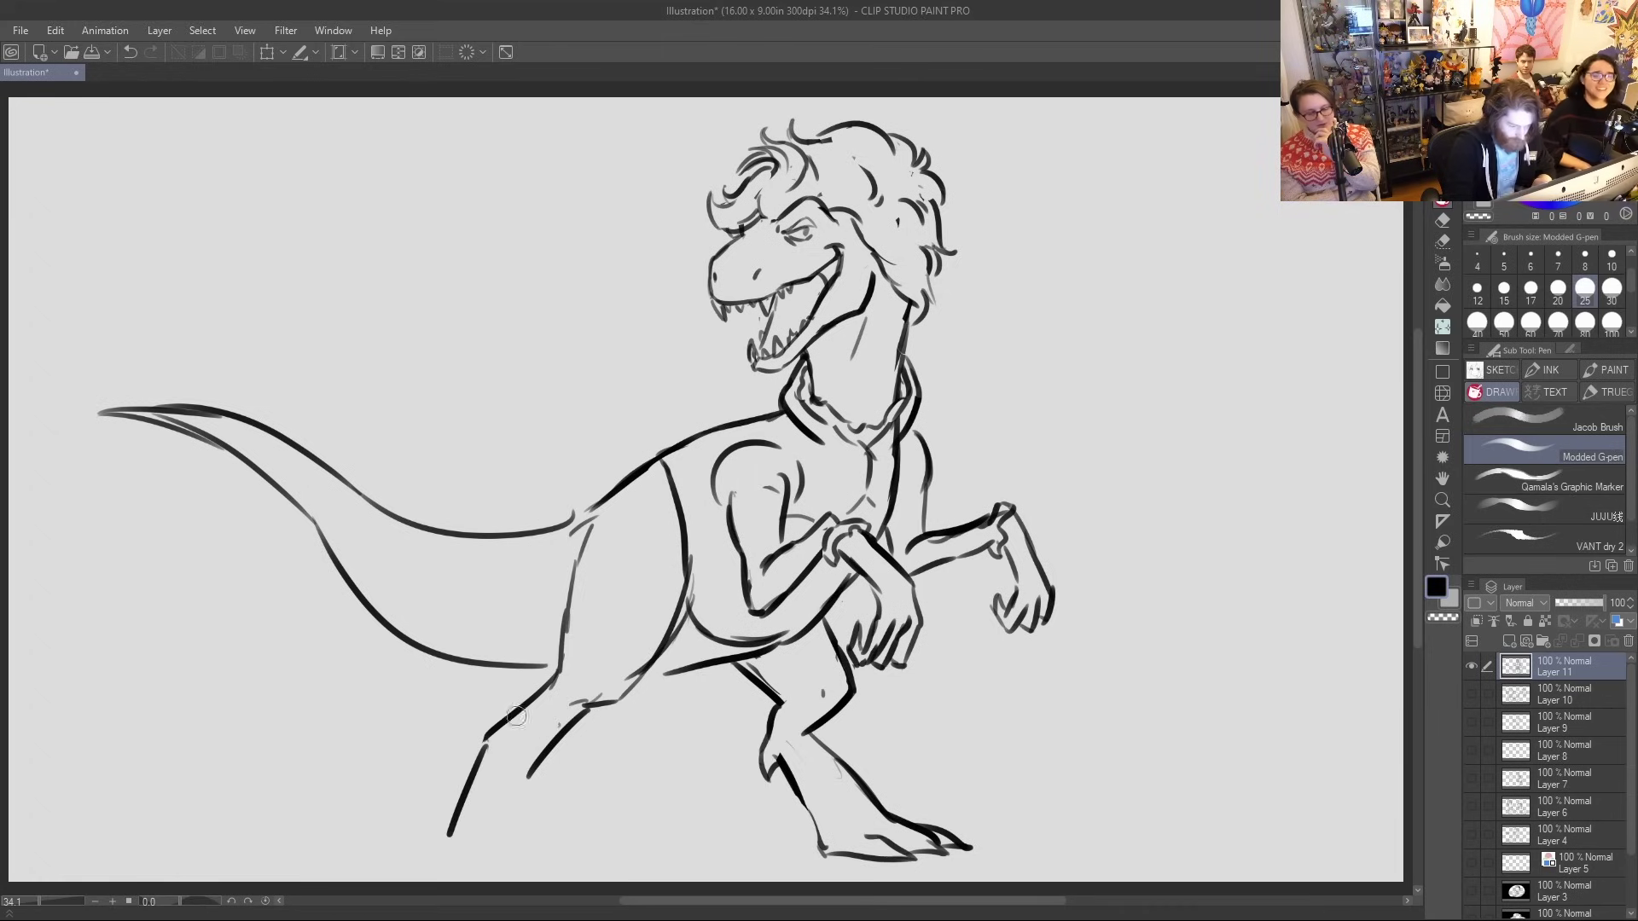
key("ctrl+z")
key("ctrl+z")
key("ctrl+z")
key("ctrl+z")
key("ctrl+z")
key("ctrl+z")
key("ctrl+z")
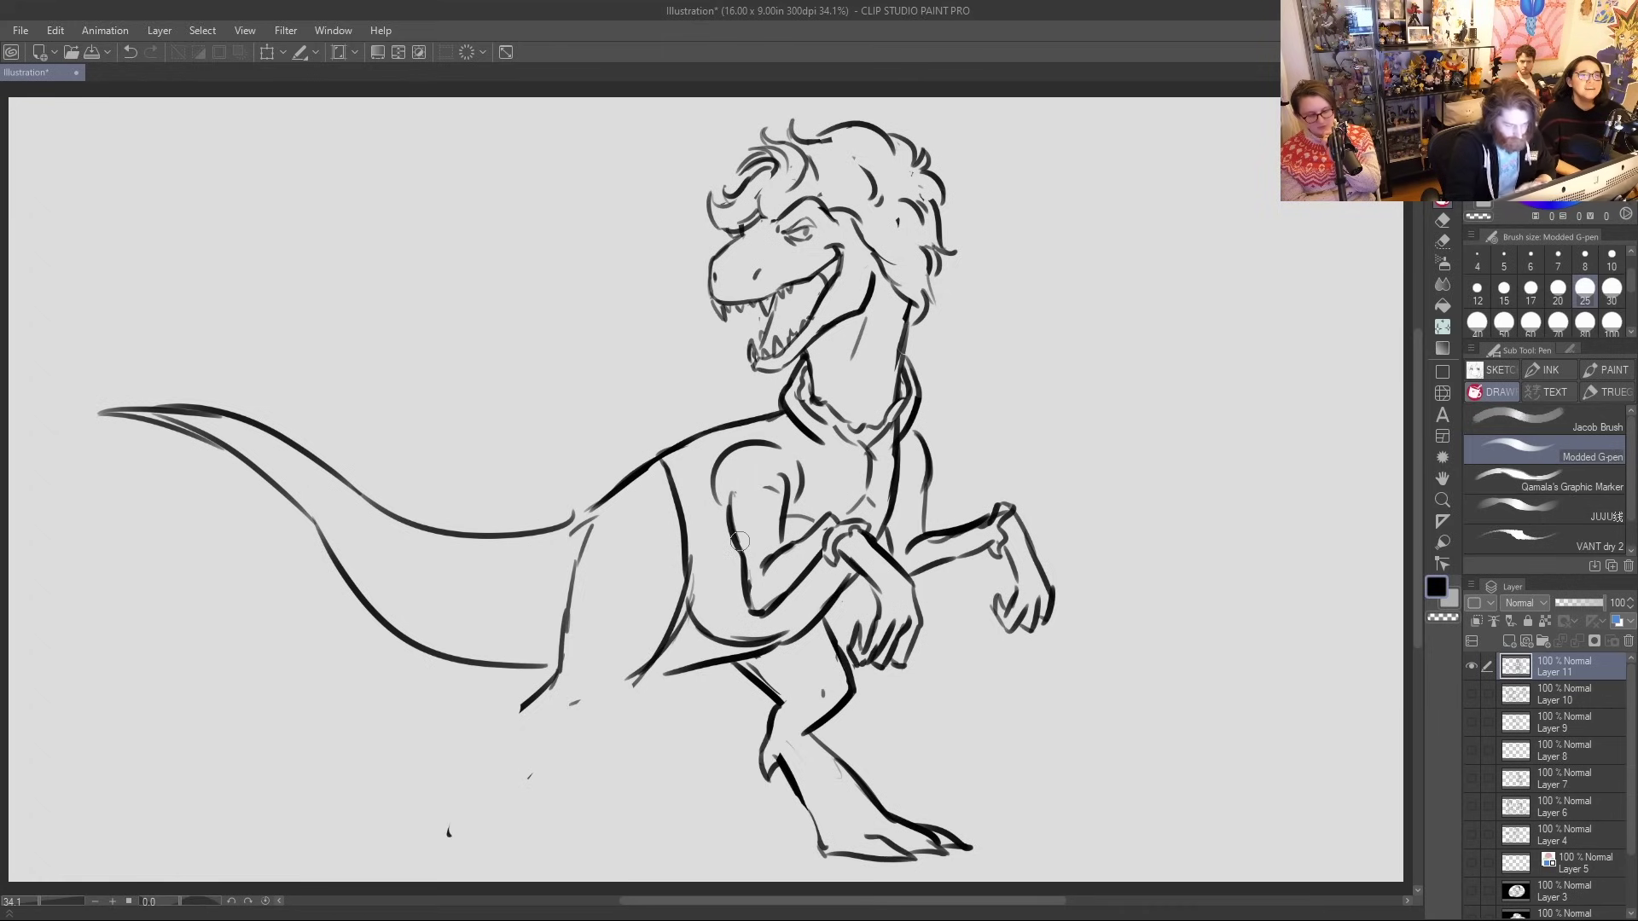
Redraw the near thigh's back contour with bolder lines and sketch a straighter knee and lower leg beneath it
left_click_drag(578, 544, 561, 653)
left_click_drag(615, 505, 561, 589)
mouse_move(641, 682)
left_mouse_down()
mouse_move(605, 724)
mouse_move(525, 754)
mouse_move(557, 771)
mouse_move(509, 811)
left_mouse_up()
left_click_drag(560, 757, 563, 842)
left_click_drag(518, 773, 483, 856)
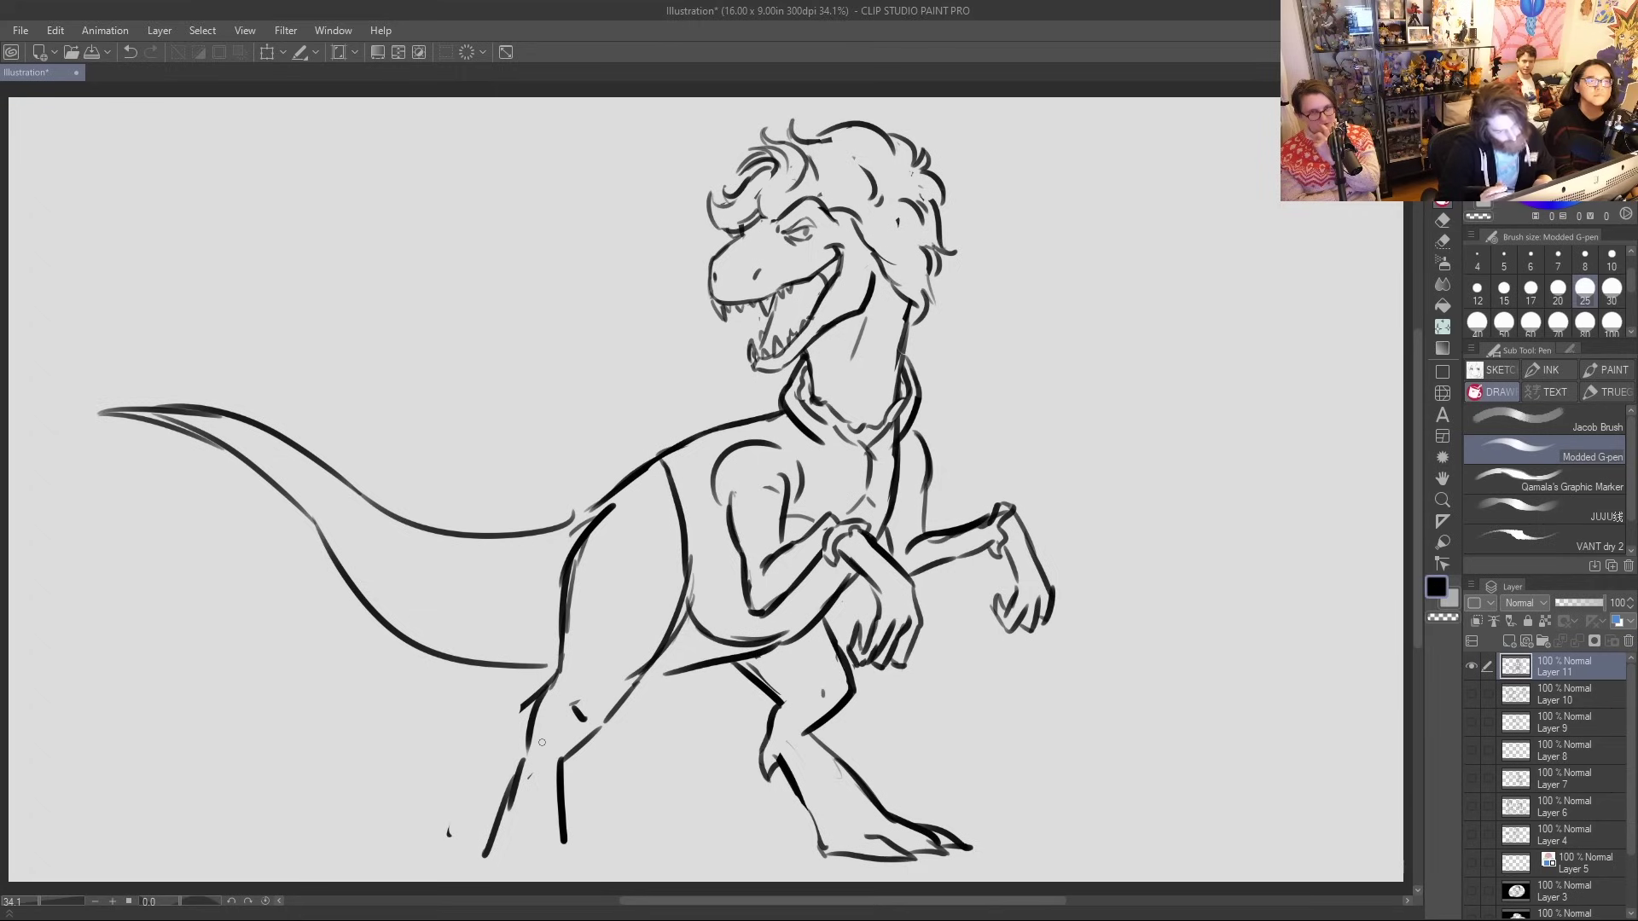
Strengthen the belly and back lines and rework the shirt's hem and underside around the torso
left_click_drag(645, 676, 733, 662)
left_click_drag(641, 680, 693, 673)
mouse_move(689, 610)
left_mouse_down()
mouse_move(666, 468)
mouse_move(693, 599)
left_mouse_up()
mouse_move(693, 443)
left_mouse_down()
mouse_move(674, 521)
mouse_move(694, 433)
left_mouse_up()
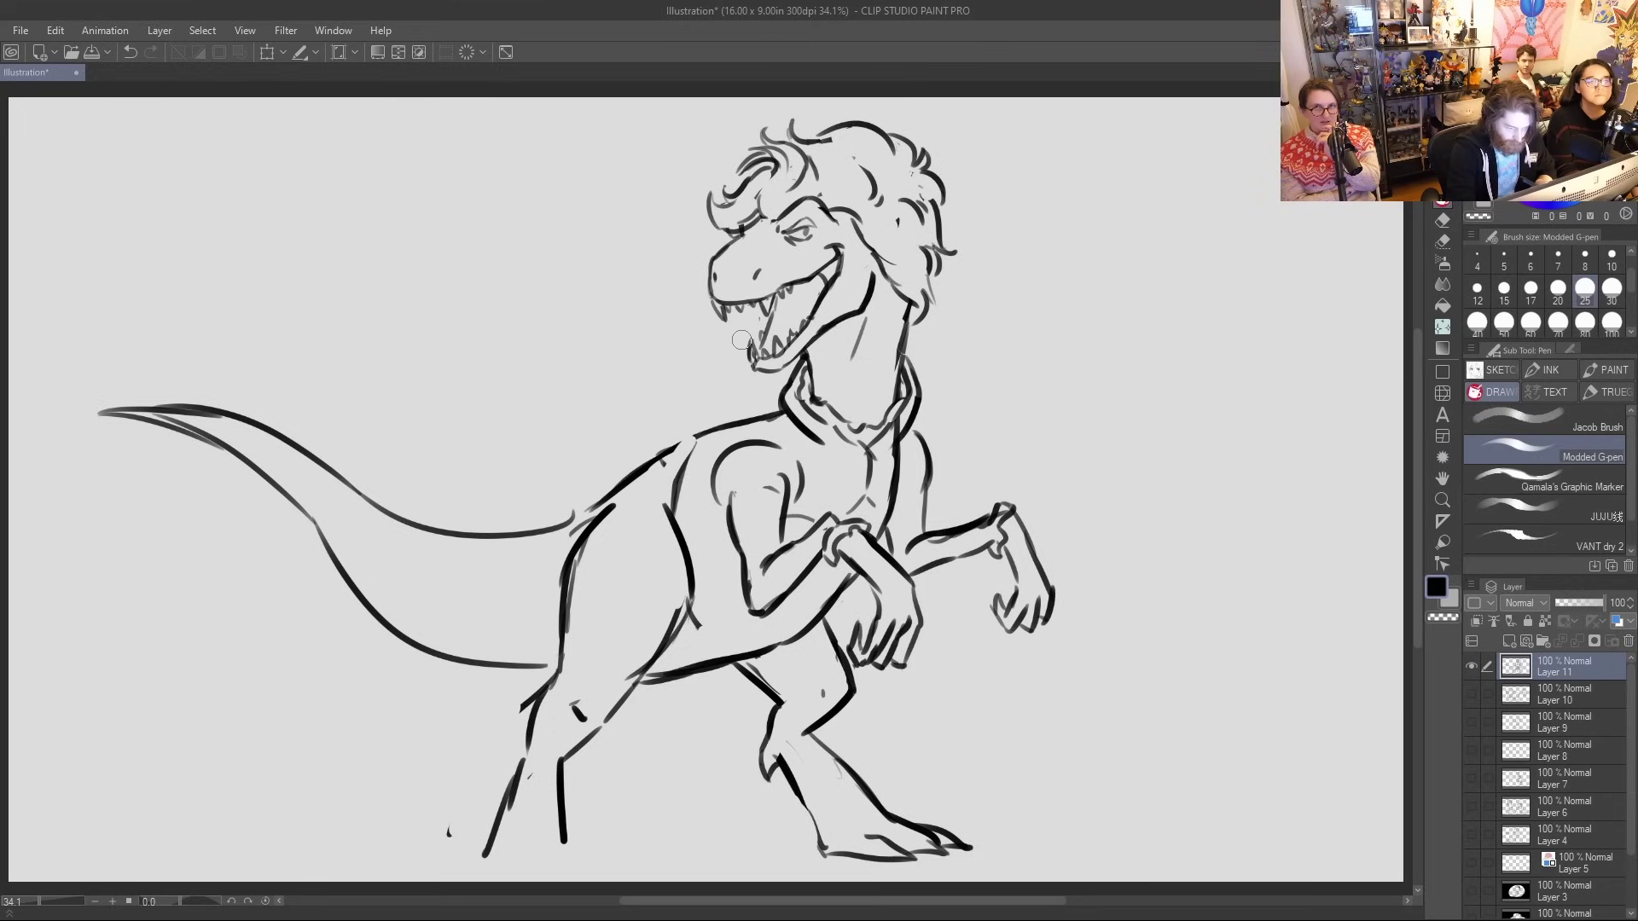
left_click_drag(648, 471, 719, 426)
mouse_move(698, 633)
left_mouse_down()
mouse_move(802, 628)
mouse_move(828, 578)
left_mouse_up()
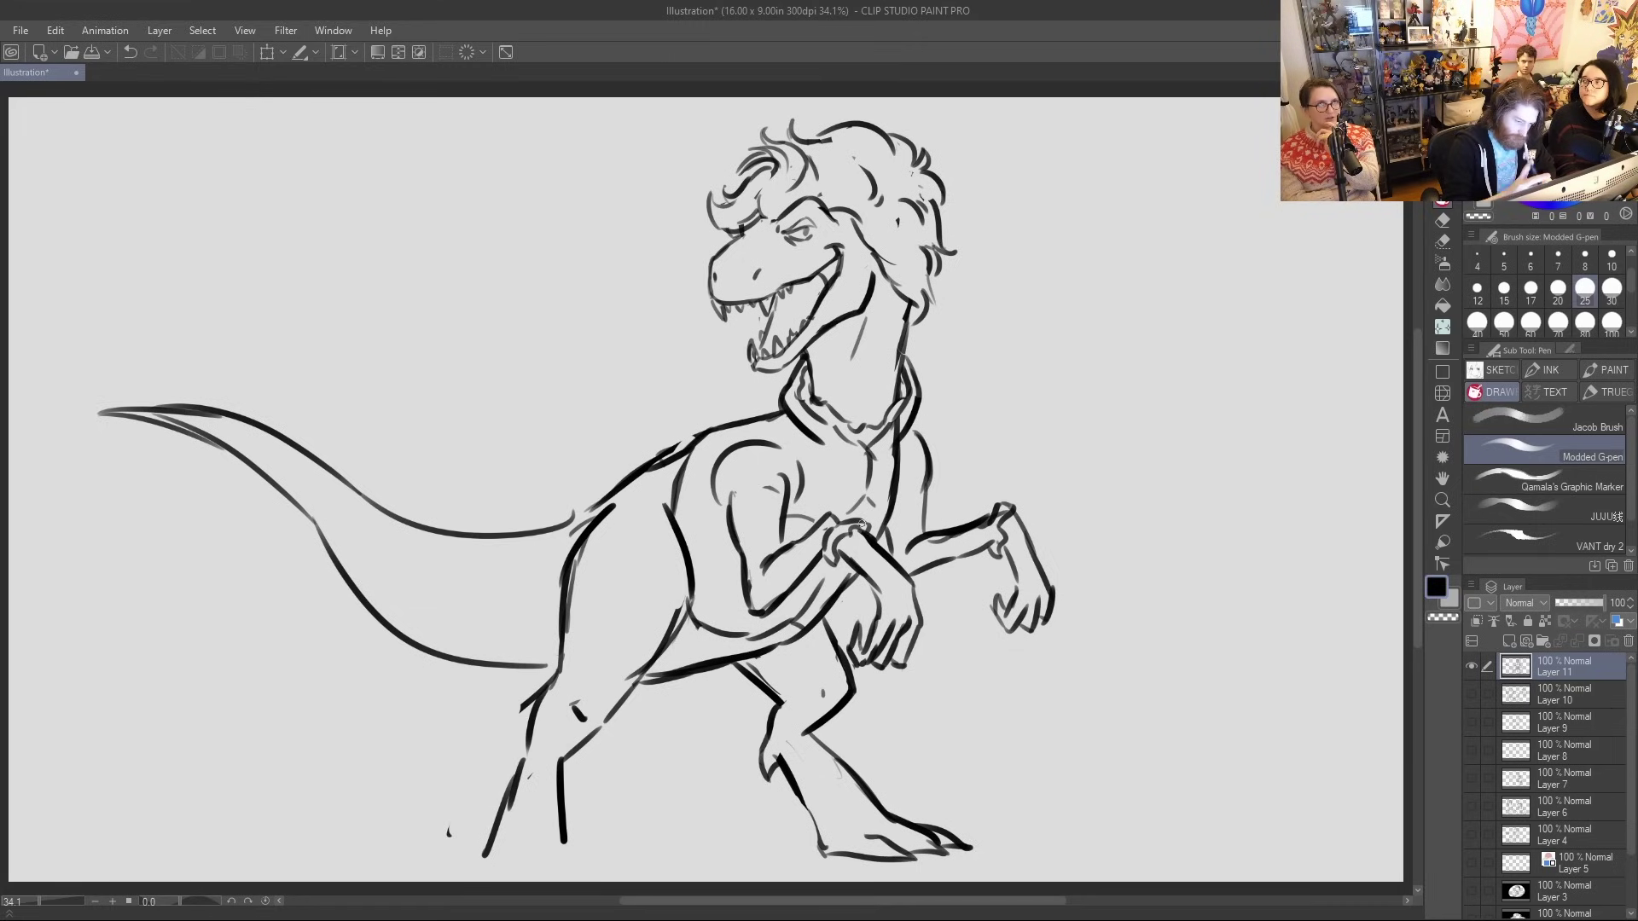
Add an inner line with short cross bands along the tail's underside and light contour strokes on the neck
mouse_move(249, 465)
left_mouse_down()
mouse_move(417, 600)
mouse_move(544, 634)
left_mouse_up()
mouse_move(875, 306)
left_mouse_down()
mouse_move(861, 376)
mouse_move(813, 359)
mouse_move(861, 357)
left_mouse_up()
left_click_drag(375, 578, 372, 599)
mouse_move(391, 598)
left_mouse_down()
mouse_move(387, 618)
mouse_move(482, 657)
left_mouse_up()
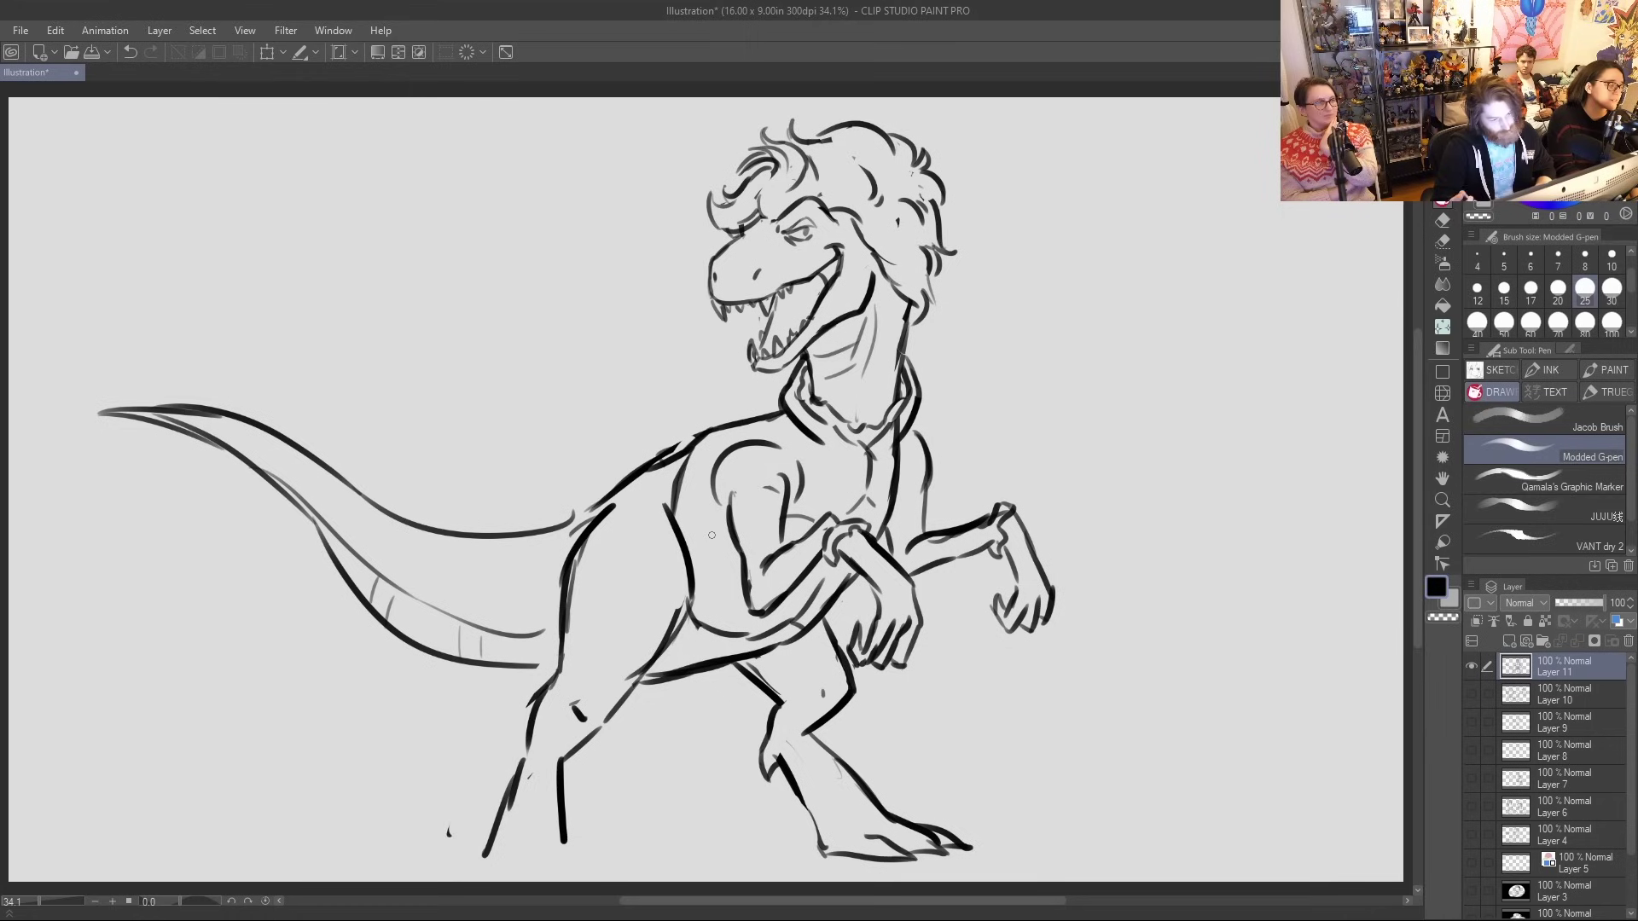
Move the dinosaur layer, scale it down slightly to leave room below the feet, apply the transformation and return to the Modded G-pen
key("m")
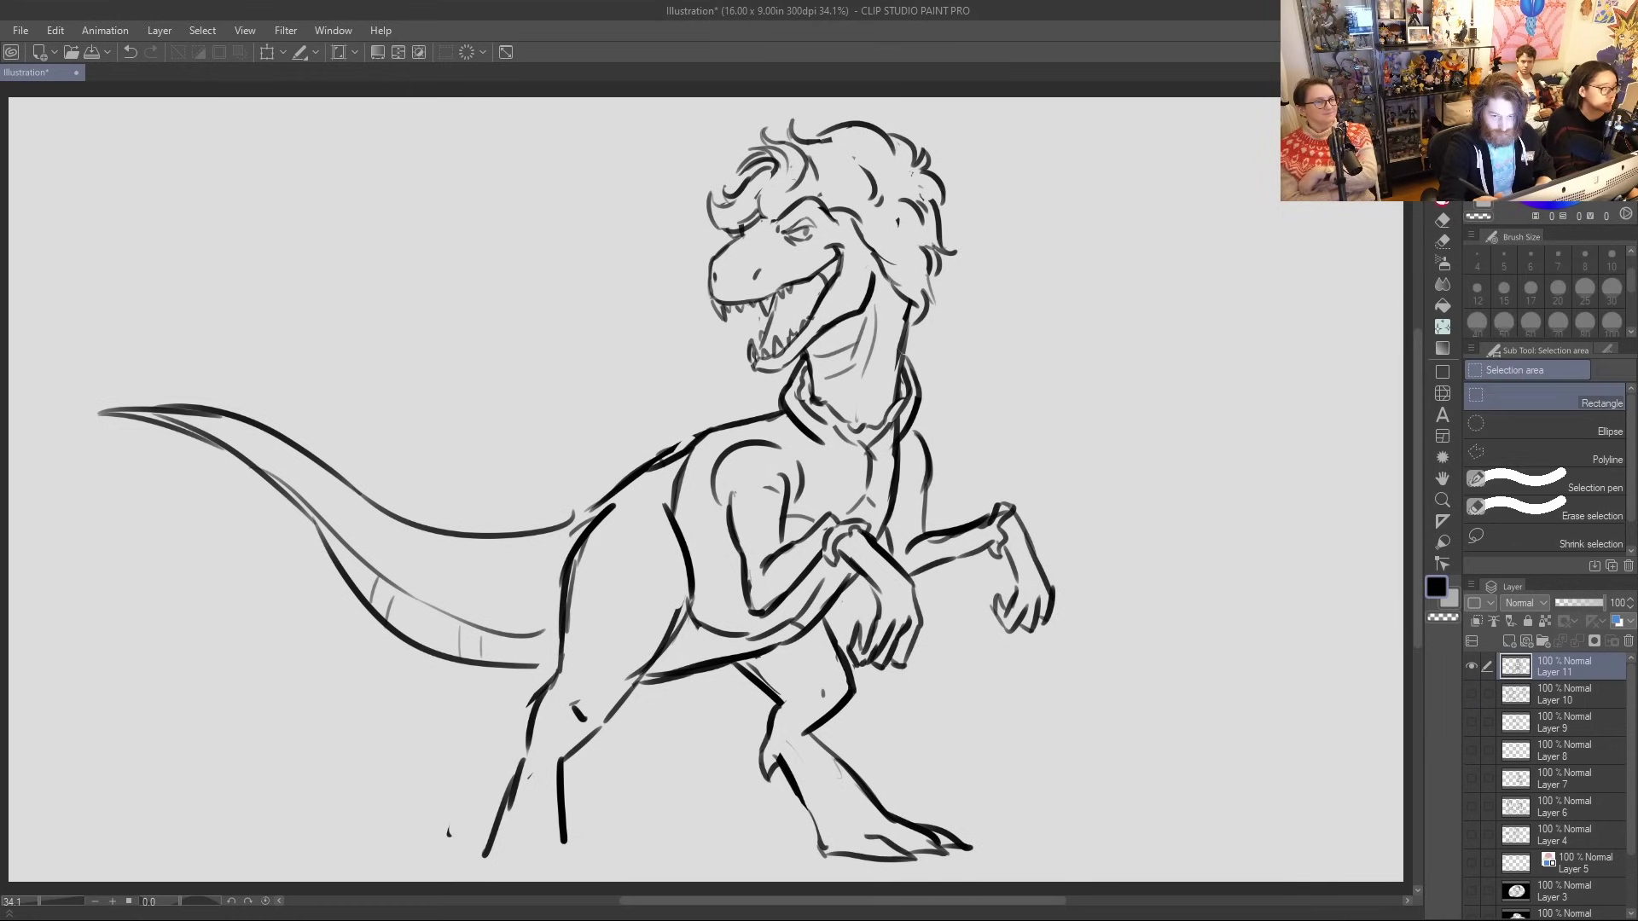
left_click(267, 52)
left_click_drag(990, 539, 1039, 527)
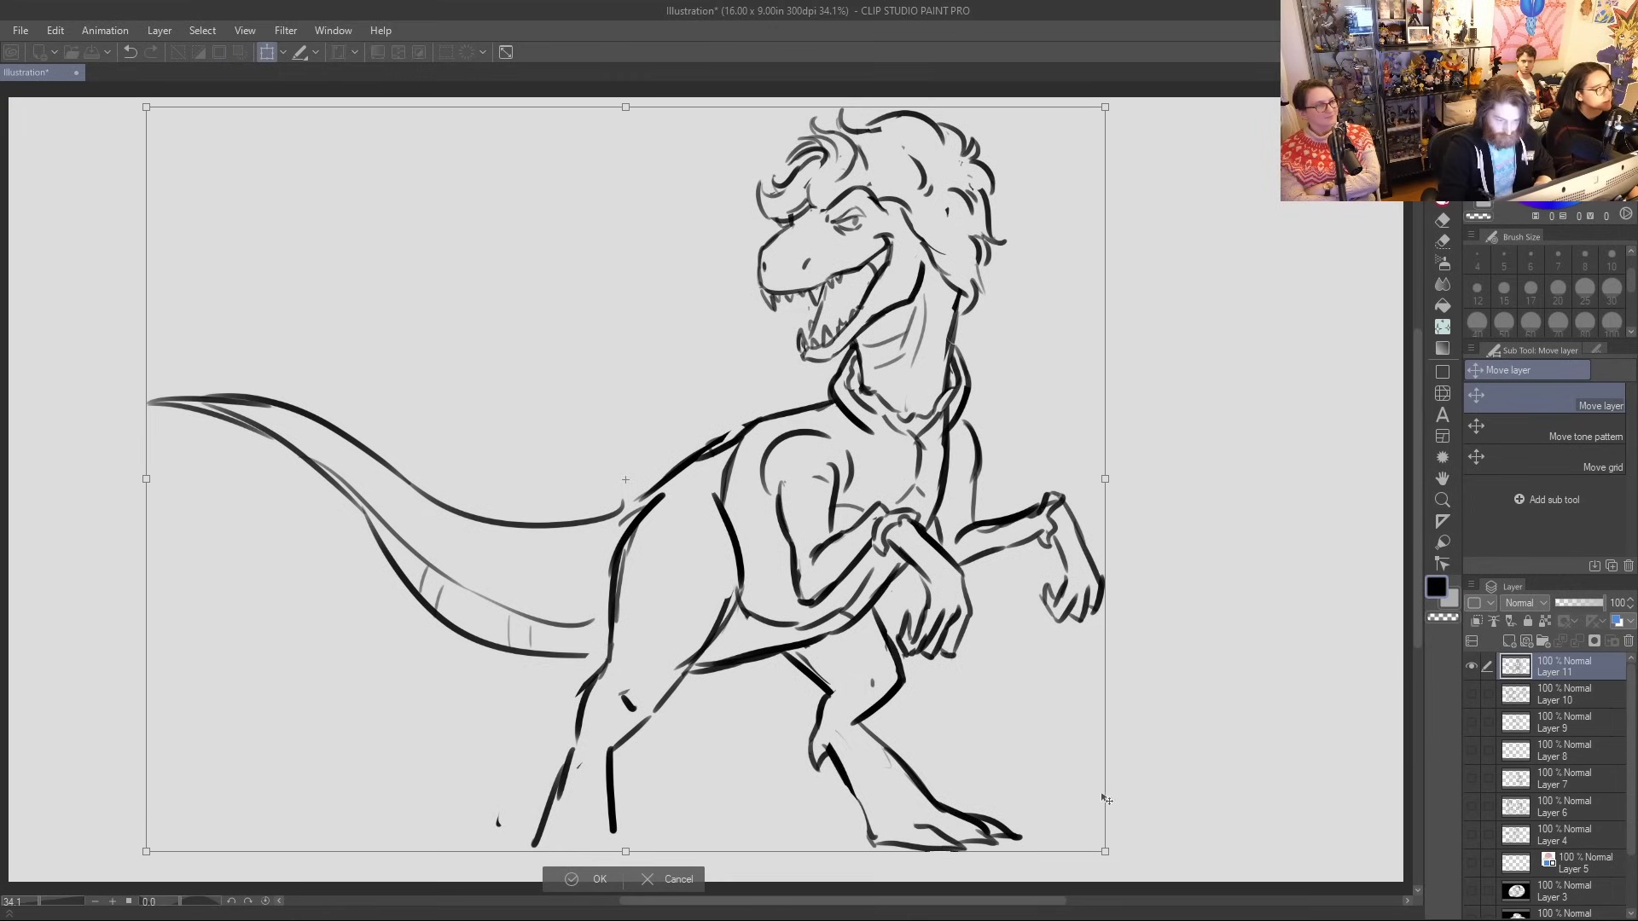
left_click_drag(1104, 851, 1070, 829)
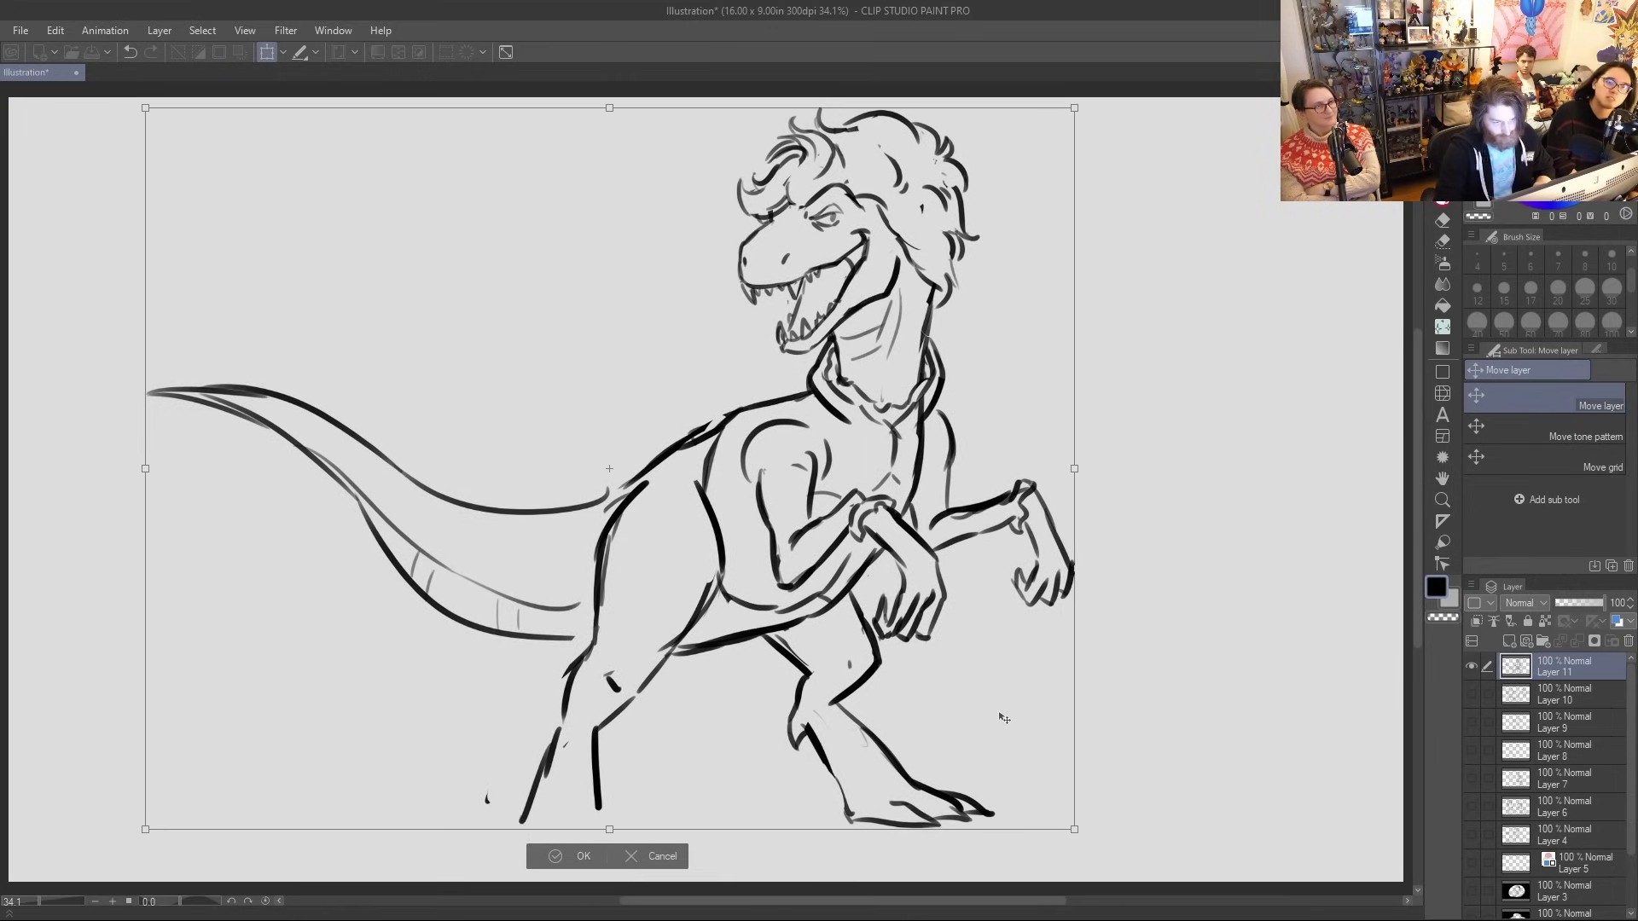
key("p")
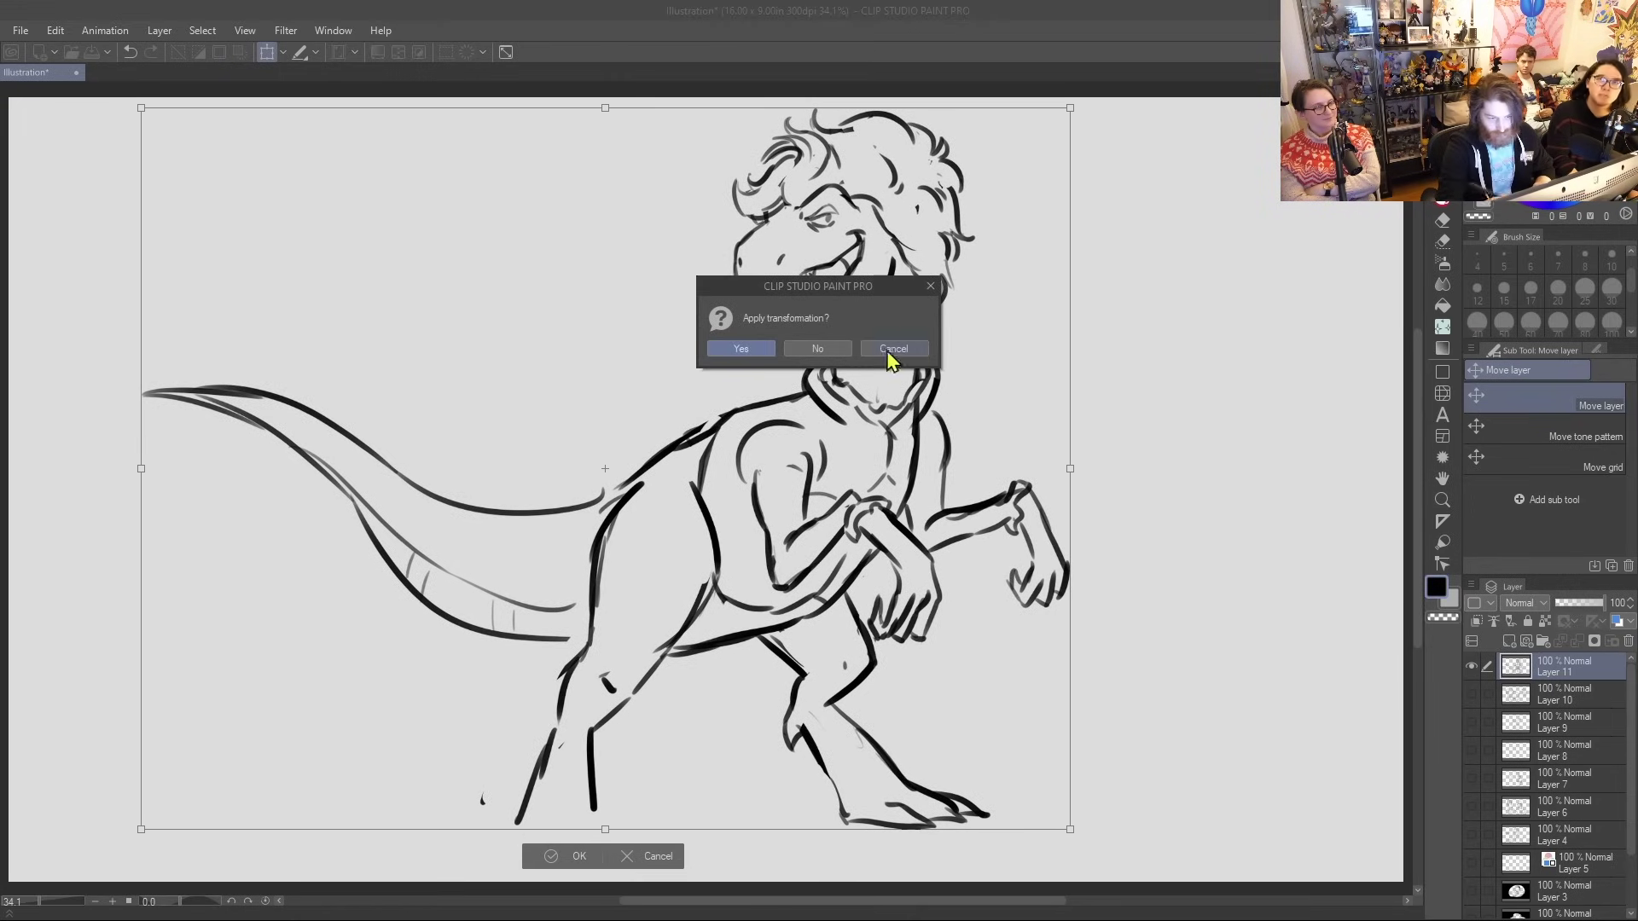
key("Return")
left_click(1442, 219)
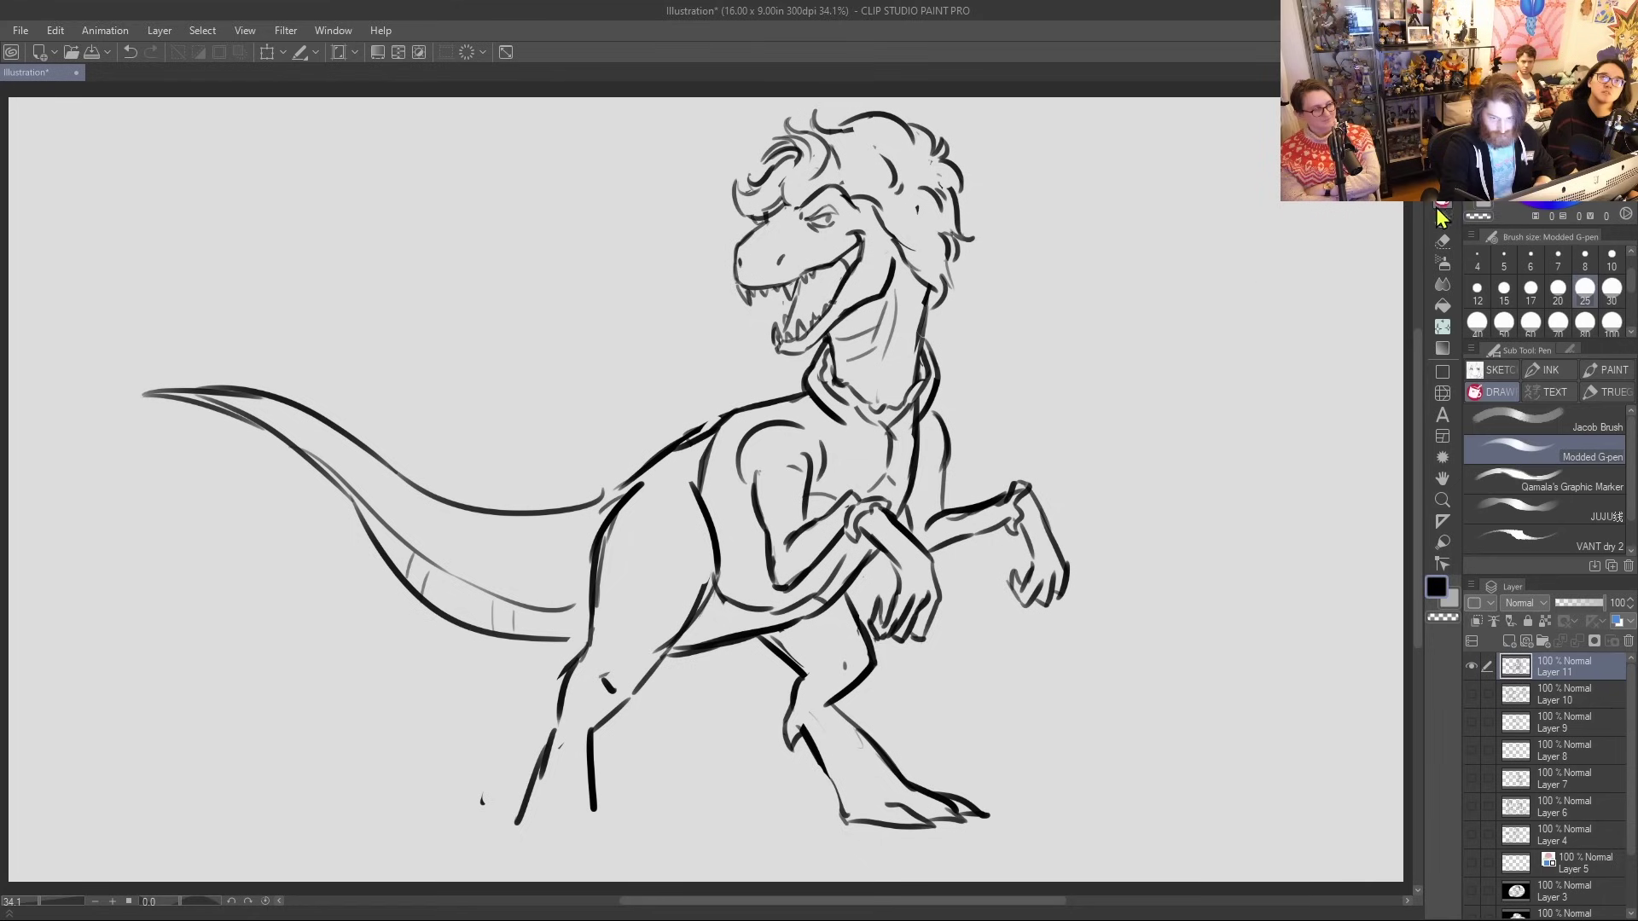
Try a clawed foot with curved toes and a thicker front shin line on the near leg
mouse_move(519, 817)
left_mouse_down()
mouse_move(490, 865)
mouse_move(523, 859)
mouse_move(487, 866)
mouse_move(556, 861)
left_mouse_up()
mouse_move(578, 860)
left_mouse_down()
mouse_move(597, 838)
mouse_move(604, 856)
mouse_move(596, 874)
mouse_move(598, 804)
left_mouse_up()
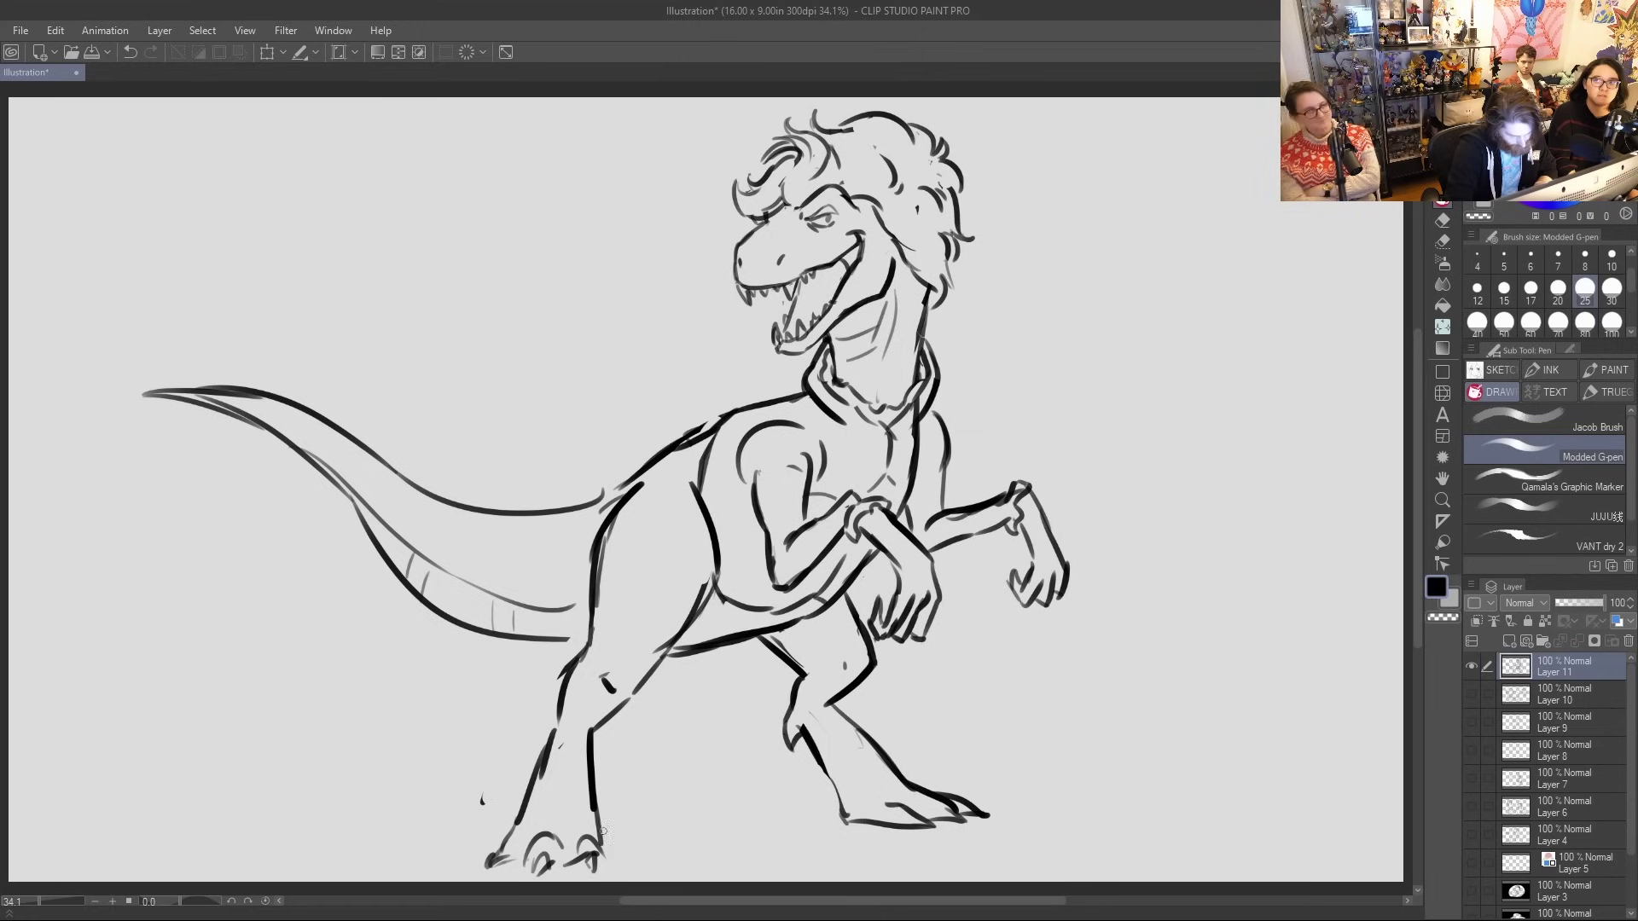
mouse_move(594, 748)
left_mouse_down()
mouse_move(616, 718)
mouse_move(596, 740)
mouse_move(601, 845)
left_mouse_up()
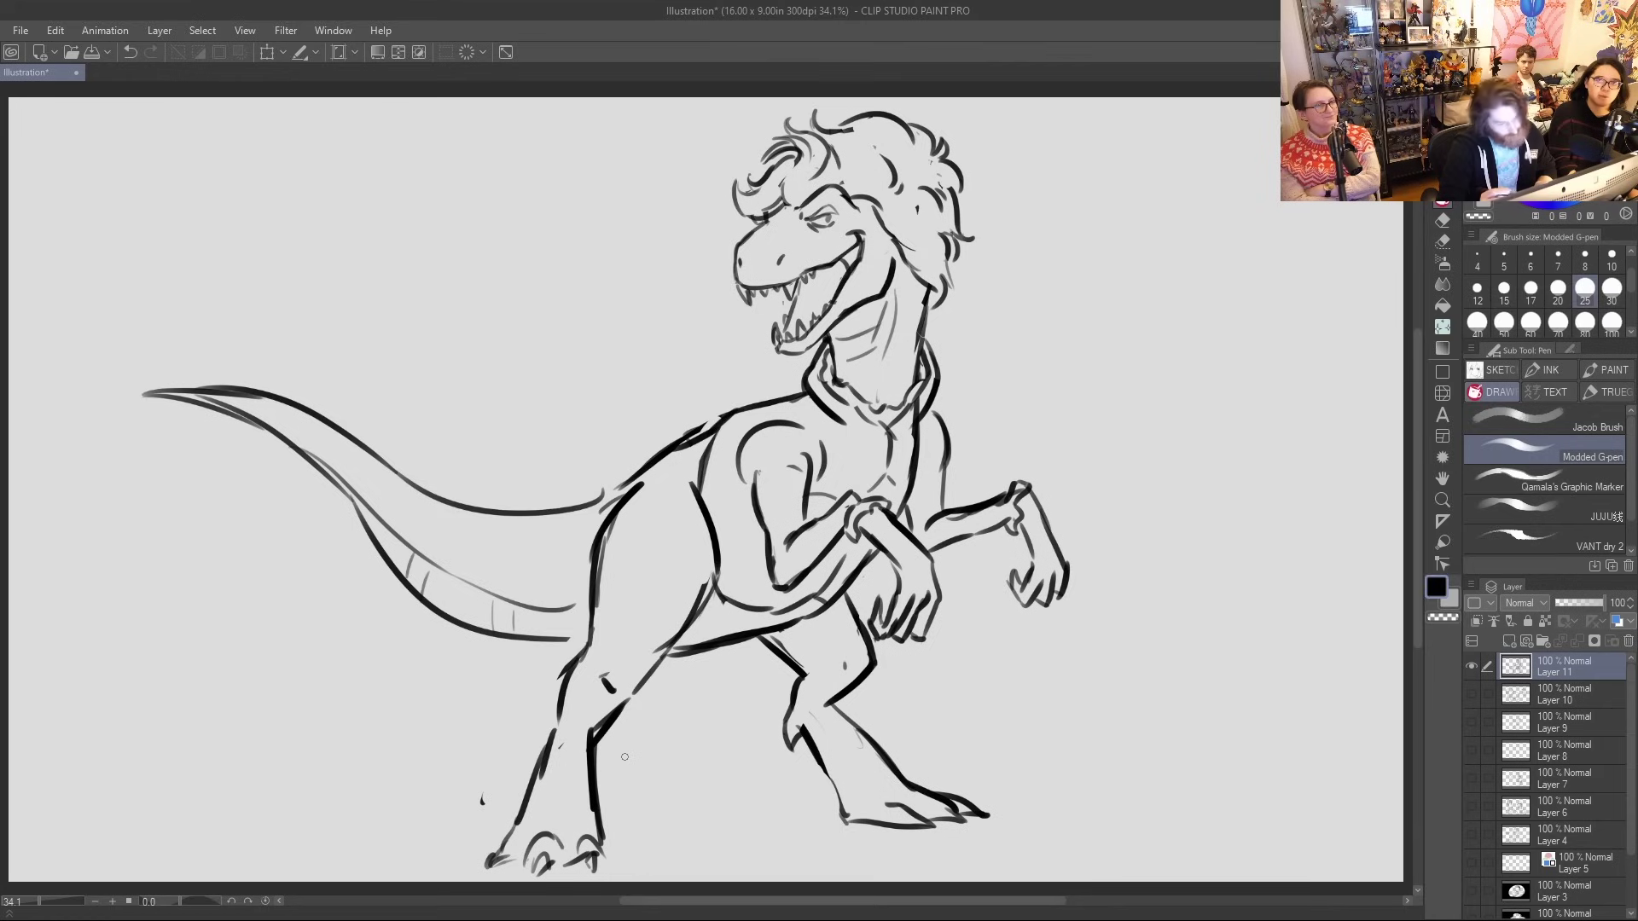
mouse_move(596, 723)
left_mouse_down()
mouse_move(597, 836)
mouse_move(534, 810)
mouse_move(598, 844)
left_mouse_up()
Redraw the near lower leg and place a larger, forward-facing three-toed foot beneath it
key("p")
mouse_move(563, 722)
left_mouse_down()
mouse_move(652, 831)
mouse_move(563, 830)
mouse_move(702, 864)
mouse_move(577, 867)
mouse_move(650, 870)
left_mouse_up()
left_click_drag(560, 821, 564, 849)
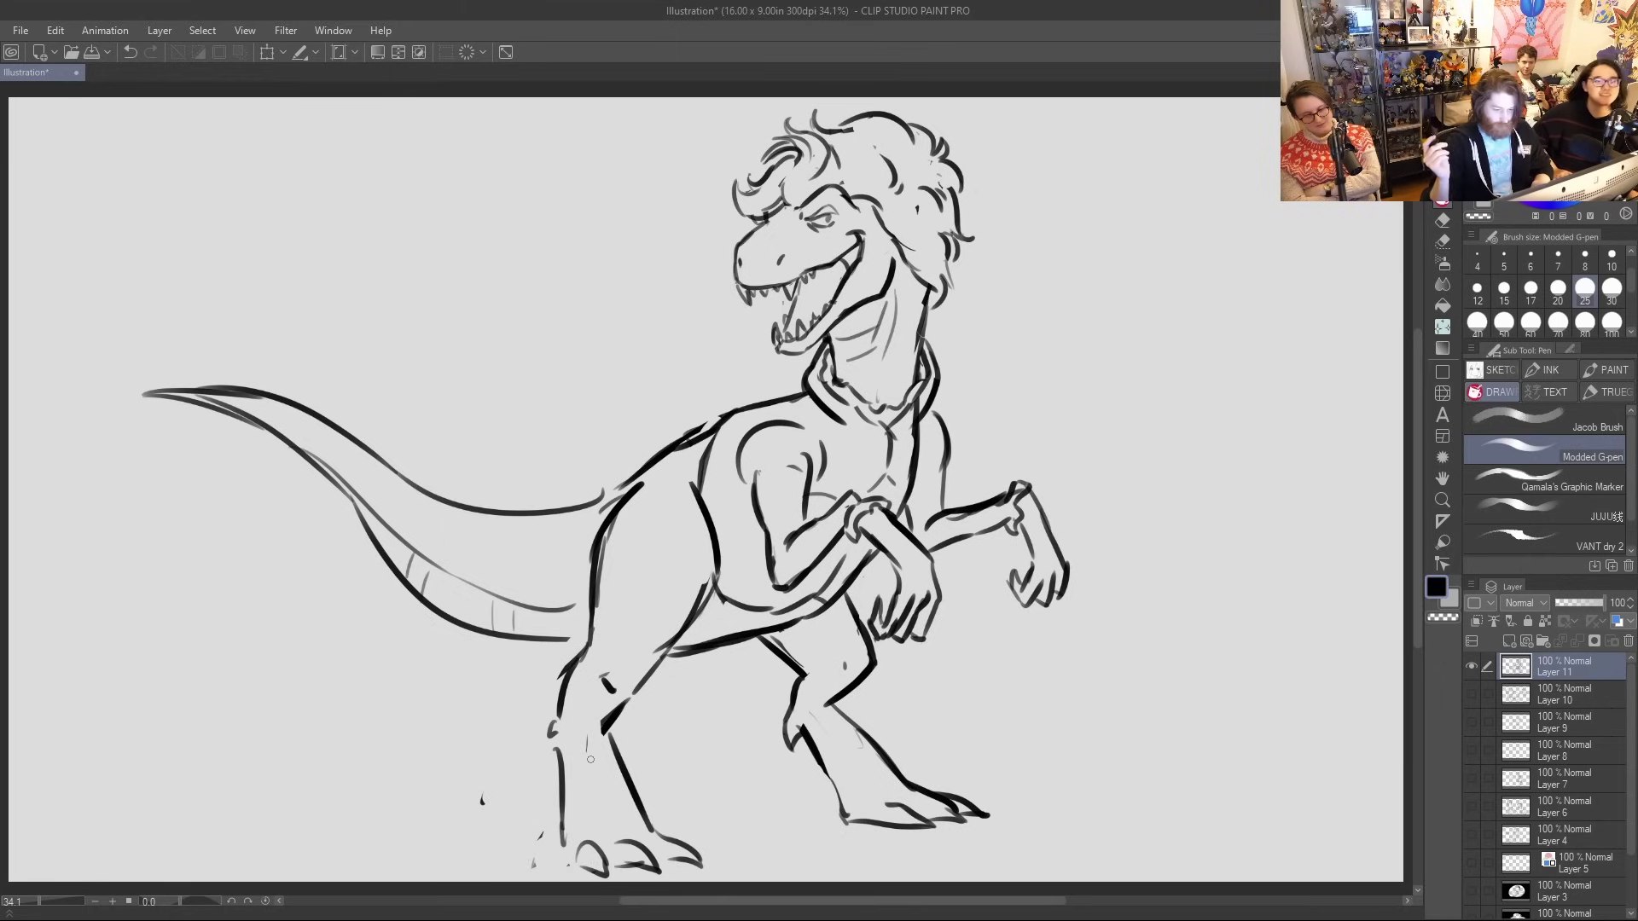
Redraw the near leg's front and back contours from the thigh down to the ankle with cleaner, bolder lines
mouse_move(612, 716)
left_mouse_down()
mouse_move(665, 676)
mouse_move(695, 597)
left_mouse_up()
key("ctrl+z")
key("ctrl+z")
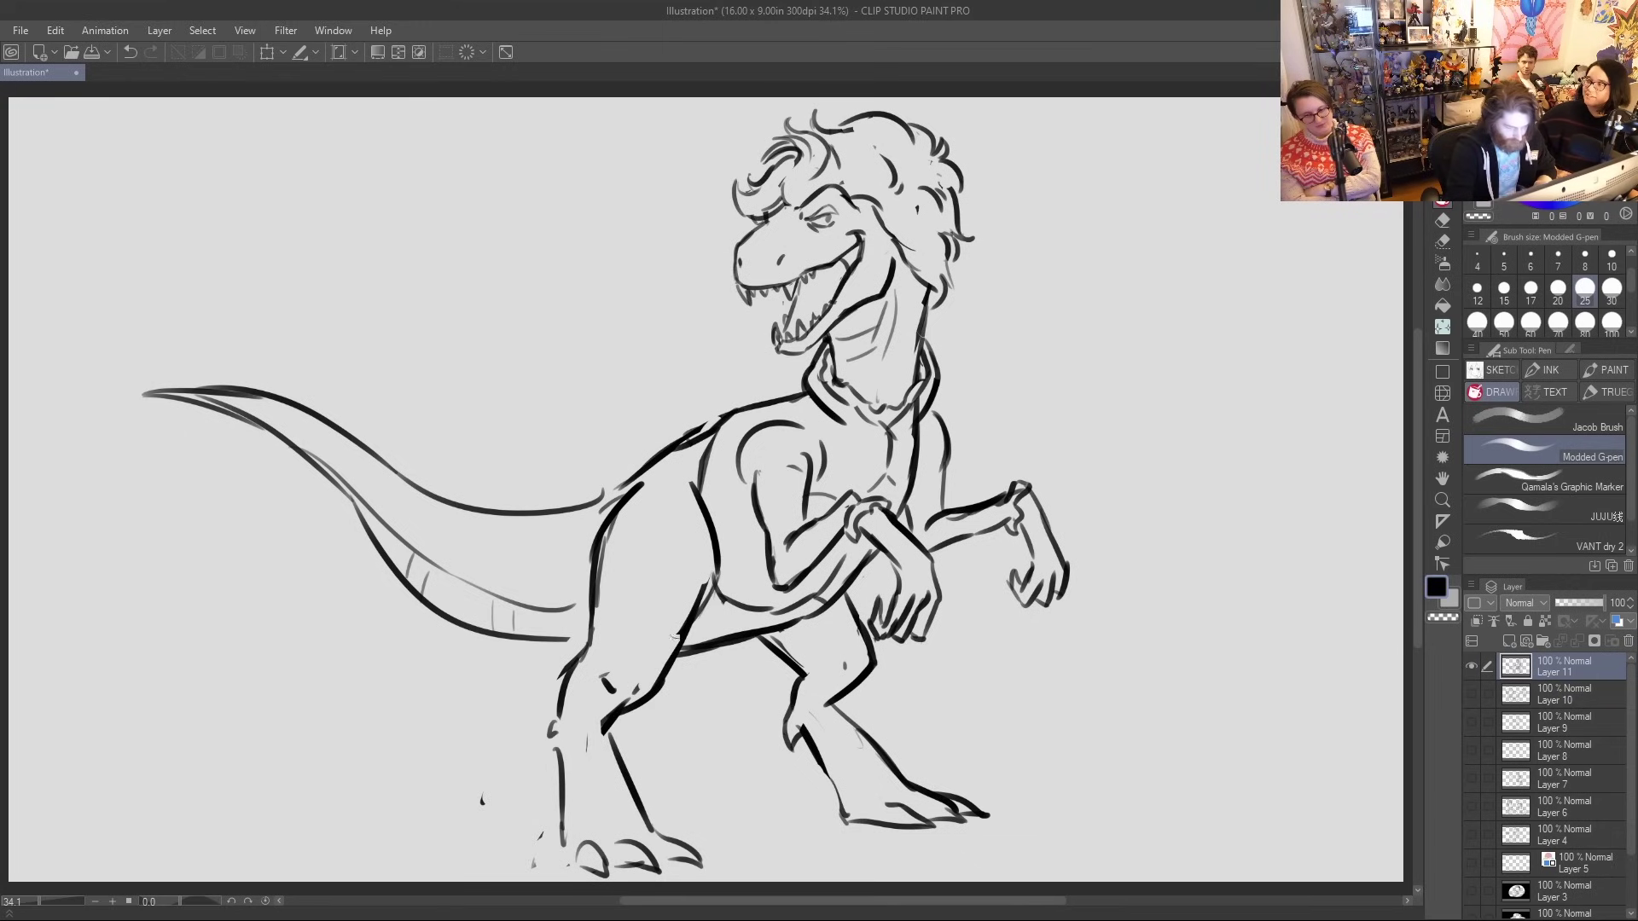
key("ctrl+z")
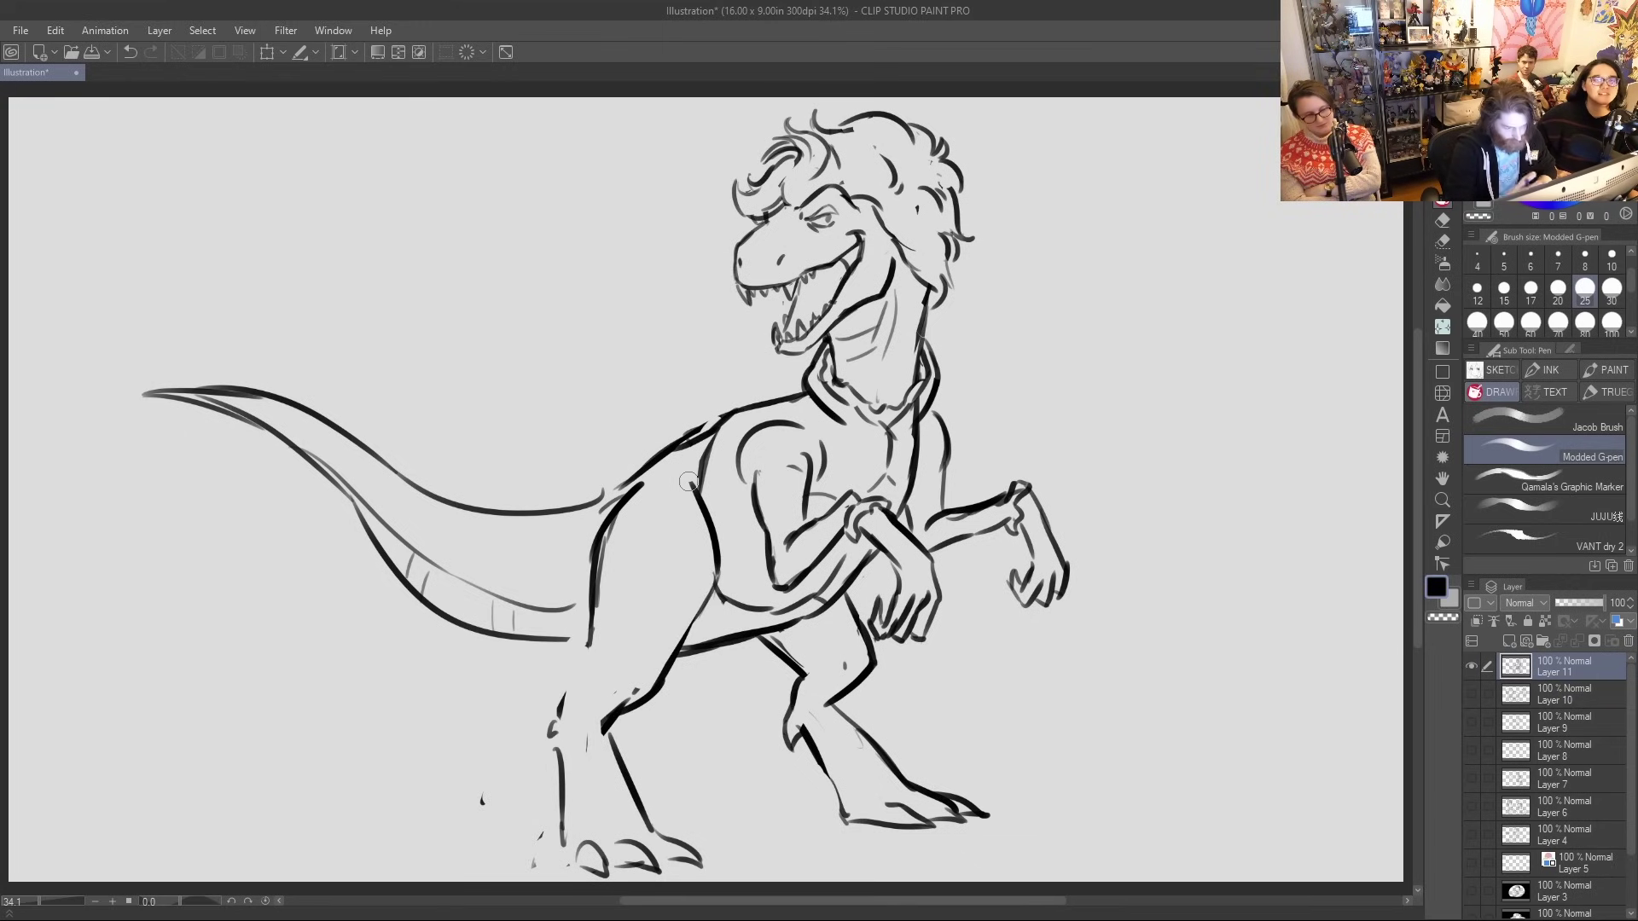
left_click_drag(550, 727, 594, 612)
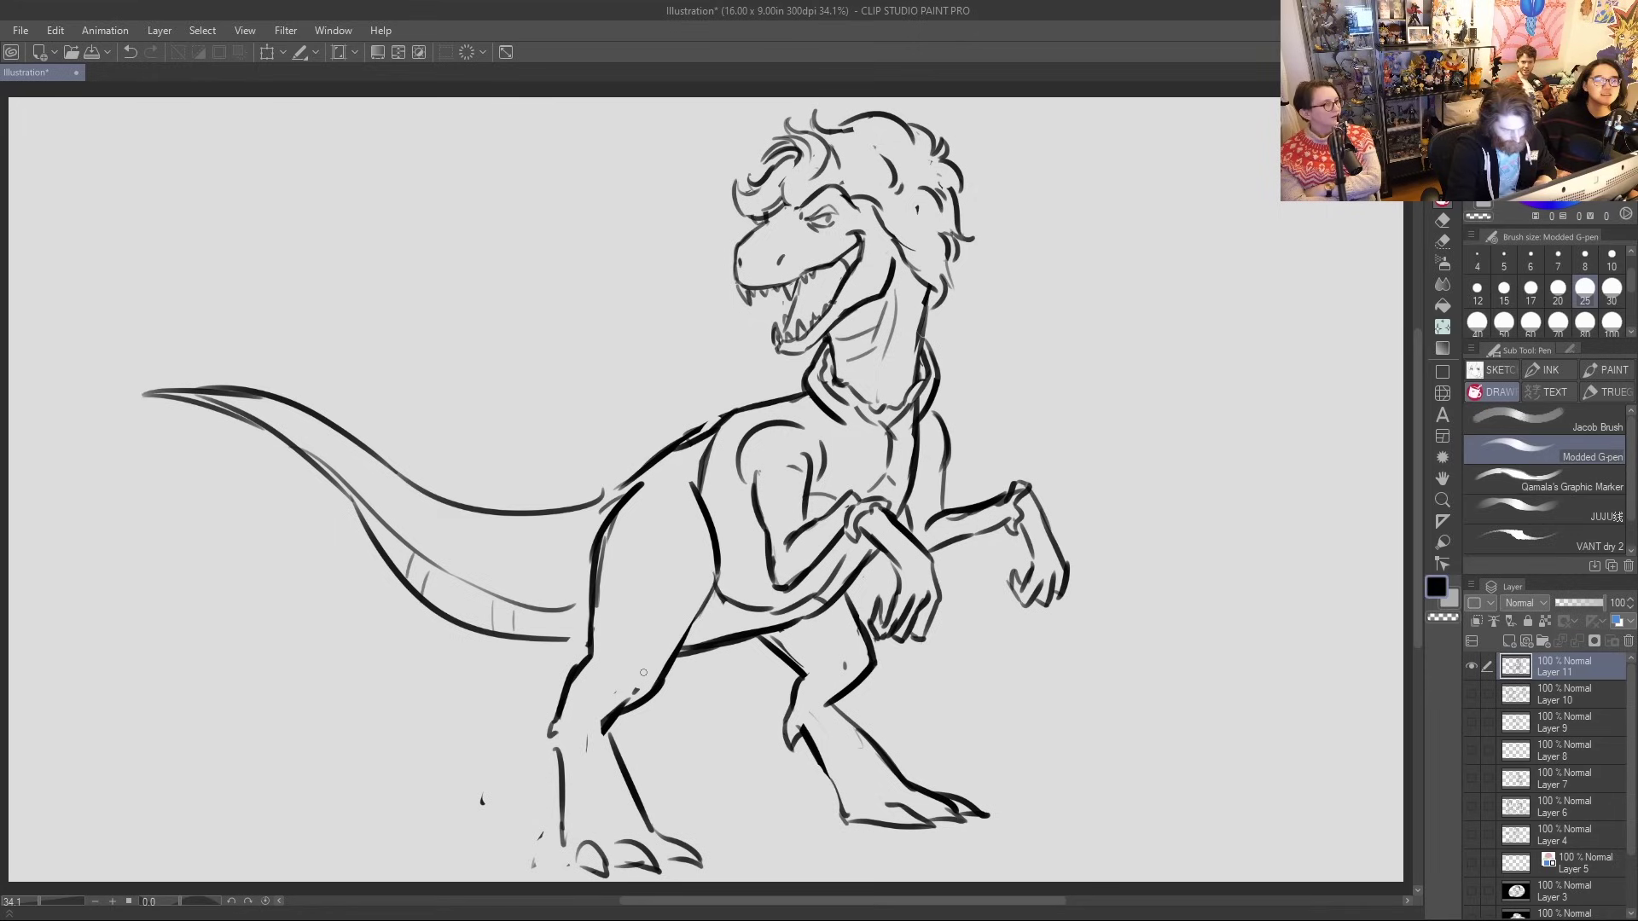
Hatch a shadow on the far thigh under the belly and add a heel spur and claws to the near foot
mouse_move(772, 627)
left_mouse_down()
mouse_move(815, 640)
mouse_move(826, 669)
left_mouse_up()
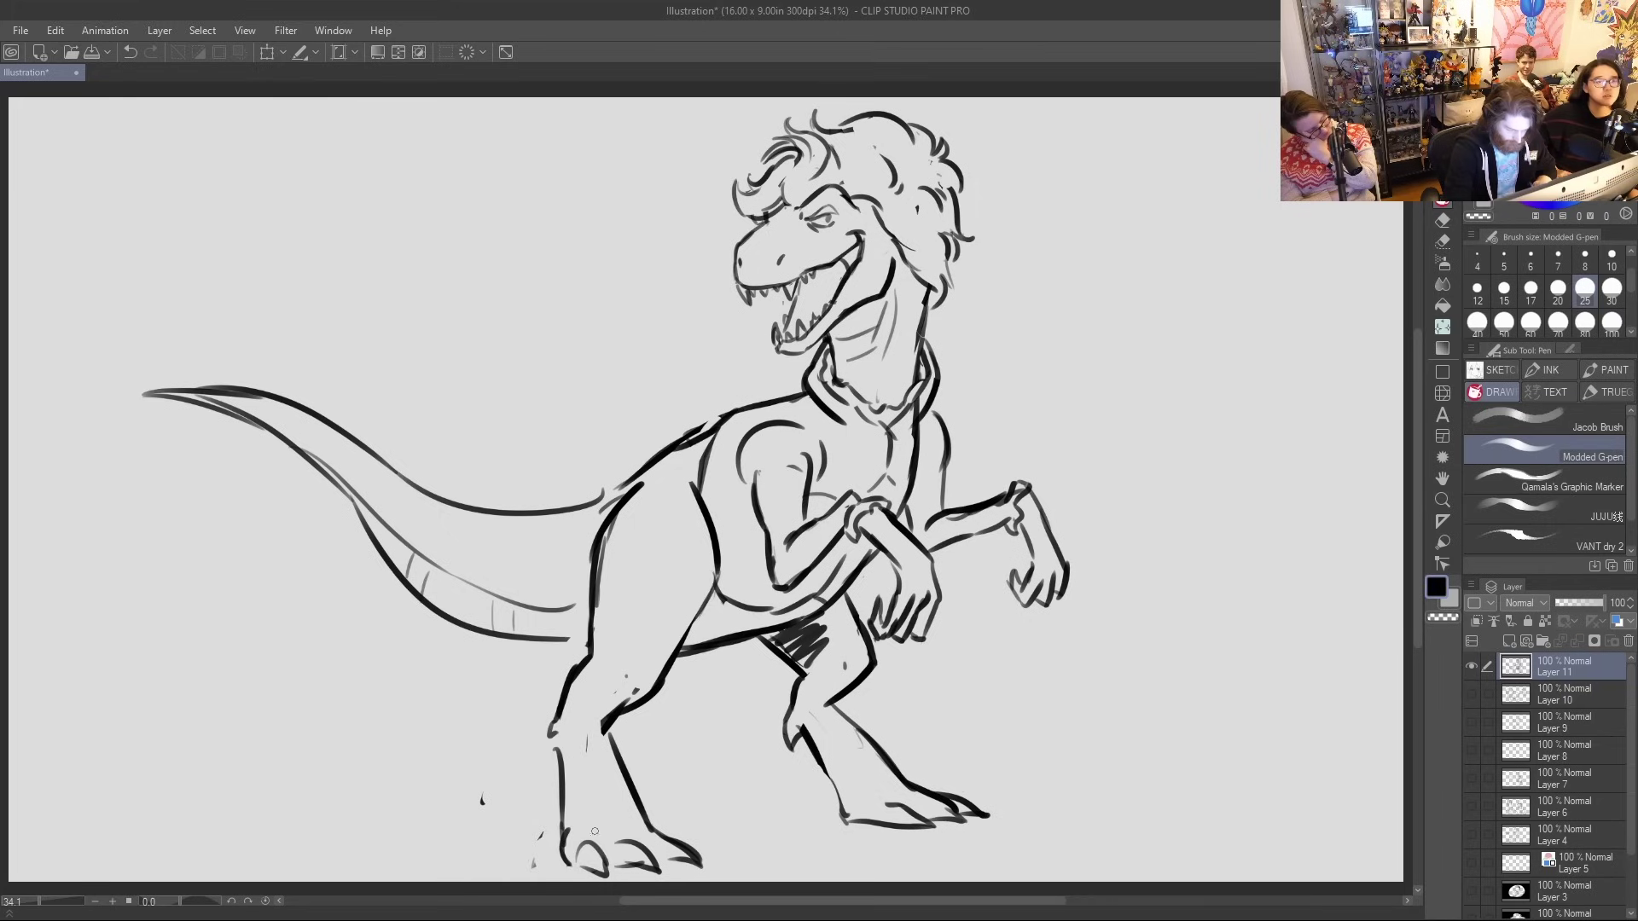
mouse_move(557, 752)
left_mouse_down()
mouse_move(541, 744)
mouse_move(555, 717)
left_mouse_up()
key("ctrl+z")
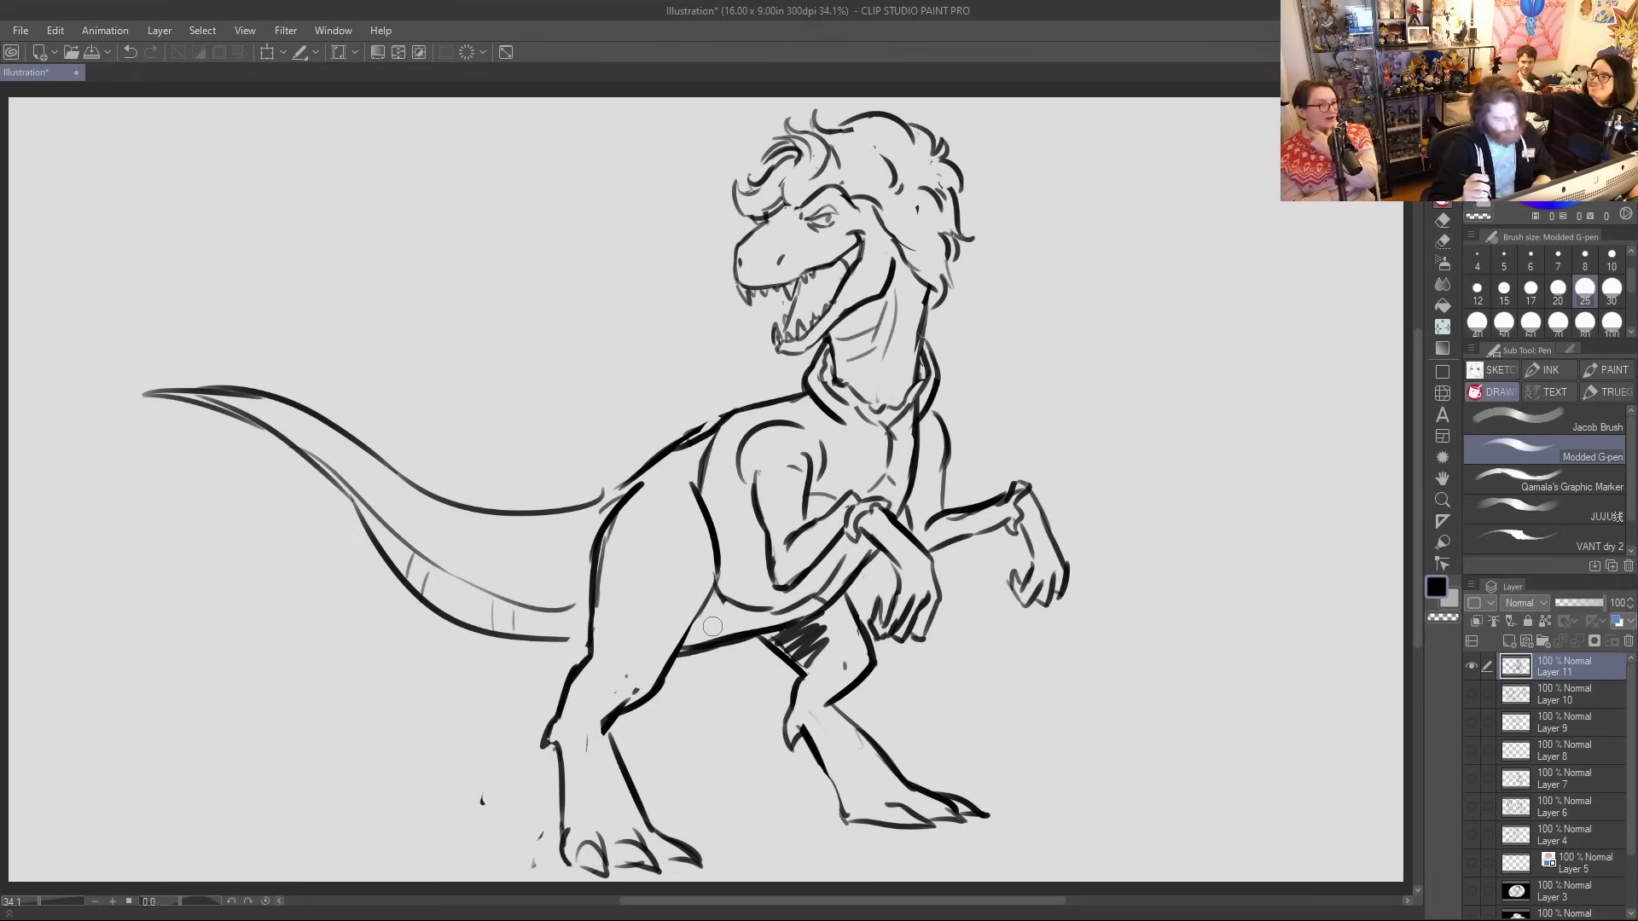
Clear the old tail tip and redraw the tail with a pointed tip, a bolder underside and a darker inner line
key("ctrl+z")
key("ctrl+z")
key("ctrl+z")
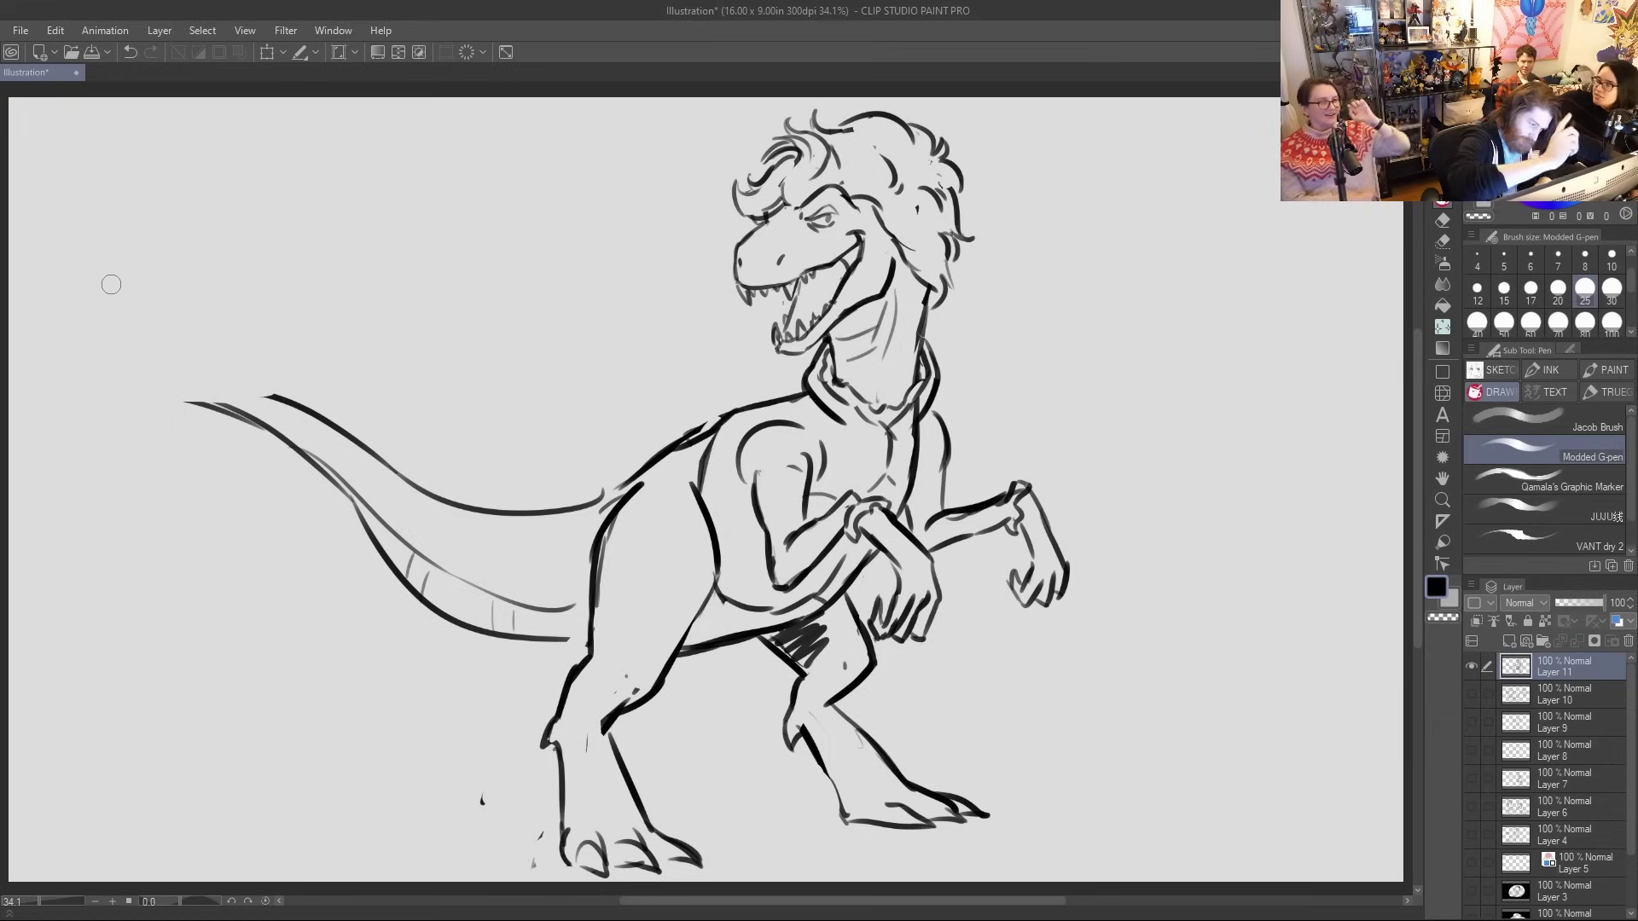
mouse_move(235, 417)
left_mouse_down()
mouse_move(331, 482)
mouse_move(435, 614)
left_mouse_up()
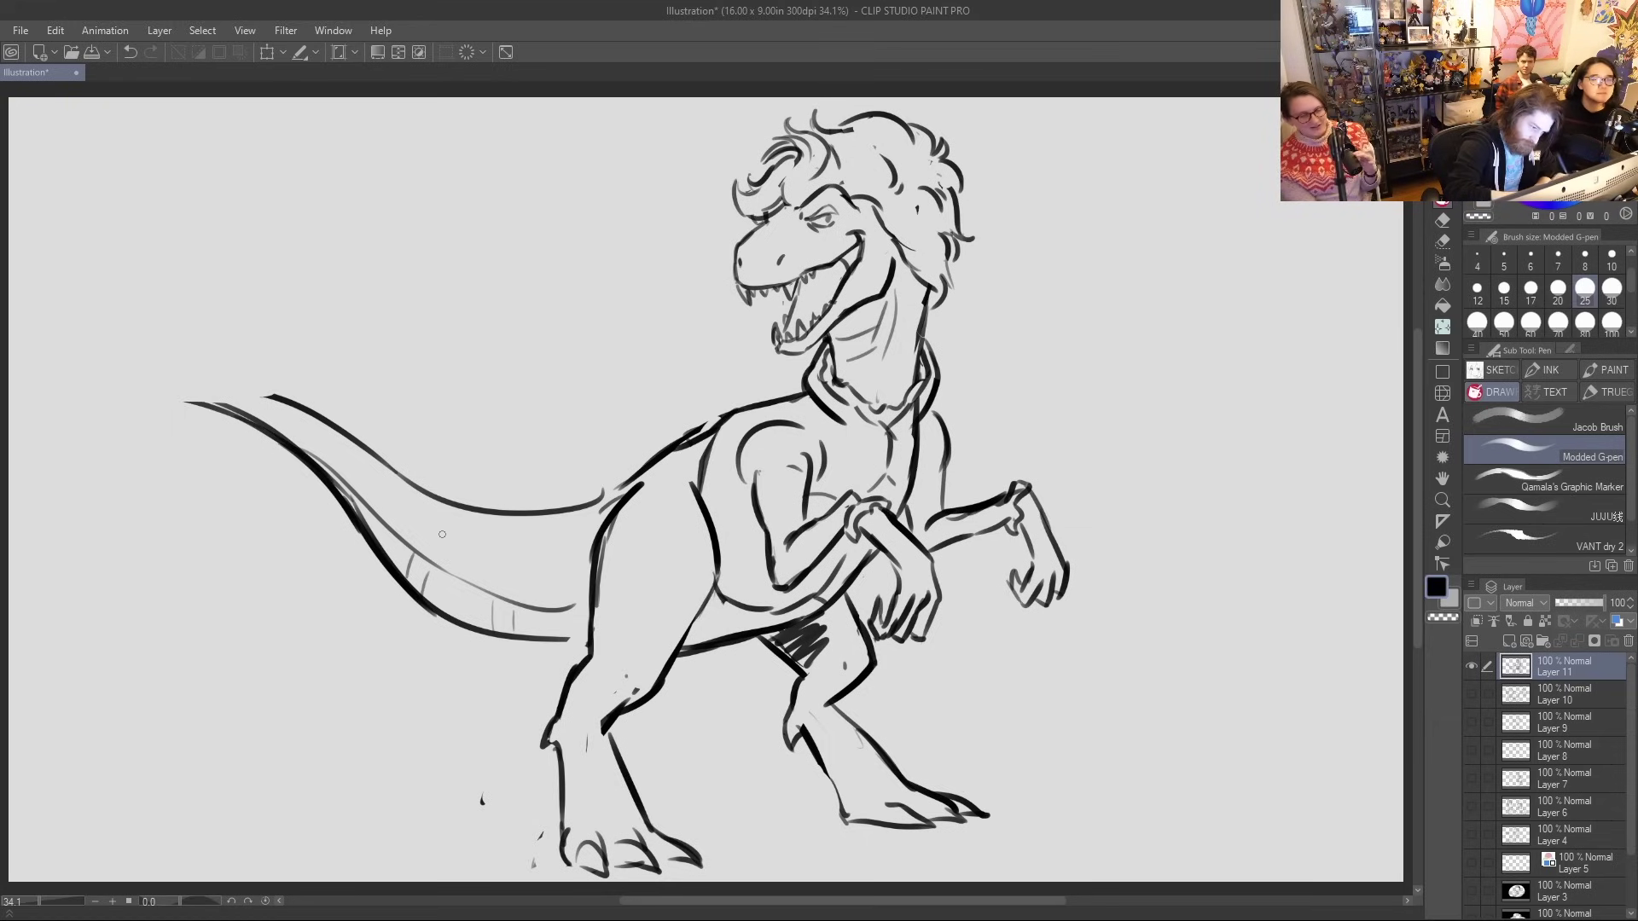
key("ctrl+z")
key("ctrl+z")
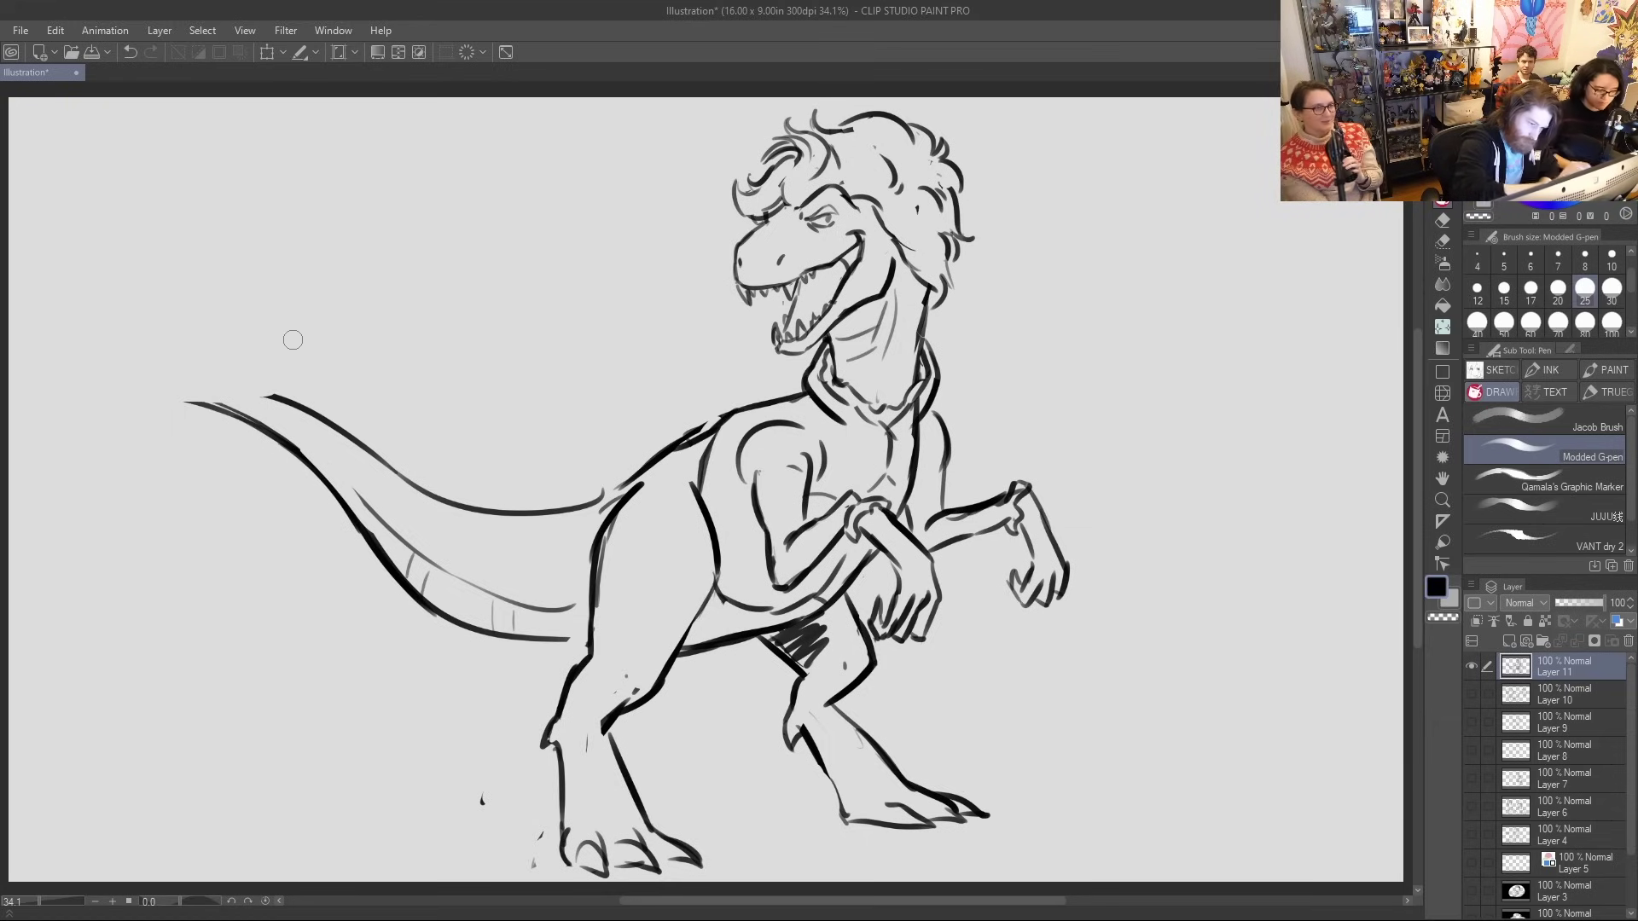
mouse_move(128, 408)
left_mouse_down()
mouse_move(232, 414)
mouse_move(145, 397)
mouse_move(255, 385)
mouse_move(338, 420)
left_mouse_up()
mouse_move(212, 405)
left_mouse_down()
mouse_move(296, 437)
mouse_move(443, 573)
mouse_move(581, 607)
left_mouse_up()
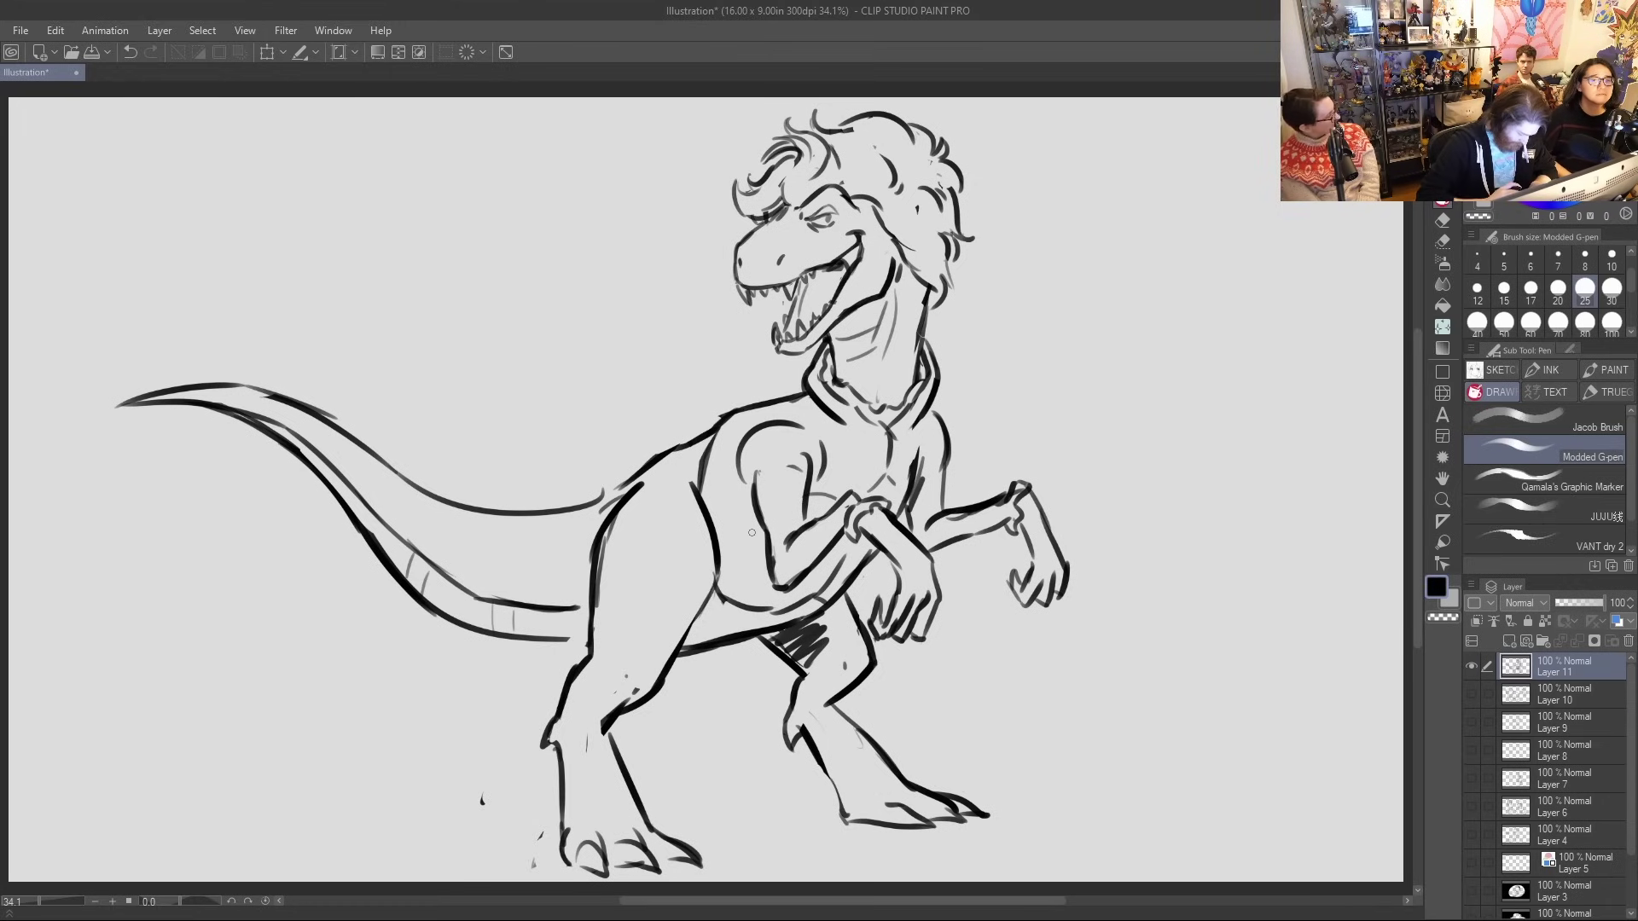
Add small detail marks on the near shoulder and lower chest, and refine the contours and knee of the legs
mouse_move(766, 438)
left_mouse_down()
mouse_move(776, 456)
mouse_move(789, 446)
left_mouse_up()
mouse_move(827, 498)
left_mouse_down()
mouse_move(931, 456)
mouse_move(903, 510)
left_mouse_up()
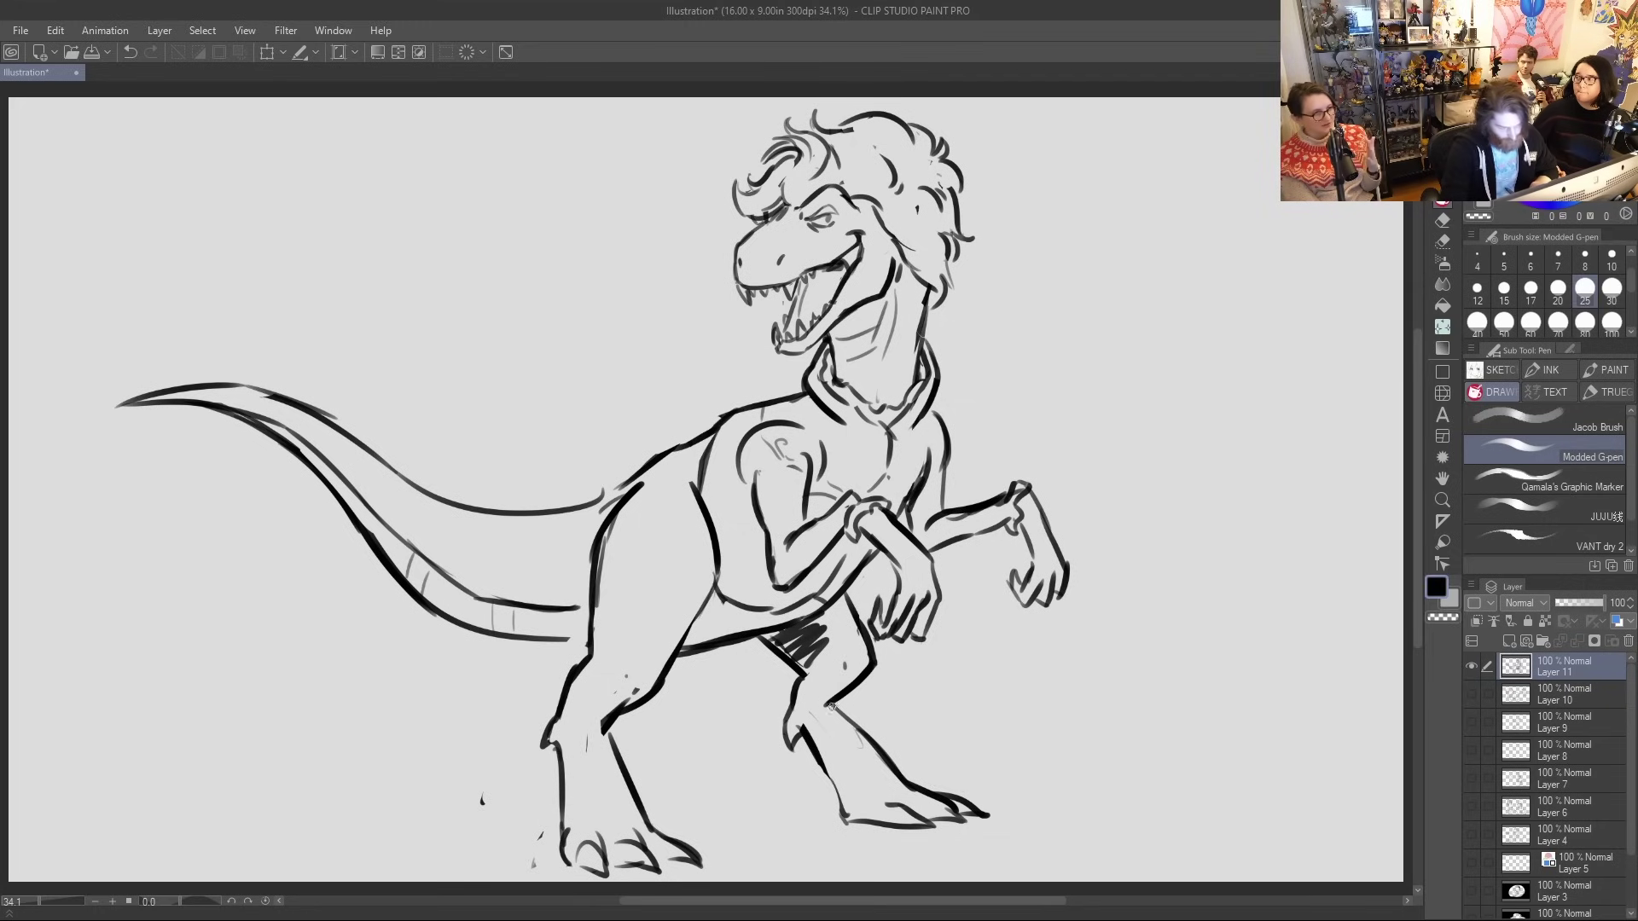
left_click_drag(629, 772, 607, 729)
left_click_drag(627, 674, 636, 692)
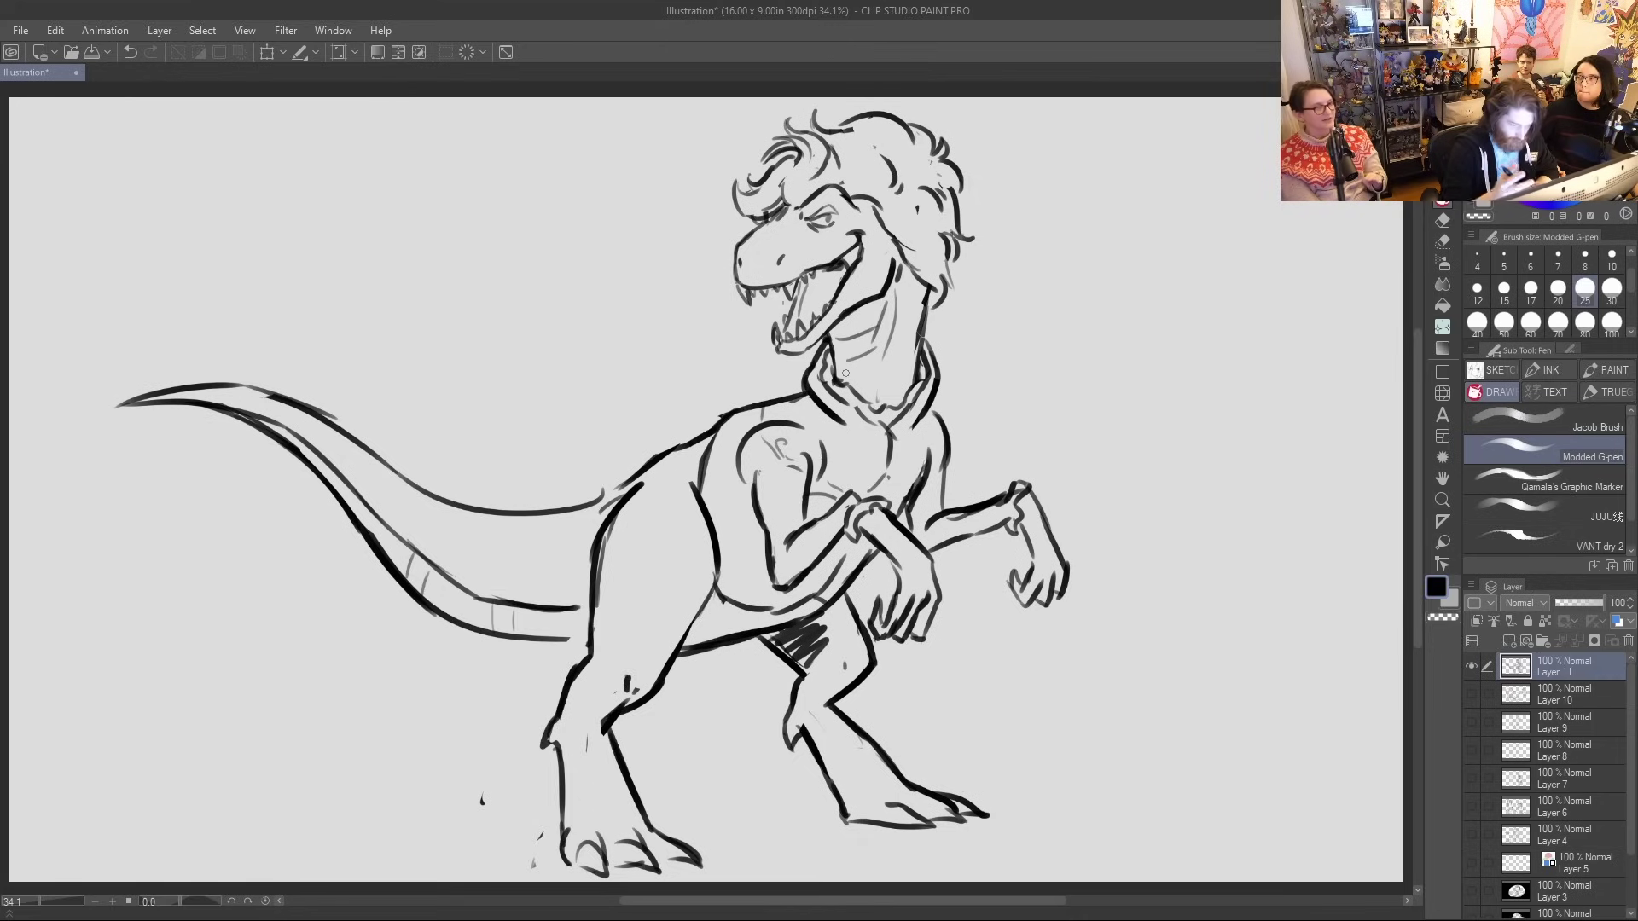
Strengthen the back contour from the tail base to the shirt and clear the stray doubled lines at the hip
left_click_drag(593, 510, 692, 444)
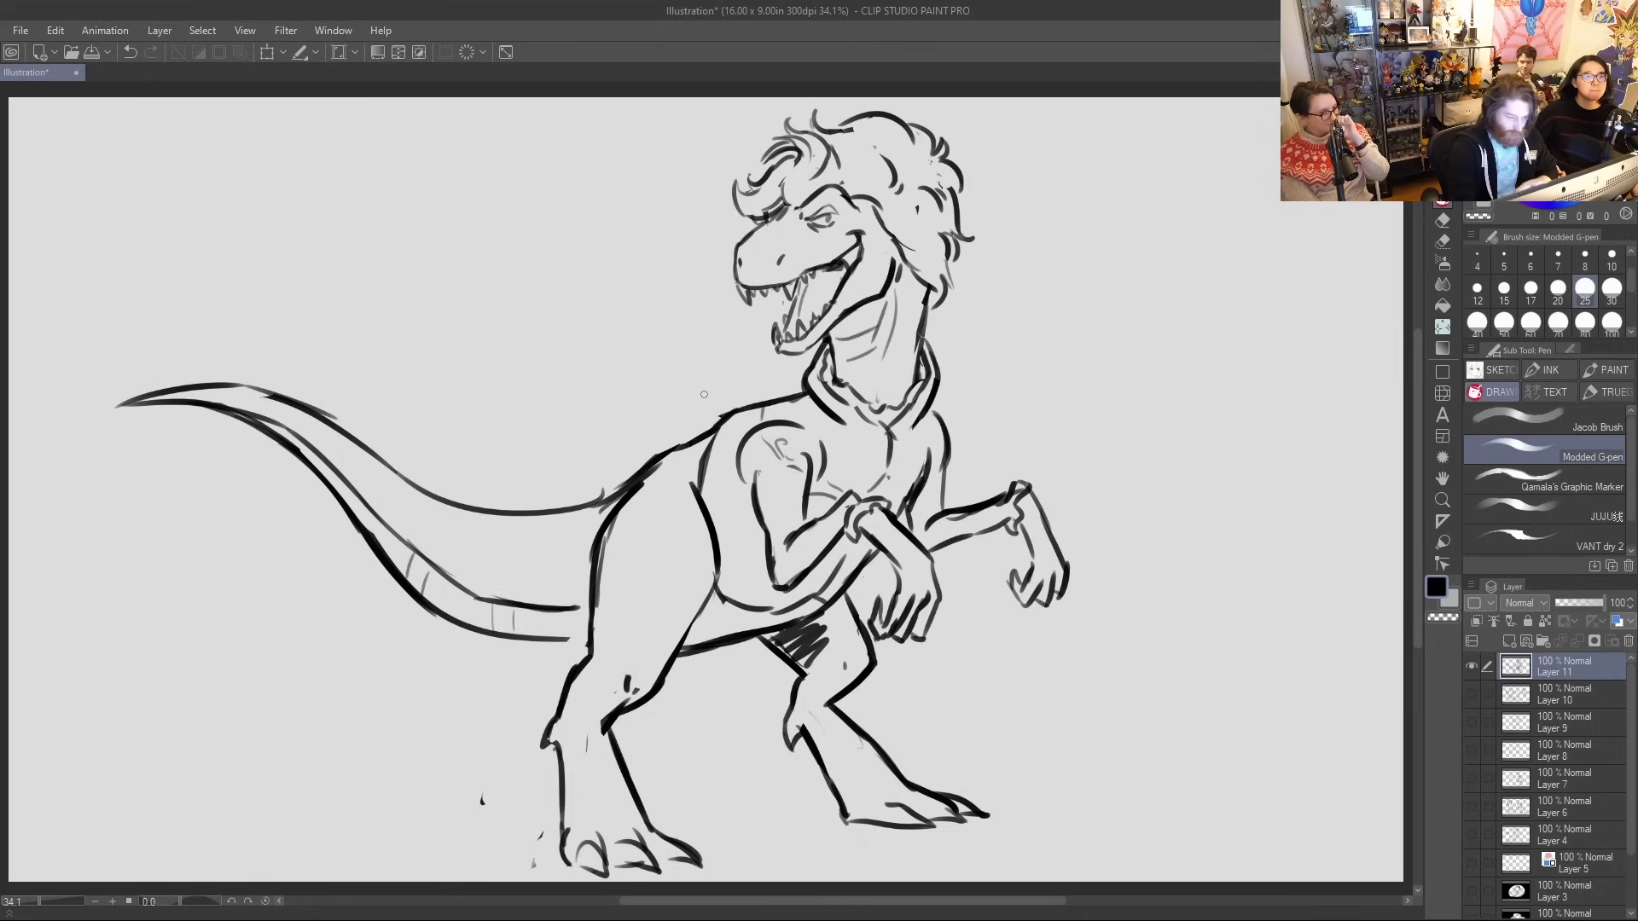
key("ctrl+z")
key("ctrl+z")
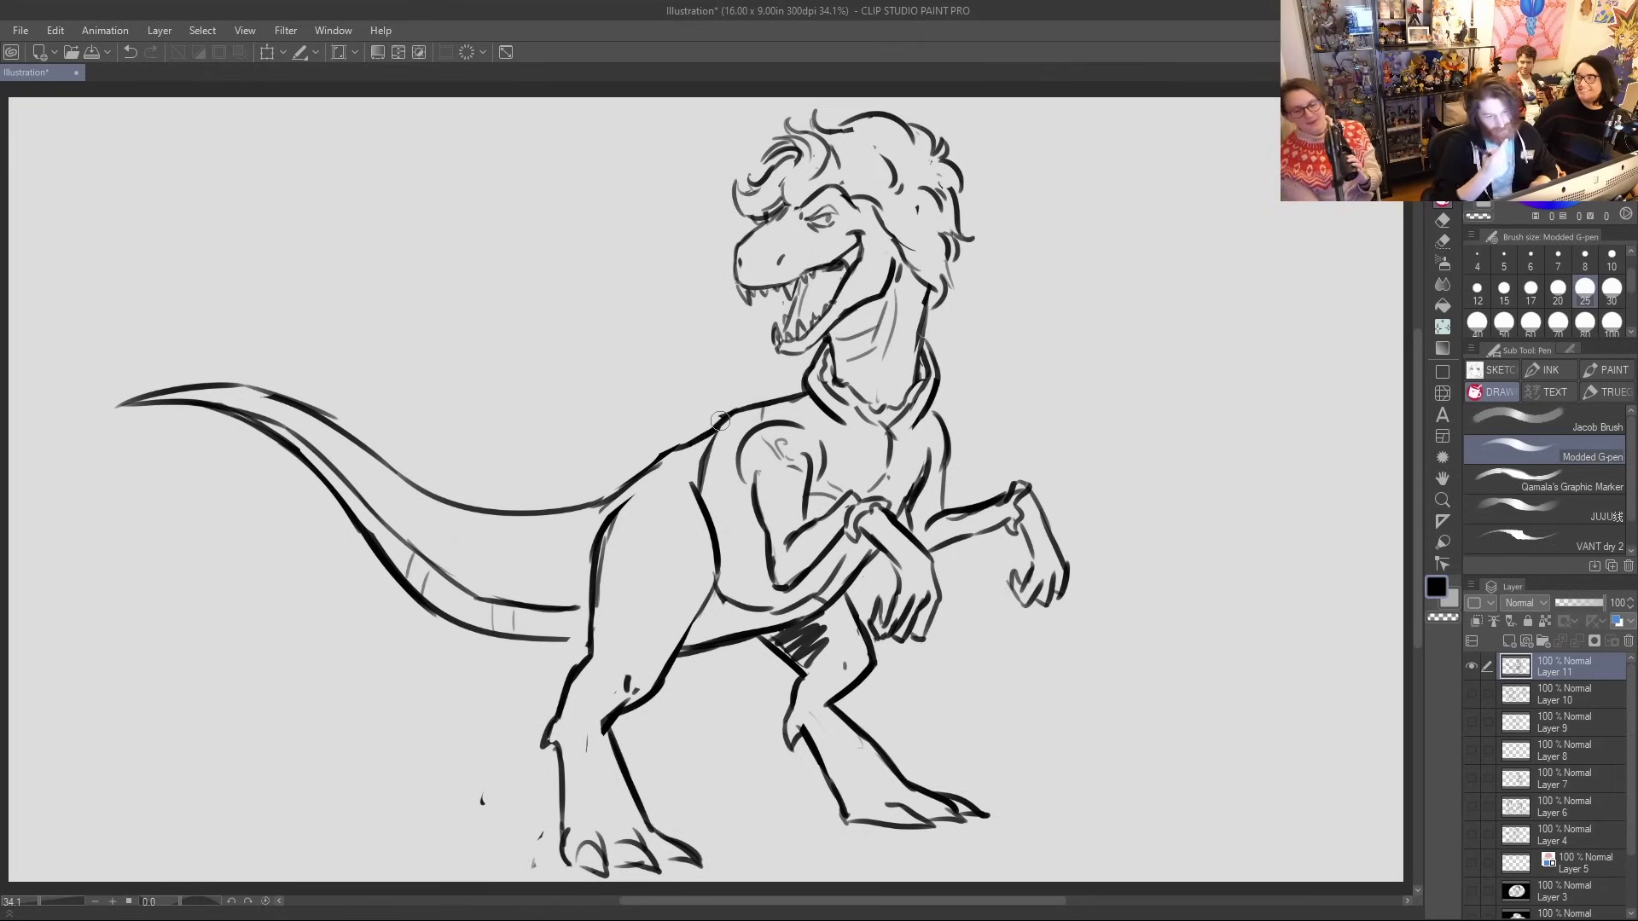
Darken the throat line beneath the jaw, refine the eye and add small texture marks on both shoulders
left_click_drag(832, 338, 878, 296)
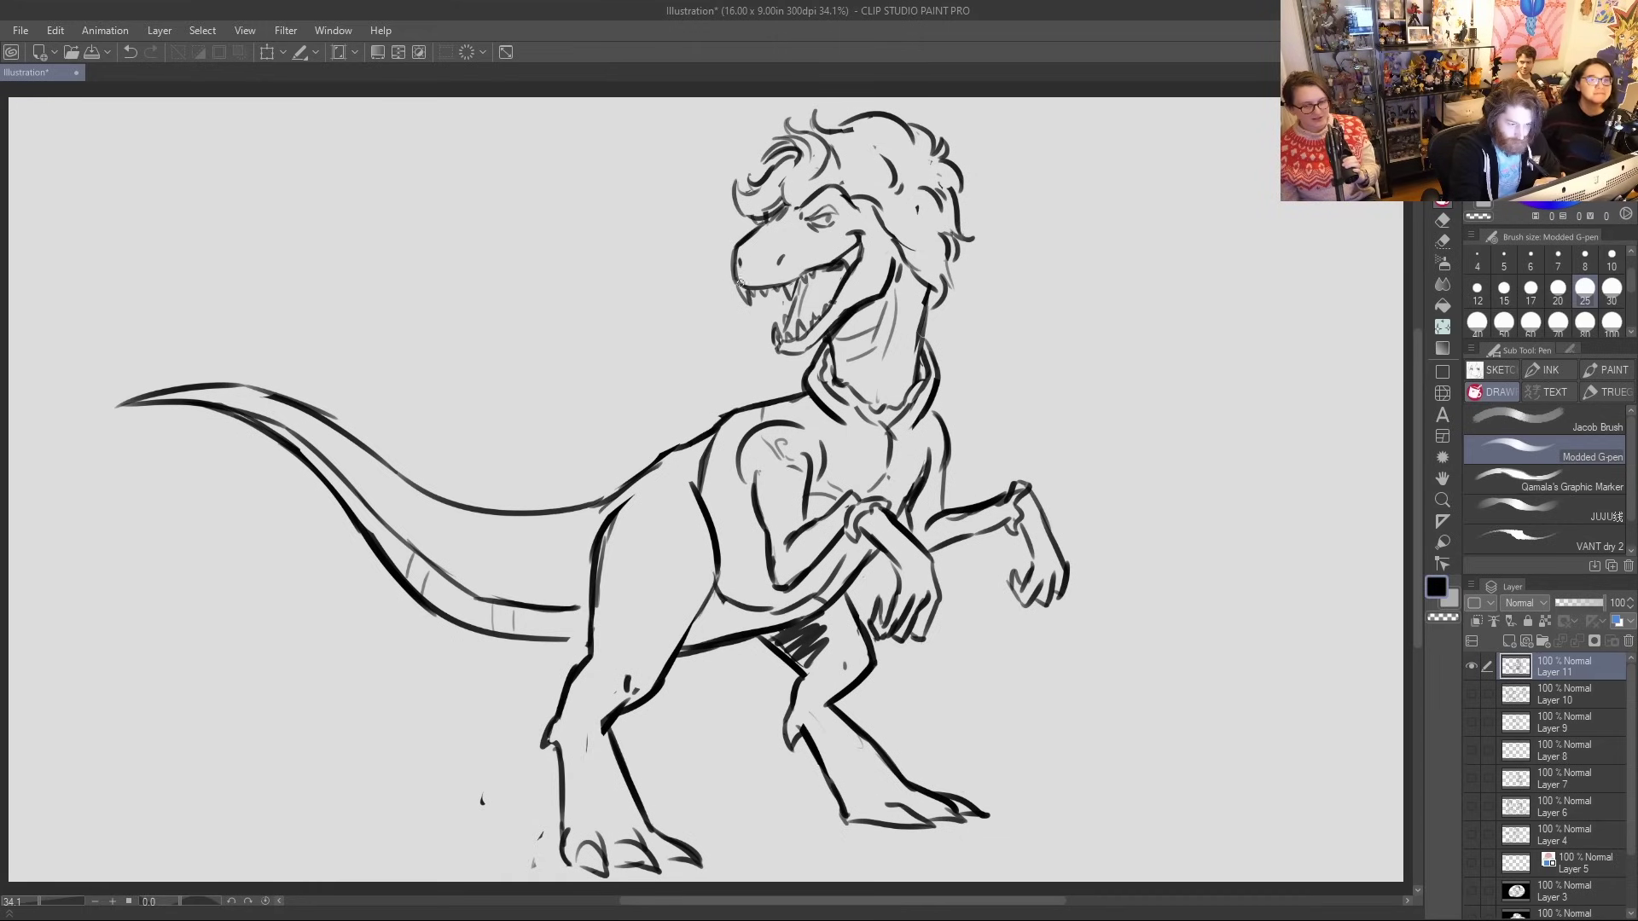
mouse_move(807, 220)
left_mouse_down()
mouse_move(837, 206)
mouse_move(817, 227)
left_mouse_up()
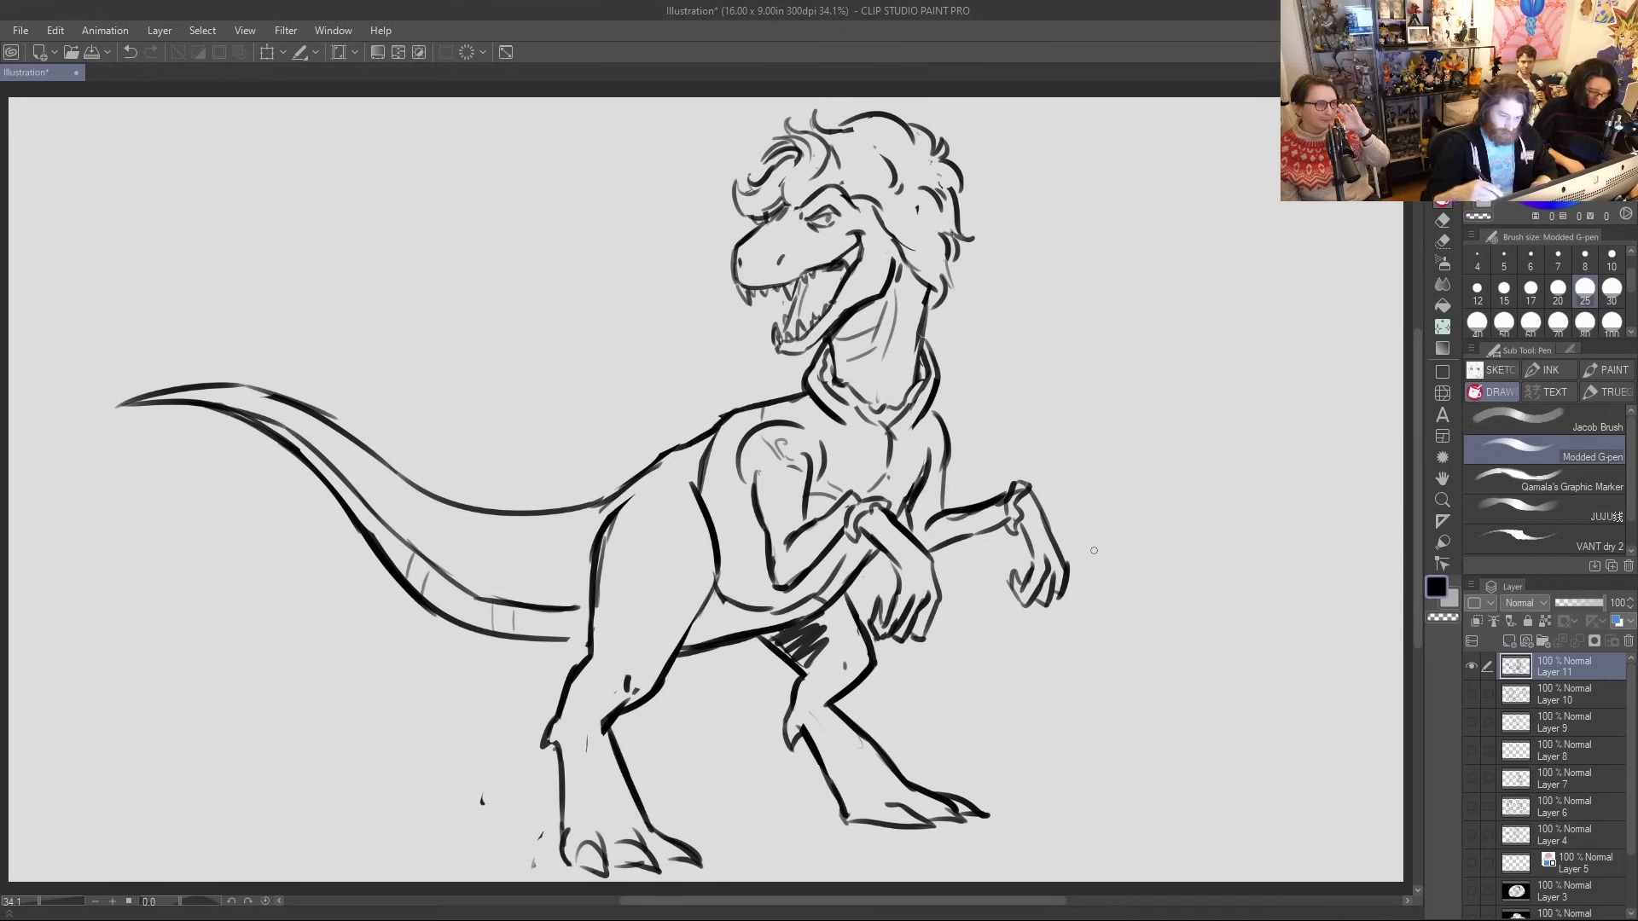
left_click_drag(917, 474, 930, 437)
left_click_drag(795, 462, 789, 444)
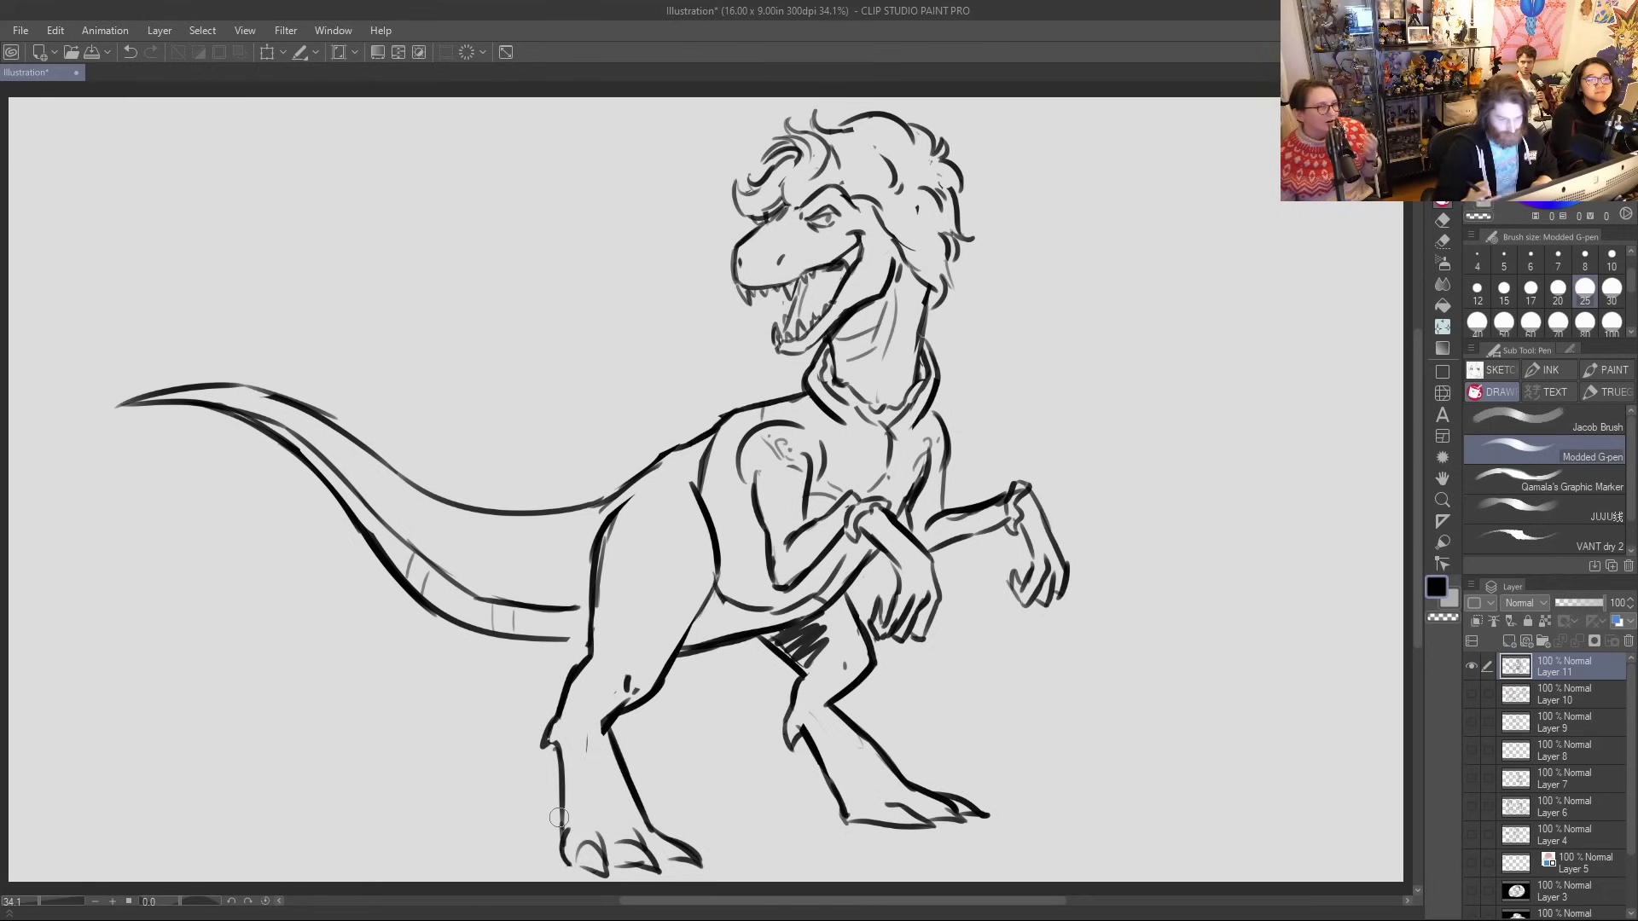
Select the dinosaur's near foot and move it slightly upward to shorten the lower leg
key("m")
mouse_move(668, 795)
left_mouse_down()
mouse_move(601, 792)
mouse_move(531, 864)
mouse_move(712, 879)
mouse_move(665, 793)
left_mouse_up()
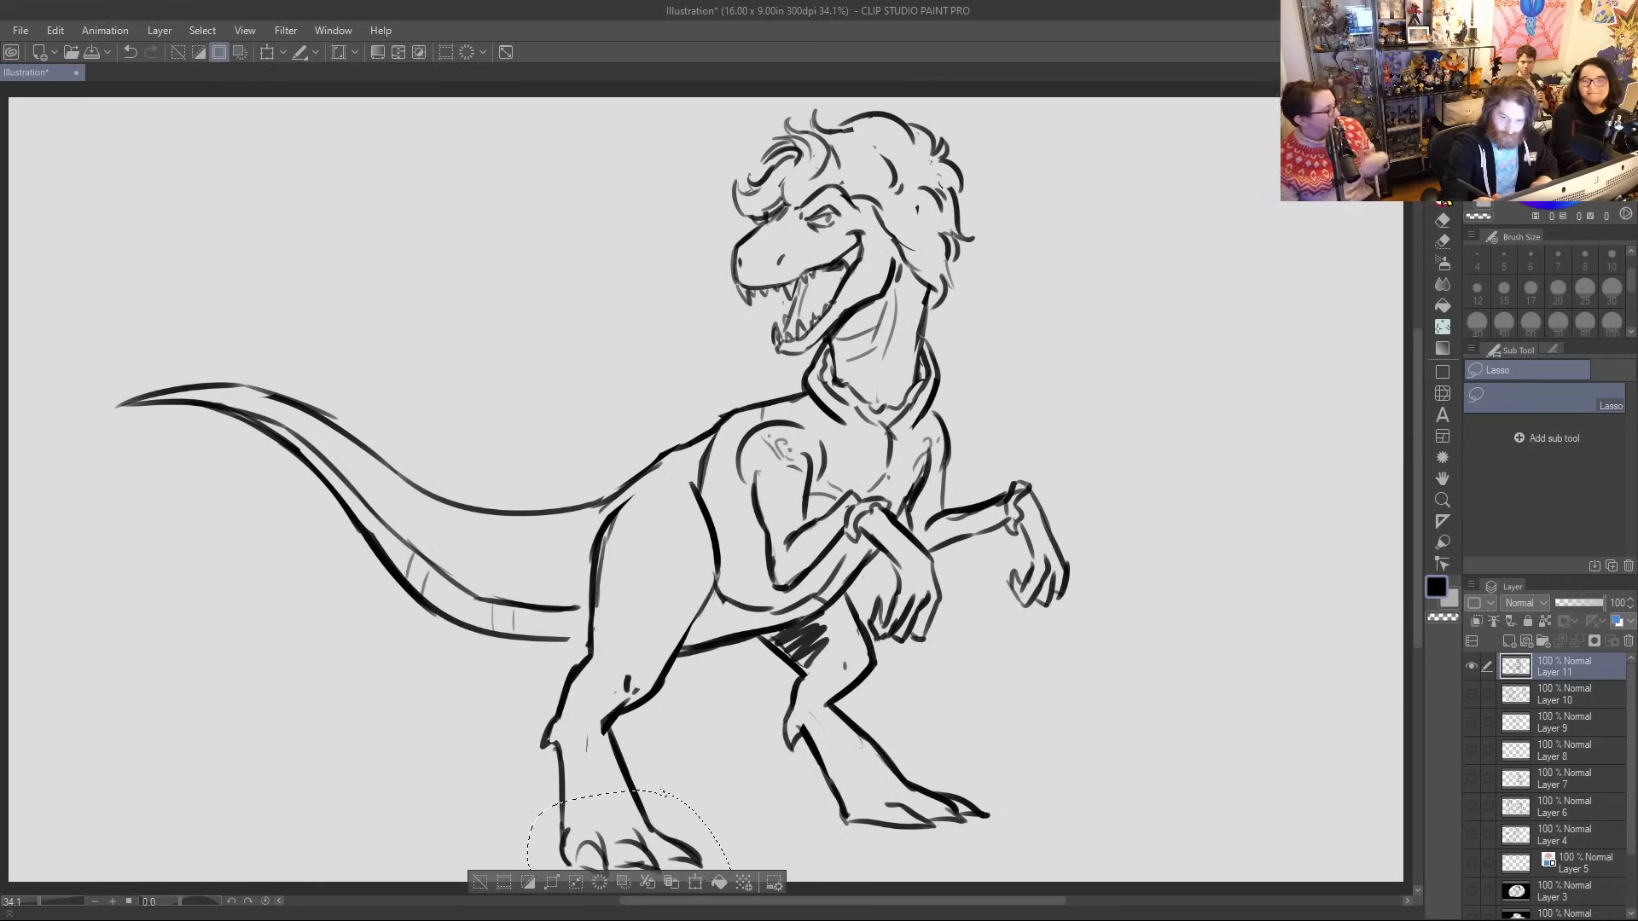
key("k")
left_click_drag(650, 821, 662, 792)
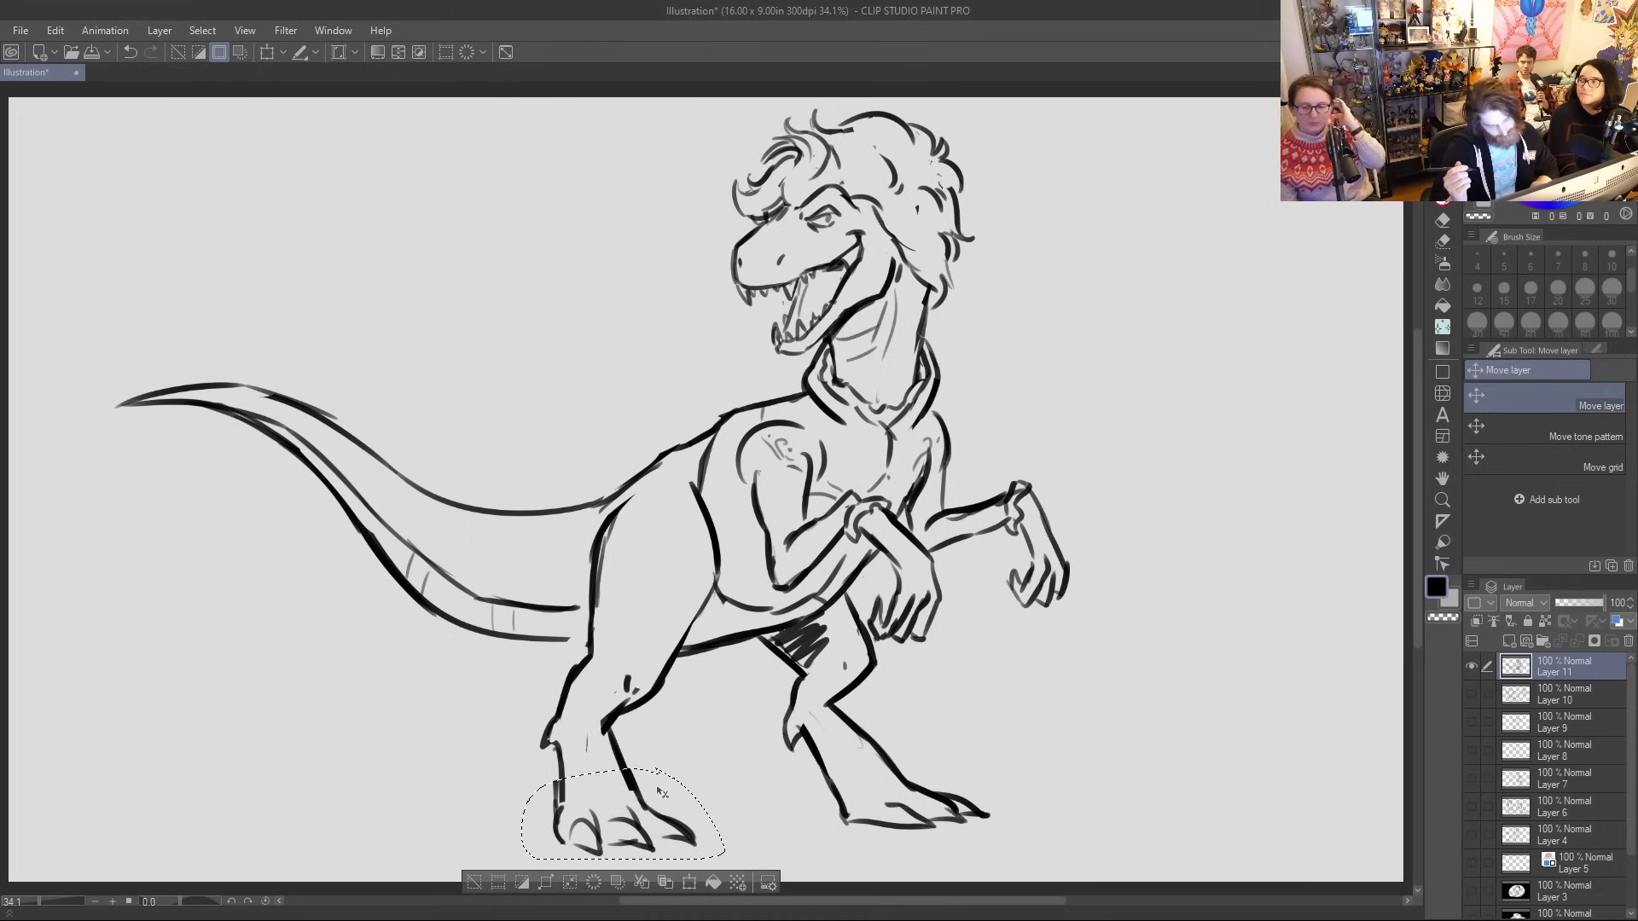
Select the near leg's knee and heel area, move it slightly upward and clear the selection
key("m")
mouse_move(573, 665)
left_mouse_down()
mouse_move(537, 747)
mouse_move(652, 724)
mouse_move(611, 662)
mouse_move(550, 661)
mouse_move(657, 727)
mouse_move(626, 627)
mouse_move(600, 622)
left_mouse_up()
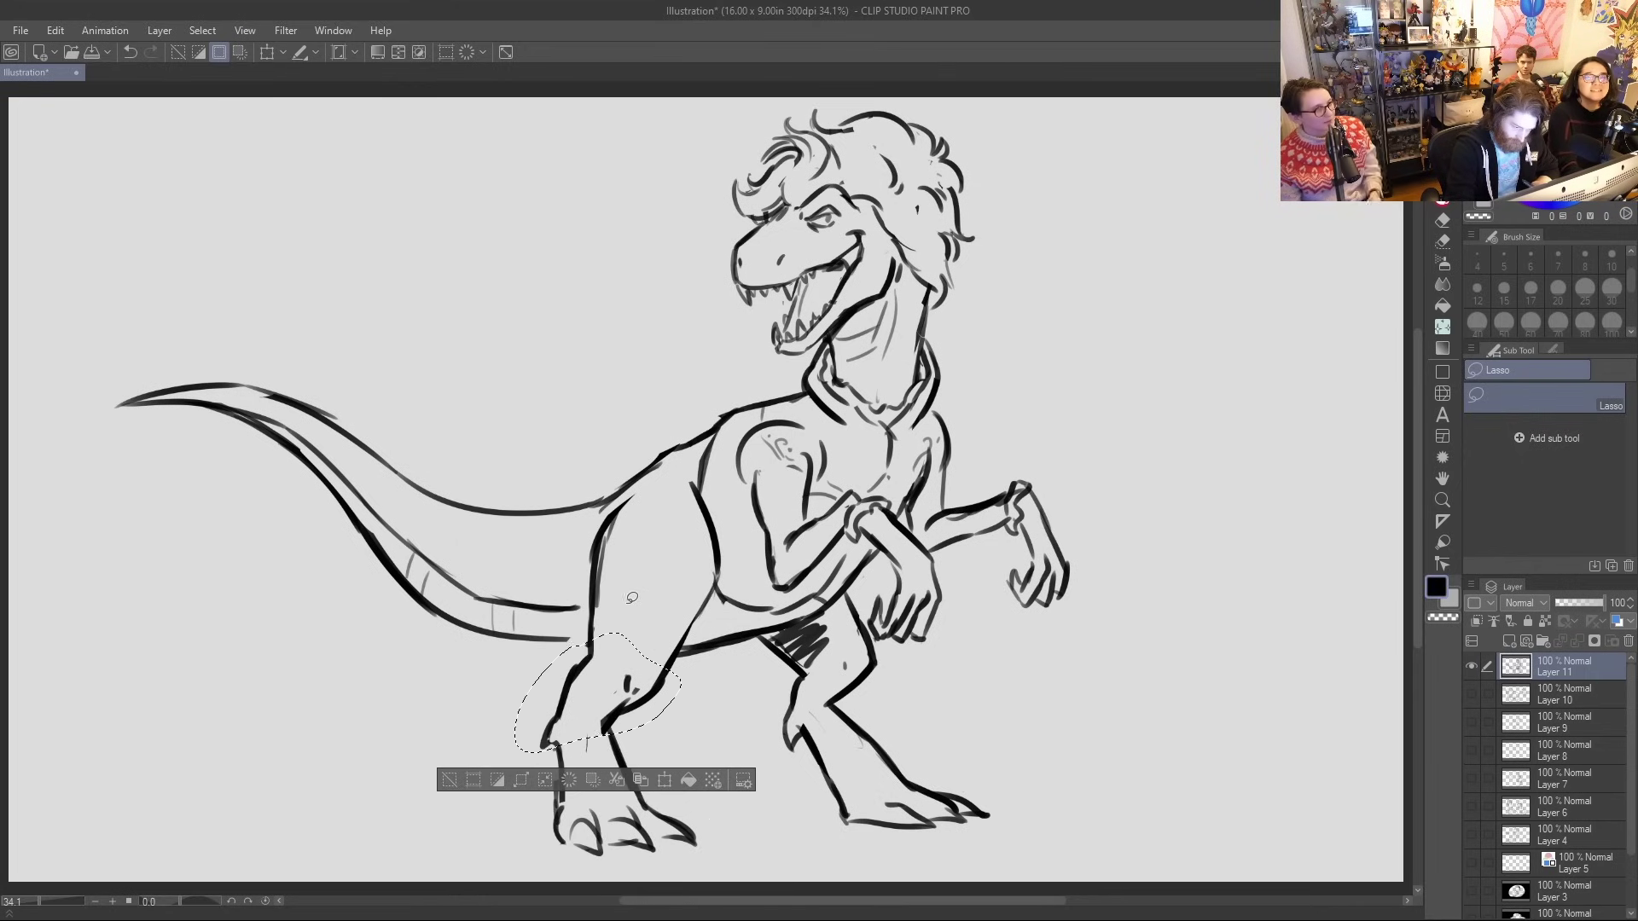
key("k")
left_click_drag(658, 676, 680, 636)
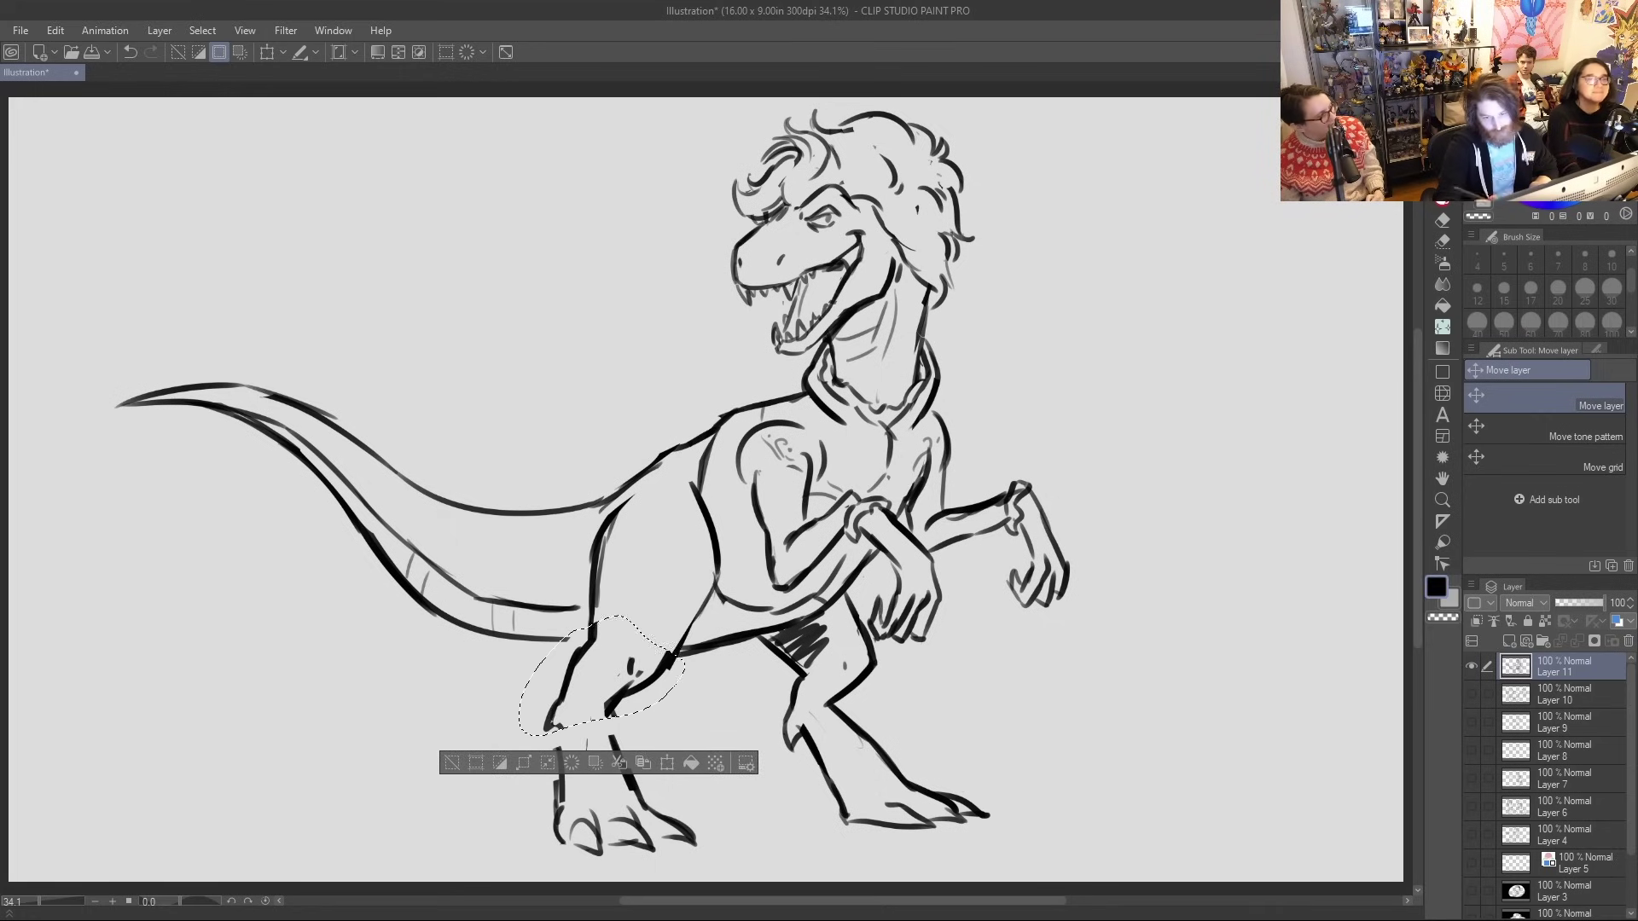
left_click(1448, 206)
key("ctrl+d")
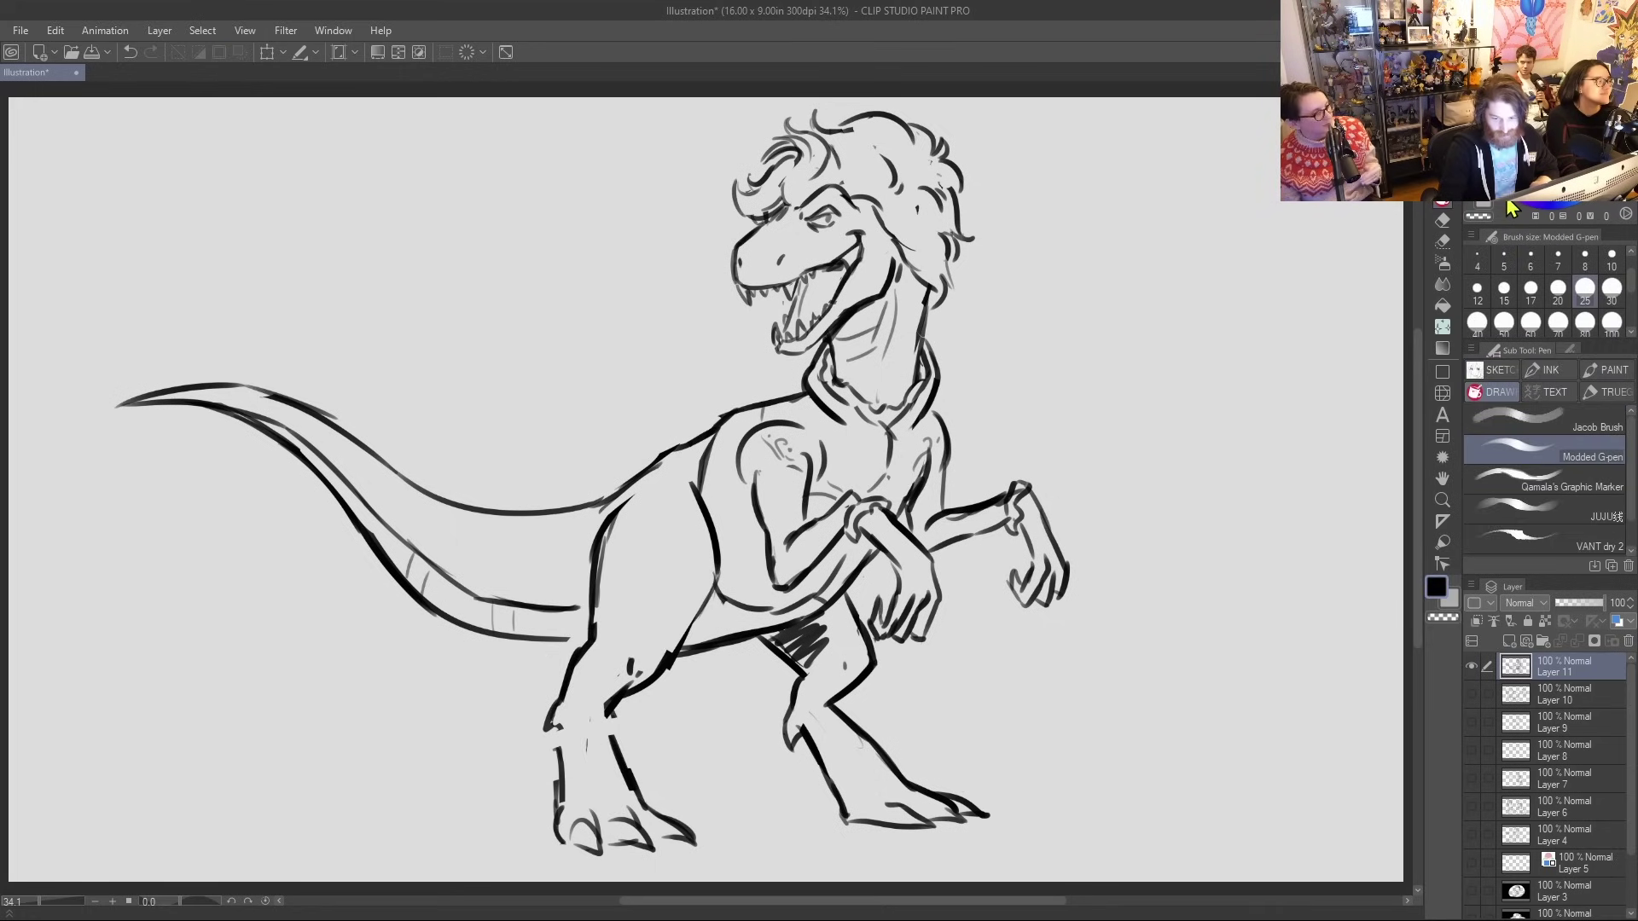
Redraw the near leg's contours from thigh to foot to close the gaps, and refine the toes of both feet
mouse_move(609, 706)
left_mouse_down()
mouse_move(673, 640)
mouse_move(717, 484)
mouse_move(609, 696)
mouse_move(676, 650)
mouse_move(644, 675)
mouse_move(712, 550)
mouse_move(886, 421)
mouse_move(704, 578)
left_mouse_up()
key("ctrl+z")
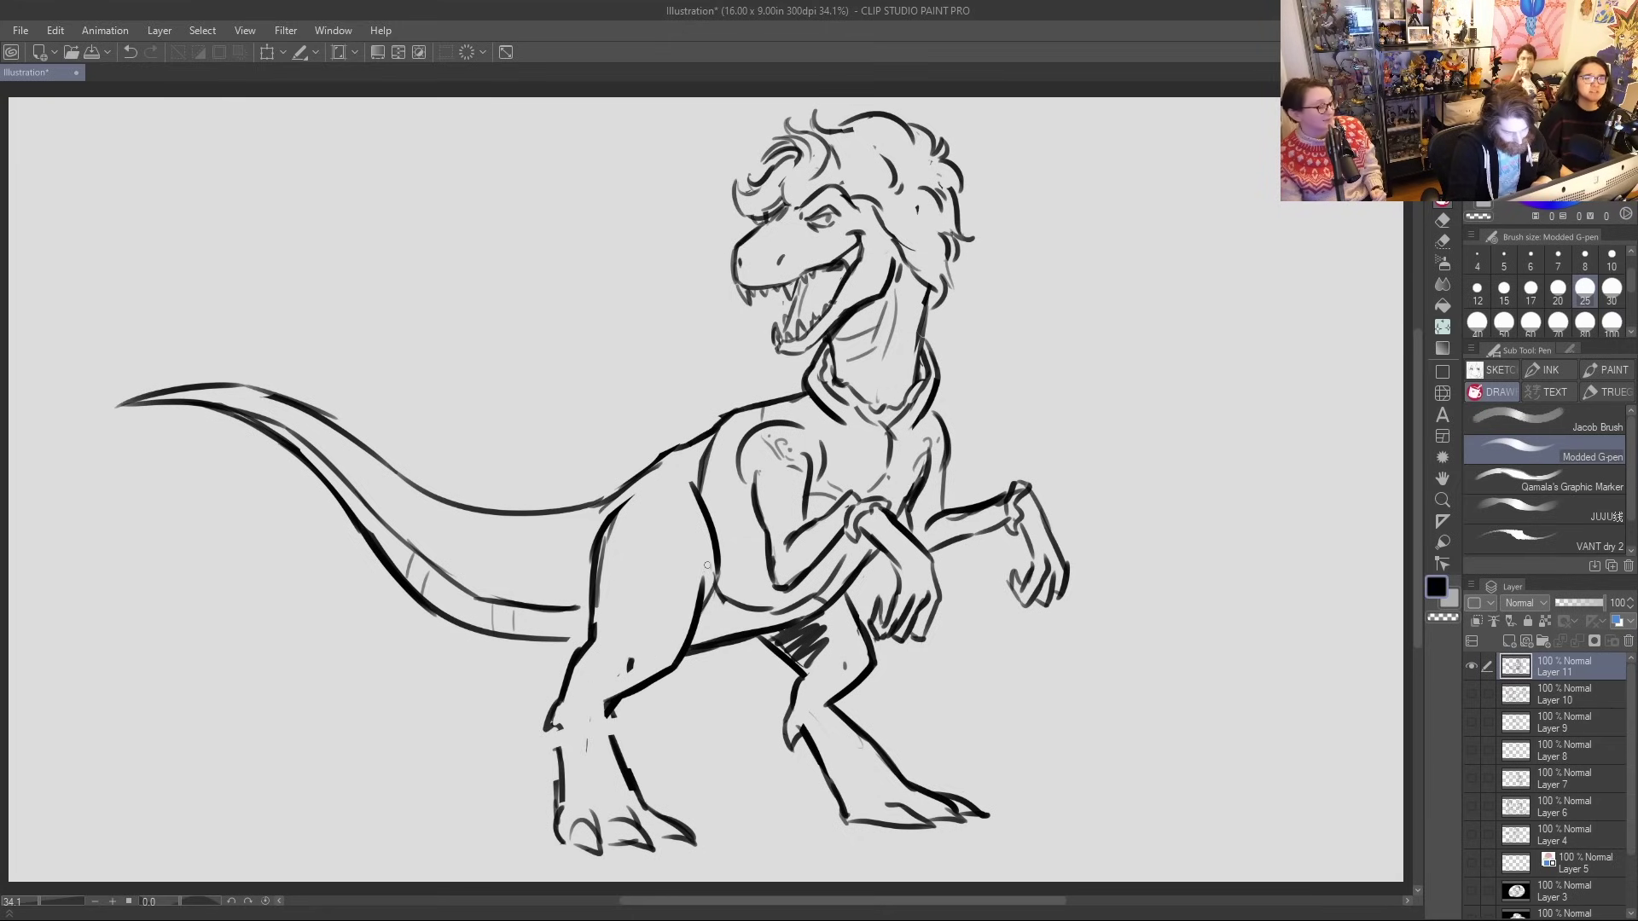
mouse_move(607, 713)
left_mouse_down()
mouse_move(628, 768)
mouse_move(568, 743)
mouse_move(558, 789)
left_mouse_up()
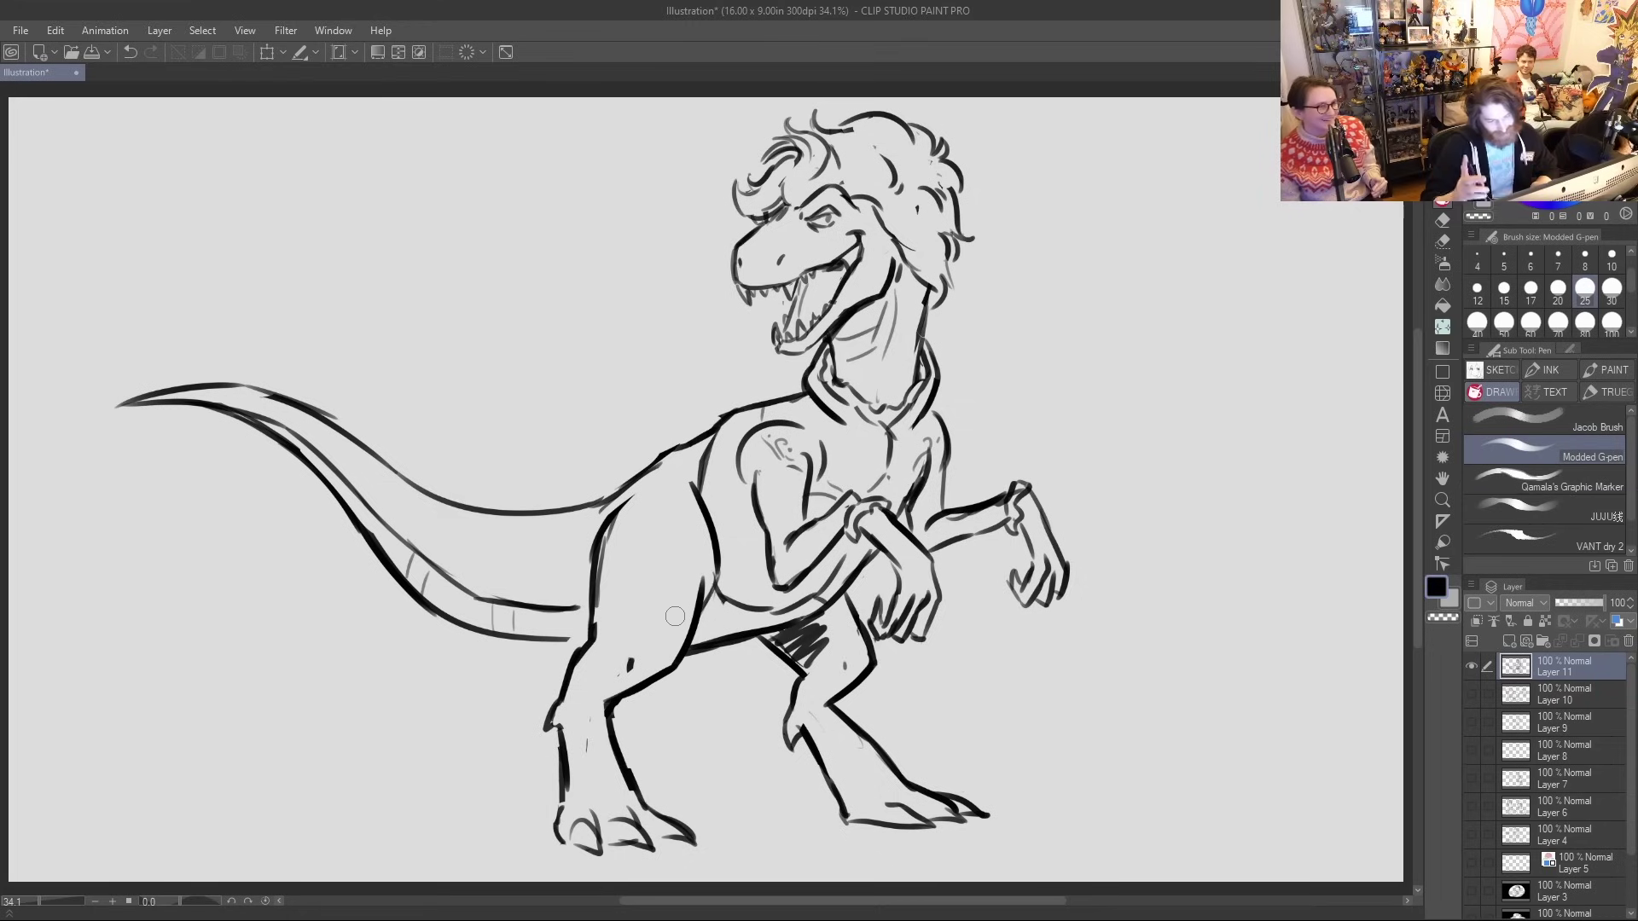
mouse_move(902, 816)
left_mouse_down()
mouse_move(939, 789)
mouse_move(941, 822)
left_mouse_up()
mouse_move(651, 821)
left_mouse_down()
mouse_move(664, 841)
mouse_move(628, 845)
left_mouse_up()
Draw a broken ground line around both feet and add grass tufts beside and ahead of the far foot
left_click_drag(474, 838, 557, 833)
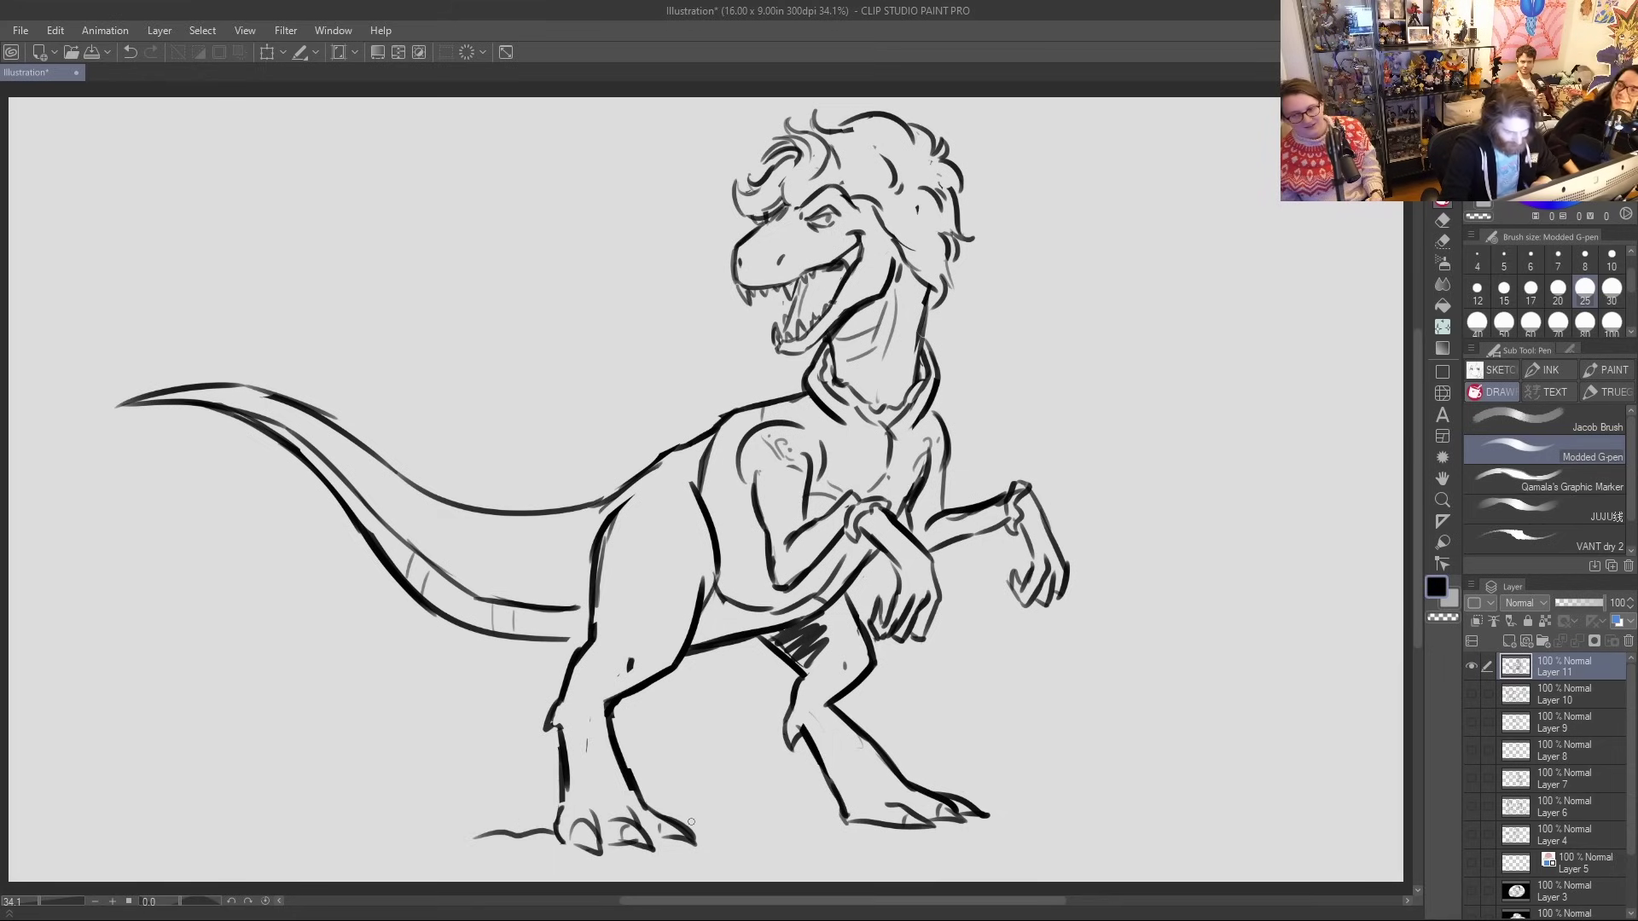
left_click_drag(691, 821, 793, 823)
mouse_move(1006, 810)
left_mouse_down()
mouse_move(1062, 817)
mouse_move(1047, 748)
mouse_move(1056, 798)
left_mouse_up()
left_click_drag(1087, 810, 1104, 809)
left_click_drag(772, 790, 798, 821)
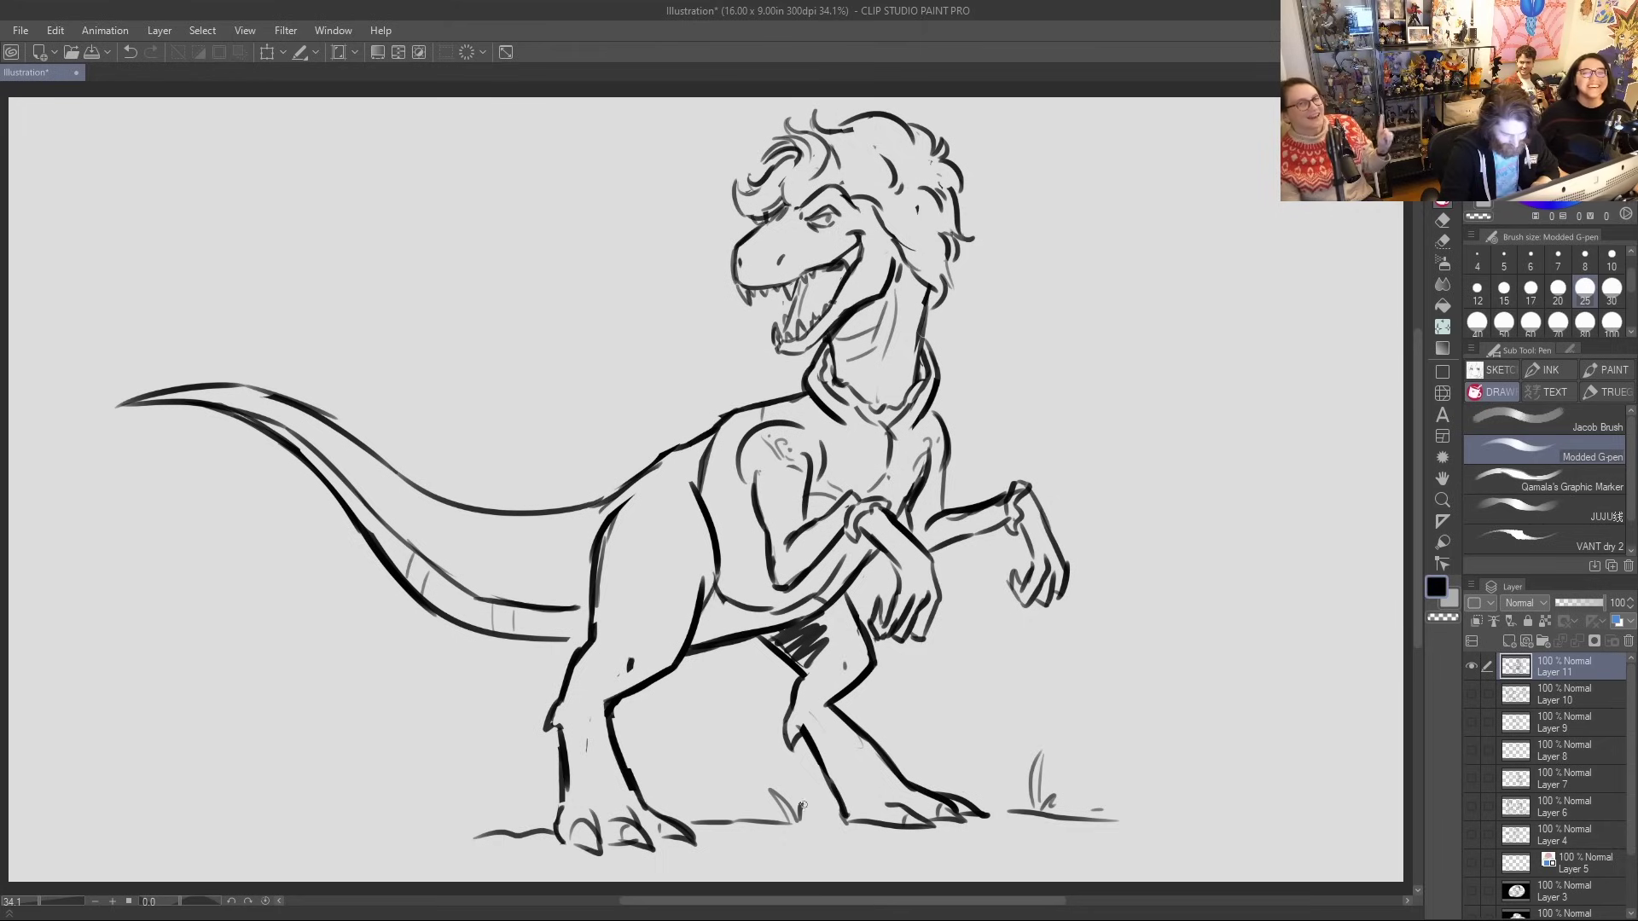
Add small dark pebbles on the ground around the far foot, undoing and redrawing the unwanted marks
left_click(825, 828)
left_click(807, 838)
left_click_drag(985, 835, 1000, 834)
mouse_move(846, 823)
left_mouse_down()
mouse_move(919, 830)
mouse_move(882, 831)
left_mouse_up()
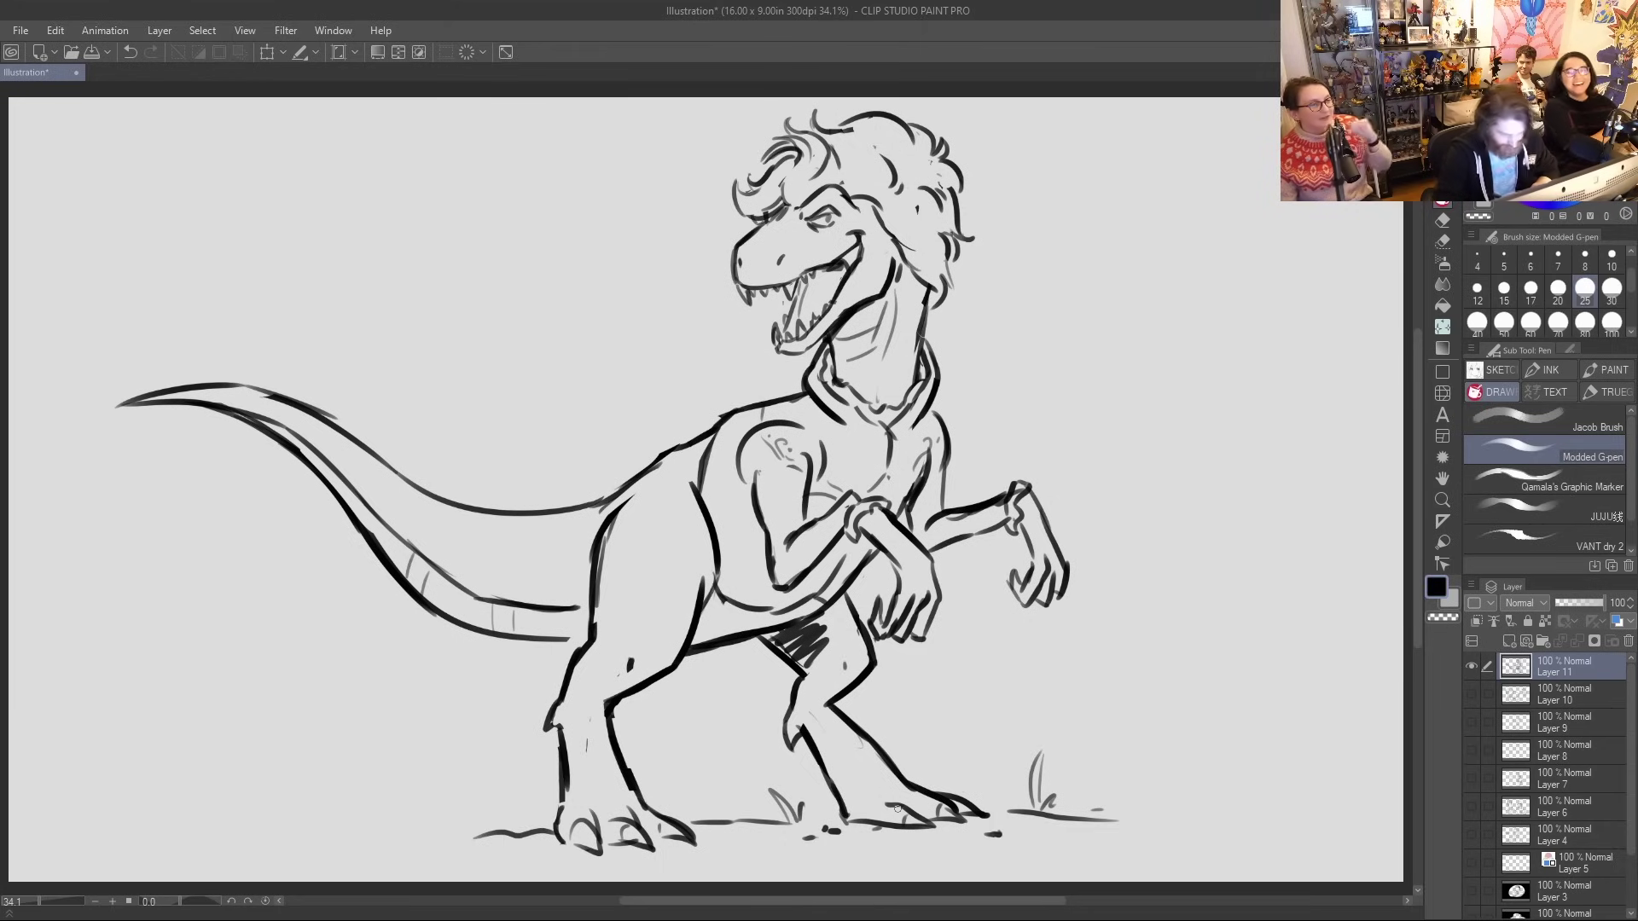
key("ctrl+z")
key("ctrl+z")
key("ctrl+z")
left_click_drag(847, 820, 793, 834)
Add grass tufts on both sides of the near foot and a separate ground line beneath the tail
mouse_move(686, 818)
left_mouse_down()
mouse_move(684, 767)
mouse_move(693, 821)
left_mouse_up()
left_click_drag(498, 824, 467, 791)
mouse_move(512, 836)
left_mouse_down()
mouse_move(488, 807)
mouse_move(518, 816)
left_mouse_up()
left_click_drag(348, 821, 445, 820)
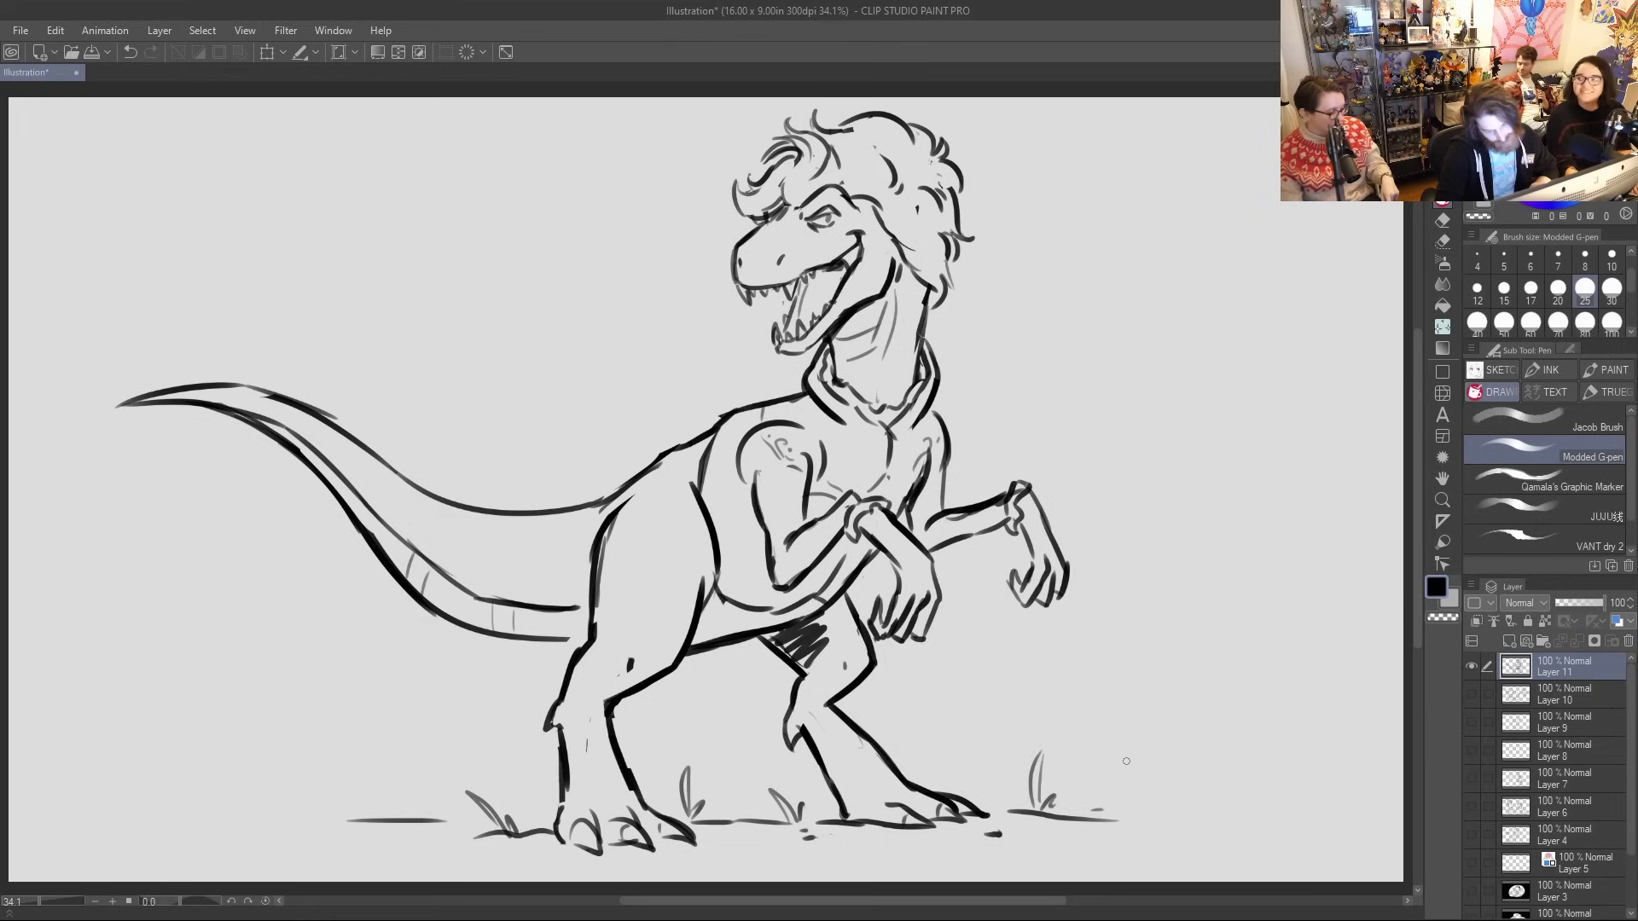
Draw leafy bush outlines behind and in front of the dinosaur, and close the front bush with a jagged side and a base line
mouse_move(1073, 794)
left_mouse_down()
mouse_move(1137, 760)
mouse_move(1157, 715)
mouse_move(1173, 730)
mouse_move(1210, 692)
mouse_move(1210, 713)
mouse_move(1377, 750)
left_mouse_up()
mouse_move(416, 802)
left_mouse_down()
mouse_move(325, 687)
mouse_move(331, 734)
mouse_move(255, 747)
mouse_move(227, 777)
mouse_move(275, 800)
mouse_move(232, 819)
left_mouse_up()
left_click_drag(1329, 729, 1380, 683)
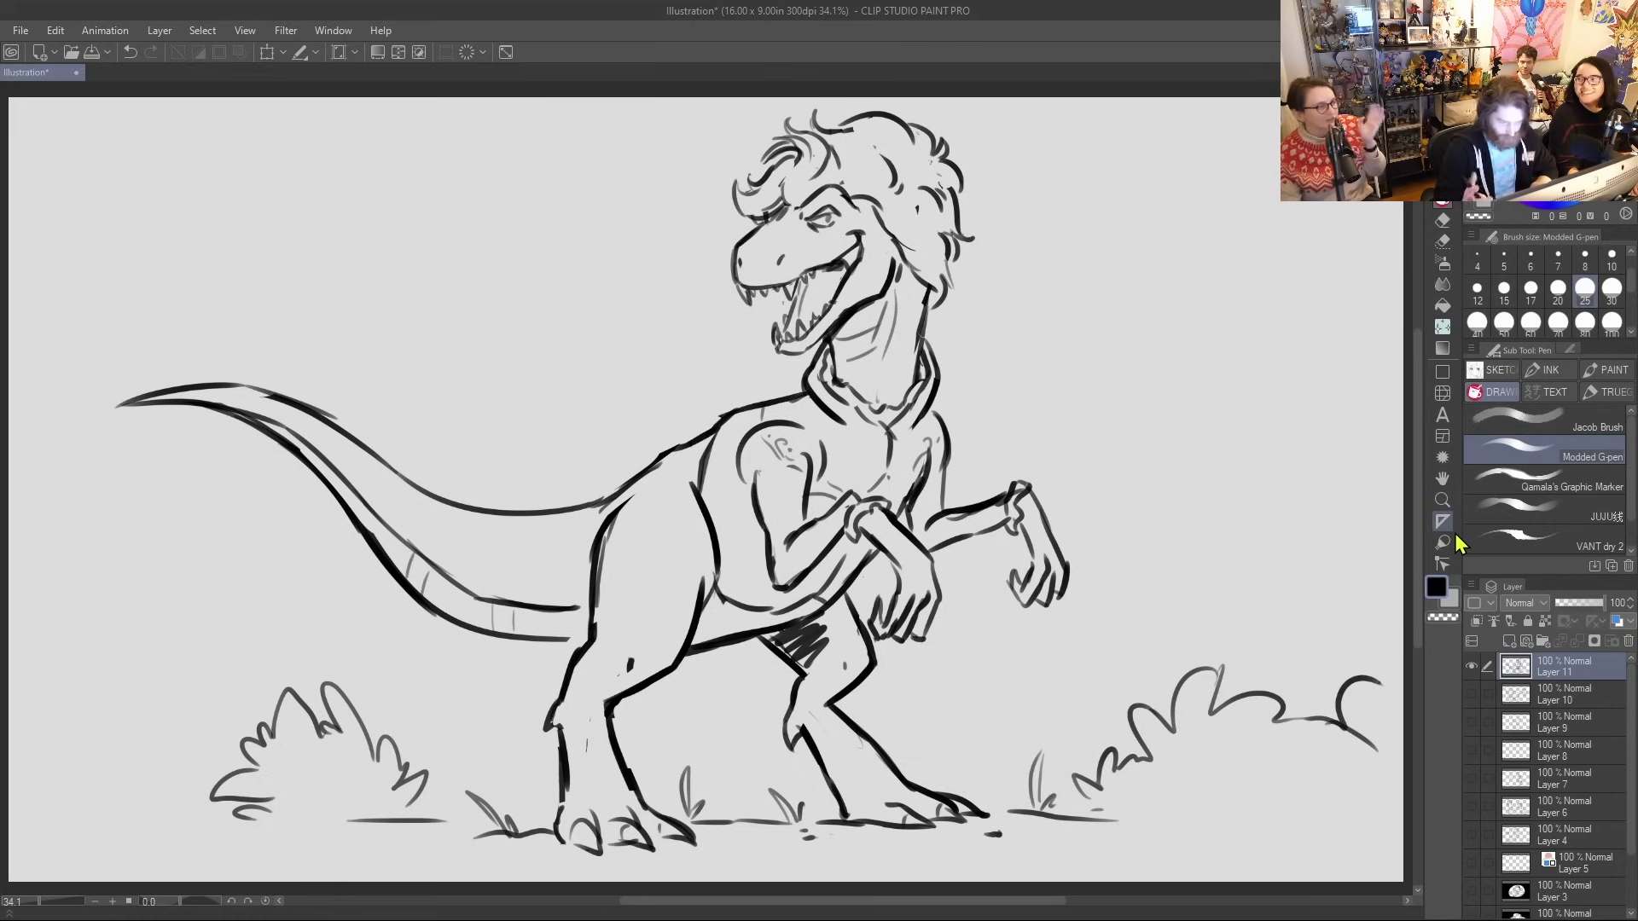
key("ctrl+z")
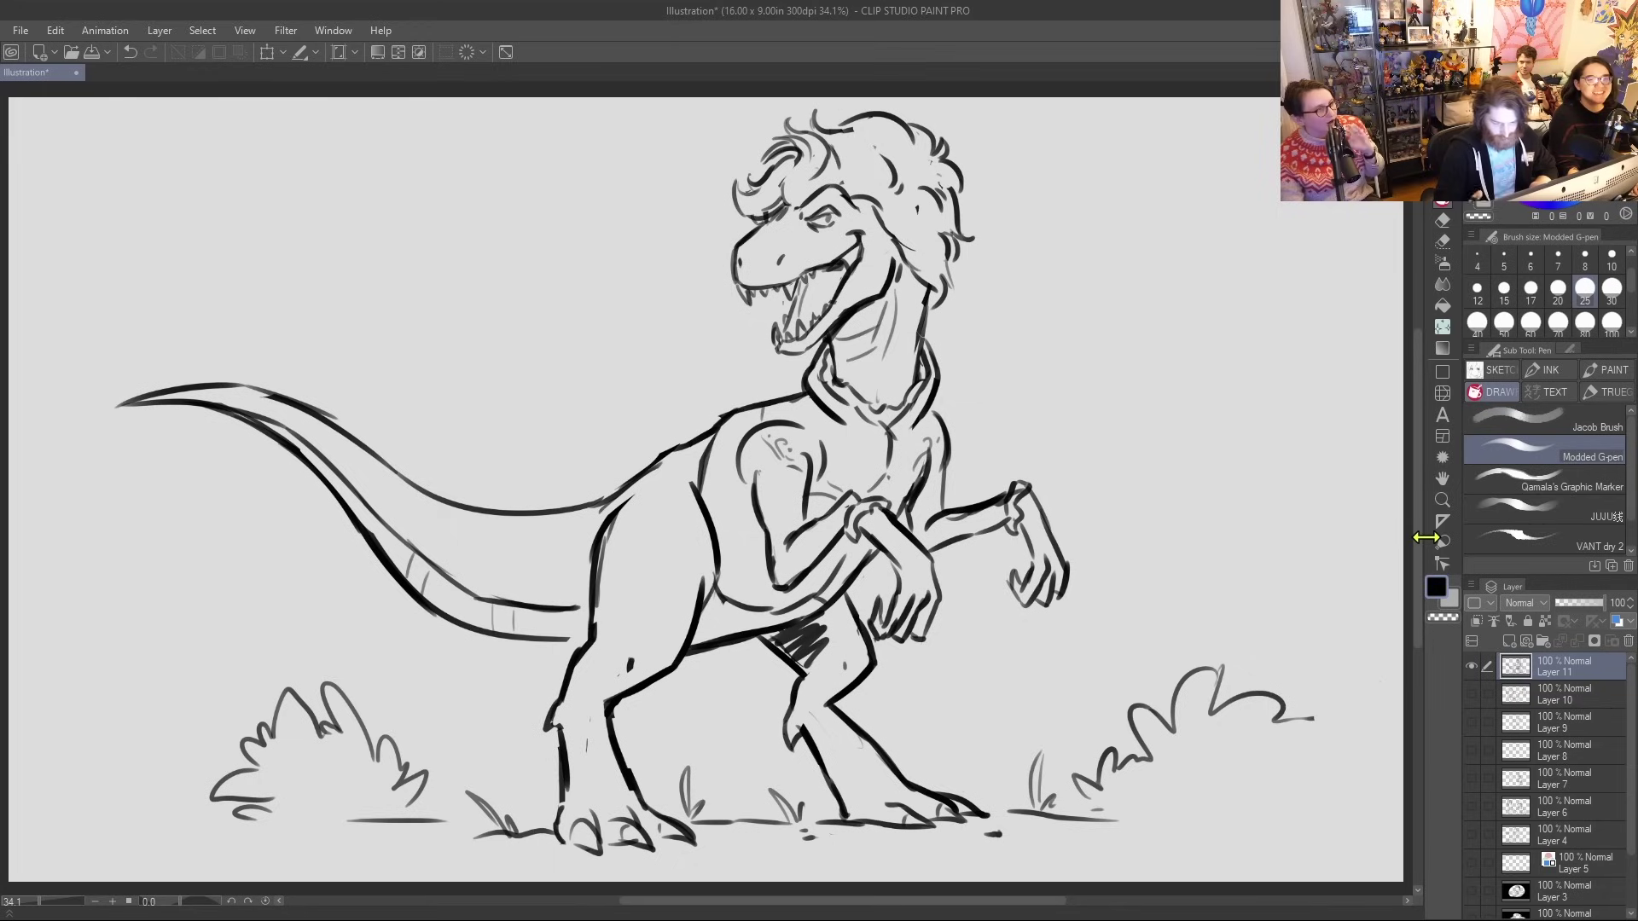
mouse_move(1283, 715)
left_mouse_down()
mouse_move(1332, 742)
mouse_move(1358, 816)
left_mouse_up()
left_click_drag(1184, 822, 1368, 815)
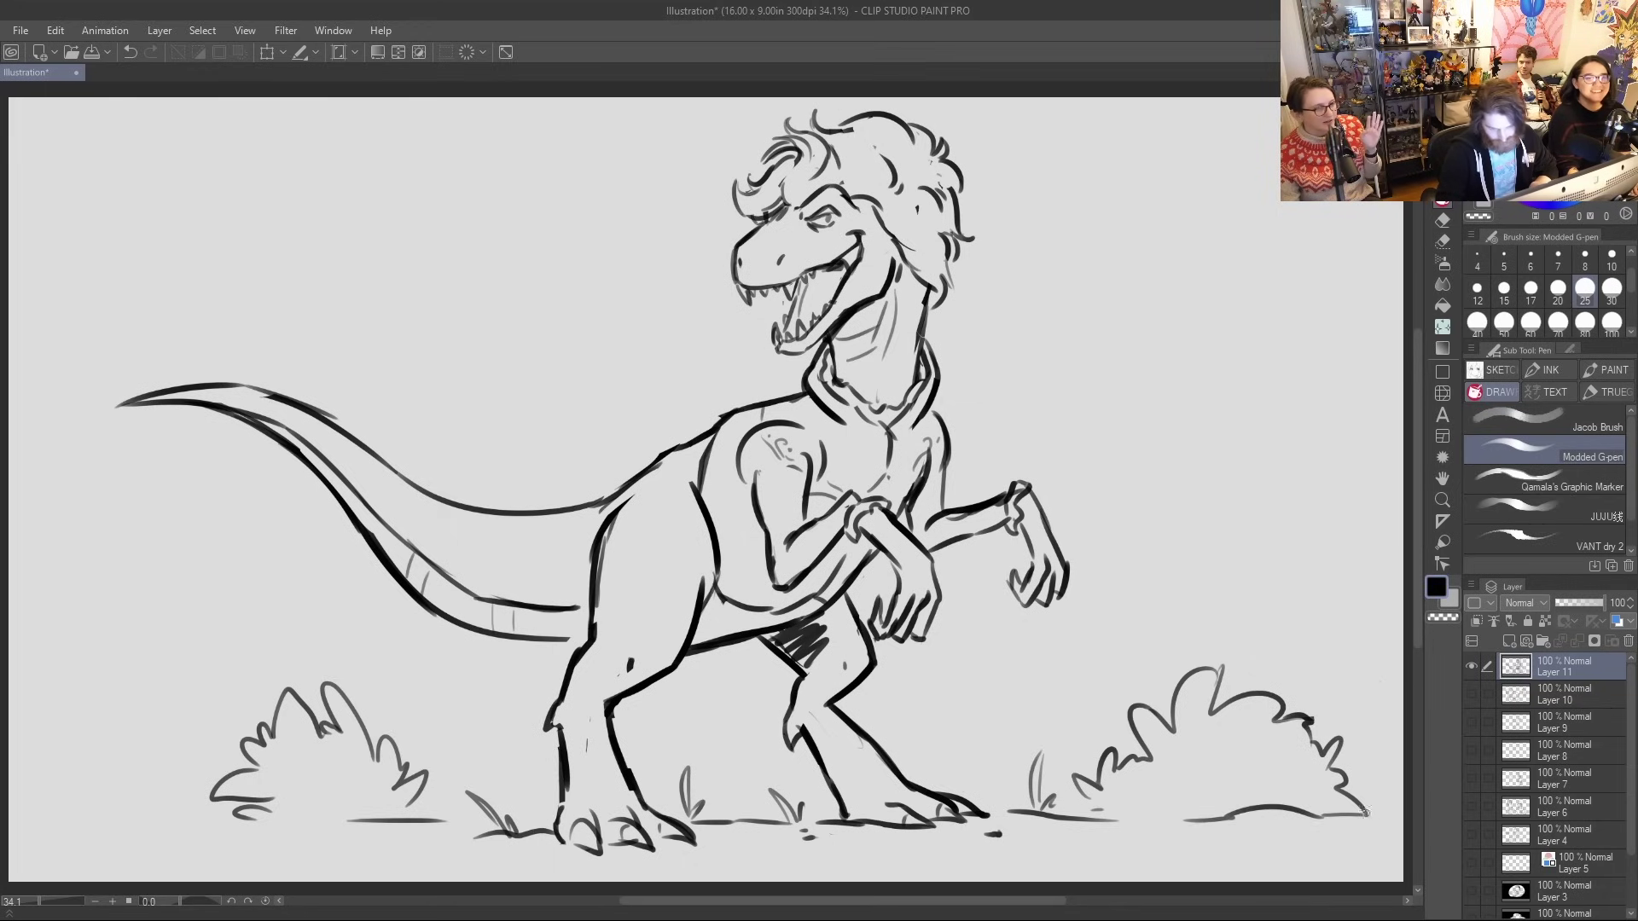
Extend the ground line beneath the bush under the tail
left_click_drag(403, 829, 472, 826)
left_click_drag(255, 829, 351, 820)
left_click_drag(181, 835, 253, 832)
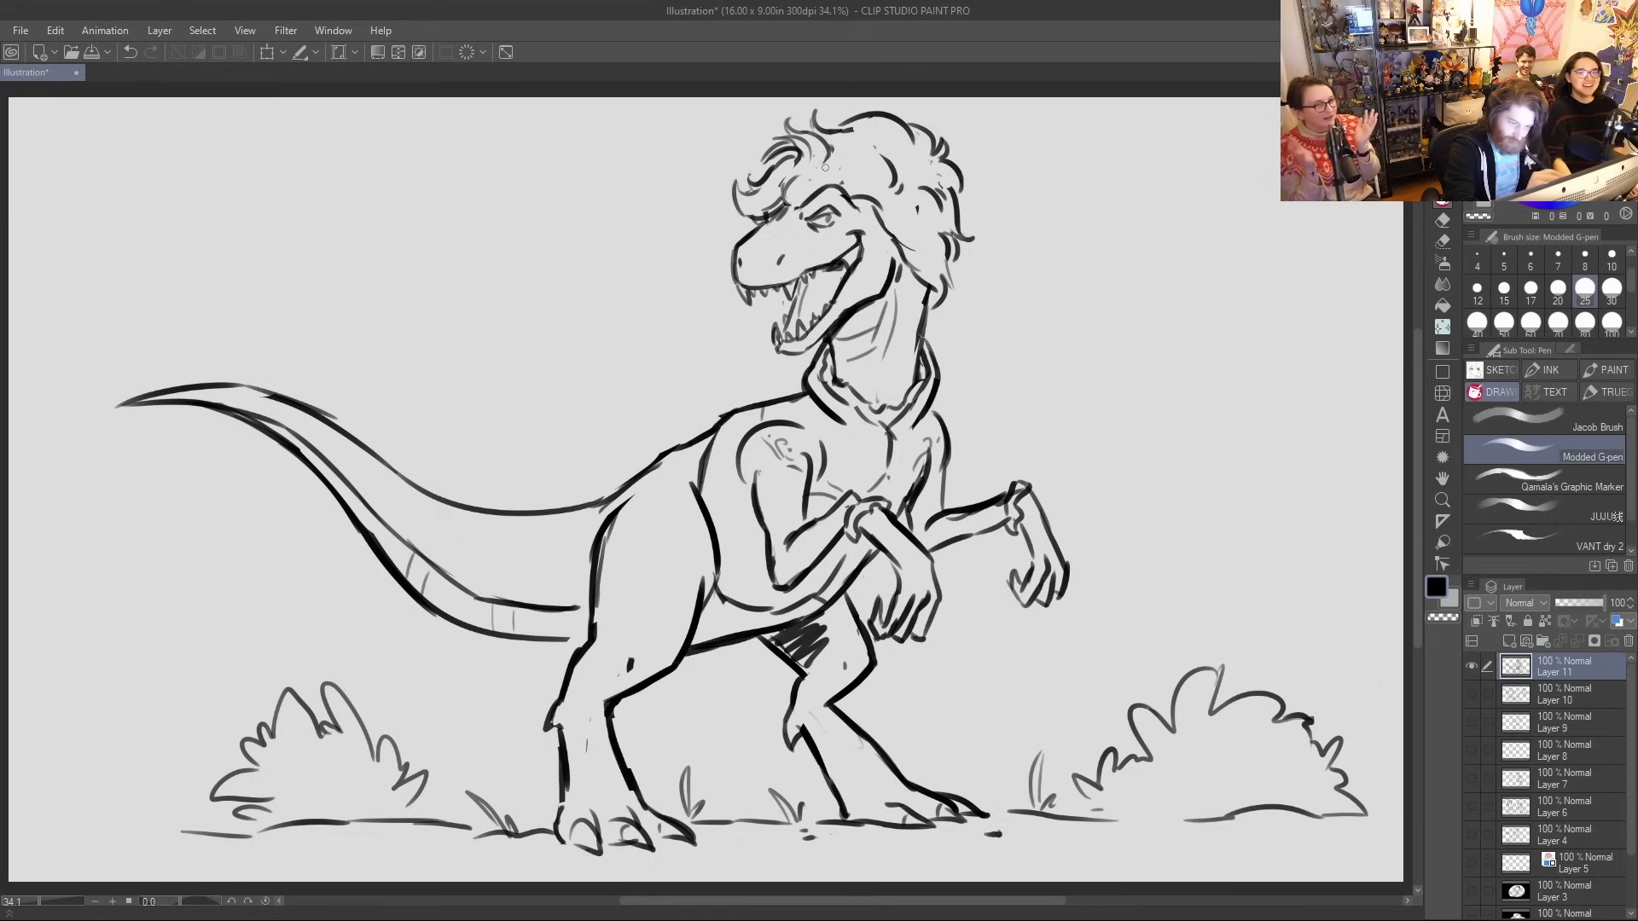
Add curl strokes inside and along the back of the hair, and refine the collar and teeth
mouse_move(841, 154)
left_mouse_down()
mouse_move(850, 180)
mouse_move(872, 128)
mouse_move(906, 151)
left_mouse_up()
left_click_drag(918, 224, 916, 242)
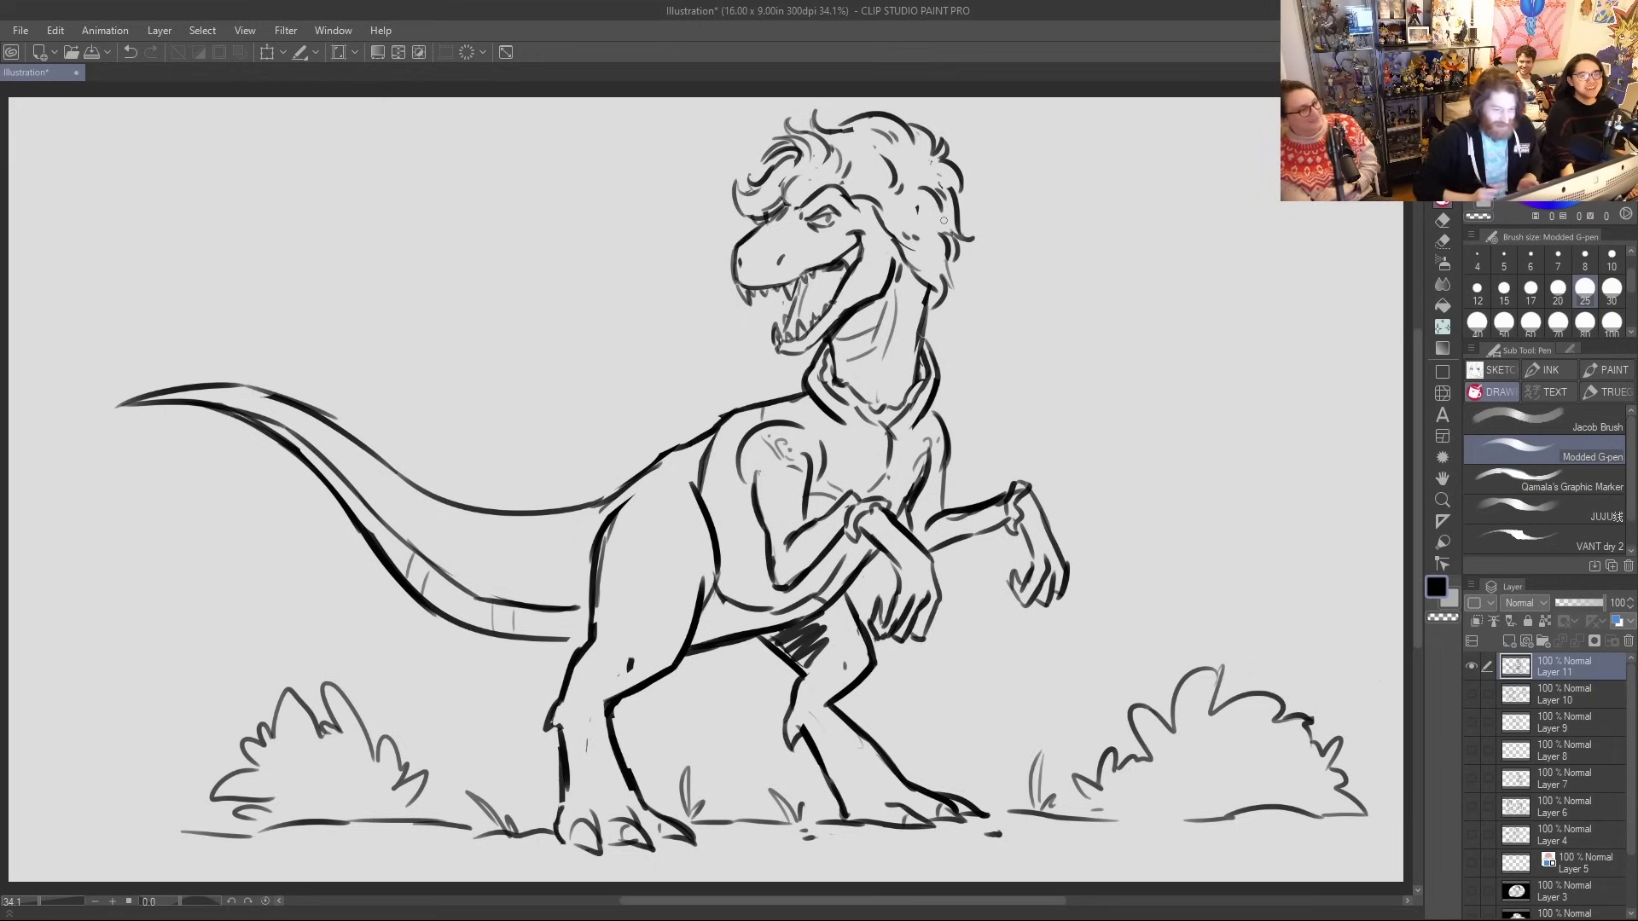
left_click_drag(958, 259, 945, 302)
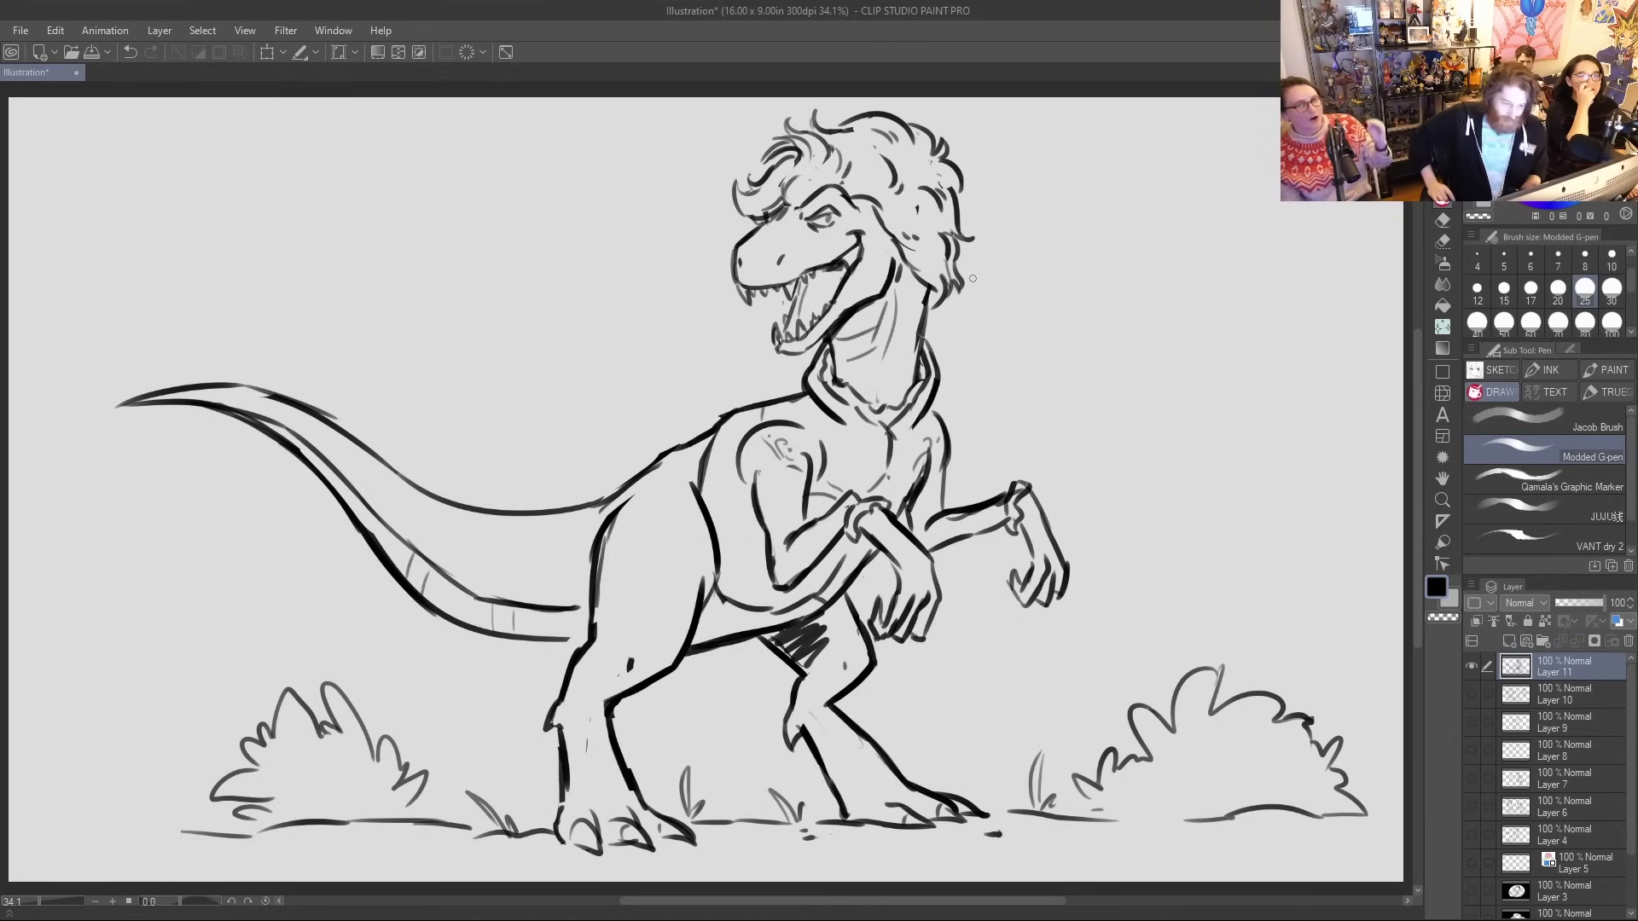
mouse_move(834, 351)
left_mouse_down()
mouse_move(841, 377)
mouse_move(911, 354)
mouse_move(928, 382)
left_mouse_up()
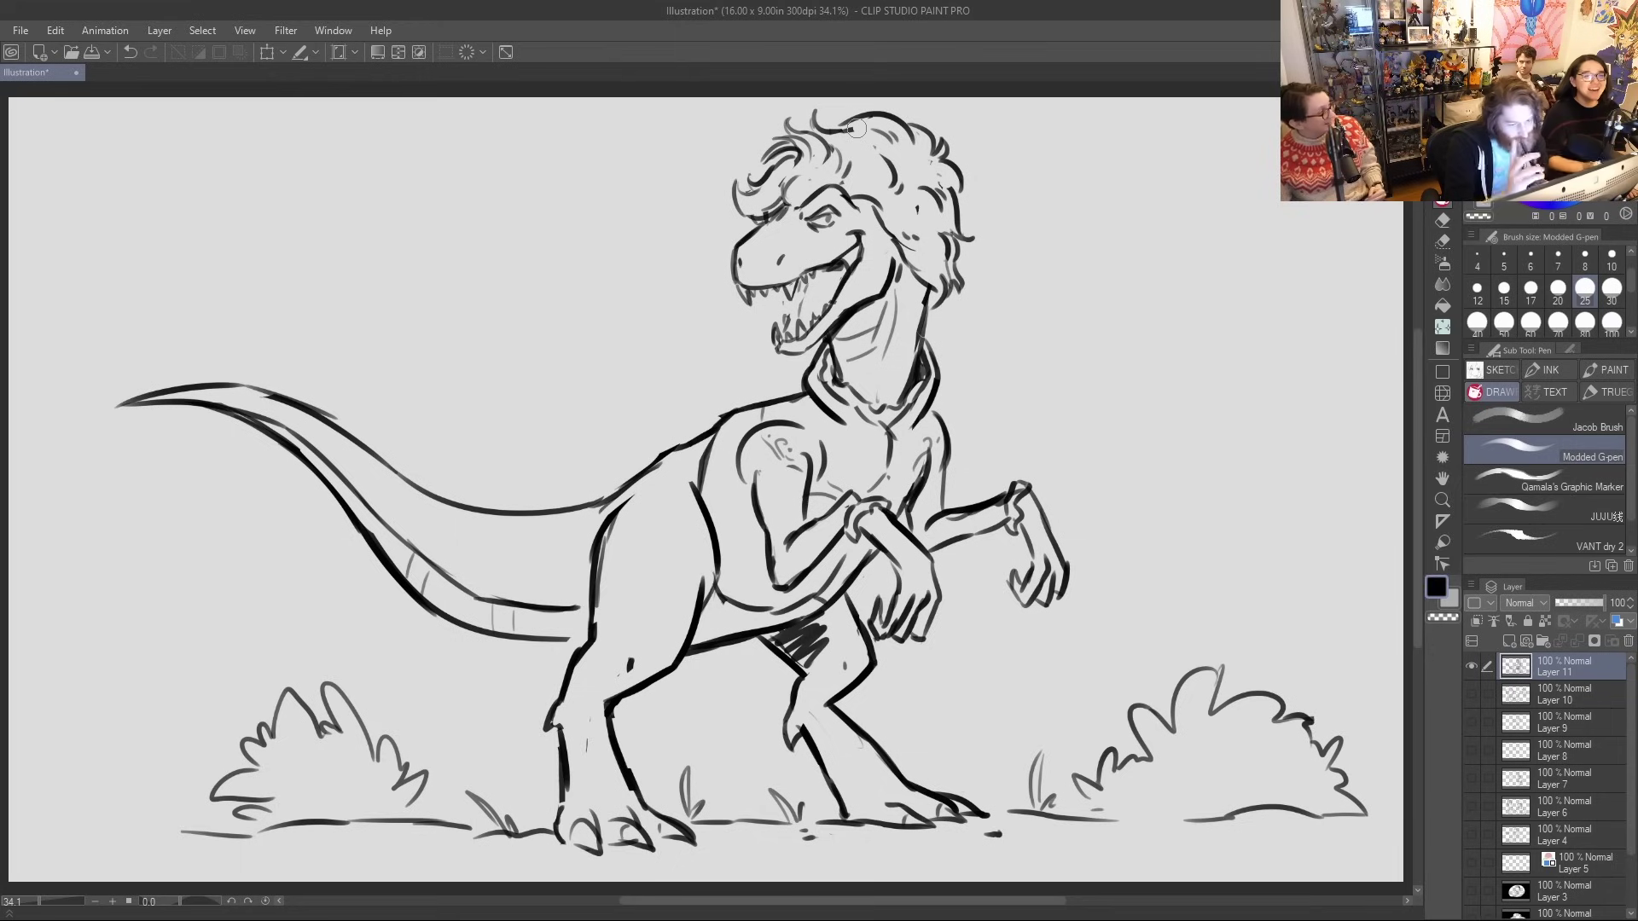
left_click_drag(791, 328, 803, 278)
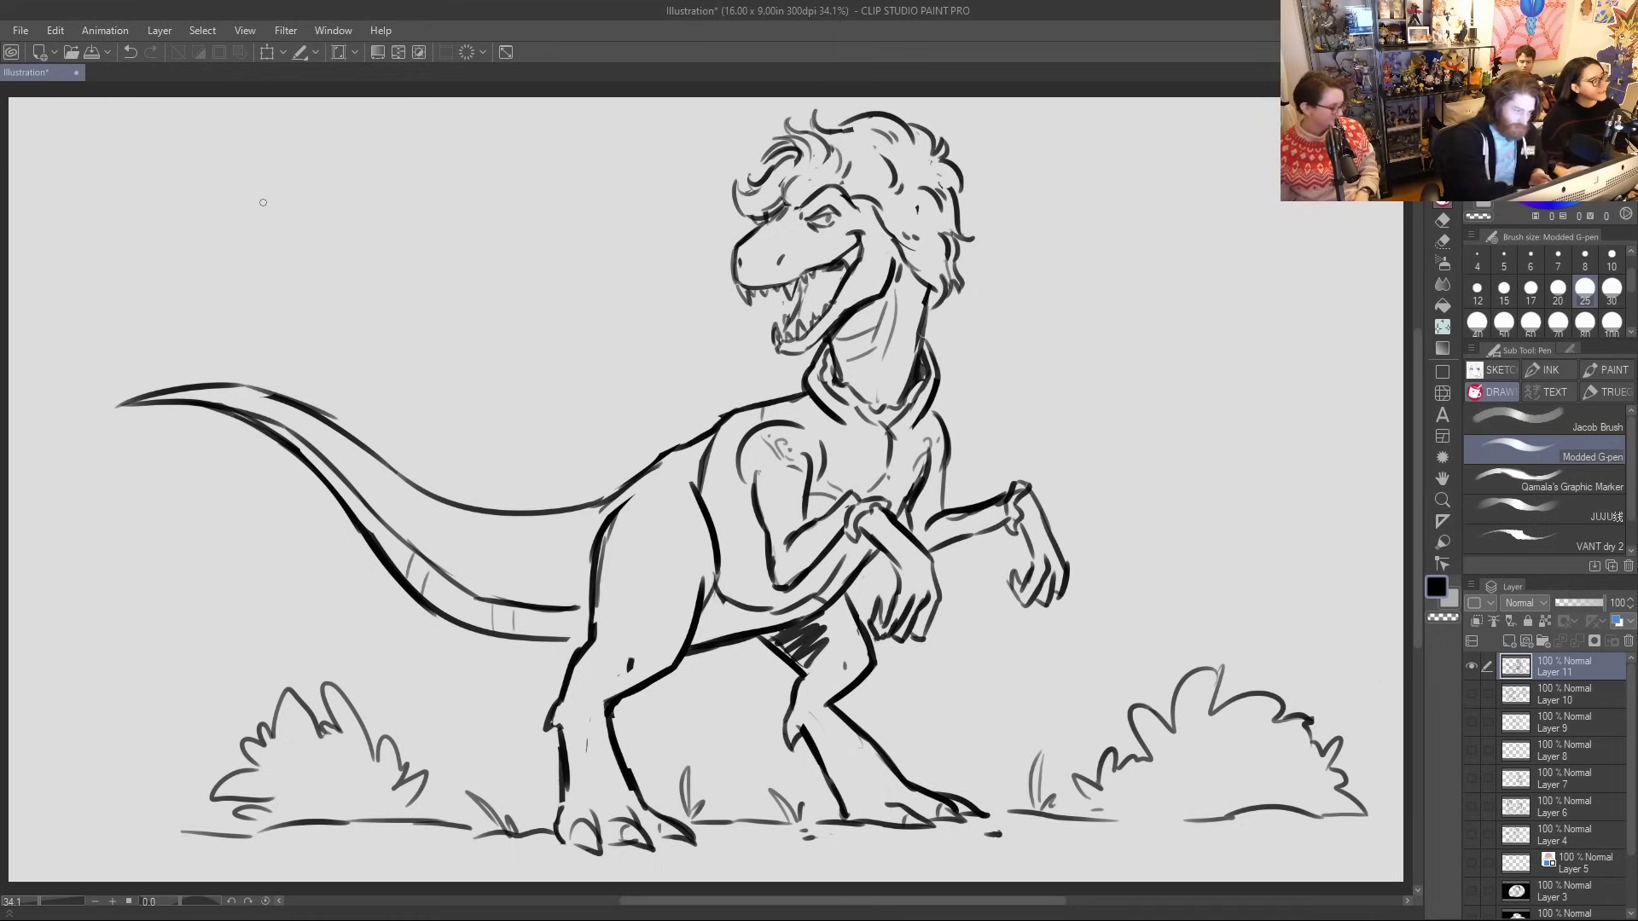
Handwrite the title "Dinostarion" above the tail and underline it with a slanted stroke
mouse_move(265, 171)
left_mouse_down()
mouse_move(269, 226)
mouse_move(345, 214)
mouse_move(361, 193)
mouse_move(375, 204)
left_mouse_up()
left_click(307, 181)
mouse_move(396, 164)
left_mouse_down()
mouse_move(377, 200)
mouse_move(410, 175)
left_mouse_up()
mouse_move(414, 197)
left_mouse_down()
mouse_move(427, 174)
mouse_move(441, 194)
left_mouse_up()
left_click_drag(446, 188, 482, 162)
left_click(469, 159)
left_click_drag(491, 167, 520, 155)
left_click_drag(274, 264, 530, 213)
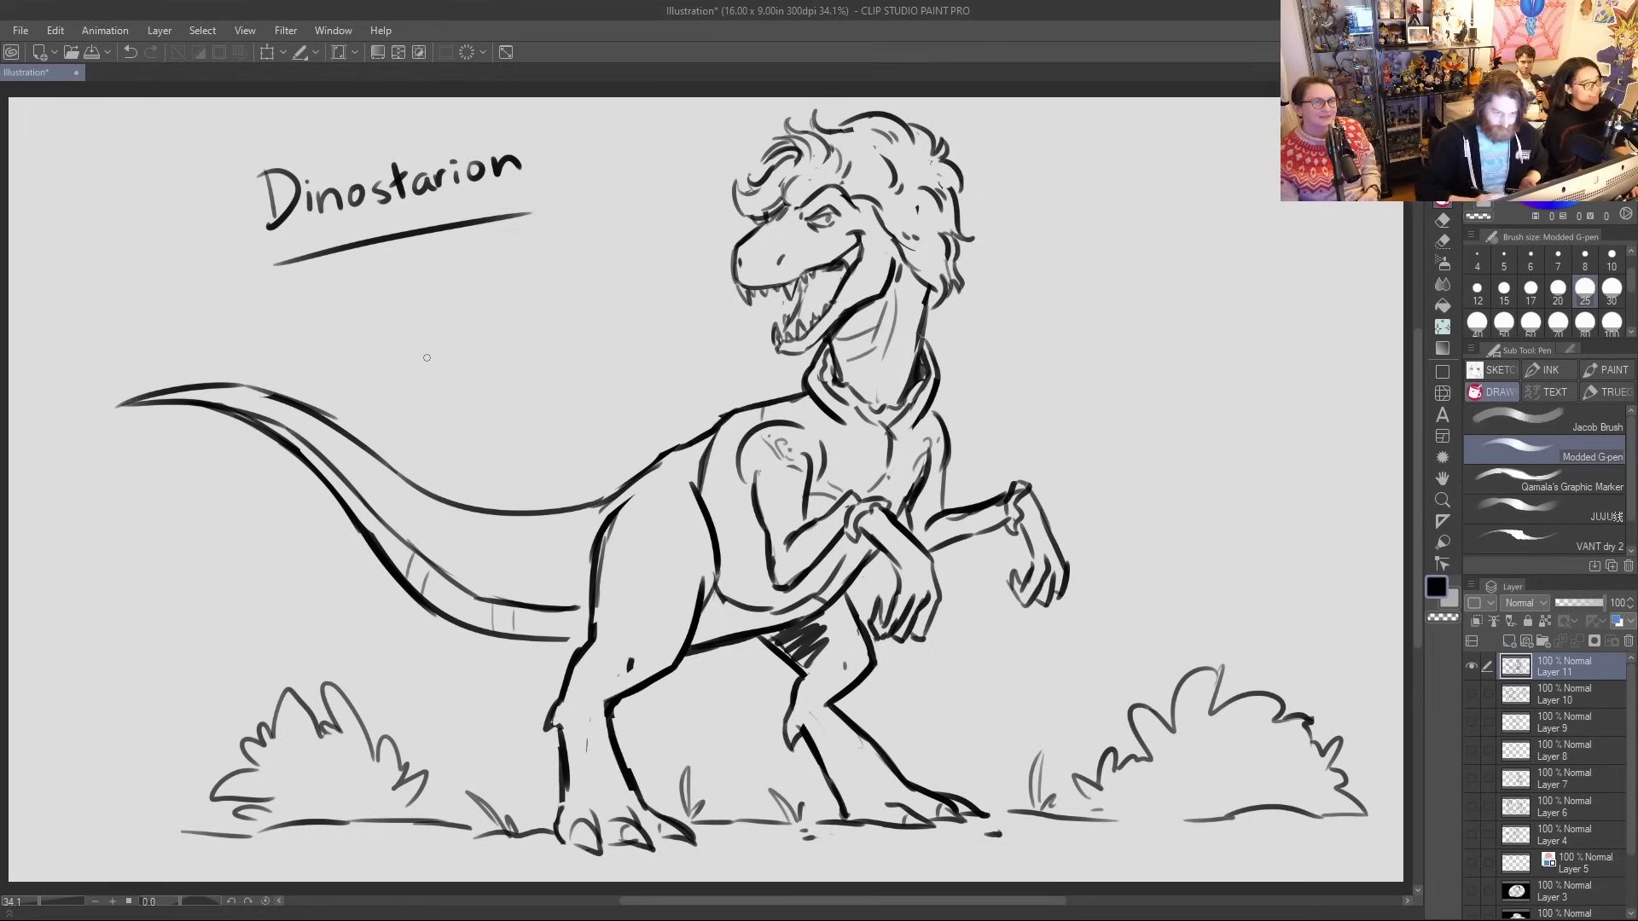
Draw diamond-shaped sparkles around the head, two behind the hair and one in front of the snout
mouse_move(1017, 213)
left_mouse_down()
mouse_move(998, 236)
mouse_move(1040, 215)
left_mouse_up()
key("ctrl+z")
key("ctrl+z")
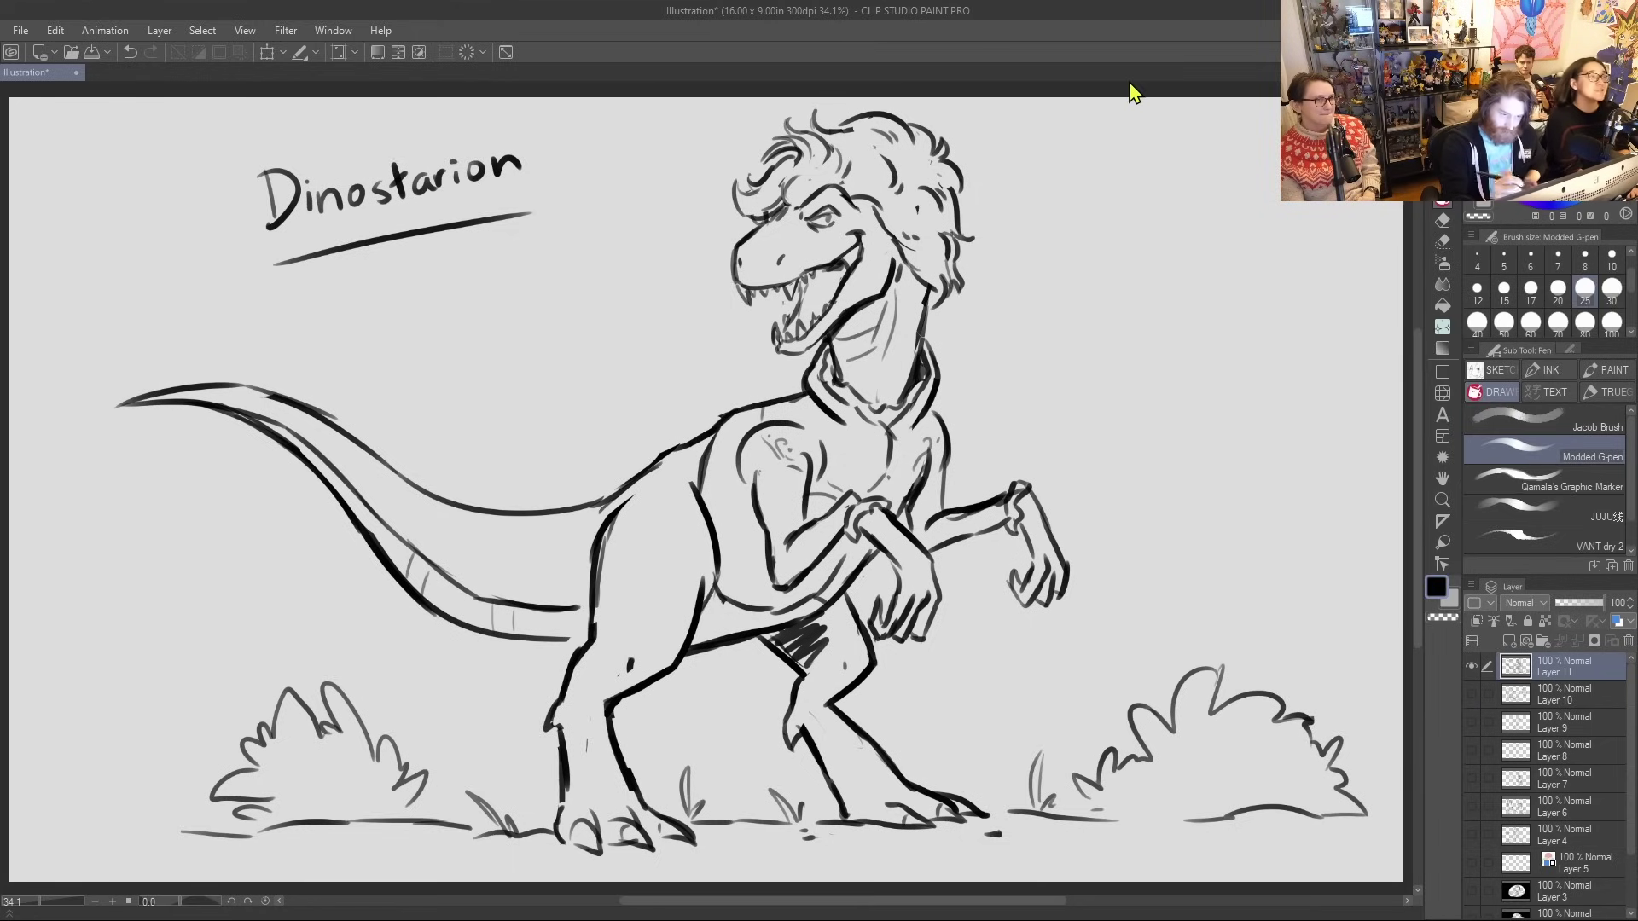
mouse_move(1005, 243)
left_mouse_down()
mouse_move(1039, 243)
mouse_move(1020, 269)
mouse_move(1039, 244)
left_mouse_up()
left_click_drag(1064, 177, 1065, 214)
mouse_move(651, 243)
left_mouse_down()
mouse_move(636, 266)
mouse_move(666, 267)
left_mouse_up()
left_click_drag(651, 285, 663, 266)
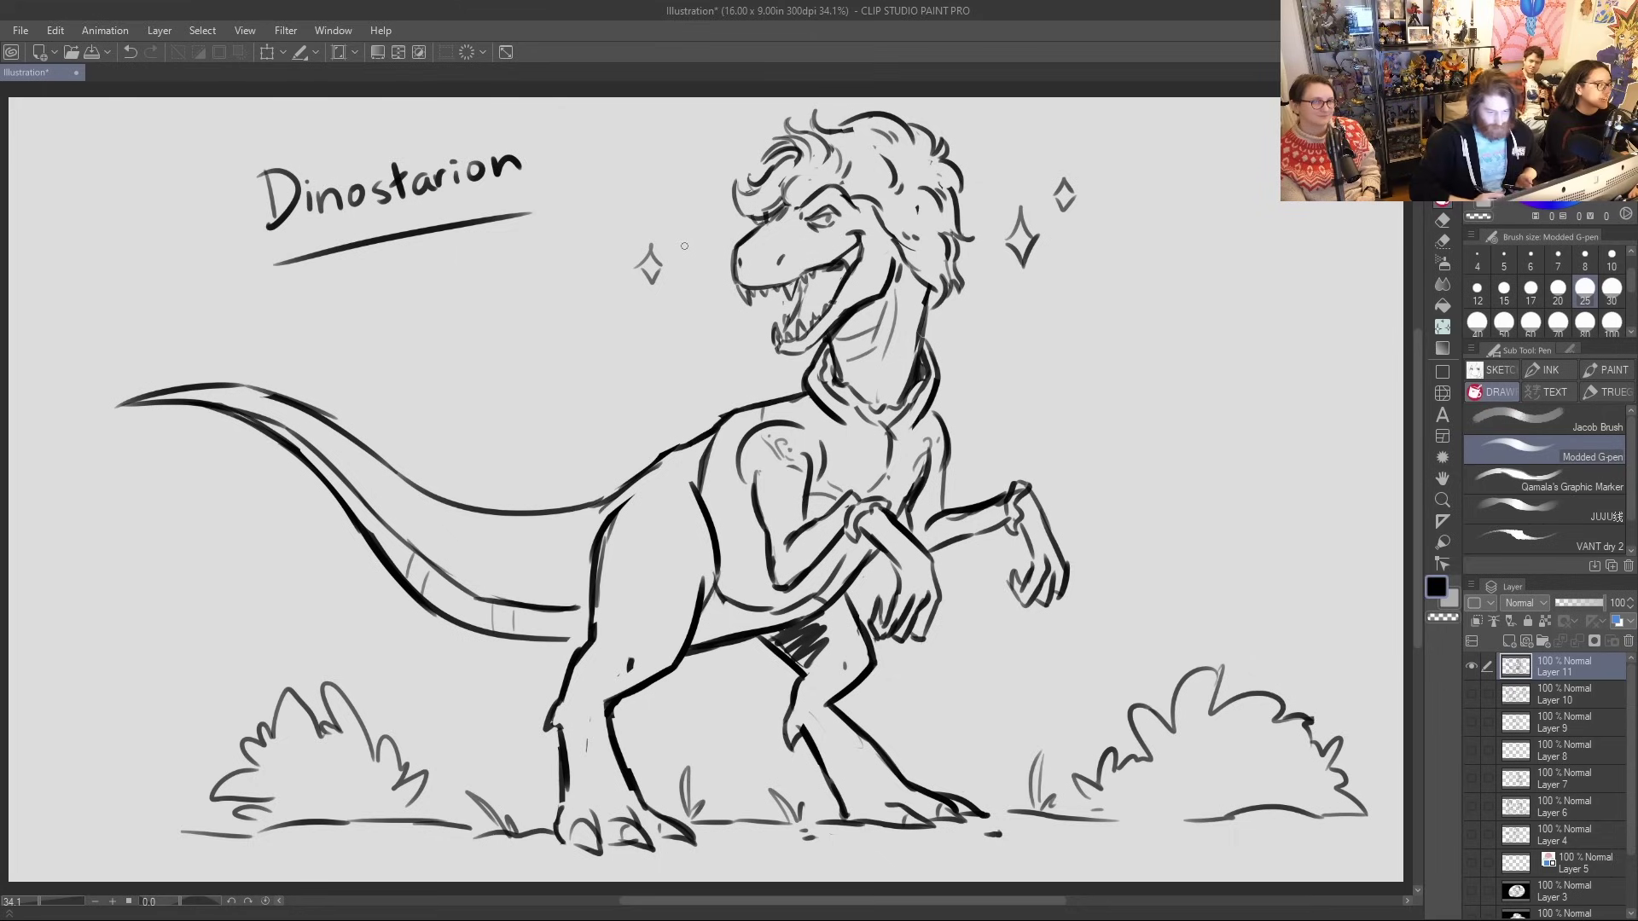
Add shading beside the far upper arm and redraw the belly line between the legs lower and bolder
left_click_drag(927, 486, 912, 525)
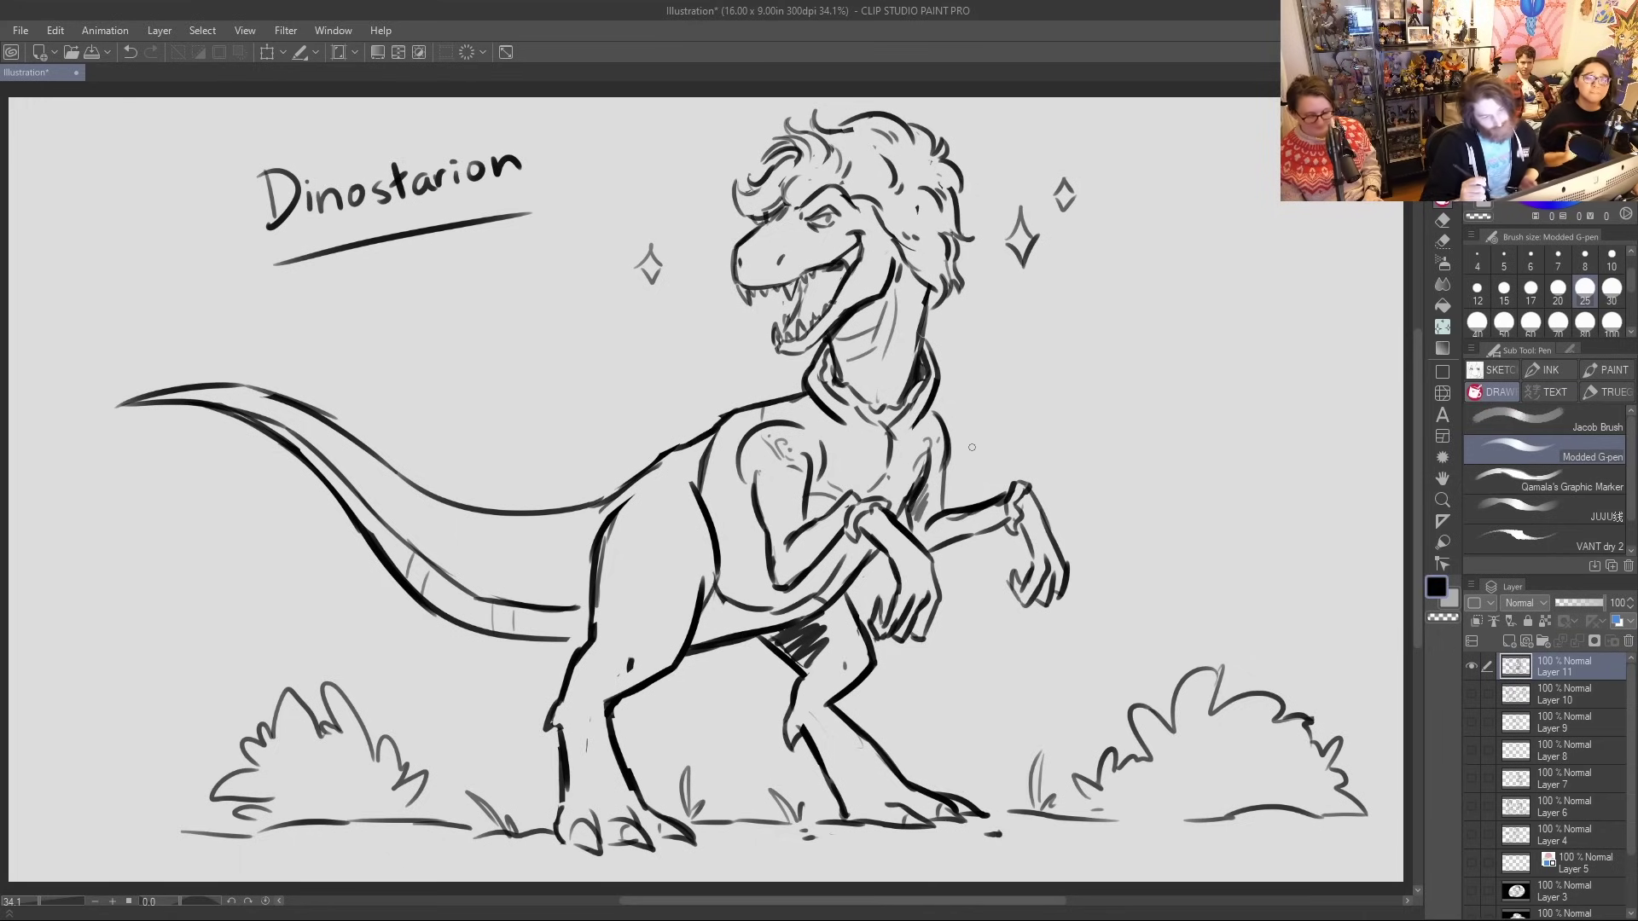
left_click_drag(704, 646, 766, 639)
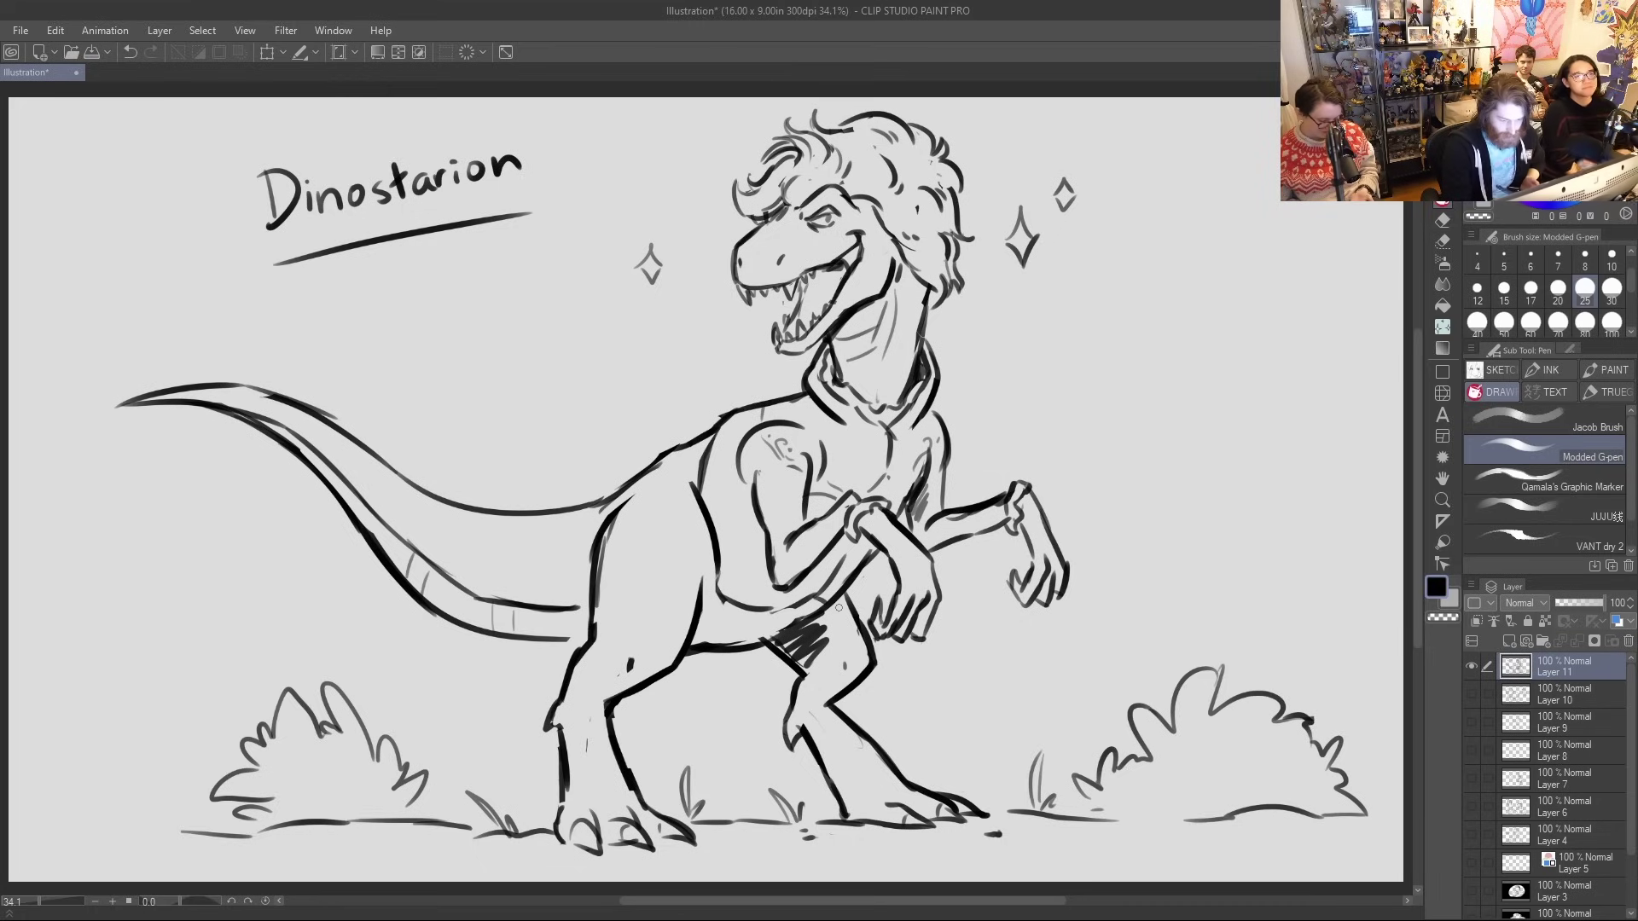
left_click_drag(699, 650, 791, 632)
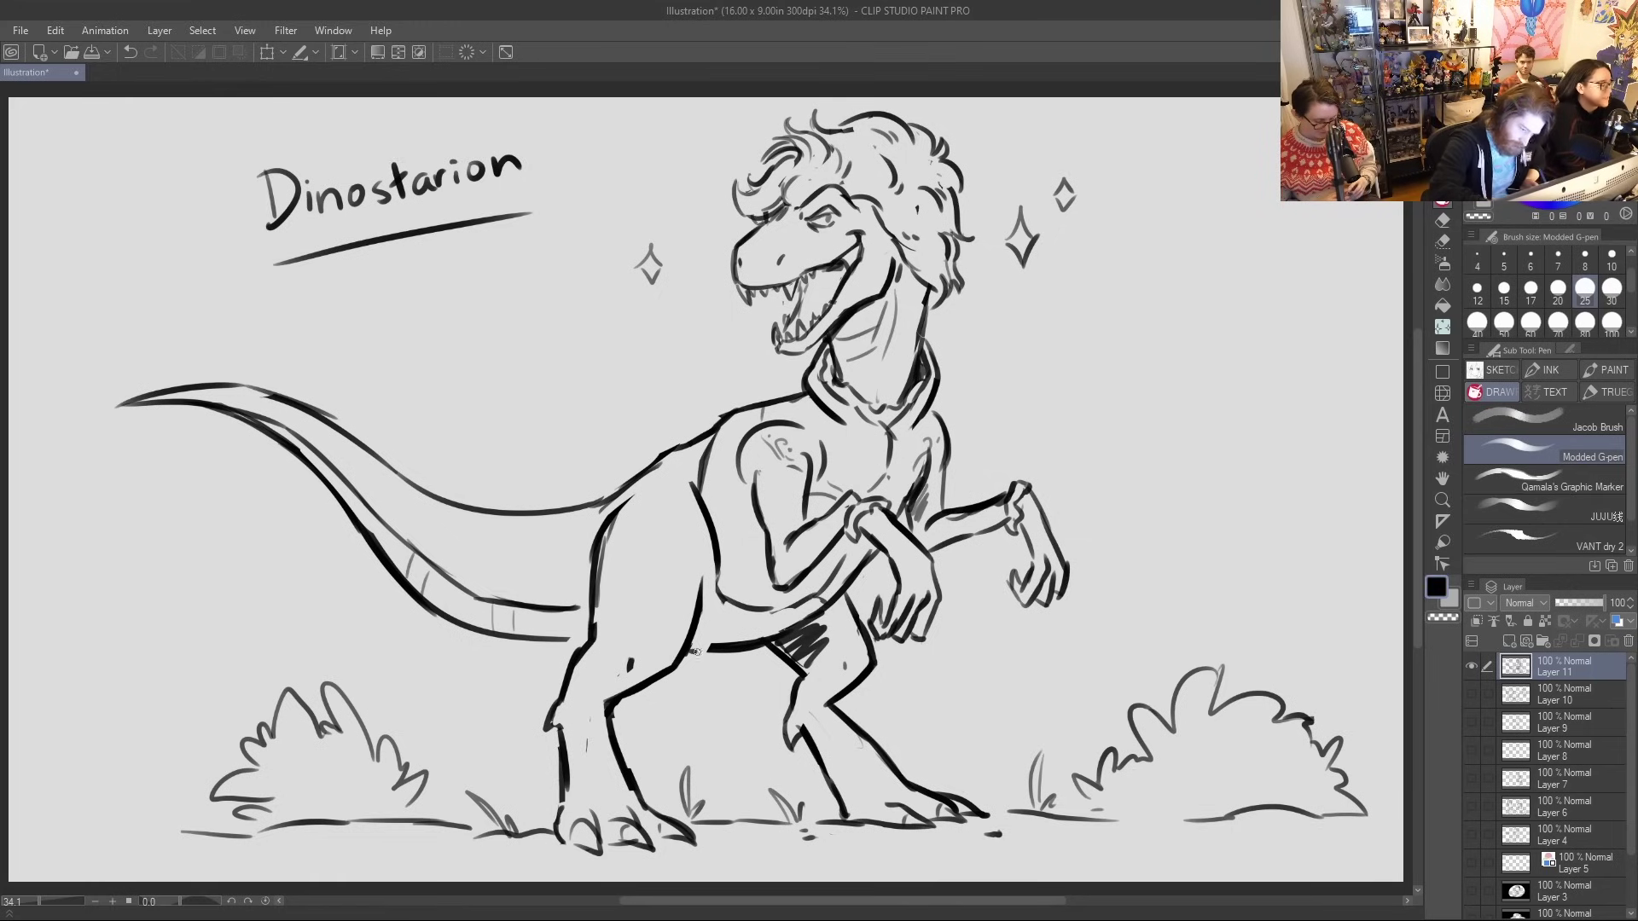
Connect the tail's underside to the thigh and add small spots on the thigh and tail
left_click_drag(558, 642, 588, 597)
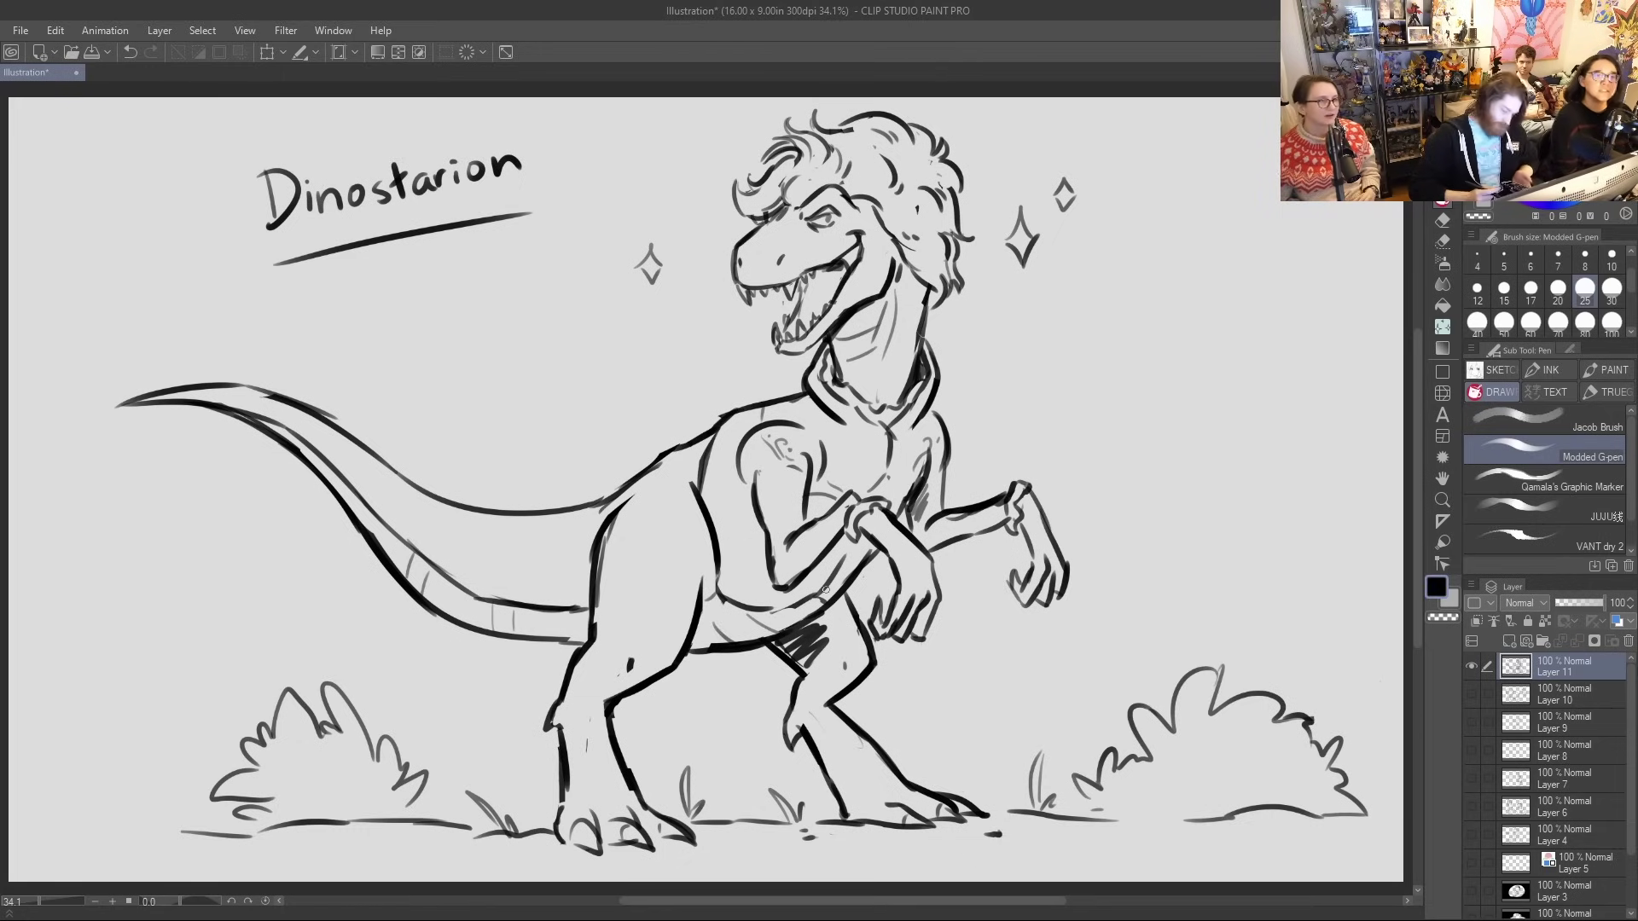
mouse_move(675, 558)
left_mouse_down()
mouse_move(667, 580)
mouse_move(674, 560)
left_mouse_up()
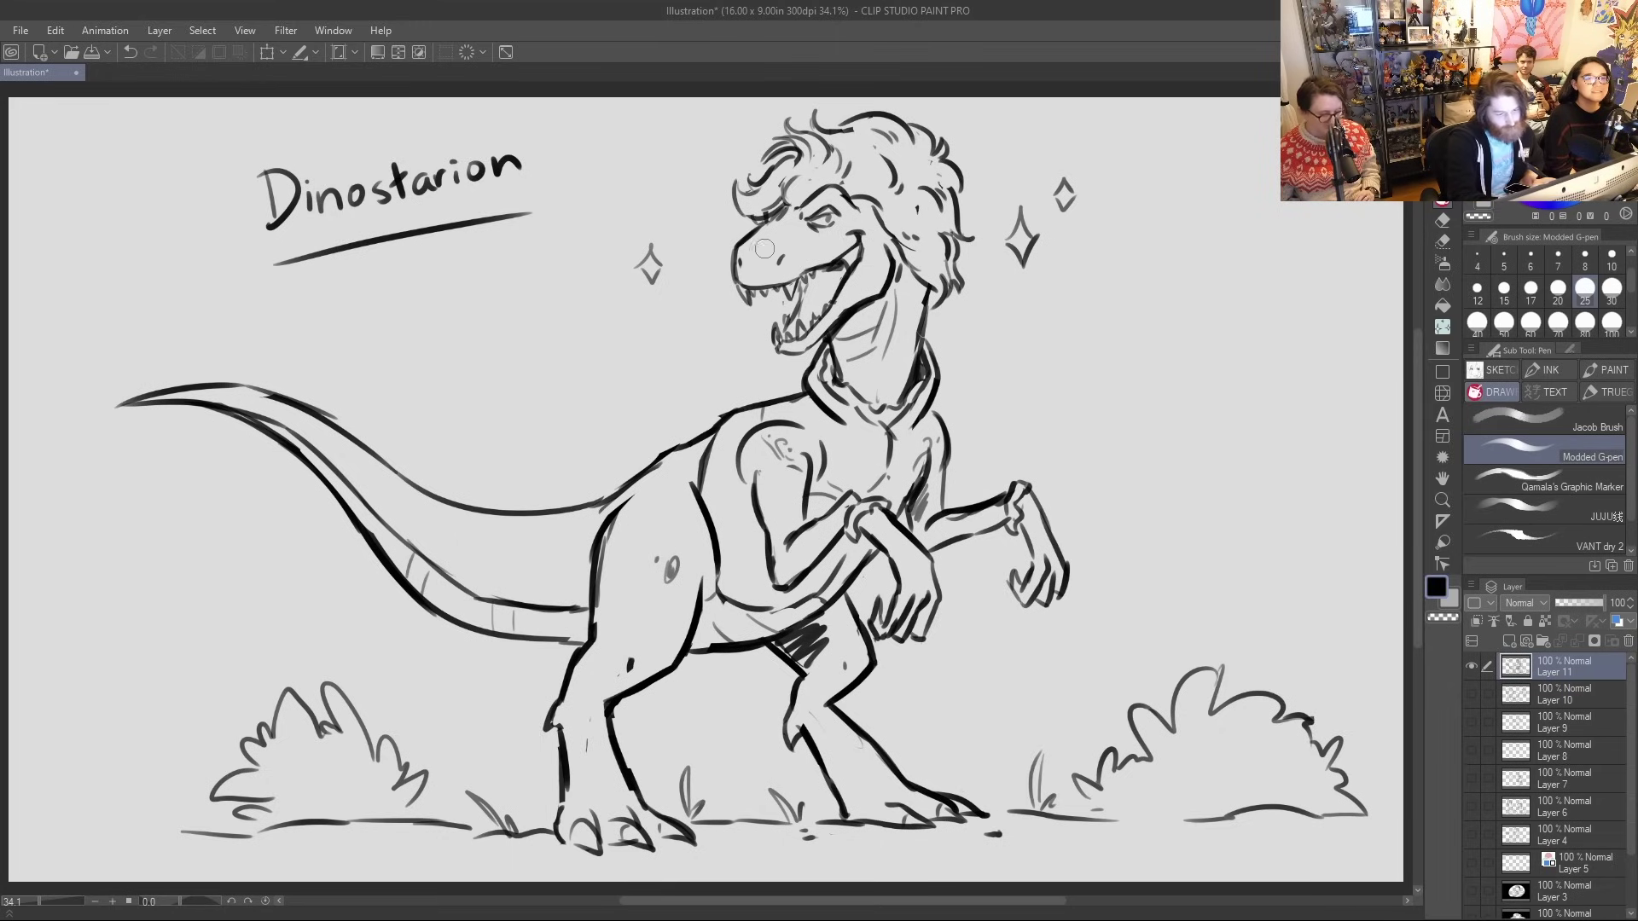
left_click_drag(467, 543, 469, 545)
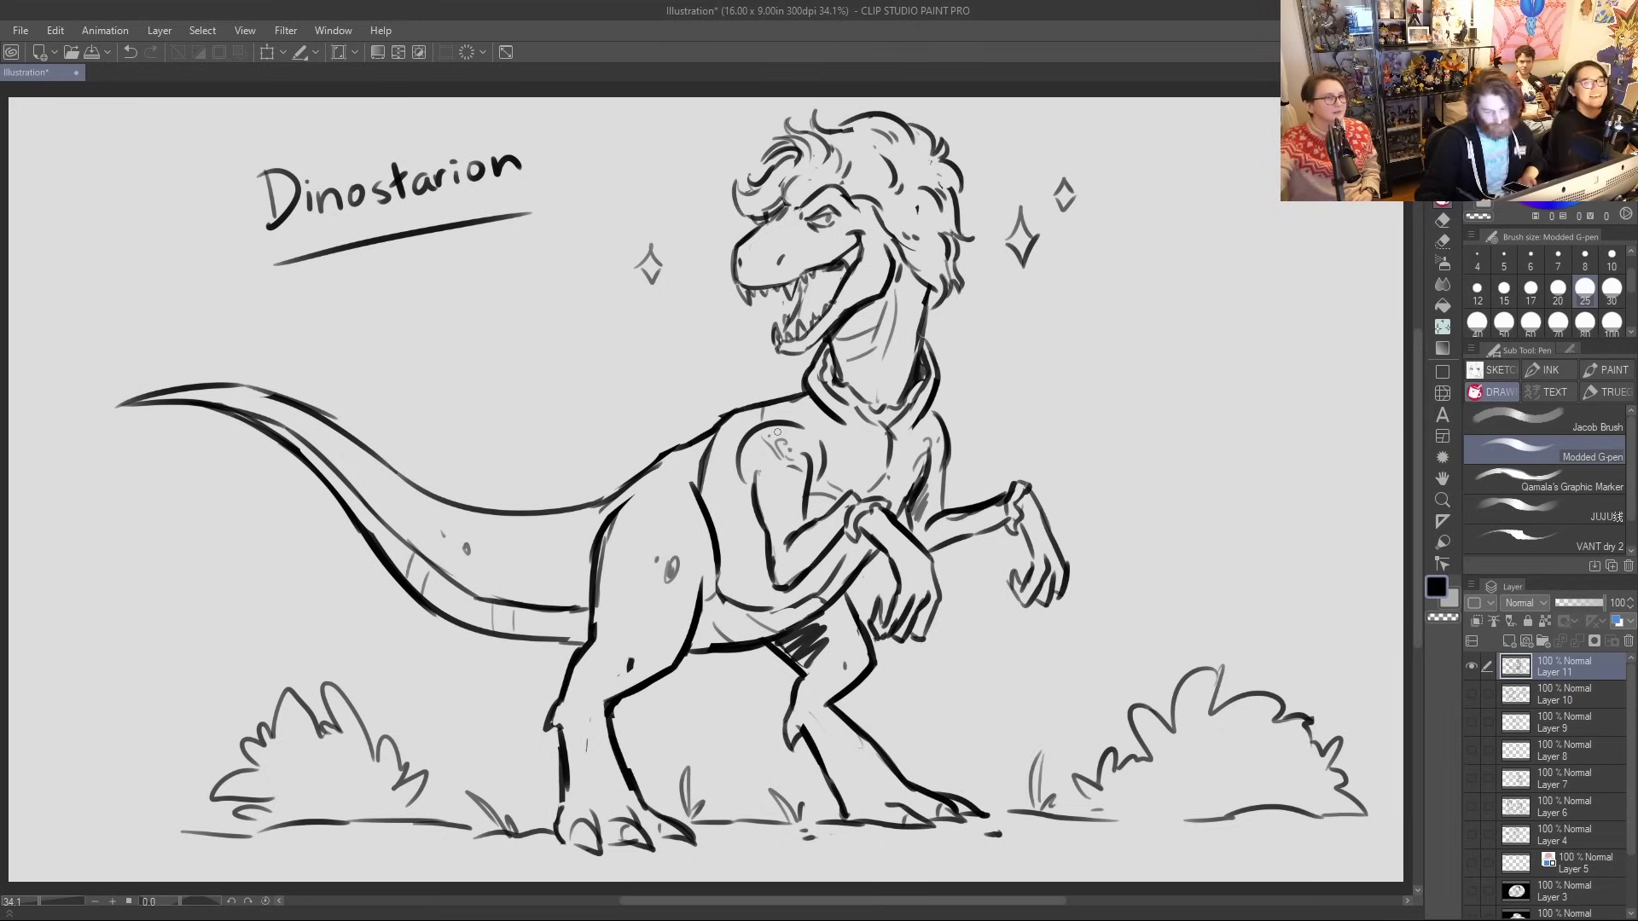
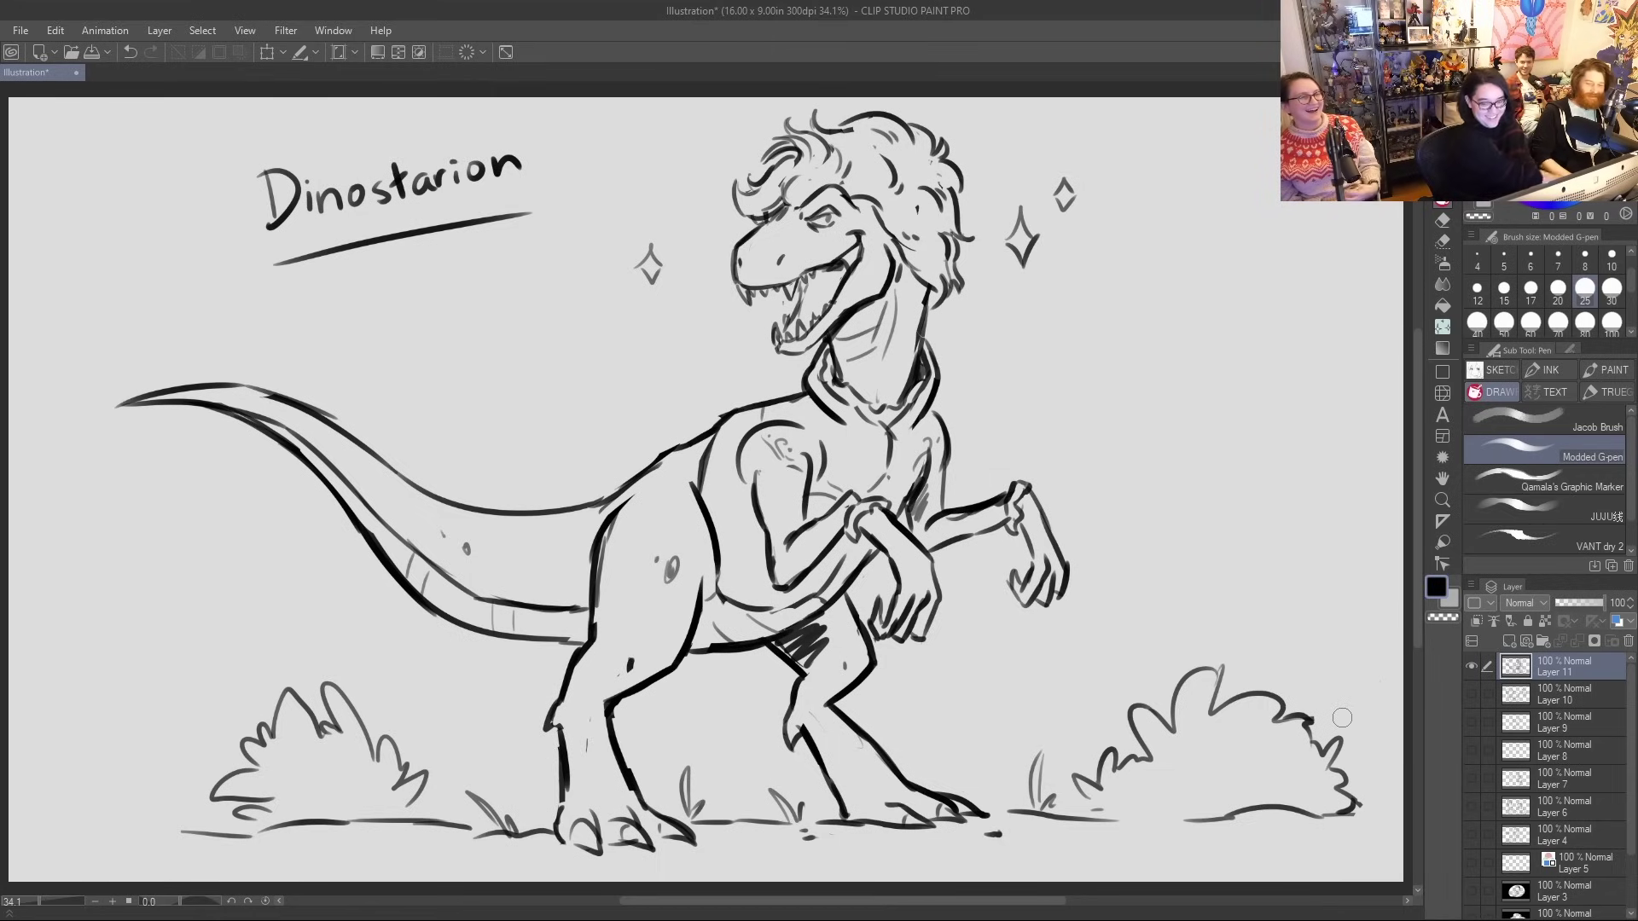
Hide the finished dinosaur layer and create a new empty layer for another drawing
left_click(1471, 666)
left_click(1509, 641)
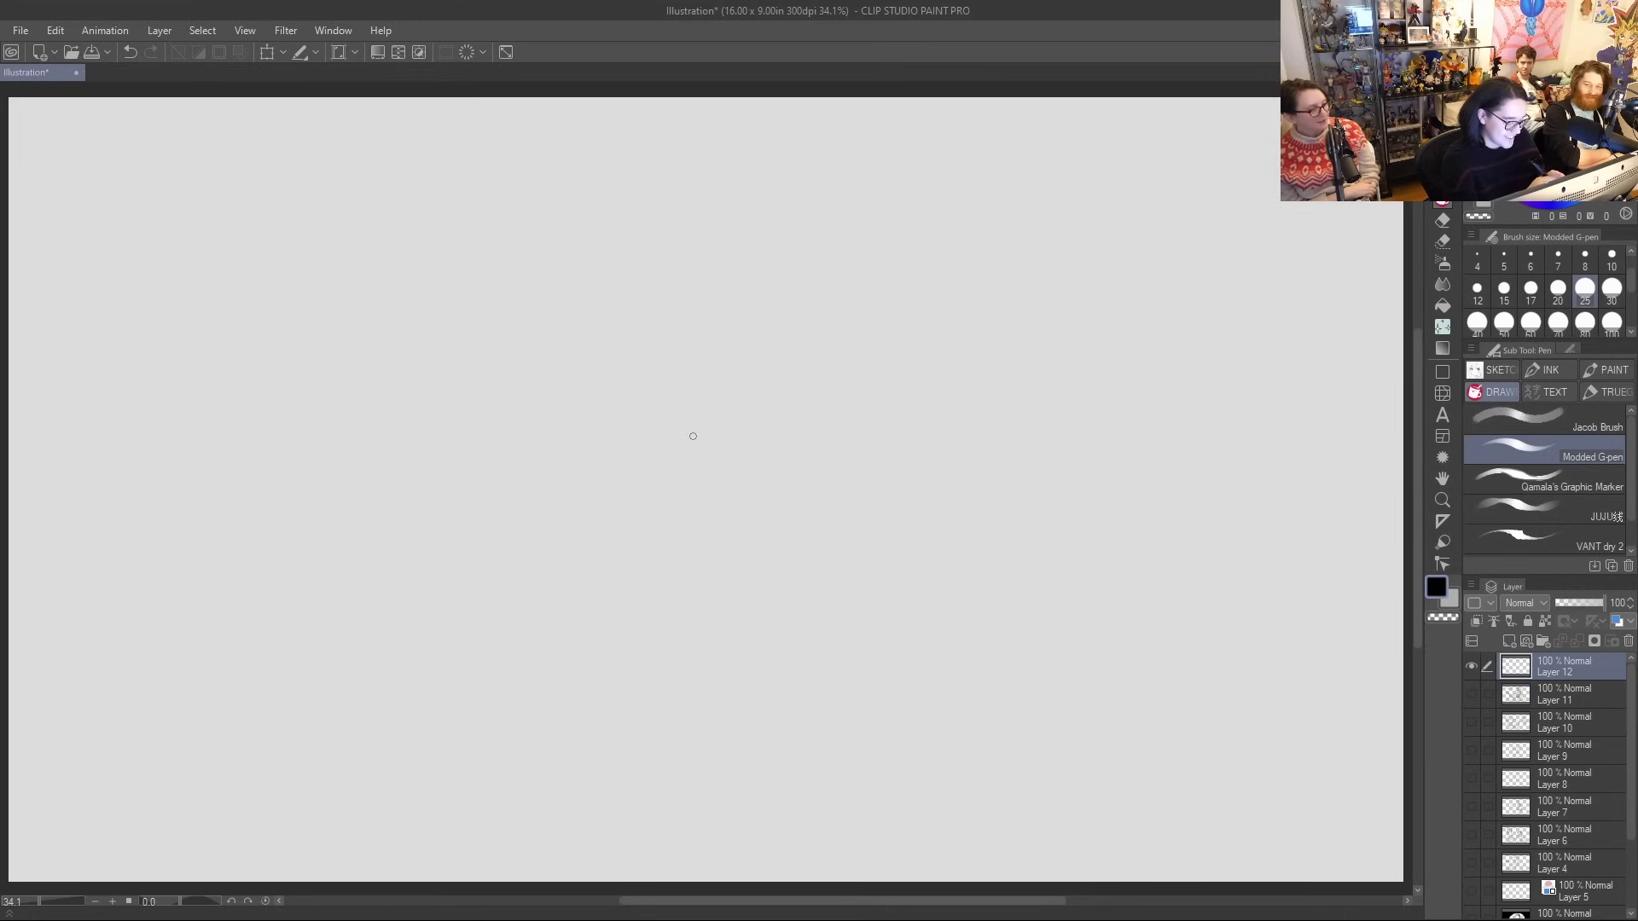
Undo the first rough circle and lightly sketch a tall rounded form in the upper middle of the canvas
mouse_move(662, 475)
left_mouse_down()
mouse_move(779, 230)
mouse_move(835, 424)
left_mouse_up()
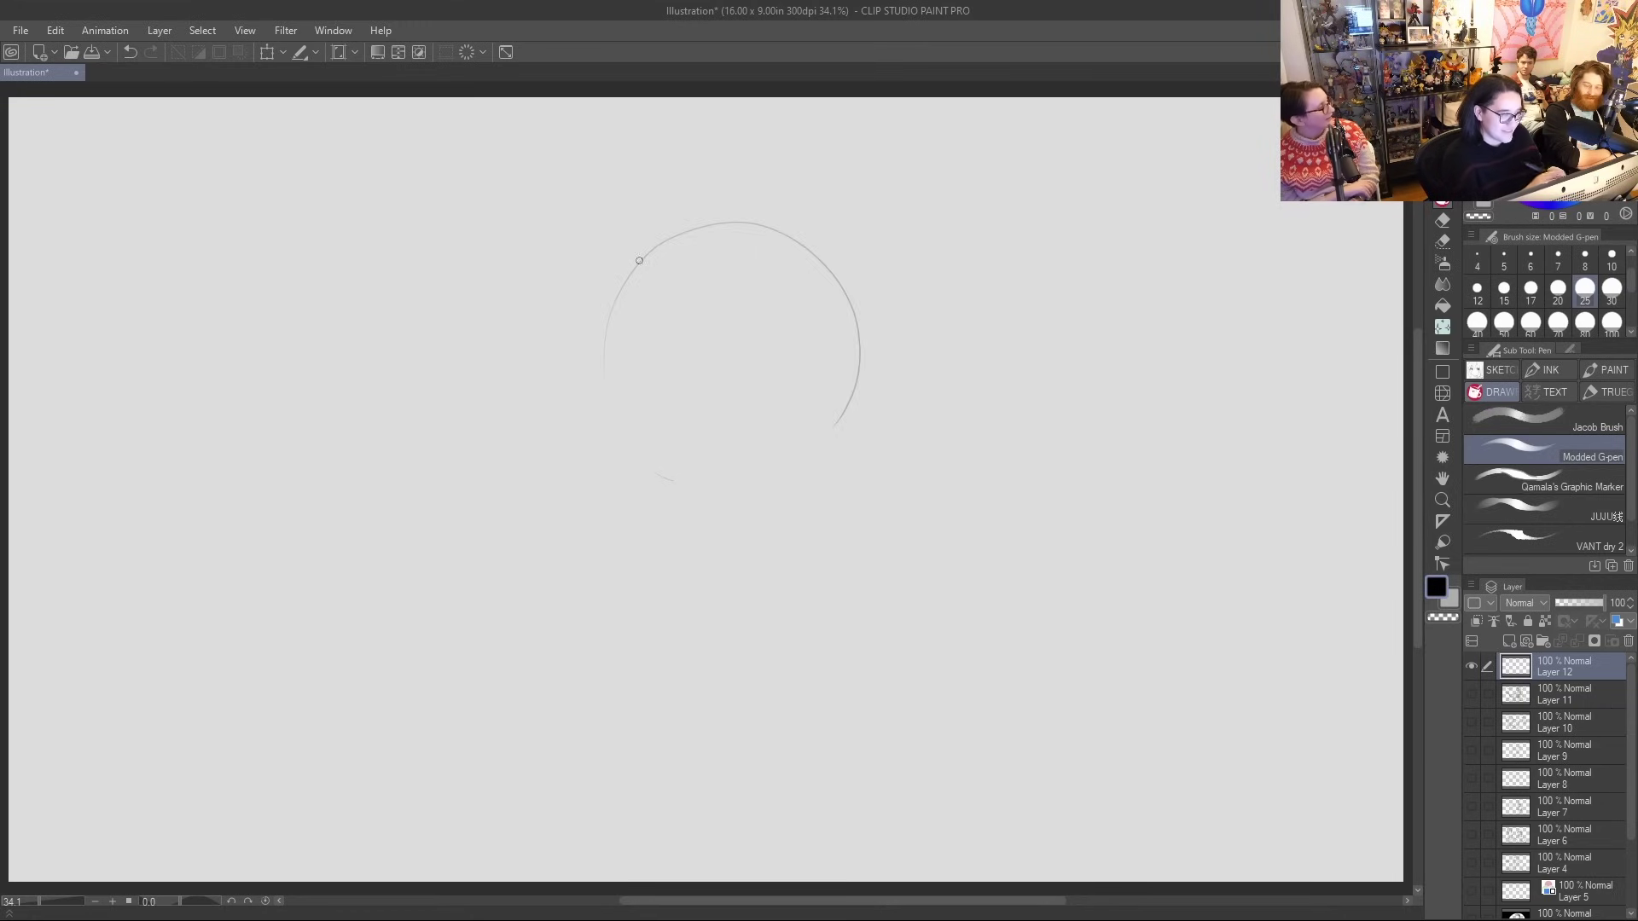
left_click(128, 52)
mouse_move(670, 391)
left_mouse_down()
mouse_move(828, 255)
mouse_move(629, 282)
mouse_move(642, 246)
left_mouse_up()
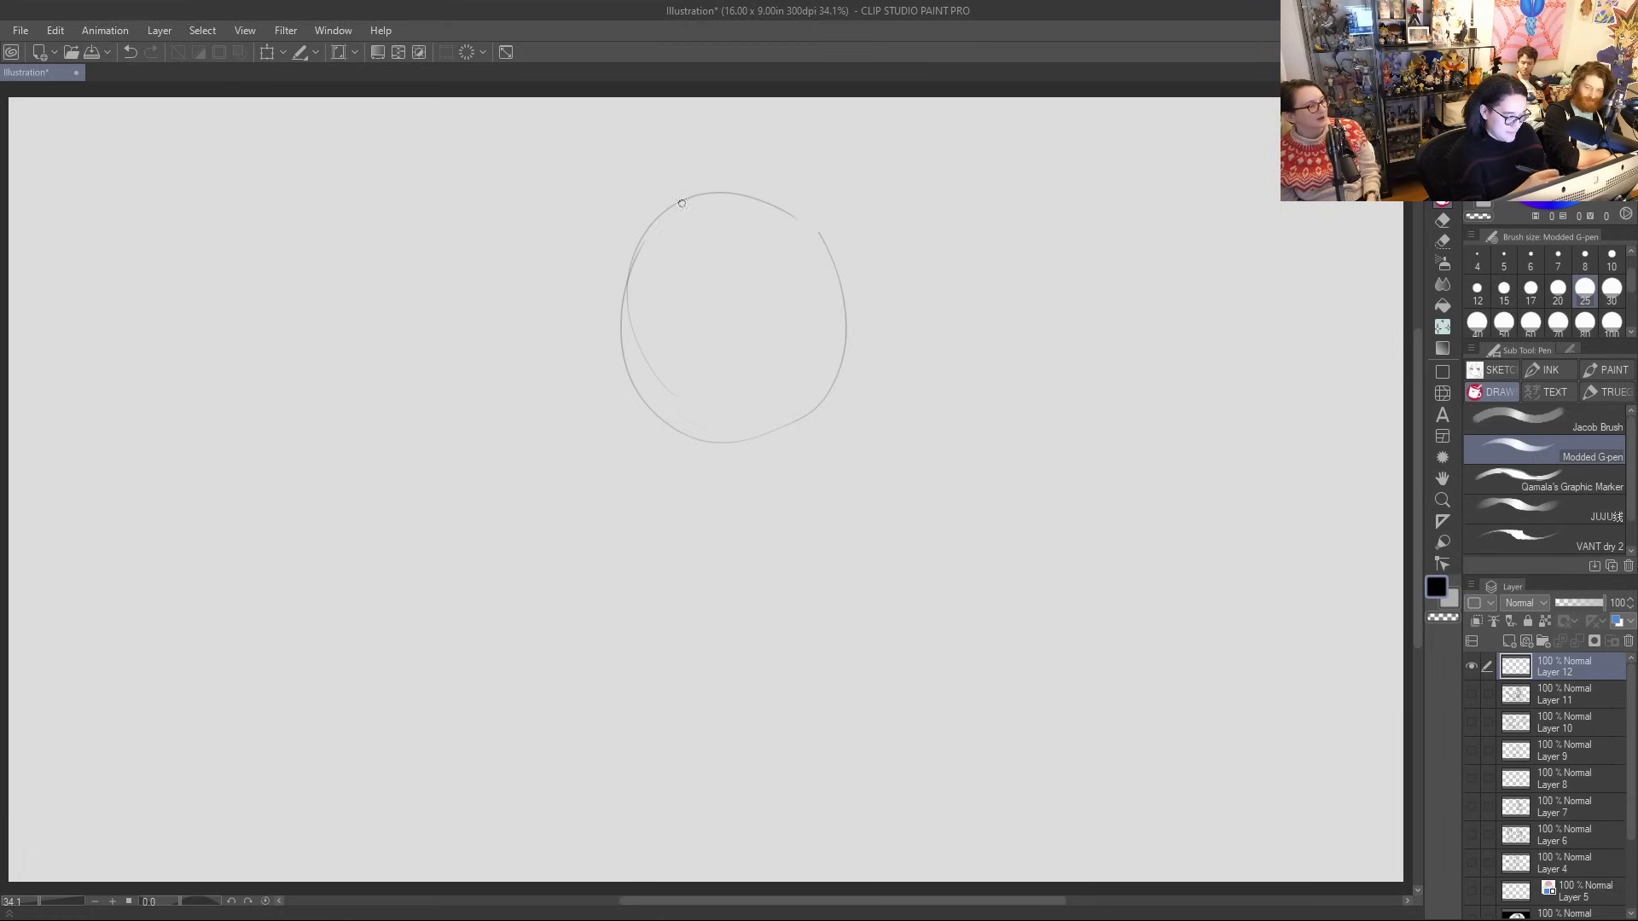
left_click_drag(714, 186, 624, 240)
mouse_move(726, 184)
left_mouse_down()
mouse_move(844, 253)
mouse_move(733, 448)
left_mouse_up()
left_click_drag(643, 238, 587, 249)
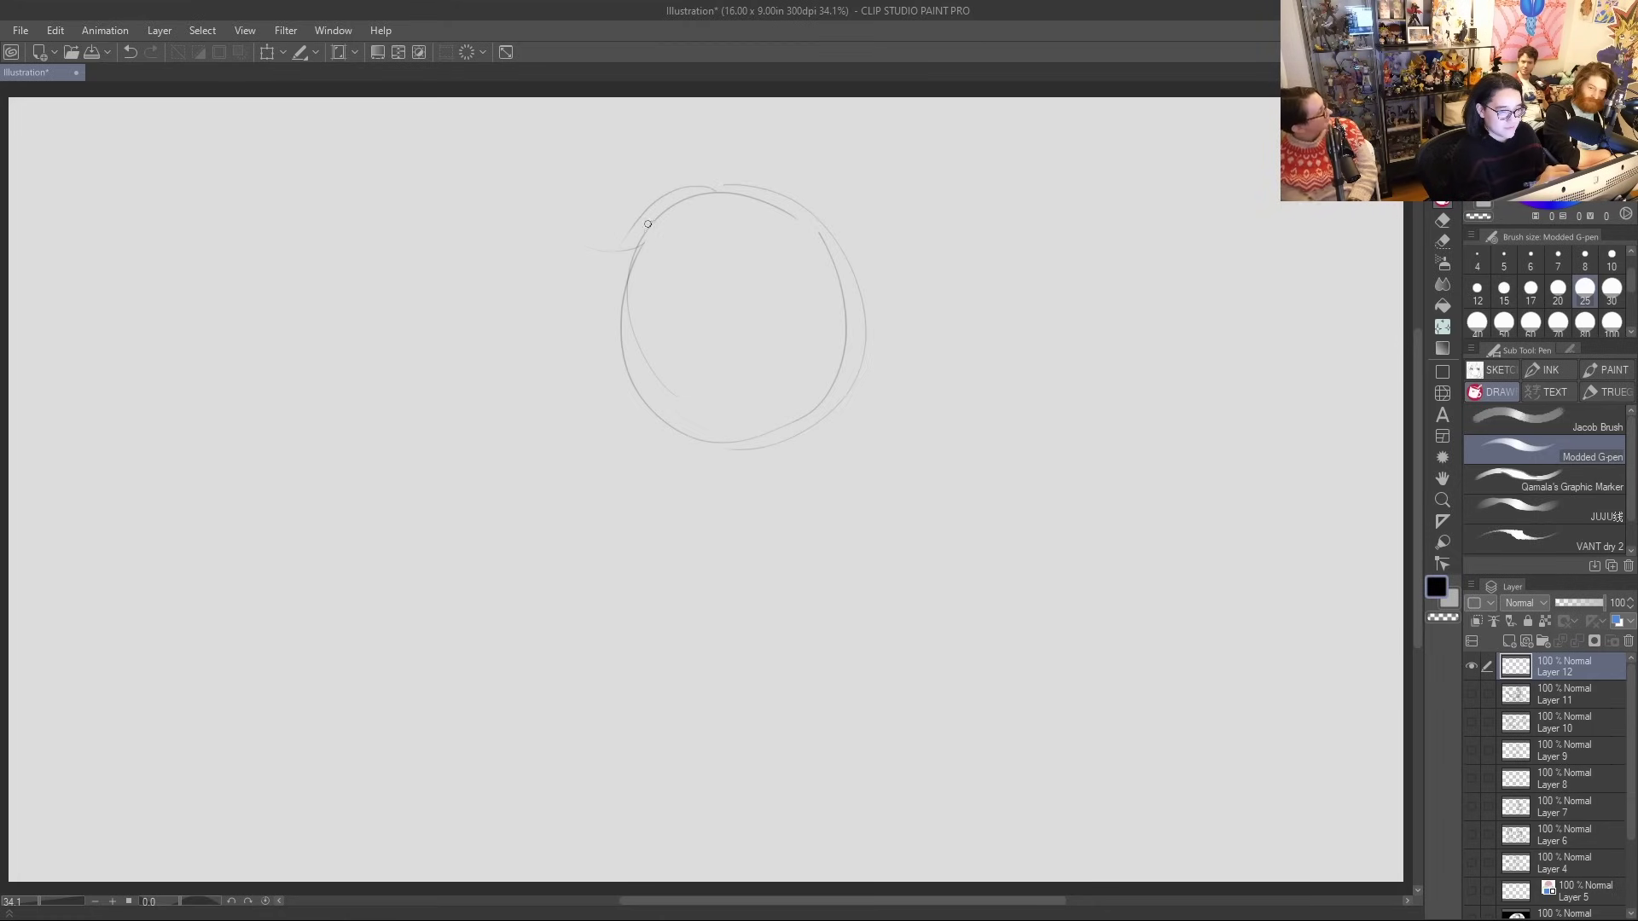
Sketch a wide rounded lobe projecting from the side of the rounded form and joining beneath it
left_click_drag(630, 260, 542, 256)
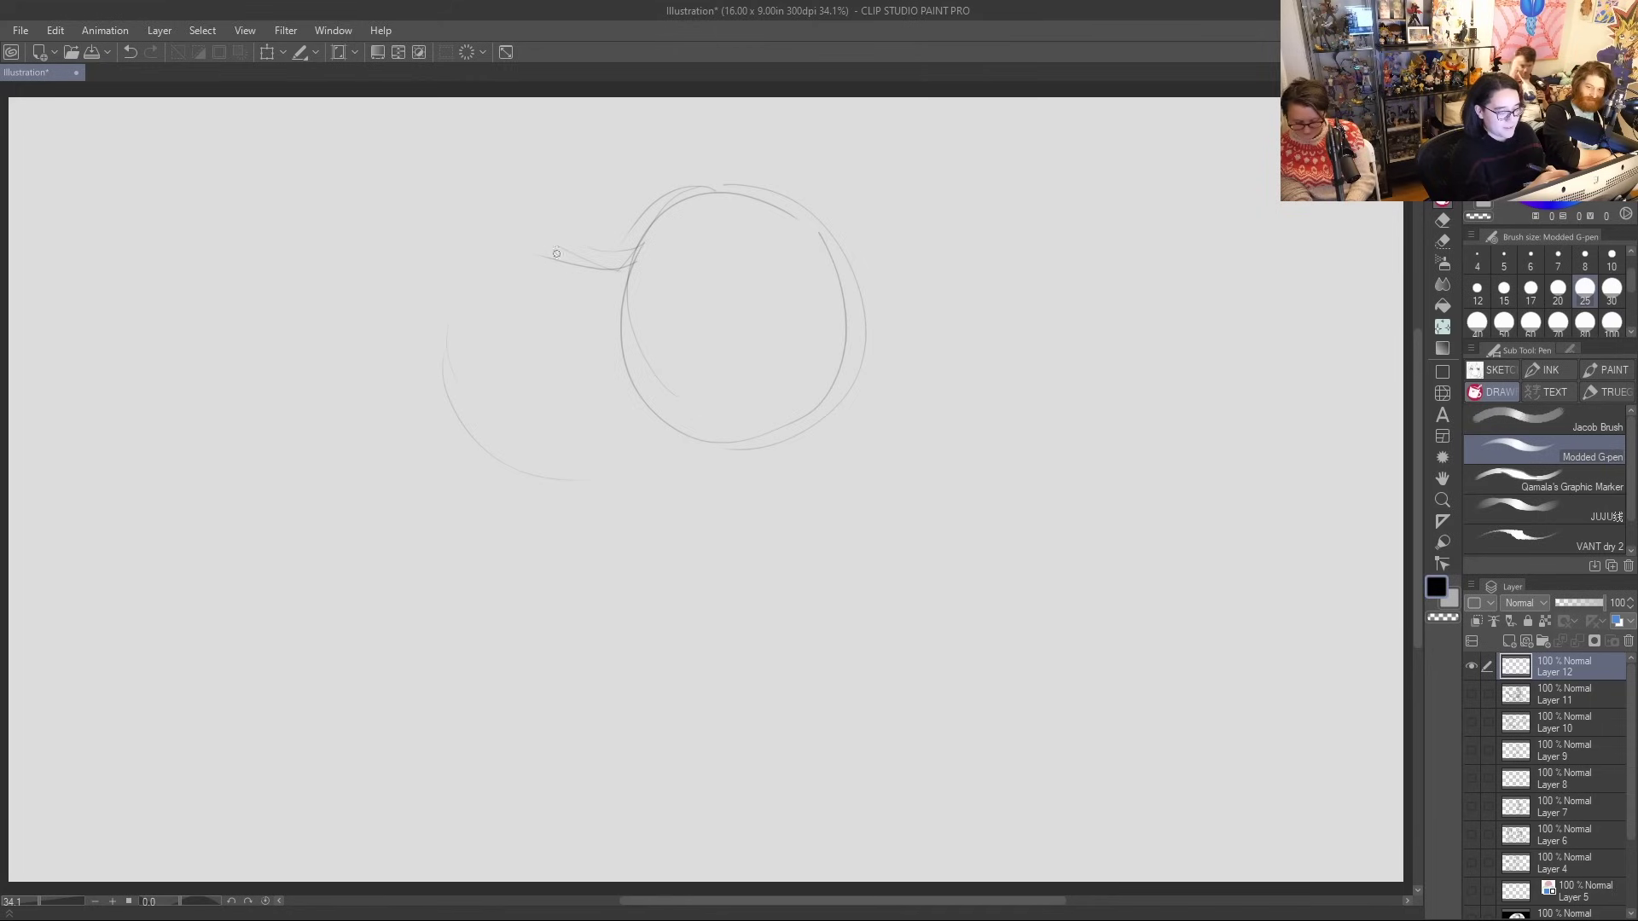
mouse_move(555, 256)
left_mouse_down()
mouse_move(484, 434)
mouse_move(694, 464)
mouse_move(750, 450)
left_mouse_up()
mouse_move(516, 270)
left_mouse_down()
mouse_move(629, 274)
mouse_move(732, 192)
mouse_move(708, 482)
mouse_move(612, 486)
left_mouse_up()
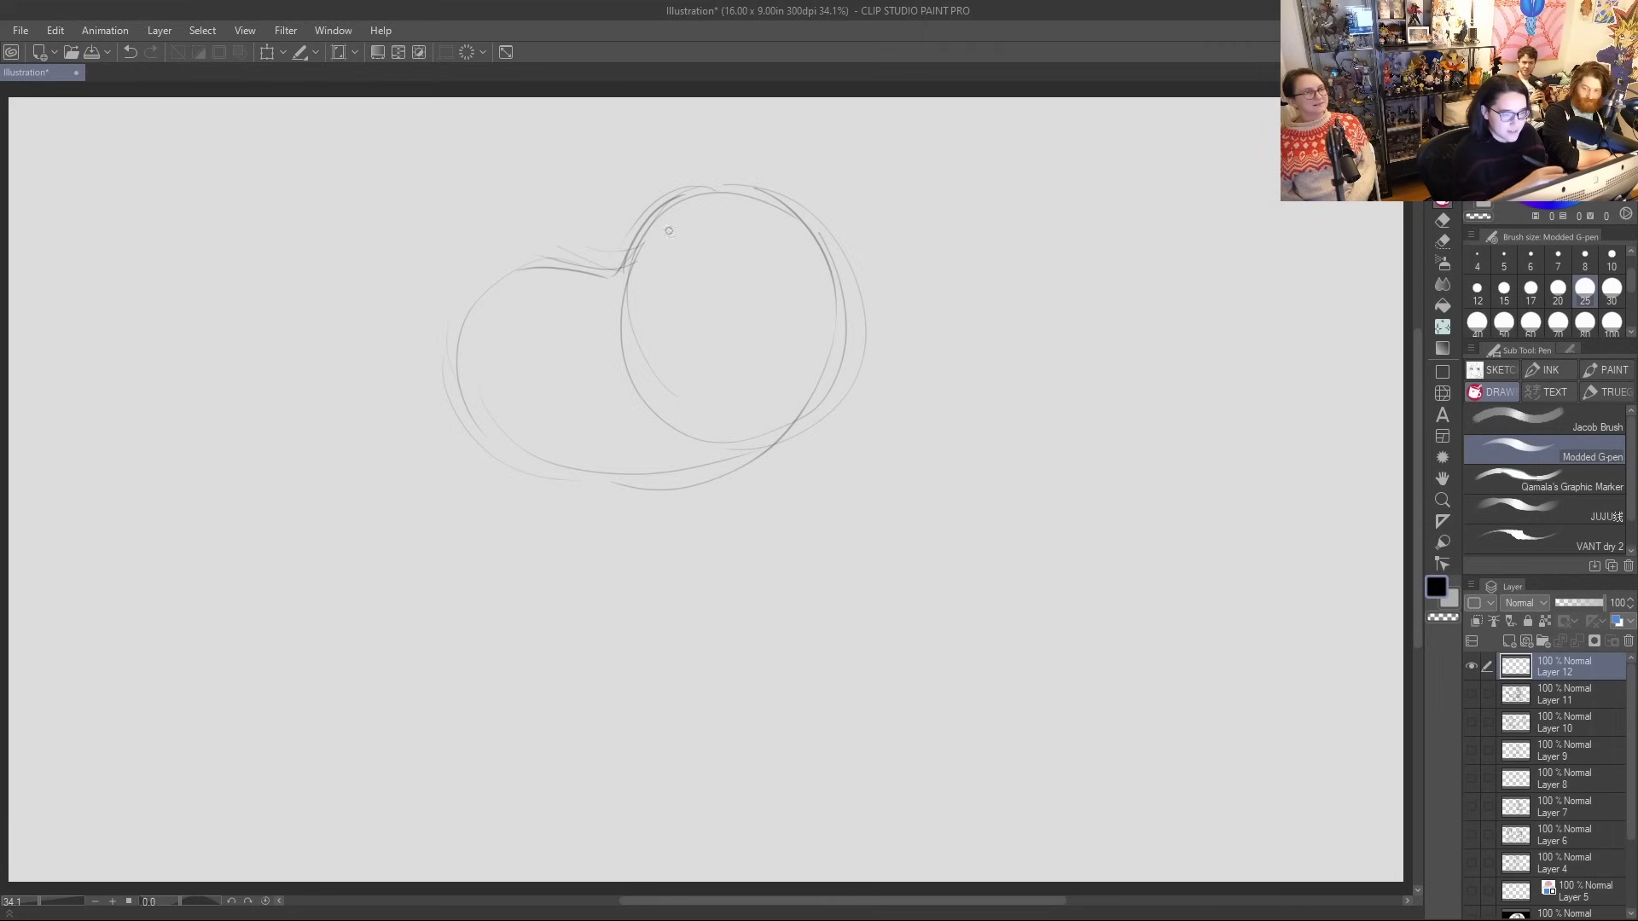
Ink the bold outline of the dog's rounded snout, domed forehead and long drooping ear over the rough construction sketch
mouse_move(665, 202)
left_mouse_down()
mouse_move(611, 261)
mouse_move(530, 267)
mouse_move(462, 371)
mouse_move(546, 461)
mouse_move(783, 465)
left_mouse_up()
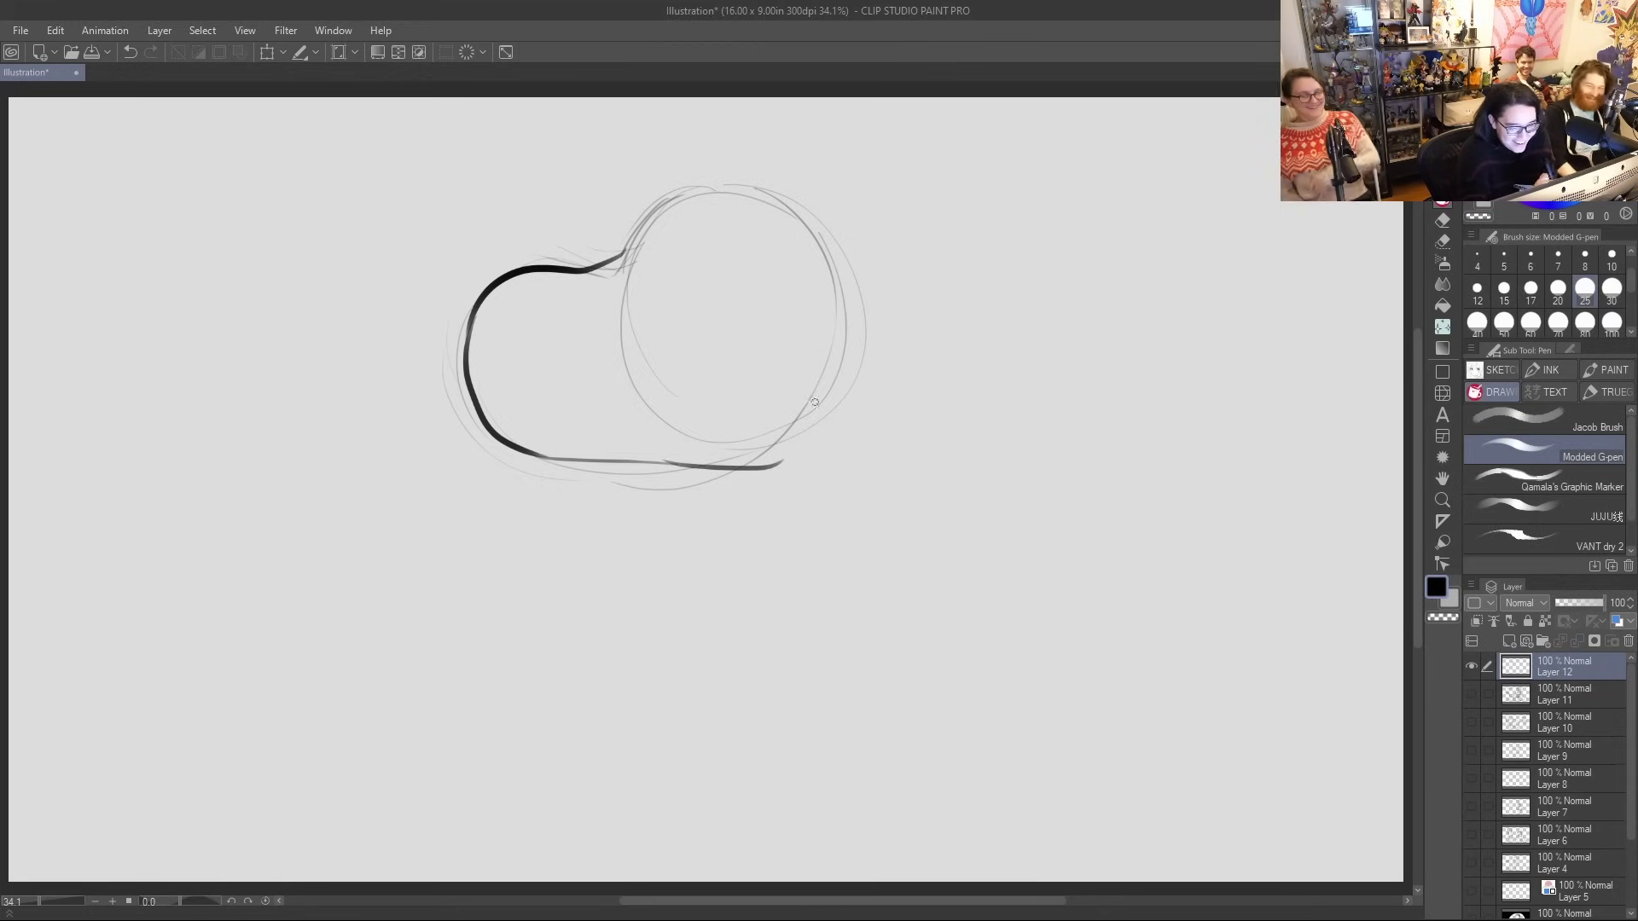
mouse_move(806, 212)
left_mouse_down()
mouse_move(844, 488)
mouse_move(814, 266)
left_mouse_up()
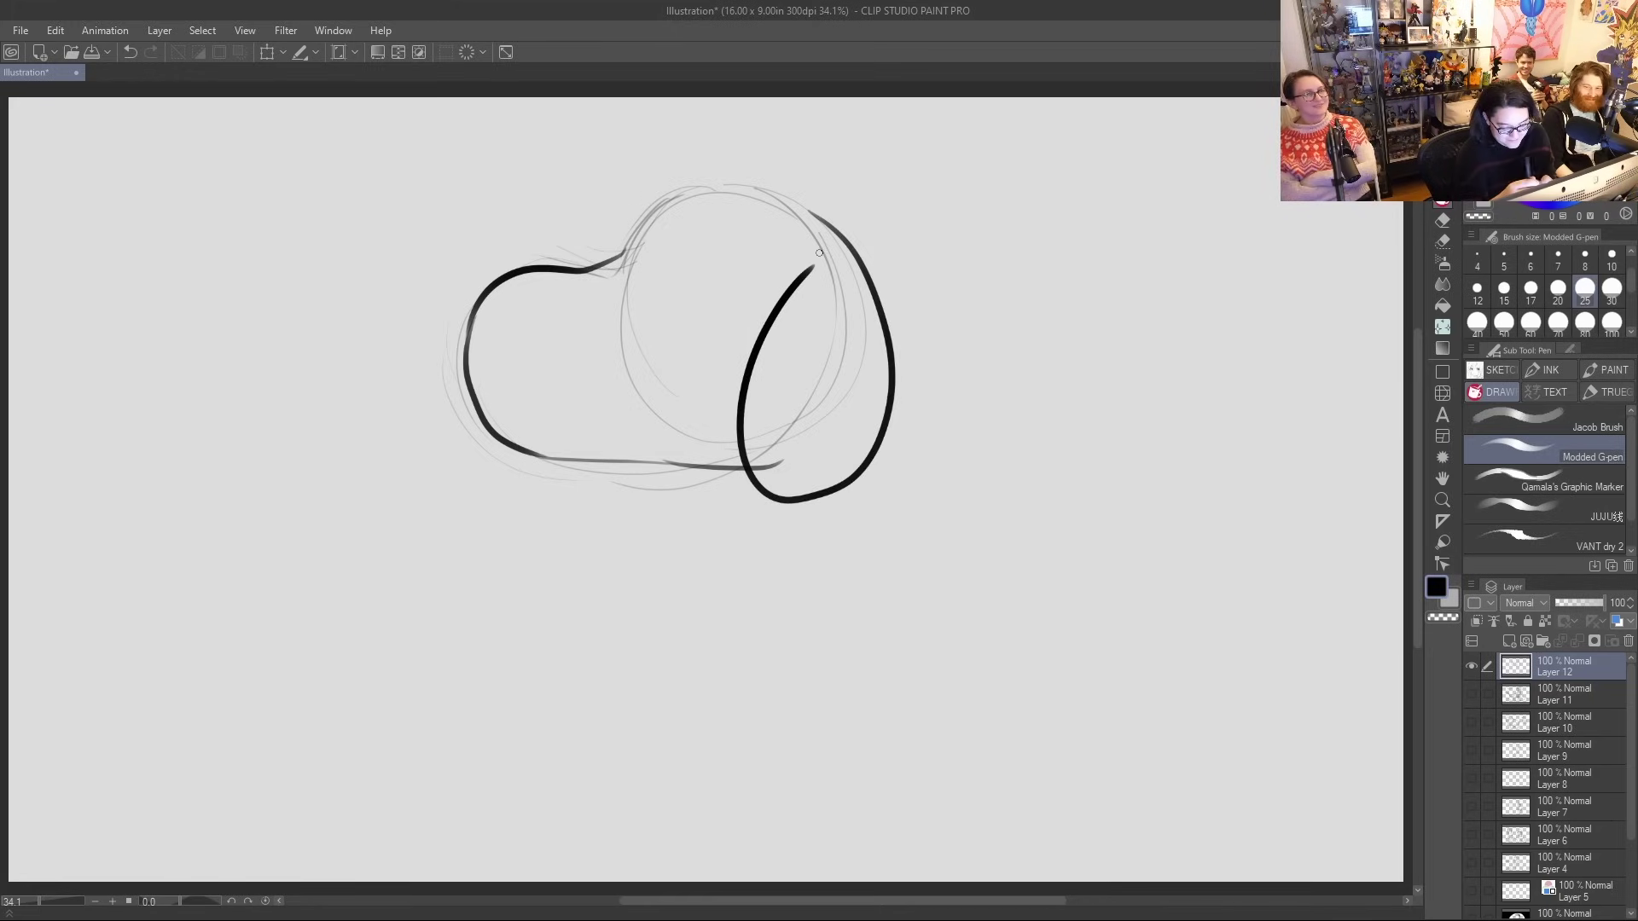
mouse_move(620, 262)
left_mouse_down()
mouse_move(687, 181)
mouse_move(744, 176)
mouse_move(859, 260)
left_mouse_up()
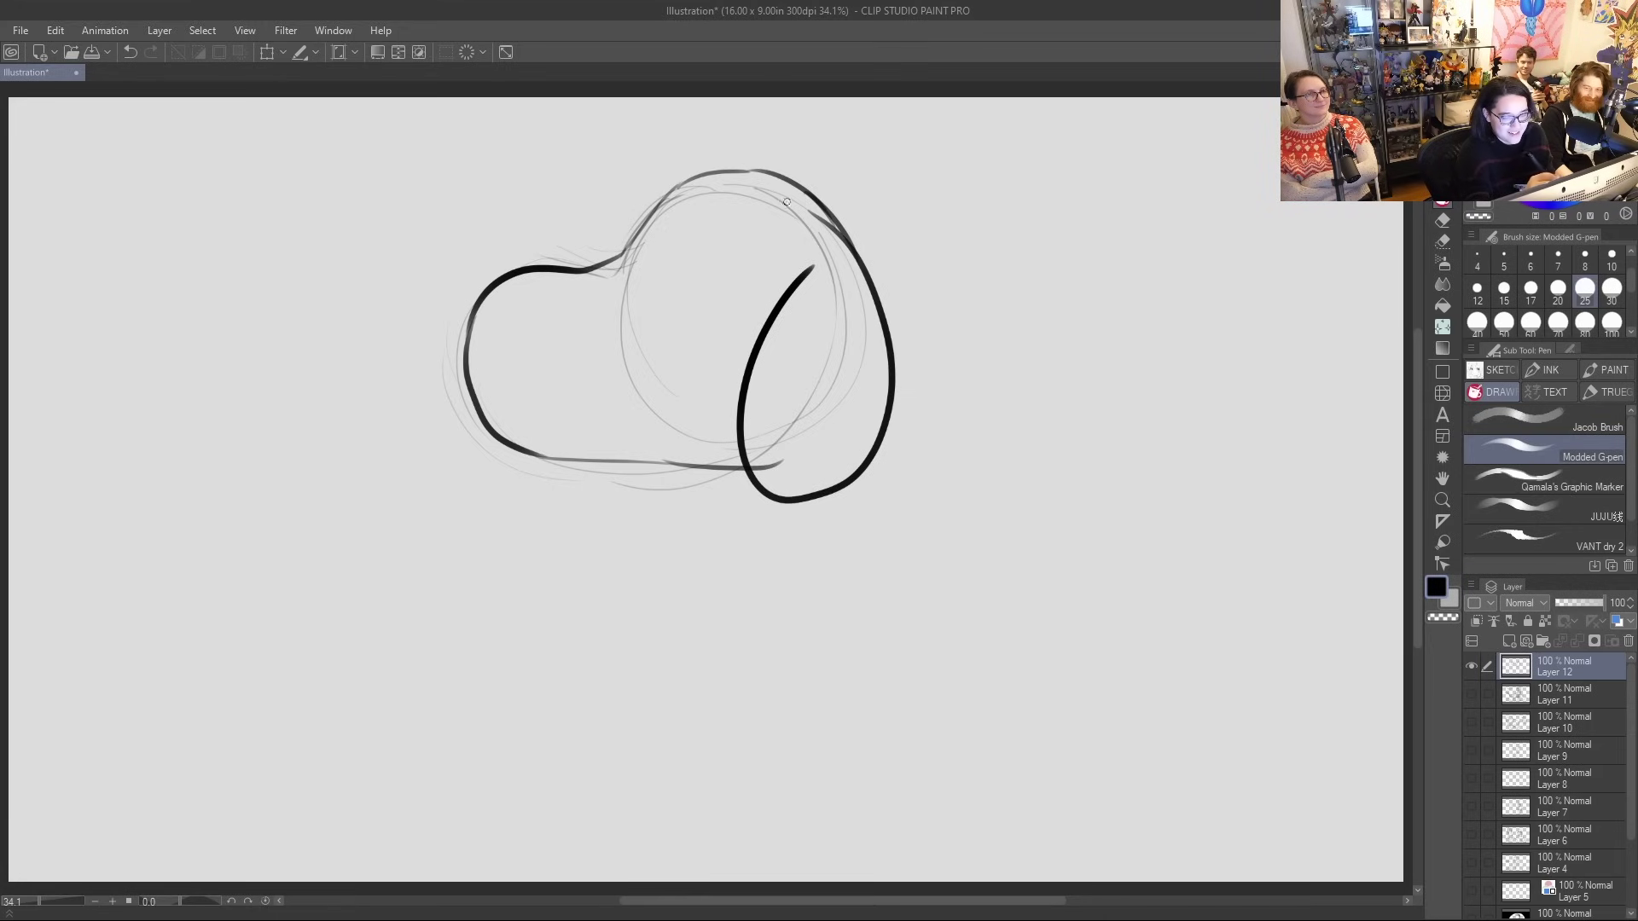
mouse_move(603, 269)
left_mouse_down()
mouse_move(660, 190)
mouse_move(769, 169)
mouse_move(853, 270)
left_mouse_up()
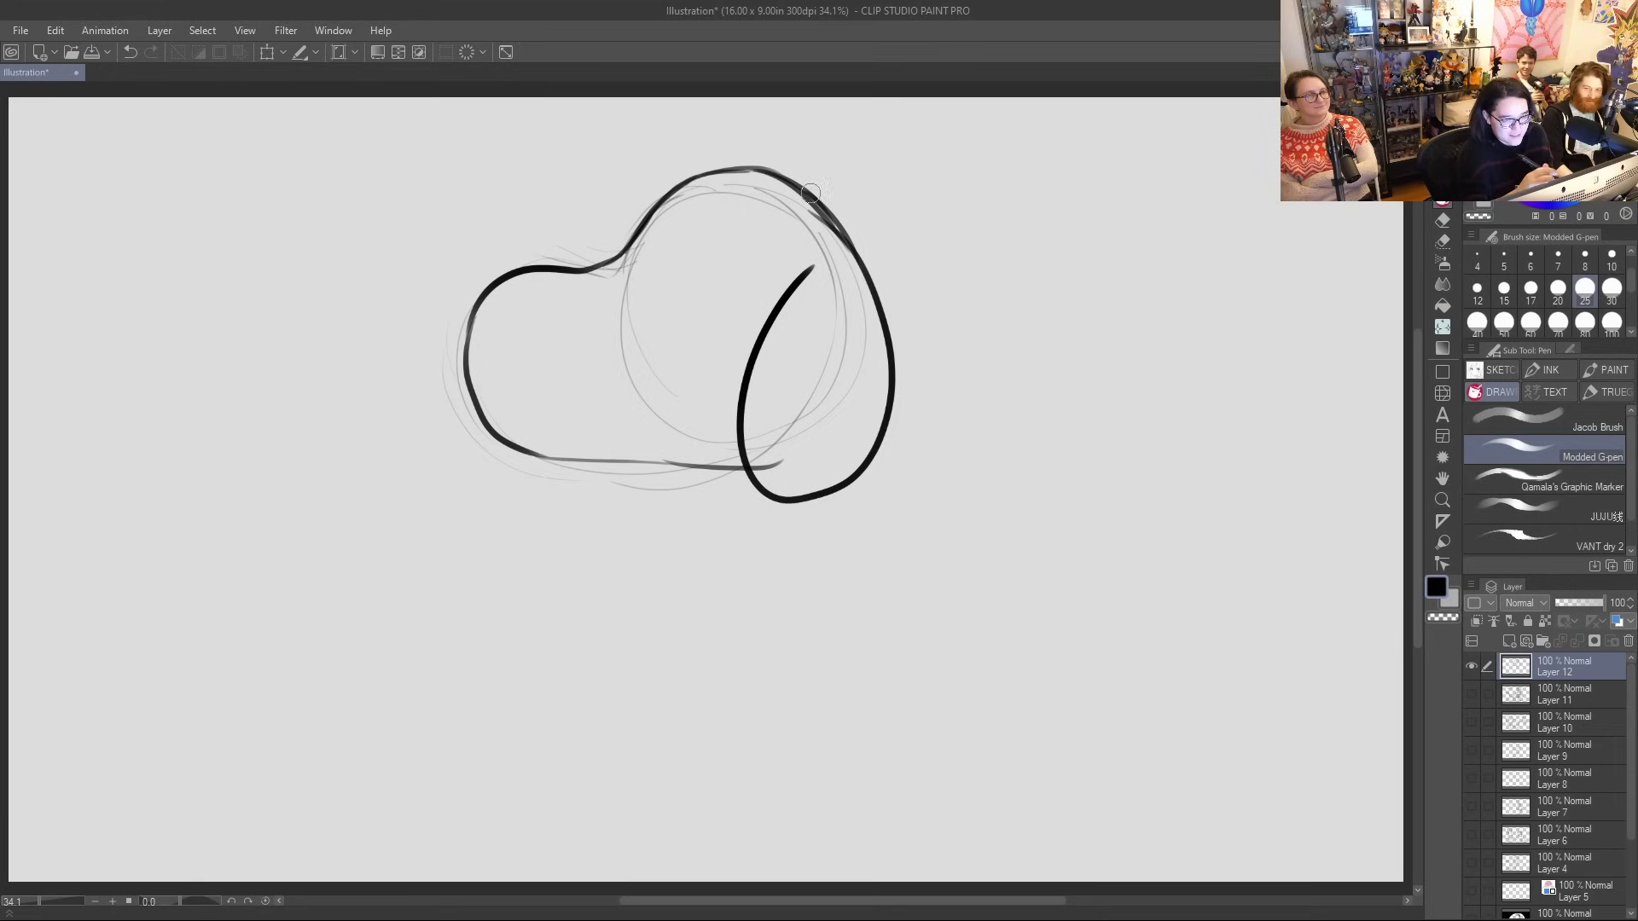
Erase the construction lines inside the head and the section of outline between snout and forehead
mouse_move(629, 277)
left_mouse_down()
mouse_move(642, 388)
mouse_move(633, 413)
mouse_move(680, 413)
left_mouse_up()
mouse_move(820, 335)
left_mouse_down()
mouse_move(847, 313)
mouse_move(721, 203)
left_mouse_up()
left_click_drag(609, 254, 688, 172)
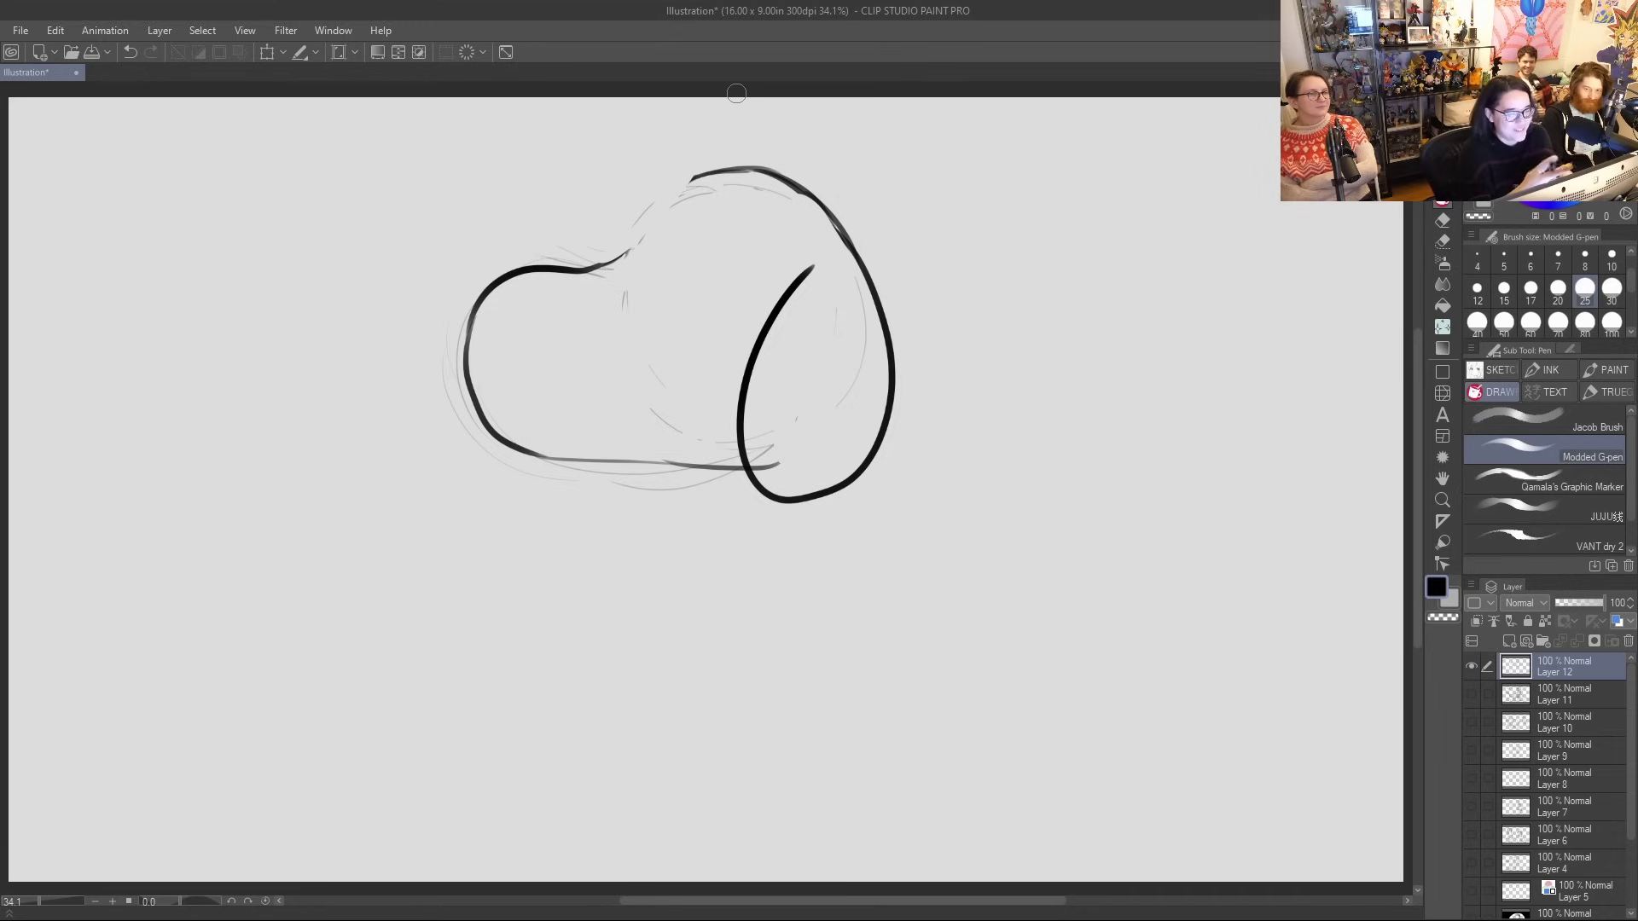
mouse_move(597, 274)
left_mouse_down()
mouse_move(672, 180)
mouse_move(631, 253)
mouse_move(687, 174)
mouse_move(661, 226)
mouse_move(713, 173)
left_mouse_up()
left_click_drag(639, 249, 715, 170)
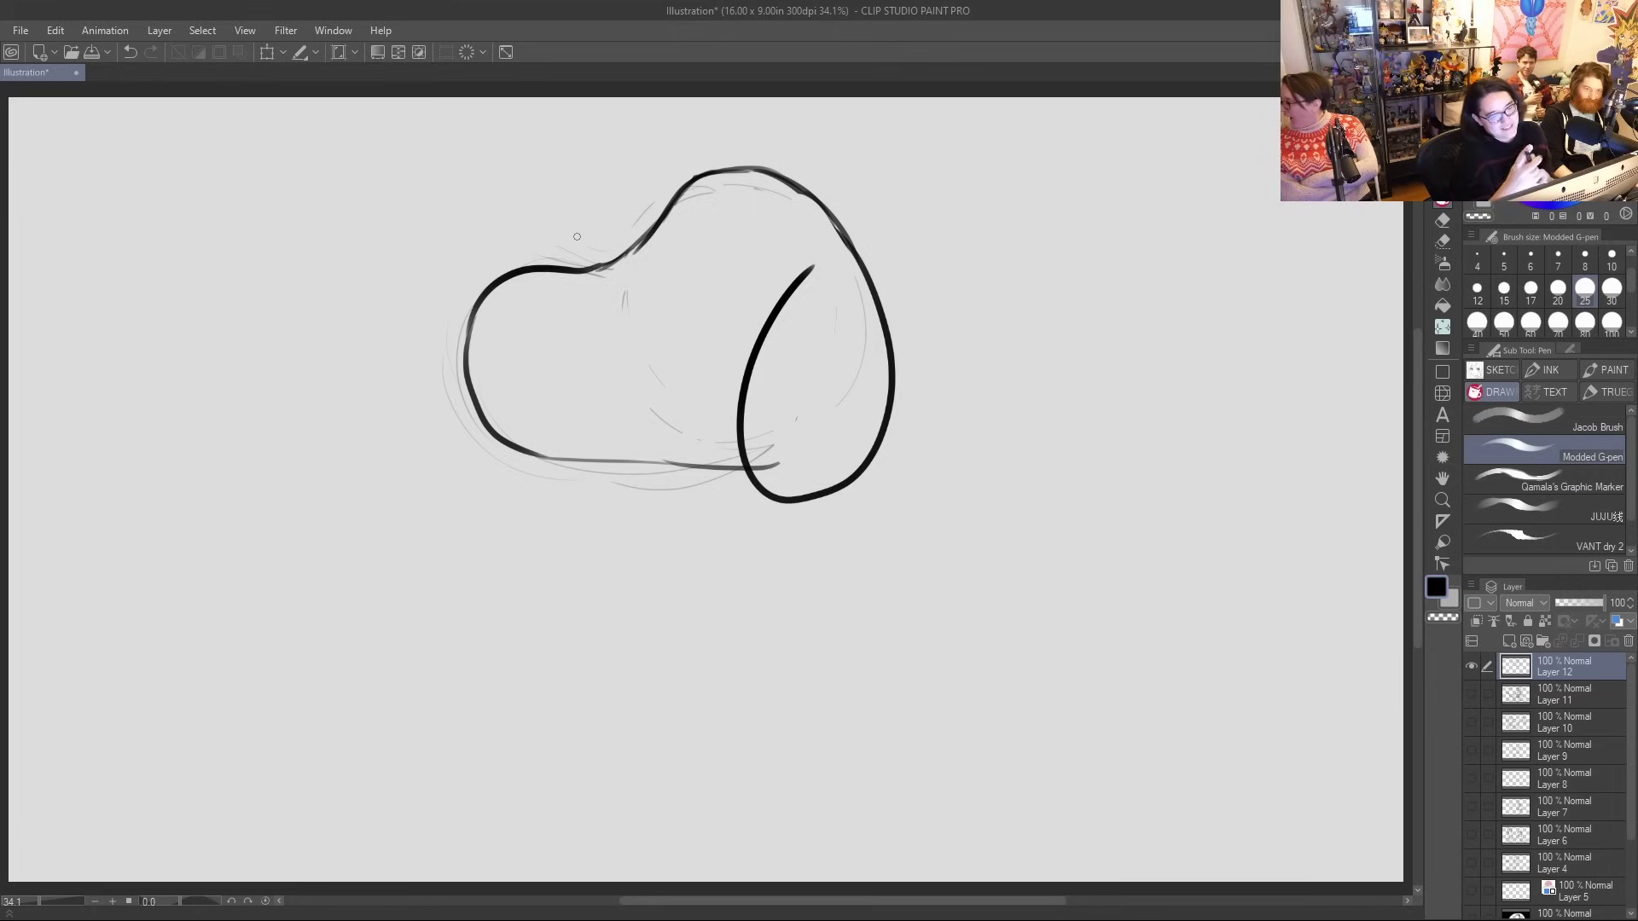
key("ctrl+z")
key("ctrl+z")
key("ctrl+z")
key("ctrl+z")
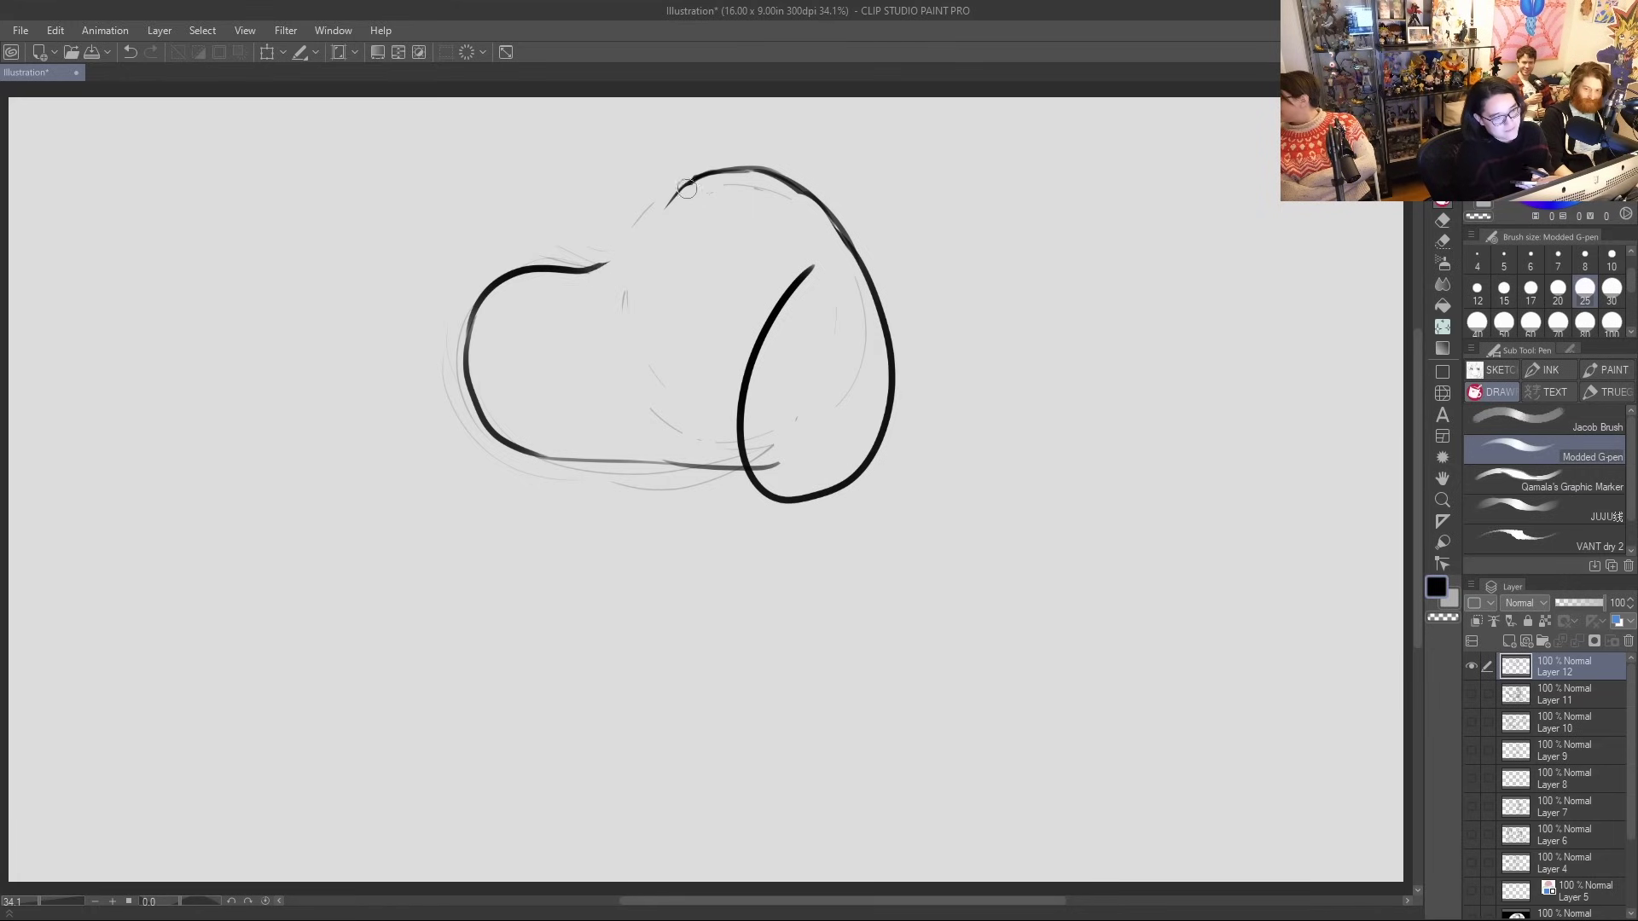
Redraw the curve from snout to forehead, thicken the top of the head, and fill the ear with dark scribbled strokes
mouse_move(588, 271)
left_mouse_down()
mouse_move(695, 181)
mouse_move(786, 191)
left_mouse_up()
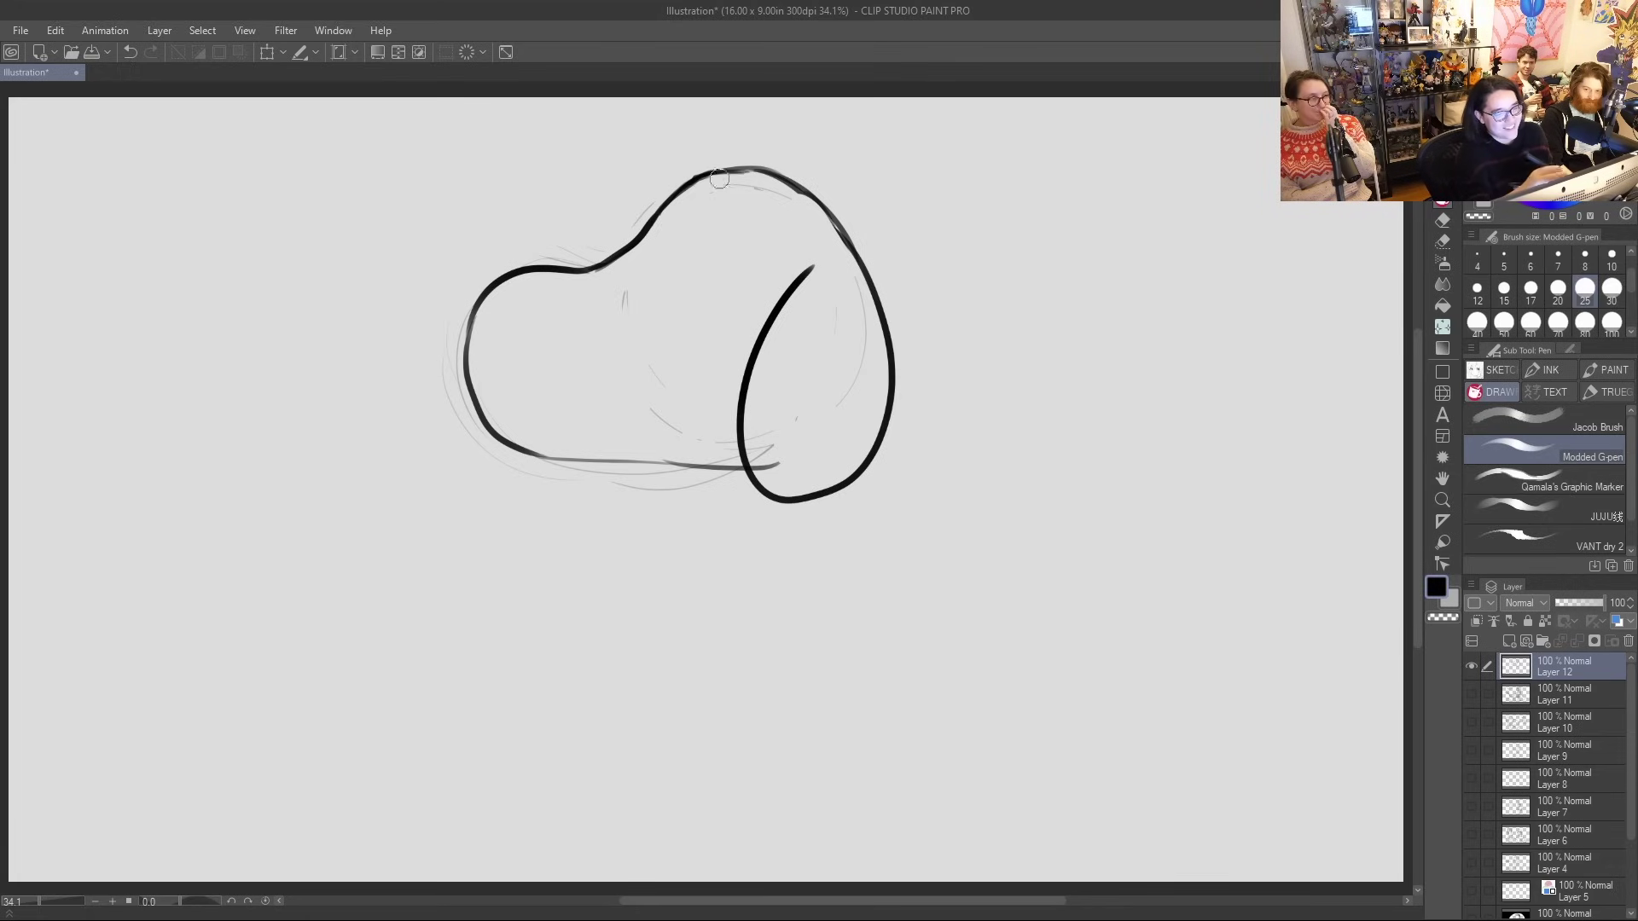
mouse_move(717, 170)
left_mouse_down()
mouse_move(785, 191)
mouse_move(841, 241)
left_mouse_up()
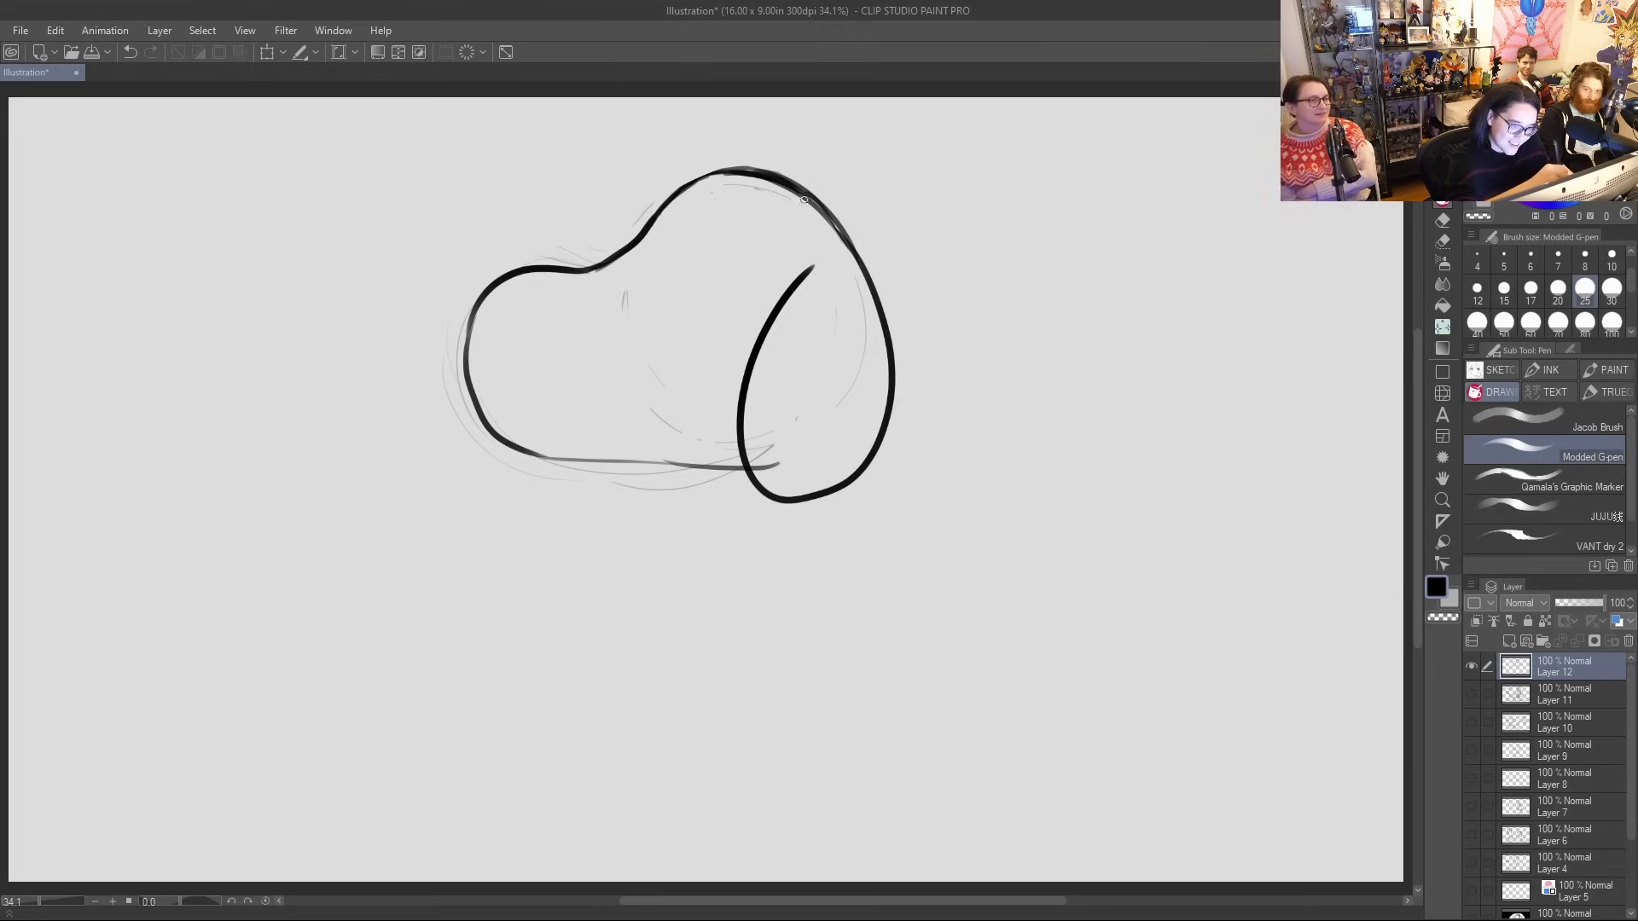
mouse_move(782, 483)
left_mouse_down()
mouse_move(774, 368)
mouse_move(774, 493)
mouse_move(778, 339)
mouse_move(776, 475)
mouse_move(804, 351)
mouse_move(790, 487)
mouse_move(837, 384)
mouse_move(779, 486)
mouse_move(829, 305)
mouse_move(766, 402)
mouse_move(828, 279)
mouse_move(776, 405)
mouse_move(806, 329)
mouse_move(799, 401)
mouse_move(822, 354)
mouse_move(841, 415)
mouse_move(842, 309)
mouse_move(864, 354)
mouse_move(812, 479)
mouse_move(873, 414)
mouse_move(830, 466)
mouse_move(872, 345)
mouse_move(861, 432)
mouse_move(773, 413)
mouse_move(765, 462)
mouse_move(848, 464)
mouse_move(768, 463)
mouse_move(870, 431)
mouse_move(776, 438)
mouse_move(815, 474)
left_mouse_up()
mouse_move(713, 179)
left_mouse_down()
mouse_move(661, 212)
mouse_move(765, 184)
mouse_move(693, 187)
mouse_move(716, 155)
mouse_move(649, 217)
mouse_move(745, 160)
mouse_move(679, 196)
mouse_move(809, 174)
left_mouse_up()
left_click_drag(627, 234, 663, 200)
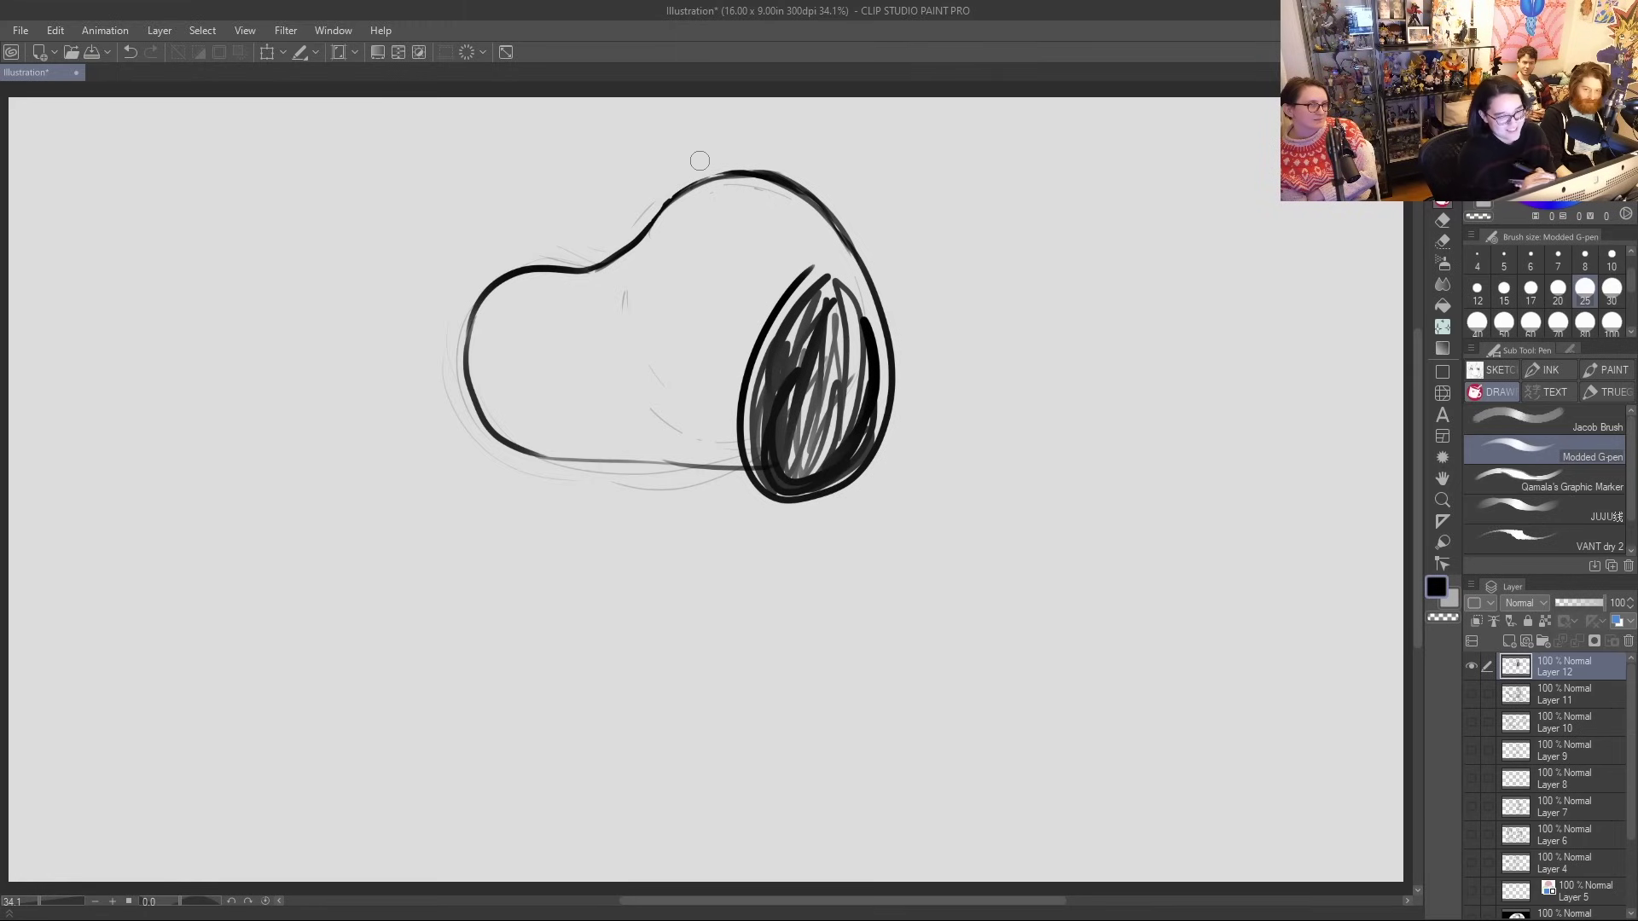
Draw two solid black oval eyes with small arcs above them and a small black oval nose on the snout
mouse_move(705, 272)
left_mouse_down()
mouse_move(739, 271)
mouse_move(715, 317)
mouse_move(722, 305)
left_mouse_up()
mouse_move(612, 247)
left_mouse_down()
mouse_move(642, 251)
mouse_move(634, 288)
mouse_move(633, 268)
left_mouse_up()
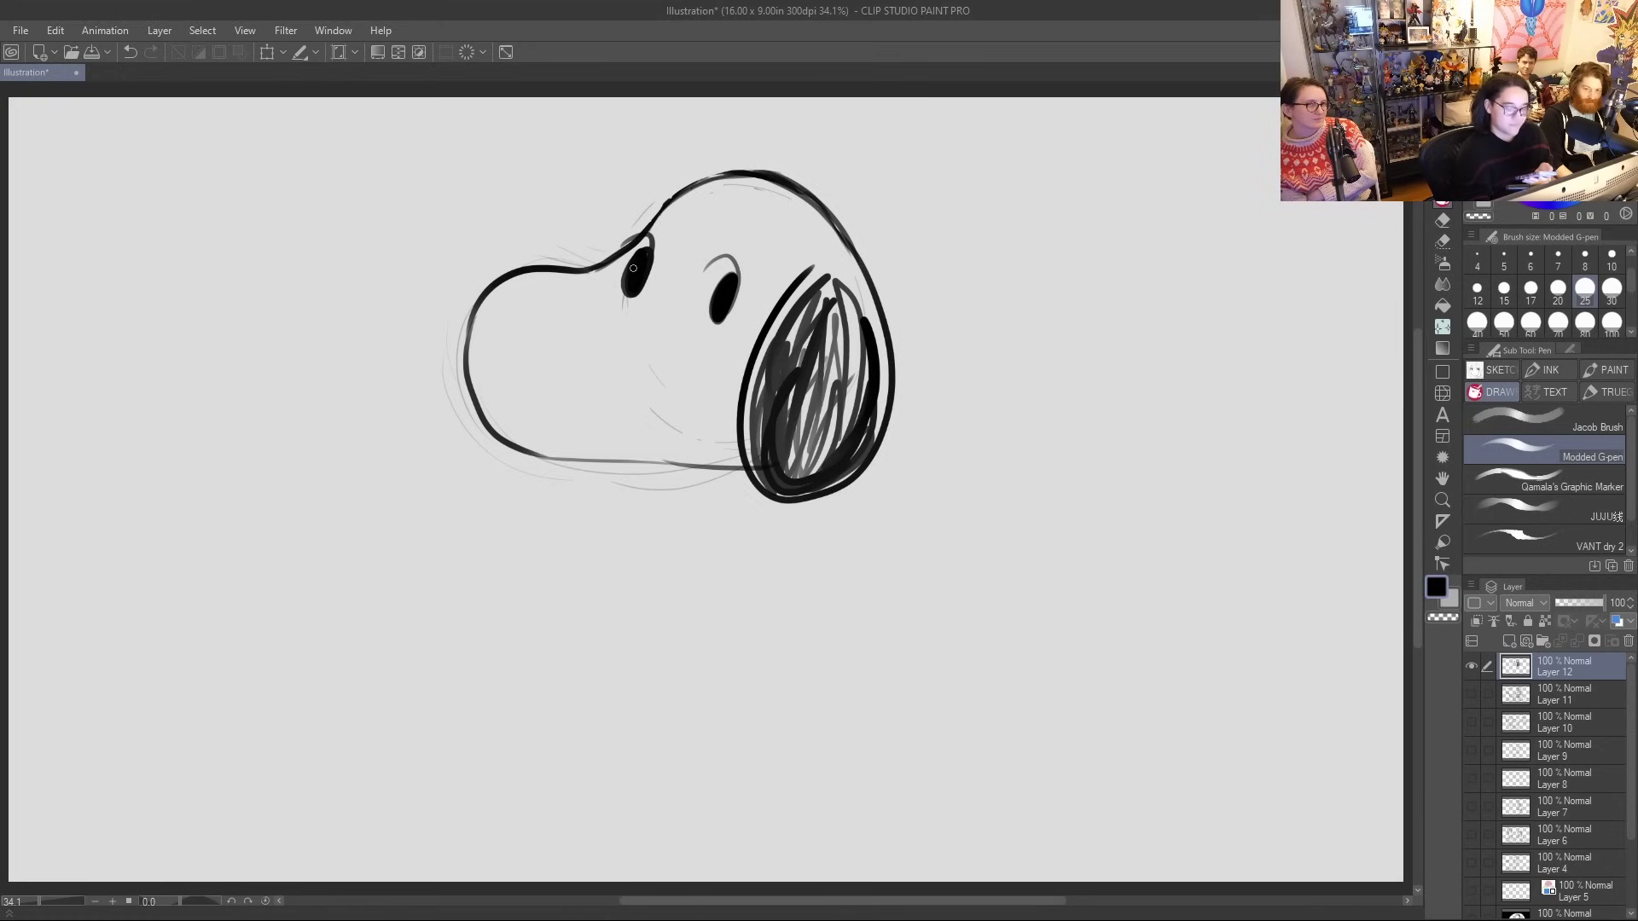
left_click_drag(528, 349, 538, 343)
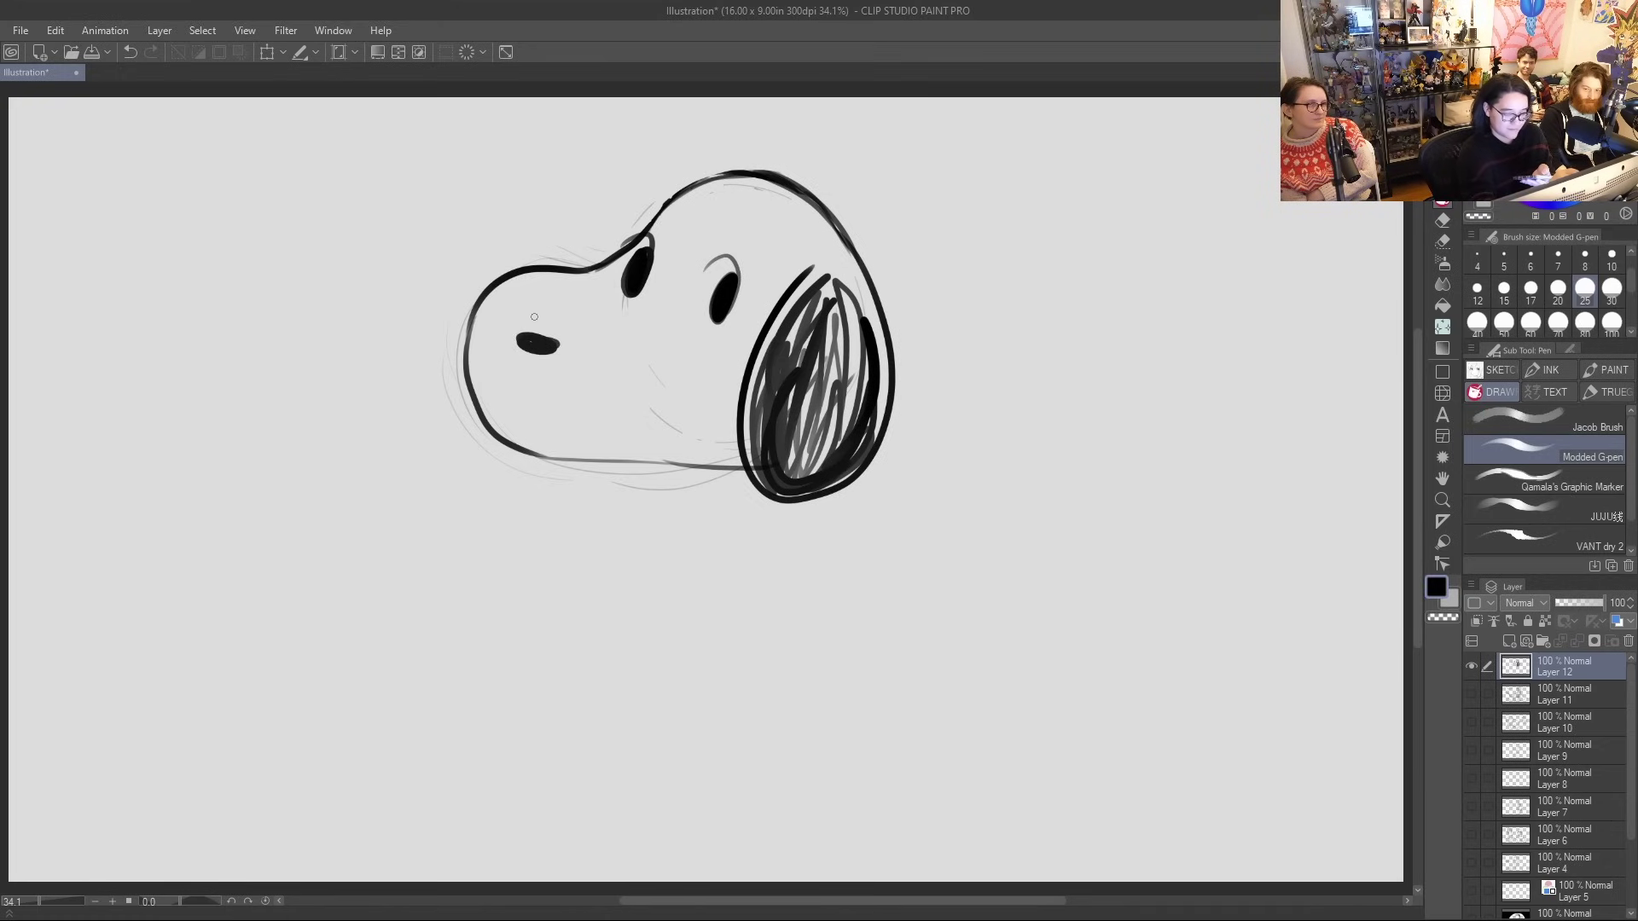
left_click_drag(683, 192, 812, 216)
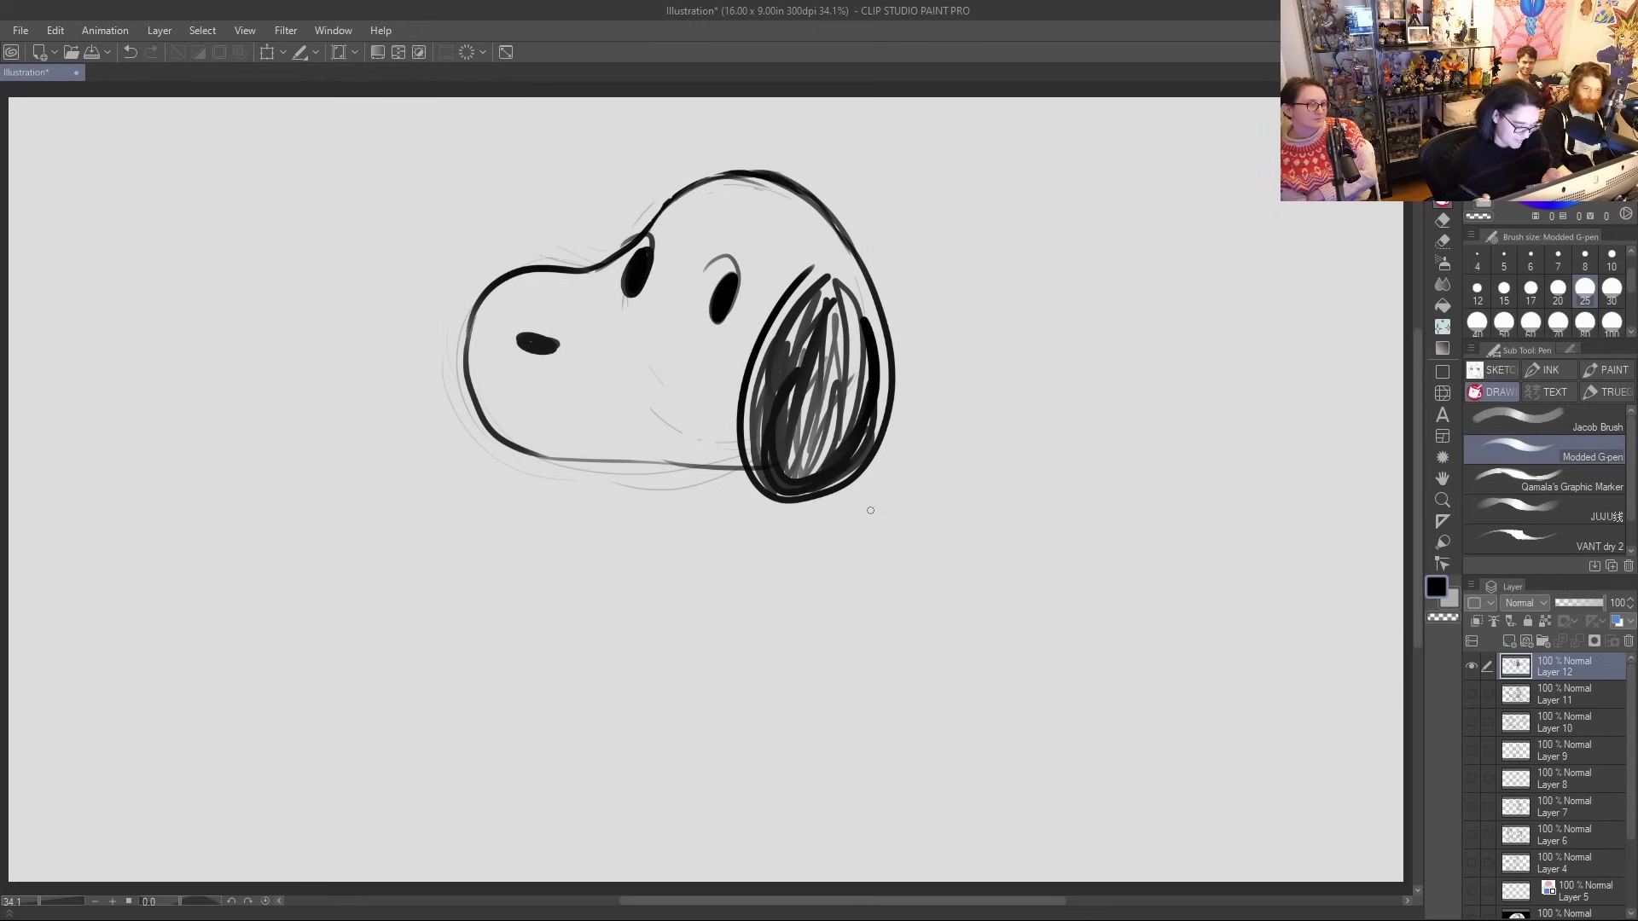
Draw a wide curved smile around the snout, clean up its lower edge, and add two short eyebrows
mouse_move(498, 390)
left_mouse_down()
mouse_move(563, 462)
mouse_move(682, 372)
left_mouse_up()
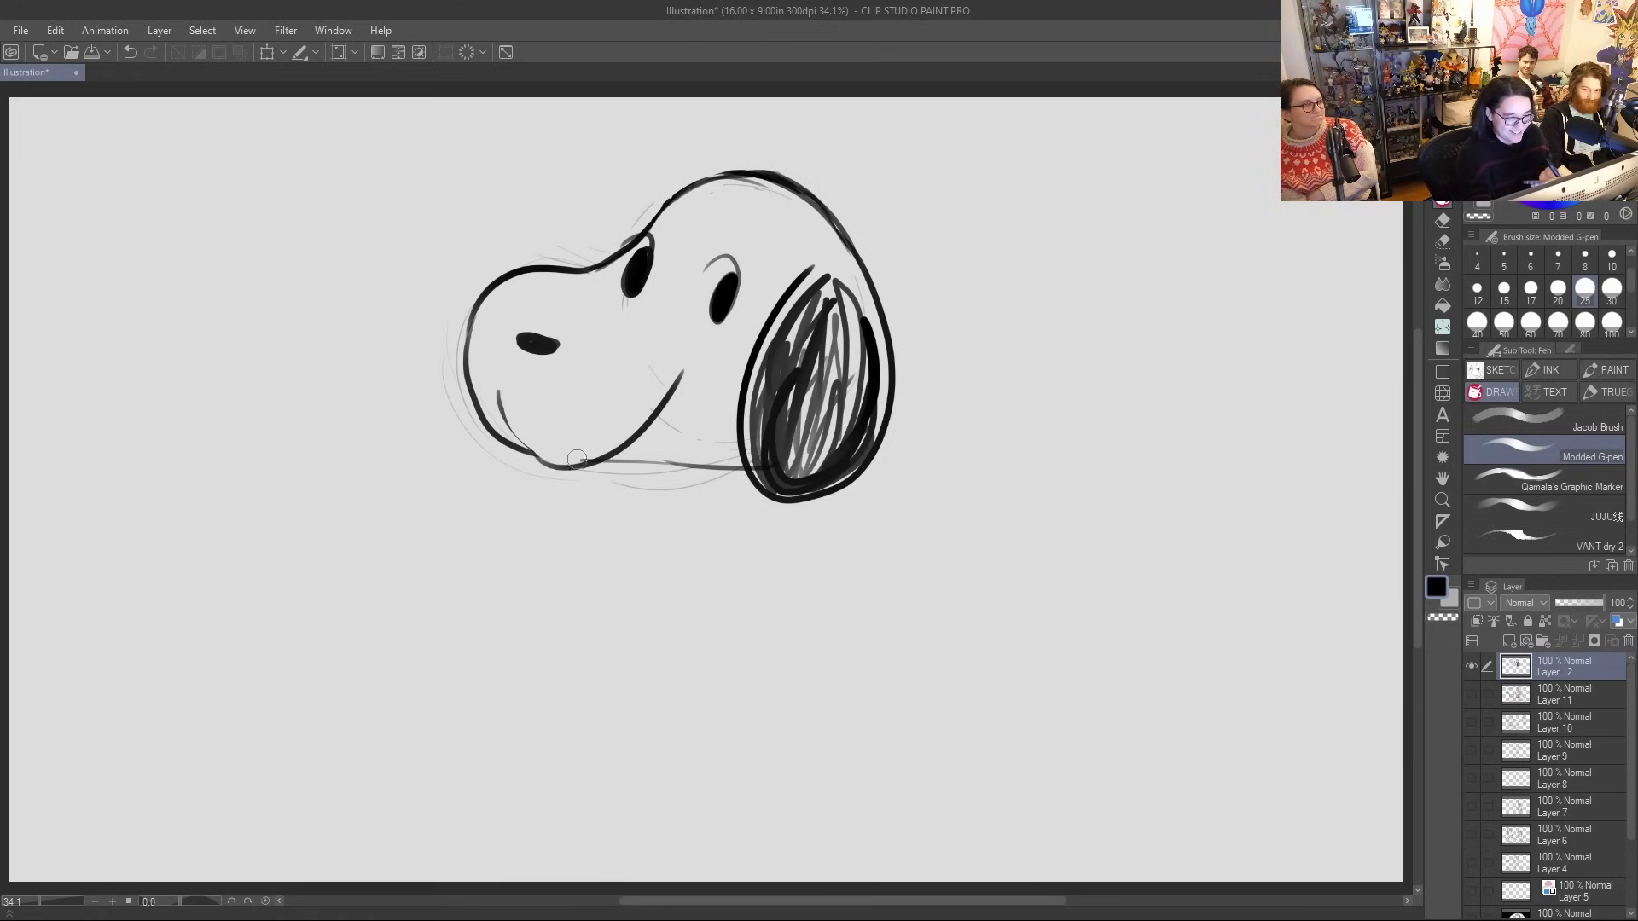
mouse_move(497, 401)
left_mouse_down()
mouse_move(554, 467)
mouse_move(528, 452)
left_mouse_up()
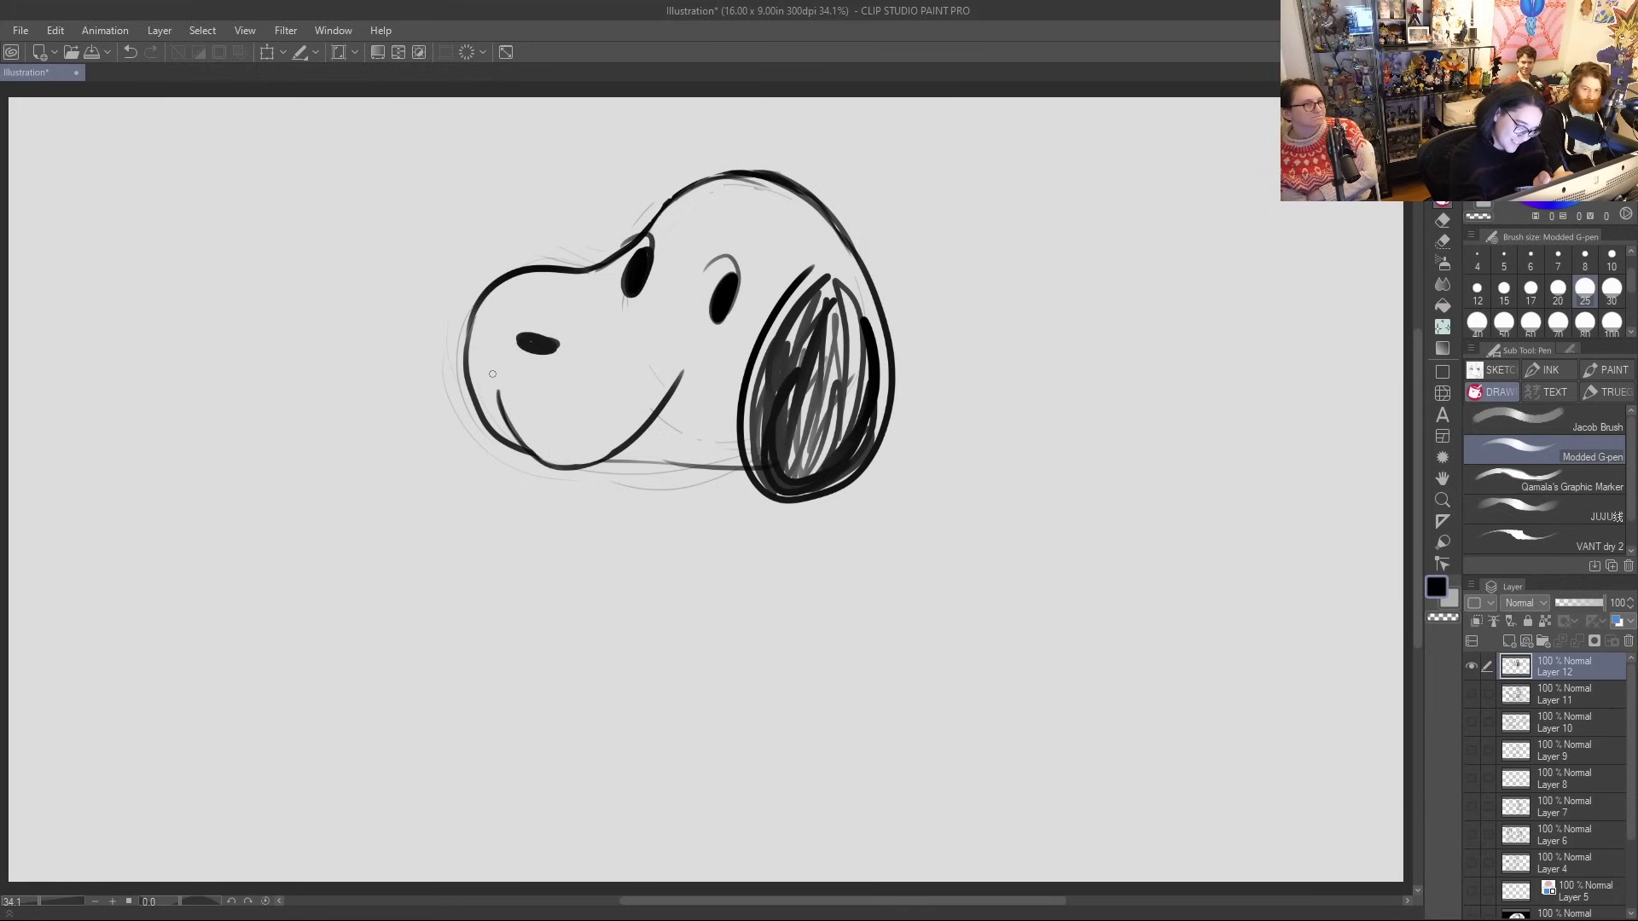
mouse_move(667, 205)
left_mouse_down()
mouse_move(742, 178)
mouse_move(760, 253)
left_mouse_up()
left_click_drag(639, 226, 680, 220)
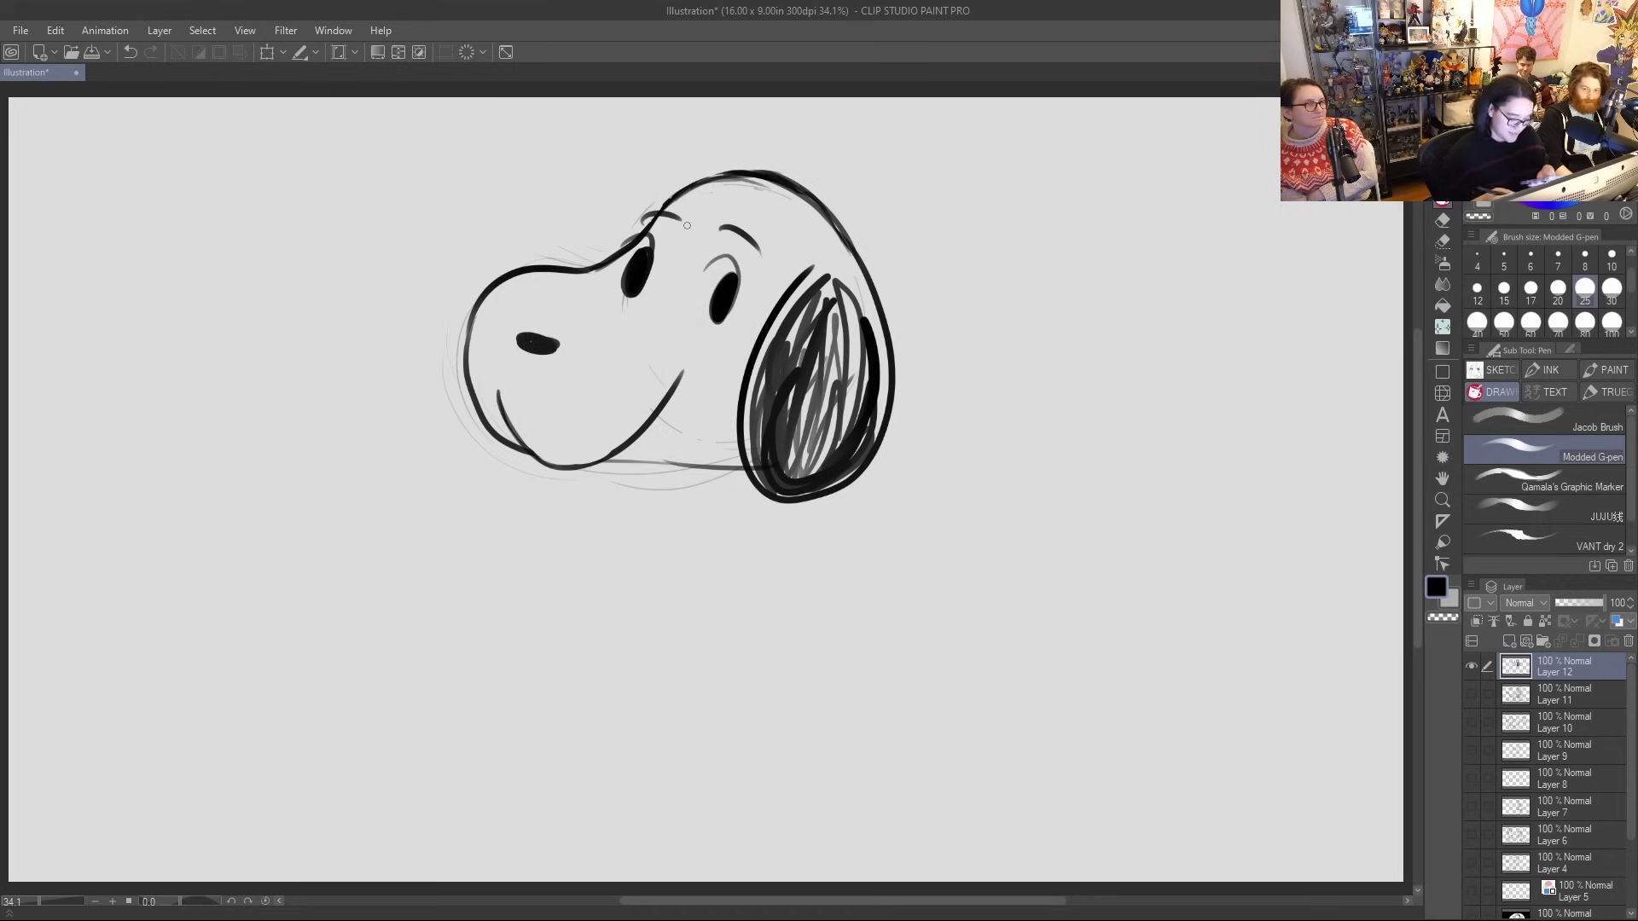
Lightly sketch a narrow neck and a pear-shaped body beneath the dog's head
left_click_drag(612, 462, 665, 541)
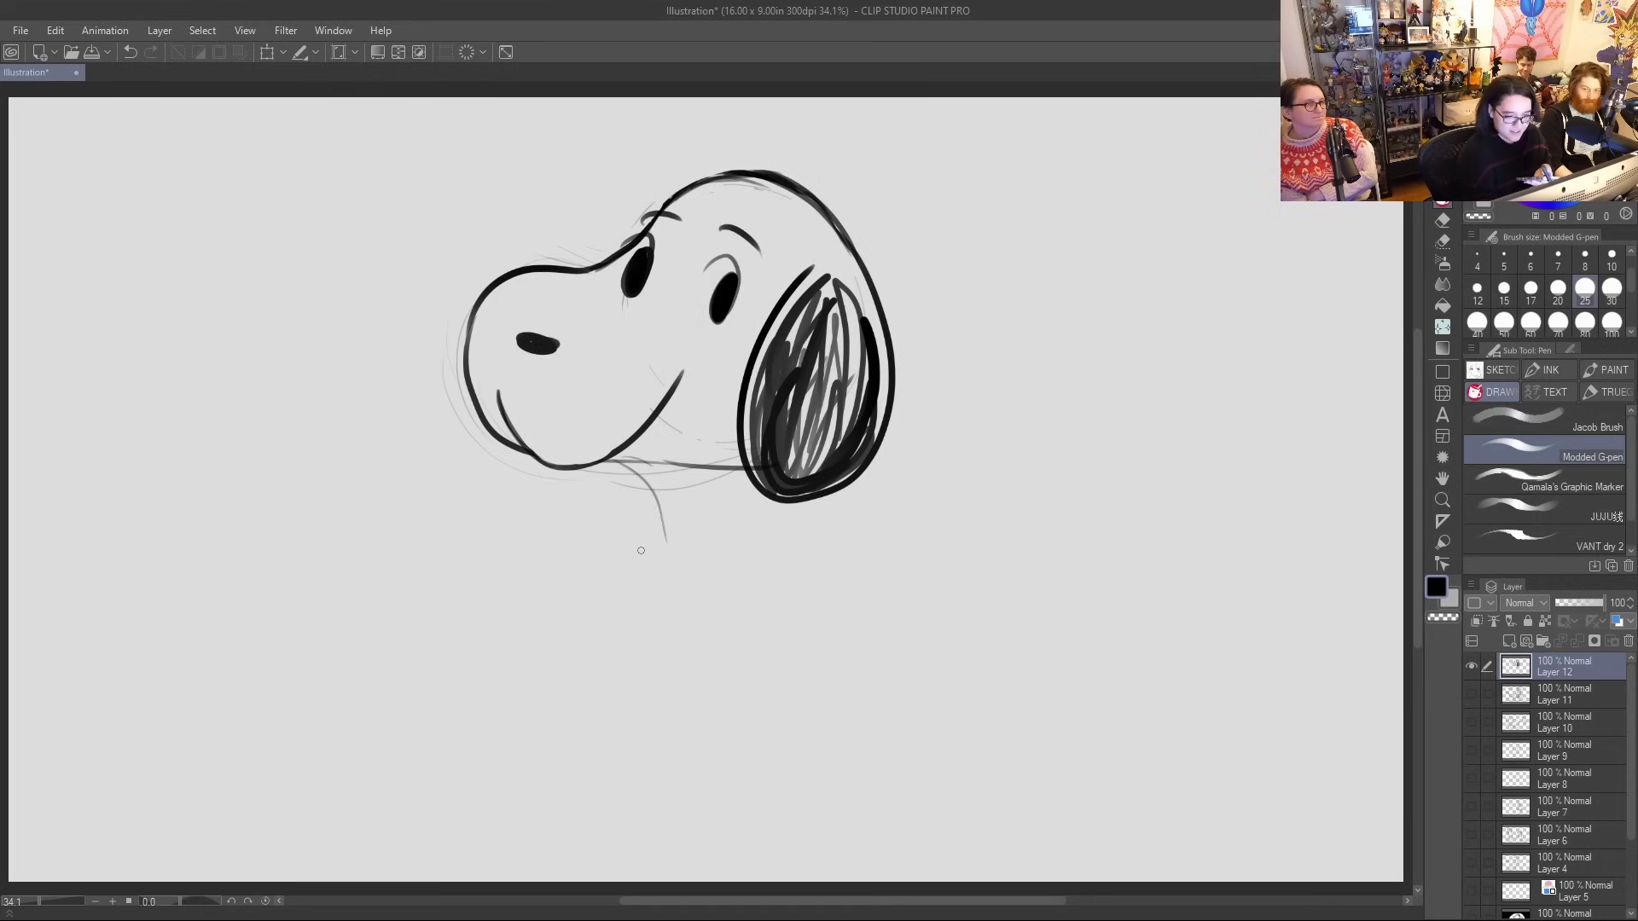
left_click_drag(638, 462, 668, 539)
left_click_drag(741, 483, 716, 544)
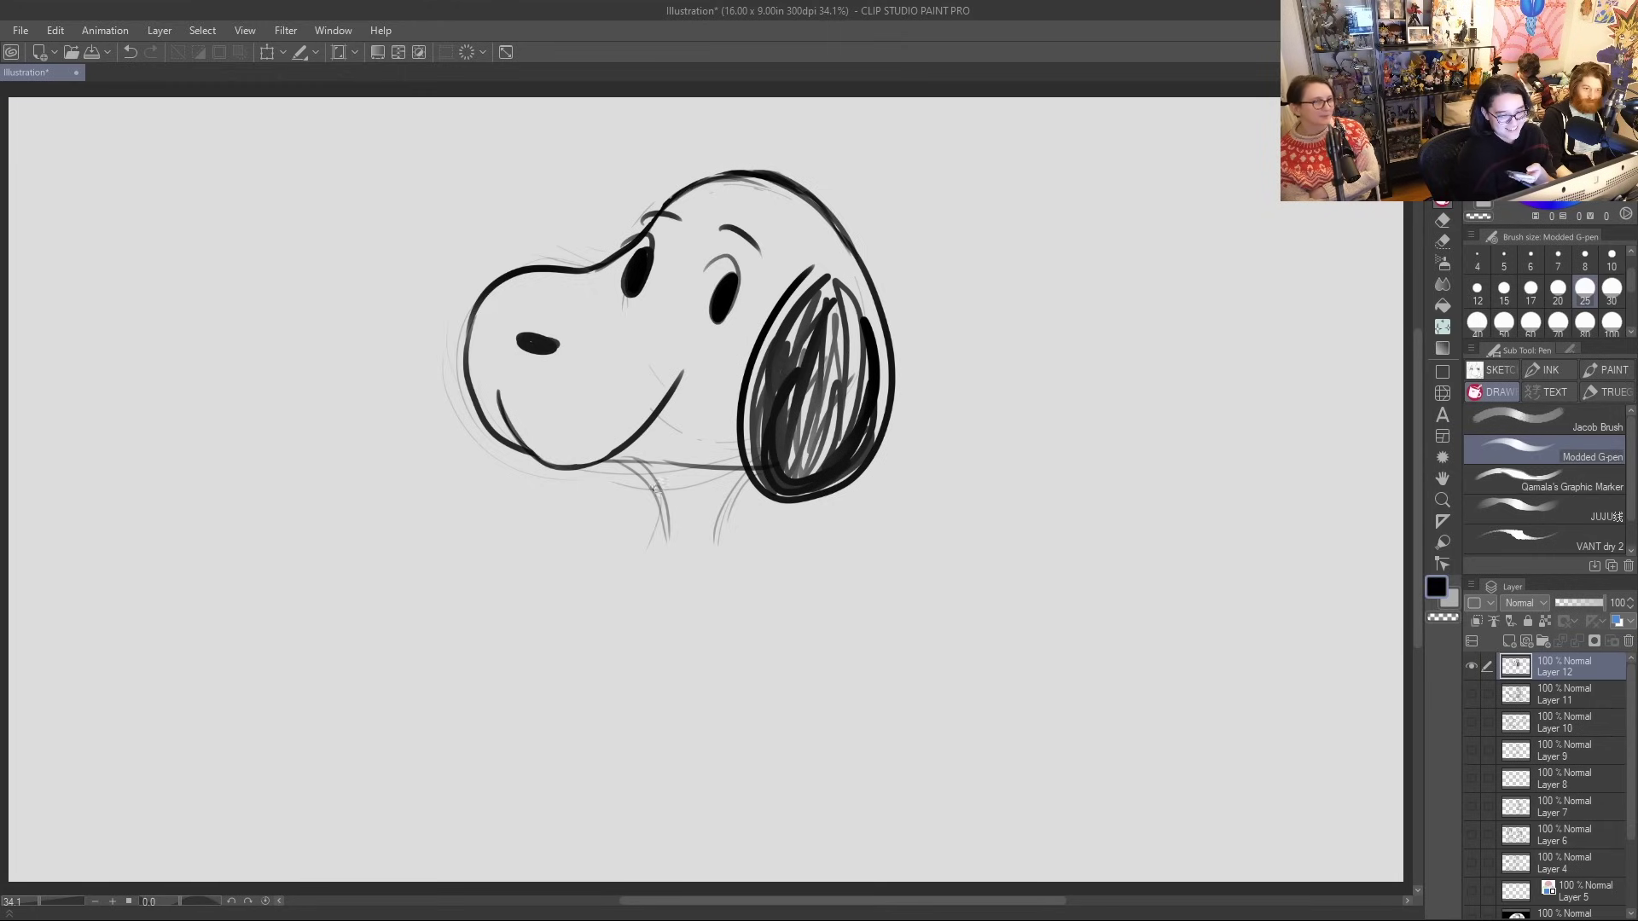
left_click_drag(649, 524, 568, 658)
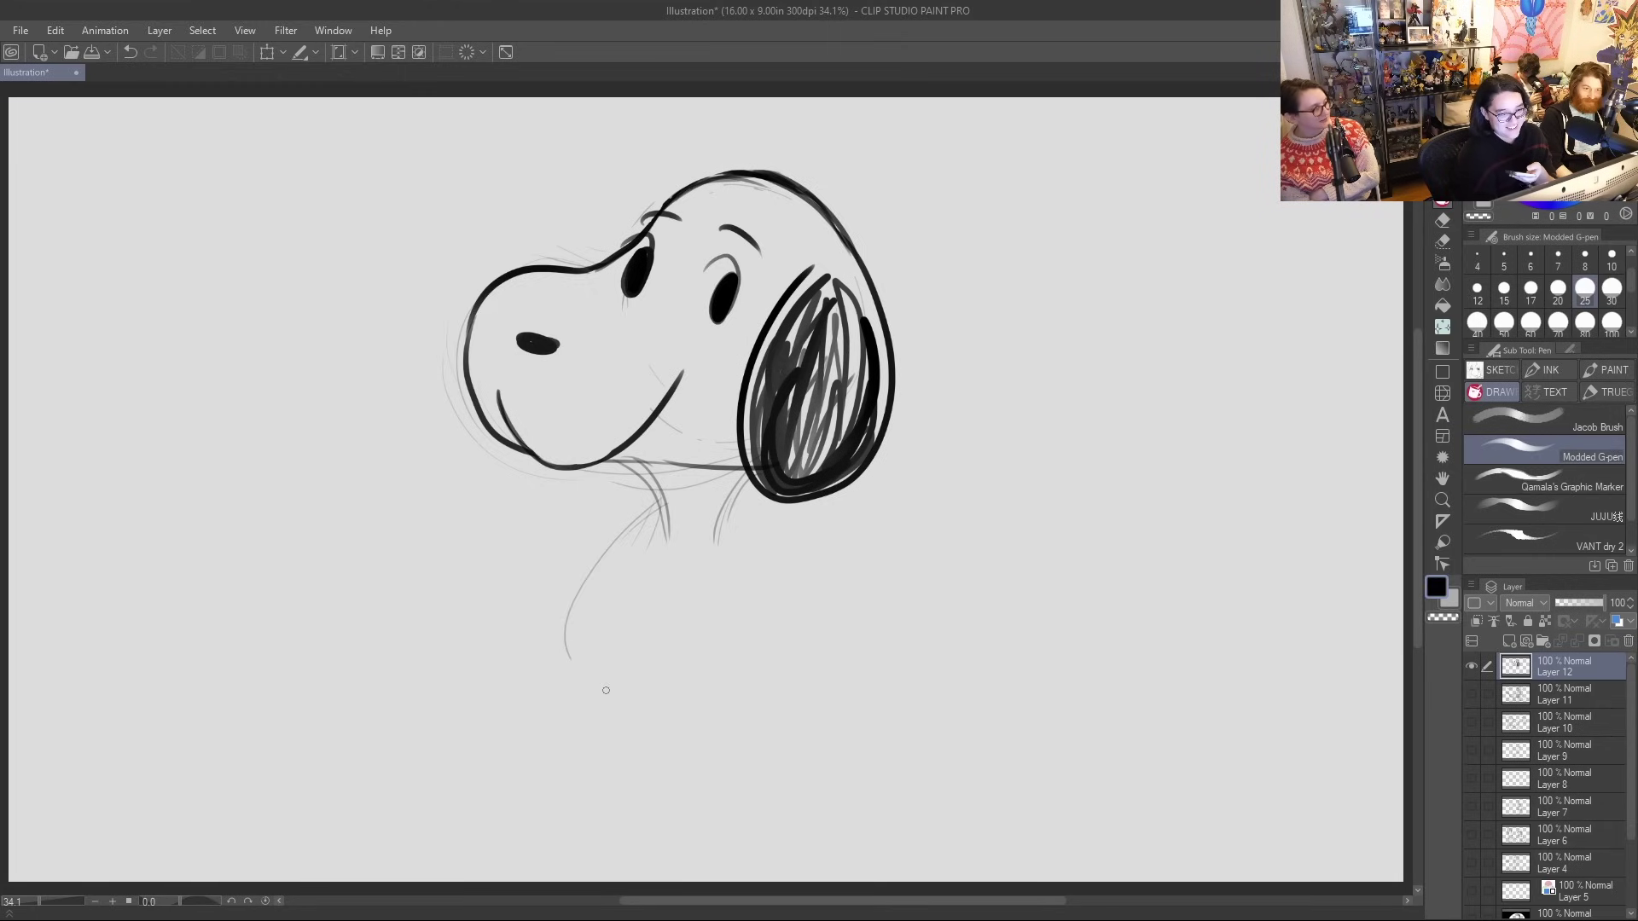
mouse_move(668, 508)
left_mouse_down()
mouse_move(576, 623)
mouse_move(578, 657)
mouse_move(674, 698)
left_mouse_up()
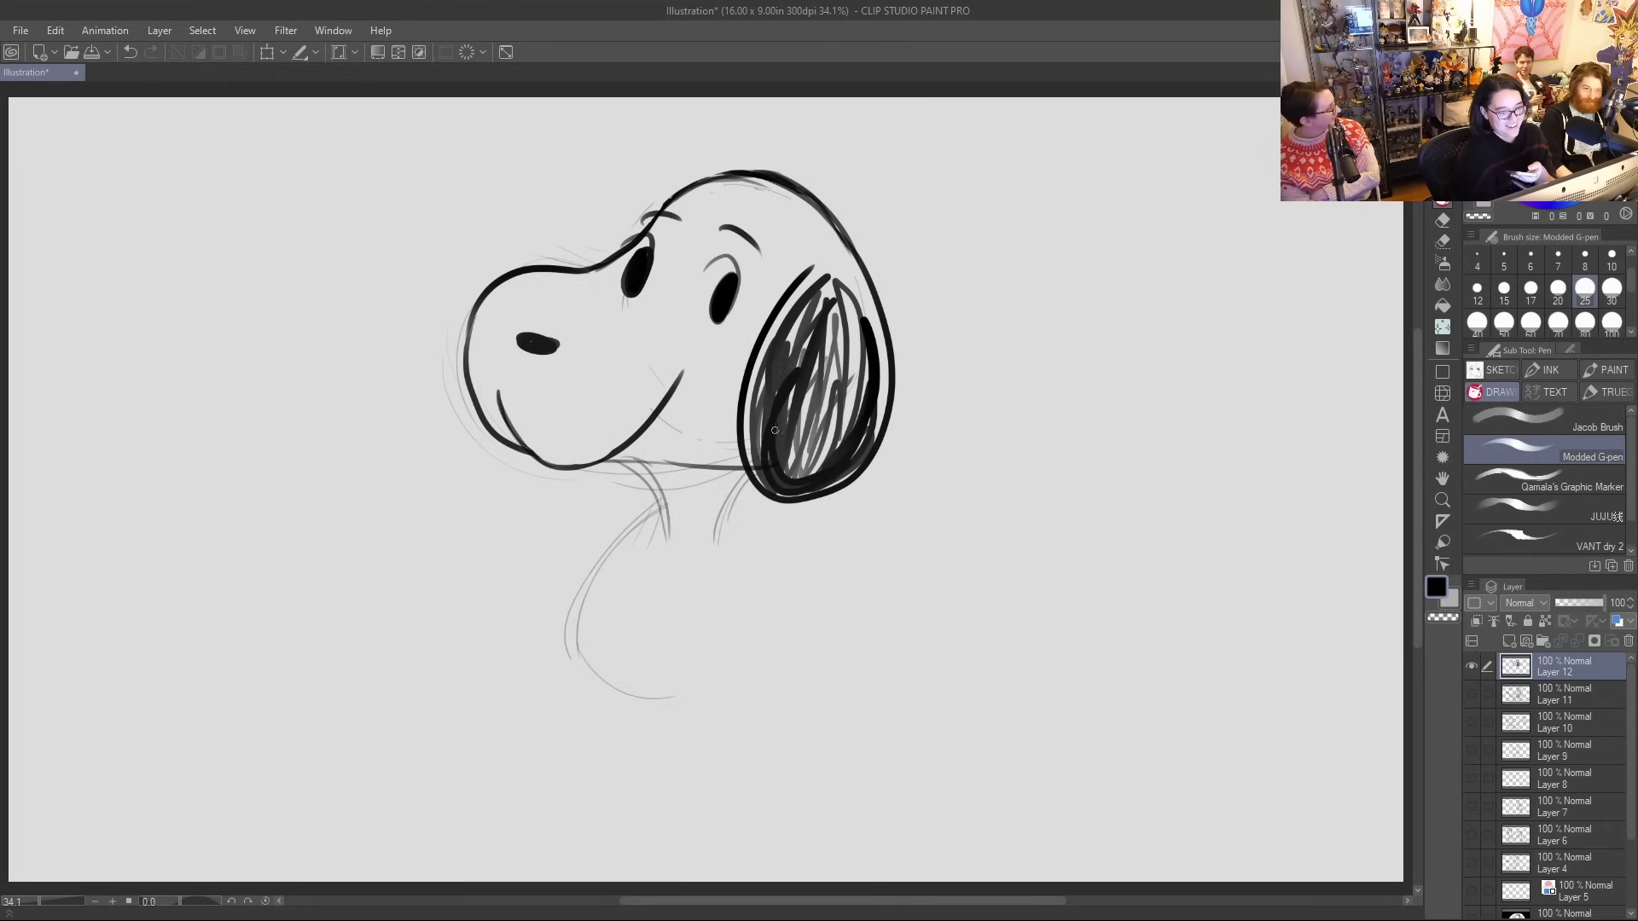
left_click_drag(728, 503, 736, 621)
left_click_drag(732, 508, 744, 631)
left_click_drag(704, 696, 758, 628)
left_click_drag(750, 568, 741, 661)
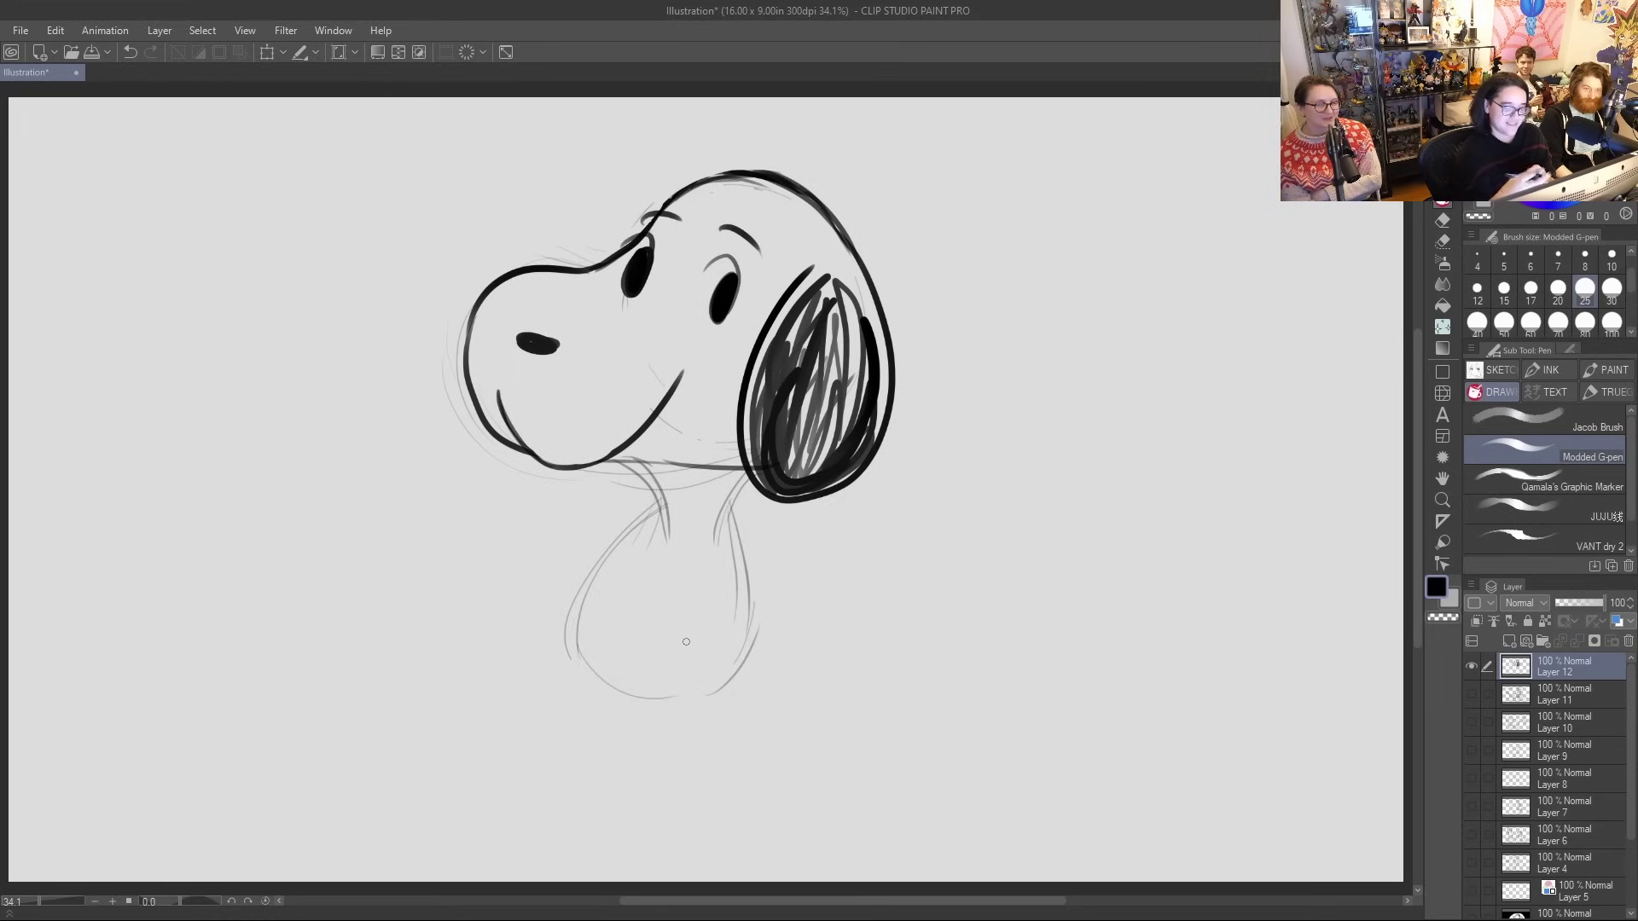
Erase the jaw line crossing the neck and ink the neck and both sides of the body in bold strokes
mouse_move(670, 465)
left_mouse_down()
mouse_move(708, 479)
mouse_move(730, 462)
mouse_move(682, 484)
mouse_move(663, 539)
left_mouse_up()
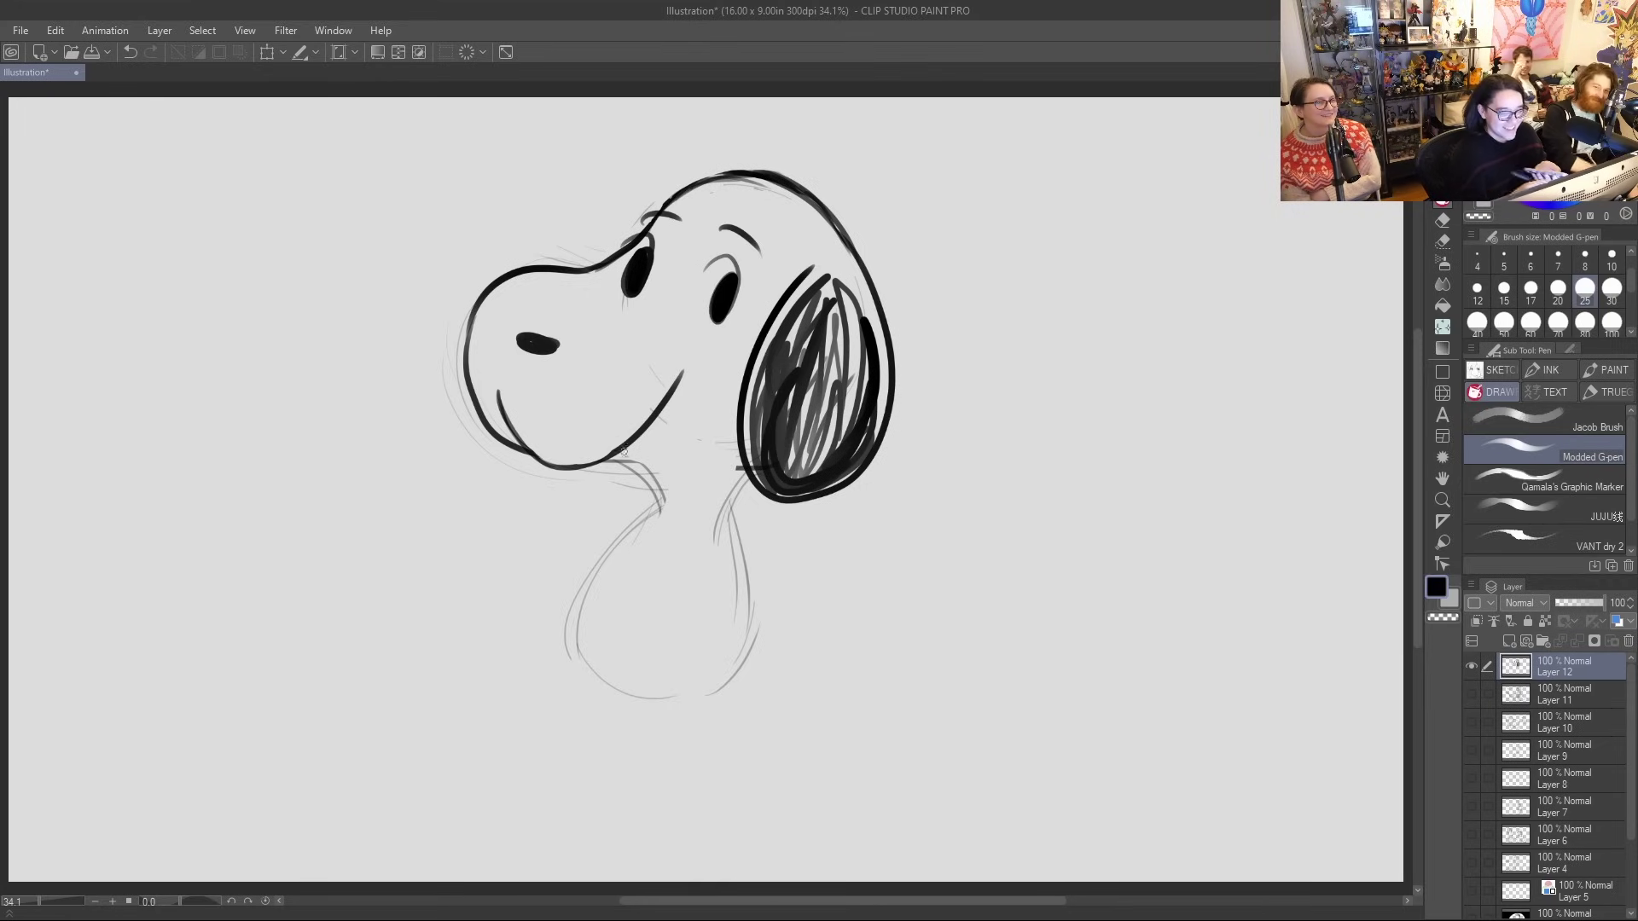
mouse_move(614, 457)
left_mouse_down()
mouse_move(644, 464)
mouse_move(663, 506)
left_mouse_up()
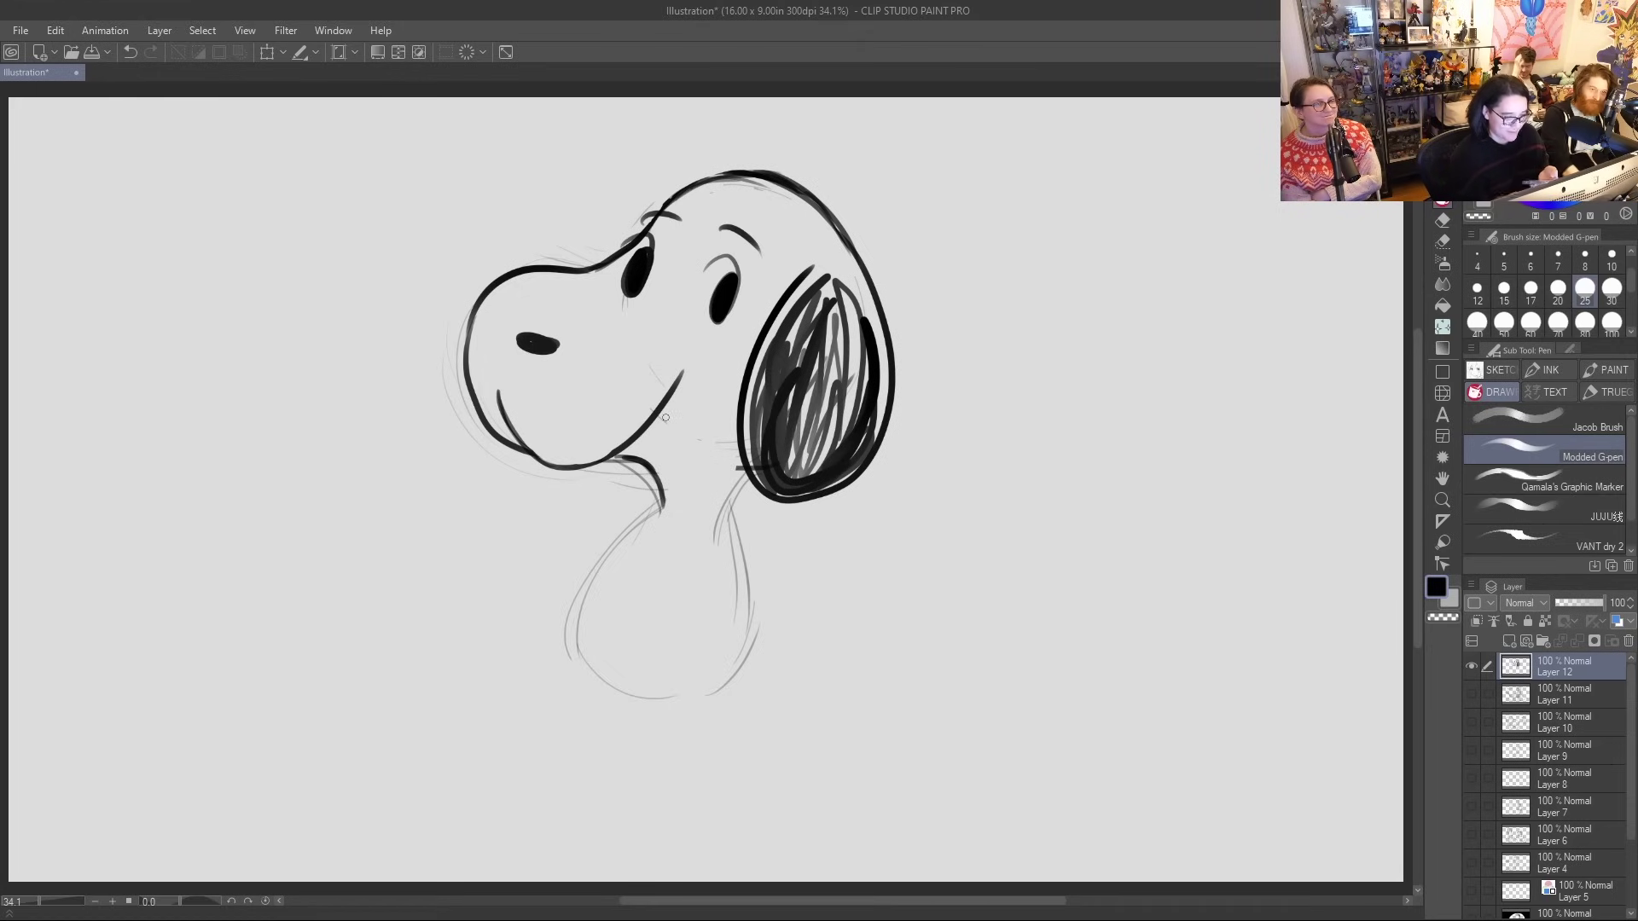
left_click_drag(664, 495, 573, 615)
left_click_drag(618, 553, 584, 687)
left_click_drag(570, 630, 627, 716)
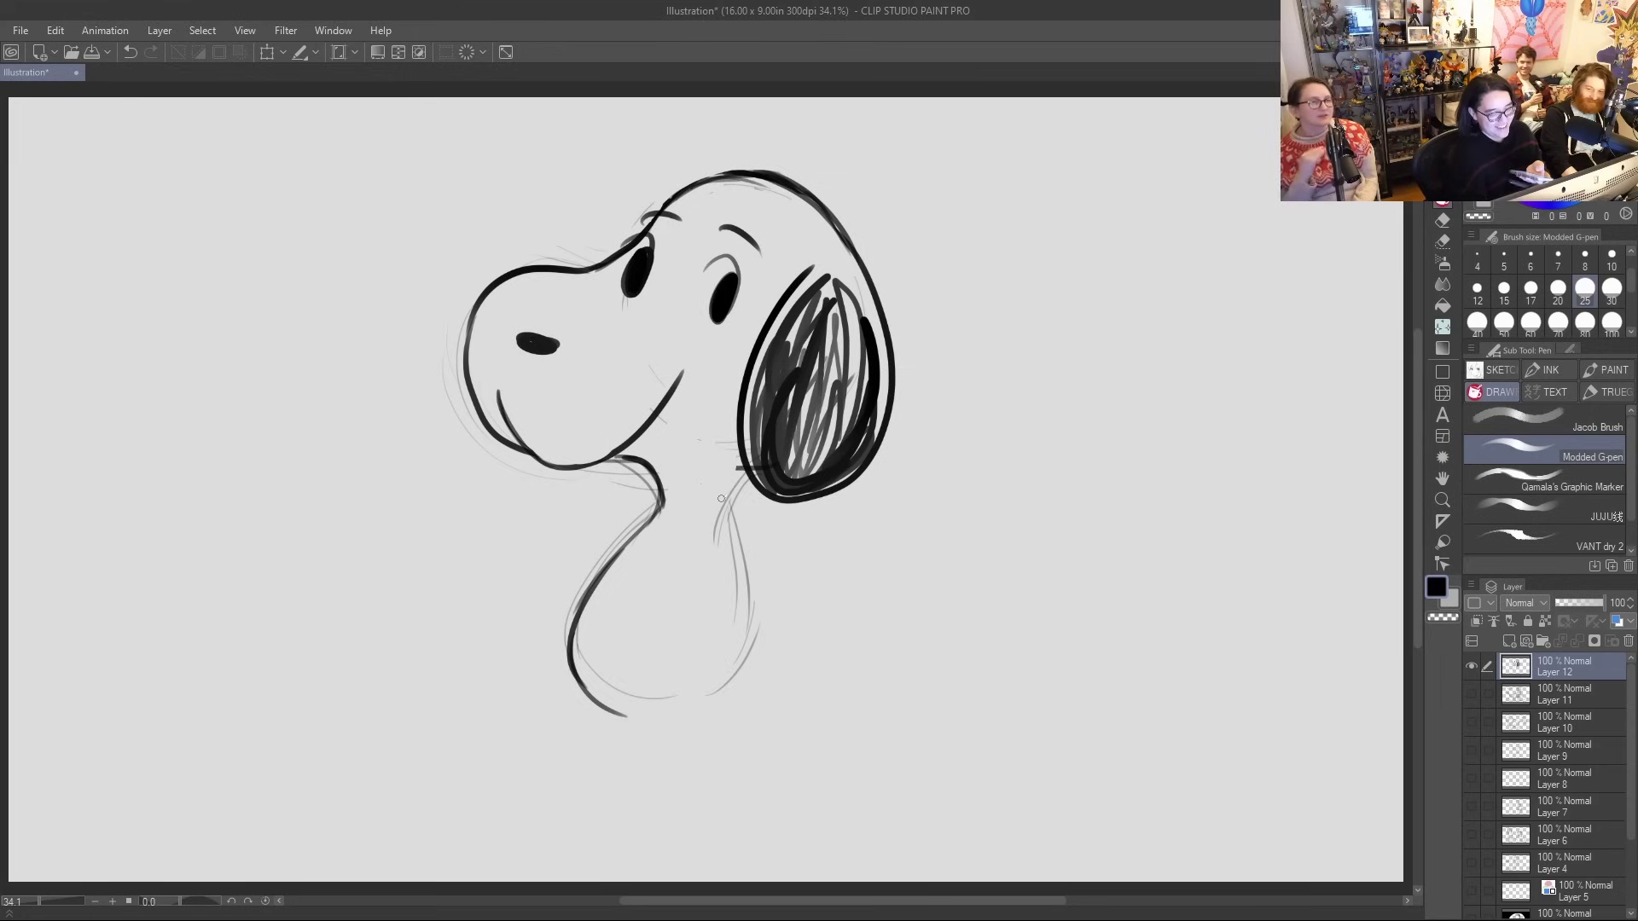
mouse_move(748, 468)
left_mouse_down()
mouse_move(719, 529)
mouse_move(749, 613)
left_mouse_up()
left_click_drag(719, 522, 747, 645)
left_click_drag(748, 572, 721, 704)
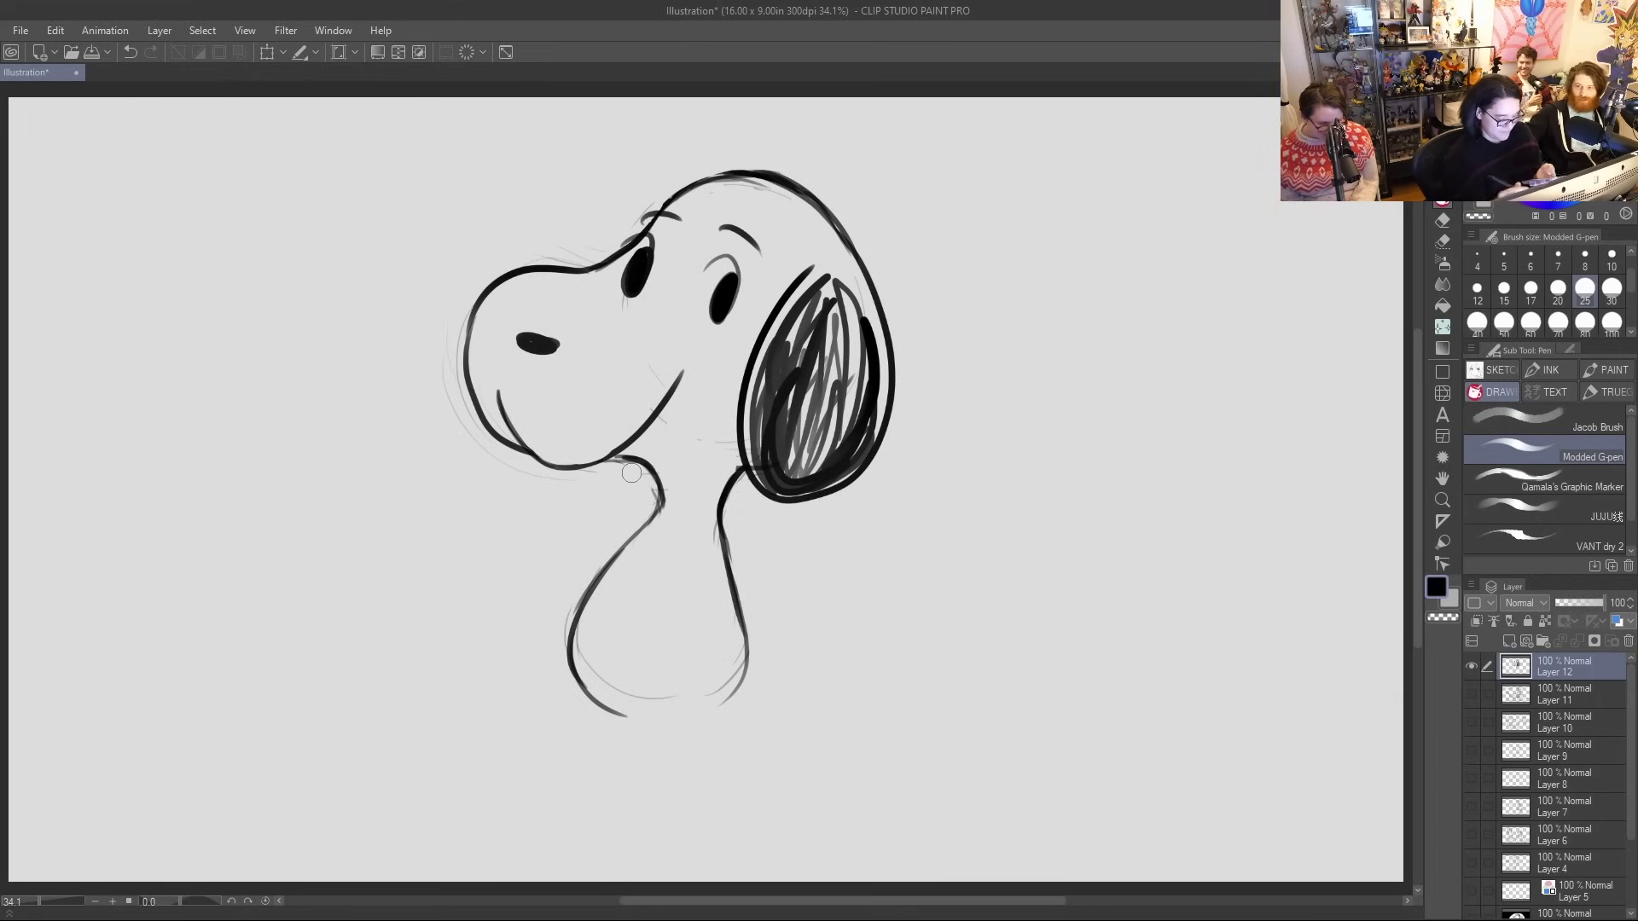
Draw a pointed tail with a shaded base behind the body and a small dark rounded shape beneath the chin
mouse_move(748, 650)
left_mouse_down()
mouse_move(870, 680)
mouse_move(756, 689)
mouse_move(758, 654)
mouse_move(776, 682)
left_mouse_up()
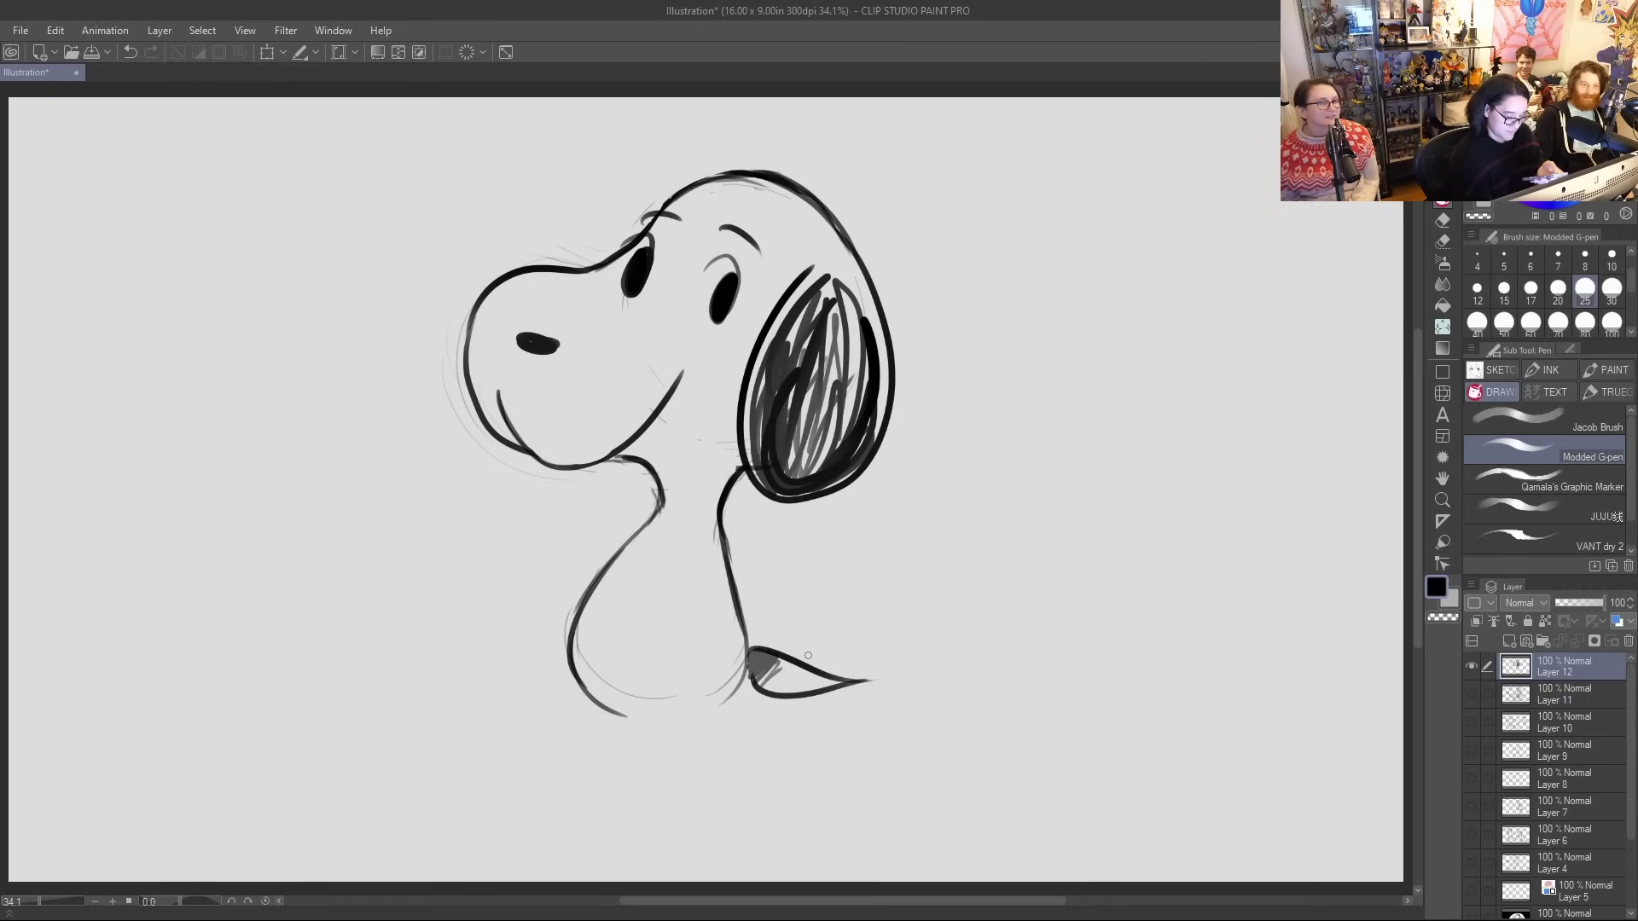
mouse_move(582, 468)
left_mouse_down()
mouse_move(602, 496)
mouse_move(616, 465)
left_mouse_up()
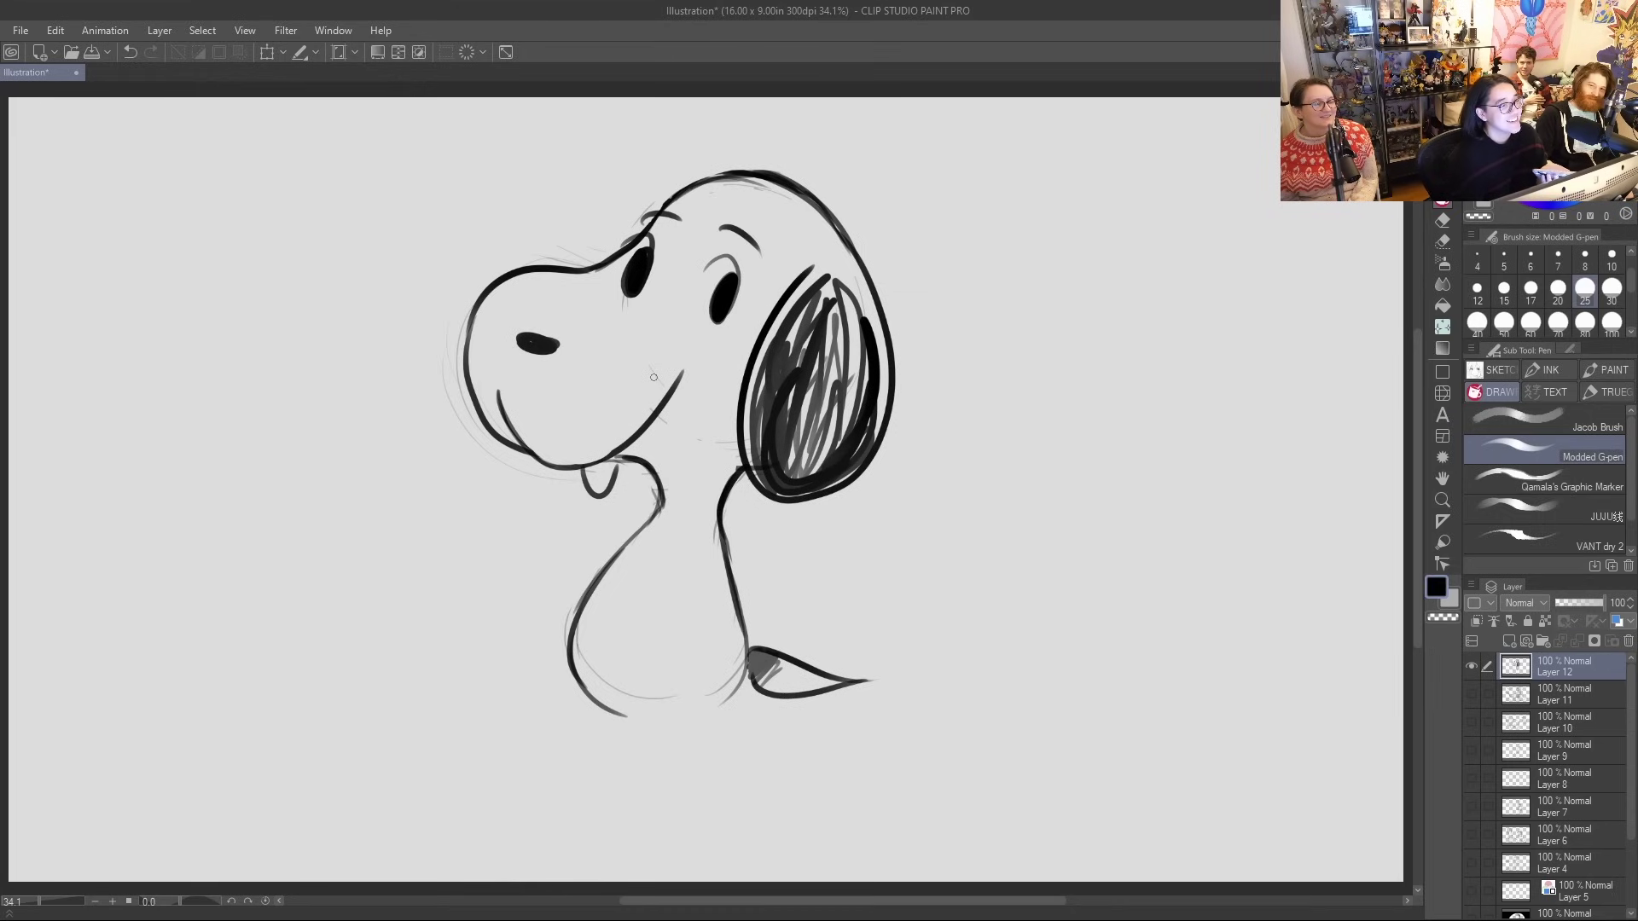
mouse_move(590, 485)
left_mouse_down()
mouse_move(622, 454)
mouse_move(594, 490)
mouse_move(589, 478)
mouse_move(617, 468)
left_mouse_up()
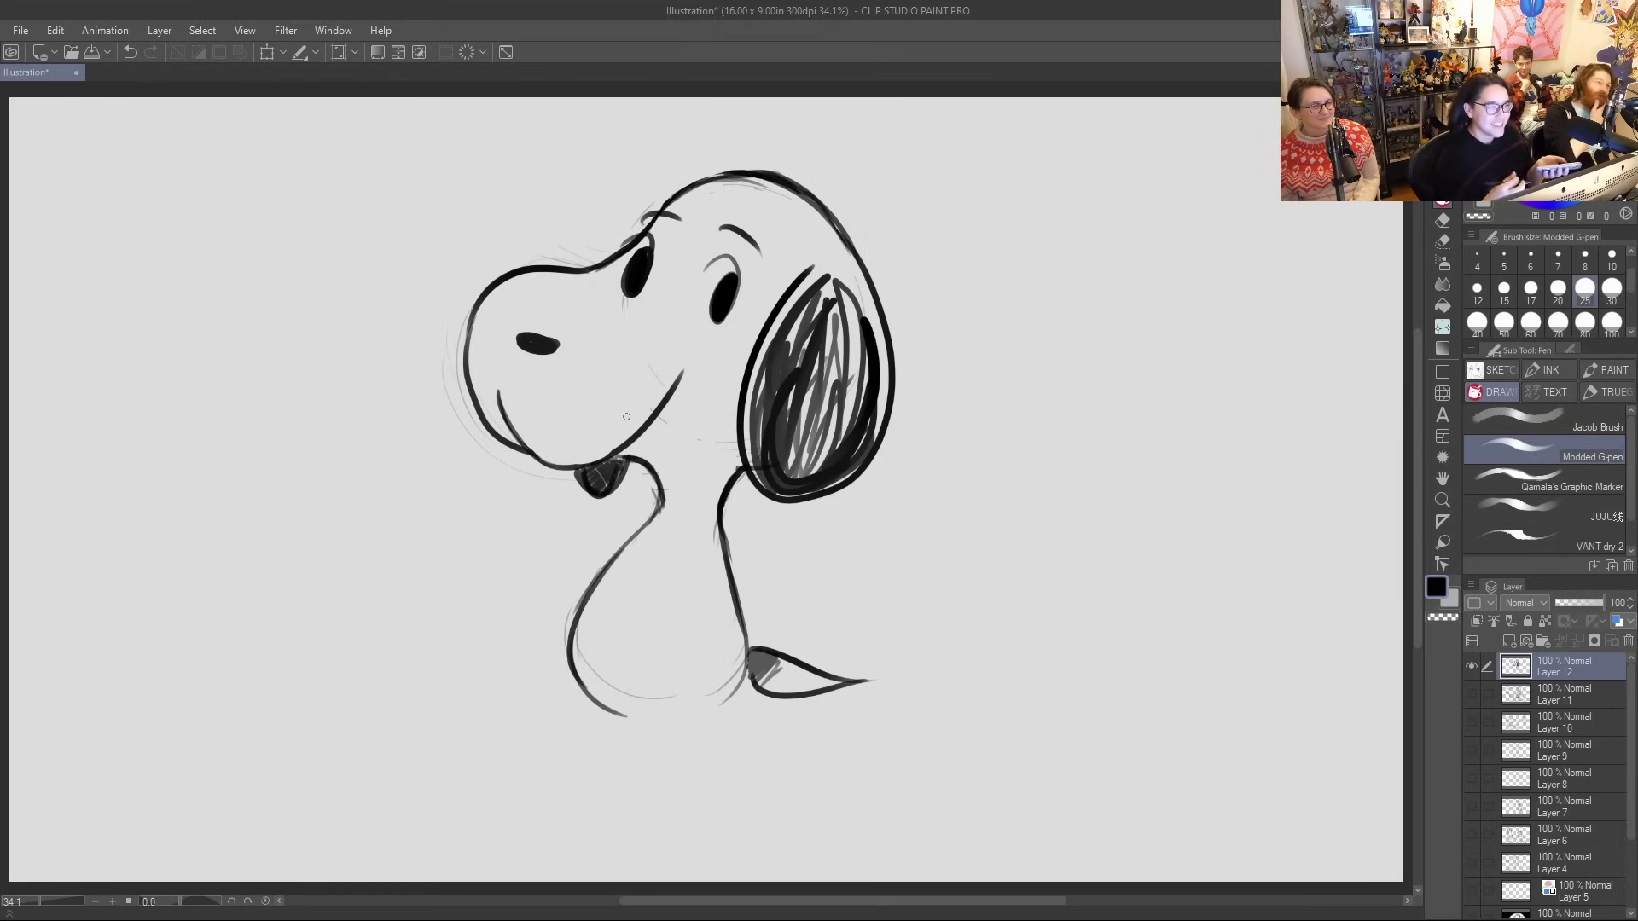
Draw the near leg with a long foot, close the belly line, and outline the far leg and foot behind it
left_click_drag(663, 703, 680, 761)
mouse_move(736, 689)
left_mouse_down()
mouse_move(715, 742)
mouse_move(476, 805)
mouse_move(701, 832)
left_mouse_up()
left_click_drag(717, 744, 722, 807)
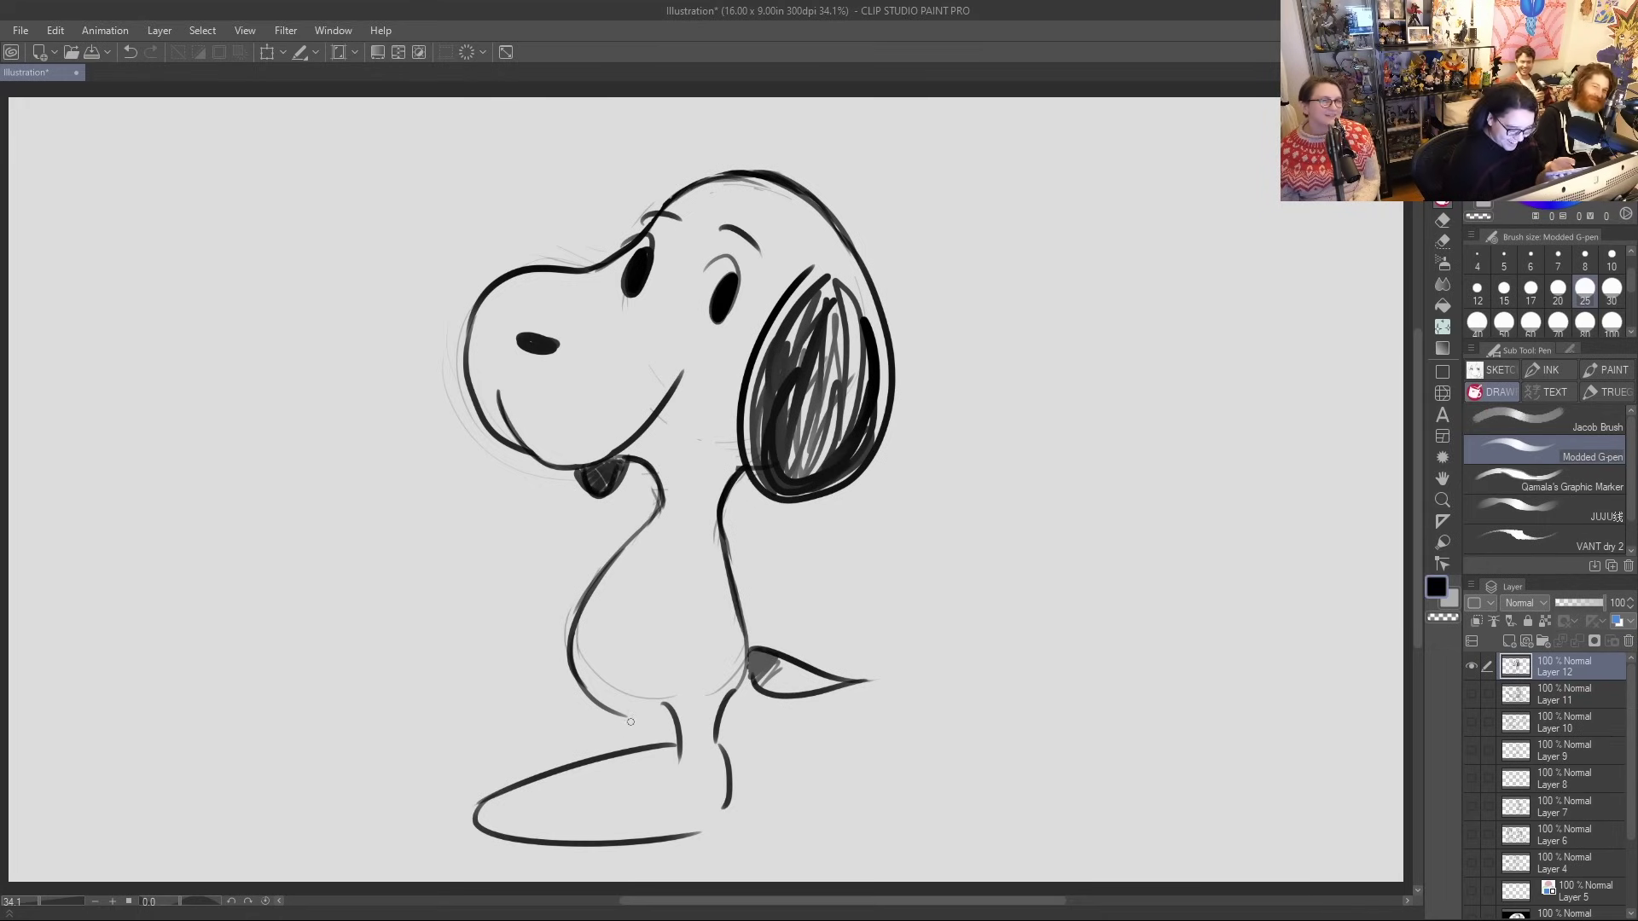
mouse_move(577, 633)
left_mouse_down()
mouse_move(658, 705)
mouse_move(466, 819)
left_mouse_up()
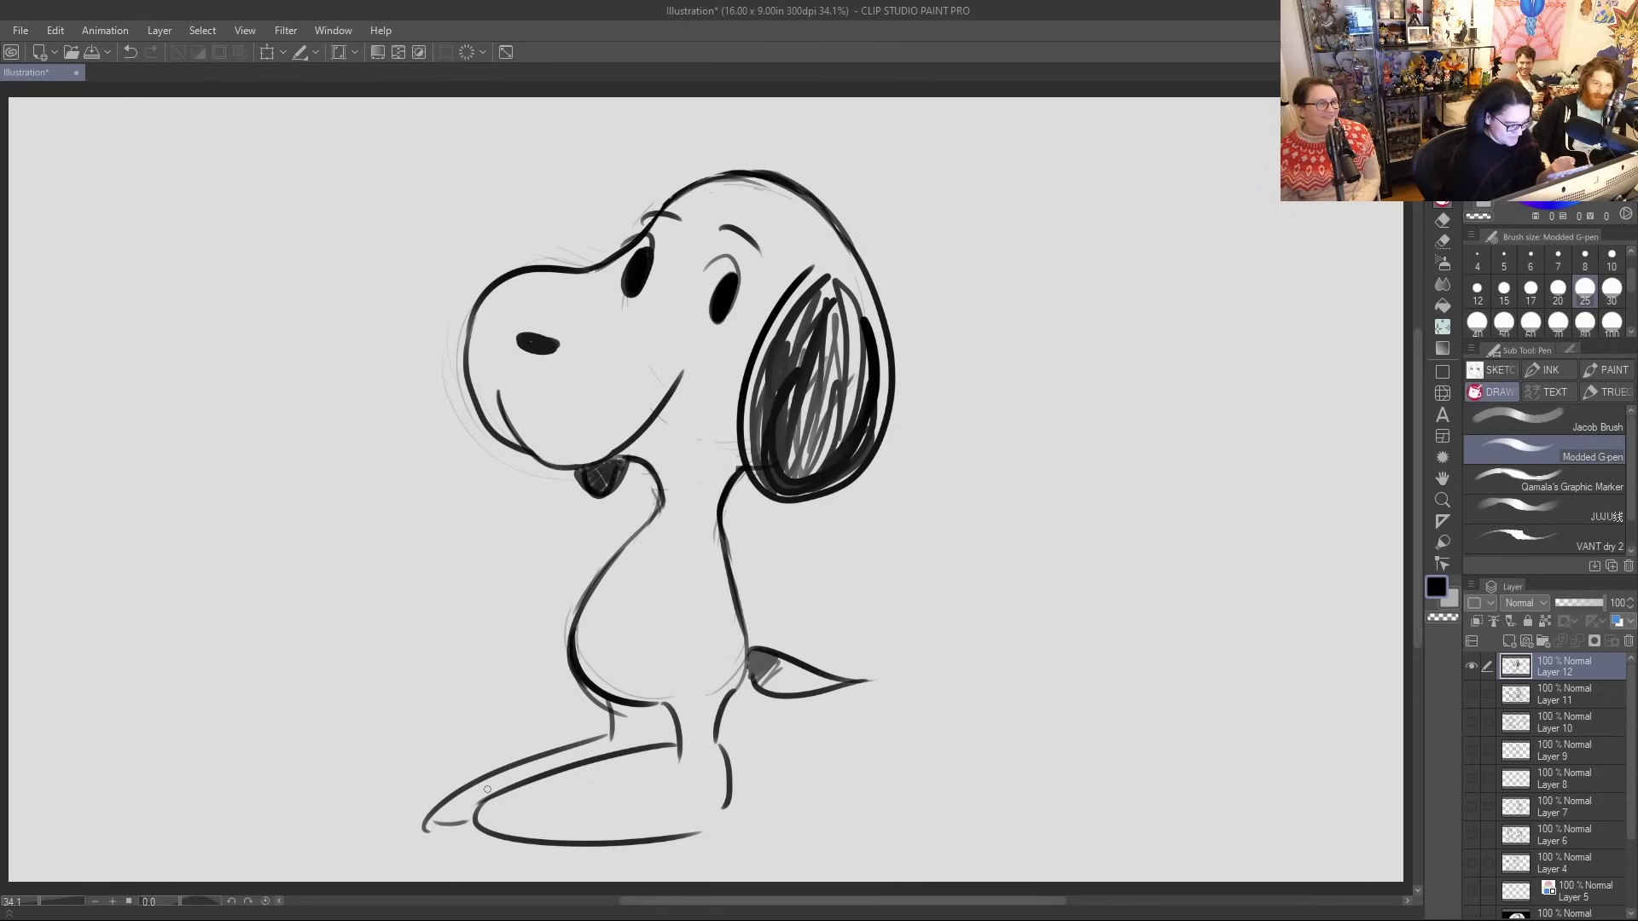
Erase the front of the near foot, redraw it shorter and rounder, and add two toe lines
mouse_move(488, 796)
left_mouse_down()
mouse_move(523, 842)
mouse_move(636, 840)
left_mouse_up()
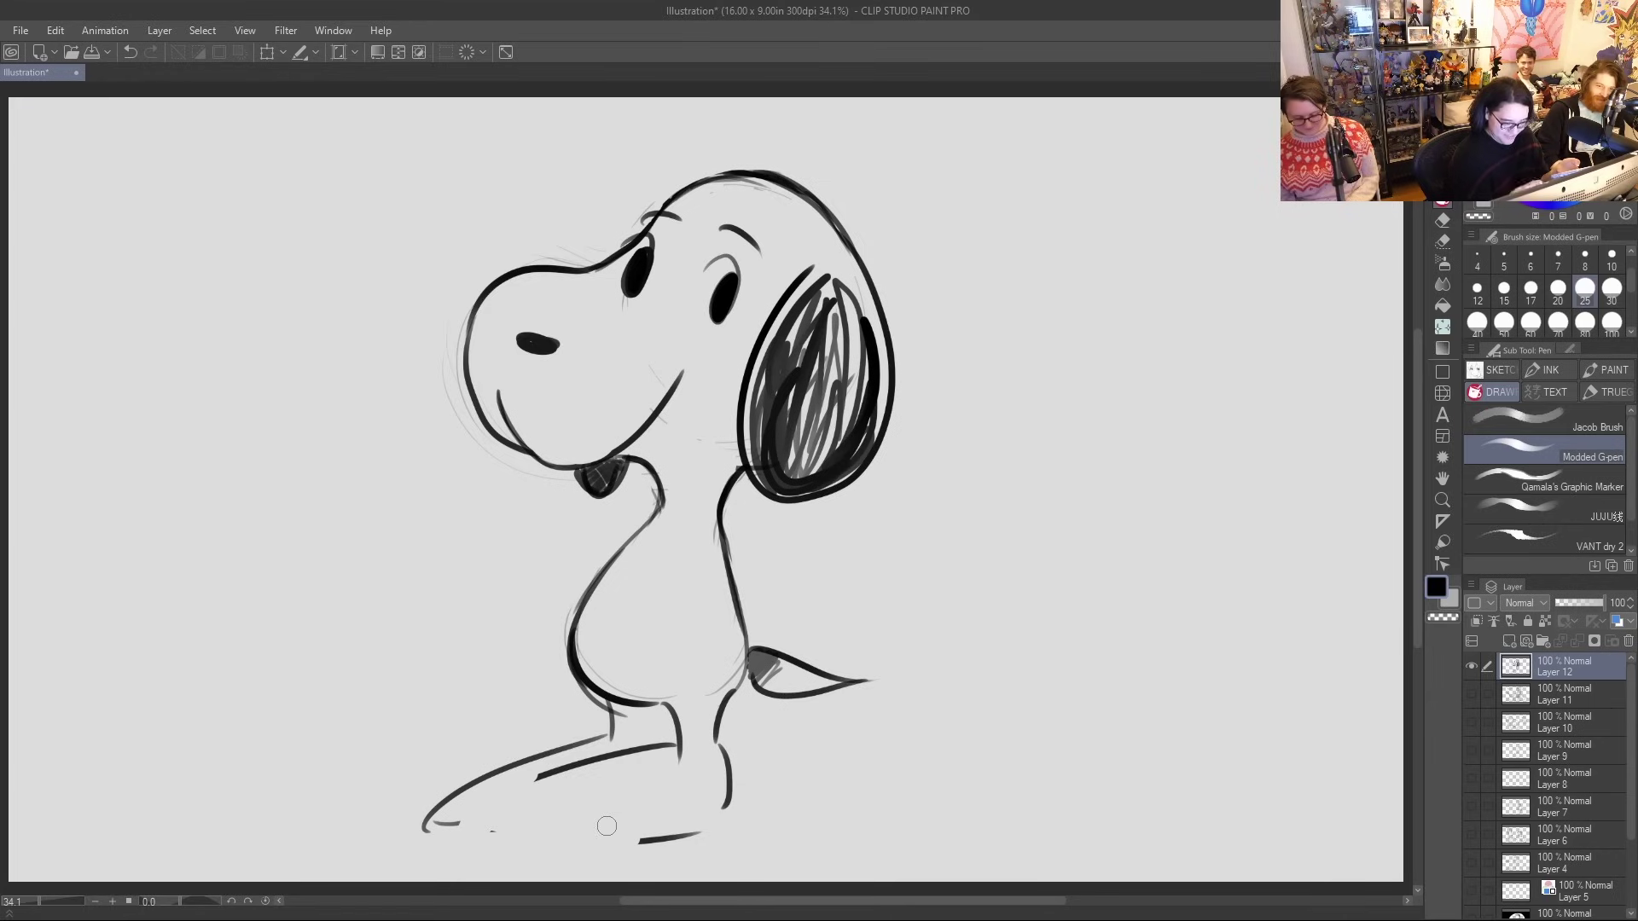
mouse_move(539, 772)
left_mouse_down()
mouse_move(522, 835)
mouse_move(700, 835)
left_mouse_up()
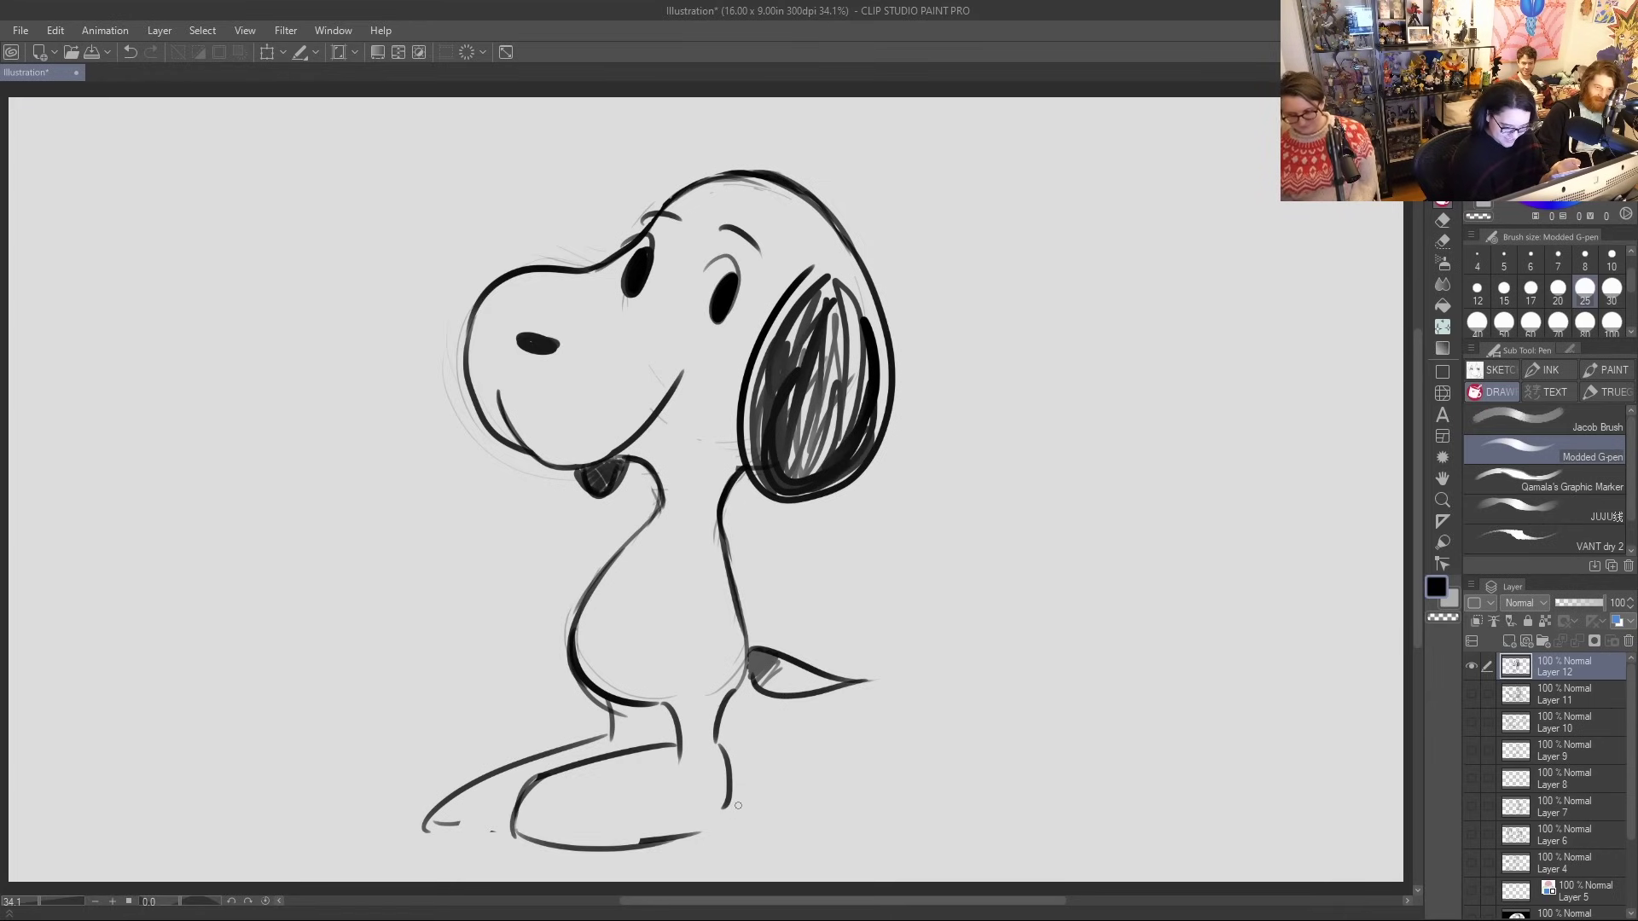
left_click_drag(552, 799, 537, 841)
left_click_drag(594, 794, 577, 852)
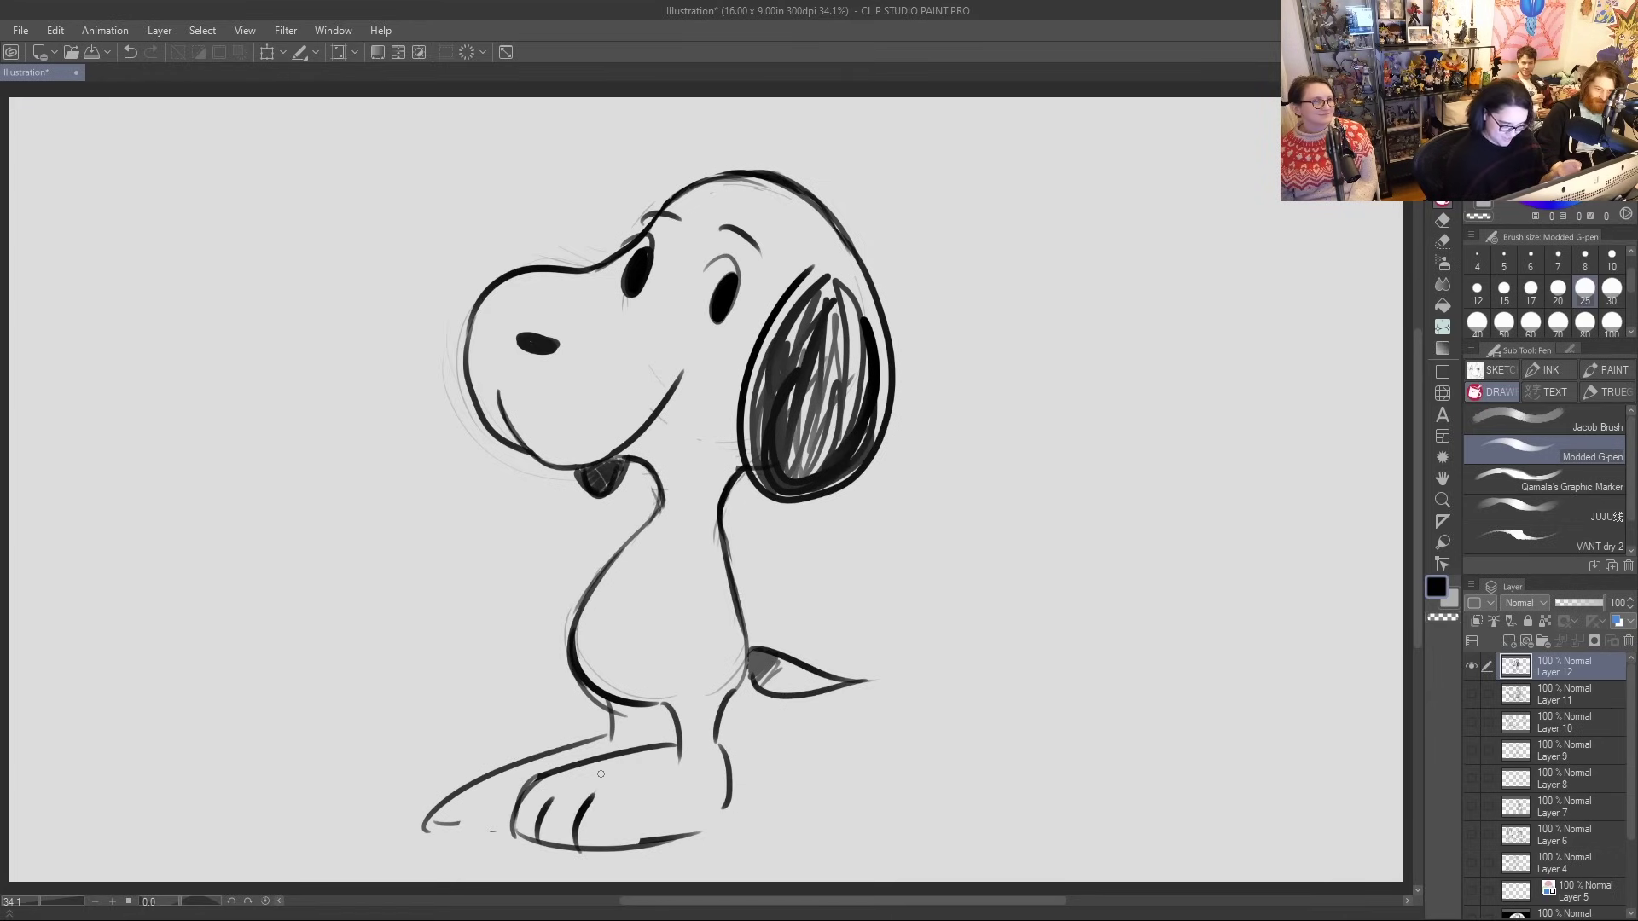
Finish the far foot with toe lines and an inner leg line, and shade a dark spot along the dog's back
mouse_move(475, 811)
left_mouse_down()
mouse_move(536, 733)
mouse_move(606, 735)
mouse_move(450, 808)
mouse_move(508, 827)
mouse_move(476, 826)
left_mouse_up()
left_click_drag(642, 701, 655, 746)
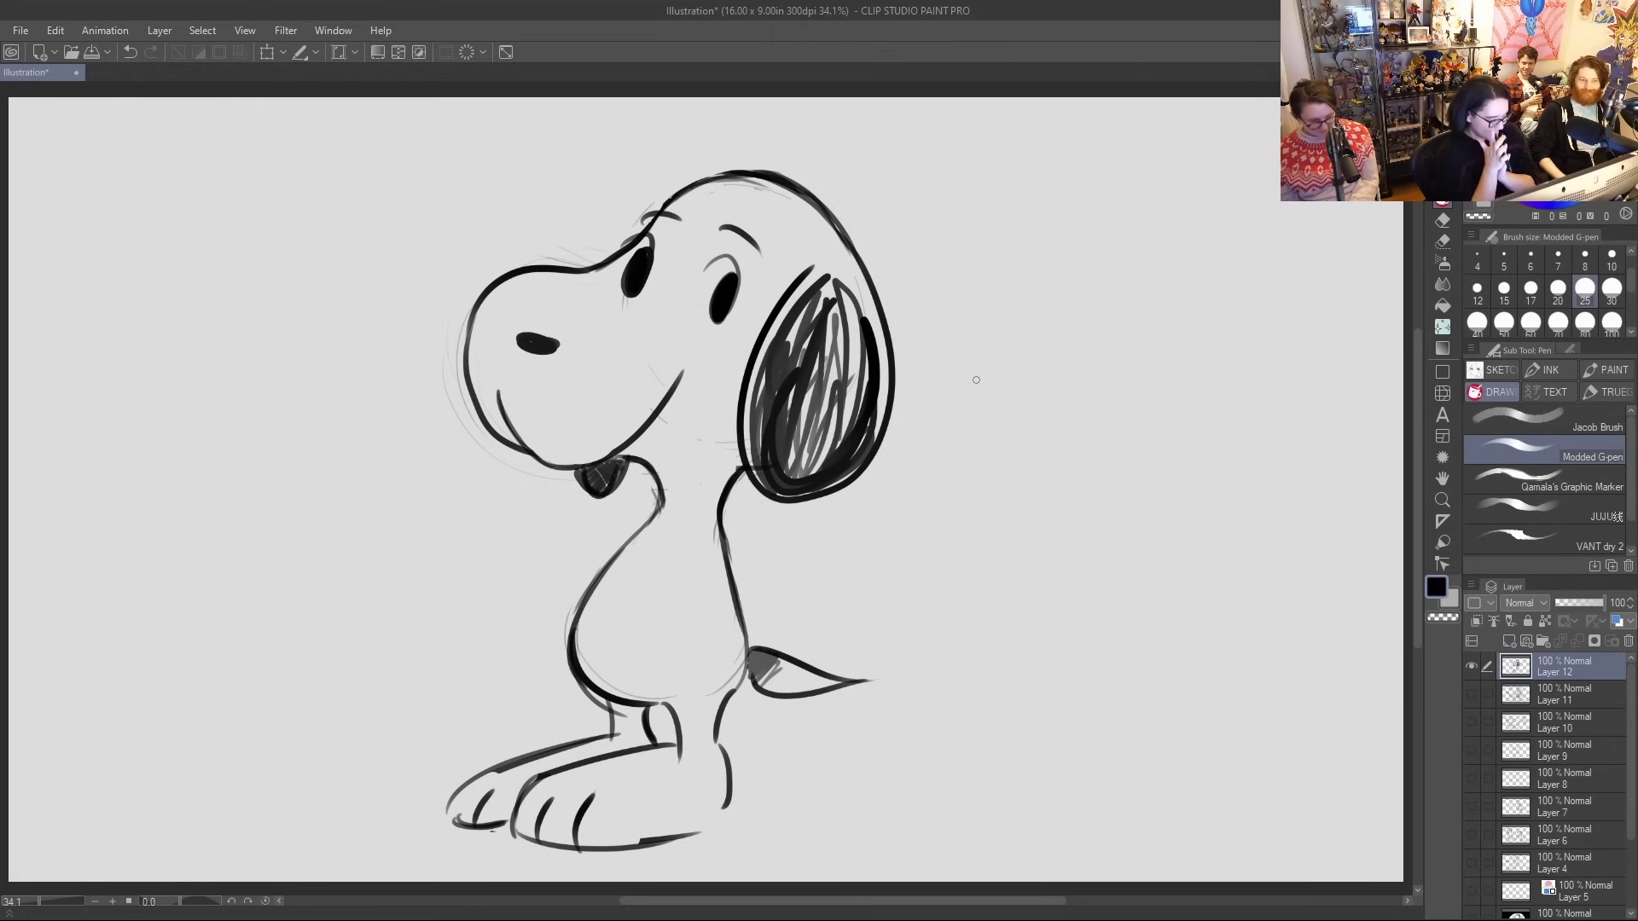
left_click_drag(715, 549, 741, 632)
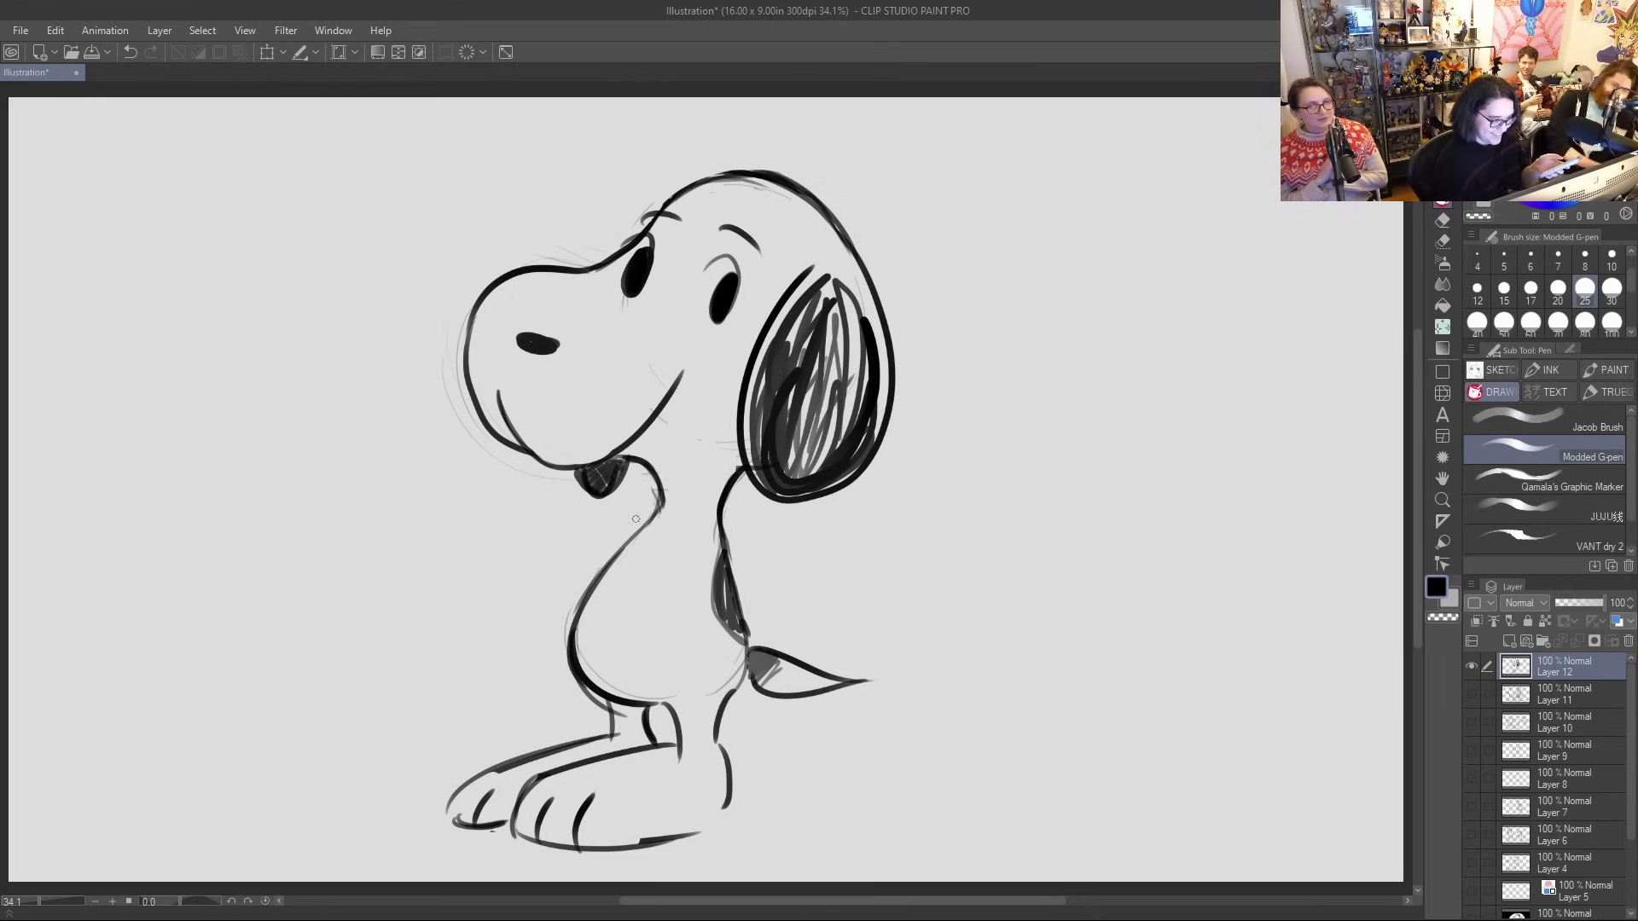
Draw the dog's near arm hanging along its body and the far arm raised in front with an open, waving hand
mouse_move(670, 536)
left_mouse_down()
mouse_move(678, 732)
mouse_move(714, 684)
mouse_move(693, 676)
mouse_move(691, 589)
left_mouse_up()
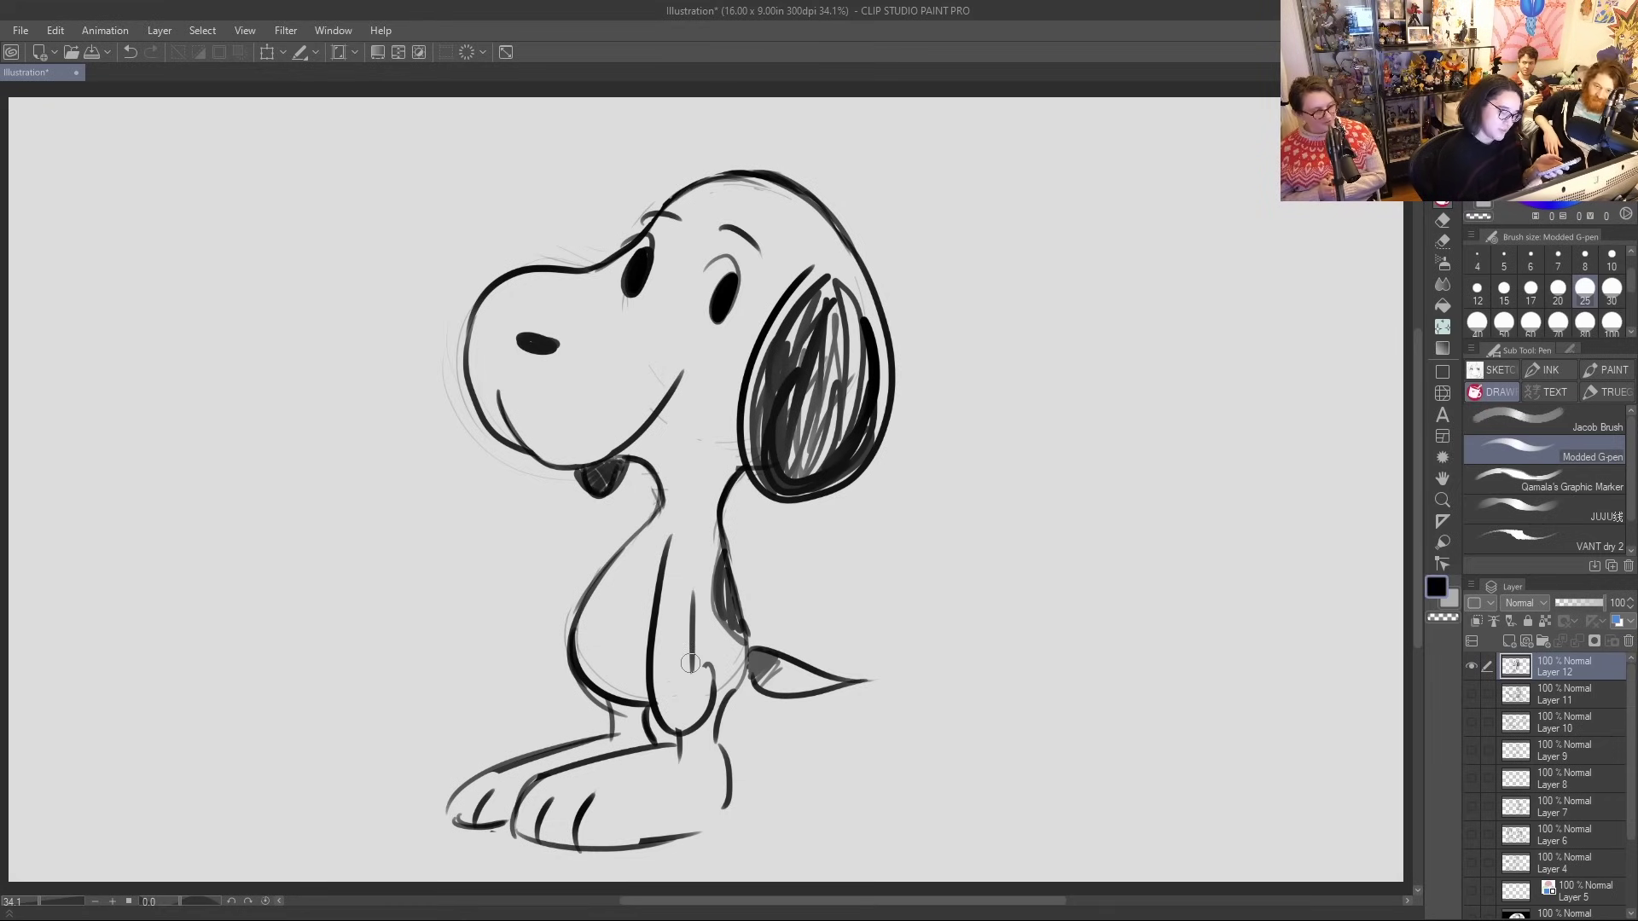
left_click_drag(691, 664, 712, 676)
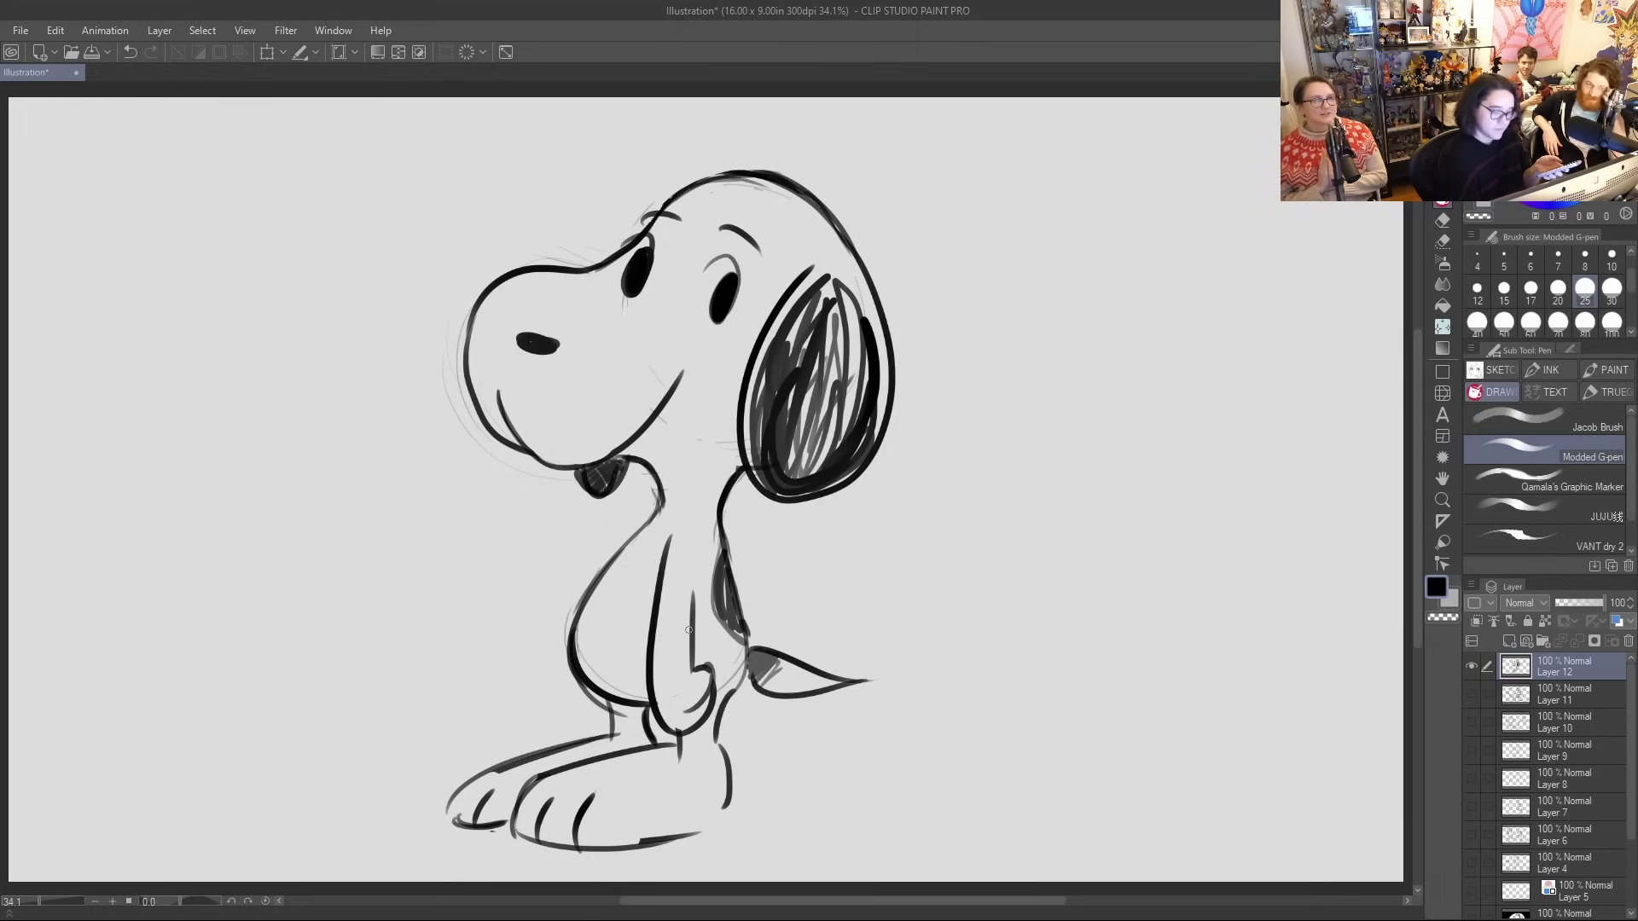
mouse_move(650, 524)
left_mouse_down()
mouse_move(550, 589)
mouse_move(526, 565)
left_mouse_up()
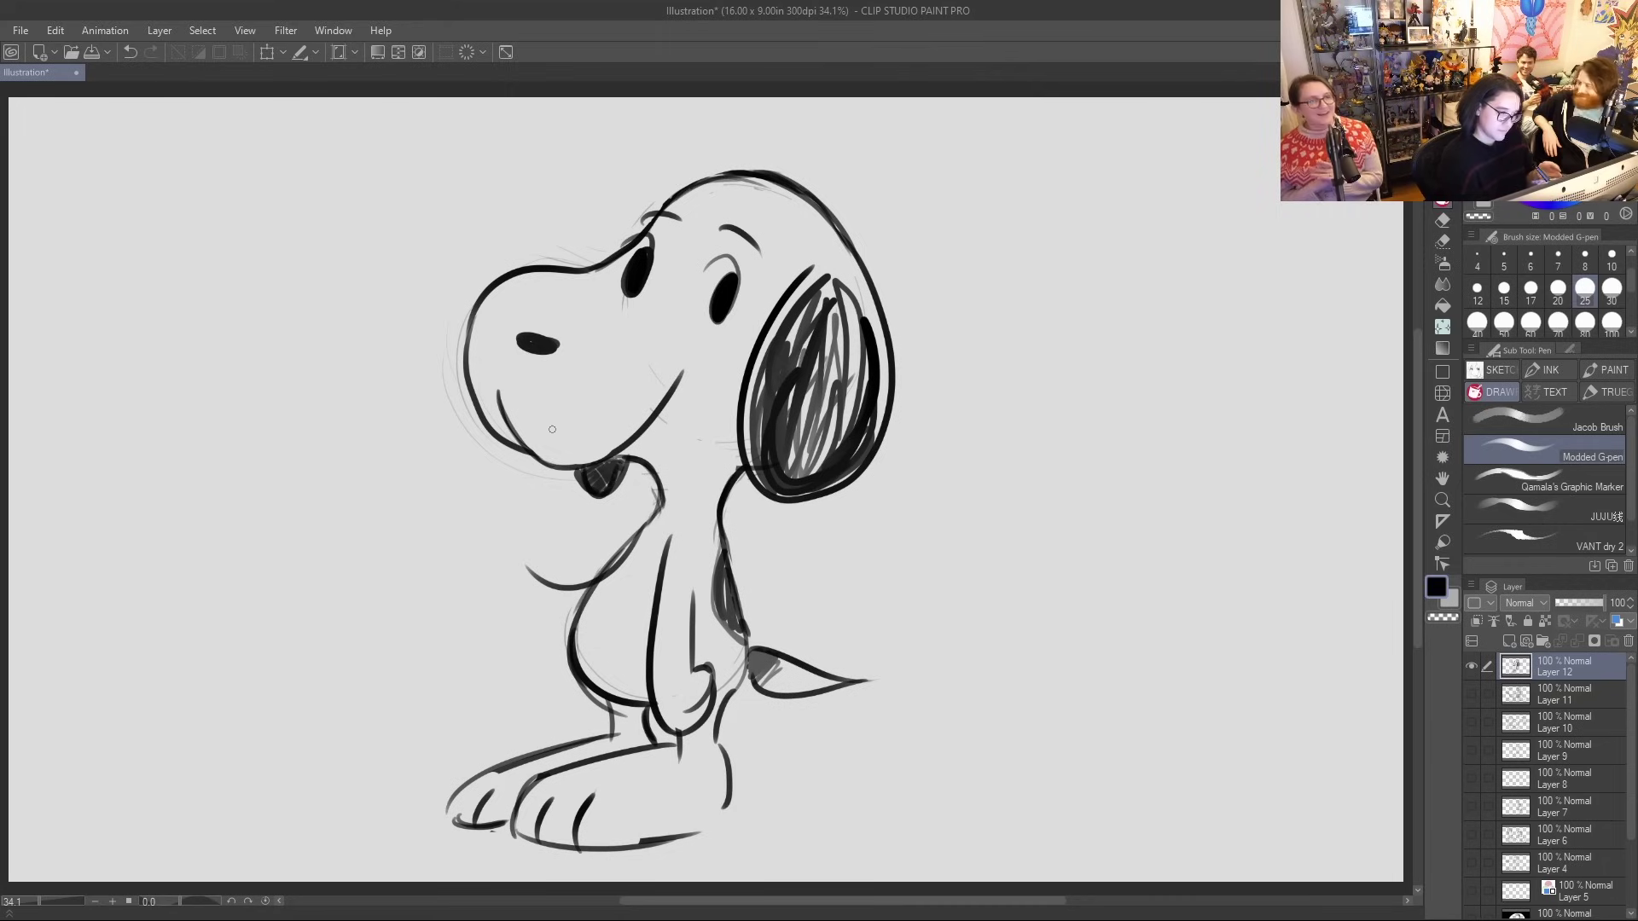
left_click(130, 52)
left_click_drag(639, 527, 548, 549)
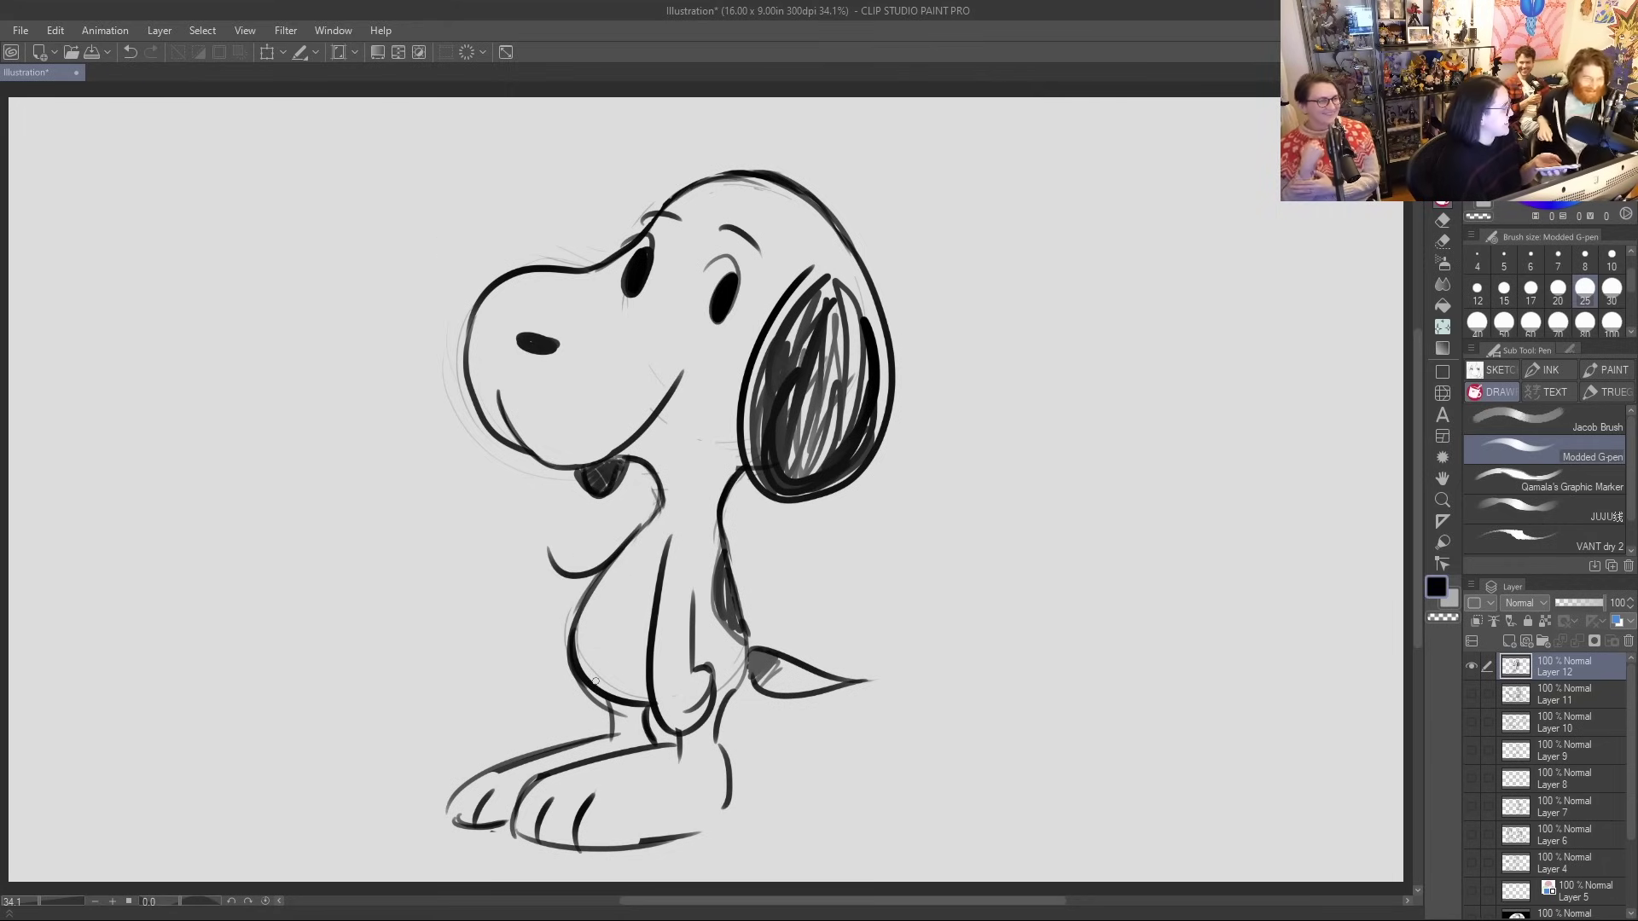
left_click_drag(529, 580, 586, 616)
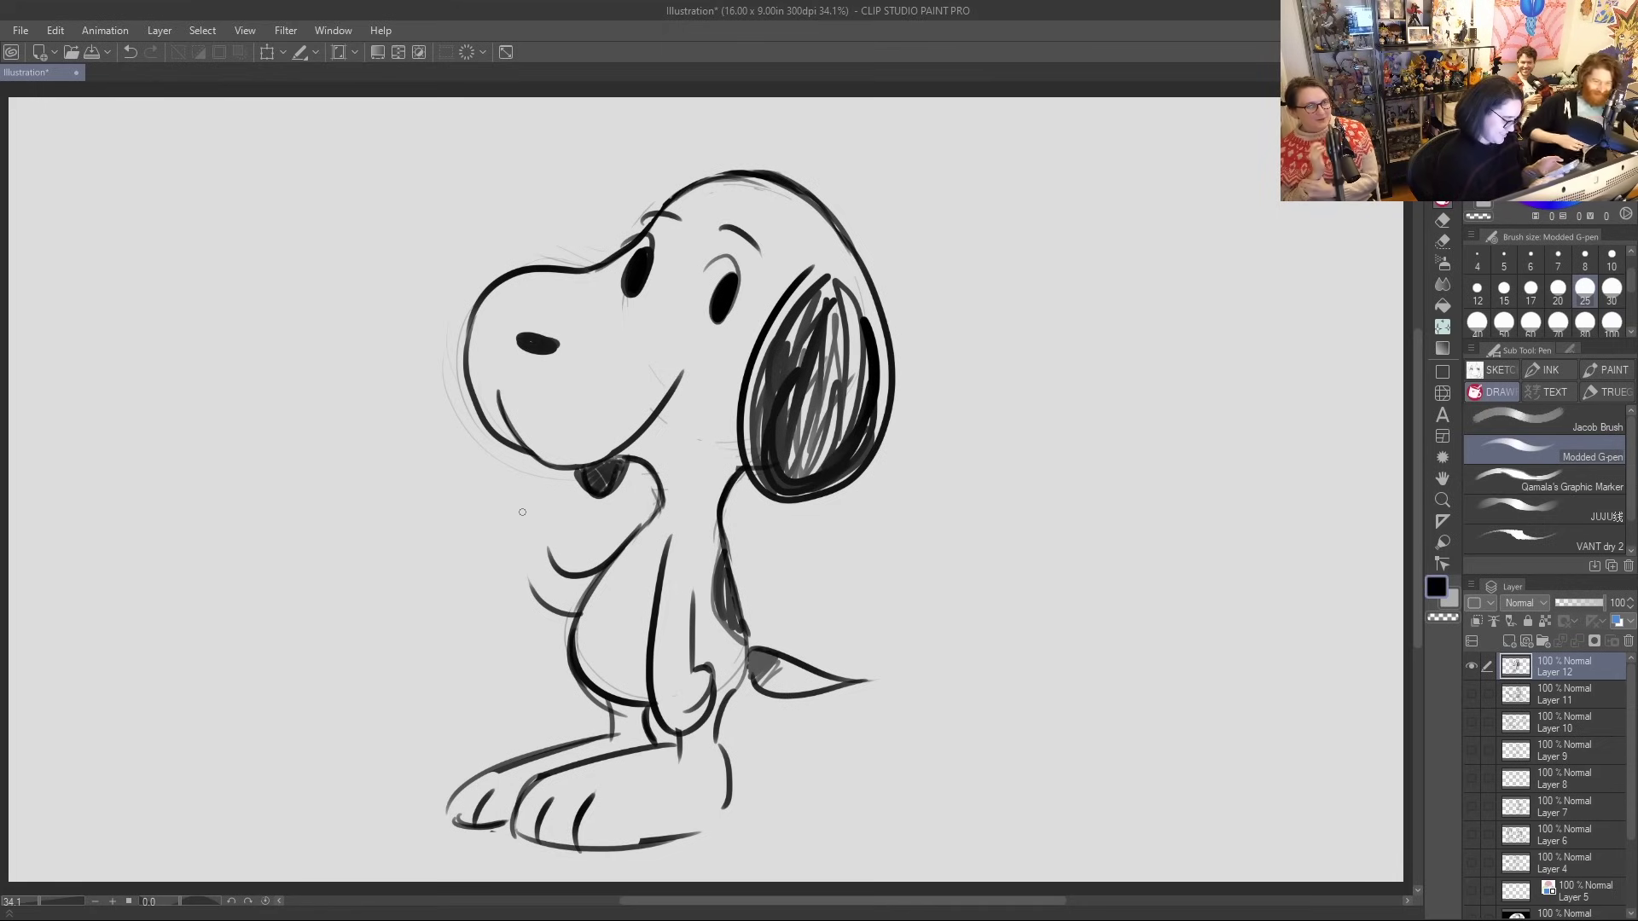
mouse_move(549, 559)
left_mouse_down()
mouse_move(570, 512)
mouse_move(537, 516)
mouse_move(501, 477)
mouse_move(565, 526)
left_mouse_up()
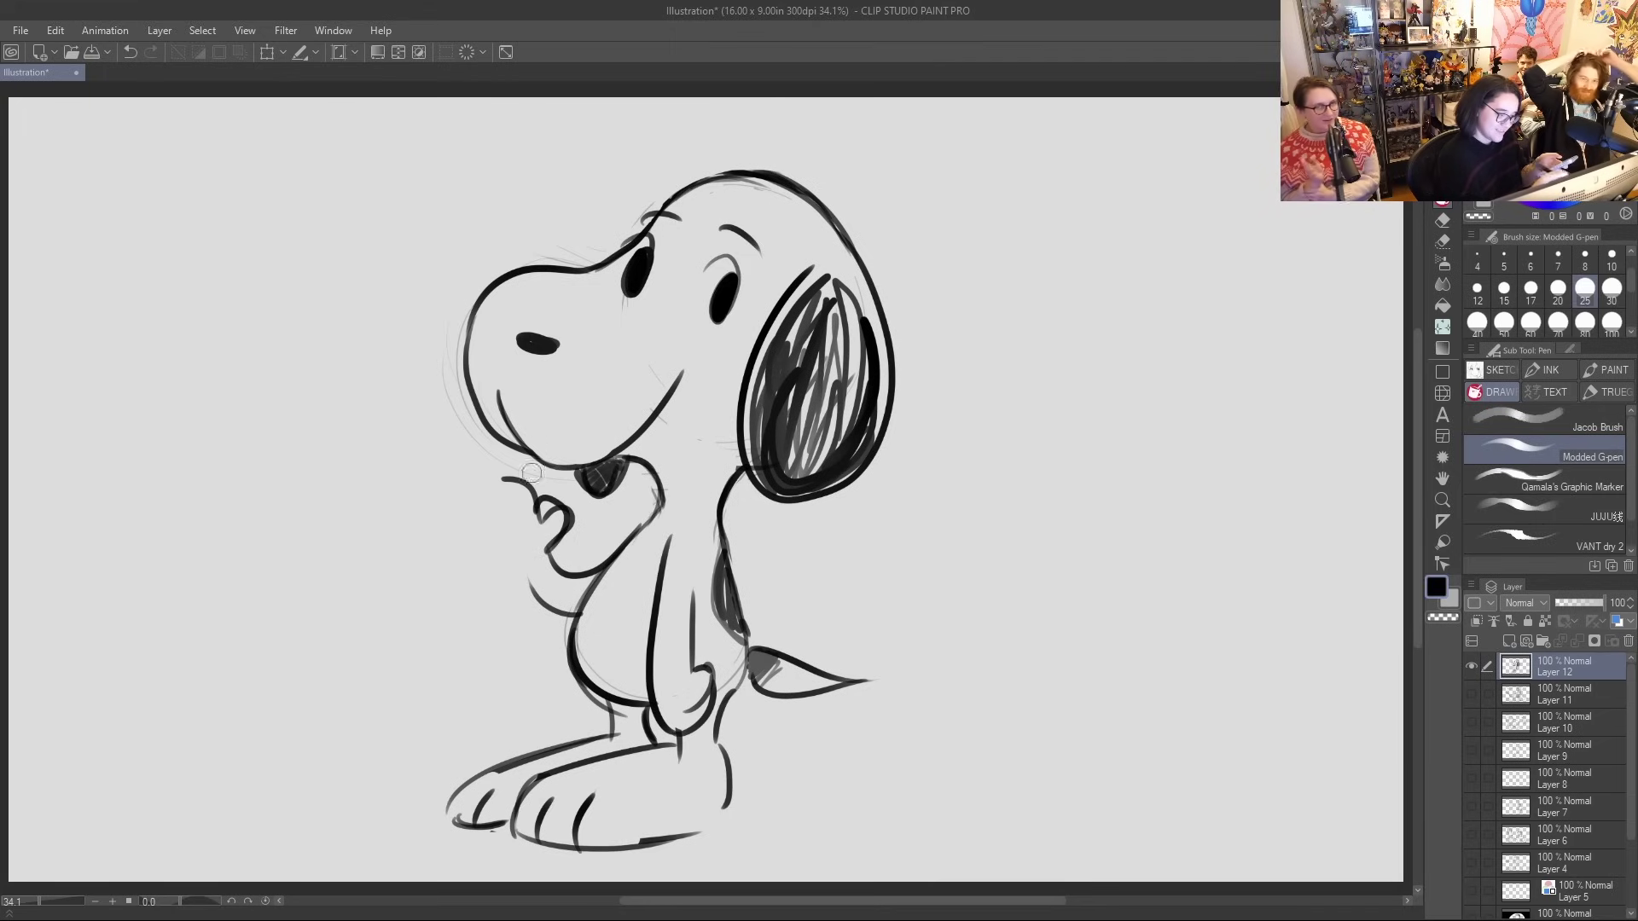
mouse_move(510, 510)
left_mouse_down()
mouse_move(491, 517)
mouse_move(535, 581)
left_mouse_up()
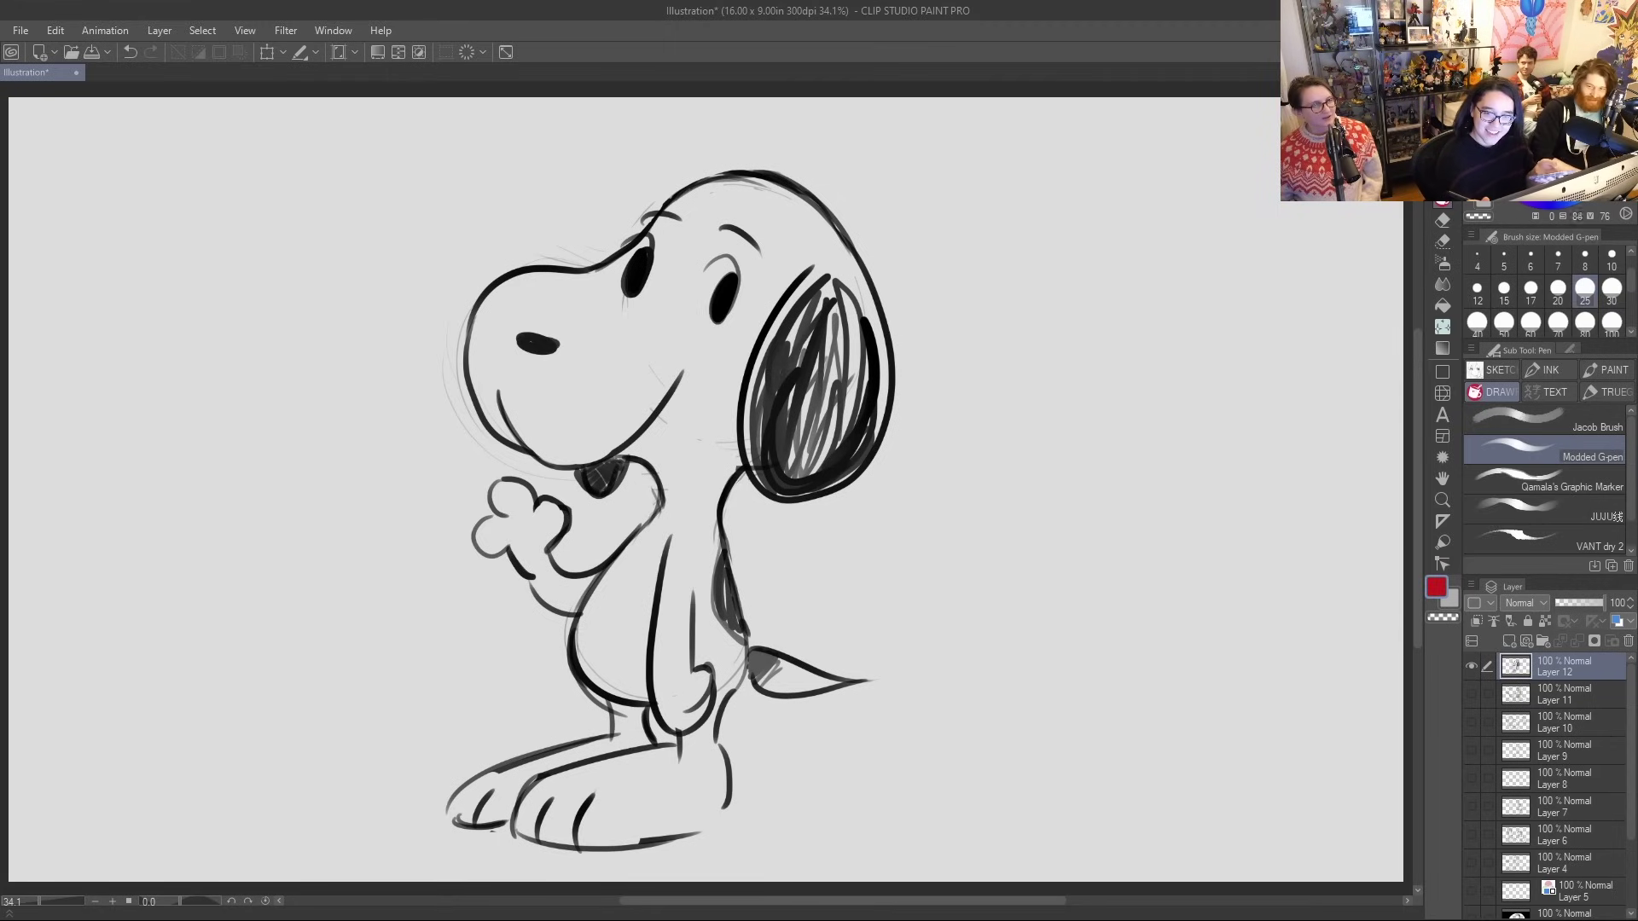
Paint a red collar across the dog's neck and close the heel of the near foot in black
left_click_drag(647, 493, 742, 509)
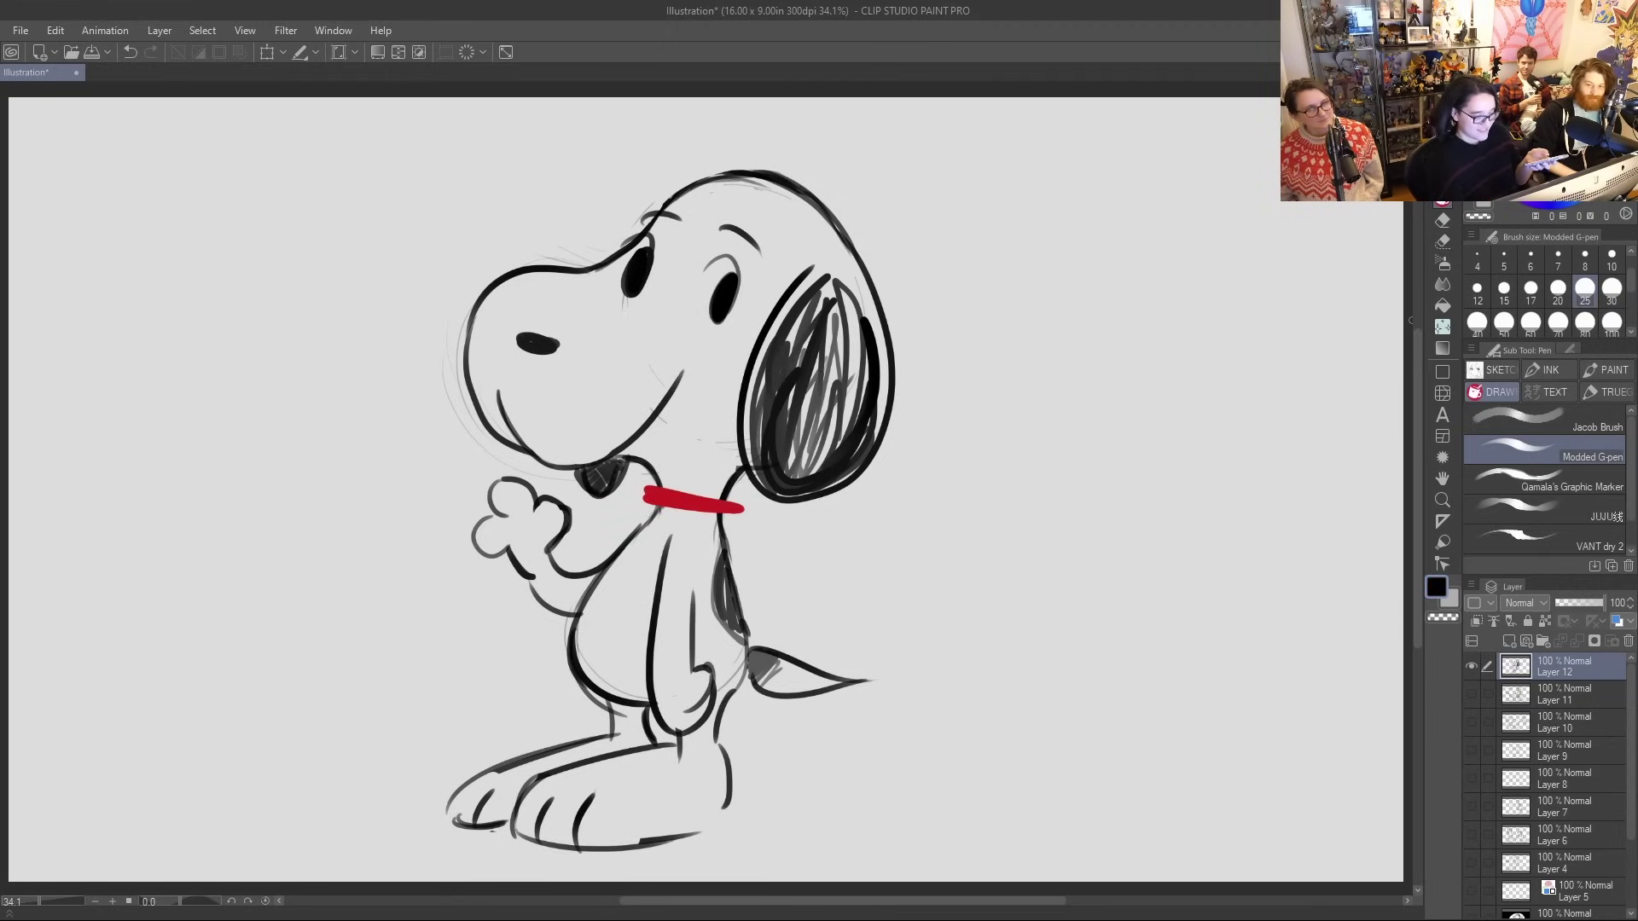
mouse_move(717, 742)
left_mouse_down()
mouse_move(726, 823)
mouse_move(695, 826)
mouse_move(730, 821)
left_mouse_up()
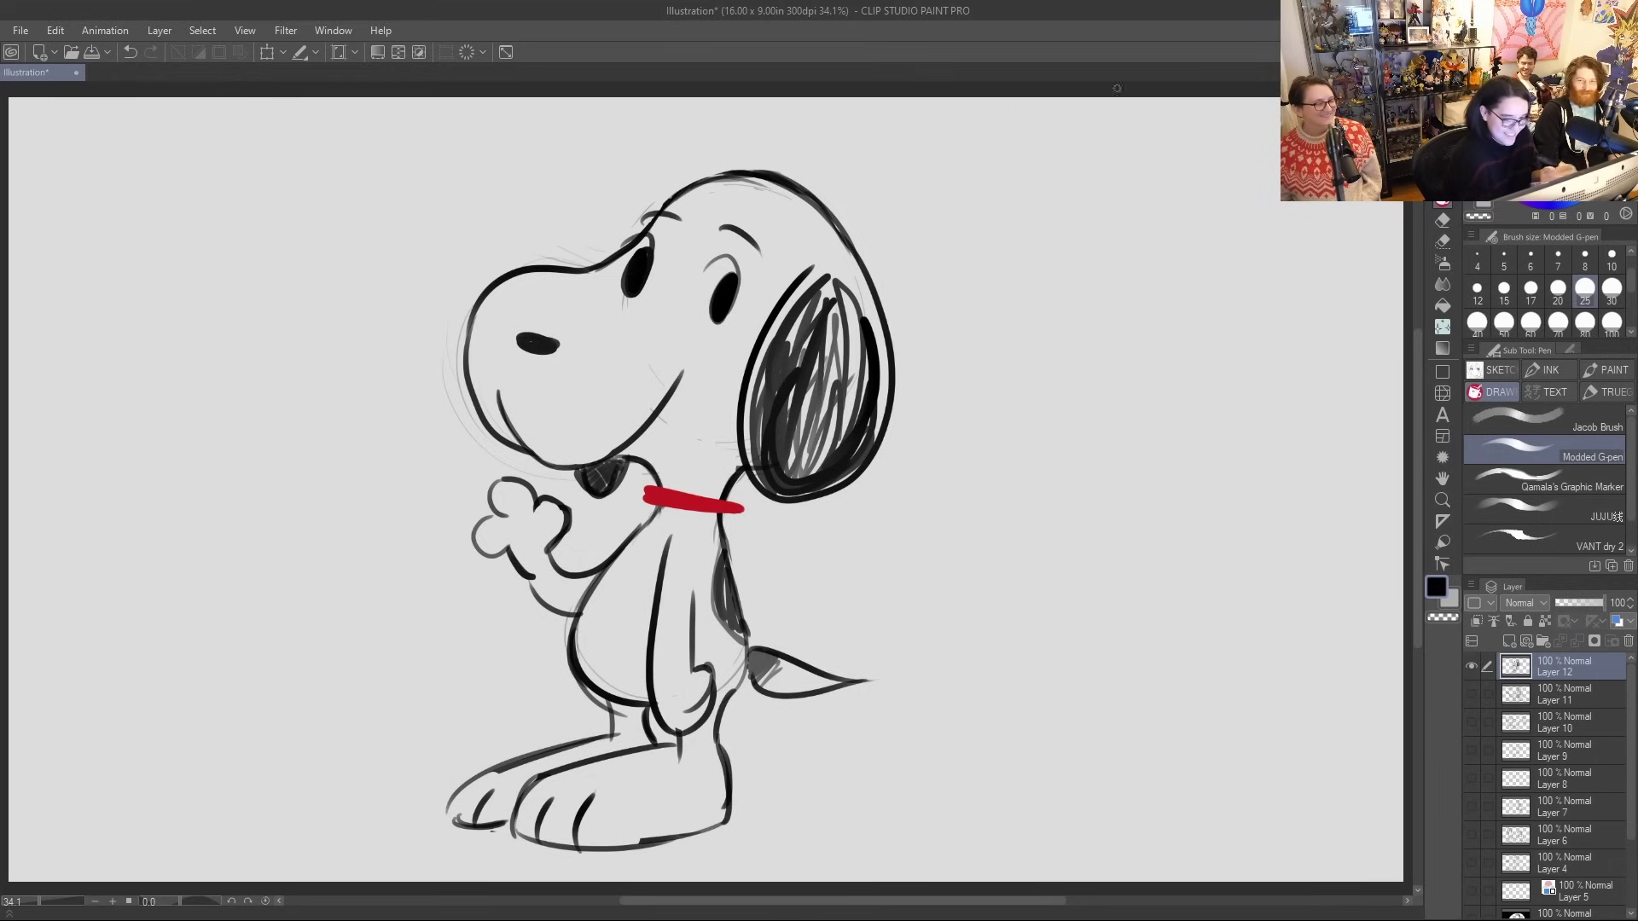
Move the dog toward the right side of the canvas and draw a large oval speech bubble with a tail pointing at its mouth
key("k")
left_click_drag(724, 492, 992, 484)
key("p")
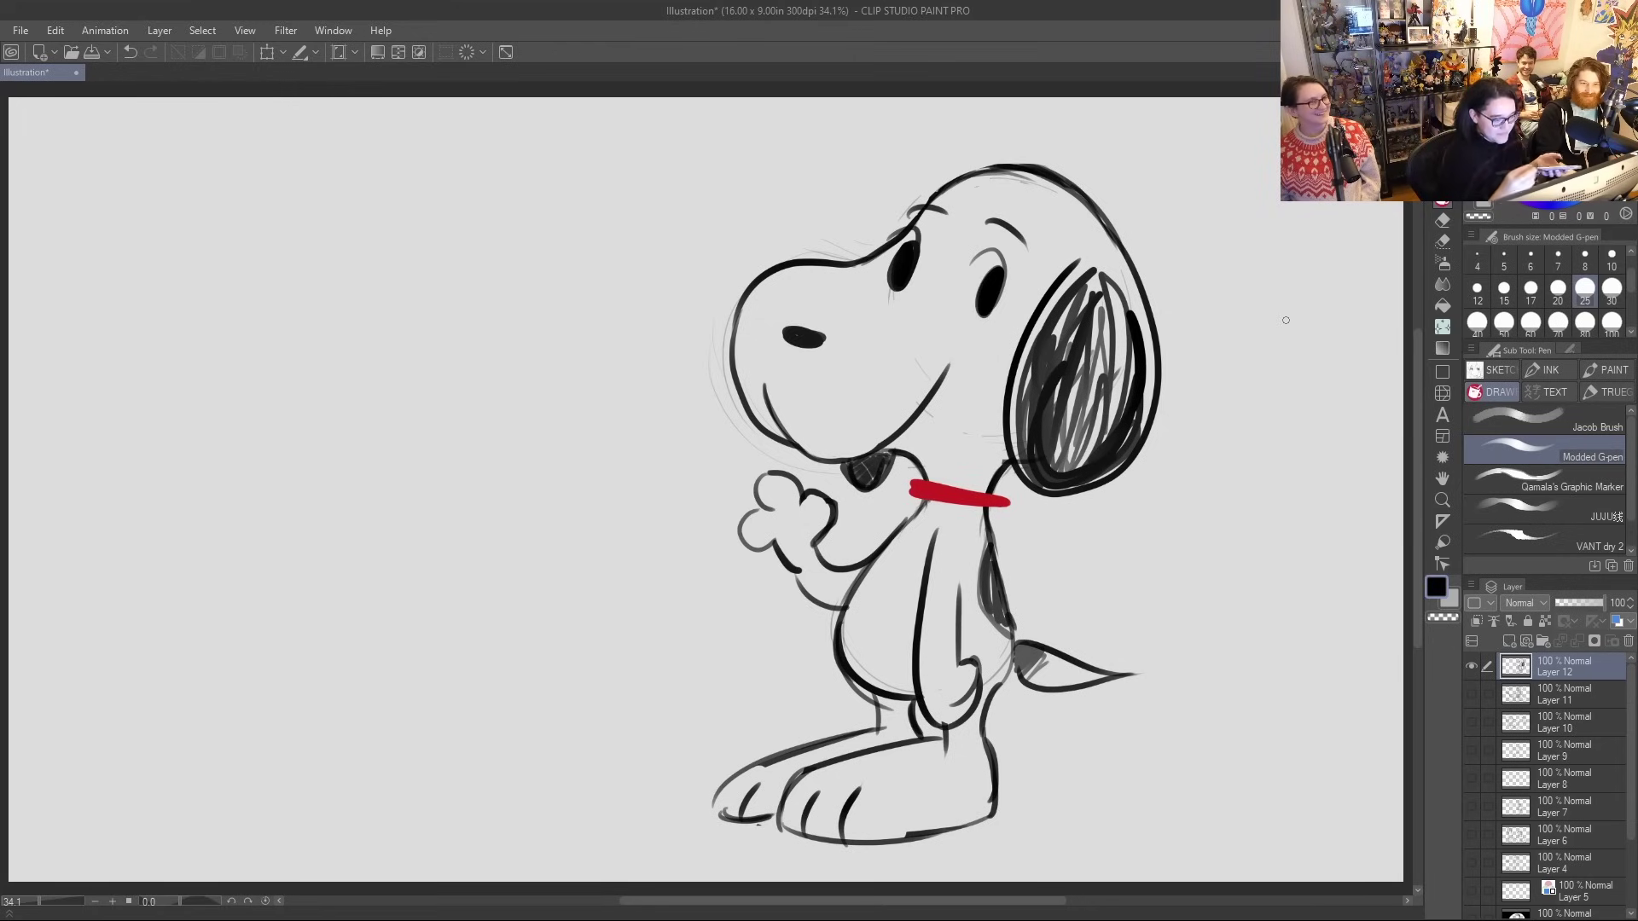
mouse_move(365, 484)
left_mouse_down()
mouse_move(160, 440)
mouse_move(373, 145)
mouse_move(683, 328)
mouse_move(376, 494)
mouse_move(298, 489)
left_mouse_up()
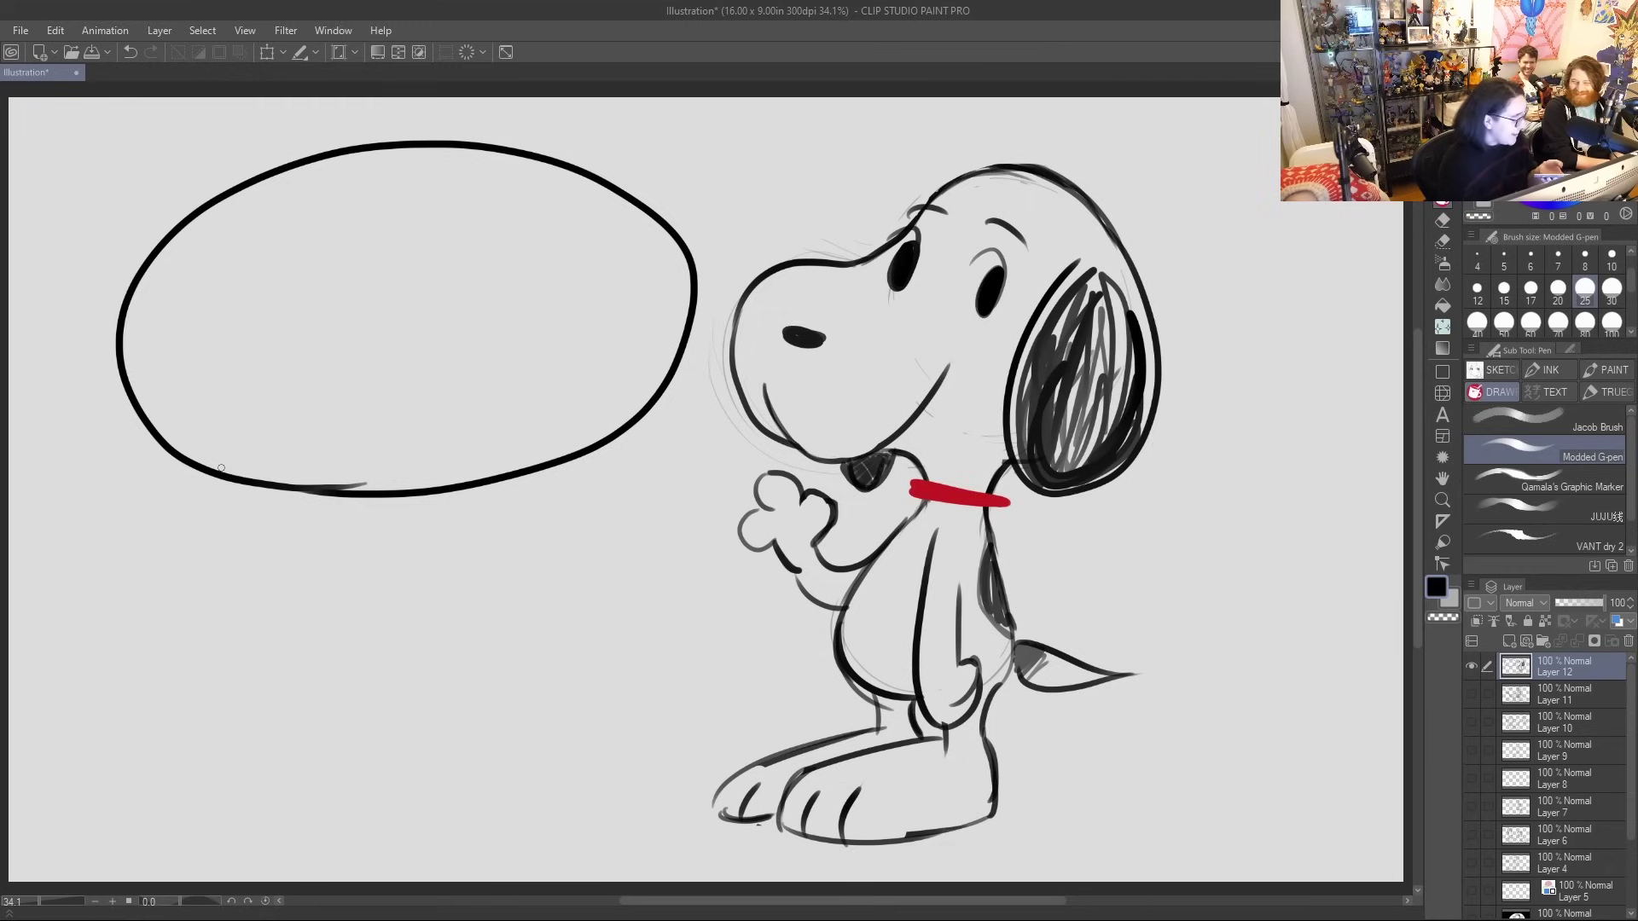
mouse_move(612, 439)
left_mouse_down()
mouse_move(640, 416)
mouse_move(707, 458)
left_mouse_up()
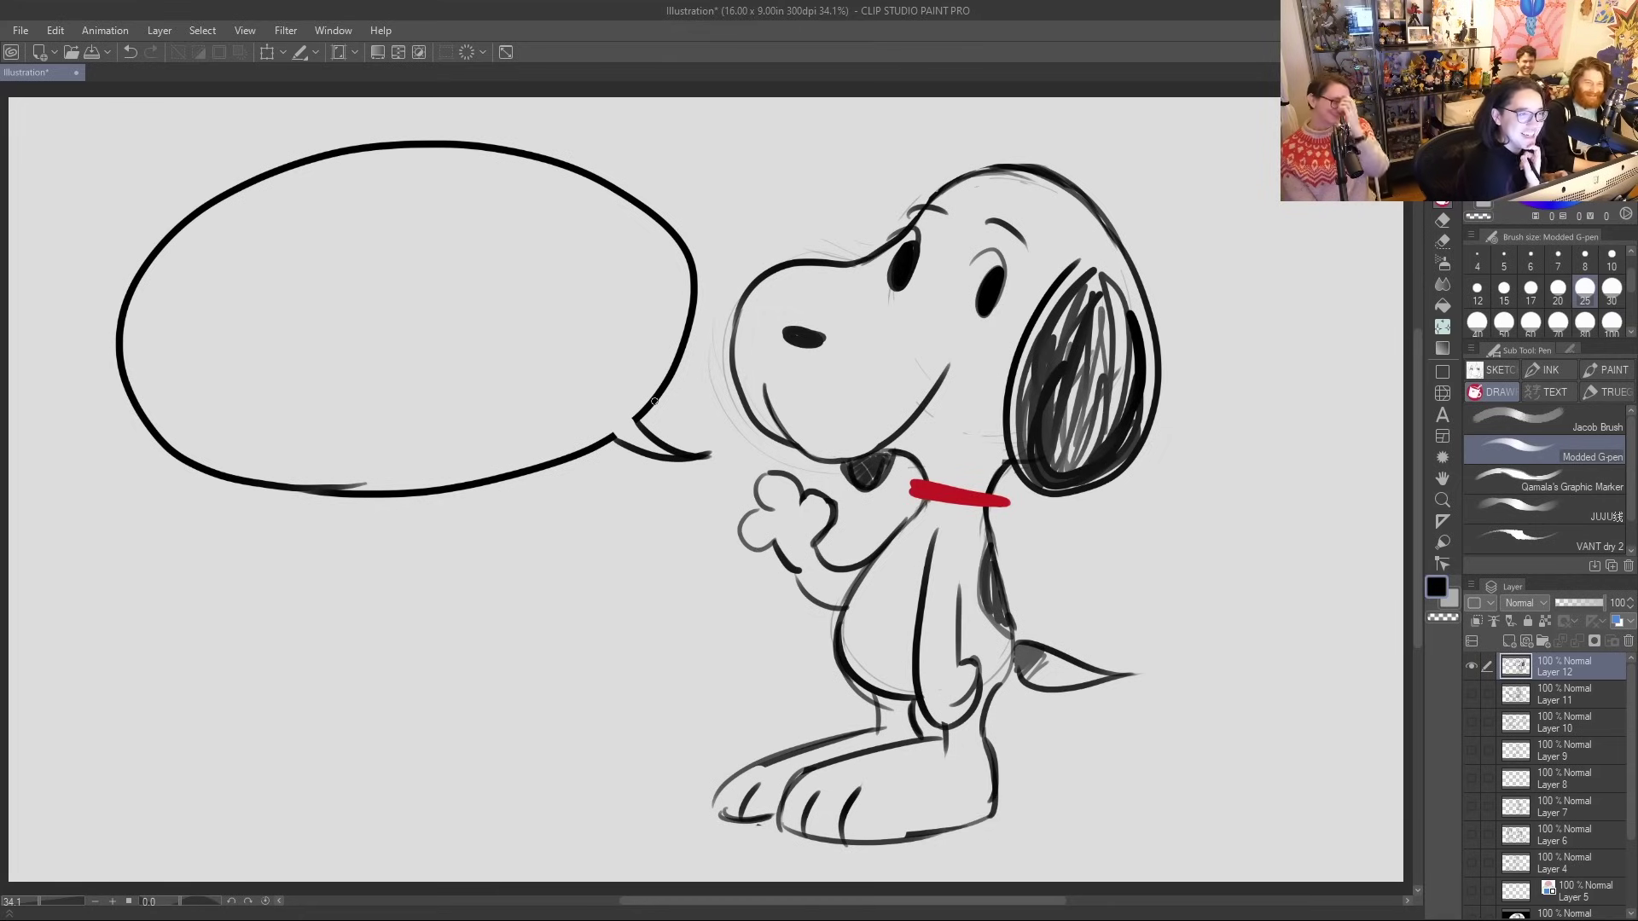
key("ctrl+z")
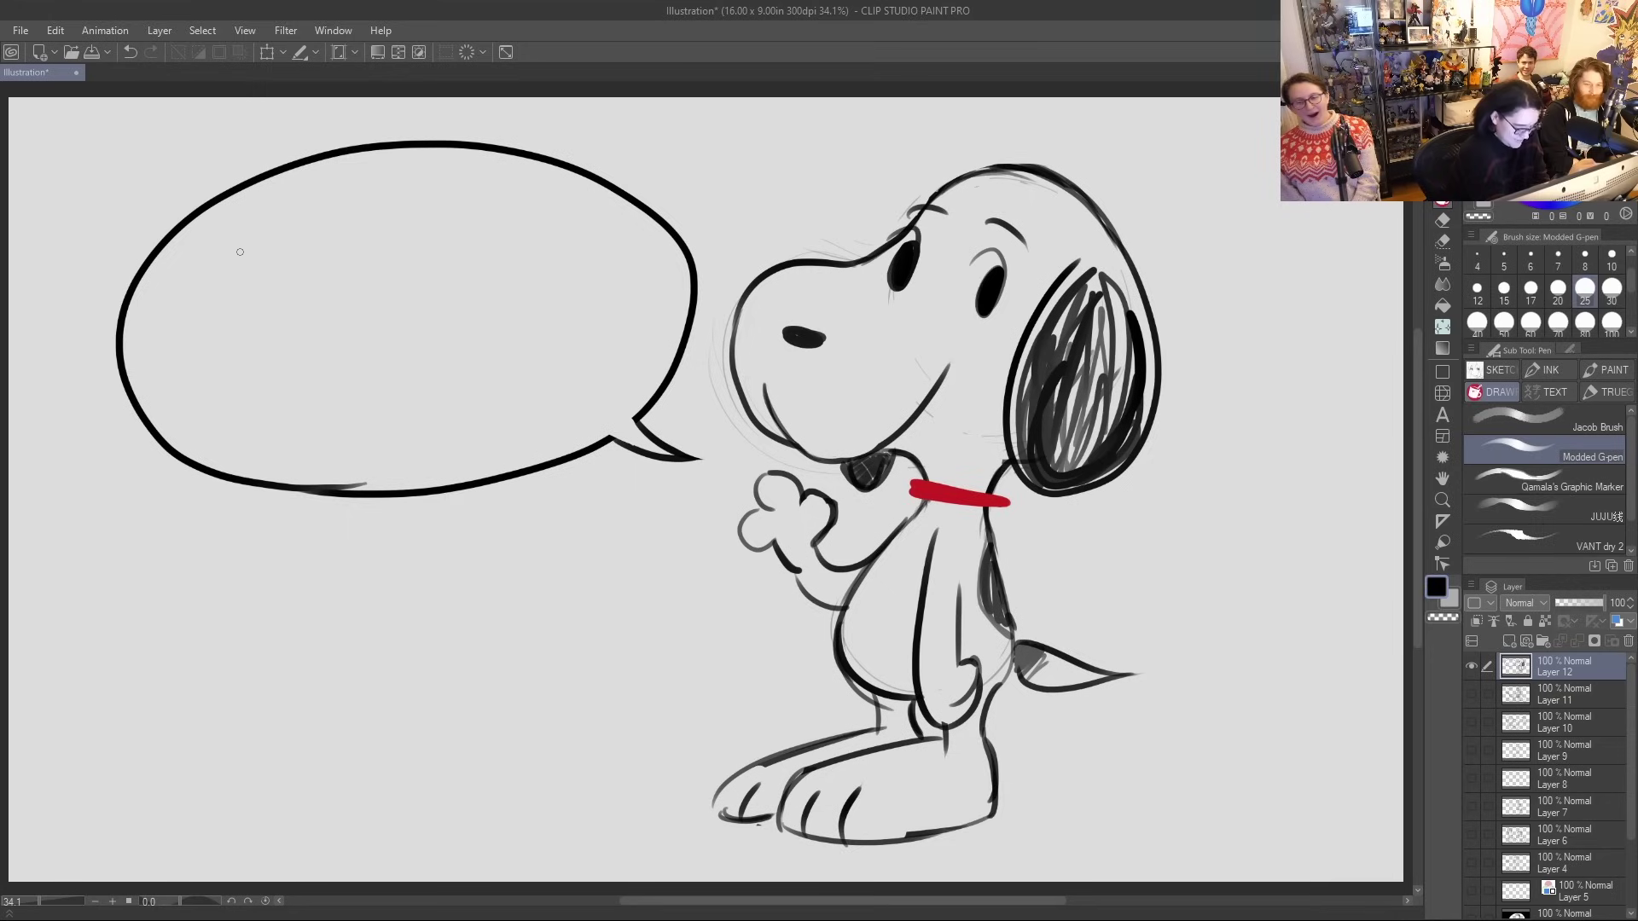
Hand-letter "HELLO JERMA." in black as the first line inside the speech bubble
mouse_move(201, 233)
left_mouse_down()
mouse_move(202, 279)
mouse_move(225, 237)
mouse_move(231, 272)
left_mouse_up()
left_click_drag(231, 239, 244, 254)
left_click_drag(232, 272, 264, 271)
left_click_drag(267, 237, 267, 271)
left_click_drag(267, 271, 341, 214)
left_click_drag(334, 215, 319, 248)
mouse_move(345, 226)
left_mouse_down()
mouse_move(347, 246)
mouse_move(361, 221)
left_mouse_up()
left_click_drag(348, 237, 368, 245)
left_click_drag(370, 224, 374, 237)
left_click_drag(375, 236, 431, 244)
mouse_move(431, 244)
left_mouse_down()
mouse_move(437, 209)
mouse_move(456, 239)
left_mouse_up()
left_click_drag(435, 231, 452, 227)
left_click(467, 227)
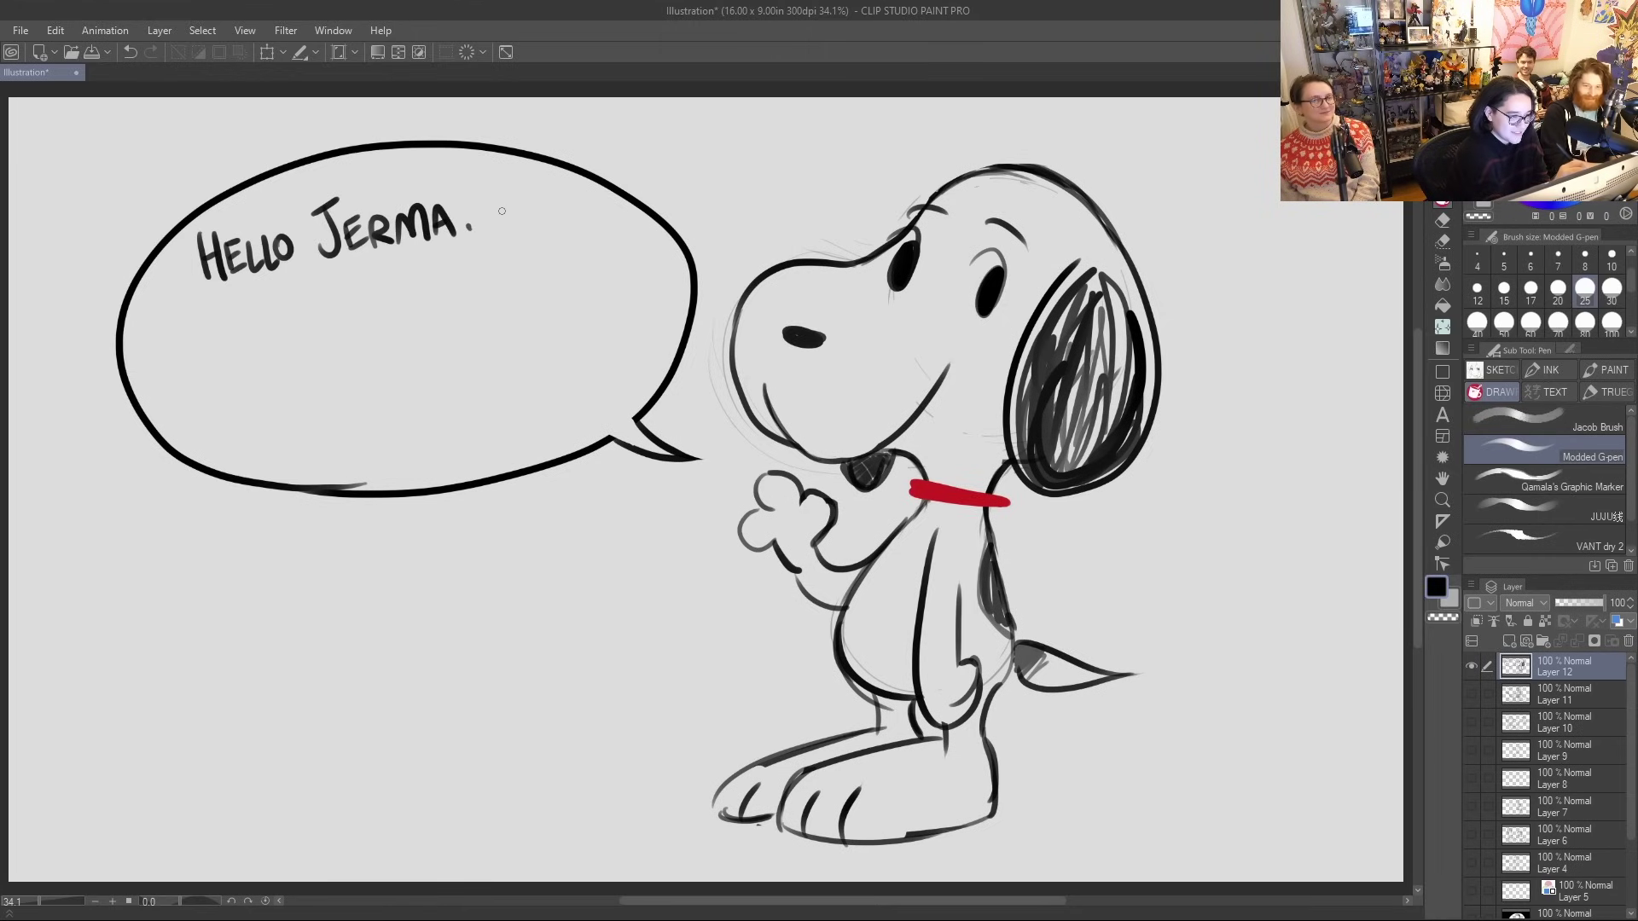
Hand-letter "Please Please please" as the second line inside the speech bubble
mouse_move(181, 310)
left_mouse_down()
mouse_move(189, 362)
mouse_move(186, 340)
mouse_move(210, 352)
left_mouse_up()
mouse_move(213, 335)
left_mouse_down()
mouse_move(233, 320)
mouse_move(245, 341)
left_mouse_up()
left_click_drag(262, 319, 271, 343)
left_click_drag(284, 309, 276, 343)
left_click_drag(297, 326, 316, 335)
left_click_drag(345, 282, 348, 338)
mouse_move(341, 283)
left_mouse_down()
mouse_move(350, 312)
mouse_move(377, 321)
left_mouse_up()
left_click_drag(427, 292, 435, 312)
mouse_move(455, 282)
left_mouse_down()
mouse_move(489, 298)
mouse_move(508, 275)
mouse_move(511, 317)
left_mouse_up()
mouse_move(510, 271)
left_mouse_down()
mouse_move(512, 296)
mouse_move(537, 301)
left_mouse_up()
left_click_drag(542, 280, 565, 299)
mouse_move(580, 278)
left_mouse_down()
mouse_move(570, 294)
mouse_move(591, 297)
left_mouse_up()
mouse_move(602, 271)
left_mouse_down()
mouse_move(594, 300)
mouse_move(628, 283)
left_mouse_up()
Hand-letter "Please PLEASE PLEASE" as the third line, running out to the bubble's right edge
mouse_move(157, 383)
left_mouse_down()
mouse_move(162, 434)
mouse_move(158, 410)
mouse_move(188, 424)
mouse_move(301, 410)
mouse_move(303, 386)
mouse_move(347, 403)
mouse_move(372, 353)
mouse_move(368, 373)
left_mouse_up()
left_click_drag(352, 393, 397, 384)
mouse_move(375, 372)
left_mouse_down()
mouse_move(422, 368)
mouse_move(455, 338)
left_mouse_up()
left_click_drag(435, 362, 492, 386)
mouse_move(488, 334)
left_mouse_down()
mouse_move(558, 366)
mouse_move(579, 322)
left_mouse_up()
left_click_drag(556, 350, 590, 358)
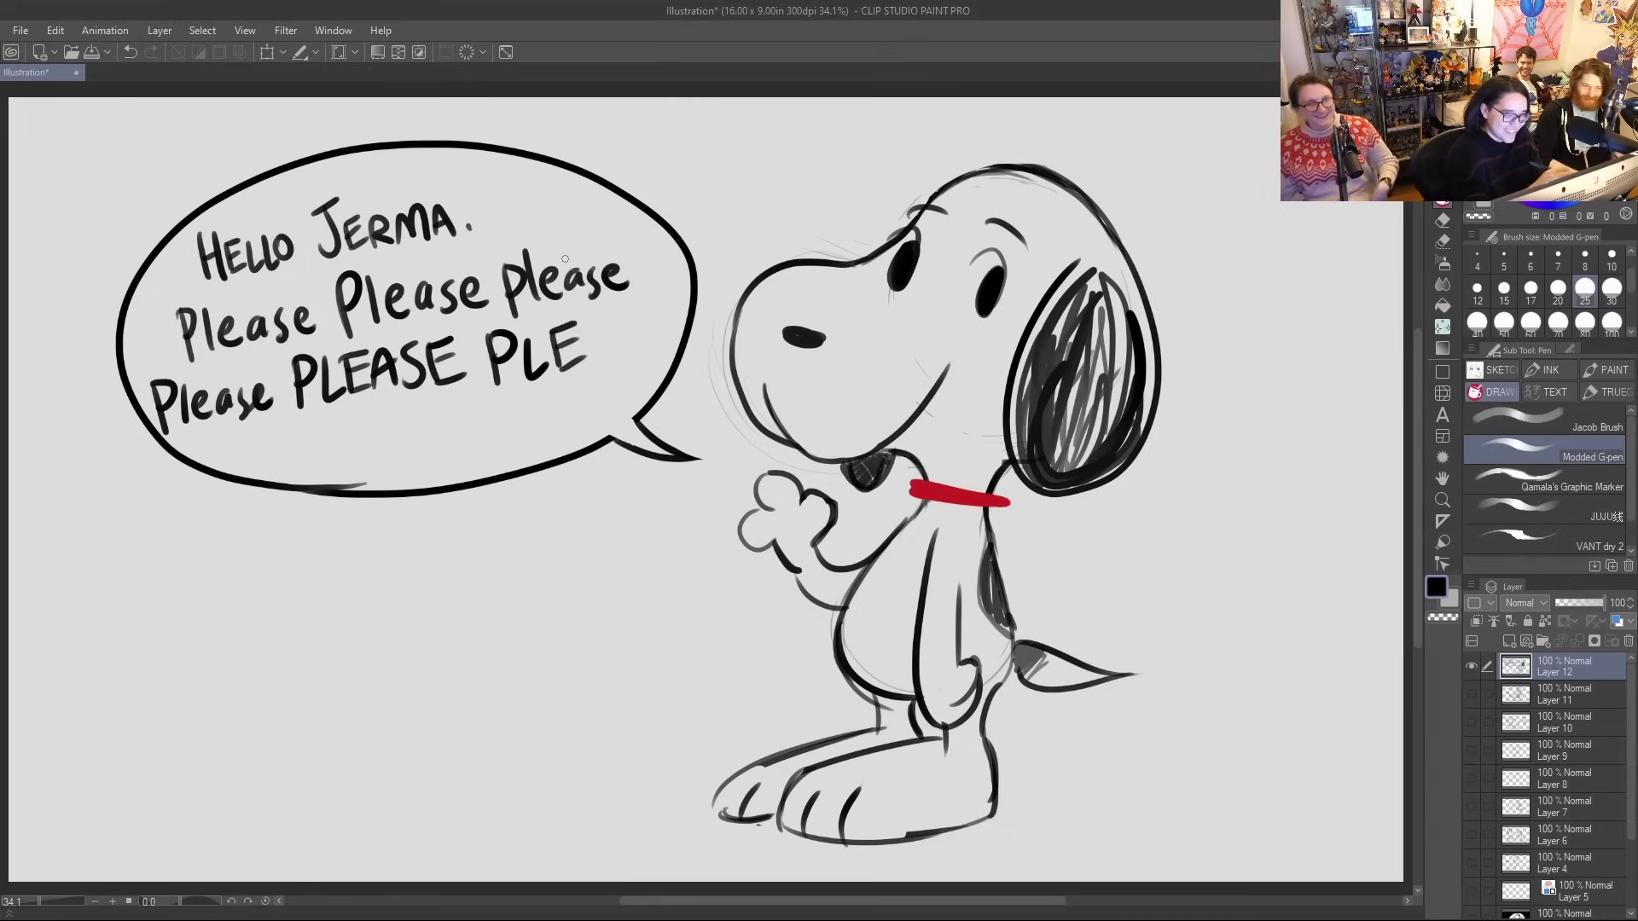
left_click_drag(590, 365, 620, 360)
mouse_move(594, 346)
left_mouse_down()
mouse_move(657, 346)
mouse_move(683, 305)
mouse_move(679, 328)
left_mouse_up()
left_click_drag(657, 352, 695, 343)
Hand-letter "PLEASE PLEASE" as the fourth line along the bubble's lower edge
mouse_move(211, 438)
left_mouse_down()
mouse_move(210, 468)
mouse_move(213, 454)
mouse_move(281, 469)
left_mouse_up()
mouse_move(283, 442)
left_mouse_down()
mouse_move(295, 432)
mouse_move(302, 449)
left_mouse_up()
left_click_drag(281, 471, 340, 473)
left_click_drag(317, 459, 373, 472)
mouse_move(372, 435)
left_mouse_down()
mouse_move(393, 432)
mouse_move(395, 450)
left_mouse_up()
mouse_move(373, 470)
left_mouse_down()
mouse_move(420, 488)
mouse_move(420, 466)
left_mouse_up()
mouse_move(445, 445)
left_mouse_down()
mouse_move(444, 476)
mouse_move(461, 476)
left_mouse_up()
mouse_move(466, 438)
left_mouse_down()
mouse_move(484, 469)
mouse_move(488, 433)
left_mouse_up()
mouse_move(469, 473)
left_mouse_down()
mouse_move(490, 470)
mouse_move(490, 450)
mouse_move(522, 461)
mouse_move(512, 437)
left_mouse_up()
mouse_move(543, 408)
left_mouse_down()
mouse_move(529, 453)
mouse_move(555, 448)
mouse_move(577, 403)
left_mouse_up()
left_click_drag(558, 432, 590, 438)
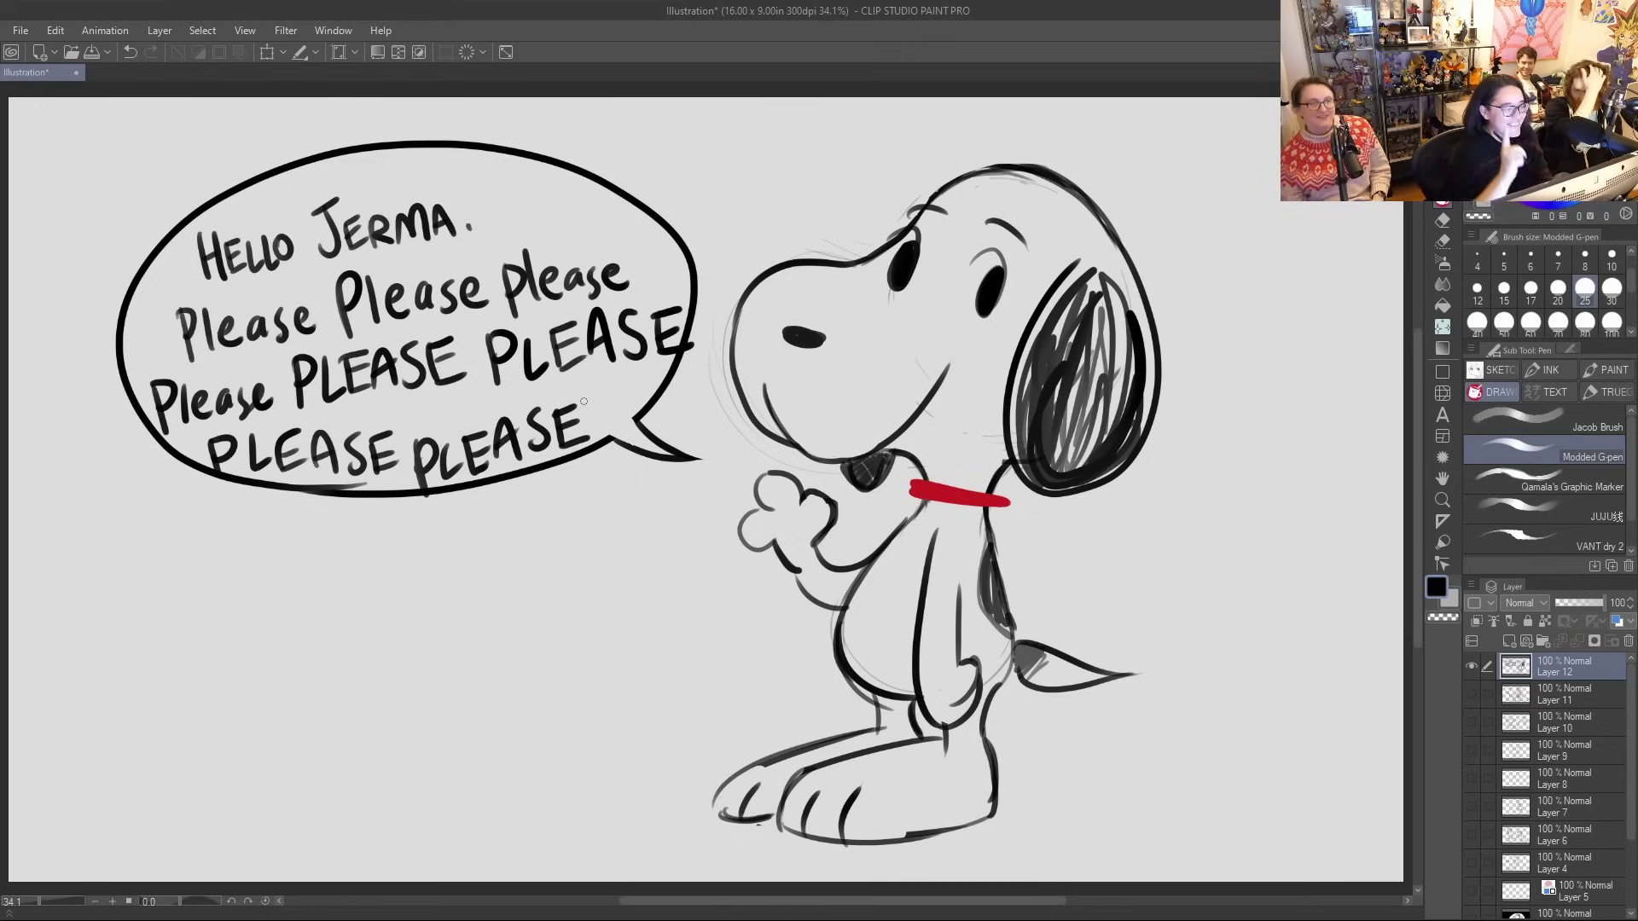
Hand-letter "Please please" just below the speech bubble
left_click_drag(292, 510, 298, 561)
left_click_drag(292, 510, 317, 544)
left_click_drag(324, 538, 359, 537)
mouse_move(365, 518)
left_mouse_down()
mouse_move(374, 546)
mouse_move(413, 536)
mouse_move(452, 577)
left_mouse_up()
left_click_drag(444, 515, 449, 540)
mouse_move(479, 500)
left_mouse_down()
mouse_move(483, 539)
mouse_move(506, 534)
left_mouse_up()
mouse_move(519, 515)
left_mouse_down()
mouse_move(513, 535)
mouse_move(530, 535)
left_mouse_up()
mouse_move(548, 503)
left_mouse_down()
mouse_move(535, 534)
mouse_move(580, 510)
left_mouse_up()
Hand-letter "Please PLEASE please" as the second line below the bubble
left_click_drag(250, 568, 252, 621)
mouse_move(246, 574)
left_mouse_down()
mouse_move(247, 601)
mouse_move(322, 609)
left_mouse_up()
mouse_move(335, 582)
left_mouse_down()
mouse_move(374, 590)
mouse_move(408, 635)
left_mouse_up()
left_click_drag(401, 586, 452, 624)
mouse_move(447, 596)
left_mouse_down()
mouse_move(450, 627)
mouse_move(474, 580)
left_mouse_up()
mouse_move(447, 602)
left_mouse_down()
mouse_move(469, 598)
mouse_move(478, 624)
mouse_move(504, 601)
mouse_move(541, 628)
left_mouse_up()
left_click_drag(537, 569, 567, 562)
mouse_move(543, 596)
left_mouse_down()
mouse_move(561, 589)
mouse_move(609, 621)
left_mouse_up()
mouse_move(609, 567)
left_mouse_down()
mouse_move(610, 592)
mouse_move(633, 601)
left_mouse_up()
mouse_move(645, 585)
left_mouse_down()
mouse_move(657, 569)
mouse_move(667, 598)
left_mouse_up()
left_click_drag(693, 570, 692, 588)
mouse_move(715, 560)
left_mouse_down()
mouse_move(703, 596)
mouse_move(730, 564)
mouse_move(741, 597)
left_mouse_up()
Hand-letter a single "please" below the right end of the previous line, near the dog's belly
mouse_move(614, 645)
left_mouse_down()
mouse_move(609, 693)
mouse_move(623, 670)
left_mouse_up()
mouse_move(646, 646)
left_mouse_down()
mouse_move(638, 687)
mouse_move(674, 684)
left_mouse_up()
mouse_move(701, 658)
left_mouse_down()
mouse_move(689, 683)
mouse_move(715, 683)
left_mouse_up()
mouse_move(724, 653)
left_mouse_down()
mouse_move(709, 687)
mouse_move(752, 650)
mouse_move(760, 679)
left_mouse_up()
Hand-letter "Please PLEASE" on the next line, just left of the dog's feet
left_click_drag(422, 717, 423, 762)
left_click_drag(424, 715, 442, 754)
mouse_move(452, 739)
left_mouse_down()
mouse_move(469, 726)
mouse_move(468, 751)
left_mouse_up()
mouse_move(493, 721)
left_mouse_down()
mouse_move(478, 744)
mouse_move(503, 746)
left_mouse_up()
mouse_move(514, 732)
left_mouse_down()
mouse_move(505, 754)
mouse_move(564, 766)
left_mouse_up()
left_click_drag(563, 716, 580, 755)
mouse_move(580, 755)
left_mouse_down()
mouse_move(604, 752)
mouse_move(621, 716)
left_mouse_up()
left_click_drag(600, 730, 627, 747)
mouse_move(621, 754)
left_mouse_down()
mouse_move(634, 713)
mouse_move(648, 756)
left_mouse_up()
left_click_drag(625, 741, 681, 753)
left_click_drag(681, 714, 708, 729)
left_click_drag(683, 752, 711, 749)
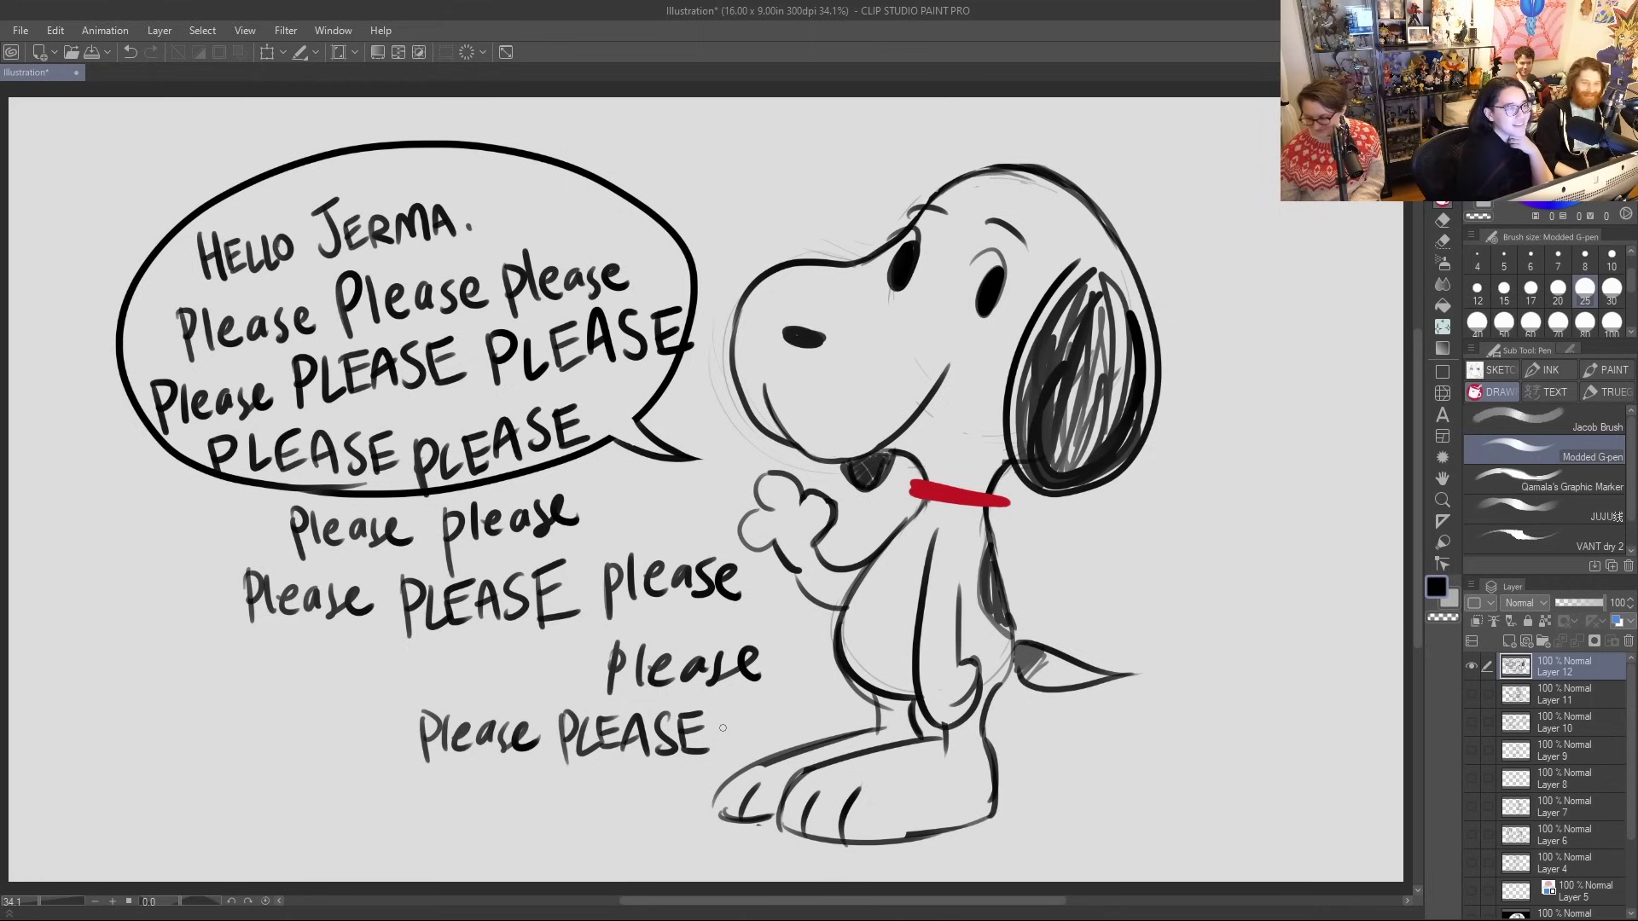
Hand-letter a smaller "PLEASE" as the lowest line of the overflowing text
mouse_move(477, 779)
left_mouse_down()
mouse_move(479, 809)
mouse_move(500, 808)
left_mouse_up()
left_click_drag(510, 807, 530, 789)
left_click_drag(516, 807, 550, 797)
mouse_move(568, 780)
left_mouse_down()
mouse_move(560, 808)
mouse_move(604, 777)
left_mouse_up()
left_click_drag(582, 793, 609, 803)
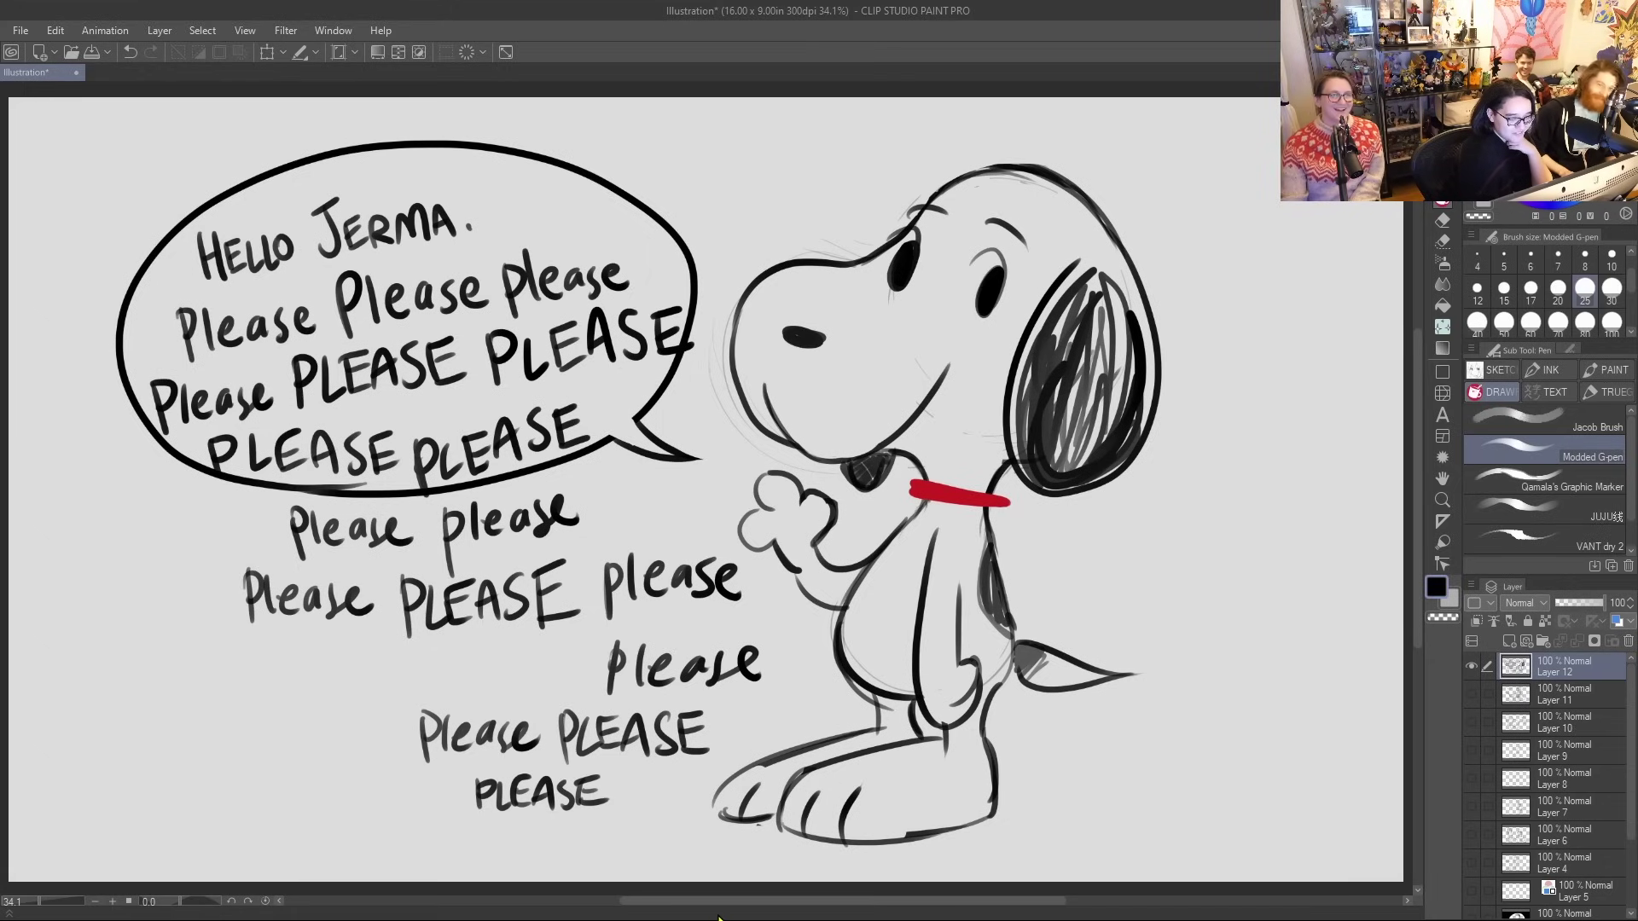
Cross out the words below the bubble with a large X and strike through both words of the bubble's fourth line
left_click_drag(290, 512, 666, 755)
left_click_drag(394, 795, 645, 470)
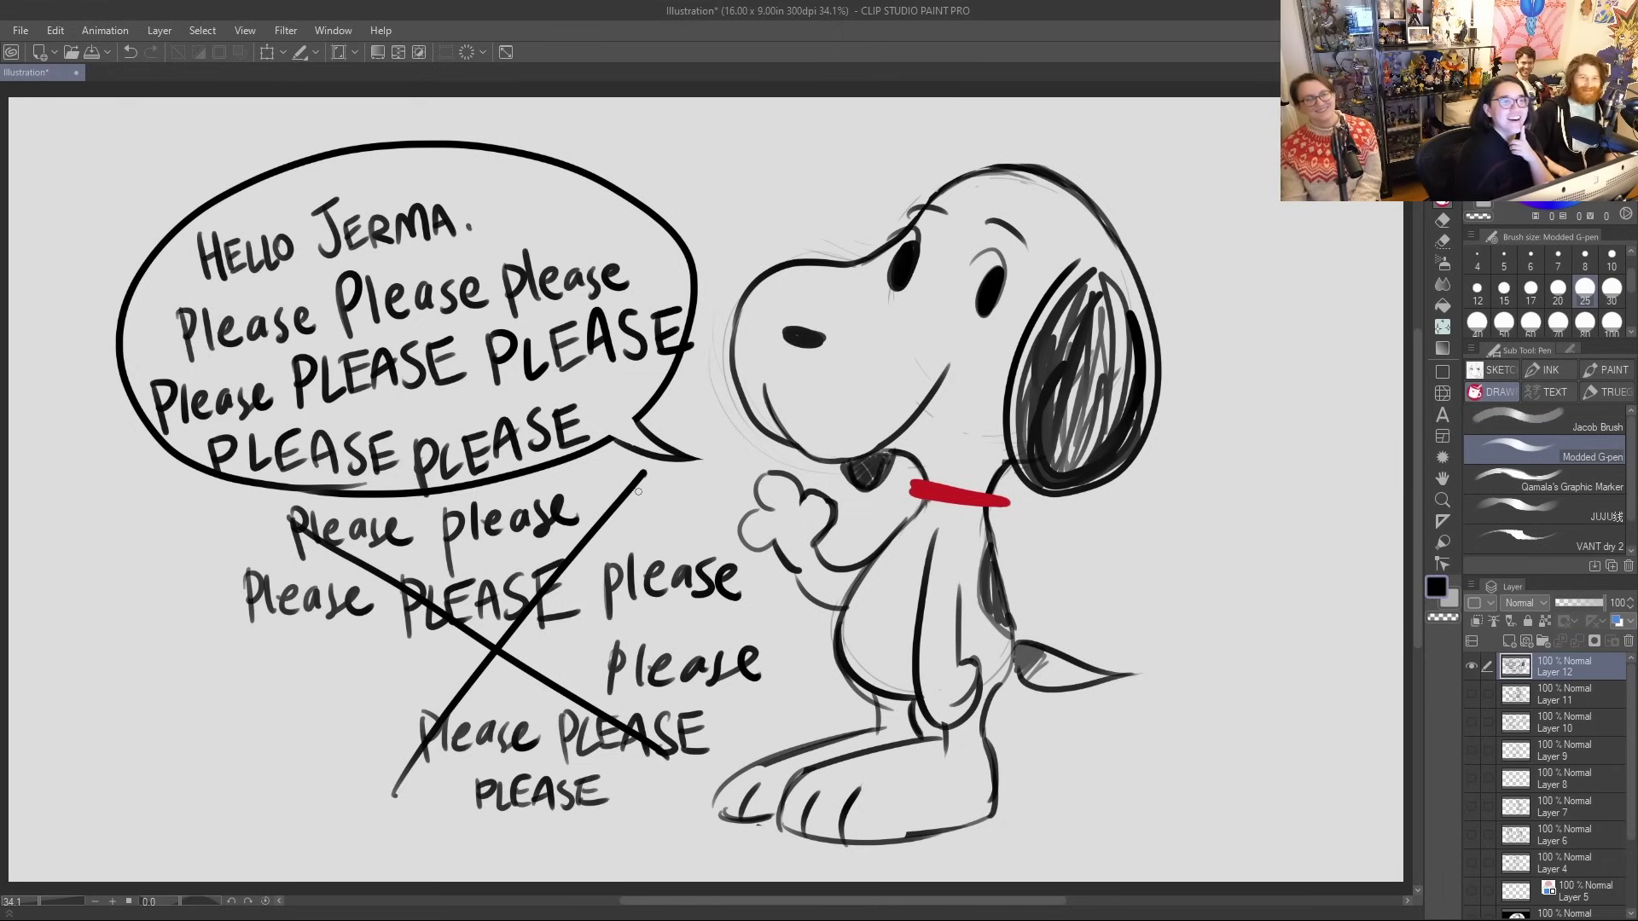
left_click_drag(409, 468, 578, 424)
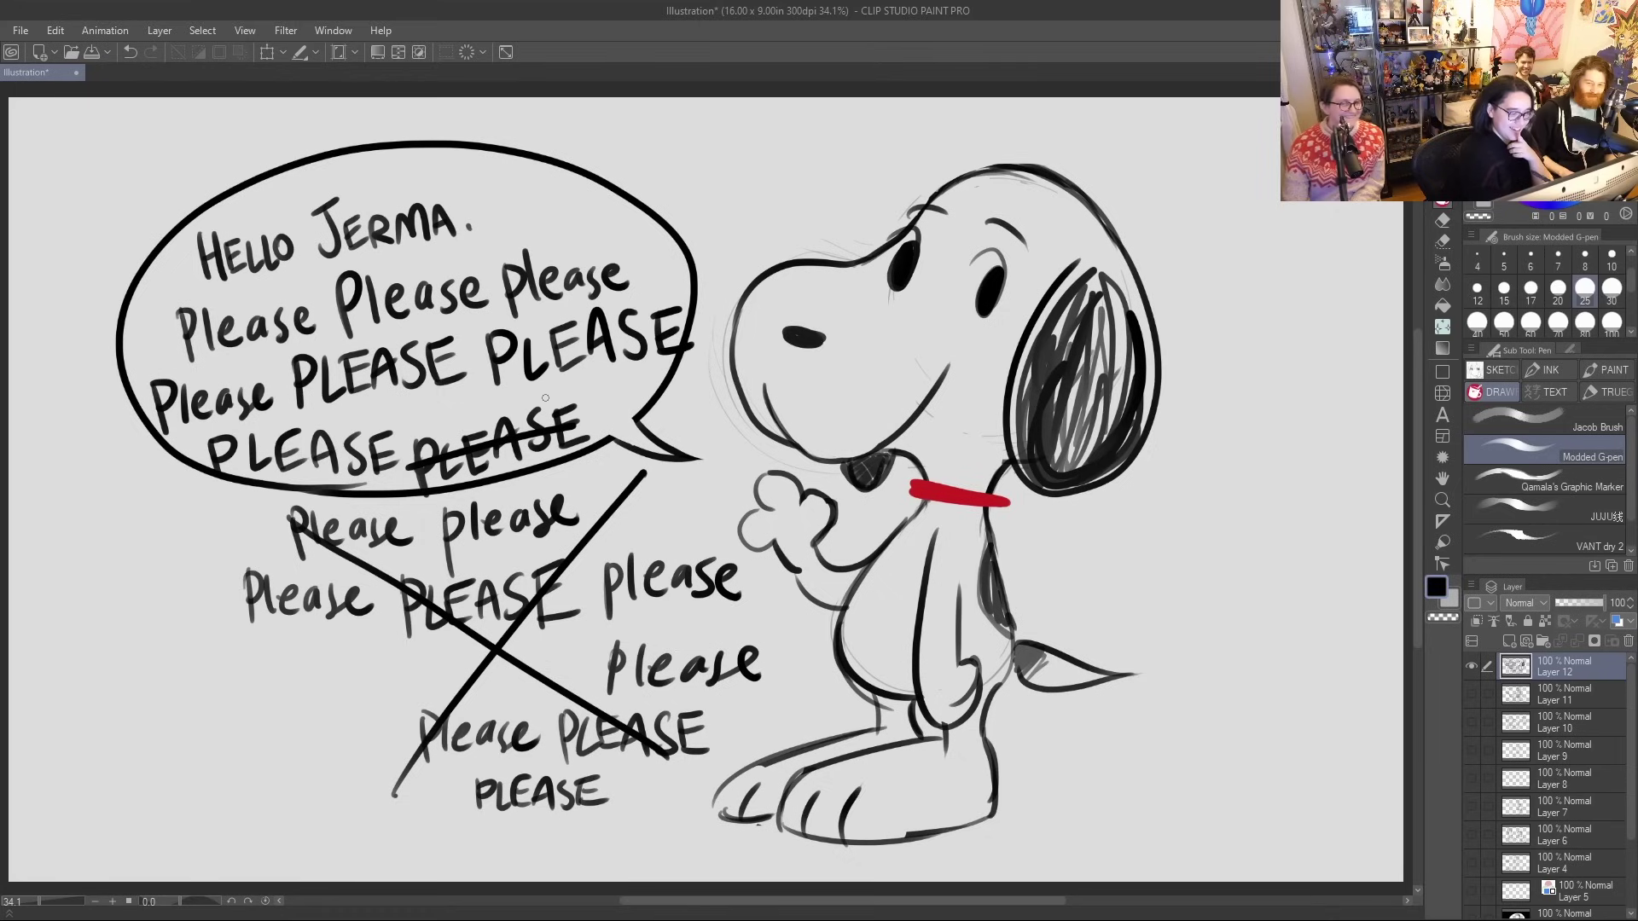
left_click_drag(212, 455, 400, 465)
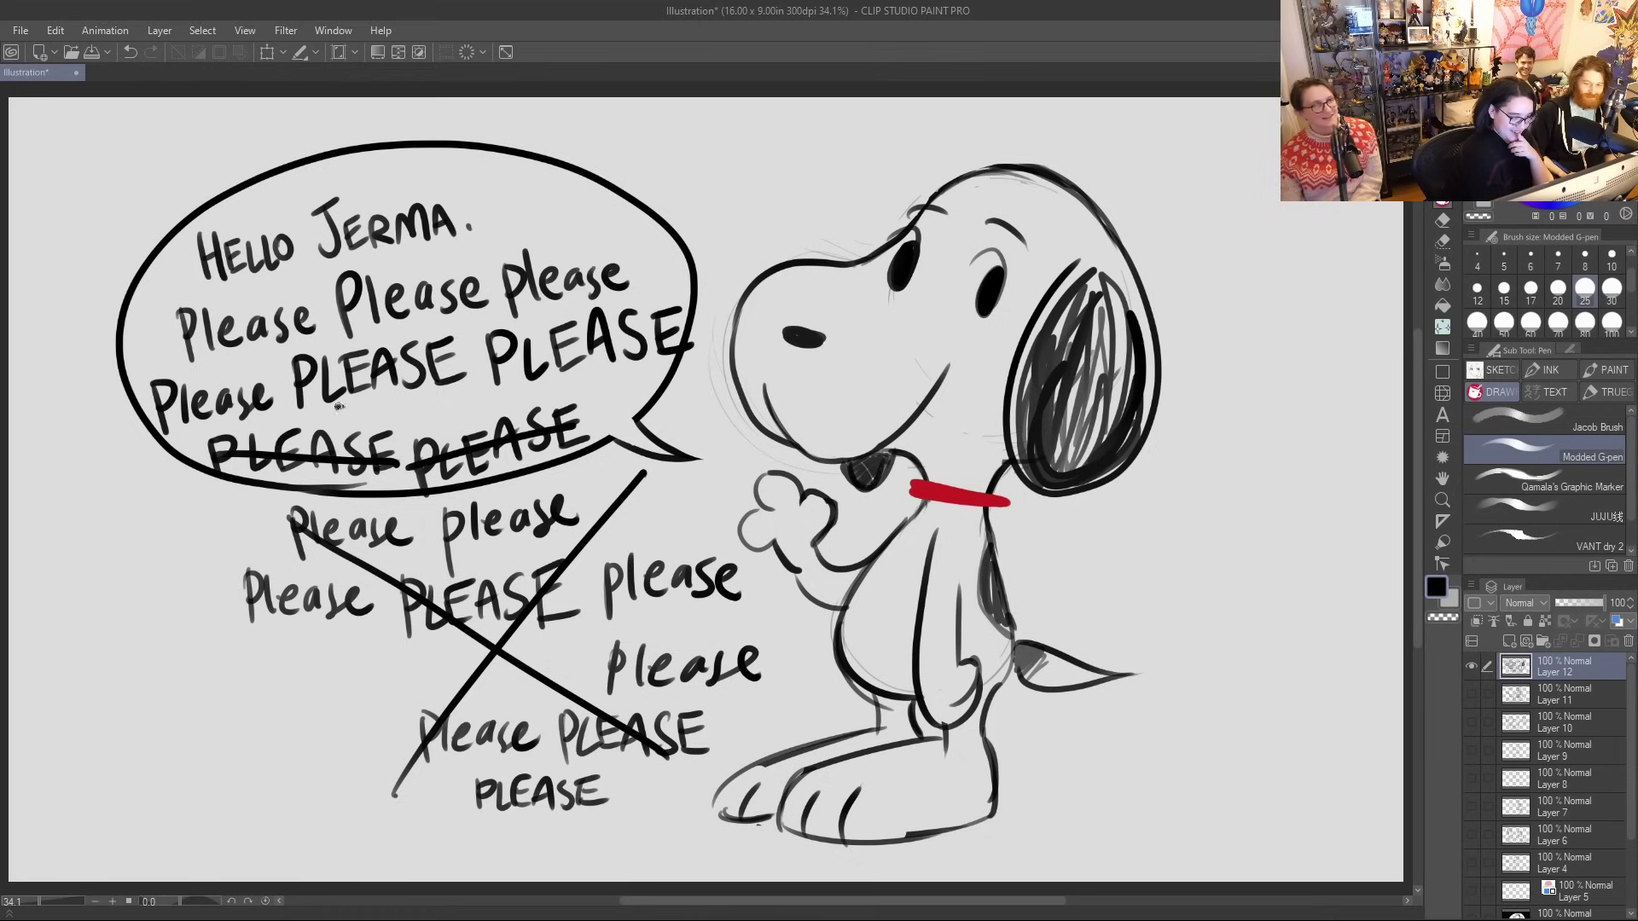
Sample the collar's red as the drawing colour and undo the stray dot below the third line of lettering
left_click(1518, 128)
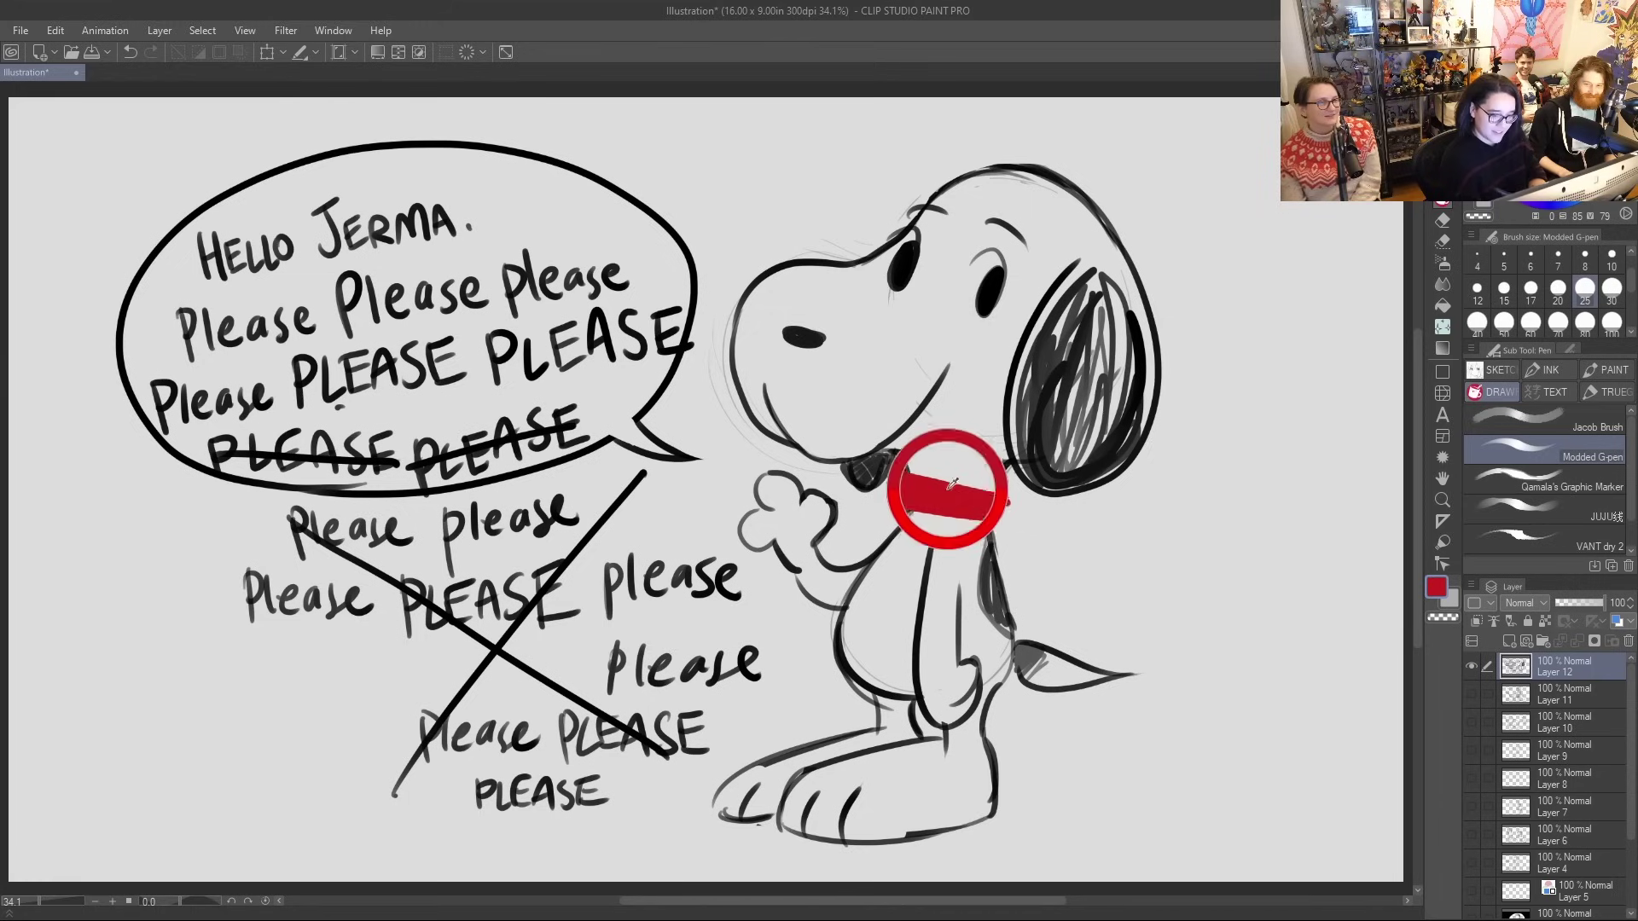
key("ctrl+z")
mouse_move(271, 424)
left_mouse_down()
mouse_move(279, 448)
mouse_move(335, 456)
left_mouse_up()
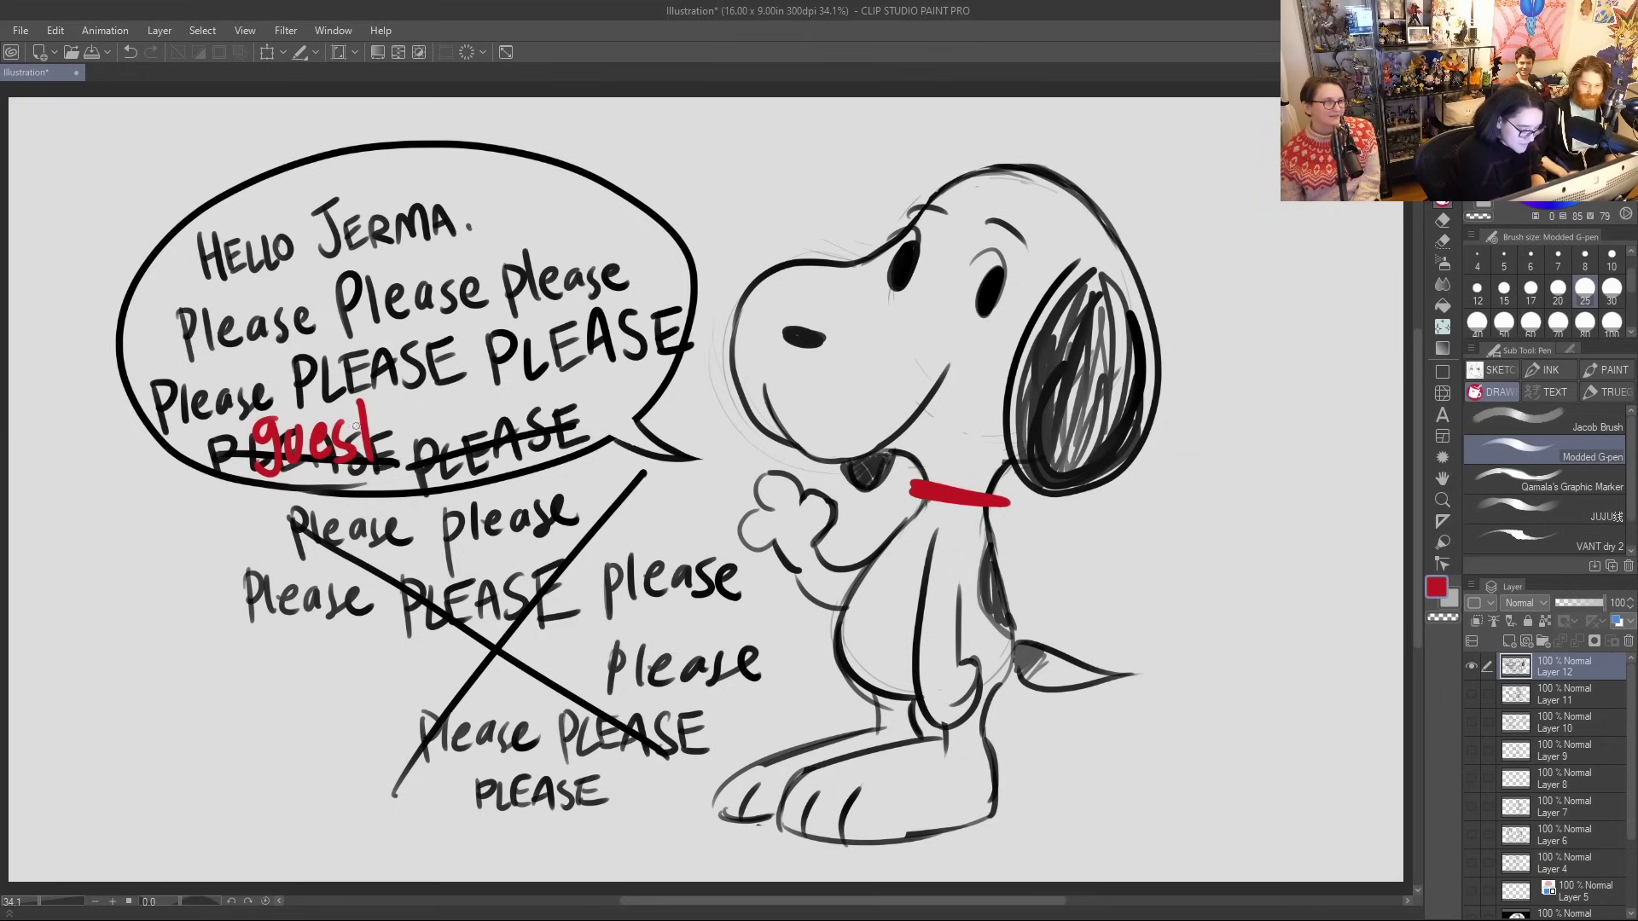
left_click_drag(426, 418, 413, 442)
key("ctrl+z")
key("ctrl+z")
key("ctrl+z")
key("ctrl+z")
key("ctrl+z")
key("ctrl+z")
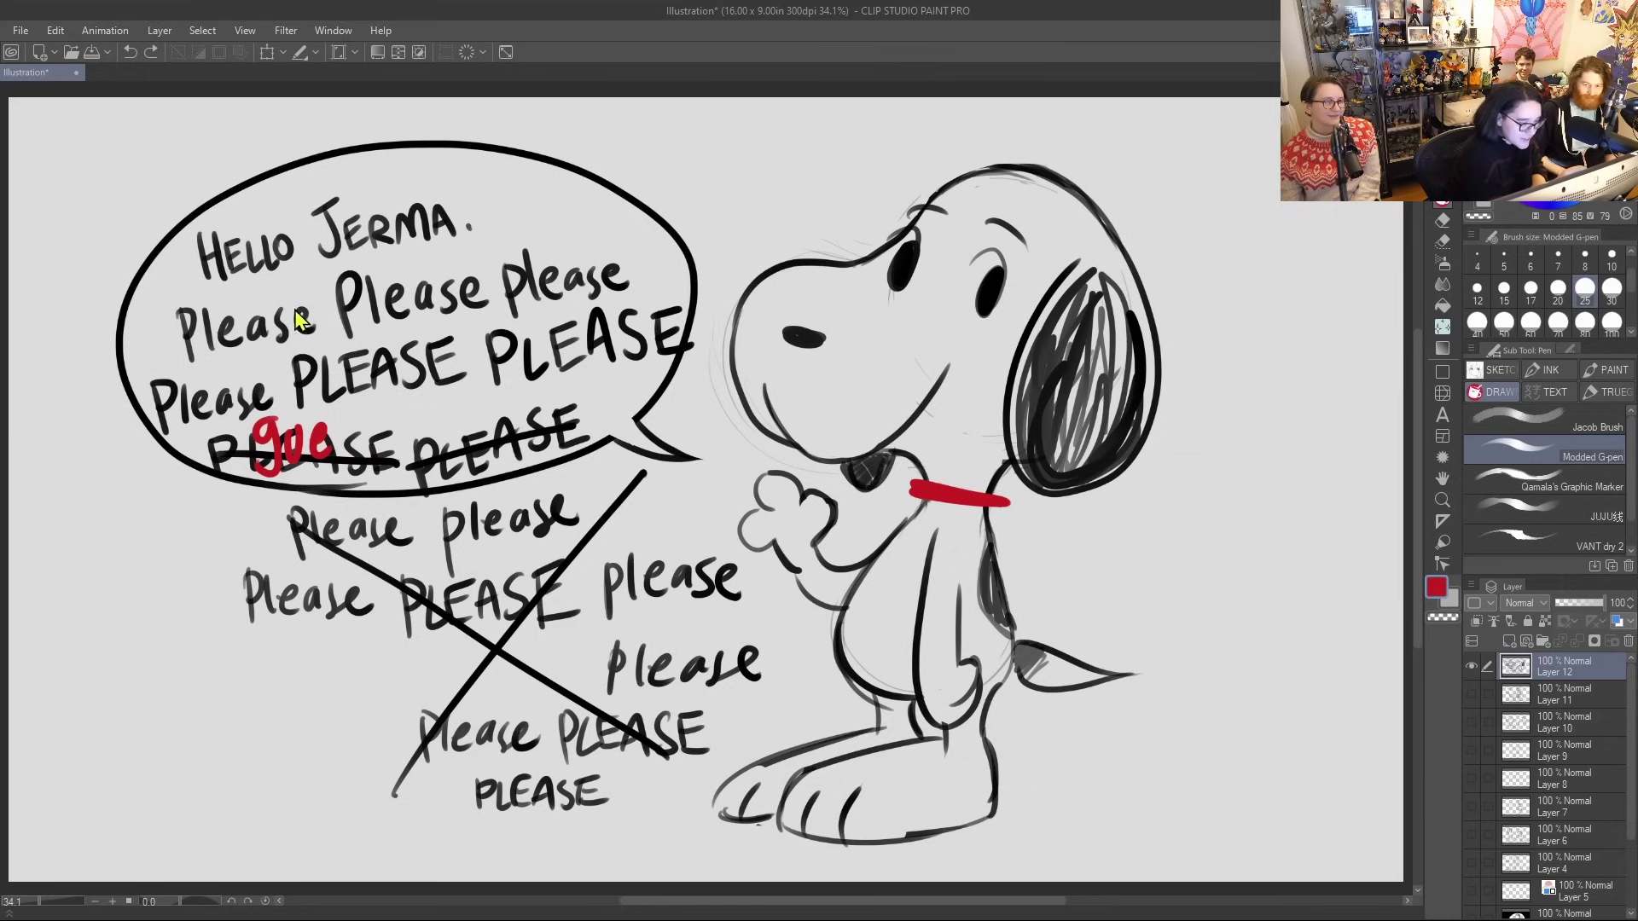
Hand-letter "GUEST ON DRAWFEE" in red capitals over the struck-through words in the bubble
mouse_move(261, 418)
left_mouse_down()
mouse_move(271, 458)
mouse_move(316, 418)
mouse_move(346, 449)
mouse_move(381, 439)
mouse_move(396, 400)
mouse_move(456, 445)
mouse_move(469, 404)
mouse_move(495, 447)
mouse_move(583, 425)
mouse_move(611, 386)
mouse_move(618, 421)
mouse_move(640, 378)
left_mouse_up()
mouse_move(626, 399)
left_mouse_down()
mouse_move(641, 392)
mouse_move(653, 420)
mouse_move(671, 375)
left_mouse_up()
mouse_move(650, 403)
left_mouse_down()
mouse_move(672, 395)
mouse_move(686, 415)
left_mouse_up()
mouse_move(677, 382)
left_mouse_down()
mouse_move(711, 368)
mouse_move(712, 386)
left_mouse_up()
left_click_drag(690, 415, 719, 408)
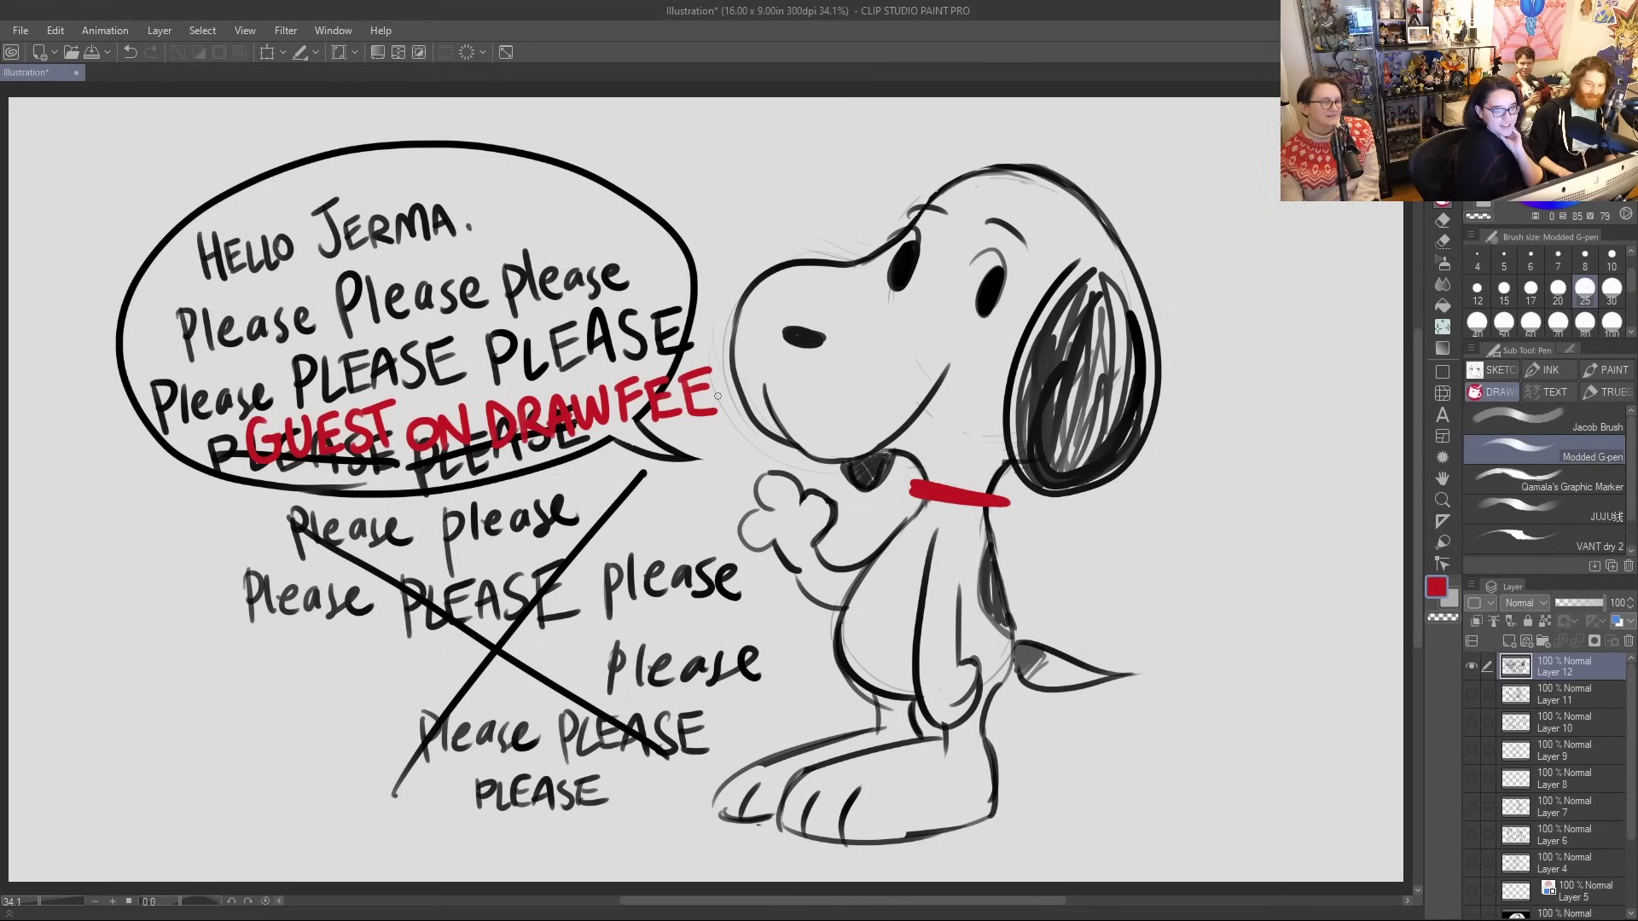
Add small white highlights to both of the dog's eyes
key("x")
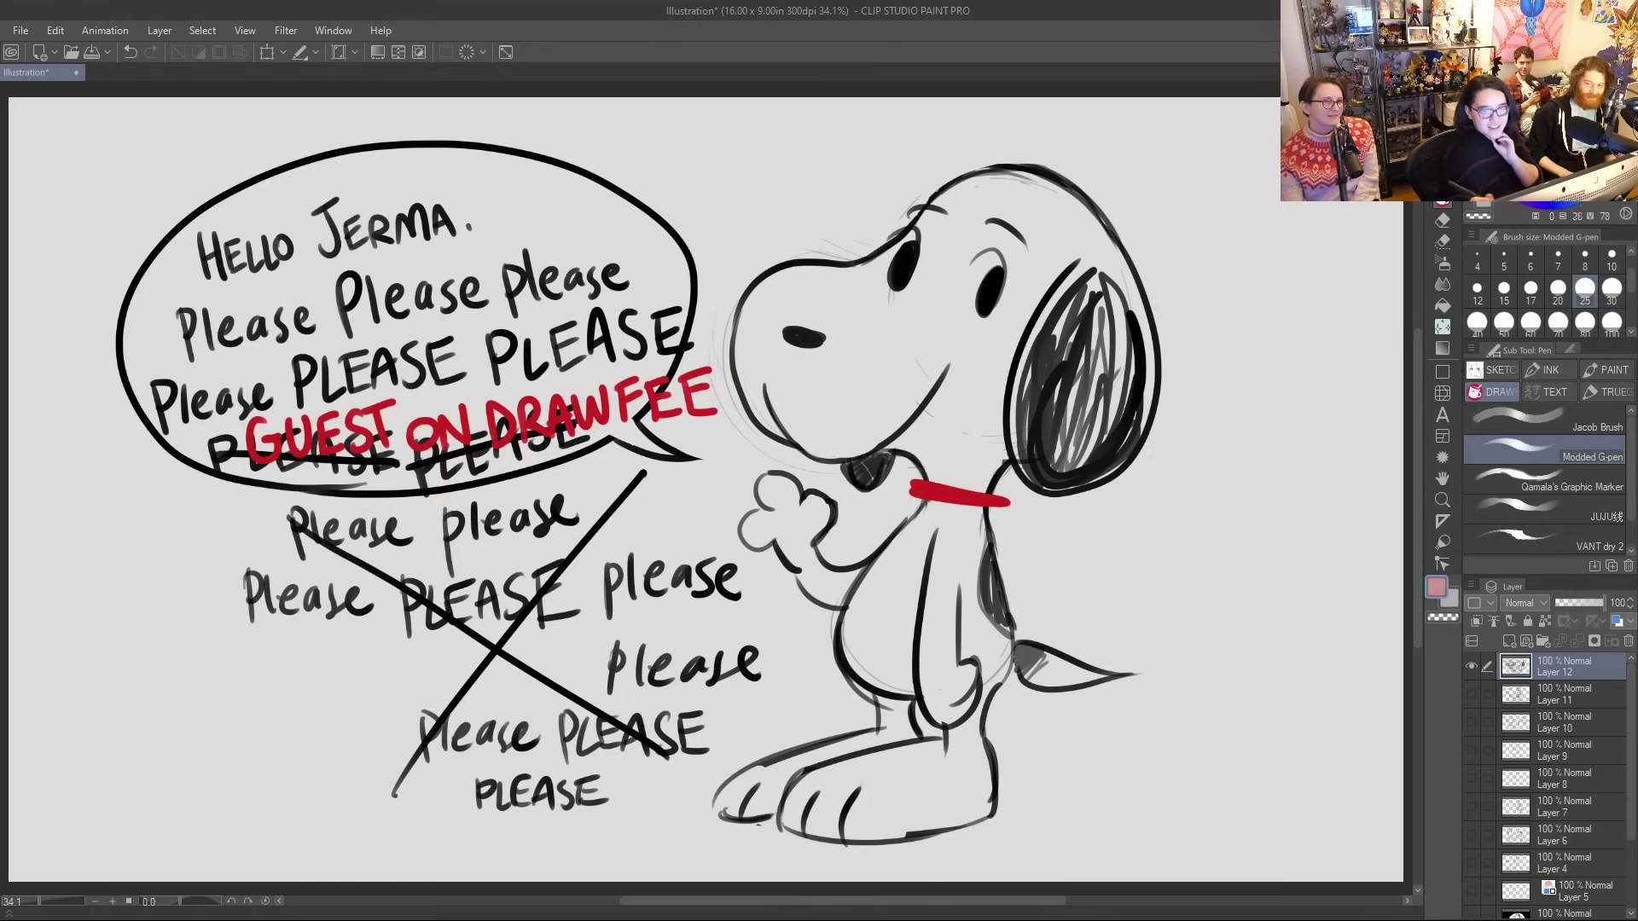
left_click_drag(987, 288, 986, 282)
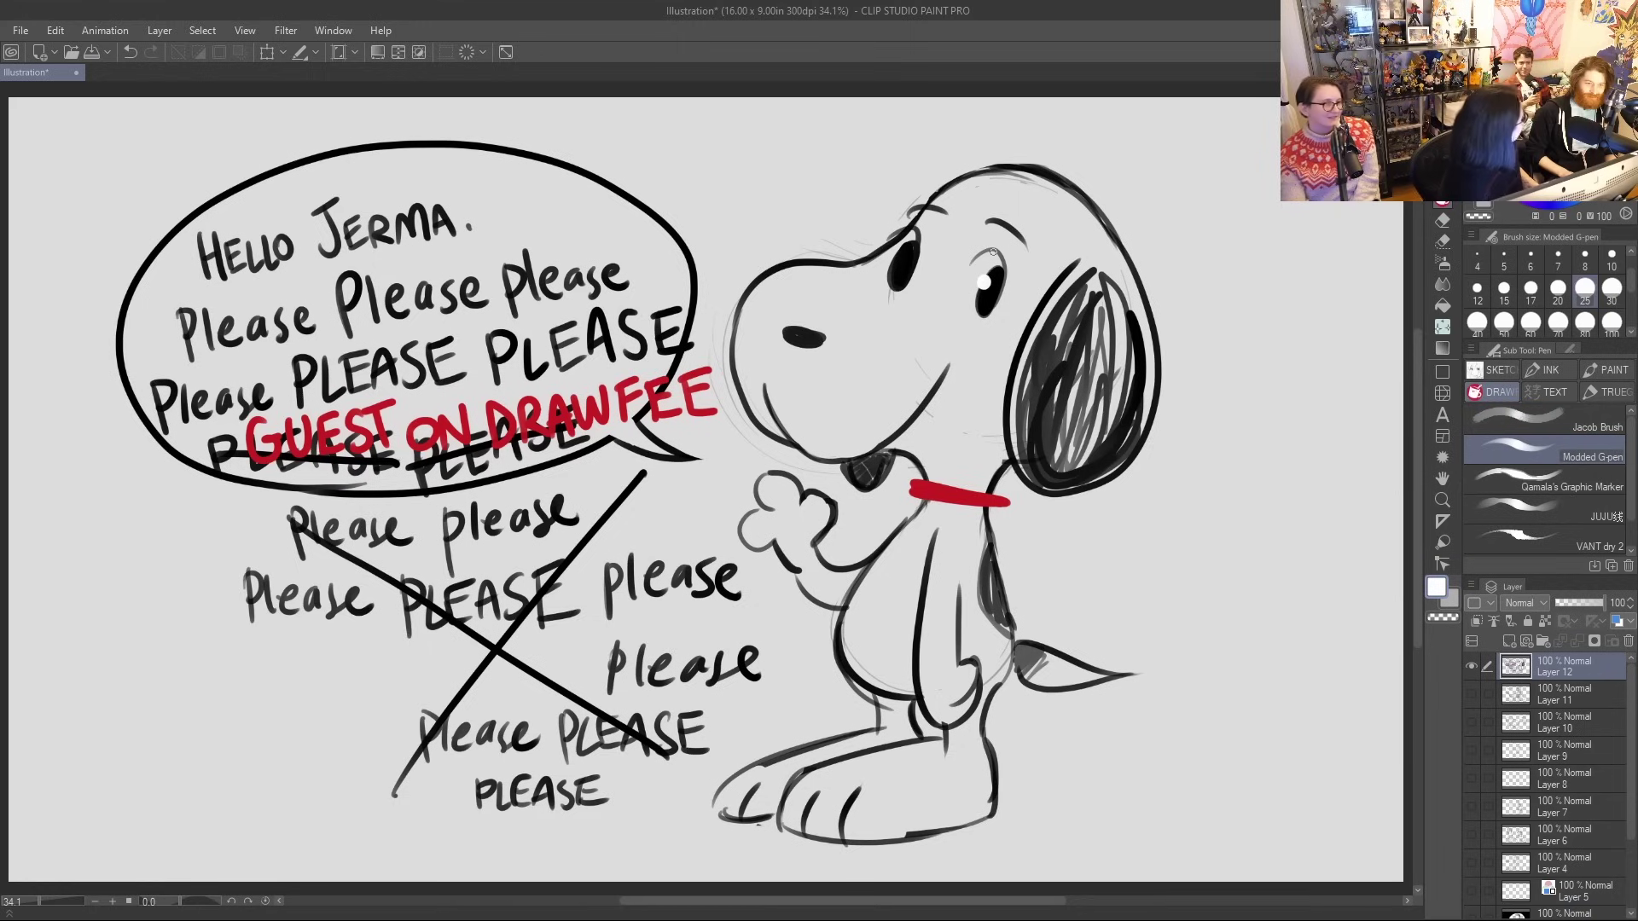
left_click_drag(892, 257, 898, 259)
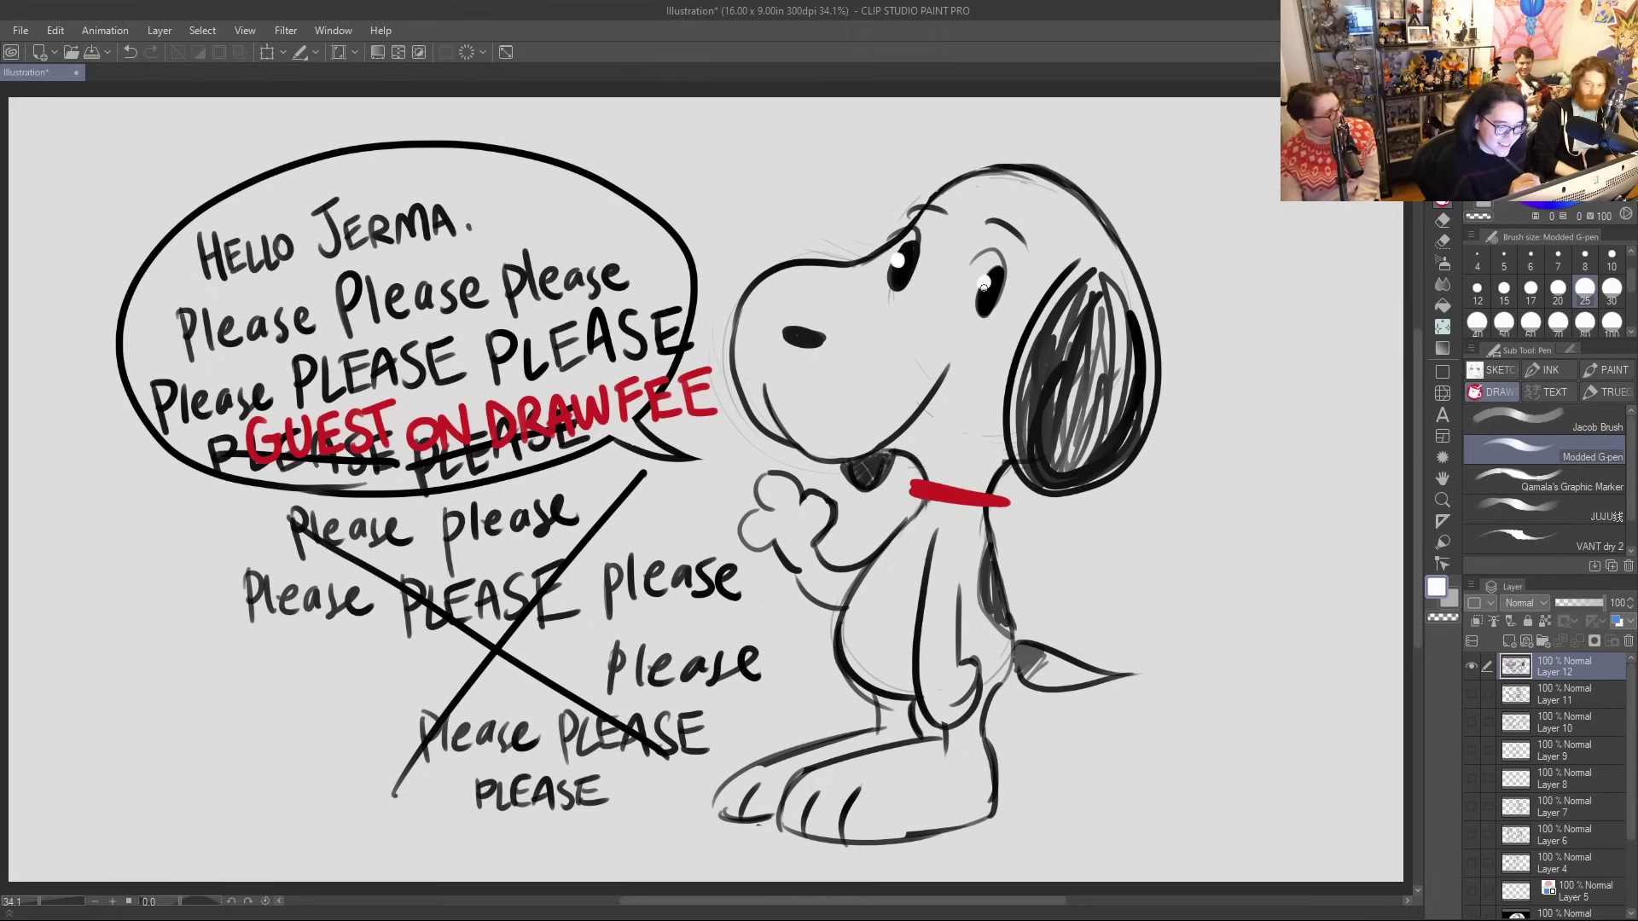
left_click_drag(981, 283, 985, 282)
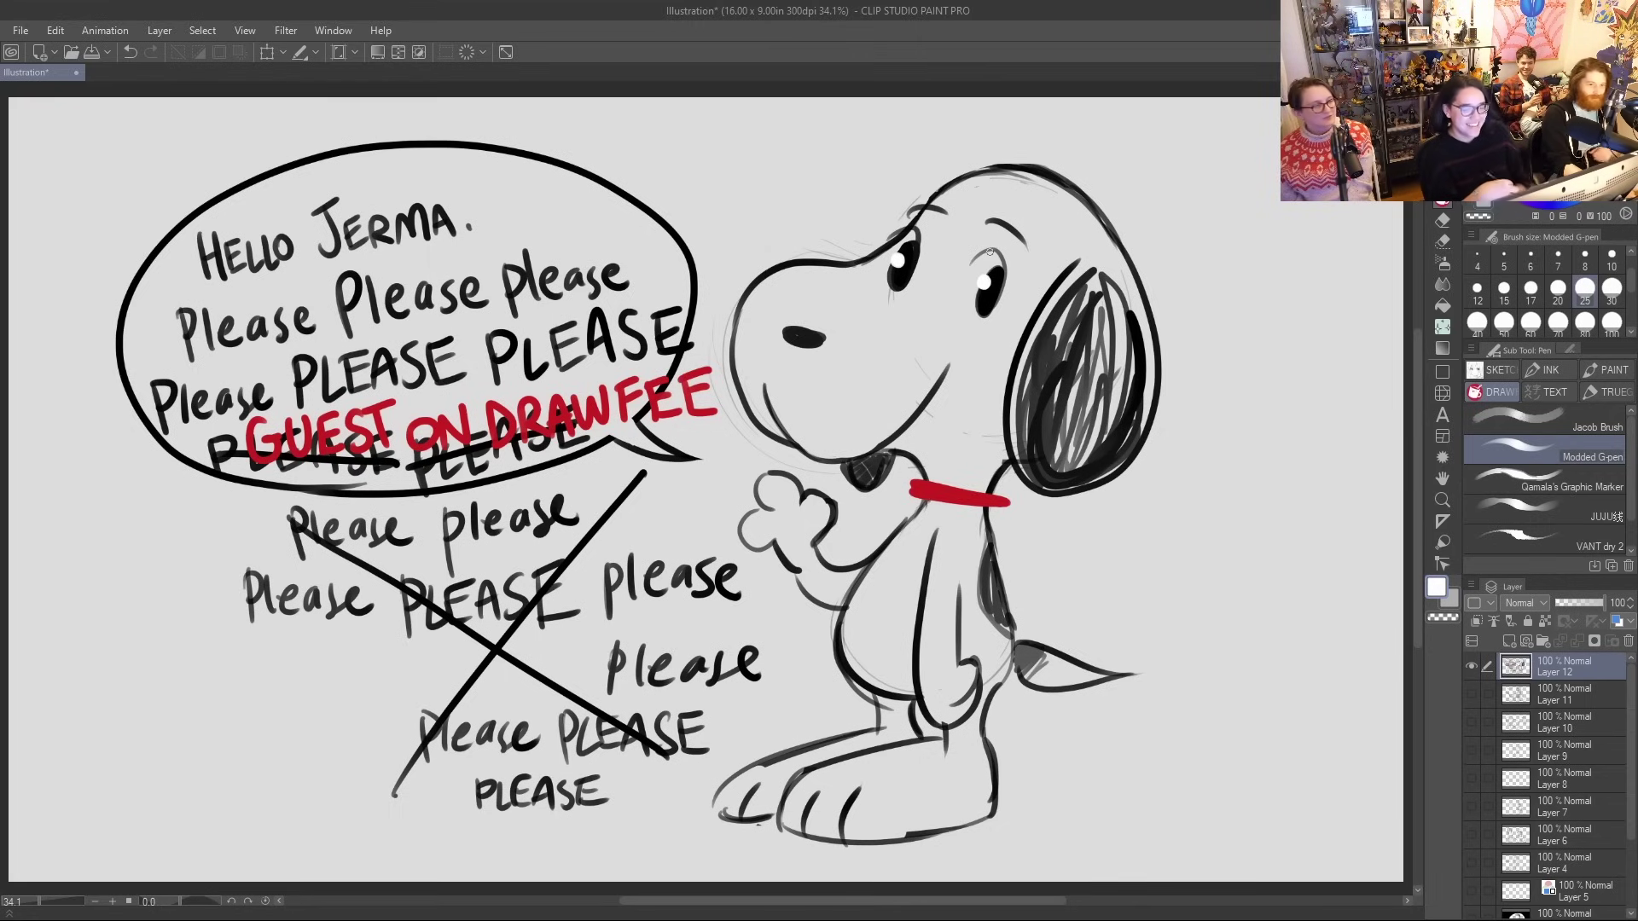
Draw a tiny black frowning figure with a round head, tufted hair, round hands and short legs behind the dog's tail
key("x")
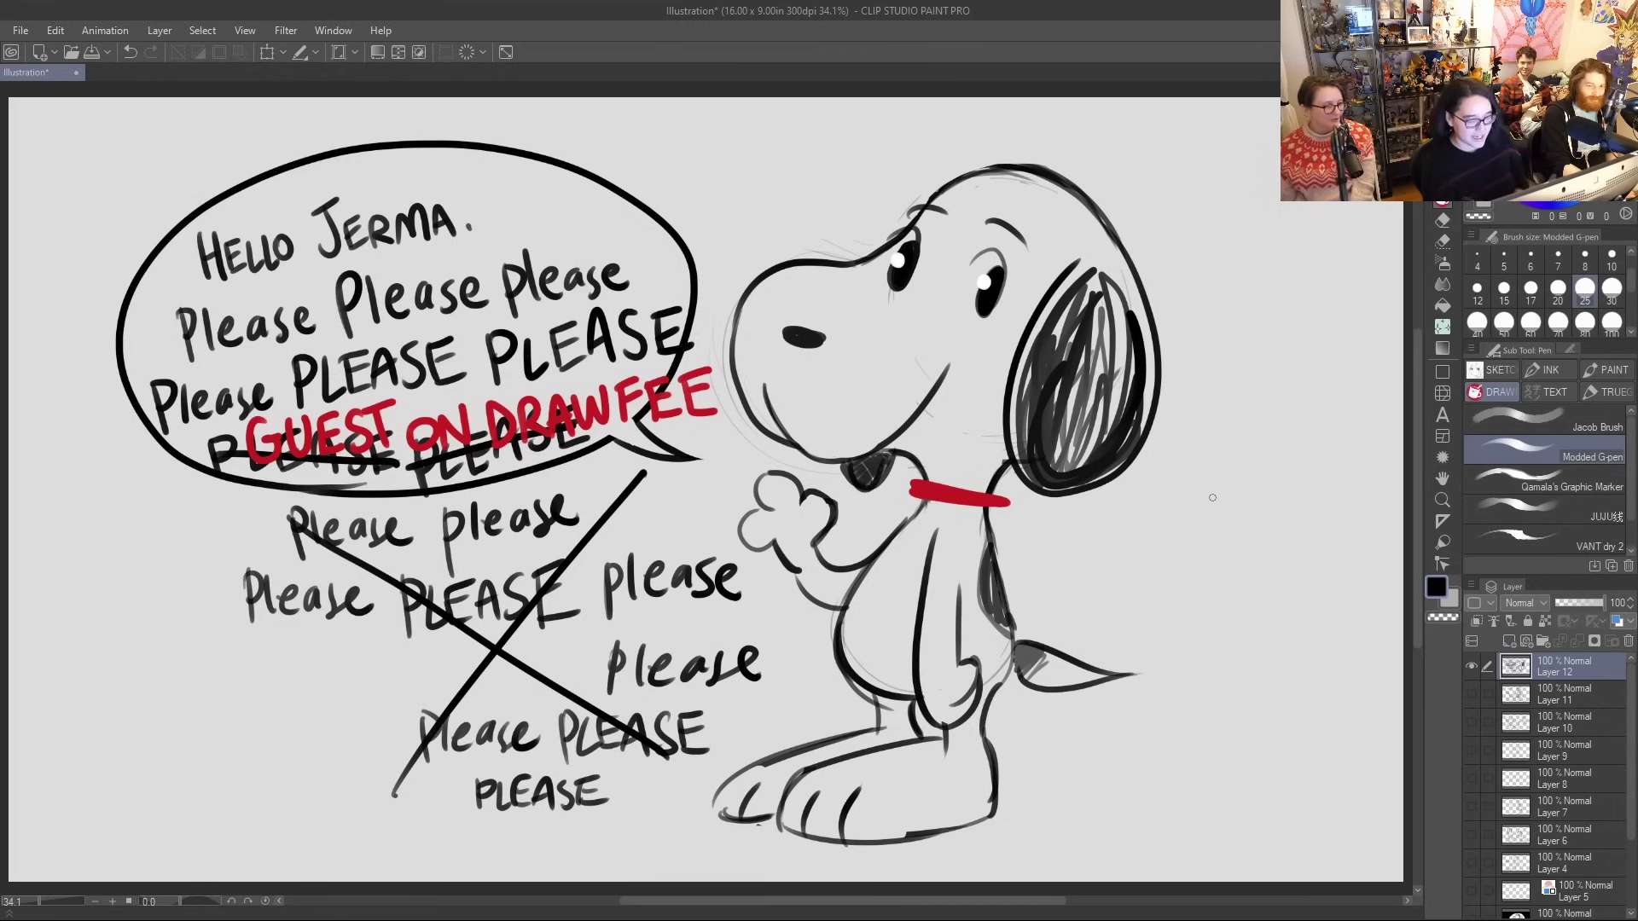
mouse_move(1253, 649)
left_mouse_down()
mouse_move(1263, 719)
mouse_move(1291, 716)
left_mouse_up()
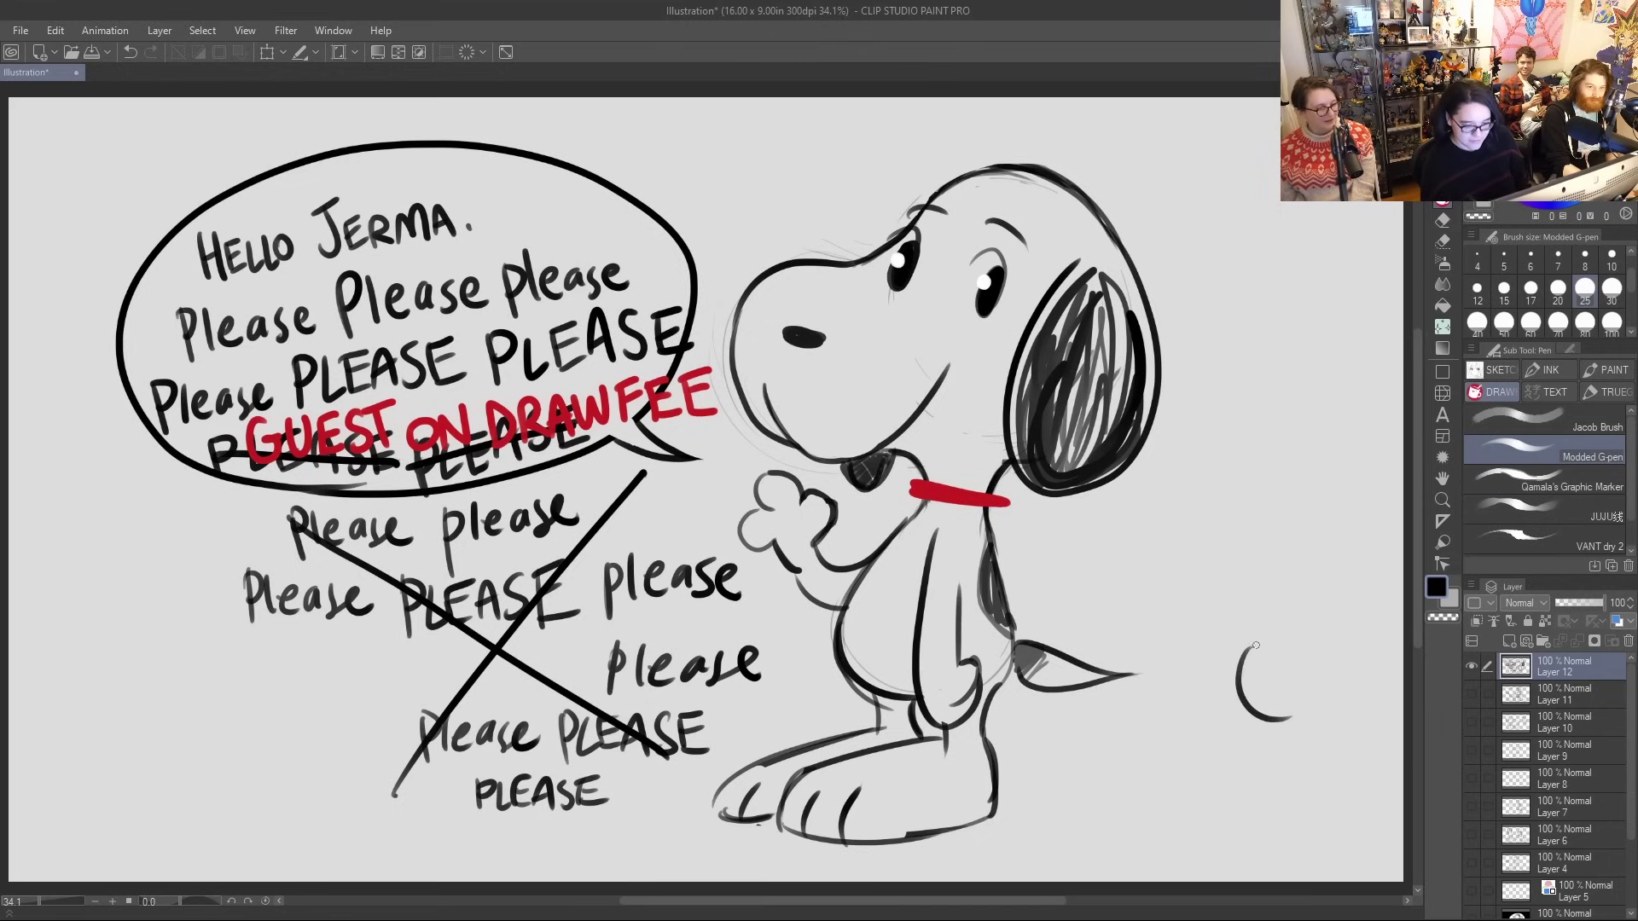
mouse_move(1260, 636)
left_mouse_down()
mouse_move(1294, 625)
mouse_move(1316, 710)
mouse_move(1293, 698)
mouse_move(1297, 674)
mouse_move(1273, 699)
mouse_move(1286, 659)
left_mouse_up()
mouse_move(1248, 715)
left_mouse_down()
mouse_move(1217, 751)
mouse_move(1256, 726)
mouse_move(1238, 822)
mouse_move(1269, 813)
mouse_move(1264, 758)
mouse_move(1311, 754)
mouse_move(1313, 798)
mouse_move(1342, 818)
mouse_move(1338, 796)
left_mouse_up()
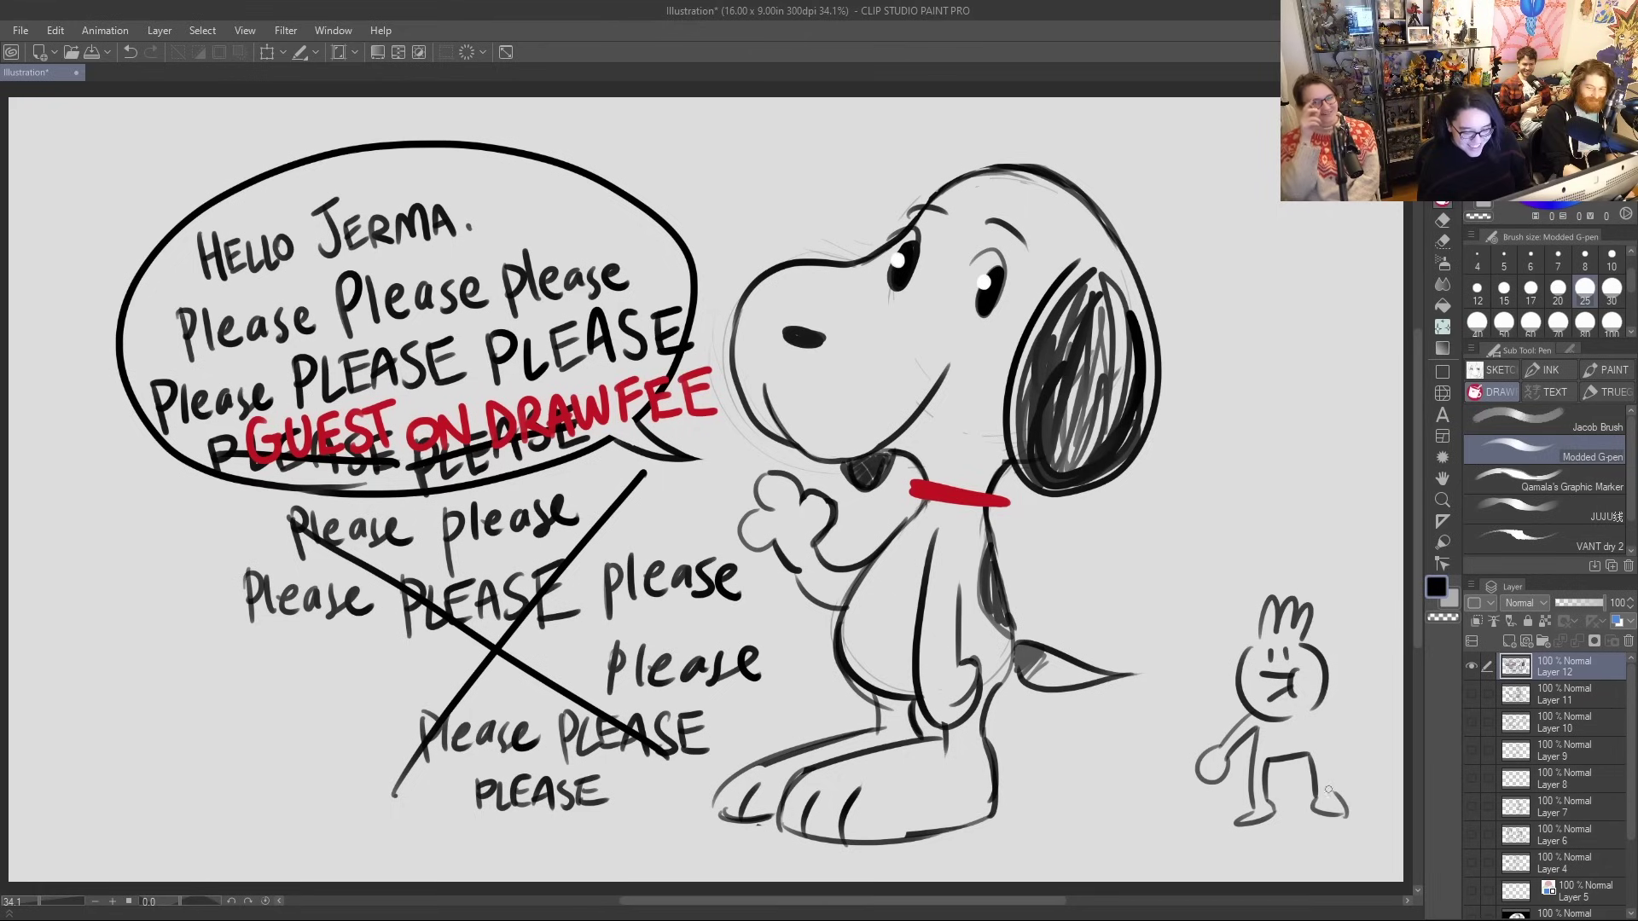
mouse_move(1329, 734)
left_mouse_down()
mouse_move(1356, 740)
mouse_move(1363, 764)
mouse_move(1331, 786)
mouse_move(1341, 810)
left_mouse_up()
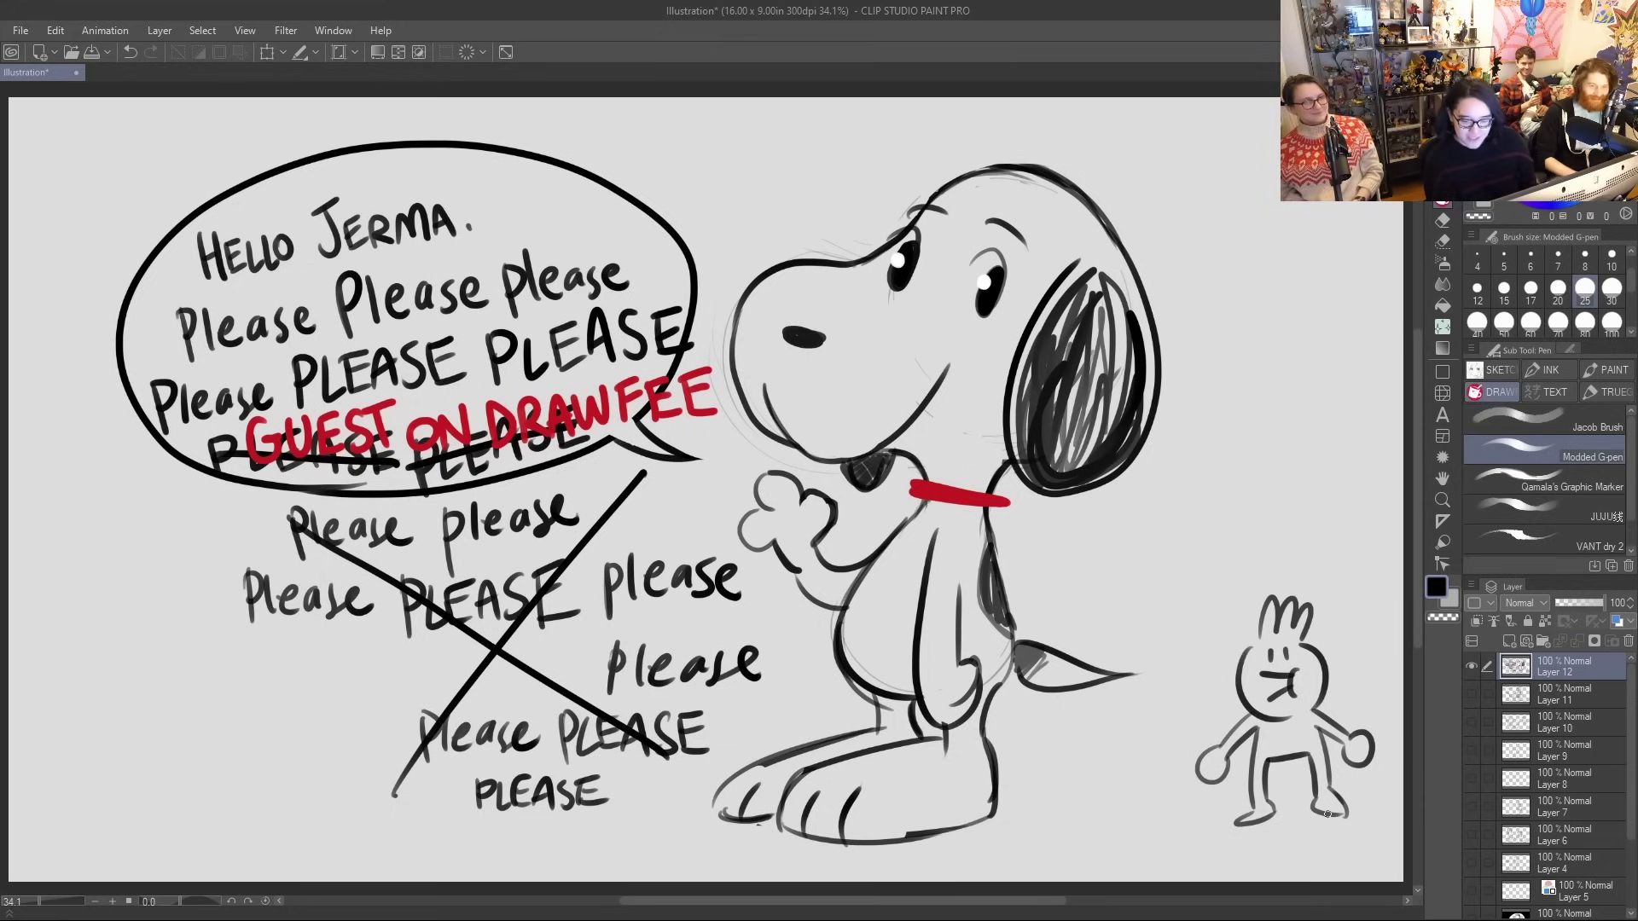
Hide Layer 12 and show the mug-headed character sketch on Layer 1
left_click(1471, 666)
scroll(1623, 812, "down", 4)
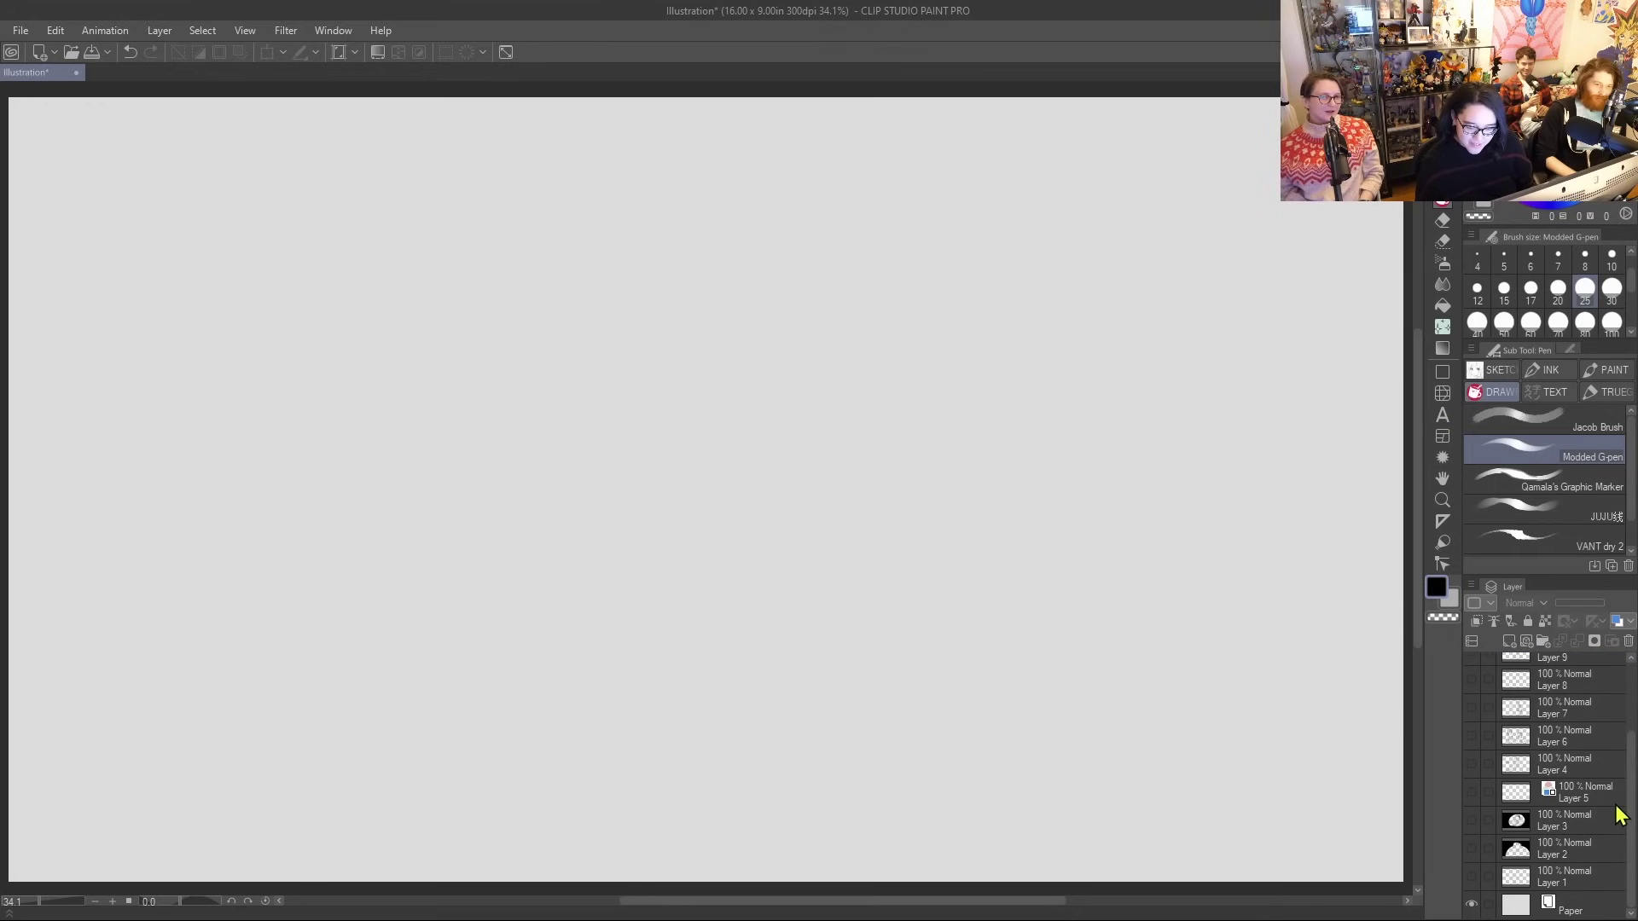
left_click(1472, 879)
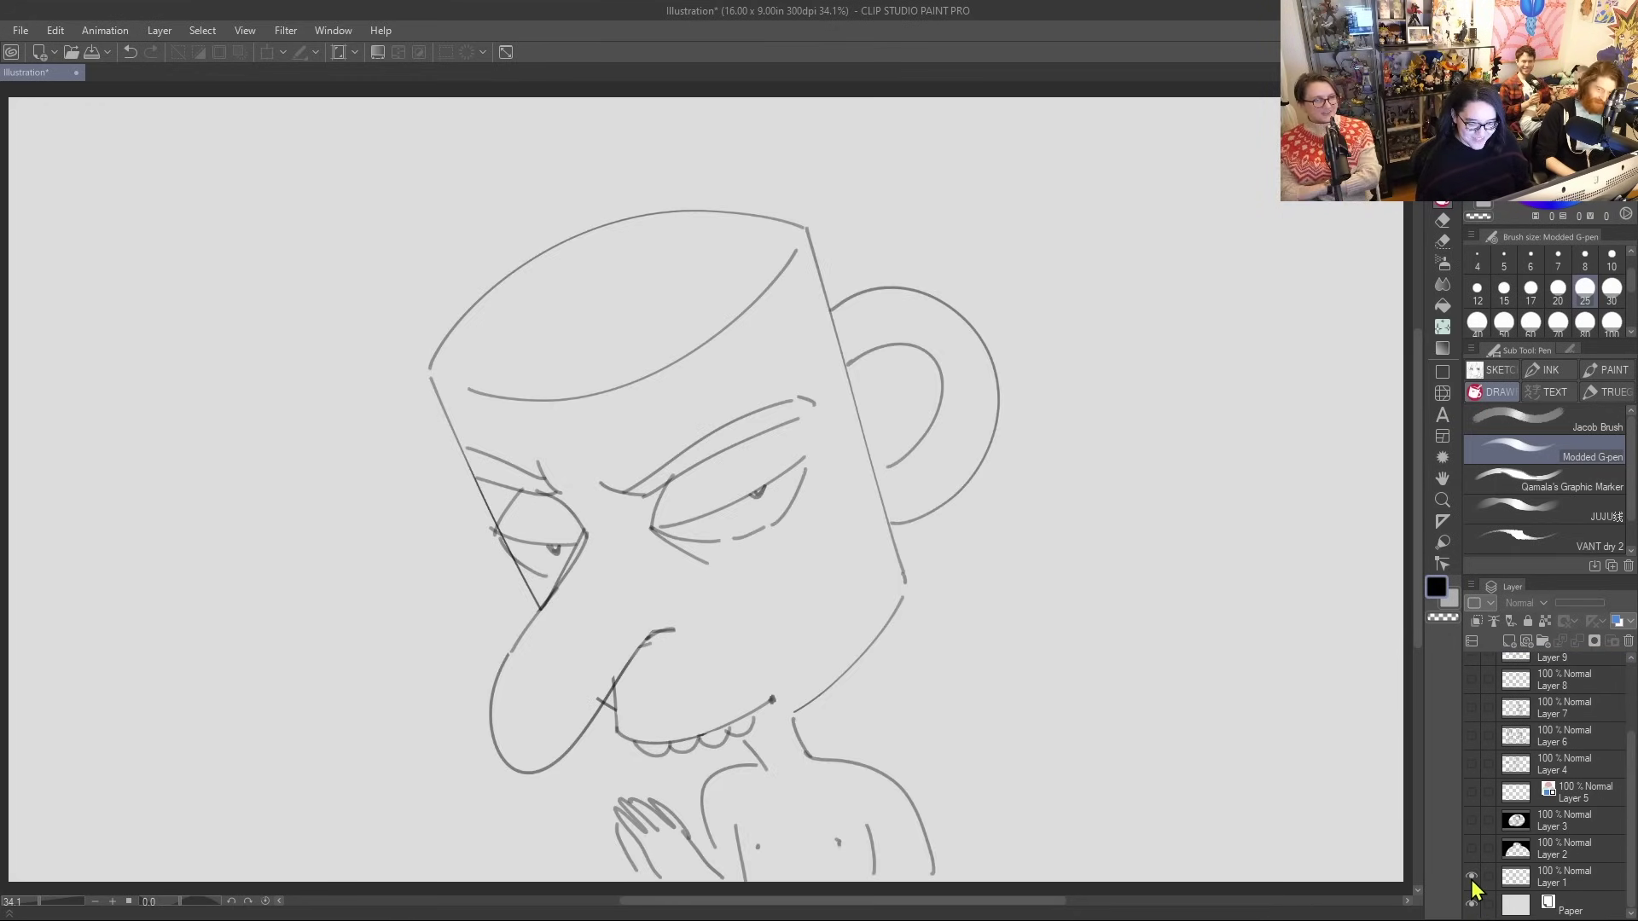
Hide the Layer 1 sketch and view the drawings on Layer 2 and Layer 3 one at a time
left_click(1471, 878)
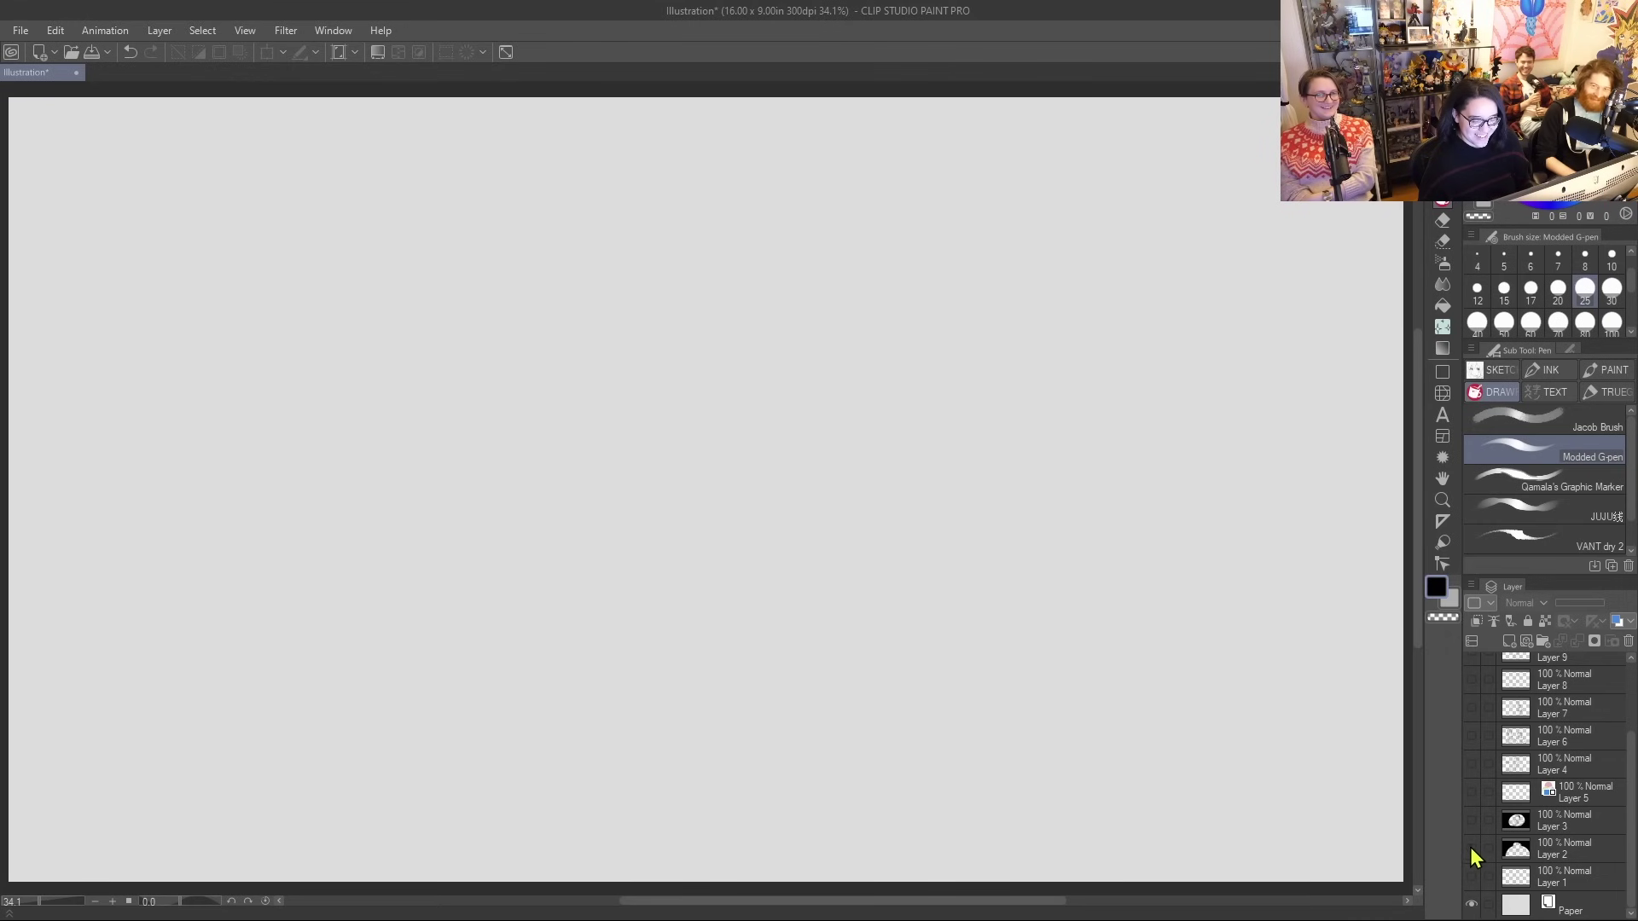
left_click(1470, 849)
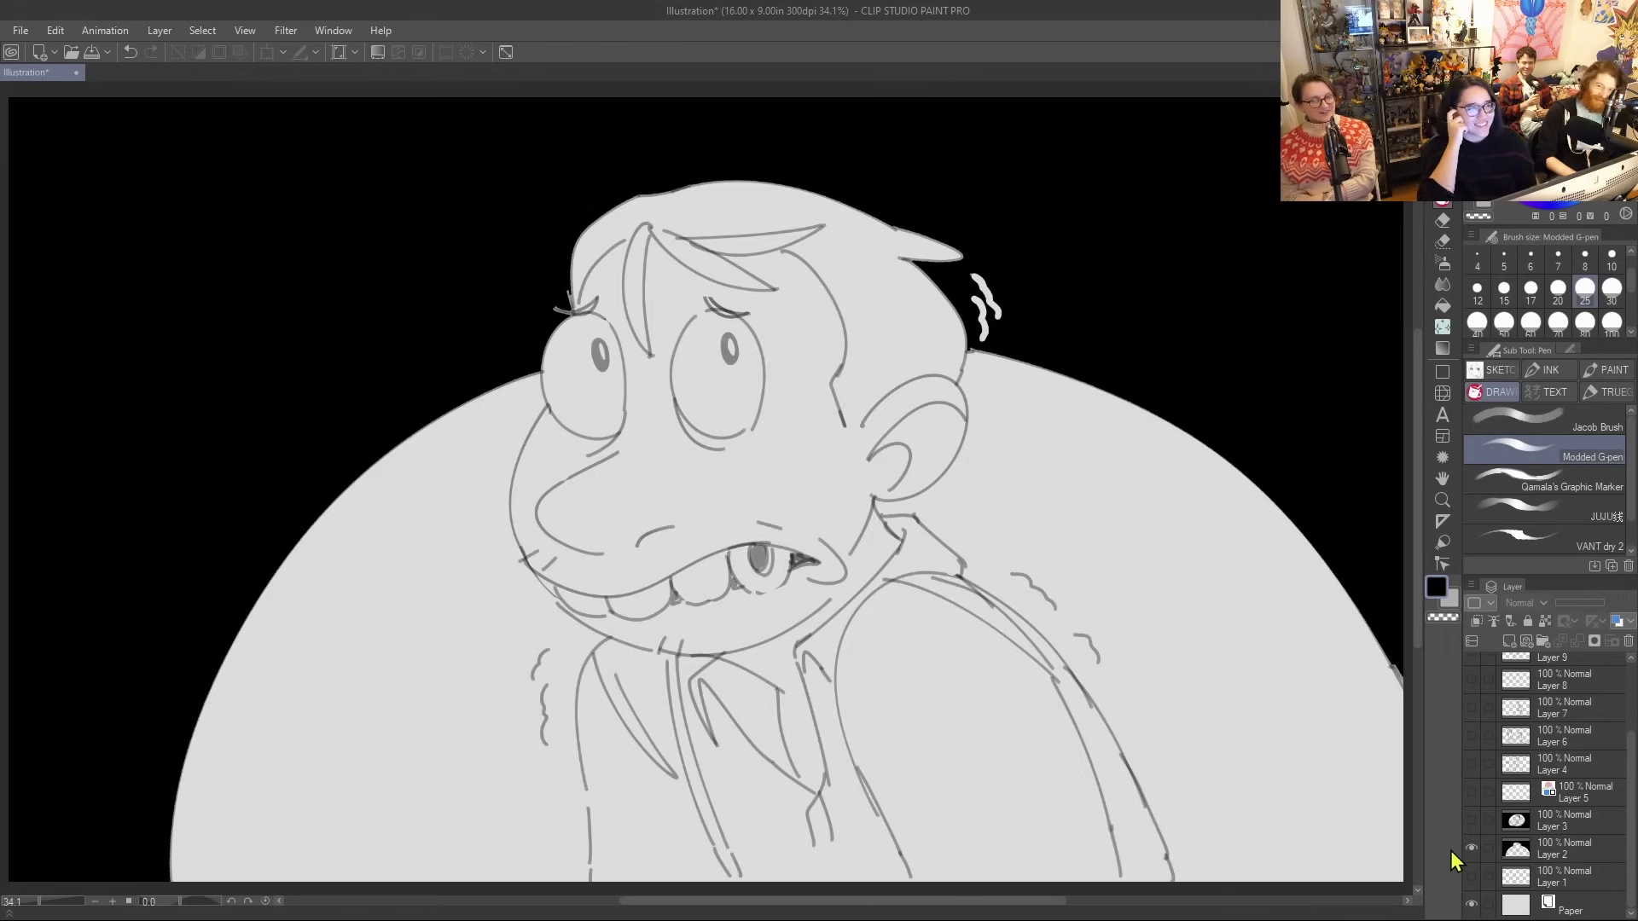
left_click(1472, 848)
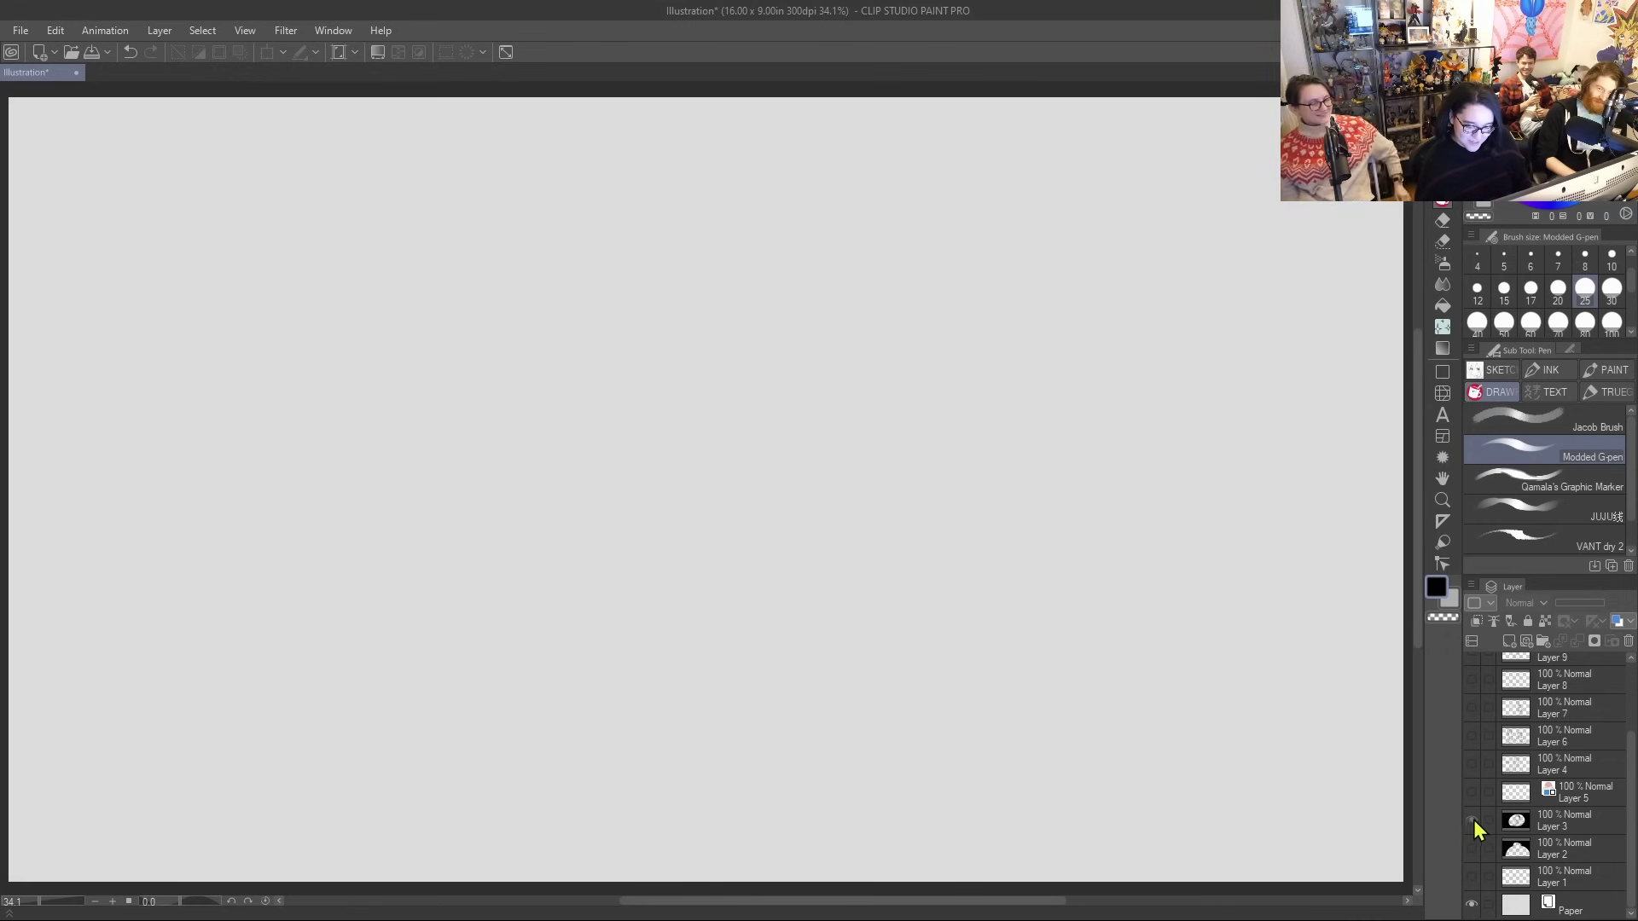
left_click(1472, 820)
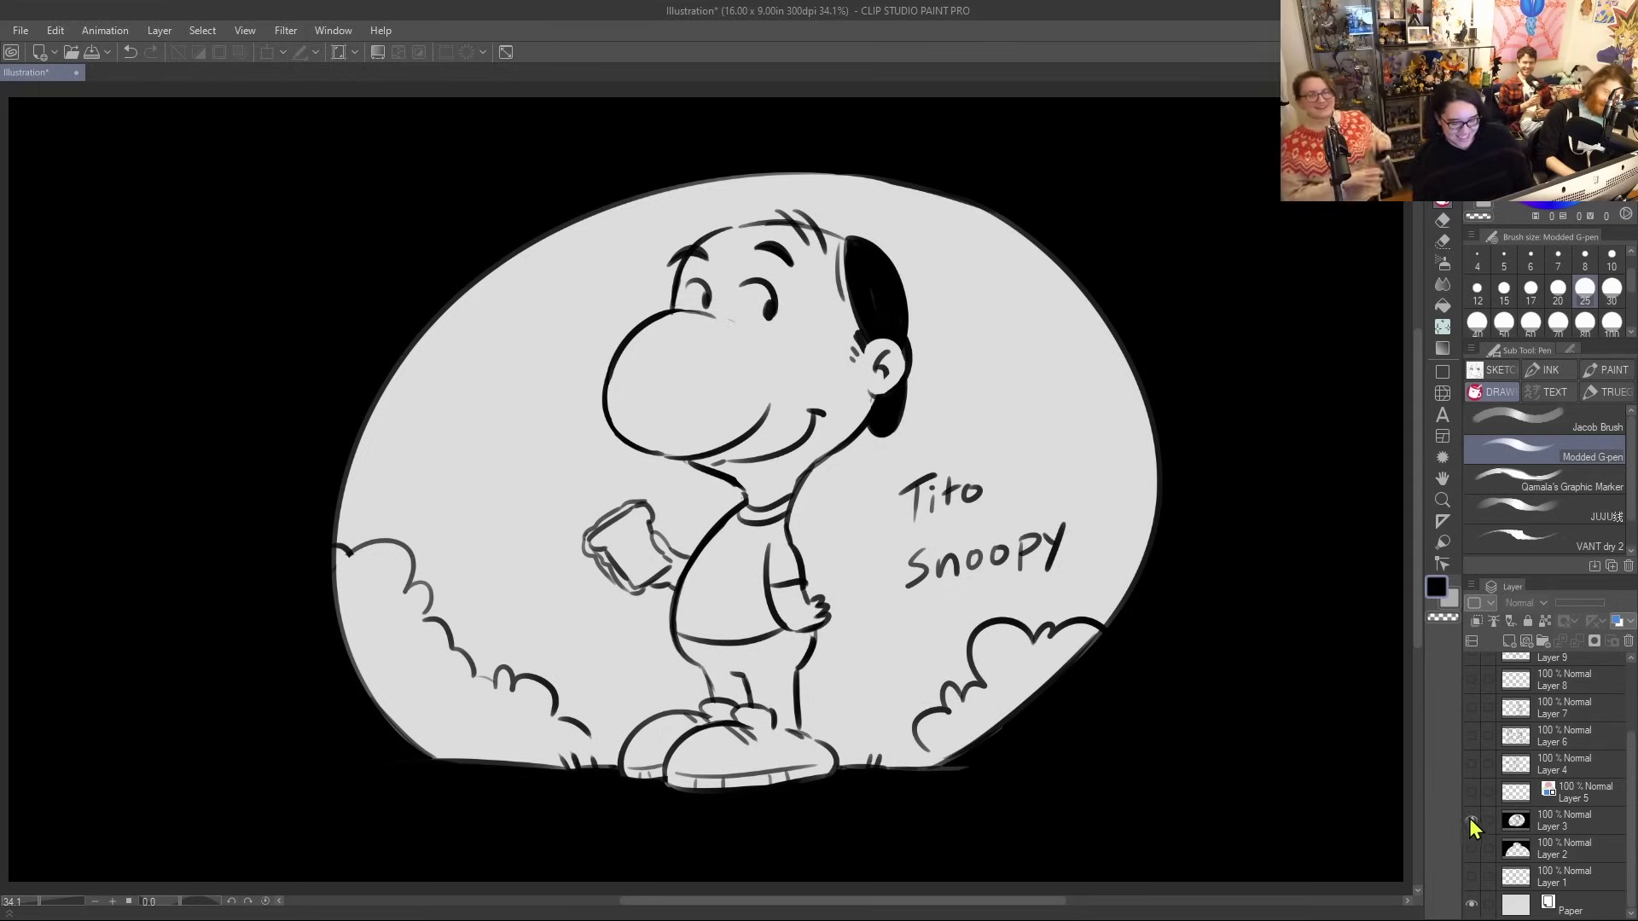
left_click(1471, 819)
Show the small blue cat rough on Layer 5 and delete that layer
left_click(1472, 791)
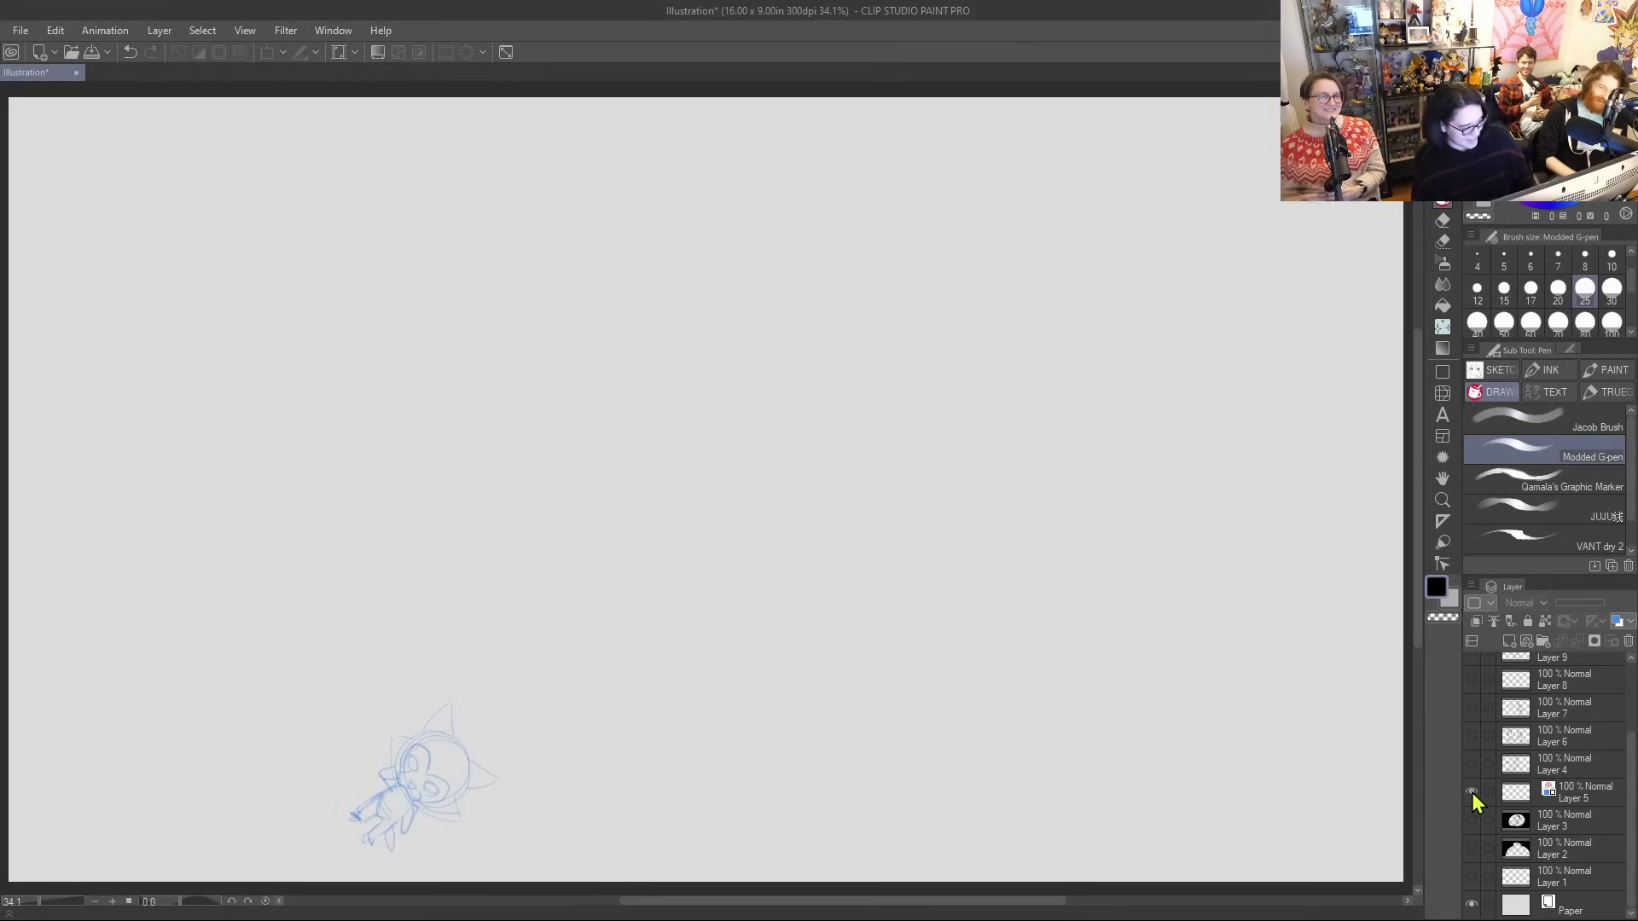
left_click(1615, 793)
left_click(1629, 640)
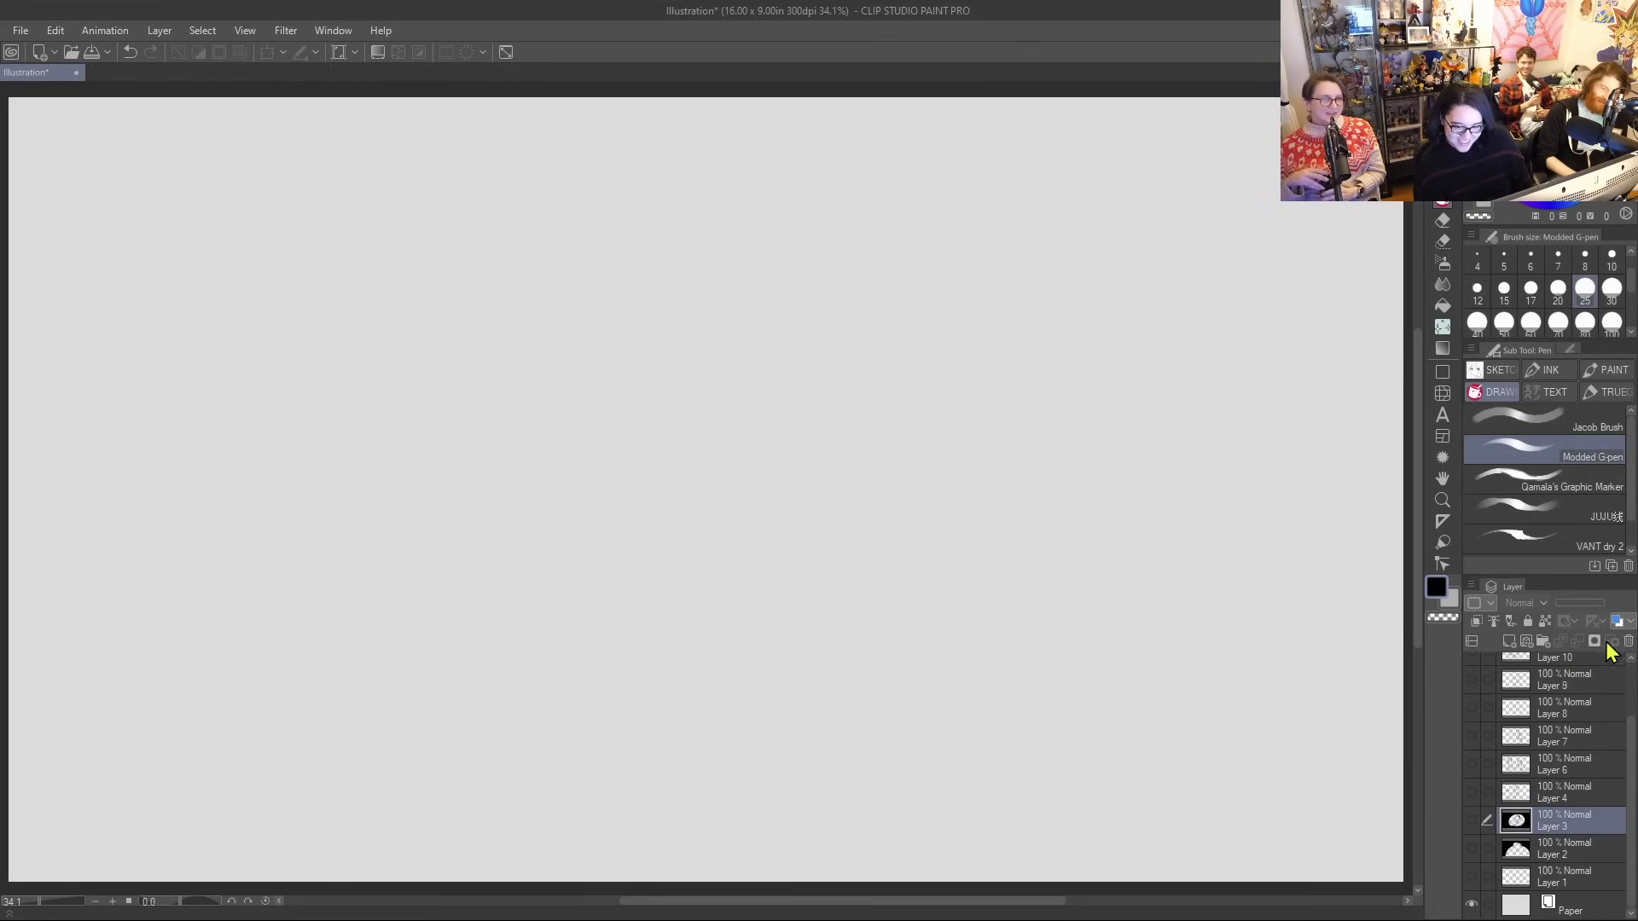
View the staring man in a tie on Layer 4 and the two inked men on Layer 6 separately
left_click(1472, 793)
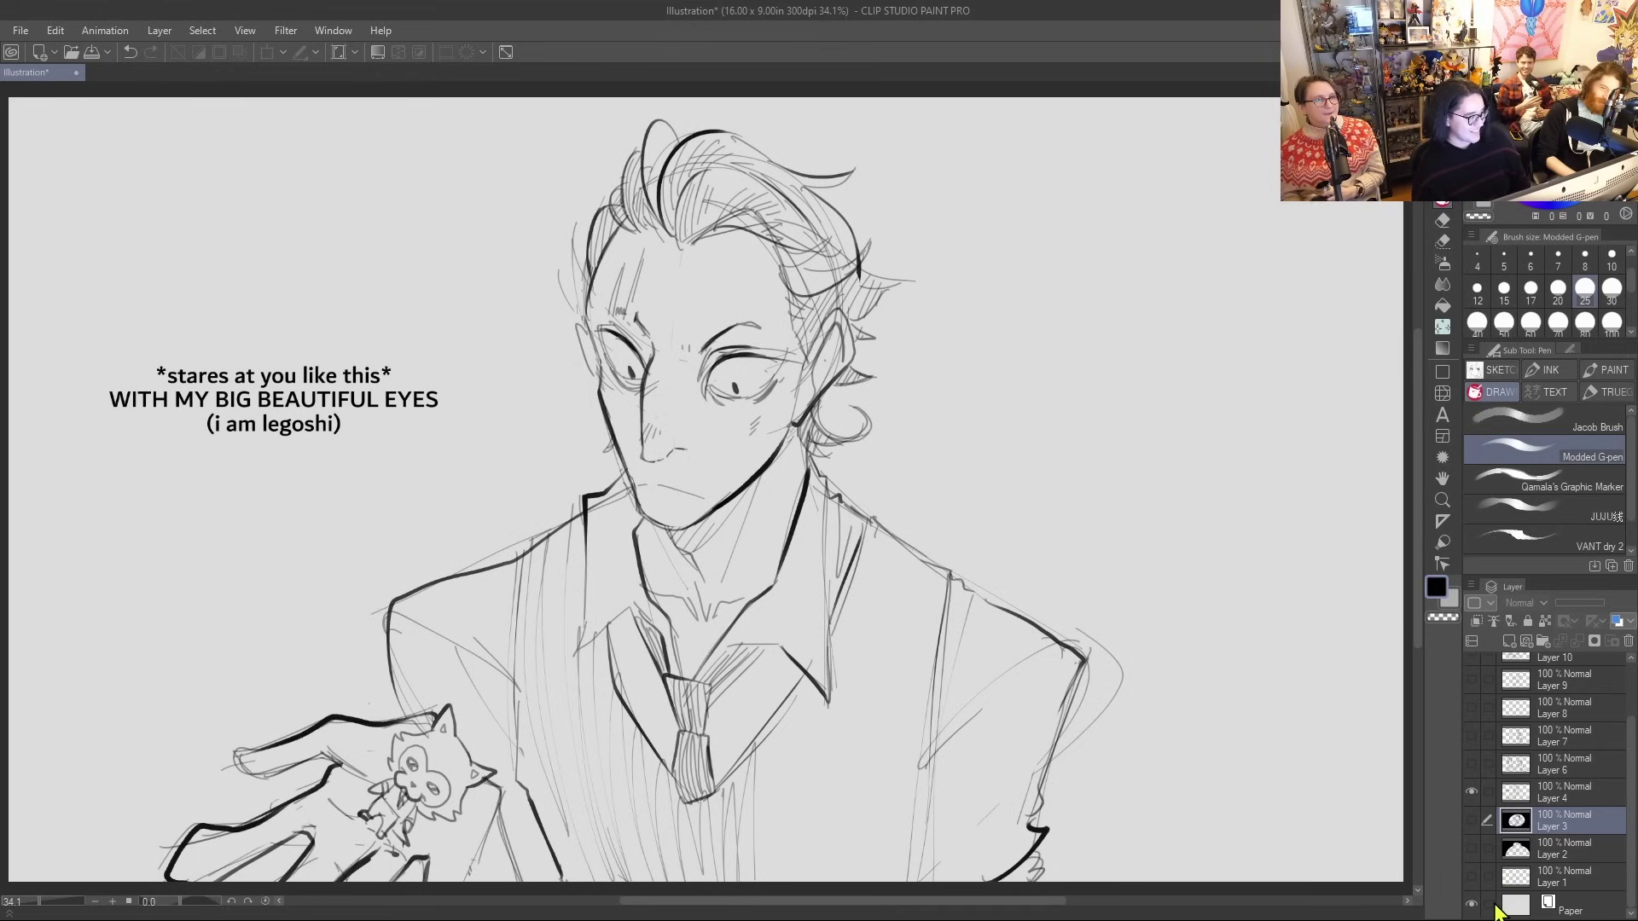
left_click(1471, 792)
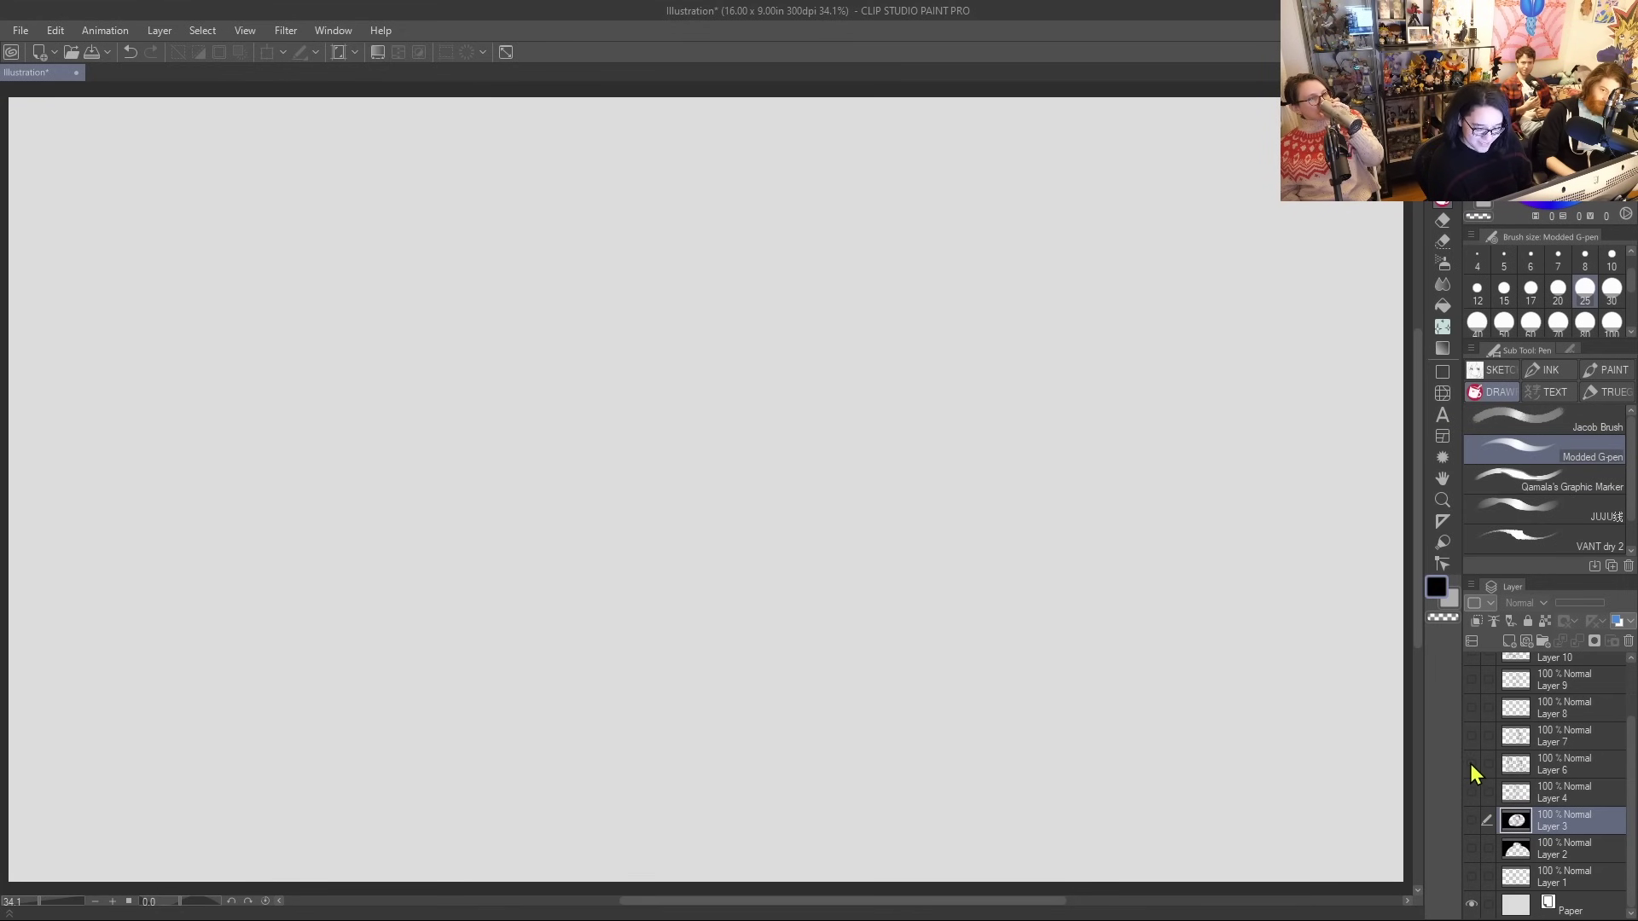
left_click(1472, 763)
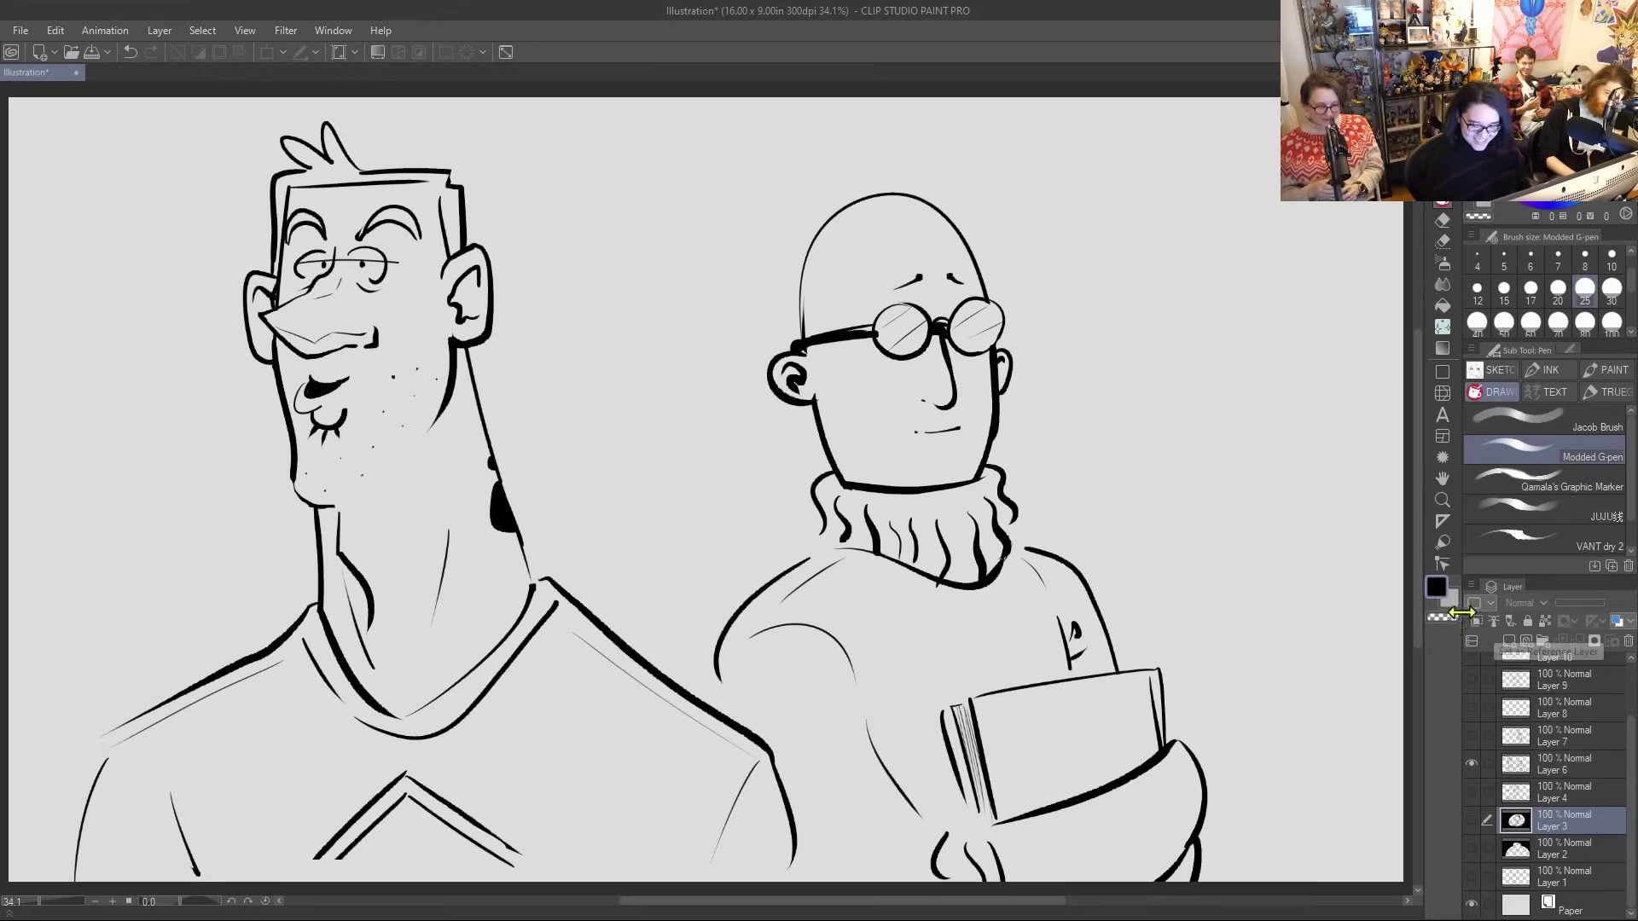
left_click(1471, 764)
View the "Bazinga." scene on Layer 7 and the long-nosed profile on Layer 8 separately, leaving both hidden
left_click(1471, 736)
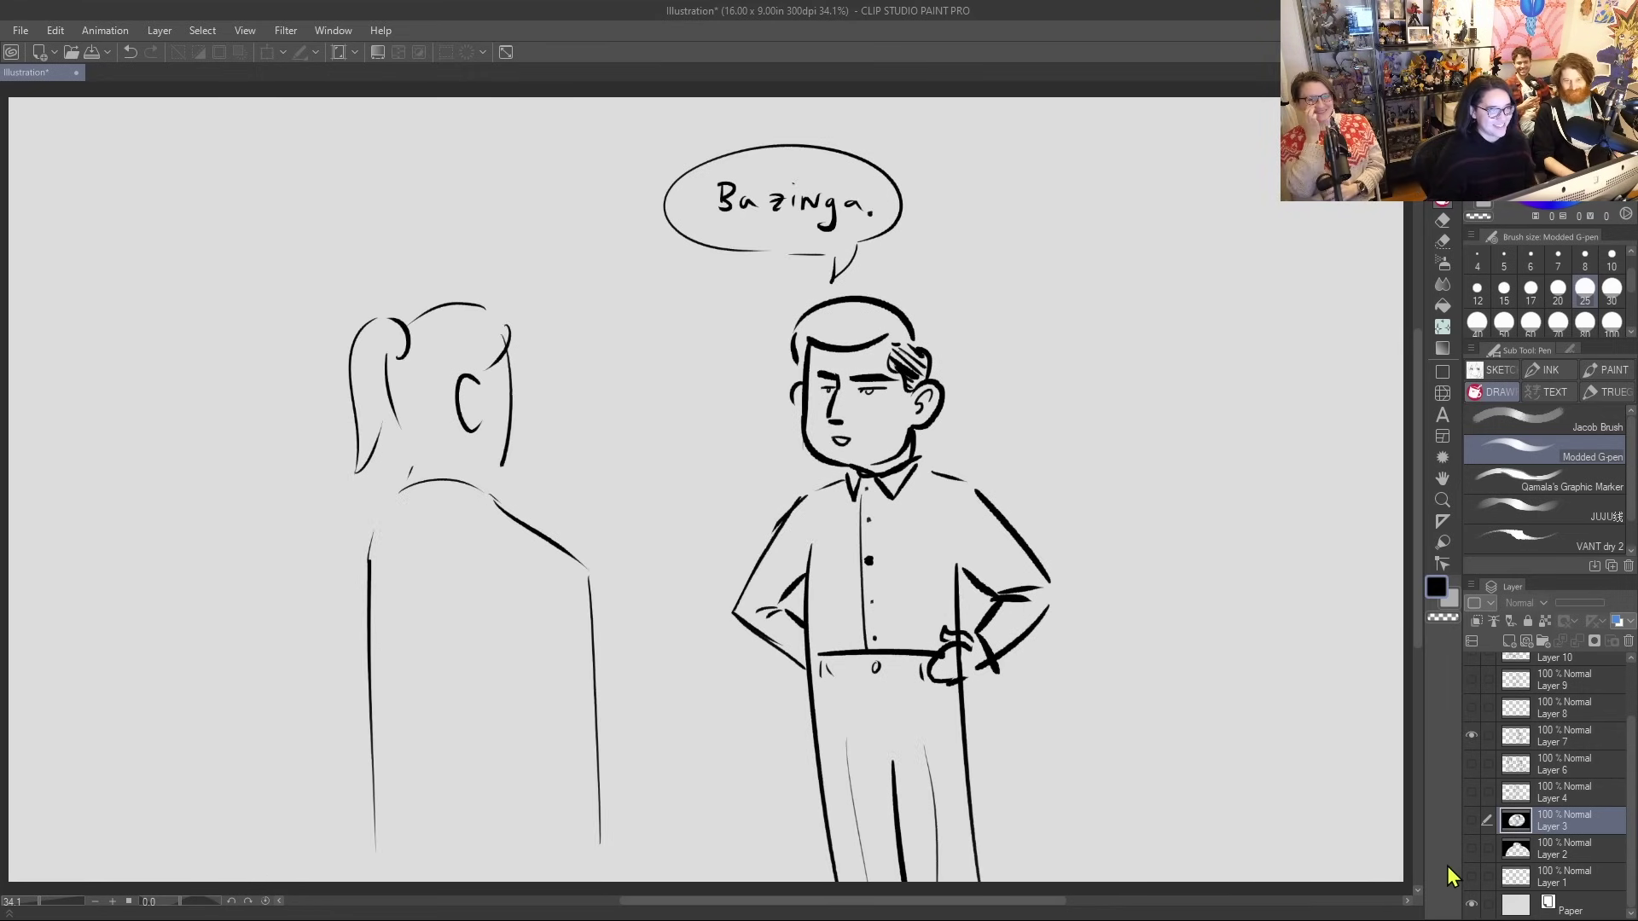
scroll(1553, 785, "up", 2)
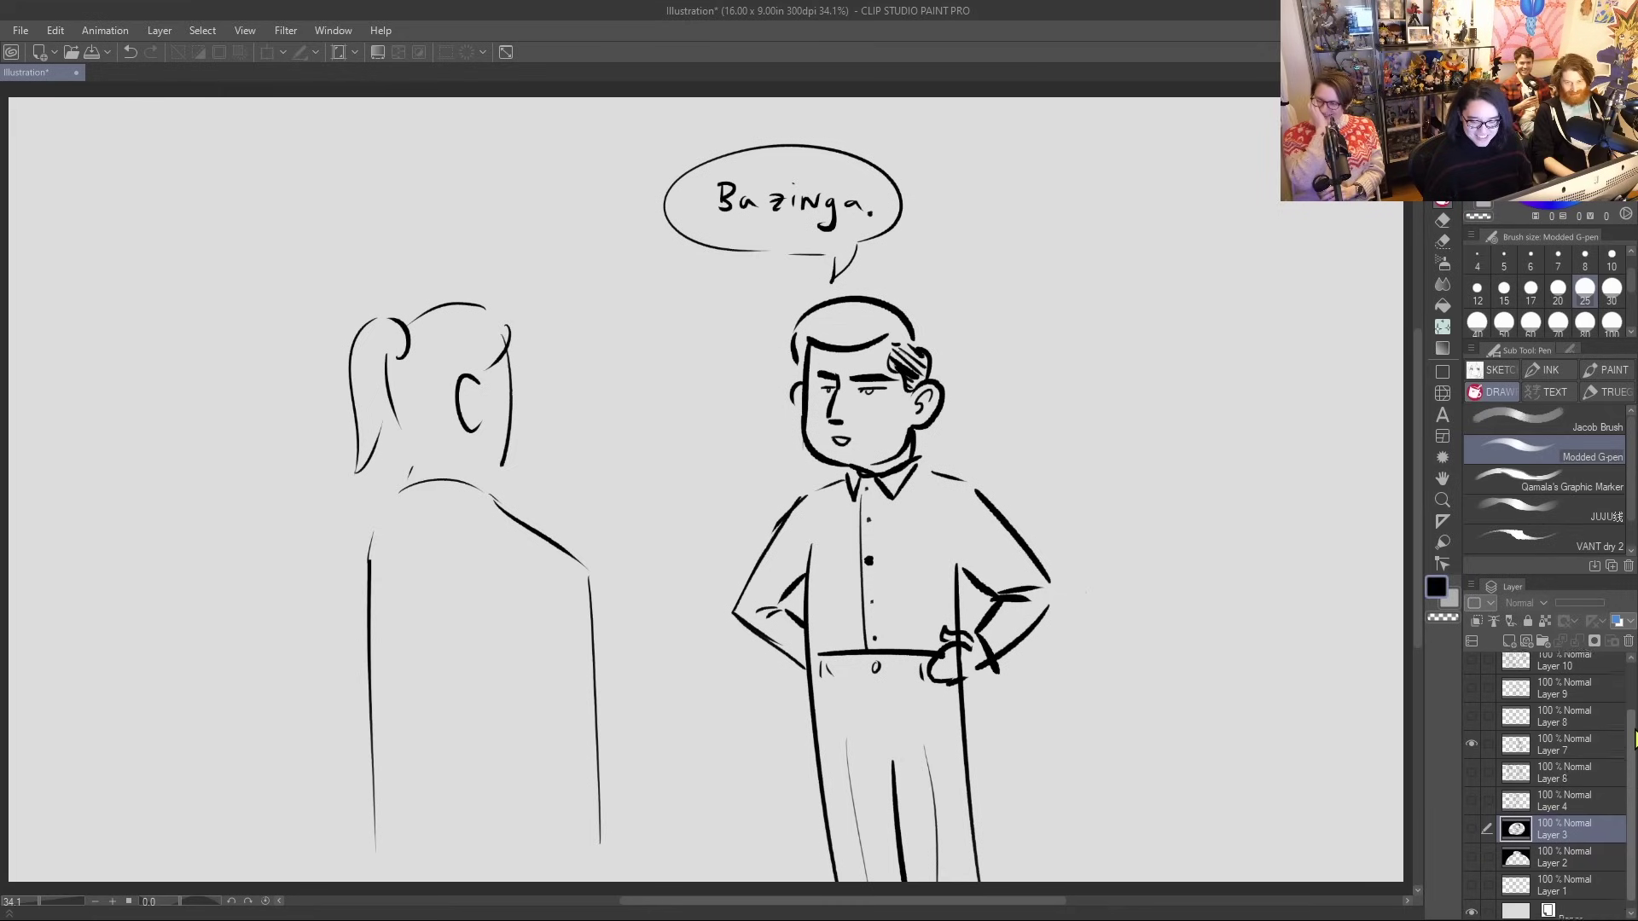
scroll(1616, 674, "up", 1)
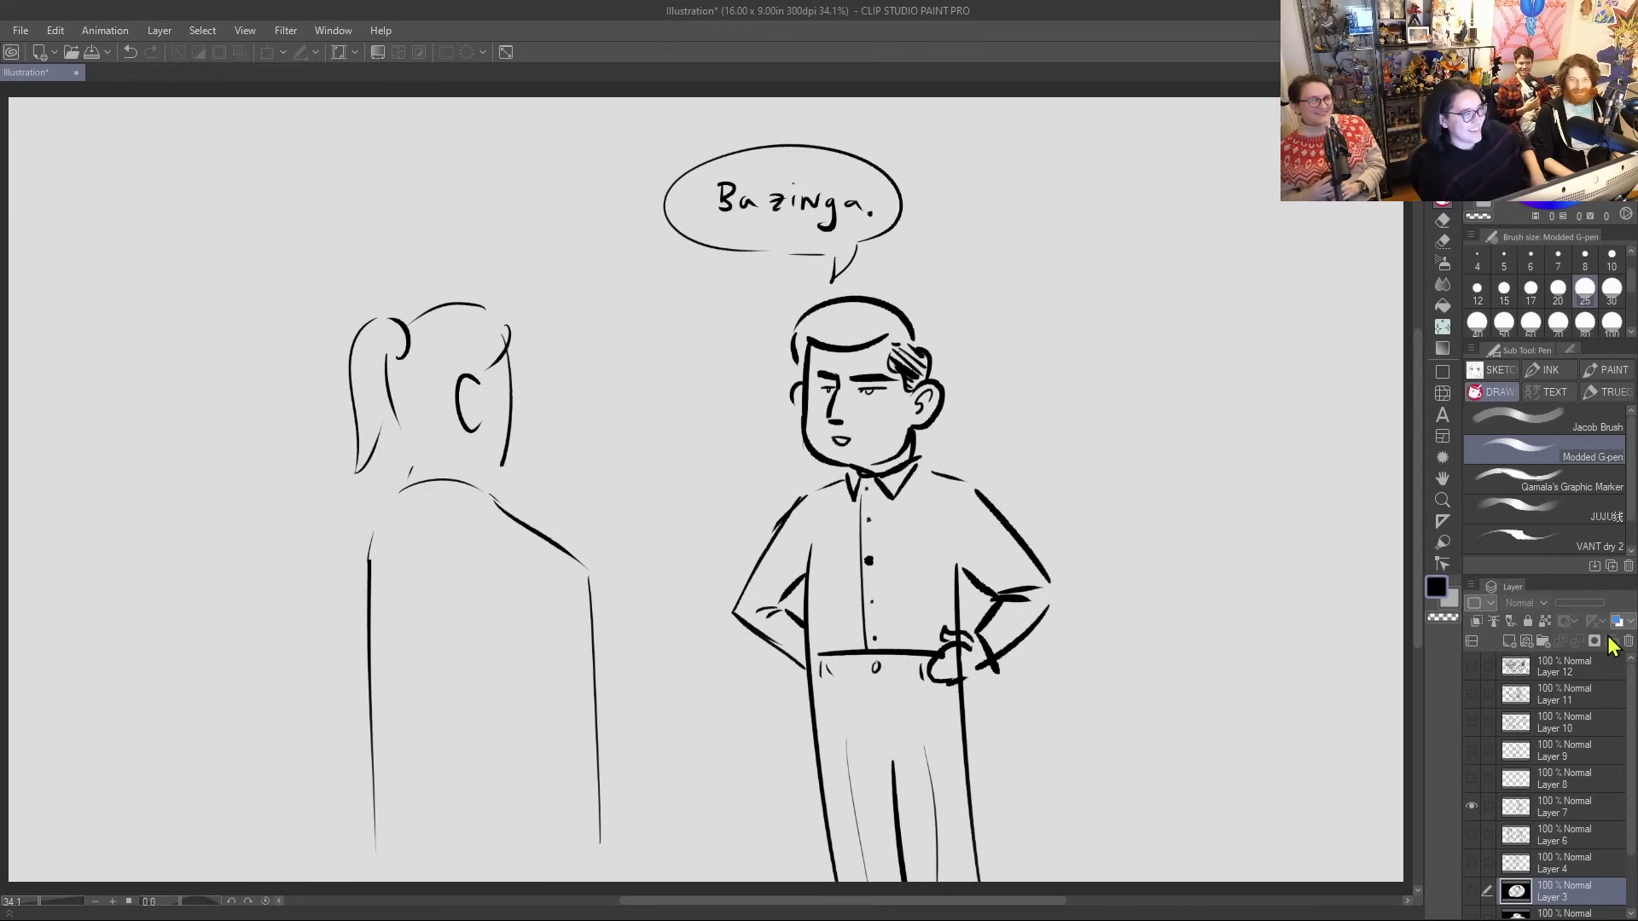
left_click(1471, 806)
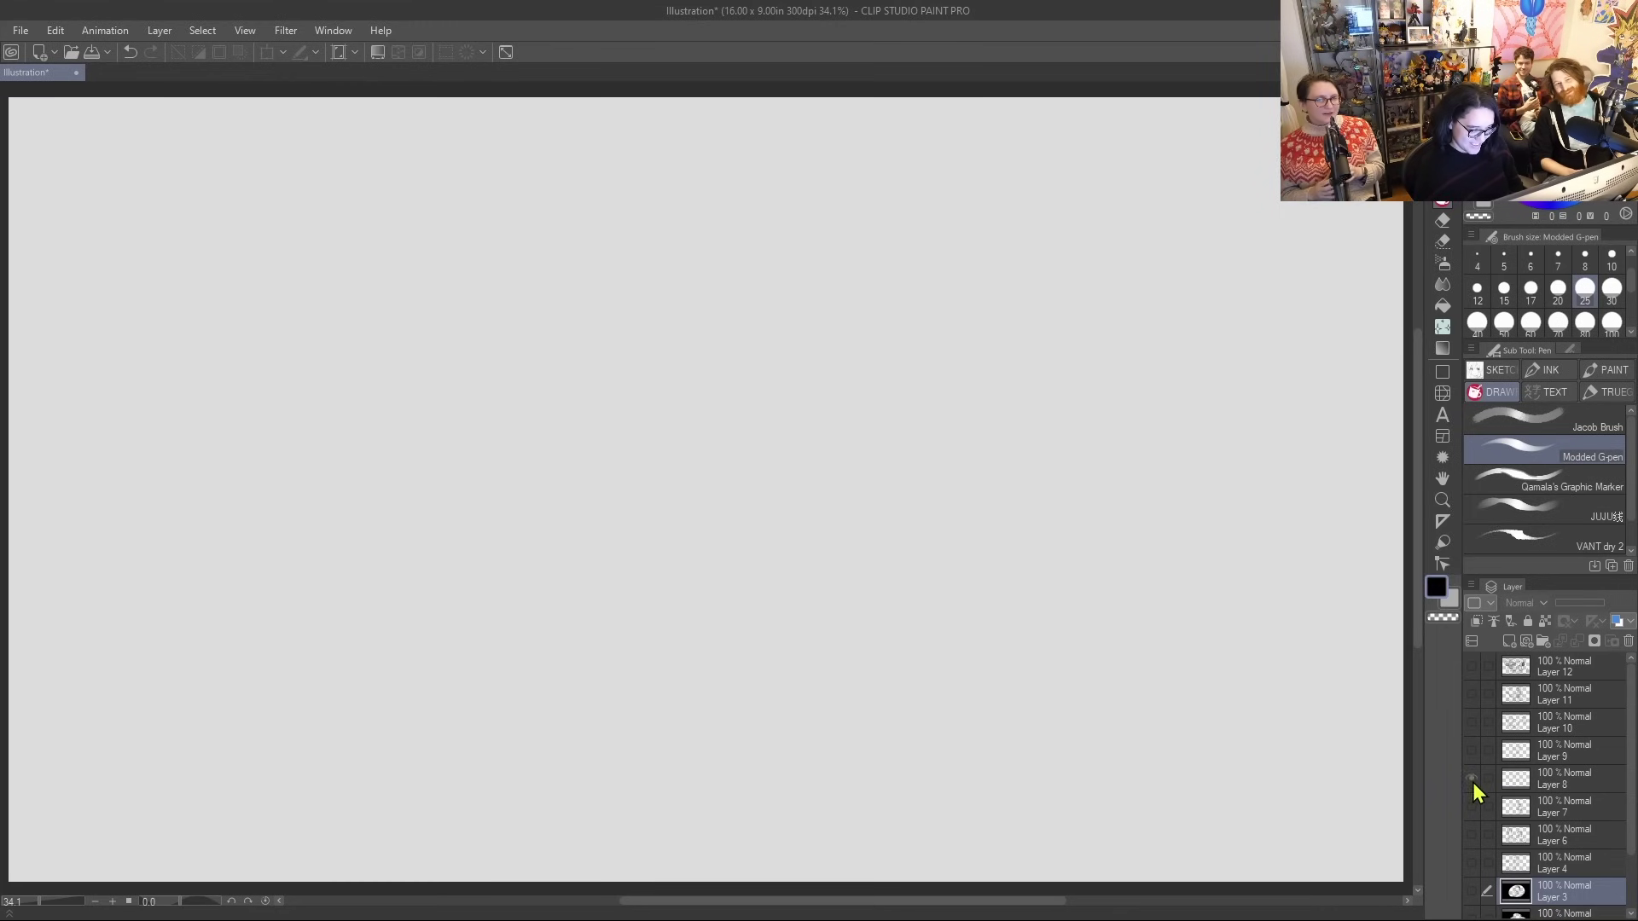
left_click(1471, 779)
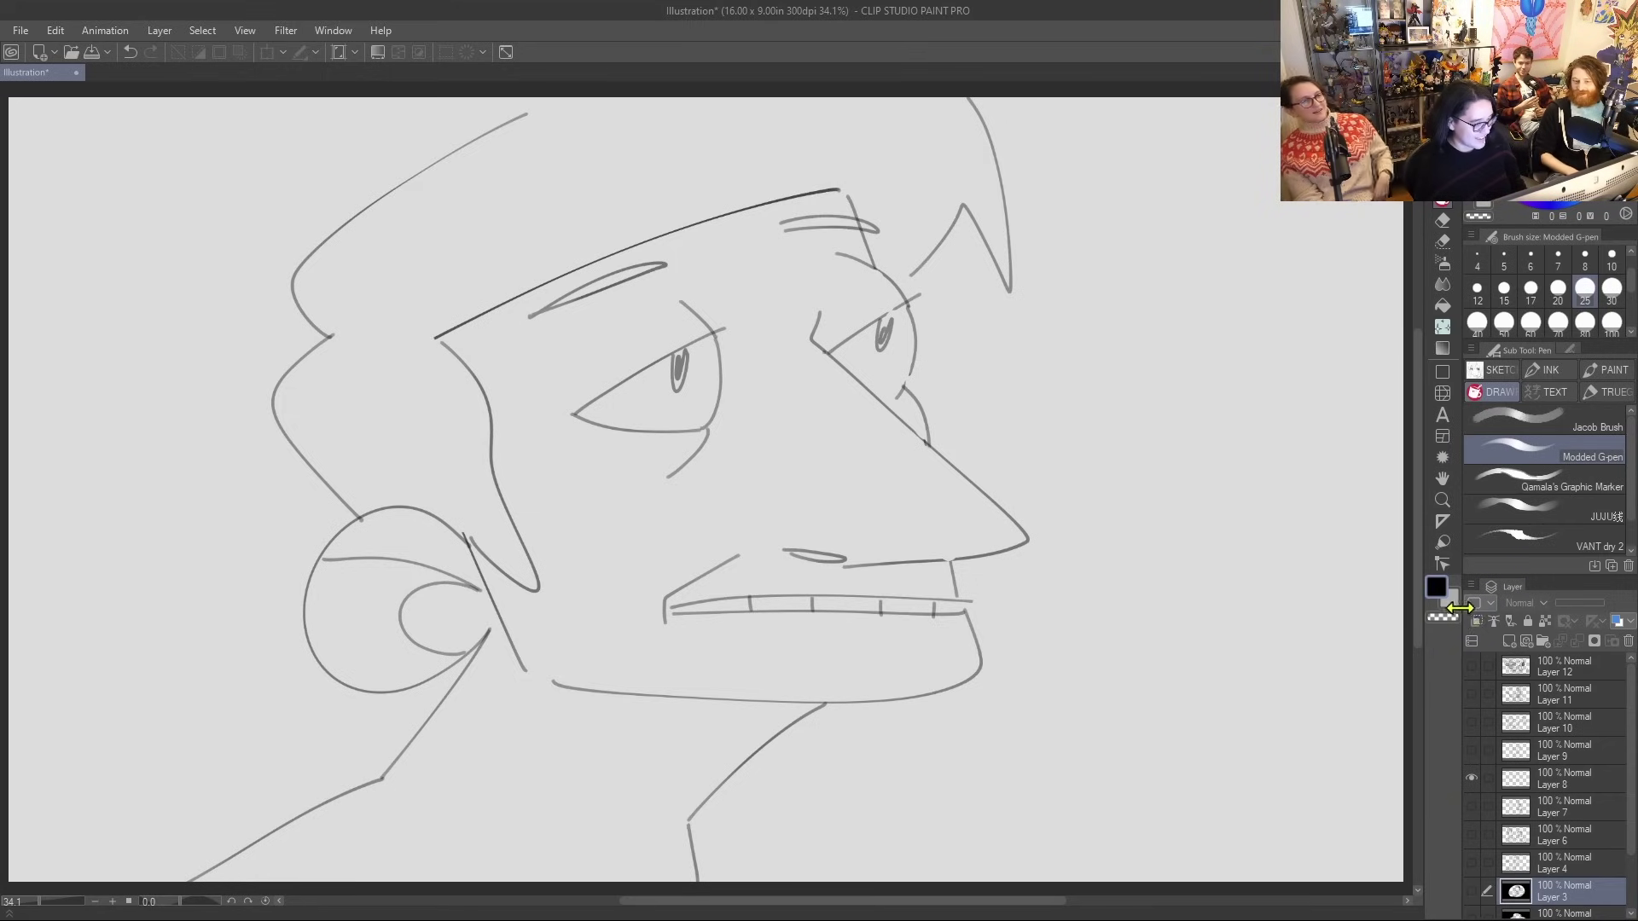
left_click(1471, 777)
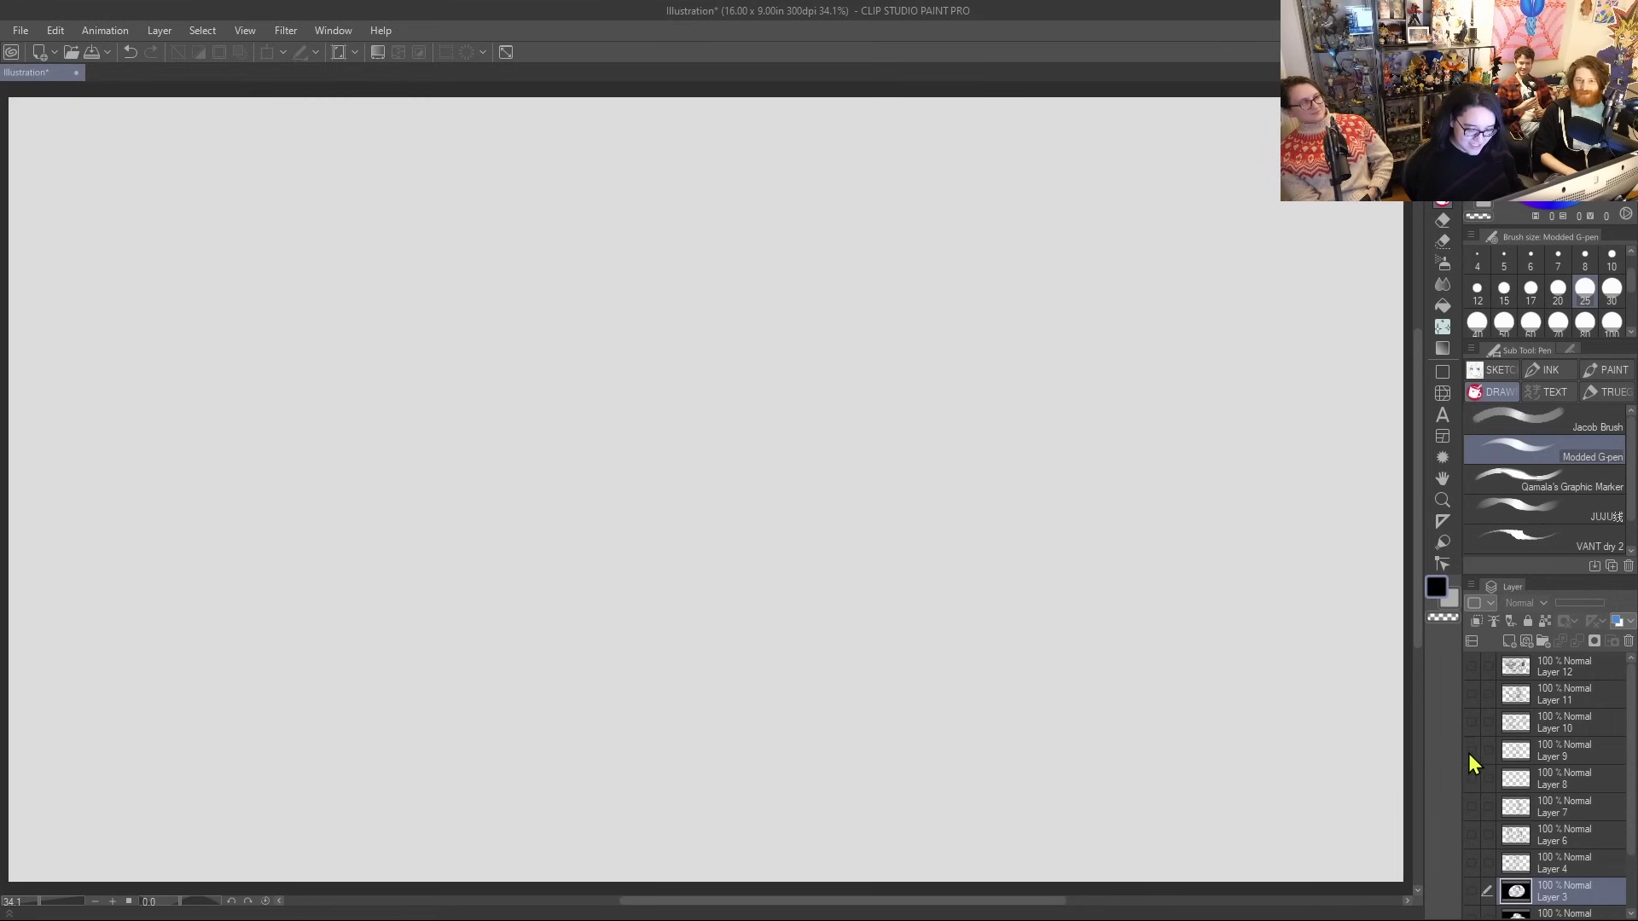
View the scarf-wearing boy on Layer 9, then replace it with the two hunched sweater figures on Layer 10
left_click(1471, 749)
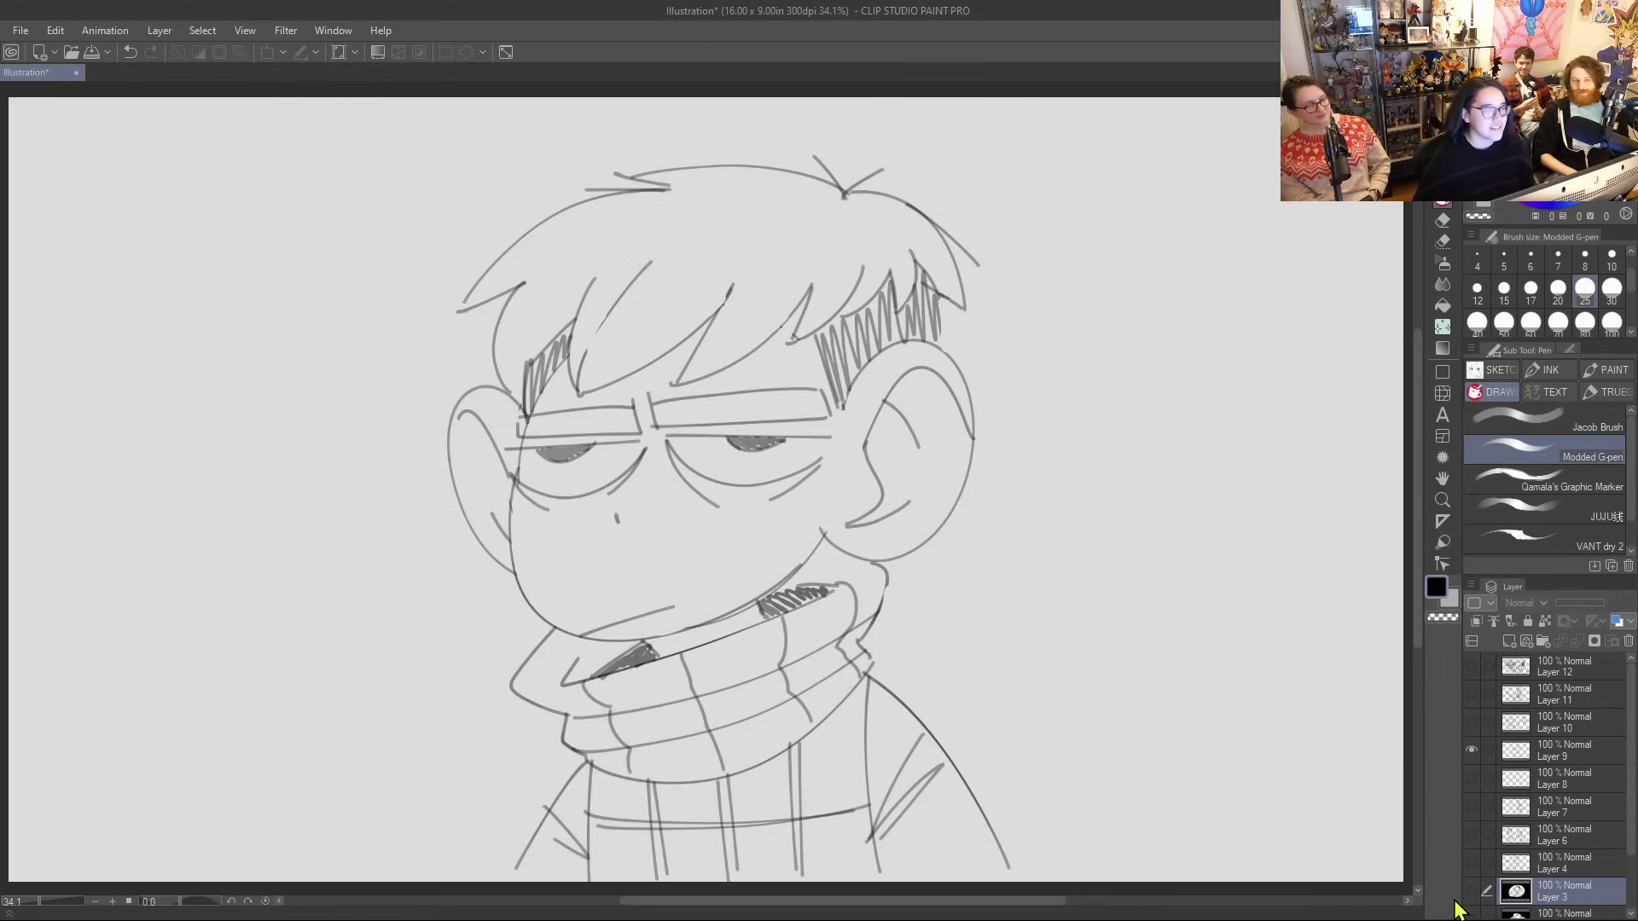
left_click(1471, 749)
left_click(1472, 721)
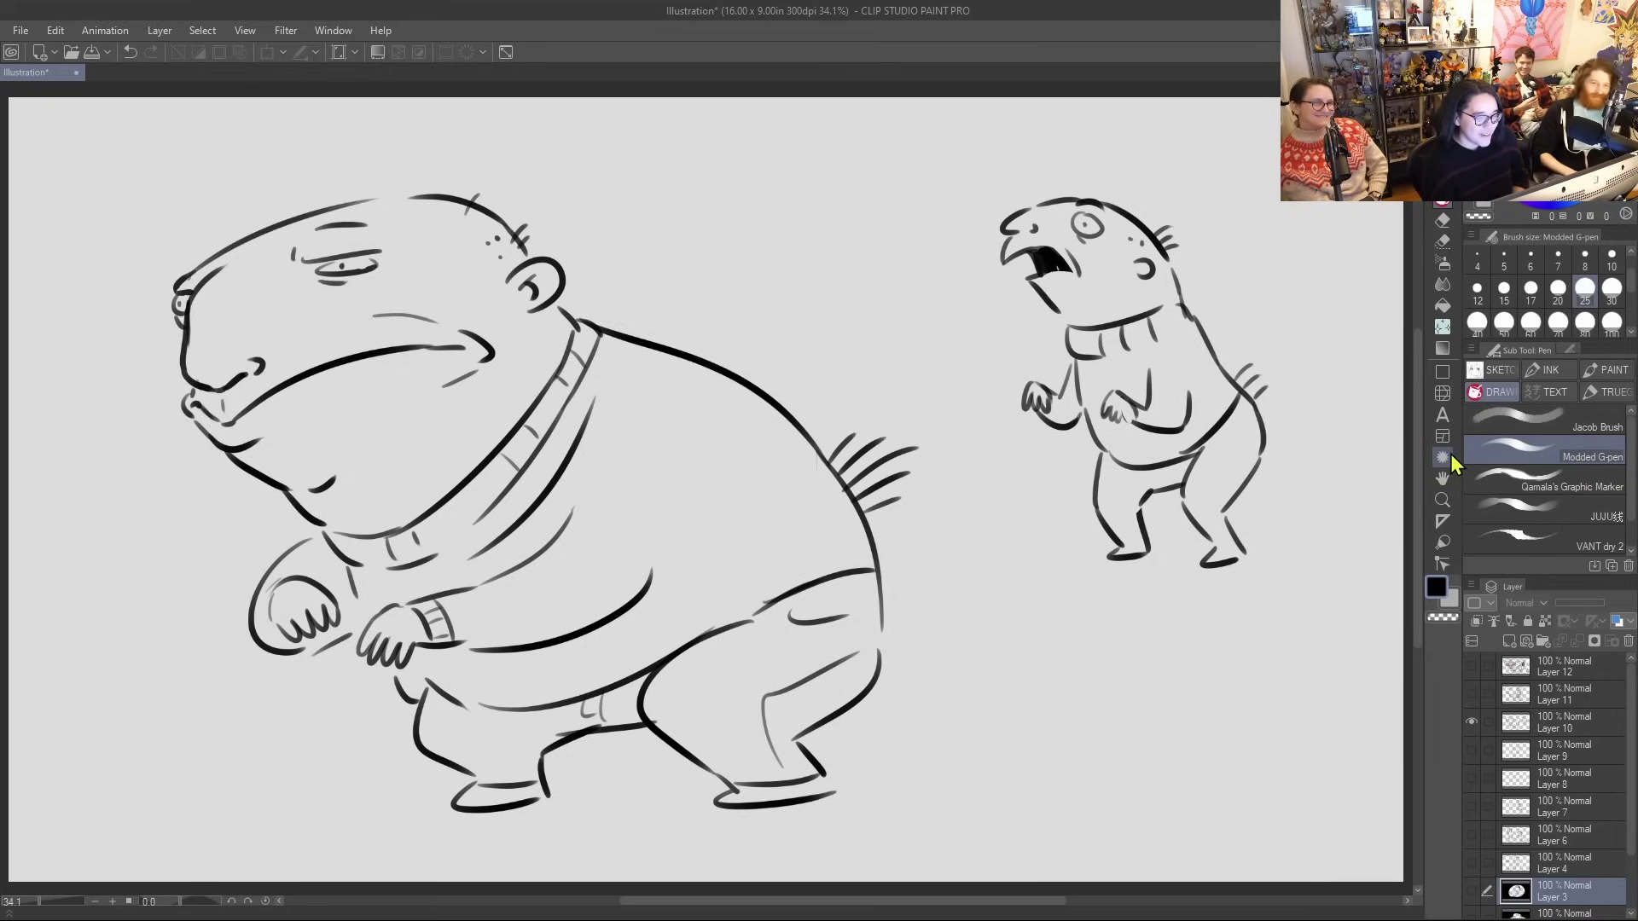
left_click(1471, 722)
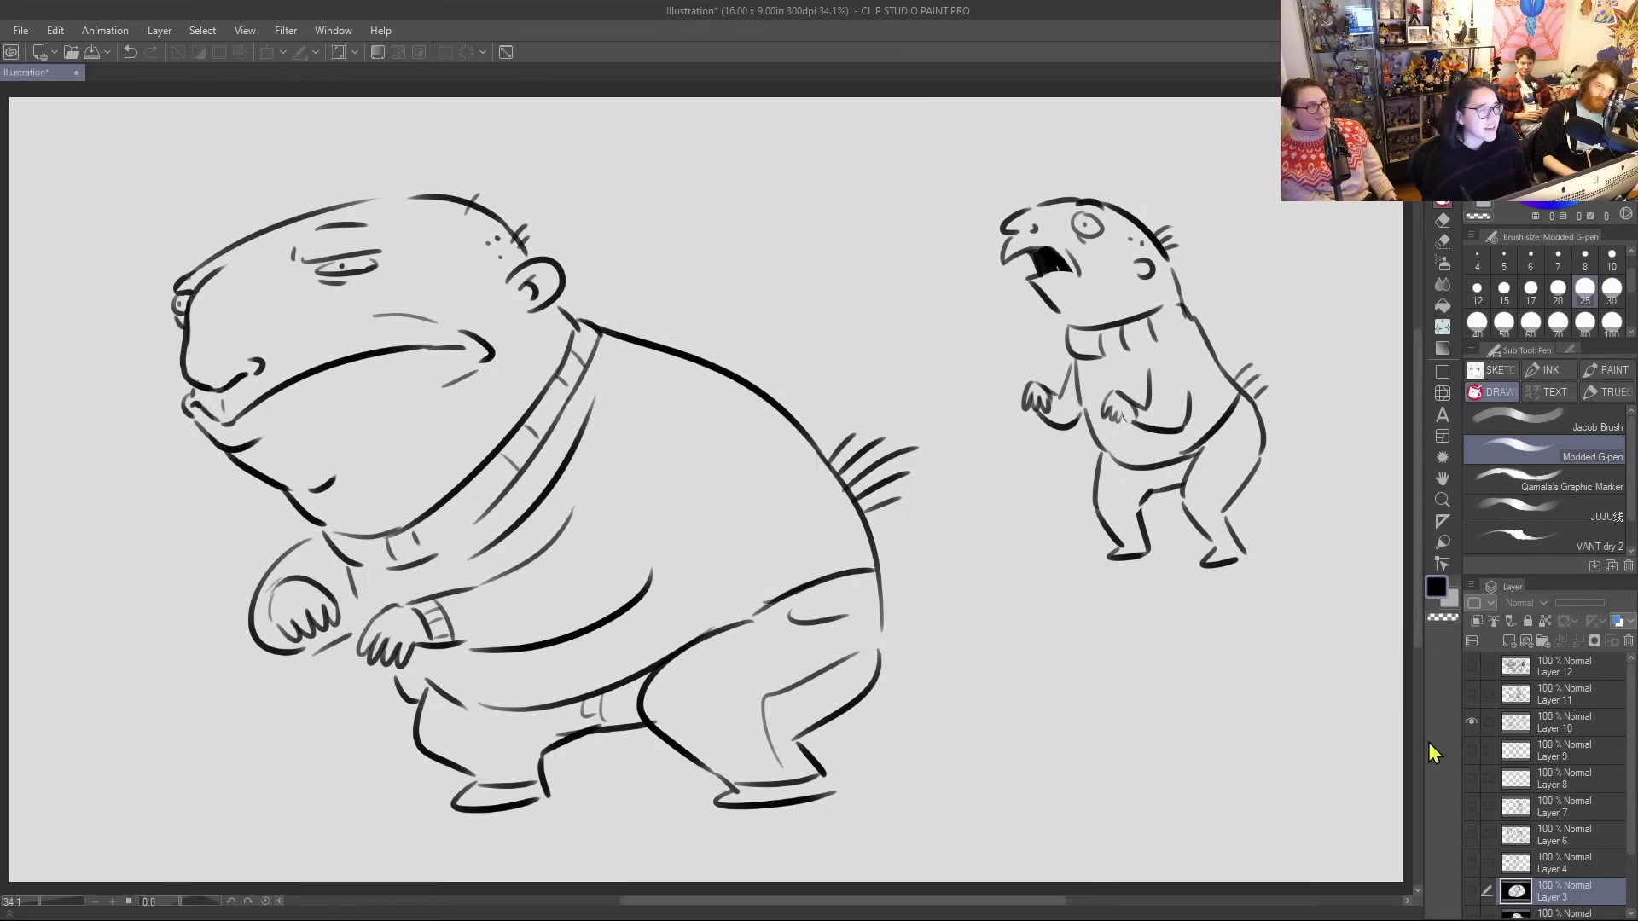
Hide Layer 10, view the Dinostarion sketch on Layer 11, and return to the Snoopy-style dog on Layer 12
left_click(1471, 722)
left_click(1469, 692)
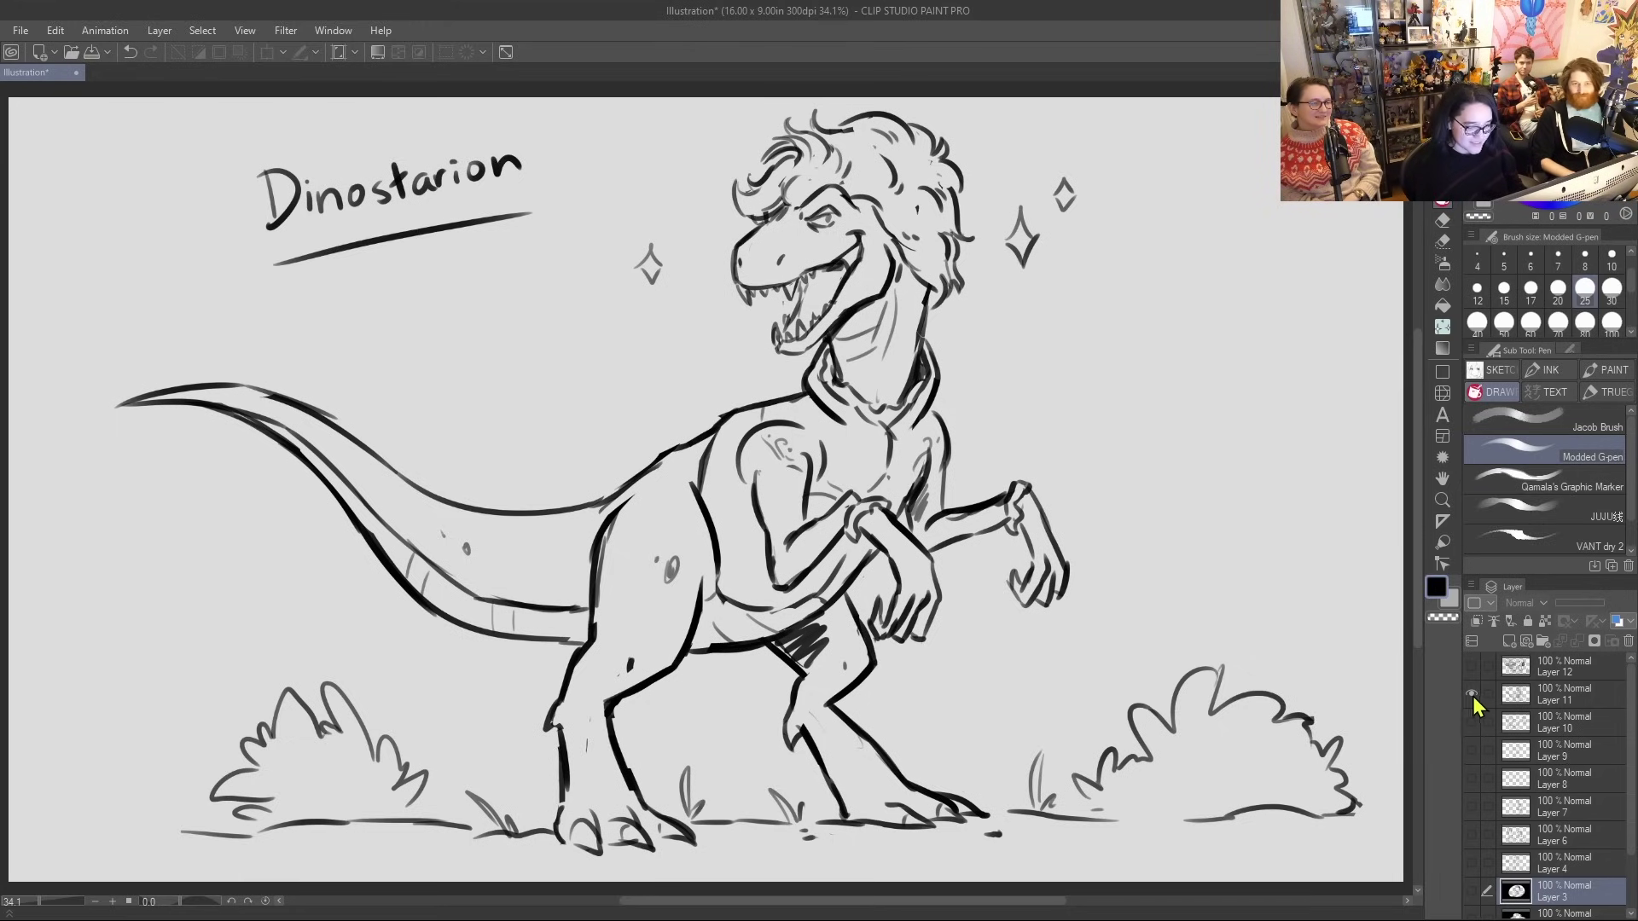
left_click(1472, 666)
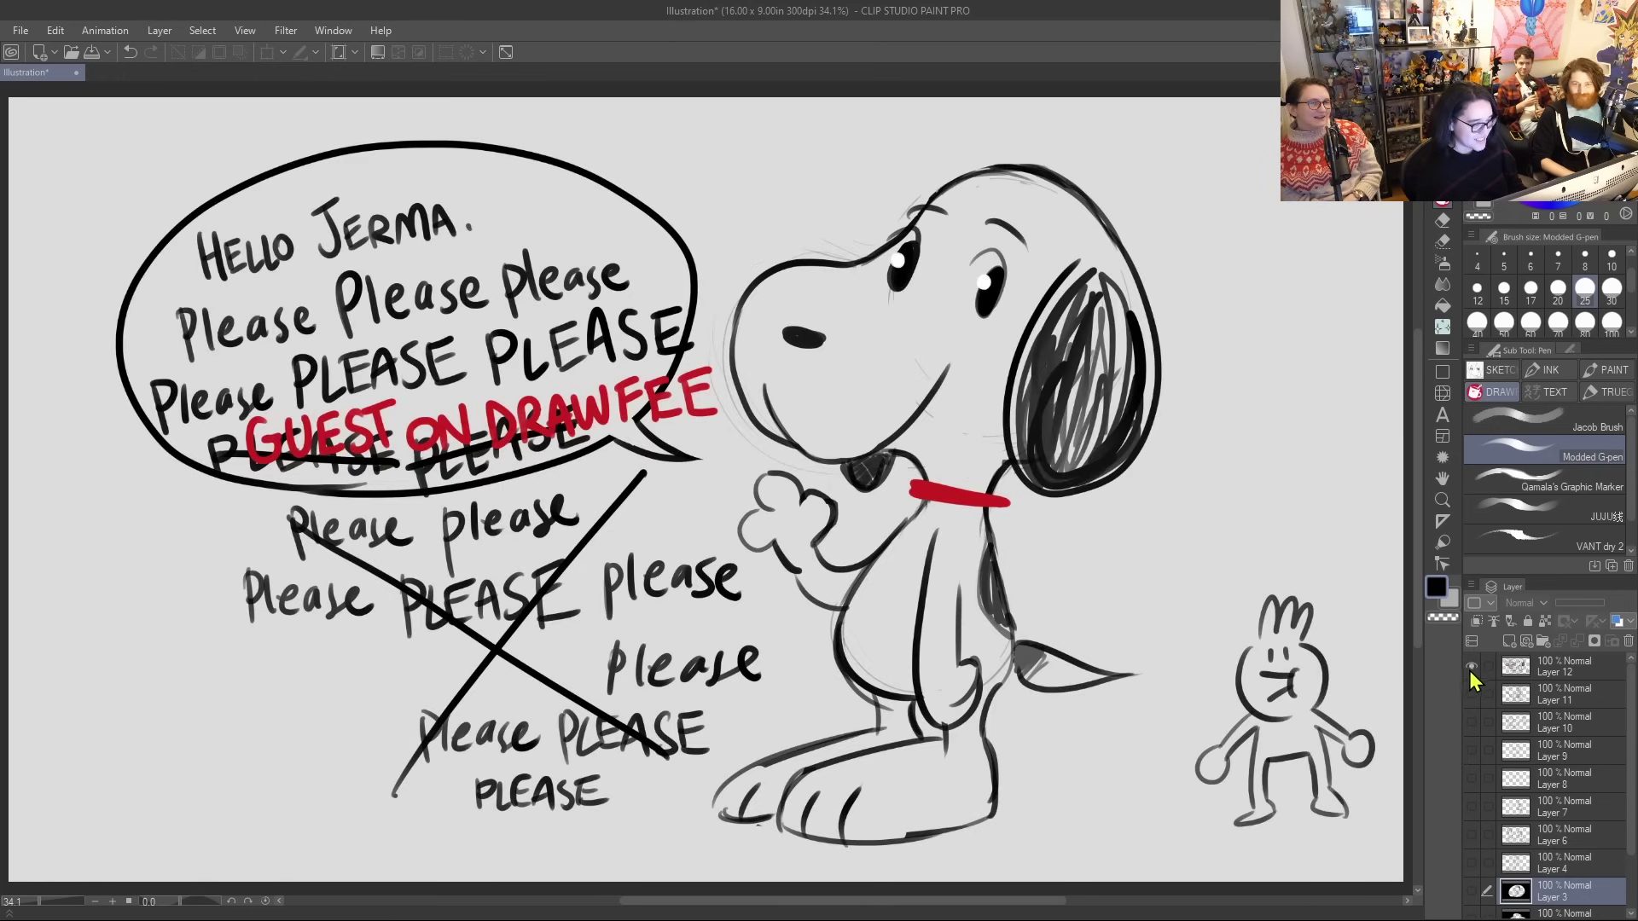